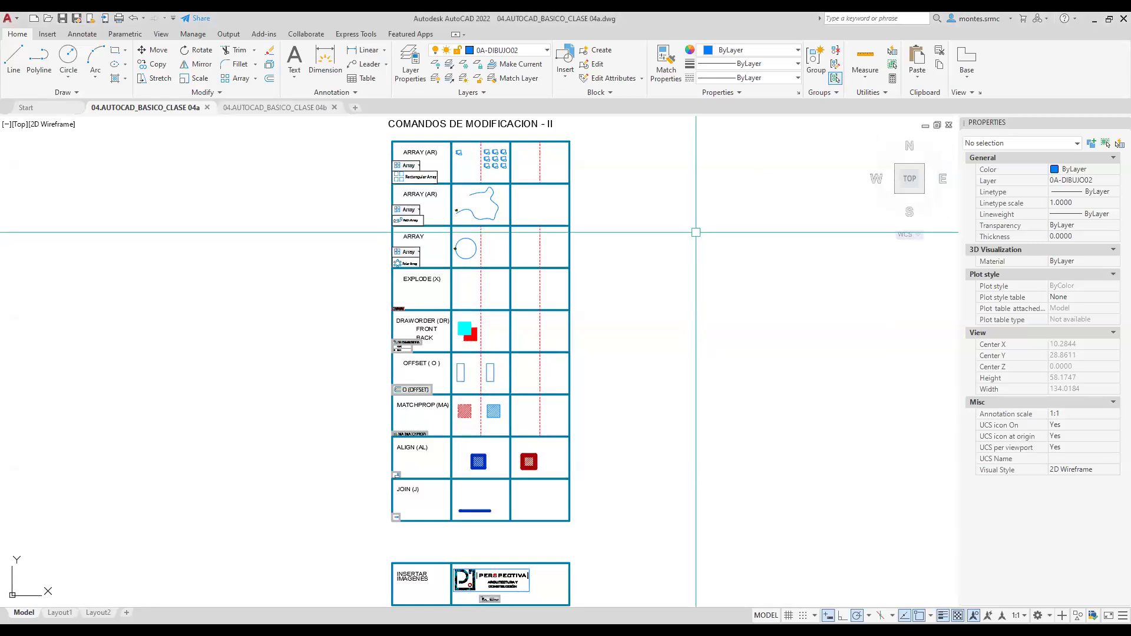
Examine the modification commands table in drawing 04a and the TEXTOS Y ACOTADO sheet in drawing 04b.
{"action": "middle_click_drag", "start_coordinate": [650, 245], "coordinate": [679, 333]}
{"action": "scroll", "coordinate": [415, 251], "scroll_direction": "up", "scroll_amount": 4}
{"action": "middle_click_drag", "start_coordinate": [498, 245], "coordinate": [474, 258]}
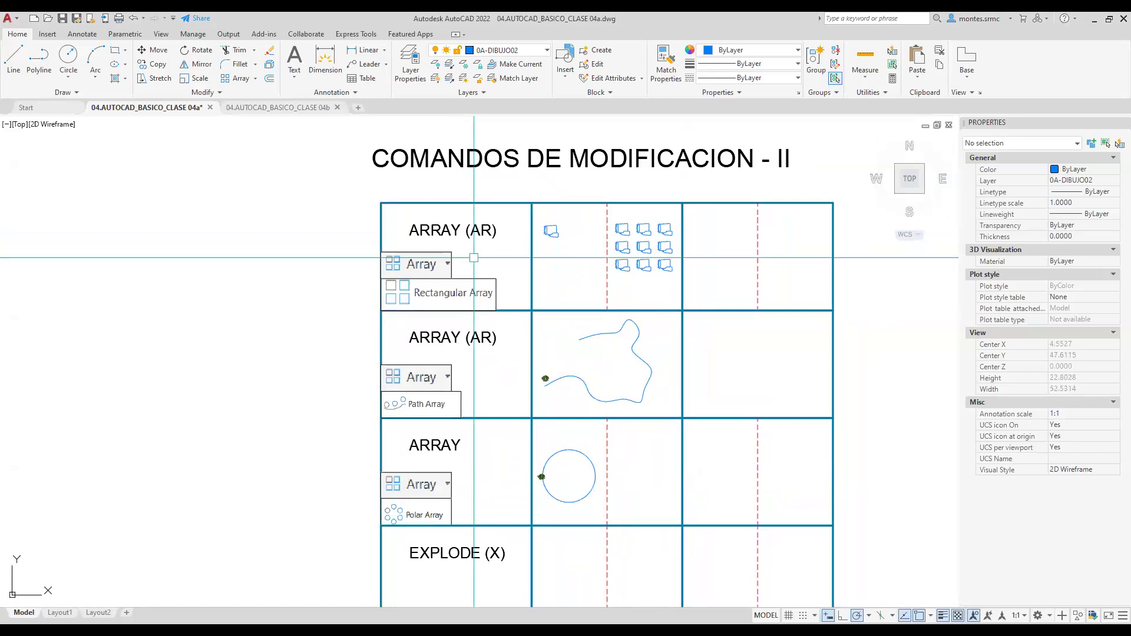
{"action": "left_click", "coordinate": [283, 108]}
{"action": "scroll", "coordinate": [515, 243], "scroll_direction": "down", "scroll_amount": 2}
{"action": "middle_click_drag", "start_coordinate": [515, 242], "coordinate": [518, 253]}
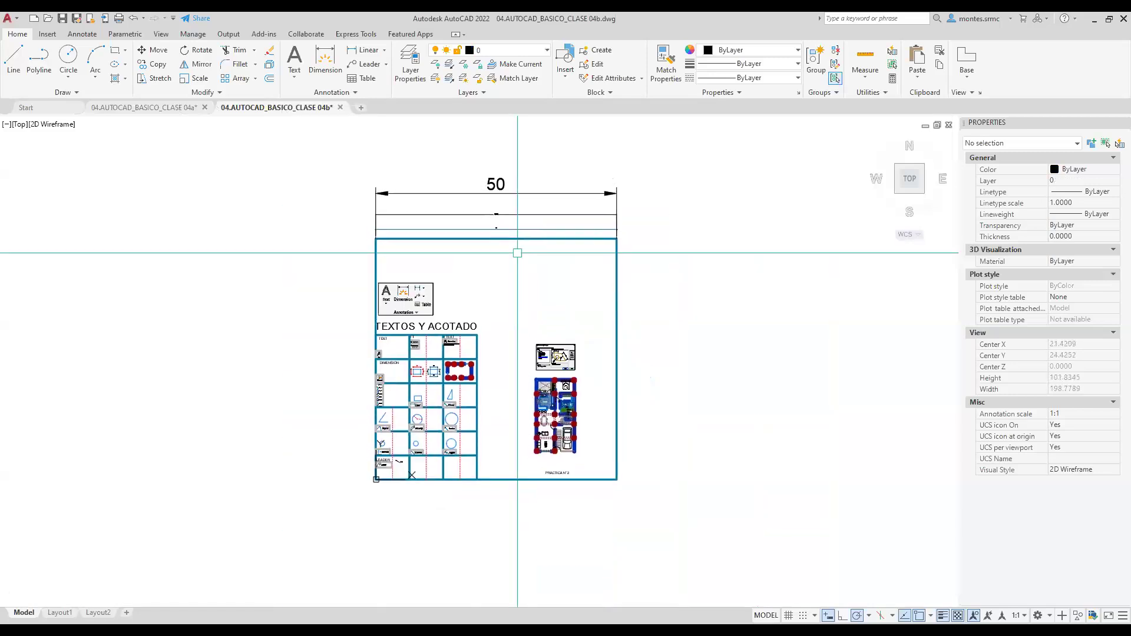
{"action": "scroll", "coordinate": [518, 252], "scroll_direction": "up", "scroll_amount": 2}
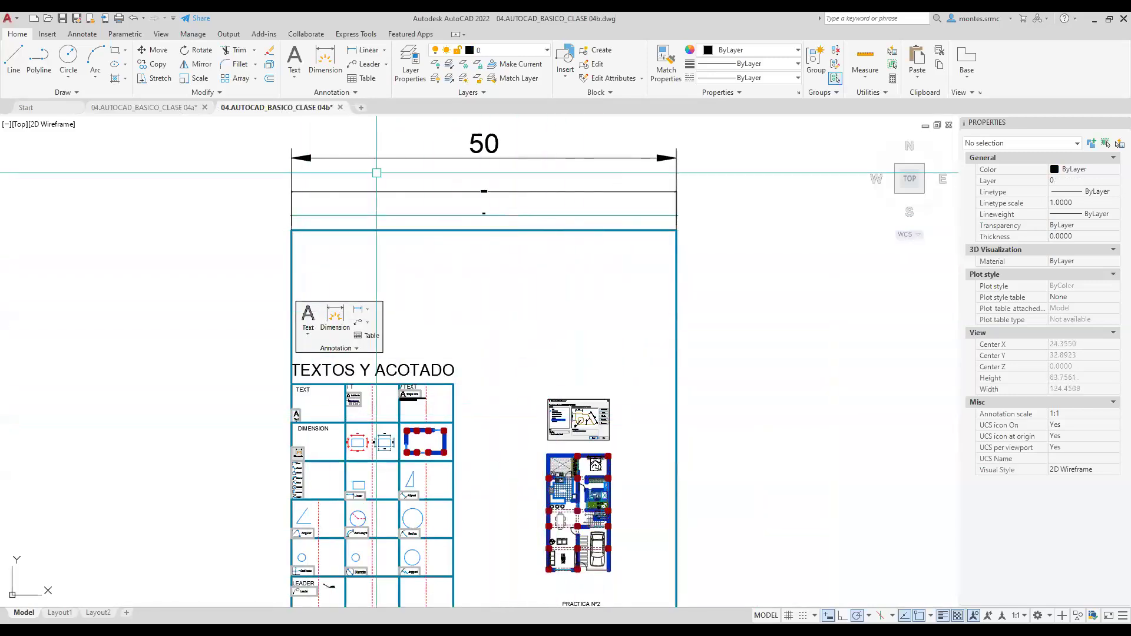
{"action": "left_click", "coordinate": [145, 108]}
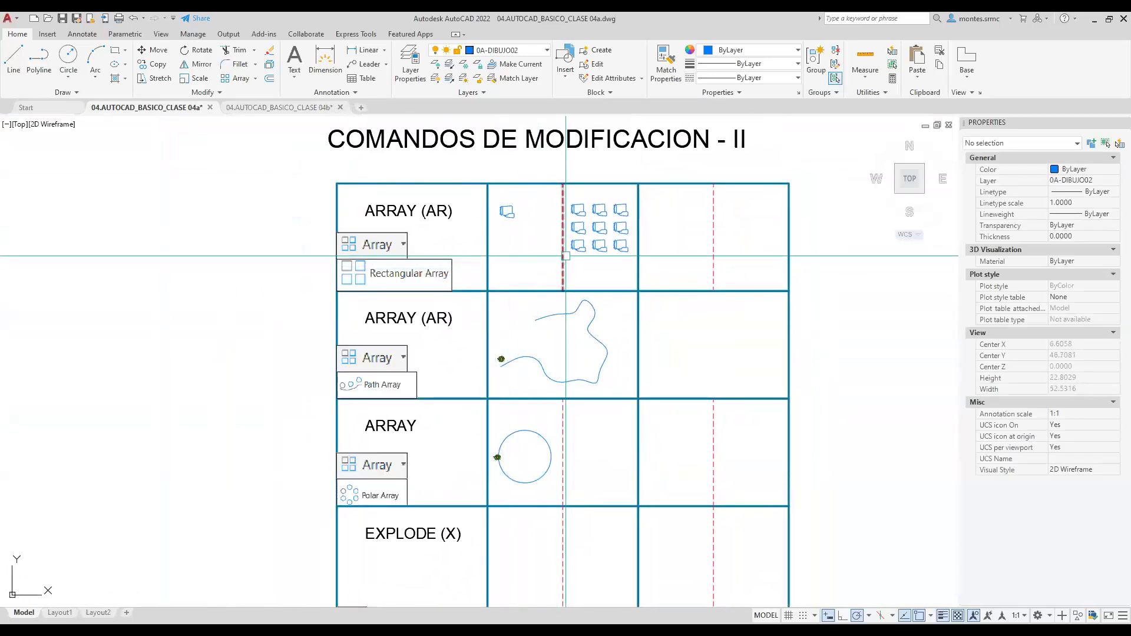
{"action": "middle_click_drag", "start_coordinate": [596, 238], "coordinate": [561, 258]}
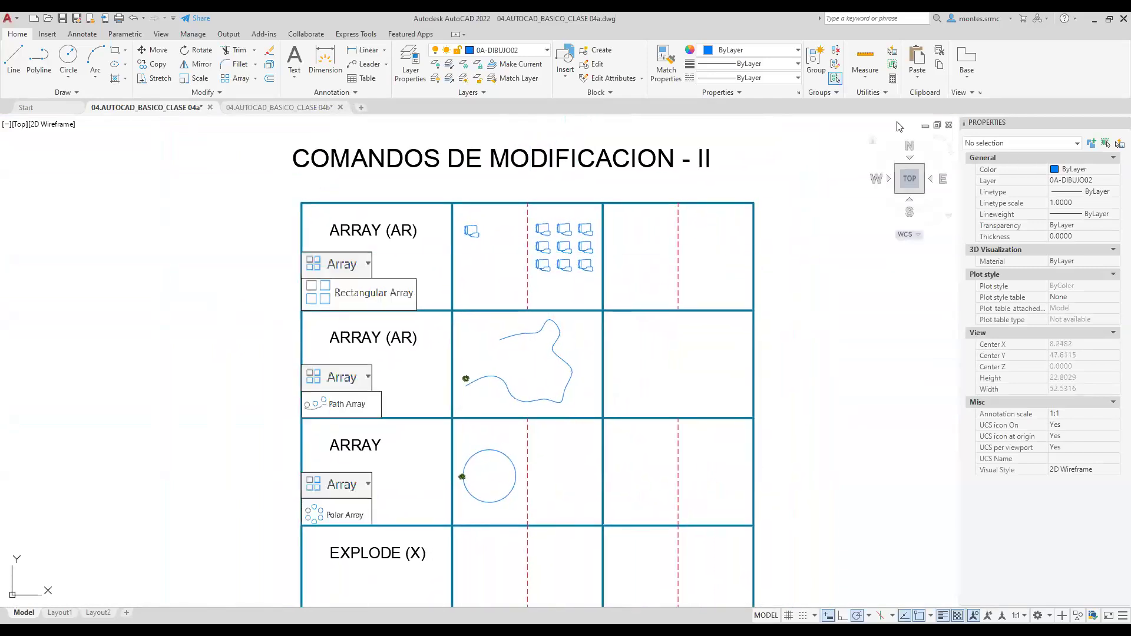
Hide the ViewCube and close the Properties palette to enlarge the drawing area.
{"action": "left_click", "coordinate": [161, 34]}
{"action": "left_click", "coordinate": [36, 59]}
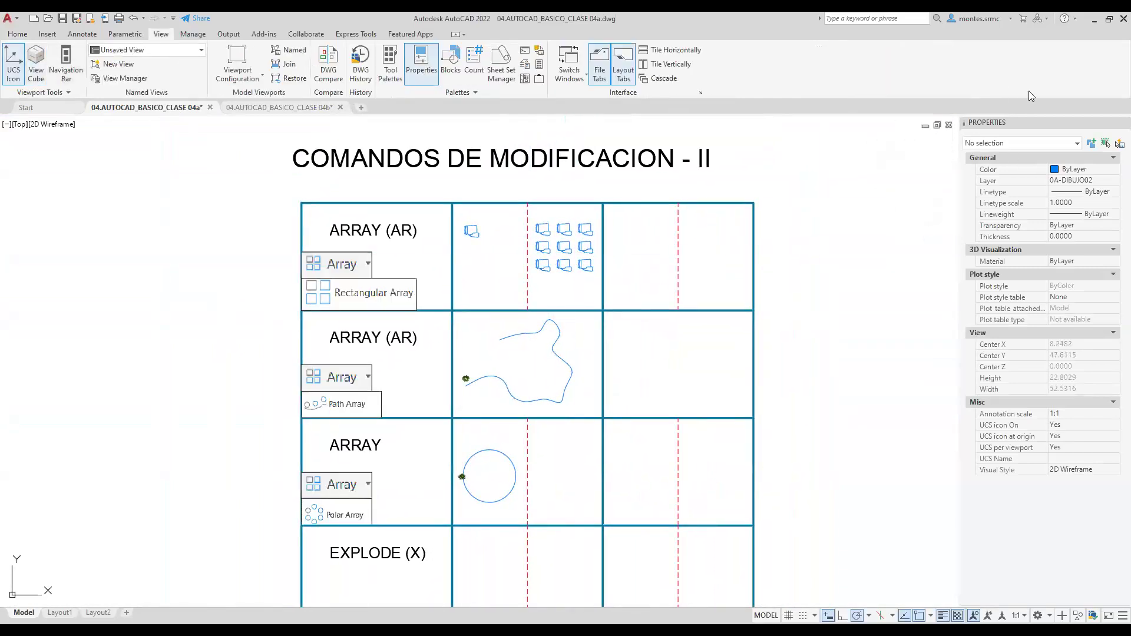
{"action": "left_click", "coordinate": [1114, 124]}
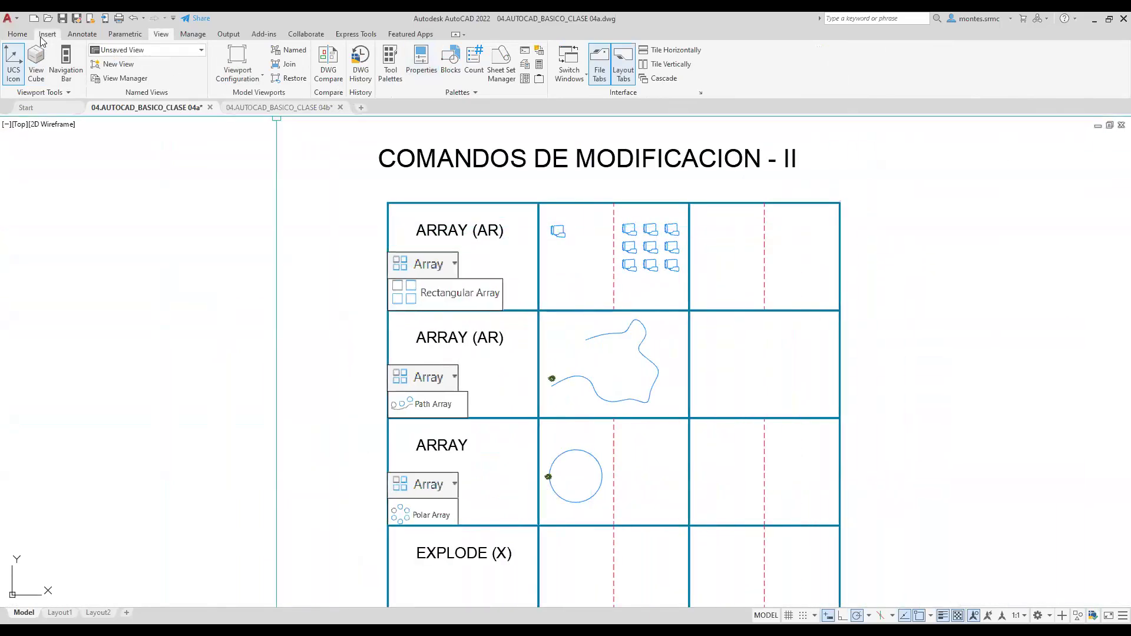
{"action": "left_click", "coordinate": [18, 34]}
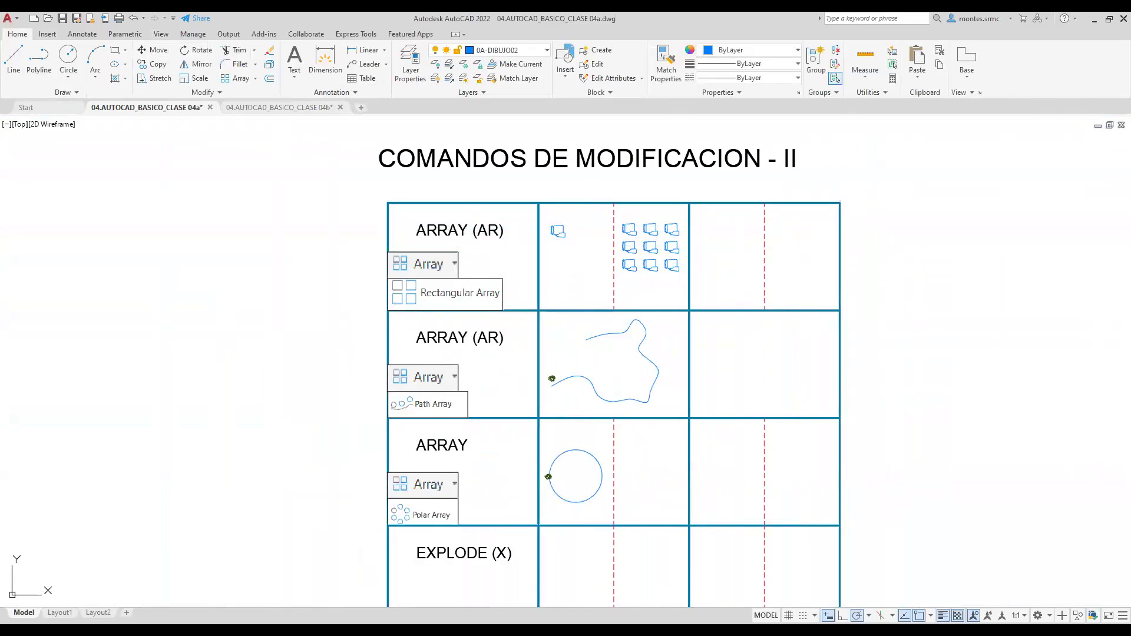
Examine the single chair and the rectangular array of chairs in the first row of the table.
{"action": "left_click", "coordinate": [255, 64]}
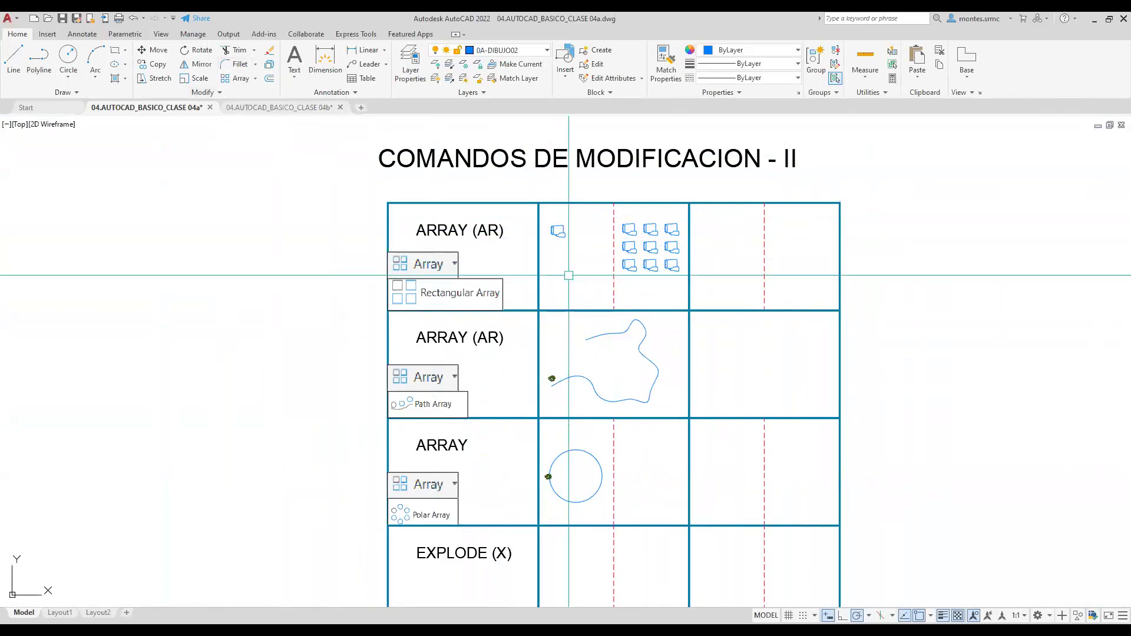
{"action": "scroll", "coordinate": [568, 275], "scroll_direction": "up", "scroll_amount": 2}
{"action": "mouse_move", "coordinate": [568, 275]}
{"action": "middle_mouse_down"}
{"action": "mouse_move", "coordinate": [540, 338]}
{"action": "mouse_move", "coordinate": [552, 363]}
{"action": "middle_mouse_up"}
{"action": "scroll", "coordinate": [540, 338], "scroll_direction": "up", "scroll_amount": 2}
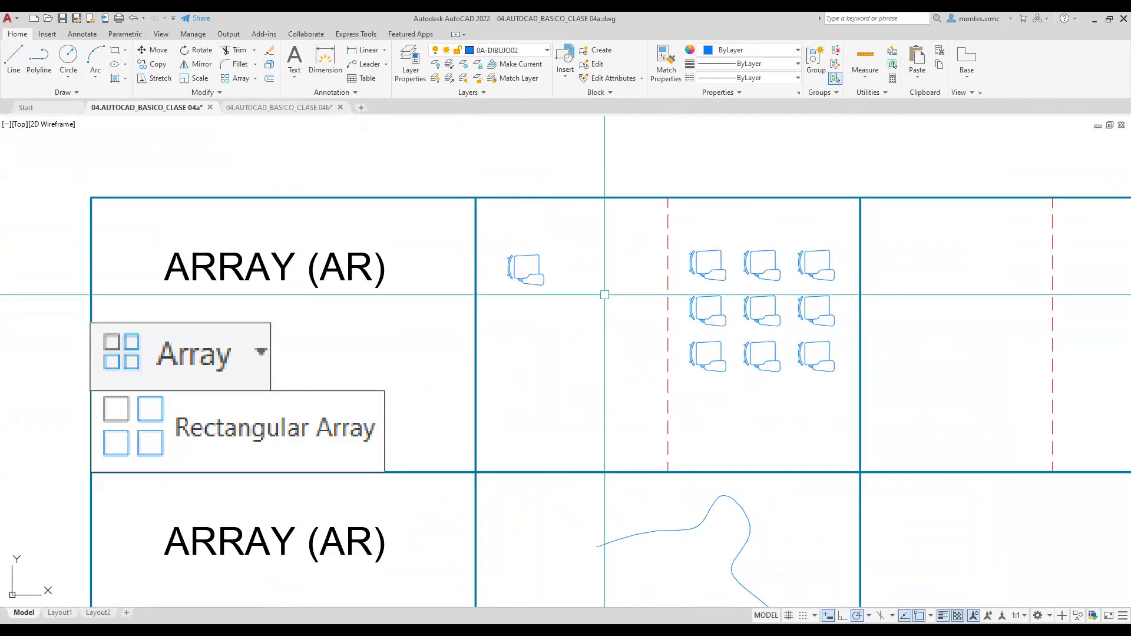
{"action": "left_click", "coordinate": [726, 276]}
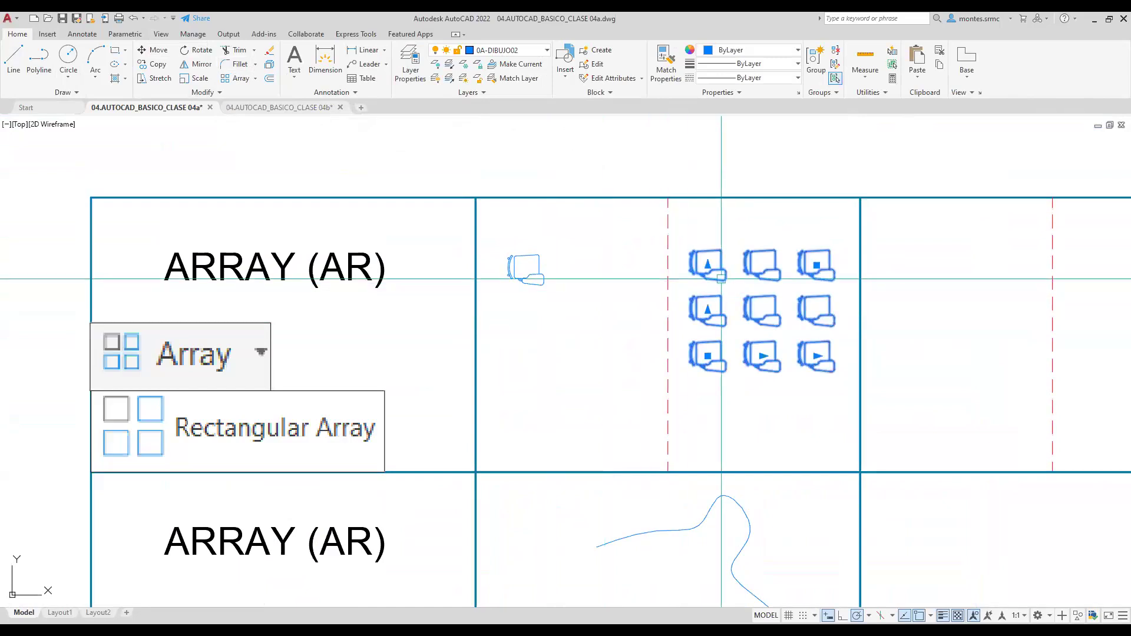
{"action": "scroll", "coordinate": [731, 275], "scroll_direction": "down", "scroll_amount": 2}
{"action": "middle_click_drag", "start_coordinate": [676, 274], "coordinate": [580, 324]}
{"action": "key", "text": "Escape"}
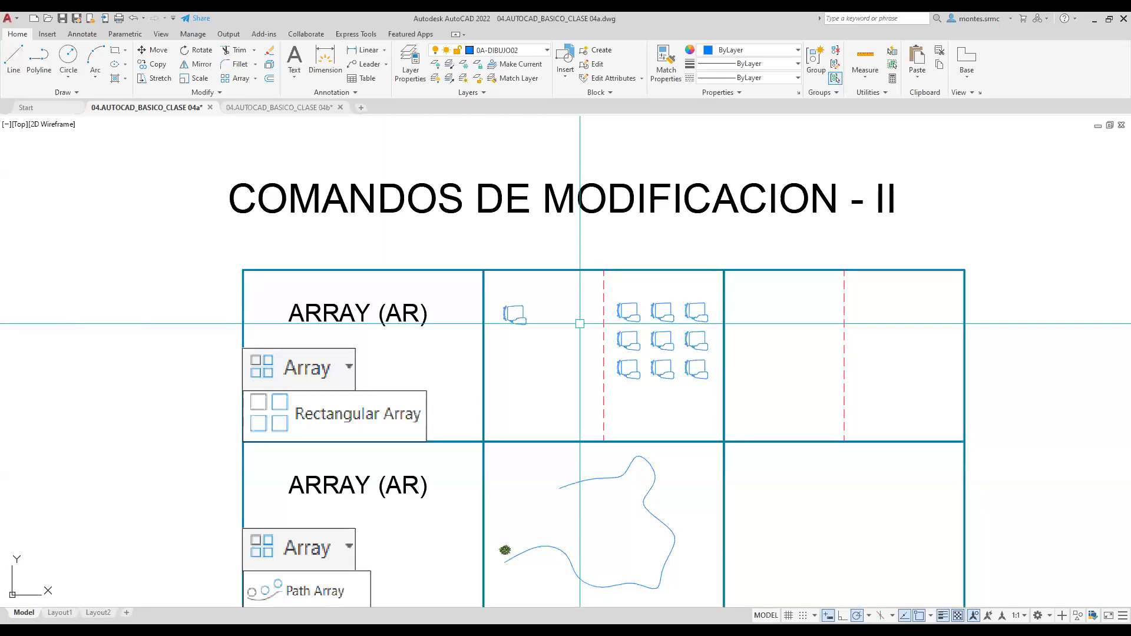
{"action": "mouse_move", "coordinate": [650, 348]}
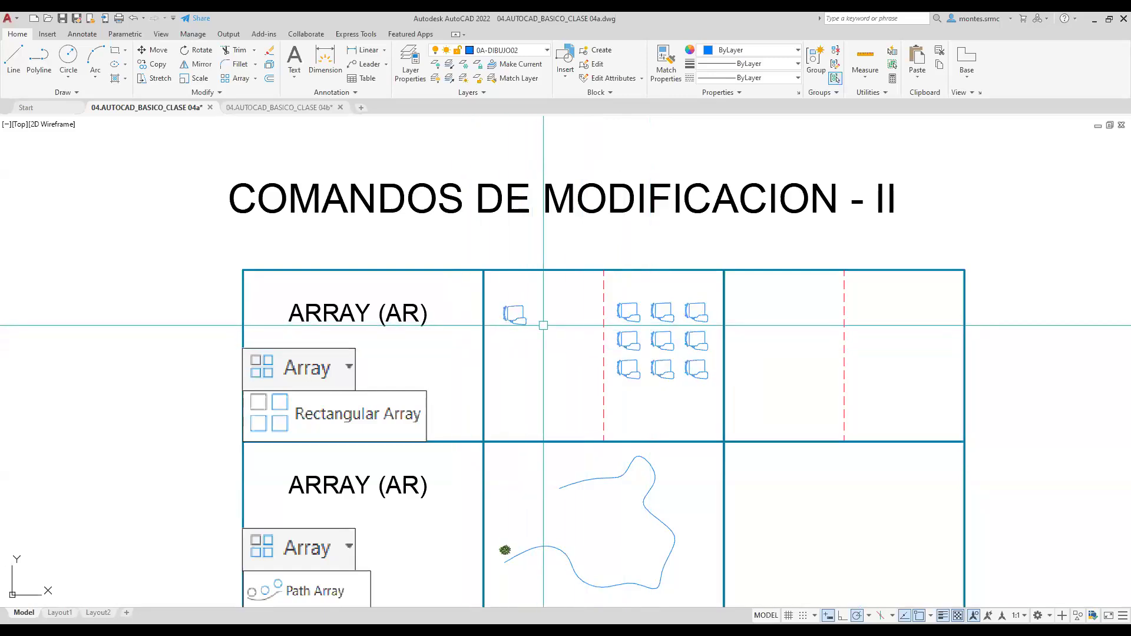
Draw a 1 by 1 square in the empty area beside the table's first row.
{"action": "scroll", "coordinate": [530, 323], "scroll_direction": "down", "scroll_amount": 3}
{"action": "mouse_move", "coordinate": [523, 324]}
{"action": "middle_mouse_down"}
{"action": "mouse_move", "coordinate": [383, 314]}
{"action": "mouse_move", "coordinate": [399, 325]}
{"action": "mouse_move", "coordinate": [595, 347]}
{"action": "mouse_move", "coordinate": [496, 349]}
{"action": "middle_mouse_up"}
{"action": "scroll", "coordinate": [530, 324], "scroll_direction": "up", "scroll_amount": 2}
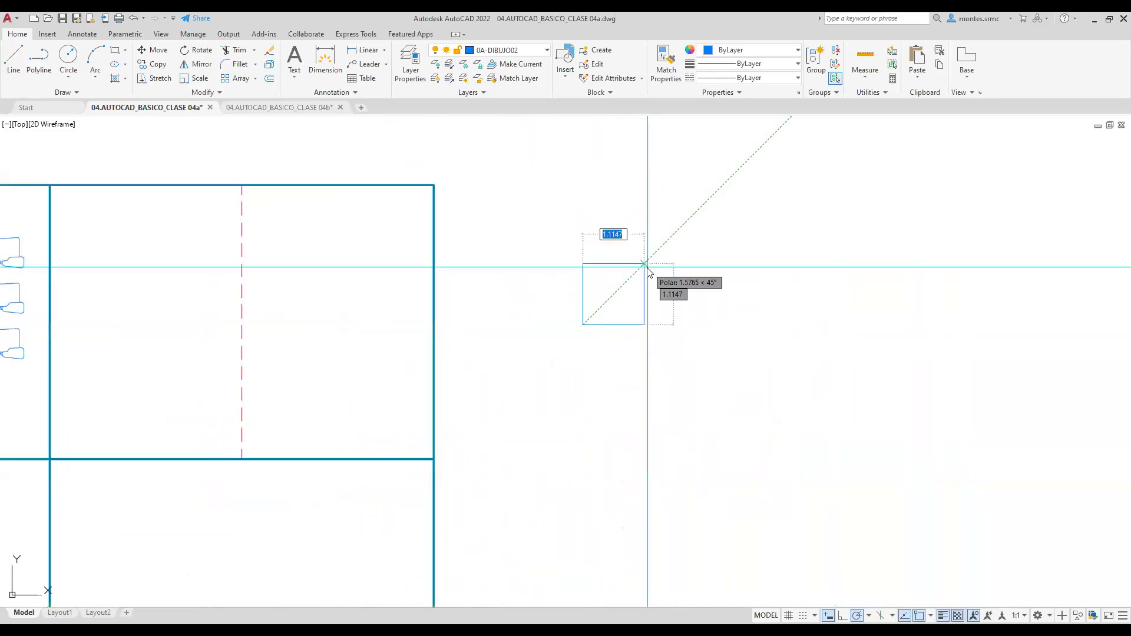
{"action": "type", "text": "1"}
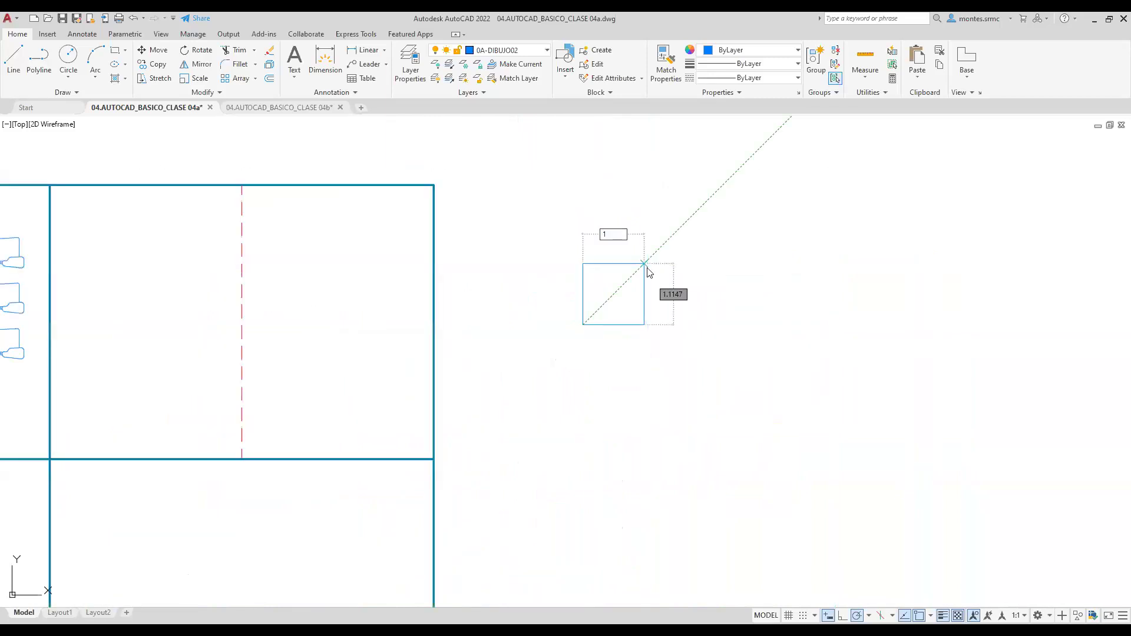
{"action": "type", "text": ",1"}
{"action": "key", "text": "Return"}
{"action": "scroll", "coordinate": [647, 266], "scroll_direction": "up", "scroll_amount": 3}
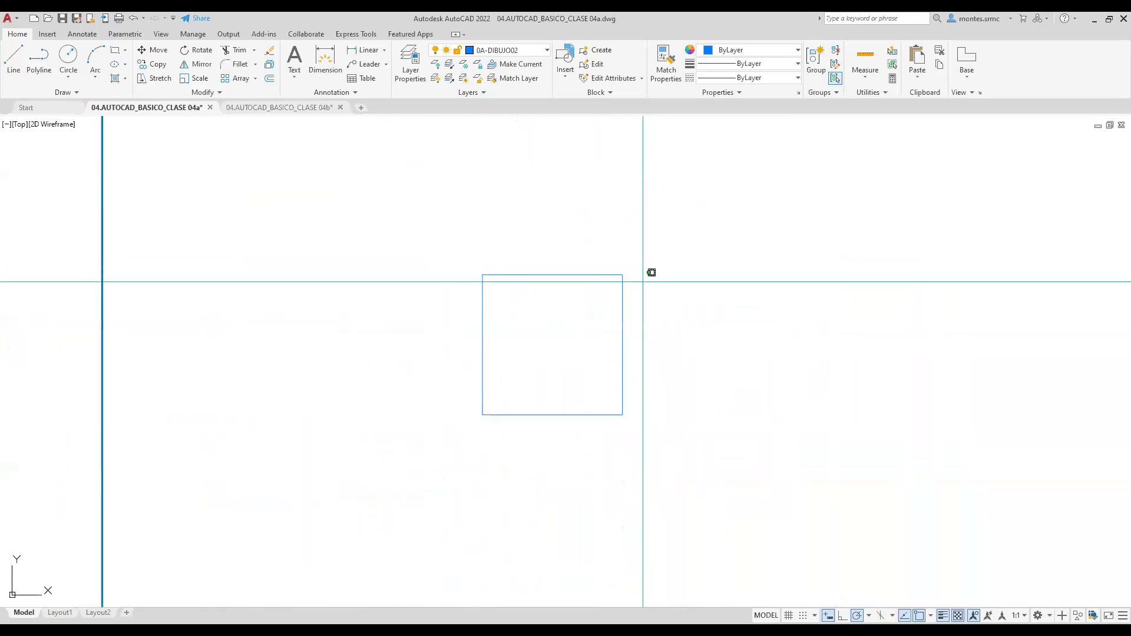
{"action": "left_click", "coordinate": [621, 415]}
{"action": "scroll", "coordinate": [665, 337], "scroll_direction": "down", "scroll_amount": 2}
{"action": "middle_click_drag", "start_coordinate": [664, 336], "coordinate": [566, 348]}
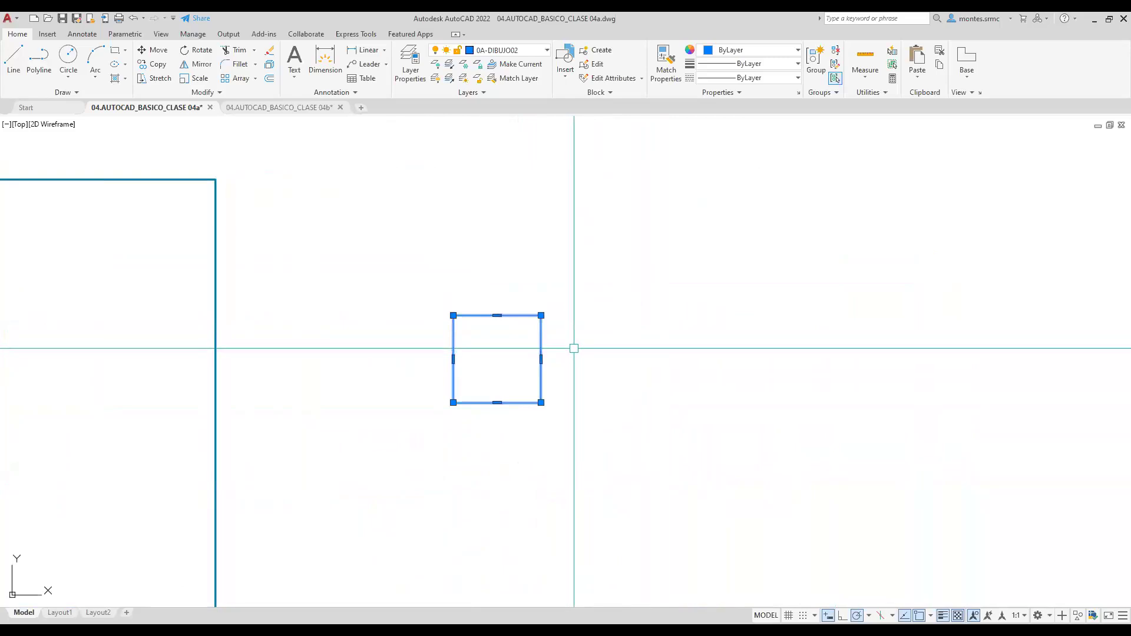
{"action": "type", "text": "AR"}
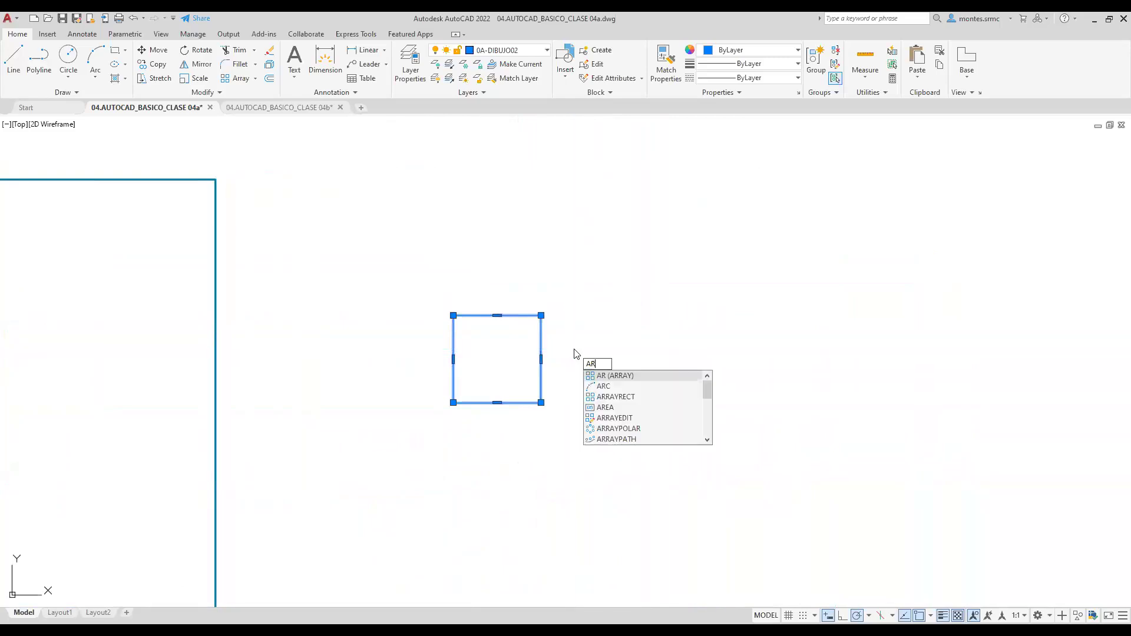
{"action": "key", "text": "Return"}
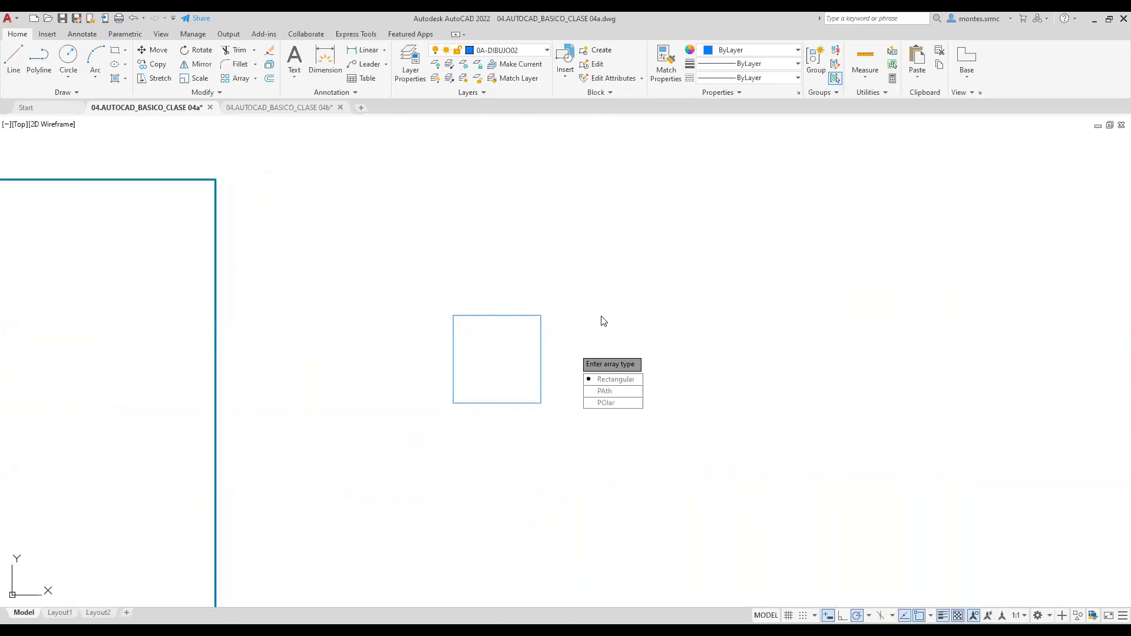
Review the available array types and compare them with the array examples in the table.
{"action": "left_click", "coordinate": [255, 79]}
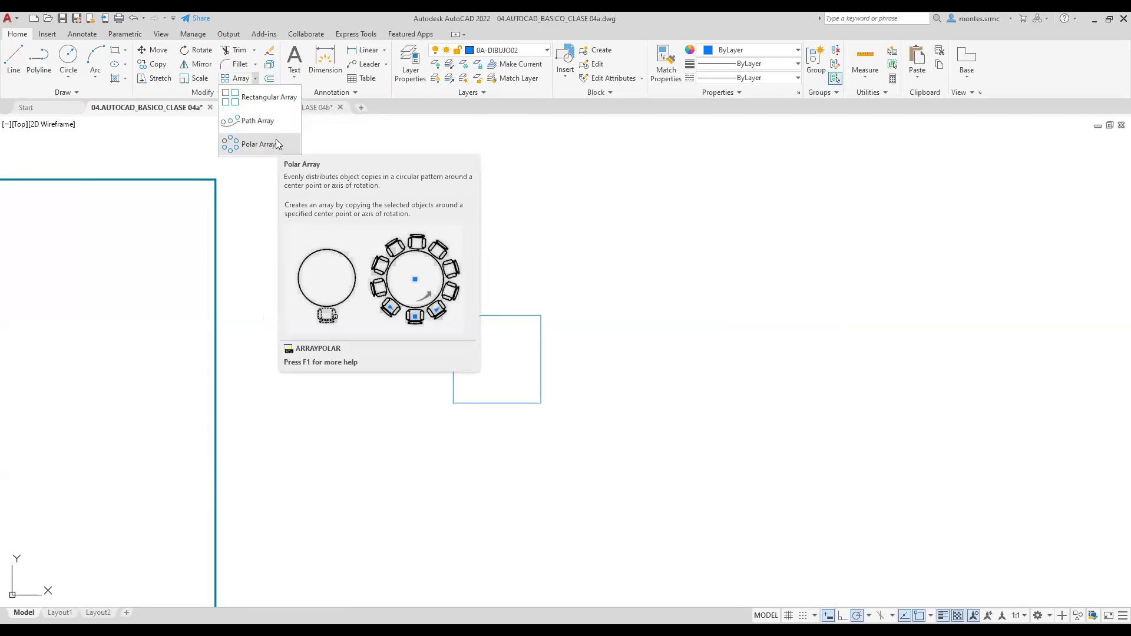
{"action": "scroll", "coordinate": [528, 277], "scroll_direction": "down", "scroll_amount": 4}
{"action": "mouse_move", "coordinate": [528, 277]}
{"action": "middle_mouse_down"}
{"action": "mouse_move", "coordinate": [506, 283]}
{"action": "mouse_move", "coordinate": [886, 246]}
{"action": "middle_mouse_up"}
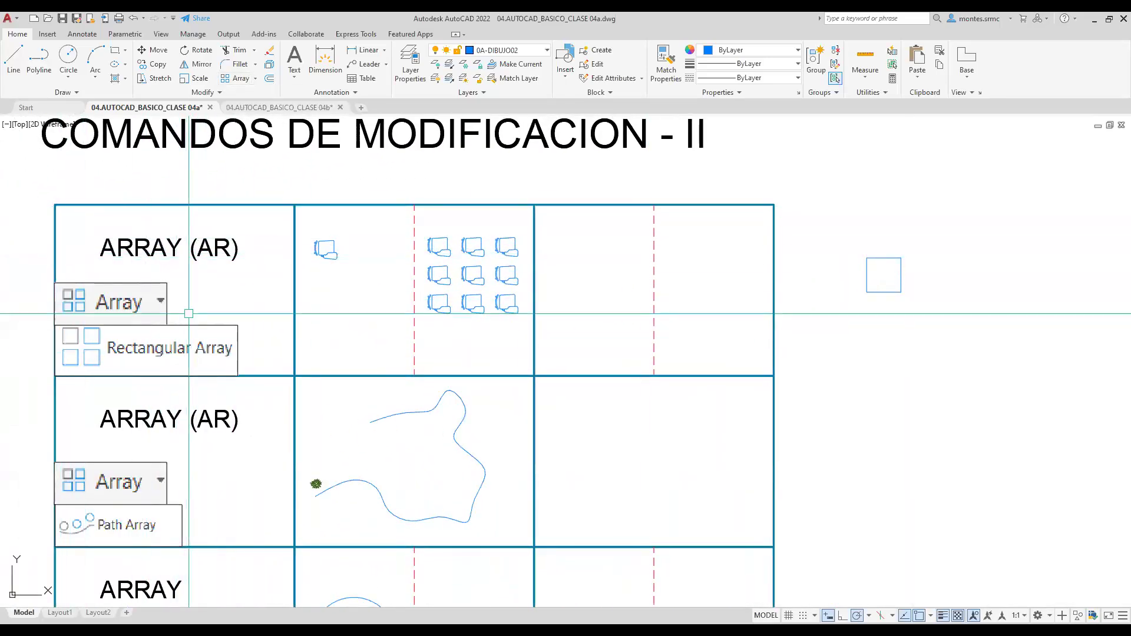
{"action": "middle_click_drag", "start_coordinate": [273, 302], "coordinate": [15, 302]}
{"action": "scroll", "coordinate": [593, 290], "scroll_direction": "up", "scroll_amount": 4}
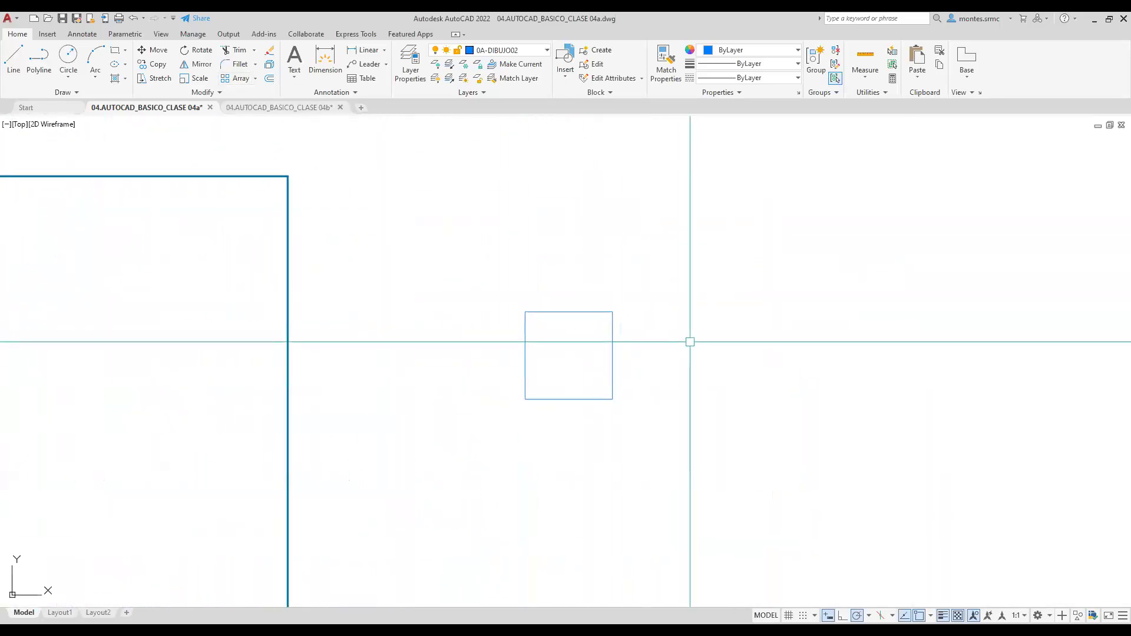
Create a rectangular array of the square with the default 4 columns and 3 rows.
{"action": "left_click", "coordinate": [612, 342]}
{"action": "left_click", "coordinate": [255, 79]}
{"action": "left_click", "coordinate": [260, 97]}
{"action": "key", "text": "Return"}
{"action": "scroll", "coordinate": [491, 256], "scroll_direction": "down", "scroll_amount": 2}
{"action": "middle_click_drag", "start_coordinate": [493, 255], "coordinate": [357, 382]}
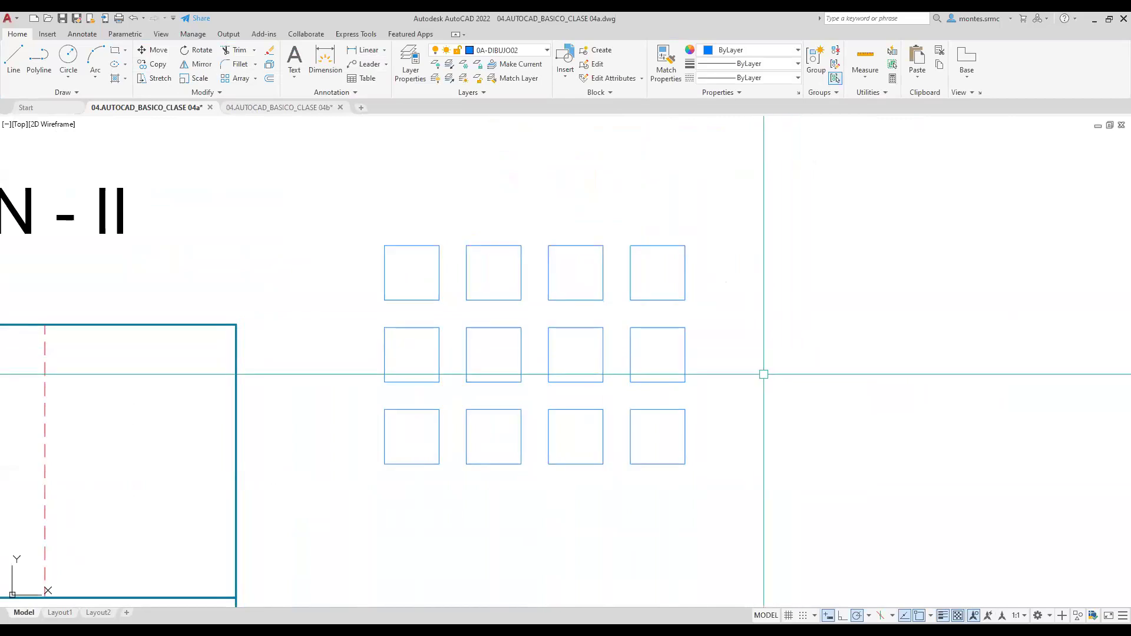
Display the square array's settings and paste a screenshot of that ribbon above the array.
{"action": "left_click", "coordinate": [630, 269]}
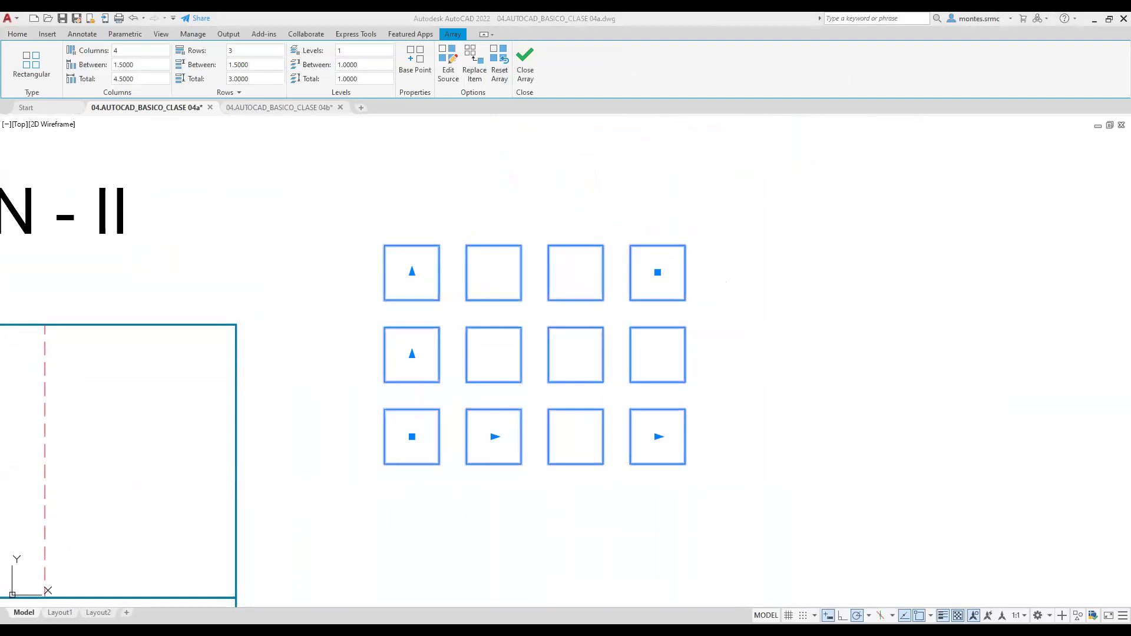
{"action": "key", "text": "Escape"}
{"action": "middle_click_drag", "start_coordinate": [520, 181], "coordinate": [584, 198]}
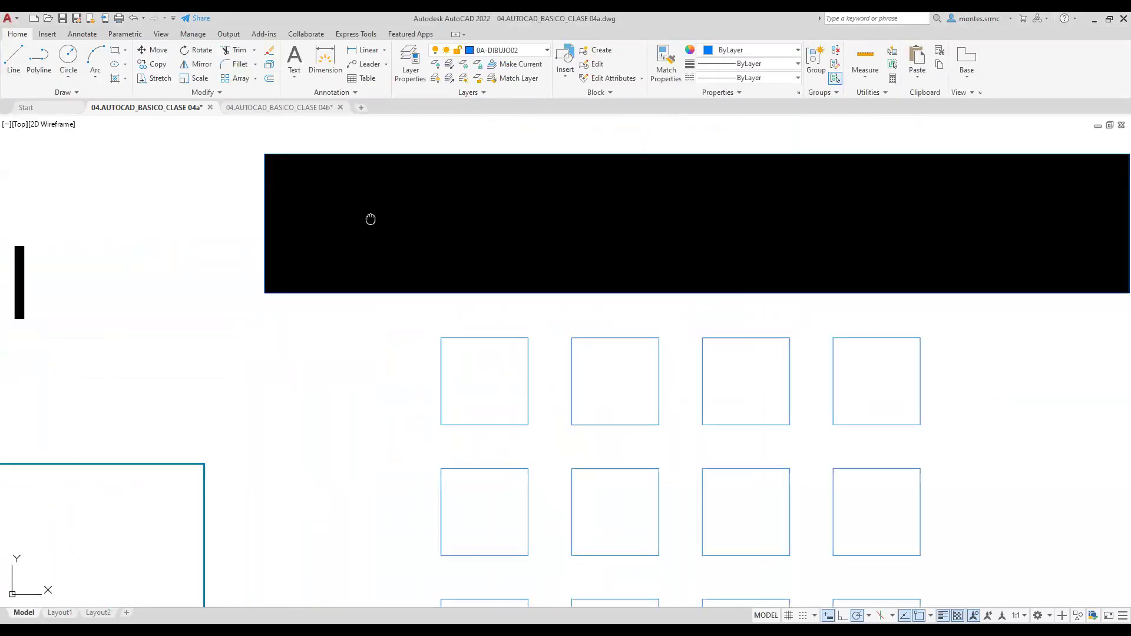
{"action": "middle_click_drag", "start_coordinate": [369, 219], "coordinate": [138, 272]}
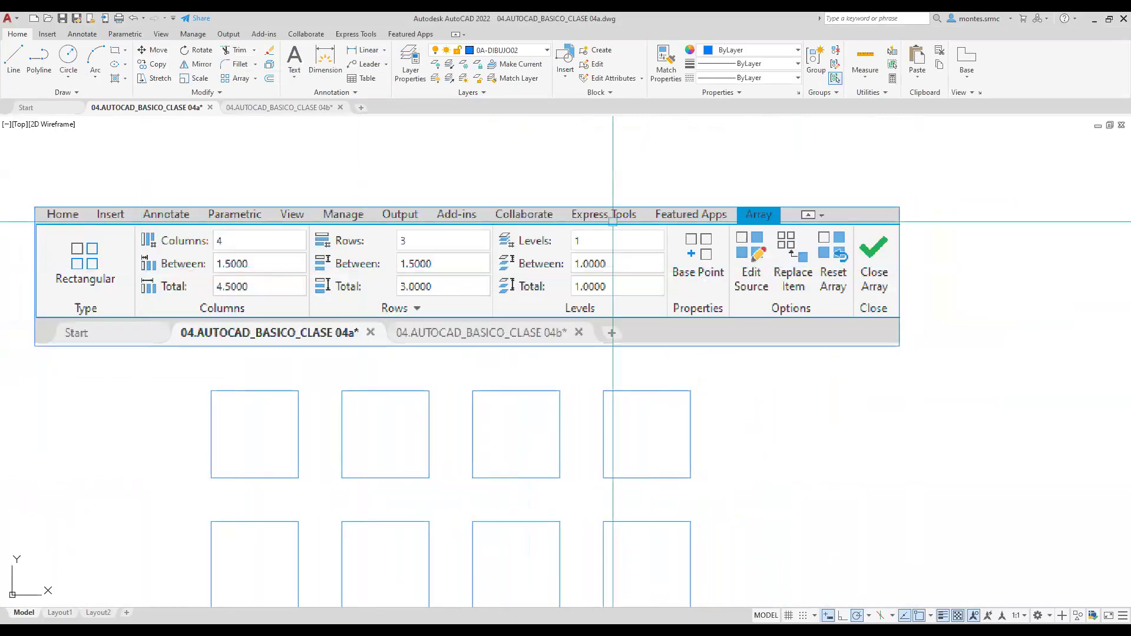
Examine the columns, rows, levels, properties and options sections in the pasted ribbon image beside the array.
{"action": "middle_click_drag", "start_coordinate": [767, 200], "coordinate": [794, 203]}
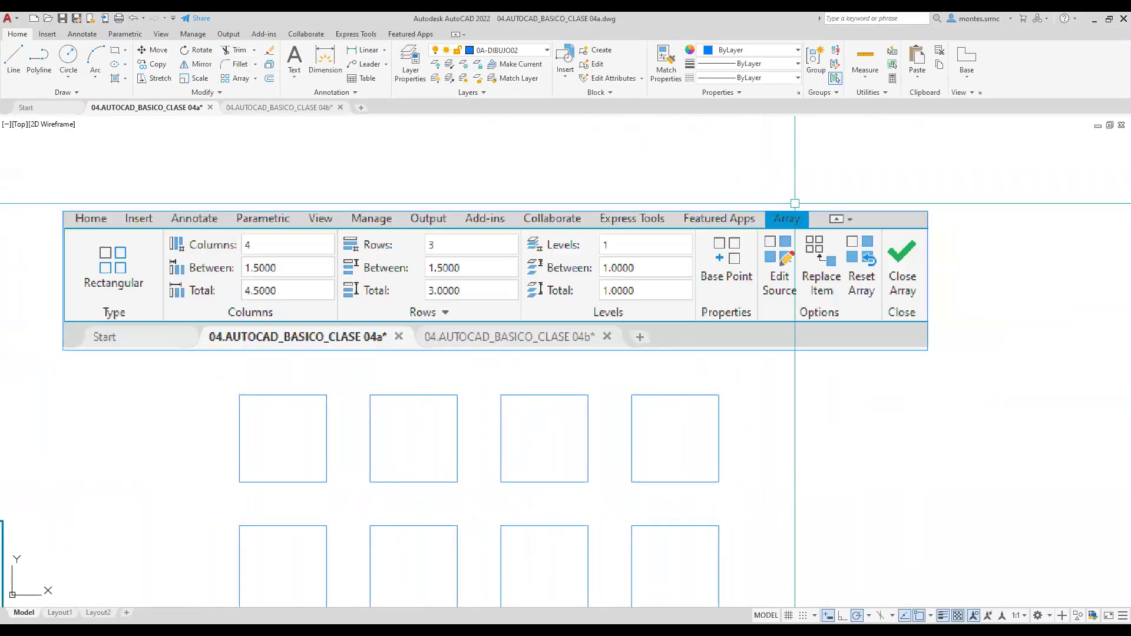
{"action": "middle_click_drag", "start_coordinate": [795, 204], "coordinate": [878, 245]}
{"action": "scroll", "coordinate": [942, 341], "scroll_direction": "up", "scroll_amount": 2}
{"action": "middle_click_drag", "start_coordinate": [942, 341], "coordinate": [1037, 381]}
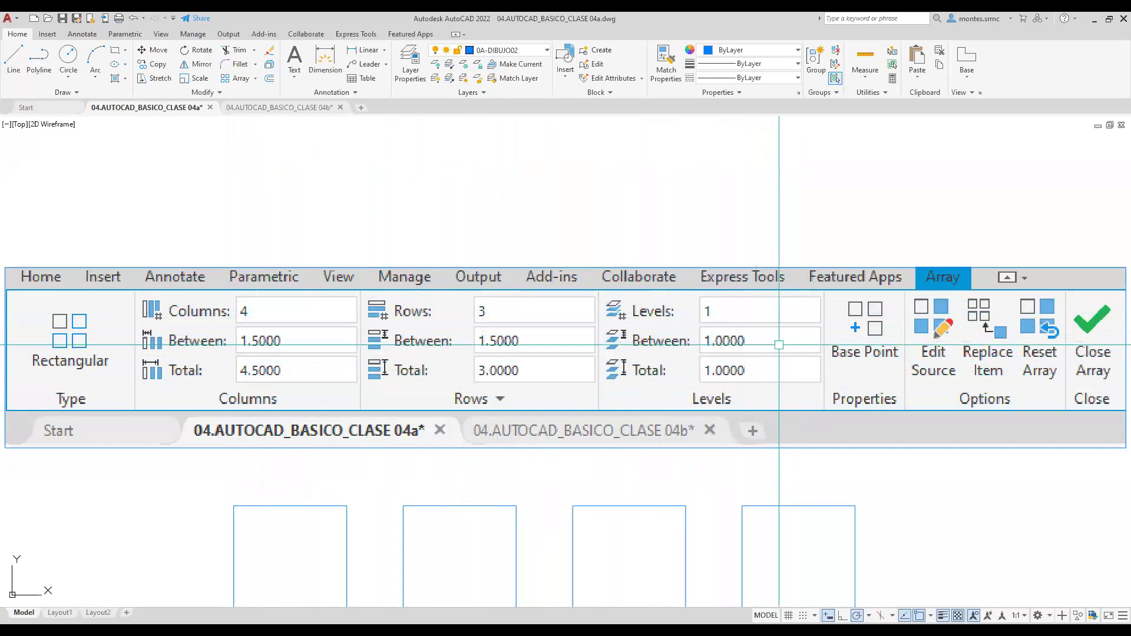
{"action": "middle_click_drag", "start_coordinate": [831, 353], "coordinate": [757, 329]}
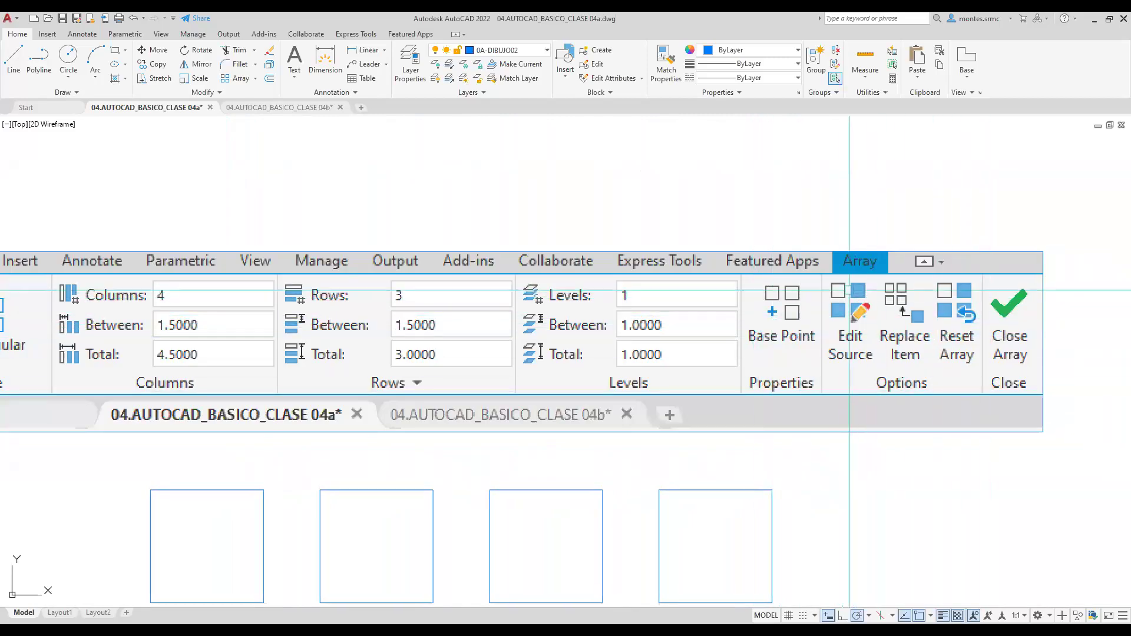
{"action": "scroll", "coordinate": [819, 371], "scroll_direction": "down", "scroll_amount": 2}
{"action": "middle_click_drag", "start_coordinate": [821, 386], "coordinate": [833, 218]}
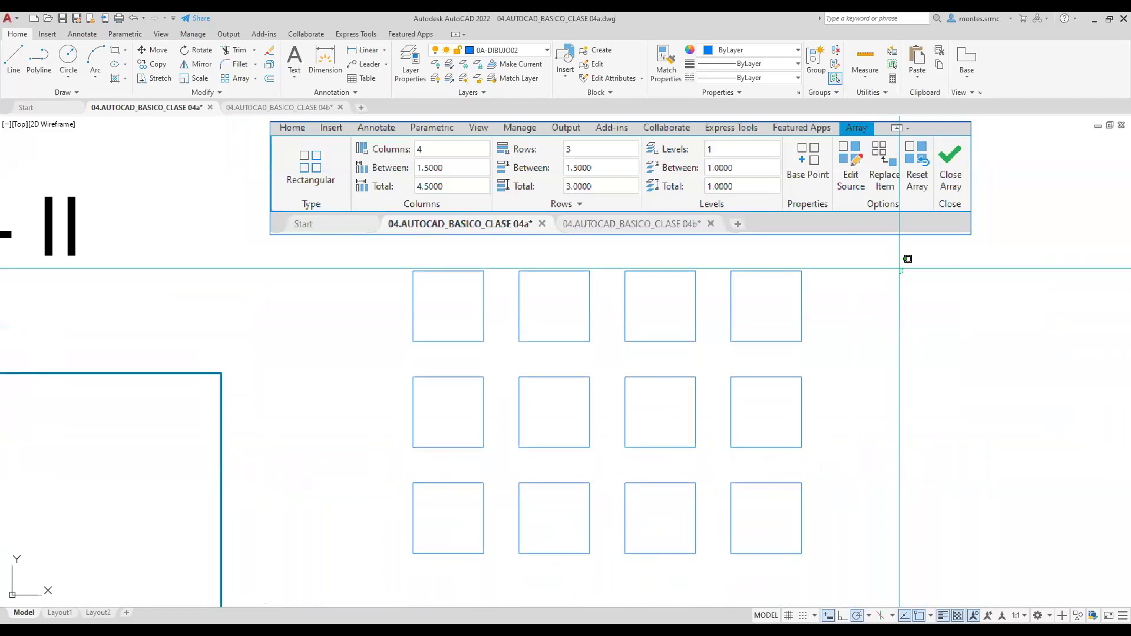
{"action": "scroll", "coordinate": [807, 366], "scroll_direction": "down", "scroll_amount": 3}
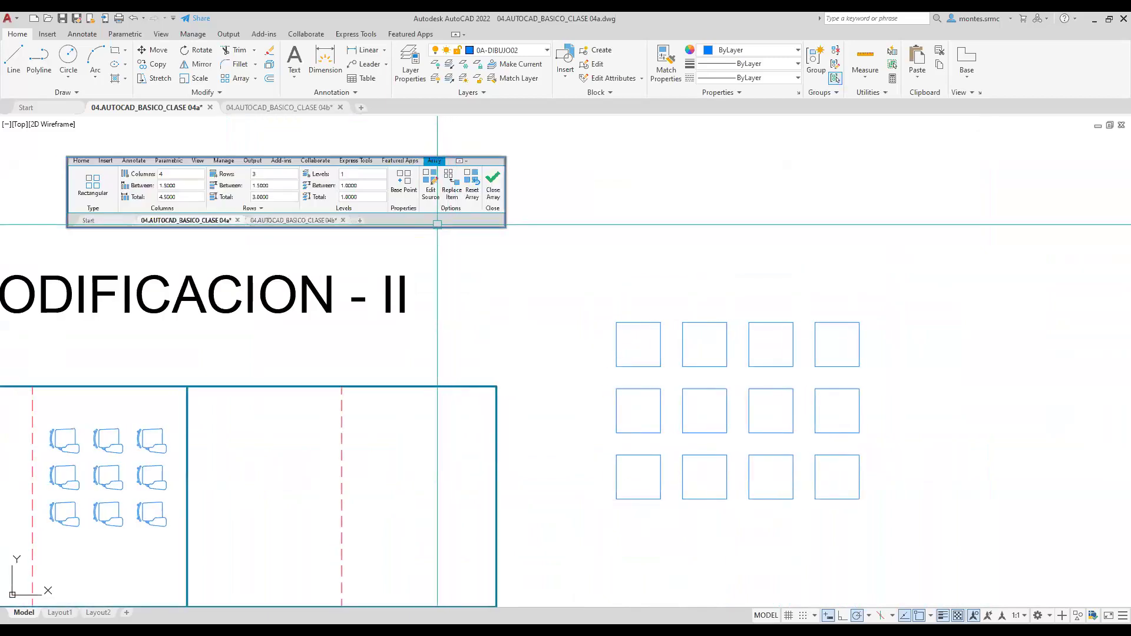
{"action": "scroll", "coordinate": [613, 251], "scroll_direction": "up", "scroll_amount": 3}
{"action": "scroll", "coordinate": [517, 218], "scroll_direction": "up", "scroll_amount": 2}
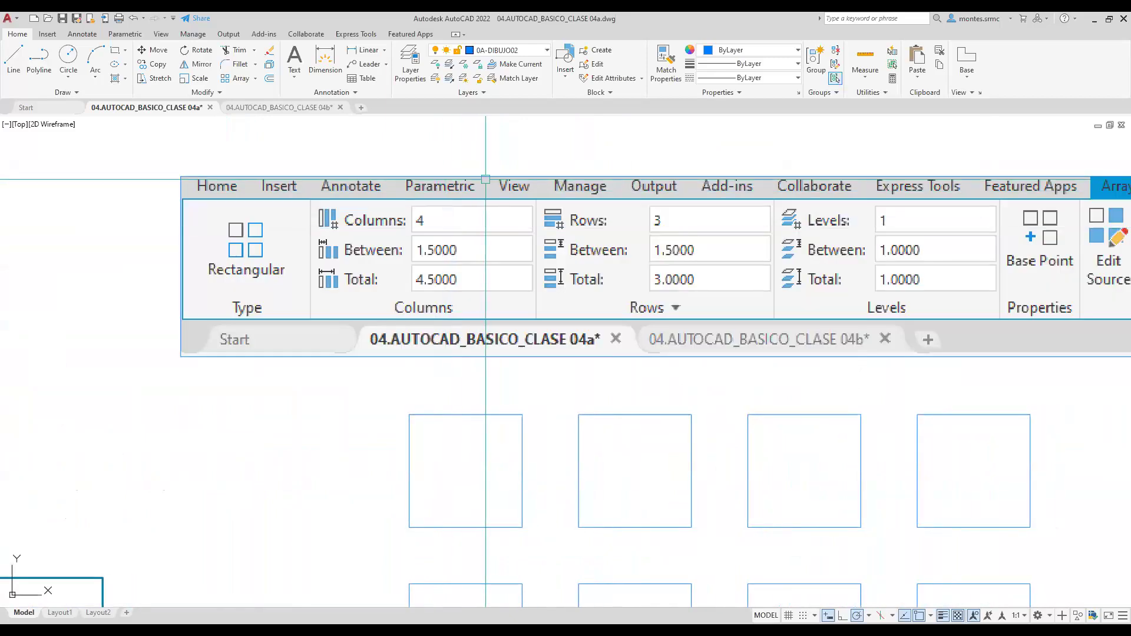
Draw a rectangle around the Columns and Rows sections of the pasted ribbon image.
{"action": "left_click", "coordinate": [486, 179]}
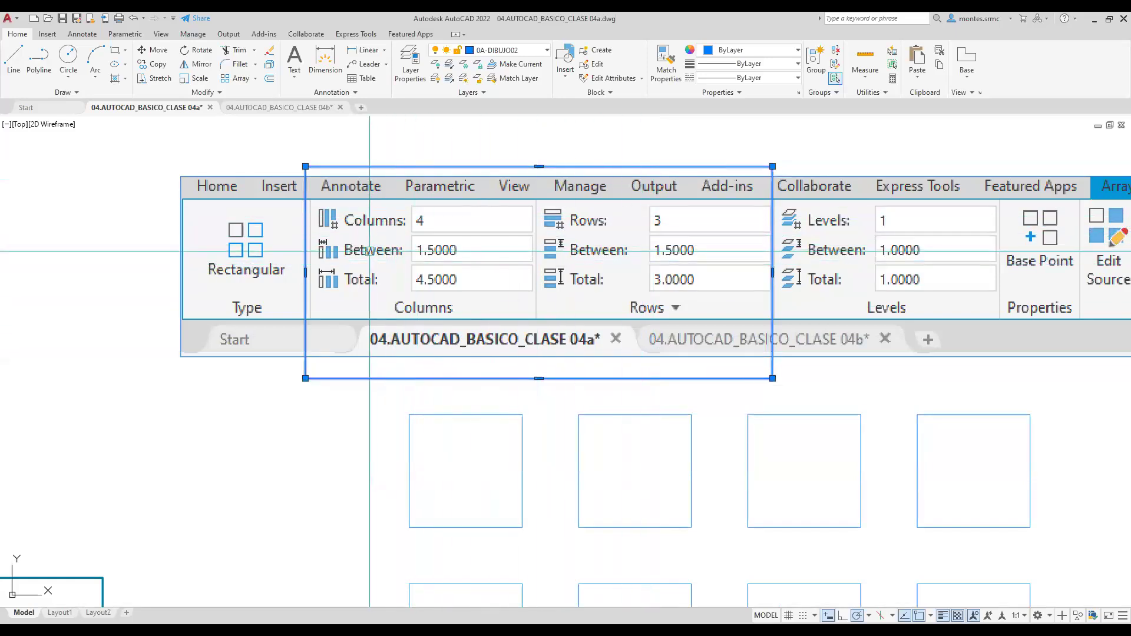
{"action": "middle_click_drag", "start_coordinate": [405, 258], "coordinate": [419, 192]}
{"action": "scroll", "coordinate": [426, 252], "scroll_direction": "down", "scroll_amount": 2}
{"action": "middle_click_drag", "start_coordinate": [426, 251], "coordinate": [424, 251]}
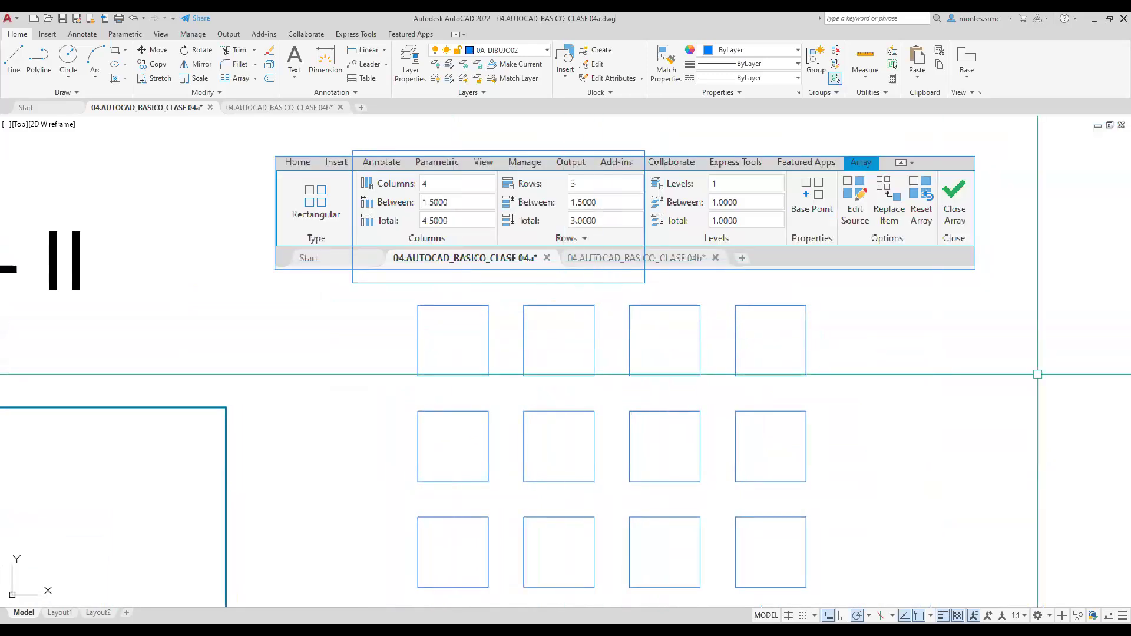
{"action": "key", "text": "alt+Tab"}
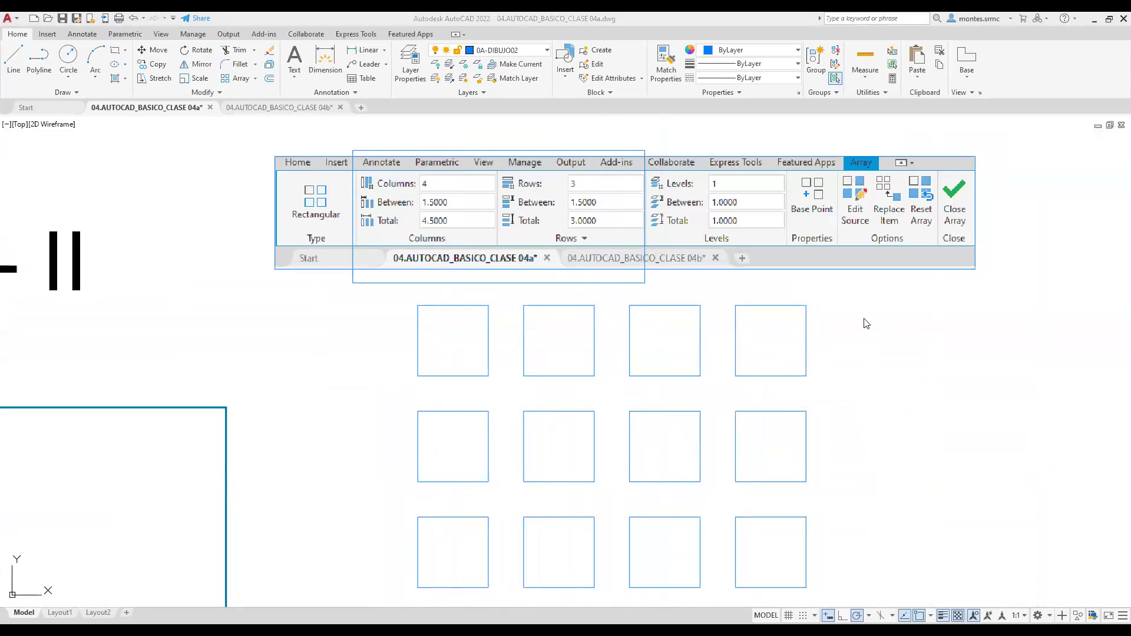
Select the square array and examine its column, row and spacing grips against the pasted ribbon image.
{"action": "middle_click_drag", "start_coordinate": [864, 320], "coordinate": [826, 287]}
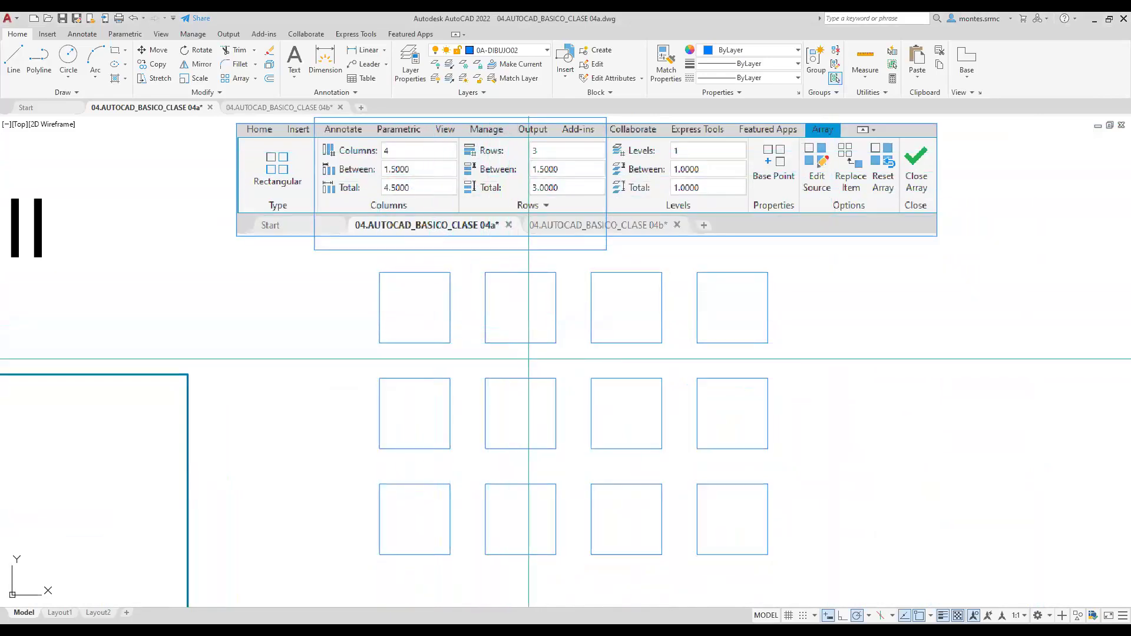
{"action": "left_click", "coordinate": [526, 344]}
{"action": "middle_click_drag", "start_coordinate": [776, 369], "coordinate": [722, 322]}
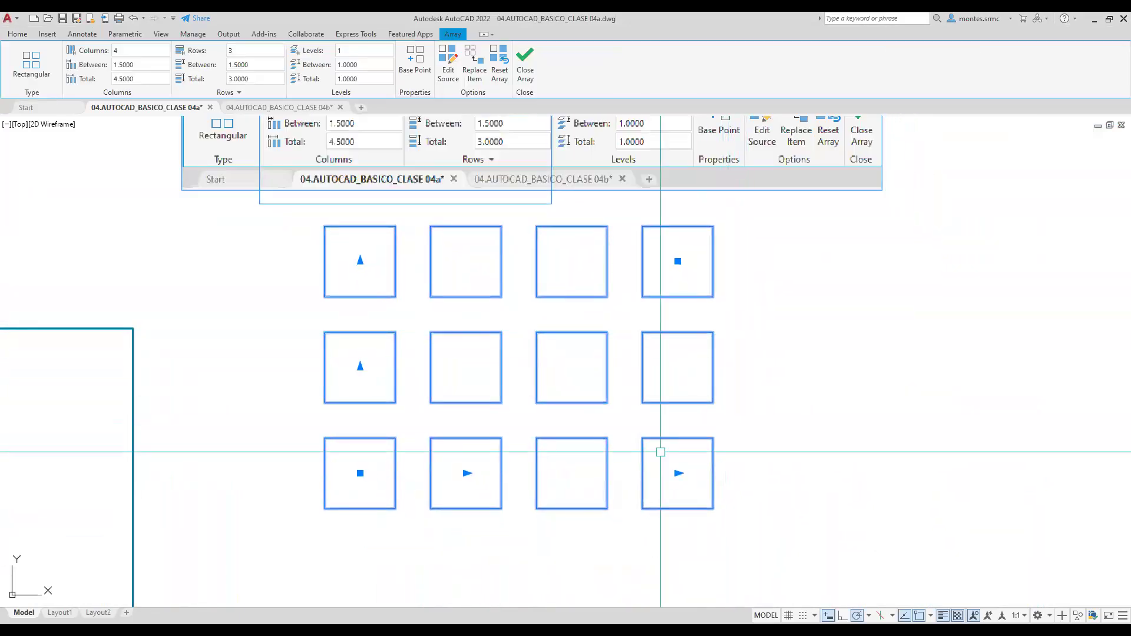
{"action": "left_click", "coordinate": [466, 473]}
{"action": "middle_click_drag", "start_coordinate": [466, 473], "coordinate": [469, 524]}
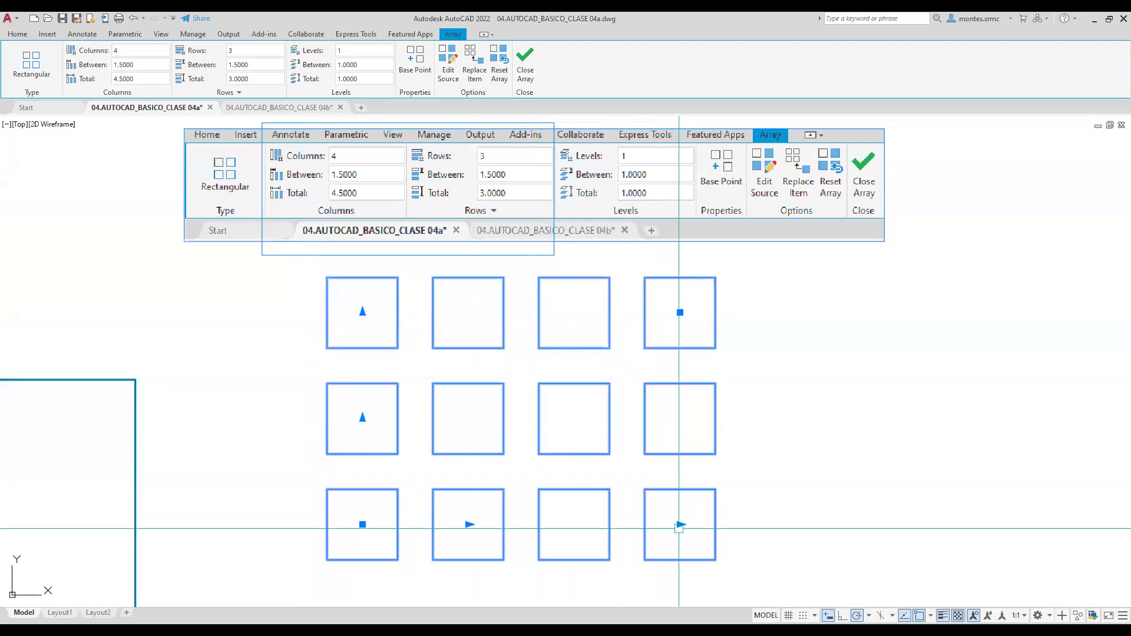
{"action": "mouse_move", "coordinate": [680, 524]}
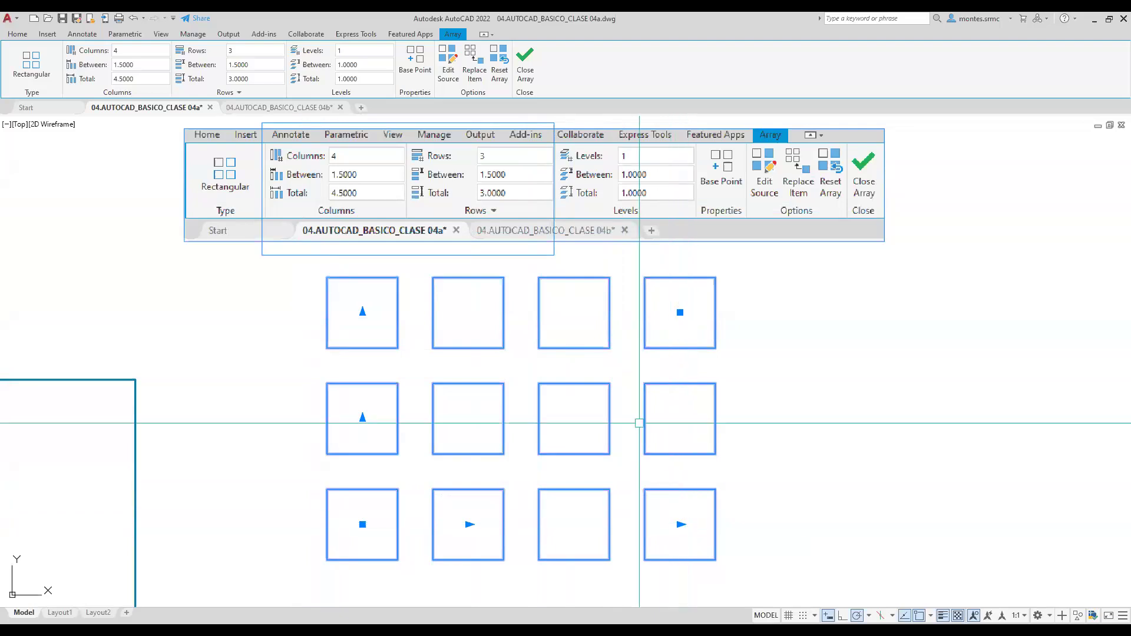
{"action": "key", "text": "Escape"}
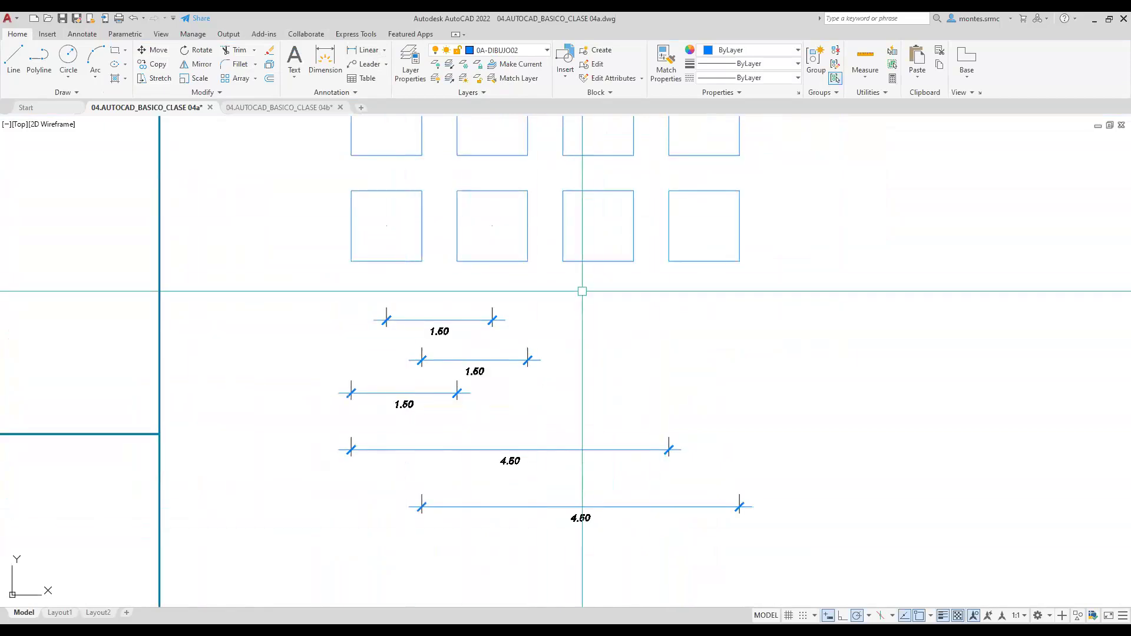
Compare the array's column and row grips and spacing settings with the dimensions below and beside the squares.
{"action": "left_click", "coordinate": [524, 261]}
{"action": "scroll", "coordinate": [442, 293], "scroll_direction": "up", "scroll_amount": 2}
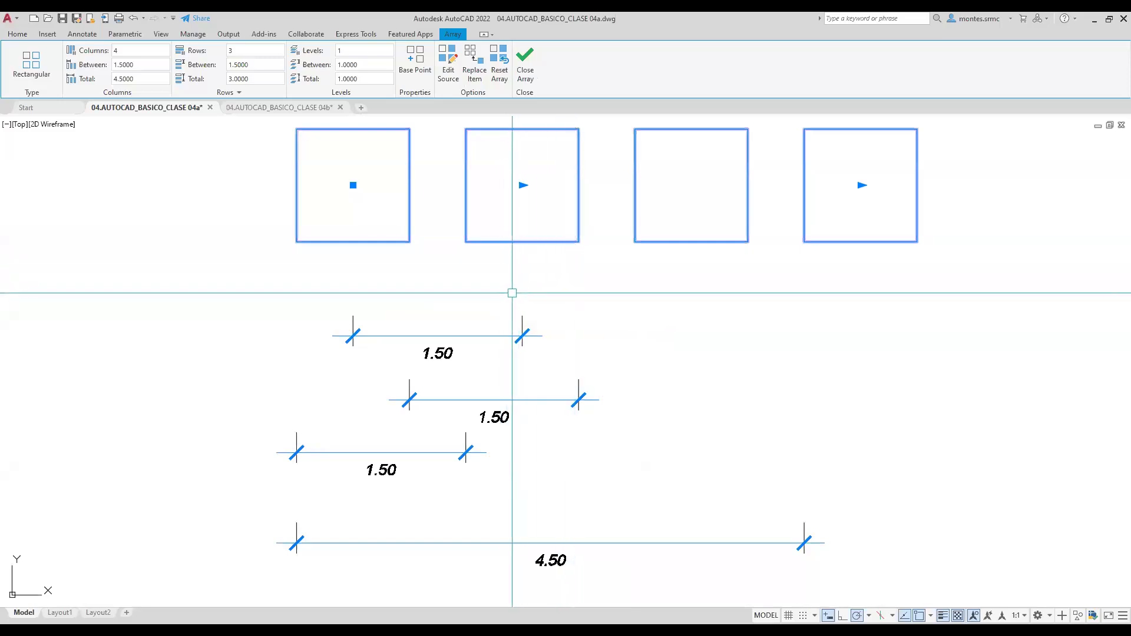
{"action": "middle_click_drag", "start_coordinate": [511, 365], "coordinate": [511, 325]}
{"action": "middle_click_drag", "start_coordinate": [505, 449], "coordinate": [499, 389]}
{"action": "middle_click_drag", "start_coordinate": [649, 399], "coordinate": [641, 435]}
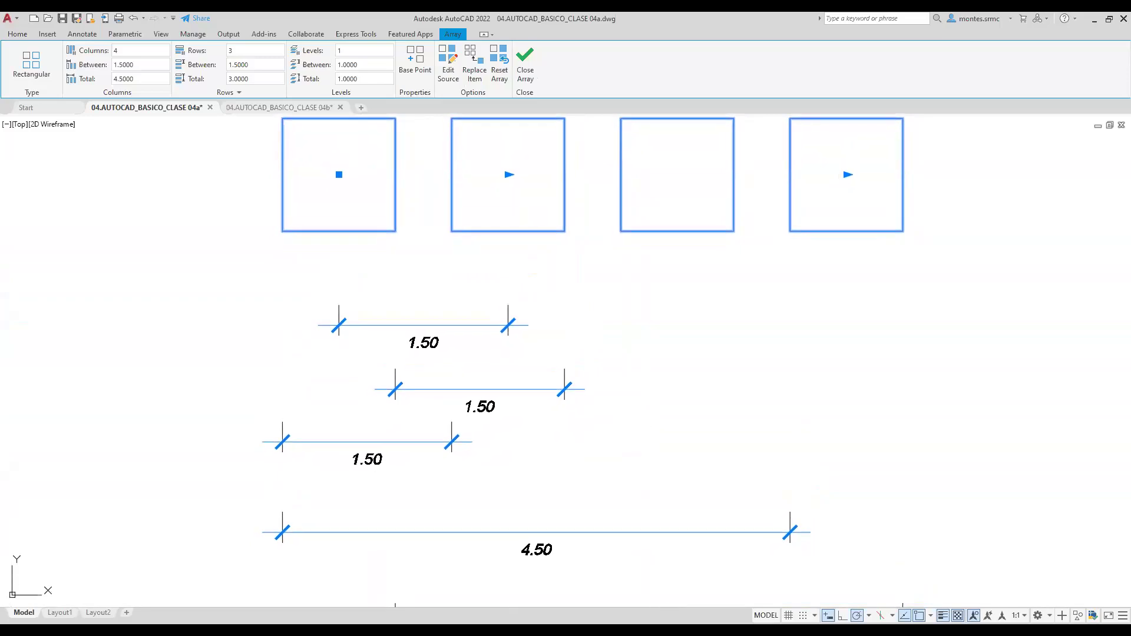
{"action": "scroll", "coordinate": [540, 277], "scroll_direction": "down", "scroll_amount": 5}
{"action": "scroll", "coordinate": [551, 316], "scroll_direction": "up", "scroll_amount": 3}
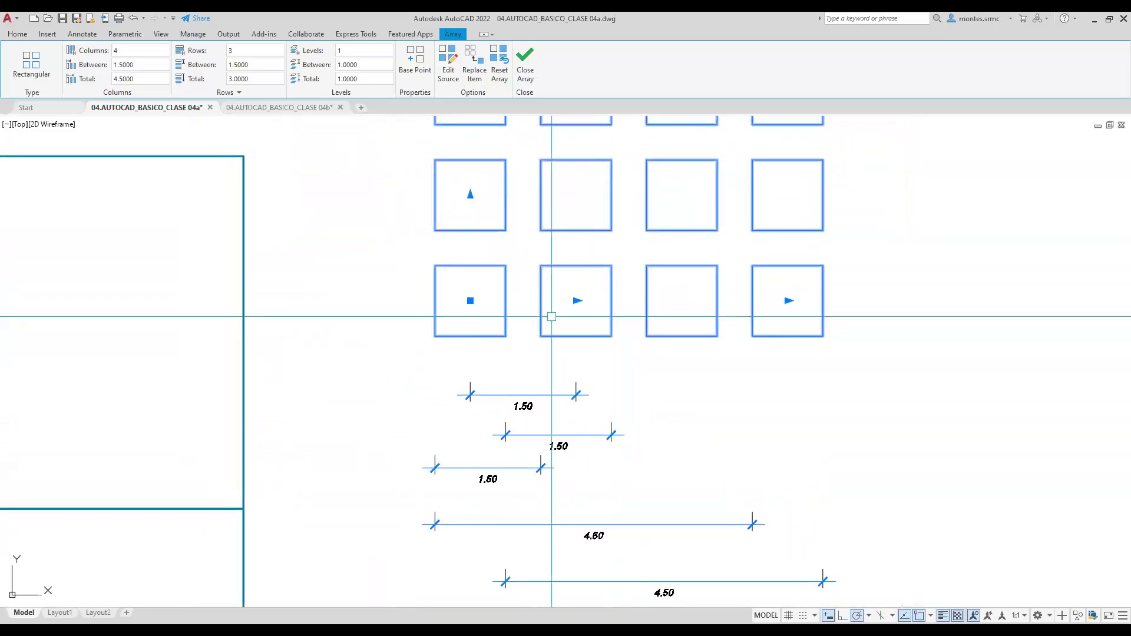
{"action": "key", "text": "Escape"}
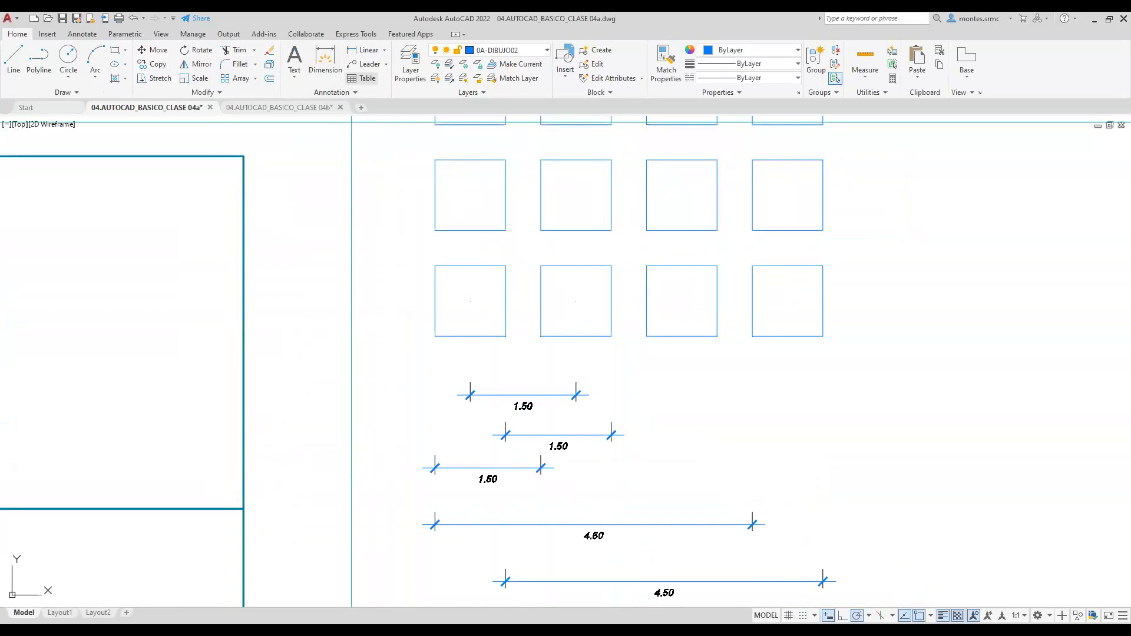
{"action": "middle_click_drag", "start_coordinate": [352, 122], "coordinate": [413, 262]}
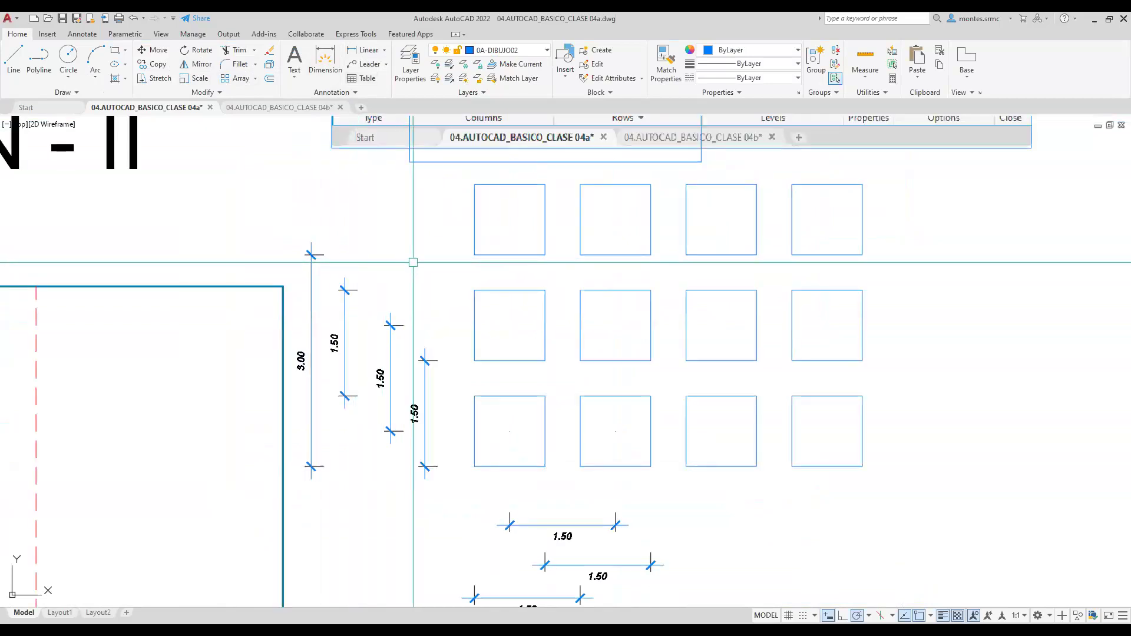
{"action": "middle_click_drag", "start_coordinate": [413, 262], "coordinate": [395, 218]}
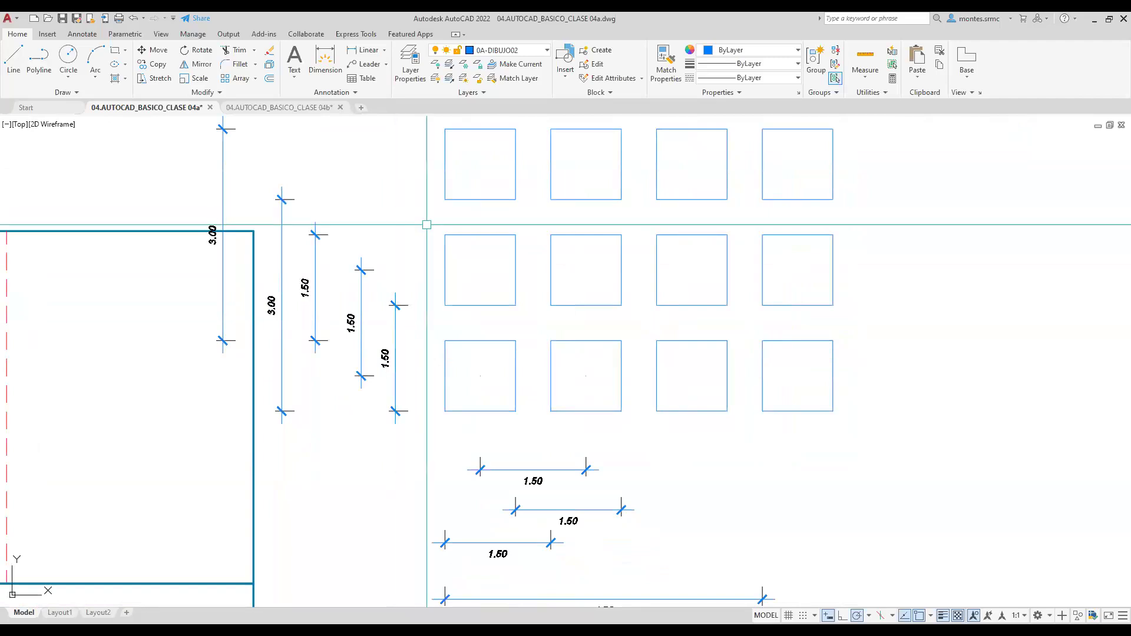
Set the distance between the array's columns to 2 by editing its column spacing grip.
{"action": "left_click", "coordinate": [613, 340]}
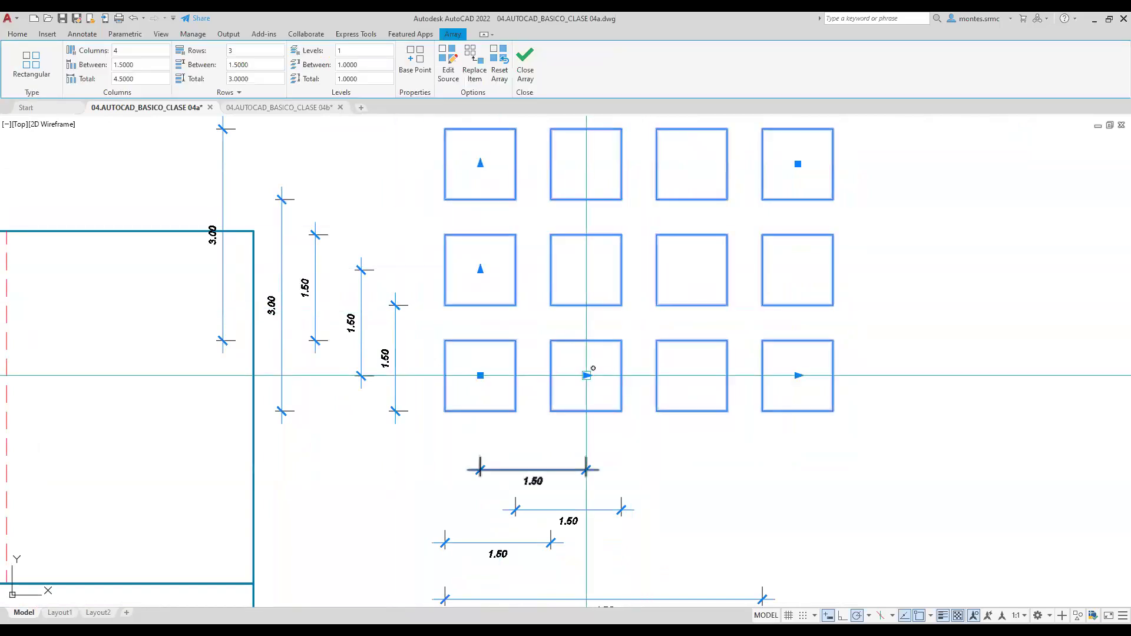
{"action": "left_click", "coordinate": [587, 376]}
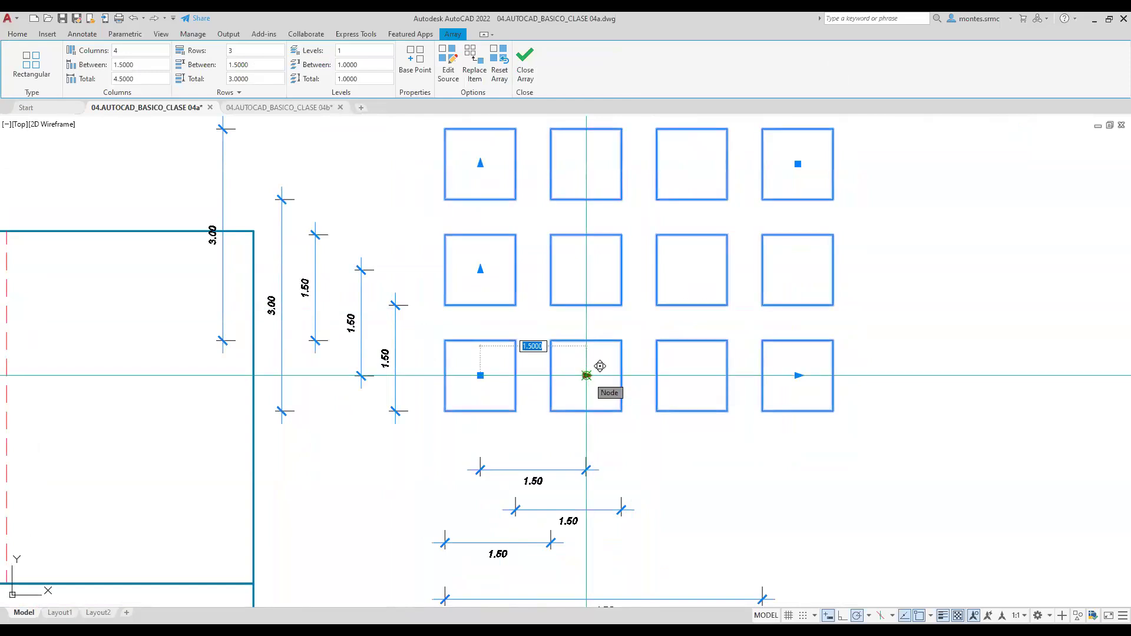
{"action": "type", "text": "2"}
{"action": "key", "text": "Return"}
{"action": "middle_click_drag", "start_coordinate": [619, 386], "coordinate": [560, 352]}
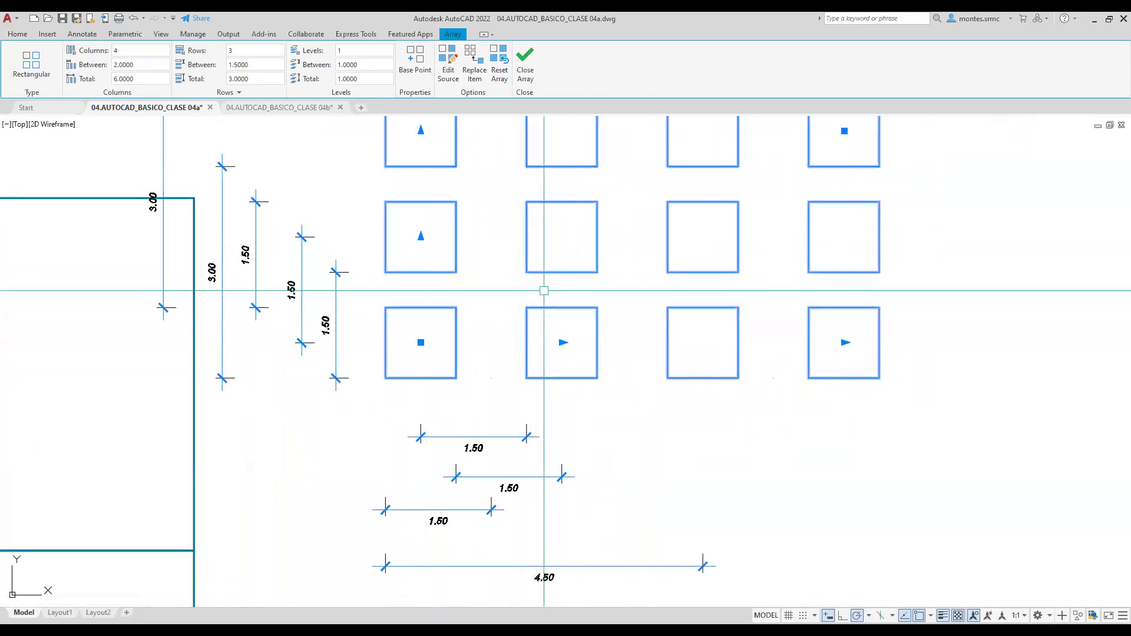
{"action": "key", "text": "Escape"}
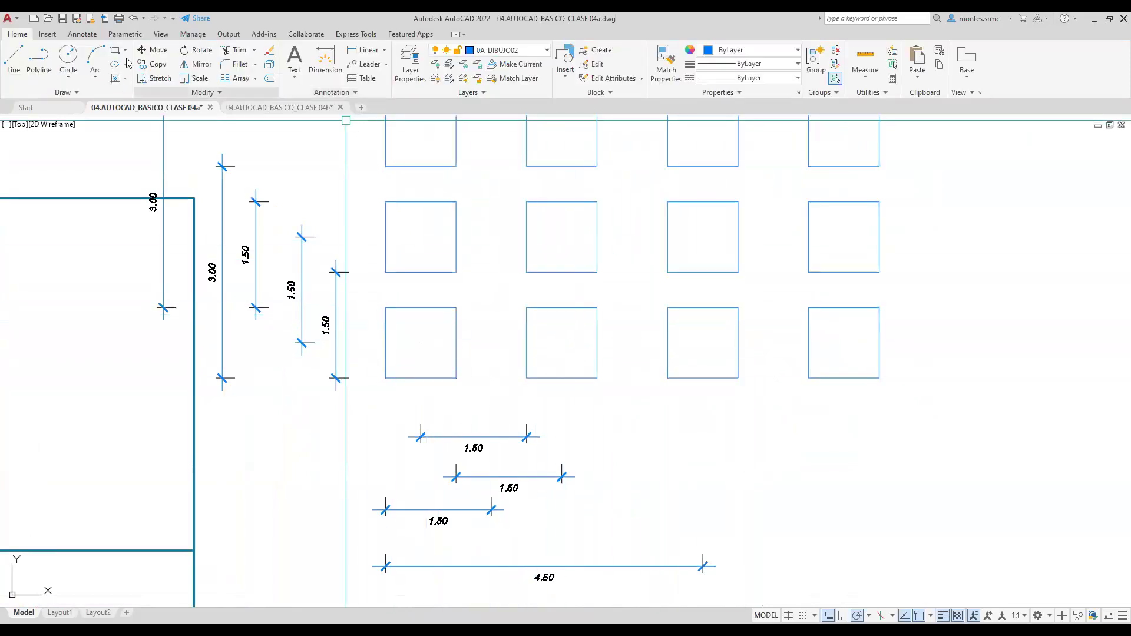
Stretch the lowest 1.50 dimension's endpoint to the lower-left corner of the second square in the bottom row.
{"action": "left_click", "coordinate": [526, 436]}
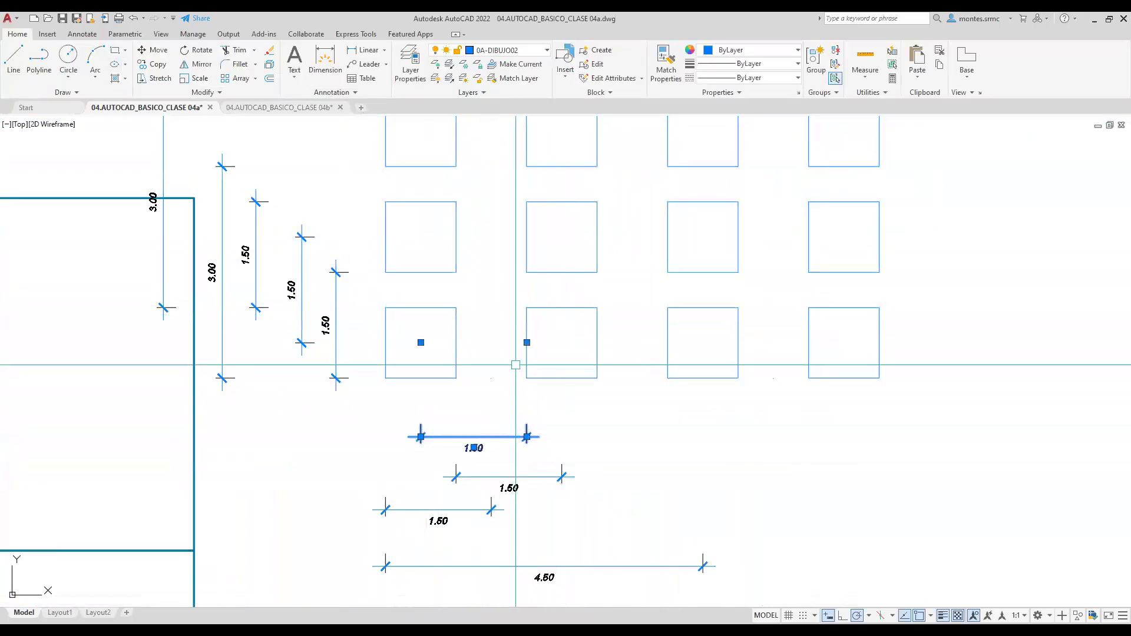
{"action": "key", "text": "Escape"}
{"action": "left_click", "coordinate": [471, 509]}
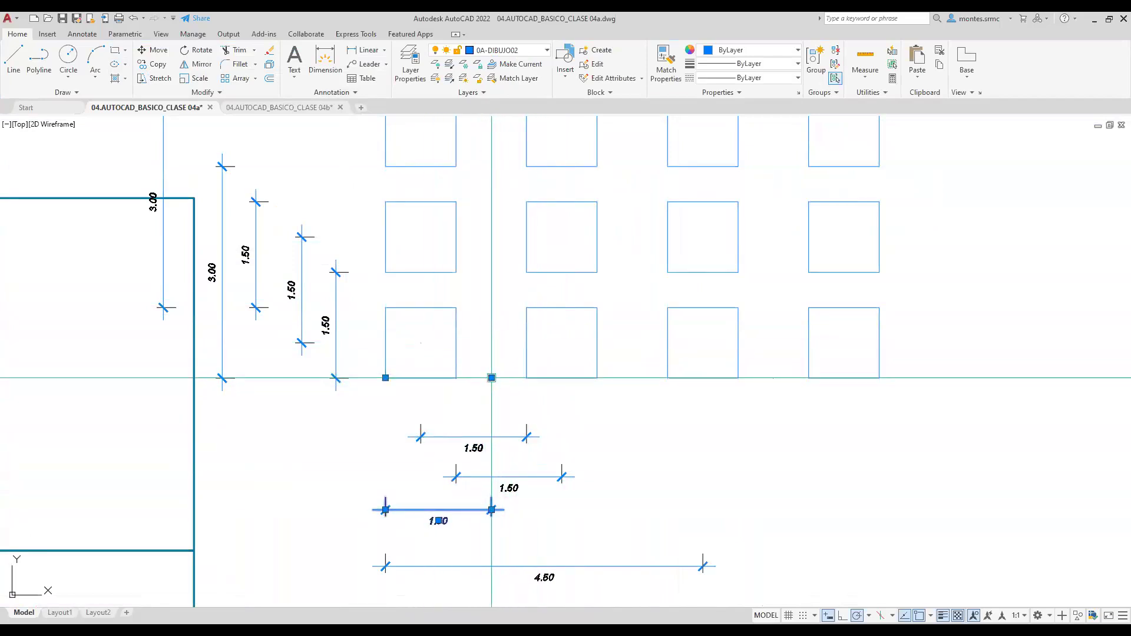
{"action": "left_click", "coordinate": [491, 378]}
{"action": "left_click", "coordinate": [526, 378]}
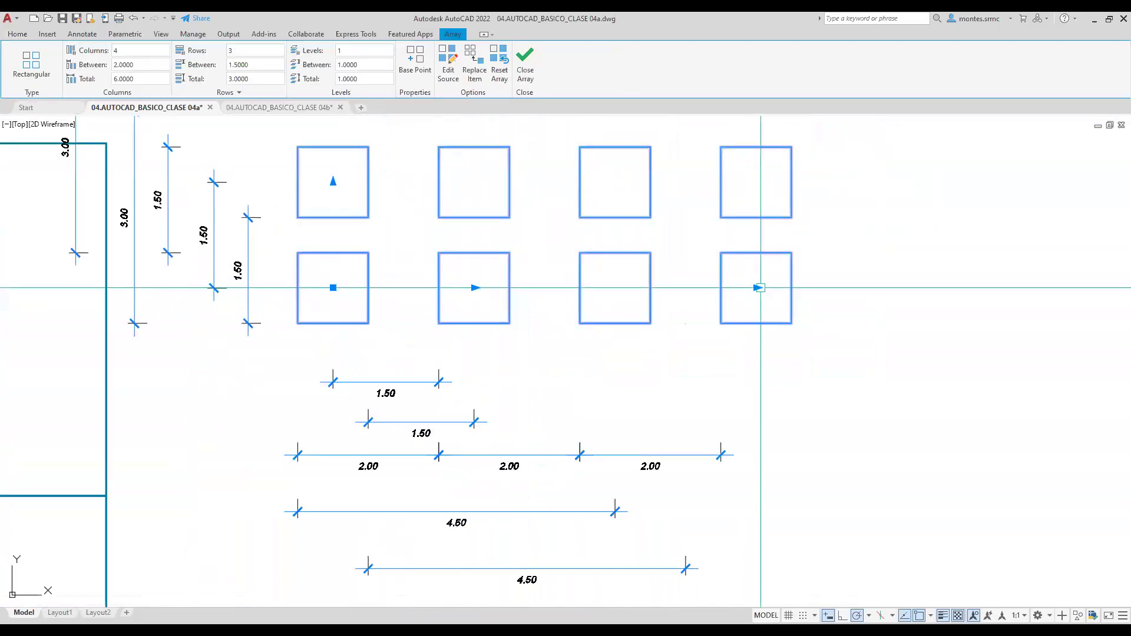
Set the array's number of columns to 10 with its column count grip.
{"action": "left_click", "coordinate": [757, 287]}
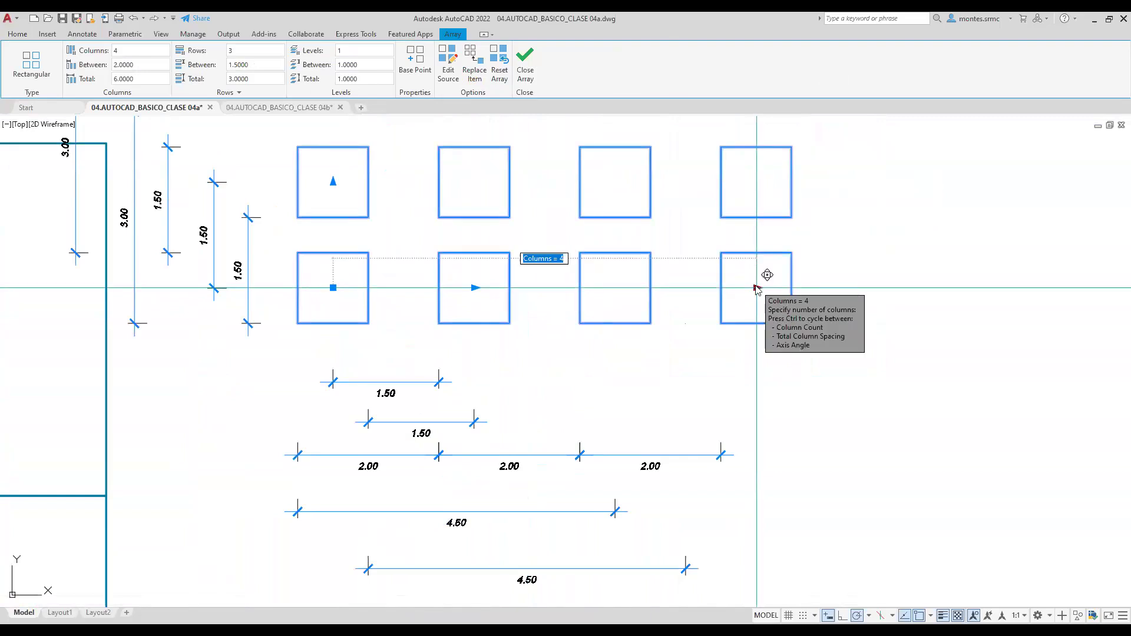
{"action": "type", "text": "10"}
{"action": "key", "text": "Return"}
{"action": "scroll", "coordinate": [757, 288], "scroll_direction": "down", "scroll_amount": 5}
{"action": "middle_click_drag", "start_coordinate": [757, 288], "coordinate": [598, 324]}
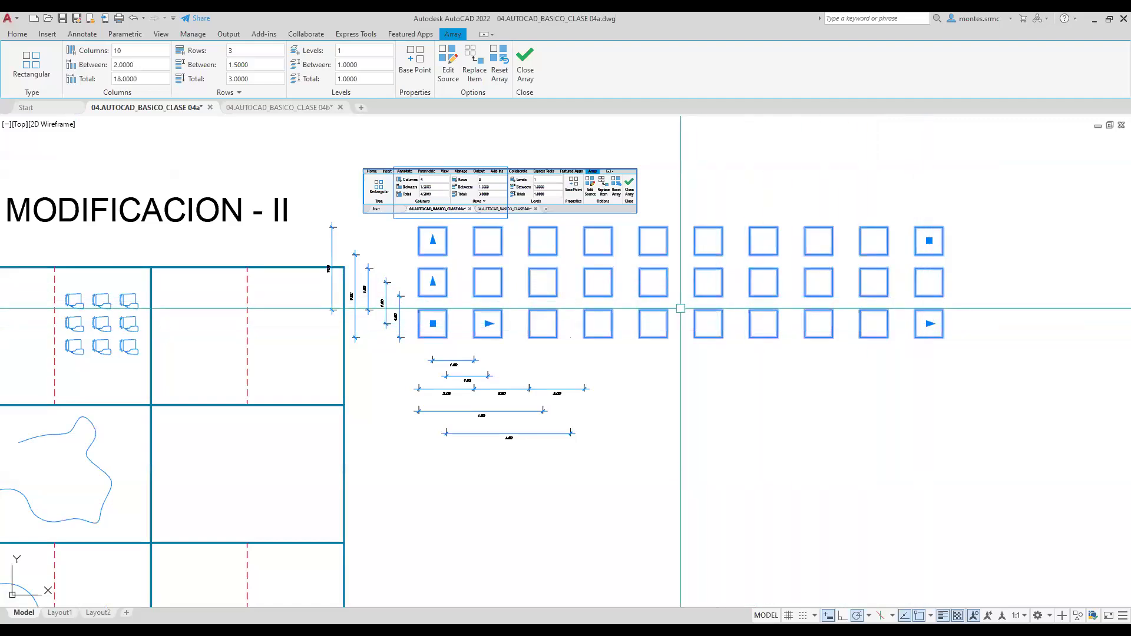
Try a total column distance of 20 for the array and return the spacing between columns to 2.0.
{"action": "left_click", "coordinate": [144, 80]}
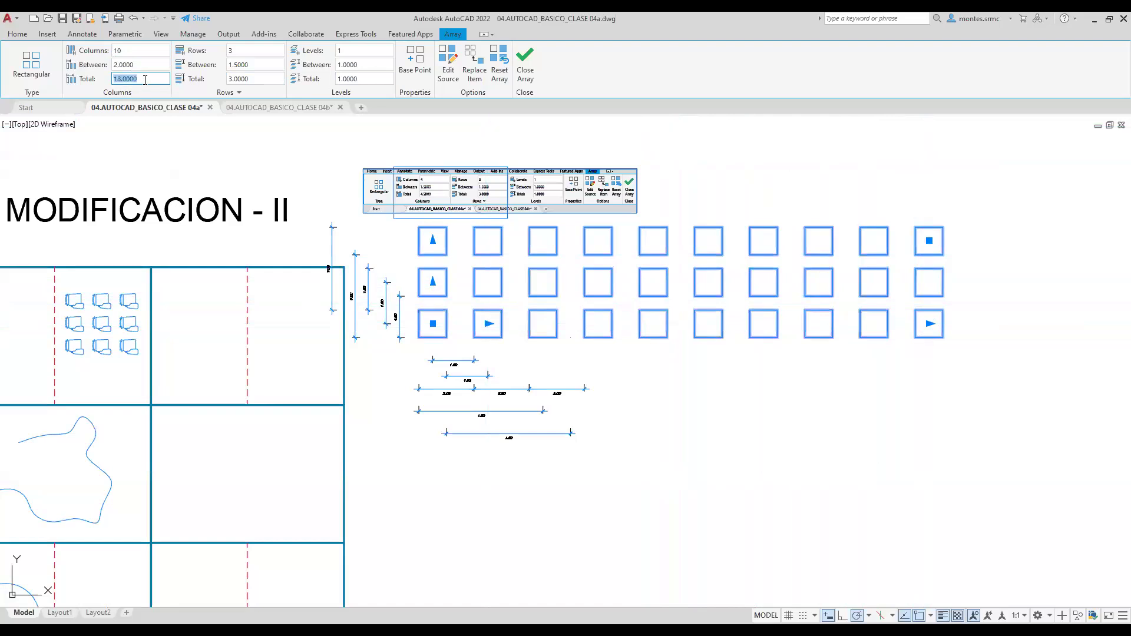
{"action": "type", "text": "20"}
{"action": "key", "text": "Return"}
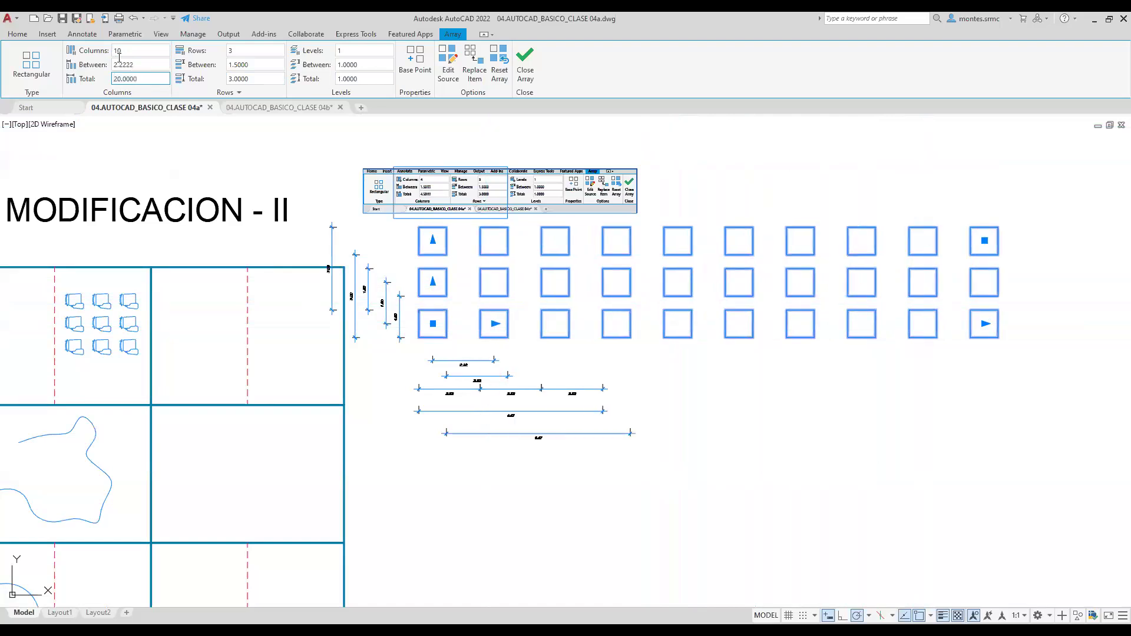
{"action": "left_click", "coordinate": [143, 63]}
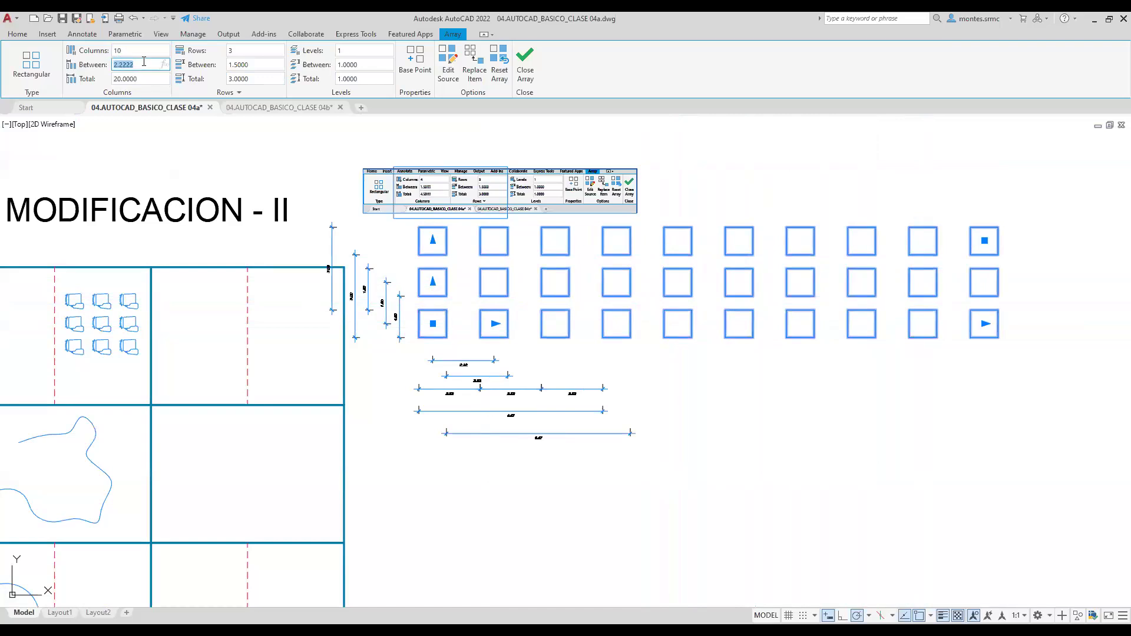
{"action": "type", "text": "2.0"}
{"action": "key", "text": "Return"}
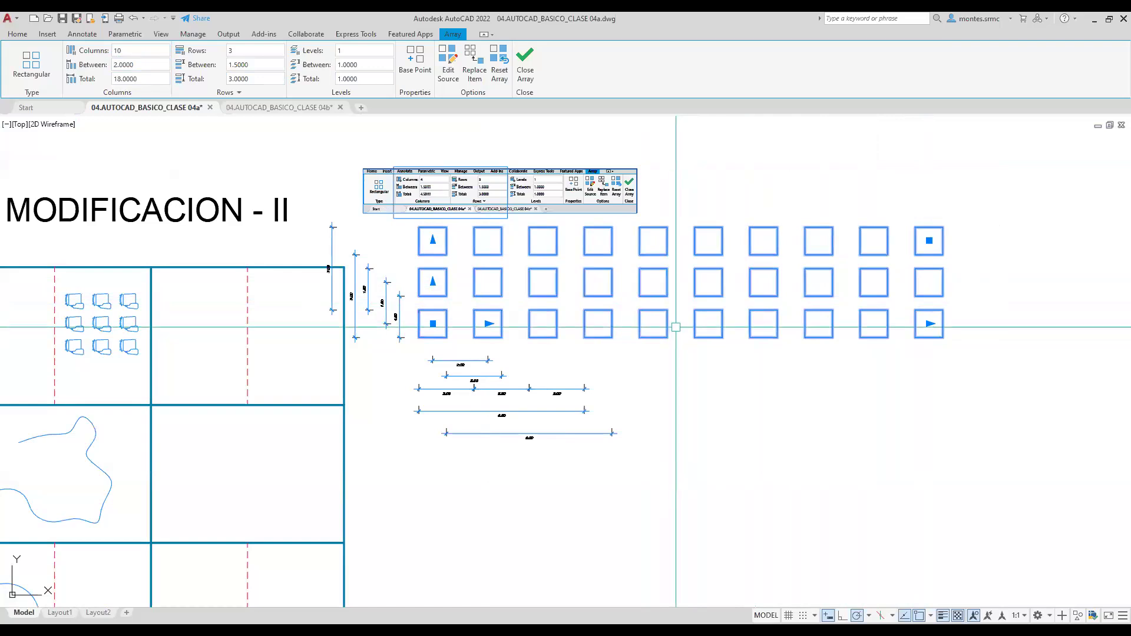
Set the array's number of rows to 5 with its row count grip.
{"action": "middle_click_drag", "start_coordinate": [676, 352], "coordinate": [384, 273]}
{"action": "left_click", "coordinate": [387, 272]}
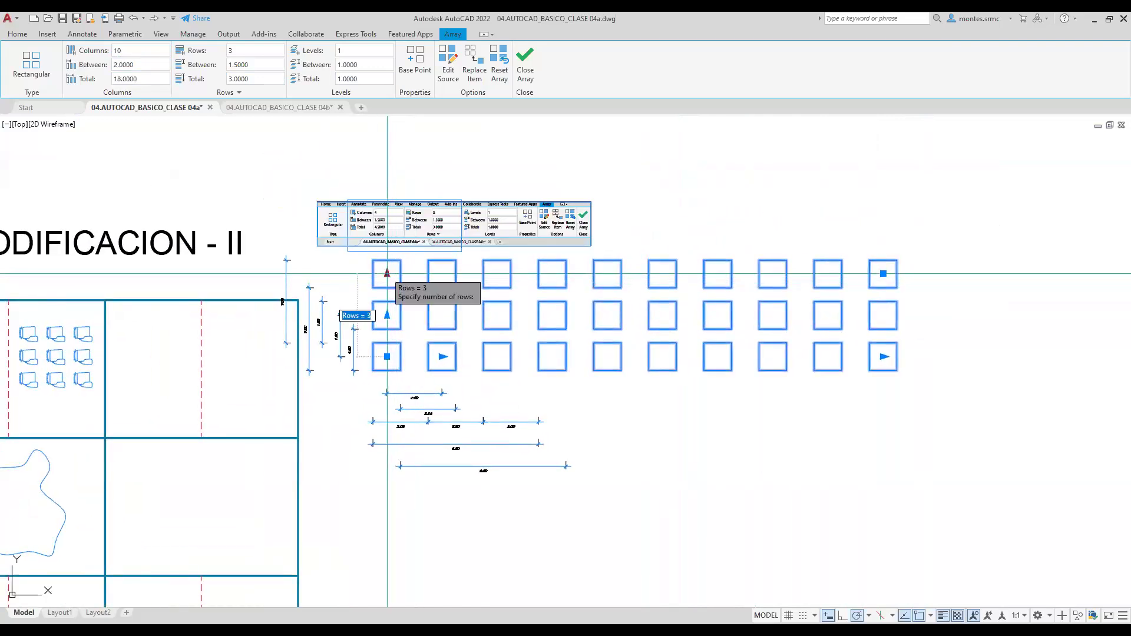
{"action": "type", "text": "5"}
{"action": "key", "text": "Return"}
Set the array's spacing to 1 between rows and 0.5 between columns using its spacing grips.
{"action": "left_click", "coordinate": [387, 315]}
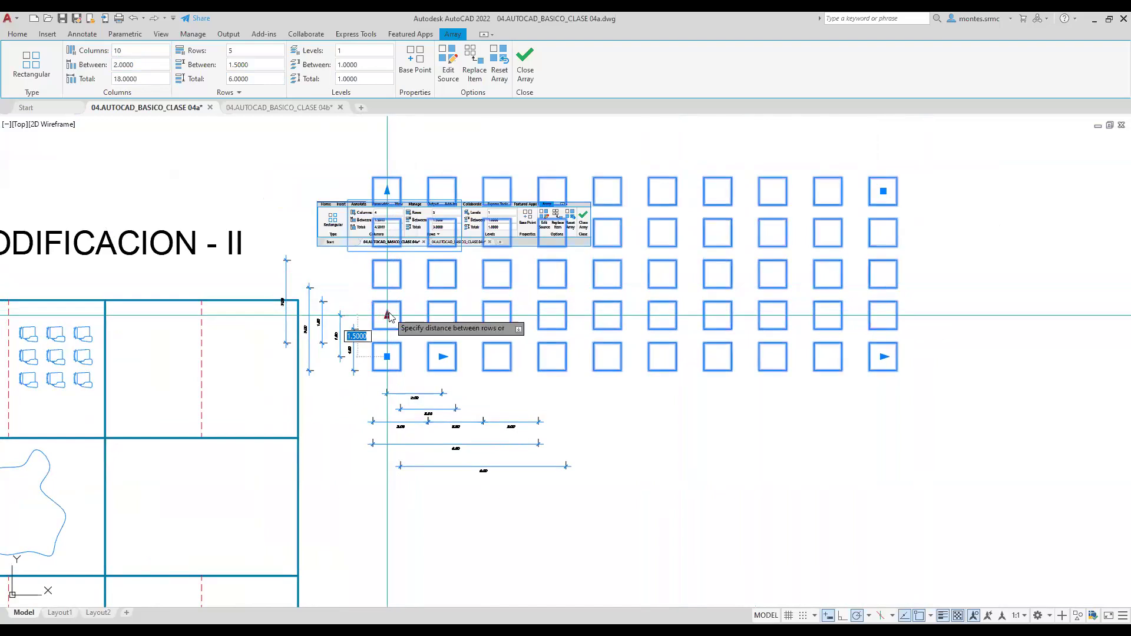
{"action": "type", "text": "1"}
{"action": "key", "text": "Return"}
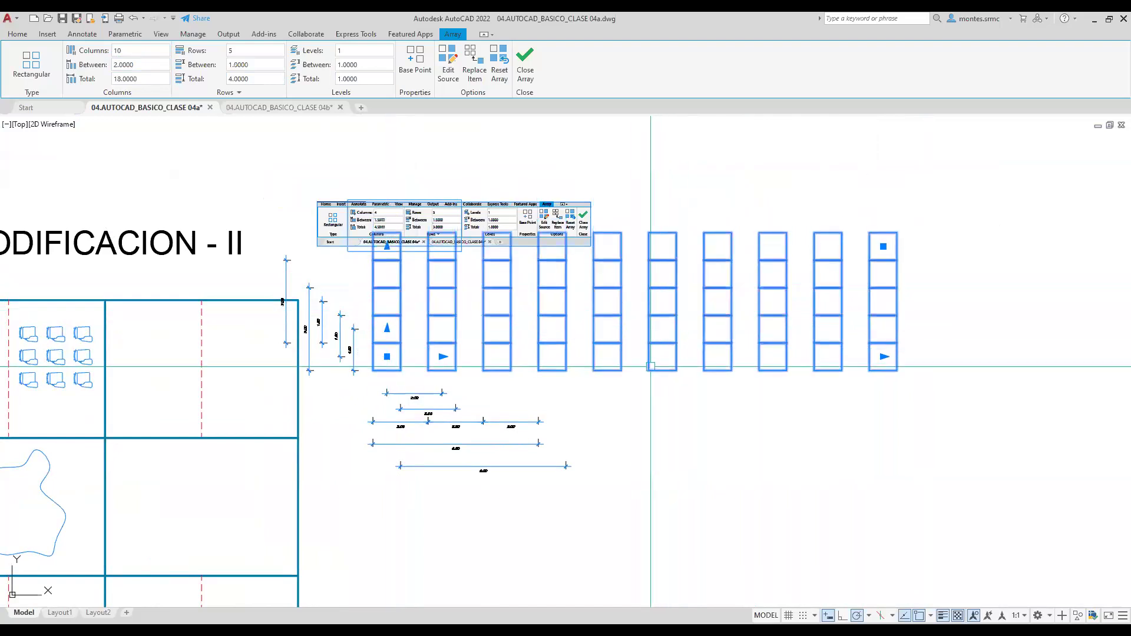
{"action": "left_click", "coordinate": [441, 356]}
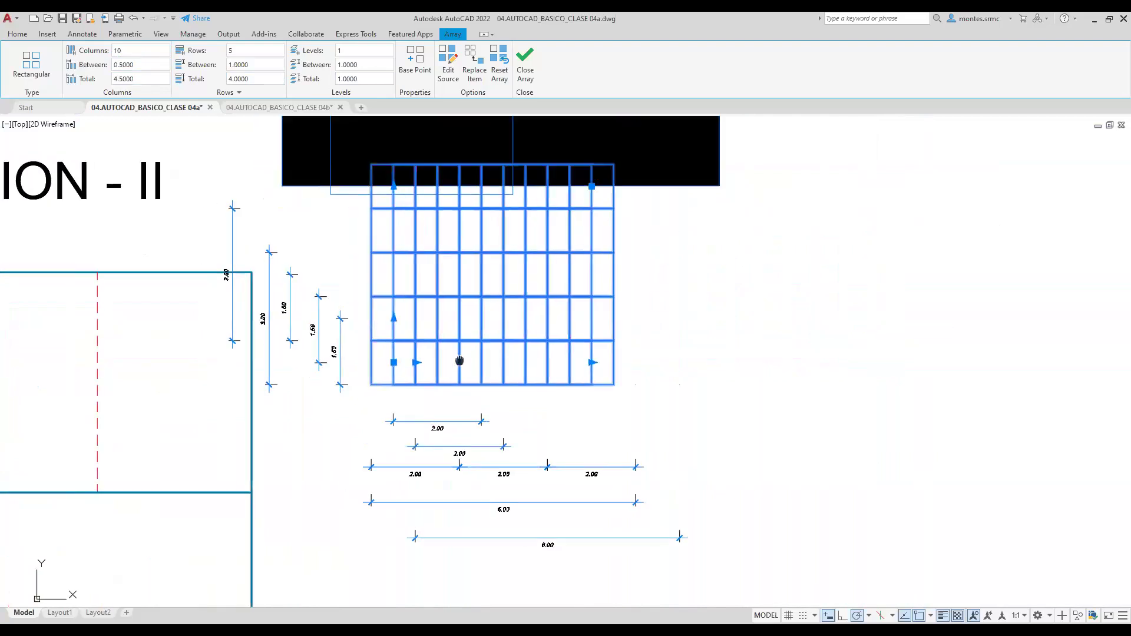
{"action": "key", "text": "Return"}
Copy the overlapping array about 11.41 units horizontally to the empty area on its right.
{"action": "left_click", "coordinate": [635, 329]}
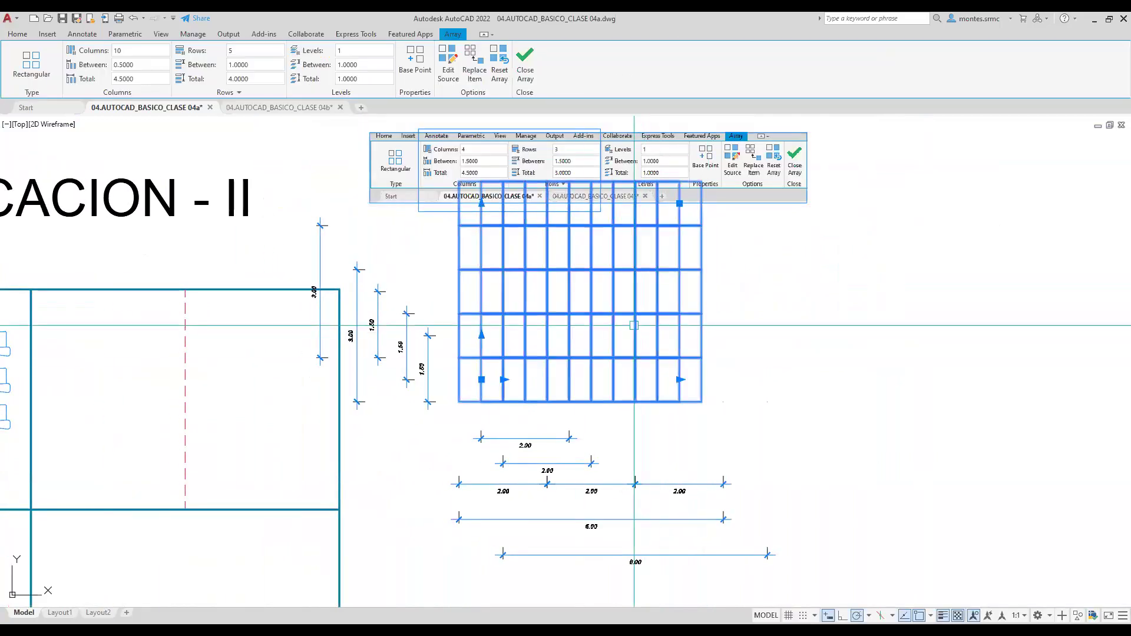
{"action": "left_click", "coordinate": [634, 325]}
{"action": "scroll", "coordinate": [736, 290], "scroll_direction": "down", "scroll_amount": 2}
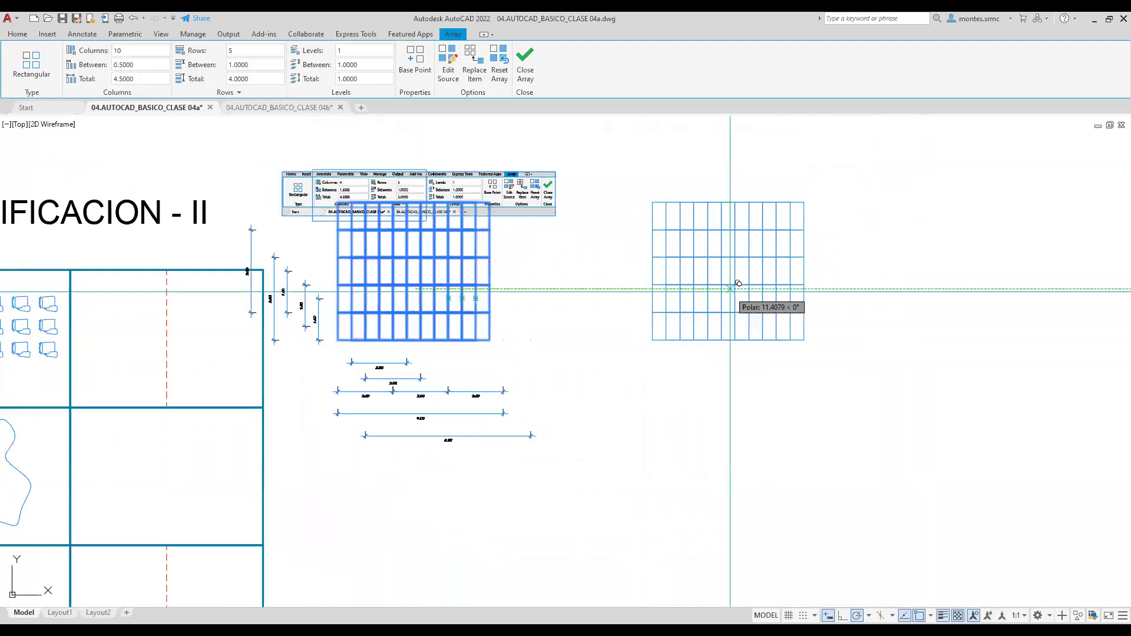
{"action": "left_click", "coordinate": [738, 283]}
Explode the copied array into individual squares and check one of them by selecting it.
{"action": "scroll", "coordinate": [677, 324], "scroll_direction": "up", "scroll_amount": 3}
{"action": "left_click", "coordinate": [681, 367]}
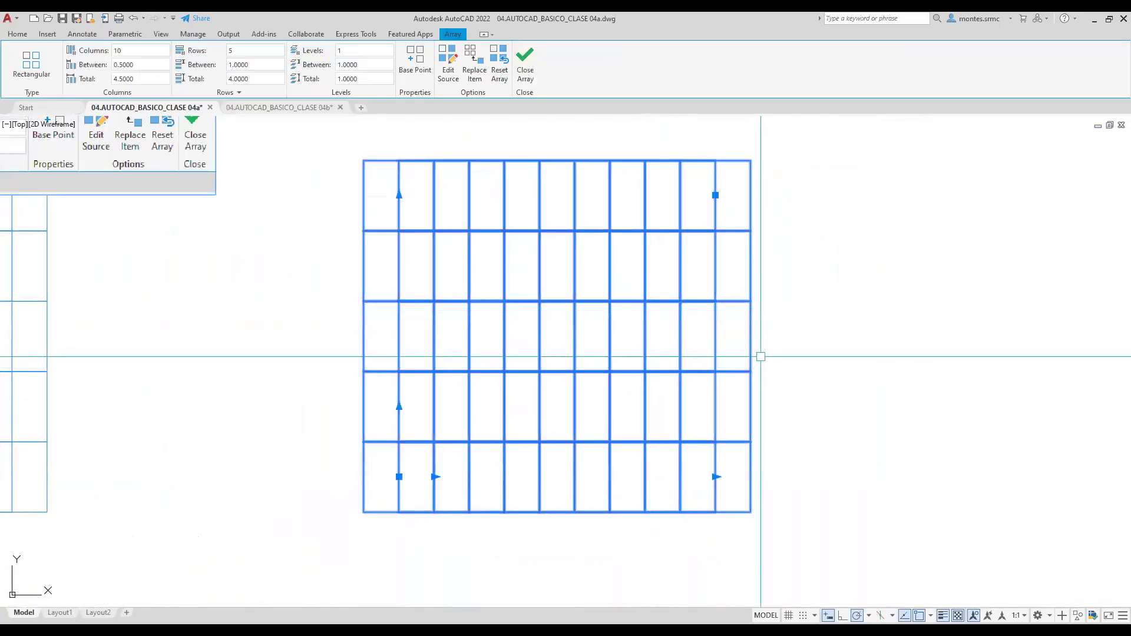
{"action": "type", "text": "X"}
{"action": "key", "text": "Return"}
{"action": "scroll", "coordinate": [762, 351], "scroll_direction": "down", "scroll_amount": 2}
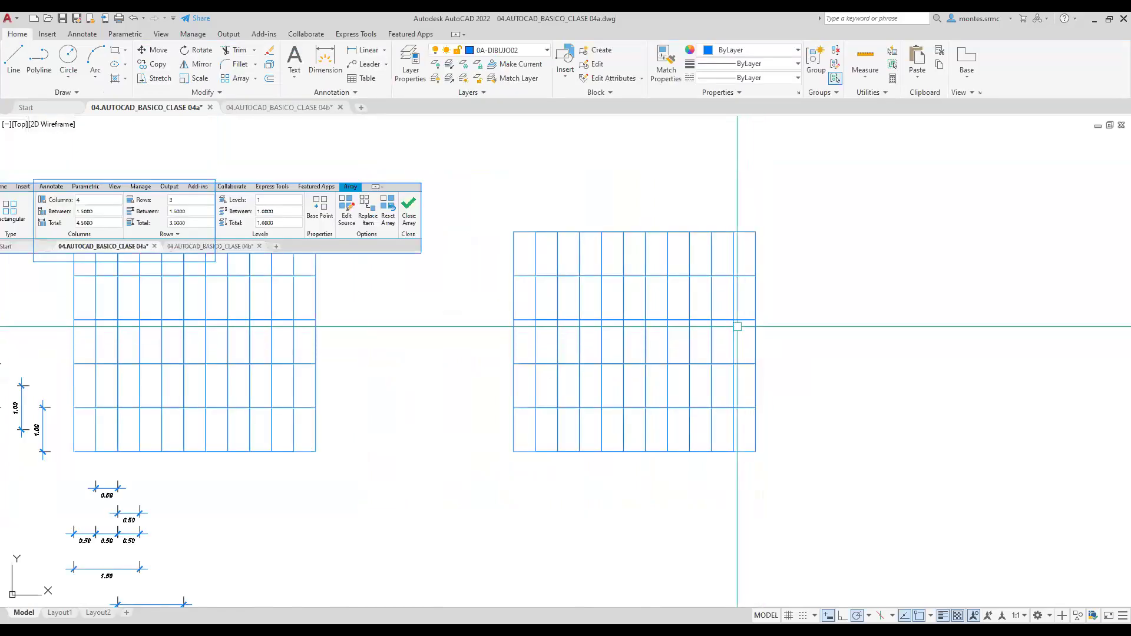
{"action": "left_click", "coordinate": [757, 331]}
{"action": "key", "text": "Escape"}
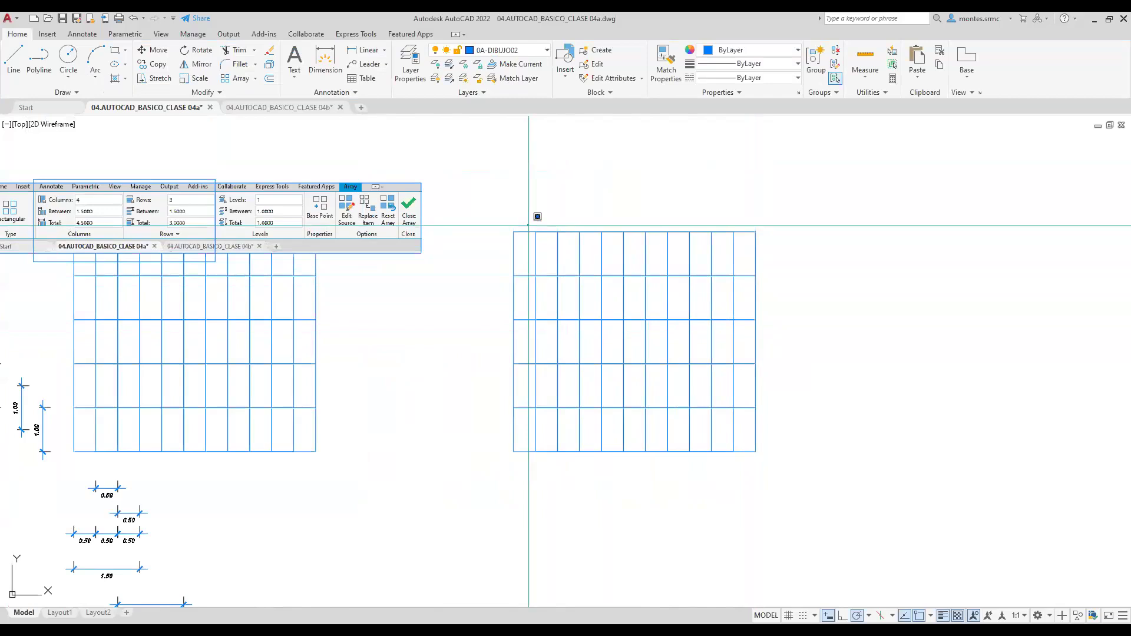
Delete the alternate overlapping columns of squares from the exploded copy, keeping only the columns that adjoin without overlap.
{"action": "left_click", "coordinate": [590, 466]}
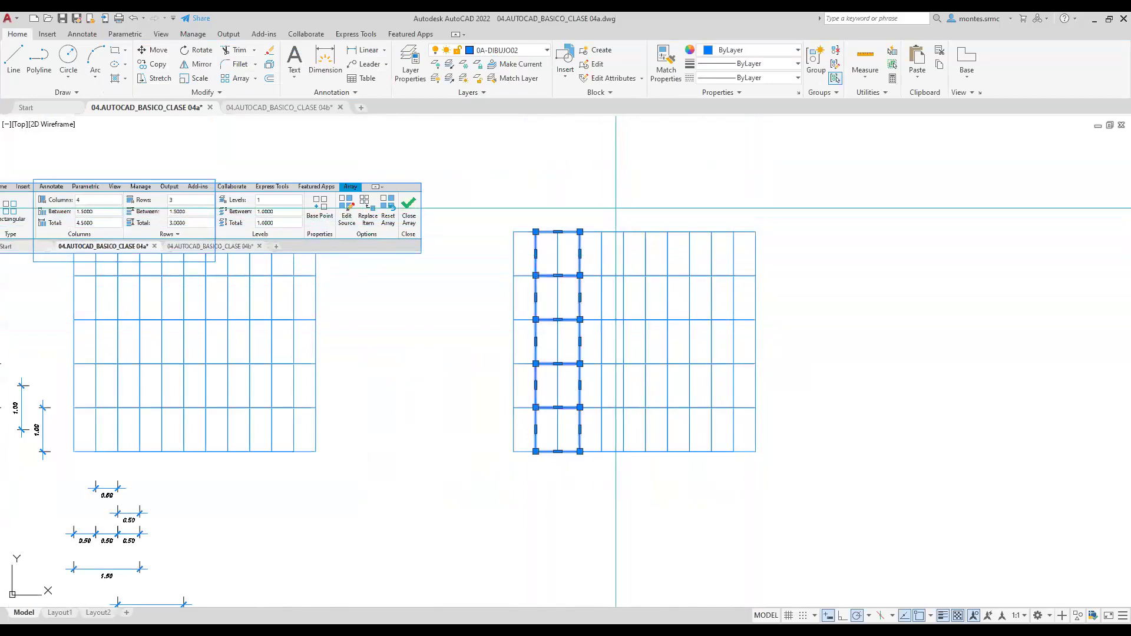
{"action": "left_click", "coordinate": [678, 465]}
{"action": "left_click", "coordinate": [695, 205]}
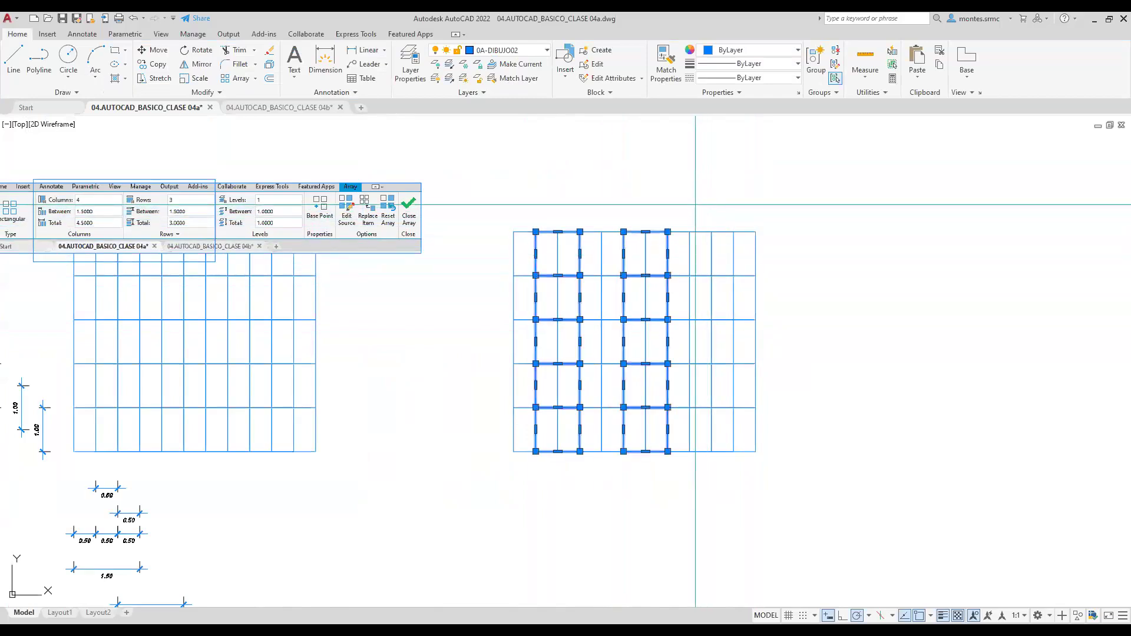
{"action": "left_click", "coordinate": [766, 465]}
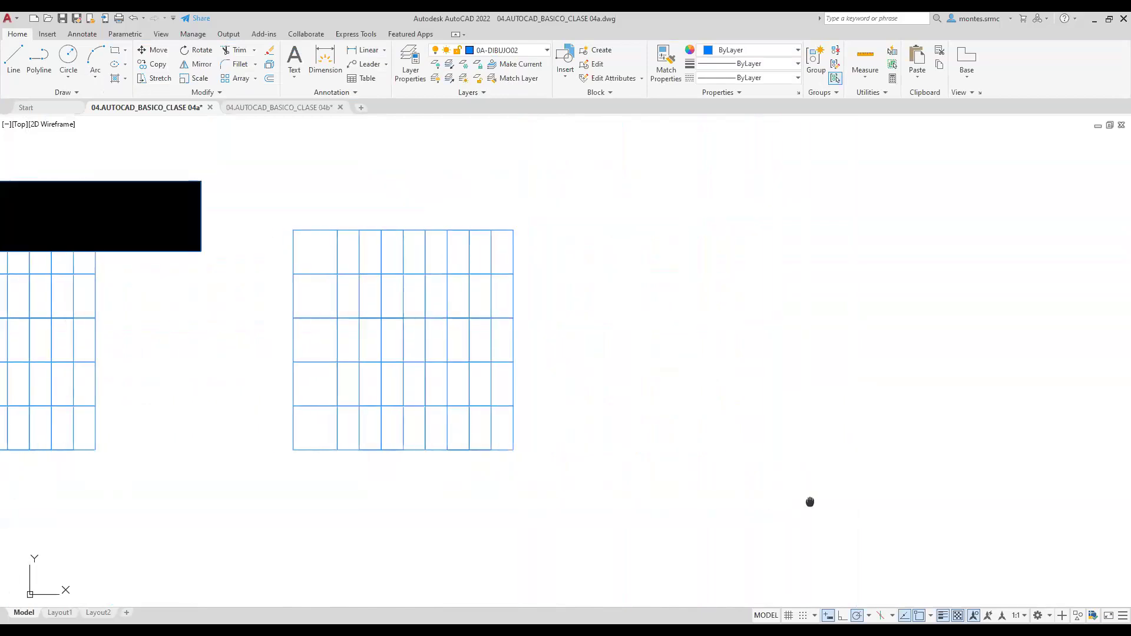
{"action": "middle_click_drag", "start_coordinate": [810, 502], "coordinate": [1020, 506]}
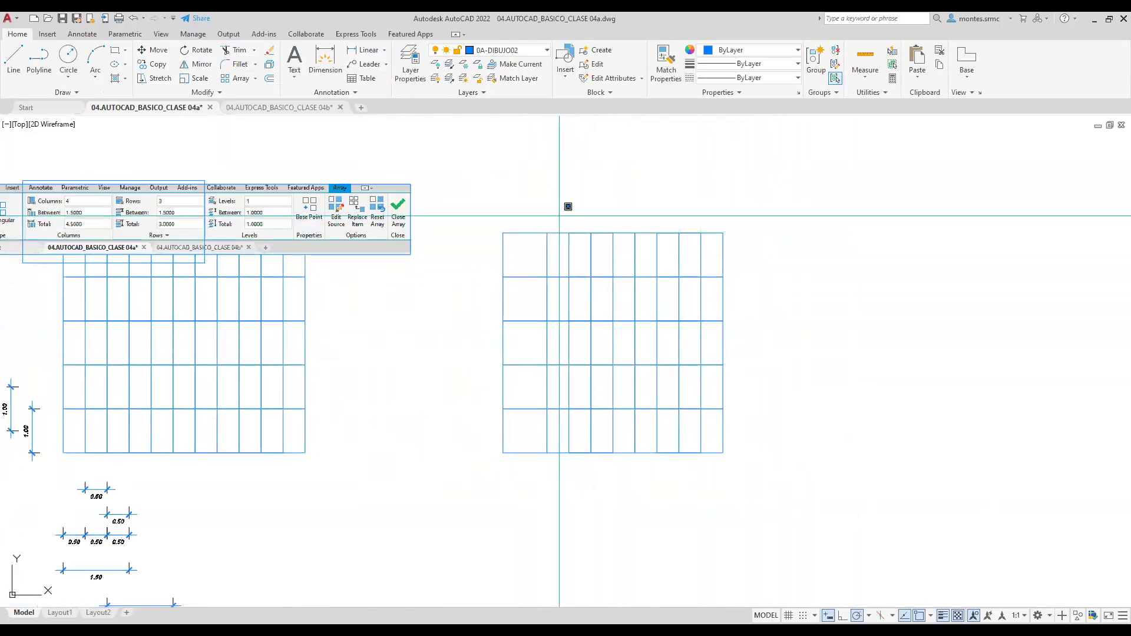
{"action": "left_click", "coordinate": [623, 468]}
{"action": "key", "text": "Delete"}
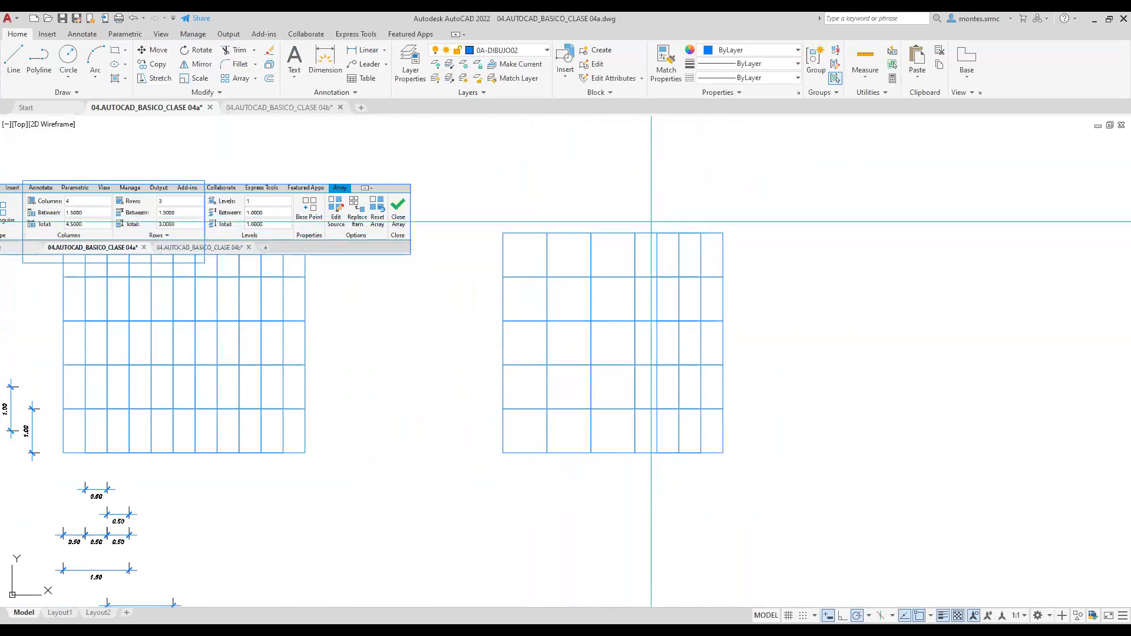
{"action": "left_click", "coordinate": [651, 222]}
{"action": "left_click", "coordinate": [711, 468]}
{"action": "key", "text": "Delete"}
Set the chair array's column spacing and row spacing to 1 in the rectangular array row of the table.
{"action": "scroll", "coordinate": [742, 419], "scroll_direction": "down", "scroll_amount": 4}
{"action": "middle_click_drag", "start_coordinate": [742, 419], "coordinate": [944, 371]}
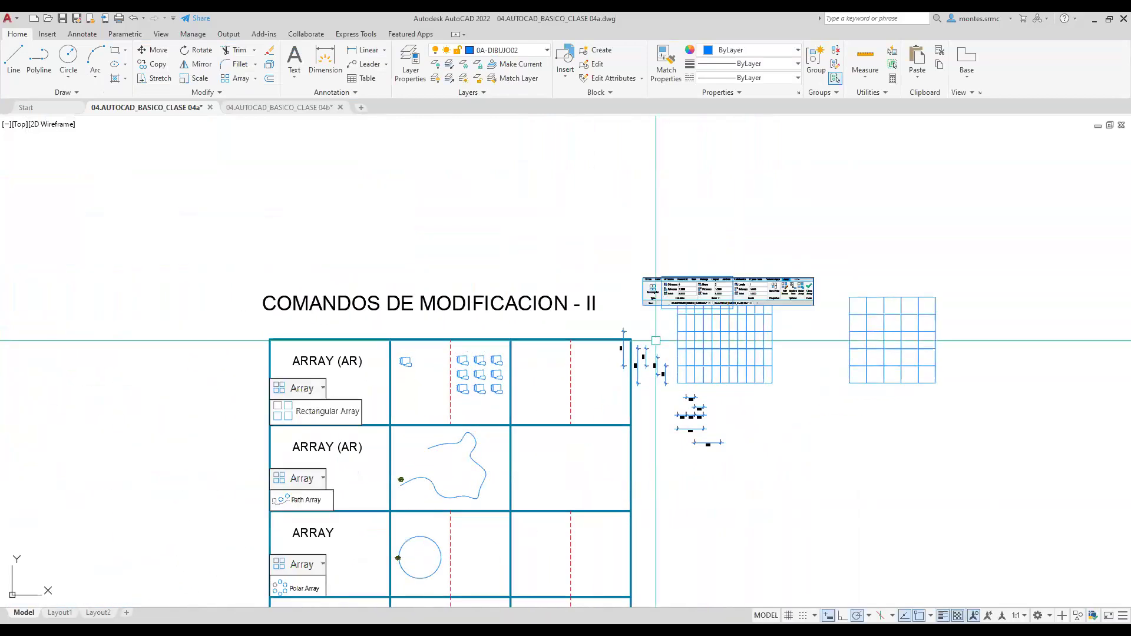
{"action": "scroll", "coordinate": [447, 392], "scroll_direction": "up", "scroll_amount": 4}
{"action": "middle_click_drag", "start_coordinate": [447, 393], "coordinate": [544, 385]}
{"action": "scroll", "coordinate": [544, 386], "scroll_direction": "up", "scroll_amount": 2}
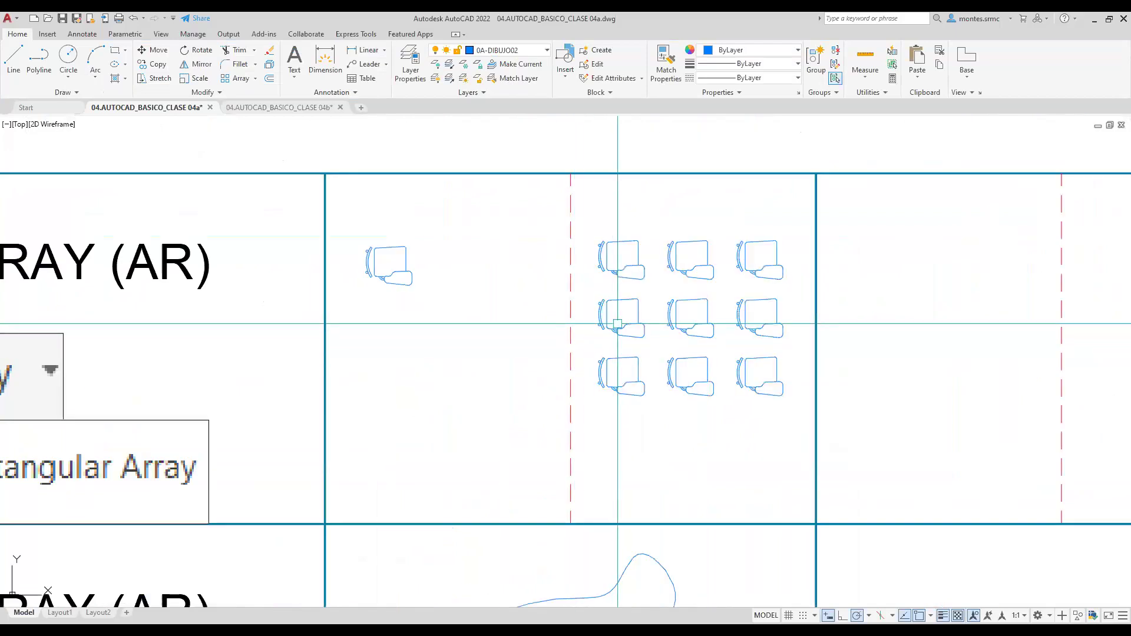
{"action": "left_click", "coordinate": [613, 328]}
{"action": "left_click", "coordinate": [150, 66]}
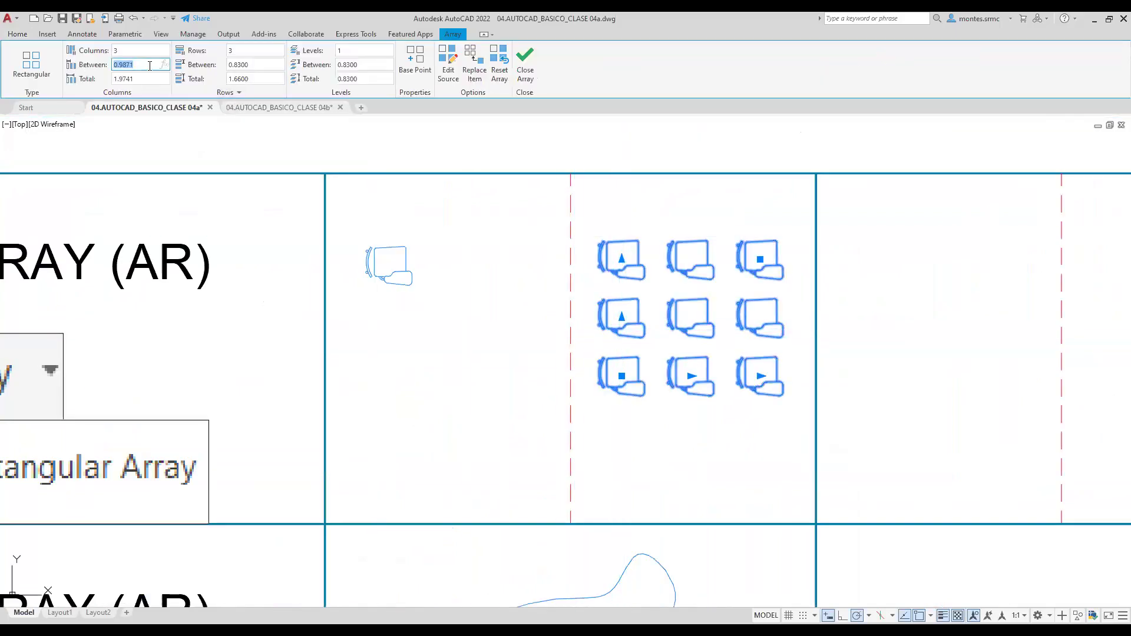
{"action": "type", "text": "1"}
{"action": "key", "text": "Return"}
{"action": "left_click", "coordinate": [270, 68]}
{"action": "type", "text": "1"}
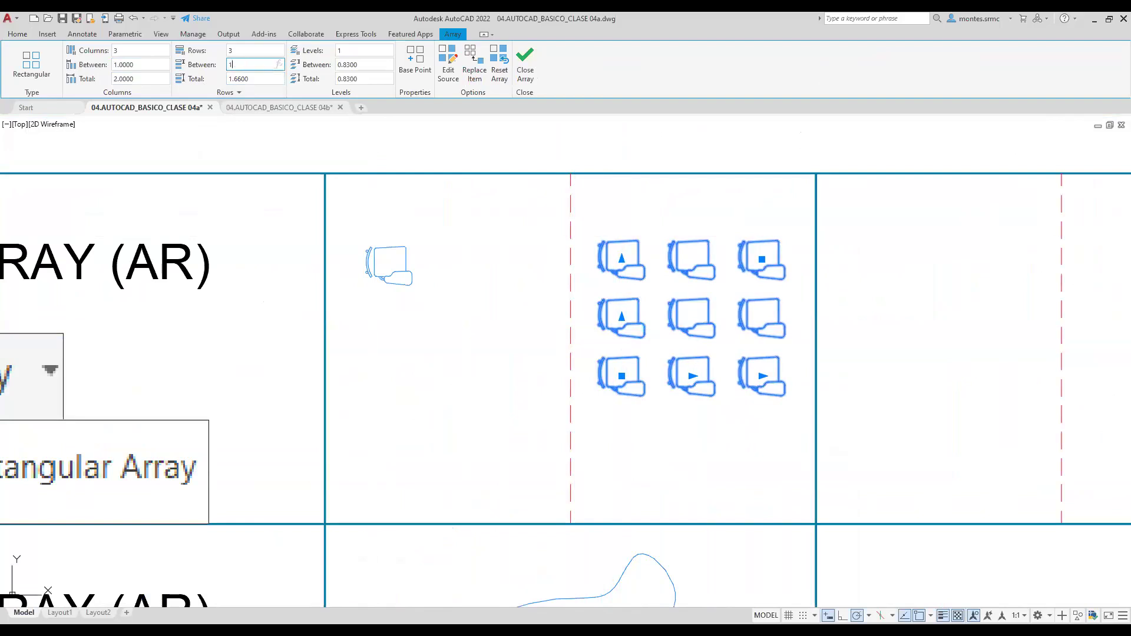
{"action": "key", "text": "Return"}
{"action": "key", "text": "Escape"}
Add a vertical and a horizontal linear dimension for the spacing between neighbouring chairs in the array.
{"action": "left_click", "coordinate": [365, 50]}
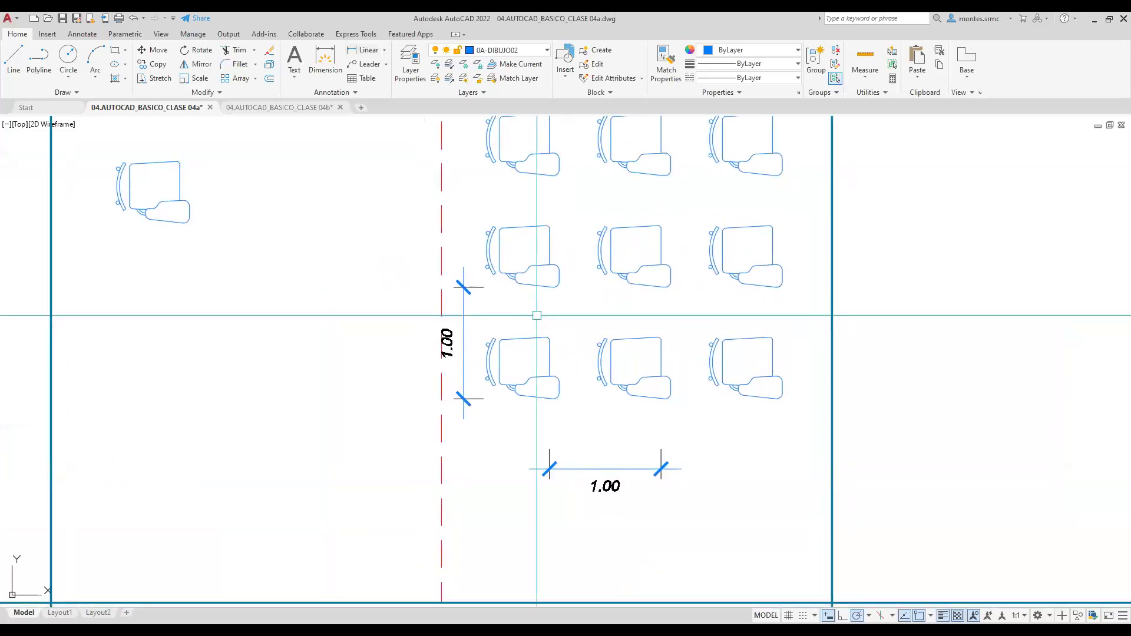
{"action": "middle_click_drag", "start_coordinate": [536, 316], "coordinate": [543, 384]}
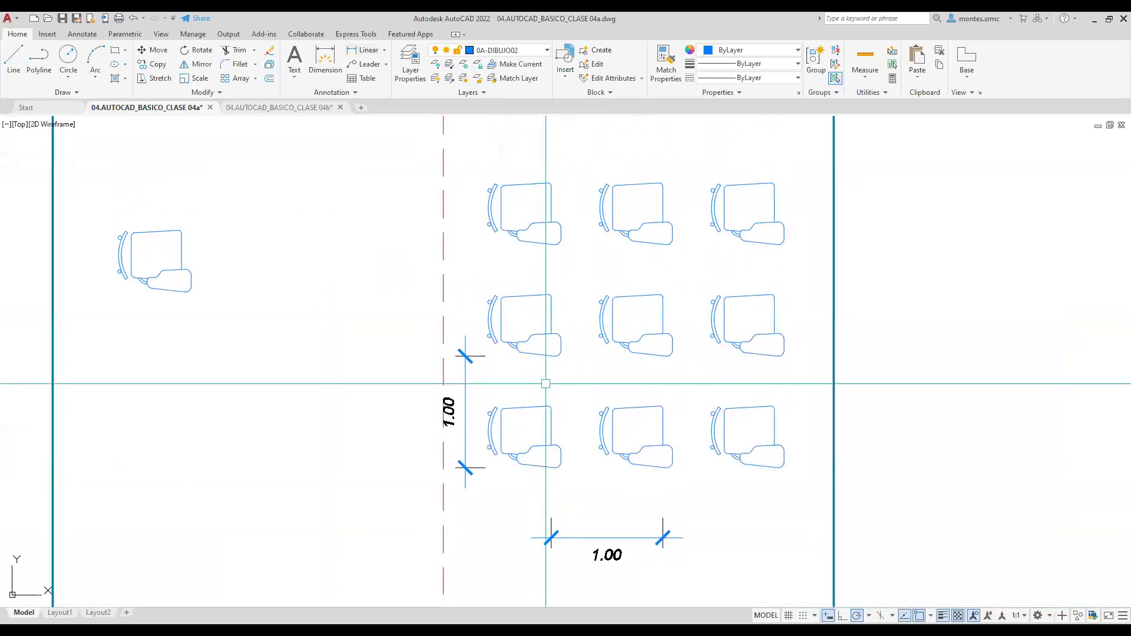
{"action": "scroll", "coordinate": [543, 376], "scroll_direction": "down", "scroll_amount": 2}
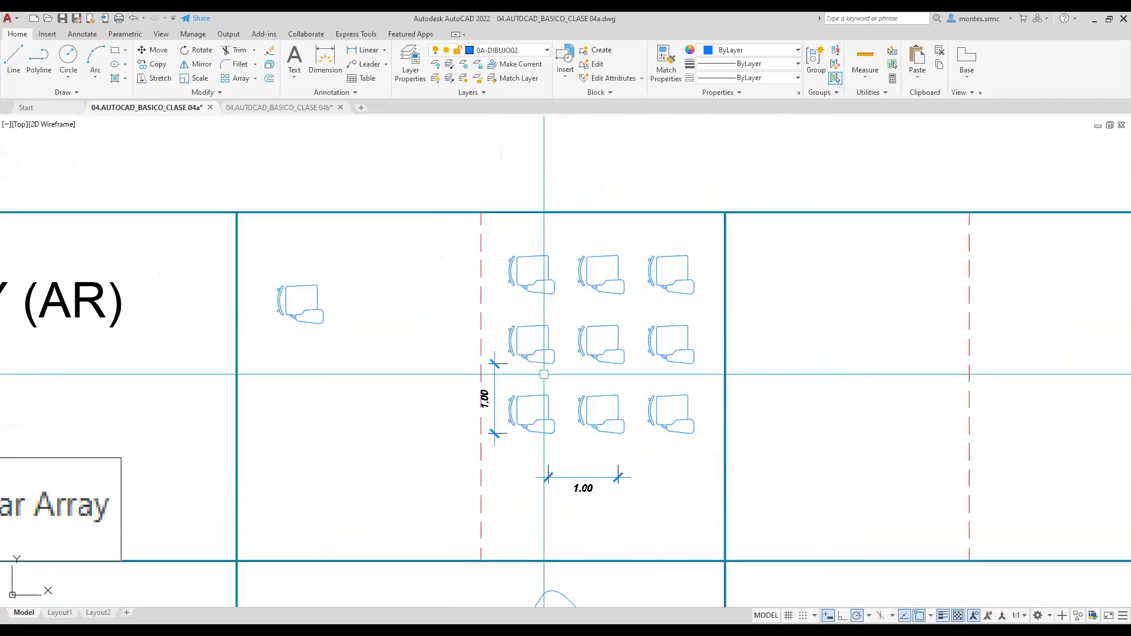
{"action": "scroll", "coordinate": [543, 372], "scroll_direction": "down", "scroll_amount": 2}
{"action": "left_click", "coordinate": [543, 355]}
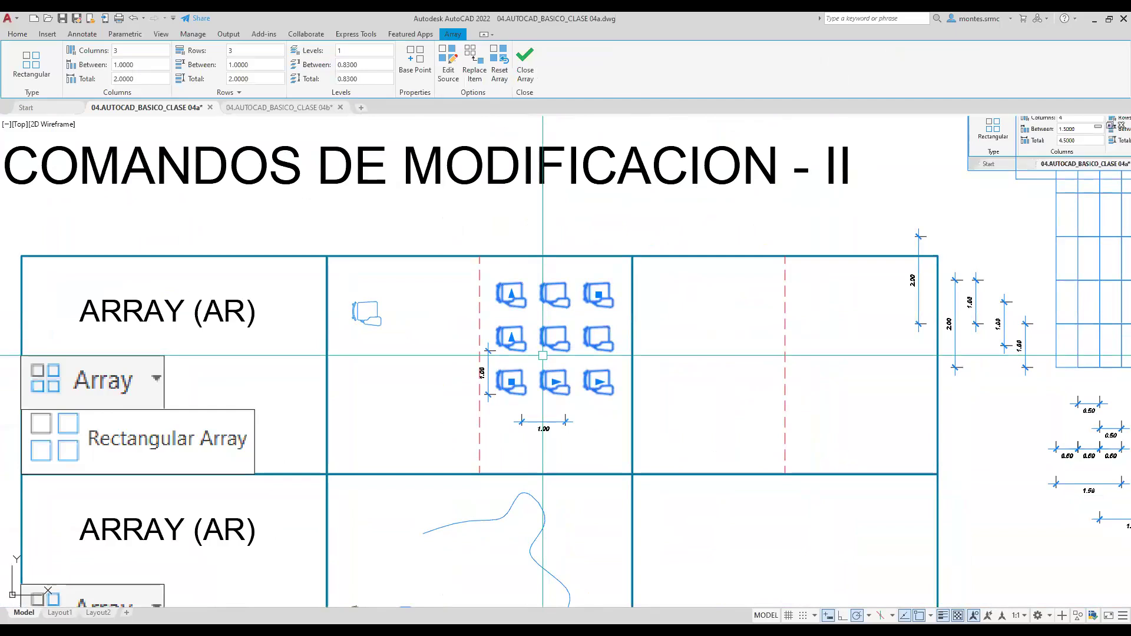
{"action": "middle_click_drag", "start_coordinate": [418, 356], "coordinate": [629, 340]}
{"action": "key", "text": "Escape"}
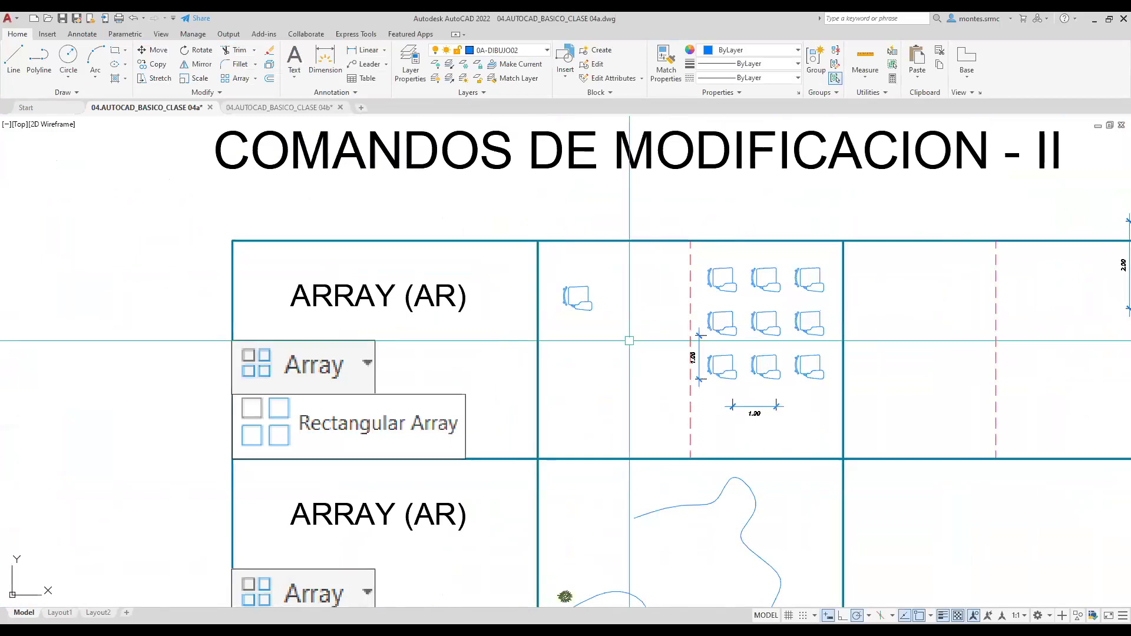
{"action": "middle_click_drag", "start_coordinate": [641, 356], "coordinate": [630, 343]}
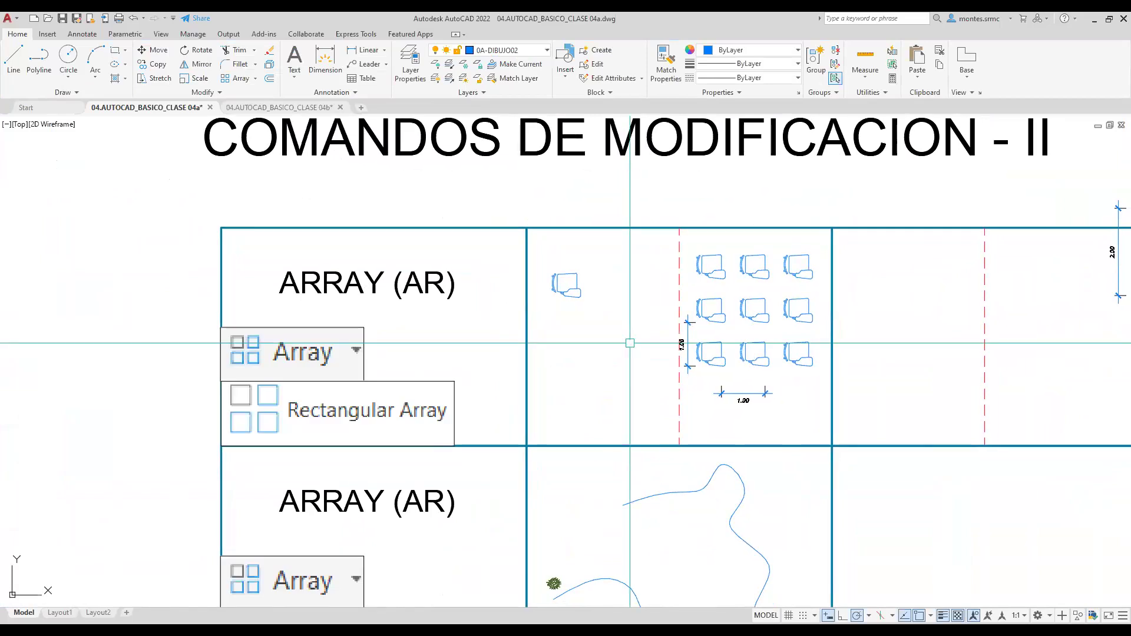
Set the rotation of the single chair block beside the array to 0 in its properties.
{"action": "scroll", "coordinate": [483, 313], "scroll_direction": "up", "scroll_amount": 3}
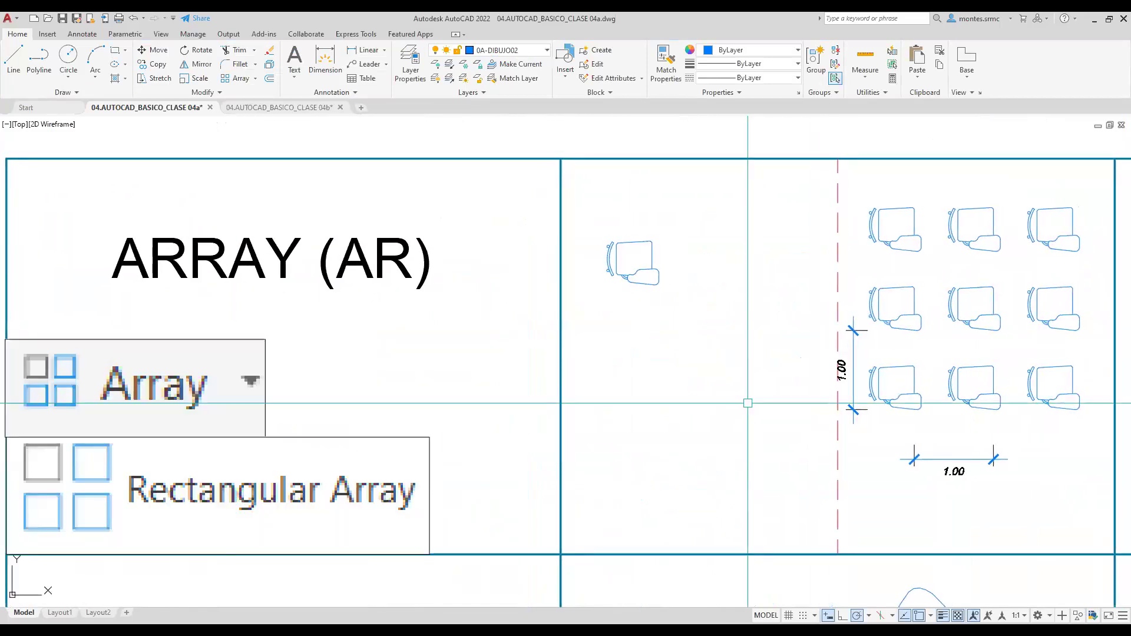
{"action": "left_click", "coordinate": [659, 271]}
{"action": "key", "text": "ctrl+1"}
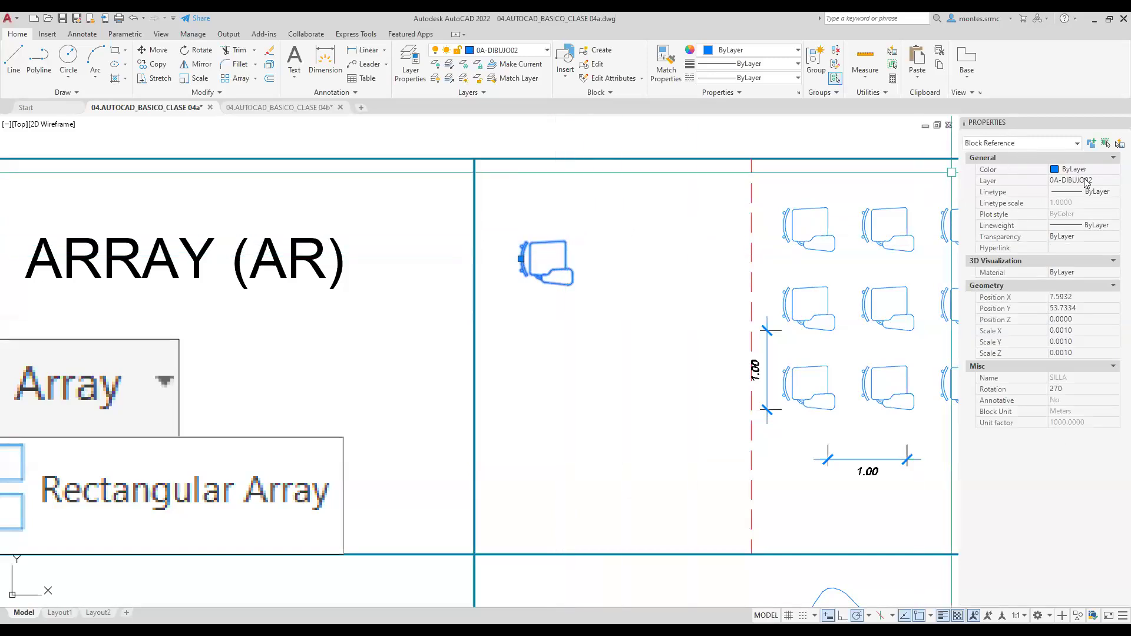
{"action": "left_click", "coordinate": [1057, 390]}
{"action": "type", "text": "0"}
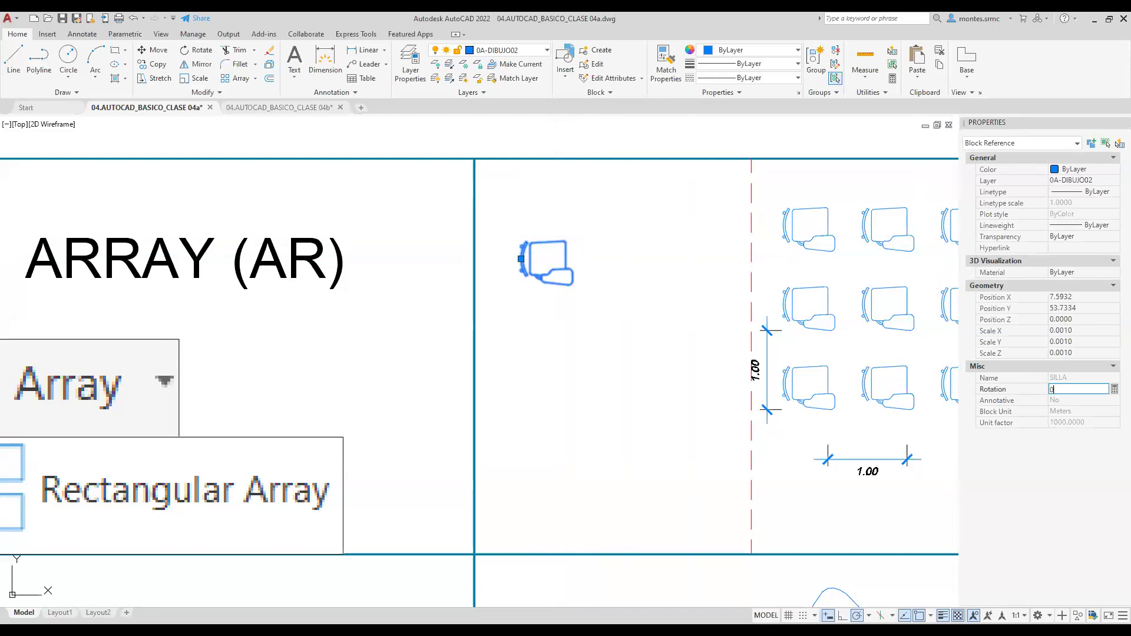
{"action": "key", "text": "Return"}
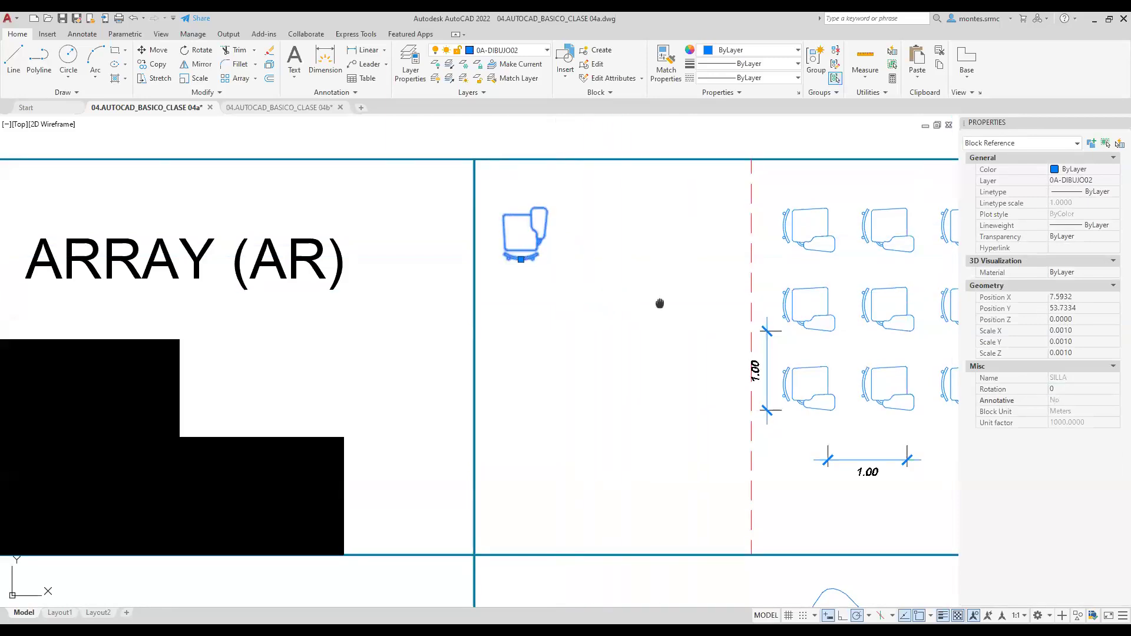
Examine the properties of the chair array and the single chair by selecting each in turn.
{"action": "middle_click_drag", "start_coordinate": [662, 306], "coordinate": [465, 303]}
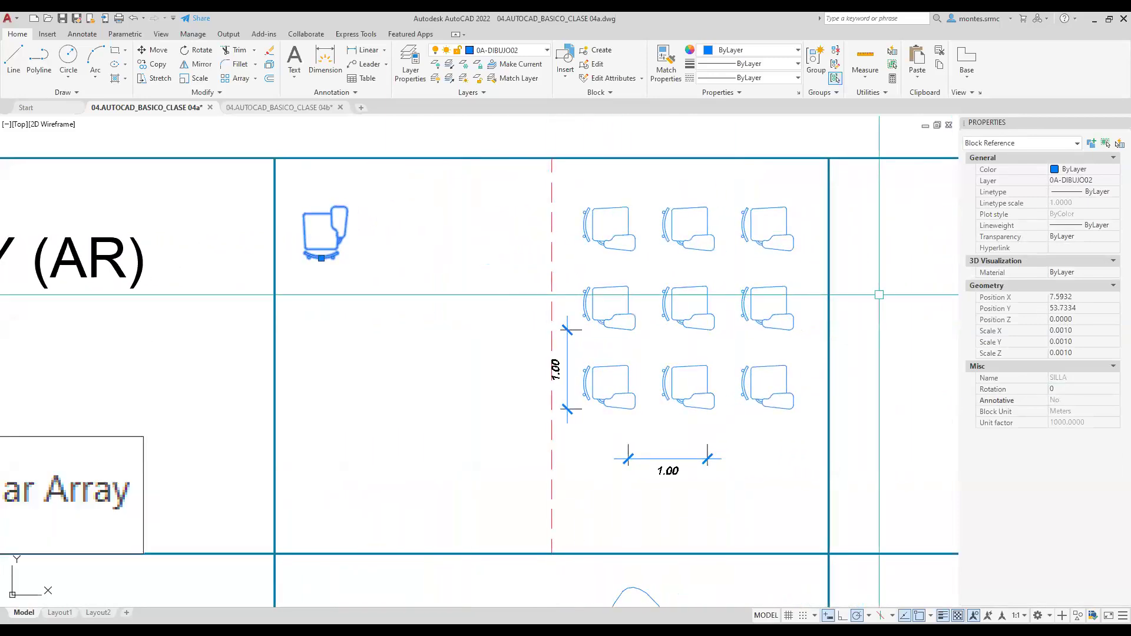
{"action": "key", "text": "alt"}
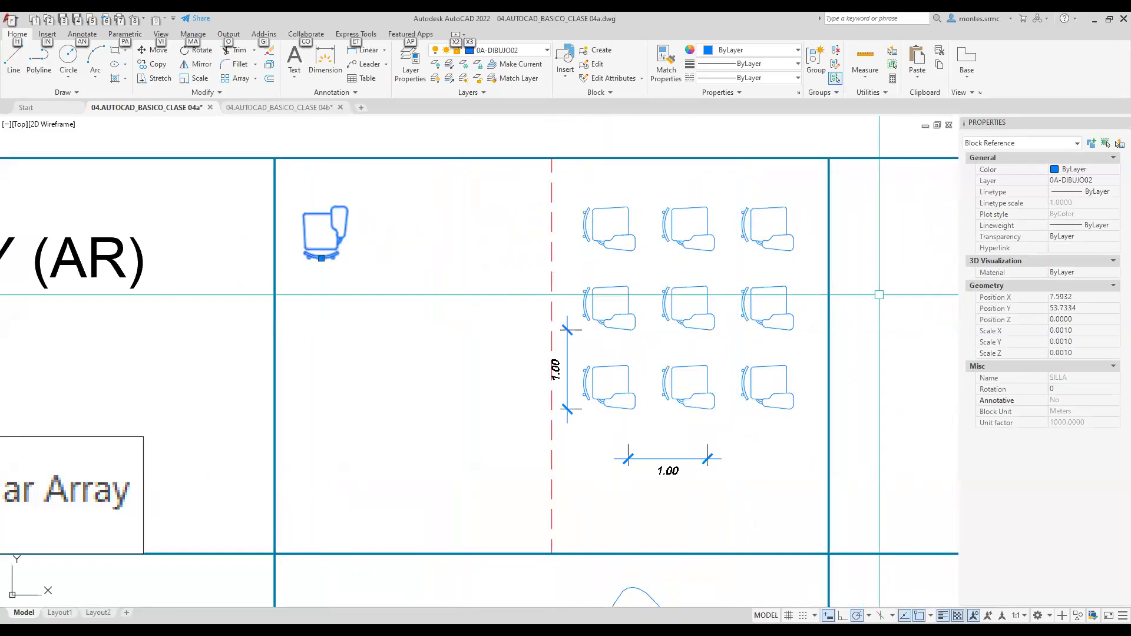
{"action": "key", "text": "alt+Tab"}
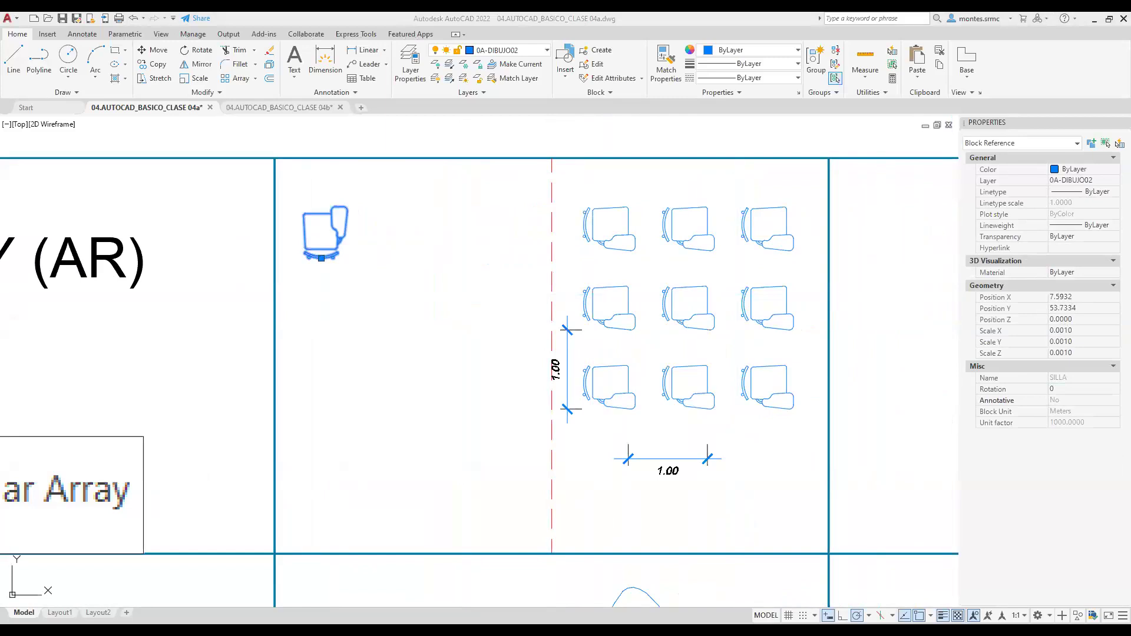
{"action": "key", "text": "Escape"}
{"action": "mouse_move", "coordinate": [801, 266]}
{"action": "middle_mouse_down"}
{"action": "mouse_move", "coordinate": [765, 283]}
{"action": "mouse_move", "coordinate": [703, 271]}
{"action": "middle_mouse_up"}
{"action": "left_click", "coordinate": [722, 266]}
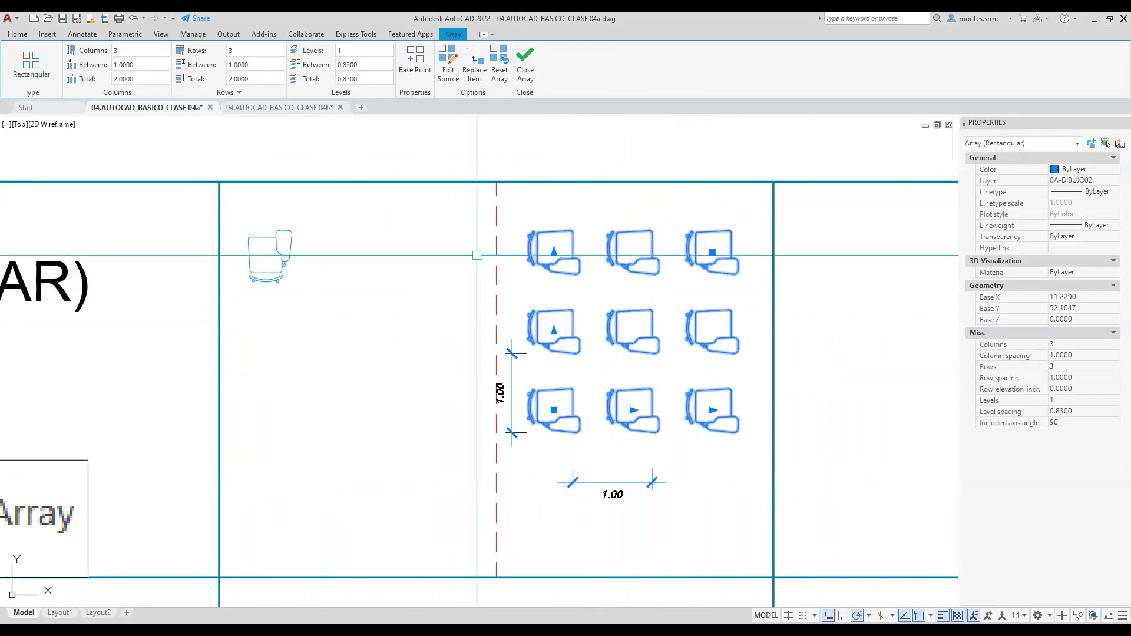
{"action": "key", "text": "Escape"}
{"action": "left_click", "coordinate": [261, 245]}
{"action": "key", "text": "Escape"}
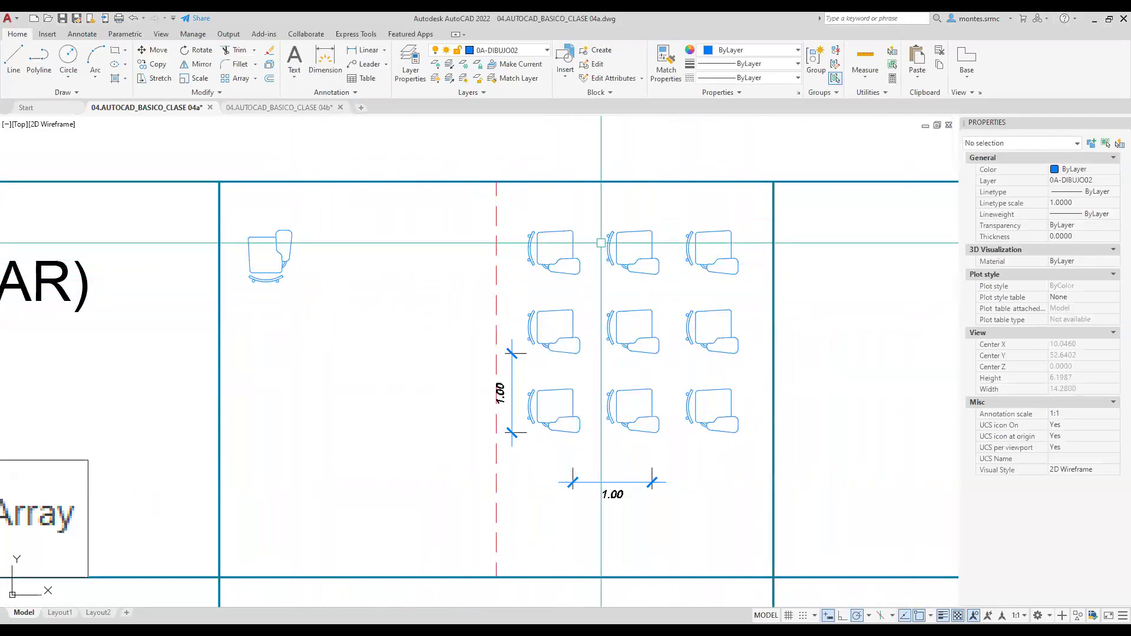
Copy the chair array to the empty area above the table and expand it to 60 columns and 47 rows.
{"action": "left_click", "coordinate": [608, 242]}
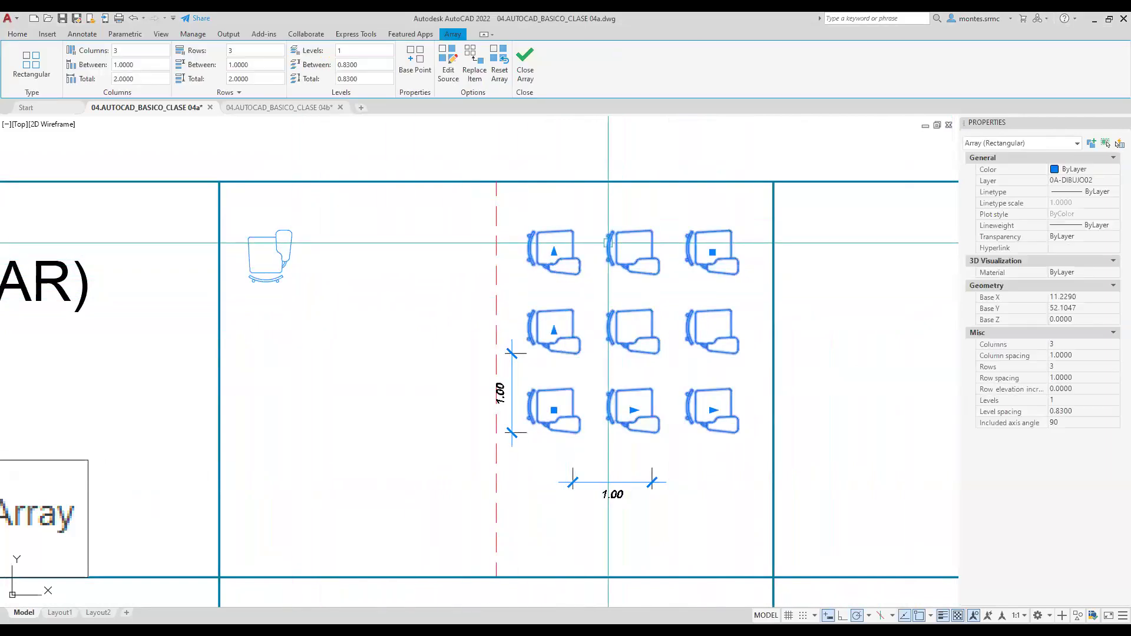
{"action": "scroll", "coordinate": [608, 244], "scroll_direction": "down", "scroll_amount": 4}
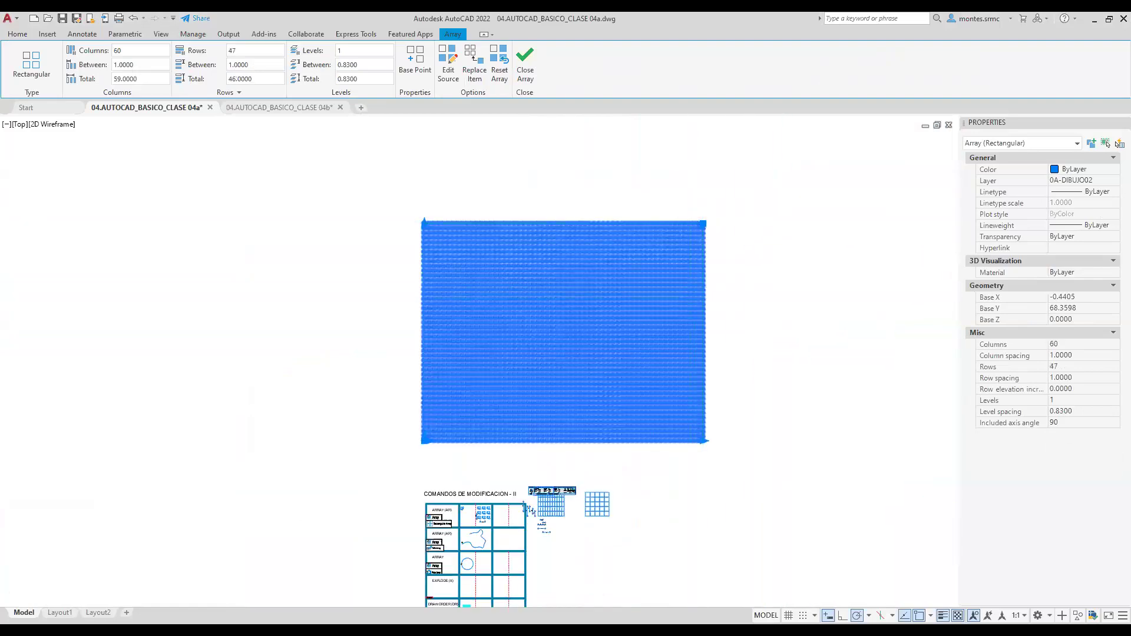
{"action": "scroll", "coordinate": [690, 299], "scroll_direction": "up", "scroll_amount": 2}
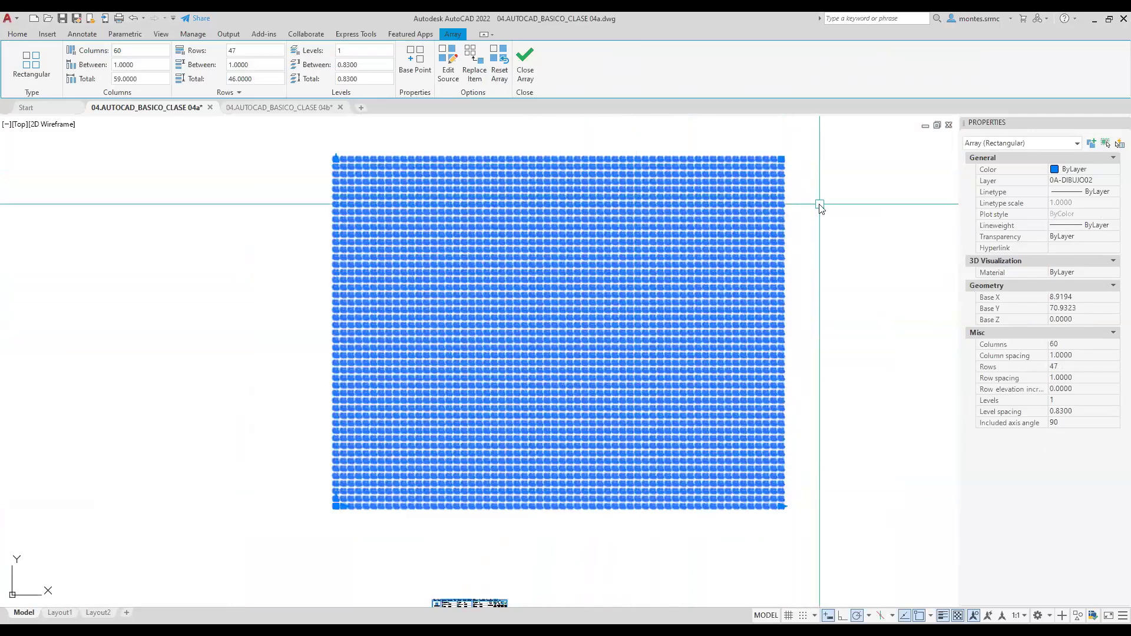
Explode the large chair array and select all of the resulting chairs with a window.
{"action": "type", "text": "x"}
{"action": "key", "text": "Return"}
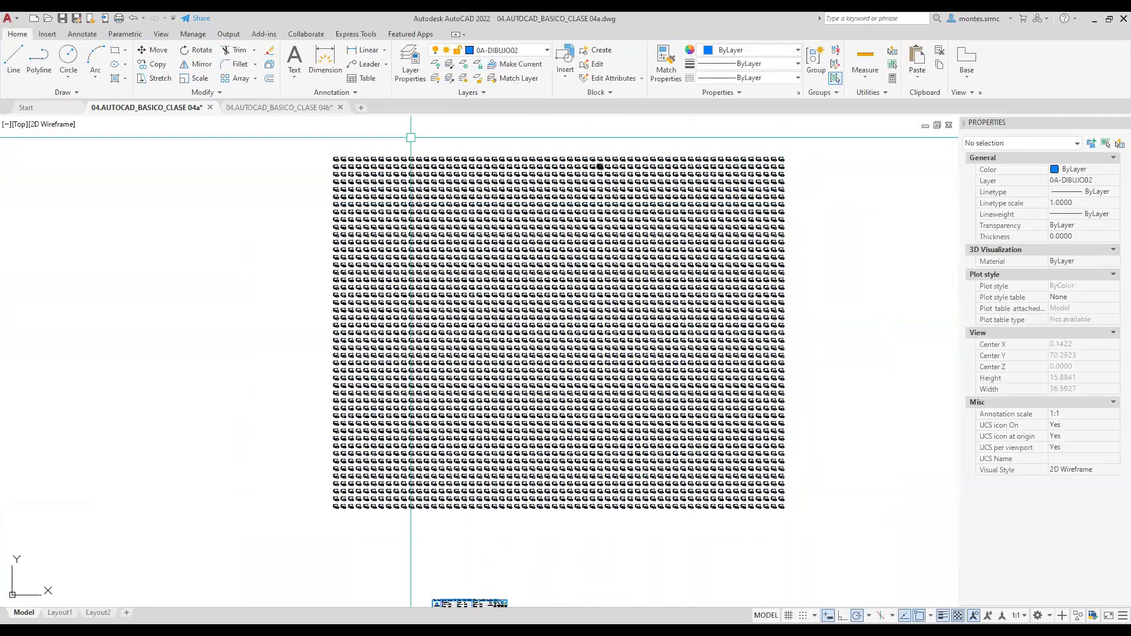
{"action": "left_click", "coordinate": [296, 140]}
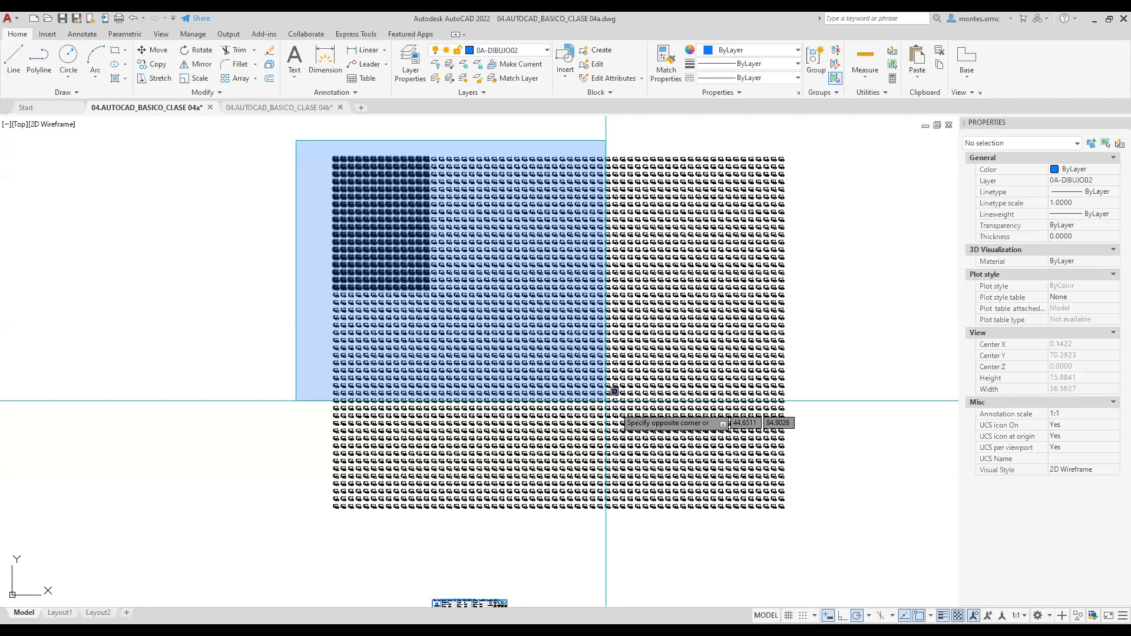
{"action": "left_click", "coordinate": [816, 537]}
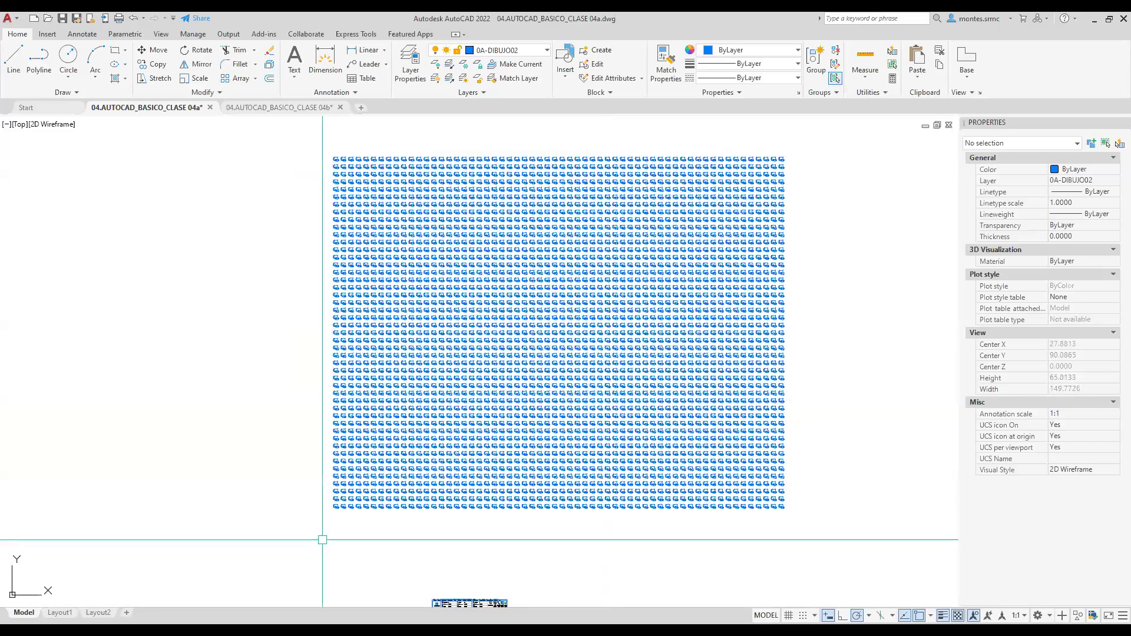
Reduce the large chair array to 7 columns and 5 rows with its corner grip.
{"action": "scroll", "coordinate": [357, 512], "scroll_direction": "down", "scroll_amount": 2}
{"action": "middle_click_drag", "start_coordinate": [569, 321], "coordinate": [565, 274]}
{"action": "left_click", "coordinate": [566, 272]}
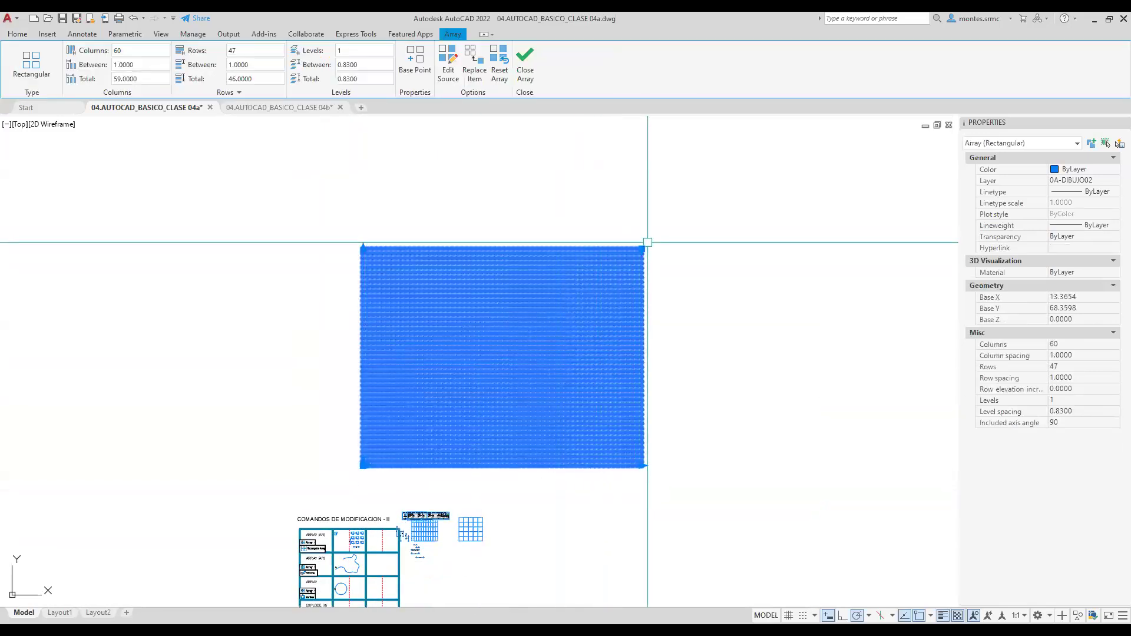
{"action": "left_click", "coordinate": [642, 248]}
{"action": "left_click", "coordinate": [392, 449]}
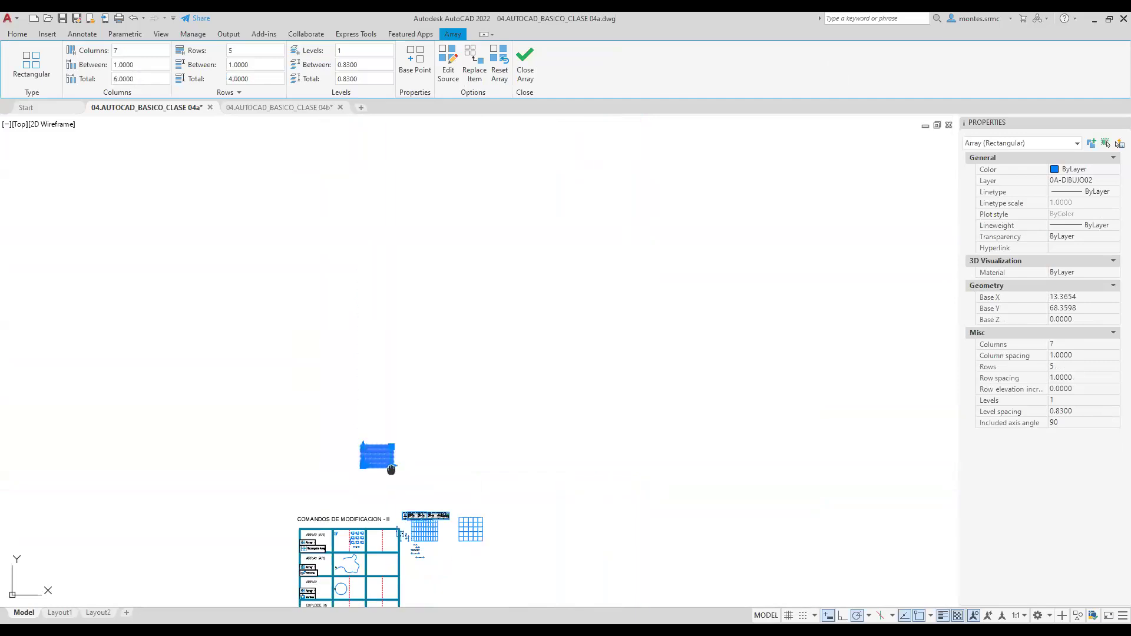
Shrink the copied chair array to 2 columns and 3 rows with its corner grip and deselect it.
{"action": "middle_click_drag", "start_coordinate": [386, 469], "coordinate": [604, 300]}
{"action": "scroll", "coordinate": [600, 300], "scroll_direction": "up", "scroll_amount": 8}
{"action": "middle_click_drag", "start_coordinate": [655, 168], "coordinate": [666, 277]}
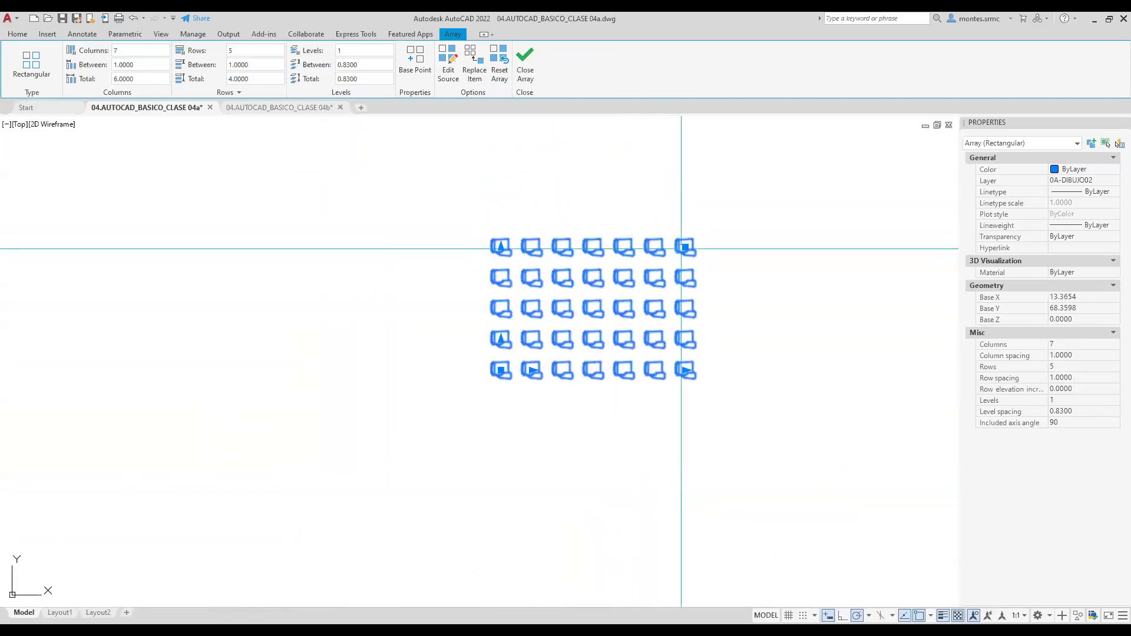
{"action": "left_click", "coordinate": [685, 247]}
{"action": "left_click", "coordinate": [582, 317]}
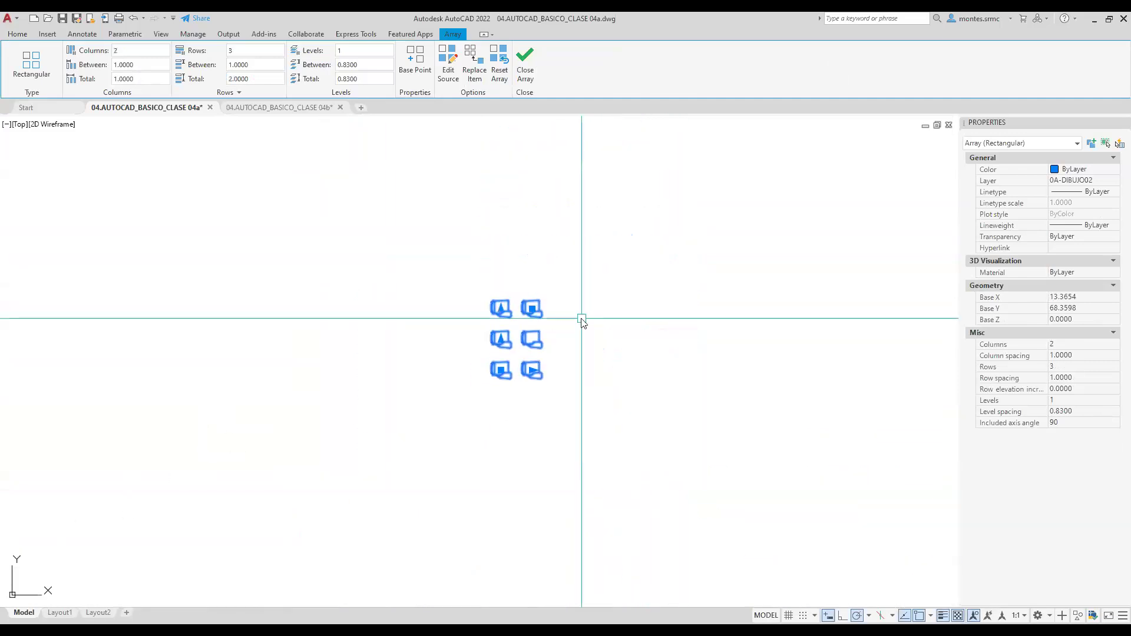
{"action": "key", "text": "Escape"}
{"action": "scroll", "coordinate": [582, 318], "scroll_direction": "down", "scroll_amount": 3}
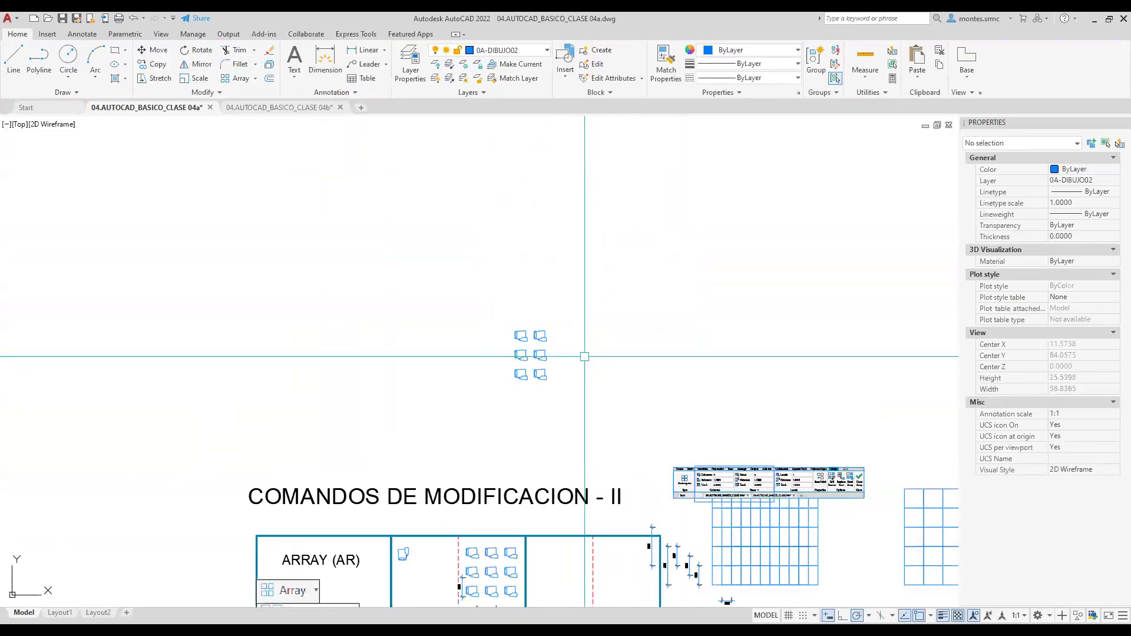
Draw a rectangle beside the small chair array and fill it with the array at 9 columns and 5 rows.
{"action": "left_click", "coordinate": [428, 447]}
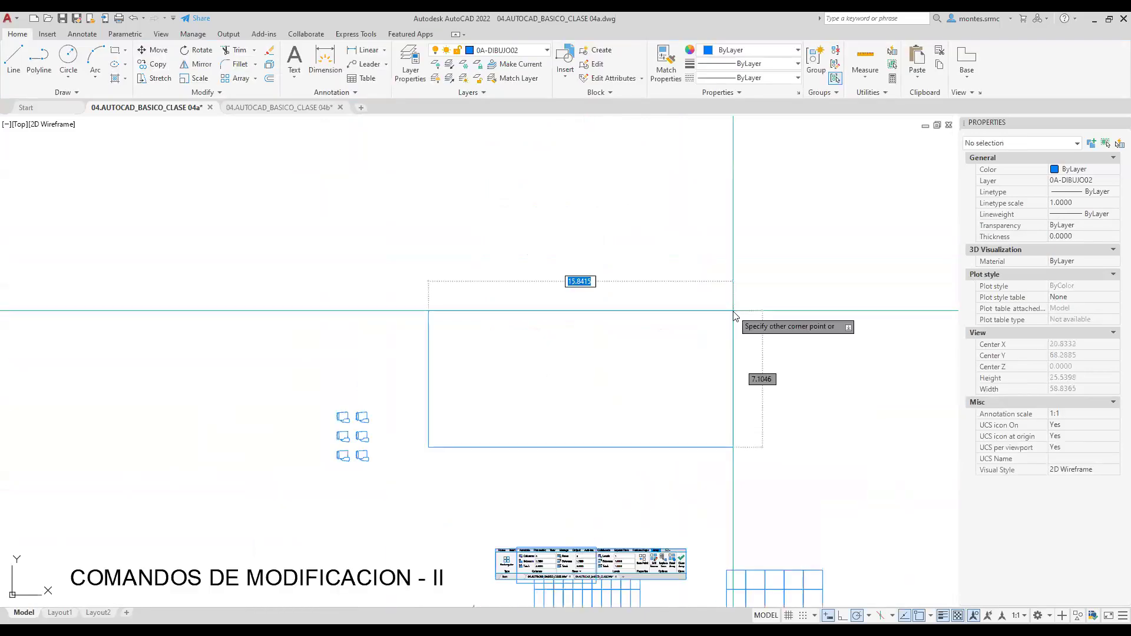
{"action": "left_click", "coordinate": [620, 352]}
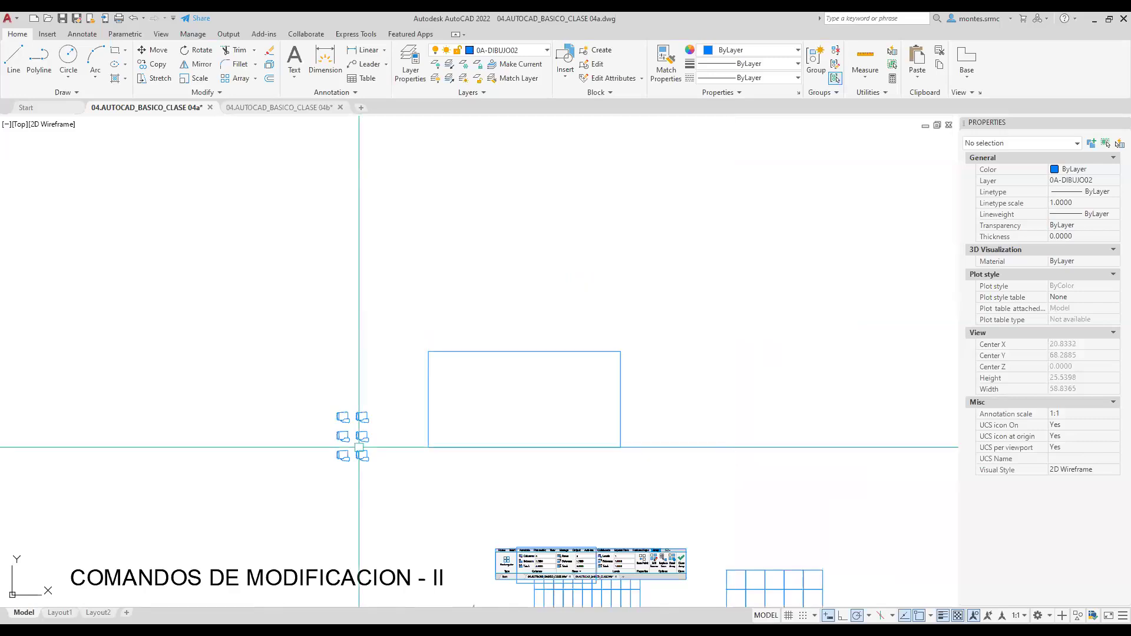
{"action": "left_click", "coordinate": [343, 456]}
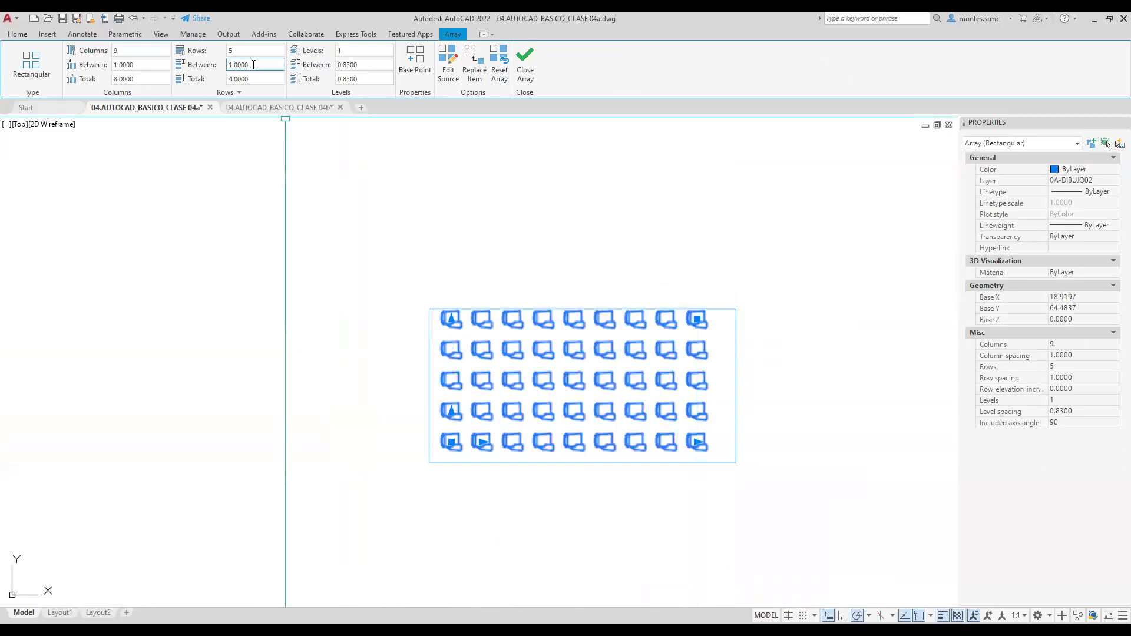
Try a row spacing of 0.8 on the chair array inside the rectangle and settle on 0.9.
{"action": "double_click", "coordinate": [253, 65]}
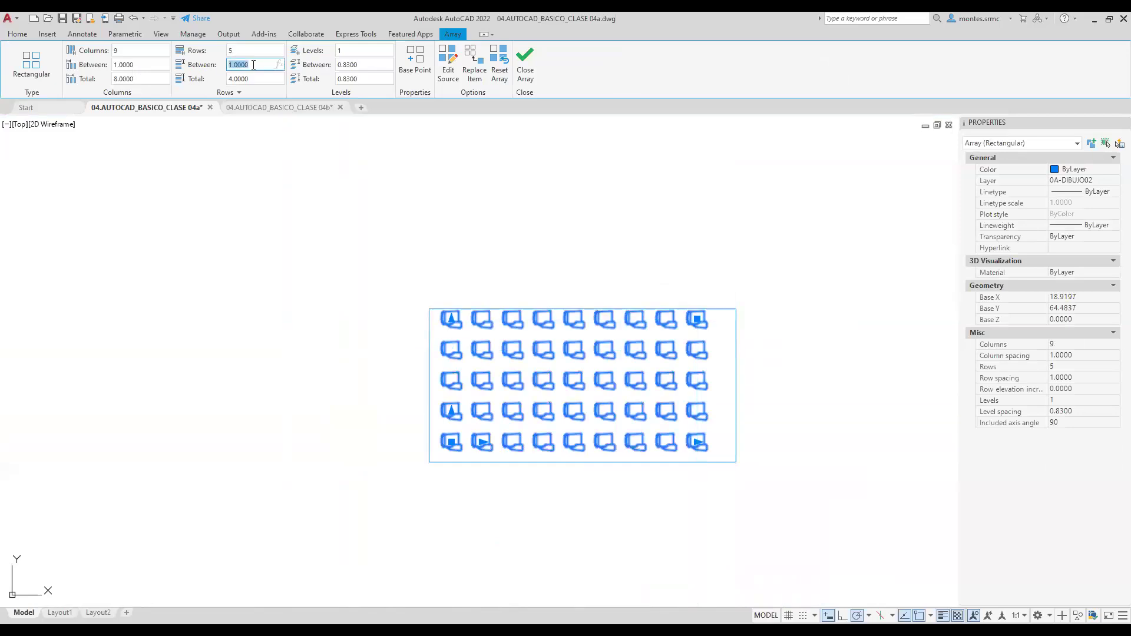
{"action": "type", "text": "0.8"}
{"action": "key", "text": "Return"}
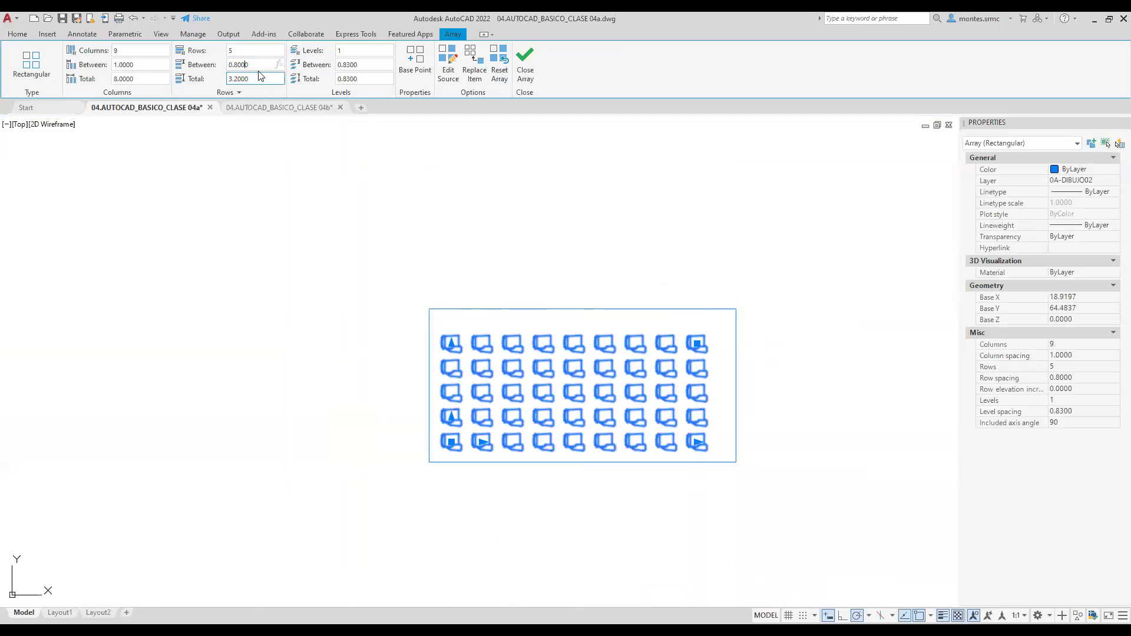
{"action": "double_click", "coordinate": [245, 65]}
{"action": "type", "text": "0.9"}
{"action": "key", "text": "Return"}
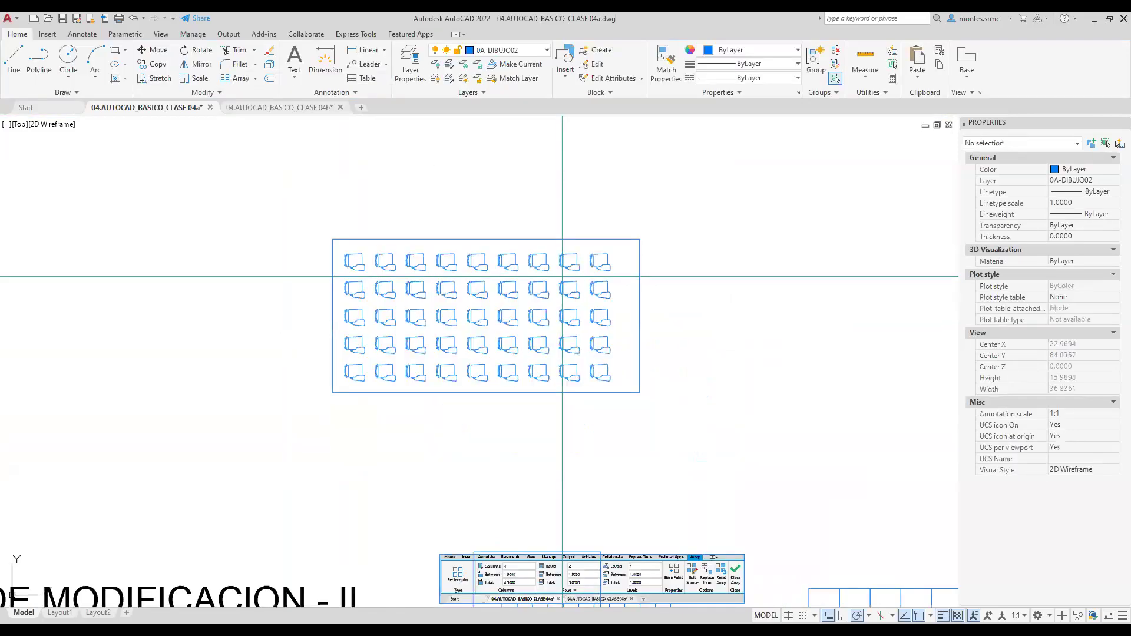
{"action": "left_click", "coordinate": [547, 270]}
{"action": "middle_click_drag", "start_coordinate": [540, 325], "coordinate": [652, 234]}
{"action": "scroll", "coordinate": [652, 235], "scroll_direction": "down", "scroll_amount": 2}
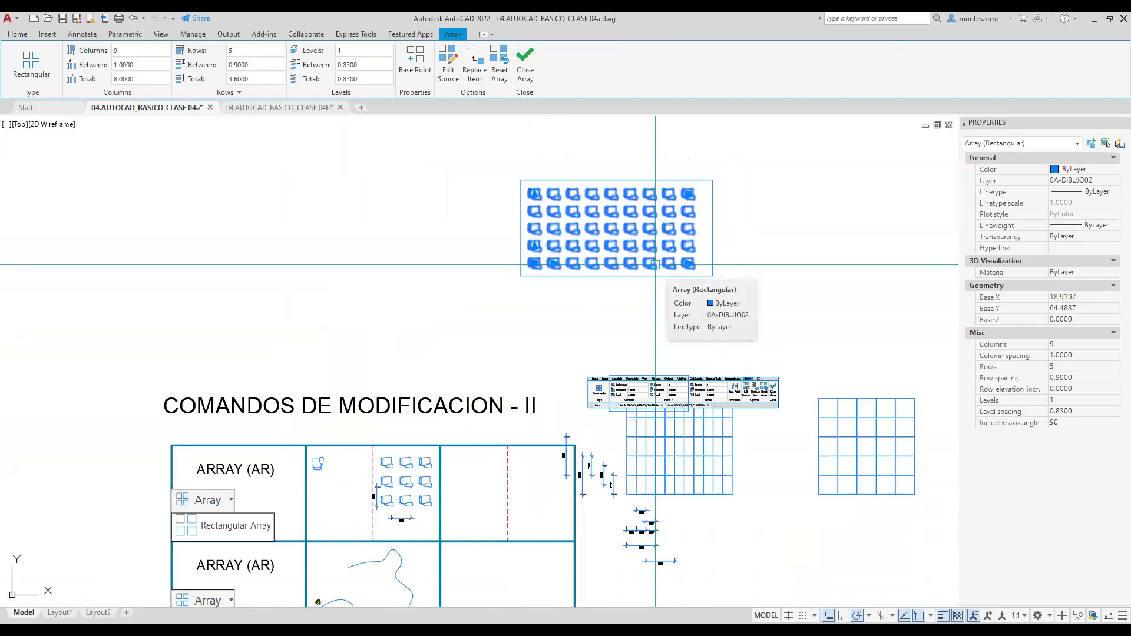
{"action": "scroll", "coordinate": [198, 292], "scroll_direction": "down", "scroll_amount": 2}
{"action": "middle_click_drag", "start_coordinate": [707, 374], "coordinate": [652, 375]}
{"action": "key", "text": "Escape"}
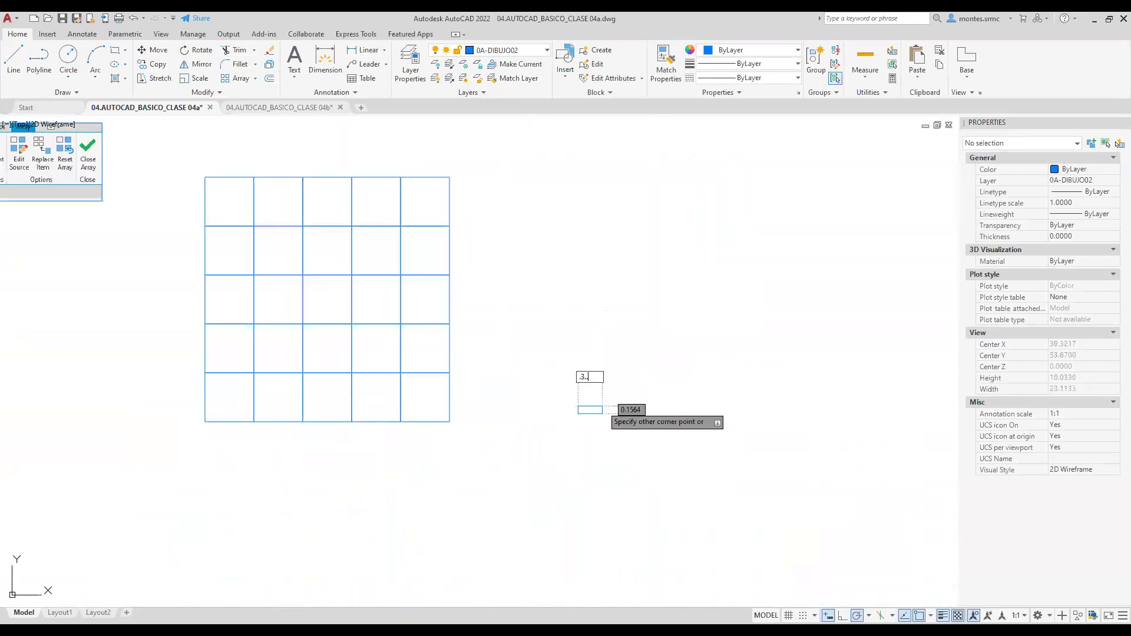
Draw a 0.3 by 0.3 square in the empty area to the right of the 5-by-5 grid.
{"action": "key", "text": "BackSpace"}
{"action": "key", "text": "Tab"}
{"action": "type", "text": ".3"}
{"action": "key", "text": "Return"}
Create a rectangular array of the small square with a total column distance of 7.7.
{"action": "scroll", "coordinate": [603, 428], "scroll_direction": "up", "scroll_amount": 2}
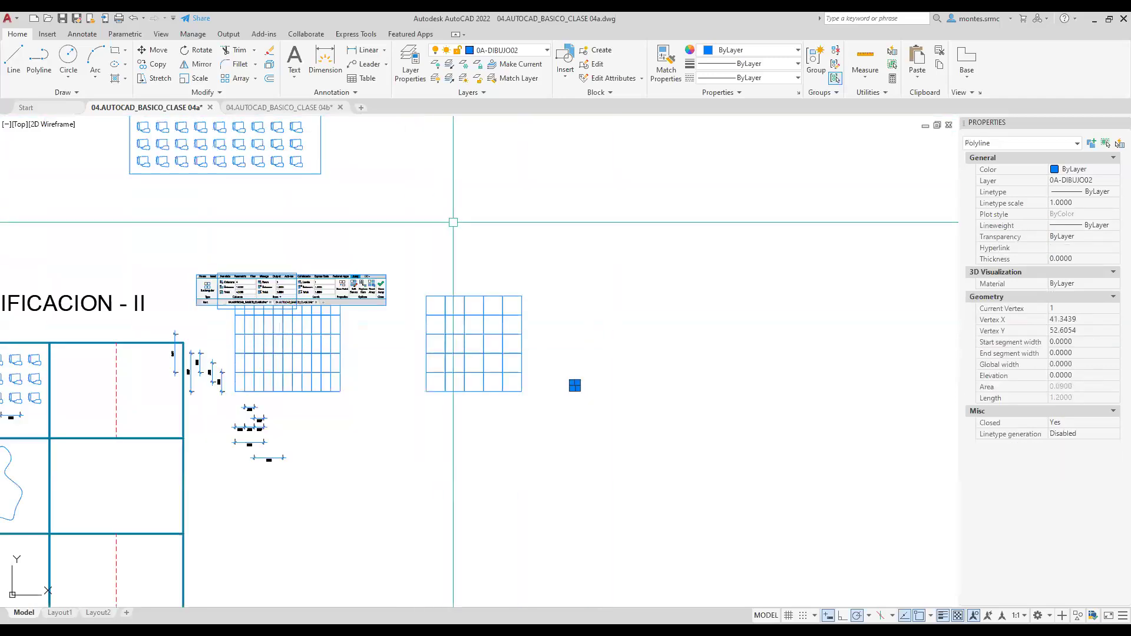
{"action": "type", "text": "ar"}
{"action": "key", "text": "Return"}
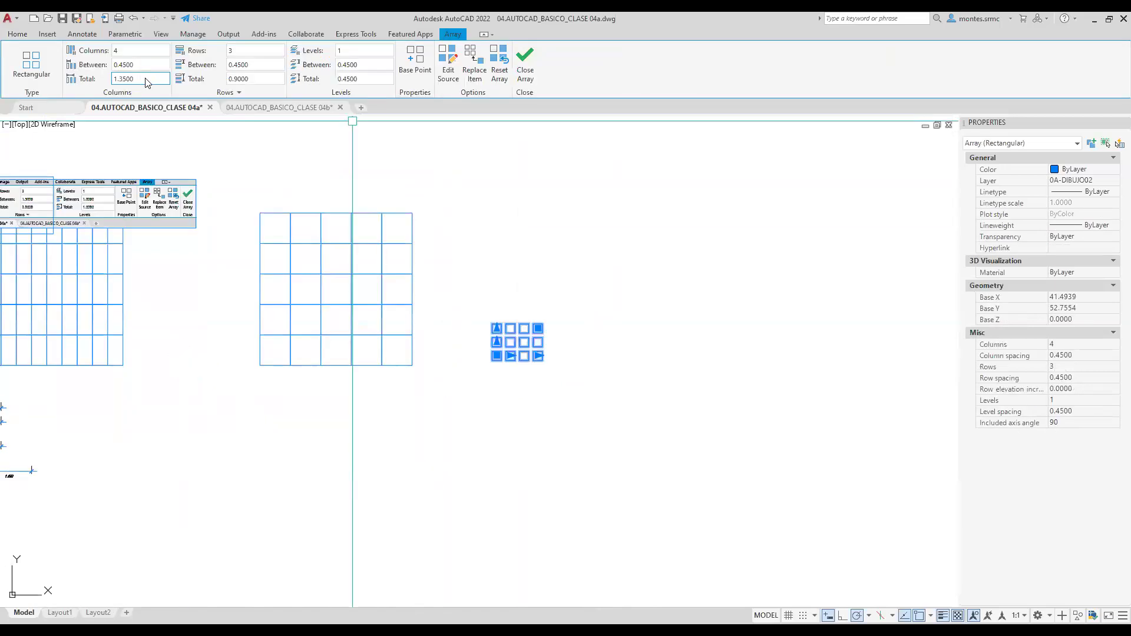
{"action": "left_click", "coordinate": [148, 80]}
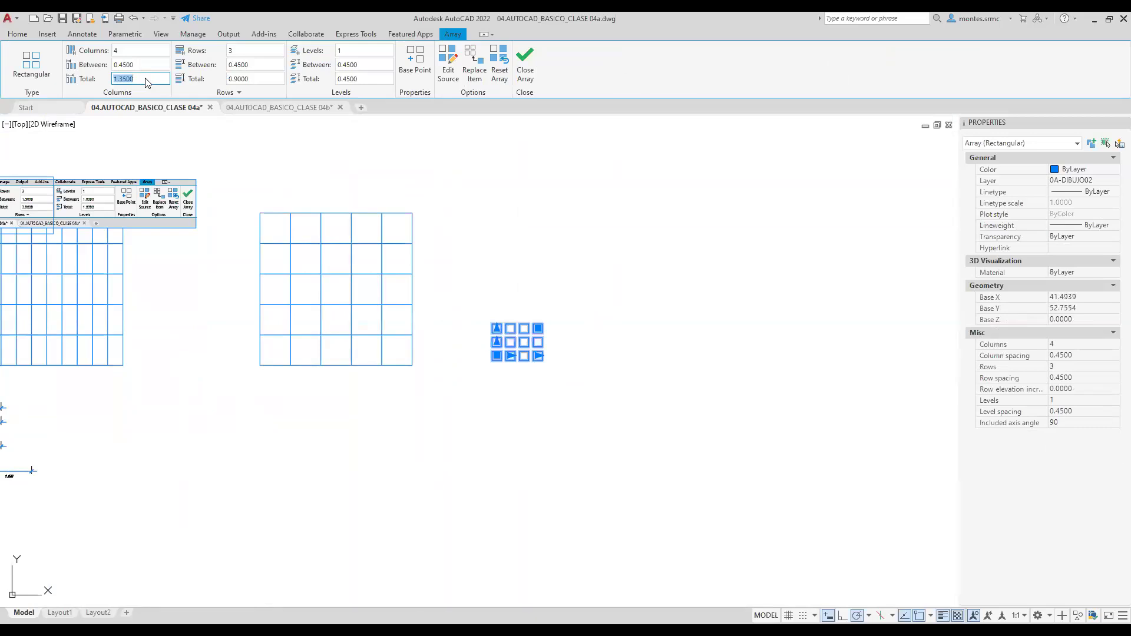
{"action": "type", "text": "7.7"}
{"action": "key", "text": "Return"}
Set the square array's total row distance to 14.7 and finish the array.
{"action": "left_click", "coordinate": [254, 79]}
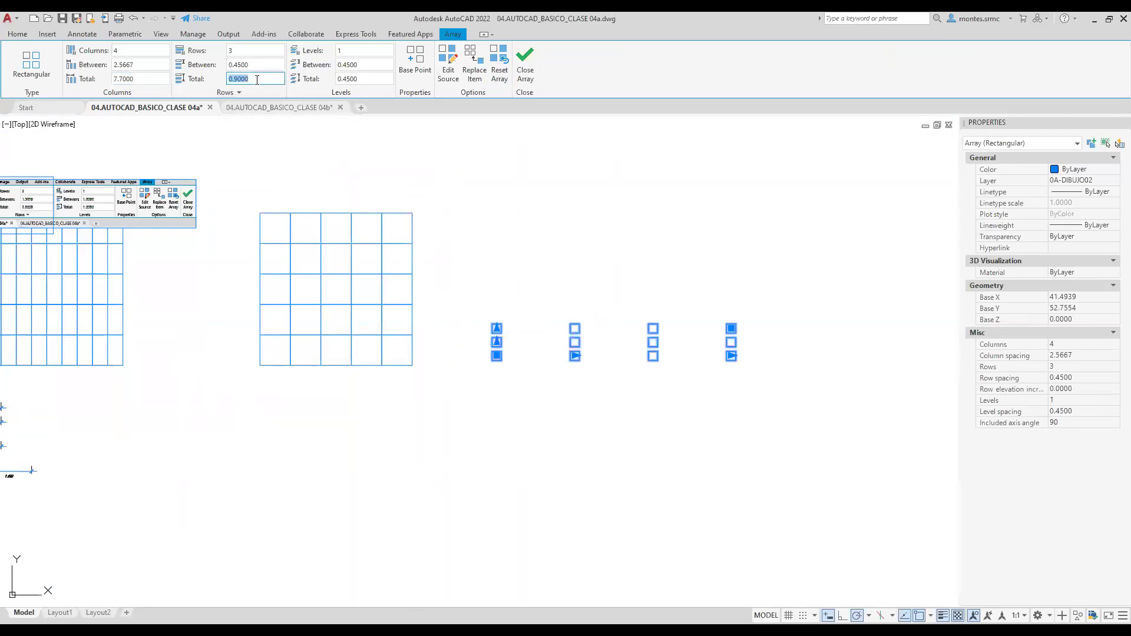
{"action": "type", "text": "14.7"}
{"action": "key", "text": "Return"}
{"action": "scroll", "coordinate": [554, 278], "scroll_direction": "down", "scroll_amount": 3}
{"action": "middle_click_drag", "start_coordinate": [554, 278], "coordinate": [577, 371]}
{"action": "scroll", "coordinate": [593, 335], "scroll_direction": "down", "scroll_amount": 2}
{"action": "scroll", "coordinate": [594, 336], "scroll_direction": "up", "scroll_amount": 2}
{"action": "key", "text": "Escape"}
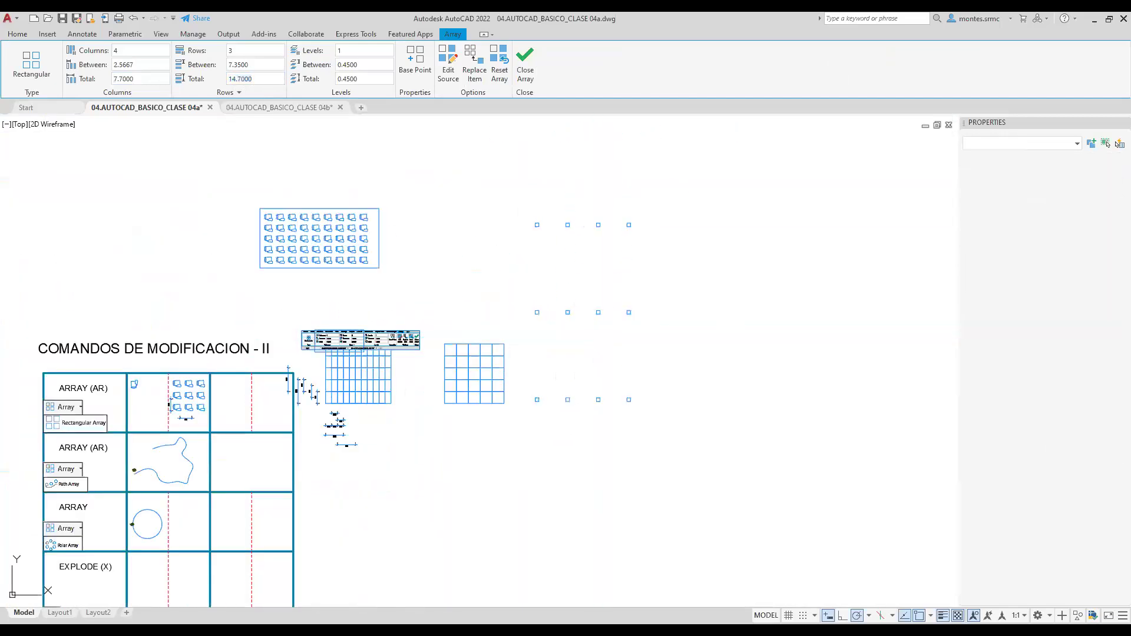
{"action": "scroll", "coordinate": [630, 347], "scroll_direction": "up", "scroll_amount": 4}
{"action": "scroll", "coordinate": [631, 321], "scroll_direction": "down", "scroll_amount": 2}
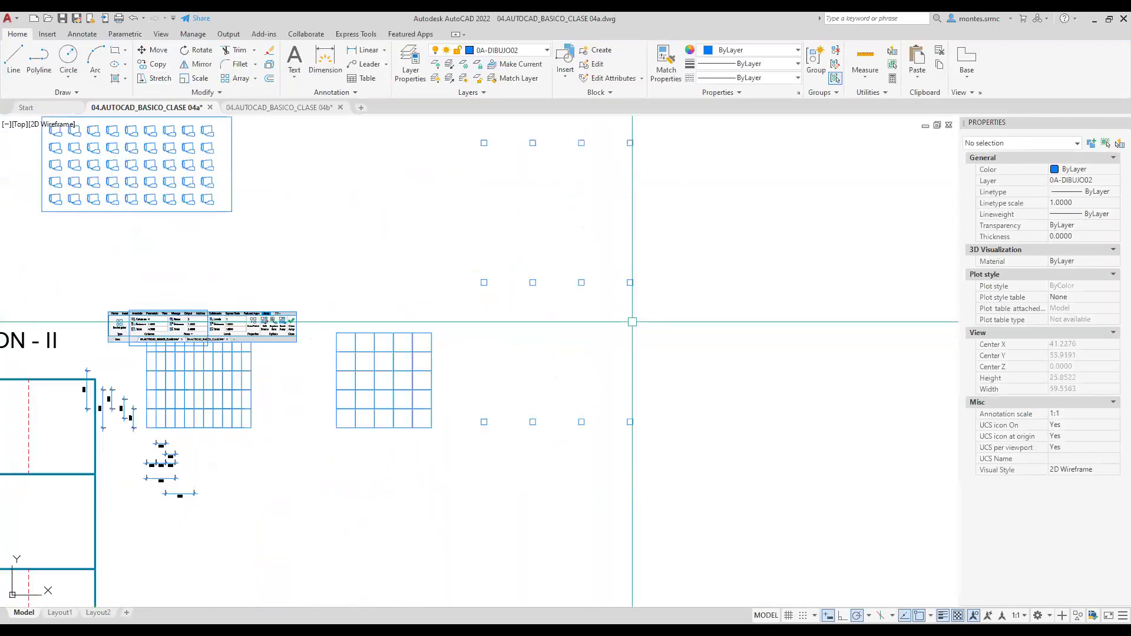
{"action": "left_click", "coordinate": [364, 52]}
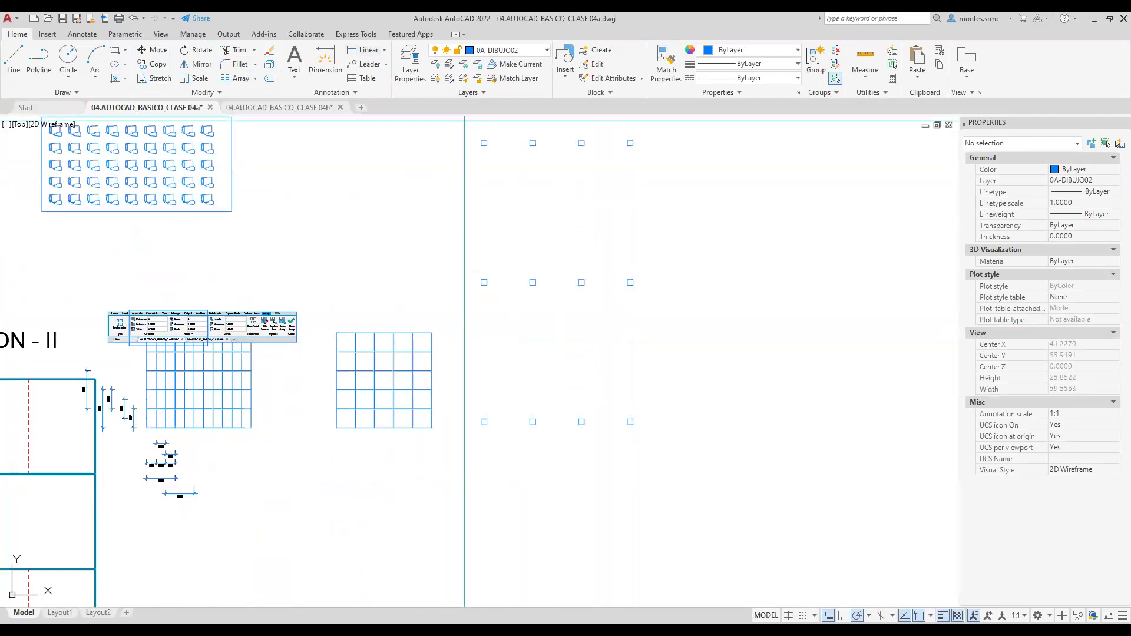
{"action": "scroll", "coordinate": [635, 288], "scroll_direction": "up", "scroll_amount": 2}
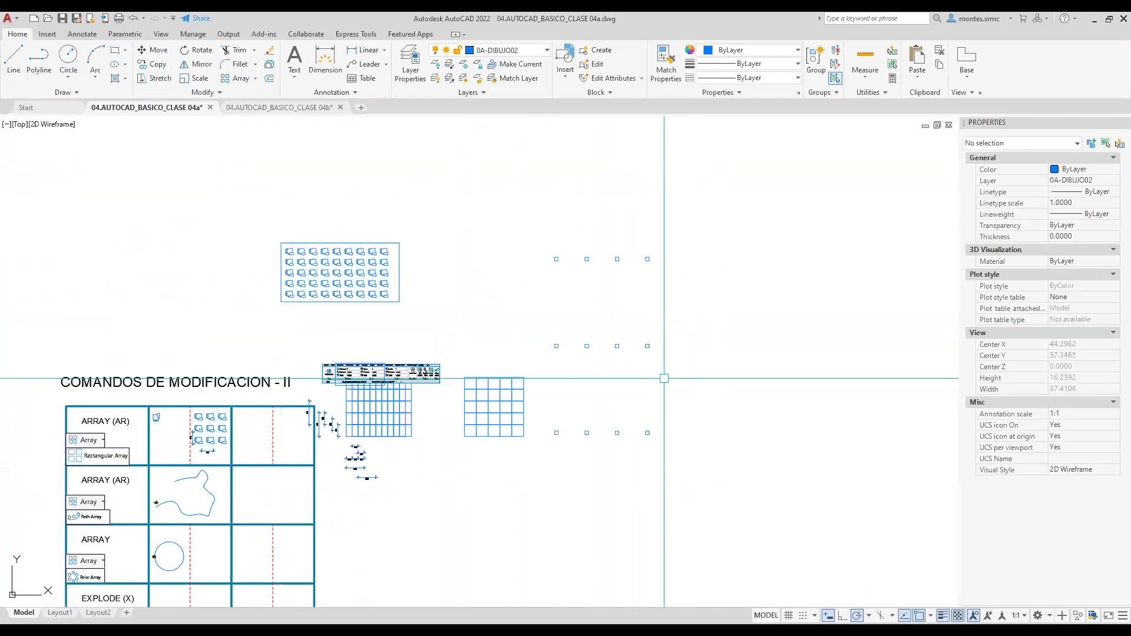
Change the square array to 5 rows with a total row distance of 14.7.
{"action": "left_click", "coordinate": [270, 55]}
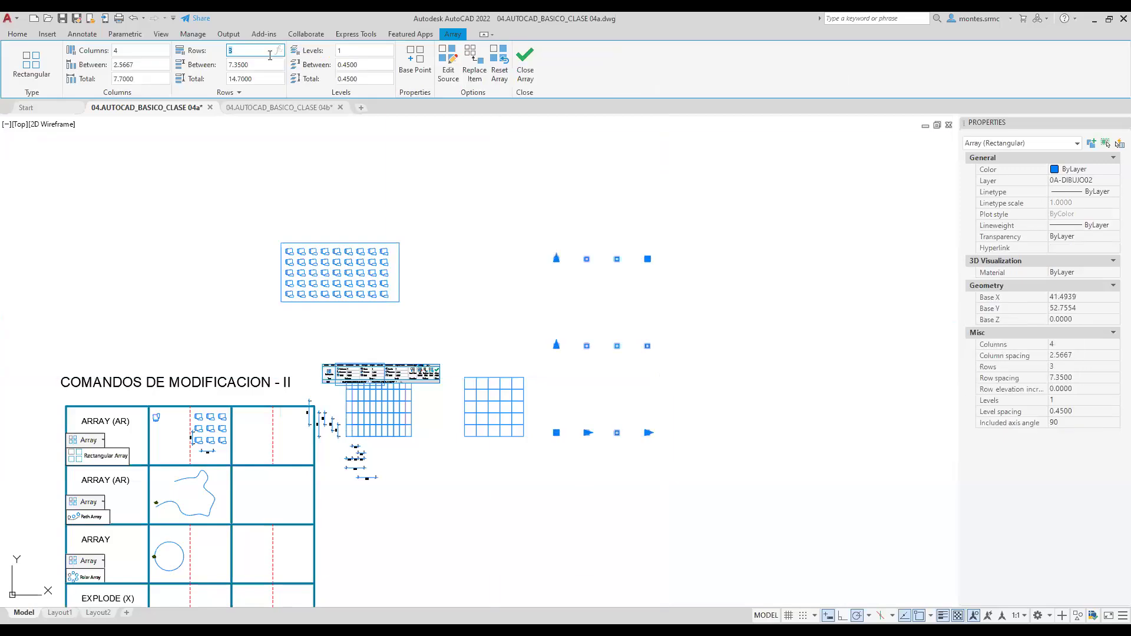
{"action": "type", "text": "5"}
{"action": "left_click", "coordinate": [260, 79]}
{"action": "type", "text": "14.7"}
{"action": "key", "text": "Return"}
Change the square array to 3 columns with a total column distance of 7.7 and deselect it.
{"action": "scroll", "coordinate": [646, 392], "scroll_direction": "up", "scroll_amount": 4}
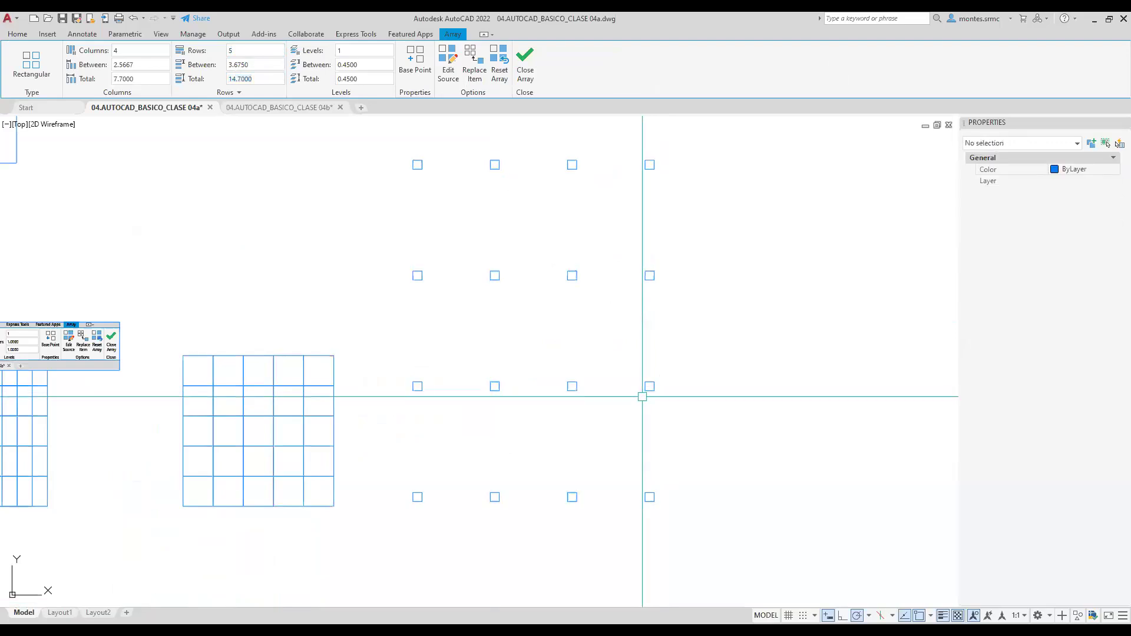
{"action": "left_click", "coordinate": [145, 54]}
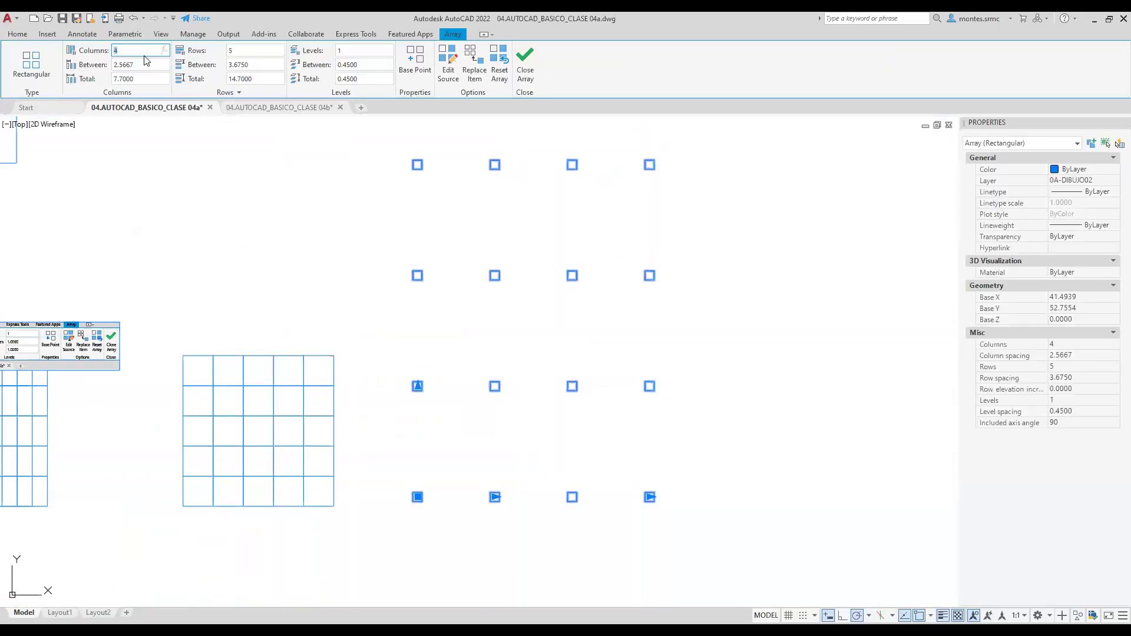
{"action": "type", "text": "3"}
{"action": "left_click", "coordinate": [143, 79]}
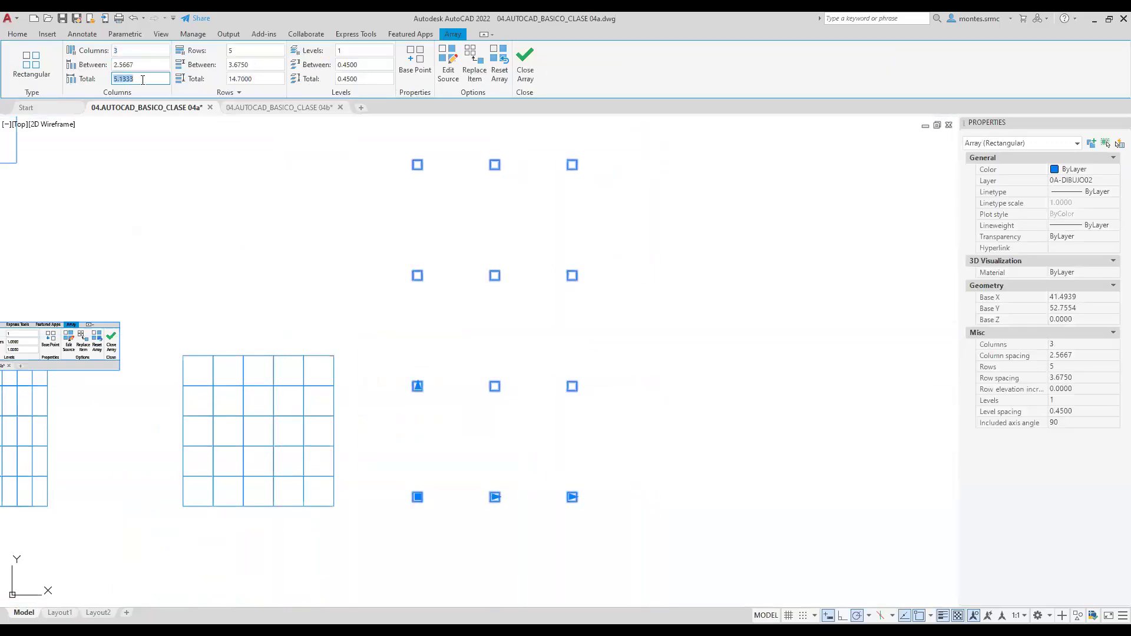
{"action": "type", "text": "7.7"}
{"action": "key", "text": "Return"}
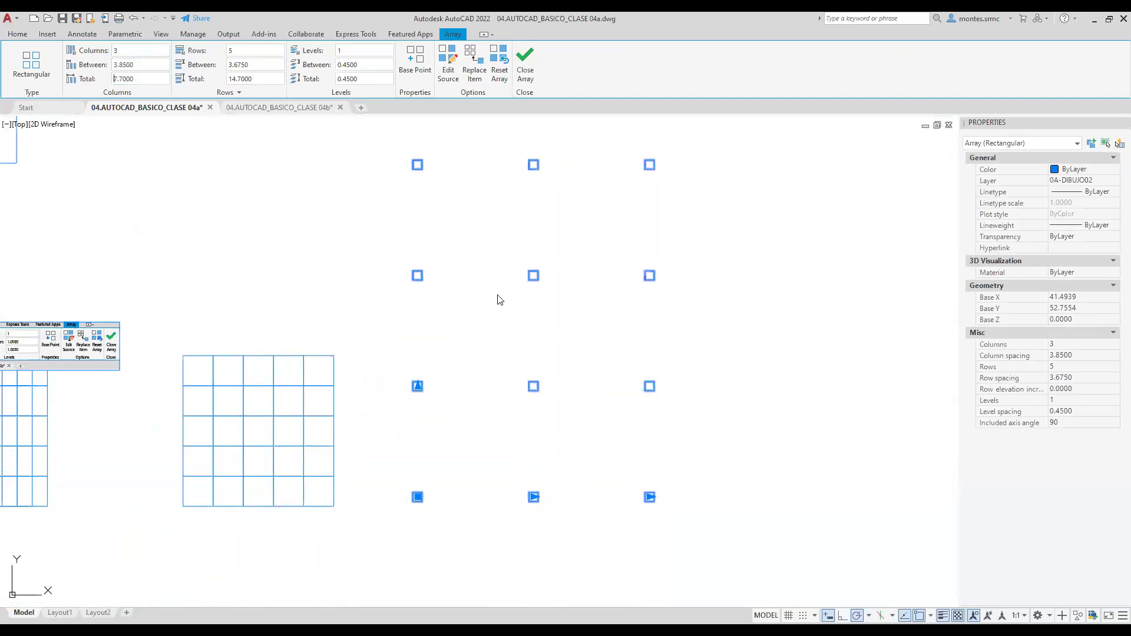
{"action": "key", "text": "Return"}
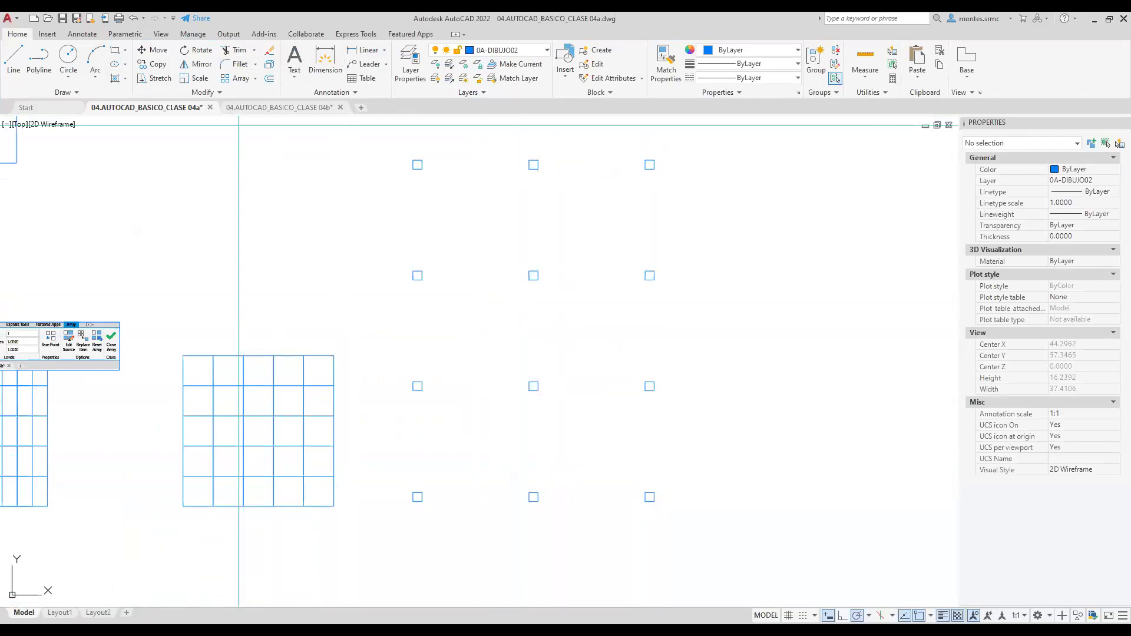
Dimension the square array's overall width and height and set the text height of both dimensions to 1.
{"action": "scroll", "coordinate": [485, 522], "scroll_direction": "up", "scroll_amount": 2}
{"action": "middle_click_drag", "start_coordinate": [485, 522], "coordinate": [376, 480]}
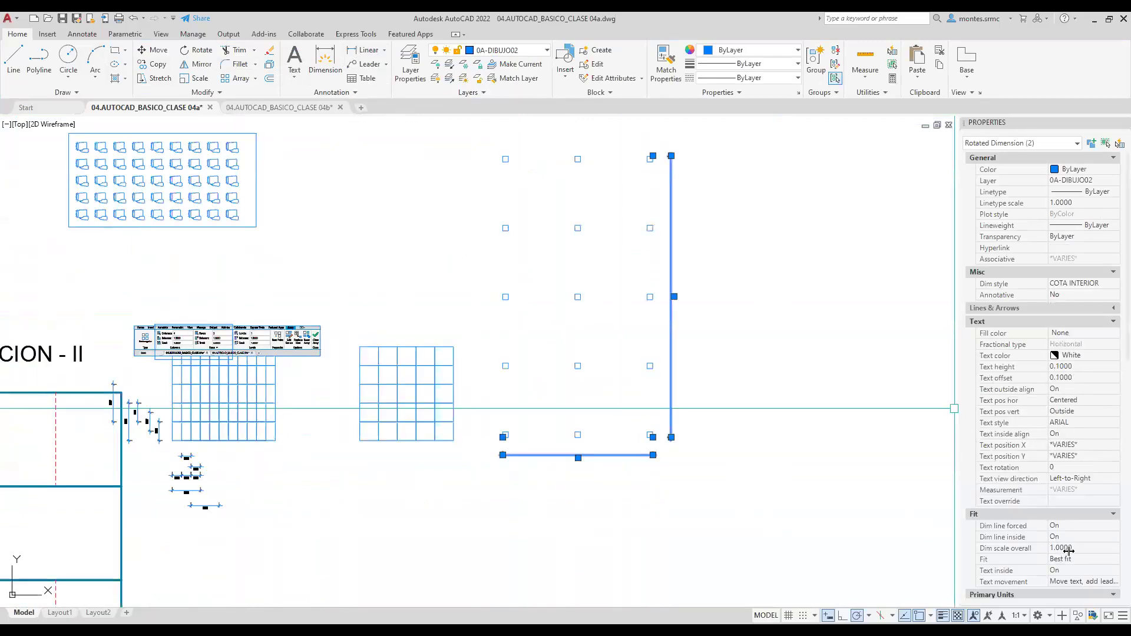
{"action": "scroll", "coordinate": [1068, 539], "scroll_direction": "down", "scroll_amount": 5}
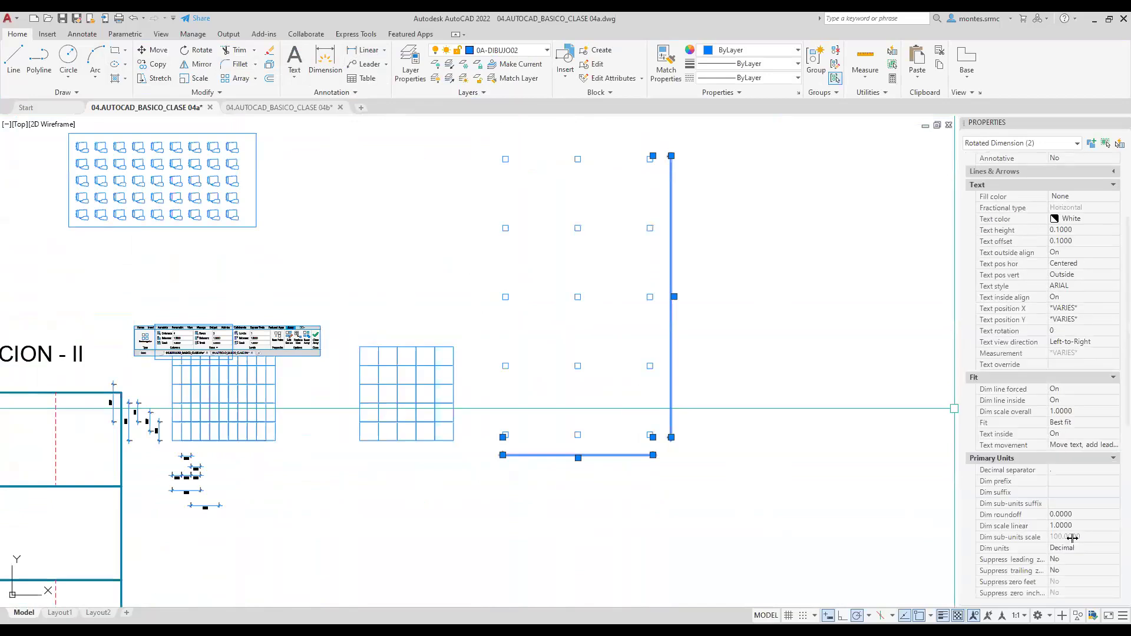
{"action": "scroll", "coordinate": [1073, 523], "scroll_direction": "down", "scroll_amount": 3}
{"action": "scroll", "coordinate": [1075, 449], "scroll_direction": "down", "scroll_amount": 3}
{"action": "scroll", "coordinate": [1076, 449], "scroll_direction": "down", "scroll_amount": 1}
{"action": "scroll", "coordinate": [1076, 449], "scroll_direction": "up", "scroll_amount": 10}
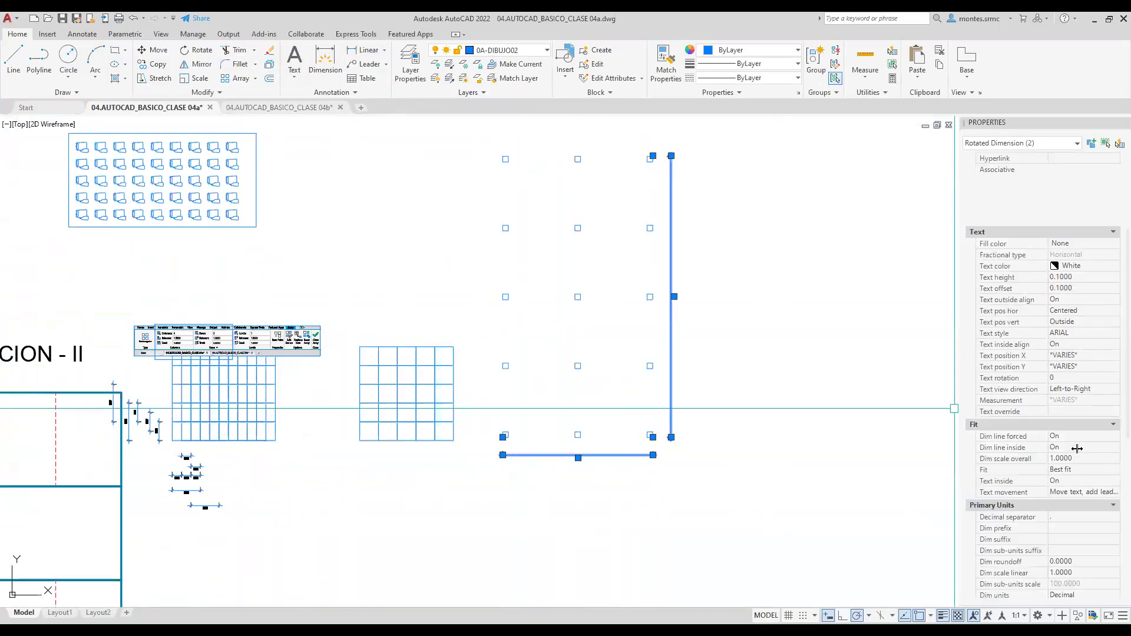
{"action": "left_click", "coordinate": [1071, 346]}
{"action": "type", "text": "1"}
{"action": "key", "text": "Return"}
{"action": "key", "text": "Escape"}
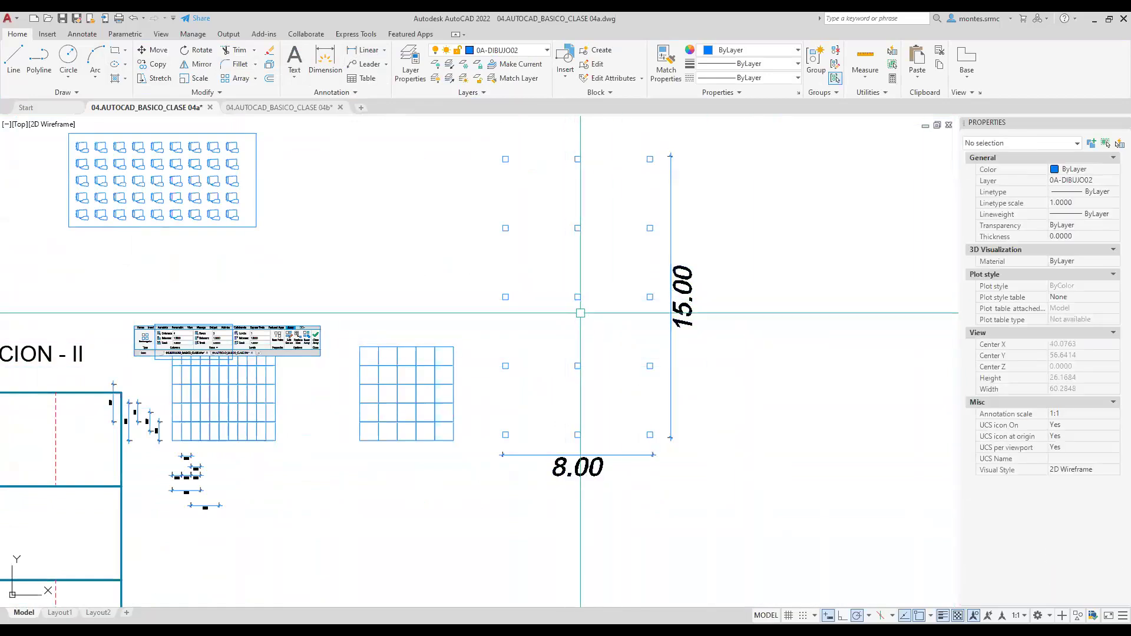
{"action": "left_click", "coordinate": [591, 307]}
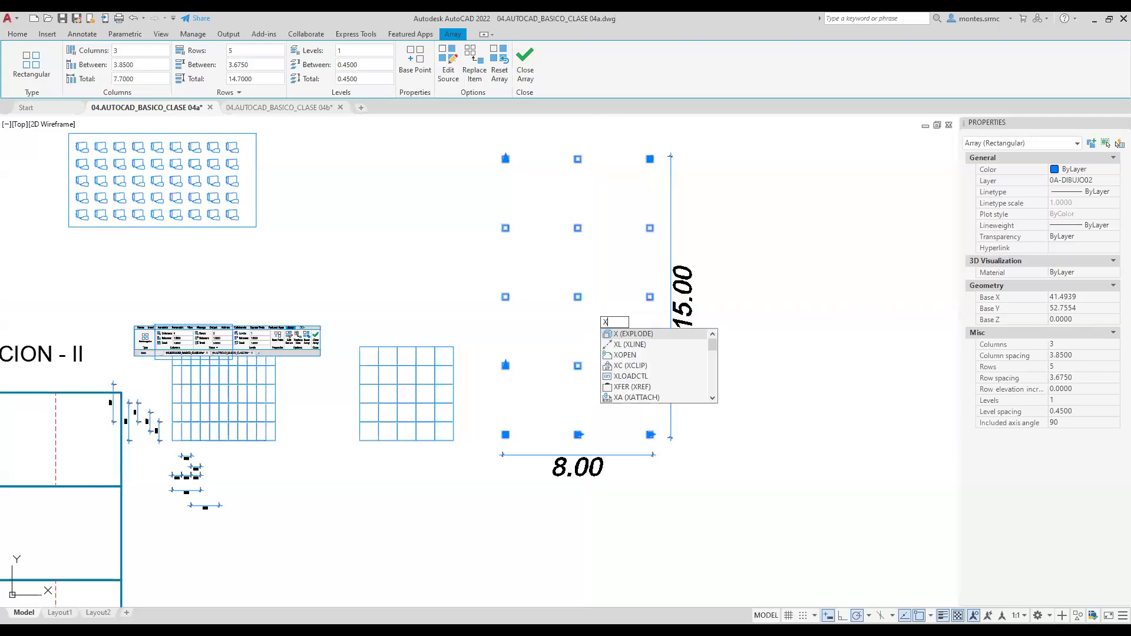
{"action": "key", "text": "Escape"}
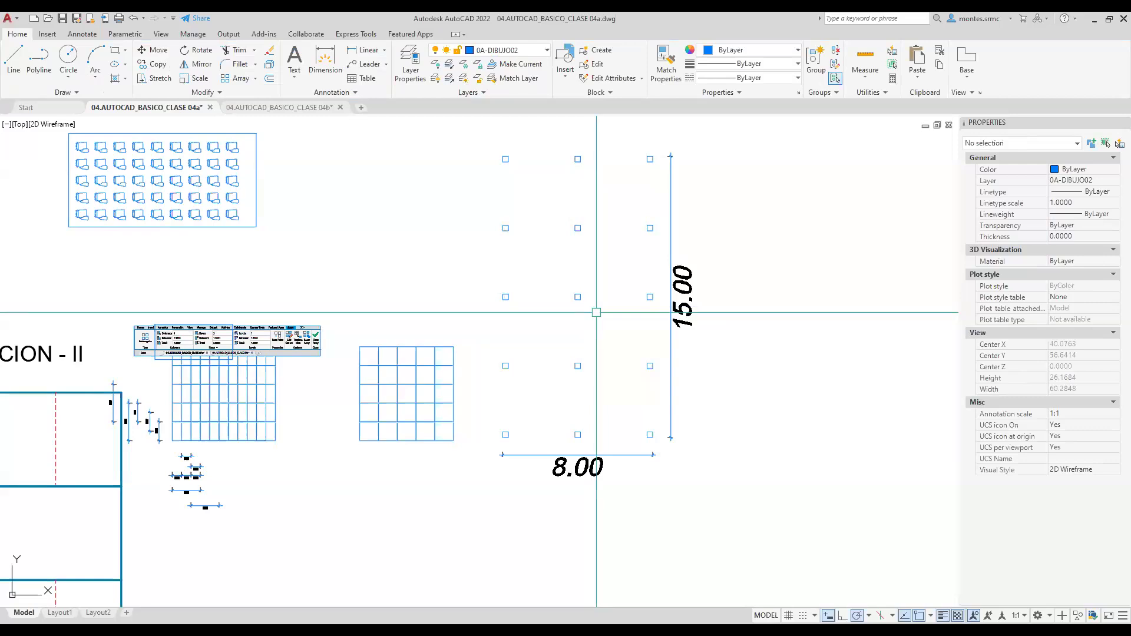
{"action": "middle_click_drag", "start_coordinate": [569, 337], "coordinate": [709, 335]}
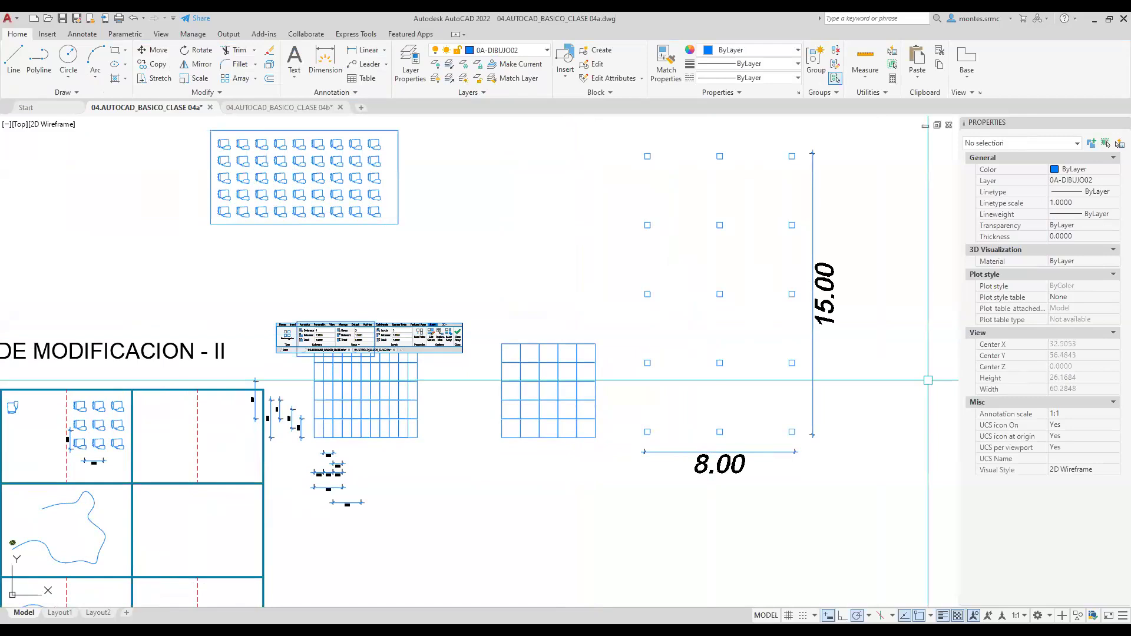
{"action": "key", "text": "alt+Tab"}
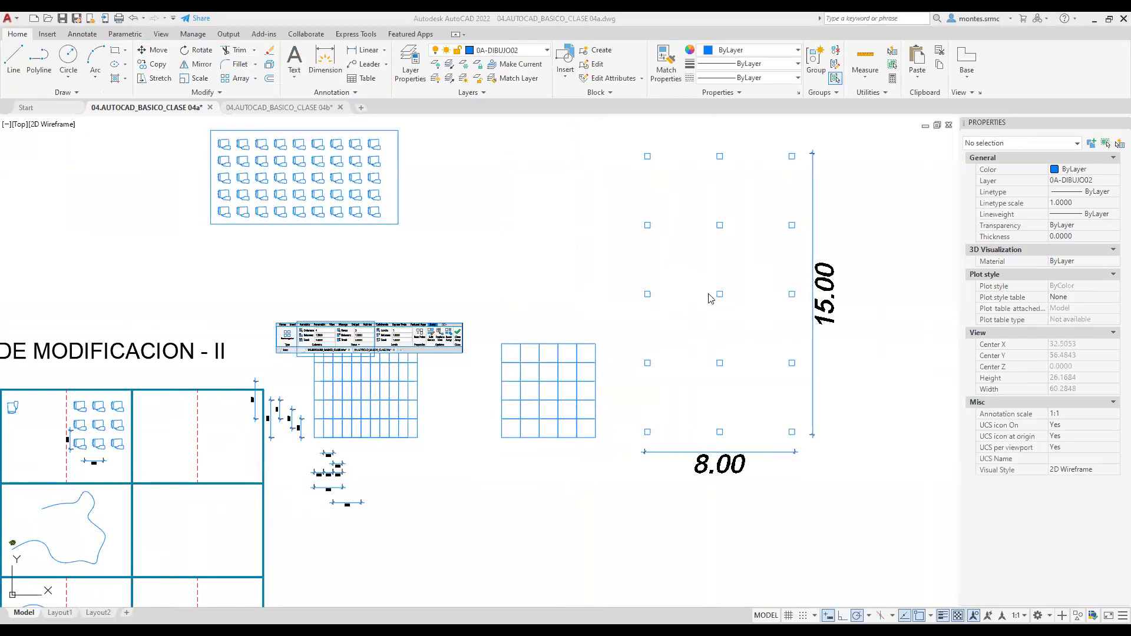
{"action": "scroll", "coordinate": [710, 292], "scroll_direction": "down", "scroll_amount": 2}
{"action": "middle_click_drag", "start_coordinate": [703, 289], "coordinate": [685, 311]}
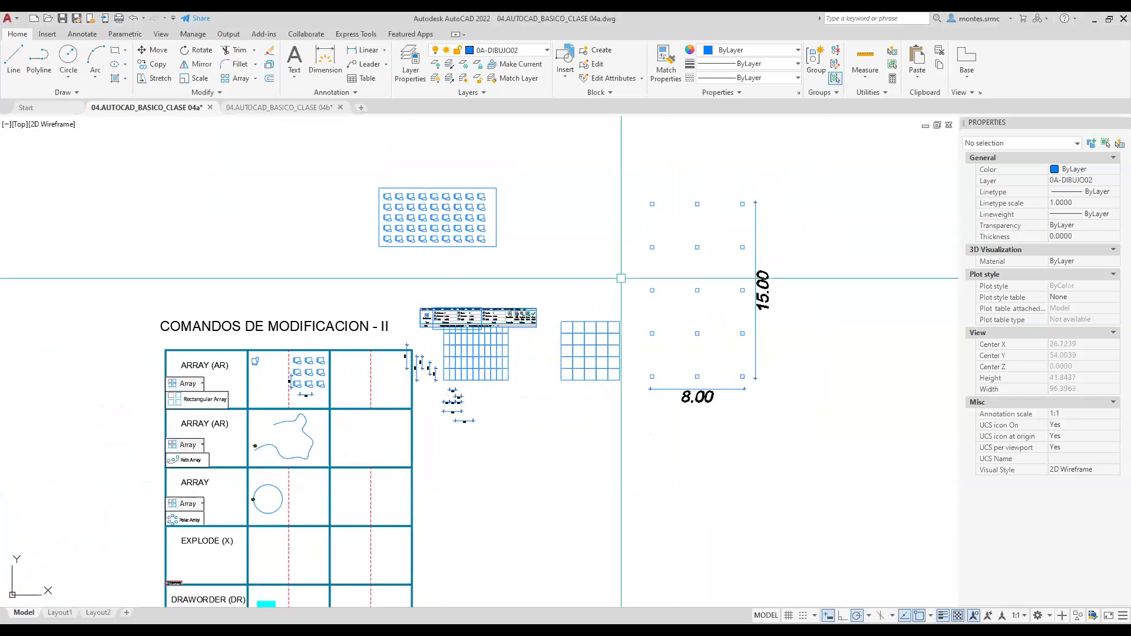
{"action": "middle_click_drag", "start_coordinate": [379, 389], "coordinate": [494, 303]}
{"action": "scroll", "coordinate": [500, 294], "scroll_direction": "up", "scroll_amount": 4}
{"action": "scroll", "coordinate": [500, 294], "scroll_direction": "down", "scroll_amount": 2}
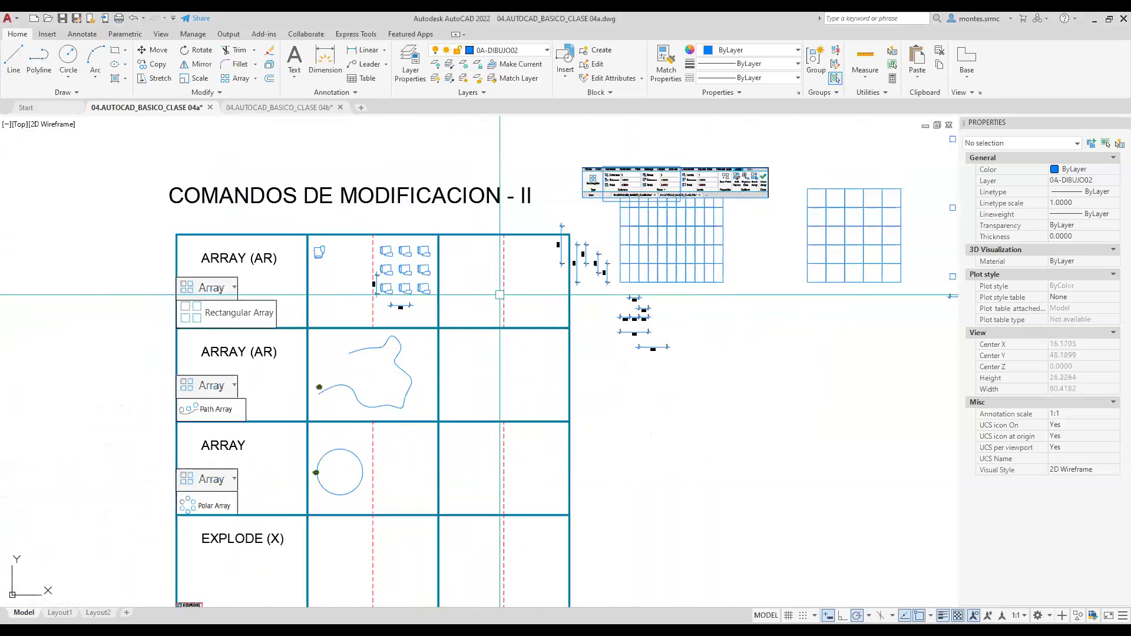
{"action": "middle_click_drag", "start_coordinate": [500, 294], "coordinate": [536, 348]}
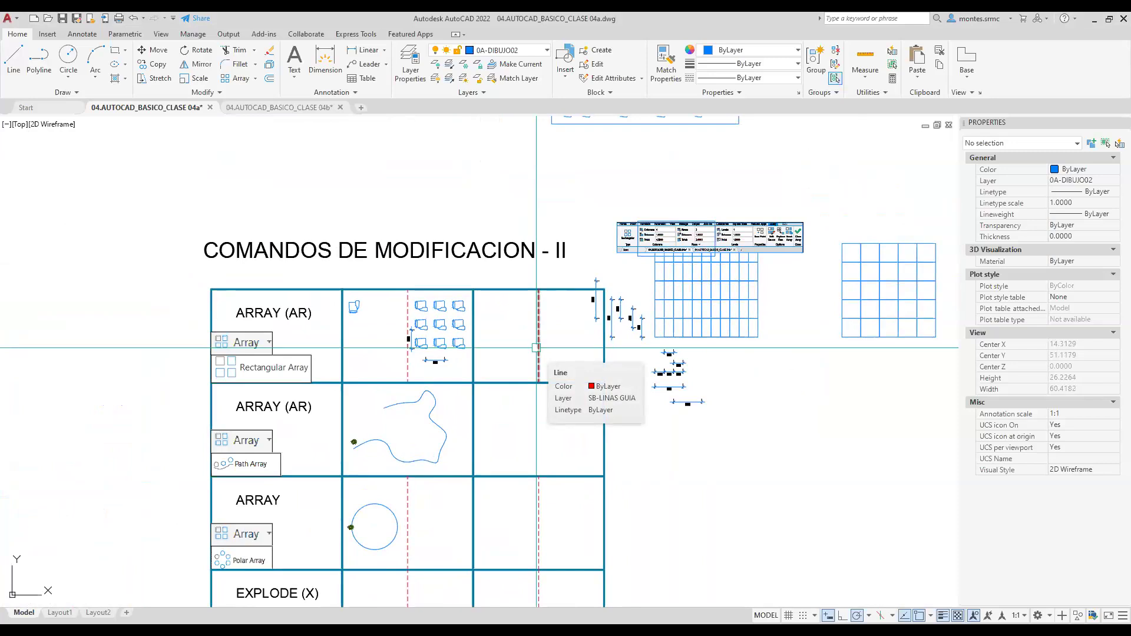
Select the chair array inside the rectangle above the table.
{"action": "scroll", "coordinate": [536, 348], "scroll_direction": "down", "scroll_amount": 3}
{"action": "scroll", "coordinate": [618, 157], "scroll_direction": "up", "scroll_amount": 6}
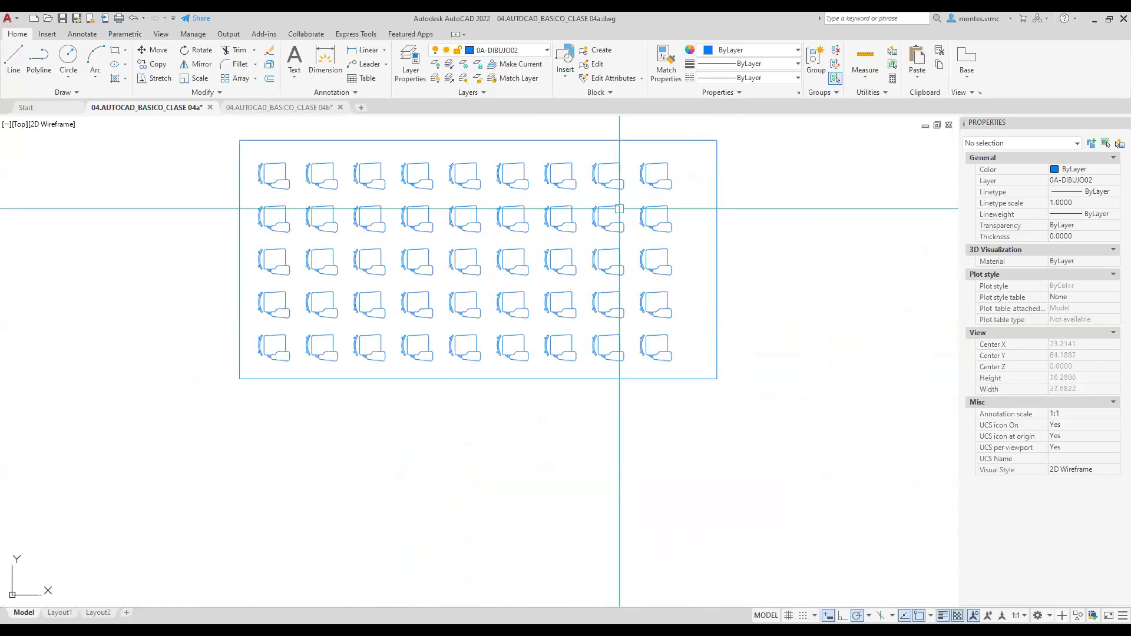
{"action": "left_click", "coordinate": [673, 269]}
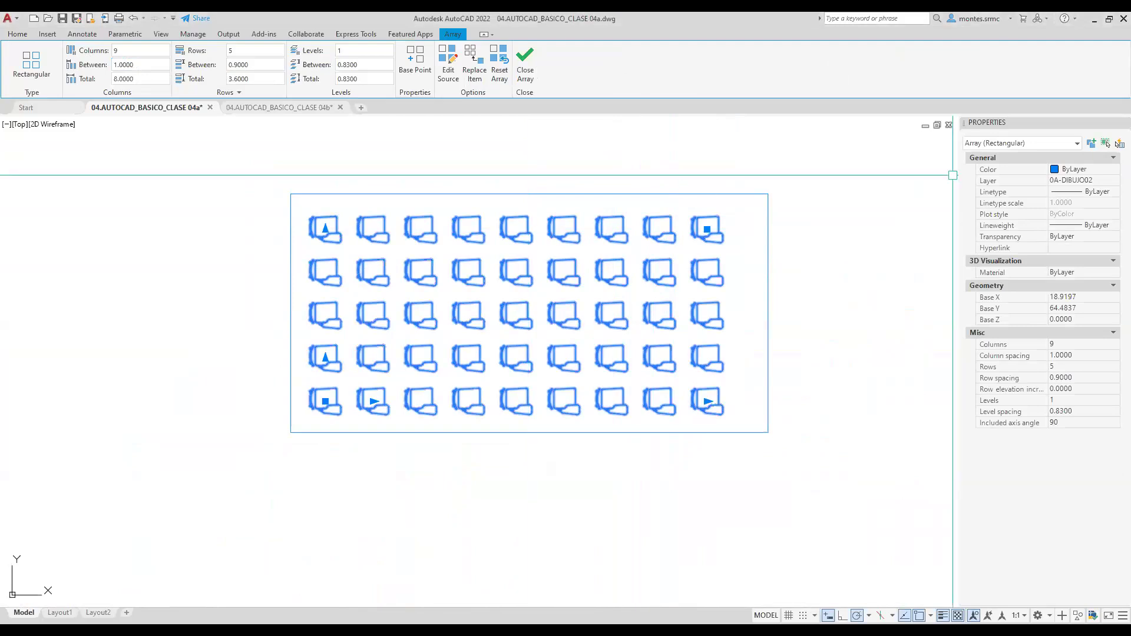
Examine the row and column settings of the three-by-three chair array in the table's Rectangular Array row.
{"action": "scroll", "coordinate": [683, 133], "scroll_direction": "down", "scroll_amount": 2}
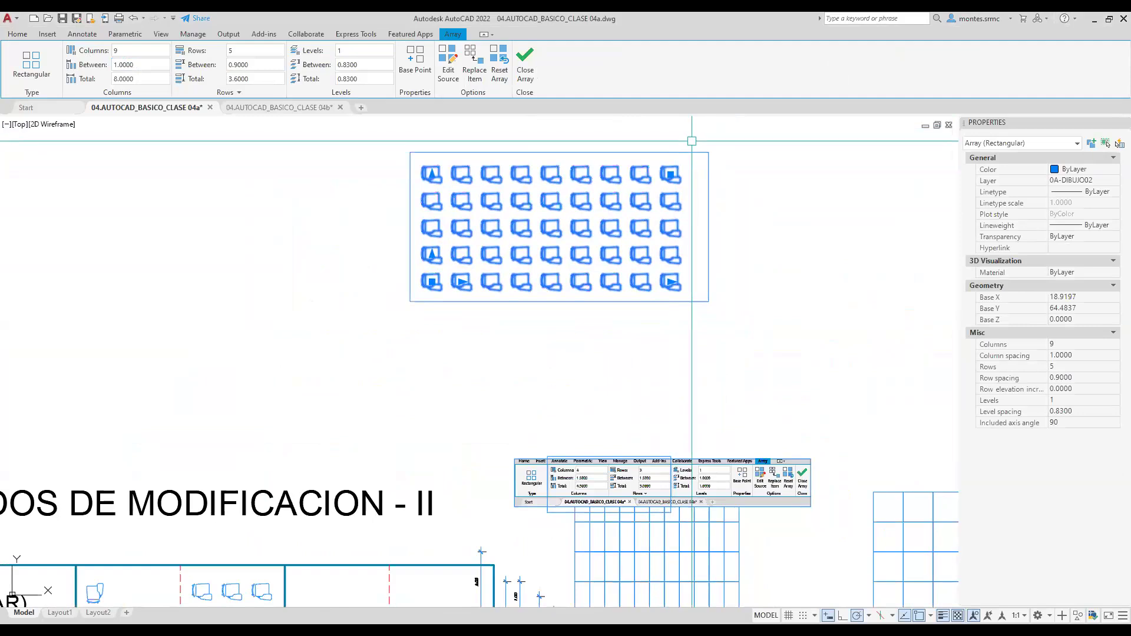
{"action": "middle_click_drag", "start_coordinate": [545, 360], "coordinate": [606, 273]}
{"action": "key", "text": "Escape"}
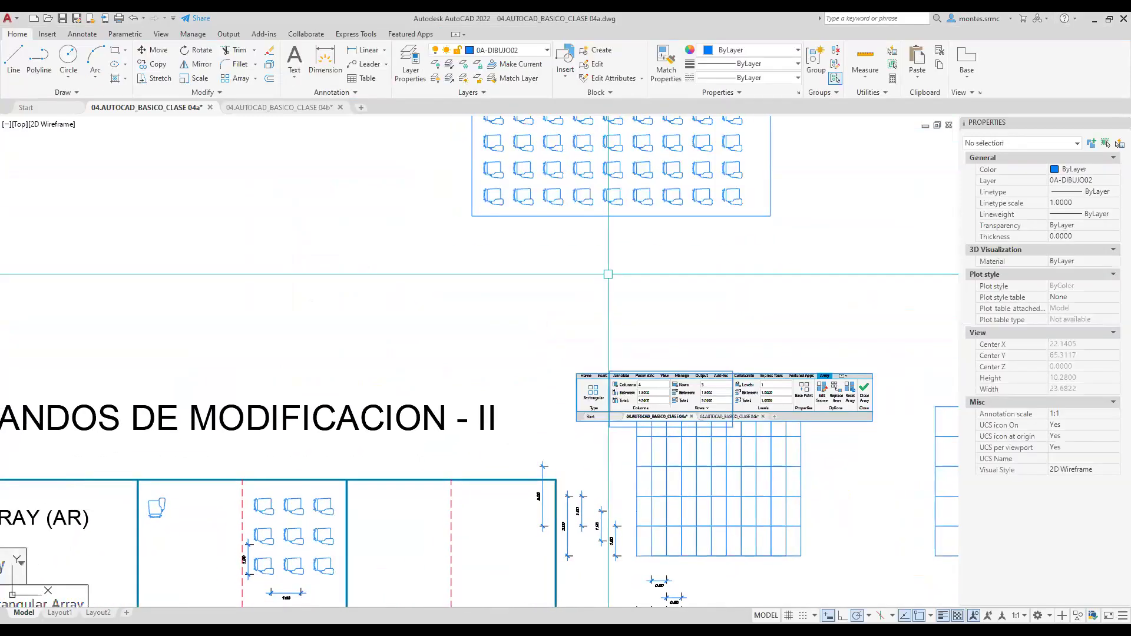
{"action": "middle_click_drag", "start_coordinate": [608, 274], "coordinate": [728, 139]}
{"action": "scroll", "coordinate": [534, 367], "scroll_direction": "up", "scroll_amount": 3}
{"action": "left_click", "coordinate": [535, 366]}
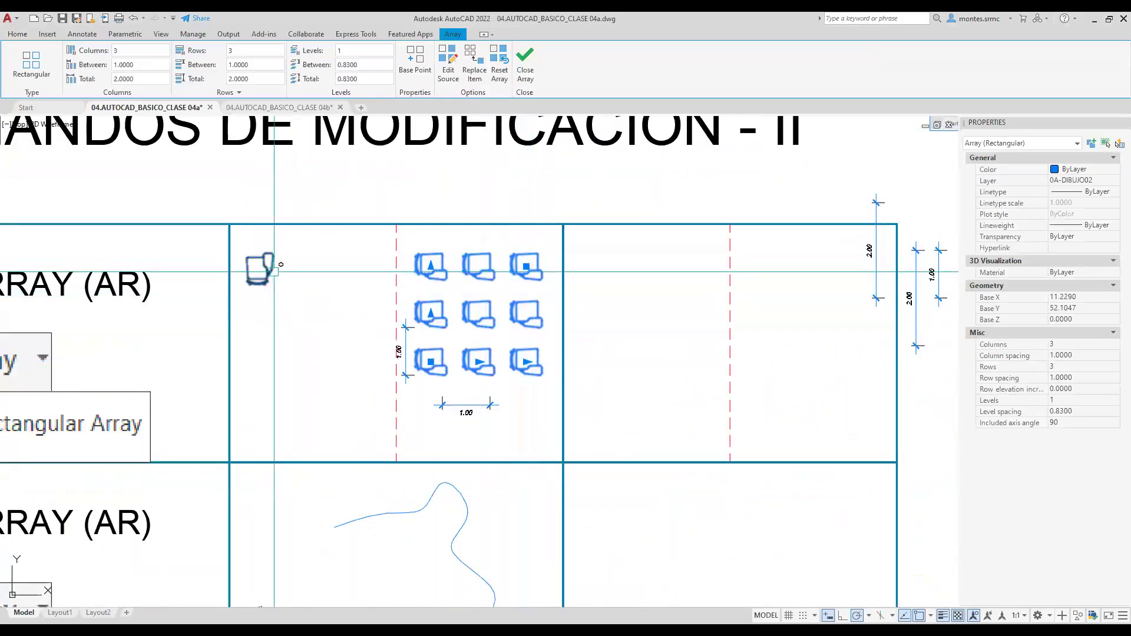
{"action": "middle_click_drag", "start_coordinate": [415, 342], "coordinate": [417, 386]}
{"action": "key", "text": "Escape"}
{"action": "left_click", "coordinate": [474, 323]}
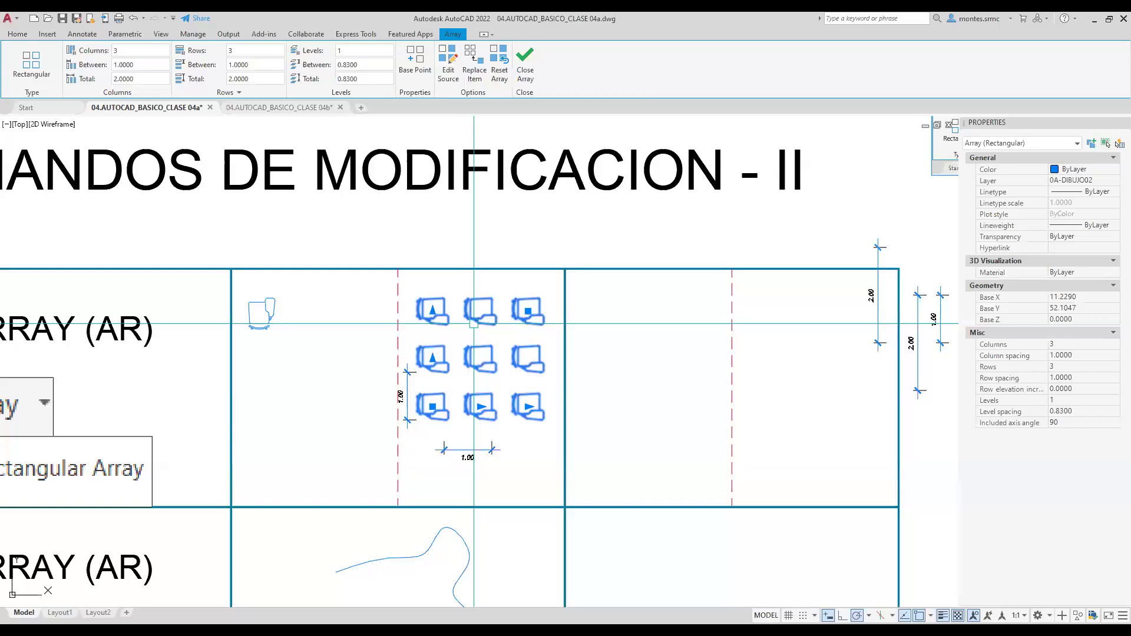
{"action": "scroll", "coordinate": [473, 324], "scroll_direction": "down", "scroll_amount": 5}
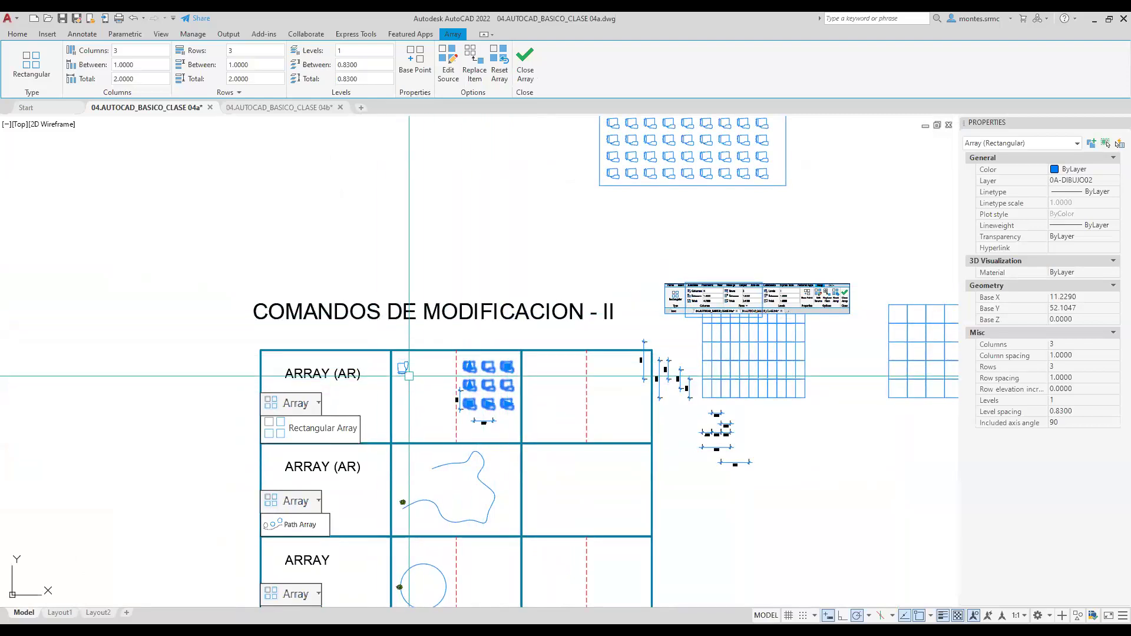
{"action": "scroll", "coordinate": [409, 376], "scroll_direction": "up", "scroll_amount": 2}
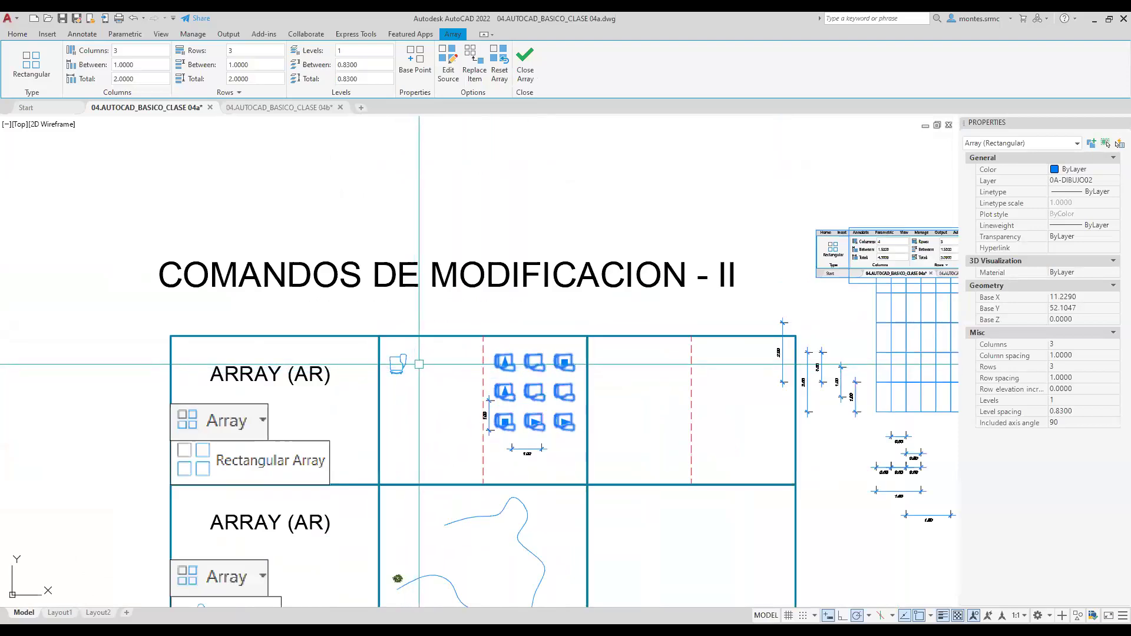
{"action": "middle_click_drag", "start_coordinate": [419, 364], "coordinate": [326, 501]}
{"action": "scroll", "coordinate": [354, 492], "scroll_direction": "down", "scroll_amount": 3}
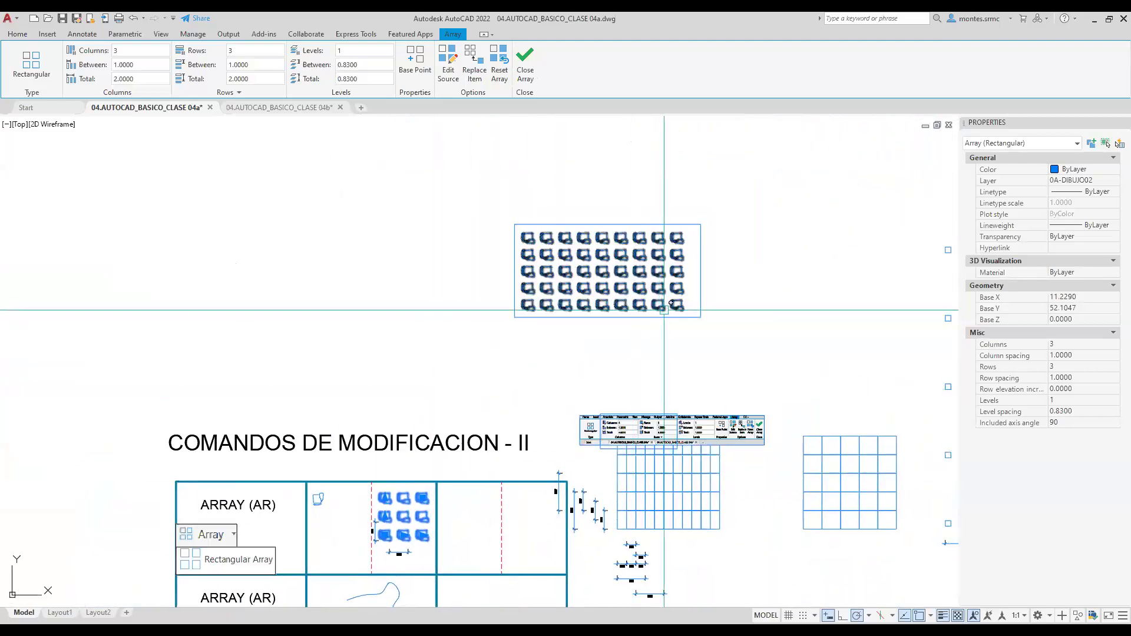
Set the row spacing of the nine-column chair array inside the rectangle above the table to 1.
{"action": "scroll", "coordinate": [677, 323], "scroll_direction": "up", "scroll_amount": 5}
{"action": "key", "text": "Escape"}
{"action": "middle_click_drag", "start_coordinate": [677, 323], "coordinate": [702, 404]}
{"action": "left_click", "coordinate": [701, 346]}
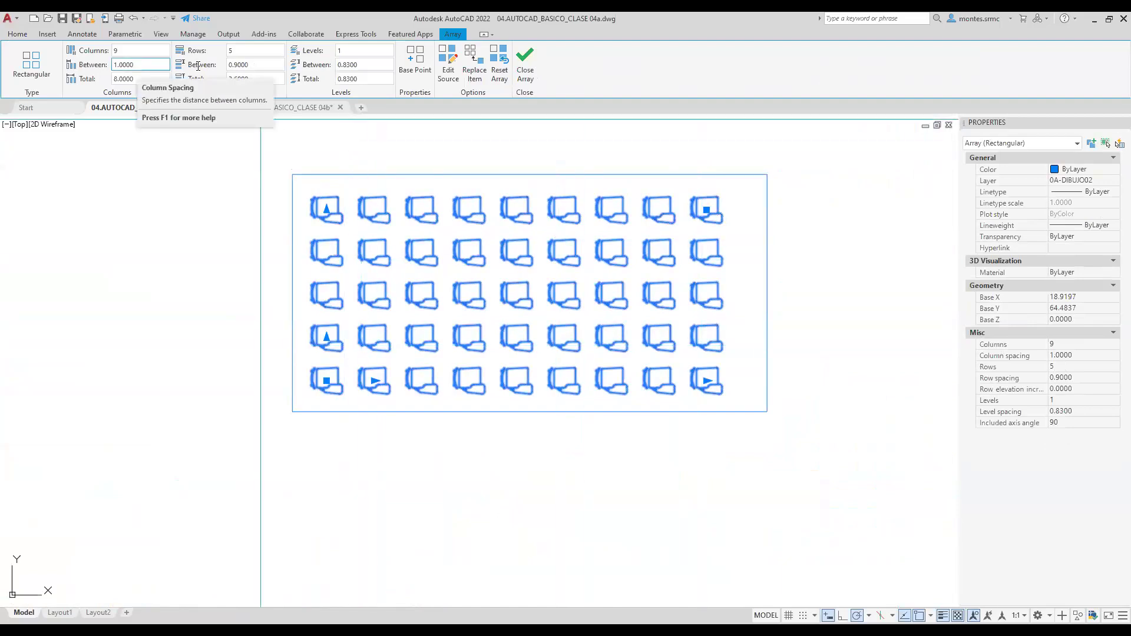
{"action": "left_click", "coordinate": [247, 64]}
{"action": "type", "text": "1"}
{"action": "key", "text": "Return"}
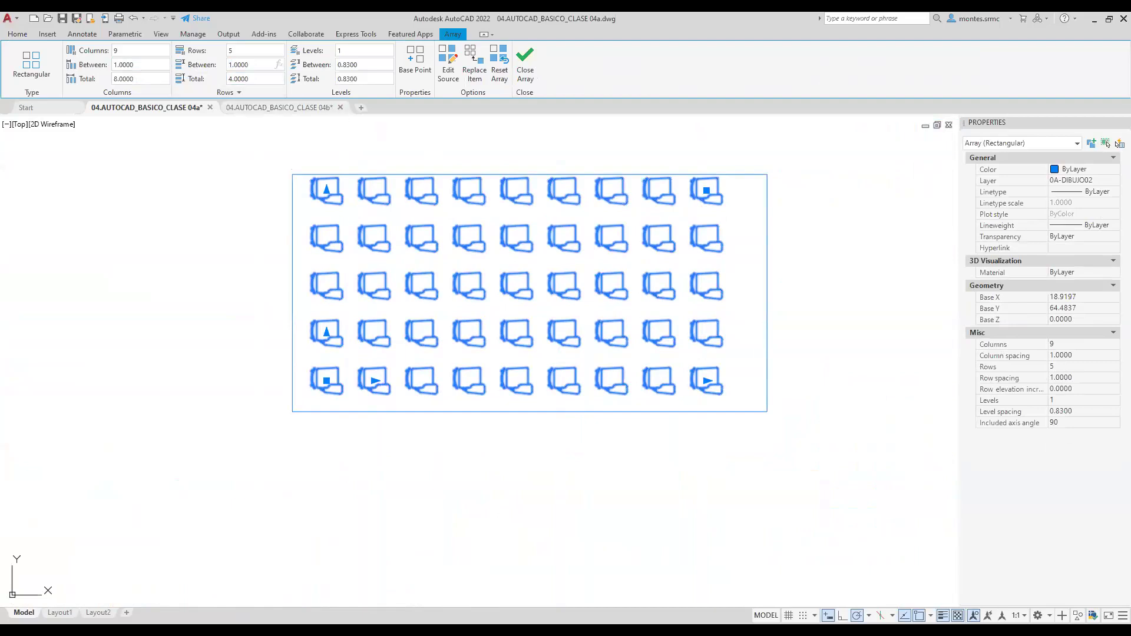
{"action": "key", "text": "Escape"}
Stretch the upper edge of the rectangle around the chairs upward by 1 unit and clear the selection.
{"action": "key", "text": "ctrl+a"}
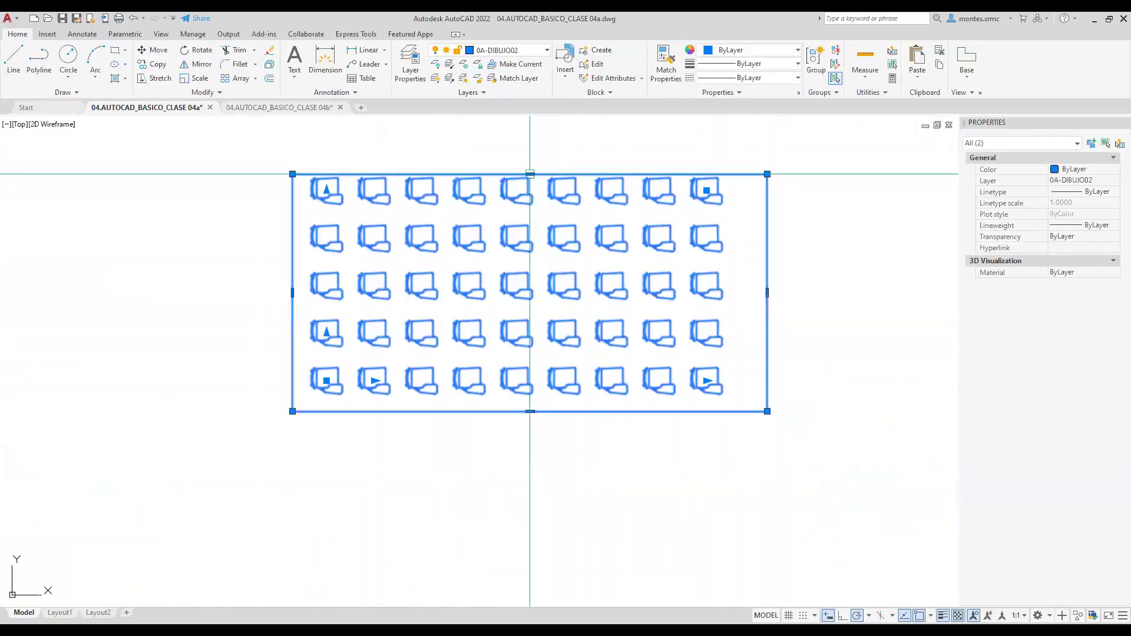
{"action": "left_click", "coordinate": [530, 173]}
{"action": "type", "text": "1"}
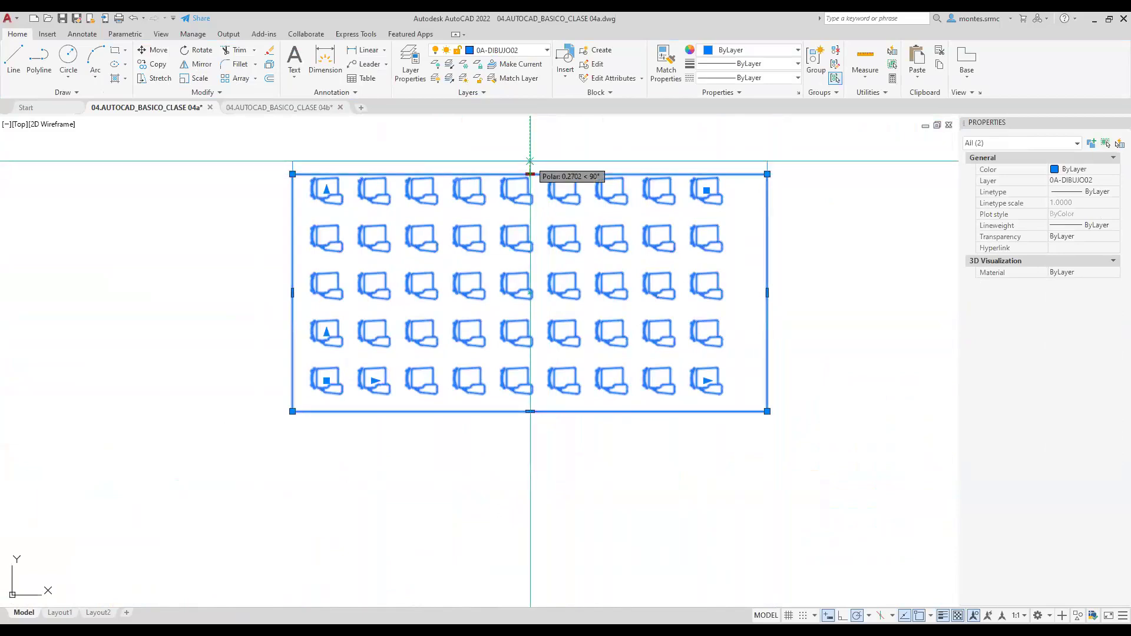
{"action": "key", "text": "Return"}
{"action": "key", "text": "Escape"}
{"action": "left_click", "coordinate": [722, 256]}
{"action": "key", "text": "Escape"}
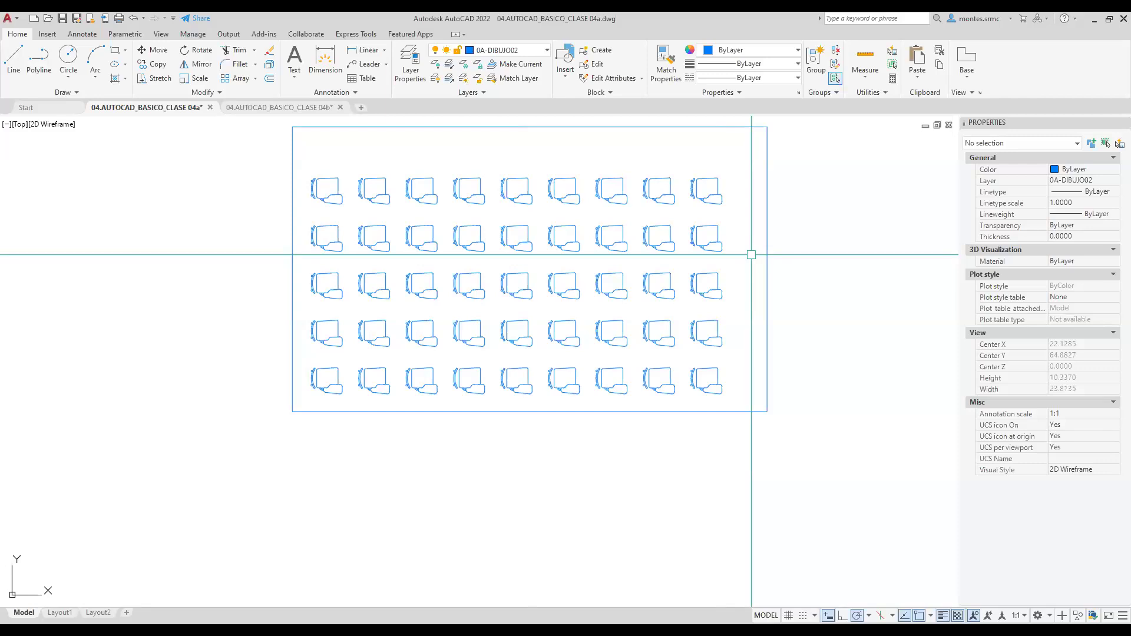
Examine the rectangular, path and polar array rows of the class table, including the Path Array label.
{"action": "scroll", "coordinate": [752, 255], "scroll_direction": "down", "scroll_amount": 4}
{"action": "mouse_move", "coordinate": [602, 515]}
{"action": "middle_mouse_down"}
{"action": "mouse_move", "coordinate": [628, 410]}
{"action": "mouse_move", "coordinate": [691, 301]}
{"action": "mouse_move", "coordinate": [760, 224]}
{"action": "middle_mouse_up"}
{"action": "middle_click_drag", "start_coordinate": [657, 286], "coordinate": [588, 470]}
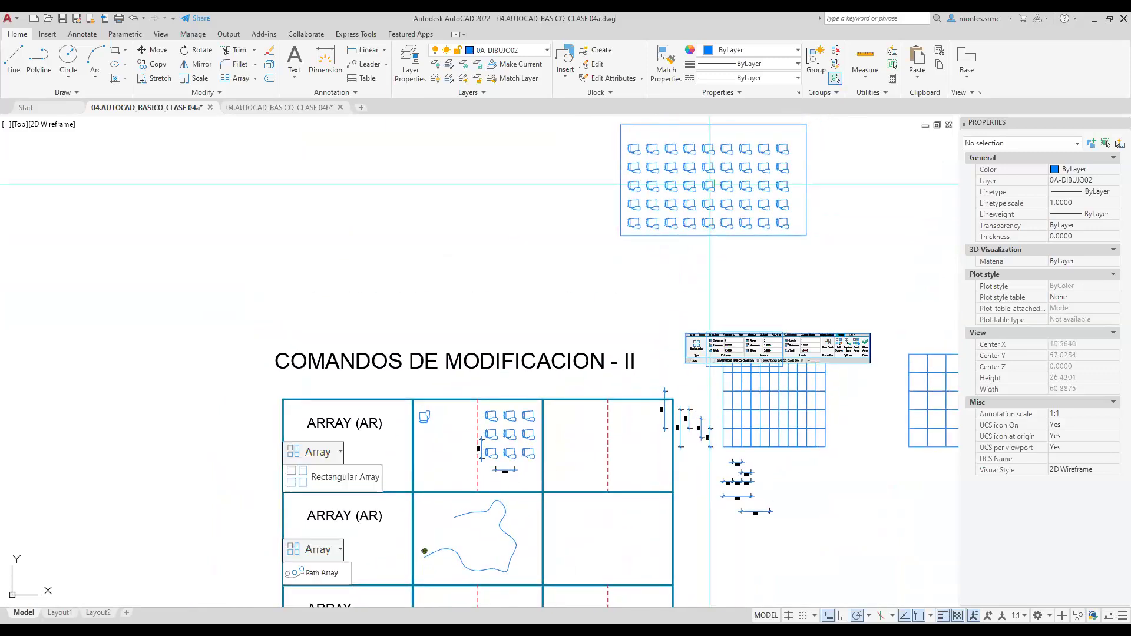
{"action": "mouse_move", "coordinate": [708, 264]}
{"action": "middle_mouse_down"}
{"action": "mouse_move", "coordinate": [752, 202]}
{"action": "mouse_move", "coordinate": [742, 252]}
{"action": "middle_mouse_up"}
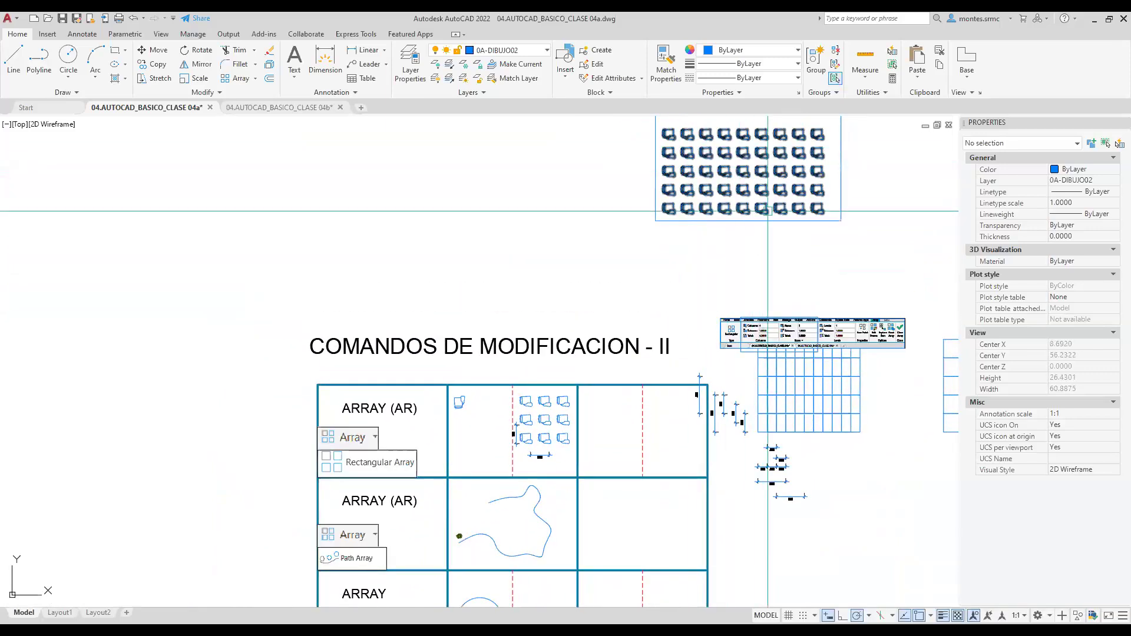
{"action": "middle_click_drag", "start_coordinate": [592, 389], "coordinate": [659, 220]}
{"action": "scroll", "coordinate": [628, 298], "scroll_direction": "up", "scroll_amount": 4}
{"action": "scroll", "coordinate": [600, 222], "scroll_direction": "down", "scroll_amount": 2}
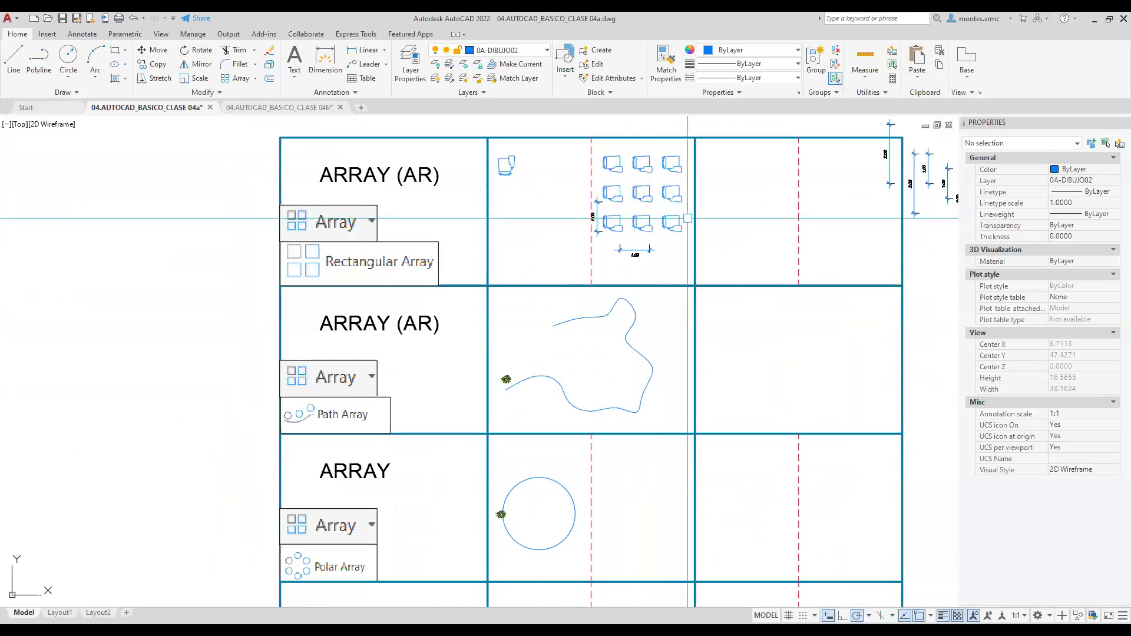
{"action": "middle_click_drag", "start_coordinate": [659, 212], "coordinate": [669, 163]}
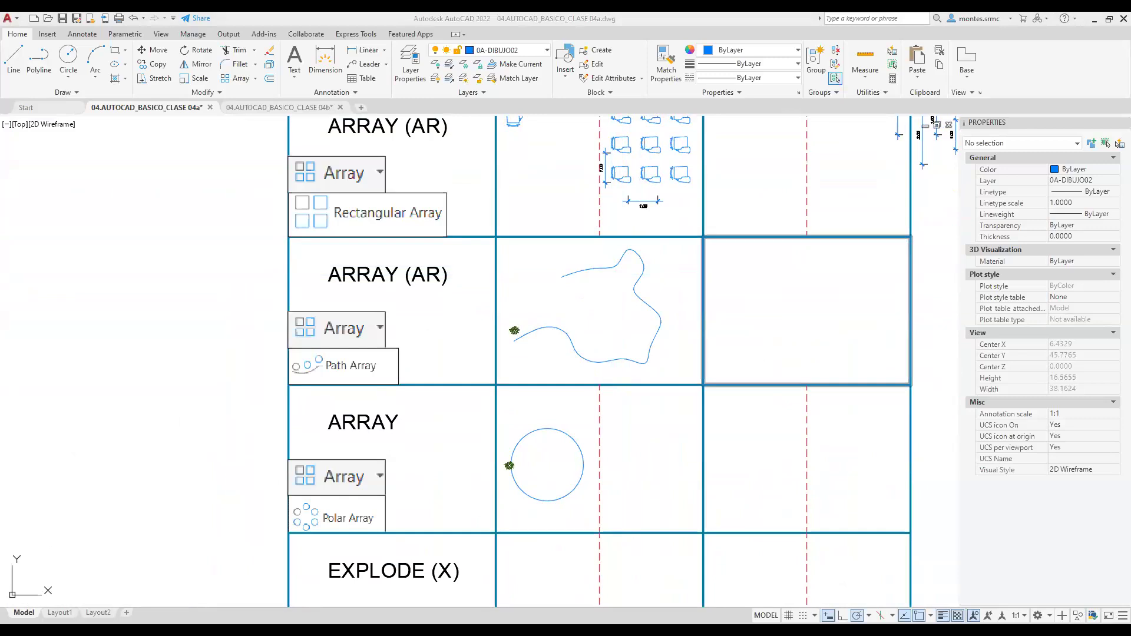
{"action": "mouse_move", "coordinate": [667, 274]}
{"action": "middle_mouse_down"}
{"action": "mouse_move", "coordinate": [630, 277]}
{"action": "mouse_move", "coordinate": [622, 245]}
{"action": "middle_mouse_up"}
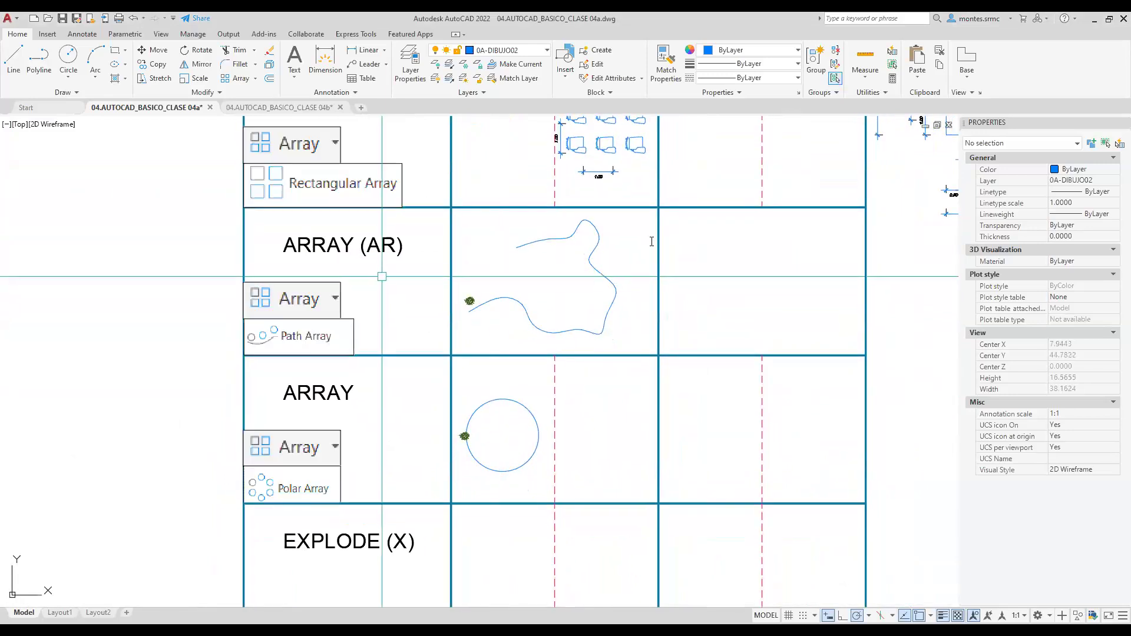
{"action": "scroll", "coordinate": [305, 331], "scroll_direction": "up", "scroll_amount": 4}
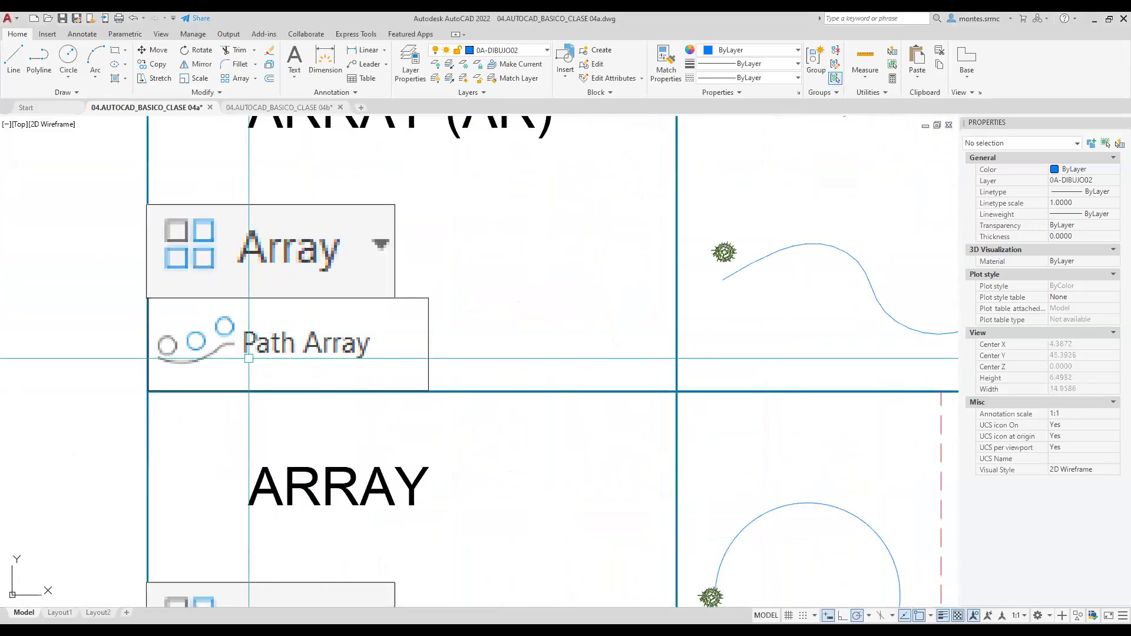
{"action": "scroll", "coordinate": [380, 342], "scroll_direction": "down", "scroll_amount": 4}
Array the tree along the spline in the table's Path Array row using the Array command's PAth type.
{"action": "scroll", "coordinate": [347, 312], "scroll_direction": "up", "scroll_amount": 5}
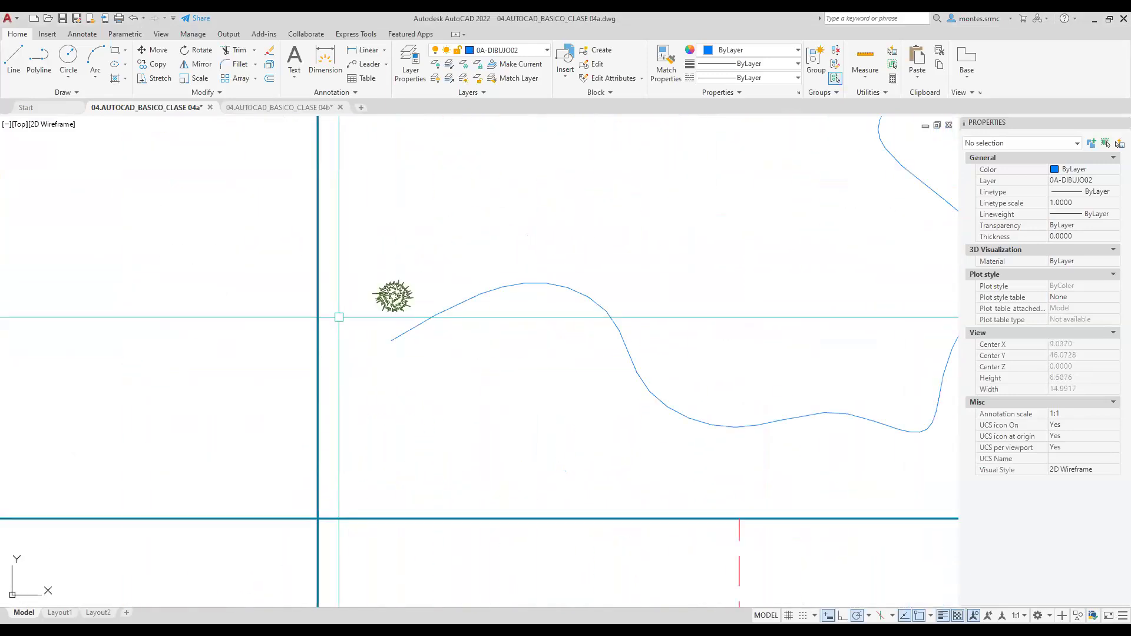
{"action": "scroll", "coordinate": [401, 354], "scroll_direction": "down", "scroll_amount": 2}
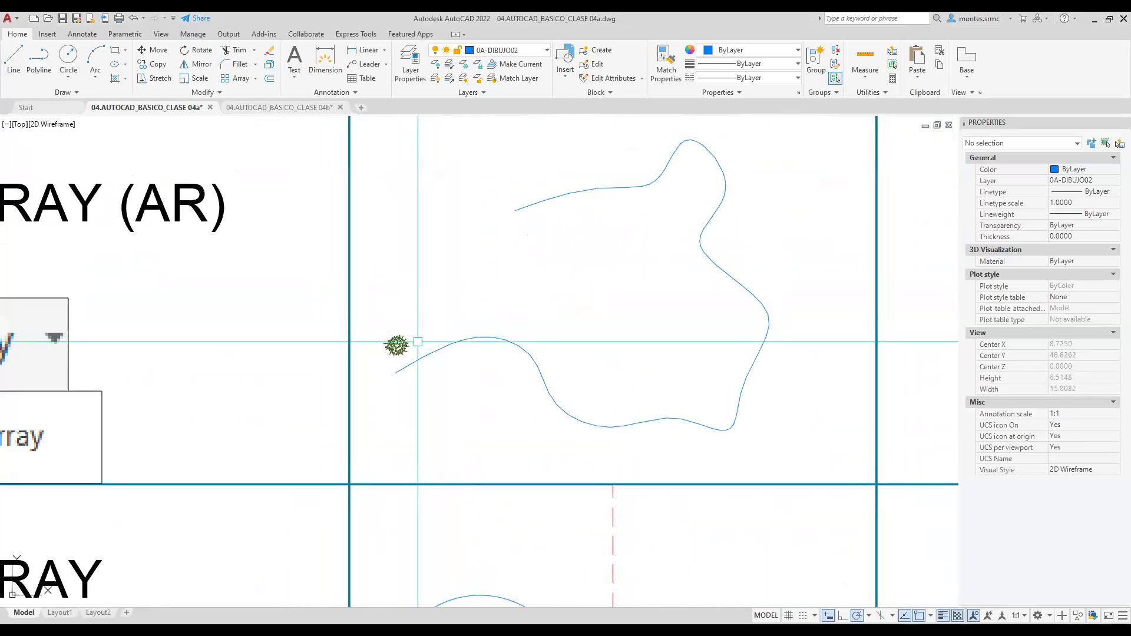
{"action": "left_click", "coordinate": [396, 346]}
{"action": "type", "text": "ar"}
{"action": "key", "text": "Return"}
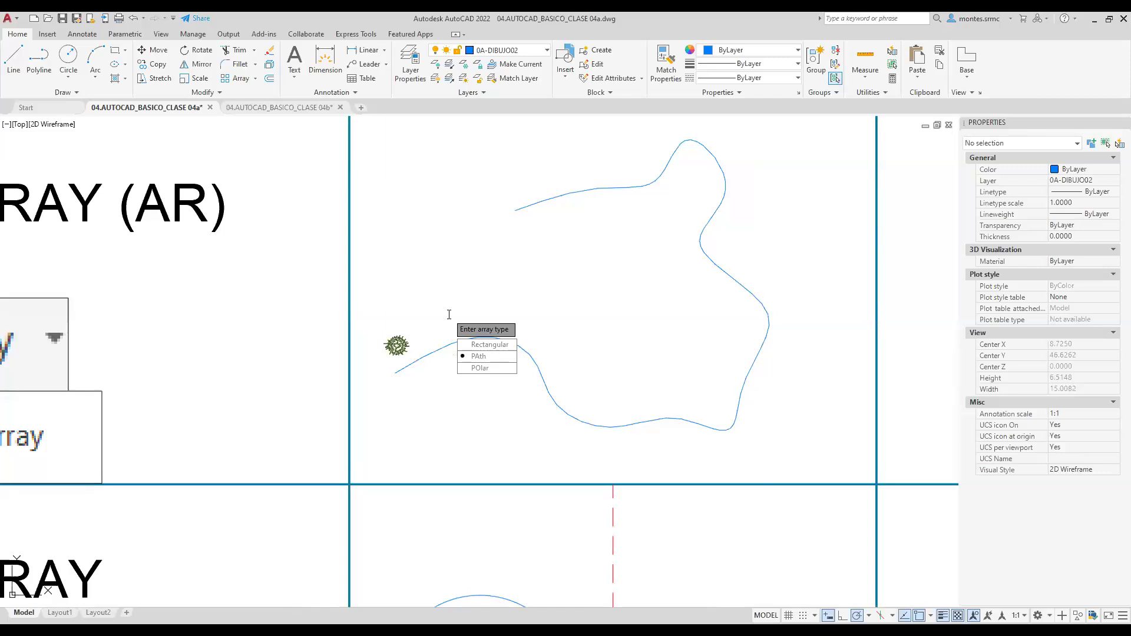
{"action": "type", "text": "p"}
{"action": "key", "text": "Return"}
{"action": "type", "text": "p"}
{"action": "key", "text": "Return"}
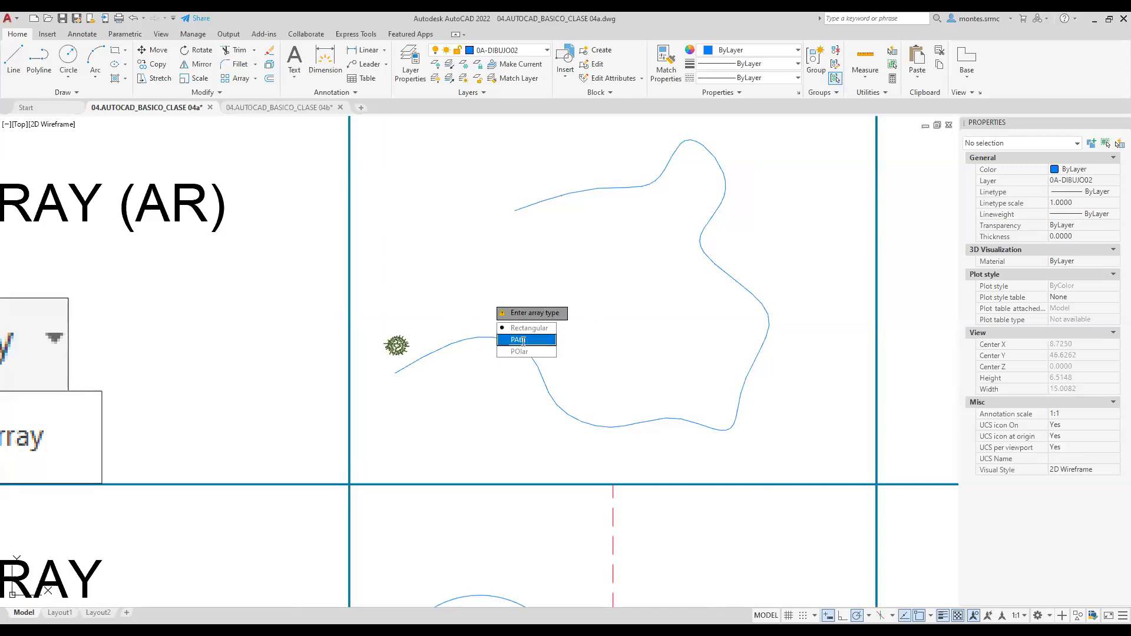
{"action": "type", "text": "pa"}
{"action": "key", "text": "Return"}
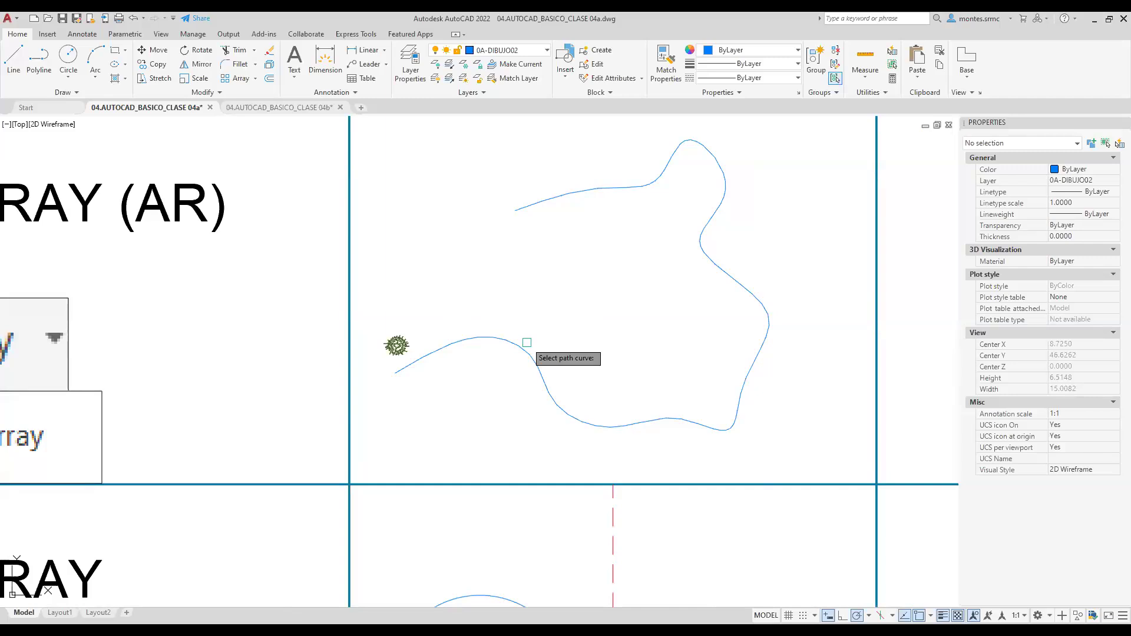
{"action": "left_click", "coordinate": [526, 348]}
{"action": "key", "text": "Return"}
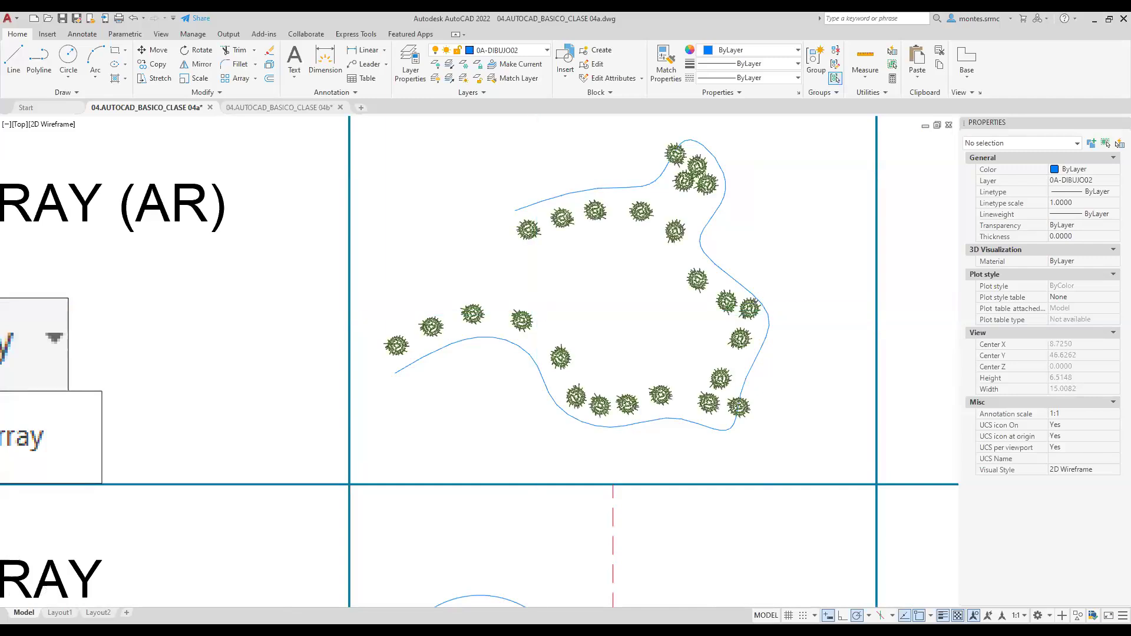
Place copies of the tree in the empty area beside the table and draw a horizontal line and an arc as paths.
{"action": "scroll", "coordinate": [536, 316], "scroll_direction": "down", "scroll_amount": 2}
{"action": "left_click", "coordinate": [524, 333]}
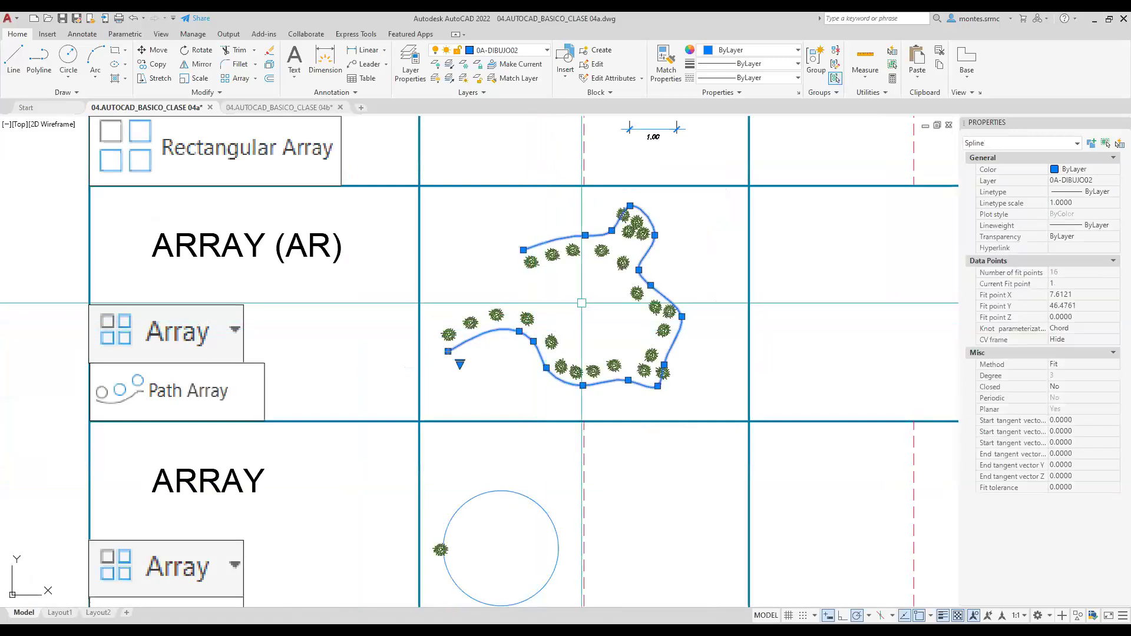
{"action": "scroll", "coordinate": [592, 307], "scroll_direction": "down", "scroll_amount": 2}
{"action": "middle_click_drag", "start_coordinate": [598, 309], "coordinate": [218, 302]}
{"action": "key", "text": "Escape"}
{"action": "middle_click_drag", "start_coordinate": [533, 335], "coordinate": [754, 336]}
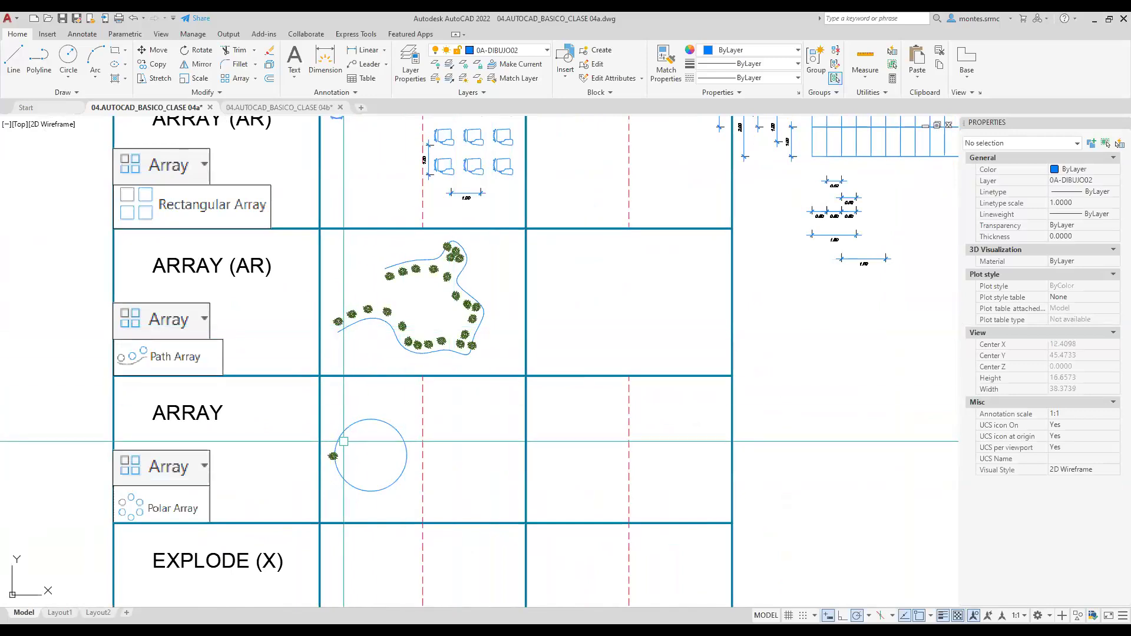
{"action": "scroll", "coordinate": [337, 446], "scroll_direction": "up", "scroll_amount": 4}
{"action": "left_click", "coordinate": [327, 471]}
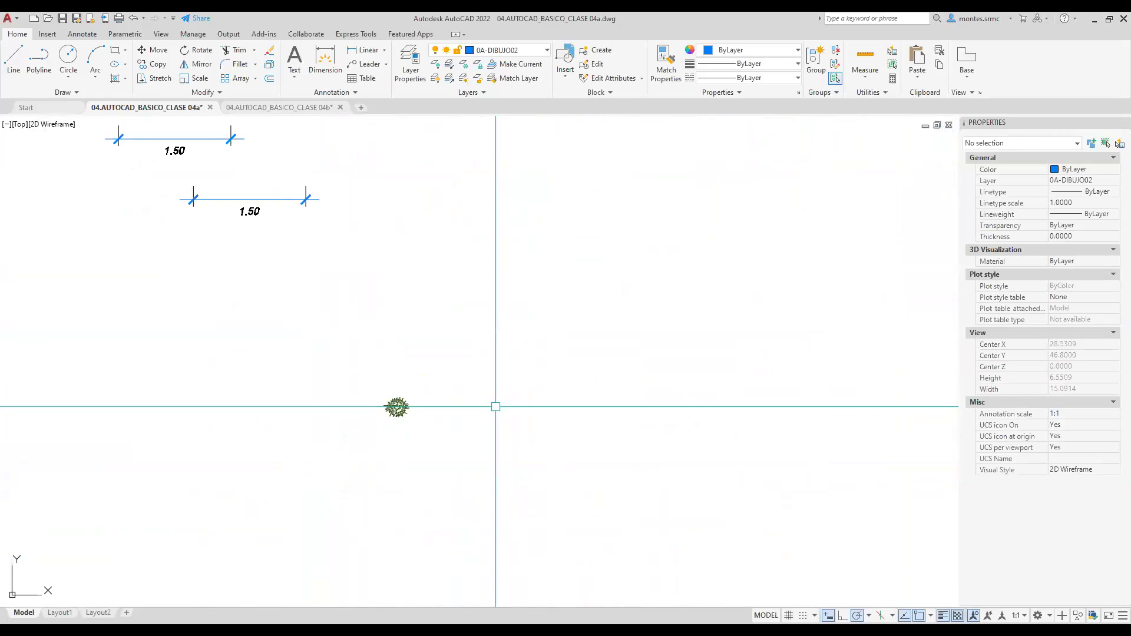
{"action": "scroll", "coordinate": [495, 406], "scroll_direction": "down", "scroll_amount": 5}
{"action": "middle_click_drag", "start_coordinate": [801, 412], "coordinate": [526, 357]}
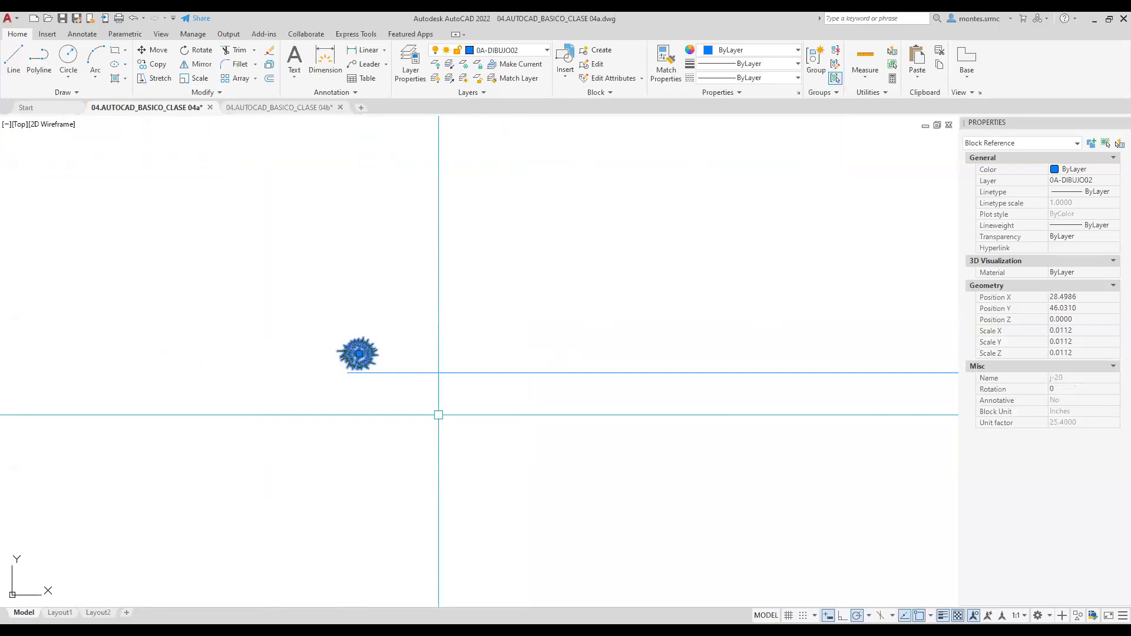
{"action": "key", "text": "Escape"}
{"action": "scroll", "coordinate": [528, 348], "scroll_direction": "down", "scroll_amount": 6}
Create path arrays of the copied trees along the horizontal line and along the arc.
{"action": "left_click", "coordinate": [463, 331]}
{"action": "left_click", "coordinate": [255, 79]}
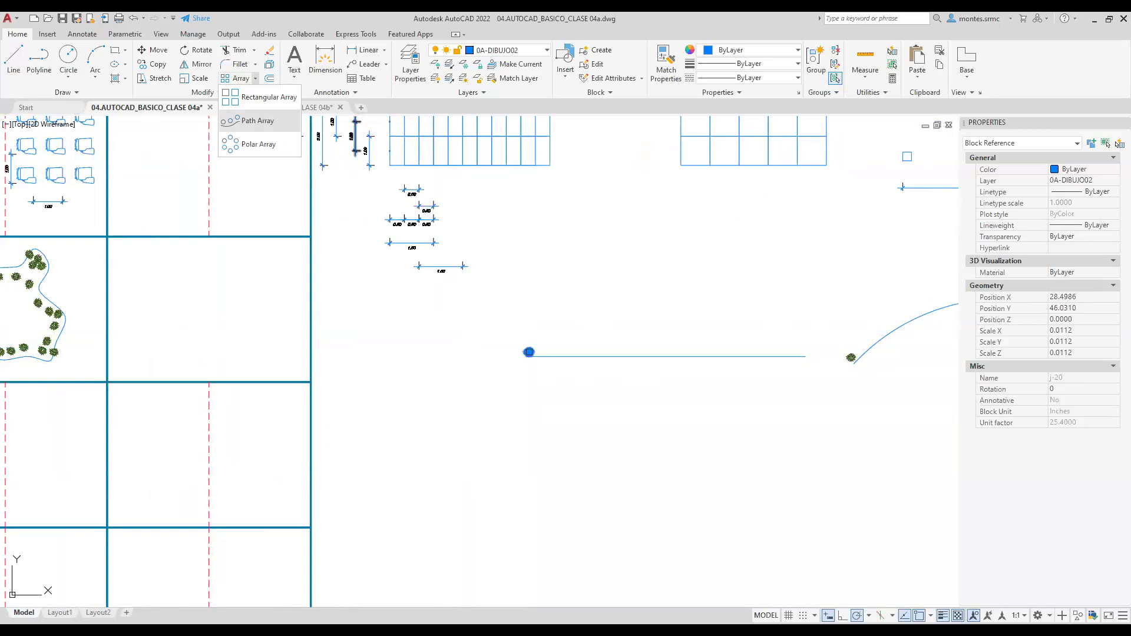
{"action": "left_click", "coordinate": [258, 120]}
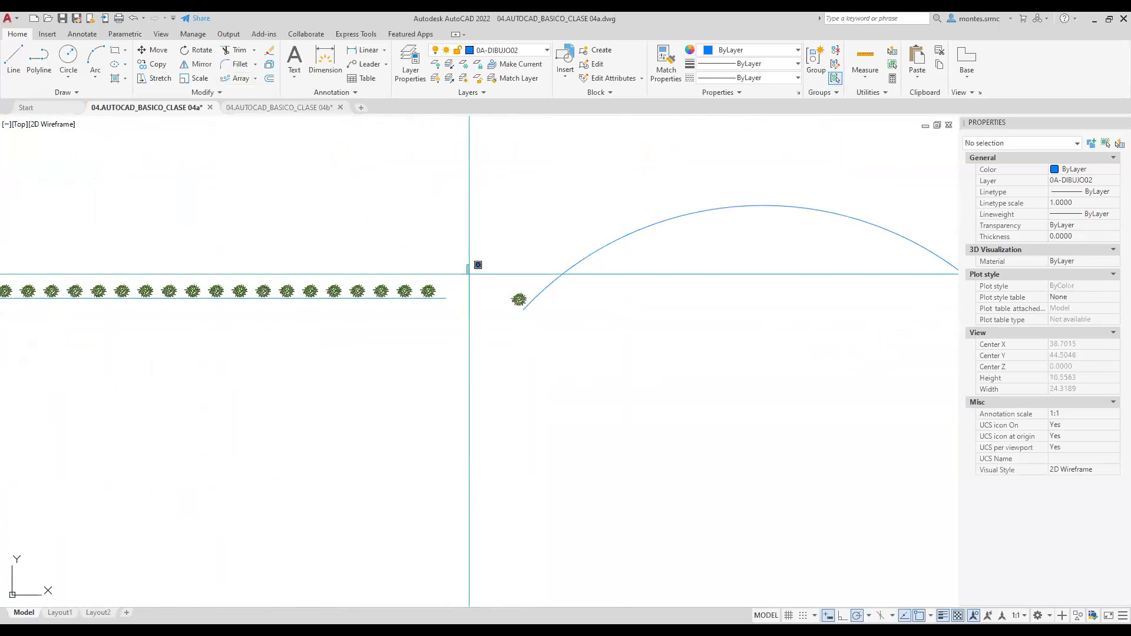
{"action": "left_click", "coordinate": [551, 283]}
{"action": "key", "text": "Return"}
{"action": "scroll", "coordinate": [578, 321], "scroll_direction": "down", "scroll_amount": 2}
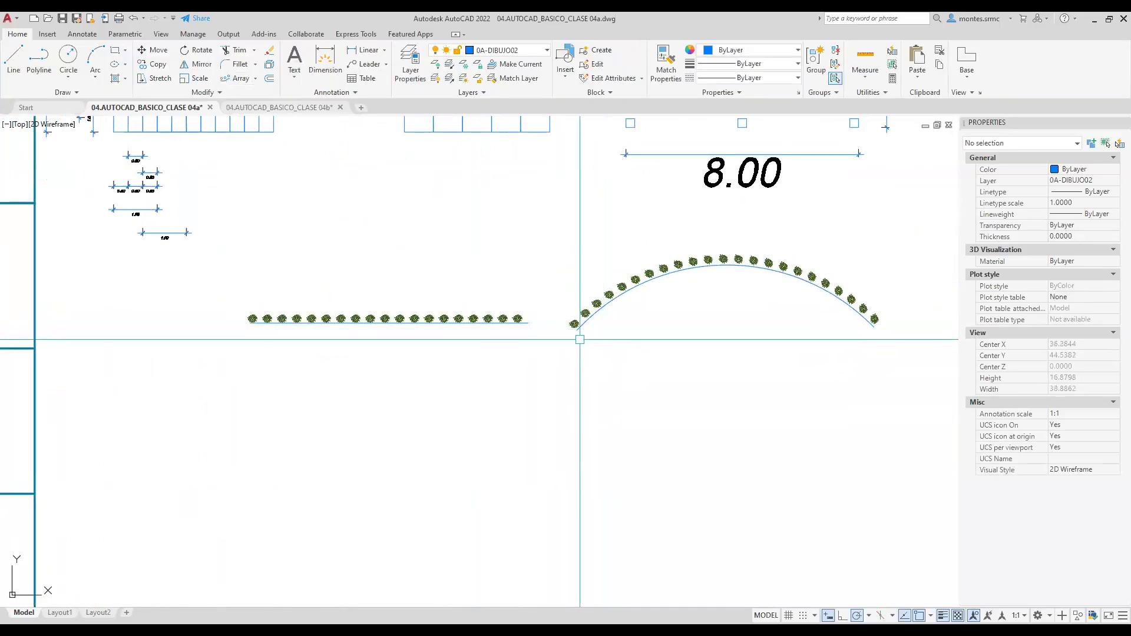
Move the end point of the straight path line to make it about 3.15 units long, inclined at about 13 degrees.
{"action": "middle_click_drag", "start_coordinate": [580, 349], "coordinate": [771, 366]}
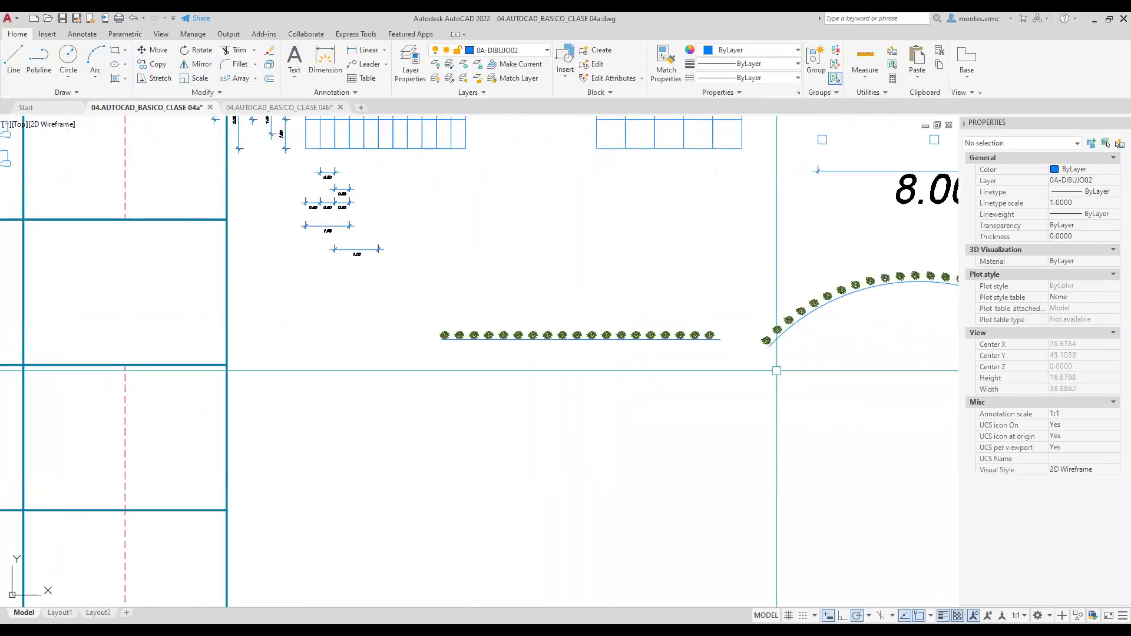
{"action": "scroll", "coordinate": [651, 344], "scroll_direction": "up", "scroll_amount": 4}
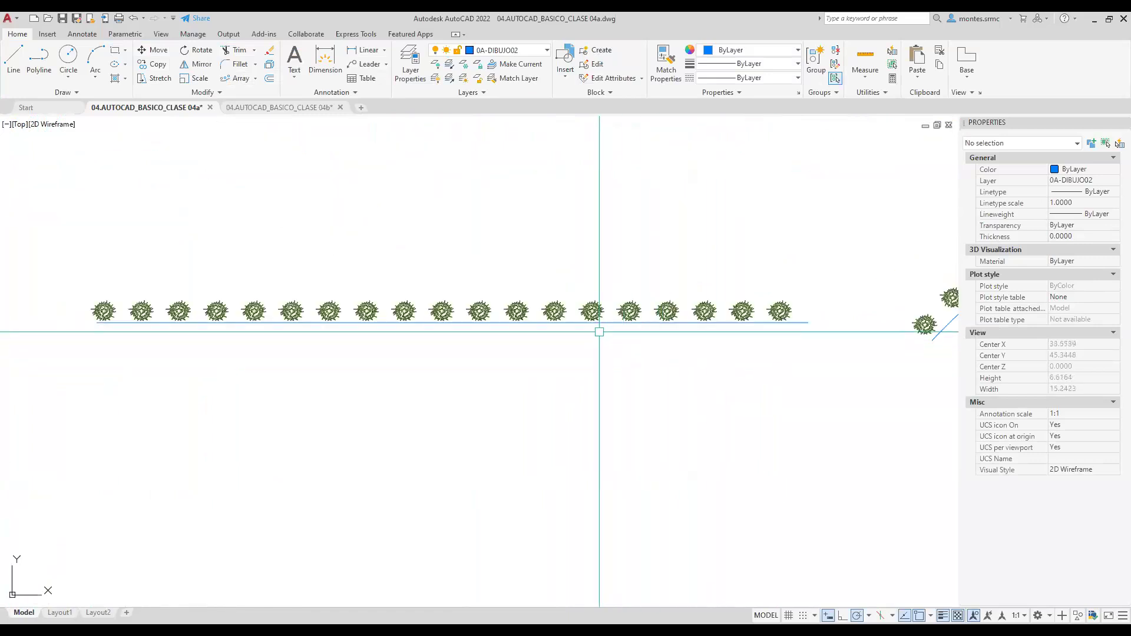
{"action": "left_click", "coordinate": [606, 320]}
{"action": "middle_click_drag", "start_coordinate": [630, 342], "coordinate": [769, 344]}
{"action": "scroll", "coordinate": [654, 344], "scroll_direction": "down", "scroll_amount": 2}
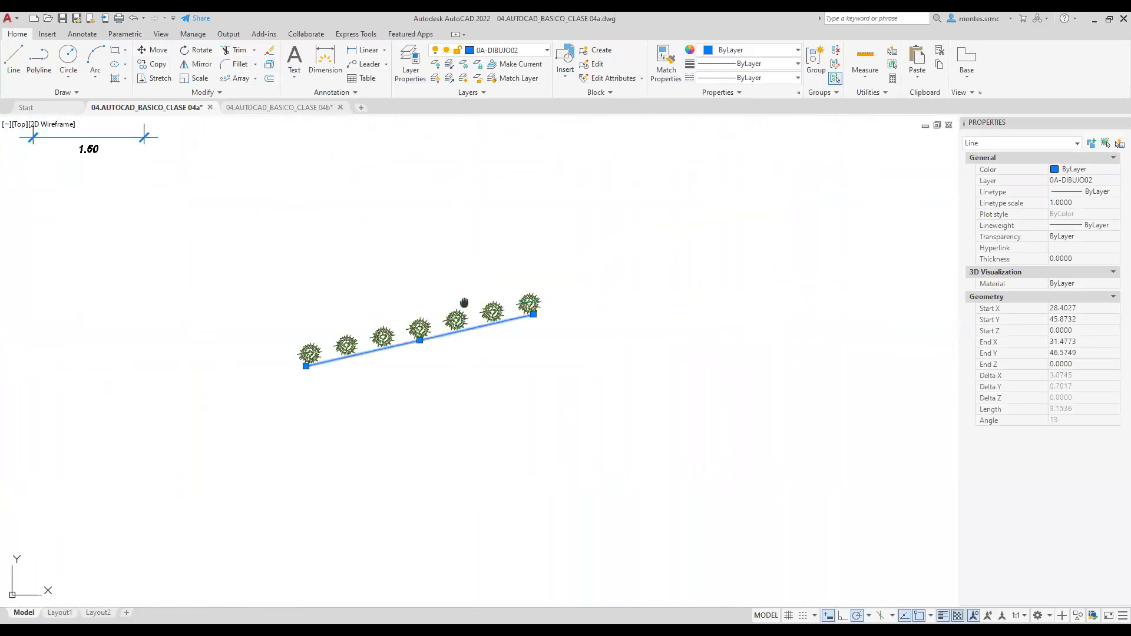
{"action": "middle_click_drag", "start_coordinate": [462, 308], "coordinate": [678, 321]}
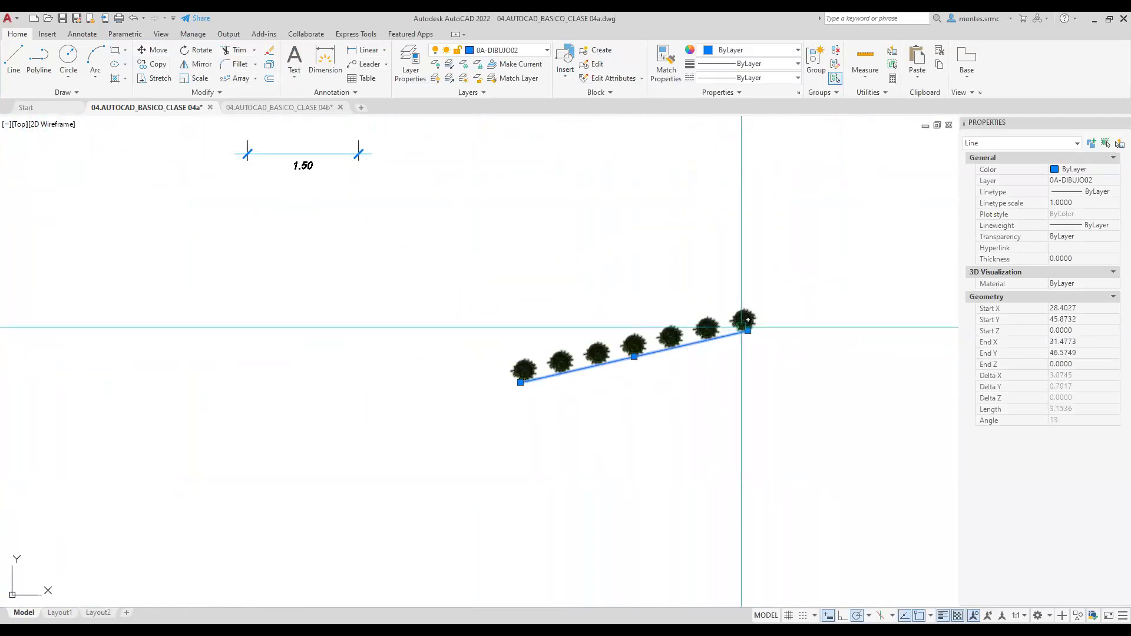
Incline the straight path line to about 40 degrees at about 3.18 units long, and move the arc's end point to make it about 8.93 long.
{"action": "left_click", "coordinate": [747, 331]}
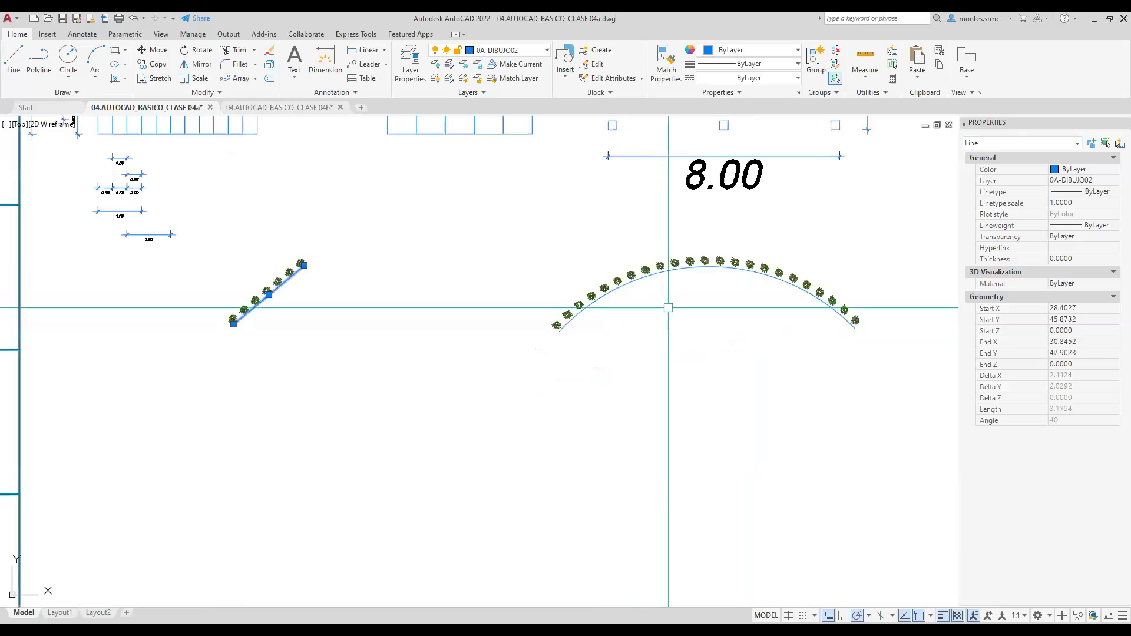
{"action": "scroll", "coordinate": [737, 310], "scroll_direction": "up", "scroll_amount": 2}
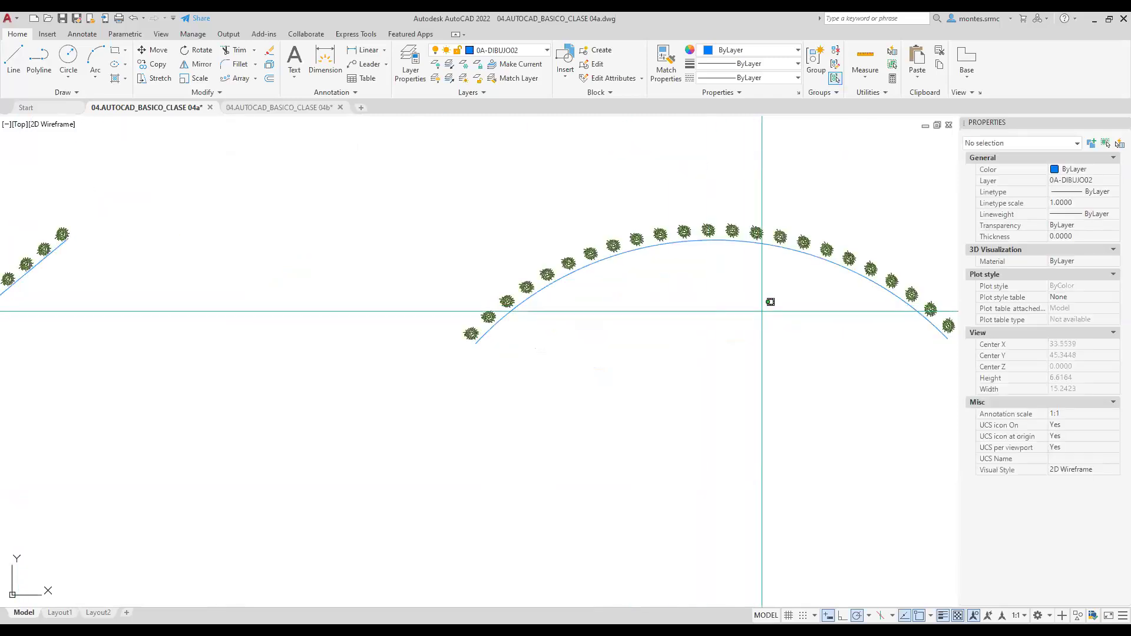
{"action": "left_click", "coordinate": [707, 226]}
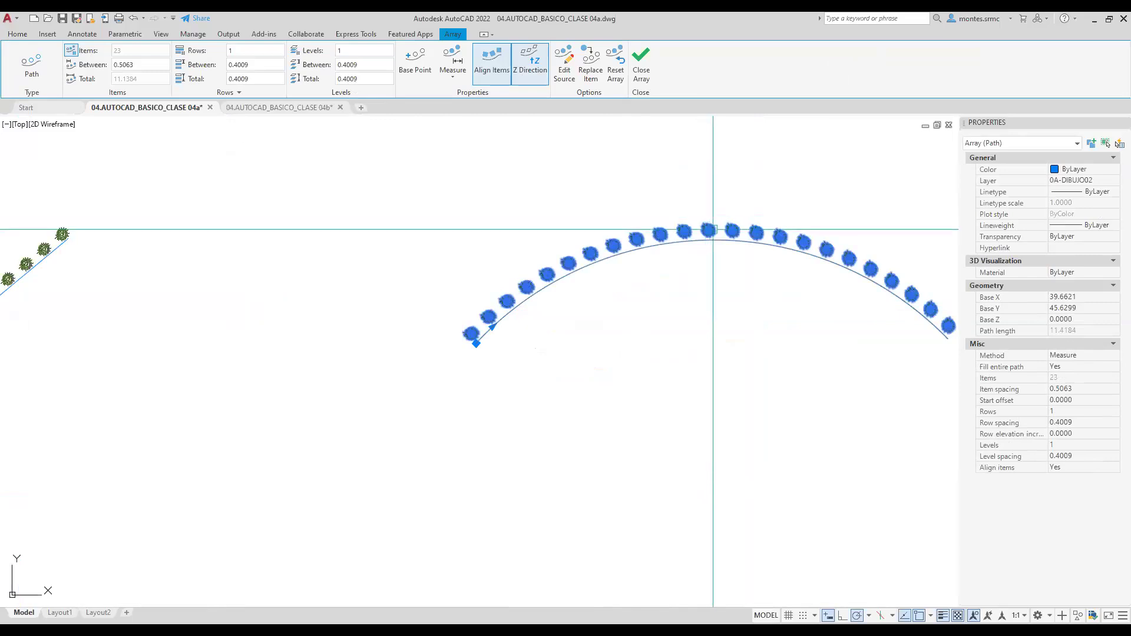
{"action": "middle_click_drag", "start_coordinate": [705, 217], "coordinate": [478, 187]}
{"action": "key", "text": "Escape"}
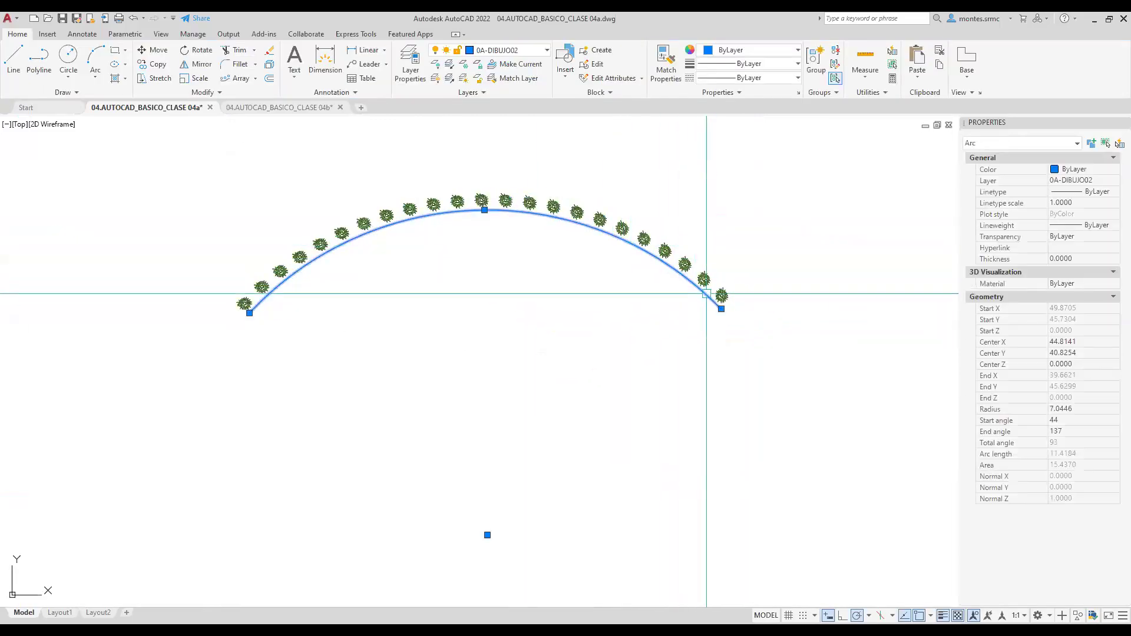
{"action": "left_click", "coordinate": [721, 308]}
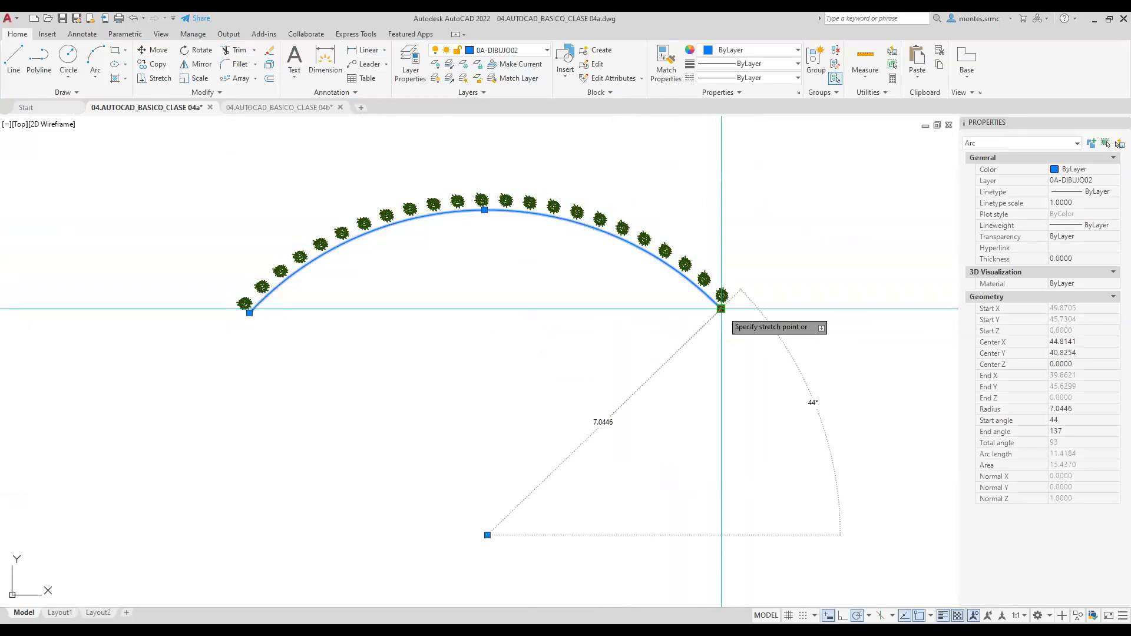
{"action": "key", "text": "Escape"}
{"action": "key", "text": "ctrl+z"}
{"action": "key", "text": "ctrl+z"}
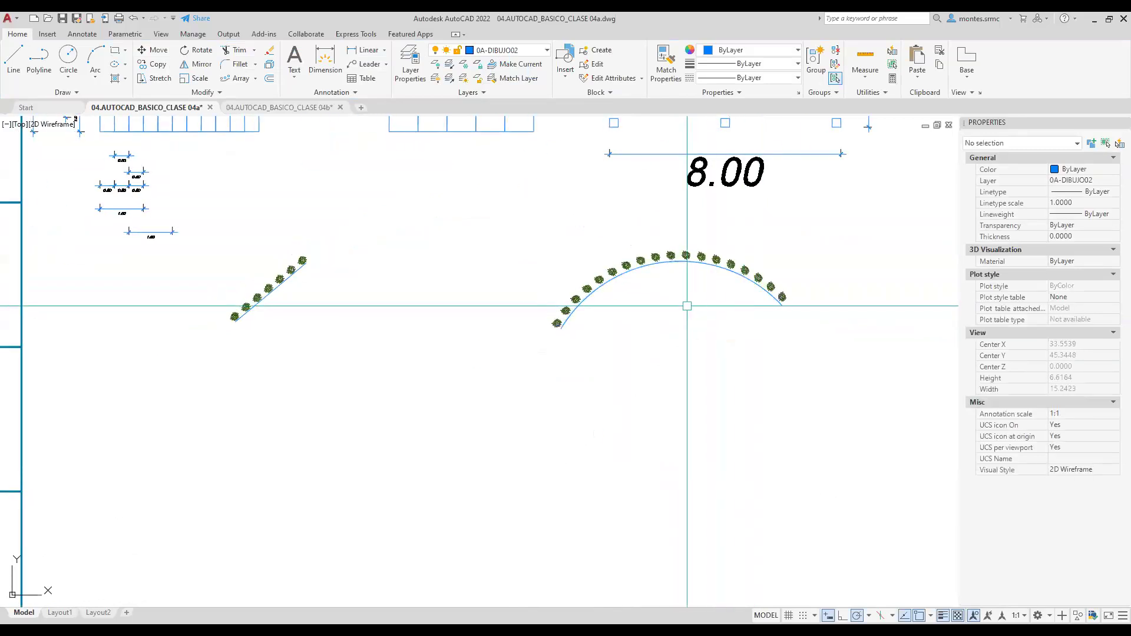
Examine the tree array along the shortened arc and the finished spline array in the table's Path Array row.
{"action": "left_click", "coordinate": [662, 265]}
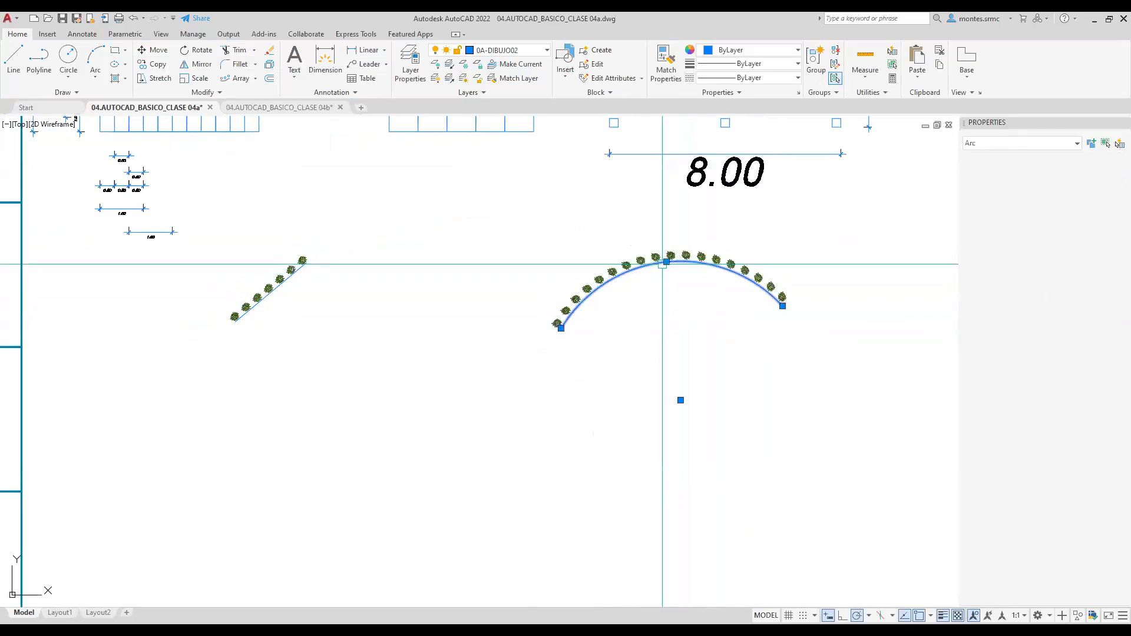
{"action": "key", "text": "Escape"}
{"action": "left_click", "coordinate": [716, 259]}
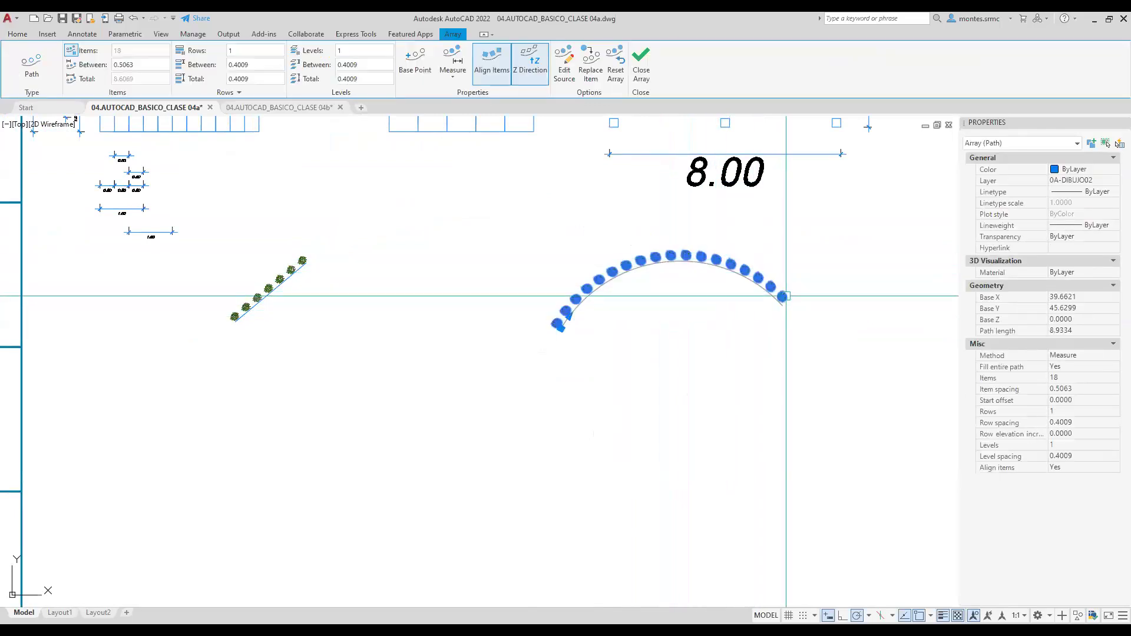
{"action": "scroll", "coordinate": [785, 296], "scroll_direction": "up", "scroll_amount": 2}
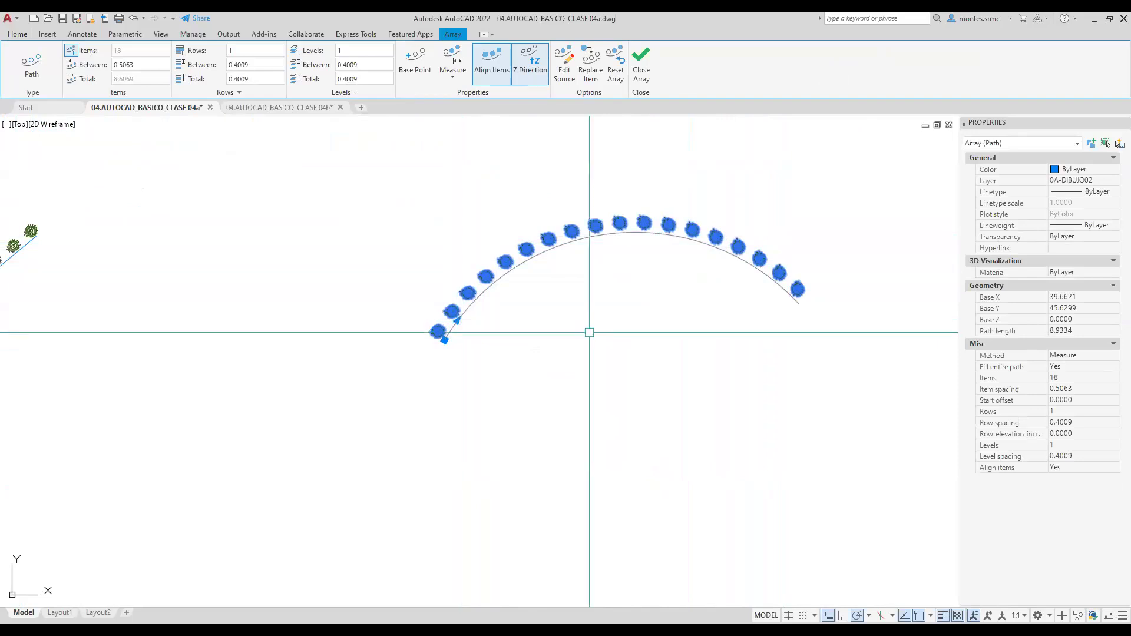
{"action": "key", "text": "ctrl+z"}
{"action": "scroll", "coordinate": [527, 321], "scroll_direction": "down", "scroll_amount": 2}
{"action": "middle_click_drag", "start_coordinate": [528, 321], "coordinate": [839, 324]}
{"action": "middle_click_drag", "start_coordinate": [526, 288], "coordinate": [726, 290]}
{"action": "scroll", "coordinate": [414, 273], "scroll_direction": "up", "scroll_amount": 4}
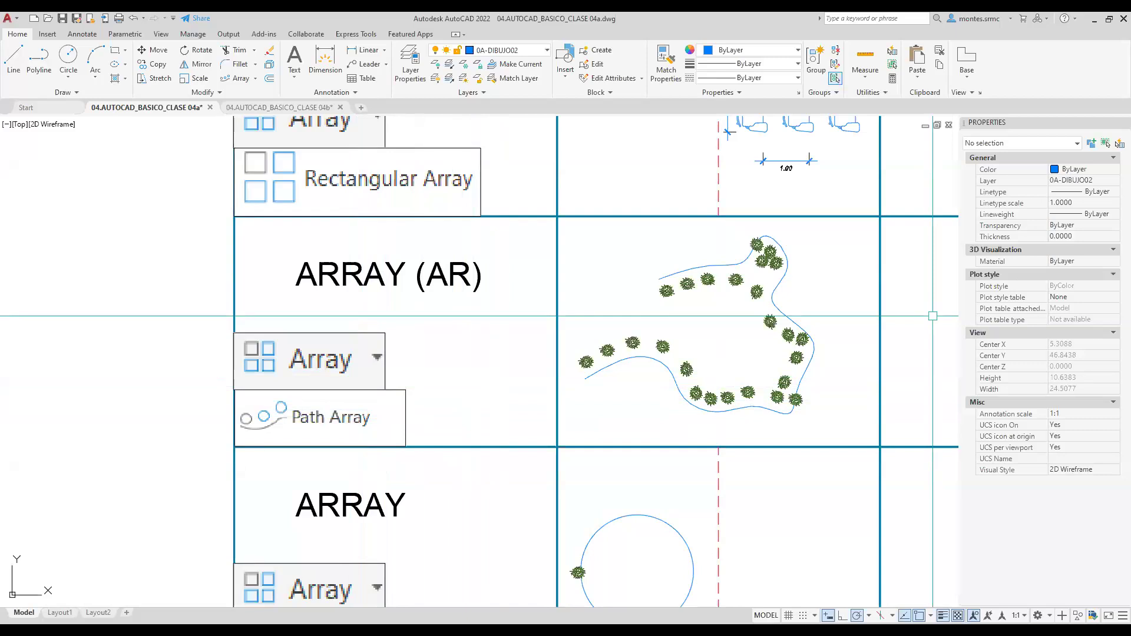
Set the item spacing of the tree array along the inclined line to 0.5.
{"action": "mouse_move", "coordinate": [771, 285]}
{"action": "middle_mouse_down"}
{"action": "mouse_move", "coordinate": [249, 276]}
{"action": "mouse_move", "coordinate": [271, 275]}
{"action": "middle_mouse_up"}
{"action": "scroll", "coordinate": [830, 333], "scroll_direction": "up", "scroll_amount": 2}
{"action": "left_click", "coordinate": [465, 277]}
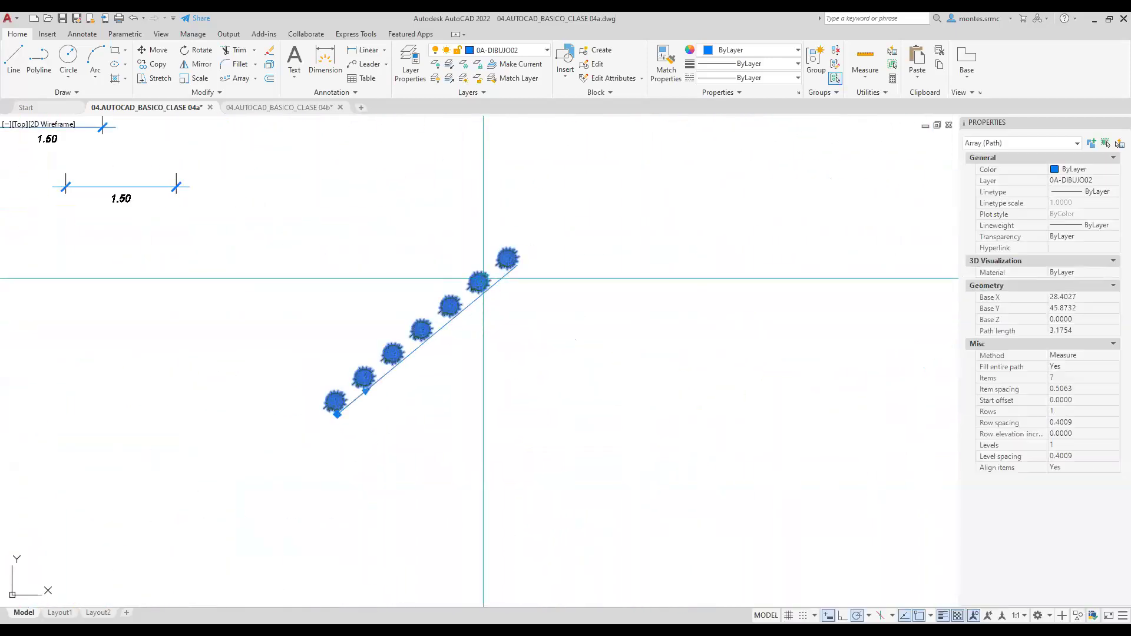
{"action": "left_click", "coordinate": [146, 63]}
{"action": "type", "text": "0.5"}
{"action": "key", "text": "Return"}
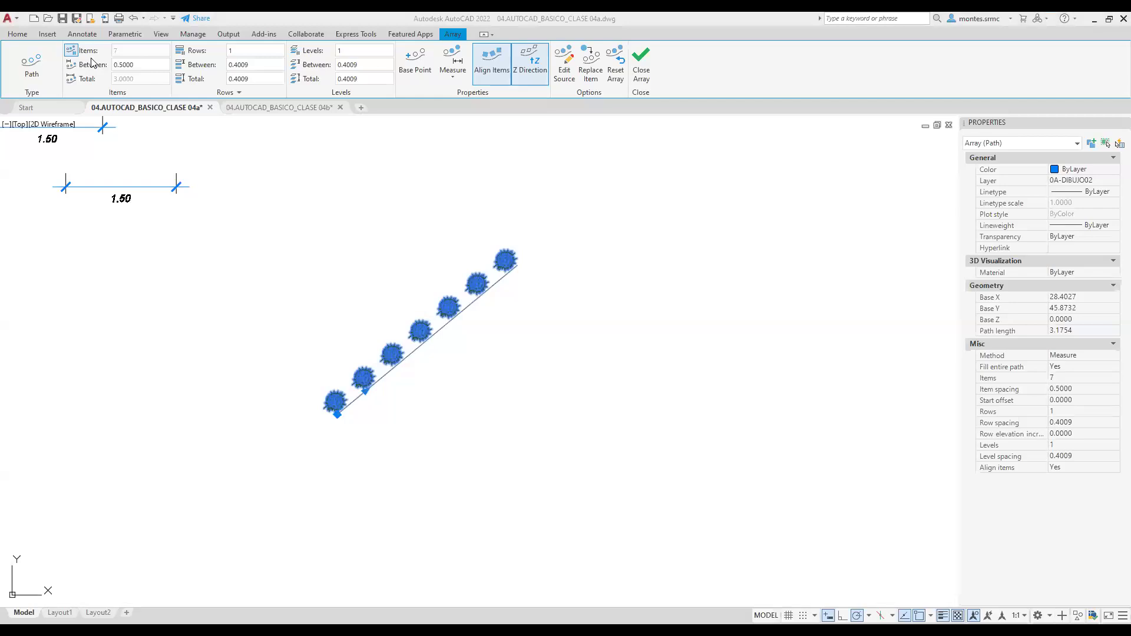
{"action": "key", "text": "Escape"}
Set the straight tree array to 2 rows and turn off filling the entire path so its item count becomes editable.
{"action": "scroll", "coordinate": [361, 230], "scroll_direction": "up", "scroll_amount": 5}
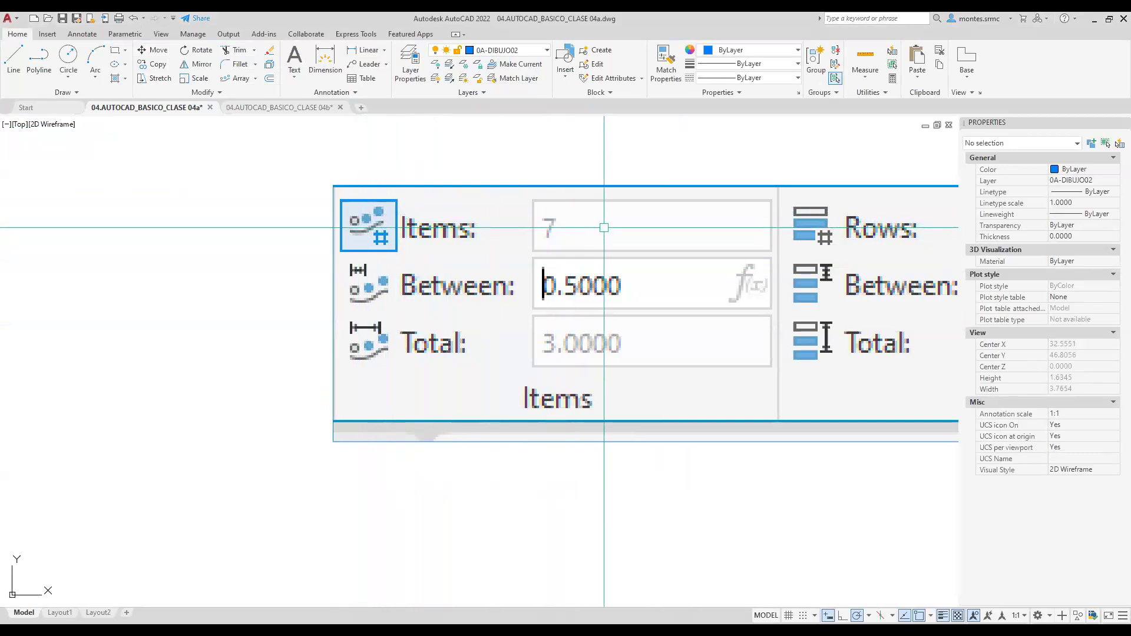
{"action": "middle_click_drag", "start_coordinate": [631, 295], "coordinate": [271, 278]}
{"action": "scroll", "coordinate": [673, 267], "scroll_direction": "down", "scroll_amount": 6}
{"action": "middle_click_drag", "start_coordinate": [633, 306], "coordinate": [802, 333]}
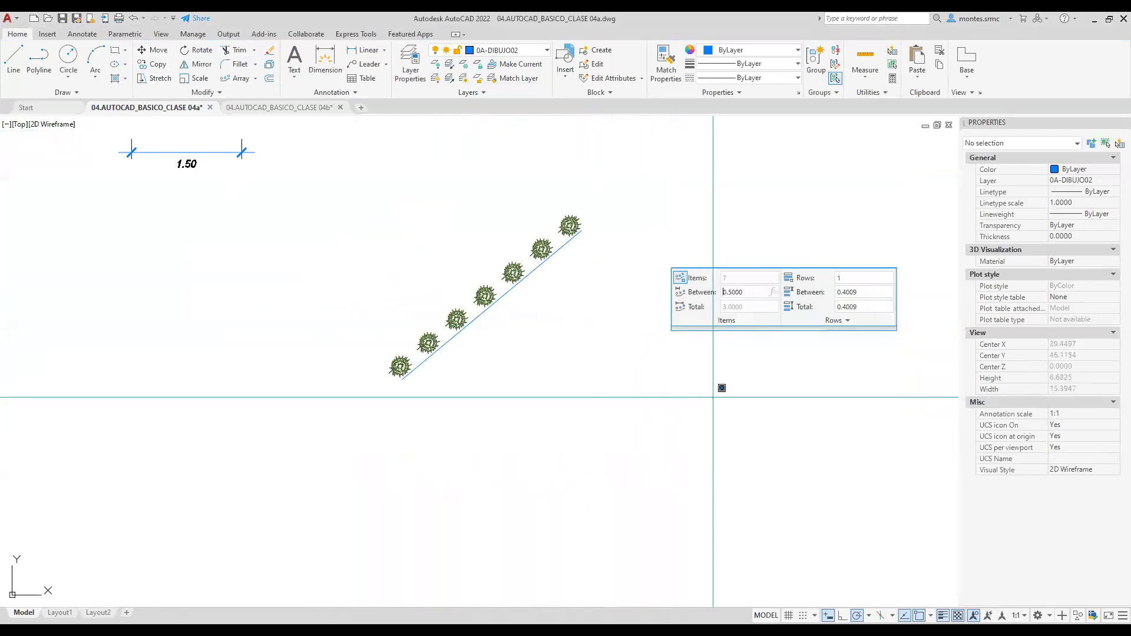
{"action": "left_click", "coordinate": [578, 224]}
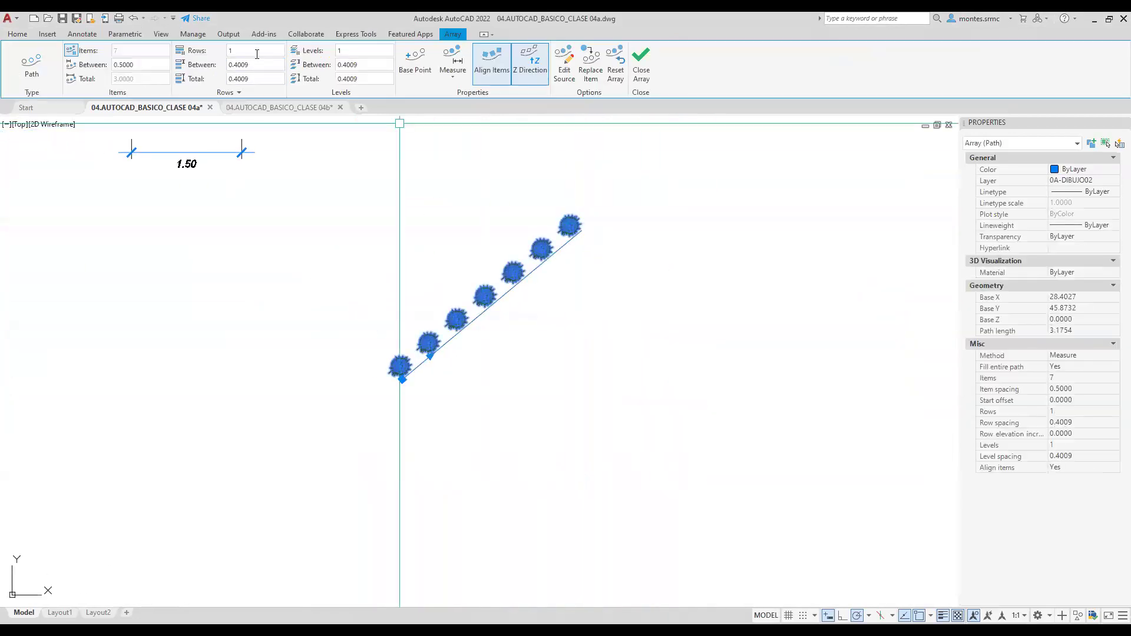
{"action": "type", "text": "2"}
{"action": "key", "text": "Return"}
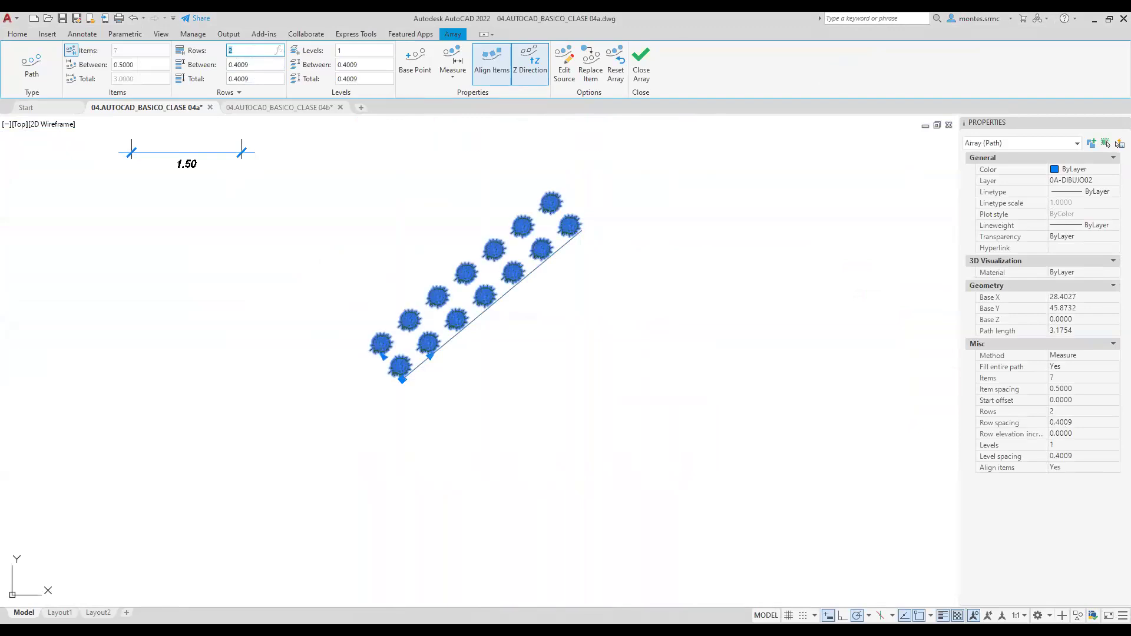
{"action": "left_click", "coordinate": [71, 54]}
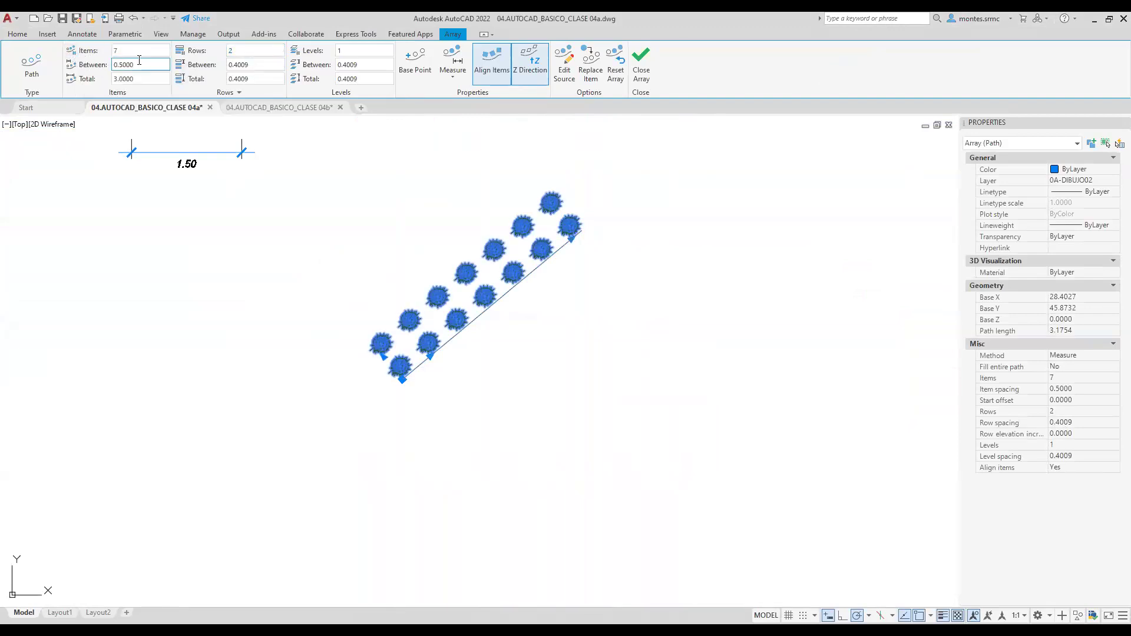
Try to set the straight tree array to 10 items, and set the total distance of its items to 4.
{"action": "left_click", "coordinate": [136, 53]}
{"action": "type", "text": "10"}
{"action": "key", "text": "Return"}
{"action": "left_click", "coordinate": [136, 80]}
{"action": "type", "text": "4"}
{"action": "key", "text": "Return"}
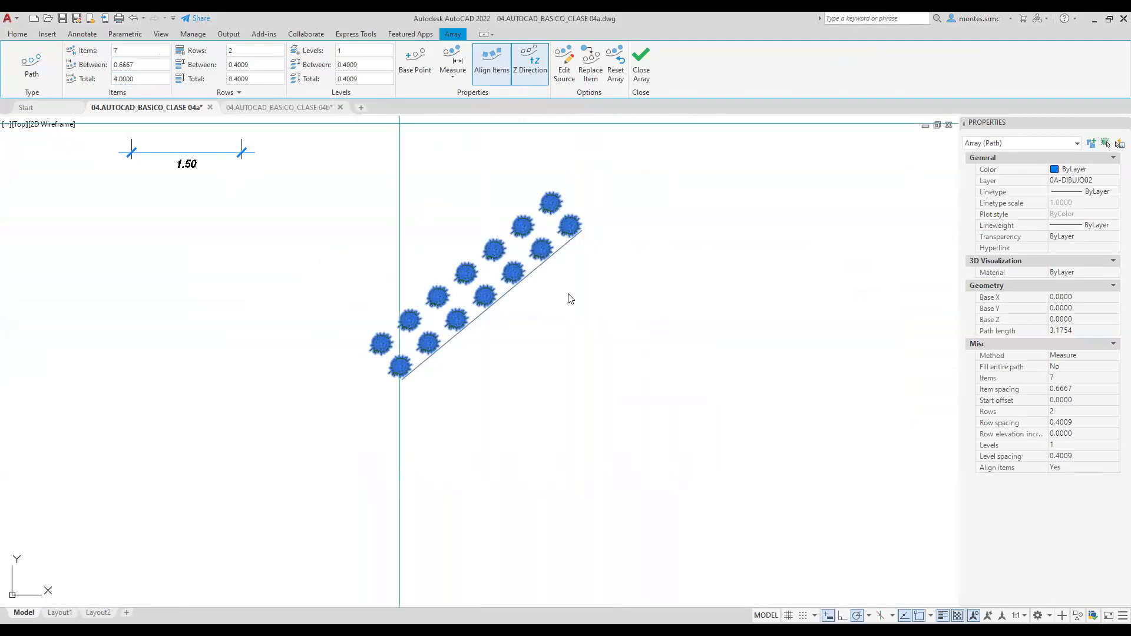
{"action": "left_click", "coordinate": [654, 244]}
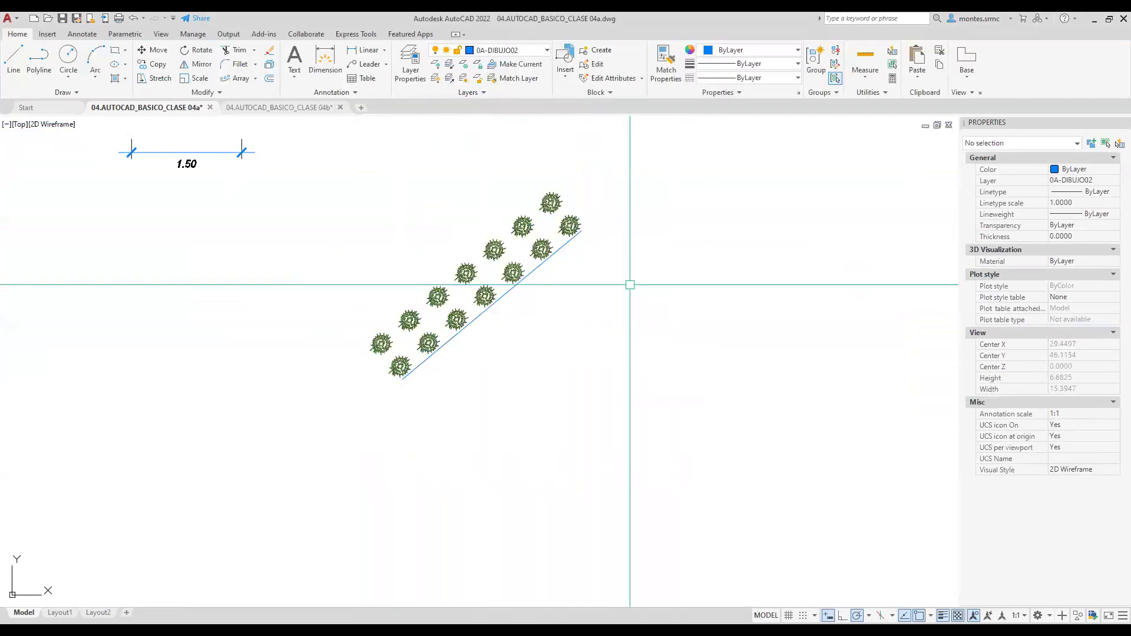
{"action": "key", "text": "ctrl+y"}
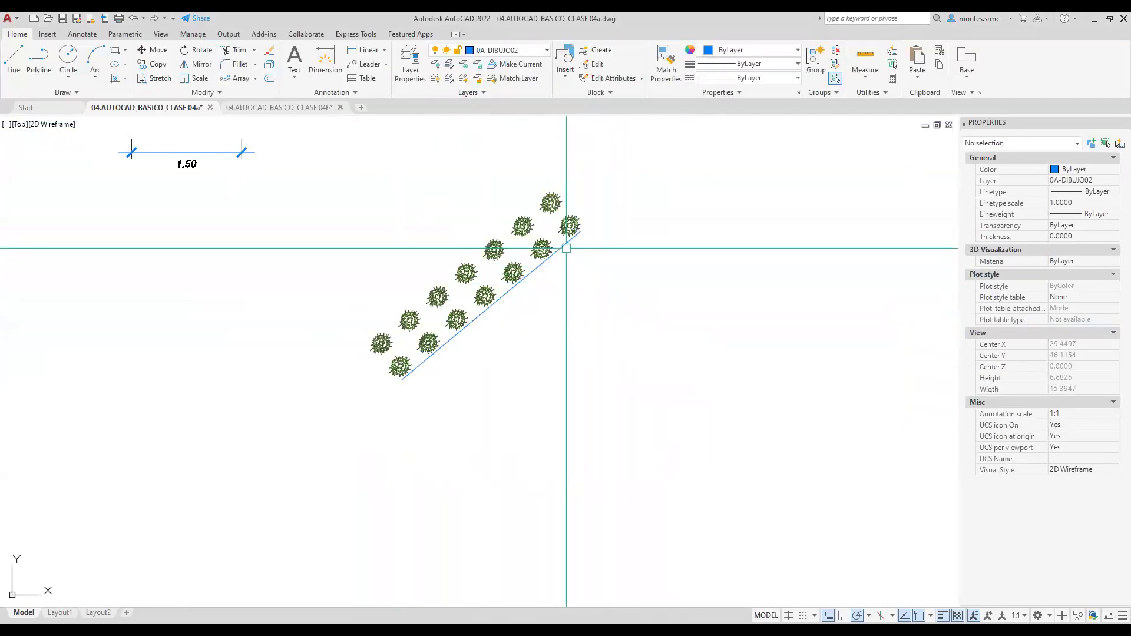
Stretch the upper end point of the inclined path line to make it about 7.97 units long.
{"action": "left_click", "coordinate": [568, 247]}
{"action": "left_click", "coordinate": [574, 227]}
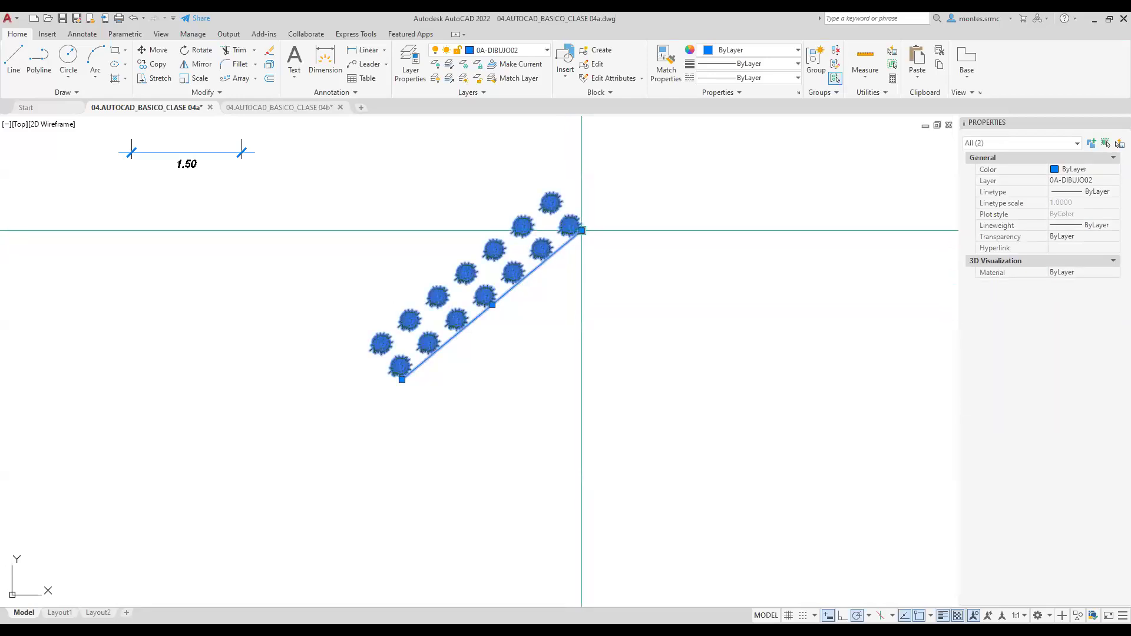
{"action": "left_click", "coordinate": [581, 231]}
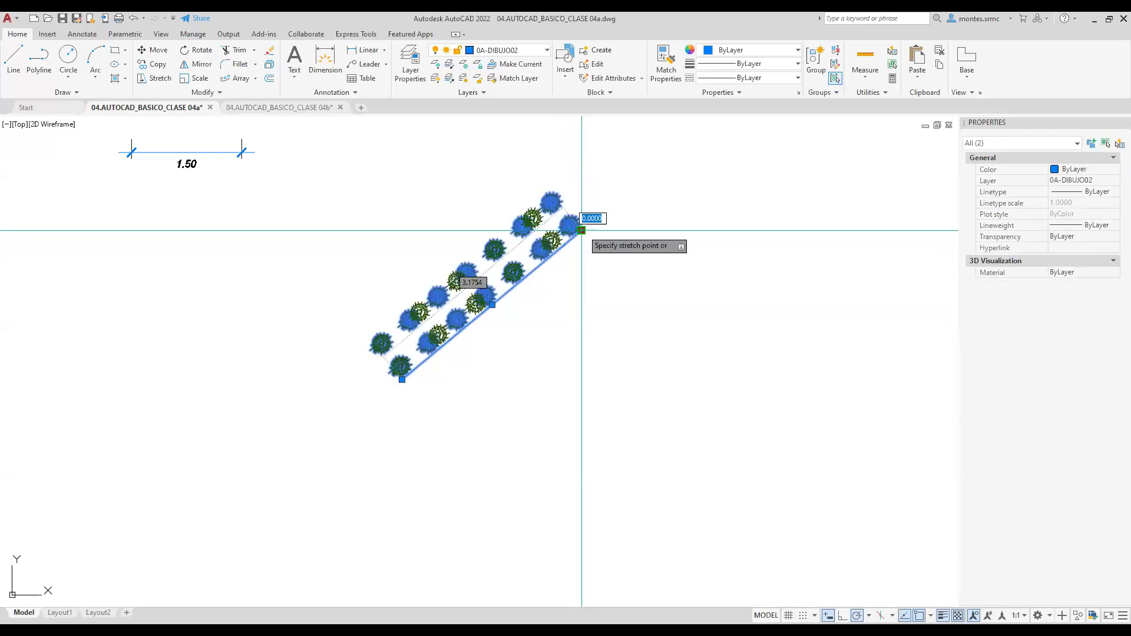
{"action": "middle_click_drag", "start_coordinate": [581, 230], "coordinate": [427, 334]}
{"action": "left_click", "coordinate": [743, 169]}
{"action": "key", "text": "Escape"}
Set the item count of the tree array along the extended line to 10.
{"action": "left_click", "coordinate": [487, 283]}
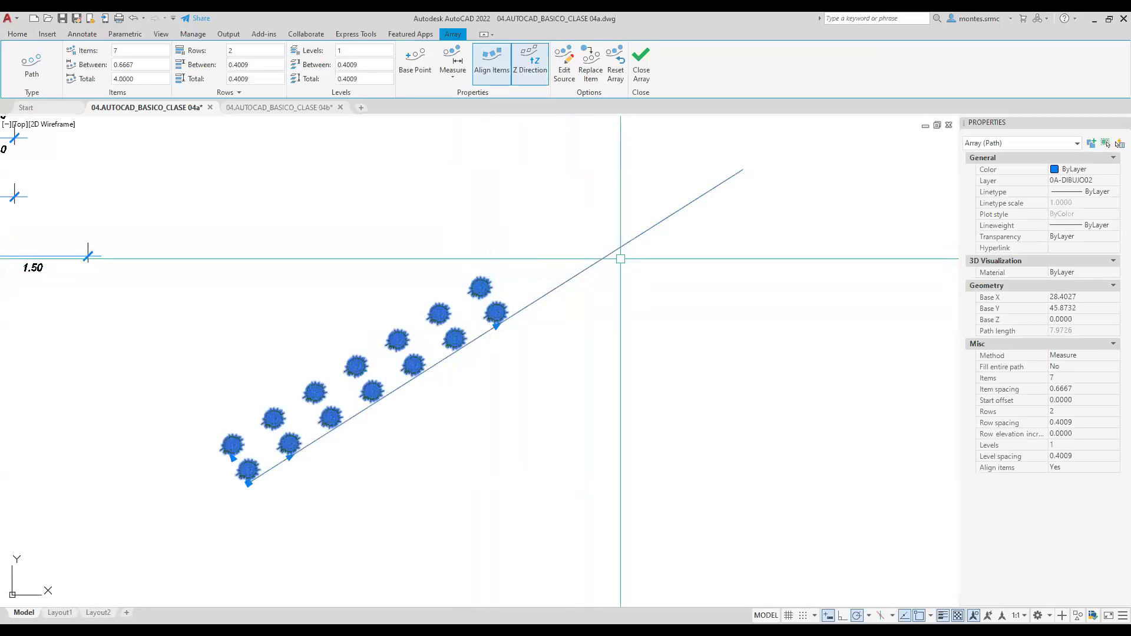
{"action": "left_click", "coordinate": [136, 51]}
{"action": "type", "text": "10"}
{"action": "key", "text": "Return"}
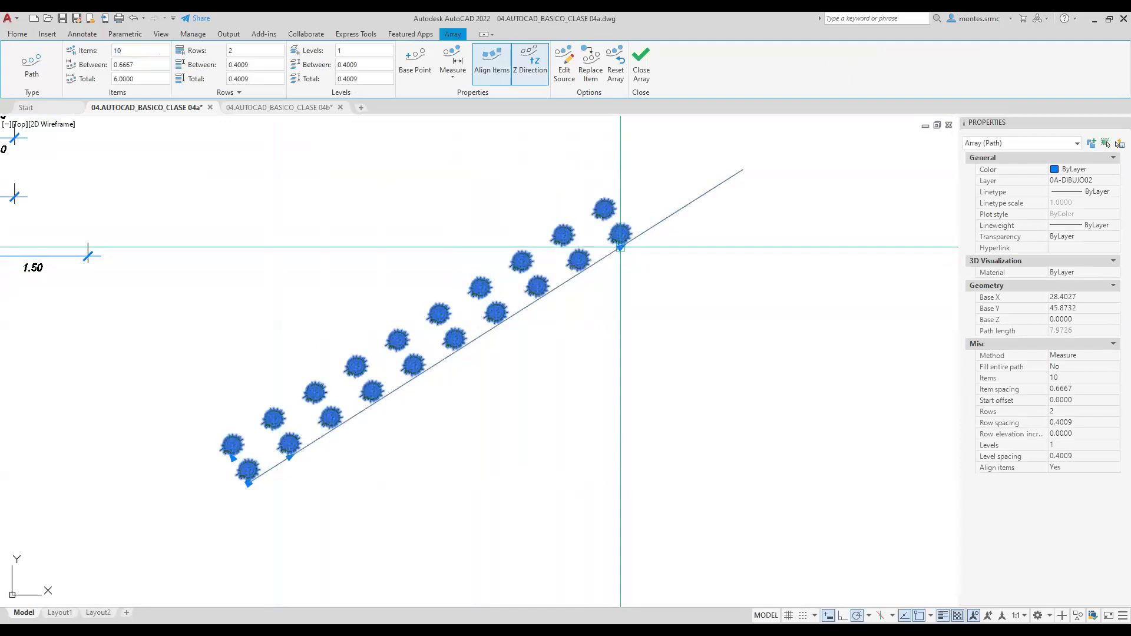
Examine the item settings of the tree array along the arc and compare them with the straight array.
{"action": "scroll", "coordinate": [620, 246], "scroll_direction": "down", "scroll_amount": 5}
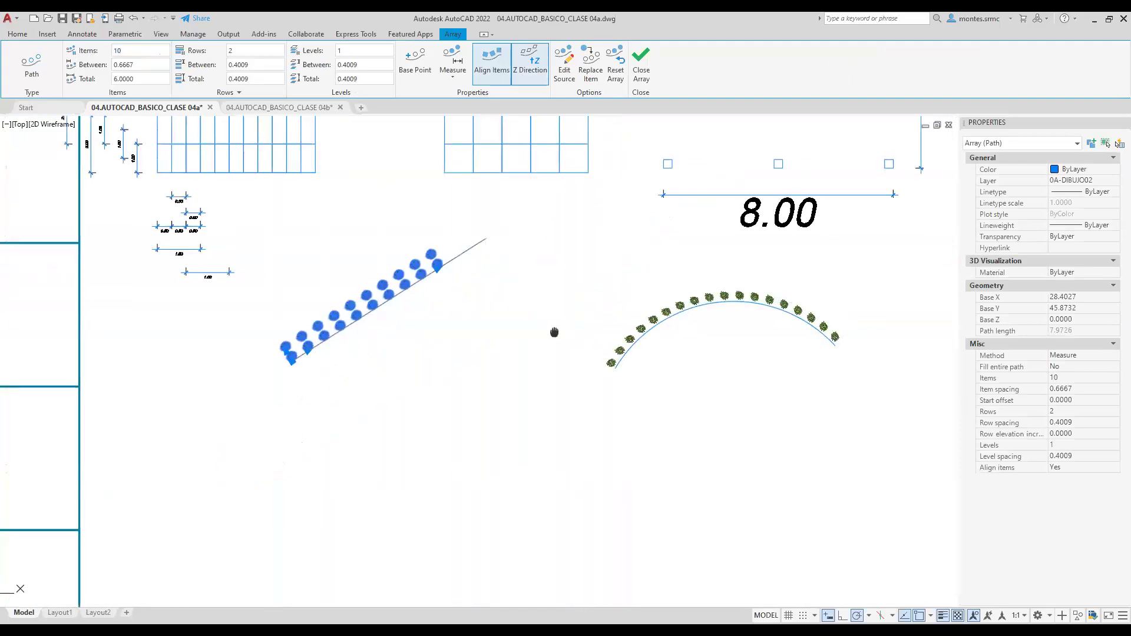
{"action": "key", "text": "Escape"}
{"action": "scroll", "coordinate": [515, 307], "scroll_direction": "up", "scroll_amount": 3}
{"action": "left_click", "coordinate": [512, 308]}
{"action": "scroll", "coordinate": [536, 319], "scroll_direction": "up", "scroll_amount": 4}
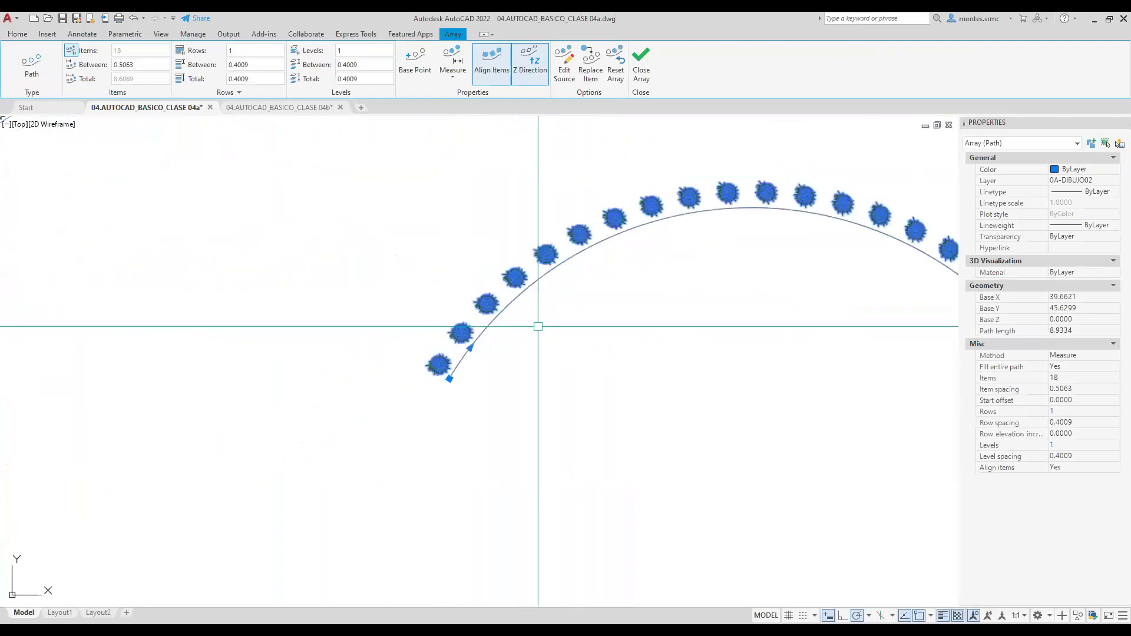
{"action": "key", "text": "Escape"}
{"action": "middle_click_drag", "start_coordinate": [416, 310], "coordinate": [625, 346]}
{"action": "scroll", "coordinate": [809, 374], "scroll_direction": "down", "scroll_amount": 2}
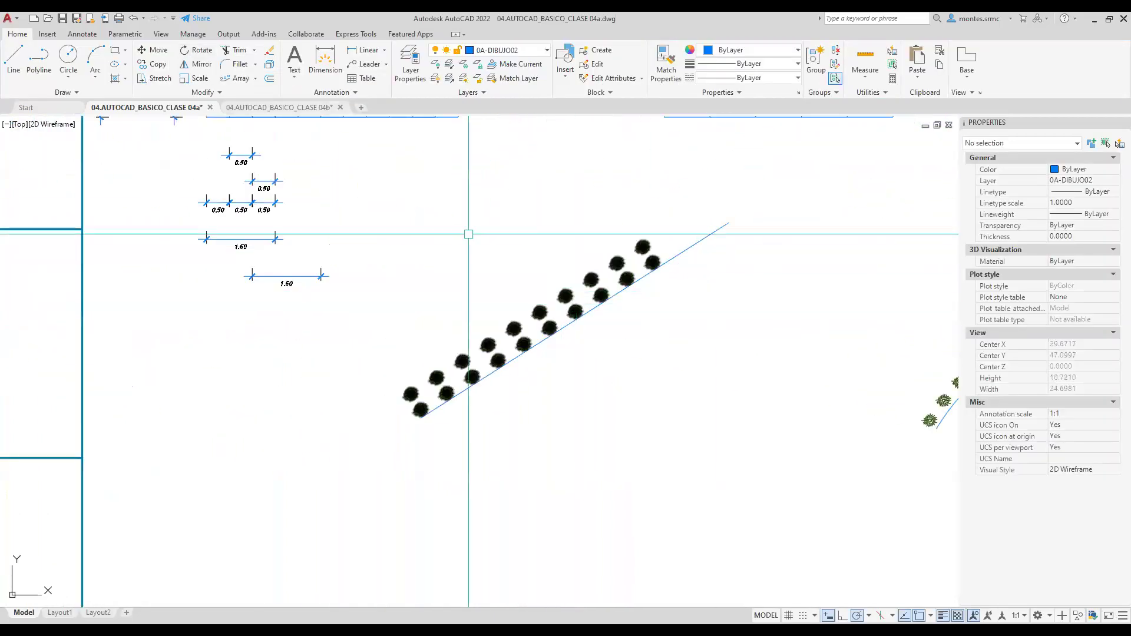
Add an aligned dimension between two neighbouring trees of the straight array and set the array's item spacing to 0.5.
{"action": "left_click", "coordinate": [384, 50]}
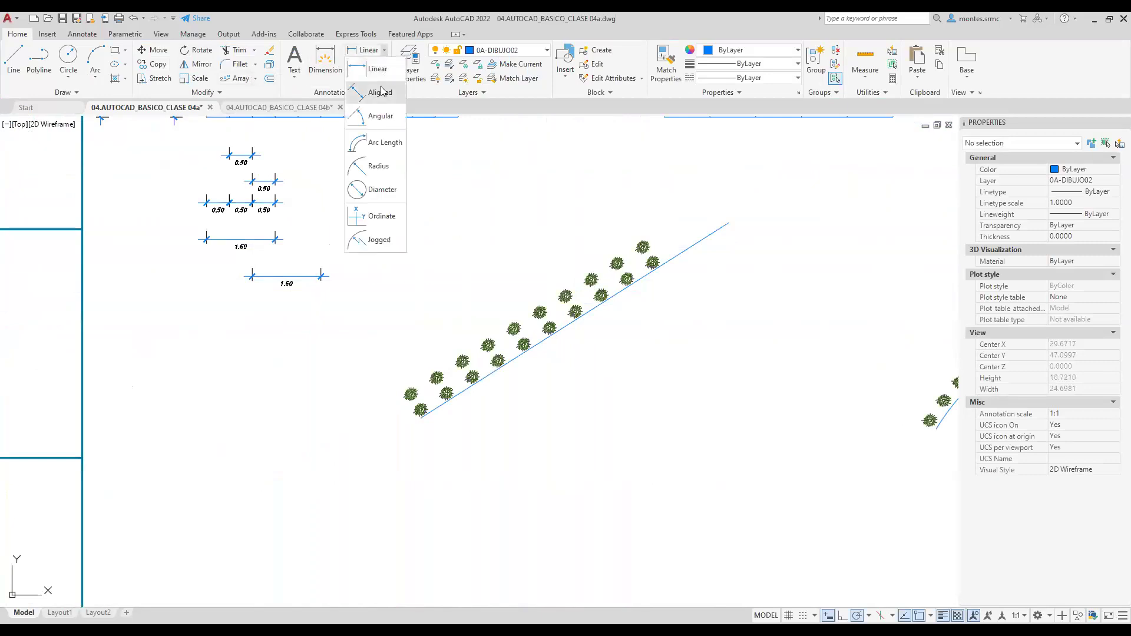
{"action": "left_click", "coordinate": [381, 114]}
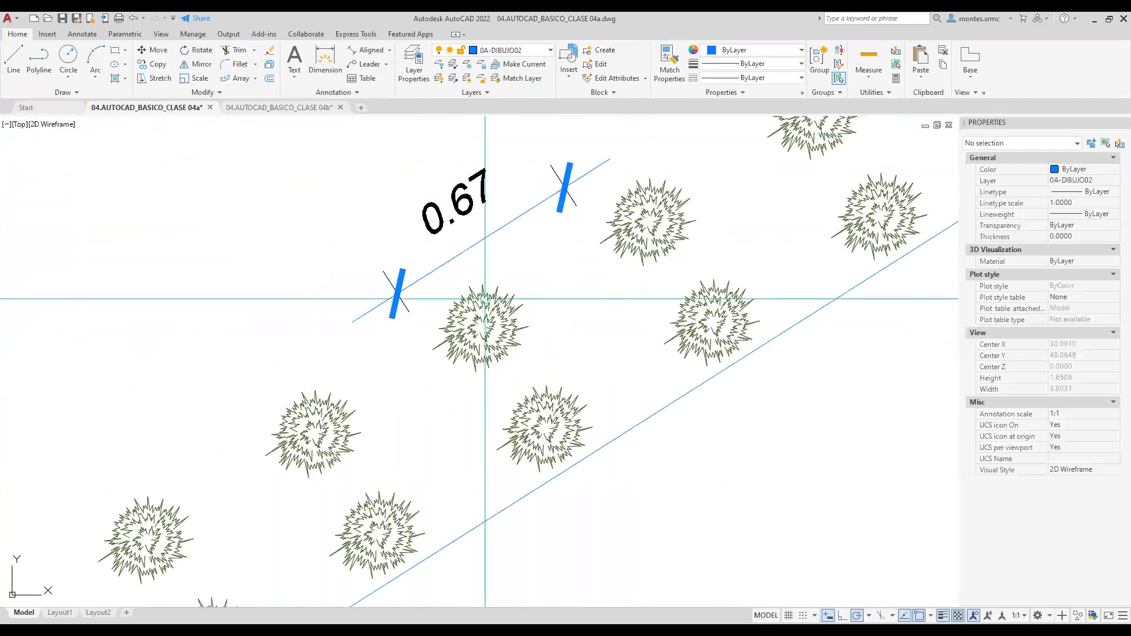
{"action": "left_click", "coordinate": [485, 299]}
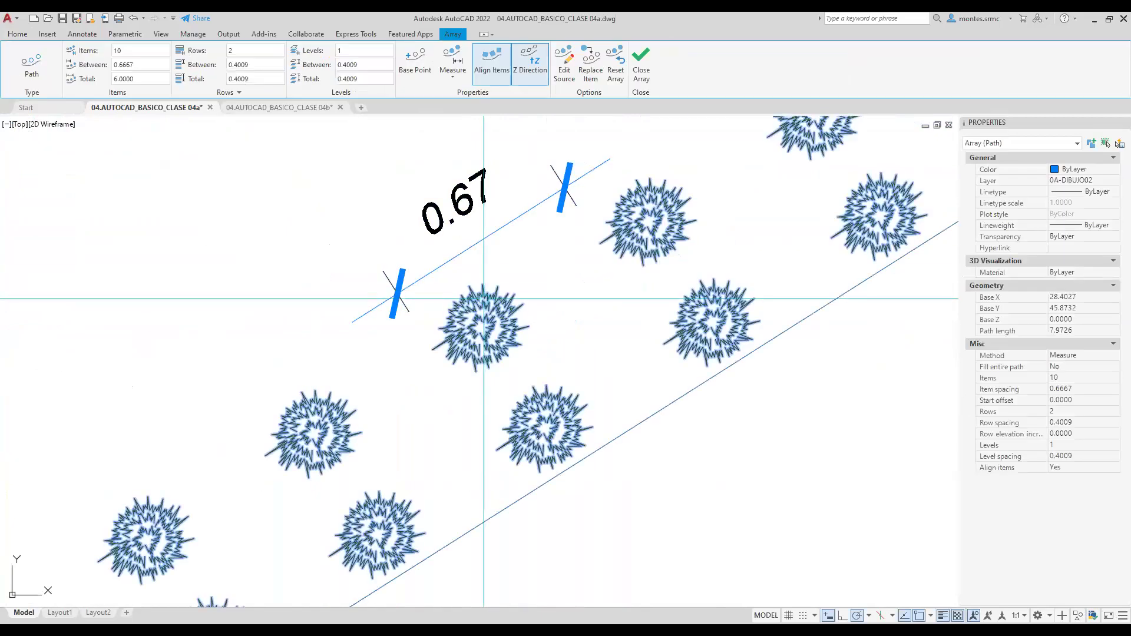
{"action": "left_click", "coordinate": [151, 65]}
{"action": "type", "text": "0.5"}
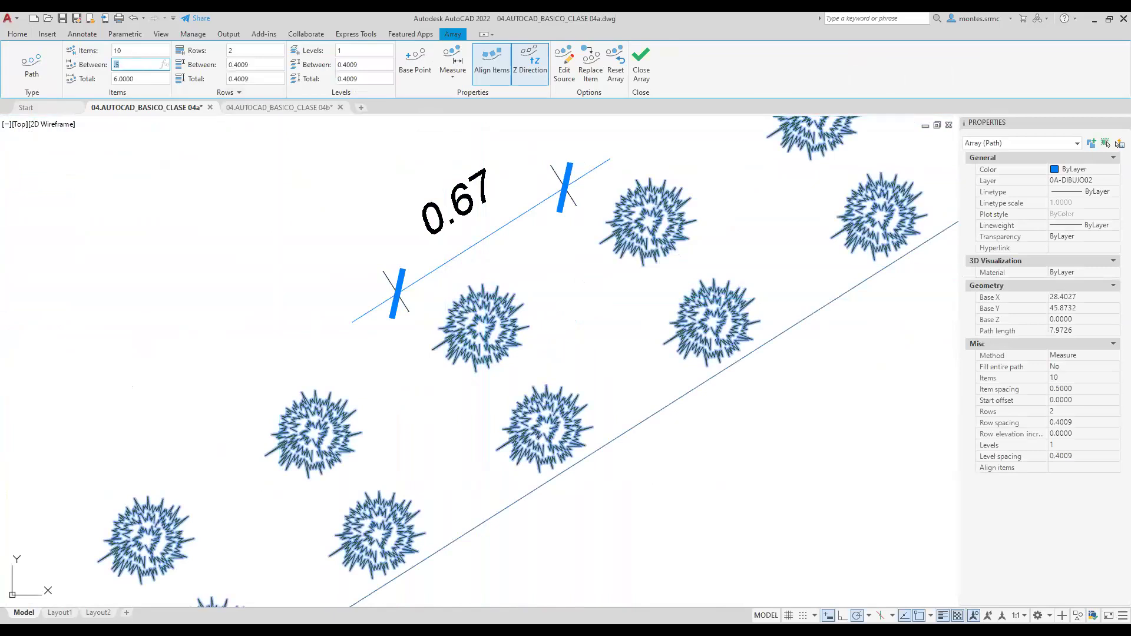
{"action": "key", "text": "Return"}
{"action": "middle_click_drag", "start_coordinate": [263, 285], "coordinate": [571, 133]}
{"action": "key", "text": "Escape"}
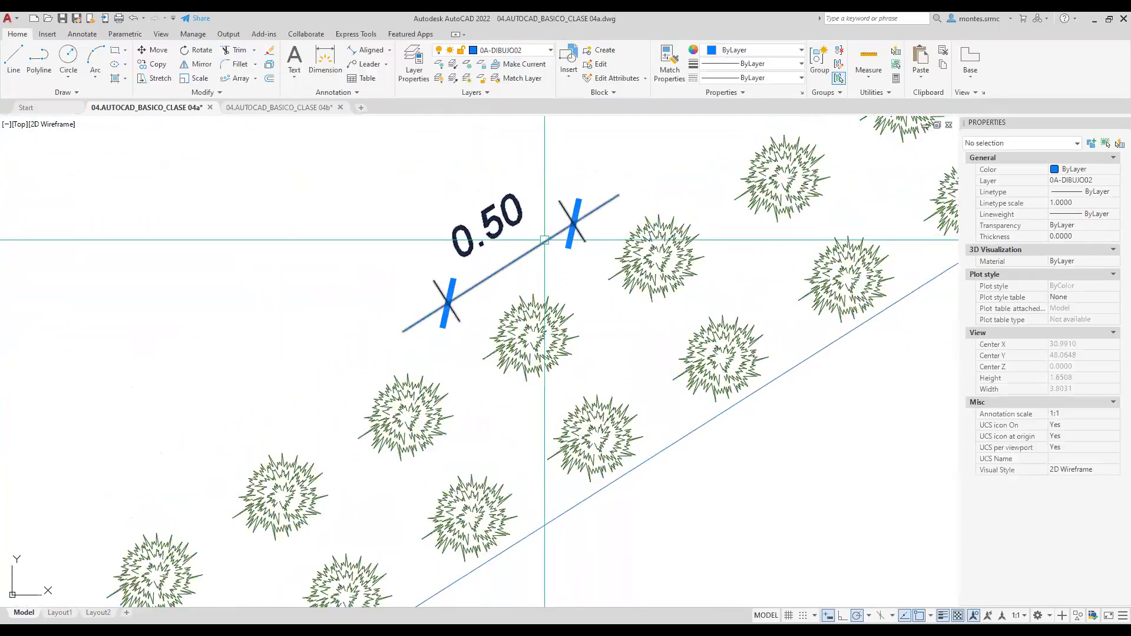
{"action": "left_click", "coordinate": [543, 242]}
{"action": "scroll", "coordinate": [543, 242], "scroll_direction": "down", "scroll_amount": 4}
{"action": "scroll", "coordinate": [525, 289], "scroll_direction": "up", "scroll_amount": 4}
{"action": "scroll", "coordinate": [520, 289], "scroll_direction": "down", "scroll_amount": 6}
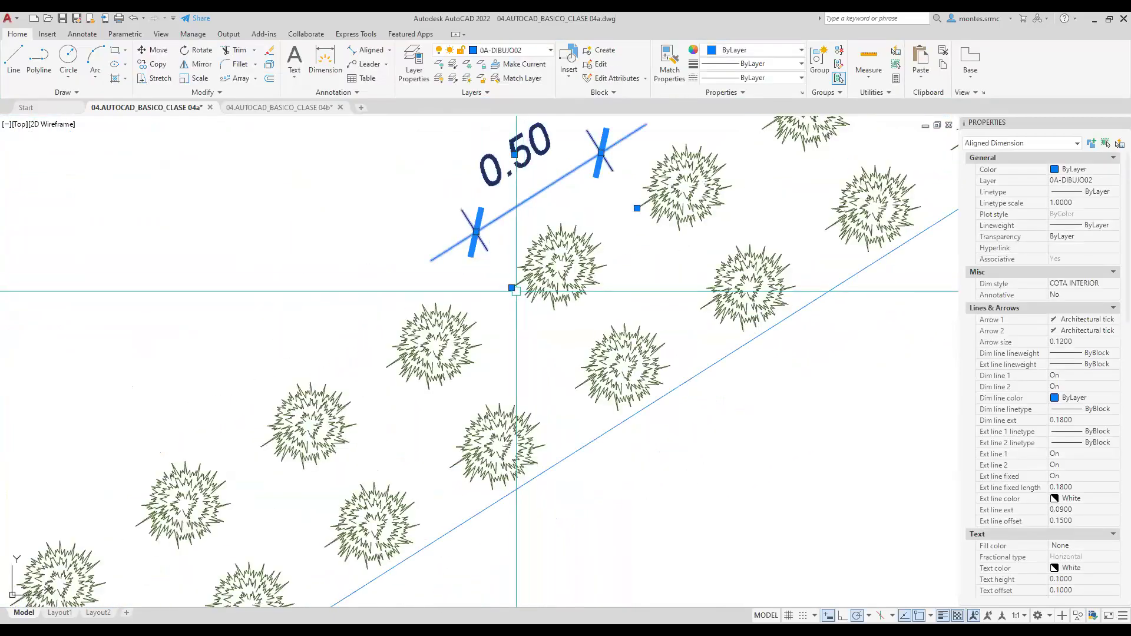
Set the item spacing of the tree array along the arc to 0.5.
{"action": "middle_click_drag", "start_coordinate": [868, 339], "coordinate": [125, 330]}
{"action": "key", "text": "Escape"}
{"action": "scroll", "coordinate": [494, 344], "scroll_direction": "up", "scroll_amount": 2}
{"action": "left_click", "coordinate": [560, 361]}
{"action": "left_click", "coordinate": [149, 64]}
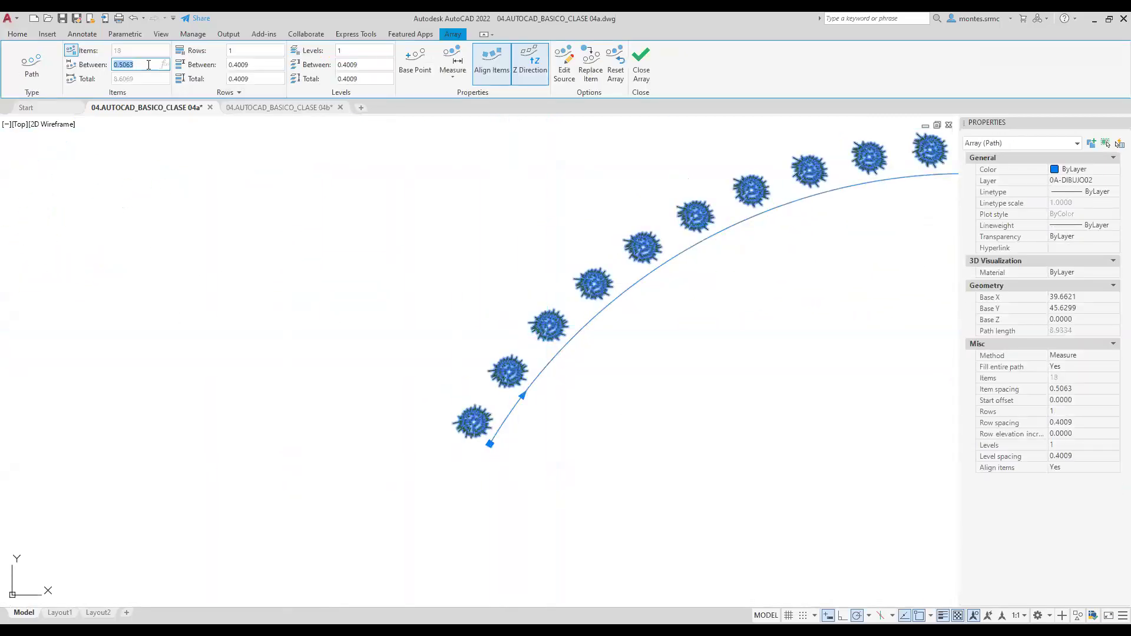
{"action": "key", "text": "Escape"}
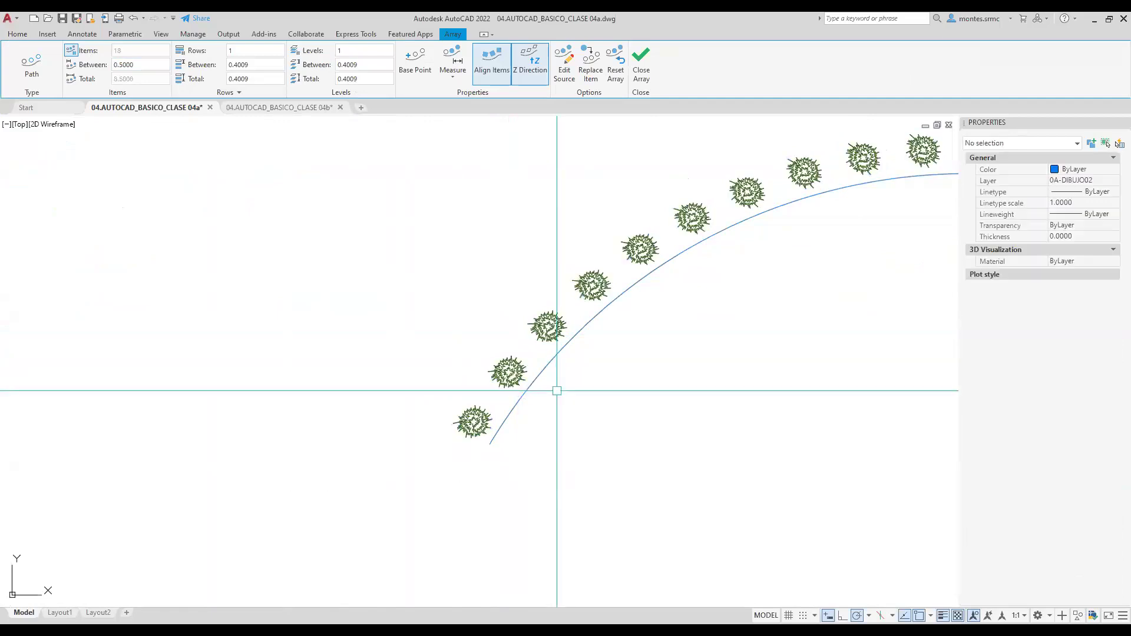
Examine the dimensioned spacing of the trees along the arc and the tree array along the freeform curve.
{"action": "scroll", "coordinate": [559, 378], "scroll_direction": "up", "scroll_amount": 3}
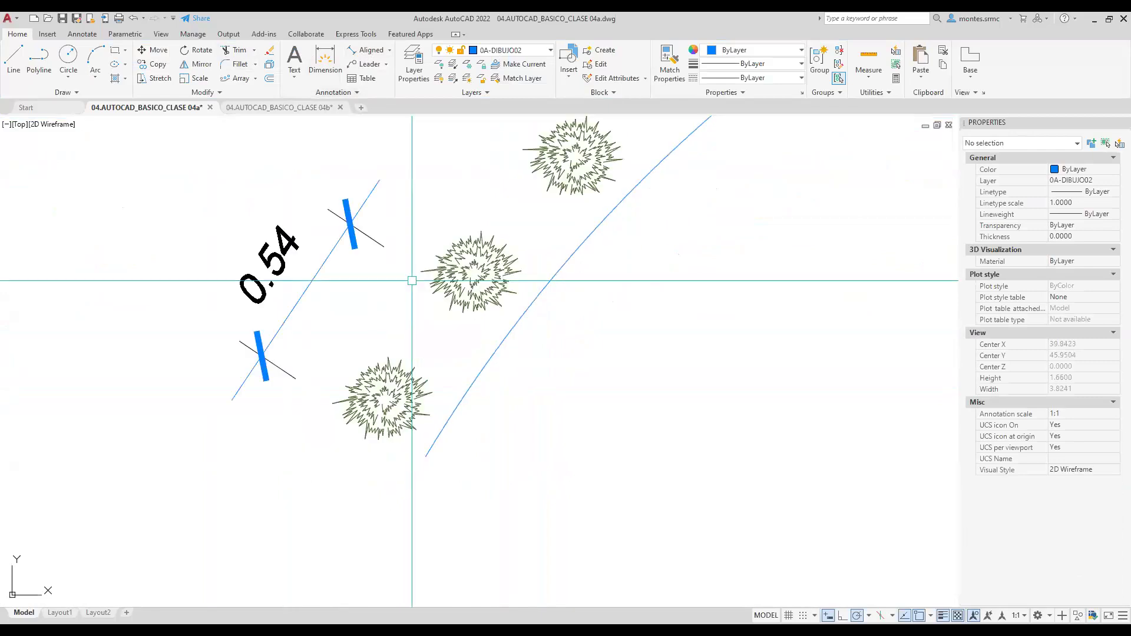
{"action": "scroll", "coordinate": [412, 280], "scroll_direction": "down", "scroll_amount": 5}
{"action": "mouse_move", "coordinate": [434, 309]}
{"action": "middle_mouse_down"}
{"action": "mouse_move", "coordinate": [444, 317]}
{"action": "mouse_move", "coordinate": [902, 266]}
{"action": "middle_mouse_up"}
{"action": "scroll", "coordinate": [377, 383], "scroll_direction": "down", "scroll_amount": 3}
{"action": "scroll", "coordinate": [448, 301], "scroll_direction": "down", "scroll_amount": 4}
{"action": "middle_click_drag", "start_coordinate": [353, 286], "coordinate": [752, 286]}
{"action": "scroll", "coordinate": [461, 210], "scroll_direction": "up", "scroll_amount": 6}
{"action": "middle_click_drag", "start_coordinate": [462, 213], "coordinate": [757, 184]}
{"action": "scroll", "coordinate": [449, 467], "scroll_direction": "up", "scroll_amount": 2}
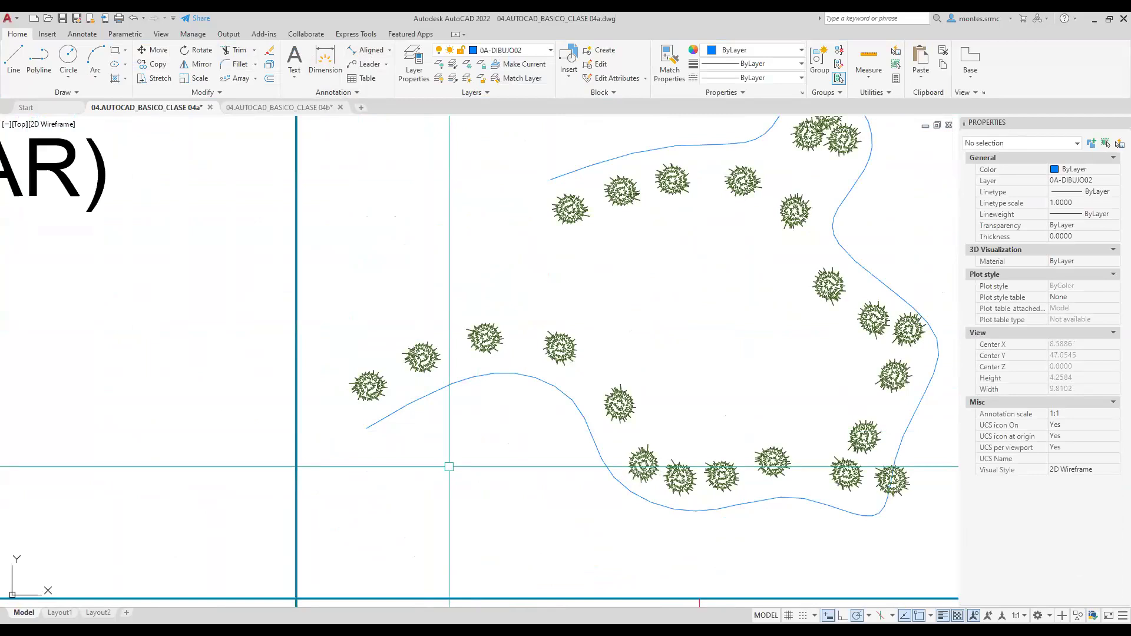
Set the item spacing of the tree array along the freeform curve to 0.5.
{"action": "scroll", "coordinate": [449, 467], "scroll_direction": "up", "scroll_amount": 5}
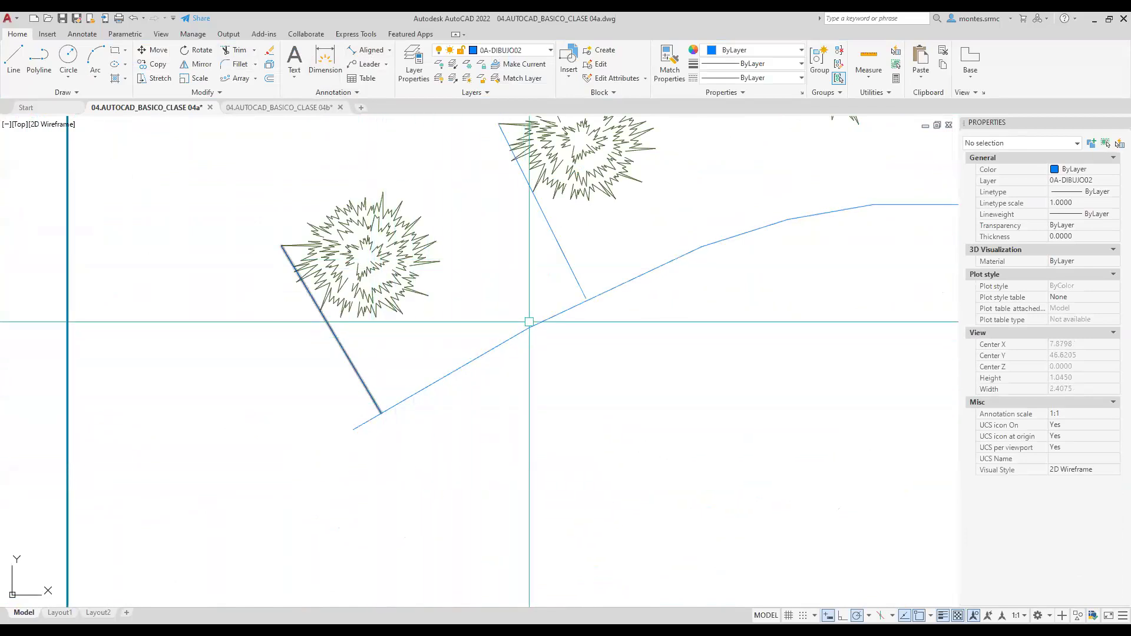
{"action": "left_click", "coordinate": [529, 322]}
{"action": "key", "text": "Escape"}
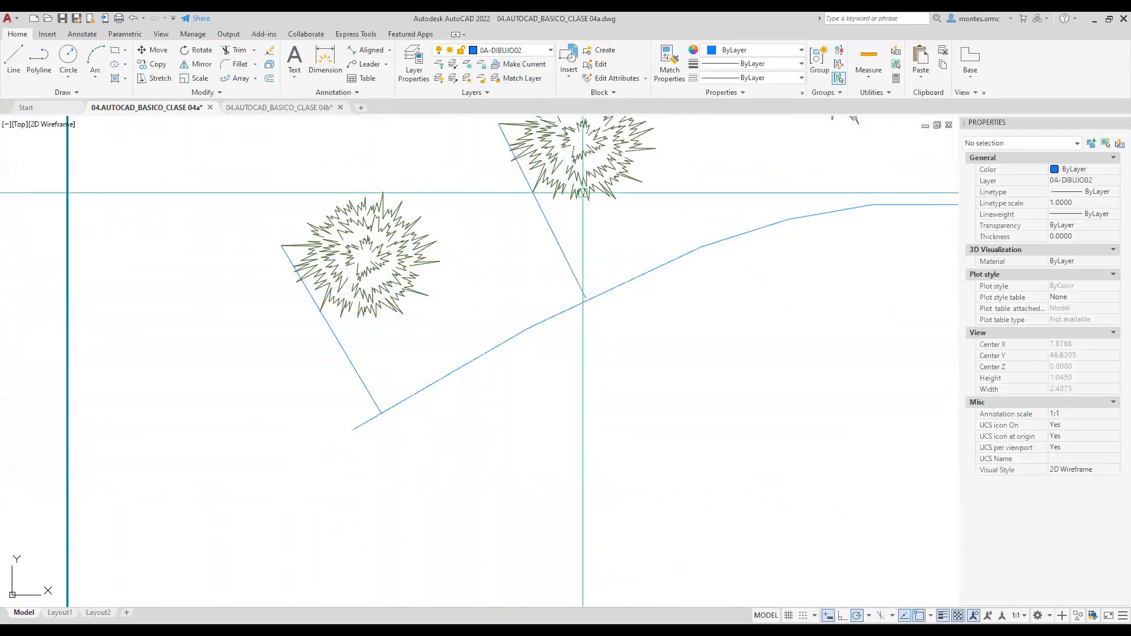
{"action": "left_click", "coordinate": [442, 378]}
{"action": "left_click", "coordinate": [151, 64]}
{"action": "type", "text": "0.5"}
{"action": "key", "text": "Return"}
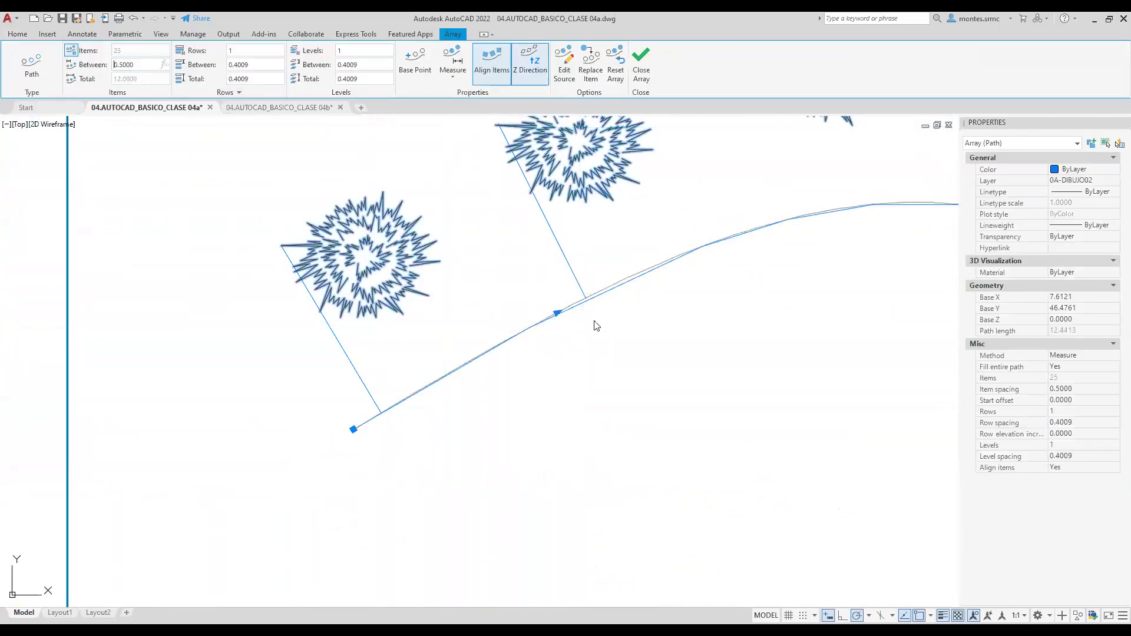
{"action": "key", "text": "Escape"}
Examine how the trees follow the bends of the freeform curve and review that array's item settings.
{"action": "scroll", "coordinate": [640, 334], "scroll_direction": "down", "scroll_amount": 4}
{"action": "mouse_move", "coordinate": [640, 333]}
{"action": "middle_mouse_down"}
{"action": "mouse_move", "coordinate": [495, 373]}
{"action": "mouse_move", "coordinate": [494, 308]}
{"action": "mouse_move", "coordinate": [510, 283]}
{"action": "middle_mouse_up"}
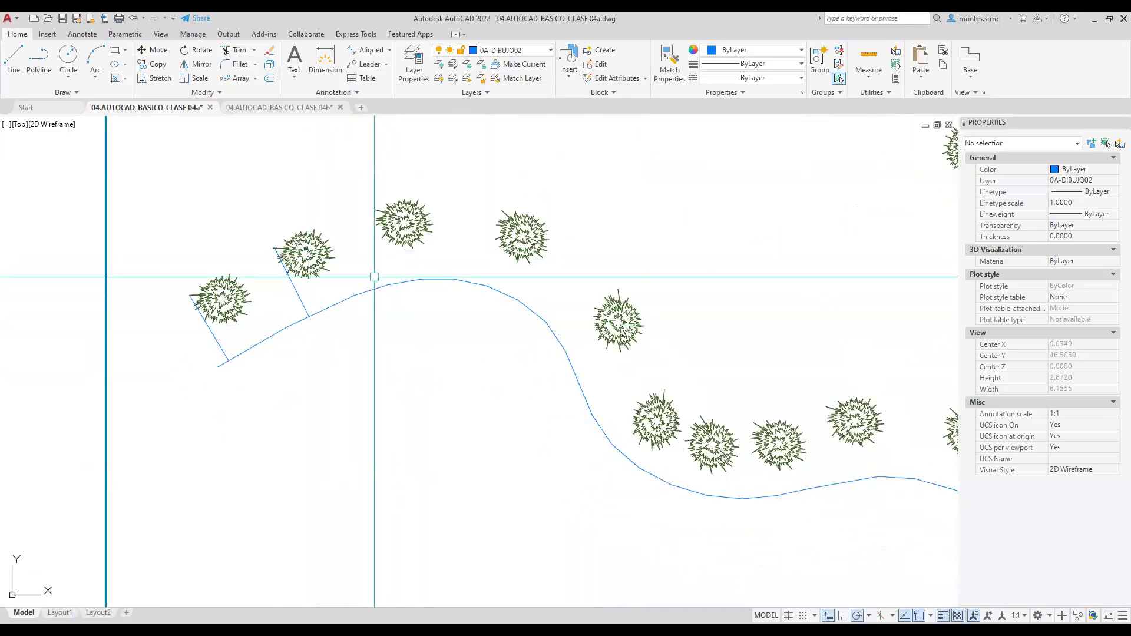
{"action": "middle_click_drag", "start_coordinate": [599, 330], "coordinate": [497, 254]}
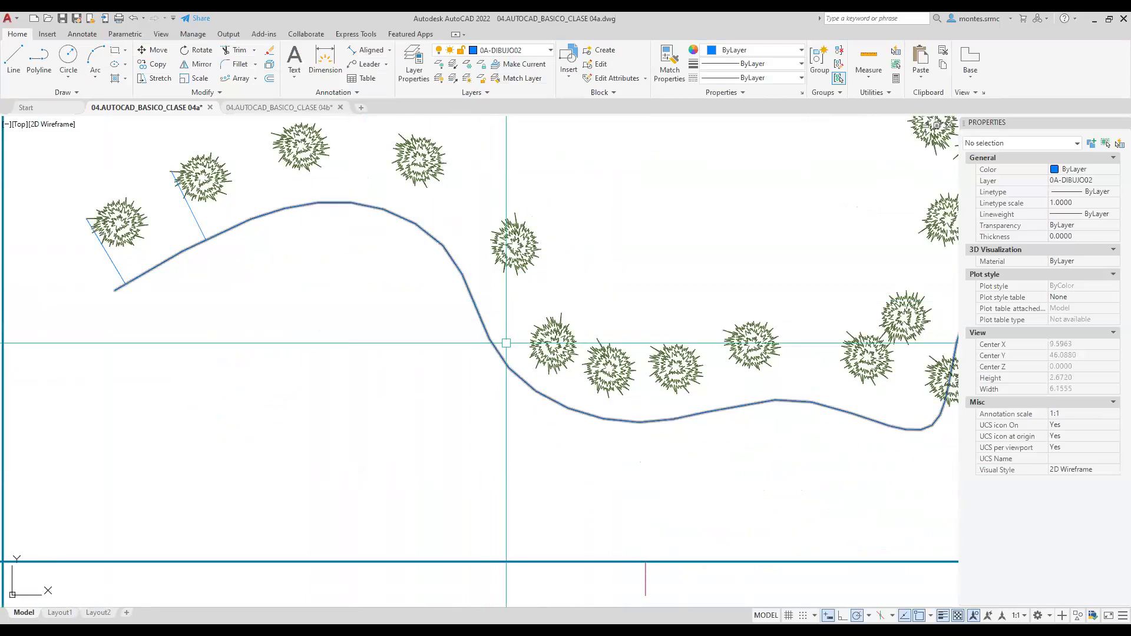
{"action": "middle_click_drag", "start_coordinate": [621, 401], "coordinate": [472, 396]}
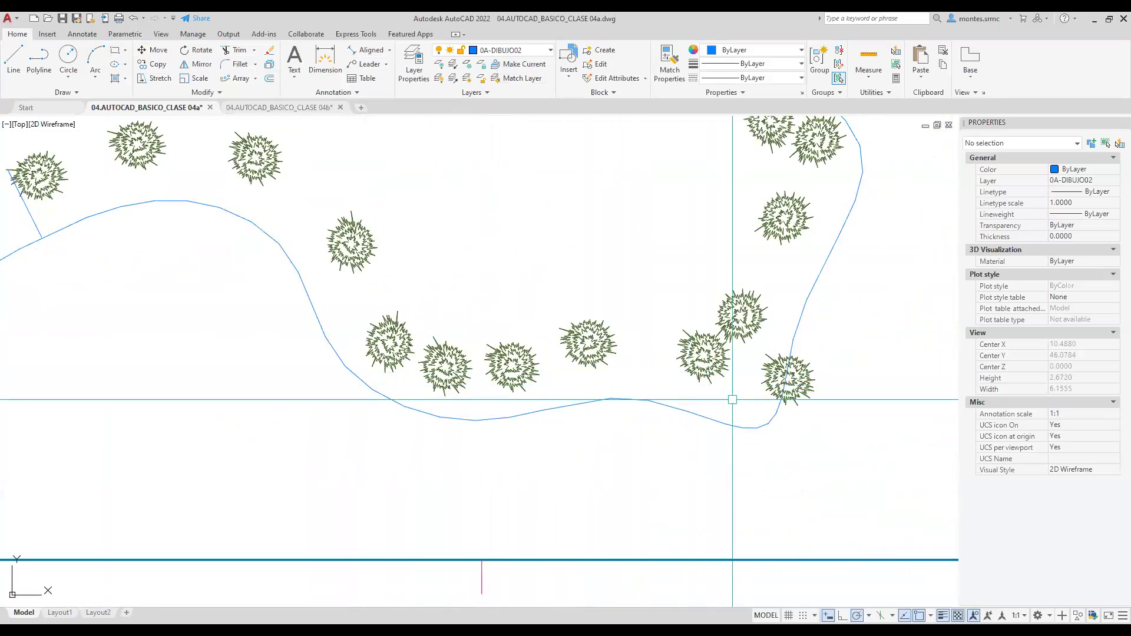
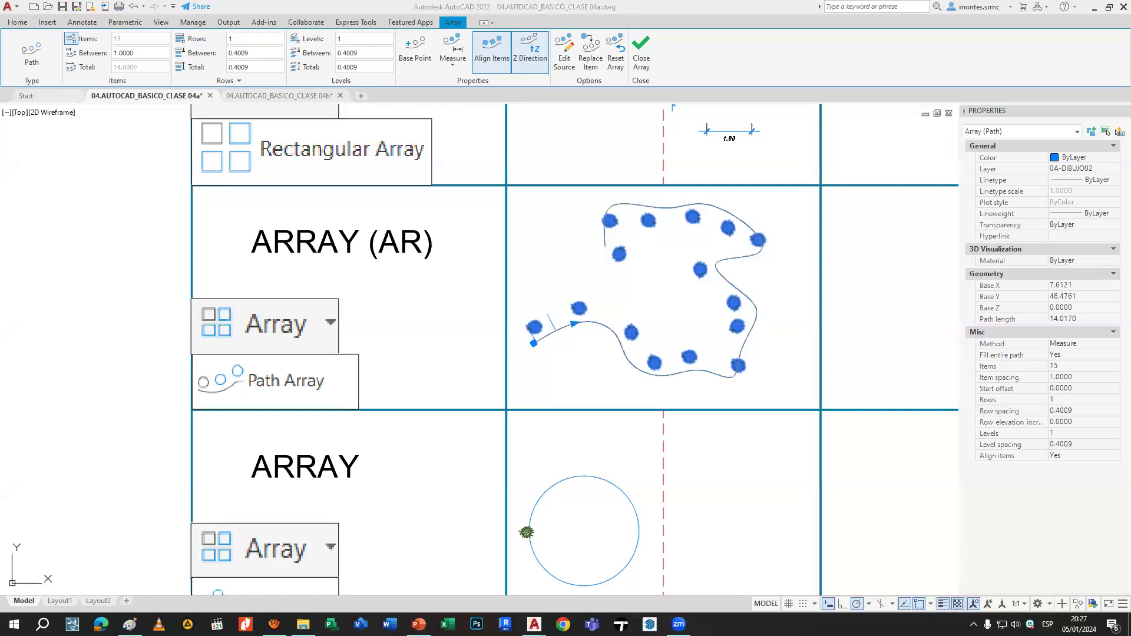
{"action": "left_click", "coordinate": [831, 252]}
{"action": "key", "text": "Escape"}
{"action": "mouse_move", "coordinate": [815, 296]}
{"action": "middle_mouse_down"}
{"action": "mouse_move", "coordinate": [679, 287]}
{"action": "mouse_move", "coordinate": [738, 293]}
{"action": "mouse_move", "coordinate": [714, 298]}
{"action": "middle_mouse_up"}
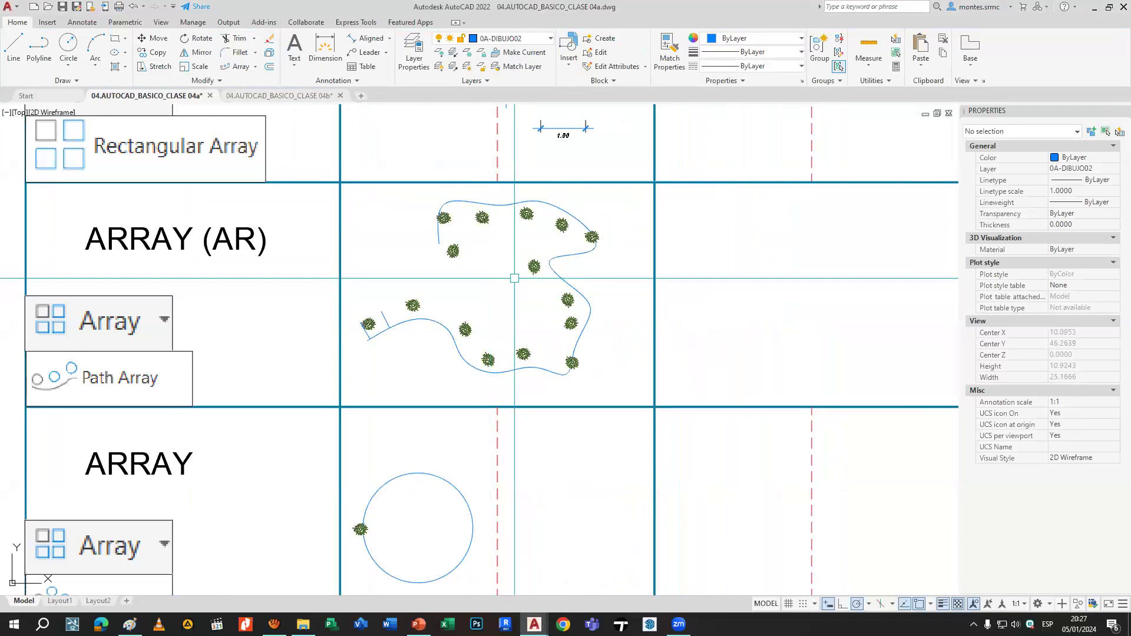
{"action": "left_click", "coordinate": [530, 268]}
{"action": "left_click", "coordinate": [156, 54]}
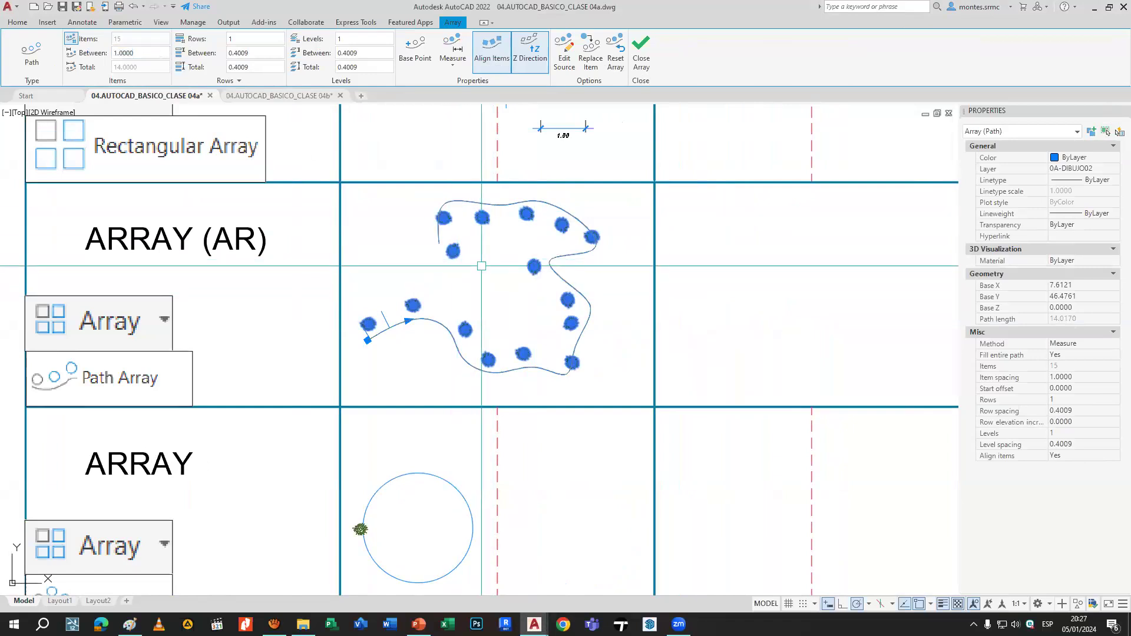
{"action": "scroll", "coordinate": [481, 262], "scroll_direction": "down", "scroll_amount": 2}
{"action": "key", "text": "Escape"}
{"action": "left_click", "coordinate": [459, 255]}
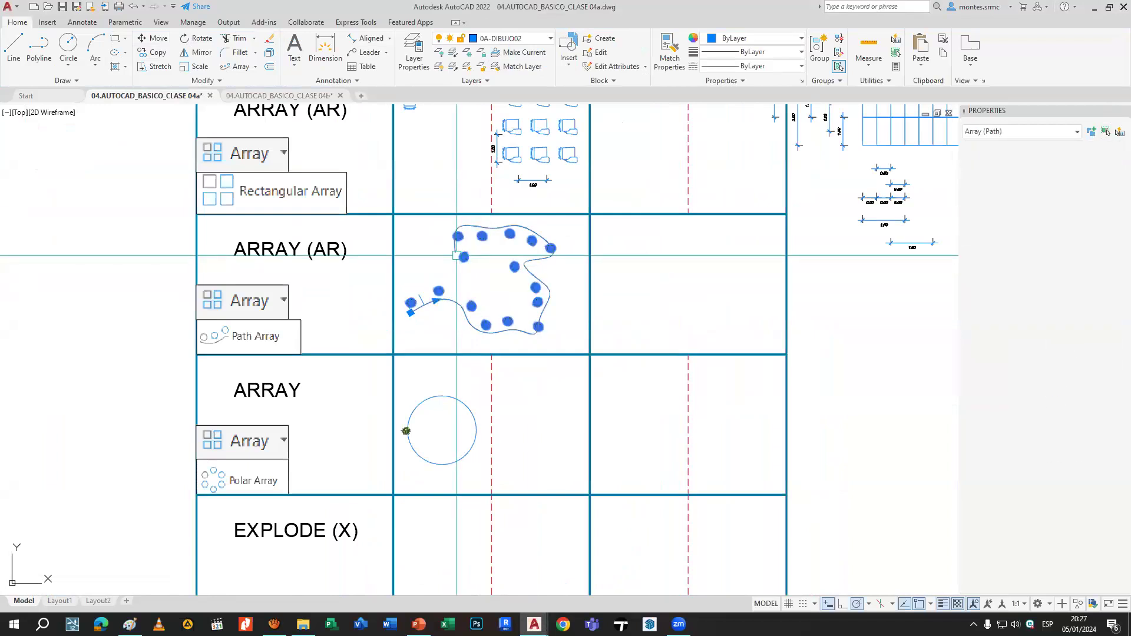
{"action": "left_click", "coordinate": [454, 245]}
Set the item spacing of the tree array along the arc to 1.
{"action": "scroll", "coordinate": [466, 253], "scroll_direction": "down", "scroll_amount": 2}
{"action": "middle_click_drag", "start_coordinate": [907, 271], "coordinate": [519, 294]}
{"action": "scroll", "coordinate": [648, 294], "scroll_direction": "up", "scroll_amount": 4}
{"action": "key", "text": "Escape"}
{"action": "left_click", "coordinate": [700, 284]}
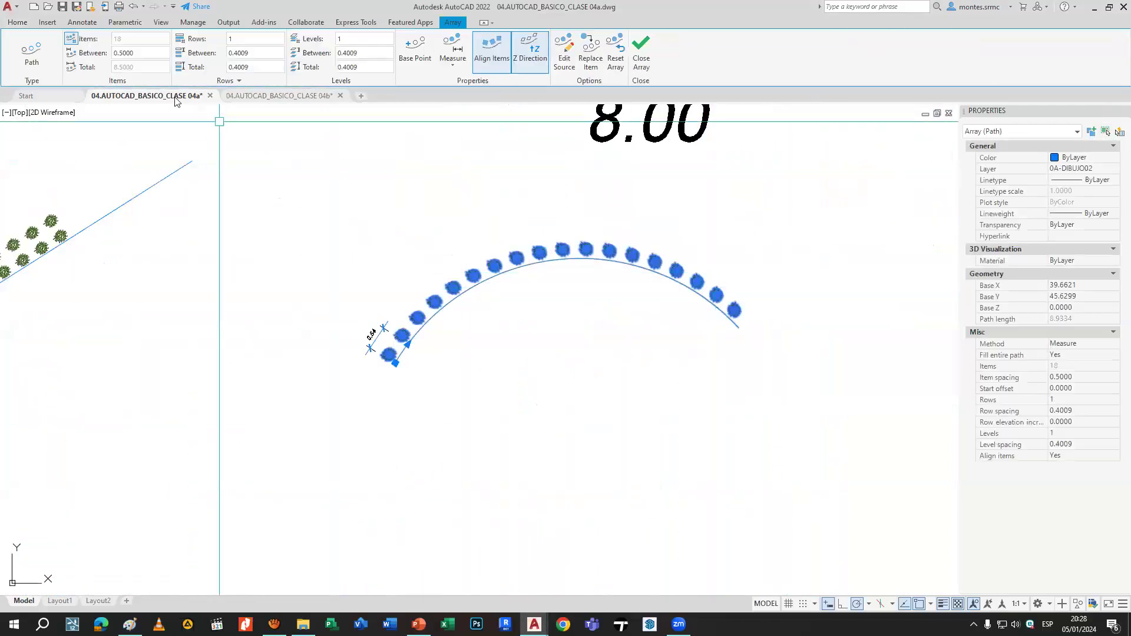
{"action": "left_click", "coordinate": [144, 55]}
{"action": "key", "text": "Return"}
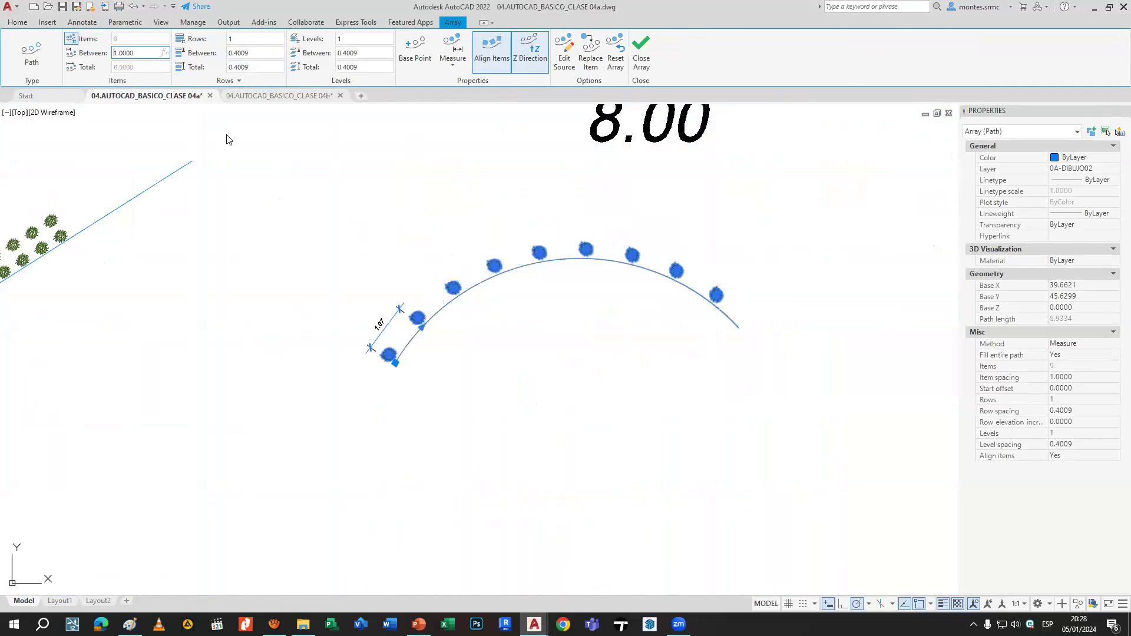
Stretch the arc's right endpoint outward to lengthen the tree array's path to about 18.12.
{"action": "key", "text": "Escape"}
{"action": "left_click", "coordinate": [738, 324]}
{"action": "left_click", "coordinate": [738, 327]}
{"action": "middle_click_drag", "start_coordinate": [896, 391], "coordinate": [576, 308]}
{"action": "left_click", "coordinate": [784, 330]}
{"action": "scroll", "coordinate": [785, 330], "scroll_direction": "down", "scroll_amount": 3}
{"action": "middle_click_drag", "start_coordinate": [752, 342], "coordinate": [570, 313]}
{"action": "key", "text": "Escape"}
{"action": "left_click", "coordinate": [587, 275]}
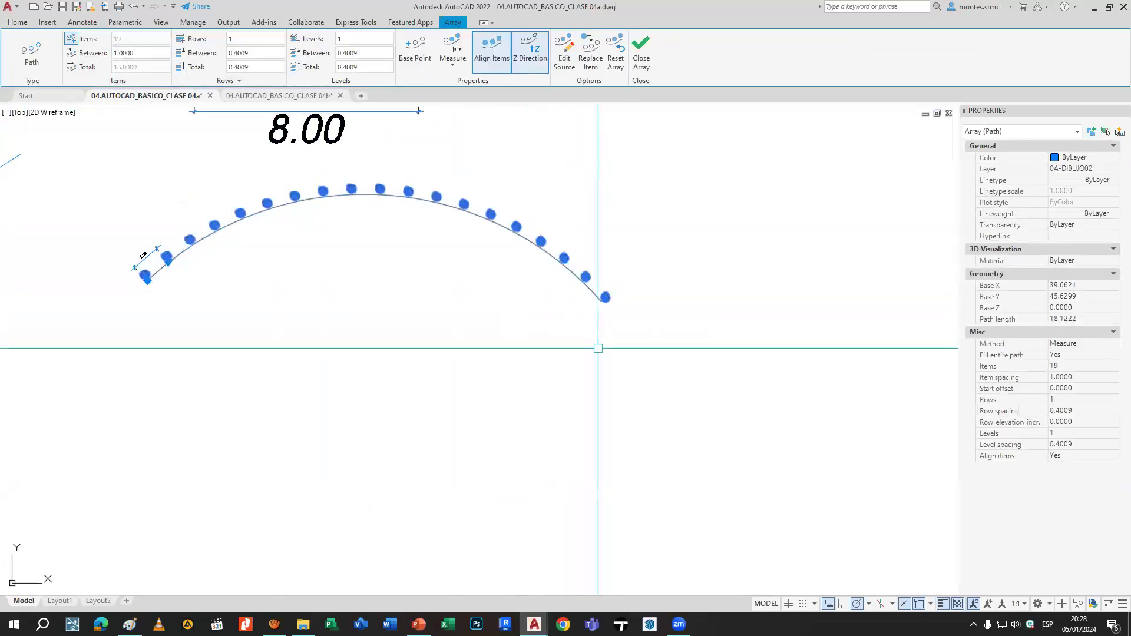
{"action": "key", "text": "Escape"}
Match the properties of the red dashed line to the circle in the class table's Polar Array row.
{"action": "scroll", "coordinate": [542, 358], "scroll_direction": "down", "scroll_amount": 4}
{"action": "middle_click_drag", "start_coordinate": [619, 350], "coordinate": [783, 326]}
{"action": "middle_click_drag", "start_coordinate": [569, 321], "coordinate": [862, 293]}
{"action": "mouse_move", "coordinate": [721, 296]}
{"action": "middle_mouse_down"}
{"action": "mouse_move", "coordinate": [715, 333]}
{"action": "mouse_move", "coordinate": [639, 321]}
{"action": "middle_mouse_up"}
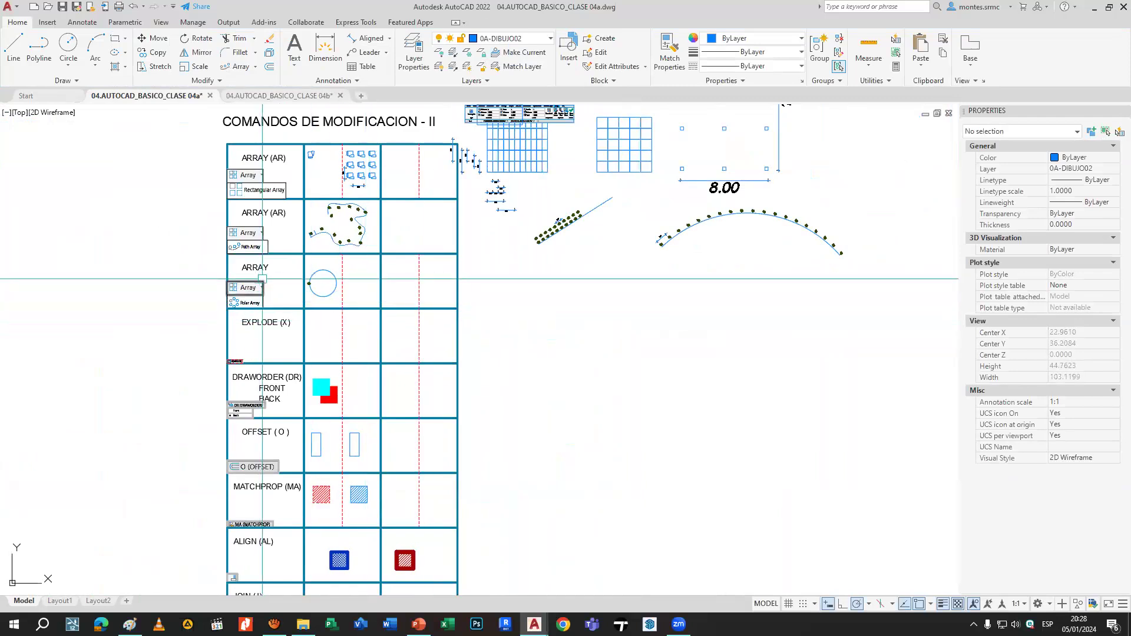
{"action": "scroll", "coordinate": [286, 277], "scroll_direction": "up", "scroll_amount": 4}
{"action": "middle_click_drag", "start_coordinate": [284, 317], "coordinate": [484, 318]}
{"action": "scroll", "coordinate": [484, 318], "scroll_direction": "up", "scroll_amount": 4}
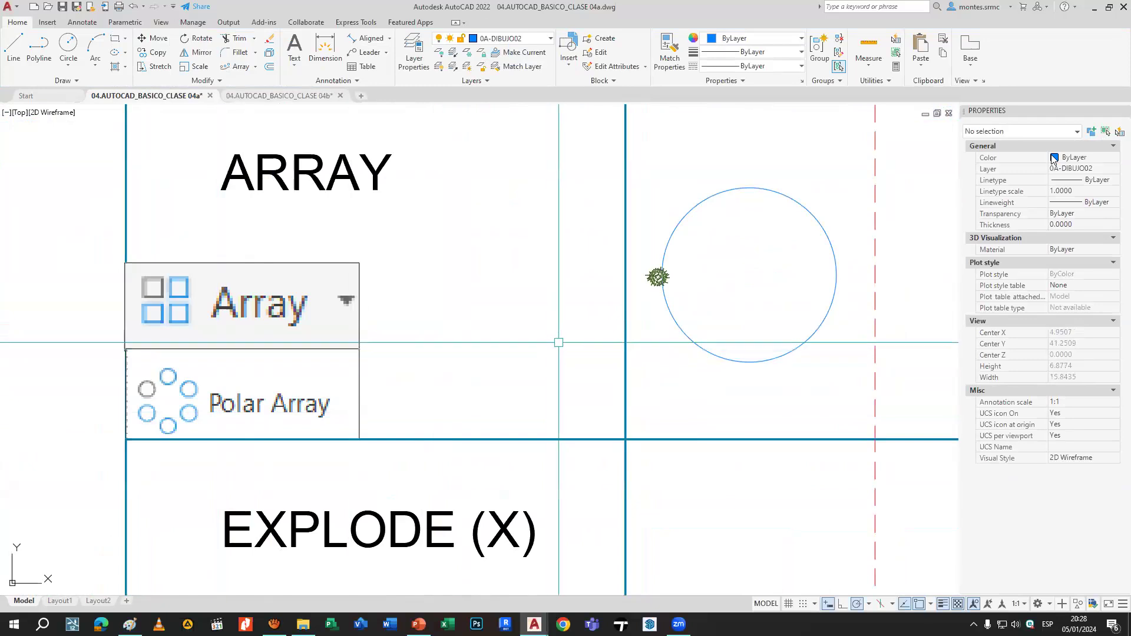
{"action": "middle_click_drag", "start_coordinate": [657, 277], "coordinate": [578, 325]}
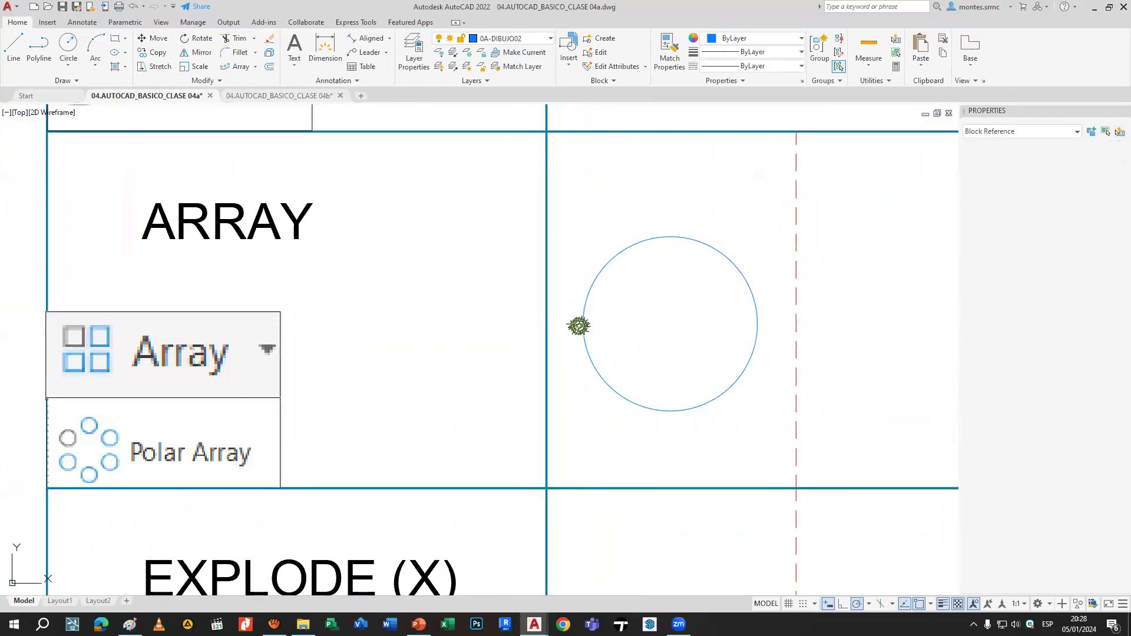
{"action": "left_click", "coordinate": [610, 262]}
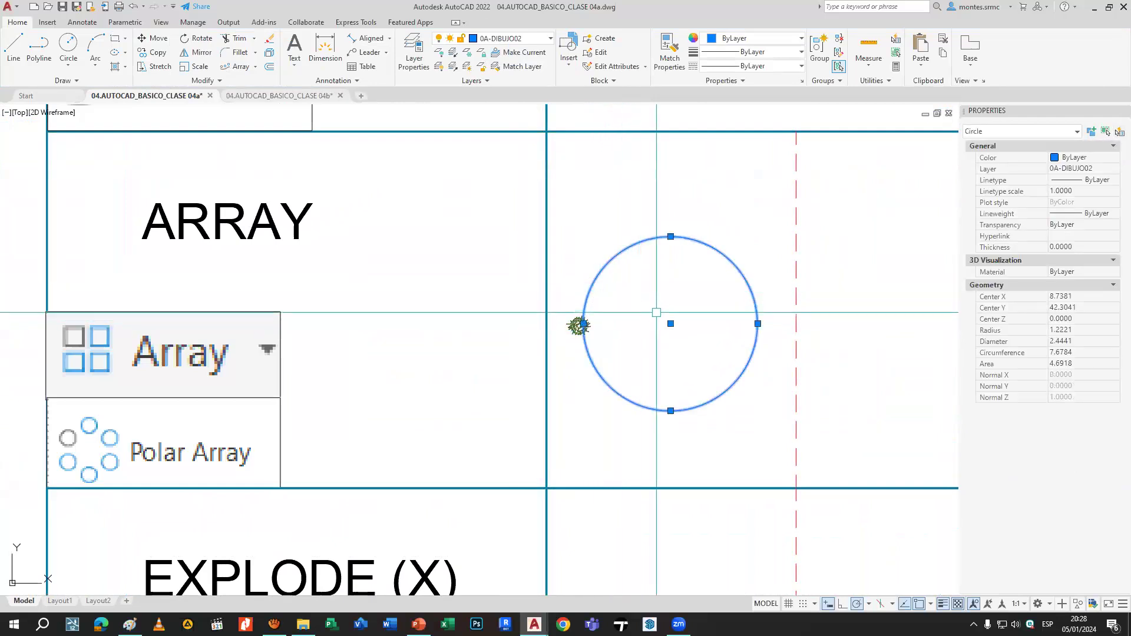
{"action": "key", "text": "Escape"}
{"action": "left_click", "coordinate": [664, 288]}
{"action": "key", "text": "Escape"}
{"action": "type", "text": "ma"}
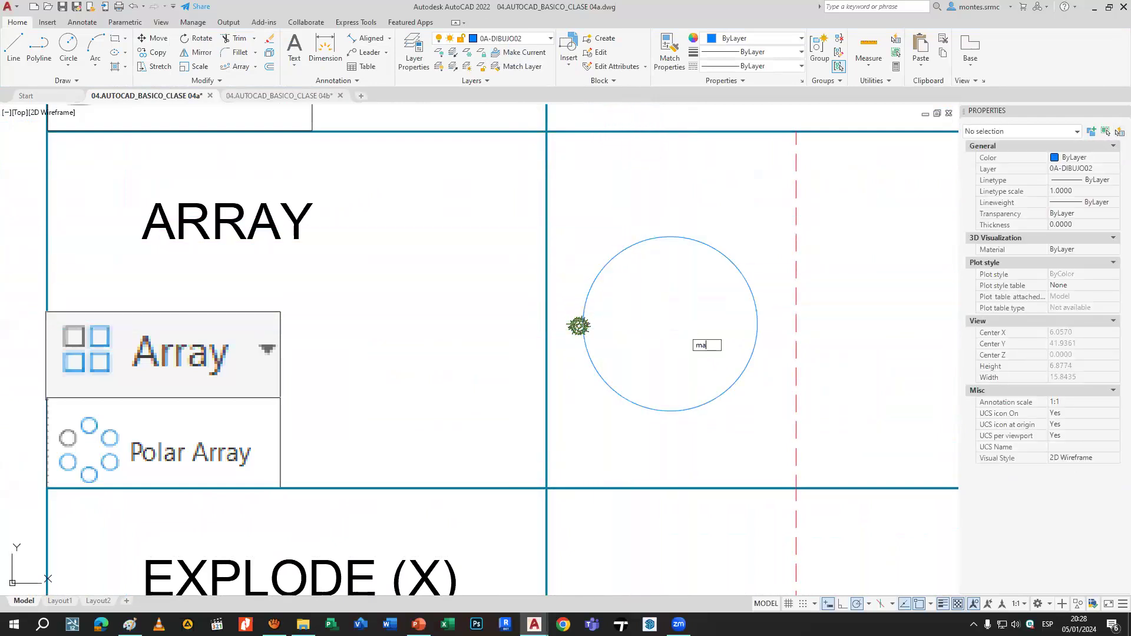
{"action": "key", "text": "Return"}
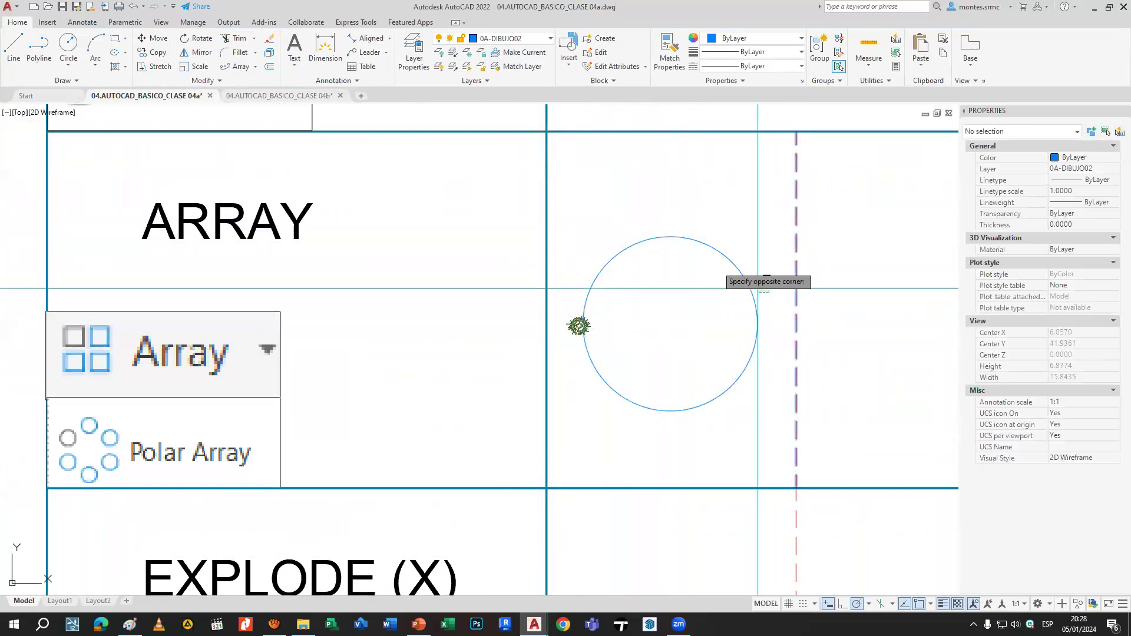
Stretch the far end of the straight tree array's path line down and inward, shortening it to about 3.13.
{"action": "scroll", "coordinate": [719, 308], "scroll_direction": "down", "scroll_amount": 3}
{"action": "mouse_move", "coordinate": [629, 322]}
{"action": "middle_mouse_down"}
{"action": "mouse_move", "coordinate": [232, 404]}
{"action": "mouse_move", "coordinate": [107, 414]}
{"action": "middle_mouse_up"}
{"action": "left_click", "coordinate": [865, 223]}
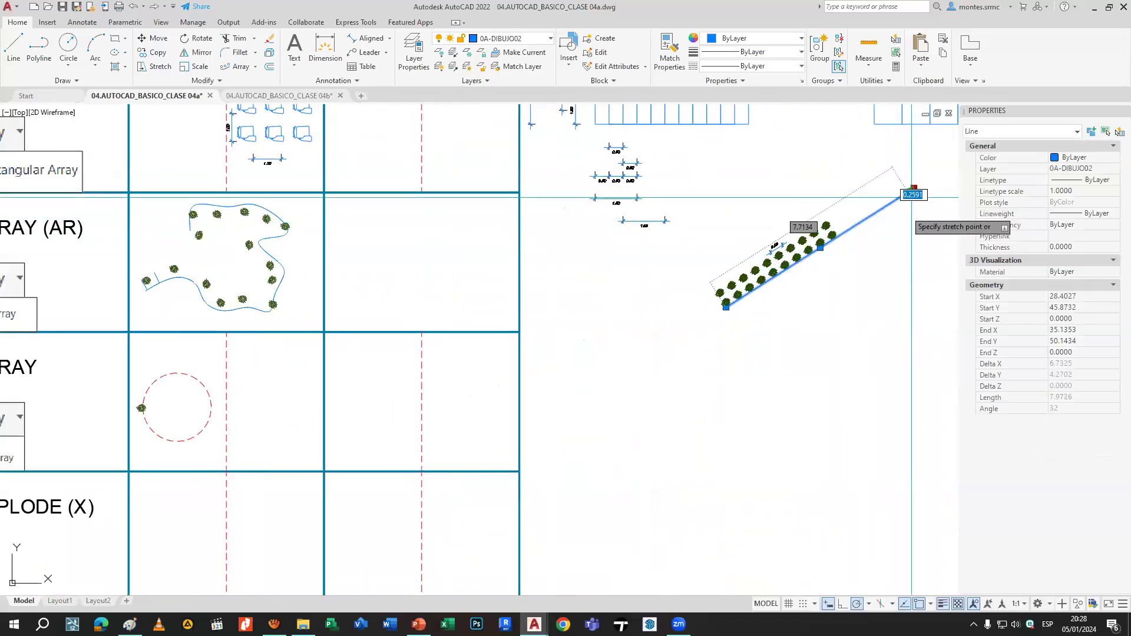
{"action": "left_click", "coordinate": [914, 188]}
{"action": "left_click", "coordinate": [805, 345]}
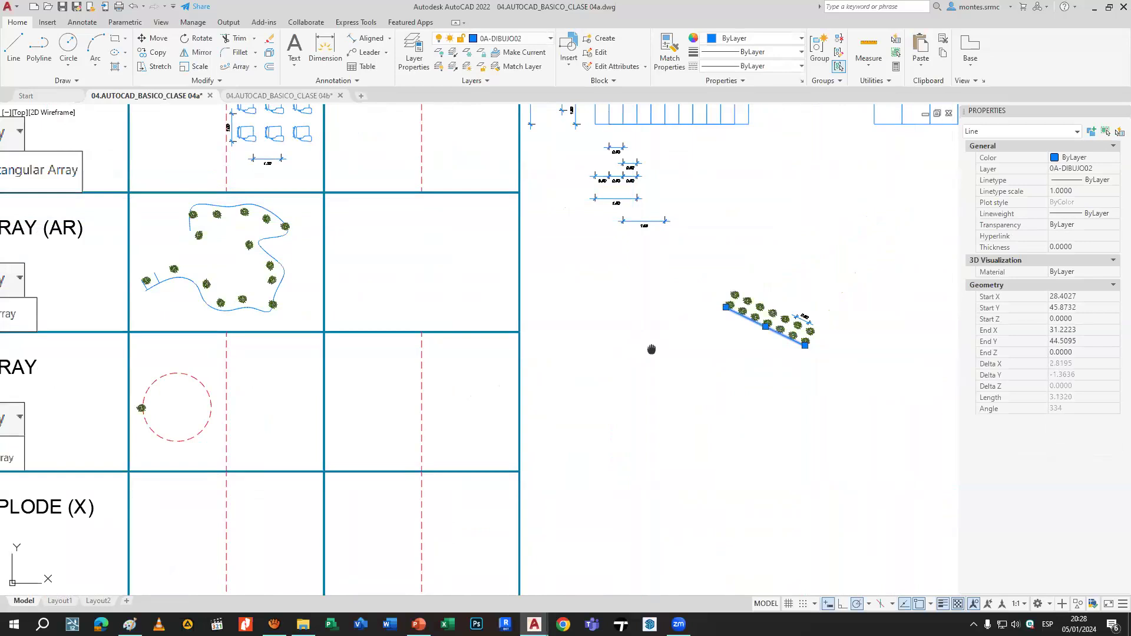
{"action": "middle_click_drag", "start_coordinate": [651, 349], "coordinate": [1010, 262]}
{"action": "key", "text": "Escape"}
Create a polar array of the tree block around the centre of the dashed circle.
{"action": "left_click", "coordinate": [499, 320]}
{"action": "scroll", "coordinate": [498, 322], "scroll_direction": "up", "scroll_amount": 5}
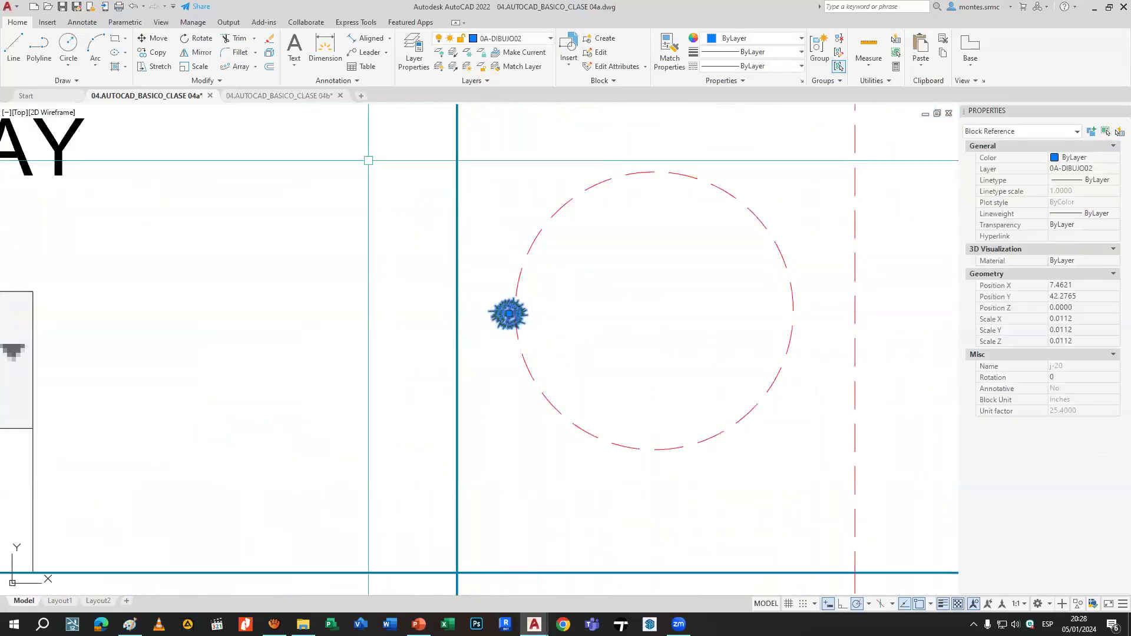
{"action": "left_click", "coordinate": [255, 68]}
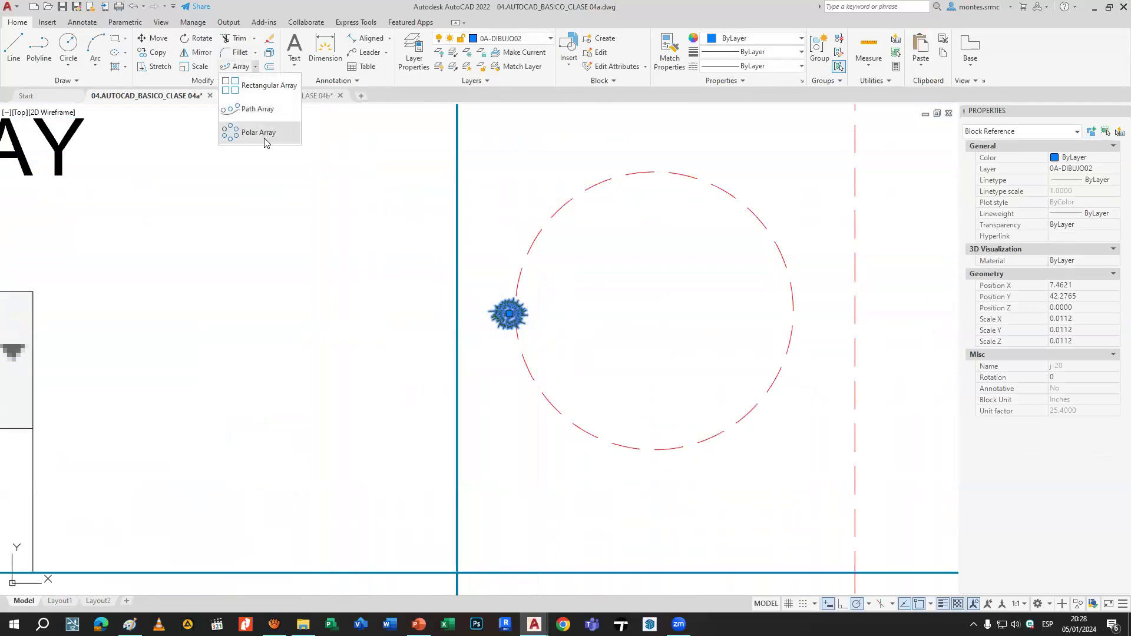
{"action": "left_click", "coordinate": [265, 141]}
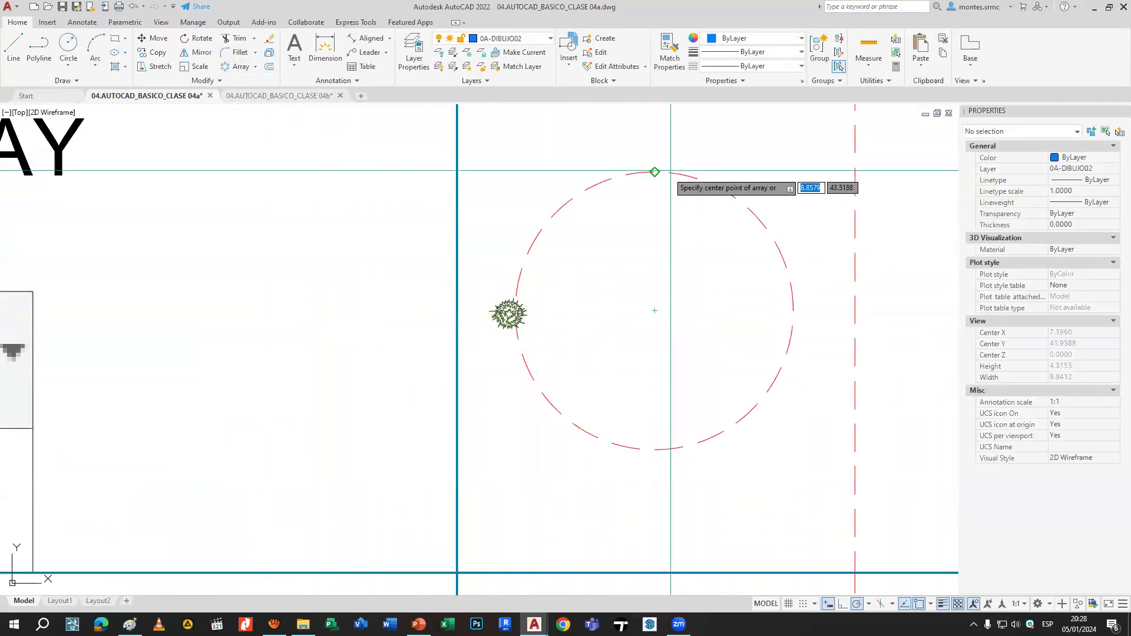
{"action": "left_click", "coordinate": [654, 310]}
{"action": "key", "text": "Return"}
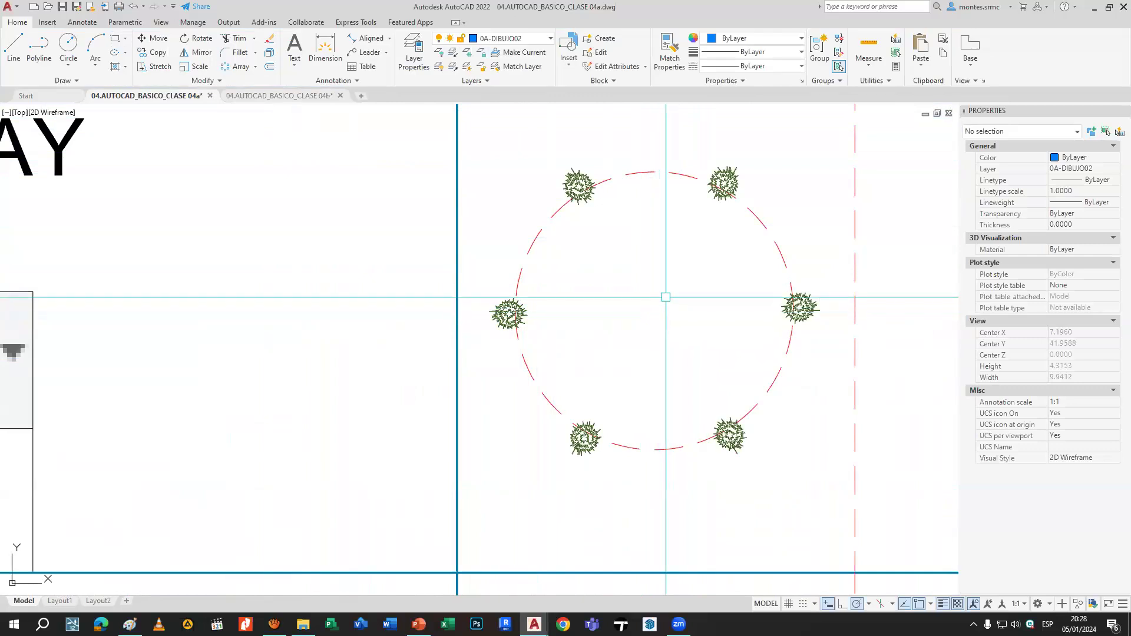
Undo the polar array of the tree.
{"action": "scroll", "coordinate": [453, 280], "scroll_direction": "down", "scroll_amount": 4}
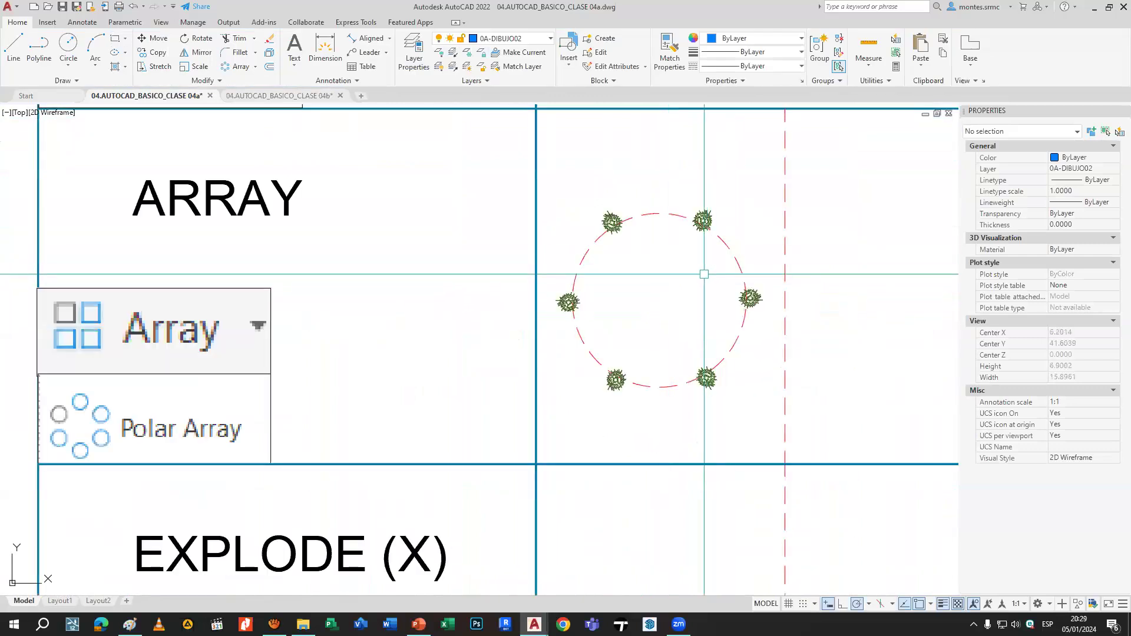
{"action": "scroll", "coordinate": [448, 274], "scroll_direction": "up", "scroll_amount": 4}
{"action": "key", "text": "ctrl+z"}
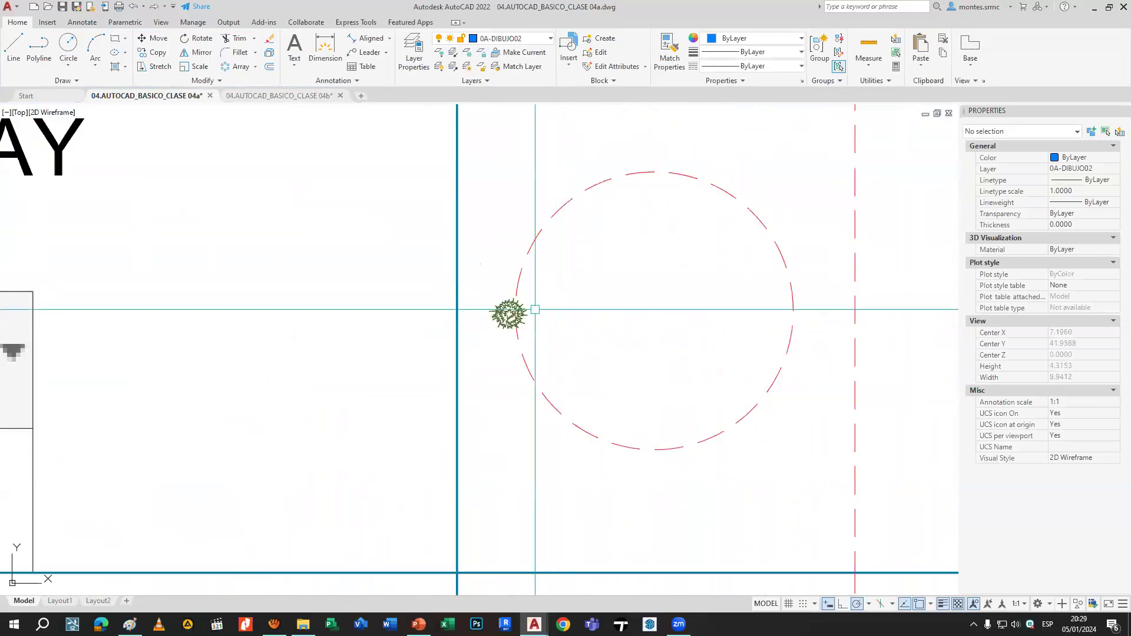
Copy the tree block horizontally about 3.97 units, past the vertical dashed line beside the circle.
{"action": "type", "text": "co"}
{"action": "key", "text": "Return"}
{"action": "left_click", "coordinate": [557, 336]}
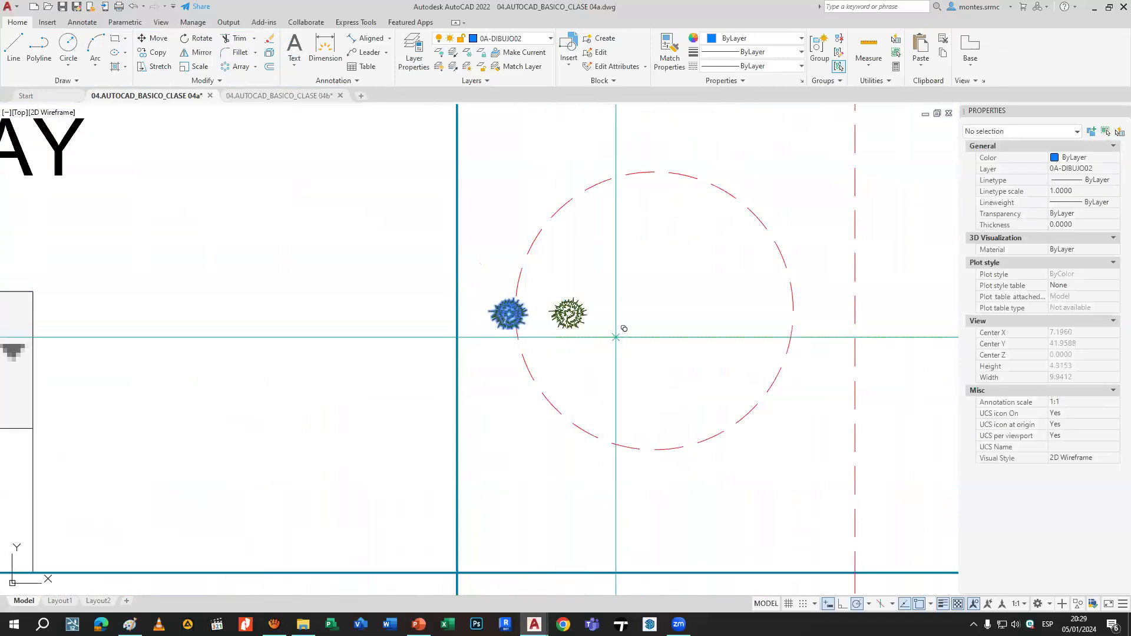
{"action": "scroll", "coordinate": [617, 335], "scroll_direction": "down", "scroll_amount": 2}
{"action": "middle_click_drag", "start_coordinate": [616, 336], "coordinate": [225, 340]}
{"action": "left_click", "coordinate": [469, 338]}
{"action": "key", "text": "Escape"}
{"action": "left_click", "coordinate": [475, 359]}
{"action": "left_click", "coordinate": [437, 313]}
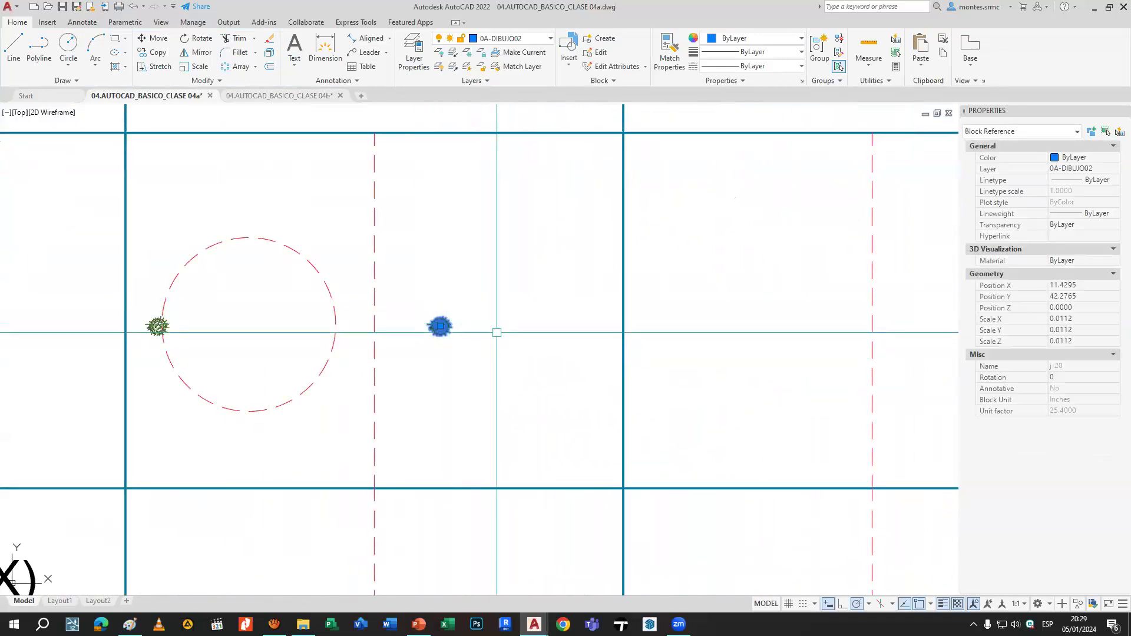
{"action": "key", "text": "Escape"}
Array the original tree with the Polar type about the dashed circle's centre, keeping the default six items.
{"action": "middle_click_drag", "start_coordinate": [497, 331], "coordinate": [694, 307]}
{"action": "left_click", "coordinate": [378, 305]}
{"action": "left_click", "coordinate": [345, 293]}
{"action": "type", "text": "a"}
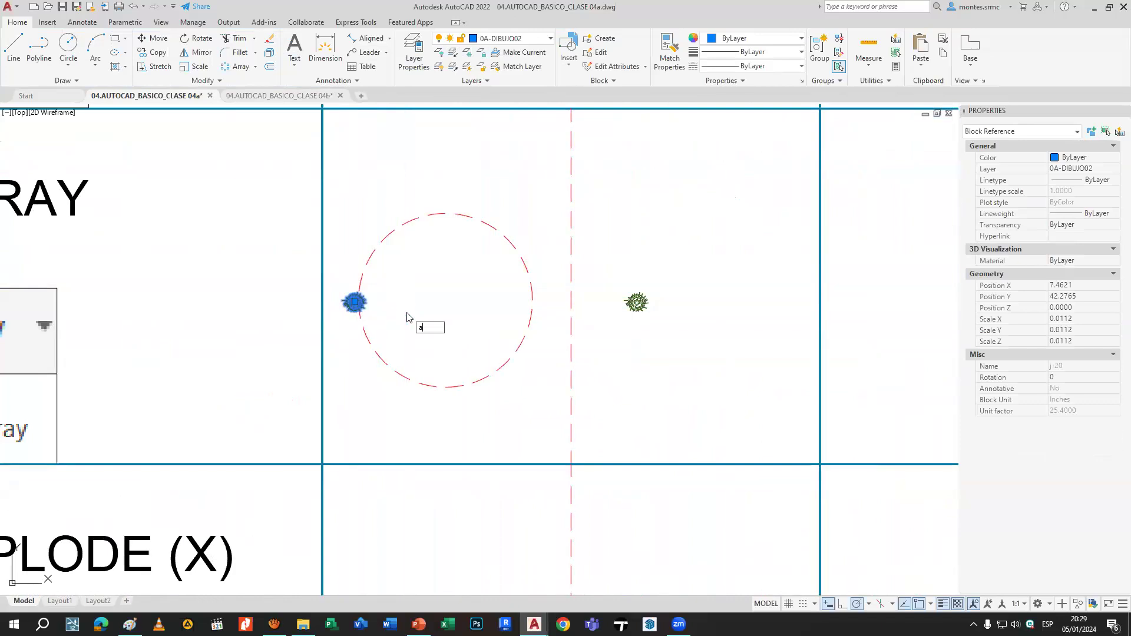
{"action": "key", "text": "Return"}
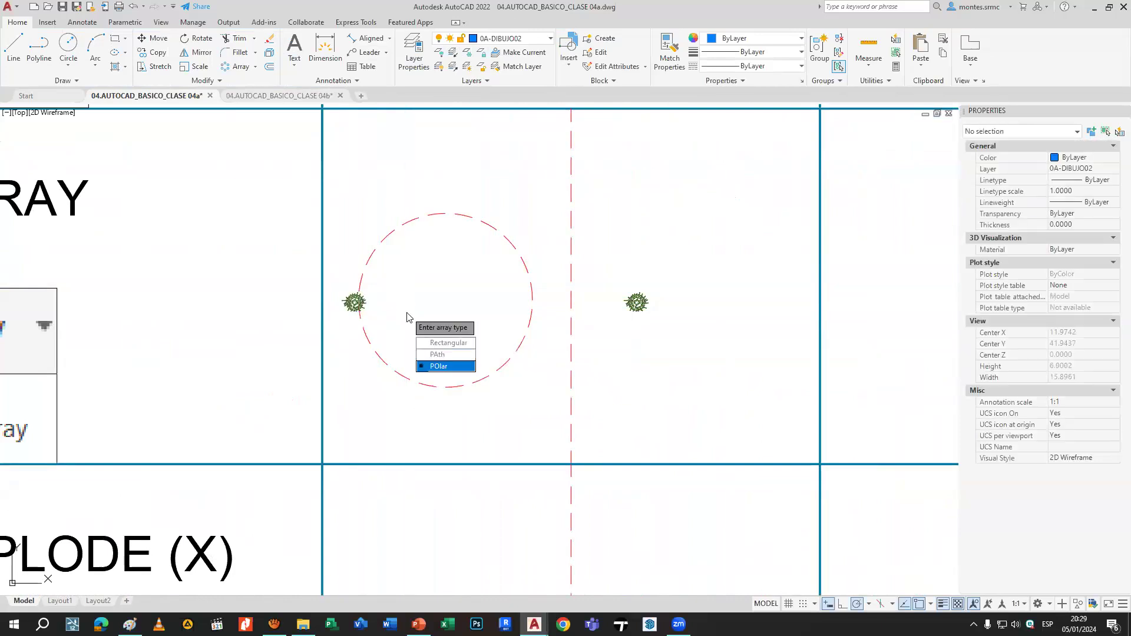
{"action": "key", "text": "Return"}
{"action": "left_click", "coordinate": [445, 301]}
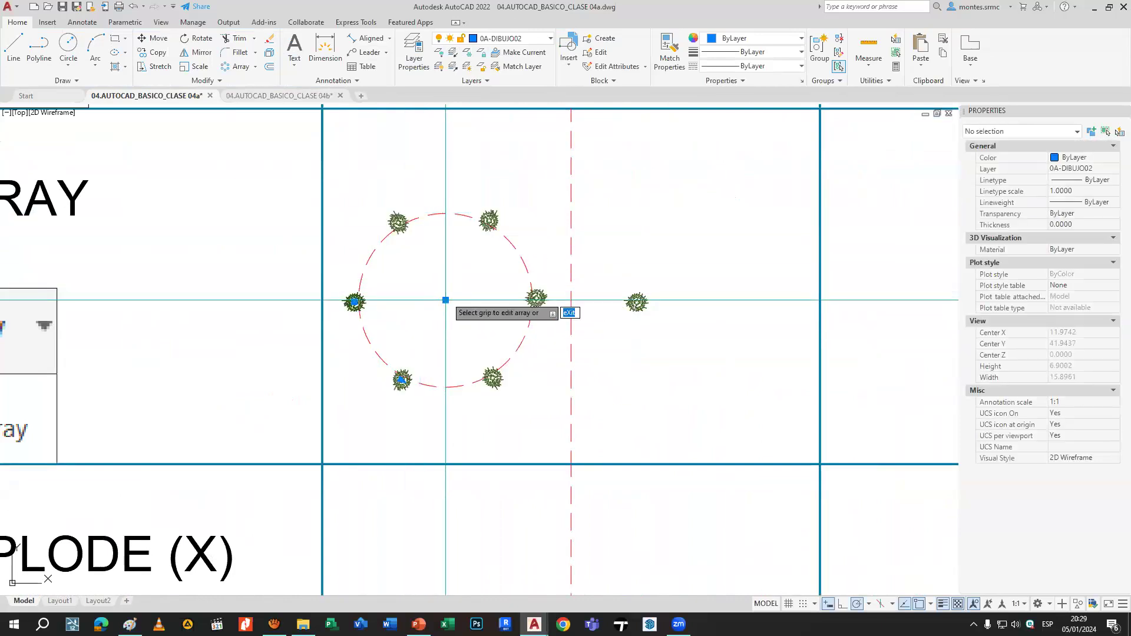
{"action": "key", "text": "Return"}
Create a six-item polar array of the copied tree about a free centre point in the space beyond it.
{"action": "middle_click_drag", "start_coordinate": [533, 298], "coordinate": [431, 301]}
{"action": "left_click", "coordinate": [540, 305]}
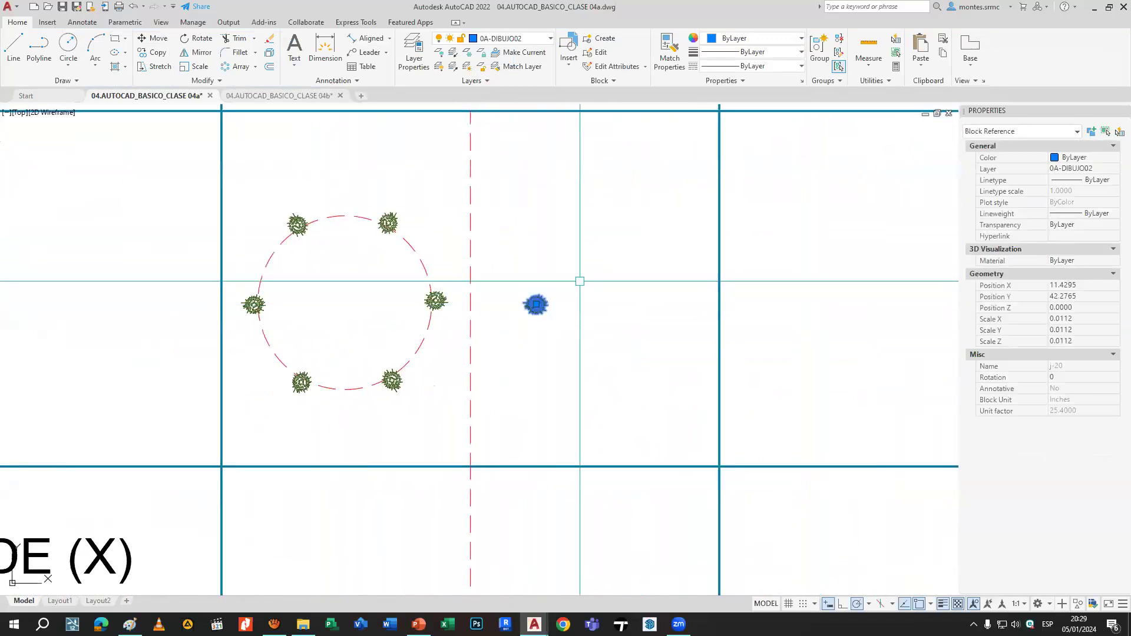
{"action": "key", "text": "Return"}
{"action": "key", "text": "Return"}
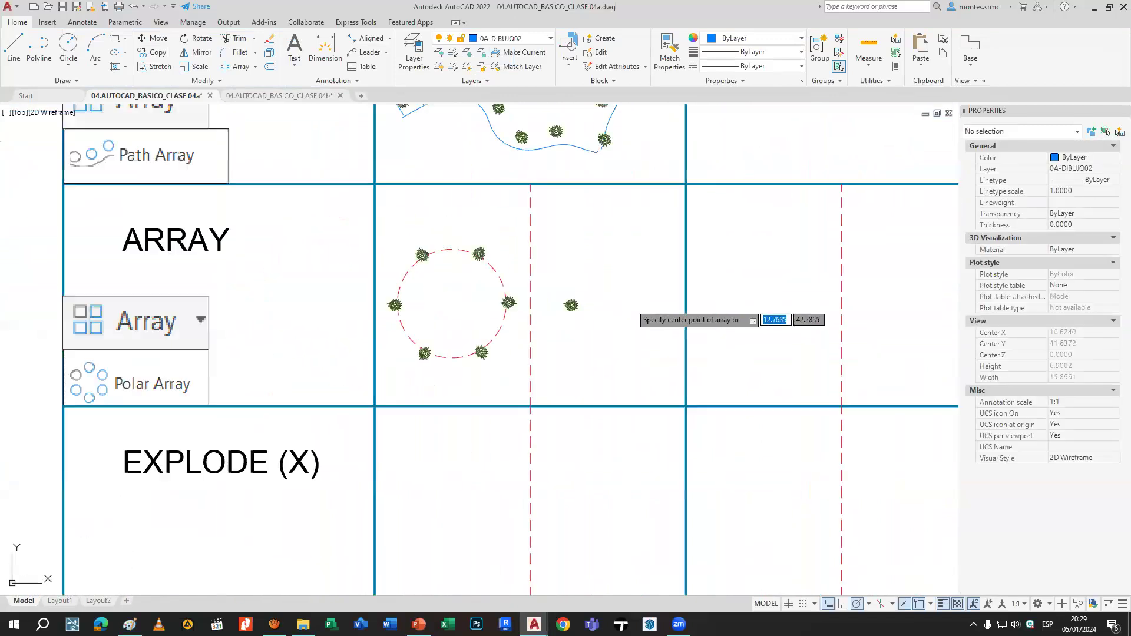
{"action": "left_click", "coordinate": [636, 335]}
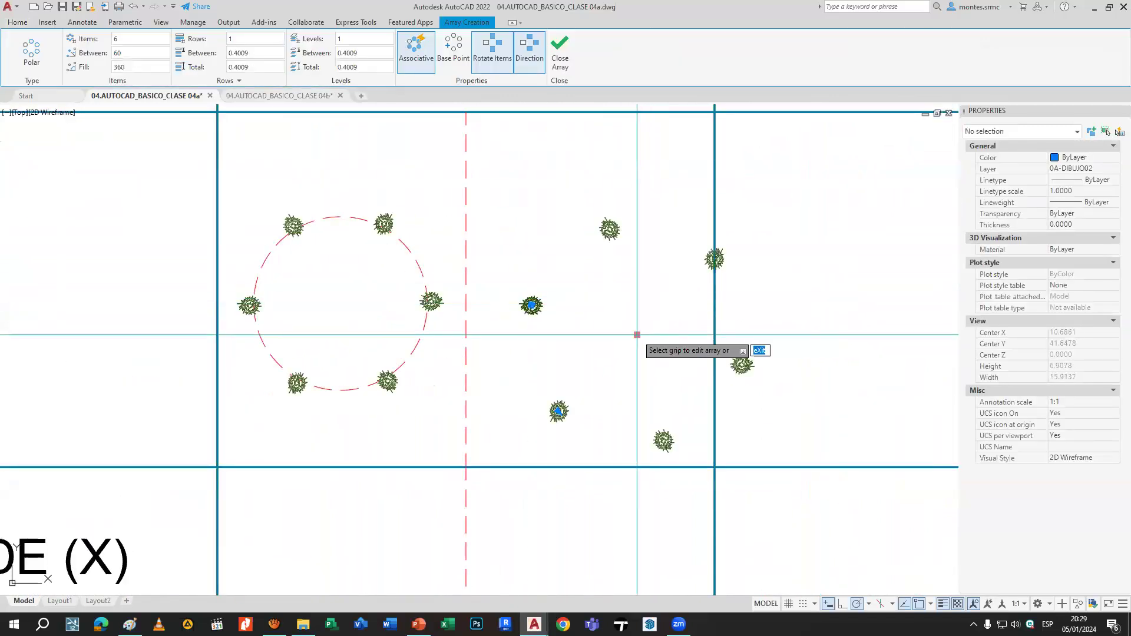
{"action": "key", "text": "Return"}
{"action": "left_click", "coordinate": [715, 261]}
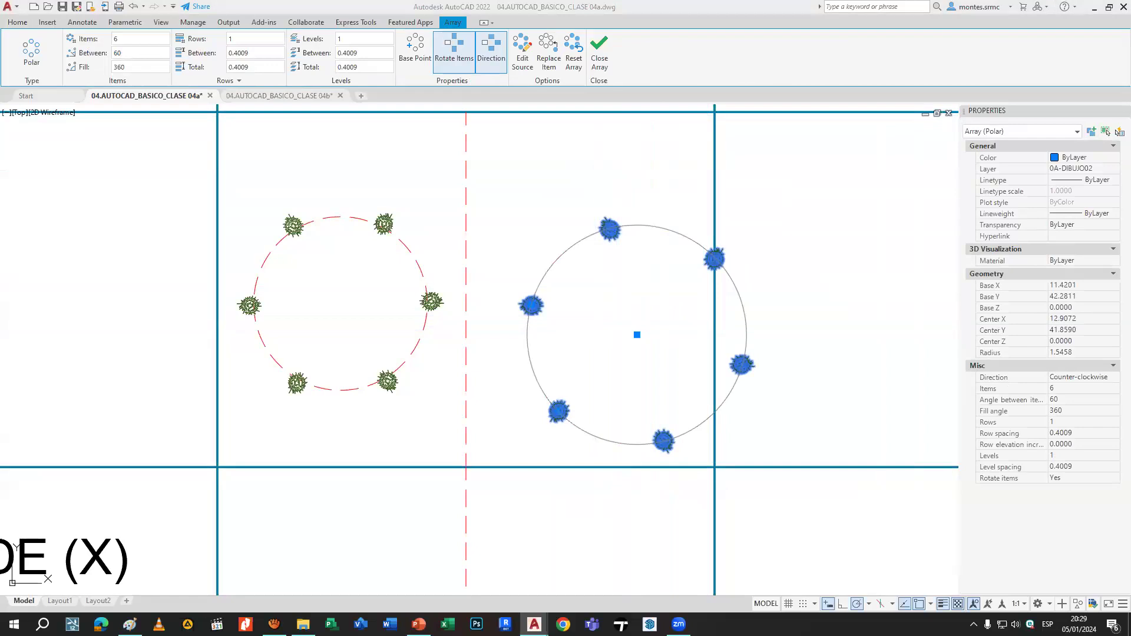
{"action": "left_click", "coordinate": [779, 274]}
{"action": "key", "text": "Escape"}
Change the item count of the tree array around the dashed circle to 10, 17 and finally 23.
{"action": "middle_click_drag", "start_coordinate": [819, 282], "coordinate": [734, 237]}
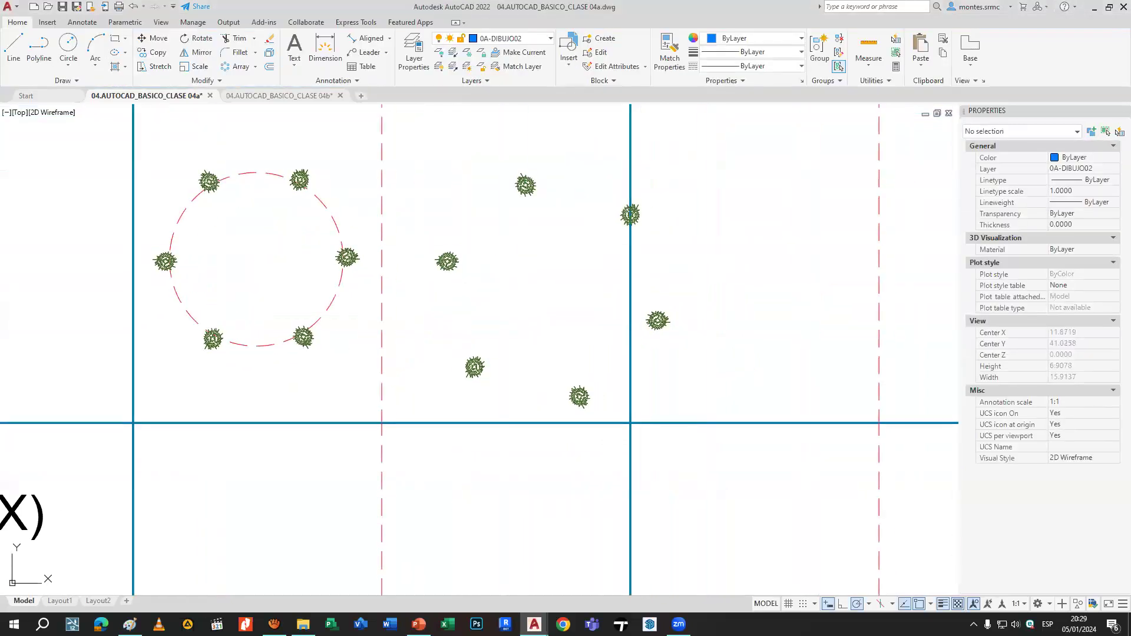
{"action": "middle_click_drag", "start_coordinate": [516, 221], "coordinate": [645, 234]}
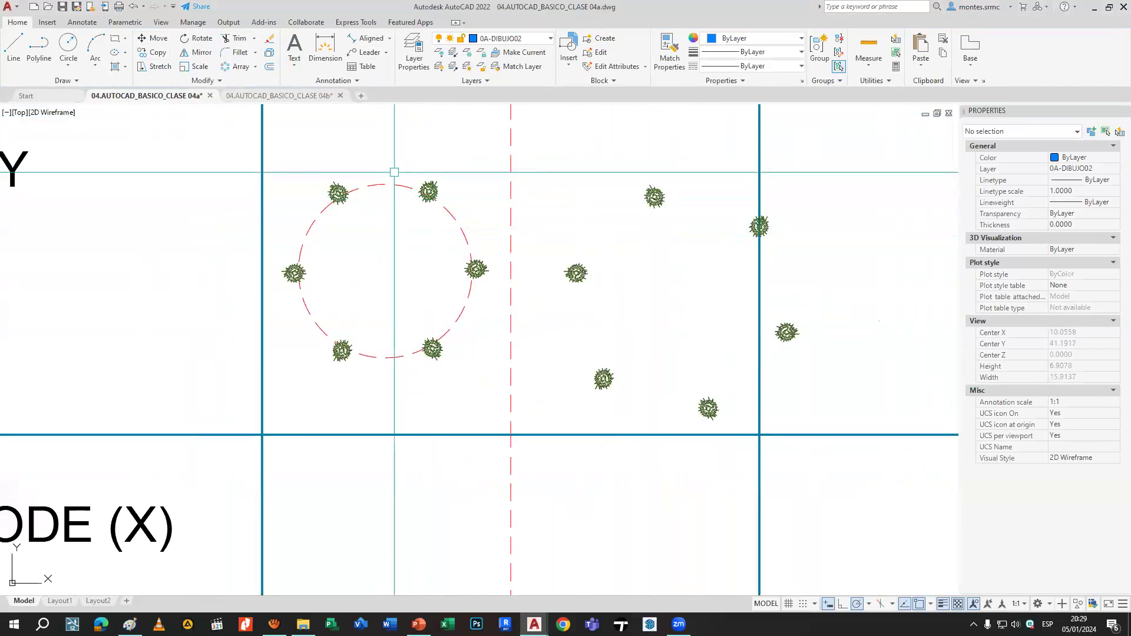
{"action": "left_click", "coordinate": [424, 186]}
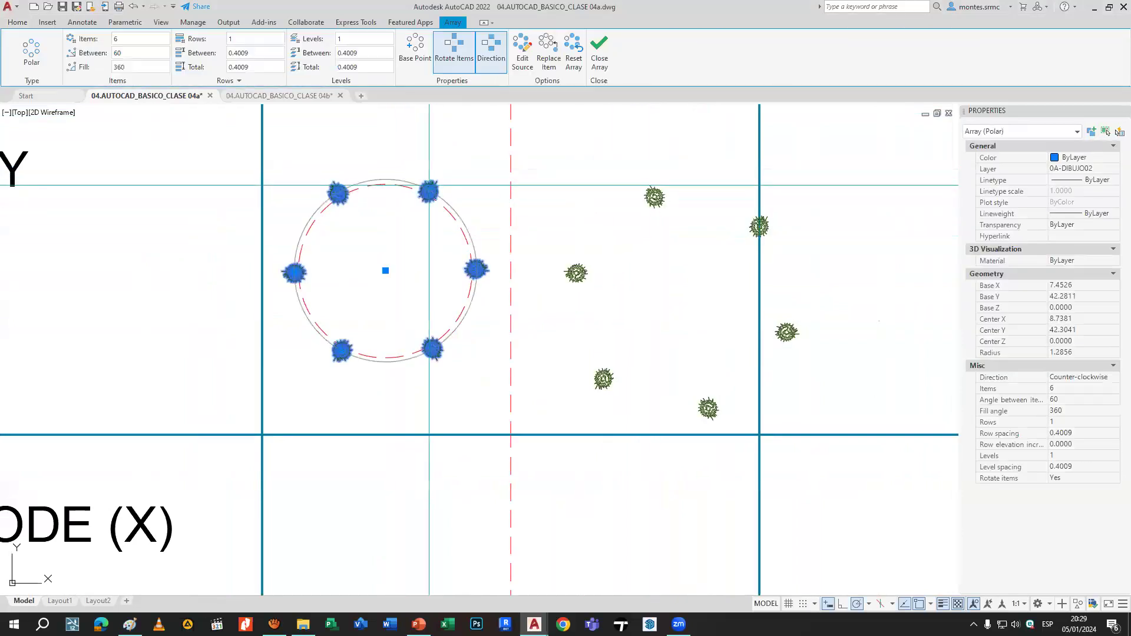
{"action": "left_click", "coordinate": [145, 40]}
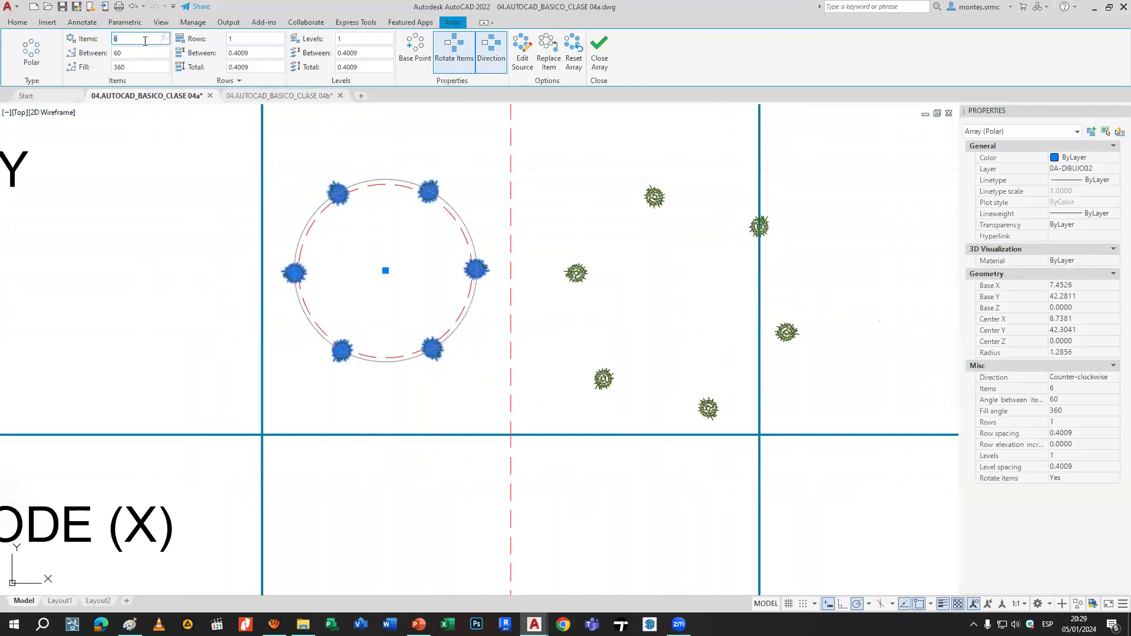
{"action": "type", "text": "10"}
{"action": "key", "text": "Return"}
{"action": "type", "text": "3"}
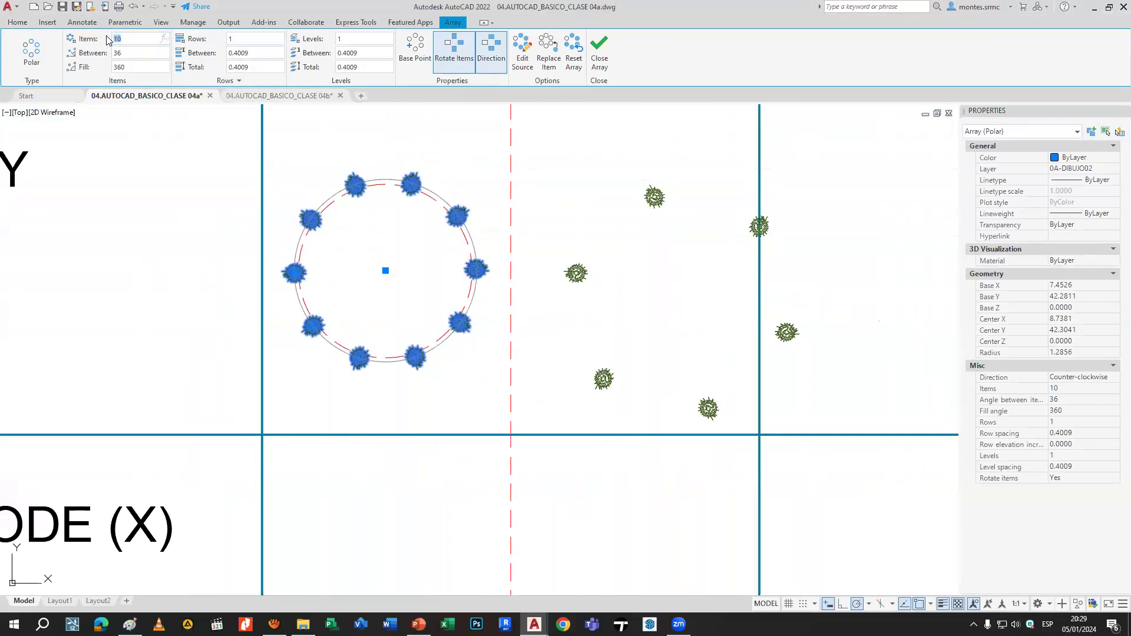
{"action": "type", "text": "7"}
{"action": "key", "text": "Return"}
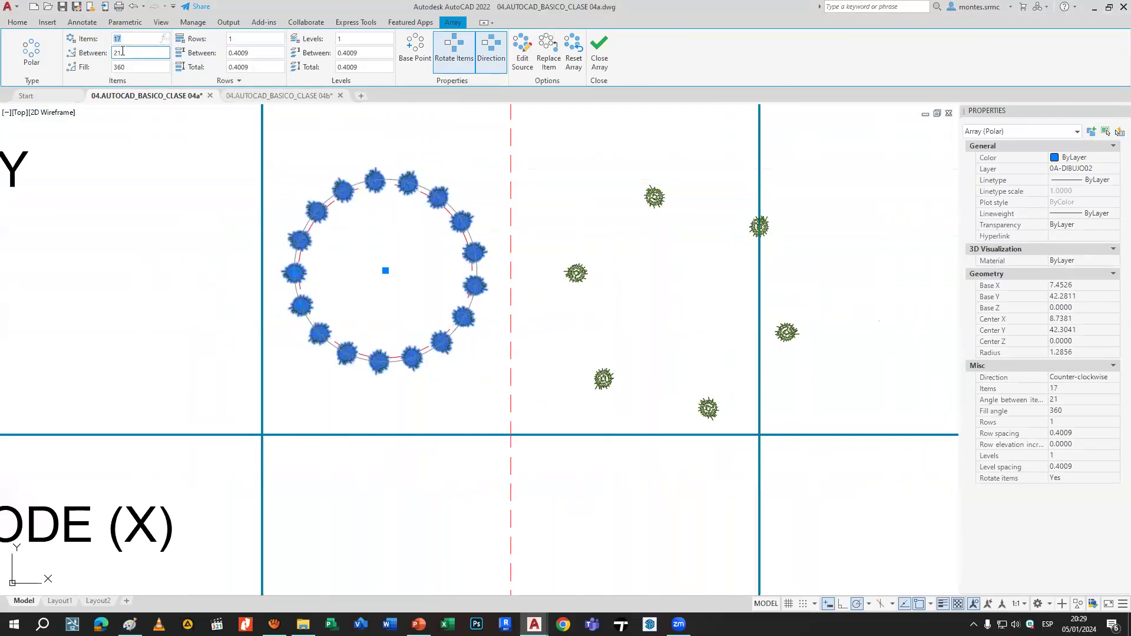
{"action": "left_click", "coordinate": [130, 38]}
{"action": "type", "text": "23"}
{"action": "key", "text": "Return"}
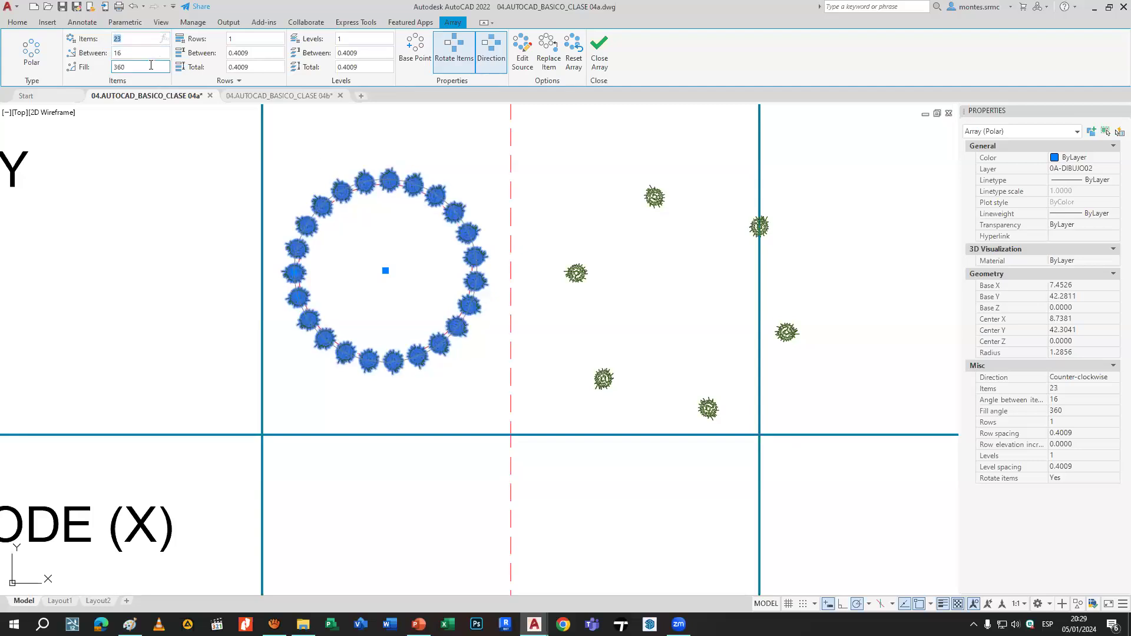
{"action": "middle_click_drag", "start_coordinate": [589, 242], "coordinate": [412, 233]}
{"action": "key", "text": "Escape"}
Set the fill angle of the polar tree array without a guide circle to 270 degrees.
{"action": "left_click", "coordinate": [485, 194]}
{"action": "left_click", "coordinate": [139, 67]}
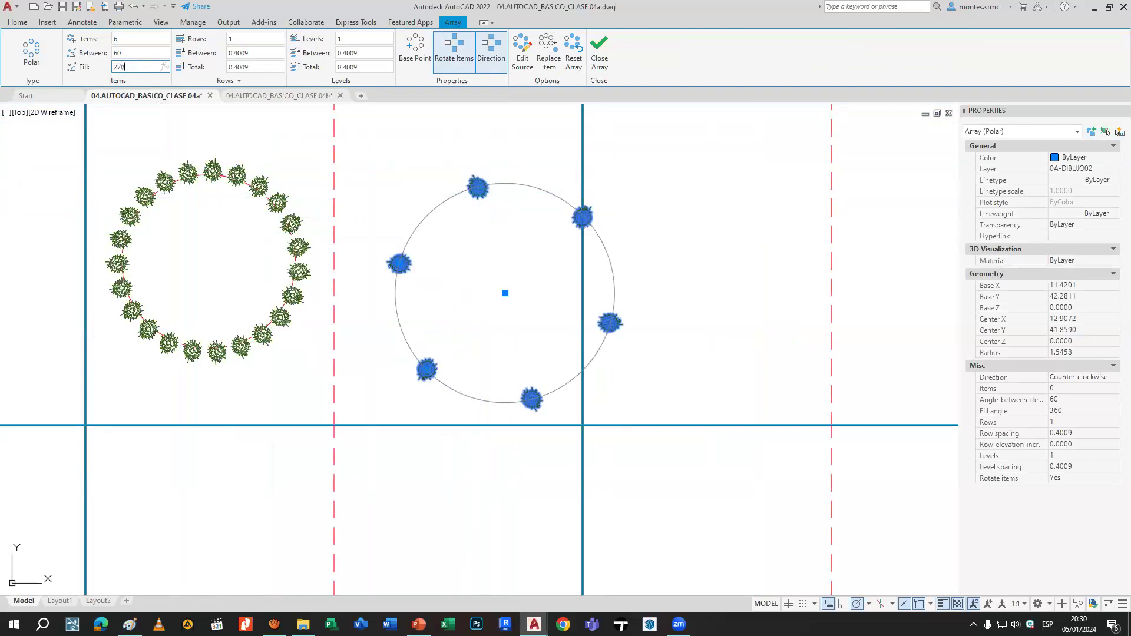
{"action": "type", "text": "270"}
{"action": "key", "text": "Return"}
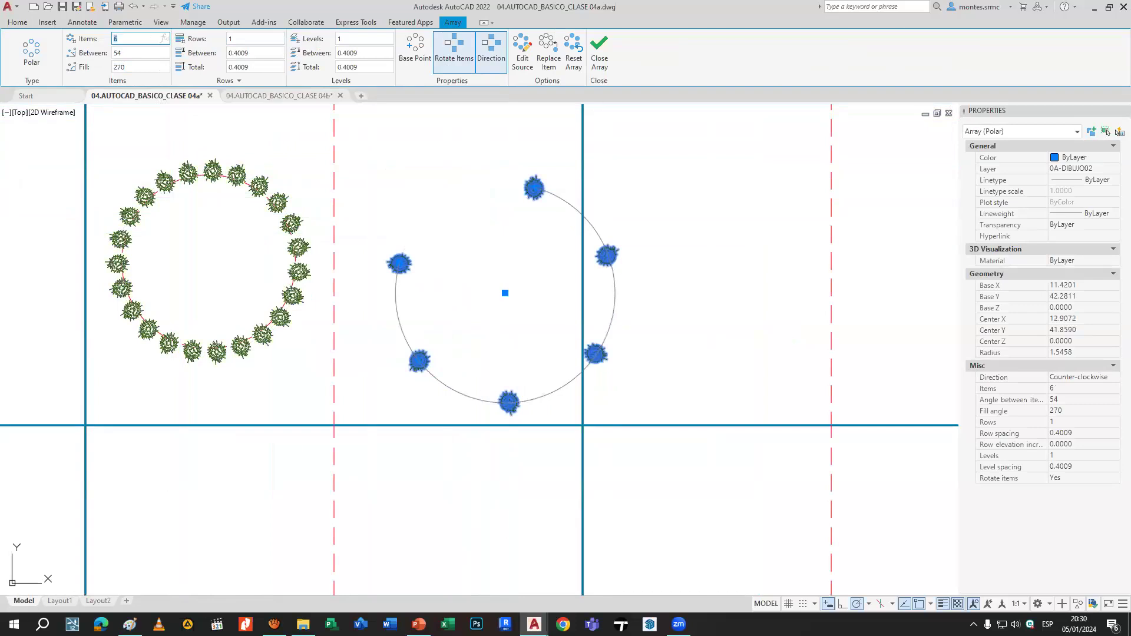
Raise the open array's item count to 10 and finally 20, and set 15 degrees between items.
{"action": "type", "text": "10"}
{"action": "key", "text": "Return"}
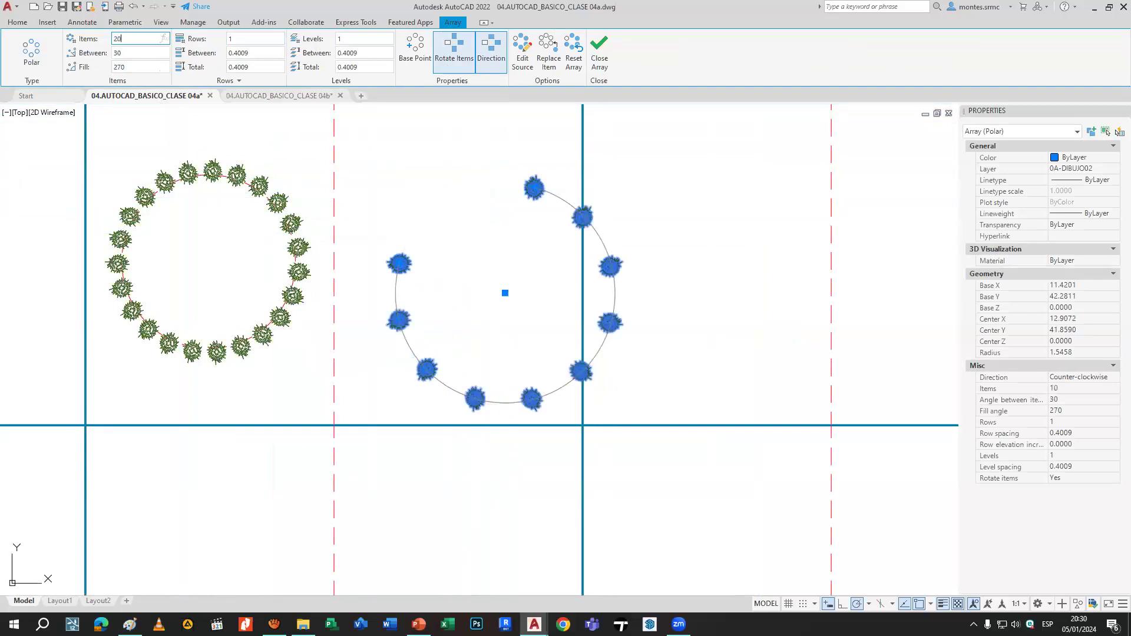
{"action": "key", "text": "Return"}
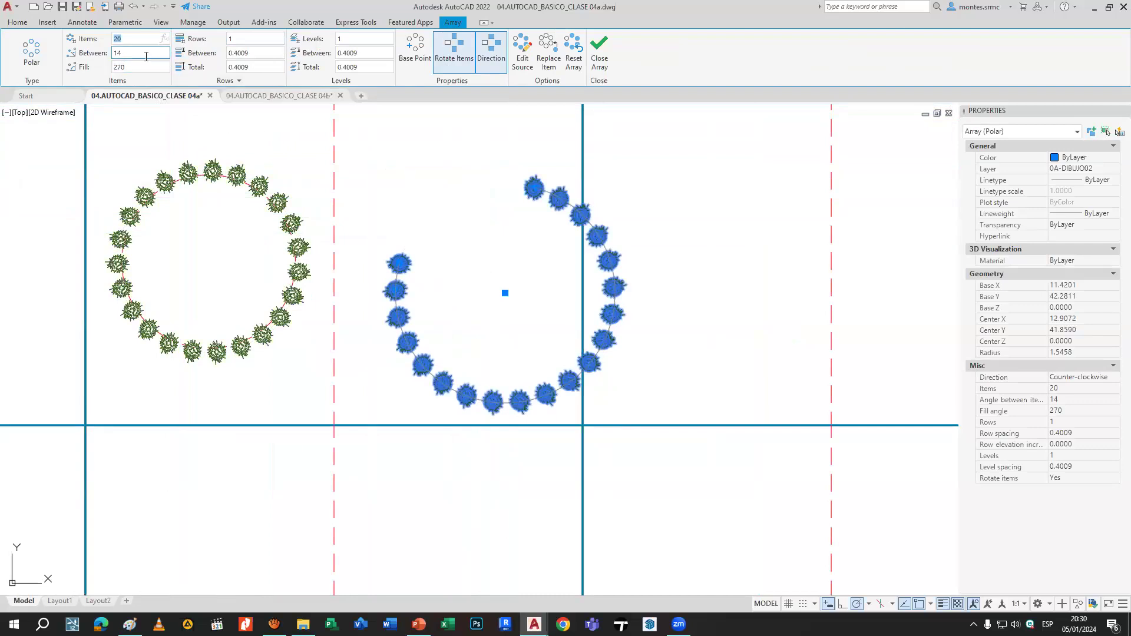
{"action": "type", "text": "15"}
{"action": "key", "text": "Return"}
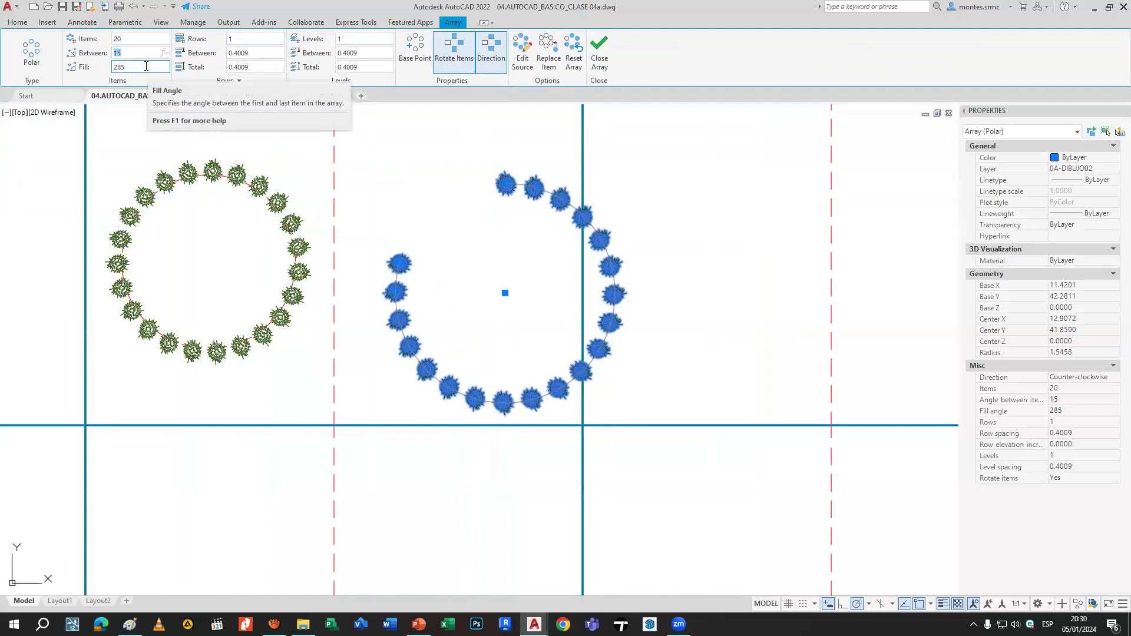
Increase the open polar array's rows to 2 and then 3, and undo and redo the edits.
{"action": "left_click", "coordinate": [241, 40]}
{"action": "type", "text": "2"}
{"action": "key", "text": "Return"}
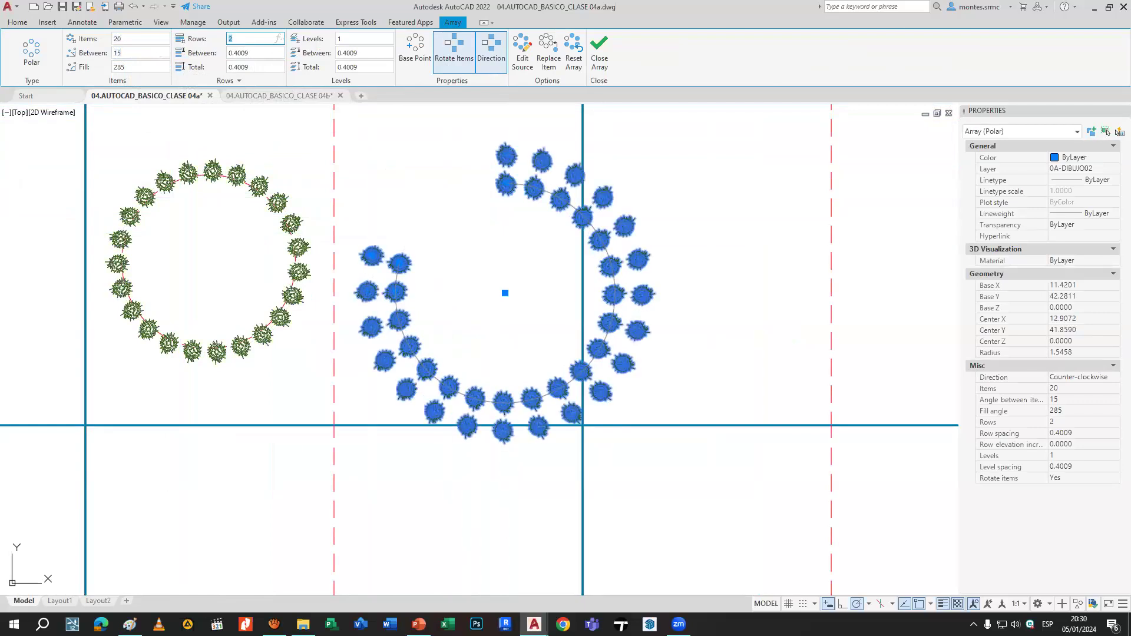
{"action": "type", "text": "3"}
{"action": "key", "text": "Return"}
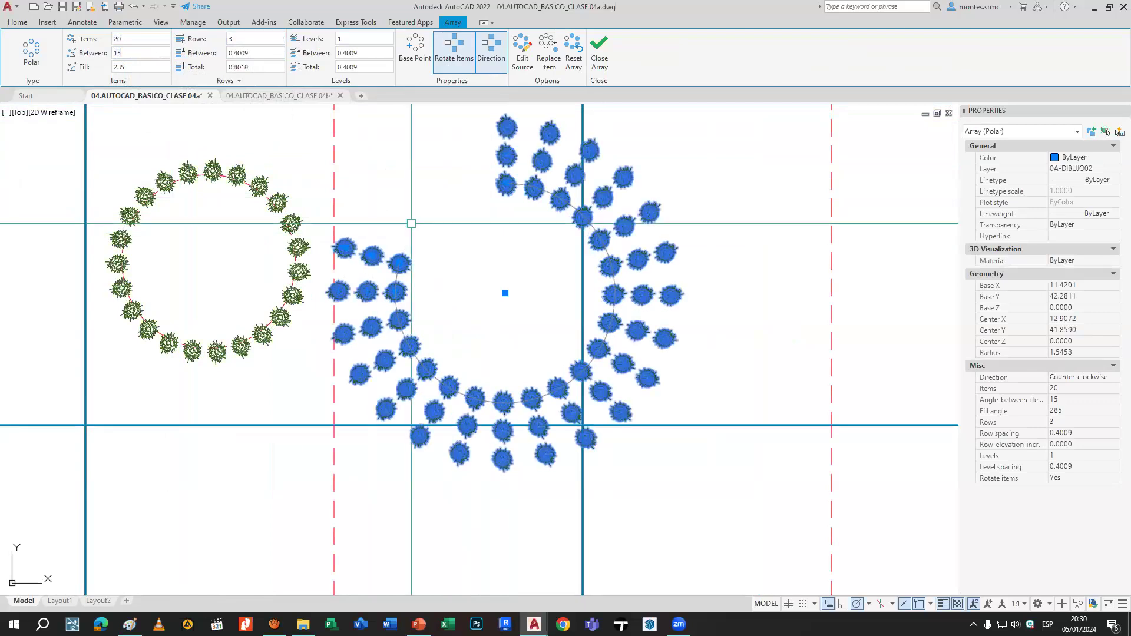
{"action": "key", "text": "Return"}
{"action": "key", "text": "ctrl+z"}
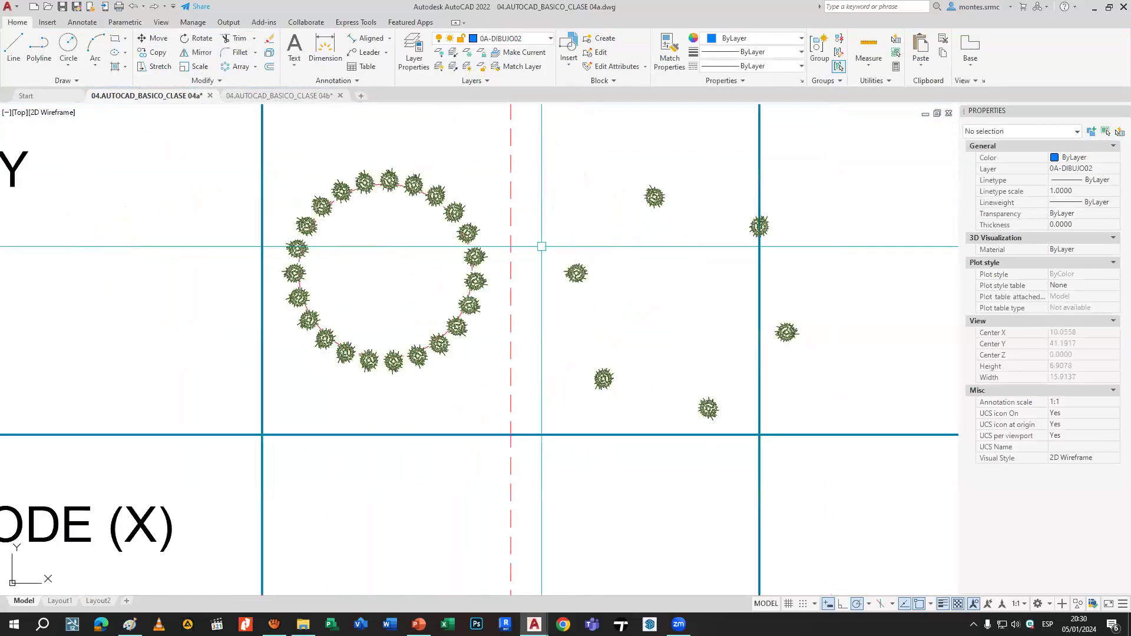
{"action": "key", "text": "ctrl+y"}
Set the row count of the open polar tree array to 2.
{"action": "left_click", "coordinate": [398, 261]}
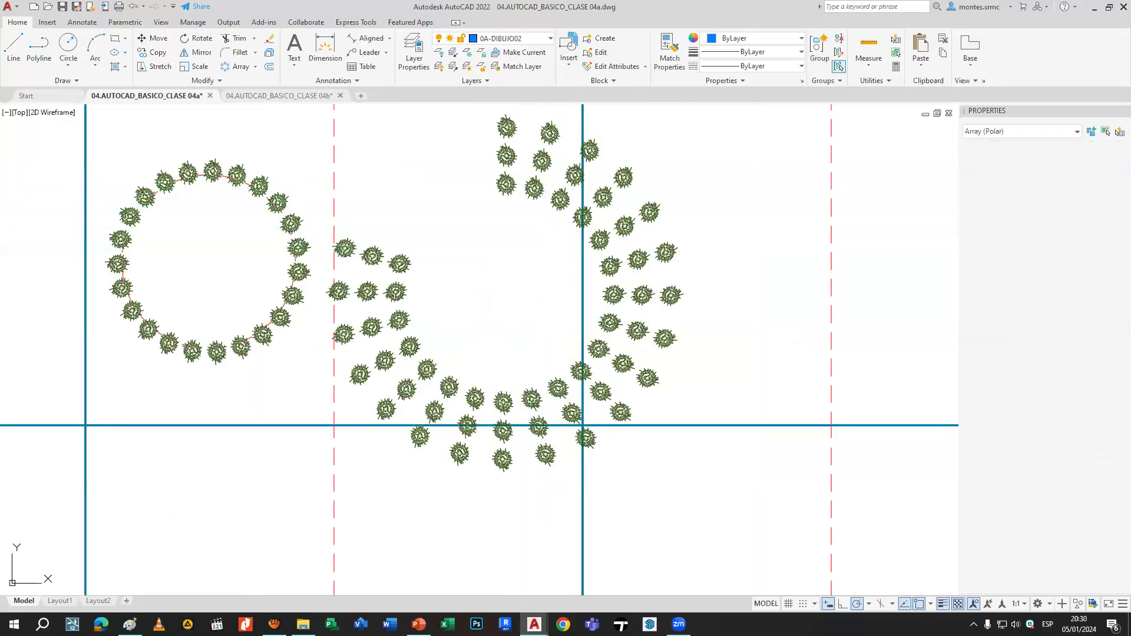
{"action": "left_click", "coordinate": [250, 53]}
{"action": "left_click", "coordinate": [248, 39]}
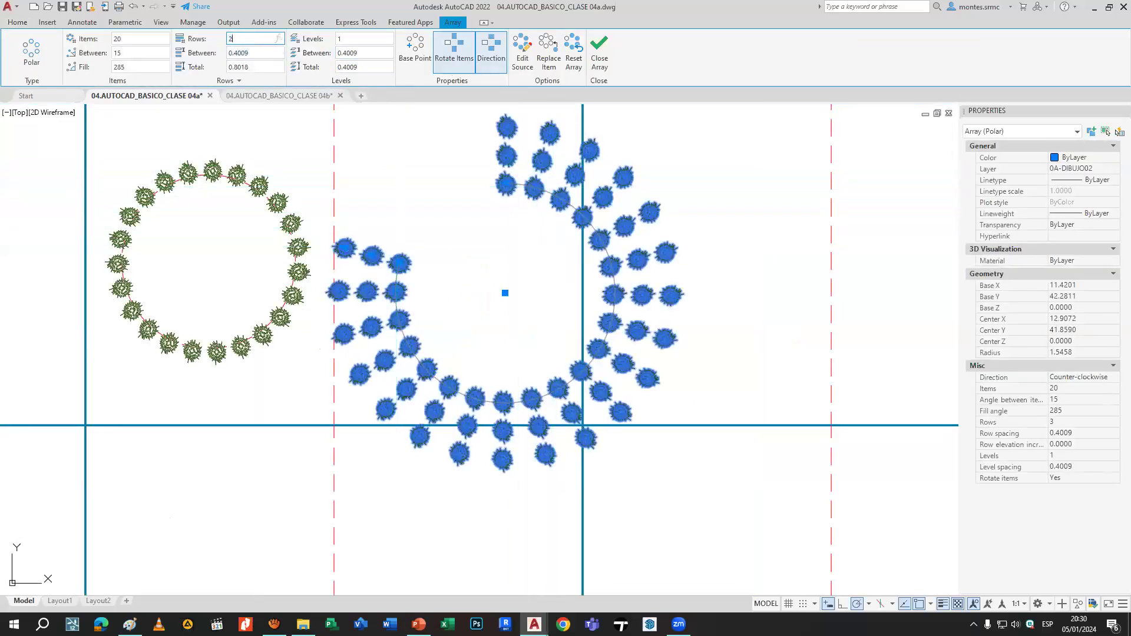
{"action": "key", "text": "Return"}
{"action": "mouse_move", "coordinate": [404, 258]}
{"action": "middle_mouse_down"}
{"action": "mouse_move", "coordinate": [757, 291]}
{"action": "mouse_move", "coordinate": [432, 312]}
{"action": "middle_mouse_up"}
{"action": "key", "text": "Escape"}
{"action": "scroll", "coordinate": [688, 289], "scroll_direction": "down", "scroll_amount": 2}
Review the polar array beside the earlier array examples: the tree arc, the square column grid and the chair array.
{"action": "left_click", "coordinate": [551, 314]}
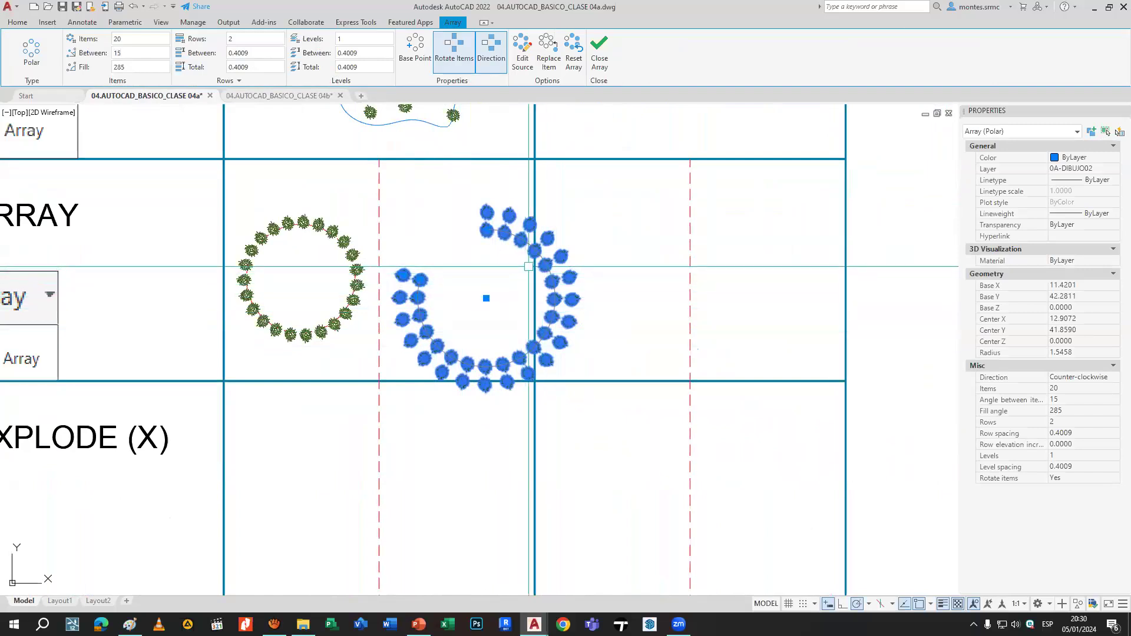
{"action": "scroll", "coordinate": [529, 266], "scroll_direction": "down", "scroll_amount": 6}
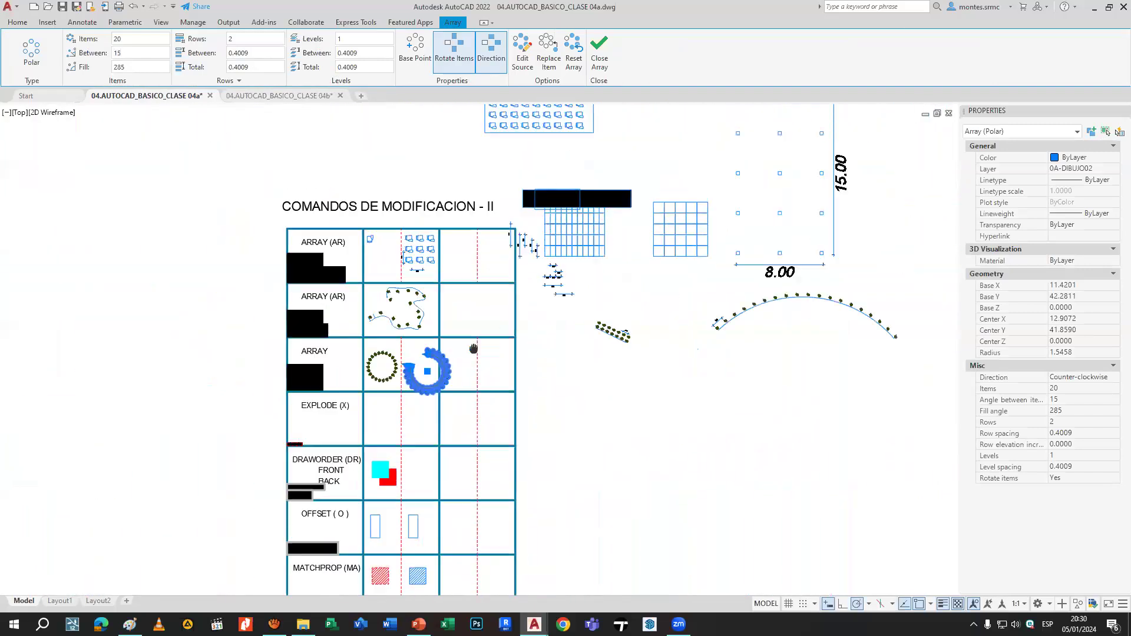
{"action": "scroll", "coordinate": [715, 268], "scroll_direction": "up", "scroll_amount": 5}
{"action": "scroll", "coordinate": [737, 263], "scroll_direction": "down", "scroll_amount": 2}
{"action": "middle_click_drag", "start_coordinate": [737, 287], "coordinate": [980, 331]}
{"action": "key", "text": "Escape"}
{"action": "middle_click_drag", "start_coordinate": [745, 339], "coordinate": [527, 336]}
{"action": "middle_click_drag", "start_coordinate": [800, 308], "coordinate": [611, 292]}
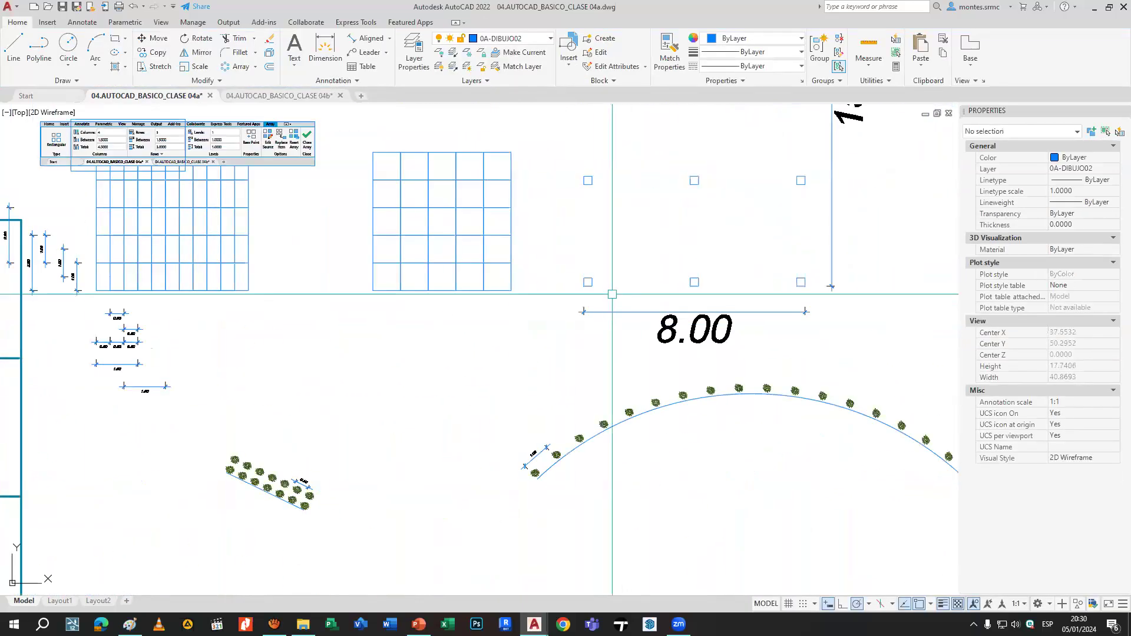
{"action": "left_click", "coordinate": [588, 282]}
{"action": "scroll", "coordinate": [645, 267], "scroll_direction": "up", "scroll_amount": 4}
{"action": "scroll", "coordinate": [636, 271], "scroll_direction": "down", "scroll_amount": 7}
{"action": "middle_click_drag", "start_coordinate": [366, 301], "coordinate": [624, 259]}
{"action": "scroll", "coordinate": [483, 239], "scroll_direction": "up", "scroll_amount": 8}
{"action": "key", "text": "Escape"}
Relocate the rectangular chair array's base point just below its lower-left chair and try the base grip.
{"action": "left_click", "coordinate": [593, 258]}
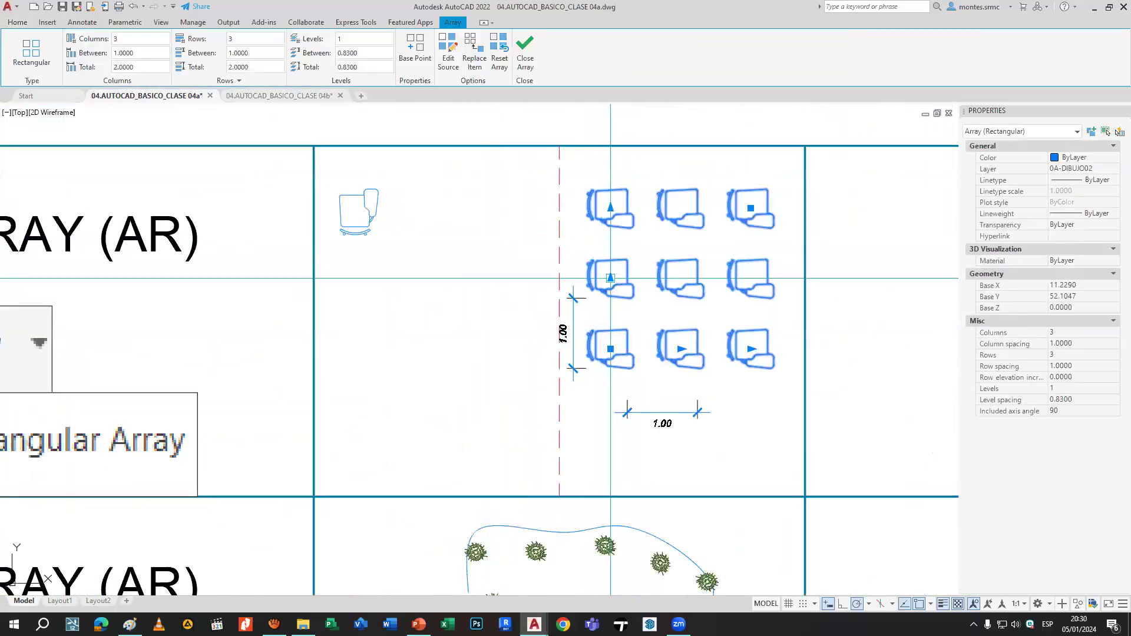
{"action": "scroll", "coordinate": [628, 322], "scroll_direction": "up", "scroll_amount": 2}
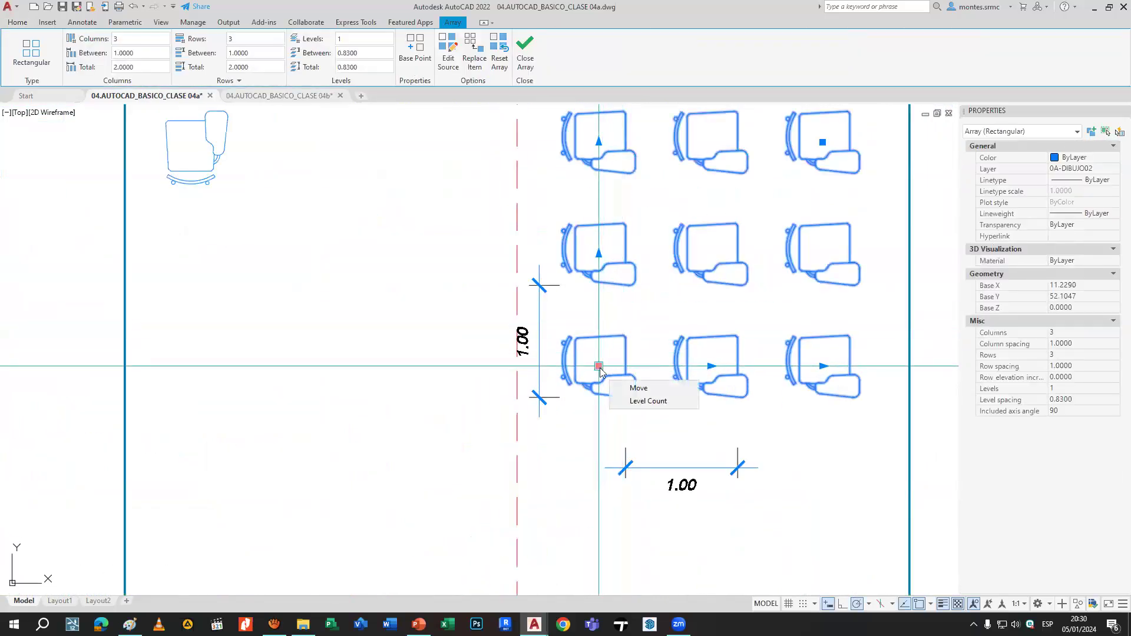
{"action": "left_click", "coordinate": [411, 60]}
{"action": "scroll", "coordinate": [530, 377], "scroll_direction": "up", "scroll_amount": 5}
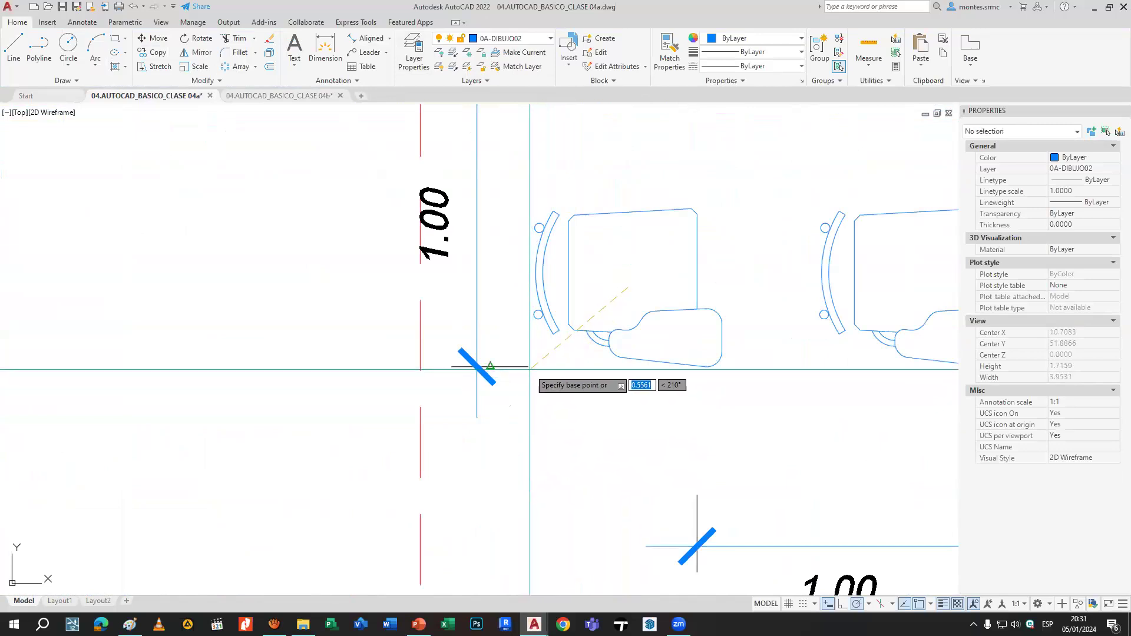
{"action": "left_click", "coordinate": [626, 384]}
{"action": "scroll", "coordinate": [653, 363], "scroll_direction": "down", "scroll_amount": 4}
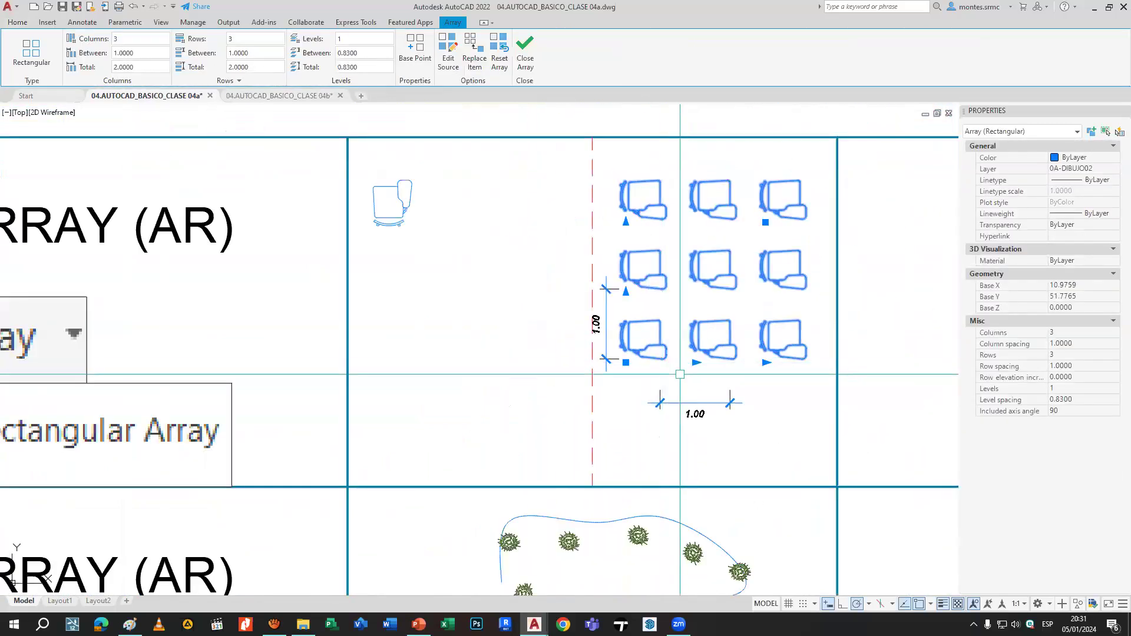
{"action": "scroll", "coordinate": [653, 363], "scroll_direction": "up", "scroll_amount": 2}
{"action": "left_click", "coordinate": [611, 362]}
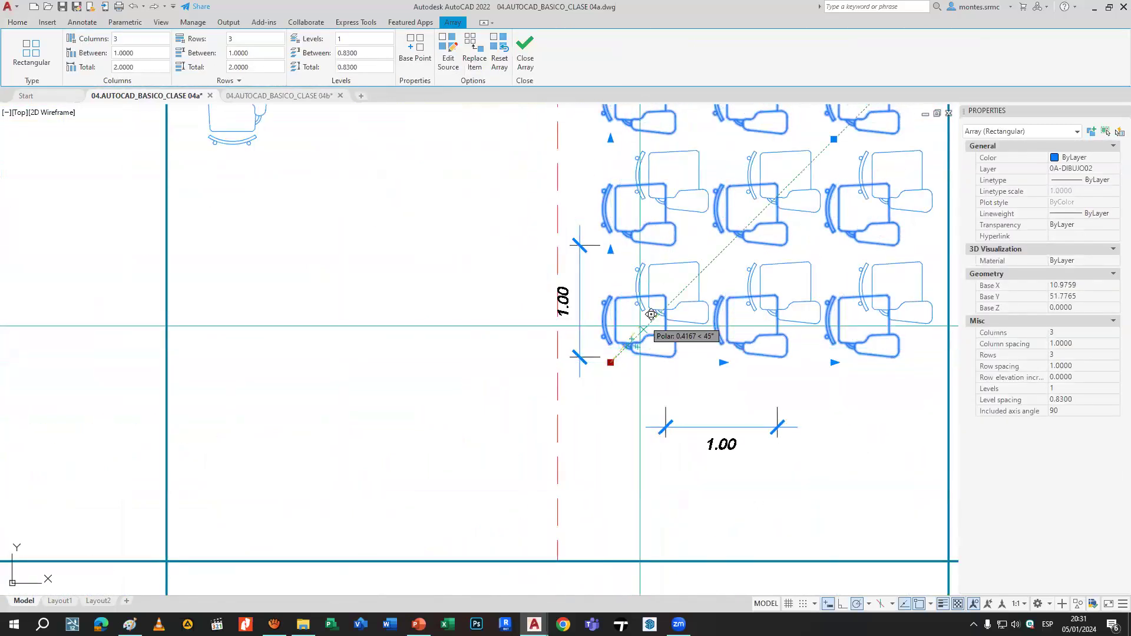
{"action": "scroll", "coordinate": [625, 345], "scroll_direction": "down", "scroll_amount": 6}
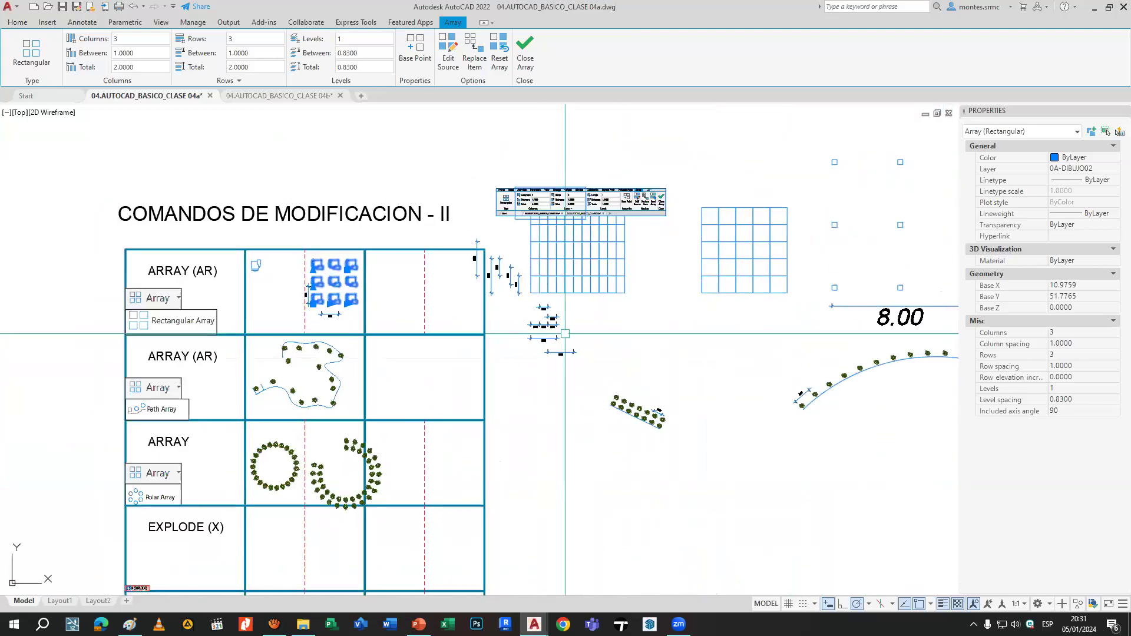
Draw a 0.2 by 0.2 square in the empty area beyond the 15.00 dimension of the column grid.
{"action": "middle_click_drag", "start_coordinate": [795, 353], "coordinate": [659, 216]}
{"action": "key", "text": "Return"}
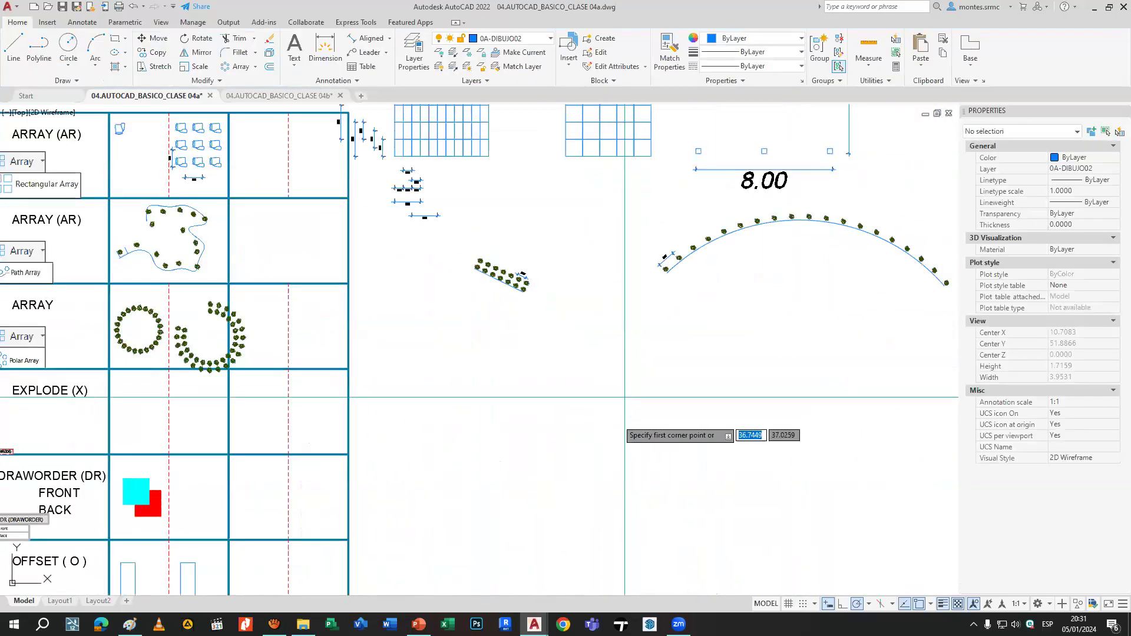
{"action": "left_click", "coordinate": [615, 433]}
{"action": "scroll", "coordinate": [646, 401], "scroll_direction": "down", "scroll_amount": 4}
{"action": "scroll", "coordinate": [633, 303], "scroll_direction": "up", "scroll_amount": 6}
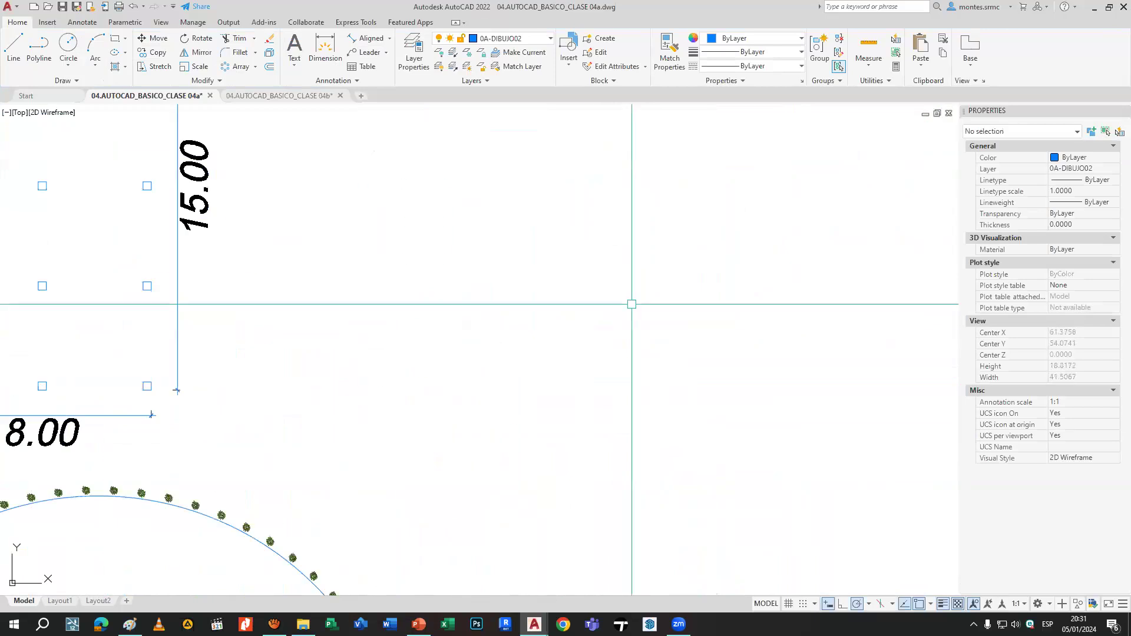
{"action": "key", "text": "Tab"}
{"action": "type", "text": "."}
{"action": "key", "text": "Return"}
{"action": "left_click", "coordinate": [413, 305]}
{"action": "type", "text": ".2,.2"}
{"action": "key", "text": "Return"}
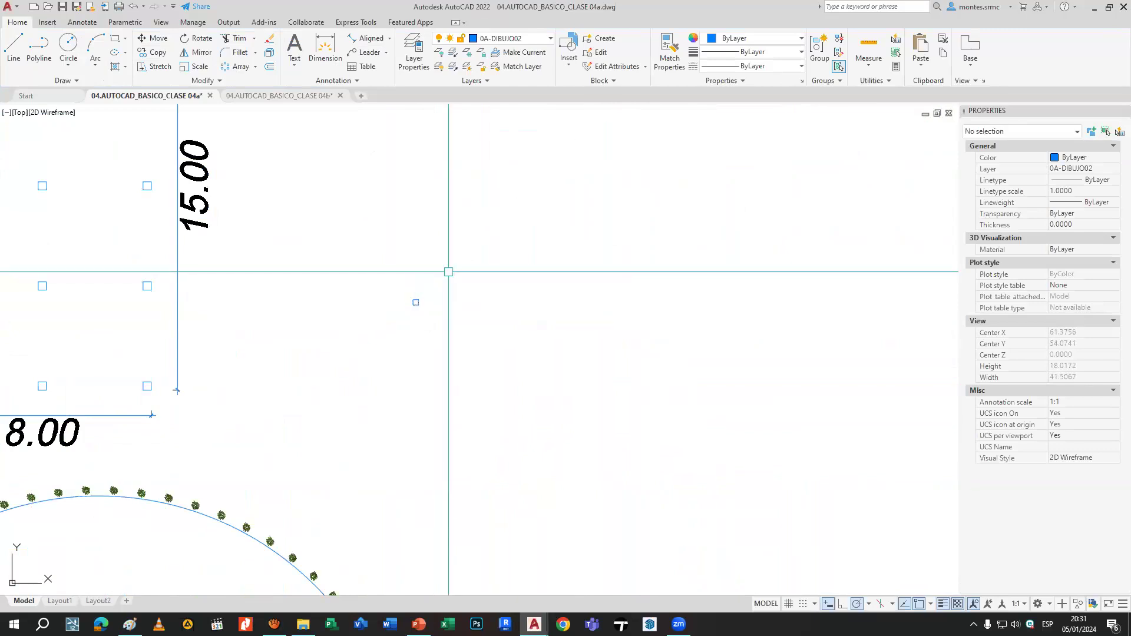
Offset the 0.2 by 0.2 square inward by 0.01.
{"action": "scroll", "coordinate": [437, 331], "scroll_direction": "up", "scroll_amount": 4}
{"action": "middle_click_drag", "start_coordinate": [435, 333], "coordinate": [485, 411]}
{"action": "left_click", "coordinate": [489, 391]}
{"action": "left_click", "coordinate": [411, 304]}
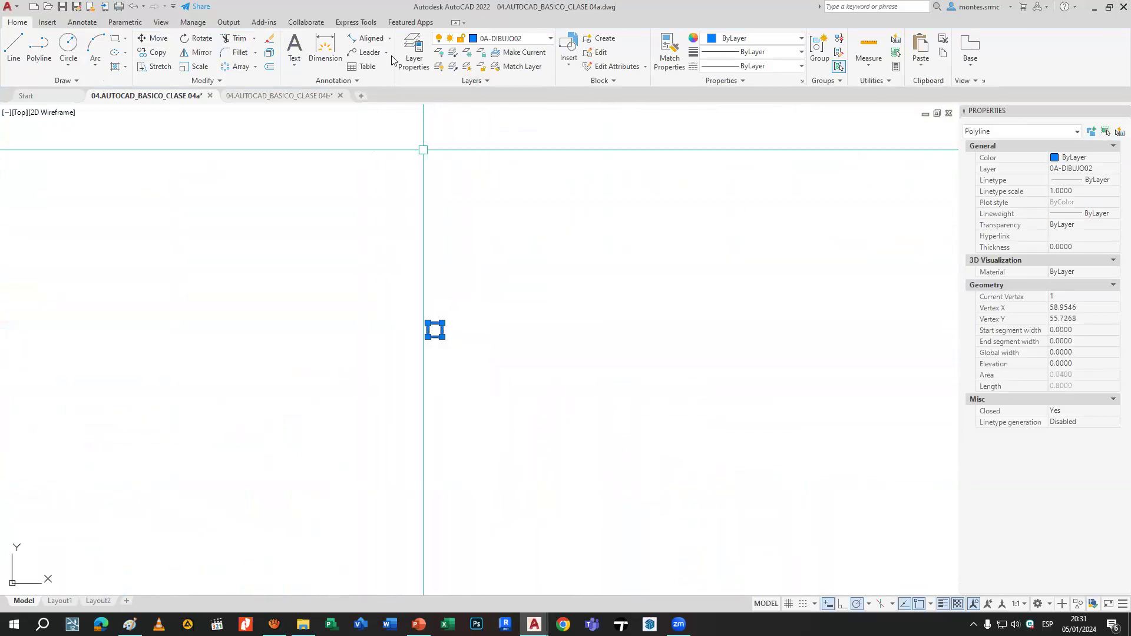
{"action": "scroll", "coordinate": [445, 303], "scroll_direction": "up", "scroll_amount": 5}
{"action": "key", "text": "Escape"}
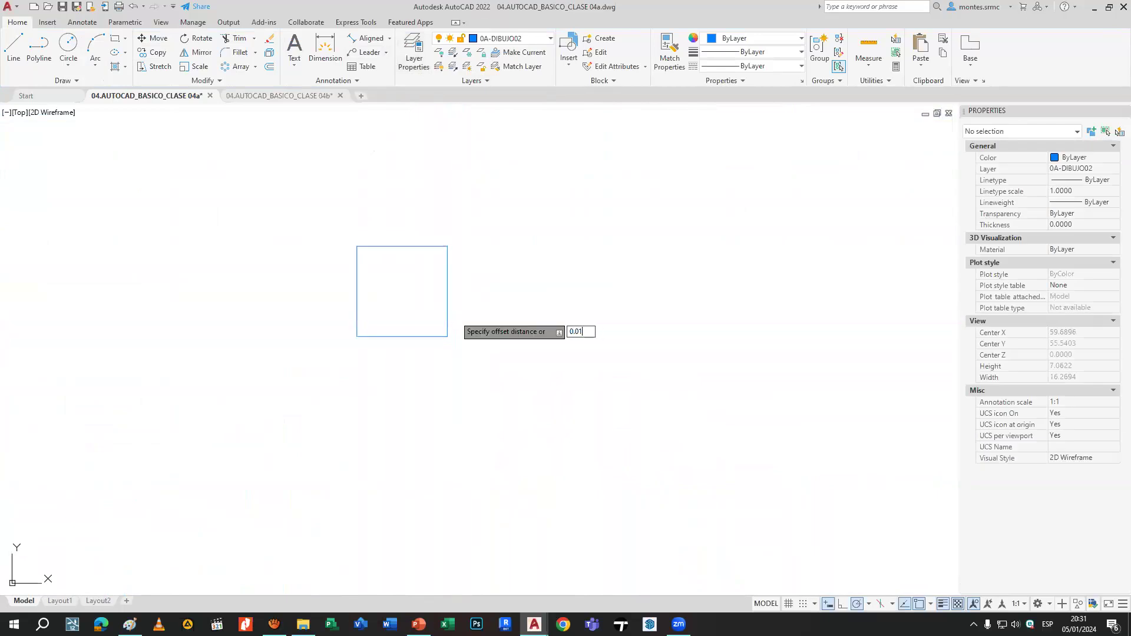
{"action": "key", "text": "Return"}
{"action": "left_click", "coordinate": [411, 246]}
{"action": "left_click", "coordinate": [417, 298]}
Fillet all four corners of the inner square at once with the Polyline option.
{"action": "scroll", "coordinate": [417, 298], "scroll_direction": "up", "scroll_amount": 2}
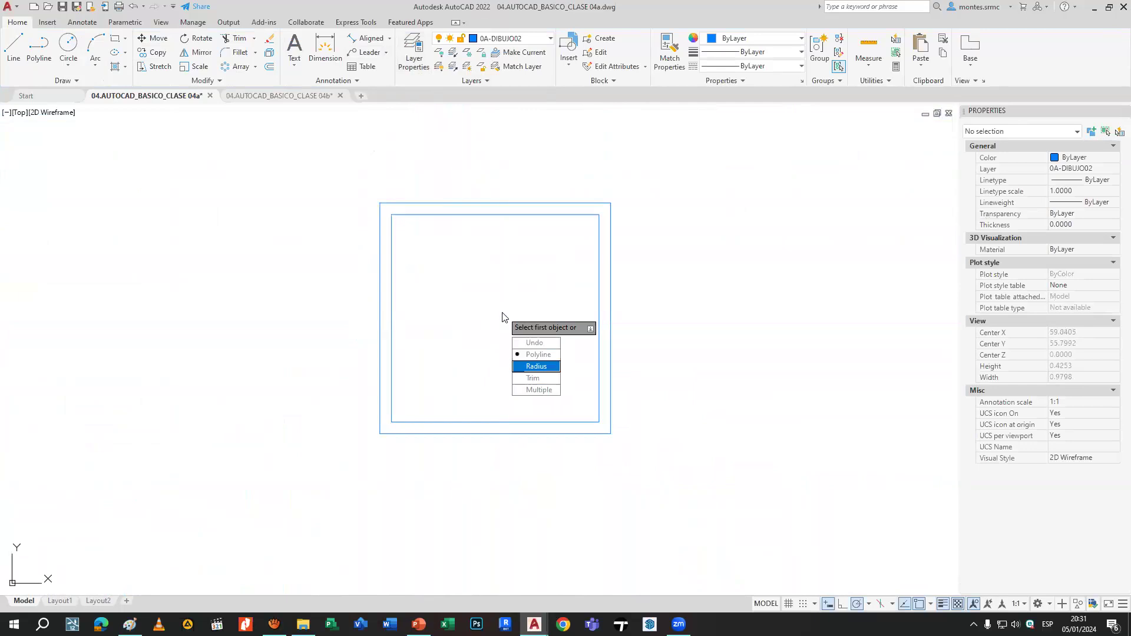
{"action": "key", "text": "Return"}
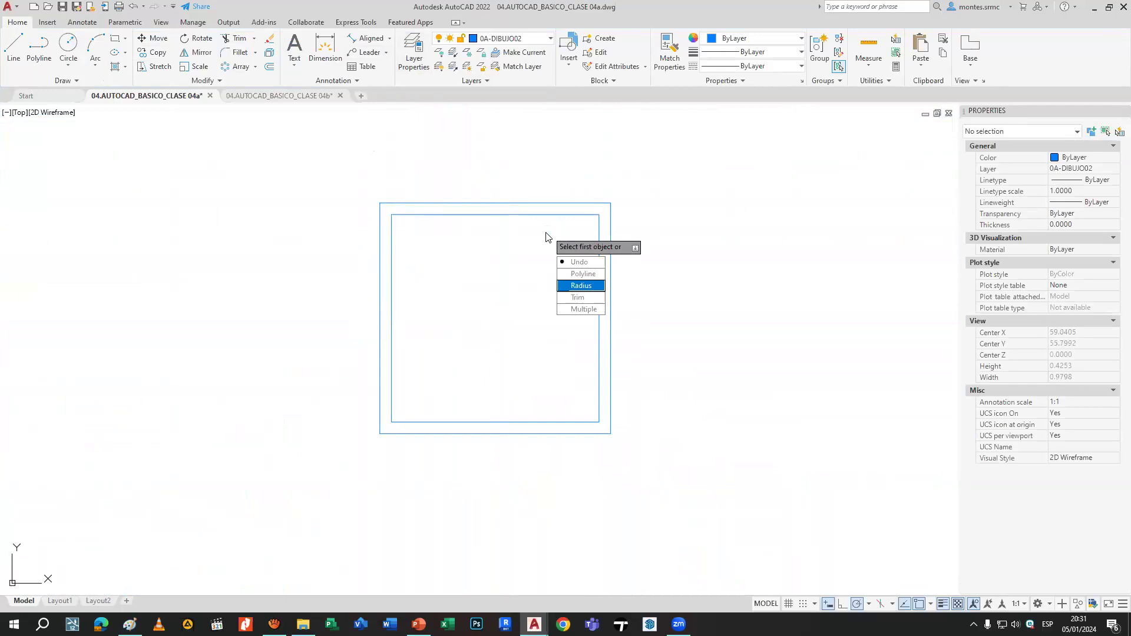
{"action": "key", "text": "Escape"}
{"action": "key", "text": "Escape"}
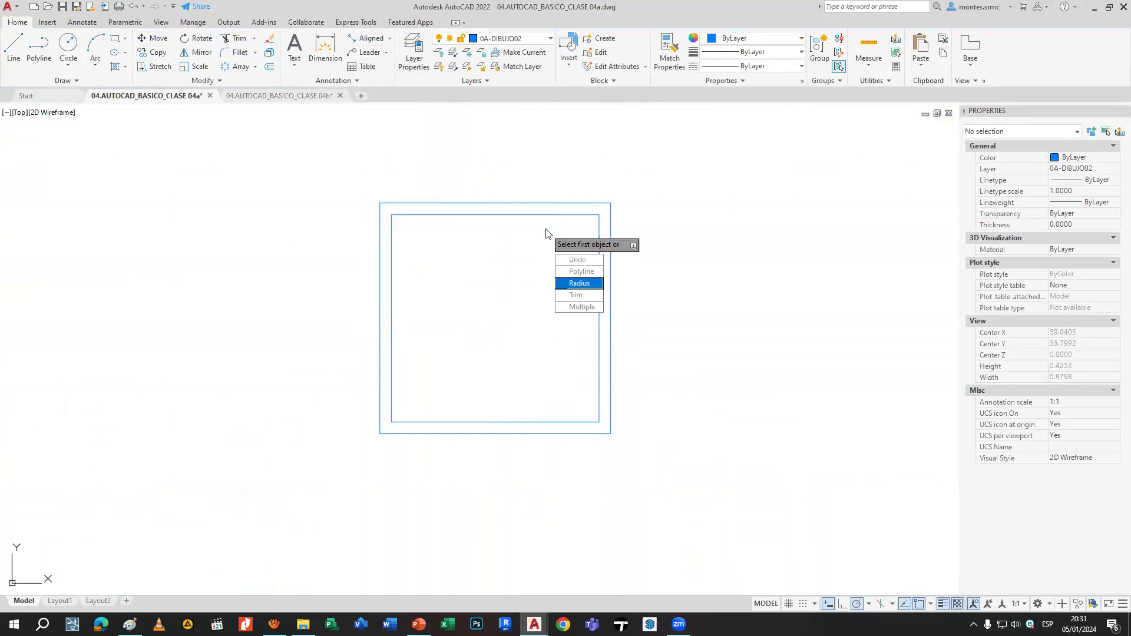
{"action": "left_click", "coordinate": [548, 216]}
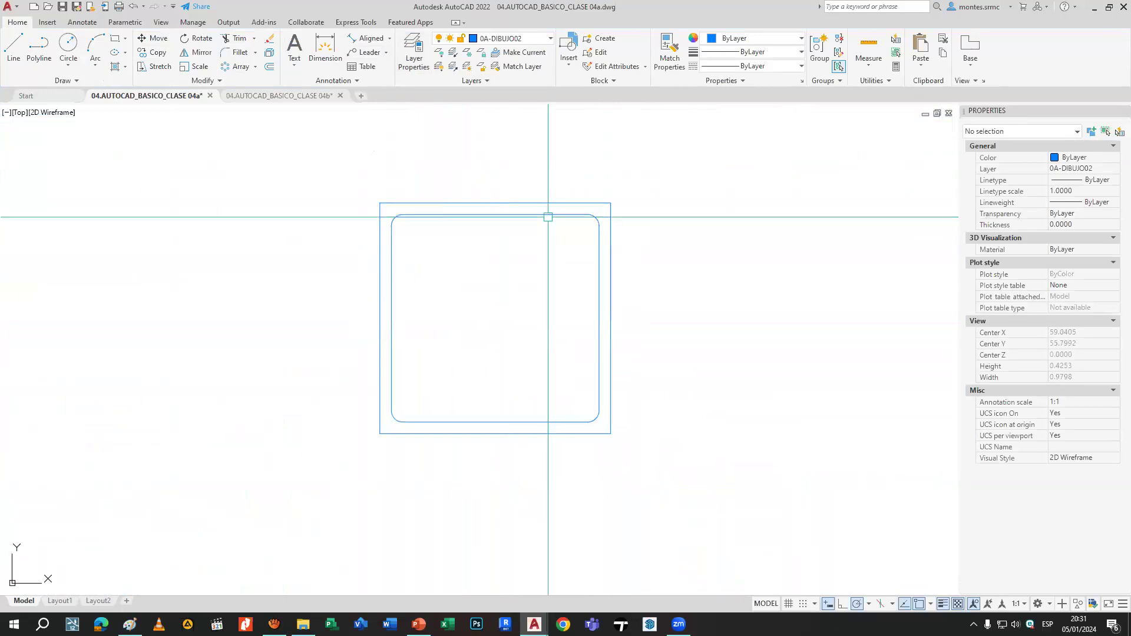
Create a rectangular array from the outer square and its rounded inner outline, with 4 columns and 3 rows.
{"action": "scroll", "coordinate": [556, 278], "scroll_direction": "down", "scroll_amount": 2}
{"action": "middle_click_drag", "start_coordinate": [557, 277], "coordinate": [599, 329]}
{"action": "left_click_drag", "start_coordinate": [467, 245], "coordinate": [673, 485]}
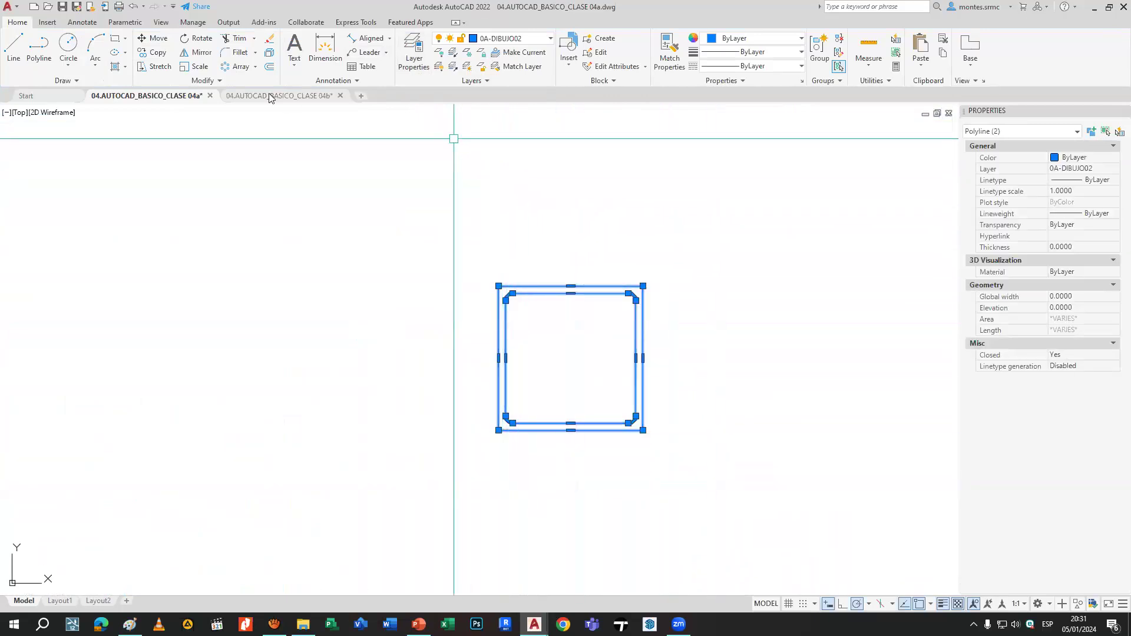
{"action": "left_click", "coordinate": [255, 66]}
{"action": "left_click", "coordinate": [259, 82]}
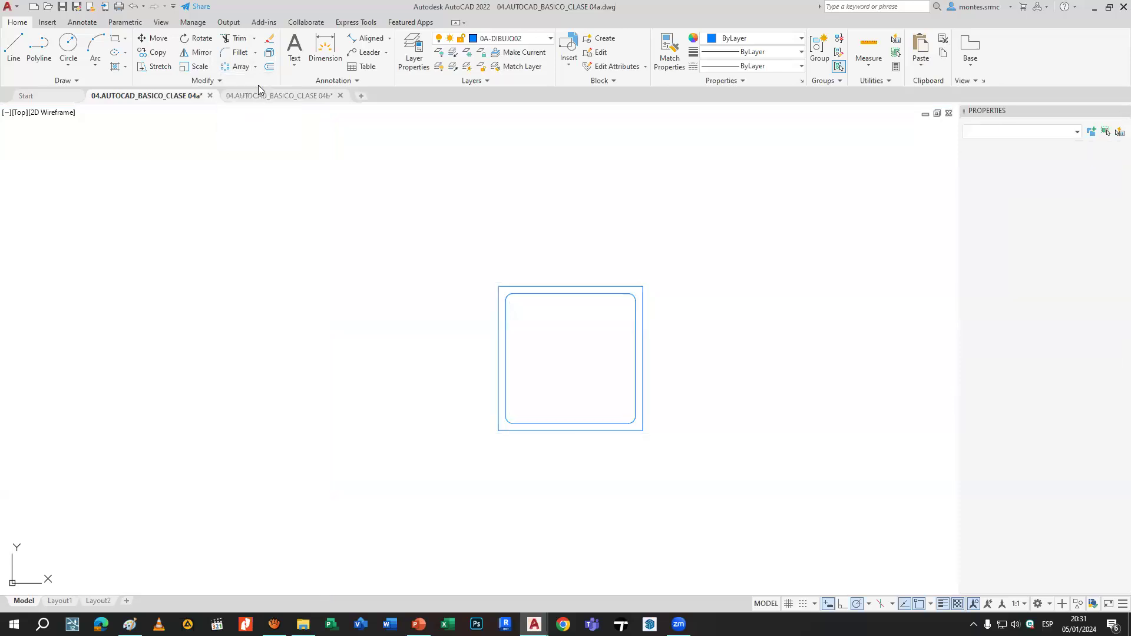
{"action": "key", "text": "Return"}
{"action": "left_click", "coordinate": [553, 336]}
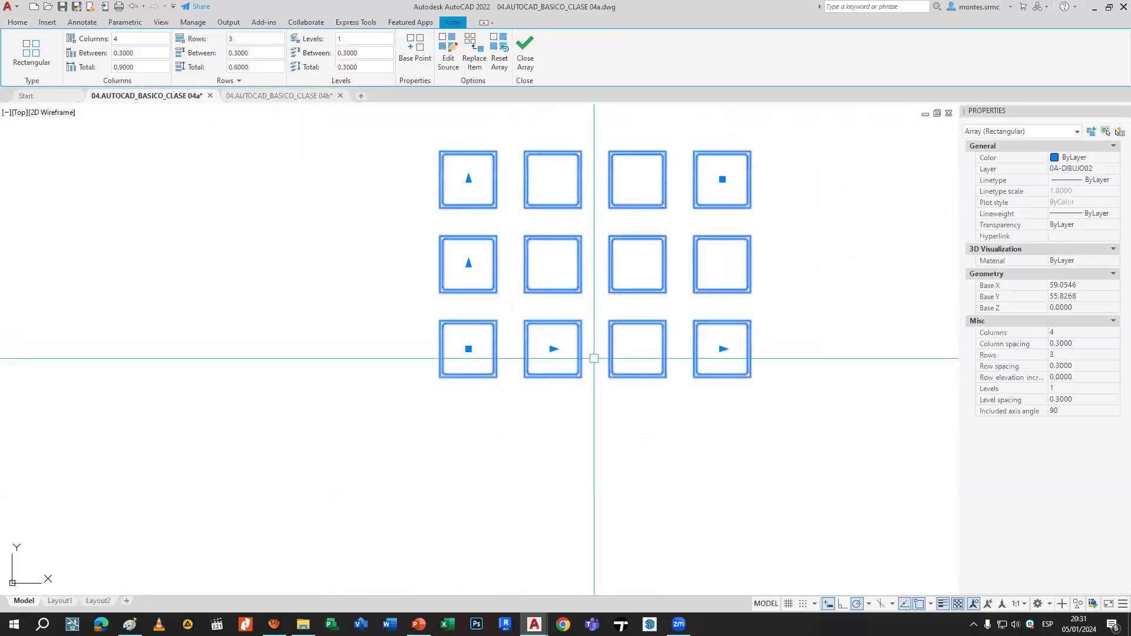
Set both the column spacing and the row spacing of the tile array to 0.2.
{"action": "scroll", "coordinate": [592, 357], "scroll_direction": "down", "scroll_amount": 2}
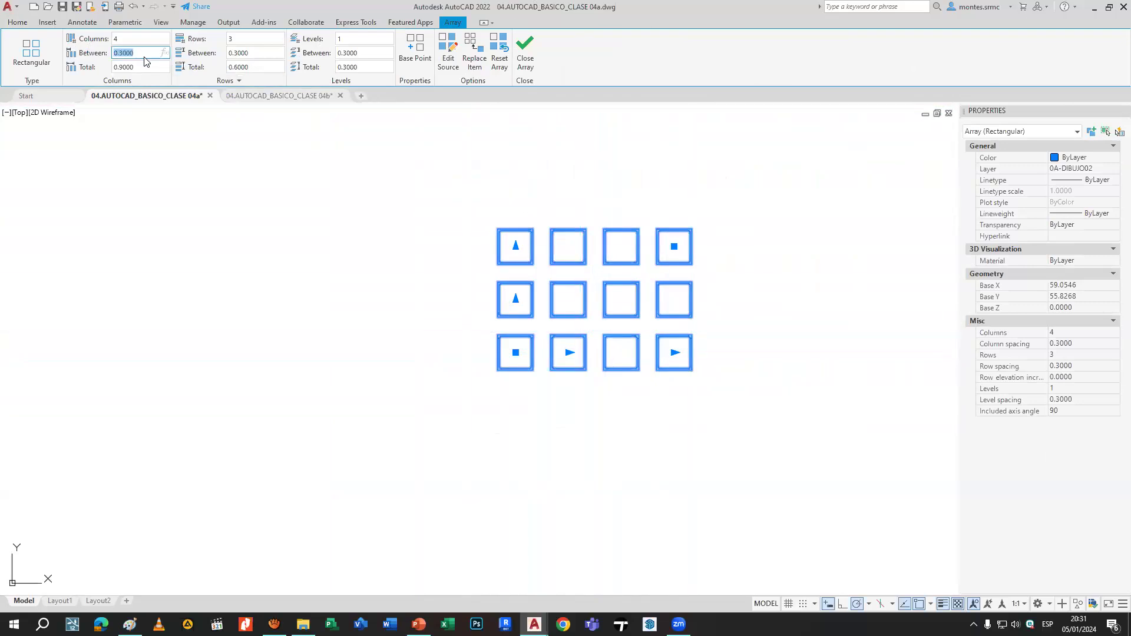
{"action": "type", "text": "2"}
{"action": "key", "text": "Return"}
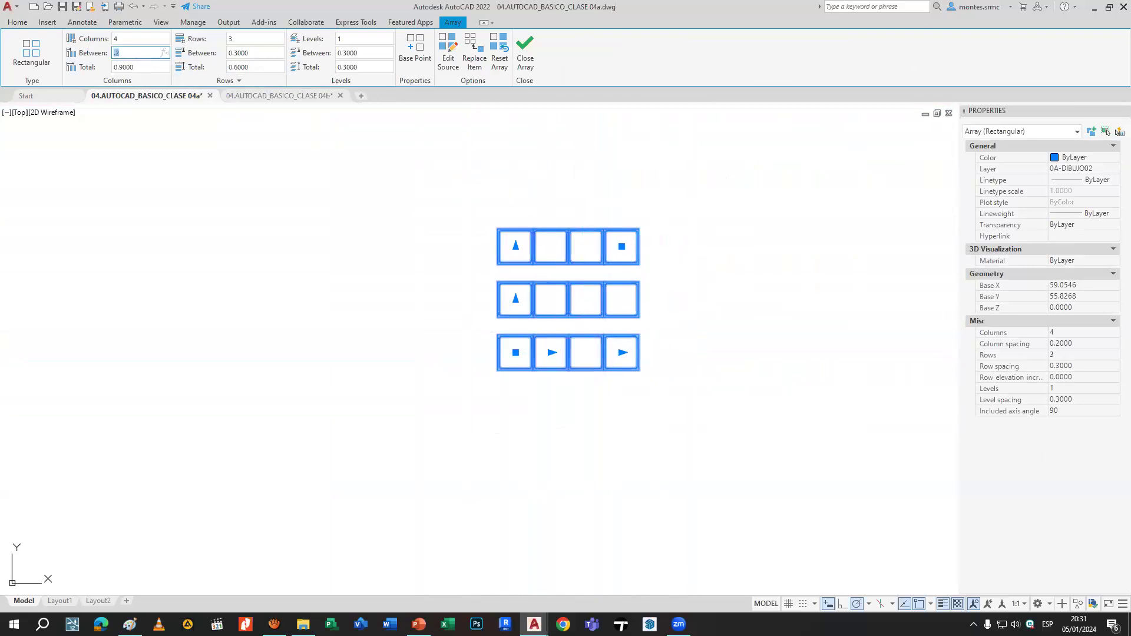
{"action": "key", "text": "Return"}
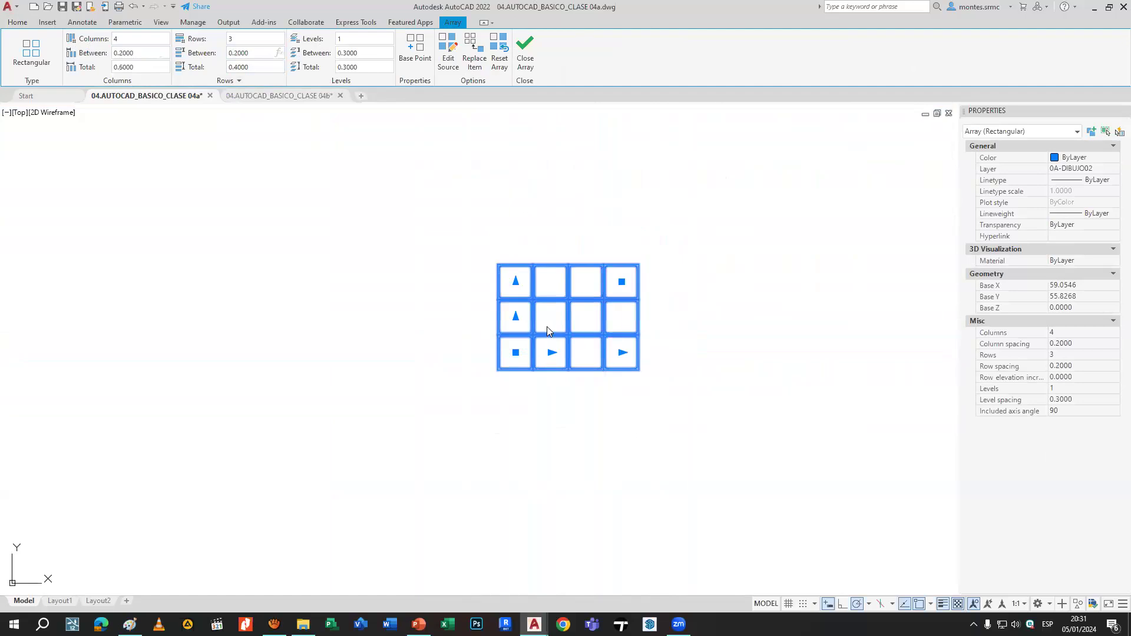
Relocate the tile array's base point to the lower-left outer corner of its first tile.
{"action": "scroll", "coordinate": [527, 363], "scroll_direction": "up", "scroll_amount": 6}
{"action": "middle_click_drag", "start_coordinate": [618, 346], "coordinate": [616, 365]}
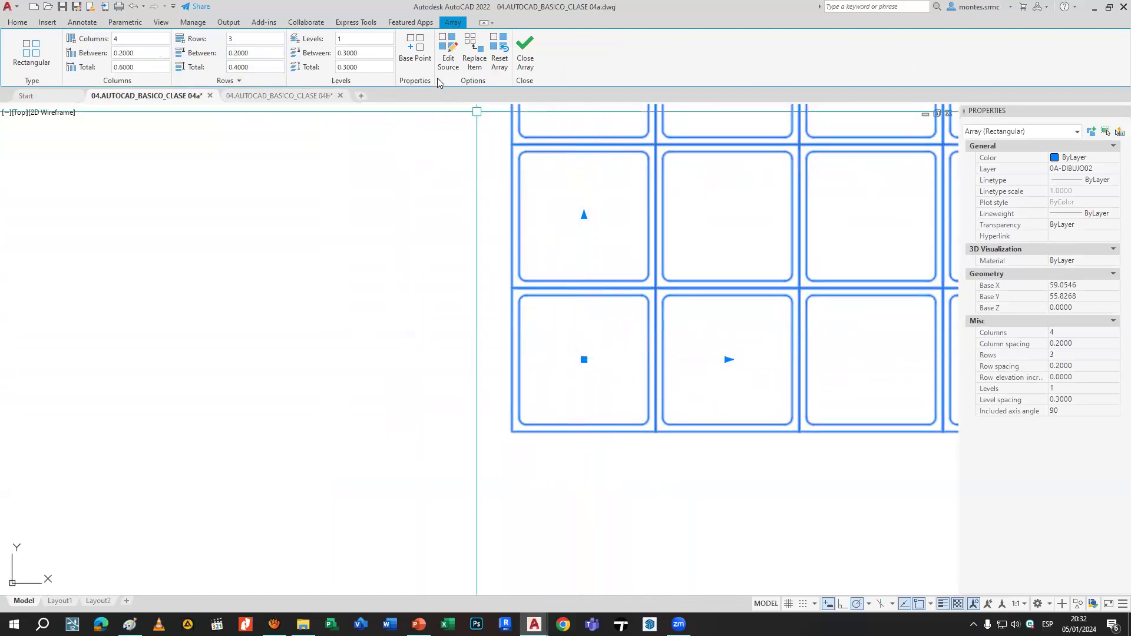
{"action": "left_click", "coordinate": [415, 47]}
{"action": "left_click", "coordinate": [512, 432]}
Stretch the tile array with its corner grip to 7 columns and 13 rows.
{"action": "scroll", "coordinate": [512, 431], "scroll_direction": "down", "scroll_amount": 8}
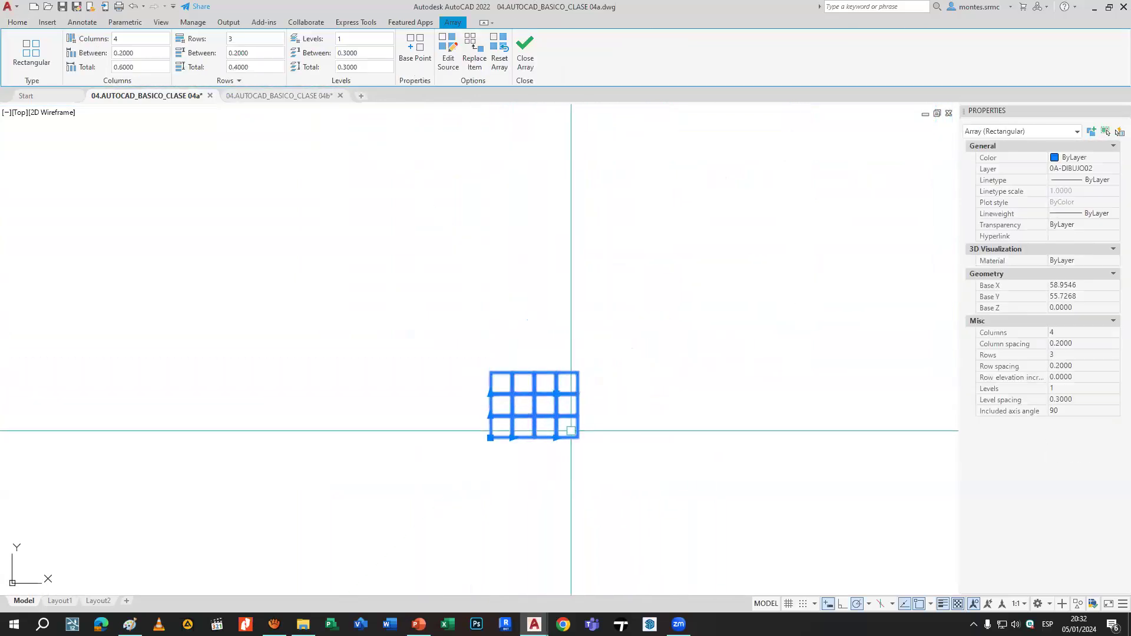
{"action": "left_click", "coordinate": [556, 393]}
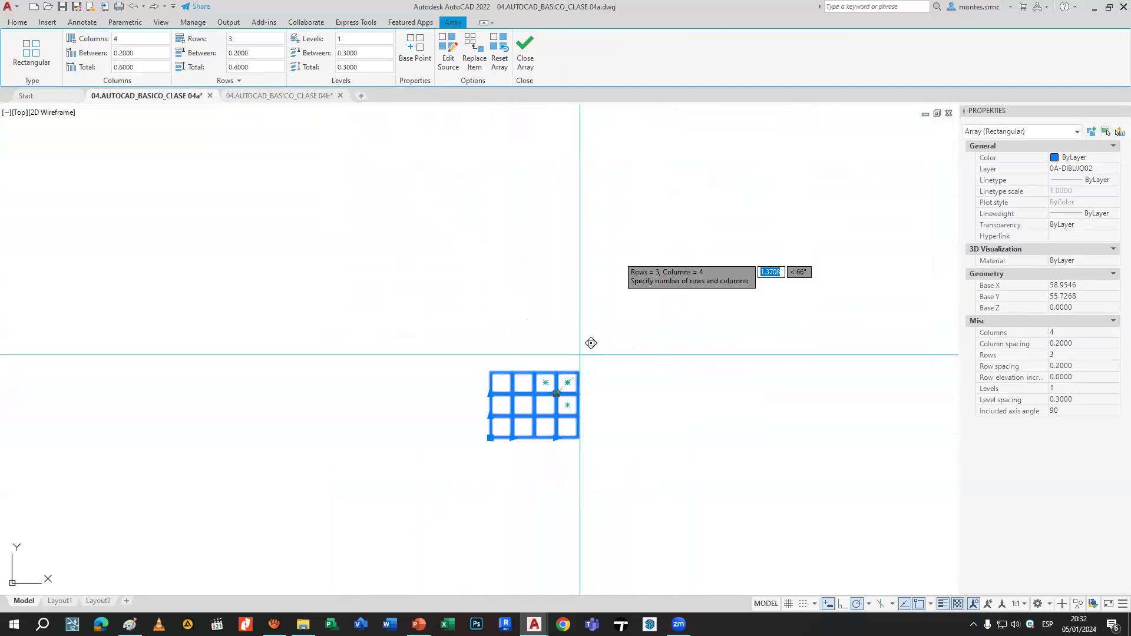
{"action": "left_click", "coordinate": [644, 154]}
{"action": "key", "text": "Escape"}
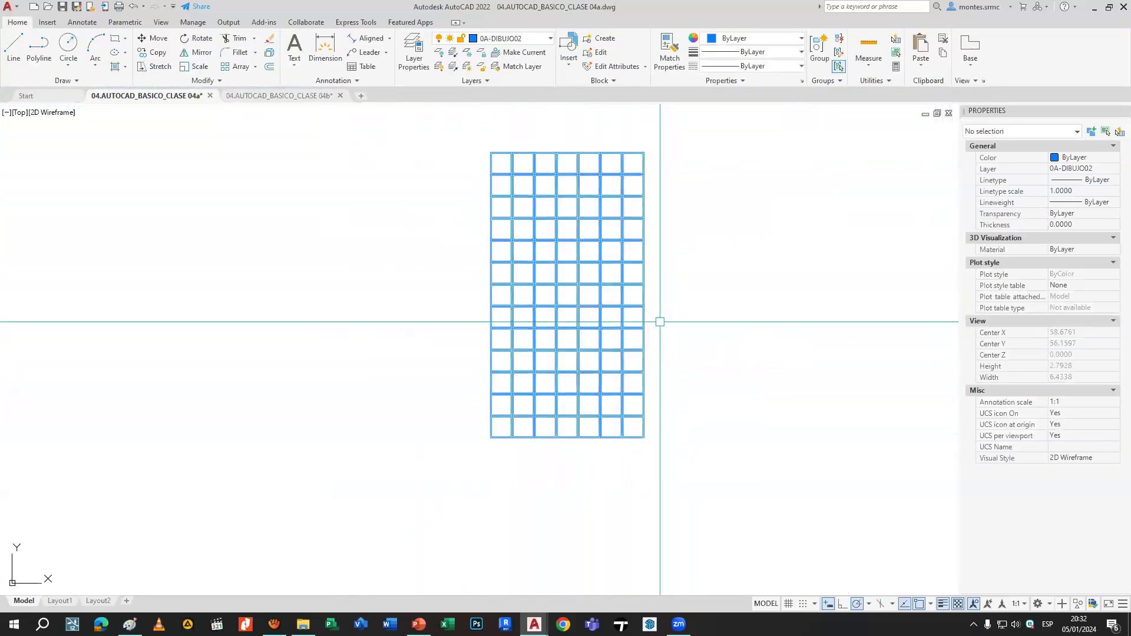
Shrink the tile array with its corner grip to 4 columns and 7 rows.
{"action": "scroll", "coordinate": [582, 445], "scroll_direction": "up", "scroll_amount": 6}
{"action": "left_click", "coordinate": [360, 353]}
{"action": "left_click", "coordinate": [279, 380]}
{"action": "middle_click_drag", "start_coordinate": [190, 417], "coordinate": [492, 363]}
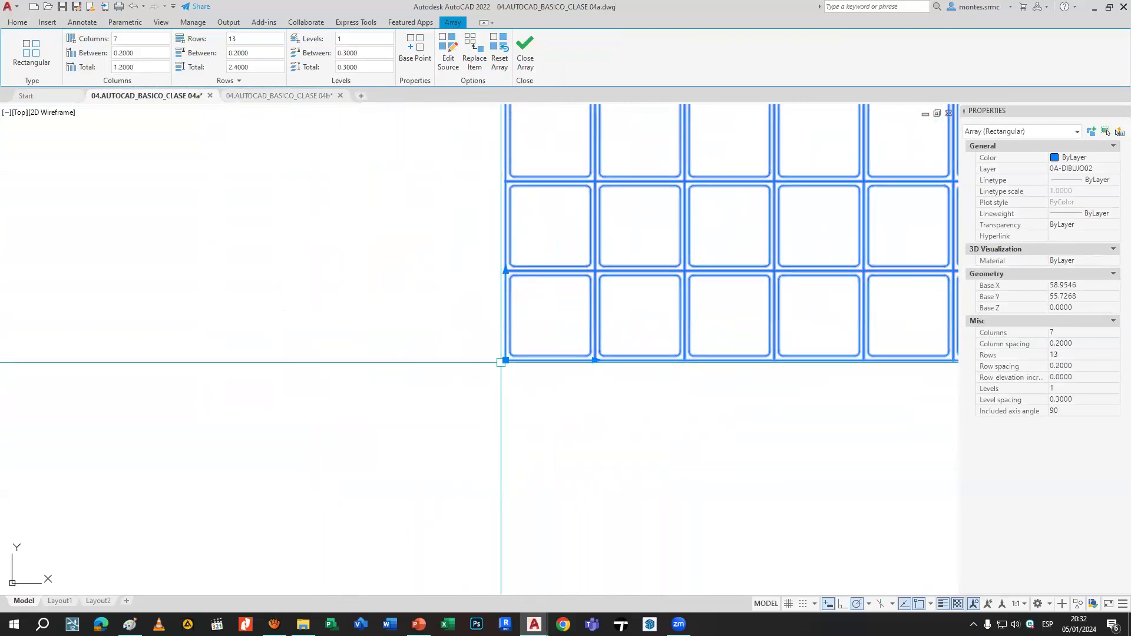
{"action": "scroll", "coordinate": [500, 362], "scroll_direction": "down", "scroll_amount": 8}
{"action": "scroll", "coordinate": [571, 295], "scroll_direction": "up", "scroll_amount": 4}
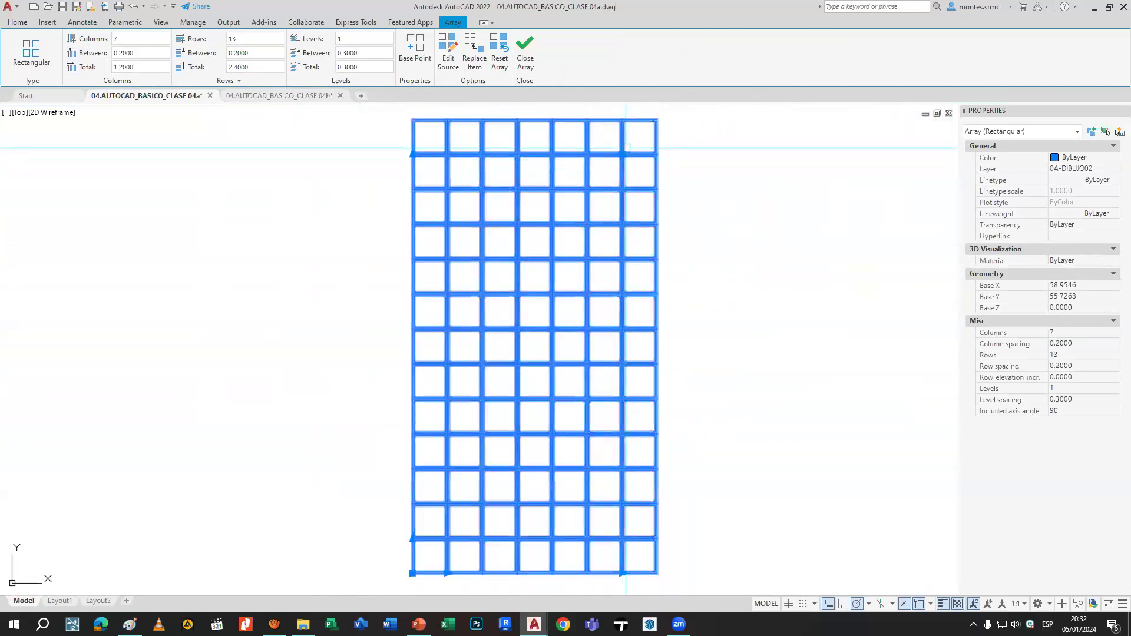
{"action": "left_click", "coordinate": [626, 148]}
{"action": "left_click", "coordinate": [537, 364]}
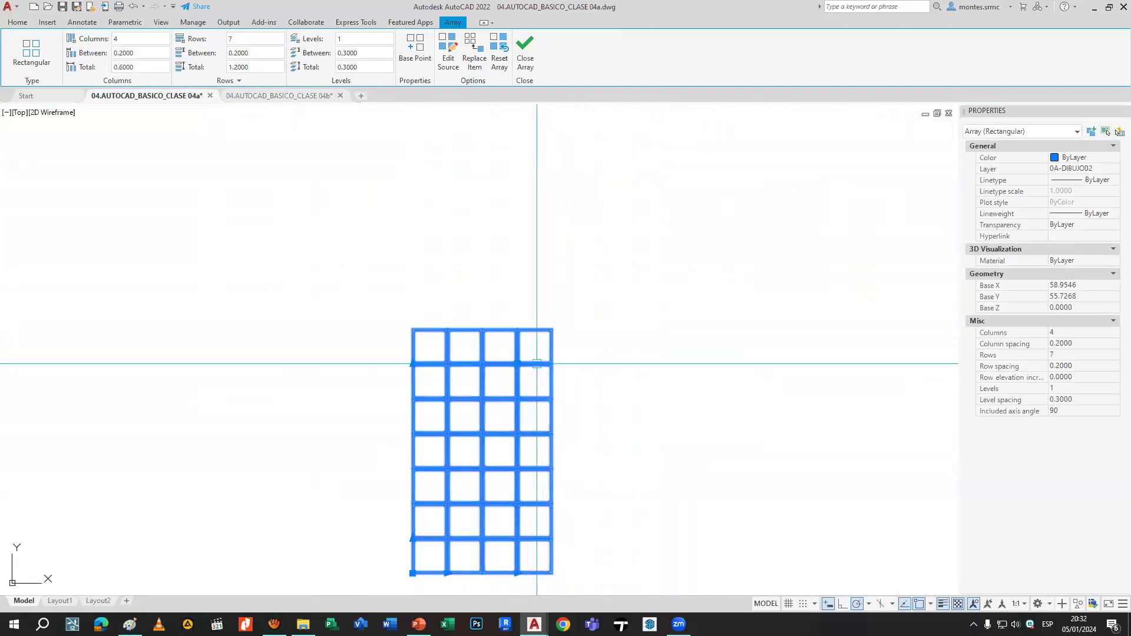
Reduce the tile array to 5 rows, keeping 4 columns, with its corner grip.
{"action": "middle_click_drag", "start_coordinate": [536, 363], "coordinate": [726, 231]}
{"action": "scroll", "coordinate": [725, 232], "scroll_direction": "up", "scroll_amount": 2}
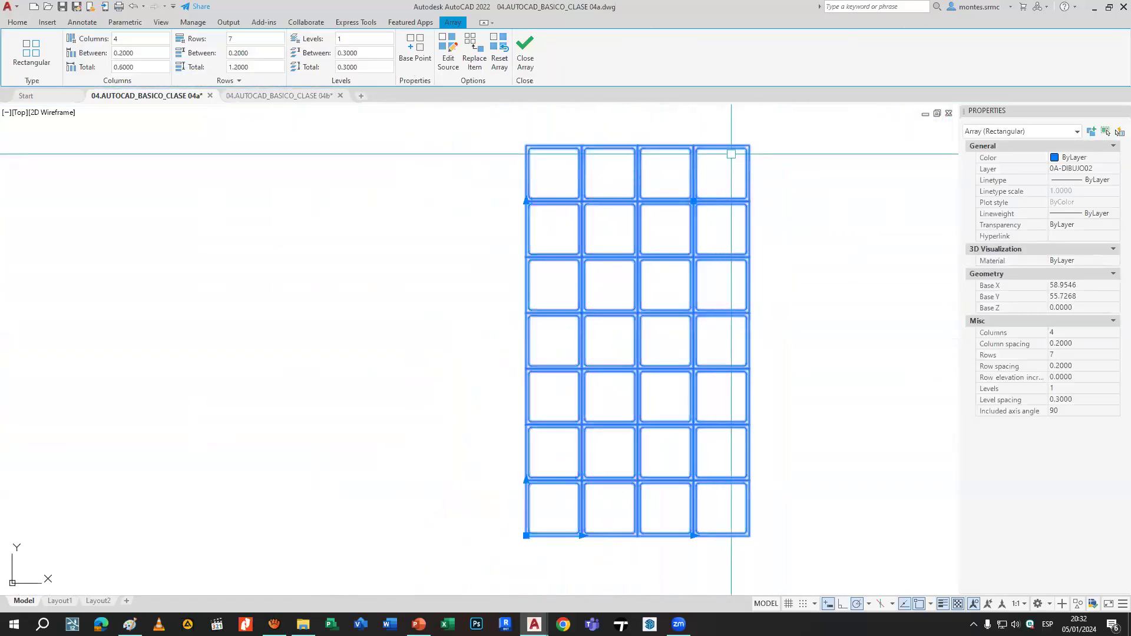
{"action": "key", "text": "Escape"}
{"action": "left_click", "coordinate": [719, 197]}
{"action": "left_click", "coordinate": [695, 201]}
{"action": "left_click", "coordinate": [693, 260]}
{"action": "scroll", "coordinate": [693, 261], "scroll_direction": "down", "scroll_amount": 2}
{"action": "left_click", "coordinate": [693, 261]}
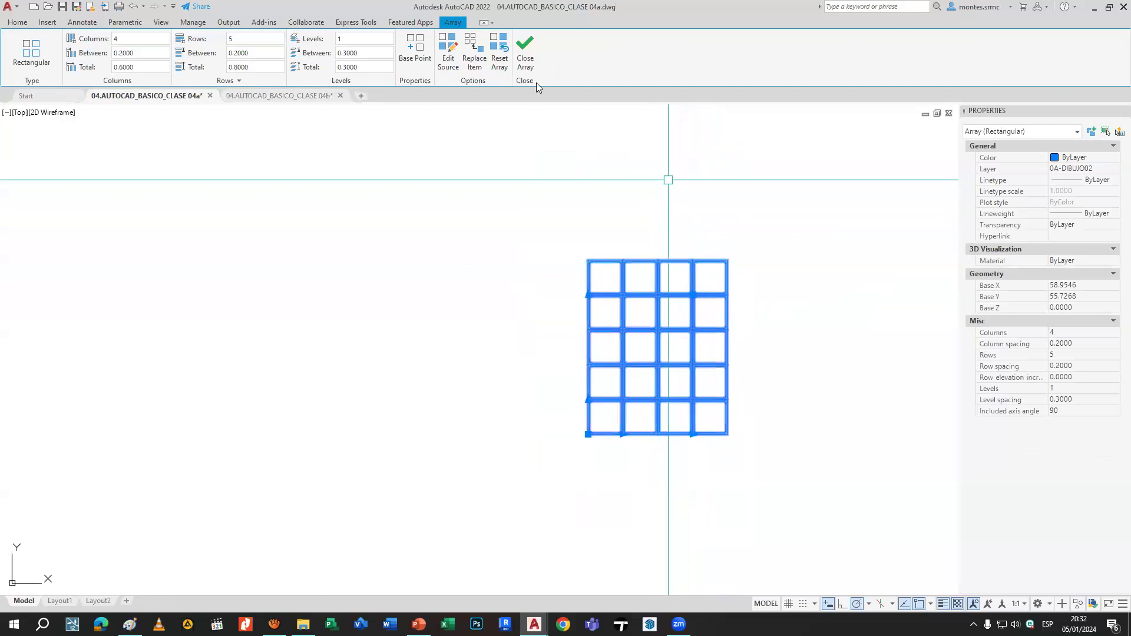
{"action": "left_click", "coordinate": [477, 62]}
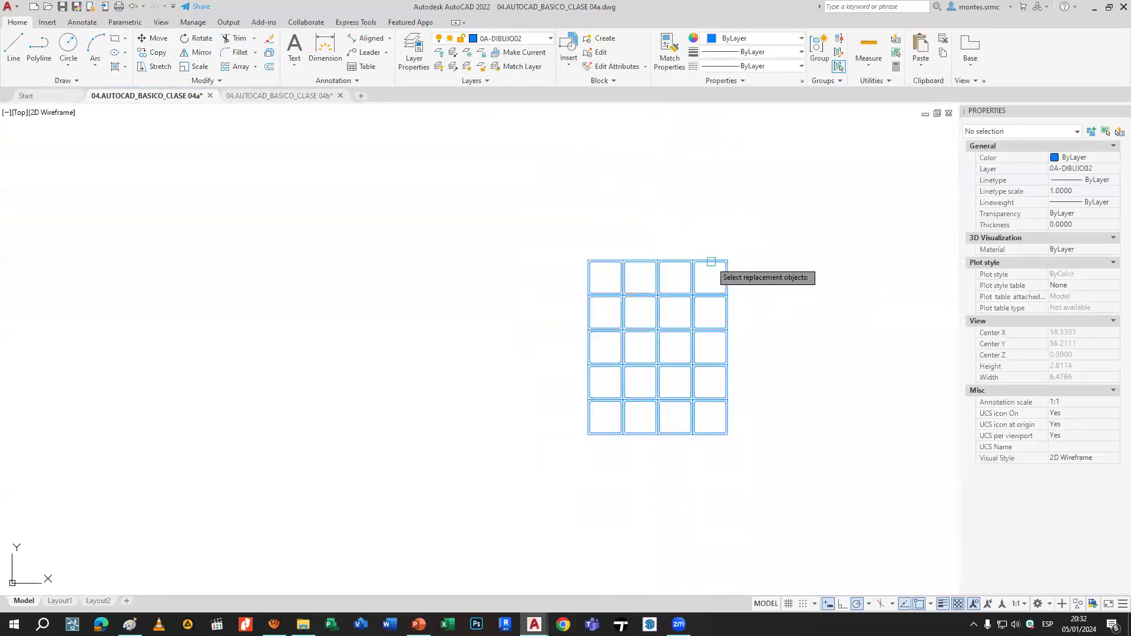
{"action": "key", "text": "Escape"}
{"action": "key", "text": "Escape"}
{"action": "left_click", "coordinate": [677, 259]}
{"action": "key", "text": "Escape"}
Review the rectangular, path and polar array rows of the class table and the EXPLODE, DRAWORDER and OFFSET rows beneath them.
{"action": "scroll", "coordinate": [677, 258], "scroll_direction": "down", "scroll_amount": 10}
{"action": "middle_click_drag", "start_coordinate": [609, 281], "coordinate": [868, 157]}
{"action": "middle_click_drag", "start_coordinate": [477, 278], "coordinate": [611, 351]}
{"action": "scroll", "coordinate": [421, 238], "scroll_direction": "up", "scroll_amount": 4}
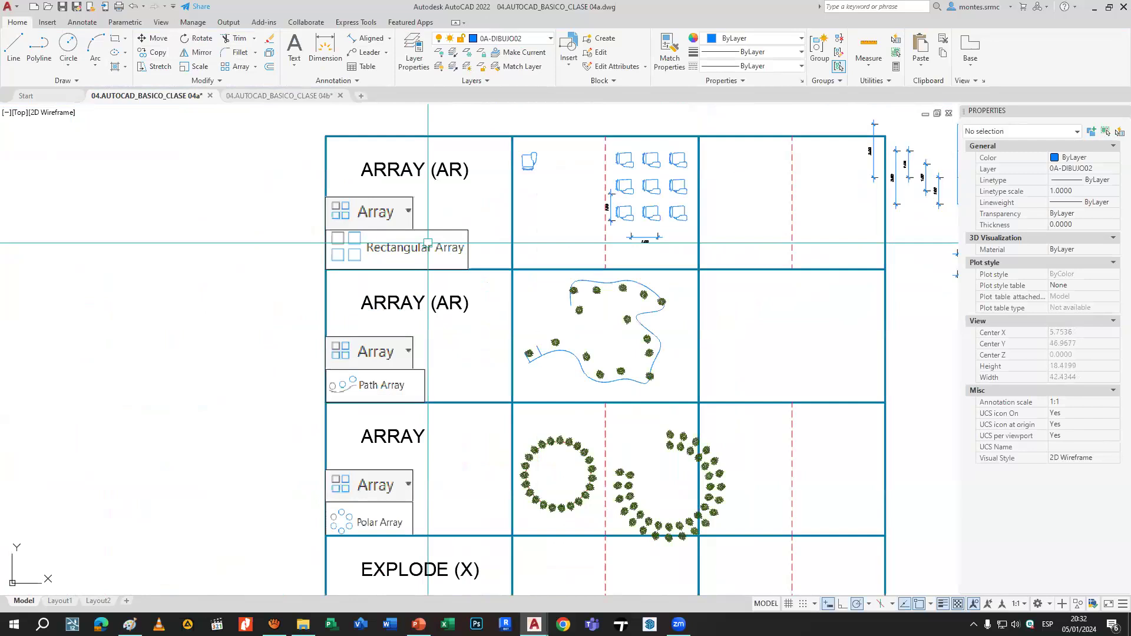
{"action": "key", "text": "Return"}
{"action": "left_click", "coordinate": [323, 135]}
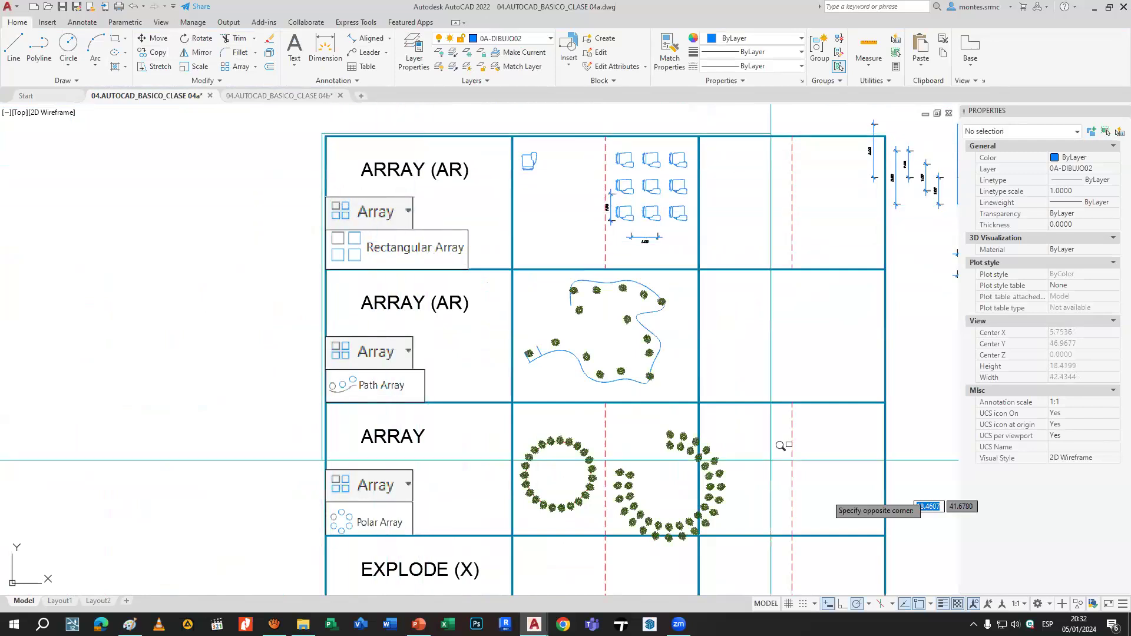
{"action": "left_click", "coordinate": [915, 541]}
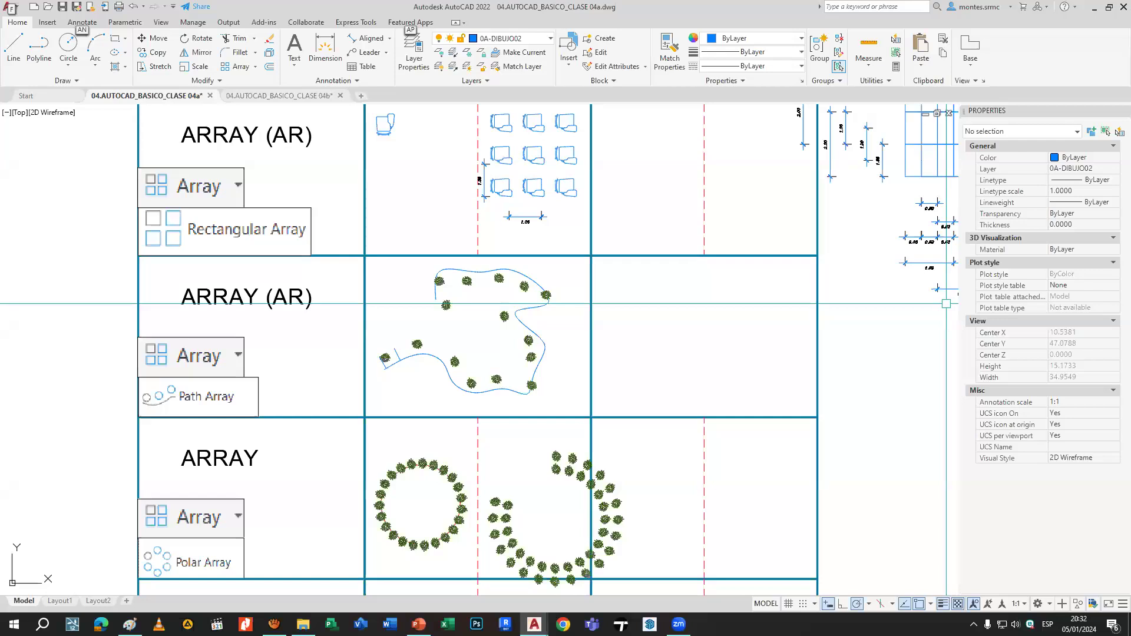
{"action": "key", "text": "alt+Tab"}
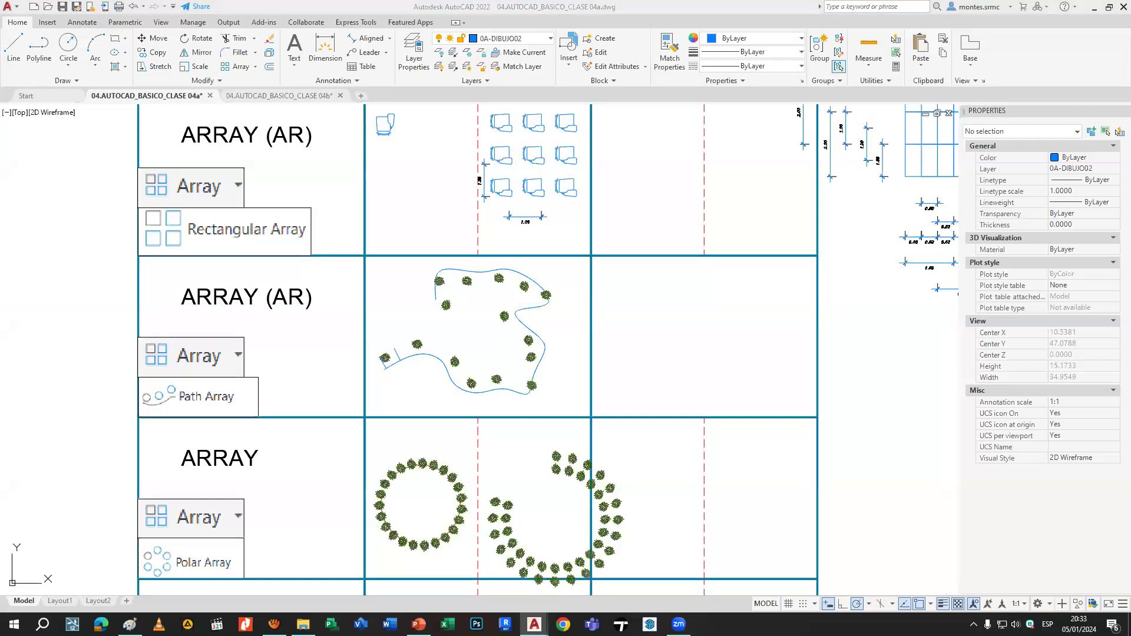
{"action": "left_click", "coordinate": [712, 293]}
{"action": "middle_click_drag", "start_coordinate": [729, 285], "coordinate": [791, 151]}
{"action": "middle_click_drag", "start_coordinate": [702, 292], "coordinate": [700, 135]}
{"action": "middle_click_drag", "start_coordinate": [708, 306], "coordinate": [690, 246]}
{"action": "scroll", "coordinate": [677, 252], "scroll_direction": "down", "scroll_amount": 2}
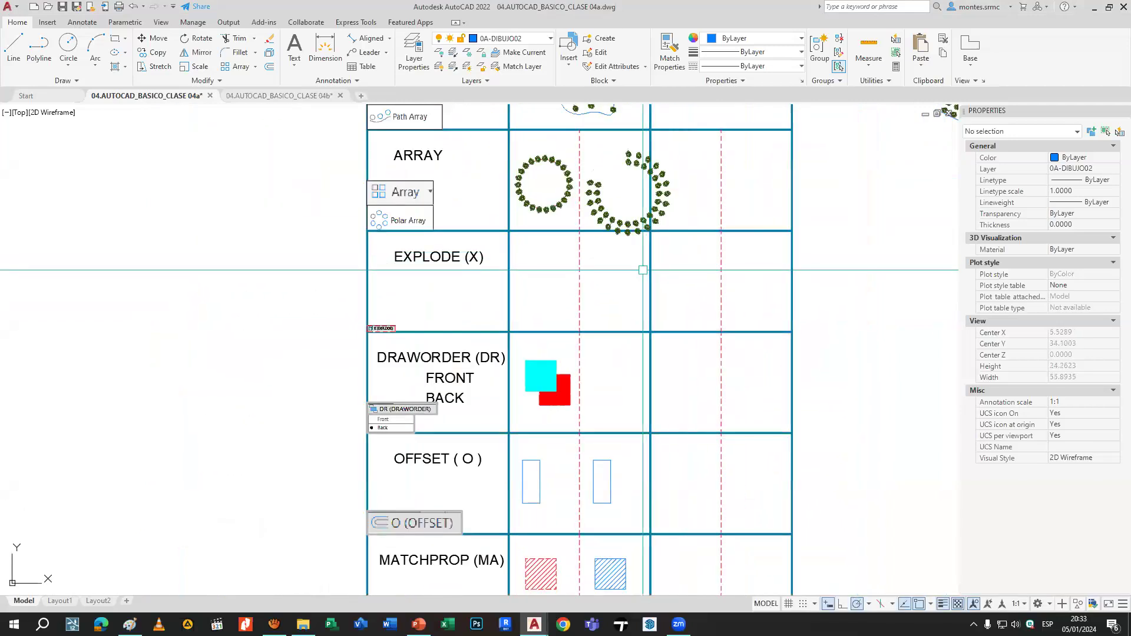
Copy the open two-row polar tree array from the polar array row down into the EXPLODE (X) row.
{"action": "scroll", "coordinate": [636, 265], "scroll_direction": "up", "scroll_amount": 4}
{"action": "mouse_move", "coordinate": [639, 279]}
{"action": "middle_mouse_down"}
{"action": "mouse_move", "coordinate": [737, 324]}
{"action": "mouse_move", "coordinate": [808, 313]}
{"action": "middle_mouse_up"}
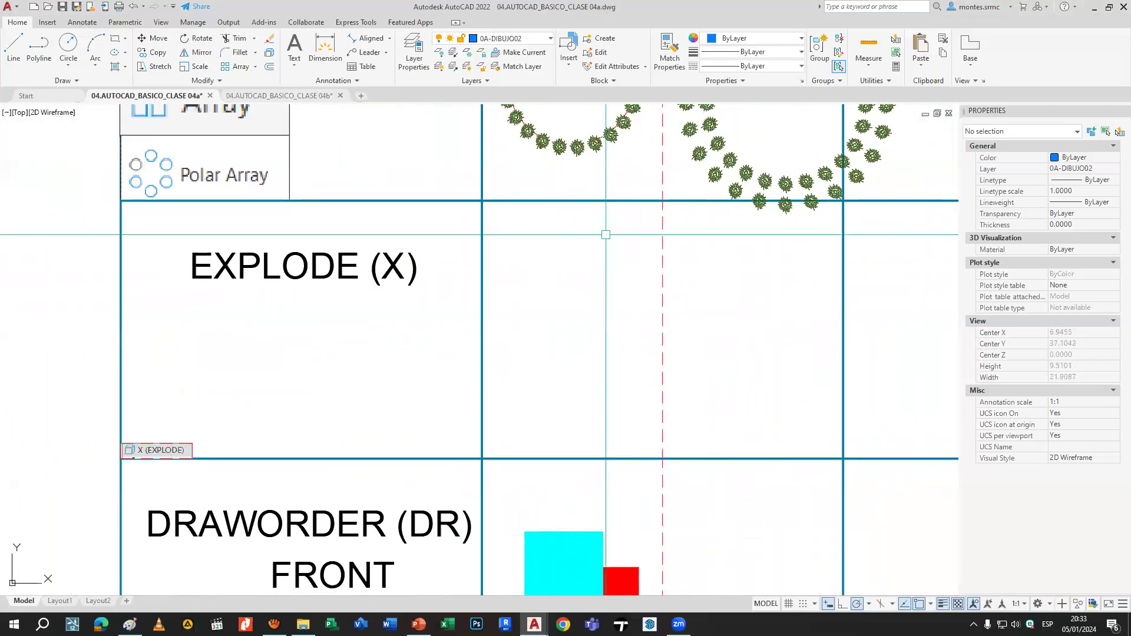
{"action": "middle_click_drag", "start_coordinate": [603, 235], "coordinate": [616, 282]}
{"action": "left_click", "coordinate": [773, 215]}
{"action": "left_click", "coordinate": [759, 219]}
{"action": "type", "text": "co"}
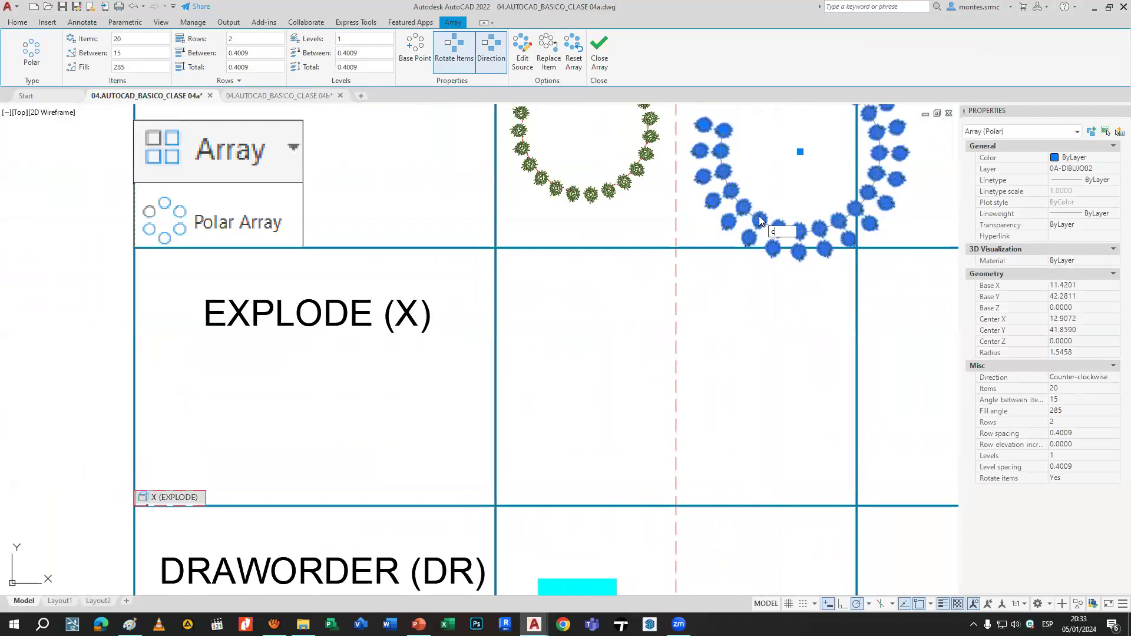
{"action": "key", "text": "space"}
{"action": "left_click", "coordinate": [756, 159]}
{"action": "left_click", "coordinate": [598, 379]}
{"action": "key", "text": "Escape"}
Close the Properties palette and clear the polar array selection.
{"action": "middle_click_drag", "start_coordinate": [734, 306], "coordinate": [616, 401]}
{"action": "left_click", "coordinate": [655, 344]}
{"action": "left_click", "coordinate": [682, 247]}
{"action": "mouse_move", "coordinate": [682, 233]}
{"action": "middle_mouse_down"}
{"action": "mouse_move", "coordinate": [672, 337]}
{"action": "mouse_move", "coordinate": [742, 127]}
{"action": "mouse_move", "coordinate": [789, 104]}
{"action": "middle_mouse_up"}
{"action": "left_click", "coordinate": [673, 315]}
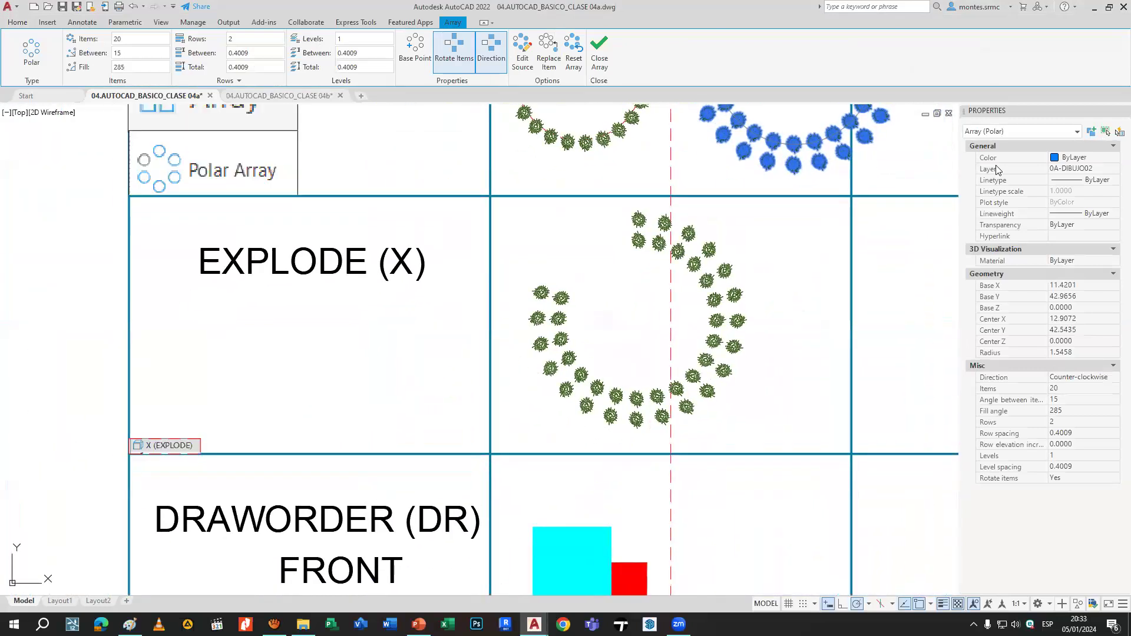
{"action": "left_click", "coordinate": [1123, 111]}
{"action": "key", "text": "Escape"}
Place a single point in the empty area below the EXPLODE (X) title in the class table.
{"action": "type", "text": "z"}
{"action": "key", "text": "Return"}
{"action": "left_click", "coordinate": [275, 203]}
{"action": "left_click", "coordinate": [839, 440]}
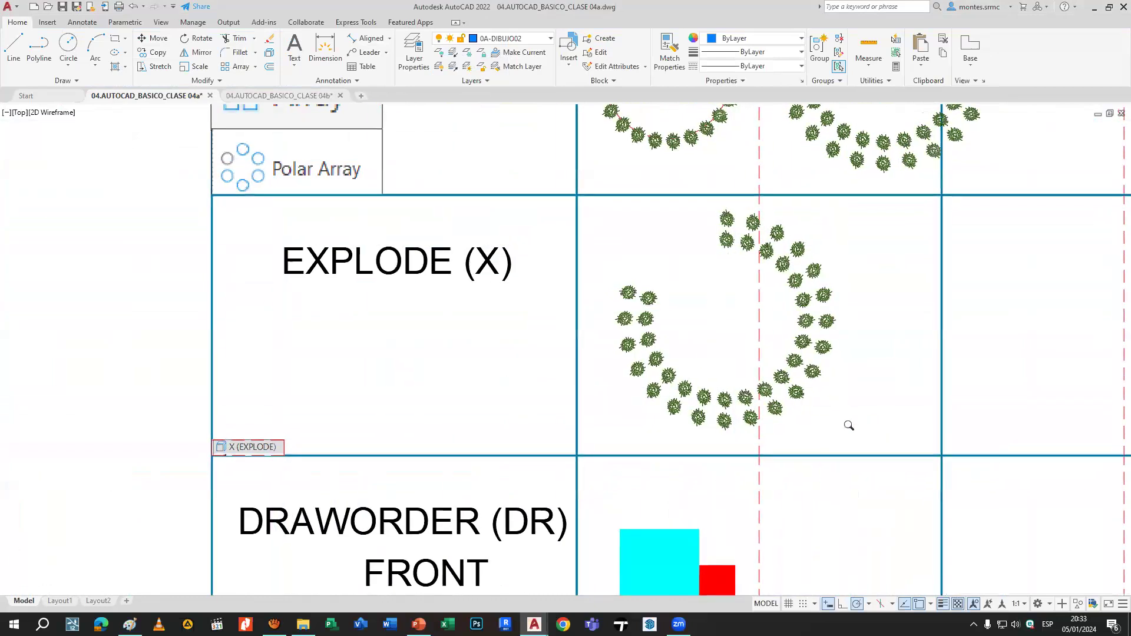
{"action": "mouse_move", "coordinate": [747, 383]}
{"action": "middle_mouse_down"}
{"action": "mouse_move", "coordinate": [710, 378]}
{"action": "mouse_move", "coordinate": [728, 380]}
{"action": "middle_mouse_up"}
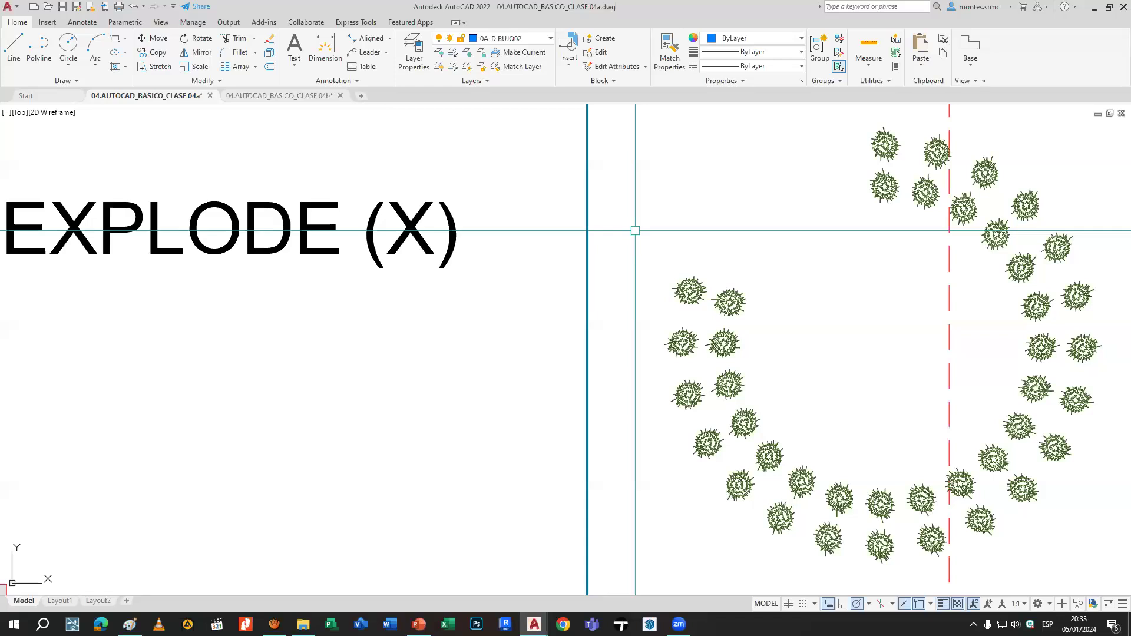
{"action": "type", "text": "l"}
{"action": "key", "text": "Return"}
{"action": "middle_click_drag", "start_coordinate": [642, 300], "coordinate": [949, 188]}
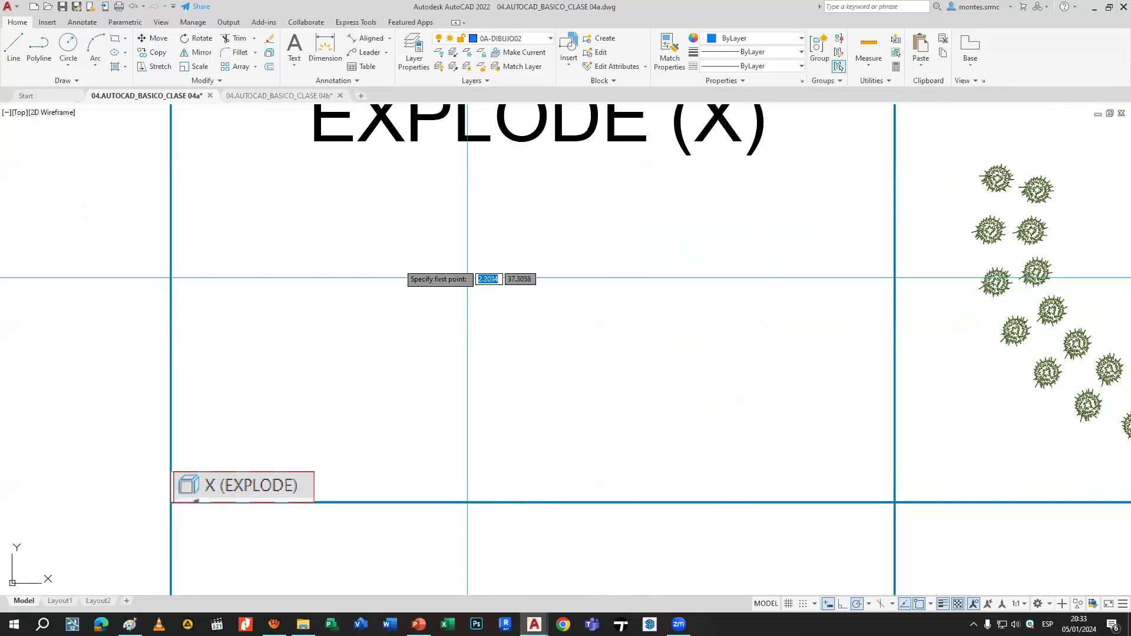
{"action": "left_click", "coordinate": [293, 260]}
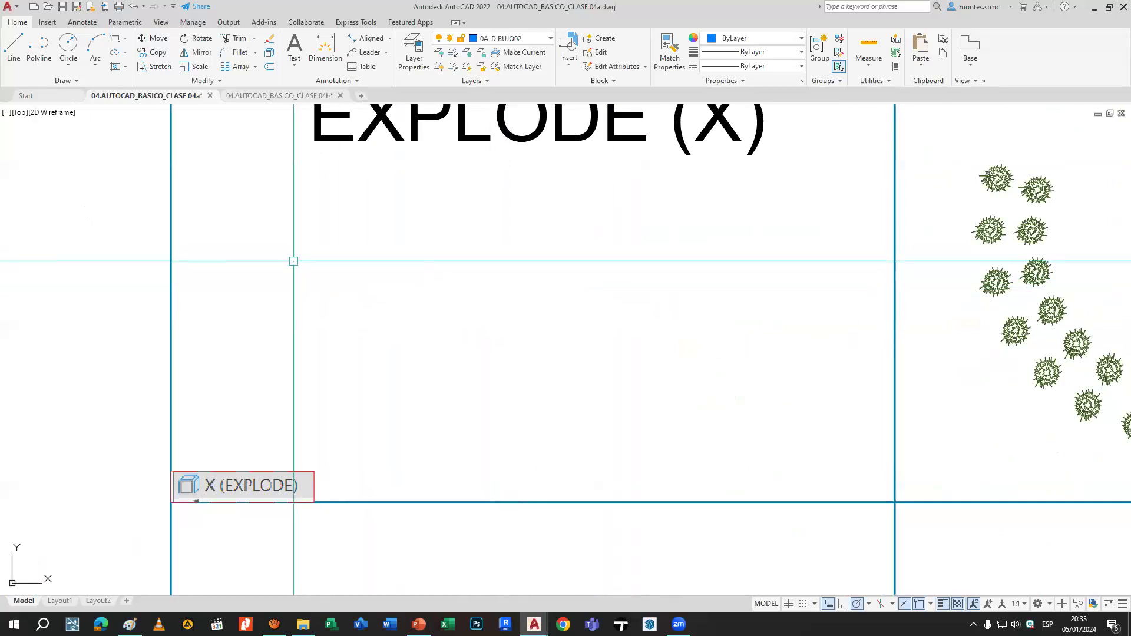
{"action": "left_click", "coordinate": [270, 242]}
{"action": "left_click", "coordinate": [328, 291]}
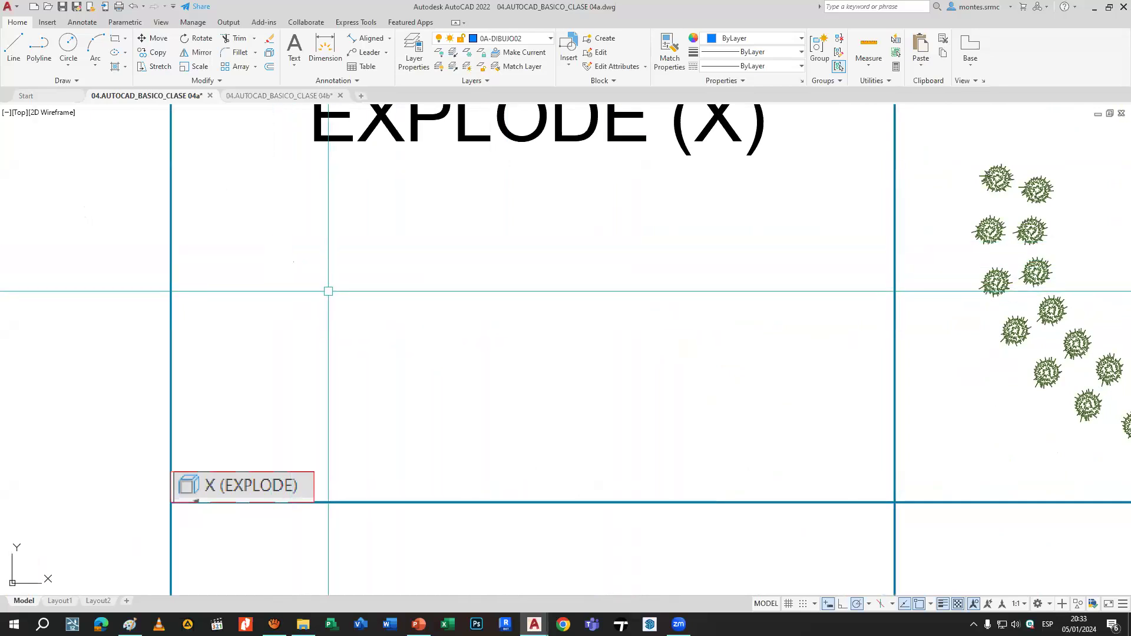
Draw a short horizontal line just to the right of the point below the EXPLODE (X) title.
{"action": "key", "text": "Return"}
{"action": "left_click", "coordinate": [329, 262]}
{"action": "left_click", "coordinate": [398, 262]}
{"action": "key", "text": "Return"}
Draw a two-segment polyline right of the line, with a horizontal segment followed by a short one rising at 45°.
{"action": "type", "text": "pl"}
{"action": "key", "text": "Return"}
{"action": "left_click", "coordinate": [438, 270]}
{"action": "left_click", "coordinate": [501, 270]}
{"action": "left_click", "coordinate": [520, 253]}
{"action": "key", "text": "Return"}
Draw a small upright rectangle to the right of the polyline in the EXPLODE (X) cell.
{"action": "type", "text": "rec"}
{"action": "key", "text": "Return"}
{"action": "left_click", "coordinate": [597, 284]}
{"action": "left_click", "coordinate": [633, 239]}
{"action": "type", "text": "rec"}
{"action": "key", "text": "Escape"}
Copy the small rectangle a short distance to its right.
{"action": "left_click", "coordinate": [632, 256]}
{"action": "type", "text": "co"}
{"action": "key", "text": "Return"}
{"action": "left_click", "coordinate": [625, 318]}
{"action": "left_click", "coordinate": [694, 311]}
{"action": "key", "text": "Escape"}
{"action": "left_click", "coordinate": [717, 258]}
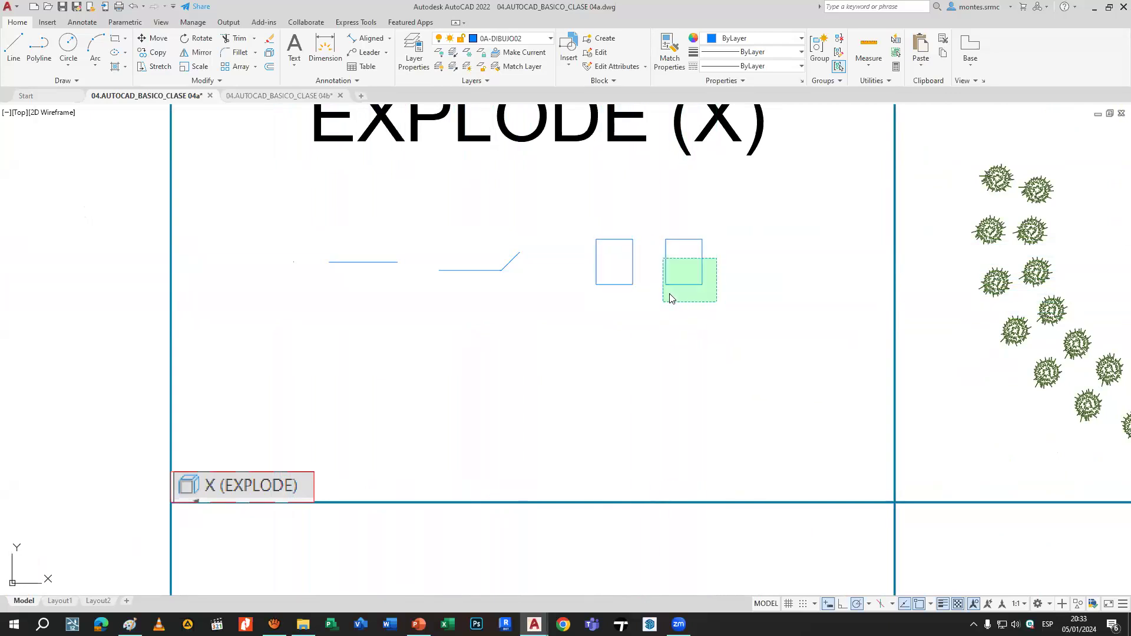
Copy the single chair from the rectangular array row into the EXPLODE (X) cell, below and right of the rectangles.
{"action": "scroll", "coordinate": [731, 302], "scroll_direction": "down", "scroll_amount": 2}
{"action": "middle_click_drag", "start_coordinate": [730, 303], "coordinate": [430, 551]}
{"action": "mouse_move", "coordinate": [528, 134]}
{"action": "middle_mouse_down"}
{"action": "mouse_move", "coordinate": [563, 346]}
{"action": "mouse_move", "coordinate": [568, 458]}
{"action": "middle_mouse_up"}
{"action": "left_click", "coordinate": [562, 176]}
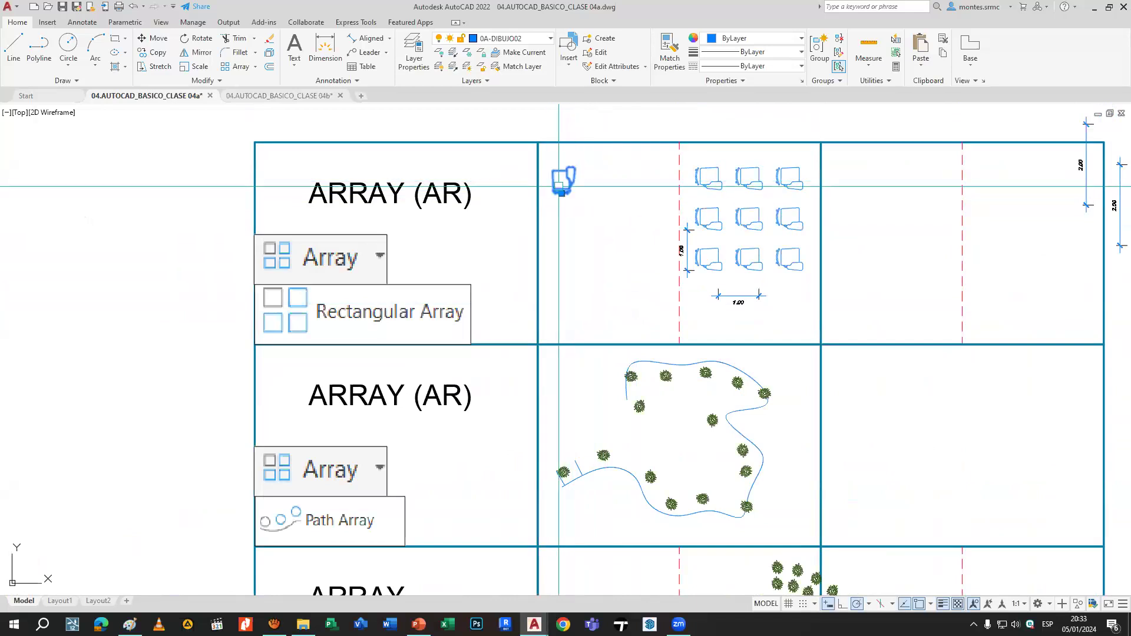
{"action": "key", "text": "Return"}
{"action": "left_click", "coordinate": [570, 193]}
{"action": "middle_click_drag", "start_coordinate": [582, 331], "coordinate": [722, 6]}
{"action": "middle_click_drag", "start_coordinate": [656, 439], "coordinate": [638, 186]}
{"action": "scroll", "coordinate": [550, 274], "scroll_direction": "up", "scroll_amount": 4}
{"action": "middle_click_drag", "start_coordinate": [538, 311], "coordinate": [519, 338]}
{"action": "scroll", "coordinate": [519, 338], "scroll_direction": "up", "scroll_amount": 2}
{"action": "left_click", "coordinate": [746, 442]}
{"action": "key", "text": "Escape"}
Copy the second rectangle diagonally up and to the right so the two overlap as the faces of a cube.
{"action": "left_click", "coordinate": [680, 261]}
{"action": "key", "text": "Return"}
{"action": "left_click", "coordinate": [674, 270]}
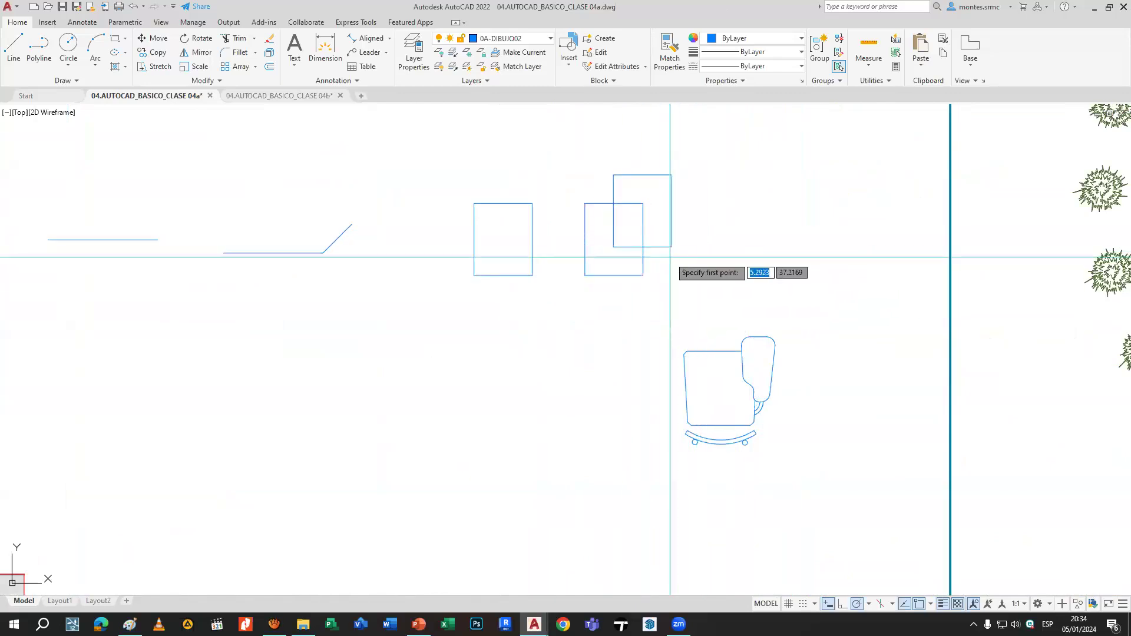
Connect the four matching corners of the overlapping rectangles with diagonal lines to complete a wireframe cube.
{"action": "left_click", "coordinate": [643, 275]}
{"action": "left_click", "coordinate": [672, 248]}
{"action": "key", "text": "Return"}
{"action": "key", "text": "Return"}
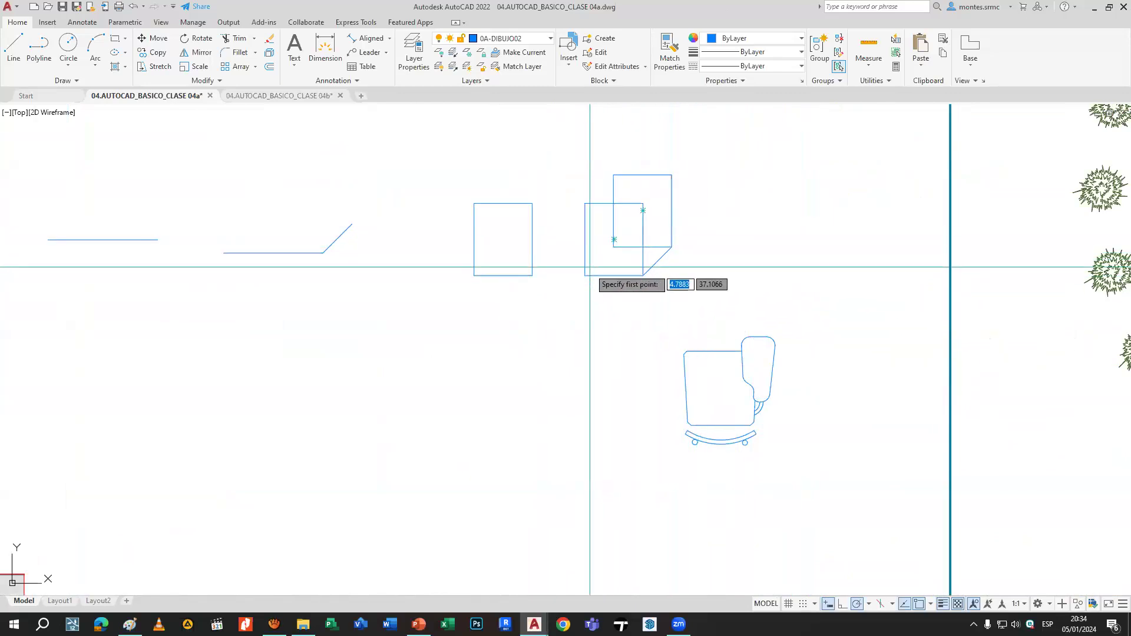
{"action": "left_click", "coordinate": [613, 247]}
{"action": "key", "text": "Return"}
{"action": "key", "text": "Return"}
{"action": "left_click", "coordinate": [585, 203]}
{"action": "left_click", "coordinate": [614, 175]}
{"action": "key", "text": "Return"}
{"action": "key", "text": "Return"}
{"action": "left_click", "coordinate": [644, 203]}
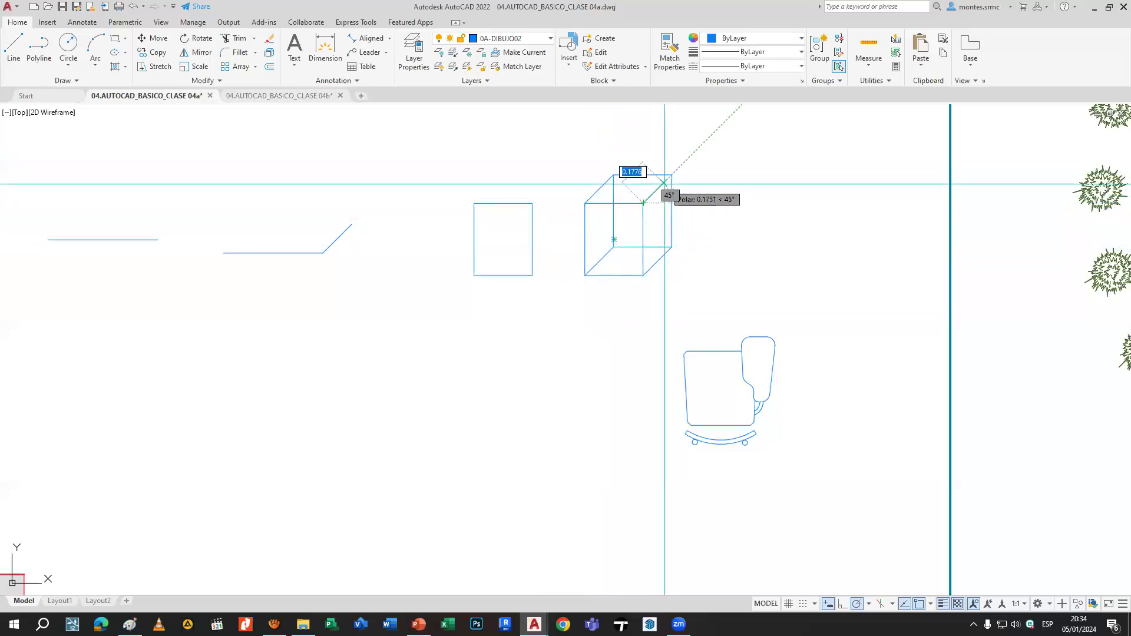
{"action": "left_click", "coordinate": [672, 175]}
{"action": "key", "text": "Return"}
Check the point object, then select both rectangles and all four connecting lines of the wireframe cube.
{"action": "scroll", "coordinate": [672, 176], "scroll_direction": "down", "scroll_amount": 2}
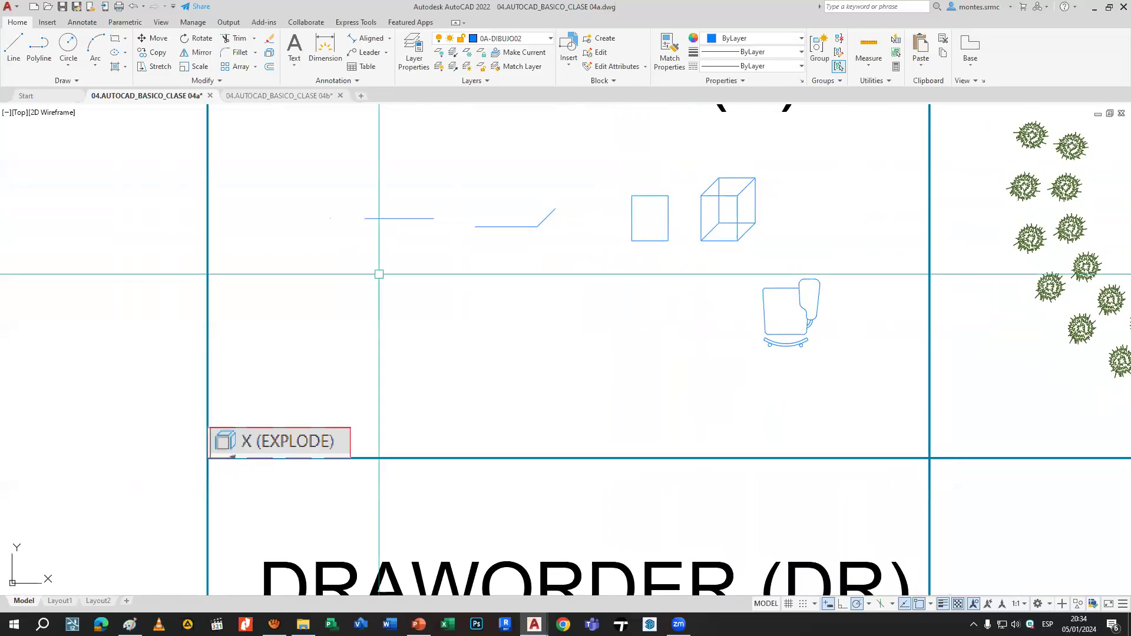
{"action": "left_click", "coordinate": [330, 218]}
{"action": "key", "text": "Escape"}
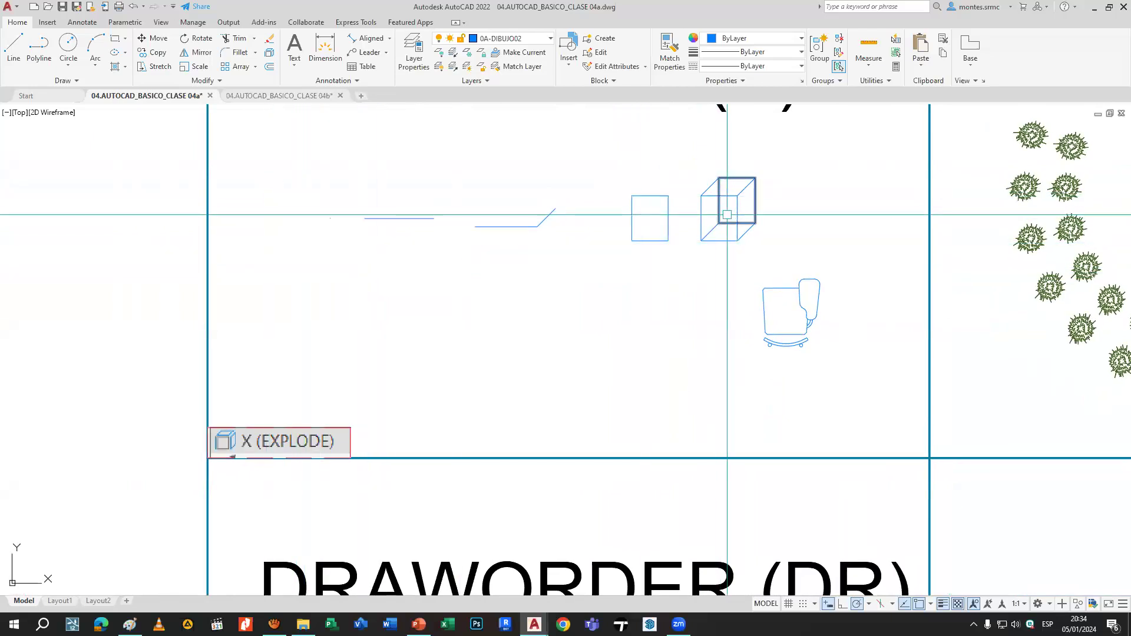
{"action": "left_click", "coordinate": [694, 164]}
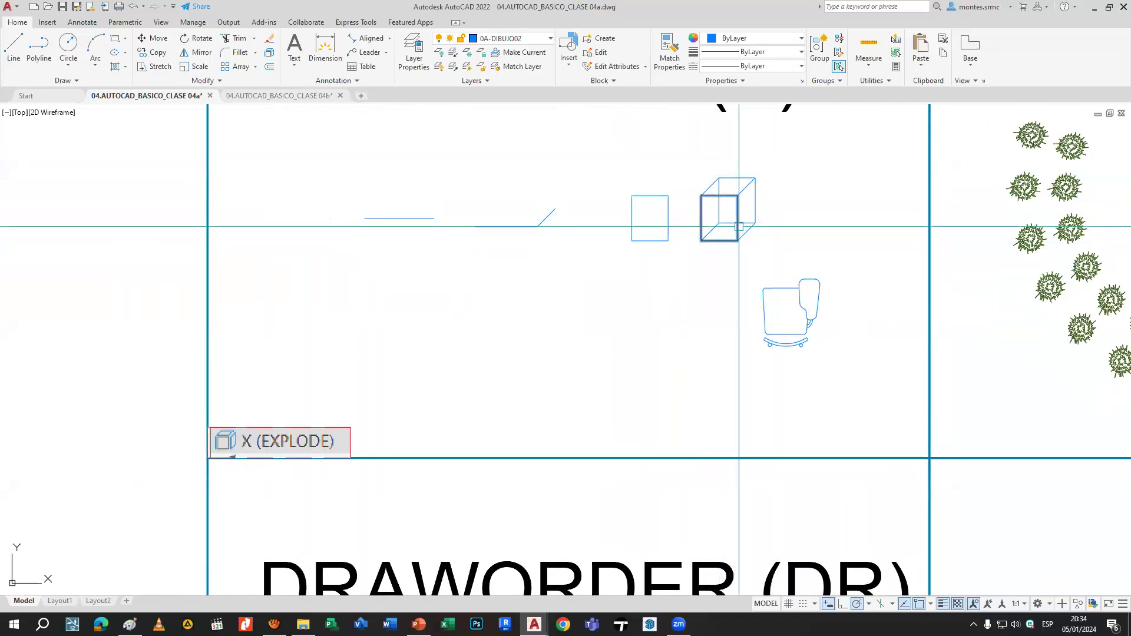
{"action": "left_click", "coordinate": [700, 179]}
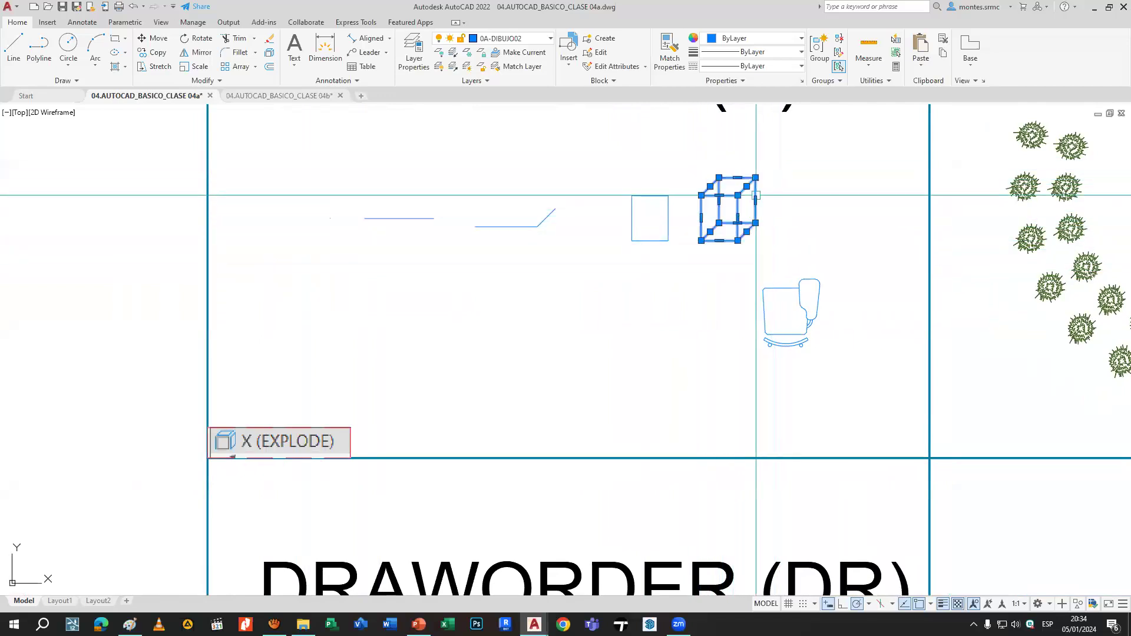
Inspect the wireframe cube in the EXPLODE cell by clearing the selection and selecting one of its edges.
{"action": "scroll", "coordinate": [780, 184], "scroll_direction": "up", "scroll_amount": 2}
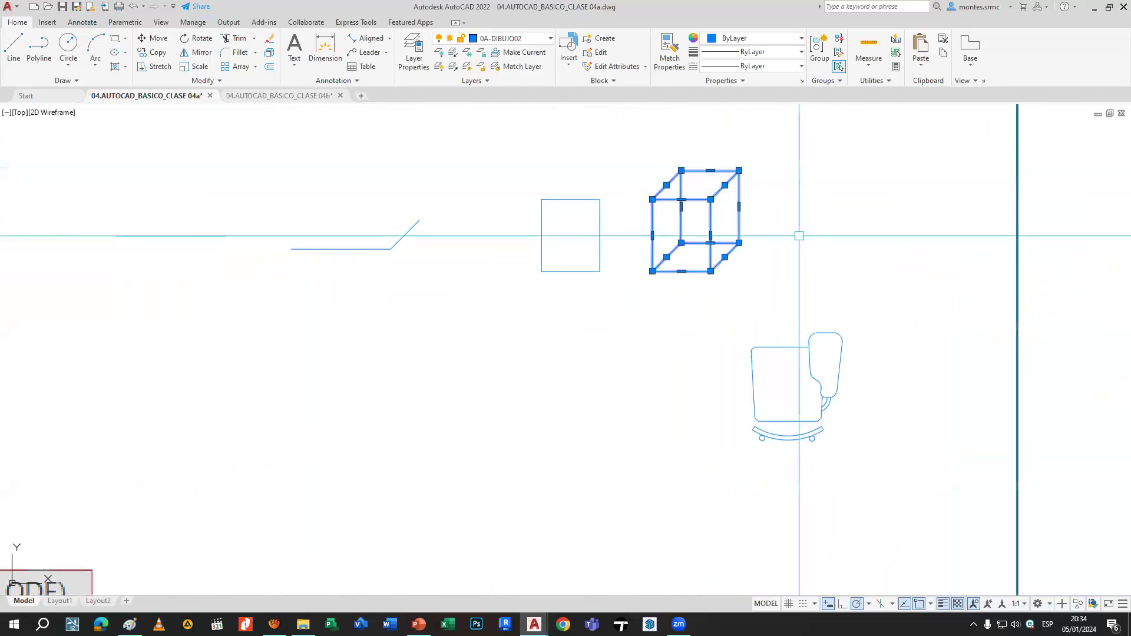
{"action": "key", "text": "Escape"}
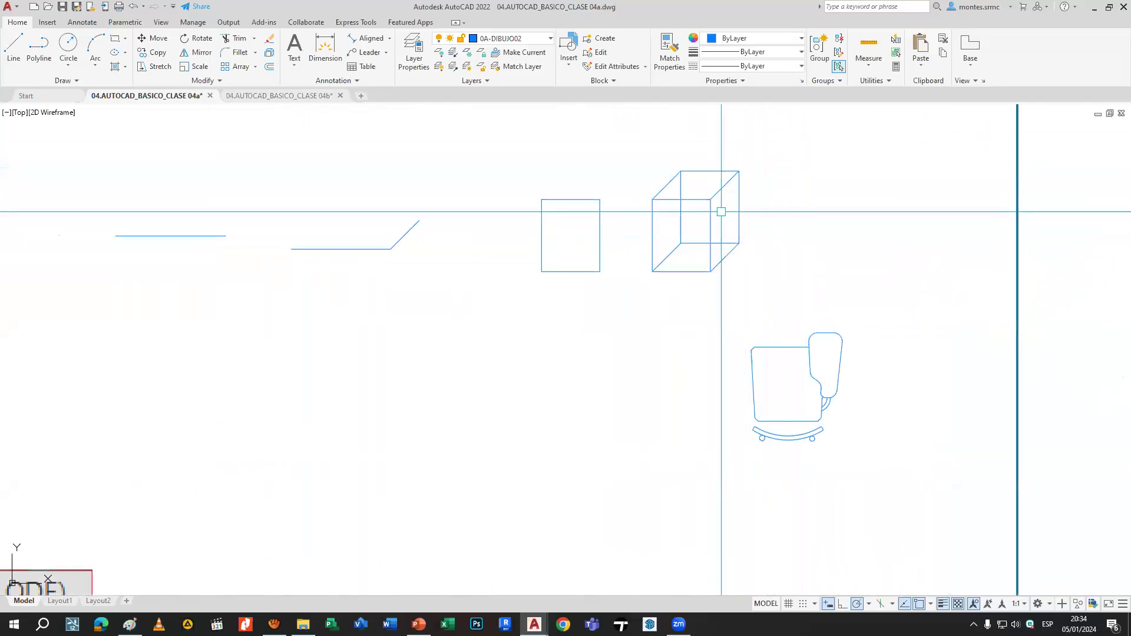
{"action": "left_click", "coordinate": [654, 211]}
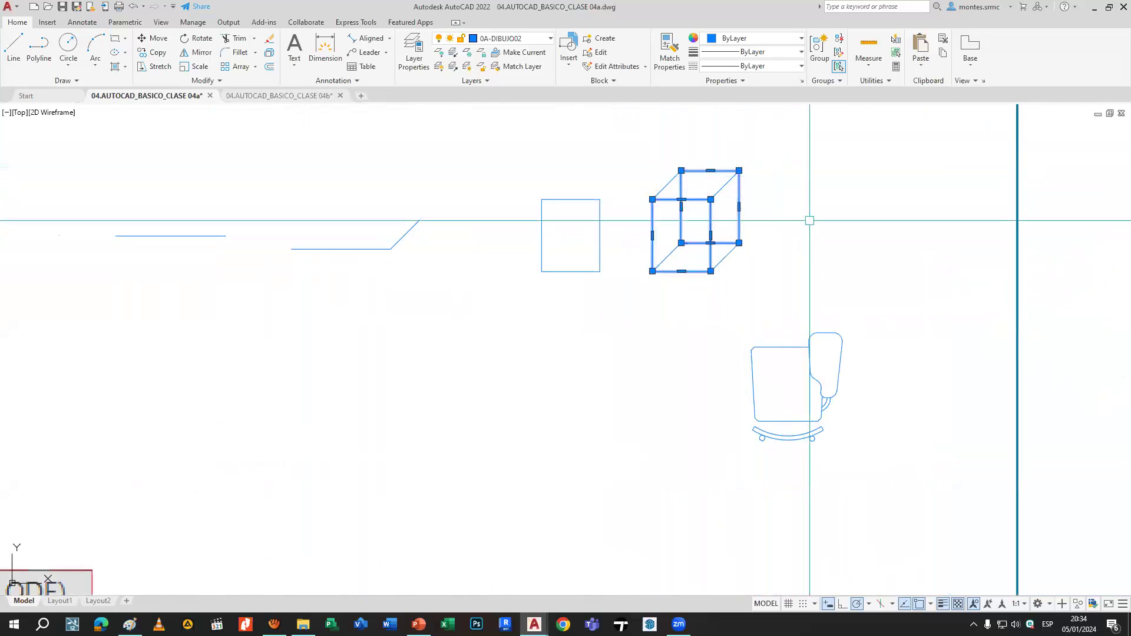
{"action": "middle_click_drag", "start_coordinate": [790, 226], "coordinate": [798, 209]}
{"action": "key", "text": "Escape"}
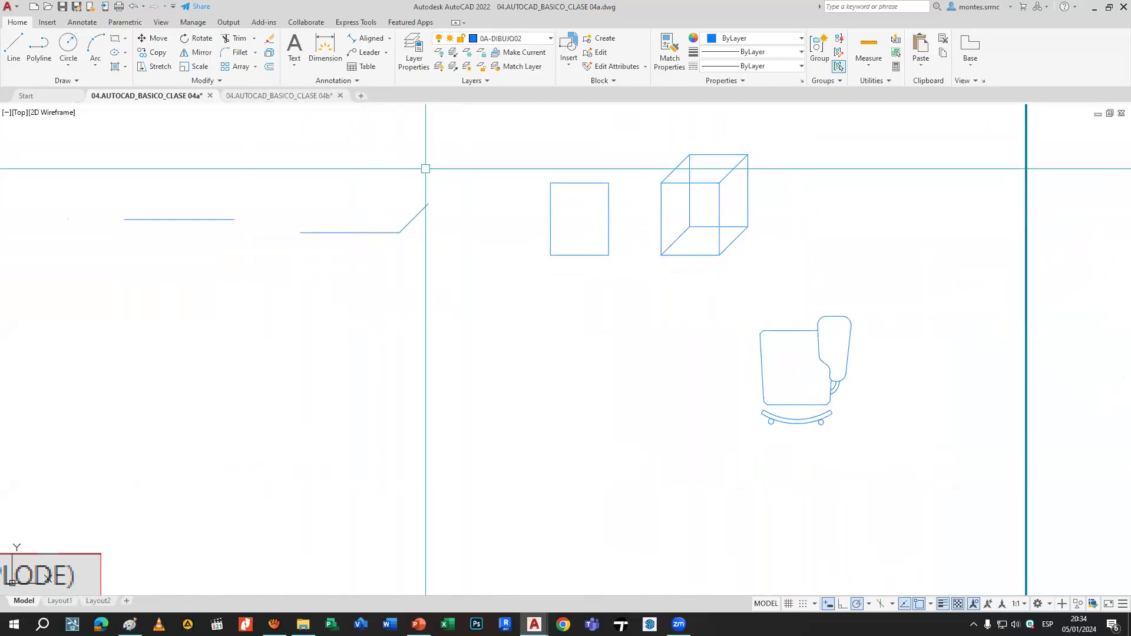
Switch to the 3D Basics workspace and model a solid box with a rectangular base beside the wireframe cube.
{"action": "left_click", "coordinate": [1050, 606]}
{"action": "left_click", "coordinate": [1051, 518]}
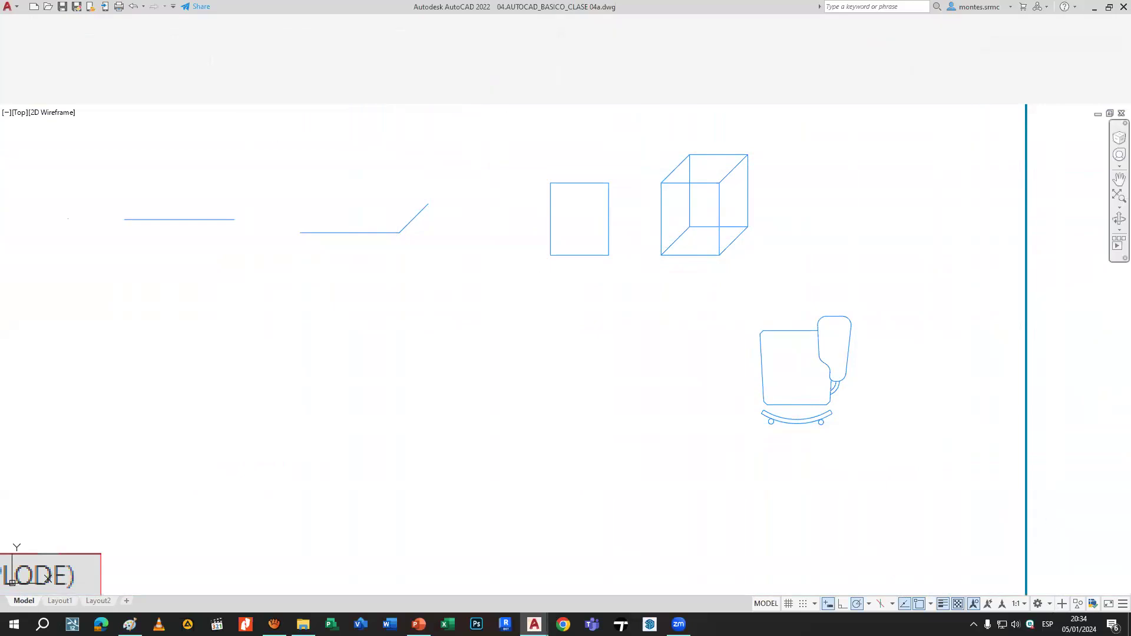
{"action": "left_click", "coordinate": [17, 55]}
{"action": "left_click", "coordinate": [788, 252]}
{"action": "left_click", "coordinate": [859, 221]}
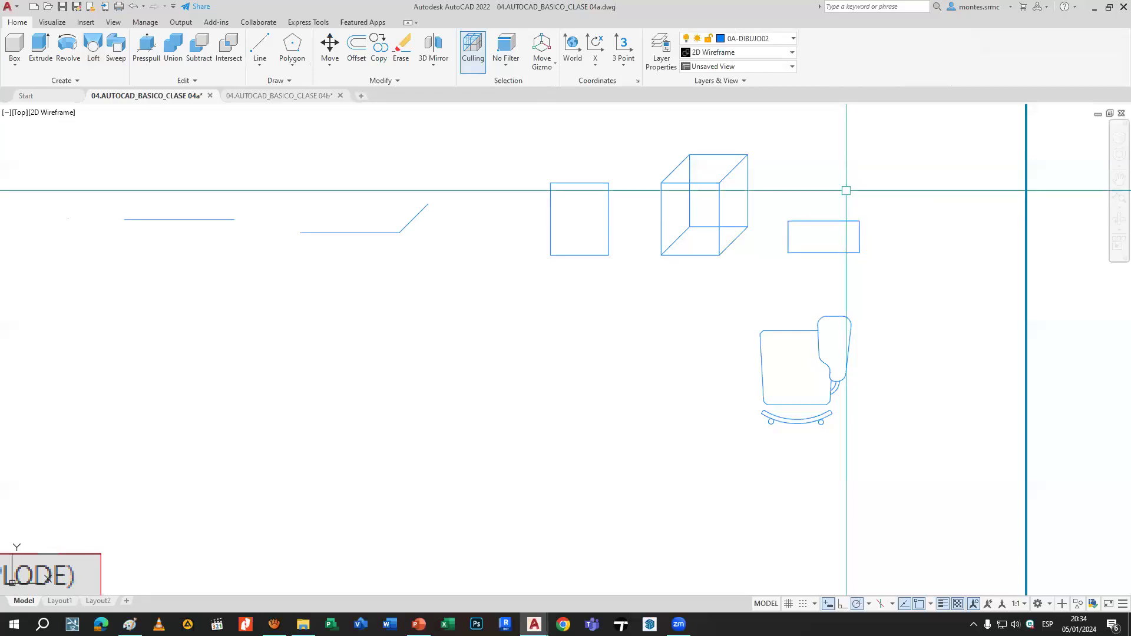
Return to the 2D drafting workspace and explode the solid box beside the wireframe cube, viewed in 3D.
{"action": "left_click", "coordinate": [1050, 605]}
{"action": "left_click", "coordinate": [1061, 501]}
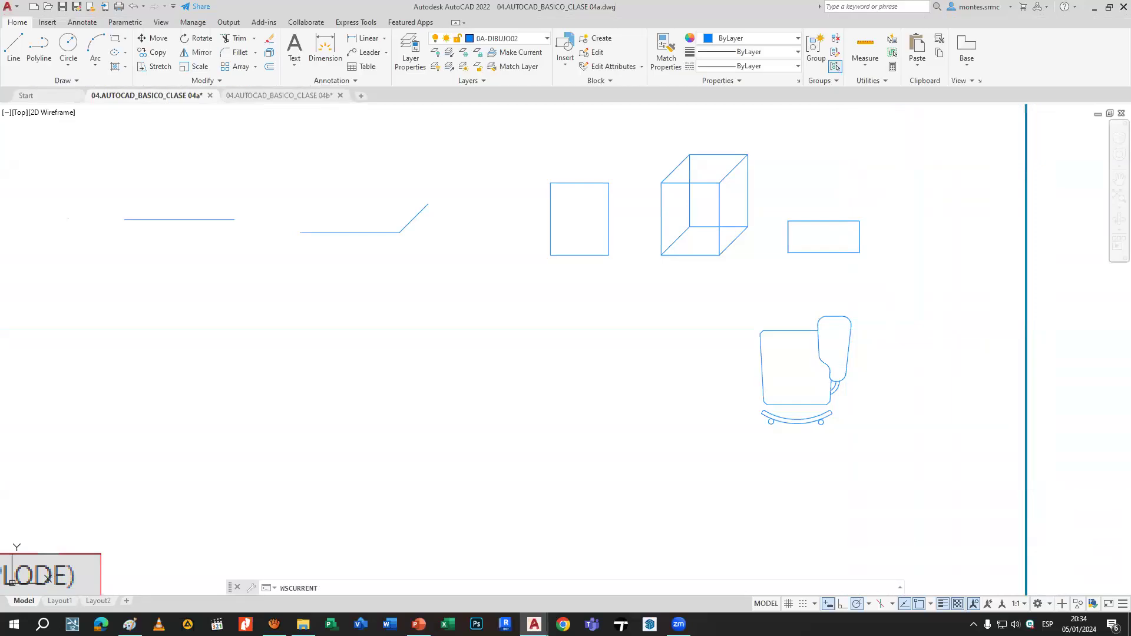
{"action": "left_click", "coordinate": [878, 268]}
{"action": "left_click", "coordinate": [845, 222]}
{"action": "middle_click_drag", "start_coordinate": [871, 272], "coordinate": [918, 259], "text": "shift"}
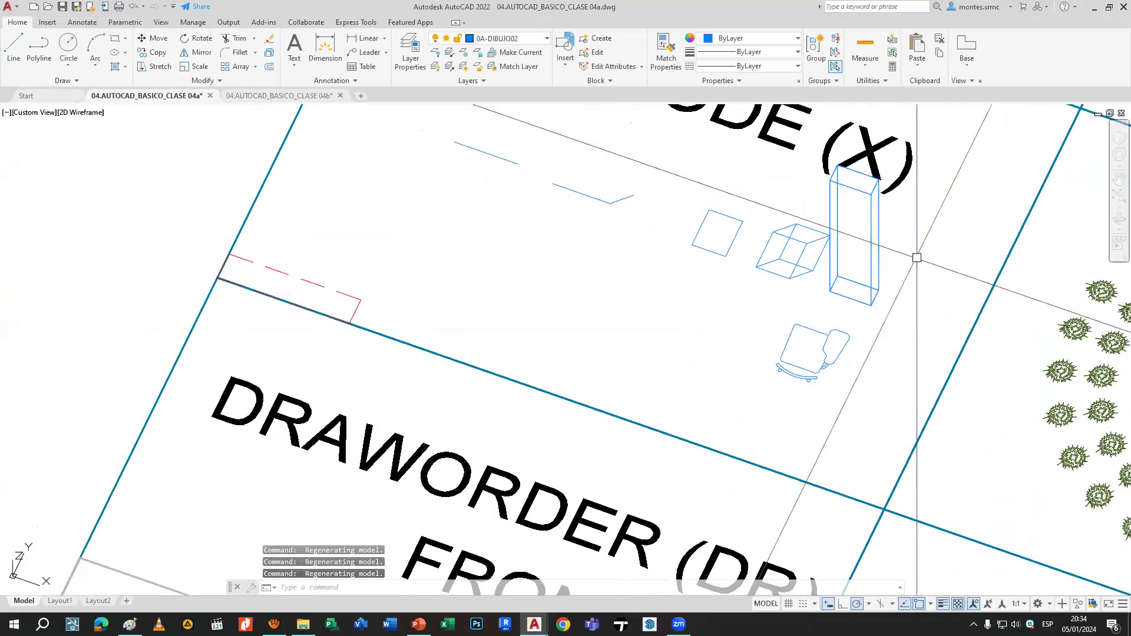
{"action": "type", "text": "x"}
{"action": "key", "text": "Return"}
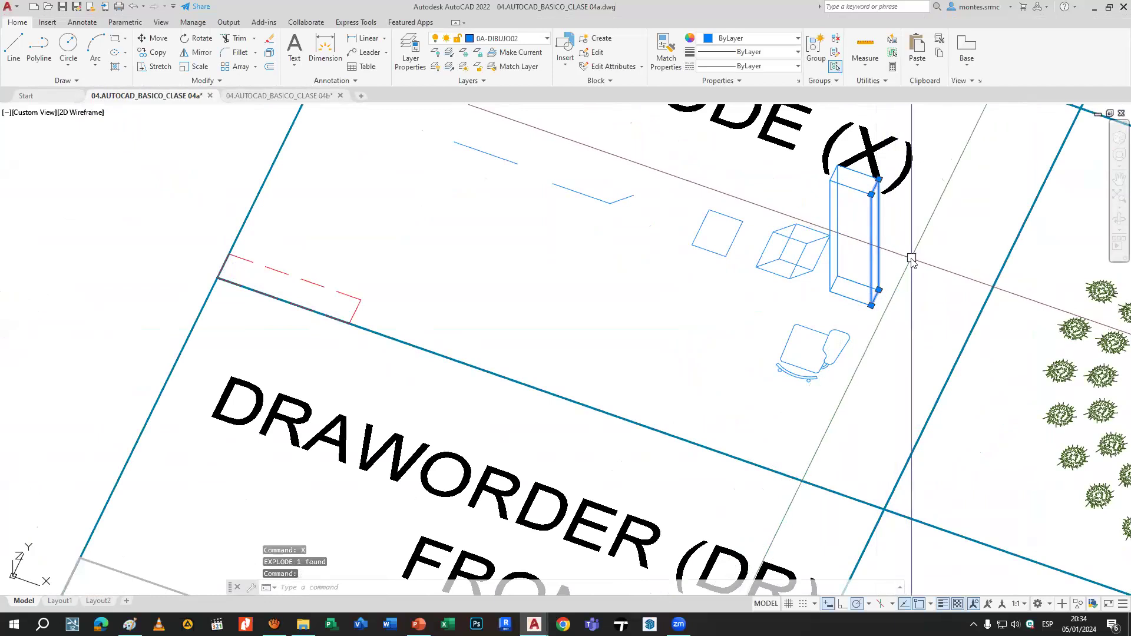
Move the exploded box's right-hand face outward, away from the other faces.
{"action": "type", "text": "m"}
{"action": "key", "text": "Return"}
{"action": "left_click", "coordinate": [911, 259]}
{"action": "key", "text": "Escape"}
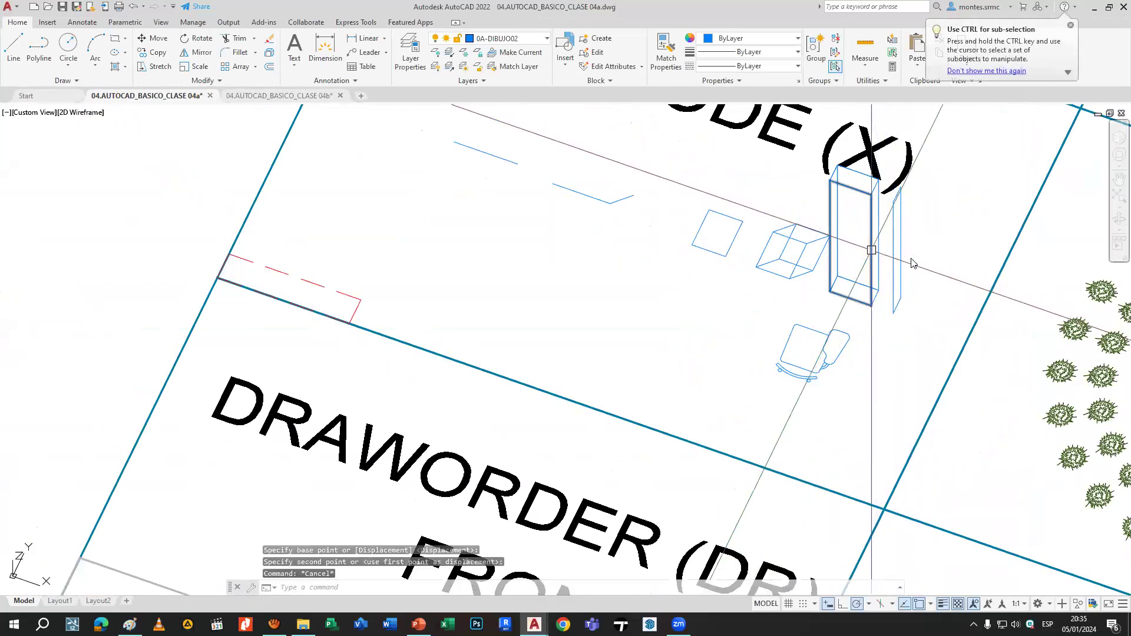
Move the exploded box's front face forward, away from the remaining faces.
{"action": "left_click", "coordinate": [871, 250]}
{"action": "type", "text": "m"}
{"action": "key", "text": "Return"}
{"action": "left_click", "coordinate": [944, 247]}
{"action": "left_click", "coordinate": [932, 271]}
{"action": "key", "text": "Escape"}
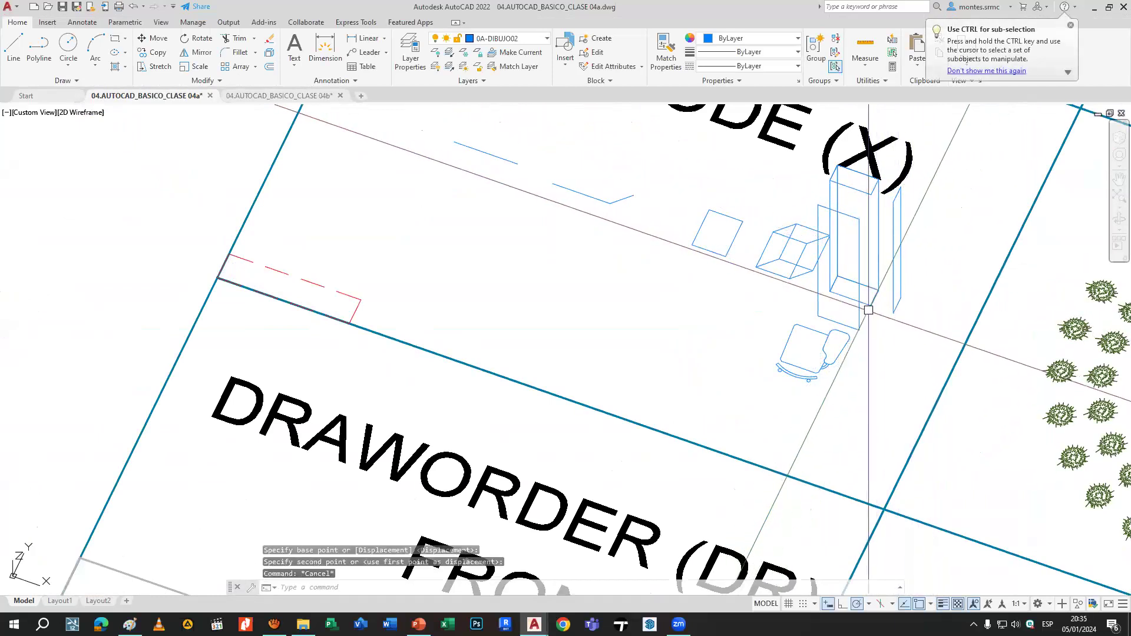
Move the exploded box's bottom face a short distance away from the remaining faces.
{"action": "left_click", "coordinate": [867, 304]}
{"action": "type", "text": "m"}
{"action": "key", "text": "Return"}
{"action": "left_click", "coordinate": [885, 330]}
{"action": "left_click", "coordinate": [890, 341]}
{"action": "key", "text": "Escape"}
Move the exploded box's back face slightly to the right, away from the top and left faces.
{"action": "left_click", "coordinate": [878, 221]}
{"action": "type", "text": "m"}
{"action": "key", "text": "Return"}
{"action": "left_click", "coordinate": [935, 210]}
{"action": "left_click", "coordinate": [945, 206]}
{"action": "key", "text": "Escape"}
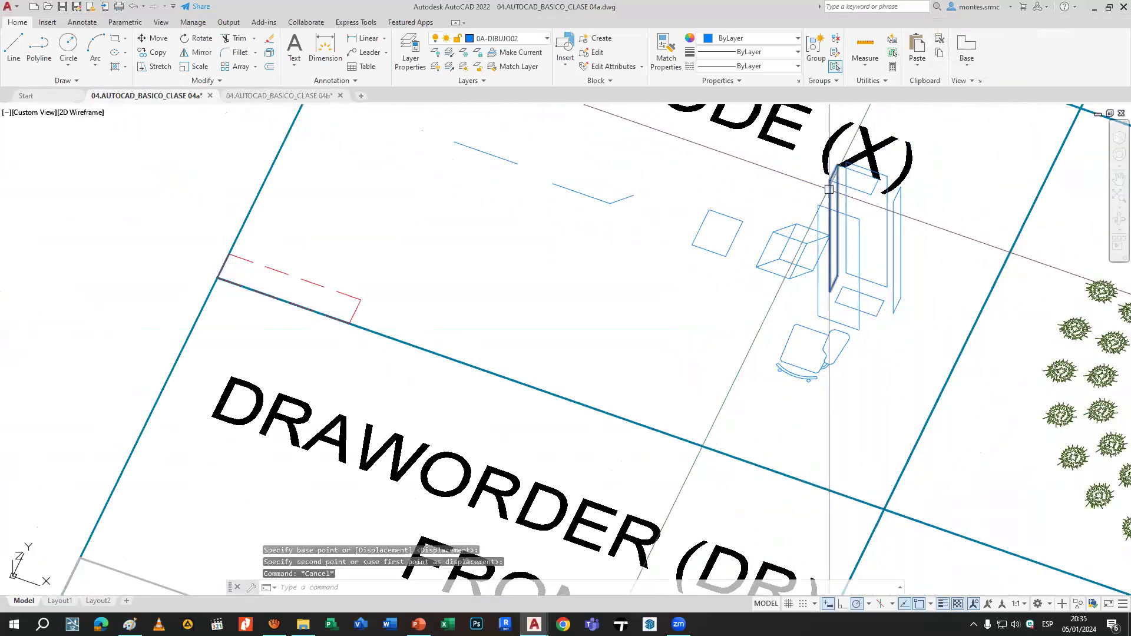
Move the exploded box's left face outward to the left, over the wireframe cube.
{"action": "left_click", "coordinate": [829, 189]}
{"action": "type", "text": "m"}
{"action": "key", "text": "Return"}
{"action": "left_click", "coordinate": [792, 188]}
{"action": "left_click", "coordinate": [742, 176]}
{"action": "key", "text": "Escape"}
{"action": "mouse_move", "coordinate": [901, 242]}
{"action": "middle_mouse_down"}
{"action": "mouse_move", "coordinate": [915, 277]}
{"action": "mouse_move", "coordinate": [930, 278]}
{"action": "middle_mouse_up"}
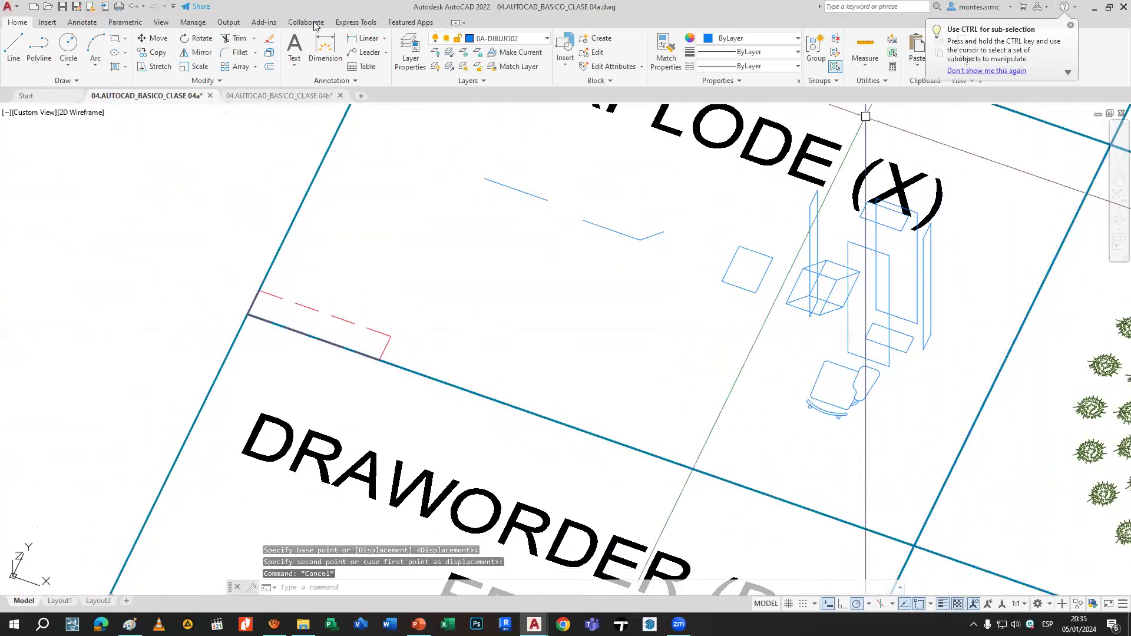
Display the ViewCube, return the model to the Top view with it, and hide the ViewCube again.
{"action": "left_click", "coordinate": [161, 23]}
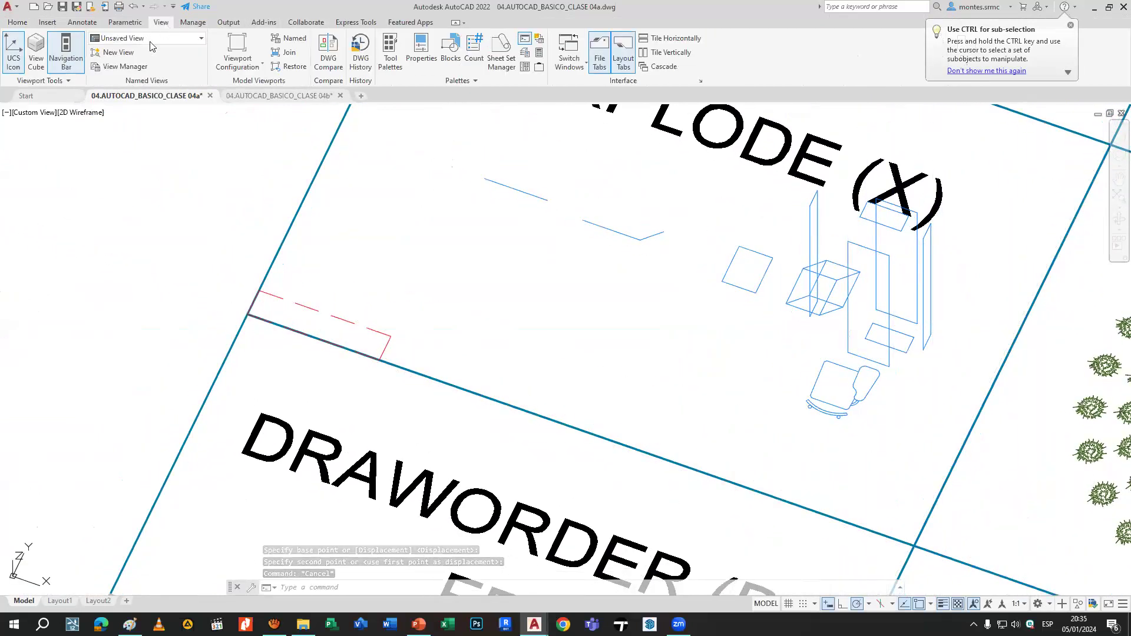
{"action": "left_click", "coordinate": [36, 58]}
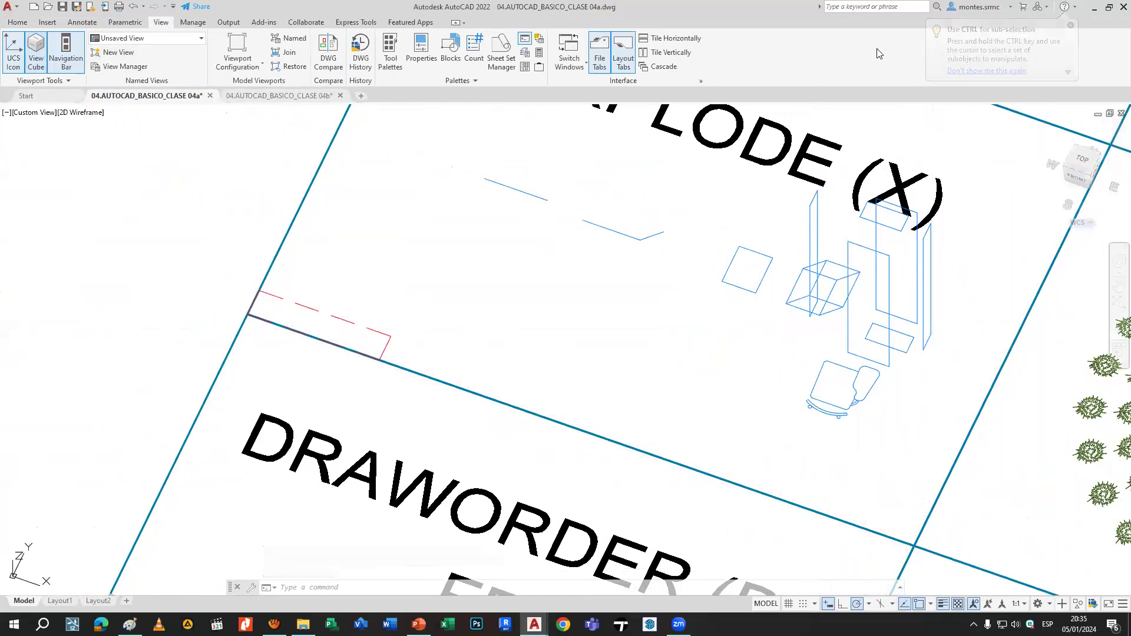
{"action": "left_click", "coordinate": [1084, 160]}
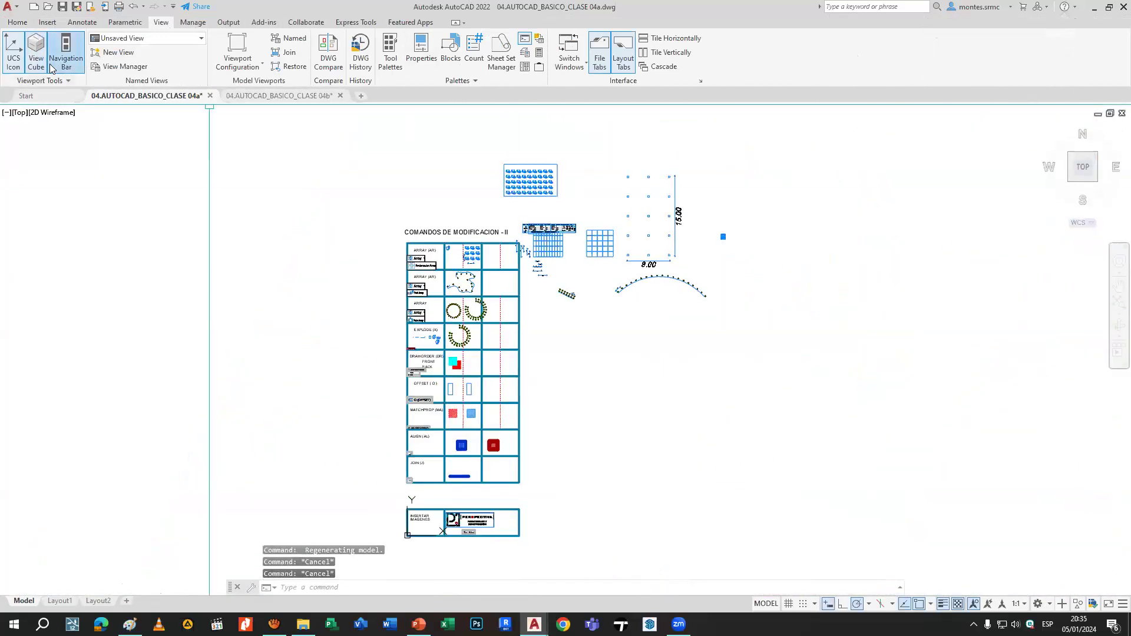
{"action": "left_click", "coordinate": [51, 68]}
Move the group of separated box faces above the chair up and to the right, within the EXPLODE cell.
{"action": "scroll", "coordinate": [430, 286], "scroll_direction": "up", "scroll_amount": 4}
{"action": "scroll", "coordinate": [430, 286], "scroll_direction": "up", "scroll_amount": 4}
{"action": "middle_click_drag", "start_coordinate": [686, 469], "coordinate": [616, 177]}
{"action": "scroll", "coordinate": [615, 177], "scroll_direction": "down", "scroll_amount": 2}
{"action": "mouse_move", "coordinate": [616, 535]}
{"action": "middle_mouse_down"}
{"action": "mouse_move", "coordinate": [599, 359]}
{"action": "mouse_move", "coordinate": [615, 161]}
{"action": "middle_mouse_up"}
{"action": "scroll", "coordinate": [608, 231], "scroll_direction": "down", "scroll_amount": 4}
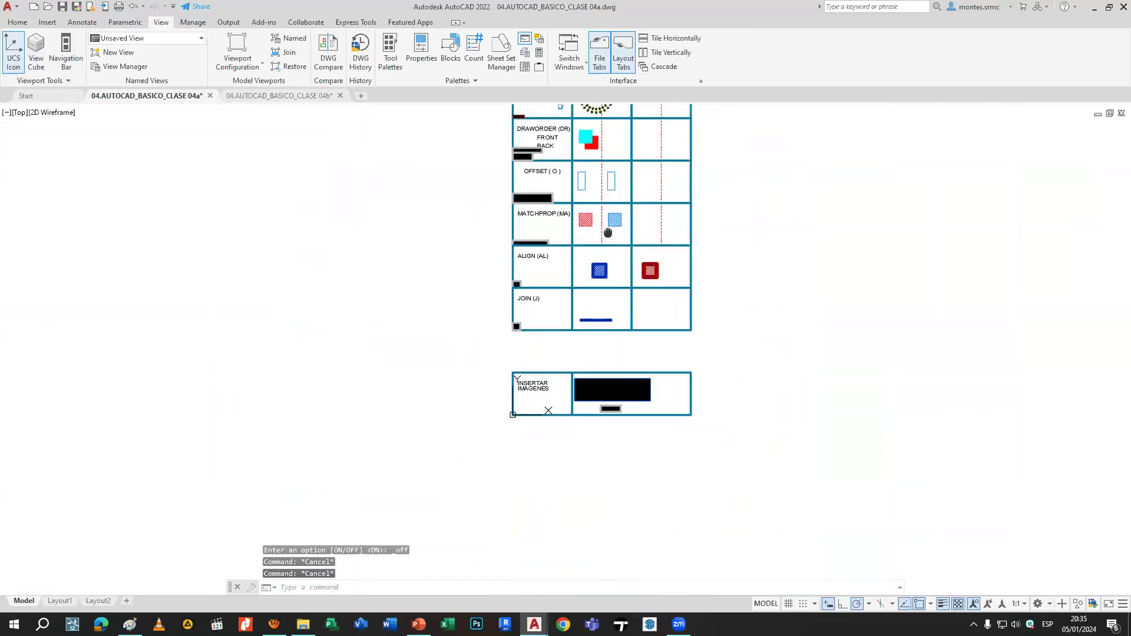
{"action": "middle_click_drag", "start_coordinate": [608, 233], "coordinate": [601, 365]}
{"action": "scroll", "coordinate": [577, 234], "scroll_direction": "up", "scroll_amount": 10}
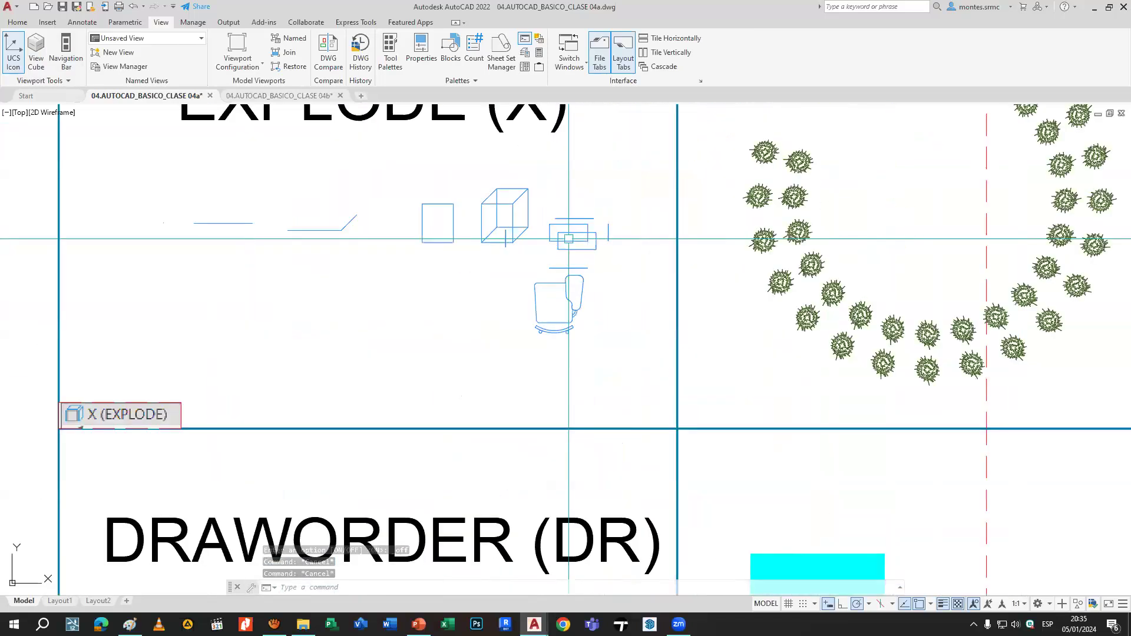
{"action": "scroll", "coordinate": [569, 238], "scroll_direction": "up", "scroll_amount": 2}
{"action": "left_click", "coordinate": [539, 210]}
{"action": "left_click", "coordinate": [667, 302]}
{"action": "type", "text": "m"}
{"action": "key", "text": "space"}
{"action": "left_click", "coordinate": [649, 298]}
{"action": "left_click", "coordinate": [687, 240]}
{"action": "middle_click_drag", "start_coordinate": [632, 246], "coordinate": [810, 276]}
{"action": "key", "text": "Escape"}
Explode the square beside the wireframe cube and select its left side to check that the sides are separate.
{"action": "left_click", "coordinate": [550, 225]}
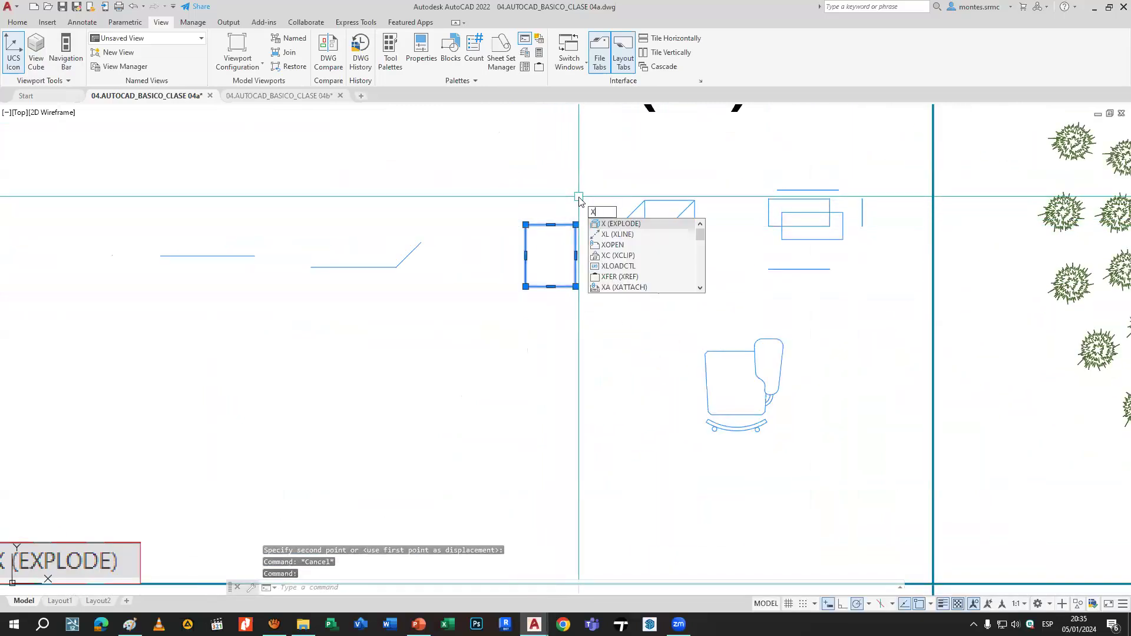
{"action": "key", "text": "space"}
{"action": "middle_click_drag", "start_coordinate": [559, 254], "coordinate": [655, 237]}
{"action": "left_click", "coordinate": [655, 237]}
{"action": "left_click", "coordinate": [592, 231]}
{"action": "left_click", "coordinate": [647, 199]}
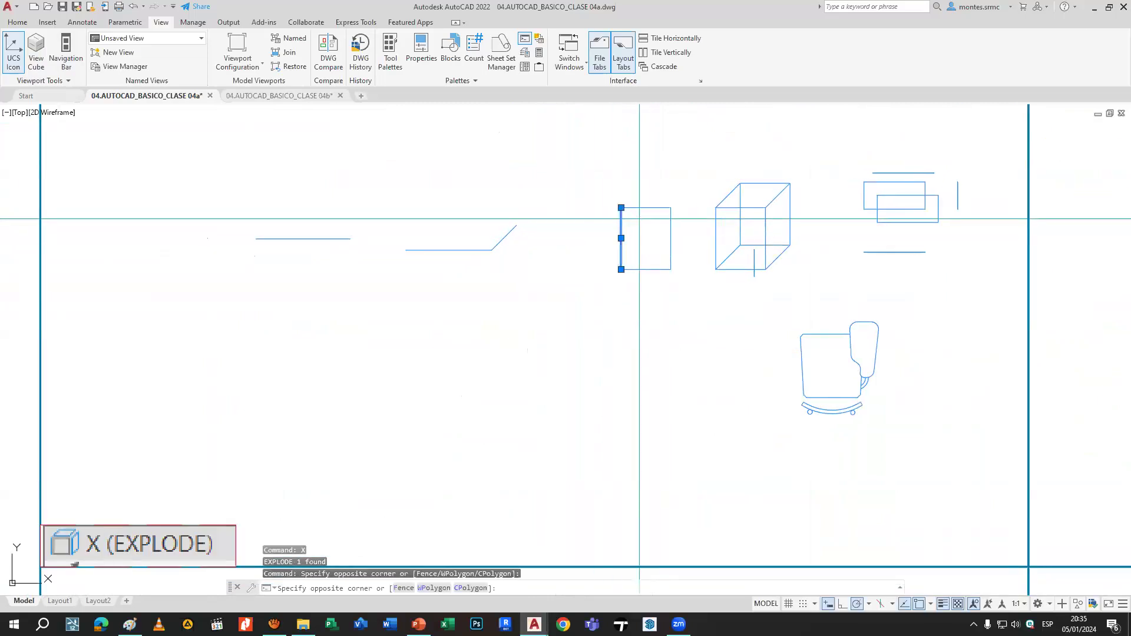
{"action": "left_click", "coordinate": [601, 220]}
{"action": "key", "text": "Escape"}
Explode the bent polyline left of the square and select its two segments separately.
{"action": "middle_click_drag", "start_coordinate": [559, 221], "coordinate": [776, 258]}
{"action": "left_click", "coordinate": [728, 276]}
{"action": "left_click", "coordinate": [718, 262]}
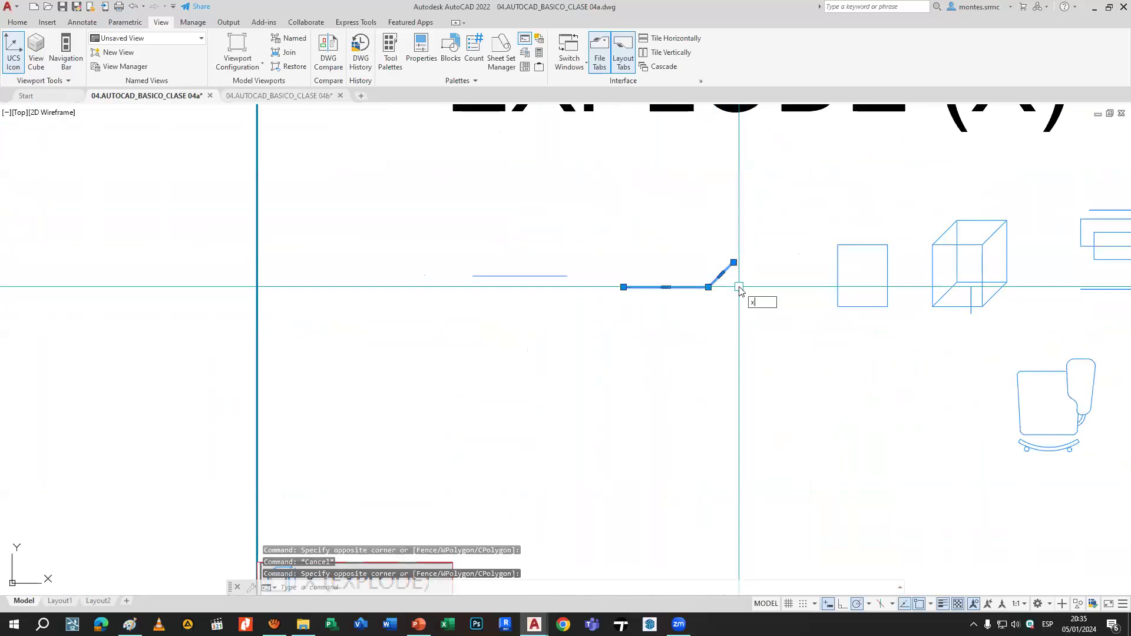
{"action": "key", "text": "Return"}
{"action": "left_click", "coordinate": [678, 287]}
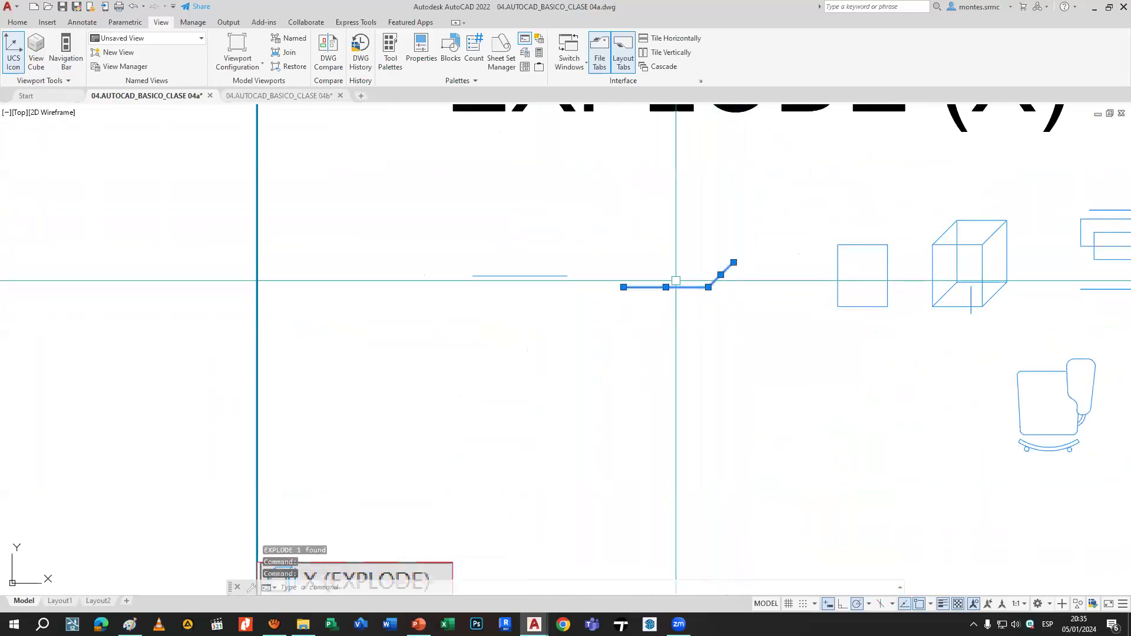
Examine the straight line and the small point object to its left by selecting each of them.
{"action": "left_click", "coordinate": [567, 276]}
{"action": "left_click", "coordinate": [537, 271]}
{"action": "key", "text": "Escape"}
{"action": "key", "text": "Escape"}
{"action": "left_click", "coordinate": [531, 275]}
{"action": "left_click", "coordinate": [571, 268]}
{"action": "key", "text": "Escape"}
{"action": "left_click", "coordinate": [472, 276]}
{"action": "left_click", "coordinate": [378, 252]}
{"action": "left_click", "coordinate": [438, 305]}
{"action": "key", "text": "Escape"}
{"action": "left_click", "coordinate": [526, 302]}
{"action": "left_click", "coordinate": [492, 227]}
{"action": "key", "text": "Escape"}
{"action": "left_click", "coordinate": [527, 298]}
{"action": "left_click", "coordinate": [487, 245]}
{"action": "key", "text": "Escape"}
Erase the small point object left of the straight line, and check the line by selecting it.
{"action": "left_click", "coordinate": [391, 240]}
{"action": "left_click", "coordinate": [475, 323]}
{"action": "key", "text": "Delete"}
{"action": "left_click", "coordinate": [520, 242]}
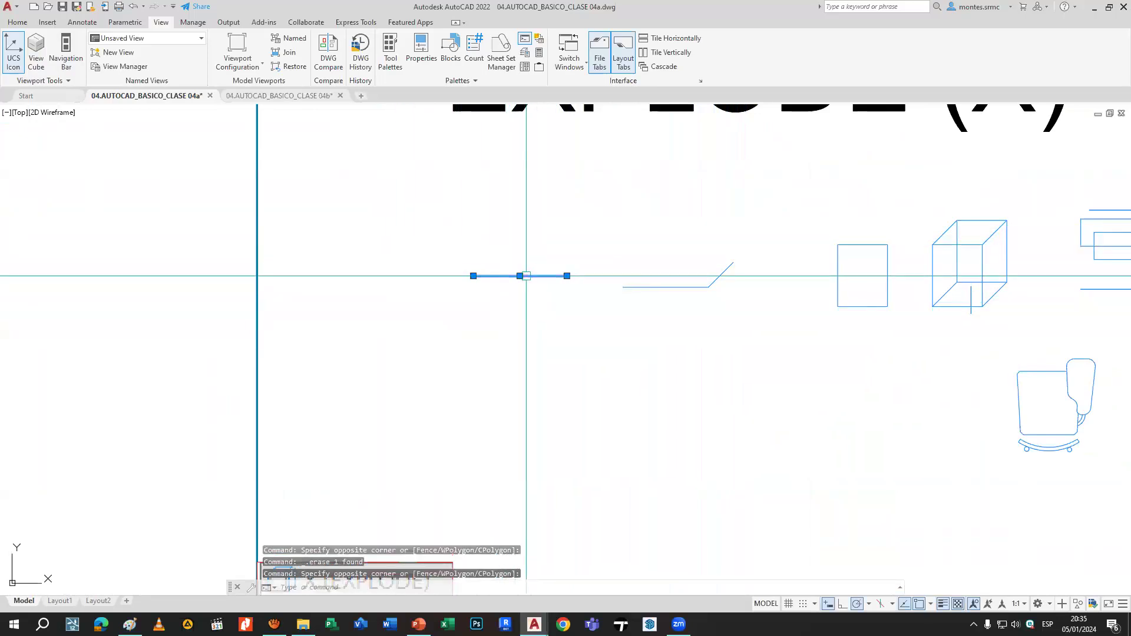
{"action": "mouse_move", "coordinate": [663, 314]}
{"action": "middle_mouse_down"}
{"action": "mouse_move", "coordinate": [455, 263]}
{"action": "mouse_move", "coordinate": [362, 262]}
{"action": "middle_mouse_up"}
{"action": "key", "text": "Escape"}
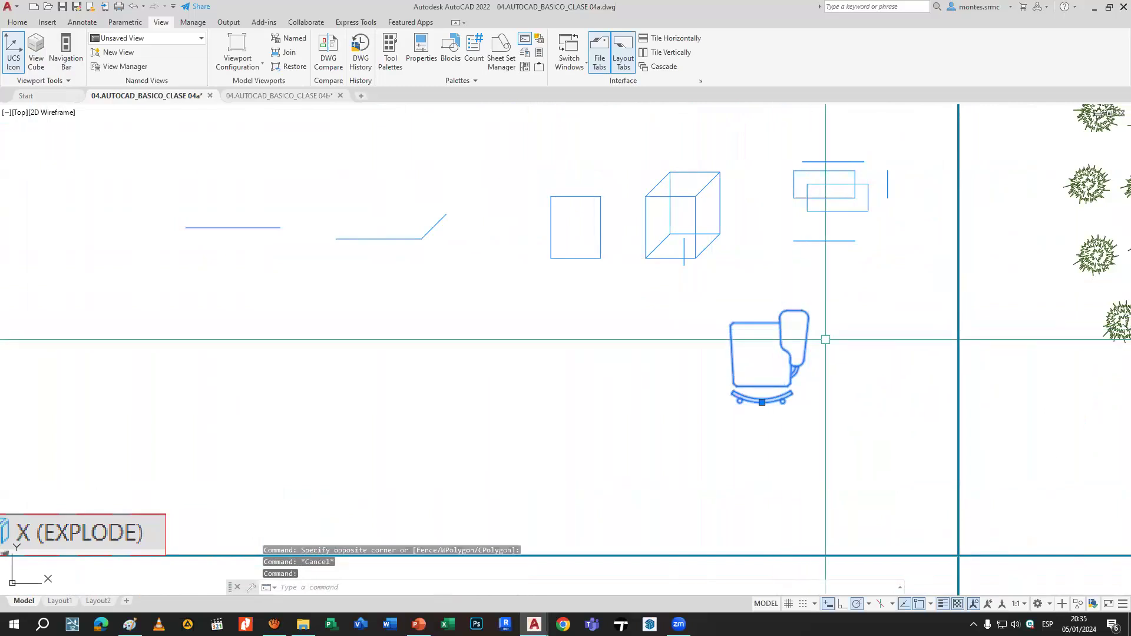
Explode the chair block below the wireframe cube.
{"action": "scroll", "coordinate": [825, 340], "scroll_direction": "up", "scroll_amount": 5}
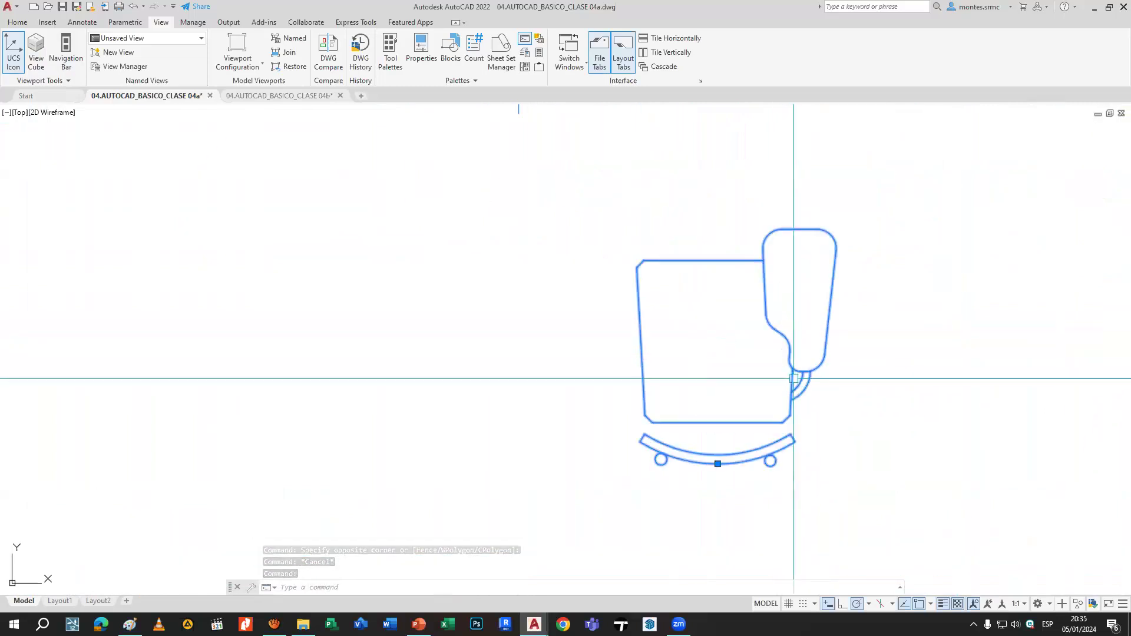
{"action": "middle_click_drag", "start_coordinate": [785, 381], "coordinate": [662, 384]}
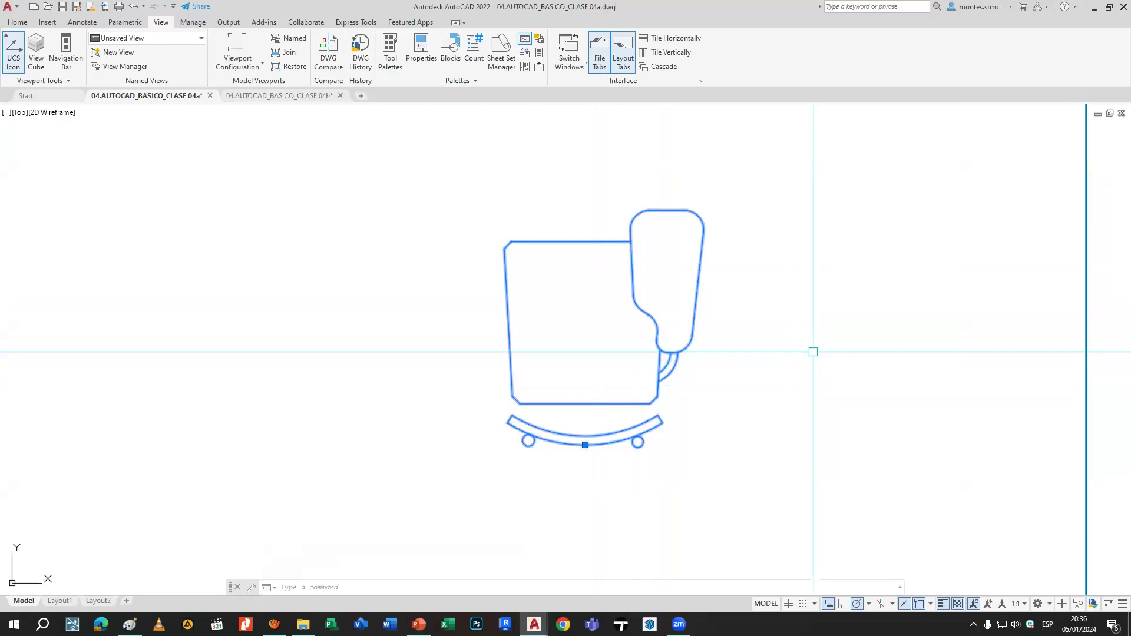
{"action": "key", "text": "Return"}
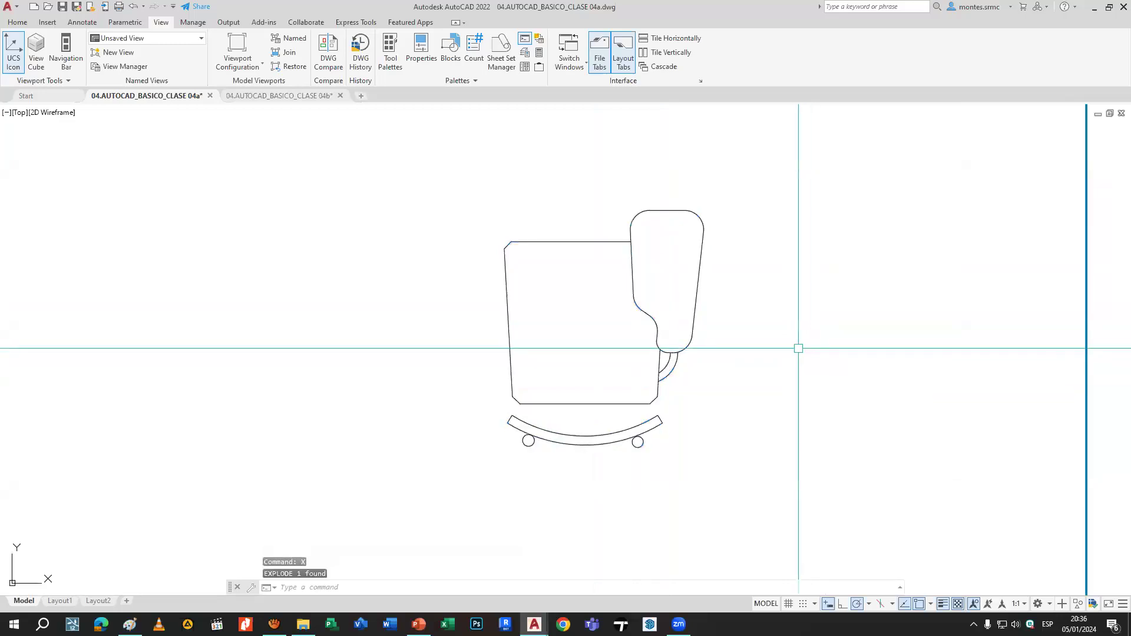
Show the object properties of the intact chair block SILLA and explode the block again.
{"action": "key", "text": "ctrl+1"}
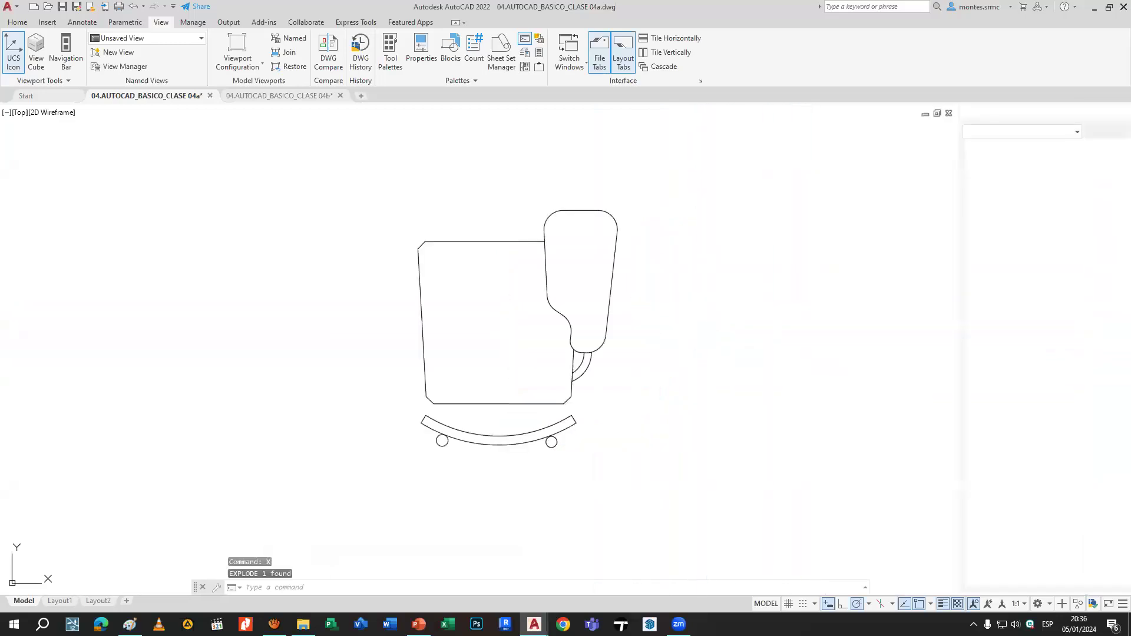
{"action": "scroll", "coordinate": [486, 257], "scroll_direction": "down", "scroll_amount": 2}
{"action": "left_click", "coordinate": [510, 248]}
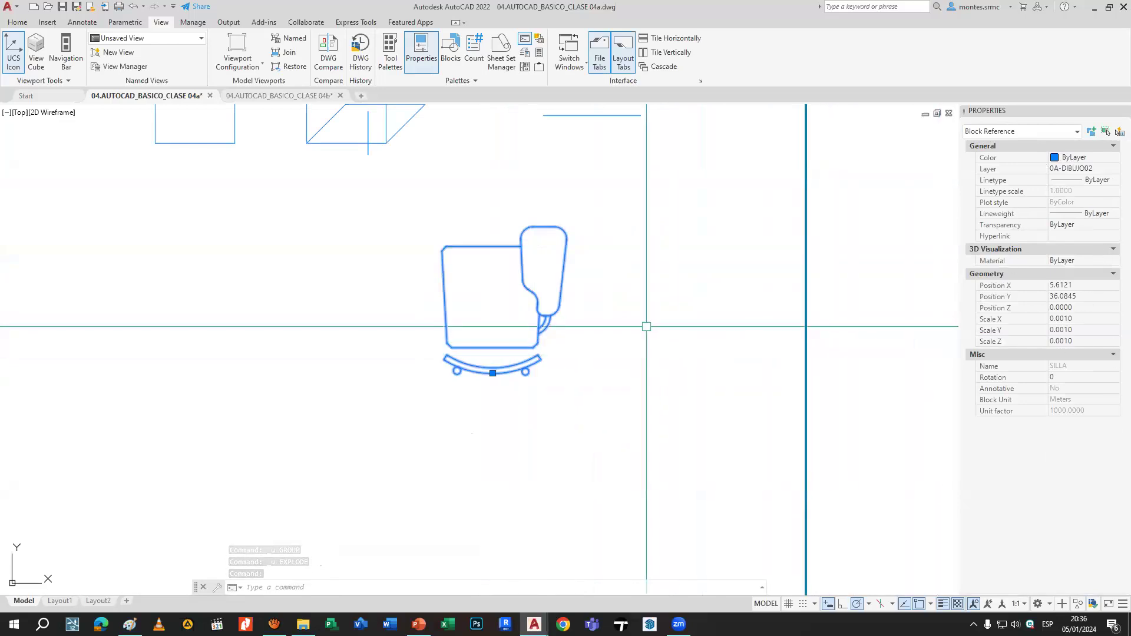
{"action": "key", "text": "Return"}
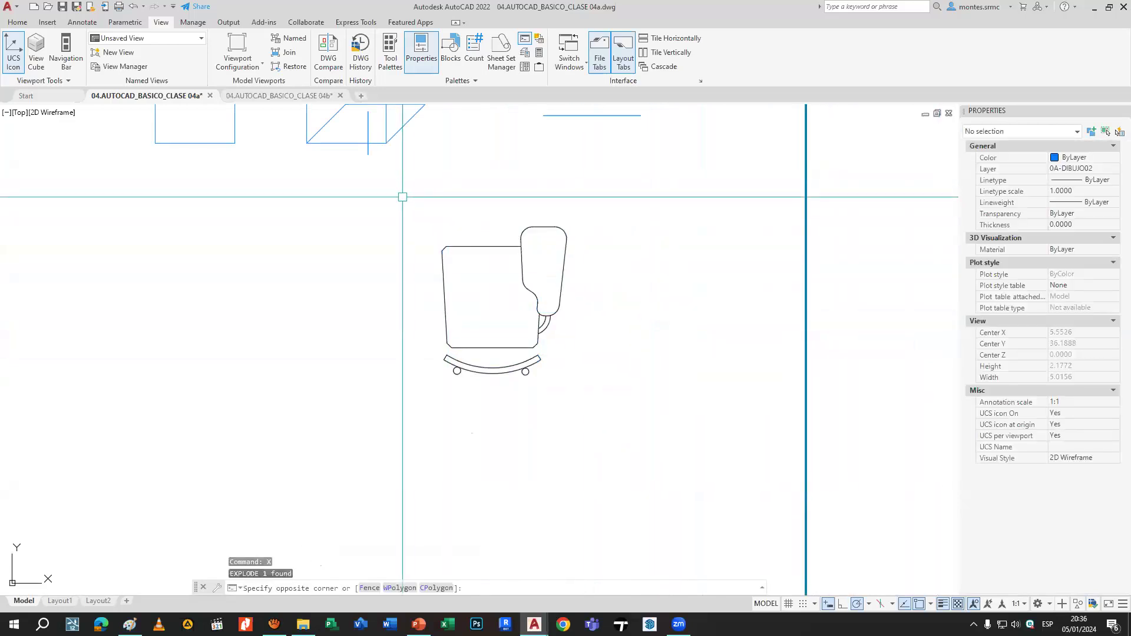
Examine the properties of all the exploded chair's pieces together, and of the armrest's upper corner arc.
{"action": "left_click", "coordinate": [404, 189]}
{"action": "left_click", "coordinate": [702, 449]}
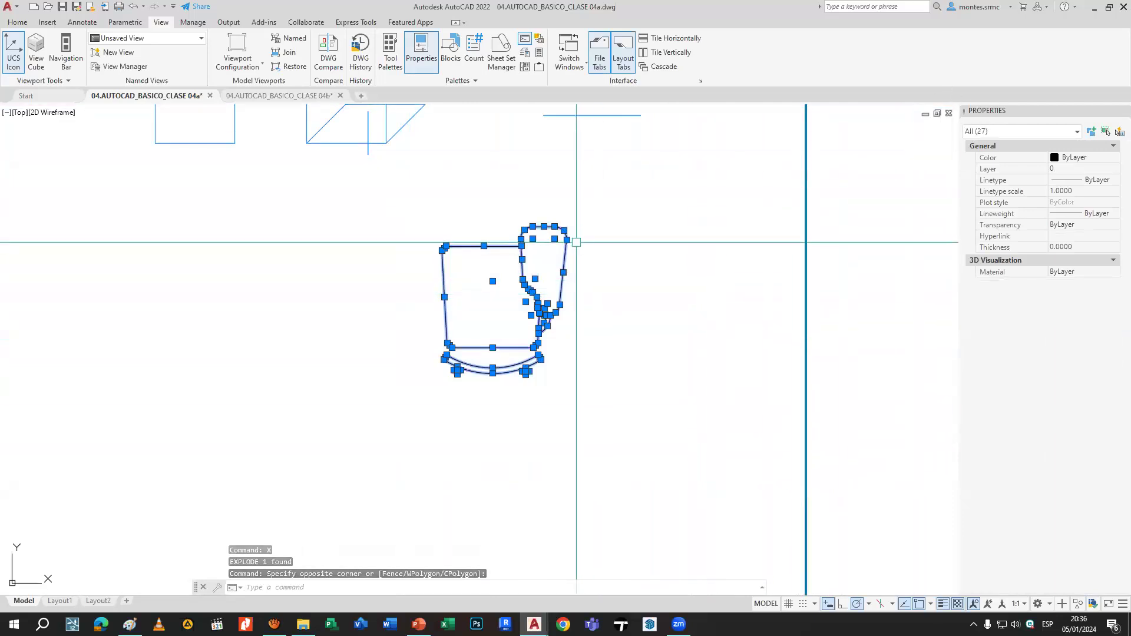
{"action": "key", "text": "Escape"}
{"action": "scroll", "coordinate": [471, 236], "scroll_direction": "up", "scroll_amount": 5}
{"action": "left_click", "coordinate": [560, 215]}
{"action": "key", "text": "Escape"}
{"action": "left_click", "coordinate": [664, 178]}
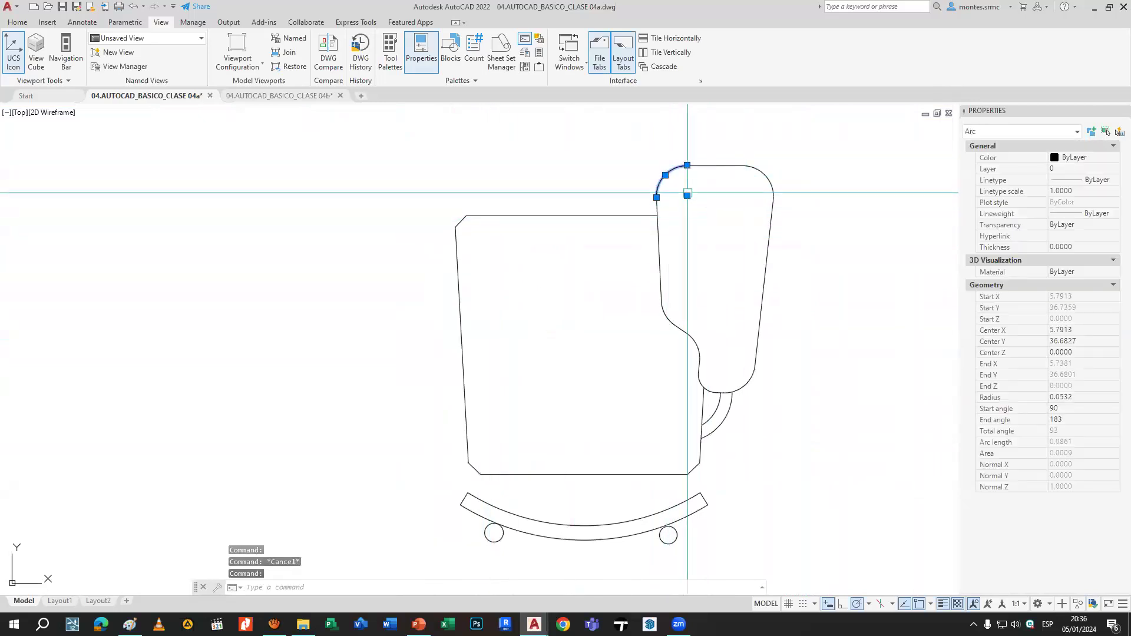
Check the exploded chair's individual pieces, including the right-hand small circle under the curved backrest.
{"action": "left_click", "coordinate": [429, 156]}
{"action": "left_click", "coordinate": [808, 337]}
{"action": "middle_click_drag", "start_coordinate": [807, 337], "coordinate": [783, 227]}
{"action": "key", "text": "Escape"}
{"action": "left_click", "coordinate": [665, 424]}
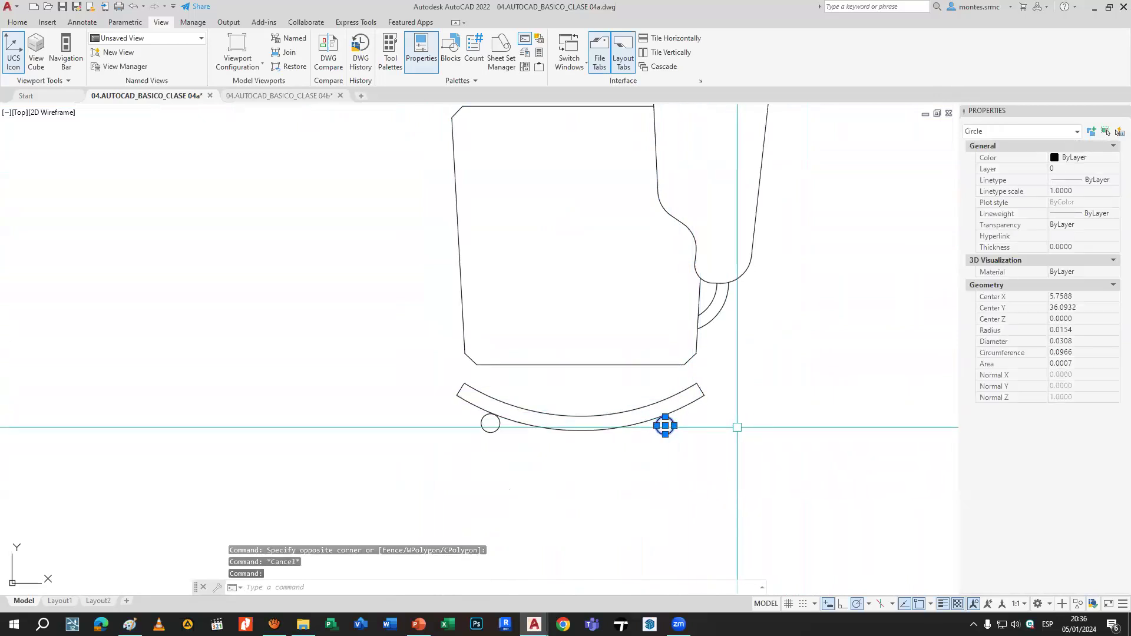
{"action": "scroll", "coordinate": [687, 447], "scroll_direction": "up", "scroll_amount": 4}
{"action": "key", "text": "Escape"}
{"action": "left_click", "coordinate": [698, 405]}
{"action": "key", "text": "Escape"}
{"action": "scroll", "coordinate": [695, 351], "scroll_direction": "down", "scroll_amount": 6}
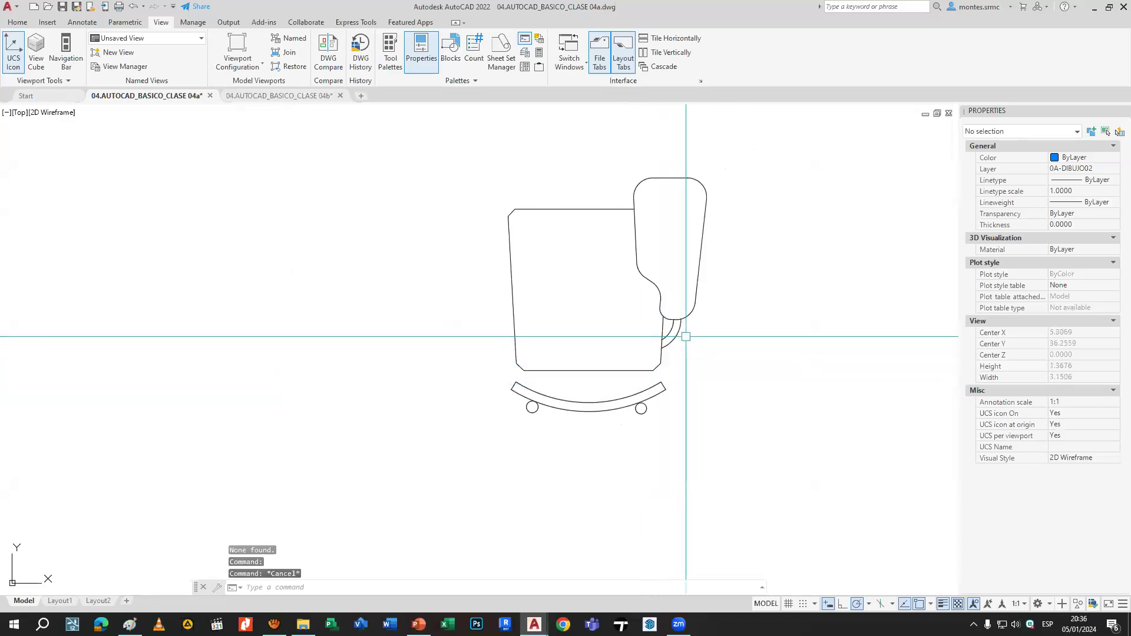
Show the combined properties of all the exploded chair's pieces.
{"action": "scroll", "coordinate": [689, 338], "scroll_direction": "down", "scroll_amount": 2}
{"action": "left_click", "coordinate": [541, 200]}
{"action": "left_click", "coordinate": [768, 452]}
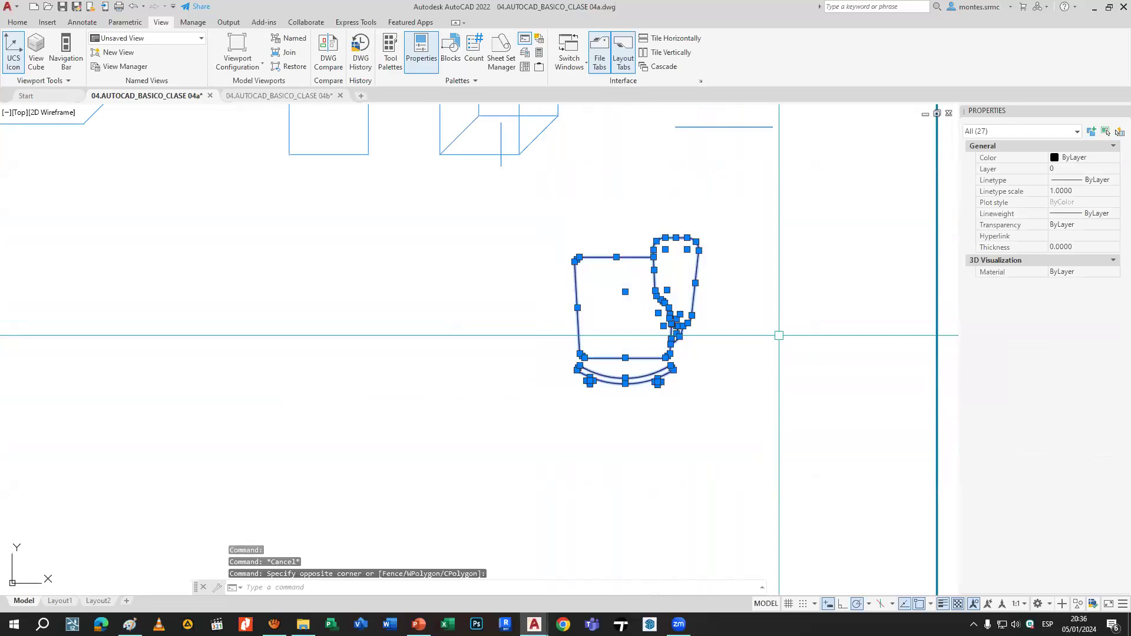
Inspect the properties of the rectangular chair array and of the intact SILLA chair block in the first ARRAY row.
{"action": "scroll", "coordinate": [779, 335], "scroll_direction": "down", "scroll_amount": 6}
{"action": "middle_click_drag", "start_coordinate": [722, 351], "coordinate": [660, 489]}
{"action": "middle_click_drag", "start_coordinate": [693, 240], "coordinate": [571, 422]}
{"action": "scroll", "coordinate": [571, 422], "scroll_direction": "down", "scroll_amount": 4}
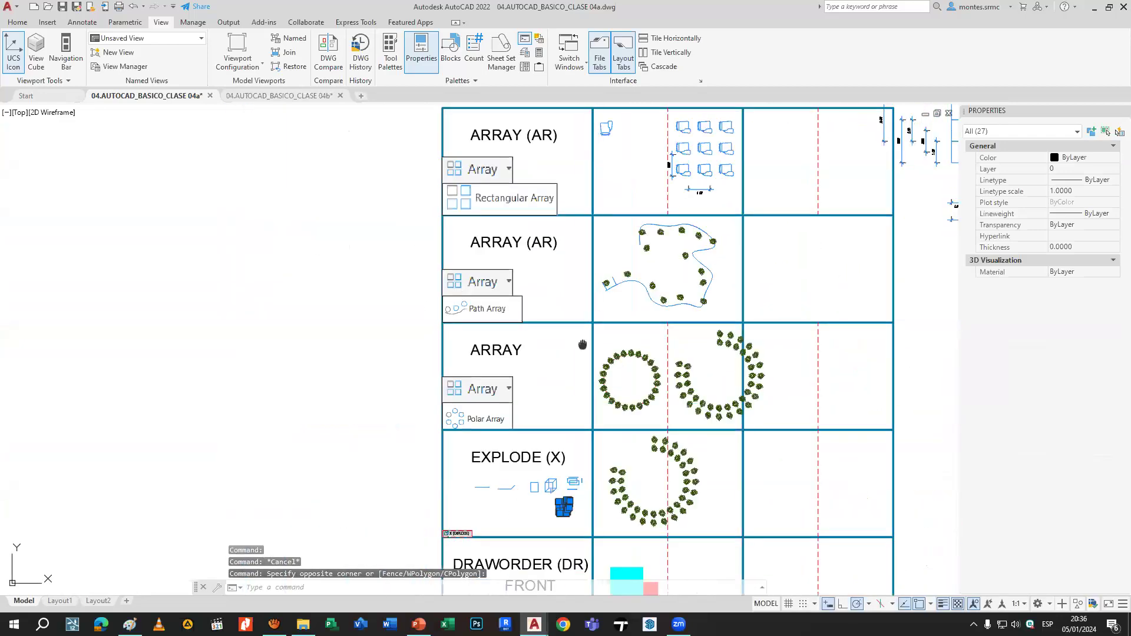
{"action": "middle_click_drag", "start_coordinate": [583, 345], "coordinate": [509, 526]}
{"action": "left_click", "coordinate": [644, 304]}
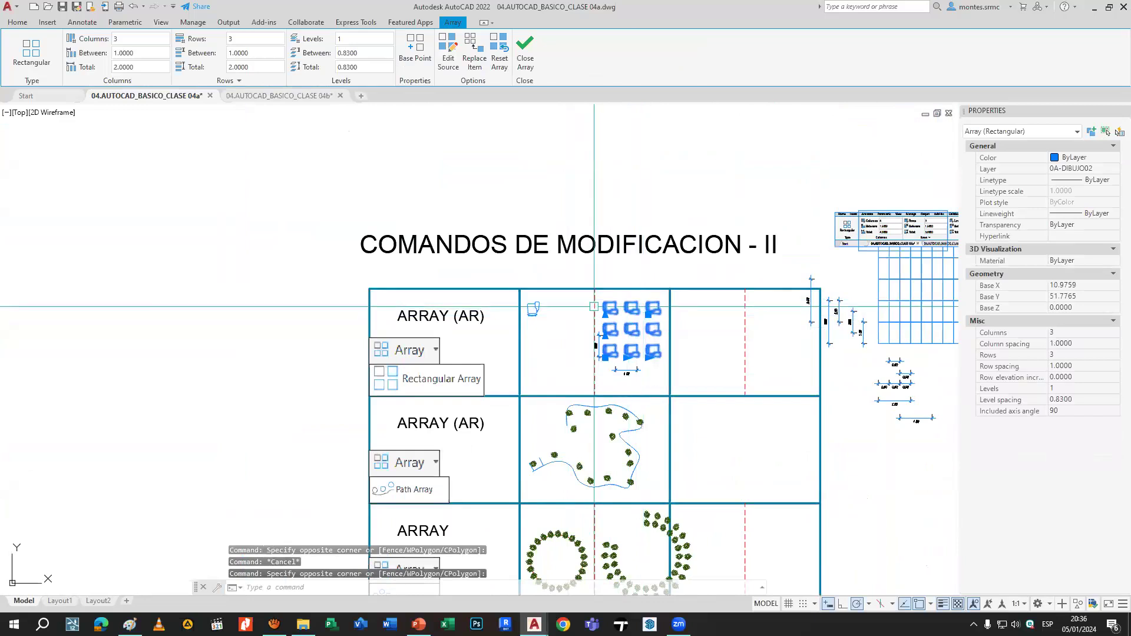
{"action": "key", "text": "Escape"}
{"action": "scroll", "coordinate": [541, 311], "scroll_direction": "up", "scroll_amount": 2}
{"action": "left_click", "coordinate": [538, 316]}
Return to the EXPLODE row and check the exploded chair's pieces as a group.
{"action": "scroll", "coordinate": [577, 346], "scroll_direction": "down", "scroll_amount": 4}
{"action": "scroll", "coordinate": [577, 346], "scroll_direction": "down", "scroll_amount": 2}
{"action": "middle_click_drag", "start_coordinate": [603, 507], "coordinate": [633, 304]}
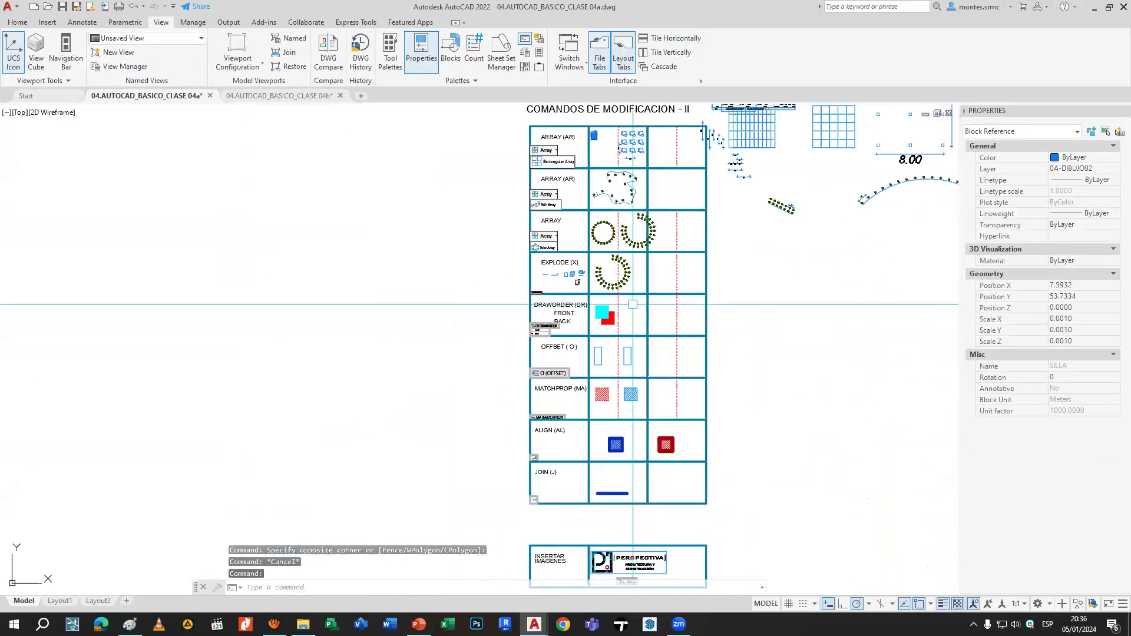
{"action": "scroll", "coordinate": [573, 272], "scroll_direction": "up", "scroll_amount": 6}
{"action": "scroll", "coordinate": [586, 310], "scroll_direction": "up", "scroll_amount": 3}
{"action": "left_click", "coordinate": [553, 300]}
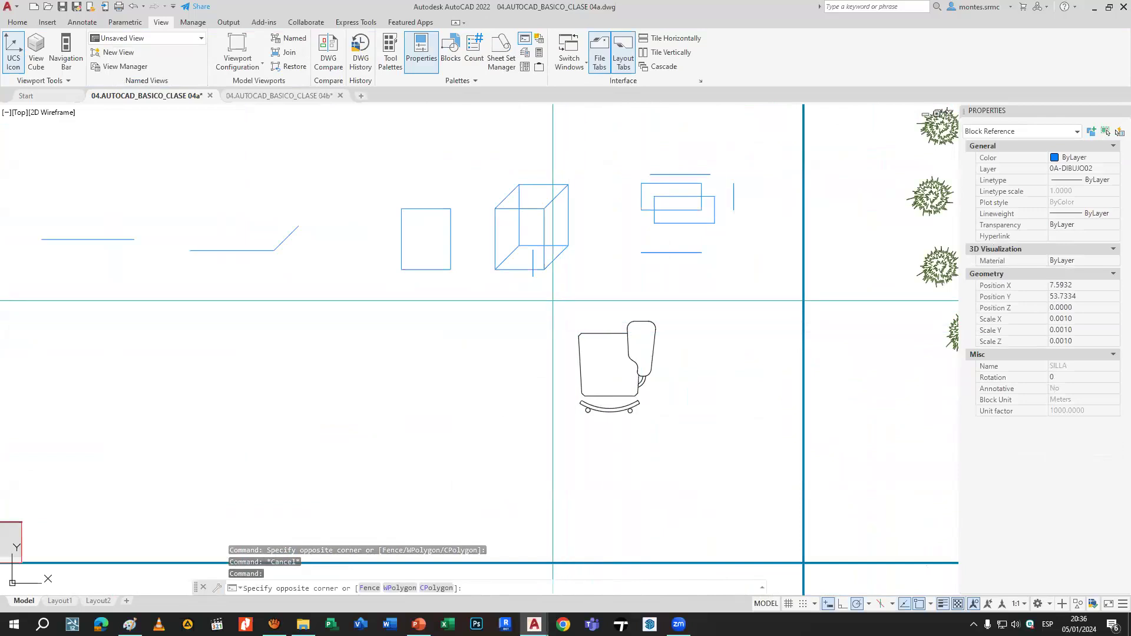
{"action": "left_click", "coordinate": [737, 476]}
{"action": "key", "text": "Escape"}
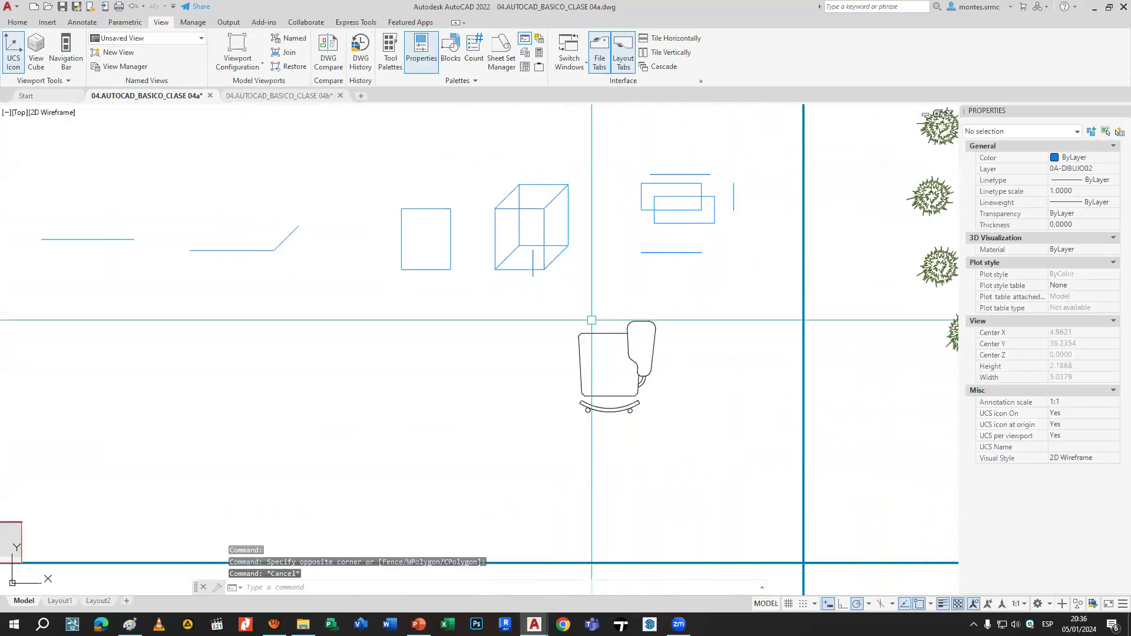
{"action": "scroll", "coordinate": [625, 321], "scroll_direction": "down", "scroll_amount": 2}
{"action": "middle_click_drag", "start_coordinate": [602, 311], "coordinate": [510, 327]}
{"action": "scroll", "coordinate": [525, 266], "scroll_direction": "down", "scroll_amount": 1}
{"action": "scroll", "coordinate": [510, 325], "scroll_direction": "up", "scroll_amount": 1}
{"action": "scroll", "coordinate": [517, 336], "scroll_direction": "up", "scroll_amount": 3}
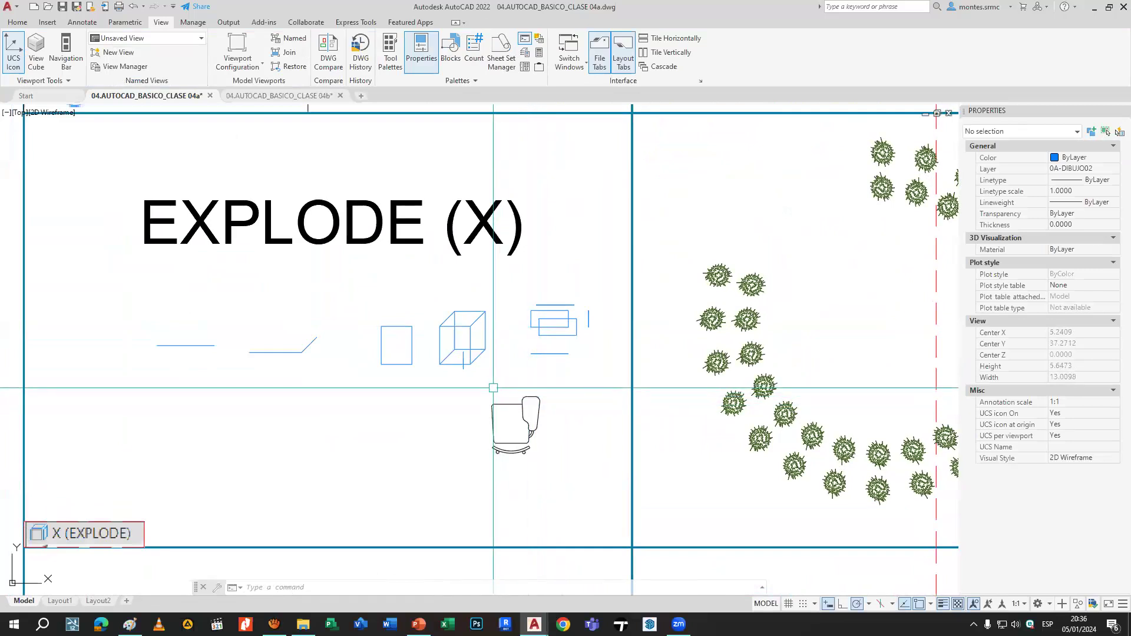
Join the four separate lines of the exploded square beside the wireframe cube into one polyline.
{"action": "scroll", "coordinate": [380, 336], "scroll_direction": "up", "scroll_amount": 4}
{"action": "left_click", "coordinate": [356, 285]}
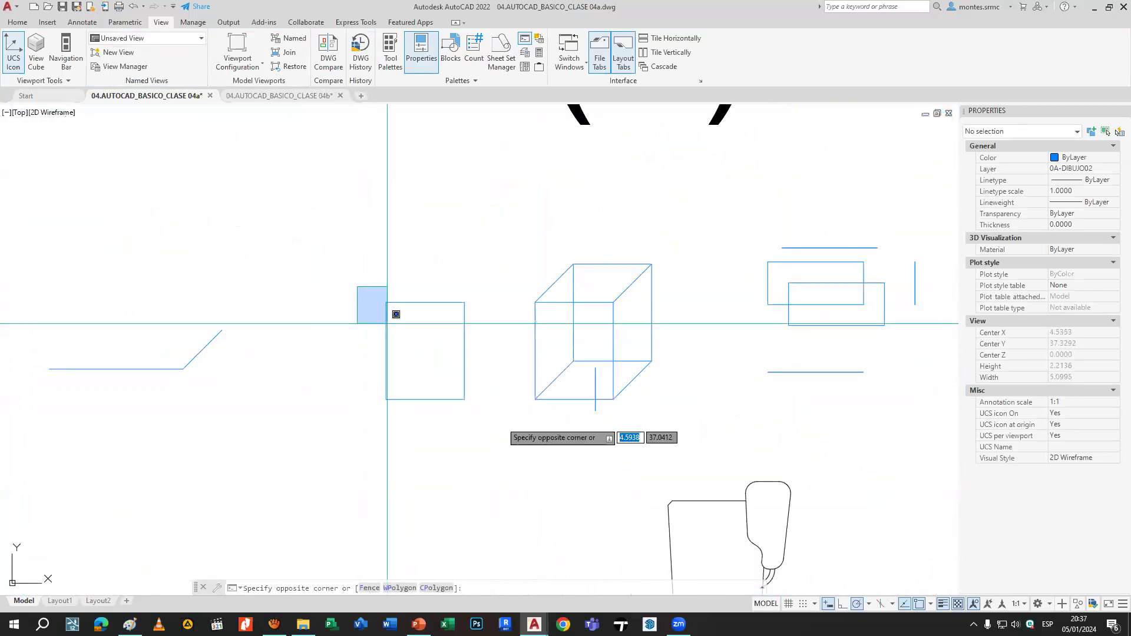
{"action": "left_click", "coordinate": [514, 444]}
{"action": "type", "text": "j"}
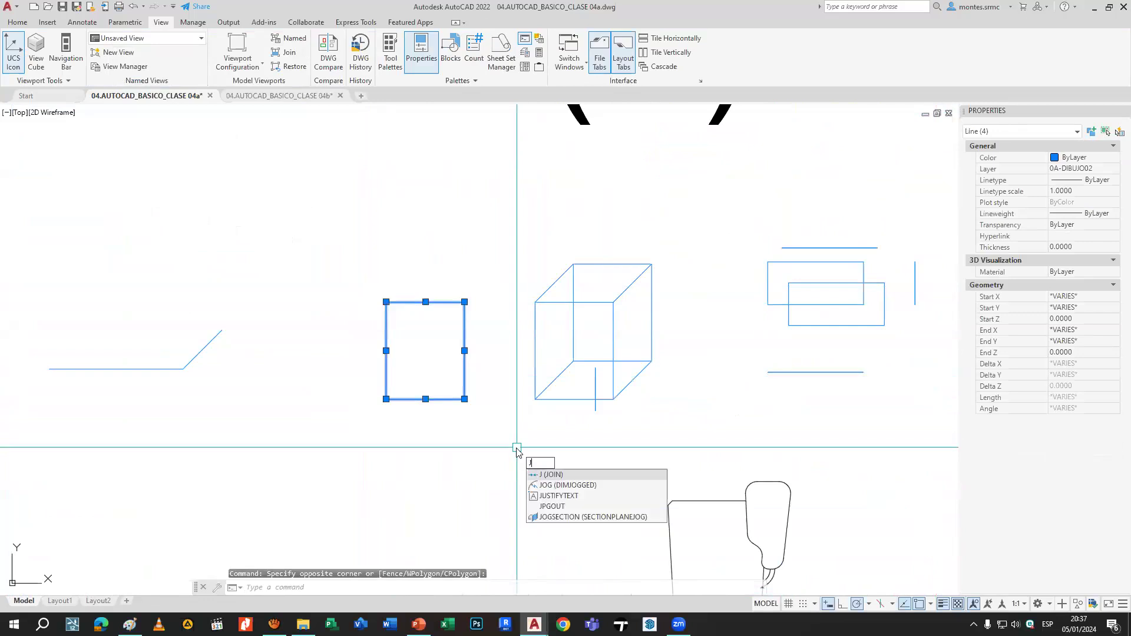
{"action": "key", "text": "Return"}
{"action": "middle_click_drag", "start_coordinate": [661, 376], "coordinate": [510, 381]}
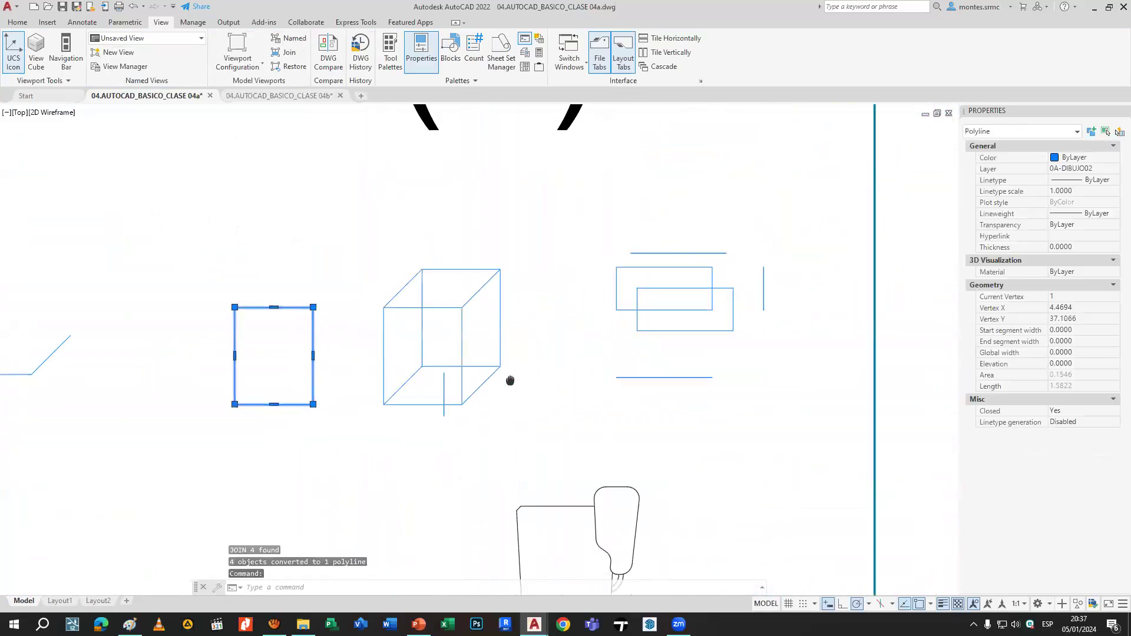
{"action": "key", "text": "Escape"}
Try to join the exploded box's five regions beside the wireframe cube.
{"action": "left_click", "coordinate": [573, 204]}
{"action": "left_click", "coordinate": [798, 410]}
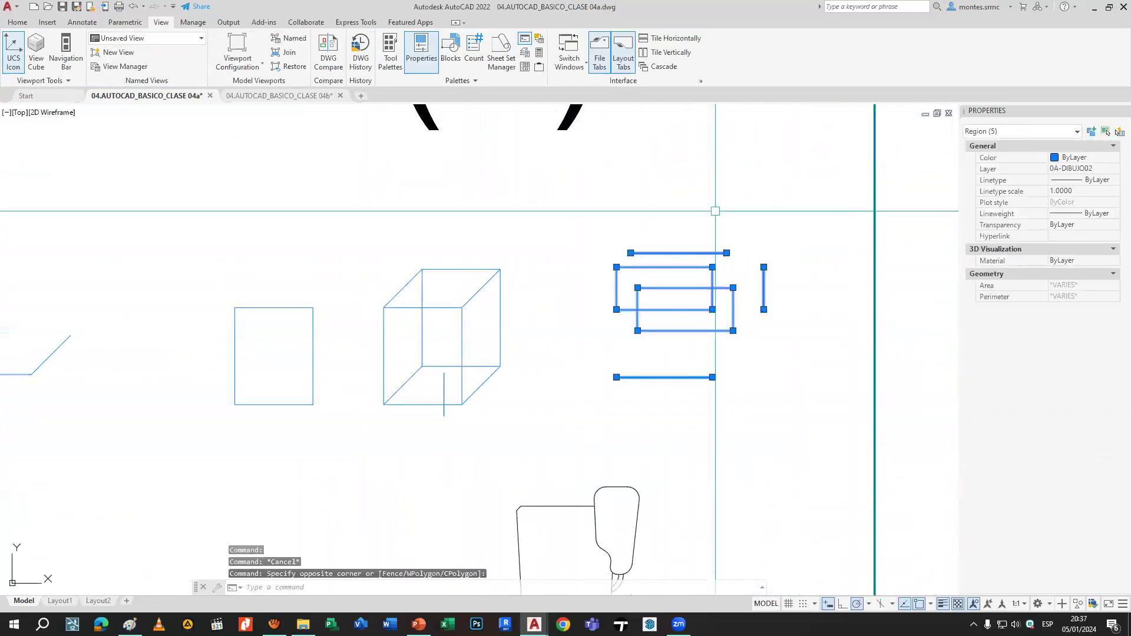
{"action": "type", "text": "j"}
{"action": "key", "text": "Return"}
{"action": "key", "text": "Escape"}
Join the exploded chair's loose pieces below the wireframe cube into polylines.
{"action": "middle_click_drag", "start_coordinate": [740, 389], "coordinate": [723, 224]}
{"action": "left_click", "coordinate": [468, 297]}
{"action": "left_click", "coordinate": [657, 486]}
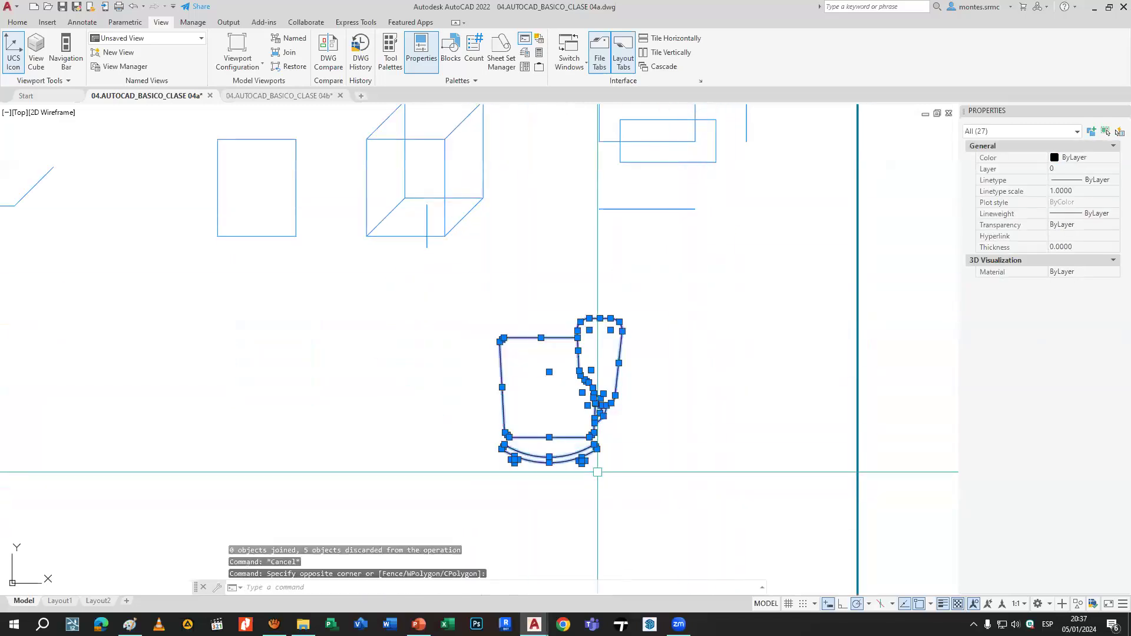
{"action": "key", "text": "Return"}
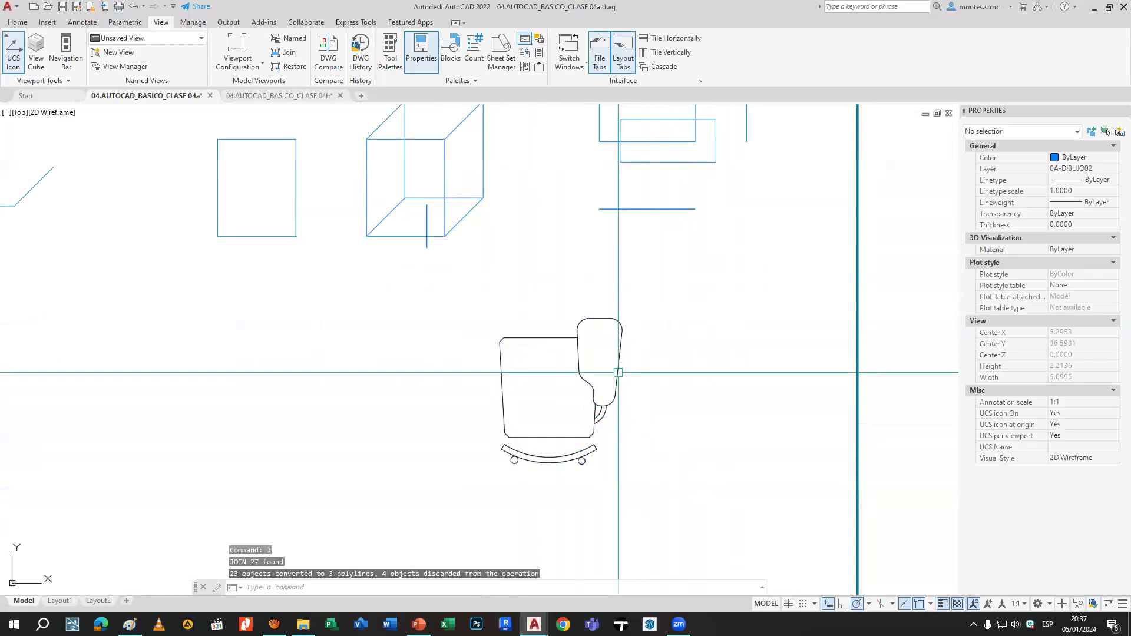
Examine the joined chair's parts one by one, including the armrest and seat outlines.
{"action": "left_click", "coordinate": [618, 363]}
{"action": "scroll", "coordinate": [588, 383], "scroll_direction": "up", "scroll_amount": 1}
{"action": "key", "text": "Escape"}
{"action": "left_click", "coordinate": [538, 338]}
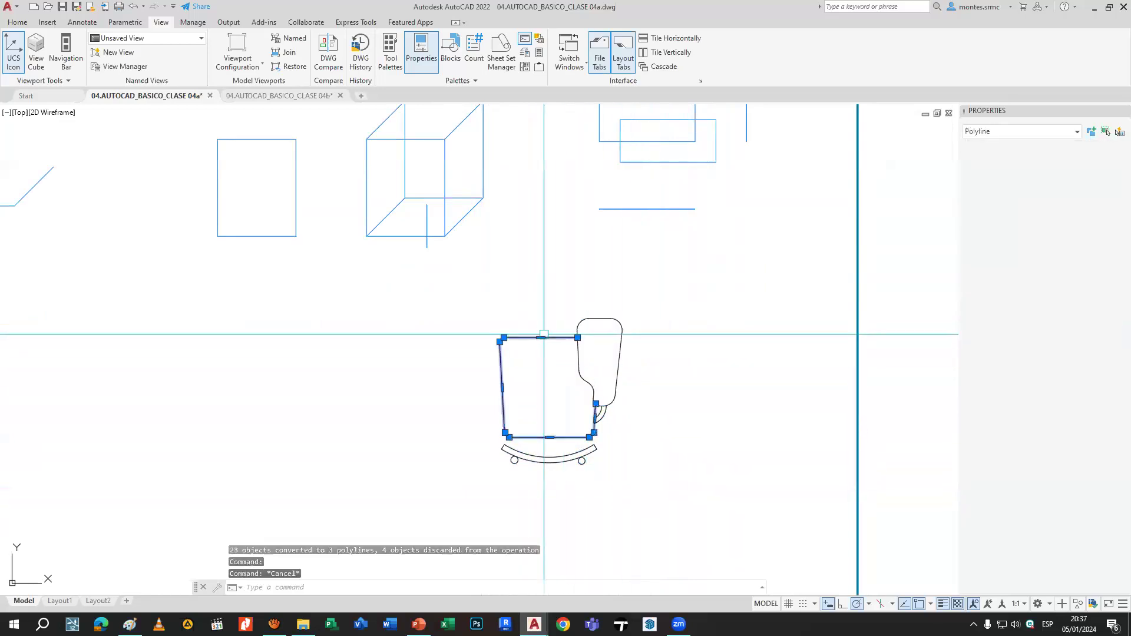
{"action": "scroll", "coordinate": [657, 416], "scroll_direction": "up", "scroll_amount": 3}
{"action": "key", "text": "Escape"}
{"action": "left_click", "coordinate": [660, 466]}
{"action": "middle_click_drag", "start_coordinate": [669, 470], "coordinate": [657, 306]}
{"action": "key", "text": "Escape"}
{"action": "scroll", "coordinate": [657, 305], "scroll_direction": "down", "scroll_amount": 4}
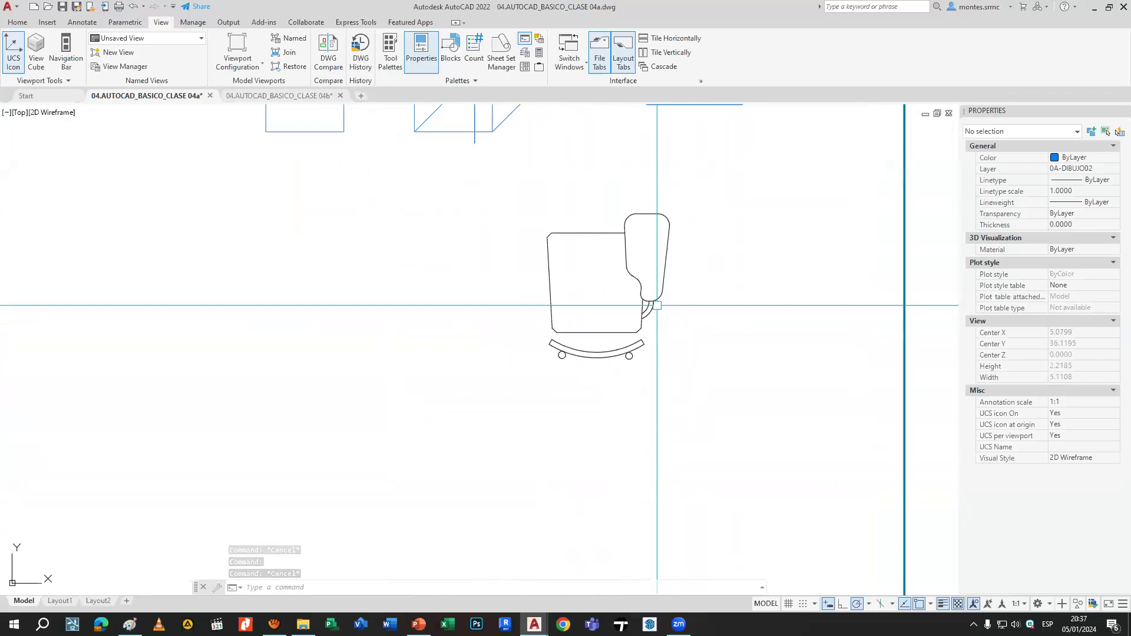
Explode the polar tree array in the EXPLODE row.
{"action": "scroll", "coordinate": [657, 305], "scroll_direction": "down", "scroll_amount": 4}
{"action": "mouse_move", "coordinate": [597, 266]}
{"action": "middle_mouse_down"}
{"action": "mouse_move", "coordinate": [617, 355]}
{"action": "mouse_move", "coordinate": [525, 392]}
{"action": "mouse_move", "coordinate": [472, 379]}
{"action": "middle_mouse_up"}
{"action": "scroll", "coordinate": [672, 296], "scroll_direction": "down", "scroll_amount": 2}
{"action": "middle_click_drag", "start_coordinate": [627, 310], "coordinate": [508, 335]}
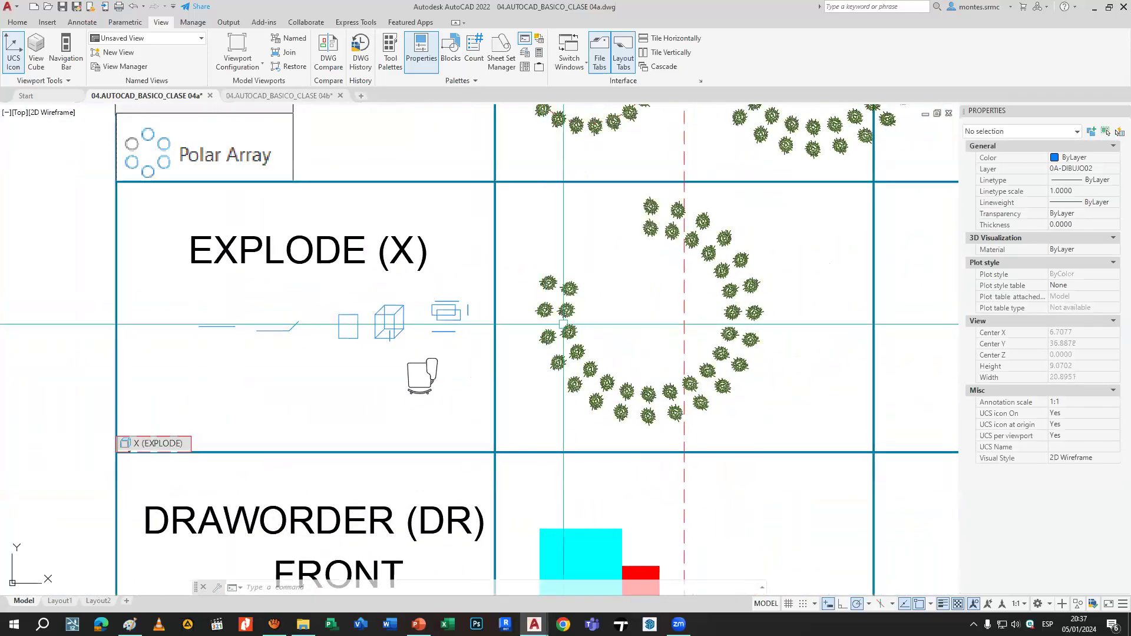
{"action": "left_click", "coordinate": [569, 329]}
{"action": "key", "text": "Return"}
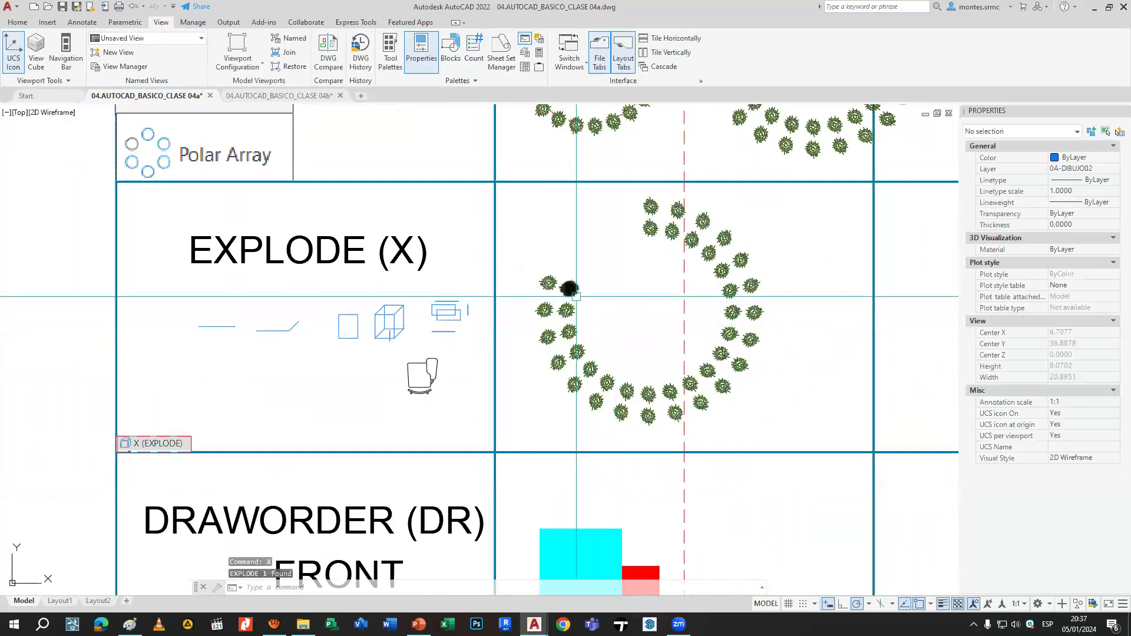
Compare the properties of the exploded trees with those of the intact partial polar array in the ARRAY row above.
{"action": "left_click", "coordinate": [531, 245]}
{"action": "left_click", "coordinate": [738, 391]}
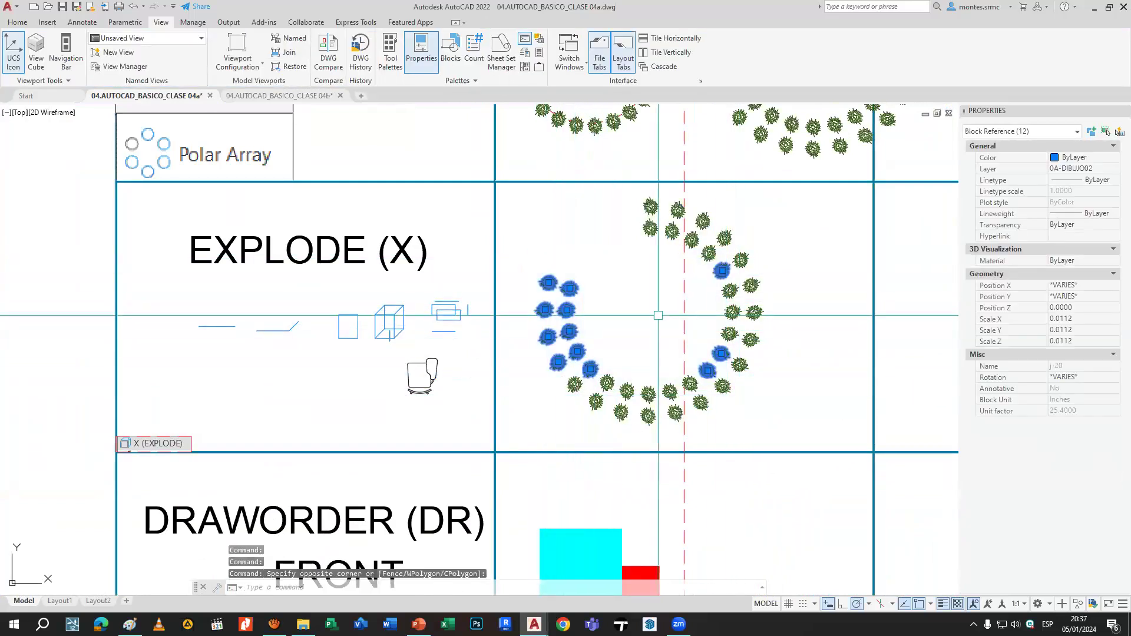
{"action": "left_click", "coordinate": [589, 199]}
{"action": "left_click", "coordinate": [803, 343]}
{"action": "left_click", "coordinate": [501, 247]}
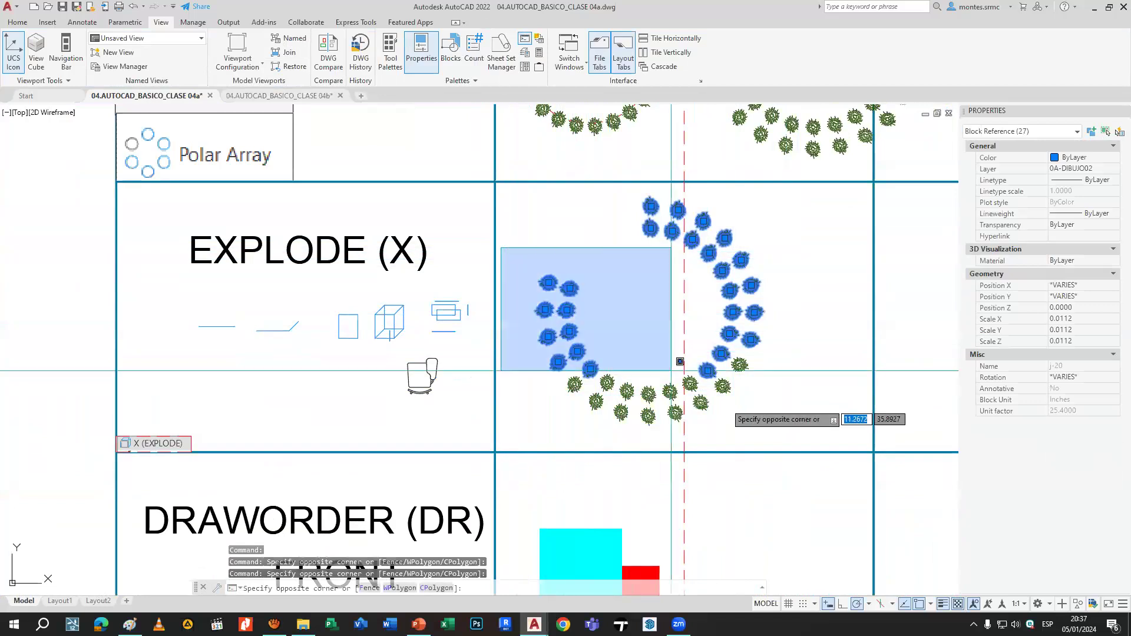
{"action": "key", "text": "Escape"}
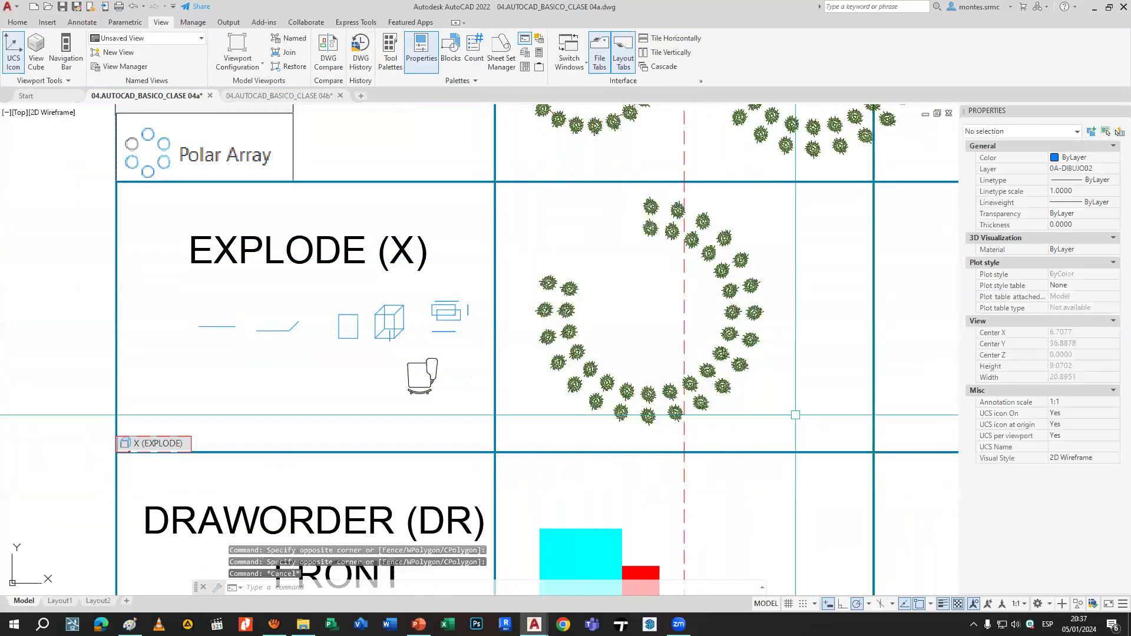
{"action": "left_click", "coordinate": [571, 216]}
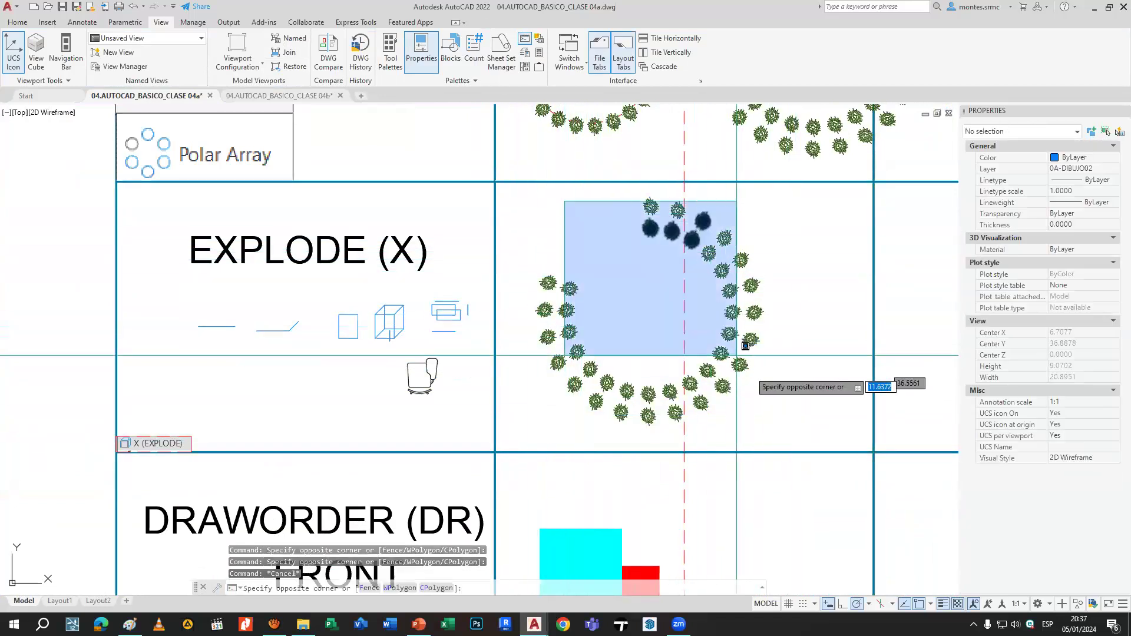
{"action": "key", "text": "Escape"}
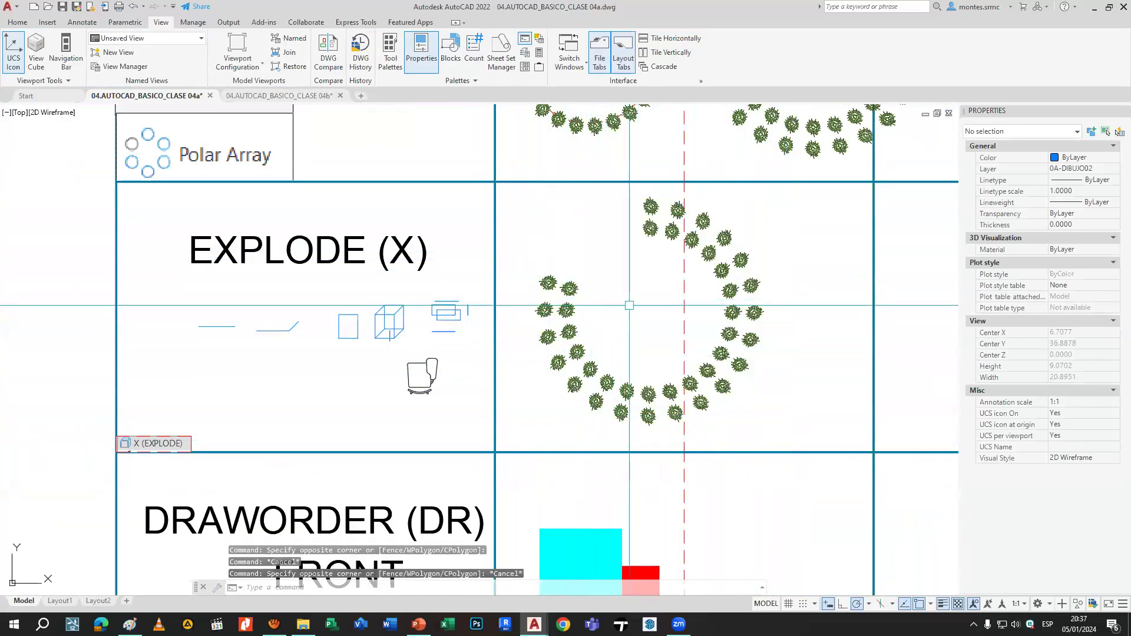
{"action": "middle_click_drag", "start_coordinate": [647, 325], "coordinate": [649, 459]}
{"action": "left_click", "coordinate": [745, 233]}
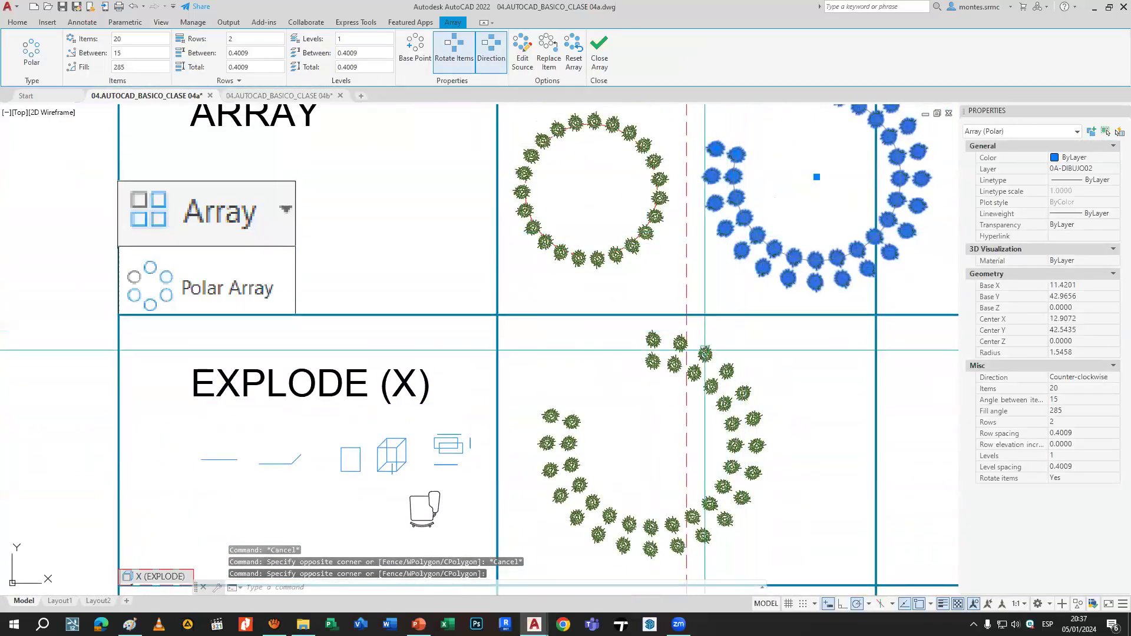
Hide the object properties and zoom to a window around the DRAWORDER title and its cyan and red squares.
{"action": "middle_click_drag", "start_coordinate": [719, 306], "coordinate": [744, 212]}
{"action": "middle_click_drag", "start_coordinate": [608, 554], "coordinate": [658, 309]}
{"action": "middle_click_drag", "start_coordinate": [658, 358], "coordinate": [665, 311]}
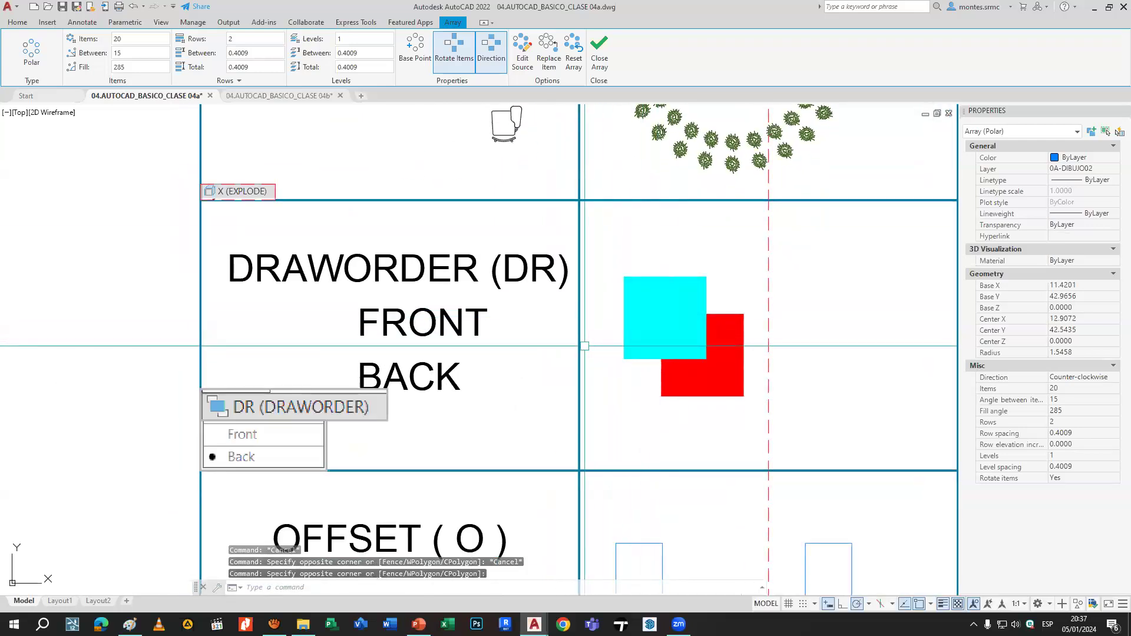
{"action": "left_click", "coordinate": [1121, 111]}
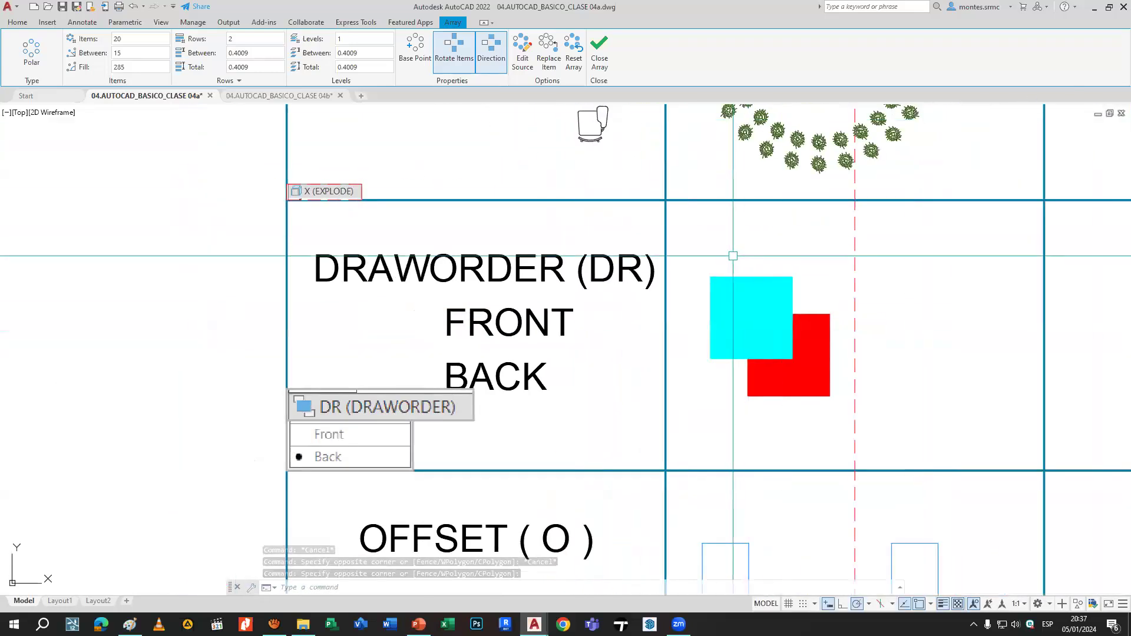
{"action": "type", "text": "z"}
{"action": "key", "text": "Return"}
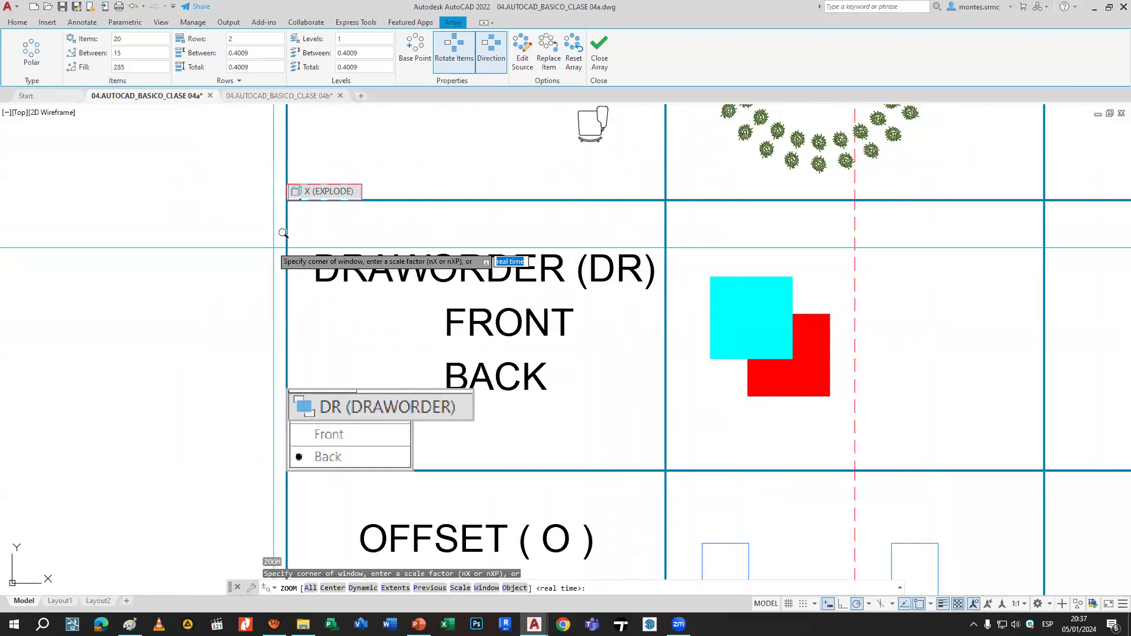
{"action": "left_click", "coordinate": [277, 198]}
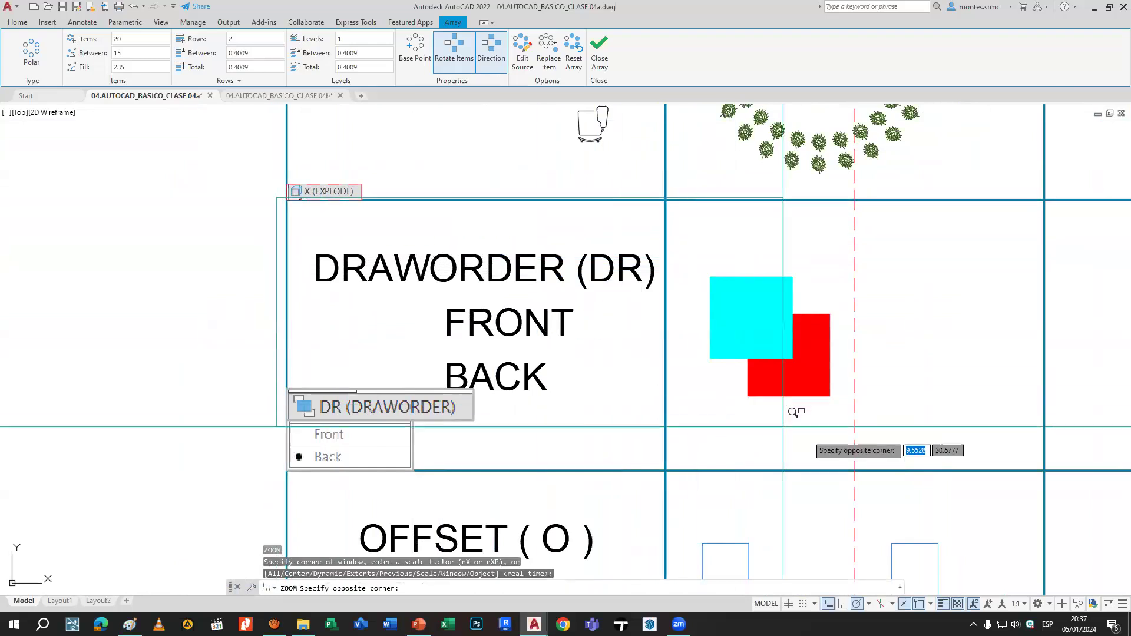
{"action": "left_click", "coordinate": [868, 462]}
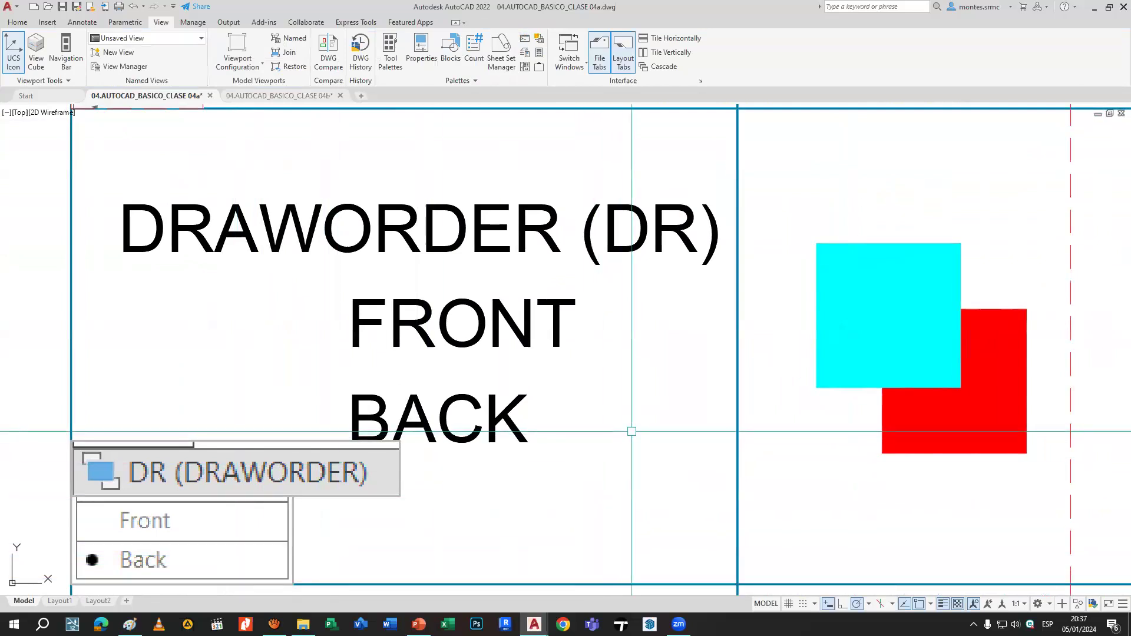
Copy the overlapping cyan and red squares horizontally at a distance of 3.5 units into the neighbouring half cell.
{"action": "scroll", "coordinate": [594, 429], "scroll_direction": "down", "scroll_amount": 2}
{"action": "middle_click_drag", "start_coordinate": [724, 340], "coordinate": [468, 285]}
{"action": "left_click", "coordinate": [469, 247]}
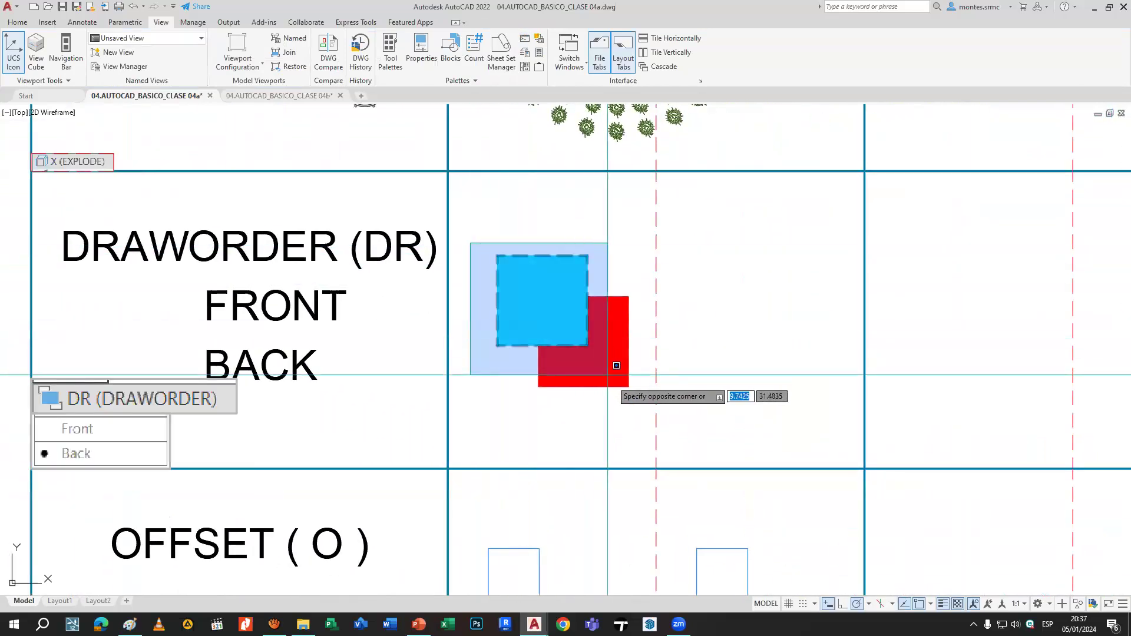
{"action": "left_click", "coordinate": [636, 402]}
{"action": "type", "text": "co"}
{"action": "key", "text": "Return"}
{"action": "left_click", "coordinate": [562, 430]}
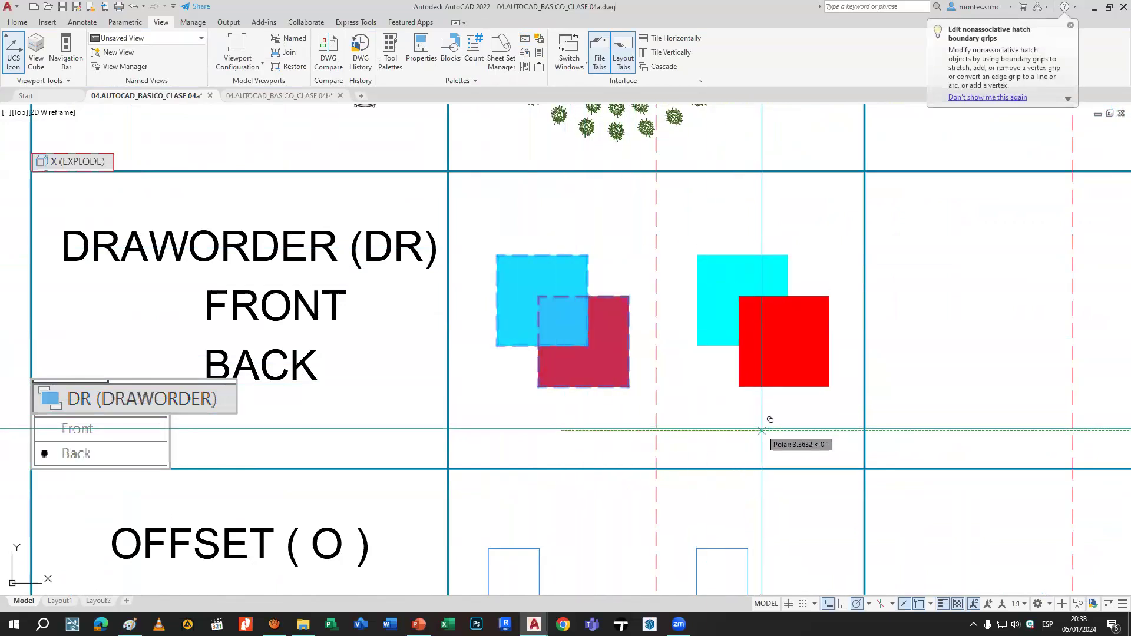
{"action": "type", "text": "3"}
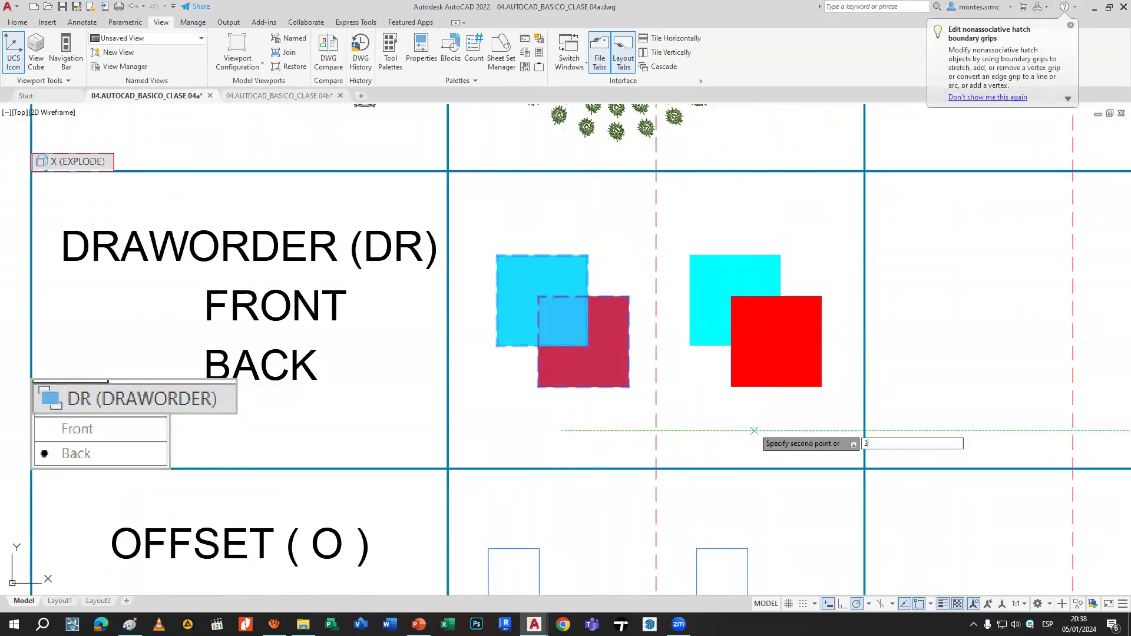
{"action": "key", "text": "Return"}
{"action": "type", "text": "5"}
{"action": "key", "text": "Return"}
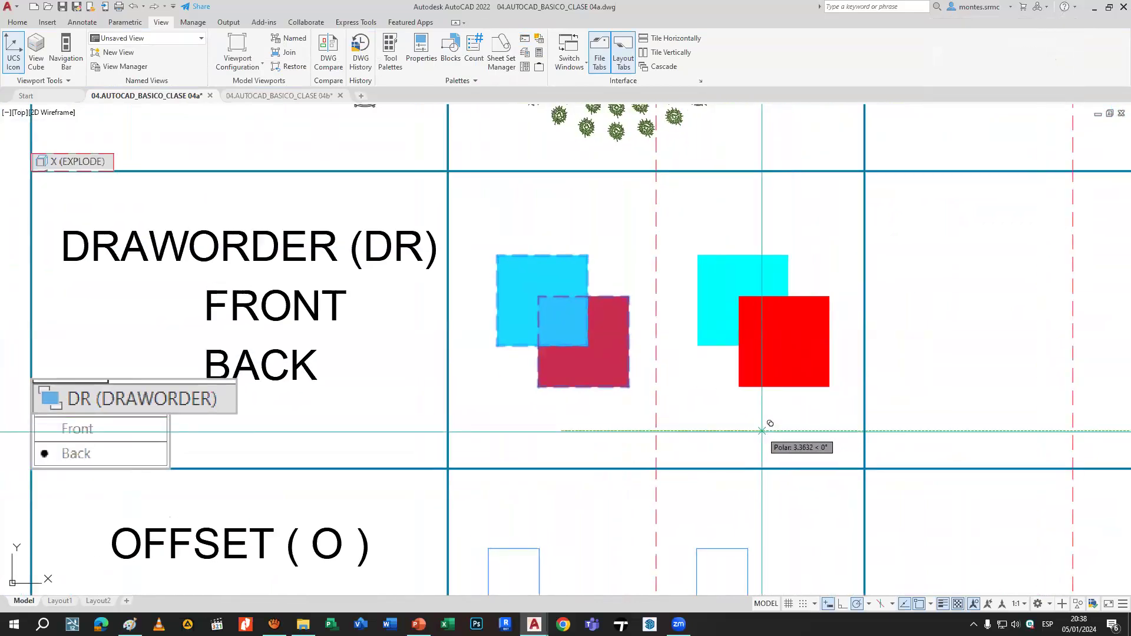
{"action": "type", "text": "3"}
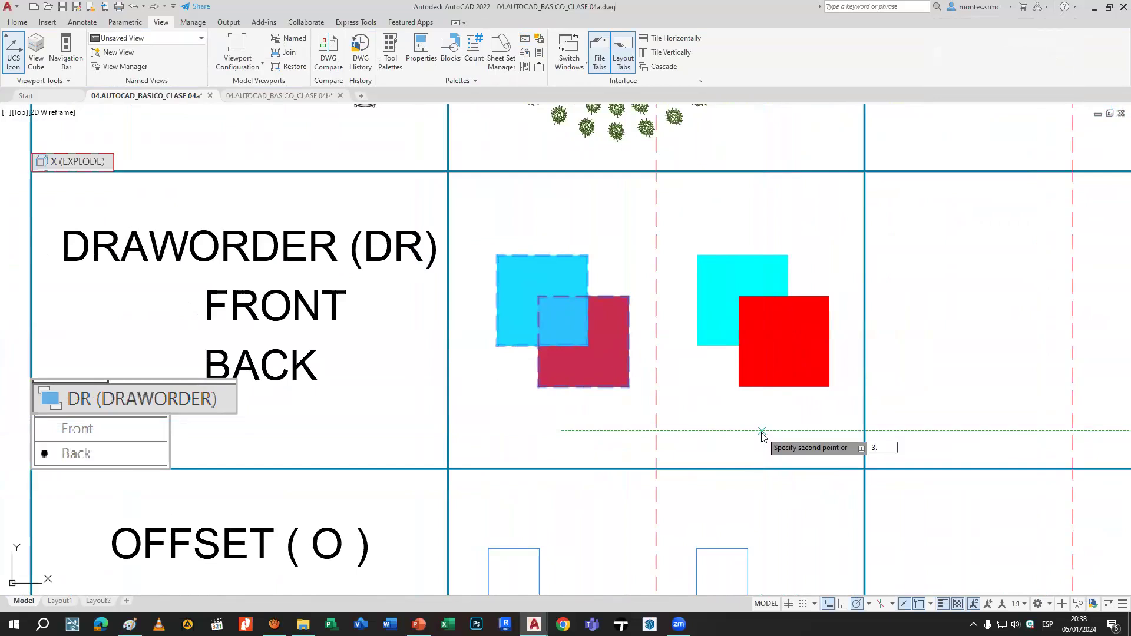
{"action": "type", "text": ".5"}
{"action": "key", "text": "Return"}
Continue the evenly spaced copies of both squares along the DRAWORDER row up to 10.5 units from the originals.
{"action": "middle_click_drag", "start_coordinate": [762, 431], "coordinate": [538, 399]}
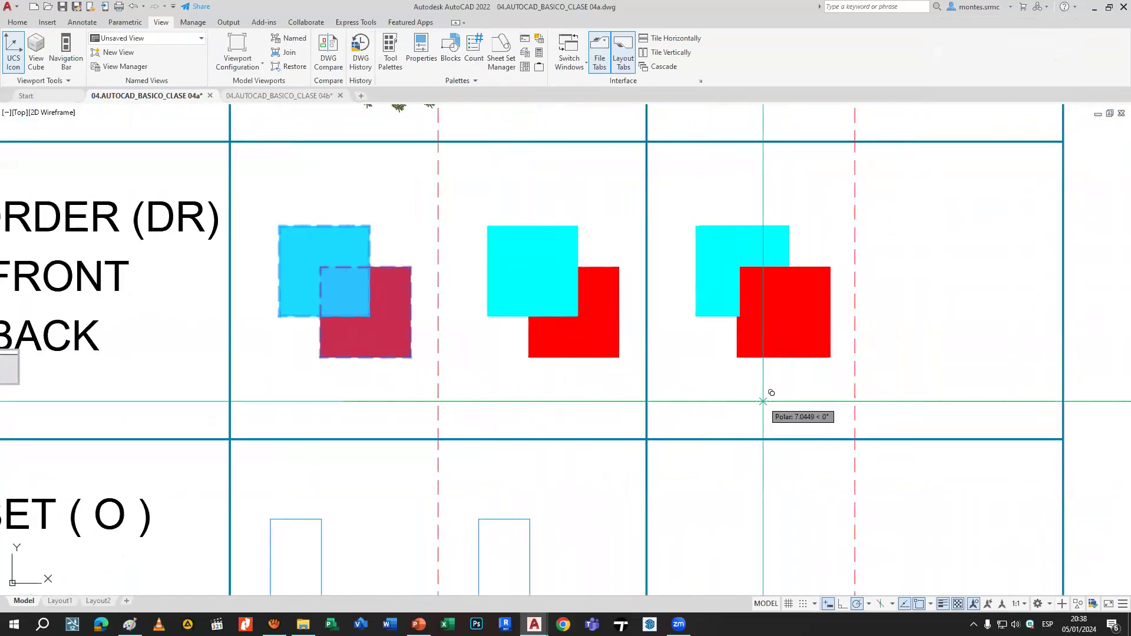
{"action": "type", "text": "10.5"}
{"action": "key", "text": "Return"}
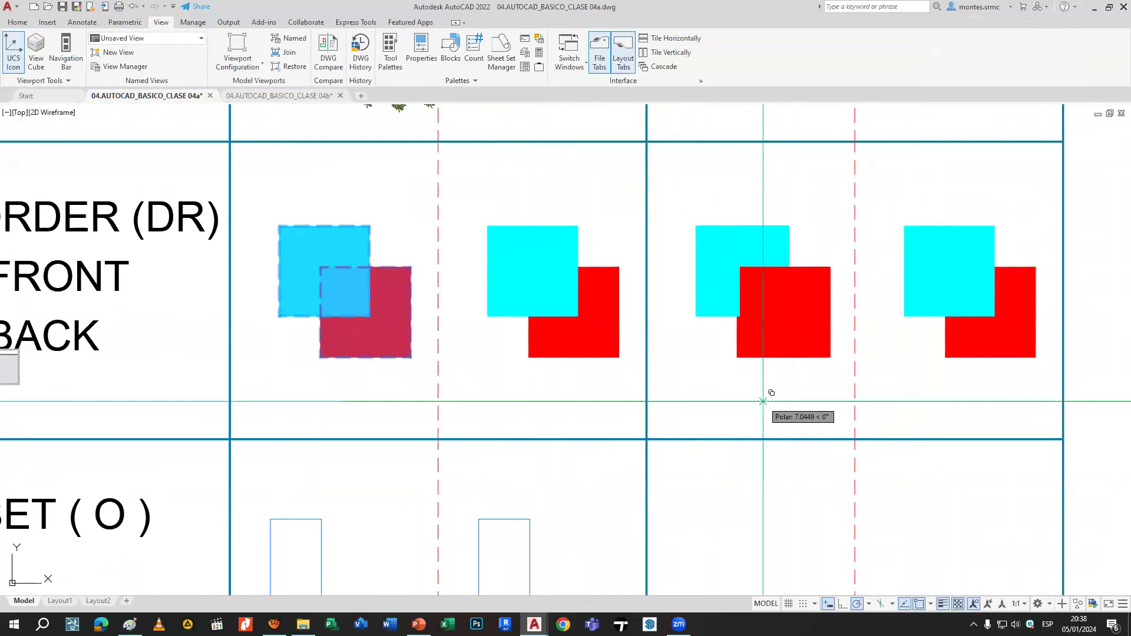
End the copying and look up the draw order options among the modify tools.
{"action": "key", "text": "Escape"}
{"action": "scroll", "coordinate": [768, 386], "scroll_direction": "down", "scroll_amount": 3}
{"action": "left_click", "coordinate": [540, 324]}
{"action": "scroll", "coordinate": [184, 311], "scroll_direction": "up", "scroll_amount": 2}
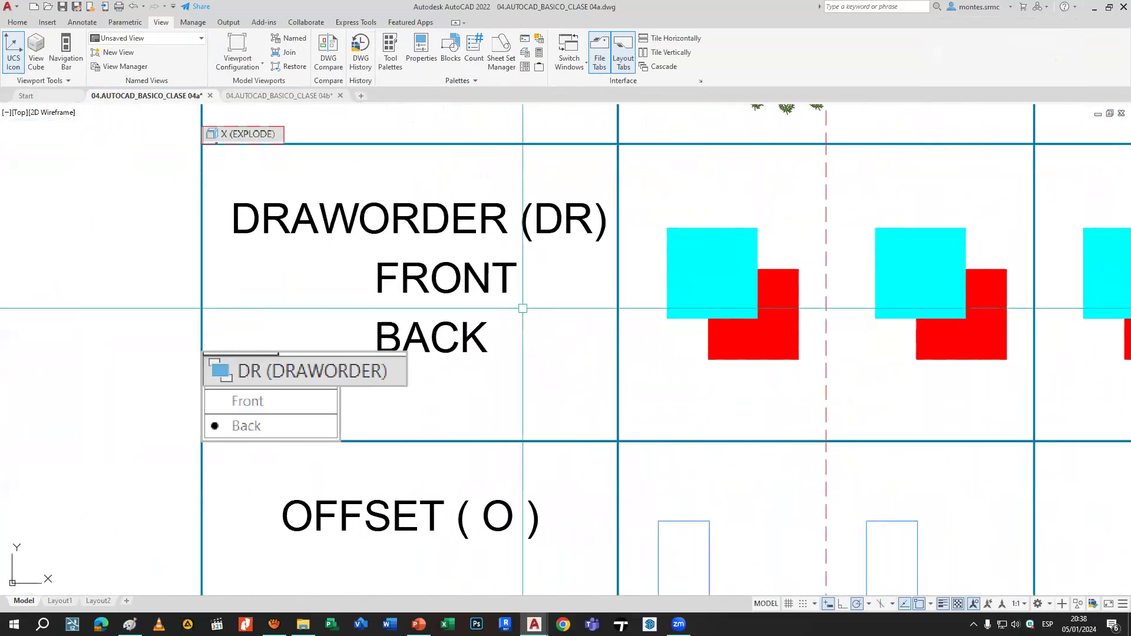
{"action": "left_click", "coordinate": [18, 22]}
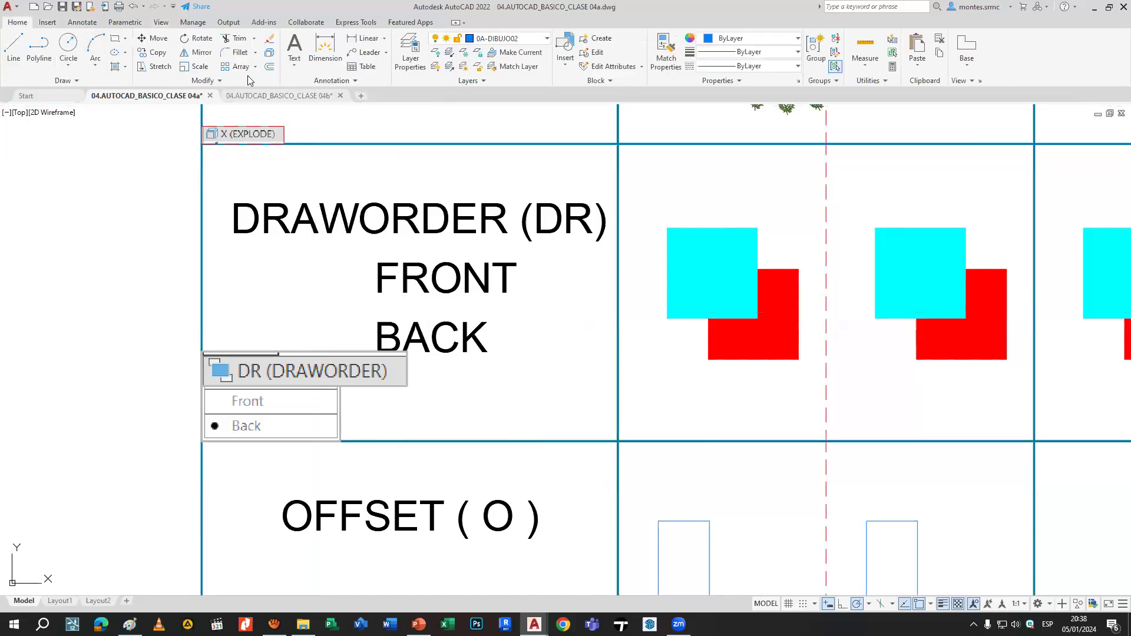
{"action": "left_click", "coordinate": [217, 81]}
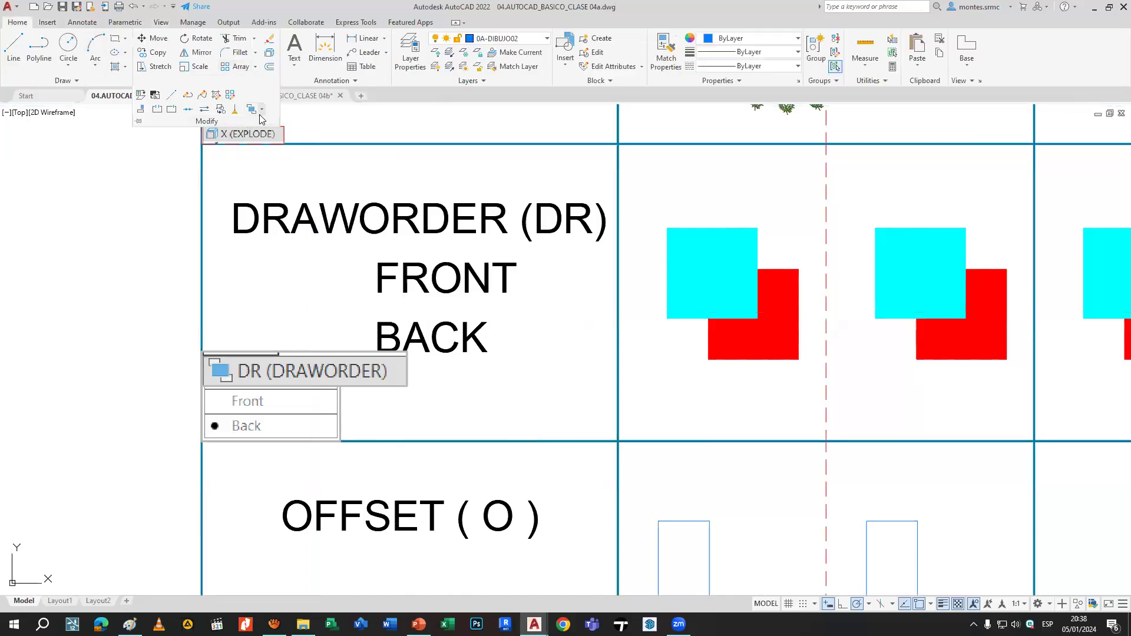
{"action": "left_click", "coordinate": [261, 112]}
{"action": "left_click", "coordinate": [567, 319]}
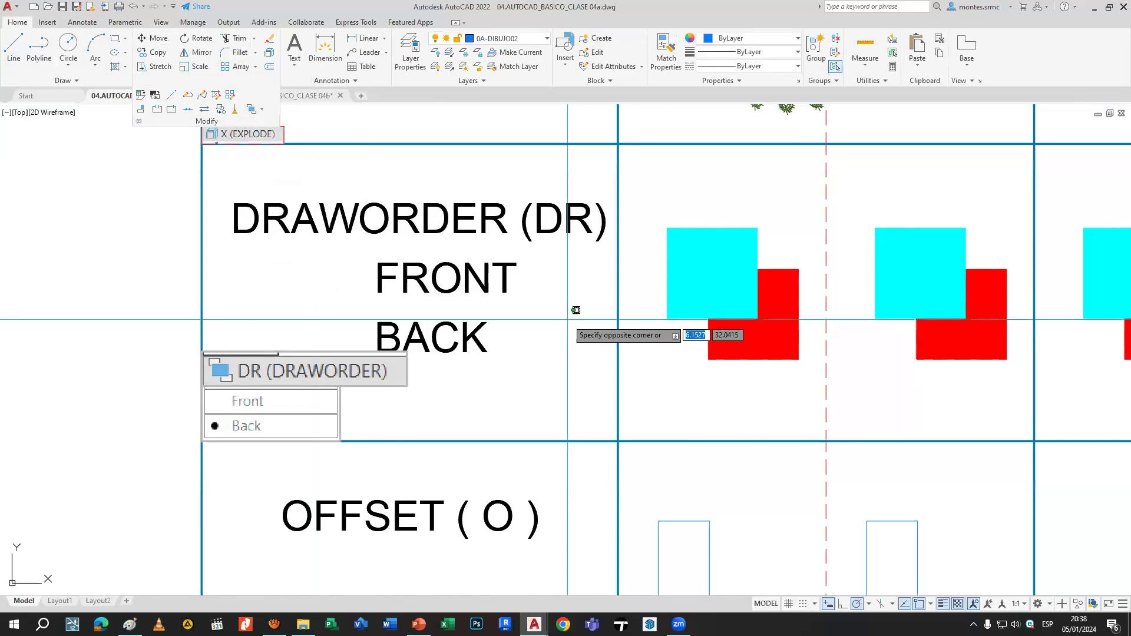
{"action": "left_click", "coordinate": [575, 310]}
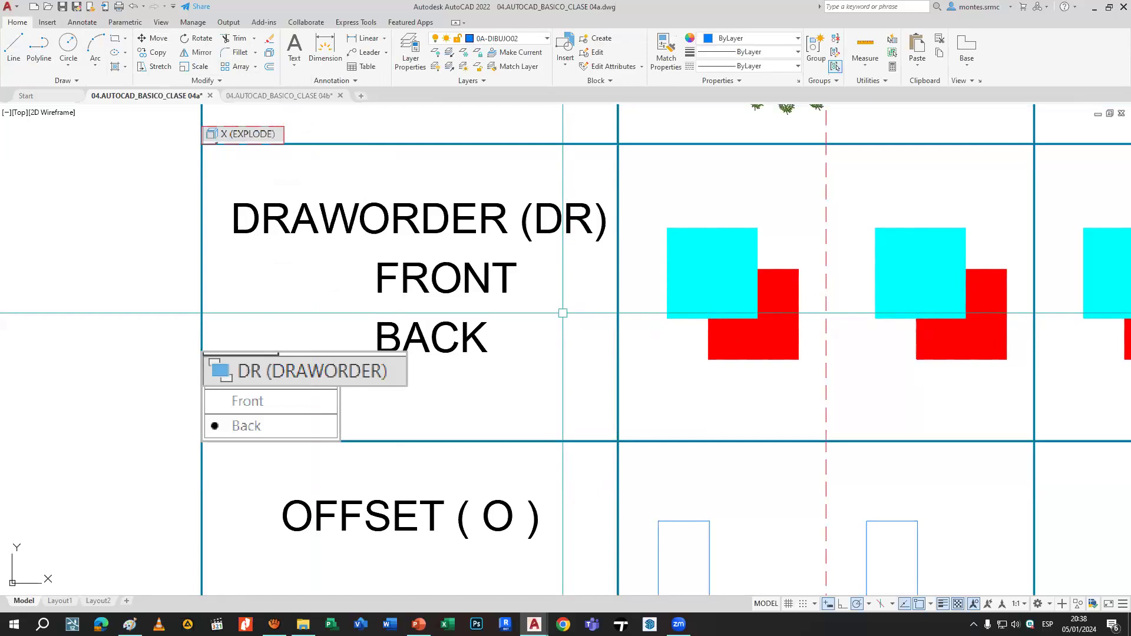
Send the cyan square of the first DRAWORDER pair to the back with the DRAWORDER command's Back option.
{"action": "middle_click_drag", "start_coordinate": [628, 284], "coordinate": [553, 293]}
{"action": "left_click", "coordinate": [698, 259]}
{"action": "left_click", "coordinate": [626, 195]}
{"action": "type", "text": "DR"}
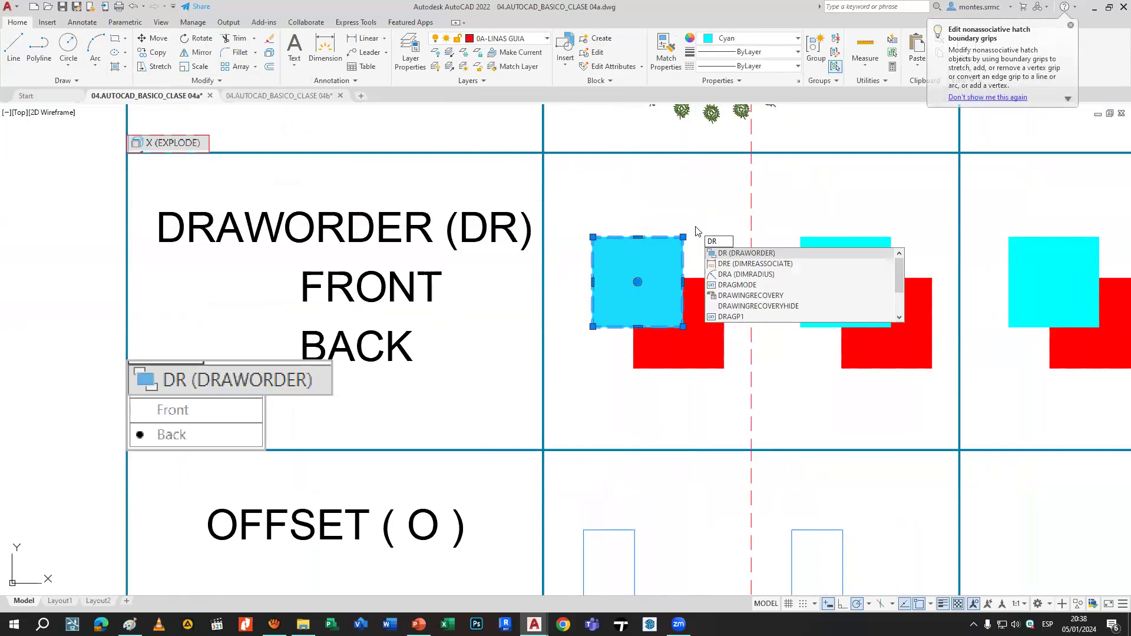
{"action": "key", "text": "Return"}
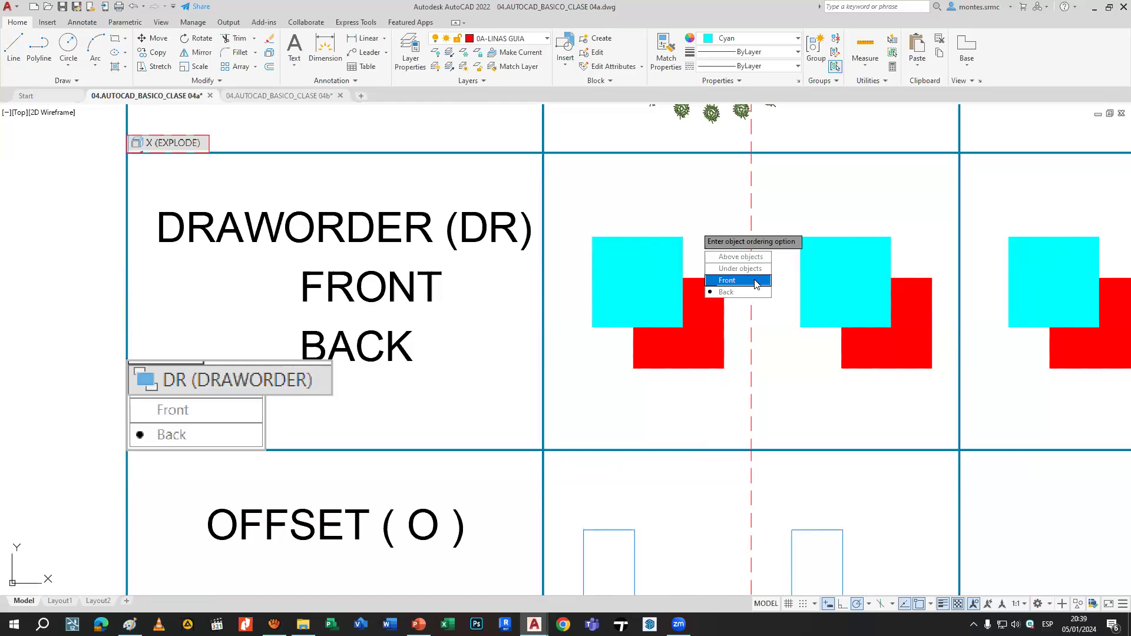
{"action": "left_click", "coordinate": [740, 292]}
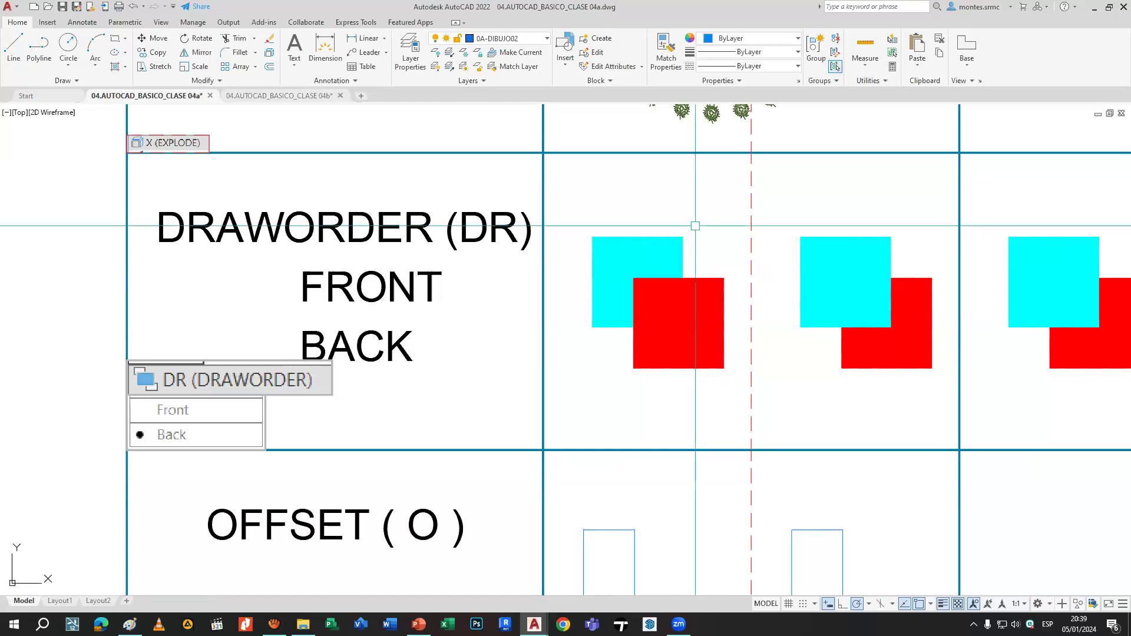
Send the cyan hatch of the second pair behind its red square with the DRAWORDER Back option.
{"action": "left_click", "coordinate": [672, 259]}
{"action": "mouse_move", "coordinate": [698, 276]}
{"action": "middle_mouse_down"}
{"action": "mouse_move", "coordinate": [623, 283]}
{"action": "mouse_move", "coordinate": [518, 265]}
{"action": "middle_mouse_up"}
{"action": "key", "text": "Escape"}
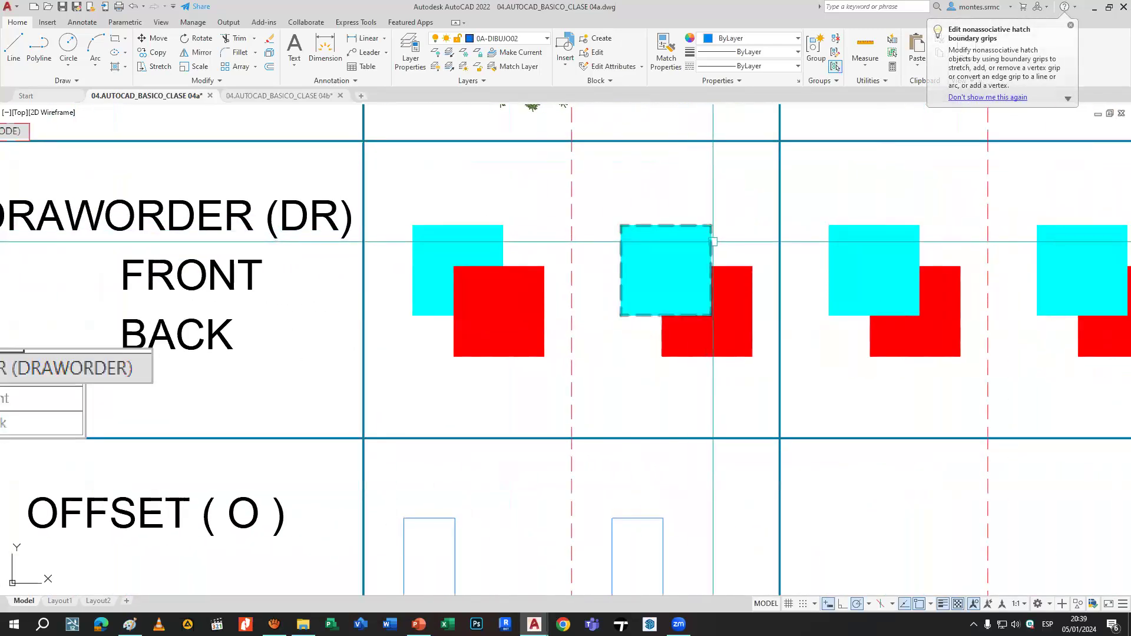
{"action": "left_click", "coordinate": [695, 249]}
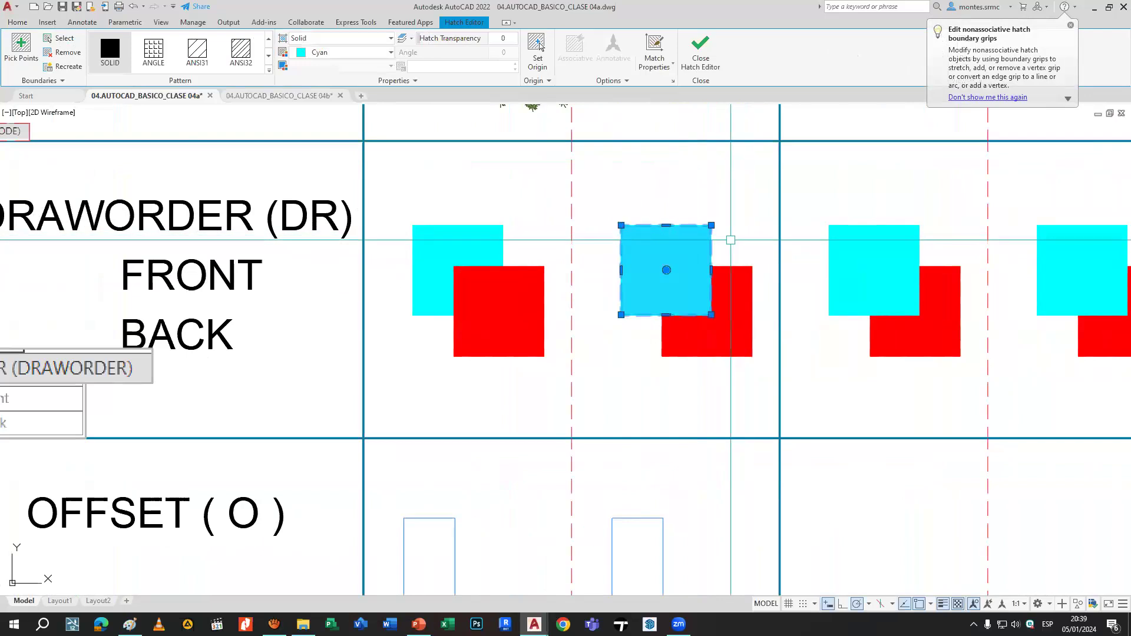
{"action": "type", "text": "DR"}
{"action": "key", "text": "Return"}
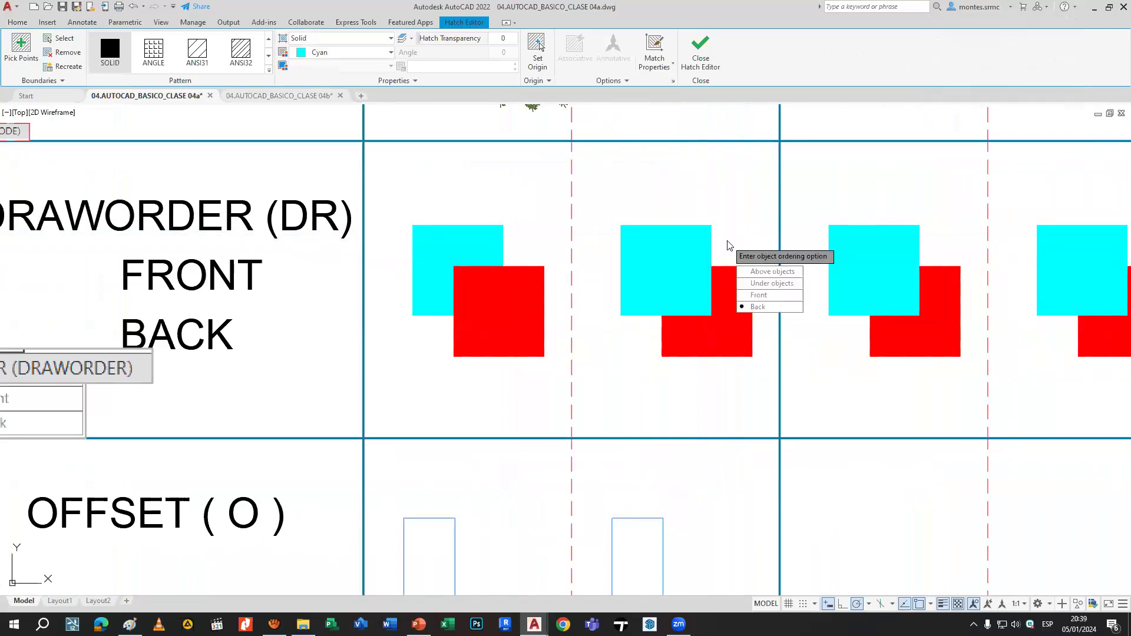
{"action": "key", "text": "Return"}
Copy the second pair's red square onto the third pair so it overlaps the lower part of both squares.
{"action": "middle_click_drag", "start_coordinate": [732, 285], "coordinate": [653, 268]}
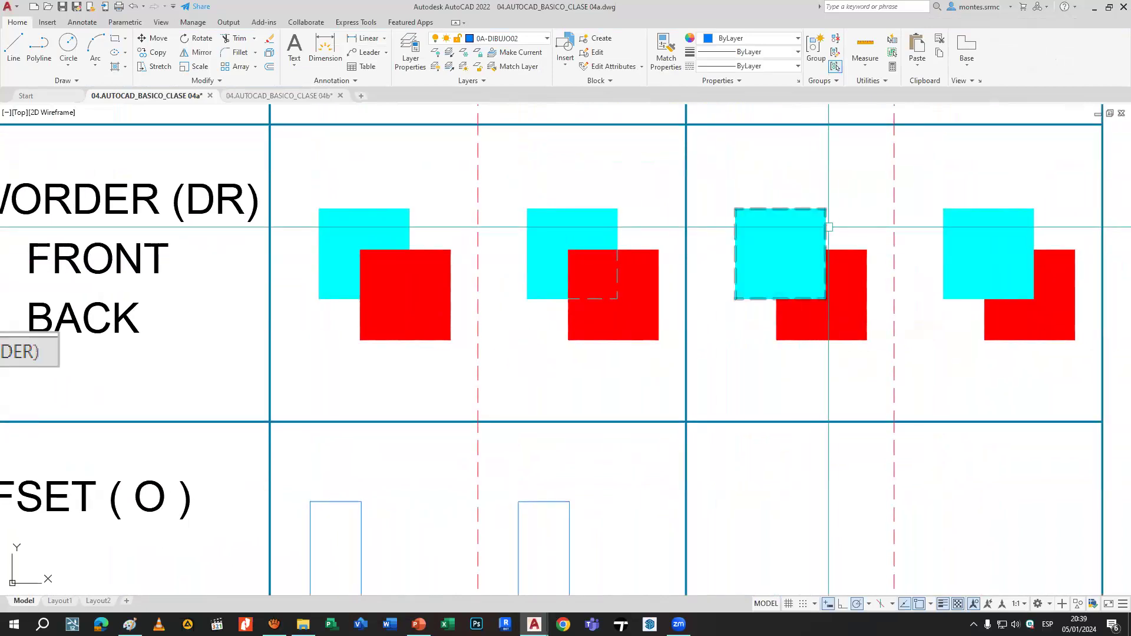
{"action": "left_click", "coordinate": [646, 333]}
{"action": "type", "text": "c"}
{"action": "key", "text": "Return"}
{"action": "left_click", "coordinate": [597, 359]}
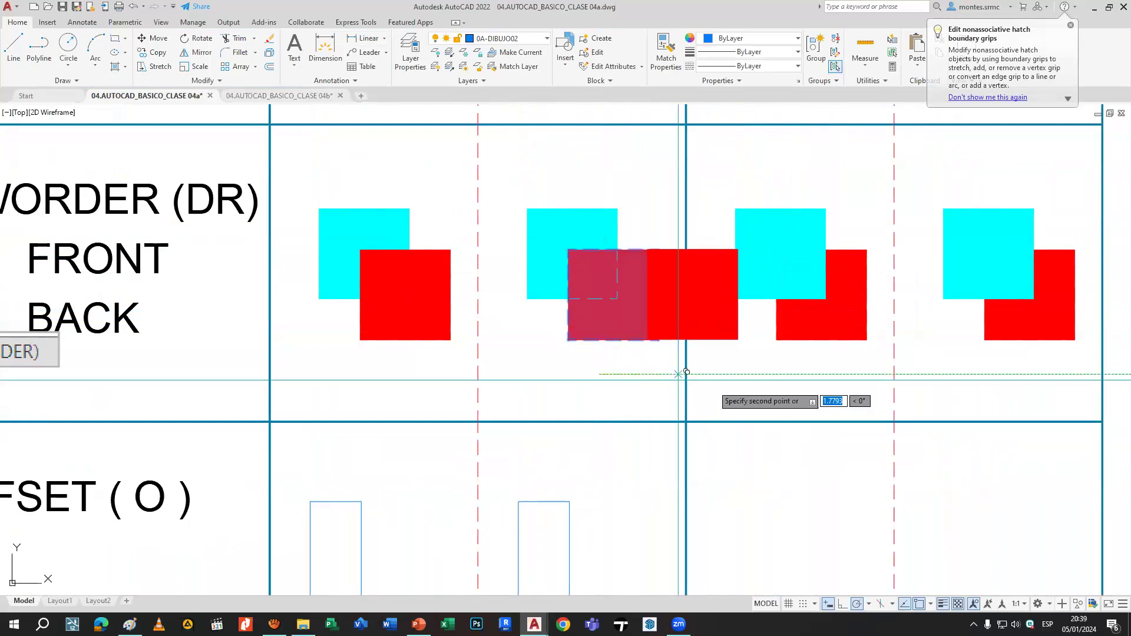
{"action": "left_click", "coordinate": [754, 386]}
{"action": "key", "text": "Return"}
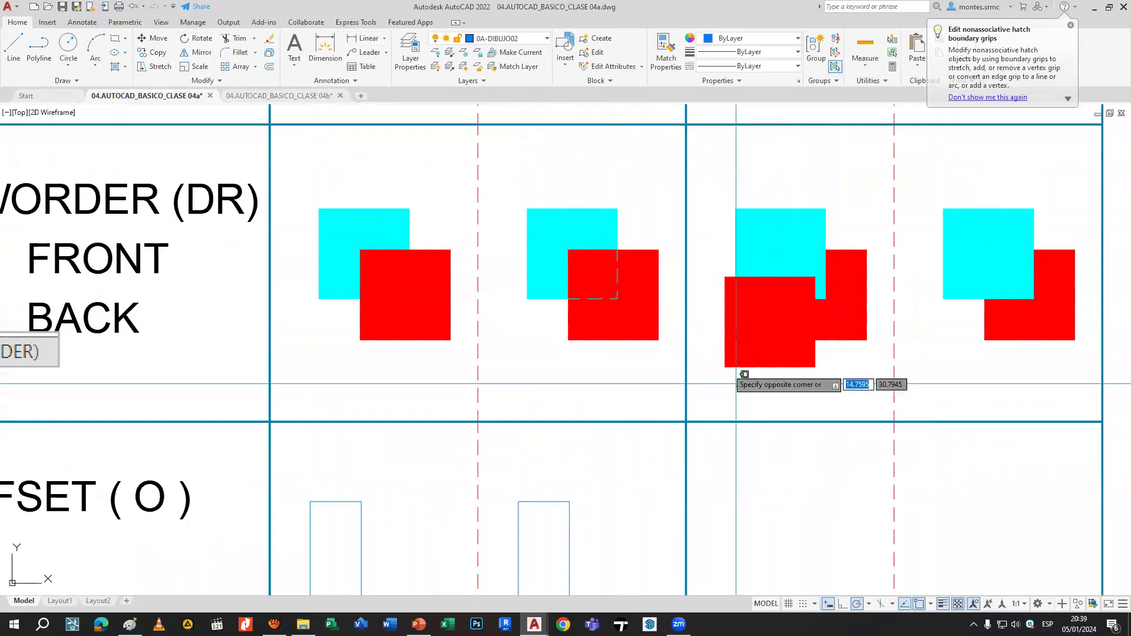
Change the copied square on the third pair to index colour blue.
{"action": "left_click", "coordinate": [744, 354]}
{"action": "left_click", "coordinate": [720, 40]}
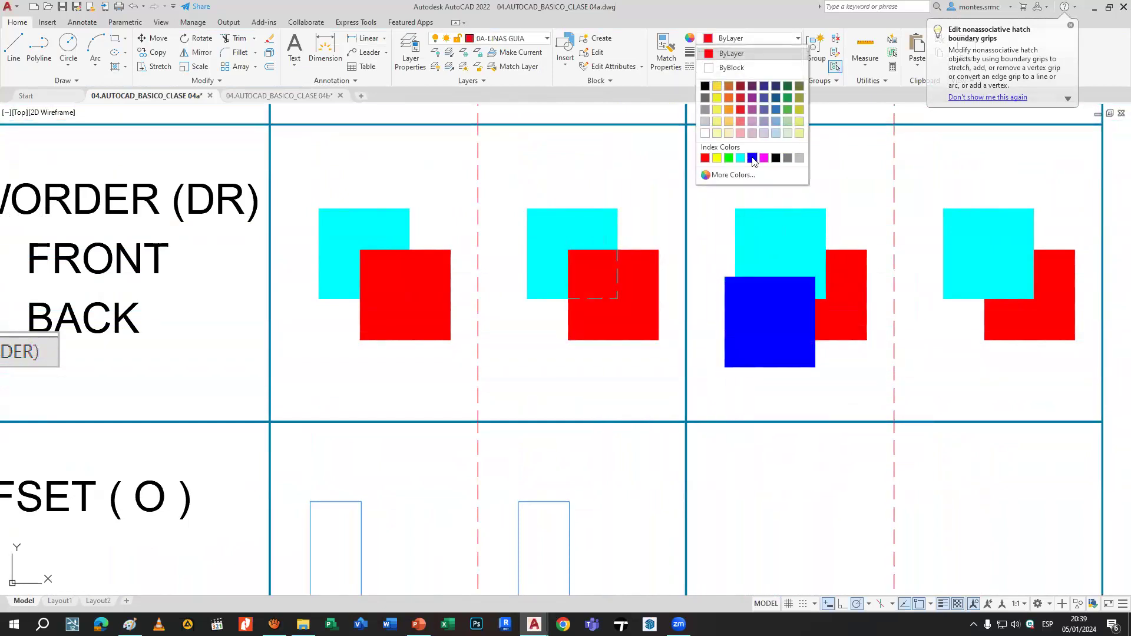
{"action": "left_click", "coordinate": [756, 157]}
{"action": "key", "text": "Escape"}
Place the third group's red square directly above its cyan square with DRAWORDER, using the cyan square as reference object.
{"action": "scroll", "coordinate": [821, 226], "scroll_direction": "up", "scroll_amount": 2}
{"action": "middle_click_drag", "start_coordinate": [839, 232], "coordinate": [750, 182]}
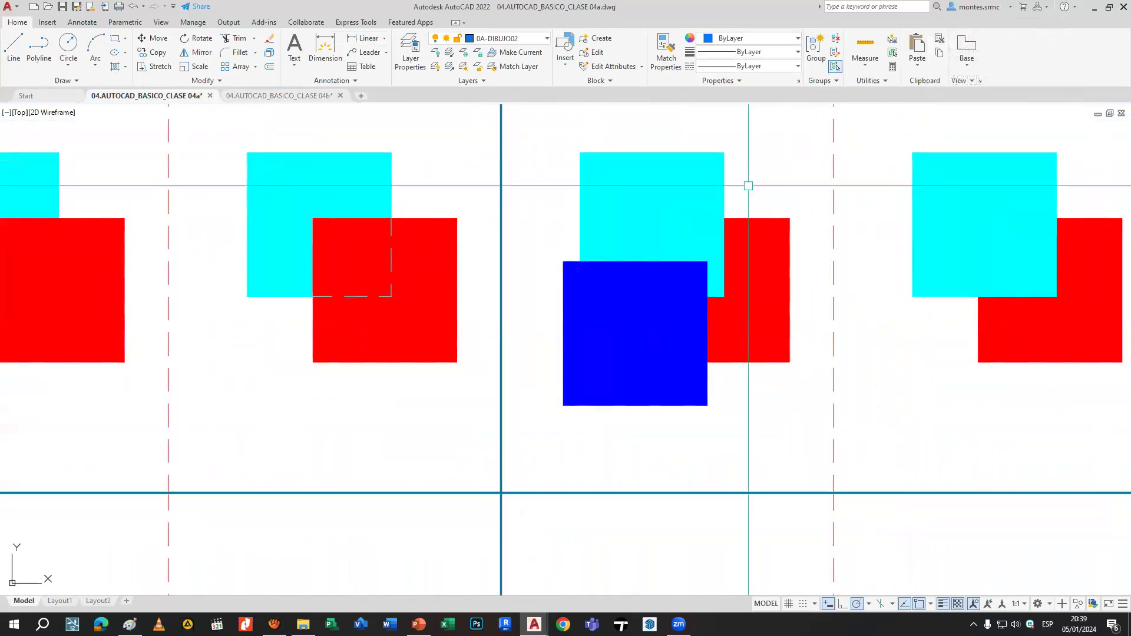
{"action": "left_click", "coordinate": [805, 237]}
{"action": "left_click", "coordinate": [773, 192]}
{"action": "type", "text": "dr"}
{"action": "key", "text": "Return"}
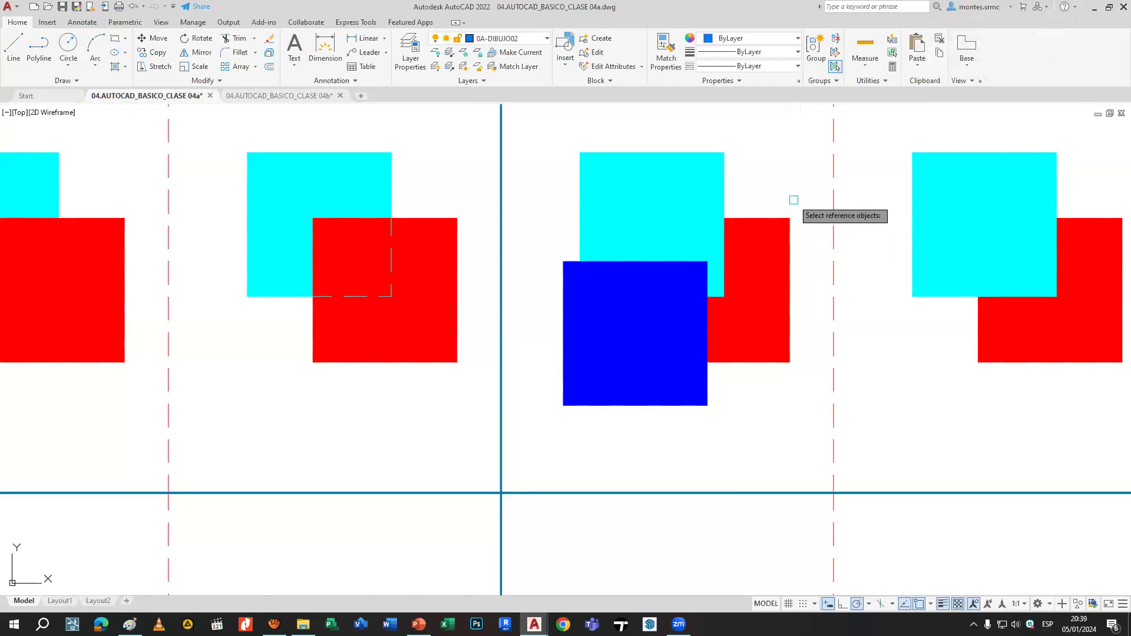
{"action": "left_click", "coordinate": [720, 185]}
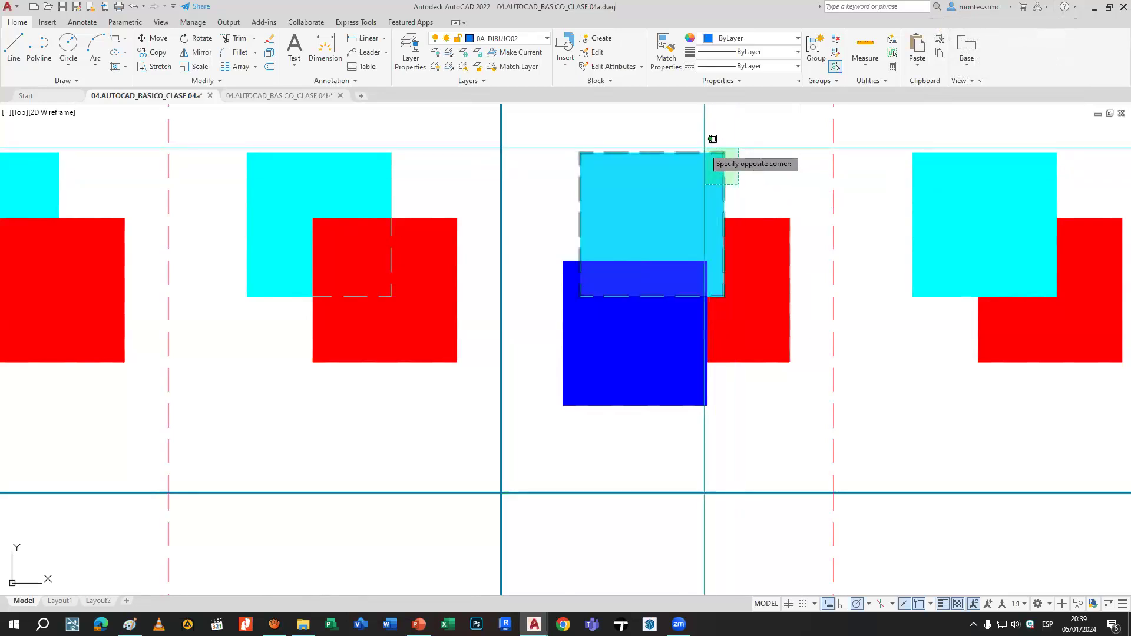
{"action": "key", "text": "Return"}
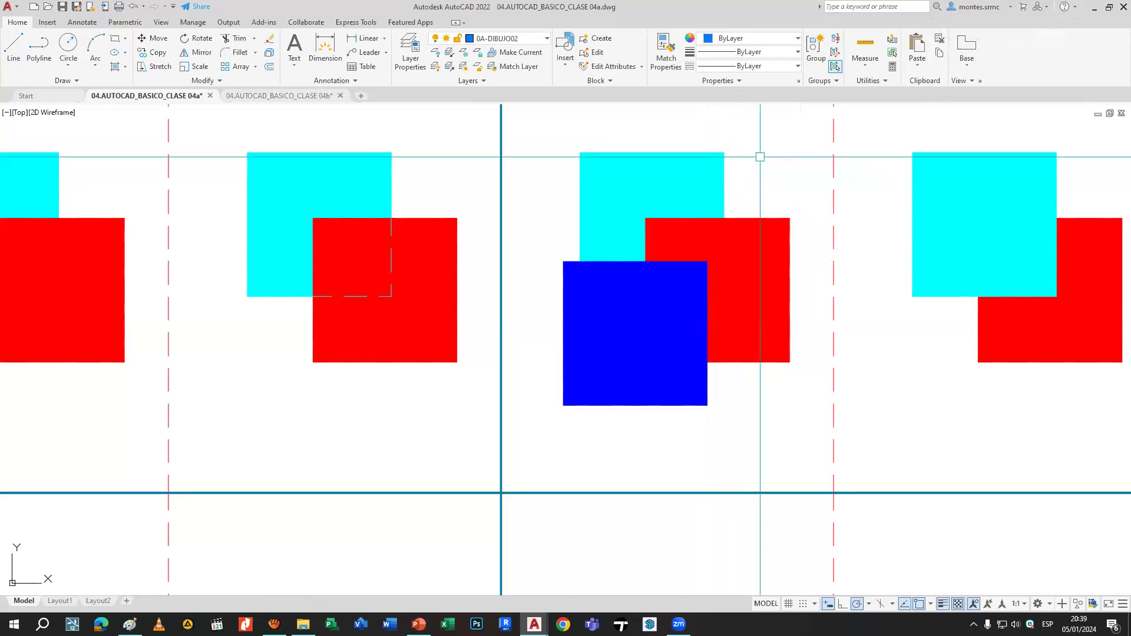
Recolour the blue square in the third group to green 88,186,72.
{"action": "left_click", "coordinate": [753, 230]}
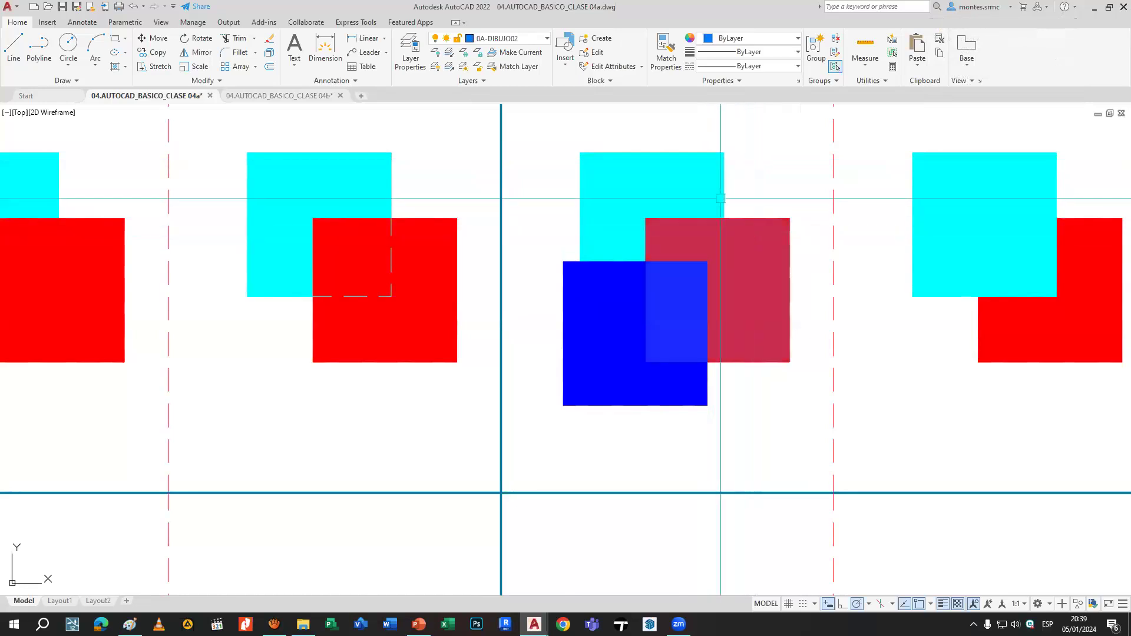
{"action": "left_click", "coordinate": [687, 277]}
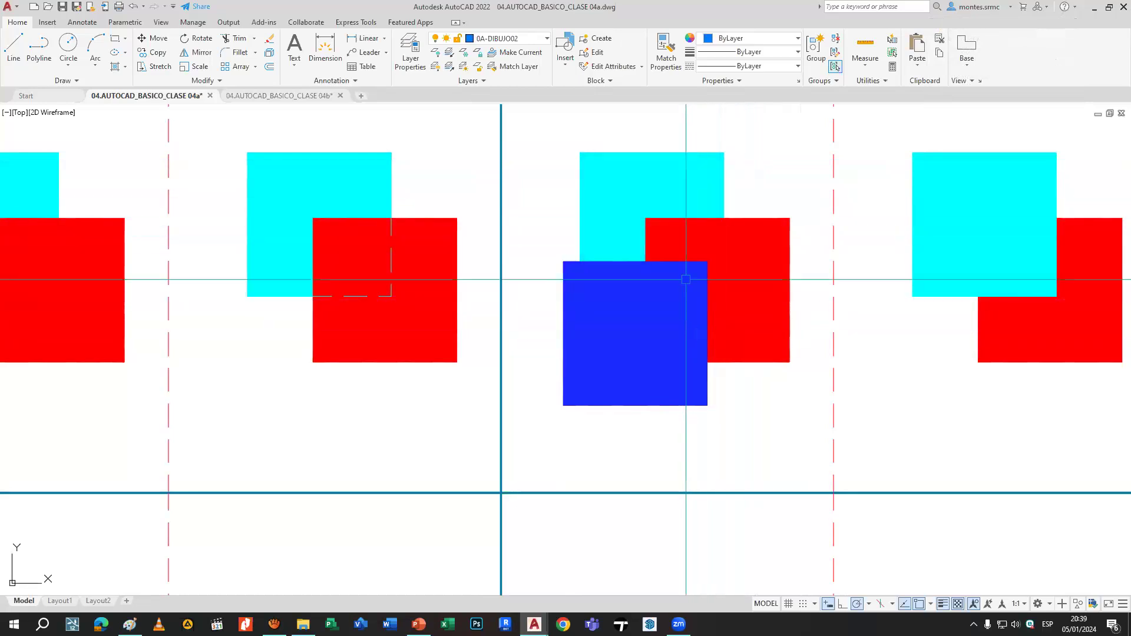
{"action": "left_click", "coordinate": [659, 342]}
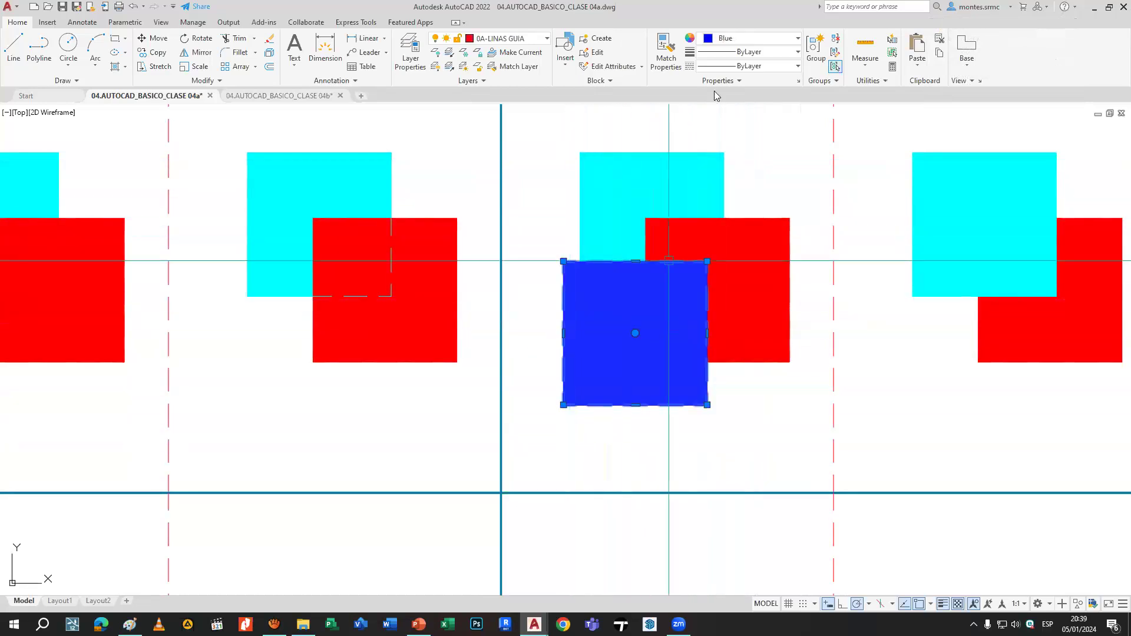
{"action": "left_click", "coordinate": [729, 40]}
{"action": "left_click", "coordinate": [788, 109]}
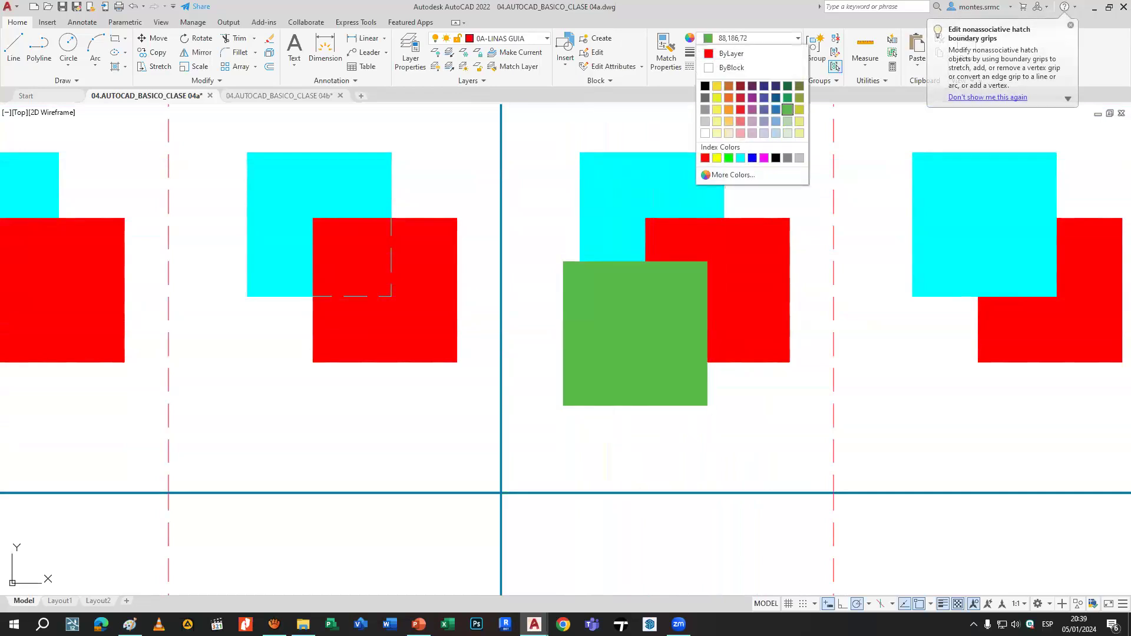
{"action": "middle_click_drag", "start_coordinate": [775, 194], "coordinate": [674, 232]}
{"action": "key", "text": "Escape"}
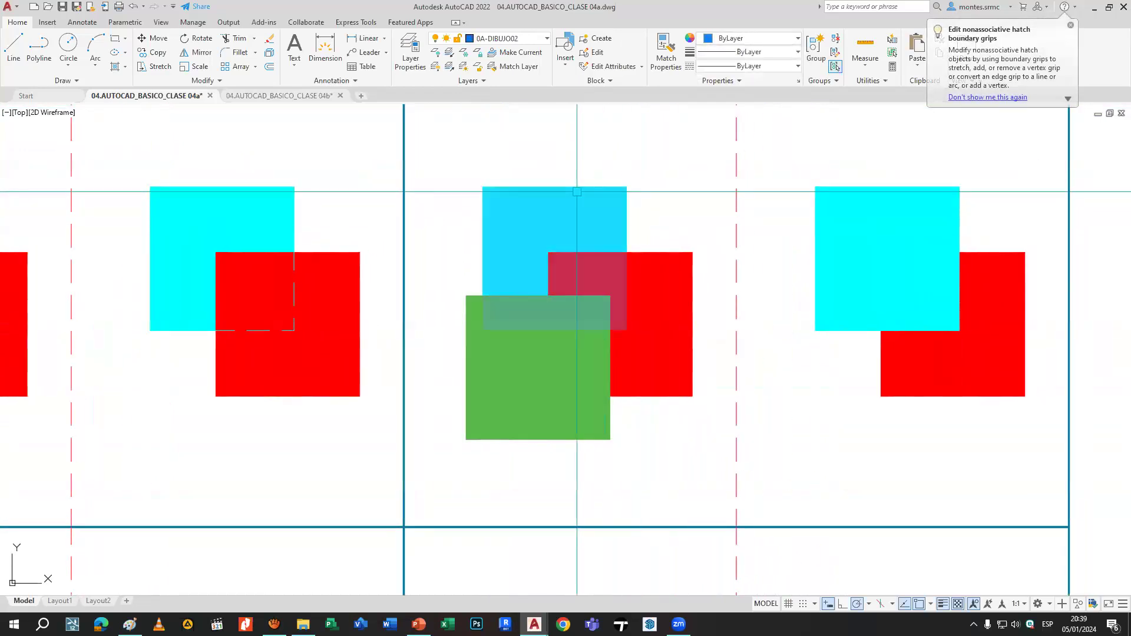
Copy the green square horizontally by 3.5 units onto the fourth pair of squares.
{"action": "mouse_move", "coordinate": [701, 287]}
{"action": "middle_mouse_down"}
{"action": "mouse_move", "coordinate": [602, 245]}
{"action": "mouse_move", "coordinate": [659, 289]}
{"action": "middle_mouse_up"}
{"action": "left_click", "coordinate": [565, 436]}
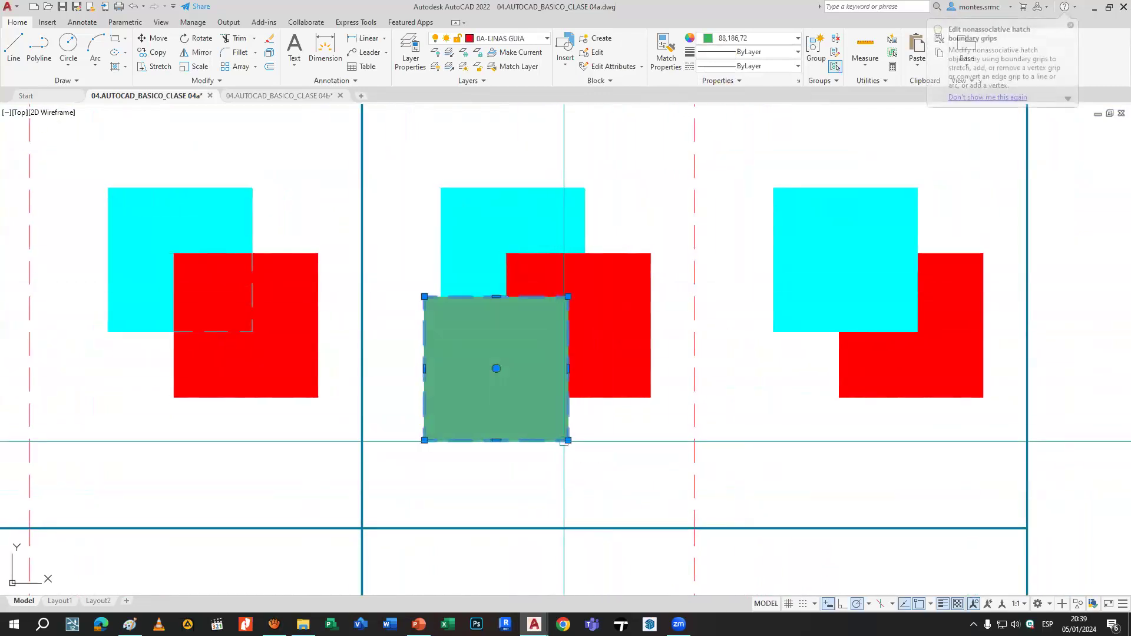
{"action": "left_click", "coordinate": [567, 440]}
{"action": "type", "text": "3.5"}
{"action": "key", "text": "Return"}
{"action": "key", "text": "Return"}
{"action": "middle_click_drag", "start_coordinate": [667, 458], "coordinate": [511, 431]}
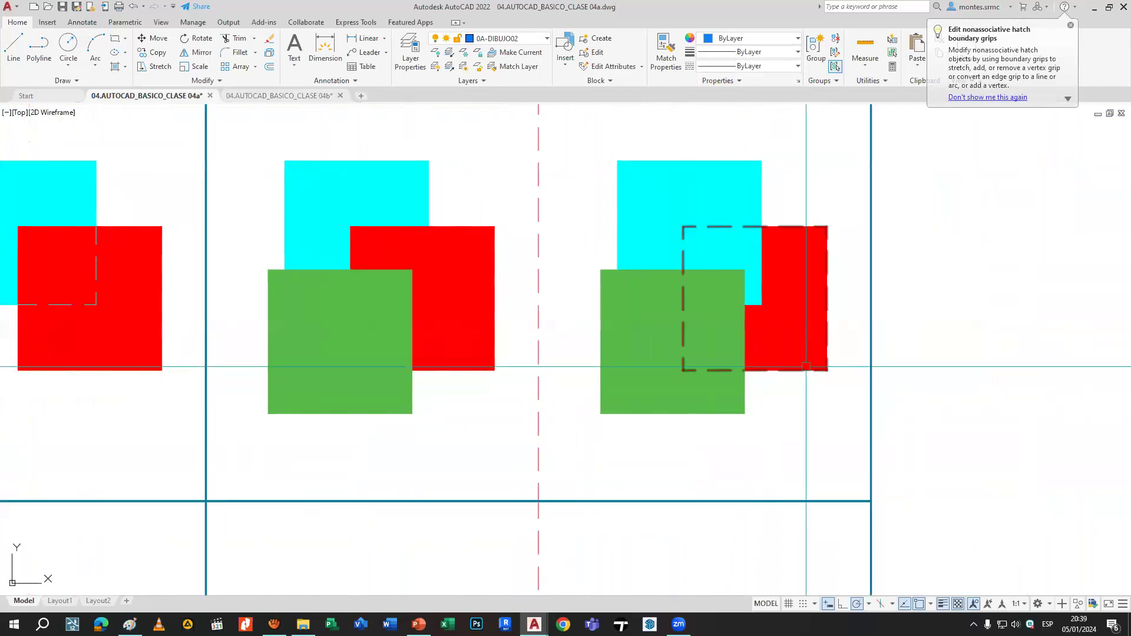
Bring the red square of the fourth group to the front with the DRAWORDER Front option.
{"action": "left_click", "coordinate": [796, 351]}
{"action": "type", "text": "dr"}
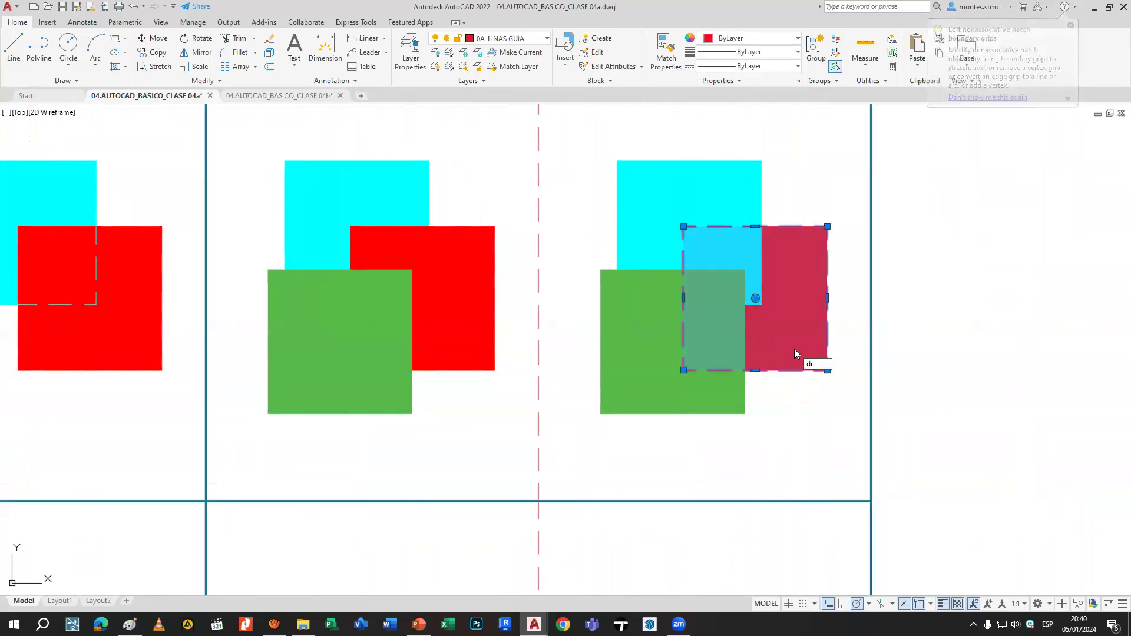
{"action": "key", "text": "Return"}
{"action": "type", "text": "f"}
{"action": "key", "text": "Return"}
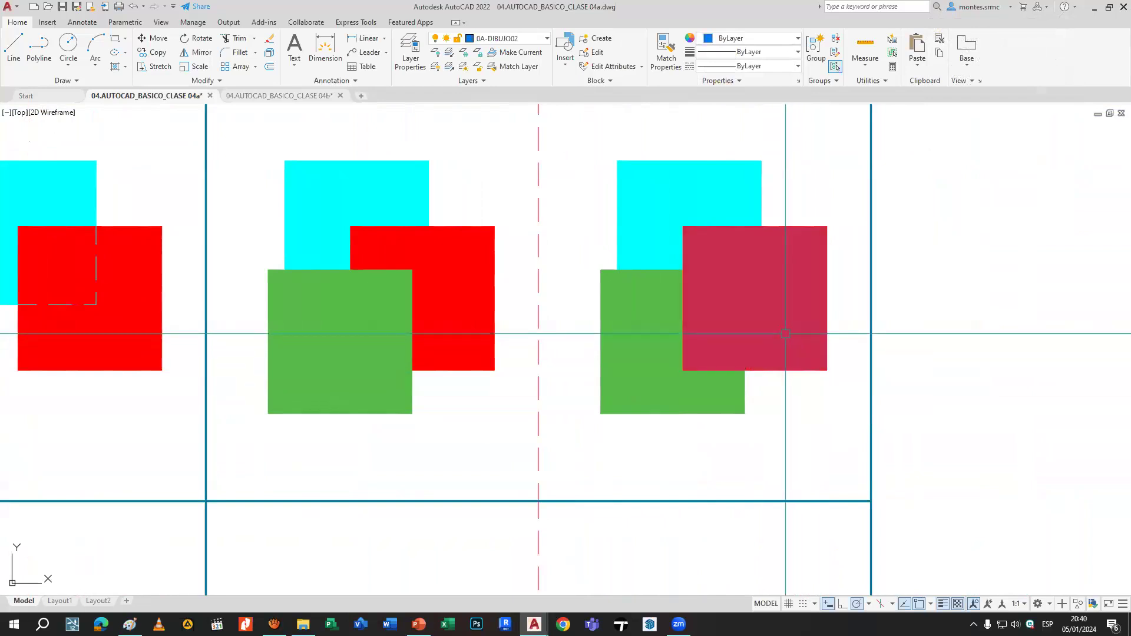
Inspect the properties of the fourth group's red square and its outline polyline, and collapse the properties display.
{"action": "key", "text": "ctrl+1"}
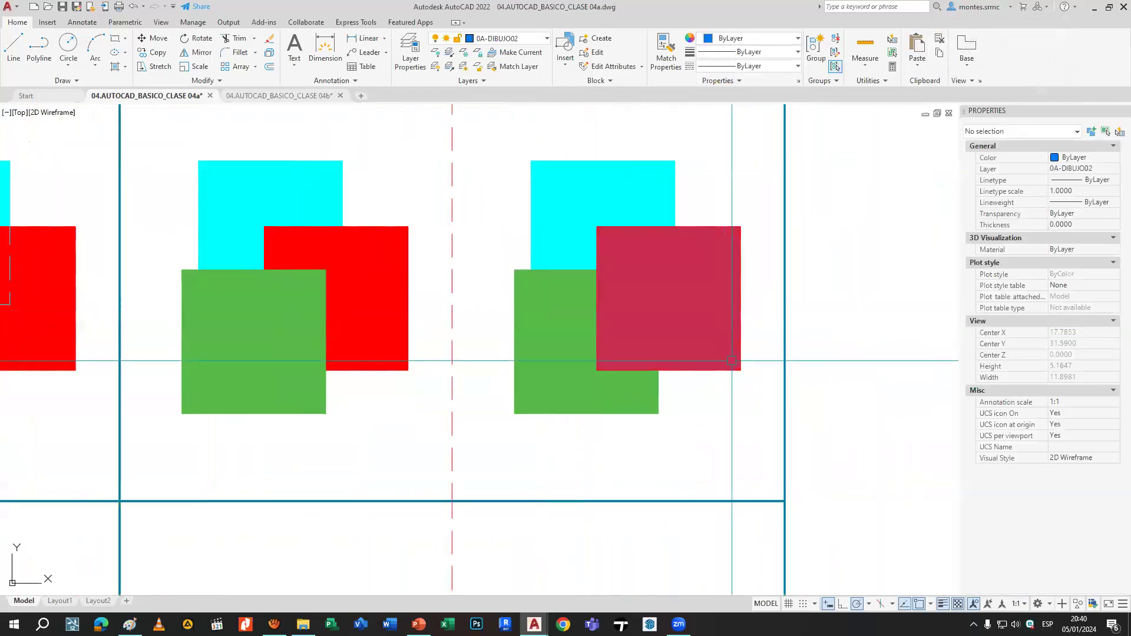
{"action": "left_click", "coordinate": [718, 354]}
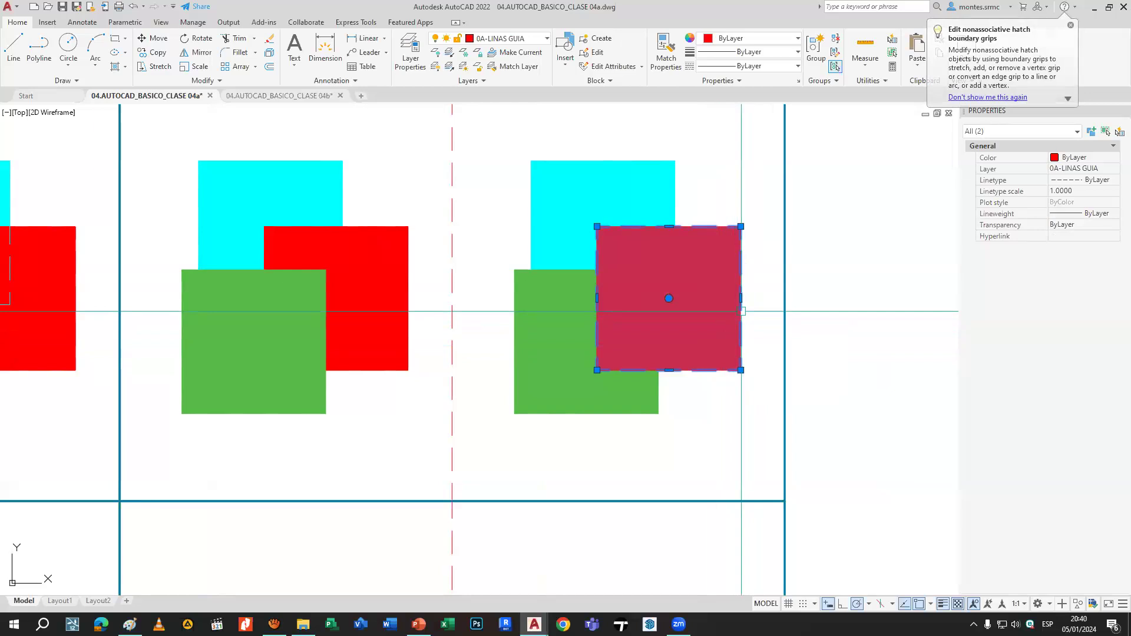
{"action": "left_click", "coordinate": [733, 312], "text": "shift"}
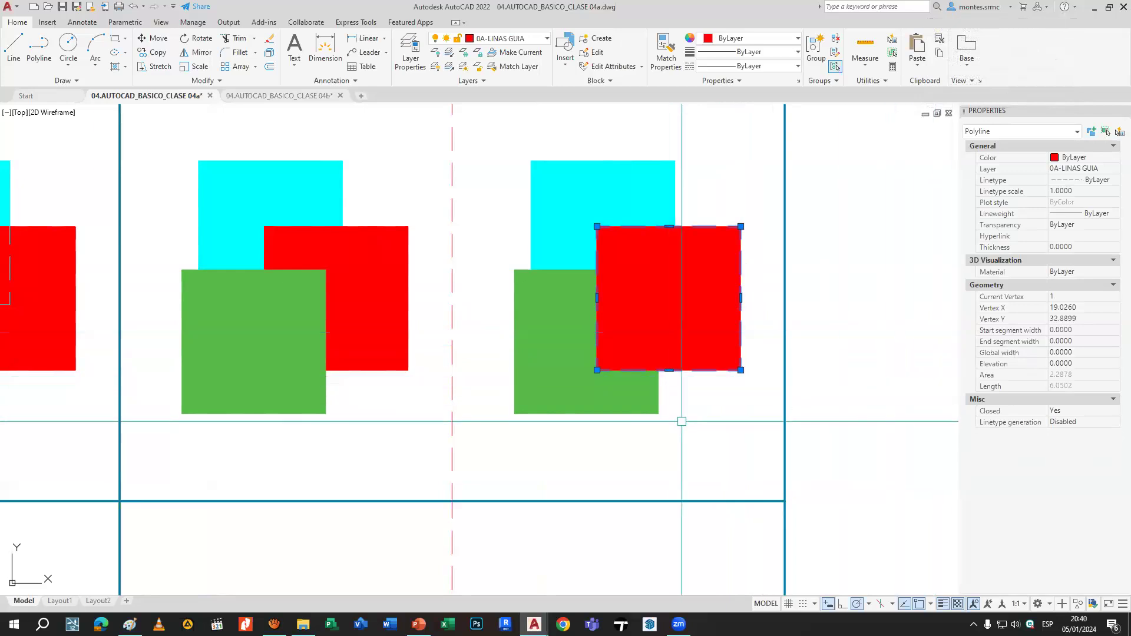
{"action": "left_click", "coordinate": [1113, 111]}
Examine the stacked squares of the fourth group in an orbited 3D view and restore the top view of the exercise rows.
{"action": "middle_click_drag", "start_coordinate": [742, 277], "coordinate": [620, 169], "text": "shift"}
{"action": "middle_click_drag", "start_coordinate": [654, 134], "coordinate": [691, 301], "text": "shift"}
{"action": "scroll", "coordinate": [691, 301], "scroll_direction": "down", "scroll_amount": 2}
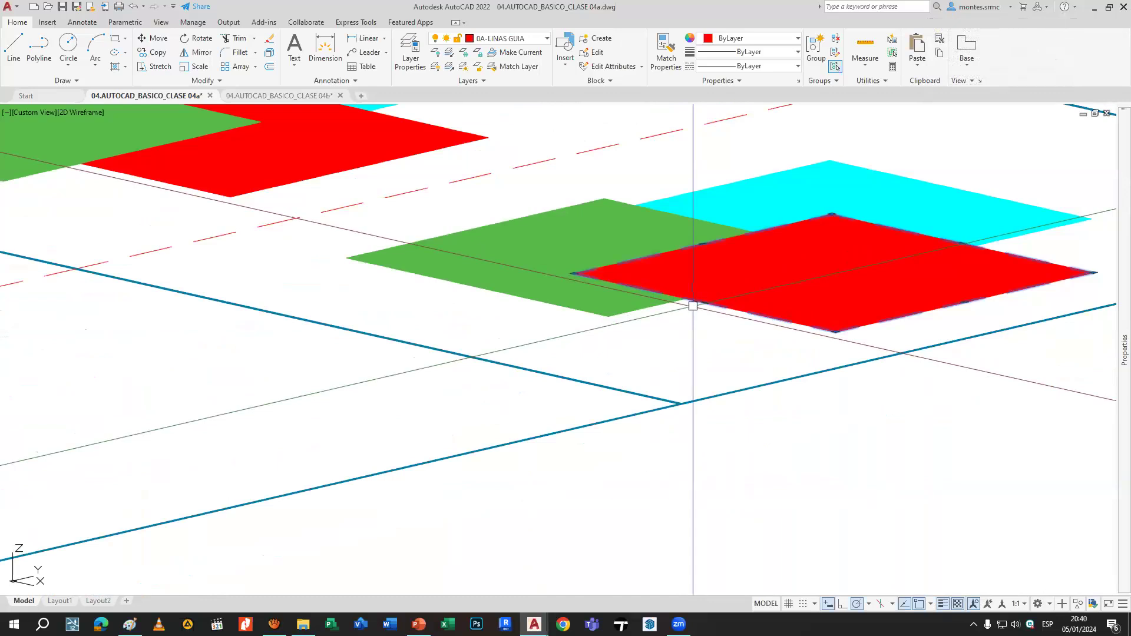
{"action": "key", "text": "ctrl+z"}
{"action": "scroll", "coordinate": [693, 306], "scroll_direction": "down", "scroll_amount": 4}
{"action": "middle_click_drag", "start_coordinate": [677, 308], "coordinate": [784, 304]}
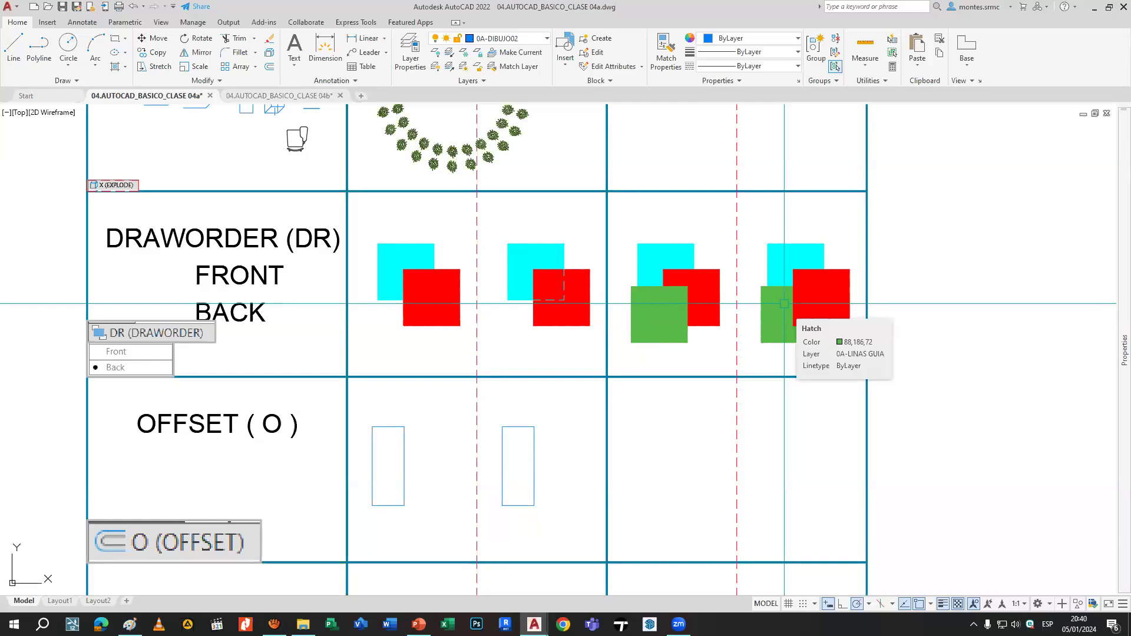
{"action": "left_click", "coordinate": [781, 302]}
{"action": "mouse_move", "coordinate": [697, 333]}
{"action": "middle_mouse_down"}
{"action": "mouse_move", "coordinate": [719, 305]}
{"action": "mouse_move", "coordinate": [674, 258]}
{"action": "middle_mouse_up"}
{"action": "middle_click_drag", "start_coordinate": [500, 272], "coordinate": [663, 272]}
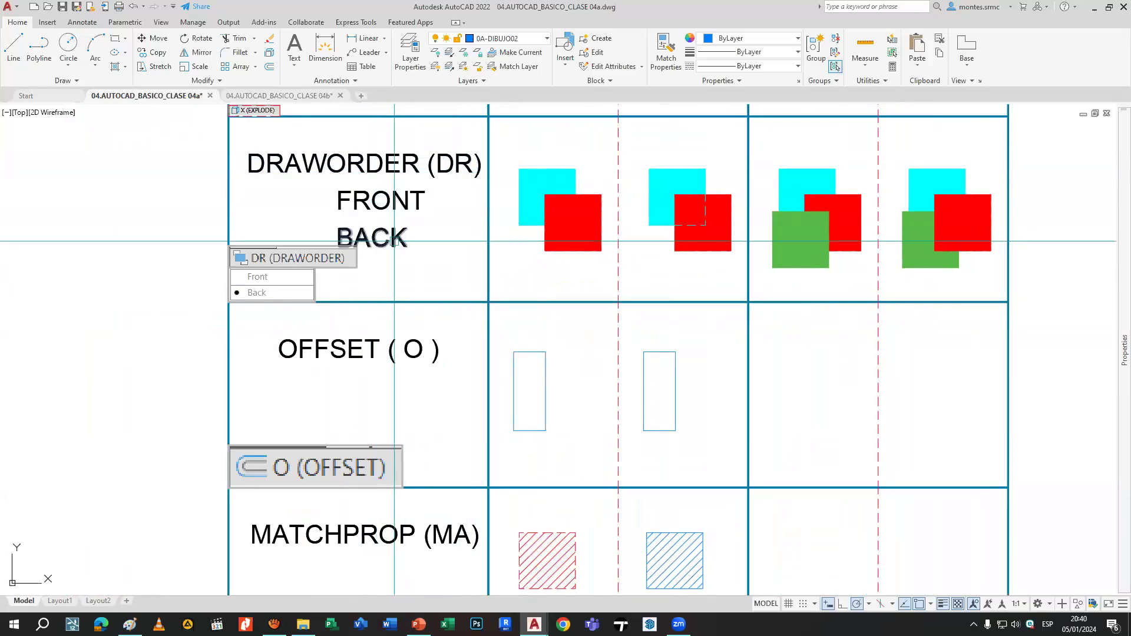
{"action": "key", "text": "Return"}
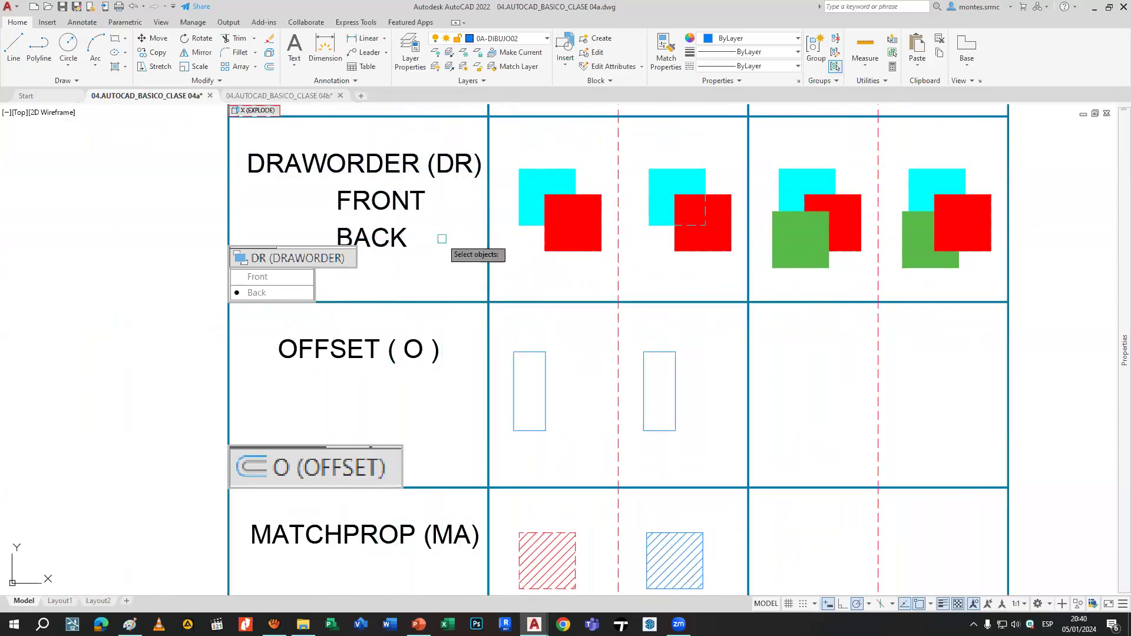
Send the red square of the first pair behind the cyan square with the DRAWORDER Back option.
{"action": "key", "text": "Escape"}
{"action": "type", "text": "d"}
{"action": "key", "text": "Return"}
{"action": "left_click", "coordinate": [547, 227]}
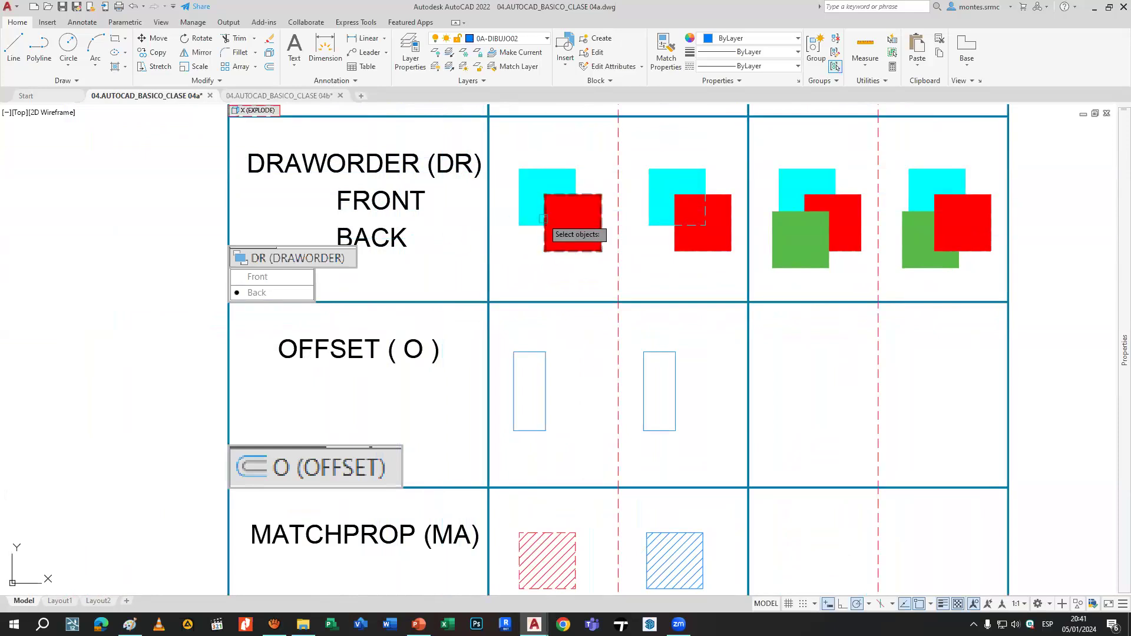
{"action": "key", "text": "Return"}
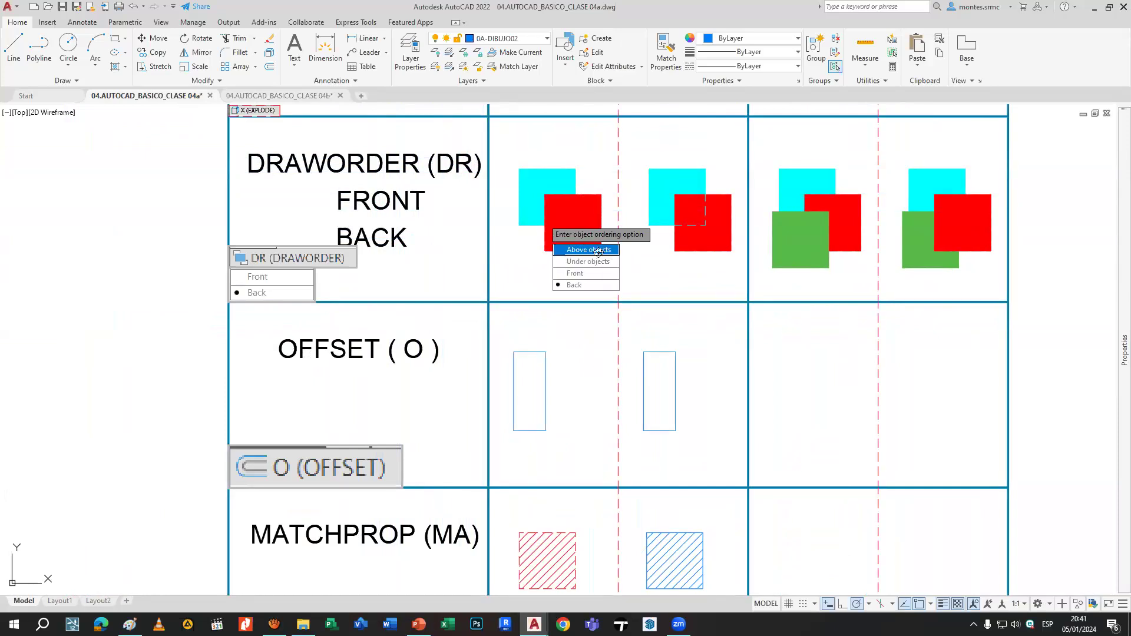
{"action": "left_click", "coordinate": [598, 286]}
Offset the first rectangle of the OFFSET row inward by 0.1.
{"action": "mouse_move", "coordinate": [476, 374]}
{"action": "middle_mouse_down"}
{"action": "mouse_move", "coordinate": [525, 309]}
{"action": "mouse_move", "coordinate": [512, 283]}
{"action": "middle_mouse_up"}
{"action": "scroll", "coordinate": [525, 309], "scroll_direction": "up", "scroll_amount": 2}
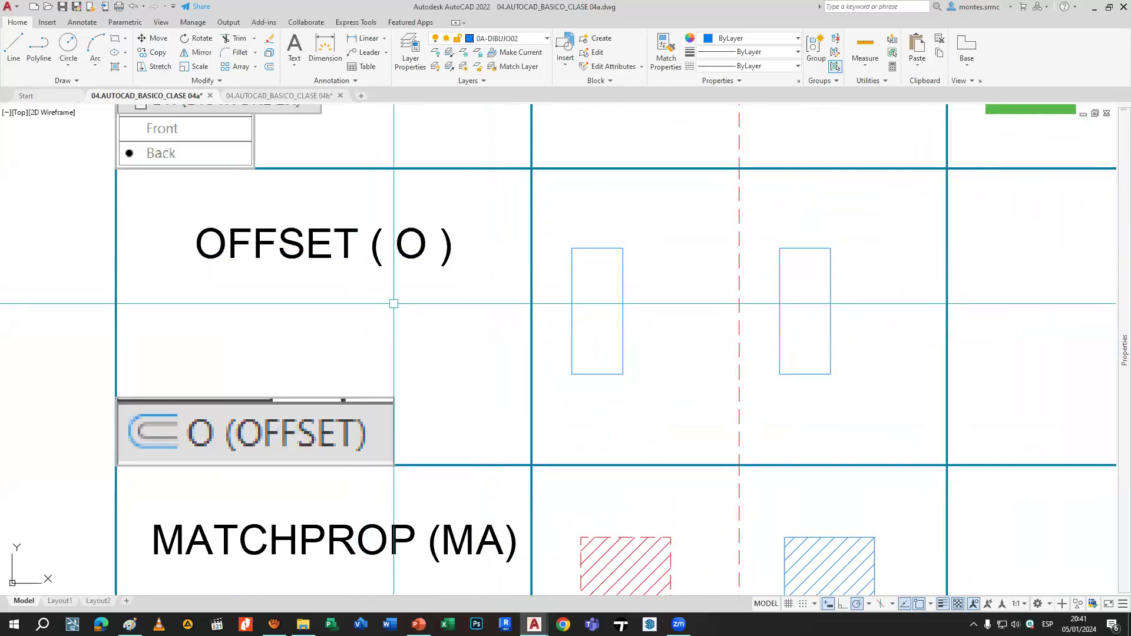
{"action": "middle_click_drag", "start_coordinate": [407, 310], "coordinate": [374, 312]}
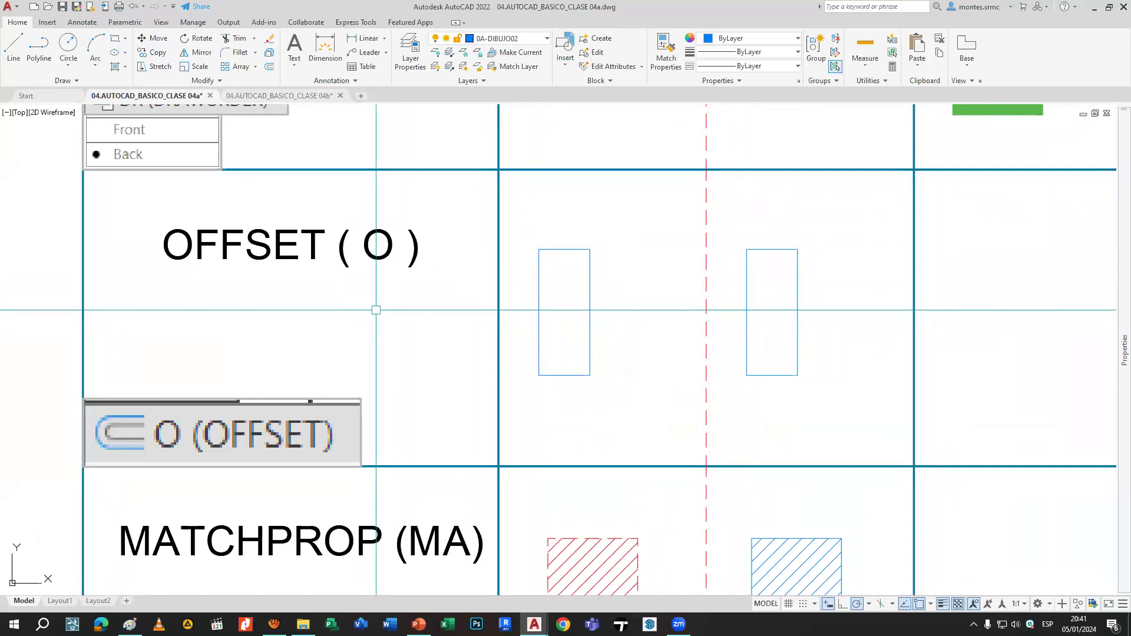
{"action": "type", "text": "o"}
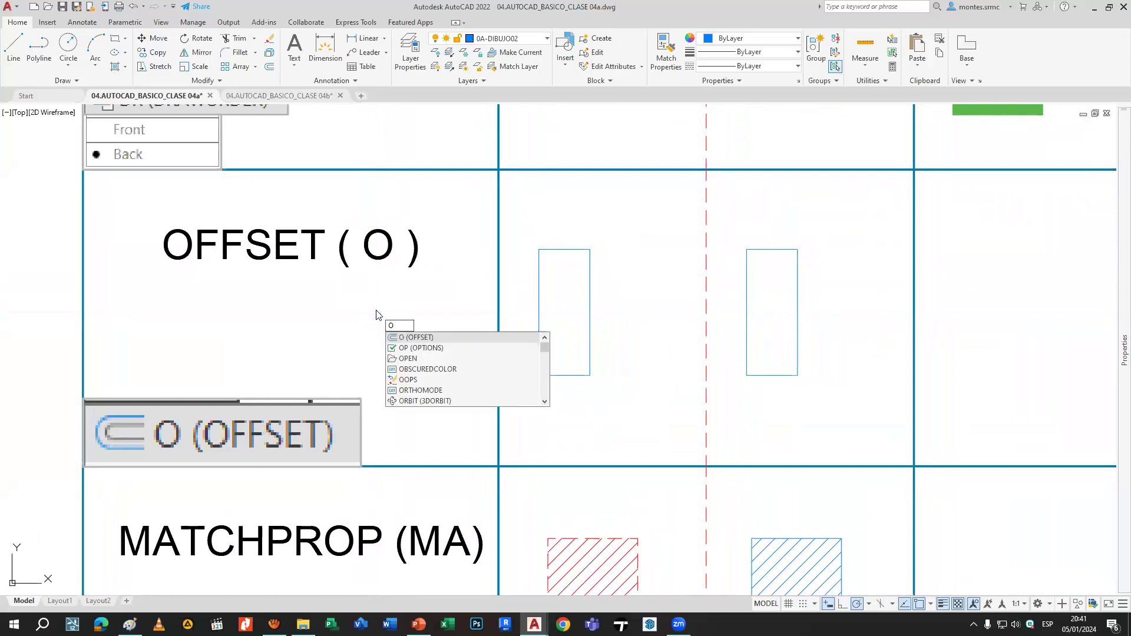
{"action": "key", "text": "Return"}
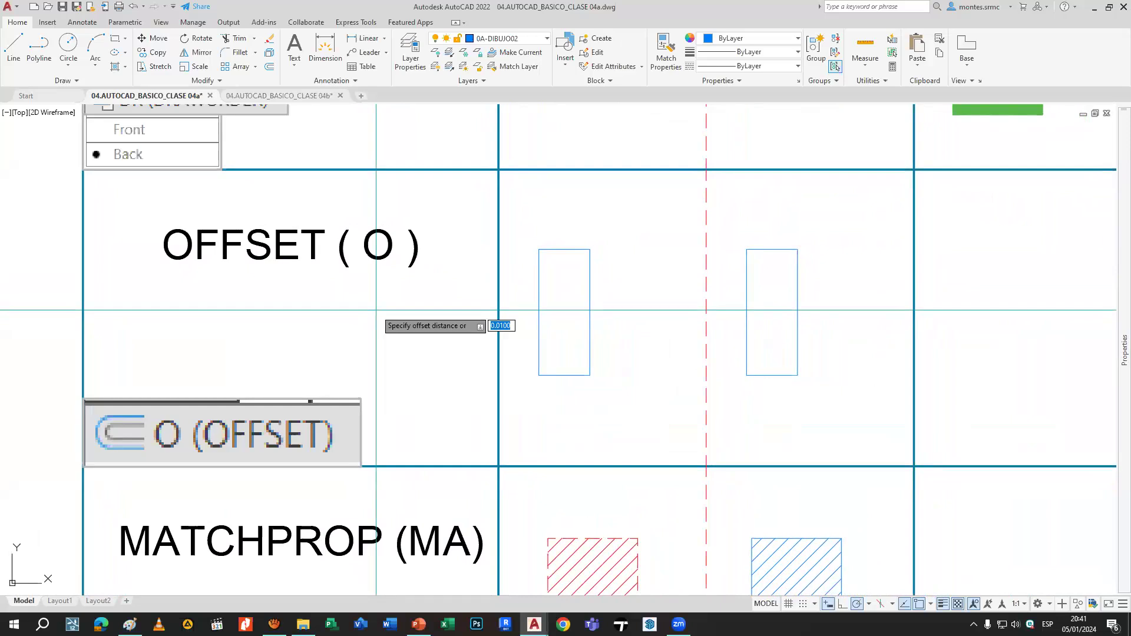
{"action": "type", "text": ".1"}
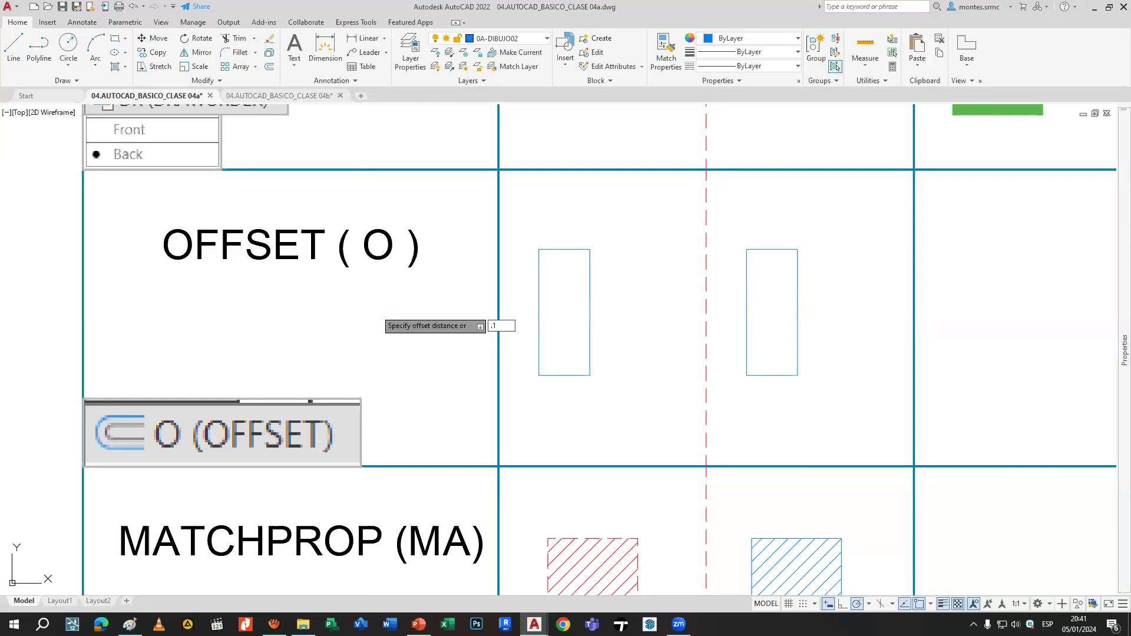
{"action": "key", "text": "Return"}
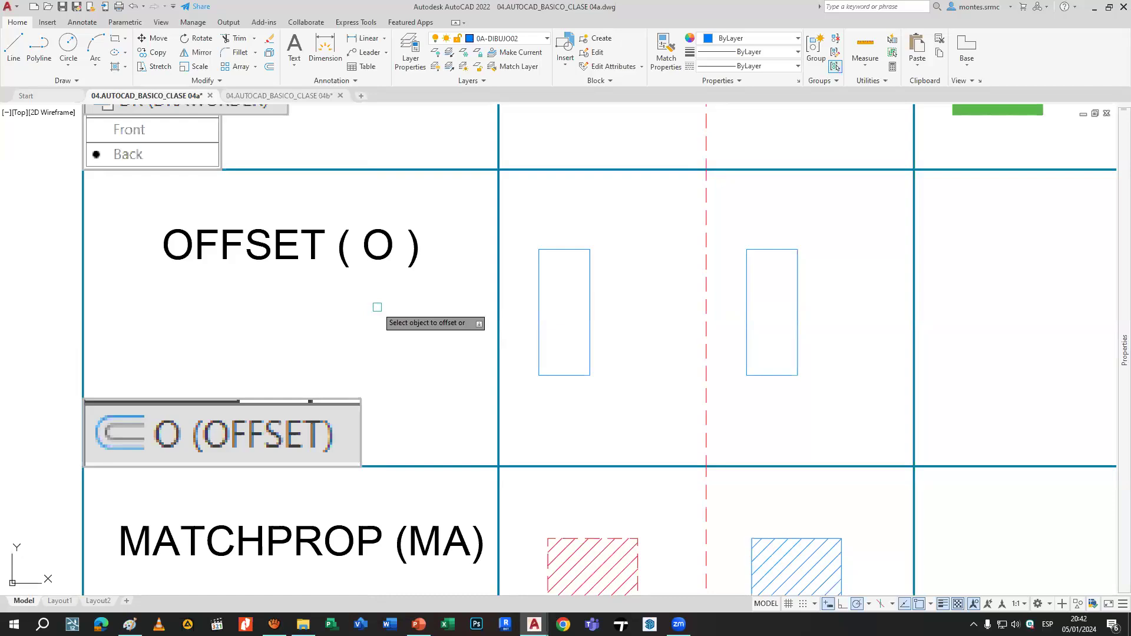
{"action": "scroll", "coordinate": [411, 300], "scroll_direction": "up", "scroll_amount": 2}
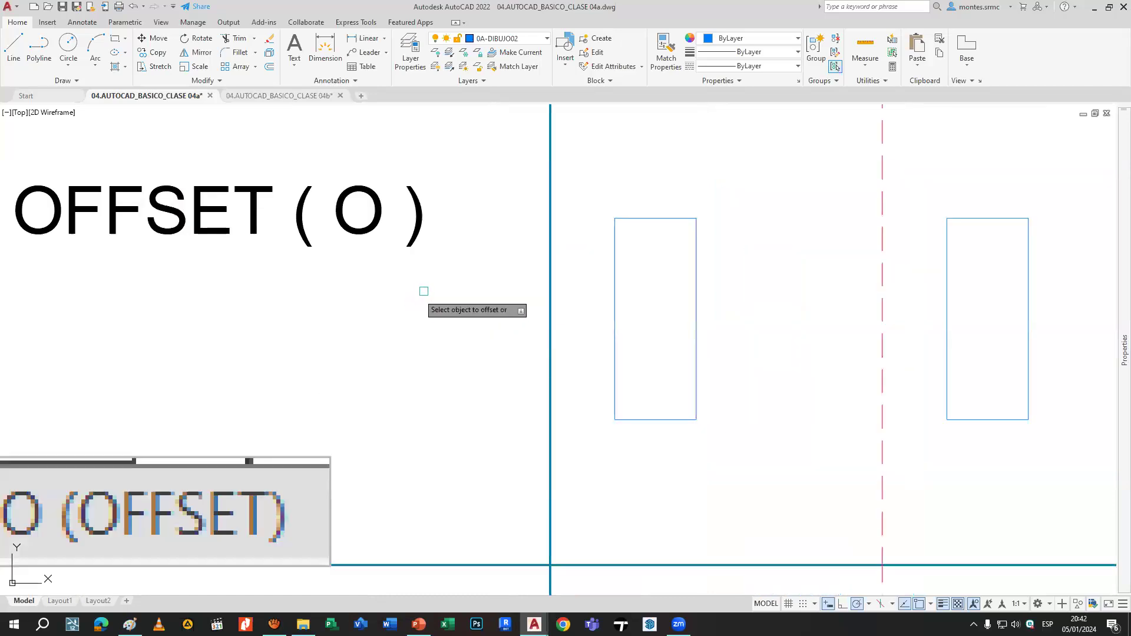
{"action": "left_click", "coordinate": [630, 217]}
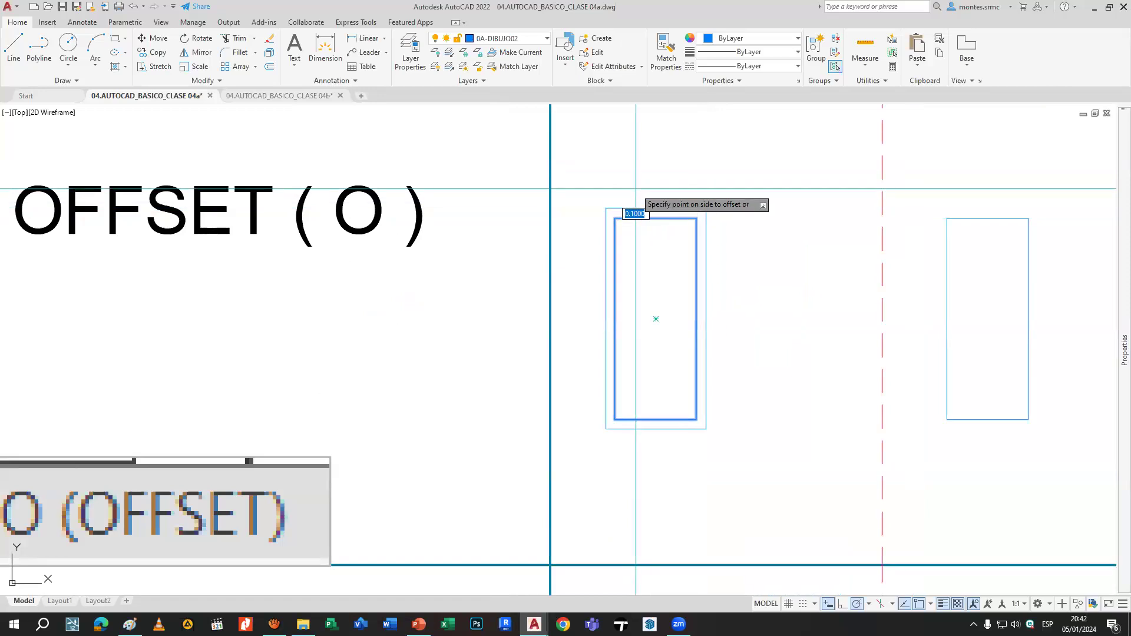
{"action": "scroll", "coordinate": [635, 188], "scroll_direction": "up", "scroll_amount": 2}
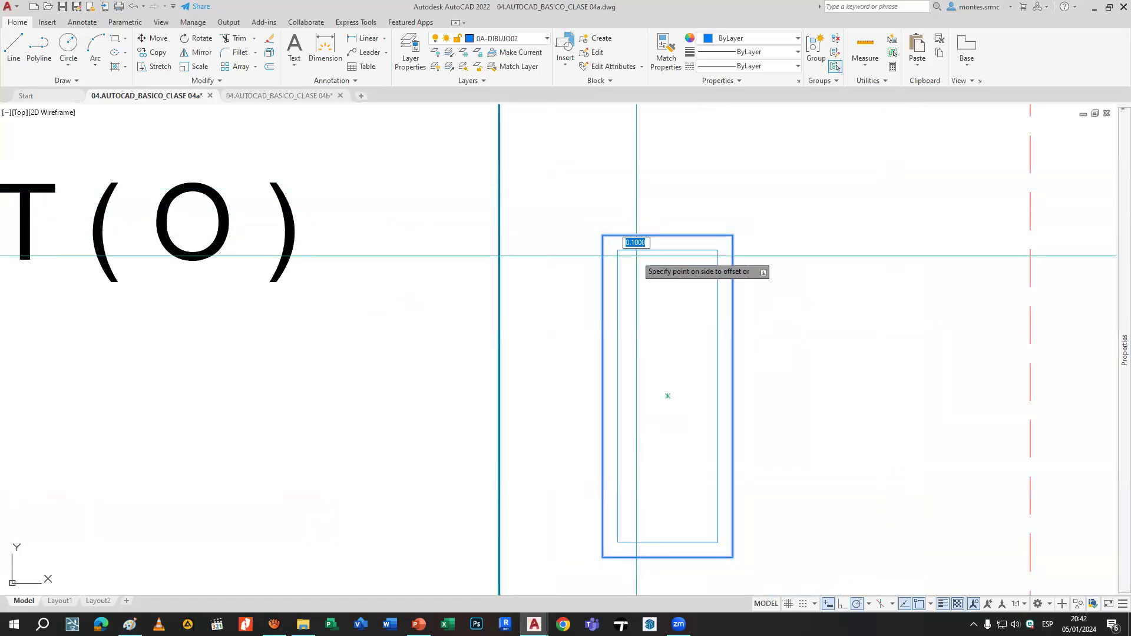
{"action": "left_click", "coordinate": [636, 256]}
{"action": "middle_click_drag", "start_coordinate": [645, 270], "coordinate": [630, 247]}
{"action": "key", "text": "Escape"}
Dimension the gap between the first rectangle and its inner offset along the top and right sides.
{"action": "scroll", "coordinate": [605, 228], "scroll_direction": "up", "scroll_amount": 4}
{"action": "left_click", "coordinate": [600, 226]}
{"action": "left_click", "coordinate": [598, 187]}
{"action": "left_click", "coordinate": [413, 201]}
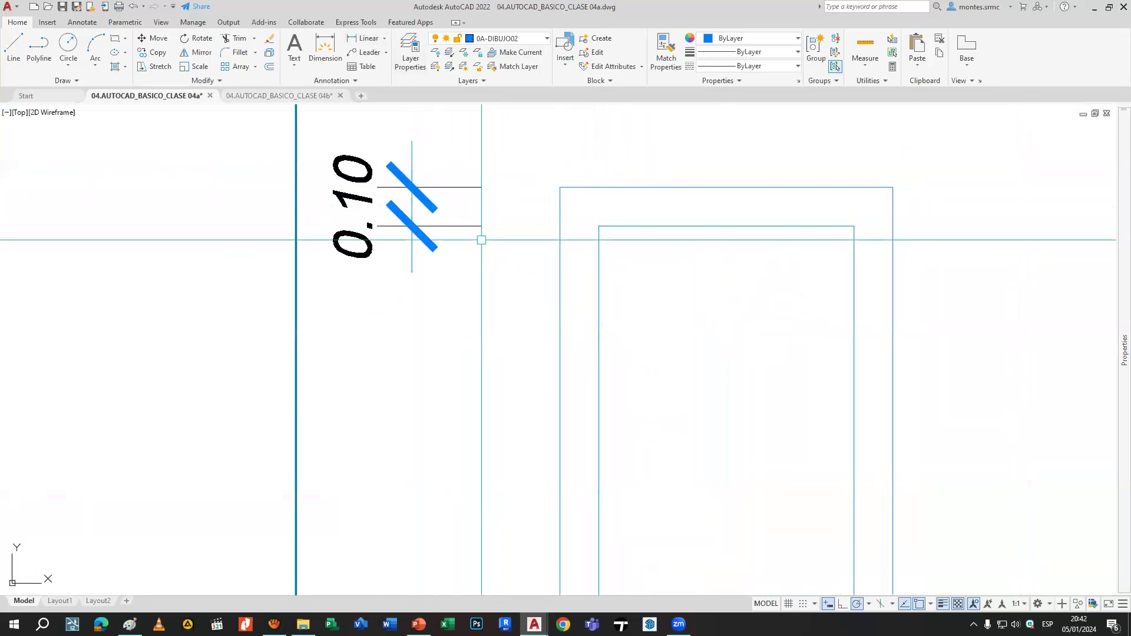
{"action": "key", "text": "space"}
{"action": "scroll", "coordinate": [540, 152], "scroll_direction": "down", "scroll_amount": 2}
{"action": "left_click", "coordinate": [737, 200]}
{"action": "left_click", "coordinate": [760, 175]}
{"action": "mouse_move", "coordinate": [760, 193]}
{"action": "middle_mouse_down"}
{"action": "mouse_move", "coordinate": [760, 275]}
{"action": "mouse_move", "coordinate": [770, 281]}
{"action": "mouse_move", "coordinate": [766, 199]}
{"action": "middle_mouse_up"}
{"action": "left_click", "coordinate": [777, 187]}
Dimension the gap between the first rectangle and its inner offset along the bottom and left sides.
{"action": "key", "text": "space"}
{"action": "scroll", "coordinate": [764, 263], "scroll_direction": "down", "scroll_amount": 2}
{"action": "middle_click_drag", "start_coordinate": [766, 341], "coordinate": [765, 264]}
{"action": "left_click", "coordinate": [744, 405]}
{"action": "left_click", "coordinate": [759, 420]}
{"action": "left_click", "coordinate": [587, 419]}
{"action": "key", "text": "space"}
{"action": "left_click", "coordinate": [645, 405]}
{"action": "left_click", "coordinate": [629, 421]}
{"action": "left_click", "coordinate": [636, 349]}
Offset the second rectangle of the OFFSET row outward by 0.15.
{"action": "mouse_move", "coordinate": [670, 341]}
{"action": "middle_mouse_down"}
{"action": "mouse_move", "coordinate": [652, 392]}
{"action": "mouse_move", "coordinate": [507, 423]}
{"action": "middle_mouse_up"}
{"action": "middle_click_drag", "start_coordinate": [568, 342], "coordinate": [430, 356]}
{"action": "type", "text": "o"}
{"action": "key", "text": "space"}
{"action": "type", "text": ".15"}
{"action": "key", "text": "Return"}
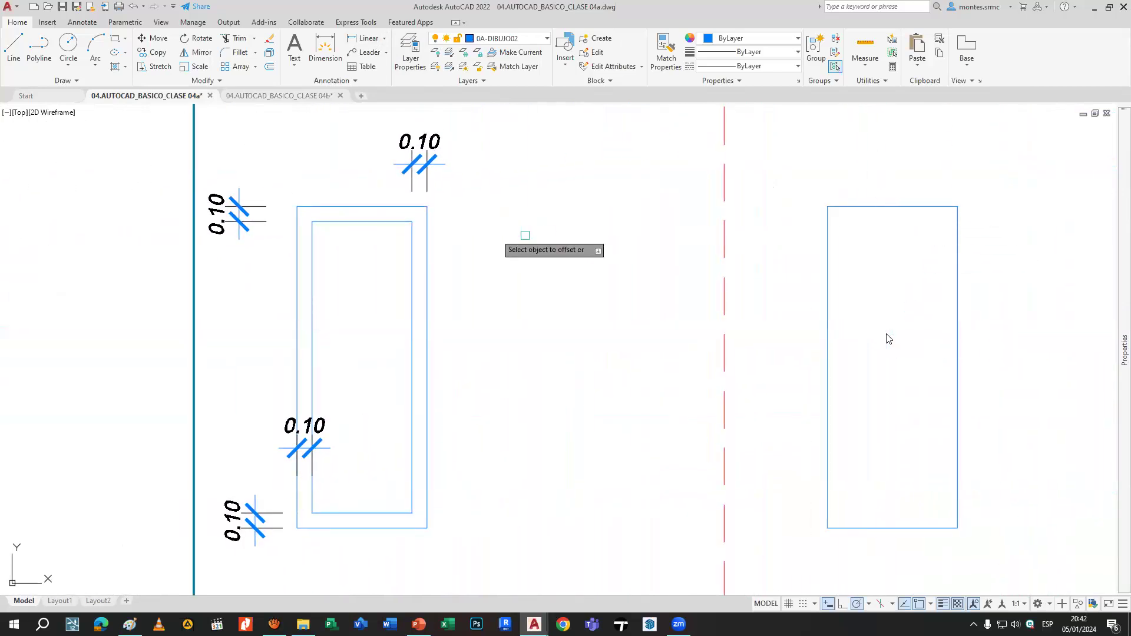
{"action": "left_click", "coordinate": [860, 207]}
{"action": "left_click", "coordinate": [858, 192]}
Dimension the gap between the second rectangle's top edge and its outer offset.
{"action": "left_click", "coordinate": [828, 208]}
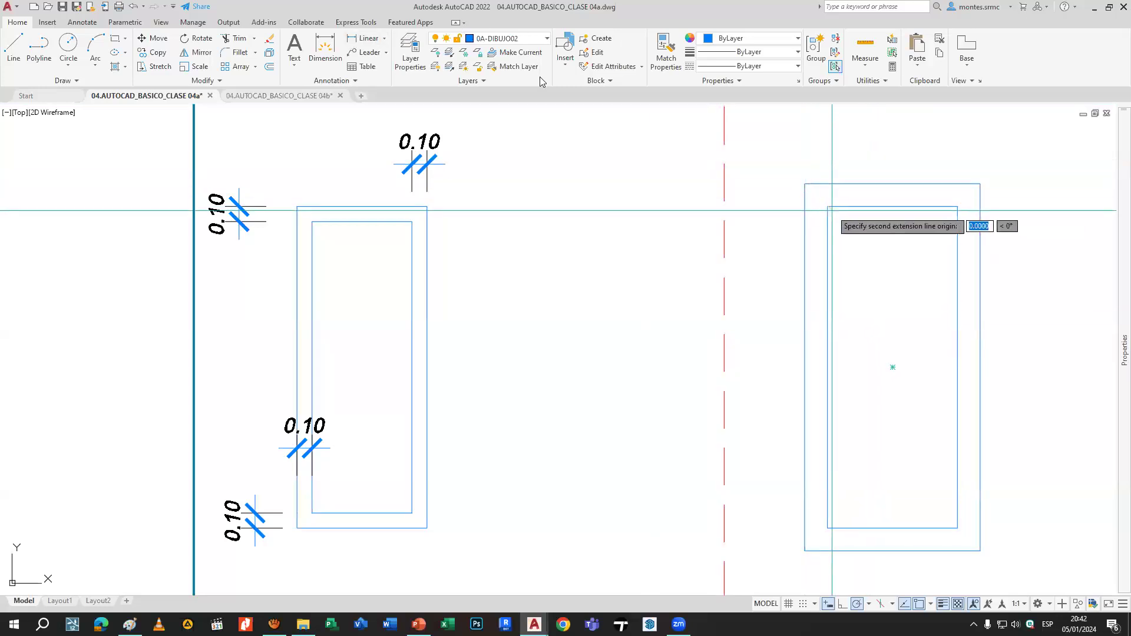
{"action": "left_click", "coordinate": [827, 184]}
{"action": "left_click", "coordinate": [764, 195]}
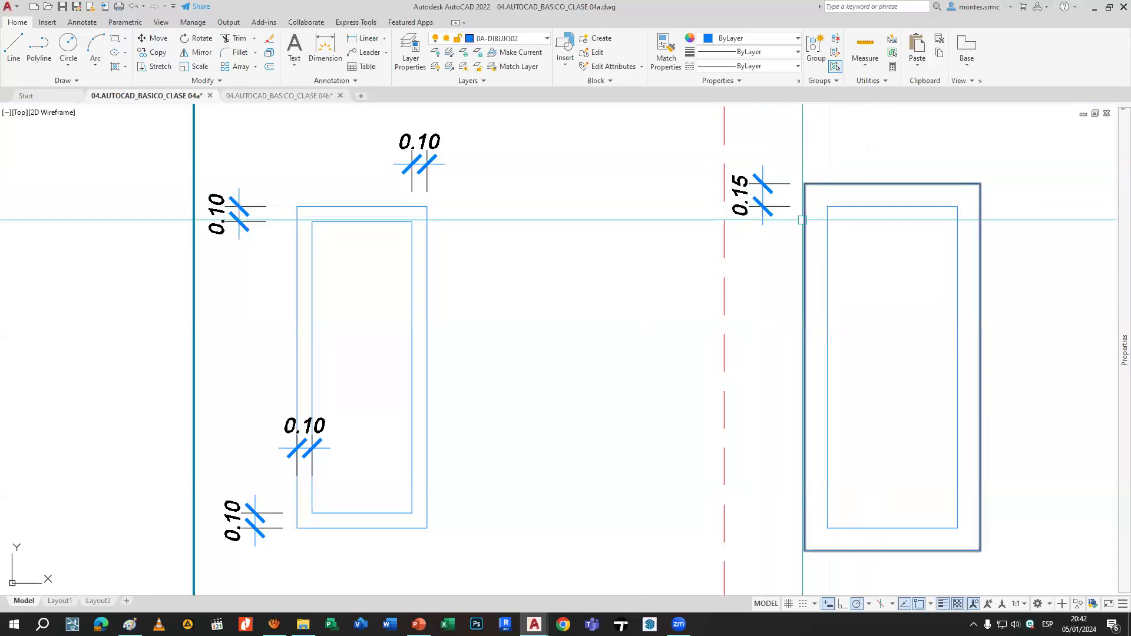
{"action": "scroll", "coordinate": [781, 234], "scroll_direction": "down", "scroll_amount": 4}
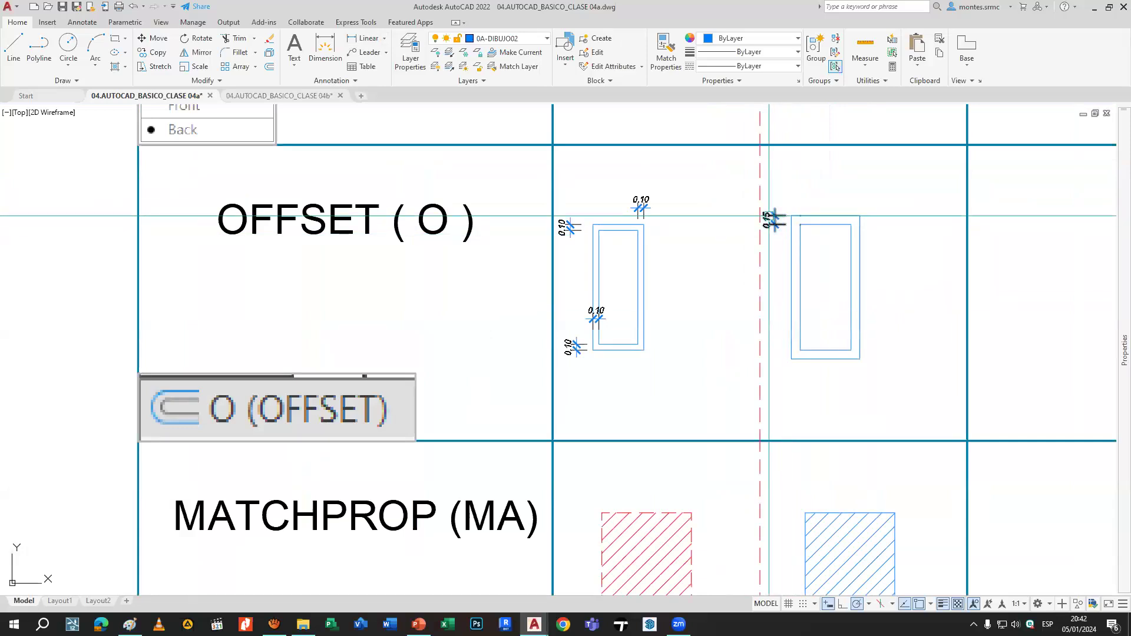
Draw a horizontal line near the top of the OFFSET row's empty cell, between the solid blue divider and the dashed red divider.
{"action": "middle_click_drag", "start_coordinate": [861, 268], "coordinate": [425, 266]}
{"action": "type", "text": "a"}
{"action": "key", "text": "Return"}
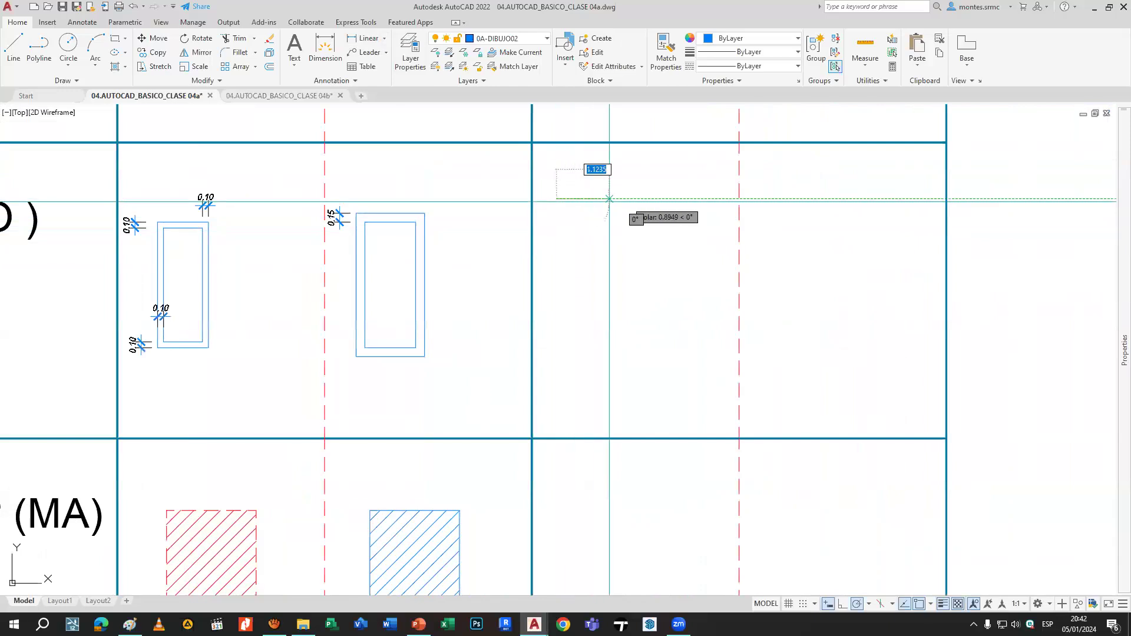
{"action": "scroll", "coordinate": [677, 202], "scroll_direction": "up", "scroll_amount": 4}
{"action": "type", "text": "l"}
{"action": "key", "text": "Return"}
{"action": "left_click", "coordinate": [358, 192]}
{"action": "left_click", "coordinate": [755, 191]}
{"action": "key", "text": "Escape"}
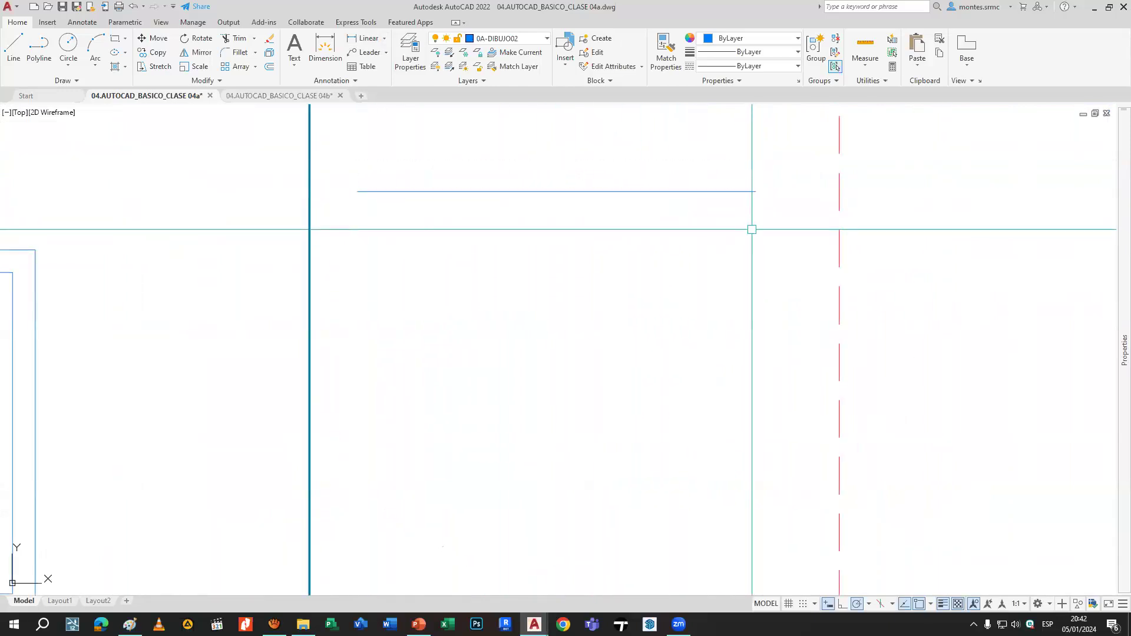
Offset the new horizontal line downward by 0.15.
{"action": "middle_click_drag", "start_coordinate": [754, 231], "coordinate": [771, 286]}
{"action": "type", "text": "op"}
{"action": "key", "text": "Escape"}
{"action": "type", "text": "o"}
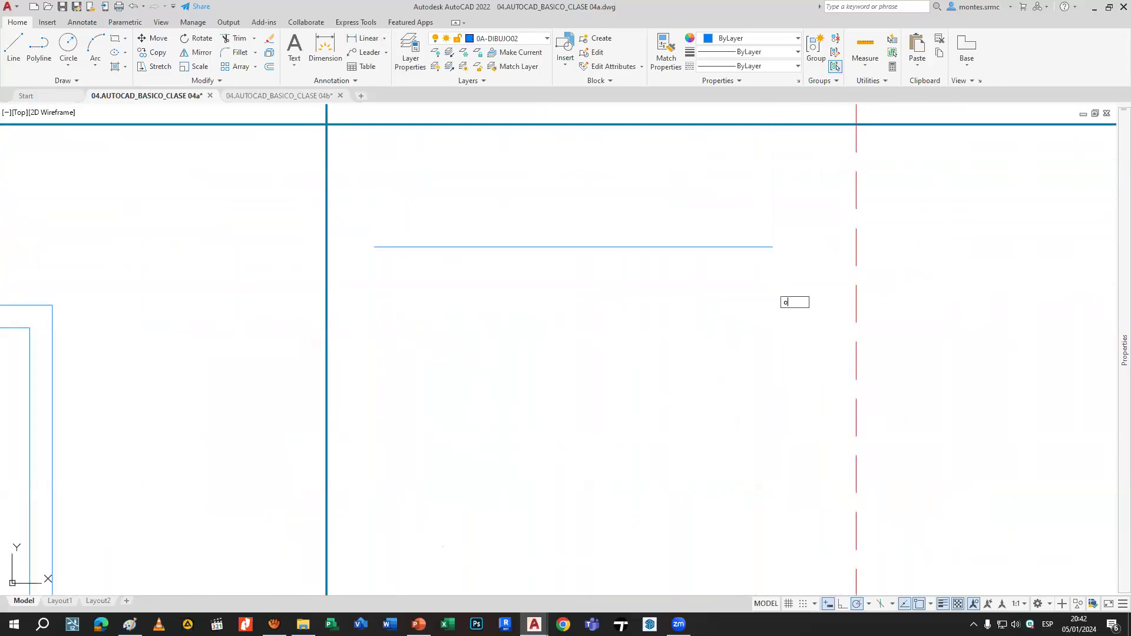
{"action": "key", "text": "Return"}
{"action": "type", "text": ".1"}
{"action": "key", "text": "Return"}
{"action": "left_click", "coordinate": [764, 248]}
{"action": "left_click", "coordinate": [771, 313]}
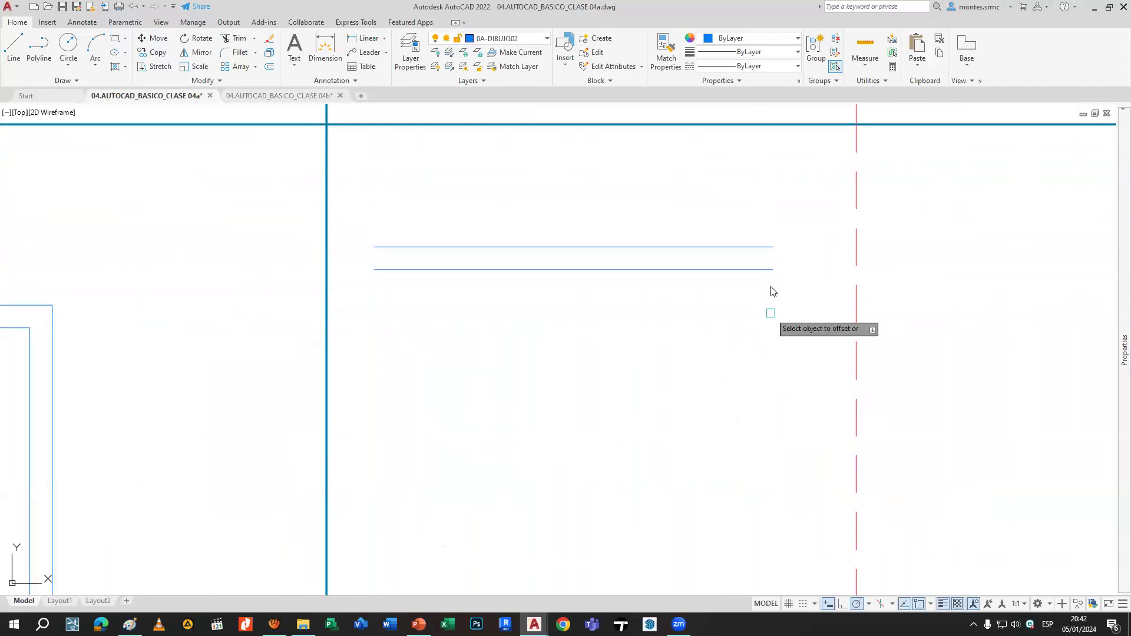
Dimension the vertical gap between the two horizontal lines at their right ends.
{"action": "left_click", "coordinate": [365, 39]}
{"action": "left_click", "coordinate": [768, 248]}
{"action": "left_click", "coordinate": [770, 269]}
{"action": "left_click", "coordinate": [820, 256]}
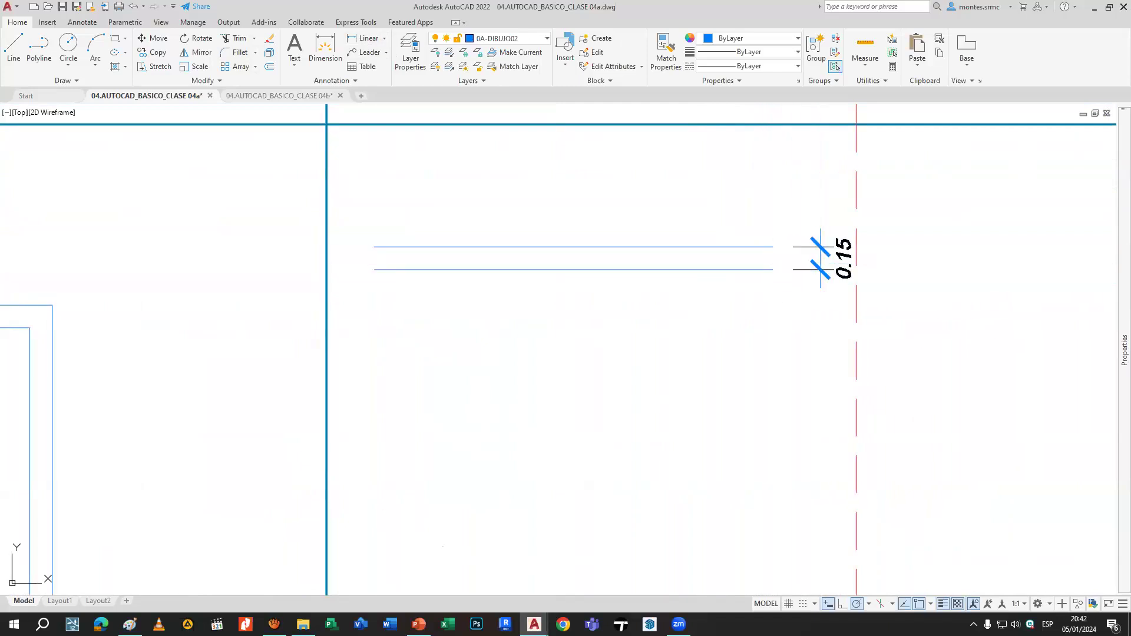
{"action": "middle_click_drag", "start_coordinate": [765, 307], "coordinate": [765, 275]}
{"action": "left_click", "coordinate": [730, 259]}
{"action": "left_click", "coordinate": [695, 192]}
{"action": "key", "text": "Escape"}
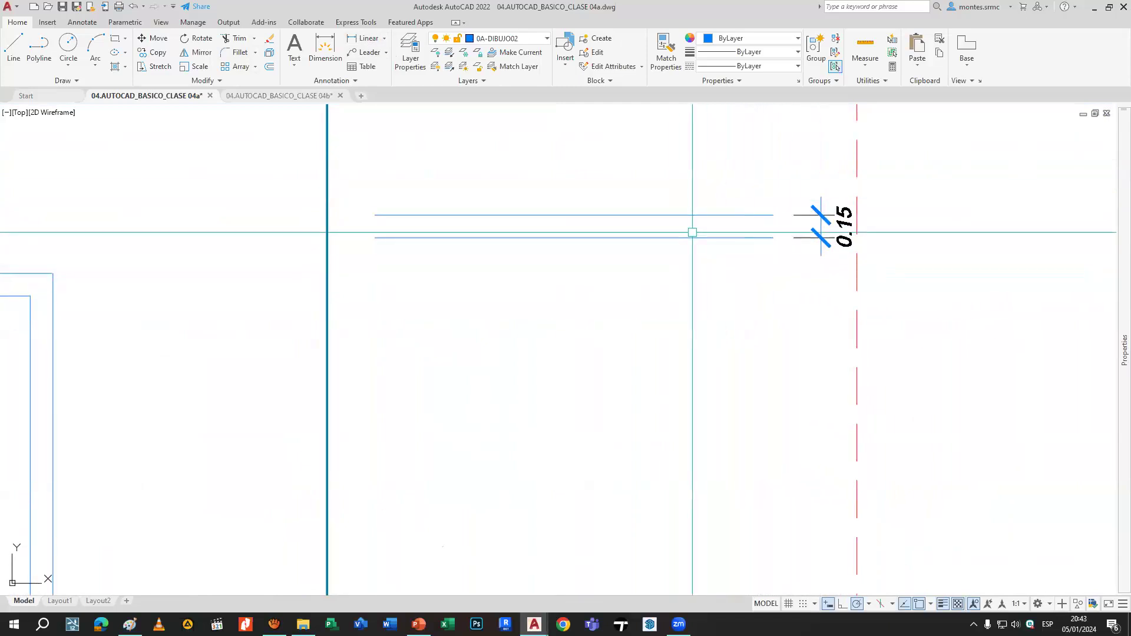
Copy the lower horizontal line straight down at distances of 1 and 2.
{"action": "left_click", "coordinate": [675, 239]}
{"action": "type", "text": "co"}
{"action": "key", "text": "space"}
{"action": "left_click", "coordinate": [709, 293]}
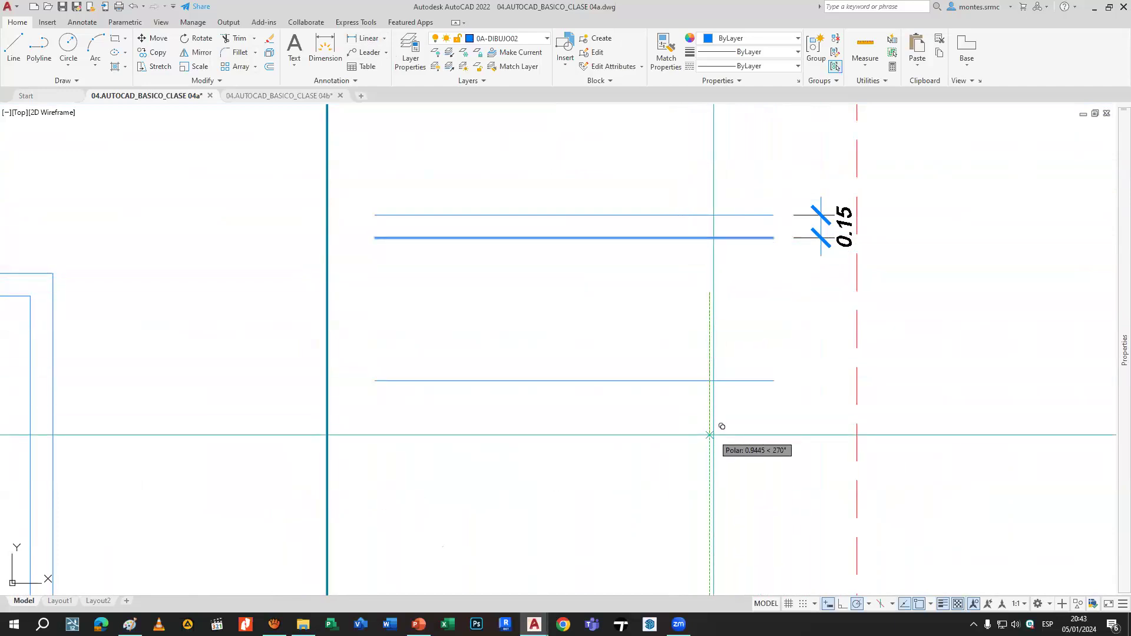
{"action": "type", "text": "1"}
{"action": "key", "text": "space"}
{"action": "type", "text": "2"}
{"action": "key", "text": "space"}
{"action": "key", "text": "space"}
{"action": "middle_click_drag", "start_coordinate": [714, 449], "coordinate": [702, 417]}
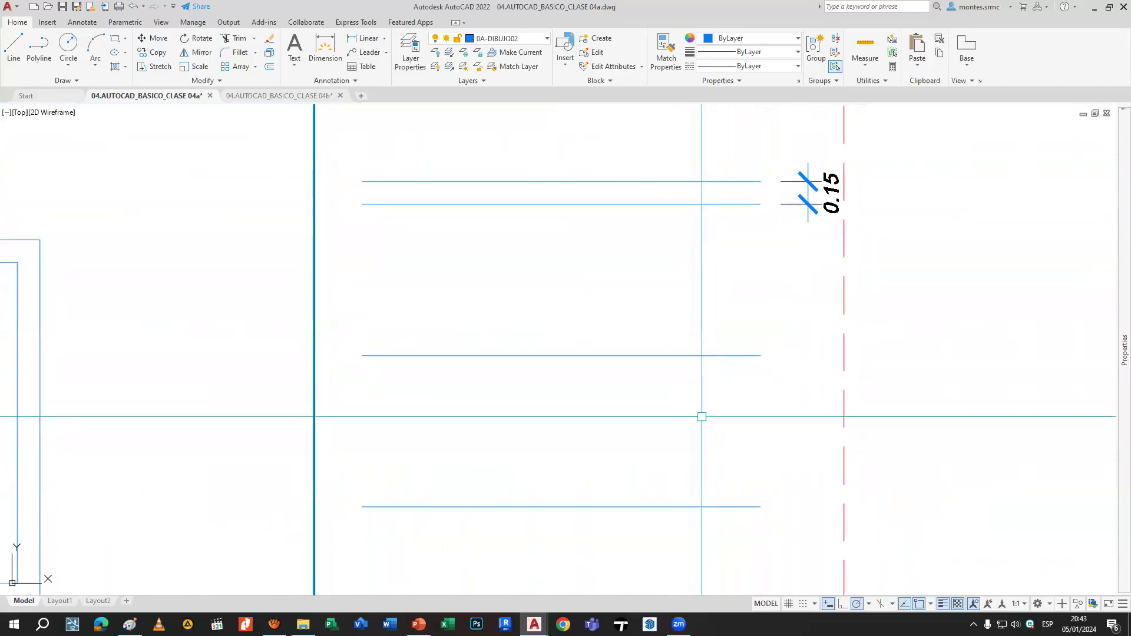
Offset the first copied horizontal line downward by 0.1.
{"action": "type", "text": "o"}
{"action": "key", "text": "space"}
{"action": "type", "text": ".1"}
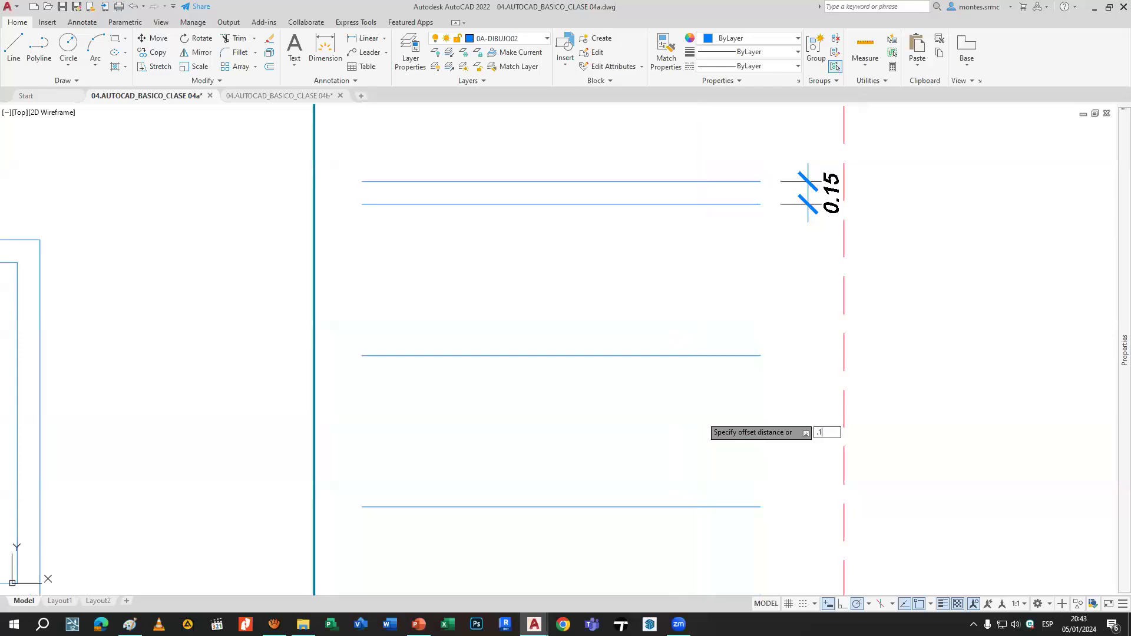
{"action": "key", "text": "space"}
{"action": "left_click", "coordinate": [719, 356]}
{"action": "left_click", "coordinate": [711, 402]}
{"action": "middle_click_drag", "start_coordinate": [711, 403], "coordinate": [713, 367]}
Offset the lowest copied horizontal line downward by 0.25.
{"action": "key", "text": "space"}
{"action": "key", "text": "space"}
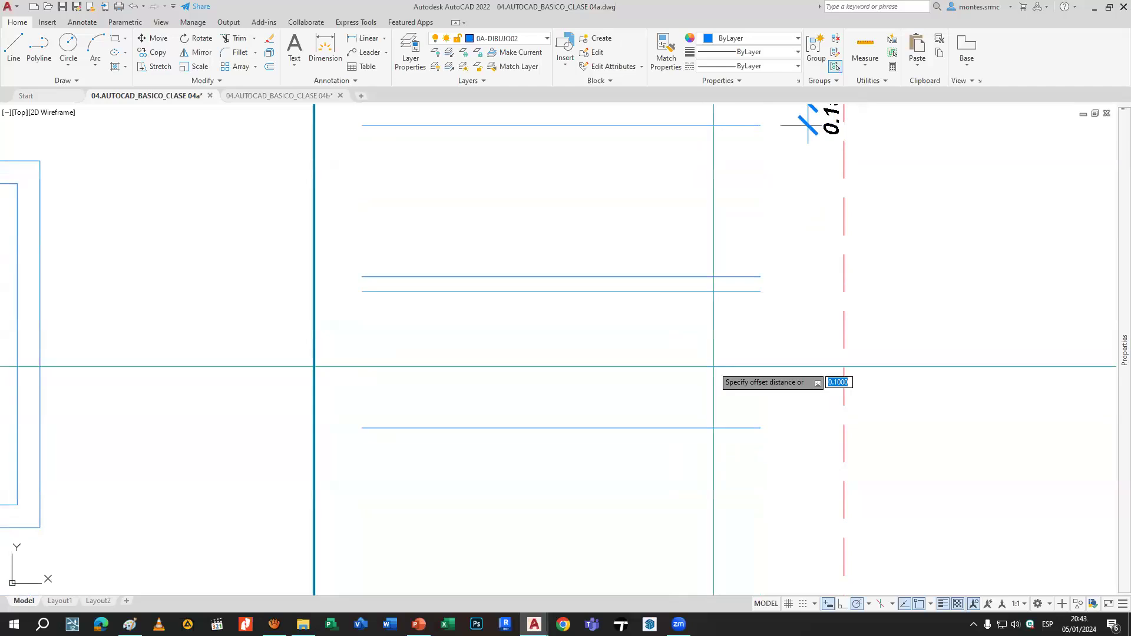
{"action": "type", "text": ".25"}
{"action": "key", "text": "space"}
{"action": "left_click", "coordinate": [717, 427]}
{"action": "left_click", "coordinate": [720, 442]}
{"action": "middle_click_drag", "start_coordinate": [752, 403], "coordinate": [730, 454]}
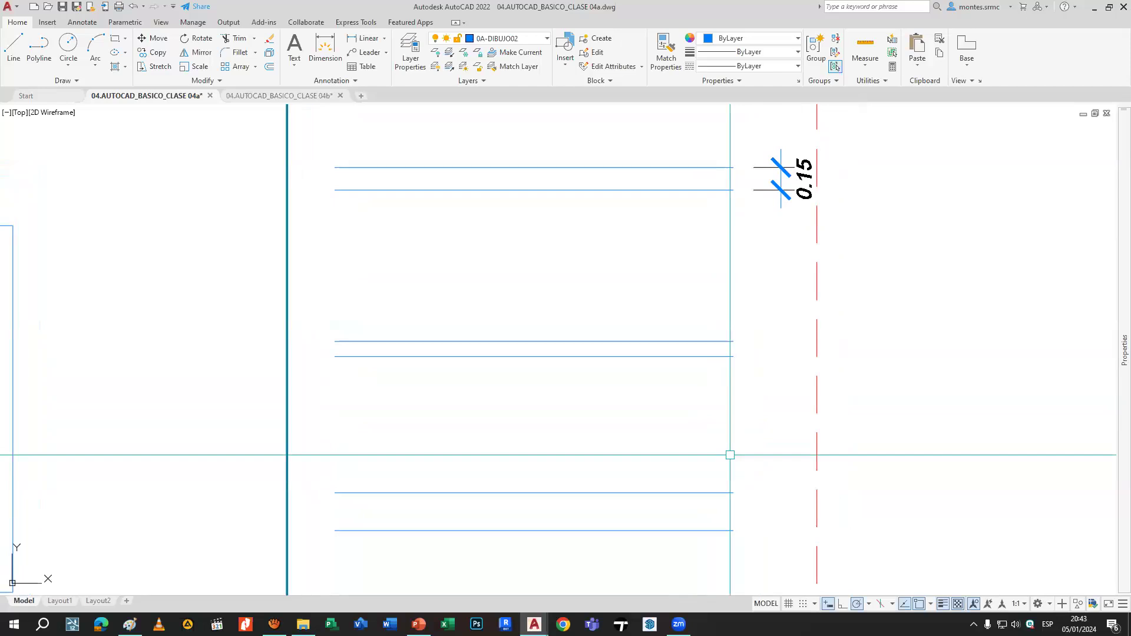
Offset the dashed red vertical divider repeatedly to the right at 0.1 spacing, each time from the newest line, making twelve copies.
{"action": "key", "text": "space"}
{"action": "key", "text": "space"}
{"action": "type", "text": "41"}
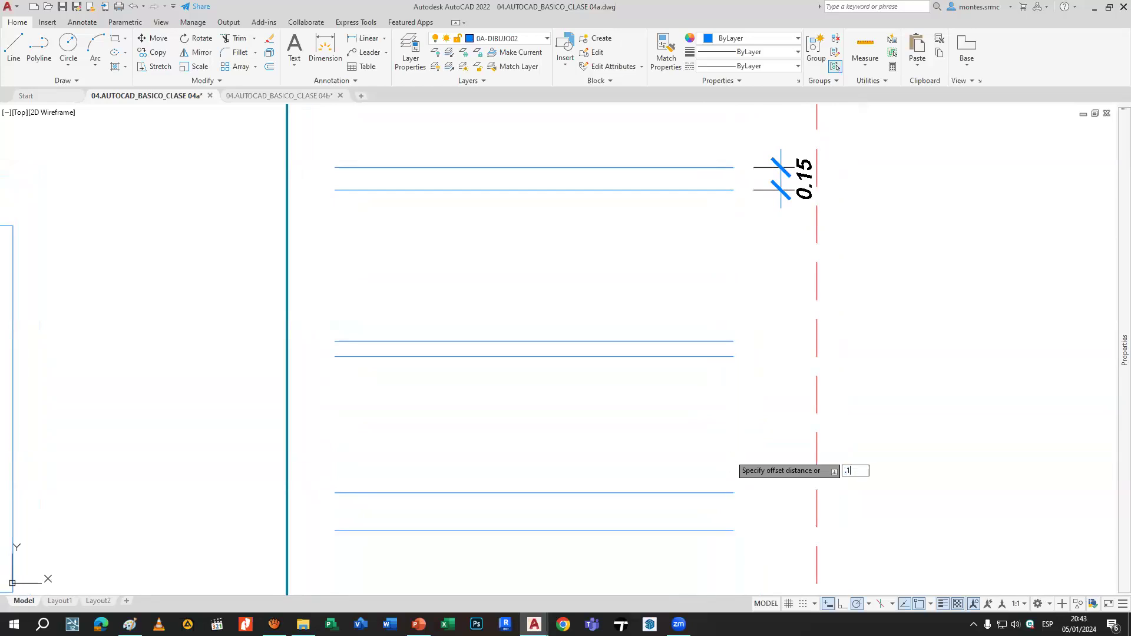
{"action": "key", "text": "Return"}
{"action": "middle_click_drag", "start_coordinate": [753, 392], "coordinate": [759, 250]}
{"action": "left_click", "coordinate": [821, 350]}
{"action": "left_click", "coordinate": [842, 351]}
{"action": "left_click", "coordinate": [838, 354]}
{"action": "left_click", "coordinate": [869, 353]}
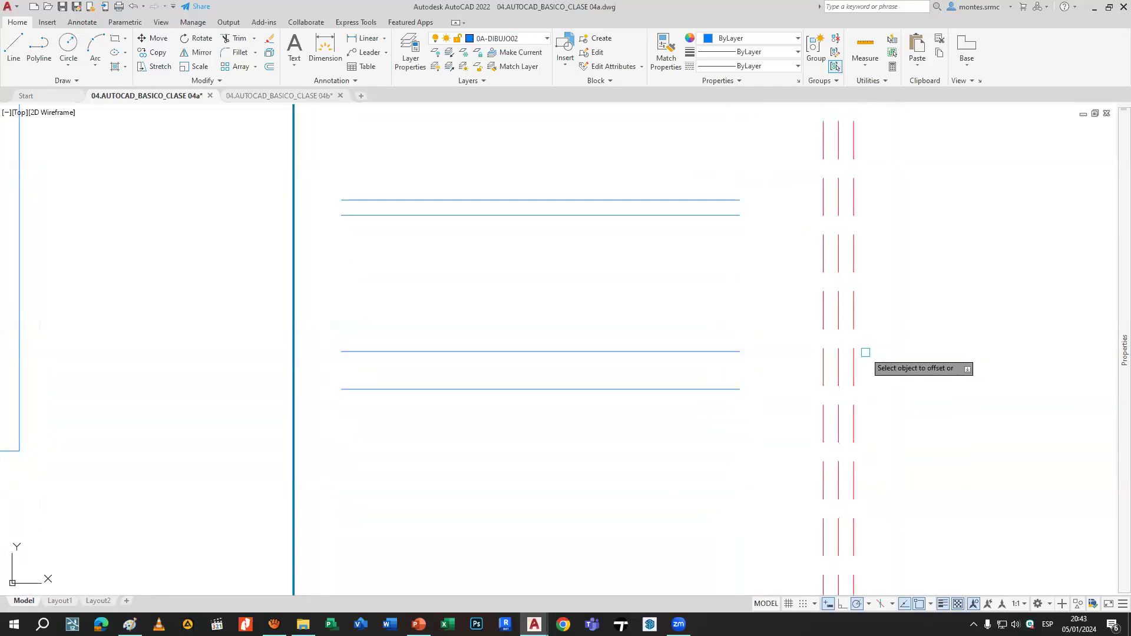
{"action": "left_click", "coordinate": [854, 351]}
{"action": "left_click", "coordinate": [887, 349]}
{"action": "left_click", "coordinate": [869, 353]}
{"action": "left_click", "coordinate": [889, 355]}
{"action": "left_click", "coordinate": [883, 354]}
{"action": "left_click", "coordinate": [905, 365]}
{"action": "left_click", "coordinate": [900, 365]}
{"action": "left_click", "coordinate": [946, 356]}
{"action": "left_click", "coordinate": [914, 366]}
{"action": "left_click", "coordinate": [967, 351]}
{"action": "left_click", "coordinate": [929, 367]}
{"action": "left_click", "coordinate": [982, 350]}
{"action": "left_click", "coordinate": [945, 364]}
{"action": "left_click", "coordinate": [982, 355]}
{"action": "left_click", "coordinate": [959, 365]}
{"action": "left_click", "coordinate": [983, 363]}
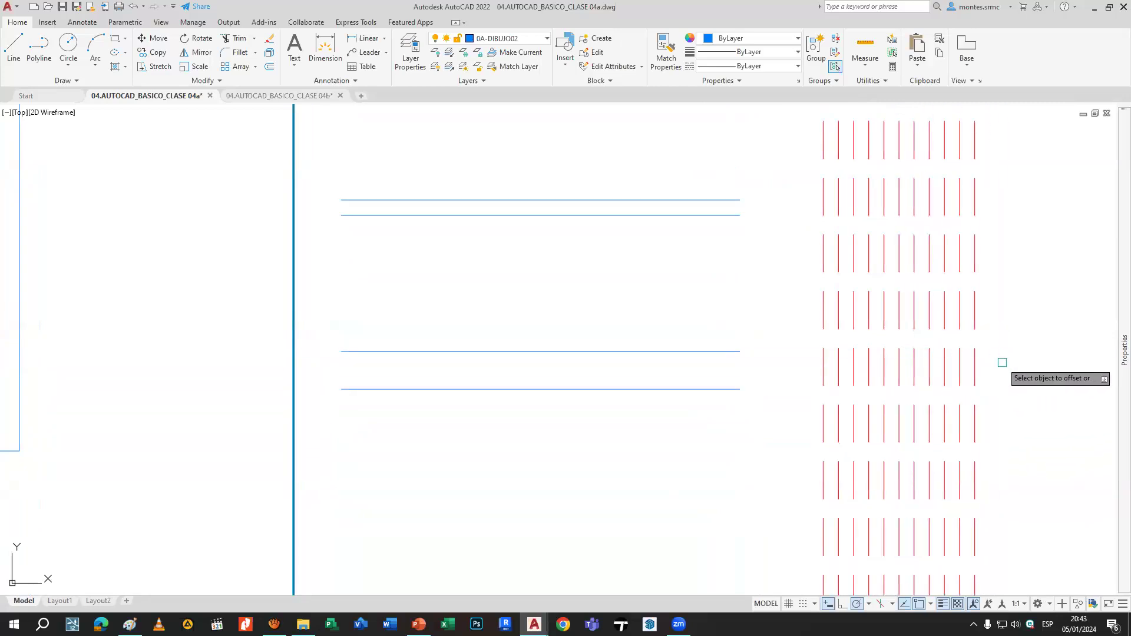
{"action": "middle_click_drag", "start_coordinate": [1012, 361], "coordinate": [740, 373]}
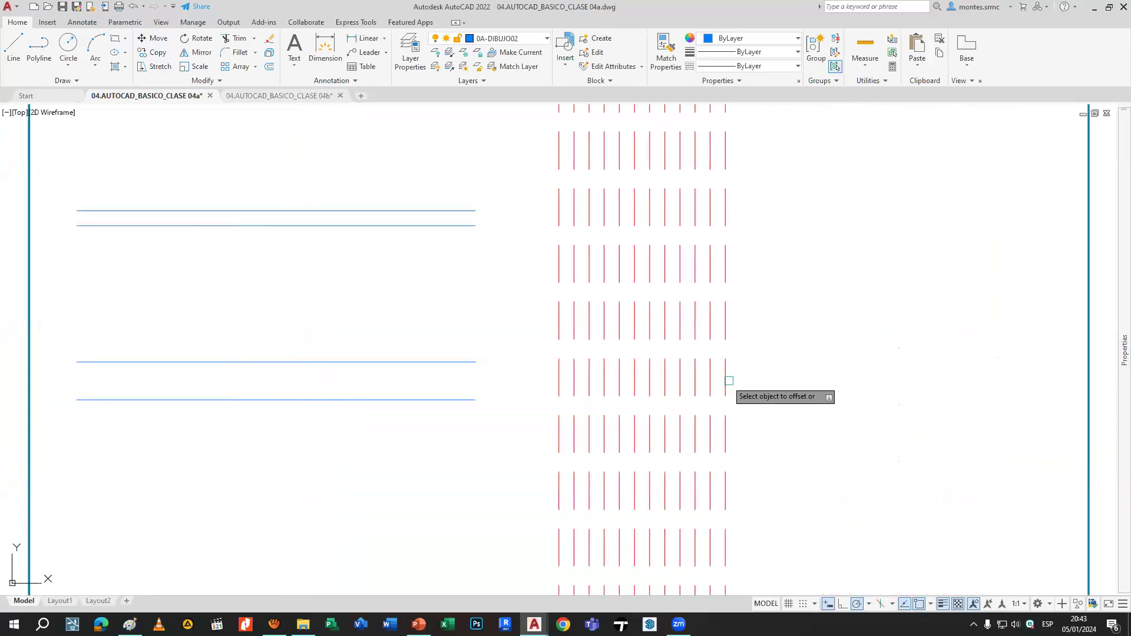
{"action": "left_click", "coordinate": [741, 380]}
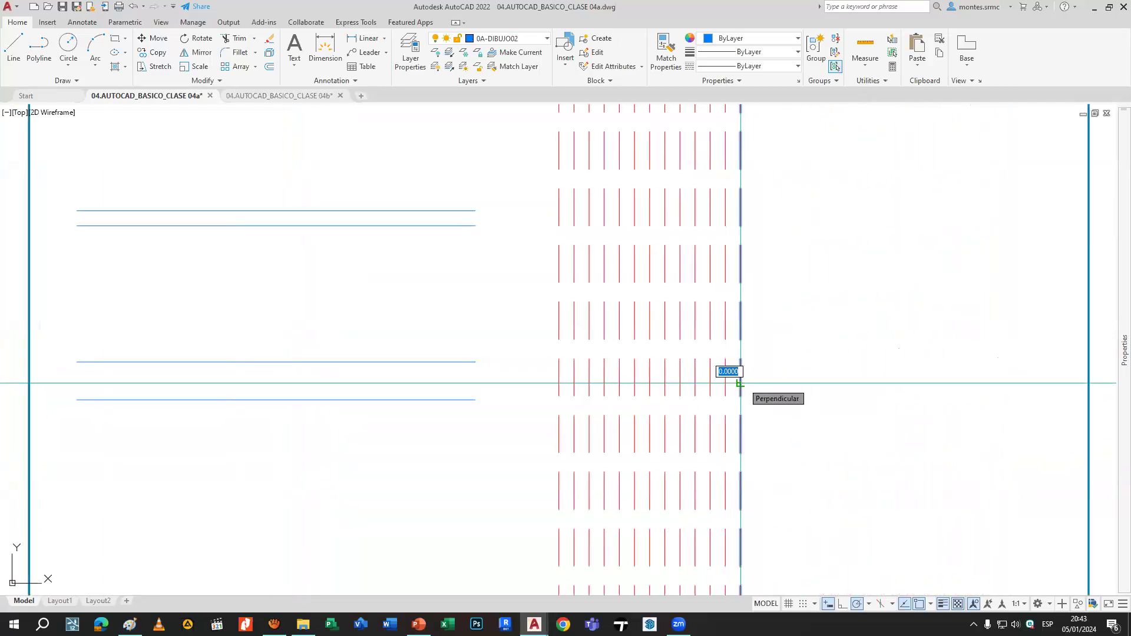
Offset the last dashed red line to the right by 0.15, followed by three more lines at 0.1 spacing.
{"action": "type", "text": "15"}
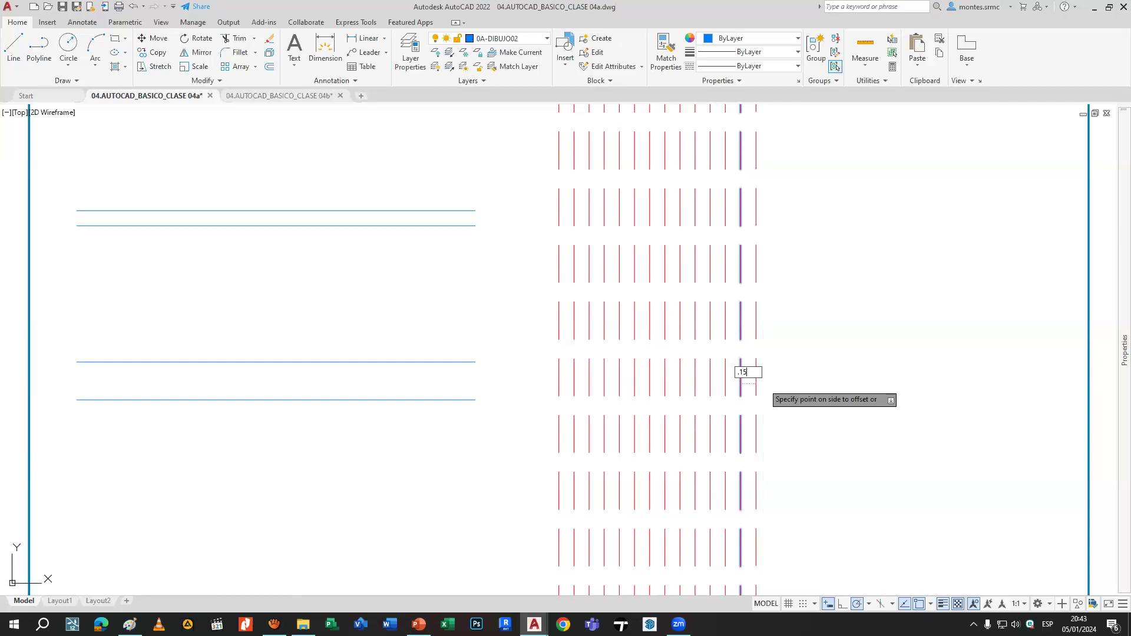
{"action": "key", "text": "Return"}
{"action": "left_click", "coordinate": [766, 383]}
{"action": "left_click", "coordinate": [816, 371]}
{"action": "left_click", "coordinate": [781, 377]}
{"action": "left_click", "coordinate": [815, 377]}
{"action": "left_click", "coordinate": [794, 380]}
{"action": "left_click", "coordinate": [827, 379]}
Add another dashed red line offset 0.15 to the right, followed by four more at 0.1 spacing.
{"action": "left_click", "coordinate": [809, 375]}
{"action": "type", "text": ".15"}
{"action": "key", "text": "Return"}
{"action": "left_click", "coordinate": [831, 378]}
{"action": "left_click", "coordinate": [886, 371]}
{"action": "left_click", "coordinate": [849, 378]}
{"action": "left_click", "coordinate": [883, 379]}
{"action": "left_click", "coordinate": [861, 379]}
{"action": "left_click", "coordinate": [902, 379]}
{"action": "left_click", "coordinate": [877, 378]}
{"action": "left_click", "coordinate": [921, 380]}
Offset the last dashed red line to the right three times at a wider, equal spacing, each time from the newest line.
{"action": "scroll", "coordinate": [899, 378], "scroll_direction": "down", "scroll_amount": 3}
{"action": "scroll", "coordinate": [840, 374], "scroll_direction": "up", "scroll_amount": 1}
{"action": "key", "text": "Return"}
{"action": "key", "text": "Return"}
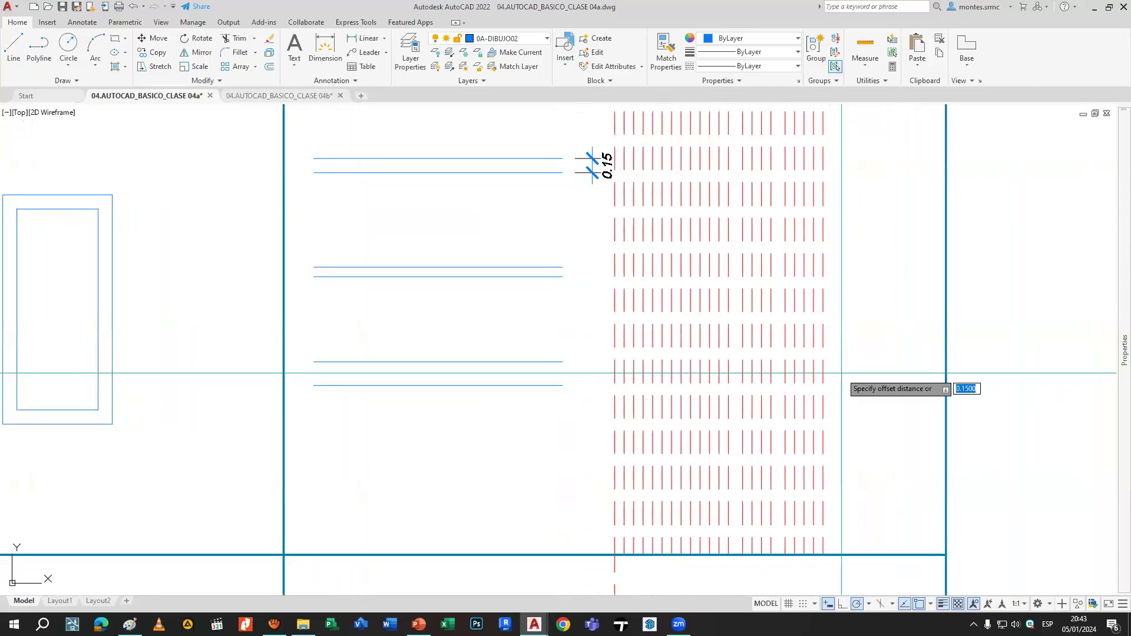
{"action": "key", "text": "Return"}
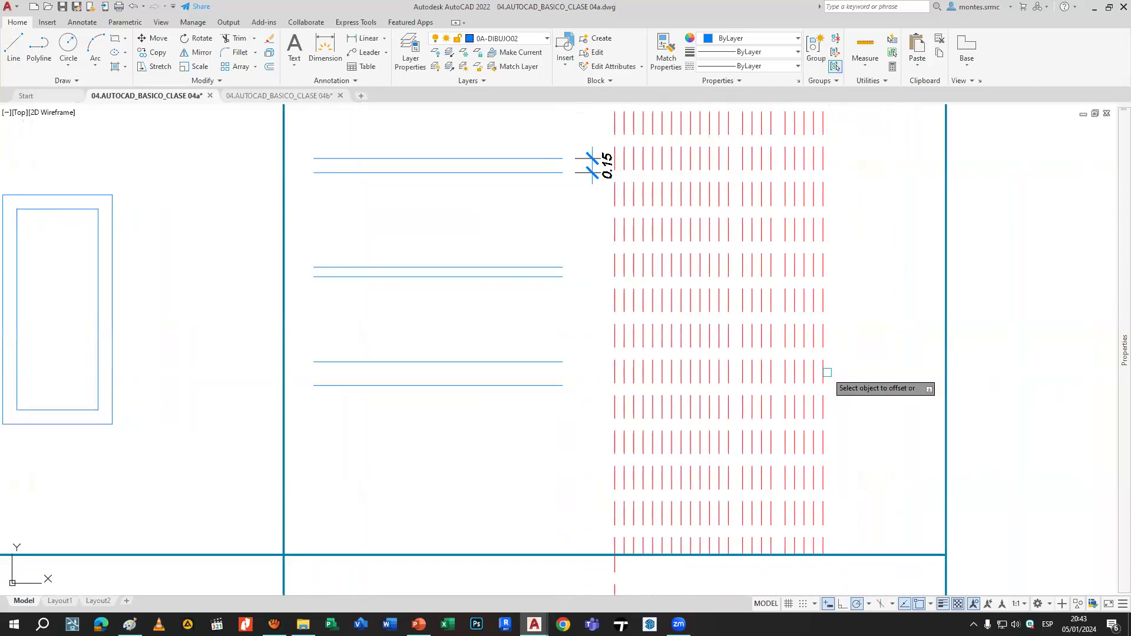
{"action": "left_click", "coordinate": [842, 384]}
{"action": "left_click", "coordinate": [866, 383]}
{"action": "left_click", "coordinate": [861, 382]}
{"action": "left_click", "coordinate": [901, 373]}
{"action": "middle_click_drag", "start_coordinate": [901, 369], "coordinate": [839, 385]}
{"action": "key", "text": "Escape"}
Delete all the dashed red vertical lines in the OFFSET row's last cell.
{"action": "left_click", "coordinate": [845, 405]}
{"action": "left_click", "coordinate": [558, 355]}
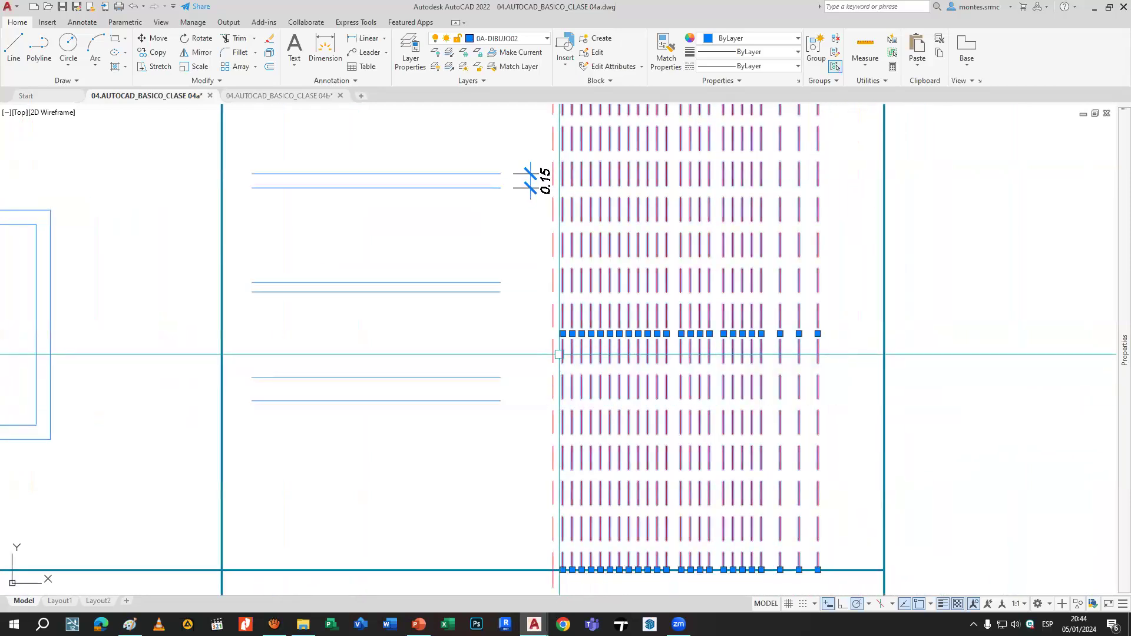
{"action": "key", "text": "Delete"}
Draw a narrow vertical rectangle, 0.35 wide and 2.5 high, in the empty area beside the OFFSET row.
{"action": "middle_click_drag", "start_coordinate": [672, 375], "coordinate": [647, 379]}
{"action": "type", "text": "rec"}
{"action": "key", "text": "Return"}
{"action": "scroll", "coordinate": [772, 359], "scroll_direction": "down", "scroll_amount": 4}
{"action": "middle_click_drag", "start_coordinate": [790, 371], "coordinate": [633, 381]}
{"action": "left_click", "coordinate": [696, 429]}
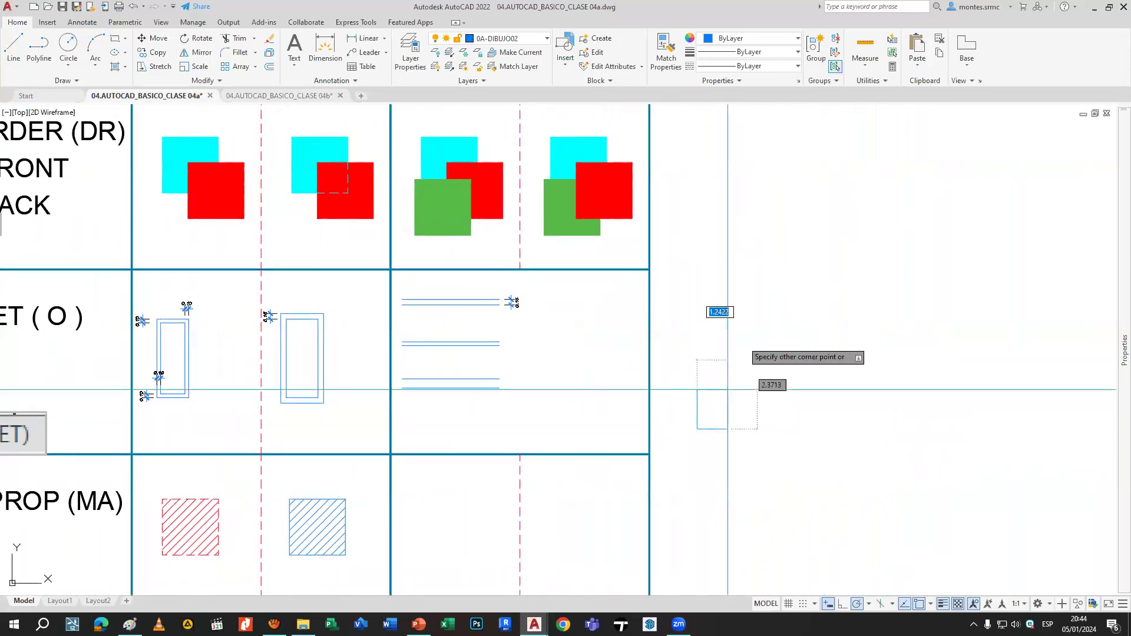
{"action": "scroll", "coordinate": [724, 310], "scroll_direction": "up", "scroll_amount": 2}
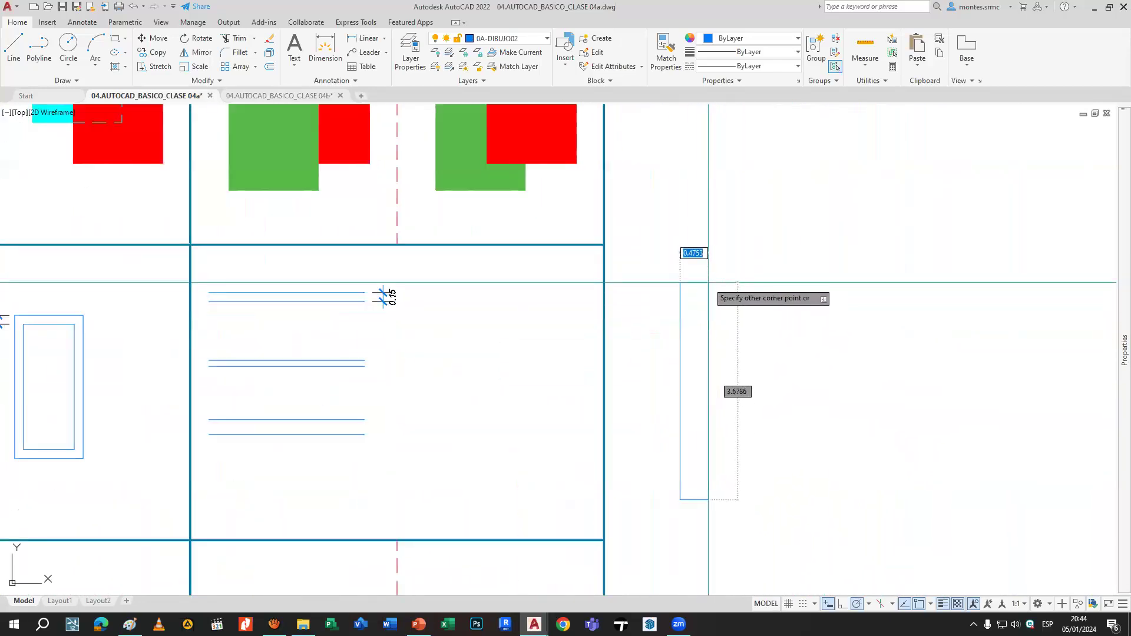
{"action": "type", "text": "."}
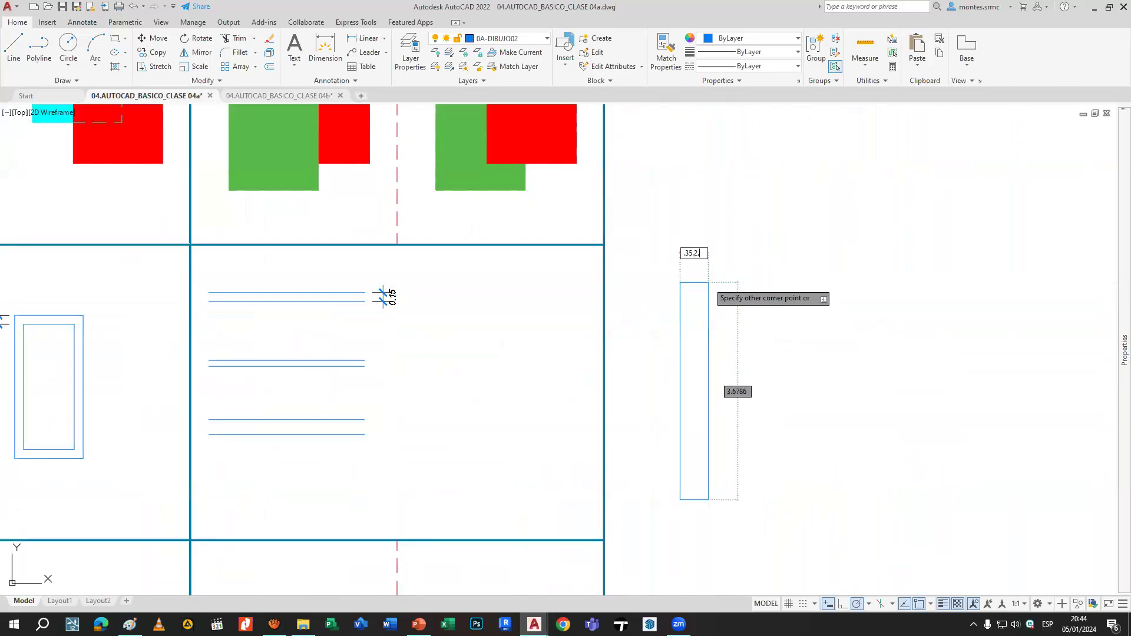
{"action": "type", "text": "35"}
{"action": "key", "text": "Tab"}
{"action": "type", "text": "2."}
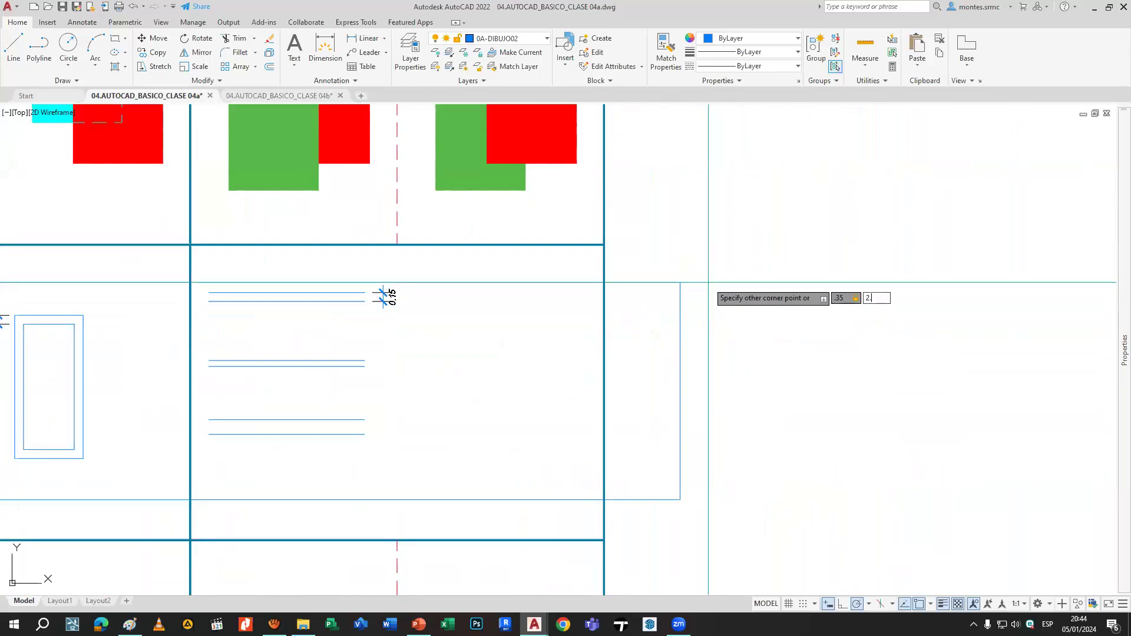
{"action": "type", "text": "5"}
{"action": "key", "text": "Return"}
Draw a horizontal line along the bottom edge of the narrow rectangle, from corner to corner.
{"action": "key", "text": "Return"}
{"action": "middle_click_drag", "start_coordinate": [729, 464], "coordinate": [732, 336]}
{"action": "scroll", "coordinate": [722, 348], "scroll_direction": "up", "scroll_amount": 2}
{"action": "left_click", "coordinate": [625, 406]}
{"action": "left_click", "coordinate": [678, 406]}
{"action": "key", "text": "Return"}
{"action": "left_click_drag", "start_coordinate": [613, 387], "coordinate": [786, 474]}
Offset the line on the rectangle's bottom edge upward by 0.05.
{"action": "type", "text": "o"}
{"action": "key", "text": "Return"}
{"action": "type", "text": "5"}
{"action": "key", "text": "Return"}
{"action": "left_click", "coordinate": [662, 406]}
{"action": "left_click", "coordinate": [707, 430]}
{"action": "middle_click_drag", "start_coordinate": [743, 386], "coordinate": [755, 424]}
Offset the newest horizontal line upward three times at 0.1 spacing inside the narrow rectangle.
{"action": "key", "text": "Return"}
{"action": "key", "text": "Return"}
{"action": "type", "text": ".1"}
{"action": "key", "text": "Return"}
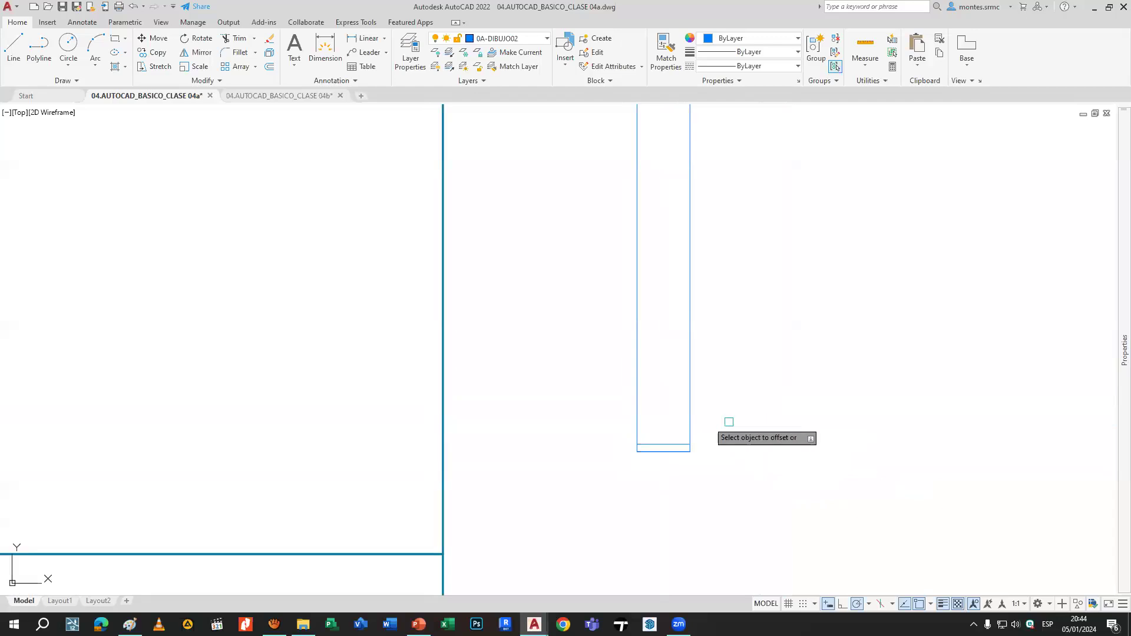
{"action": "left_click", "coordinate": [671, 444]}
{"action": "left_click", "coordinate": [677, 407]}
{"action": "left_click", "coordinate": [678, 428]}
{"action": "left_click", "coordinate": [679, 408]}
{"action": "left_click", "coordinate": [678, 414]}
{"action": "left_click", "coordinate": [677, 399]}
{"action": "key", "text": "Escape"}
Offset the topmost inner line upward three more times at 0.15 spacing.
{"action": "type", "text": "o"}
{"action": "key", "text": "Return"}
{"action": "key", "text": "Return"}
{"action": "left_click", "coordinate": [671, 372]}
{"action": "left_click", "coordinate": [672, 335]}
{"action": "left_click", "coordinate": [672, 351]}
{"action": "left_click", "coordinate": [671, 320]}
{"action": "key", "text": "Escape"}
Offset the highest inner line upward once by 0.25.
{"action": "key", "text": "Return"}
{"action": "type", "text": "25"}
{"action": "key", "text": "Return"}
{"action": "type", "text": "oi"}
{"action": "key", "text": "Return"}
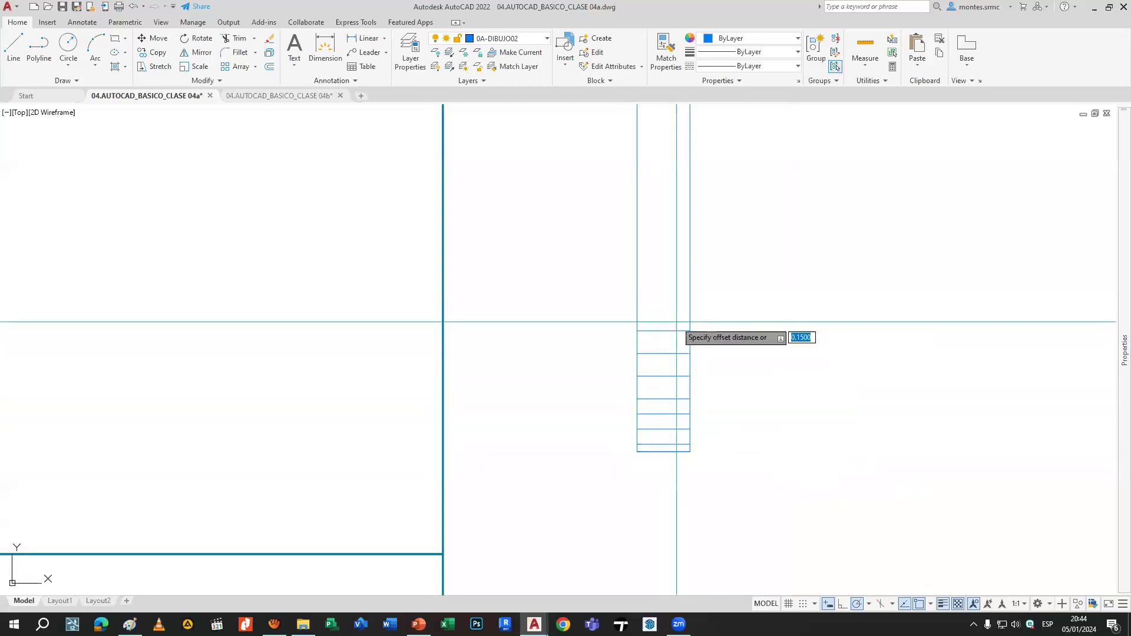
{"action": "key", "text": "Return"}
{"action": "left_click", "coordinate": [679, 332]}
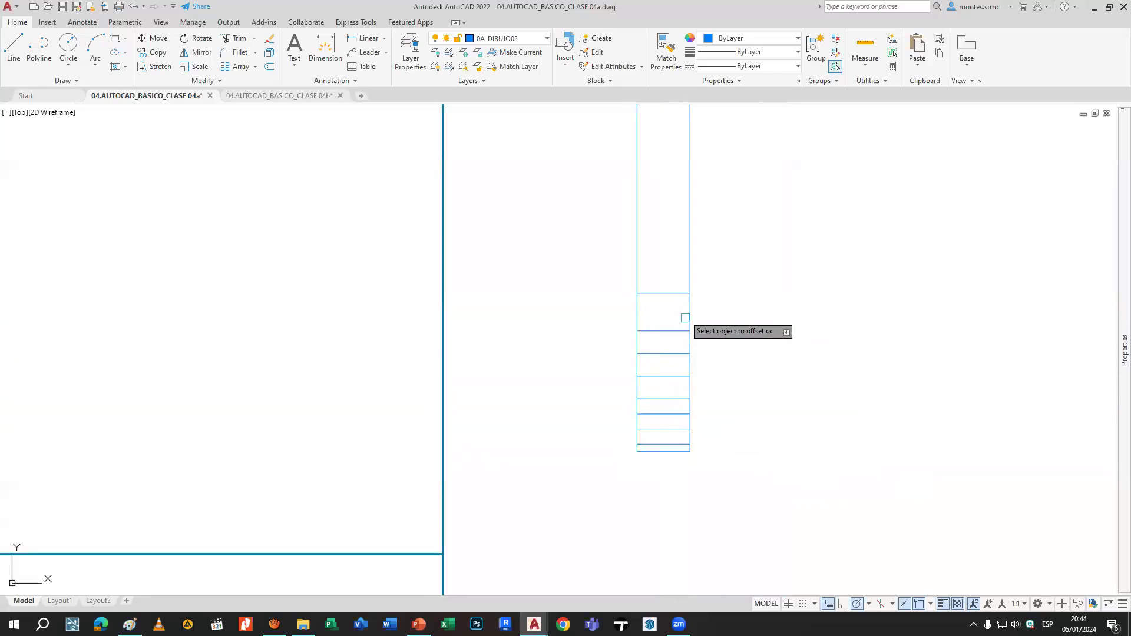
Mirror the horizontal lines into the upper half about a horizontal axis through the rectangle's mid-height, keeping the originals.
{"action": "scroll", "coordinate": [667, 318], "scroll_direction": "down", "scroll_amount": 2}
{"action": "left_click", "coordinate": [639, 288]}
{"action": "left_click", "coordinate": [641, 296]}
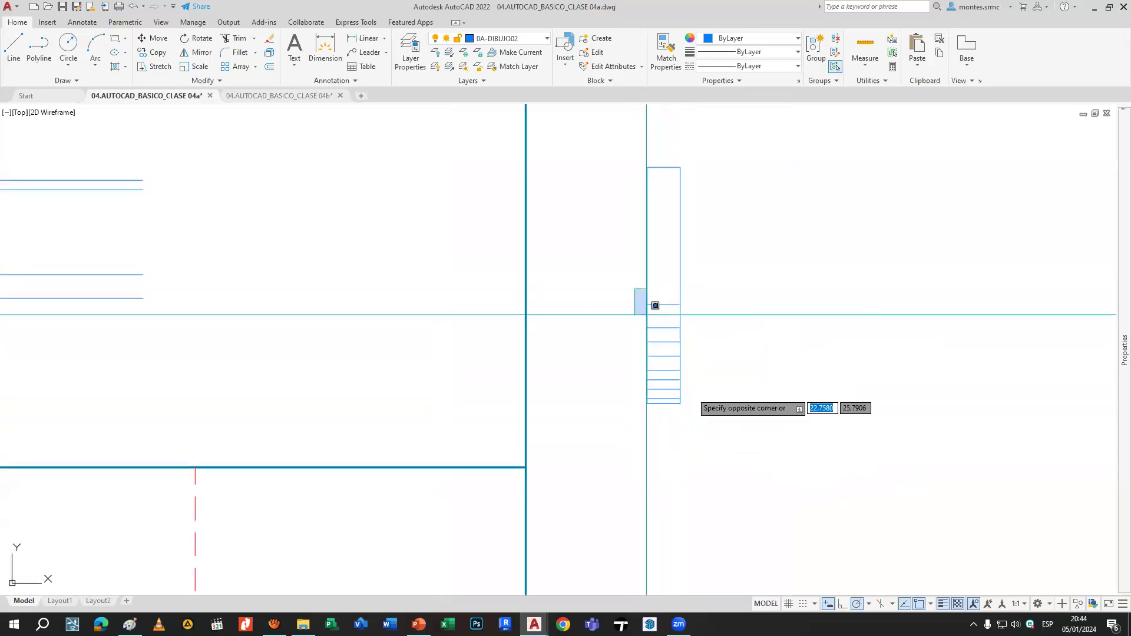
{"action": "left_click", "coordinate": [737, 465]}
{"action": "type", "text": "mi"}
{"action": "key", "text": "Return"}
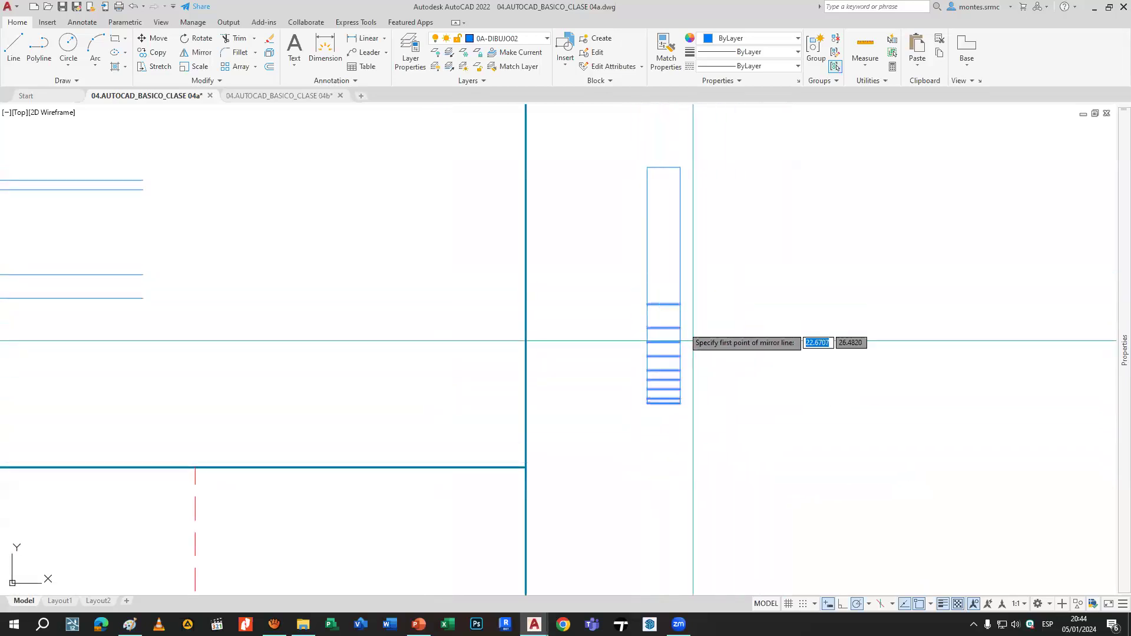
{"action": "left_click", "coordinate": [647, 286]}
{"action": "left_click", "coordinate": [630, 288]}
{"action": "key", "text": "Return"}
Offset the two innermost horizontal lines toward the middle of the narrow rectangle.
{"action": "scroll", "coordinate": [628, 284], "scroll_direction": "up", "scroll_amount": 2}
{"action": "type", "text": "o"}
{"action": "key", "text": "Return"}
{"action": "key", "text": "Return"}
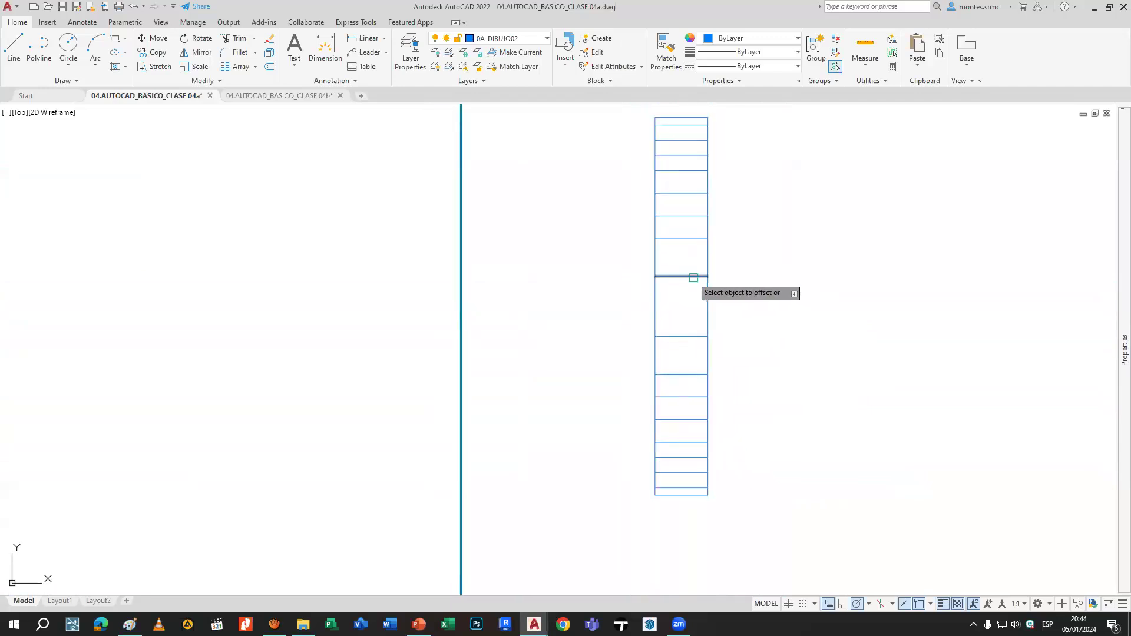
{"action": "scroll", "coordinate": [689, 327], "scroll_direction": "up", "scroll_amount": 4}
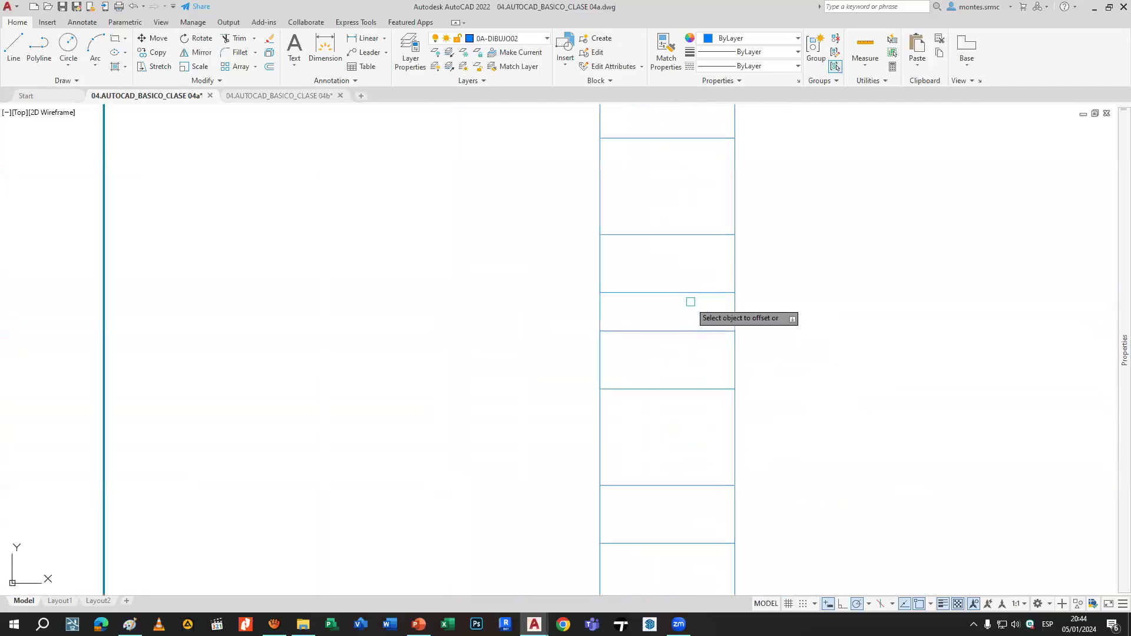
{"action": "key", "text": "Escape"}
Move the lower central line up to the rectangle's mid-height and delete the other central line just above it.
{"action": "left_click", "coordinate": [694, 340]}
{"action": "left_click", "coordinate": [659, 275]}
{"action": "key", "text": "Escape"}
{"action": "left_click", "coordinate": [660, 330]}
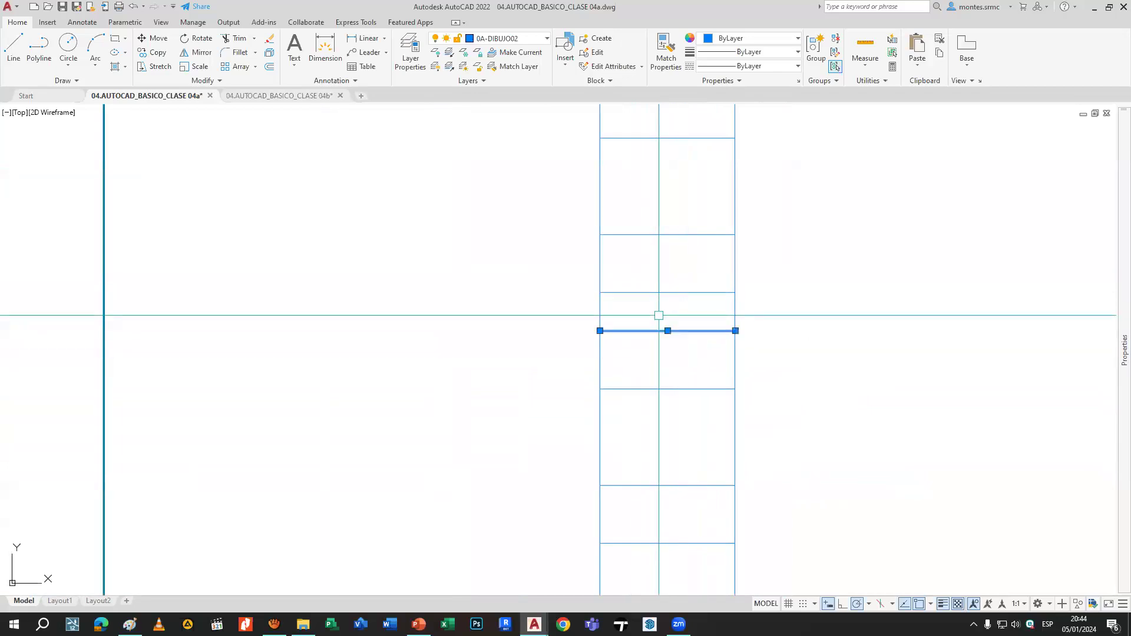
{"action": "key", "text": "m"}
{"action": "key", "text": "Return"}
{"action": "left_click", "coordinate": [599, 331]}
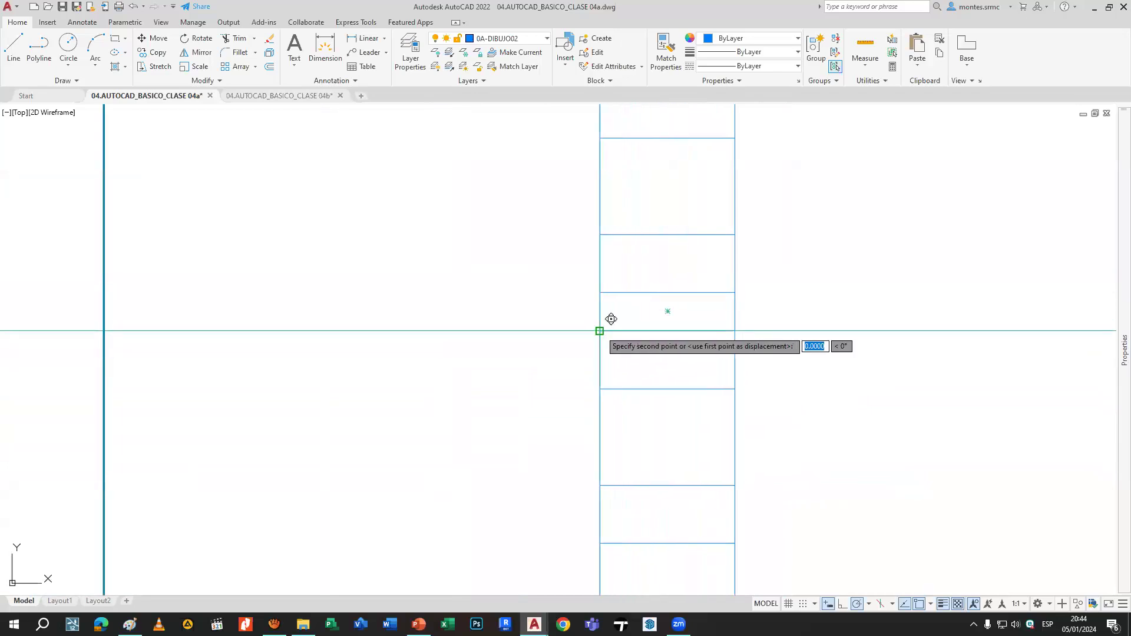
{"action": "left_click", "coordinate": [600, 312]}
{"action": "left_click", "coordinate": [631, 293]}
{"action": "key", "text": "Delete"}
{"action": "scroll", "coordinate": [623, 277], "scroll_direction": "down", "scroll_amount": 4}
{"action": "left_click", "coordinate": [626, 200]}
{"action": "left_click", "coordinate": [807, 493]}
{"action": "key", "text": "Escape"}
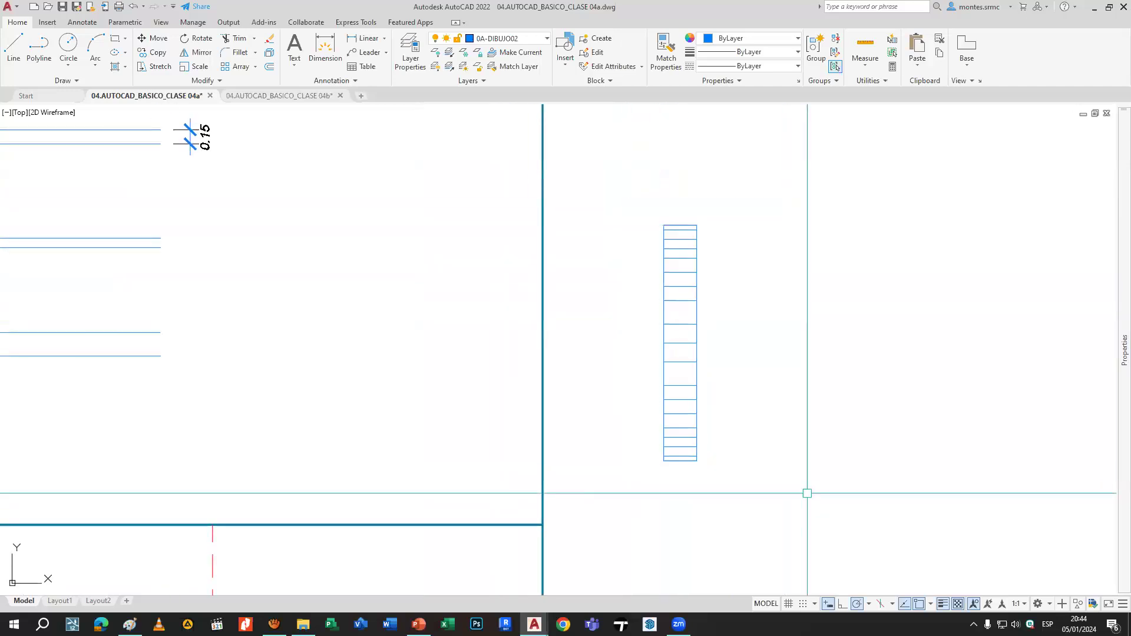
{"action": "scroll", "coordinate": [807, 493], "scroll_direction": "down", "scroll_amount": 5}
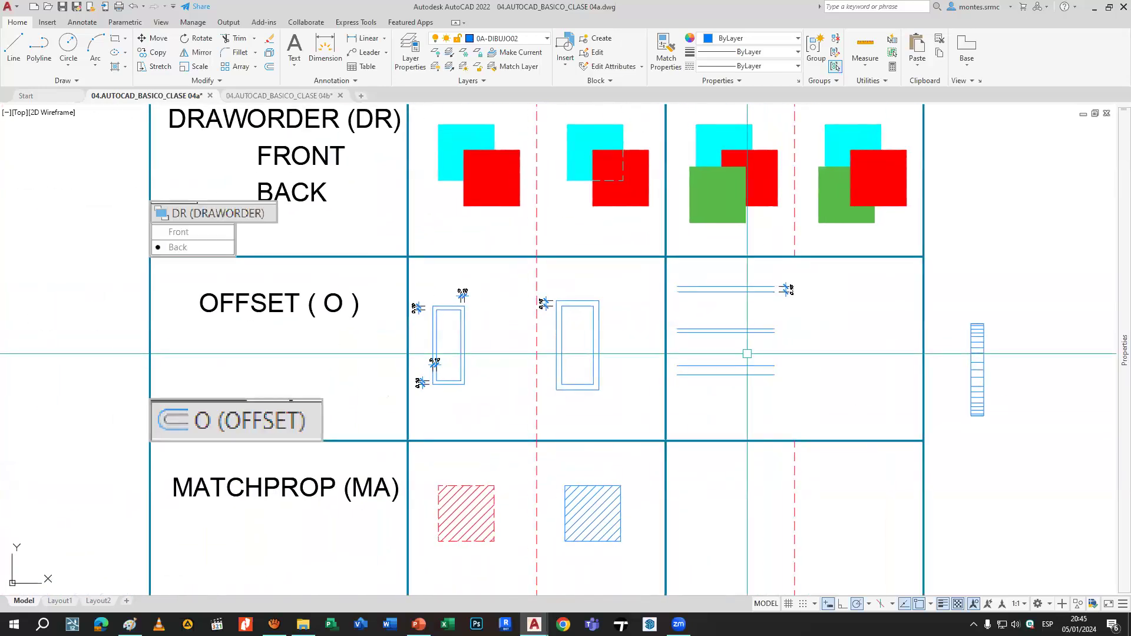
Draw a large rectangle in the empty area to the right of the command table.
{"action": "type", "text": "rec"}
{"action": "key", "text": "space"}
{"action": "middle_click_drag", "start_coordinate": [825, 325], "coordinate": [807, 323]}
{"action": "scroll", "coordinate": [711, 321], "scroll_direction": "down", "scroll_amount": 5}
{"action": "mouse_move", "coordinate": [711, 321]}
{"action": "middle_mouse_down"}
{"action": "mouse_move", "coordinate": [512, 351]}
{"action": "mouse_move", "coordinate": [413, 350]}
{"action": "middle_mouse_up"}
{"action": "left_click", "coordinate": [607, 382]}
{"action": "left_click", "coordinate": [828, 242]}
Offset the large rectangle inward by 0.15.
{"action": "type", "text": "o"}
{"action": "key", "text": "space"}
{"action": "type", "text": ".15"}
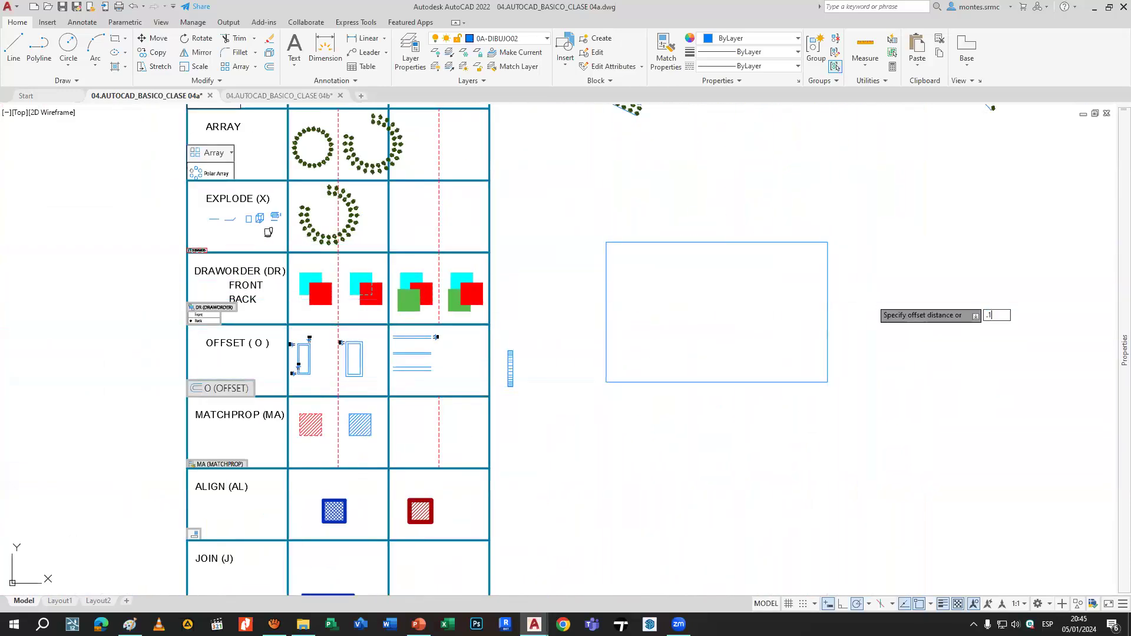
{"action": "key", "text": "space"}
{"action": "left_click", "coordinate": [807, 243]}
{"action": "left_click", "coordinate": [802, 290]}
{"action": "key", "text": "space"}
{"action": "scroll", "coordinate": [802, 285], "scroll_direction": "up", "scroll_amount": 4}
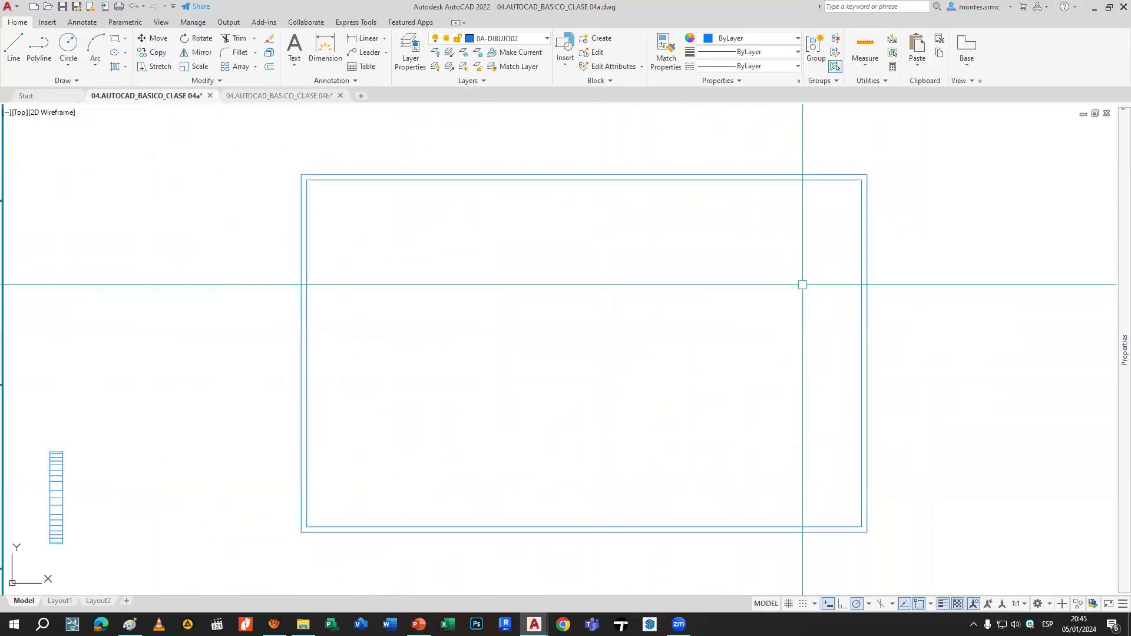
{"action": "middle_click_drag", "start_coordinate": [801, 280], "coordinate": [783, 279]}
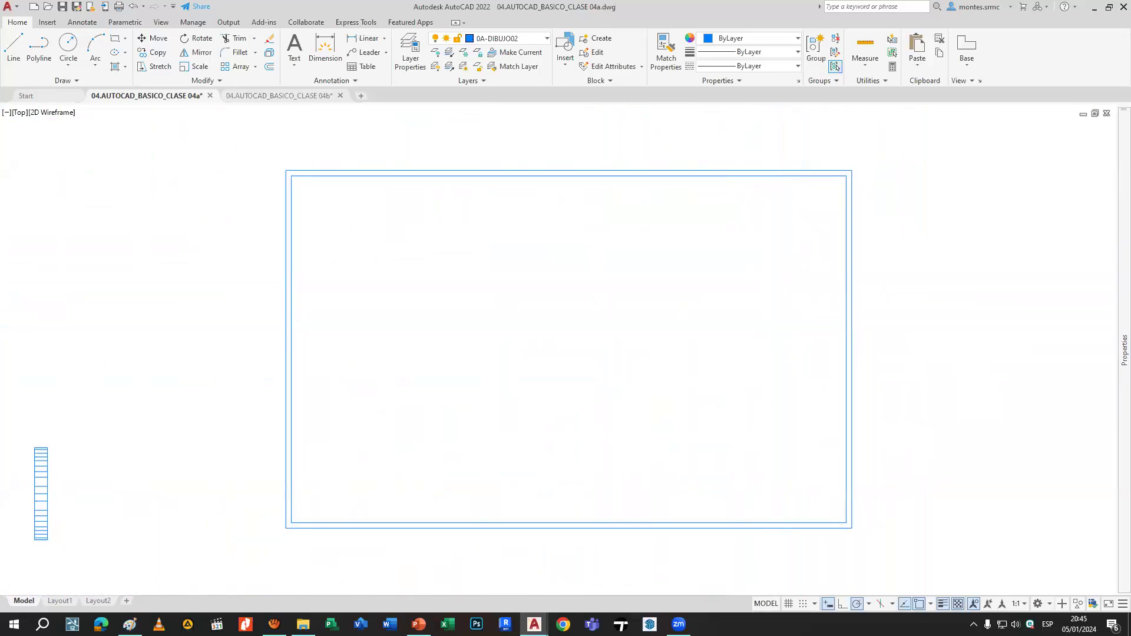
Draw a short vertical line to the right of the large double rectangle.
{"action": "scroll", "coordinate": [700, 344], "scroll_direction": "down", "scroll_amount": 4}
{"action": "middle_click_drag", "start_coordinate": [831, 351], "coordinate": [734, 358]}
{"action": "key", "text": "Return"}
{"action": "left_click", "coordinate": [730, 355]}
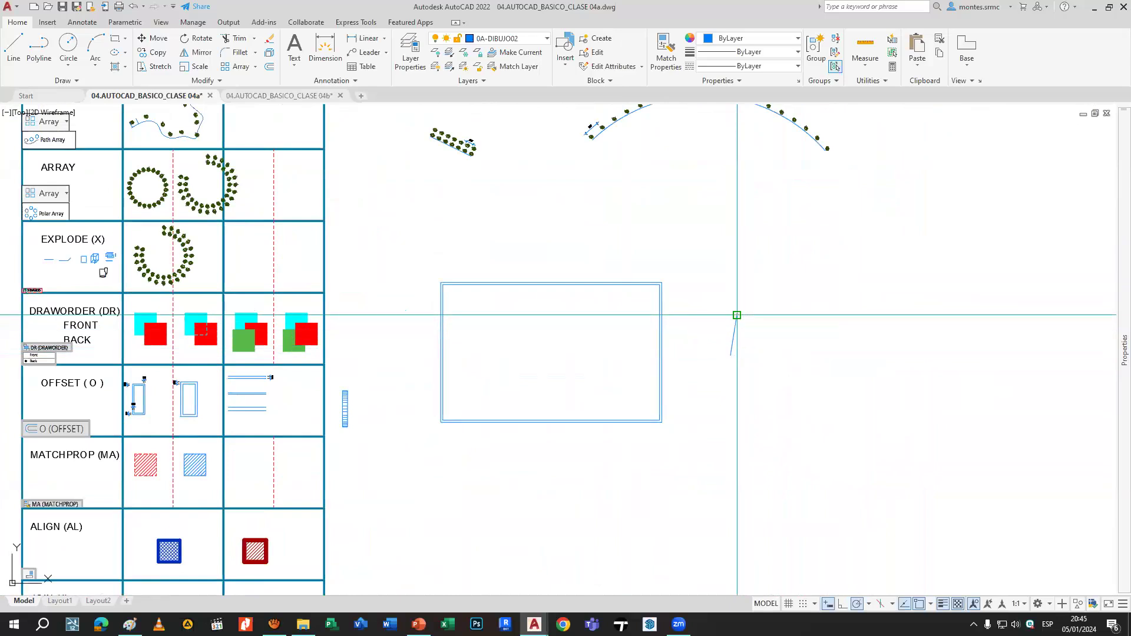
{"action": "left_click", "coordinate": [731, 312]}
{"action": "key", "text": "Return"}
{"action": "type", "text": "o"}
{"action": "key", "text": "Return"}
{"action": "key", "text": "Return"}
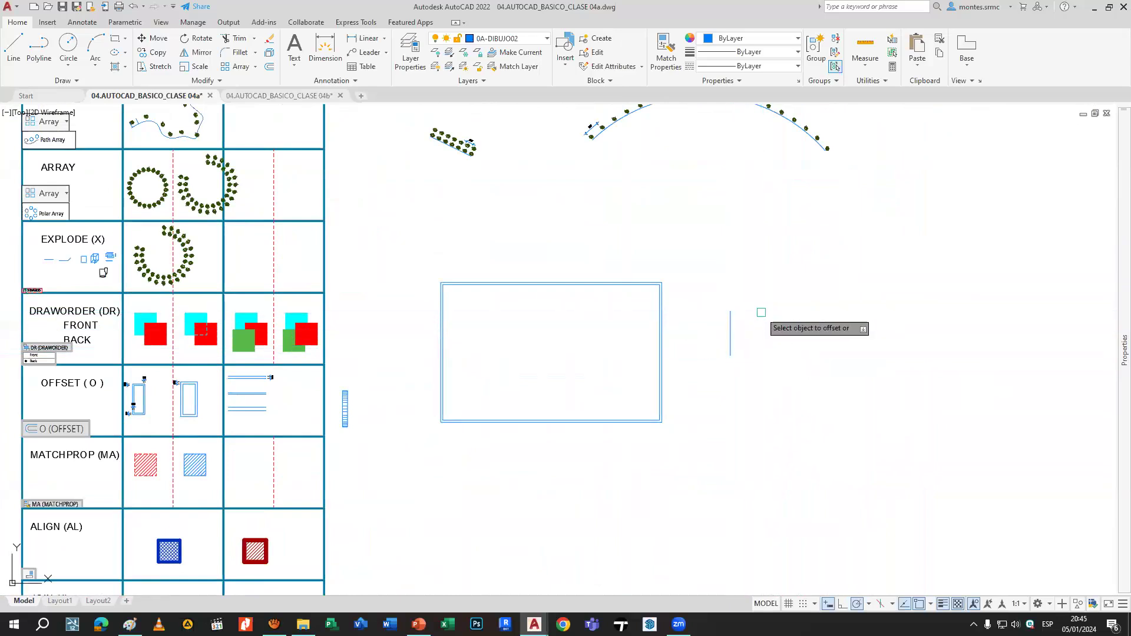
{"action": "key", "text": "Escape"}
Offset the short vertical line to the right with equal spacing, each time from the newest line, making four copies.
{"action": "type", "text": "o"}
{"action": "key", "text": "Return"}
{"action": "key", "text": "Return"}
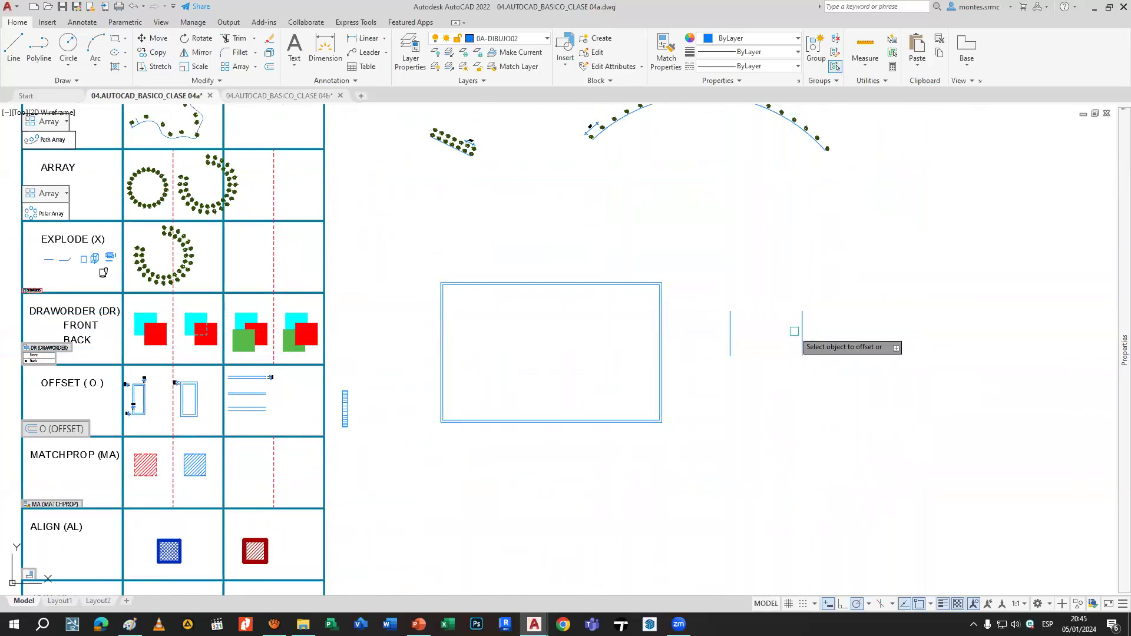
{"action": "left_click", "coordinate": [802, 331]}
{"action": "left_click", "coordinate": [877, 334]}
{"action": "left_click", "coordinate": [874, 324]}
{"action": "left_click", "coordinate": [971, 320]}
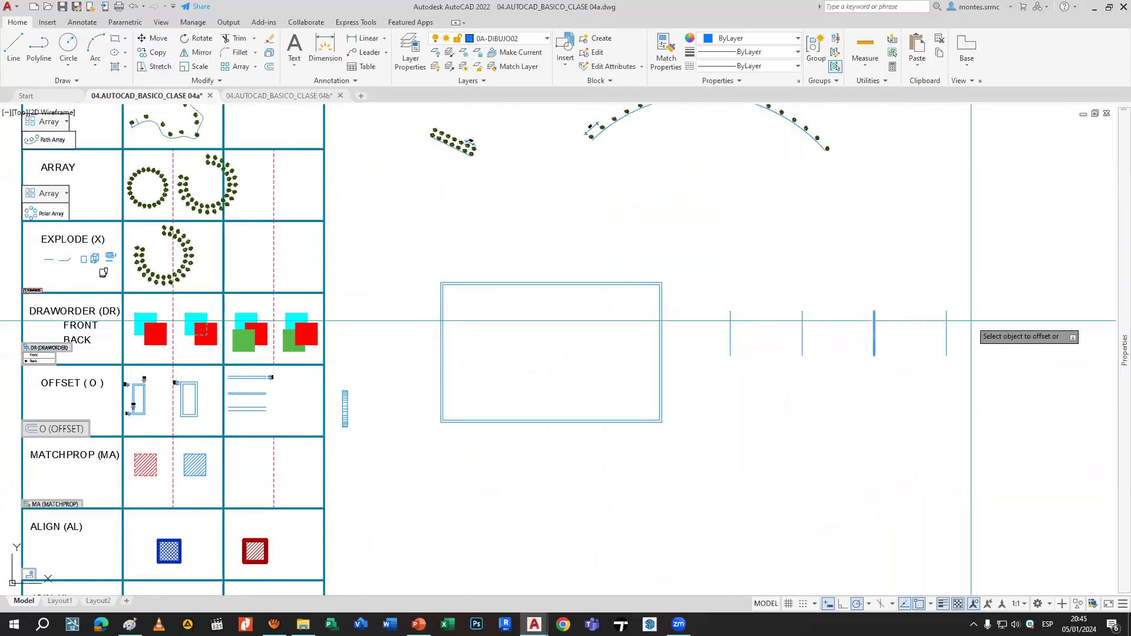
{"action": "left_click", "coordinate": [946, 322]}
{"action": "left_click", "coordinate": [998, 322]}
Draw a horizontal line joining the top ends of the five vertical lines, from the first to the last.
{"action": "middle_click_drag", "start_coordinate": [998, 322], "coordinate": [809, 318]}
{"action": "type", "text": "l"}
{"action": "key", "text": "Return"}
{"action": "left_click", "coordinate": [541, 307]}
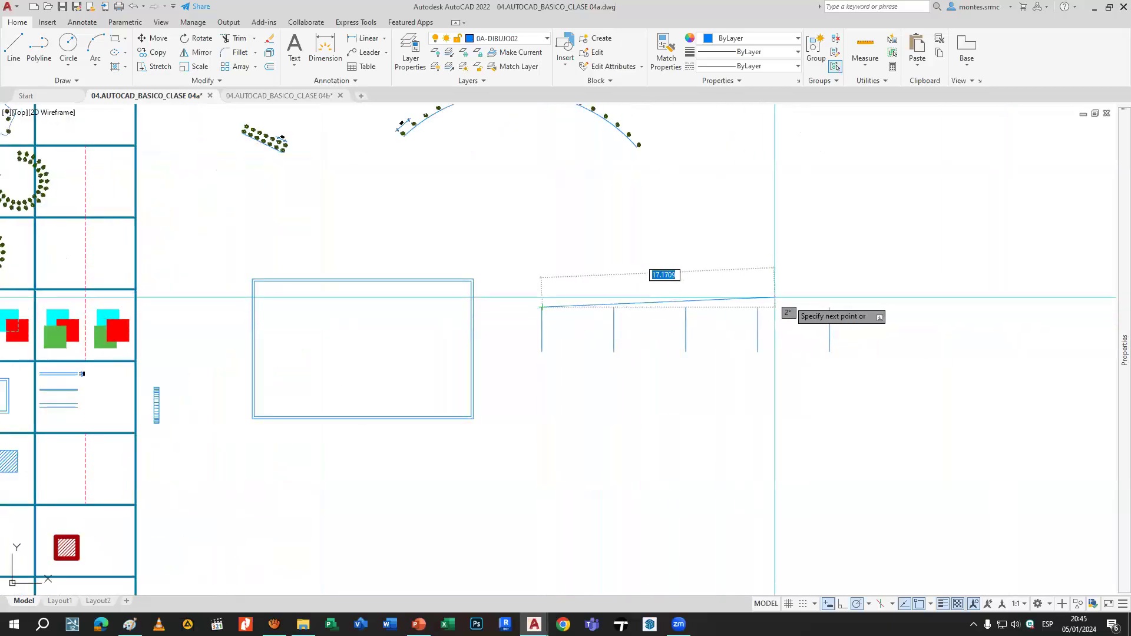
{"action": "left_click", "coordinate": [829, 307]}
{"action": "key", "text": "Return"}
{"action": "left_click", "coordinate": [803, 318]}
{"action": "left_click", "coordinate": [790, 281]}
{"action": "key", "text": "Escape"}
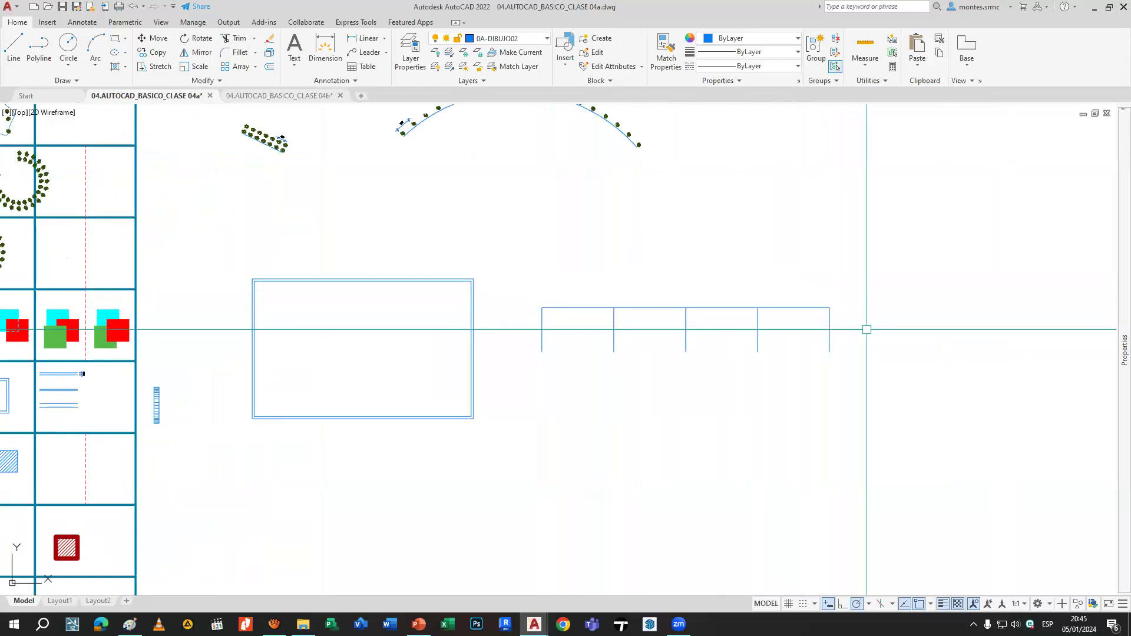
Review the OFFSET examples, bring up the hatched squares in the MATCHPROP row and locate the Match Properties command.
{"action": "scroll", "coordinate": [830, 328], "scroll_direction": "down", "scroll_amount": 2}
{"action": "middle_click_drag", "start_coordinate": [830, 328], "coordinate": [1005, 285]}
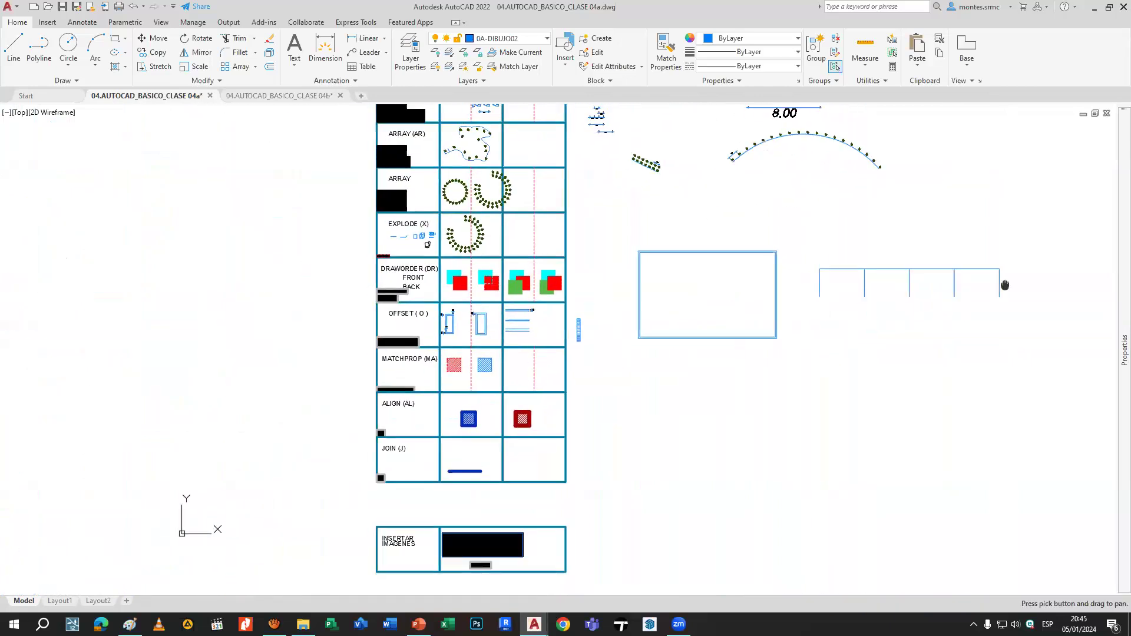
{"action": "scroll", "coordinate": [448, 312], "scroll_direction": "up", "scroll_amount": 8}
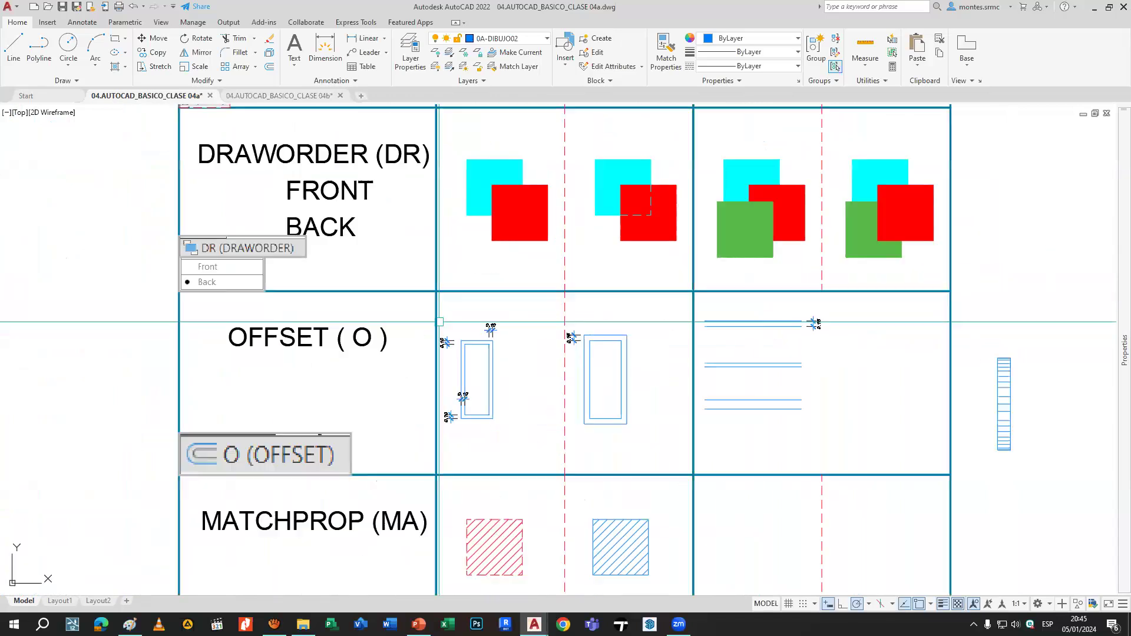
{"action": "middle_click_drag", "start_coordinate": [502, 336], "coordinate": [494, 268]}
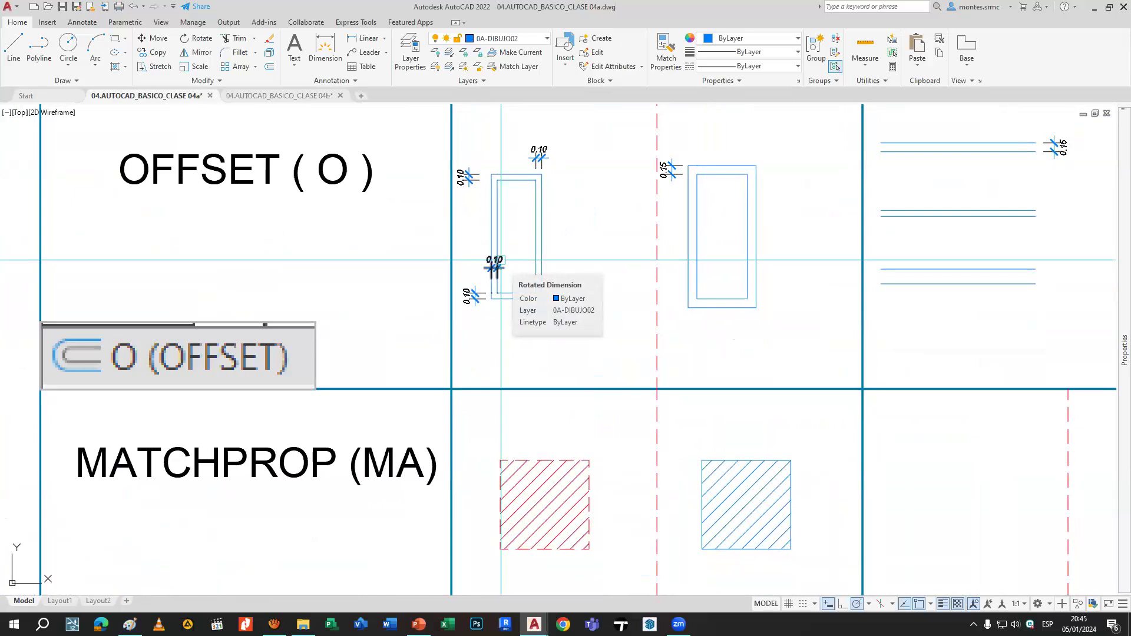
{"action": "middle_click_drag", "start_coordinate": [591, 321], "coordinate": [559, 159]}
{"action": "scroll", "coordinate": [598, 255], "scroll_direction": "down", "scroll_amount": 3}
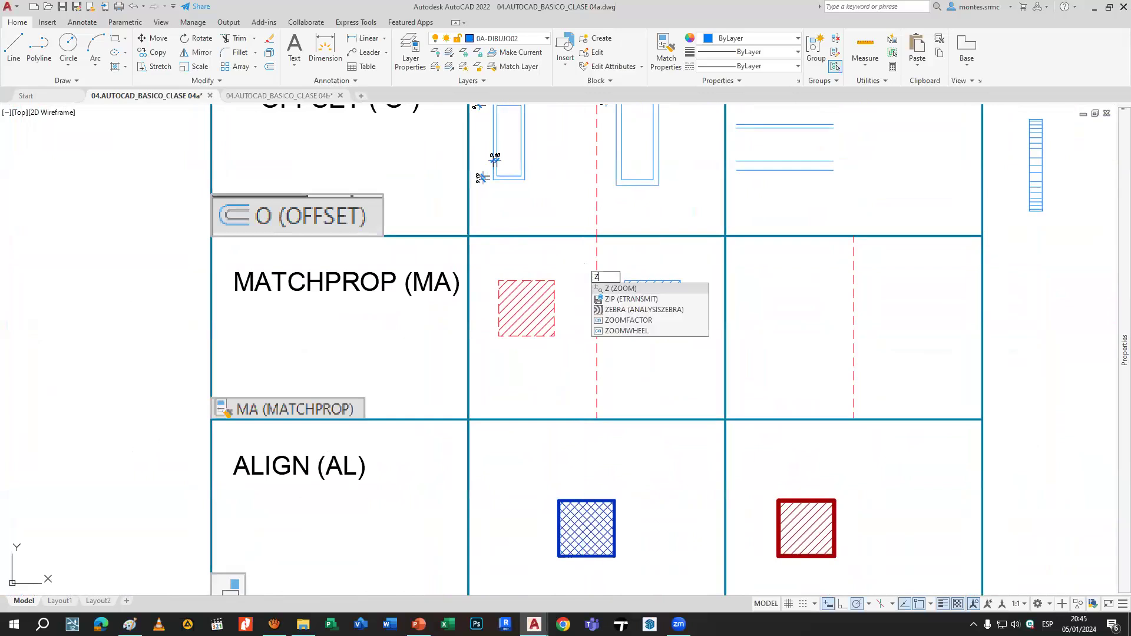
{"action": "left_click", "coordinate": [194, 234]}
{"action": "left_click", "coordinate": [716, 422]}
{"action": "mouse_move", "coordinate": [716, 424]}
{"action": "middle_mouse_down"}
{"action": "mouse_move", "coordinate": [672, 391]}
{"action": "mouse_move", "coordinate": [695, 375]}
{"action": "middle_mouse_up"}
{"action": "type", "text": "MA"}
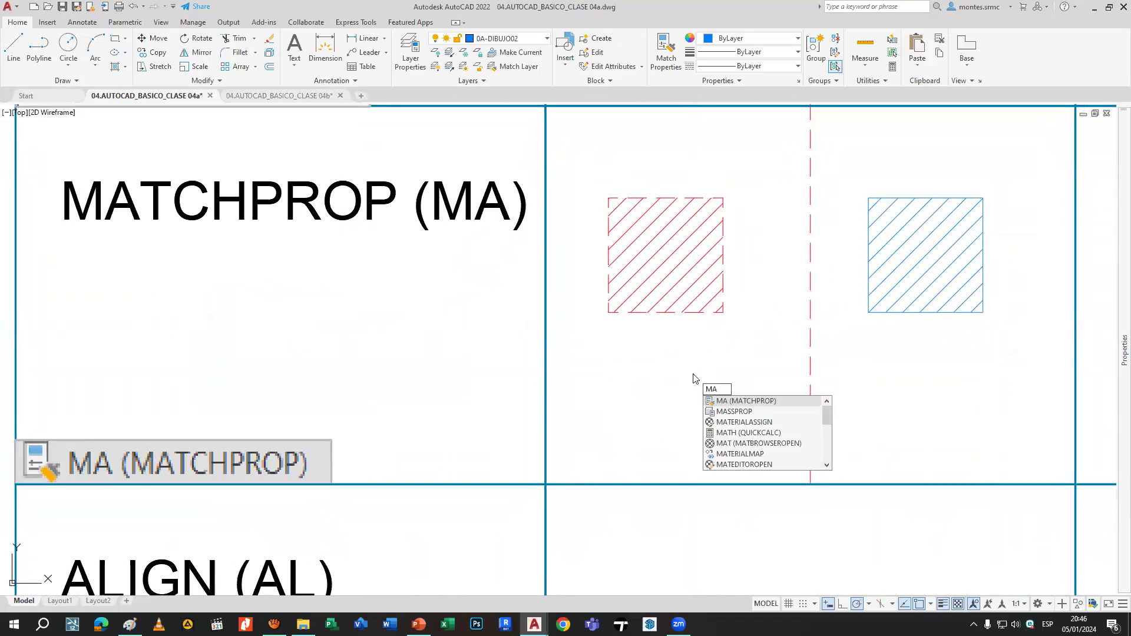
{"action": "key", "text": "Return"}
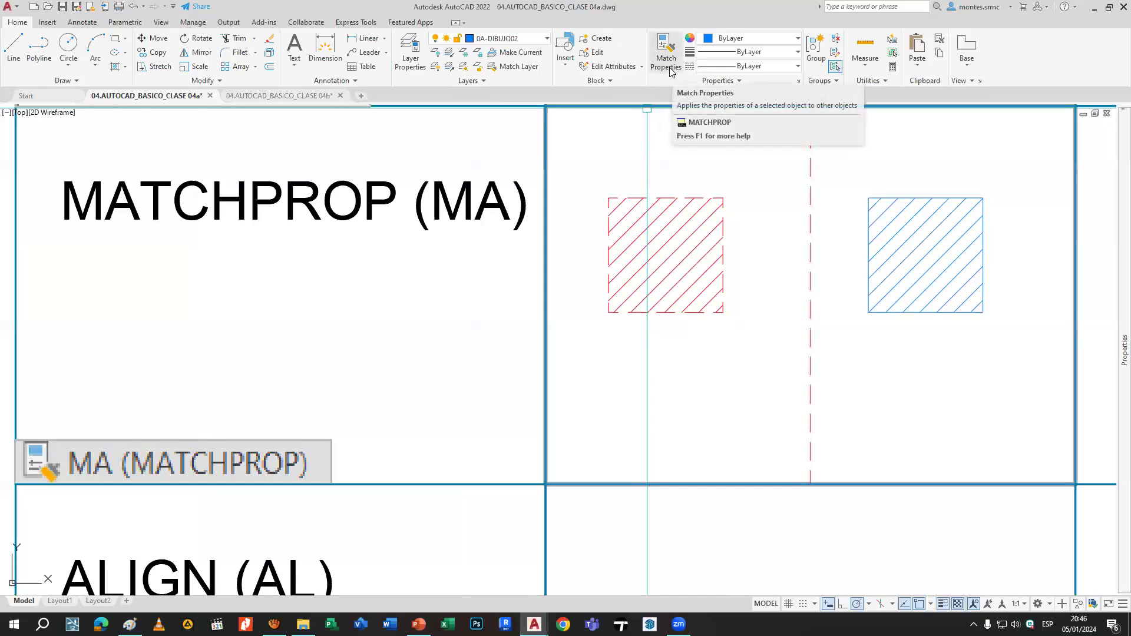
{"action": "mouse_move", "coordinate": [671, 109]}
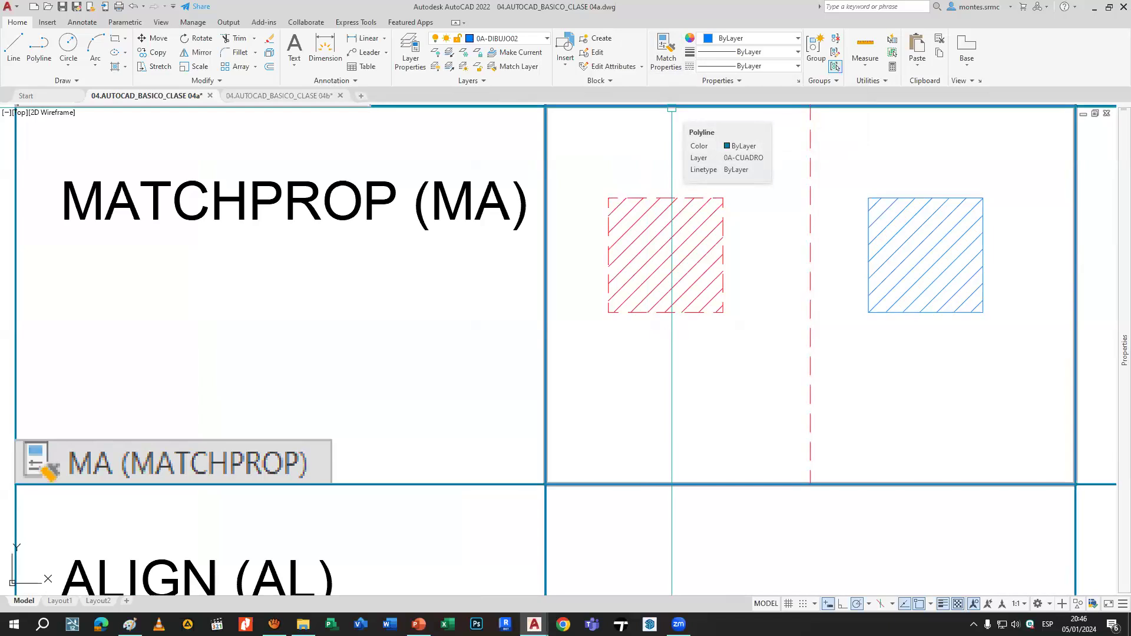
{"action": "middle_click_drag", "start_coordinate": [709, 177], "coordinate": [672, 185]}
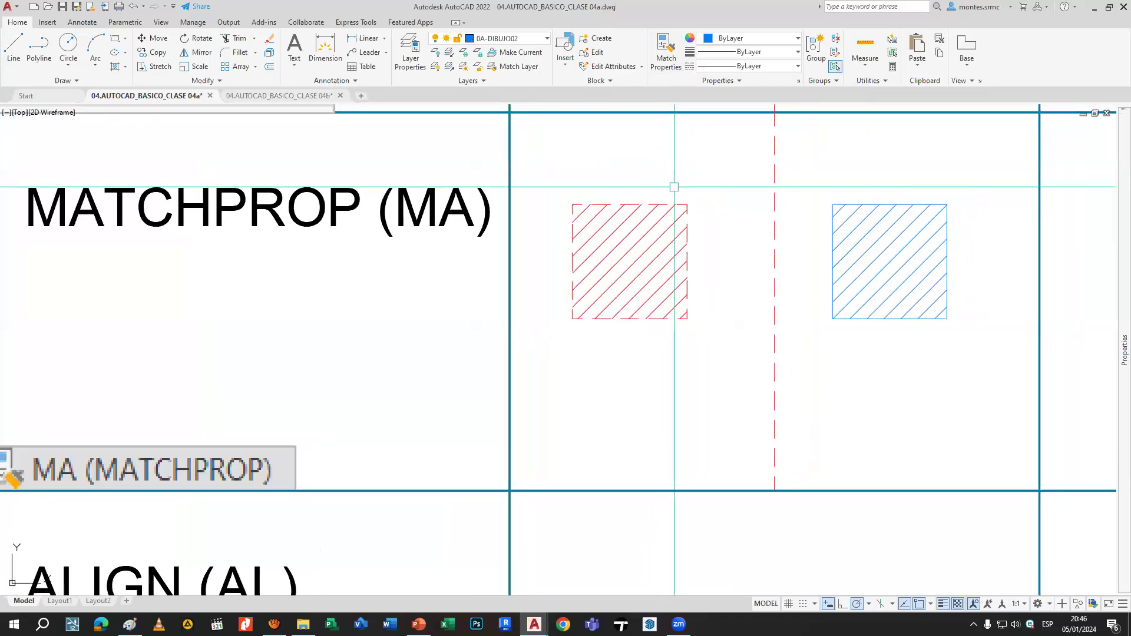
{"action": "type", "text": "m"}
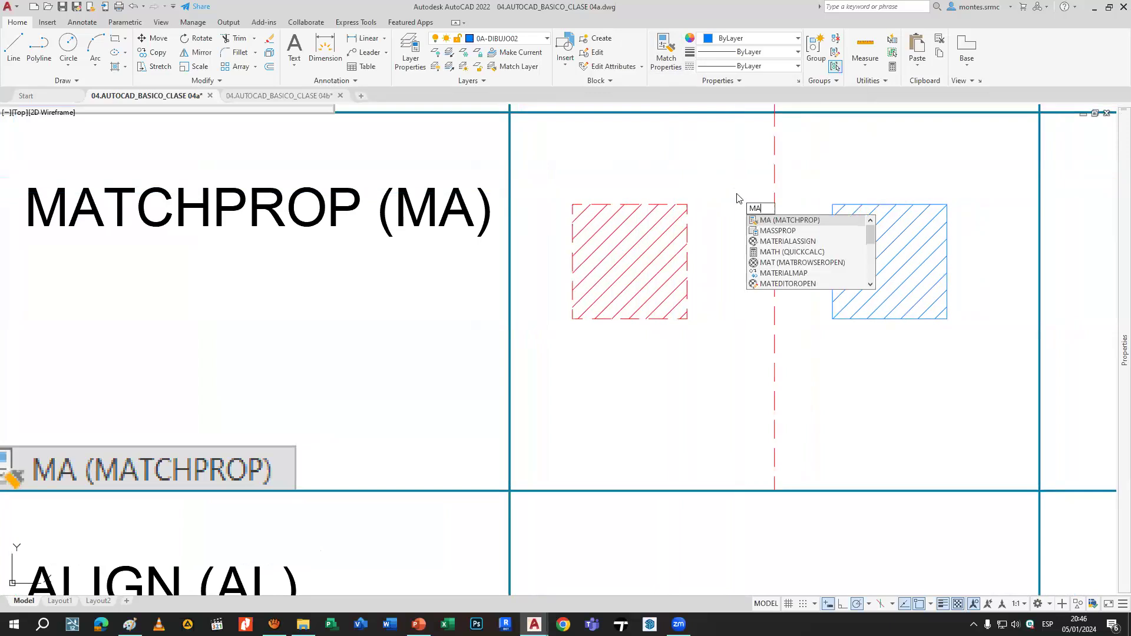
{"action": "key", "text": "Return"}
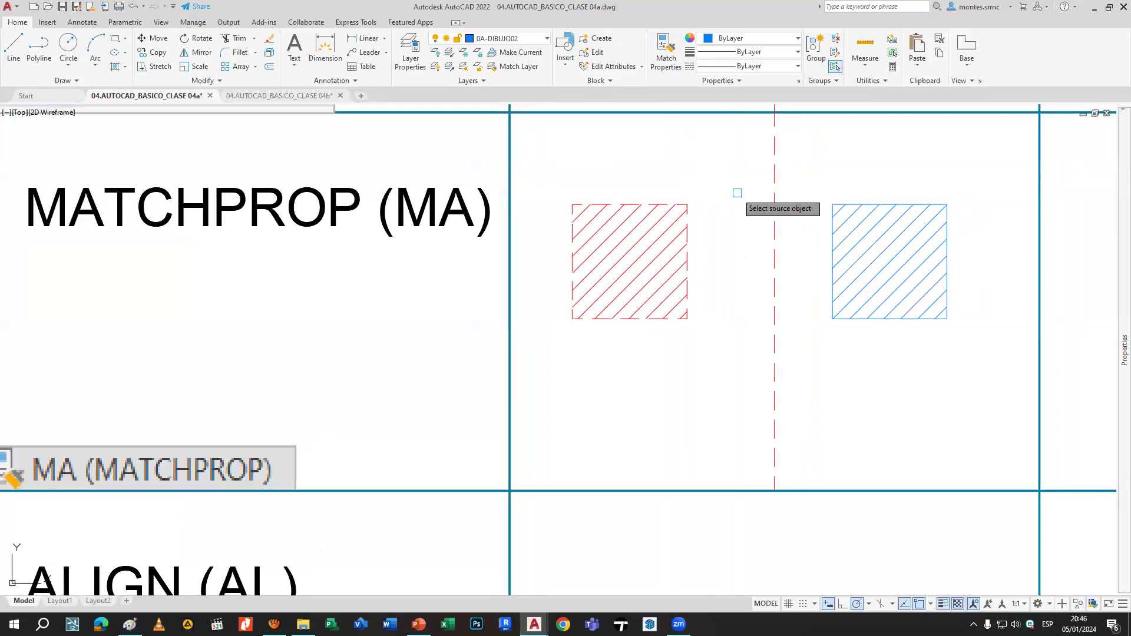
{"action": "key", "text": "Escape"}
Regenerate the drawing and match the dashed guide line's properties onto the outline of the red hatched square.
{"action": "type", "text": "re"}
{"action": "key", "text": "Return"}
{"action": "type", "text": "ma"}
{"action": "key", "text": "Return"}
{"action": "left_click", "coordinate": [690, 217]}
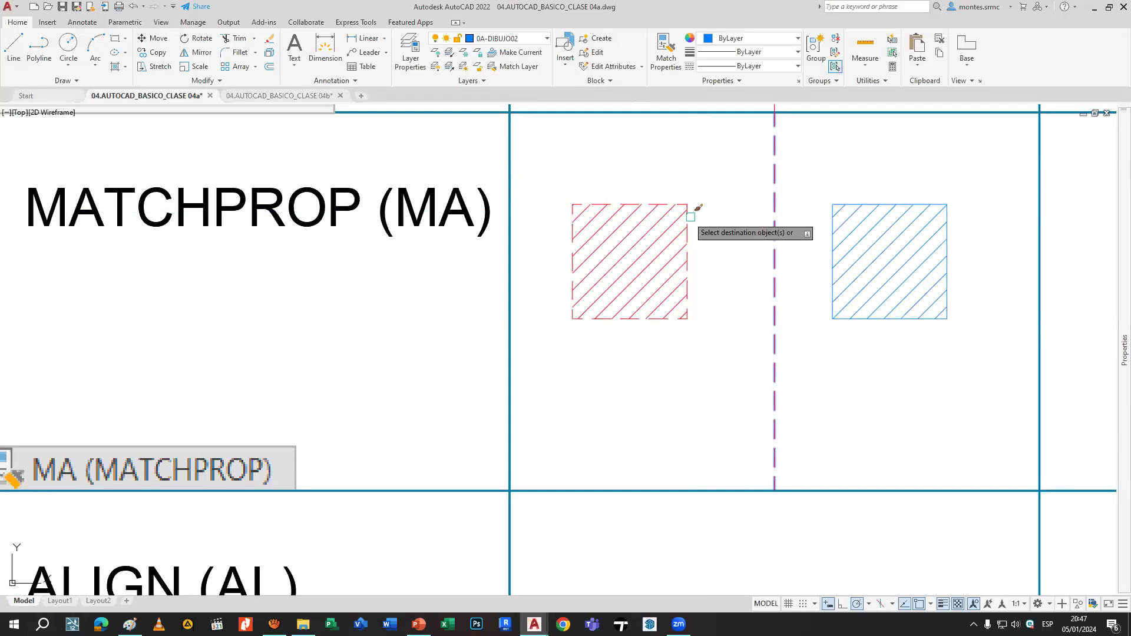
{"action": "key", "text": "Return"}
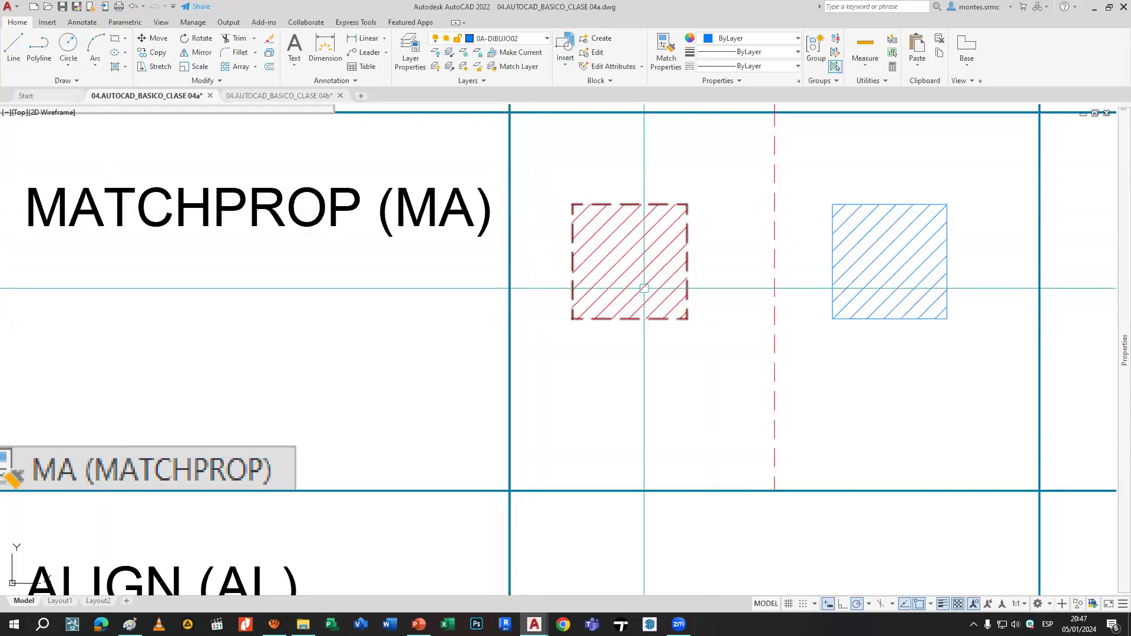
{"action": "key", "text": "Escape"}
{"action": "middle_click_drag", "start_coordinate": [644, 288], "coordinate": [604, 323]}
{"action": "type", "text": "m"}
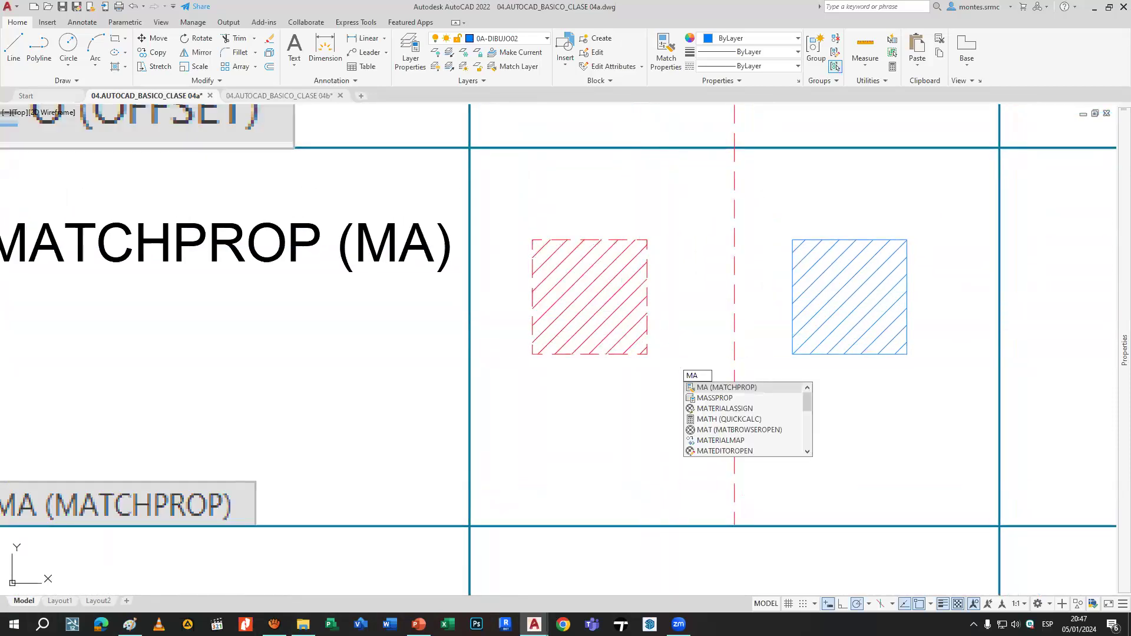
{"action": "type", "text": "a"}
{"action": "key", "text": "Return"}
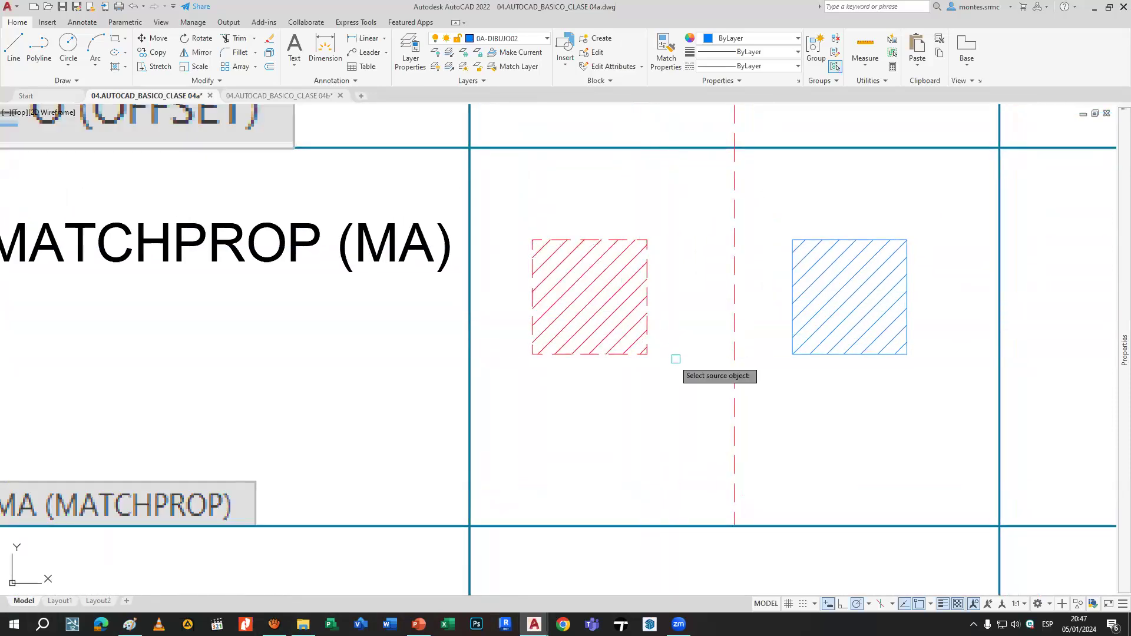
{"action": "left_click", "coordinate": [735, 273]}
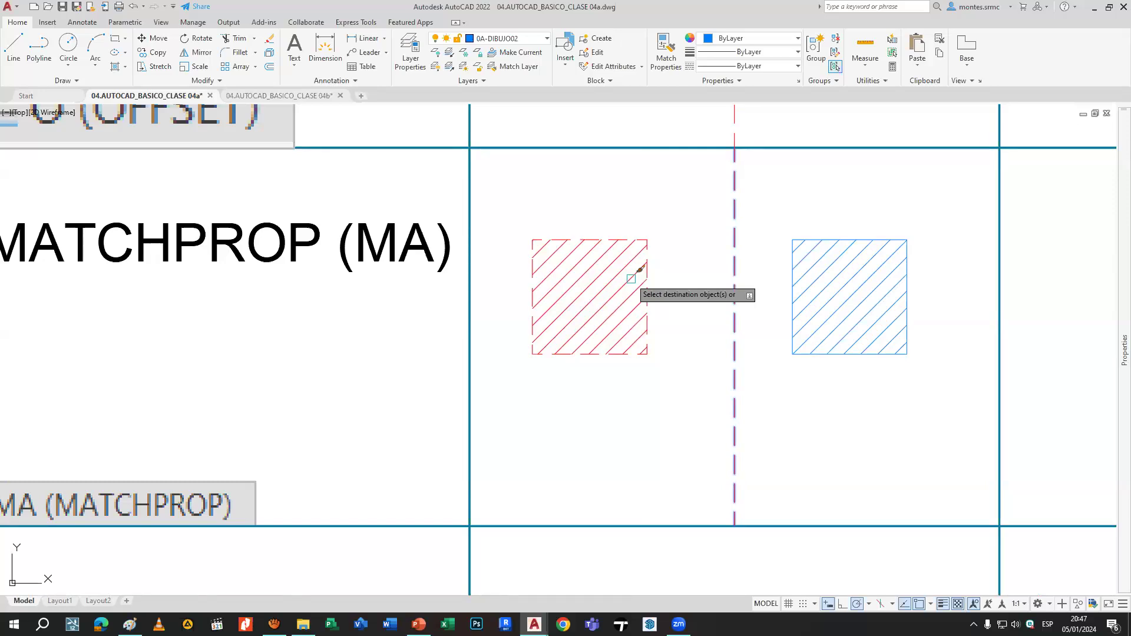
{"action": "key", "text": "Escape"}
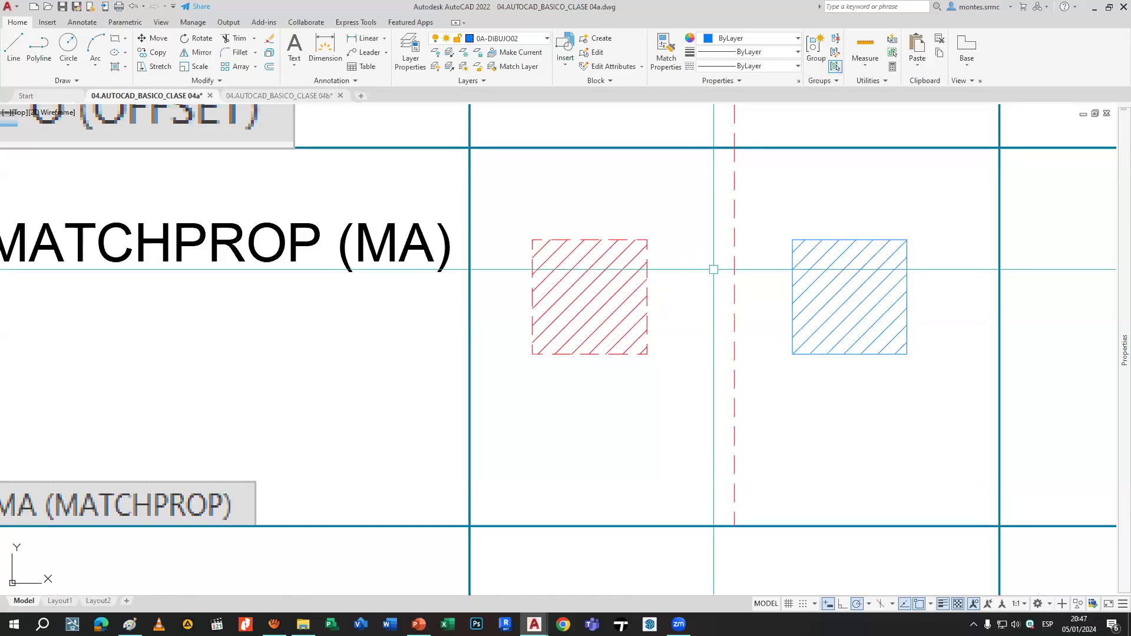
Inspect the red hatch's pattern settings and the dashed guide line's layer, color and linetype properties.
{"action": "left_click", "coordinate": [638, 250]}
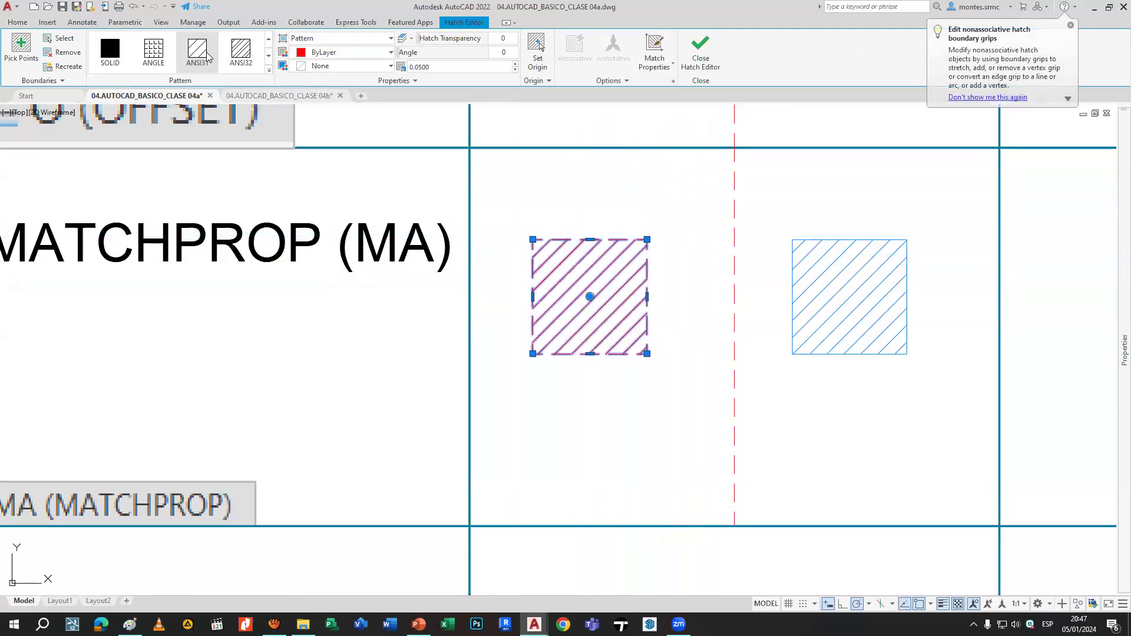
{"action": "key", "text": "Escape"}
{"action": "left_click", "coordinate": [734, 204]}
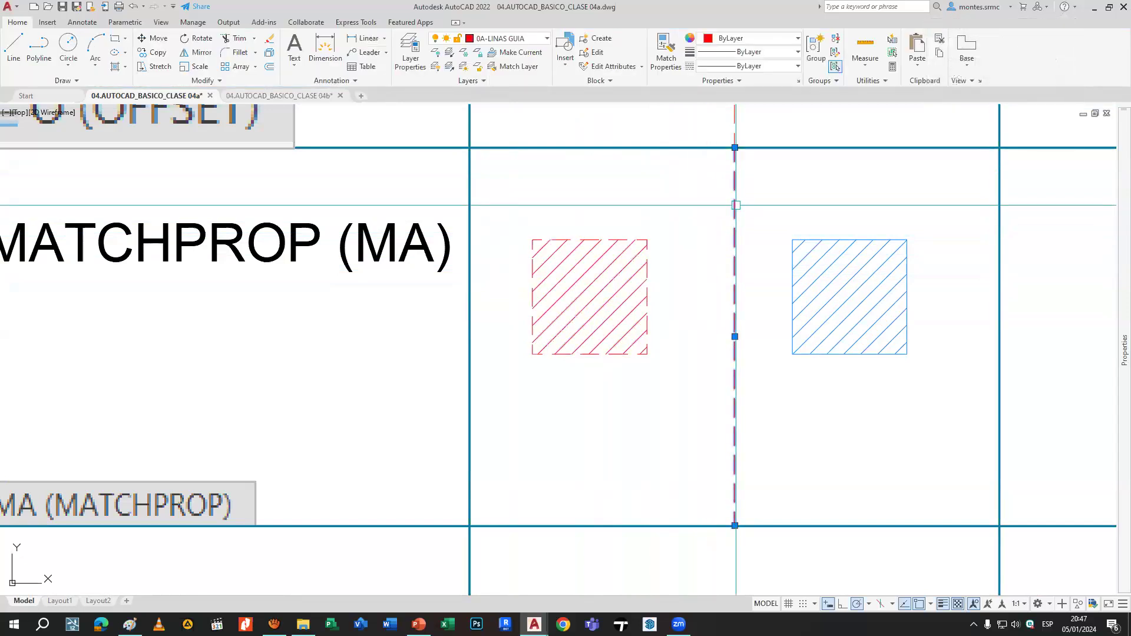
{"action": "key", "text": "Escape"}
{"action": "left_click", "coordinate": [736, 159]}
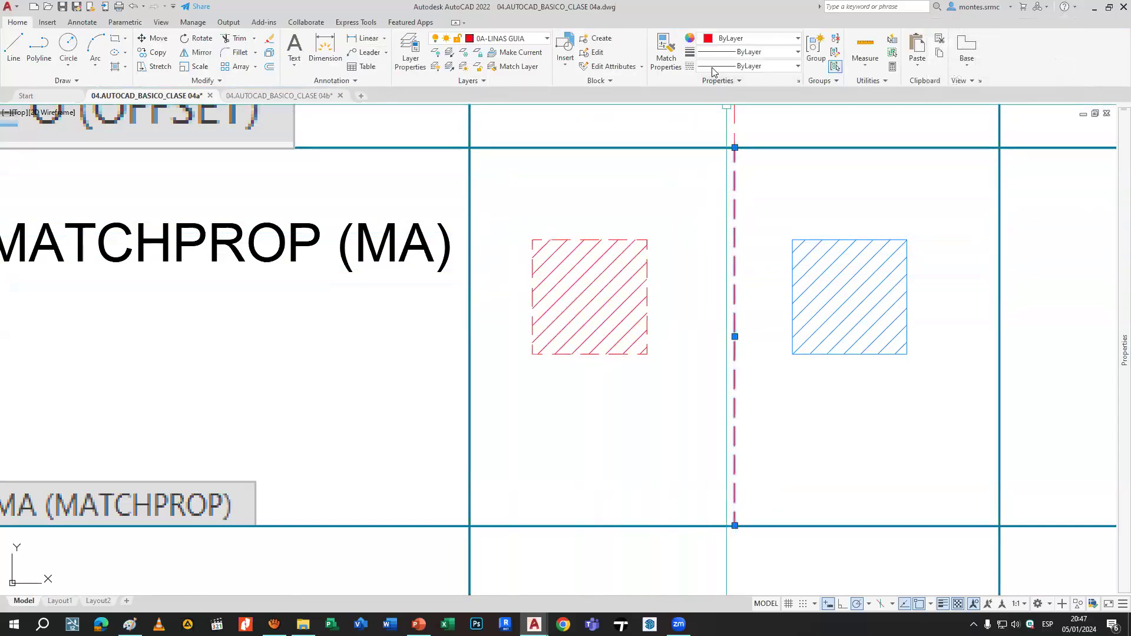
{"action": "key", "text": "Escape"}
Change the hatch pattern of the red square in the MATCHPROP row to ANSI33.
{"action": "left_click", "coordinate": [639, 242]}
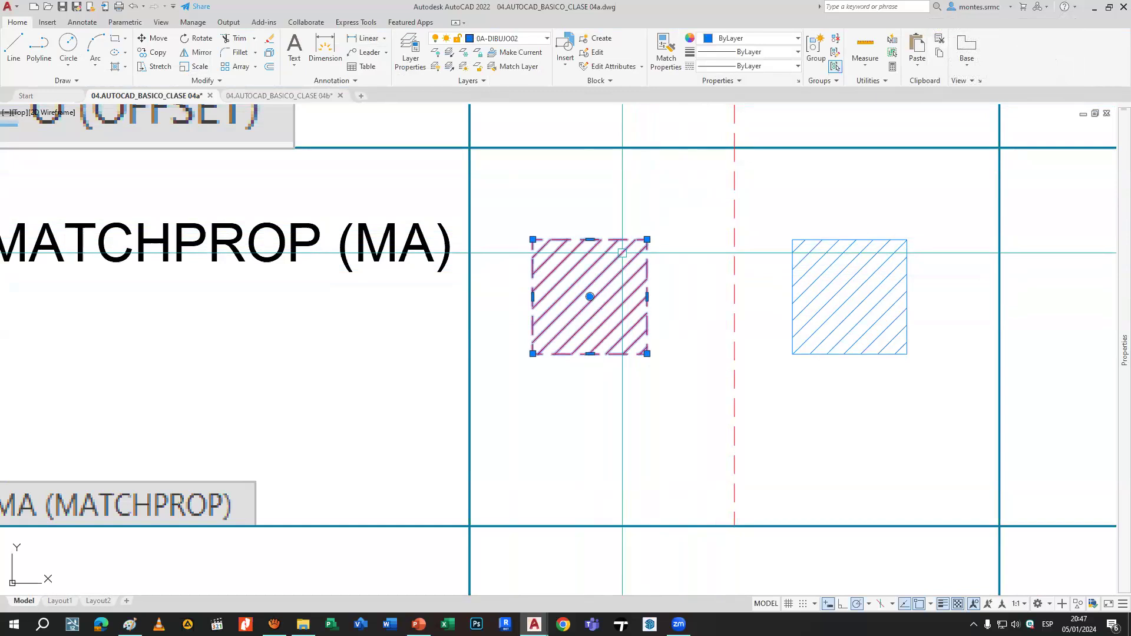
{"action": "left_click", "coordinate": [269, 73]}
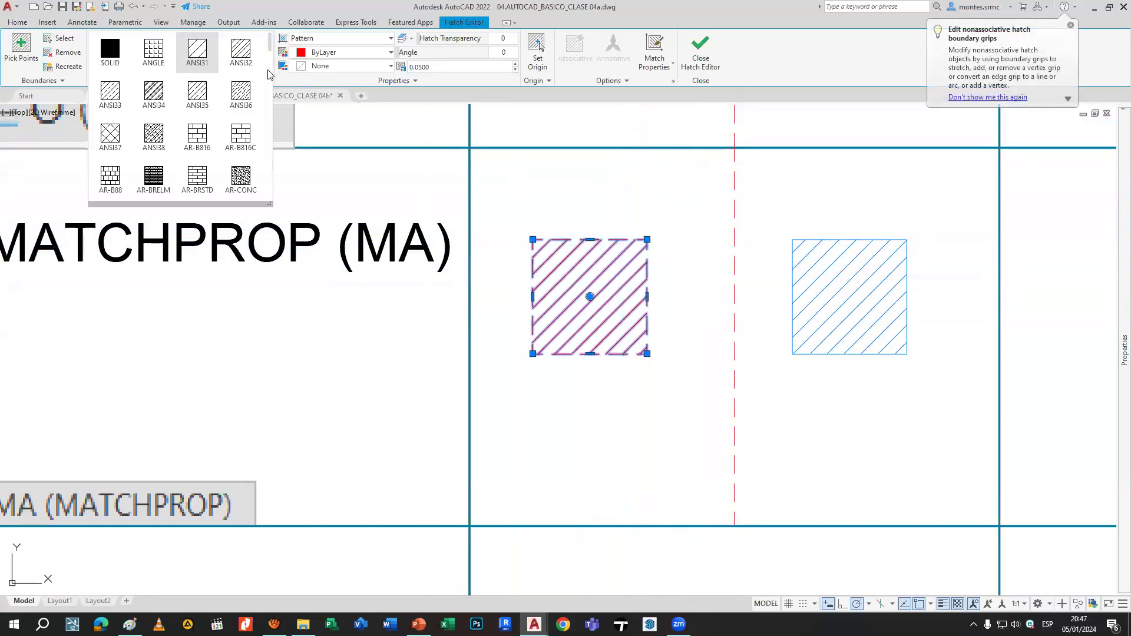
{"action": "left_click", "coordinate": [109, 97]}
{"action": "key", "text": "Escape"}
{"action": "type", "text": "ma"}
{"action": "key", "text": "Return"}
{"action": "middle_click_drag", "start_coordinate": [709, 310], "coordinate": [580, 320]}
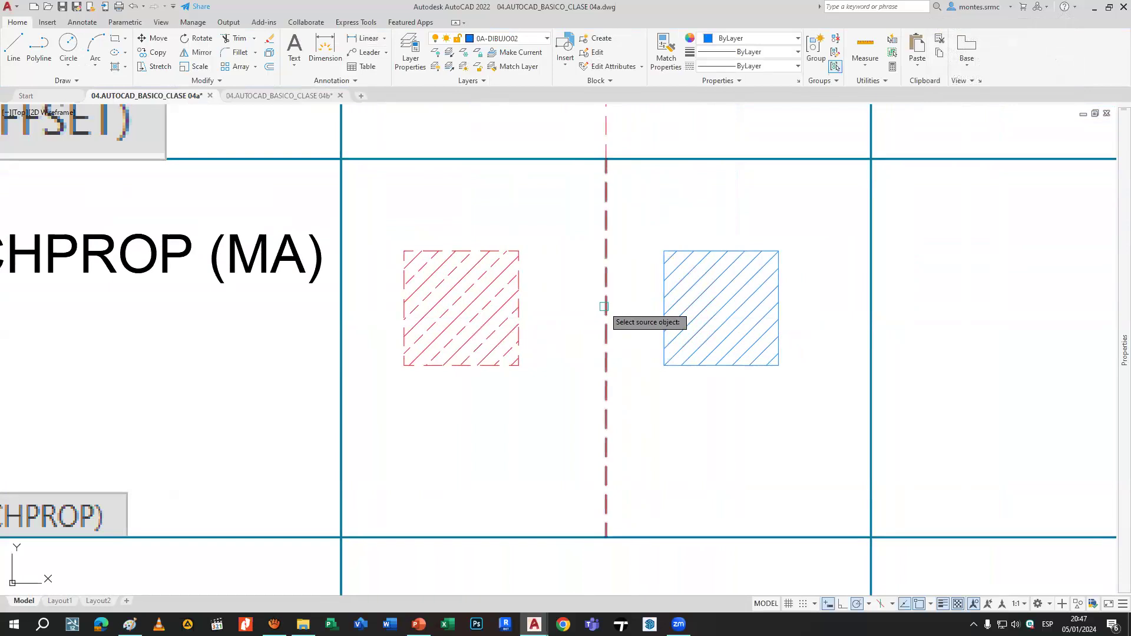
{"action": "left_click", "coordinate": [603, 306]}
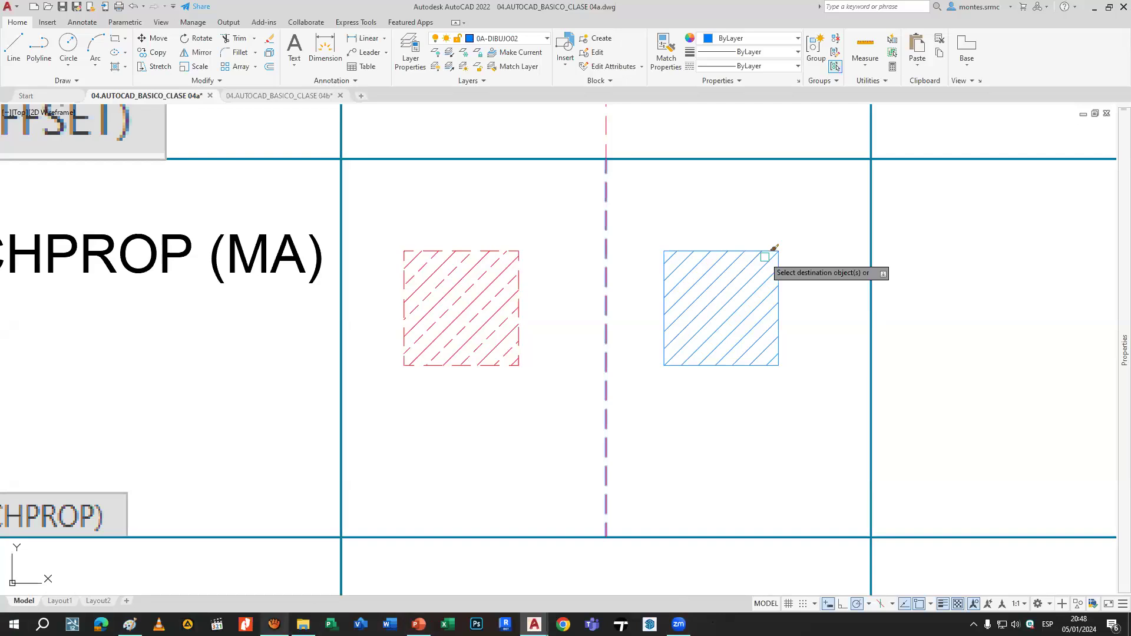
Bring up the aTube Catcher, Paint and PowerPoint windows one after another and close each, returning to the AutoCAD drawing.
{"action": "left_click", "coordinate": [274, 624]}
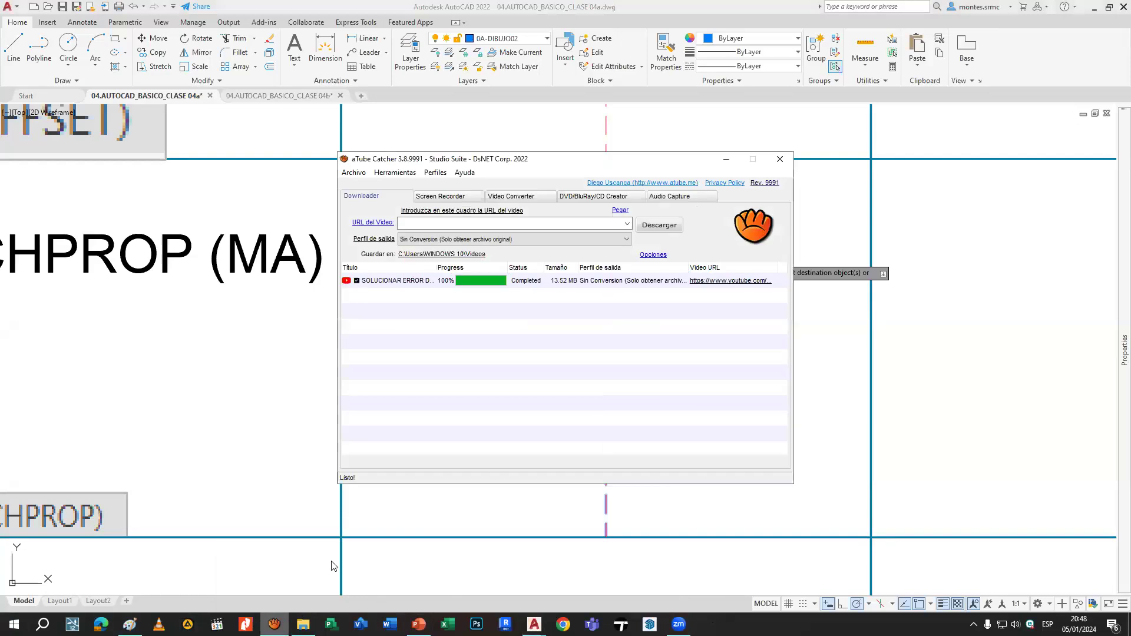
{"action": "left_click", "coordinate": [780, 159]}
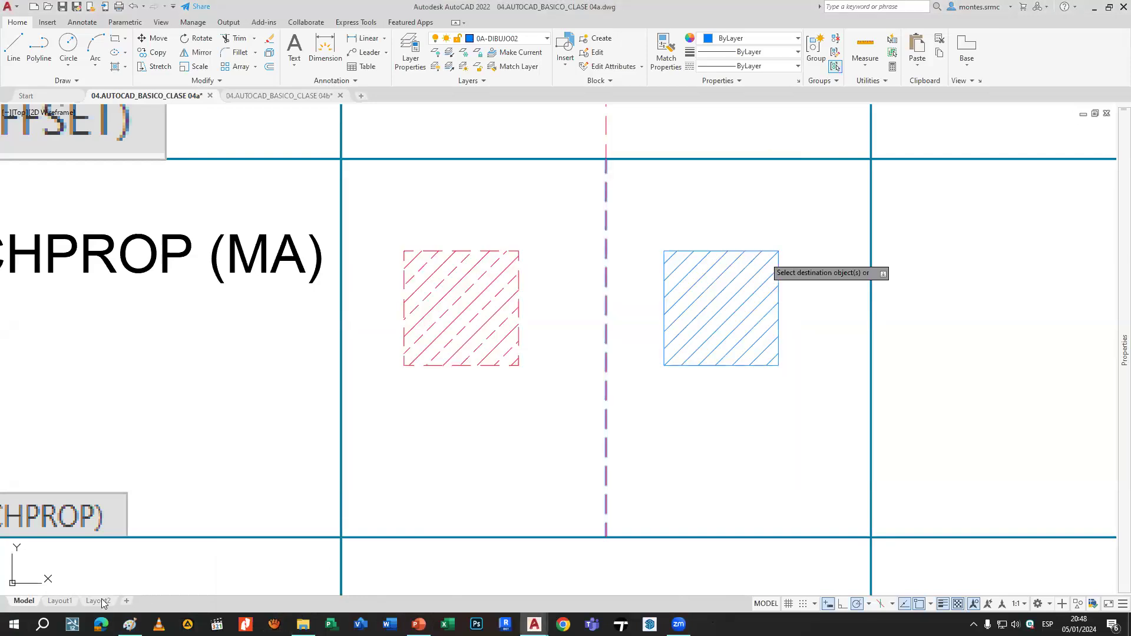
{"action": "left_click", "coordinate": [130, 625]}
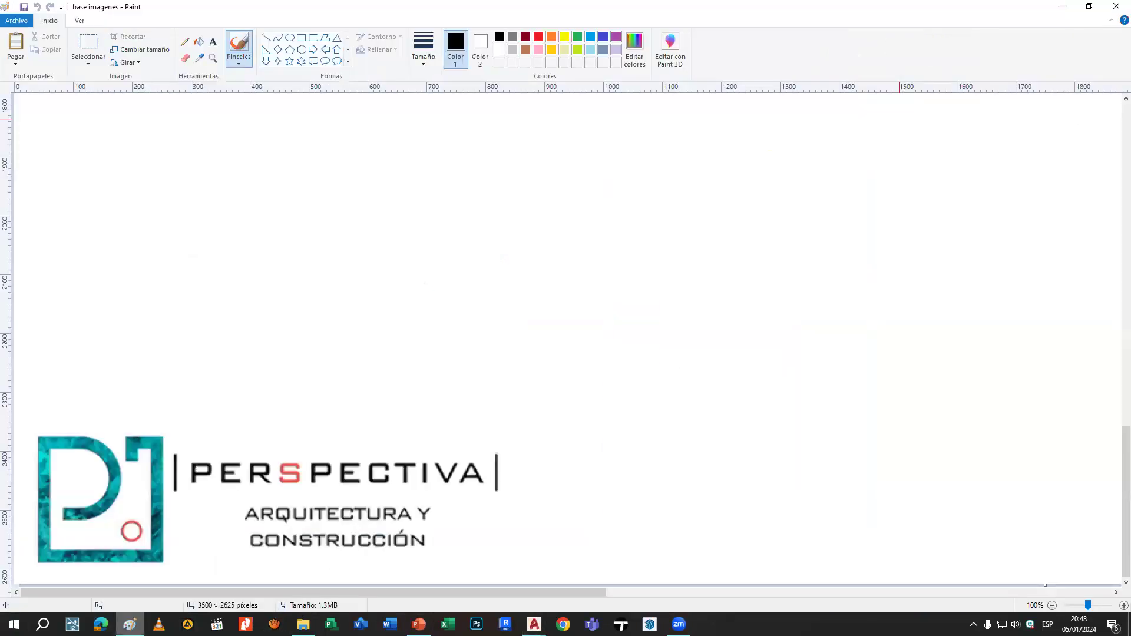
{"action": "left_click", "coordinate": [1117, 6]}
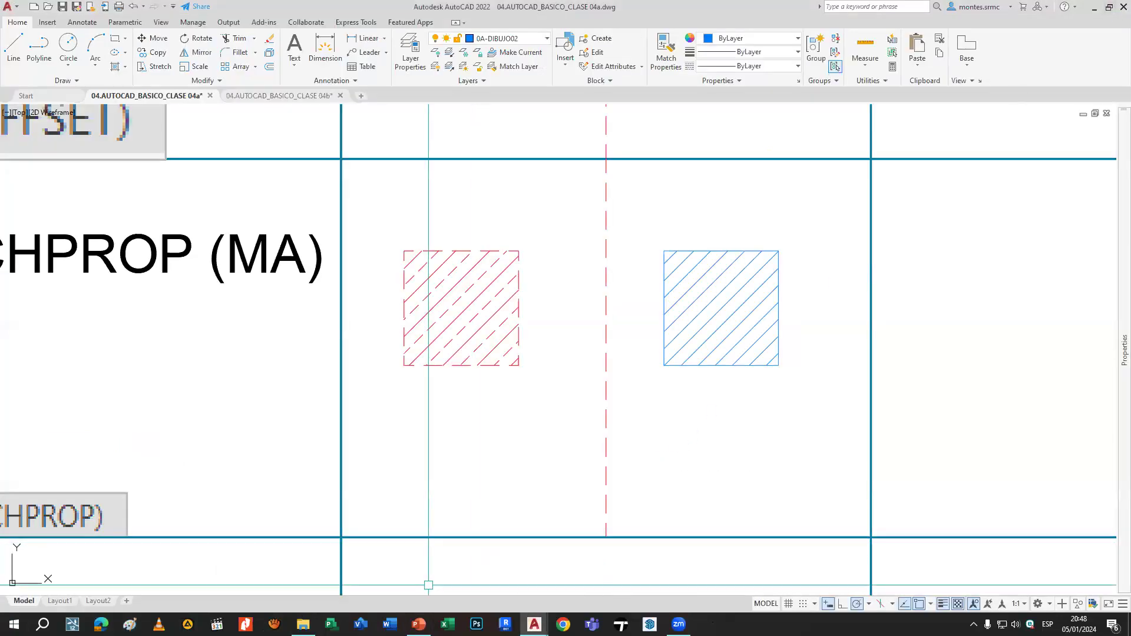
{"action": "left_click", "coordinate": [418, 624]}
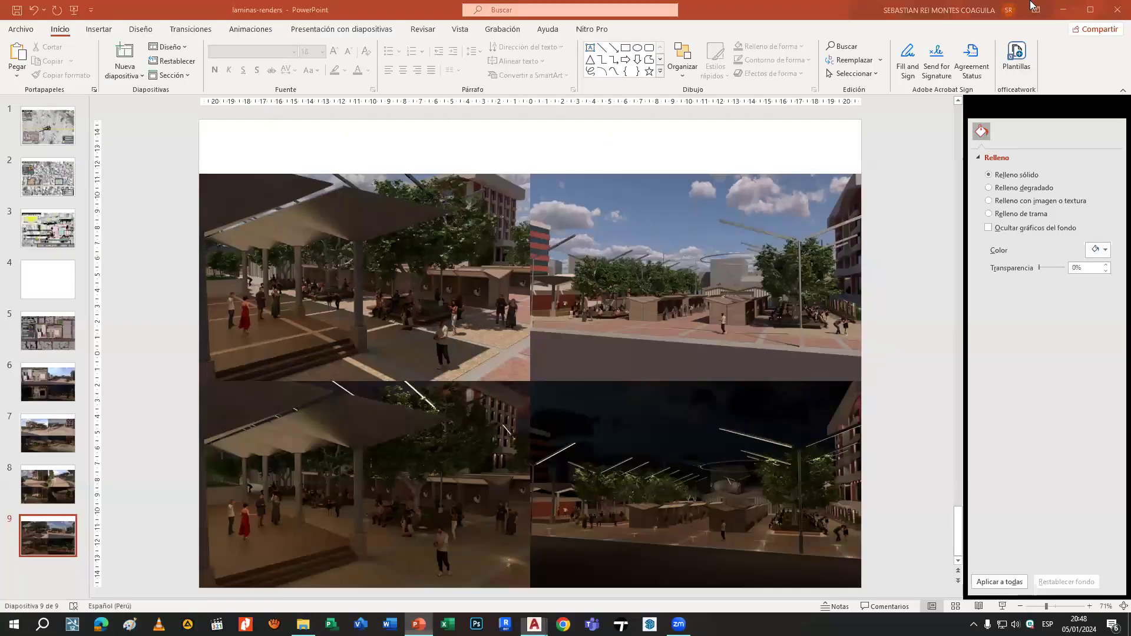
{"action": "left_click", "coordinate": [1111, 9]}
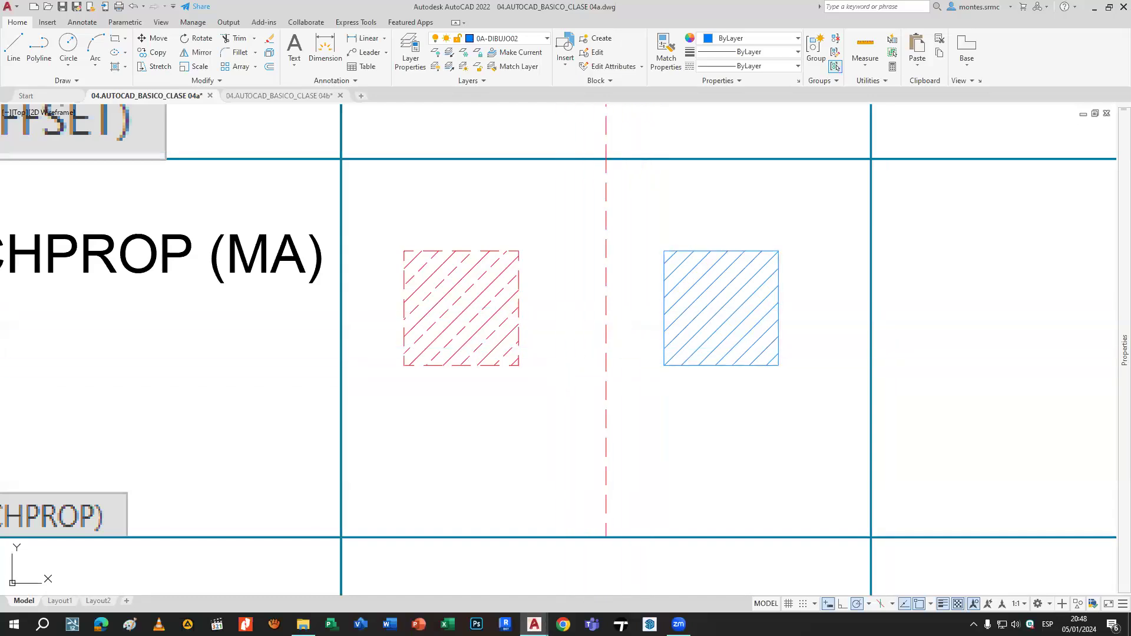
{"action": "middle_click_drag", "start_coordinate": [593, 424], "coordinate": [578, 440]}
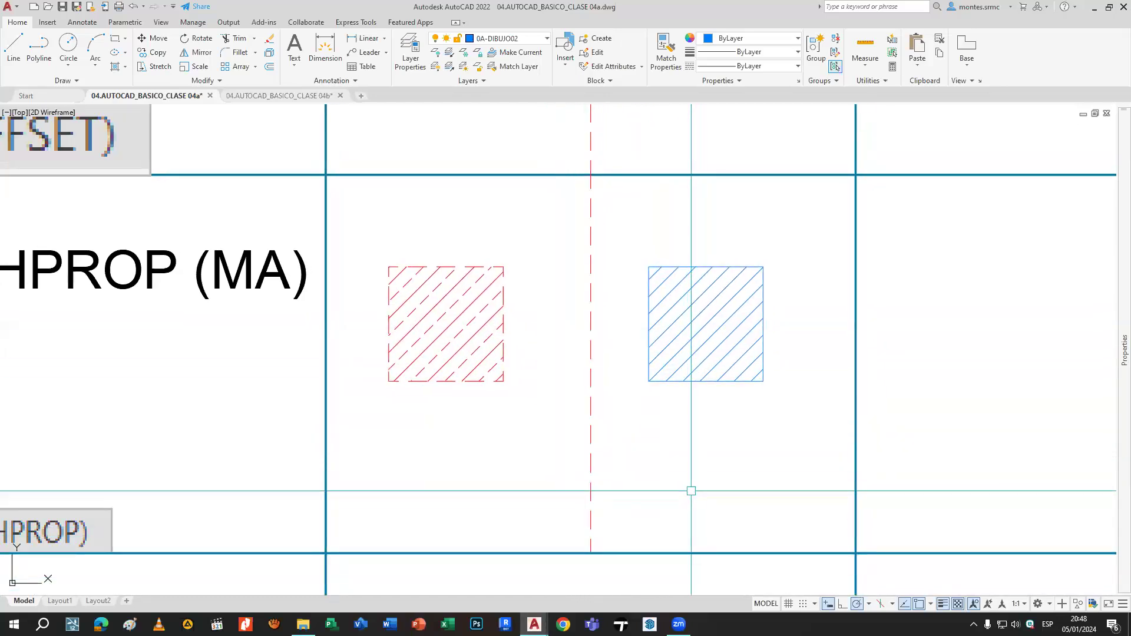
{"action": "type", "text": "MA"}
{"action": "key", "text": "Return"}
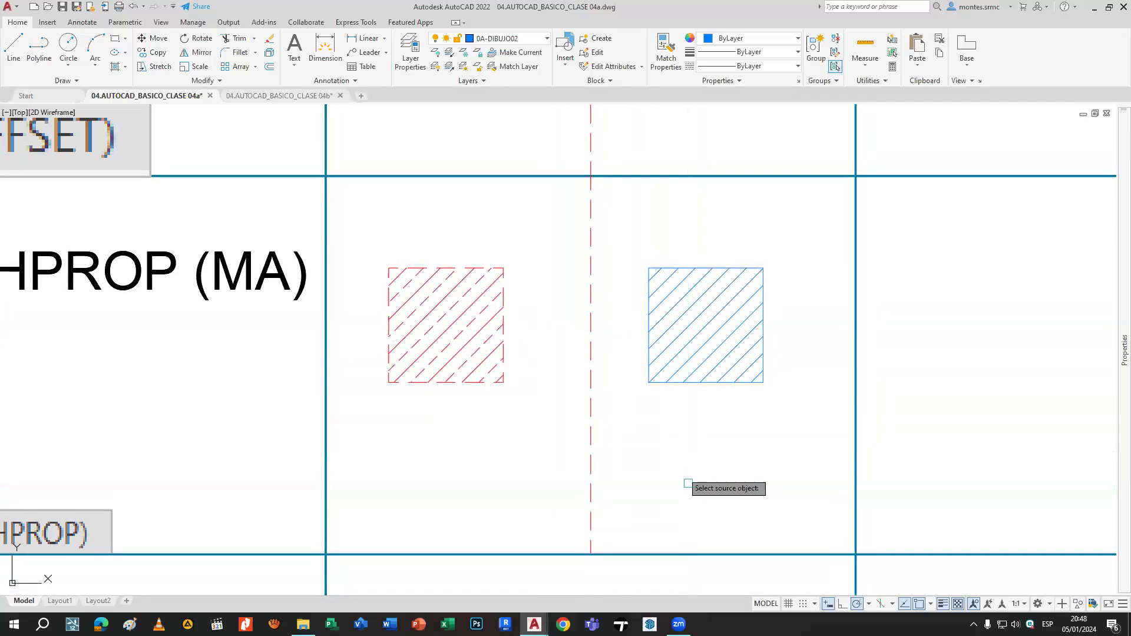
{"action": "left_click", "coordinate": [590, 441]}
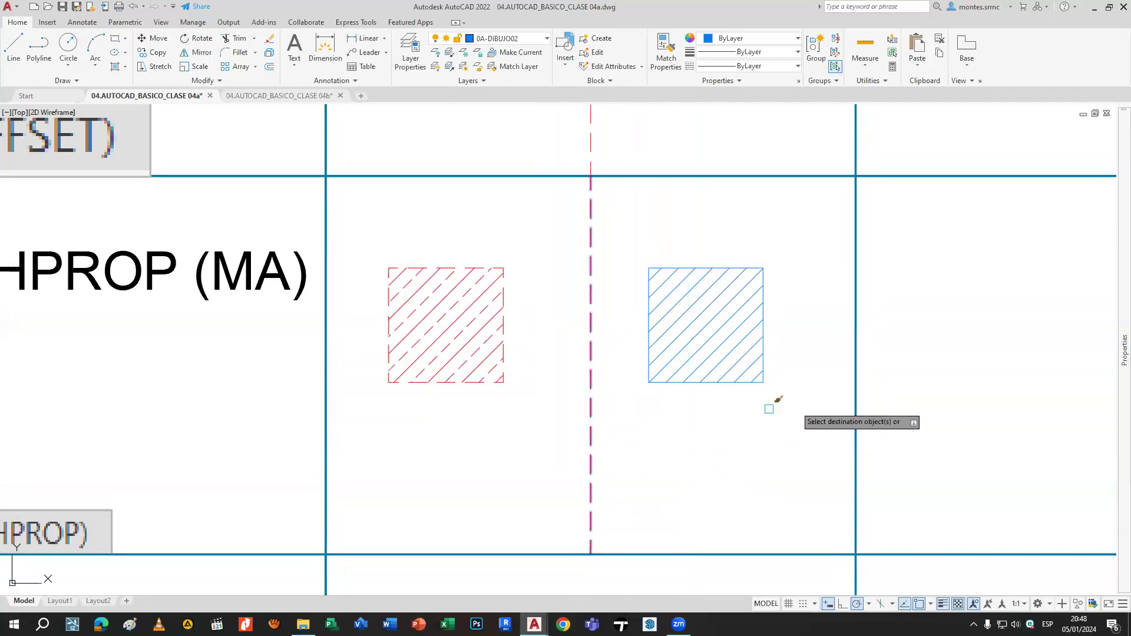
{"action": "left_click", "coordinate": [858, 429]}
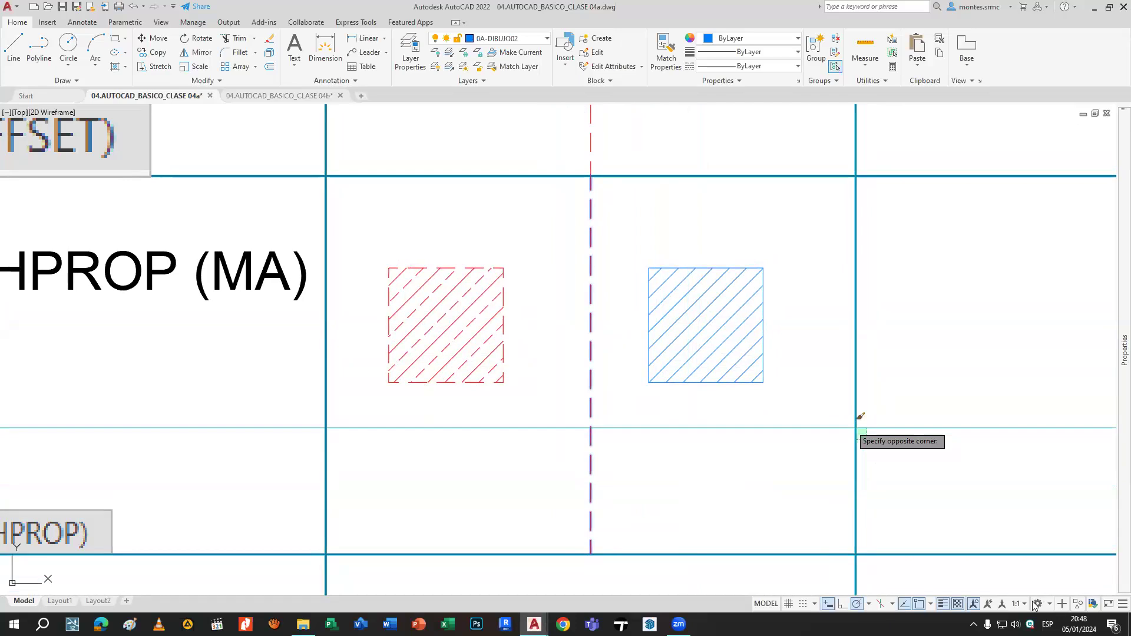
{"action": "key", "text": "Escape"}
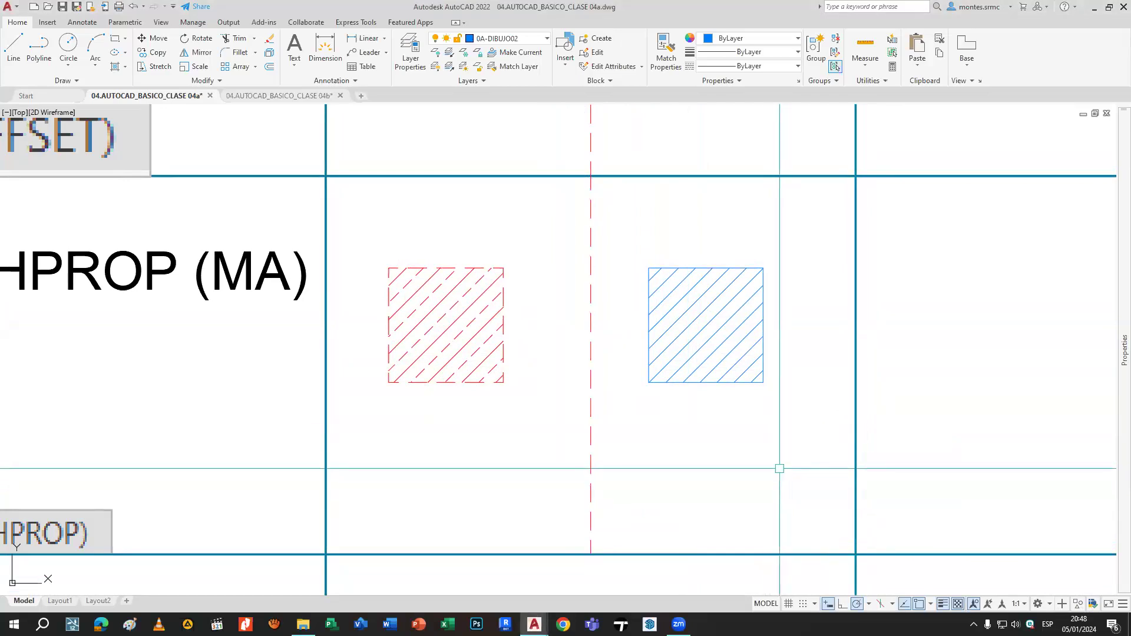
{"action": "middle_click_drag", "start_coordinate": [778, 468], "coordinate": [851, 481]}
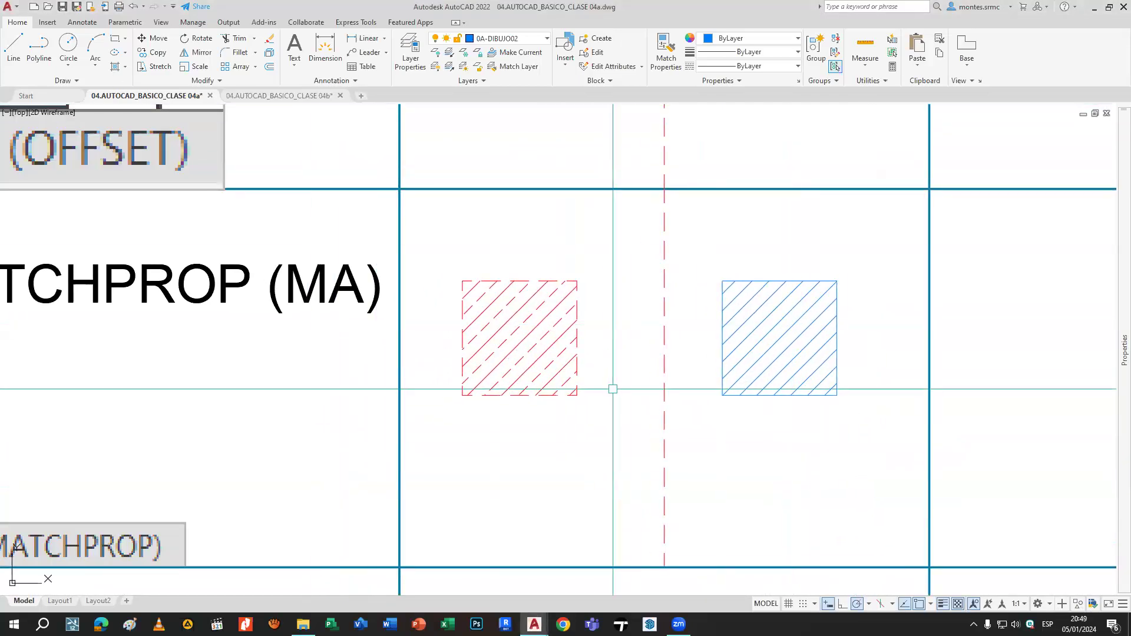
Draw a short horizontal line below the blue hatched square in the MATCHPROP row.
{"action": "scroll", "coordinate": [688, 403], "scroll_direction": "up", "scroll_amount": 2}
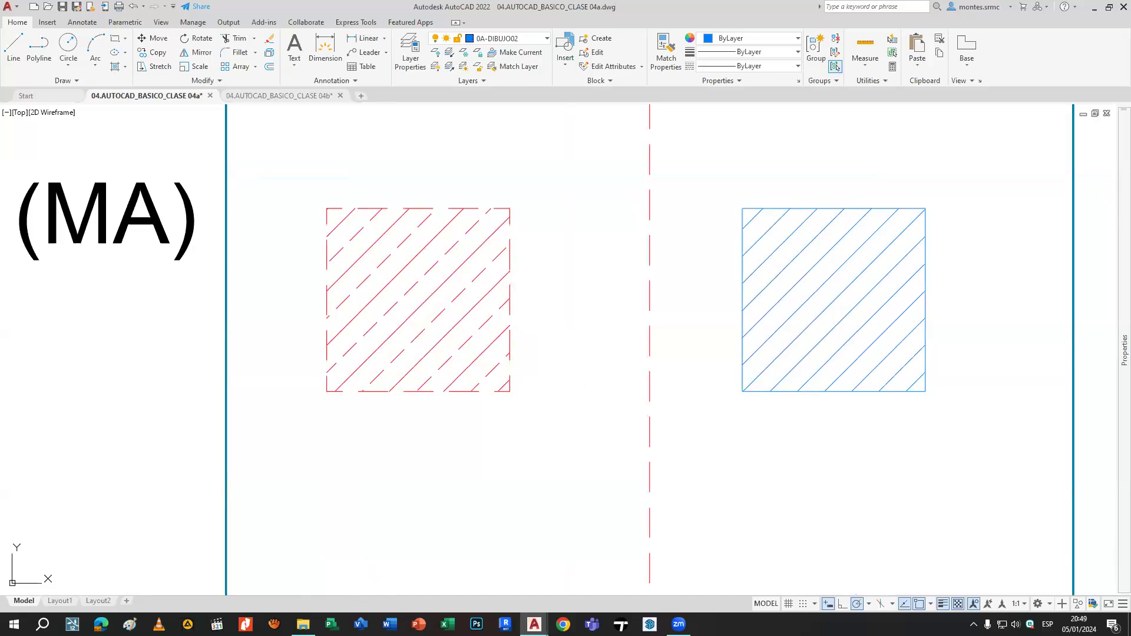
{"action": "type", "text": "ma"}
{"action": "key", "text": "BackSpace"}
{"action": "key", "text": "BackSpace"}
{"action": "key", "text": "Escape"}
{"action": "type", "text": "l"}
{"action": "key", "text": "Return"}
{"action": "left_click", "coordinate": [705, 471]}
{"action": "left_click", "coordinate": [846, 471]}
{"action": "key", "text": "Escape"}
Match the dashed red guide line's properties onto the short horizontal line under the blue square.
{"action": "type", "text": "ma"}
{"action": "key", "text": "Return"}
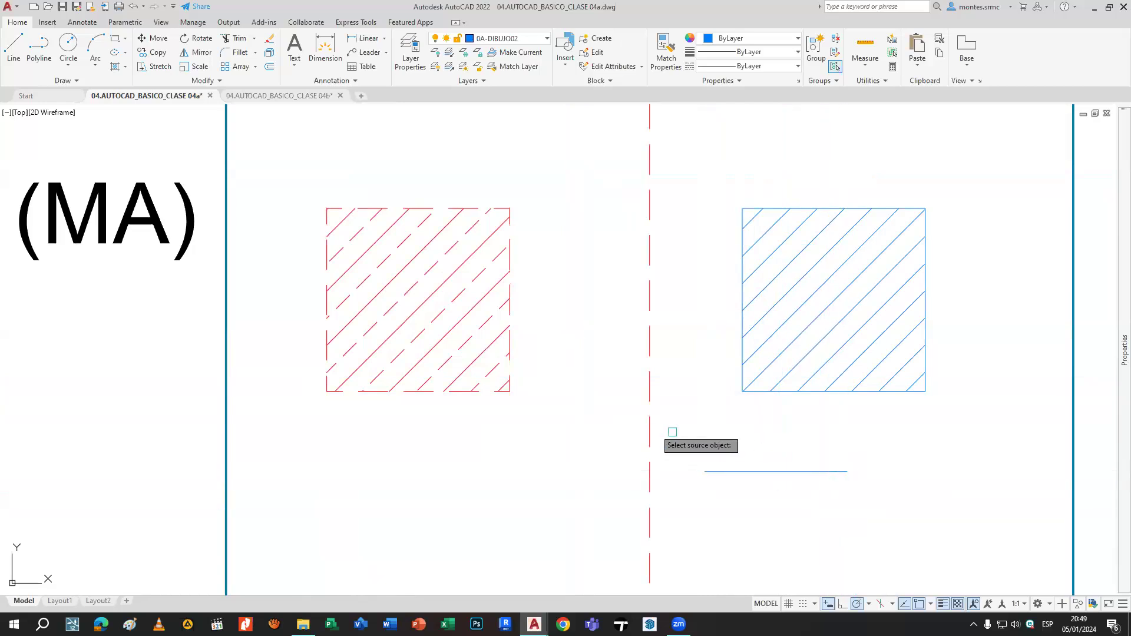
{"action": "left_click", "coordinate": [649, 425]}
{"action": "left_click", "coordinate": [758, 472]}
{"action": "key", "text": "Escape"}
{"action": "left_click", "coordinate": [748, 471]}
{"action": "middle_click_drag", "start_coordinate": [796, 474], "coordinate": [675, 451]}
{"action": "key", "text": "Escape"}
{"action": "left_click", "coordinate": [835, 476]}
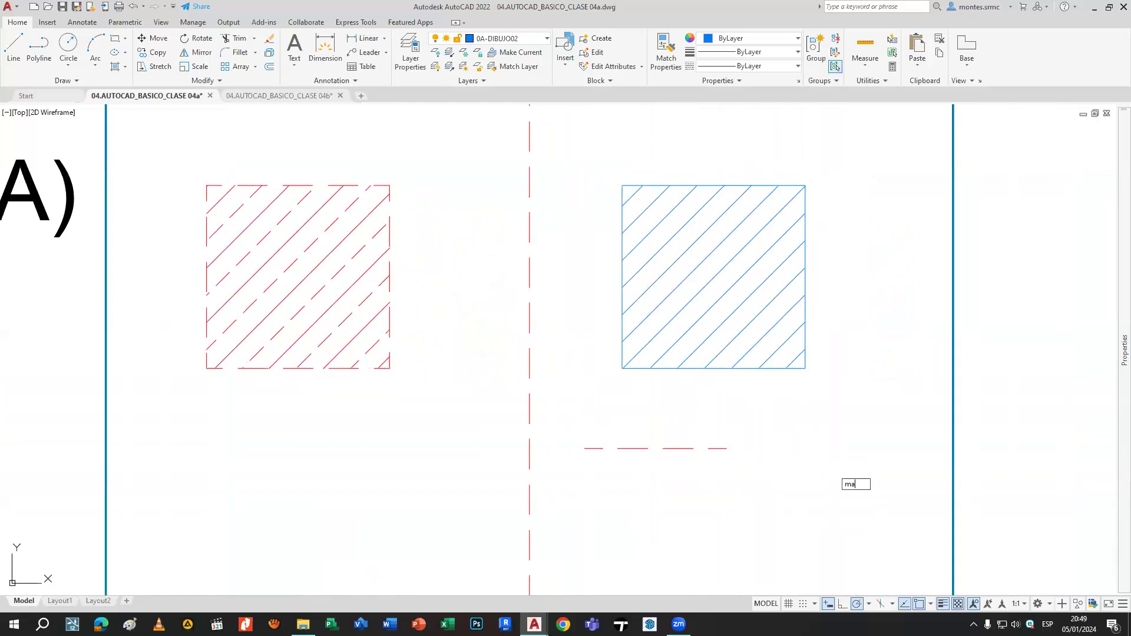
Match the dashed guide line's properties onto the borders of the empty cell at the end of the MATCHPROP row, using a crossing selection.
{"action": "left_click", "coordinate": [915, 384]}
{"action": "scroll", "coordinate": [958, 388], "scroll_direction": "down", "scroll_amount": 2}
{"action": "mouse_move", "coordinate": [958, 389]}
{"action": "middle_mouse_down"}
{"action": "mouse_move", "coordinate": [822, 397]}
{"action": "mouse_move", "coordinate": [722, 379]}
{"action": "mouse_move", "coordinate": [733, 380]}
{"action": "middle_mouse_up"}
{"action": "scroll", "coordinate": [823, 397], "scroll_direction": "down", "scroll_amount": 2}
{"action": "left_click", "coordinate": [1048, 313]}
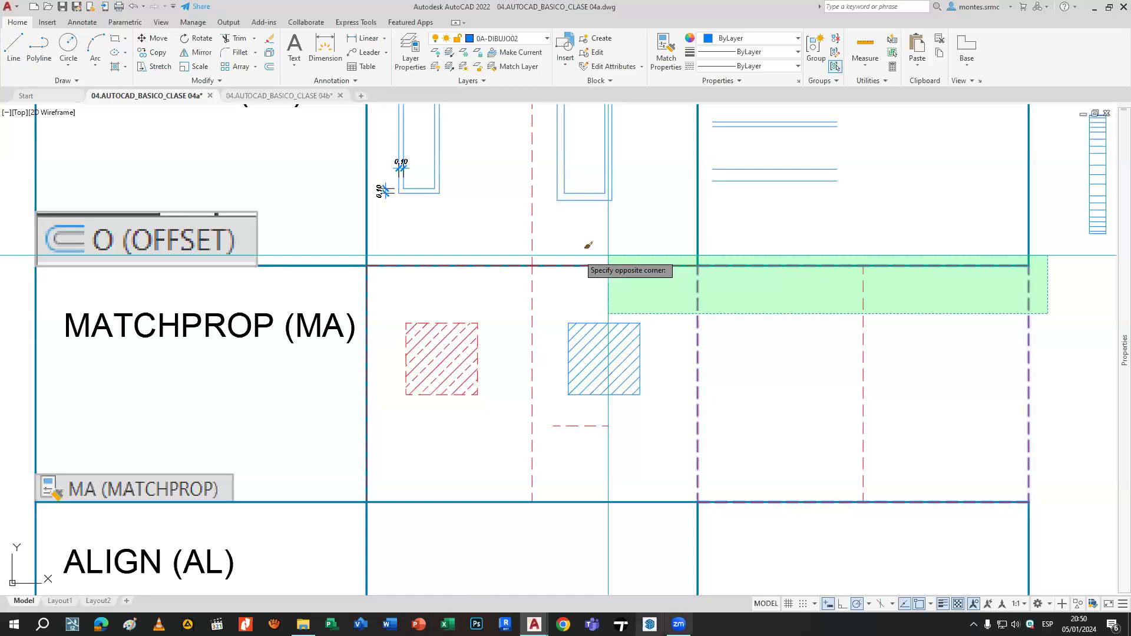
{"action": "mouse_move", "coordinate": [534, 624]}
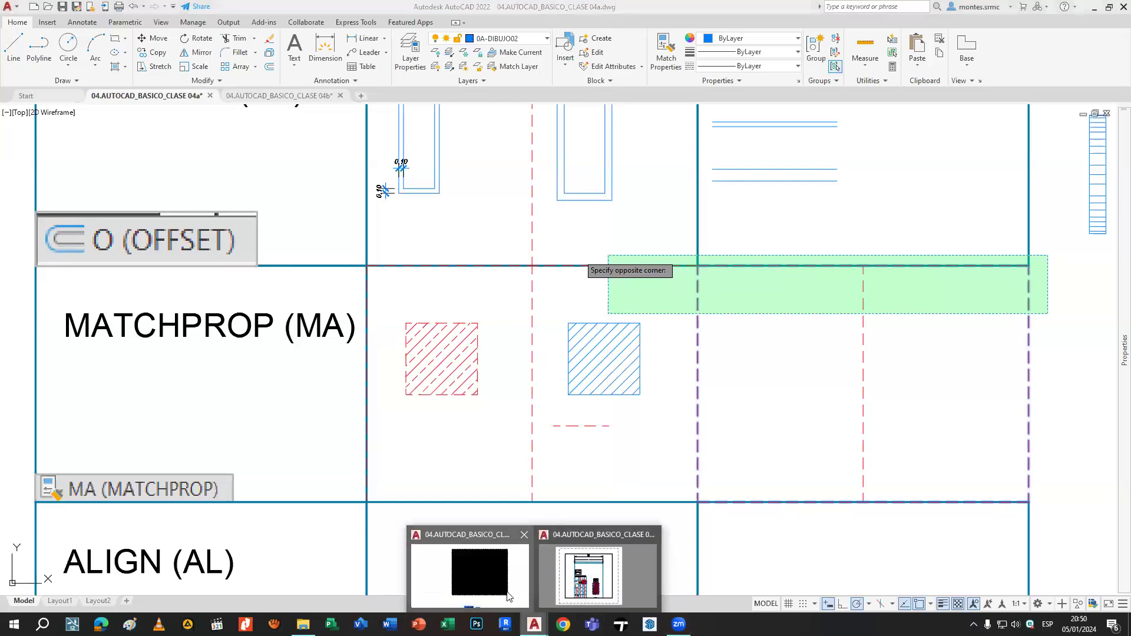
{"action": "left_click", "coordinate": [508, 597]}
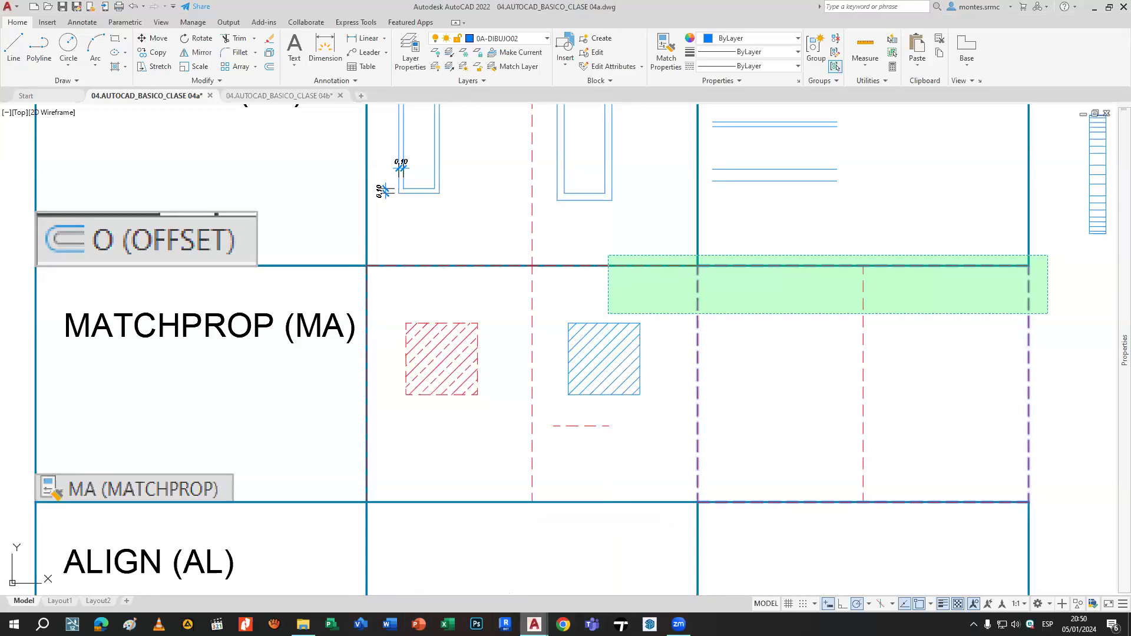
{"action": "left_click", "coordinate": [534, 624]}
{"action": "left_click", "coordinate": [752, 494]}
{"action": "key", "text": "Escape"}
Try two new base points for the tree path array along the arc, each picked just below the arc's start.
{"action": "scroll", "coordinate": [759, 451], "scroll_direction": "down", "scroll_amount": 4}
{"action": "middle_click_drag", "start_coordinate": [758, 451], "coordinate": [512, 593]}
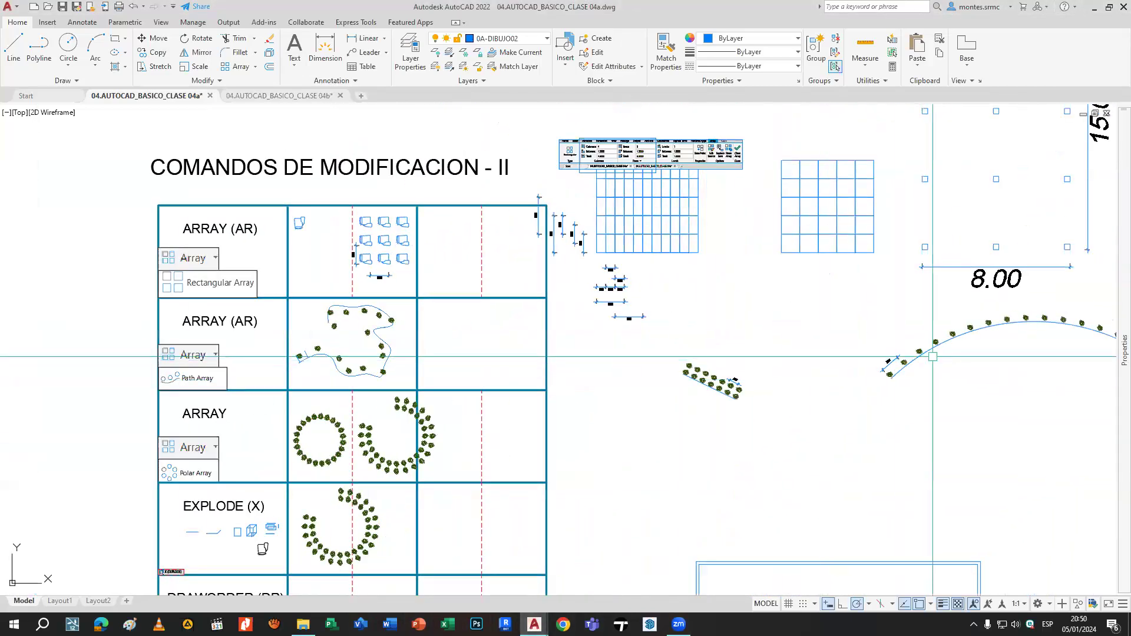
{"action": "scroll", "coordinate": [785, 319], "scroll_direction": "up", "scroll_amount": 8}
{"action": "left_click", "coordinate": [588, 242]}
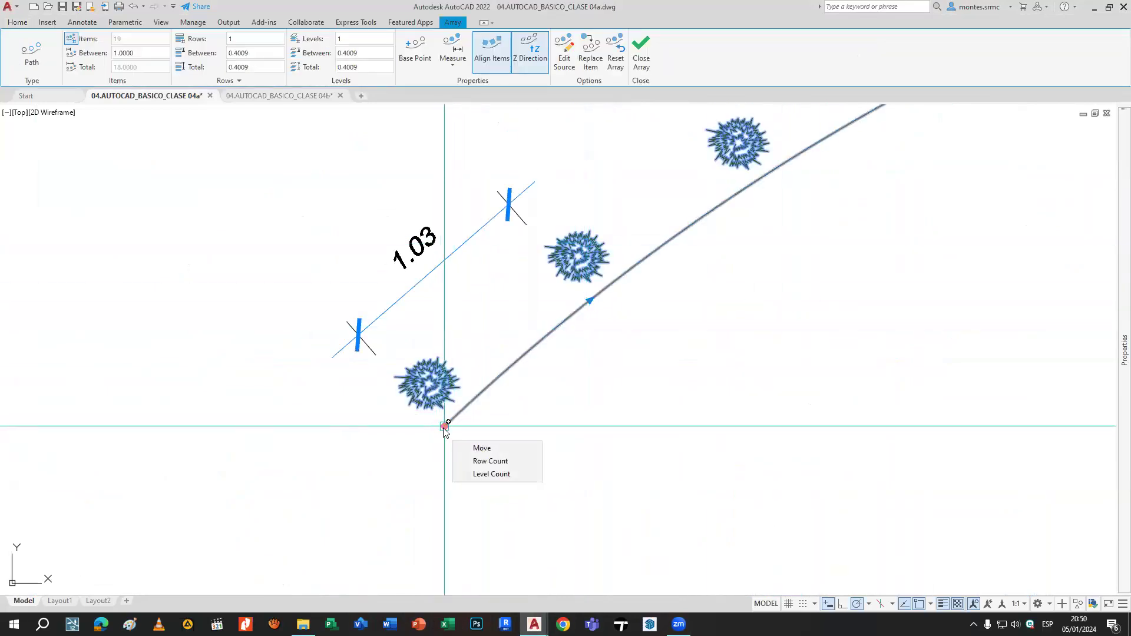
{"action": "left_click", "coordinate": [413, 49]}
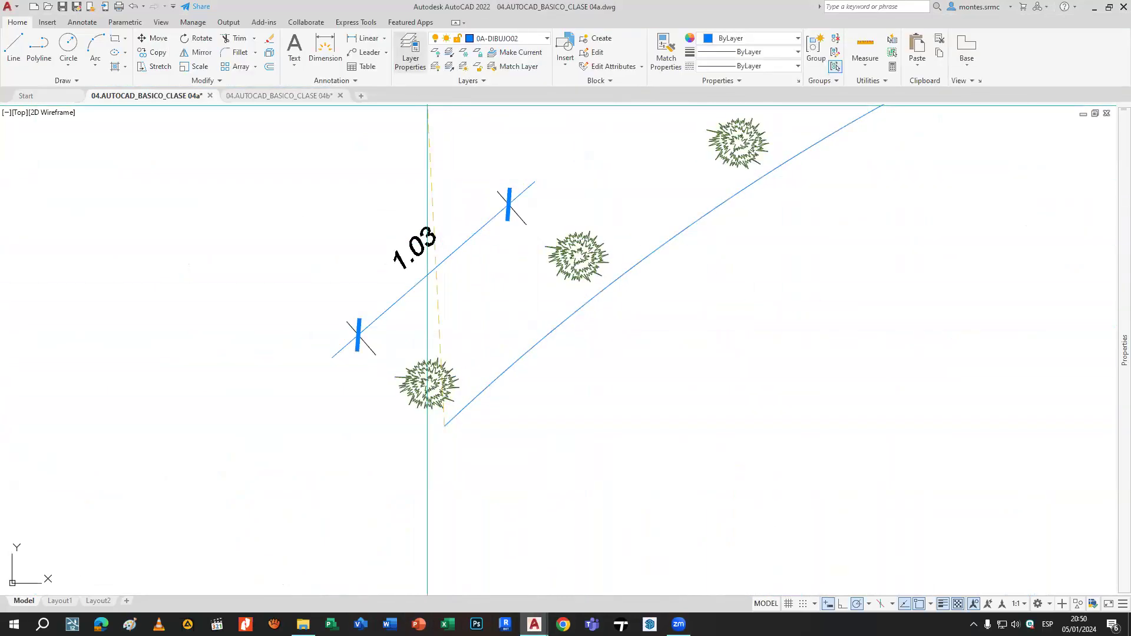
{"action": "left_click", "coordinate": [464, 439]}
{"action": "left_click", "coordinate": [414, 48]}
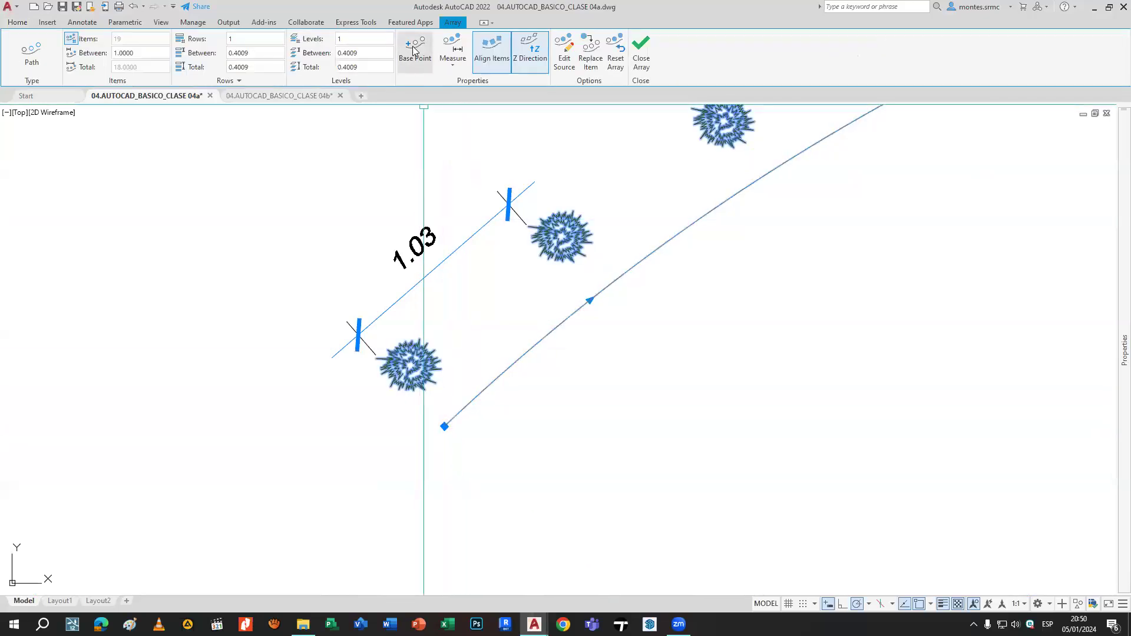
{"action": "left_click", "coordinate": [482, 457]}
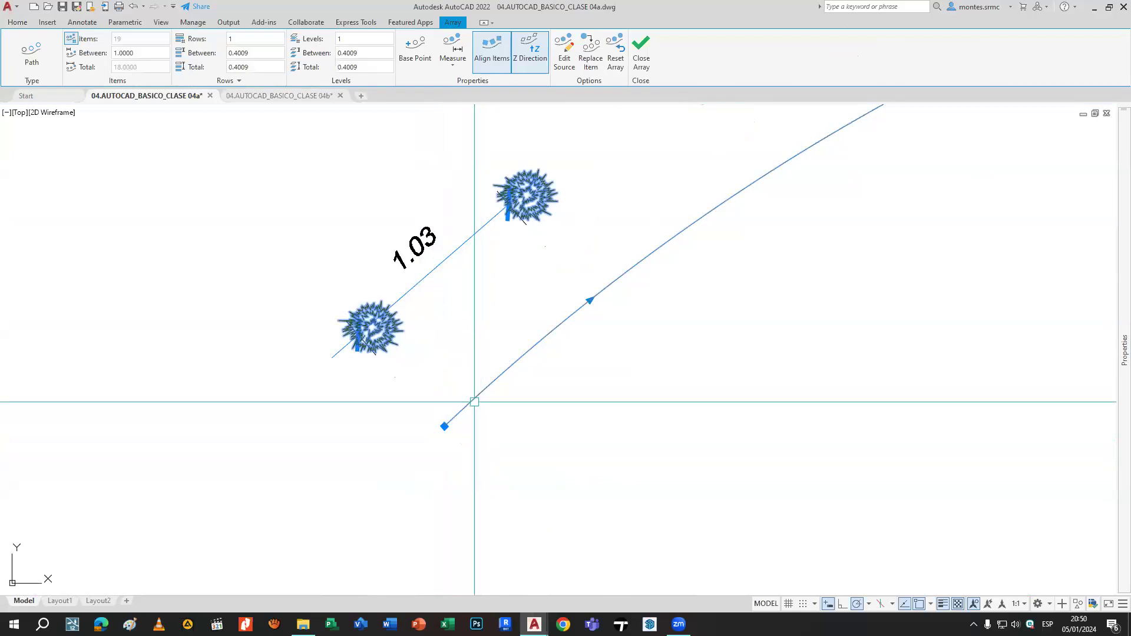
Redefine the tree path array's base point from the end of the 1.03 dimension, shifting the trees to just below the arc.
{"action": "scroll", "coordinate": [357, 343], "scroll_direction": "up", "scroll_amount": 2}
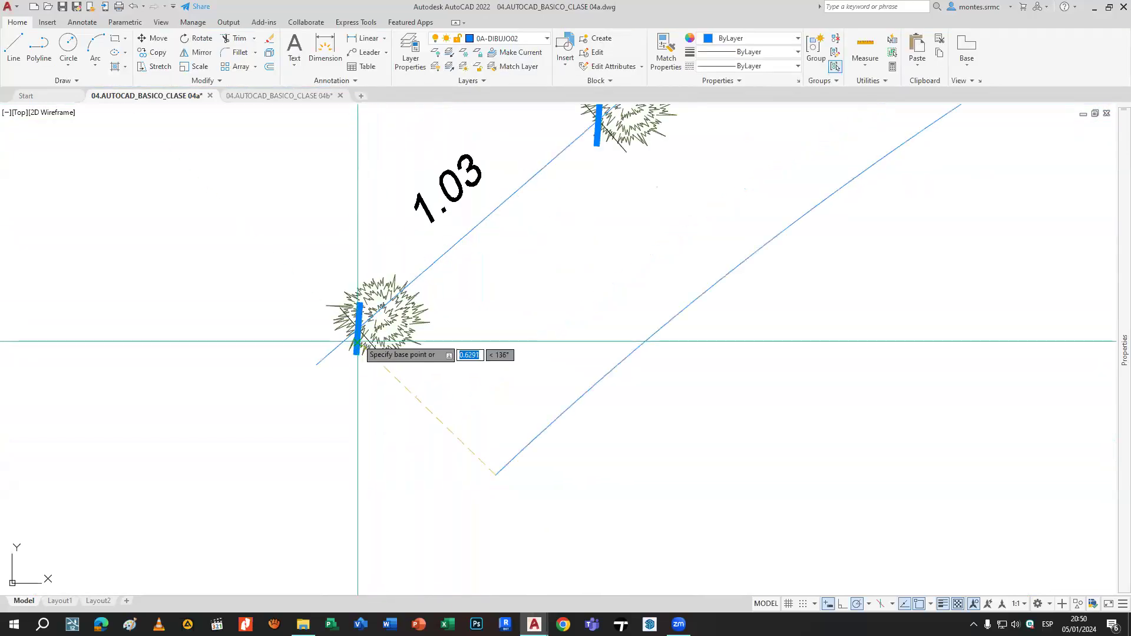
{"action": "left_click", "coordinate": [347, 336]}
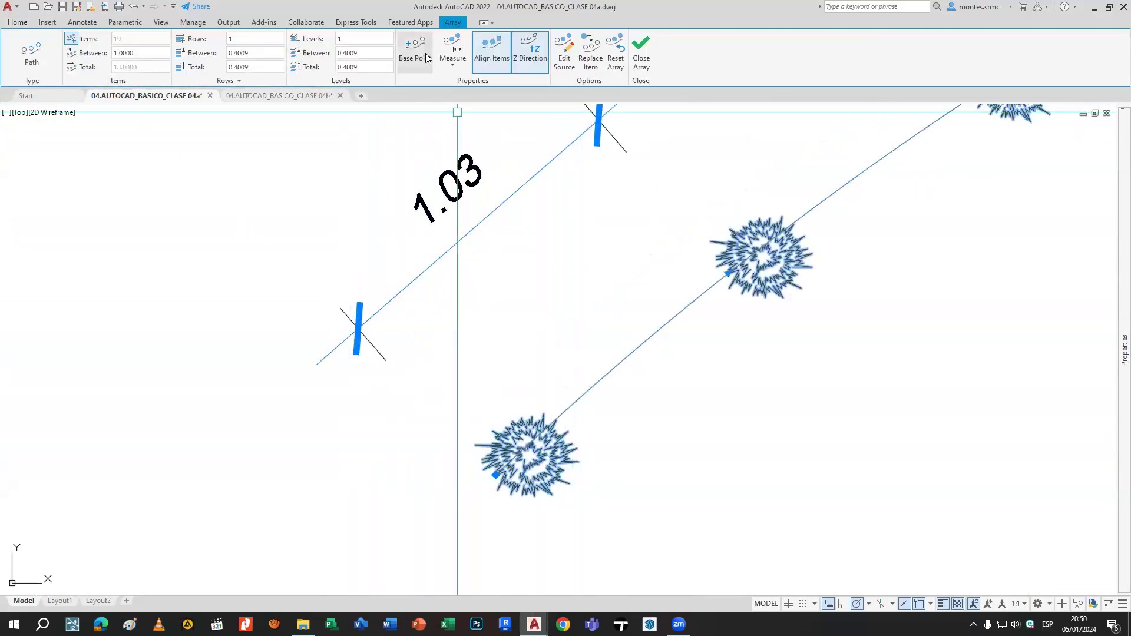
{"action": "key", "text": "Return"}
{"action": "left_click", "coordinate": [454, 436]}
{"action": "middle_click_drag", "start_coordinate": [477, 435], "coordinate": [479, 384]}
{"action": "scroll", "coordinate": [479, 385], "scroll_direction": "down", "scroll_amount": 2}
{"action": "key", "text": "Escape"}
{"action": "scroll", "coordinate": [626, 395], "scroll_direction": "down", "scroll_amount": 3}
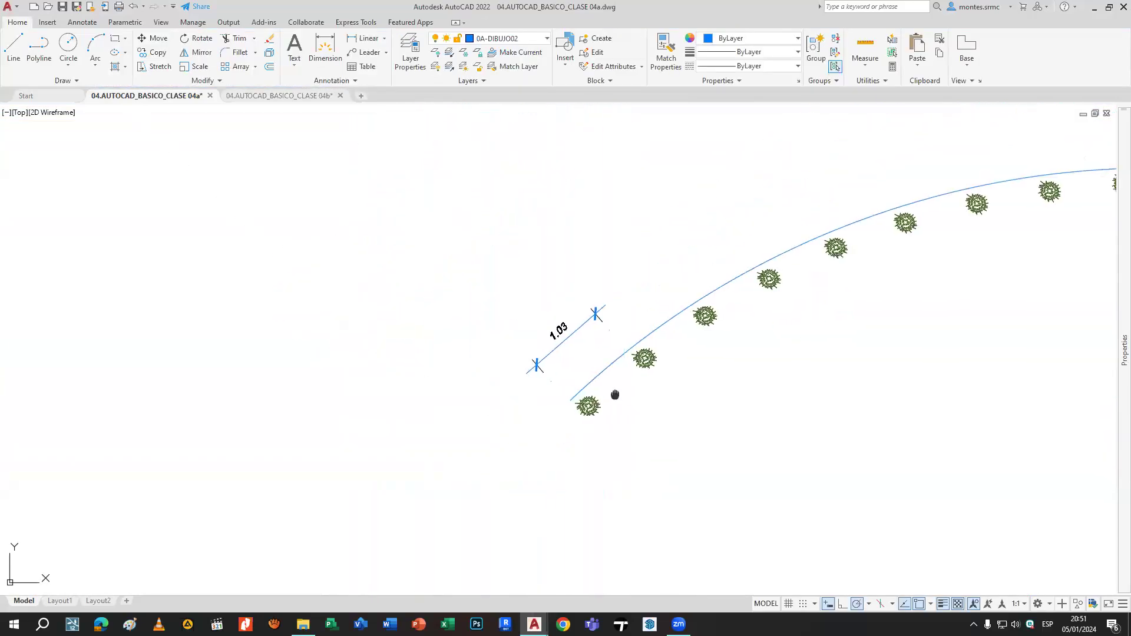
Examine the Measure and Align Items options of the tree path array.
{"action": "middle_click_drag", "start_coordinate": [614, 394], "coordinate": [553, 328]}
{"action": "left_click", "coordinate": [512, 314]}
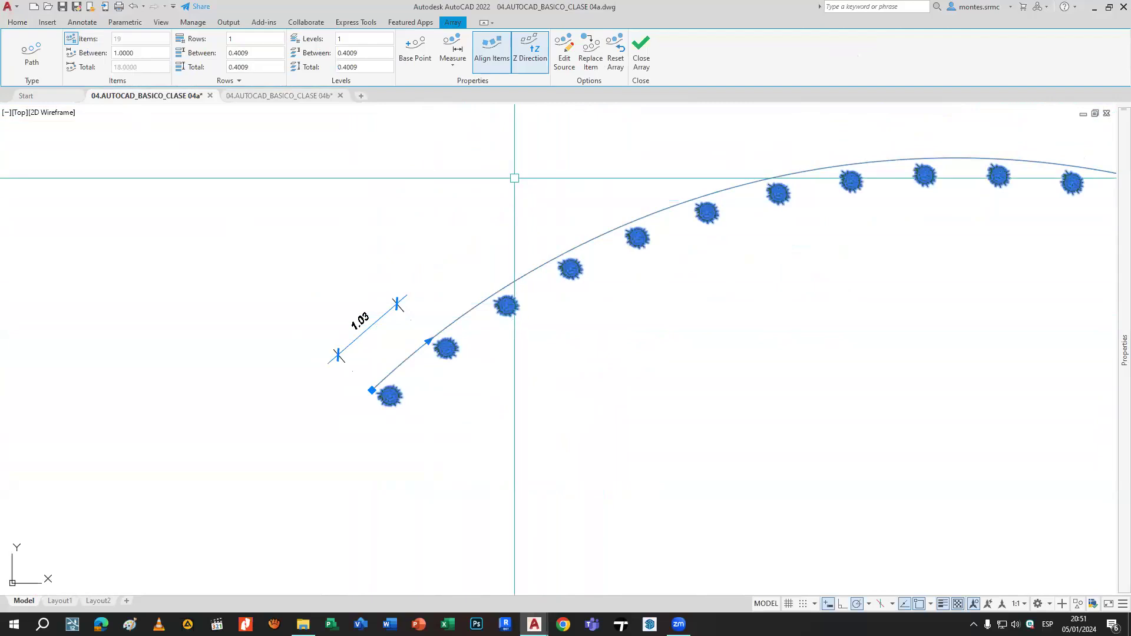
{"action": "middle_click_drag", "start_coordinate": [561, 253], "coordinate": [505, 278]}
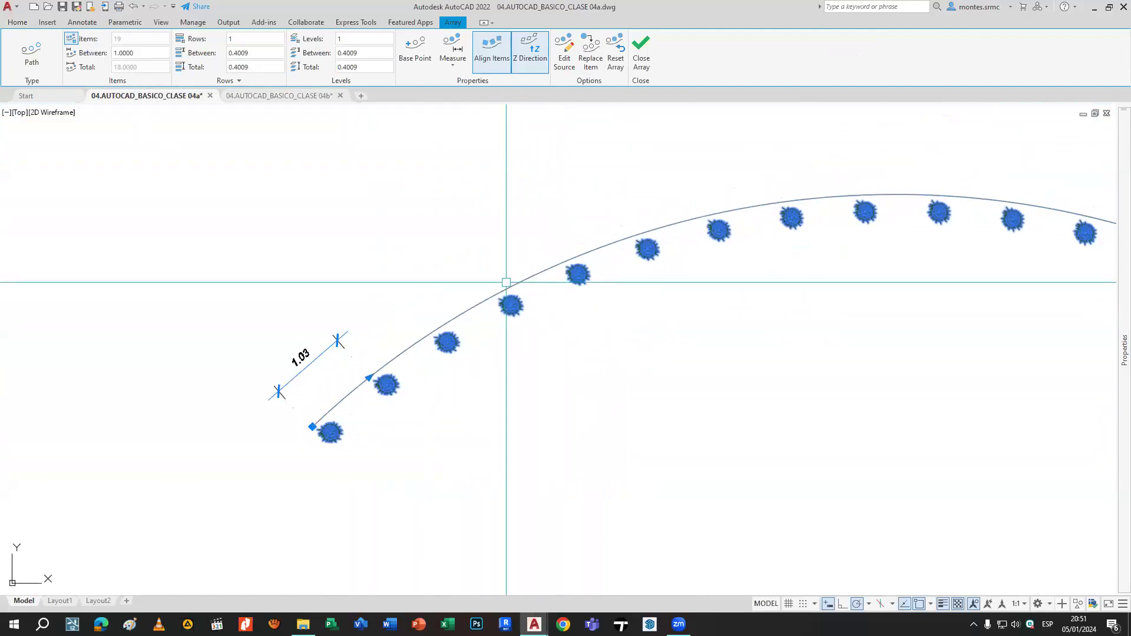
{"action": "left_click", "coordinate": [455, 69]}
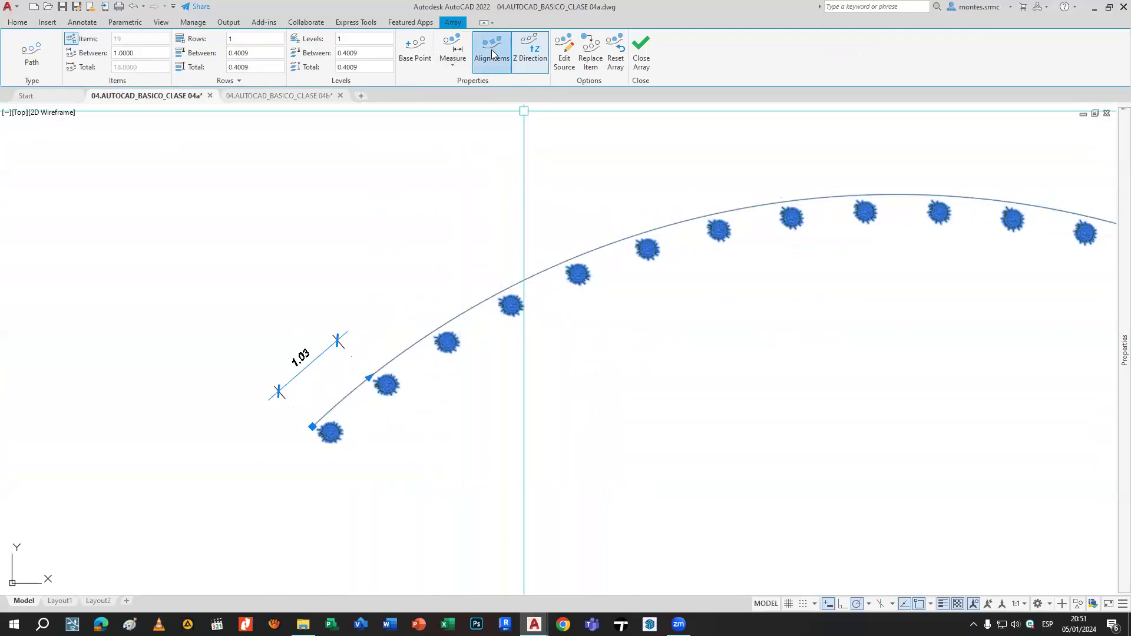
{"action": "scroll", "coordinate": [550, 260], "scroll_direction": "down", "scroll_amount": 5}
{"action": "mouse_move", "coordinate": [766, 381]}
{"action": "middle_mouse_down"}
{"action": "mouse_move", "coordinate": [741, 366]}
{"action": "mouse_move", "coordinate": [850, 253]}
{"action": "mouse_move", "coordinate": [821, 290]}
{"action": "mouse_move", "coordinate": [727, 329]}
{"action": "middle_mouse_up"}
{"action": "scroll", "coordinate": [740, 366], "scroll_direction": "down", "scroll_amount": 3}
{"action": "key", "text": "Escape"}
{"action": "mouse_move", "coordinate": [671, 376]}
{"action": "middle_mouse_down"}
{"action": "mouse_move", "coordinate": [748, 459]}
{"action": "mouse_move", "coordinate": [794, 386]}
{"action": "mouse_move", "coordinate": [728, 364]}
{"action": "middle_mouse_up"}
Draw a wide three-point arc in the empty area below the tree path array.
{"action": "type", "text": "a"}
{"action": "key", "text": "Return"}
{"action": "middle_click_drag", "start_coordinate": [860, 389], "coordinate": [631, 358]}
{"action": "left_click", "coordinate": [587, 384]}
{"action": "left_click", "coordinate": [723, 327]}
{"action": "left_click", "coordinate": [925, 413]}
Draw a small upright rectangle beside the start of the new arc and select it.
{"action": "scroll", "coordinate": [619, 404], "scroll_direction": "up", "scroll_amount": 5}
{"action": "type", "text": "rec"}
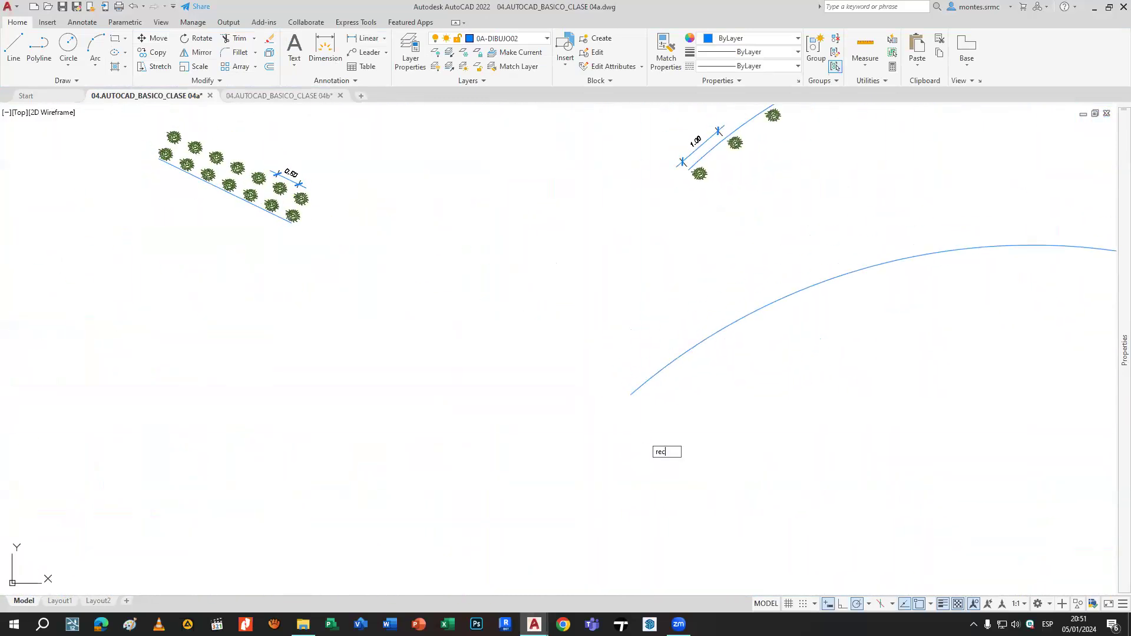
{"action": "key", "text": "Return"}
{"action": "left_click", "coordinate": [632, 402]}
{"action": "left_click", "coordinate": [662, 359]}
{"action": "left_click", "coordinate": [647, 360]}
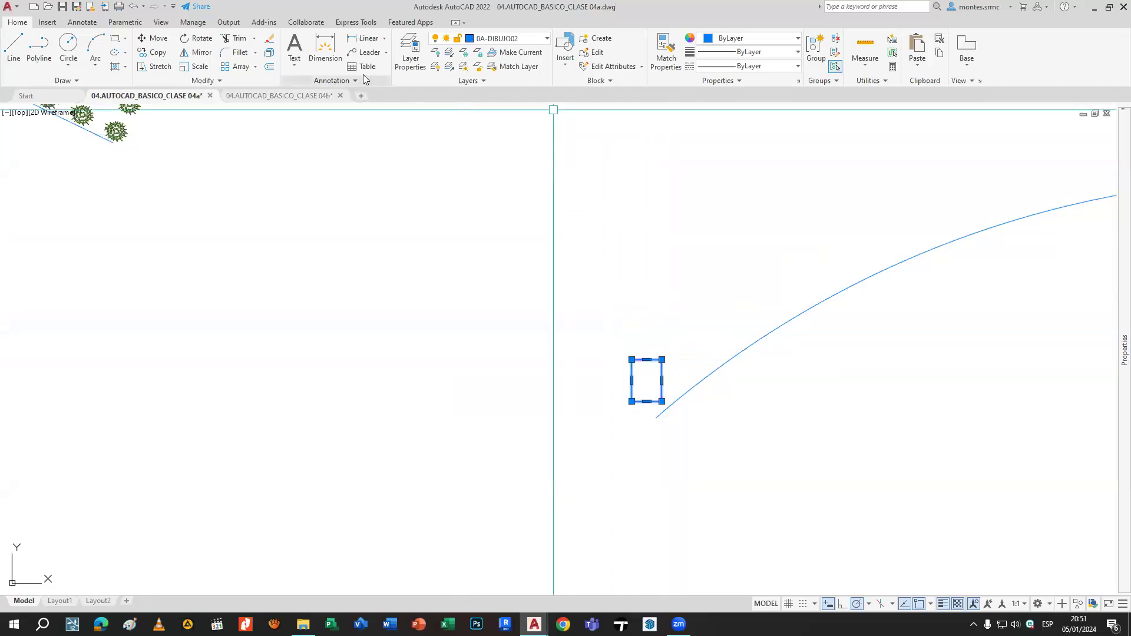
Create a path array of the small rectangle along the new arc, keeping the default settings.
{"action": "left_click", "coordinate": [256, 67]}
{"action": "left_click", "coordinate": [249, 109]}
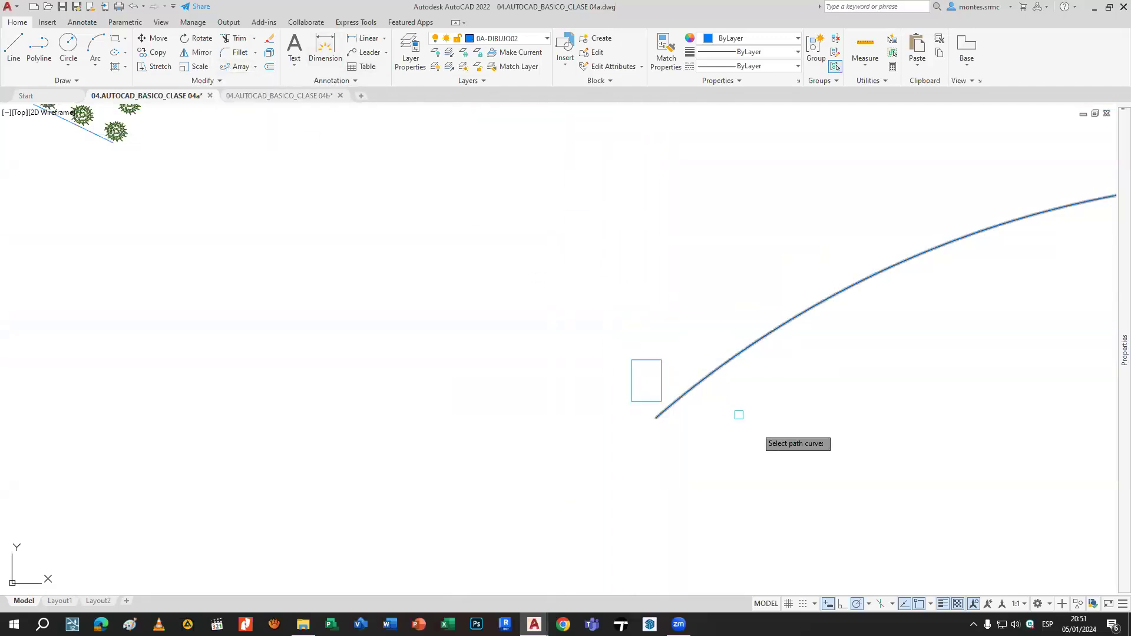
{"action": "left_click", "coordinate": [721, 373]}
{"action": "key", "text": "Return"}
{"action": "scroll", "coordinate": [758, 383], "scroll_direction": "down", "scroll_amount": 2}
{"action": "mouse_move", "coordinate": [757, 384]}
{"action": "middle_mouse_down"}
{"action": "mouse_move", "coordinate": [518, 379]}
{"action": "mouse_move", "coordinate": [377, 410]}
{"action": "middle_mouse_up"}
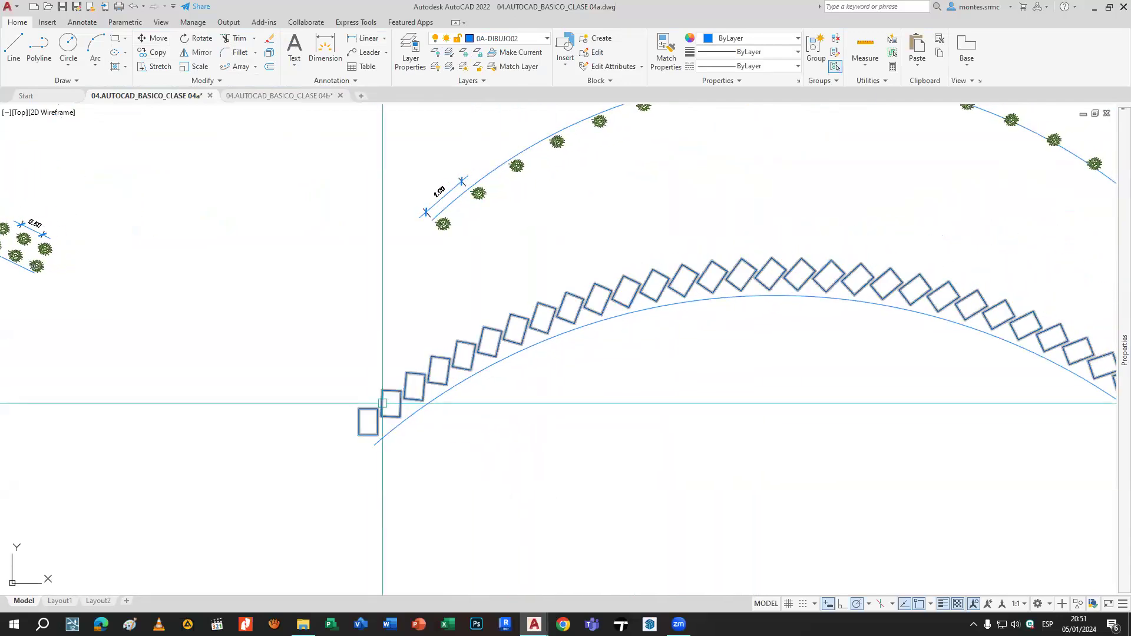
{"action": "middle_click_drag", "start_coordinate": [767, 306], "coordinate": [592, 276]}
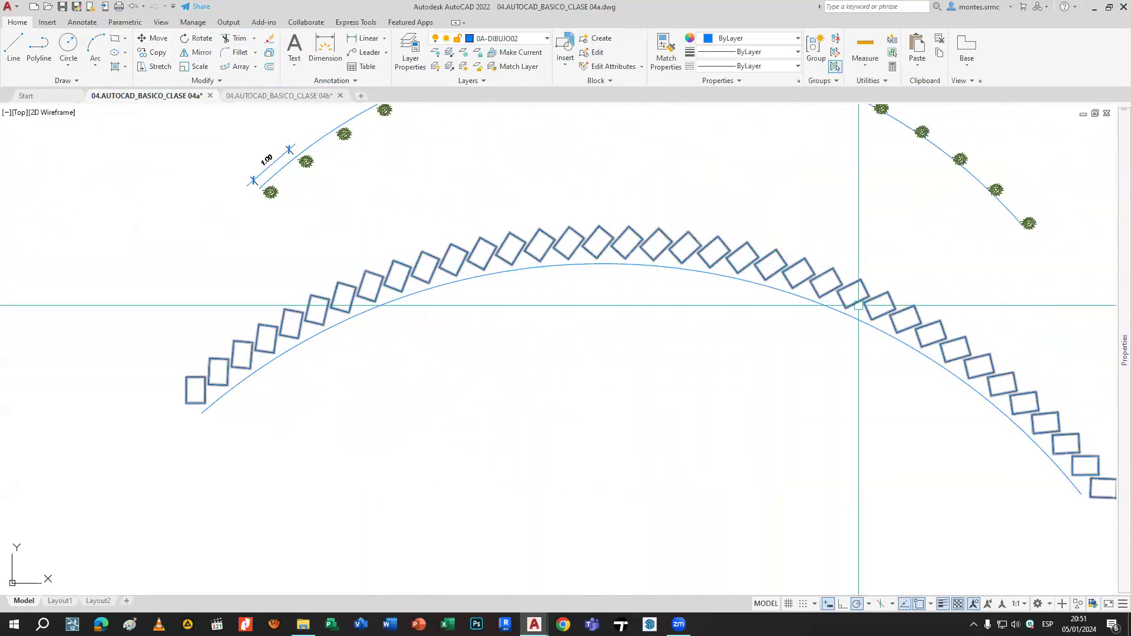
{"action": "middle_click_drag", "start_coordinate": [871, 311], "coordinate": [693, 239]}
{"action": "middle_click_drag", "start_coordinate": [847, 379], "coordinate": [1130, 394]}
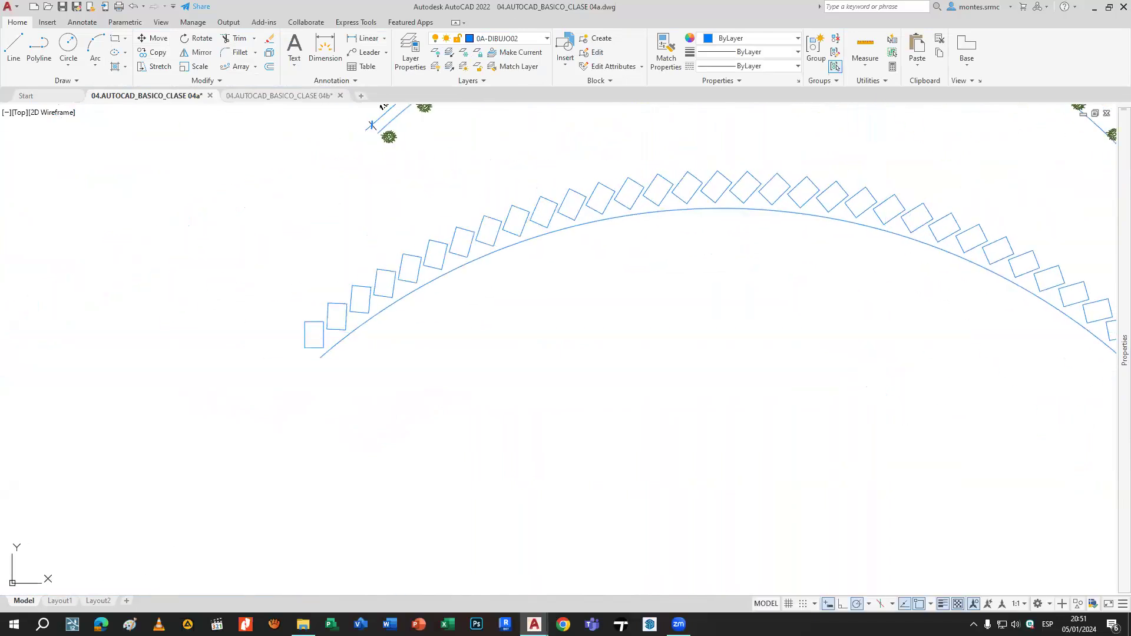
Turn off Align Items for the rectangle path array so that the rectangles stay upright.
{"action": "left_click", "coordinate": [515, 231]}
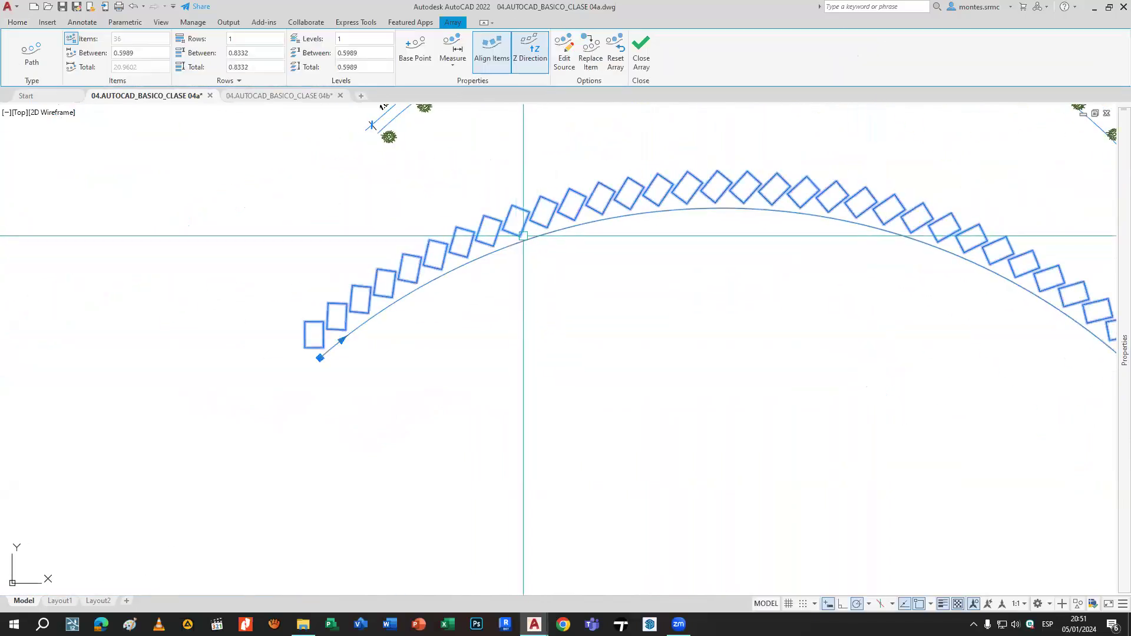
{"action": "left_click", "coordinate": [491, 60]}
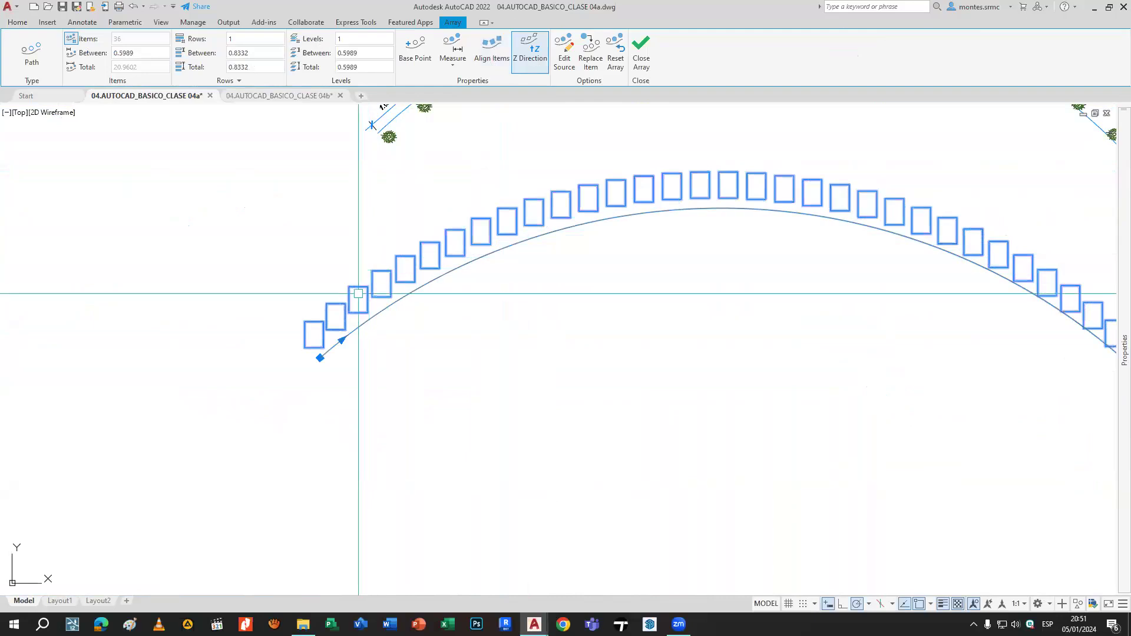
{"action": "middle_click_drag", "start_coordinate": [945, 215], "coordinate": [803, 217]}
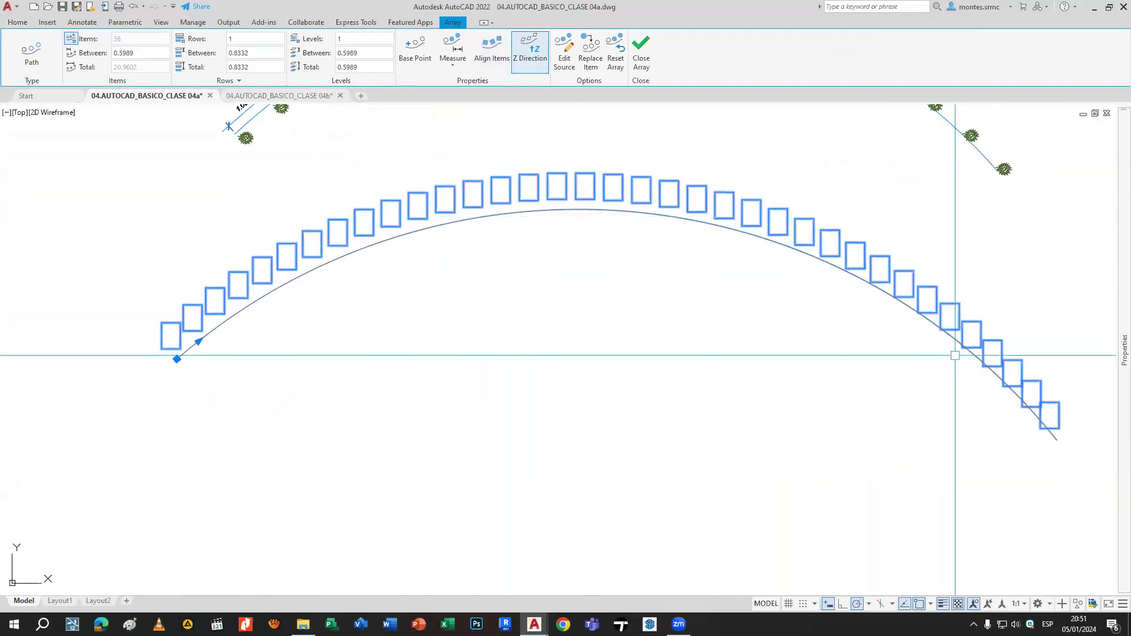
{"action": "key", "text": "Escape"}
Turn off Rotate Items for the circular polar array of trees in the ARRAY row.
{"action": "scroll", "coordinate": [585, 270], "scroll_direction": "down", "scroll_amount": 5}
{"action": "middle_click_drag", "start_coordinate": [585, 269], "coordinate": [931, 330]}
{"action": "scroll", "coordinate": [549, 283], "scroll_direction": "up", "scroll_amount": 5}
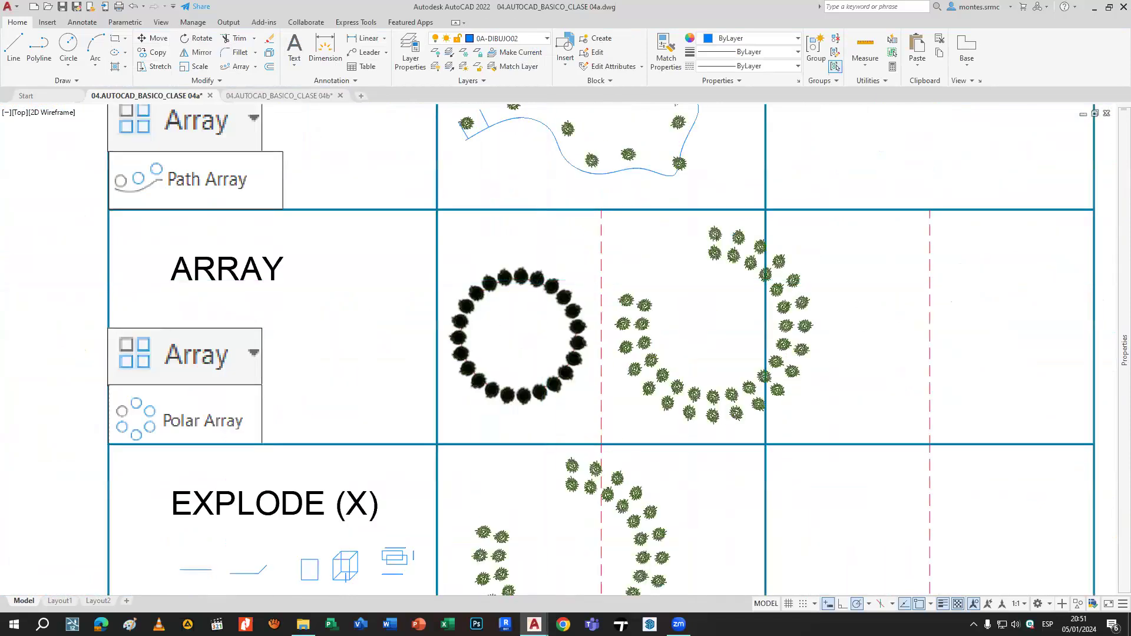
{"action": "scroll", "coordinate": [549, 283], "scroll_direction": "up", "scroll_amount": 2}
{"action": "left_click", "coordinate": [549, 282]}
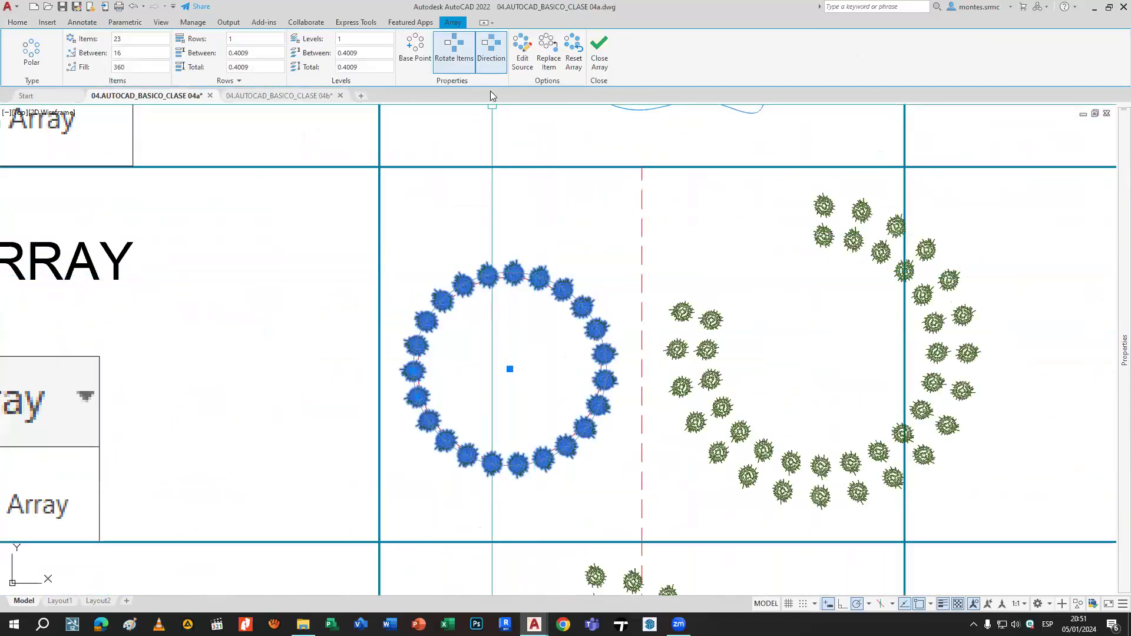
{"action": "left_click", "coordinate": [454, 50]}
{"action": "scroll", "coordinate": [500, 288], "scroll_direction": "up", "scroll_amount": 8}
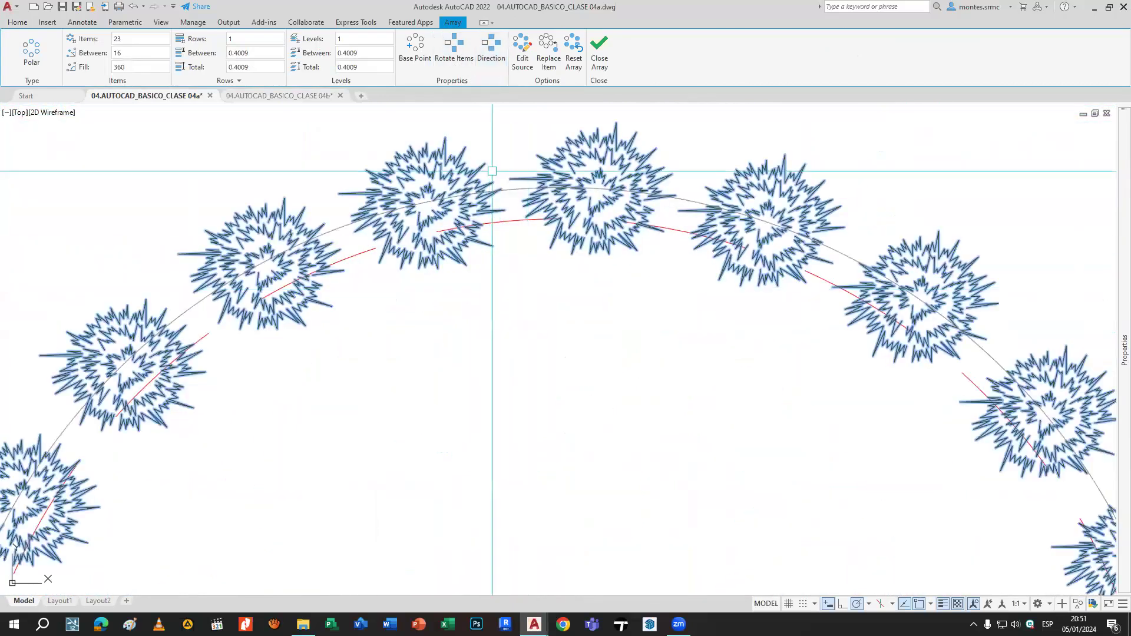
{"action": "scroll", "coordinate": [497, 186], "scroll_direction": "down", "scroll_amount": 6}
{"action": "key", "text": "Escape"}
Try Match Properties in the MATCHPROP row with the blue square's hatch as the source object.
{"action": "scroll", "coordinate": [572, 260], "scroll_direction": "down", "scroll_amount": 6}
{"action": "scroll", "coordinate": [608, 318], "scroll_direction": "down", "scroll_amount": 4}
{"action": "middle_click_drag", "start_coordinate": [604, 278], "coordinate": [553, 96]}
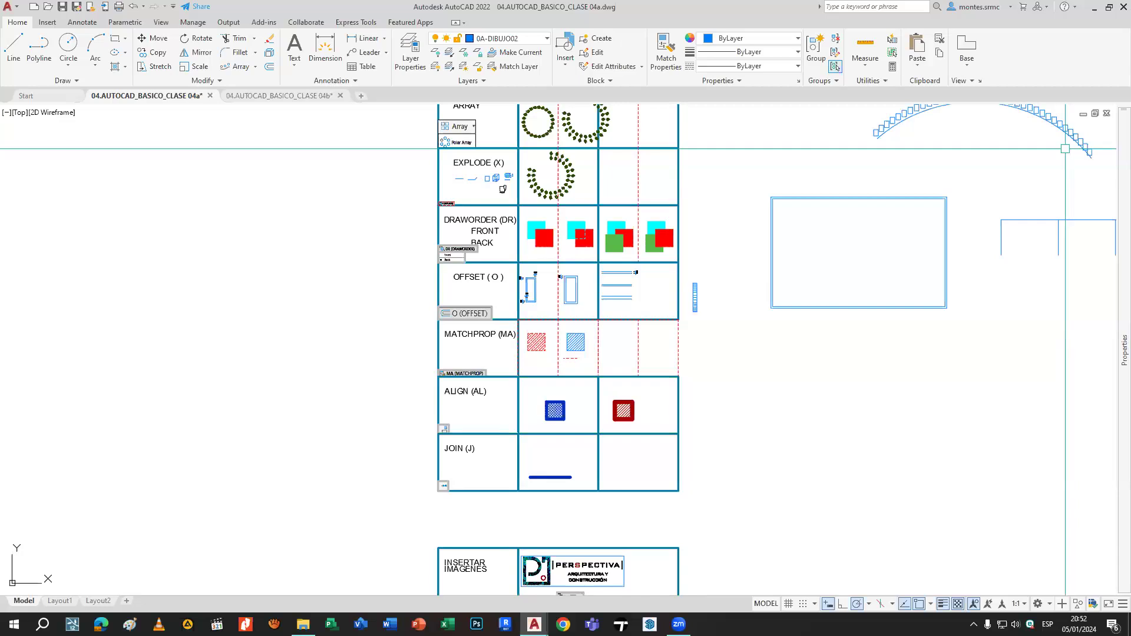
{"action": "scroll", "coordinate": [557, 353], "scroll_direction": "up", "scroll_amount": 6}
{"action": "scroll", "coordinate": [640, 285], "scroll_direction": "up", "scroll_amount": 2}
{"action": "middle_click_drag", "start_coordinate": [641, 285], "coordinate": [611, 468]}
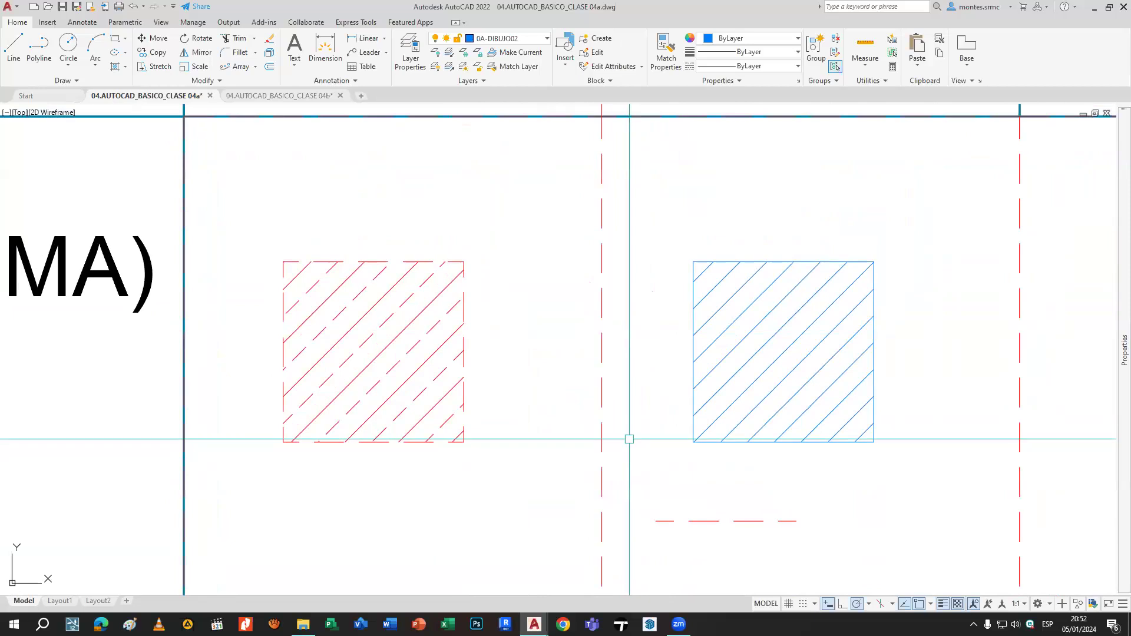
{"action": "left_click", "coordinate": [707, 347]}
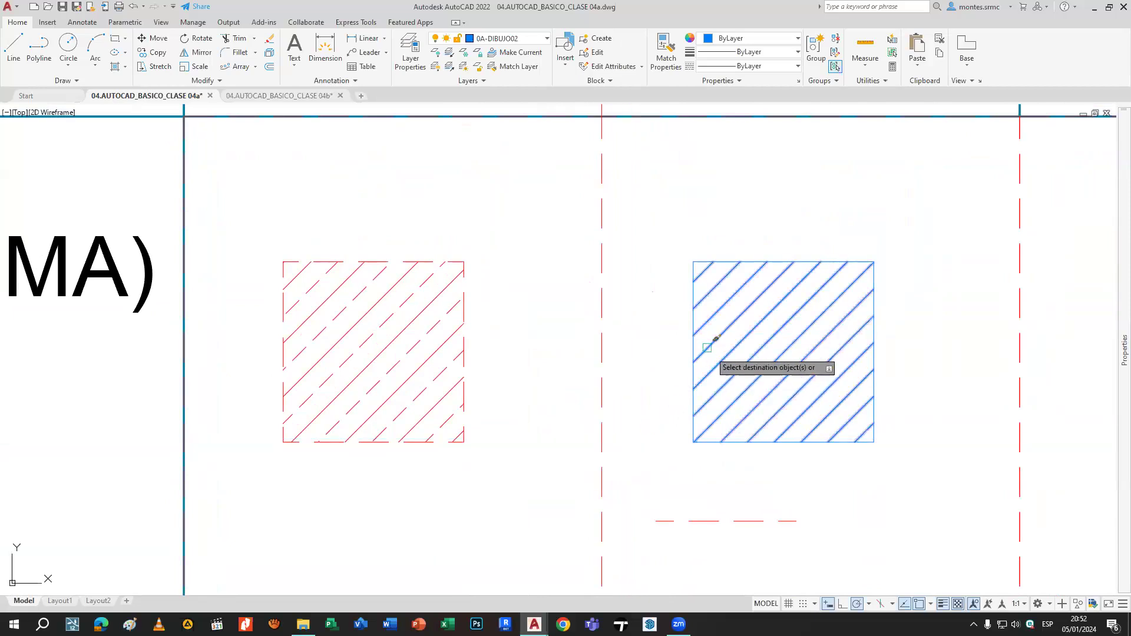
{"action": "key", "text": "Escape"}
{"action": "left_click", "coordinate": [445, 315]}
{"action": "key", "text": "Escape"}
End the property matching and draw a small upright rectangle in the empty area beside the table's ALIGN row.
{"action": "scroll", "coordinate": [525, 446], "scroll_direction": "down", "scroll_amount": 8}
{"action": "scroll", "coordinate": [544, 335], "scroll_direction": "up", "scroll_amount": 2}
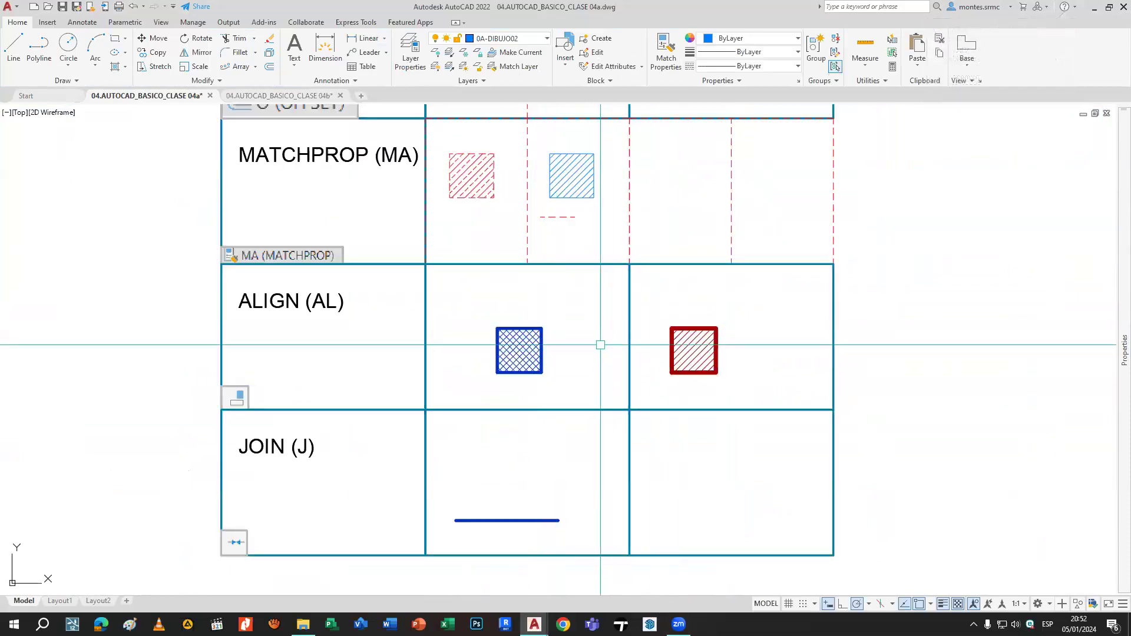
{"action": "mouse_move", "coordinate": [534, 624]}
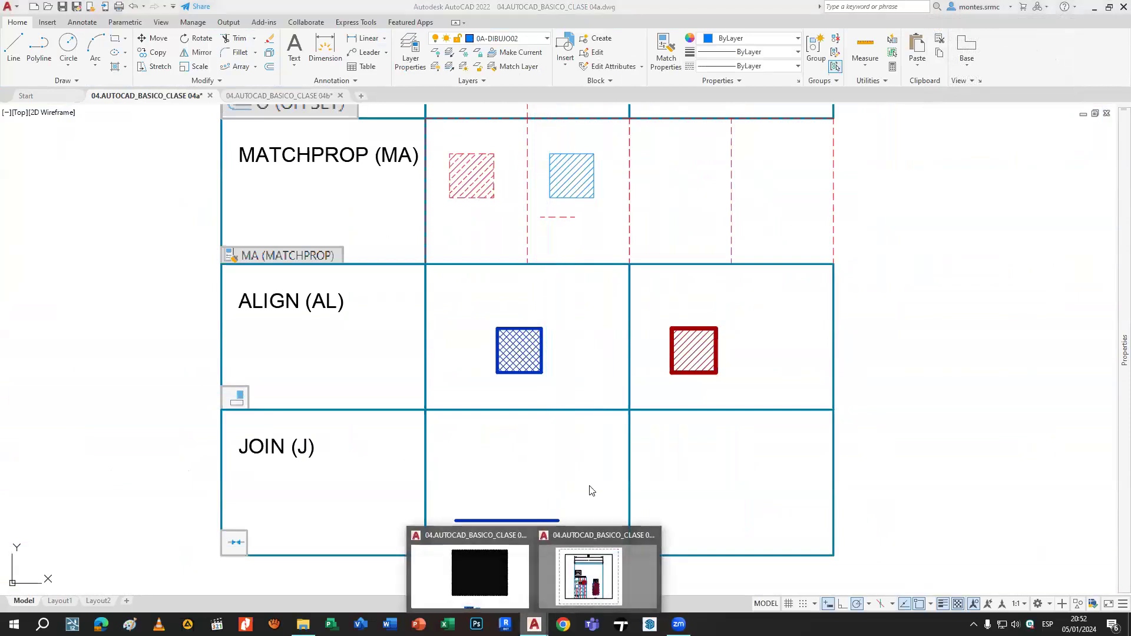
{"action": "mouse_move", "coordinate": [584, 366]}
{"action": "middle_mouse_down"}
{"action": "mouse_move", "coordinate": [551, 398]}
{"action": "mouse_move", "coordinate": [531, 369]}
{"action": "middle_mouse_up"}
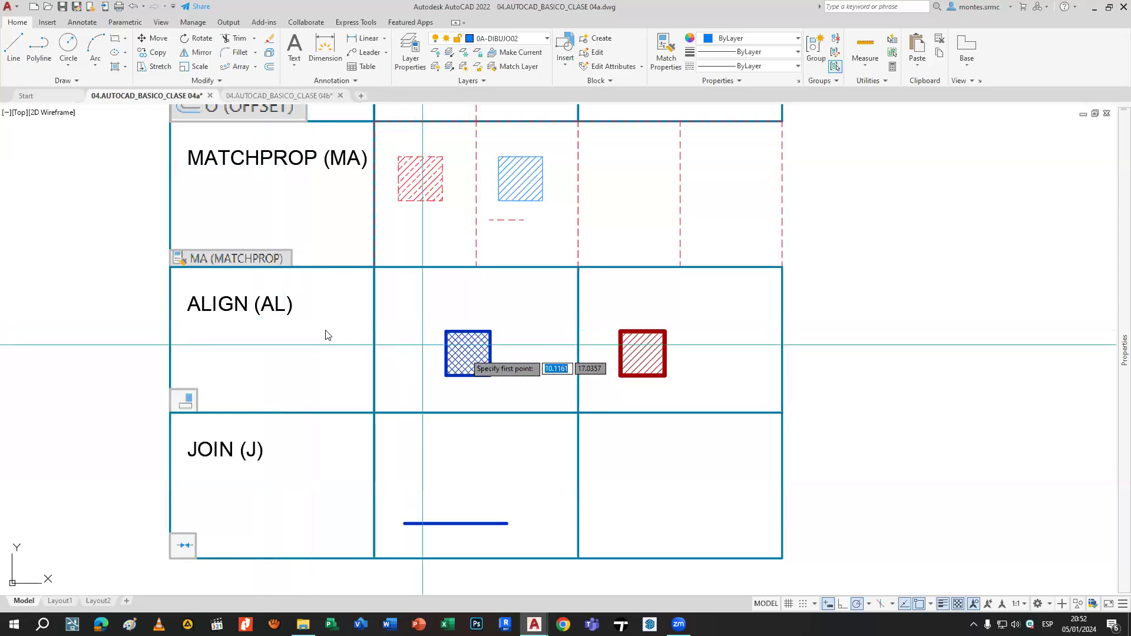
{"action": "middle_click_drag", "start_coordinate": [801, 293], "coordinate": [523, 314]}
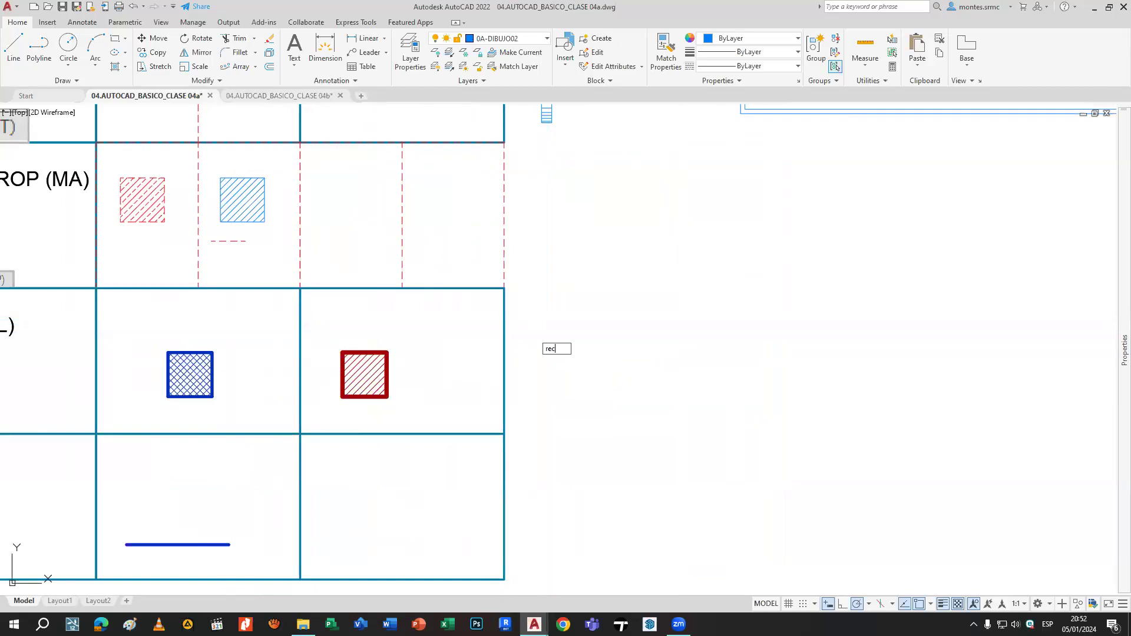
{"action": "scroll", "coordinate": [534, 333], "scroll_direction": "up", "scroll_amount": 4}
{"action": "key", "text": "Return"}
{"action": "left_click", "coordinate": [536, 247]}
{"action": "left_click", "coordinate": [585, 372]}
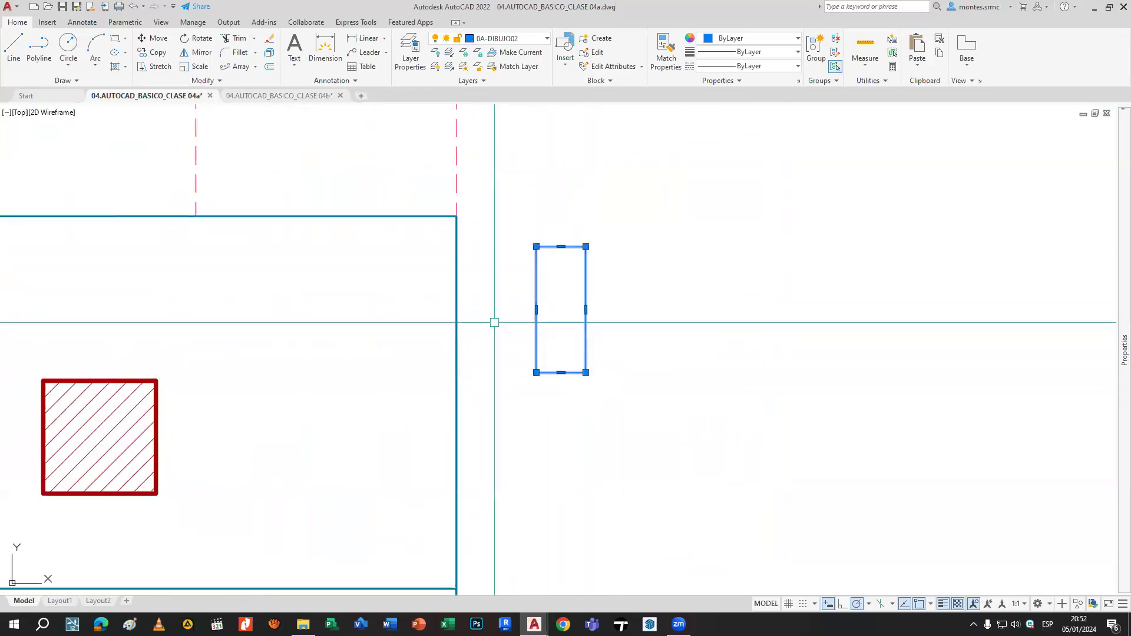
Rotate the rectangle about its lower-right corner to a slanted position and draw a horizontal line below it.
{"action": "key", "text": "Return"}
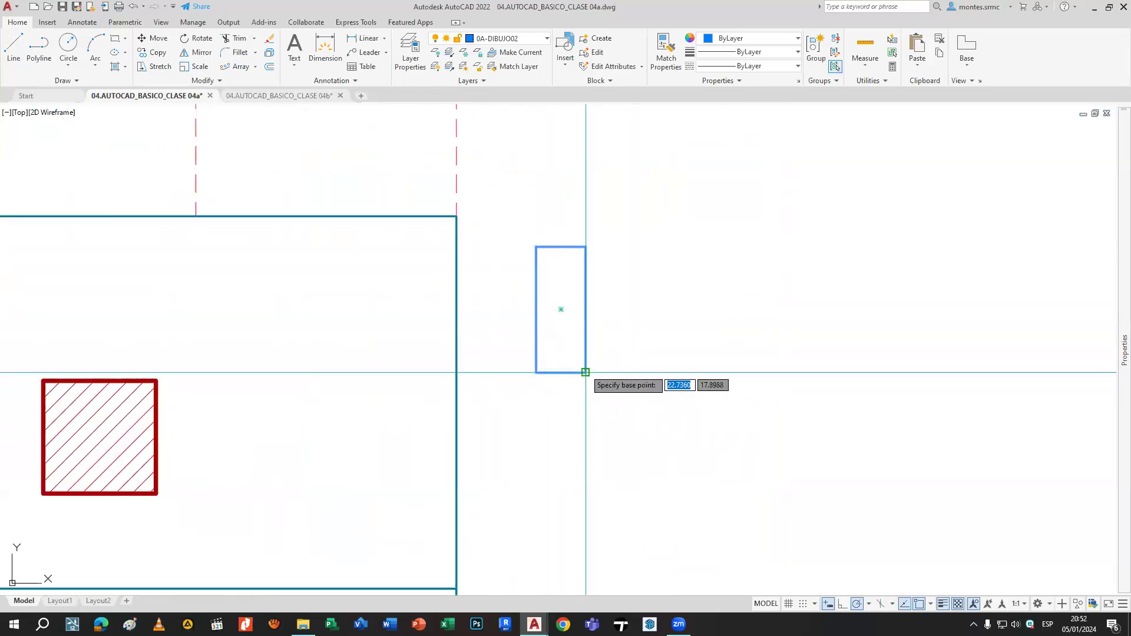
{"action": "left_click", "coordinate": [605, 434]}
{"action": "left_click", "coordinate": [662, 406]}
{"action": "key", "text": "Escape"}
{"action": "left_click", "coordinate": [688, 403]}
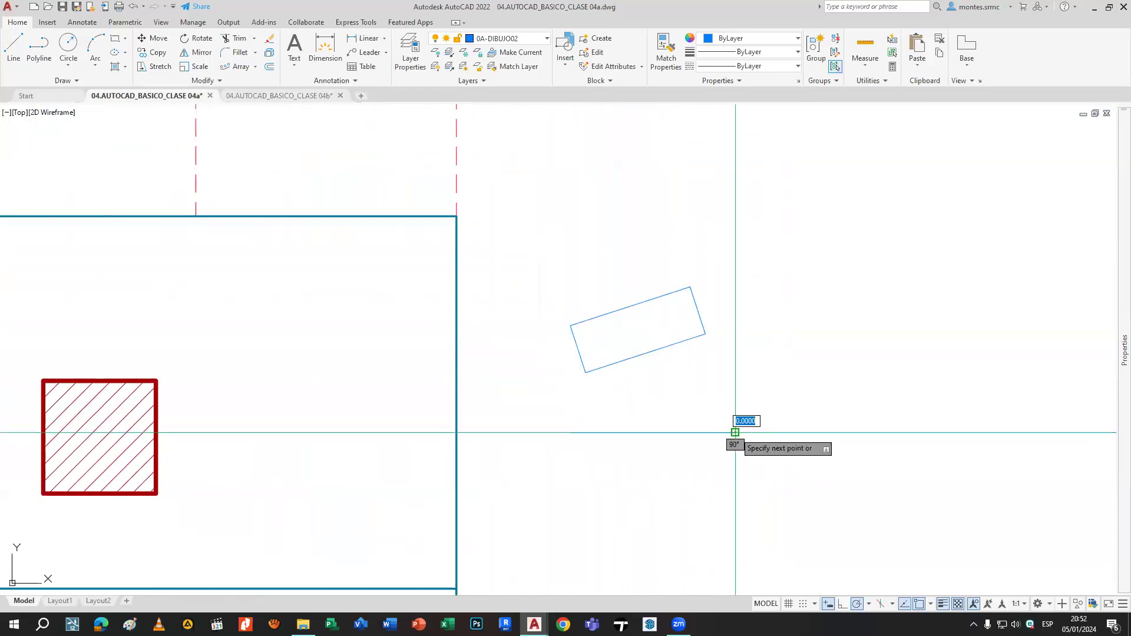
Move the slanted rectangle by its lowest corner onto the horizontal line.
{"action": "left_click", "coordinate": [651, 346]}
{"action": "key", "text": "Return"}
{"action": "left_click", "coordinate": [586, 372]}
{"action": "left_click", "coordinate": [672, 430]}
Rotate the rectangle about its corner on the line, using the Reference option to match the line's direction.
{"action": "left_click", "coordinate": [688, 421]}
{"action": "left_click", "coordinate": [651, 374]}
{"action": "key", "text": "Return"}
{"action": "left_click", "coordinate": [671, 432]}
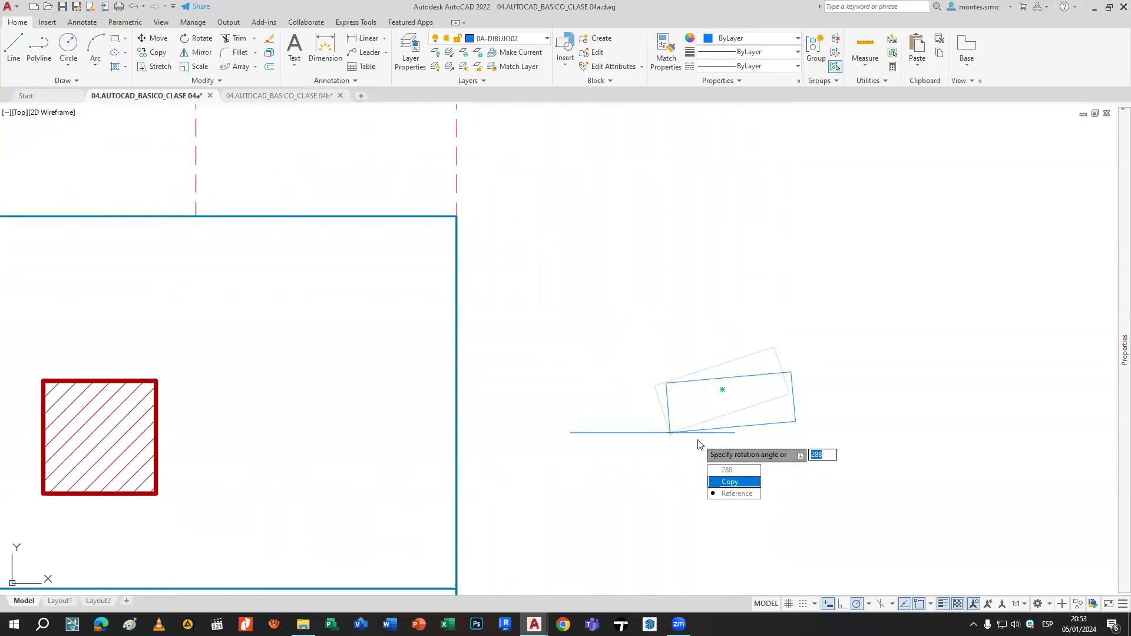
{"action": "key", "text": "Down"}
{"action": "key", "text": "Return"}
{"action": "scroll", "coordinate": [677, 429], "scroll_direction": "up", "scroll_amount": 2}
{"action": "left_click", "coordinate": [666, 435]}
{"action": "scroll", "coordinate": [656, 387], "scroll_direction": "up", "scroll_amount": 2}
{"action": "left_click", "coordinate": [636, 348]}
{"action": "left_click", "coordinate": [430, 463]}
Erase the practice rectangle and the horizontal line beside the table.
{"action": "scroll", "coordinate": [581, 430], "scroll_direction": "down", "scroll_amount": 4}
{"action": "mouse_move", "coordinate": [581, 430]}
{"action": "middle_mouse_down"}
{"action": "mouse_move", "coordinate": [831, 379]}
{"action": "mouse_move", "coordinate": [724, 371]}
{"action": "mouse_move", "coordinate": [804, 327]}
{"action": "middle_mouse_up"}
{"action": "scroll", "coordinate": [724, 371], "scroll_direction": "down", "scroll_amount": 4}
{"action": "left_click", "coordinate": [843, 372]}
{"action": "left_click", "coordinate": [774, 294]}
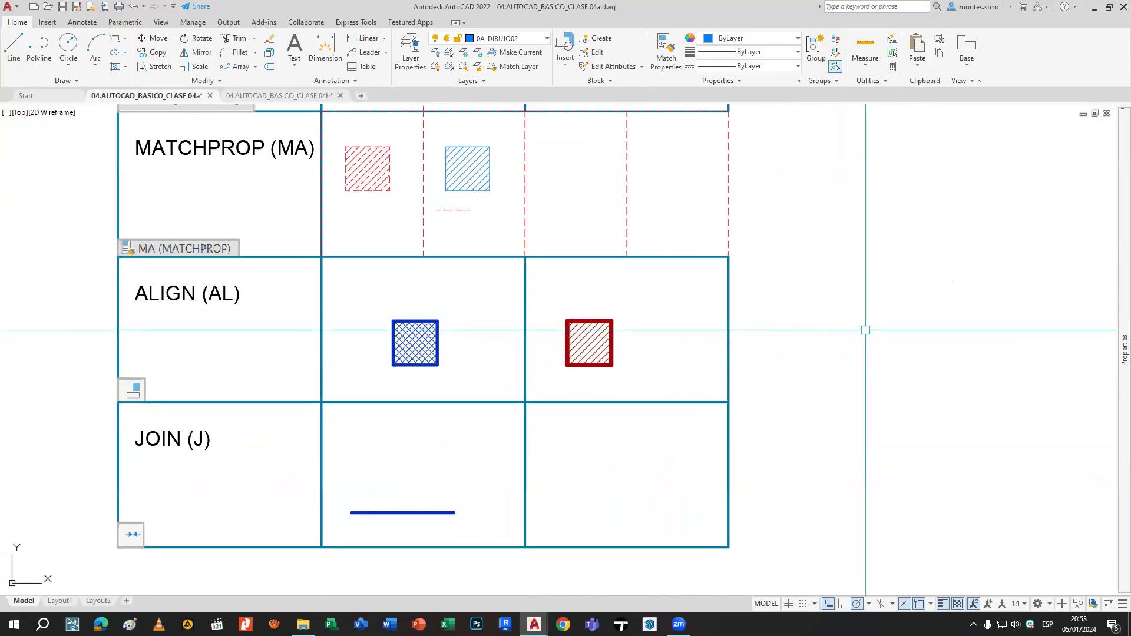
Draw a line rising at about 45° beside the blue hatched square in the ALIGN row.
{"action": "scroll", "coordinate": [473, 358], "scroll_direction": "up", "scroll_amount": 4}
{"action": "middle_click_drag", "start_coordinate": [506, 354], "coordinate": [632, 315]}
{"action": "left_click", "coordinate": [492, 380]}
{"action": "left_click", "coordinate": [673, 200]}
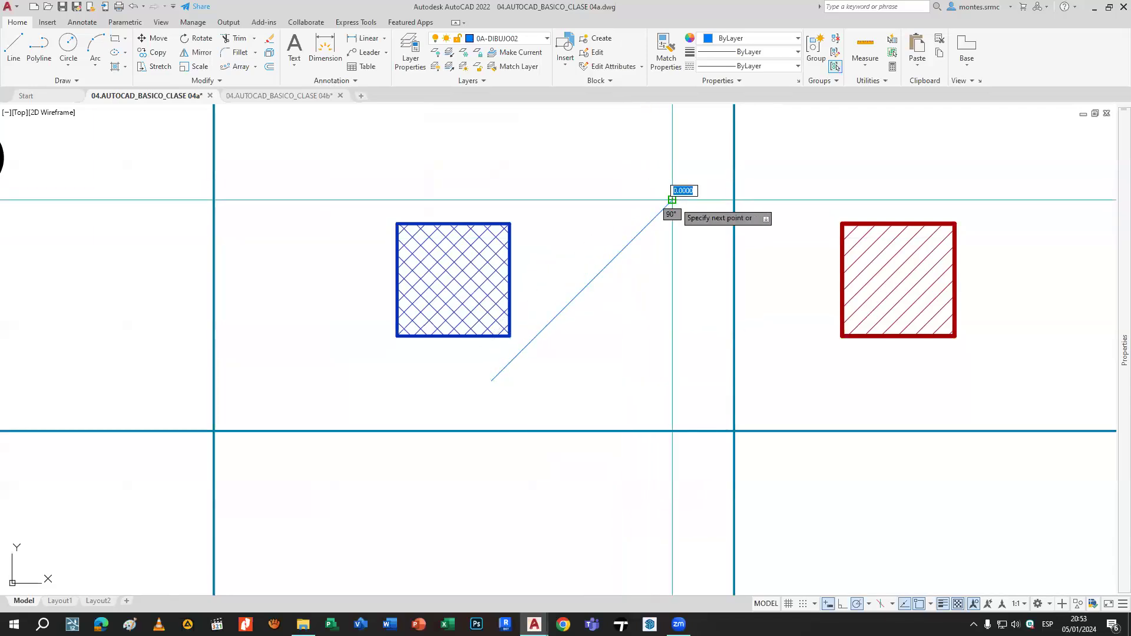
{"action": "key", "text": "Escape"}
Draw a shallower rising line beside the red hatched square in the ALIGN row.
{"action": "scroll", "coordinate": [703, 276], "scroll_direction": "down", "scroll_amount": 3}
{"action": "middle_click_drag", "start_coordinate": [921, 281], "coordinate": [747, 318]}
{"action": "scroll", "coordinate": [748, 318], "scroll_direction": "up", "scroll_amount": 3}
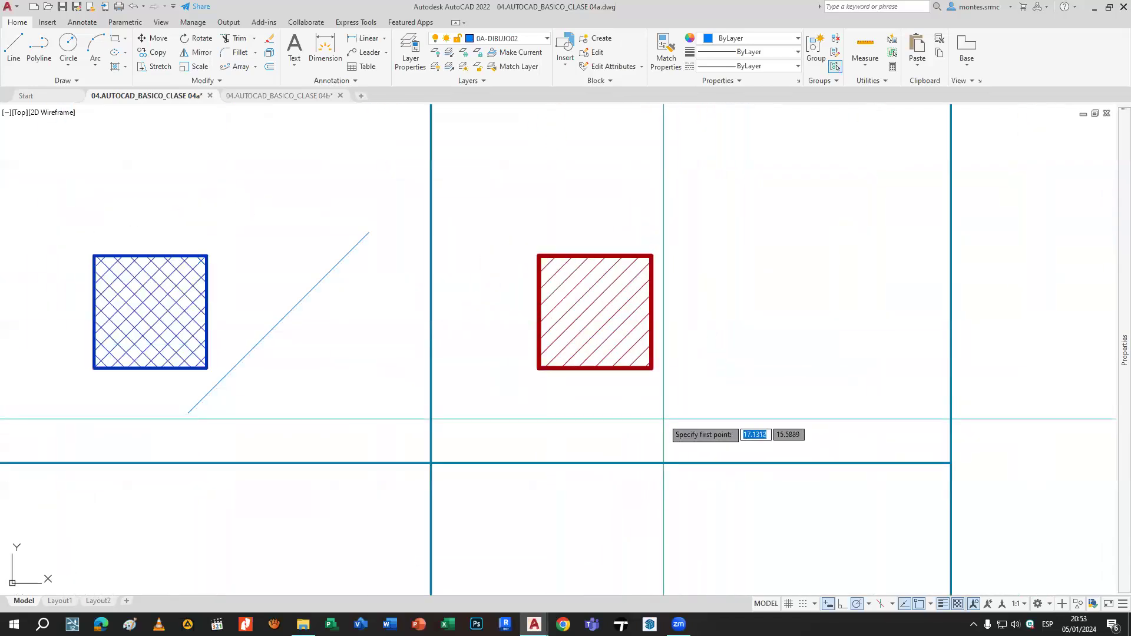
{"action": "left_click", "coordinate": [882, 514]}
{"action": "key", "text": "l"}
{"action": "key", "text": "Return"}
{"action": "left_click", "coordinate": [630, 429]}
{"action": "key", "text": "Escape"}
{"action": "middle_click_drag", "start_coordinate": [843, 360], "coordinate": [1106, 329]}
{"action": "middle_click_drag", "start_coordinate": [650, 357], "coordinate": [796, 424]}
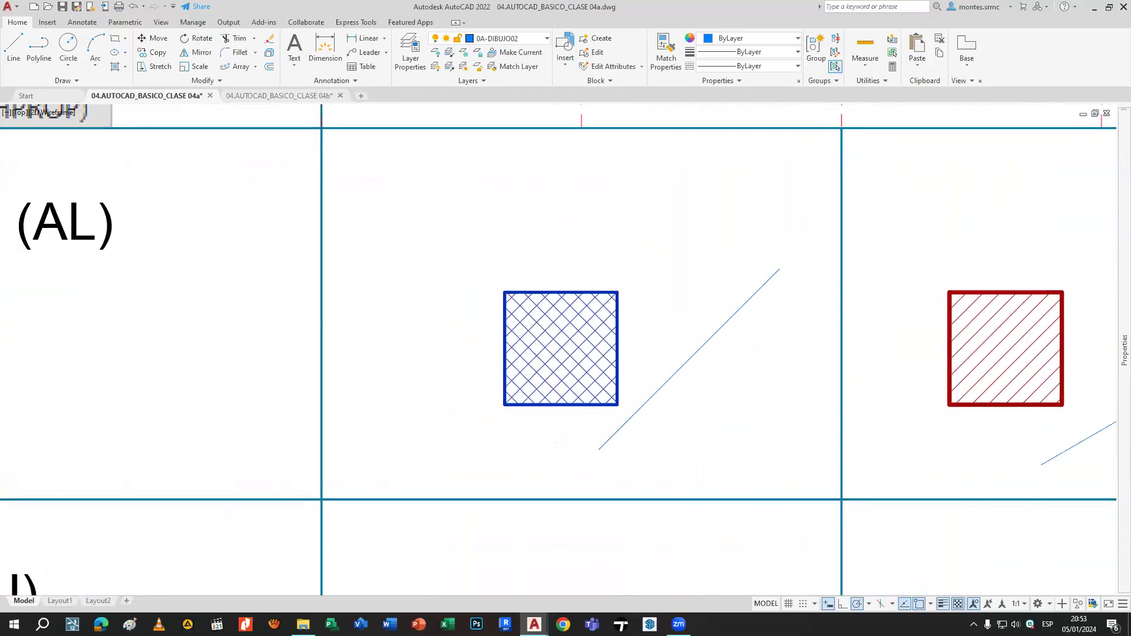
{"action": "scroll", "coordinate": [747, 396], "scroll_direction": "down", "scroll_amount": 2}
{"action": "scroll", "coordinate": [731, 389], "scroll_direction": "up", "scroll_amount": 2}
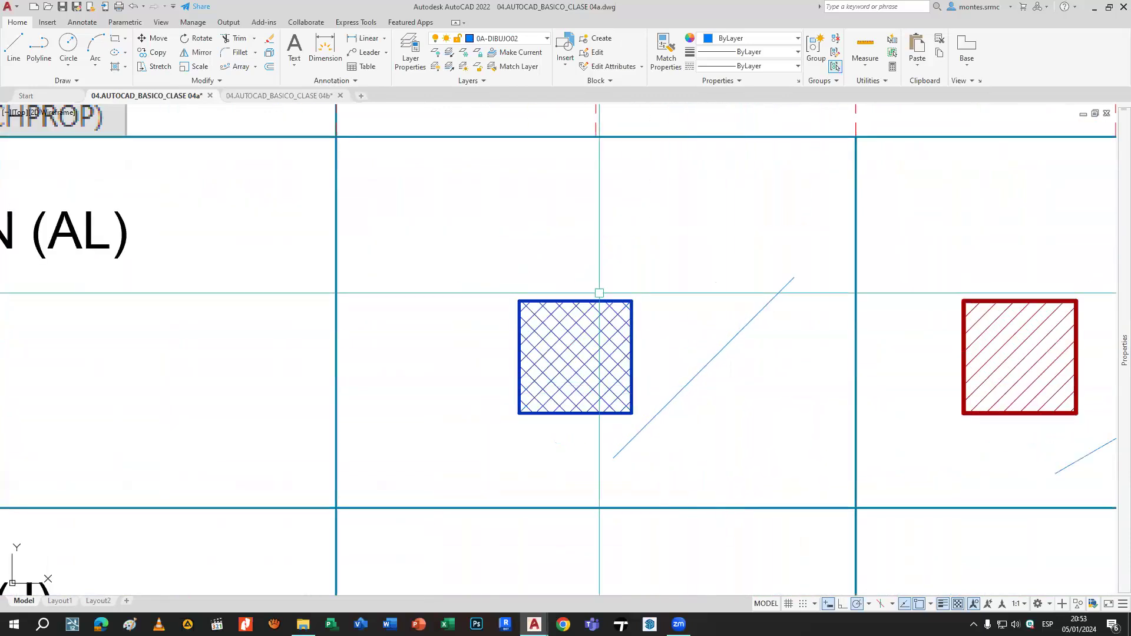
{"action": "left_click", "coordinate": [482, 273]}
{"action": "left_click", "coordinate": [642, 417]}
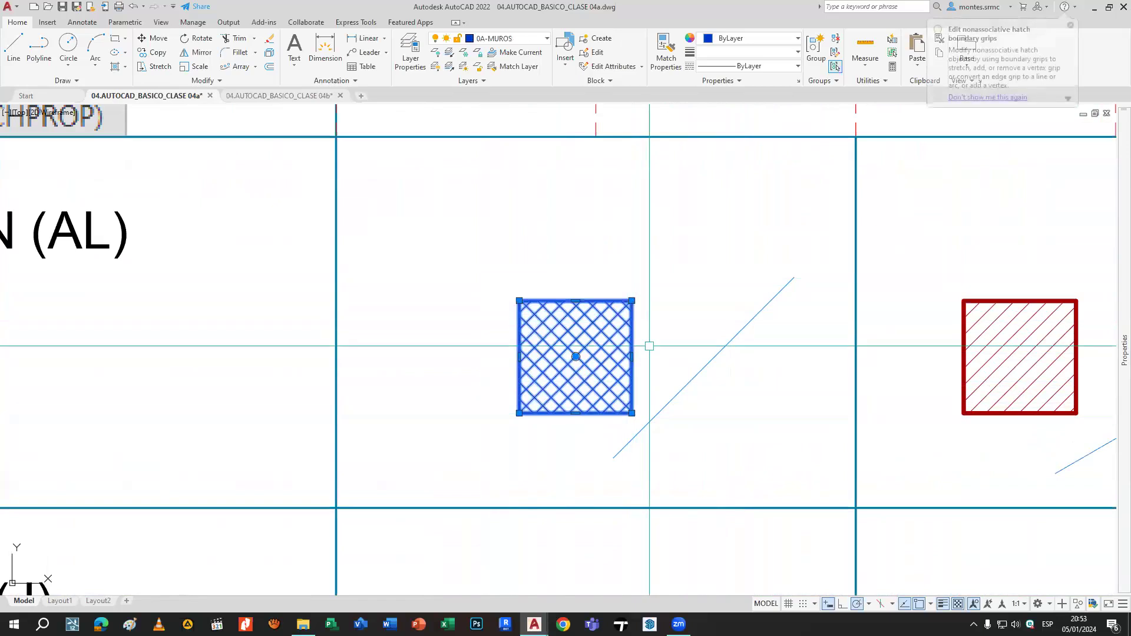
{"action": "type", "text": "a"}
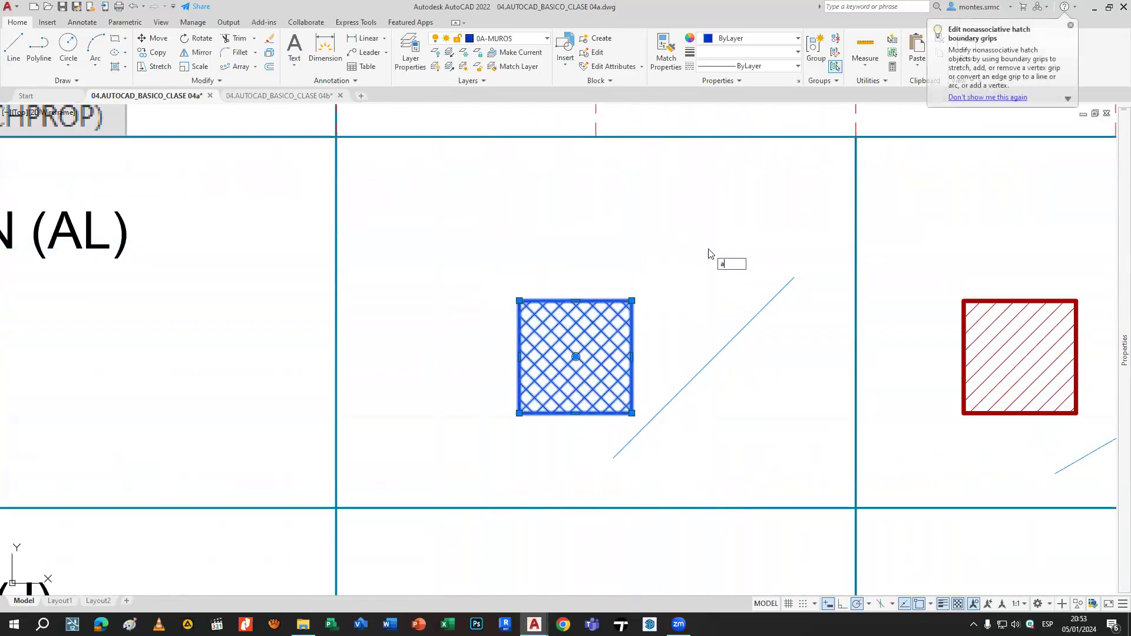
{"action": "type", "text": "l"}
{"action": "key", "text": "Return"}
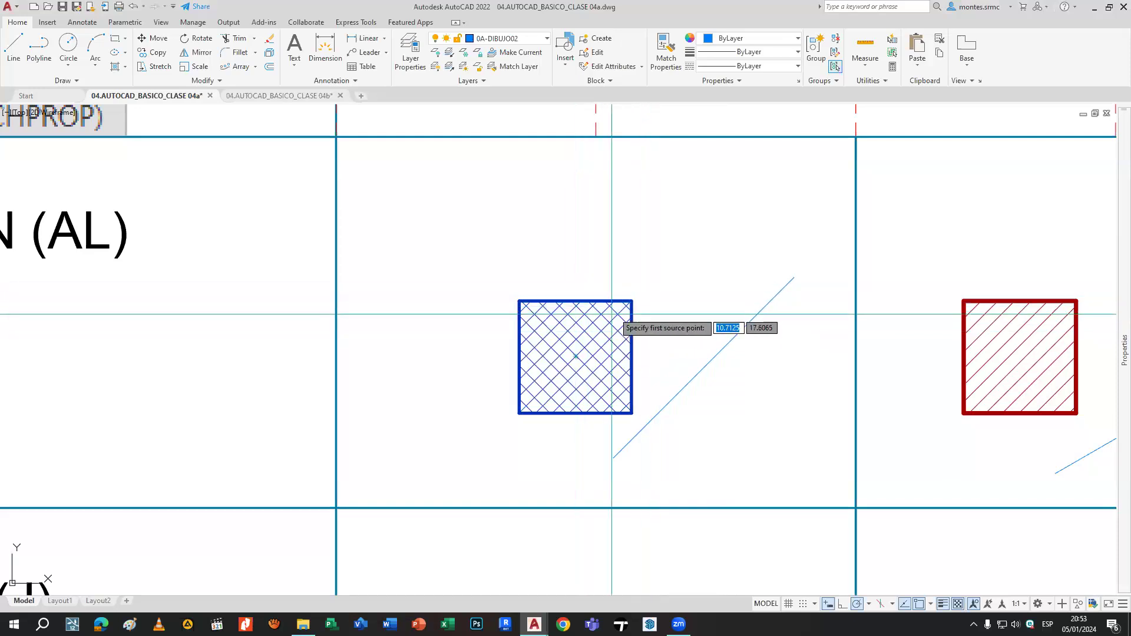
Align the blue square and its hatch by the bottom corners to the lower and upper ends of the adjacent line, without scaling.
{"action": "left_click", "coordinate": [487, 277]}
{"action": "left_click", "coordinate": [666, 405]}
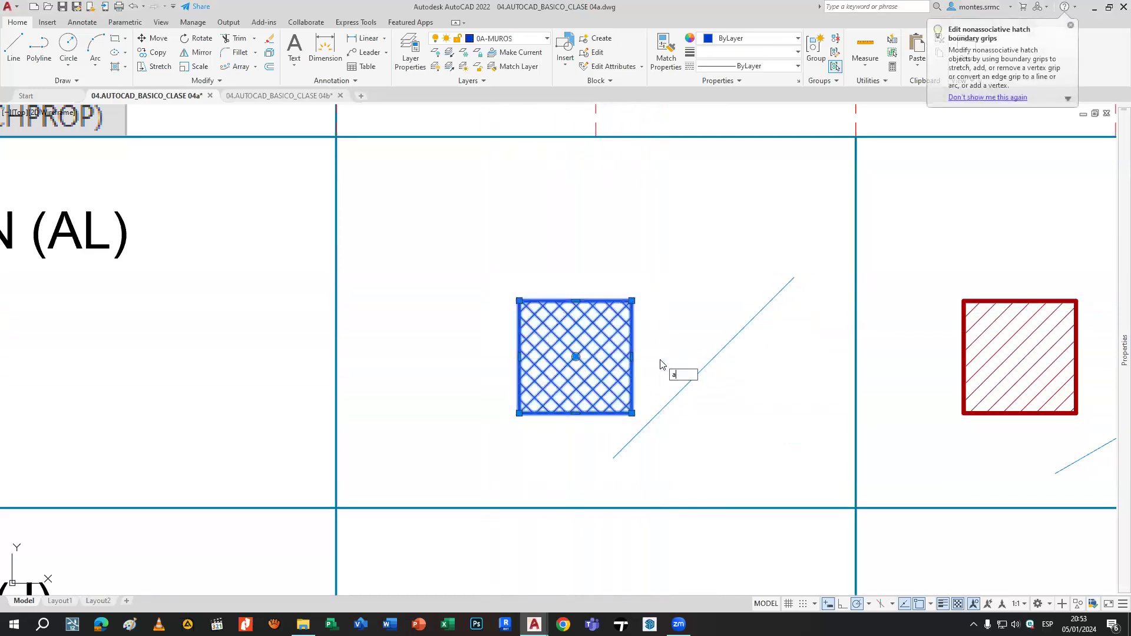
{"action": "type", "text": "Al"}
{"action": "key", "text": "Return"}
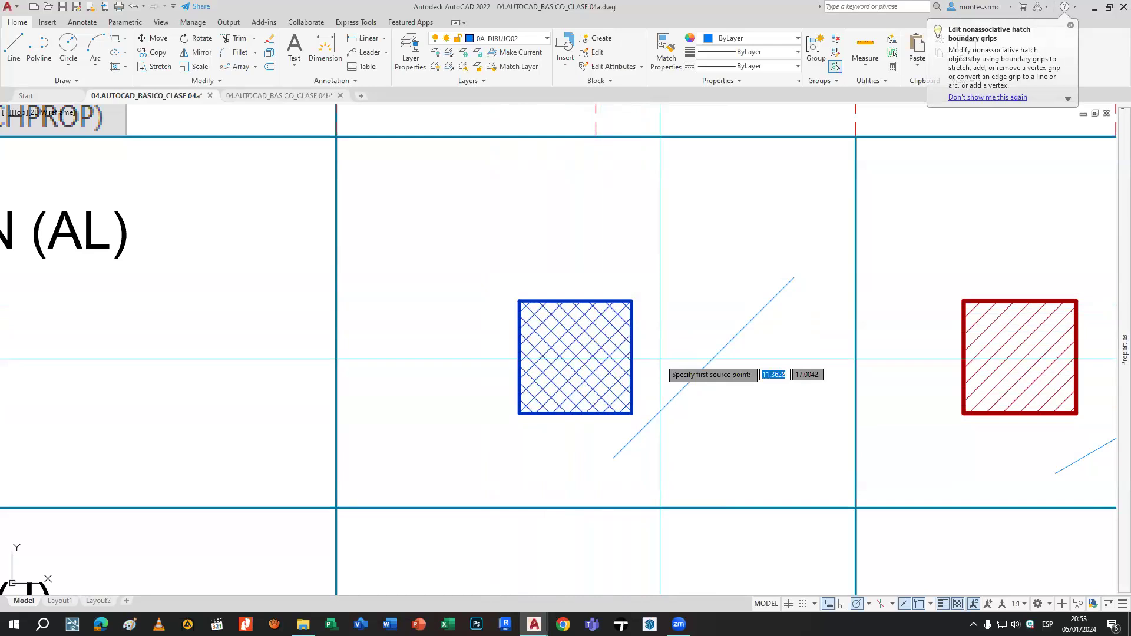
{"action": "scroll", "coordinate": [660, 359], "scroll_direction": "up", "scroll_amount": 2}
{"action": "middle_click_drag", "start_coordinate": [630, 308], "coordinate": [691, 224]}
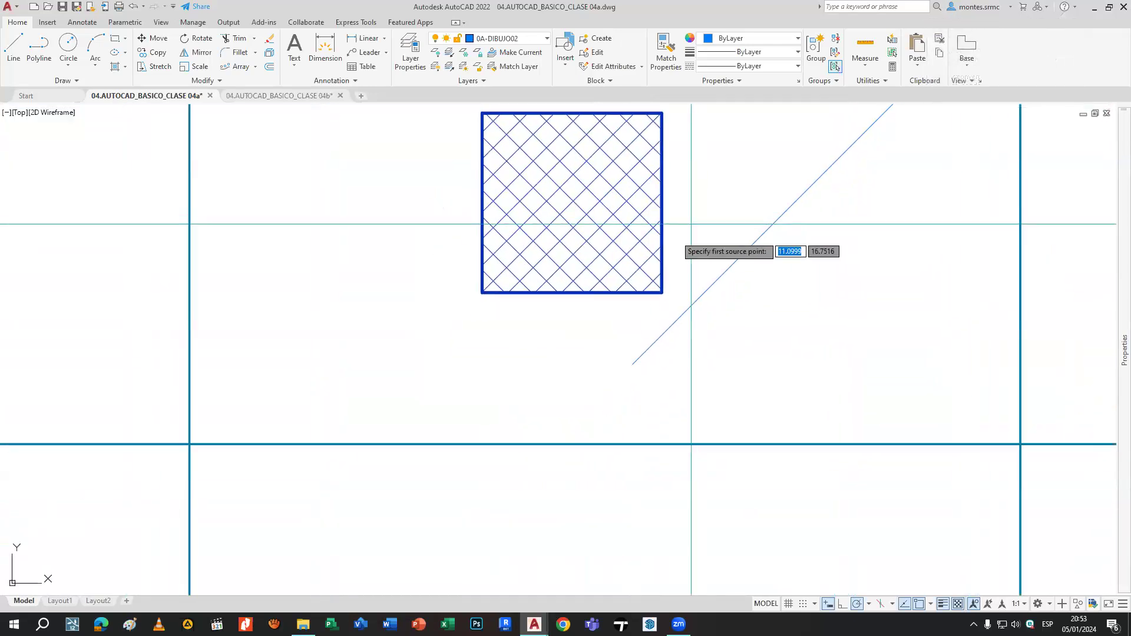
{"action": "left_click", "coordinate": [483, 292]}
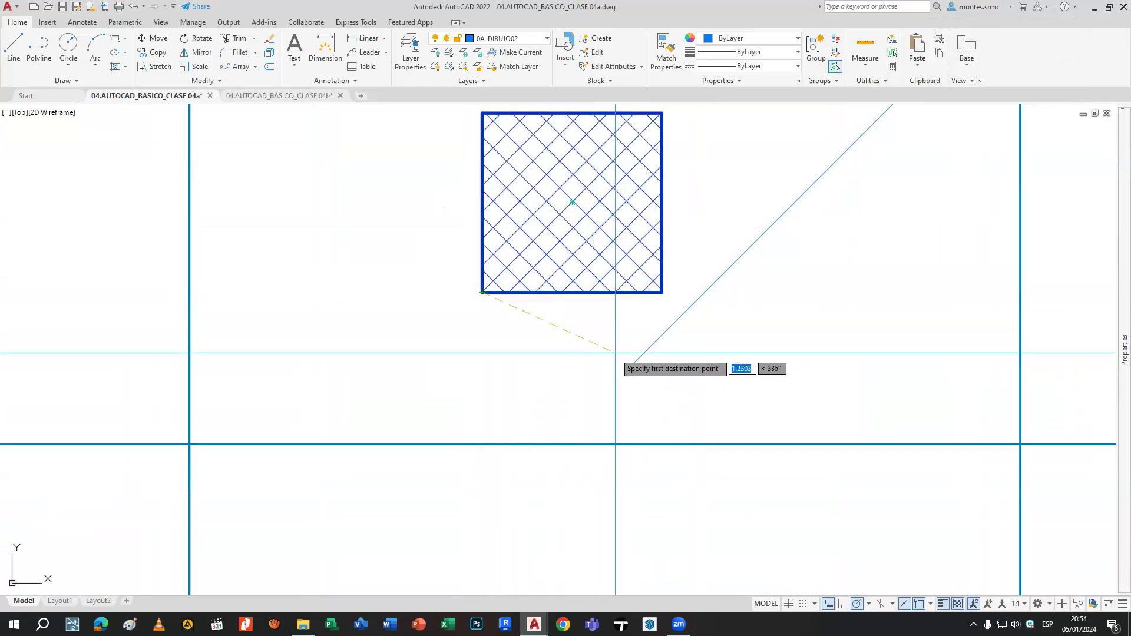
{"action": "left_click", "coordinate": [634, 362]}
{"action": "scroll", "coordinate": [633, 361], "scroll_direction": "down", "scroll_amount": 2}
{"action": "mouse_move", "coordinate": [634, 372]}
{"action": "middle_mouse_down"}
{"action": "mouse_move", "coordinate": [637, 382]}
{"action": "mouse_move", "coordinate": [552, 389]}
{"action": "middle_mouse_up"}
{"action": "left_click", "coordinate": [563, 334]}
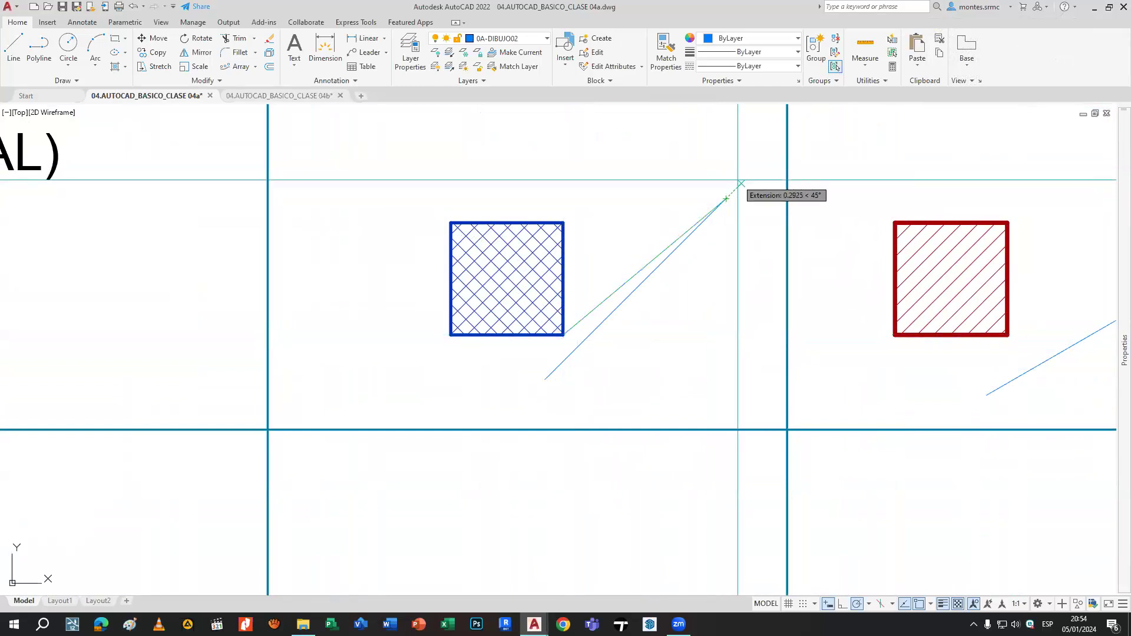
{"action": "left_click", "coordinate": [726, 199]}
{"action": "key", "text": "Return"}
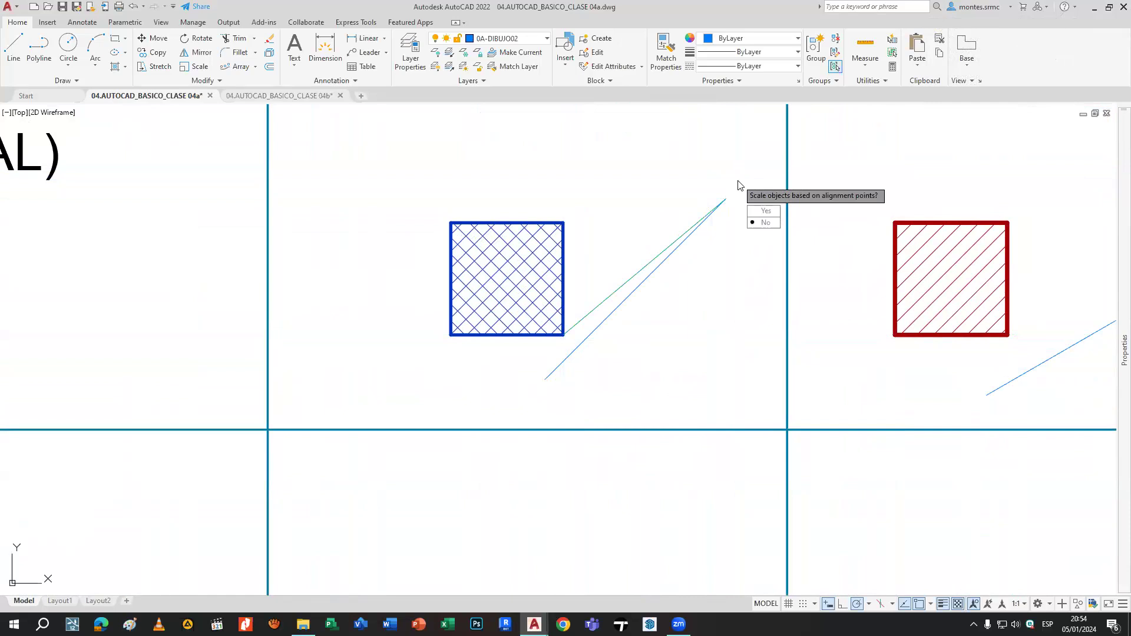
{"action": "key", "text": "Return"}
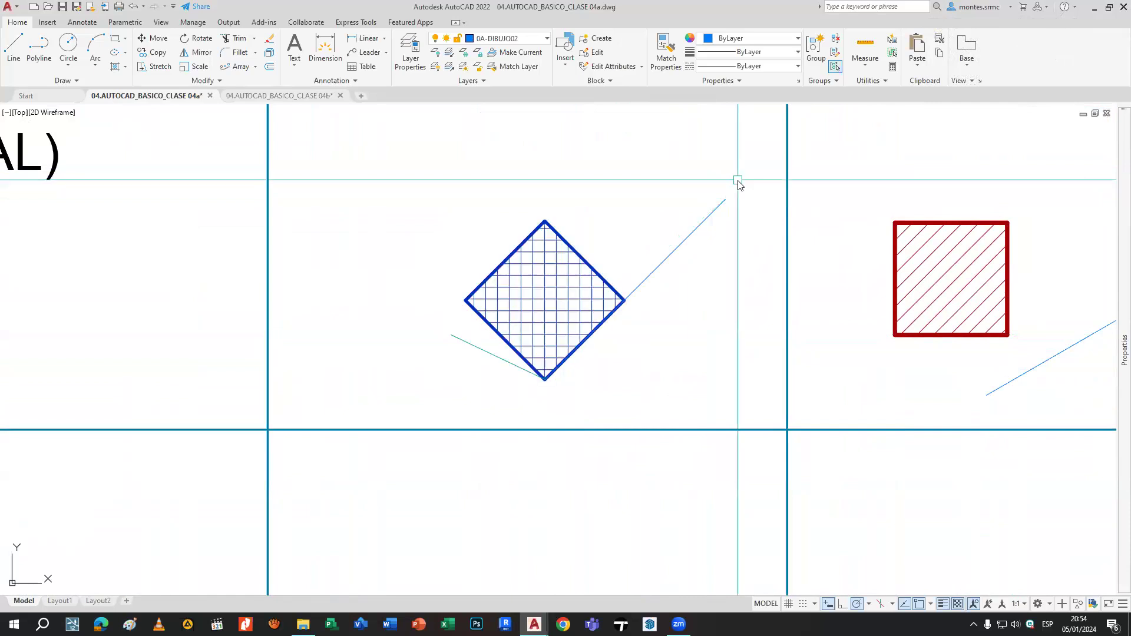
Regenerate the drawing and examine how the aligned blue square sits on the slanted line.
{"action": "type", "text": "re"}
{"action": "key", "text": "Return"}
{"action": "scroll", "coordinate": [502, 381], "scroll_direction": "up", "scroll_amount": 4}
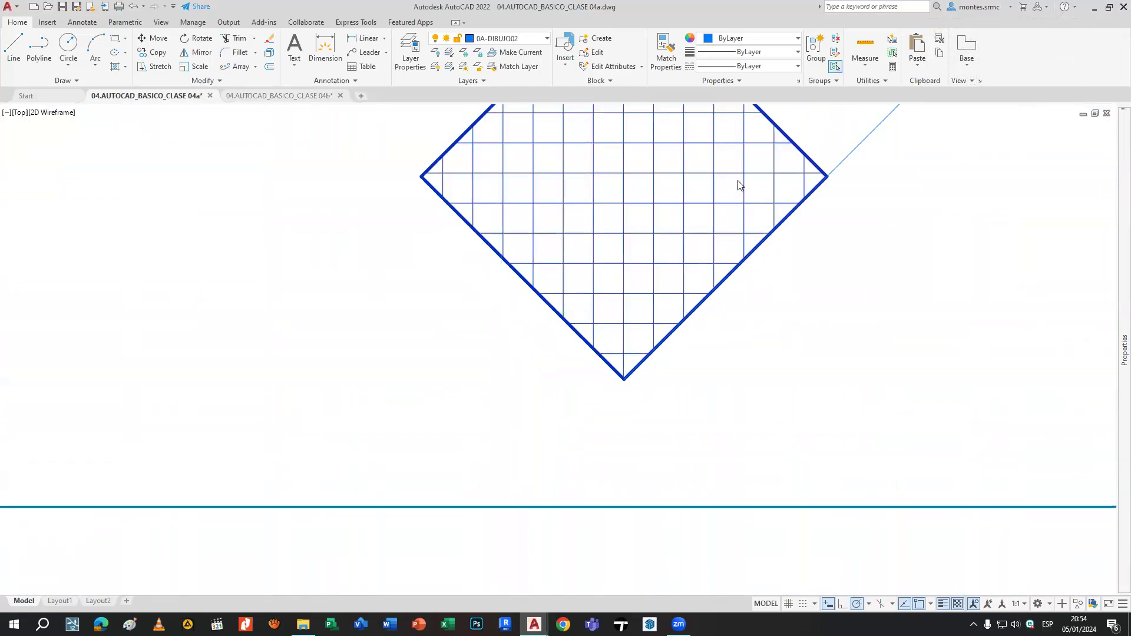
{"action": "scroll", "coordinate": [470, 304], "scroll_direction": "down", "scroll_amount": 2}
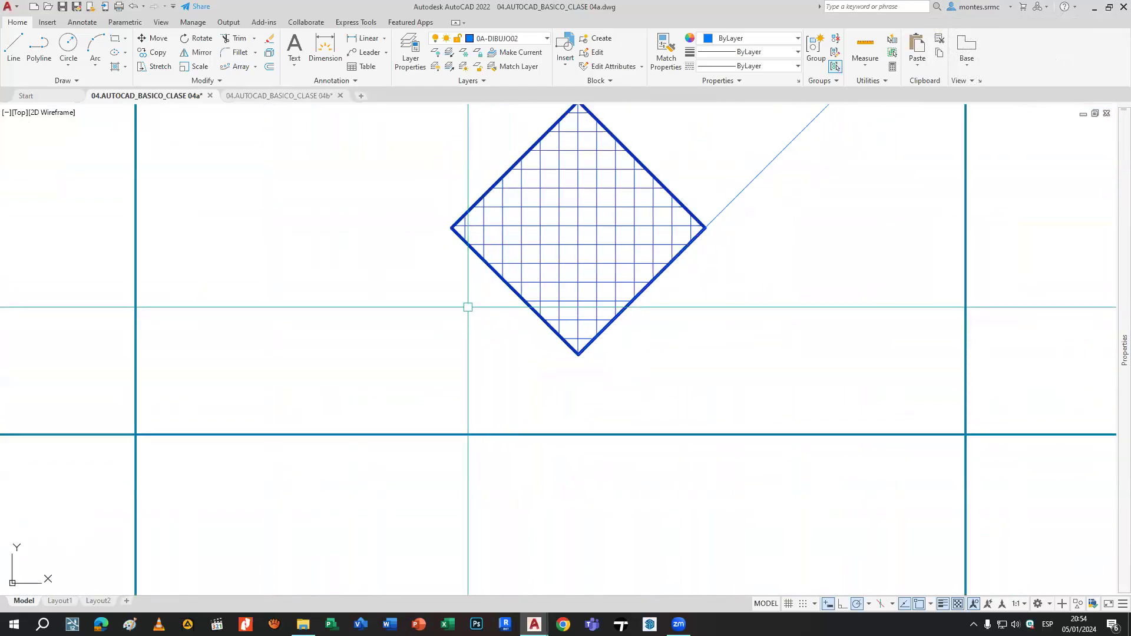
{"action": "scroll", "coordinate": [578, 348], "scroll_direction": "down", "scroll_amount": 3}
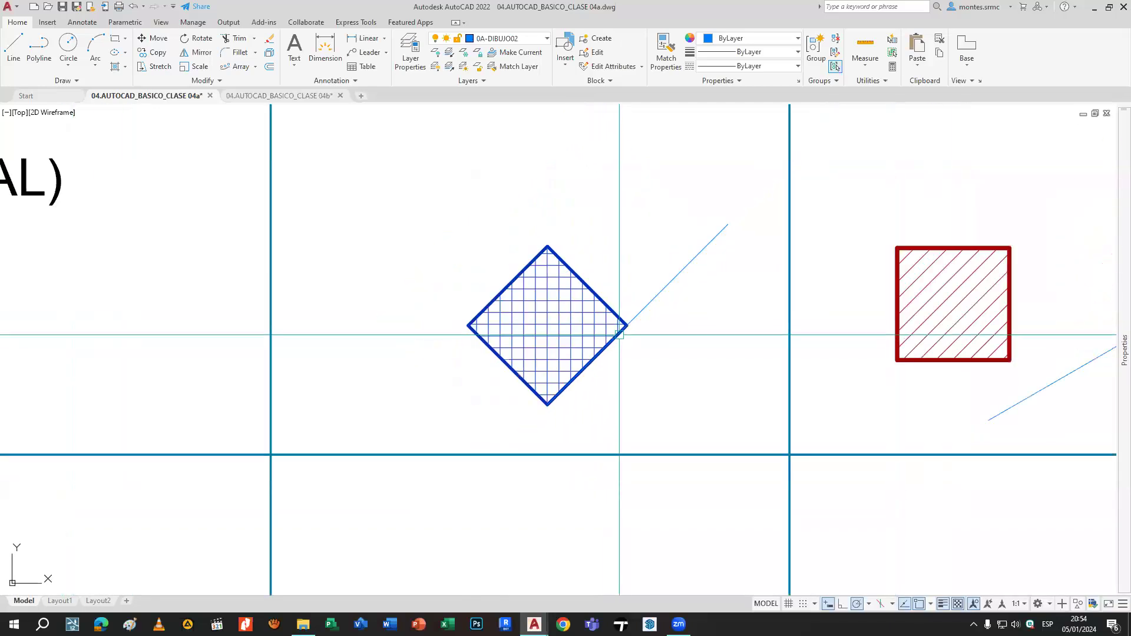
{"action": "middle_click_drag", "start_coordinate": [720, 235], "coordinate": [595, 249]}
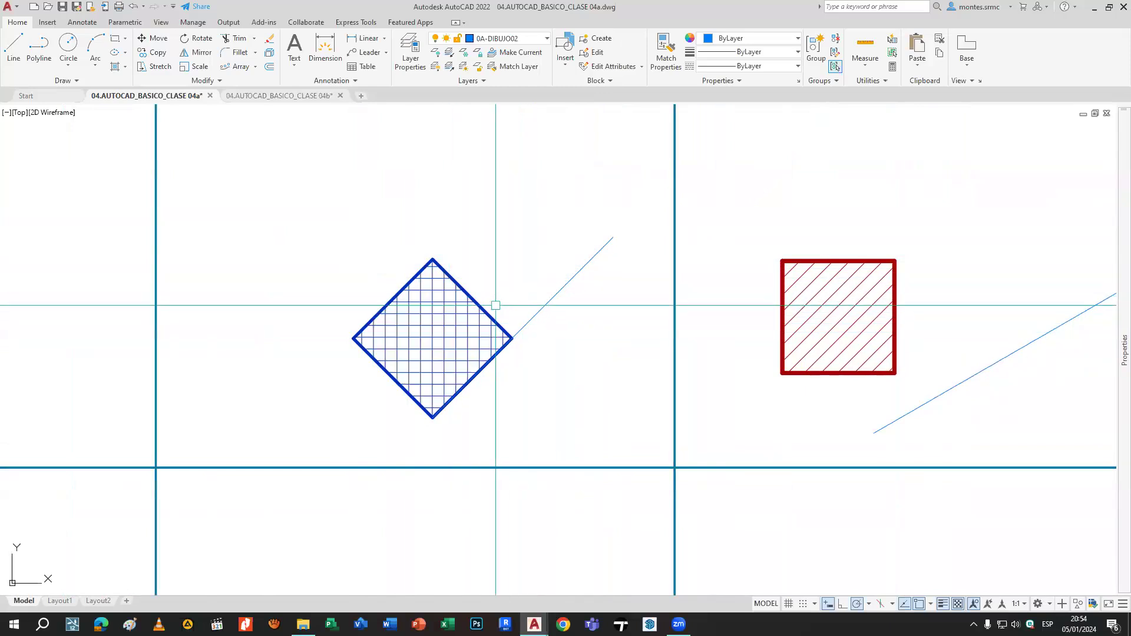
{"action": "middle_click_drag", "start_coordinate": [386, 342], "coordinate": [498, 304]}
Undo and redo the blue square's alignment to compare its original and aligned positions.
{"action": "key", "text": "ctrl+z"}
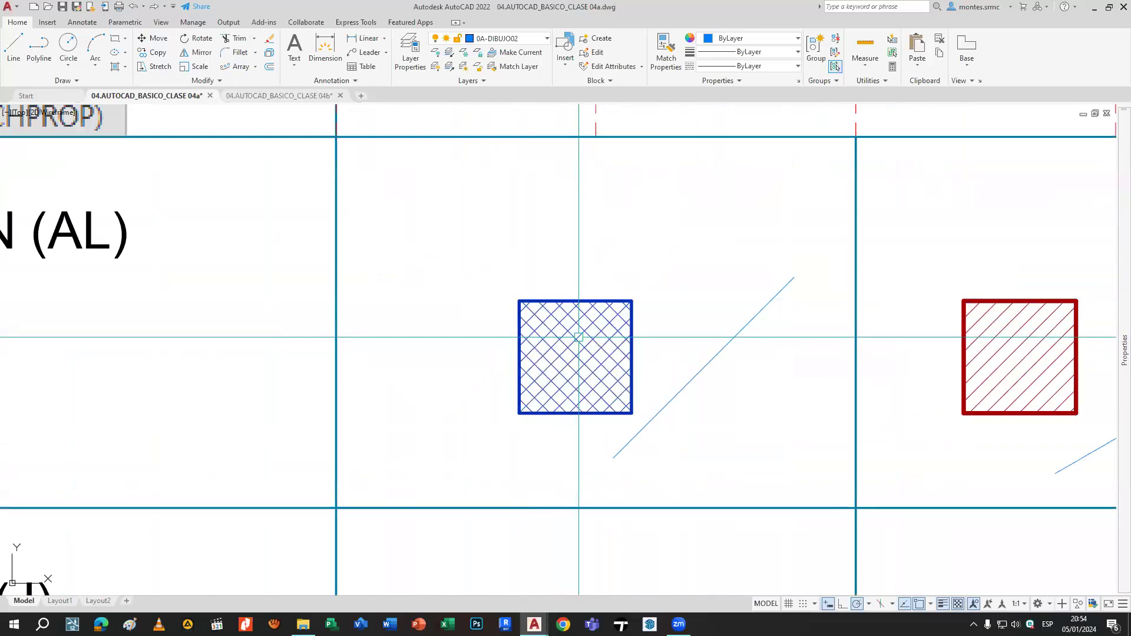
{"action": "key", "text": "ctrl+y"}
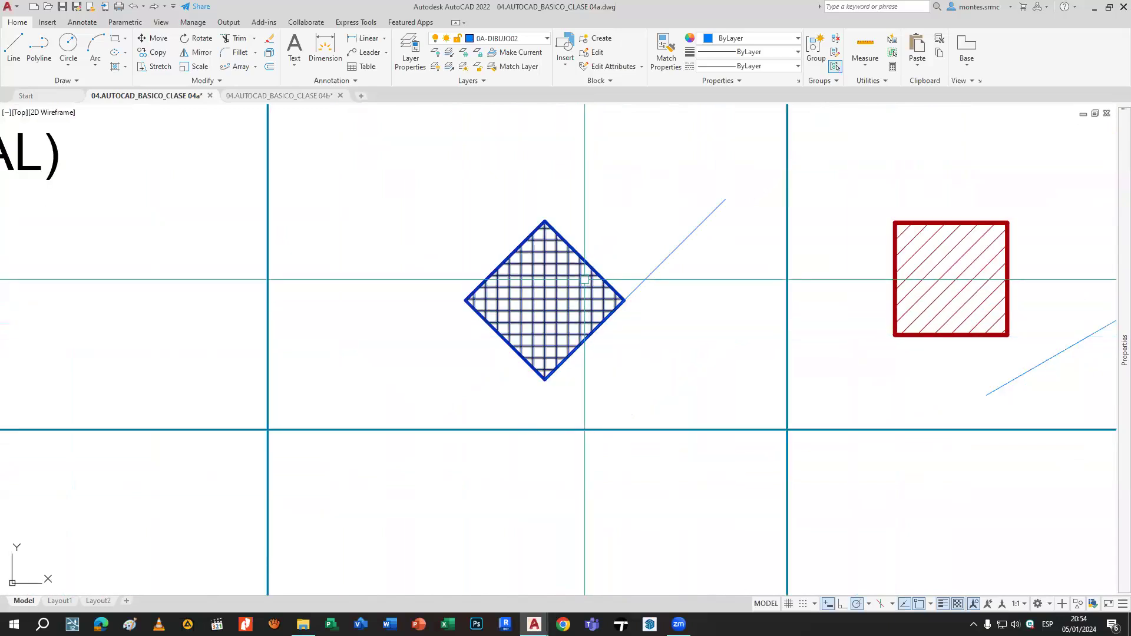
{"action": "key", "text": "ctrl+z"}
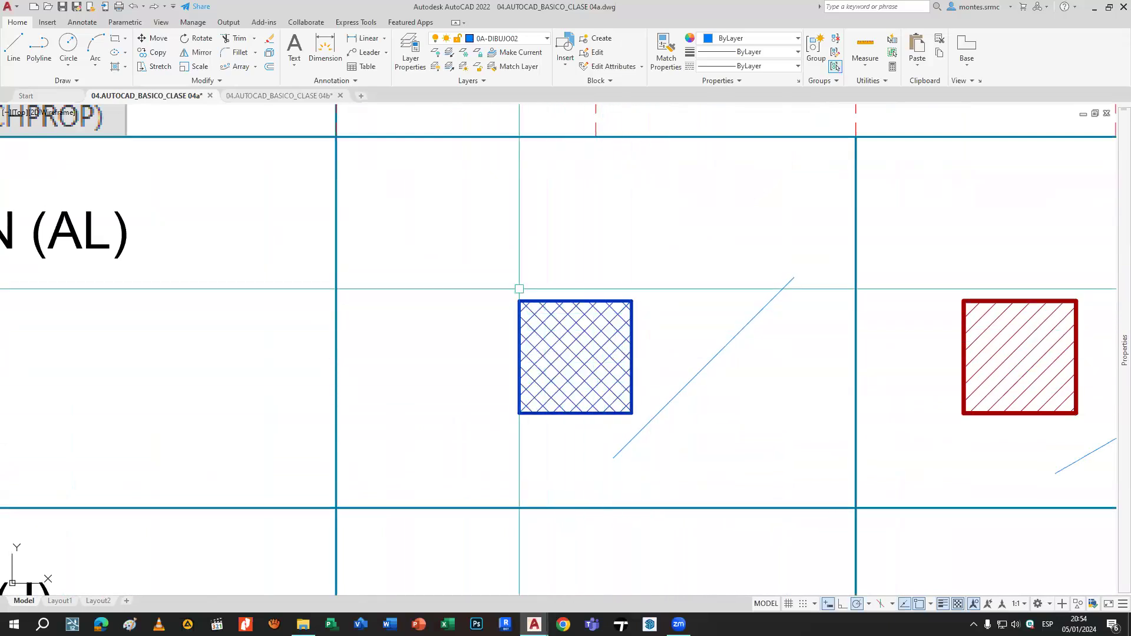
{"action": "key", "text": "ctrl+y"}
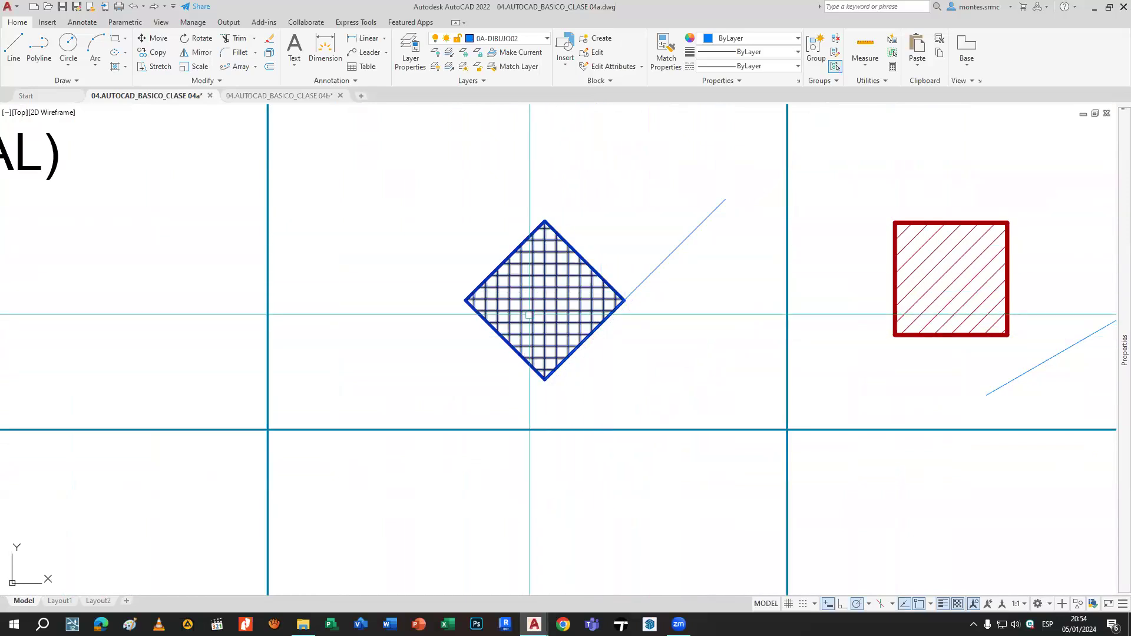
{"action": "key", "text": "ctrl+y"}
{"action": "key", "text": "ctrl+y"}
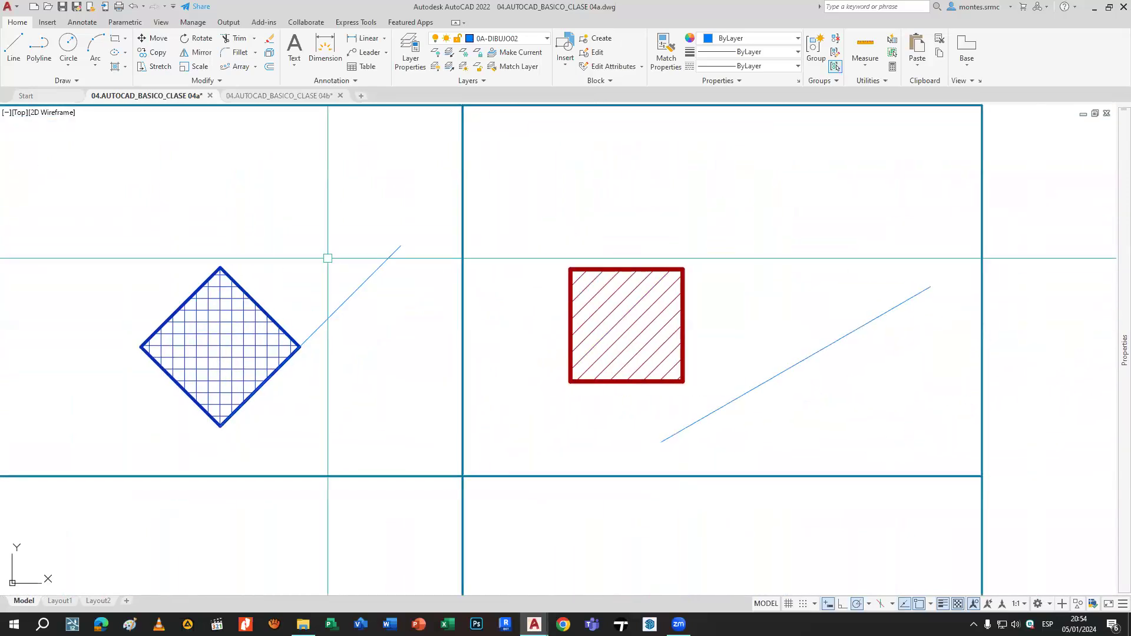
Align the red hatched square by its bottom corners to the adjacent slanted line's ends with scaling, and undo the alignment.
{"action": "left_click", "coordinate": [628, 327]}
{"action": "type", "text": "al"}
{"action": "key", "text": "Return"}
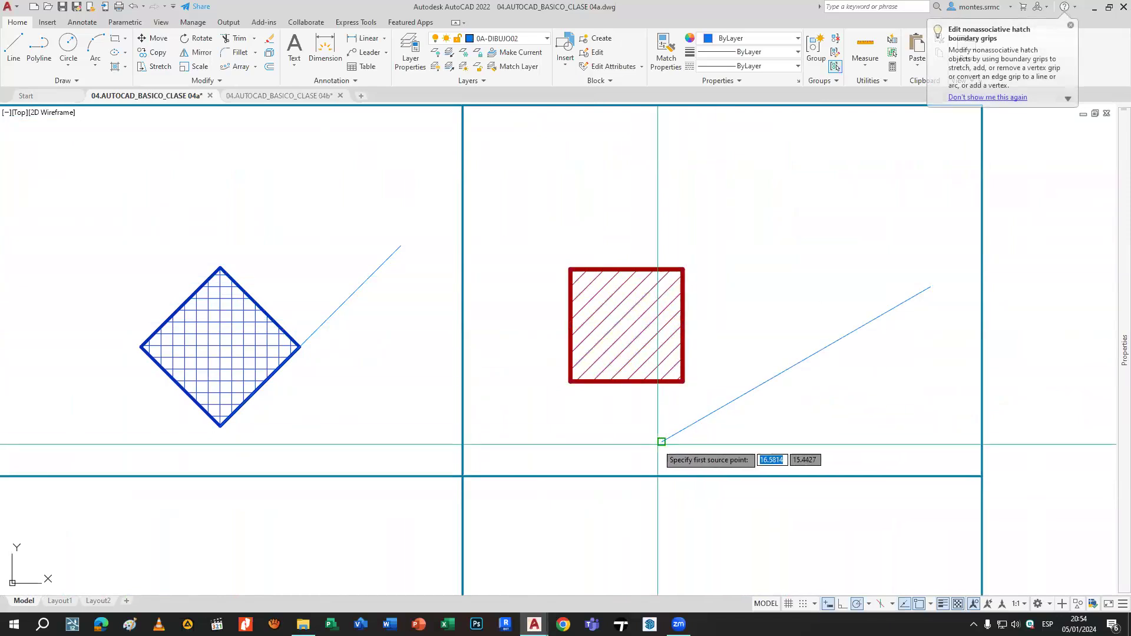
{"action": "left_click", "coordinate": [571, 382]}
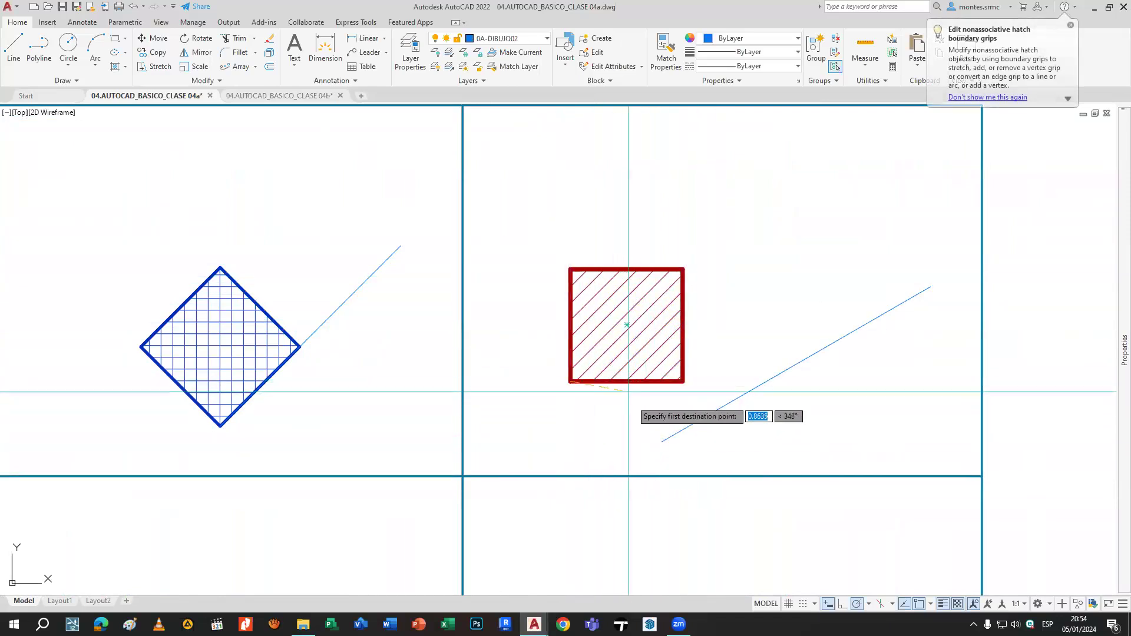
{"action": "left_click", "coordinate": [662, 442]}
{"action": "left_click", "coordinate": [683, 381]}
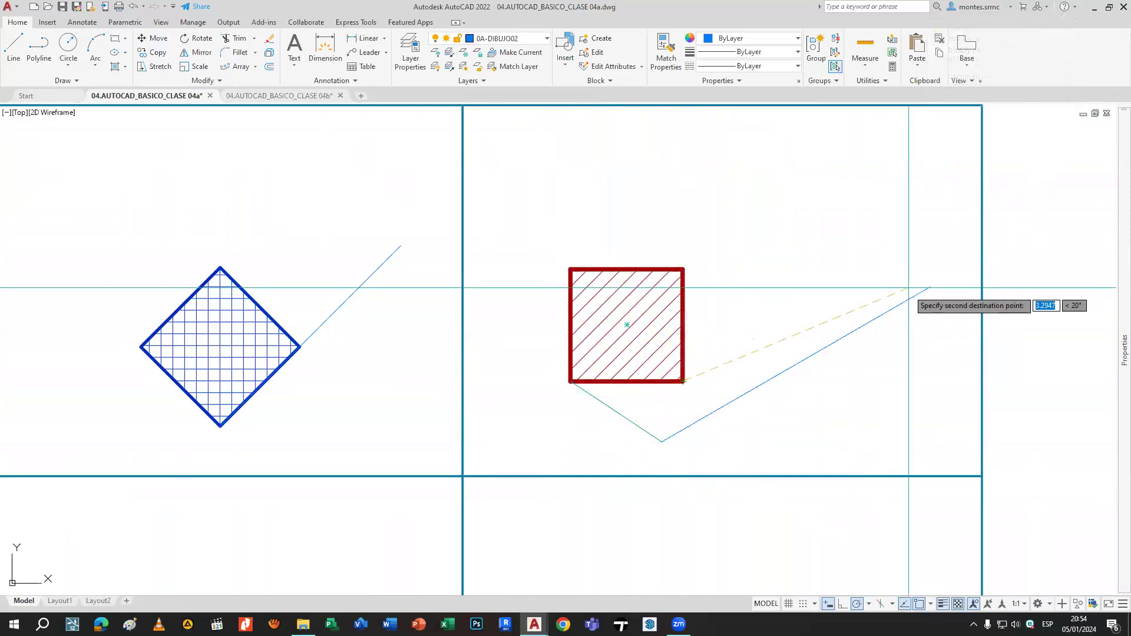
{"action": "left_click", "coordinate": [930, 288]}
{"action": "key", "text": "Return"}
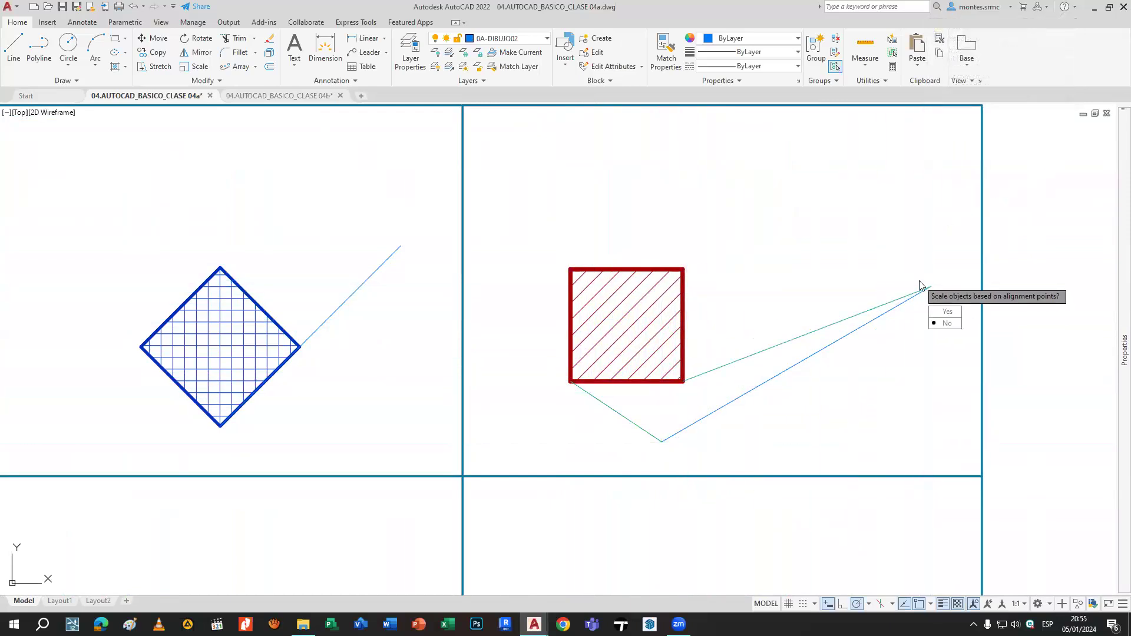
{"action": "key", "text": "Return"}
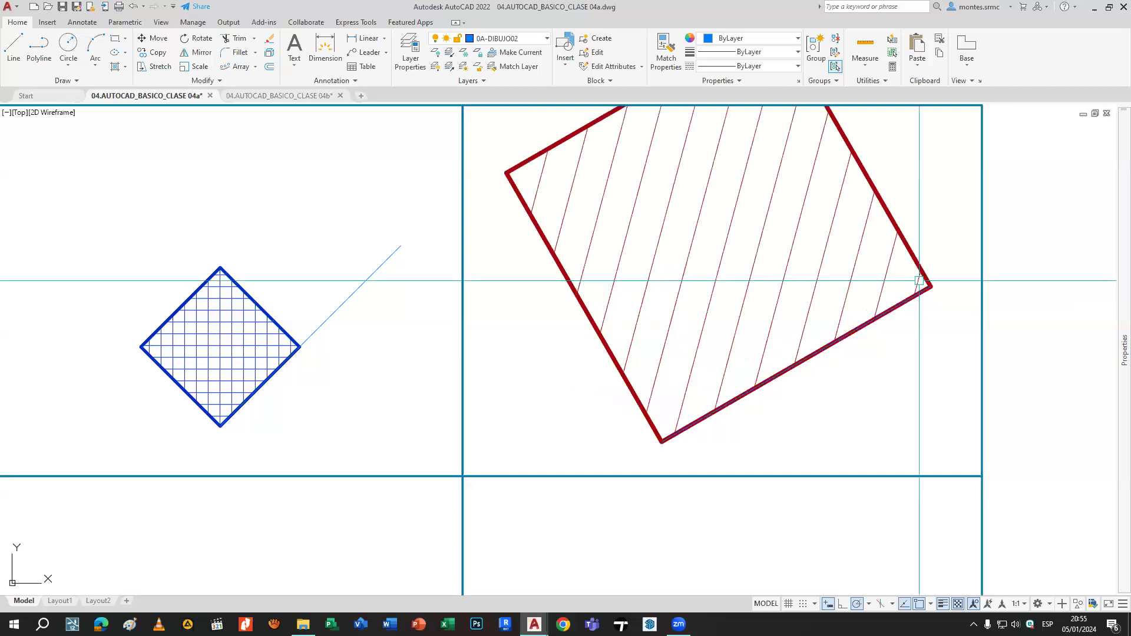
{"action": "scroll", "coordinate": [919, 280], "scroll_direction": "down", "scroll_amount": 2}
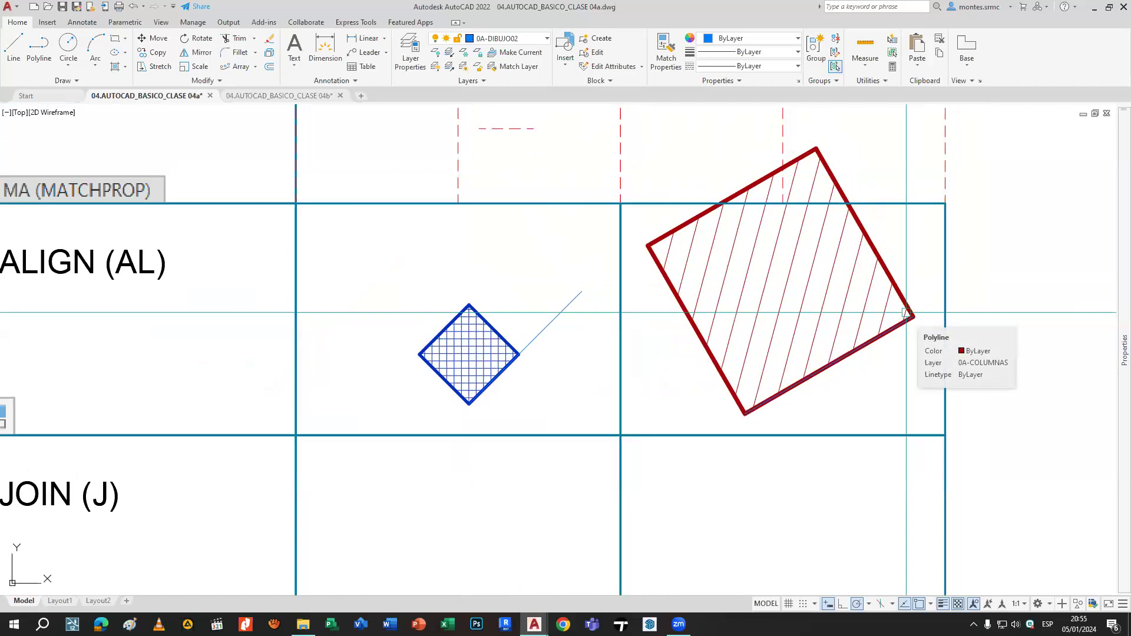
{"action": "key", "text": "ctrl+z"}
{"action": "key", "text": "ctrl+z"}
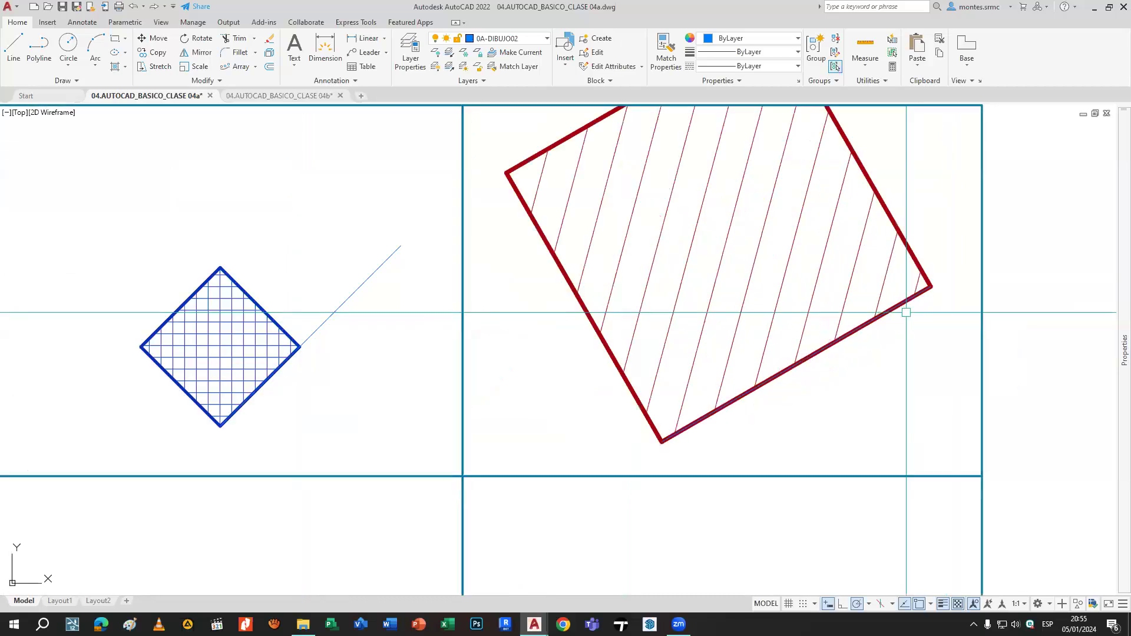
Set the length of the slanted line beside the red hatched square to 4 units from its upper end.
{"action": "left_click", "coordinate": [884, 366]}
{"action": "left_click", "coordinate": [850, 293]}
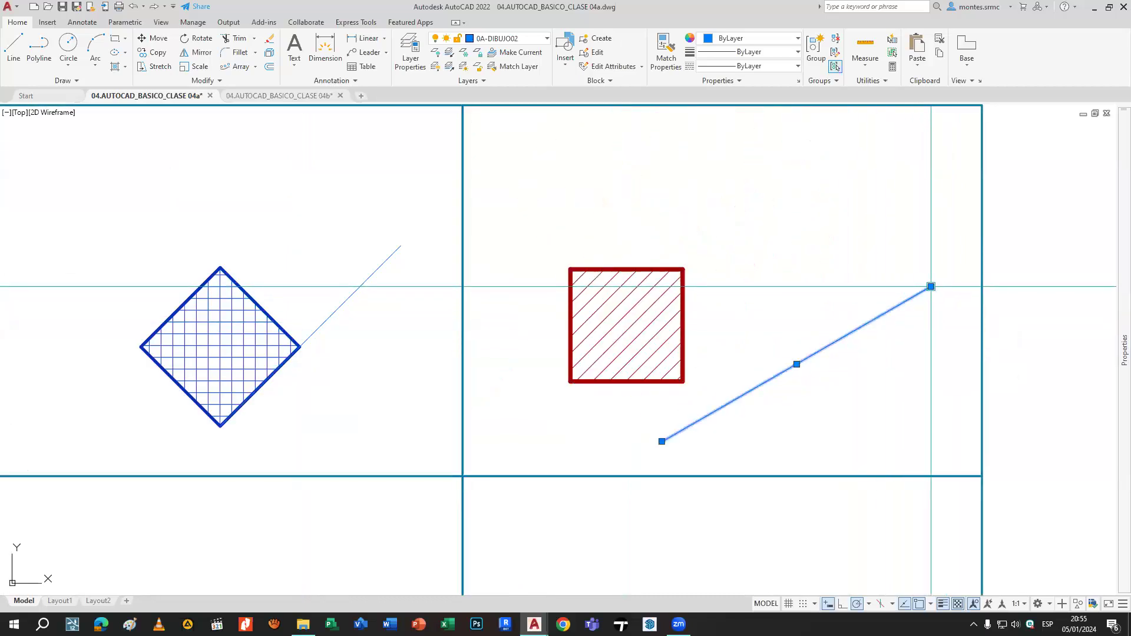
{"action": "key", "text": "Tab"}
{"action": "key", "text": "Escape"}
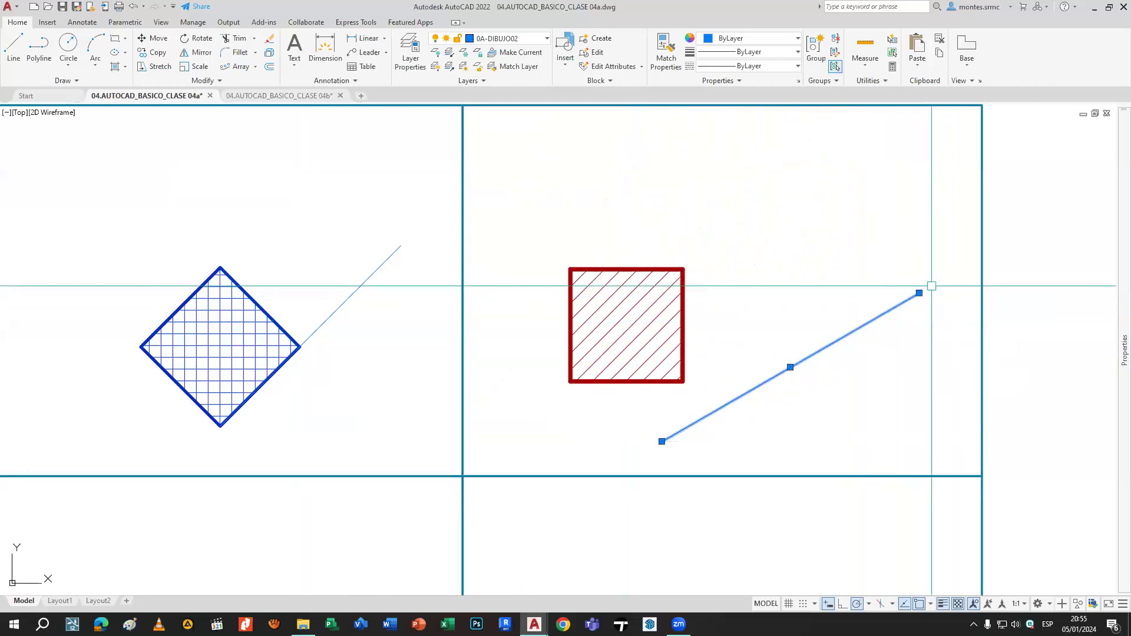
{"action": "key", "text": "Escape"}
Check the side dimensions of the red hatched square.
{"action": "left_click", "coordinate": [685, 375]}
{"action": "mouse_move", "coordinate": [683, 381]}
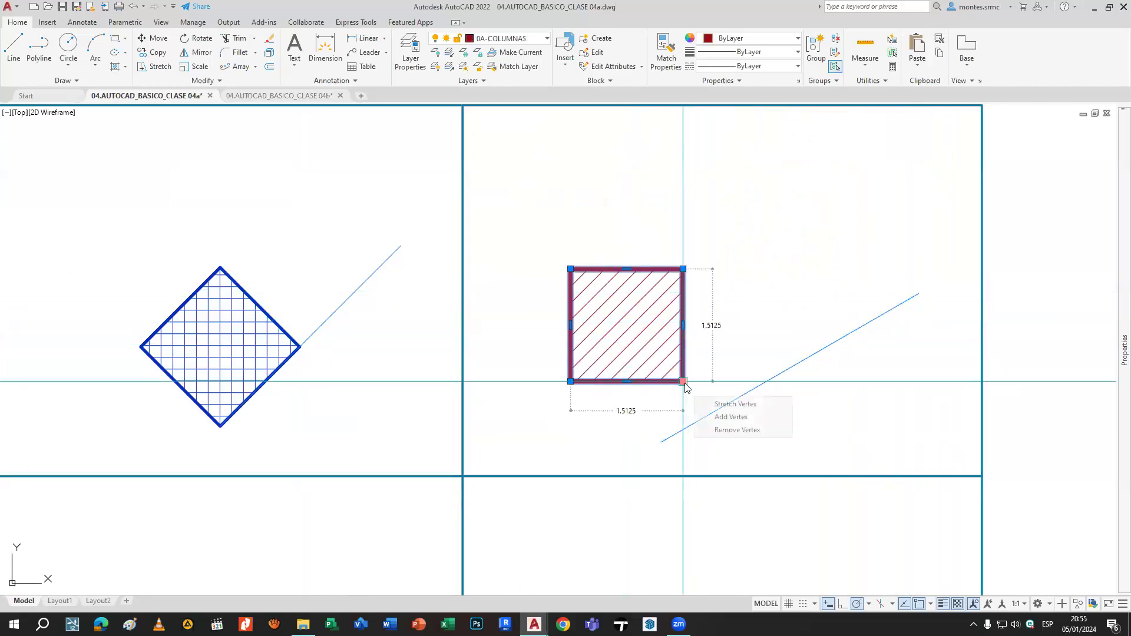
{"action": "key", "text": "Escape"}
{"action": "left_click", "coordinate": [648, 297]}
{"action": "type", "text": "sc"}
{"action": "key", "text": "Return"}
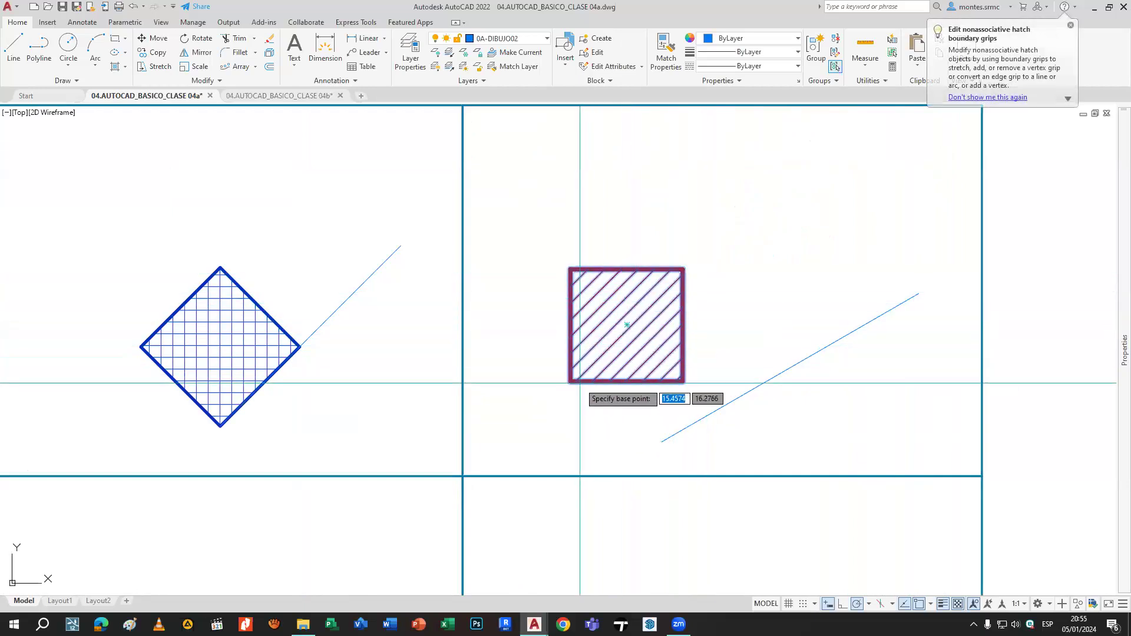
{"action": "left_click", "coordinate": [571, 382]}
{"action": "type", "text": "r"}
{"action": "key", "text": "Return"}
{"action": "left_click", "coordinate": [571, 382]}
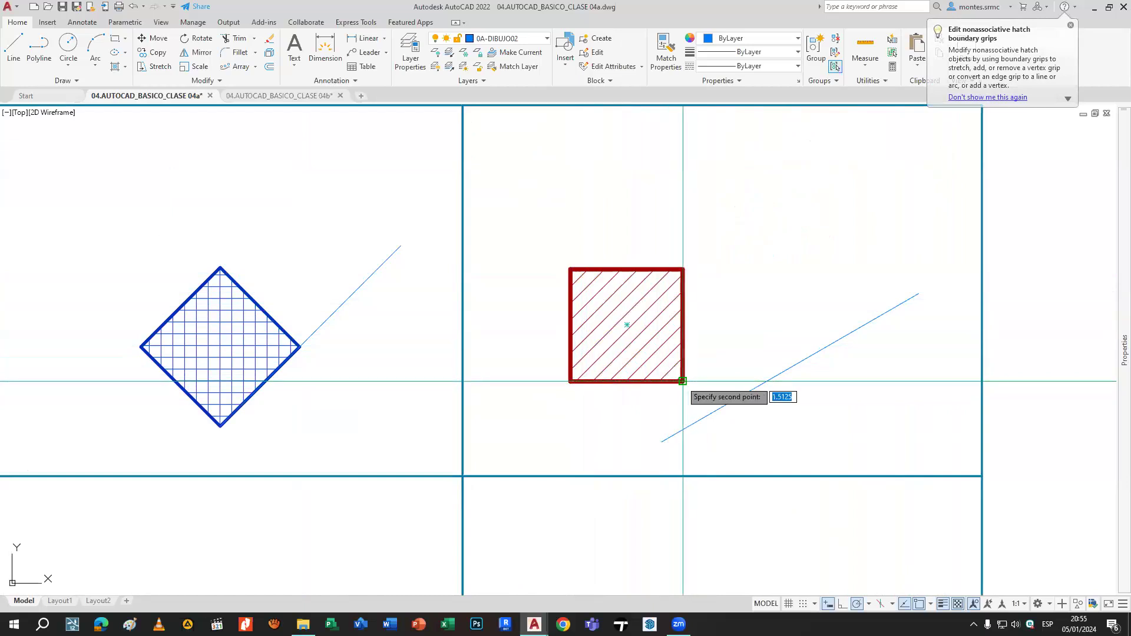
{"action": "key", "text": "Escape"}
Align the red square and its hatch by the bottom corners to both ends of the 4-unit slanted line, scaling them to fit.
{"action": "left_click", "coordinate": [637, 310]}
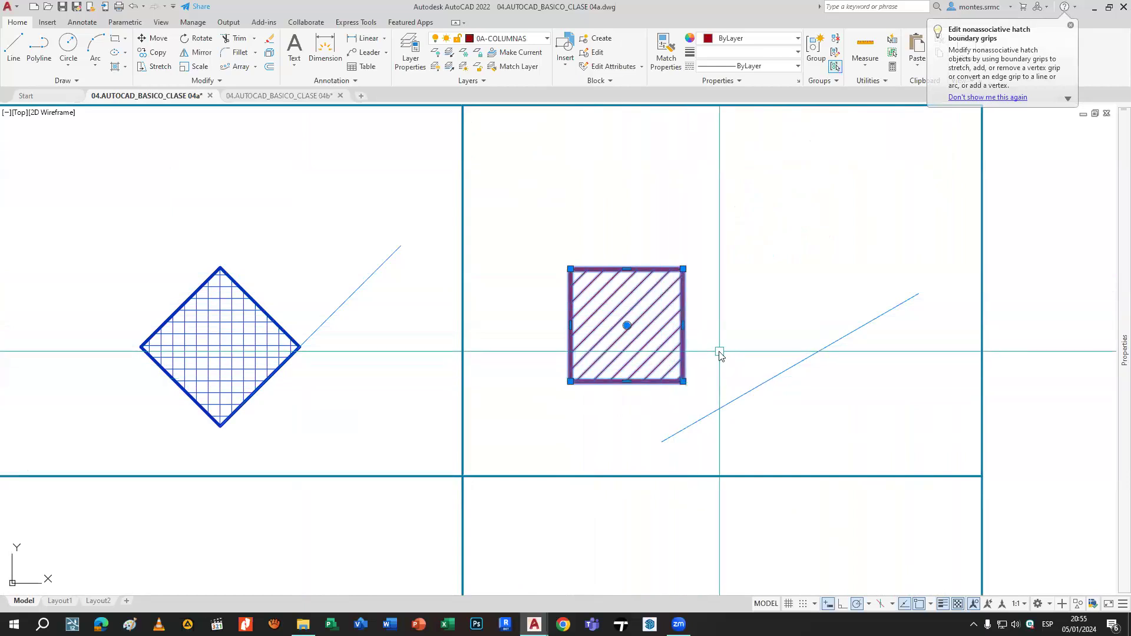
{"action": "type", "text": "al"}
{"action": "key", "text": "Return"}
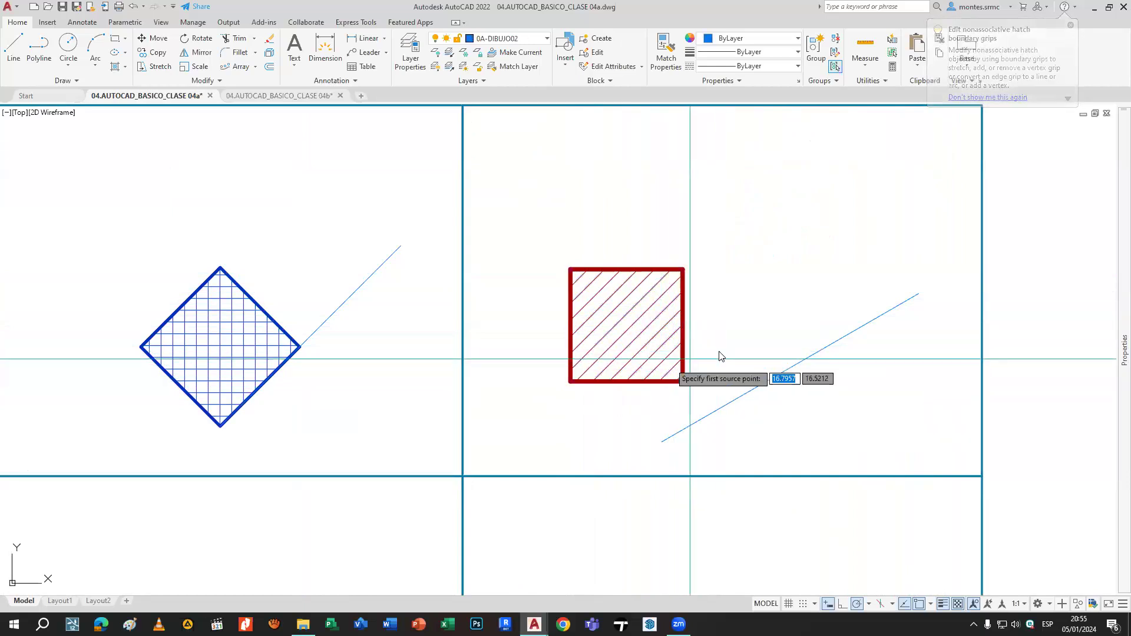
{"action": "left_click", "coordinate": [571, 382]}
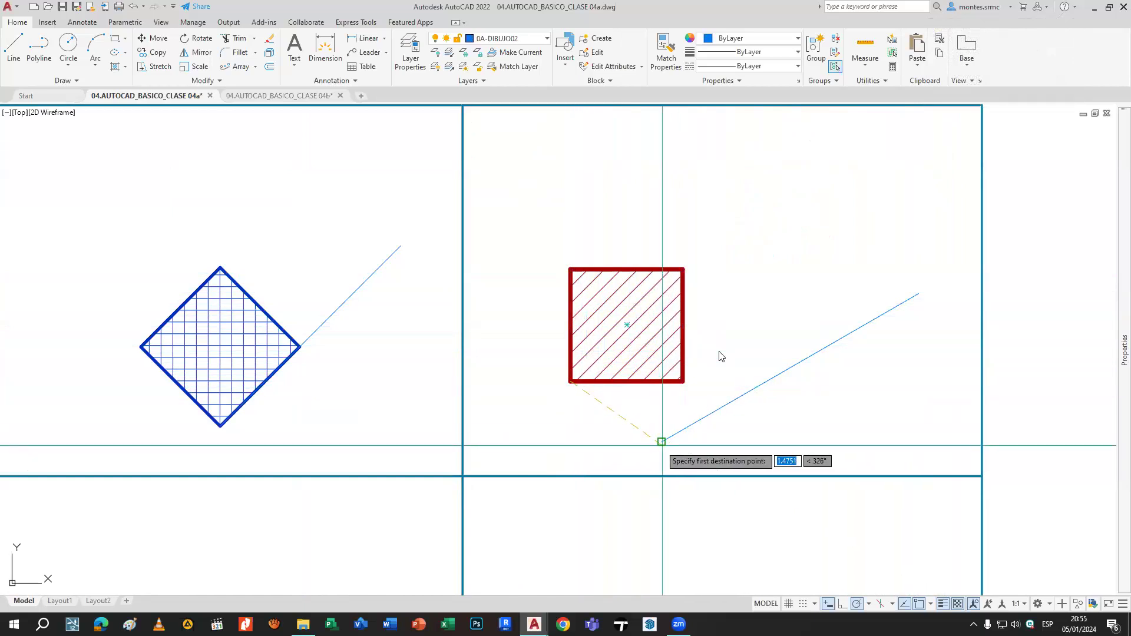
{"action": "left_click", "coordinate": [661, 441]}
{"action": "left_click", "coordinate": [683, 381]}
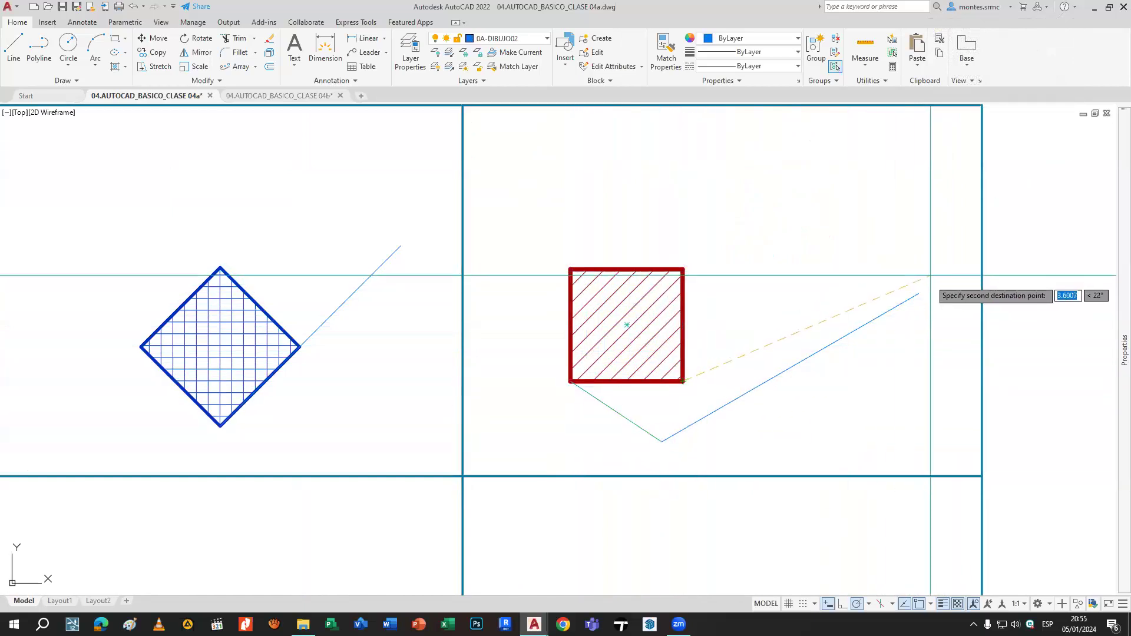
{"action": "left_click", "coordinate": [919, 294]}
{"action": "key", "text": "Return"}
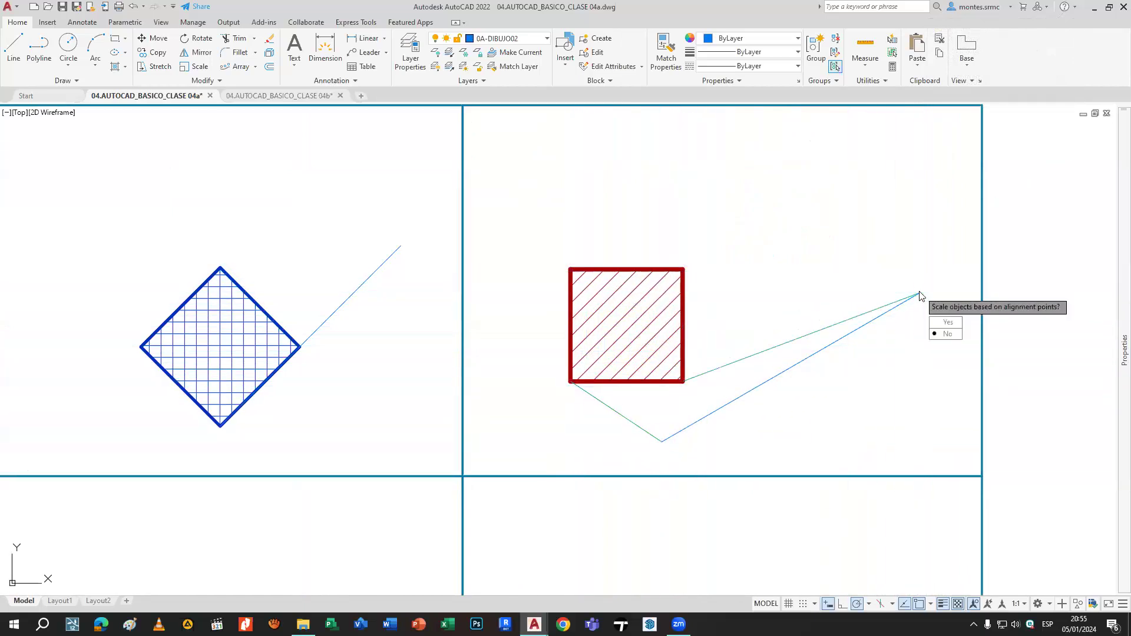
{"action": "type", "text": "y"}
{"action": "key", "text": "Return"}
{"action": "scroll", "coordinate": [921, 295], "scroll_direction": "down", "scroll_amount": 2}
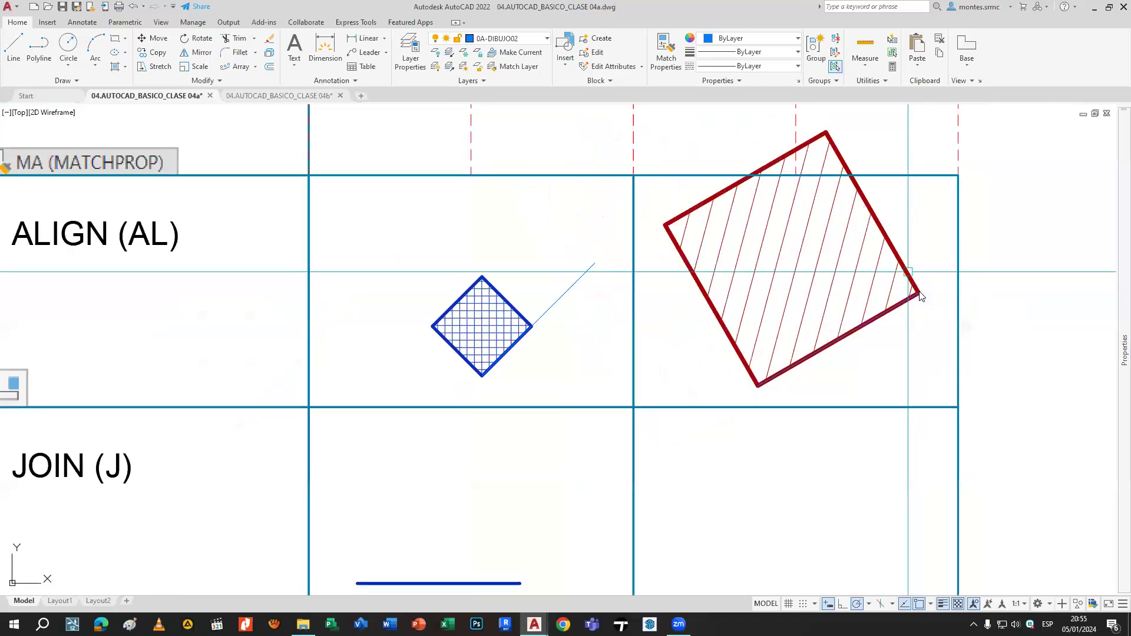
Check the side dimensions of the scaled red square and undo its alignment.
{"action": "left_click", "coordinate": [921, 290]}
{"action": "mouse_move", "coordinate": [925, 285]}
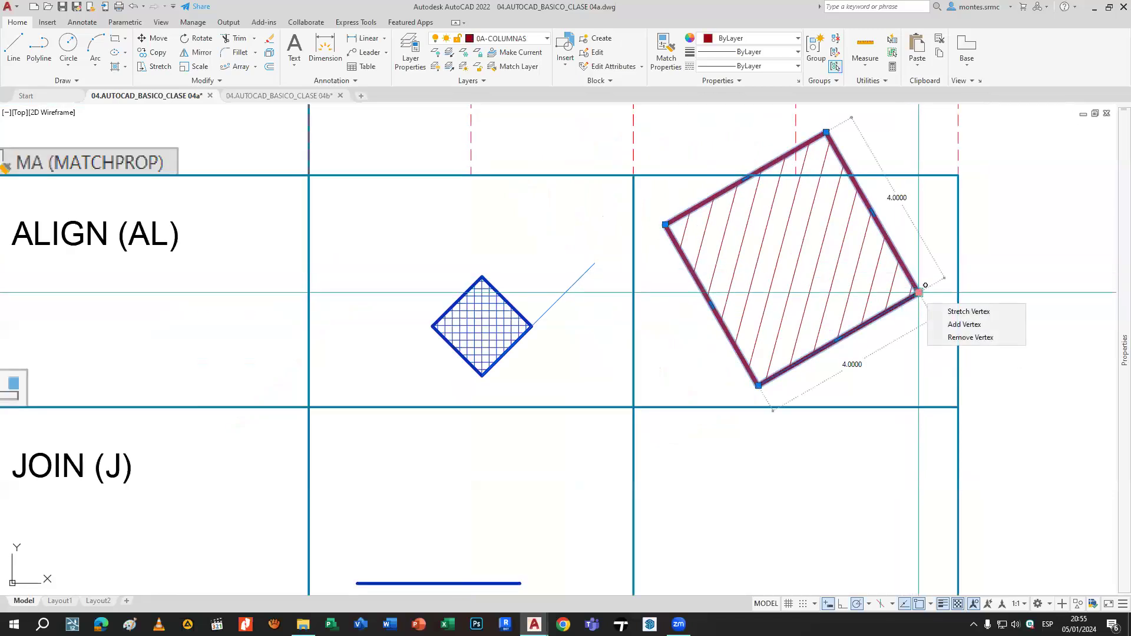
{"action": "key", "text": "Escape"}
{"action": "key", "text": "ctrl+z"}
{"action": "key", "text": "ctrl+z"}
Align the red square and its hatch by the bottom corners to the slanted line's lower and upper ends, without scaling.
{"action": "left_click", "coordinate": [628, 268]}
{"action": "left_click", "coordinate": [619, 276]}
{"action": "type", "text": "a"}
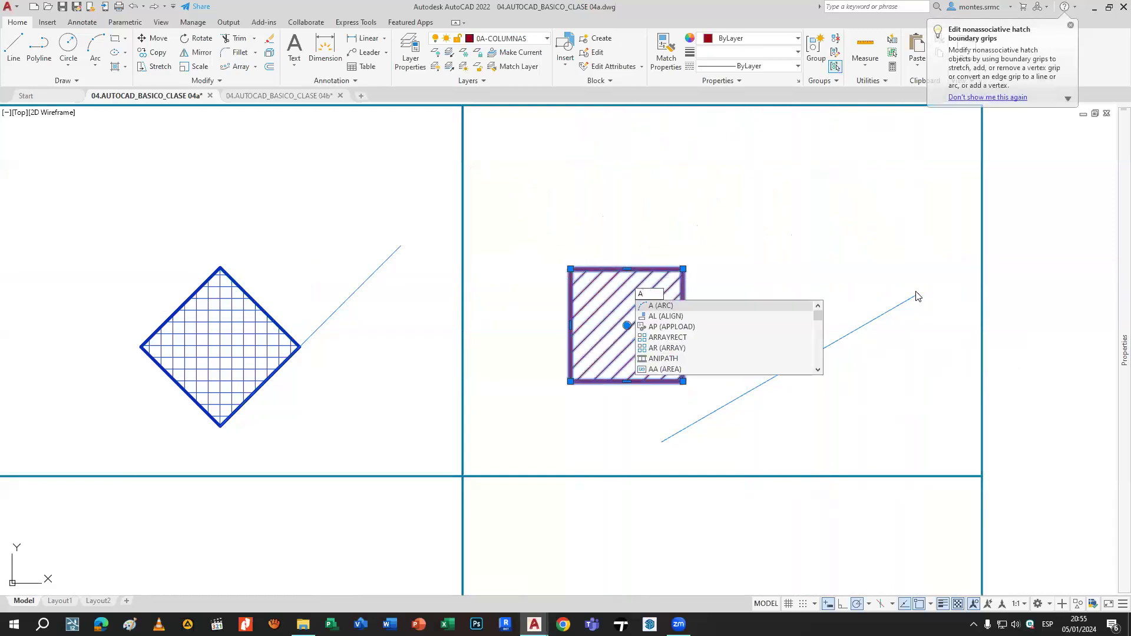
{"action": "type", "text": "l"}
{"action": "key", "text": "Return"}
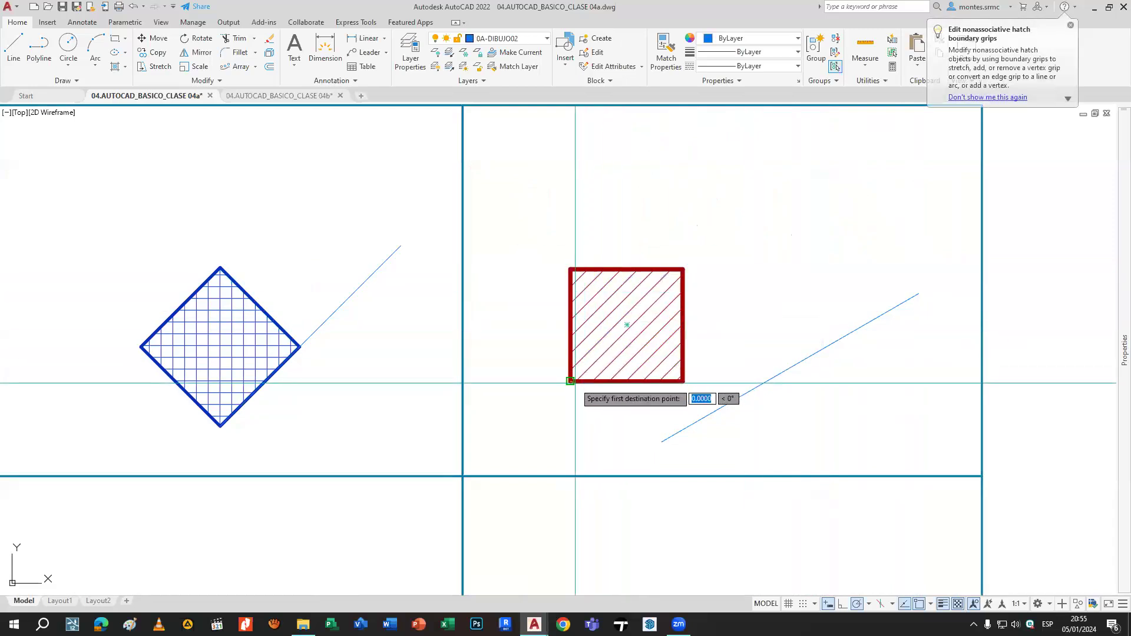
{"action": "left_click", "coordinate": [661, 442]}
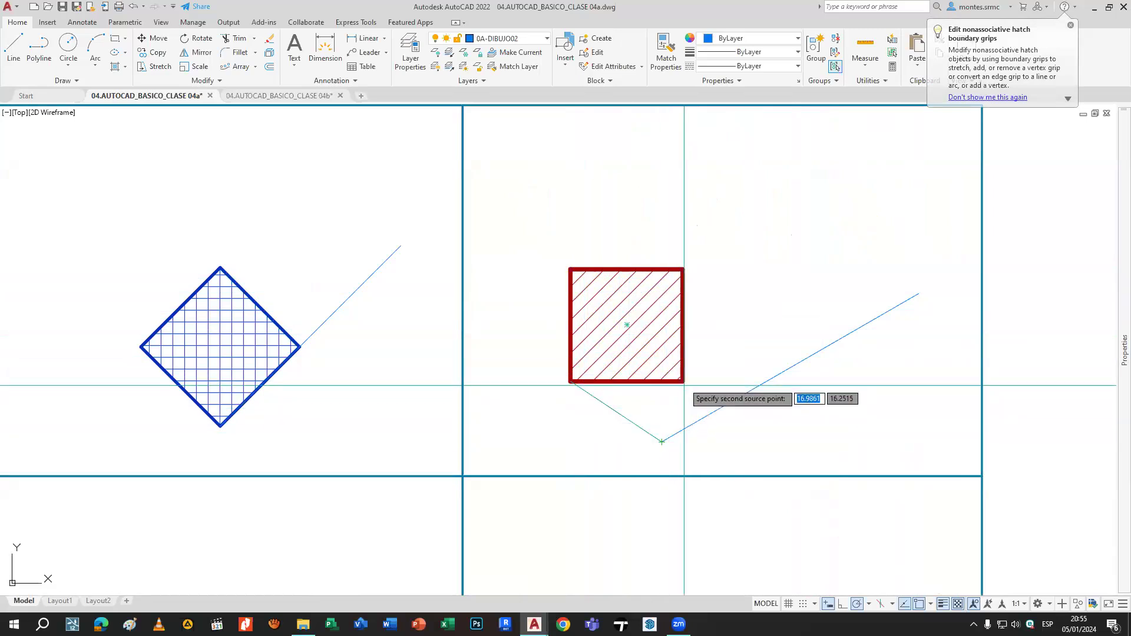
{"action": "key", "text": "Return"}
{"action": "key", "text": "Return"}
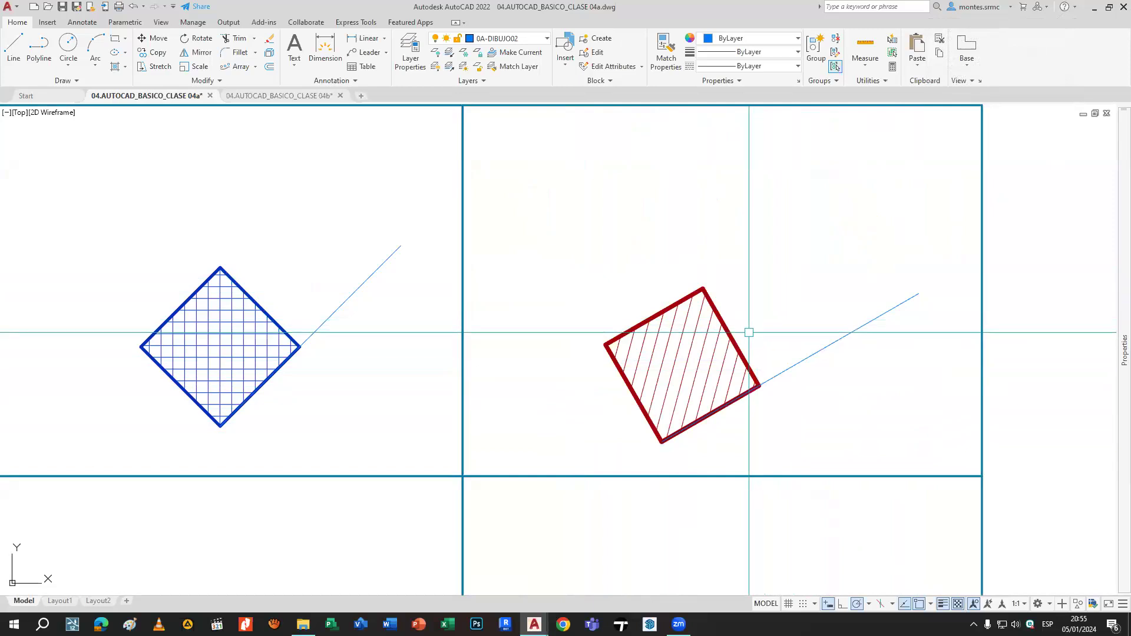
Inspect the unscaled red square's corner on the slanted line and undo the alignment.
{"action": "left_click", "coordinate": [743, 353]}
{"action": "mouse_move", "coordinate": [758, 386]}
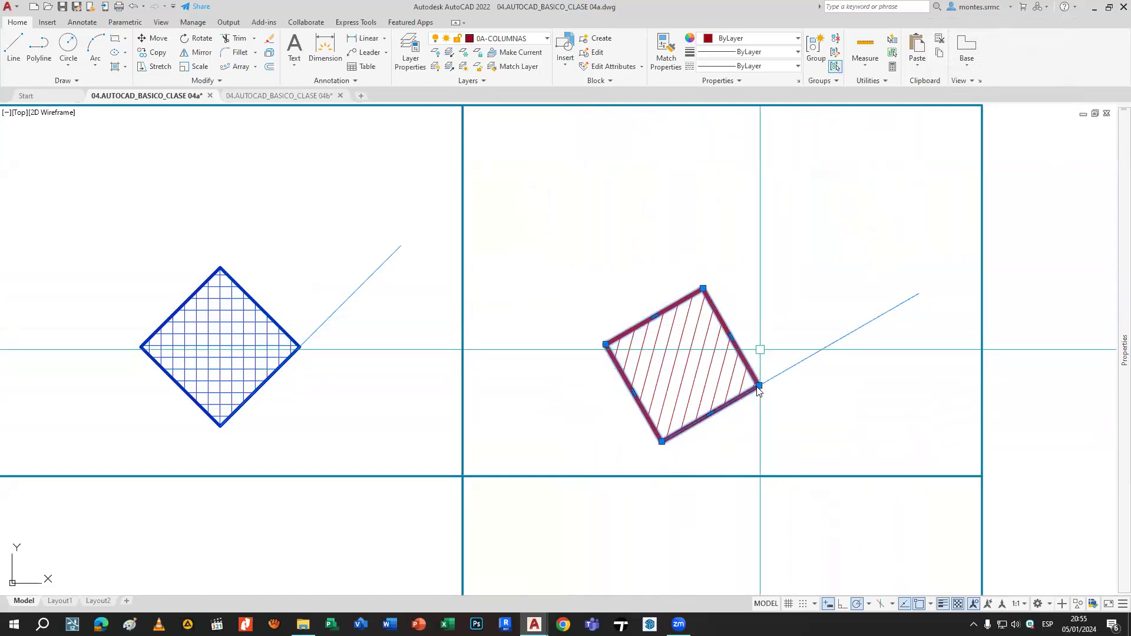
{"action": "key", "text": "ctrl+z"}
Align the red square and hatch by the bottom corners to the slanted line's lower end and a point around its middle, without scaling.
{"action": "left_click", "coordinate": [644, 323]}
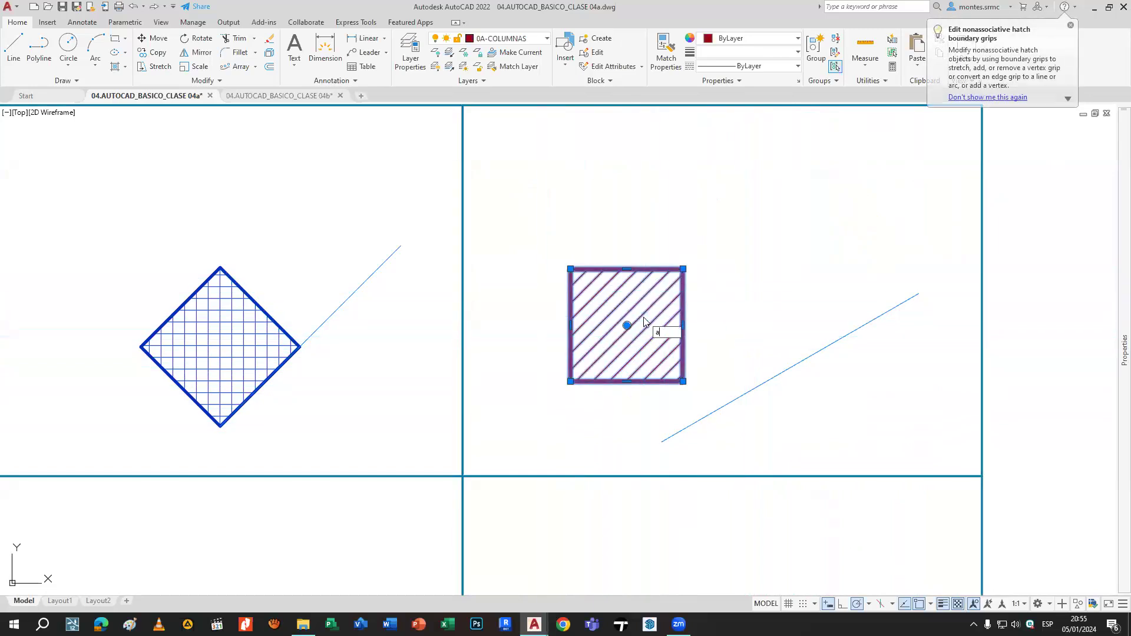
{"action": "type", "text": "al"}
{"action": "key", "text": "Return"}
{"action": "left_click", "coordinate": [570, 383]}
{"action": "left_click", "coordinate": [661, 442]}
{"action": "left_click", "coordinate": [683, 382]}
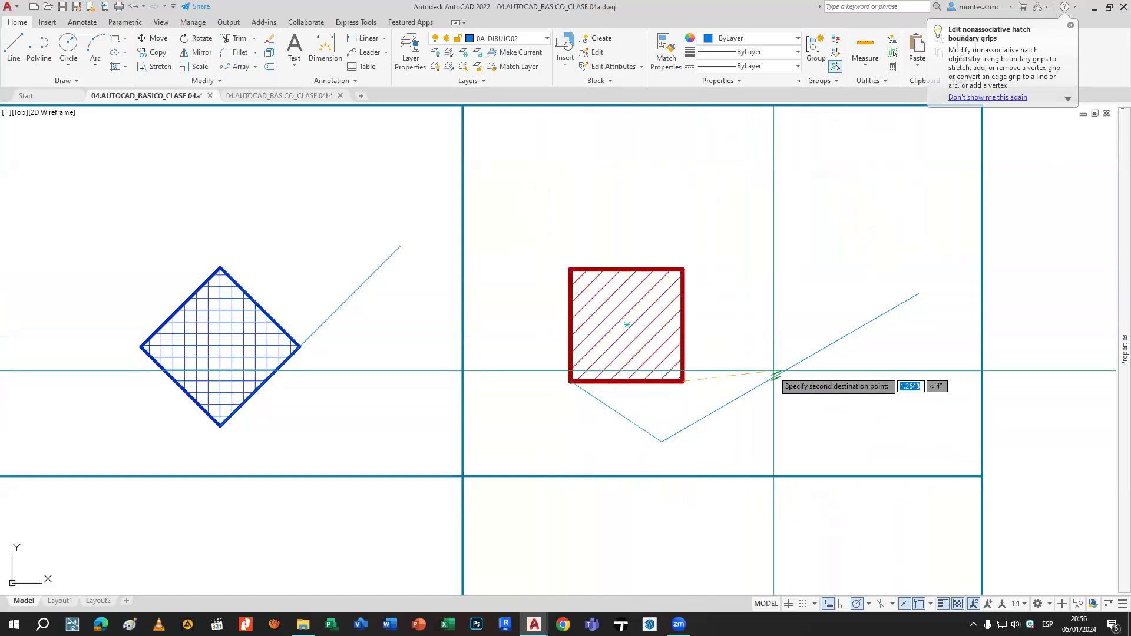
{"action": "left_click", "coordinate": [791, 366]}
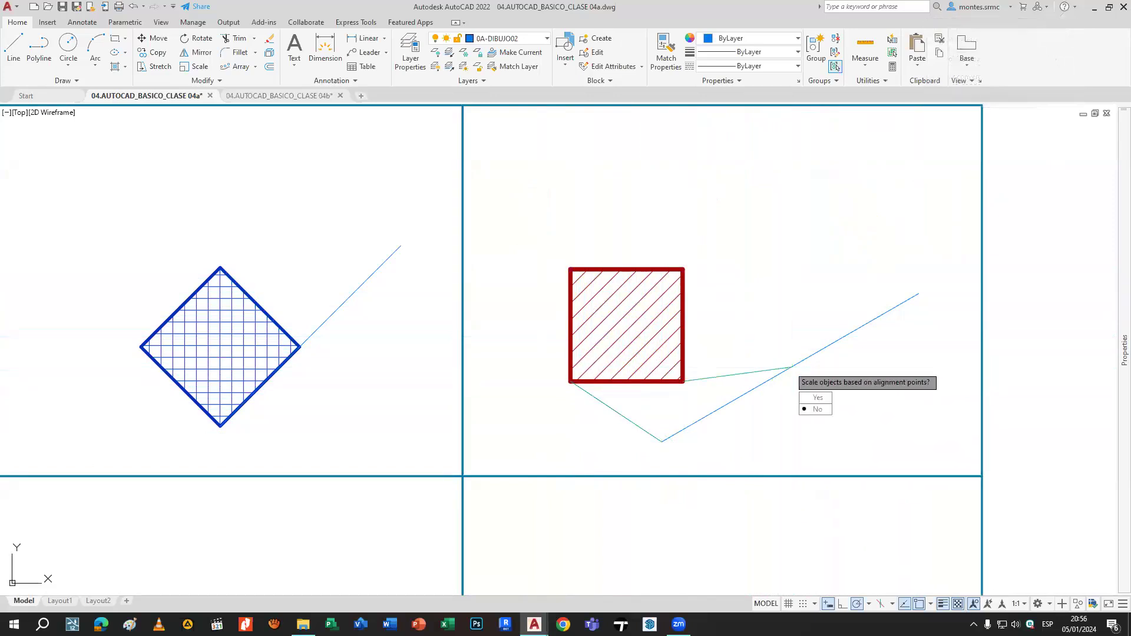
{"action": "key", "text": "Return"}
{"action": "left_click", "coordinate": [776, 339]}
{"action": "scroll", "coordinate": [833, 354], "scroll_direction": "down", "scroll_amount": 4}
{"action": "mouse_move", "coordinate": [833, 353]}
{"action": "middle_mouse_down"}
{"action": "mouse_move", "coordinate": [857, 335]}
{"action": "mouse_move", "coordinate": [886, 336]}
{"action": "middle_mouse_up"}
{"action": "key", "text": "Escape"}
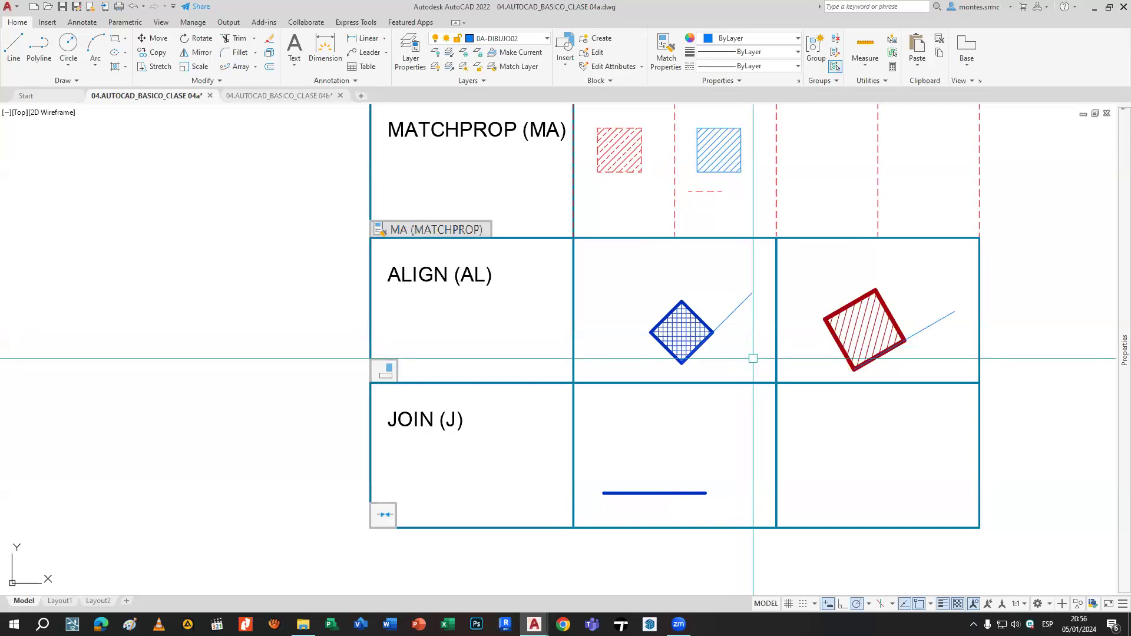
Draw two consecutive horizontal line segments above the thick blue line in the JOIN row's first drawing cell.
{"action": "middle_click_drag", "start_coordinate": [751, 356], "coordinate": [626, 311]}
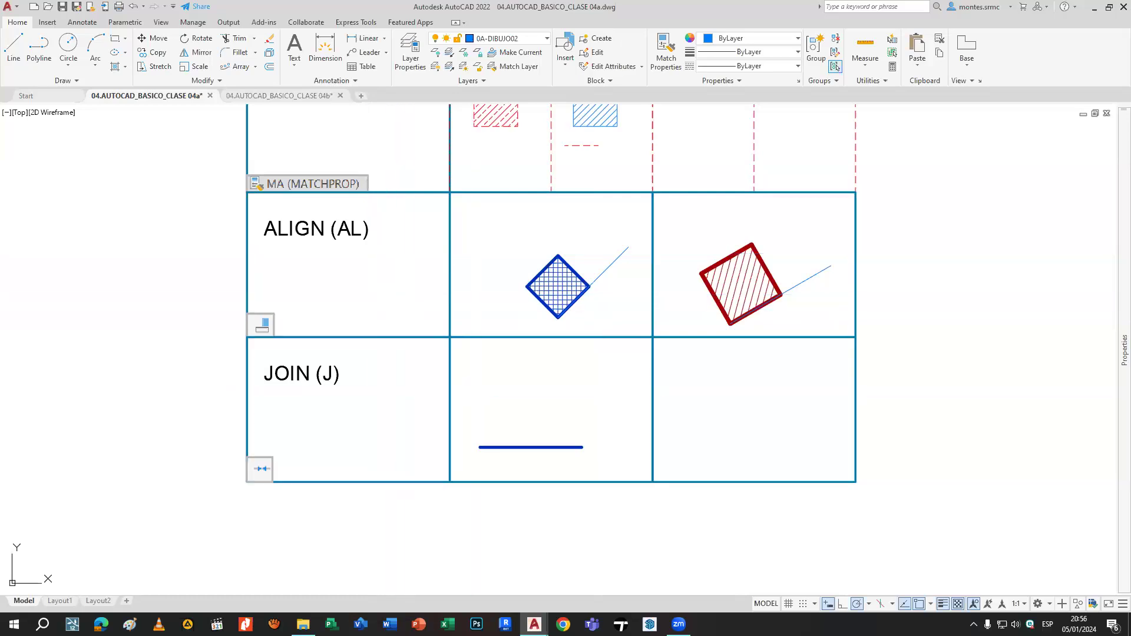
{"action": "middle_click_drag", "start_coordinate": [545, 445], "coordinate": [561, 365]}
{"action": "scroll", "coordinate": [561, 365], "scroll_direction": "up", "scroll_amount": 2}
{"action": "left_click", "coordinate": [560, 366]}
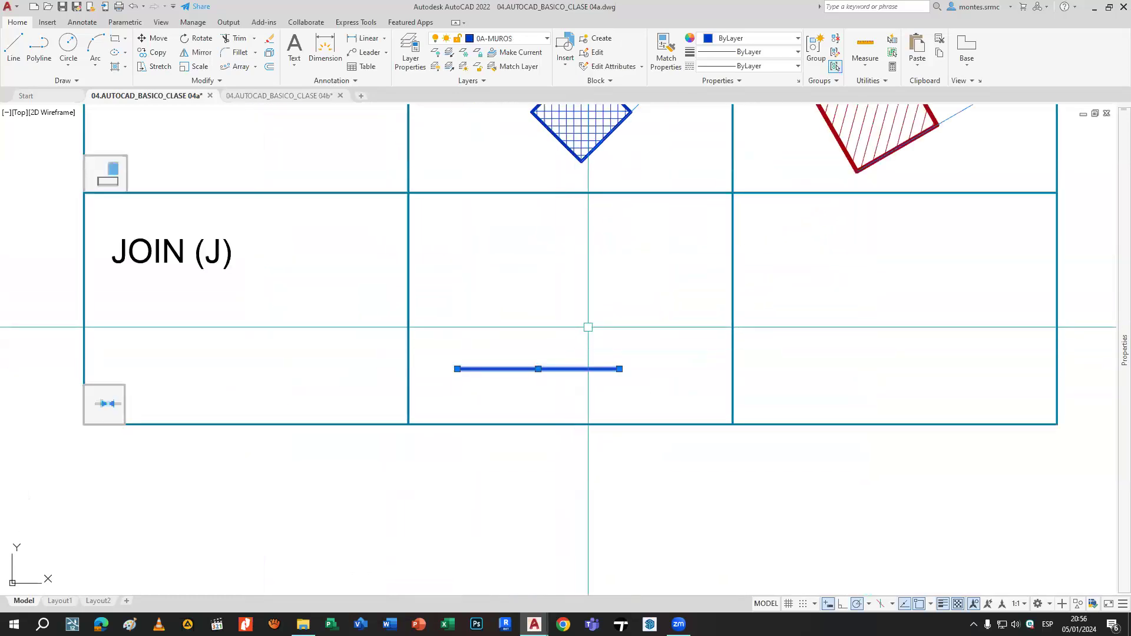
{"action": "type", "text": "l"}
{"action": "key", "text": "Return"}
{"action": "left_click", "coordinate": [446, 335]}
{"action": "left_click", "coordinate": [554, 335]}
{"action": "left_click", "coordinate": [618, 334]}
{"action": "key", "text": "Return"}
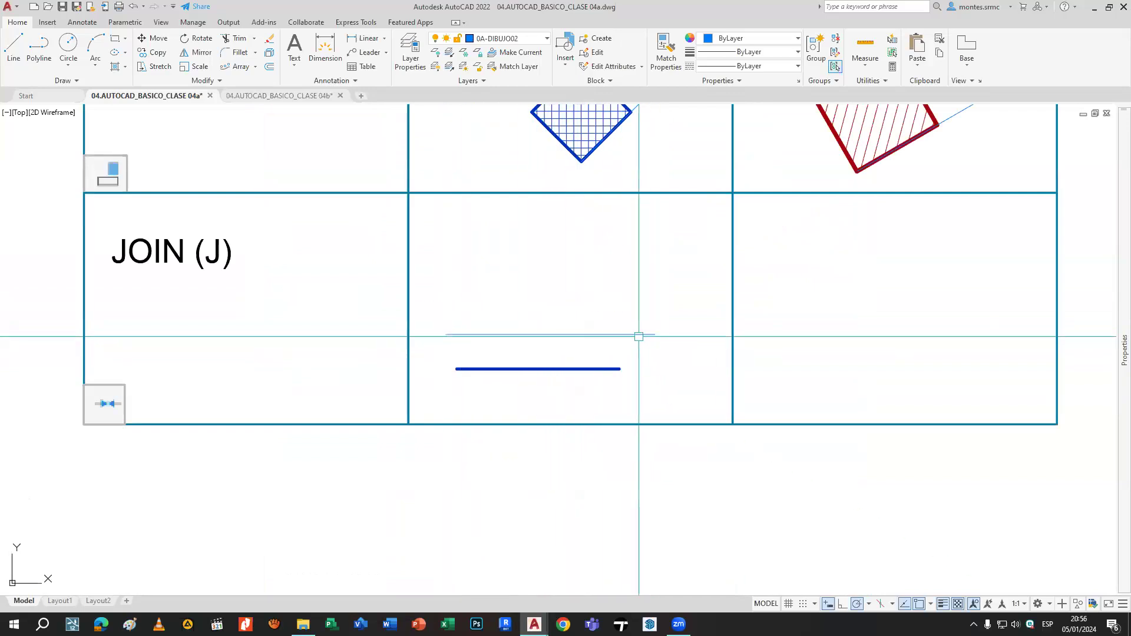
Set the second thin segment in the JOIN row to red with a 0.35 mm lineweight.
{"action": "left_click", "coordinate": [635, 354]}
{"action": "left_click", "coordinate": [607, 308]}
{"action": "left_click", "coordinate": [714, 38]}
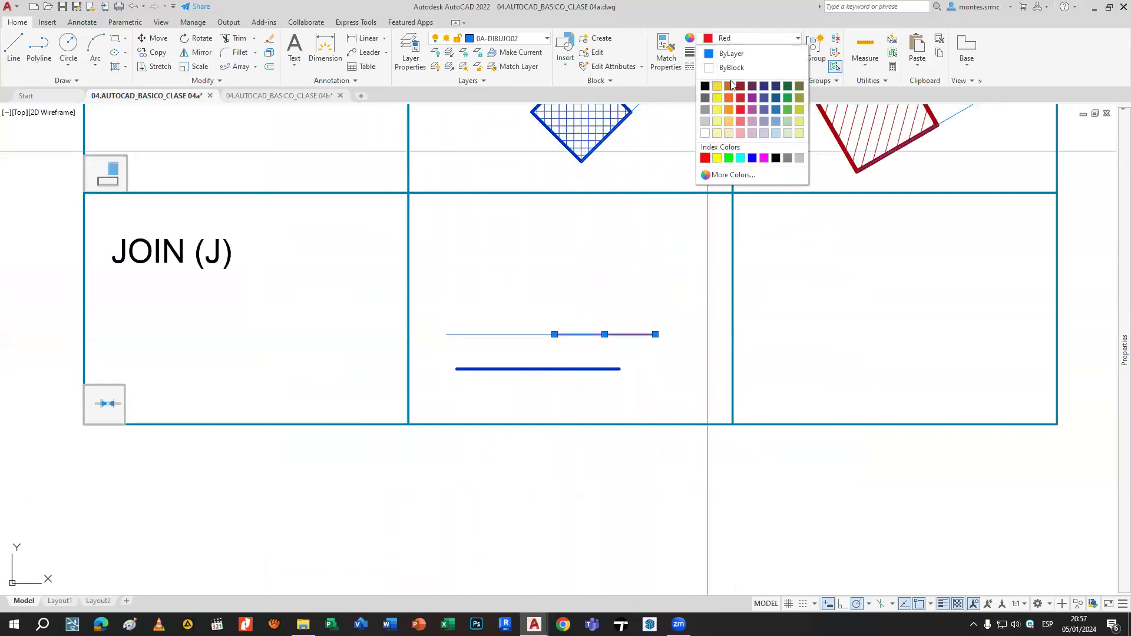
{"action": "left_click", "coordinate": [713, 156]}
{"action": "left_click", "coordinate": [766, 52]}
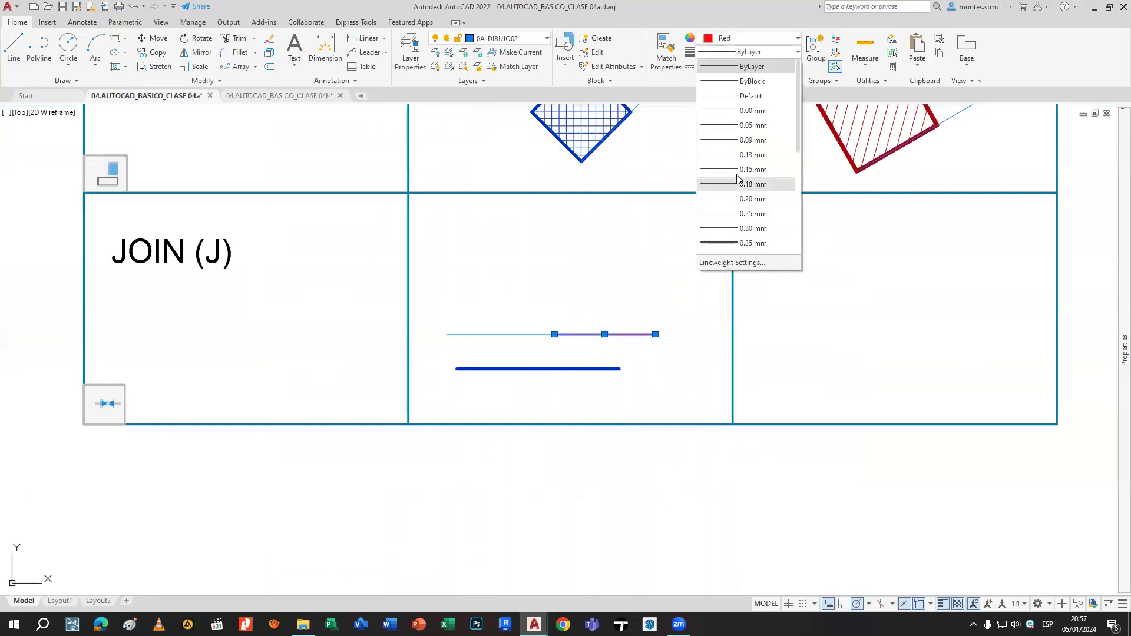
{"action": "left_click", "coordinate": [737, 243]}
Copy the thin blue and red segments horizontally into the adjacent empty cell of the JOIN row.
{"action": "left_click", "coordinate": [543, 334]}
{"action": "type", "text": "co"}
{"action": "key", "text": "Return"}
{"action": "left_click", "coordinate": [511, 303]}
{"action": "left_click", "coordinate": [832, 302]}
{"action": "key", "text": "Escape"}
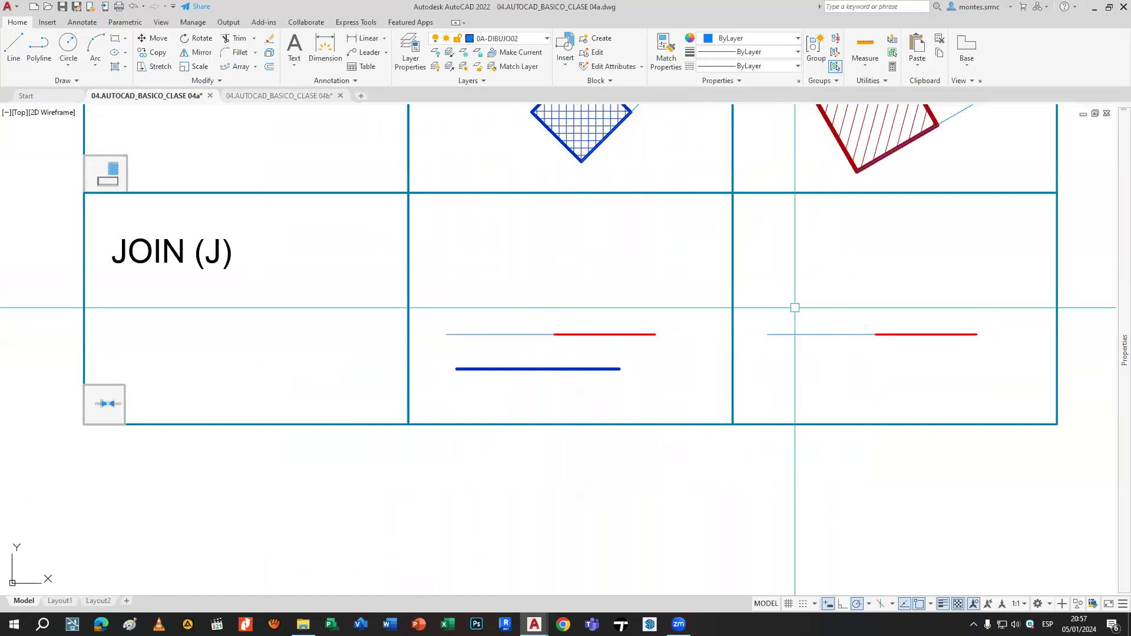
{"action": "scroll", "coordinate": [664, 331], "scroll_direction": "up", "scroll_amount": 2}
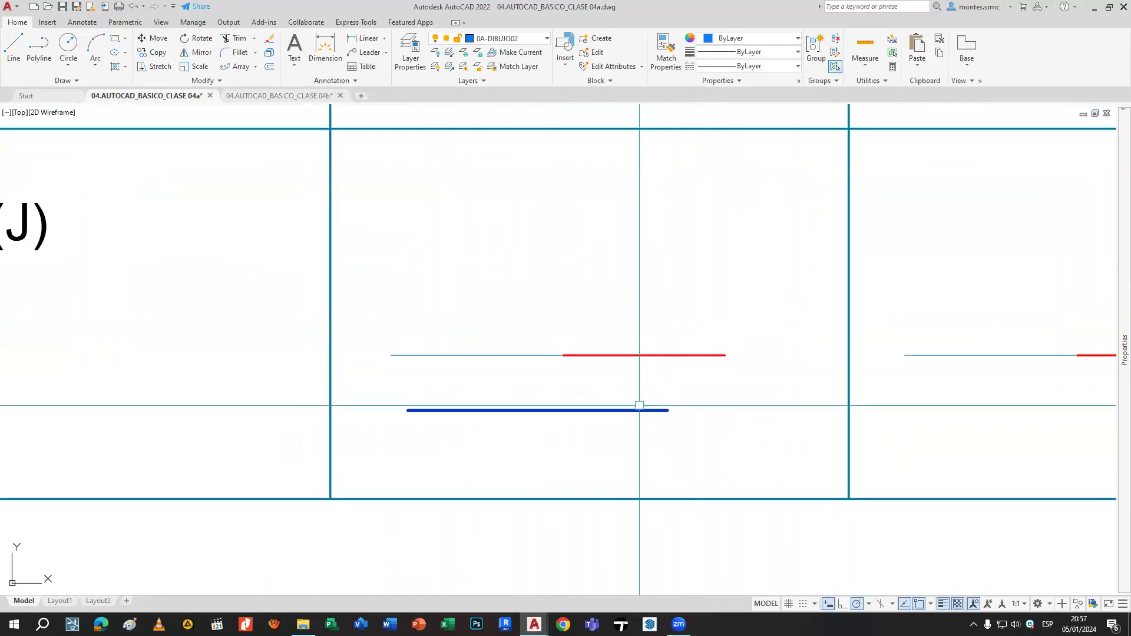
Join the four separate sides of the blue rectangle in the EXPLODE row into one closed polyline.
{"action": "scroll", "coordinate": [639, 405], "scroll_direction": "down", "scroll_amount": 5}
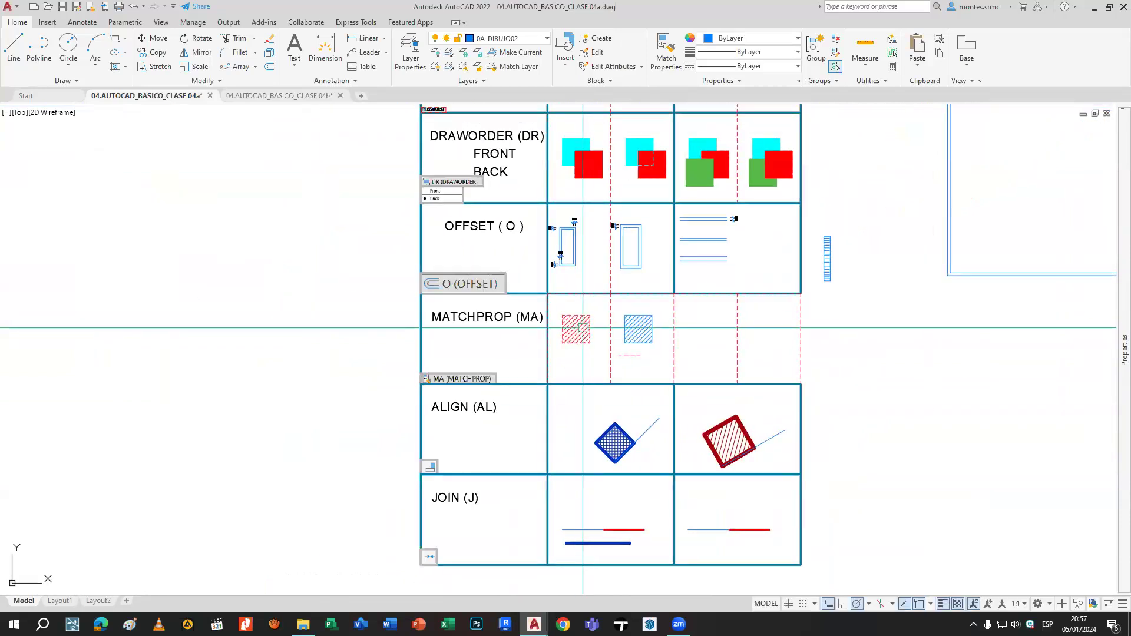
{"action": "middle_click_drag", "start_coordinate": [558, 260], "coordinate": [559, 405]}
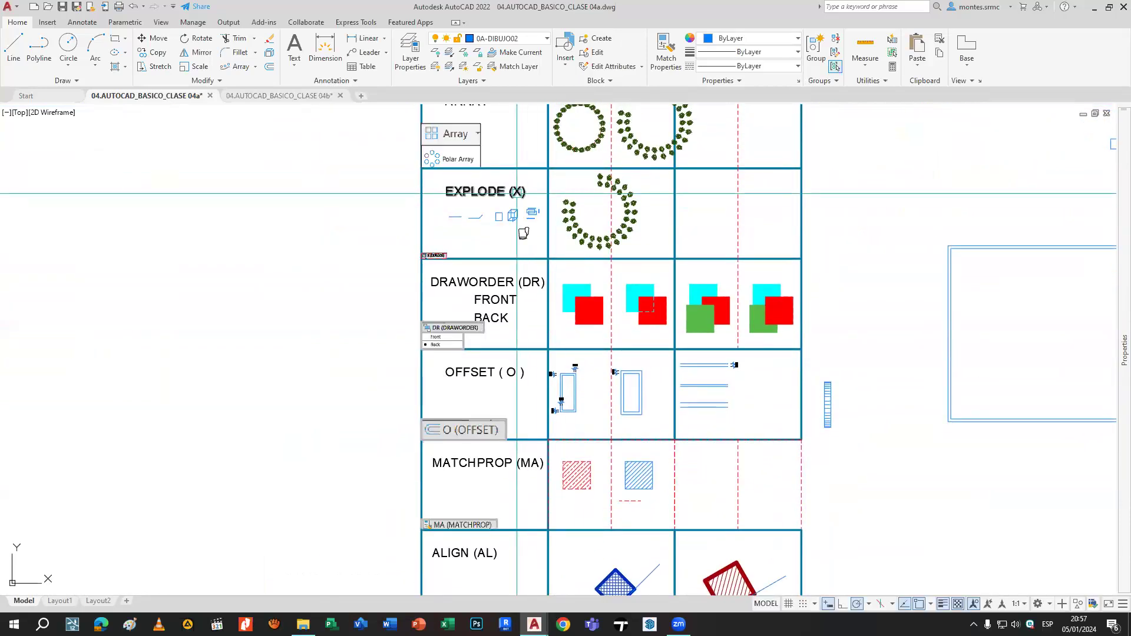
{"action": "scroll", "coordinate": [562, 211], "scroll_direction": "up", "scroll_amount": 4}
{"action": "left_click", "coordinate": [395, 216]}
{"action": "scroll", "coordinate": [394, 217], "scroll_direction": "up", "scroll_amount": 2}
{"action": "key", "text": "Return"}
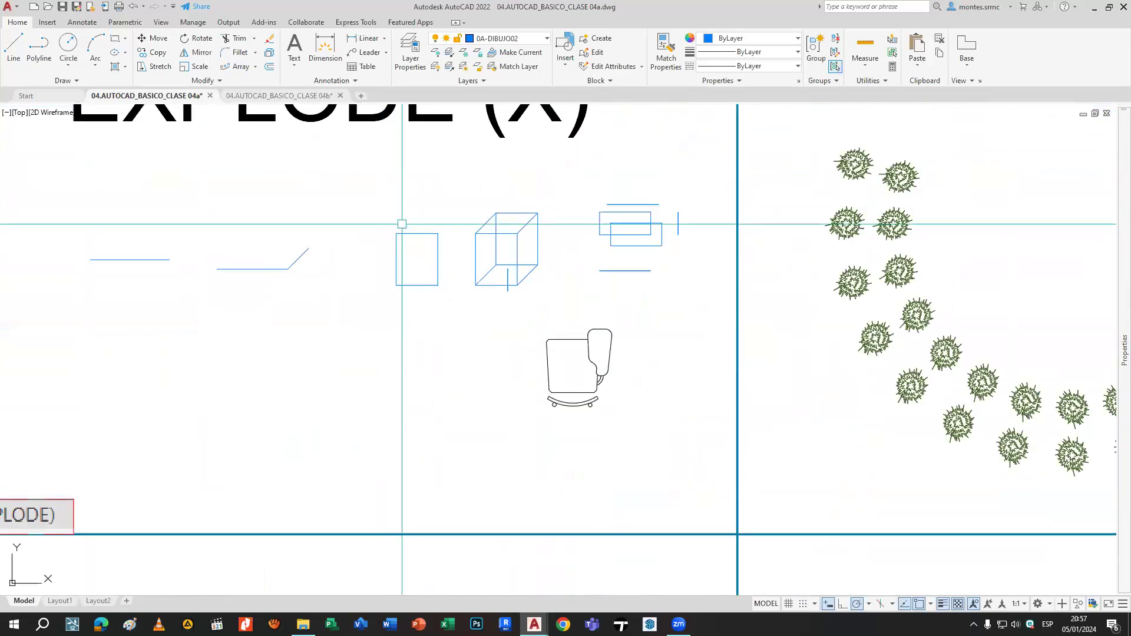
{"action": "left_click", "coordinate": [405, 234]}
{"action": "left_click", "coordinate": [396, 243]}
{"action": "left_click", "coordinate": [437, 254]}
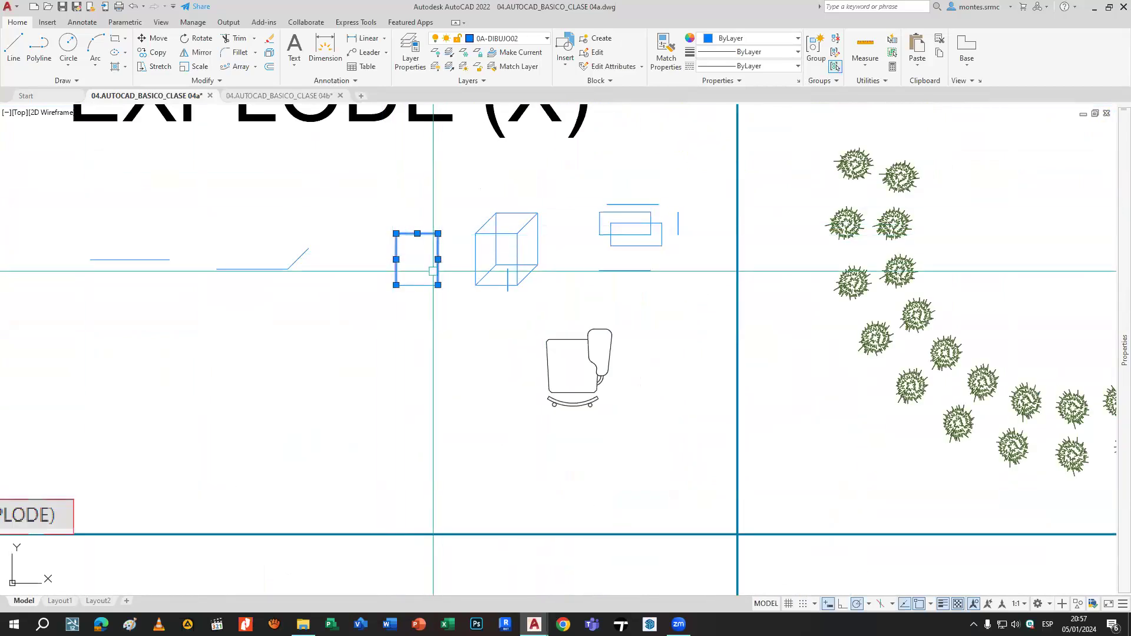
{"action": "left_click", "coordinate": [417, 286]}
{"action": "middle_click_drag", "start_coordinate": [421, 276], "coordinate": [522, 373]}
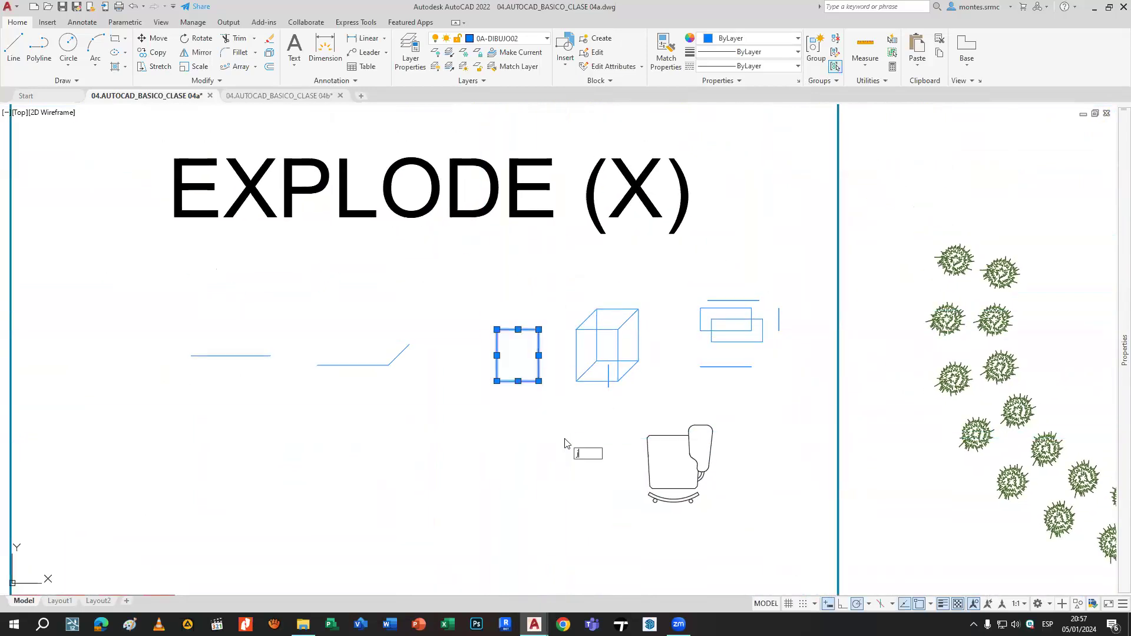
{"action": "key", "text": "Return"}
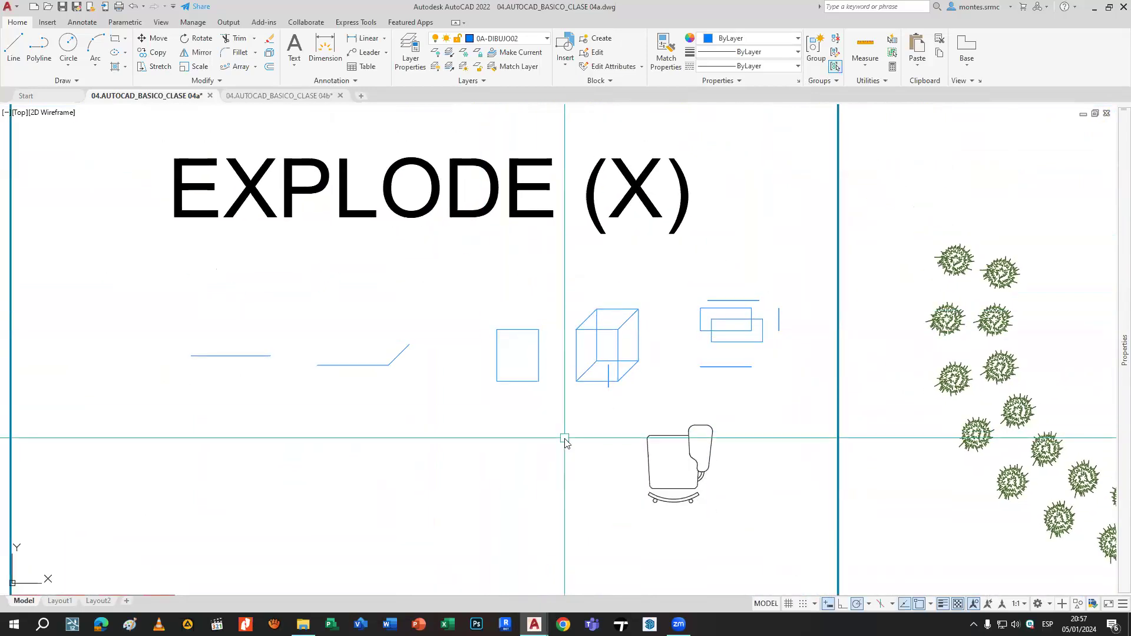
{"action": "left_click", "coordinate": [540, 369]}
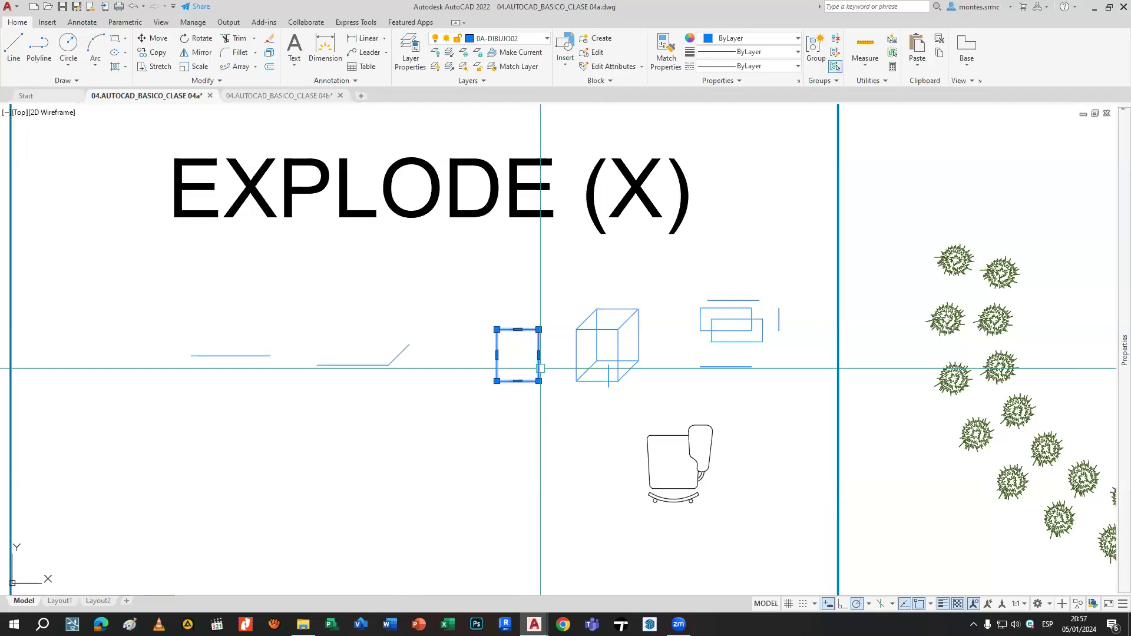
{"action": "left_click", "coordinate": [664, 436]}
Join the collinear thin blue and red segments in the JOIN row's first drawing cell into one line with the Join command.
{"action": "scroll", "coordinate": [652, 411], "scroll_direction": "down", "scroll_amount": 6}
{"action": "middle_click_drag", "start_coordinate": [614, 343], "coordinate": [507, 167]}
{"action": "middle_click_drag", "start_coordinate": [636, 375], "coordinate": [611, 243]}
{"action": "middle_click_drag", "start_coordinate": [641, 431], "coordinate": [576, 242]}
{"action": "middle_click_drag", "start_coordinate": [610, 412], "coordinate": [611, 269]}
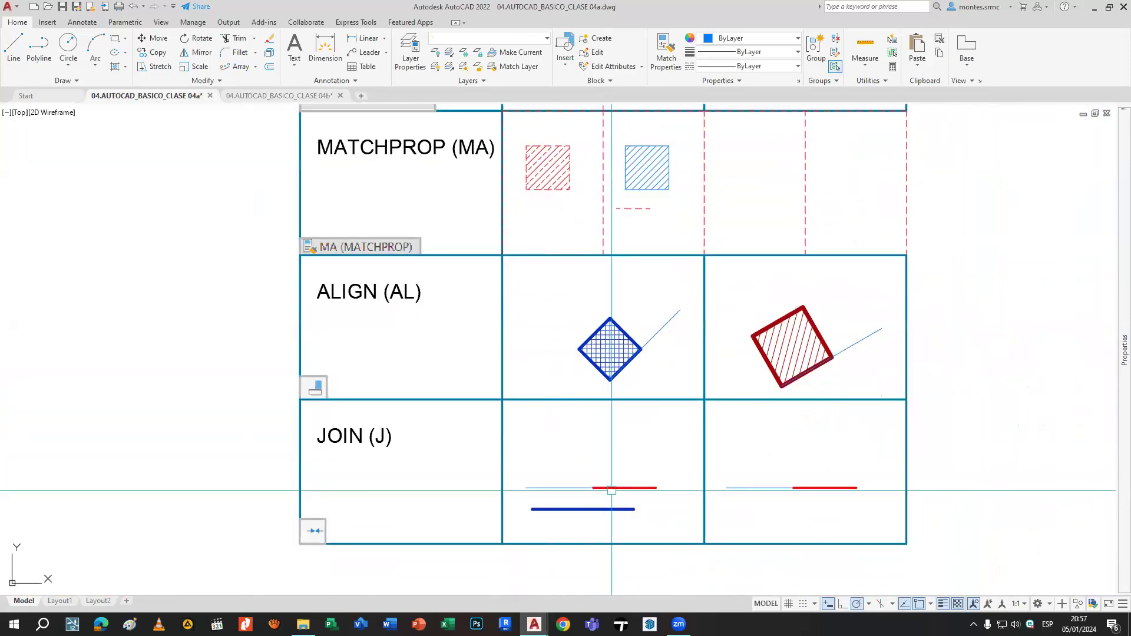
{"action": "scroll", "coordinate": [612, 490], "scroll_direction": "up", "scroll_amount": 2}
{"action": "middle_click_drag", "start_coordinate": [612, 490], "coordinate": [628, 383]}
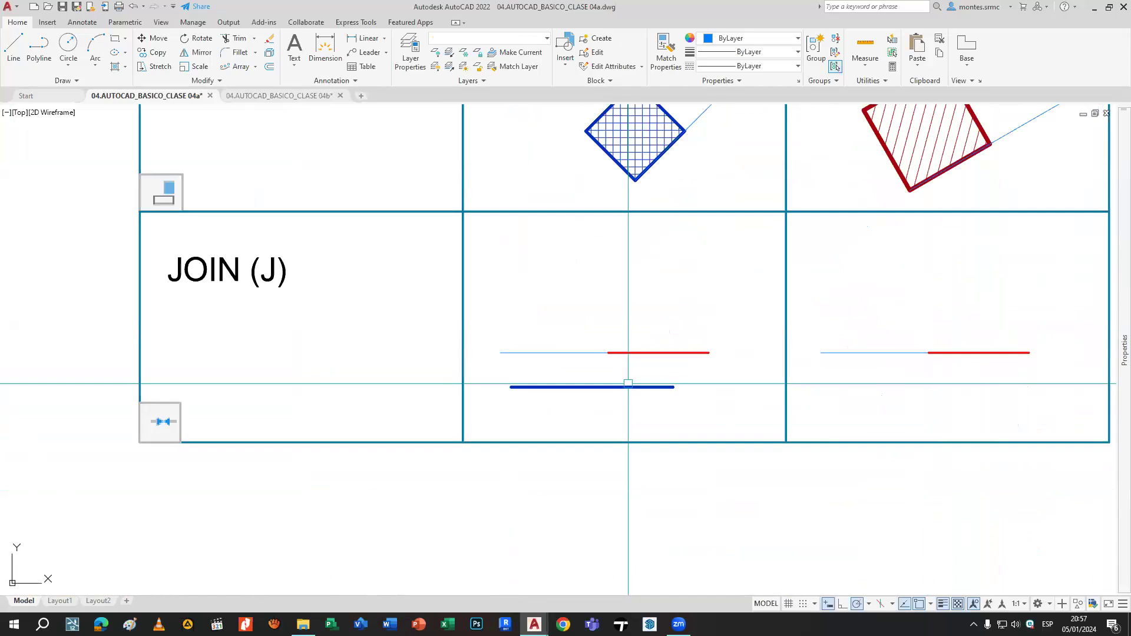
{"action": "left_click", "coordinate": [578, 352]}
{"action": "left_click", "coordinate": [634, 352]}
{"action": "key", "text": "Escape"}
{"action": "left_click", "coordinate": [628, 368]}
{"action": "left_click", "coordinate": [612, 335]}
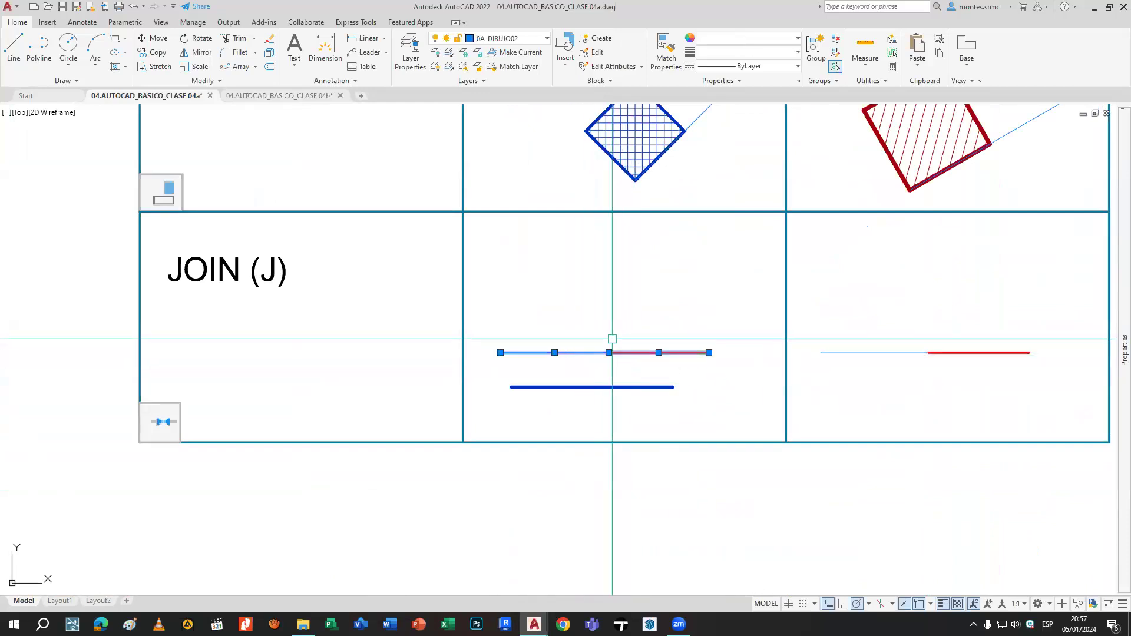
{"action": "type", "text": "J"}
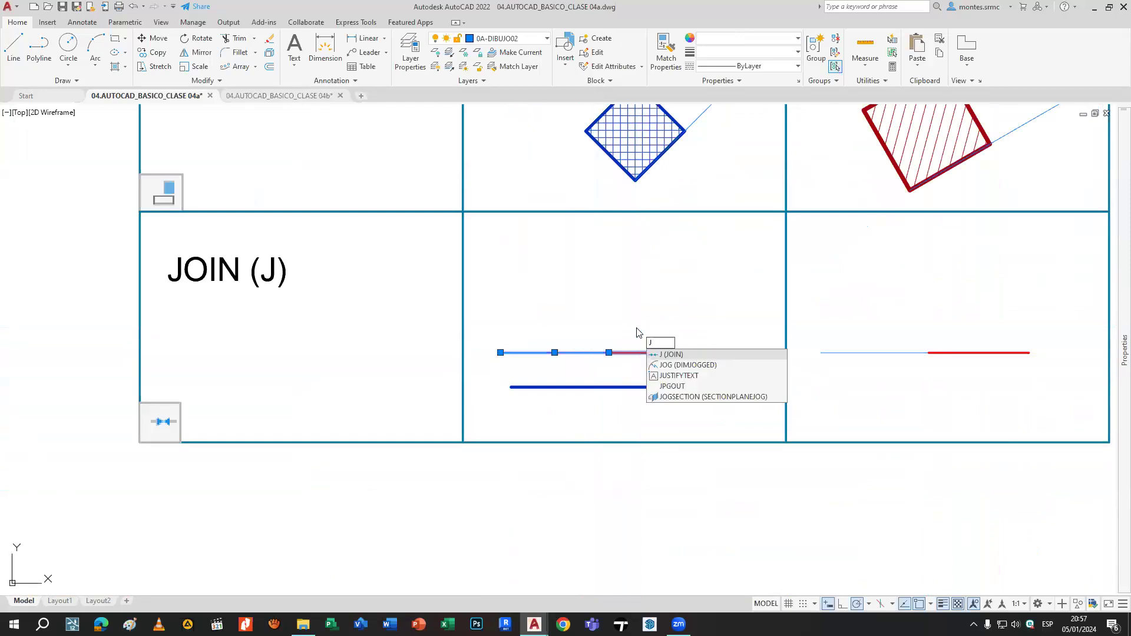
{"action": "key", "text": "Return"}
{"action": "left_click", "coordinate": [635, 351]}
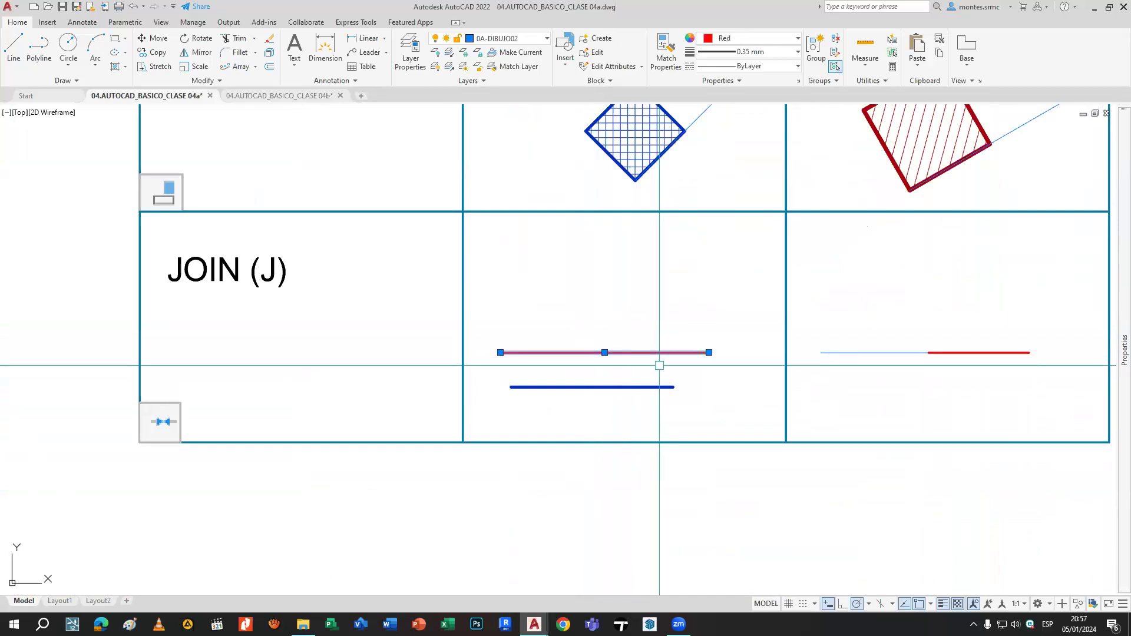
{"action": "mouse_move", "coordinate": [686, 374]}
{"action": "middle_mouse_down"}
{"action": "mouse_move", "coordinate": [514, 374]}
{"action": "mouse_move", "coordinate": [660, 354]}
{"action": "middle_mouse_up"}
{"action": "key", "text": "Escape"}
{"action": "left_click", "coordinate": [639, 354]}
Rotate the red segment in the JOIN row's second drawing cell diagonally upward about its shared endpoint with the thin blue segment.
{"action": "middle_click_drag", "start_coordinate": [740, 371], "coordinate": [631, 373]}
{"action": "key", "text": "Escape"}
{"action": "left_click", "coordinate": [803, 376]}
{"action": "left_click", "coordinate": [771, 313]}
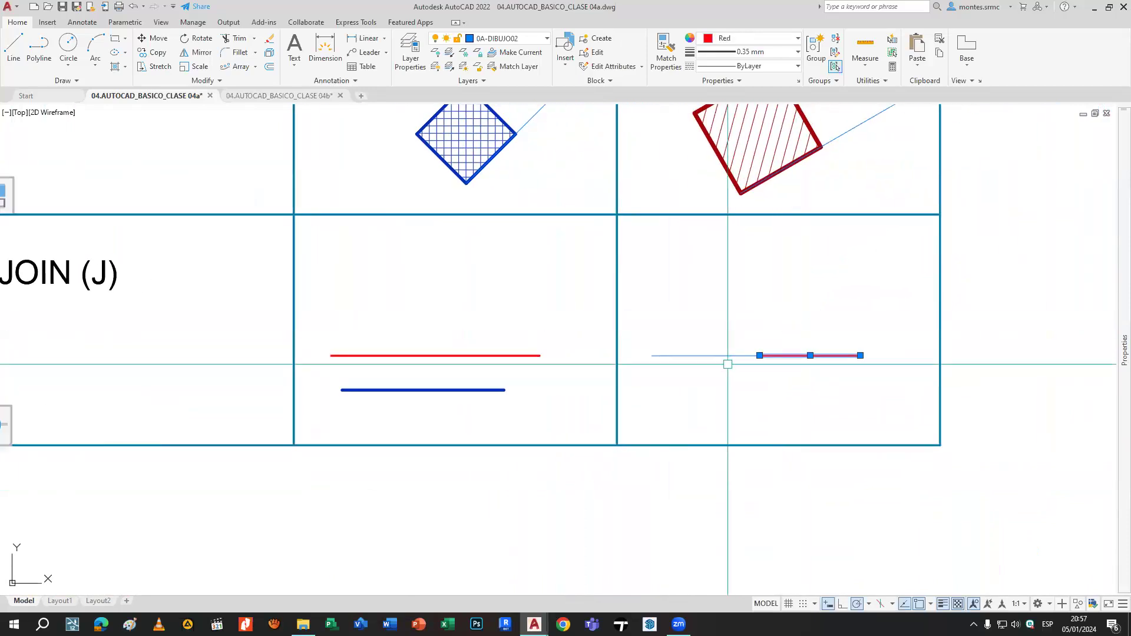
{"action": "type", "text": "ro"}
{"action": "key", "text": "Return"}
{"action": "left_click", "coordinate": [760, 355]}
{"action": "left_click", "coordinate": [837, 284]}
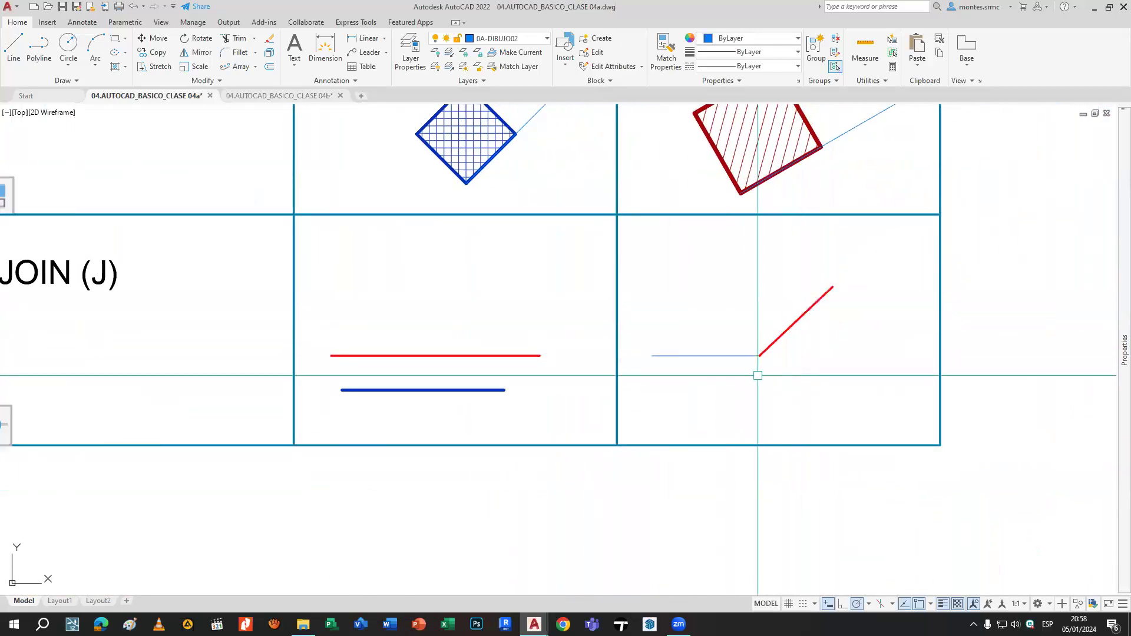
Join the thin blue segment and the slanted red segment in the JOIN row's second drawing cell into one polyline.
{"action": "left_click", "coordinate": [763, 349]}
{"action": "left_click", "coordinate": [740, 382]}
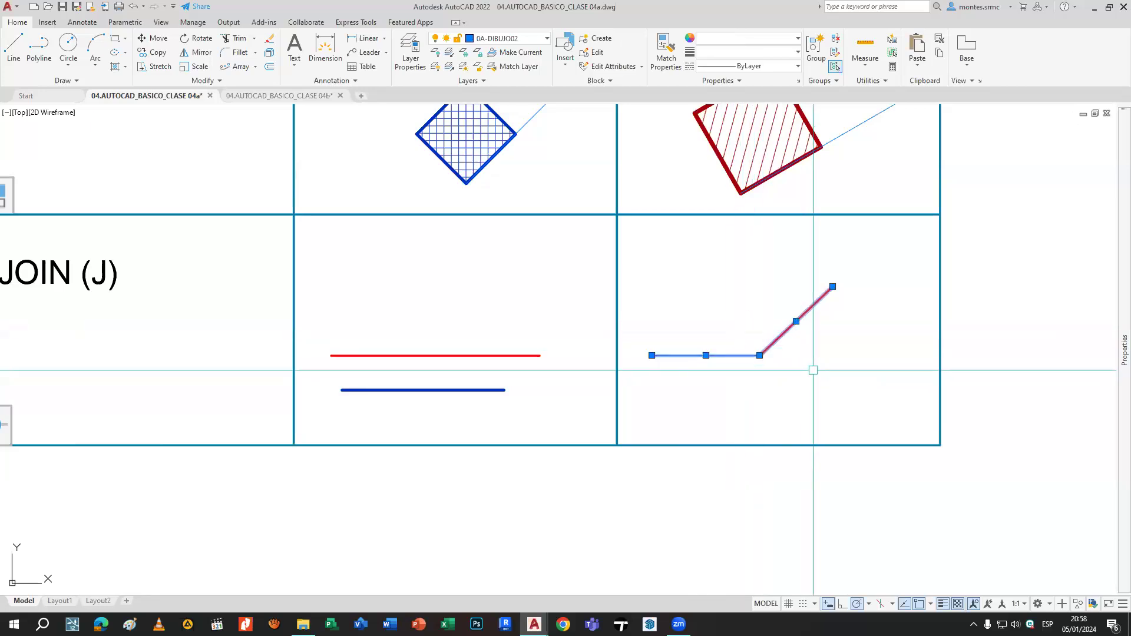
{"action": "type", "text": "j"}
{"action": "key", "text": "Return"}
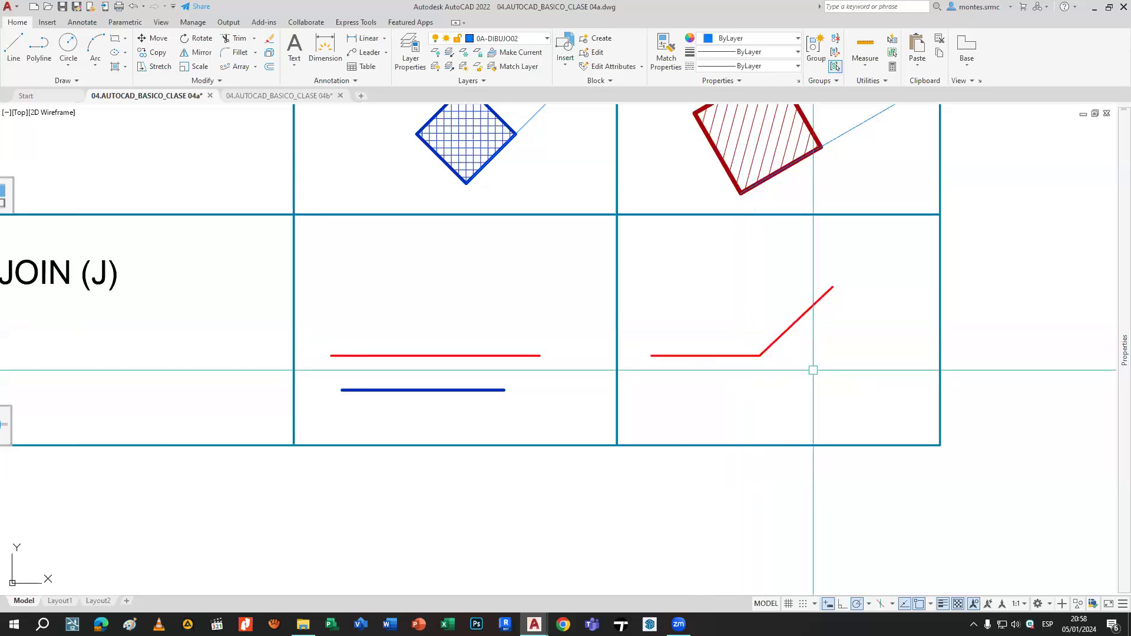
{"action": "left_click", "coordinate": [791, 330]}
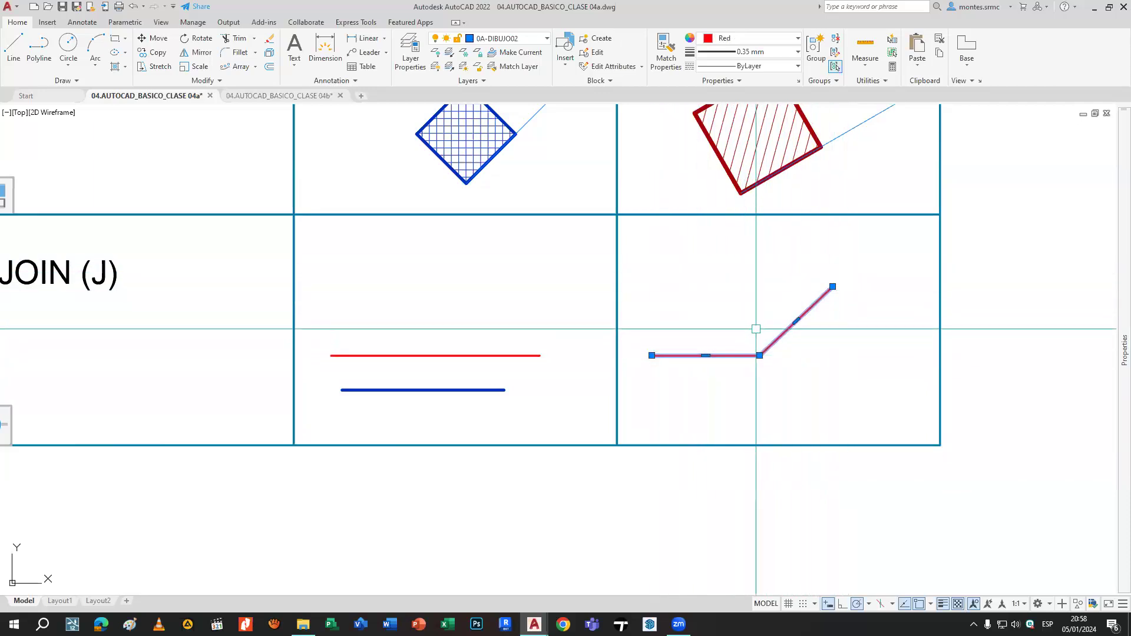
{"action": "left_click", "coordinate": [500, 355]}
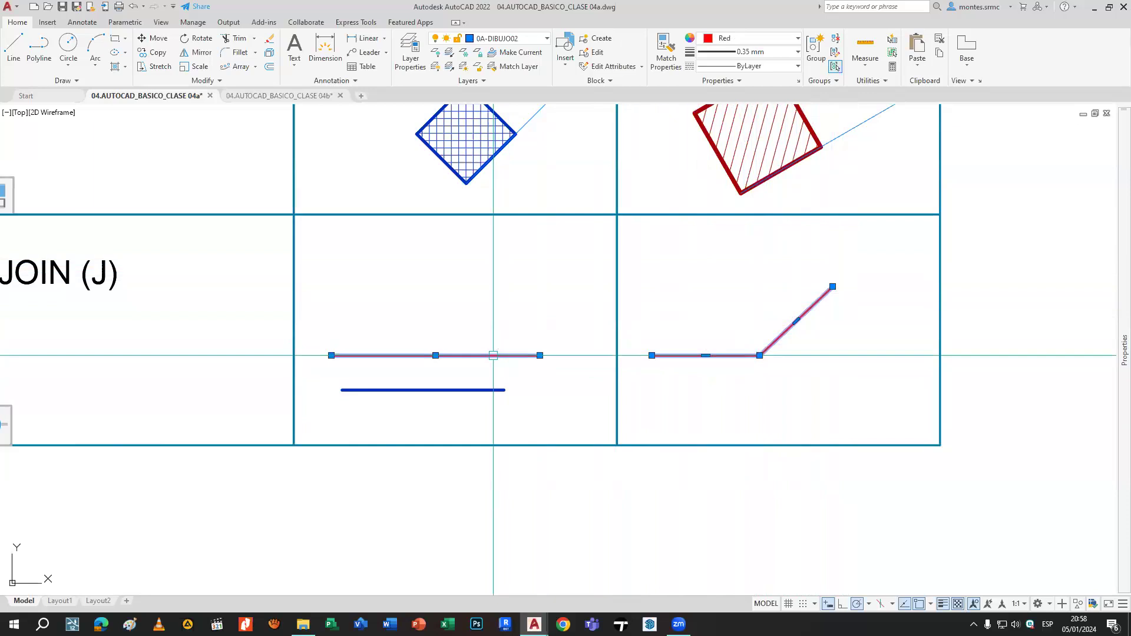
{"action": "key", "text": "Escape"}
Try to explode the joined horizontal red line in the JOIN row's first drawing cell.
{"action": "left_click", "coordinate": [465, 357]}
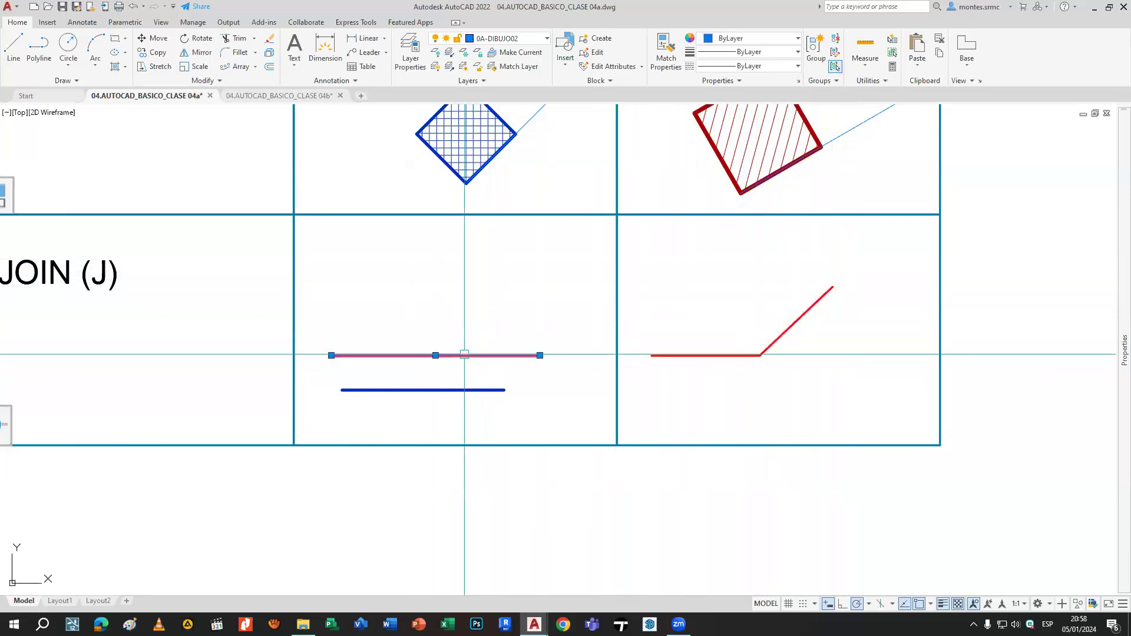
{"action": "type", "text": "x"}
{"action": "key", "text": "Return"}
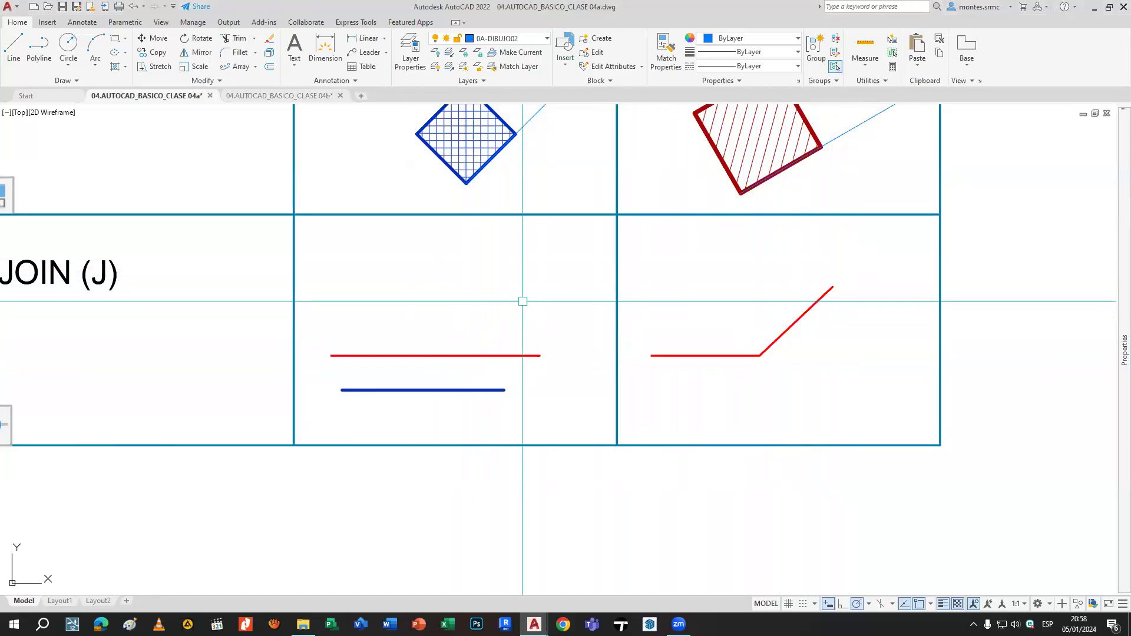
Stretch the right end of the horizontal red line in the first JOIN cell to the thick blue line's right endpoint.
{"action": "middle_click_drag", "start_coordinate": [523, 298], "coordinate": [548, 329]}
{"action": "middle_click_drag", "start_coordinate": [536, 379], "coordinate": [556, 336]}
{"action": "left_click", "coordinate": [557, 331]}
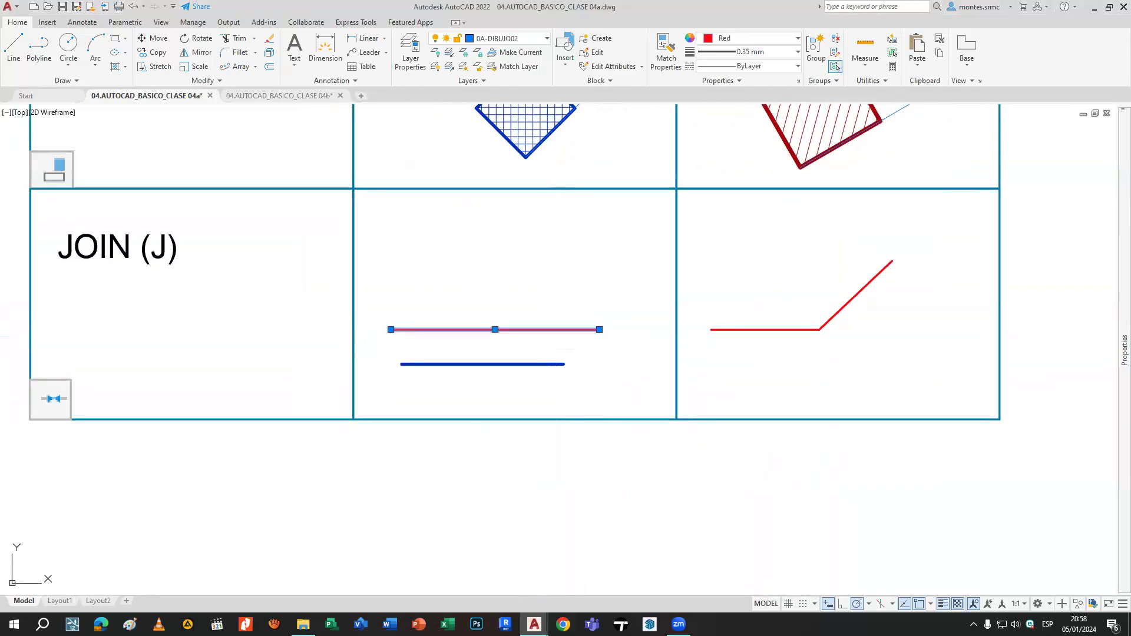
{"action": "left_click", "coordinate": [600, 330]}
{"action": "left_click", "coordinate": [563, 364]}
{"action": "key", "text": "Escape"}
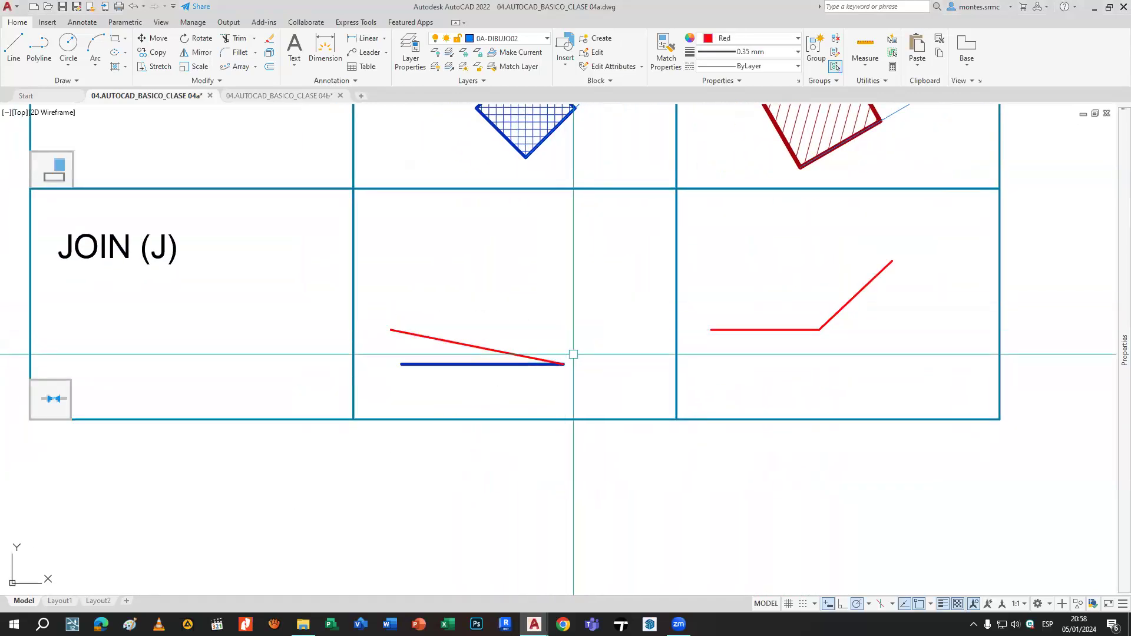
Try joining the two lines in the JOIN row with the red sloped line picked first, and undo the join.
{"action": "type", "text": "j"}
{"action": "key", "text": "Return"}
{"action": "left_click", "coordinate": [512, 354]}
{"action": "left_click", "coordinate": [510, 365]}
{"action": "key", "text": "Return"}
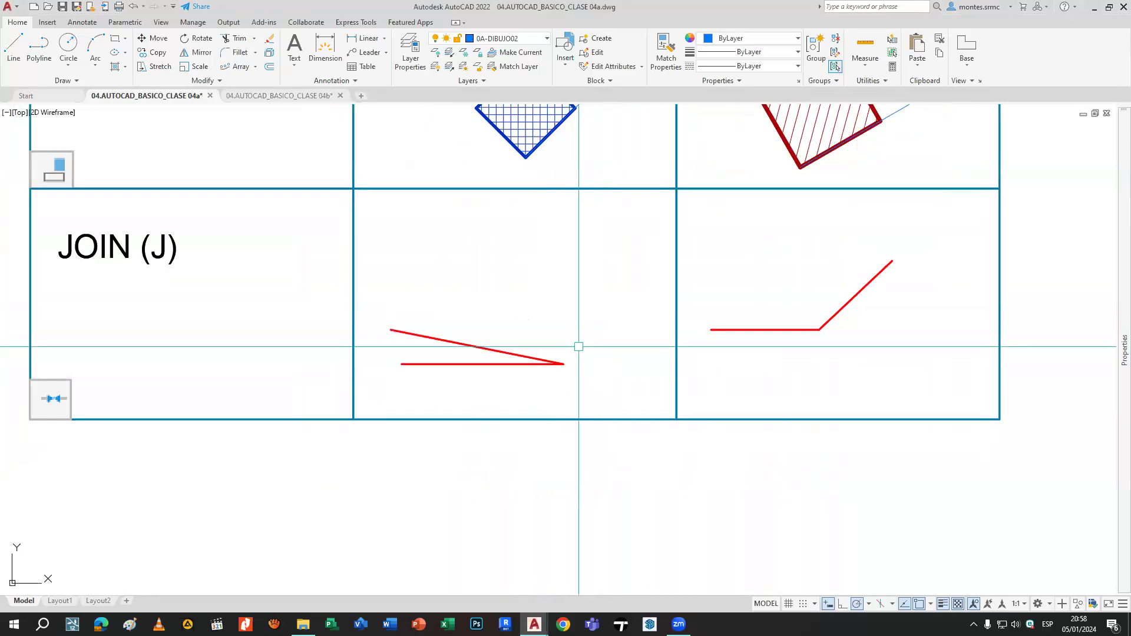
{"action": "key", "text": "ctrl+z"}
Join the sloped and horizontal lines in the JOIN row so the blue line's properties apply, and undo it.
{"action": "type", "text": "j"}
{"action": "key", "text": "Return"}
{"action": "left_click", "coordinate": [515, 355]}
{"action": "left_click", "coordinate": [505, 363]}
{"action": "key", "text": "Return"}
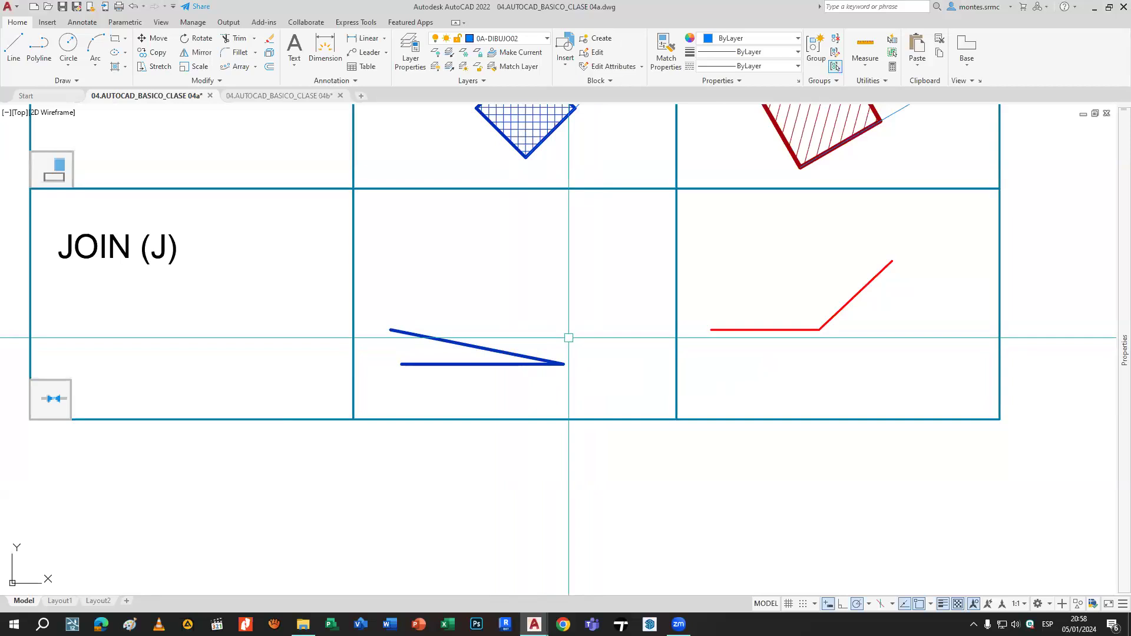
{"action": "key", "text": "ctrl+z"}
Move the red sloped line in the JOIN row to the 0A-DIBUJO01 layer.
{"action": "left_click", "coordinate": [551, 360]}
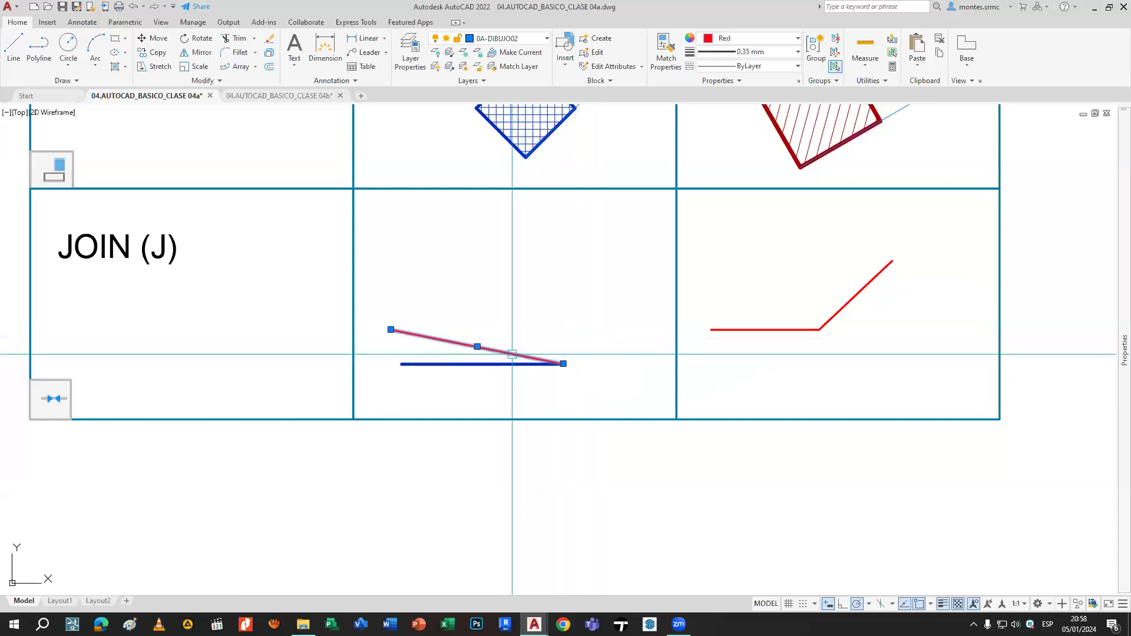
{"action": "left_click", "coordinate": [519, 39]}
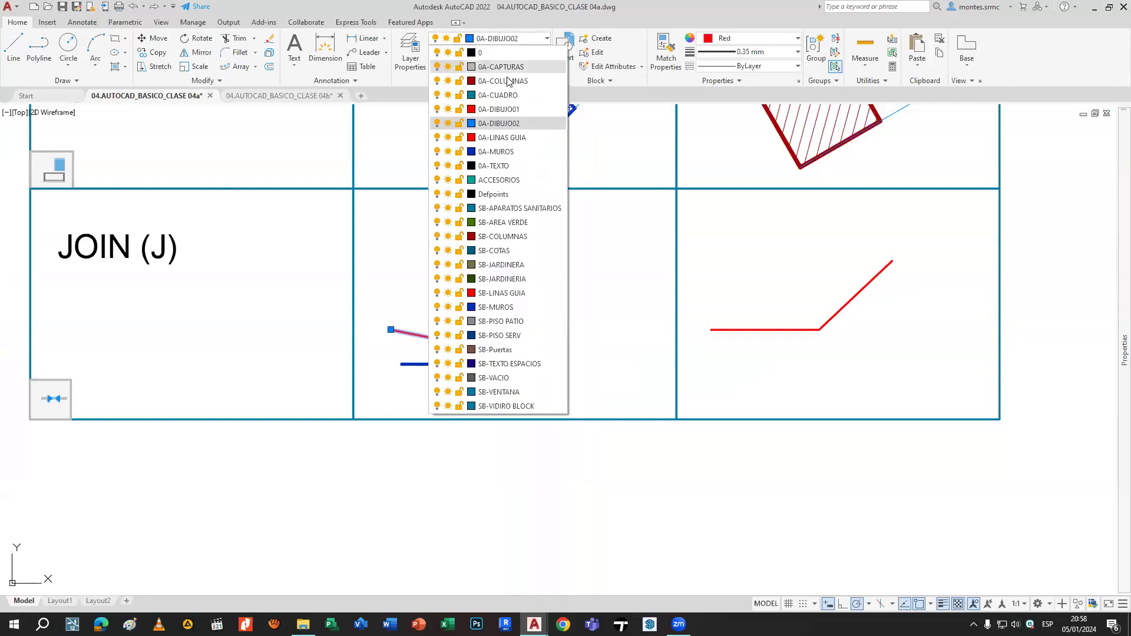
{"action": "left_click", "coordinate": [518, 109]}
{"action": "key", "text": "Escape"}
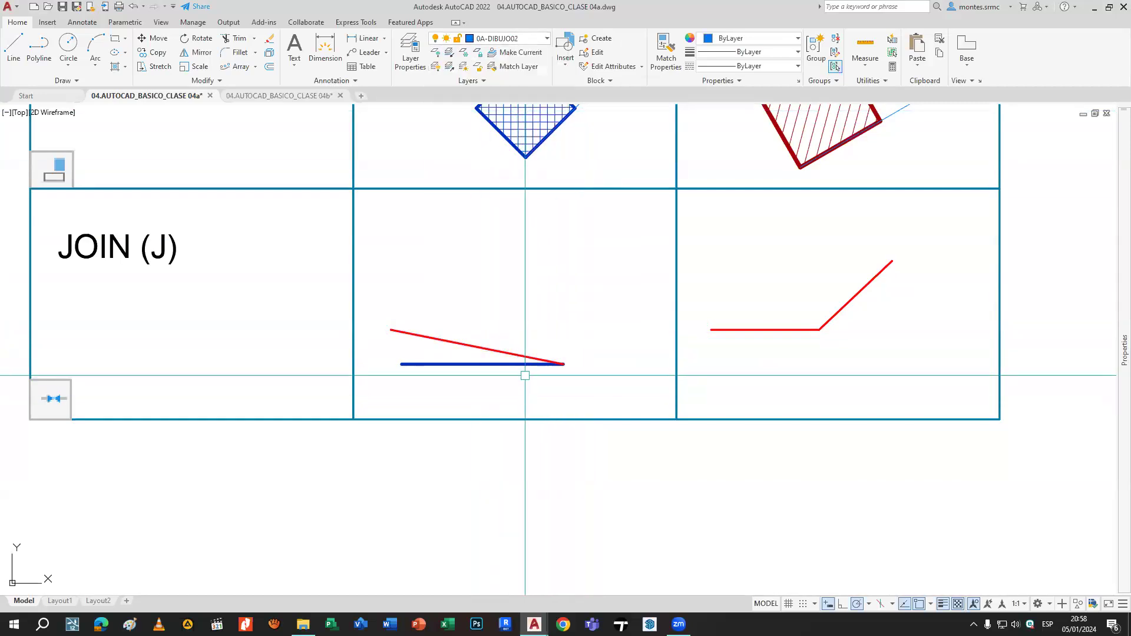
Join the blue horizontal line and the red sloped line in the JOIN row, selecting the blue line first.
{"action": "left_click", "coordinate": [495, 364]}
{"action": "left_click", "coordinate": [487, 349]}
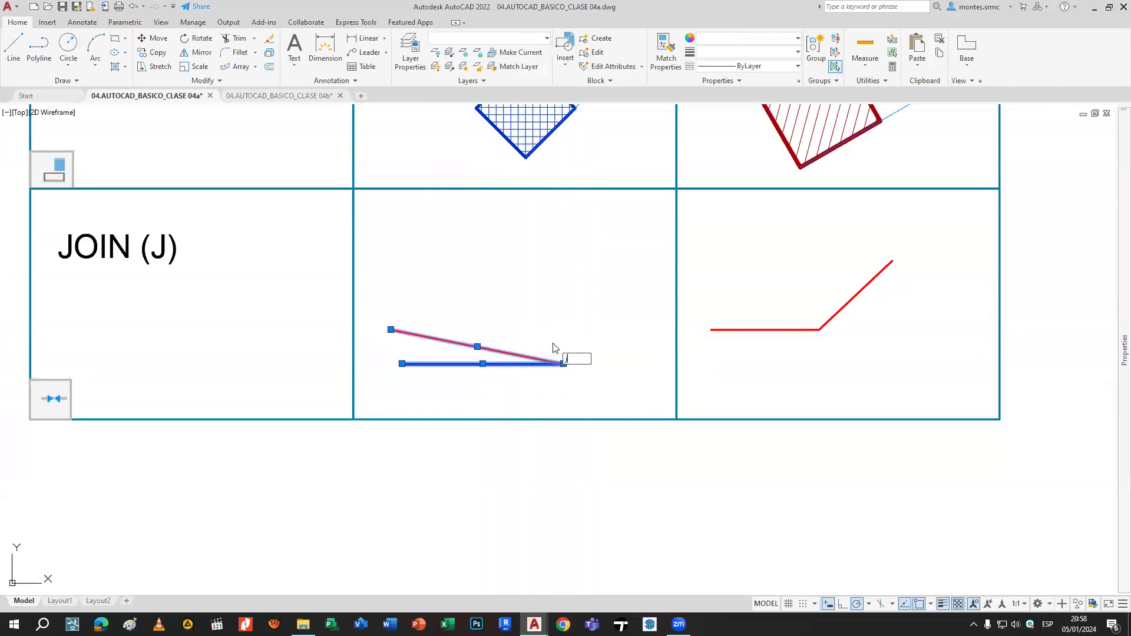
{"action": "key", "text": "Escape"}
{"action": "left_click", "coordinate": [498, 364]}
{"action": "left_click", "coordinate": [503, 352]}
{"action": "type", "text": "j"}
{"action": "key", "text": "Return"}
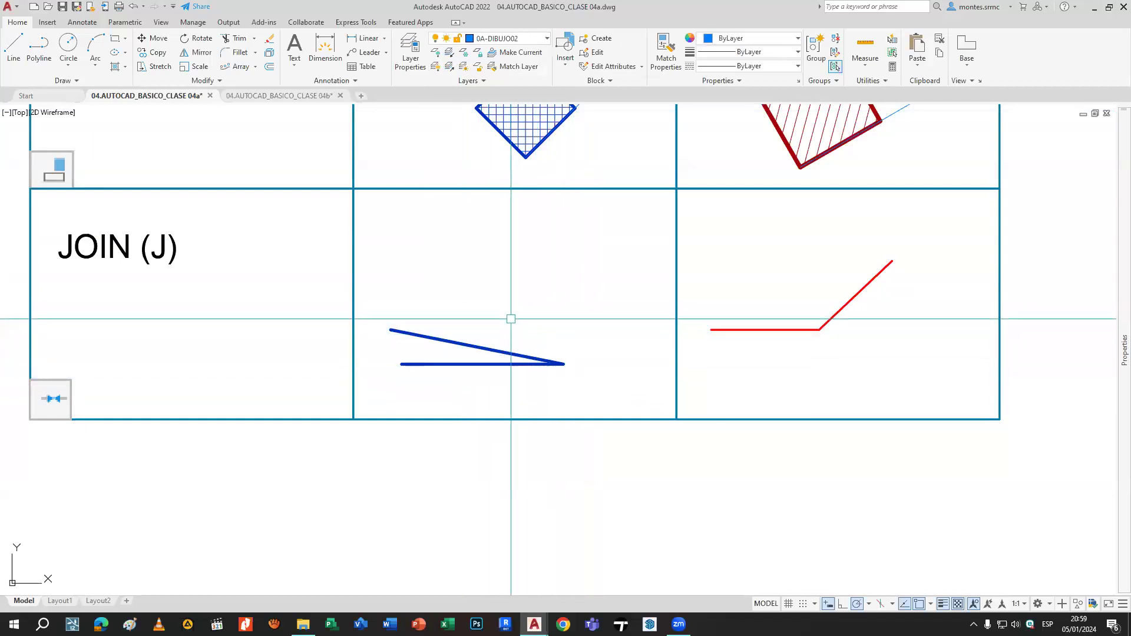
Review the whole COMANDOS DE MODIFICACION - II table and dismiss the antivirus notification.
{"action": "scroll", "coordinate": [551, 370], "scroll_direction": "down", "scroll_amount": 8}
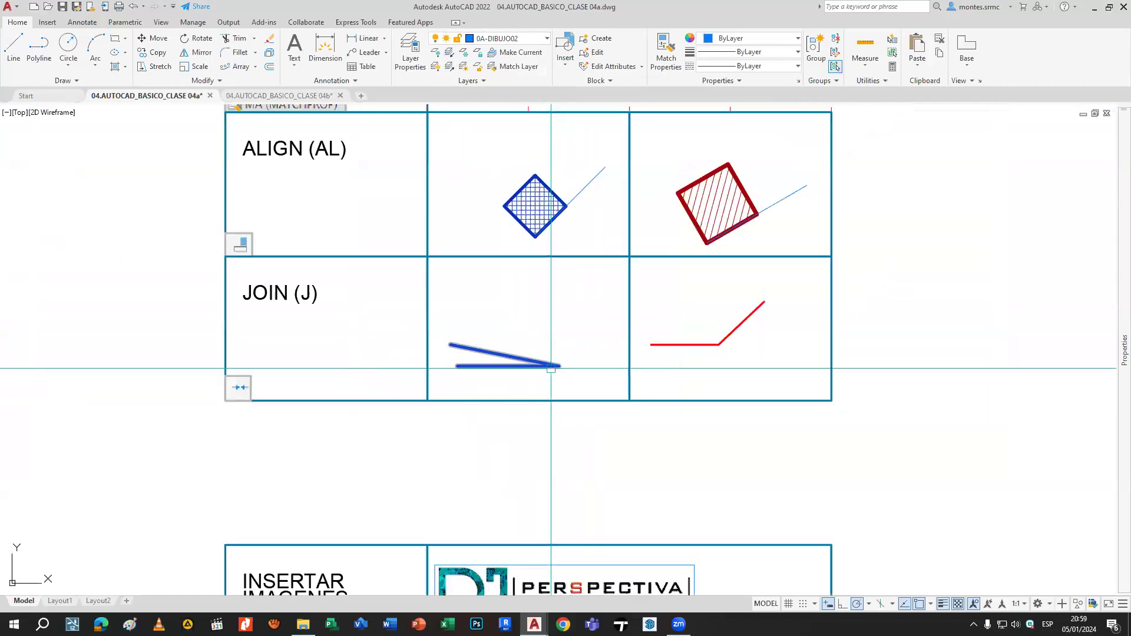
{"action": "middle_click_drag", "start_coordinate": [535, 365], "coordinate": [480, 471]}
{"action": "type", "text": "z"}
{"action": "key", "text": "Return"}
{"action": "left_click", "coordinate": [397, 158]}
{"action": "left_click", "coordinate": [552, 485]}
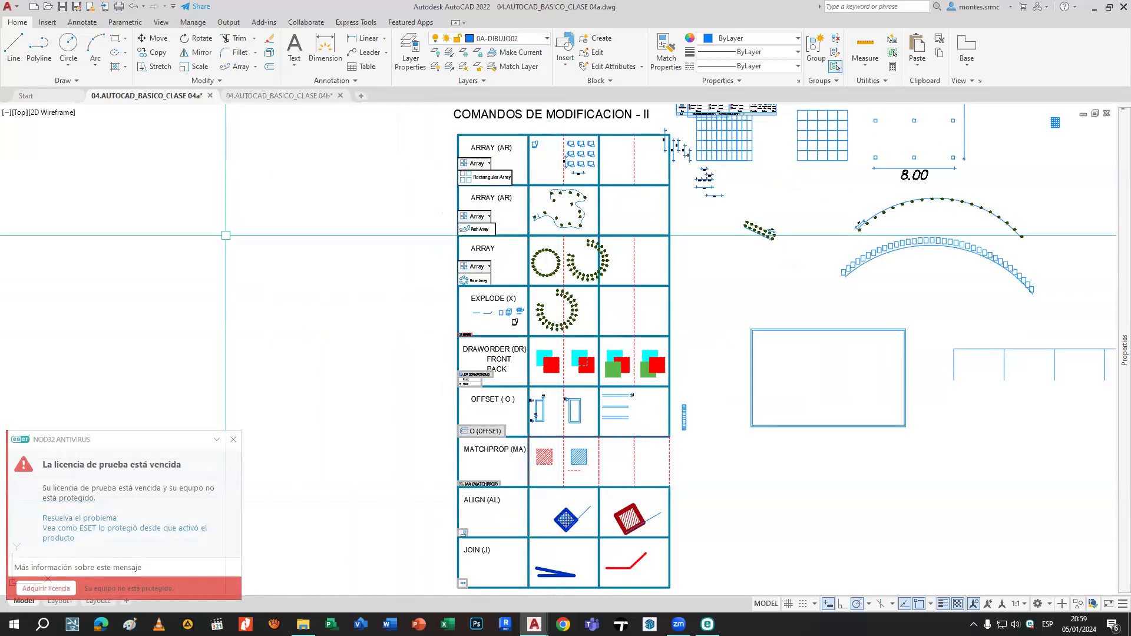
{"action": "left_click", "coordinate": [233, 439]}
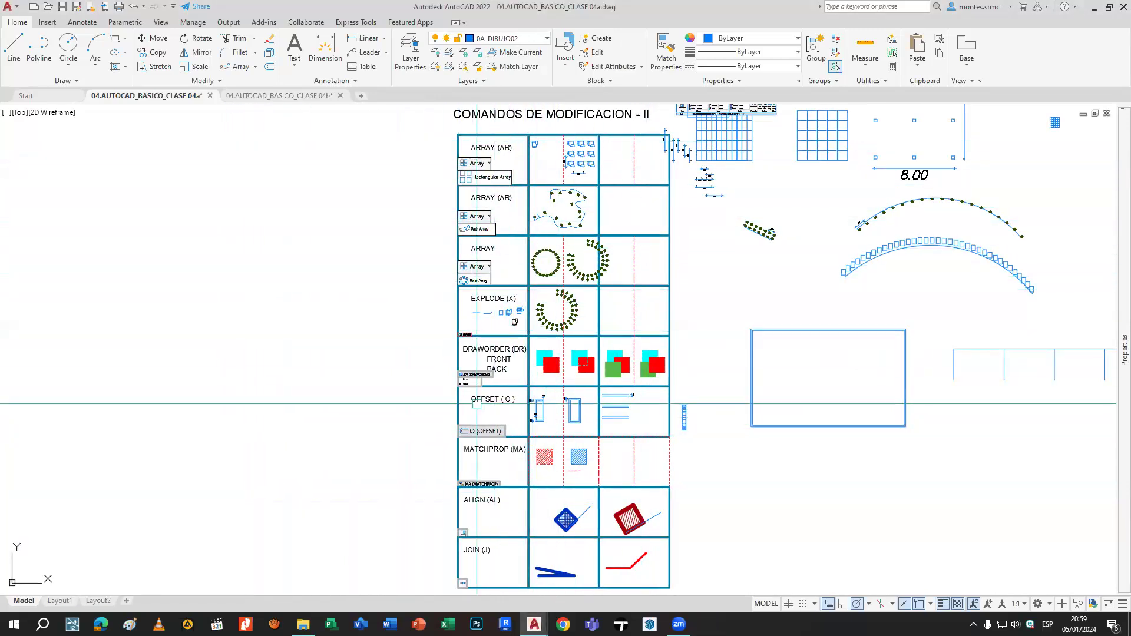
Examine the INSERTAR IMAGENES row below the commands table, with its PERSPECTIVA logo.
{"action": "middle_click_drag", "start_coordinate": [608, 445], "coordinate": [645, 208]}
{"action": "scroll", "coordinate": [592, 276], "scroll_direction": "up", "scroll_amount": 1}
{"action": "scroll", "coordinate": [538, 273], "scroll_direction": "down", "scroll_amount": 1}
{"action": "scroll", "coordinate": [539, 273], "scroll_direction": "down", "scroll_amount": 1}
{"action": "middle_click_drag", "start_coordinate": [539, 275], "coordinate": [543, 405]}
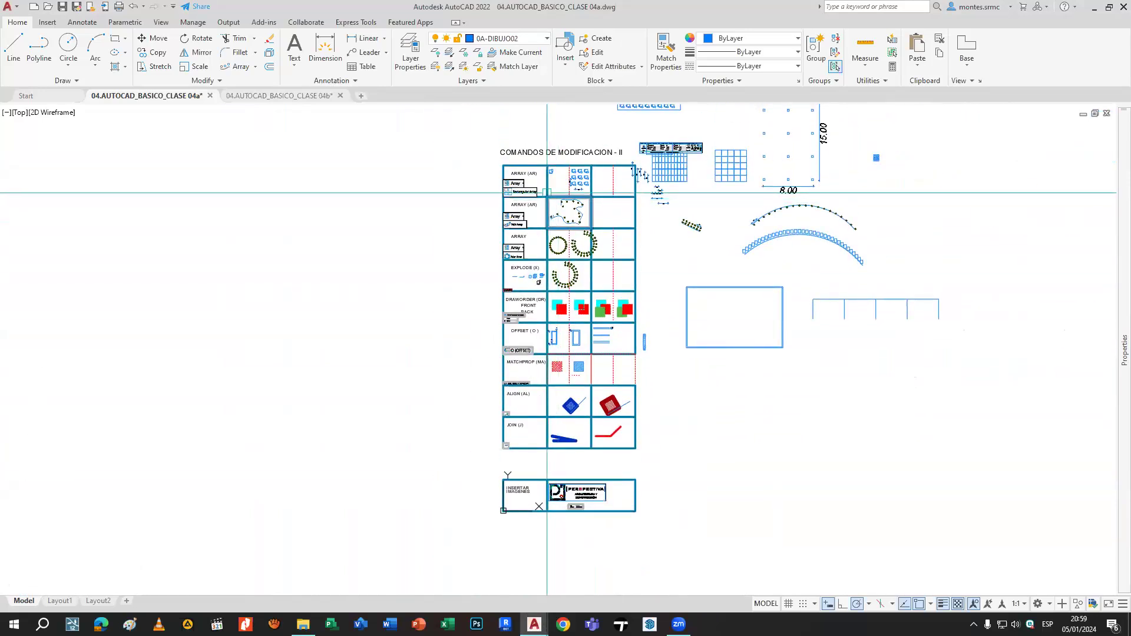
{"action": "middle_click_drag", "start_coordinate": [562, 344], "coordinate": [577, 214]}
{"action": "scroll", "coordinate": [574, 371], "scroll_direction": "up", "scroll_amount": 6}
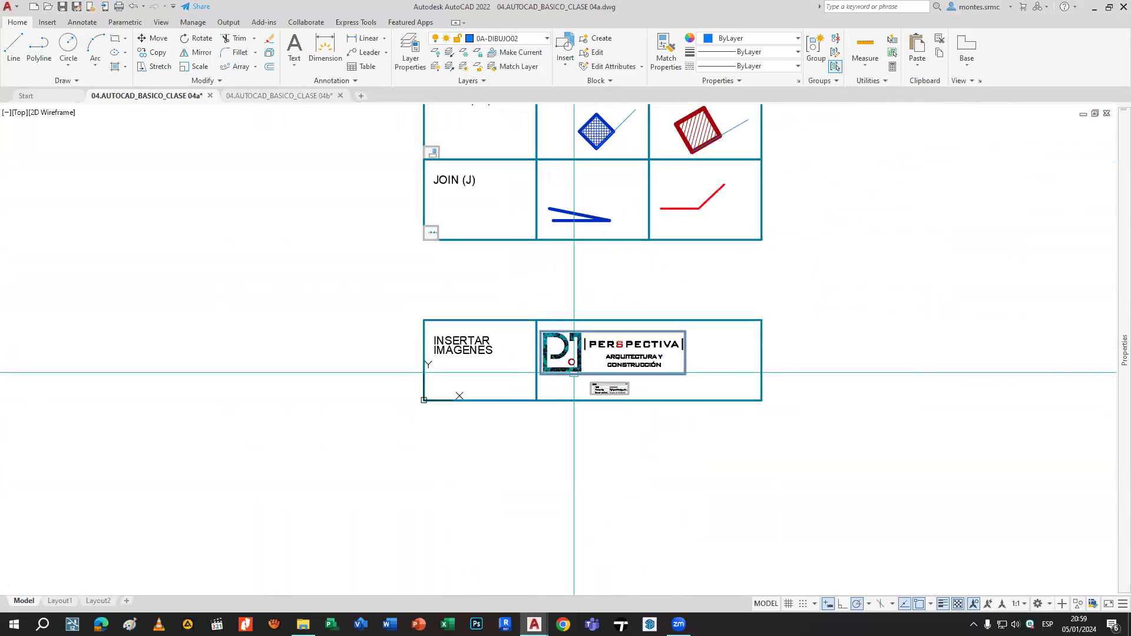
{"action": "middle_click_drag", "start_coordinate": [616, 361], "coordinate": [571, 371]}
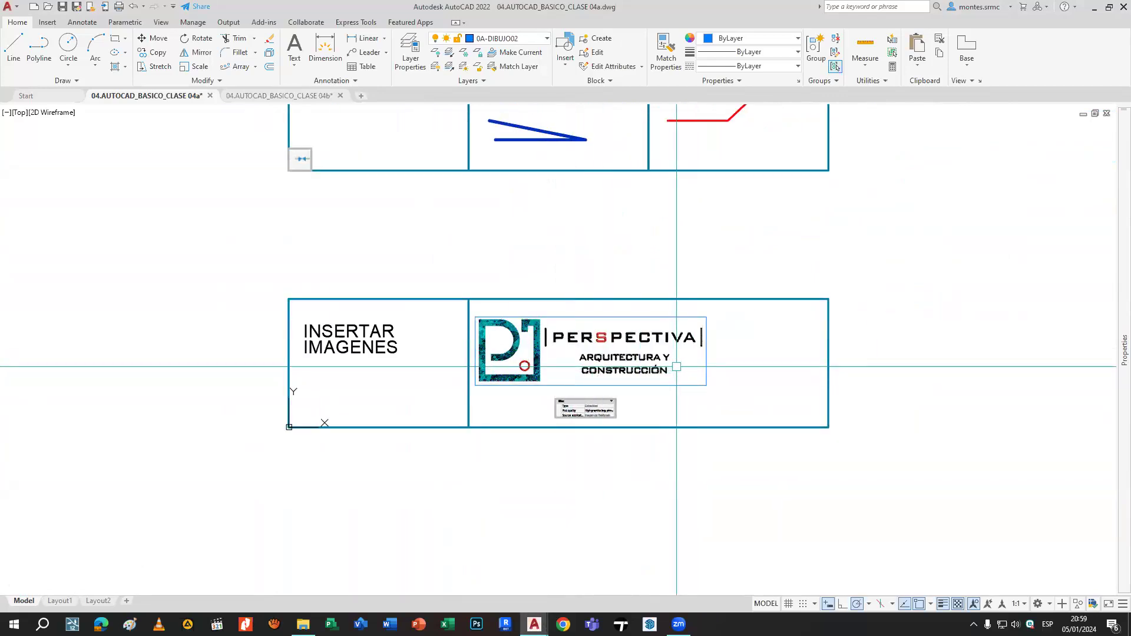
{"action": "middle_click_drag", "start_coordinate": [717, 348], "coordinate": [530, 373]}
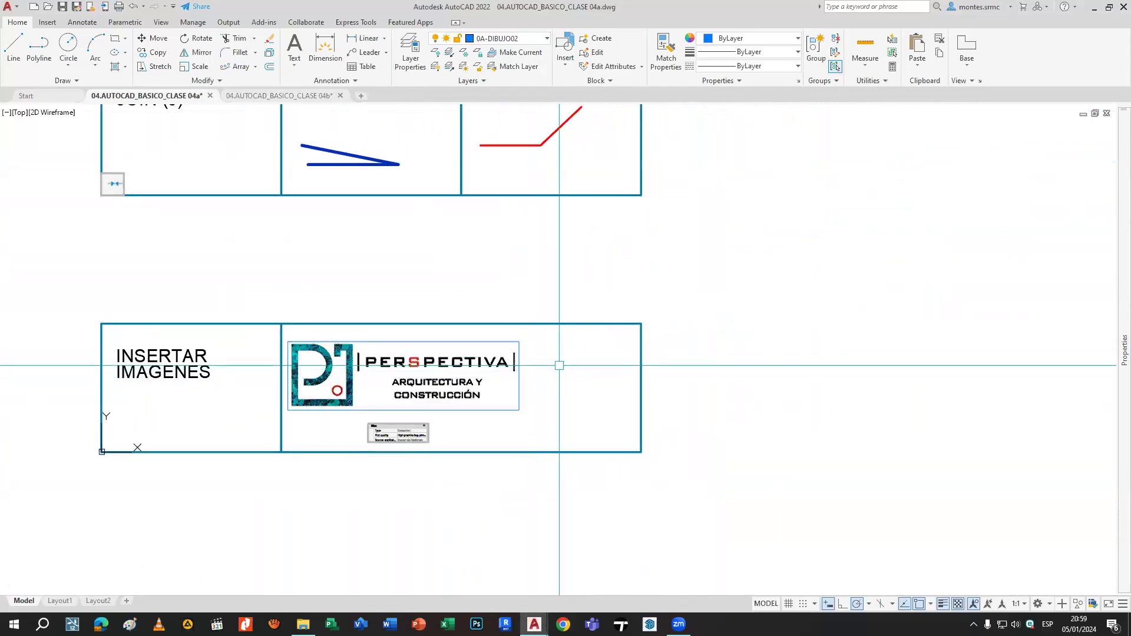
Set the color of the PERSPECTIVA logo image in the INSERTAR IMAGENES row to white and clear the selection.
{"action": "left_click", "coordinate": [519, 364]}
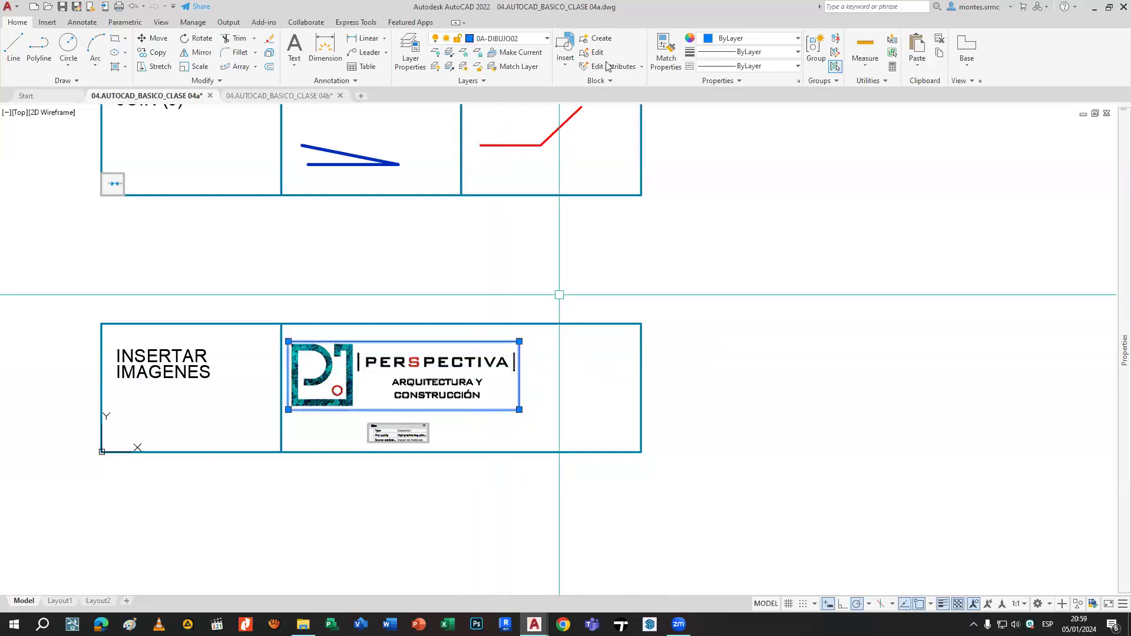
{"action": "left_click", "coordinate": [713, 41]}
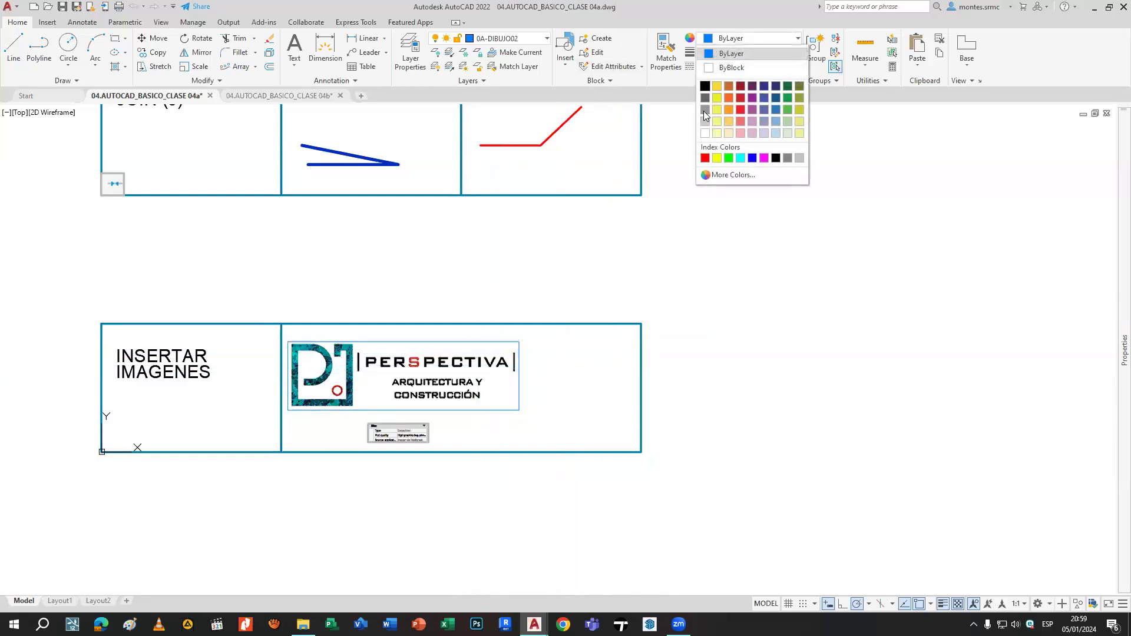
{"action": "left_click", "coordinate": [705, 133]}
{"action": "key", "text": "Escape"}
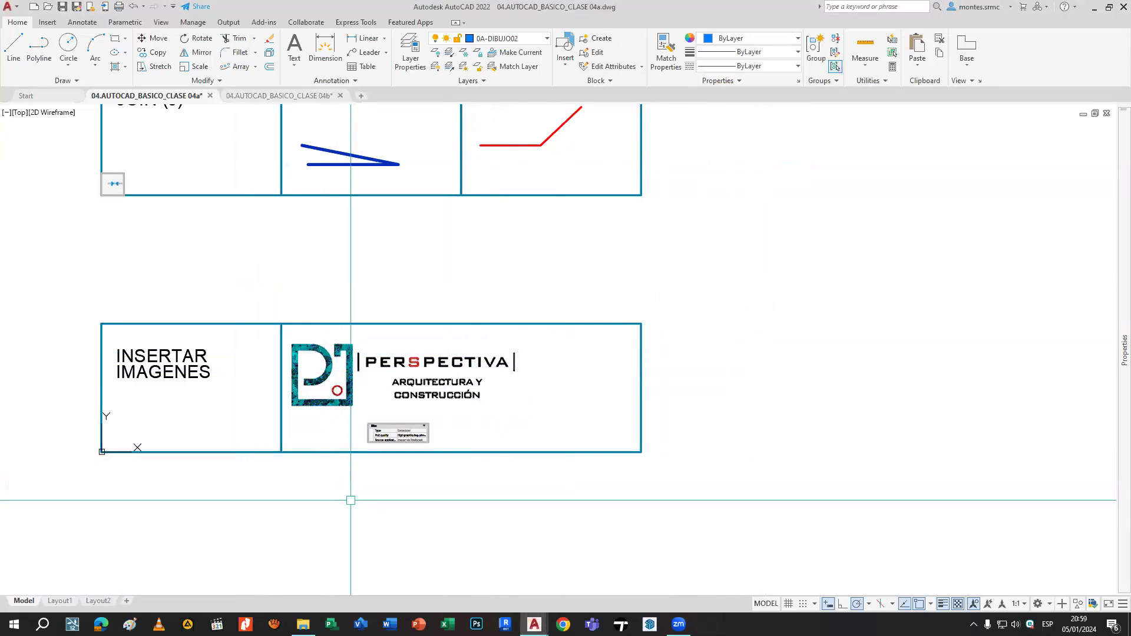
{"action": "left_click", "coordinate": [47, 22]}
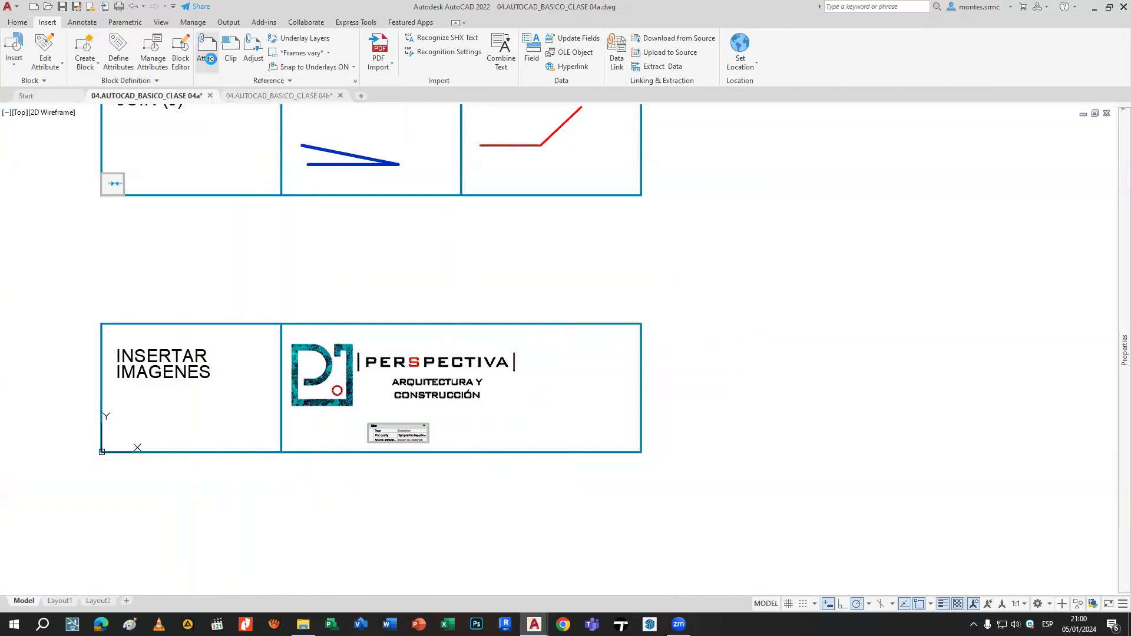
{"action": "left_click", "coordinate": [211, 61]}
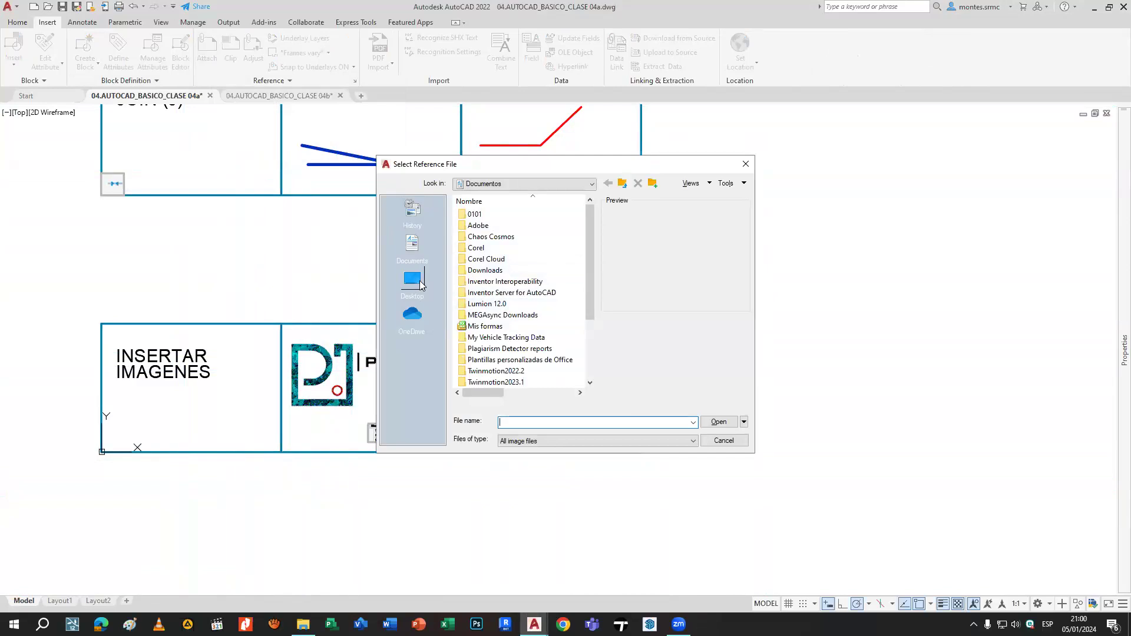
{"action": "scroll", "coordinate": [525, 318], "scroll_direction": "down", "scroll_amount": 2}
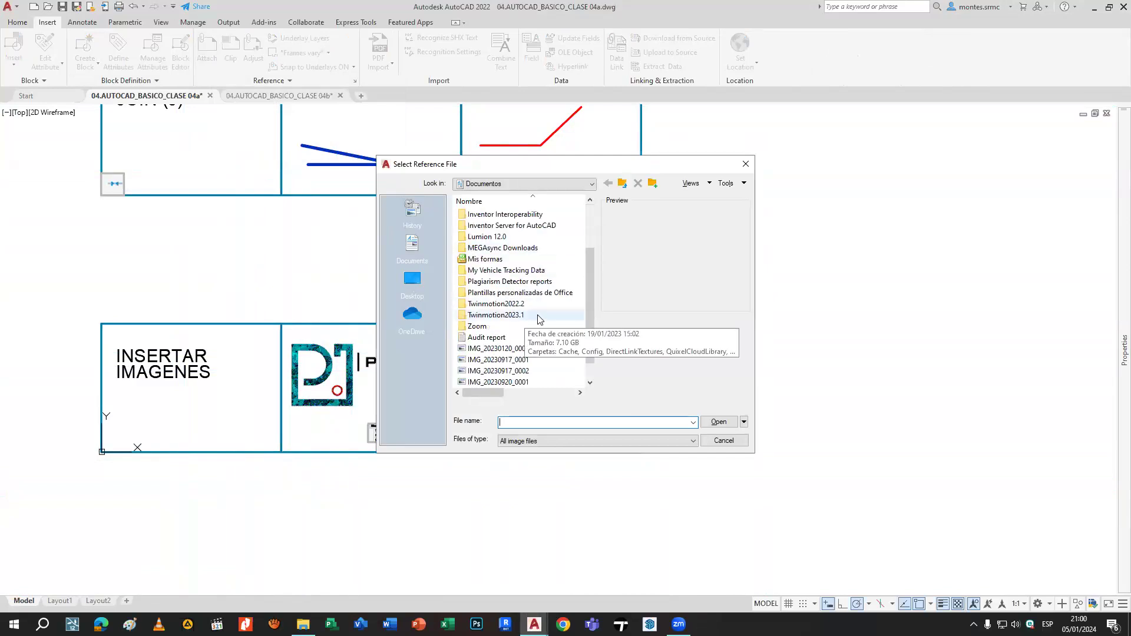
{"action": "left_click", "coordinate": [746, 164]}
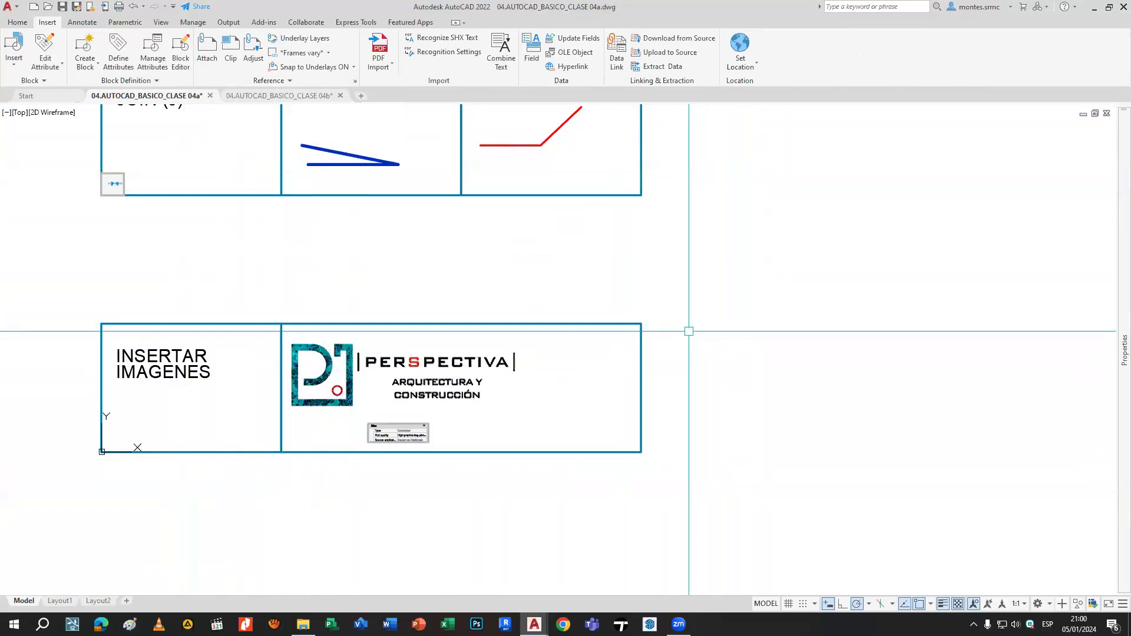
Display the full Properties palette beside the drawing and start a screen snip.
{"action": "key", "text": "ctrl+1"}
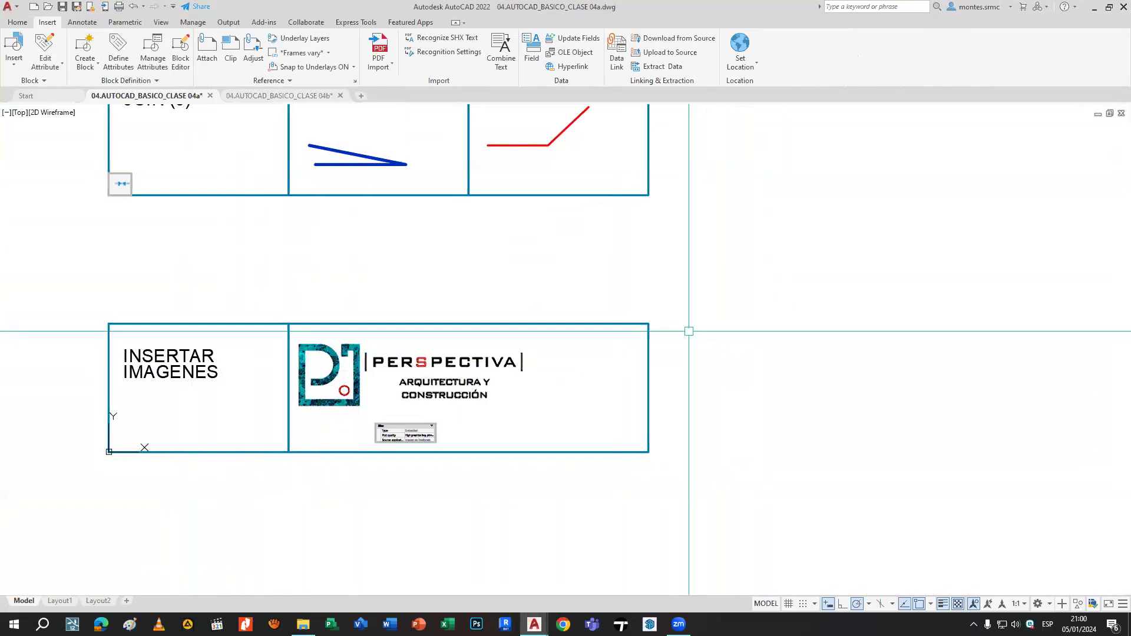
{"action": "key", "text": "ctrl+1"}
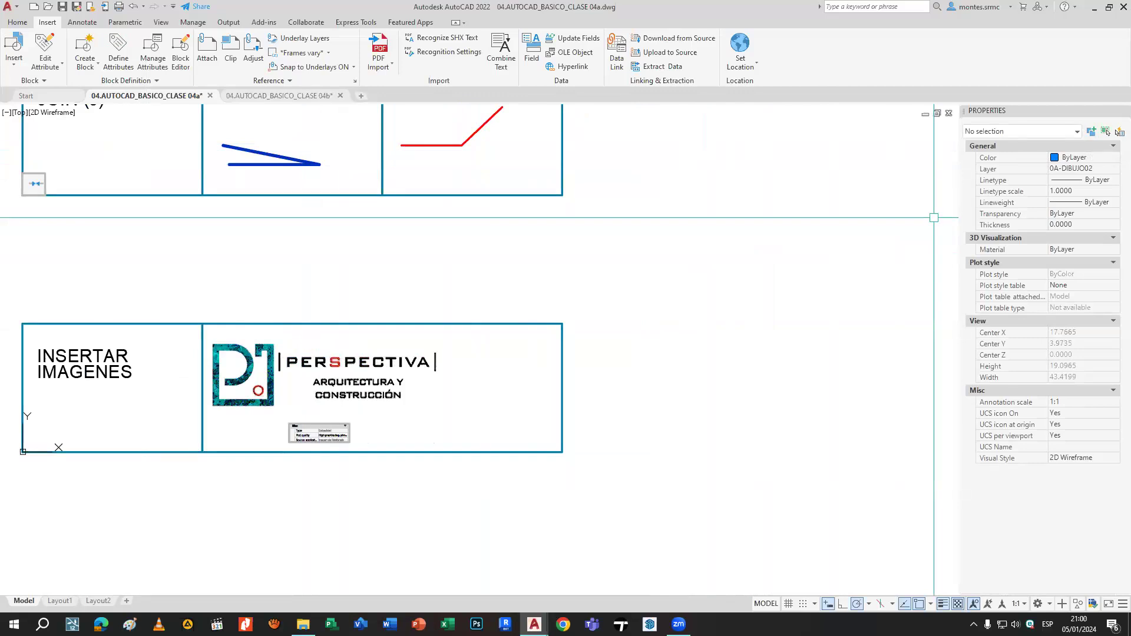
{"action": "key", "text": "super+shift+s"}
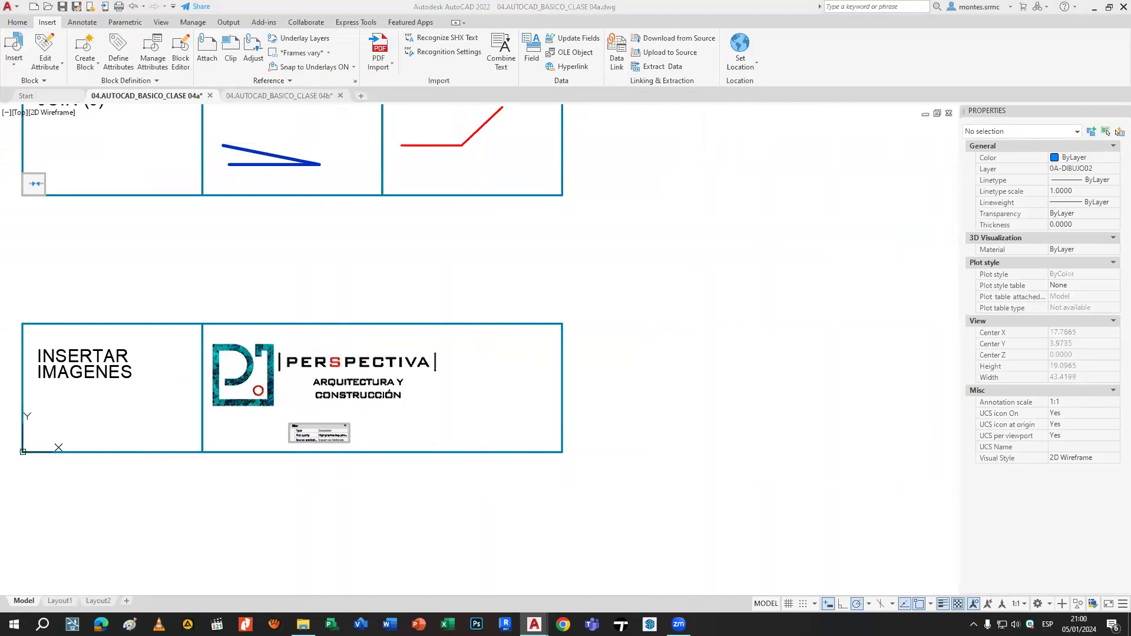
{"action": "left_click", "coordinate": [707, 215]}
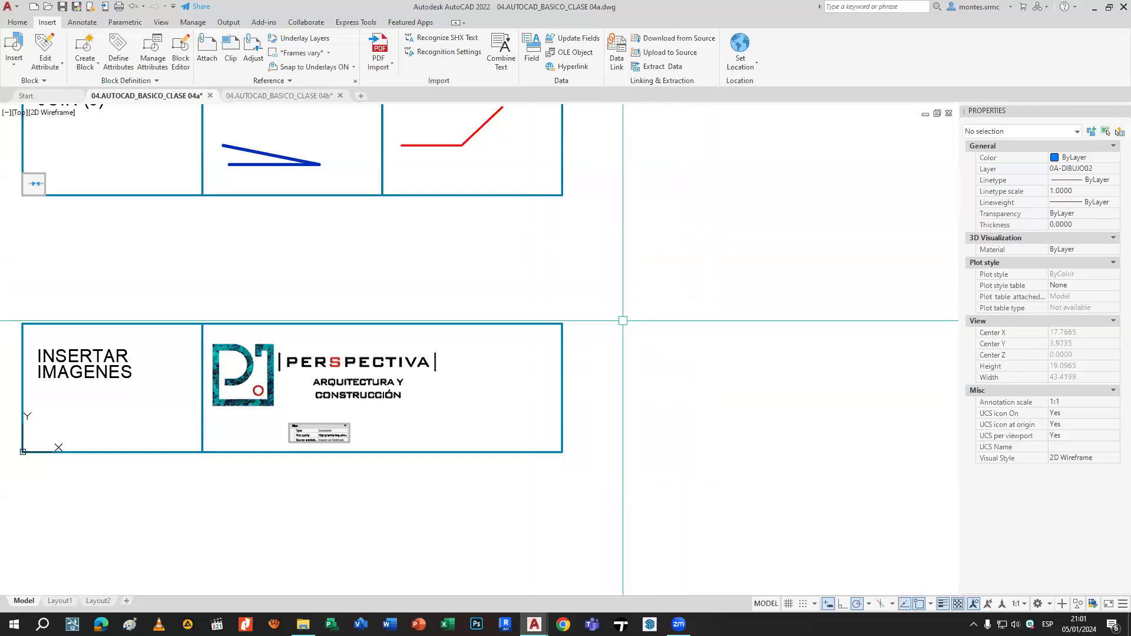
Select the PERSPECTIVA logo OLE object and try to open it for editing.
{"action": "left_click", "coordinate": [498, 387]}
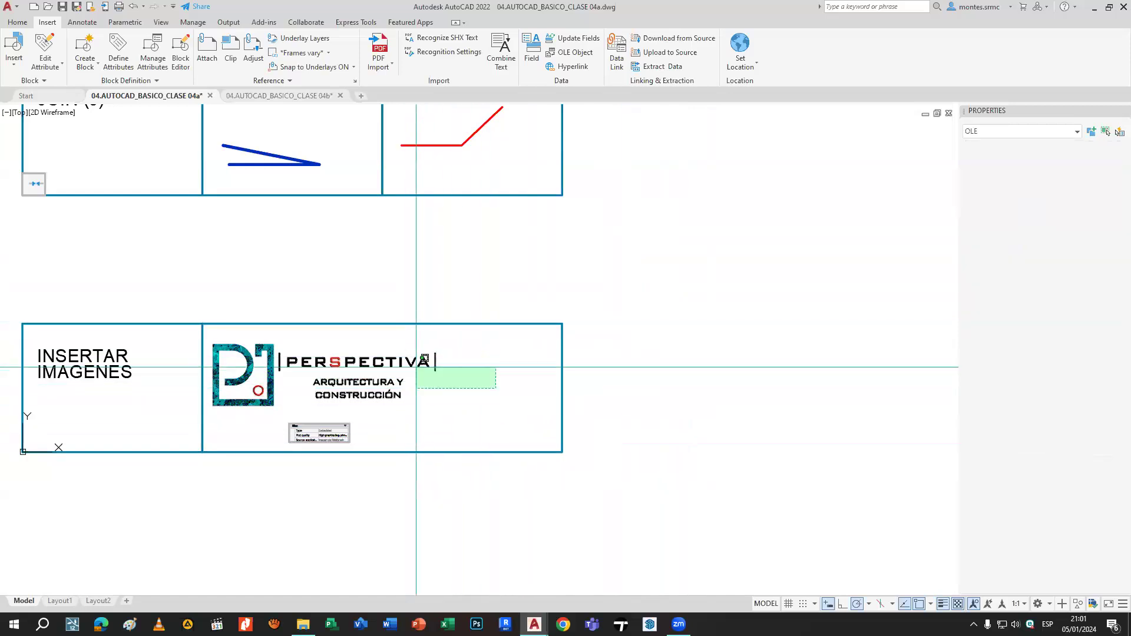
{"action": "left_click", "coordinate": [423, 366]}
{"action": "mouse_move", "coordinate": [415, 366]}
{"action": "middle_mouse_down"}
{"action": "mouse_move", "coordinate": [530, 388]}
{"action": "mouse_move", "coordinate": [574, 419]}
{"action": "middle_mouse_up"}
{"action": "scroll", "coordinate": [574, 419], "scroll_direction": "up", "scroll_amount": 4}
{"action": "scroll", "coordinate": [578, 415], "scroll_direction": "down", "scroll_amount": 2}
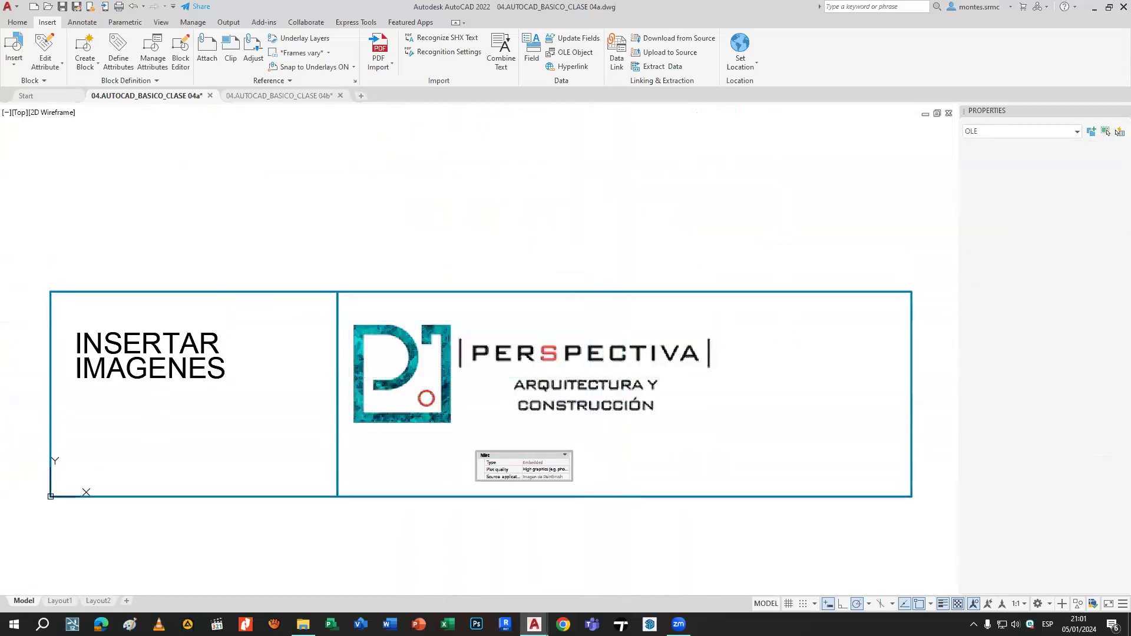
{"action": "double_click", "coordinate": [623, 378]}
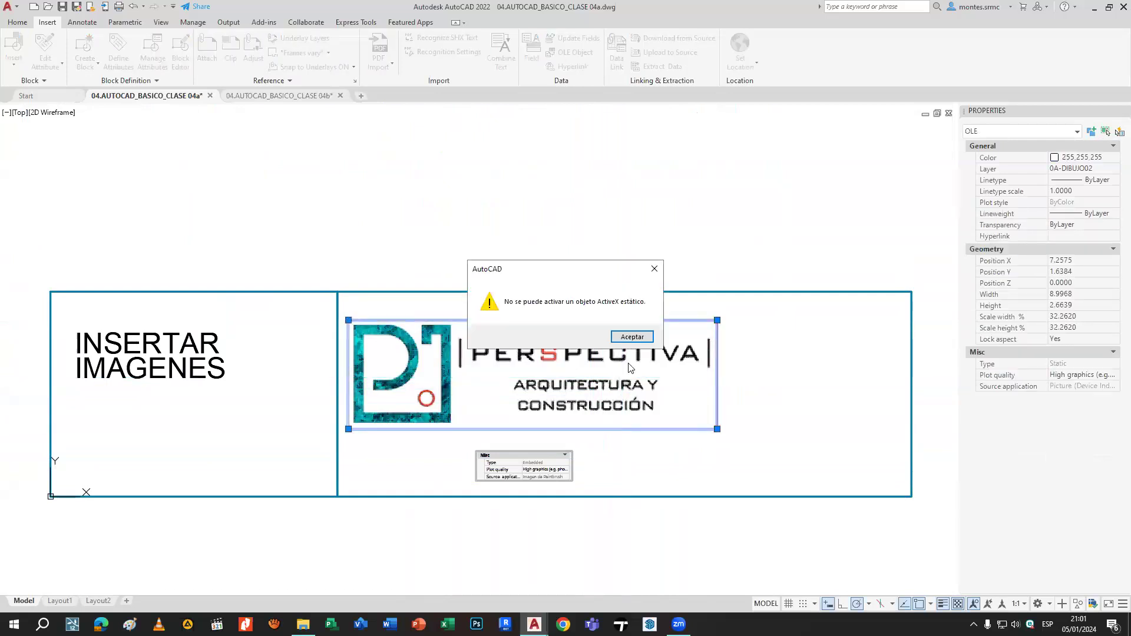
{"action": "left_click", "coordinate": [632, 337]}
{"action": "middle_click_drag", "start_coordinate": [720, 379], "coordinate": [600, 391]}
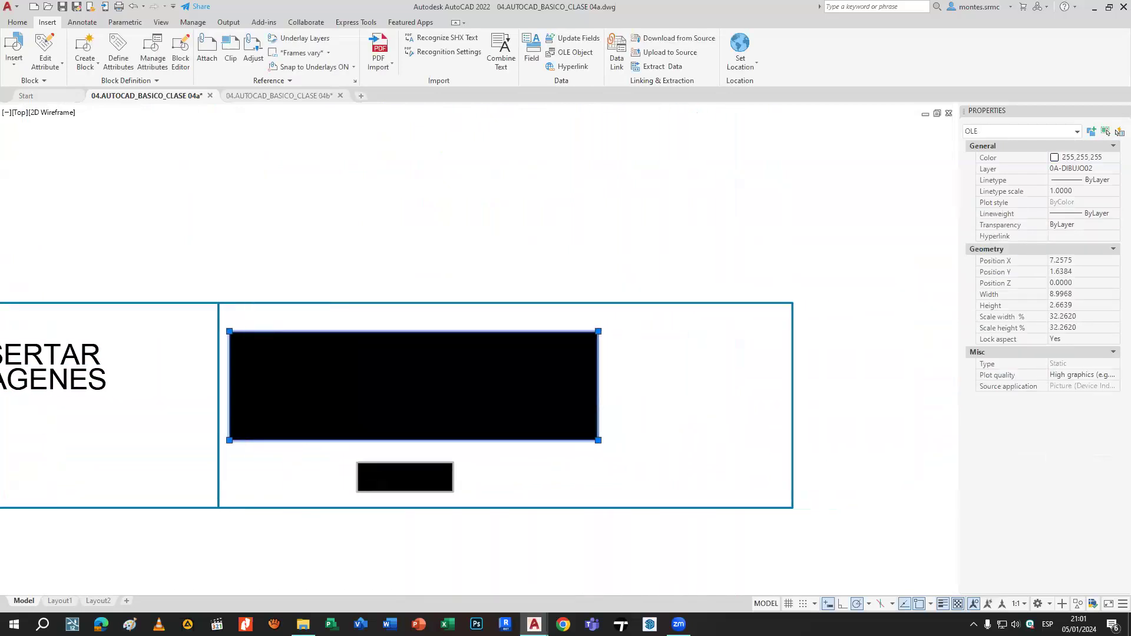
{"action": "key", "text": "Escape"}
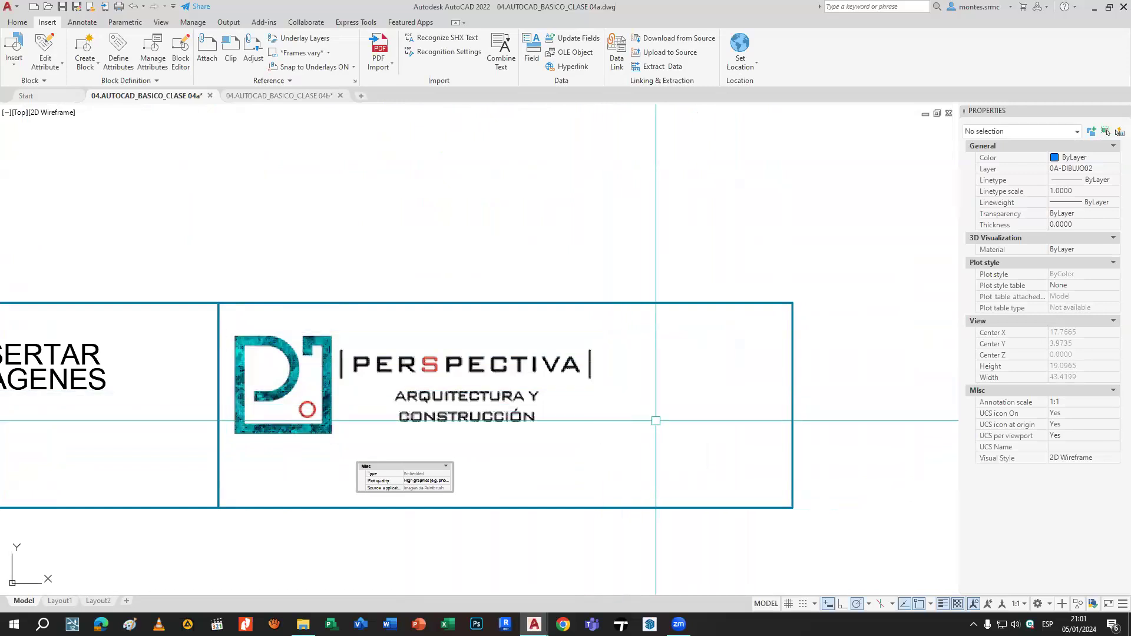
Retry opening the PERSPECTIVA logo by its frame's edge and clear the selection.
{"action": "scroll", "coordinate": [655, 420], "scroll_direction": "down", "scroll_amount": 2}
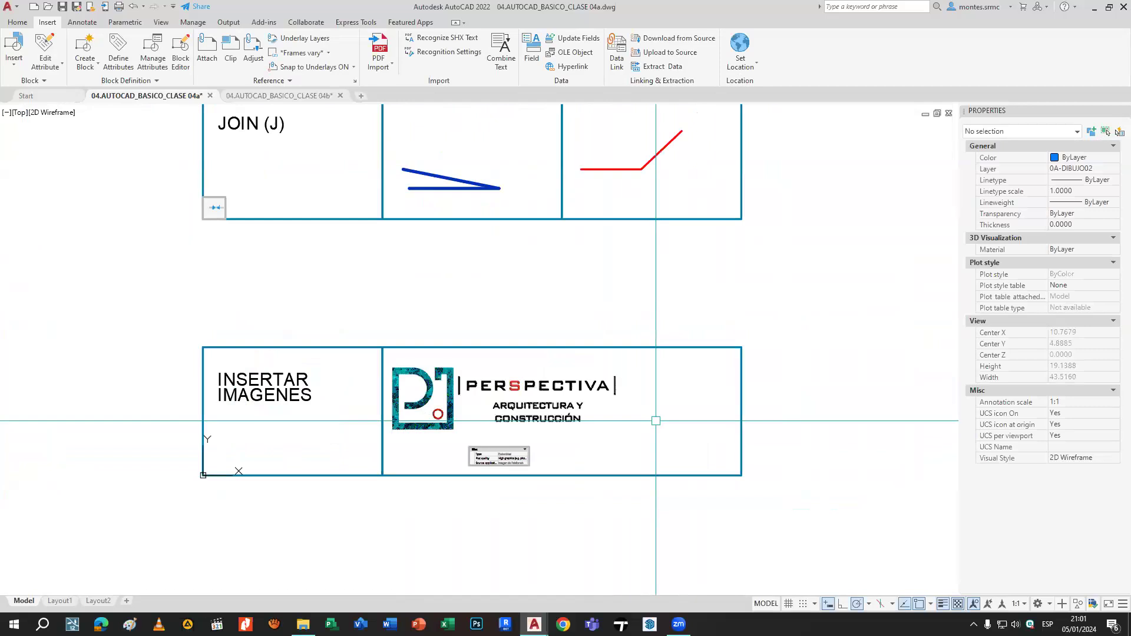
{"action": "left_click", "coordinate": [619, 393]}
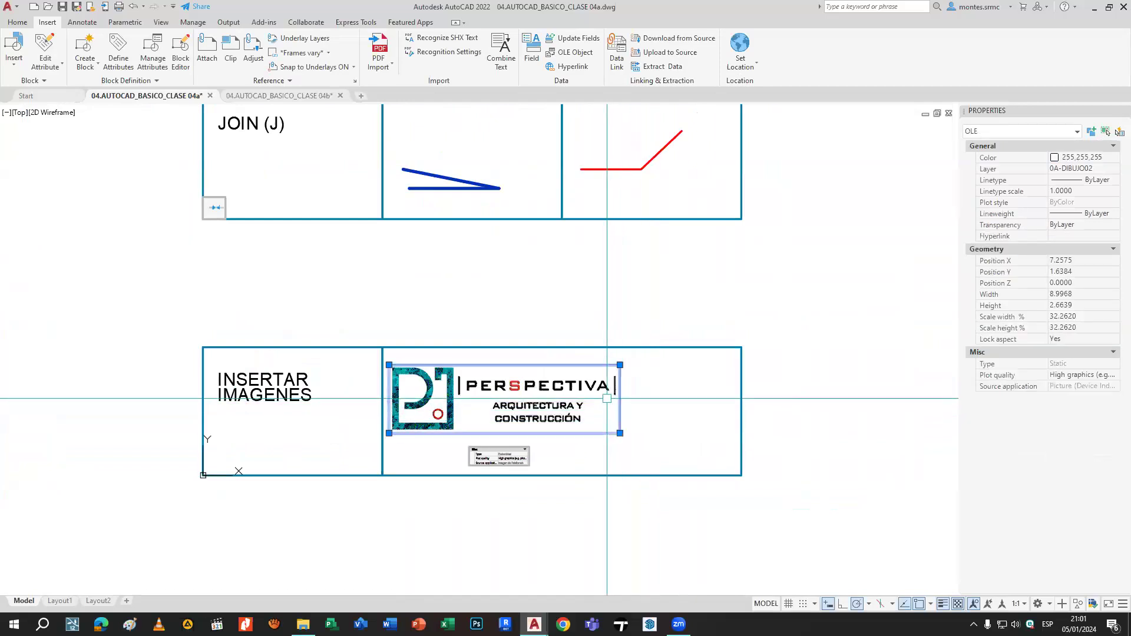
{"action": "key", "text": "Escape"}
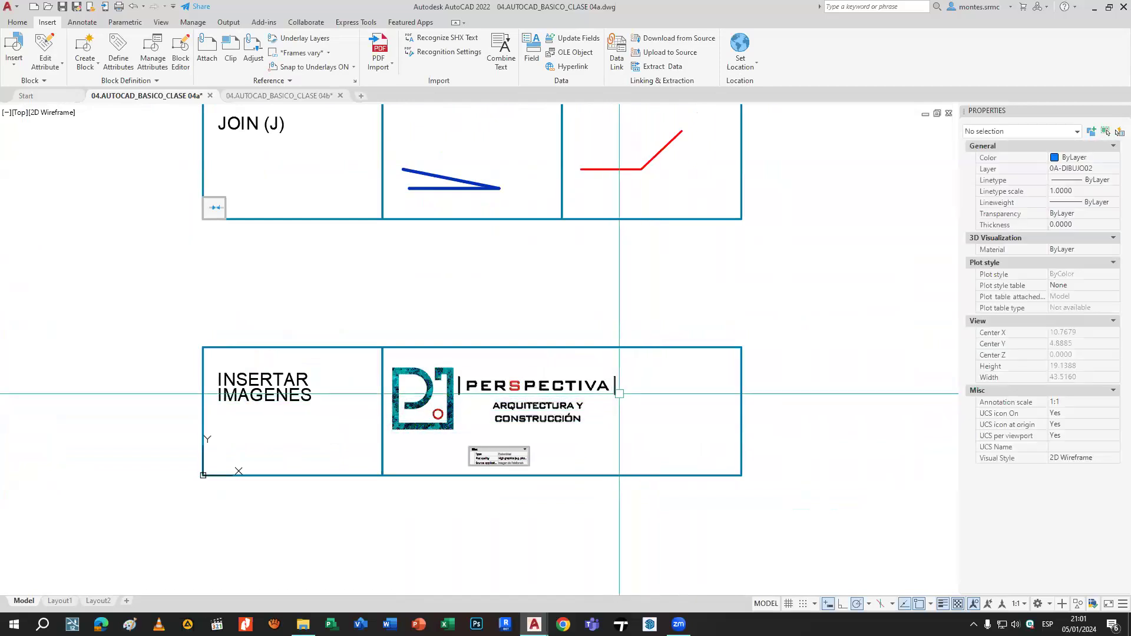
{"action": "double_click", "coordinate": [619, 394]}
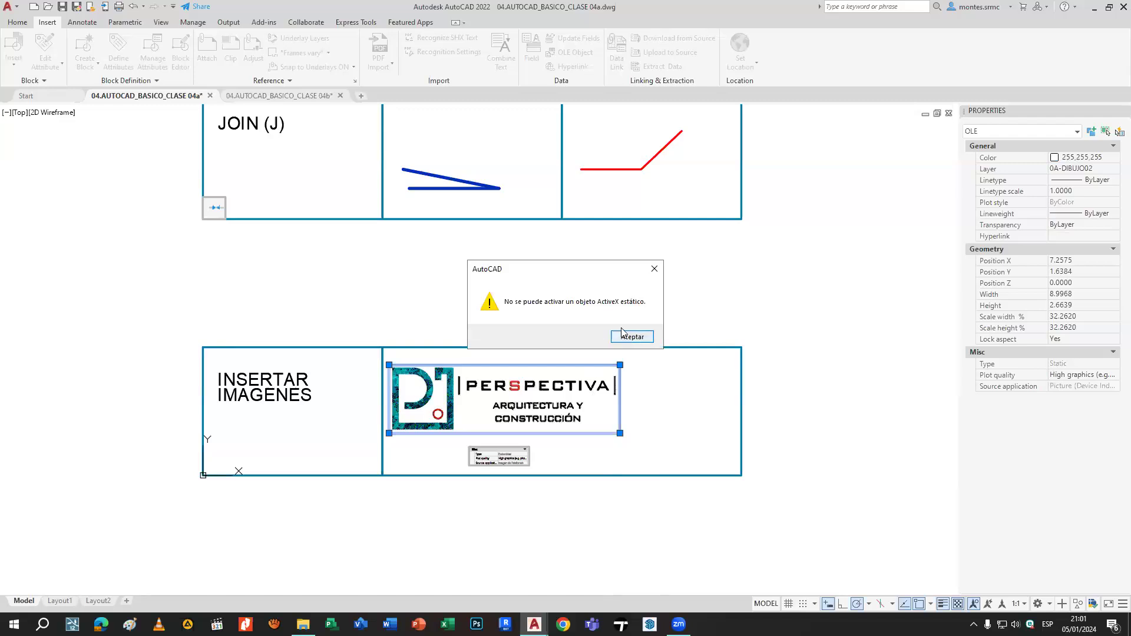
{"action": "left_click", "coordinate": [631, 336]}
{"action": "key", "text": "Escape"}
{"action": "scroll", "coordinate": [633, 384], "scroll_direction": "up", "scroll_amount": 4}
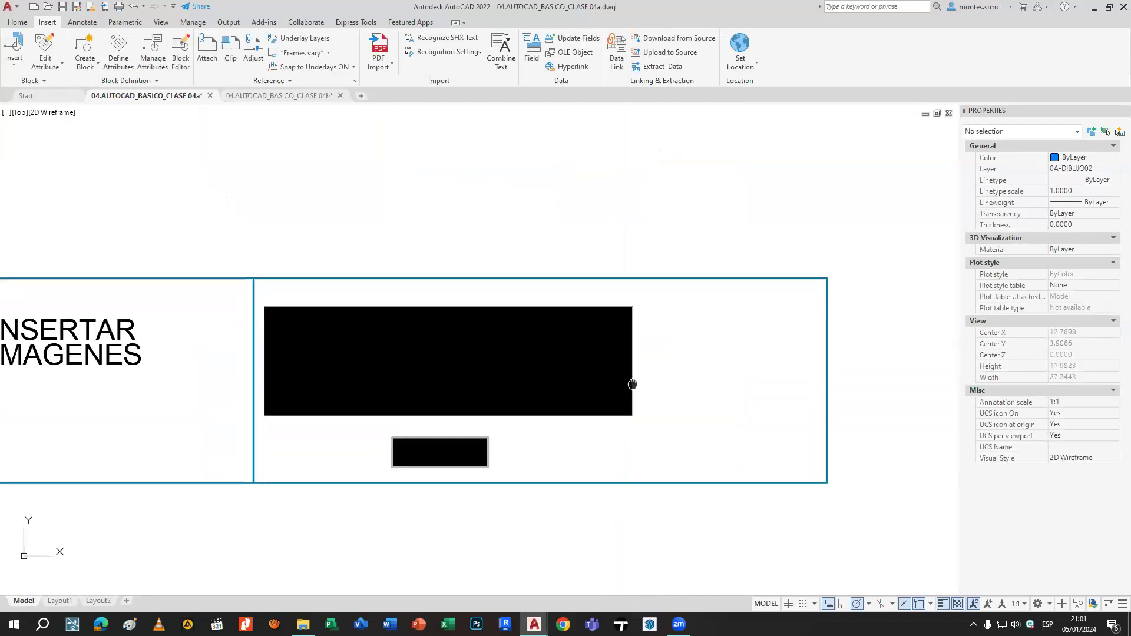
Select the PERSPECTIVA logo and compare its OLE properties with the Misc properties capture below it.
{"action": "scroll", "coordinate": [632, 384], "scroll_direction": "up", "scroll_amount": 3}
{"action": "scroll", "coordinate": [414, 451], "scroll_direction": "up", "scroll_amount": 2}
{"action": "middle_click_drag", "start_coordinate": [415, 451], "coordinate": [495, 437]}
{"action": "left_click", "coordinate": [641, 254]}
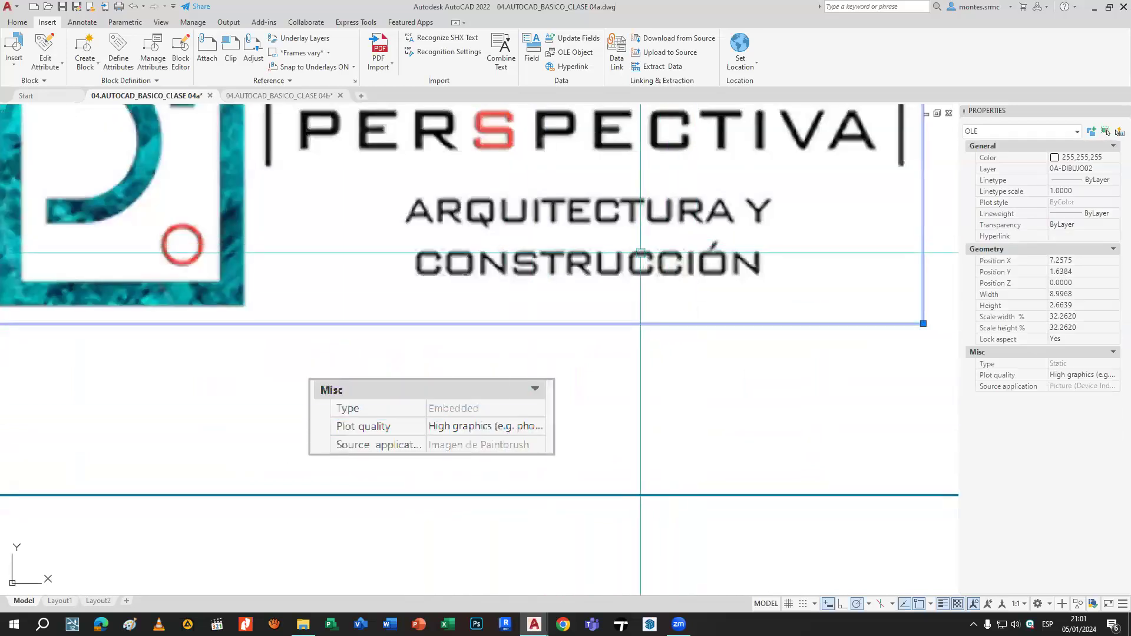
{"action": "middle_click_drag", "start_coordinate": [680, 240], "coordinate": [616, 293]}
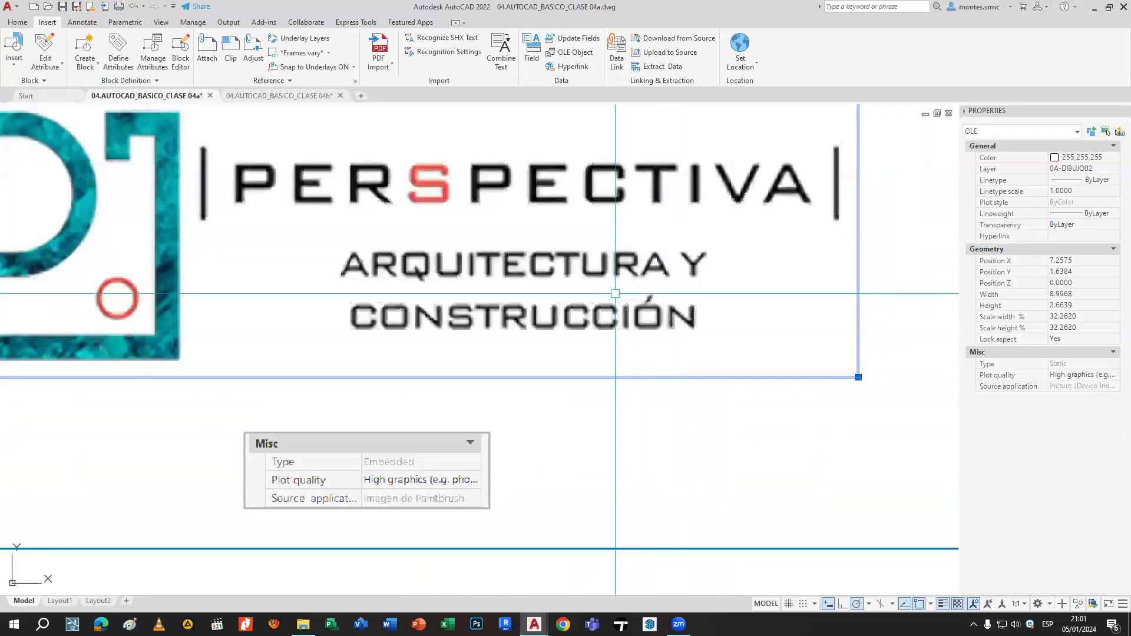
{"action": "scroll", "coordinate": [618, 282], "scroll_direction": "down", "scroll_amount": 2}
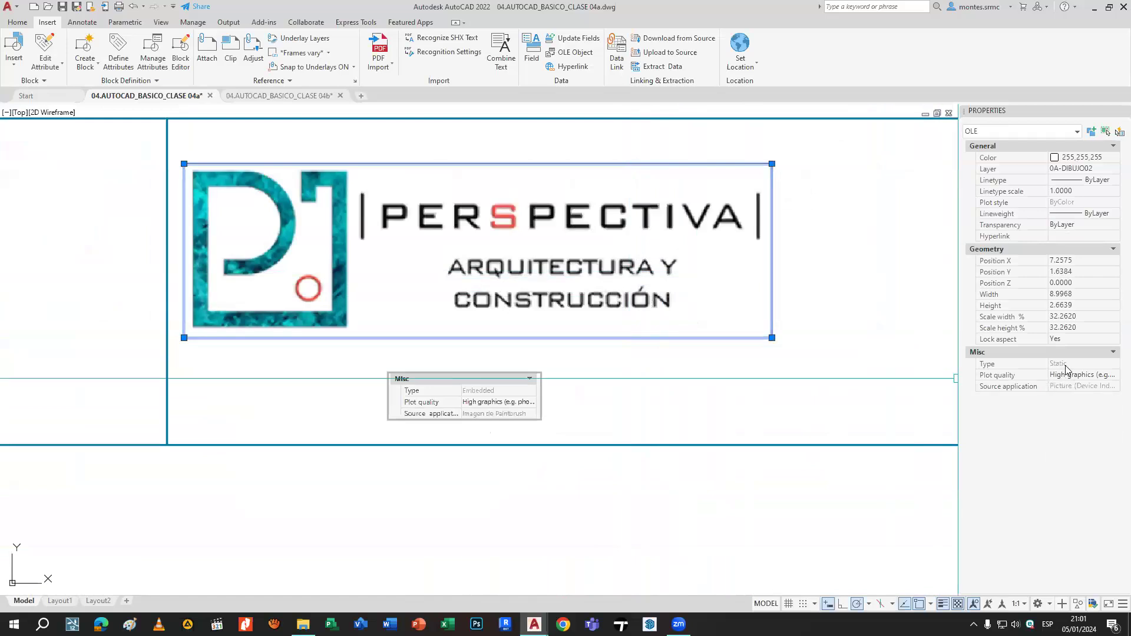
{"action": "key", "text": "Escape"}
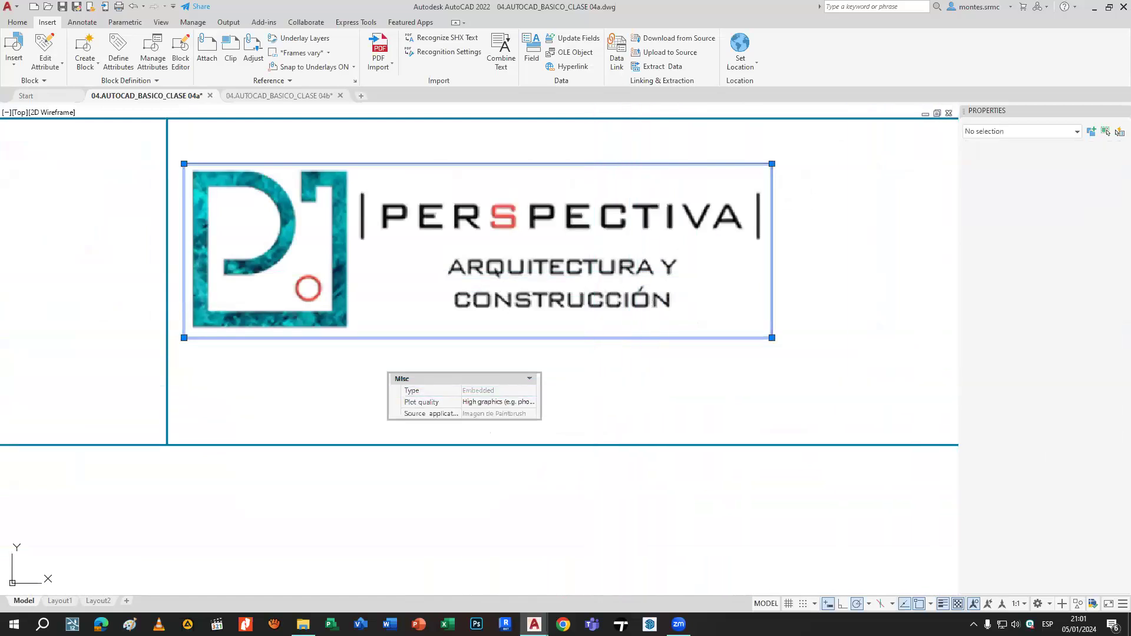
Examine the type and source application in the Misc capture, check them against the logo's properties again, and clear the selection.
{"action": "scroll", "coordinate": [500, 399], "scroll_direction": "up", "scroll_amount": 2}
{"action": "scroll", "coordinate": [499, 398], "scroll_direction": "up", "scroll_amount": 4}
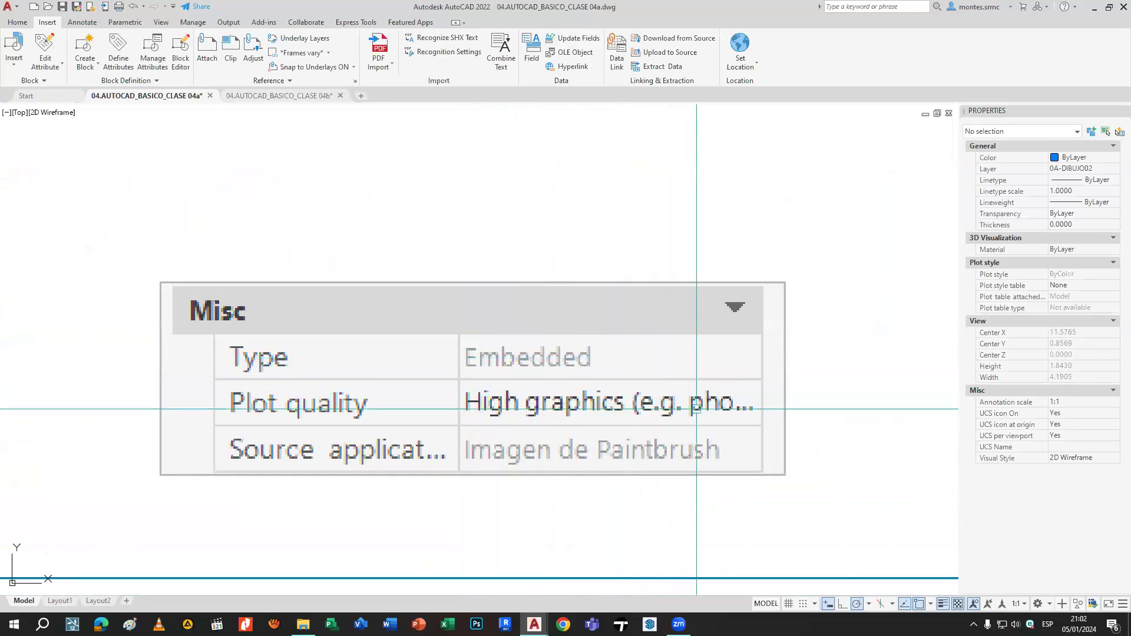
{"action": "scroll", "coordinate": [567, 366], "scroll_direction": "down", "scroll_amount": 4}
{"action": "middle_click_drag", "start_coordinate": [566, 367], "coordinate": [564, 403]}
{"action": "left_click", "coordinate": [637, 299]}
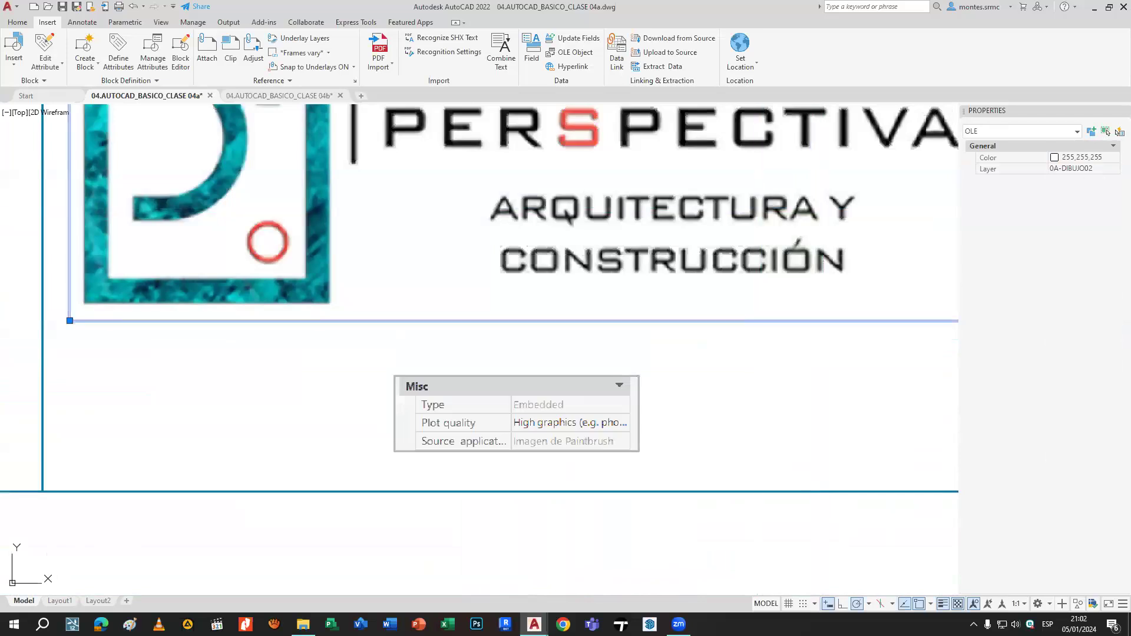
{"action": "middle_click_drag", "start_coordinate": [892, 389], "coordinate": [890, 390]}
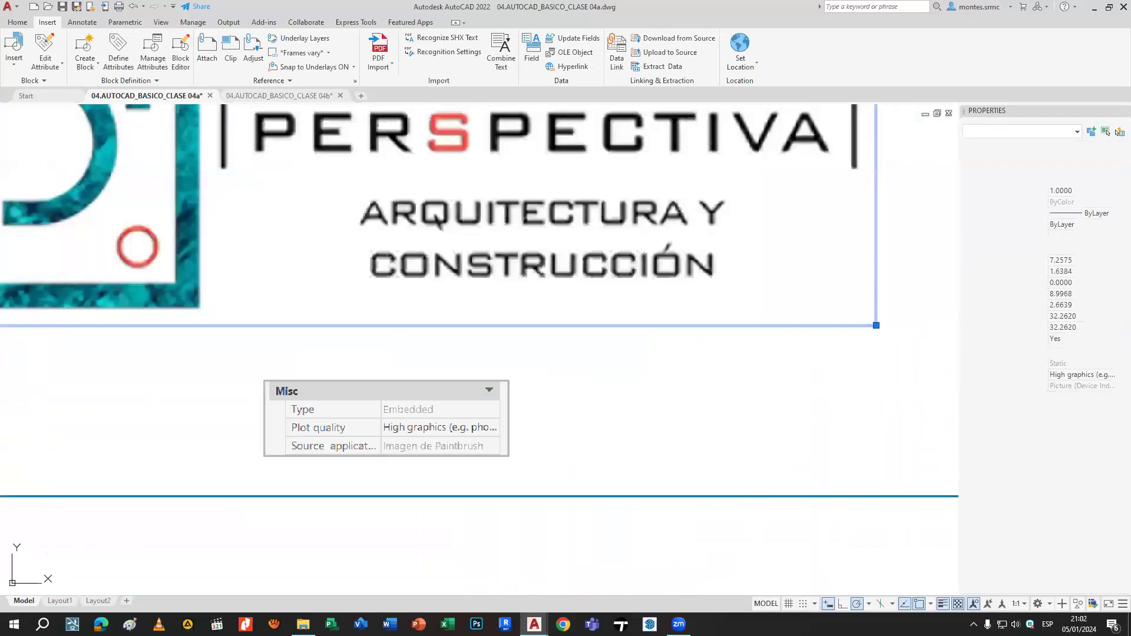
{"action": "key", "text": "Escape"}
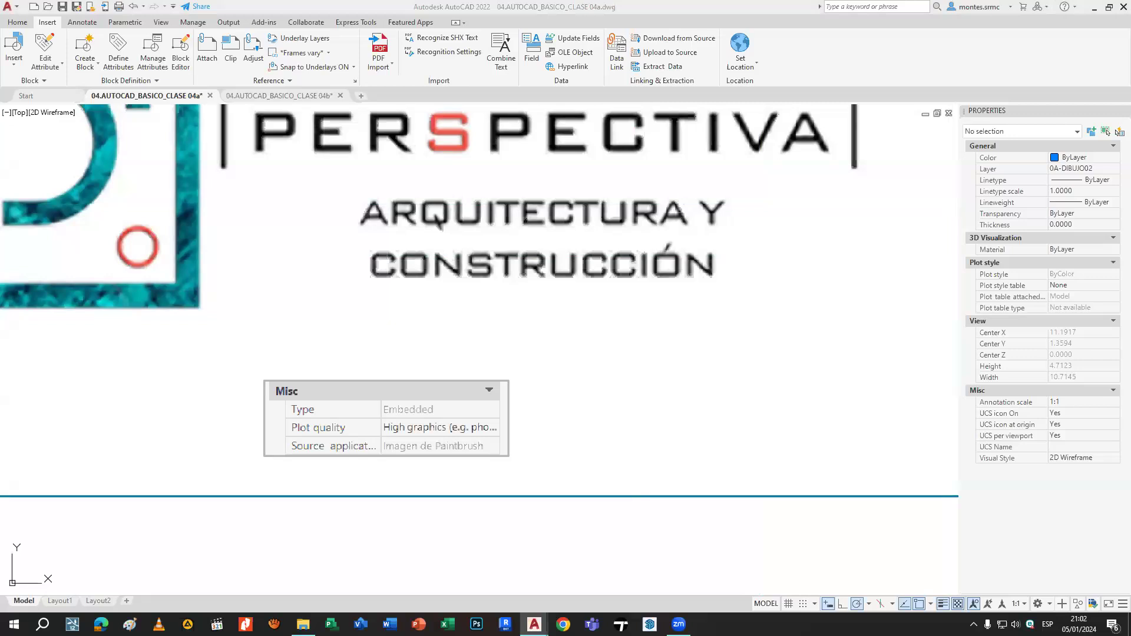
{"action": "scroll", "coordinate": [642, 330], "scroll_direction": "down", "scroll_amount": 2}
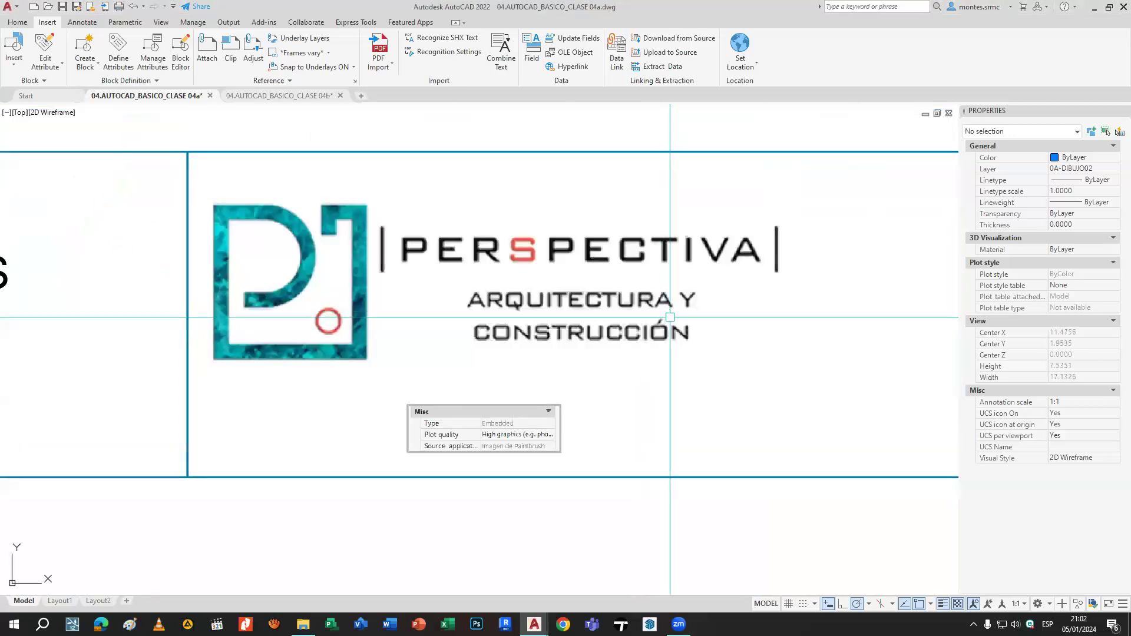
{"action": "scroll", "coordinate": [758, 346], "scroll_direction": "down", "scroll_amount": 4}
{"action": "middle_click_drag", "start_coordinate": [764, 350], "coordinate": [597, 382]}
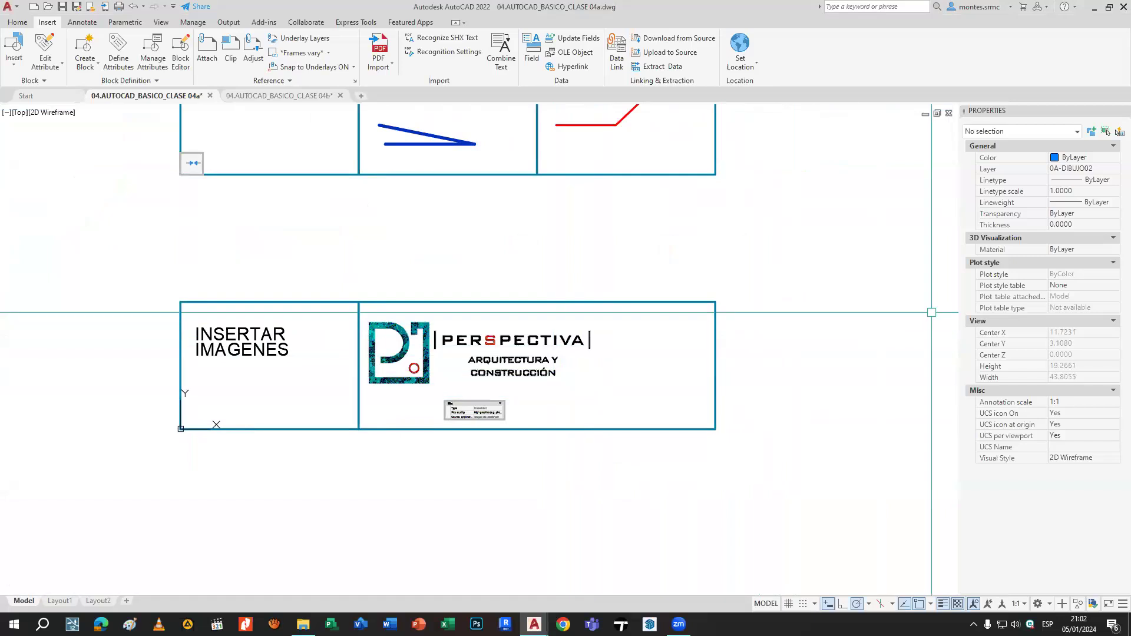
{"action": "middle_click_drag", "start_coordinate": [810, 348], "coordinate": [795, 292]}
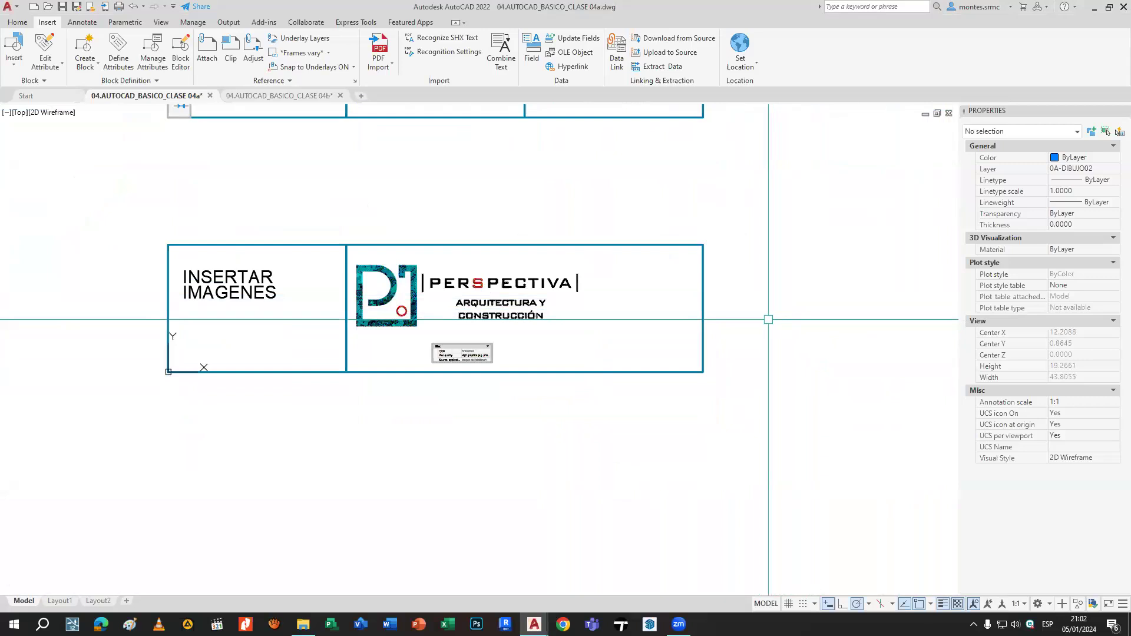
{"action": "scroll", "coordinate": [768, 320], "scroll_direction": "down", "scroll_amount": 2}
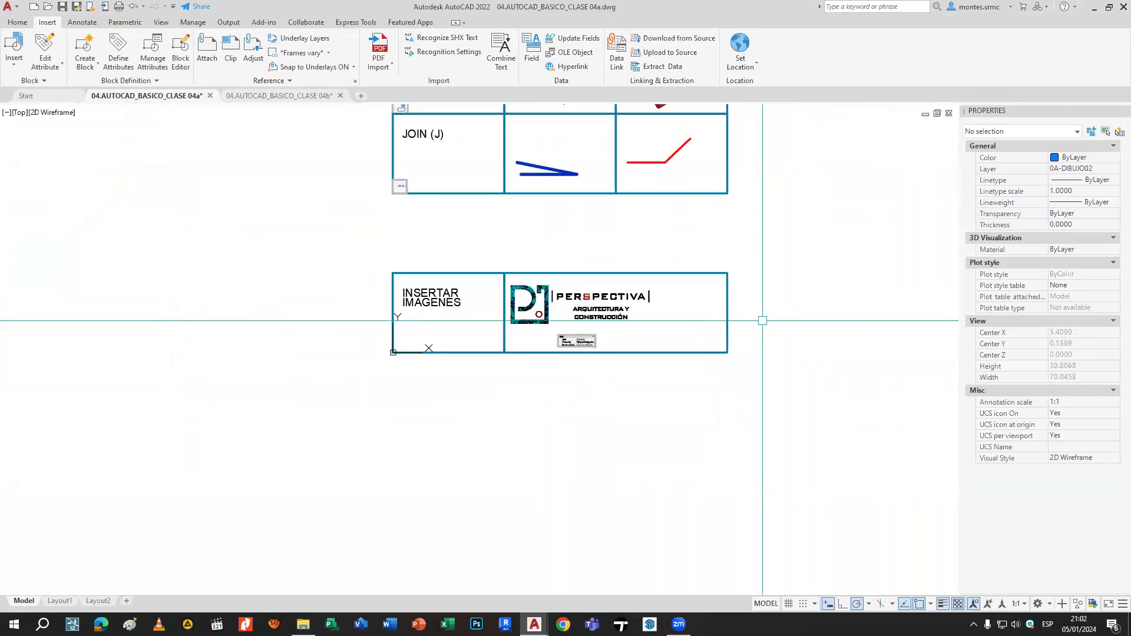
{"action": "scroll", "coordinate": [757, 321], "scroll_direction": "up", "scroll_amount": 2}
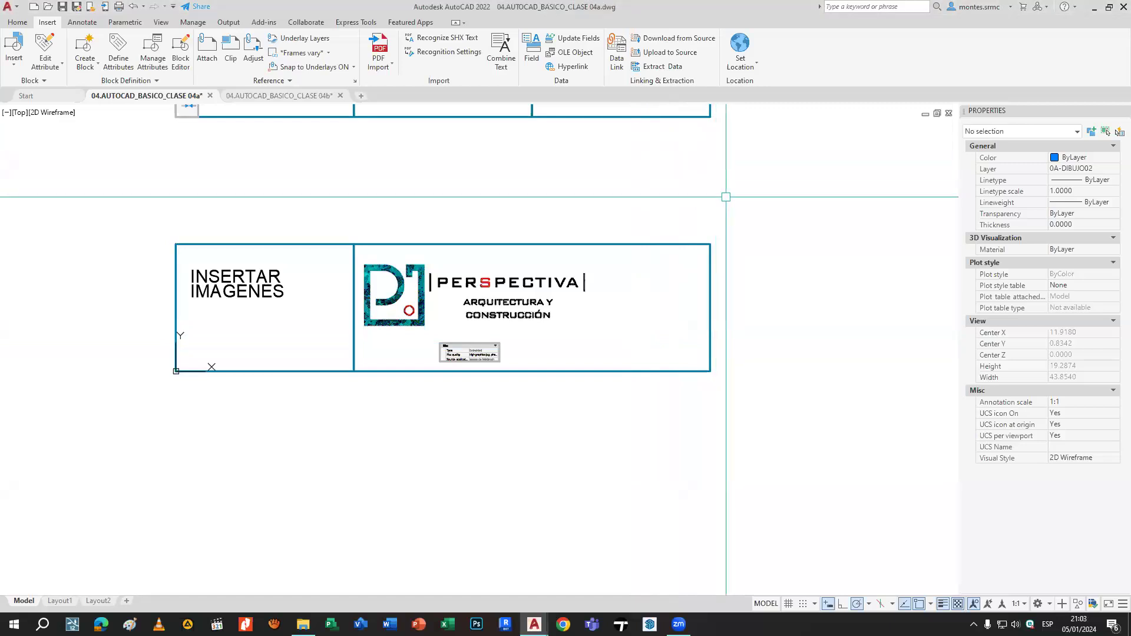
{"action": "scroll", "coordinate": [471, 303], "scroll_direction": "down", "scroll_amount": 2}
{"action": "scroll", "coordinate": [632, 231], "scroll_direction": "down", "scroll_amount": 4}
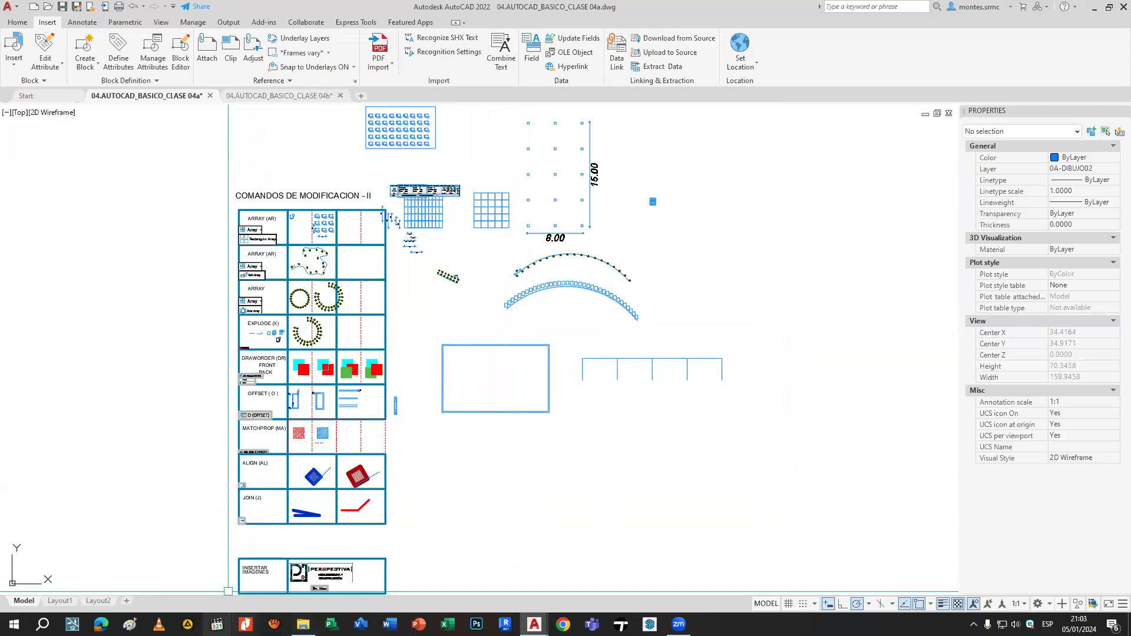
{"action": "right_click", "coordinate": [130, 624]}
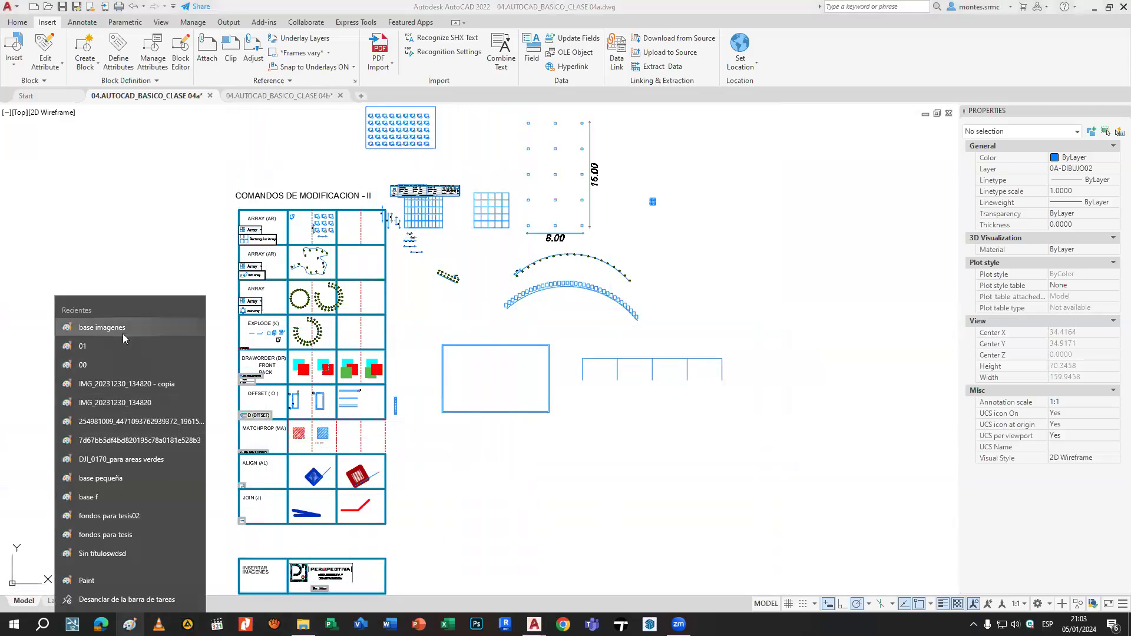
{"action": "left_click", "coordinate": [139, 386]}
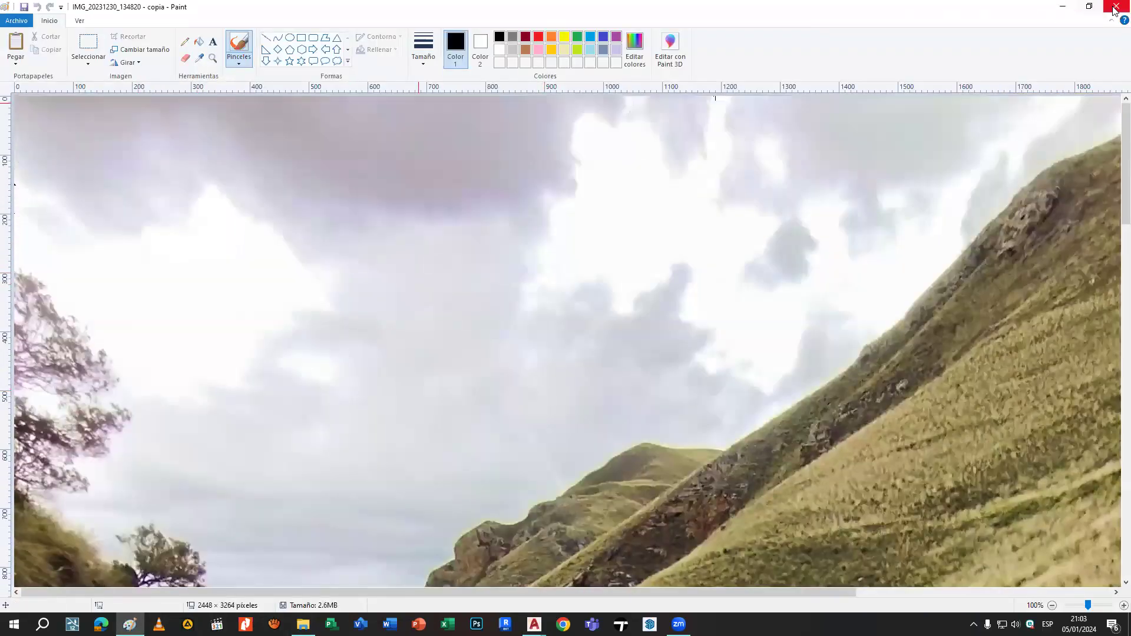
{"action": "left_click", "coordinate": [1115, 8]}
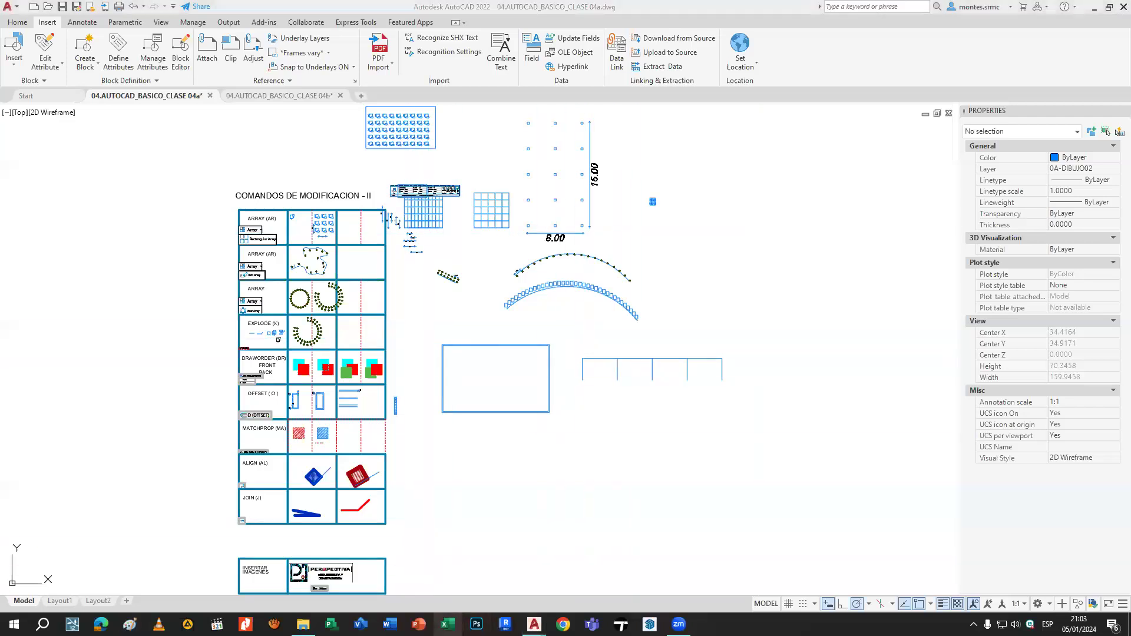
Open the recent CURSO AUTOCAD workbook in Excel, copy the AUTOCAD BASICO and INTERMEDIO schedule range, and paste it into the drawing beside the INSERTAR IMAGENES row.
{"action": "right_click", "coordinate": [447, 624]}
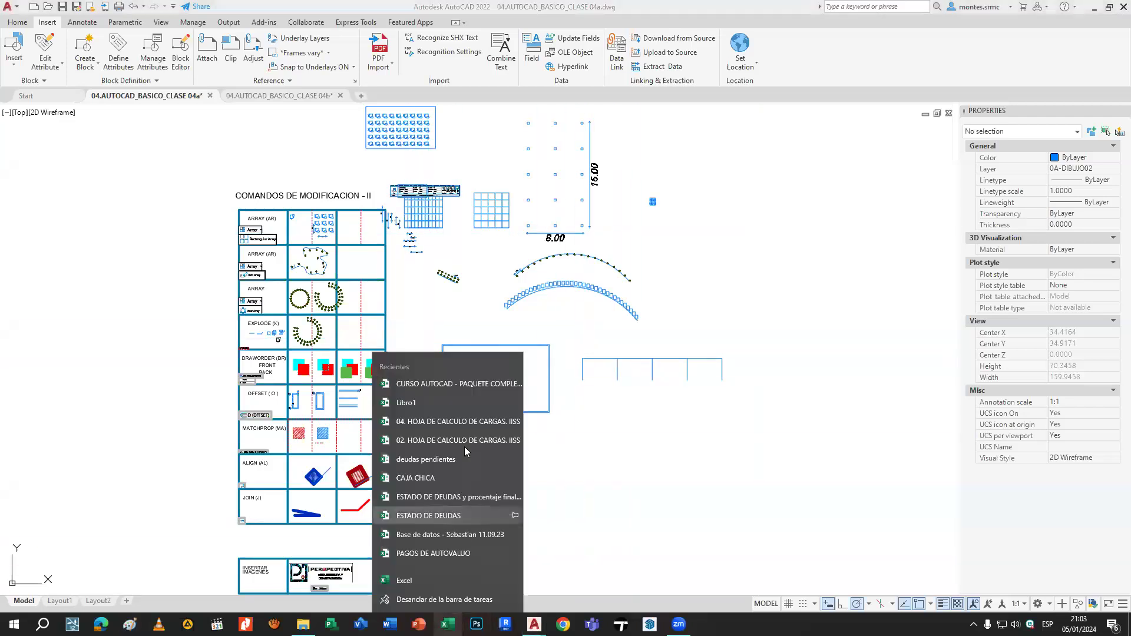
{"action": "left_click", "coordinate": [475, 388]}
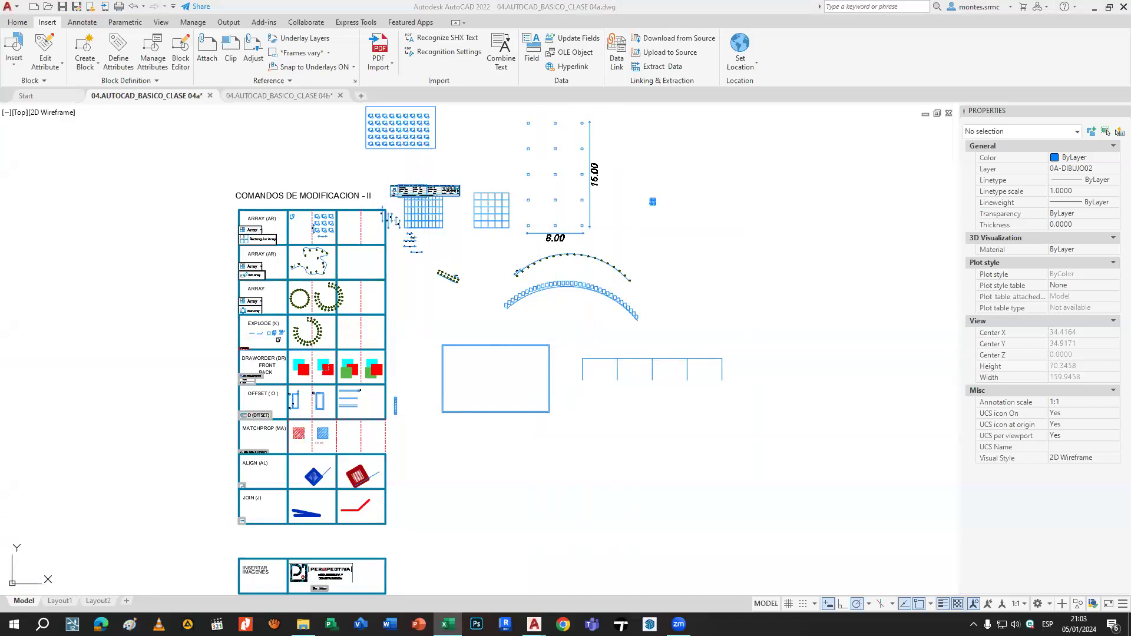
{"action": "key", "text": "super+shift+s"}
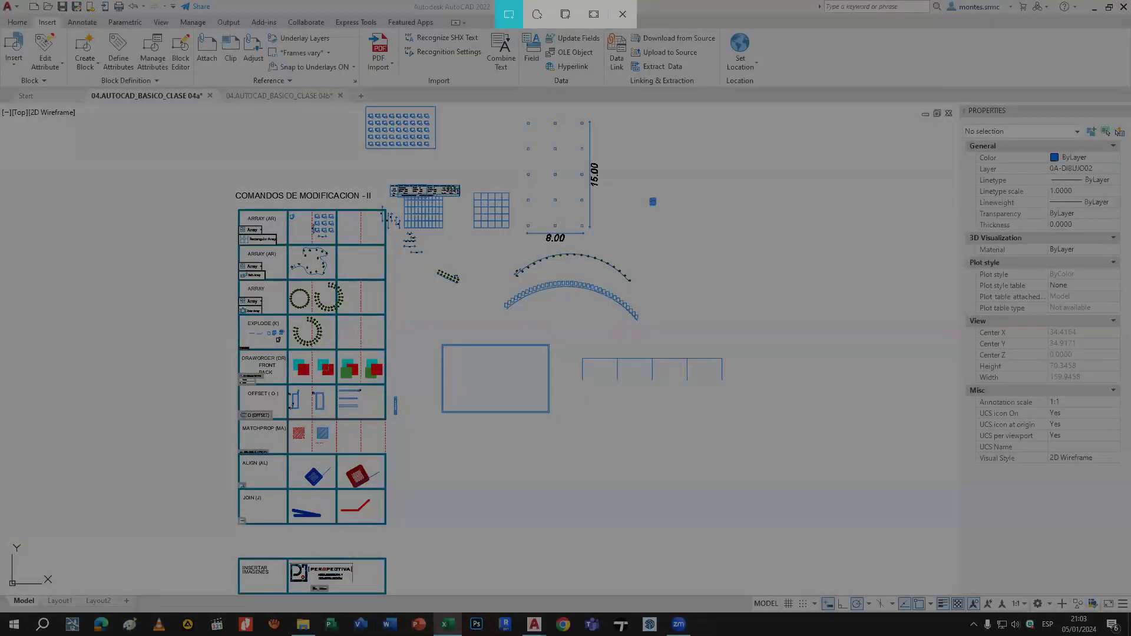
{"action": "key", "text": "Escape"}
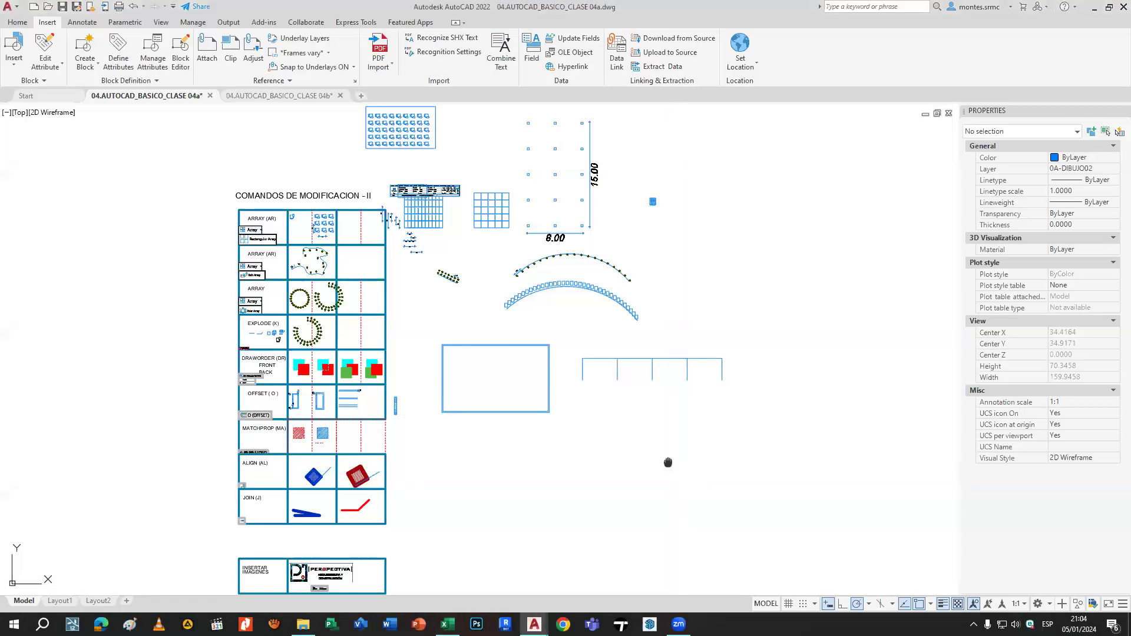
{"action": "scroll", "coordinate": [668, 462], "scroll_direction": "up", "scroll_amount": 6}
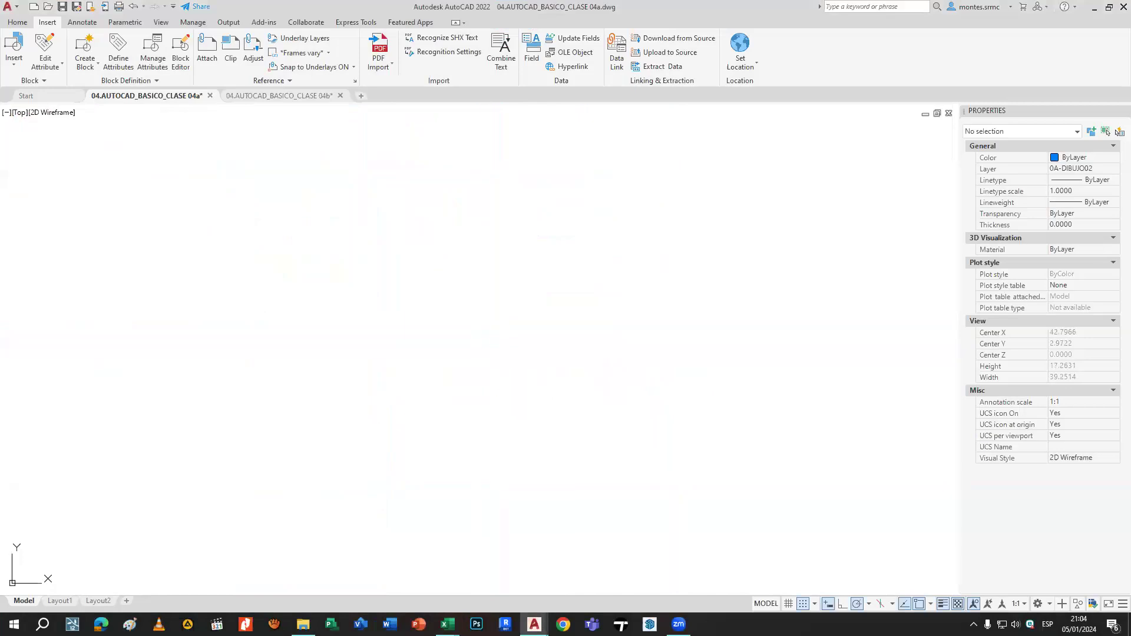
{"action": "scroll", "coordinate": [406, 417], "scroll_direction": "down", "scroll_amount": 3}
{"action": "scroll", "coordinate": [406, 417], "scroll_direction": "down", "scroll_amount": 6}
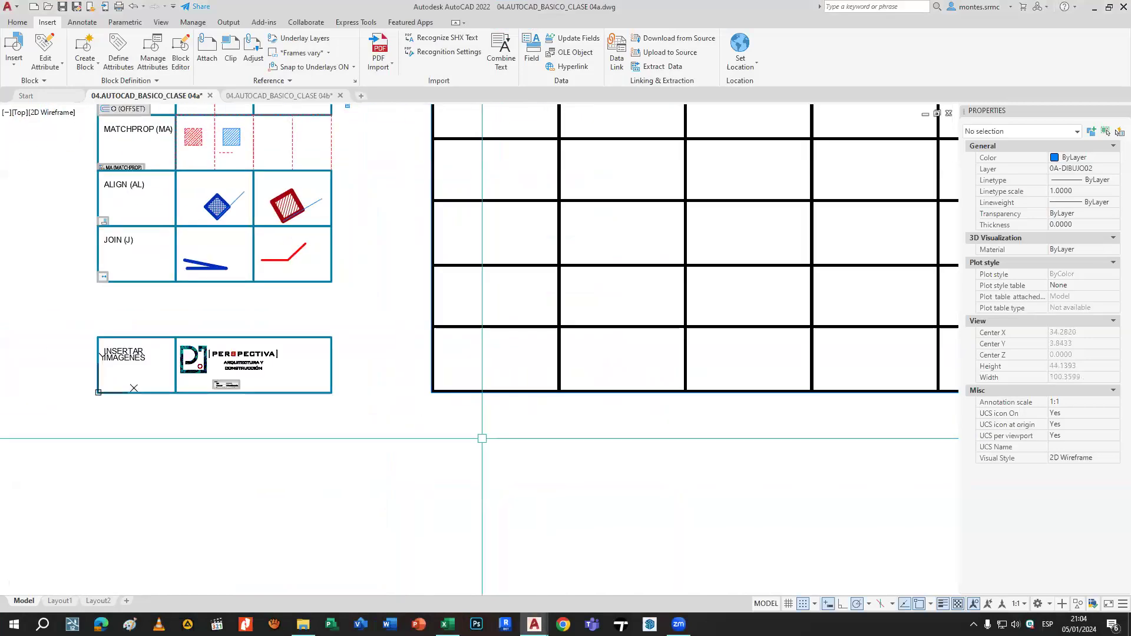
Shrink the pasted schedule table to about 20 by 19.25 units using its upper-right corner grip.
{"action": "left_click", "coordinate": [481, 398]}
{"action": "left_click", "coordinate": [681, 176]}
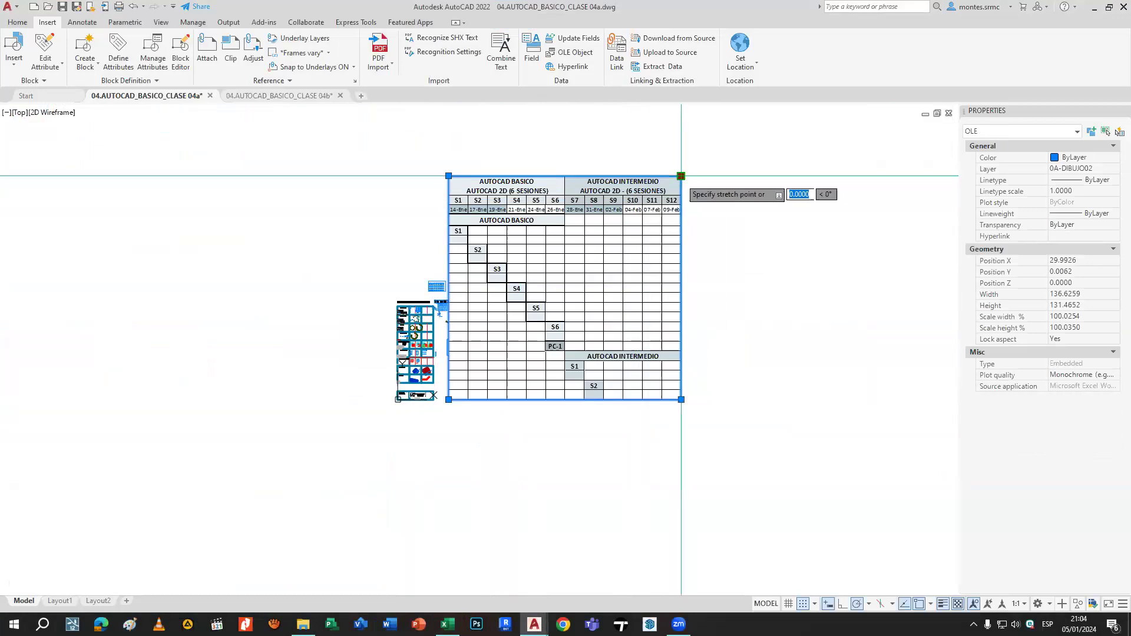
{"action": "left_click", "coordinate": [483, 366]}
{"action": "scroll", "coordinate": [471, 366], "scroll_direction": "up", "scroll_amount": 2}
{"action": "scroll", "coordinate": [498, 374], "scroll_direction": "up", "scroll_amount": 6}
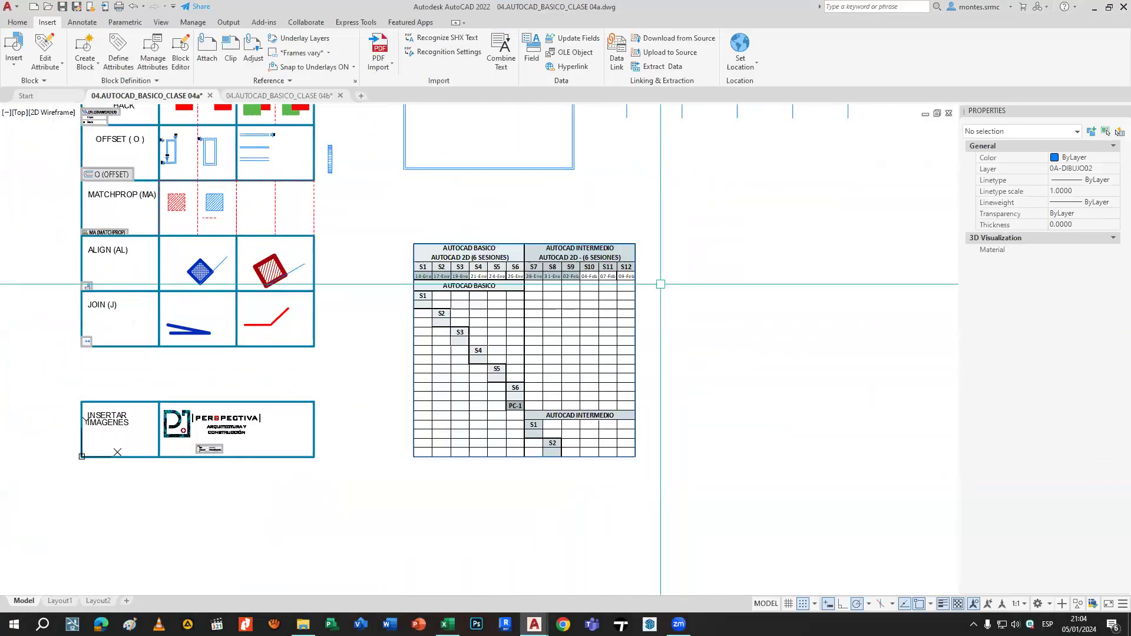
Open the embedded schedule table for editing in Excel and capture a rectangular snip of its worksheet window.
{"action": "left_click", "coordinate": [669, 322]}
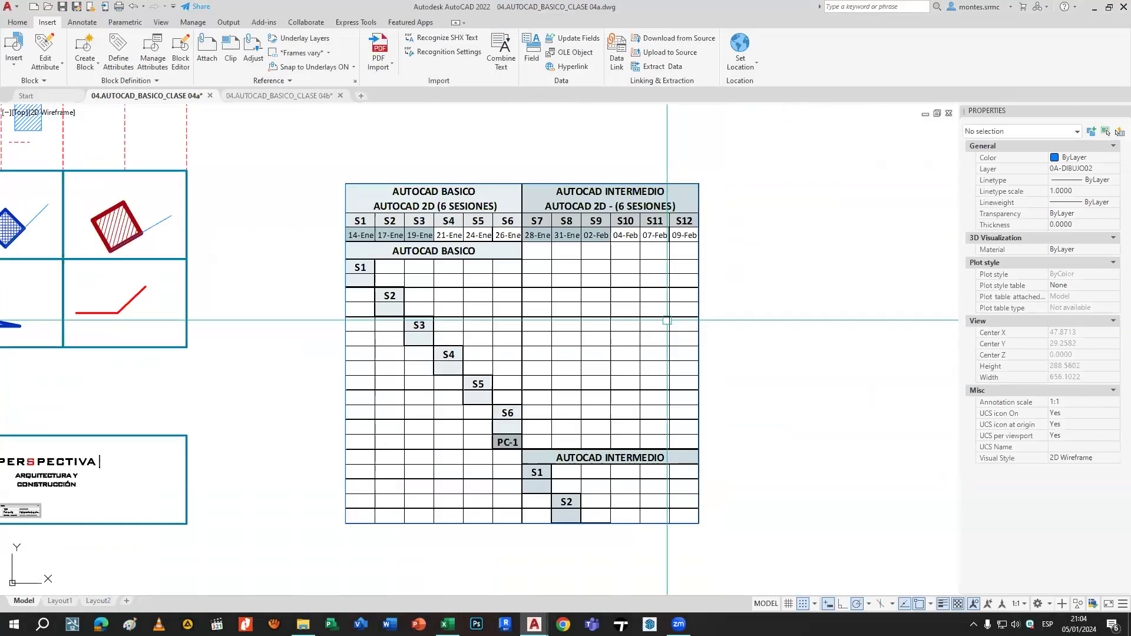
{"action": "key", "text": "Escape"}
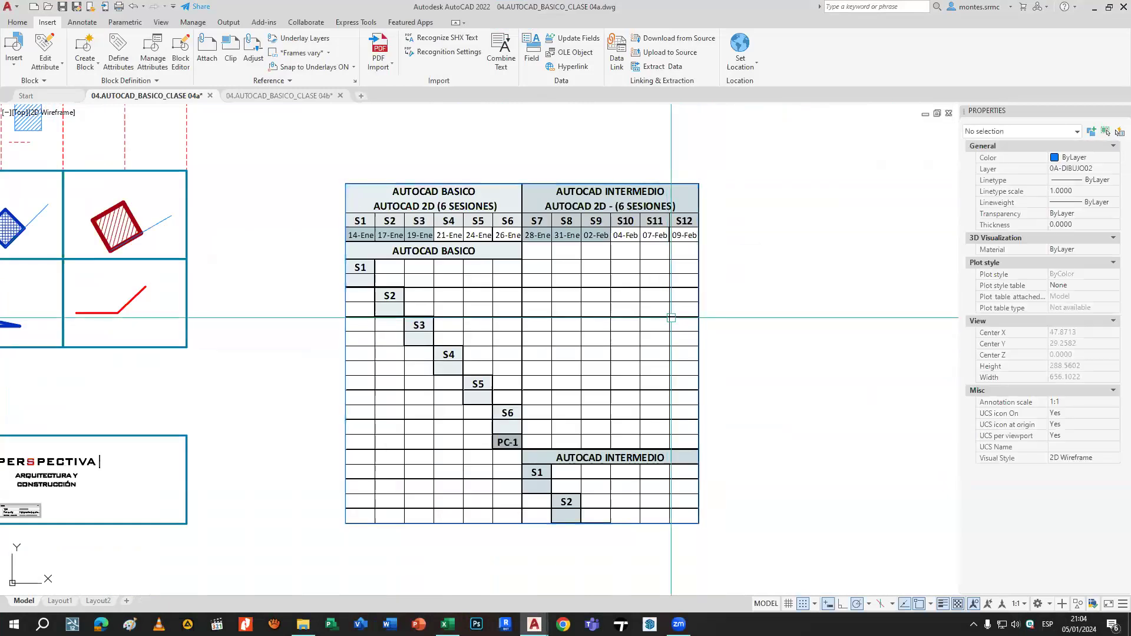
{"action": "left_click", "coordinate": [674, 317]}
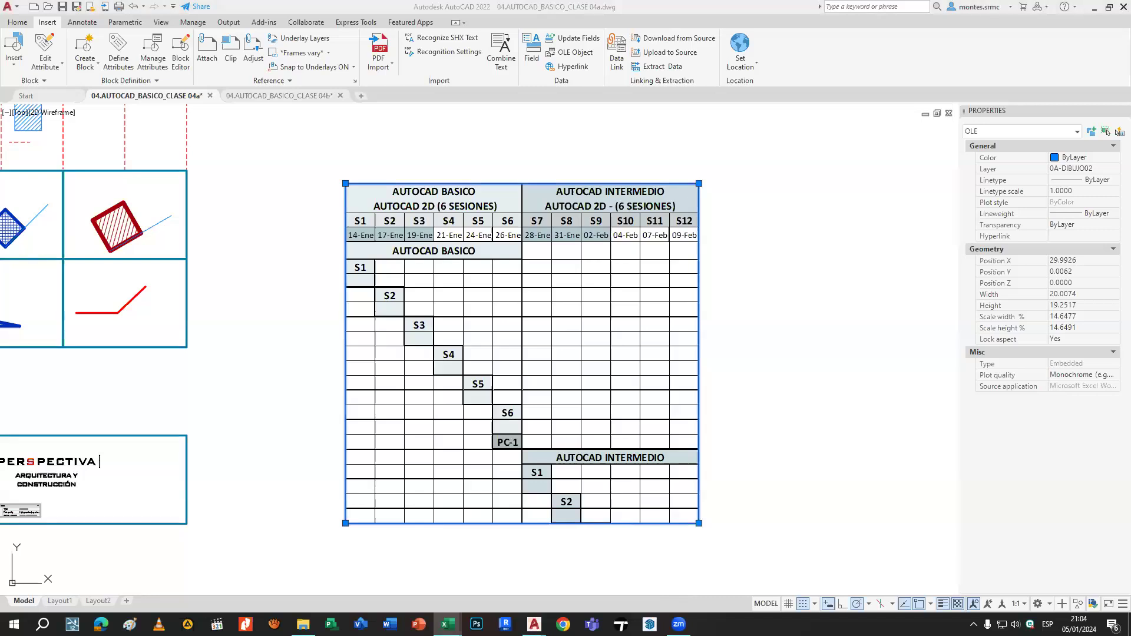
{"action": "key", "text": "super+shift+s"}
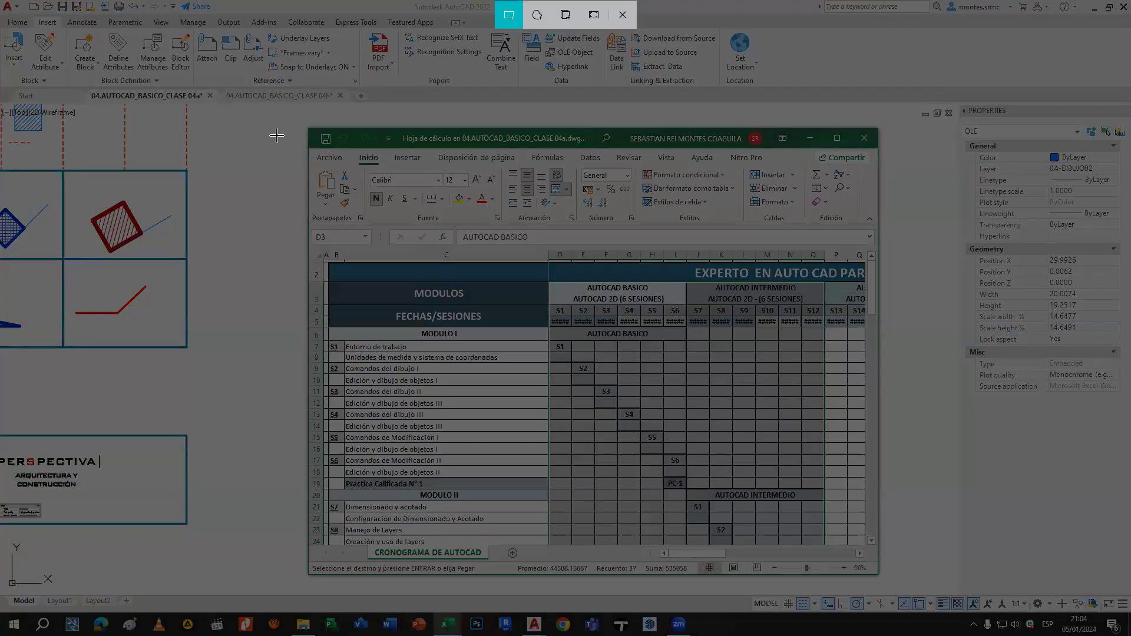
{"action": "left_click_drag", "start_coordinate": [290, 117], "coordinate": [877, 580]}
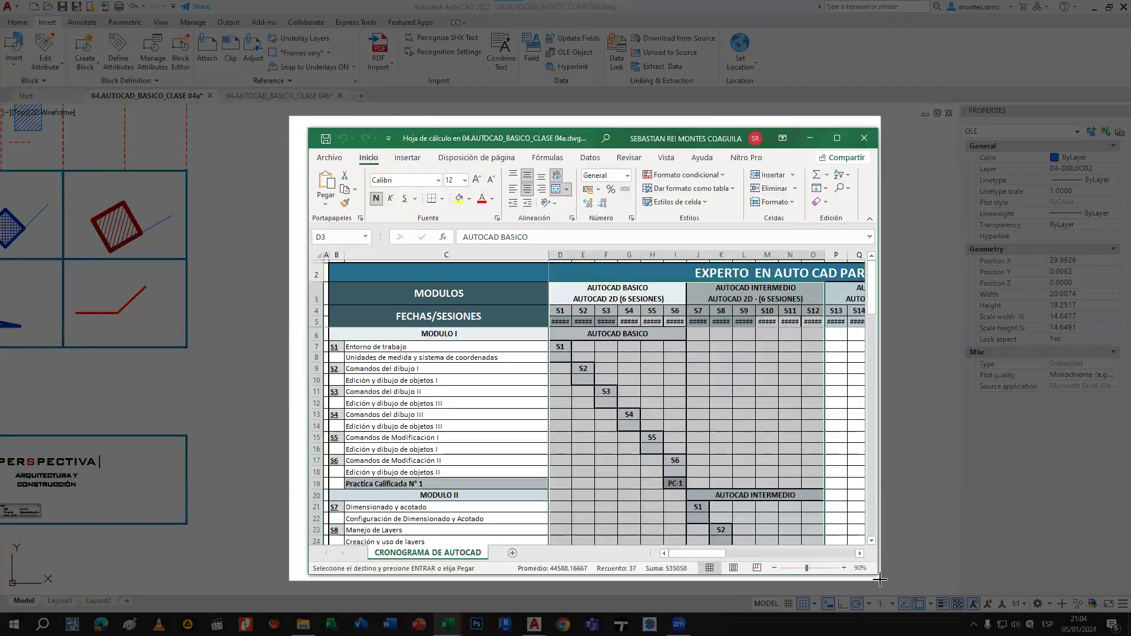
{"action": "left_click", "coordinate": [880, 580]}
Paste the Excel window snip into the empty area beside the schedule table, and delete it.
{"action": "scroll", "coordinate": [654, 408], "scroll_direction": "down", "scroll_amount": 5}
{"action": "mouse_move", "coordinate": [809, 431]}
{"action": "middle_mouse_down"}
{"action": "mouse_move", "coordinate": [566, 426]}
{"action": "mouse_move", "coordinate": [553, 389]}
{"action": "middle_mouse_up"}
{"action": "key", "text": "ctrl+v"}
{"action": "scroll", "coordinate": [581, 418], "scroll_direction": "down", "scroll_amount": 2}
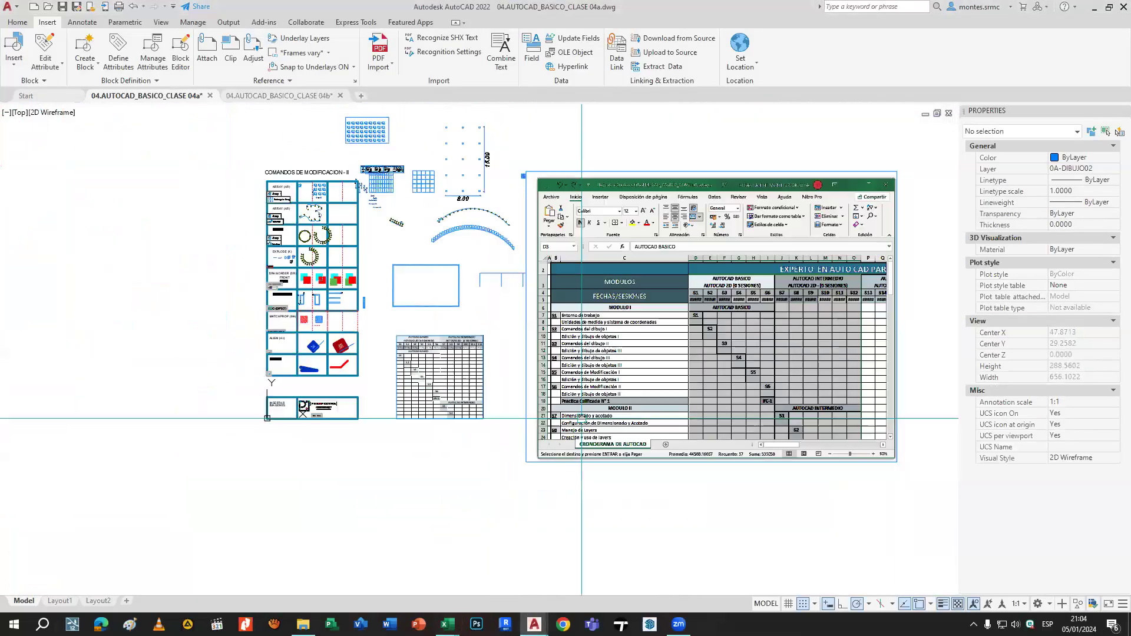
{"action": "left_click", "coordinate": [914, 249]}
{"action": "left_click", "coordinate": [842, 237]}
{"action": "key", "text": "Delete"}
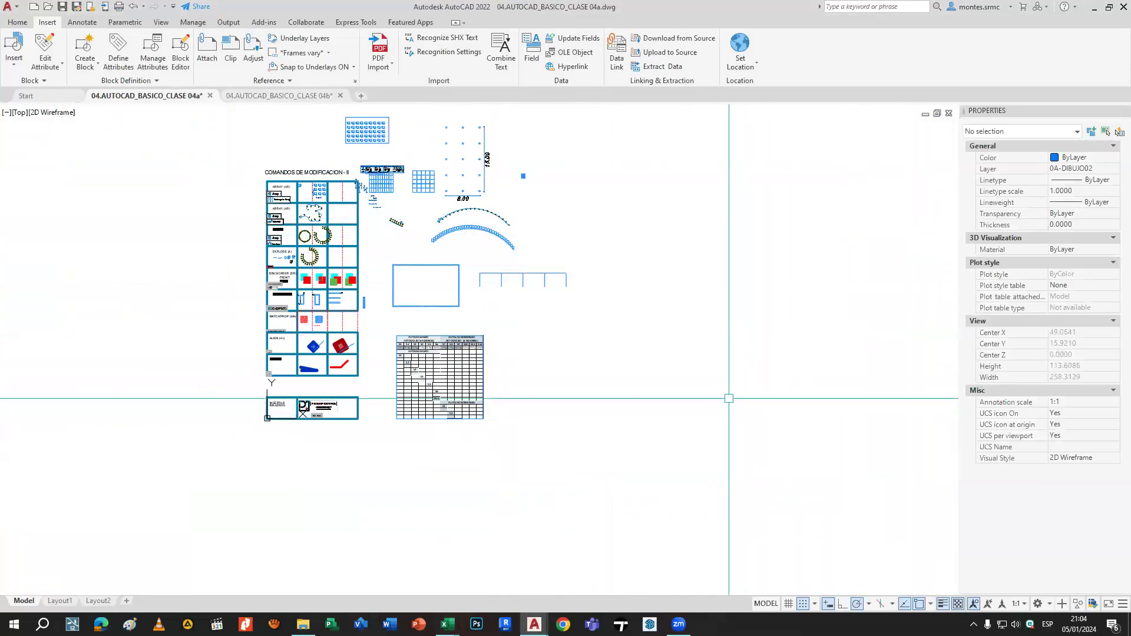
Switch to File Explorer and open the folder VETUSTA (D:) > 00. tesis > renders > base.
{"action": "left_click", "coordinate": [303, 624]}
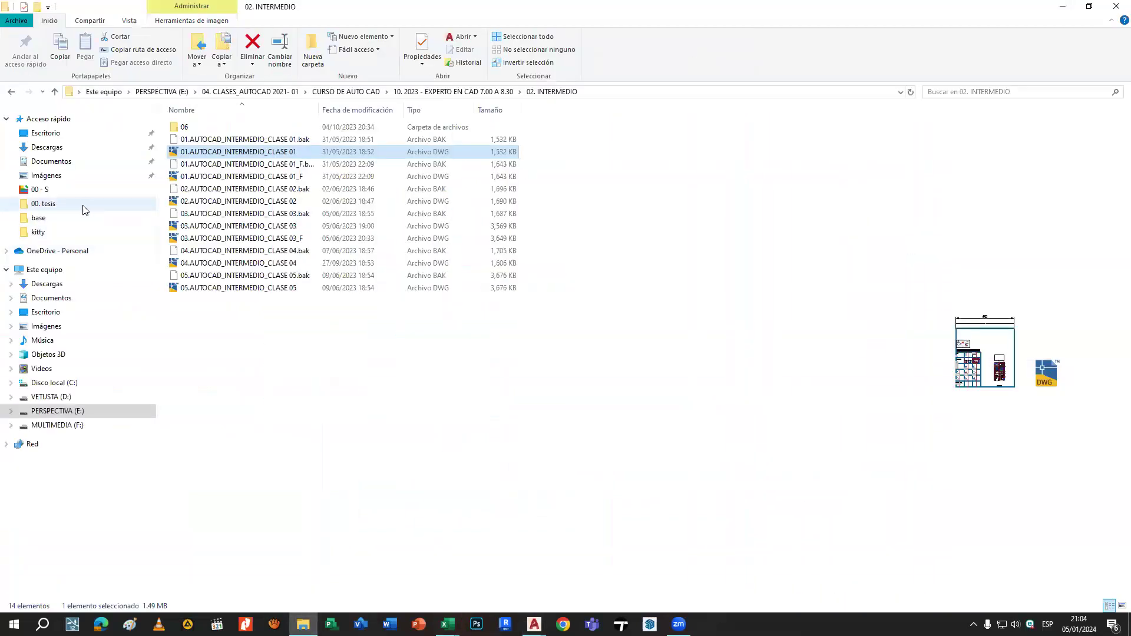
{"action": "left_click", "coordinate": [59, 176]}
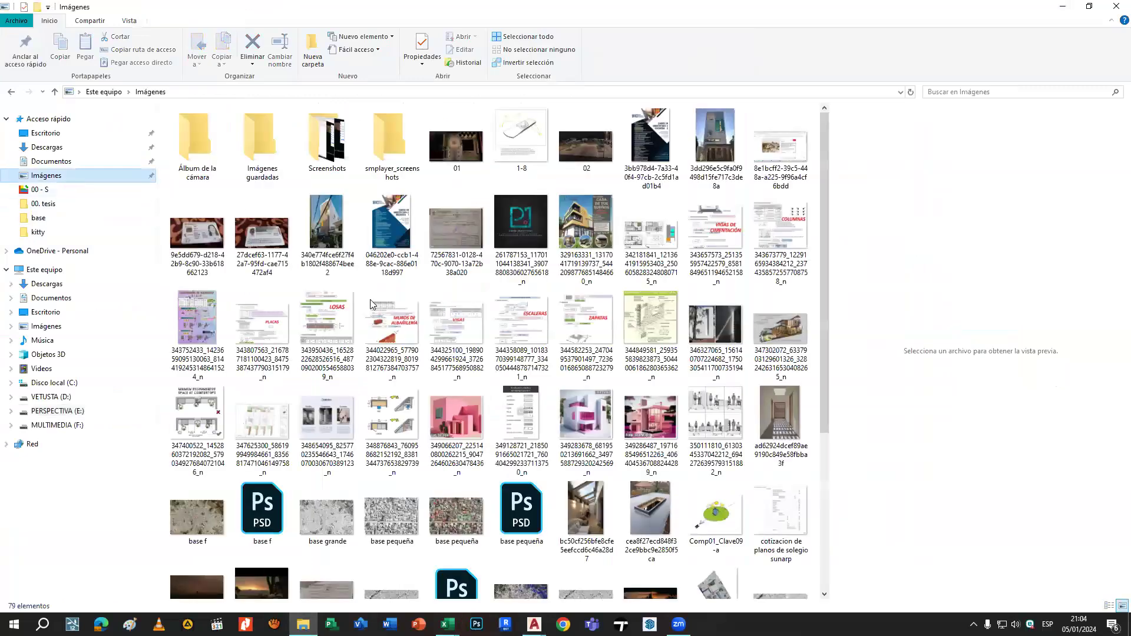
{"action": "scroll", "coordinate": [600, 463], "scroll_direction": "down", "scroll_amount": 3}
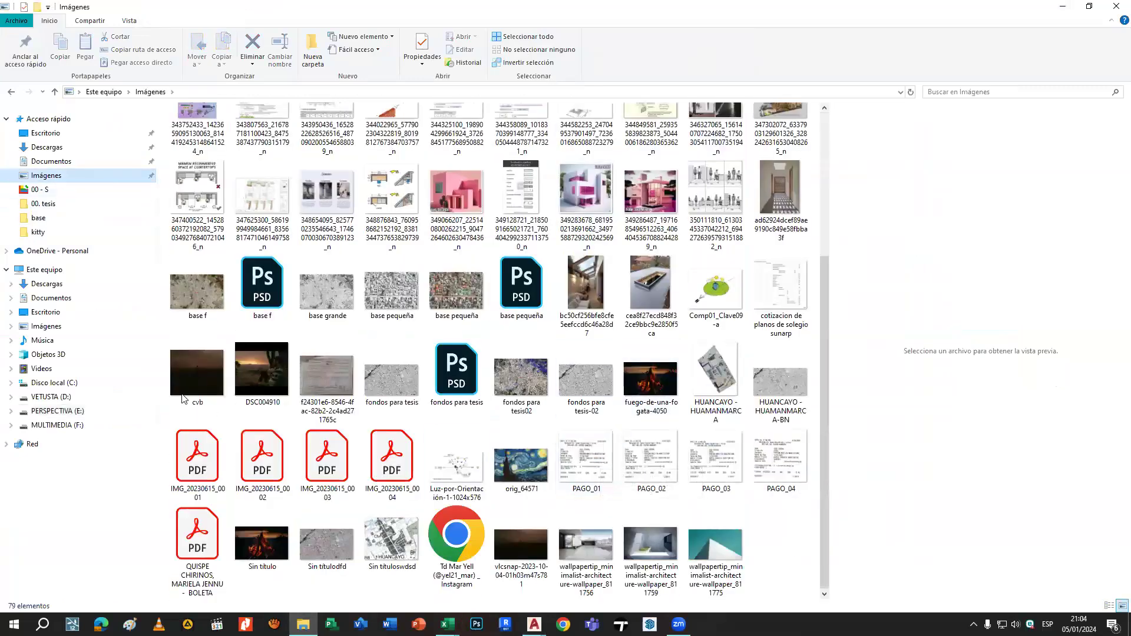
{"action": "left_click", "coordinate": [52, 397]}
{"action": "double_click", "coordinate": [254, 135]}
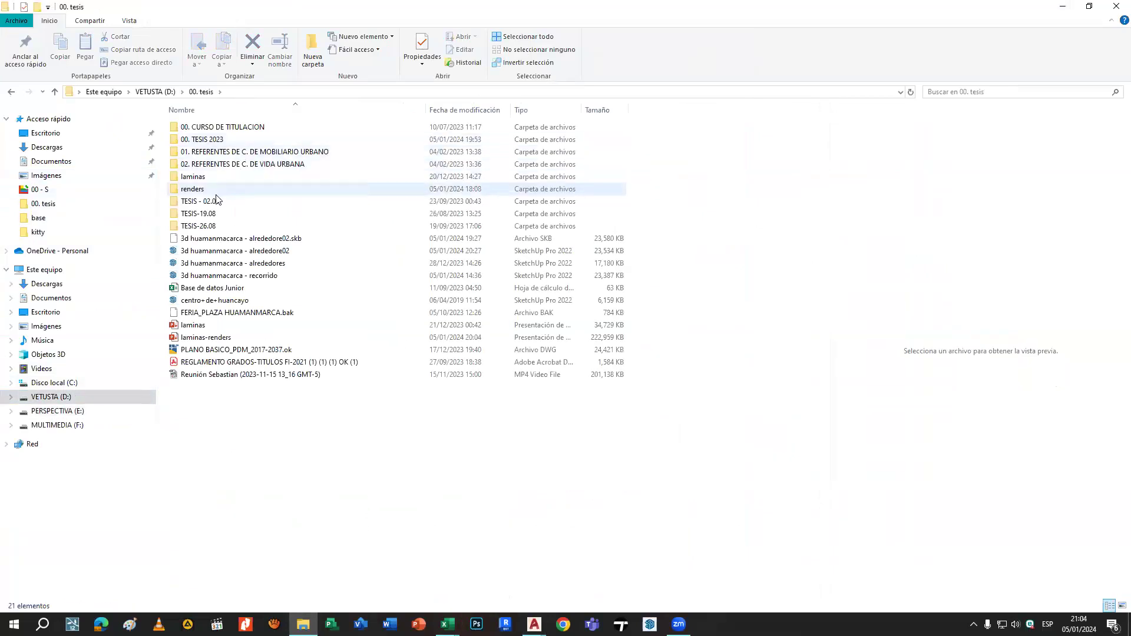
{"action": "double_click", "coordinate": [211, 189]}
{"action": "double_click", "coordinate": [190, 128]}
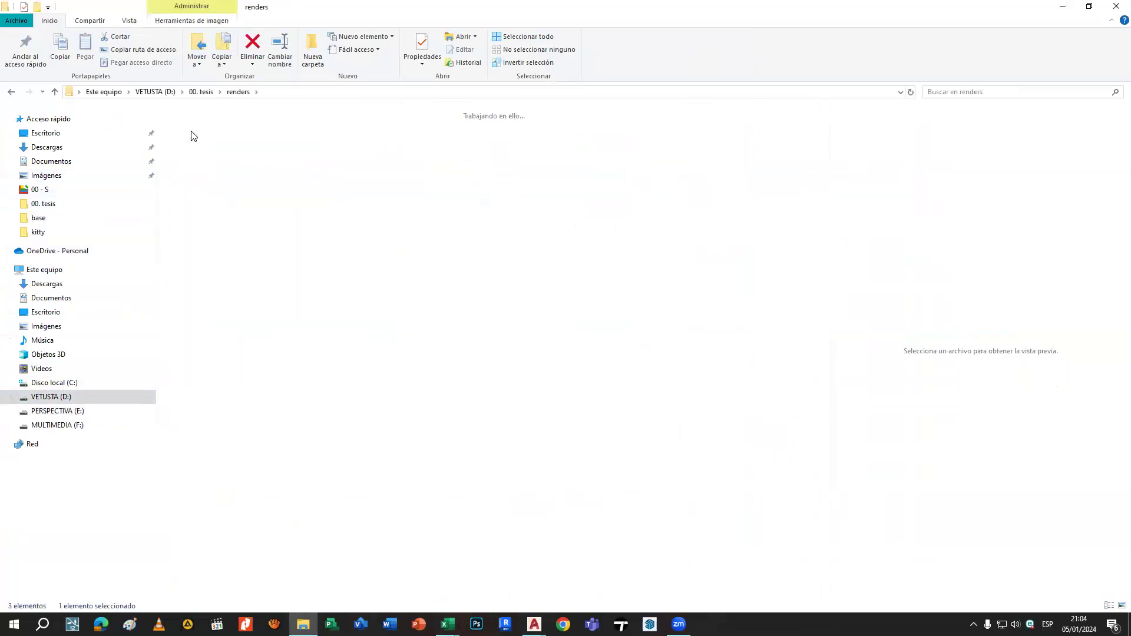
Preview the daytime plaza render 02 from the base folder, and open that image in Paint.
{"action": "scroll", "coordinate": [407, 262], "scroll_direction": "down", "scroll_amount": 2}
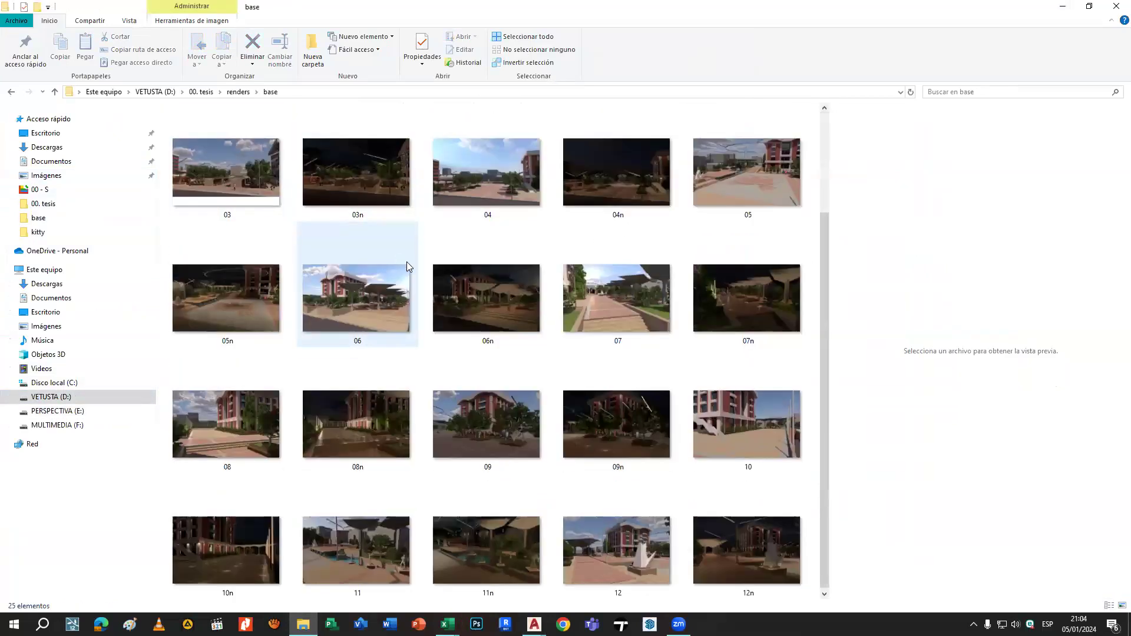
{"action": "scroll", "coordinate": [634, 389], "scroll_direction": "up", "scroll_amount": 2}
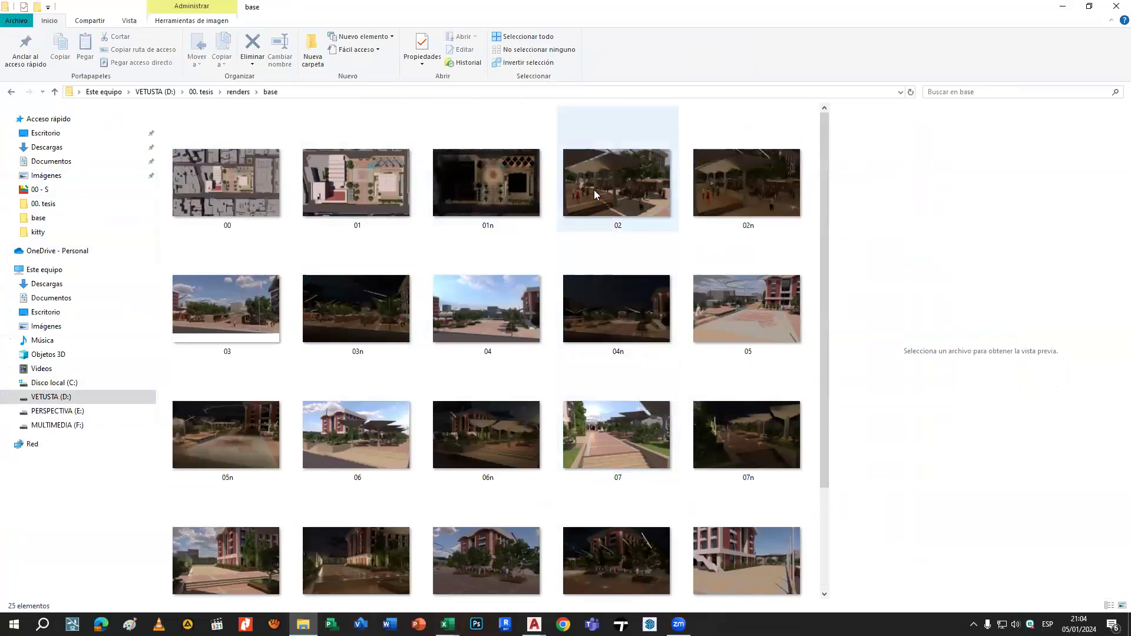
{"action": "left_click", "coordinate": [617, 191]}
{"action": "double_click", "coordinate": [604, 175]}
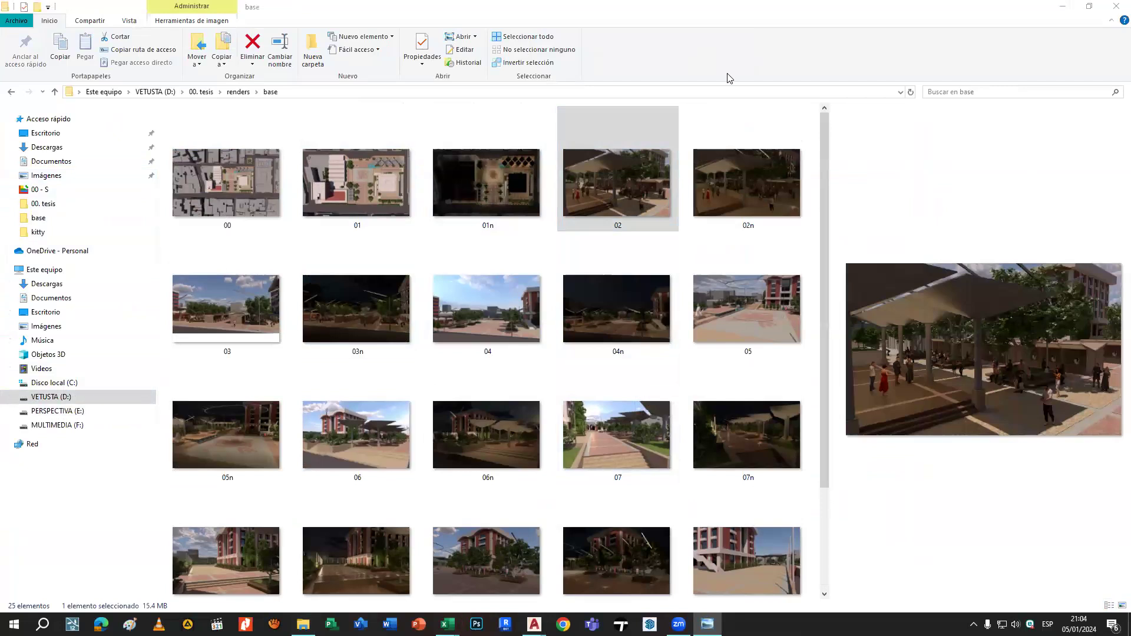
{"action": "right_click", "coordinate": [576, 187]}
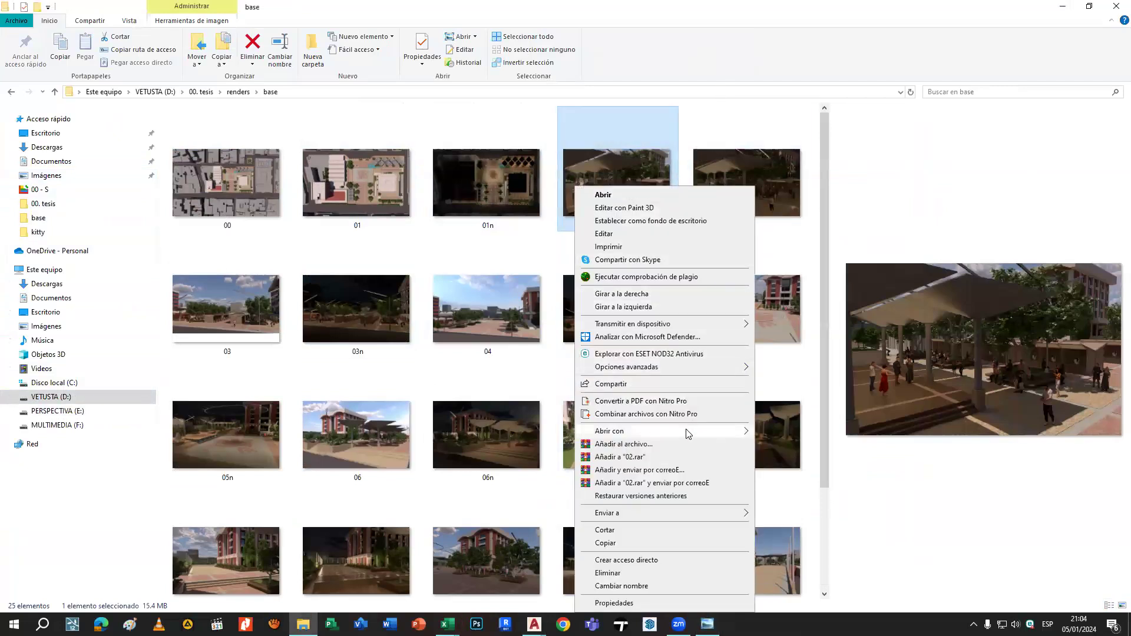
{"action": "mouse_move", "coordinate": [688, 433]}
{"action": "left_click", "coordinate": [792, 471]}
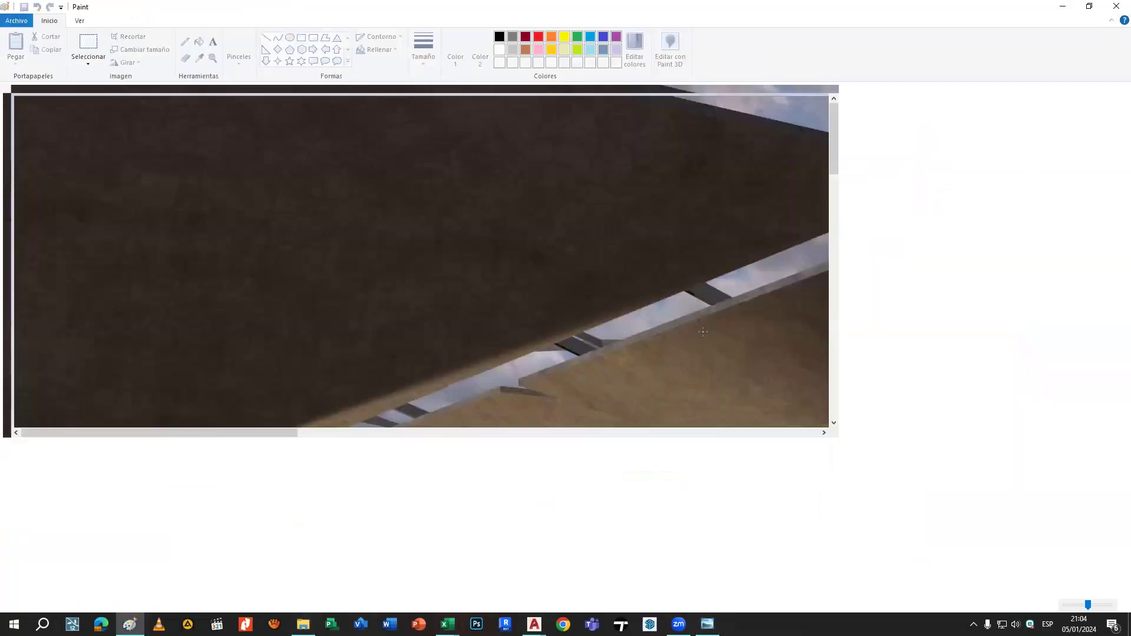
{"action": "scroll", "coordinate": [704, 333], "scroll_direction": "down", "scroll_amount": 3, "text": "ctrl"}
{"action": "scroll", "coordinate": [702, 329], "scroll_direction": "up", "scroll_amount": 1, "text": "ctrl"}
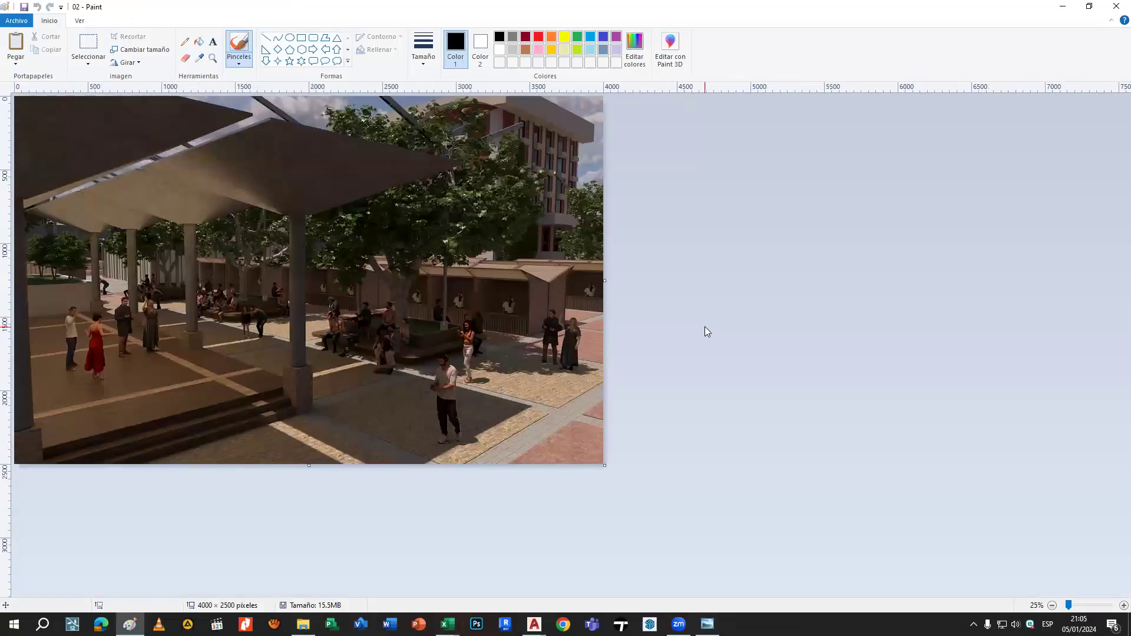
Return to the AutoCAD drawing, try pasting the render into the empty area beside the schedule table, and delete the pasted object.
{"action": "left_click", "coordinate": [1061, 8]}
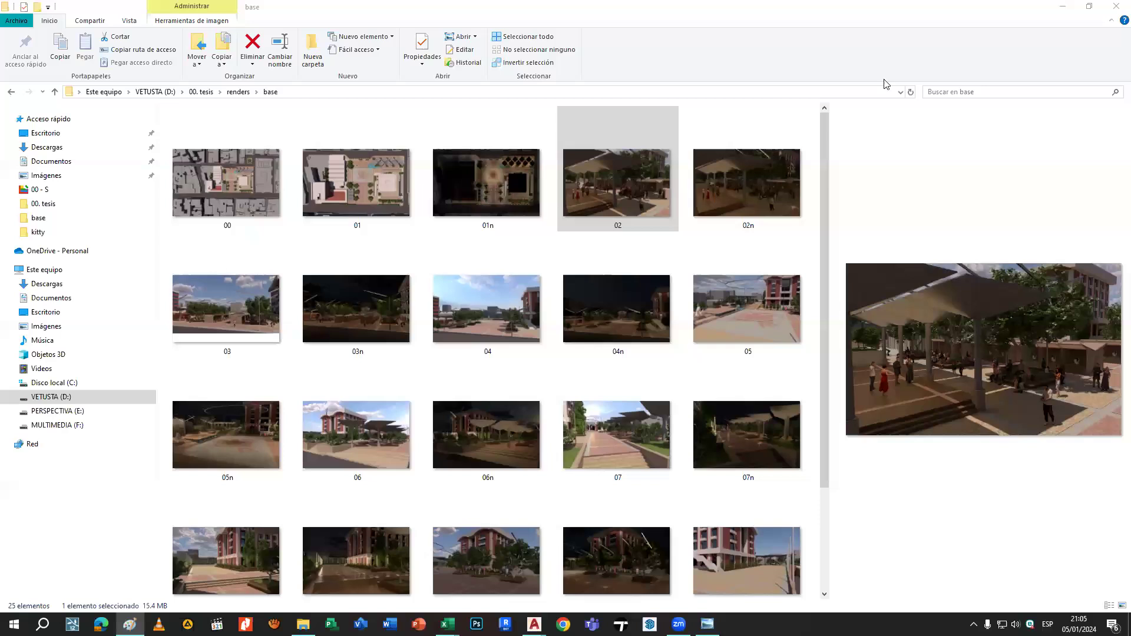
{"action": "left_click", "coordinate": [1062, 7]}
{"action": "scroll", "coordinate": [525, 306], "scroll_direction": "down", "scroll_amount": 4}
{"action": "scroll", "coordinate": [544, 383], "scroll_direction": "up", "scroll_amount": 7}
{"action": "scroll", "coordinate": [478, 383], "scroll_direction": "down", "scroll_amount": 4}
{"action": "key", "text": "ctrl+v"}
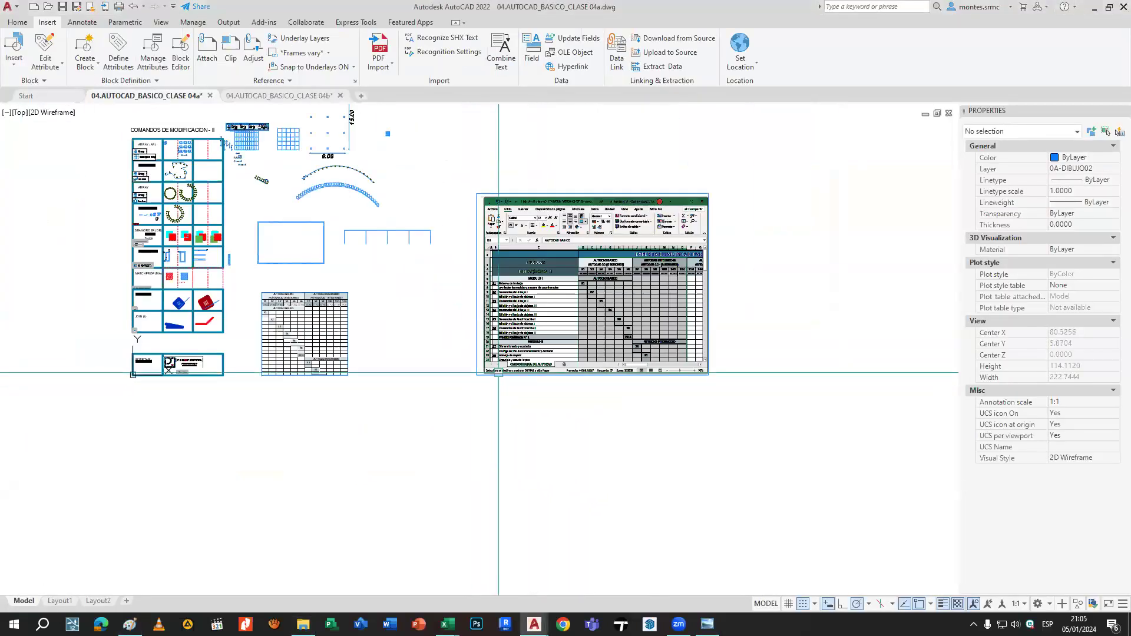
{"action": "left_click", "coordinate": [615, 337]}
{"action": "key", "text": "Delete"}
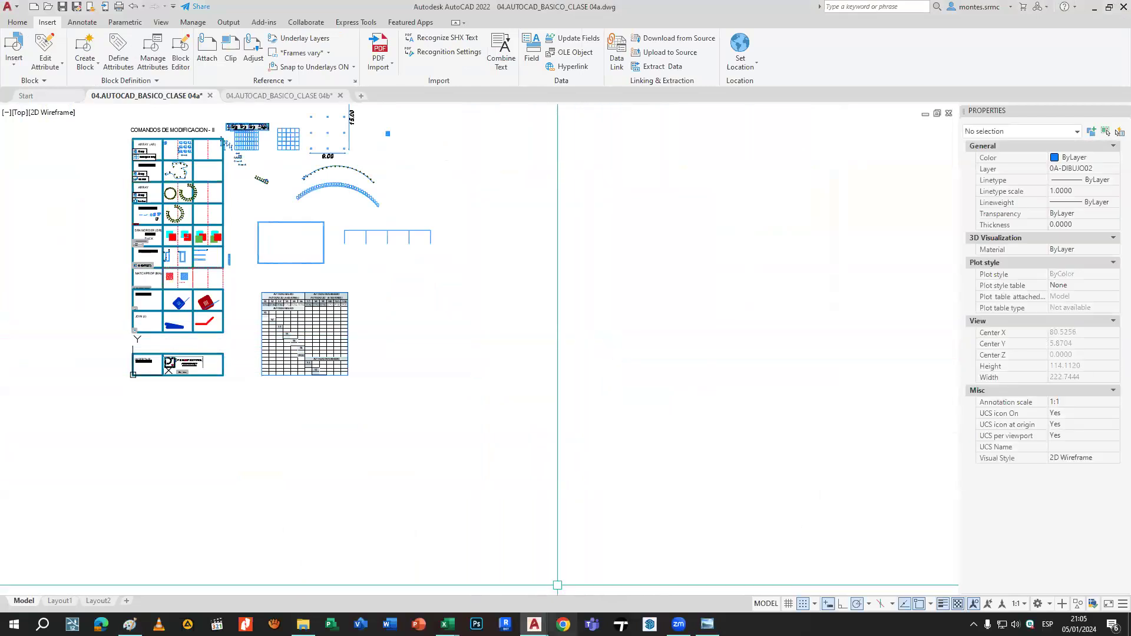
Copy the whole render 02 image in Paint and paste it into the AutoCAD drawing, accepting the default OLE text size.
{"action": "left_click", "coordinate": [130, 624]}
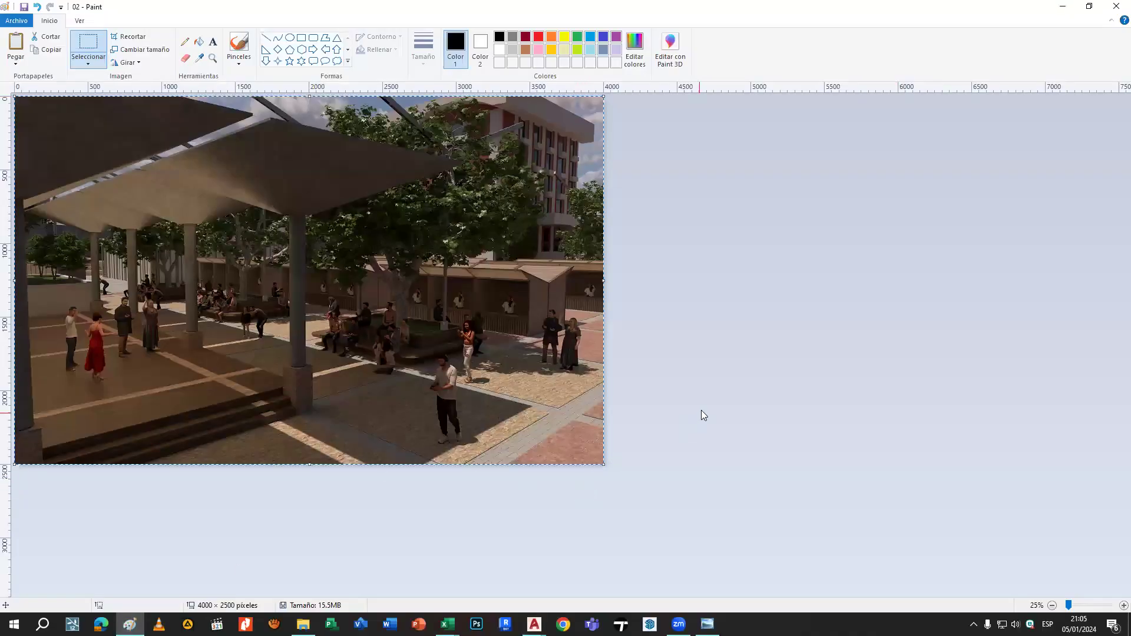
{"action": "left_click", "coordinate": [1062, 7]}
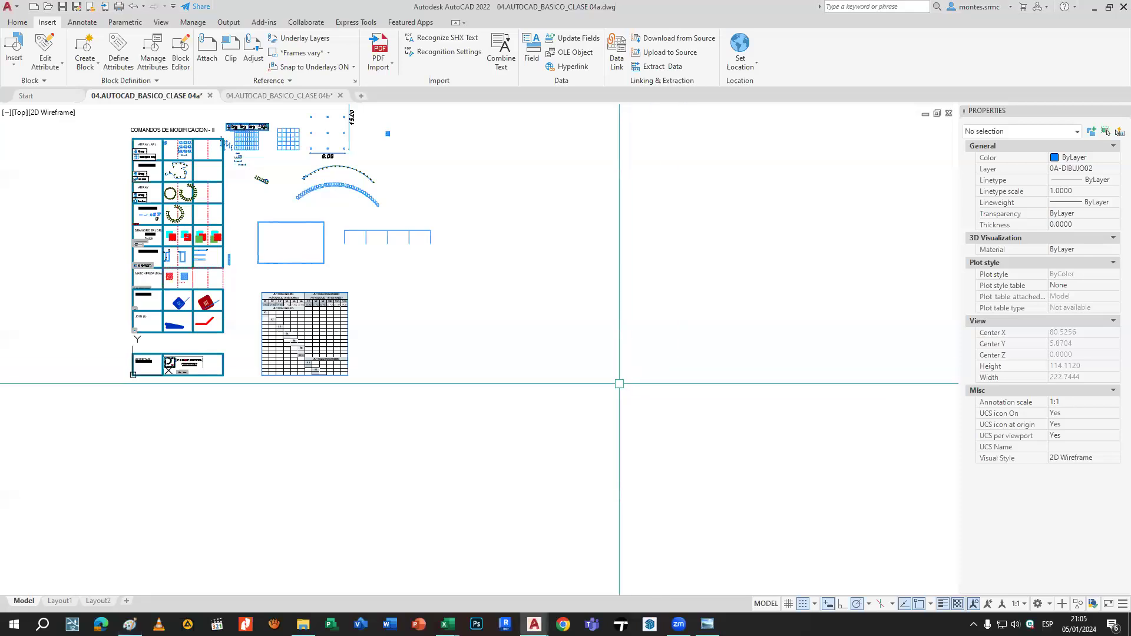
{"action": "key", "text": "ctrl+v"}
{"action": "left_click", "coordinate": [520, 419]}
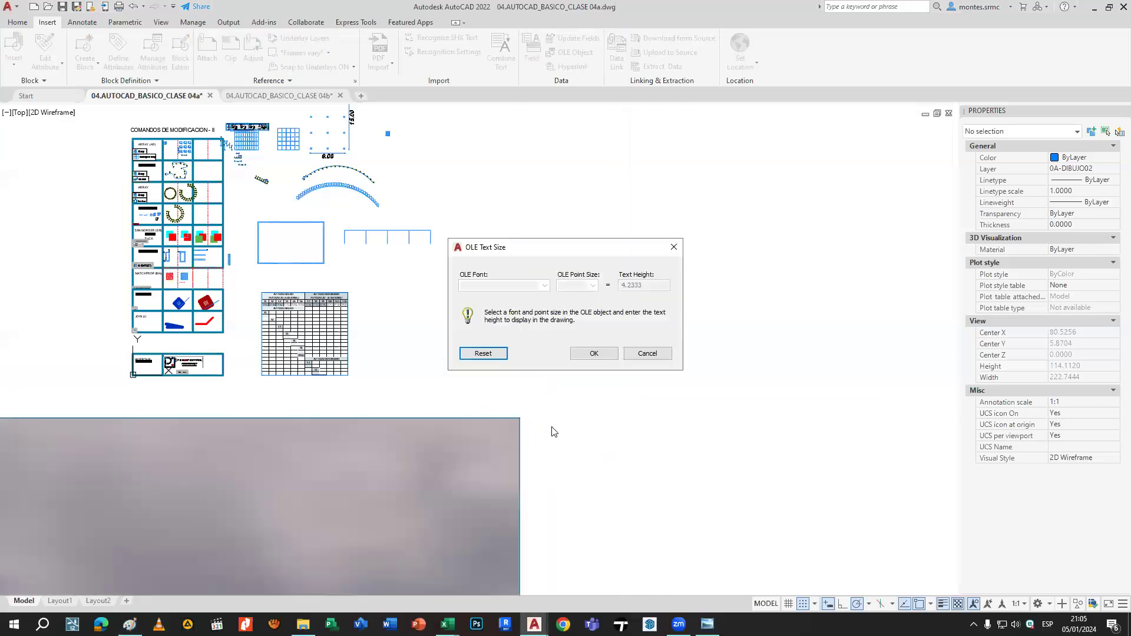
{"action": "left_click", "coordinate": [593, 354]}
Try to resize the oversized pasted render by its lower-left corner grip, and delete the image.
{"action": "scroll", "coordinate": [590, 364], "scroll_direction": "down", "scroll_amount": 4}
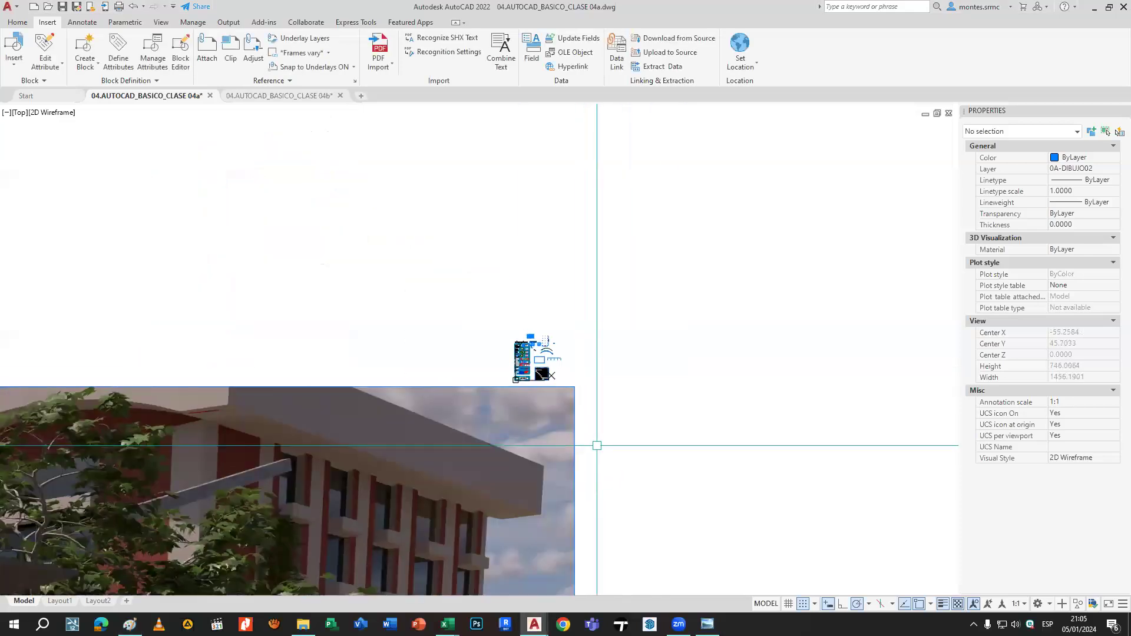
{"action": "middle_click_drag", "start_coordinate": [424, 577], "coordinate": [593, 362]}
{"action": "scroll", "coordinate": [592, 371], "scroll_direction": "down", "scroll_amount": 8}
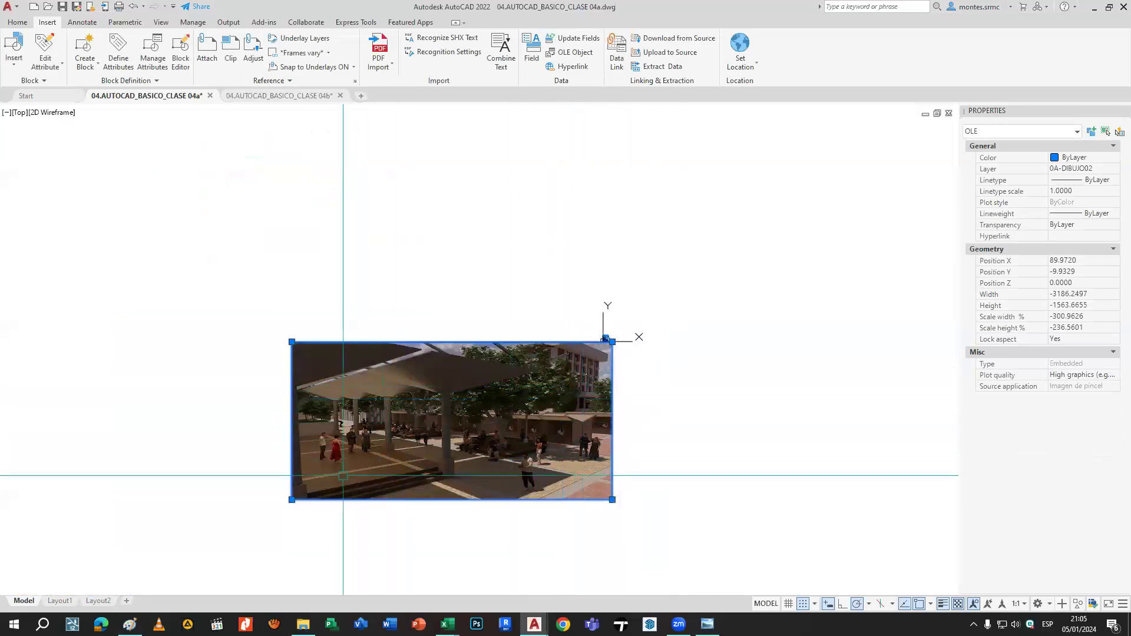
{"action": "scroll", "coordinate": [340, 475], "scroll_direction": "up", "scroll_amount": 2}
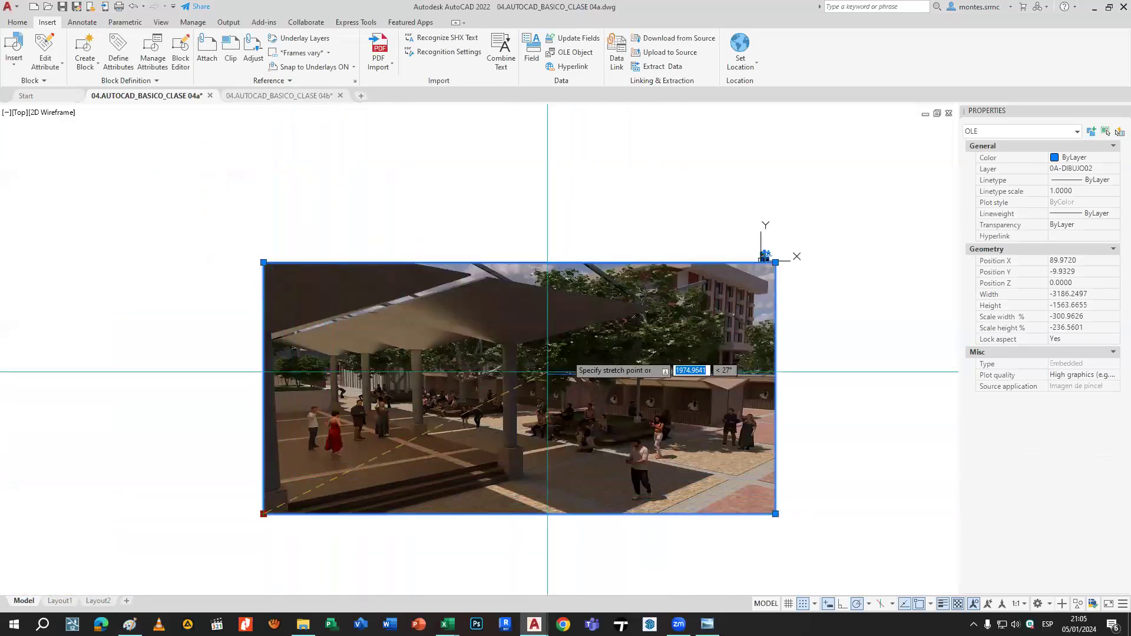
{"action": "scroll", "coordinate": [768, 275], "scroll_direction": "up", "scroll_amount": 2}
{"action": "scroll", "coordinate": [766, 353], "scroll_direction": "down", "scroll_amount": 2}
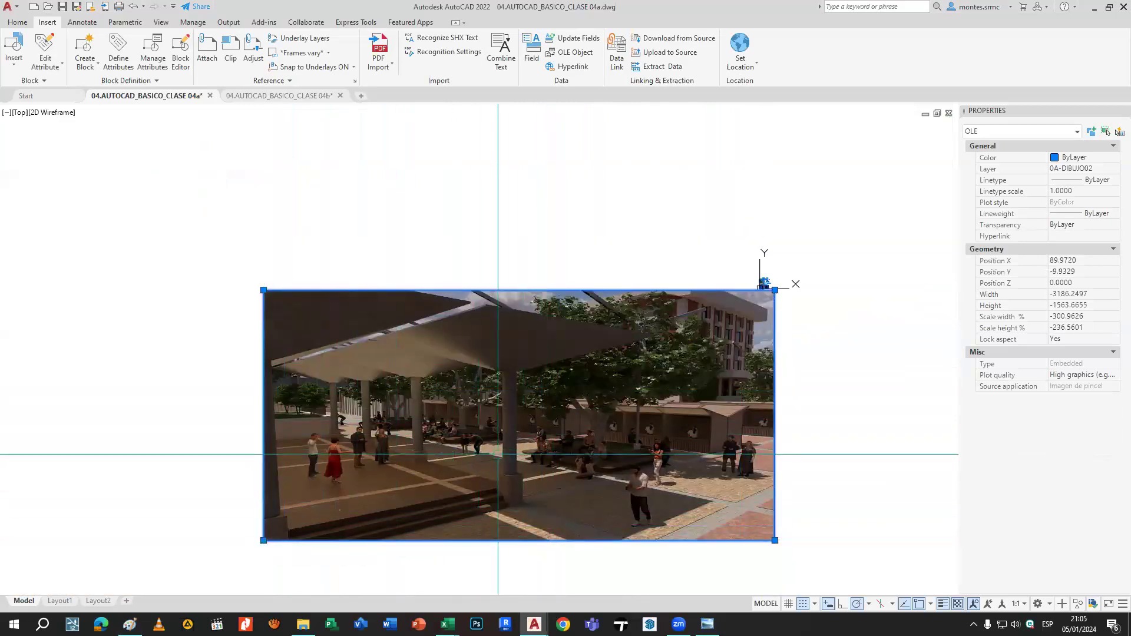
{"action": "key", "text": "Delete"}
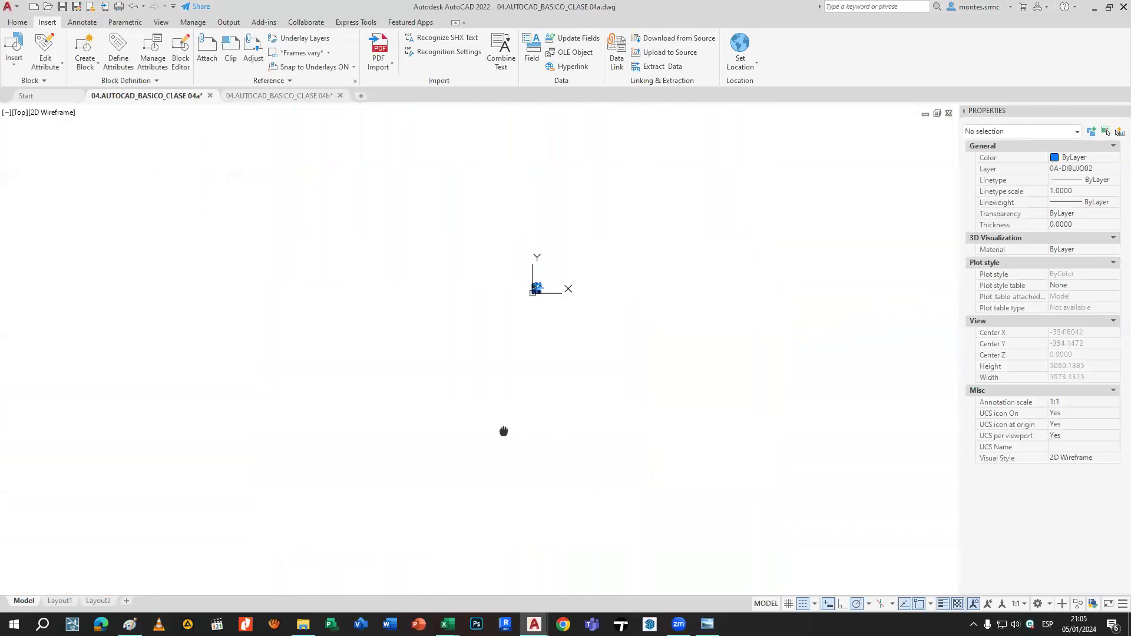
Paste the copied render again into the empty area beside and below the drawing's tables.
{"action": "key", "text": "ctrl+v"}
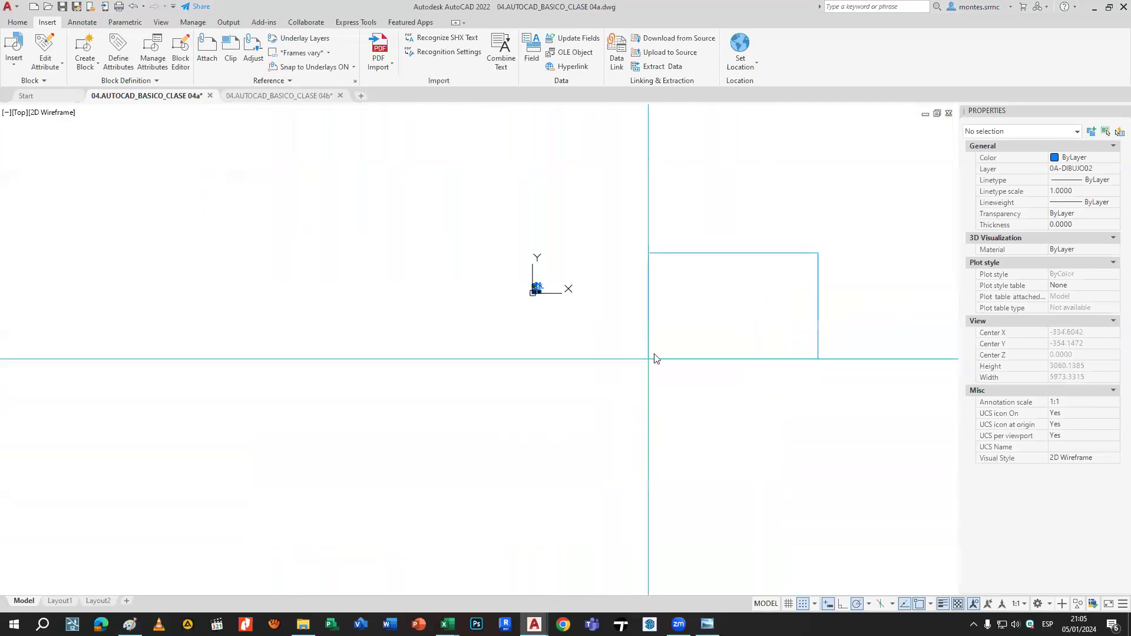
{"action": "left_click", "coordinate": [653, 356]}
{"action": "left_click", "coordinate": [674, 248]}
Shrink the pasted render to about 361 by 225 units using its corner grips.
{"action": "scroll", "coordinate": [731, 302], "scroll_direction": "up", "scroll_amount": 4}
{"action": "scroll", "coordinate": [760, 375], "scroll_direction": "down", "scroll_amount": 2}
{"action": "middle_click_drag", "start_coordinate": [895, 467], "coordinate": [710, 436]}
{"action": "left_click", "coordinate": [430, 222]}
{"action": "left_click", "coordinate": [697, 221]}
{"action": "left_click", "coordinate": [509, 340]}
{"action": "scroll", "coordinate": [510, 339], "scroll_direction": "up", "scroll_amount": 10}
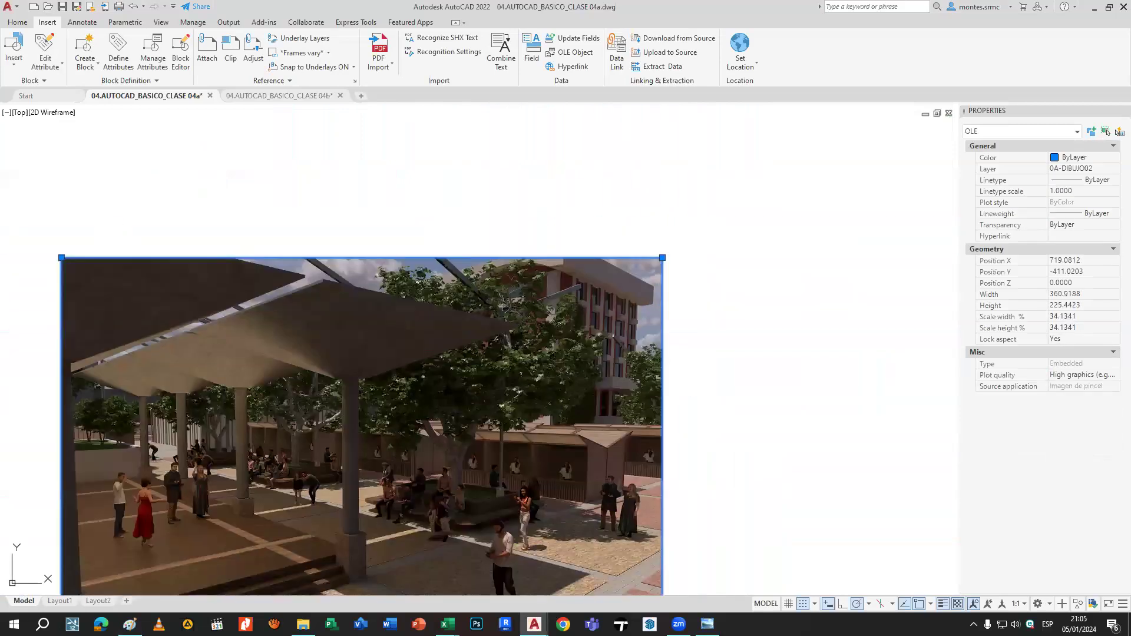
{"action": "scroll", "coordinate": [453, 302], "scroll_direction": "down", "scroll_amount": 4}
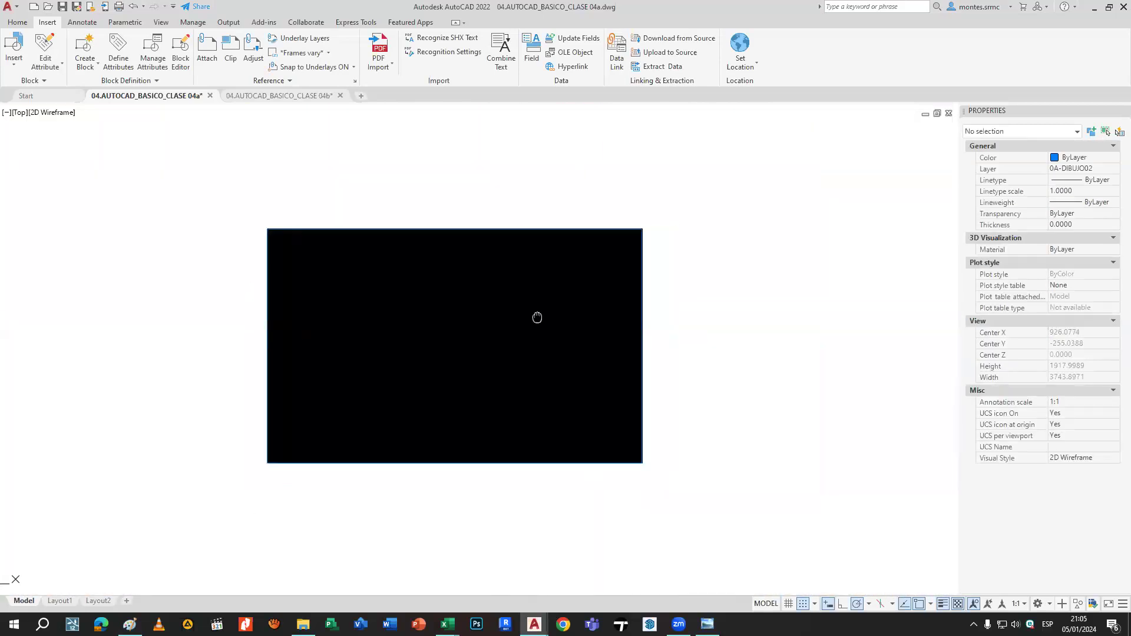
Open the embedded render for editing in Paint, capture the screen with its Paint window, and paste the screenshot beside the render.
{"action": "double_click", "coordinate": [454, 302]}
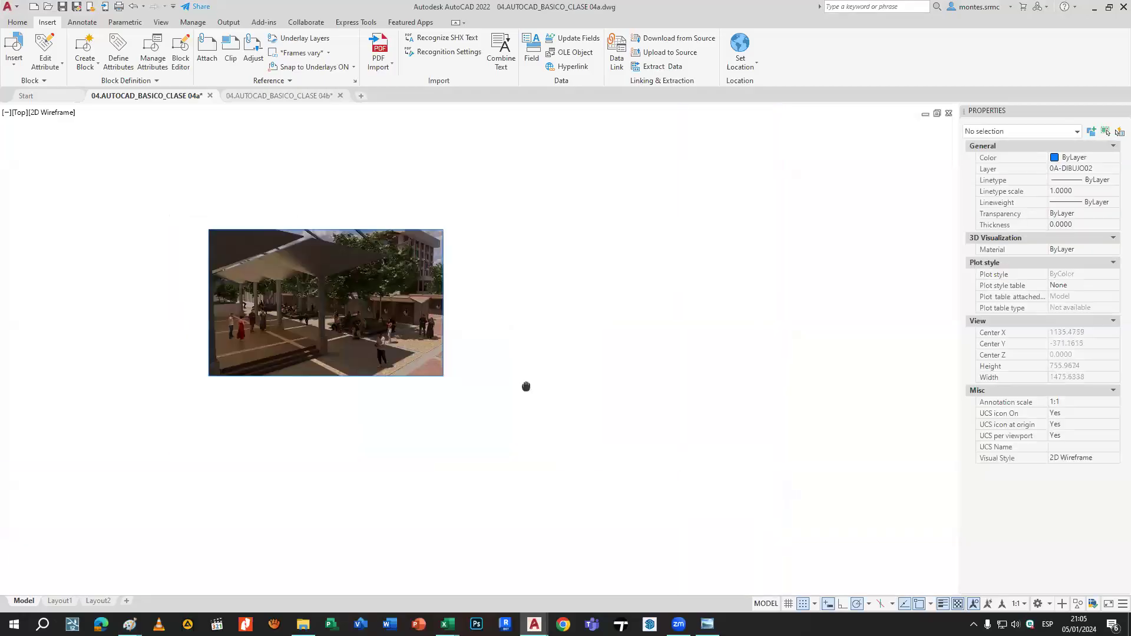
{"action": "left_click", "coordinate": [508, 414]}
{"action": "scroll", "coordinate": [569, 407], "scroll_direction": "down", "scroll_amount": 2}
{"action": "middle_click_drag", "start_coordinate": [568, 408], "coordinate": [466, 422]}
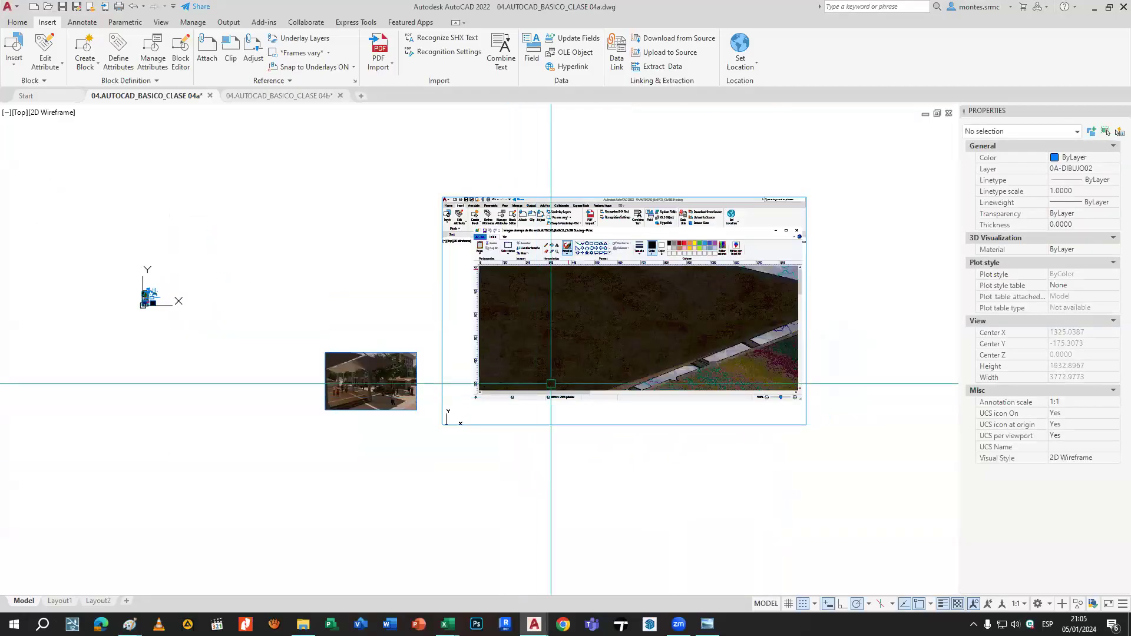
Examine the pasted Paint window screenshot up close, and delete it from the drawing.
{"action": "scroll", "coordinate": [545, 355], "scroll_direction": "up", "scroll_amount": 1}
{"action": "scroll", "coordinate": [545, 319], "scroll_direction": "up", "scroll_amount": 3}
{"action": "scroll", "coordinate": [572, 304], "scroll_direction": "down", "scroll_amount": 3}
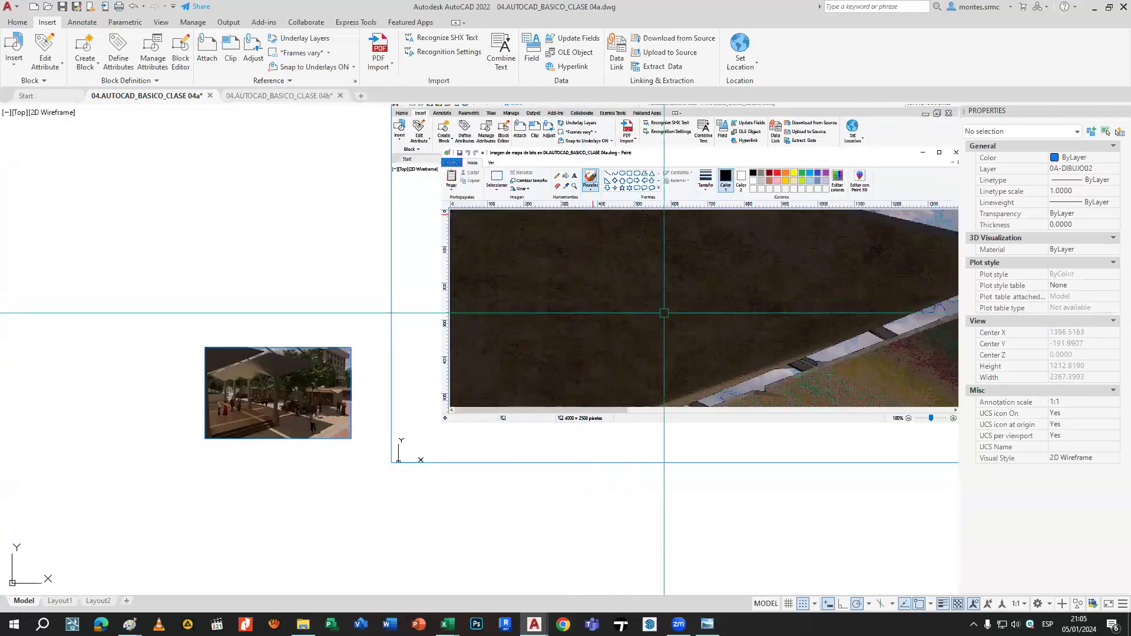
{"action": "scroll", "coordinate": [865, 359], "scroll_direction": "up", "scroll_amount": 3}
{"action": "scroll", "coordinate": [865, 360], "scroll_direction": "up", "scroll_amount": 2}
{"action": "scroll", "coordinate": [738, 341], "scroll_direction": "down", "scroll_amount": 5}
{"action": "middle_click_drag", "start_coordinate": [739, 341], "coordinate": [712, 394]}
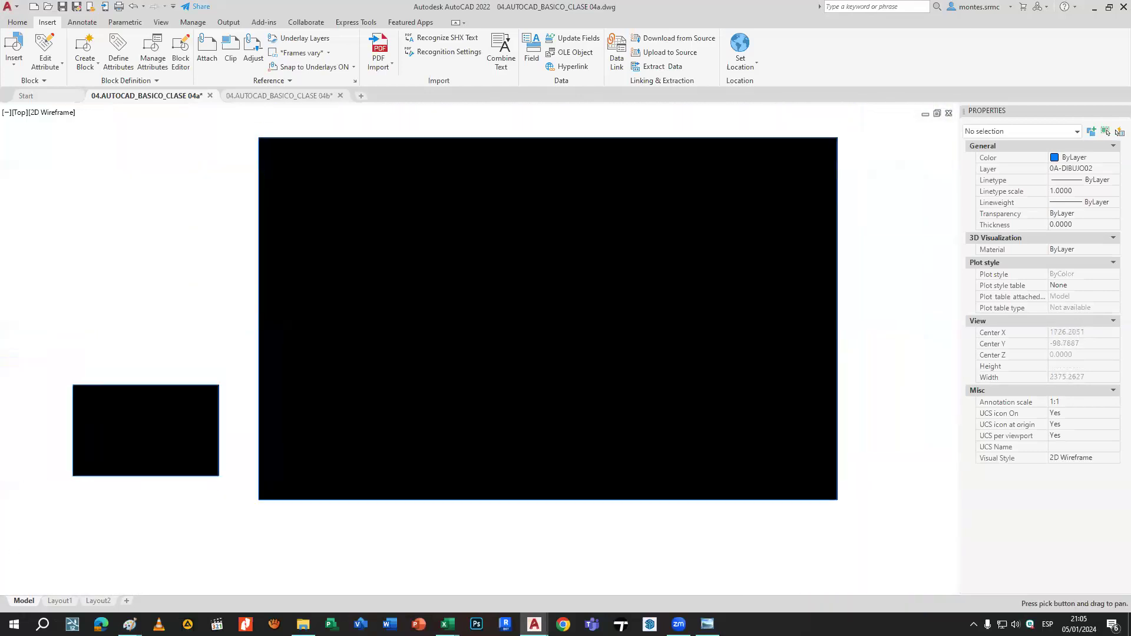
{"action": "left_click", "coordinate": [835, 146]}
{"action": "key", "text": "Delete"}
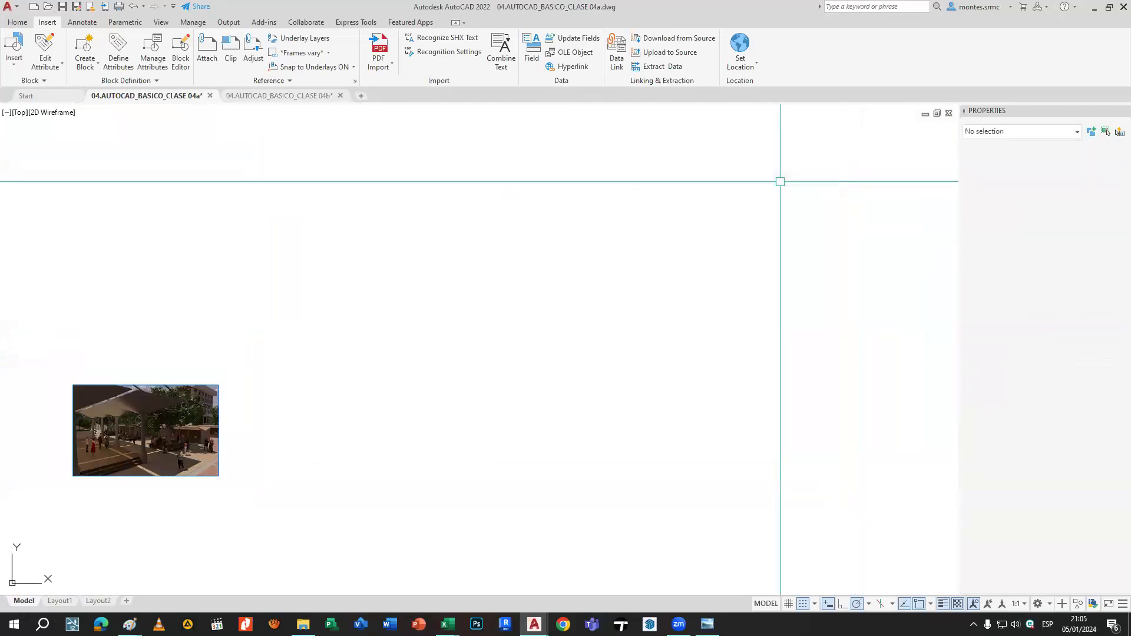
Shrink the embedded render to about 101 by 63 units using its upper-right corner grip.
{"action": "middle_click_drag", "start_coordinate": [757, 287], "coordinate": [905, 291]}
{"action": "scroll", "coordinate": [662, 316], "scroll_direction": "down", "scroll_amount": 4}
{"action": "middle_click_drag", "start_coordinate": [663, 315], "coordinate": [943, 312]}
{"action": "middle_click_drag", "start_coordinate": [832, 302], "coordinate": [646, 275]}
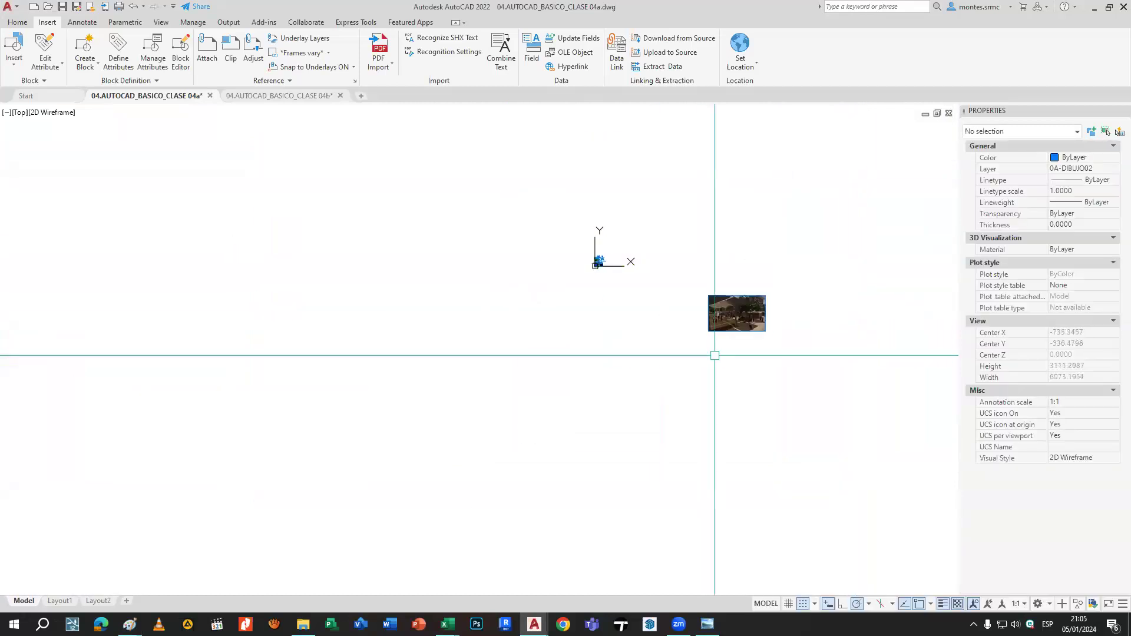
{"action": "left_click", "coordinate": [736, 292]}
{"action": "scroll", "coordinate": [736, 291], "scroll_direction": "up", "scroll_amount": 3}
{"action": "left_click", "coordinate": [805, 302]}
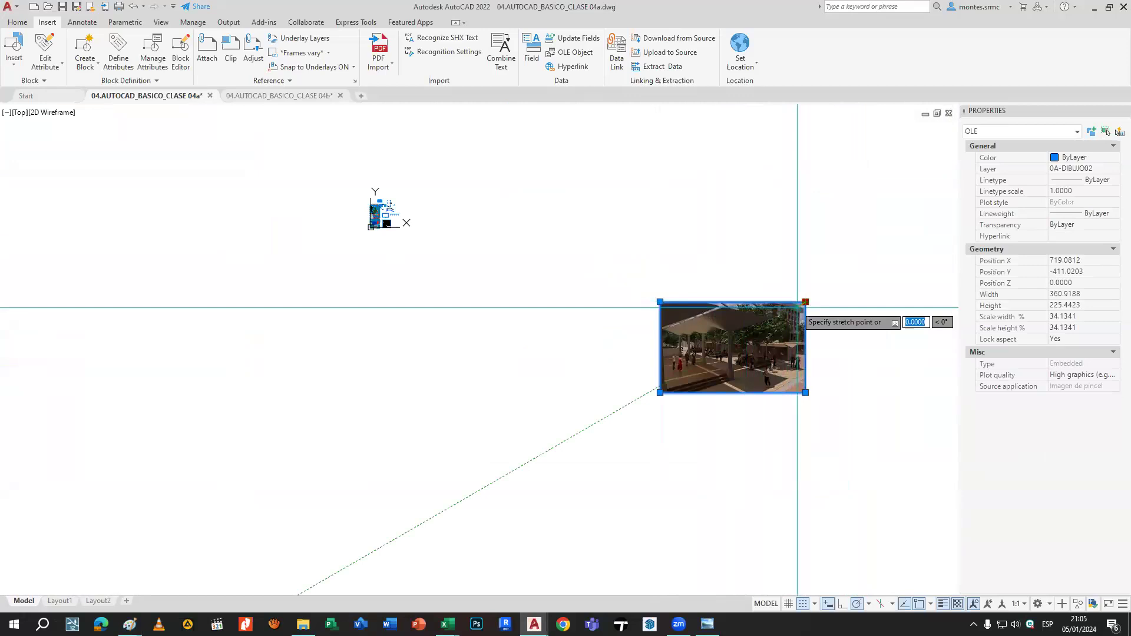
{"action": "left_click", "coordinate": [710, 371]}
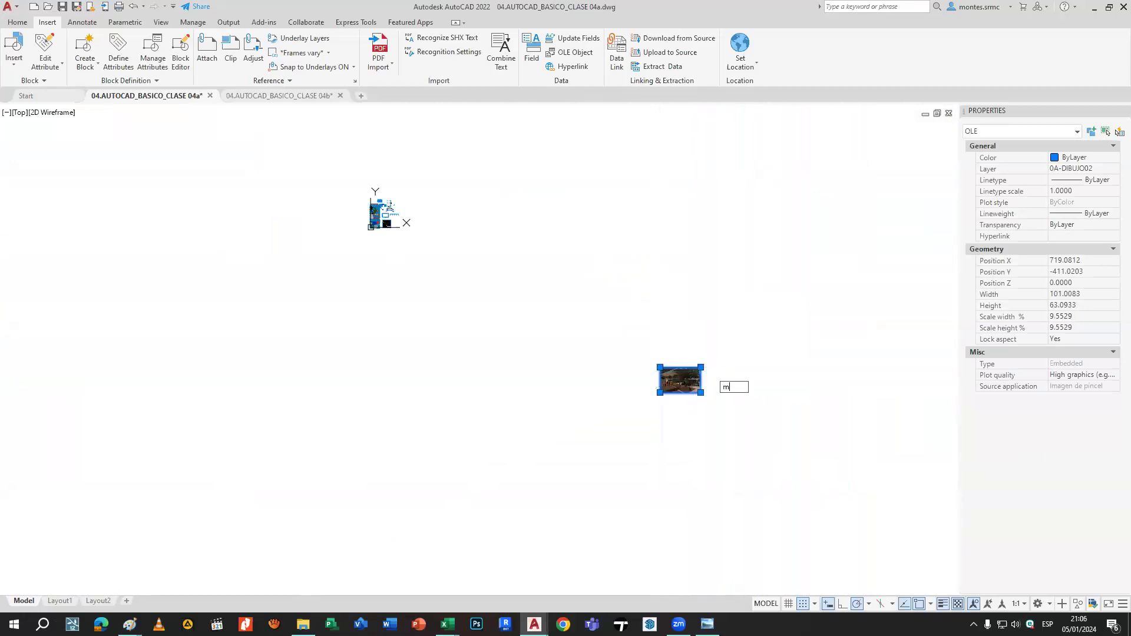
Move the shrunken render next to the class tables, just beyond the embedded schedule table.
{"action": "key", "text": "space"}
{"action": "left_click", "coordinate": [699, 357]}
{"action": "scroll", "coordinate": [462, 209], "scroll_direction": "up", "scroll_amount": 4}
{"action": "left_click", "coordinate": [419, 182]}
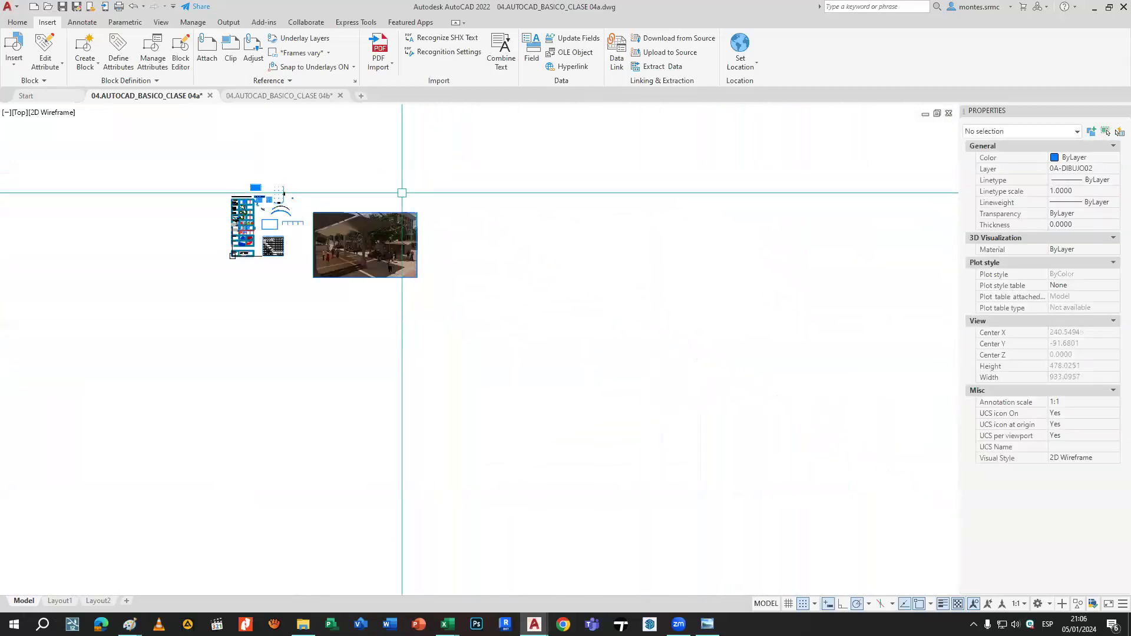
Reduce the render to about 20.92 by 13.07 units with a corner grip so its size suits the neighbouring schedule table.
{"action": "scroll", "coordinate": [365, 241], "scroll_direction": "up", "scroll_amount": 5}
{"action": "left_click", "coordinate": [637, 389]}
{"action": "left_click", "coordinate": [641, 391]}
{"action": "left_click", "coordinate": [317, 190]}
{"action": "middle_click_drag", "start_coordinate": [226, 159], "coordinate": [635, 298]}
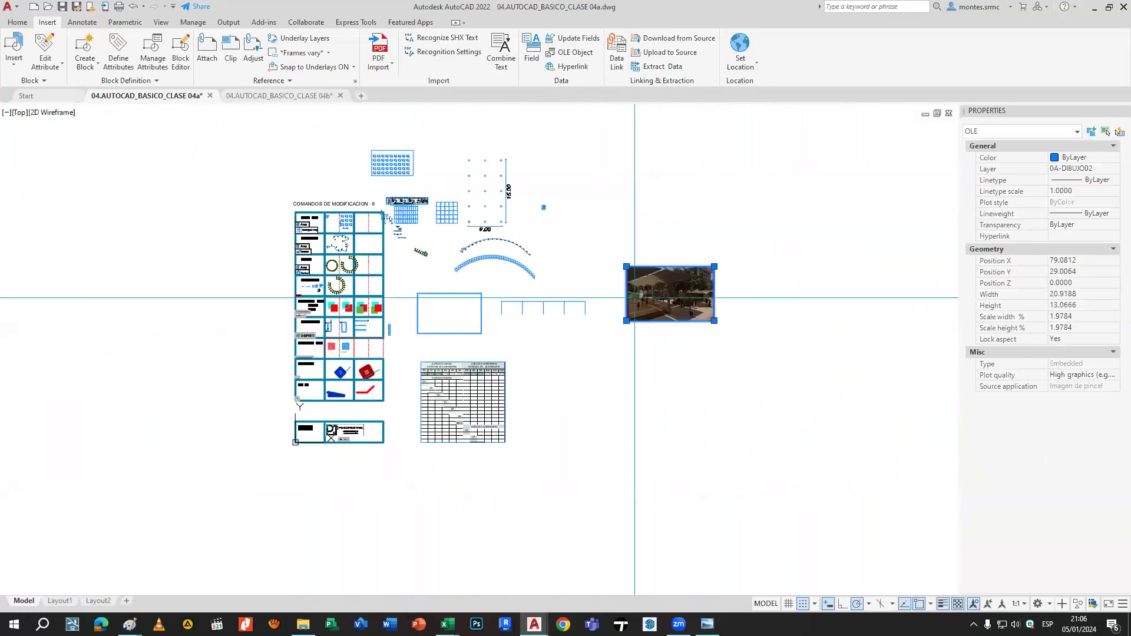
Move the embedded render into the clear space just beyond the schedule table, so the two do not overlap.
{"action": "type", "text": "m"}
{"action": "key", "text": "space"}
{"action": "left_click", "coordinate": [672, 275]}
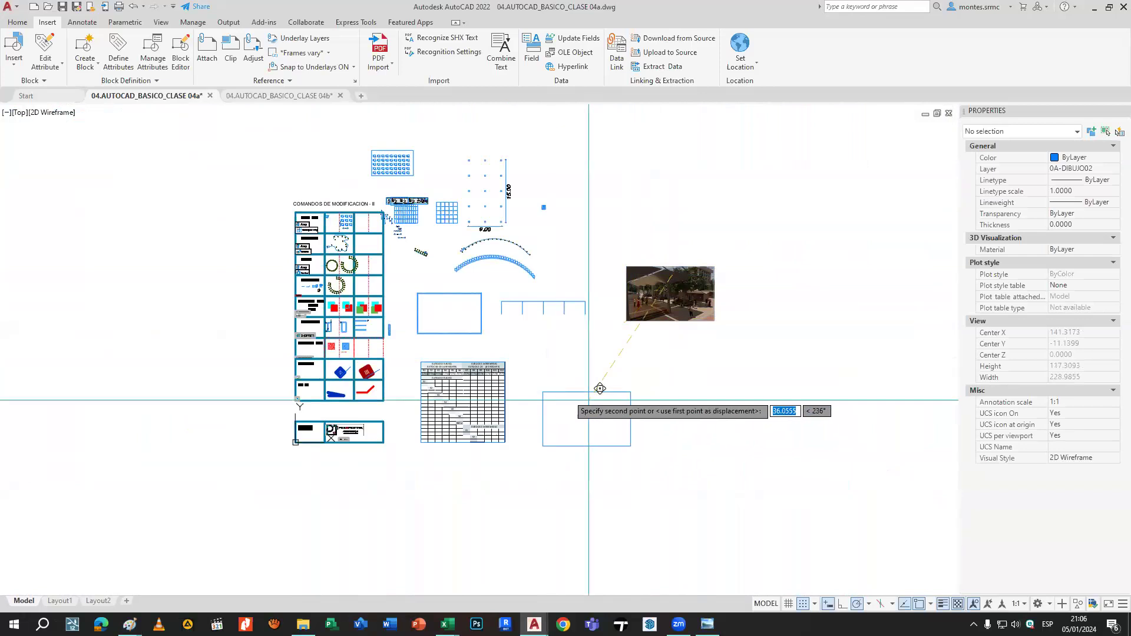
{"action": "left_click", "coordinate": [547, 401]}
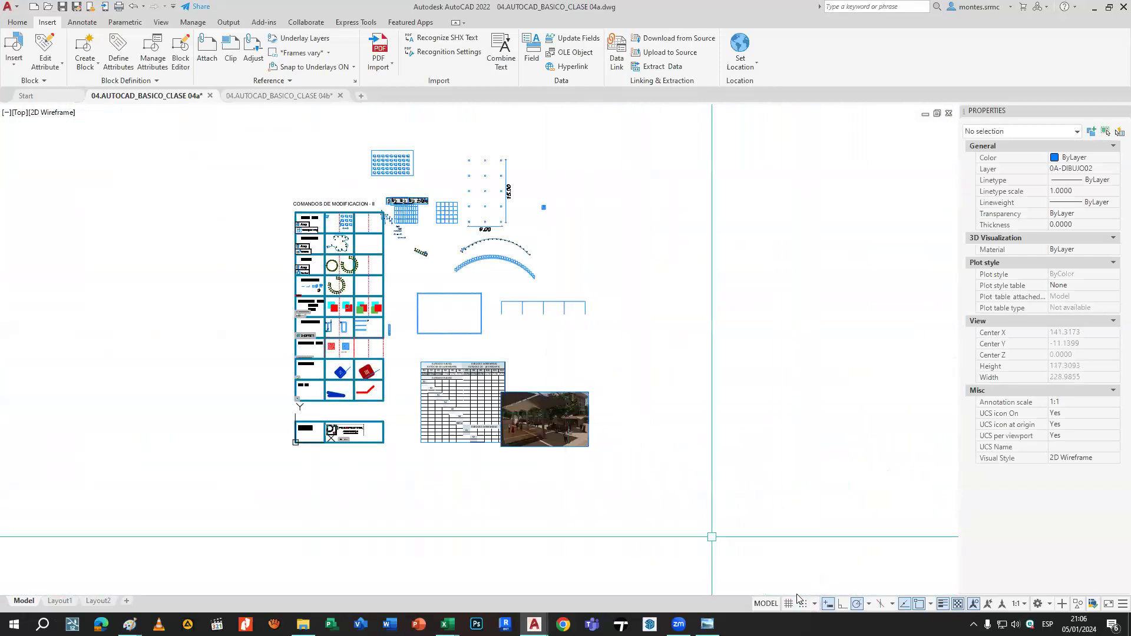
{"action": "scroll", "coordinate": [625, 477], "scroll_direction": "up", "scroll_amount": 2}
{"action": "left_click", "coordinate": [611, 467]}
{"action": "left_click", "coordinate": [543, 371]}
{"action": "type", "text": "m"}
{"action": "key", "text": "space"}
{"action": "left_click", "coordinate": [569, 343]}
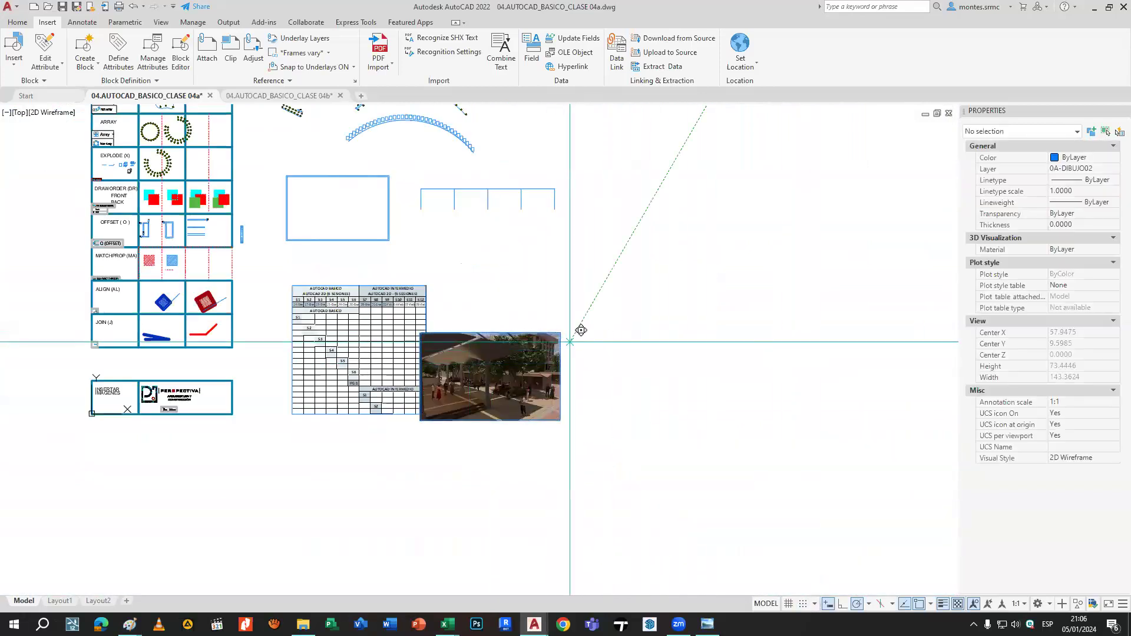
{"action": "left_click", "coordinate": [605, 302]}
Inspect the render's image detail up close, and view the schedule table's source worksheet in Excel before closing it.
{"action": "scroll", "coordinate": [537, 347], "scroll_direction": "up", "scroll_amount": 6}
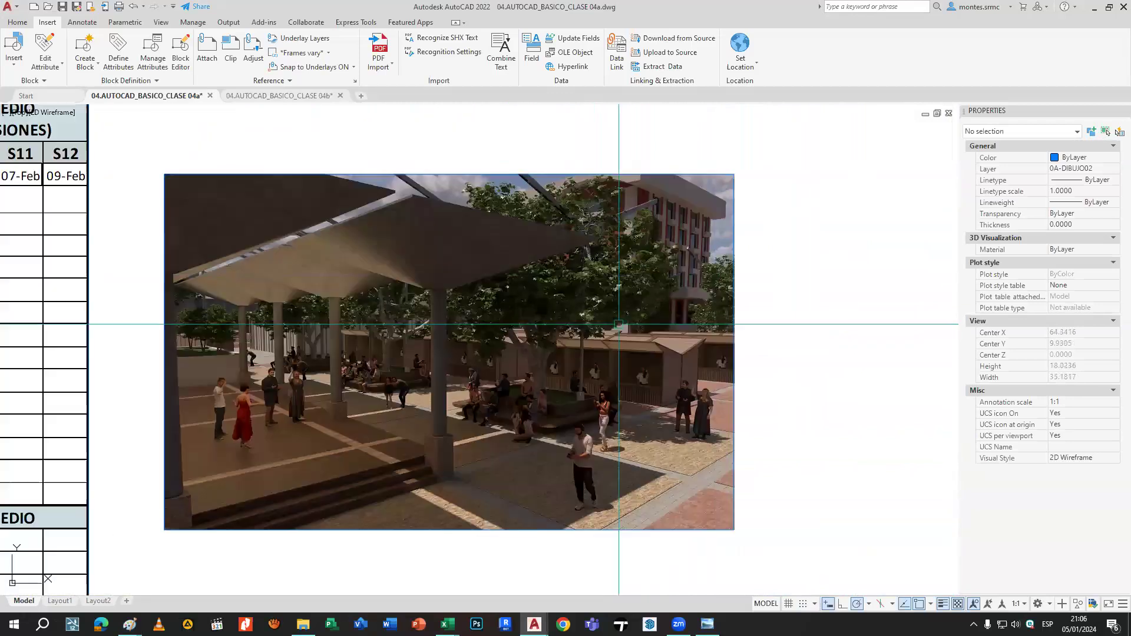
{"action": "scroll", "coordinate": [435, 437], "scroll_direction": "up", "scroll_amount": 15}
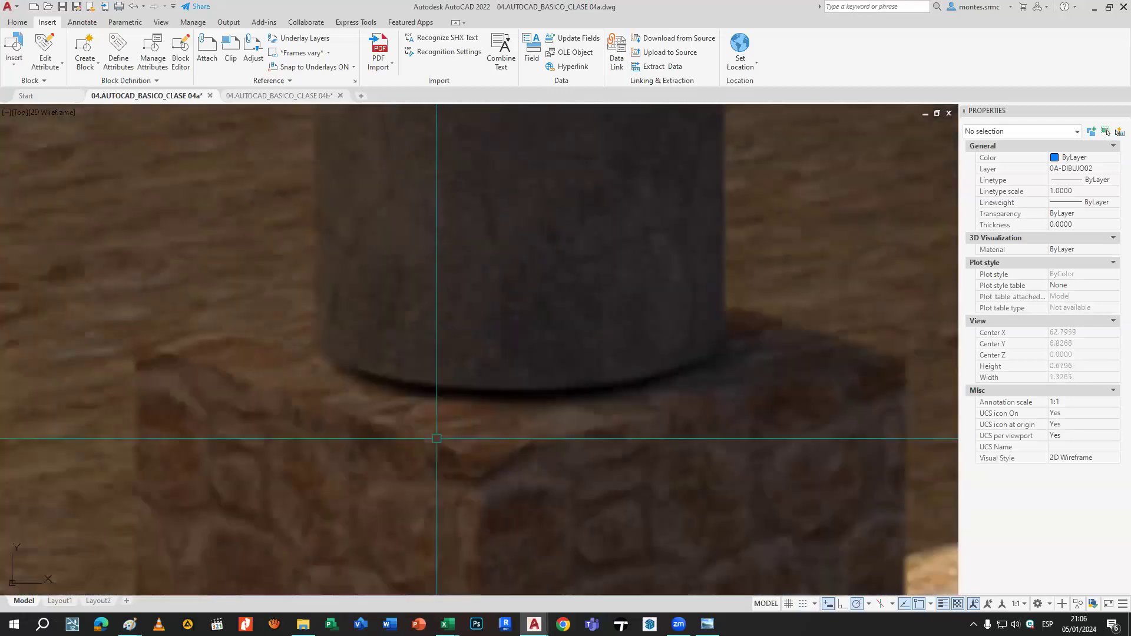
{"action": "scroll", "coordinate": [599, 390], "scroll_direction": "down", "scroll_amount": 10}
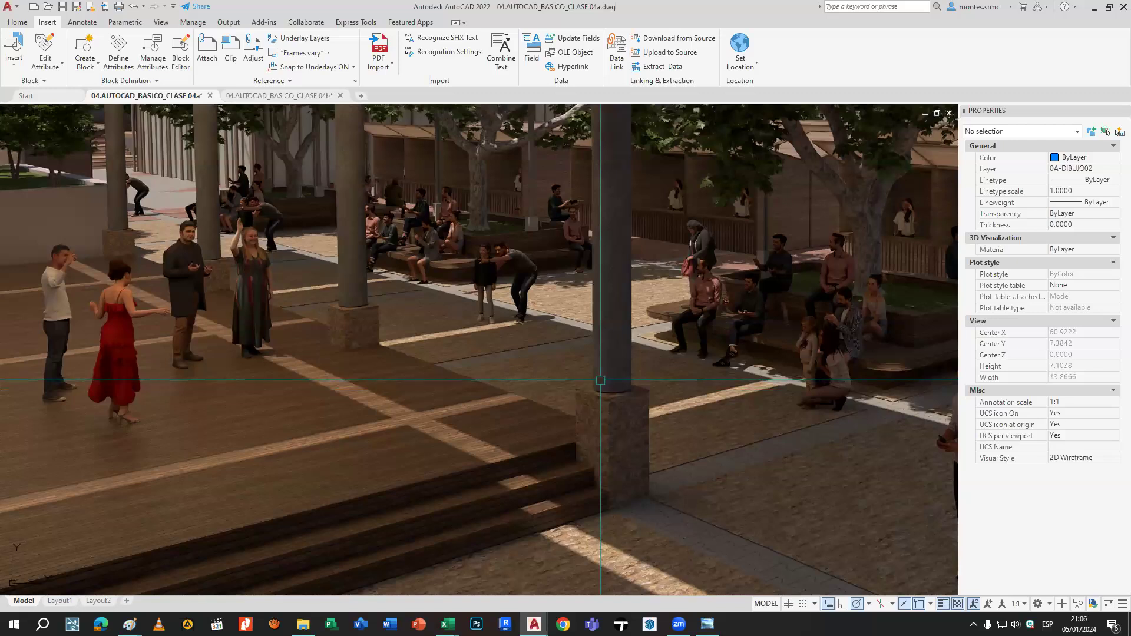
{"action": "scroll", "coordinate": [616, 381], "scroll_direction": "down", "scroll_amount": 4}
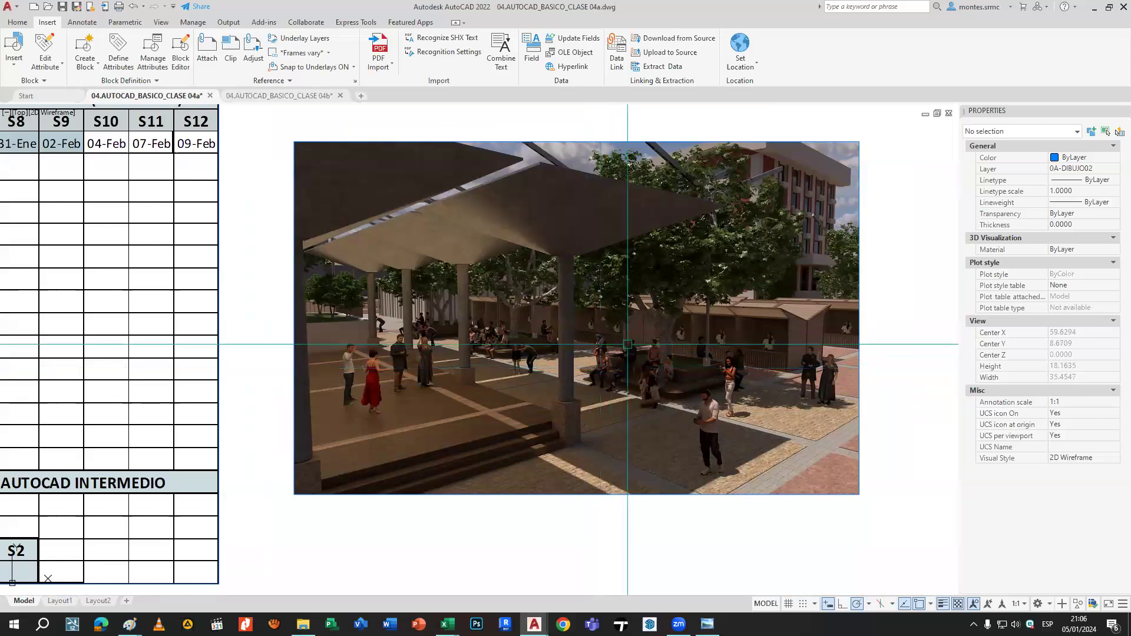
{"action": "scroll", "coordinate": [645, 345], "scroll_direction": "down", "scroll_amount": 2}
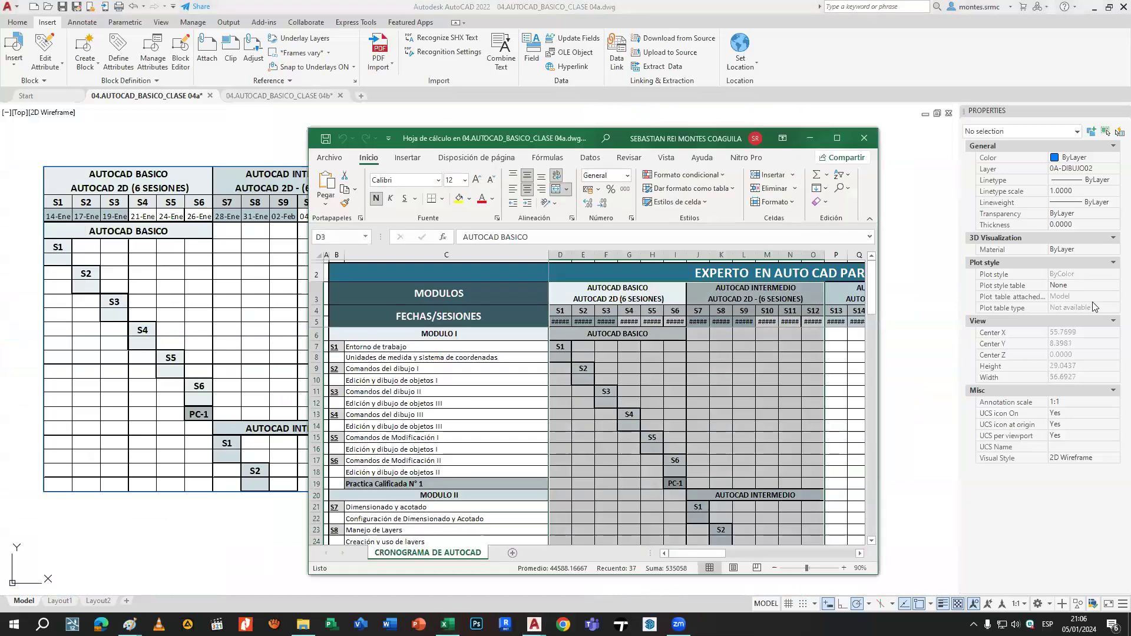
{"action": "left_click", "coordinate": [864, 138]}
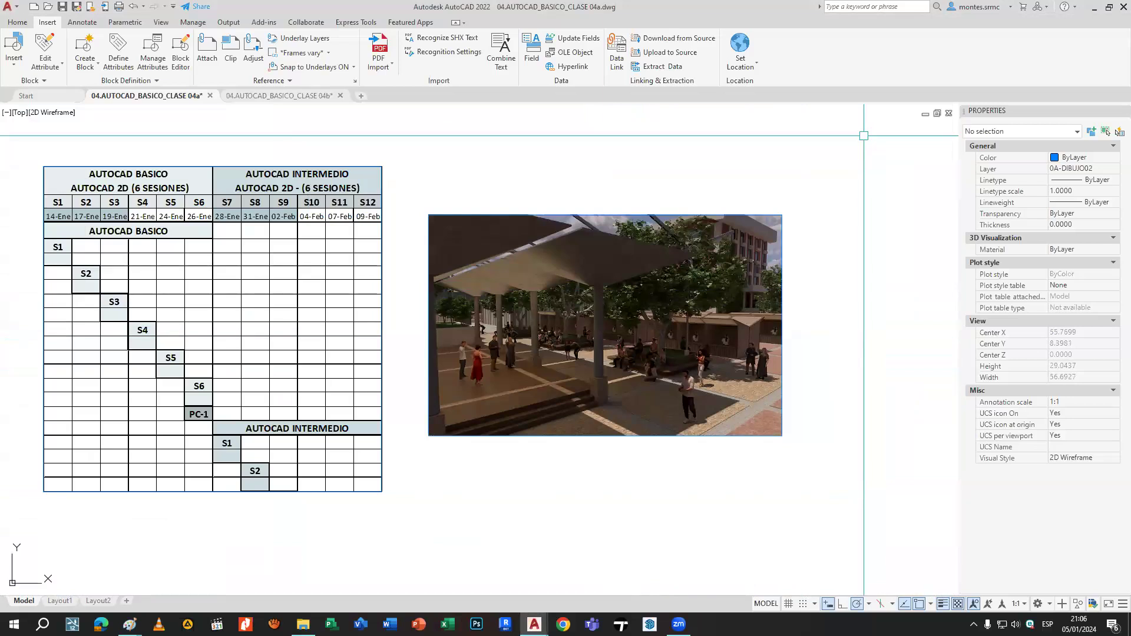
Try to rotate the embedded render about its lower-right corner.
{"action": "middle_click_drag", "start_coordinate": [800, 372], "coordinate": [758, 315]}
{"action": "left_click", "coordinate": [674, 328]}
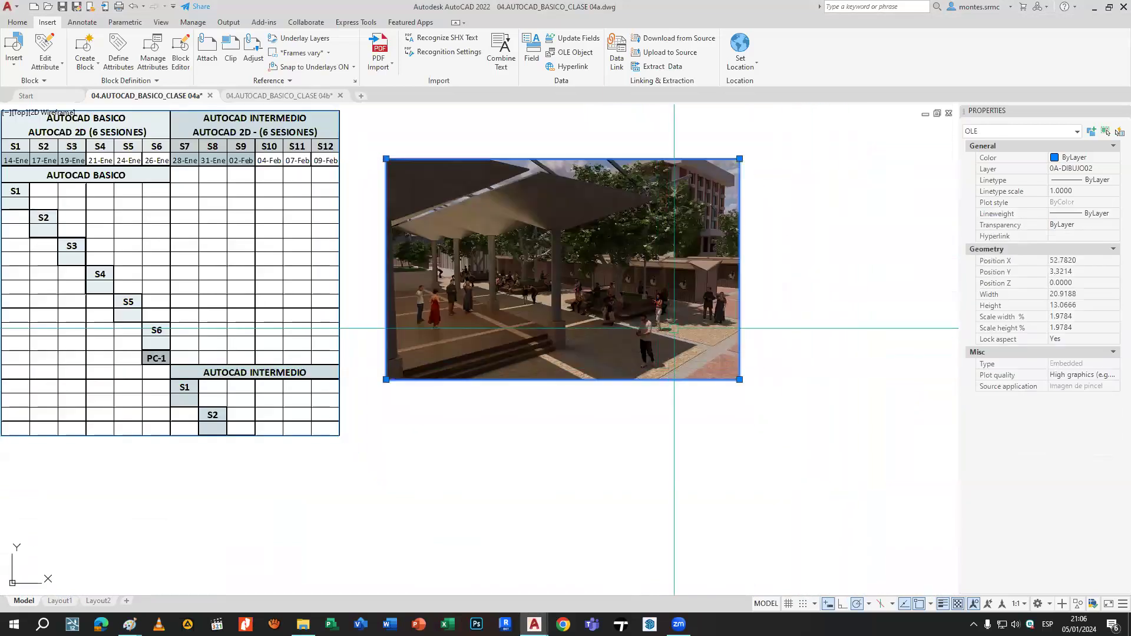
{"action": "key", "text": "Return"}
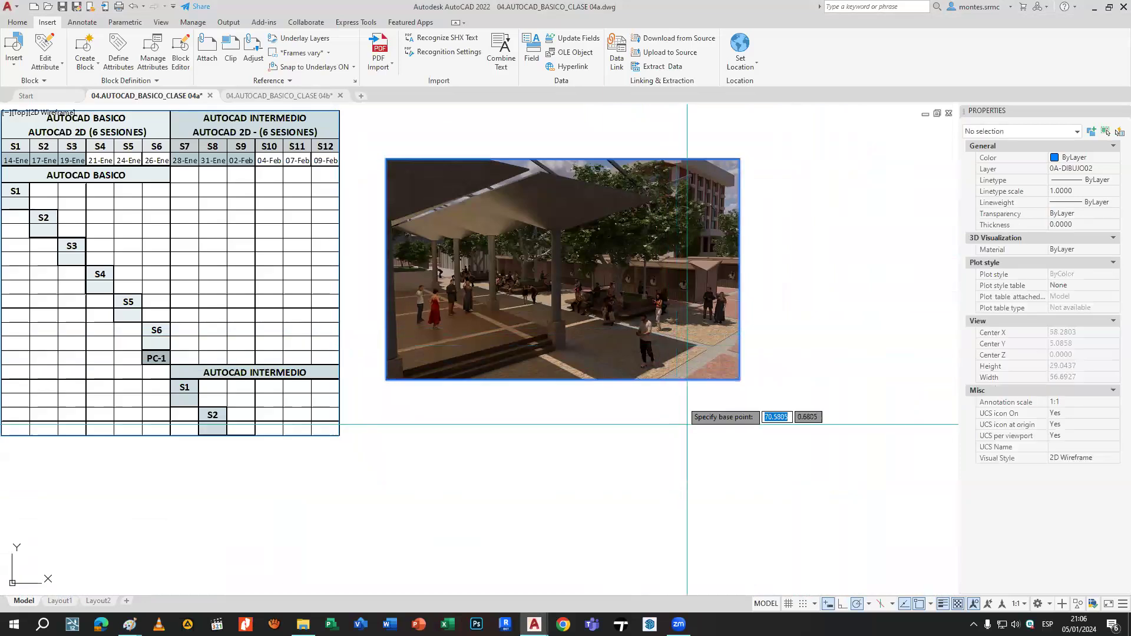
{"action": "left_click", "coordinate": [740, 380]}
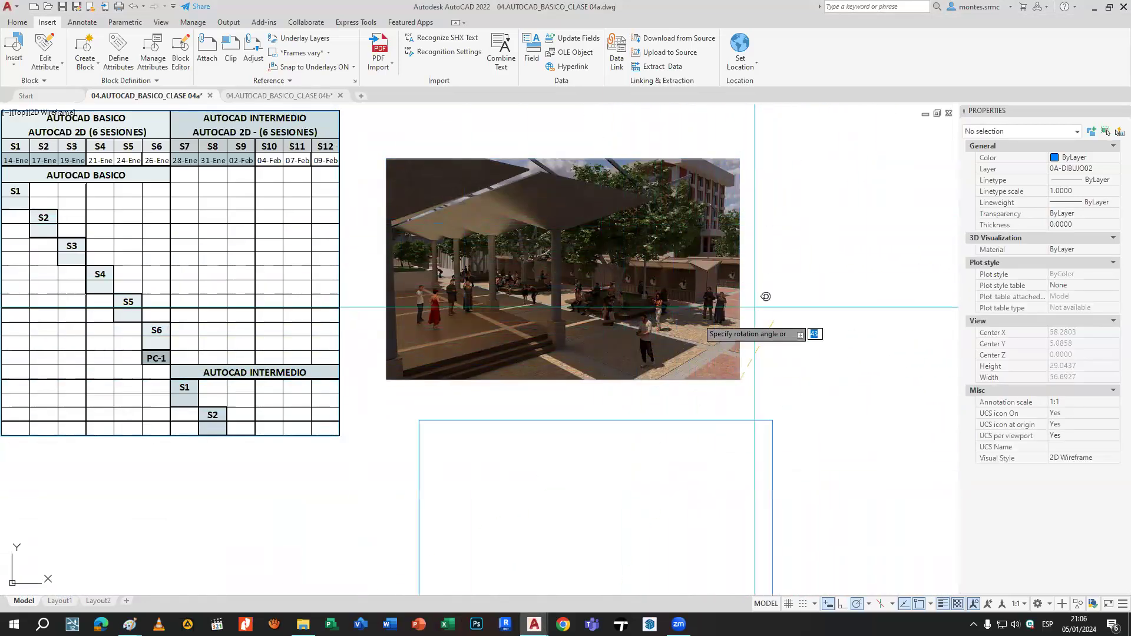
{"action": "key", "text": "Escape"}
Try to rotate the embedded Excel schedule table about its lower-right corner.
{"action": "scroll", "coordinate": [652, 381], "scroll_direction": "down", "scroll_amount": 2}
{"action": "middle_click_drag", "start_coordinate": [458, 417], "coordinate": [626, 418]}
{"action": "left_click", "coordinate": [539, 386]}
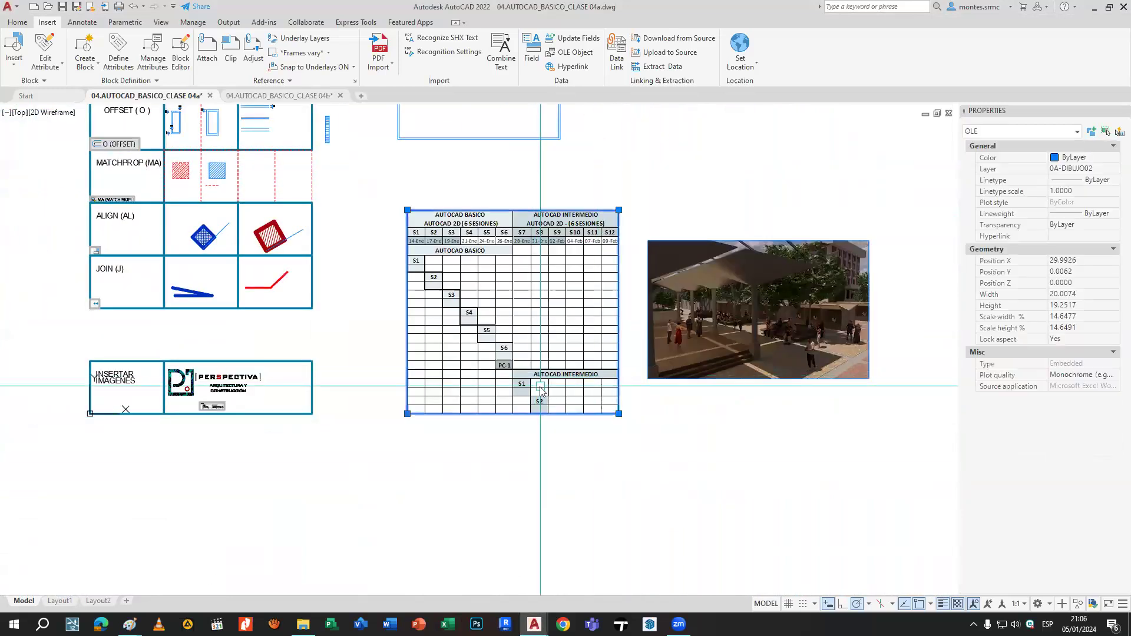
{"action": "key", "text": "Return"}
{"action": "left_click", "coordinate": [619, 414]}
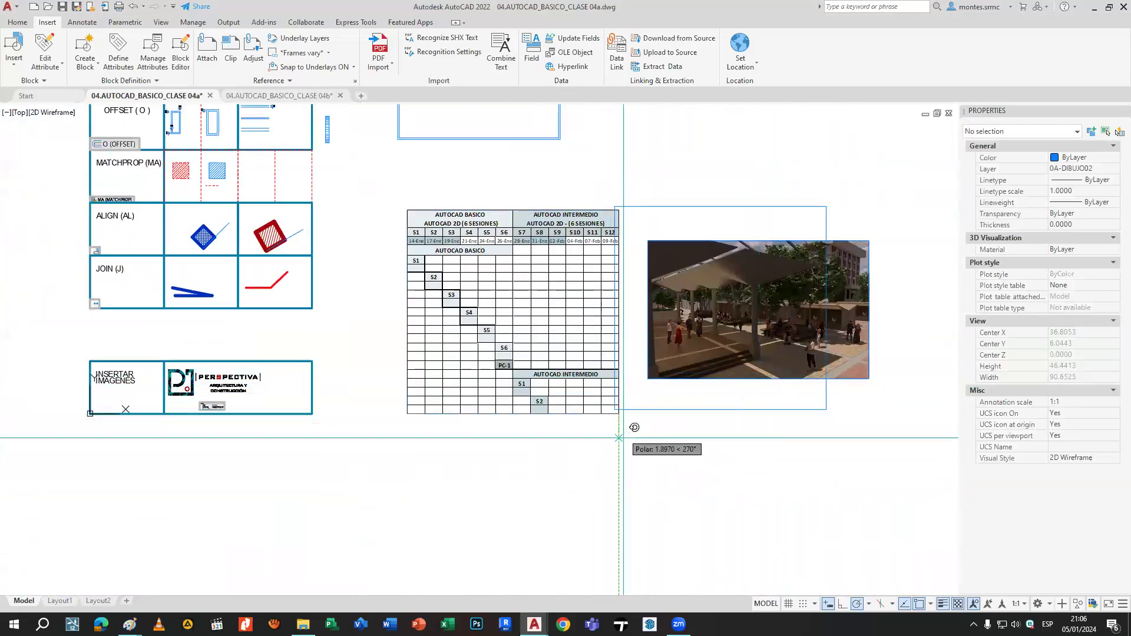
{"action": "key", "text": "Escape"}
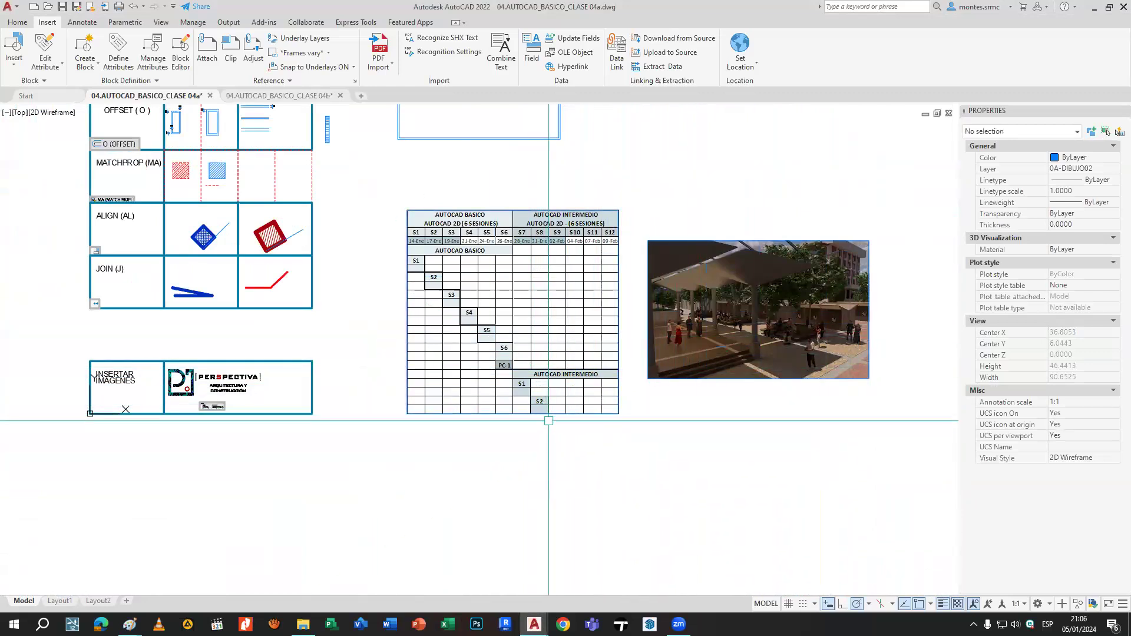
{"action": "scroll", "coordinate": [483, 456], "scroll_direction": "down", "scroll_amount": 2}
{"action": "middle_click_drag", "start_coordinate": [474, 459], "coordinate": [671, 394]}
{"action": "scroll", "coordinate": [671, 394], "scroll_direction": "up", "scroll_amount": 2}
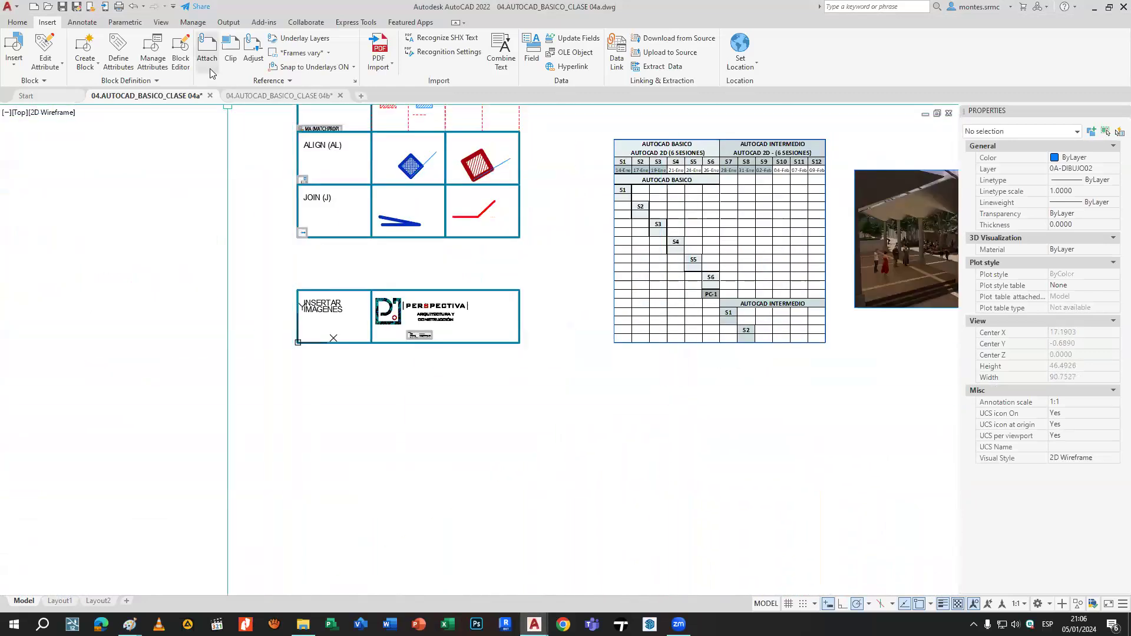
{"action": "left_click", "coordinate": [207, 48]}
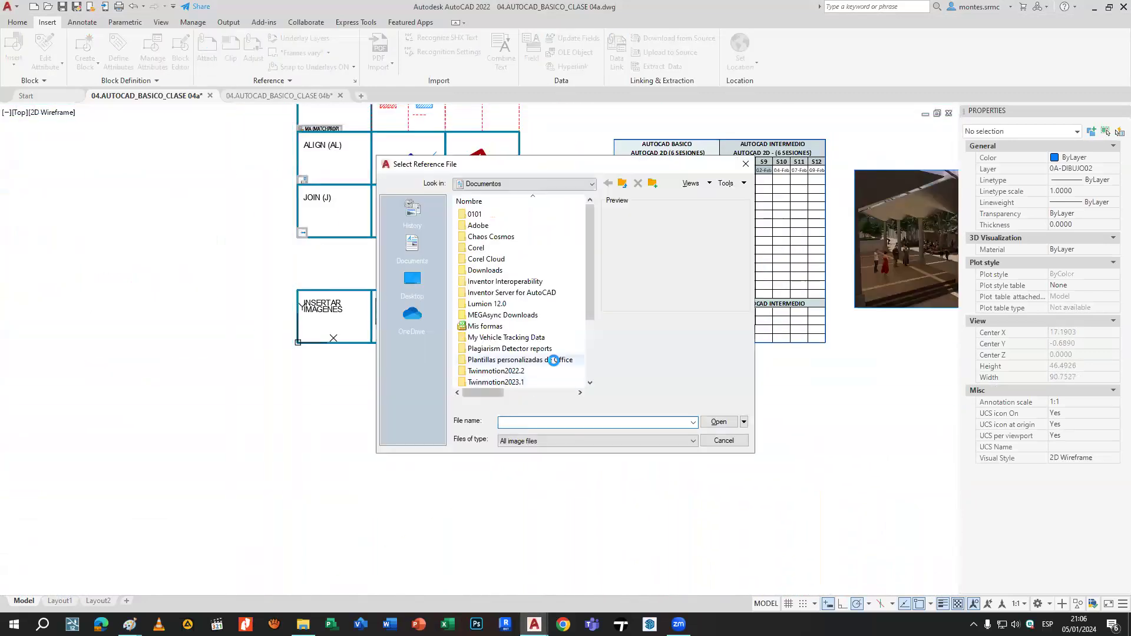
{"action": "scroll", "coordinate": [554, 361], "scroll_direction": "down", "scroll_amount": 2}
{"action": "scroll", "coordinate": [562, 347], "scroll_direction": "up", "scroll_amount": 2}
{"action": "left_click", "coordinate": [412, 280]}
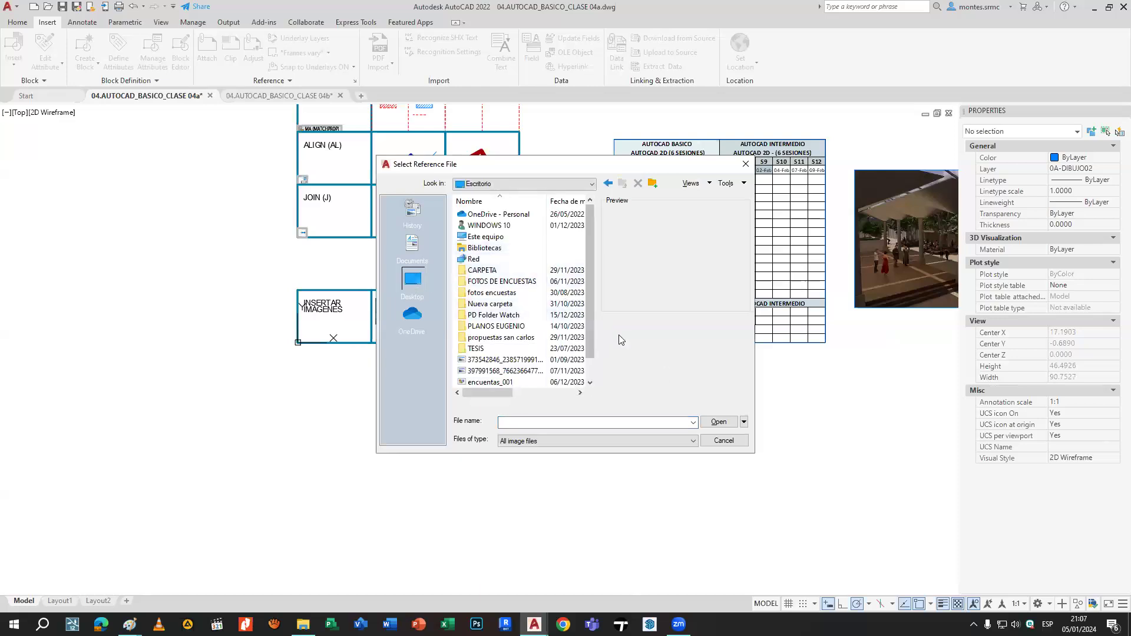
{"action": "left_click", "coordinate": [724, 440]}
Insert image 02 from the renders\base folder below the embedded render, about 7.22 units wide and rotated 30 degrees.
{"action": "left_click", "coordinate": [302, 624]}
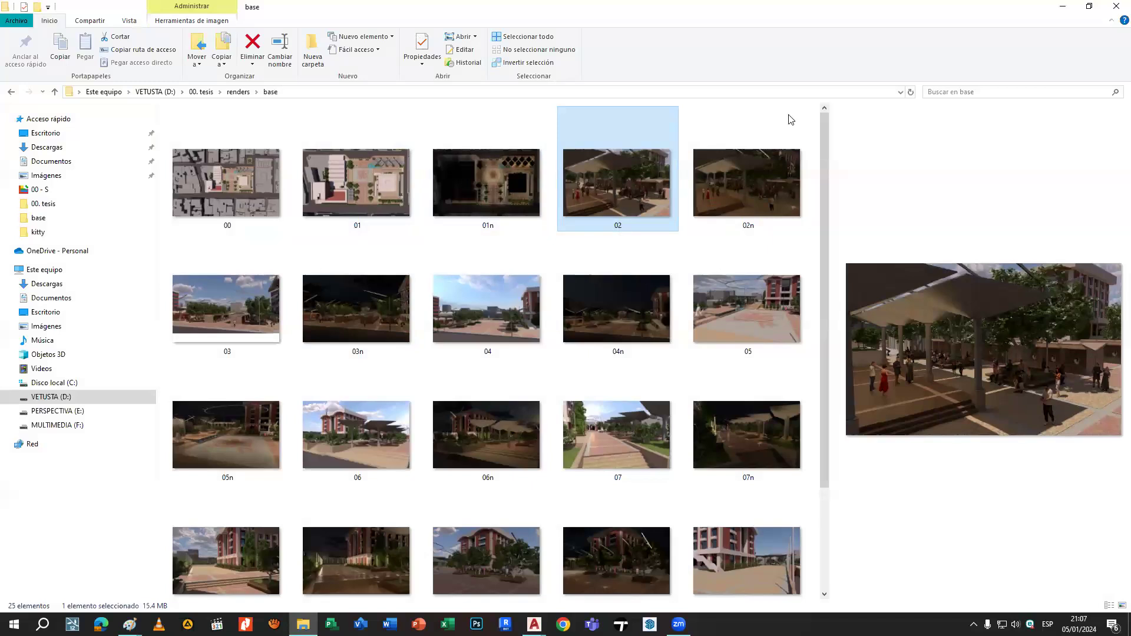
{"action": "left_click", "coordinate": [1063, 6]}
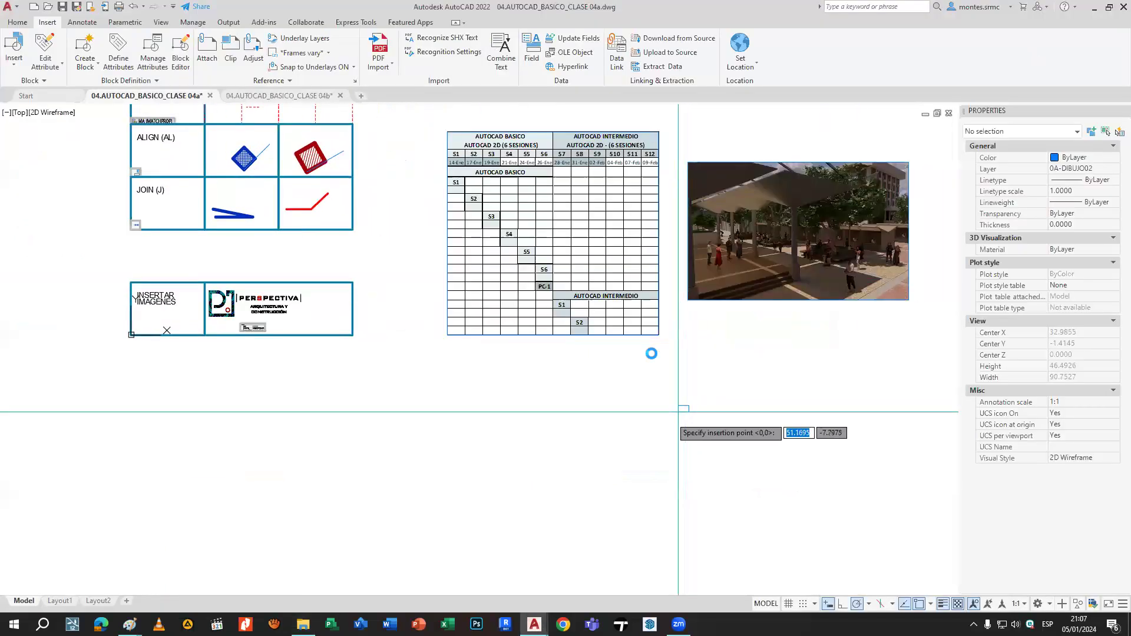
{"action": "scroll", "coordinate": [701, 413], "scroll_direction": "up", "scroll_amount": 2}
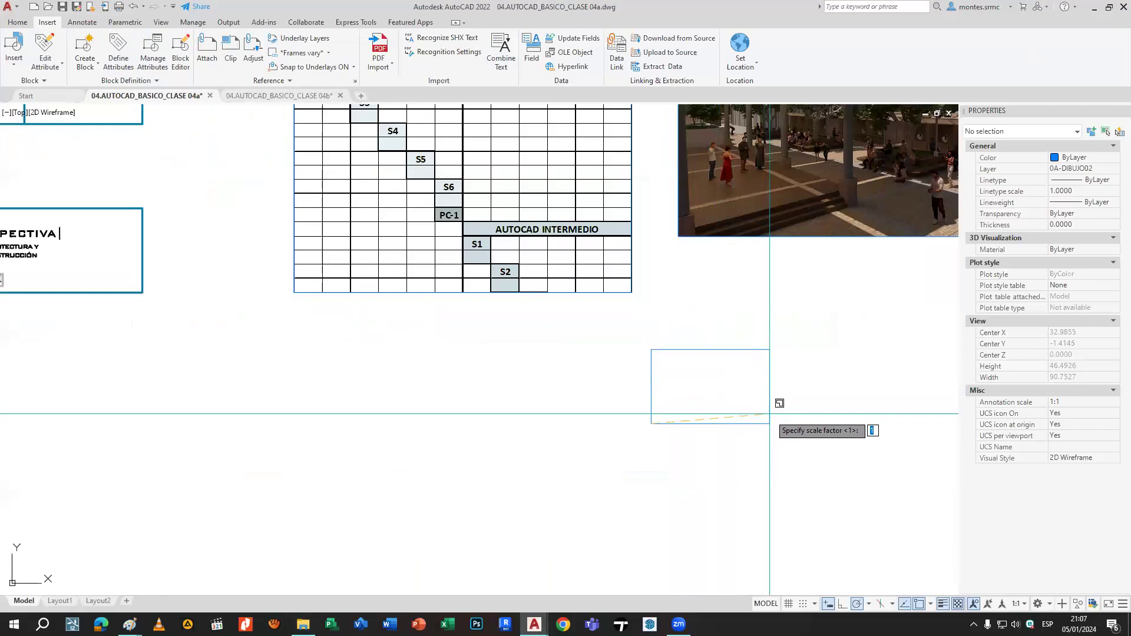
{"action": "left_click", "coordinate": [773, 423]}
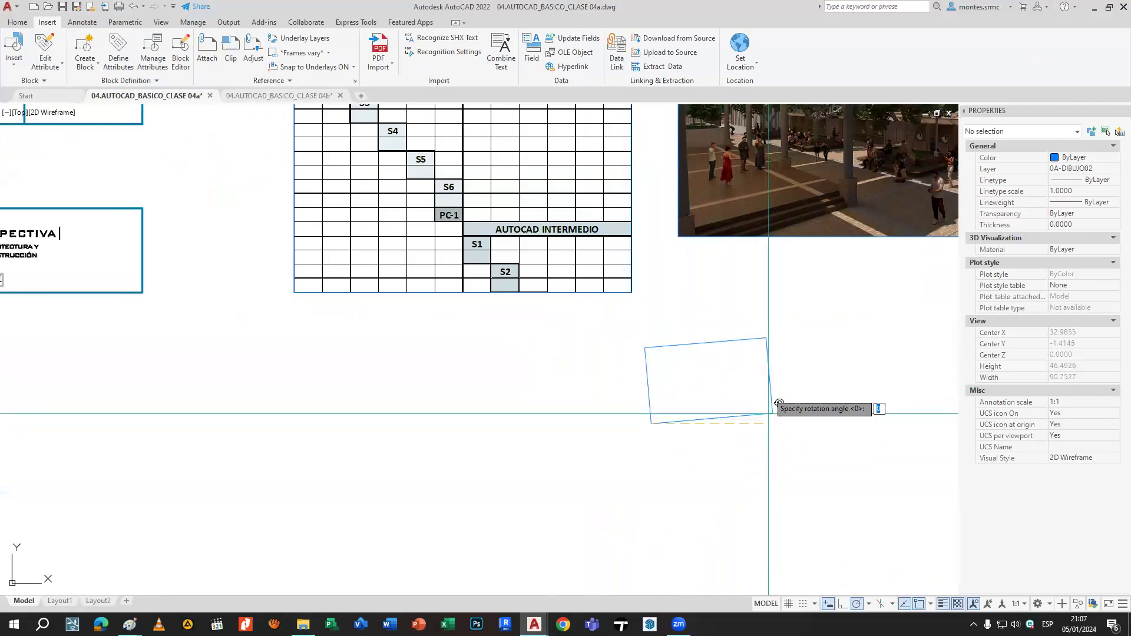
{"action": "left_click", "coordinate": [763, 346]}
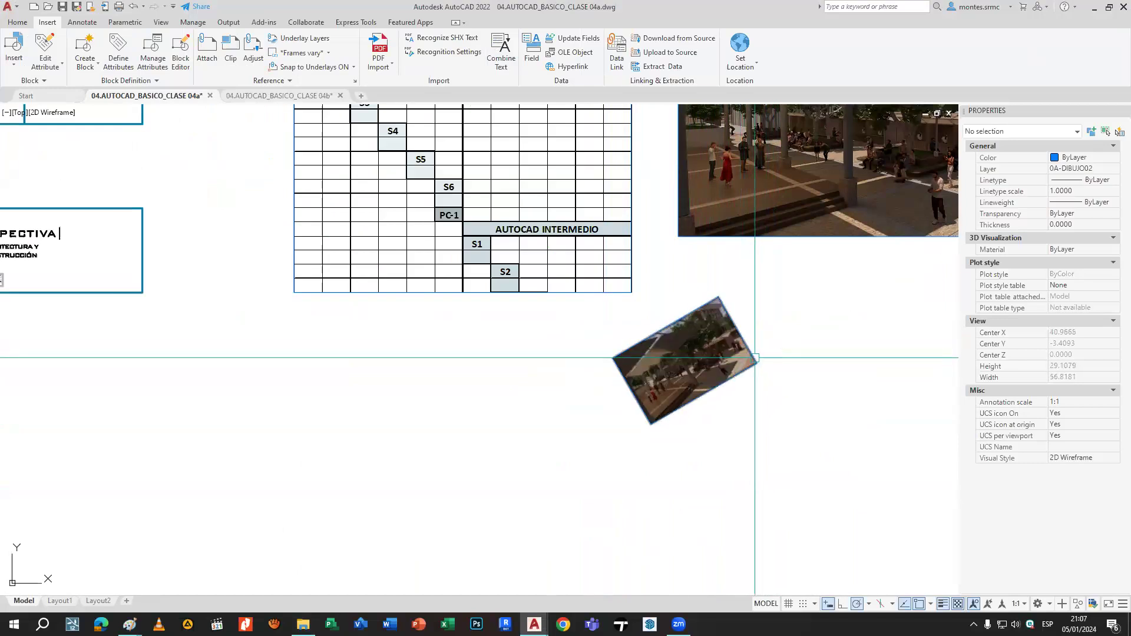
Check the properties of the rotated raster image, and delete it from the drawing.
{"action": "scroll", "coordinate": [763, 356], "scroll_direction": "up", "scroll_amount": 4}
{"action": "left_click", "coordinate": [771, 403]}
{"action": "left_click", "coordinate": [714, 324]}
{"action": "scroll", "coordinate": [715, 324], "scroll_direction": "down", "scroll_amount": 4}
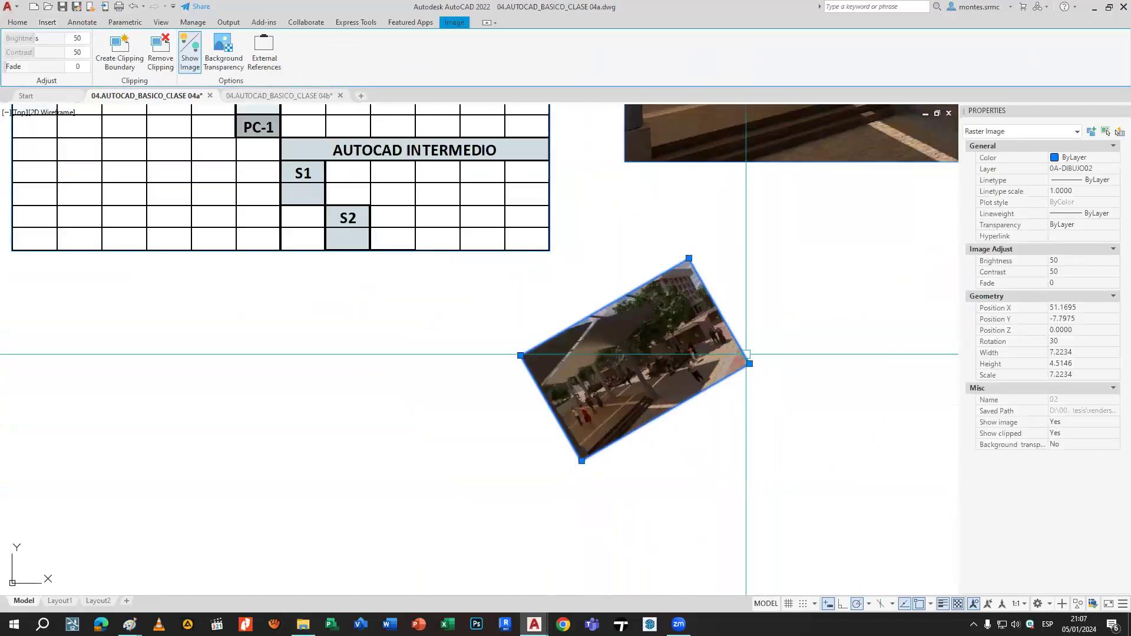
{"action": "scroll", "coordinate": [715, 323], "scroll_direction": "up", "scroll_amount": 4}
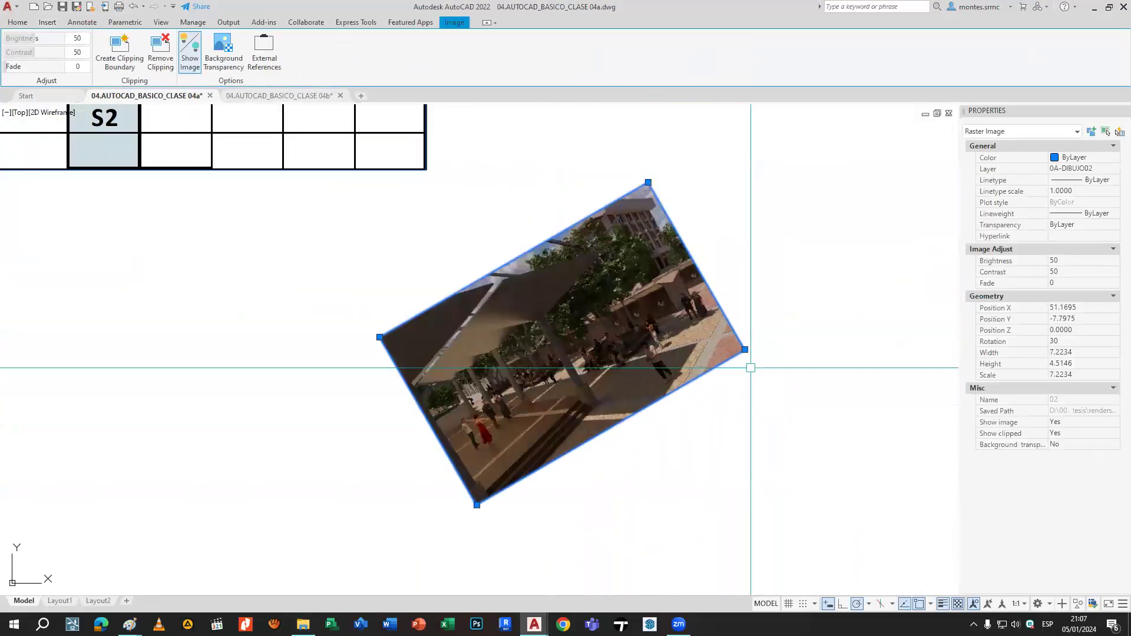
{"action": "key", "text": "Delete"}
Insert image 02 from the base folder again as a raster reference, about 5.78 units wide and rotated 30 degrees.
{"action": "left_click", "coordinate": [303, 624]}
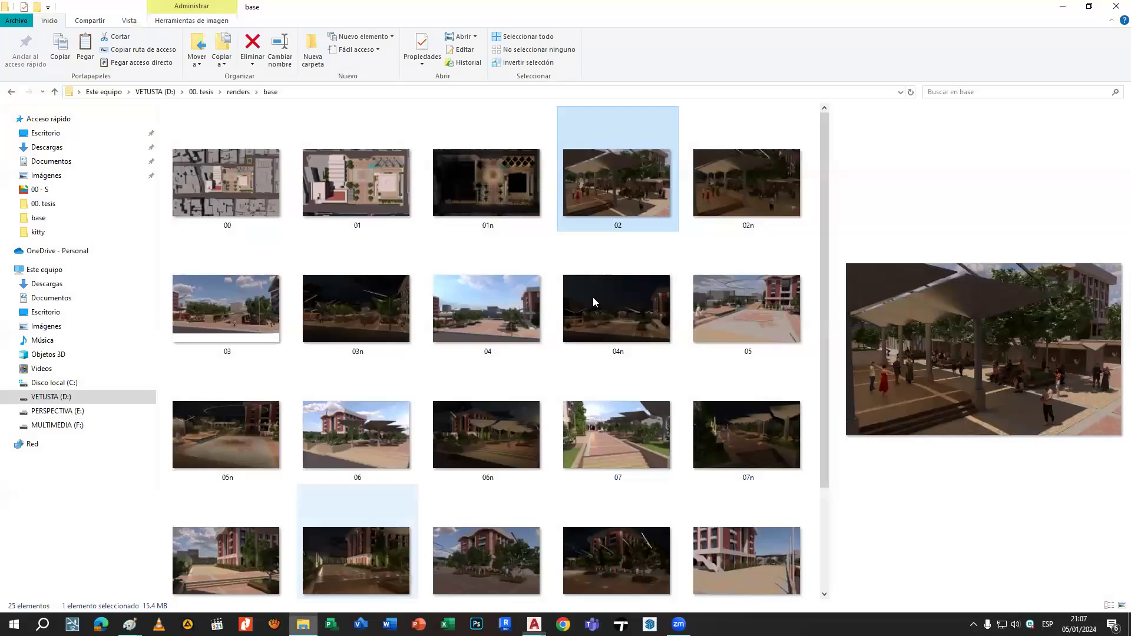
{"action": "left_click_drag", "start_coordinate": [621, 204], "coordinate": [551, 421]}
{"action": "left_click_drag", "start_coordinate": [454, 598], "coordinate": [588, 408]}
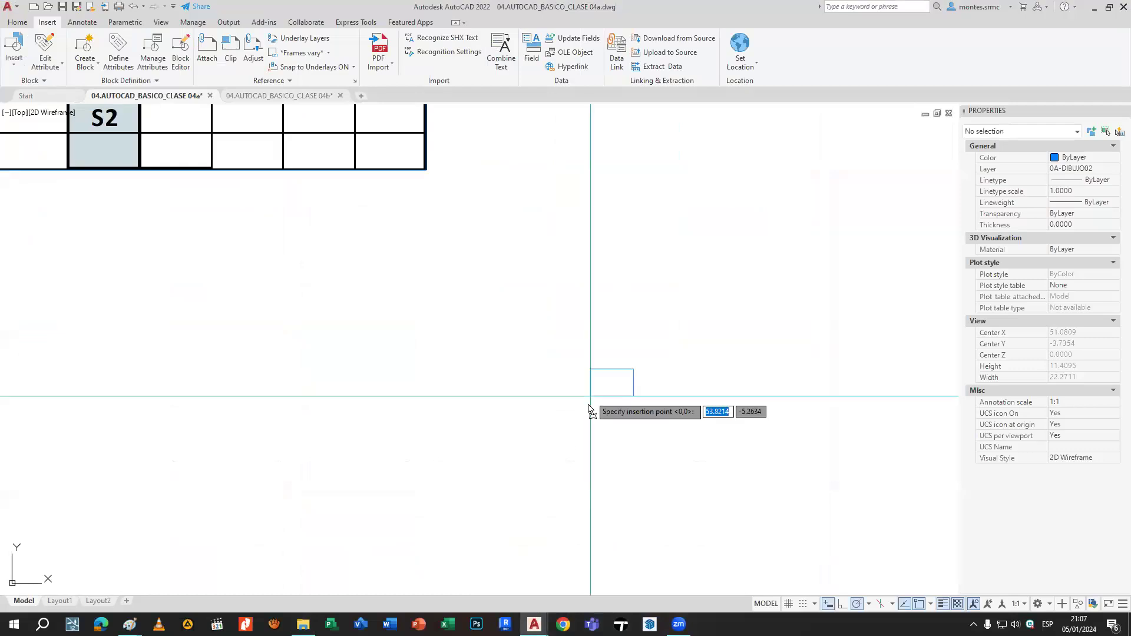
{"action": "left_click", "coordinate": [513, 427]}
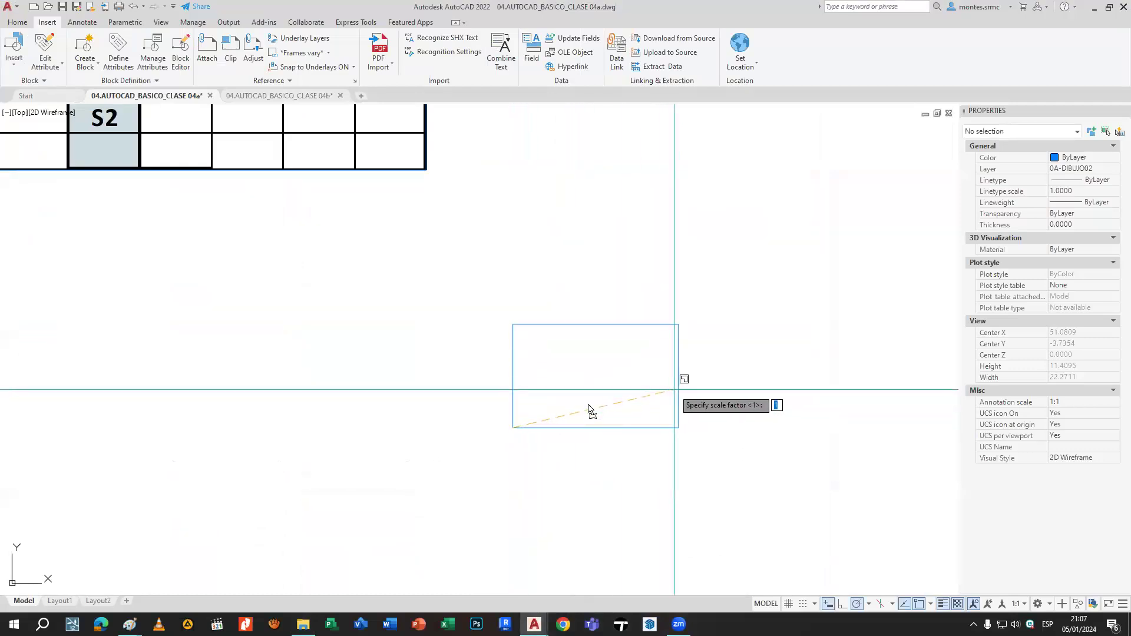
{"action": "left_click", "coordinate": [757, 374]}
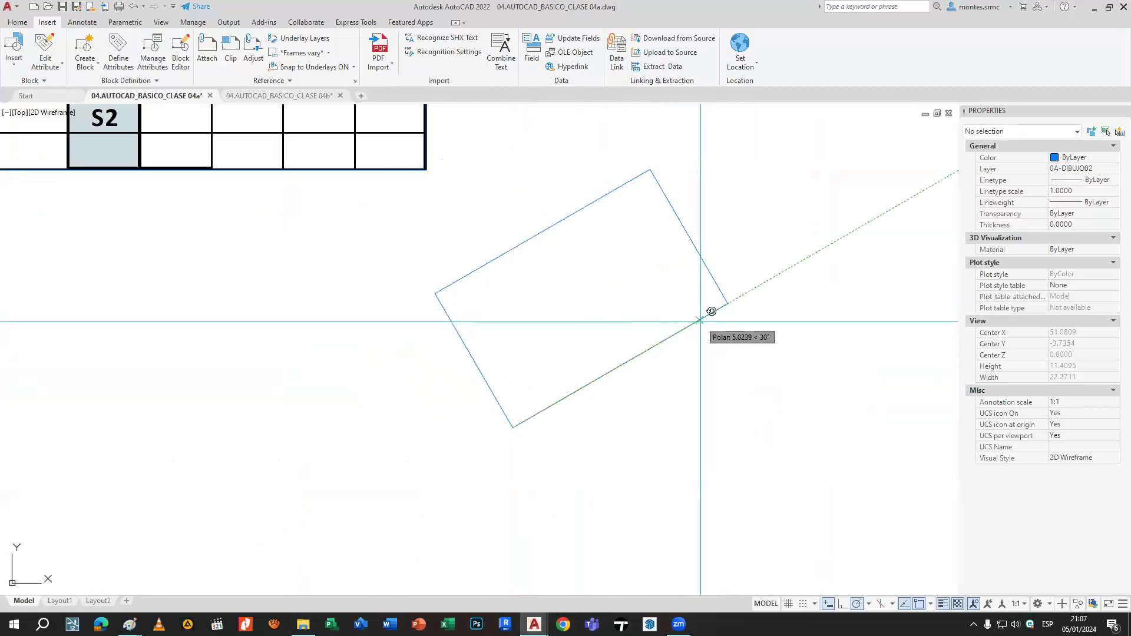
{"action": "left_click", "coordinate": [778, 311]}
Review the reinserted raster image's saved path and geometry properties, and remove the image from the drawing.
{"action": "scroll", "coordinate": [651, 384], "scroll_direction": "down", "scroll_amount": 2}
{"action": "left_click", "coordinate": [663, 335]}
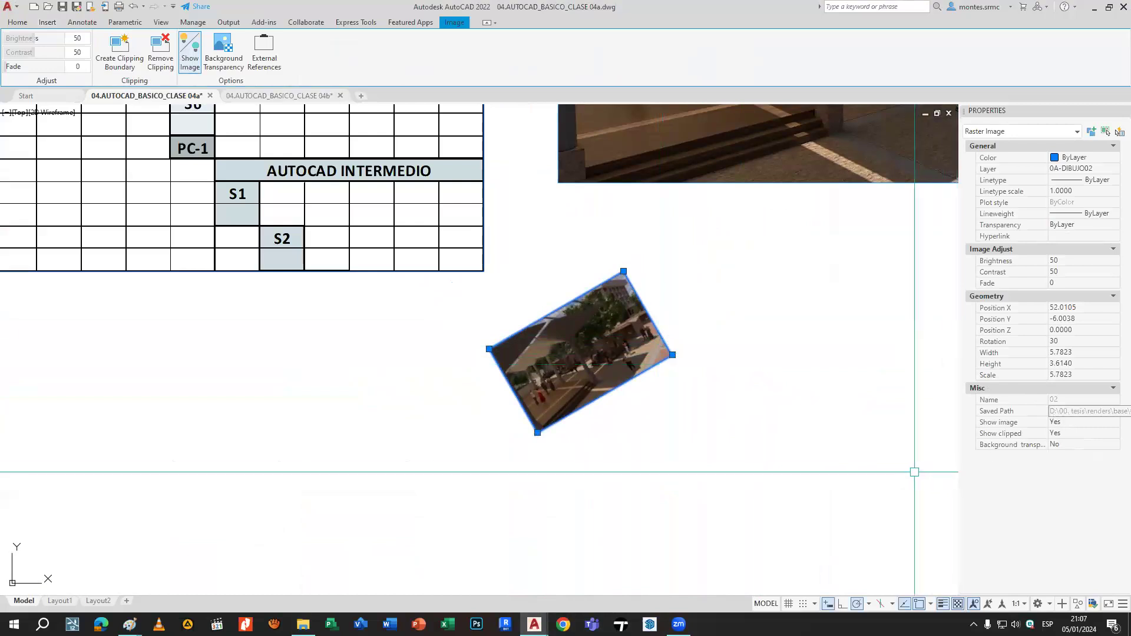
{"action": "middle_click_drag", "start_coordinate": [817, 443], "coordinate": [902, 420]}
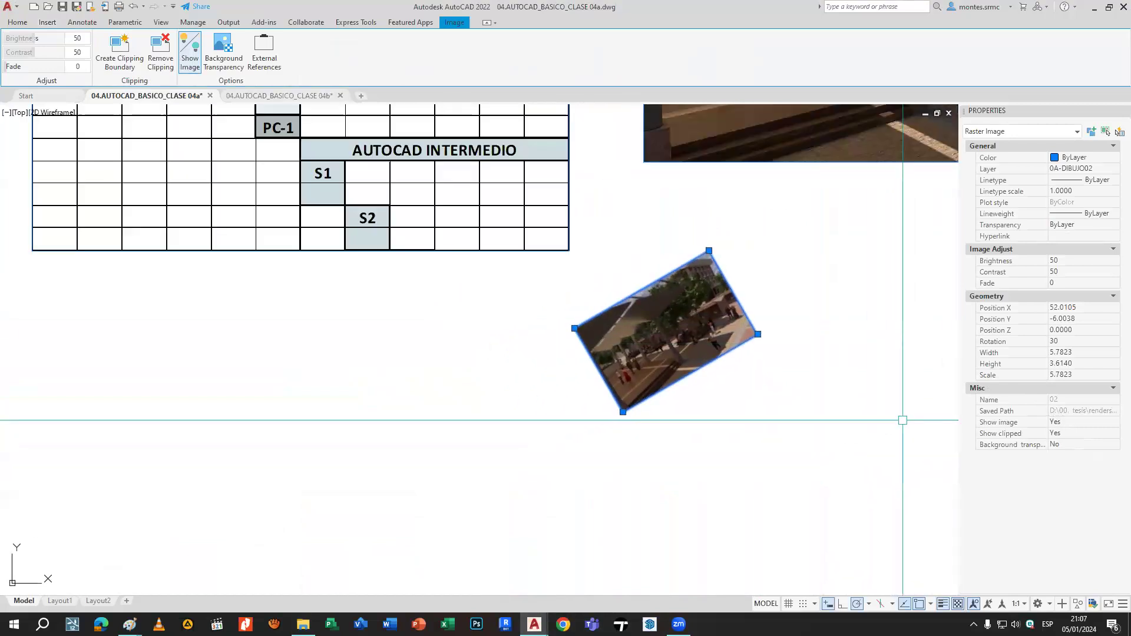
{"action": "key", "text": "Escape"}
{"action": "middle_click_drag", "start_coordinate": [764, 297], "coordinate": [744, 422]}
{"action": "scroll", "coordinate": [744, 422], "scroll_direction": "down", "scroll_amount": 2}
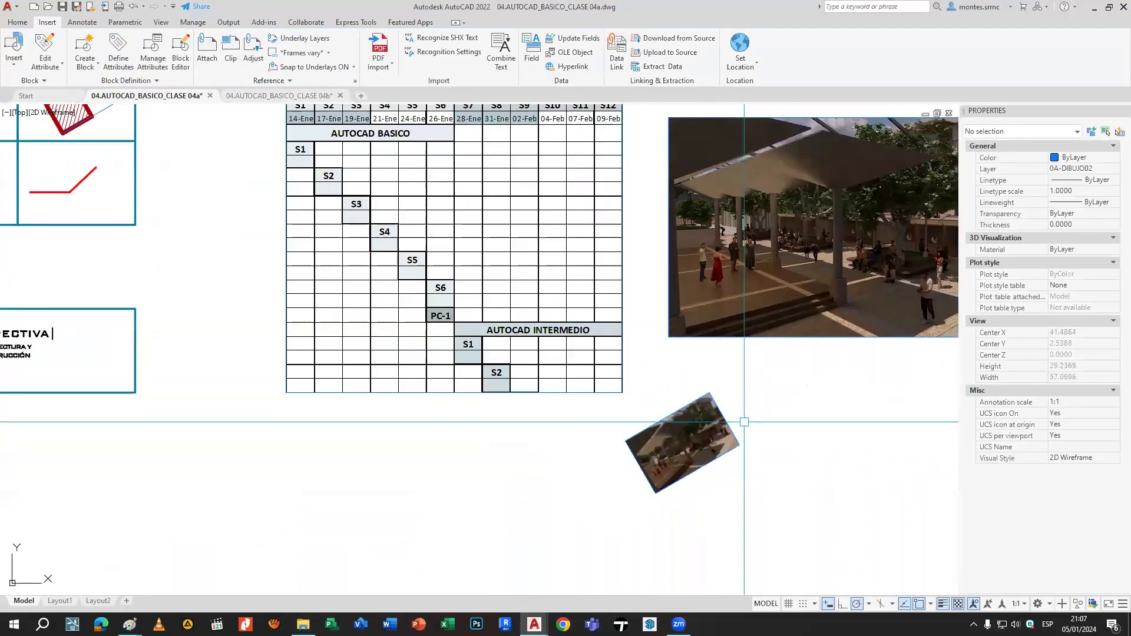
{"action": "left_click", "coordinate": [770, 477]}
{"action": "left_click", "coordinate": [685, 442]}
{"action": "key", "text": "Delete"}
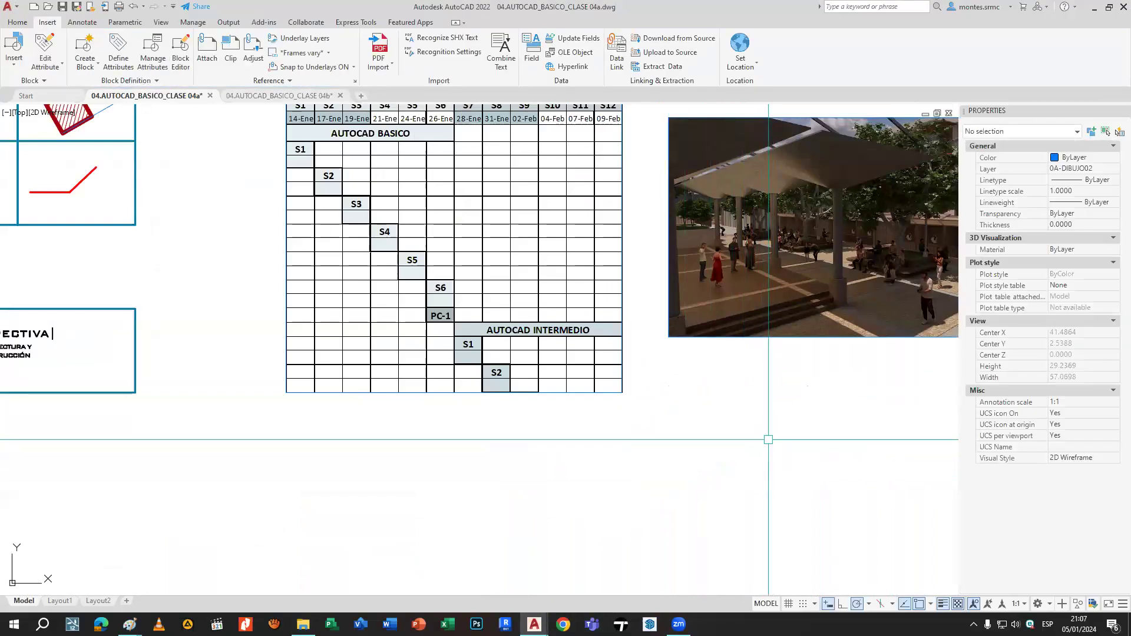
Delete the embedded schedule table and render, and examine the pasted properties screenshot in the INSERTAR IMAGENES row up close.
{"action": "scroll", "coordinate": [768, 439], "scroll_direction": "down", "scroll_amount": 3}
{"action": "left_click", "coordinate": [805, 430]}
{"action": "left_click", "coordinate": [606, 333]}
{"action": "key", "text": "Delete"}
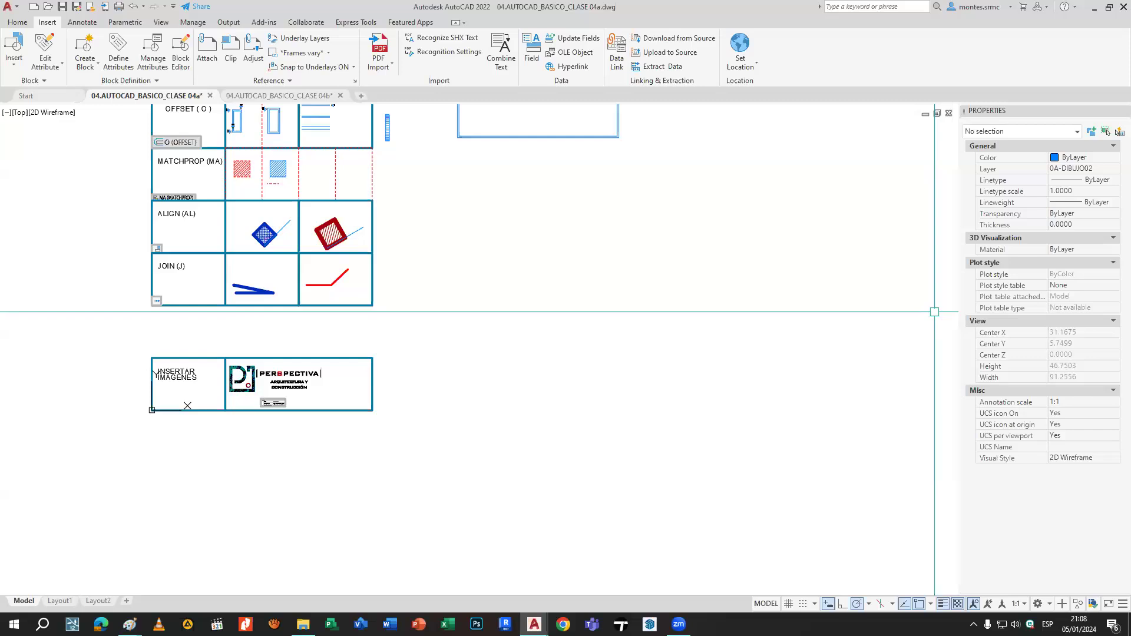
{"action": "scroll", "coordinate": [277, 404], "scroll_direction": "up", "scroll_amount": 10}
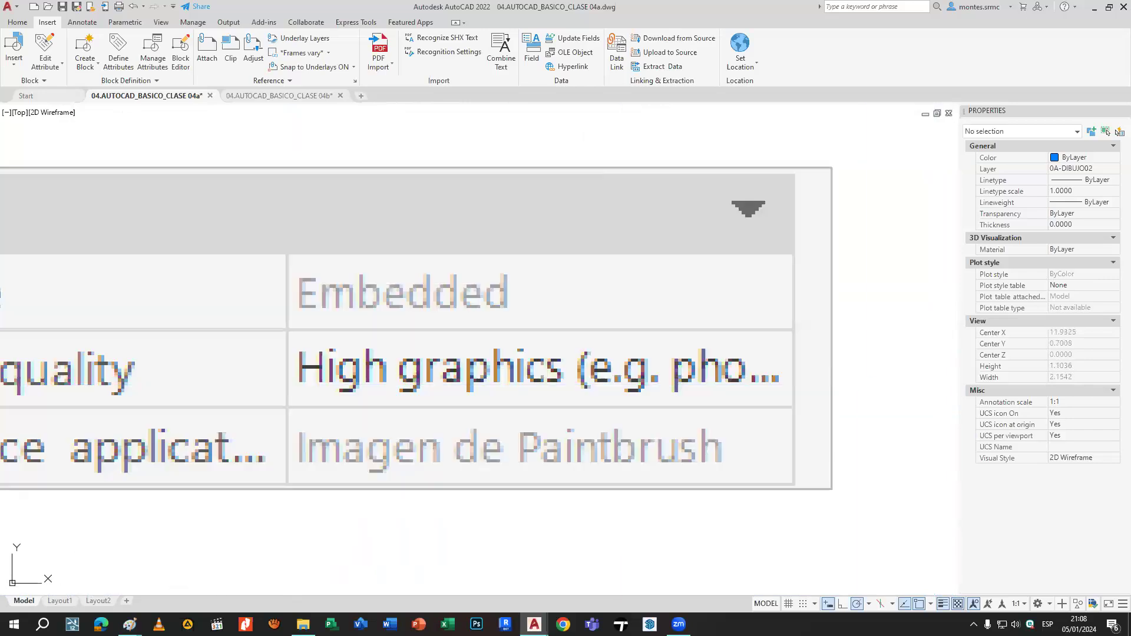
Check the object type of the pasted properties screenshot in the INSERTAR IMAGENES row, and clear the selection.
{"action": "left_click", "coordinate": [889, 341]}
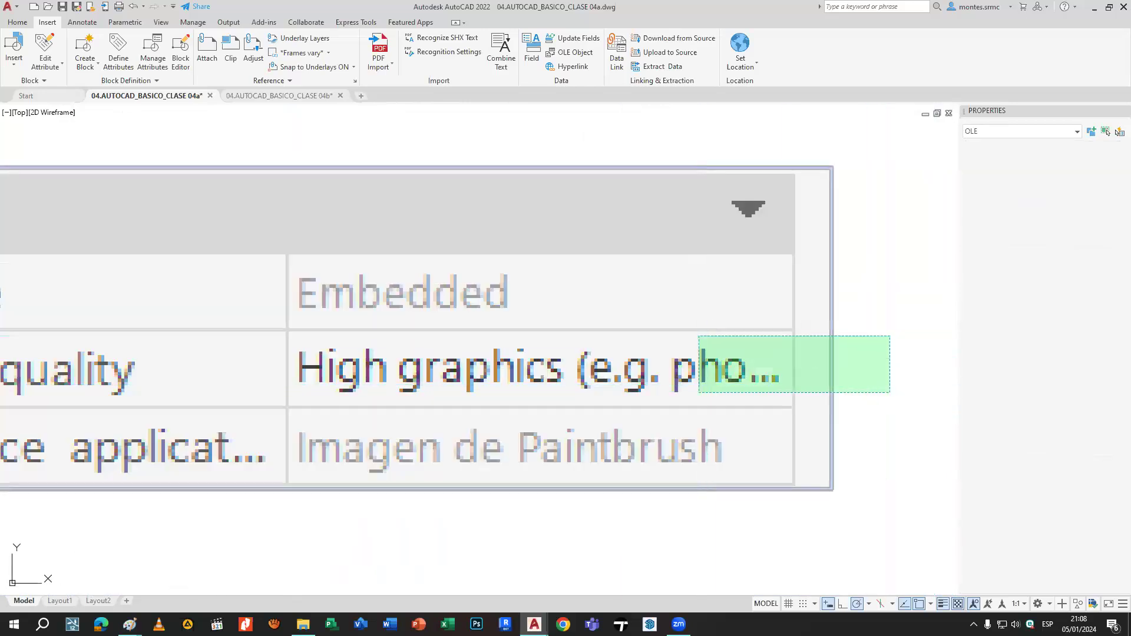
{"action": "left_click", "coordinate": [695, 391]}
{"action": "scroll", "coordinate": [458, 312], "scroll_direction": "down", "scroll_amount": 2}
{"action": "scroll", "coordinate": [458, 312], "scroll_direction": "down", "scroll_amount": 2}
{"action": "left_click", "coordinate": [808, 220]}
{"action": "key", "text": "Escape"}
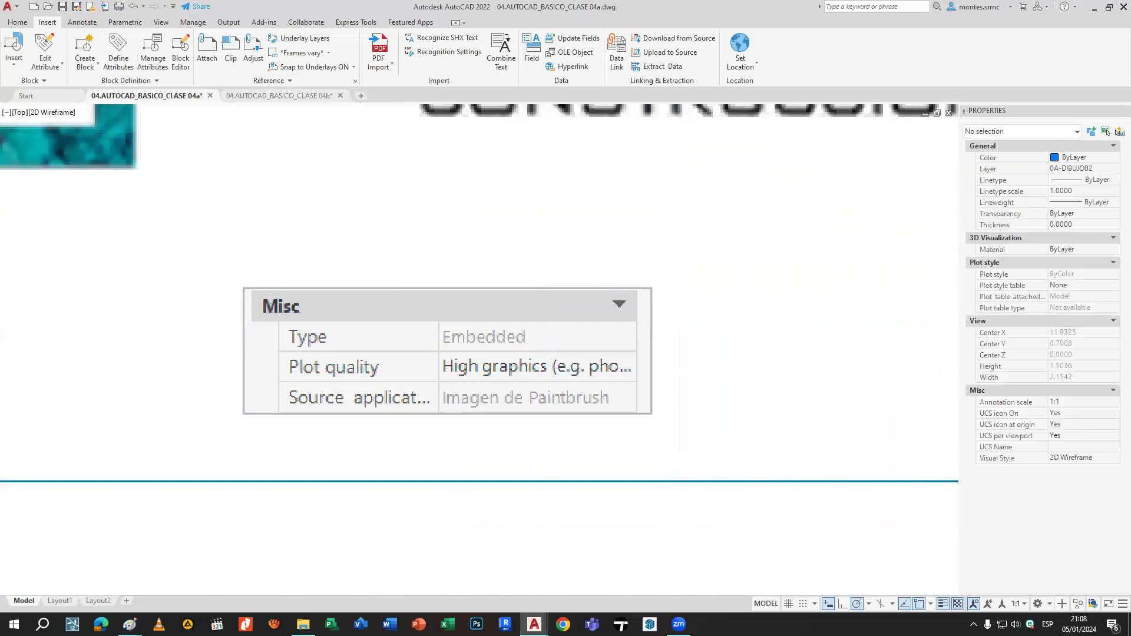
Undo the deletion of the embedded schedule table and render beside the INSERTAR IMAGENES row.
{"action": "scroll", "coordinate": [836, 356], "scroll_direction": "down", "scroll_amount": 8}
{"action": "middle_click_drag", "start_coordinate": [889, 356], "coordinate": [278, 354]}
{"action": "scroll", "coordinate": [588, 341], "scroll_direction": "down", "scroll_amount": 3}
{"action": "middle_click_drag", "start_coordinate": [635, 341], "coordinate": [310, 393]}
{"action": "scroll", "coordinate": [657, 308], "scroll_direction": "down", "scroll_amount": 5}
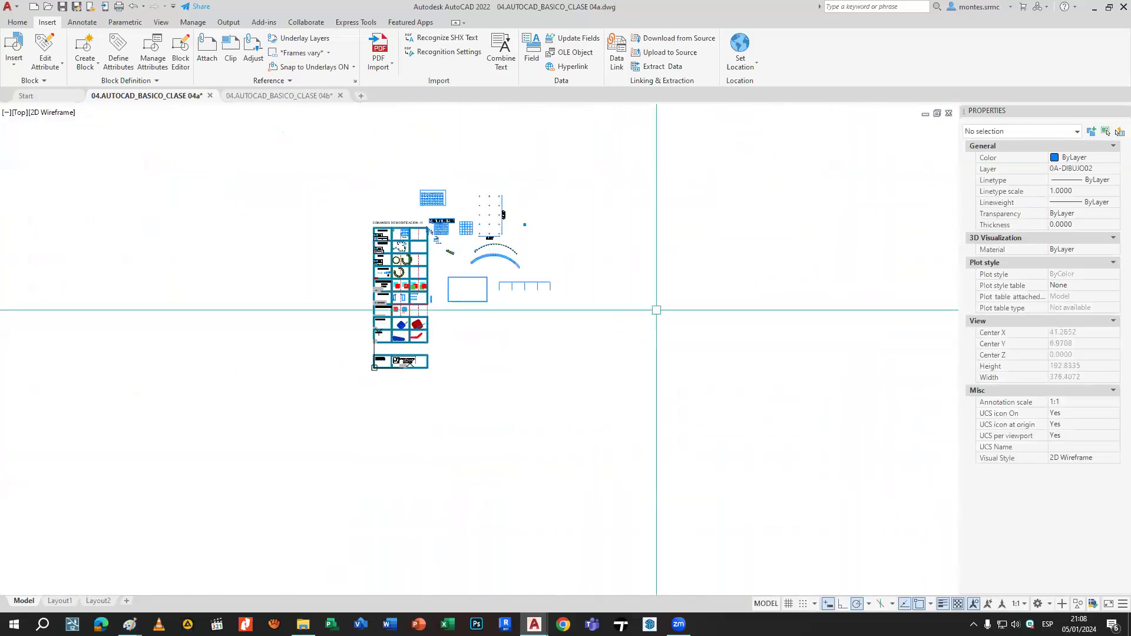
{"action": "scroll", "coordinate": [636, 344], "scroll_direction": "up", "scroll_amount": 10}
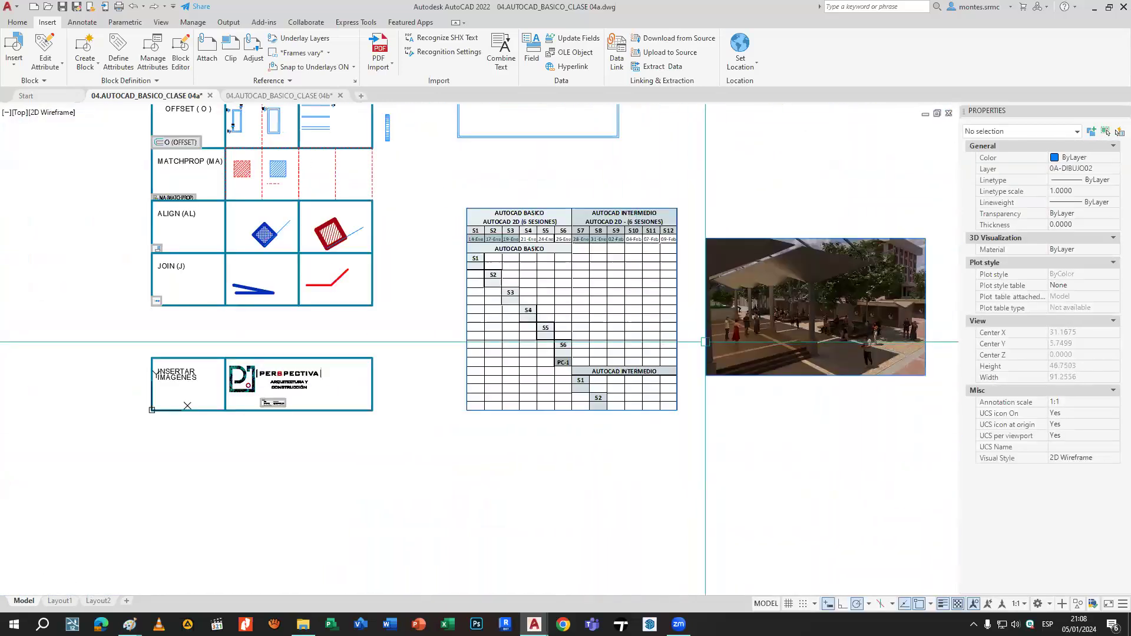
Check the properties of the embedded render and of the schedule table, and clear the selection.
{"action": "left_click", "coordinate": [780, 376]}
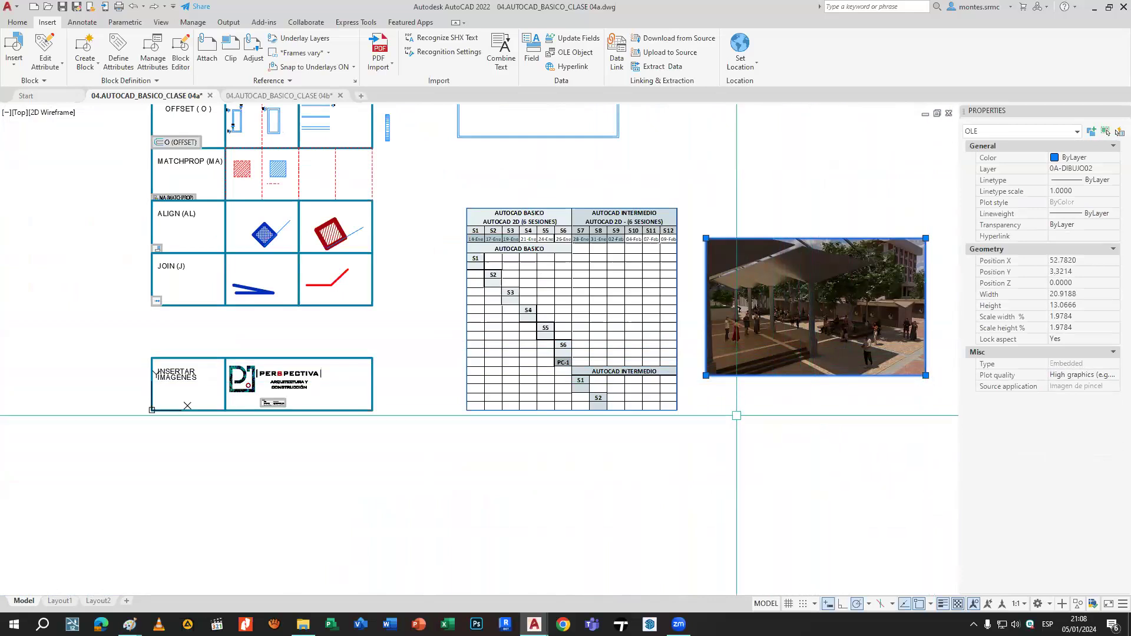
{"action": "left_click", "coordinate": [681, 442]}
{"action": "left_click", "coordinate": [612, 384]}
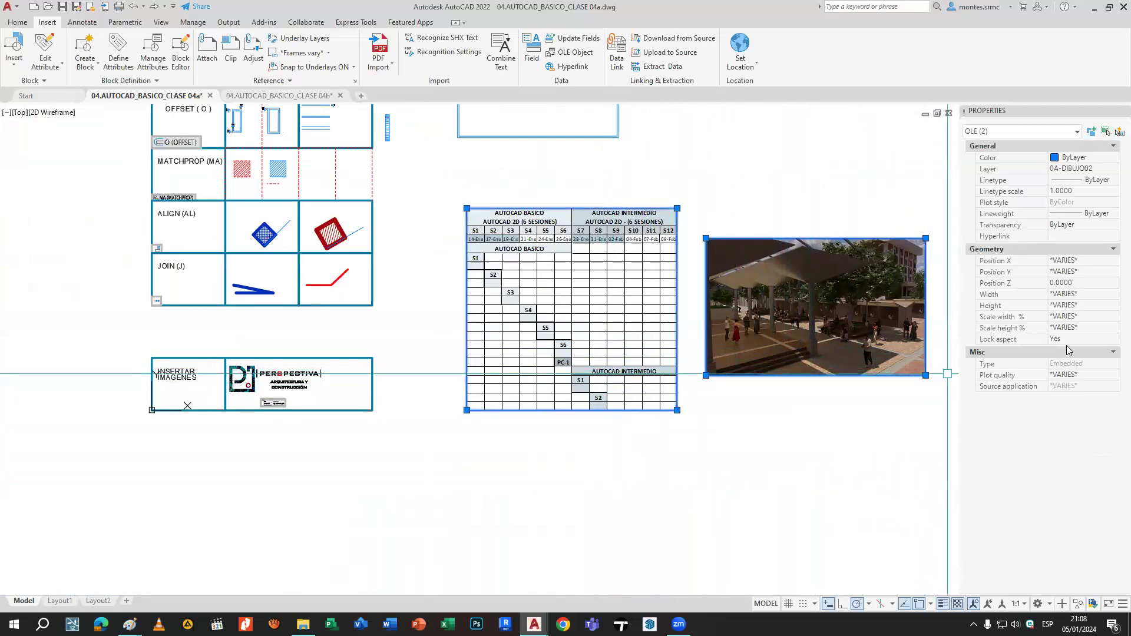
{"action": "key", "text": "Escape"}
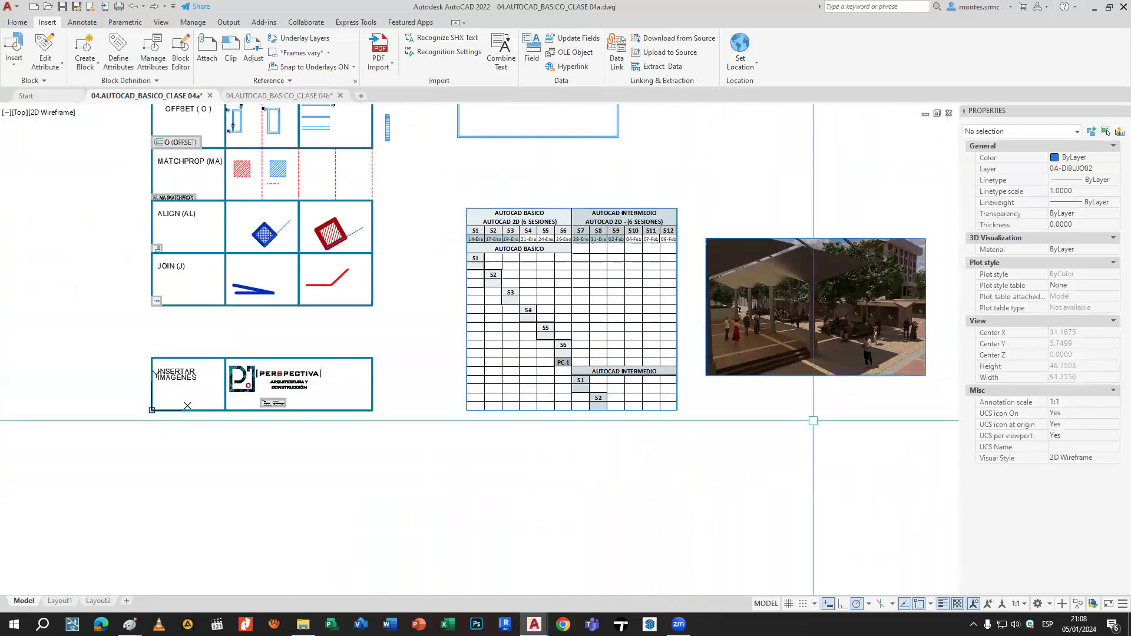
Restore the rotated raster image below the embedded render to check its properties, and delete it again.
{"action": "scroll", "coordinate": [684, 469], "scroll_direction": "down", "scroll_amount": 3}
{"action": "scroll", "coordinate": [615, 404], "scroll_direction": "up", "scroll_amount": 5}
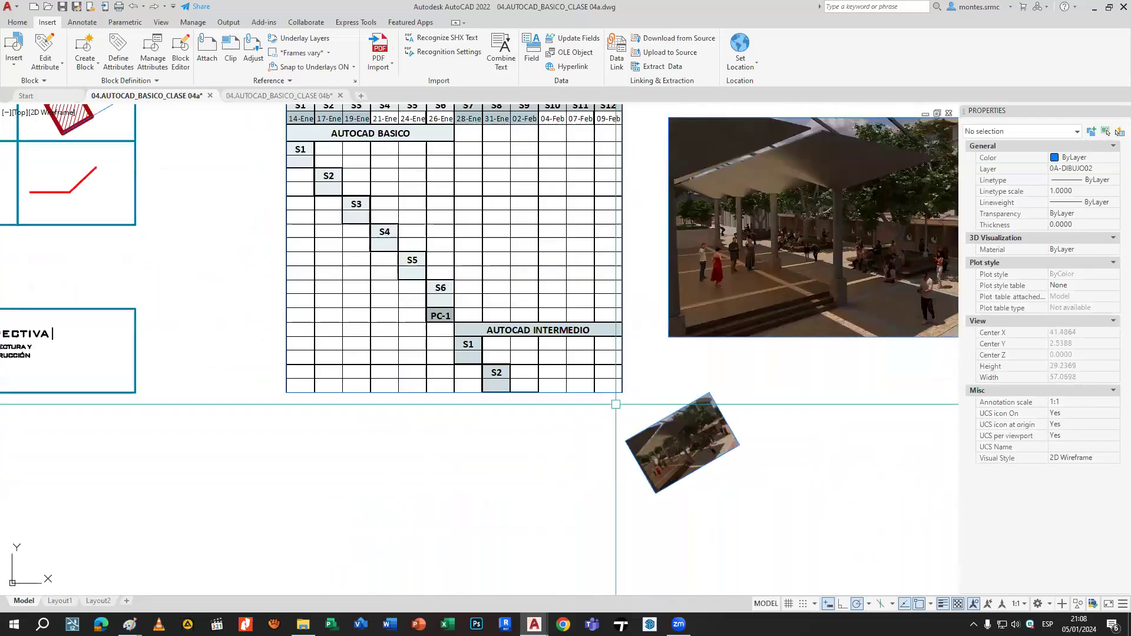
{"action": "left_click", "coordinate": [692, 438]}
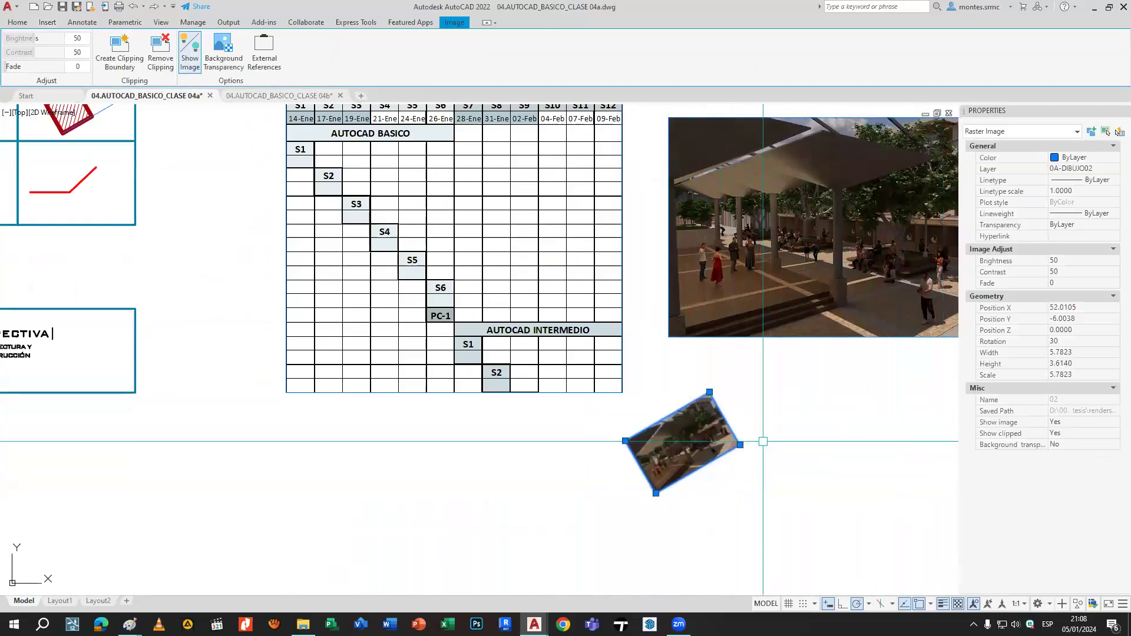
{"action": "key", "text": "Delete"}
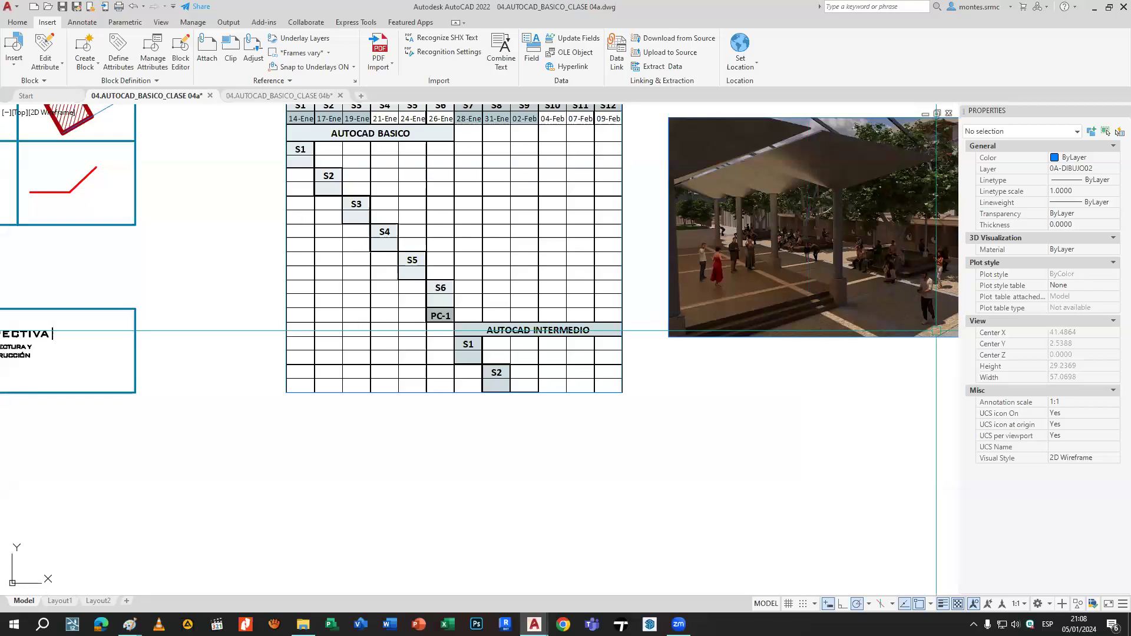
Check the layer and properties of the red hatched square and the blue hatched square in the ALIGN (AL) row.
{"action": "scroll", "coordinate": [706, 402], "scroll_direction": "down", "scroll_amount": 5}
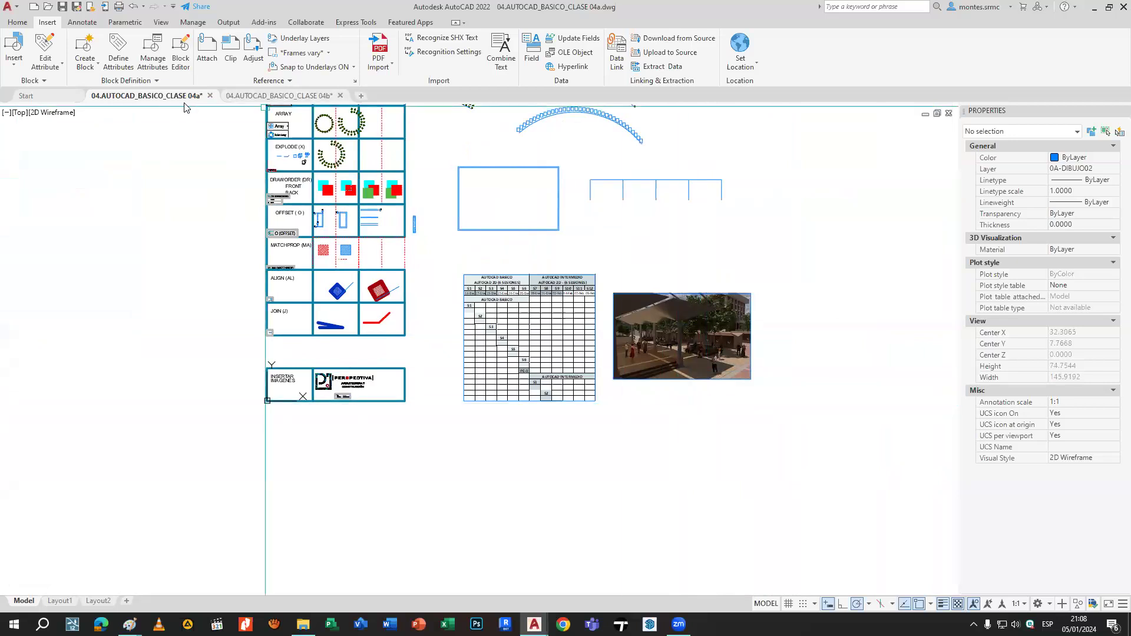
{"action": "left_click", "coordinate": [22, 24]}
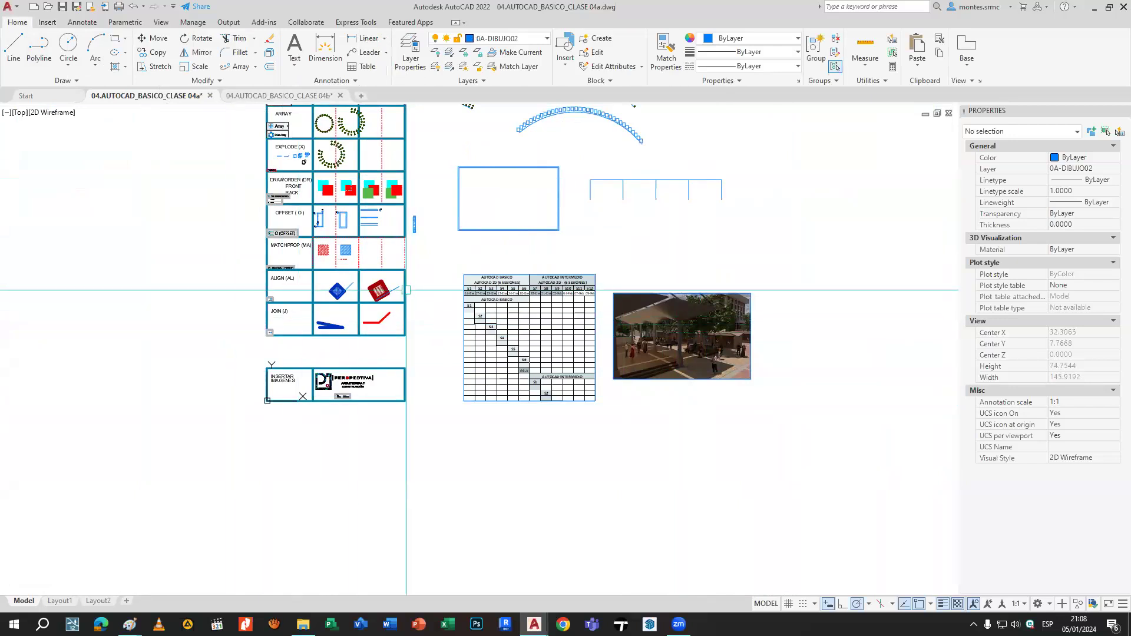
{"action": "scroll", "coordinate": [347, 299], "scroll_direction": "up", "scroll_amount": 6}
{"action": "left_click", "coordinate": [571, 199]}
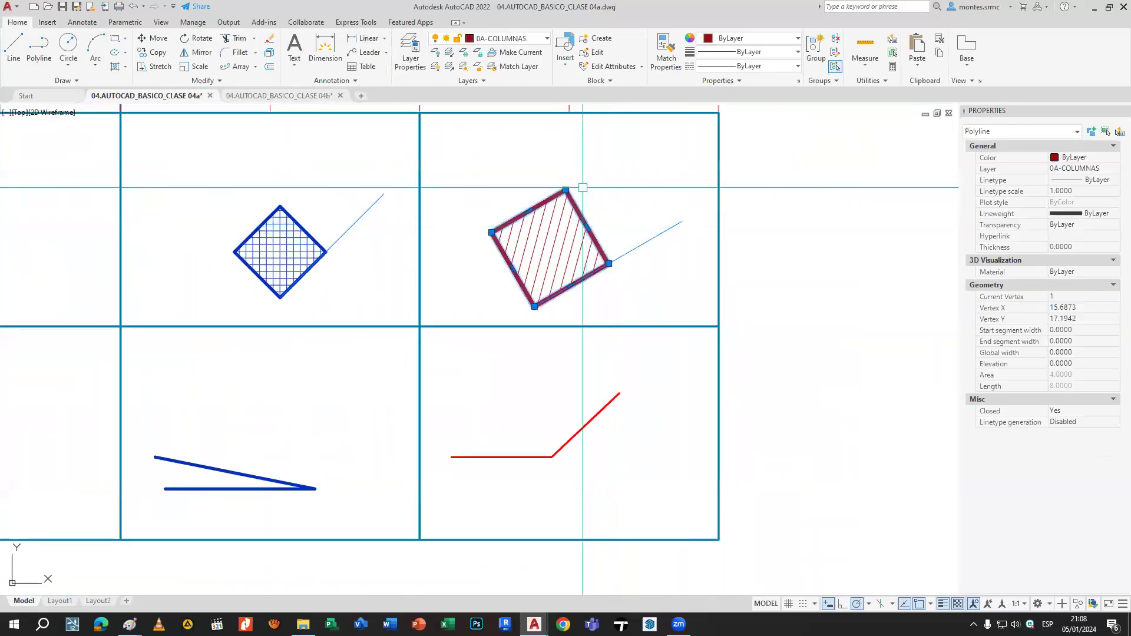
{"action": "middle_click_drag", "start_coordinate": [501, 198], "coordinate": [637, 213]}
{"action": "key", "text": "Escape"}
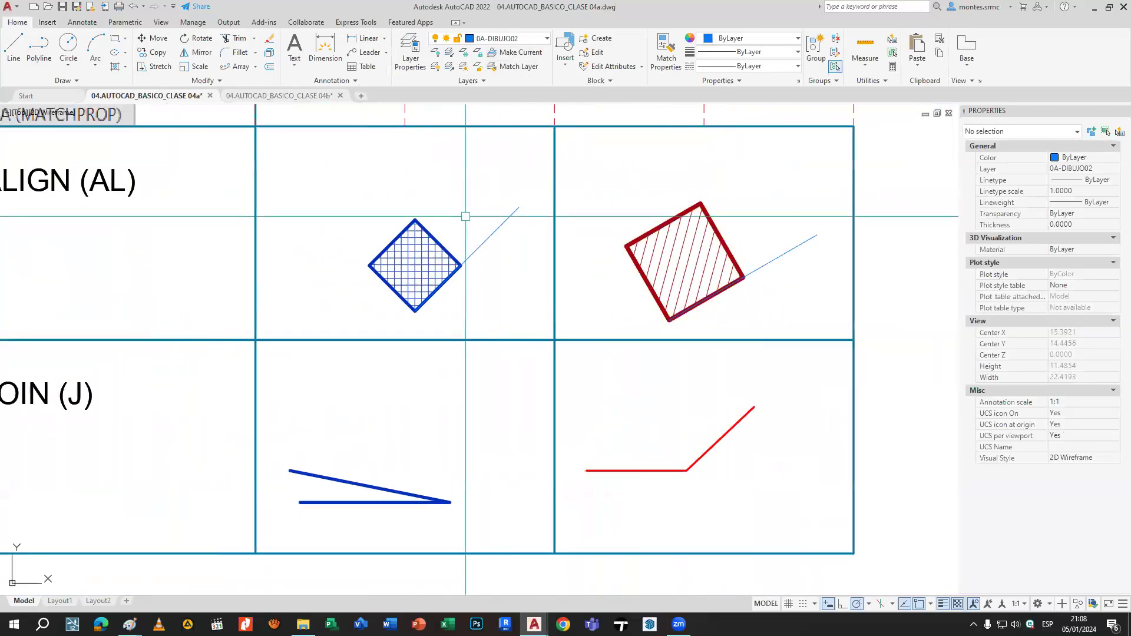
{"action": "left_click", "coordinate": [443, 247]}
{"action": "key", "text": "Escape"}
Match the properties of the red square's outline onto the blue square and its hatch in the ALIGN (AL) row.
{"action": "type", "text": "m"}
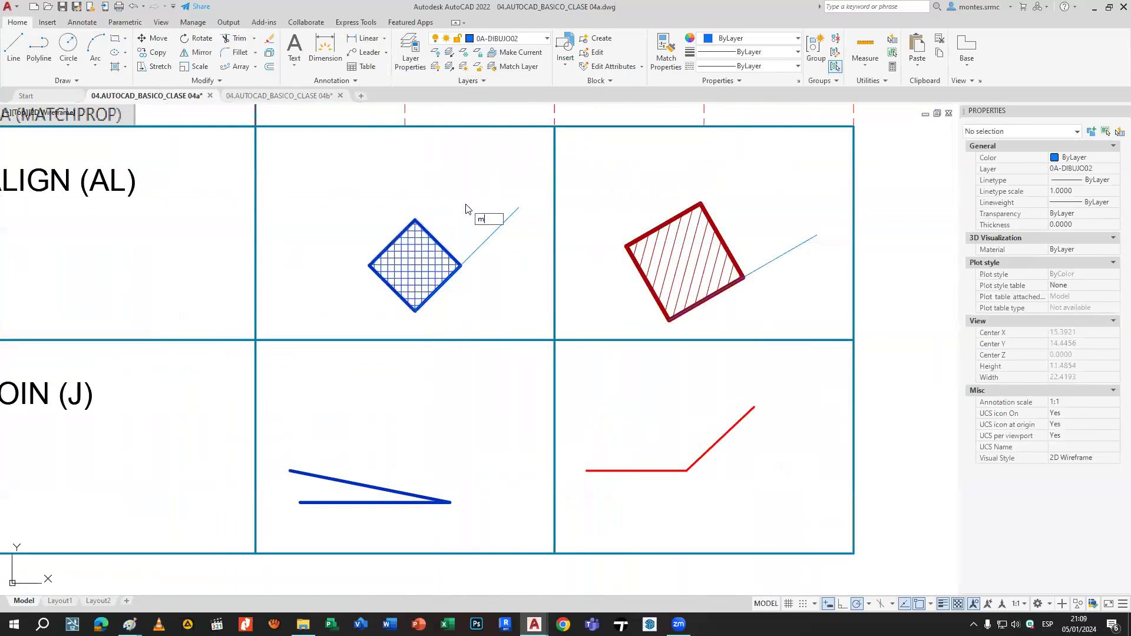
{"action": "type", "text": "a"}
{"action": "key", "text": "Return"}
{"action": "left_click", "coordinate": [648, 242]}
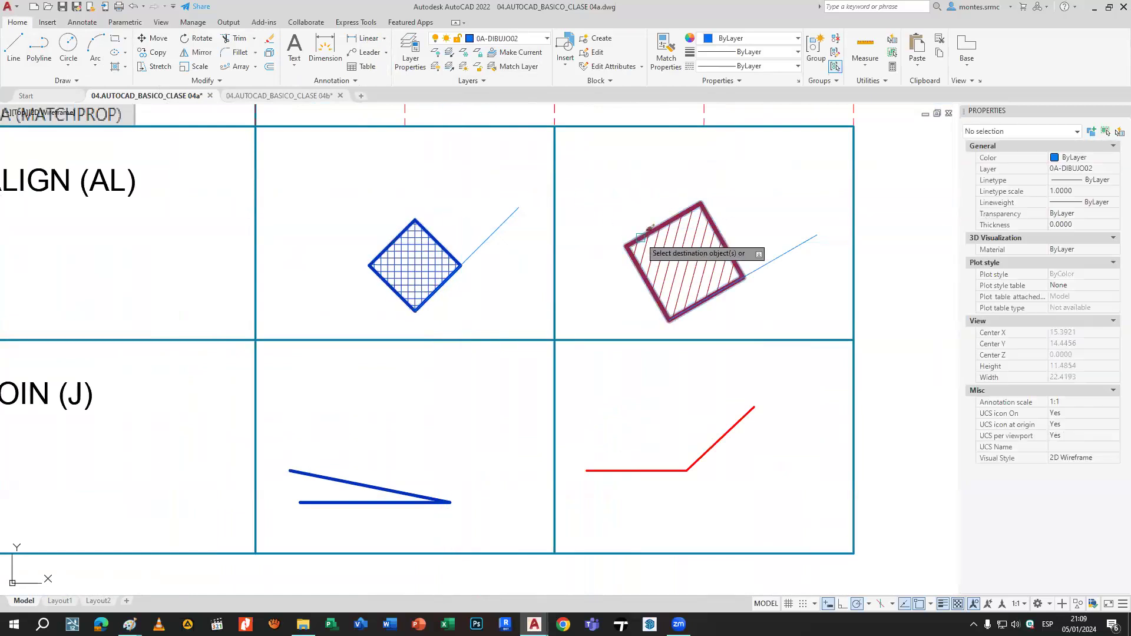
{"action": "left_click", "coordinate": [441, 238]}
{"action": "left_click", "coordinate": [376, 221]}
{"action": "key", "text": "Escape"}
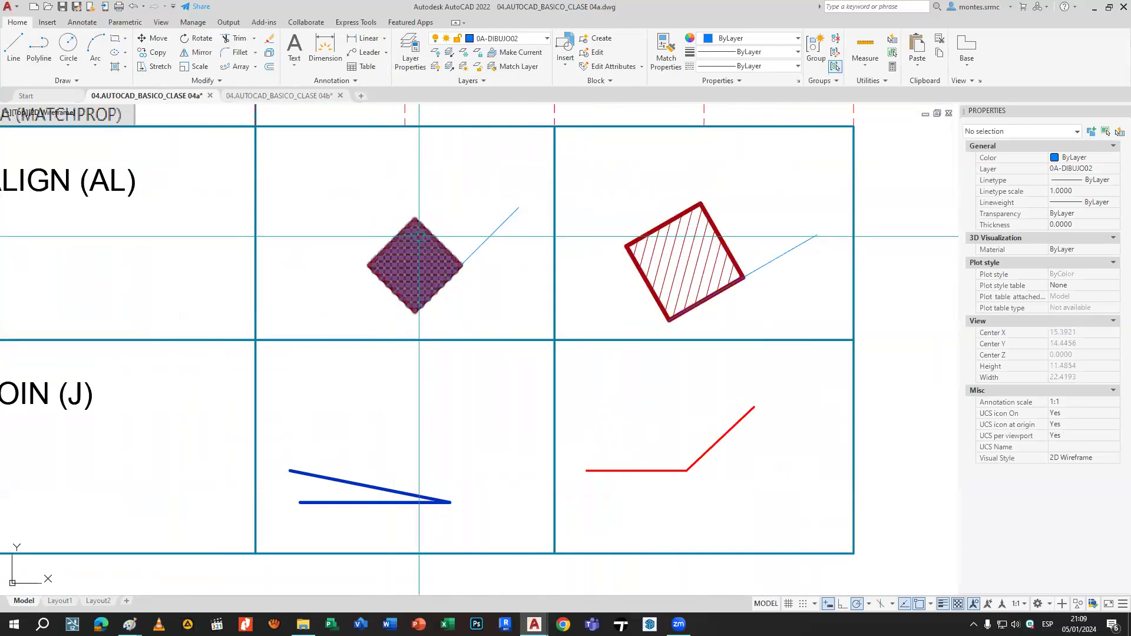
Check the layer and pattern properties of the hatch in the first square of the ALIGN (AL) row.
{"action": "left_click", "coordinate": [416, 237]}
{"action": "left_click", "coordinate": [17, 22]}
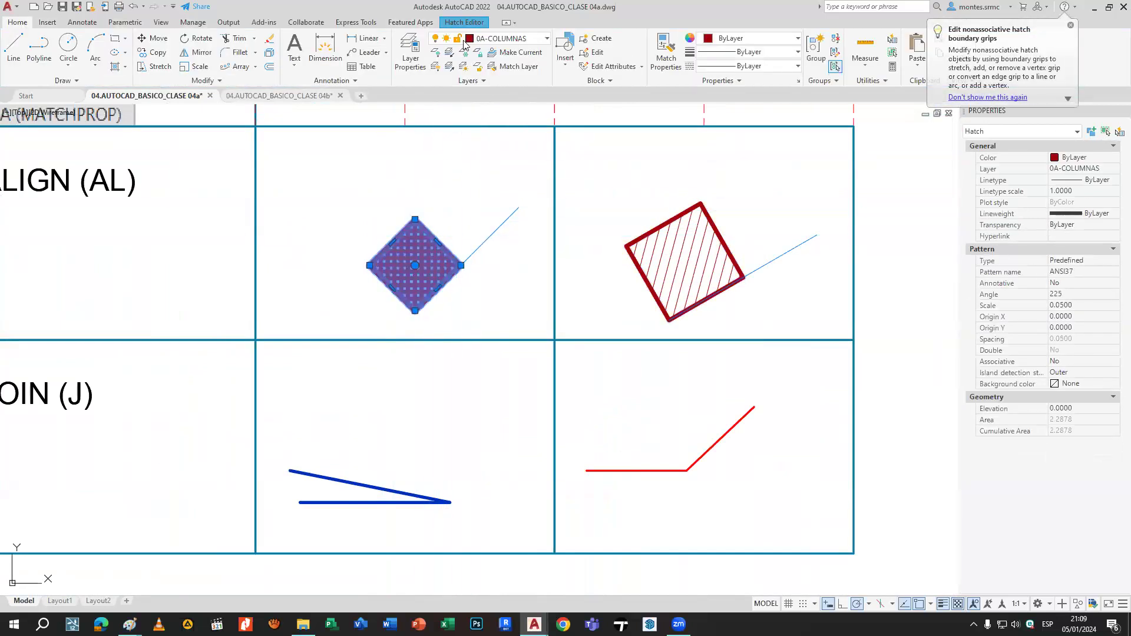
{"action": "key", "text": "Escape"}
{"action": "scroll", "coordinate": [443, 225], "scroll_direction": "up", "scroll_amount": 3}
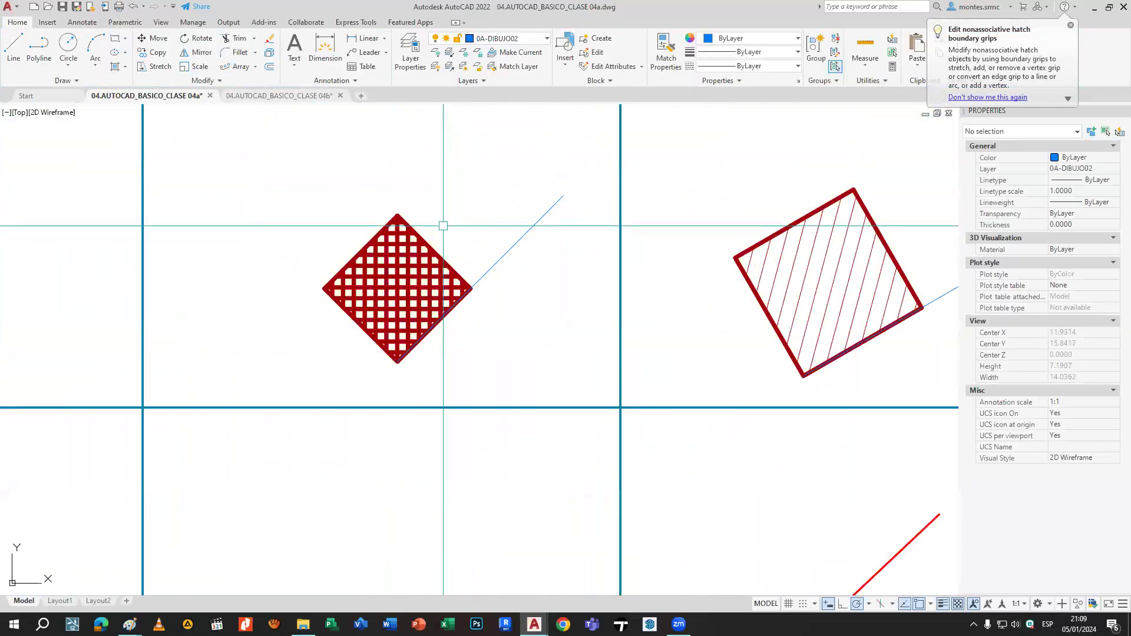
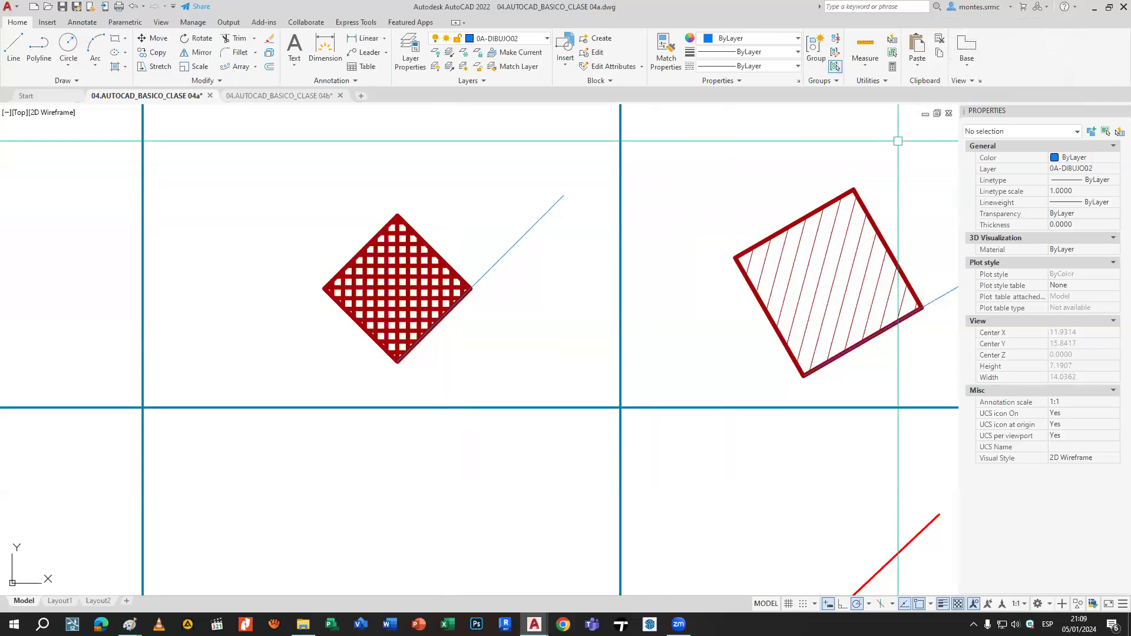
Enlarge the embedded render by its corner grip to about 51.7 units wide and 32.3 units high.
{"action": "left_click", "coordinate": [872, 336]}
{"action": "scroll", "coordinate": [510, 349], "scroll_direction": "down", "scroll_amount": 6}
{"action": "middle_click_drag", "start_coordinate": [509, 348], "coordinate": [208, 348]}
{"action": "left_click", "coordinate": [500, 327]}
{"action": "left_click", "coordinate": [499, 327]}
{"action": "left_click", "coordinate": [655, 201]}
Examine the image quality of the enlarged render up close, around the people, columns and plaza.
{"action": "scroll", "coordinate": [529, 320], "scroll_direction": "up", "scroll_amount": 4}
{"action": "middle_click_drag", "start_coordinate": [538, 334], "coordinate": [552, 380]}
{"action": "scroll", "coordinate": [306, 422], "scroll_direction": "up", "scroll_amount": 5}
{"action": "middle_click_drag", "start_coordinate": [306, 422], "coordinate": [314, 516]}
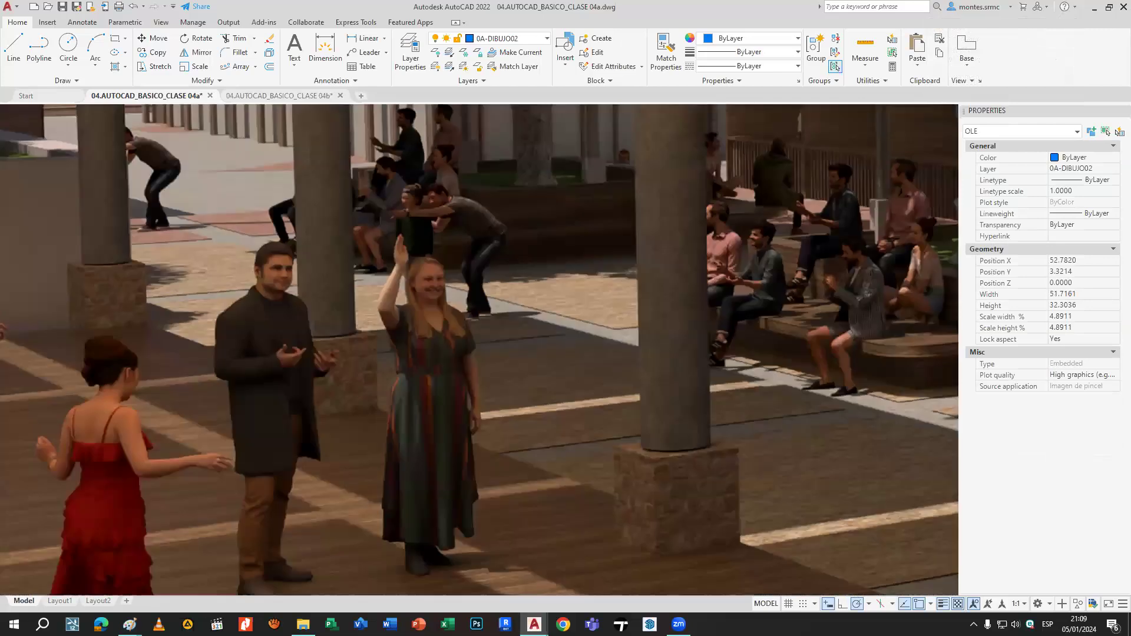
{"action": "scroll", "coordinate": [417, 310], "scroll_direction": "down", "scroll_amount": 2}
{"action": "middle_click_drag", "start_coordinate": [688, 299], "coordinate": [502, 283]}
{"action": "middle_click_drag", "start_coordinate": [781, 328], "coordinate": [622, 283]}
{"action": "scroll", "coordinate": [675, 285], "scroll_direction": "down", "scroll_amount": 4}
{"action": "middle_click_drag", "start_coordinate": [718, 305], "coordinate": [582, 366]}
{"action": "mouse_move", "coordinate": [637, 325]}
{"action": "middle_mouse_down"}
{"action": "mouse_move", "coordinate": [650, 352]}
{"action": "mouse_move", "coordinate": [774, 262]}
{"action": "middle_mouse_up"}
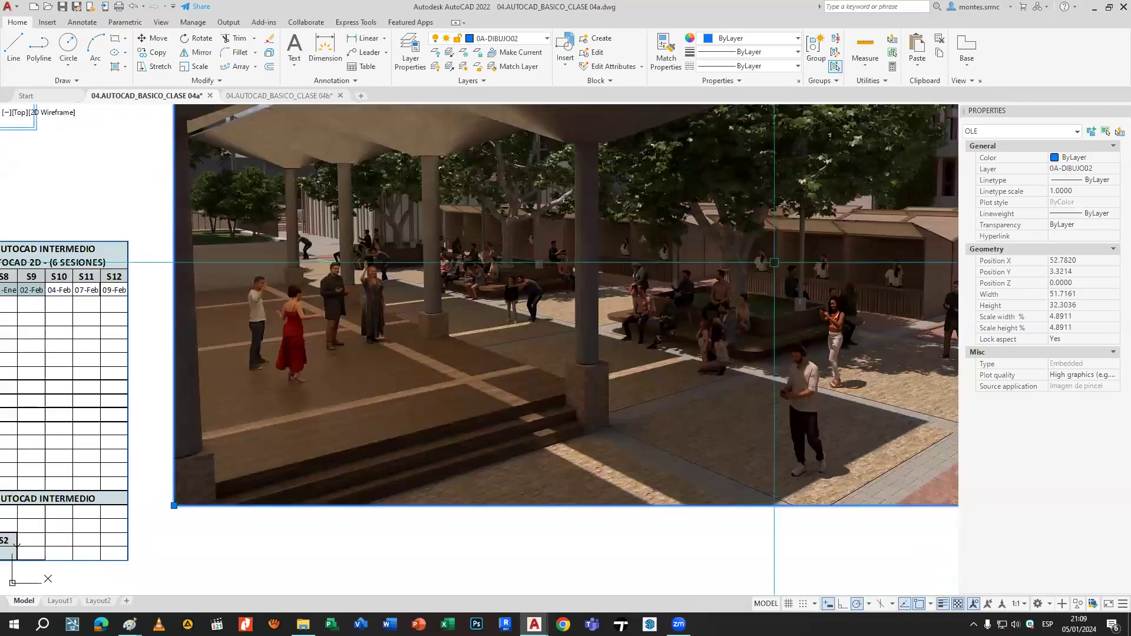
Try to copy the embedded render horizontally to the empty area beside it with the Copy command.
{"action": "scroll", "coordinate": [760, 295], "scroll_direction": "down", "scroll_amount": 4}
{"action": "type", "text": "co"}
{"action": "key", "text": "space"}
{"action": "scroll", "coordinate": [645, 393], "scroll_direction": "down", "scroll_amount": 4}
{"action": "middle_click_drag", "start_coordinate": [646, 393], "coordinate": [500, 361]}
{"action": "left_click", "coordinate": [483, 415]}
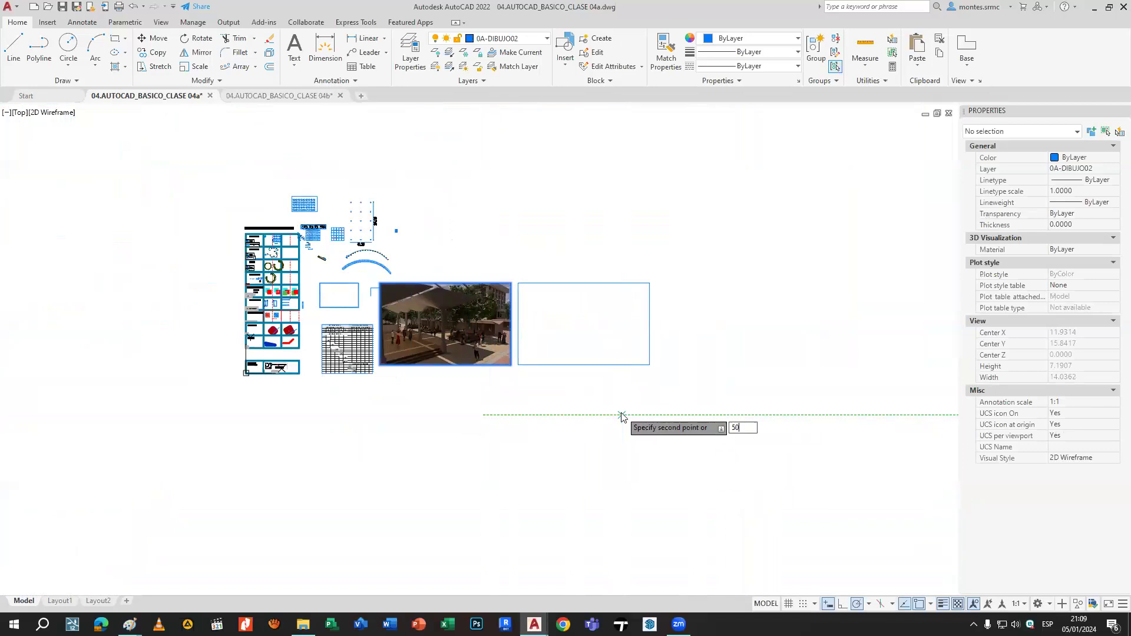
{"action": "type", "text": "100"}
{"action": "key", "text": "Return"}
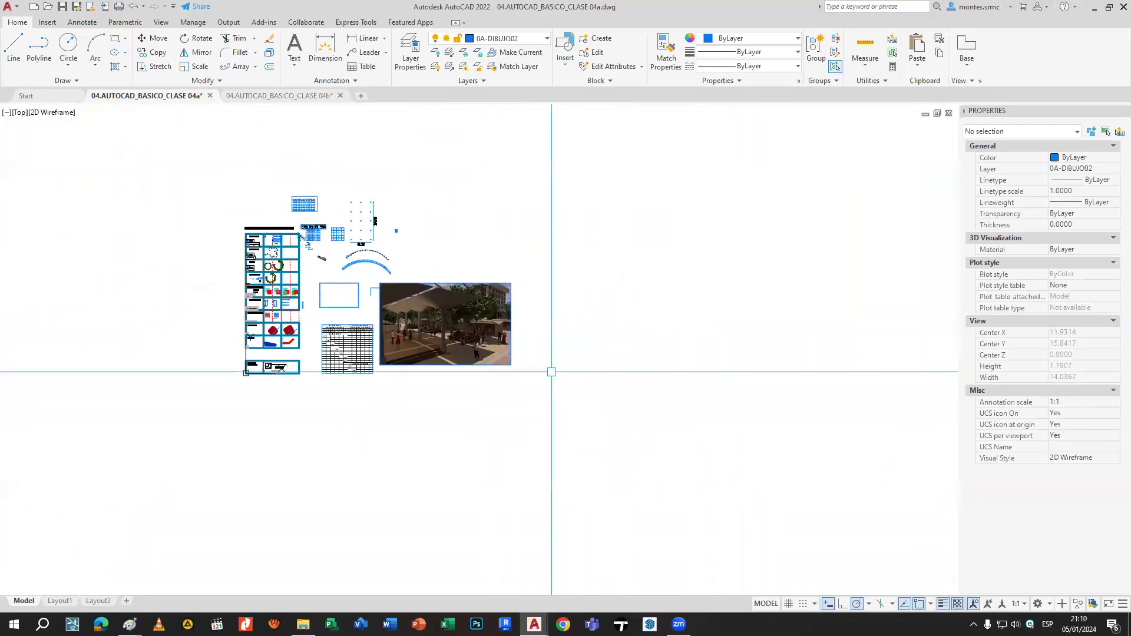
Try to repeat the embedded render with a rectangular array of 4 columns and 3 rows.
{"action": "left_click", "coordinate": [506, 364]}
{"action": "type", "text": "co"}
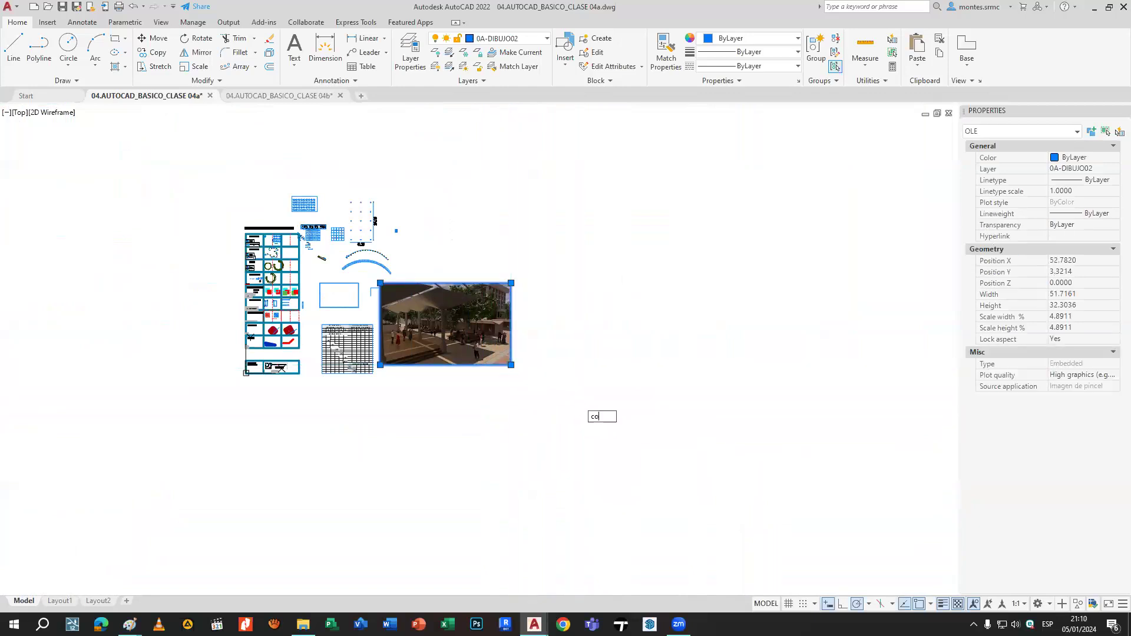
{"action": "key", "text": "Return"}
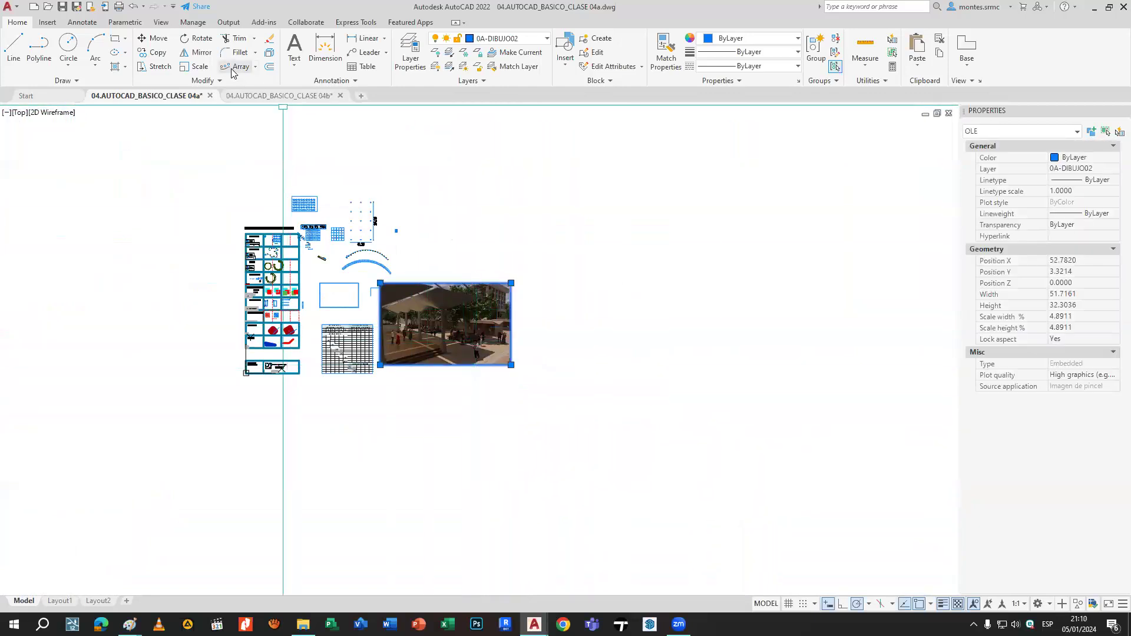
{"action": "left_click", "coordinate": [255, 67]}
{"action": "left_click", "coordinate": [248, 87]}
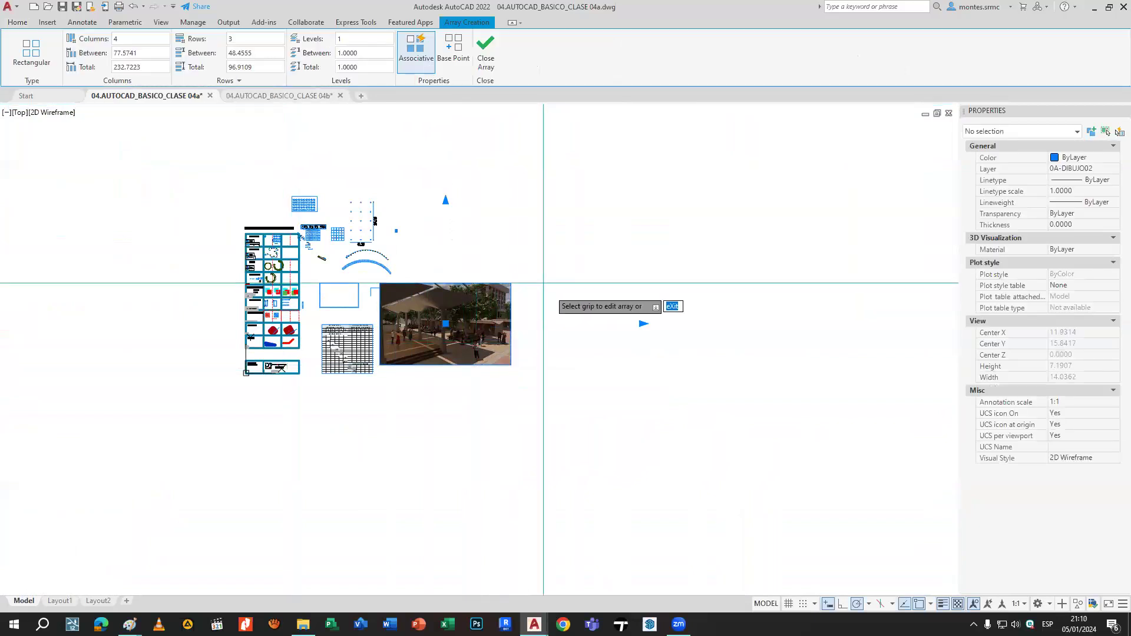
{"action": "key", "text": "Escape"}
{"action": "scroll", "coordinate": [550, 294], "scroll_direction": "down", "scroll_amount": 4}
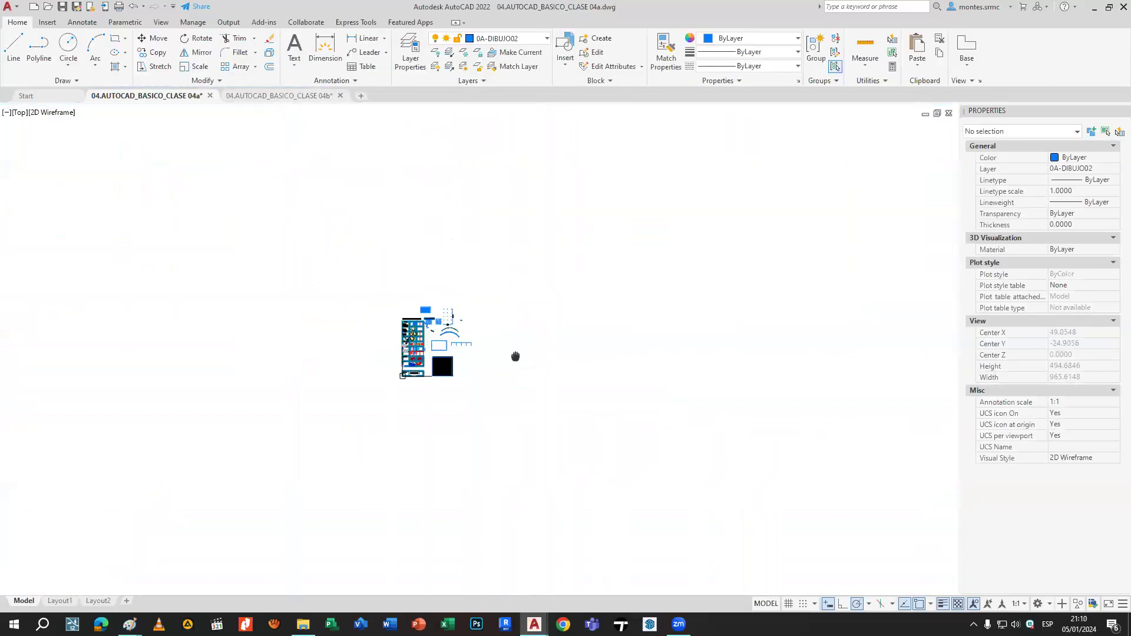
{"action": "scroll", "coordinate": [514, 357], "scroll_direction": "up", "scroll_amount": 4}
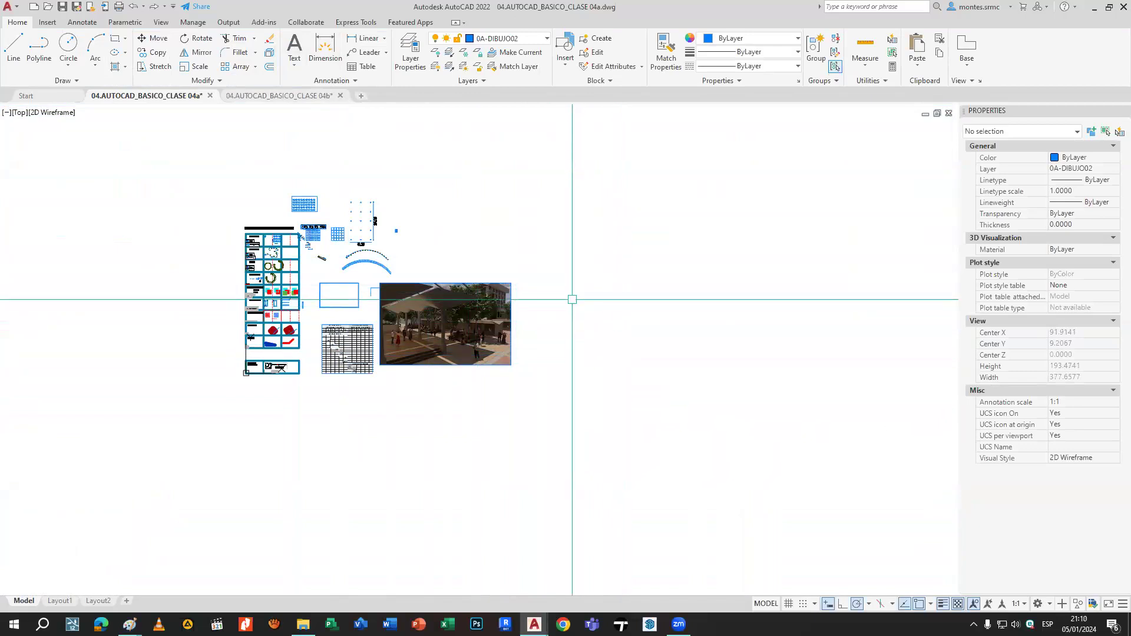
{"action": "left_click", "coordinate": [161, 23]}
{"action": "left_click", "coordinate": [47, 22]}
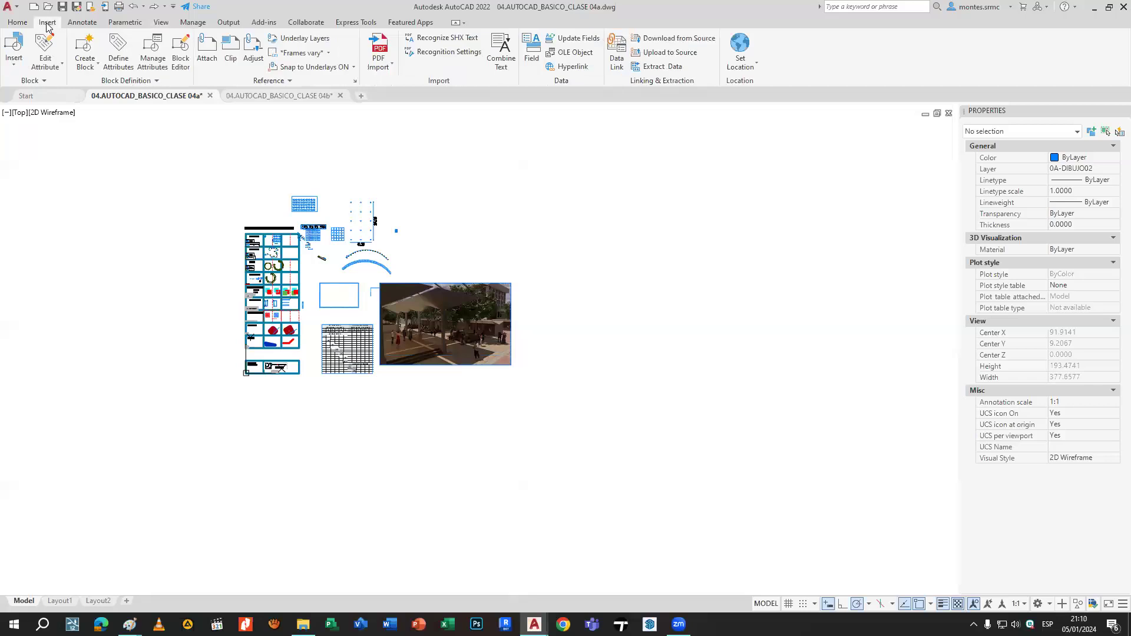
{"action": "left_click", "coordinate": [211, 60]}
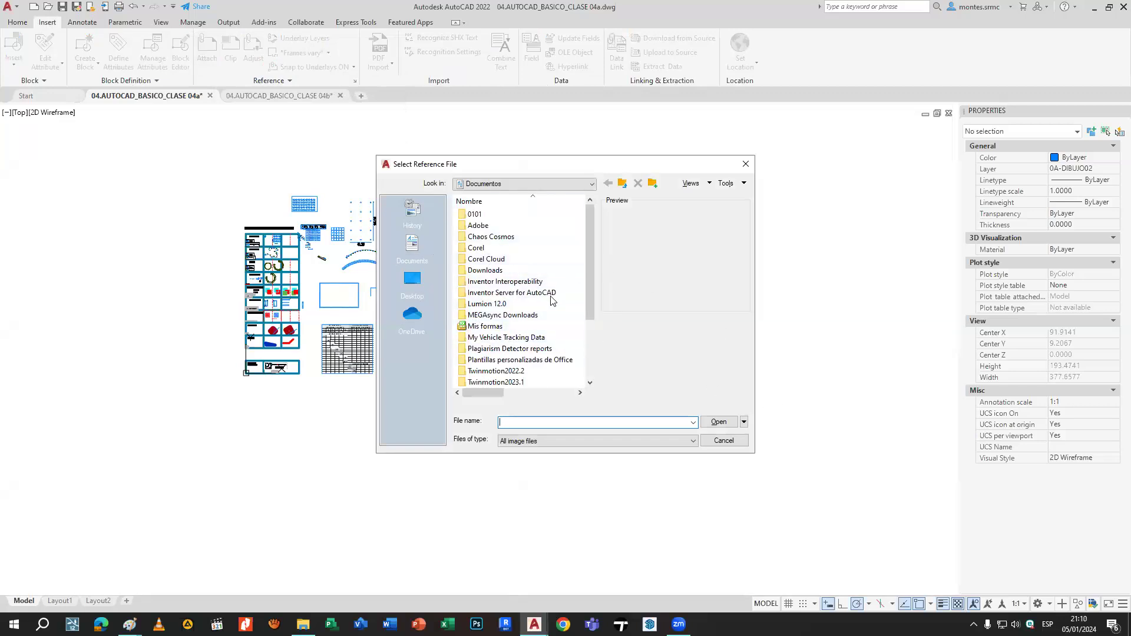
{"action": "left_click", "coordinate": [746, 165]}
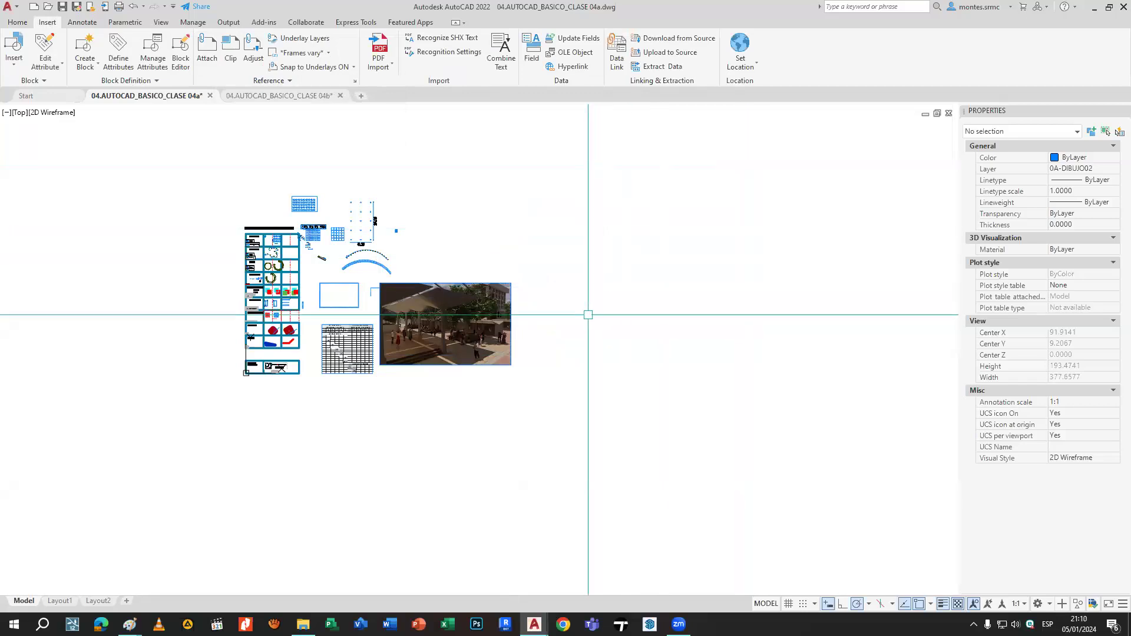
Attach the night render 03n from the renders base folder beside the embedded render, at about 105.5 scale and 330 degrees rotation.
{"action": "left_click", "coordinate": [303, 624]}
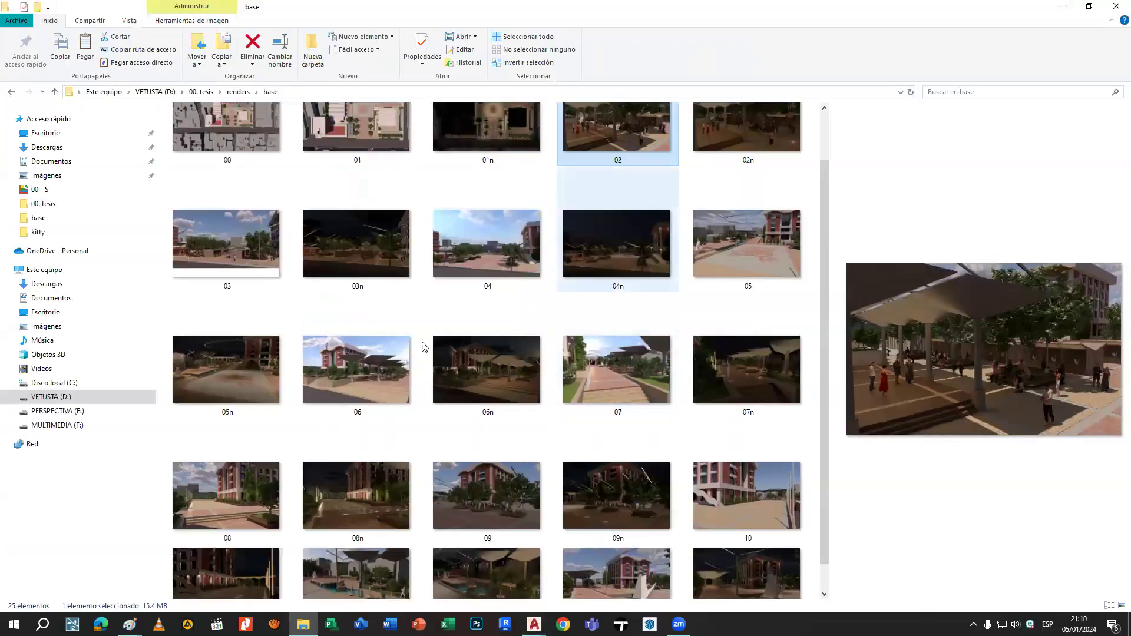
{"action": "mouse_move", "coordinate": [377, 239]}
{"action": "left_mouse_down"}
{"action": "mouse_move", "coordinate": [393, 599]}
{"action": "mouse_move", "coordinate": [533, 624]}
{"action": "mouse_move", "coordinate": [484, 589]}
{"action": "left_mouse_up"}
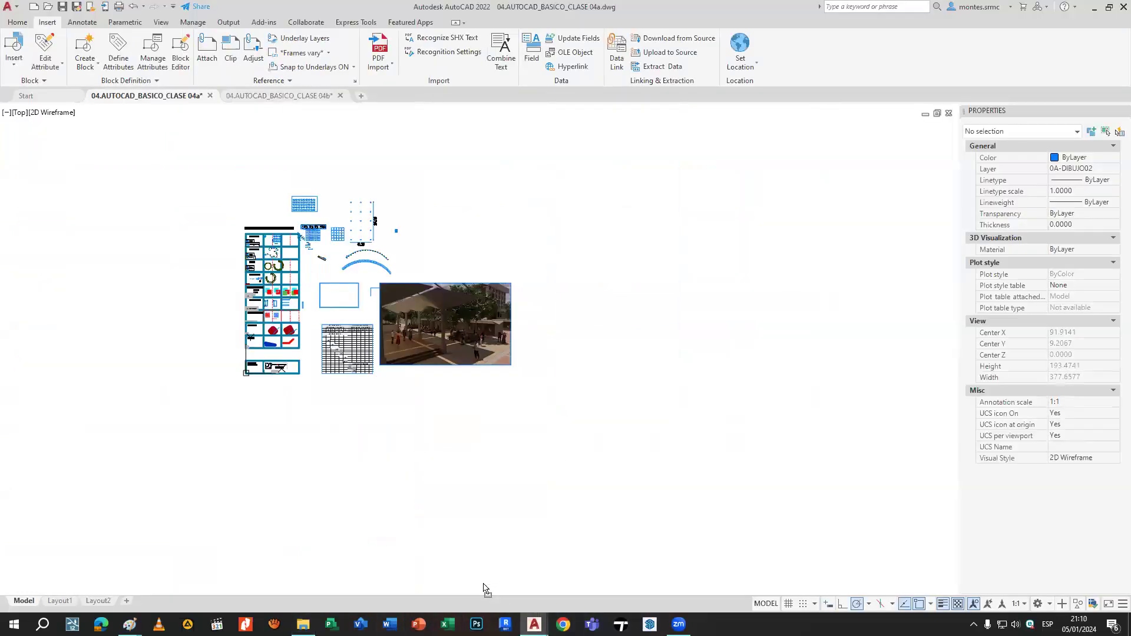
{"action": "left_click_drag", "start_coordinate": [588, 406], "coordinate": [587, 405]}
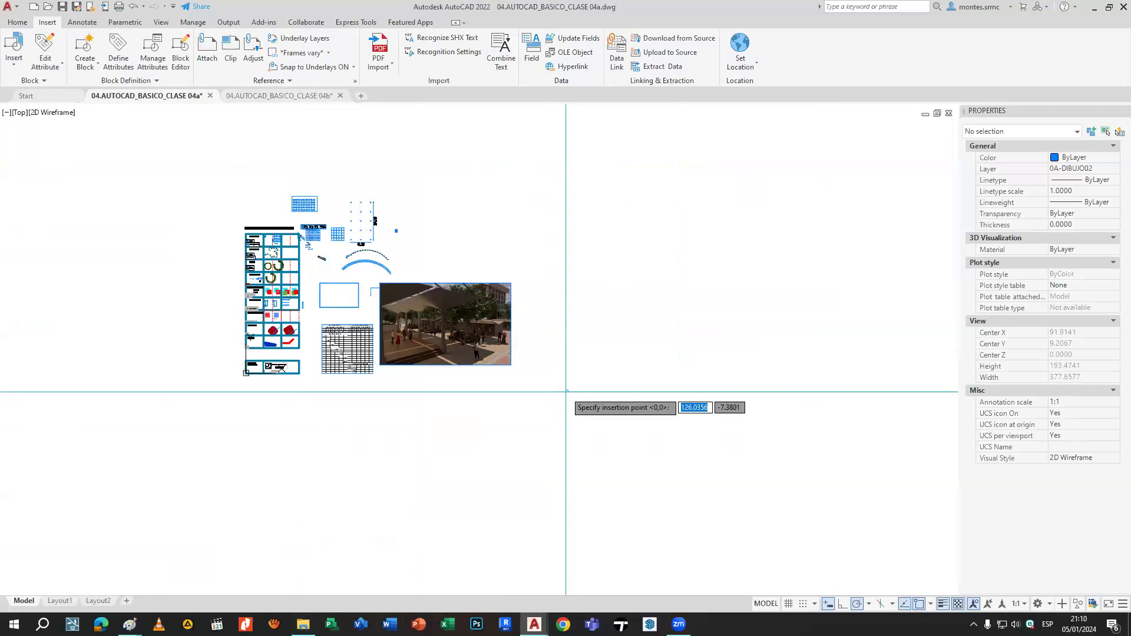
{"action": "left_click", "coordinate": [537, 379]}
{"action": "left_click", "coordinate": [795, 313]}
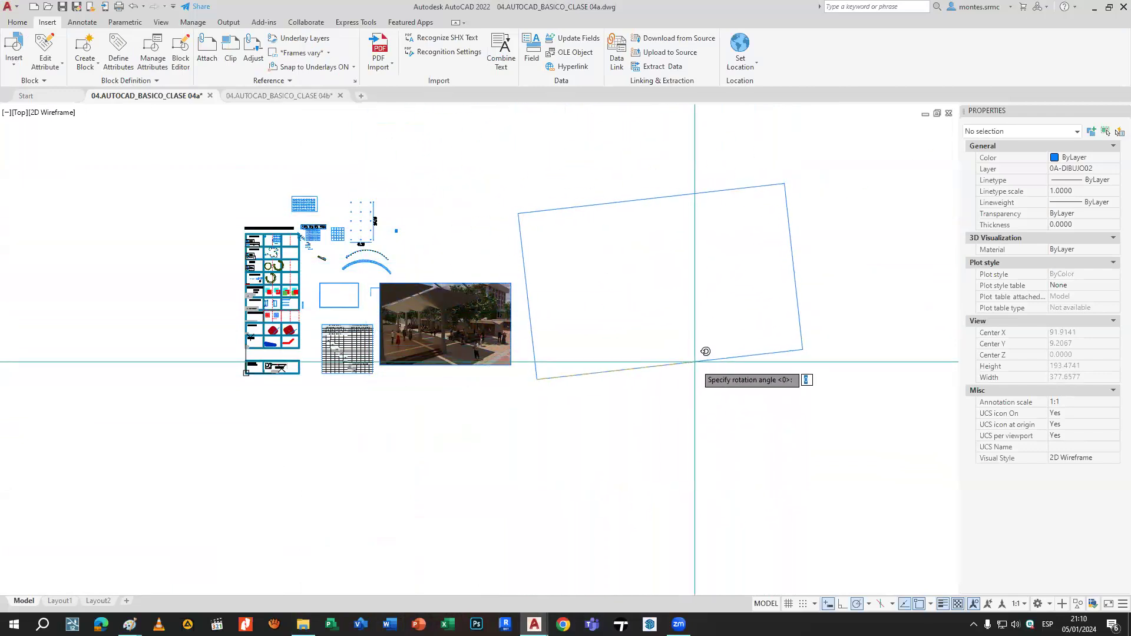
{"action": "left_click", "coordinate": [697, 457]}
{"action": "scroll", "coordinate": [715, 438], "scroll_direction": "up", "scroll_amount": 6}
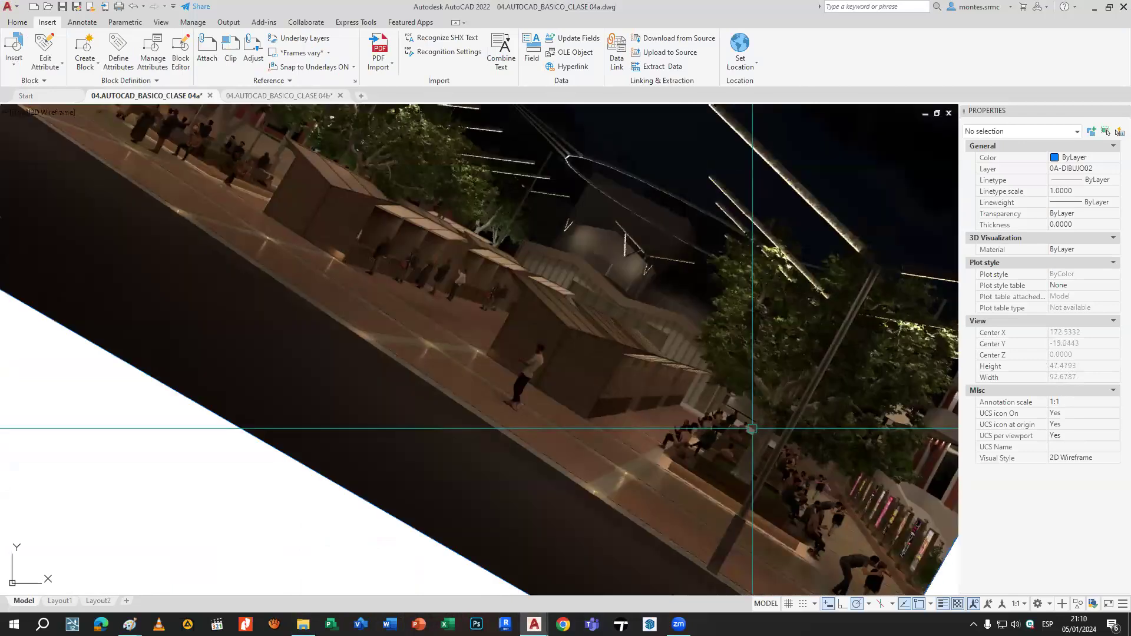
{"action": "scroll", "coordinate": [715, 438], "scroll_direction": "down", "scroll_amount": 12}
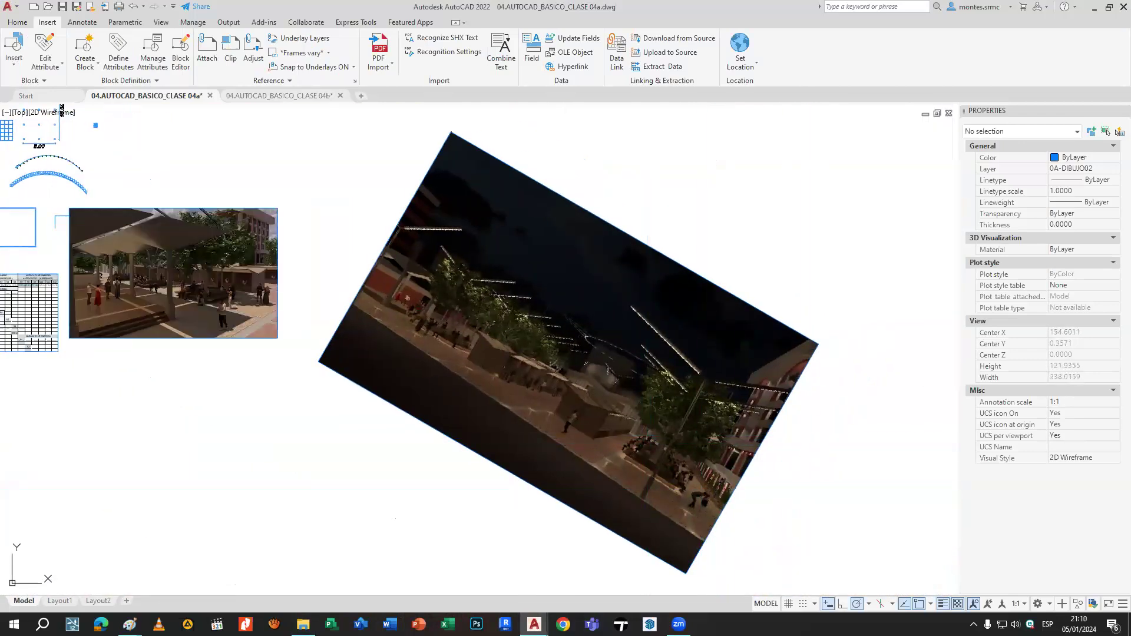
Delete the attached 03n raster image.
{"action": "left_click", "coordinate": [687, 406]}
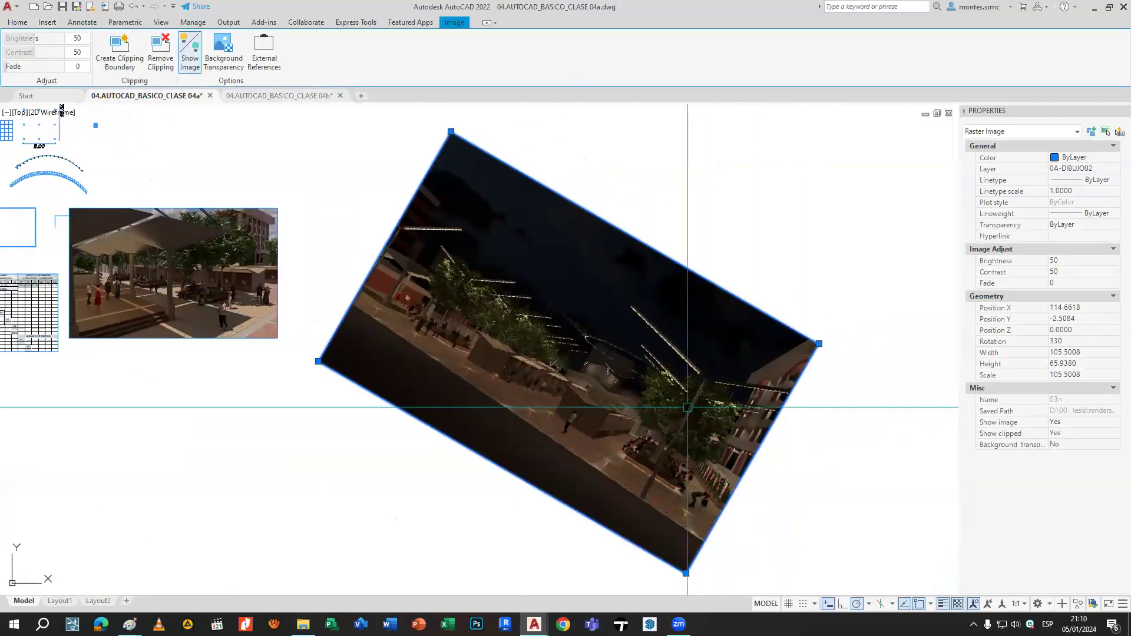
{"action": "key", "text": "Delete"}
{"action": "middle_click_drag", "start_coordinate": [325, 342], "coordinate": [662, 340]}
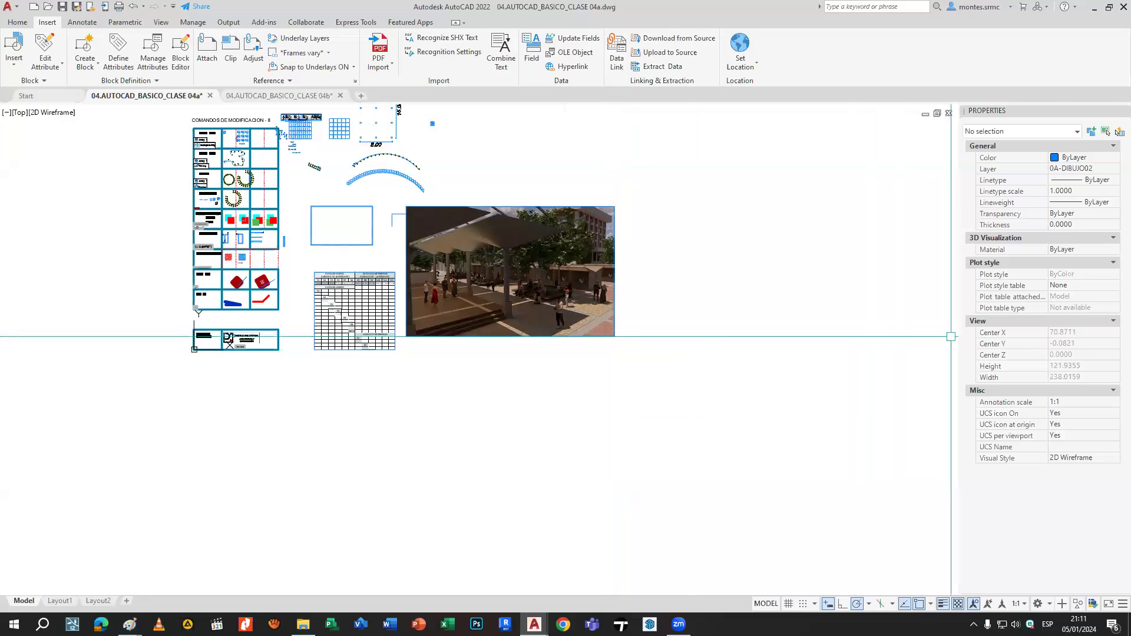
Draw a large rectangle in the empty area to the right of the embedded render.
{"action": "middle_click_drag", "start_coordinate": [752, 377], "coordinate": [820, 435]}
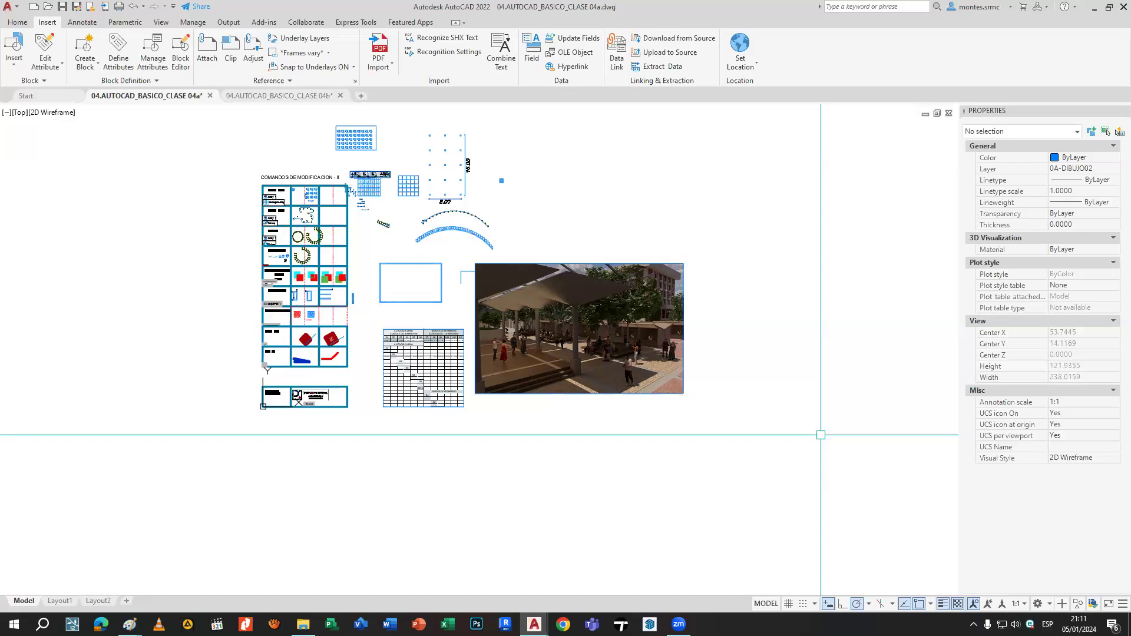
{"action": "type", "text": "rec"}
{"action": "key", "text": "Return"}
{"action": "middle_click_drag", "start_coordinate": [831, 444], "coordinate": [517, 412]}
{"action": "left_click", "coordinate": [475, 390]}
{"action": "left_click", "coordinate": [717, 242]}
Draw a long, thin horizontal rectangle inside the middle of the large rectangle.
{"action": "type", "text": "re"}
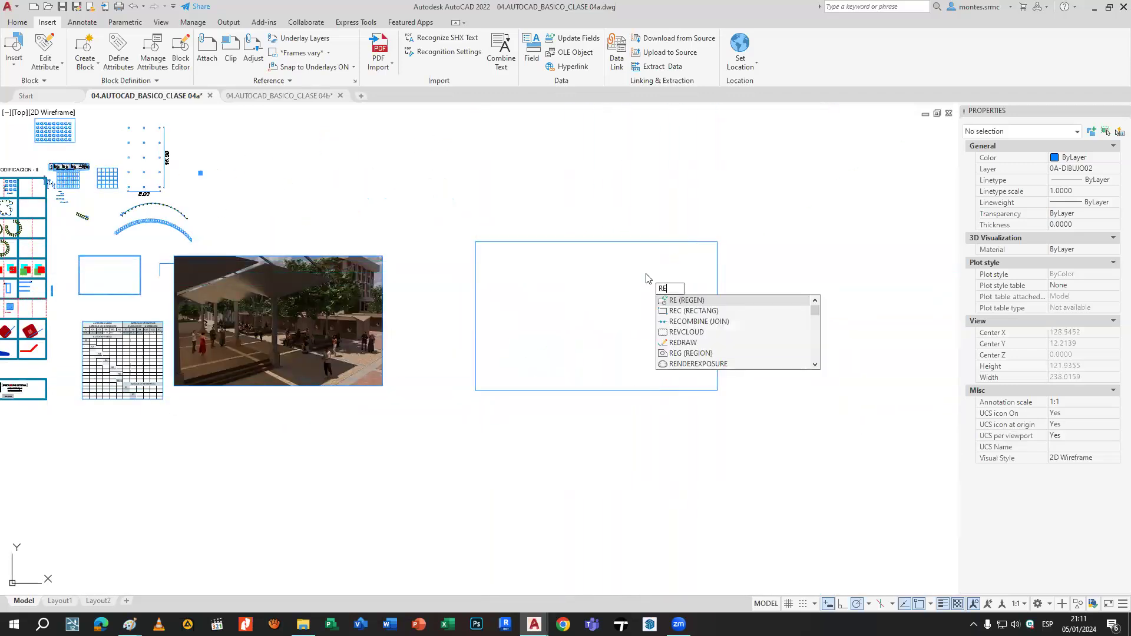
{"action": "type", "text": "c"}
{"action": "key", "text": "Return"}
{"action": "scroll", "coordinate": [532, 311], "scroll_direction": "up", "scroll_amount": 2}
{"action": "left_click", "coordinate": [529, 312]}
{"action": "left_click", "coordinate": [764, 322]}
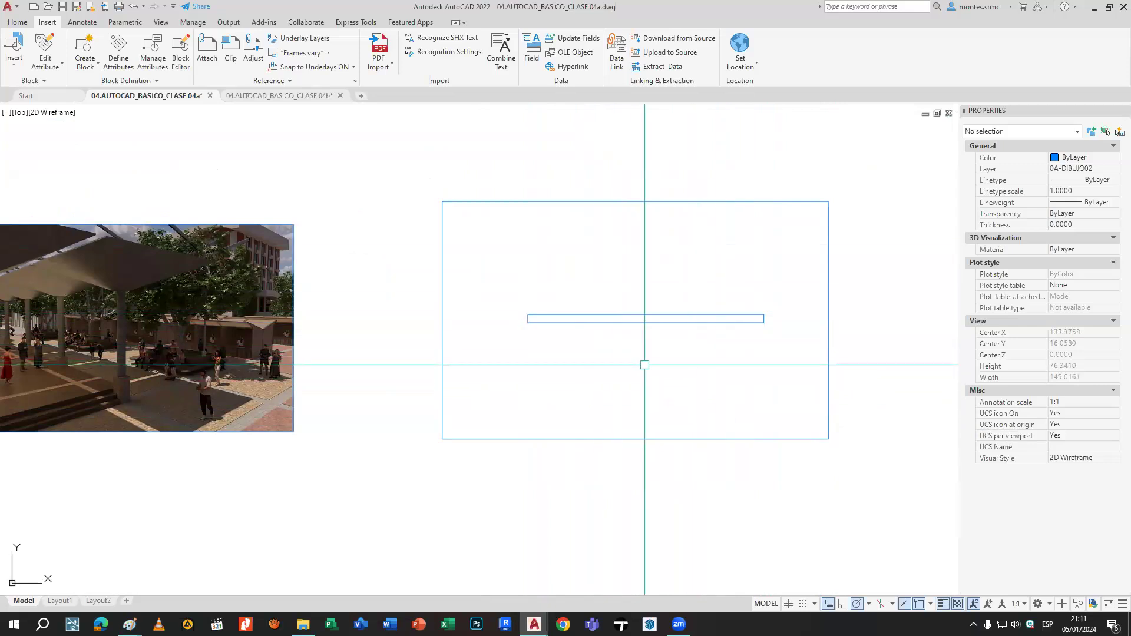
Delete both the large rectangle and the thin one inside it.
{"action": "left_click", "coordinate": [392, 184]}
{"action": "left_click", "coordinate": [872, 517]}
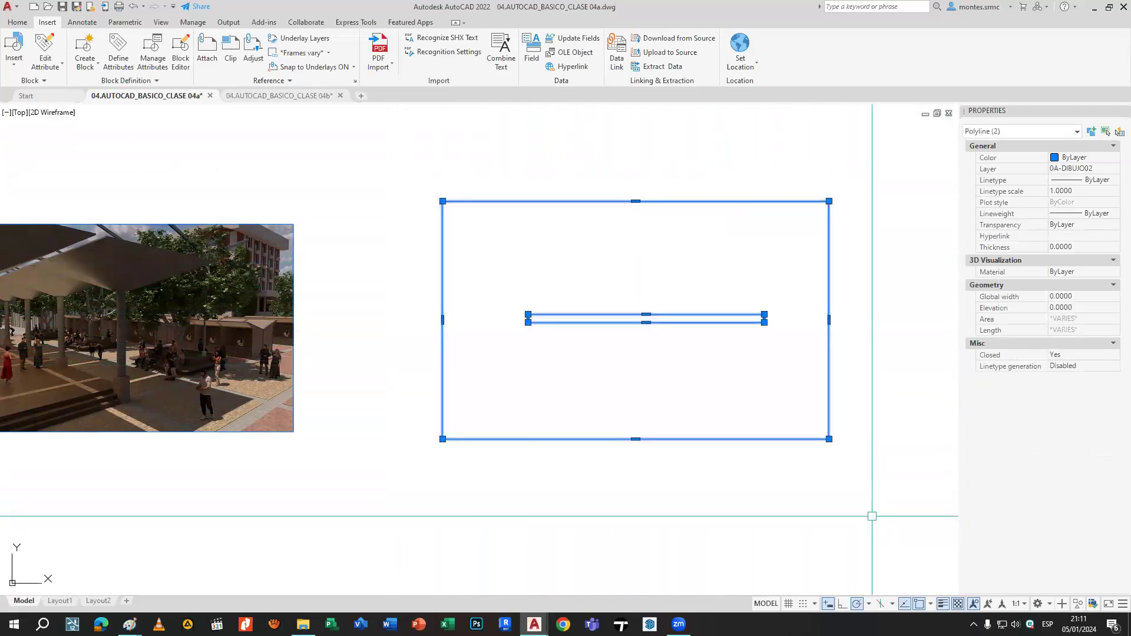
{"action": "key", "text": "Delete"}
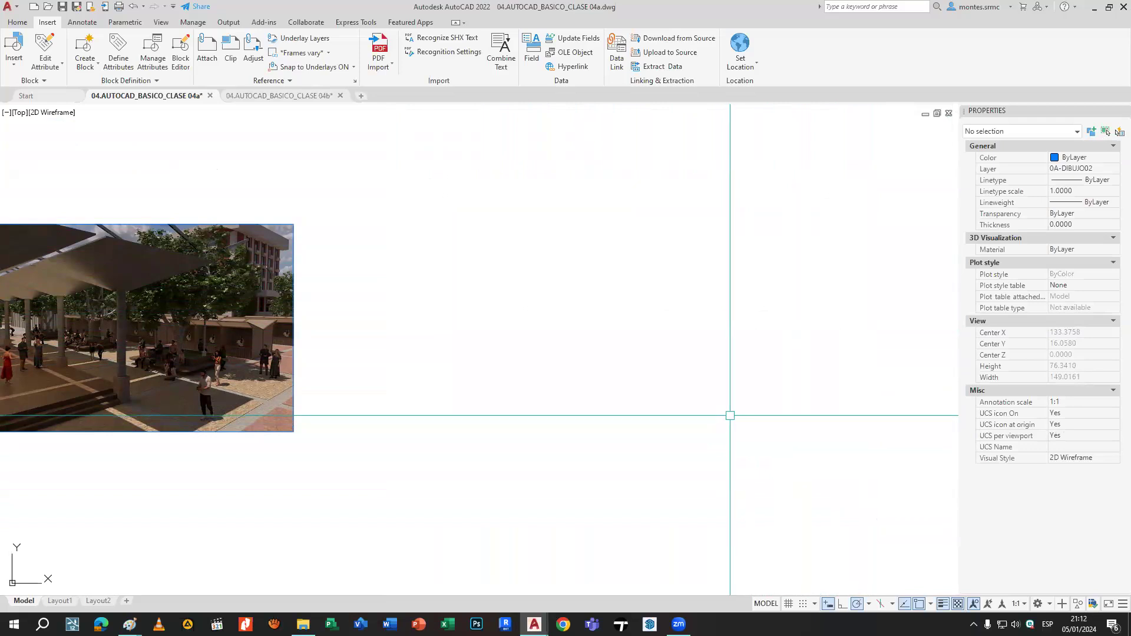
Check the OLE properties of the Perspectiva logo and of the small capture below it in the INSERTAR IMAGENES row.
{"action": "scroll", "coordinate": [695, 383], "scroll_direction": "down", "scroll_amount": 2}
{"action": "middle_click_drag", "start_coordinate": [694, 382], "coordinate": [820, 324]}
{"action": "middle_click_drag", "start_coordinate": [532, 343], "coordinate": [793, 297]}
{"action": "scroll", "coordinate": [488, 319], "scroll_direction": "up", "scroll_amount": 6}
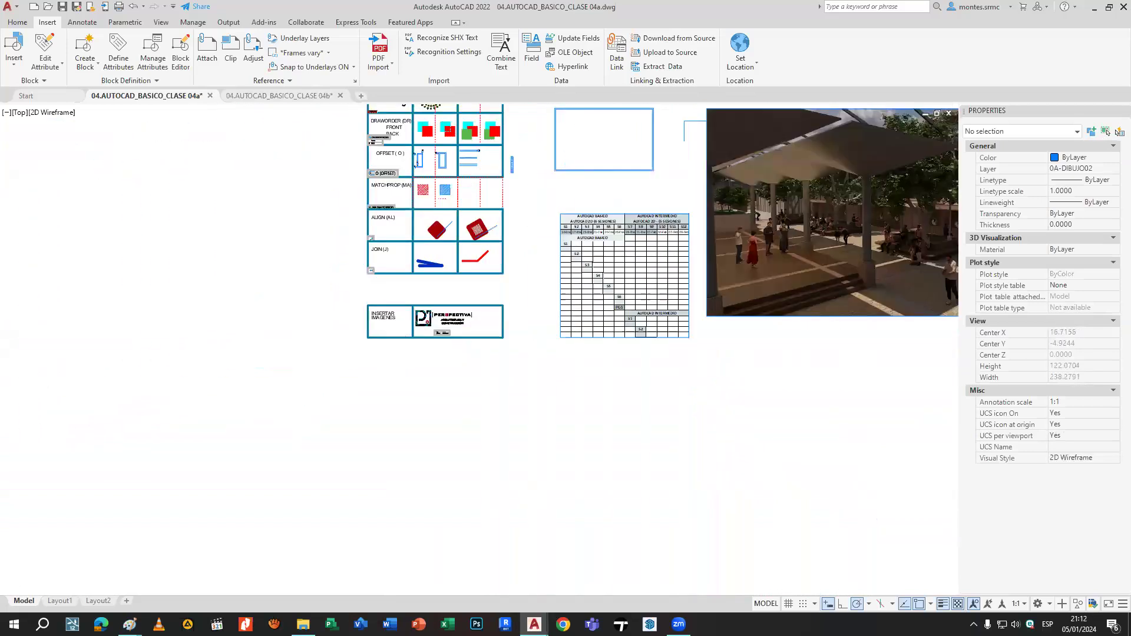
{"action": "left_click", "coordinate": [377, 312]}
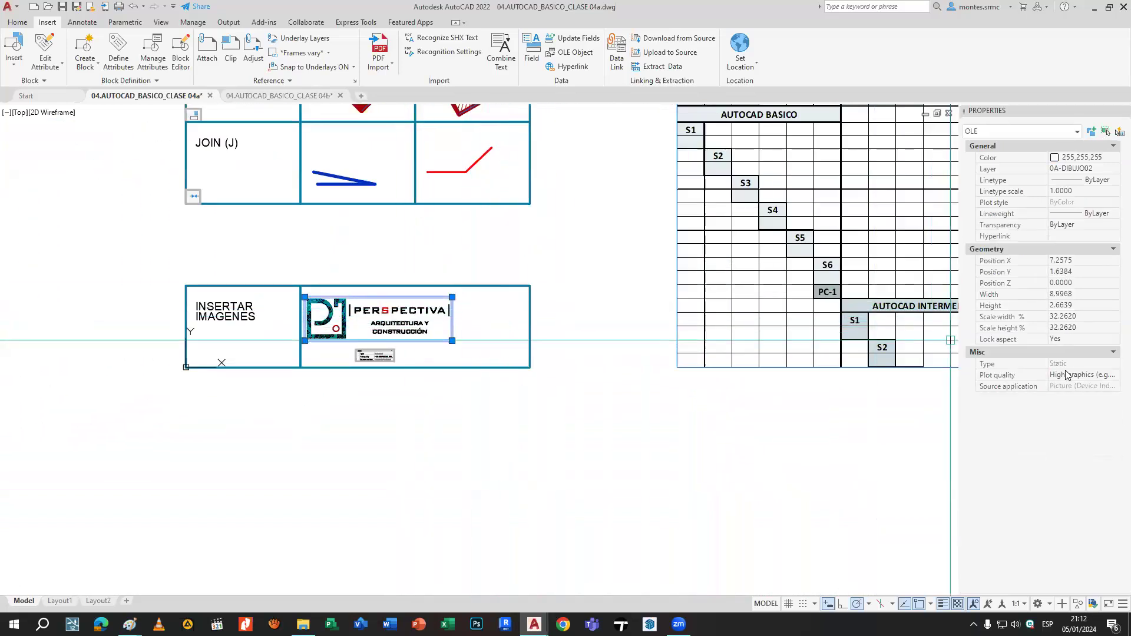
{"action": "key", "text": "Escape"}
{"action": "left_click", "coordinate": [375, 355]}
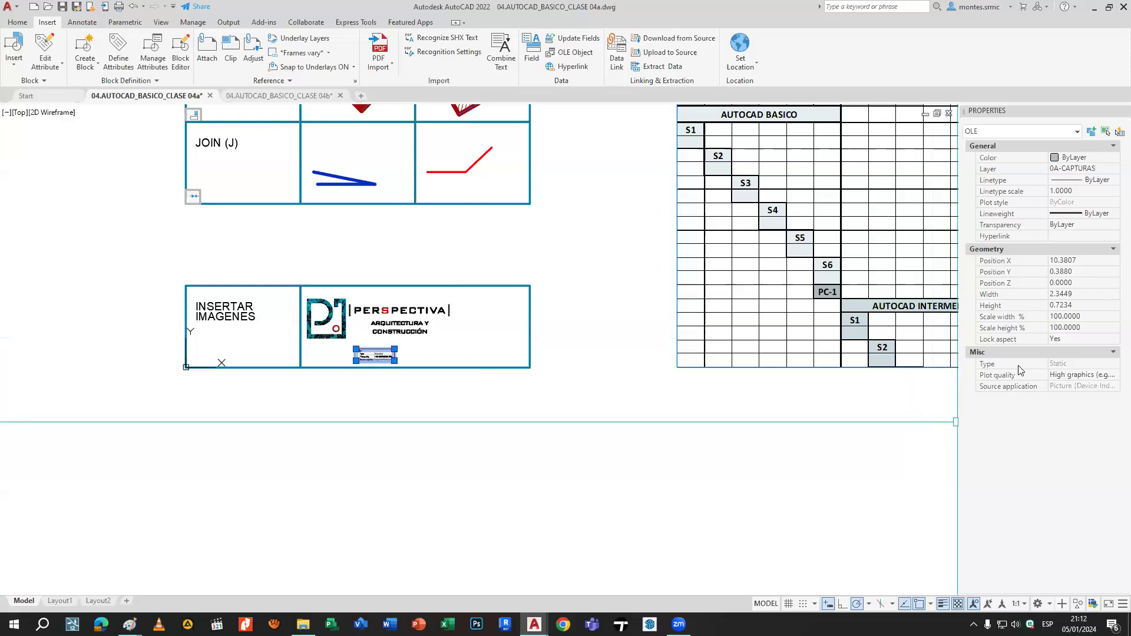
{"action": "key", "text": "Escape"}
Examine the small Misc properties capture below the logo up close, then return to the whole drawing.
{"action": "scroll", "coordinate": [395, 352], "scroll_direction": "up", "scroll_amount": 6}
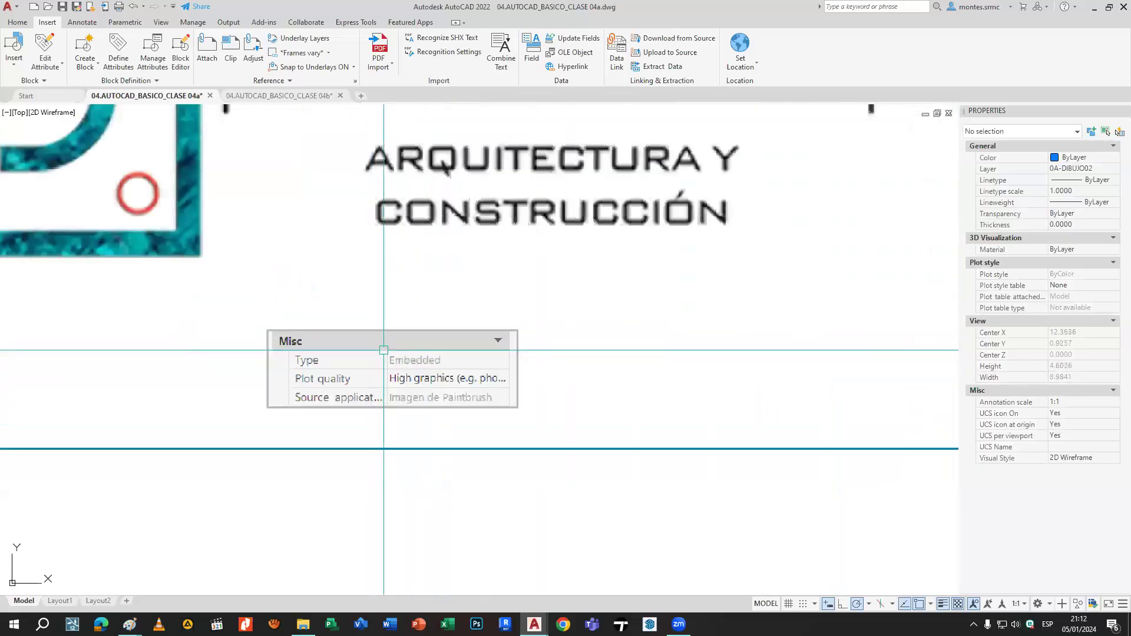
{"action": "scroll", "coordinate": [404, 362], "scroll_direction": "up", "scroll_amount": 2}
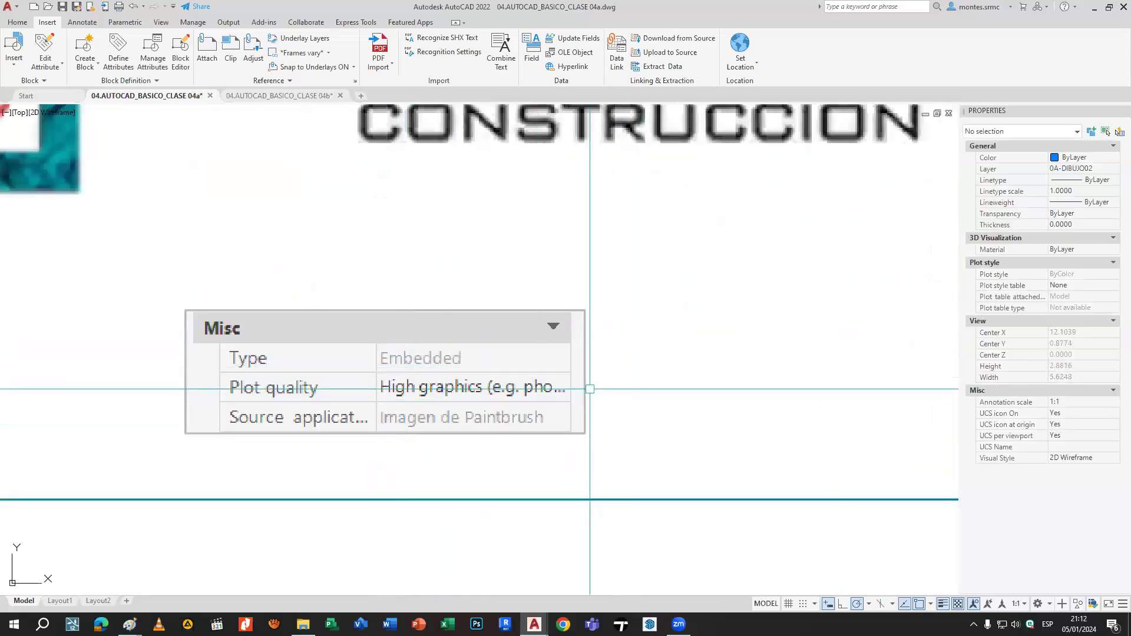
{"action": "scroll", "coordinate": [651, 356], "scroll_direction": "down", "scroll_amount": 10}
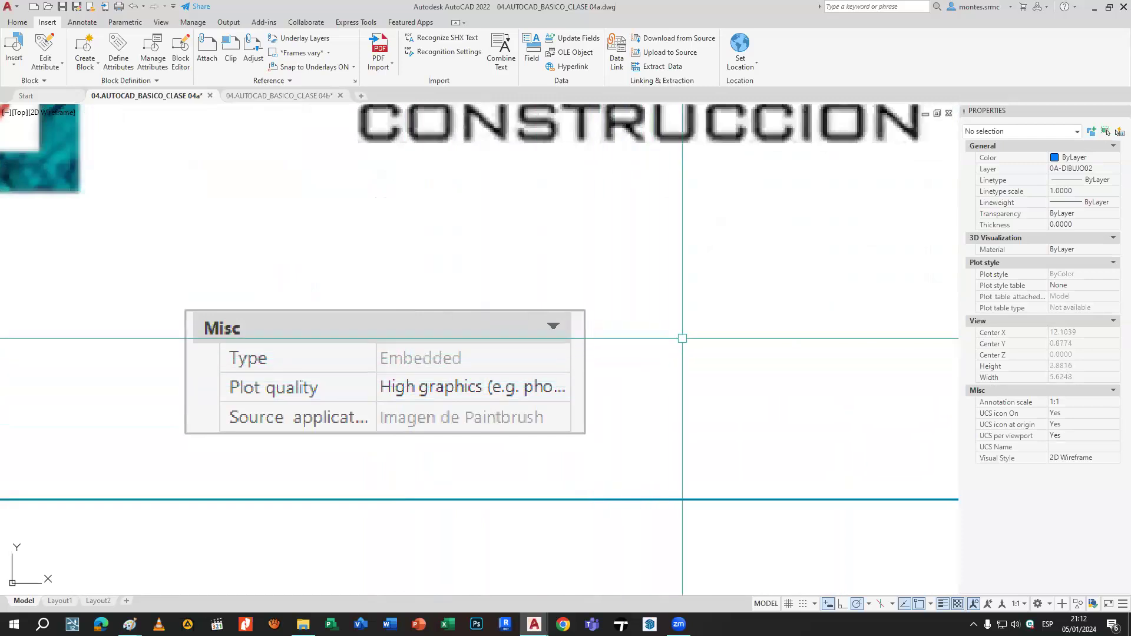
{"action": "middle_click", "coordinate": [590, 306]}
{"action": "middle_click", "coordinate": [590, 306]}
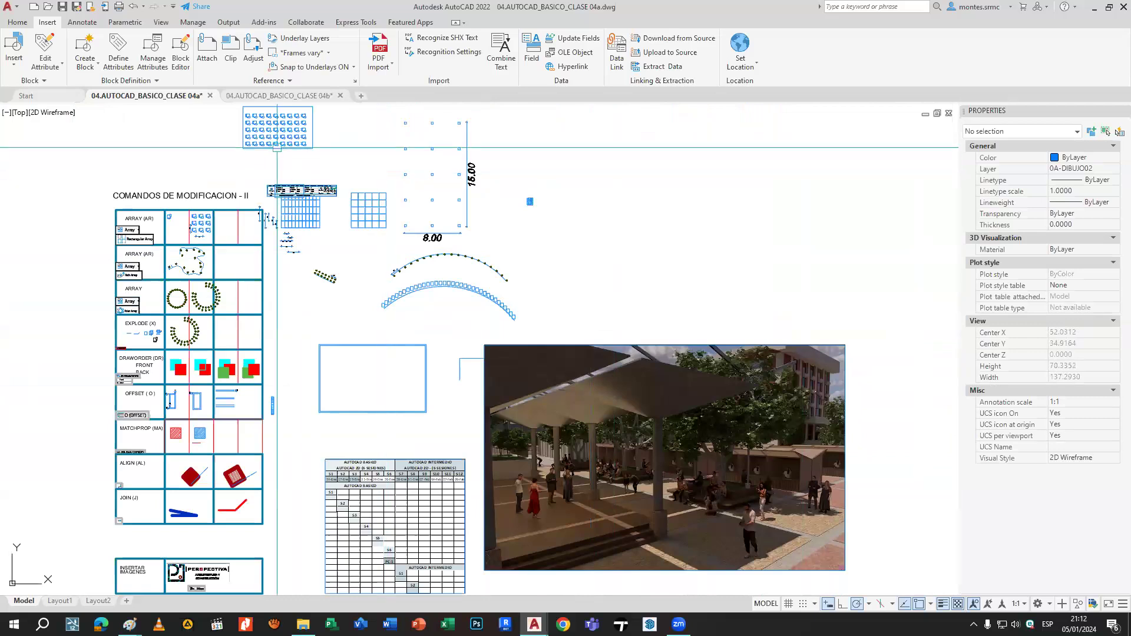
Switch to the 04.AUTOCAD_BASICO_CLASE 04b drawing and open its model space.
{"action": "left_click", "coordinate": [288, 98]}
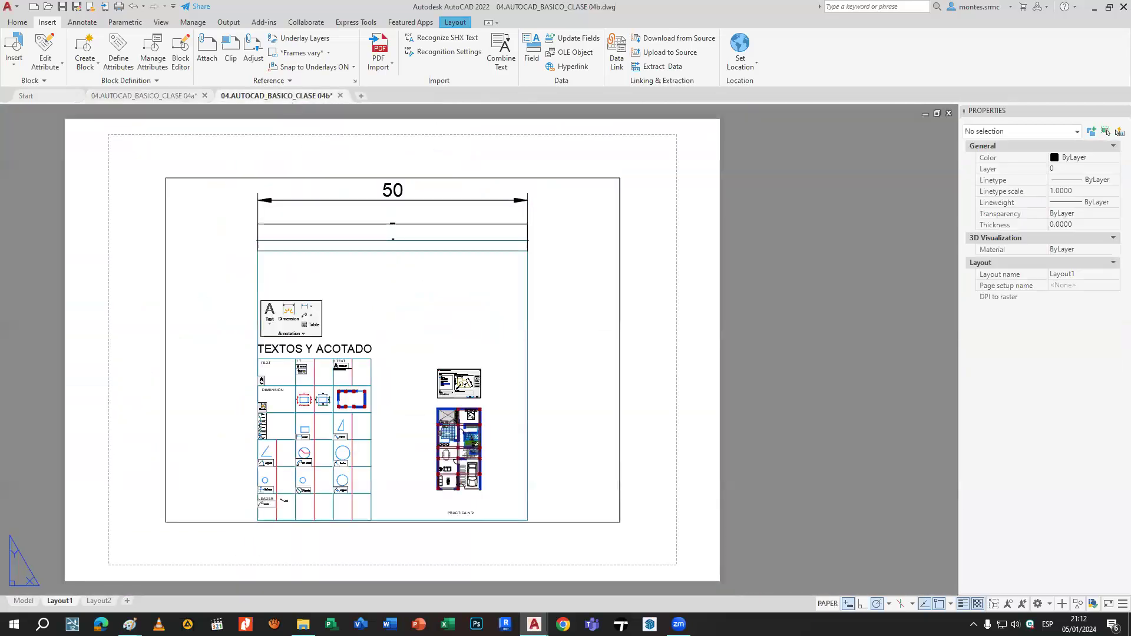
{"action": "left_click", "coordinate": [28, 608]}
{"action": "mouse_move", "coordinate": [383, 360]}
{"action": "middle_mouse_down"}
{"action": "mouse_move", "coordinate": [474, 254]}
{"action": "mouse_move", "coordinate": [455, 270]}
{"action": "middle_mouse_up"}
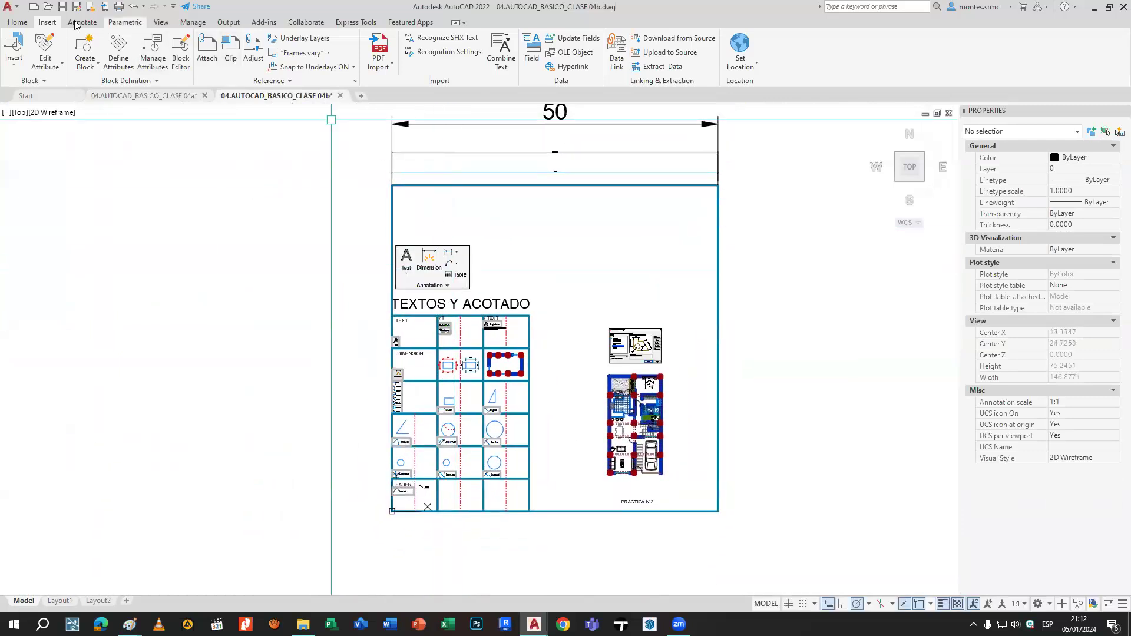
Review the current text, dimension, leader and table styles among the annotation settings.
{"action": "left_click", "coordinate": [18, 23]}
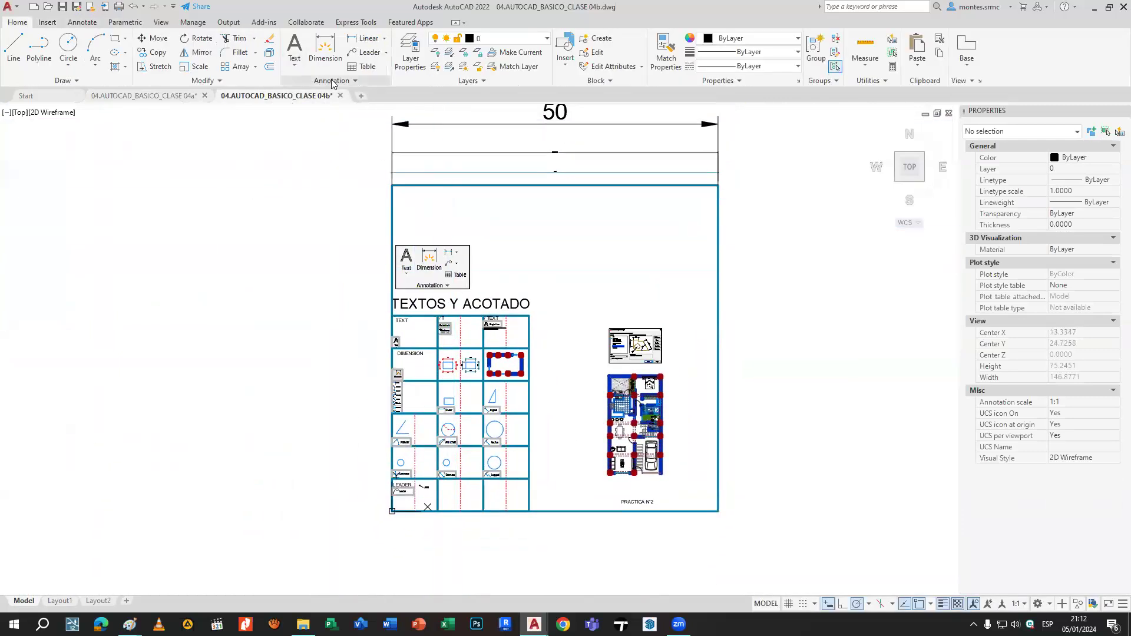
{"action": "middle_click_drag", "start_coordinate": [586, 256], "coordinate": [586, 292]}
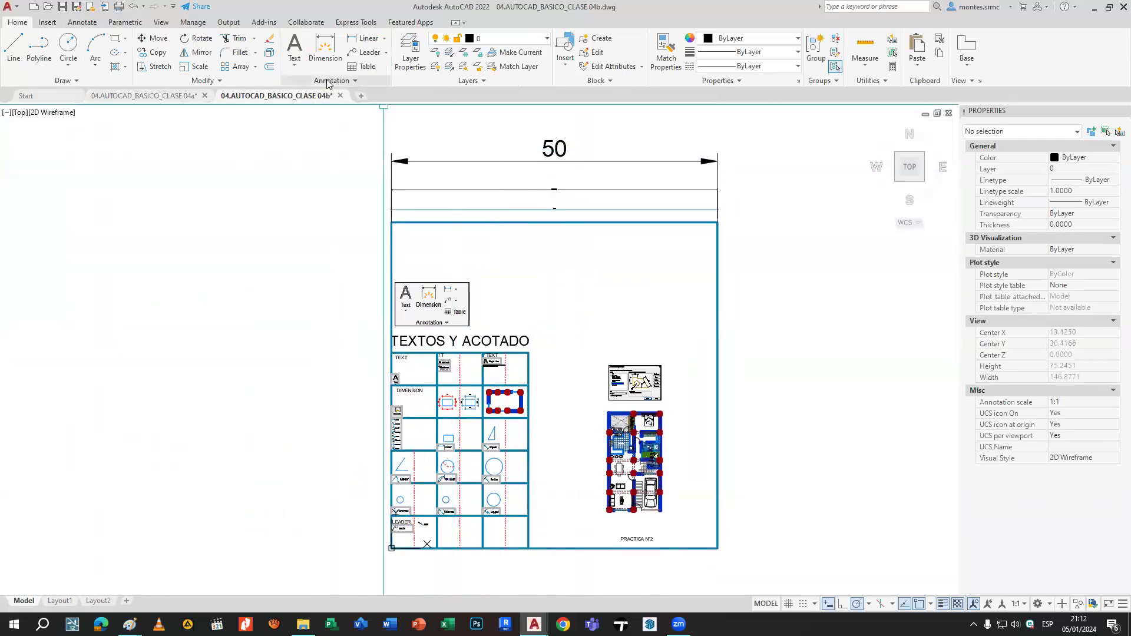
{"action": "left_click", "coordinate": [328, 82]}
{"action": "left_click", "coordinate": [535, 295]}
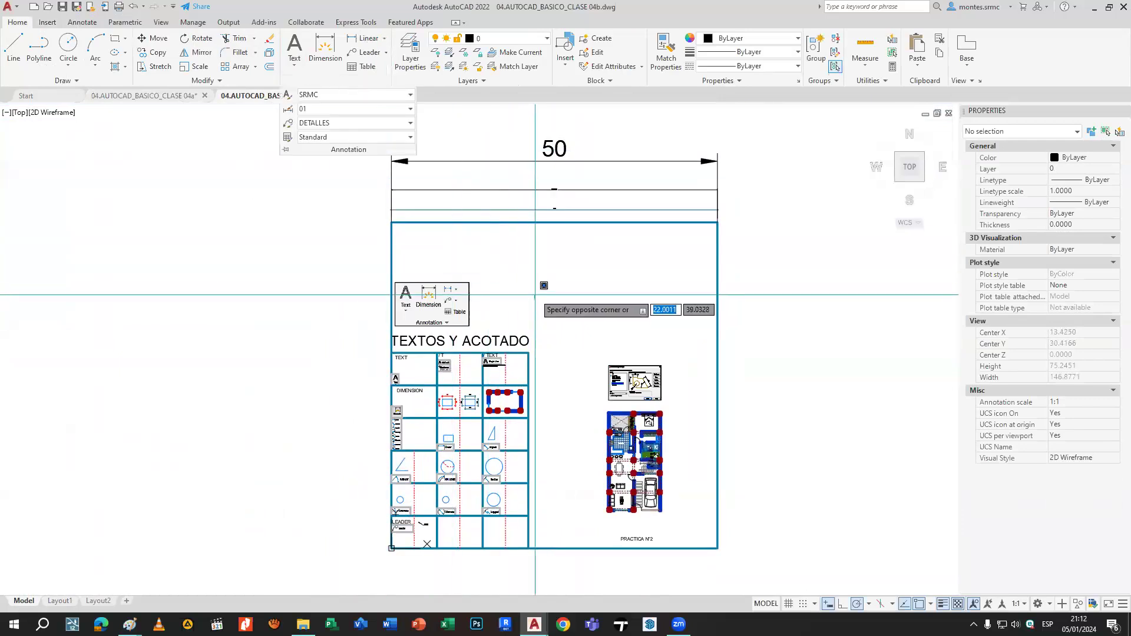
{"action": "left_click", "coordinate": [535, 293]}
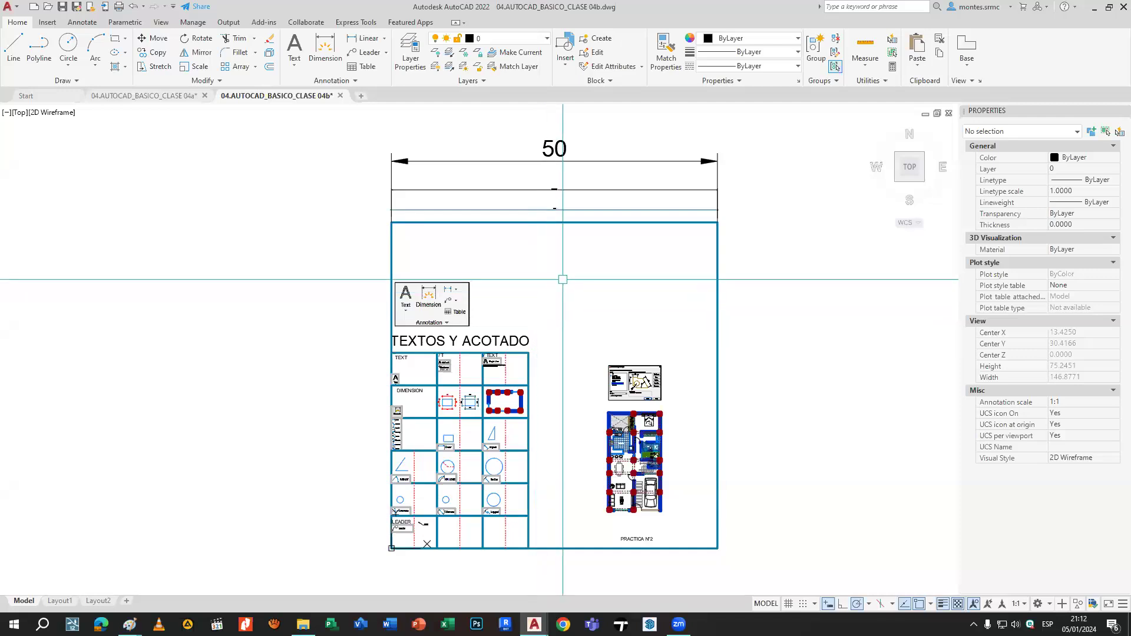
Hide the ViewCube from the view of the dimensions above the large blue frame.
{"action": "middle_click_drag", "start_coordinate": [535, 292], "coordinate": [515, 370]}
{"action": "type", "text": "z"}
{"action": "key", "text": "Return"}
{"action": "left_click", "coordinate": [366, 190]}
{"action": "left_click", "coordinate": [740, 311]}
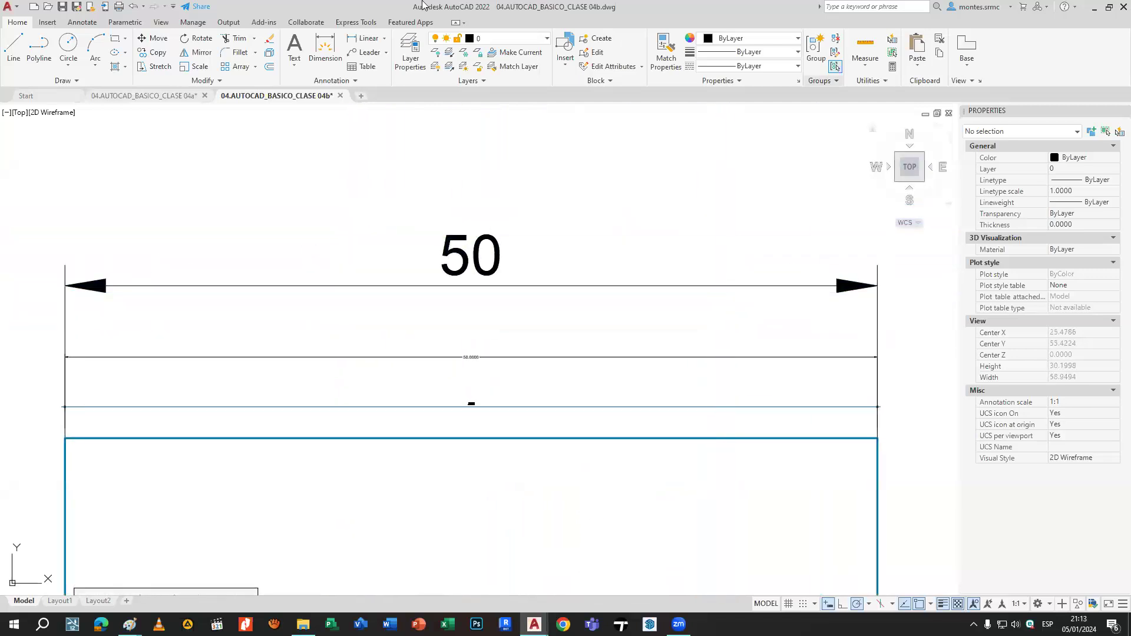
{"action": "left_click", "coordinate": [161, 21]}
{"action": "left_click", "coordinate": [37, 47]}
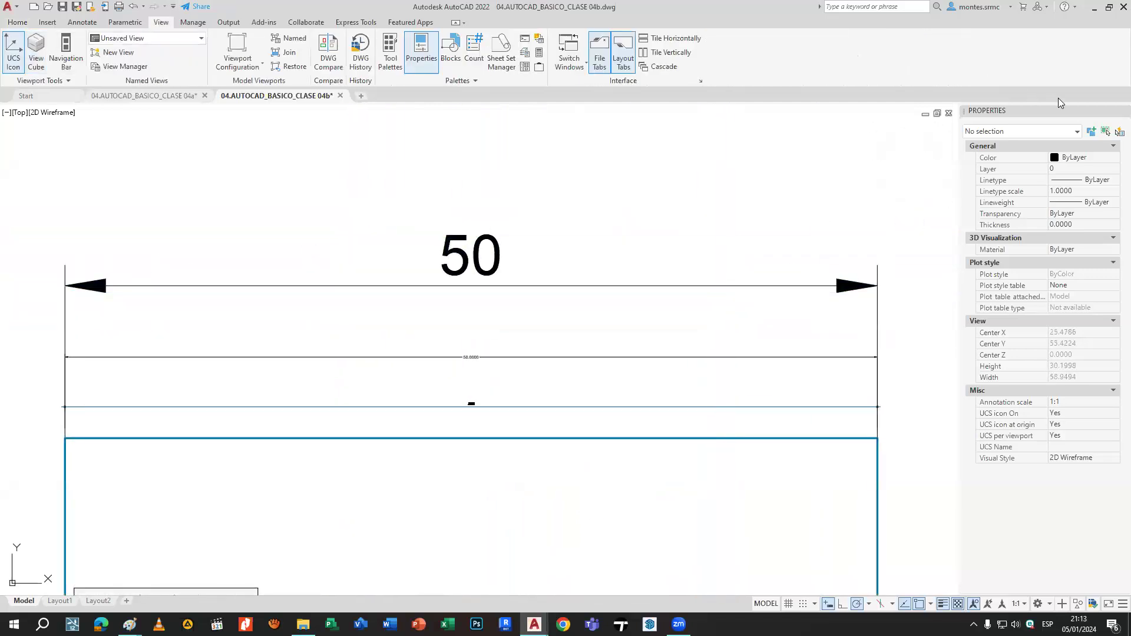
Examine the dimension style and annotative properties of the uppermost dimension above the blue frame.
{"action": "left_click", "coordinate": [1124, 111]}
{"action": "middle_click_drag", "start_coordinate": [869, 277], "coordinate": [827, 236]}
{"action": "left_click", "coordinate": [823, 244]}
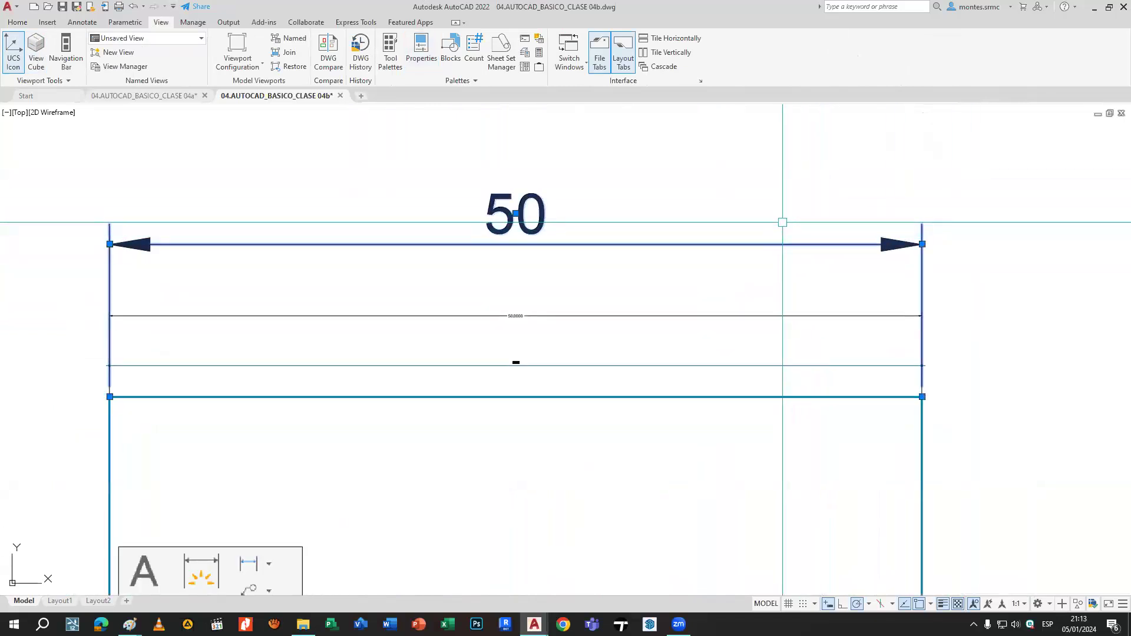
{"action": "key", "text": "ctrl+1"}
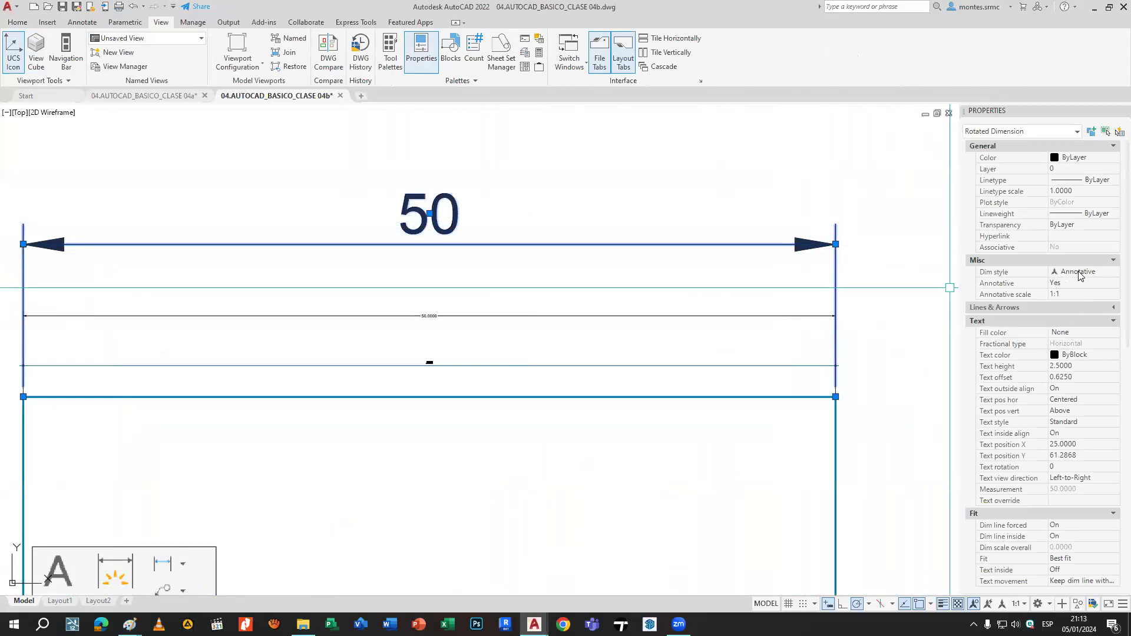
{"action": "scroll", "coordinate": [897, 268], "scroll_direction": "down", "scroll_amount": 2}
{"action": "key", "text": "Escape"}
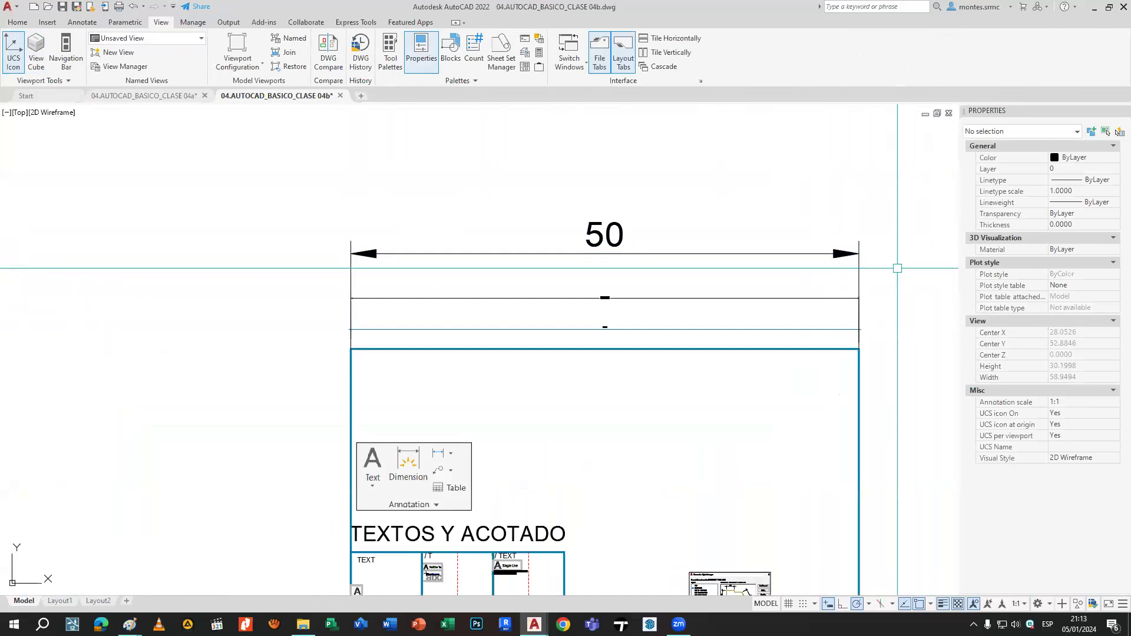
Add the 1:2 annotation scale to the uppermost dimension above the large blue frame.
{"action": "left_click", "coordinate": [848, 254]}
{"action": "left_click", "coordinate": [1064, 294]}
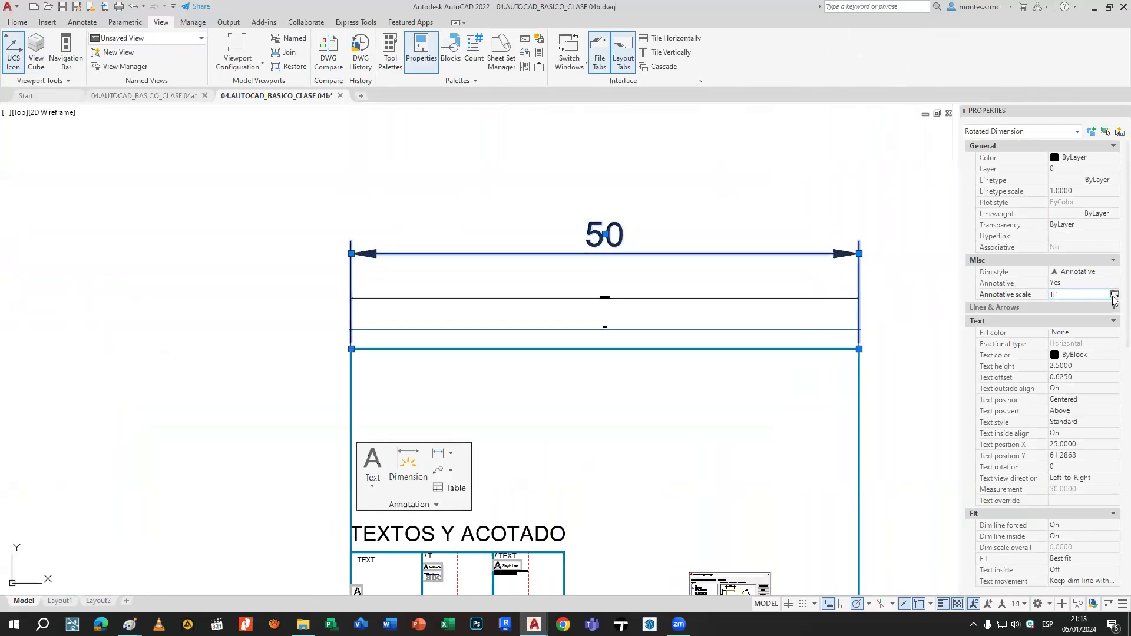
{"action": "left_click", "coordinate": [1114, 294]}
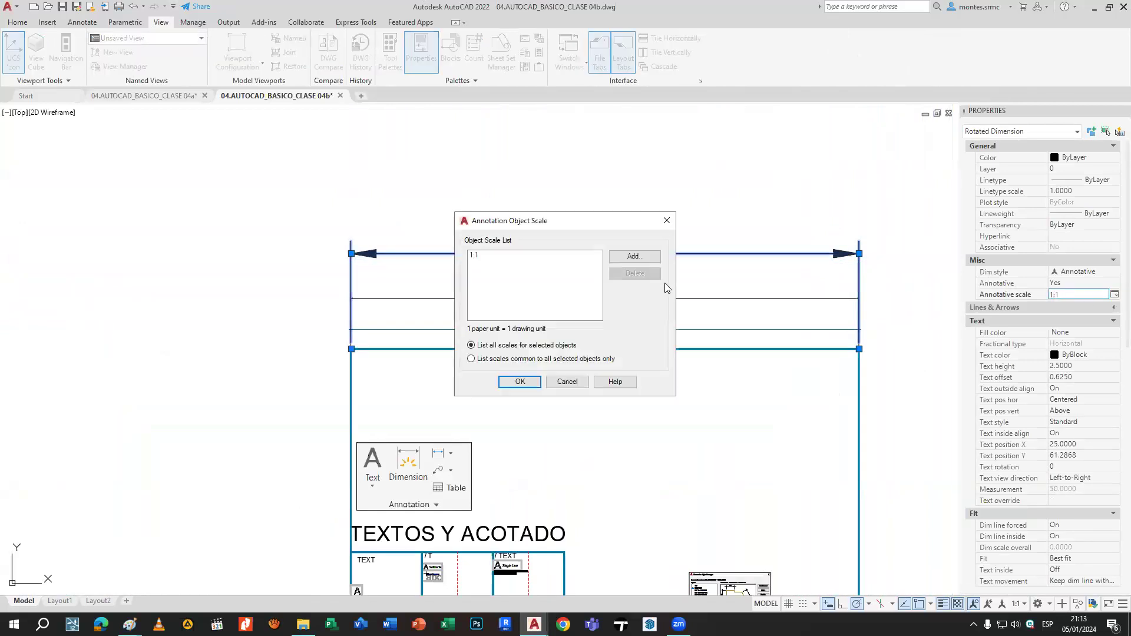
{"action": "left_click", "coordinate": [507, 359]}
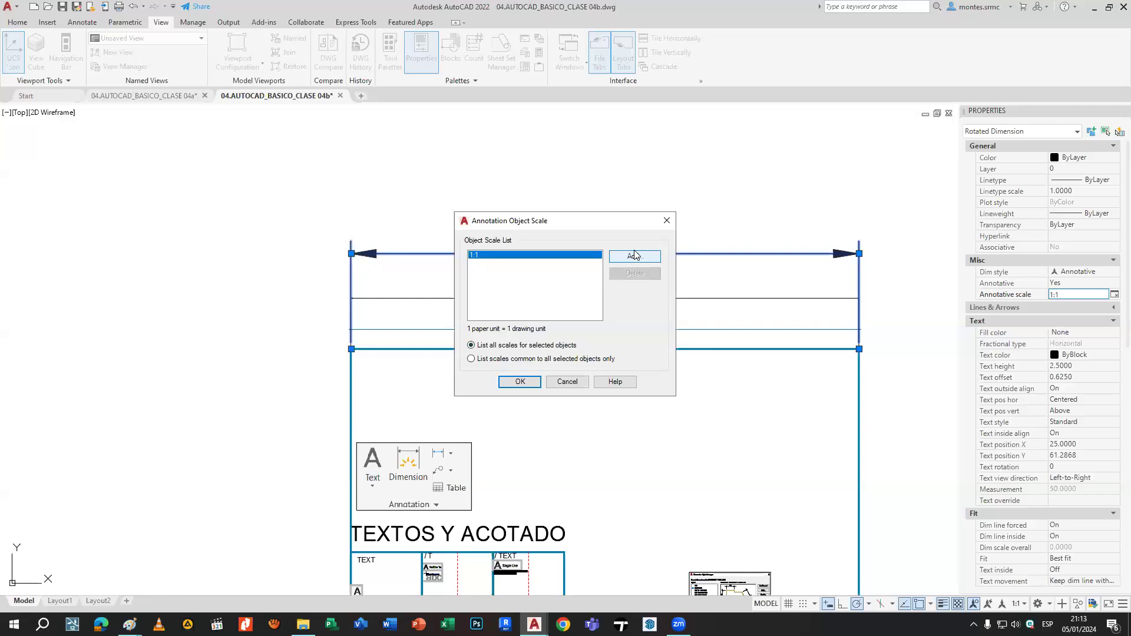
{"action": "left_click", "coordinate": [633, 257]}
{"action": "left_click", "coordinate": [500, 257]}
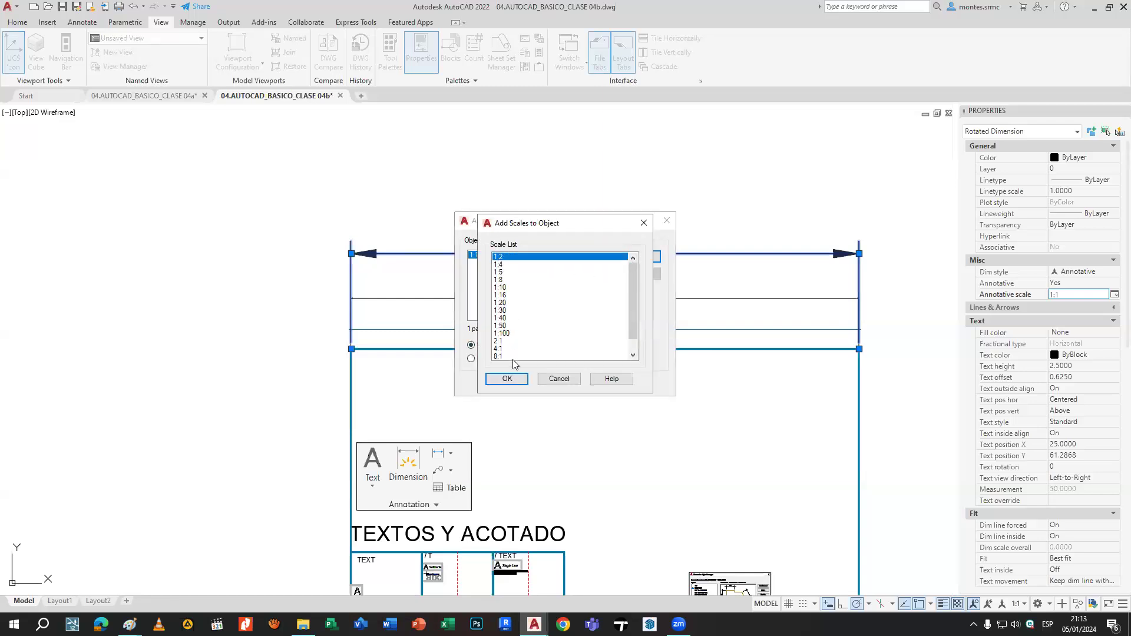
{"action": "left_click", "coordinate": [507, 379]}
{"action": "left_click", "coordinate": [519, 382]}
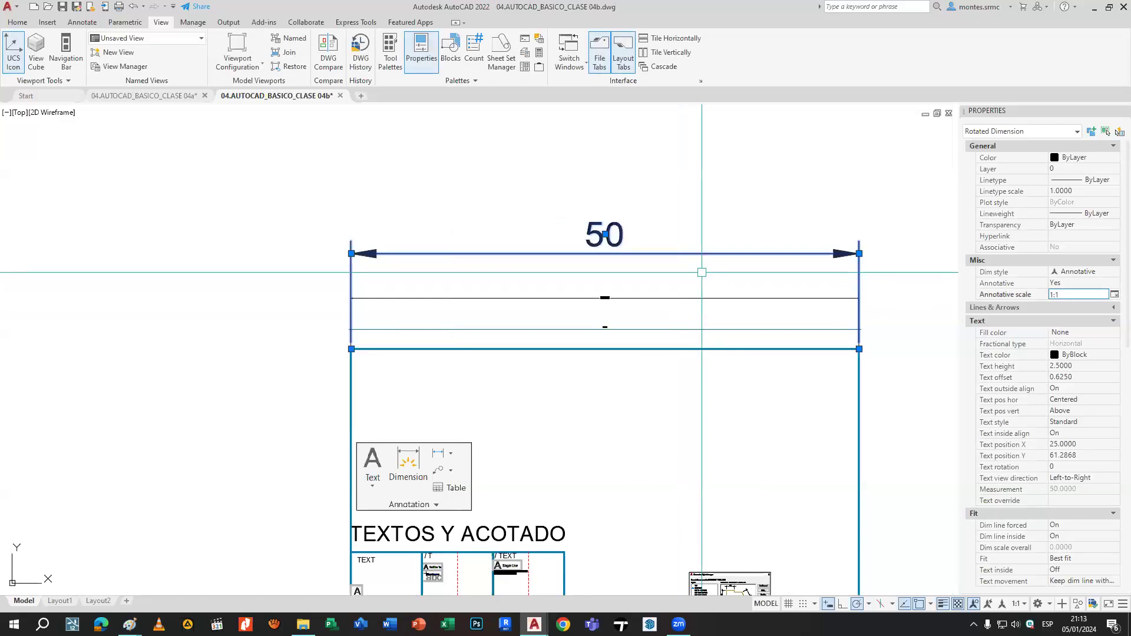
{"action": "key", "text": "Escape"}
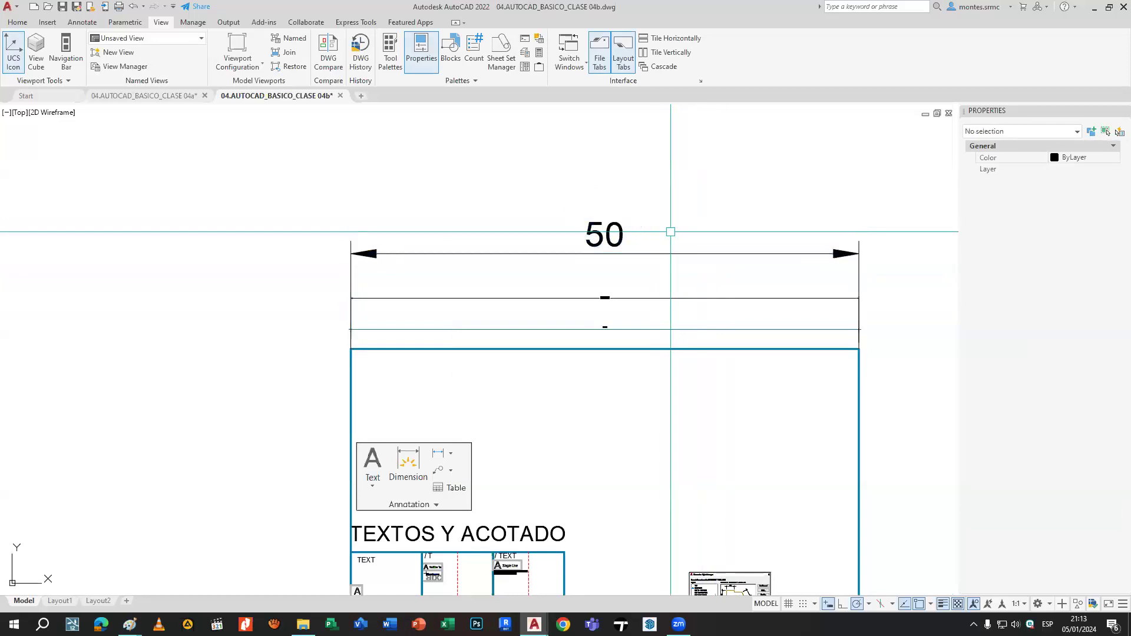
Examine the scale representations of the uppermost annotative dimension by selecting and deselecting it.
{"action": "left_click", "coordinate": [681, 251]}
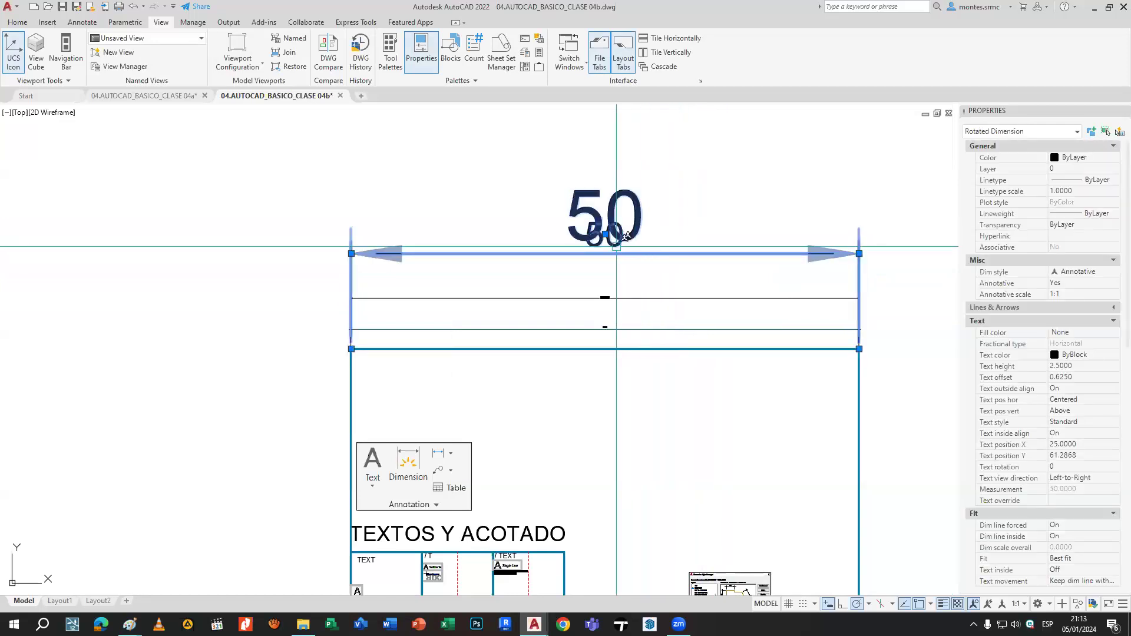
{"action": "key", "text": "Escape"}
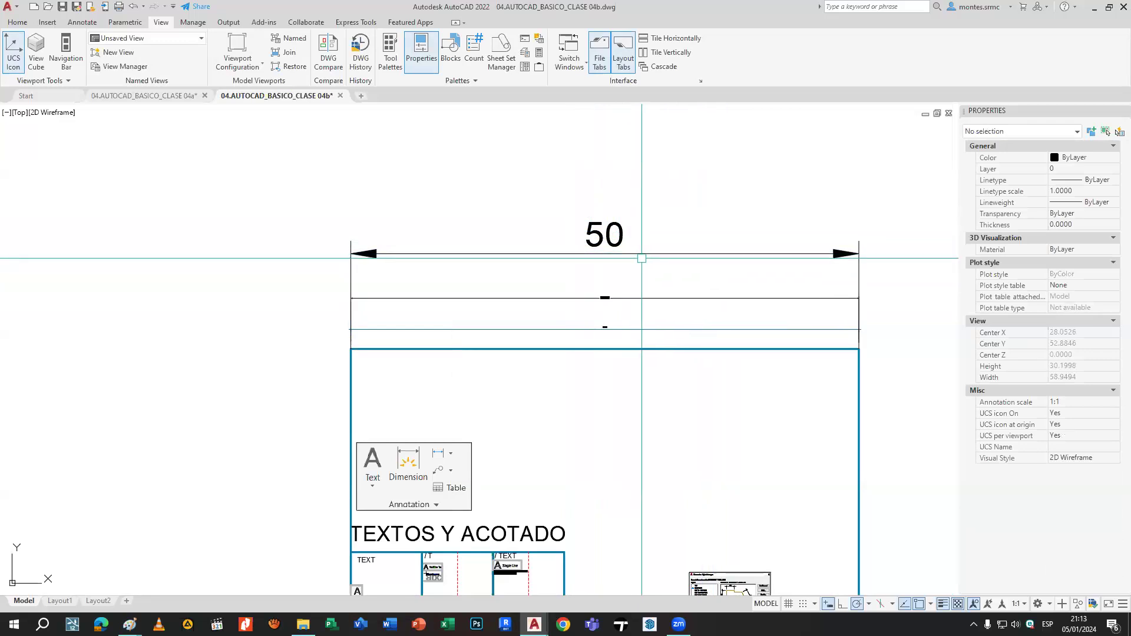
{"action": "left_click", "coordinate": [605, 234]}
{"action": "key", "text": "Escape"}
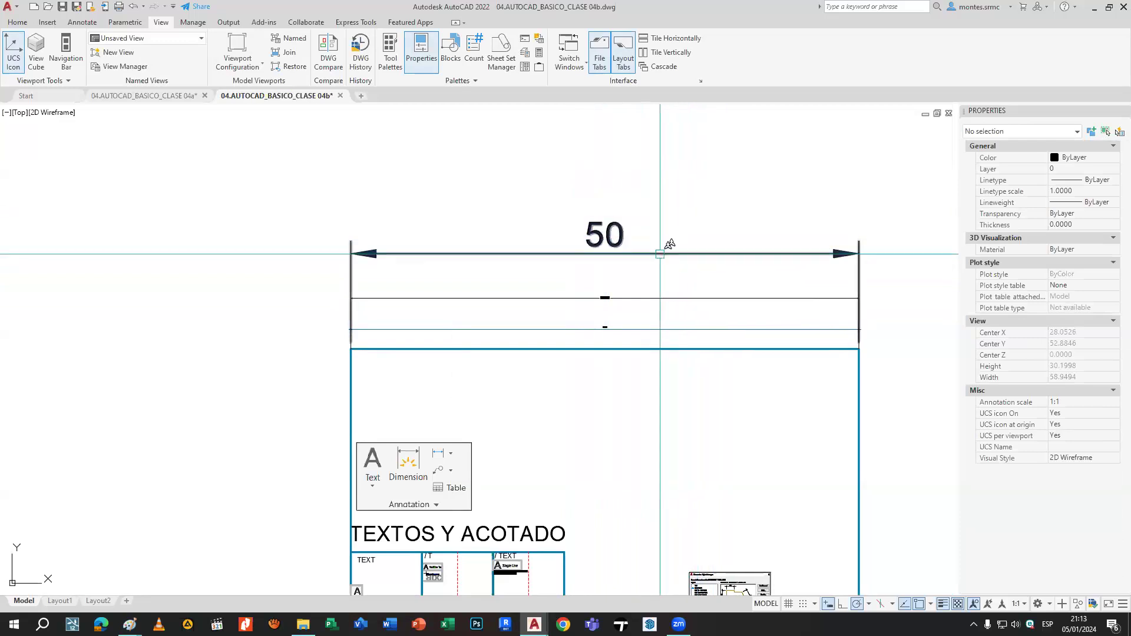
Compare the dimension style, annotative and text properties of the two lower dimensions above the blue frame.
{"action": "scroll", "coordinate": [652, 297], "scroll_direction": "up", "scroll_amount": 2}
{"action": "left_click", "coordinate": [642, 298]}
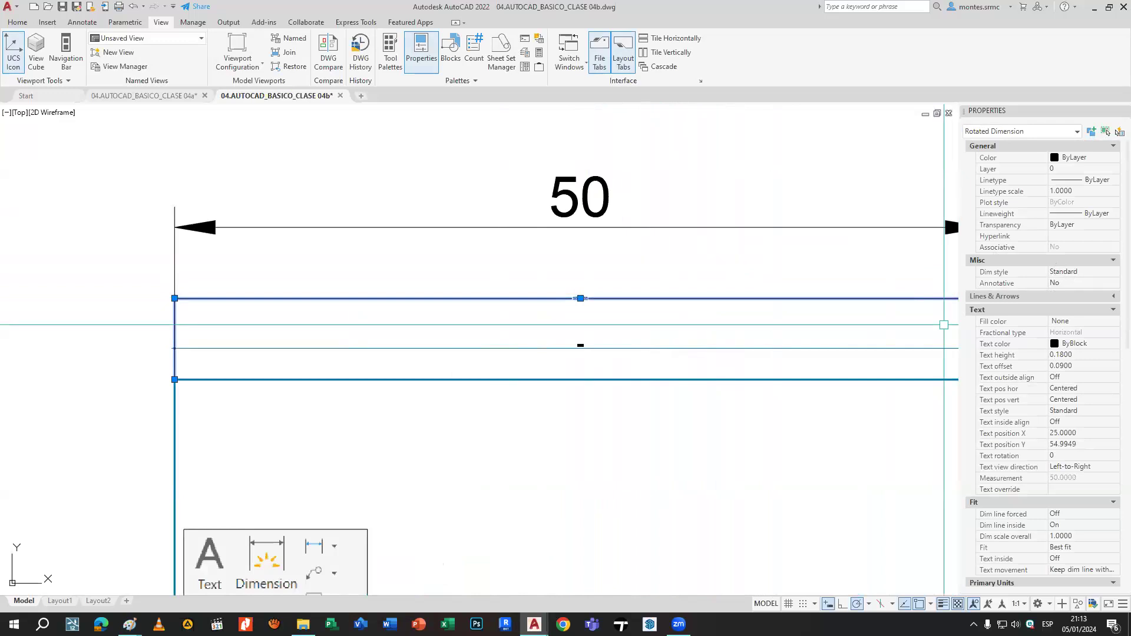
{"action": "scroll", "coordinate": [581, 336], "scroll_direction": "up", "scroll_amount": 5}
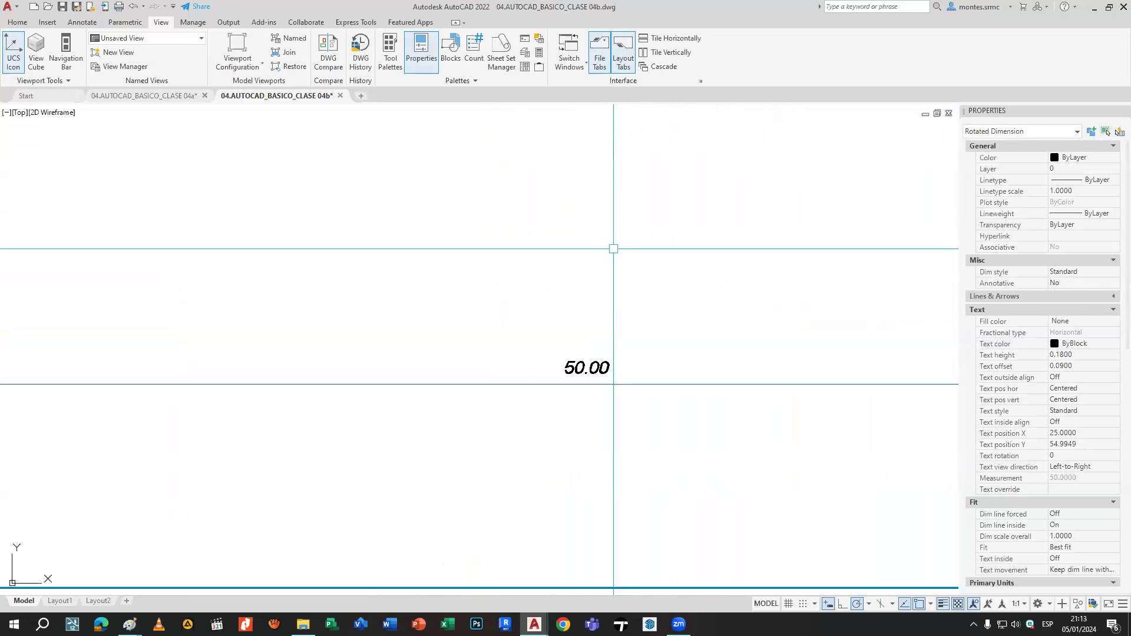
{"action": "scroll", "coordinate": [579, 206], "scroll_direction": "up", "scroll_amount": 2}
{"action": "key", "text": "Escape"}
{"action": "left_click", "coordinate": [618, 509]}
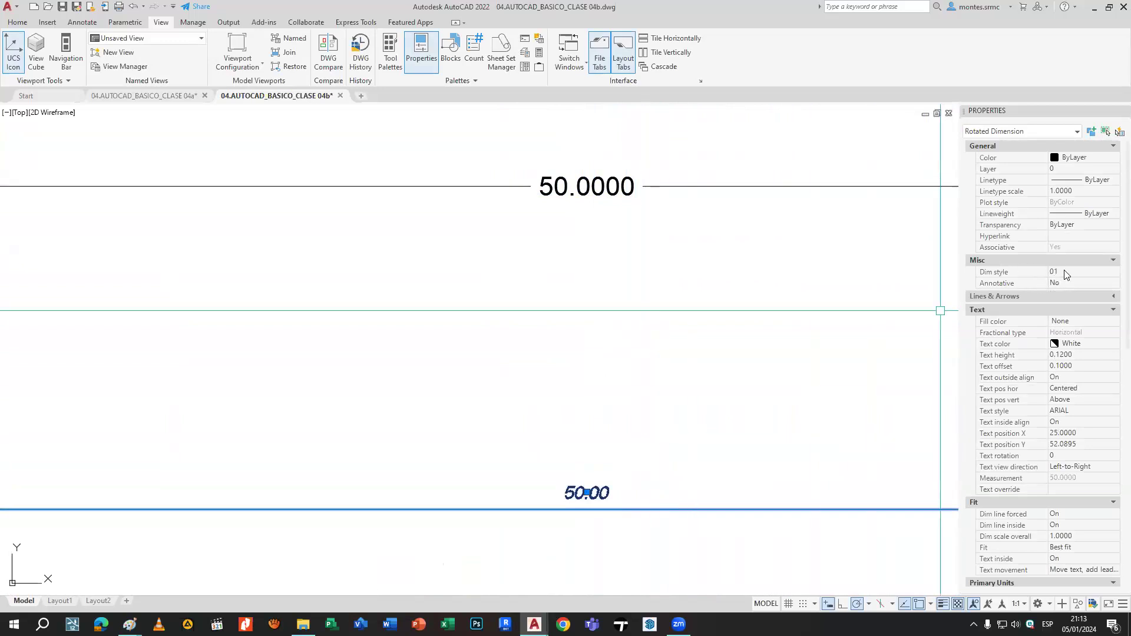
{"action": "key", "text": "Escape"}
Narrow the Properties palette to enlarge the drawing area around the three dimensions.
{"action": "scroll", "coordinate": [583, 283], "scroll_direction": "down", "scroll_amount": 4}
{"action": "middle_click_drag", "start_coordinate": [583, 283], "coordinate": [523, 310]}
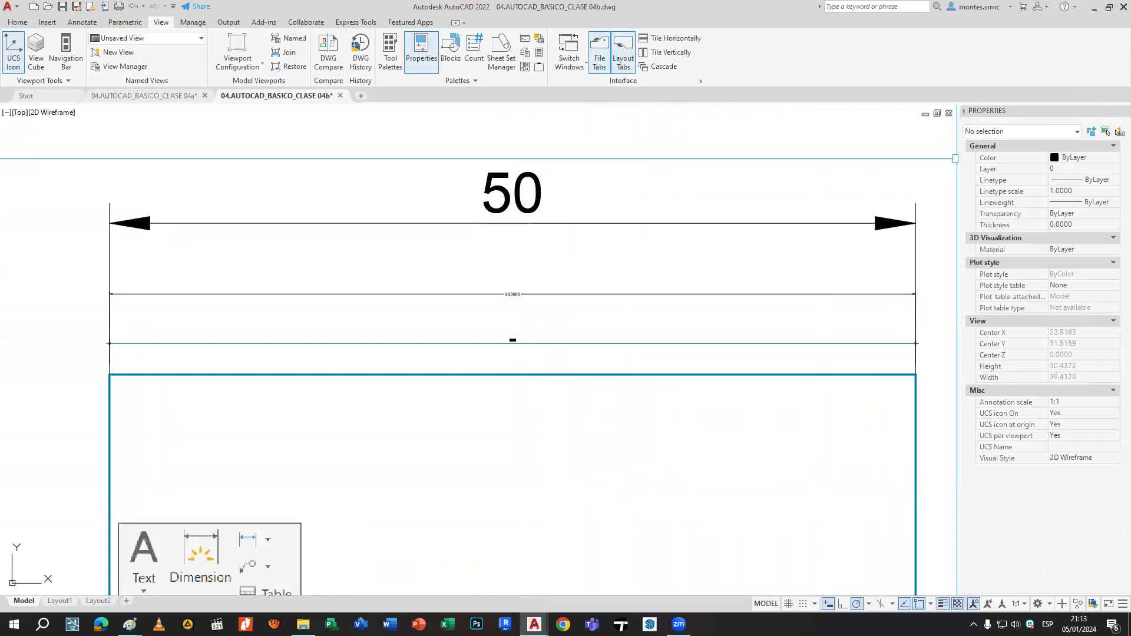
{"action": "left_click_drag", "start_coordinate": [959, 159], "coordinate": [1005, 171]}
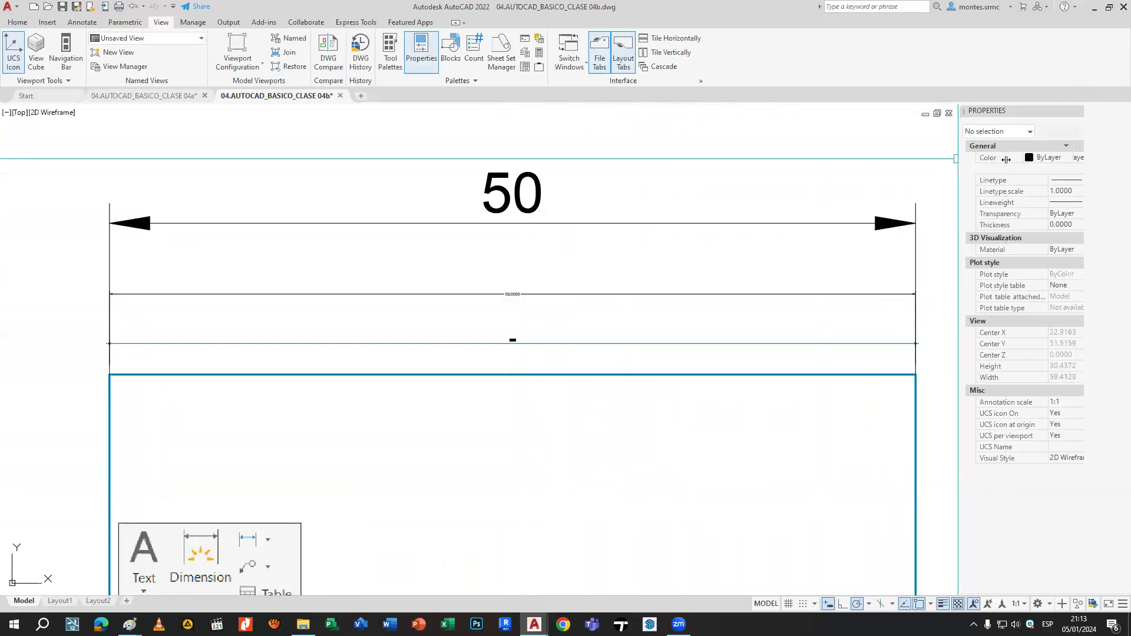
Examine the picture of the Annotation tools above the TEXTOS Y ACOTADO heading in a window zoom.
{"action": "middle_click_drag", "start_coordinate": [800, 291], "coordinate": [828, 153]}
{"action": "middle_click_drag", "start_coordinate": [721, 322], "coordinate": [760, 177]}
{"action": "middle_click_drag", "start_coordinate": [702, 320], "coordinate": [848, 297]}
{"action": "type", "text": "z"}
{"action": "key", "text": "Return"}
{"action": "left_click", "coordinate": [348, 212]}
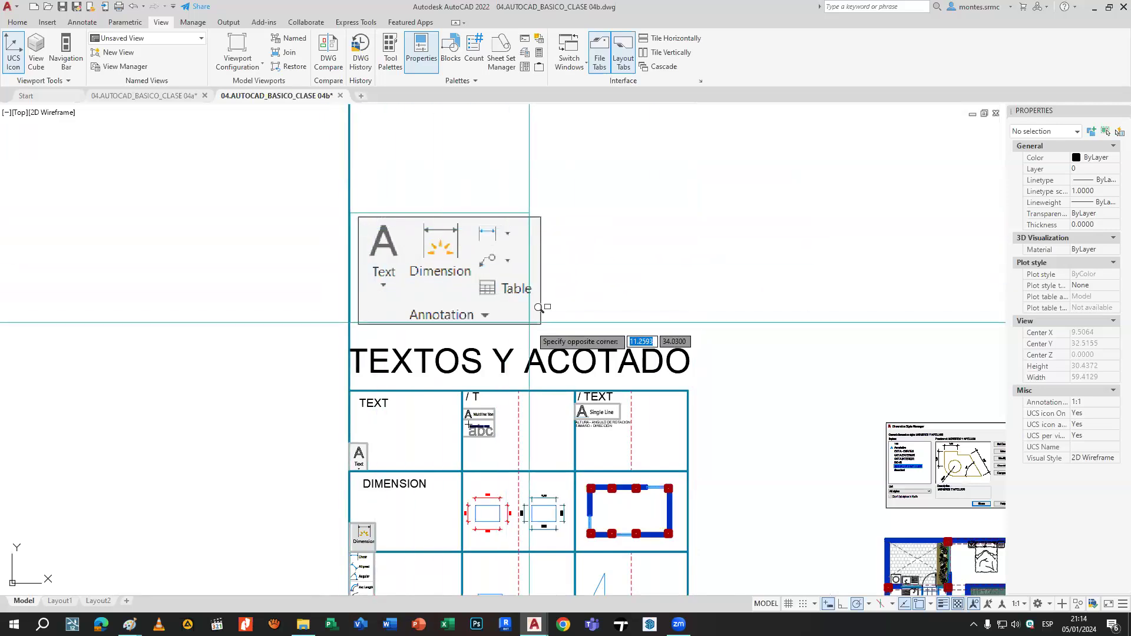
{"action": "left_click", "coordinate": [547, 329]}
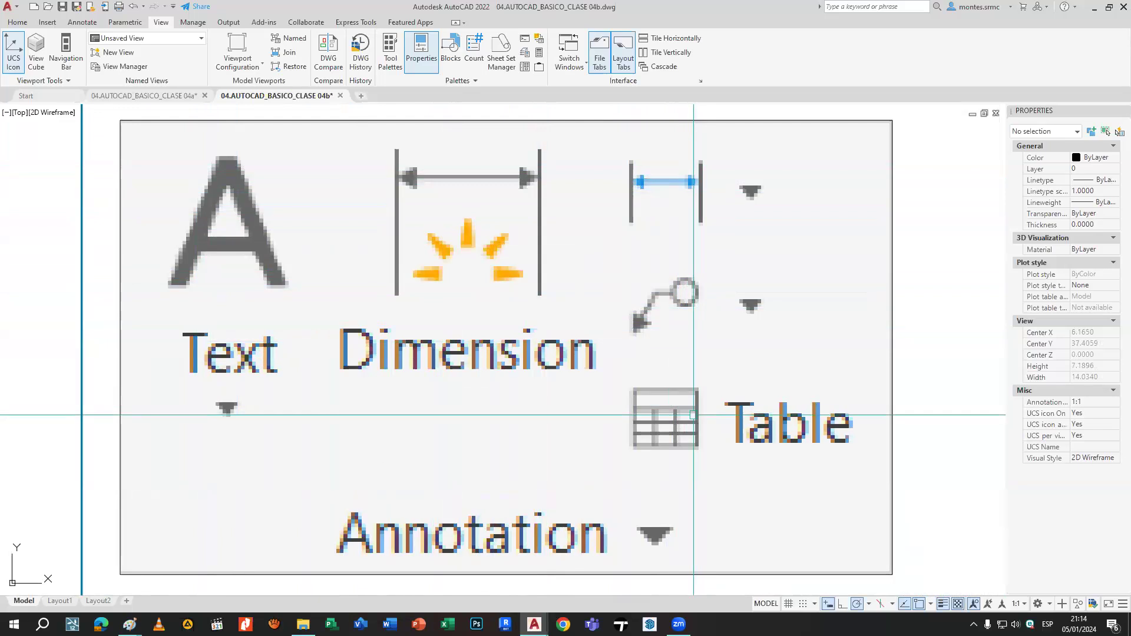
Examine the TEXT row of the TEXTOS Y ACOTADO table, with its Multiline Text and Single Line cells.
{"action": "scroll", "coordinate": [694, 411], "scroll_direction": "down", "scroll_amount": 4}
{"action": "middle_click_drag", "start_coordinate": [632, 422], "coordinate": [446, 139]}
{"action": "middle_click_drag", "start_coordinate": [658, 339], "coordinate": [628, 308]}
{"action": "type", "text": "z"}
{"action": "key", "text": "Return"}
{"action": "left_click", "coordinate": [812, 411]}
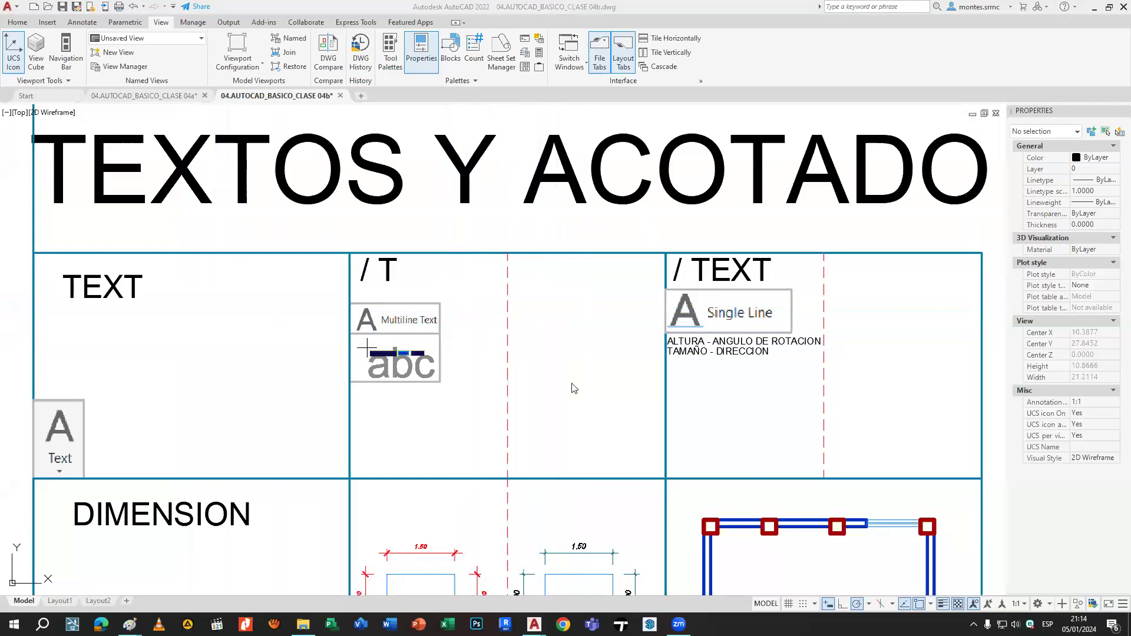
Define a multiline text box across the empty half of the / T cell, beside the red dashed line.
{"action": "scroll", "coordinate": [572, 348], "scroll_direction": "up", "scroll_amount": 2}
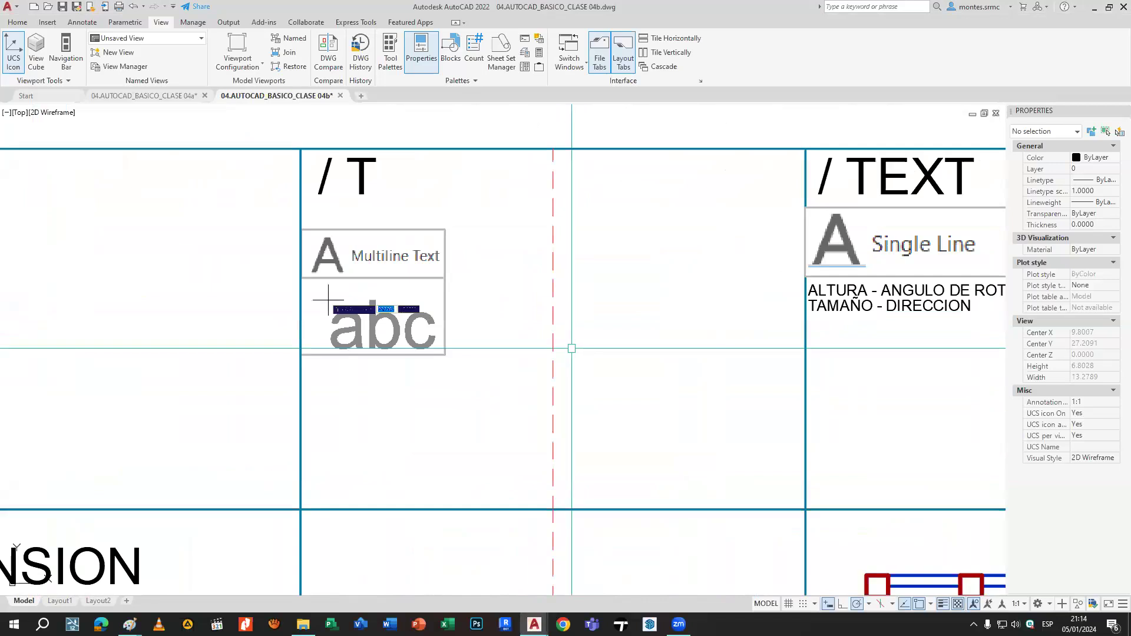
{"action": "middle_click_drag", "start_coordinate": [573, 349], "coordinate": [503, 370]}
{"action": "type", "text": "t"}
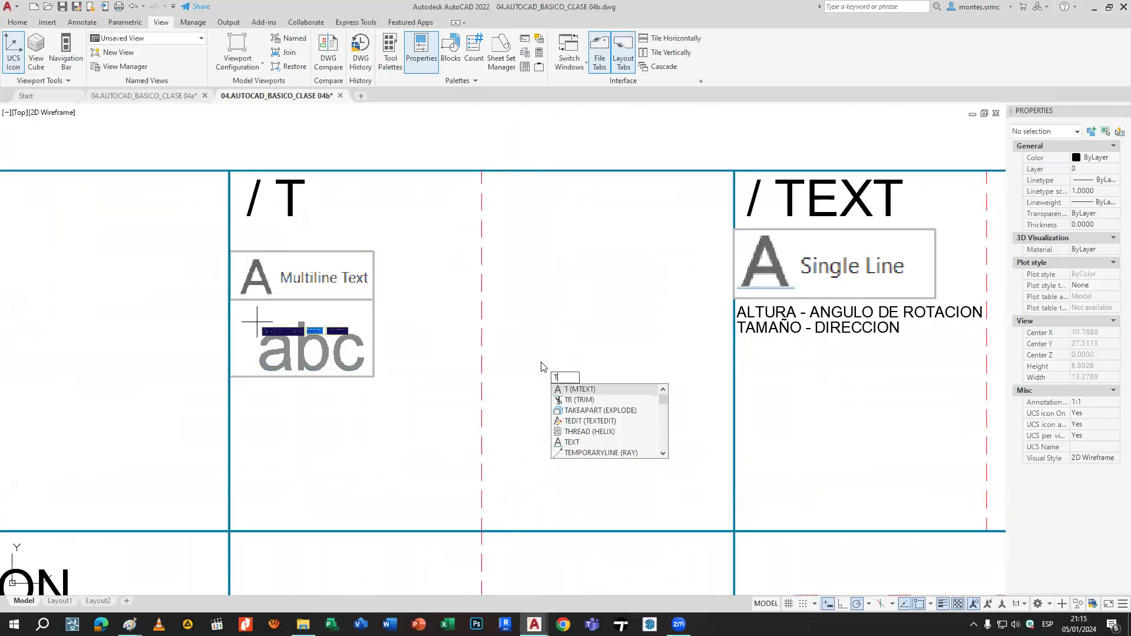
{"action": "key", "text": "Return"}
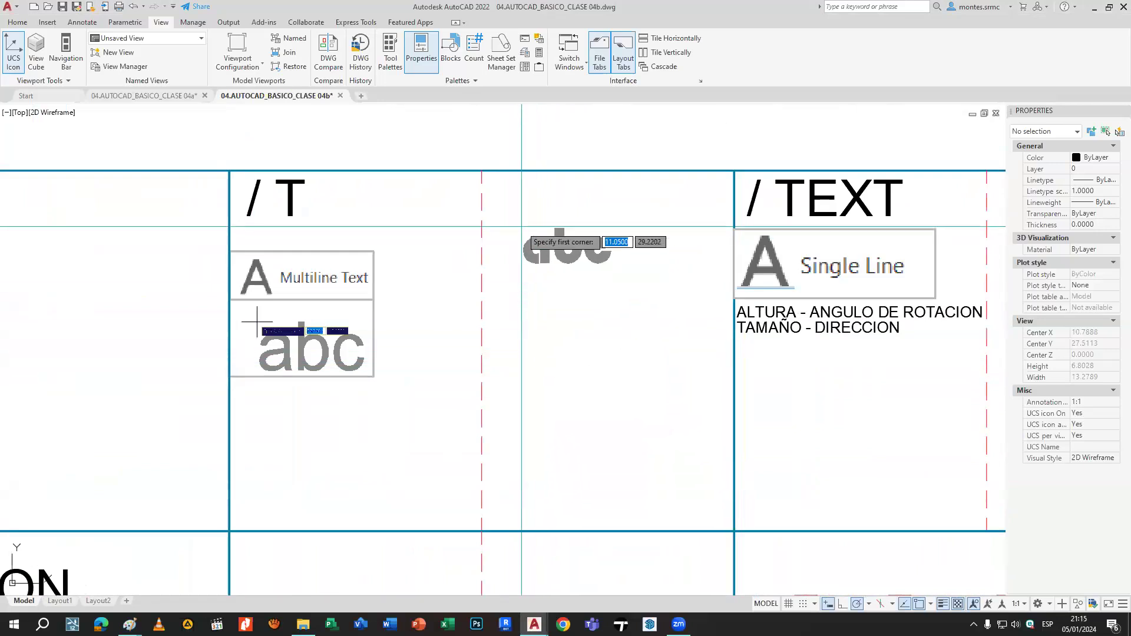
{"action": "left_click", "coordinate": [492, 202]}
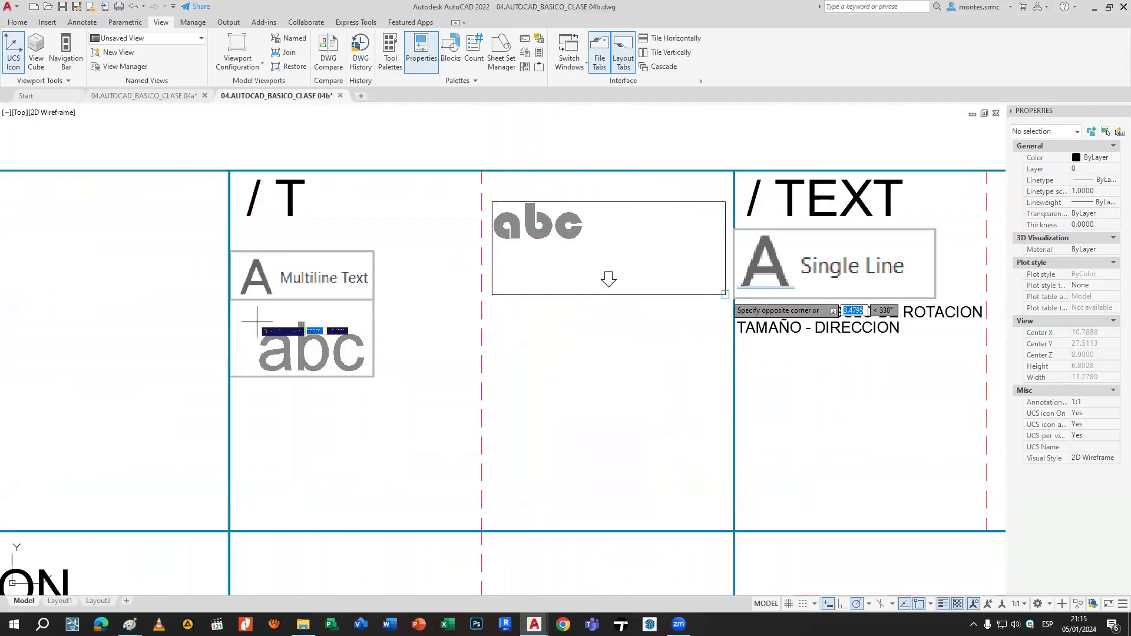
{"action": "left_click", "coordinate": [726, 294]}
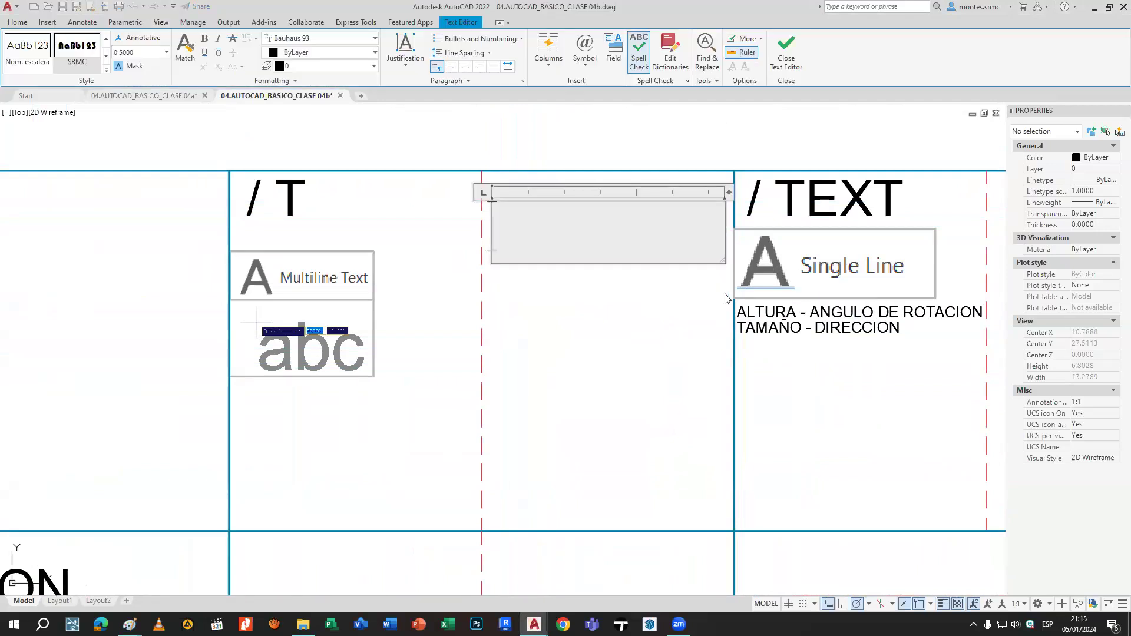
Write "multitexto", "de doble" and "linea" on separate lines, then "o" after a blank line, and finish the multiline text.
{"action": "type", "text": "mu"}
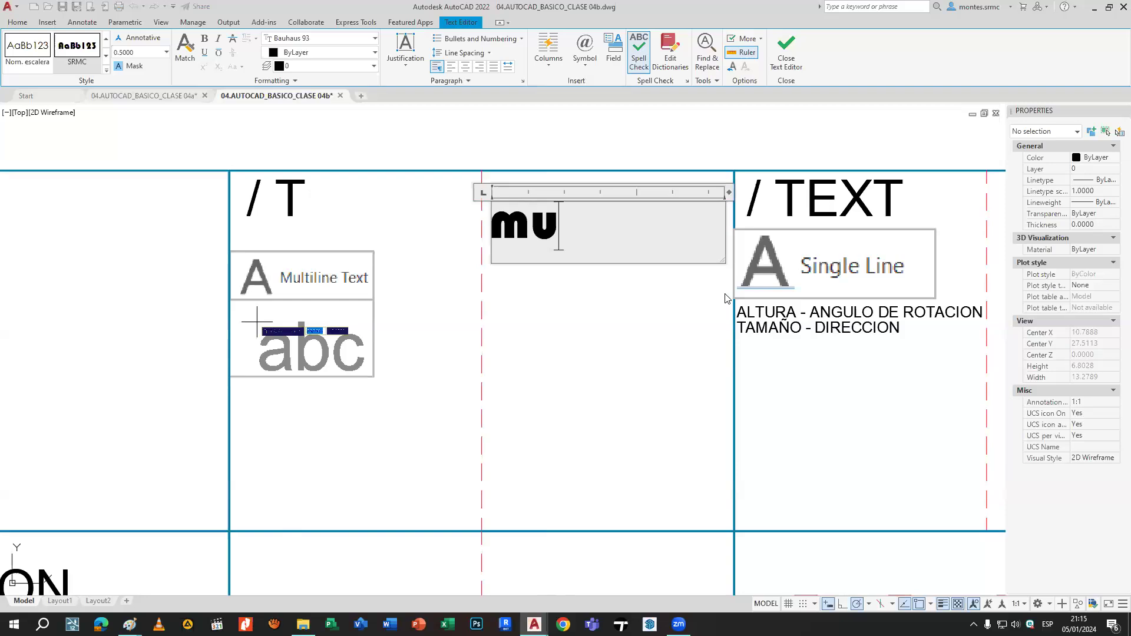
{"action": "type", "text": "ltite"}
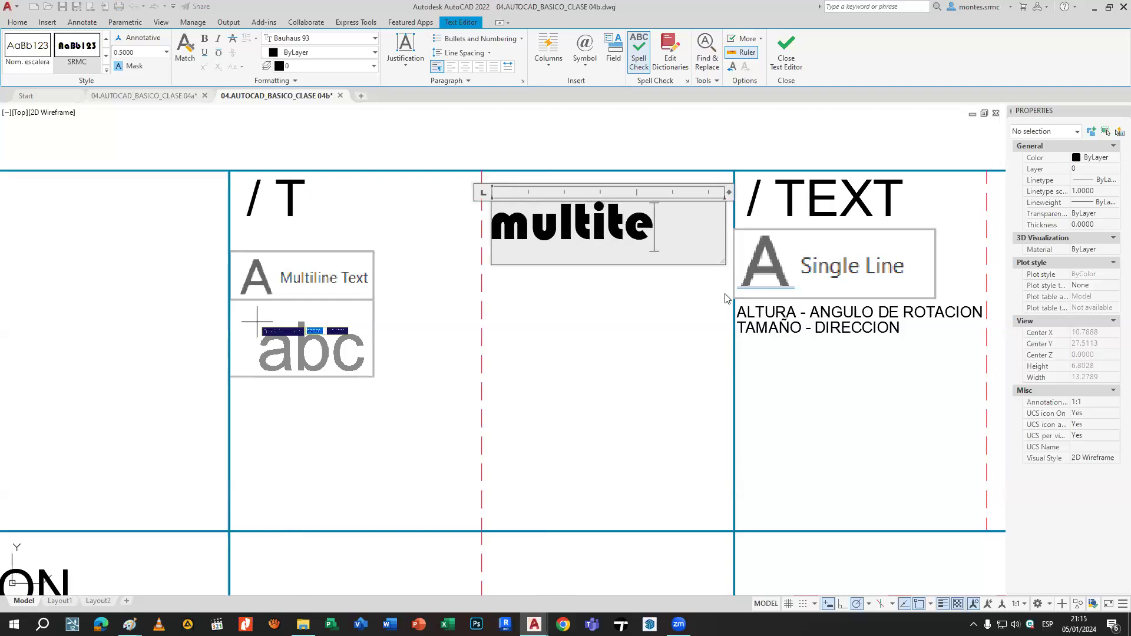
{"action": "type", "text": "xto"}
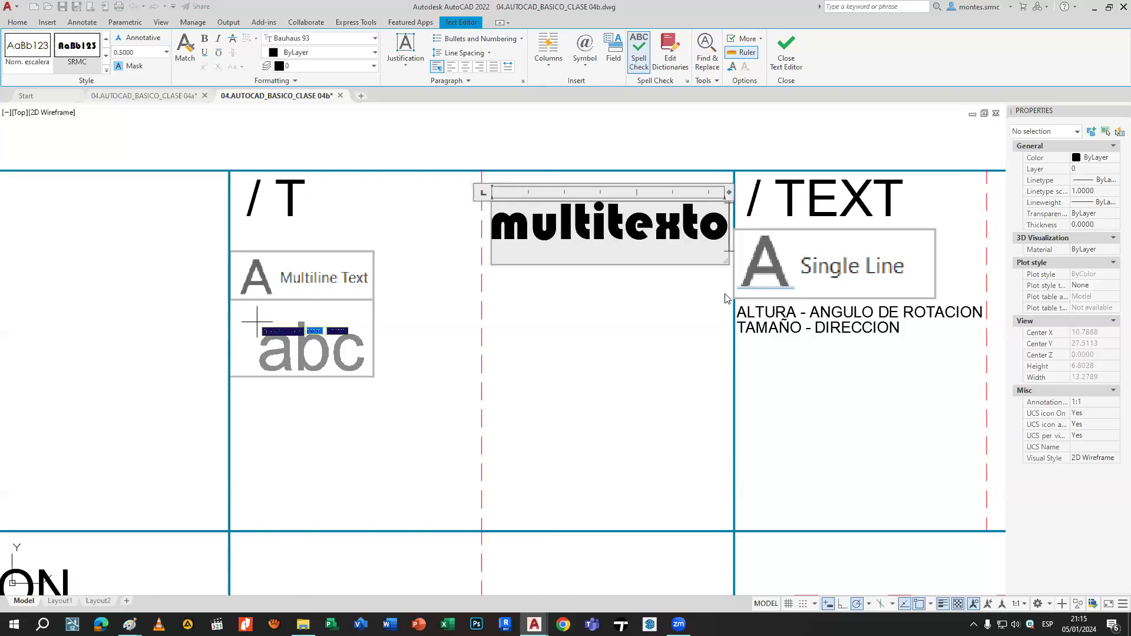
{"action": "key", "text": "Return"}
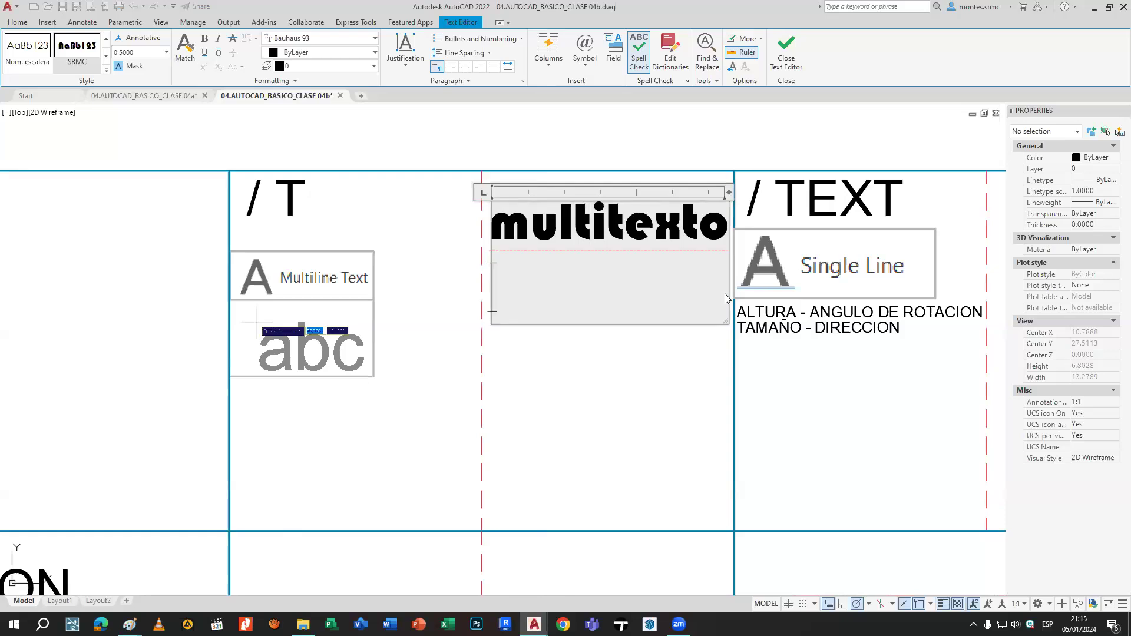
{"action": "type", "text": "de doble"}
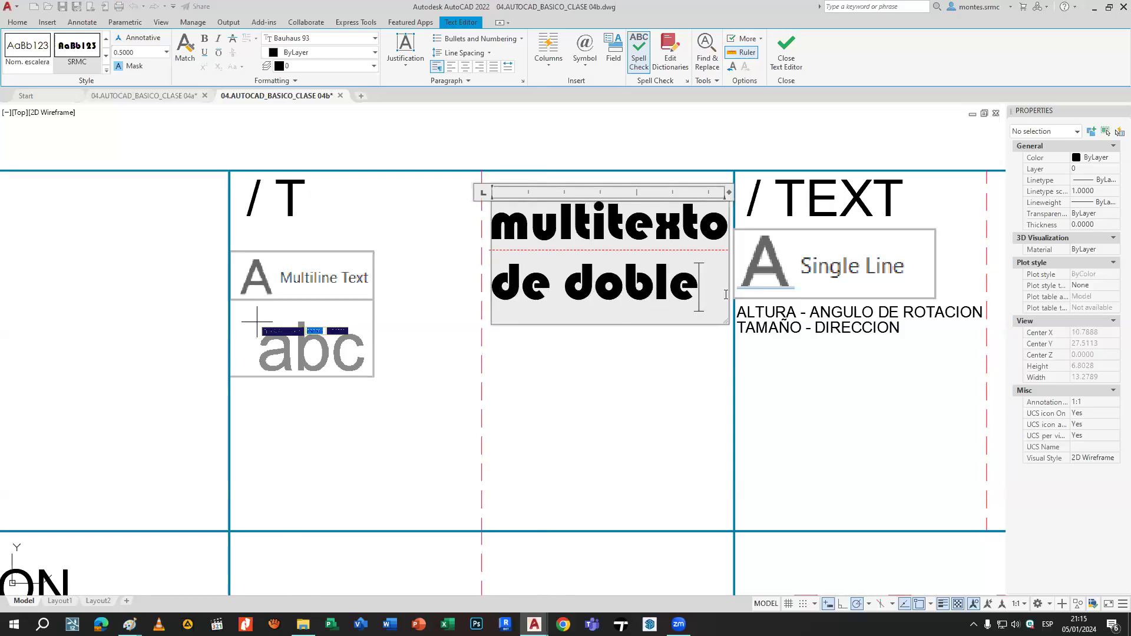
{"action": "key", "text": "Return"}
{"action": "type", "text": "linea"}
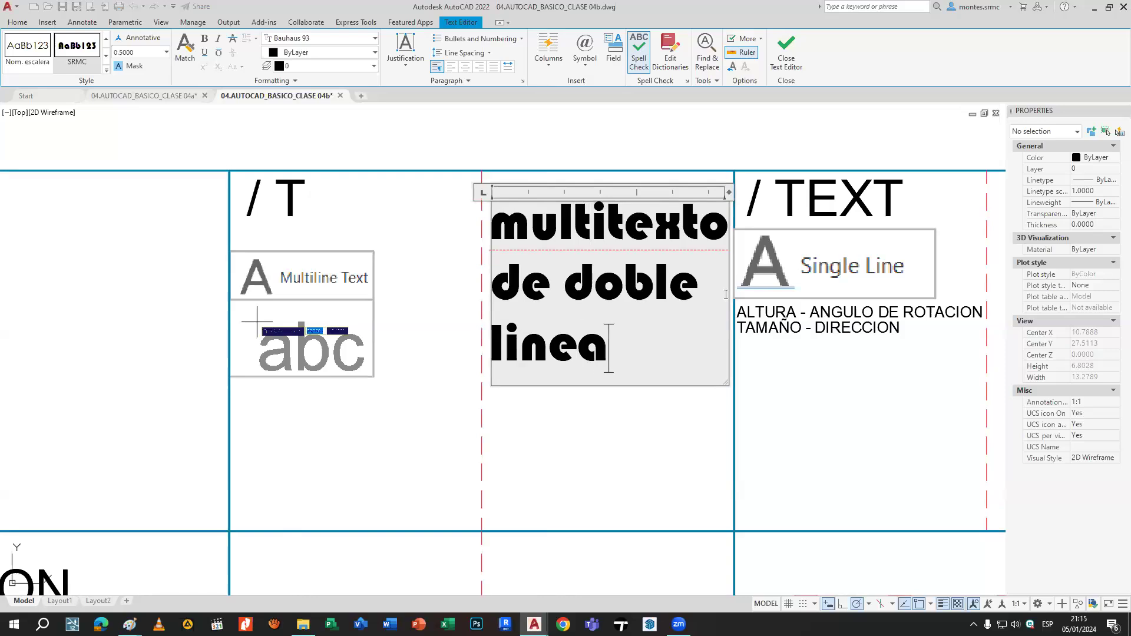
{"action": "key", "text": "Return"}
{"action": "key", "text": "Return"}
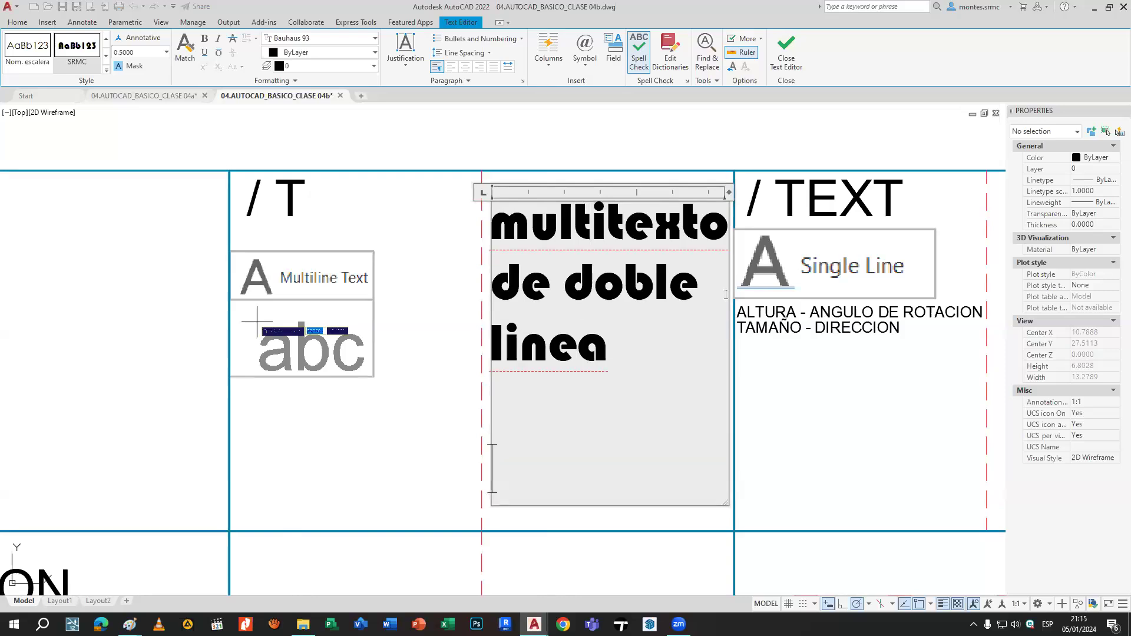
{"action": "type", "text": "o"}
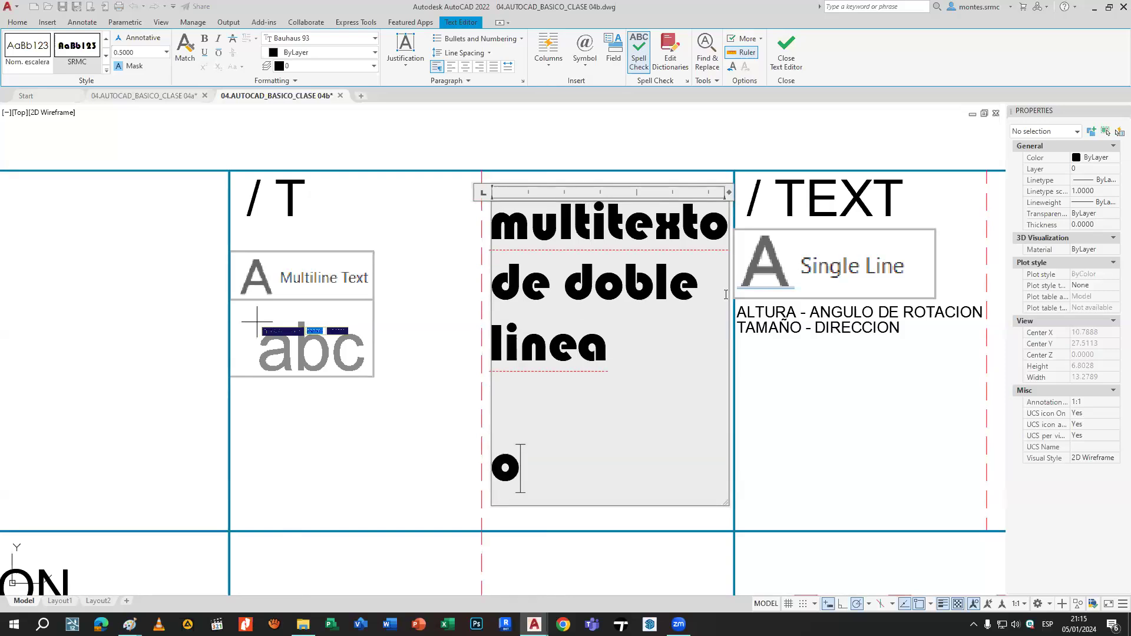
{"action": "left_click", "coordinate": [878, 391]}
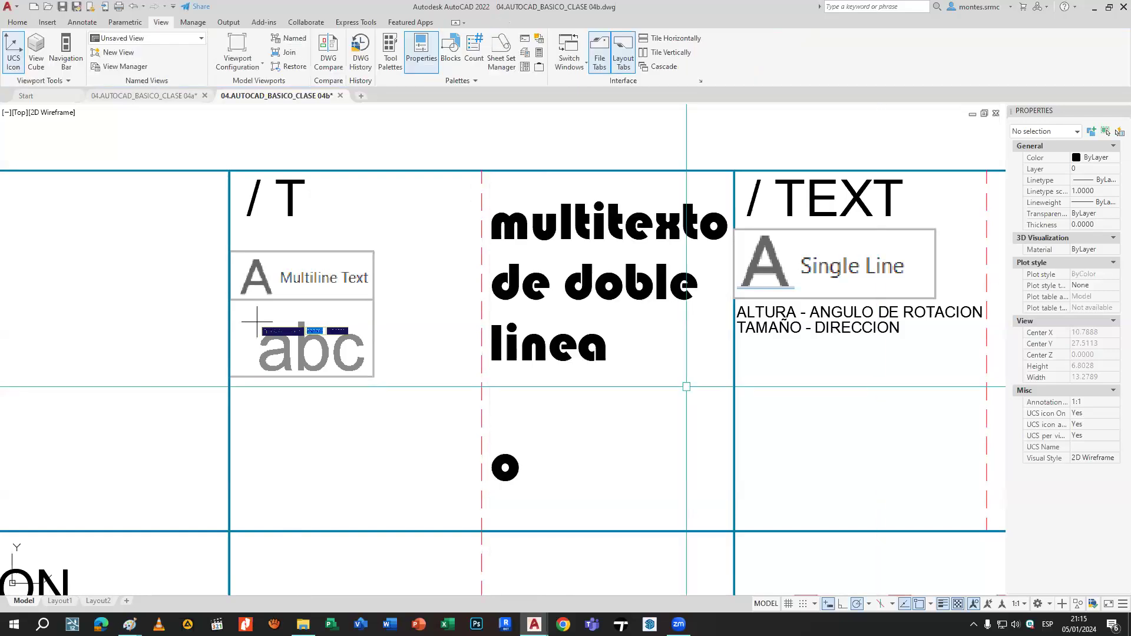
Move the multiline text out of the / T cell to the empty area left of the blue table.
{"action": "middle_click_drag", "start_coordinate": [684, 383], "coordinate": [666, 315]}
{"action": "scroll", "coordinate": [664, 309], "scroll_direction": "down", "scroll_amount": 2}
{"action": "left_click", "coordinate": [644, 257]}
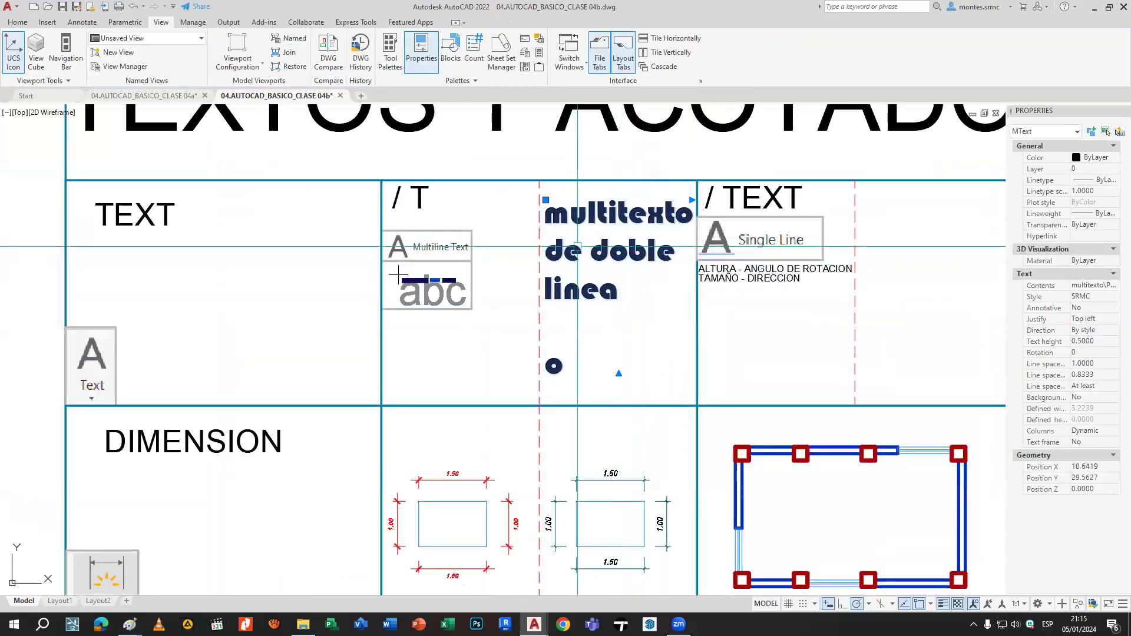
{"action": "left_click", "coordinate": [545, 200]}
{"action": "scroll", "coordinate": [889, 196], "scroll_direction": "down", "scroll_amount": 3}
{"action": "left_click", "coordinate": [431, 205]}
{"action": "scroll", "coordinate": [476, 210], "scroll_direction": "up", "scroll_amount": 3}
{"action": "middle_click_drag", "start_coordinate": [475, 210], "coordinate": [289, 210]}
{"action": "scroll", "coordinate": [327, 203], "scroll_direction": "down", "scroll_amount": 4}
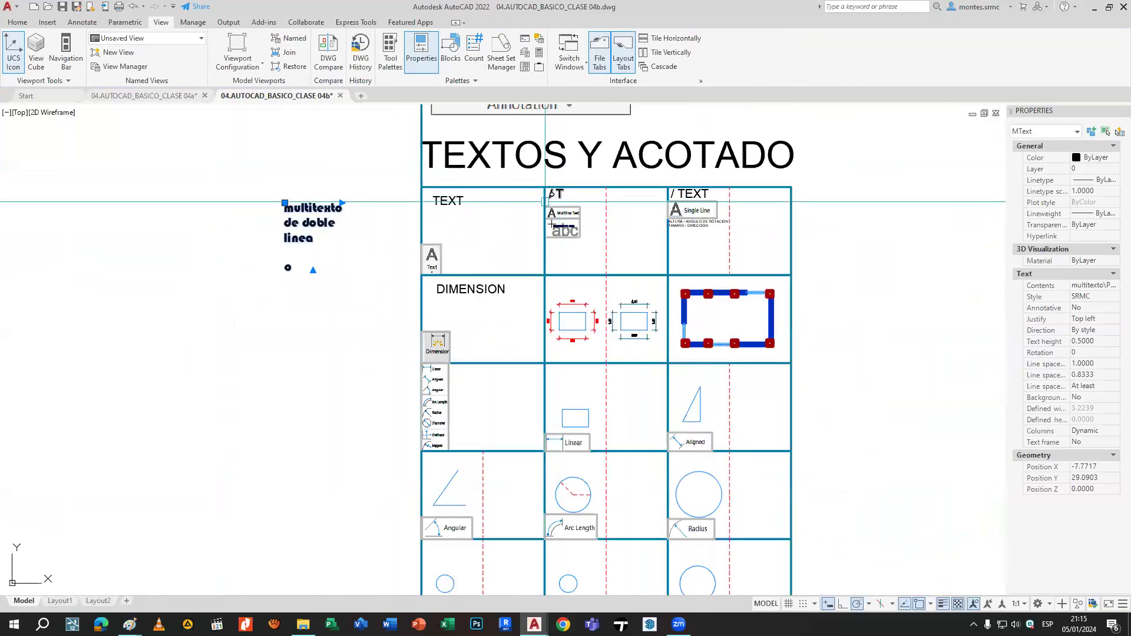
{"action": "scroll", "coordinate": [549, 207], "scroll_direction": "up", "scroll_amount": 4}
{"action": "middle_click_drag", "start_coordinate": [186, 283], "coordinate": [506, 288]}
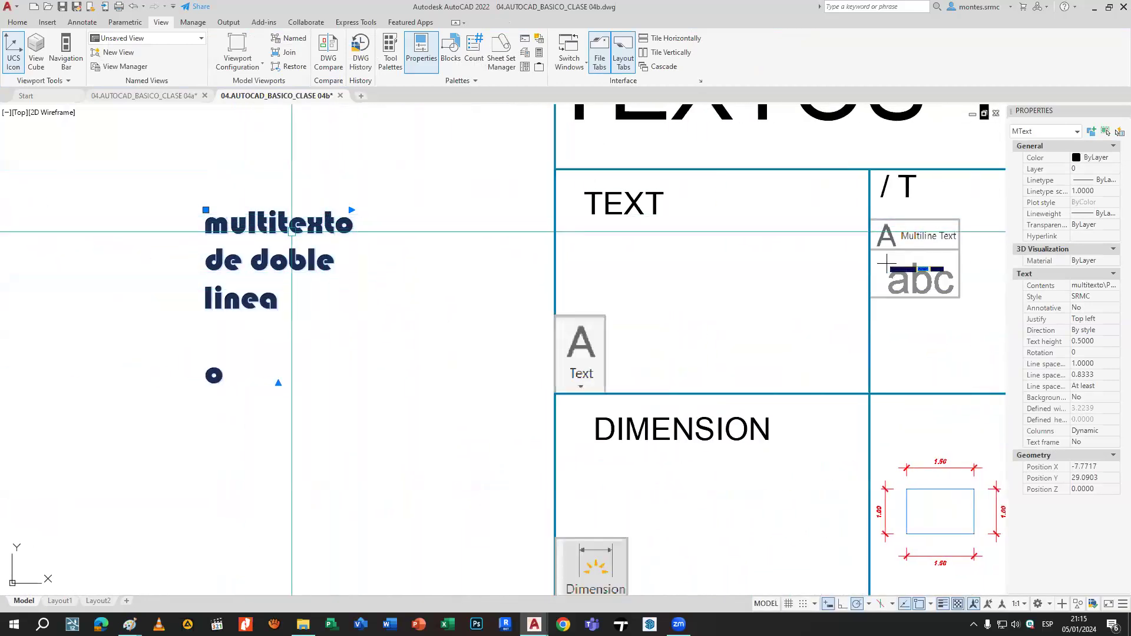
{"action": "scroll", "coordinate": [375, 236], "scroll_direction": "down", "scroll_amount": 3}
{"action": "scroll", "coordinate": [487, 348], "scroll_direction": "up", "scroll_amount": 5}
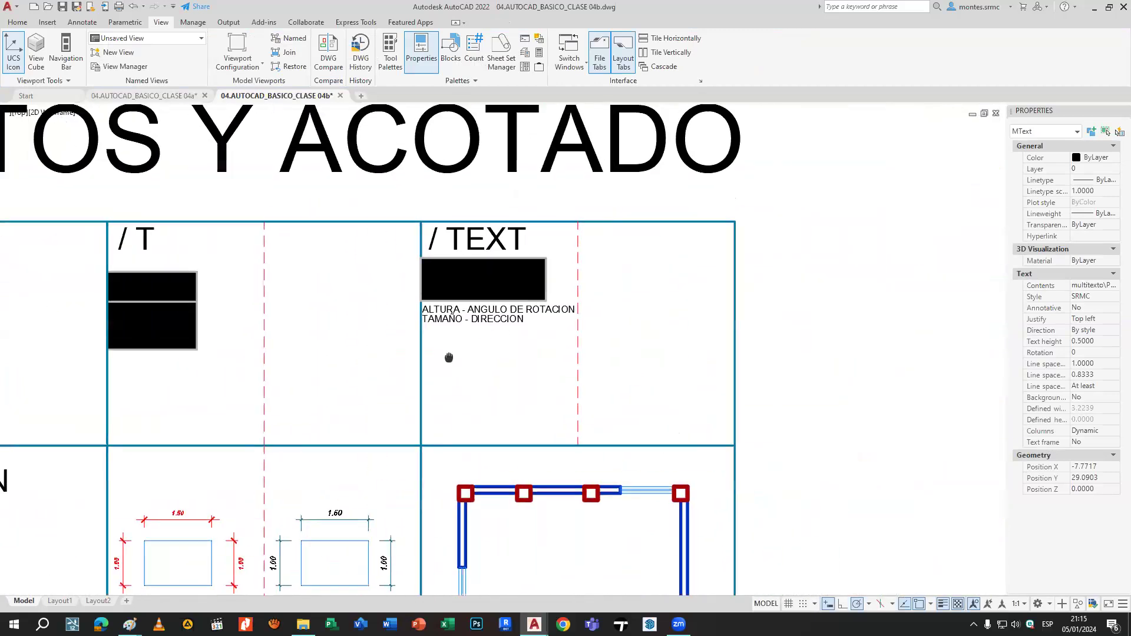
Write the single-line texts "linea de texto", "simple" and "cad" on separate lines with a horizontal baseline in the empty half of the / TEXT cell.
{"action": "middle_click_drag", "start_coordinate": [640, 338], "coordinate": [644, 371]}
{"action": "type", "text": "TEXT"}
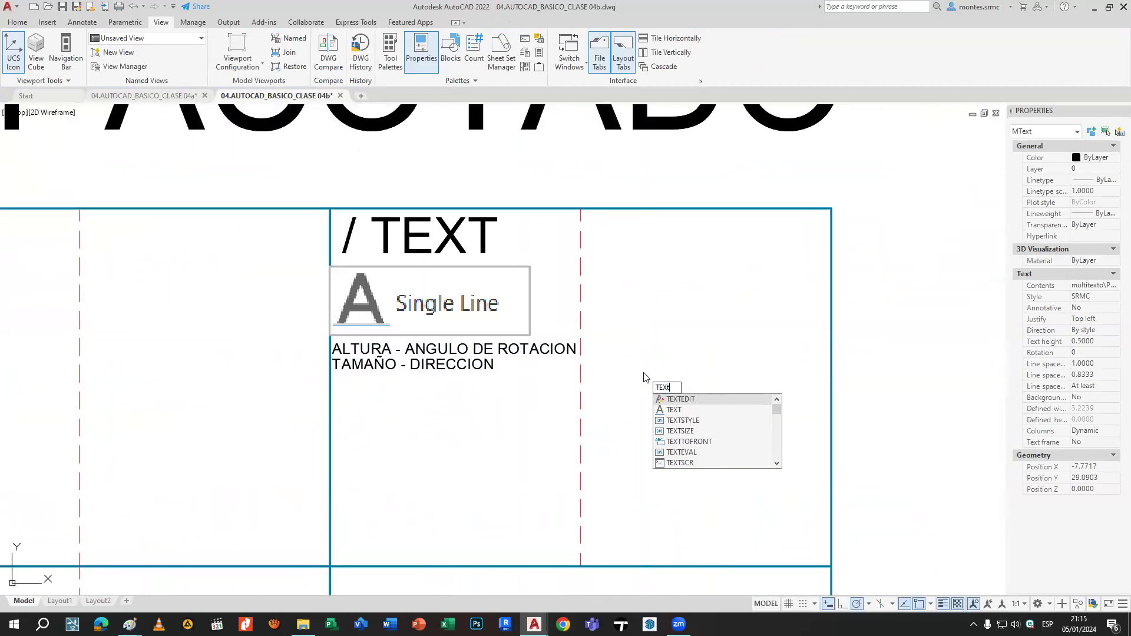
{"action": "key", "text": "Return"}
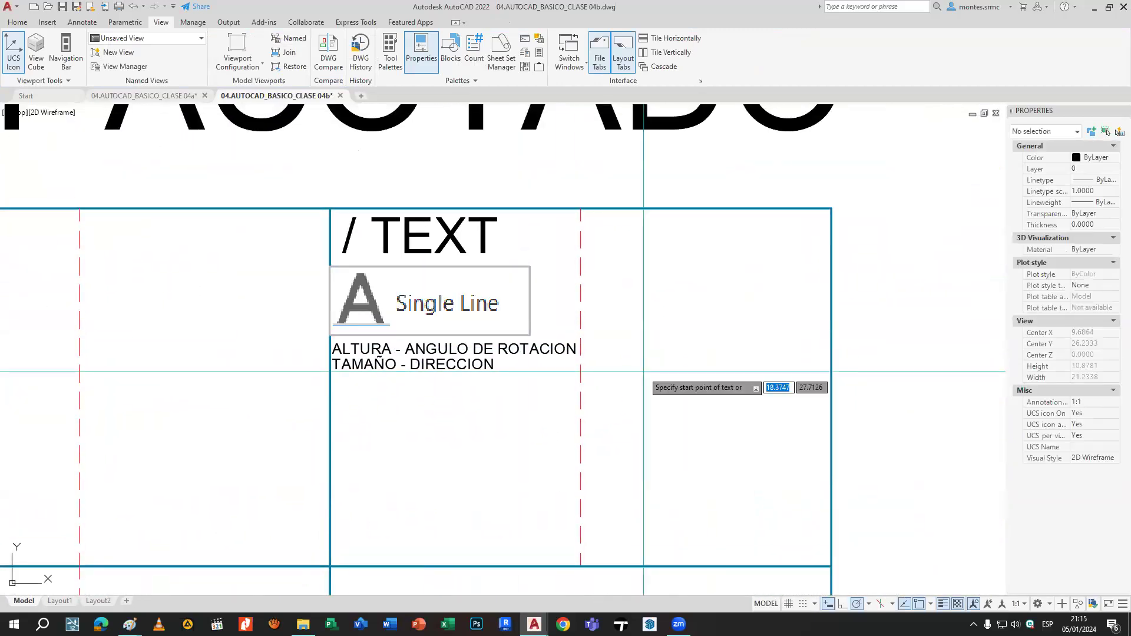
{"action": "left_click", "coordinate": [619, 328]}
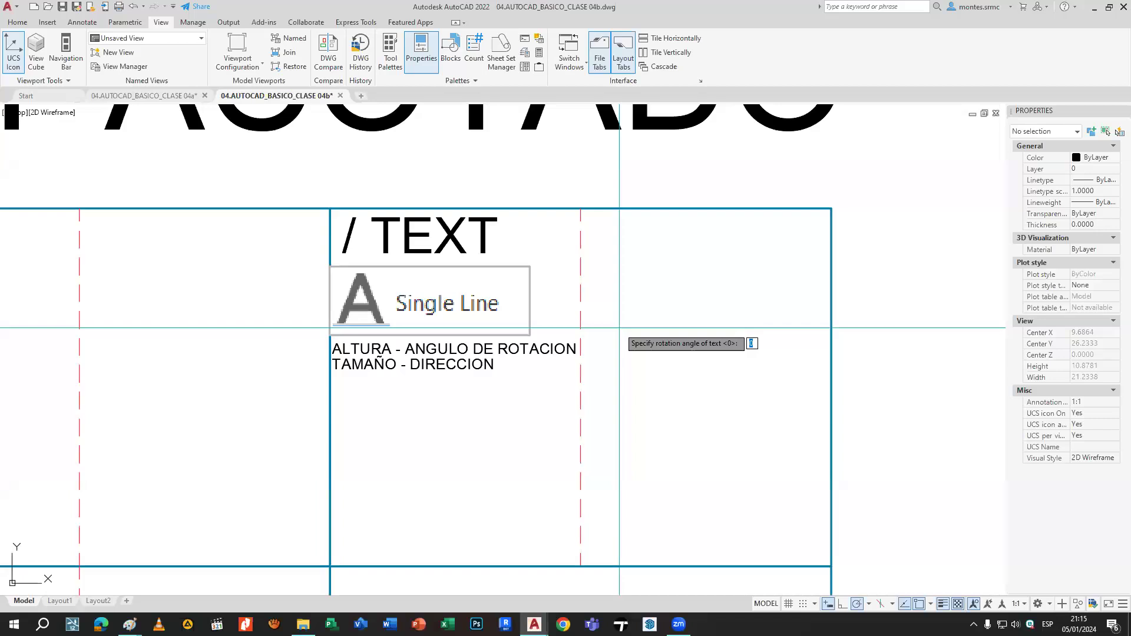
{"action": "left_click", "coordinate": [685, 327]}
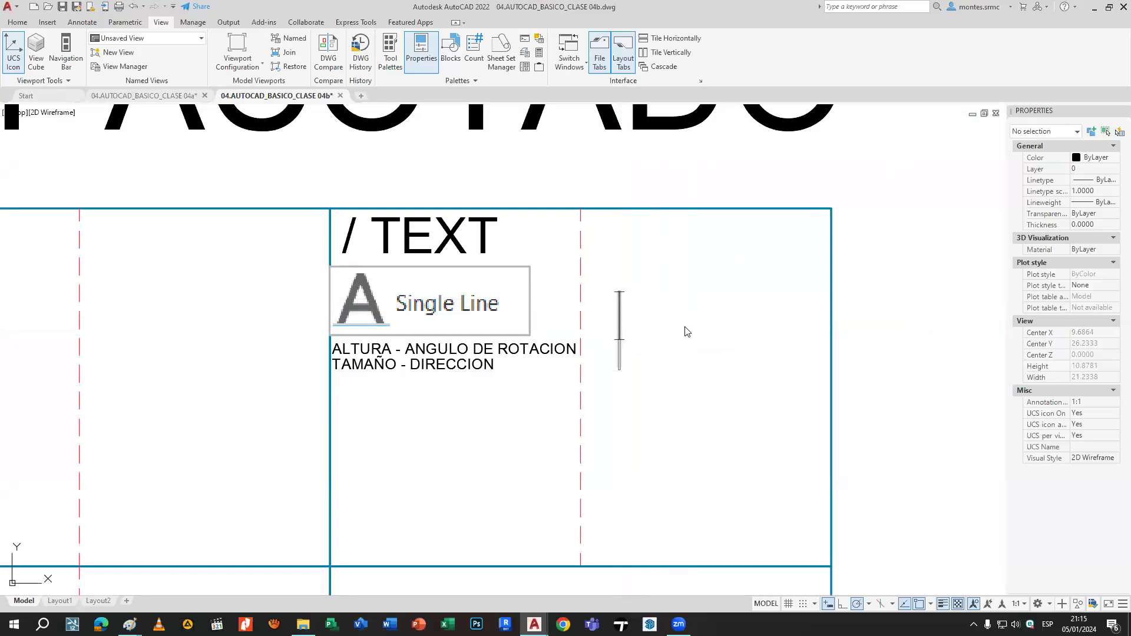
{"action": "type", "text": "linea de te"}
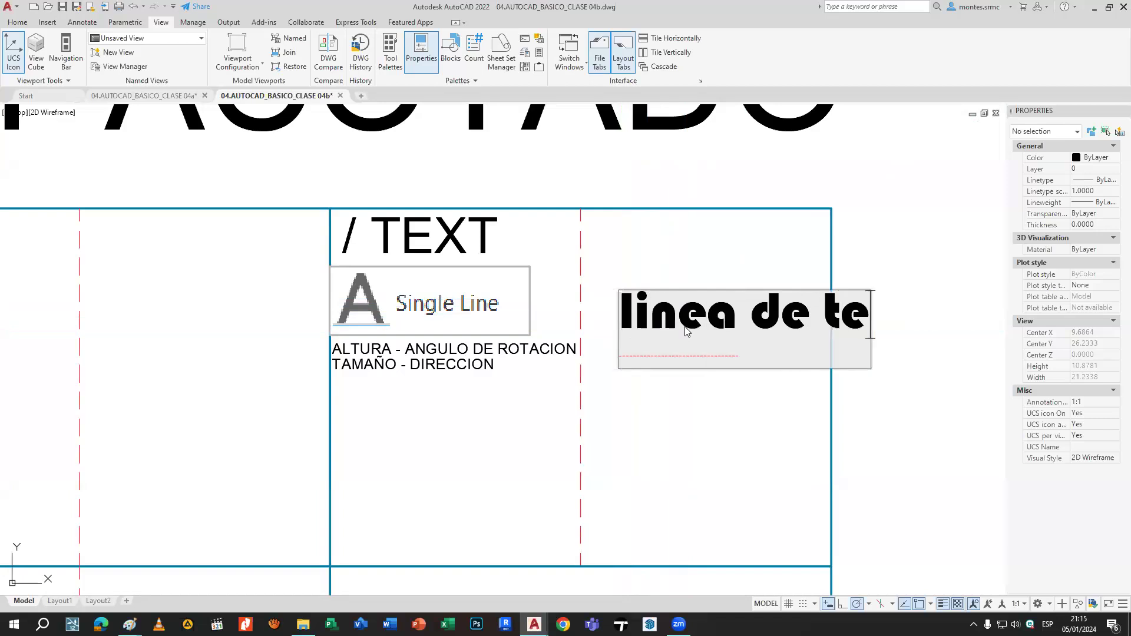
{"action": "type", "text": "xto"}
{"action": "key", "text": "Return"}
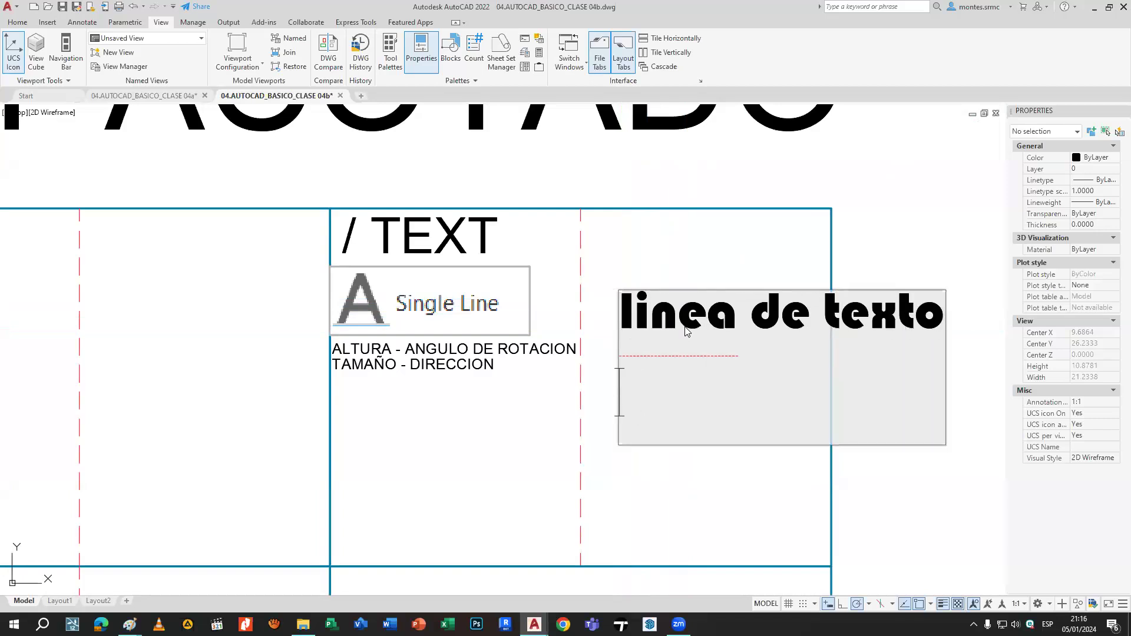
{"action": "type", "text": "simple"}
{"action": "key", "text": "Return"}
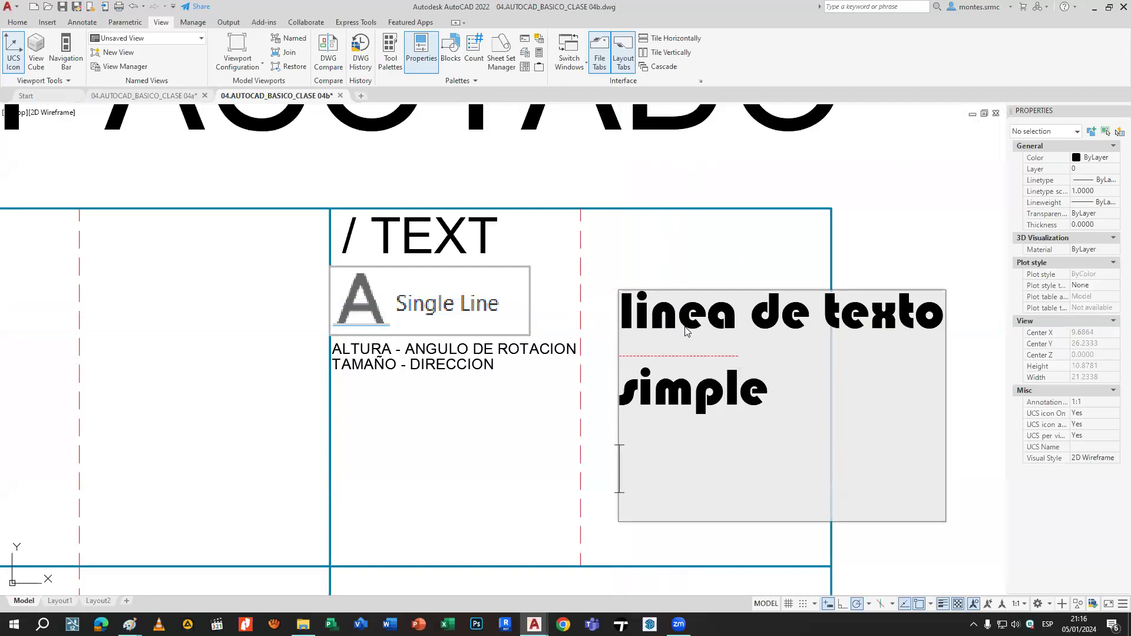
{"action": "type", "text": "cad"}
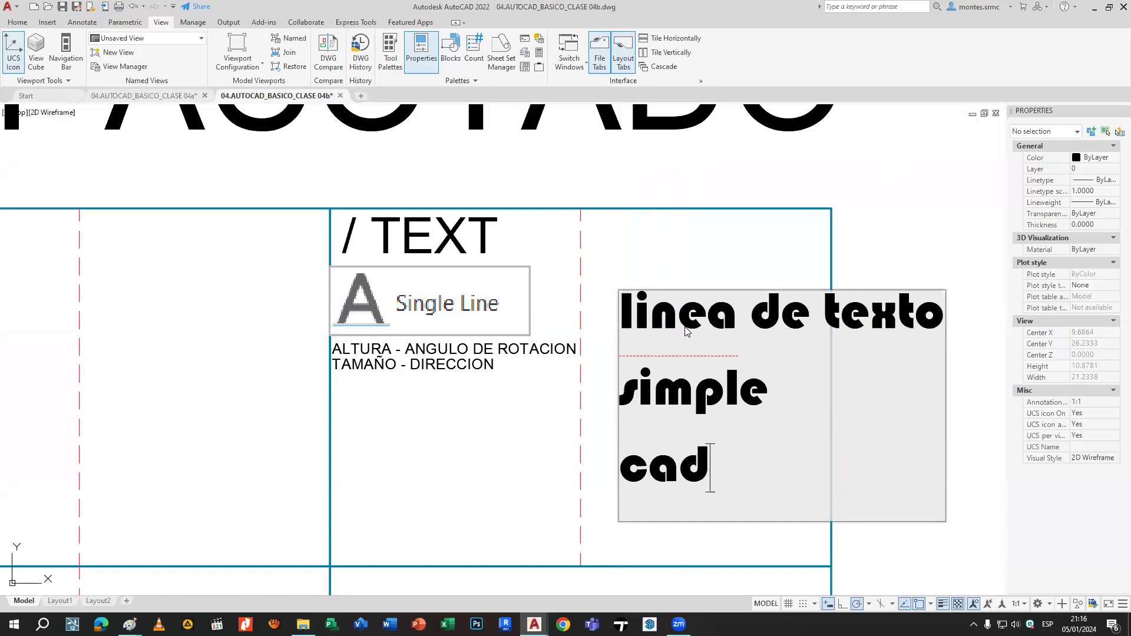
Add another single-line text "d" outside the table, above the end of "linea de texto", and finish the text.
{"action": "left_click", "coordinate": [885, 233]}
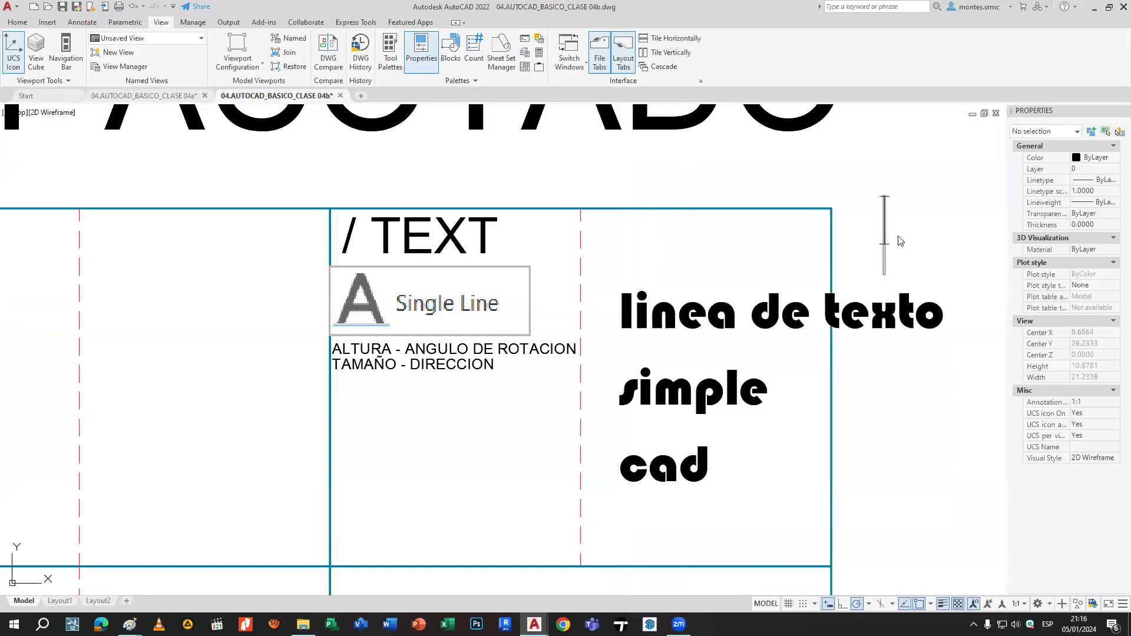
{"action": "type", "text": "d"}
{"action": "key", "text": "Escape"}
Move only the text "simple" to the right across the table's outer border, away from the other two lines.
{"action": "left_click", "coordinate": [741, 320]}
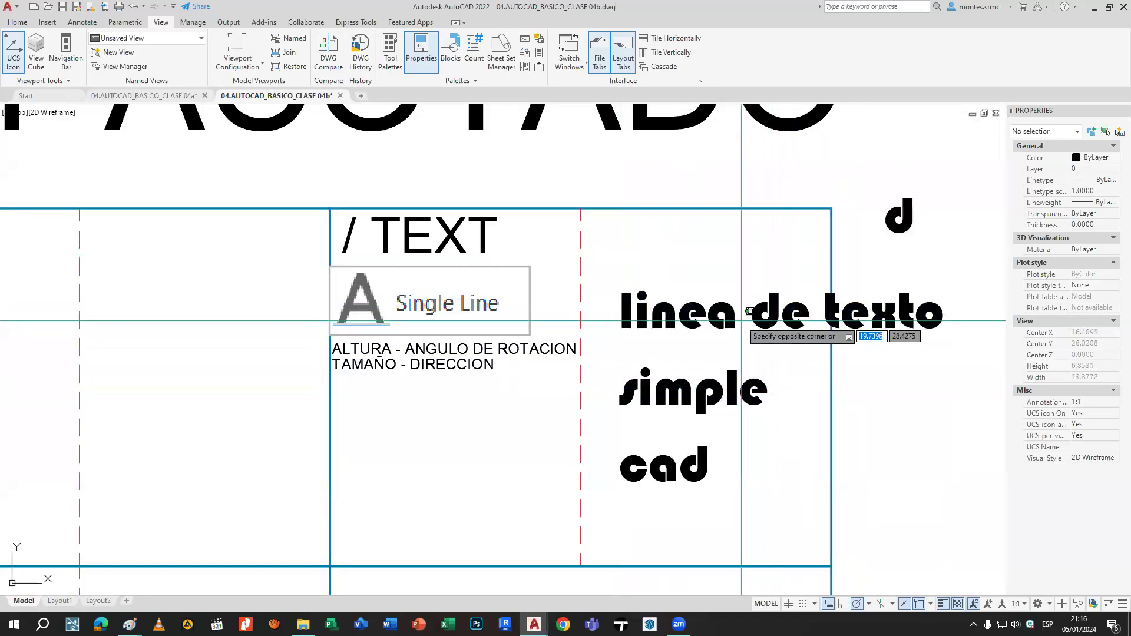
{"action": "left_click", "coordinate": [692, 471]}
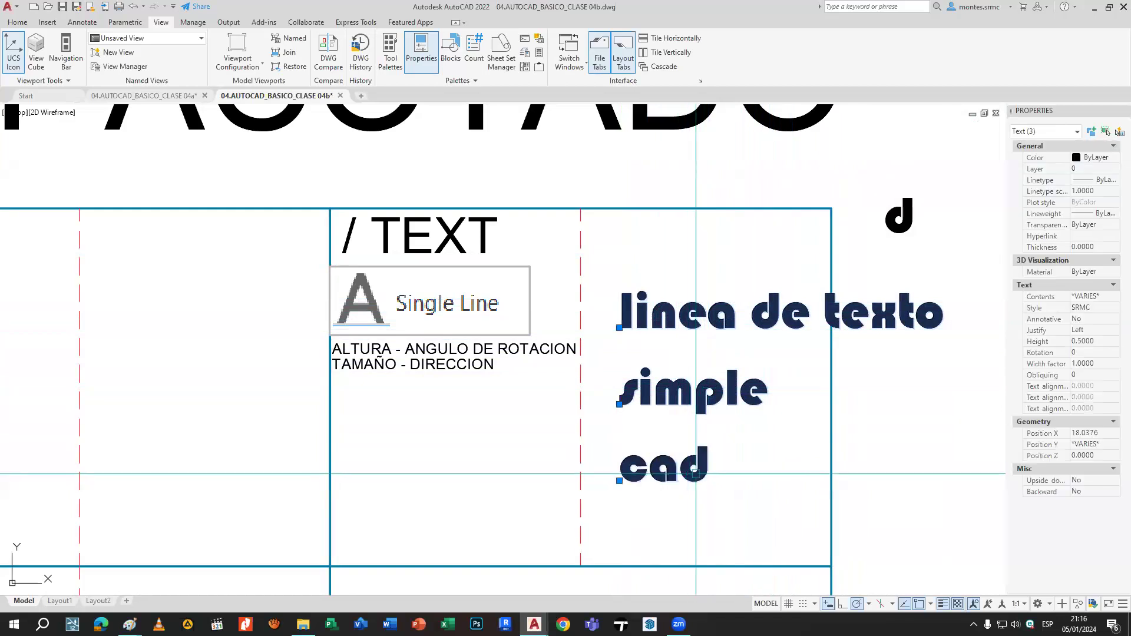
{"action": "scroll", "coordinate": [694, 325], "scroll_direction": "down", "scroll_amount": 2}
{"action": "key", "text": "Escape"}
{"action": "left_click", "coordinate": [703, 372]}
{"action": "left_click", "coordinate": [648, 374]}
{"action": "left_click", "coordinate": [793, 375]}
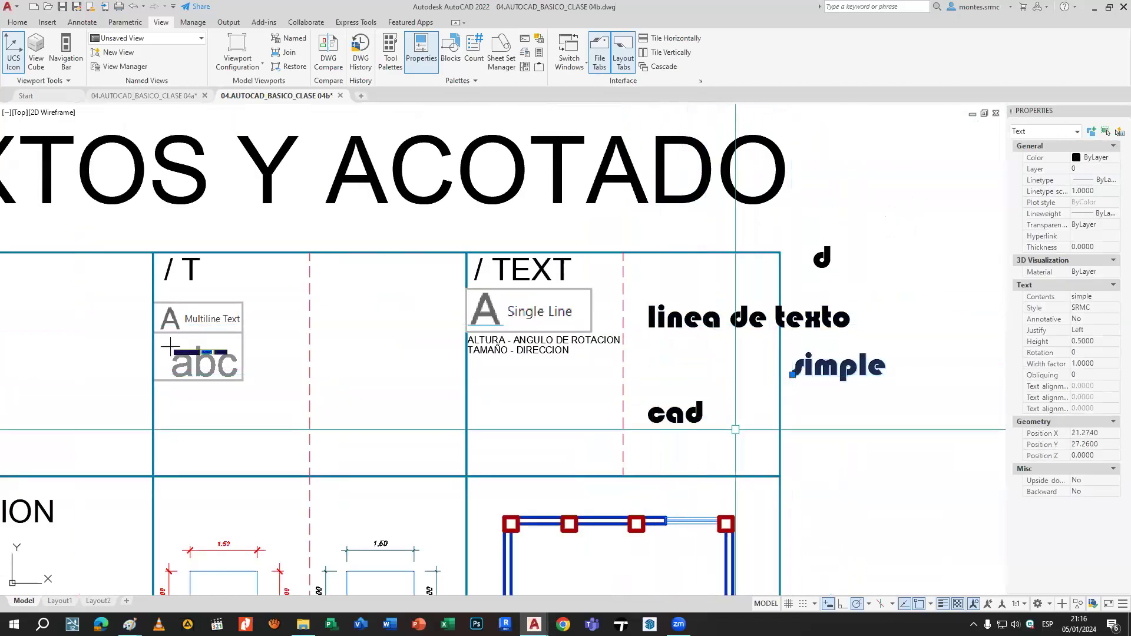
Select the texts "linea de texto", "simple" and "cad" to examine them as separate objects, then clear the selection.
{"action": "left_click", "coordinate": [727, 446]}
{"action": "left_click", "coordinate": [687, 409]}
{"action": "scroll", "coordinate": [692, 413], "scroll_direction": "down", "scroll_amount": 3}
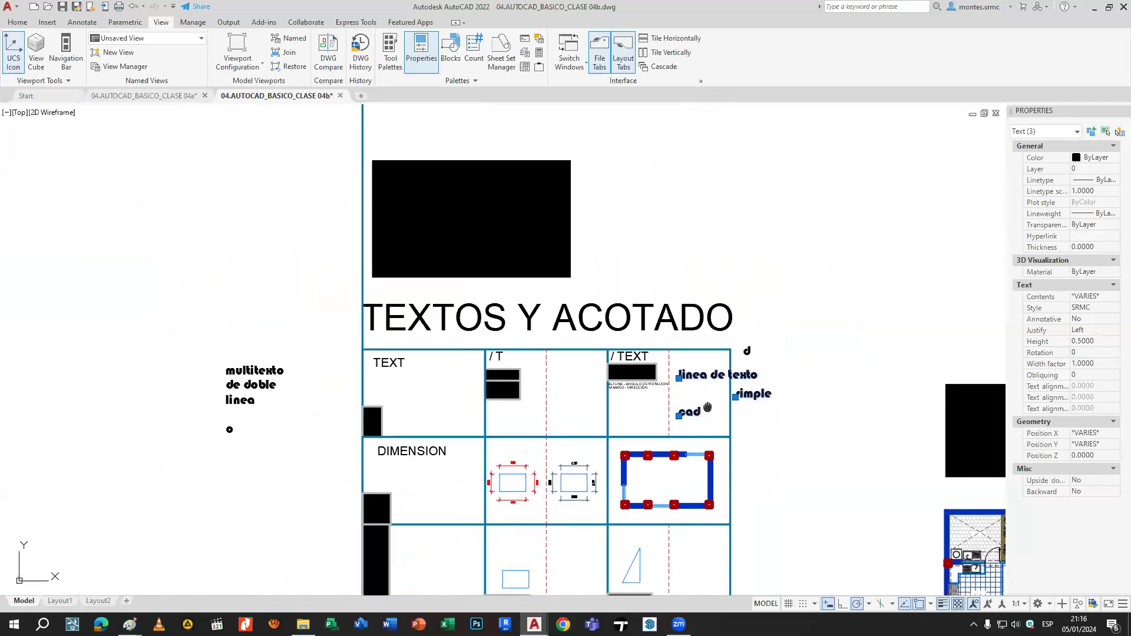
{"action": "middle_click_drag", "start_coordinate": [692, 414], "coordinate": [794, 366]}
{"action": "key", "text": "Escape"}
Move the whole multiline text block up and to the left, farther away from the blue table.
{"action": "left_click", "coordinate": [318, 318]}
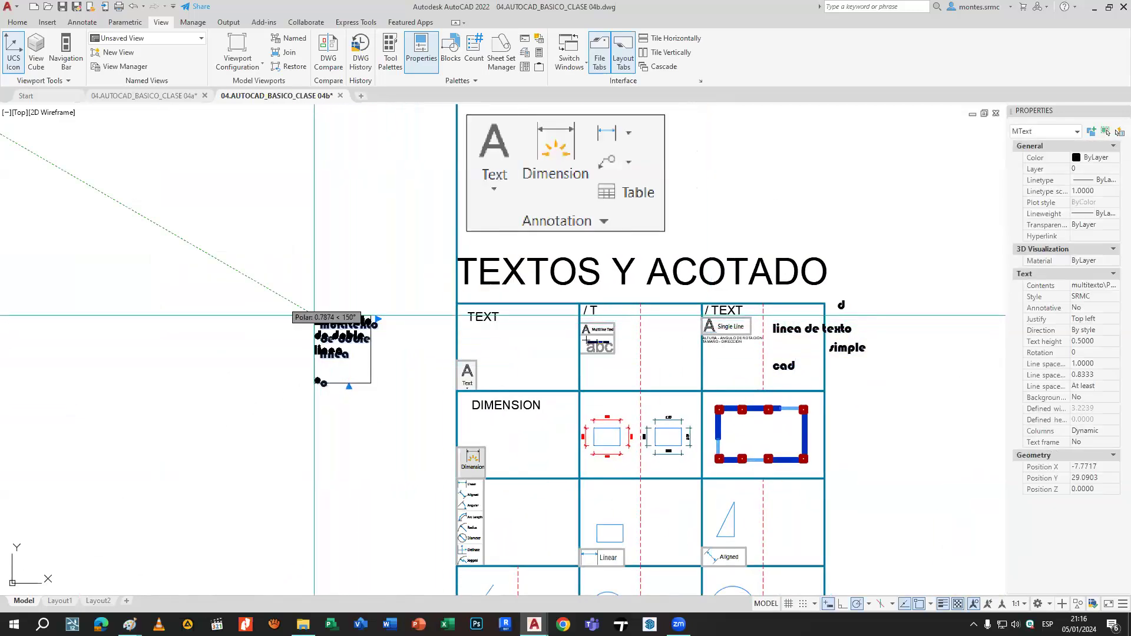
{"action": "left_click", "coordinate": [222, 274]}
{"action": "key", "text": "Escape"}
Delete the four single-line texts "linea de texto", "simple", "cad" and "d" in and beside the / TEXT cell.
{"action": "scroll", "coordinate": [702, 336], "scroll_direction": "up", "scroll_amount": 2}
{"action": "type", "text": "z"}
{"action": "key", "text": "Return"}
{"action": "left_click", "coordinate": [495, 280]}
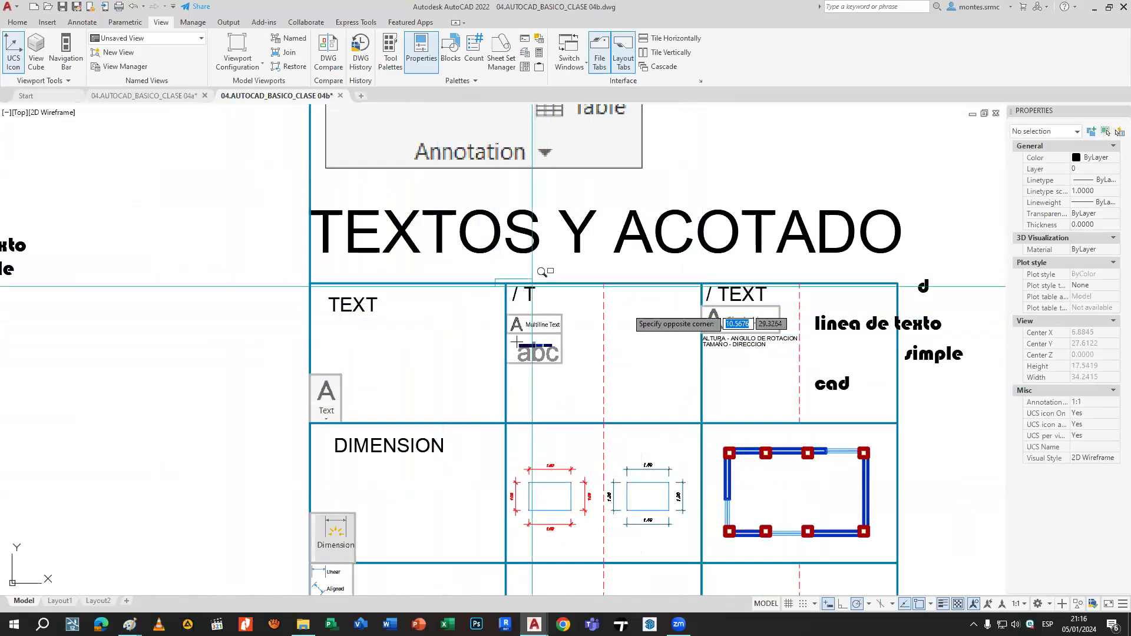
{"action": "left_click", "coordinate": [910, 415]}
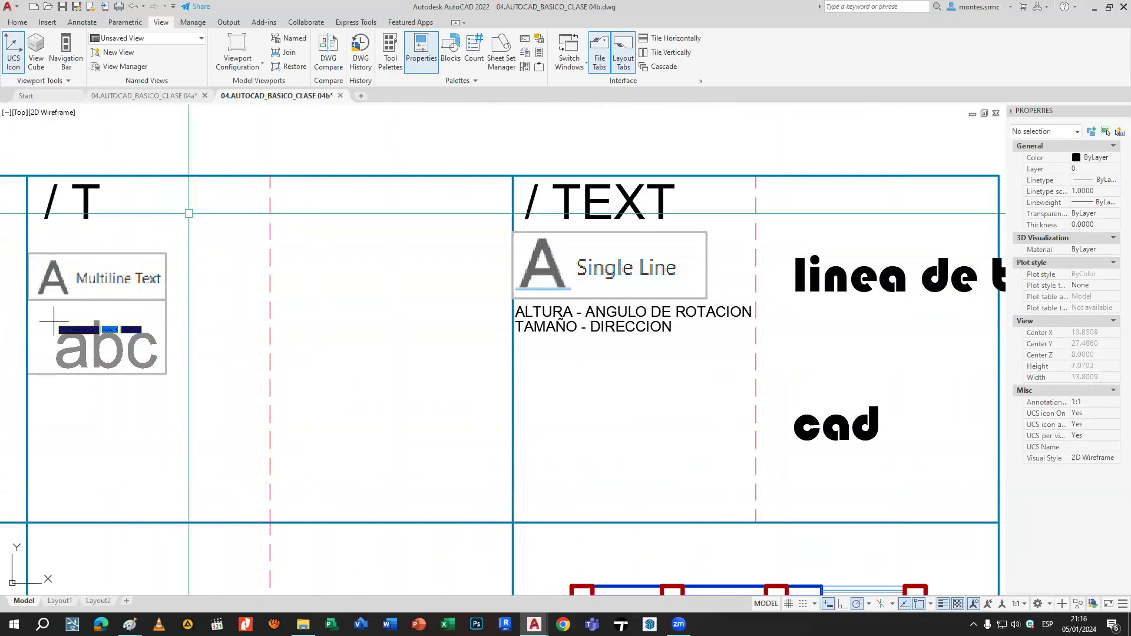
{"action": "scroll", "coordinate": [690, 275], "scroll_direction": "down", "scroll_amount": 3}
{"action": "middle_click_drag", "start_coordinate": [688, 275], "coordinate": [592, 273]}
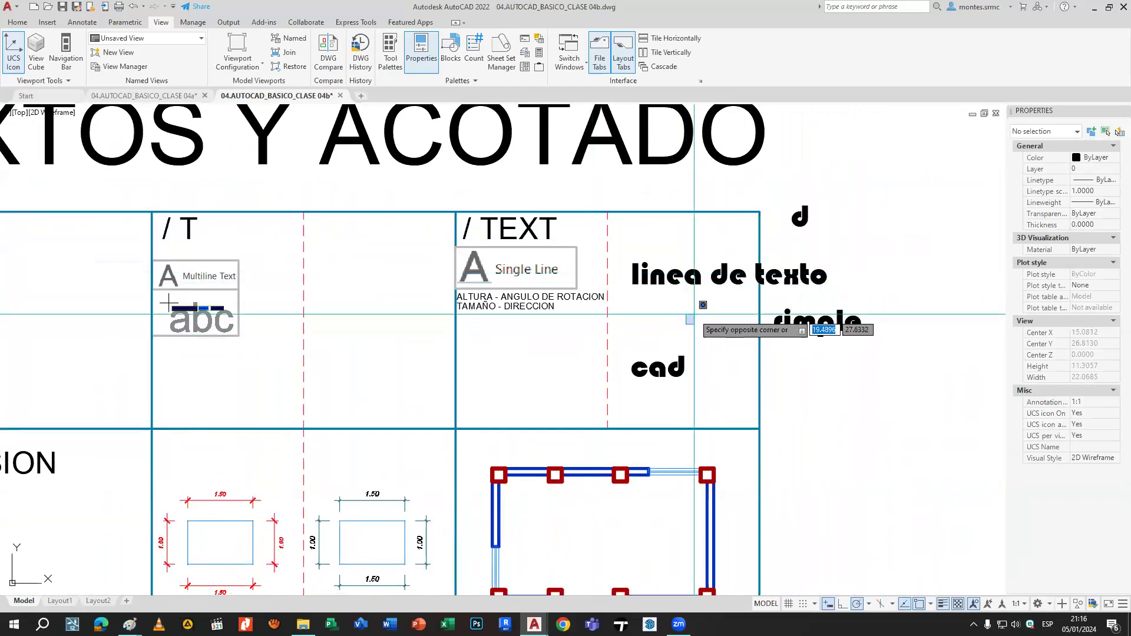
{"action": "middle_click_drag", "start_coordinate": [681, 309], "coordinate": [698, 305]}
{"action": "left_click", "coordinate": [747, 366]}
{"action": "left_click", "coordinate": [688, 272]}
{"action": "left_click", "coordinate": [894, 332]}
{"action": "left_click", "coordinate": [786, 192]}
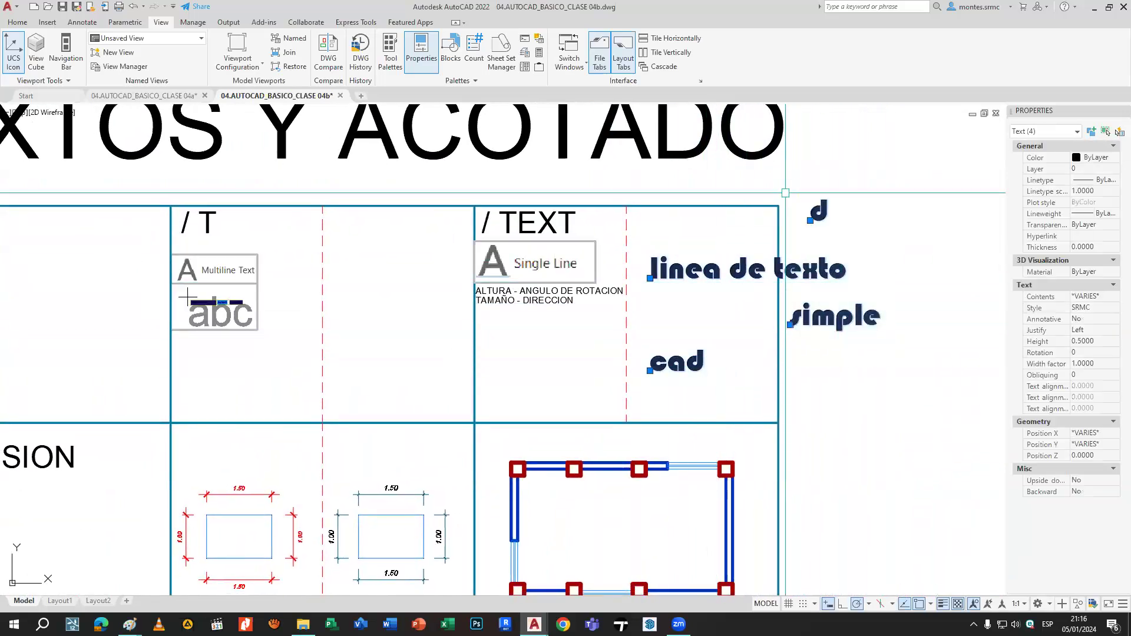
{"action": "key", "text": "Delete"}
Examine the annotation styles and the text styles available in the 04b drawing, keeping SRMC current.
{"action": "middle_click_drag", "start_coordinate": [537, 277], "coordinate": [806, 294]}
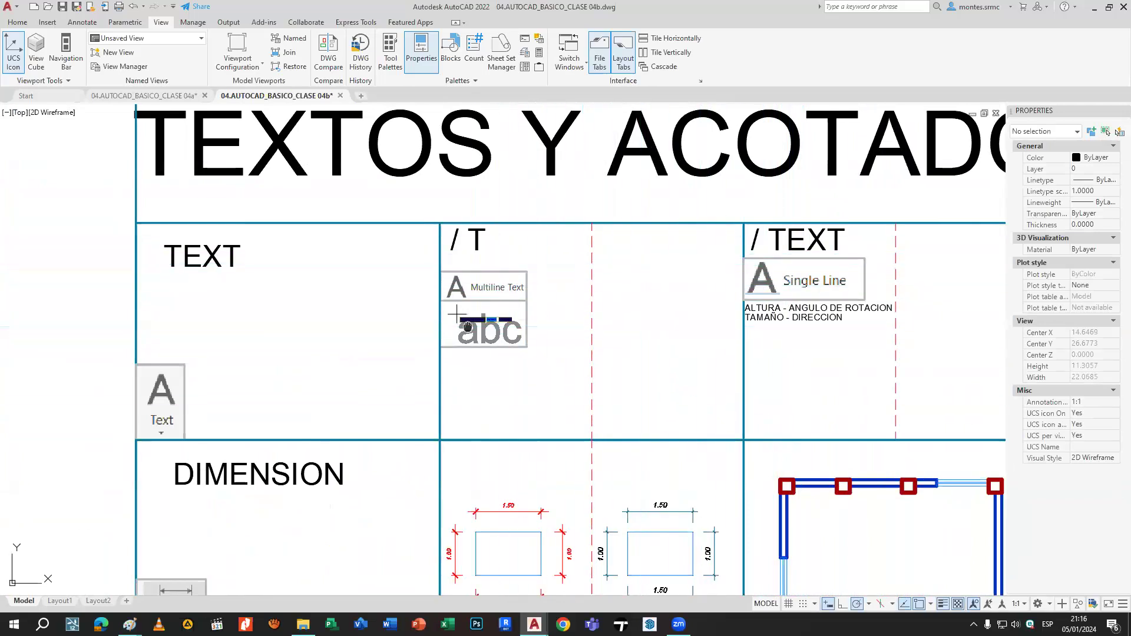
{"action": "scroll", "coordinate": [583, 330], "scroll_direction": "up", "scroll_amount": 5}
{"action": "scroll", "coordinate": [583, 330], "scroll_direction": "down", "scroll_amount": 2}
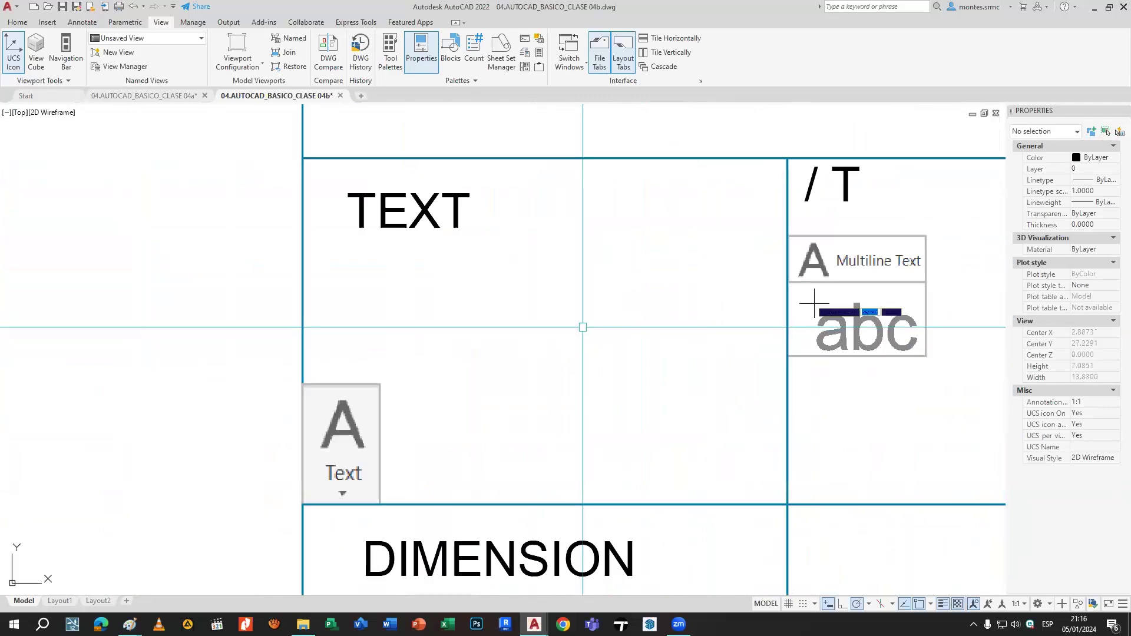
{"action": "left_click", "coordinate": [18, 22]}
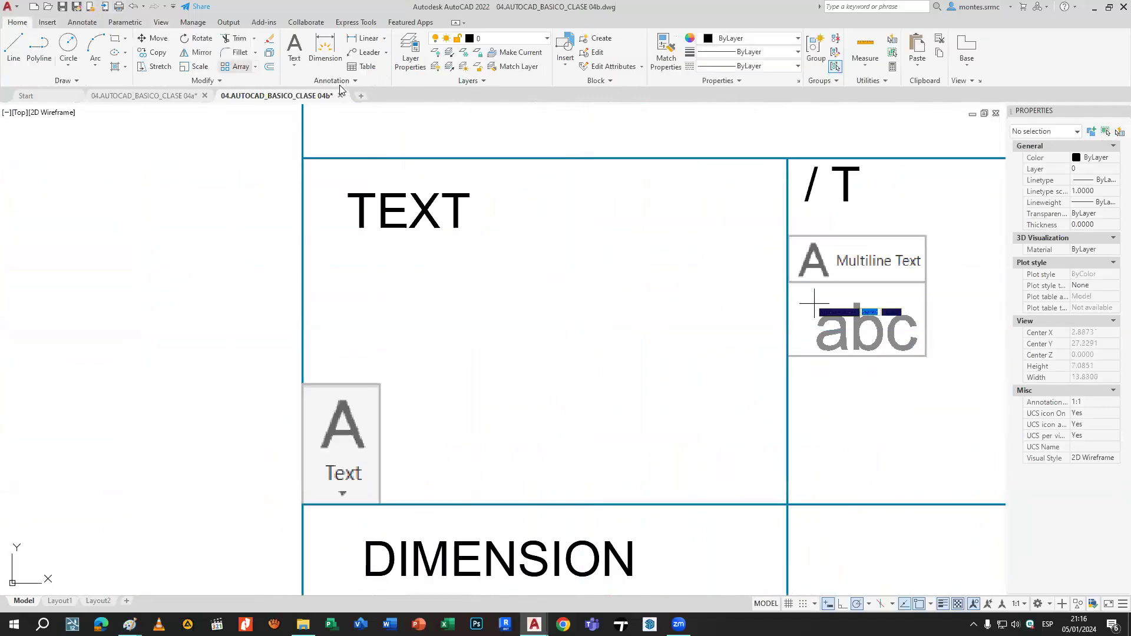
{"action": "left_click", "coordinate": [291, 67]}
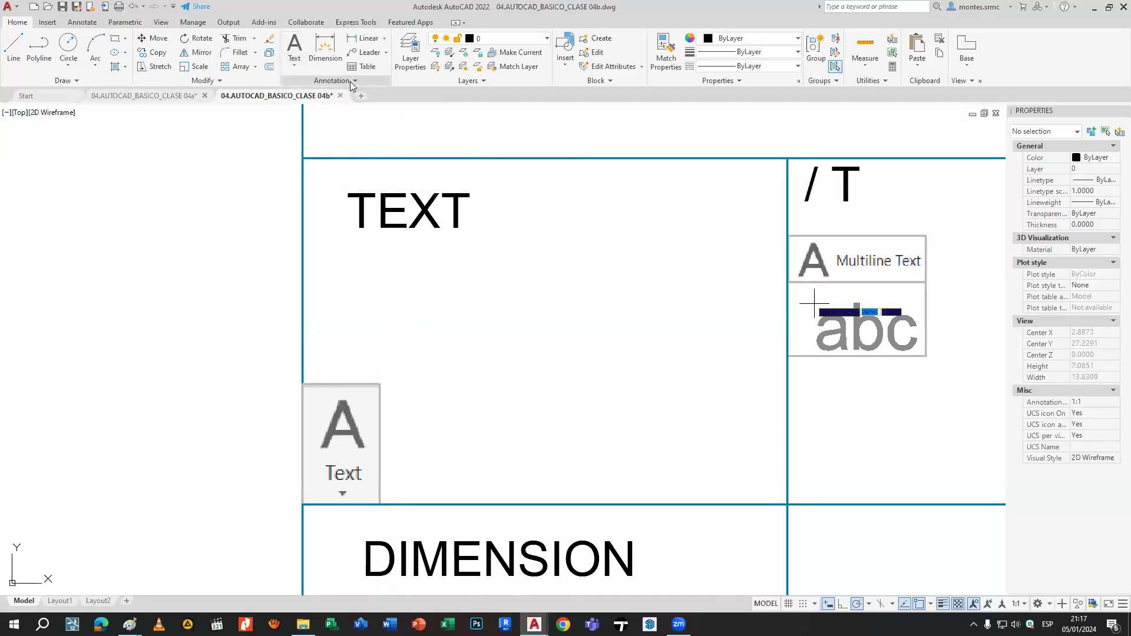
{"action": "left_click", "coordinate": [350, 81]}
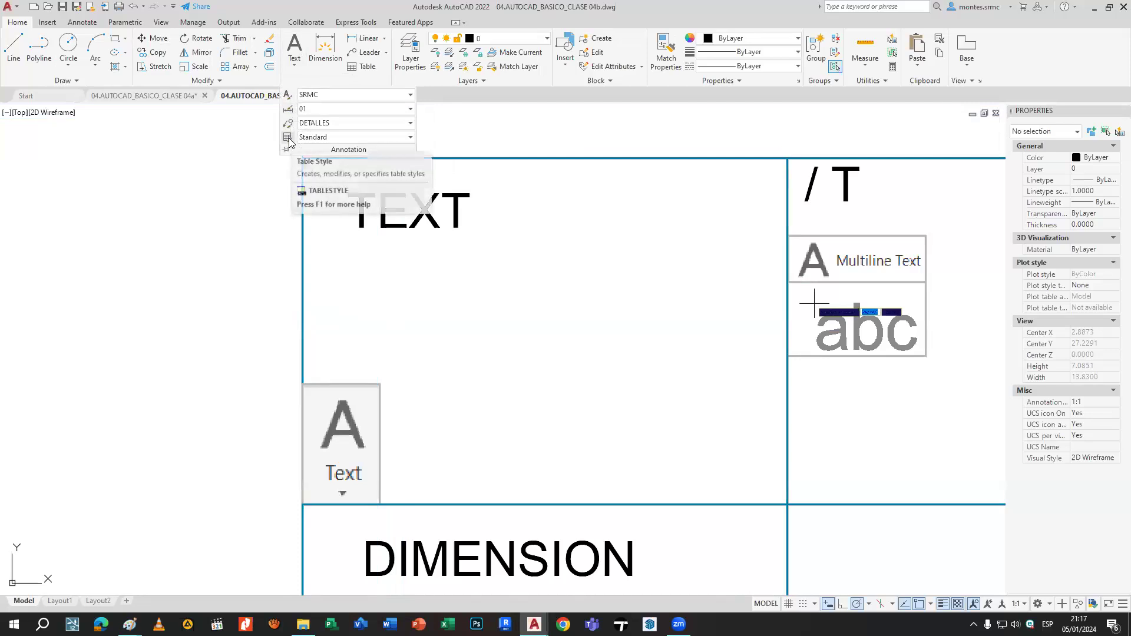
{"action": "left_click", "coordinate": [323, 96]}
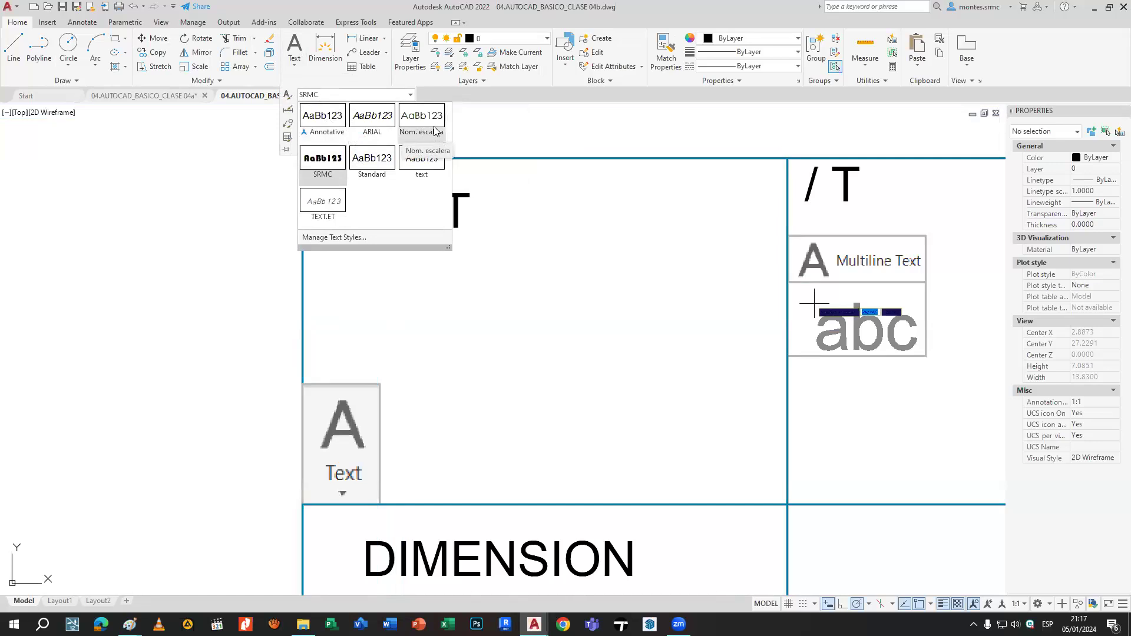
{"action": "left_click", "coordinate": [483, 173]}
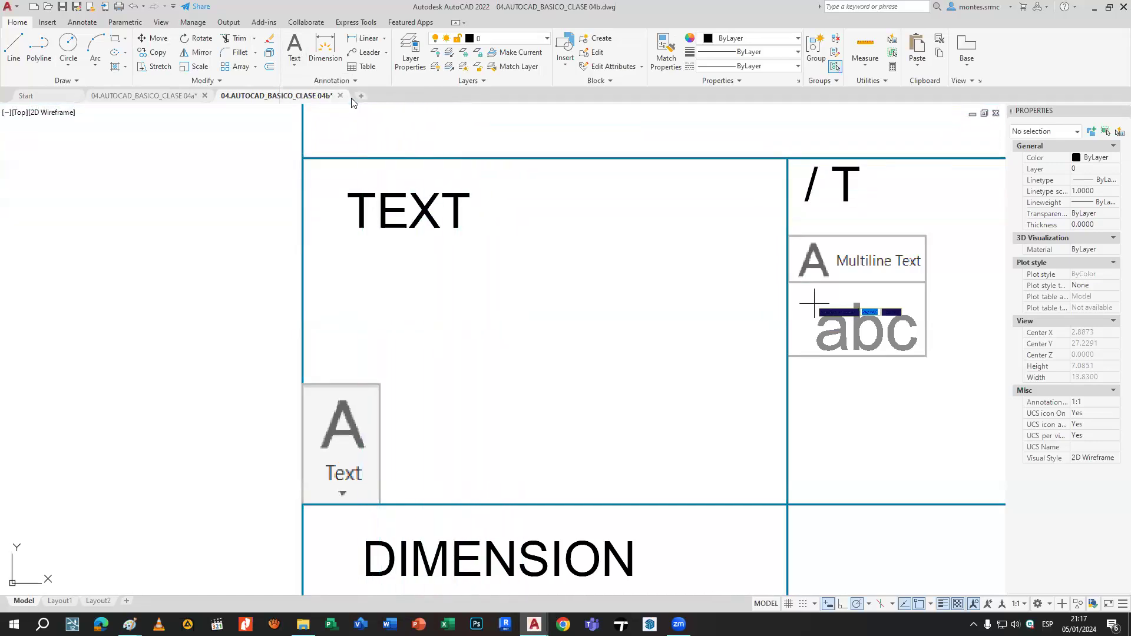
Create a new blank drawing, check which text styles it offers, and turn off its grid display.
{"action": "left_click", "coordinate": [356, 95]}
{"action": "left_click", "coordinate": [356, 84]}
{"action": "left_click", "coordinate": [353, 94]}
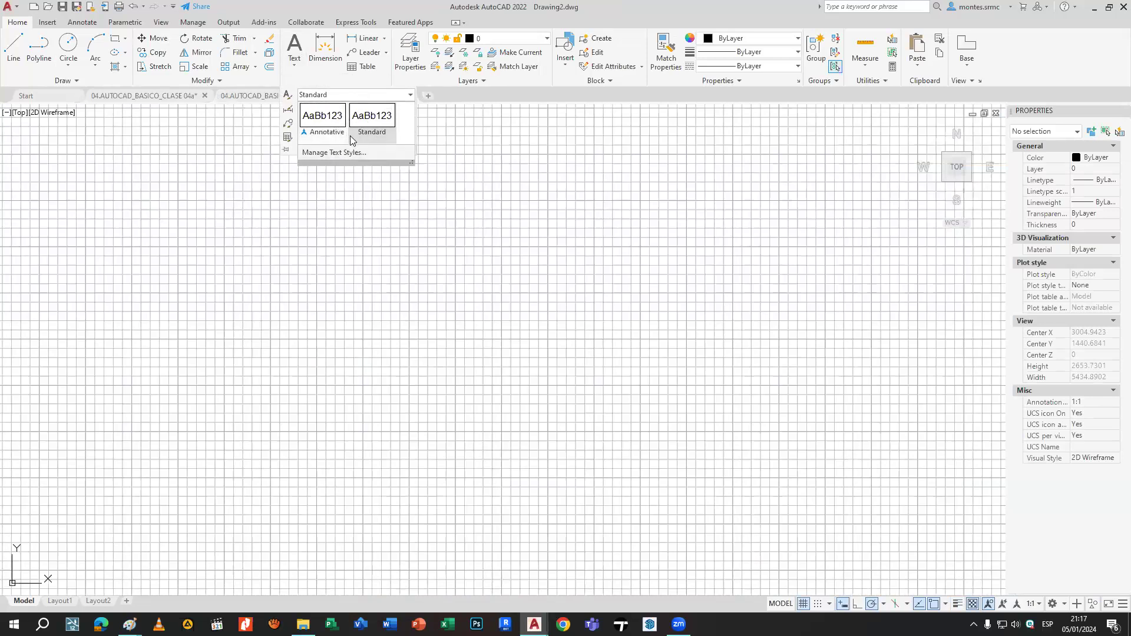
{"action": "left_click", "coordinate": [240, 96]}
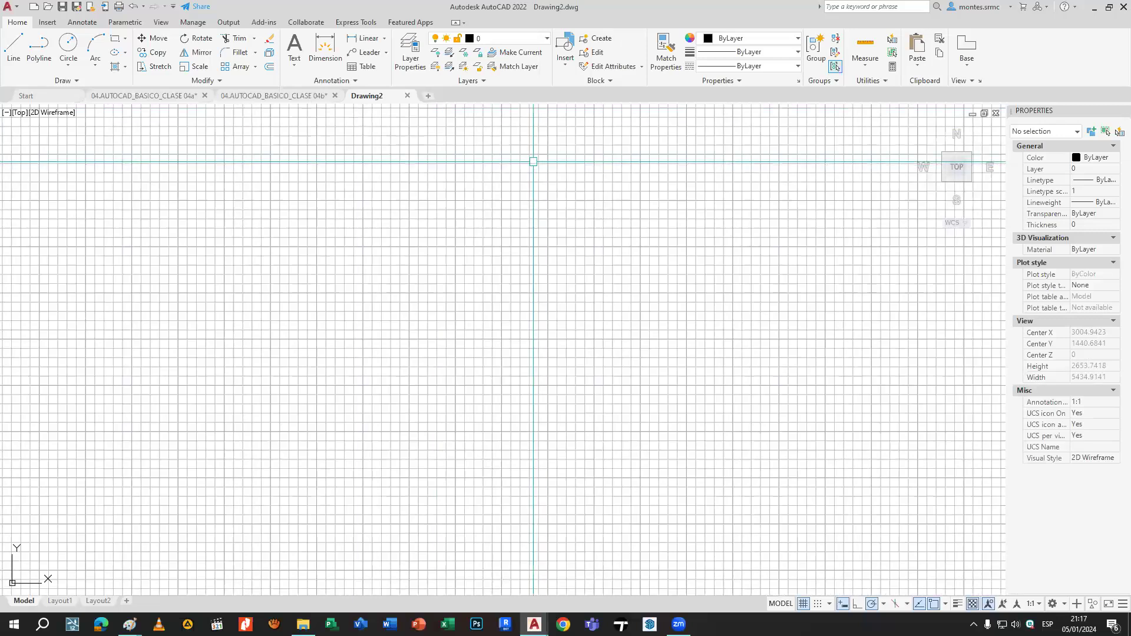
{"action": "left_click", "coordinate": [807, 607]}
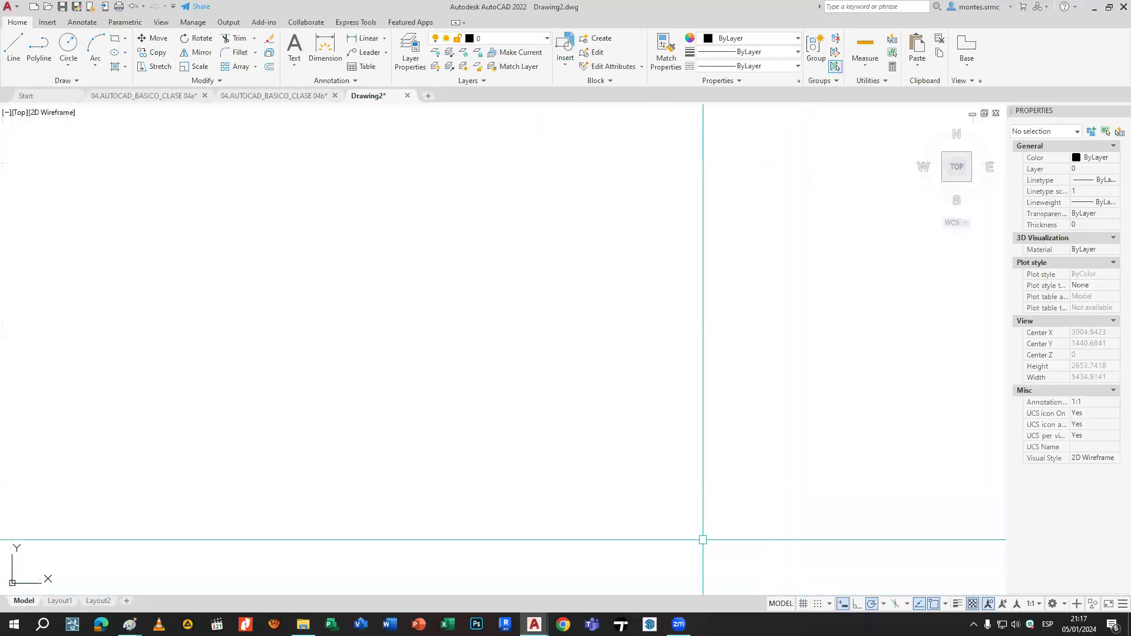
Open the text style manager for the Standard style of the new drawing and reposition its dialog.
{"action": "left_click", "coordinate": [362, 79]}
{"action": "left_click", "coordinate": [351, 94]}
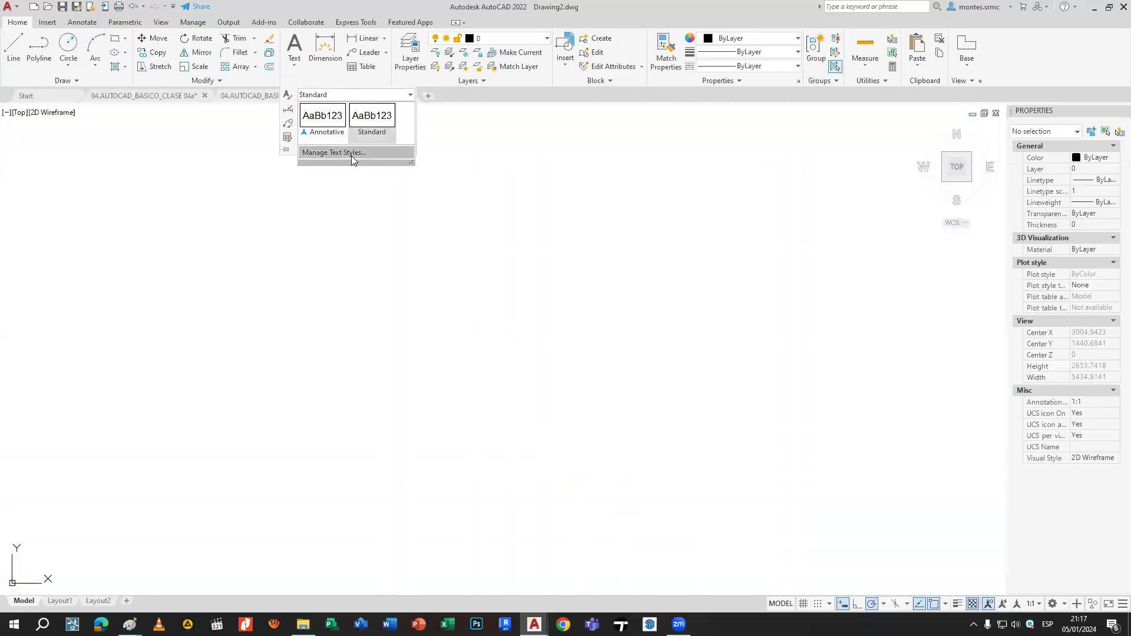
{"action": "left_click", "coordinate": [352, 154]}
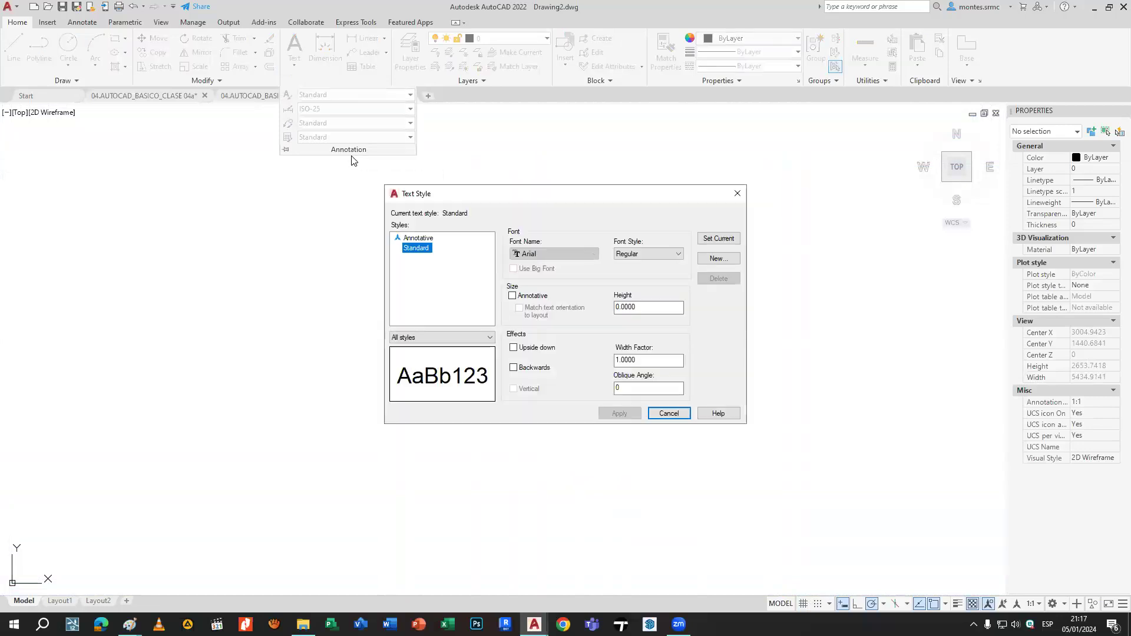
{"action": "left_click_drag", "start_coordinate": [469, 196], "coordinate": [498, 208]}
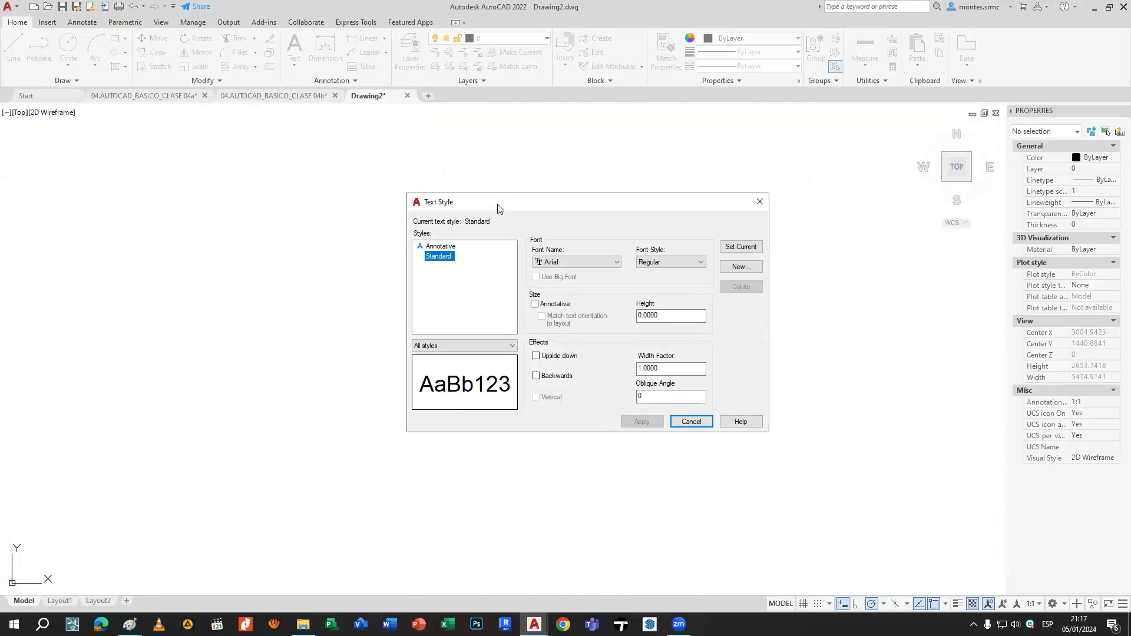
Browse the available fonts and set the Standard text style's font to Calibri.
{"action": "left_click", "coordinate": [616, 262]}
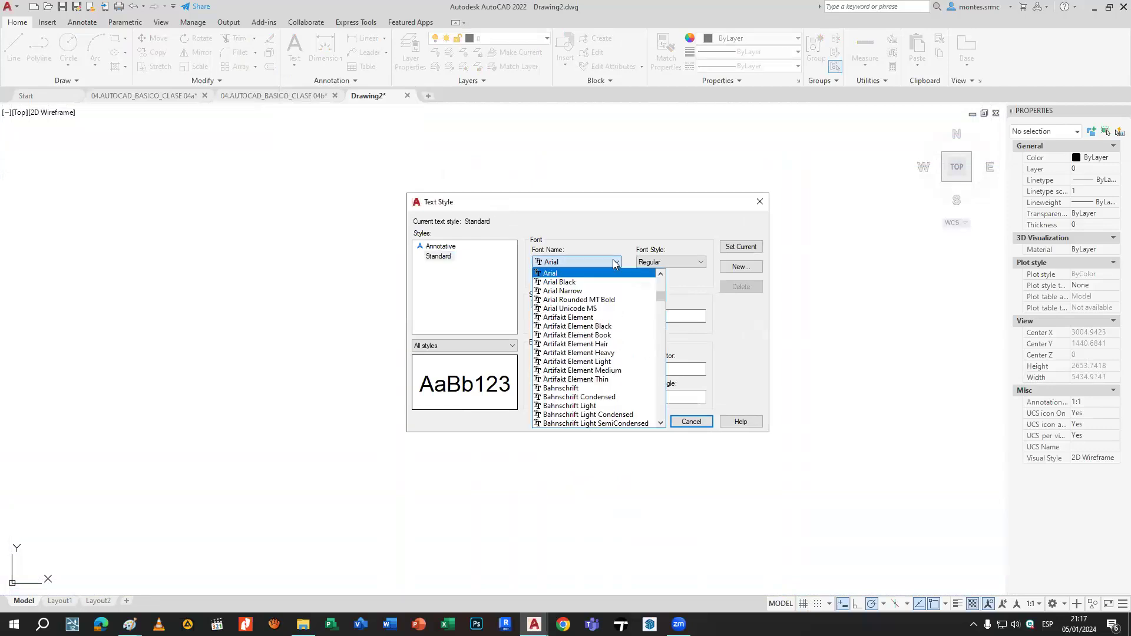
{"action": "scroll", "coordinate": [654, 306], "scroll_direction": "down", "scroll_amount": 15}
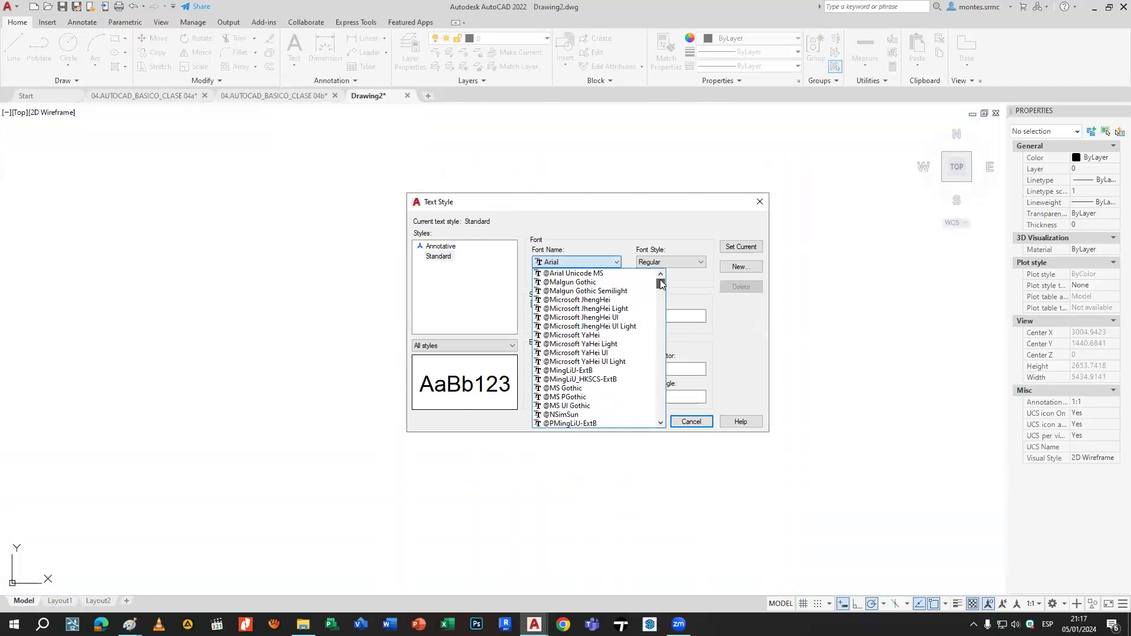
{"action": "left_click_drag", "start_coordinate": [657, 318], "coordinate": [658, 277]}
{"action": "scroll", "coordinate": [622, 374], "scroll_direction": "down", "scroll_amount": 3}
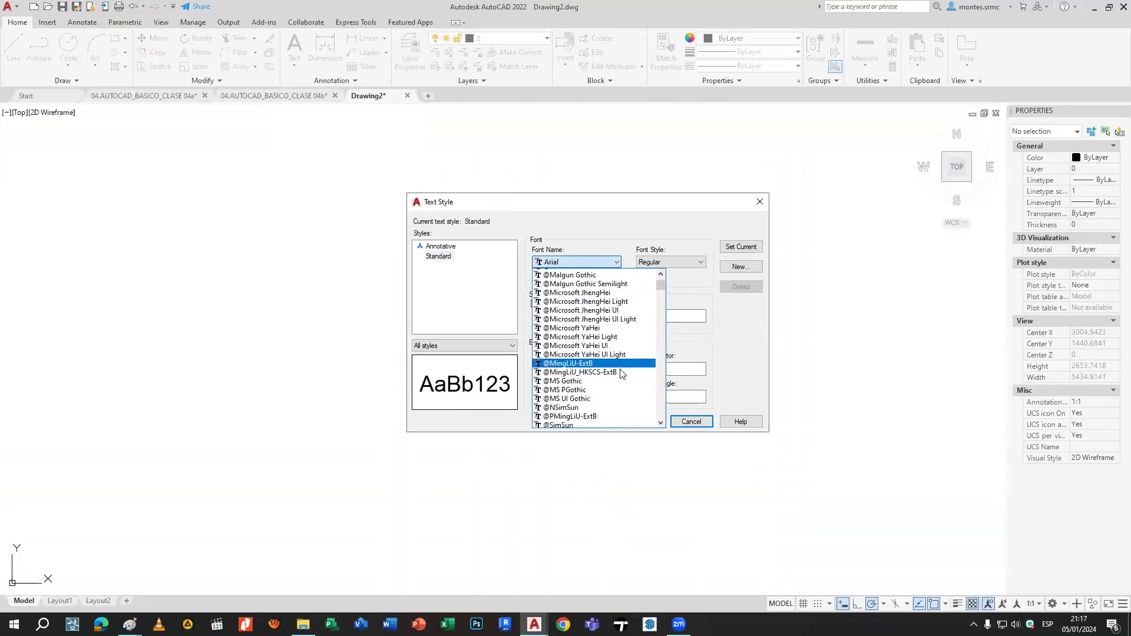
{"action": "scroll", "coordinate": [621, 374], "scroll_direction": "down", "scroll_amount": 20}
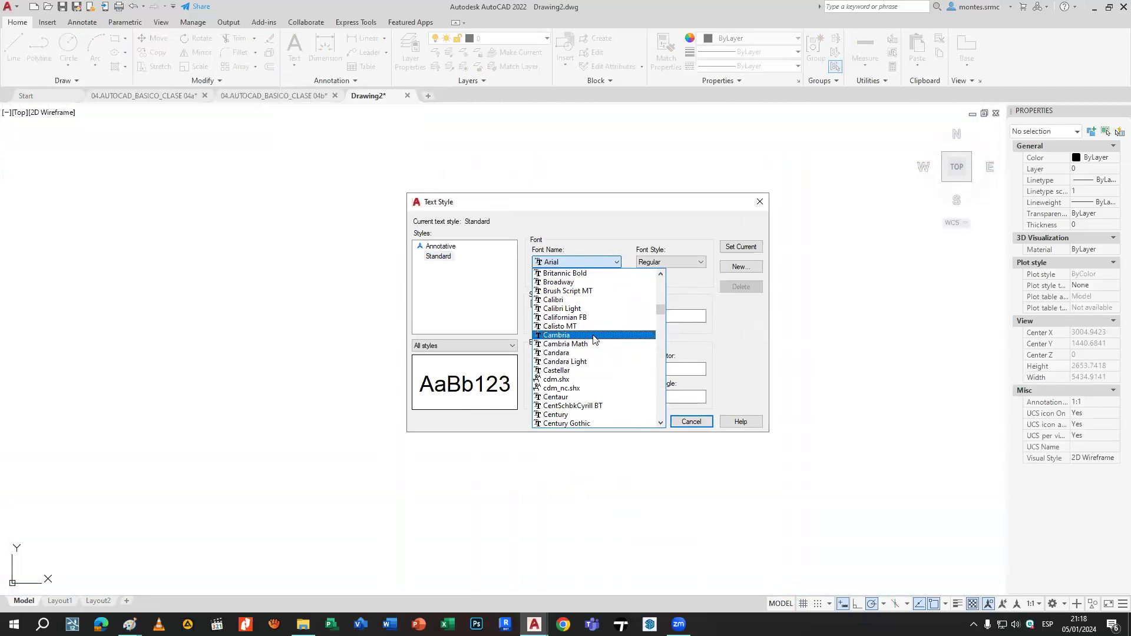
{"action": "left_click", "coordinate": [569, 301]}
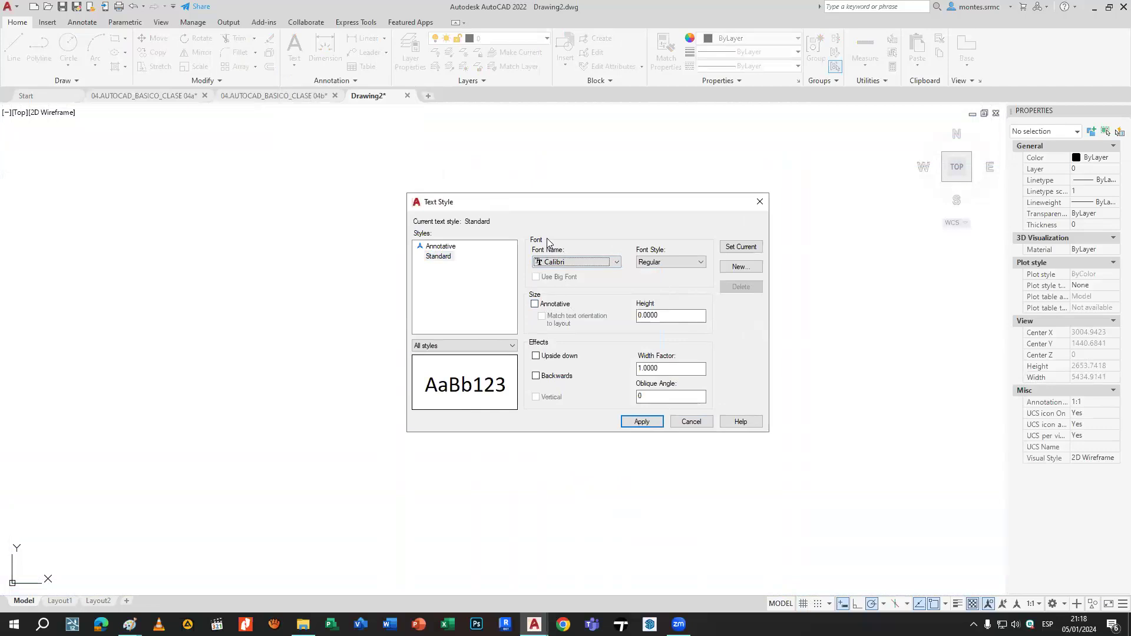
Preview the Calibri font in Bold and Bold Italic, and return the font style to Regular.
{"action": "left_click", "coordinate": [668, 263]}
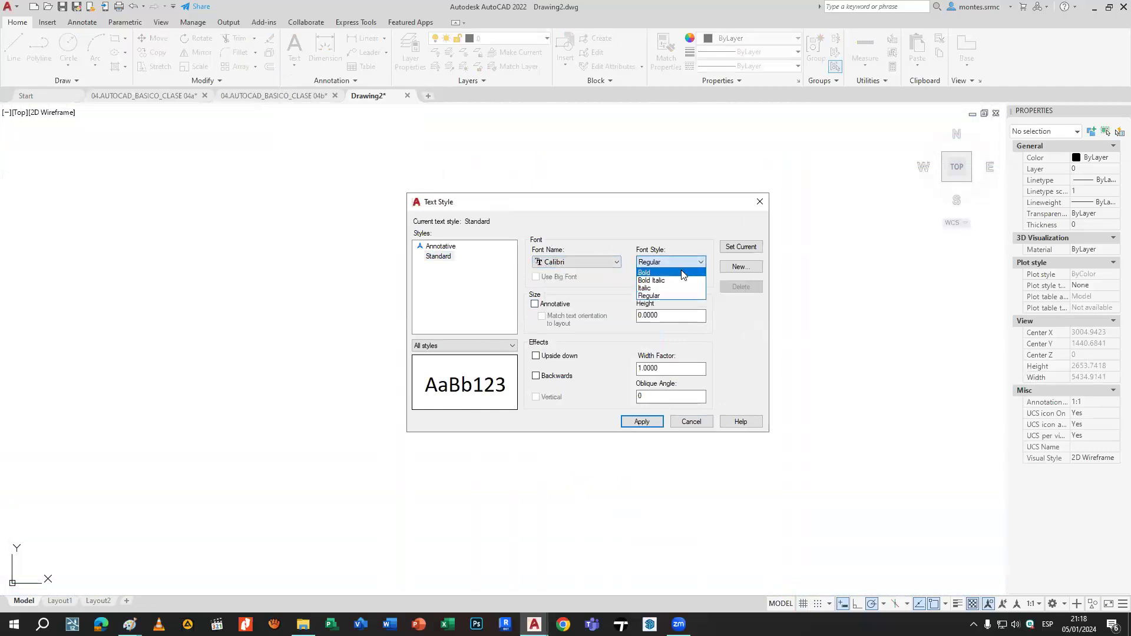
{"action": "left_click", "coordinate": [681, 273]}
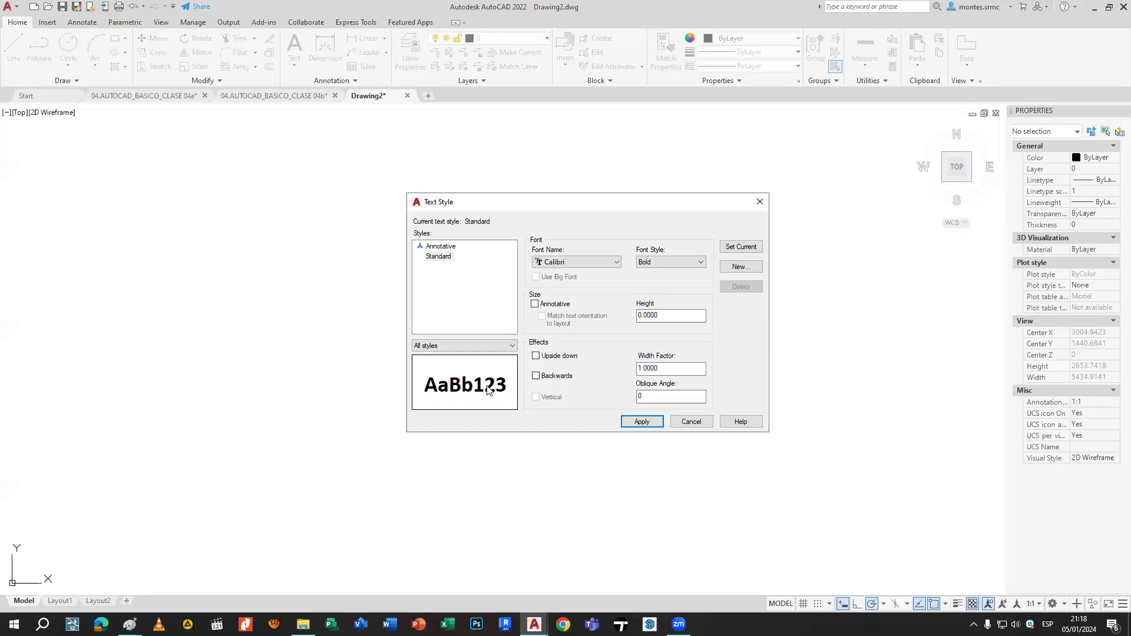
{"action": "left_click", "coordinate": [652, 263]}
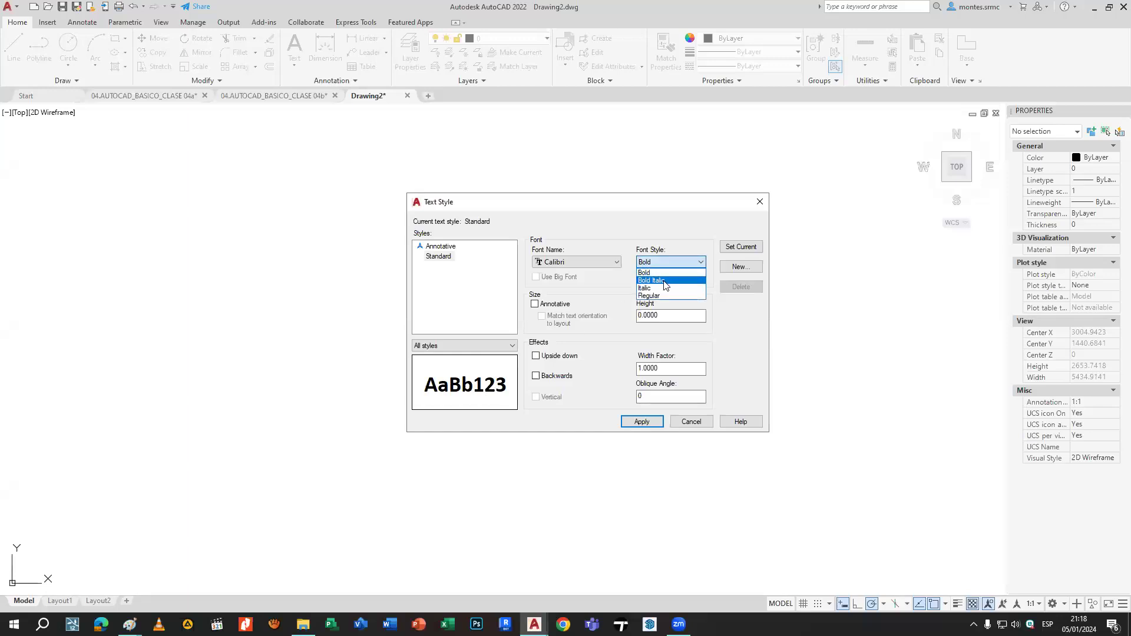
{"action": "left_click", "coordinate": [663, 283]}
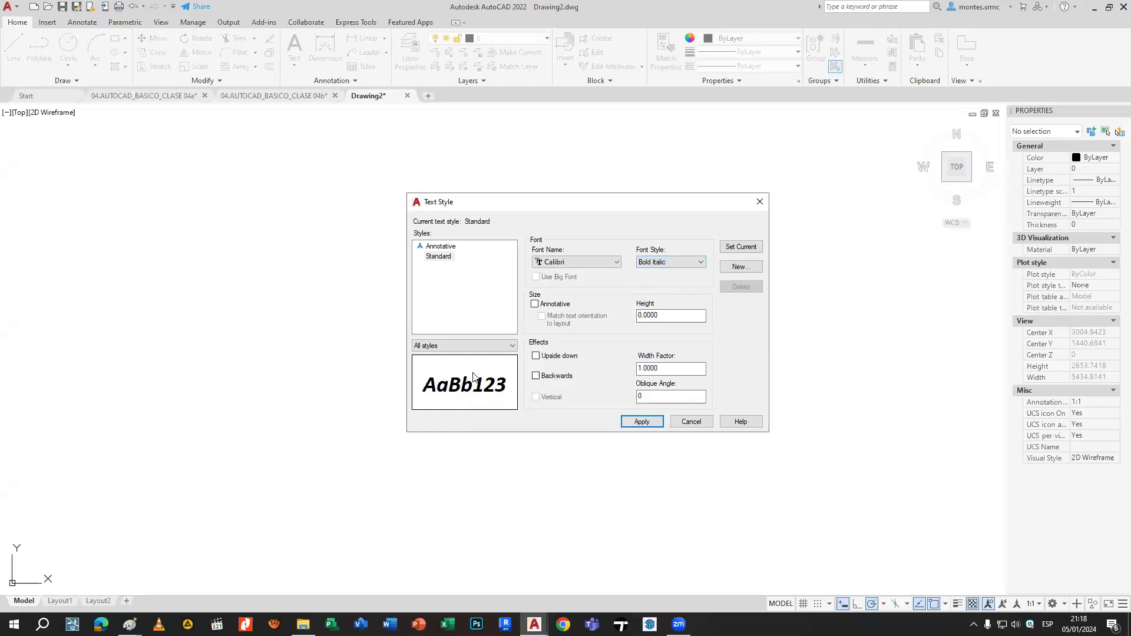
{"action": "left_click", "coordinate": [655, 262]}
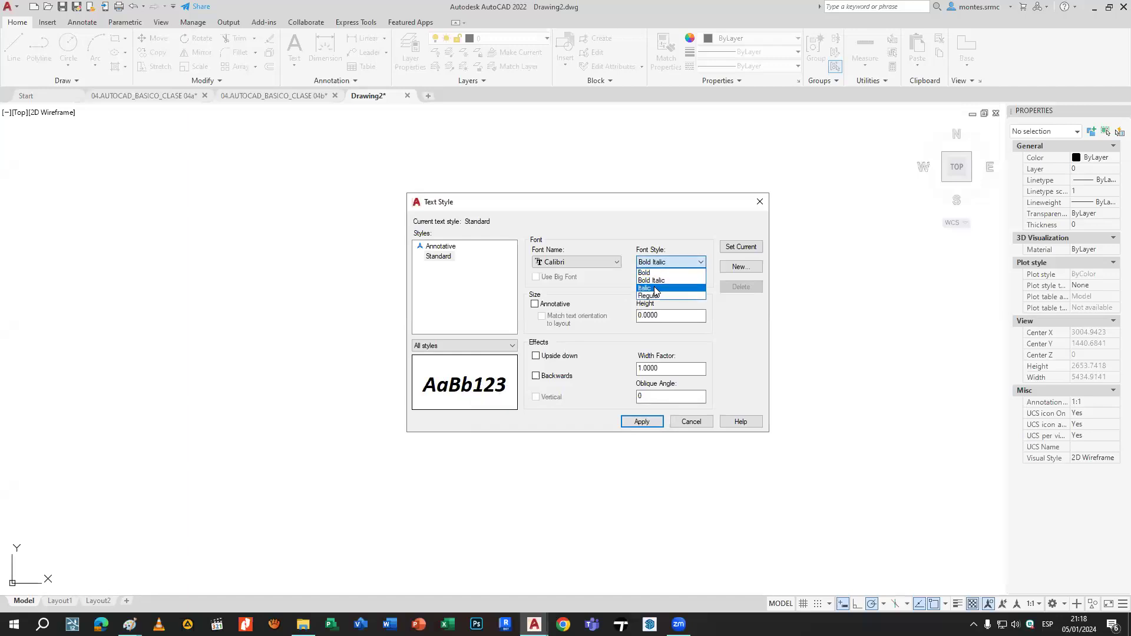
{"action": "left_click", "coordinate": [654, 279]}
{"action": "left_click", "coordinate": [653, 263]}
{"action": "left_click", "coordinate": [653, 295]}
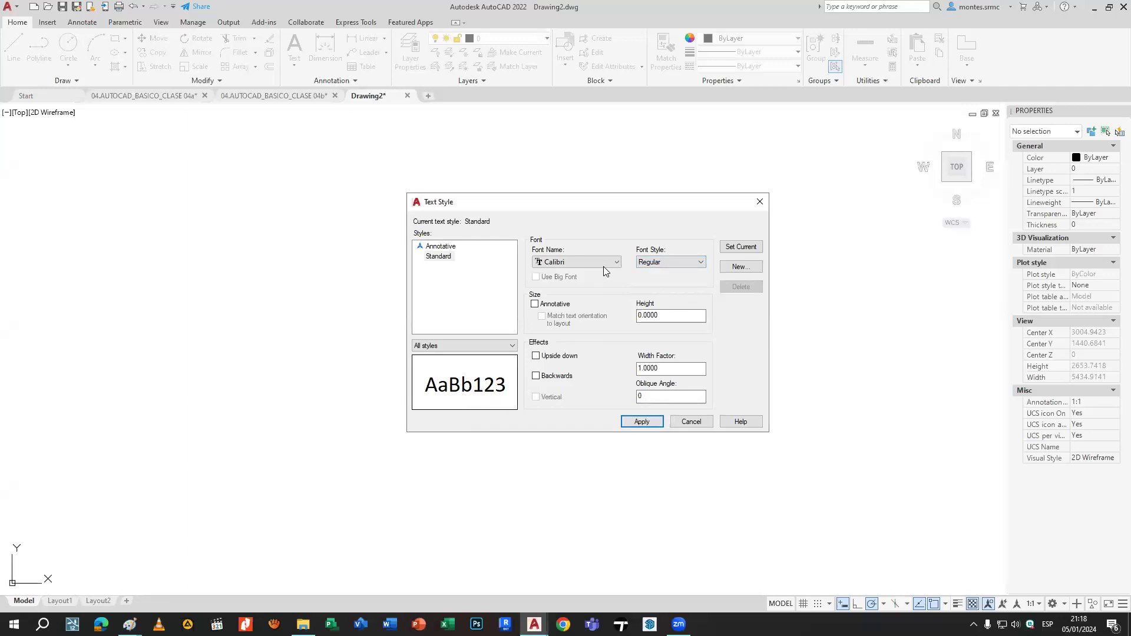
{"action": "left_click", "coordinate": [644, 268]}
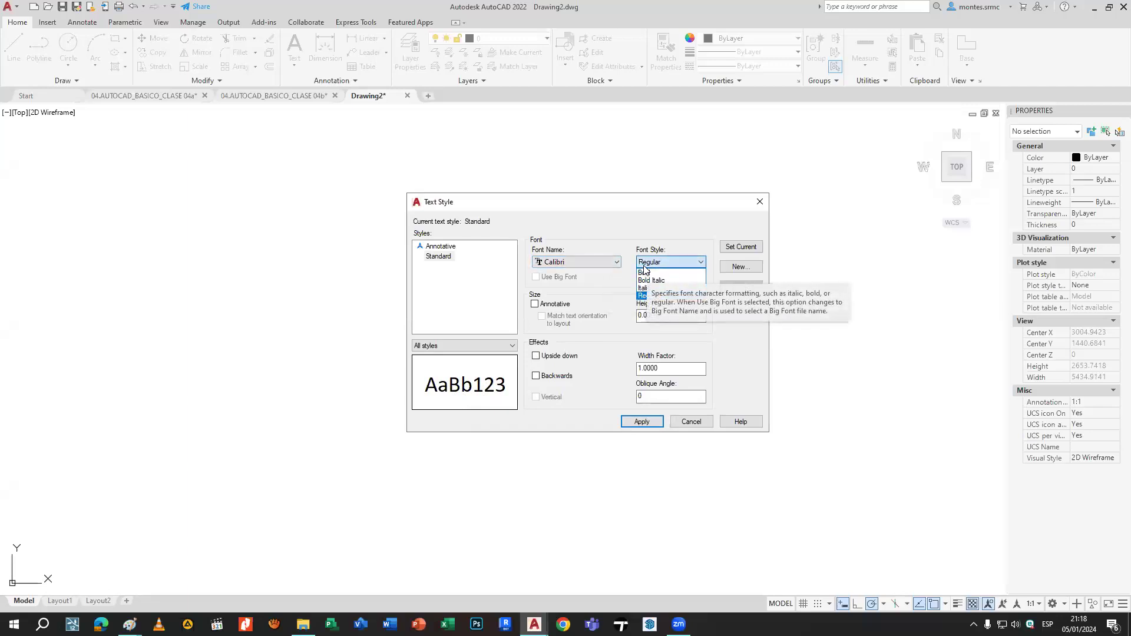
{"action": "left_click", "coordinate": [623, 259]}
Try the Cambria and cdm.shx fonts on the Standard text style, checking the font styles offered for Cambria.
{"action": "left_click", "coordinate": [616, 261]}
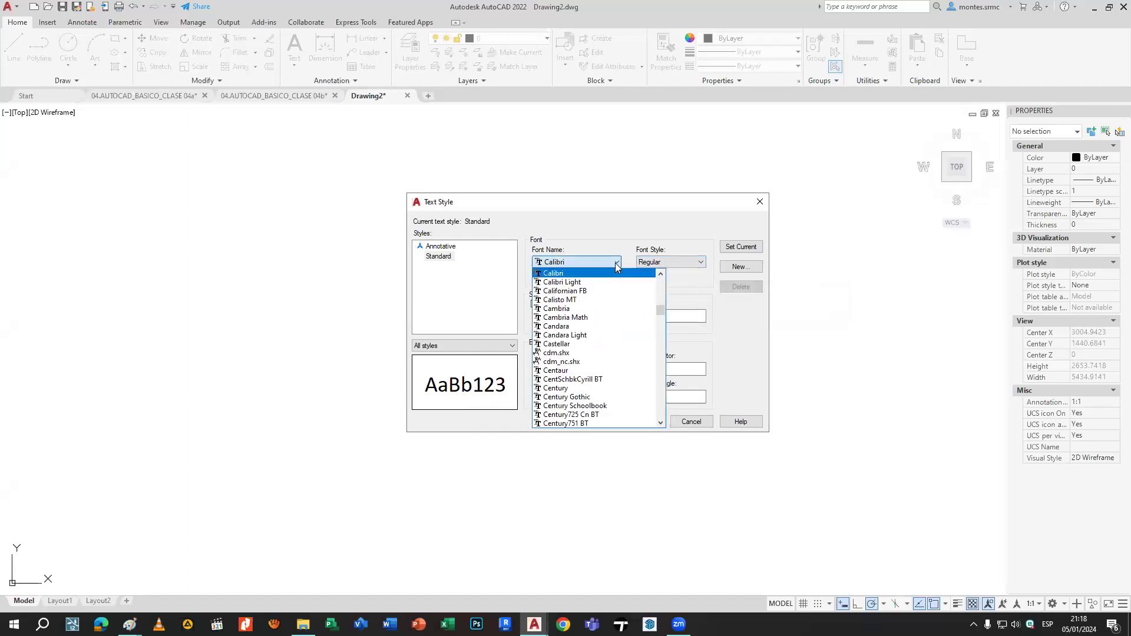
{"action": "left_click", "coordinate": [589, 308]}
{"action": "left_click", "coordinate": [662, 265]}
{"action": "left_click", "coordinate": [651, 267]}
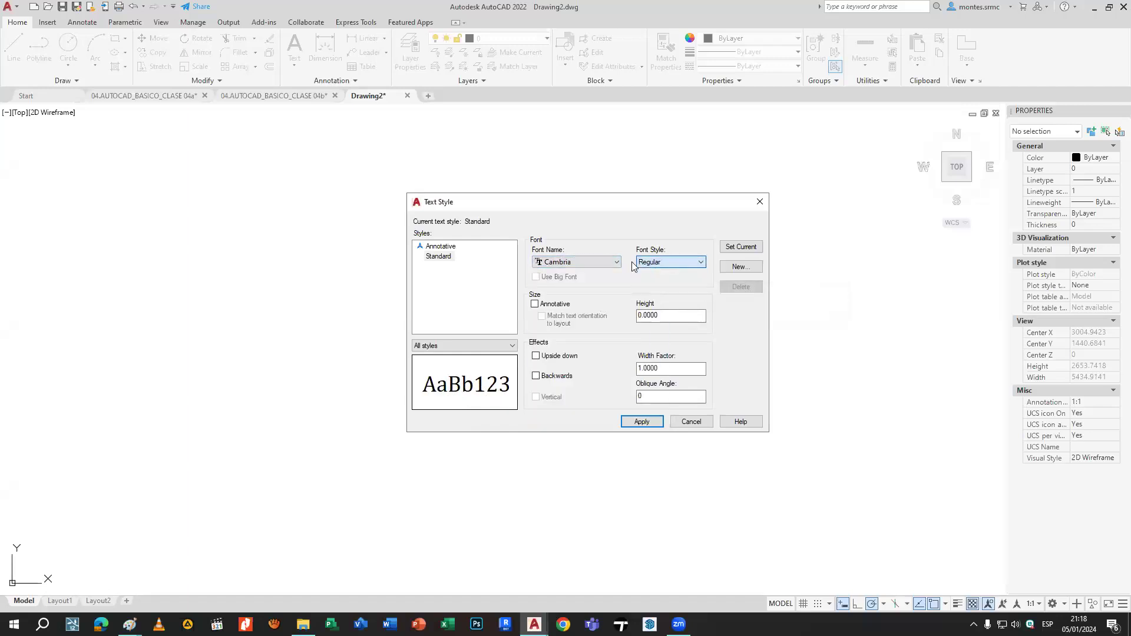
{"action": "left_click", "coordinate": [604, 264]}
{"action": "left_click", "coordinate": [591, 318]}
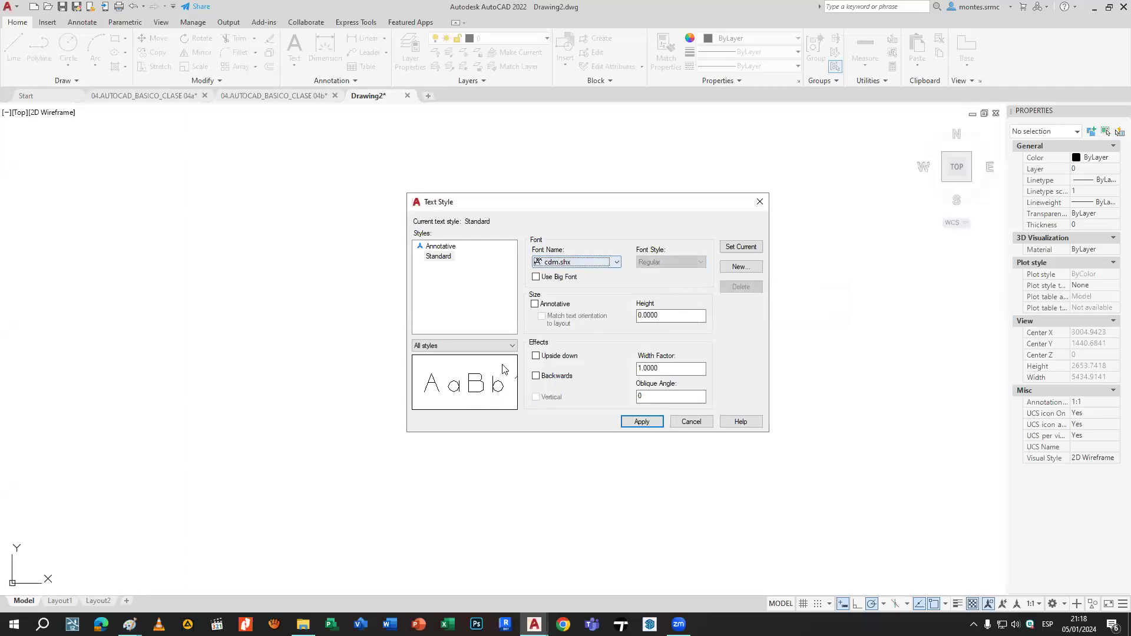
Try the Chiller and CommercialPi BT fonts on the Standard text style and check which font styles each offers.
{"action": "left_click", "coordinate": [591, 265]}
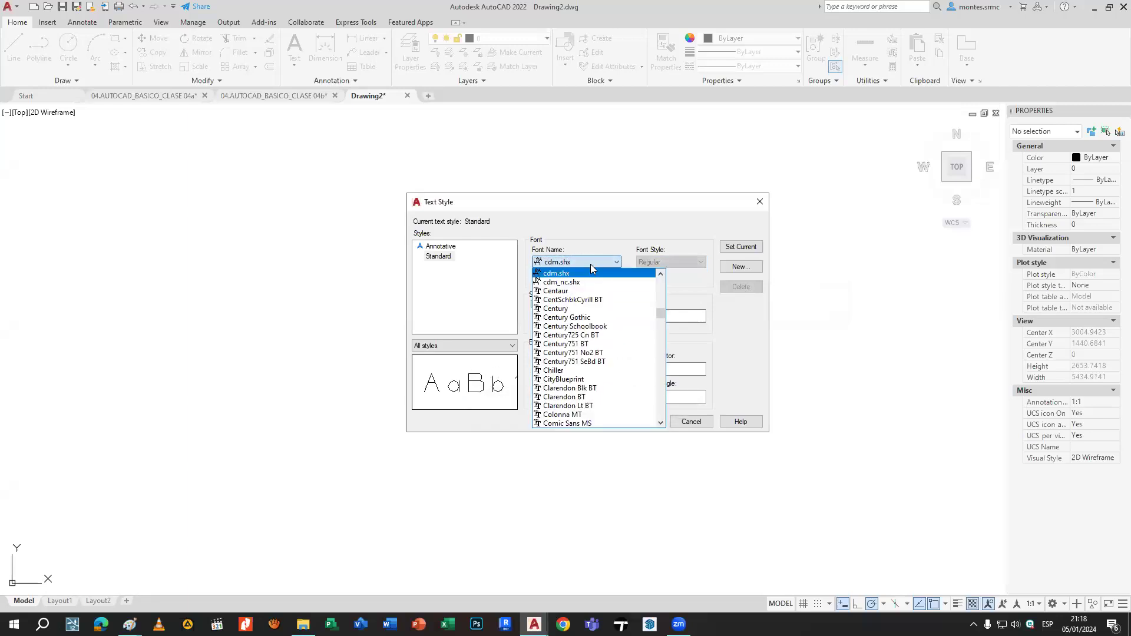
{"action": "left_click", "coordinate": [583, 370]}
{"action": "left_click", "coordinate": [661, 258]}
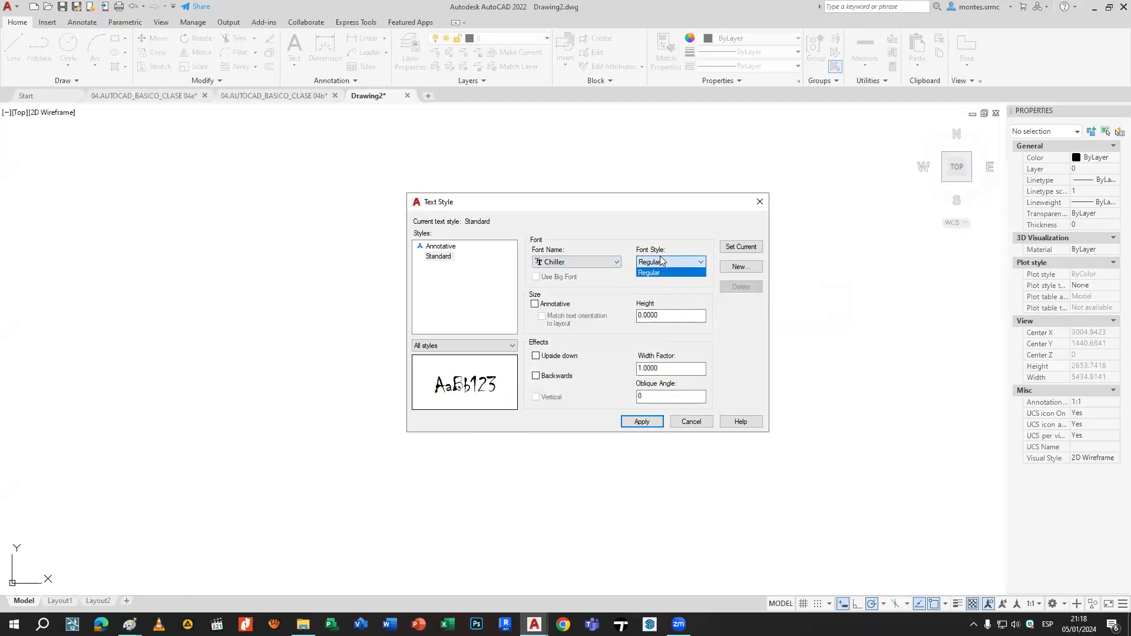
{"action": "left_click", "coordinate": [610, 289]}
{"action": "left_click", "coordinate": [597, 264]}
{"action": "left_click", "coordinate": [577, 348]}
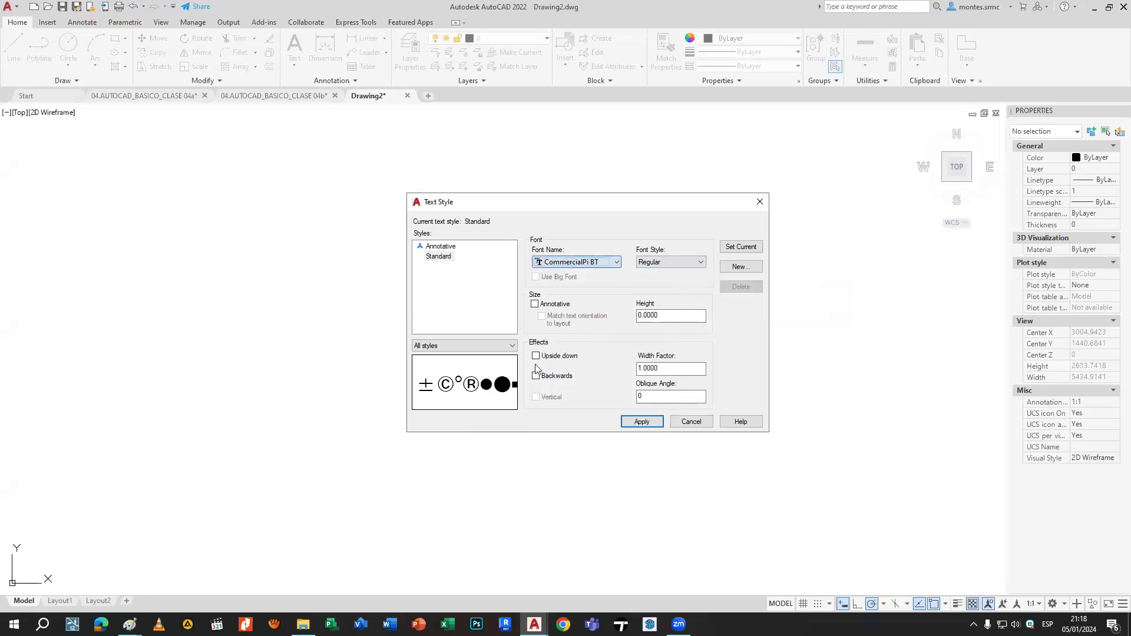
{"action": "left_click", "coordinate": [653, 263]}
{"action": "left_click", "coordinate": [652, 262]}
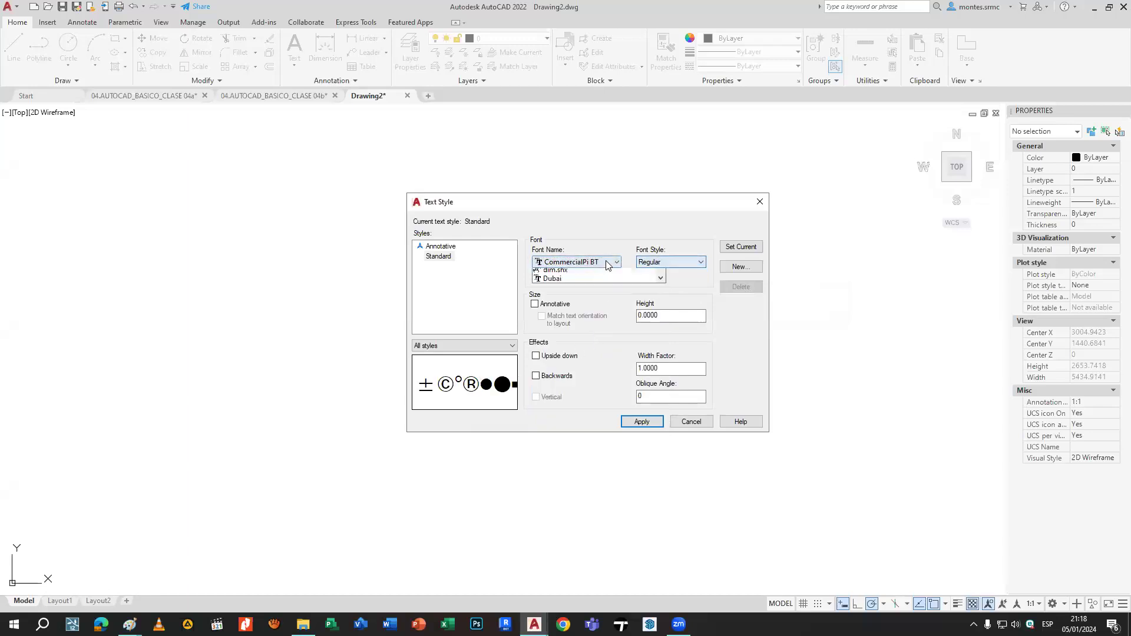
Set the Standard text style's font to Century, keeping its Regular font style.
{"action": "left_click", "coordinate": [606, 263]}
{"action": "scroll", "coordinate": [605, 324], "scroll_direction": "up", "scroll_amount": 15}
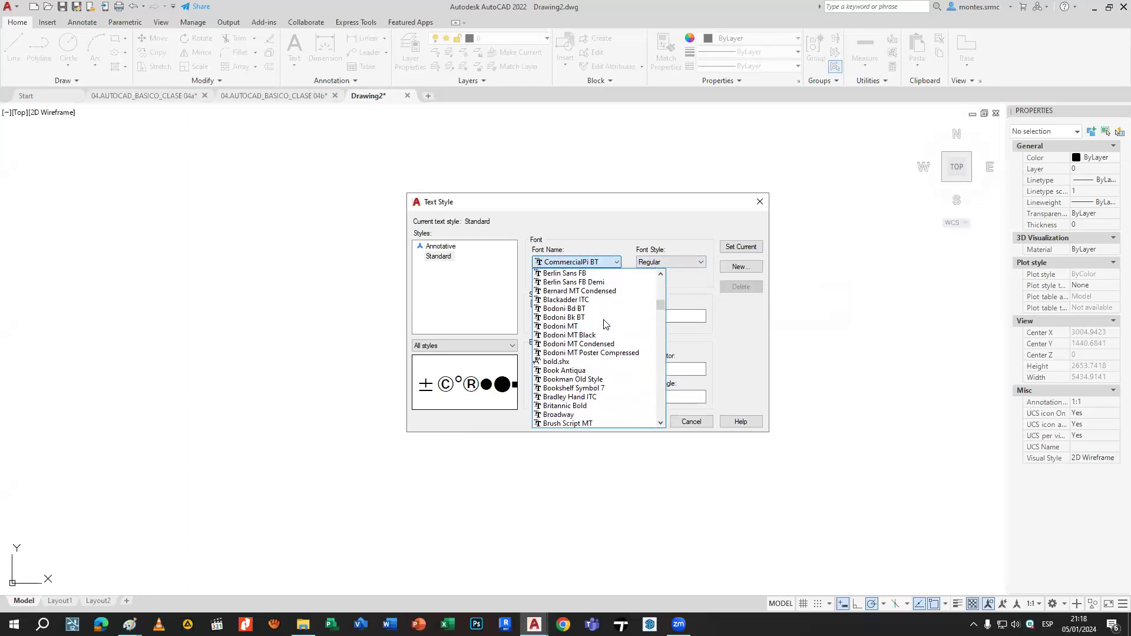
{"action": "scroll", "coordinate": [605, 324], "scroll_direction": "down", "scroll_amount": 8}
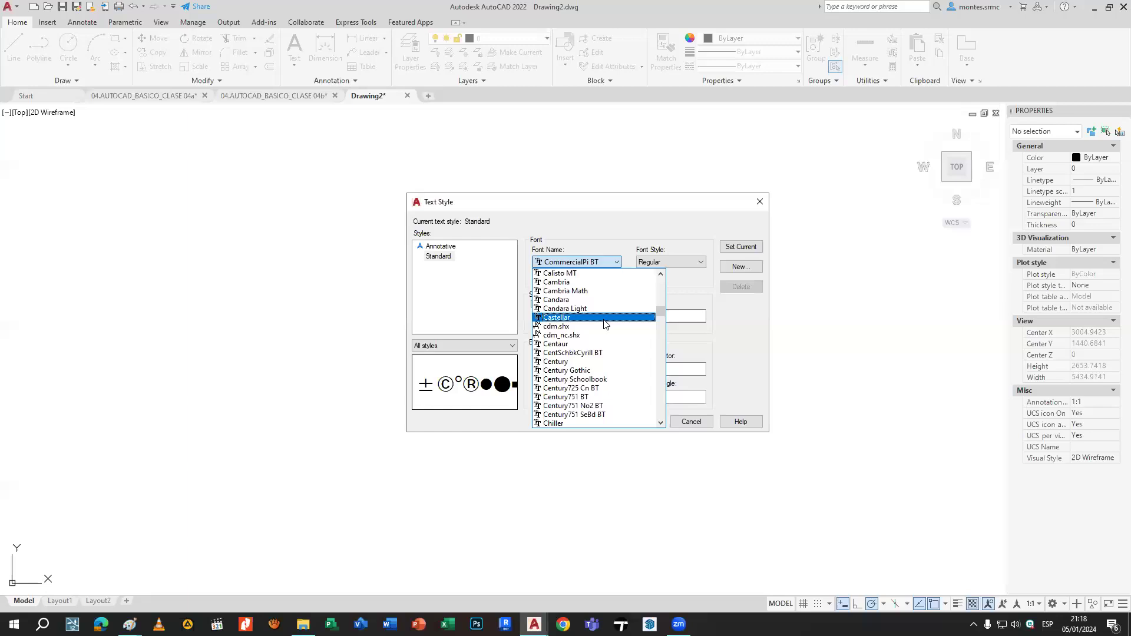
{"action": "left_click", "coordinate": [565, 362]}
{"action": "left_click", "coordinate": [669, 261]}
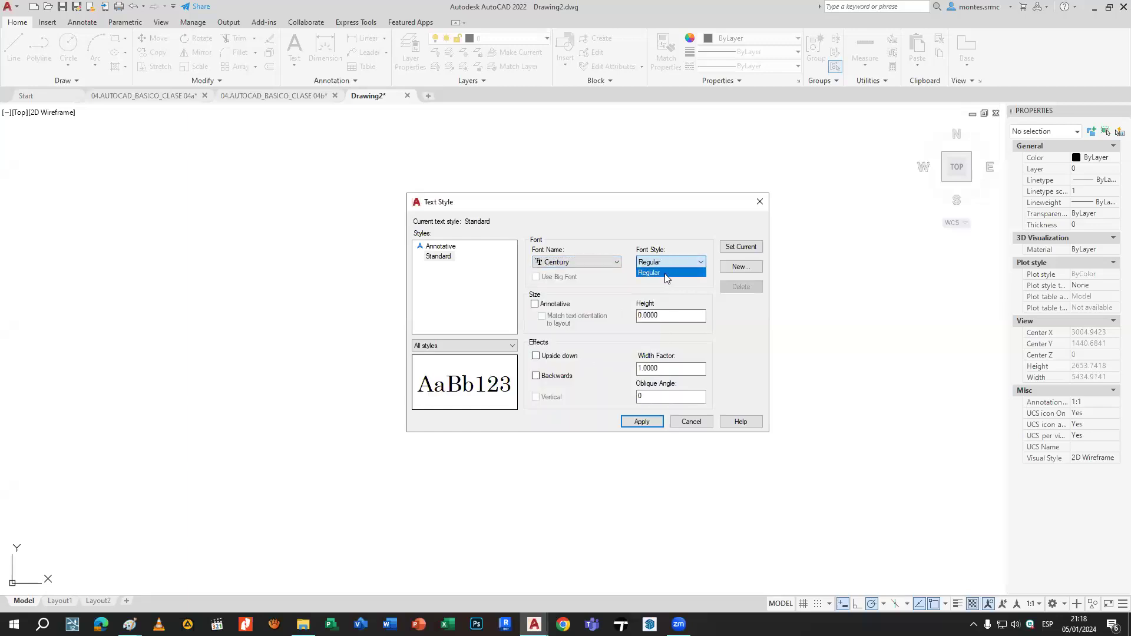
{"action": "left_click", "coordinate": [639, 289]}
Switch the Standard style's Annotative option on and off again, and highlight its text height value without changing it.
{"action": "left_click", "coordinate": [535, 304]}
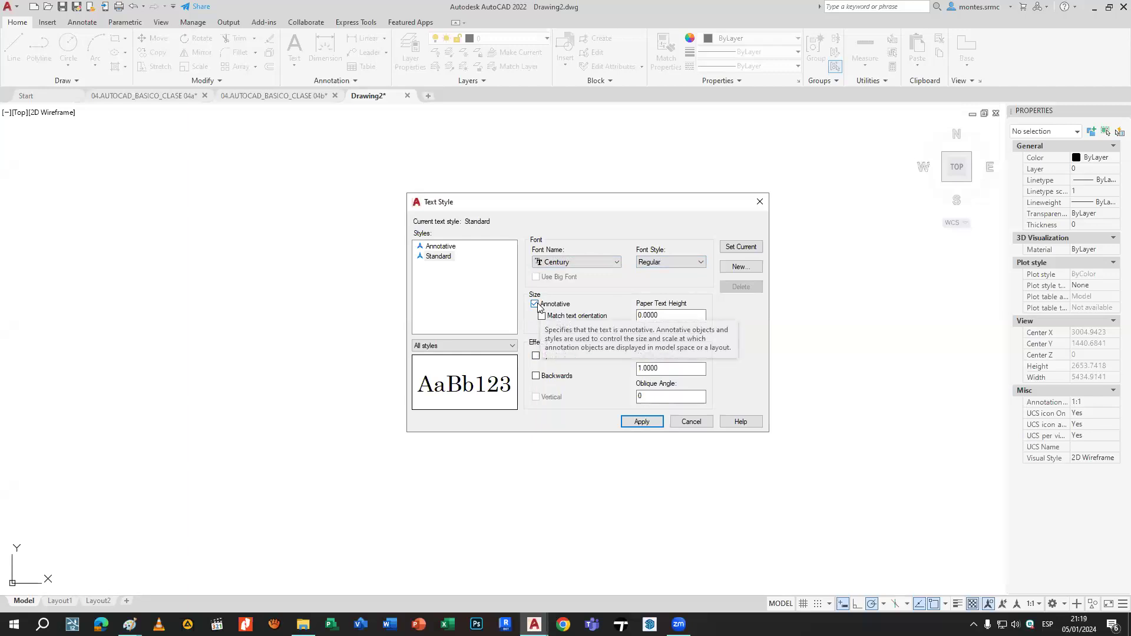
{"action": "left_click", "coordinate": [535, 304]}
{"action": "left_click", "coordinate": [535, 304]}
{"action": "left_click", "coordinate": [538, 305]}
{"action": "left_click", "coordinate": [669, 316]}
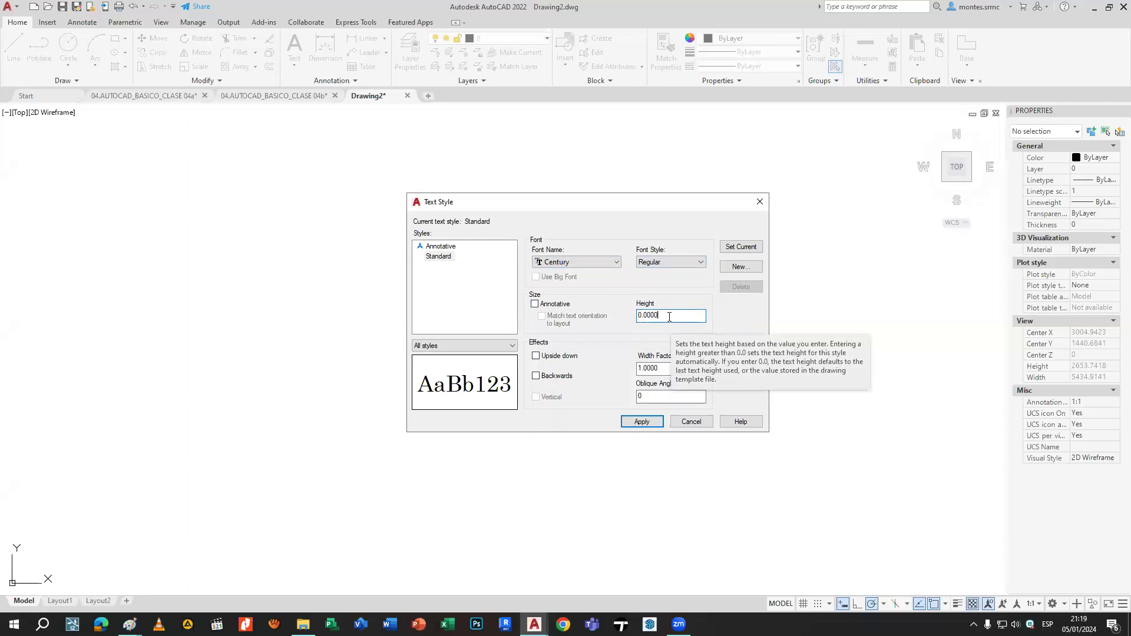
{"action": "left_click_drag", "start_coordinate": [666, 315], "coordinate": [638, 314]}
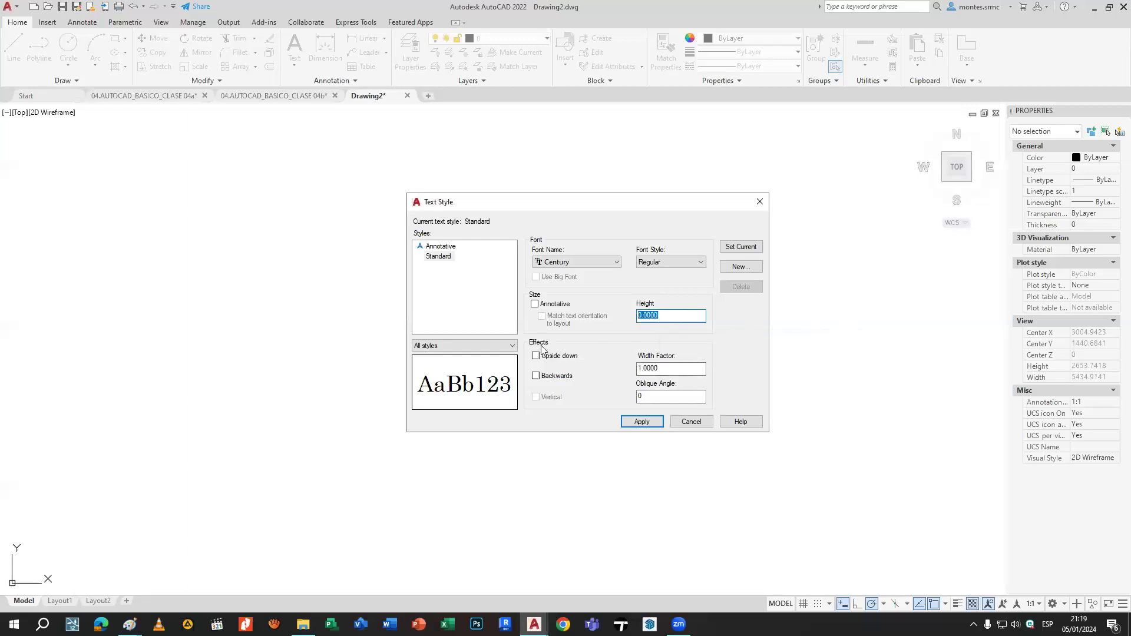
Preview the Upside down and Backwards effects on the Standard text style one at a time, leaving both off.
{"action": "left_click", "coordinate": [535, 357]}
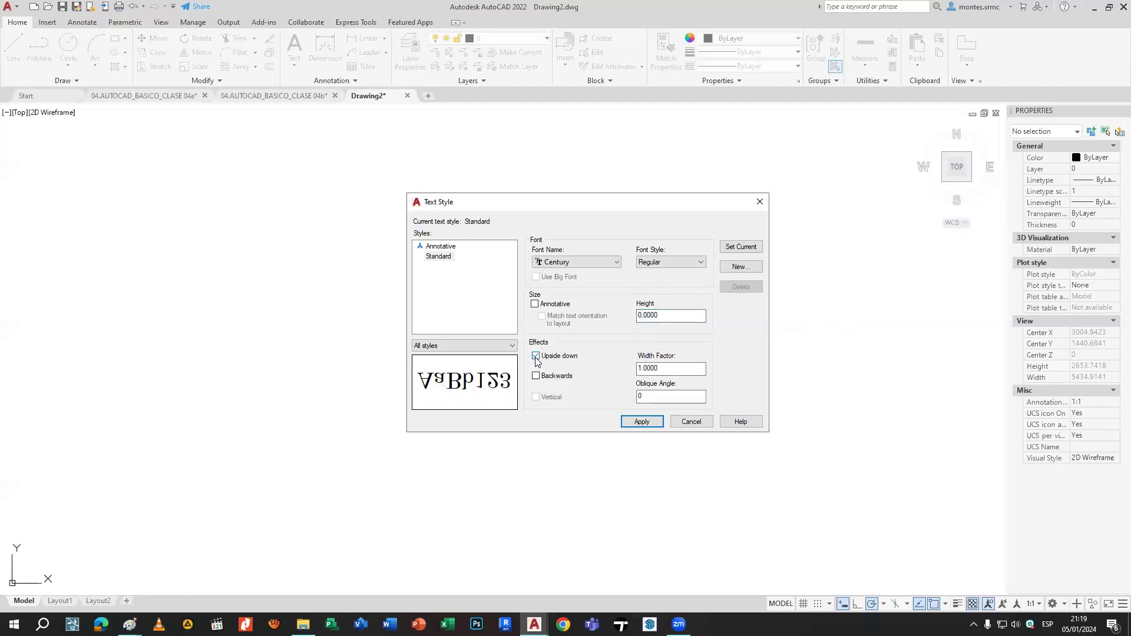
{"action": "left_click", "coordinate": [535, 357]}
{"action": "left_click", "coordinate": [536, 376]}
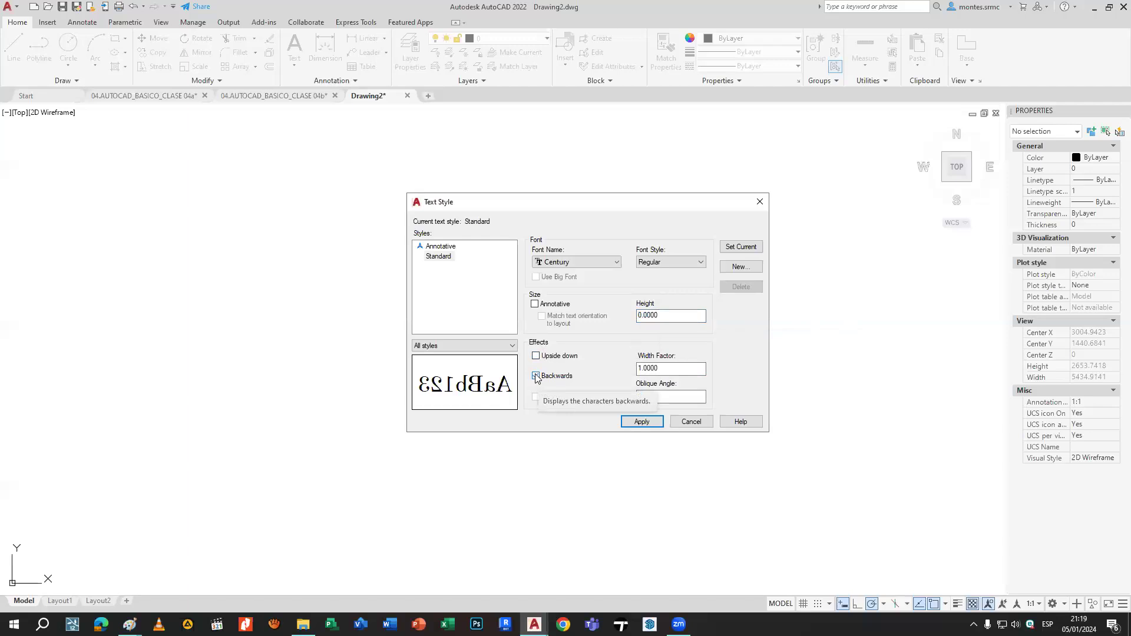
{"action": "left_click", "coordinate": [536, 375]}
Try a width factor of 2 on the Standard text style, followed by 3, and apply it.
{"action": "left_click", "coordinate": [666, 370]}
{"action": "left_click_drag", "start_coordinate": [656, 369], "coordinate": [617, 361]}
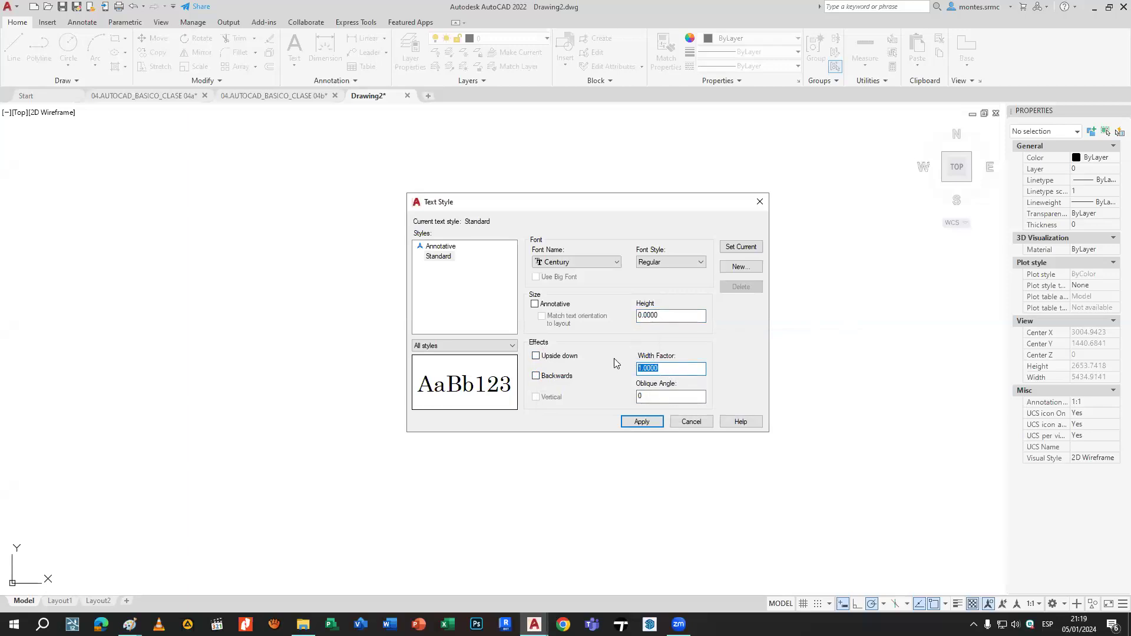
{"action": "type", "text": "2"}
{"action": "left_click_drag", "start_coordinate": [646, 368], "coordinate": [632, 372]}
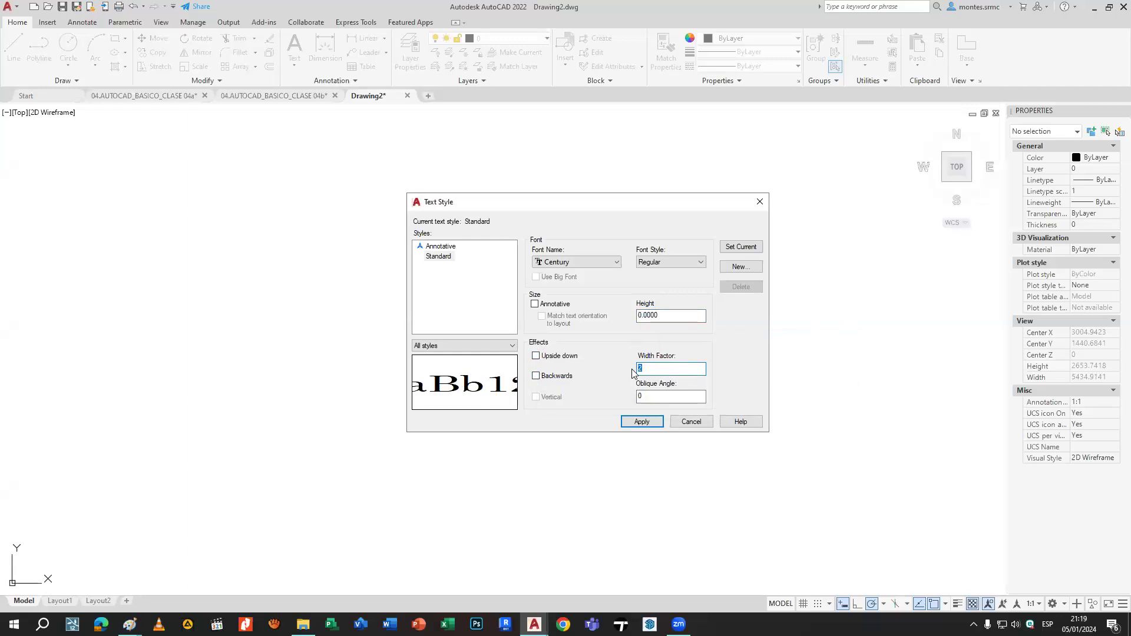
{"action": "type", "text": "3"}
{"action": "key", "text": "Tab"}
{"action": "key", "text": "Return"}
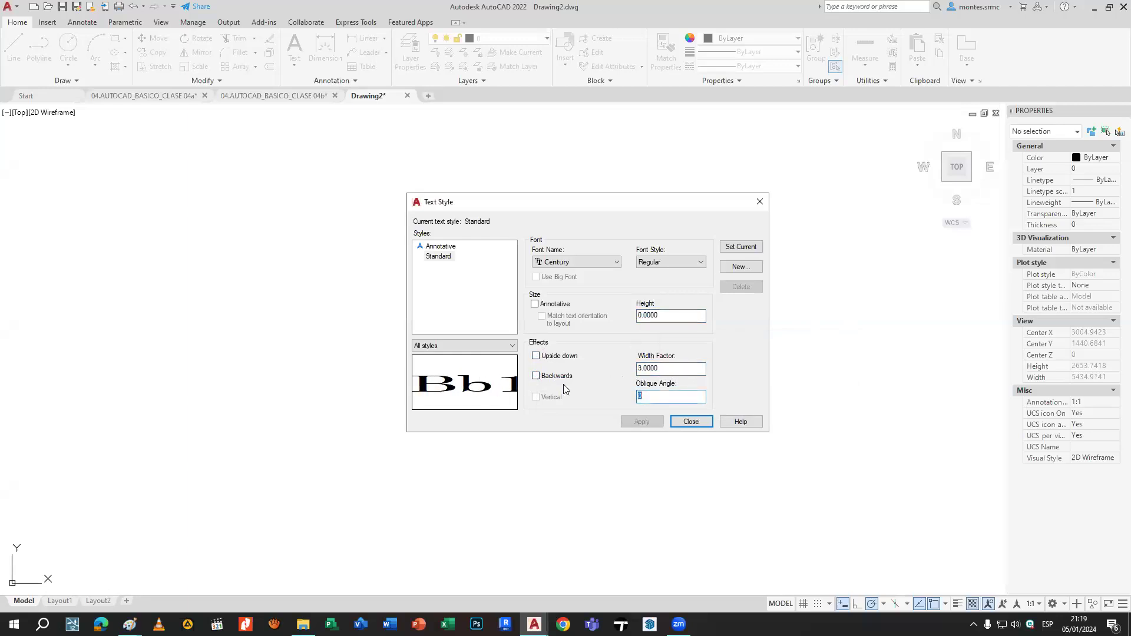
Preview a width factor of 1.5 for the Standard text style, and apply 0.5 instead.
{"action": "left_click_drag", "start_coordinate": [666, 369], "coordinate": [602, 362]}
{"action": "type", "text": "1.5"}
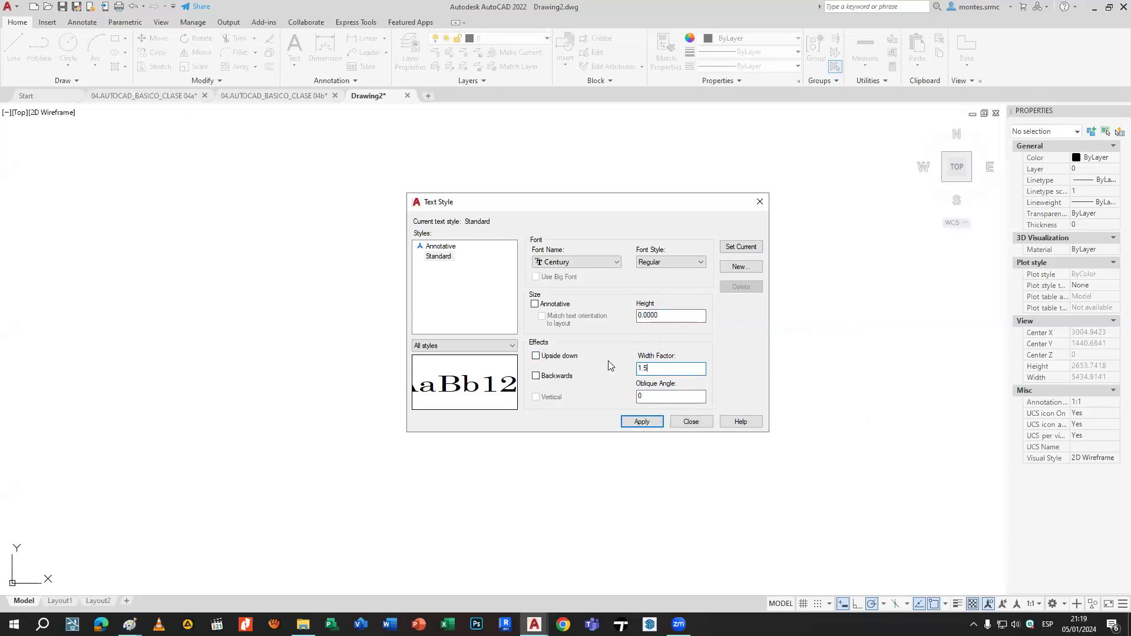
{"action": "left_click_drag", "start_coordinate": [659, 367], "coordinate": [633, 370]}
{"action": "type", "text": ".5"}
{"action": "key", "text": "Return"}
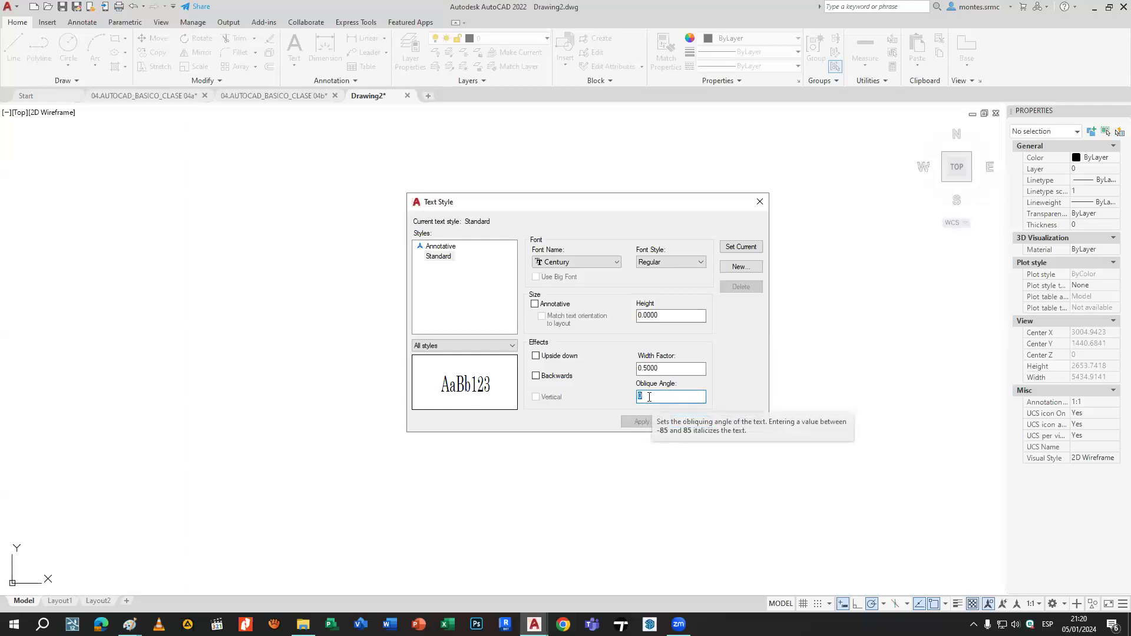
Set the oblique angle of the Standard text style to 15 degrees.
{"action": "left_click", "coordinate": [665, 262]}
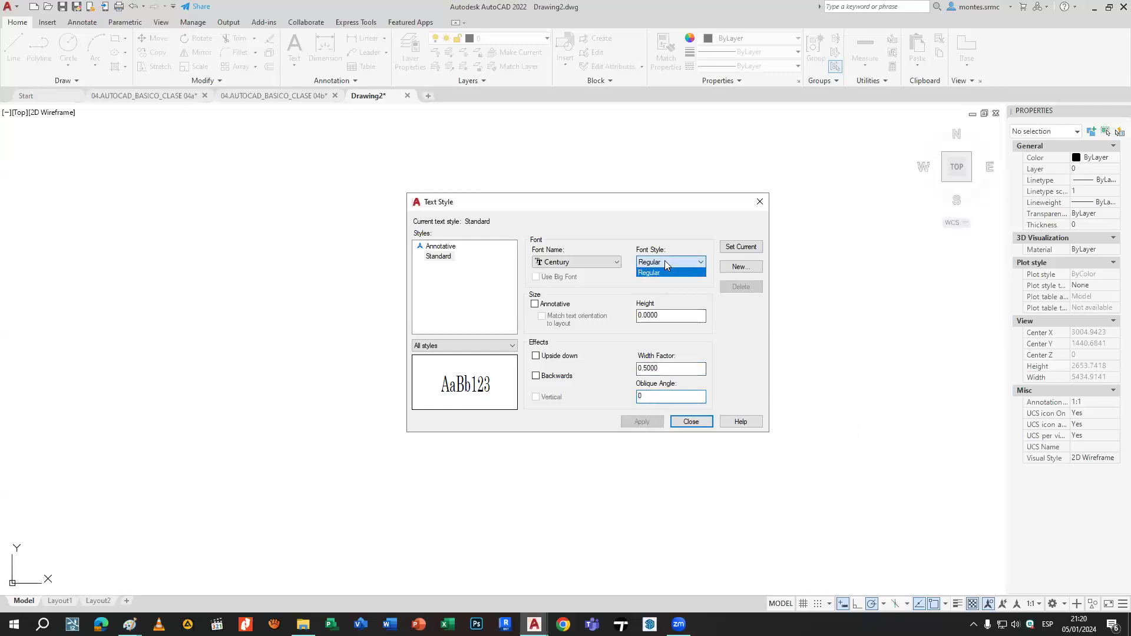
{"action": "left_click_drag", "start_coordinate": [655, 397], "coordinate": [630, 403]}
{"action": "type", "text": "15"}
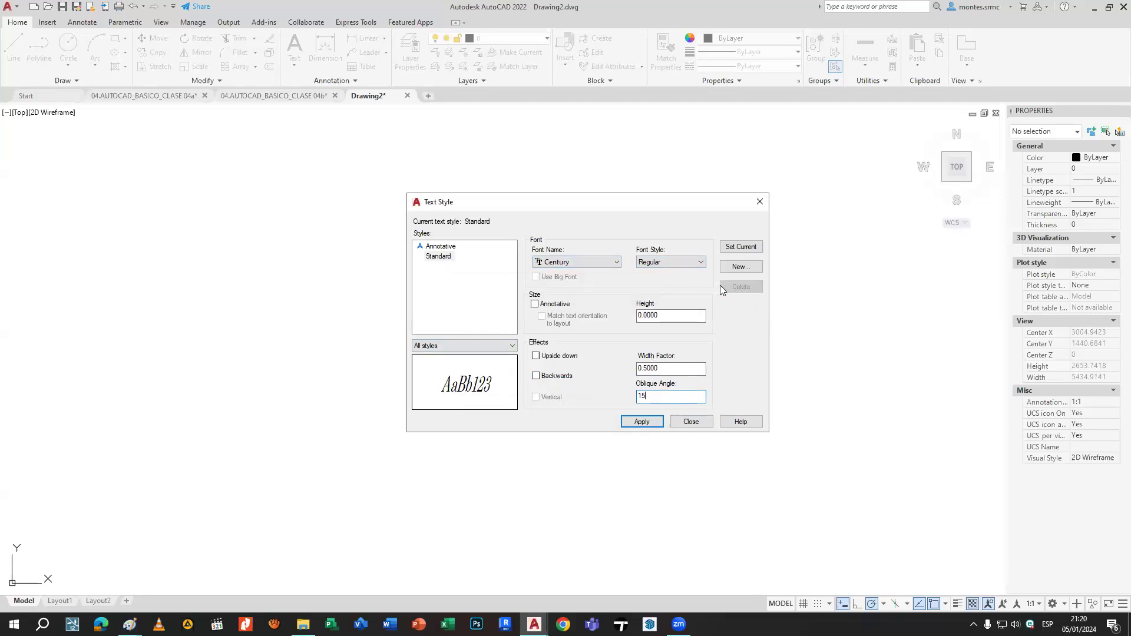
Save the modified Standard style and create a new text style named 01 from it.
{"action": "left_click", "coordinate": [739, 270]}
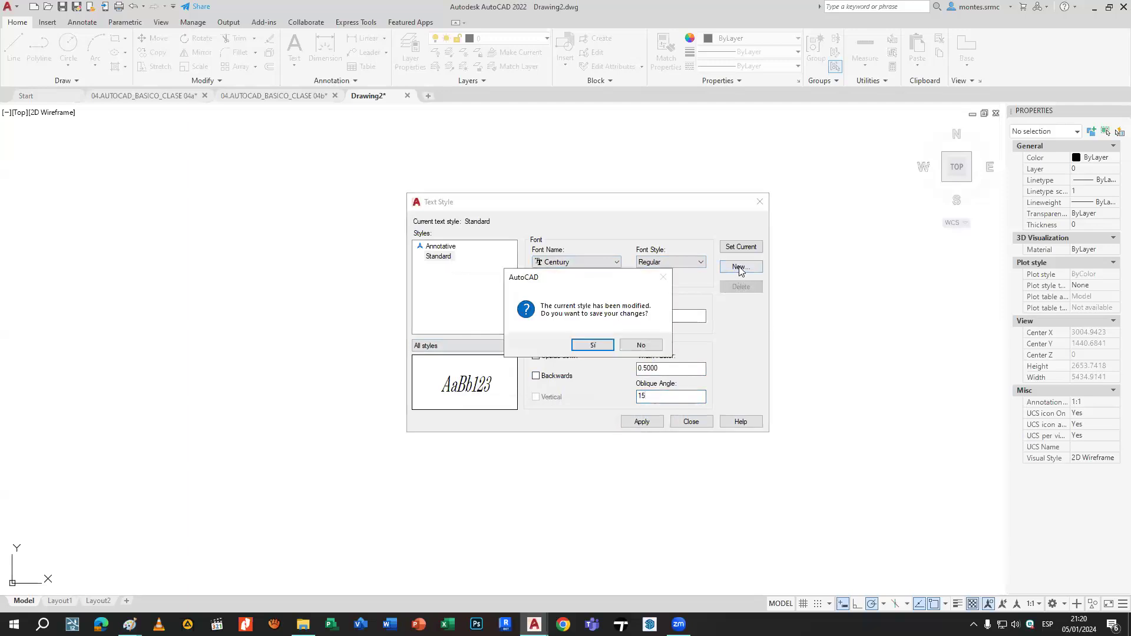
{"action": "left_click", "coordinate": [592, 345]}
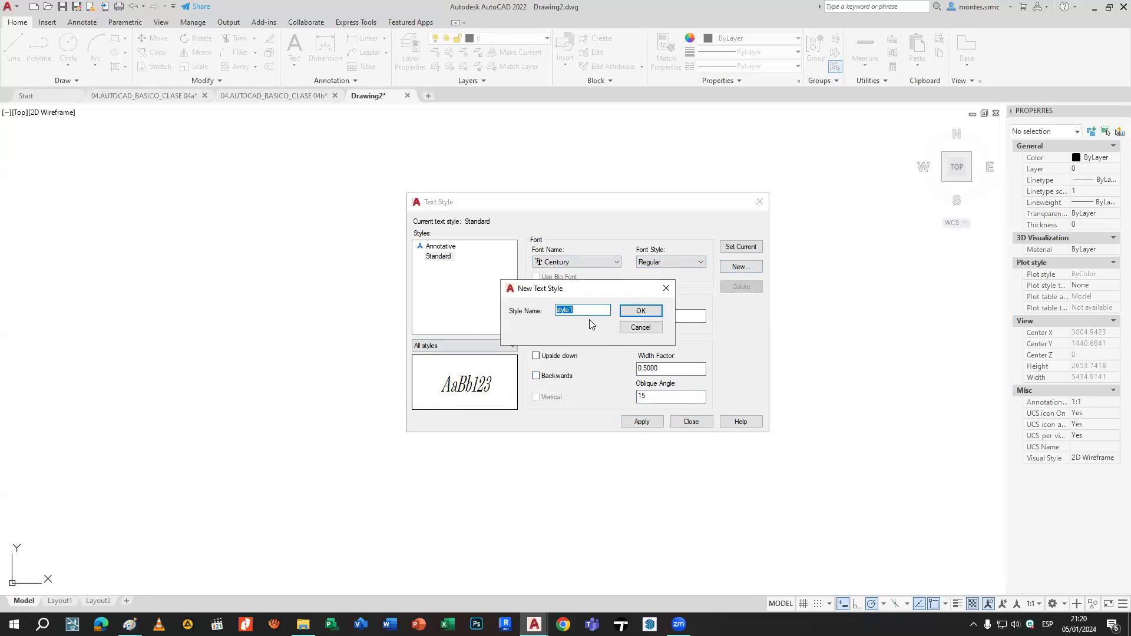
{"action": "type", "text": "01"}
{"action": "left_click", "coordinate": [635, 311]}
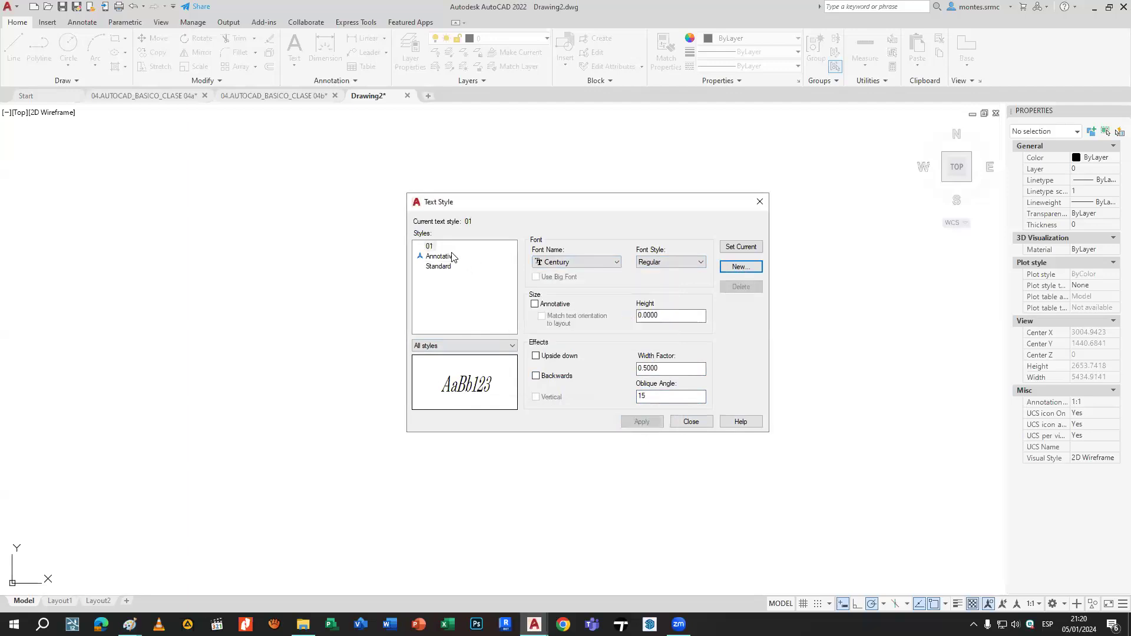
Compare the settings of text styles 01 and Standard by selecting them alternately in the style list.
{"action": "left_click", "coordinate": [429, 246]}
{"action": "left_click", "coordinate": [438, 267]}
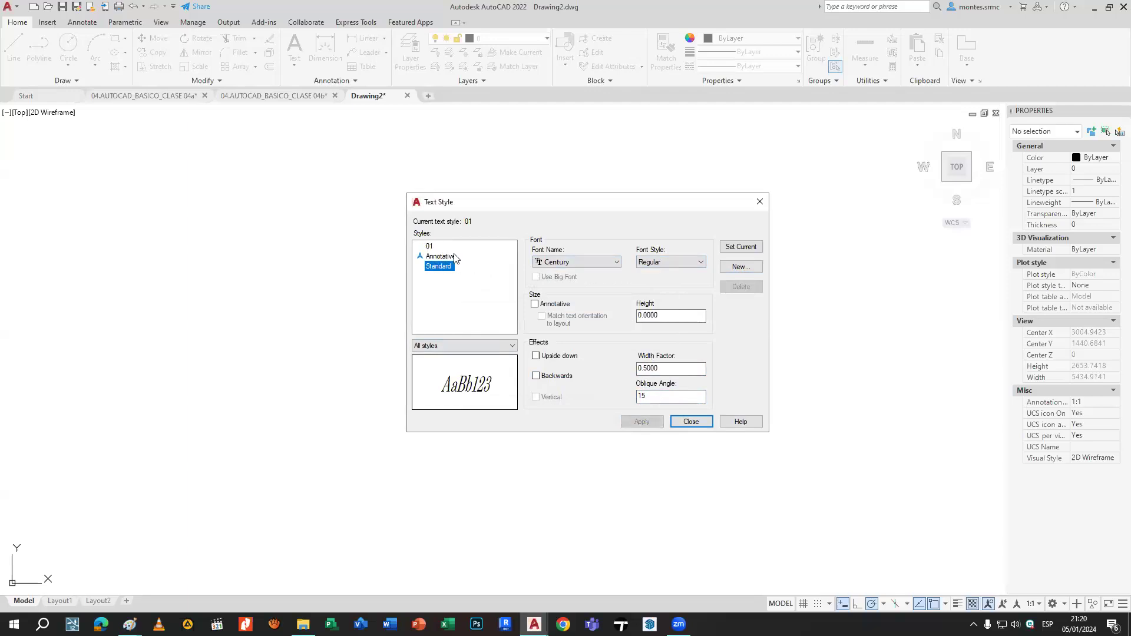
{"action": "left_click", "coordinate": [431, 247]}
{"action": "left_click", "coordinate": [438, 266]}
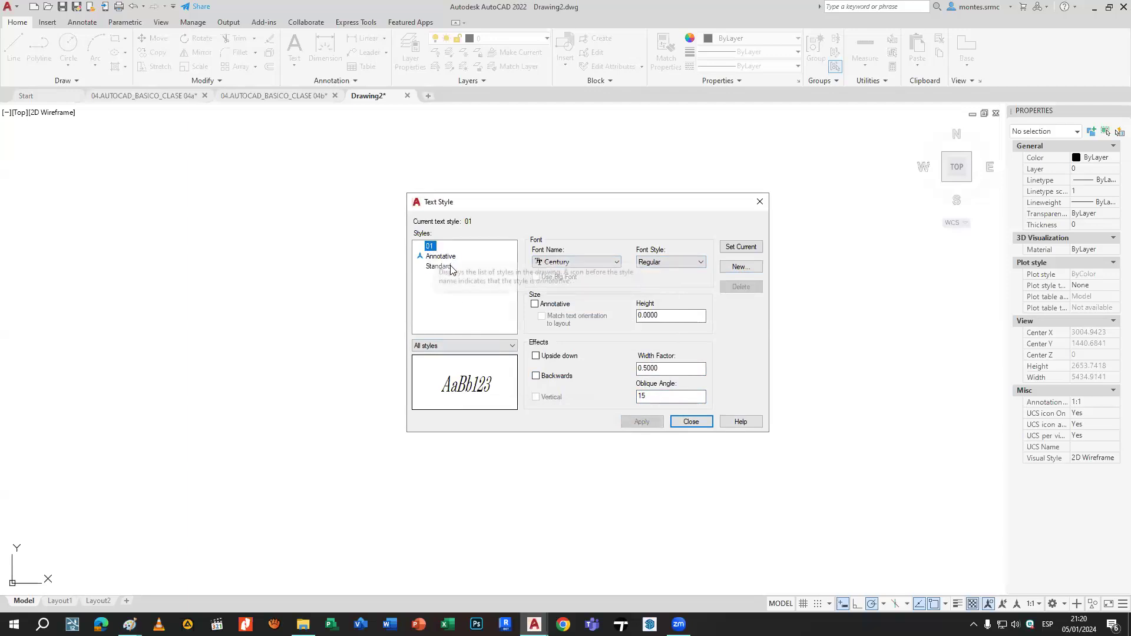
Create another new text style named memb.
{"action": "left_click", "coordinate": [736, 269]}
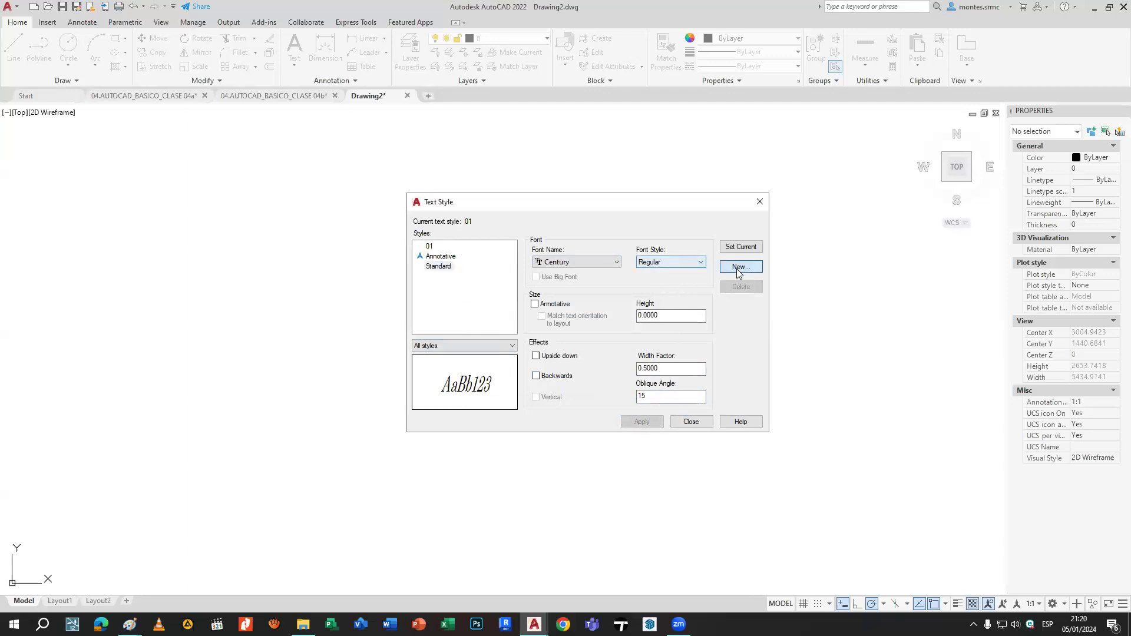
{"action": "type", "text": "02"}
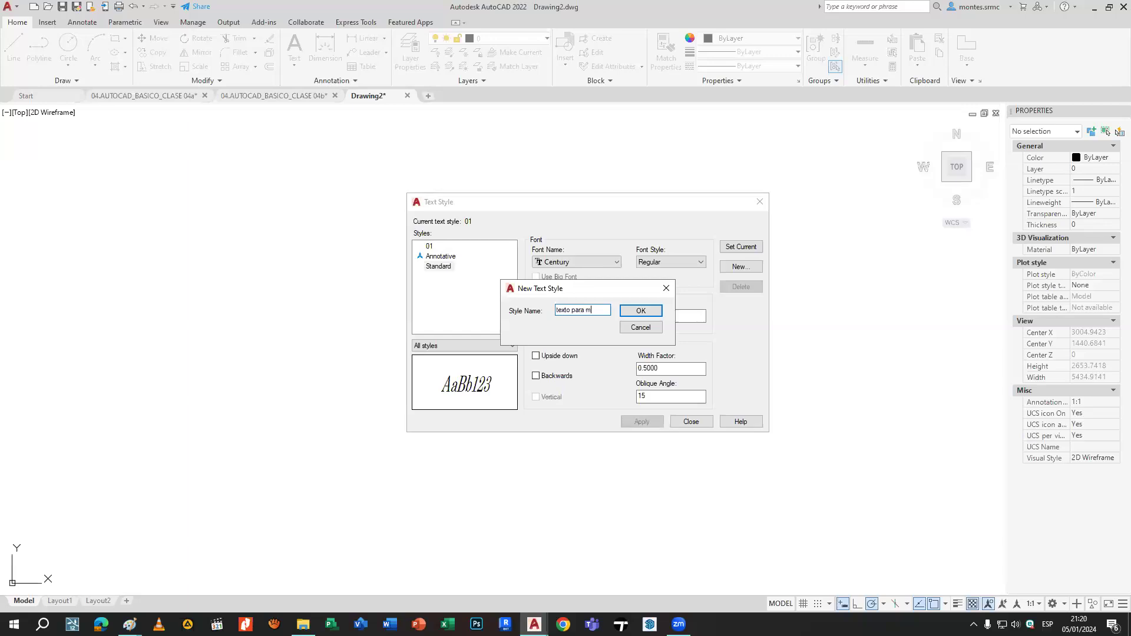
{"action": "key", "text": "BackSpace"}
{"action": "key", "text": "BackSpace"}
{"action": "key", "text": "BackSpace"}
{"action": "key", "text": "BackSpace"}
{"action": "key", "text": "BackSpace"}
{"action": "key", "text": "BackSpace"}
{"action": "key", "text": "BackSpace"}
{"action": "key", "text": "BackSpace"}
{"action": "key", "text": "BackSpace"}
{"action": "key", "text": "BackSpace"}
{"action": "key", "text": "BackSpace"}
{"action": "key", "text": "BackSpace"}
{"action": "key", "text": "BackSpace"}
{"action": "left_click", "coordinate": [640, 311]}
Give the memb text style the Century Gothic font and an oblique angle of 0.
{"action": "left_click", "coordinate": [440, 268]}
{"action": "left_click", "coordinate": [572, 262]}
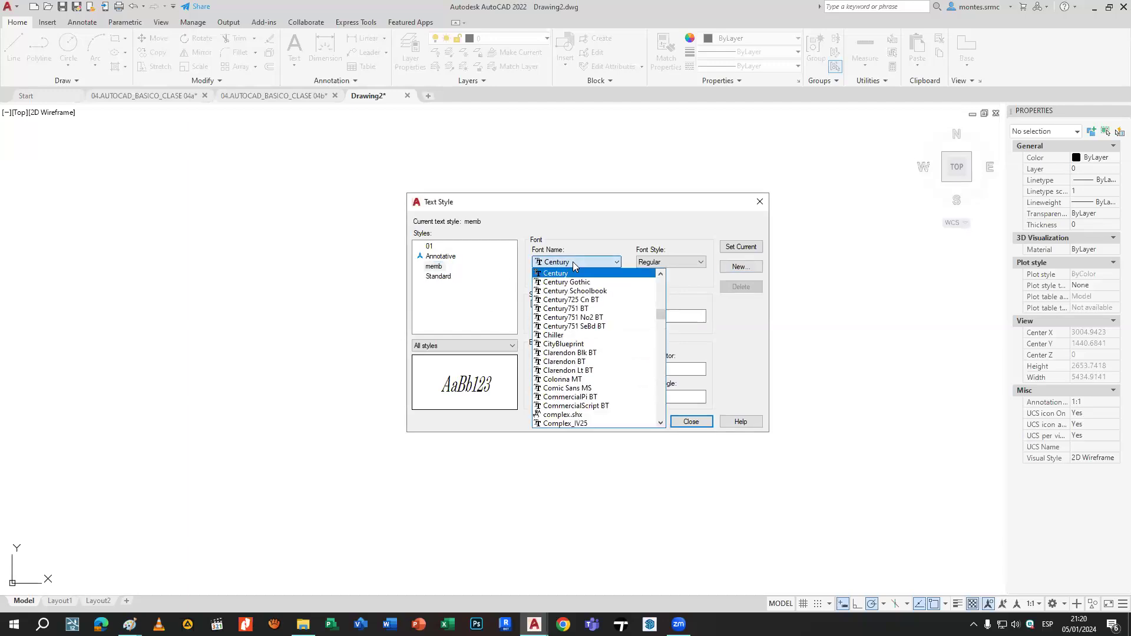
{"action": "left_click", "coordinate": [574, 279]}
{"action": "key", "text": "Tab"}
{"action": "key", "text": "Tab"}
{"action": "key", "text": "Tab"}
{"action": "key", "text": "Tab"}
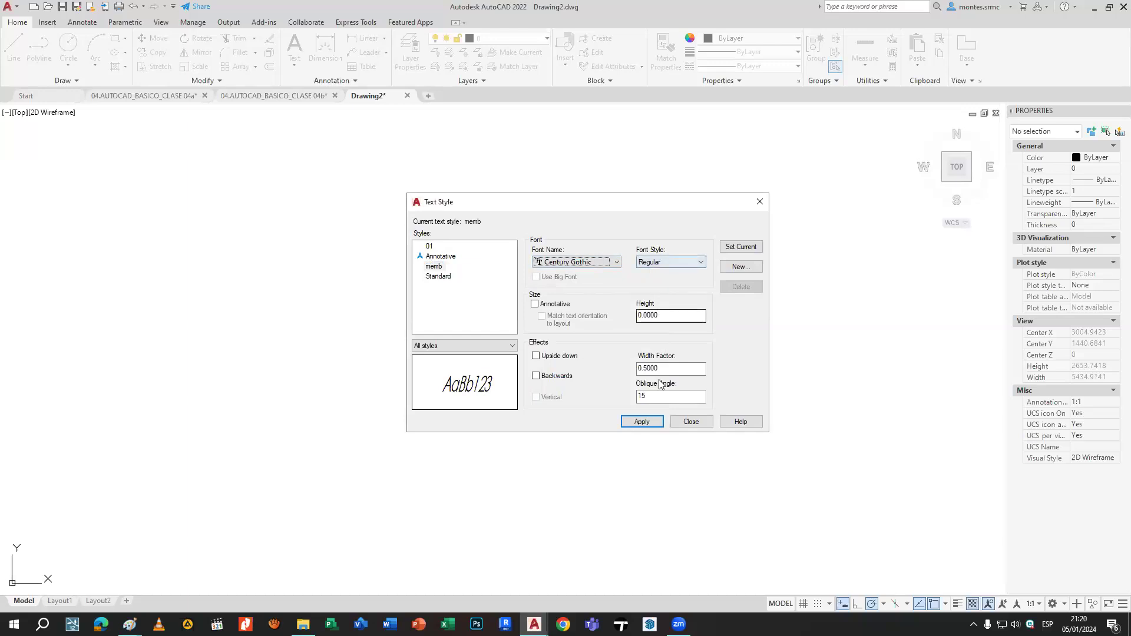
{"action": "type", "text": "0"}
{"action": "key", "text": "Return"}
Set the memb style's text height to 0.25 and its font style to Negrita Cursiva, apply the changes and close the style manager.
{"action": "left_click_drag", "start_coordinate": [651, 318], "coordinate": [626, 317]}
{"action": "type", "text": ".2"}
{"action": "key", "text": "Return"}
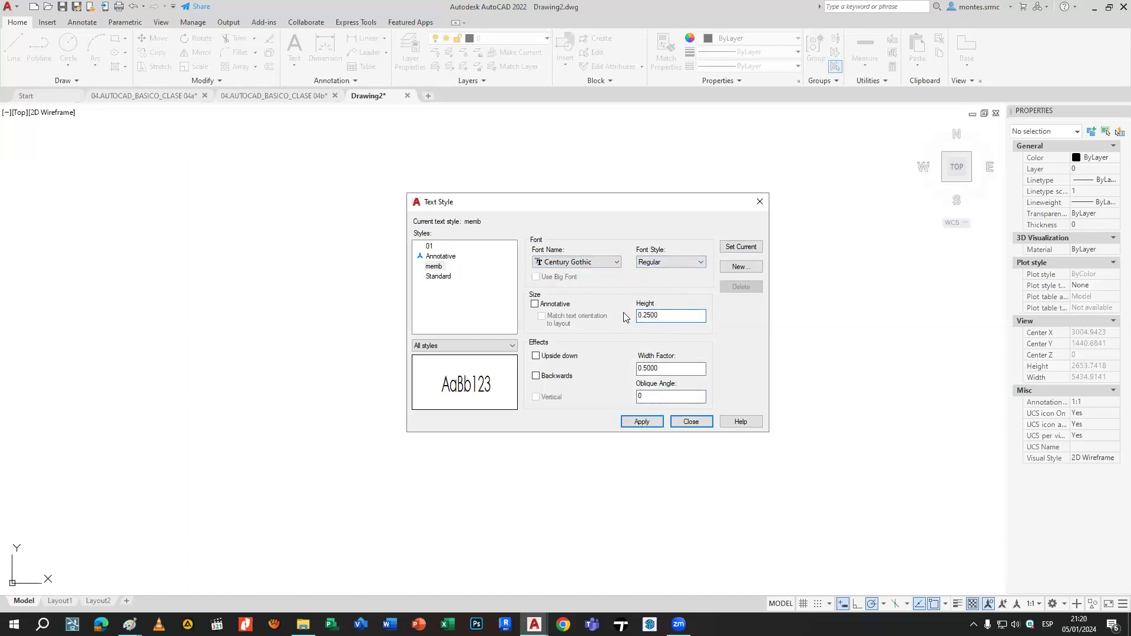
{"action": "left_click", "coordinate": [653, 263]}
{"action": "left_click", "coordinate": [661, 290]}
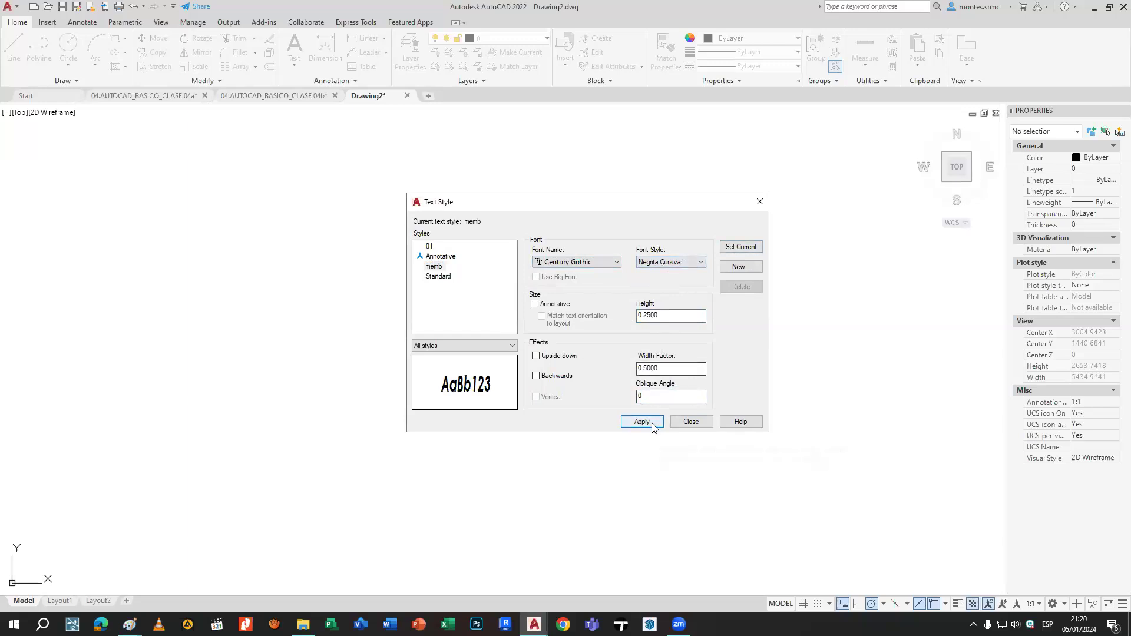
{"action": "left_click", "coordinate": [651, 423]}
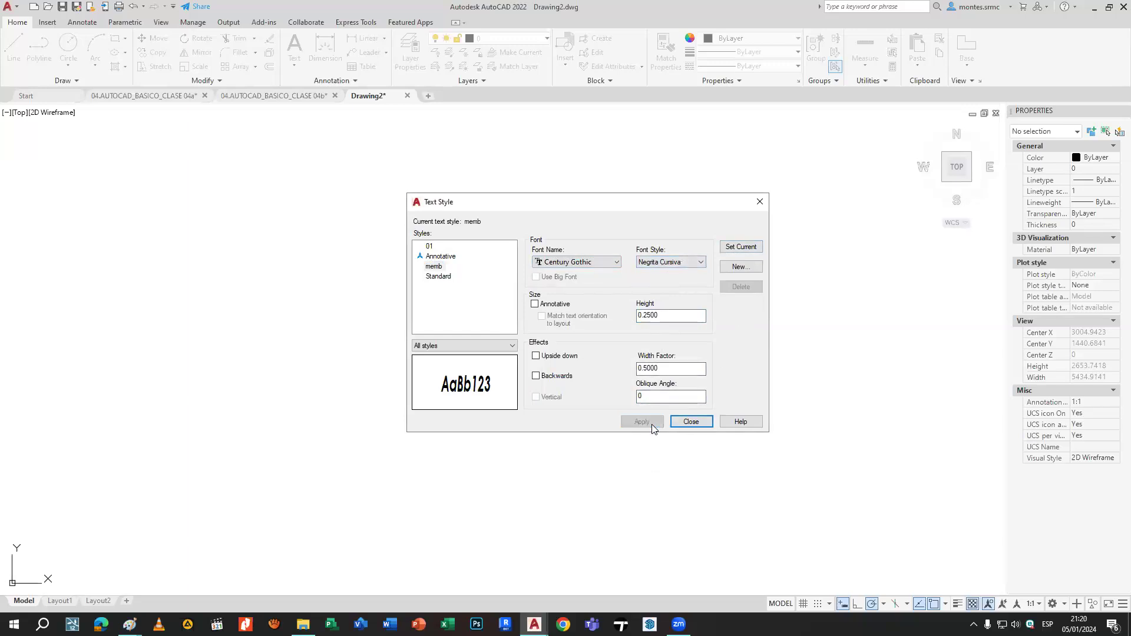
{"action": "left_click", "coordinate": [692, 422]}
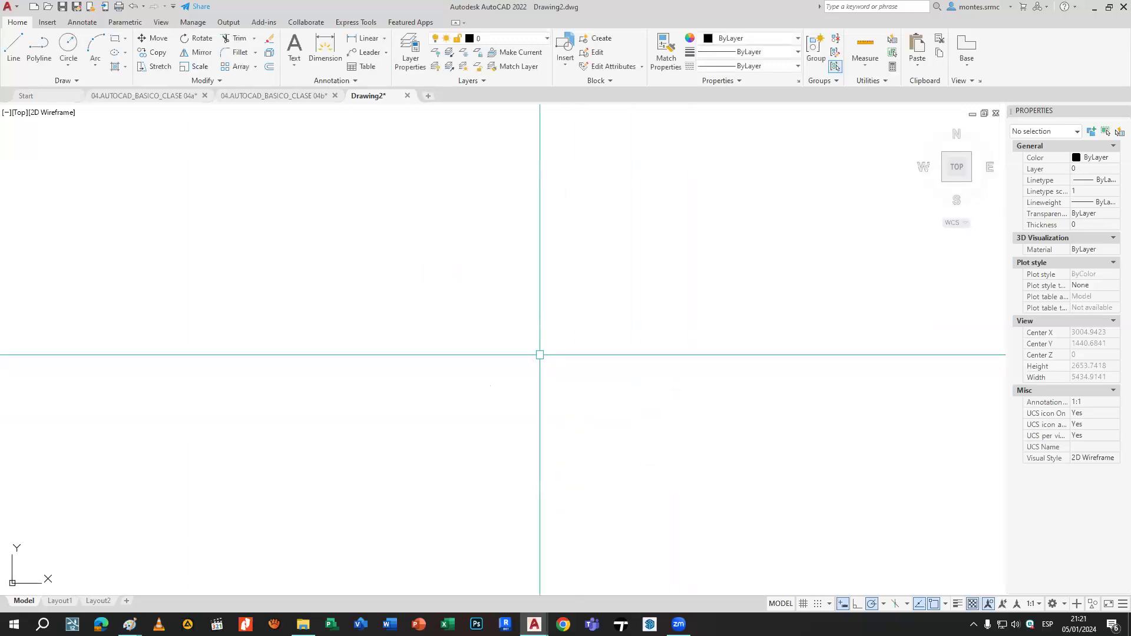
Look through the drawing's available text styles and their previews, keeping memb as the current style.
{"action": "left_click", "coordinate": [362, 82]}
{"action": "left_click", "coordinate": [356, 94]}
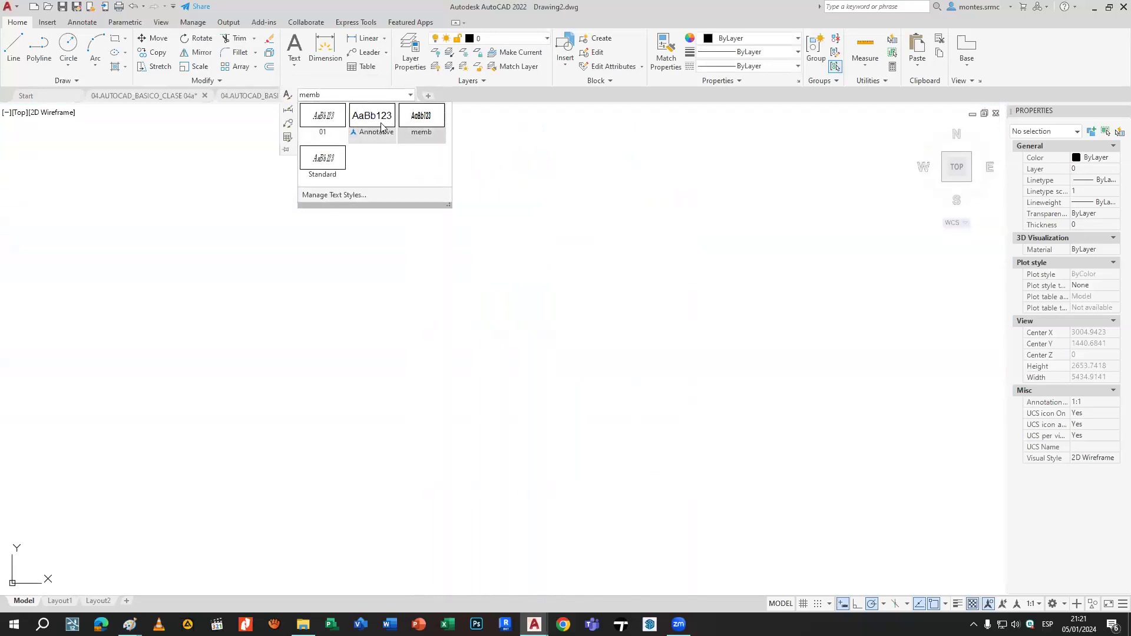
{"action": "left_click", "coordinate": [322, 157]}
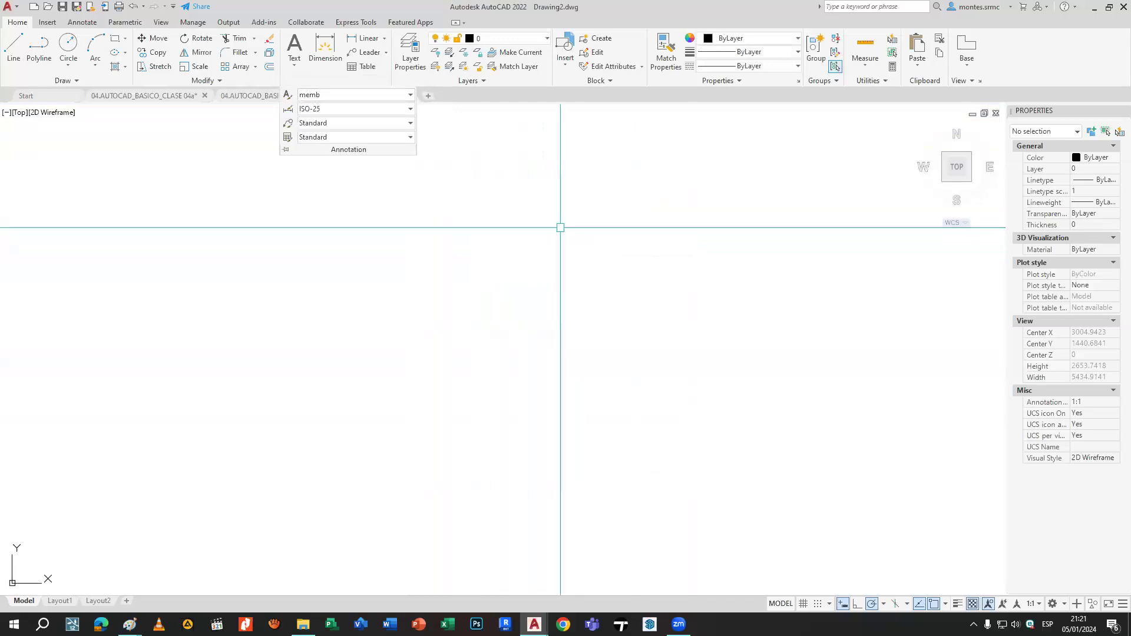
Draw a rectangle from the origin 0,0 with its opposite corner at 20,10.
{"action": "scroll", "coordinate": [480, 338], "scroll_direction": "up", "scroll_amount": 5}
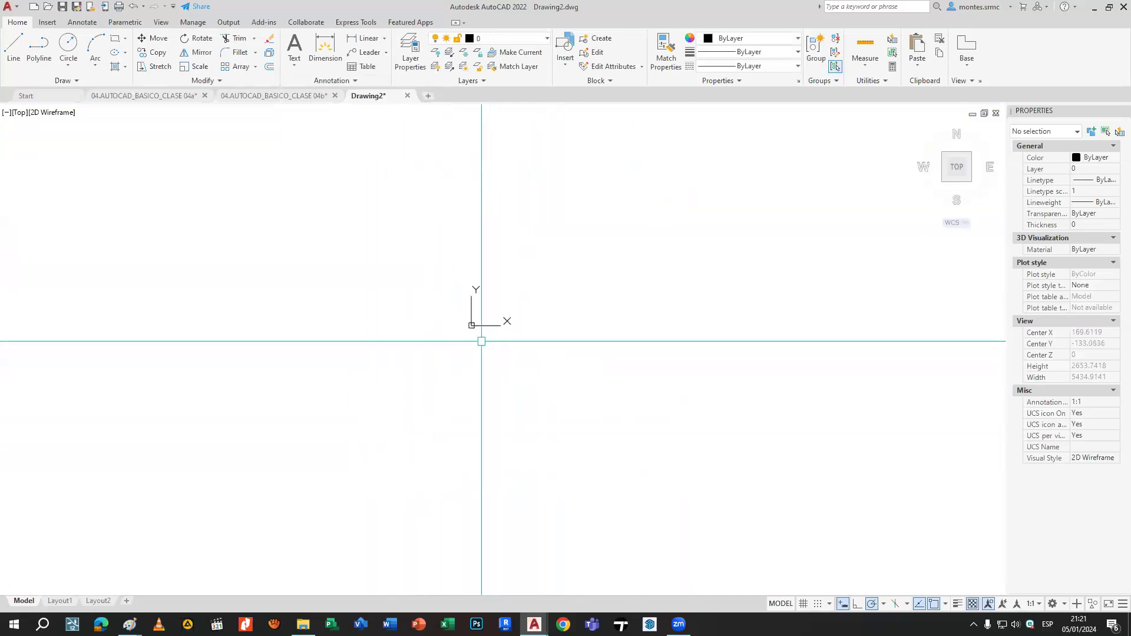
{"action": "scroll", "coordinate": [519, 259], "scroll_direction": "up", "scroll_amount": 10}
{"action": "type", "text": "rec"}
{"action": "key", "text": "Return"}
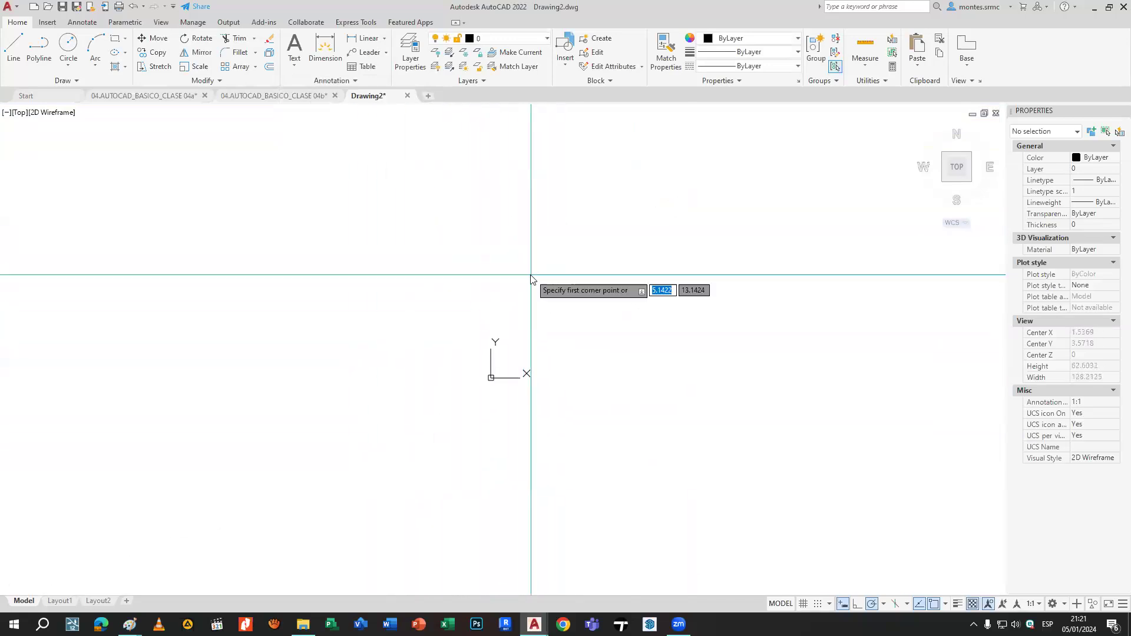
{"action": "type", "text": "0,"}
{"action": "type", "text": "0"}
{"action": "key", "text": "Return"}
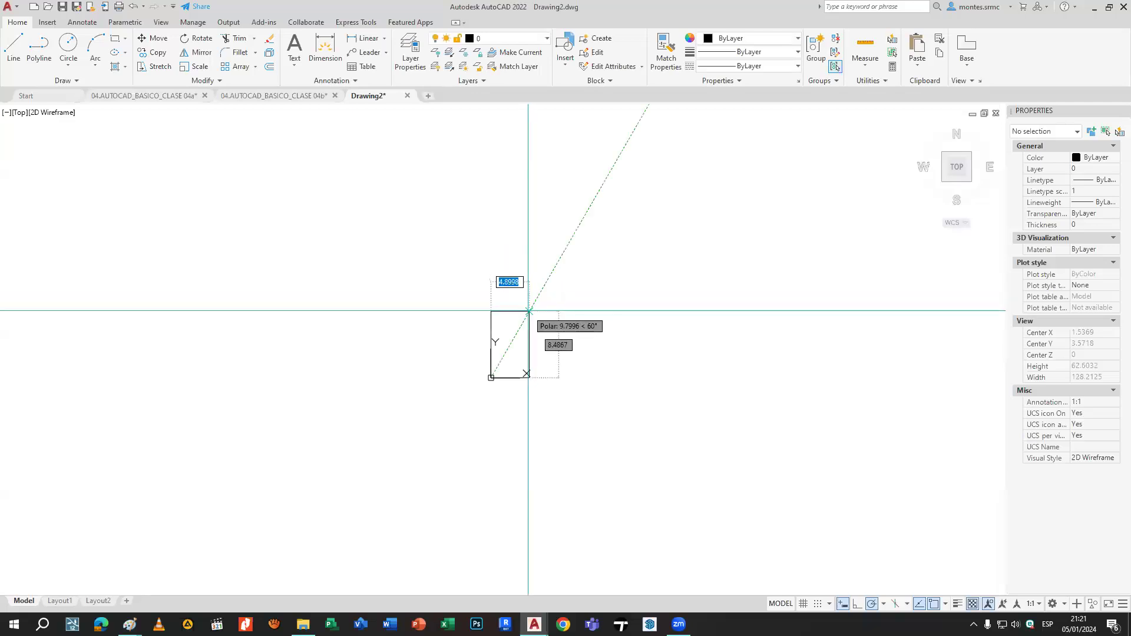
{"action": "type", "text": "20,10"}
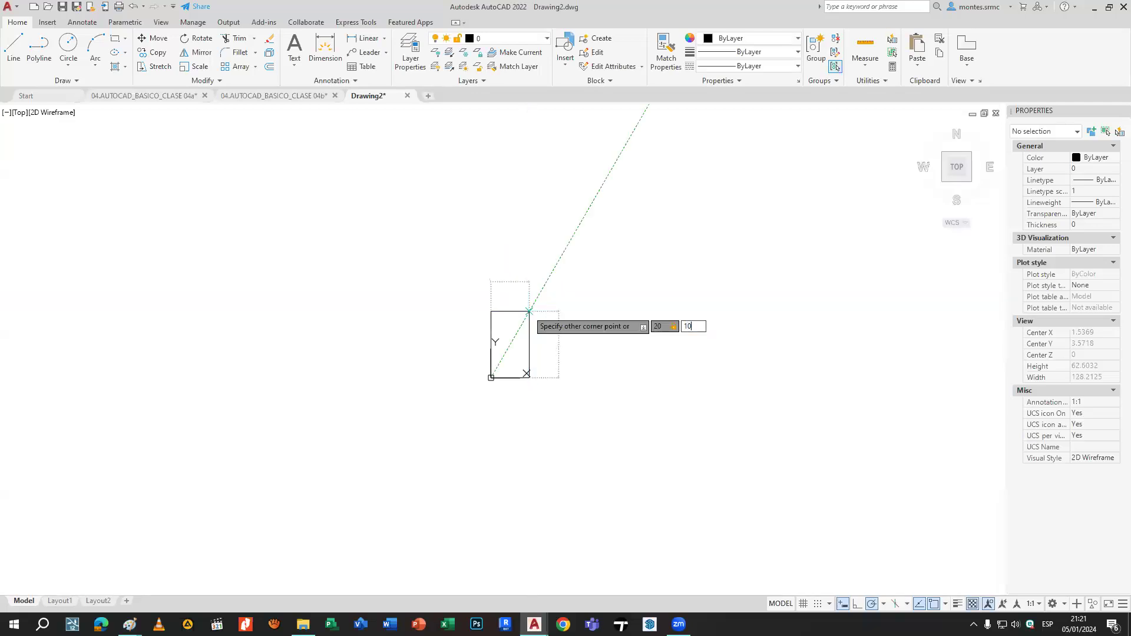
Finish the rectangle from its placed first corner with a size of 20 by 10.
{"action": "key", "text": "Return"}
{"action": "middle_click", "coordinate": [513, 317]}
{"action": "middle_click", "coordinate": [514, 317]}
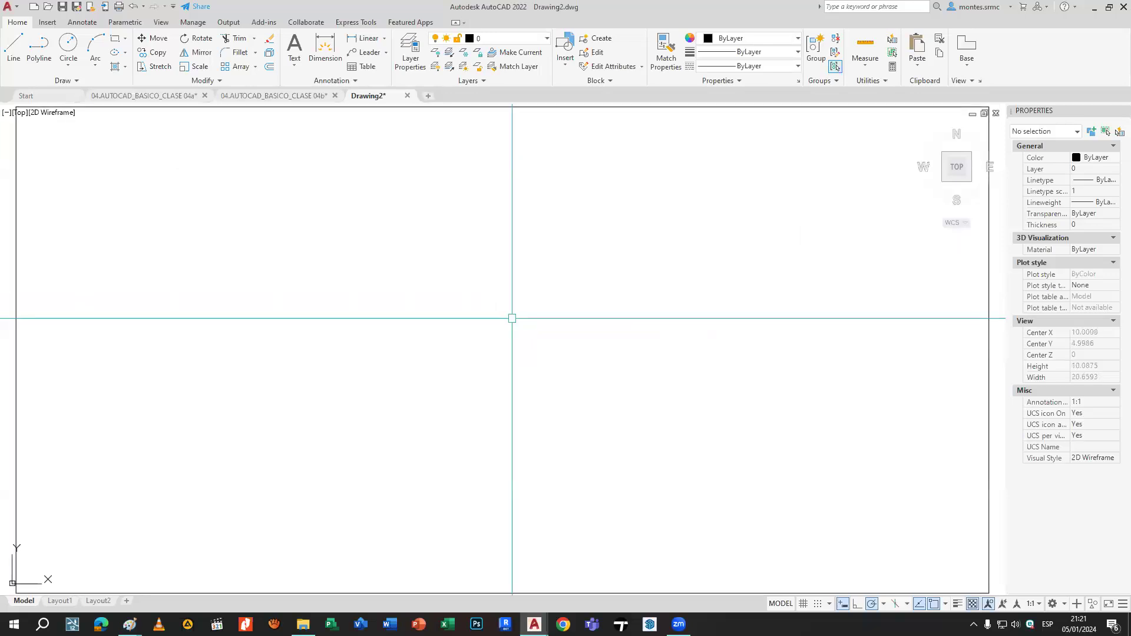
Add multiline text reading "texto de parrafo corto" just inside the rectangle's upper-left corner.
{"action": "type", "text": "T"}
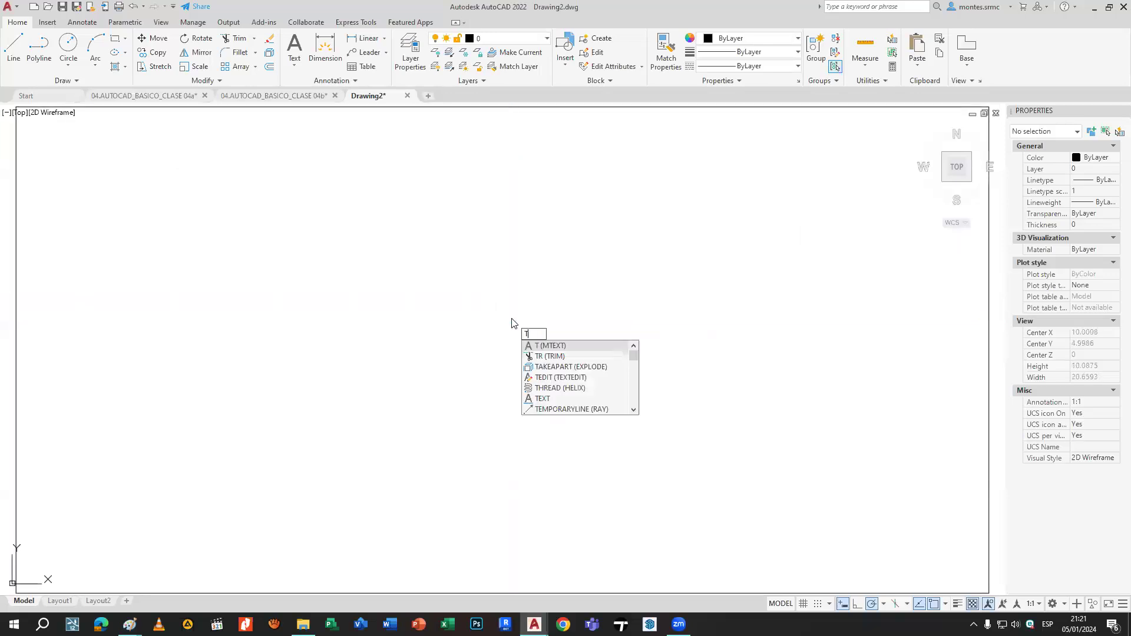
{"action": "key", "text": "Return"}
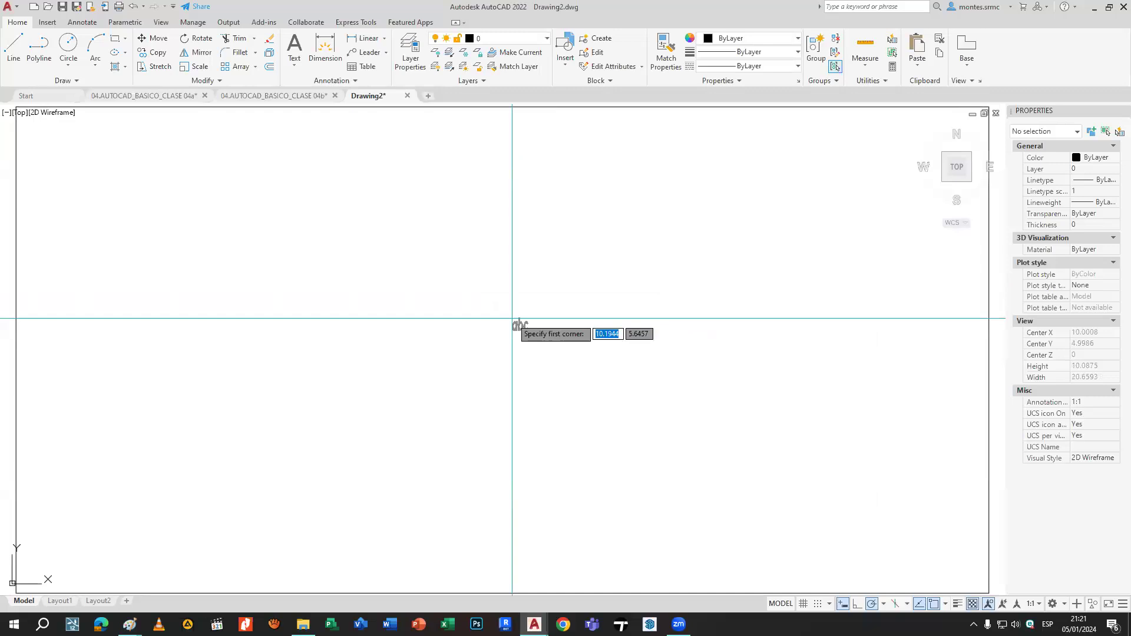
{"action": "middle_click_drag", "start_coordinate": [366, 216], "coordinate": [593, 259]}
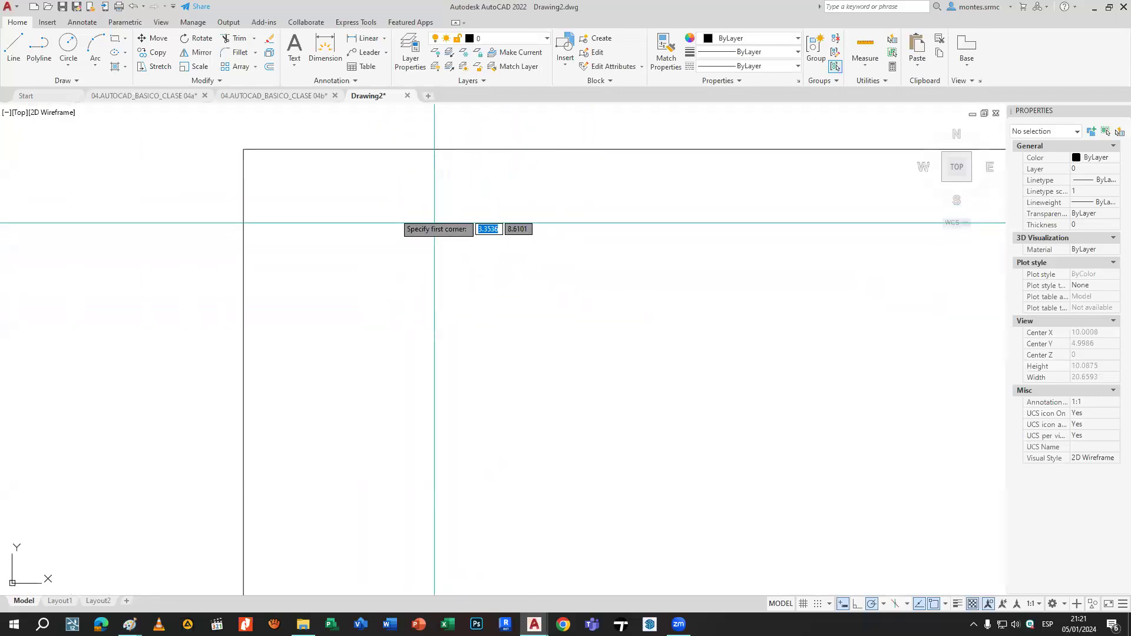
{"action": "left_click", "coordinate": [310, 181]}
{"action": "left_click", "coordinate": [465, 242]}
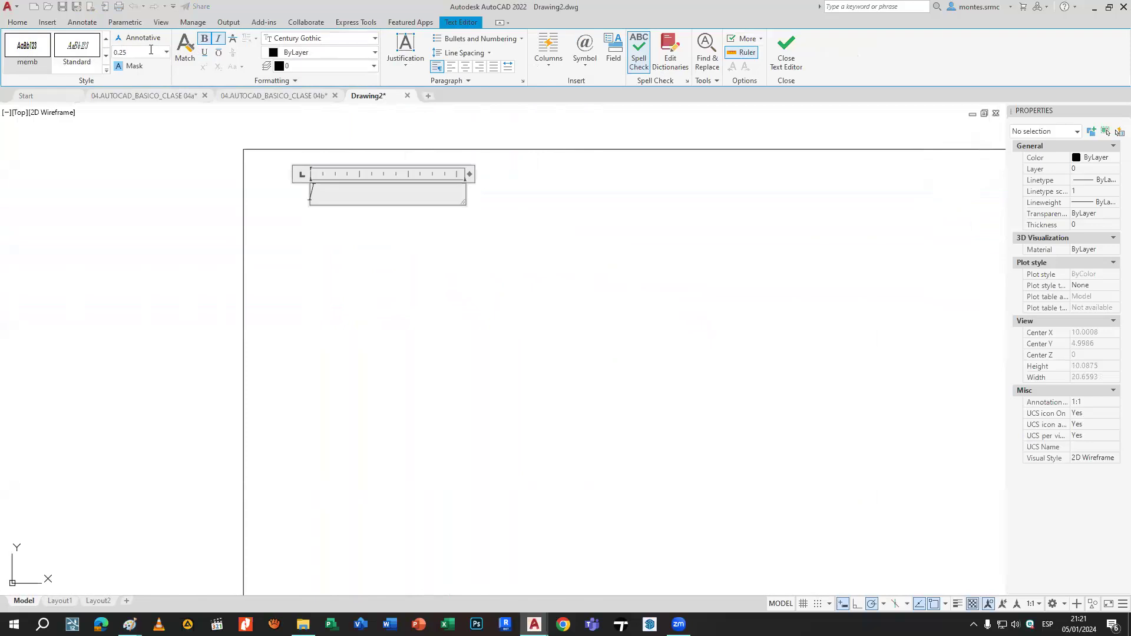
{"action": "left_click", "coordinate": [135, 53]}
{"action": "left_click", "coordinate": [330, 41]}
{"action": "left_click", "coordinate": [329, 43]}
{"action": "type", "text": "parrafo corto"}
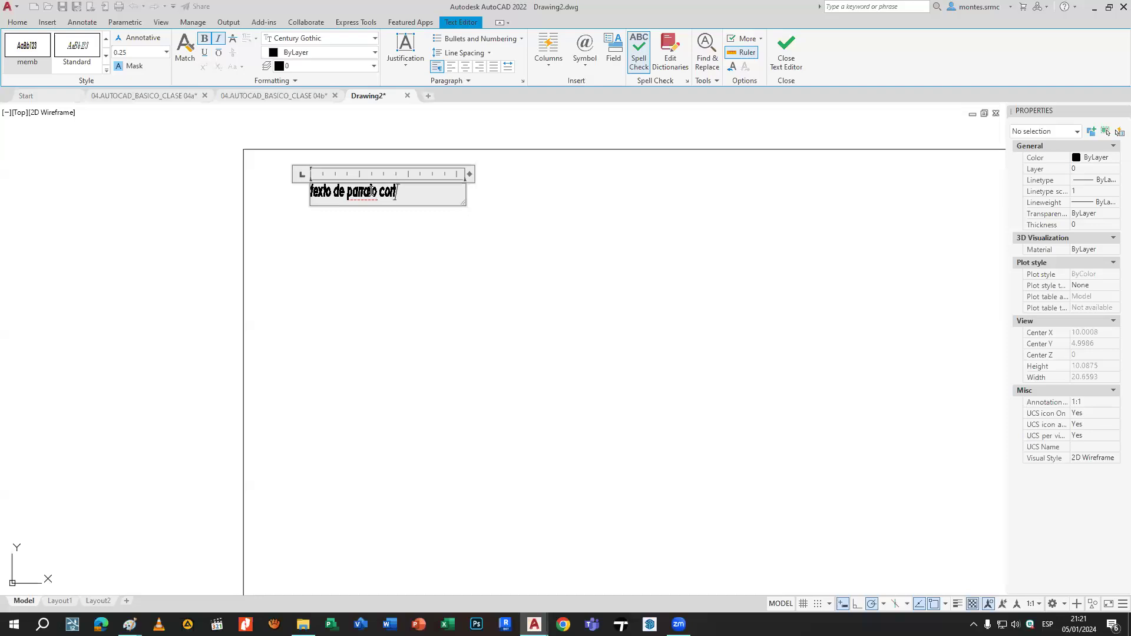
{"action": "key", "text": "Return"}
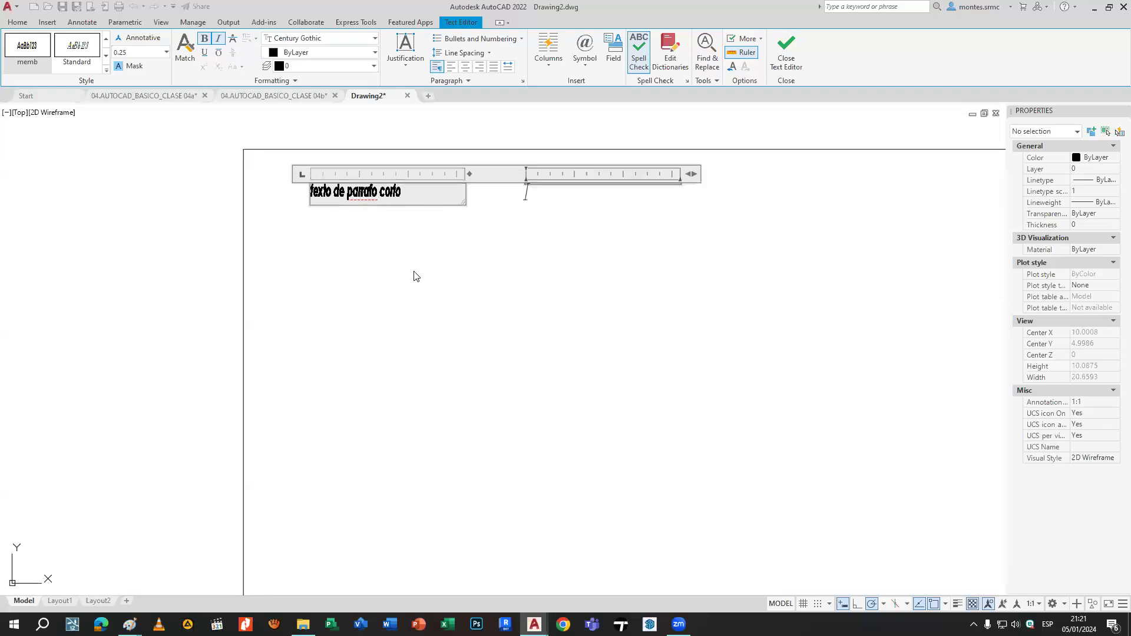
{"action": "left_click", "coordinate": [414, 272]}
Set the height of the whole phrase "texto de parrafo corto" to 0.5.
{"action": "scroll", "coordinate": [307, 183], "scroll_direction": "up", "scroll_amount": 6}
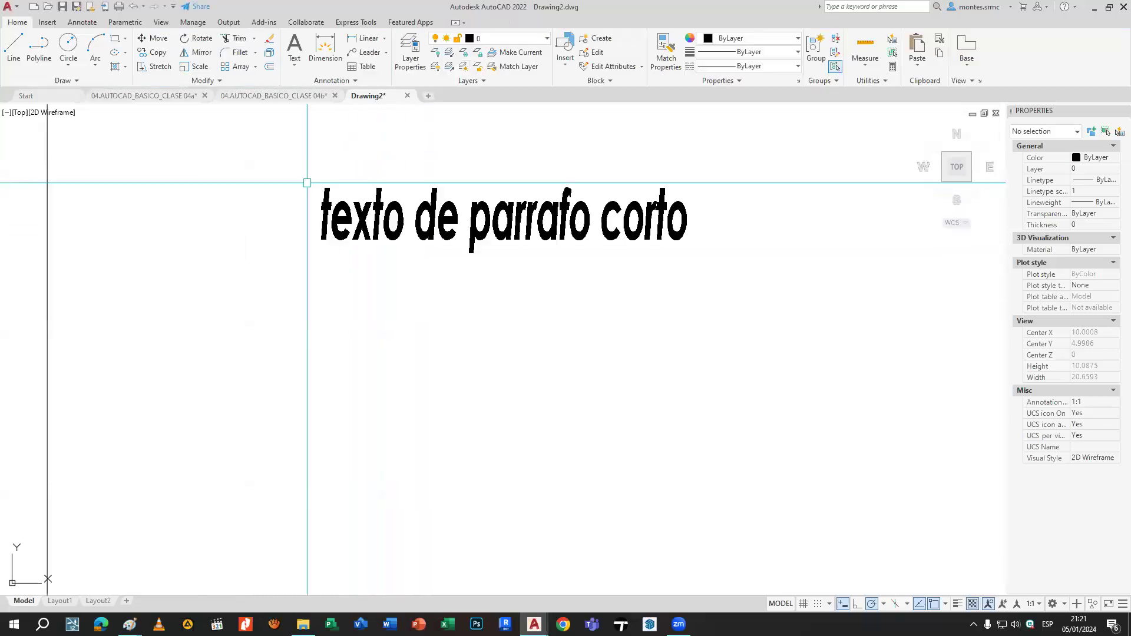
{"action": "left_click", "coordinate": [433, 218]}
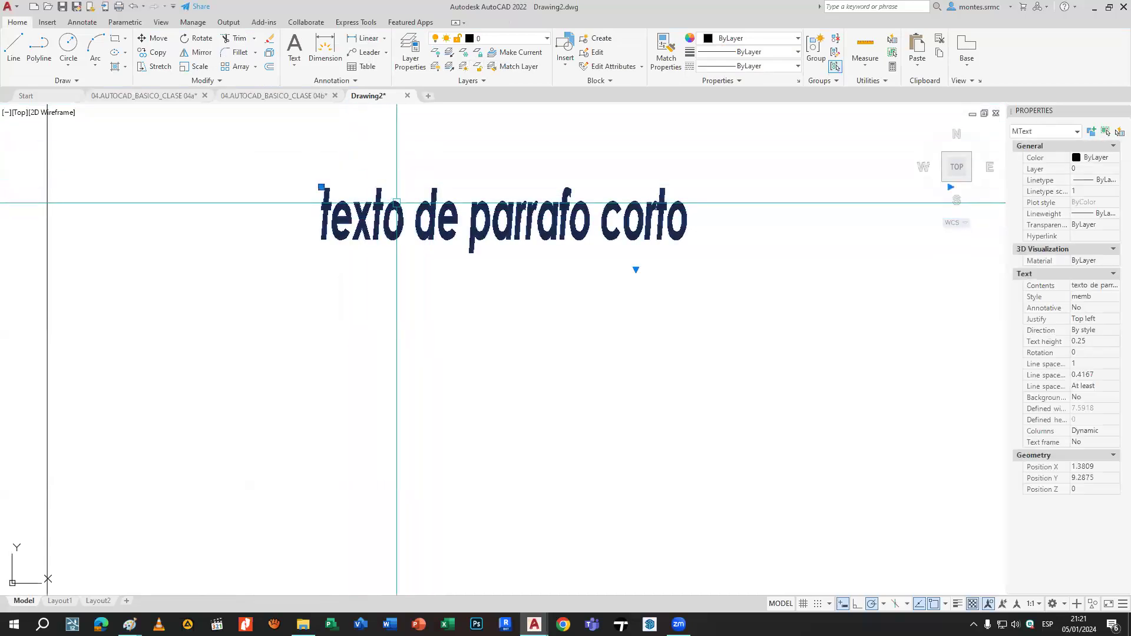
{"action": "double_click", "coordinate": [396, 203]}
{"action": "left_click_drag", "start_coordinate": [701, 225], "coordinate": [298, 225]}
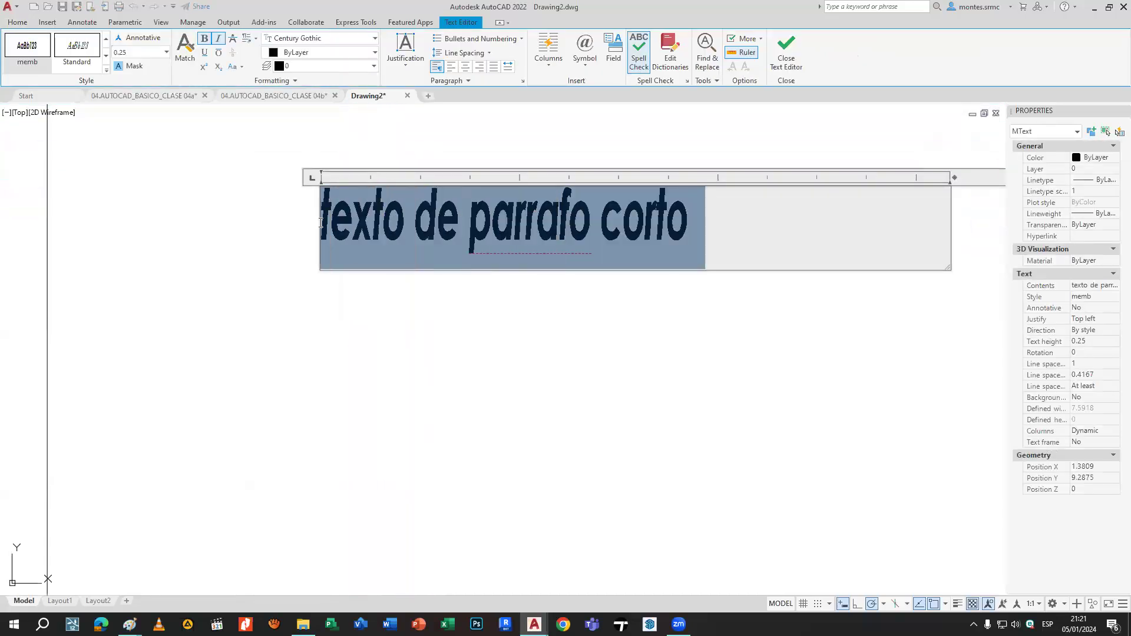
{"action": "scroll", "coordinate": [298, 253], "scroll_direction": "down", "scroll_amount": 2}
{"action": "left_click", "coordinate": [44, 64]}
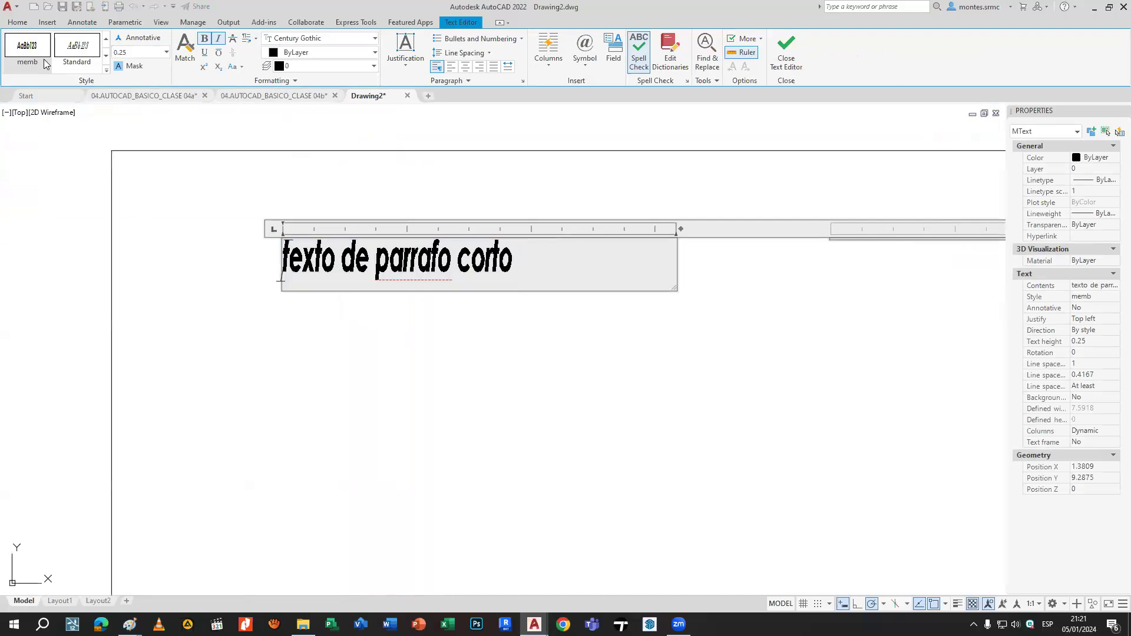
{"action": "left_click_drag", "start_coordinate": [284, 259], "coordinate": [522, 285]}
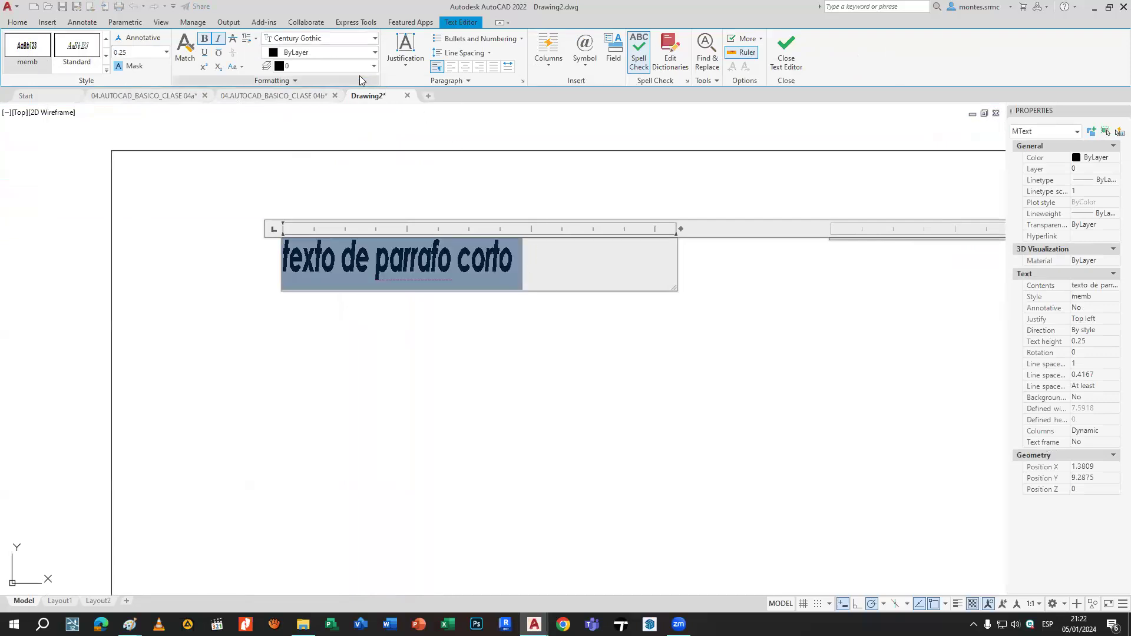
{"action": "left_click", "coordinate": [166, 54]}
{"action": "left_click", "coordinate": [136, 78]}
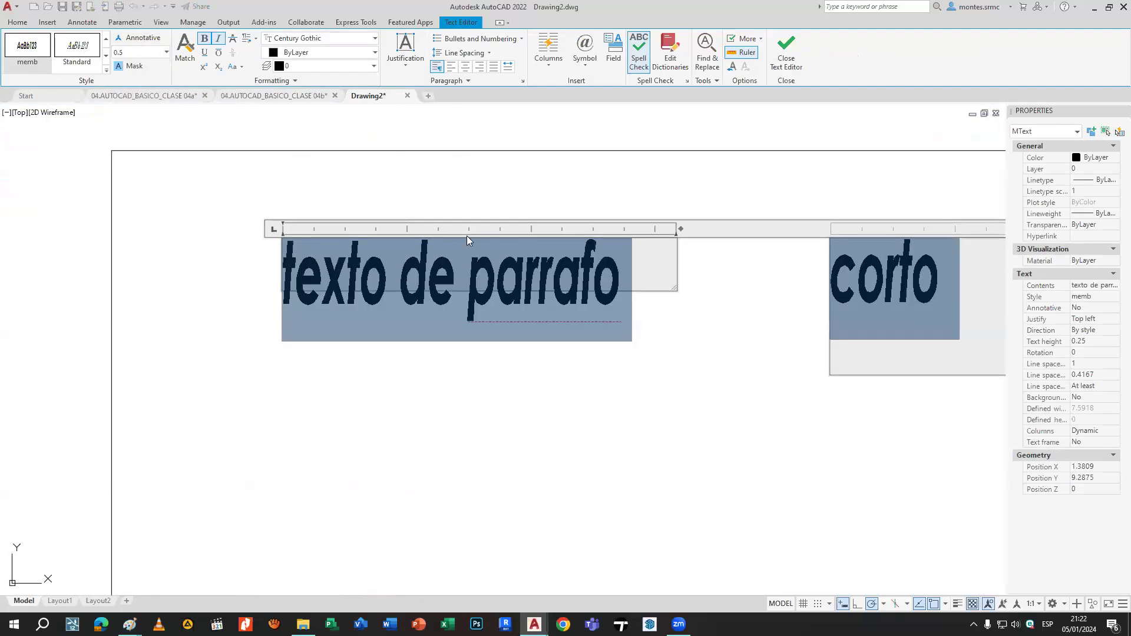
Remove the bold and italic formatting from the selected phrase.
{"action": "left_click", "coordinate": [206, 40]}
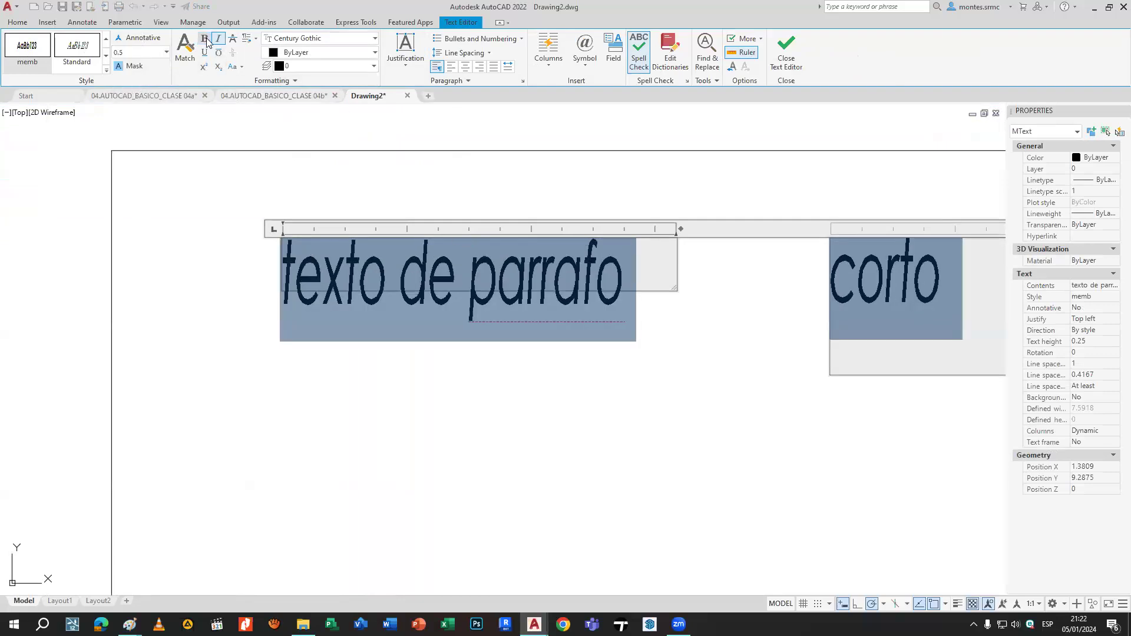
{"action": "left_click", "coordinate": [206, 39]}
{"action": "left_click", "coordinate": [219, 39]}
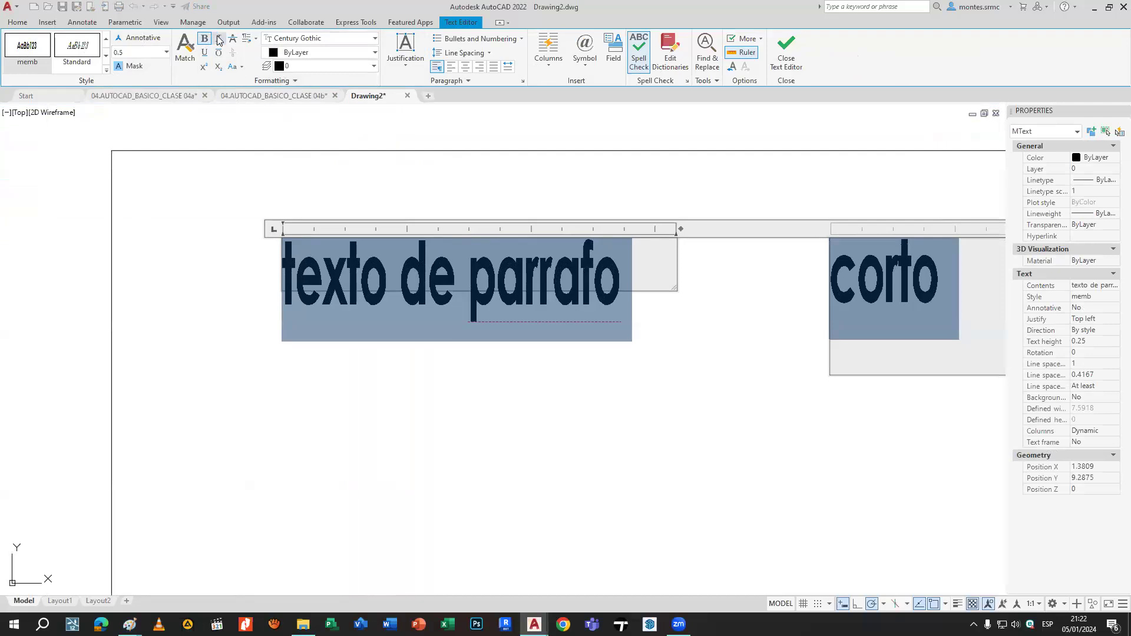
{"action": "left_click", "coordinate": [208, 40]}
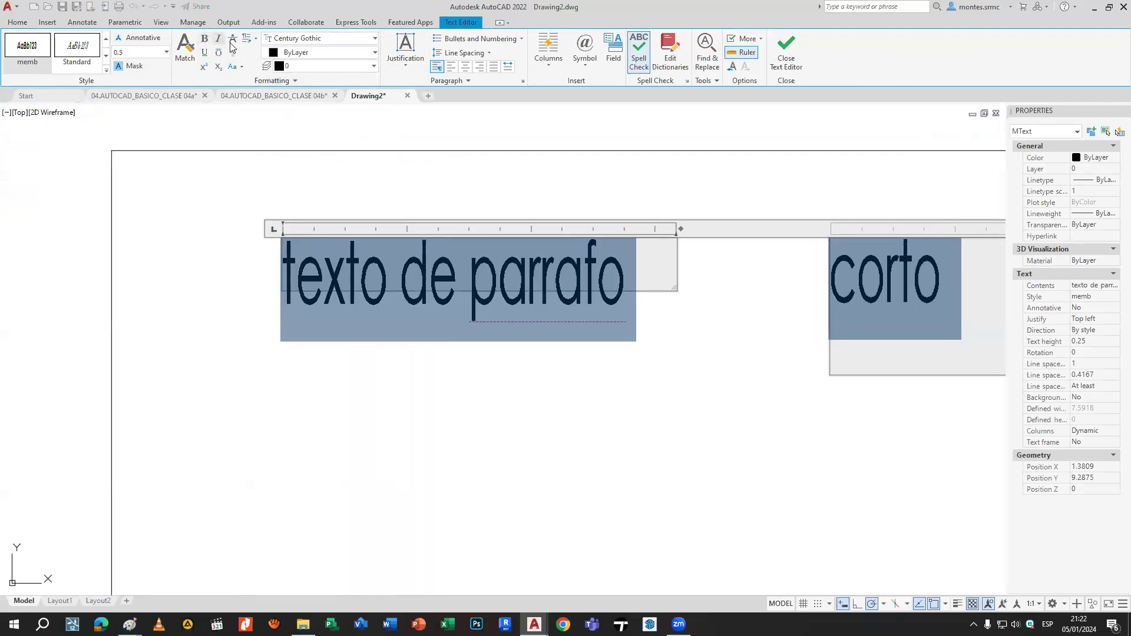
Apply strikethrough, underline and overline to the selected phrase and close the text editor.
{"action": "left_click", "coordinate": [233, 41]}
{"action": "left_click", "coordinate": [205, 55]}
{"action": "left_click", "coordinate": [386, 166]}
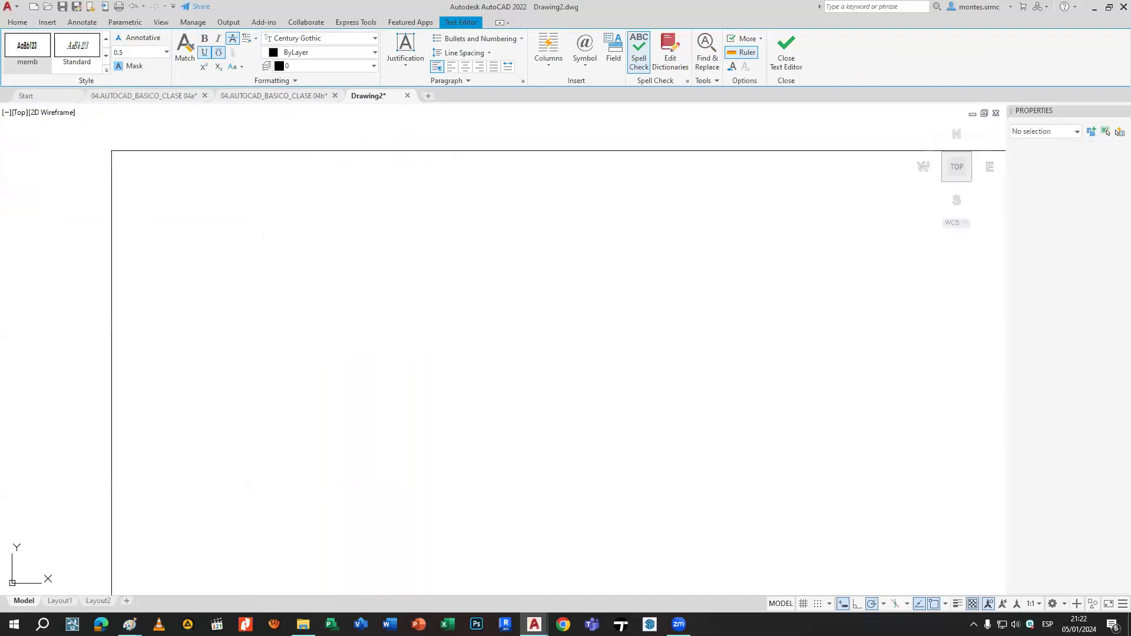
Widen the text column to about 4.74 units so the whole phrase fits on one line.
{"action": "double_click", "coordinate": [454, 275]}
{"action": "left_click_drag", "start_coordinate": [641, 299], "coordinate": [271, 249]}
{"action": "left_click", "coordinate": [694, 278]}
{"action": "scroll", "coordinate": [692, 286], "scroll_direction": "down", "scroll_amount": 2}
{"action": "left_click", "coordinate": [667, 253]}
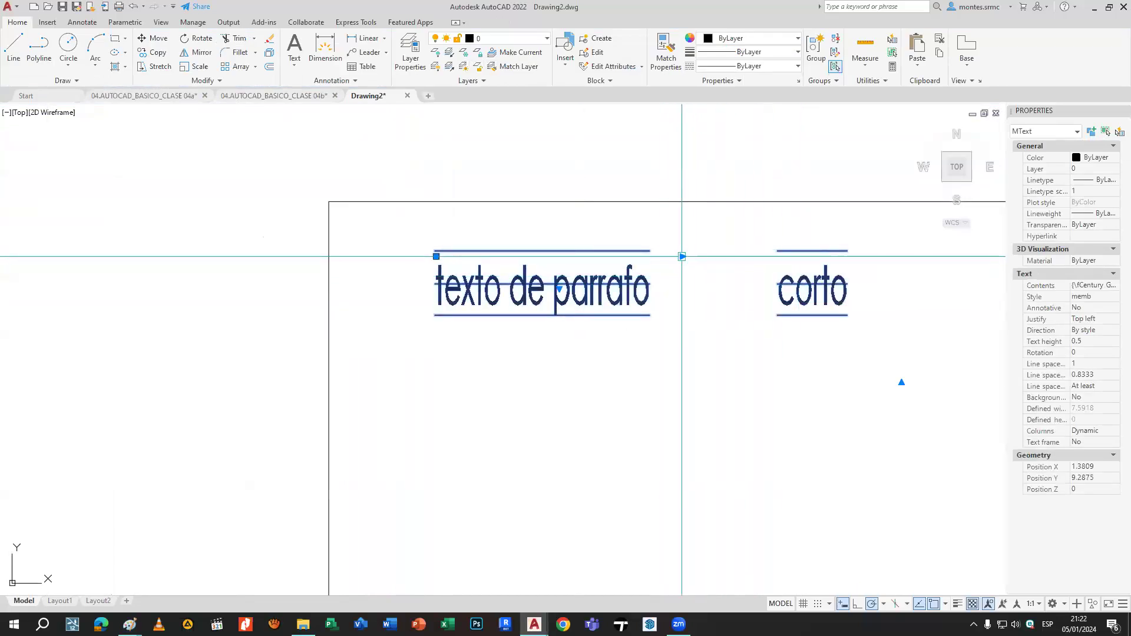
{"action": "left_click", "coordinate": [804, 256]}
Remove the strikethrough, underline and overline from the phrase "texto de parrafo corto".
{"action": "double_click", "coordinate": [583, 288]}
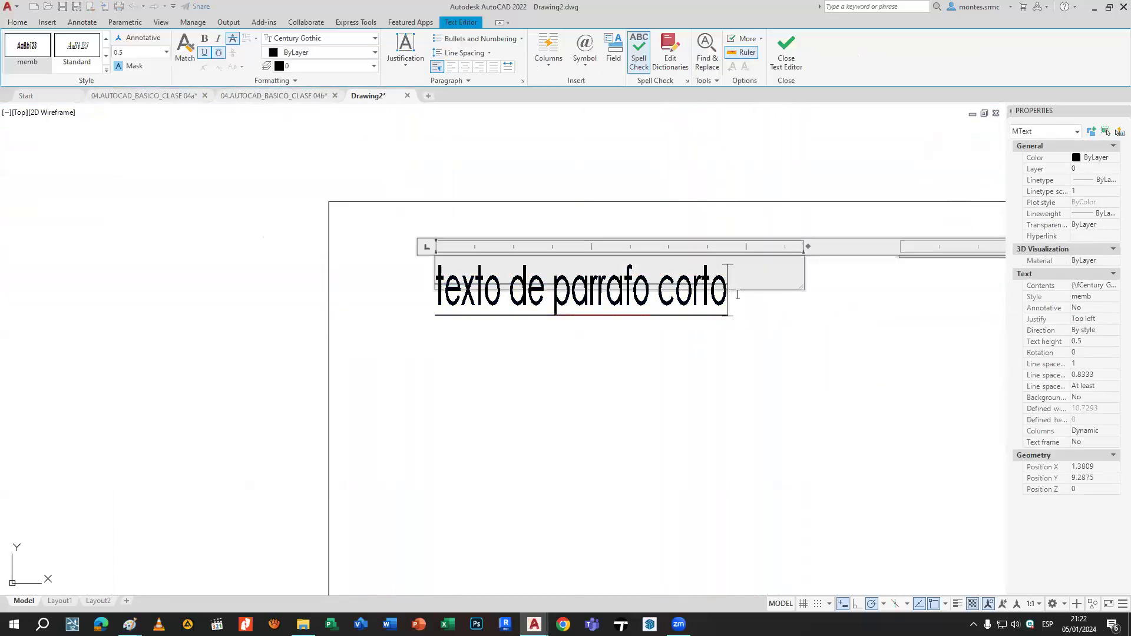
{"action": "left_click", "coordinate": [204, 52]}
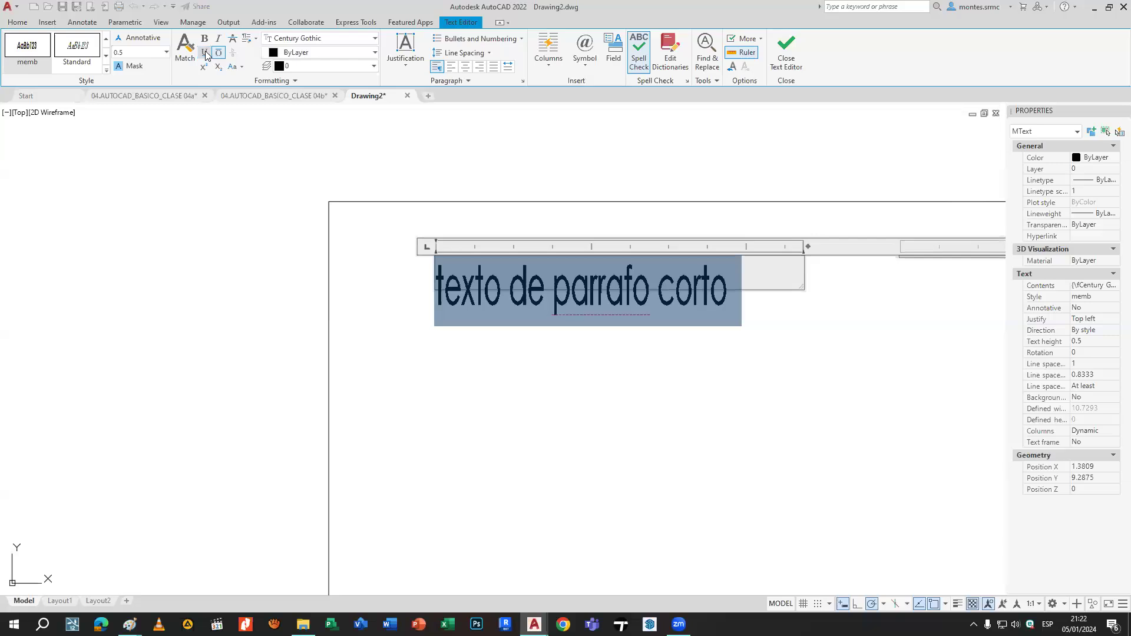
{"action": "left_click", "coordinate": [218, 51]}
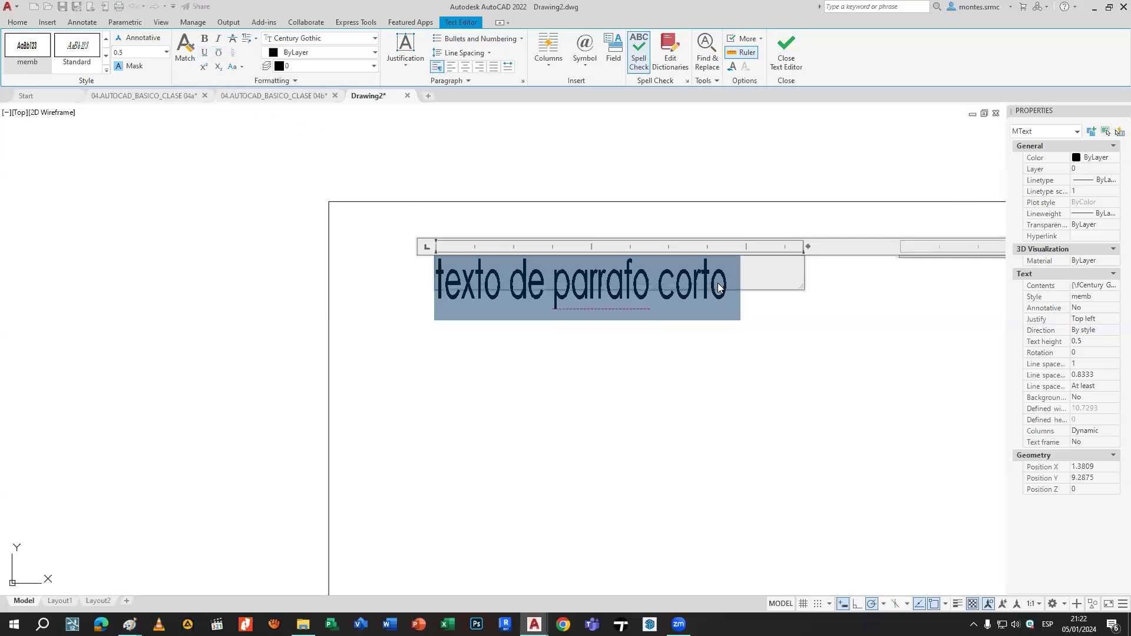
Add "20m2" below the phrase in the same multiline text and format its final 2 as superscript.
{"action": "left_click", "coordinate": [735, 295]}
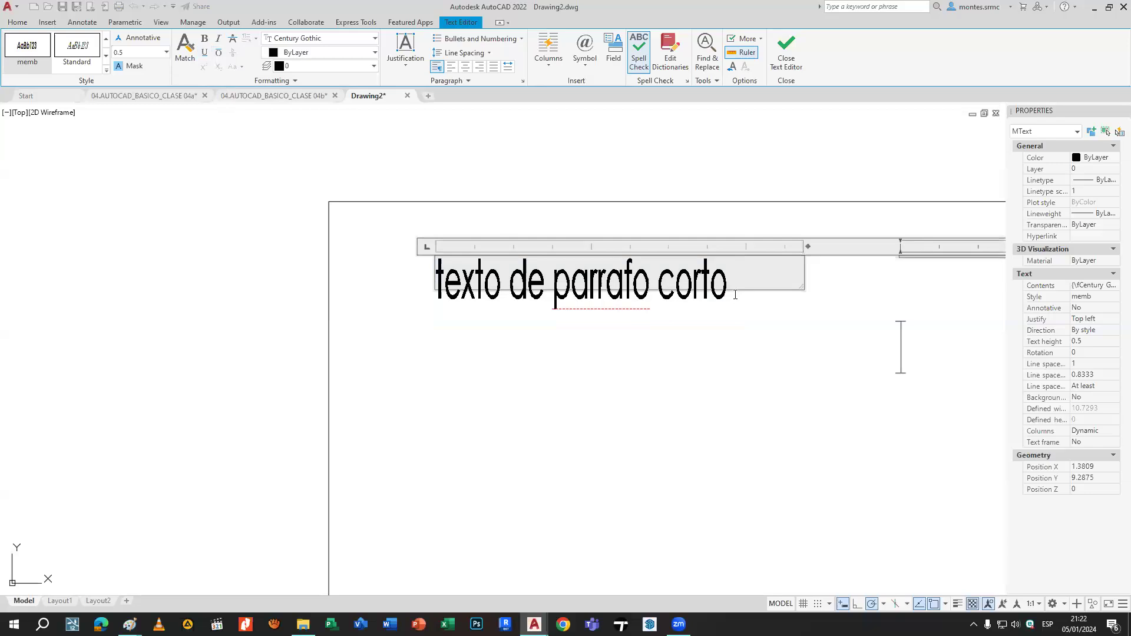
{"action": "type", "text": "20m2"}
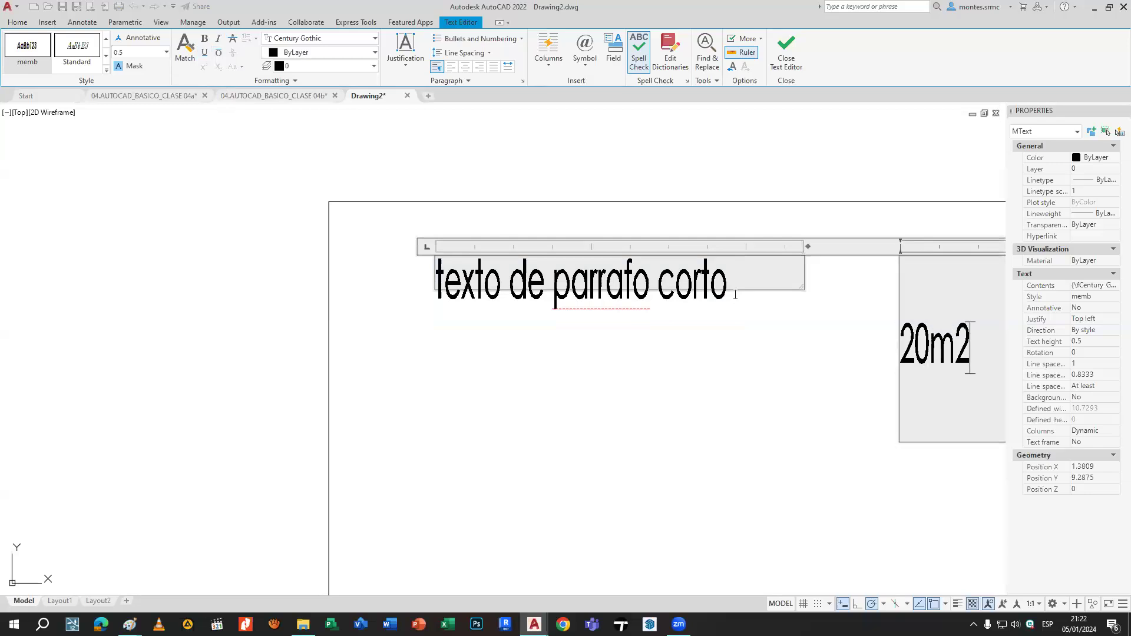
{"action": "key", "text": "shift+Left"}
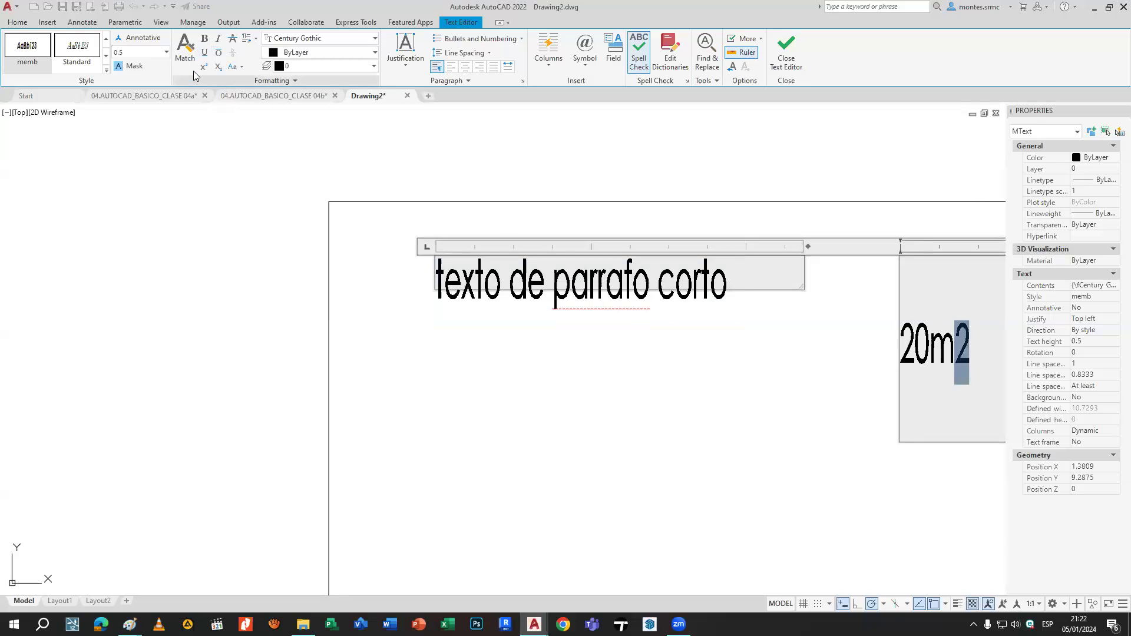
{"action": "left_click", "coordinate": [204, 66]}
{"action": "left_click", "coordinate": [771, 320]}
Stretch the text column downward so the phrase and the 20m² line share a single column.
{"action": "left_click", "coordinate": [772, 320]}
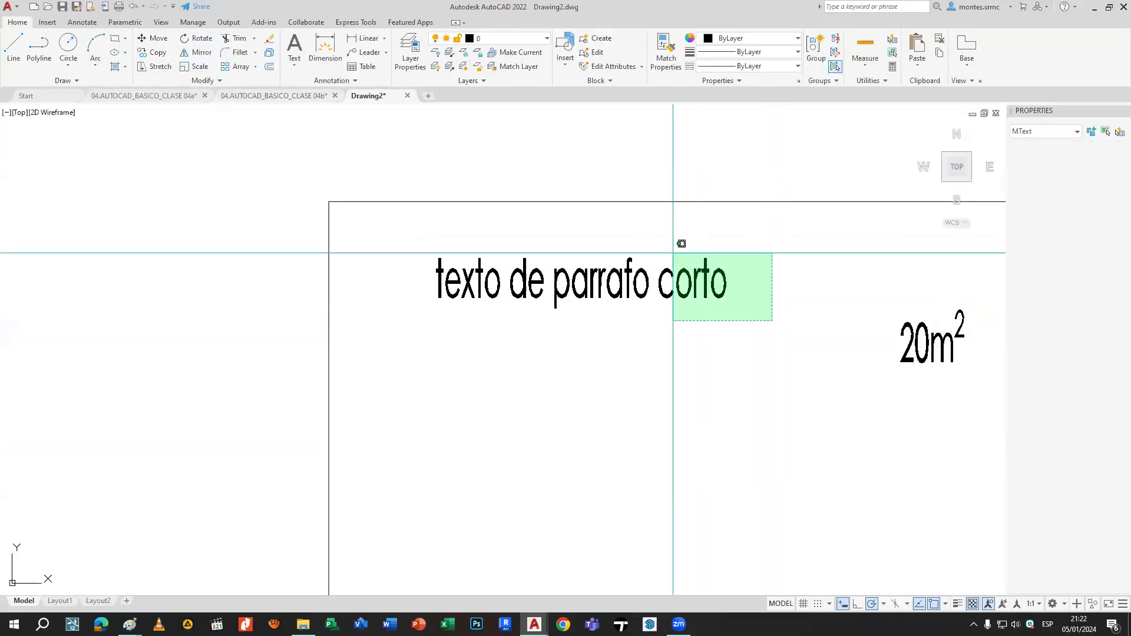
{"action": "left_click", "coordinate": [671, 245]}
{"action": "left_click", "coordinate": [621, 290]}
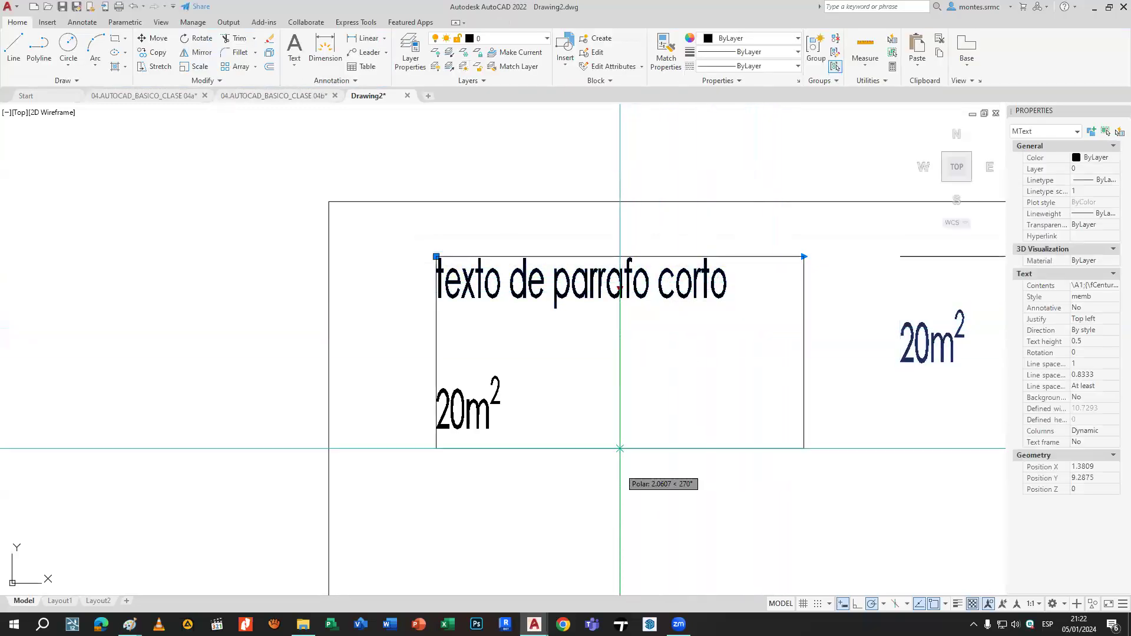
{"action": "left_click", "coordinate": [620, 554]}
{"action": "middle_click_drag", "start_coordinate": [604, 418], "coordinate": [636, 381]}
{"action": "scroll", "coordinate": [608, 373], "scroll_direction": "down", "scroll_amount": 4}
{"action": "key", "text": "Escape"}
Try subscript, superscript and uppercase formatting on the exponent of 20m².
{"action": "double_click", "coordinate": [577, 370]}
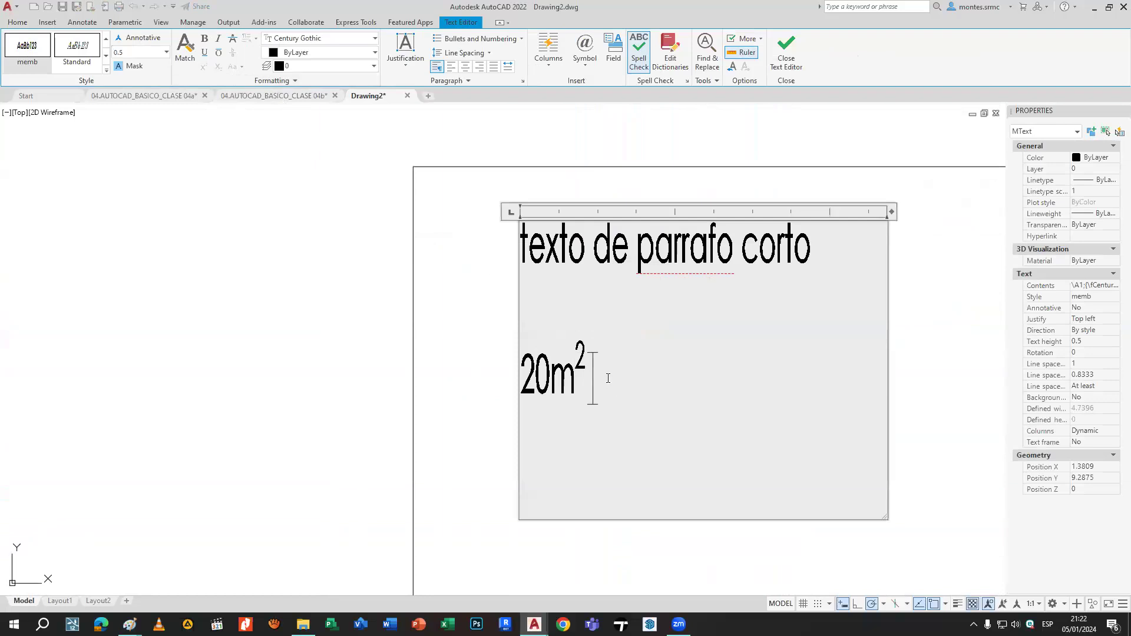
{"action": "left_click_drag", "start_coordinate": [576, 352], "coordinate": [581, 352]}
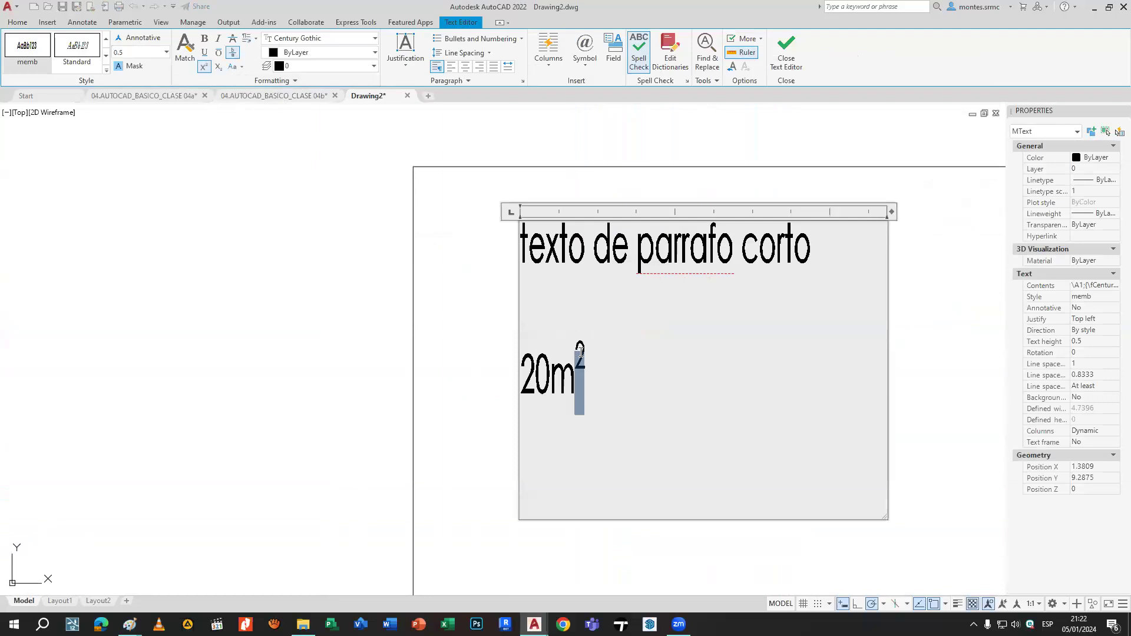
{"action": "left_click", "coordinate": [218, 67]}
{"action": "left_click", "coordinate": [206, 68]}
{"action": "left_click", "coordinate": [242, 68]}
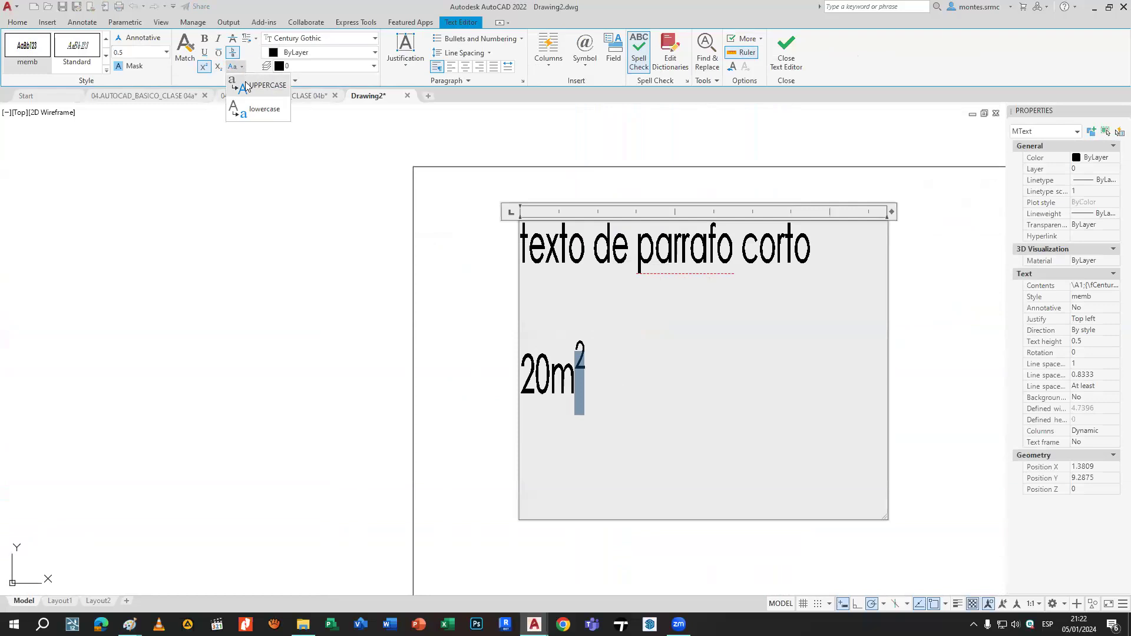
{"action": "left_click", "coordinate": [245, 81]}
{"action": "left_click", "coordinate": [712, 386]}
Convert the first text line to uppercase and back to lowercase, saving the text changes.
{"action": "left_click_drag", "start_coordinate": [822, 247], "coordinate": [287, 128]}
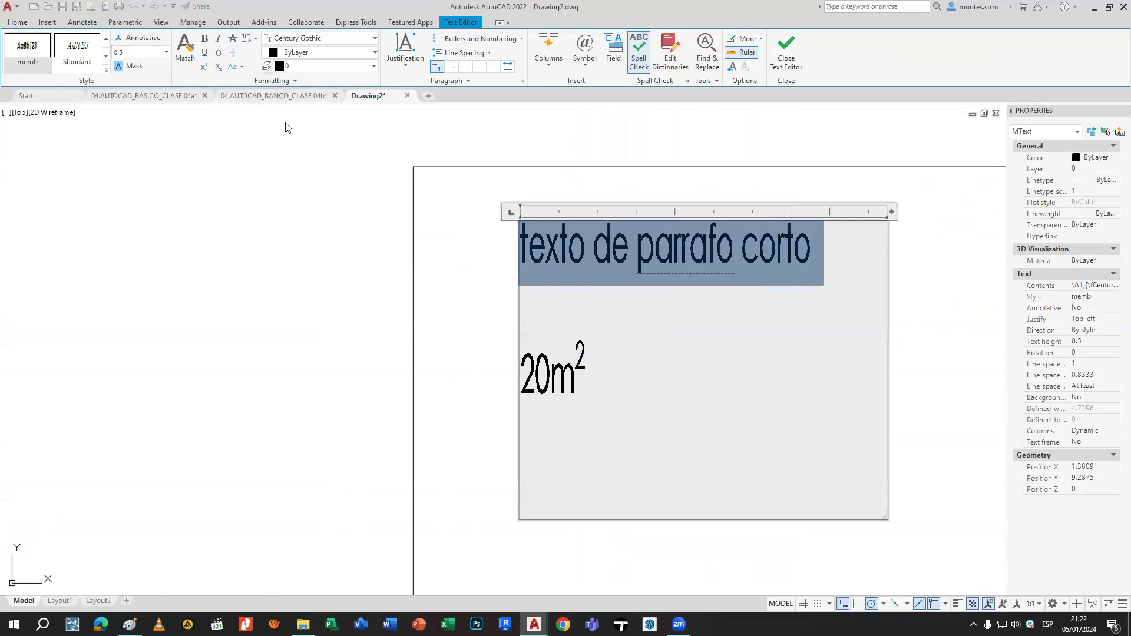
{"action": "left_click", "coordinate": [243, 69]}
{"action": "left_click", "coordinate": [250, 109]}
{"action": "left_click", "coordinate": [243, 68]}
{"action": "left_click", "coordinate": [244, 80]}
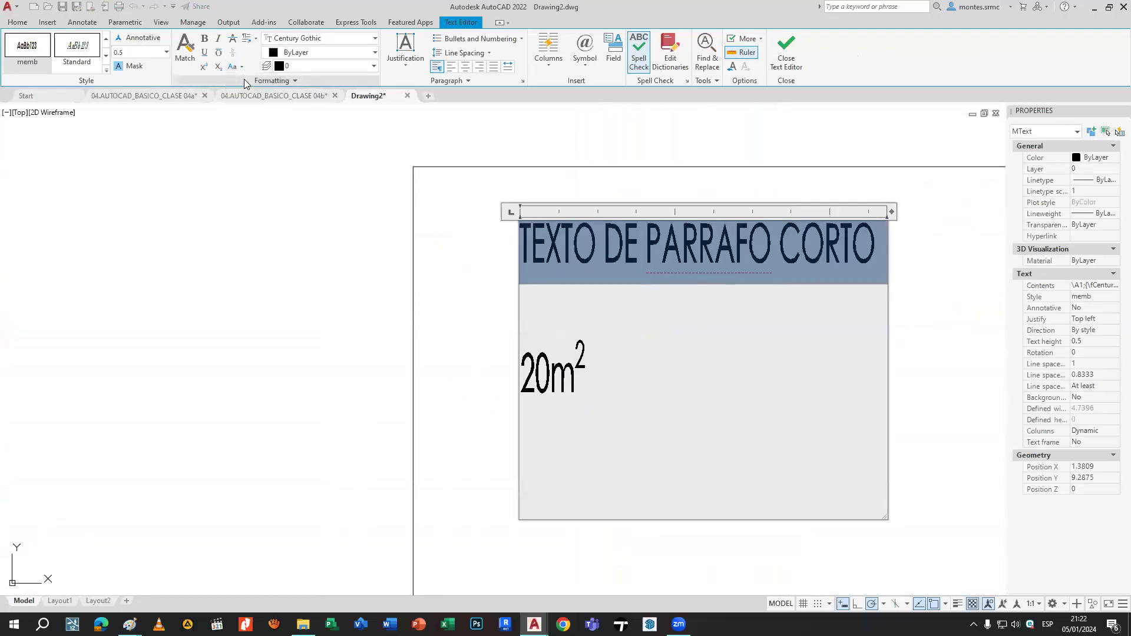
{"action": "left_click", "coordinate": [241, 67]}
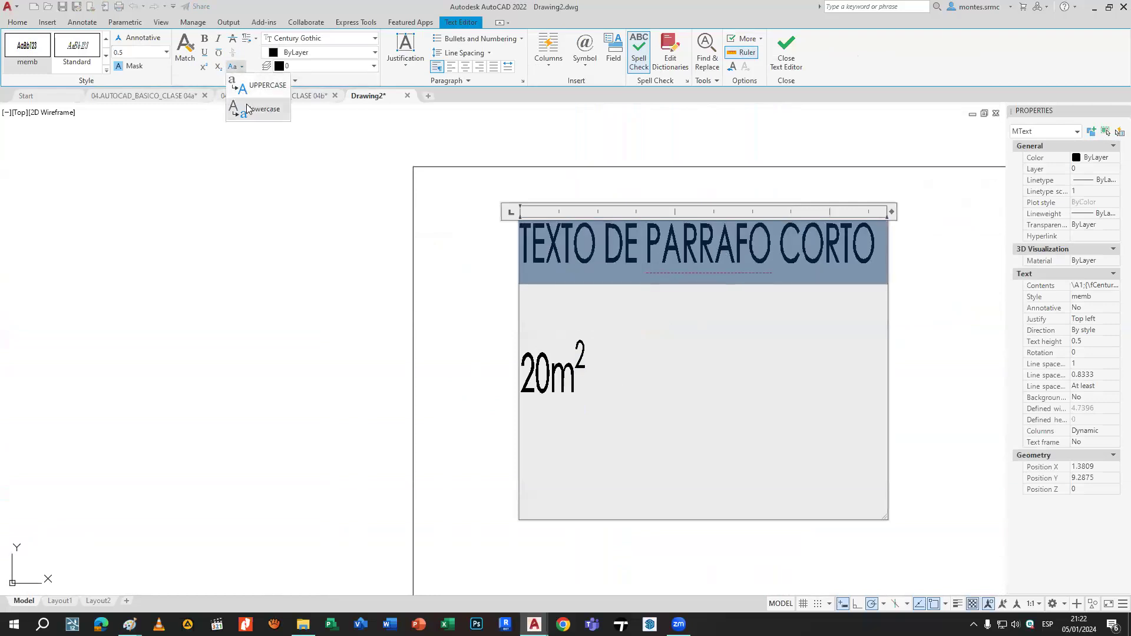
{"action": "left_click", "coordinate": [248, 106]}
{"action": "key", "text": "Escape"}
{"action": "left_click", "coordinate": [588, 314]}
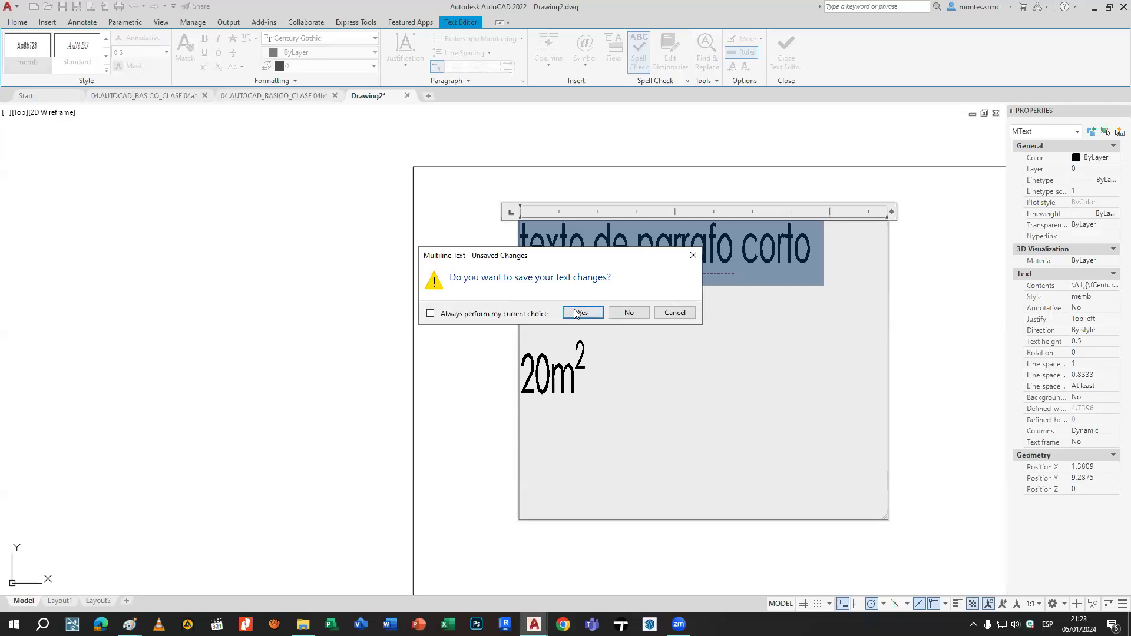
Insert a Diameter symbol after 20m² in the multiline text and close the text editor.
{"action": "scroll", "coordinate": [635, 324], "scroll_direction": "down", "scroll_amount": 2}
{"action": "double_click", "coordinate": [636, 279]}
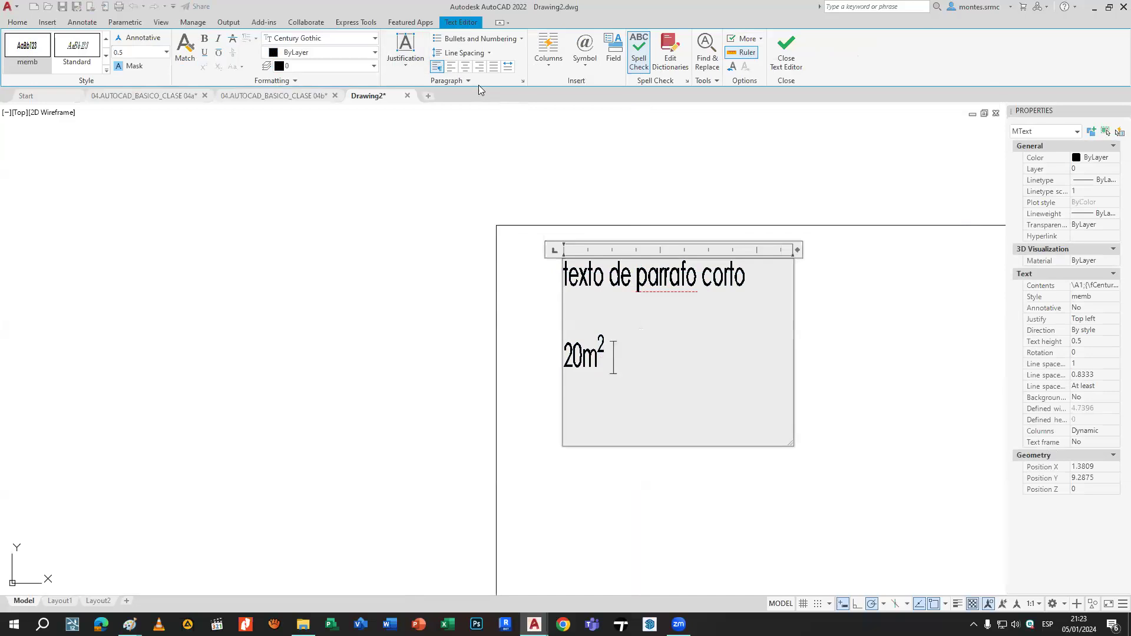
{"action": "left_click", "coordinate": [586, 65]}
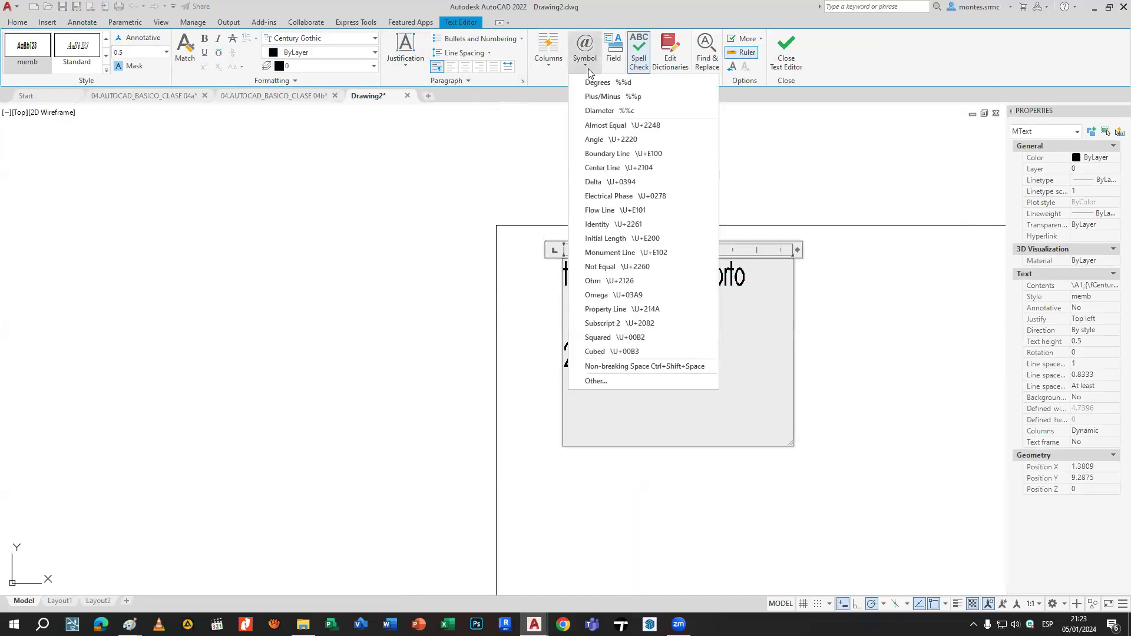
{"action": "left_click", "coordinate": [599, 110]}
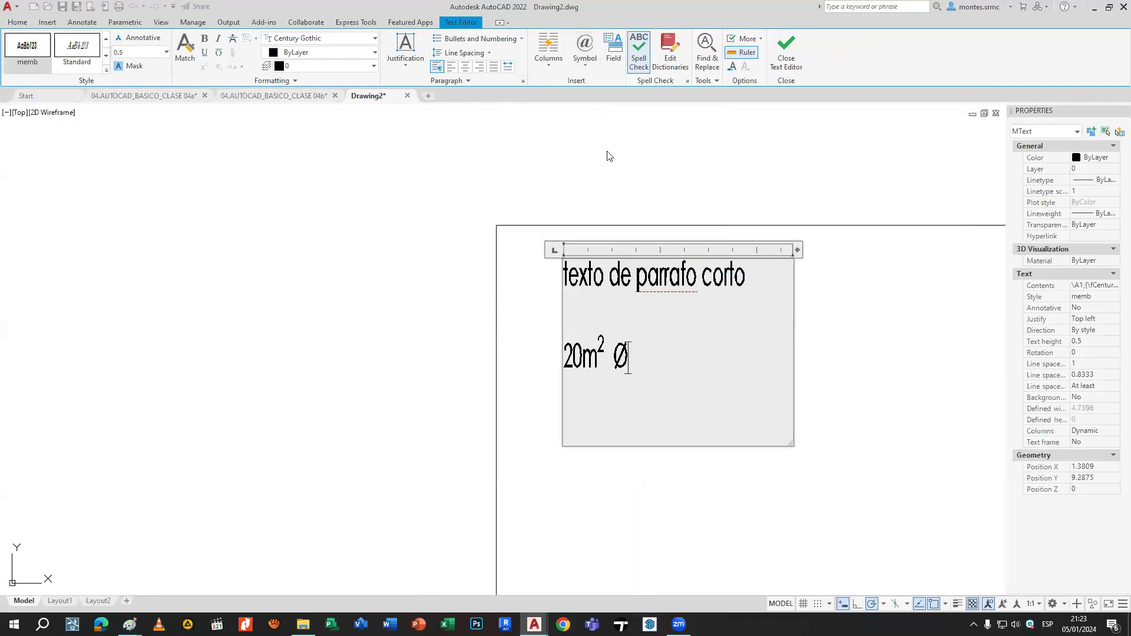
{"action": "scroll", "coordinate": [635, 374], "scroll_direction": "up", "scroll_amount": 4}
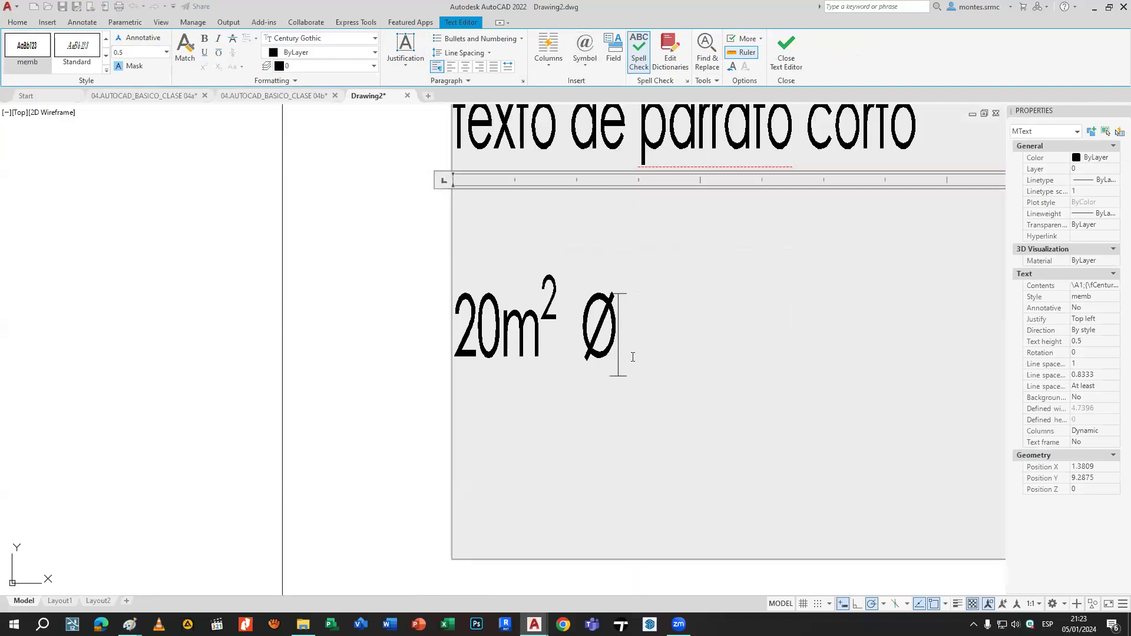
{"action": "left_click", "coordinate": [371, 321]}
{"action": "scroll", "coordinate": [371, 313], "scroll_direction": "down", "scroll_amount": 3}
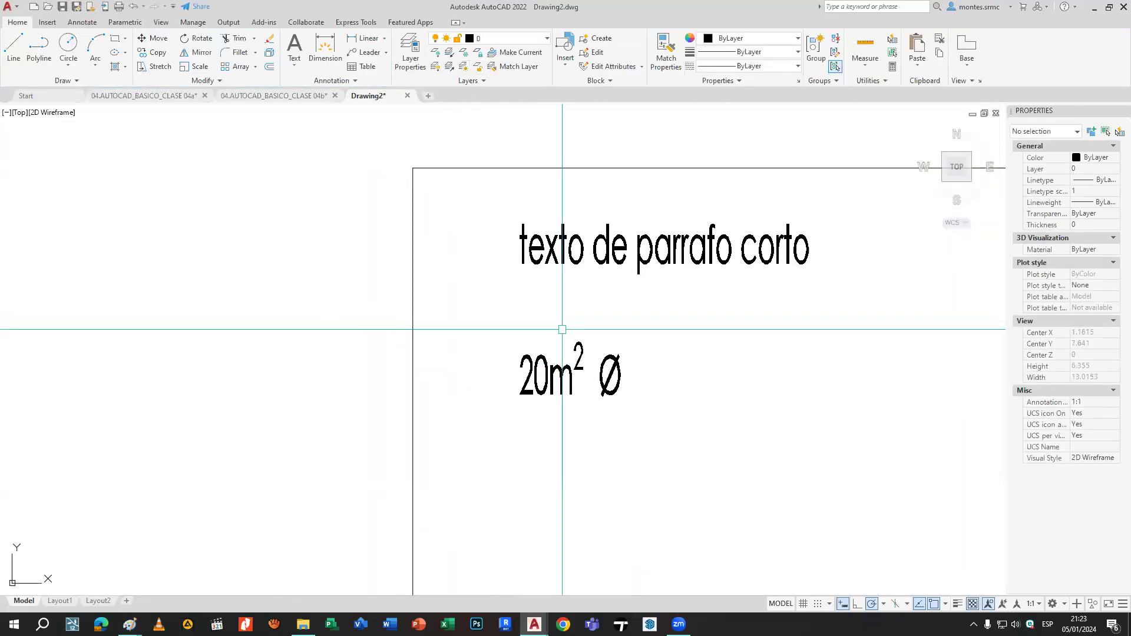
Change the font of the multiline text to Century725 Cn BT and save the text changes.
{"action": "double_click", "coordinate": [606, 379]}
{"action": "left_click_drag", "start_coordinate": [612, 383], "coordinate": [521, 229]}
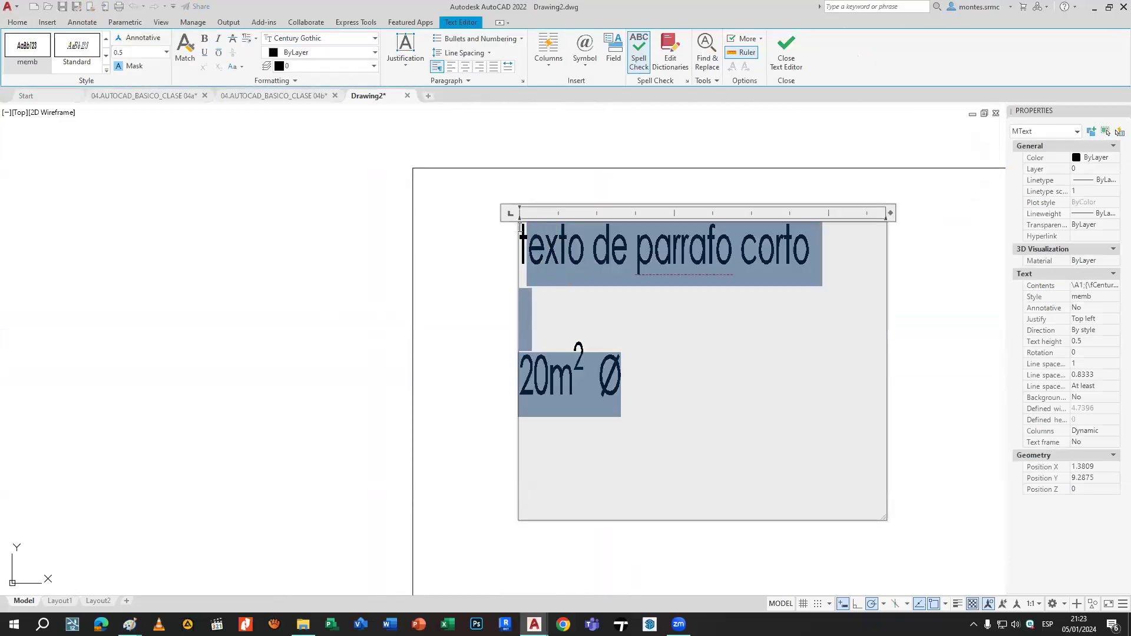
{"action": "left_click", "coordinate": [339, 39]}
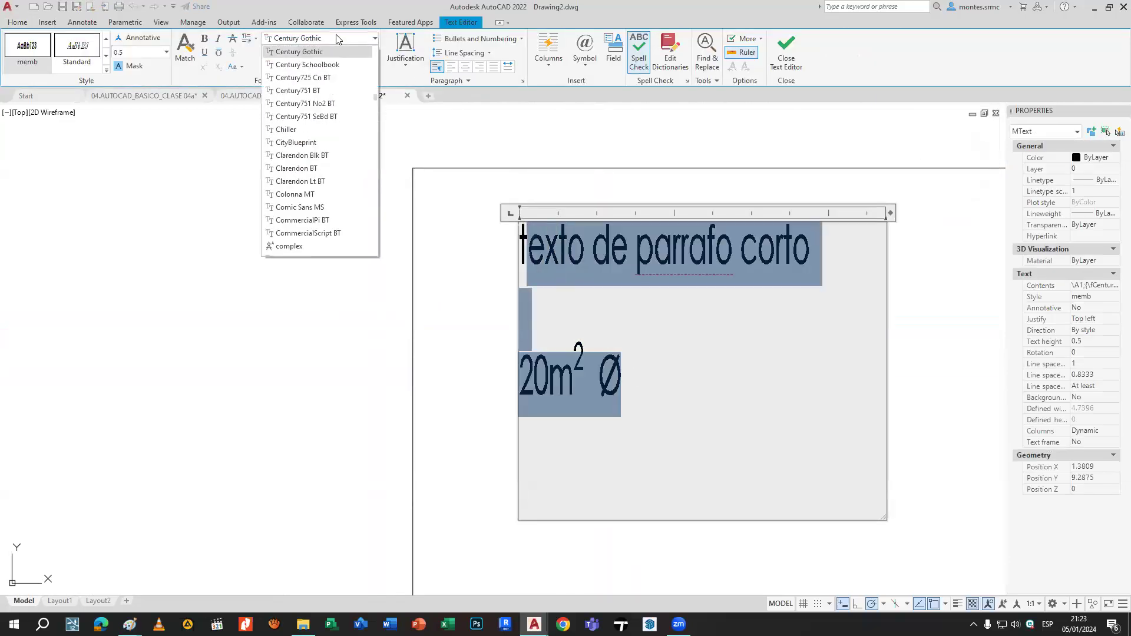
{"action": "left_click", "coordinate": [327, 77]}
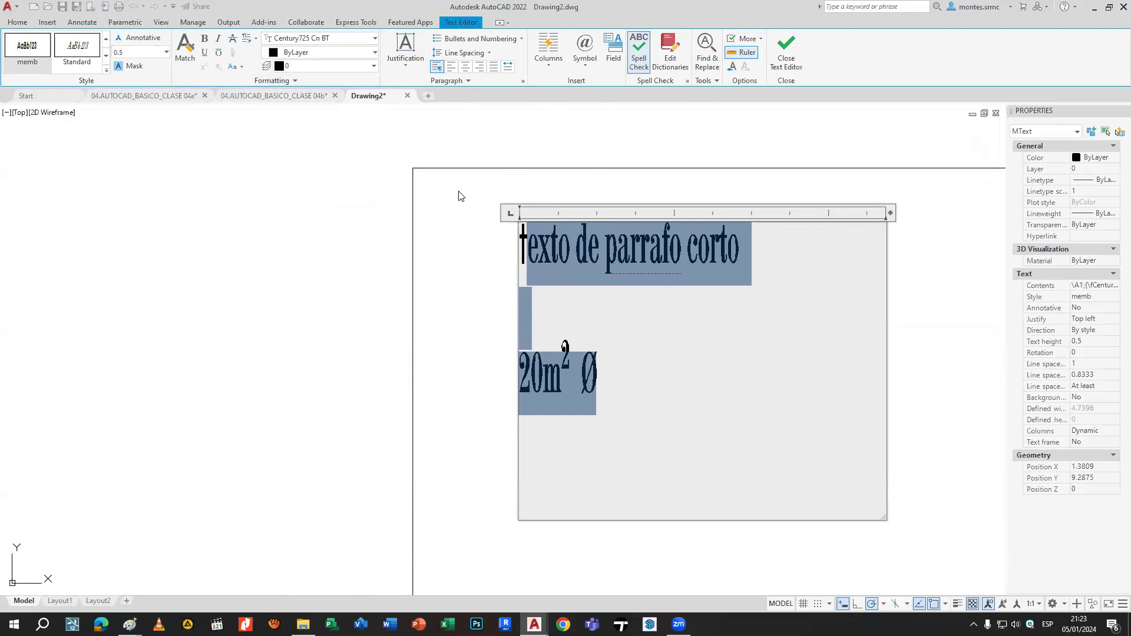
{"action": "left_click", "coordinate": [758, 290]}
{"action": "key", "text": "Escape"}
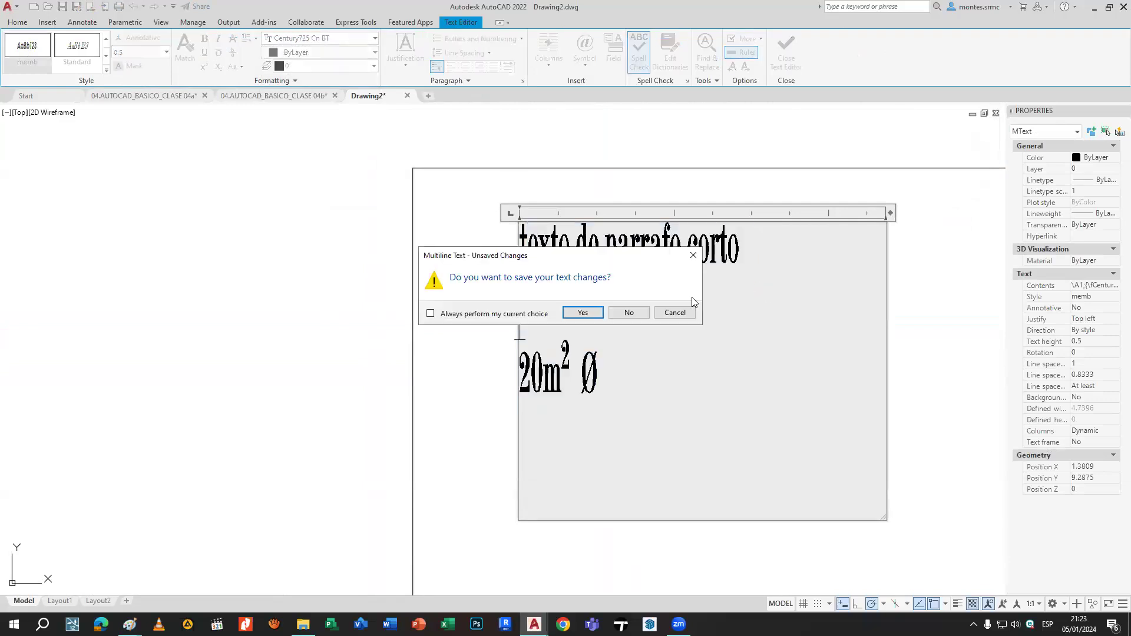
{"action": "key", "text": "Return"}
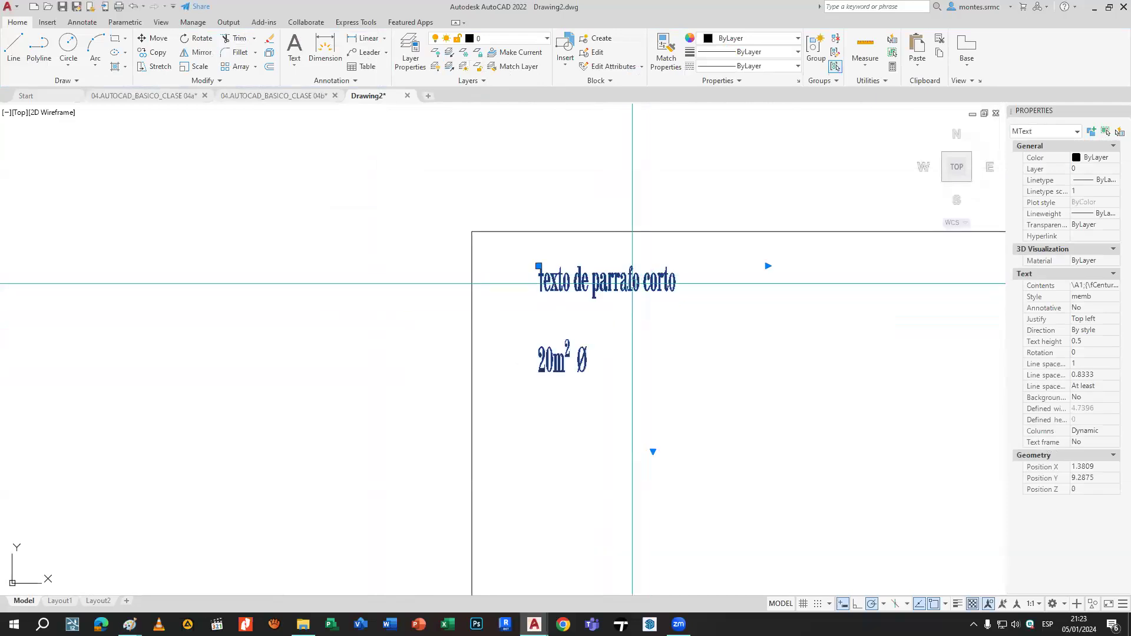
Format the 20m² Ø line with the Calibri font and a text height of 1.5.
{"action": "double_click", "coordinate": [589, 356]}
{"action": "left_click_drag", "start_coordinate": [587, 365], "coordinate": [537, 368]}
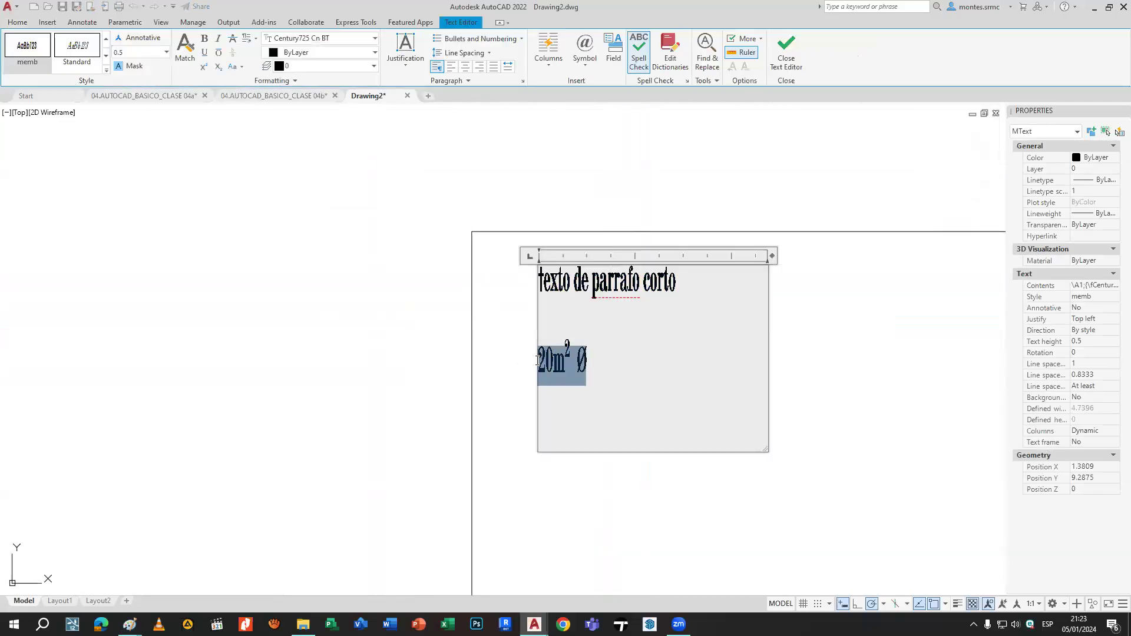
{"action": "left_click", "coordinate": [353, 39]}
{"action": "scroll", "coordinate": [323, 142], "scroll_direction": "up", "scroll_amount": 7}
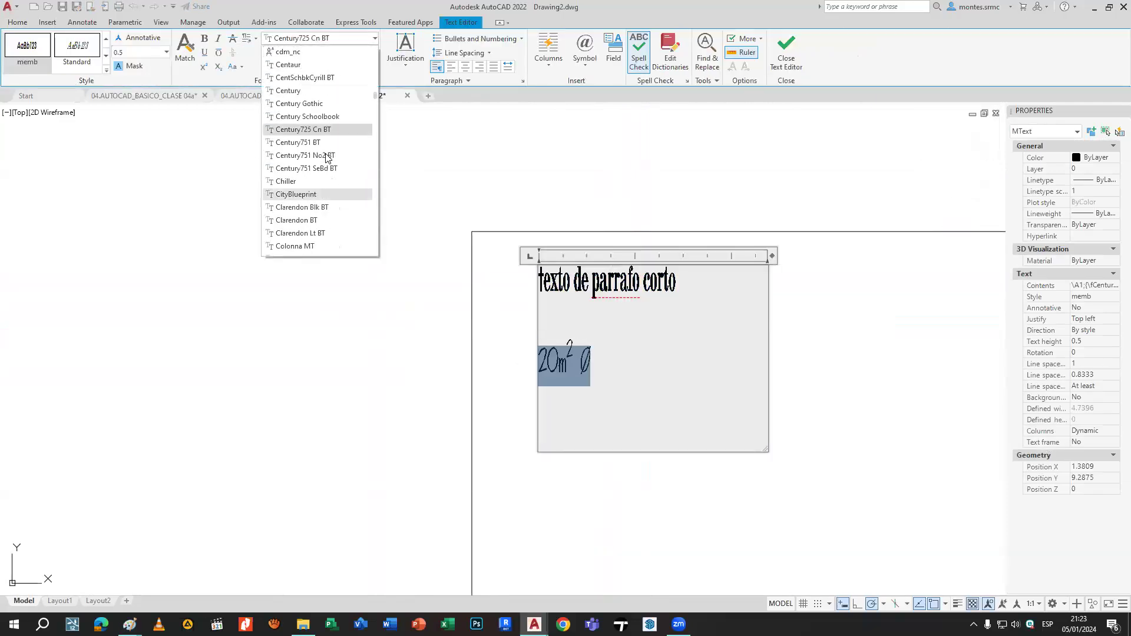
{"action": "left_click", "coordinate": [319, 118]}
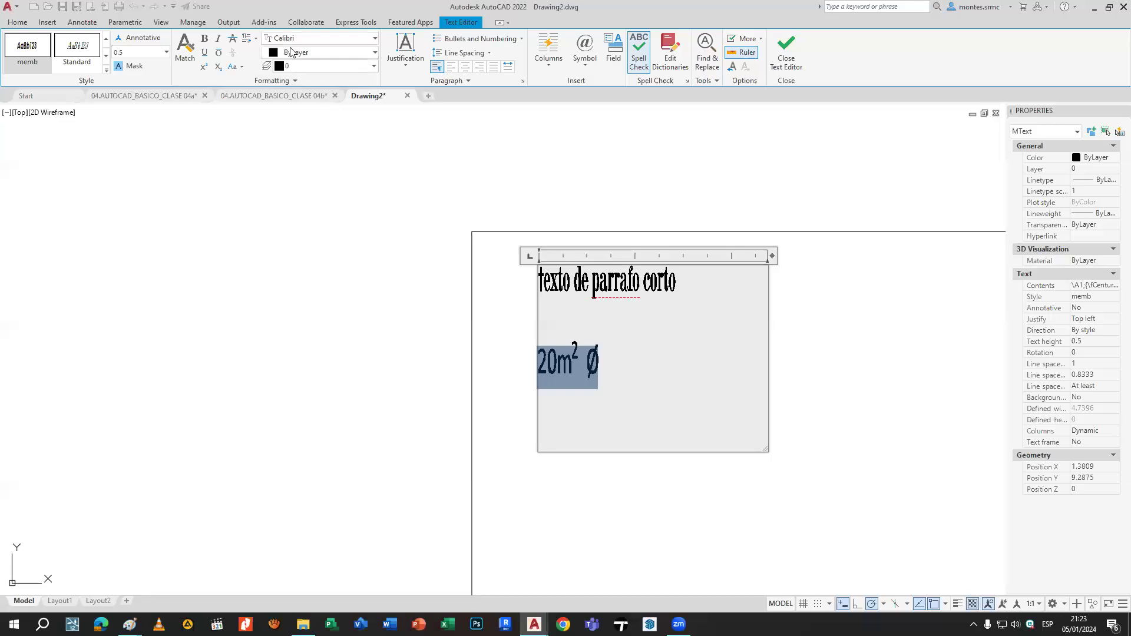
{"action": "left_click", "coordinate": [128, 52]}
{"action": "type", "text": "1.5"}
{"action": "key", "text": "Return"}
{"action": "left_click", "coordinate": [778, 329]}
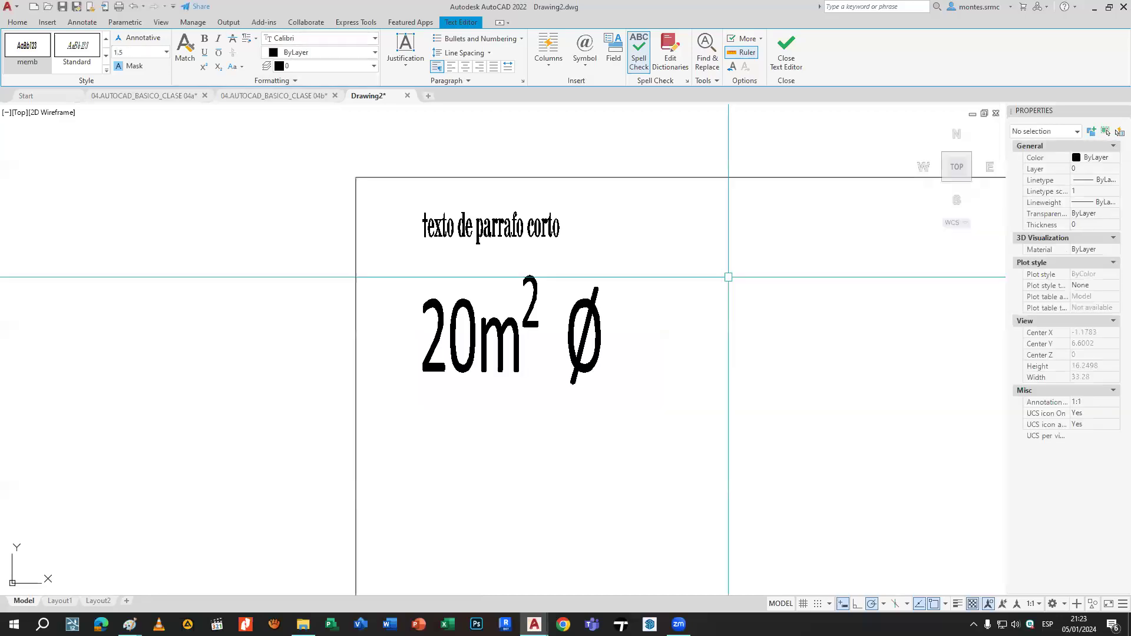
Color all the lines of the multiline text green (19,155,72).
{"action": "double_click", "coordinate": [447, 249]}
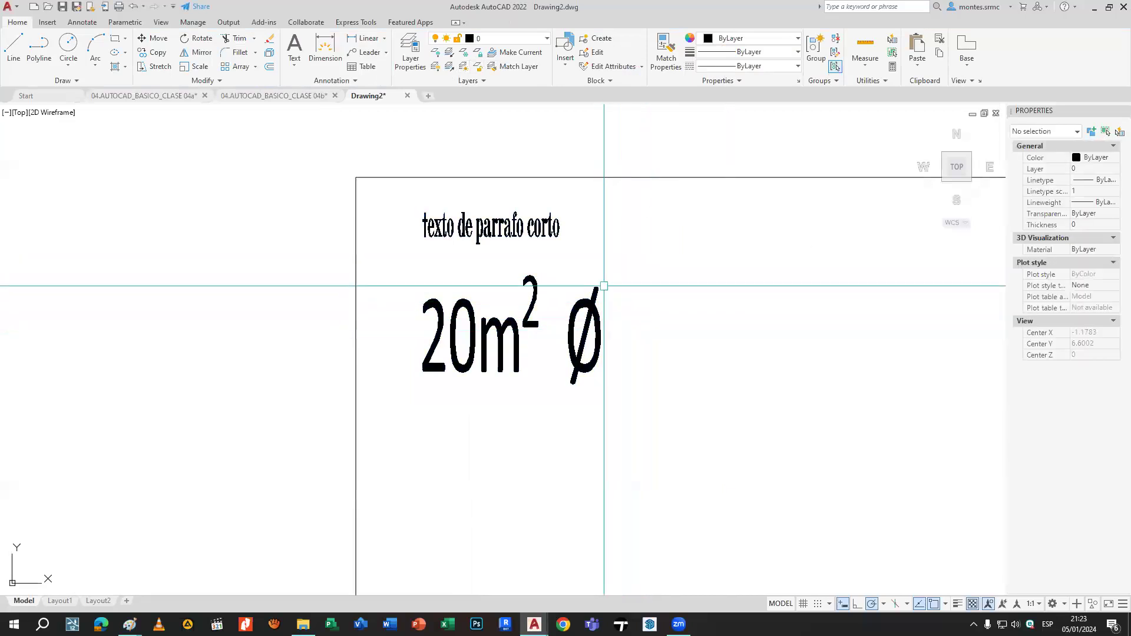
{"action": "key", "text": "ctrl+a"}
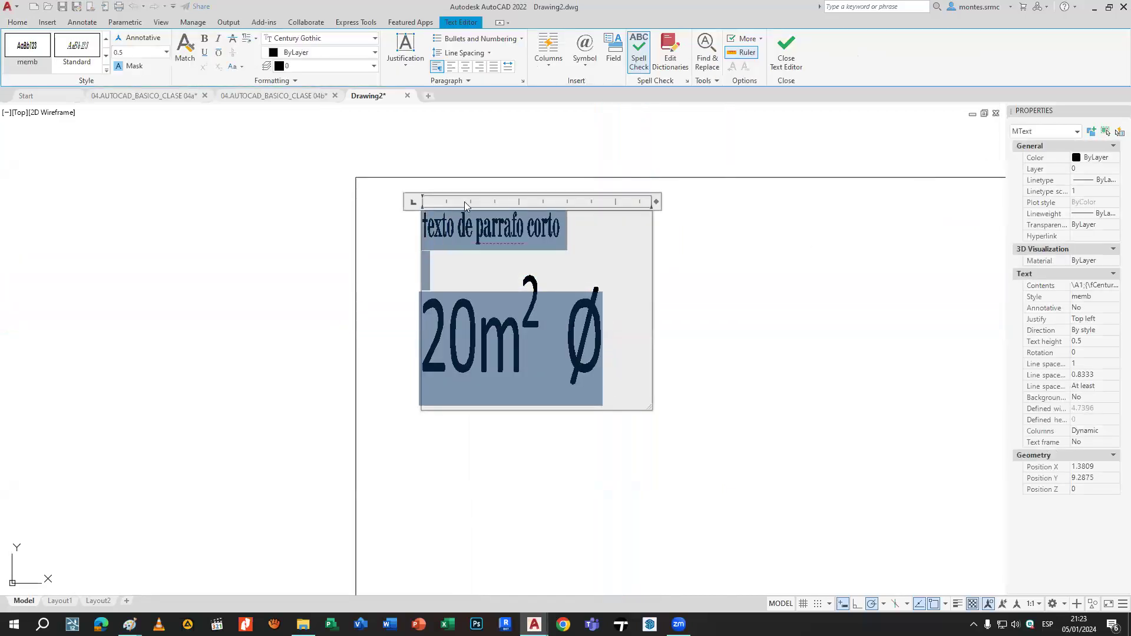
{"action": "left_click", "coordinate": [371, 52]}
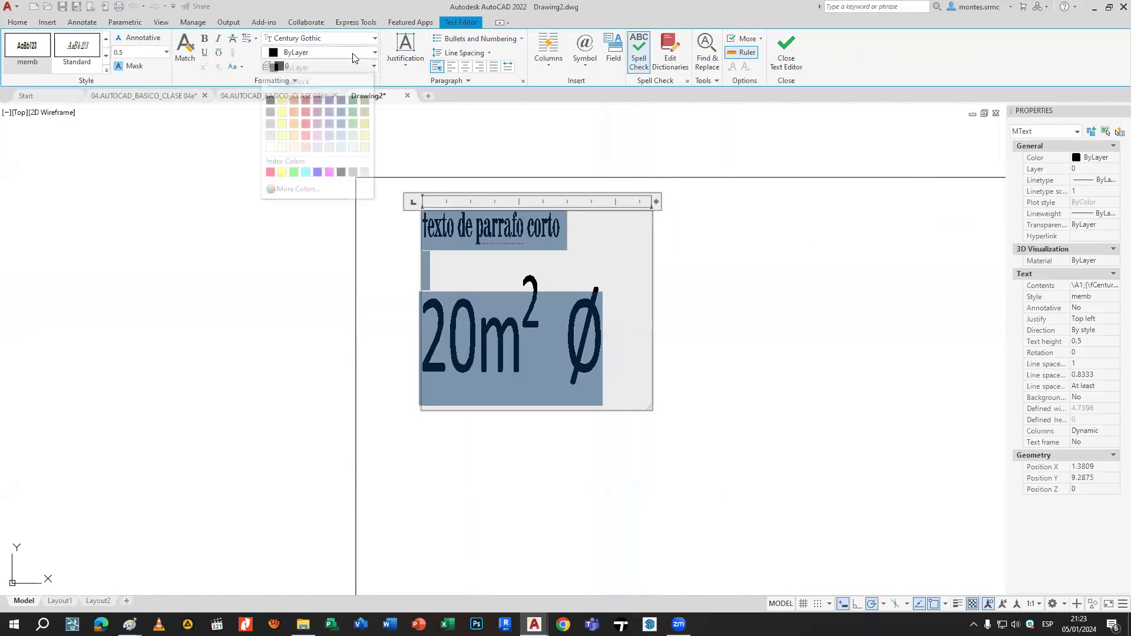
{"action": "left_click", "coordinate": [352, 111]}
{"action": "left_click", "coordinate": [586, 284]}
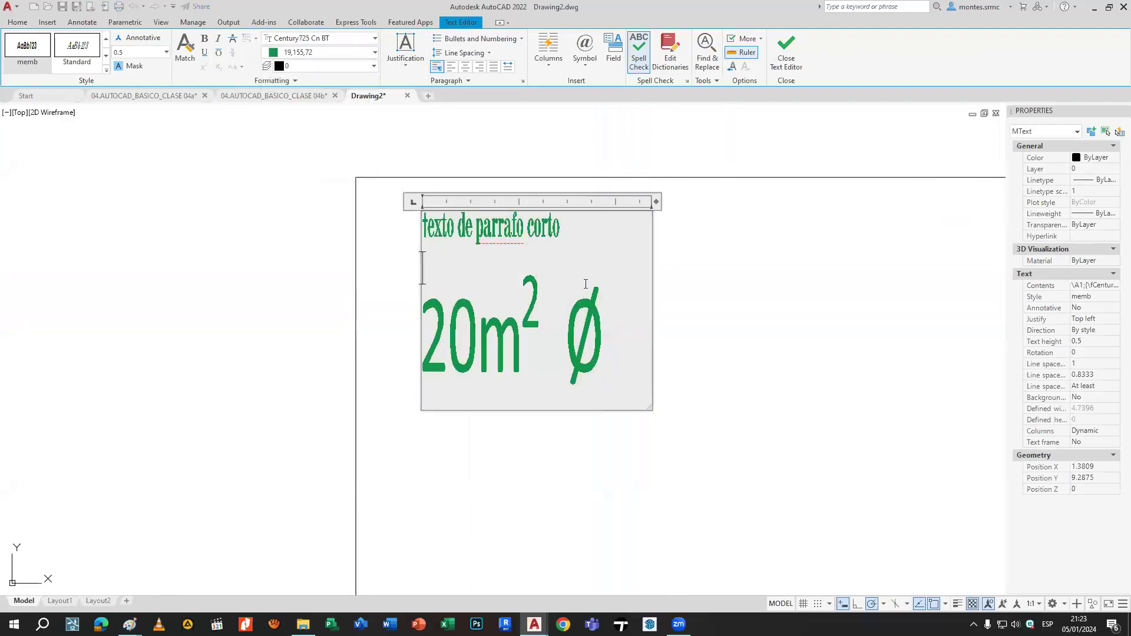
Color only the 20m² Ø line red (237,31,36) and close the text editor.
{"action": "left_click_drag", "start_coordinate": [463, 297], "coordinate": [423, 306]}
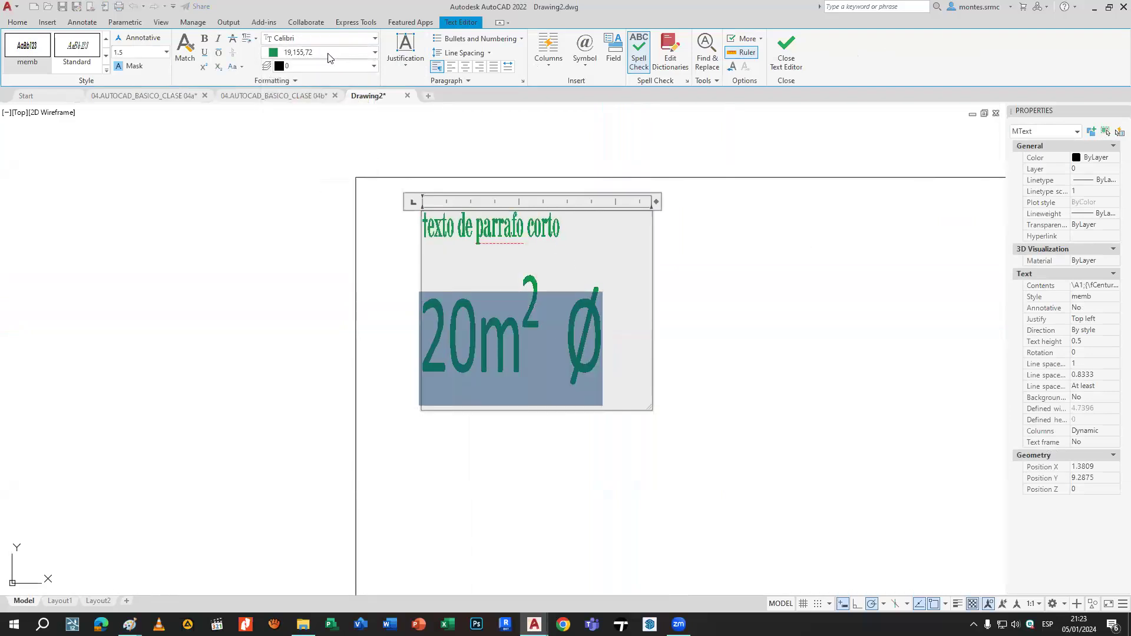
{"action": "left_click", "coordinate": [328, 54]}
{"action": "left_click", "coordinate": [307, 124]}
{"action": "left_click", "coordinate": [581, 268]}
{"action": "left_click_drag", "start_coordinate": [604, 329], "coordinate": [420, 329]}
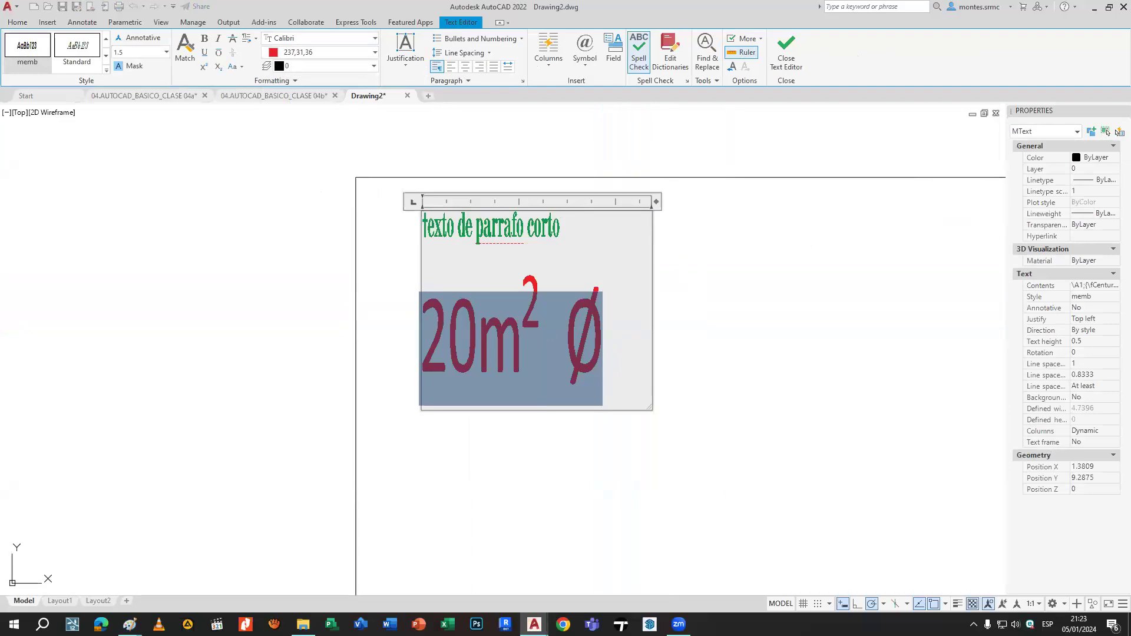
{"action": "left_click", "coordinate": [735, 295]}
{"action": "left_click", "coordinate": [659, 295]}
Try a text height of 1 on the whole multiline text object through its properties, and undo the change.
{"action": "left_click", "coordinate": [525, 390]}
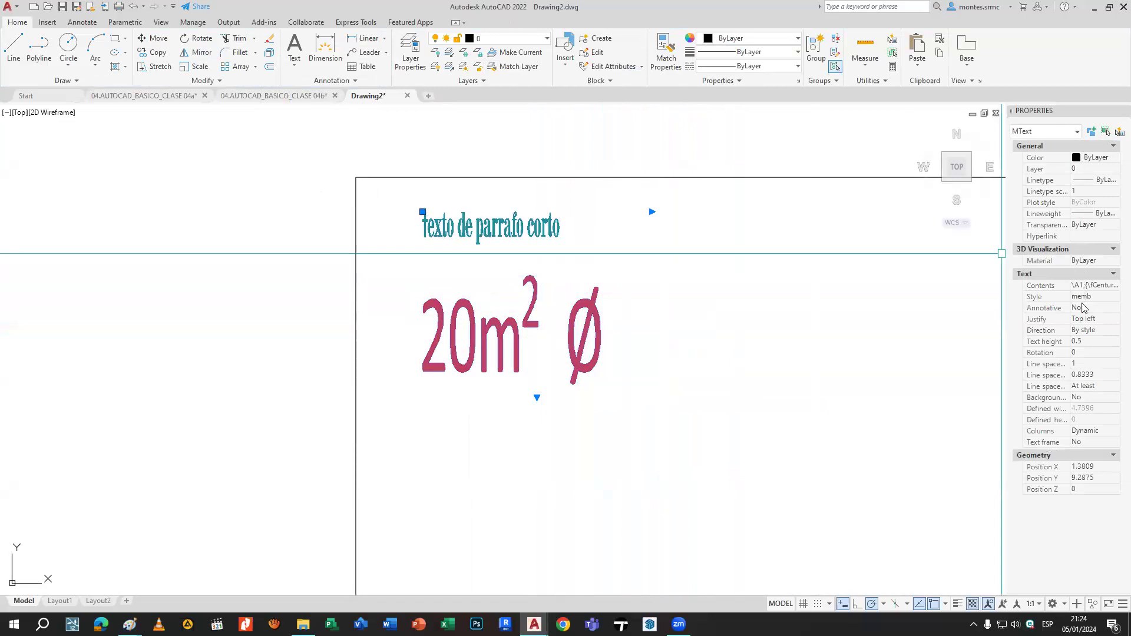
{"action": "left_click", "coordinate": [1086, 342]}
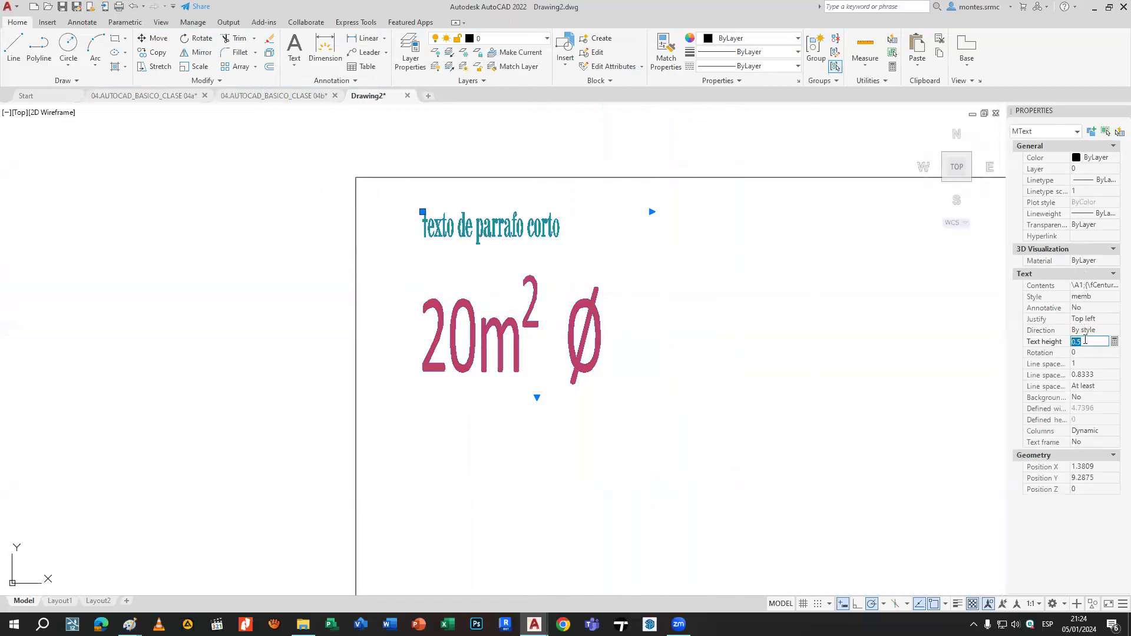
{"action": "type", "text": "1"}
{"action": "key", "text": "Tab"}
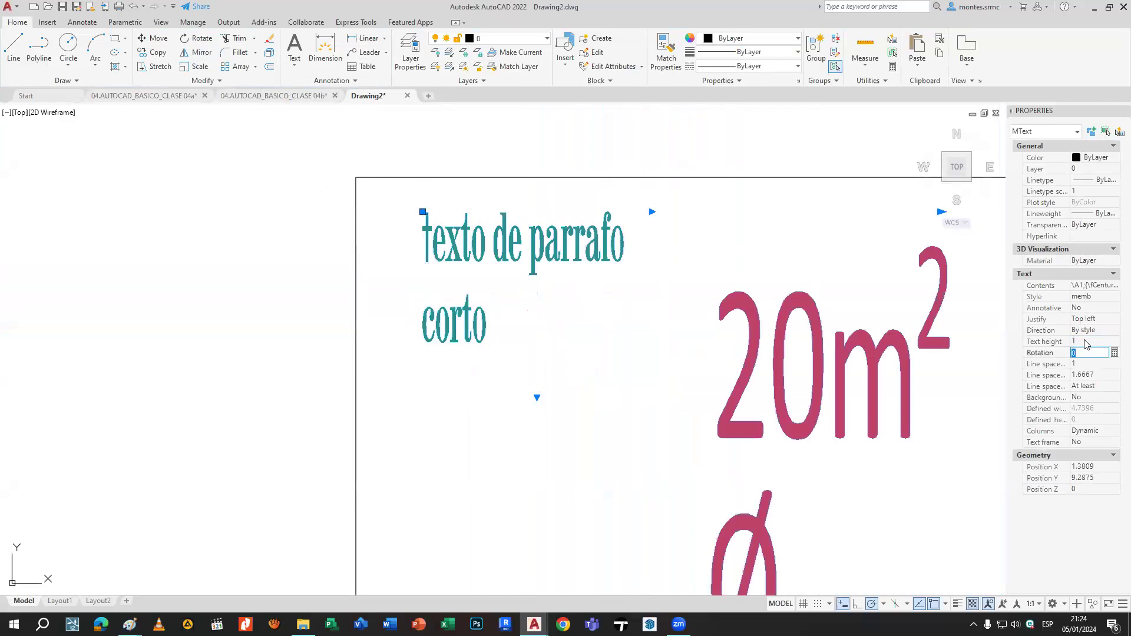
{"action": "left_click", "coordinate": [1085, 341]}
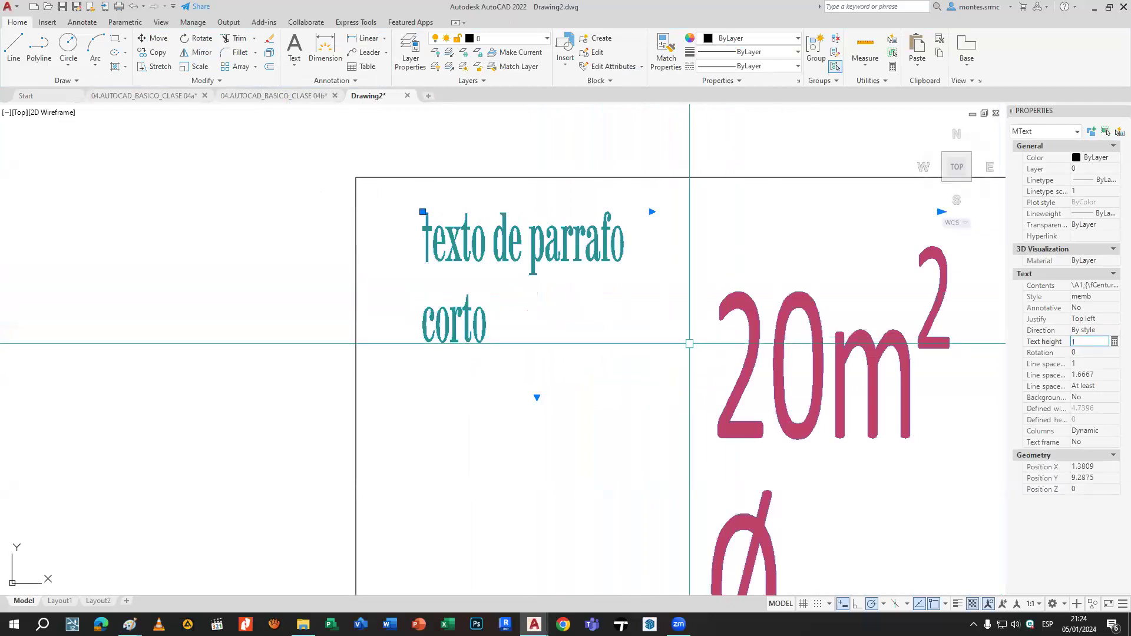
{"action": "key", "text": "Escape"}
{"action": "key", "text": "ctrl+z"}
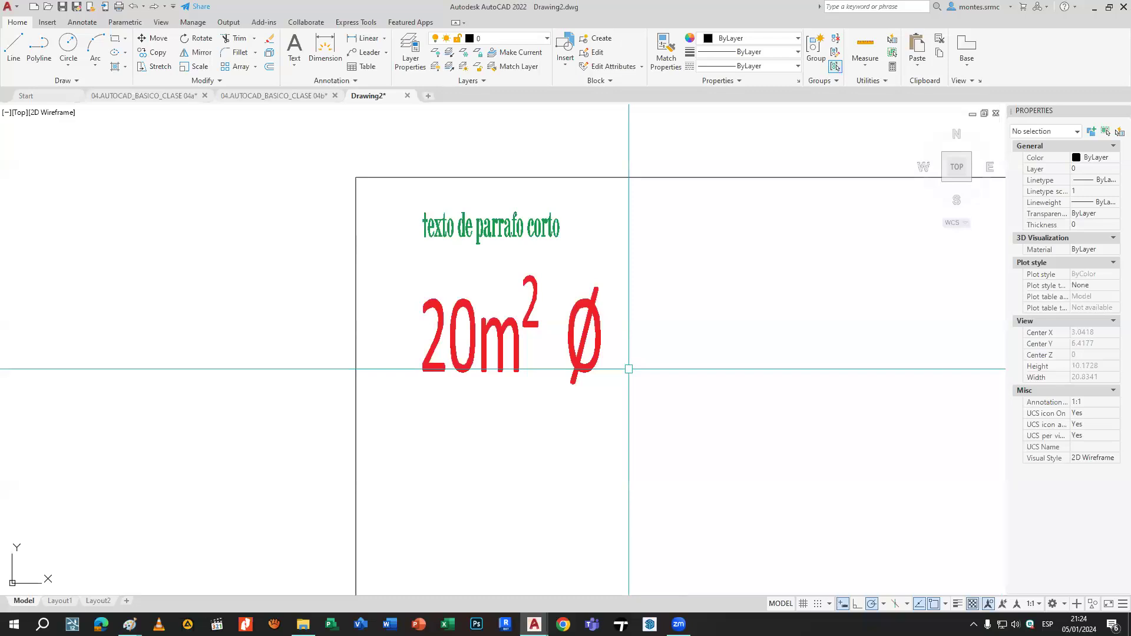
{"action": "double_click", "coordinate": [591, 347]}
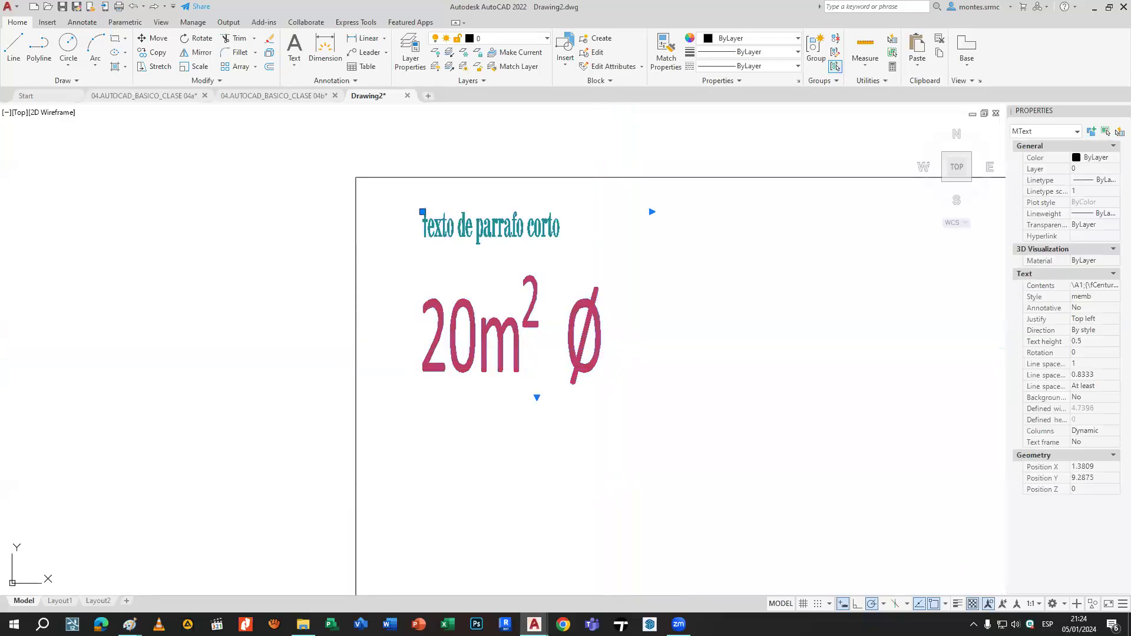
{"action": "left_click_drag", "start_coordinate": [602, 312], "coordinate": [383, 224]}
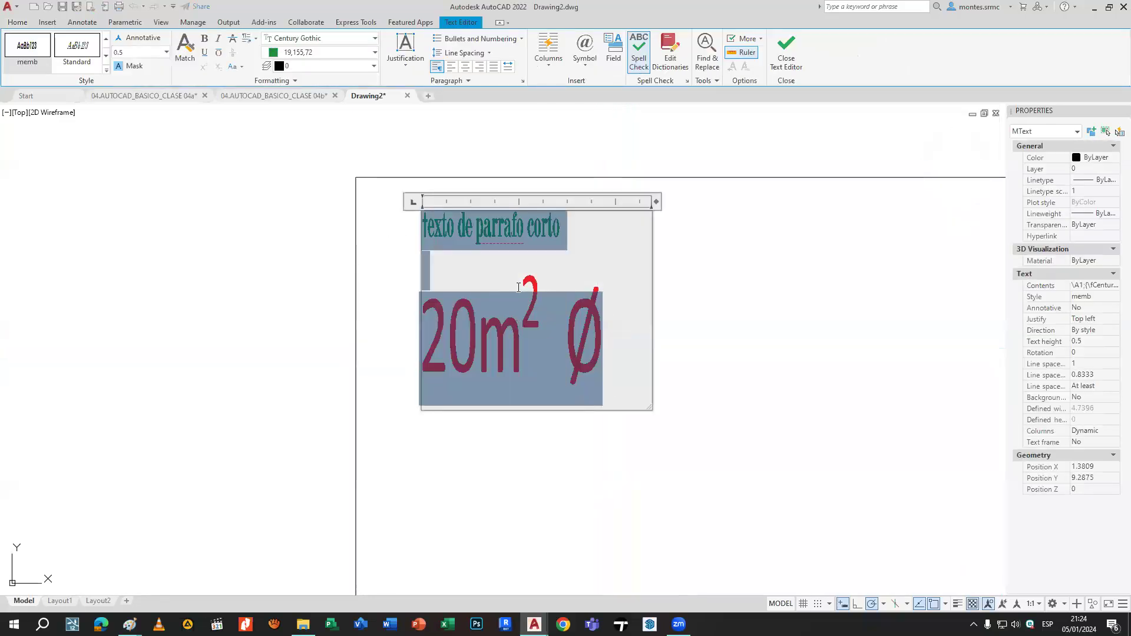
{"action": "left_click", "coordinate": [736, 342]}
Set the justification of the multiline text to Bottom Right and close the text editor.
{"action": "scroll", "coordinate": [699, 351], "scroll_direction": "down", "scroll_amount": 5}
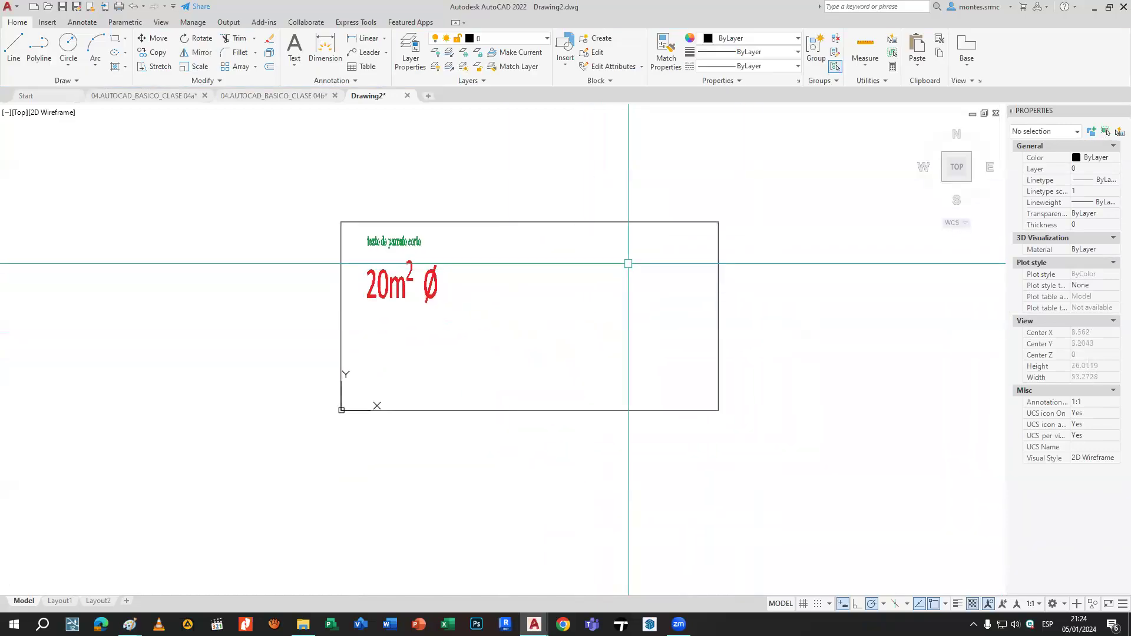
{"action": "left_click", "coordinate": [404, 241]}
{"action": "scroll", "coordinate": [415, 271], "scroll_direction": "up", "scroll_amount": 2}
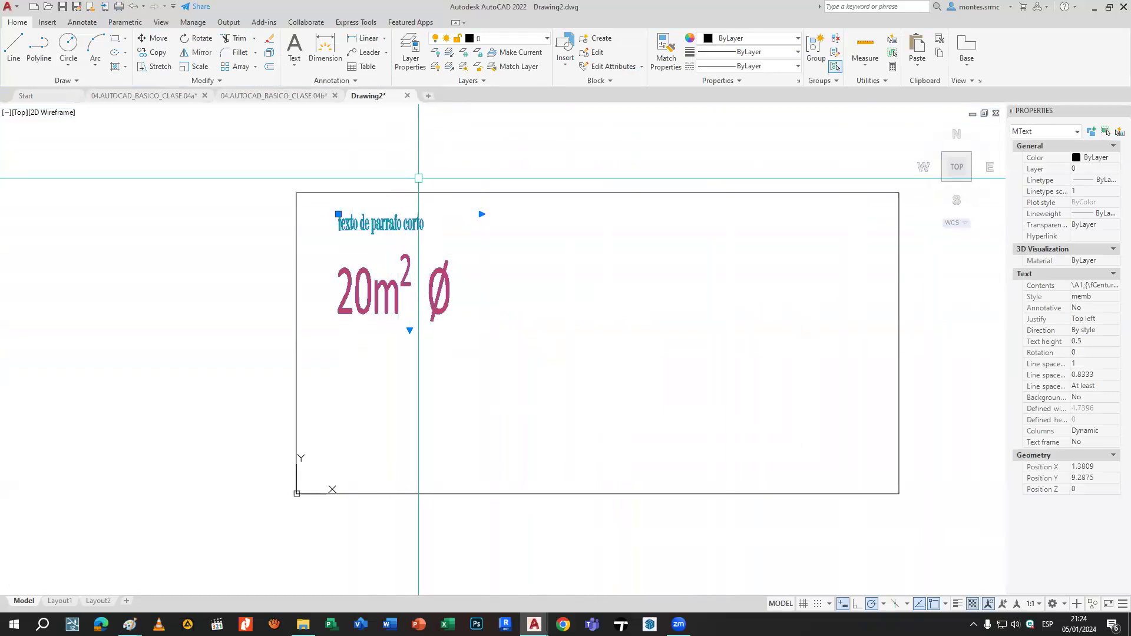
{"action": "double_click", "coordinate": [404, 238]}
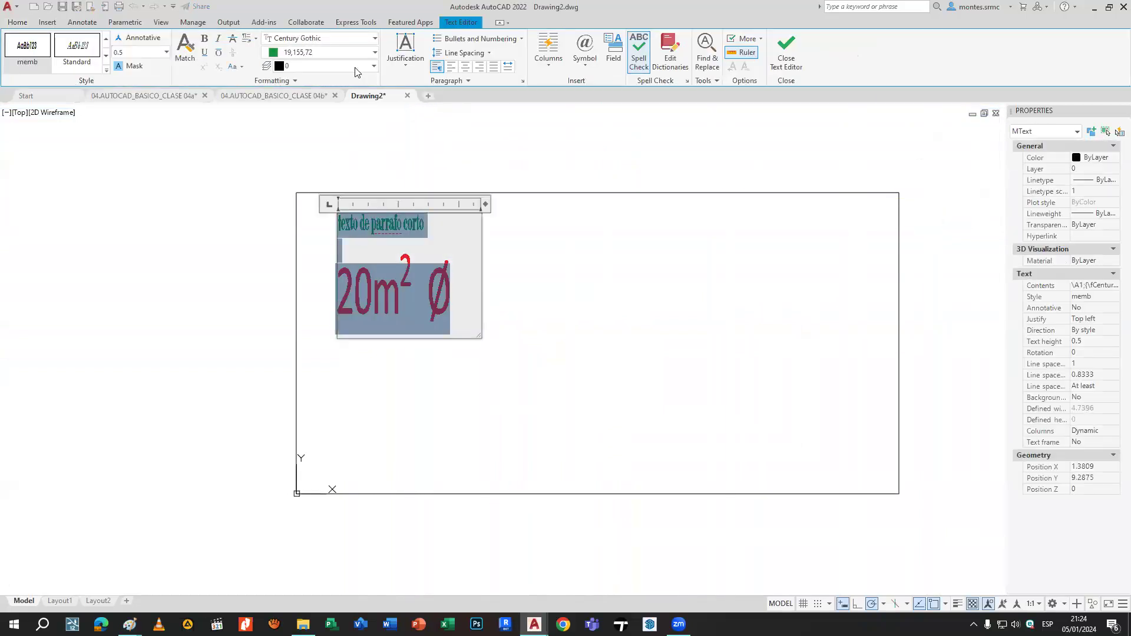
{"action": "left_click", "coordinate": [406, 66]}
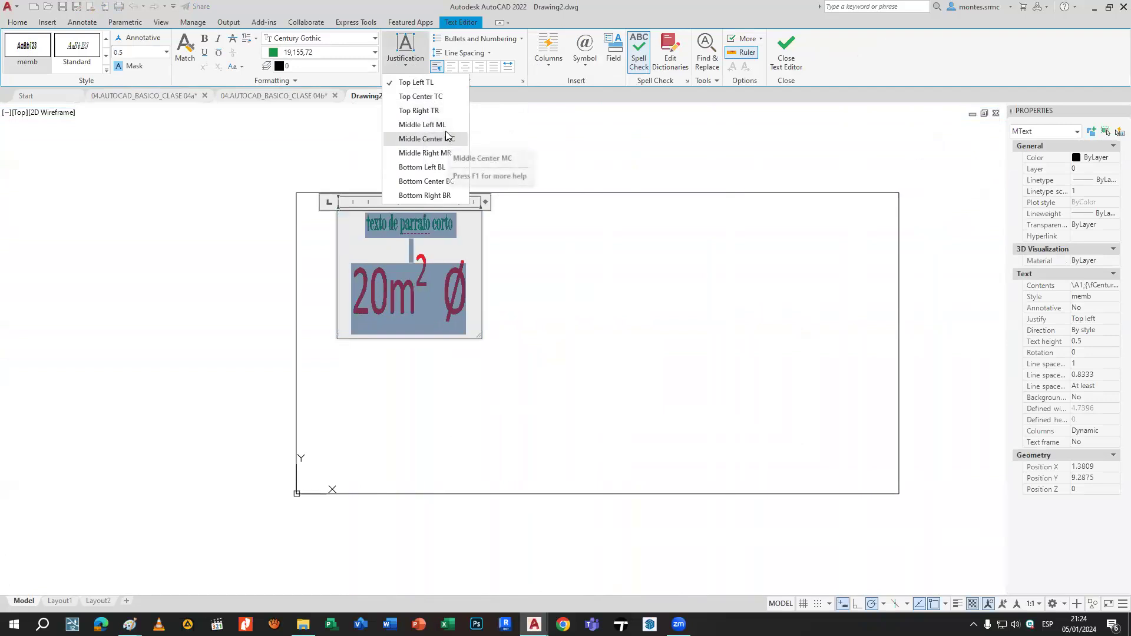
{"action": "left_click", "coordinate": [447, 195]}
{"action": "left_click", "coordinate": [484, 343]}
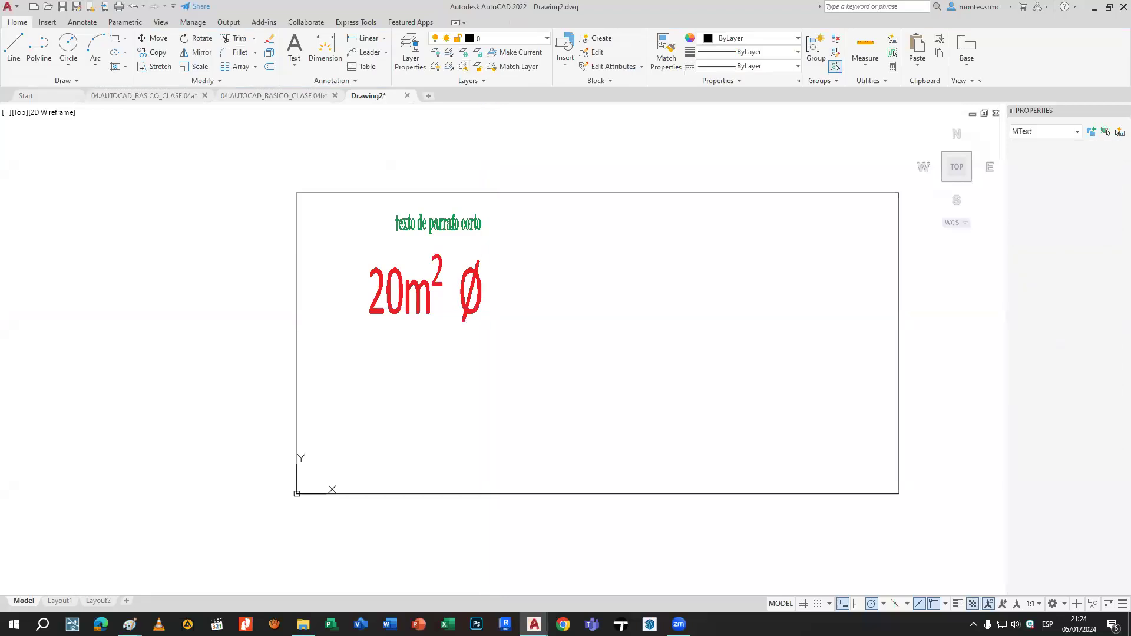
Set the justification of the multiline text to Middle Center and close the text editor.
{"action": "left_click", "coordinate": [480, 323]}
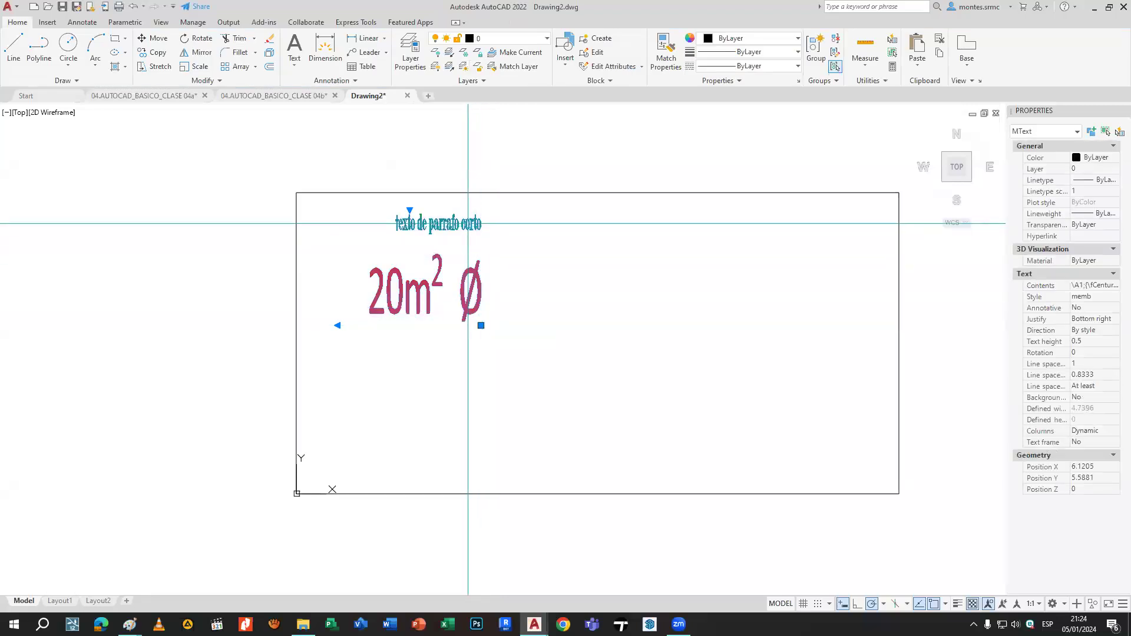
{"action": "double_click", "coordinate": [465, 247]}
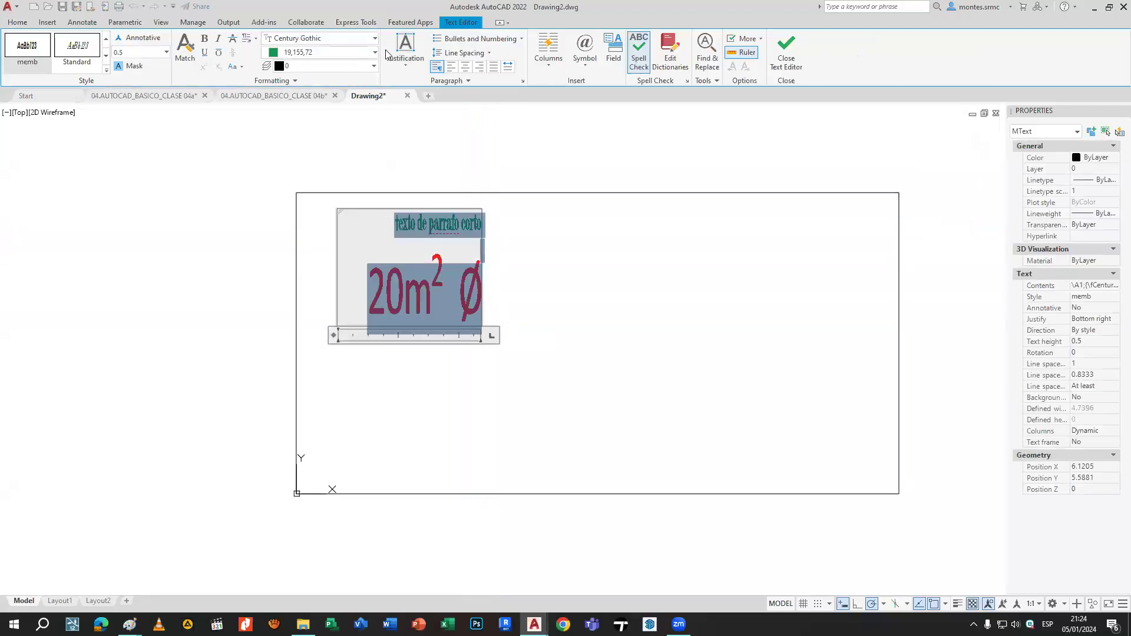
{"action": "left_click", "coordinate": [406, 68]}
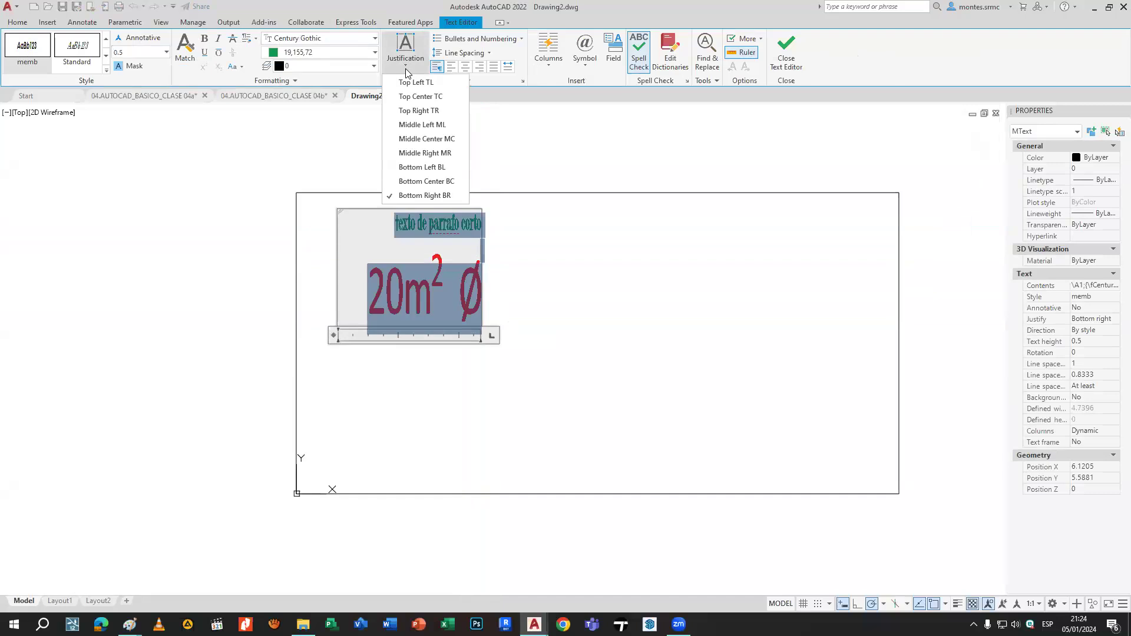
{"action": "left_click", "coordinate": [426, 139]}
{"action": "left_click", "coordinate": [455, 177]}
Move the multiline text by its insertion point to the center of the rectangle.
{"action": "middle_click_drag", "start_coordinate": [526, 301], "coordinate": [496, 266]}
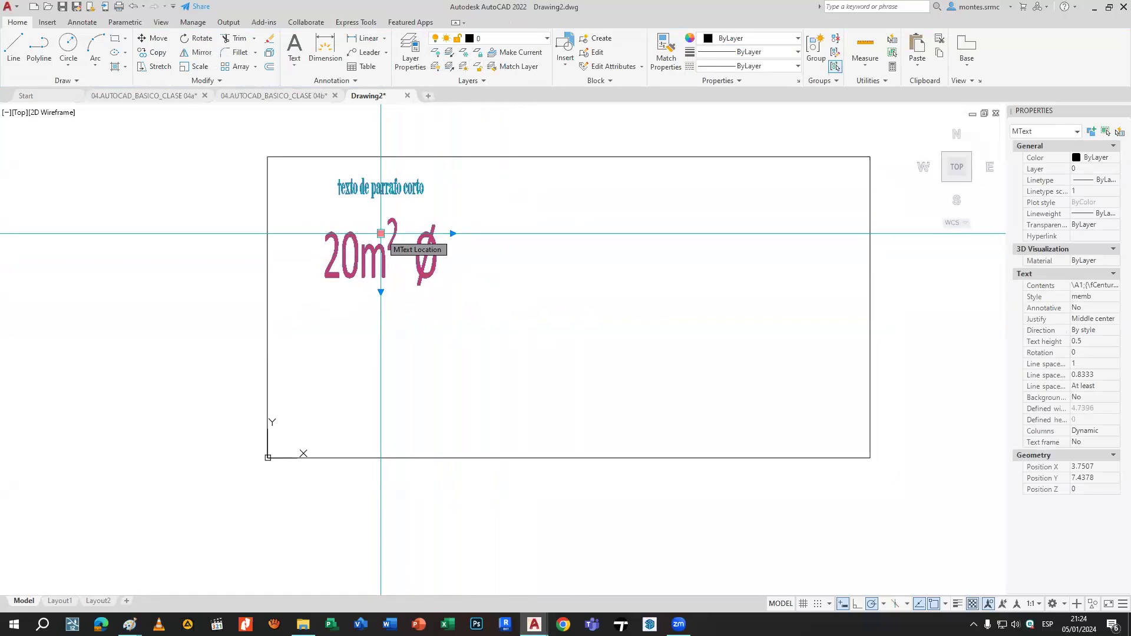
{"action": "left_click", "coordinate": [381, 234]}
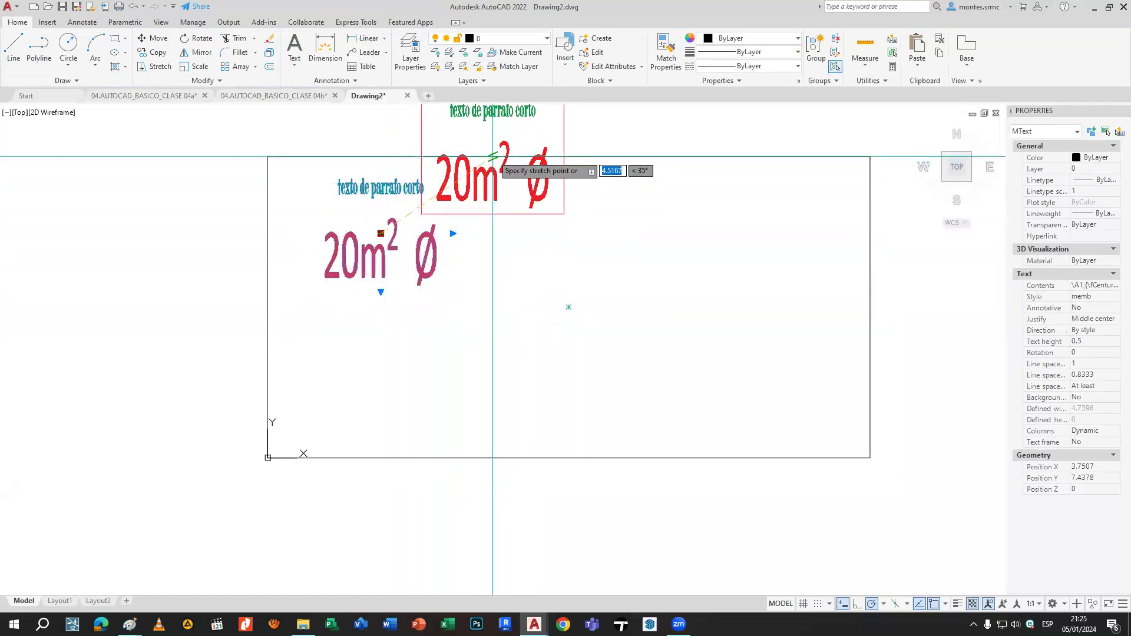
{"action": "left_click", "coordinate": [568, 307]}
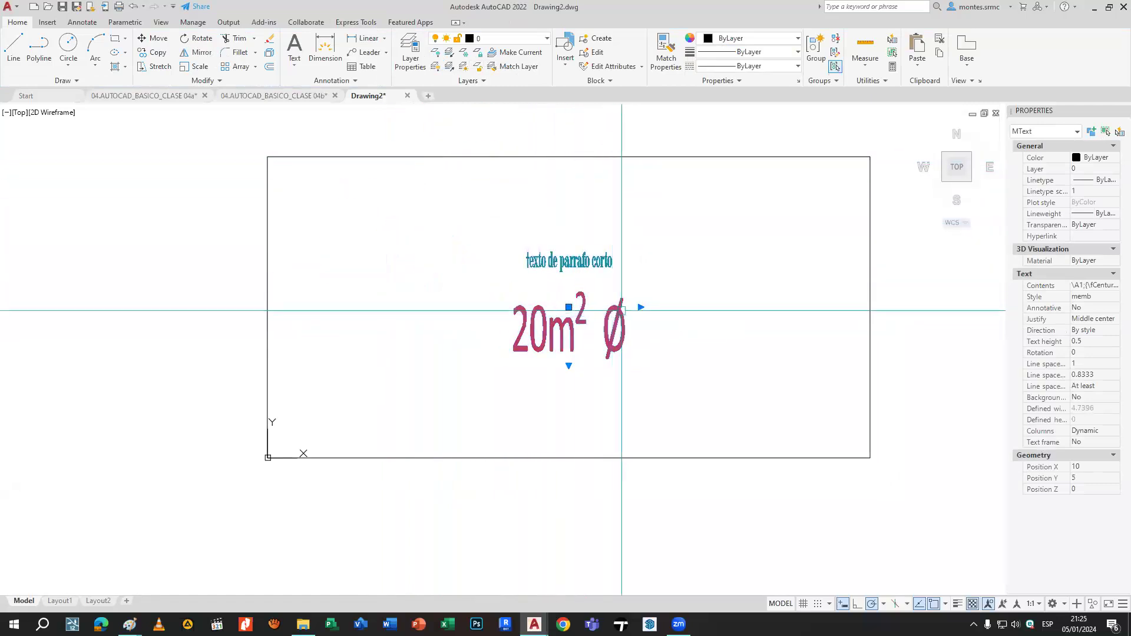
{"action": "double_click", "coordinate": [627, 316]}
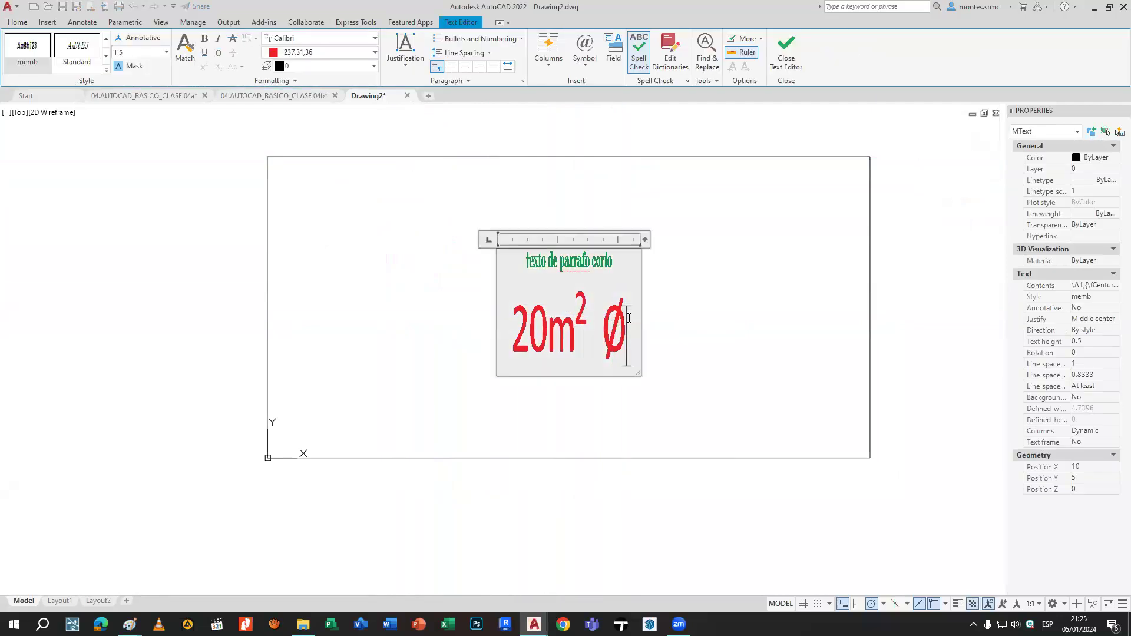
{"action": "key", "text": "Return"}
{"action": "type", "text": "}"}
{"action": "key", "text": "BackSpace"}
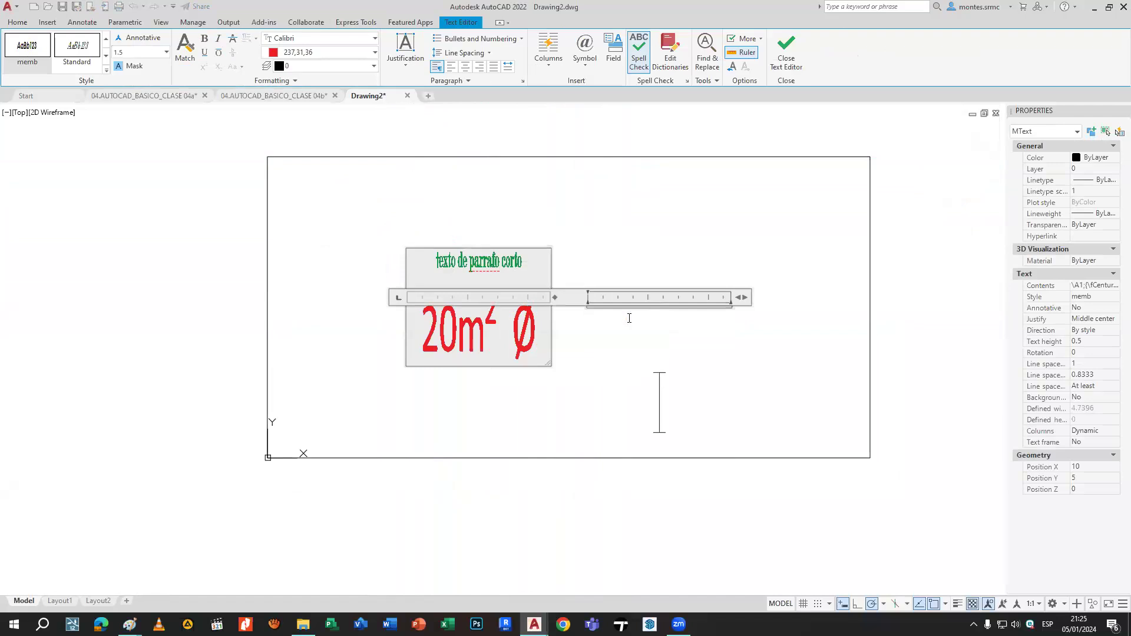
{"action": "type", "text": "tecto"}
{"action": "key", "text": "BackSpace"}
{"action": "key", "text": "BackSpace"}
{"action": "key", "text": "BackSpace"}
{"action": "key", "text": "Escape"}
{"action": "key", "text": "Escape"}
{"action": "key", "text": "Escape"}
{"action": "left_click", "coordinate": [641, 316]}
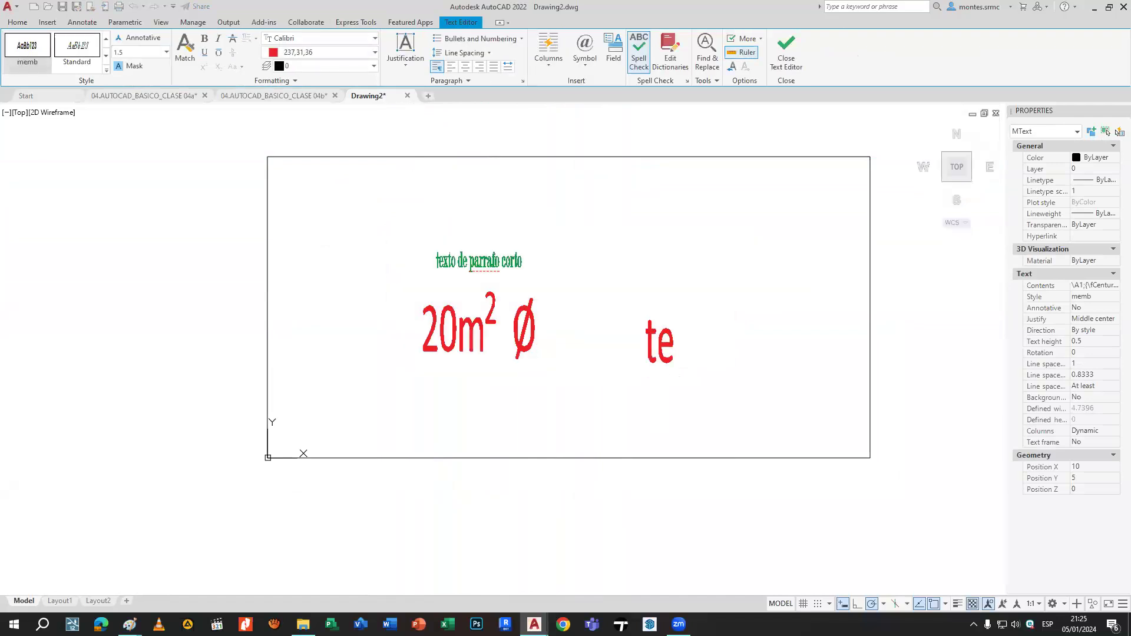
{"action": "left_click", "coordinate": [605, 331]}
Widen the multiline text frame to about 14 units.
{"action": "left_click", "coordinate": [641, 307]}
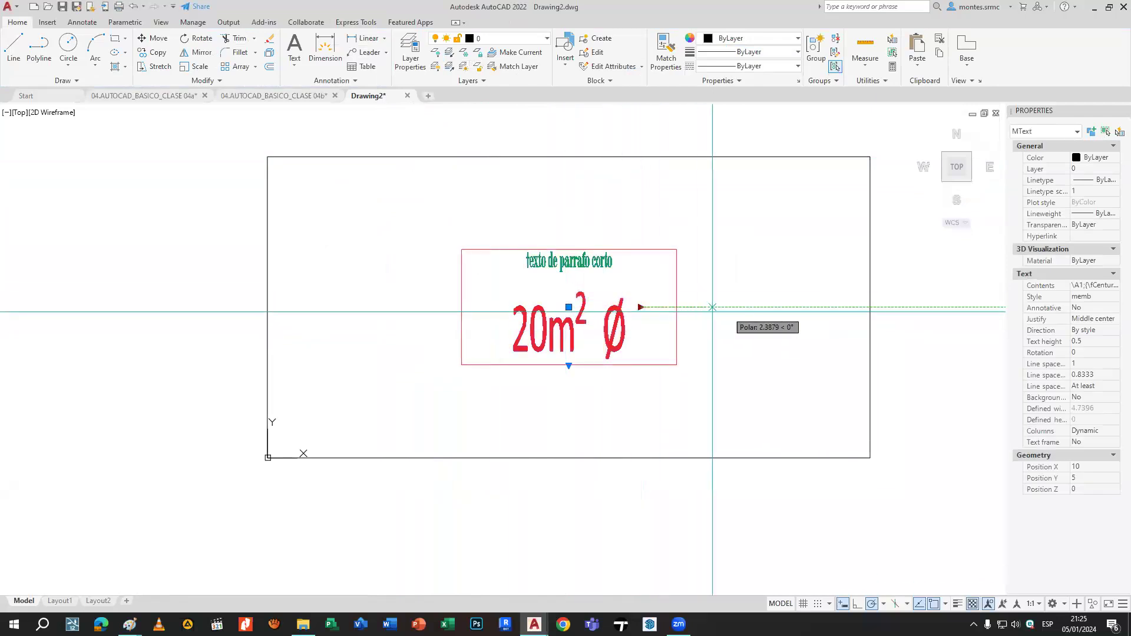
{"action": "left_click", "coordinate": [779, 307]}
{"action": "left_click", "coordinate": [568, 366]}
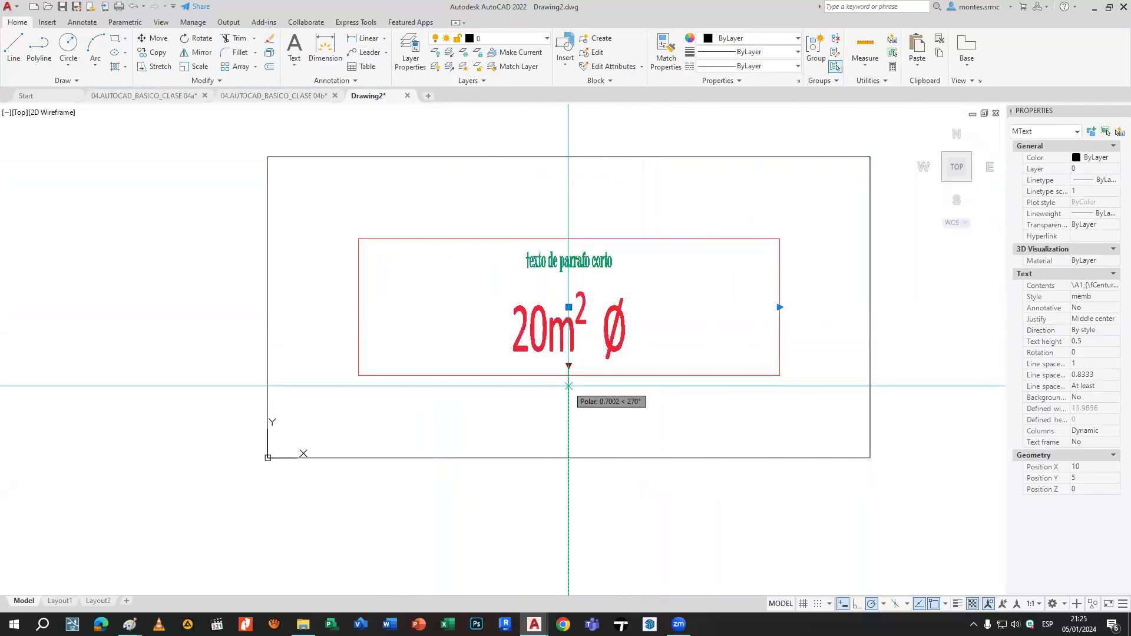
{"action": "key", "text": "Escape"}
Add the line "texto simple en medio" below the 20m² Ø line and close the text editor.
{"action": "double_click", "coordinate": [569, 307]}
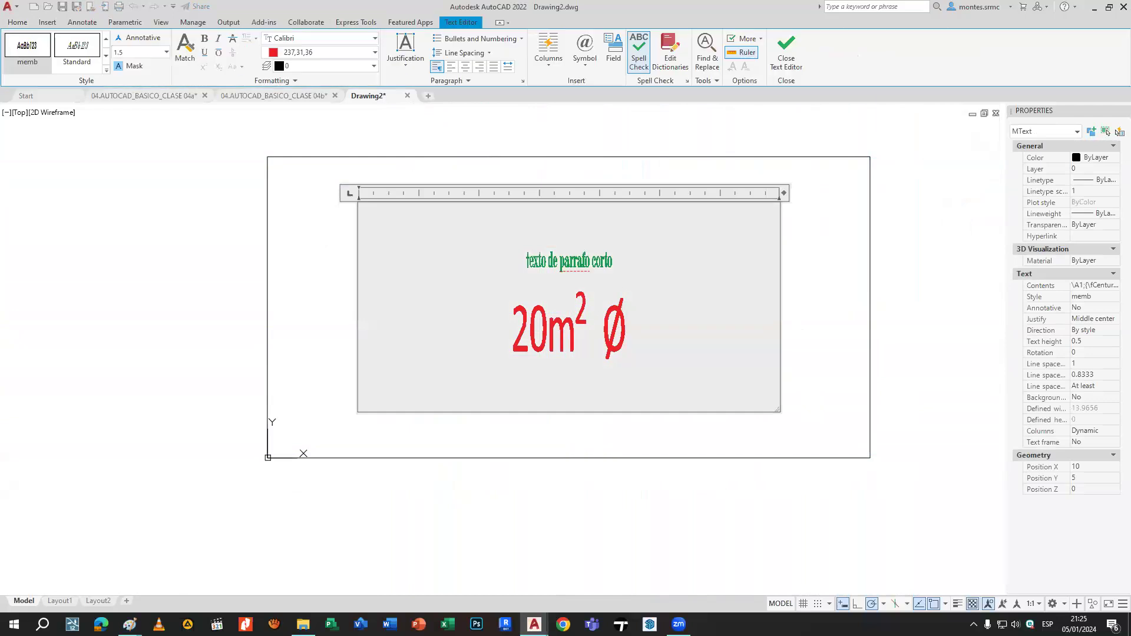
{"action": "key", "text": "Return"}
{"action": "type", "text": "texto simple en medio"}
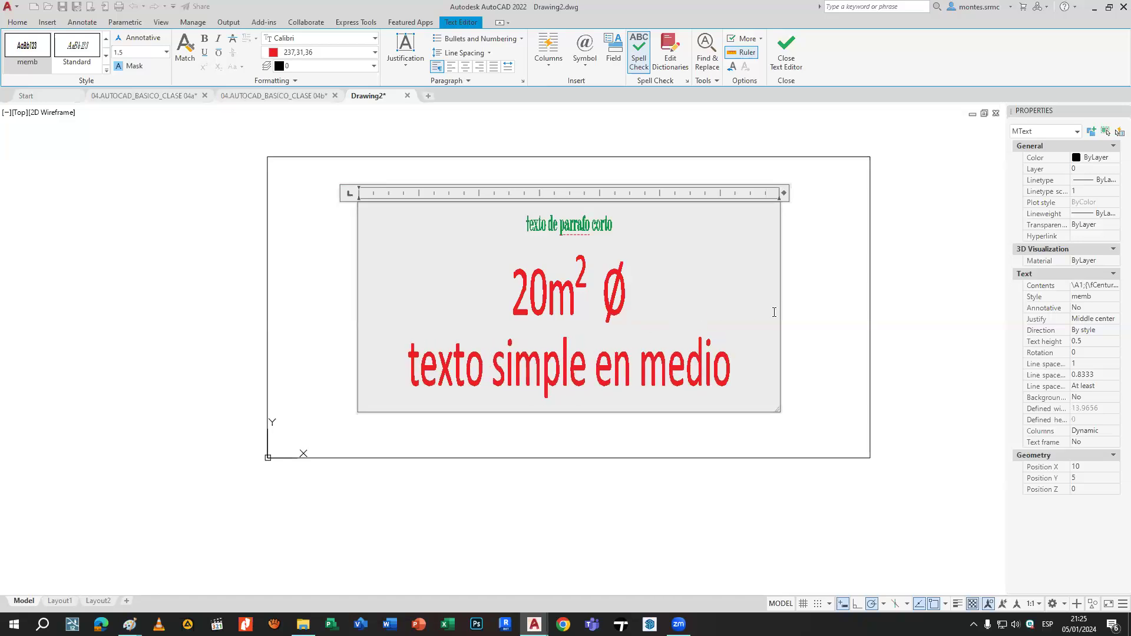
{"action": "left_click", "coordinate": [819, 319]}
Copy the "texto simple en medio" line and paste it as a new line below the original.
{"action": "left_click", "coordinate": [579, 264]}
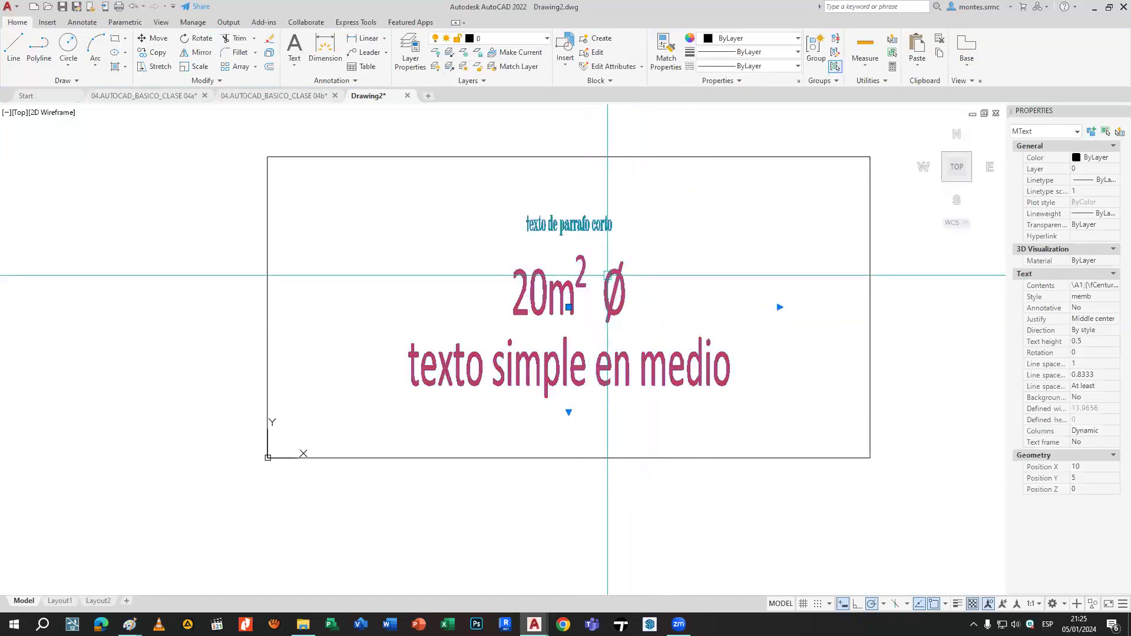
{"action": "double_click", "coordinate": [747, 384]}
{"action": "left_click_drag", "start_coordinate": [747, 383], "coordinate": [383, 370]}
{"action": "key", "text": "ctrl+c"}
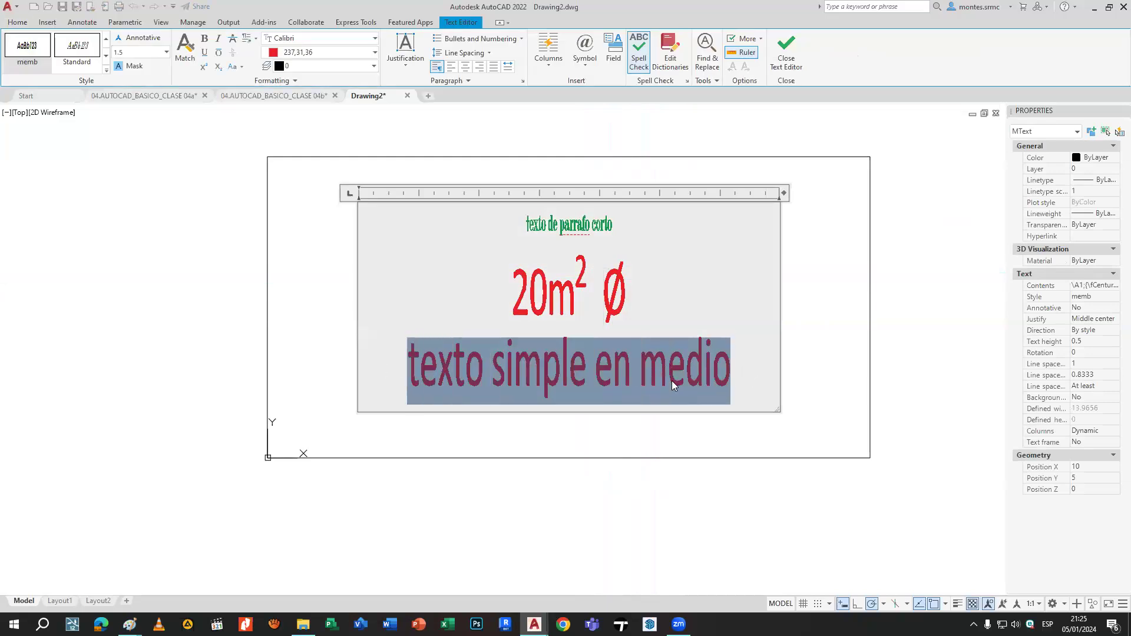
{"action": "left_click", "coordinate": [728, 372]}
{"action": "key", "text": "Return"}
{"action": "key", "text": "ctrl+v"}
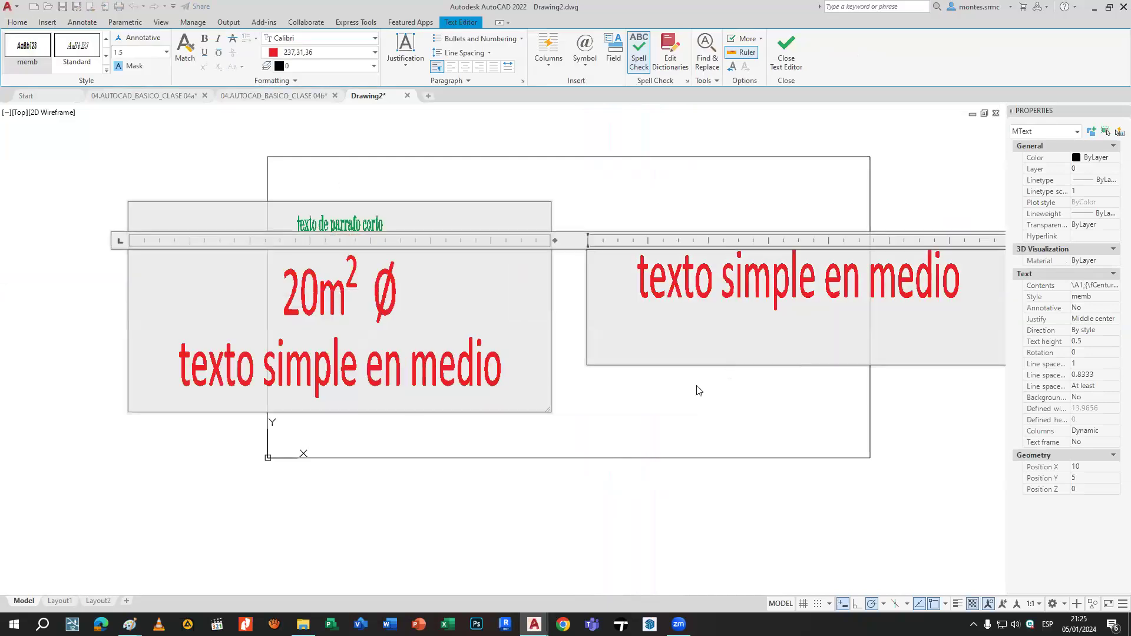
Enlarge the text frame past the rectangle so all lines fit in one column, and close the text editor.
{"action": "left_click", "coordinate": [564, 406]}
{"action": "double_click", "coordinate": [484, 372]}
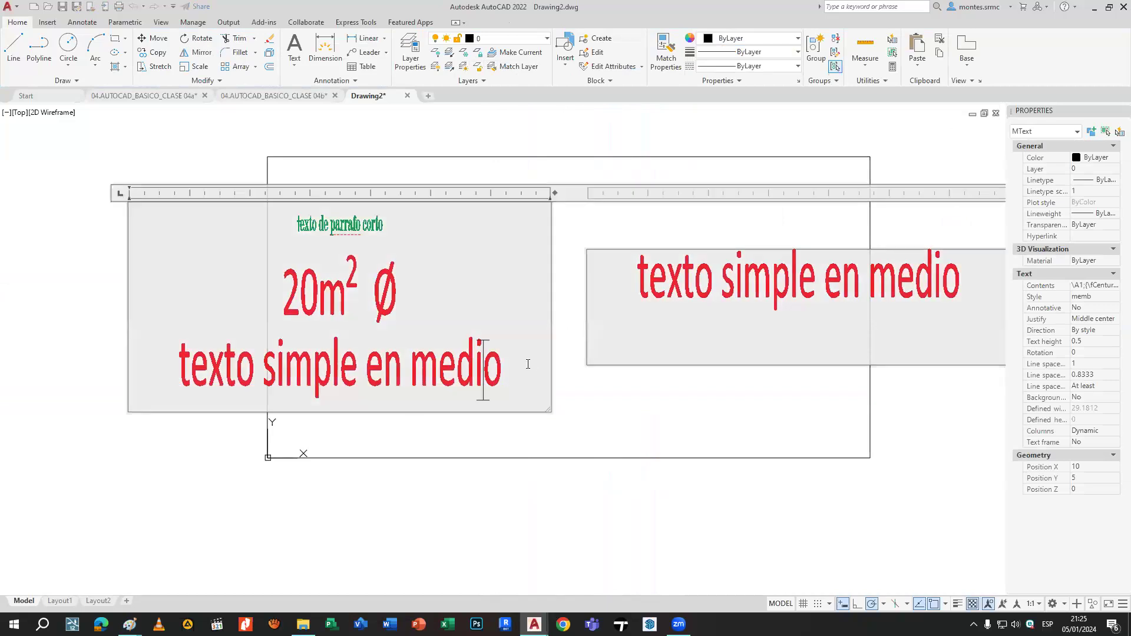
{"action": "left_click_drag", "start_coordinate": [562, 420], "coordinate": [753, 489]}
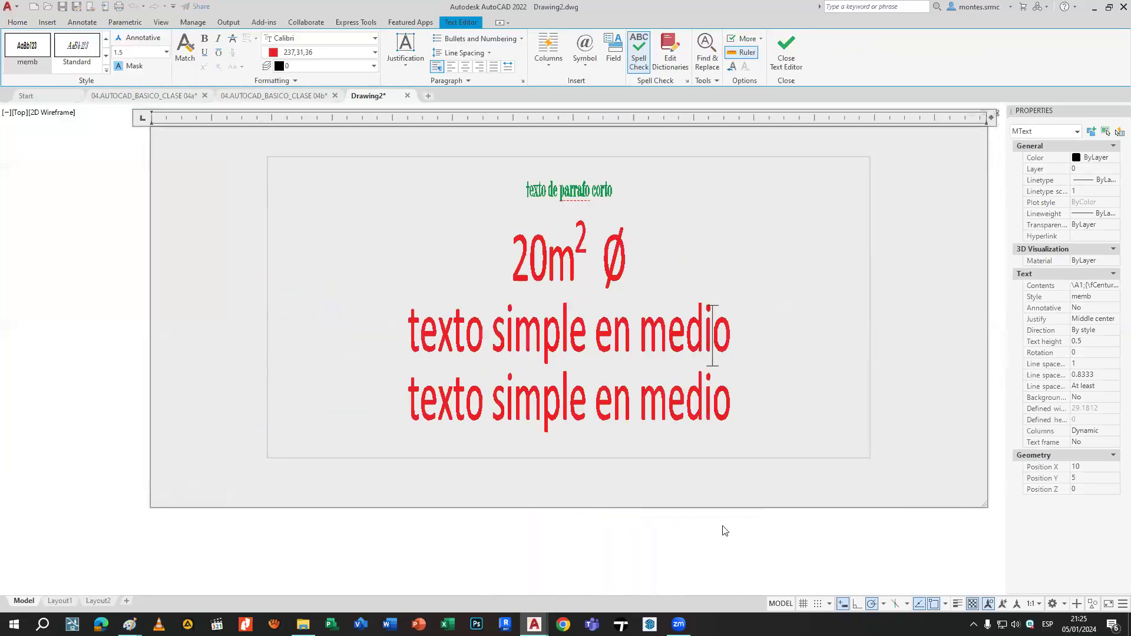
{"action": "left_click", "coordinate": [729, 545]}
{"action": "scroll", "coordinate": [634, 414], "scroll_direction": "down", "scroll_amount": 2}
{"action": "middle_click_drag", "start_coordinate": [634, 414], "coordinate": [578, 348]}
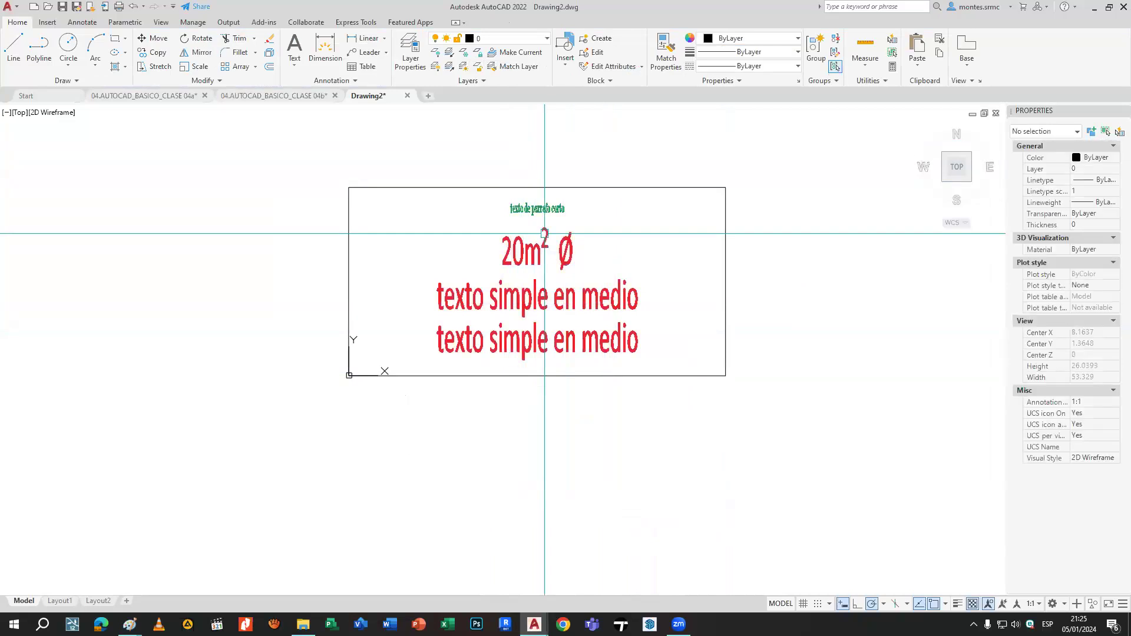
Try two static columns on the whole multiline text, switch it to No Columns, and close the text editor.
{"action": "double_click", "coordinate": [566, 264]}
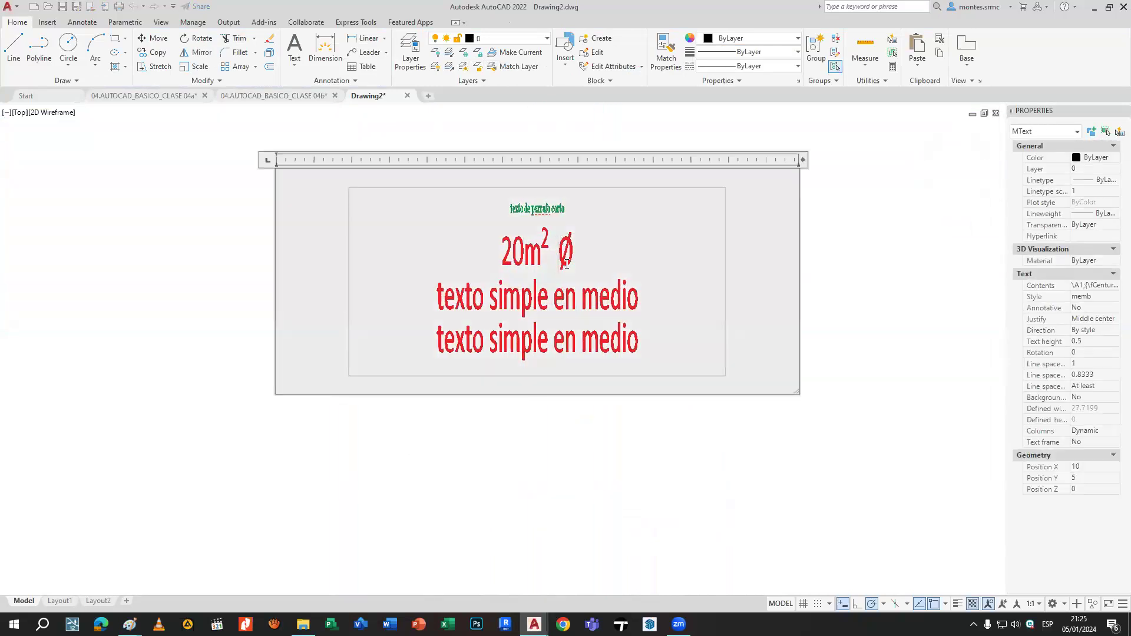
{"action": "left_click_drag", "start_coordinate": [649, 330], "coordinate": [481, 213]}
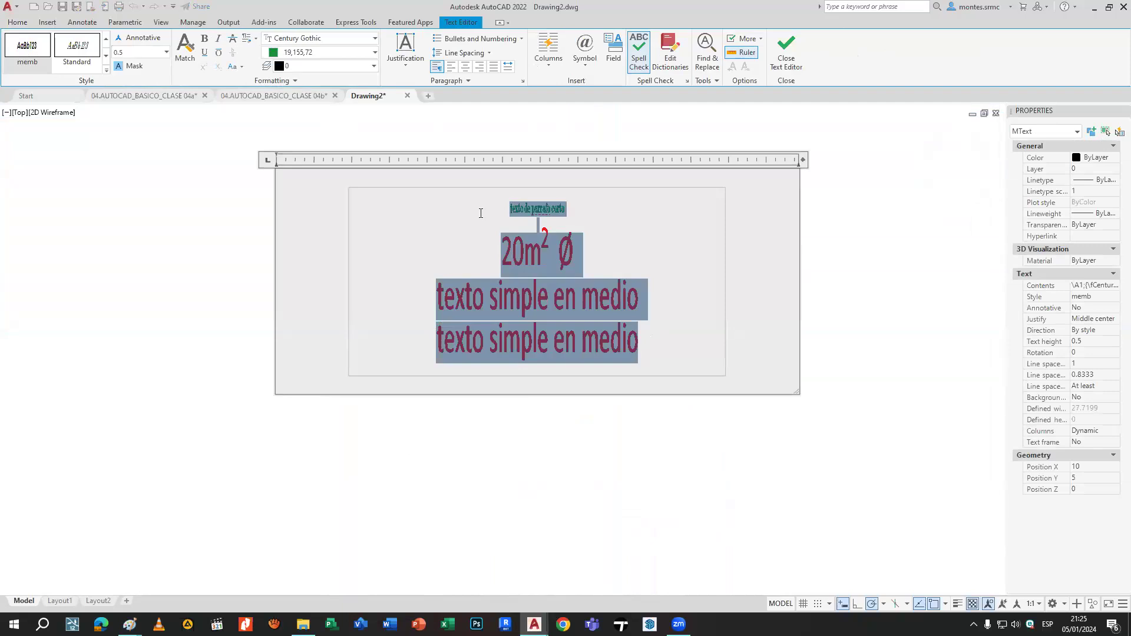
{"action": "left_click", "coordinate": [542, 70]}
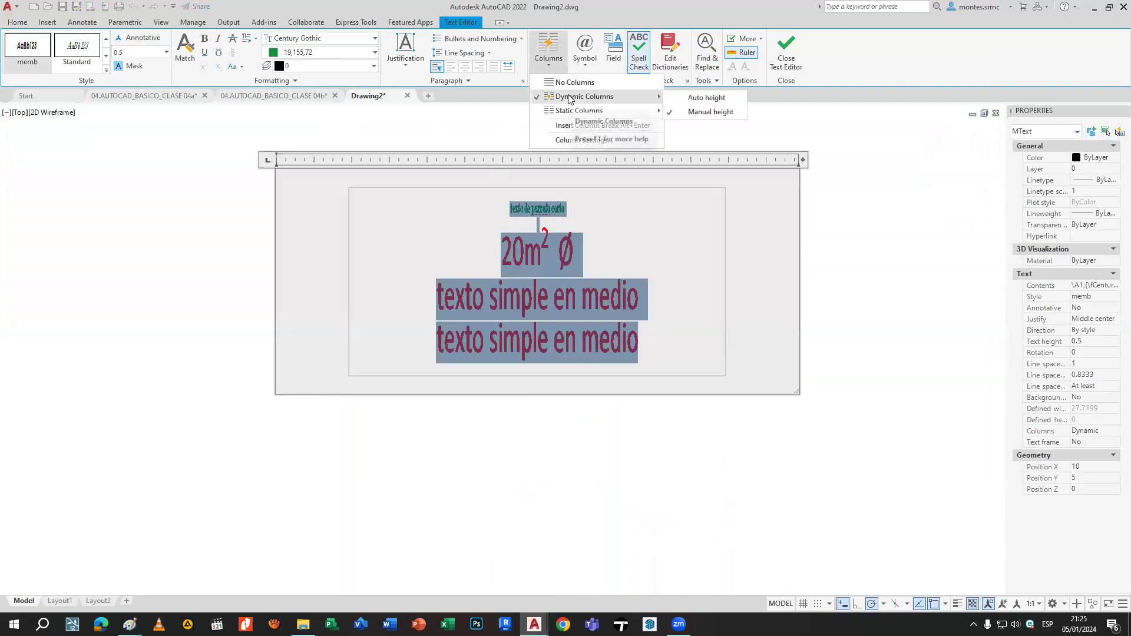
{"action": "mouse_move", "coordinate": [570, 111]}
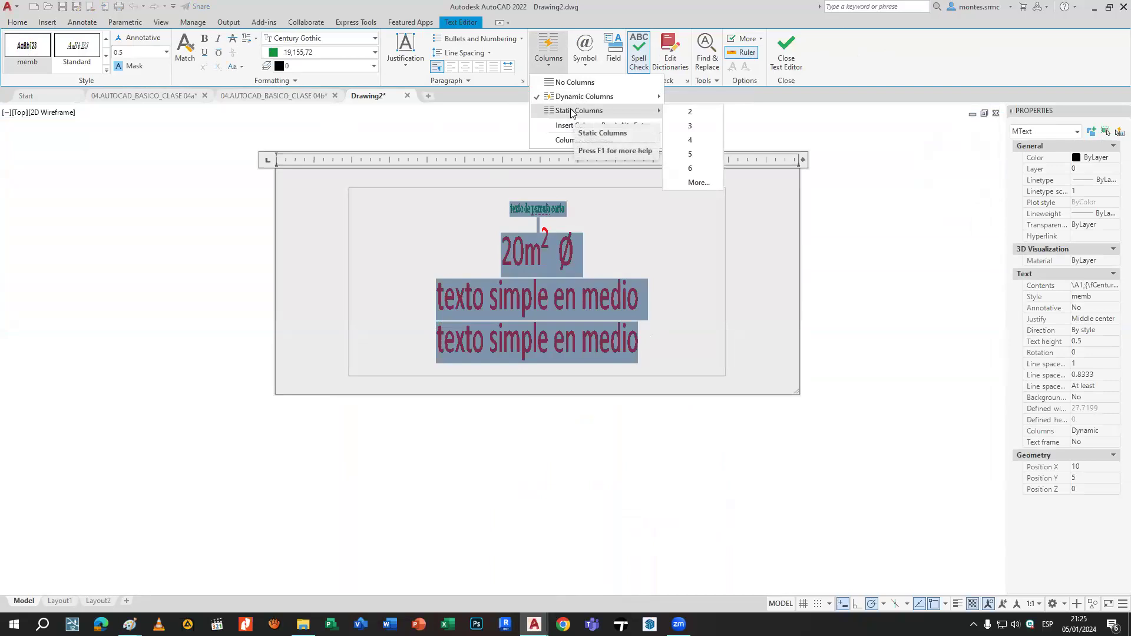
{"action": "left_click", "coordinate": [692, 113]}
{"action": "scroll", "coordinate": [640, 153], "scroll_direction": "down", "scroll_amount": 4}
{"action": "left_click", "coordinate": [549, 74]}
{"action": "left_click", "coordinate": [562, 88]}
{"action": "left_click", "coordinate": [644, 131]}
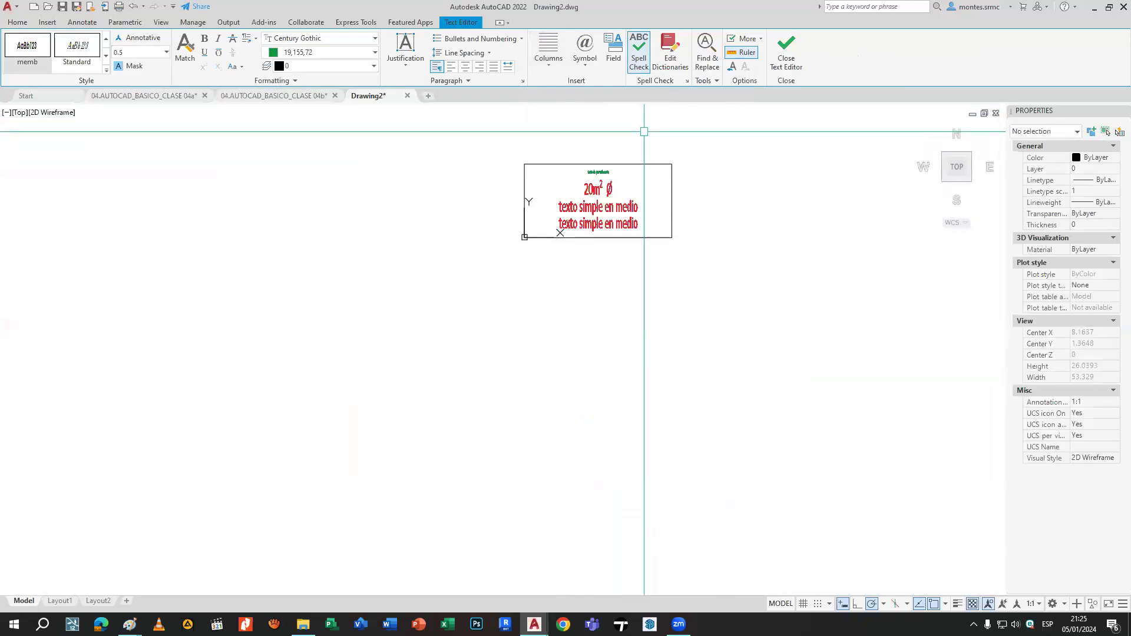
Pull the text frame's lower-right corner in to the rectangle's right edge and move the text back to the rectangle's center.
{"action": "scroll", "coordinate": [620, 176], "scroll_direction": "up", "scroll_amount": 2}
{"action": "left_click", "coordinate": [620, 216]}
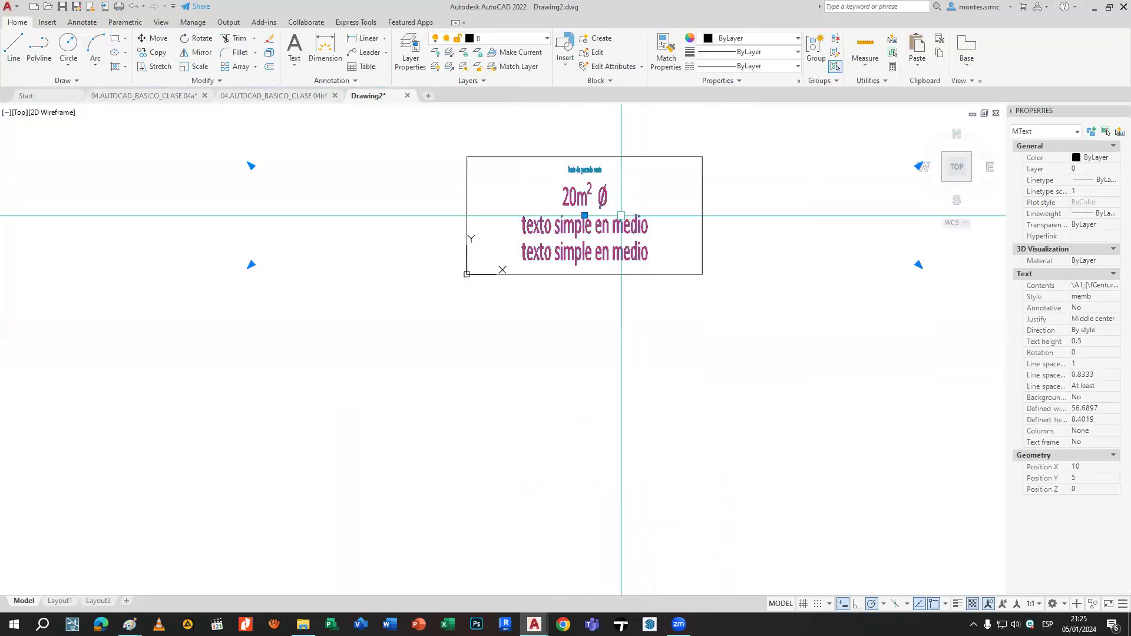
{"action": "left_click", "coordinate": [919, 264]}
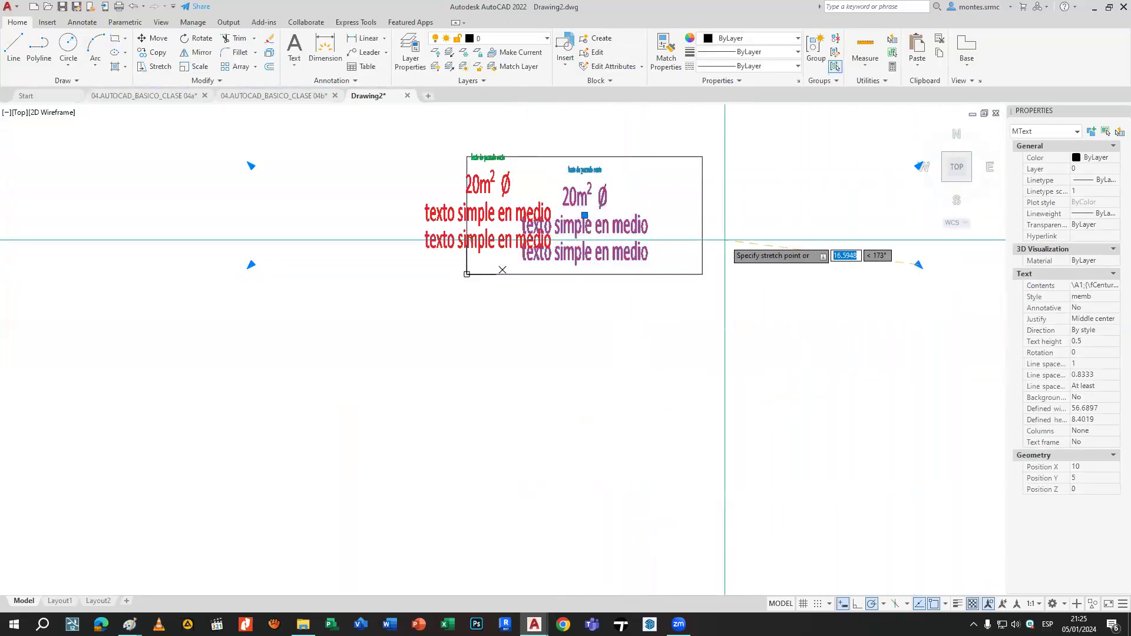
{"action": "left_click", "coordinate": [702, 265]}
{"action": "left_click", "coordinate": [476, 220]}
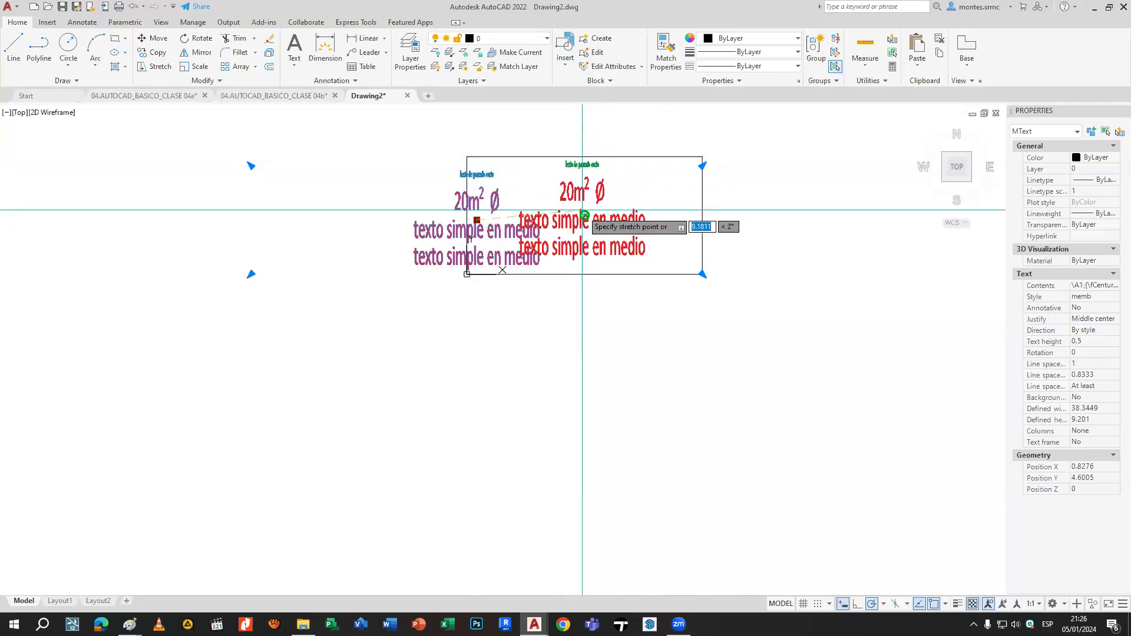
{"action": "left_click", "coordinate": [584, 215]}
Fit the text frame to the rectangle by matching its lower-left and upper-right corners to the rectangle's corners.
{"action": "left_click", "coordinate": [356, 269]}
{"action": "left_click", "coordinate": [457, 274]}
{"action": "left_click", "coordinate": [354, 273]}
{"action": "left_click", "coordinate": [368, 262]}
{"action": "left_click", "coordinate": [362, 269]}
{"action": "left_click", "coordinate": [457, 270]}
{"action": "left_click", "coordinate": [358, 269]}
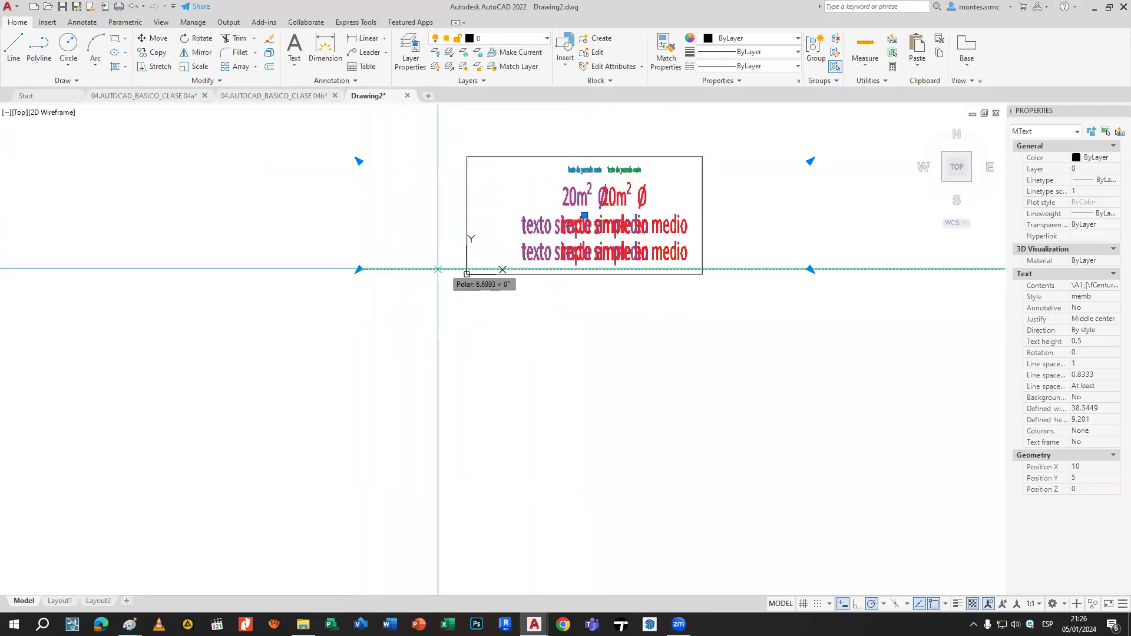
{"action": "left_click", "coordinate": [468, 273]}
{"action": "left_click", "coordinate": [811, 160]}
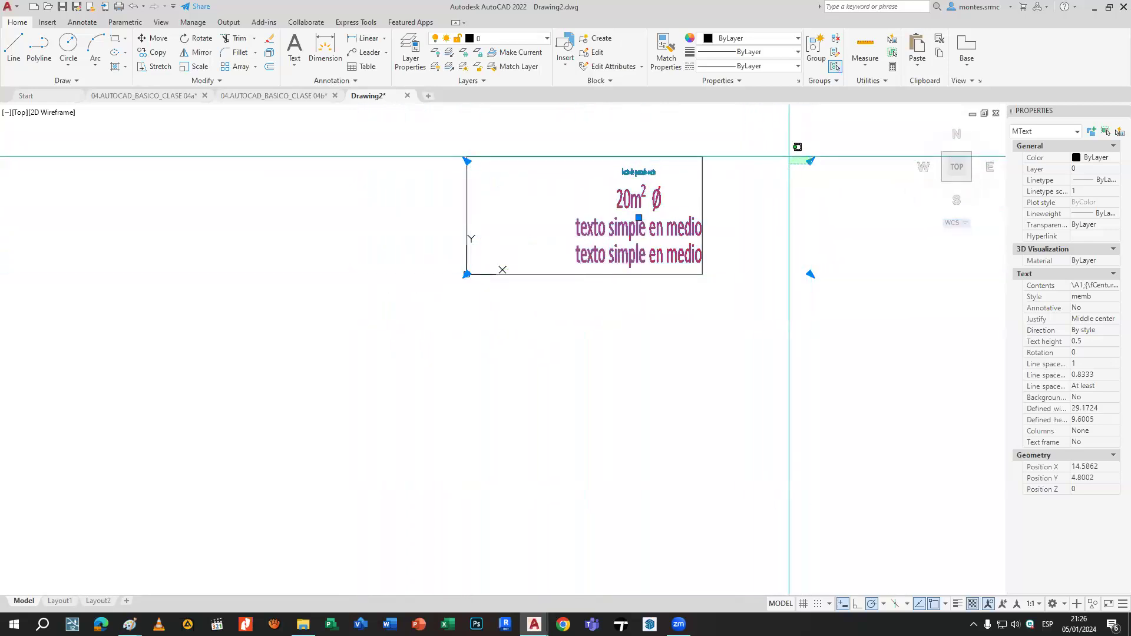
{"action": "left_click", "coordinate": [709, 160]}
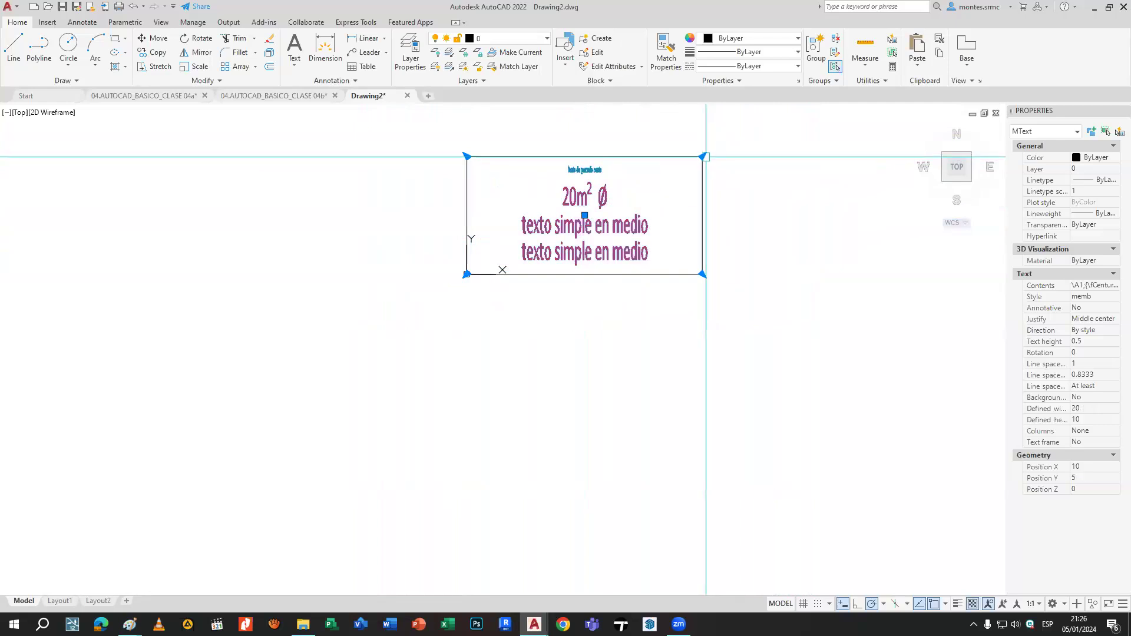
{"action": "key", "text": "Escape"}
Look through the class drawings and examine the Single Line TEXT section in 04.AUTOCAD_BASICO_CLASE 04b.
{"action": "left_click", "coordinate": [174, 99]}
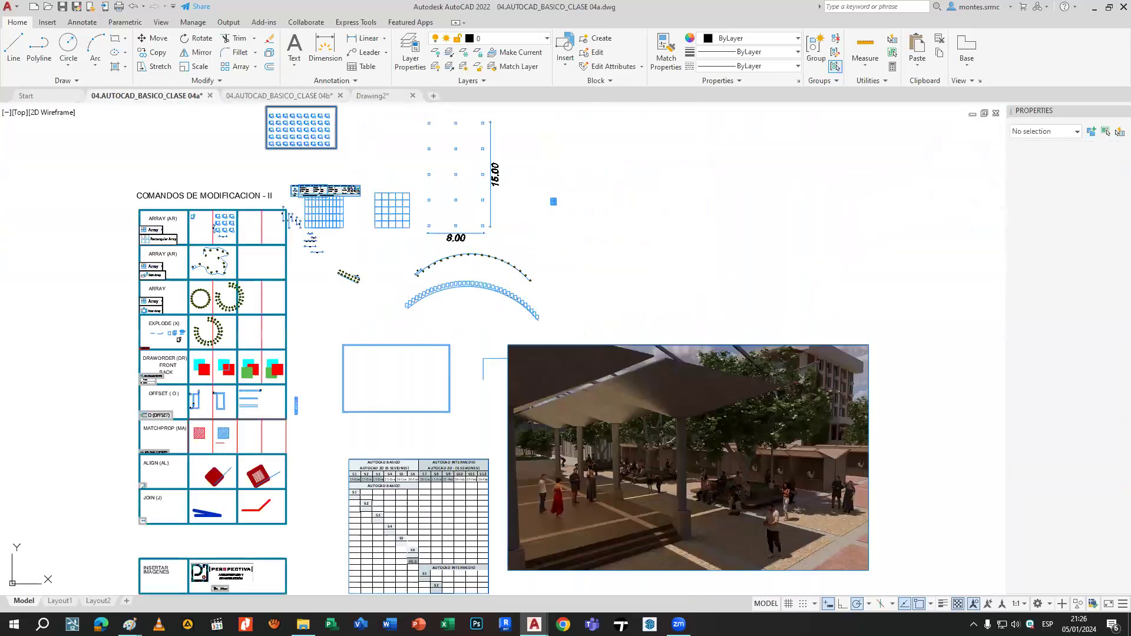
{"action": "left_click", "coordinate": [266, 102]}
{"action": "scroll", "coordinate": [549, 274], "scroll_direction": "down", "scroll_amount": 2}
{"action": "middle_click_drag", "start_coordinate": [882, 311], "coordinate": [575, 268]}
{"action": "mouse_move", "coordinate": [722, 226]}
{"action": "middle_mouse_down"}
{"action": "mouse_move", "coordinate": [513, 200]}
{"action": "mouse_move", "coordinate": [468, 250]}
{"action": "mouse_move", "coordinate": [376, 298]}
{"action": "middle_mouse_up"}
{"action": "scroll", "coordinate": [508, 213], "scroll_direction": "up", "scroll_amount": 2}
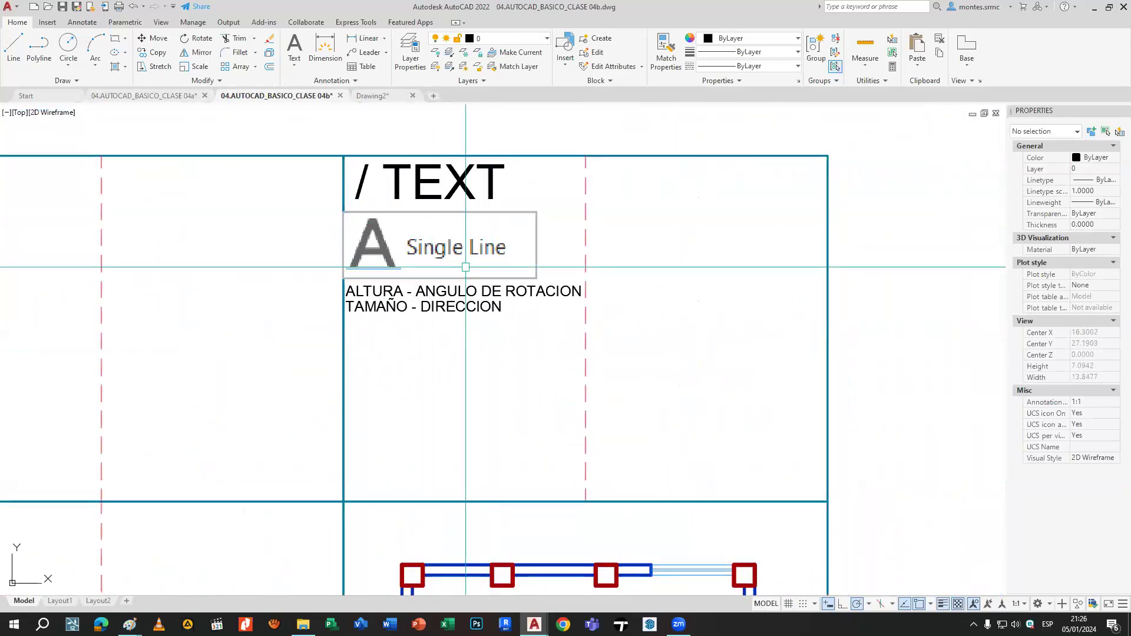
In Drawing2, copy the rectangle directly above itself, taking its lower-right corner as base point and its upper-right corner as destination.
{"action": "left_click", "coordinate": [374, 96]}
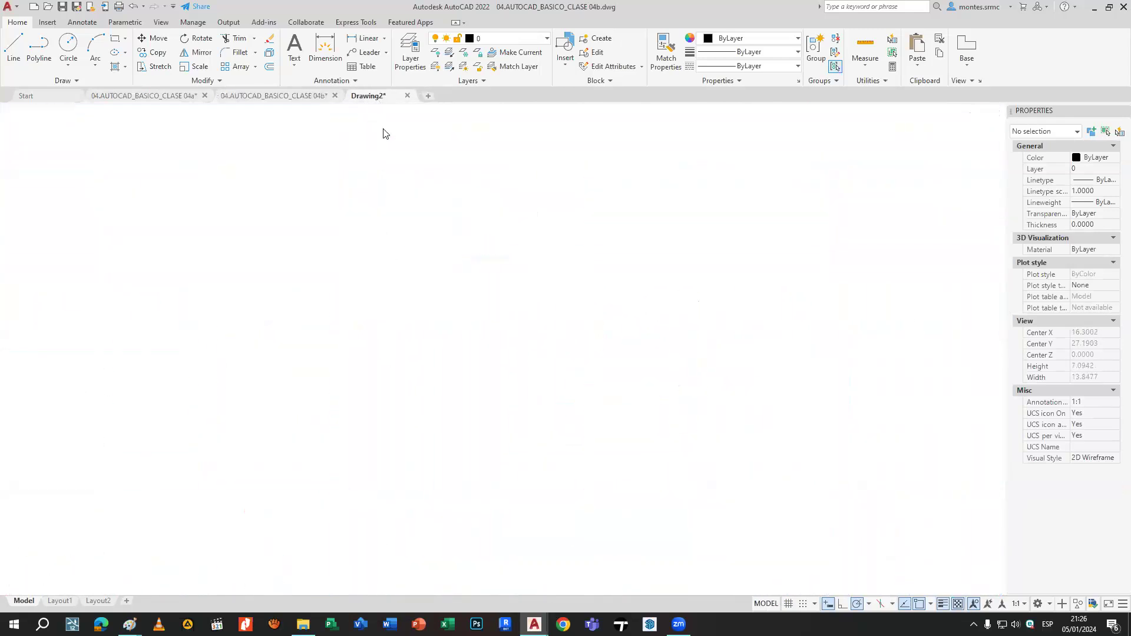
{"action": "middle_click_drag", "start_coordinate": [422, 250], "coordinate": [461, 304]}
{"action": "middle_click_drag", "start_coordinate": [612, 299], "coordinate": [521, 366]}
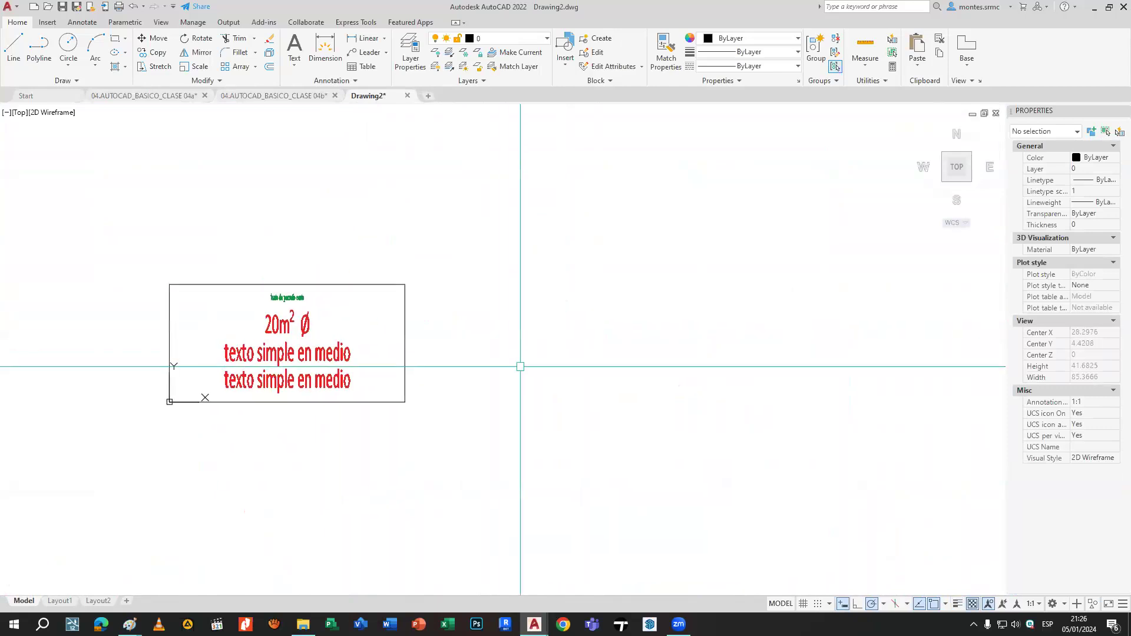
{"action": "left_click", "coordinate": [408, 368]}
{"action": "type", "text": "co"}
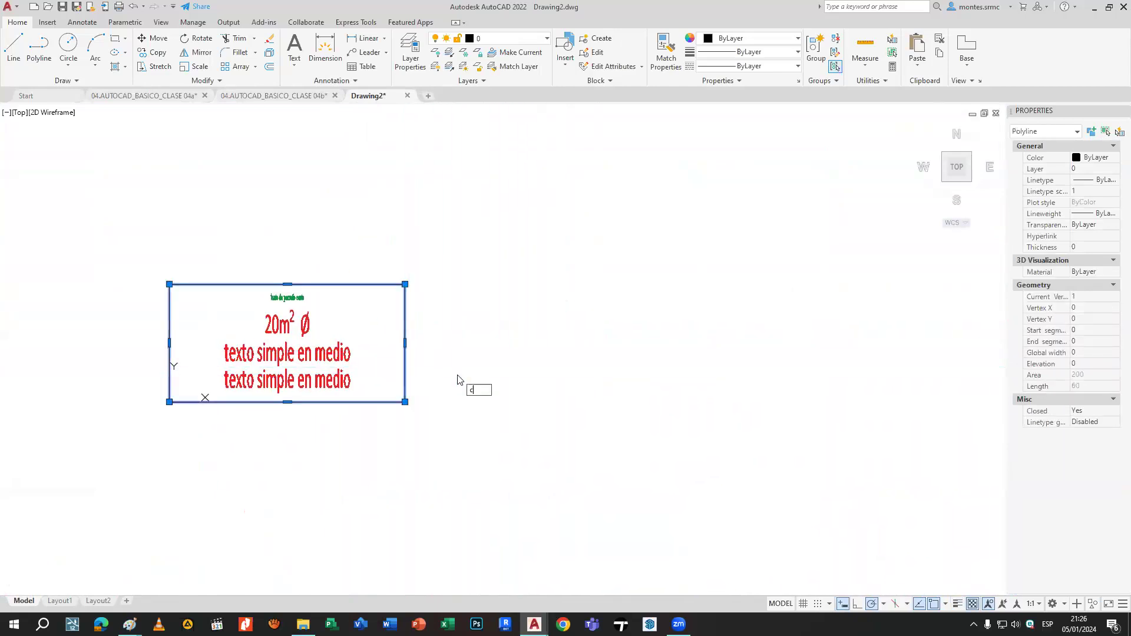
{"action": "key", "text": "space"}
{"action": "left_click", "coordinate": [405, 403]}
{"action": "left_click", "coordinate": [405, 285]}
{"action": "key", "text": "space"}
{"action": "middle_click_drag", "start_coordinate": [413, 295], "coordinate": [633, 414]}
{"action": "scroll", "coordinate": [575, 352], "scroll_direction": "up", "scroll_amount": 2}
Leave the single-line text command and make 01 the current text style.
{"action": "type", "text": "te"}
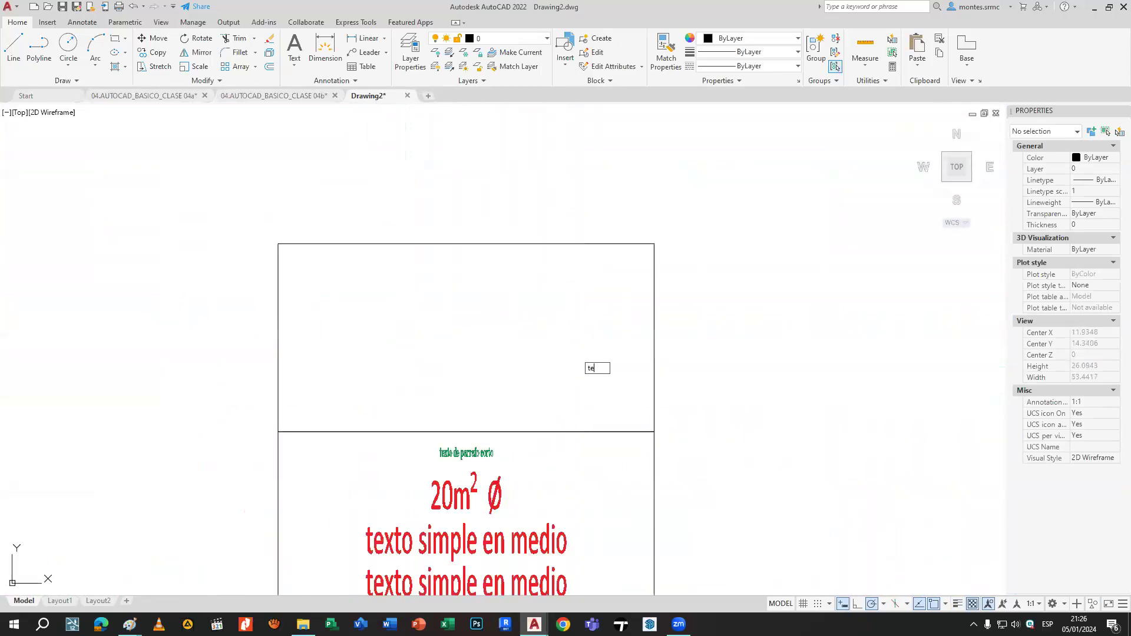
{"action": "key", "text": "Return"}
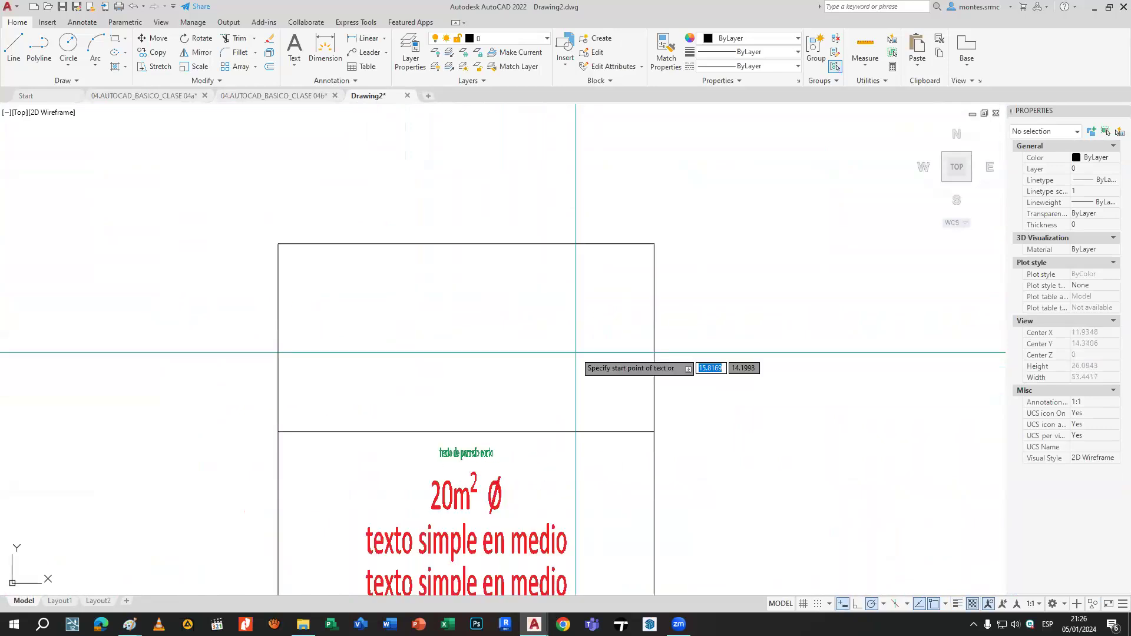
{"action": "scroll", "coordinate": [507, 338], "scroll_direction": "up", "scroll_amount": 4}
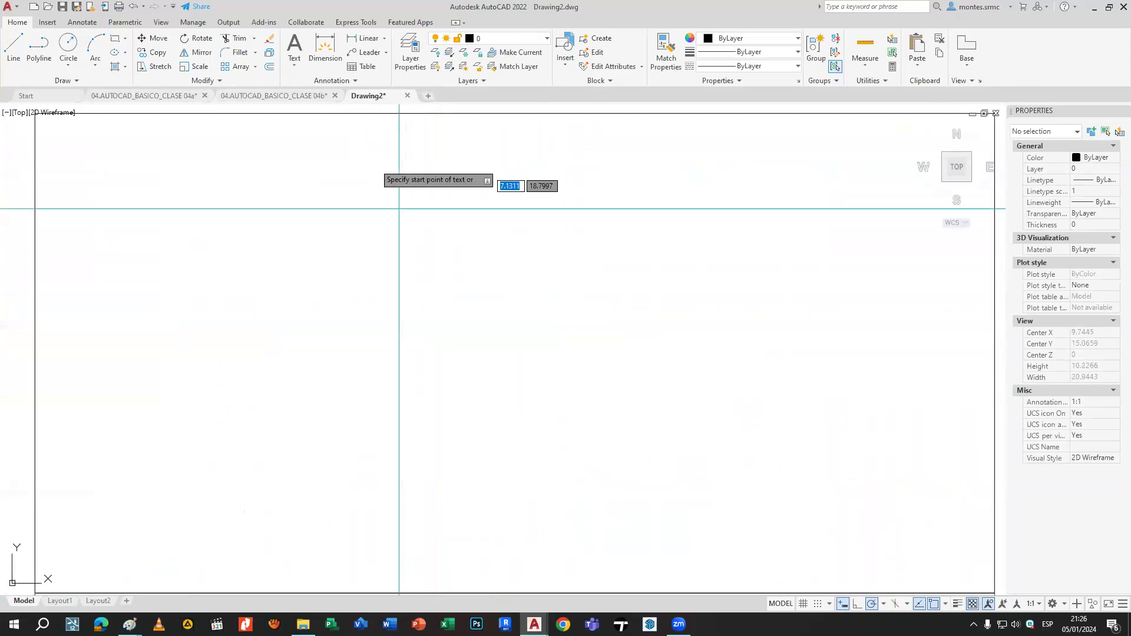
{"action": "left_click", "coordinate": [345, 82]}
{"action": "left_click", "coordinate": [345, 95]}
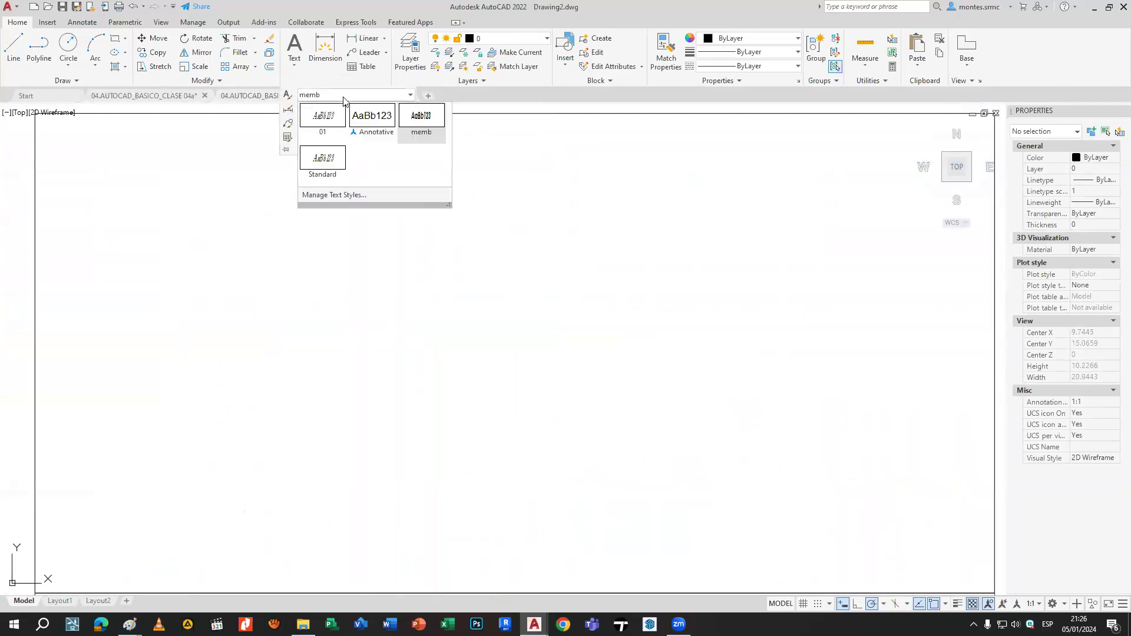
{"action": "left_click", "coordinate": [334, 120]}
{"action": "scroll", "coordinate": [383, 236], "scroll_direction": "down", "scroll_amount": 4}
{"action": "middle_click_drag", "start_coordinate": [383, 237], "coordinate": [453, 287]}
{"action": "scroll", "coordinate": [453, 287], "scroll_direction": "up", "scroll_amount": 2}
Try to write single-line text rotated vertically in the upper rectangle, with "texto simple vertical" as its first line.
{"action": "type", "text": "t"}
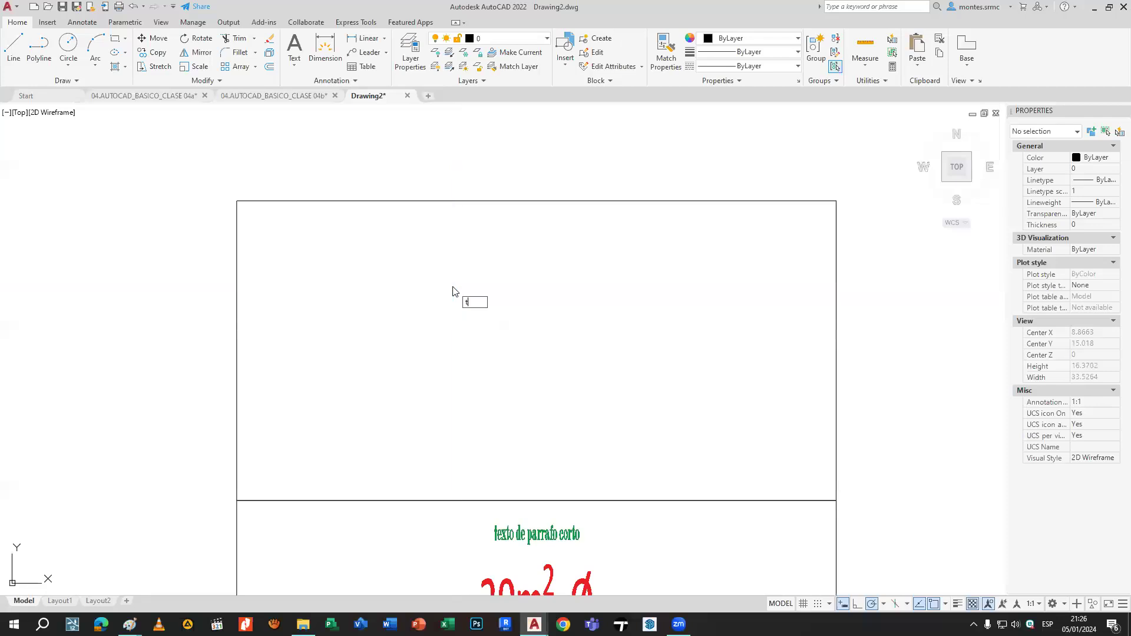
{"action": "type", "text": "ext"}
{"action": "key", "text": "Return"}
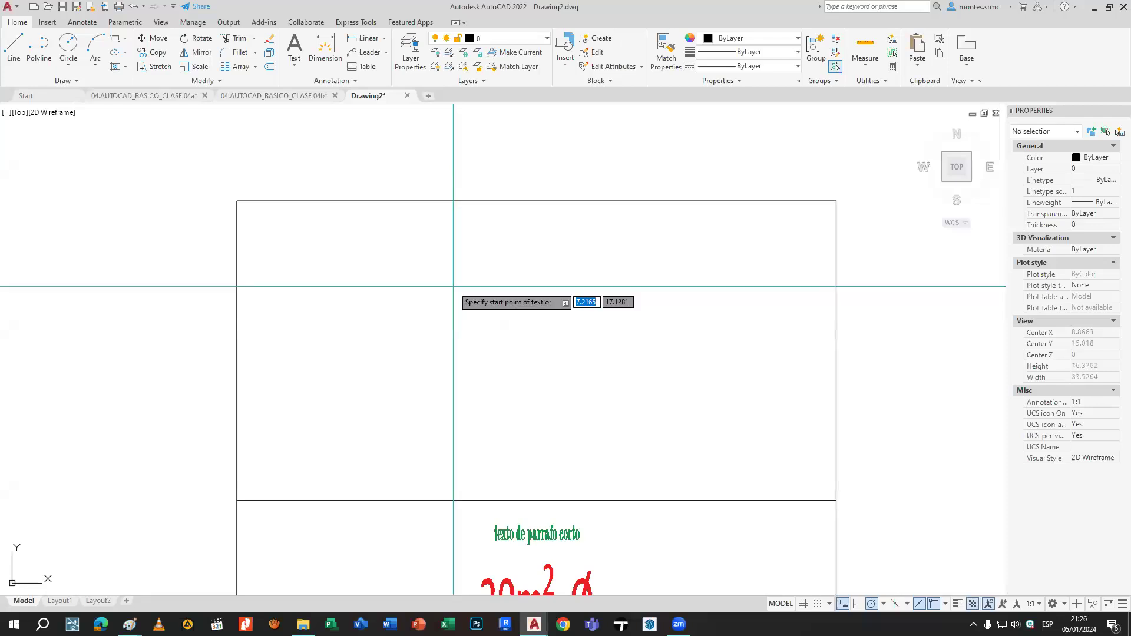
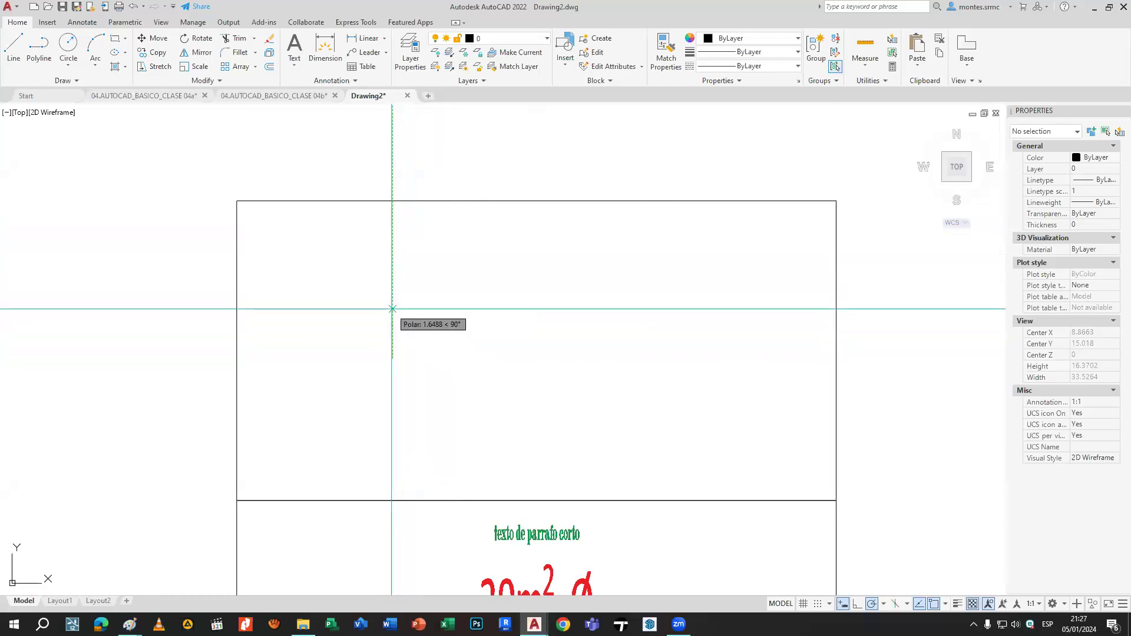
{"action": "left_click", "coordinate": [393, 309]}
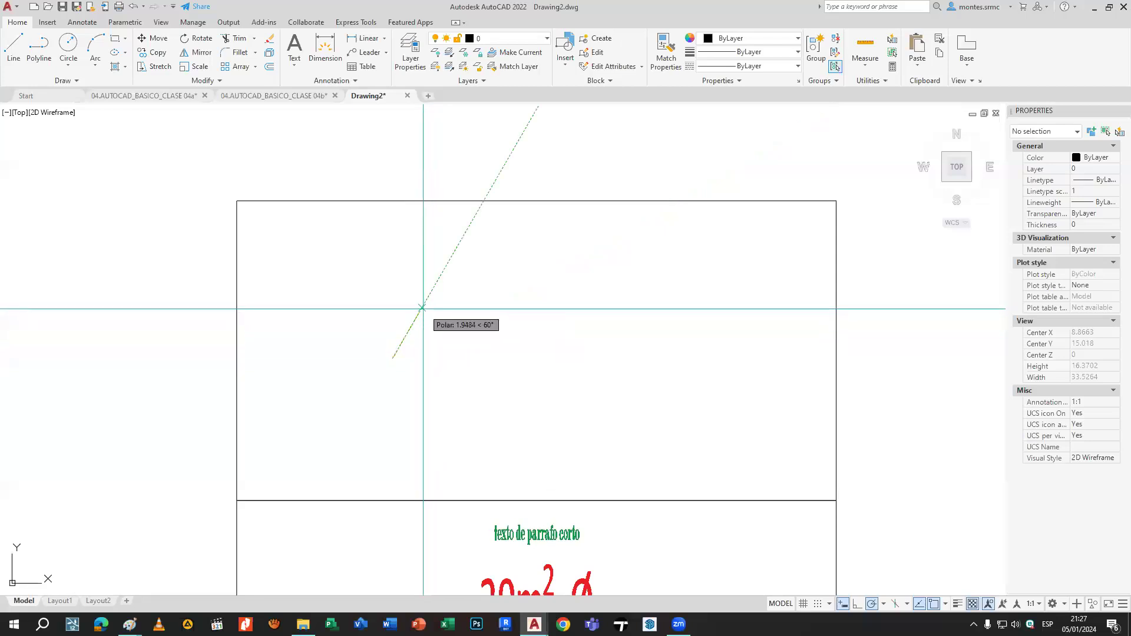
{"action": "left_click", "coordinate": [392, 300]}
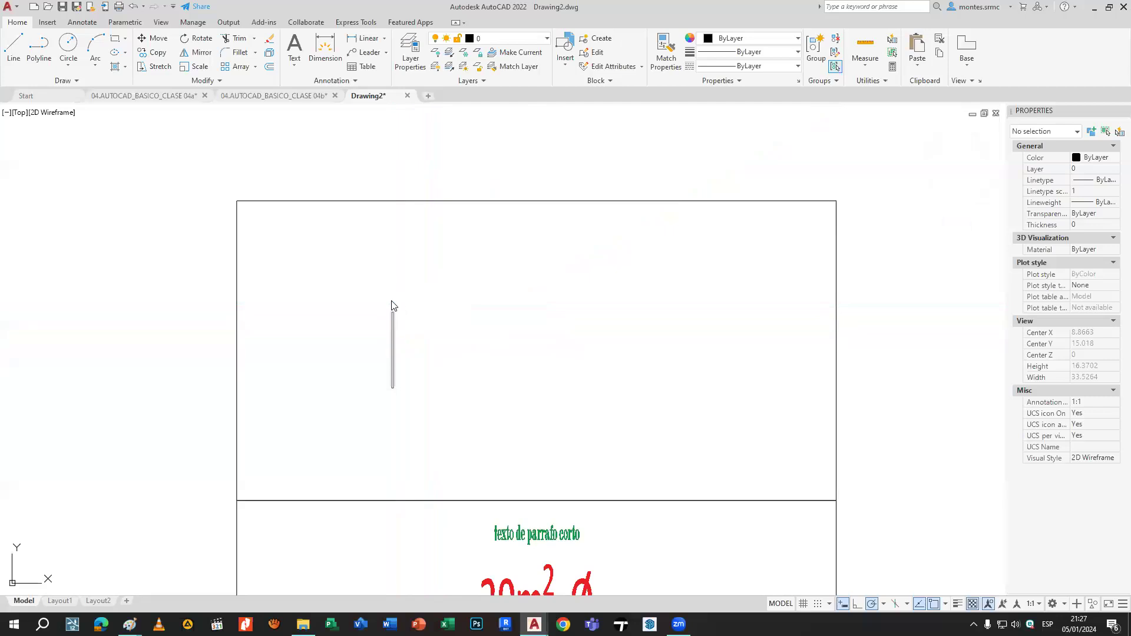
{"action": "type", "text": "texto"}
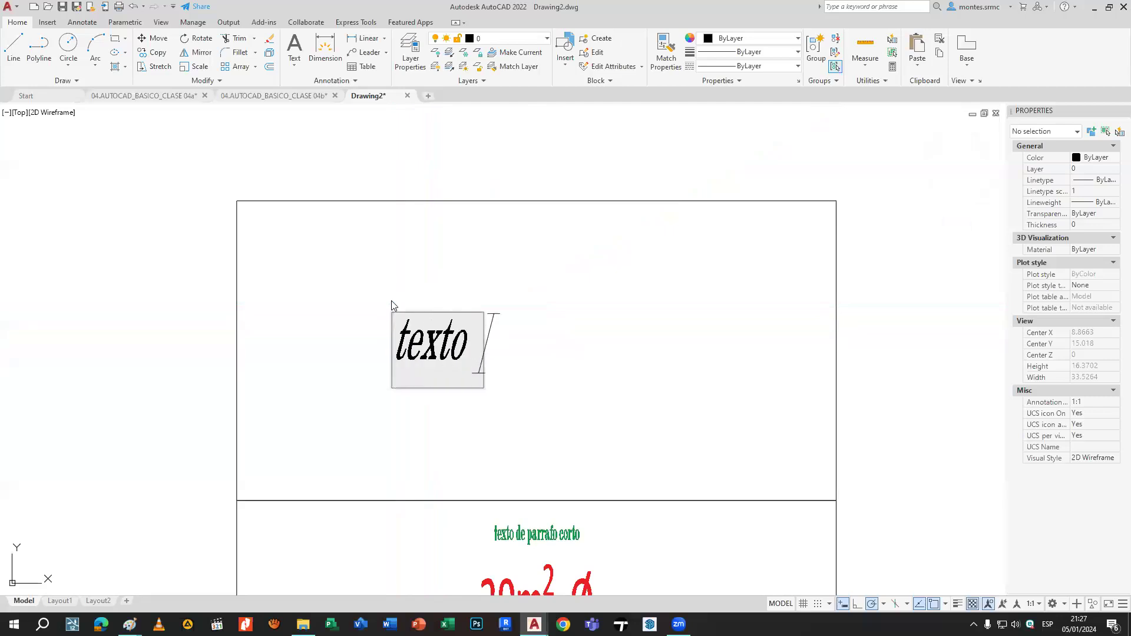
{"action": "type", "text": " simple vertical"}
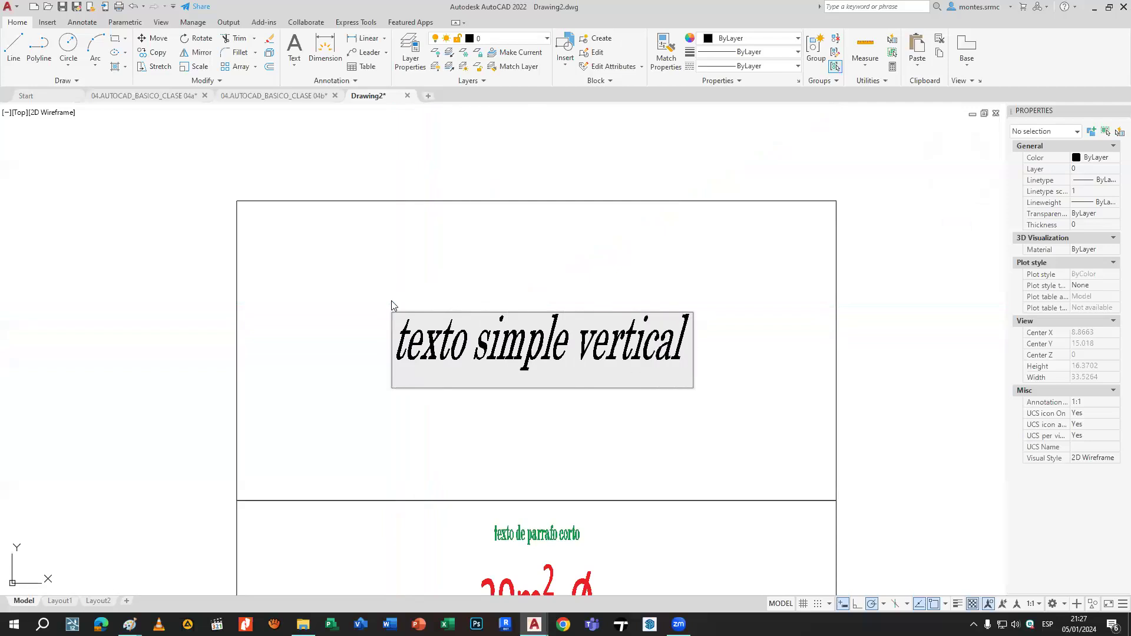
{"action": "key", "text": "Return"}
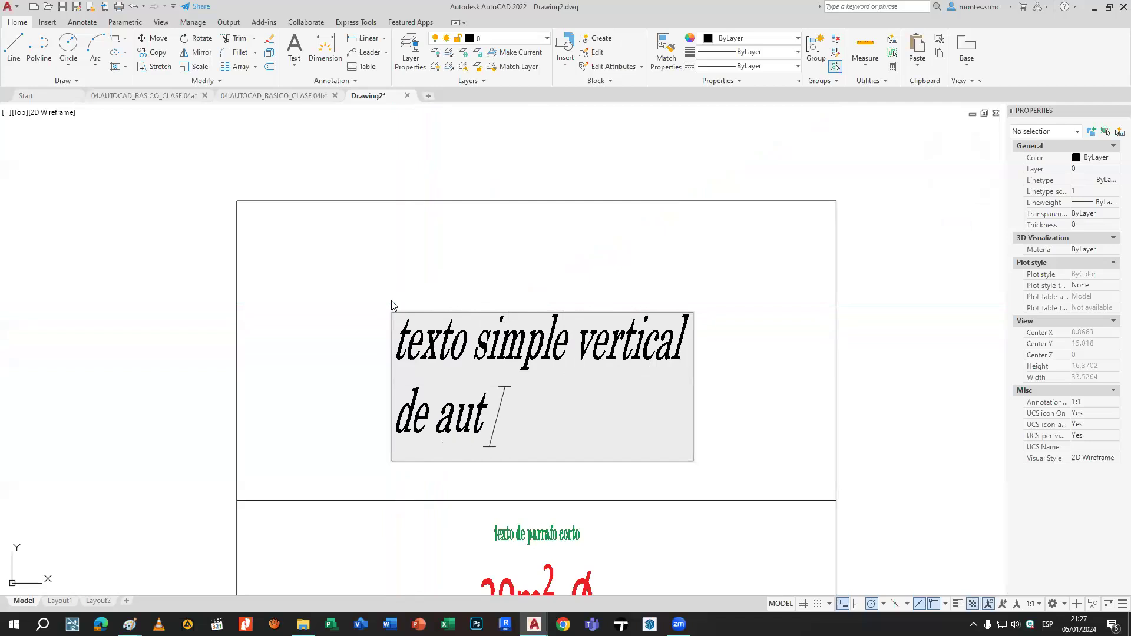
{"action": "left_click", "coordinate": [716, 369]}
Write single-line text rotated 90° in the left half of the upper rectangle, with the lines "texto simple" and "de cad".
{"action": "key", "text": "space"}
{"action": "left_click", "coordinate": [380, 404]}
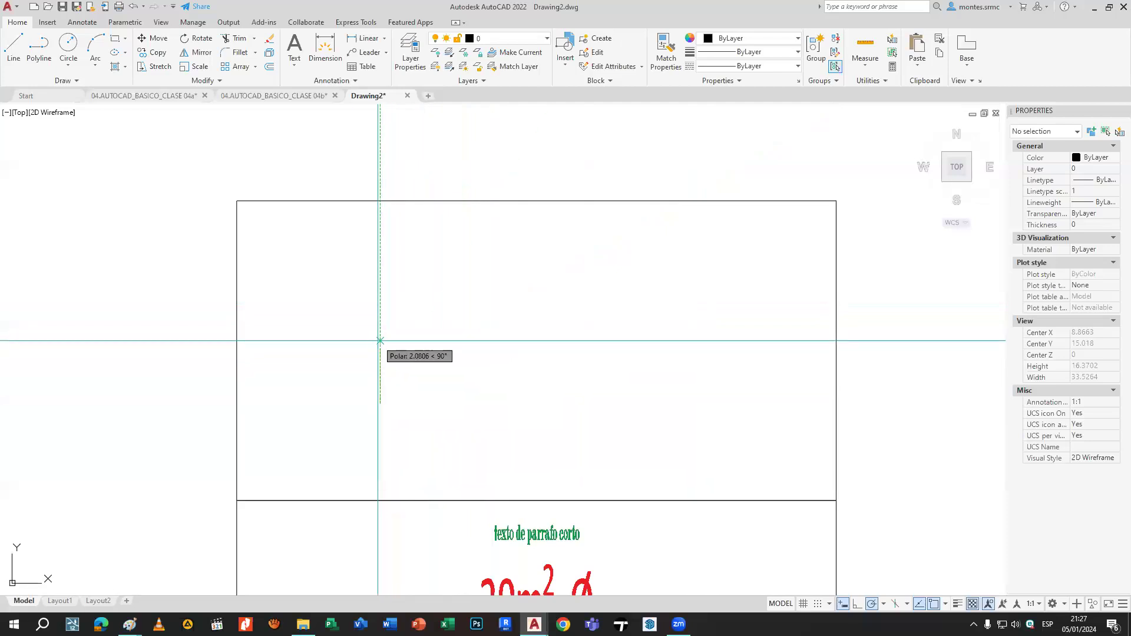
{"action": "left_click", "coordinate": [381, 364]}
{"action": "key", "text": "Return"}
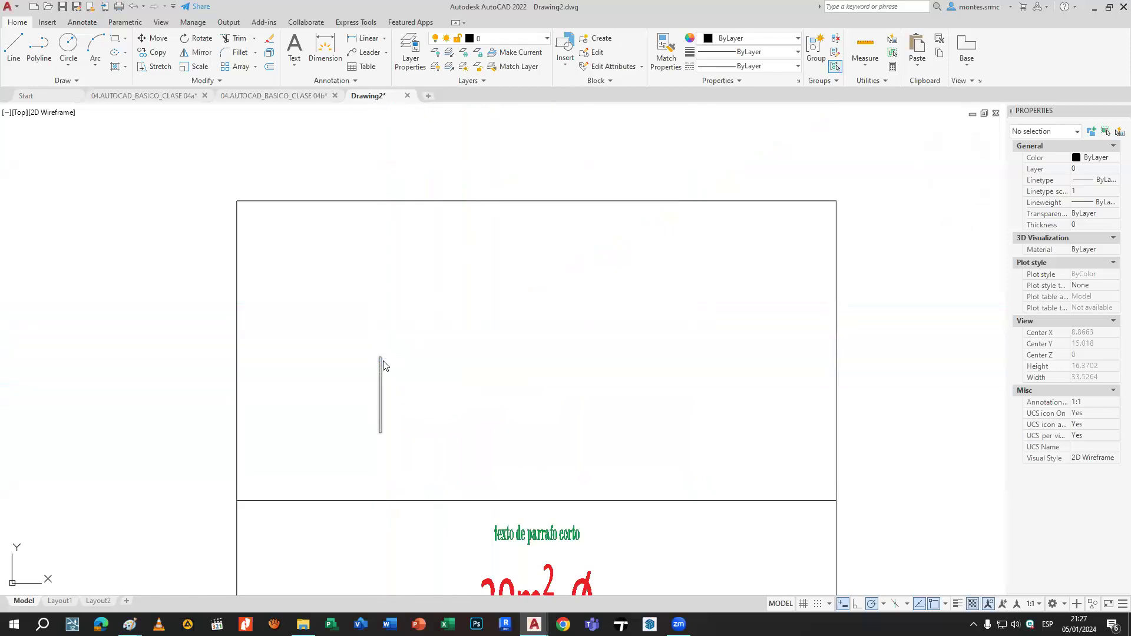
{"action": "type", "text": "texto simpe"}
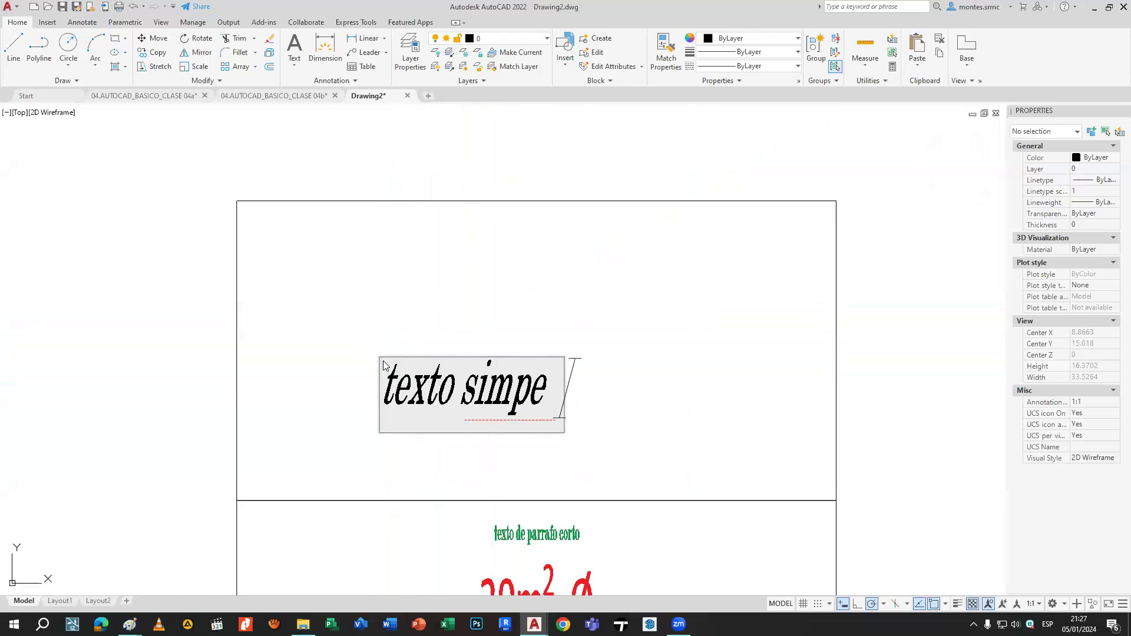
{"action": "key", "text": "BackSpace"}
{"action": "type", "text": "le"}
{"action": "key", "text": "Return"}
{"action": "type", "text": "de cad"}
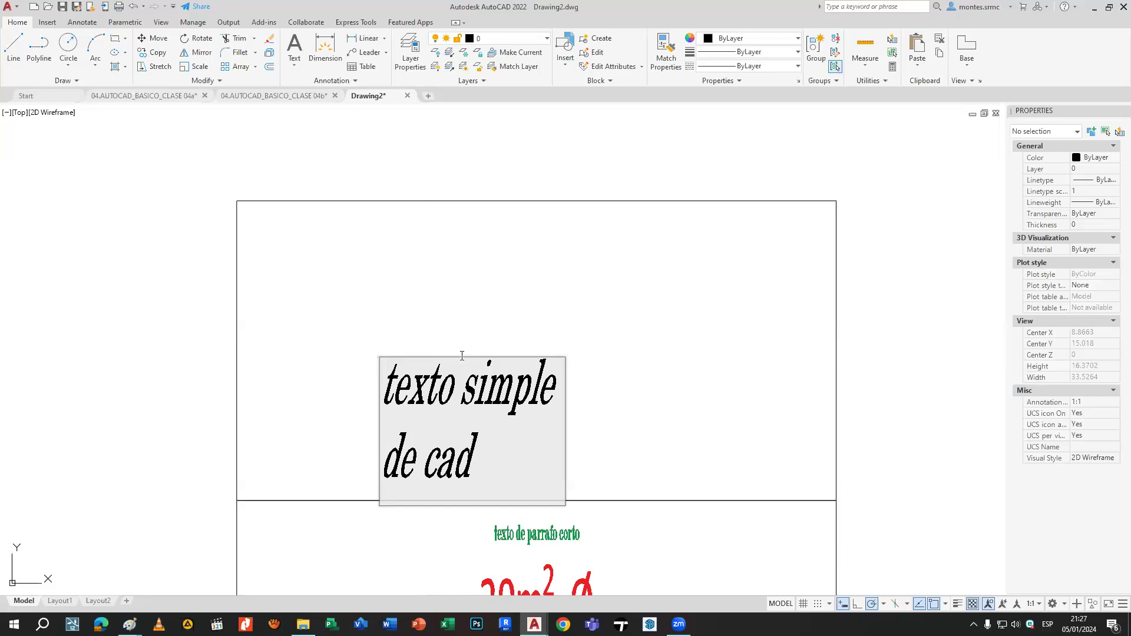
{"action": "left_click", "coordinate": [516, 351]}
{"action": "right_click", "coordinate": [529, 306]}
{"action": "left_click", "coordinate": [462, 284]}
{"action": "key", "text": "Return"}
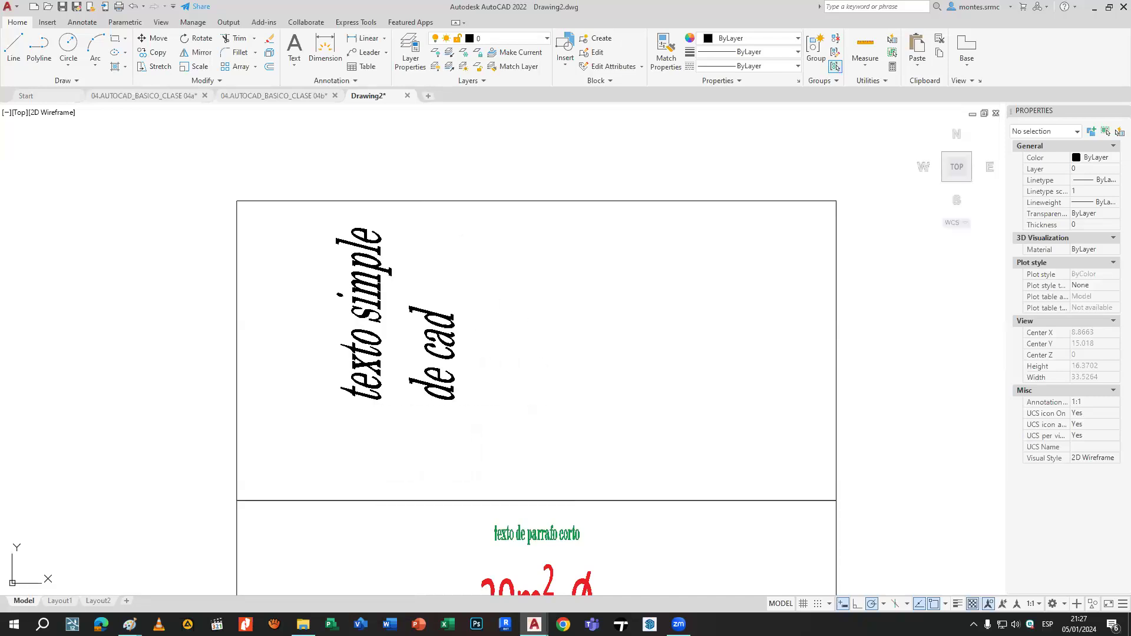
Select the two vertical text lines one after the other to examine whether they are separate objects, and clear the selection.
{"action": "middle_click_drag", "start_coordinate": [399, 341], "coordinate": [538, 346]}
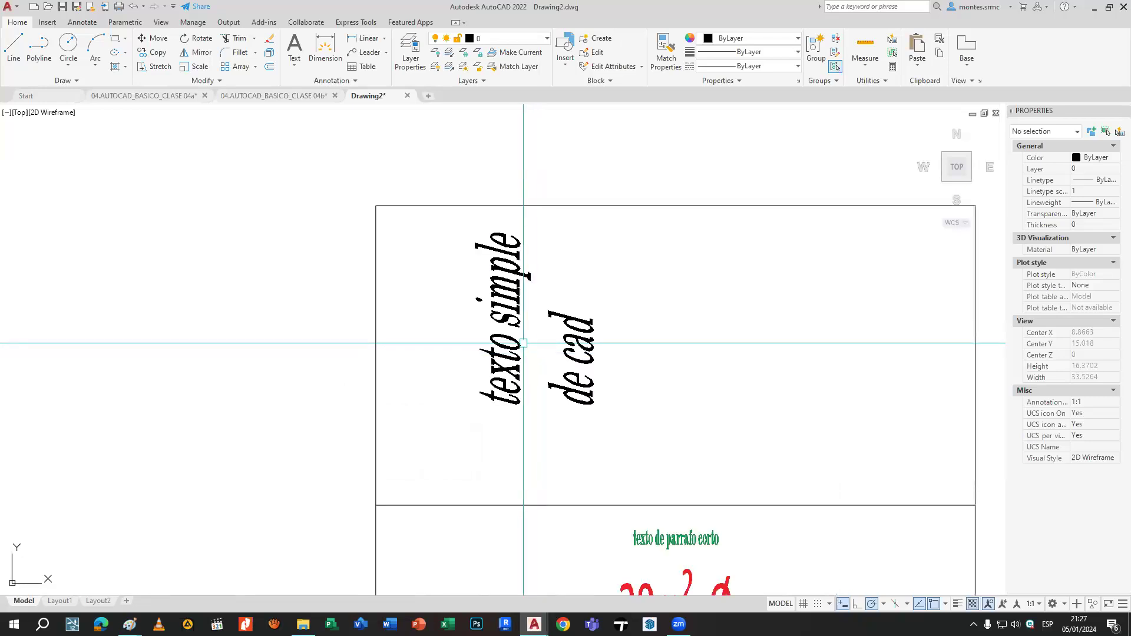
{"action": "left_click", "coordinate": [533, 304]}
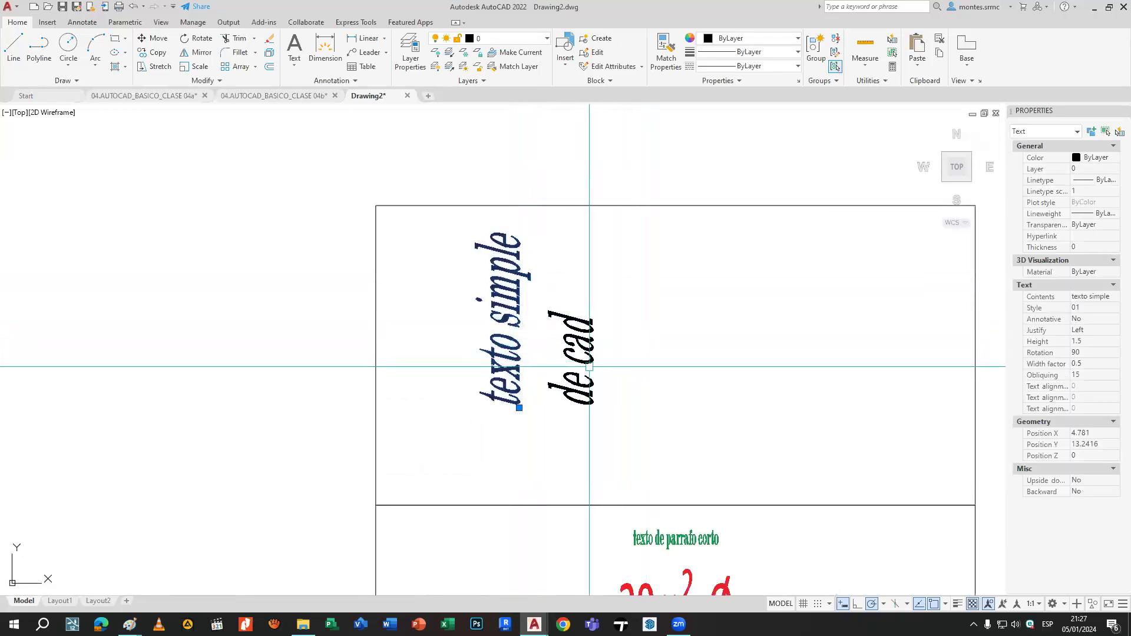
{"action": "left_click", "coordinate": [588, 346]}
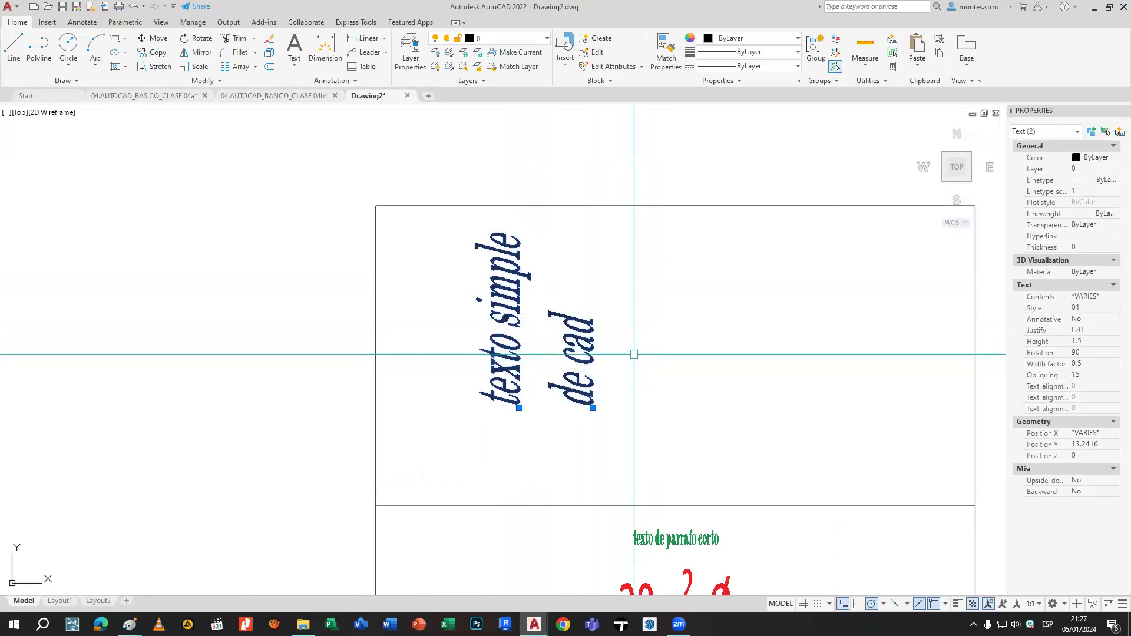
{"action": "middle_click_drag", "start_coordinate": [643, 355], "coordinate": [541, 197]}
{"action": "key", "text": "Escape"}
Open the multiline text in the lower rectangle for comparison and close its editor without changes.
{"action": "scroll", "coordinate": [586, 323], "scroll_direction": "down", "scroll_amount": 3}
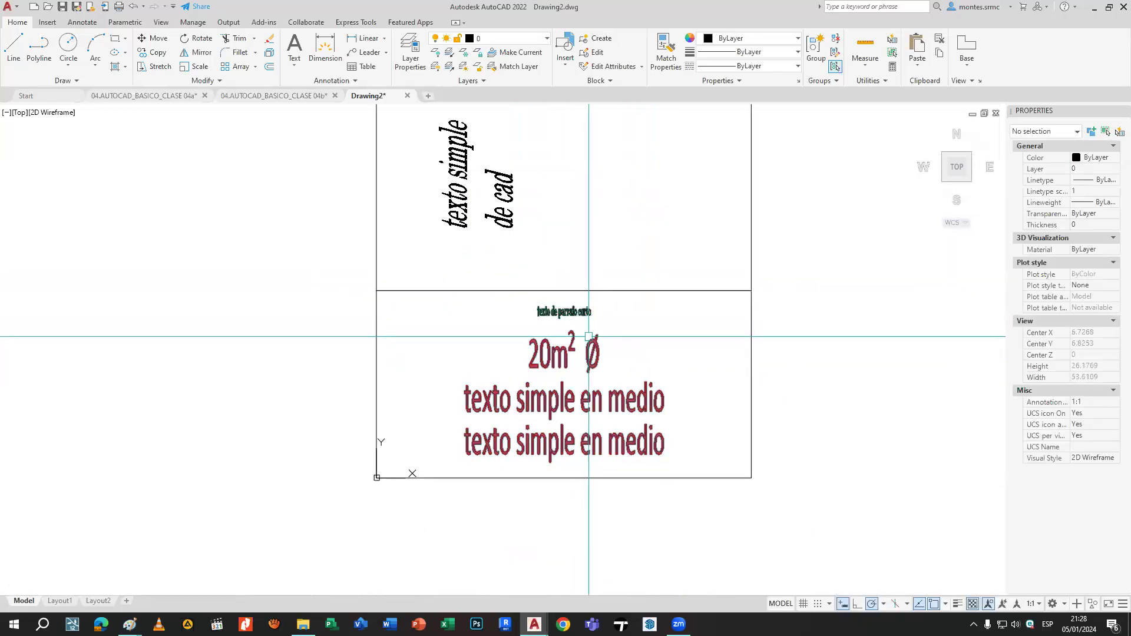
{"action": "left_click", "coordinate": [588, 337]}
{"action": "double_click", "coordinate": [586, 354]}
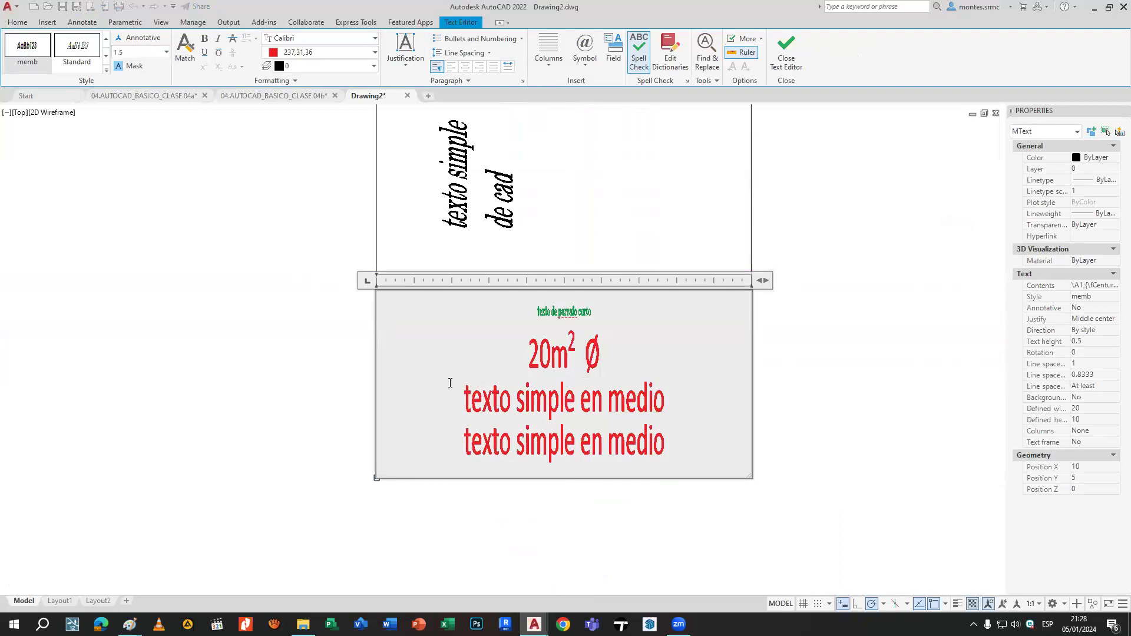
{"action": "left_click", "coordinate": [586, 241]}
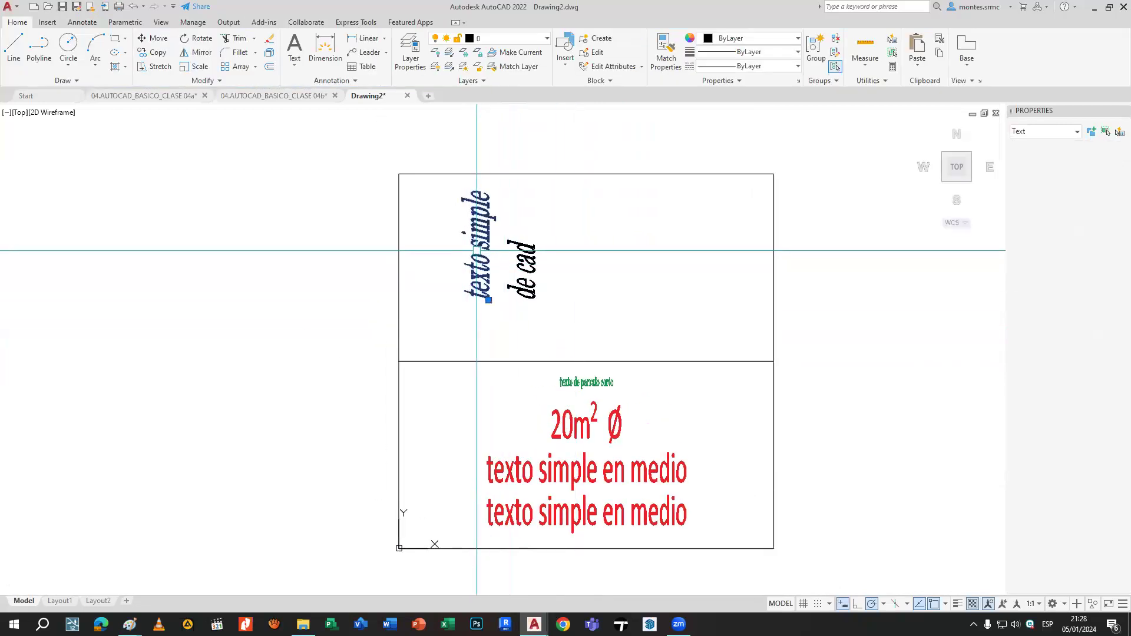
Open the vertical "texto simple" line for editing and close it without changes.
{"action": "double_click", "coordinate": [477, 250]}
{"action": "left_click", "coordinate": [504, 285]}
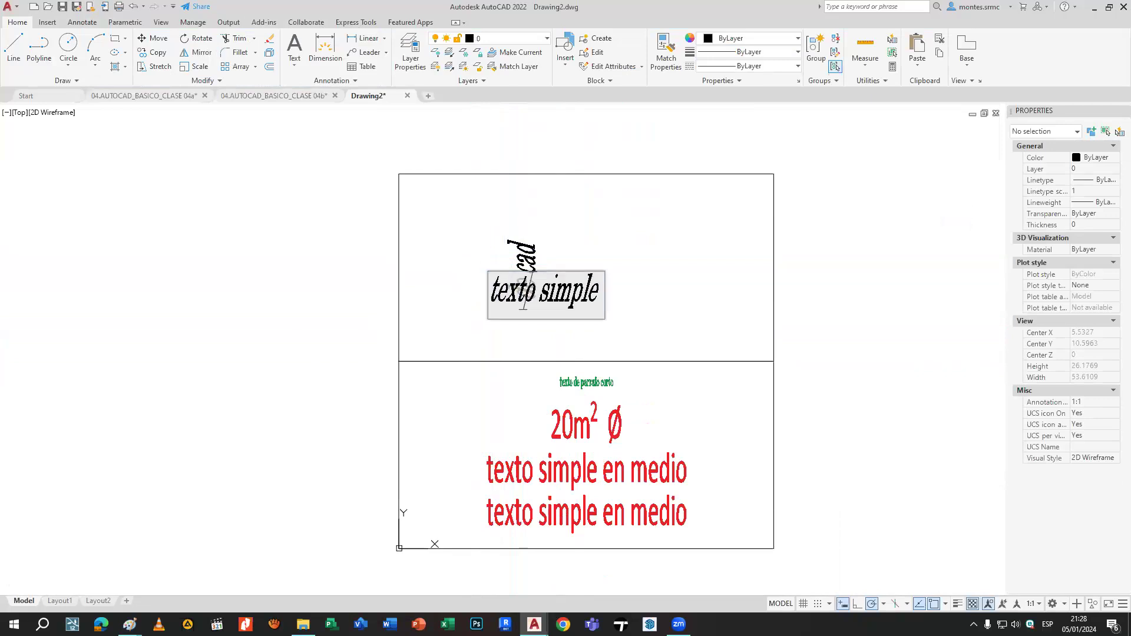
{"action": "left_click", "coordinate": [525, 250]}
{"action": "key", "text": "Escape"}
Move the vertical "de cad" line by its insertion point to the other side of "texto simple", near the rectangle's left edge.
{"action": "left_click", "coordinate": [529, 260]}
{"action": "left_click", "coordinate": [535, 300]}
{"action": "left_click", "coordinate": [446, 308]}
{"action": "key", "text": "Escape"}
Change the wording of the vertical "texto simple" line to "texto simple vertical".
{"action": "double_click", "coordinate": [484, 280]}
{"action": "left_click", "coordinate": [533, 296]}
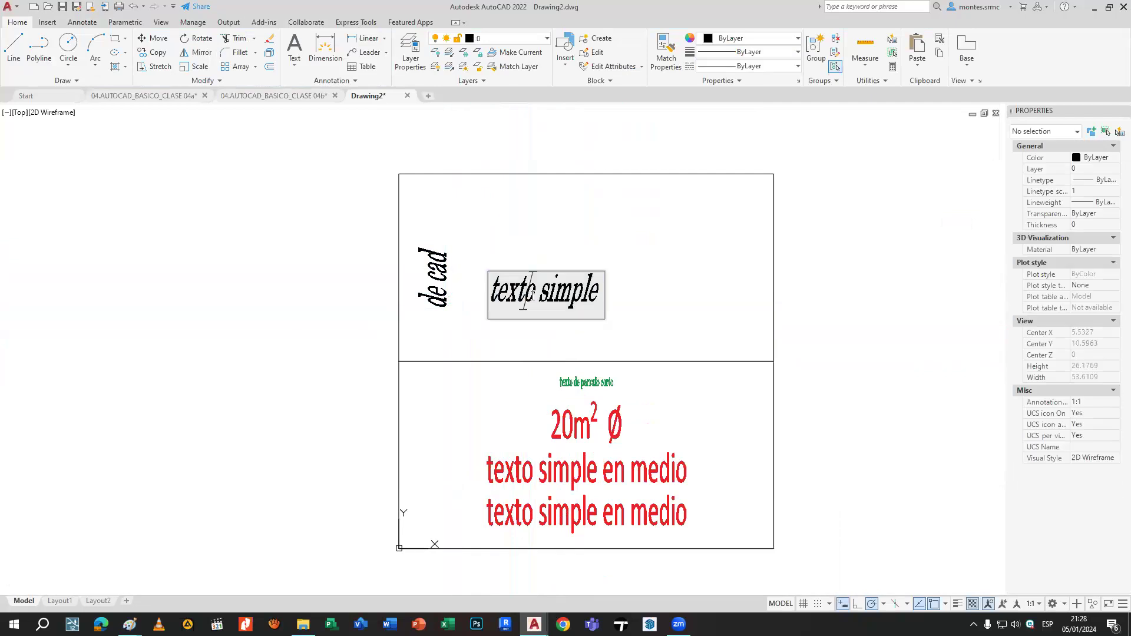
{"action": "type", "text": "verticale"}
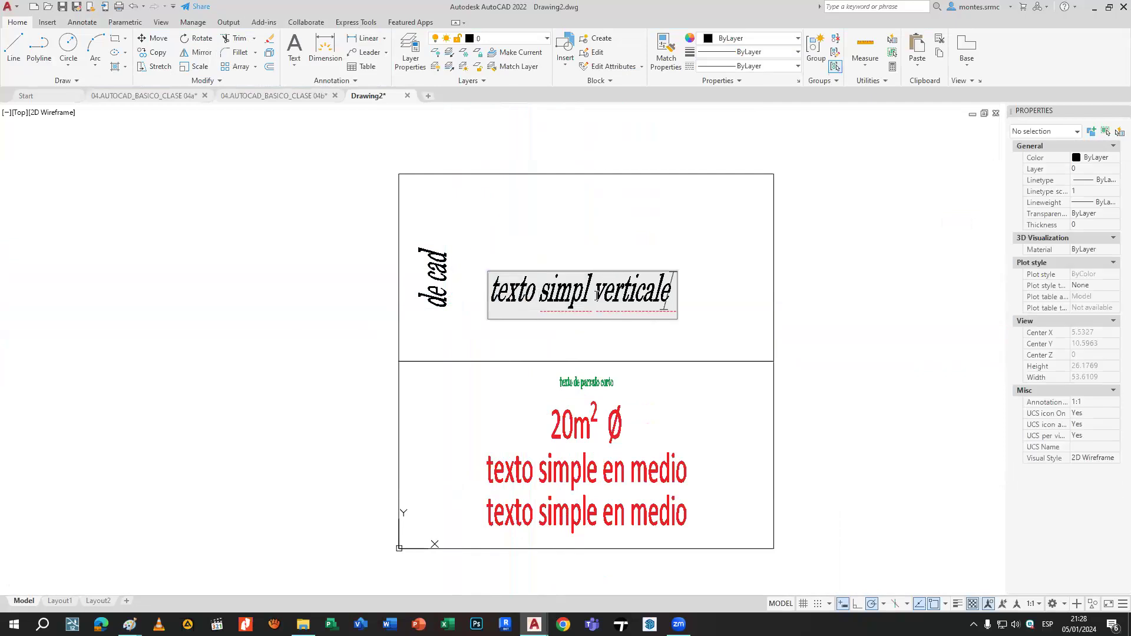
{"action": "key", "text": "BackSpace"}
{"action": "key", "text": "BackSpace"}
{"action": "key", "text": "BackSpace"}
{"action": "key", "text": "BackSpace"}
{"action": "key", "text": "BackSpace"}
{"action": "key", "text": "BackSpace"}
{"action": "key", "text": "BackSpace"}
{"action": "key", "text": "BackSpace"}
{"action": "key", "text": "BackSpace"}
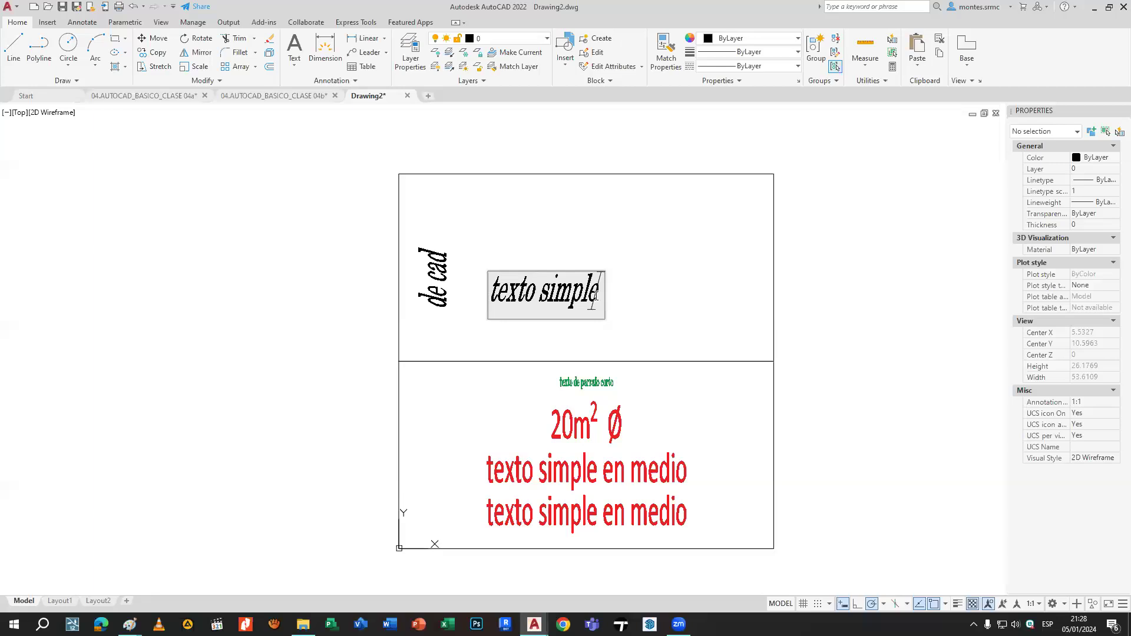
{"action": "type", "text": "verticakl"}
{"action": "key", "text": "BackSpace"}
{"action": "key", "text": "BackSpace"}
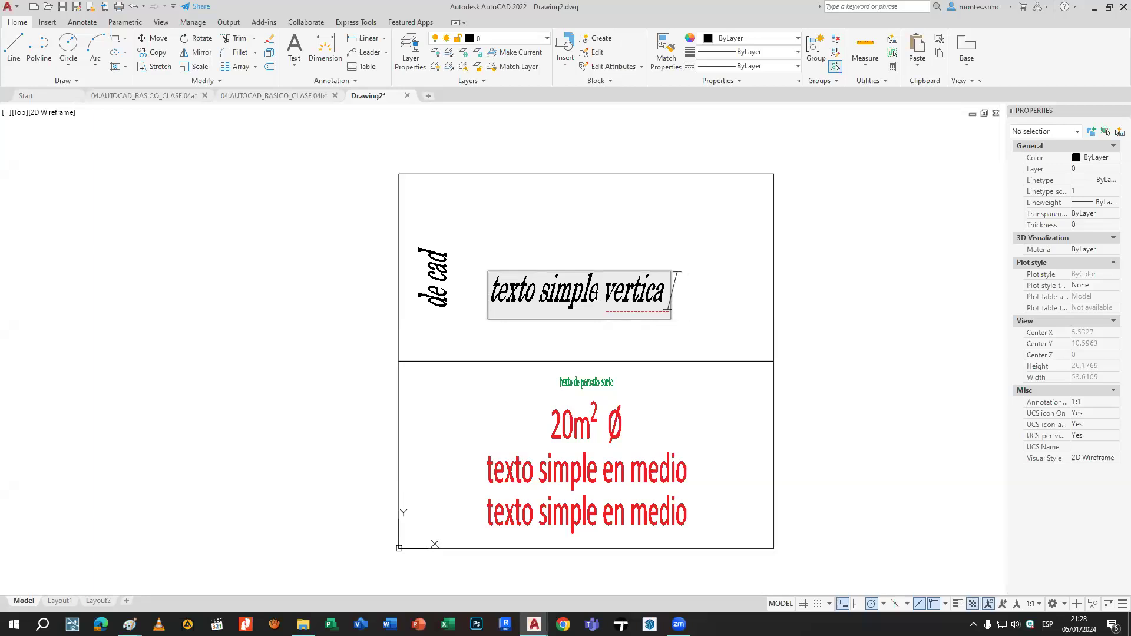
{"action": "left_click", "coordinate": [717, 268]}
{"action": "key", "text": "Escape"}
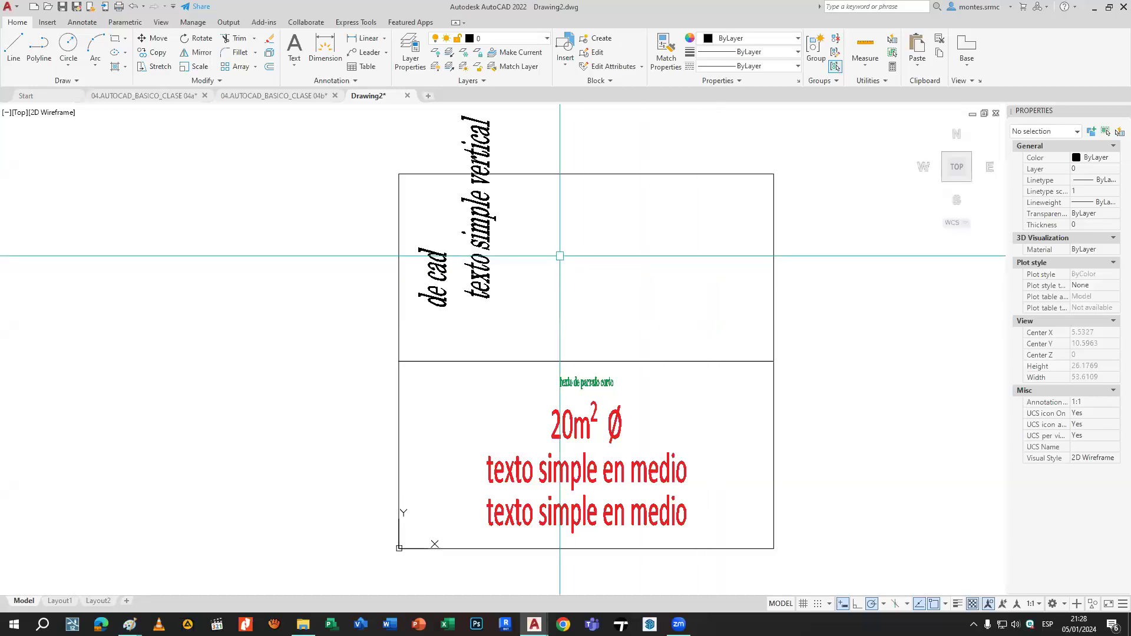
Open and leave the "texto simple vertical" line unchanged, and hide the Properties palette.
{"action": "middle_click_drag", "start_coordinate": [542, 254], "coordinate": [576, 291]}
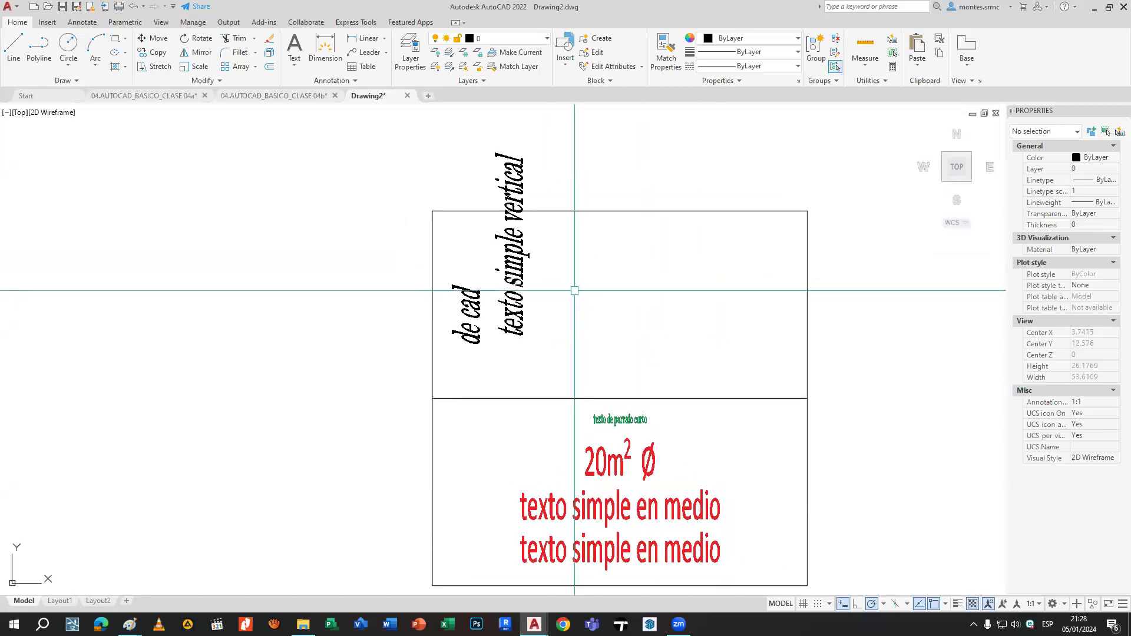
{"action": "double_click", "coordinate": [523, 278]}
{"action": "key", "text": "Escape"}
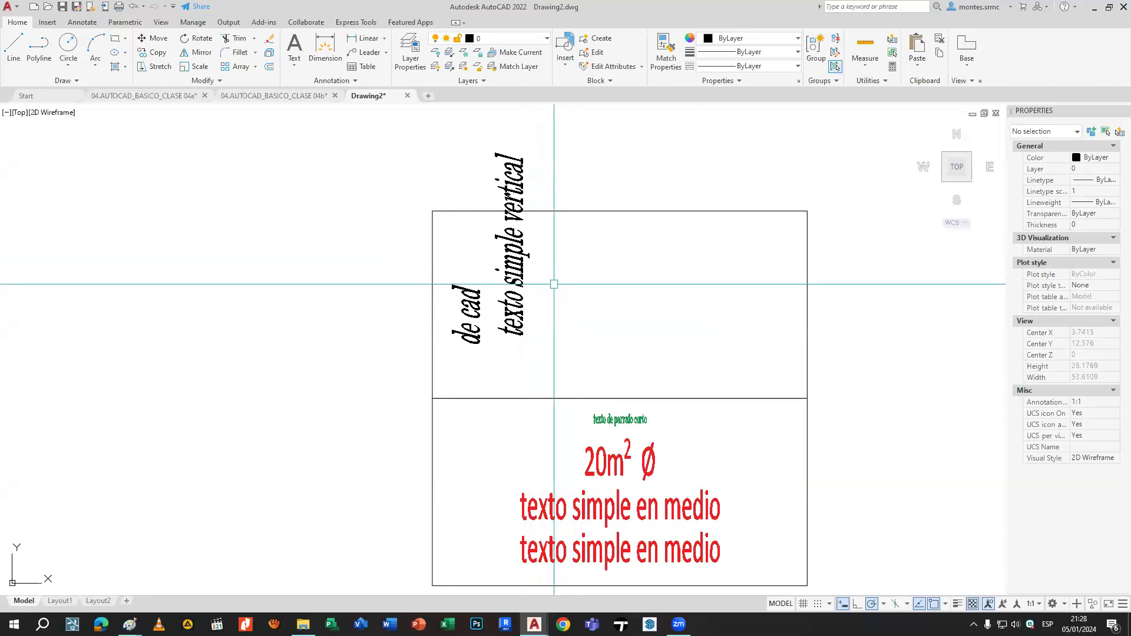
{"action": "key", "text": "ctrl+1"}
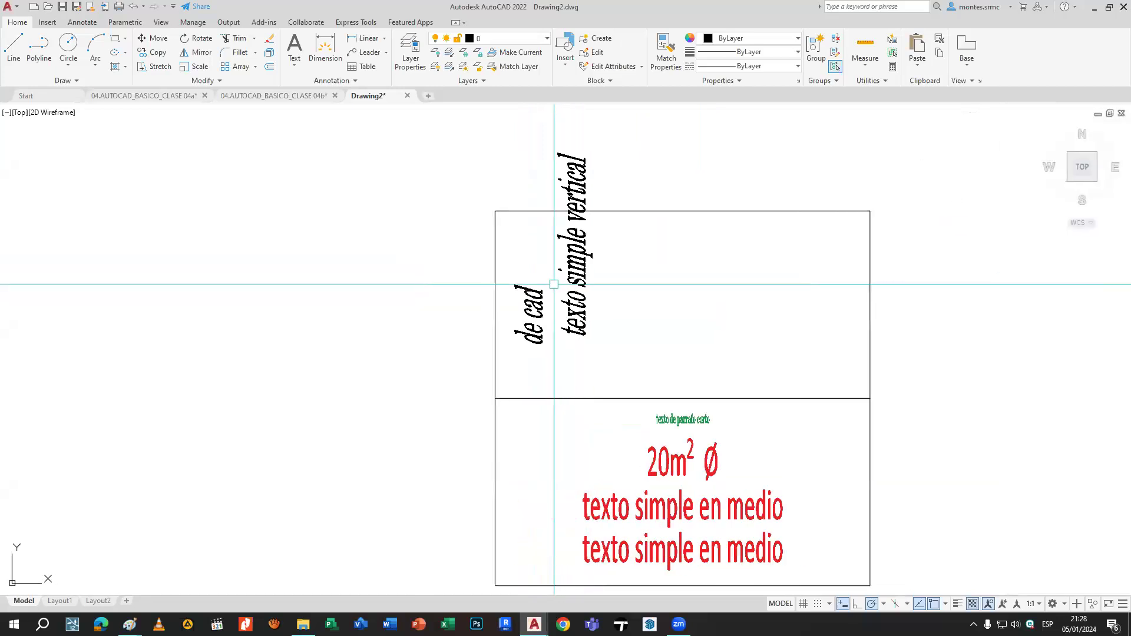
Show the Properties palette, and open and leave the "texto simple vertical" line without changes.
{"action": "key", "text": "ctrl+1"}
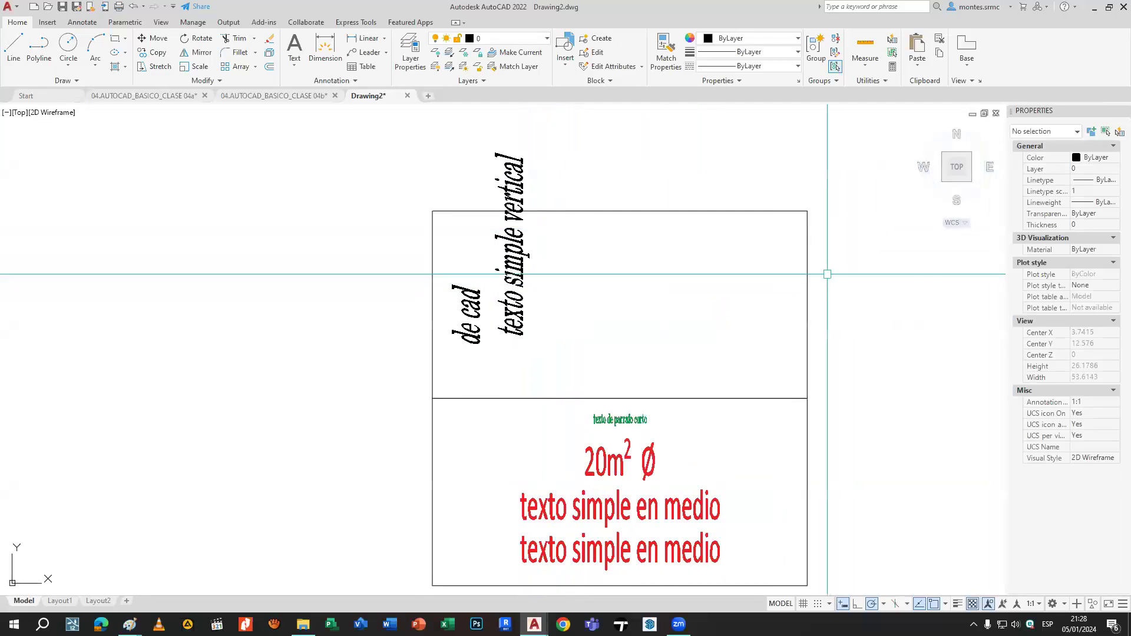
{"action": "double_click", "coordinate": [510, 277]}
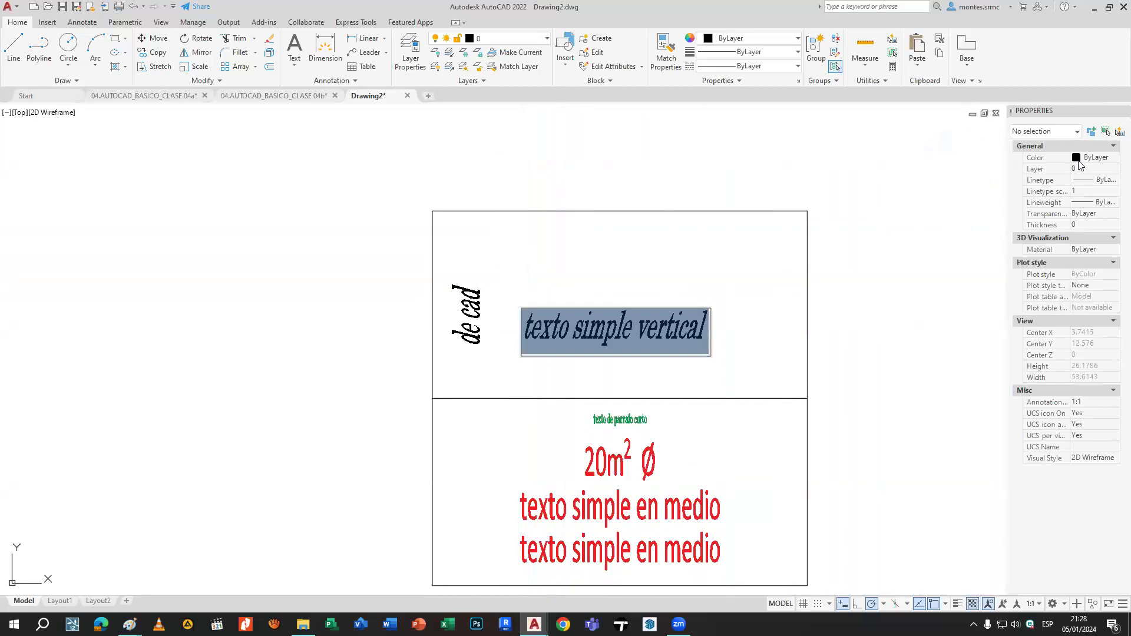
{"action": "key", "text": "Escape"}
{"action": "key", "text": "Escape"}
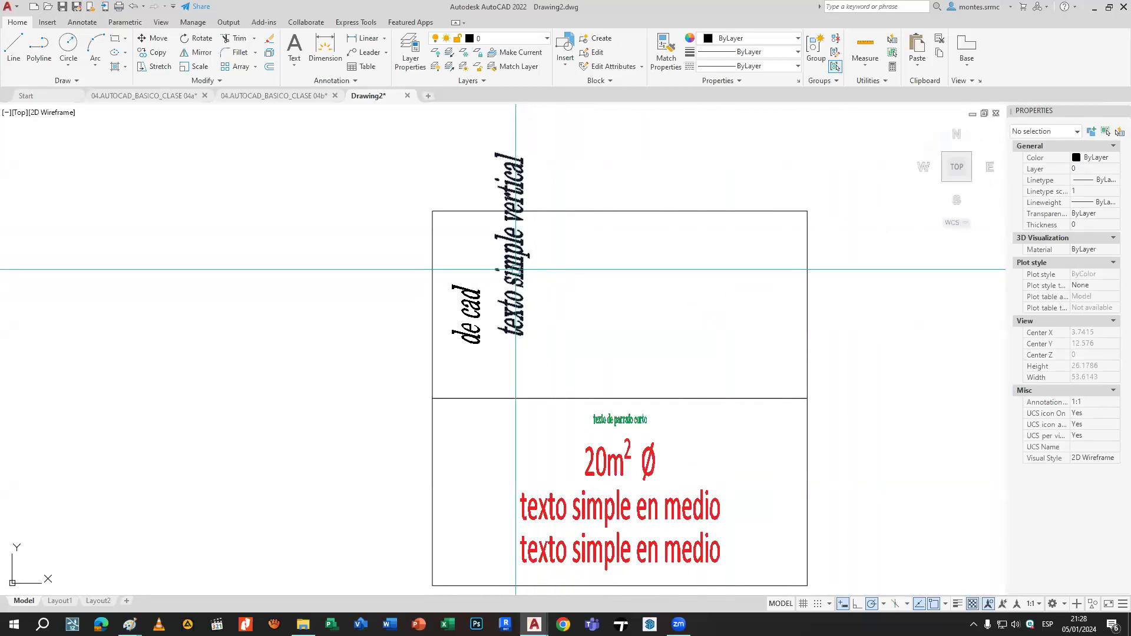
Set the "texto simple vertical" line's color to Blue and its lineweight to 0.35 mm.
{"action": "left_click", "coordinate": [516, 268]}
{"action": "left_click", "coordinate": [733, 43]}
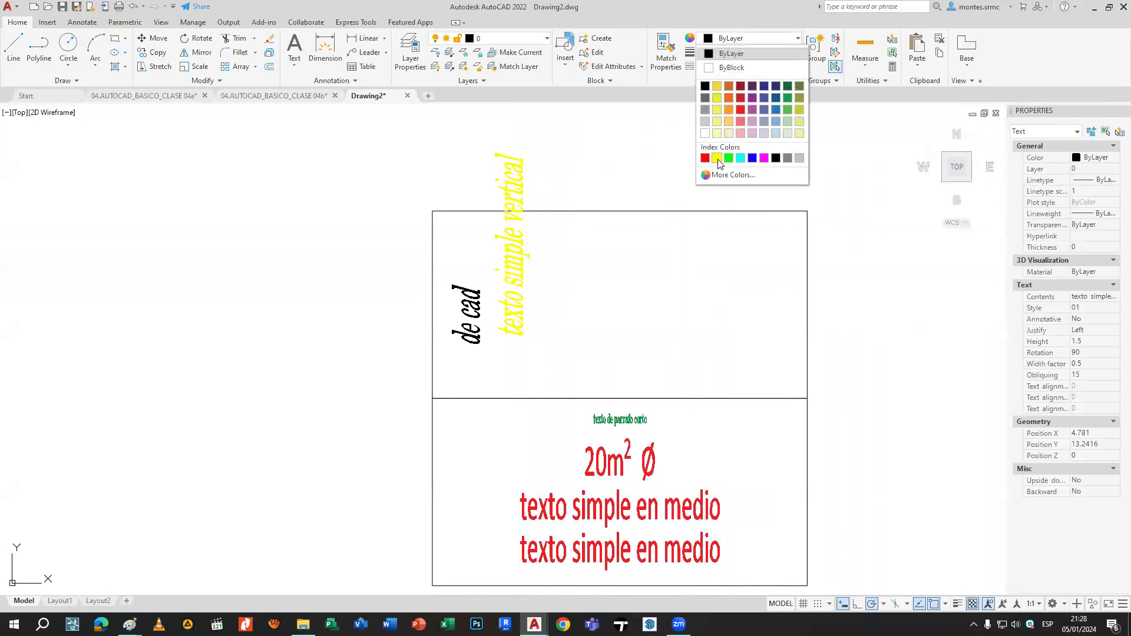
{"action": "left_click", "coordinate": [752, 158]}
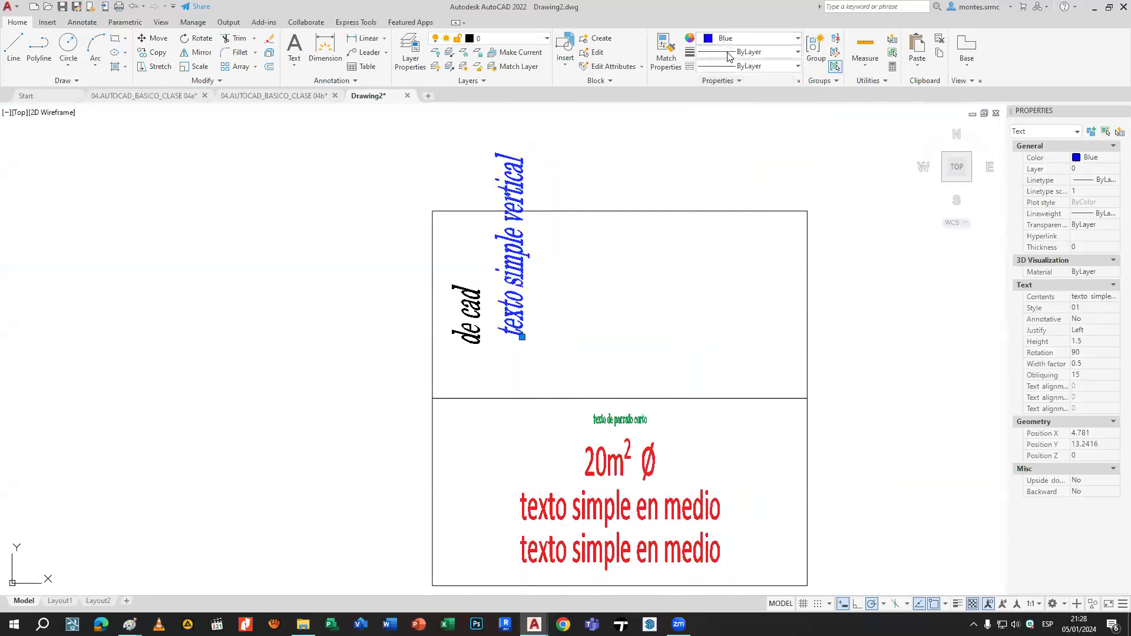
{"action": "left_click", "coordinate": [749, 52]}
{"action": "left_click", "coordinate": [751, 242]}
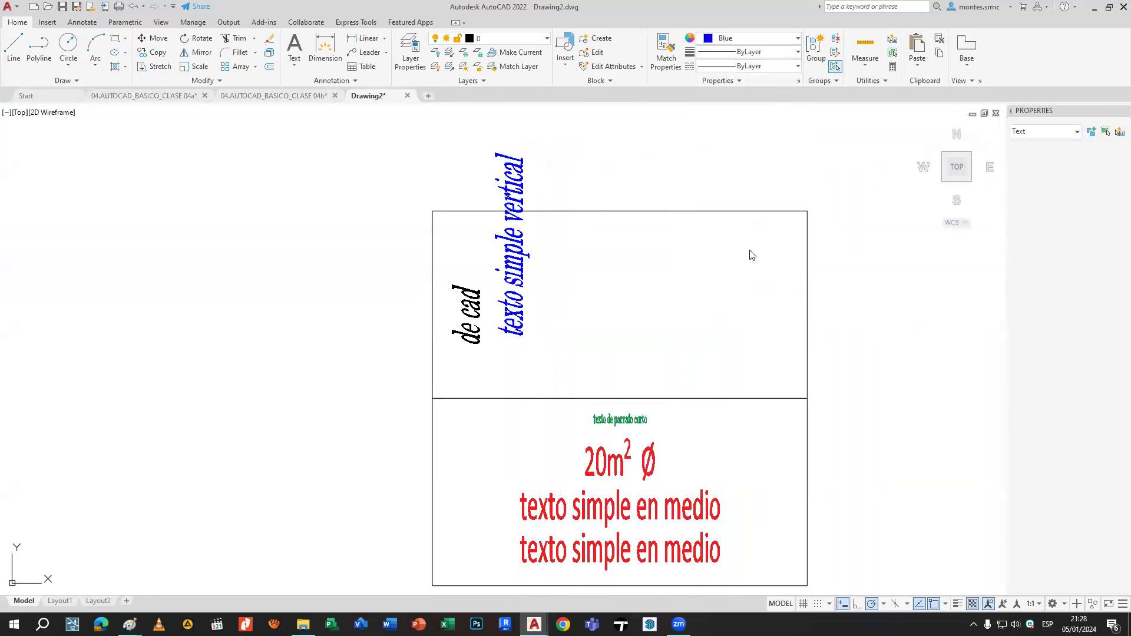
{"action": "key", "text": "Escape"}
Open the blue vertical line for editing, highlight the word "simple", and leave the wording unchanged.
{"action": "double_click", "coordinate": [518, 248]}
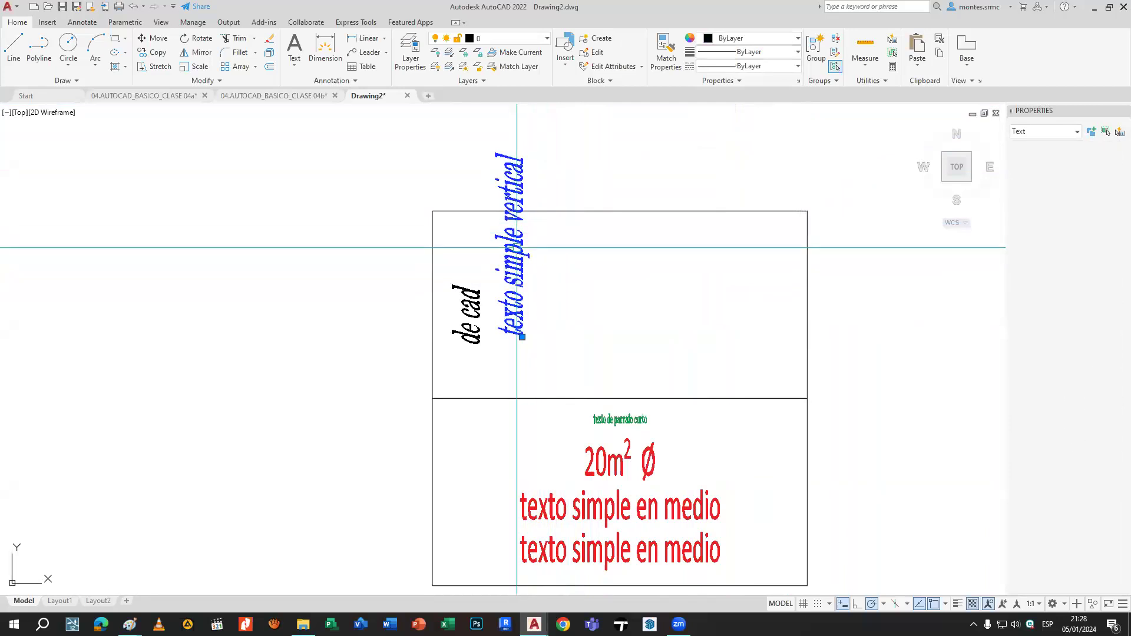
{"action": "left_click", "coordinate": [622, 317]}
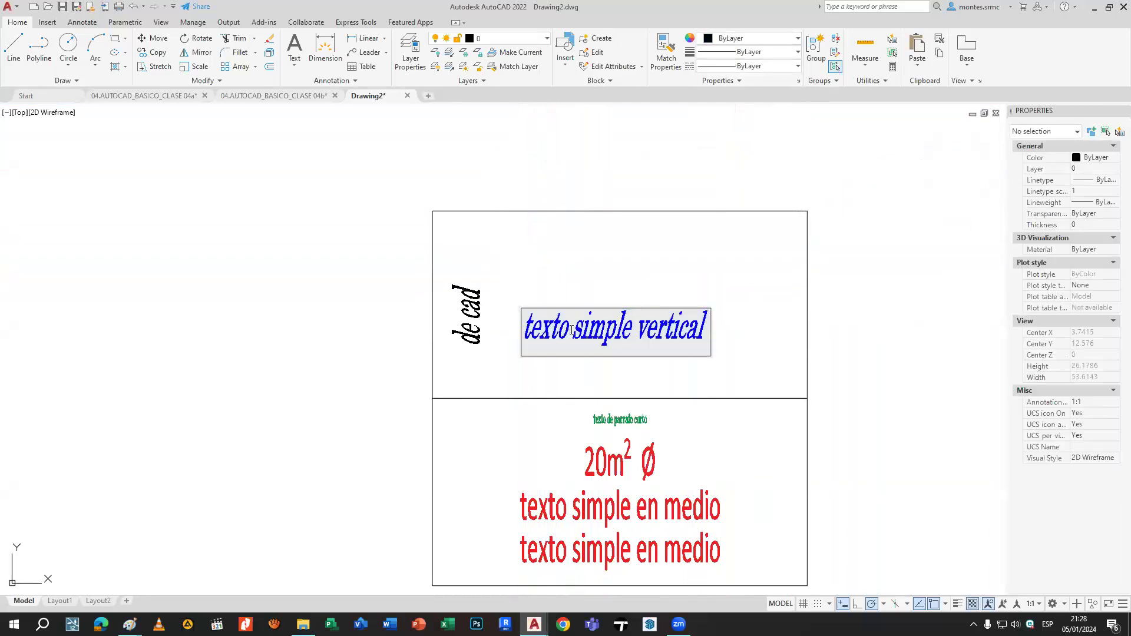
{"action": "left_click_drag", "start_coordinate": [566, 331], "coordinate": [631, 330]}
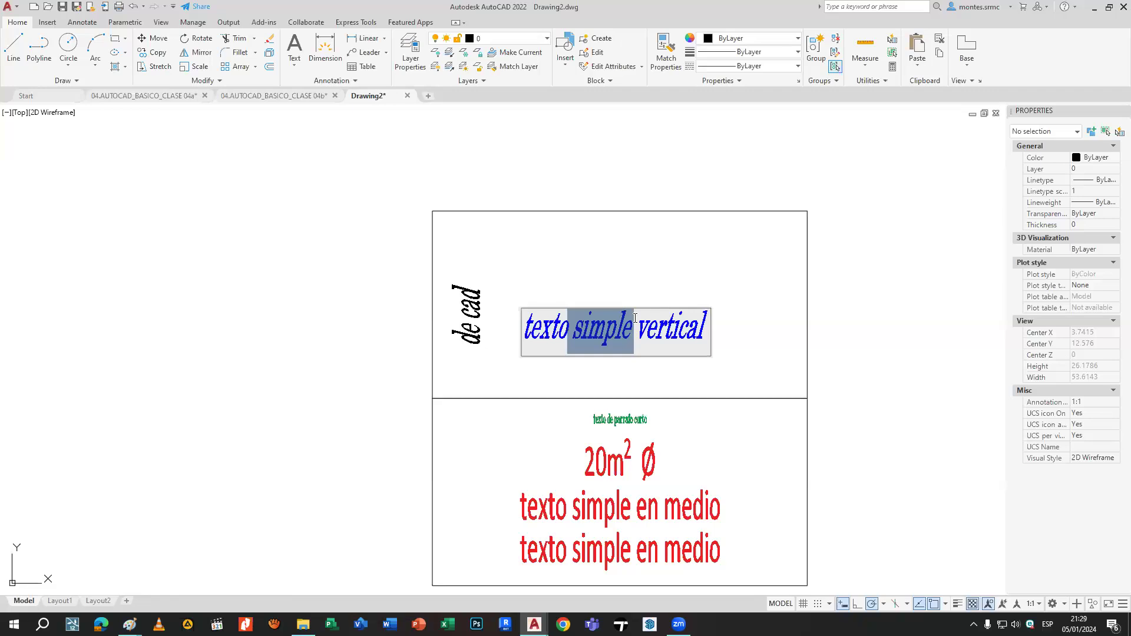
{"action": "left_click", "coordinate": [664, 293]}
{"action": "key", "text": "Escape"}
{"action": "key", "text": "Return"}
{"action": "key", "text": "Escape"}
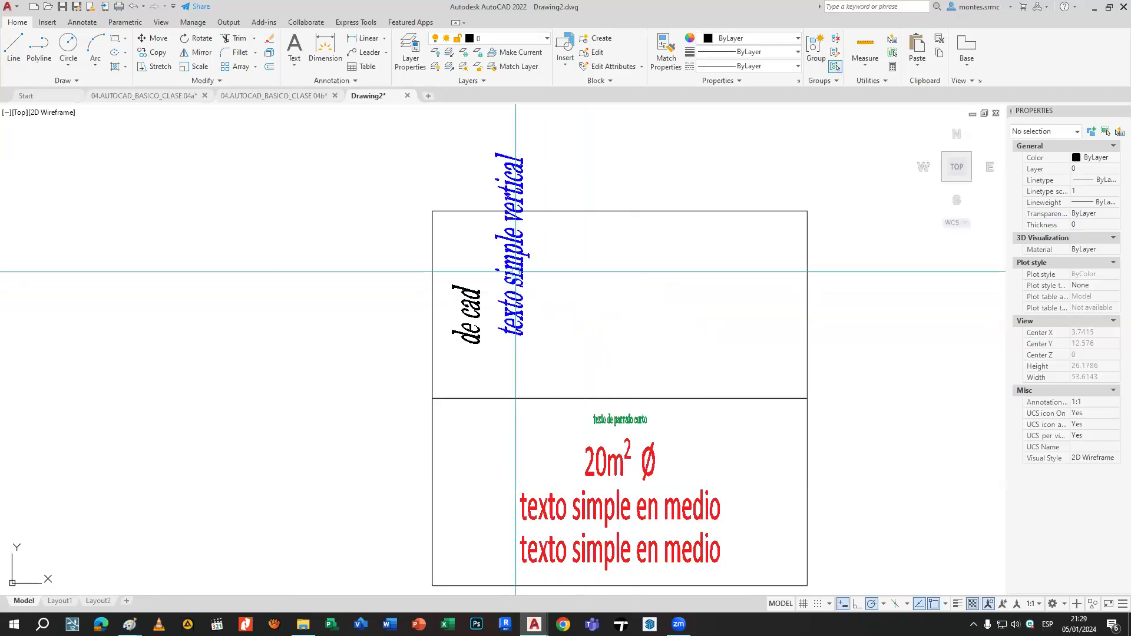
Try to explode the blue "texto simple vertical" line.
{"action": "left_click", "coordinate": [515, 271]}
{"action": "type", "text": "x"}
{"action": "key", "text": "Return"}
{"action": "key", "text": "Escape"}
Reopen the blue line, highlight only "simple" to check for formatting options, and close it unchanged.
{"action": "double_click", "coordinate": [522, 265]}
{"action": "left_click", "coordinate": [593, 322]}
{"action": "left_click_drag", "start_coordinate": [574, 326], "coordinate": [634, 333]}
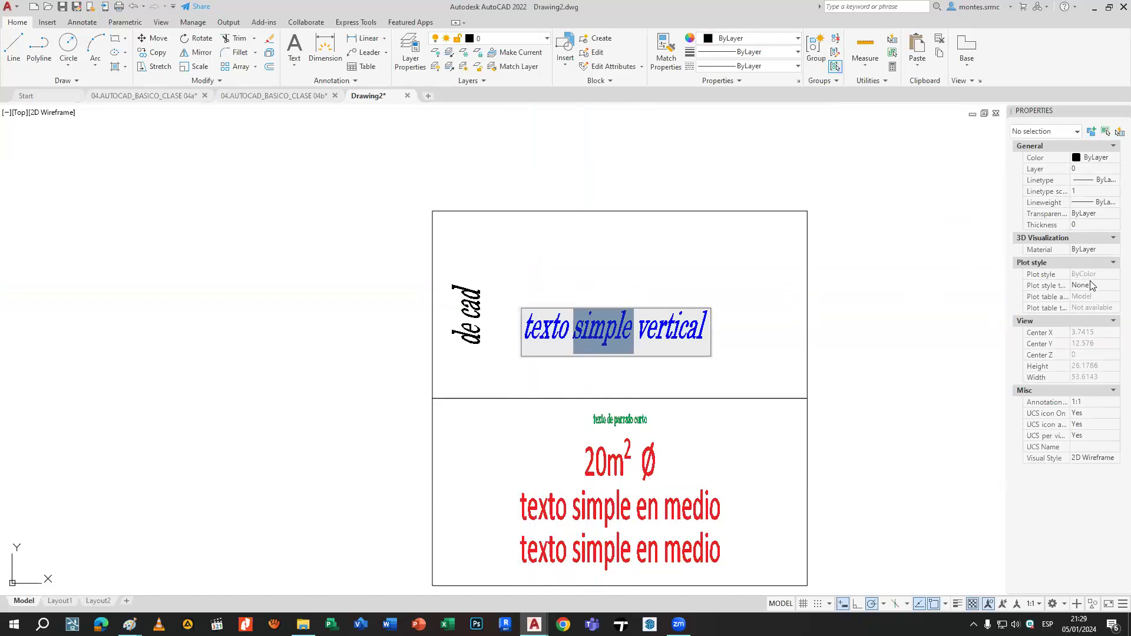
{"action": "left_click", "coordinate": [719, 310]}
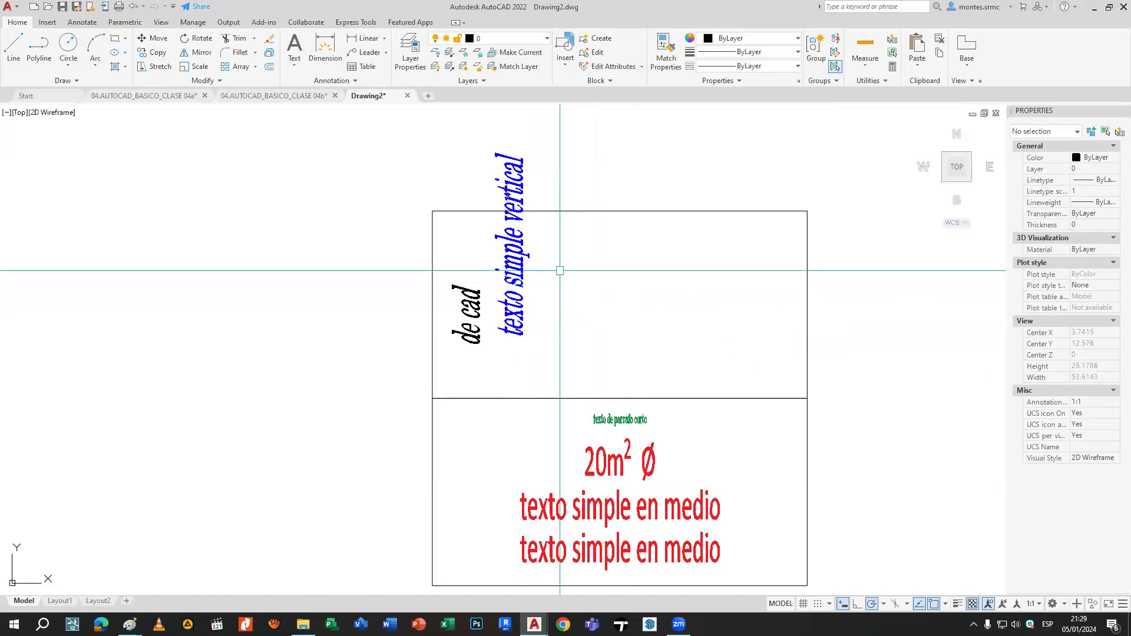
Rotate the blue "texto simple vertical" line 90 degrees clockwise about its insertion point so it reads horizontally.
{"action": "left_click", "coordinate": [506, 246]}
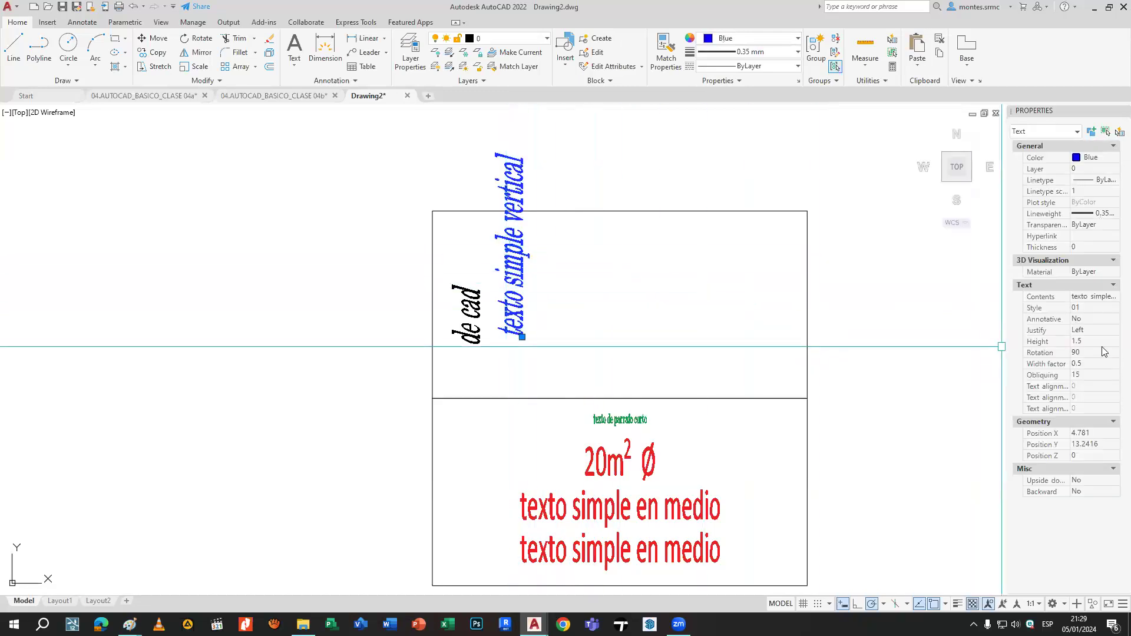
{"action": "left_click", "coordinate": [1088, 342]}
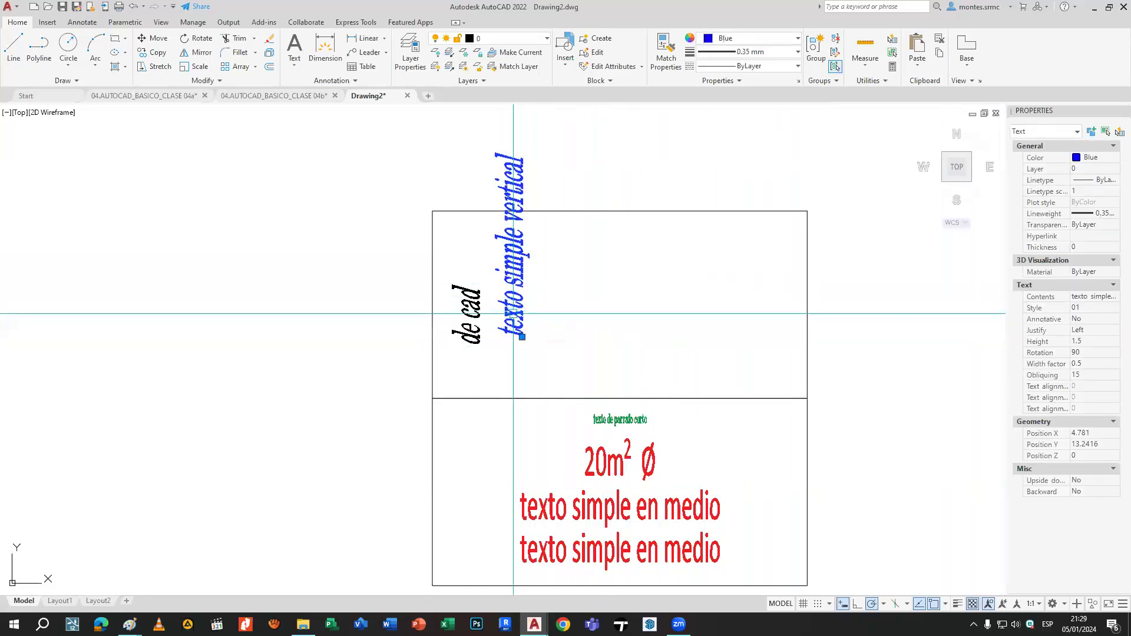
{"action": "type", "text": "ro"}
{"action": "key", "text": "Return"}
{"action": "left_click", "coordinate": [522, 337]}
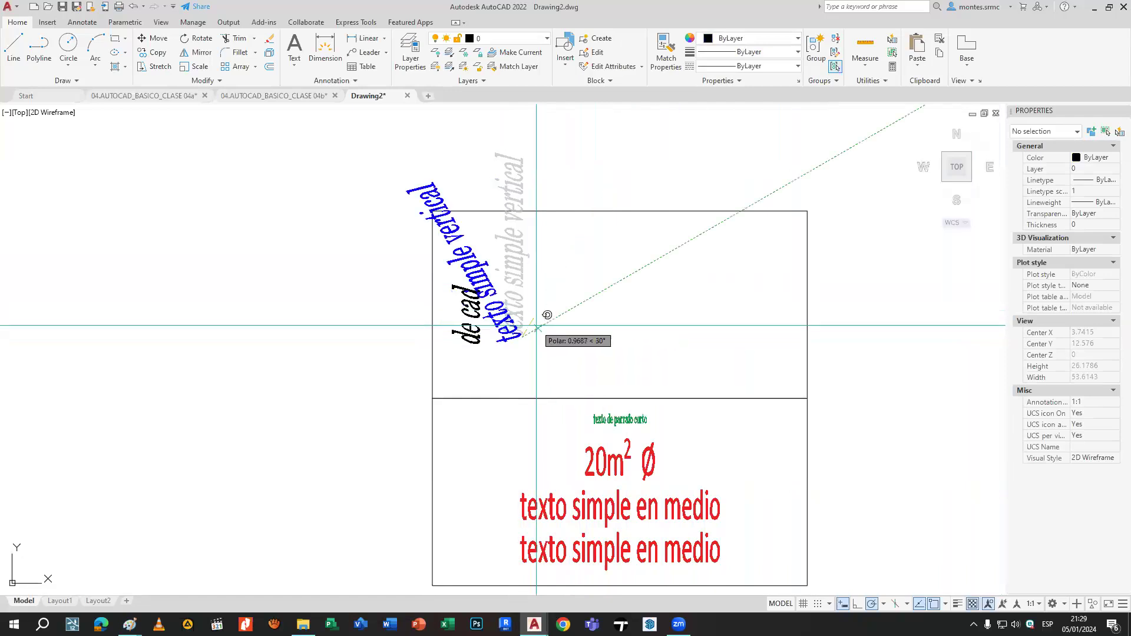
{"action": "left_click", "coordinate": [532, 371]}
Scale the horizontal blue line up freehand from a base point within it, to a text height of about 3.37.
{"action": "scroll", "coordinate": [565, 342], "scroll_direction": "up", "scroll_amount": 2}
{"action": "left_click", "coordinate": [563, 329]}
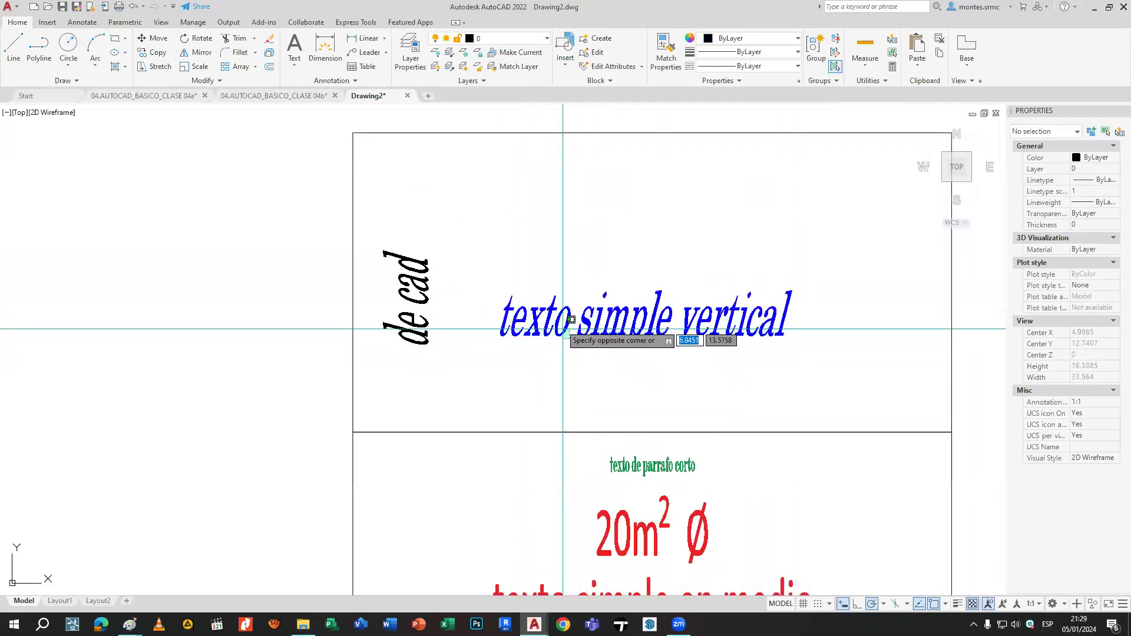
{"action": "left_click", "coordinate": [562, 328]}
{"action": "type", "text": "sc"}
{"action": "key", "text": "Return"}
{"action": "left_click", "coordinate": [535, 323]}
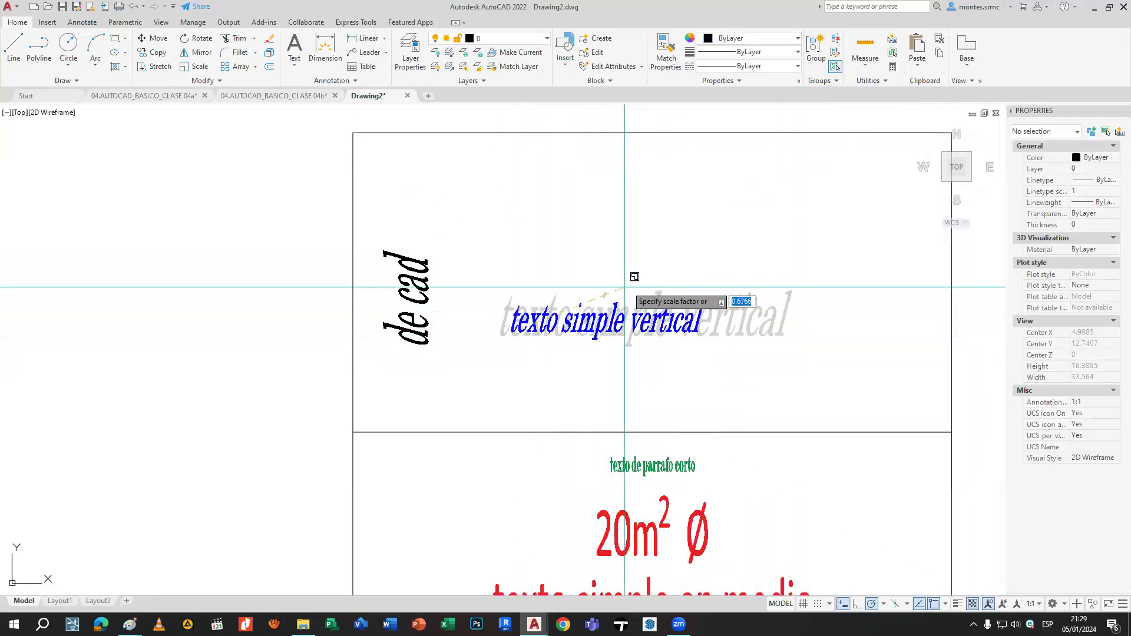
{"action": "scroll", "coordinate": [735, 266], "scroll_direction": "down", "scroll_amount": 2}
{"action": "middle_click_drag", "start_coordinate": [739, 268], "coordinate": [557, 304]}
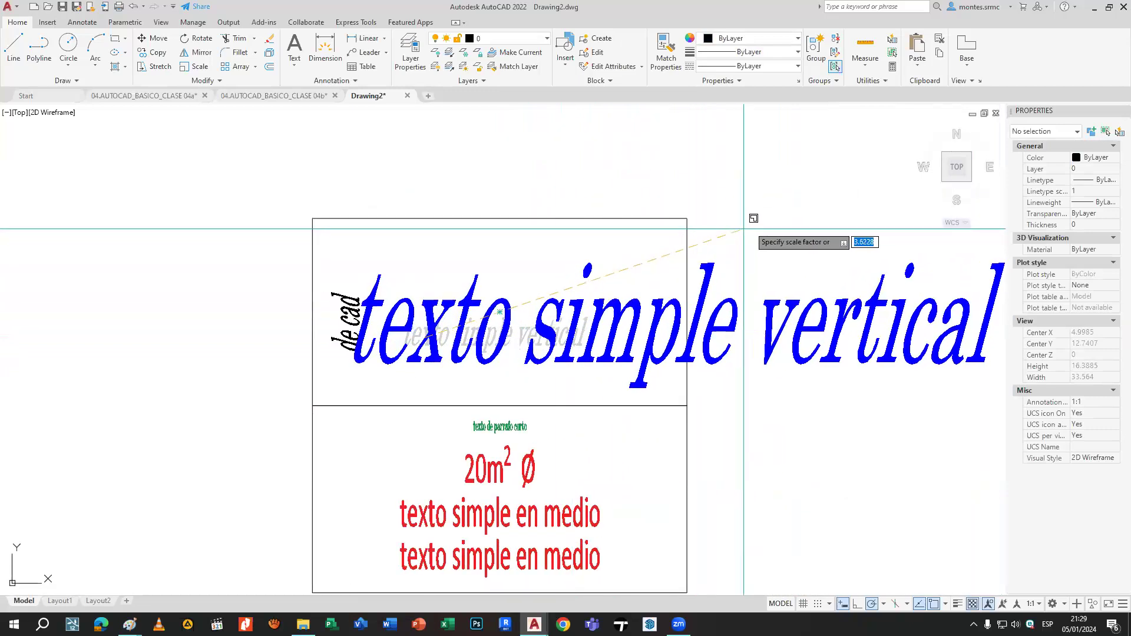
{"action": "left_click", "coordinate": [649, 293]}
Delete the vertical "de cad" line from the upper rectangle.
{"action": "middle_click_drag", "start_coordinate": [633, 307], "coordinate": [736, 303]}
{"action": "left_click", "coordinate": [458, 320]}
{"action": "key", "text": "Delete"}
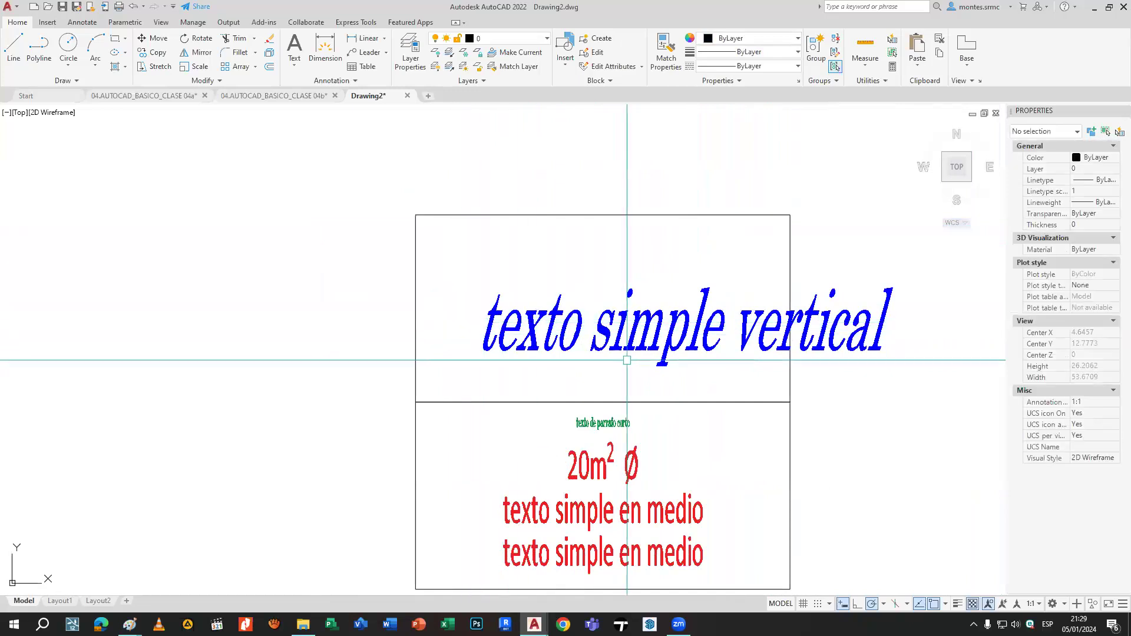
Move the blue line's insertion point to the rectangle's left edge and scale it from there to a text height of about 3.02.
{"action": "left_click", "coordinate": [630, 332]}
{"action": "left_click", "coordinate": [477, 350]}
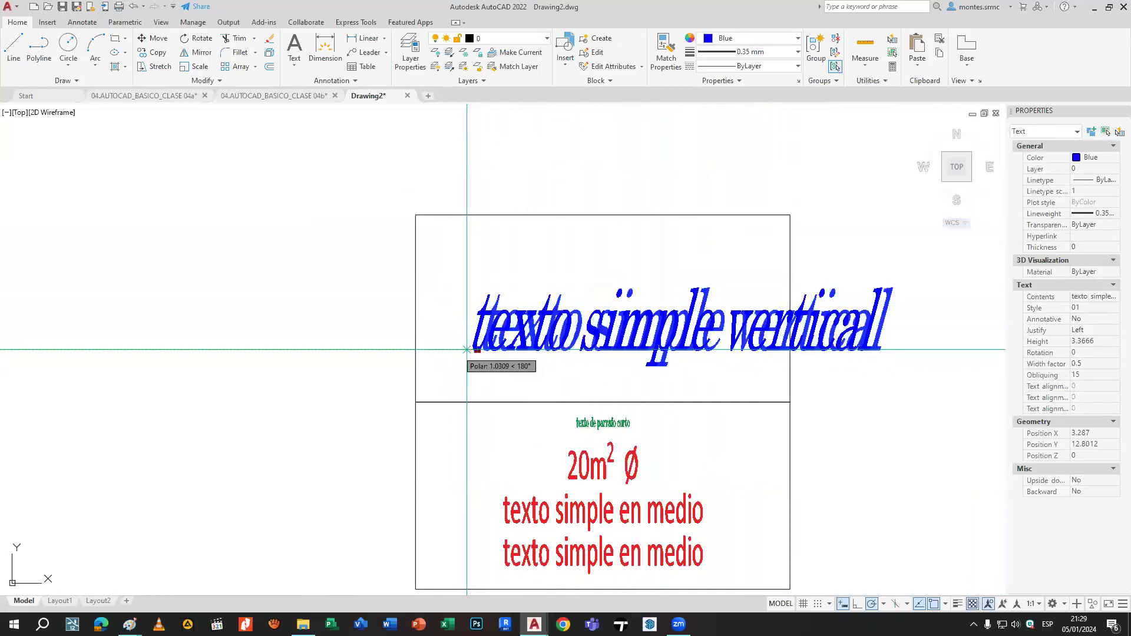
{"action": "left_click", "coordinate": [416, 350]}
{"action": "type", "text": "sc"}
{"action": "key", "text": "Return"}
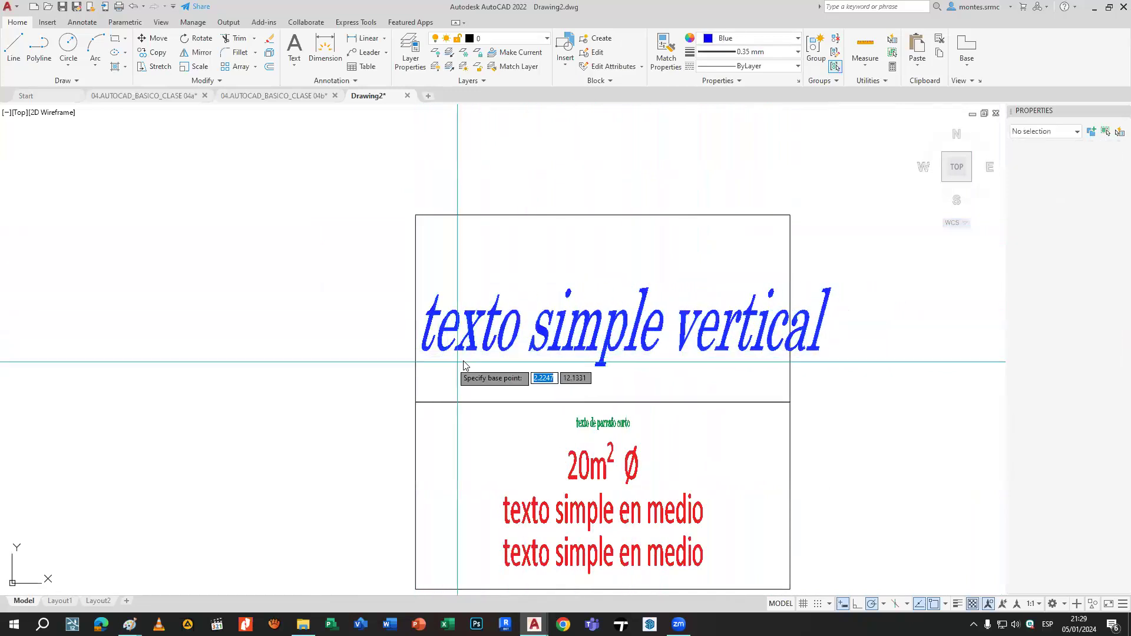
{"action": "left_click", "coordinate": [417, 351]}
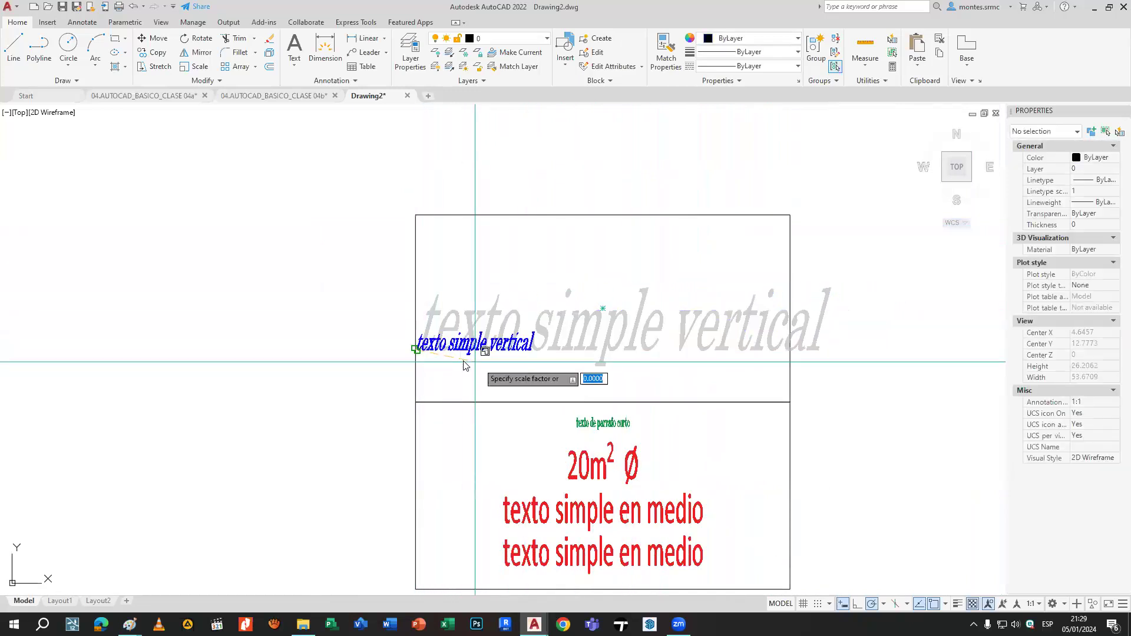
{"action": "left_click", "coordinate": [607, 382]}
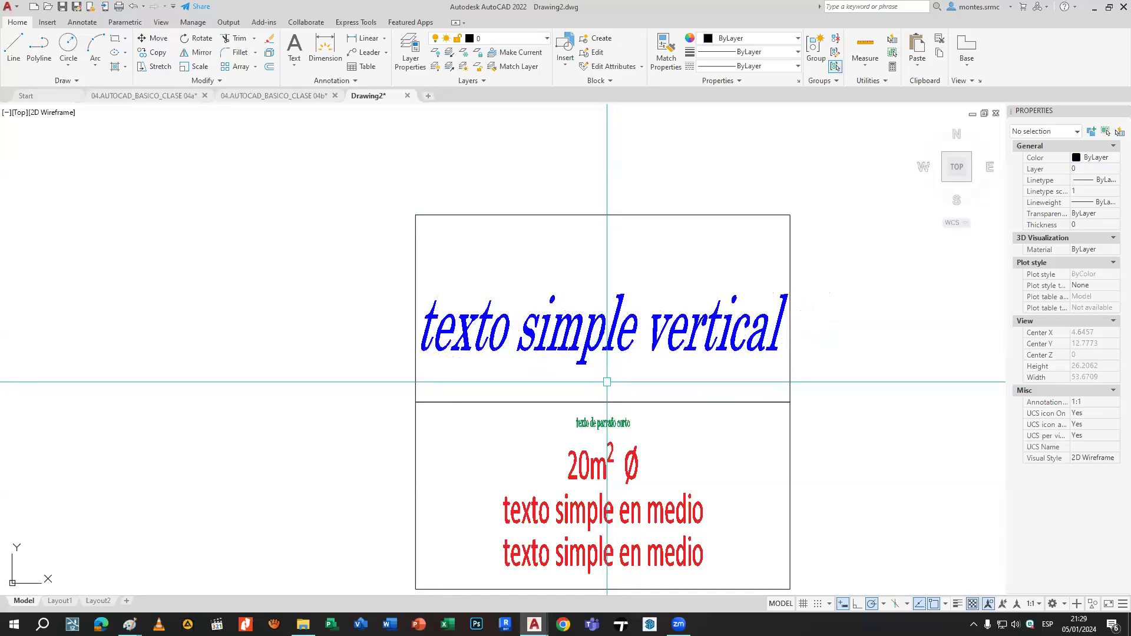
Set the blue line's width factor to 1.
{"action": "left_click", "coordinate": [629, 333]}
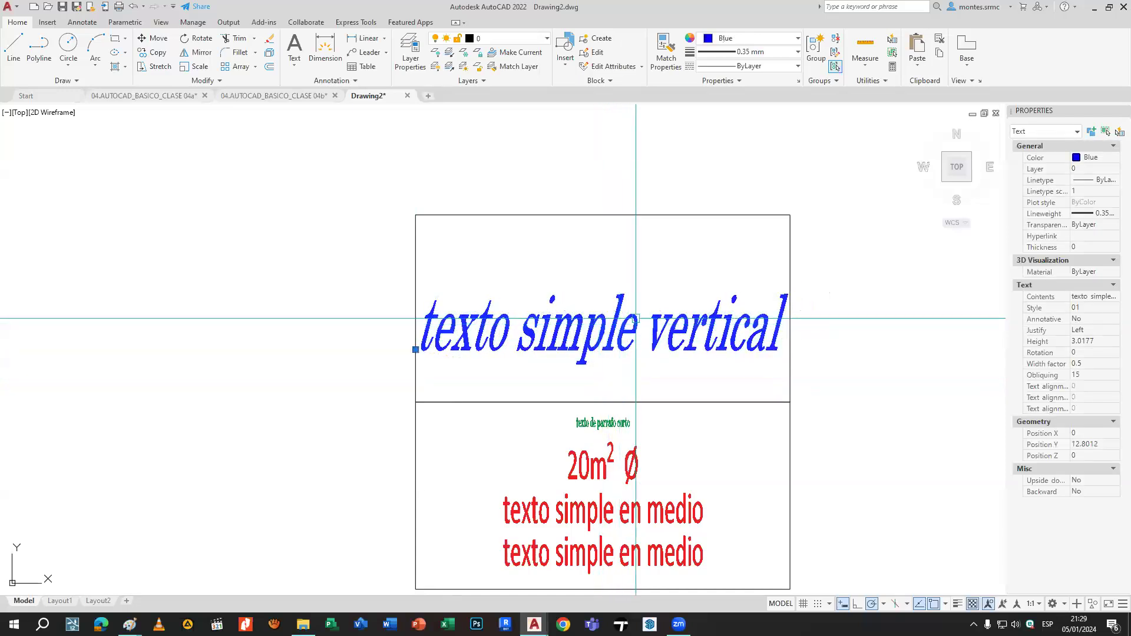
{"action": "left_click", "coordinate": [1086, 365]}
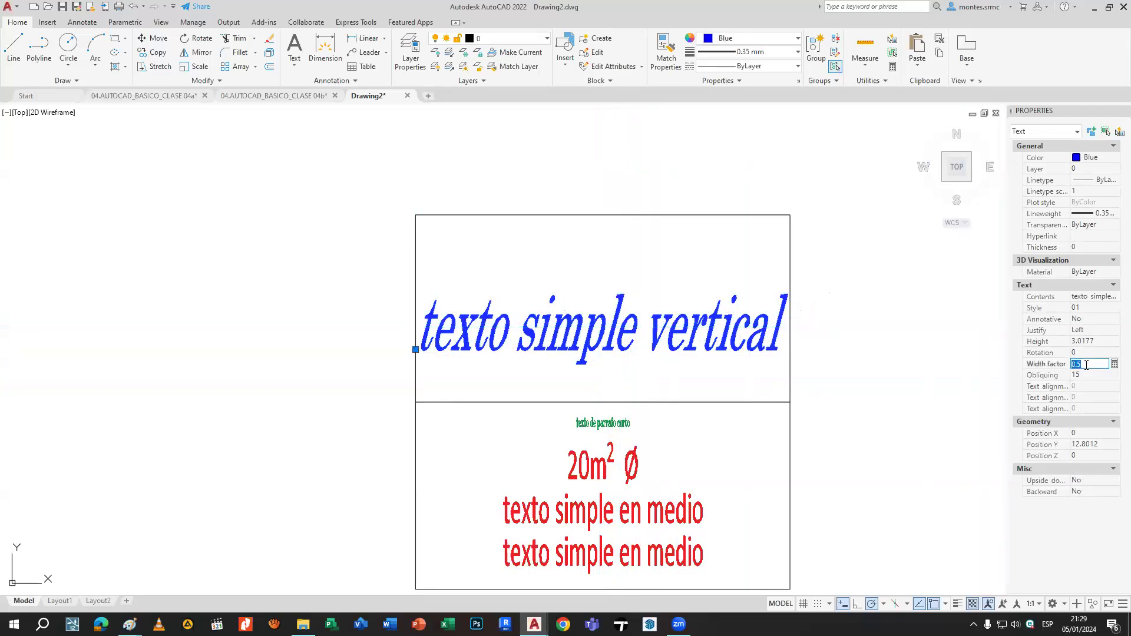
{"action": "key", "text": "Return"}
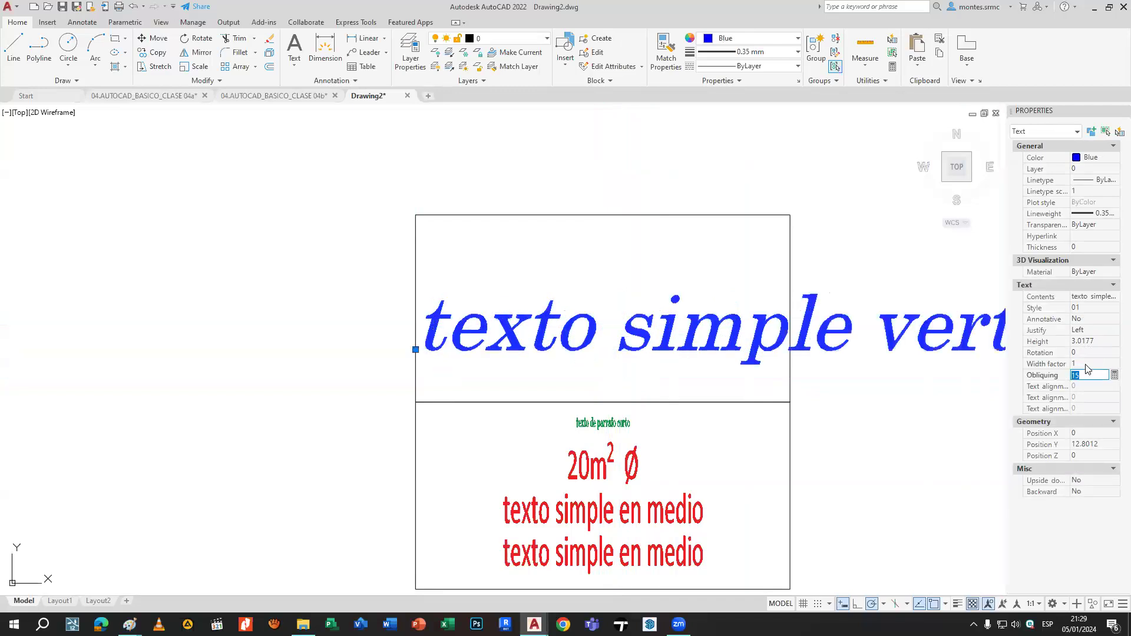
{"action": "scroll", "coordinate": [824, 325], "scroll_direction": "down", "scroll_amount": 2}
{"action": "middle_click_drag", "start_coordinate": [815, 325], "coordinate": [606, 319]}
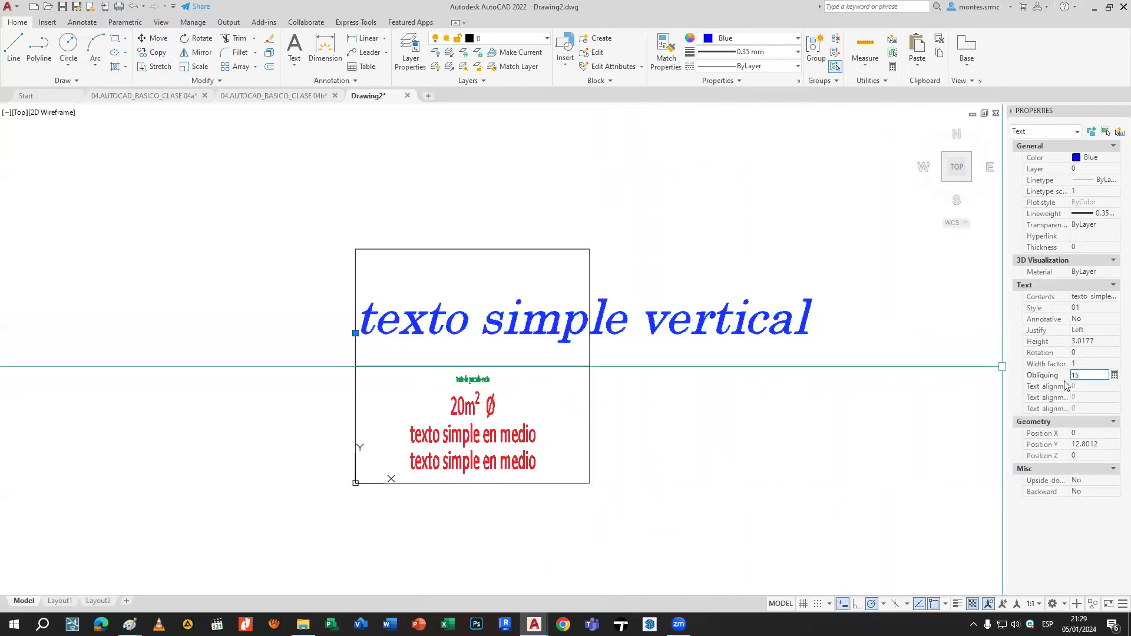
Try an obliquing angle of 0 on the blue line and settle on an angle of 10.
{"action": "left_click", "coordinate": [1032, 375]}
{"action": "type", "text": "0"}
{"action": "key", "text": "Return"}
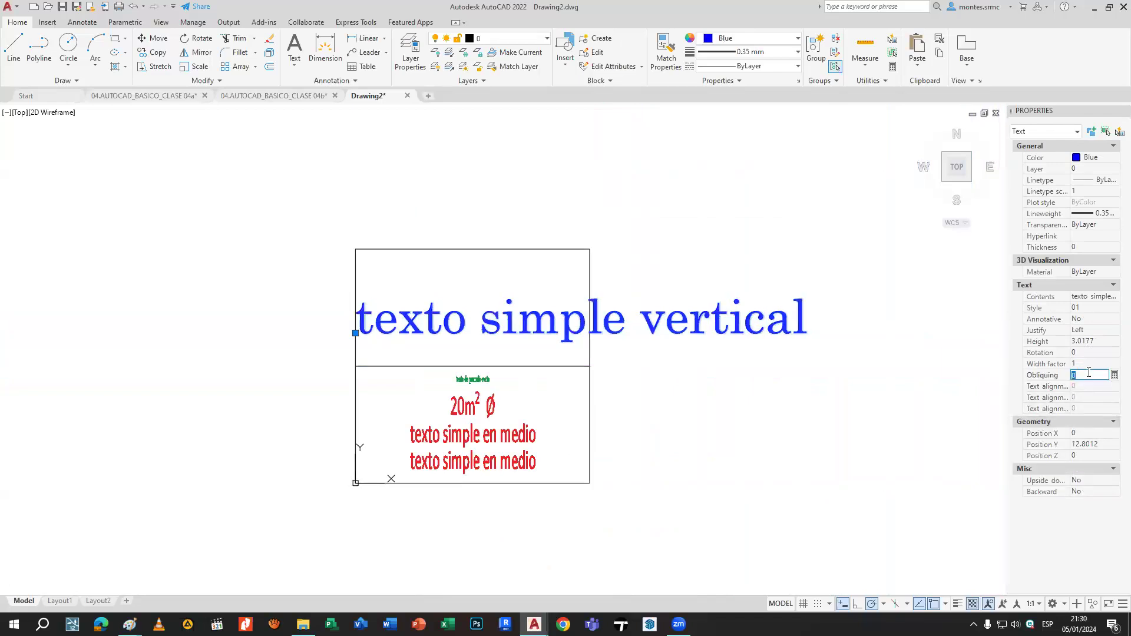
{"action": "key", "text": "Return"}
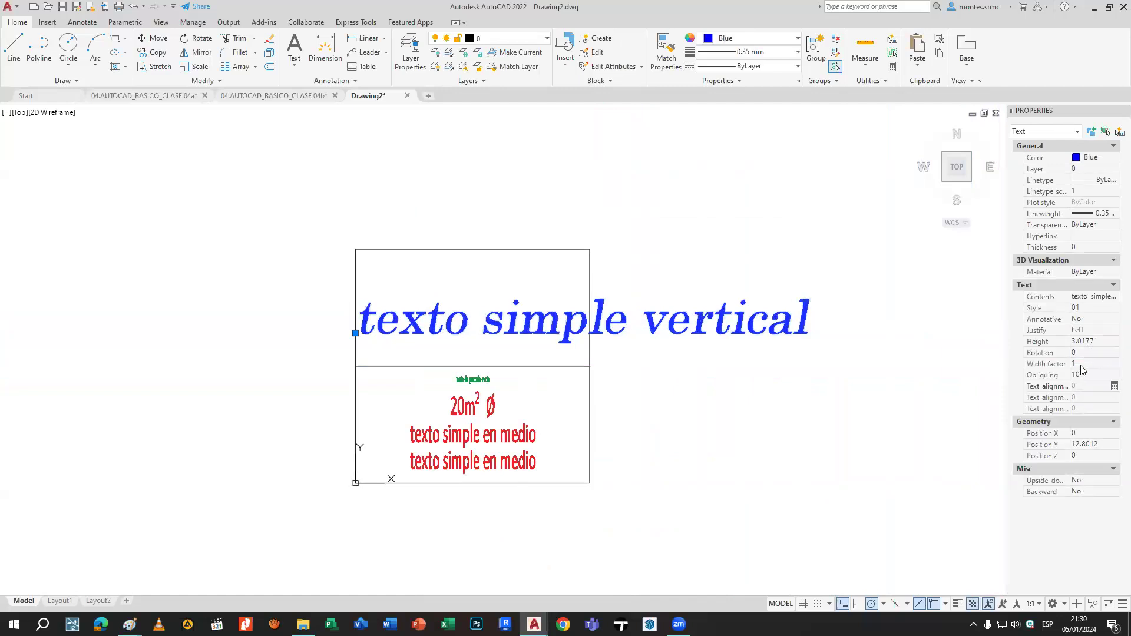
Reduce the blue line's width factor to 0.6 and further to 0.4.
{"action": "type", "text": "0.6"}
{"action": "key", "text": "Return"}
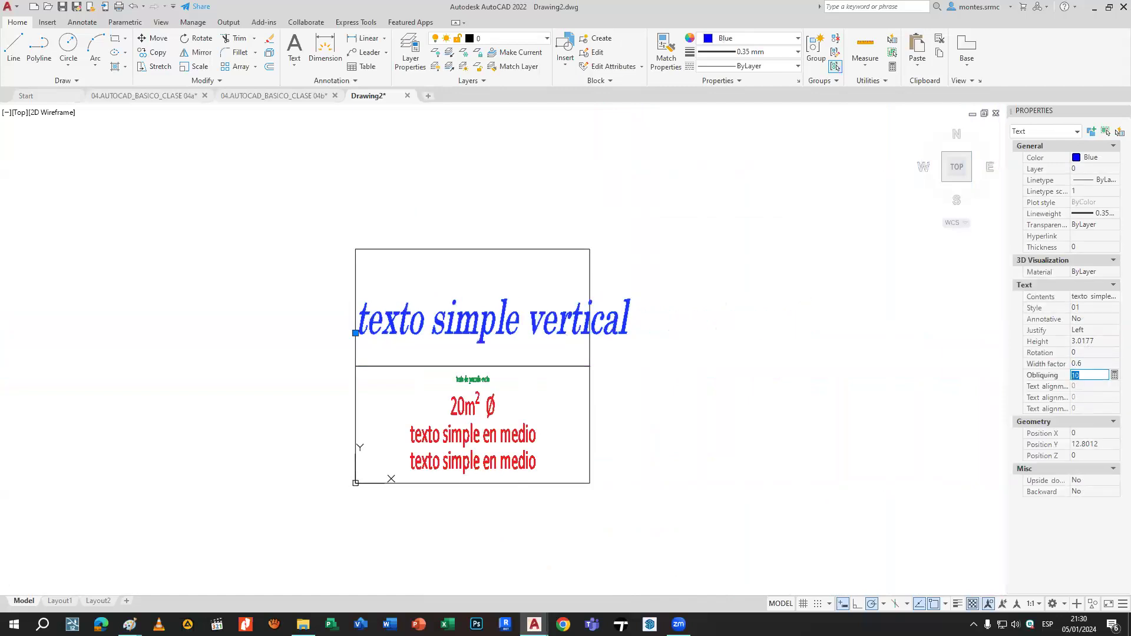
{"action": "type", "text": "0.4"}
{"action": "key", "text": "Tab"}
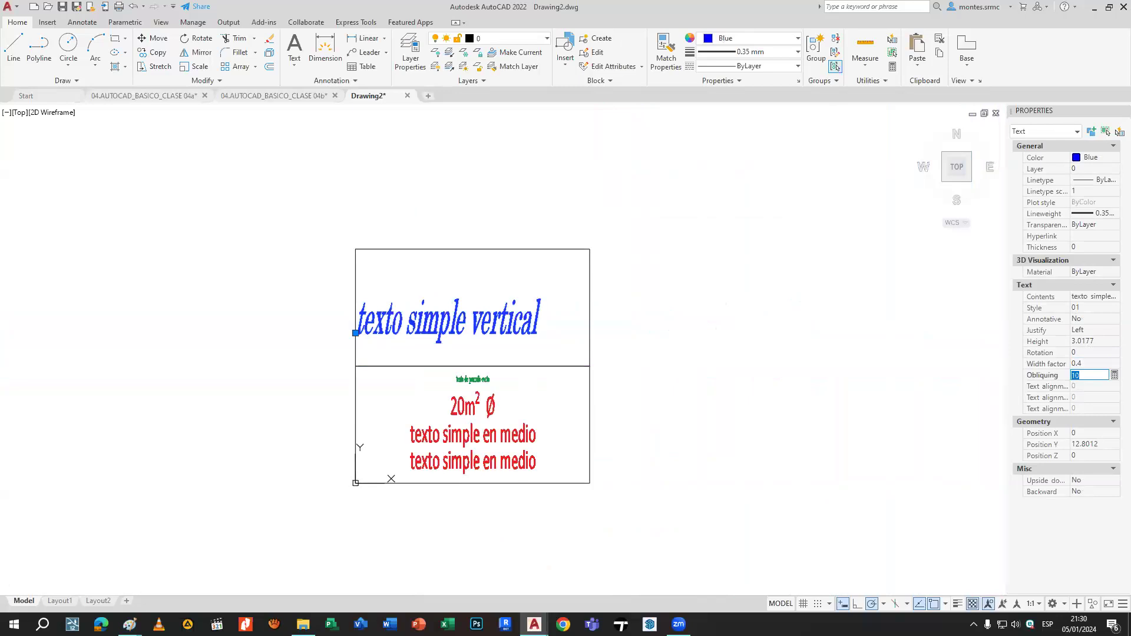
Raise the blue line's text height to 3.5 and further to 4.
{"action": "left_click", "coordinate": [1081, 342]}
{"action": "type", "text": "3.5"}
{"action": "key", "text": "Tab"}
{"action": "left_click", "coordinate": [1081, 341]}
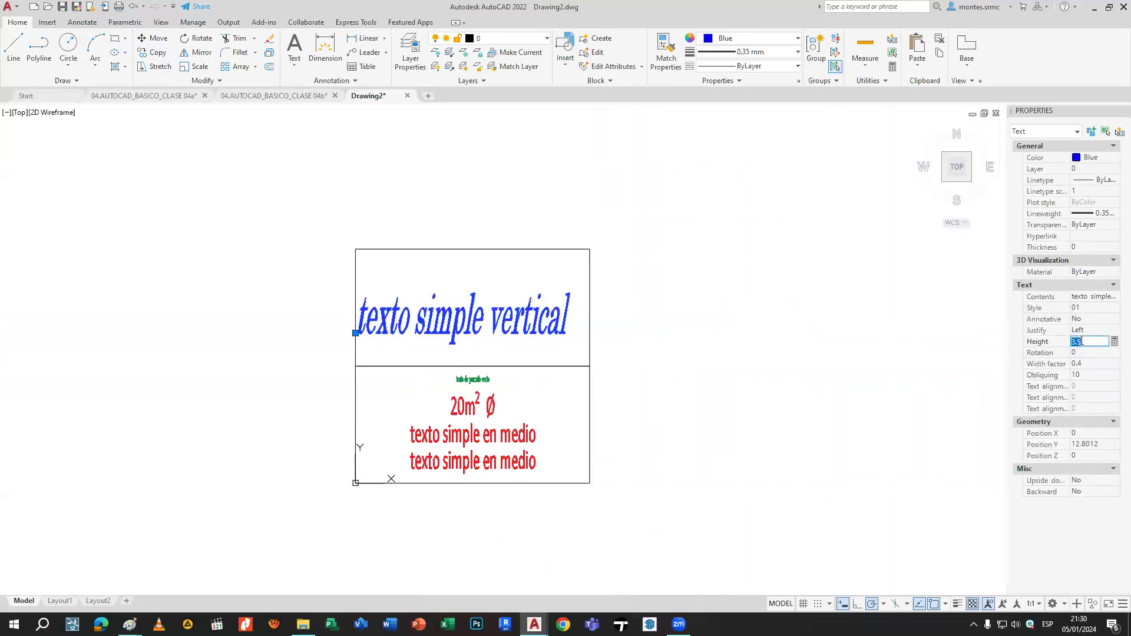
{"action": "type", "text": "4"}
{"action": "key", "text": "Return"}
Set the blue line's width factor to 0.35 and its text height to 4.5.
{"action": "left_click", "coordinate": [1078, 341]}
{"action": "left_click", "coordinate": [1081, 364]}
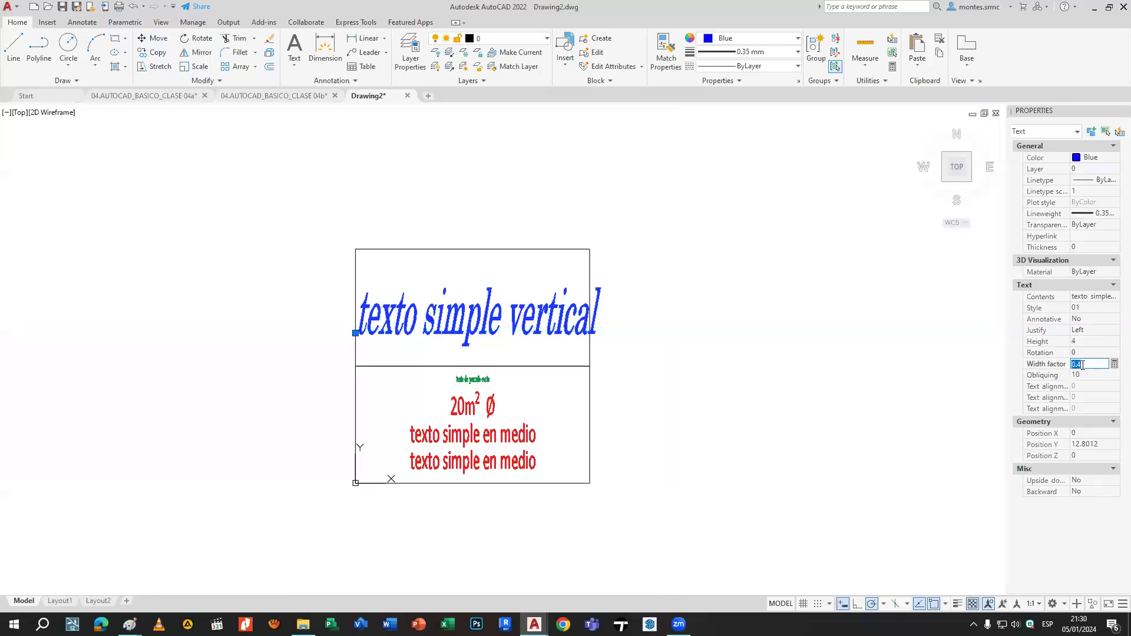
{"action": "type", "text": "0.35"}
{"action": "left_click", "coordinate": [1081, 375]}
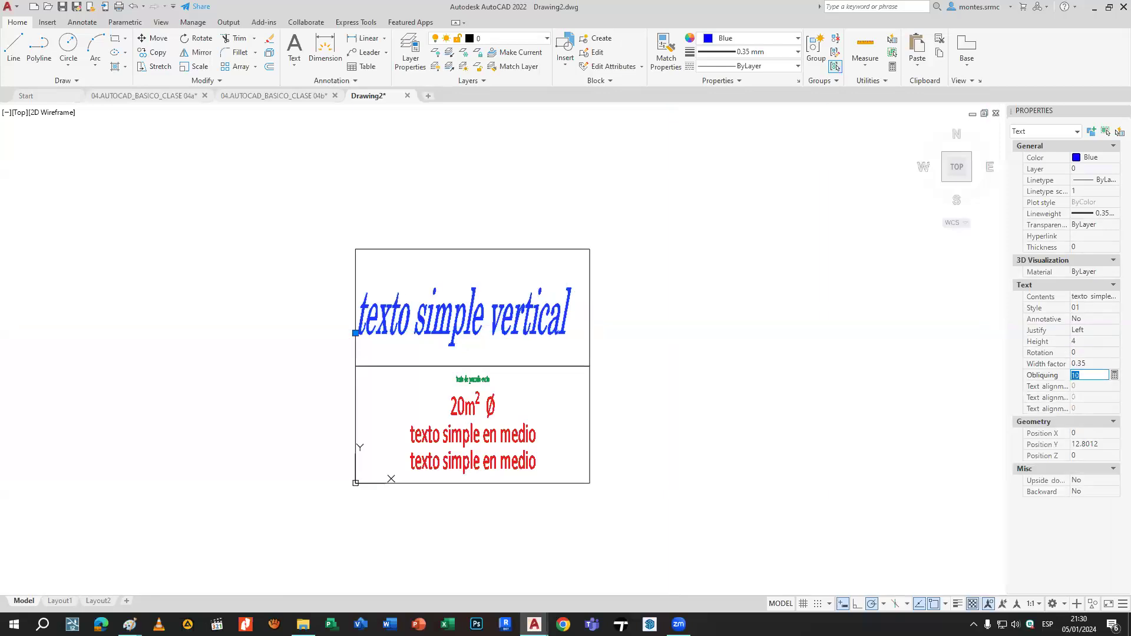
{"action": "left_click", "coordinate": [1089, 341]}
{"action": "type", "text": "4.5"}
{"action": "key", "text": "Return"}
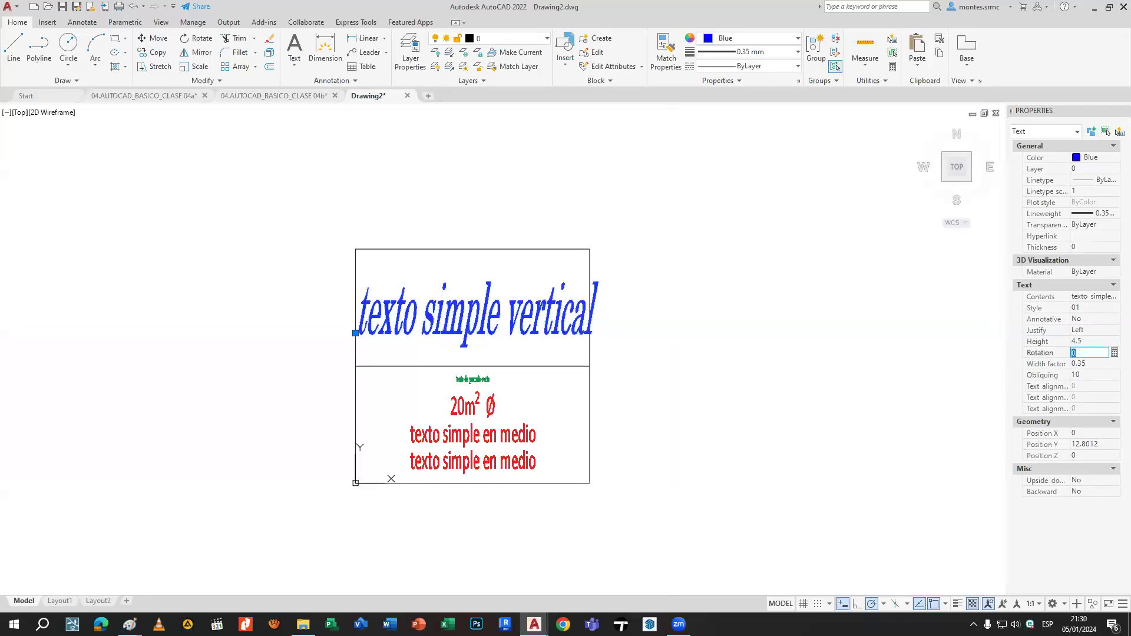
Set the blue line's text height back to 4 and deselect the line.
{"action": "key", "text": "Escape"}
{"action": "scroll", "coordinate": [252, 318], "scroll_direction": "up", "scroll_amount": 2}
{"action": "left_click", "coordinate": [660, 329]}
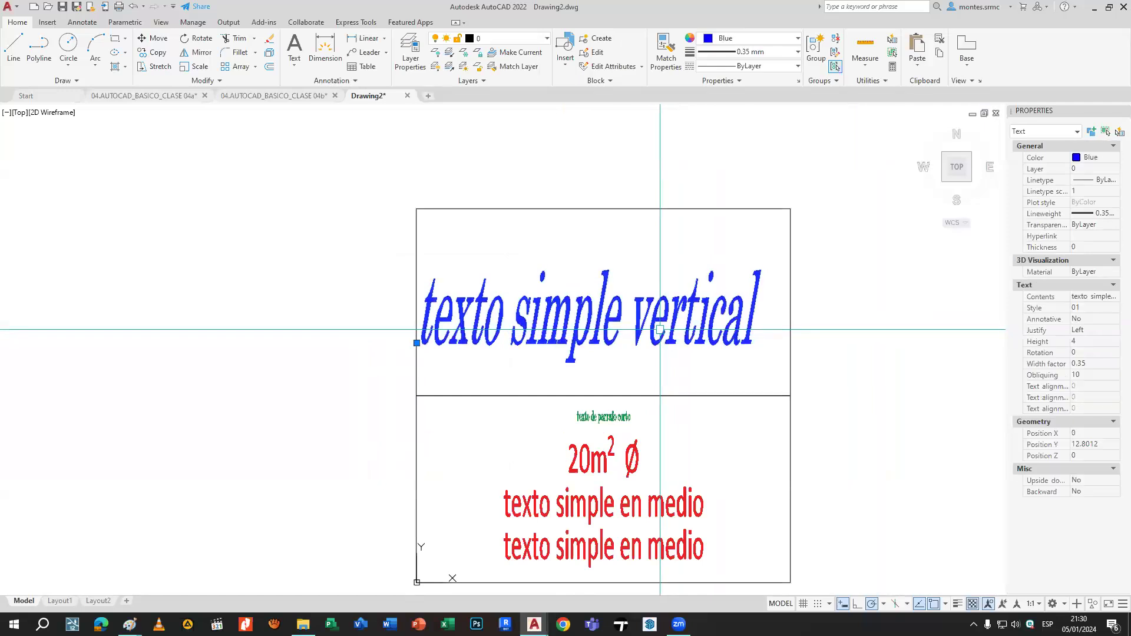
{"action": "middle_click_drag", "start_coordinate": [659, 329], "coordinate": [628, 227]}
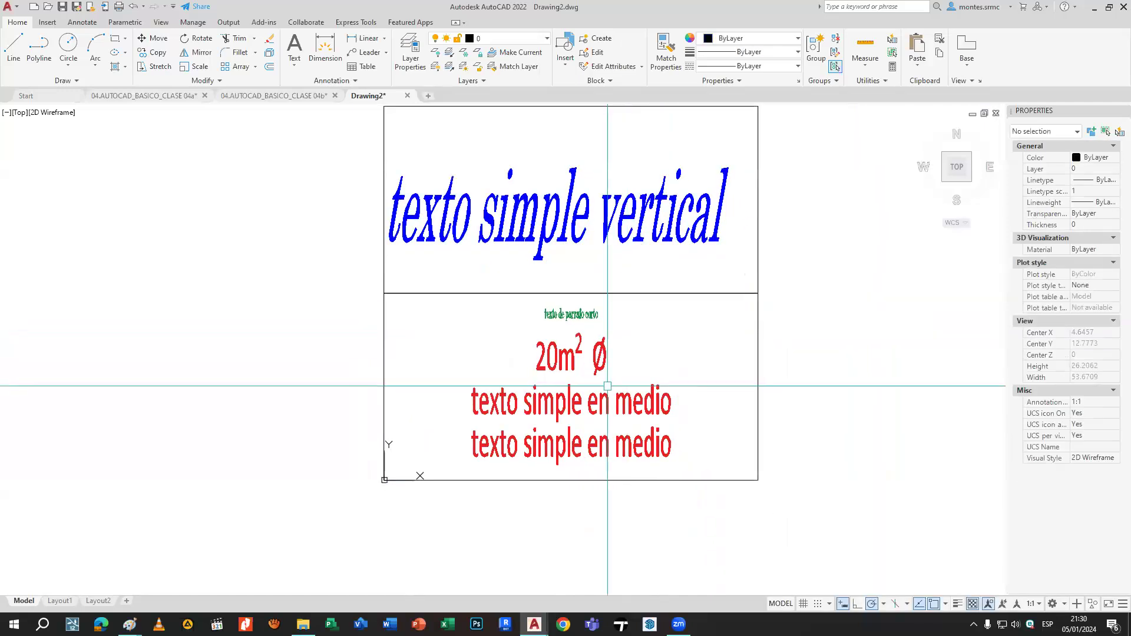
Open the multiline text in the lower rectangle to review its justification, and close the editor.
{"action": "double_click", "coordinate": [610, 404]}
{"action": "left_click", "coordinate": [405, 53]}
{"action": "left_click", "coordinate": [581, 144]}
{"action": "middle_click_drag", "start_coordinate": [596, 203], "coordinate": [601, 269]}
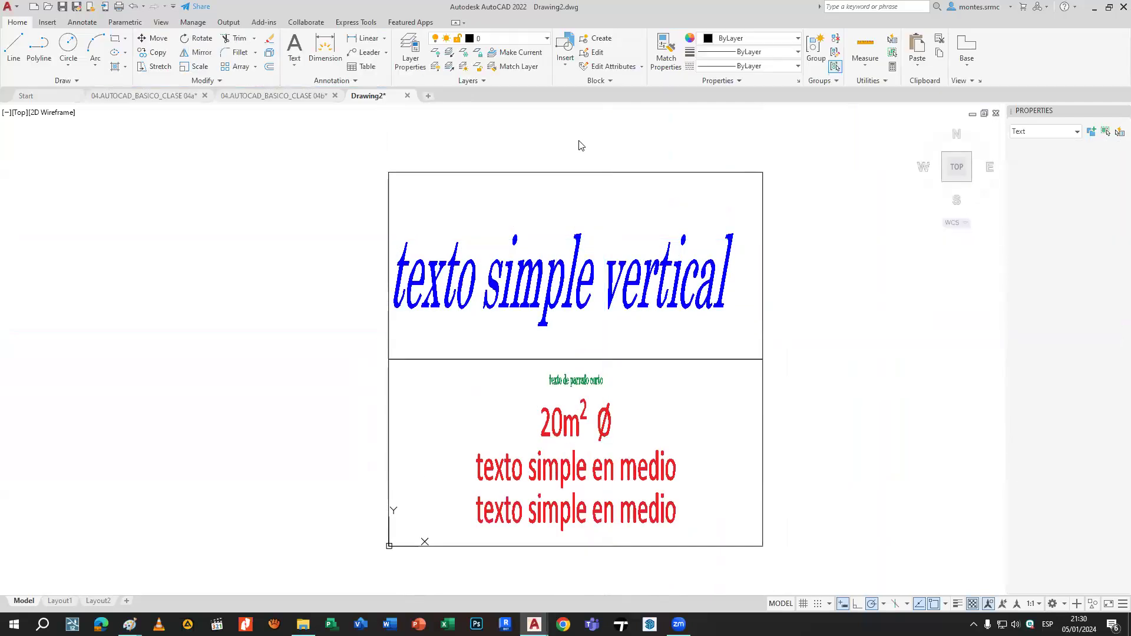
Set the justification of the blue single-line text to Middle center.
{"action": "left_click", "coordinate": [602, 271]}
{"action": "left_click", "coordinate": [1085, 335]}
{"action": "left_click", "coordinate": [1084, 335]}
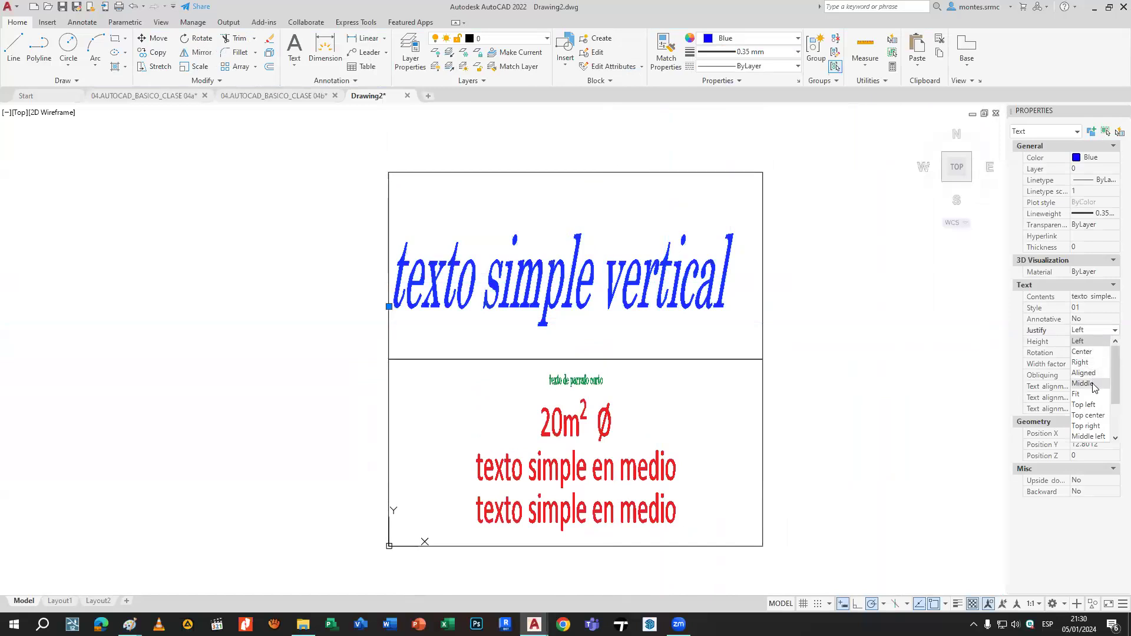
{"action": "scroll", "coordinate": [1095, 400], "scroll_direction": "down", "scroll_amount": 1}
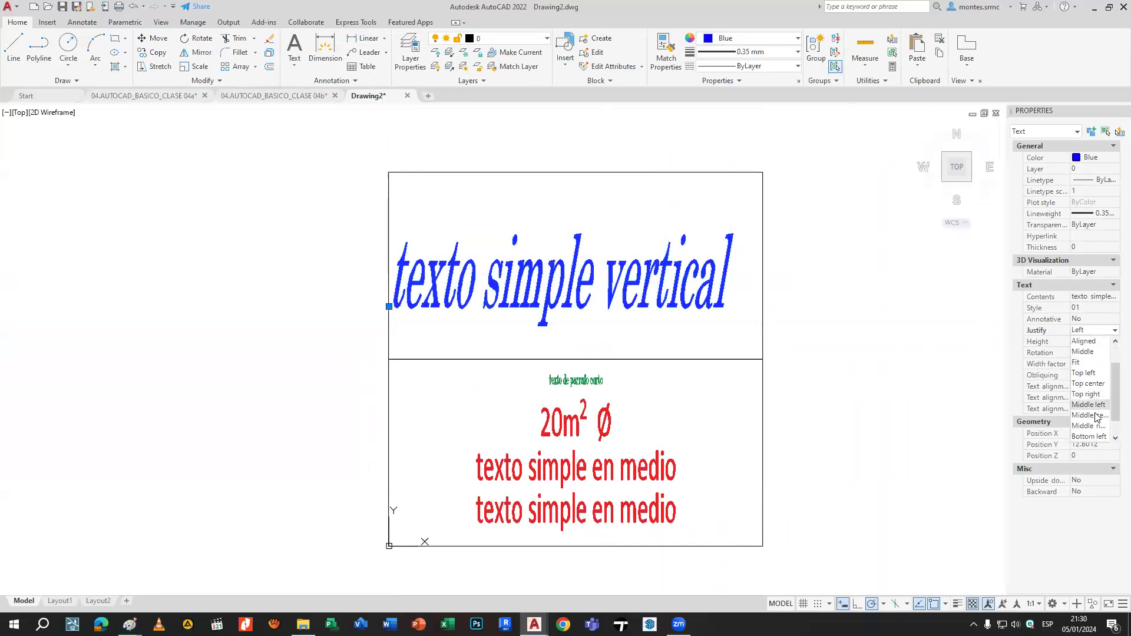
{"action": "left_click", "coordinate": [1094, 417]}
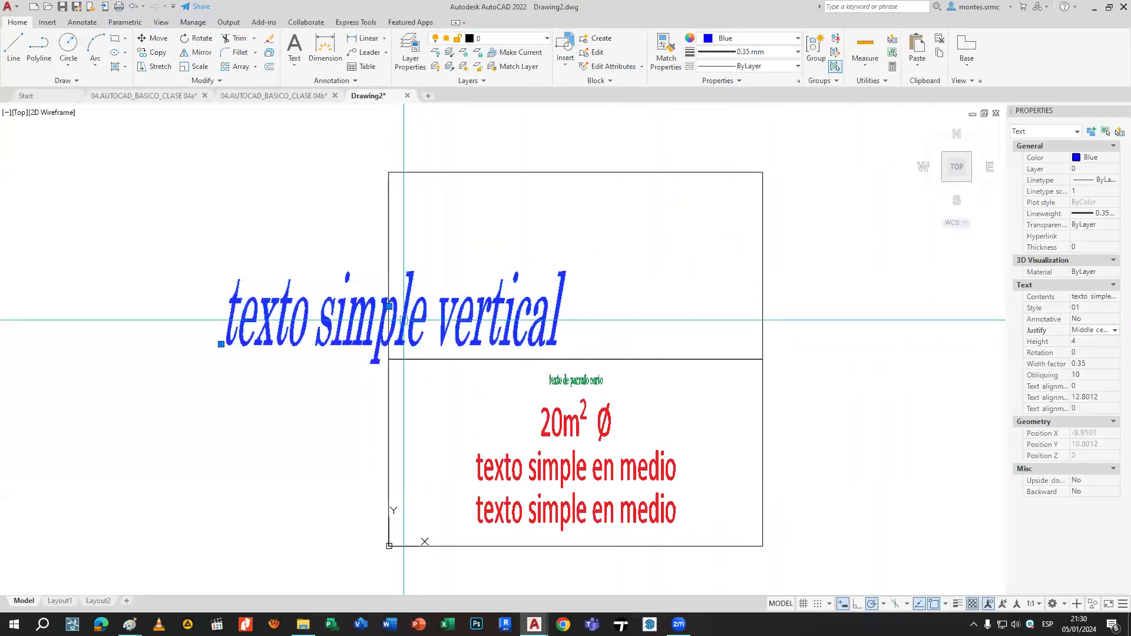
Move the blue line by its middle-center grip to the center of the upper rectangle and deselect it.
{"action": "left_click", "coordinate": [389, 306]}
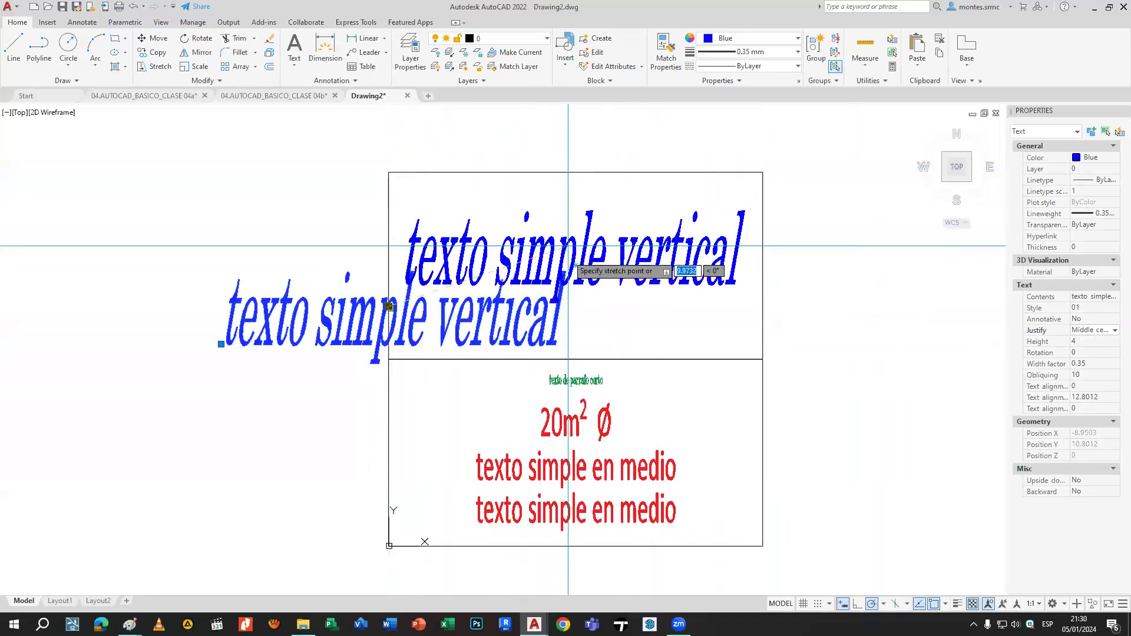
{"action": "left_click", "coordinate": [579, 248]}
{"action": "middle_click_drag", "start_coordinate": [579, 248], "coordinate": [641, 264]}
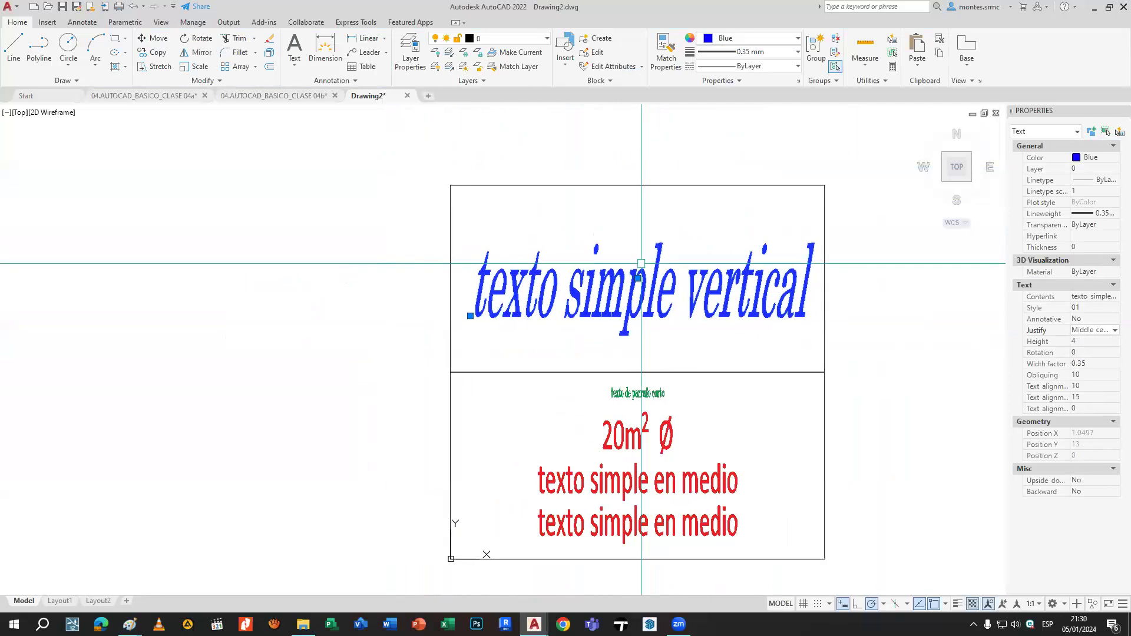
{"action": "key", "text": "Escape"}
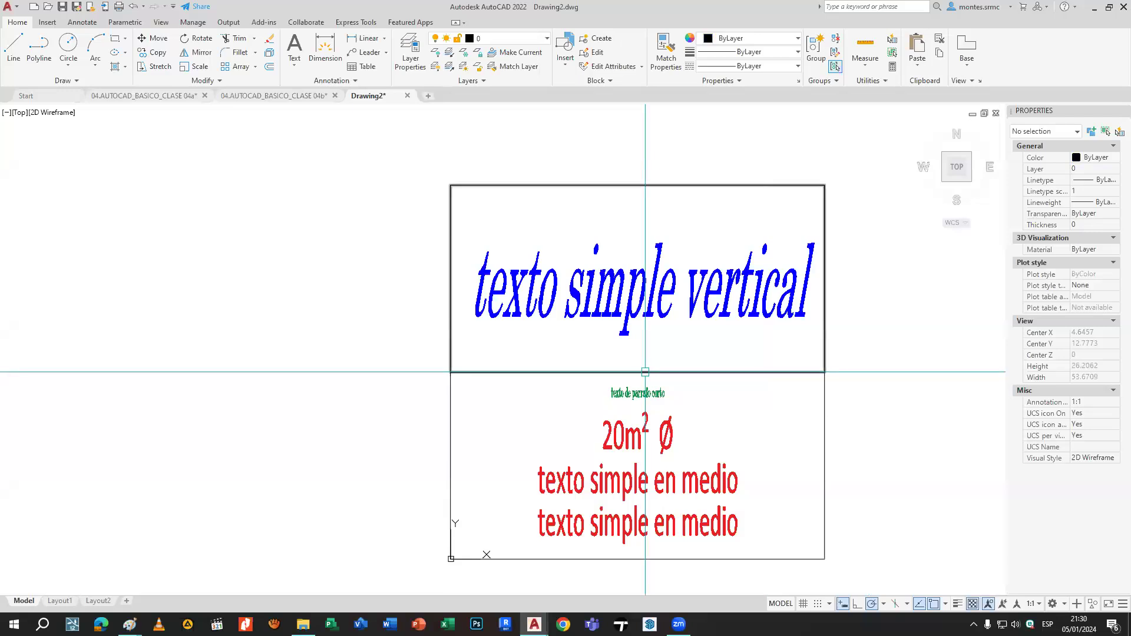
Open the multiline text in the lower rectangle and apply the Standard text style to all of it.
{"action": "double_click", "coordinate": [654, 521]}
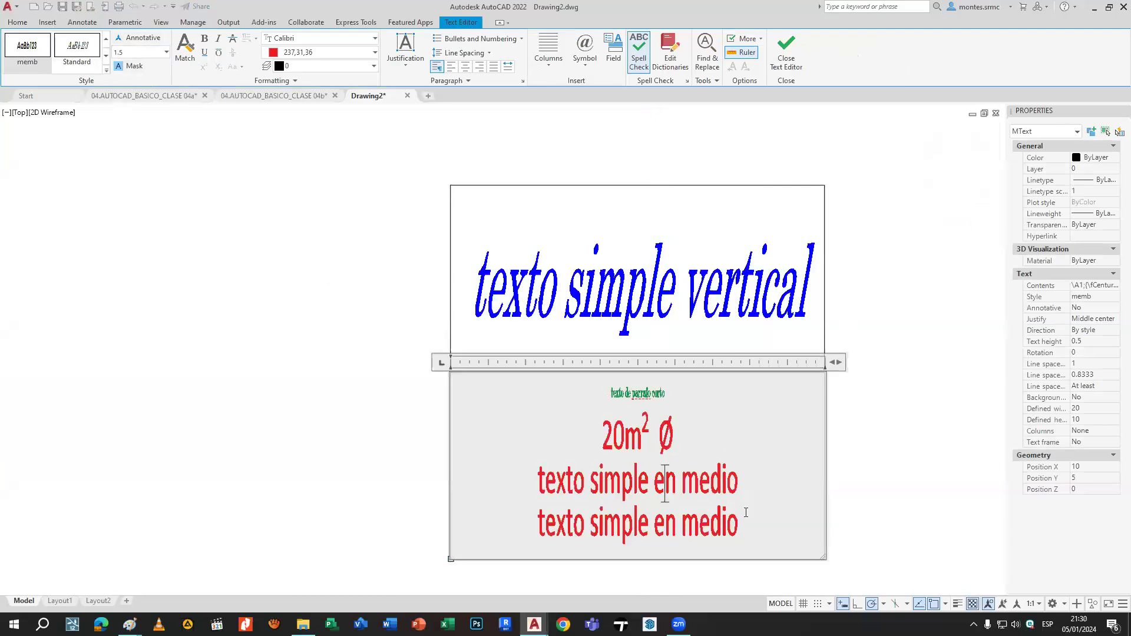
{"action": "key", "text": "ctrl+a"}
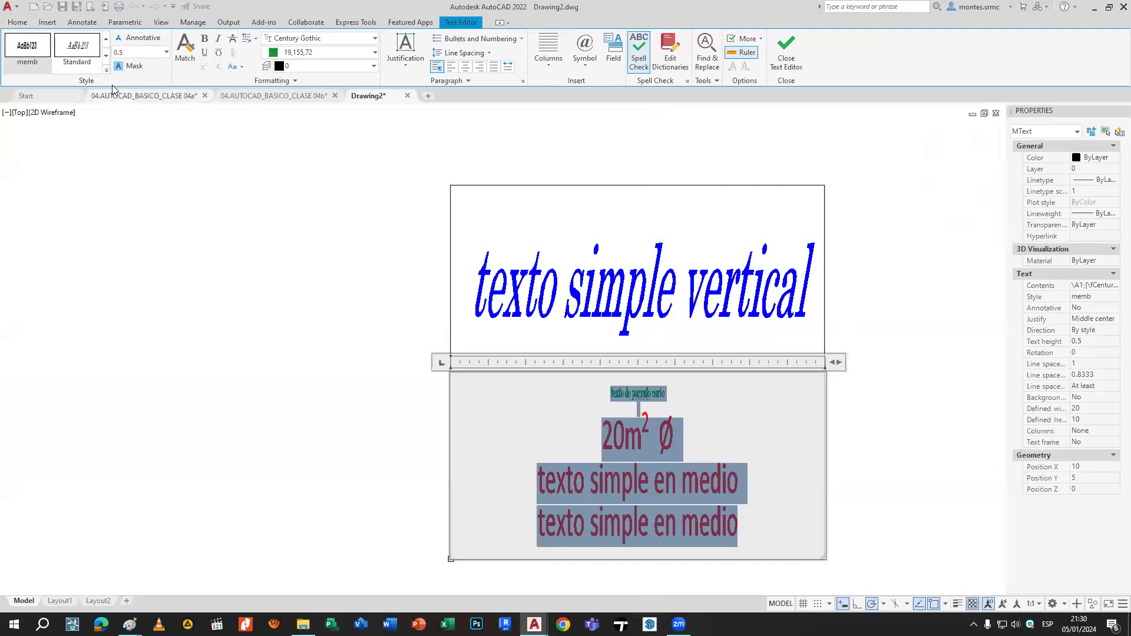
{"action": "left_click", "coordinate": [87, 56]}
{"action": "left_click", "coordinate": [106, 70]}
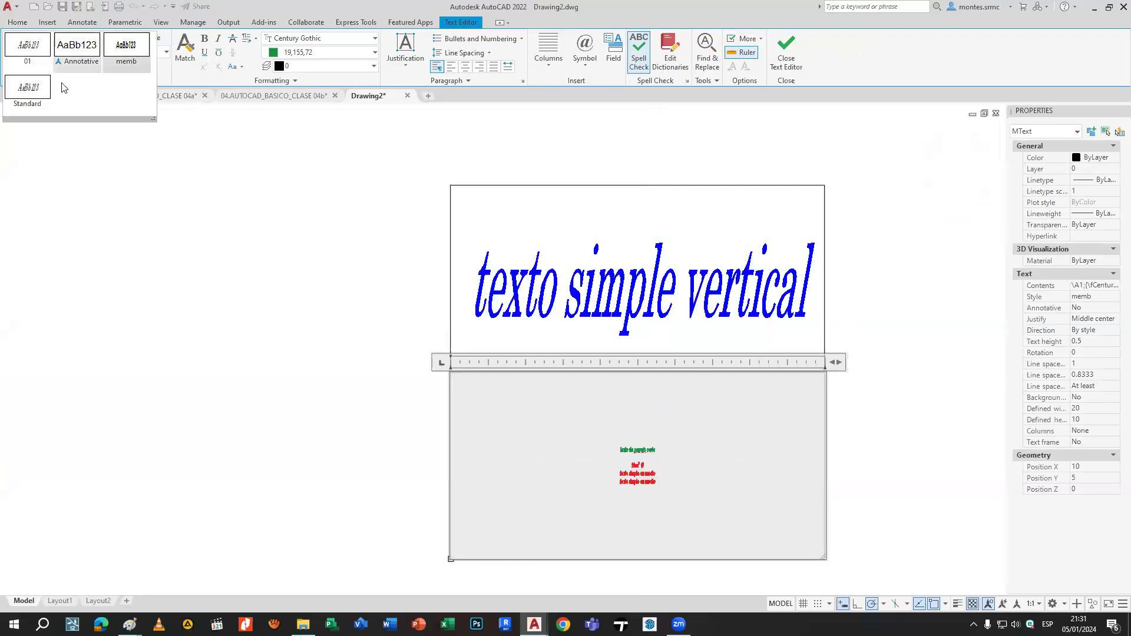
{"action": "left_click", "coordinate": [41, 96]}
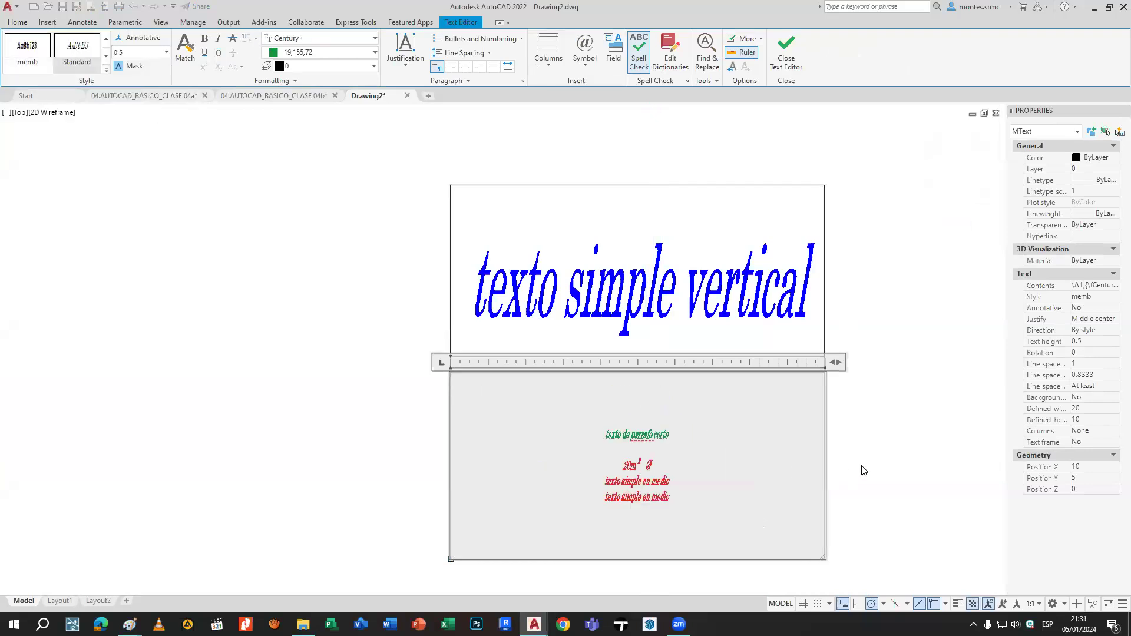
Set the color of all the multiline text in the lower rectangle to ByLayer and close the text editor.
{"action": "left_click", "coordinate": [864, 470]}
{"action": "double_click", "coordinate": [686, 503]}
{"action": "left_click_drag", "start_coordinate": [685, 503], "coordinate": [575, 401]}
{"action": "left_click", "coordinate": [303, 52]}
{"action": "left_click", "coordinate": [306, 71]}
{"action": "left_click", "coordinate": [305, 68]}
{"action": "left_click", "coordinate": [305, 80]}
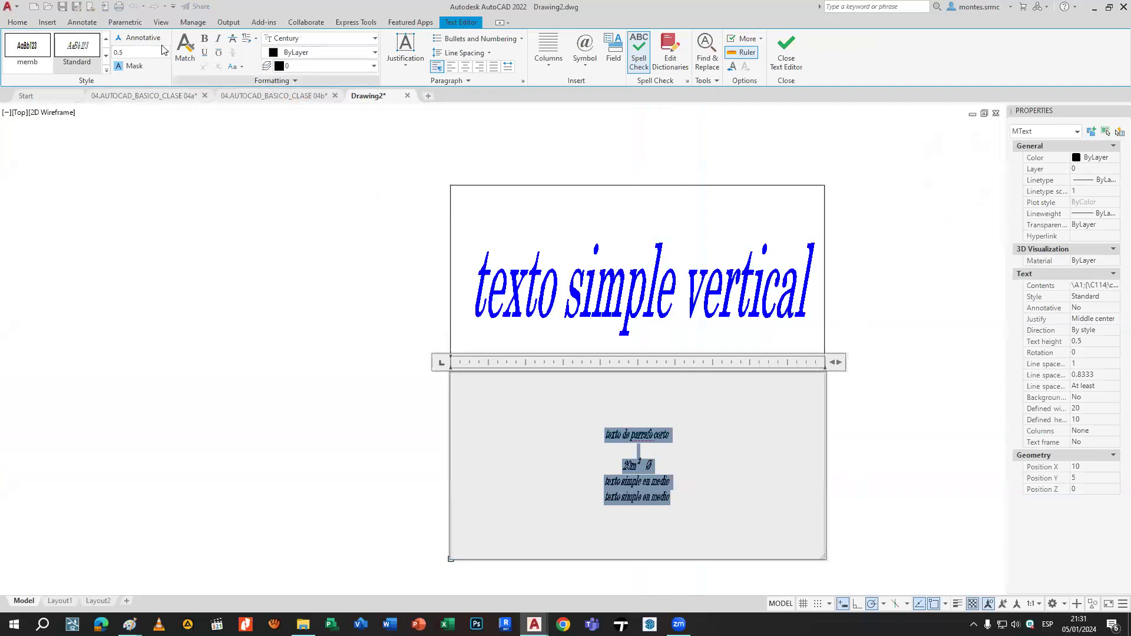
{"action": "left_click", "coordinate": [63, 65]}
{"action": "left_click", "coordinate": [237, 136]}
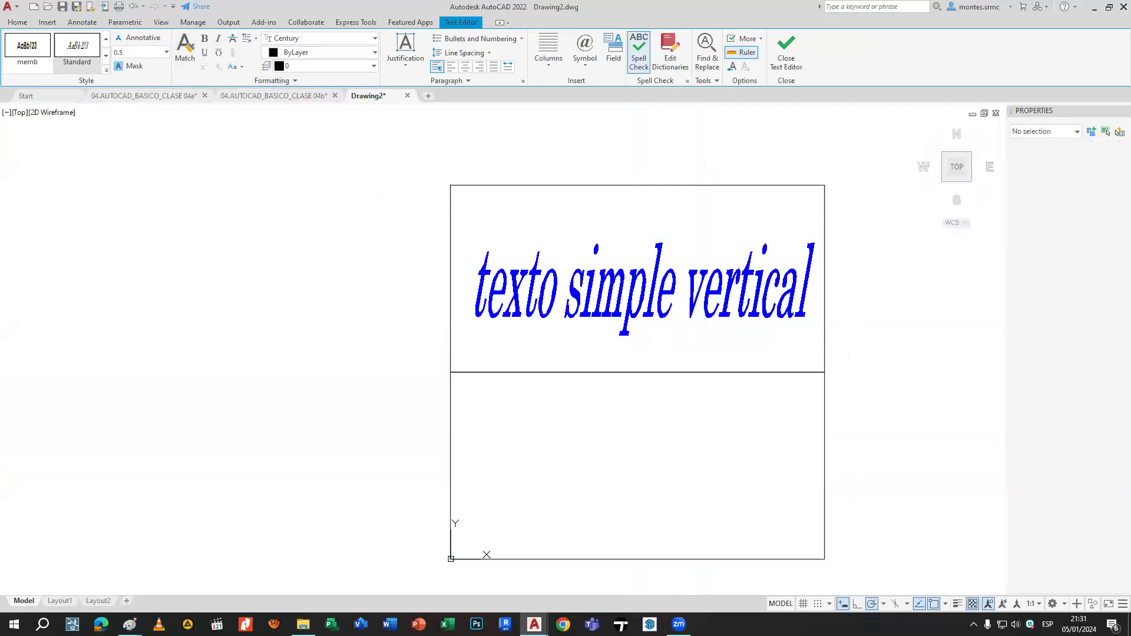
{"action": "middle_click_drag", "start_coordinate": [742, 422], "coordinate": [707, 357]}
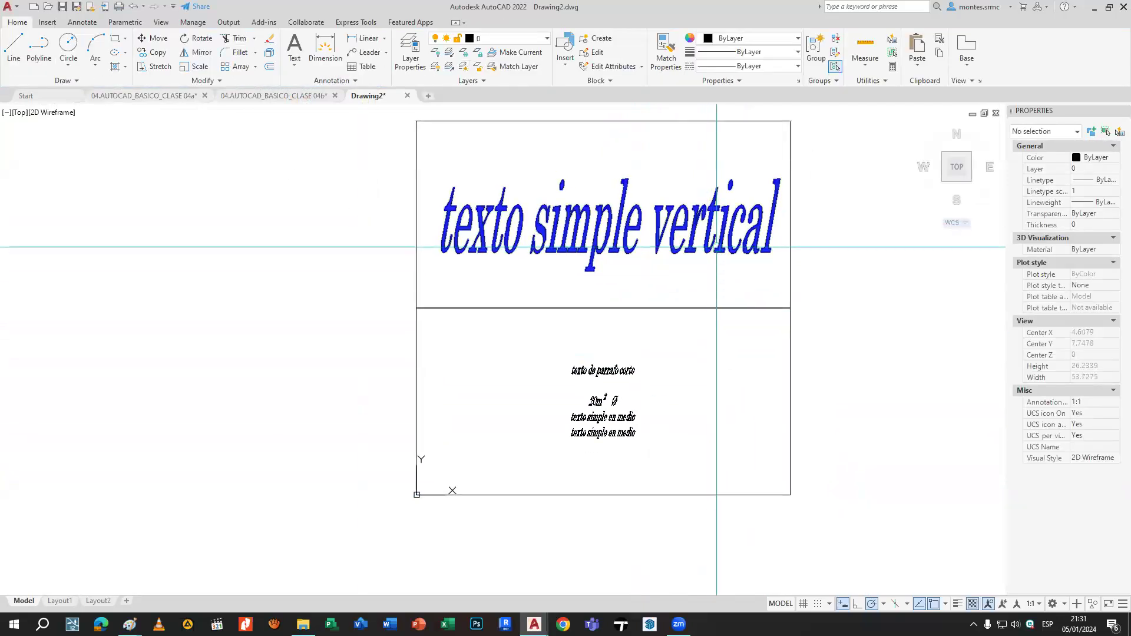
Open the blue single-line text for in-place editing and exit without changing it.
{"action": "middle_click_drag", "start_coordinate": [710, 267], "coordinate": [714, 295]}
{"action": "double_click", "coordinate": [713, 281]}
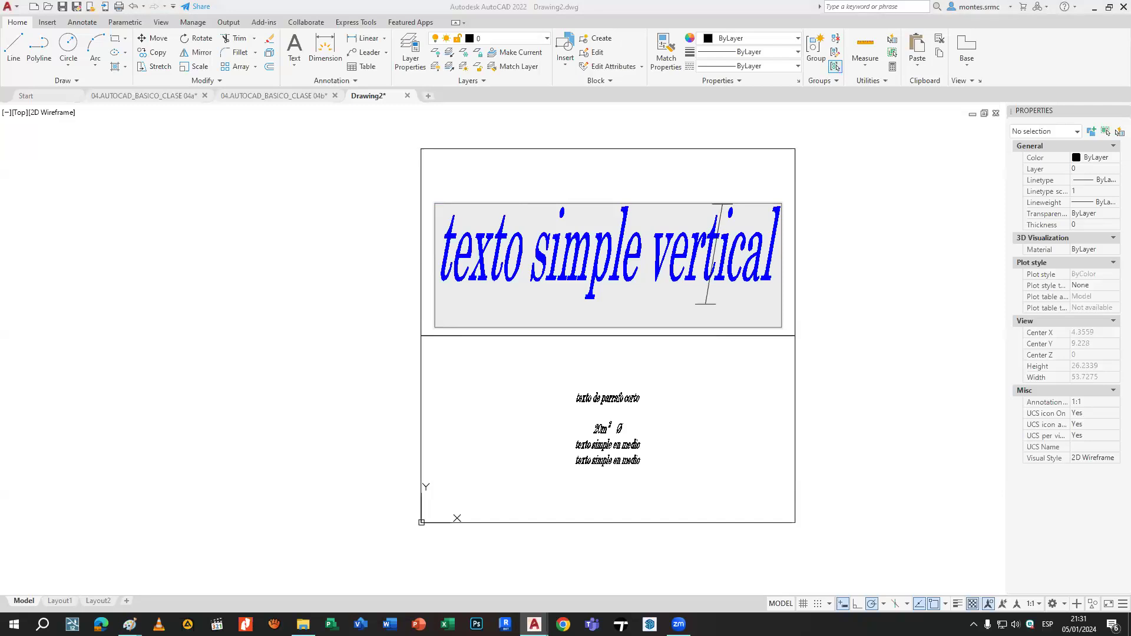
{"action": "left_click", "coordinate": [839, 244]}
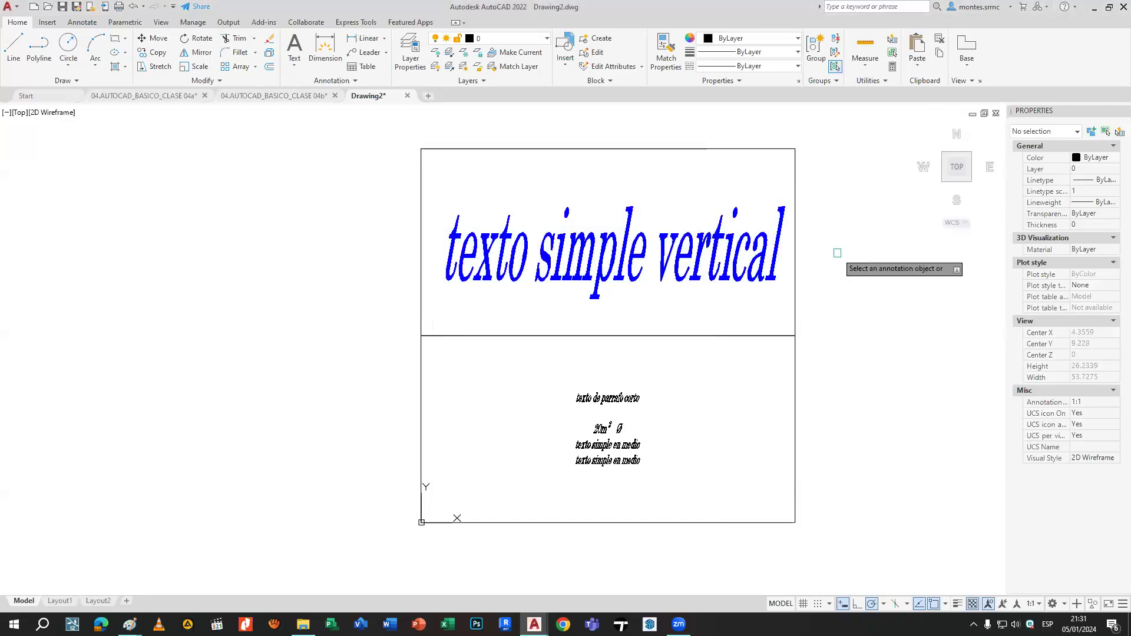
{"action": "middle_click_drag", "start_coordinate": [833, 293], "coordinate": [805, 301]}
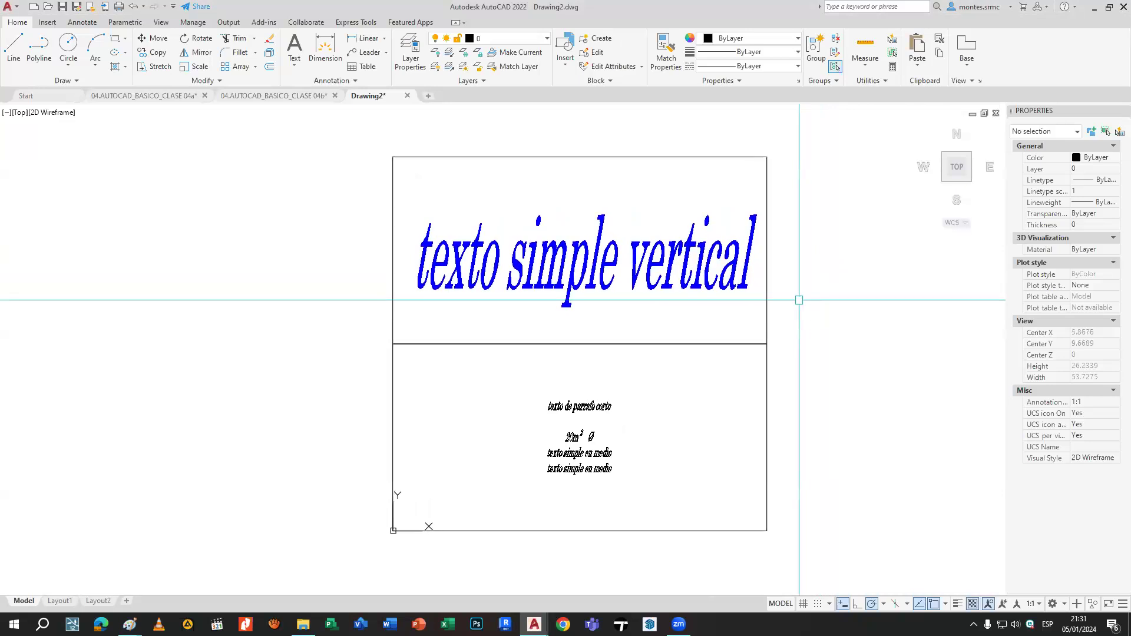
{"action": "left_click", "coordinate": [675, 266]}
{"action": "left_click", "coordinate": [665, 264]}
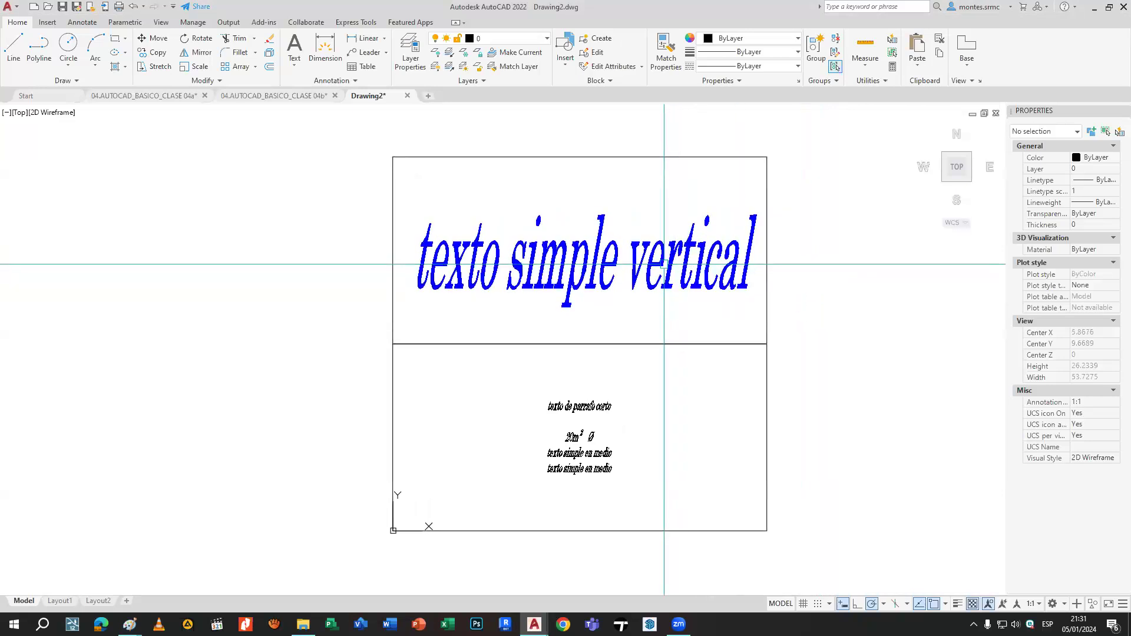
{"action": "key", "text": "Escape"}
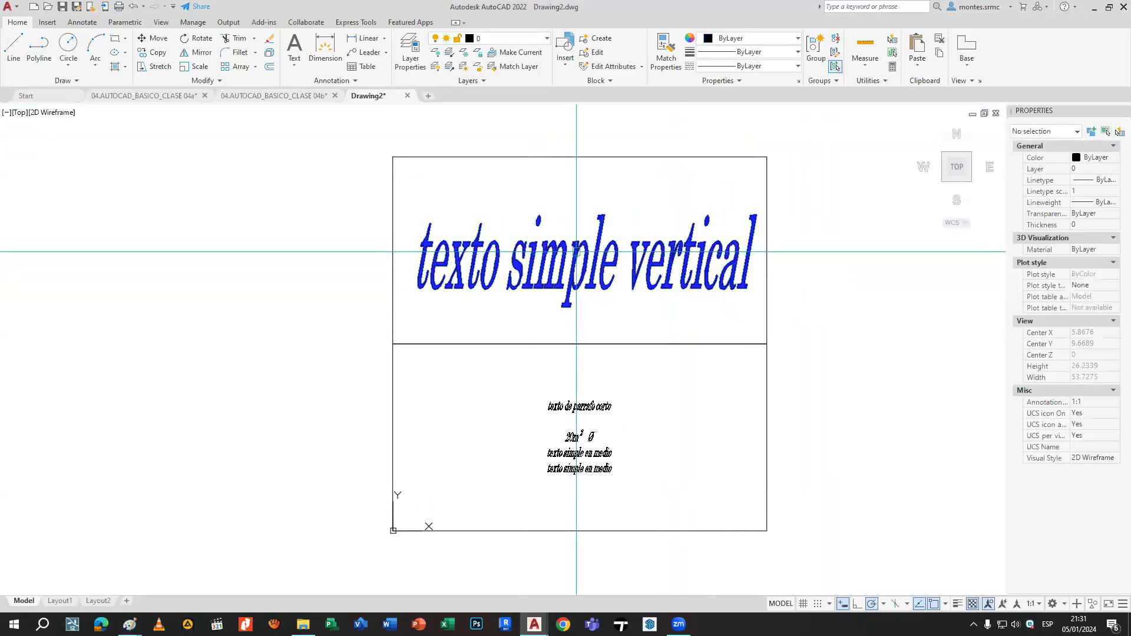
Switch to the 04.AUTOCAD_BASICO_CLASE 04b drawing and review the notes on single-line and multiline text.
{"action": "left_click", "coordinate": [274, 95]}
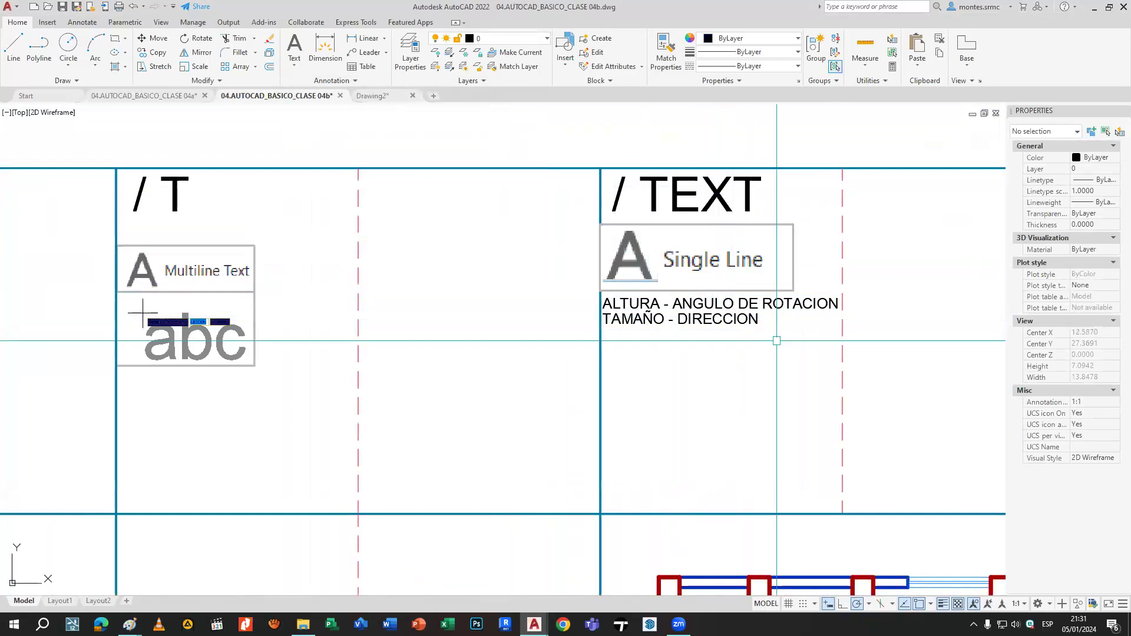
{"action": "scroll", "coordinate": [730, 318], "scroll_direction": "up", "scroll_amount": 2}
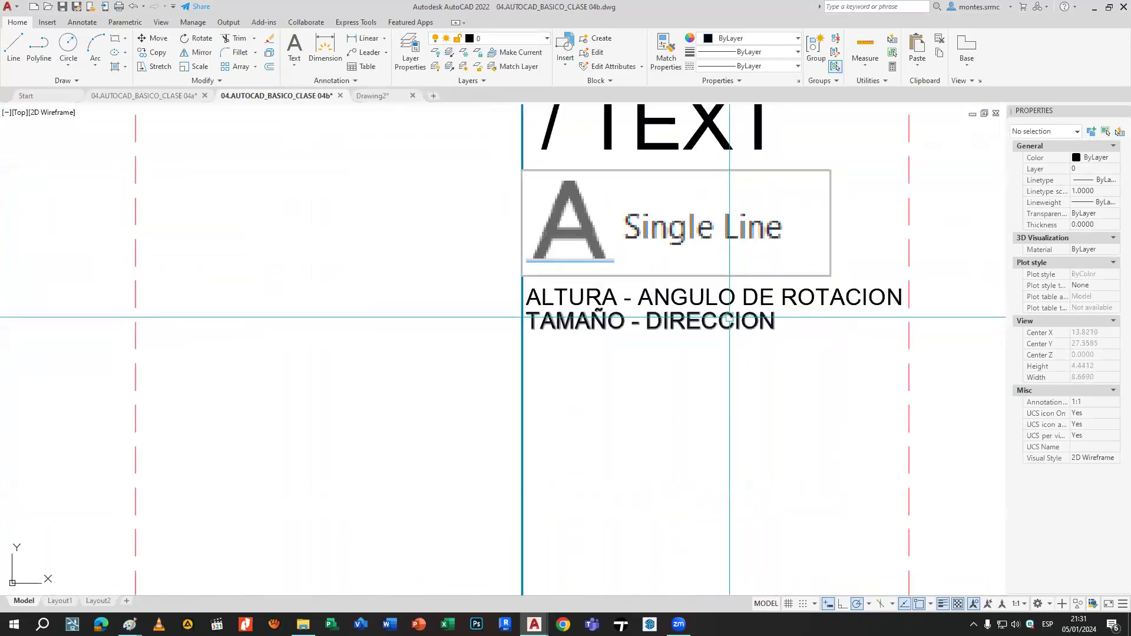
{"action": "scroll", "coordinate": [720, 323], "scroll_direction": "up", "scroll_amount": 2}
{"action": "middle_click_drag", "start_coordinate": [720, 324], "coordinate": [501, 323]}
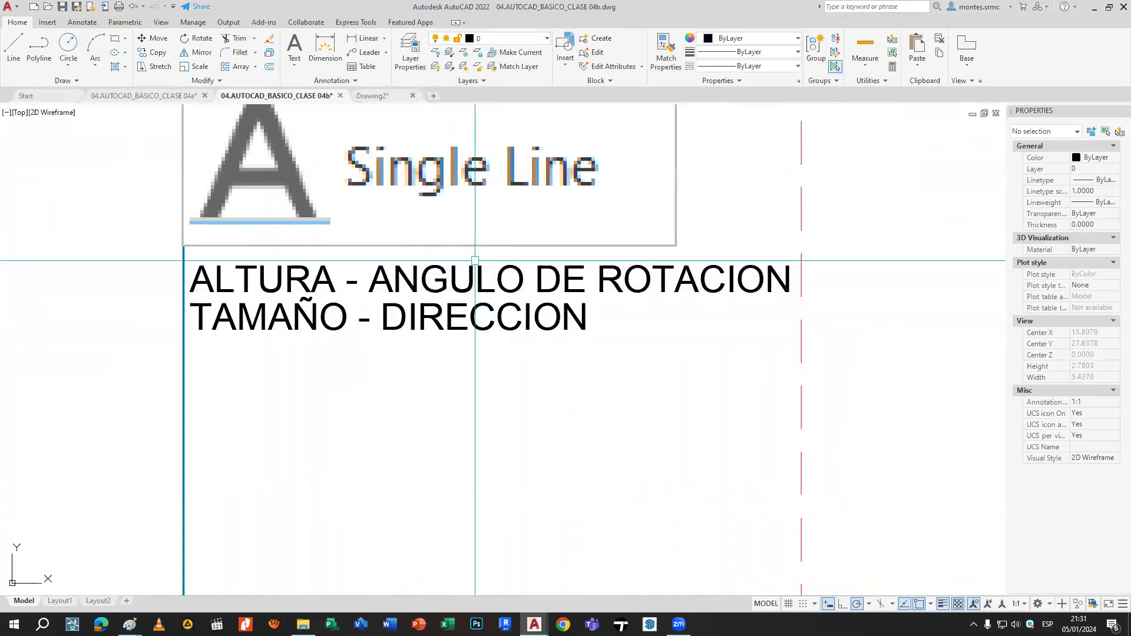
{"action": "scroll", "coordinate": [481, 315], "scroll_direction": "down", "scroll_amount": 3}
{"action": "middle_click_drag", "start_coordinate": [534, 325], "coordinate": [949, 407]}
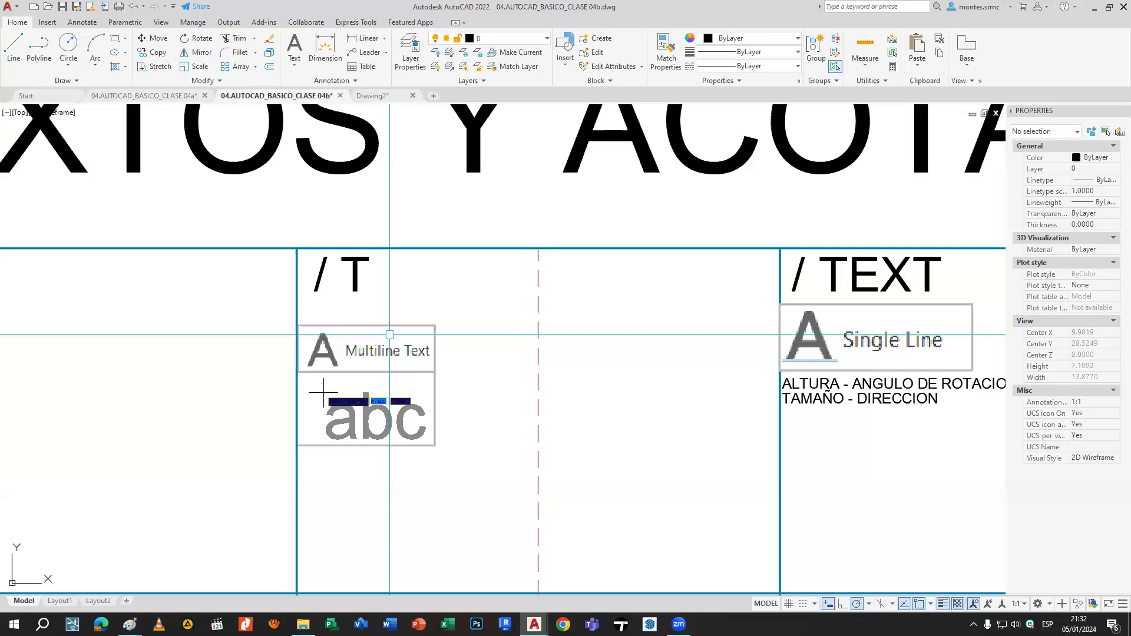
{"action": "type", "text": "t"}
{"action": "key", "text": "Return"}
{"action": "left_click", "coordinate": [562, 279]}
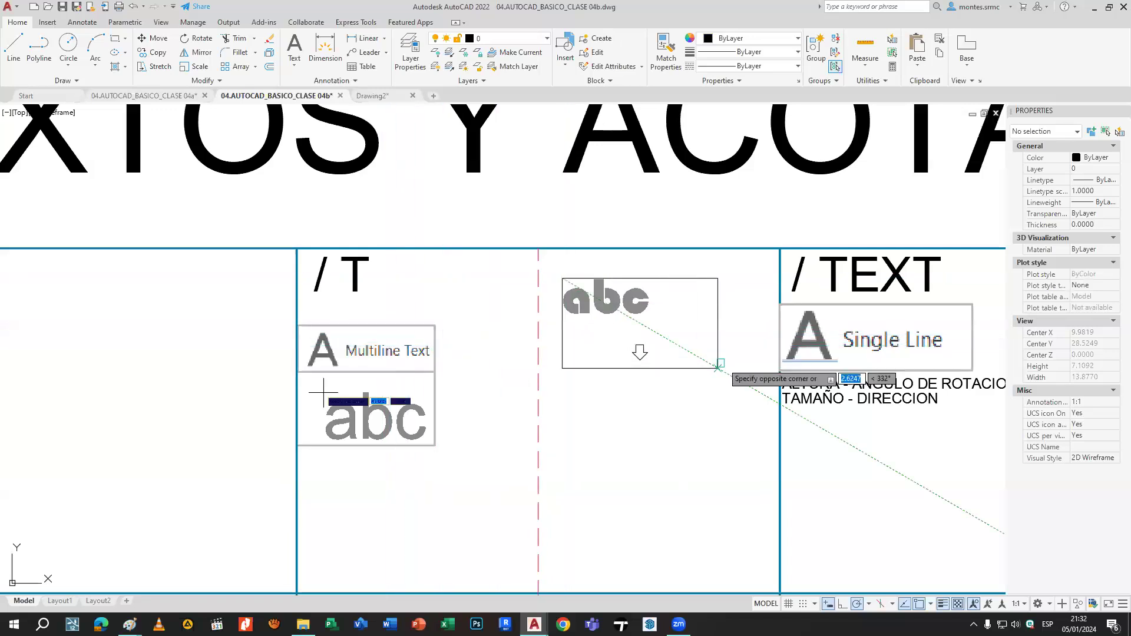
{"action": "left_click", "coordinate": [761, 347]}
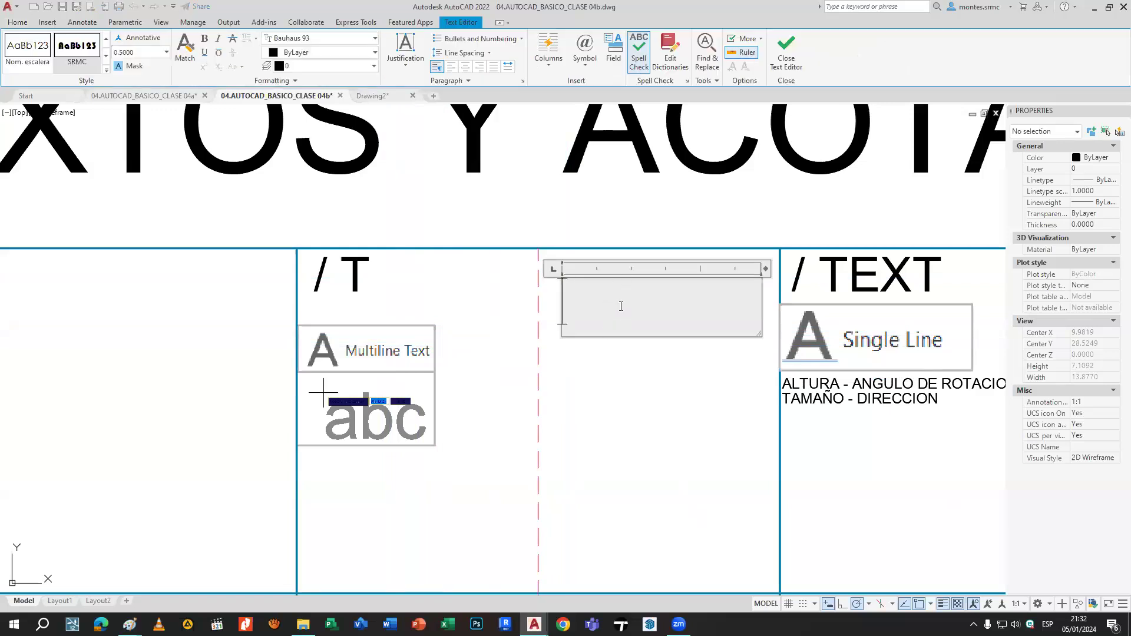
{"action": "key", "text": "Escape"}
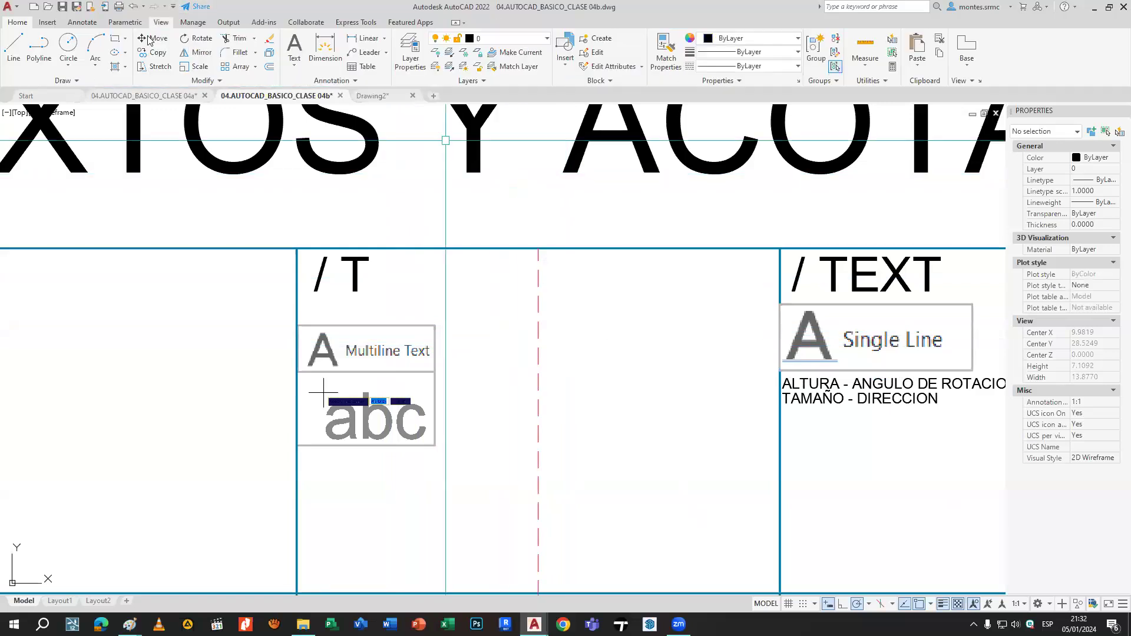
Make "text" the current text style.
{"action": "left_click", "coordinate": [360, 81]}
{"action": "left_click", "coordinate": [360, 95]}
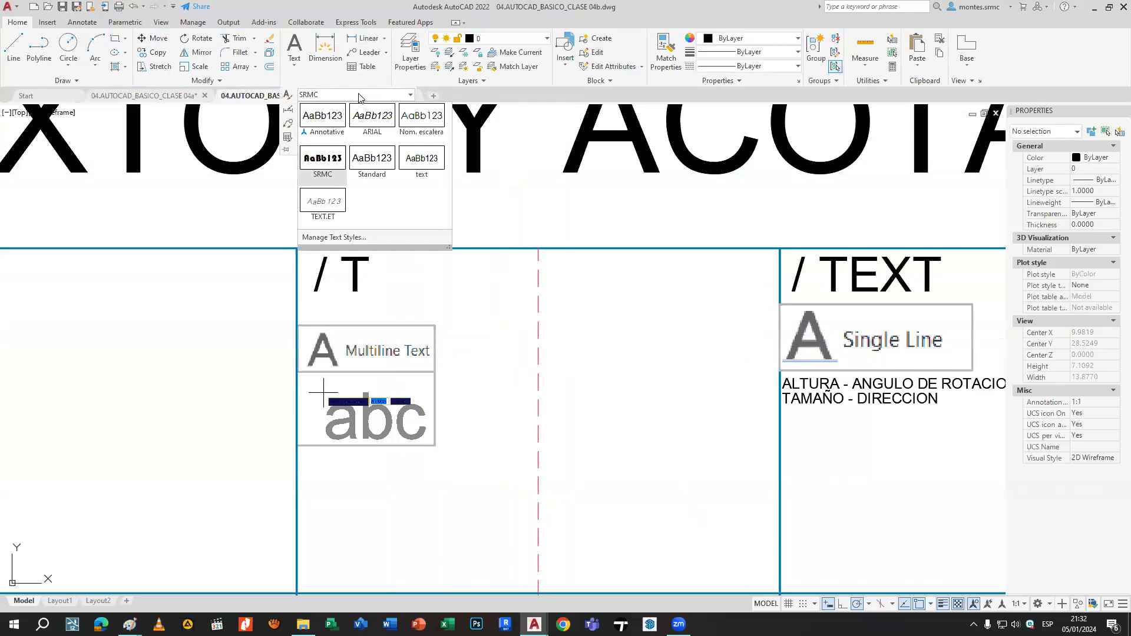
{"action": "left_click", "coordinate": [429, 154]}
{"action": "type", "text": "t"}
{"action": "key", "text": "Return"}
{"action": "left_click", "coordinate": [552, 277]}
{"action": "left_click", "coordinate": [751, 350]}
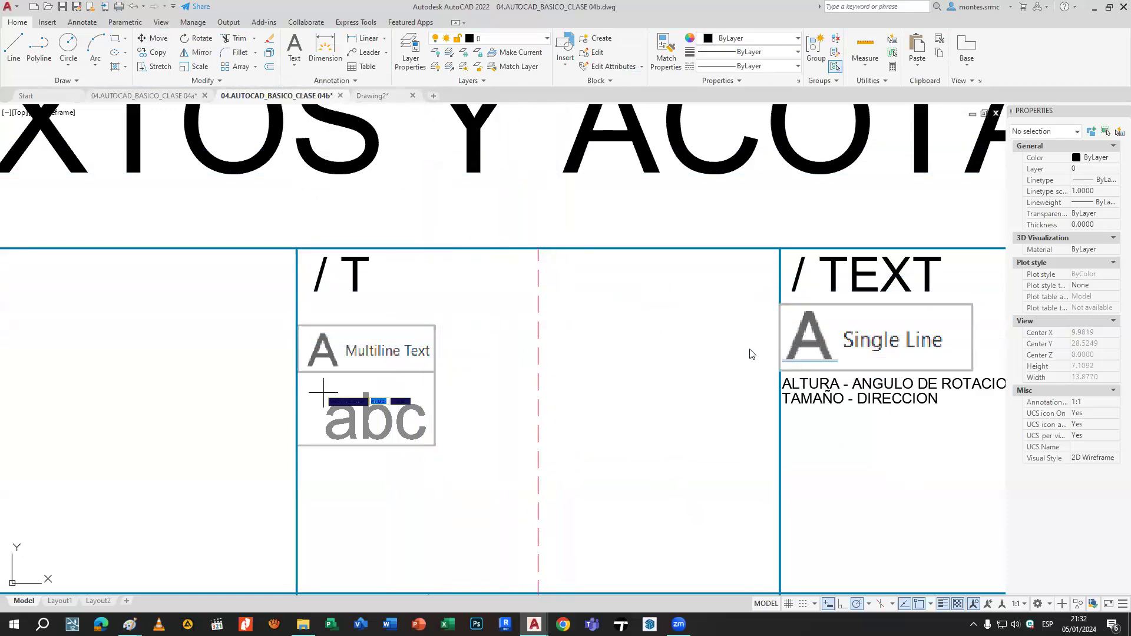
{"action": "middle_click_drag", "start_coordinate": [687, 344], "coordinate": [224, 234]}
{"action": "key", "text": "Escape"}
Start a horizontal single-line text in the empty half of the / TEXT cell with a height of 0.2.
{"action": "type", "text": "text"}
{"action": "key", "text": "Return"}
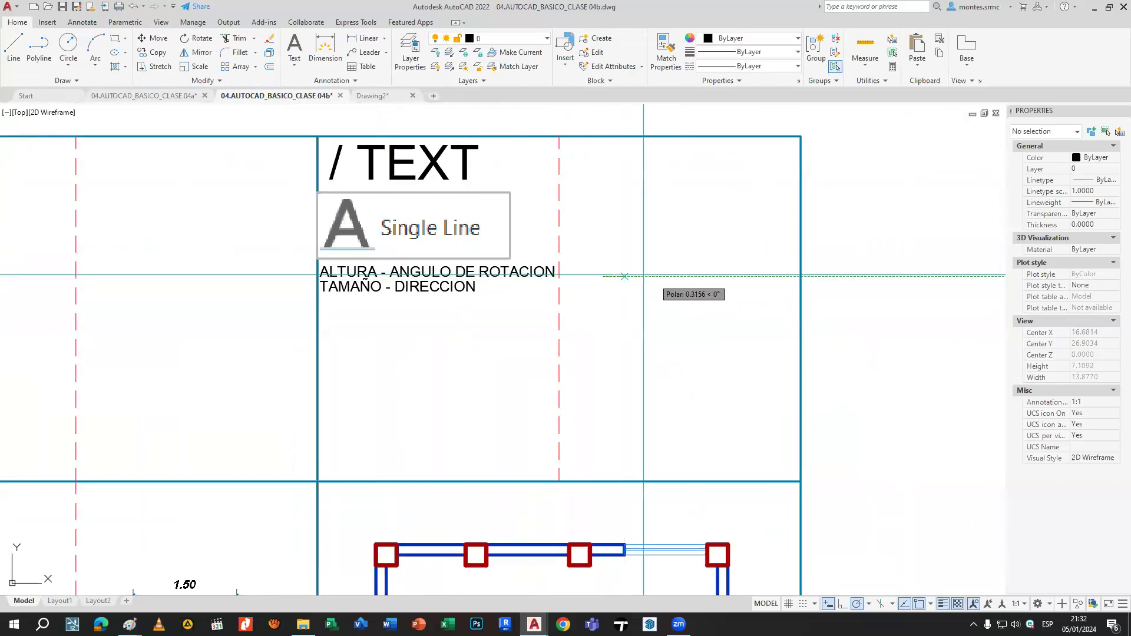
{"action": "left_click", "coordinate": [663, 312]}
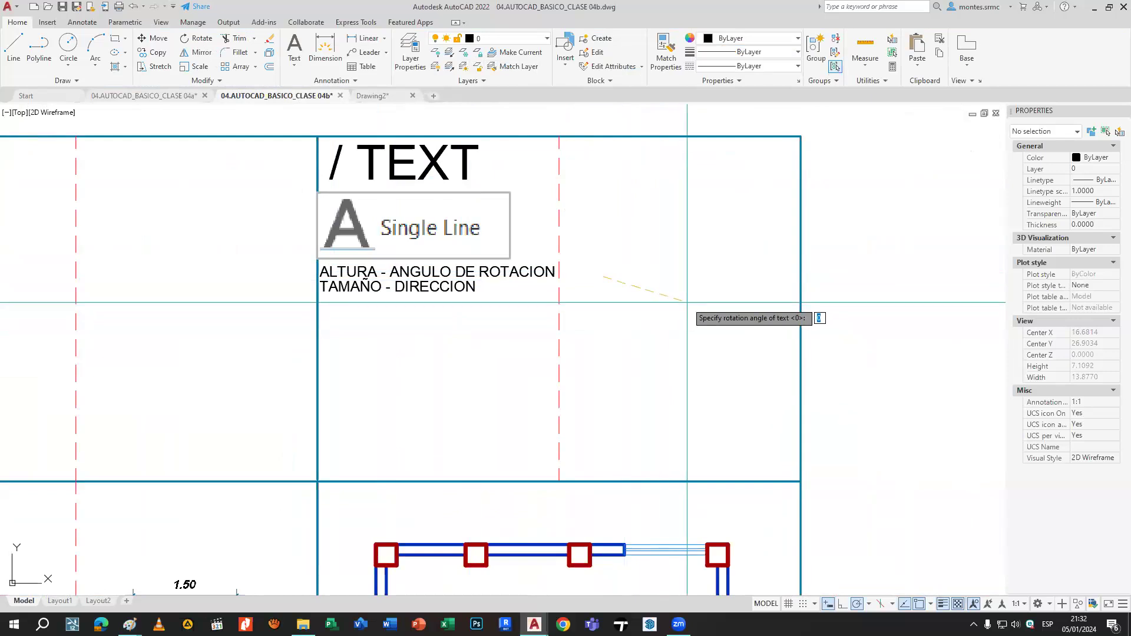
{"action": "key", "text": "Return"}
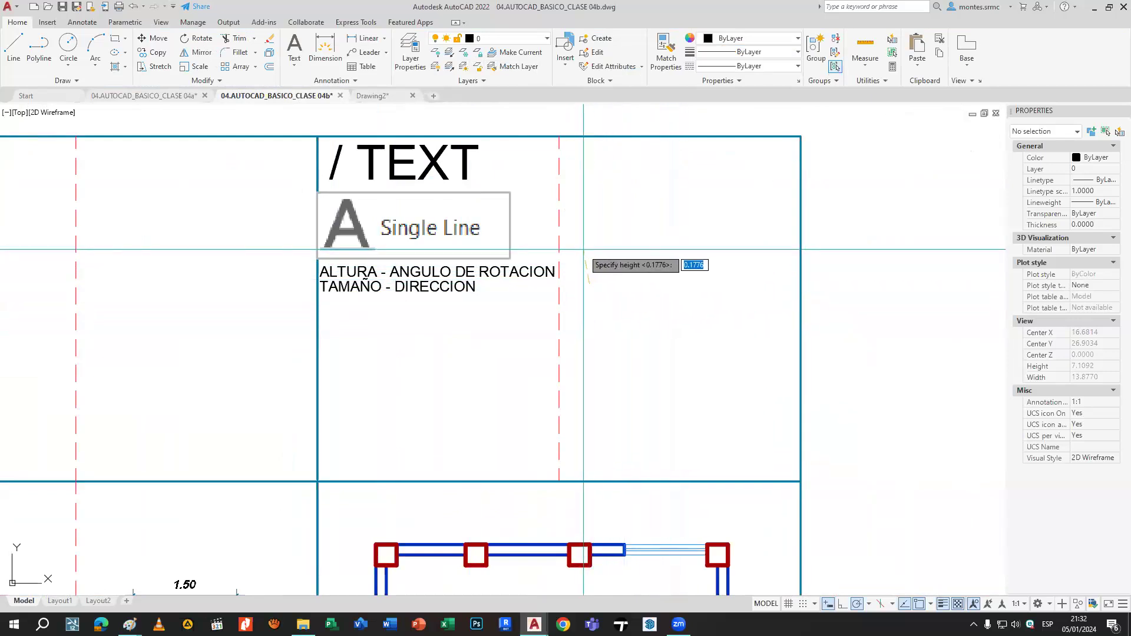
{"action": "type", "text": ".2"}
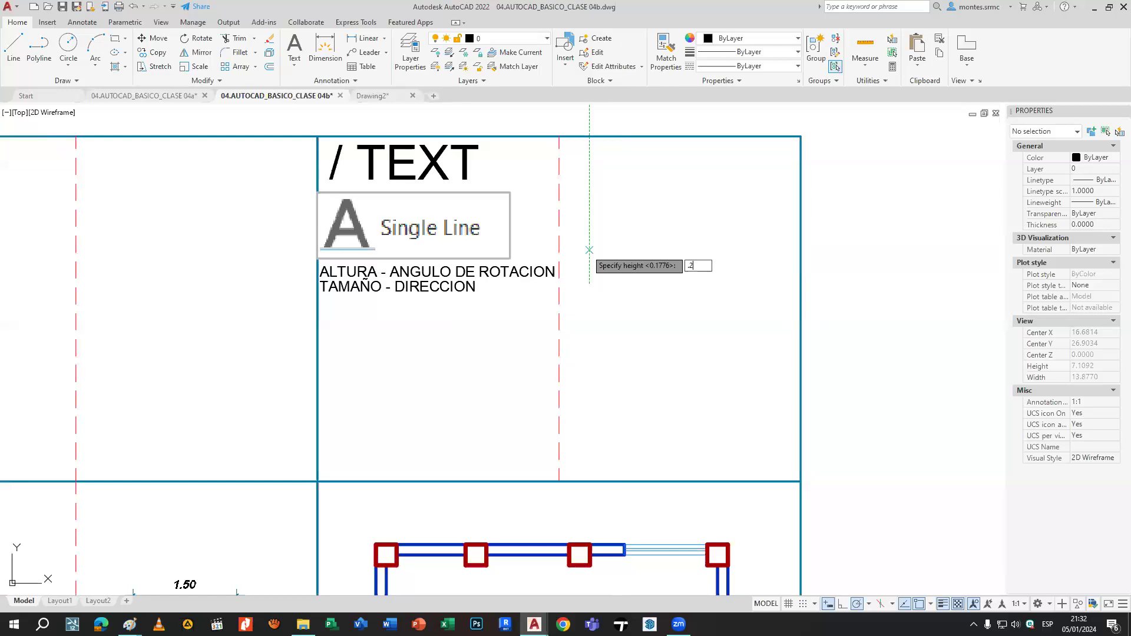
{"action": "key", "text": "Return"}
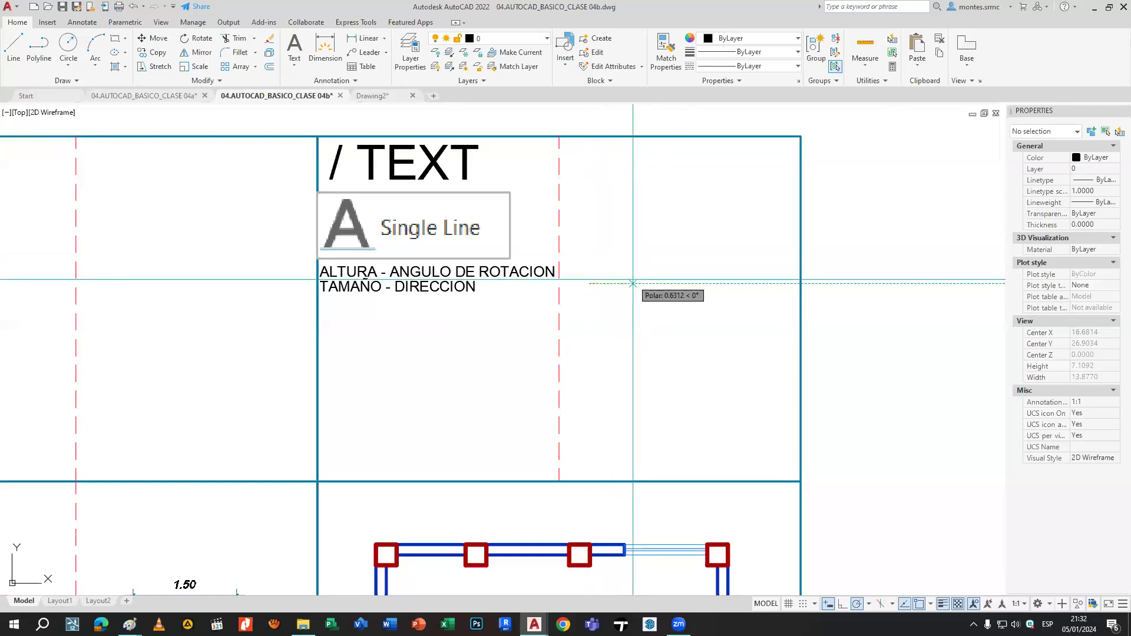
{"action": "left_click", "coordinate": [632, 283]}
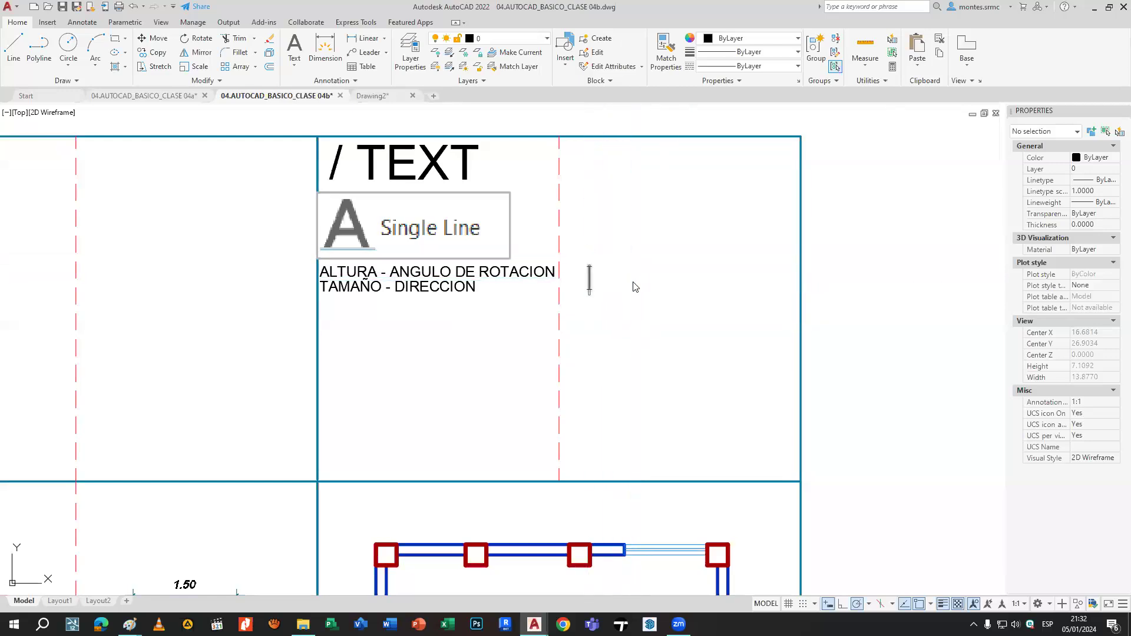
Write "texto sin altura (tamaño)" as the single-line text and finish the command.
{"action": "type", "text": "text"}
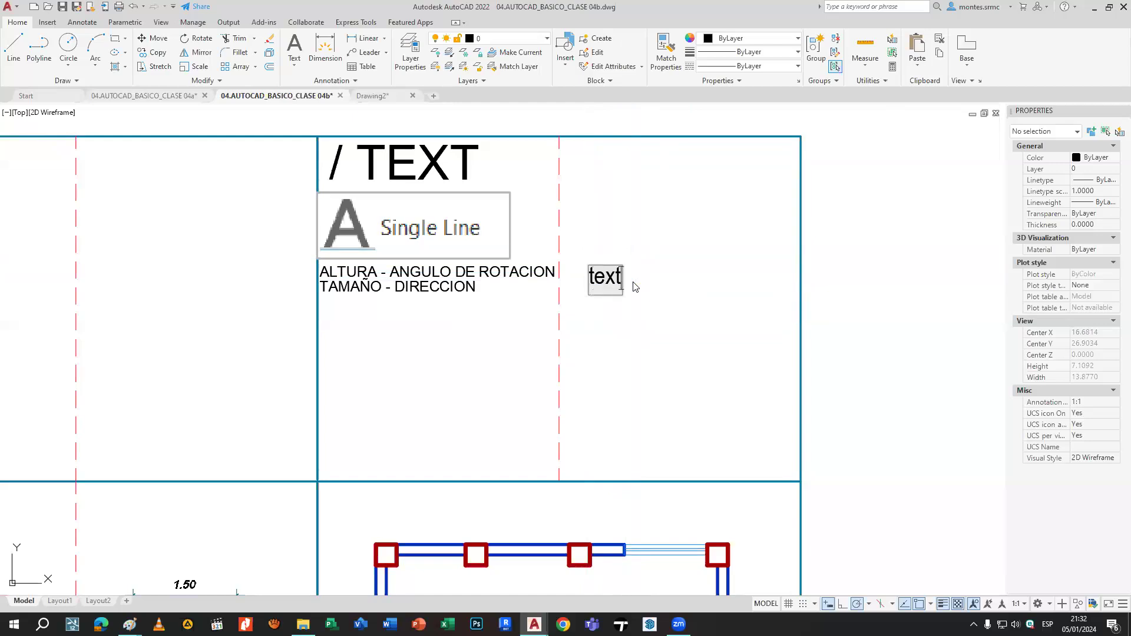
{"action": "type", "text": "o sin altura "}
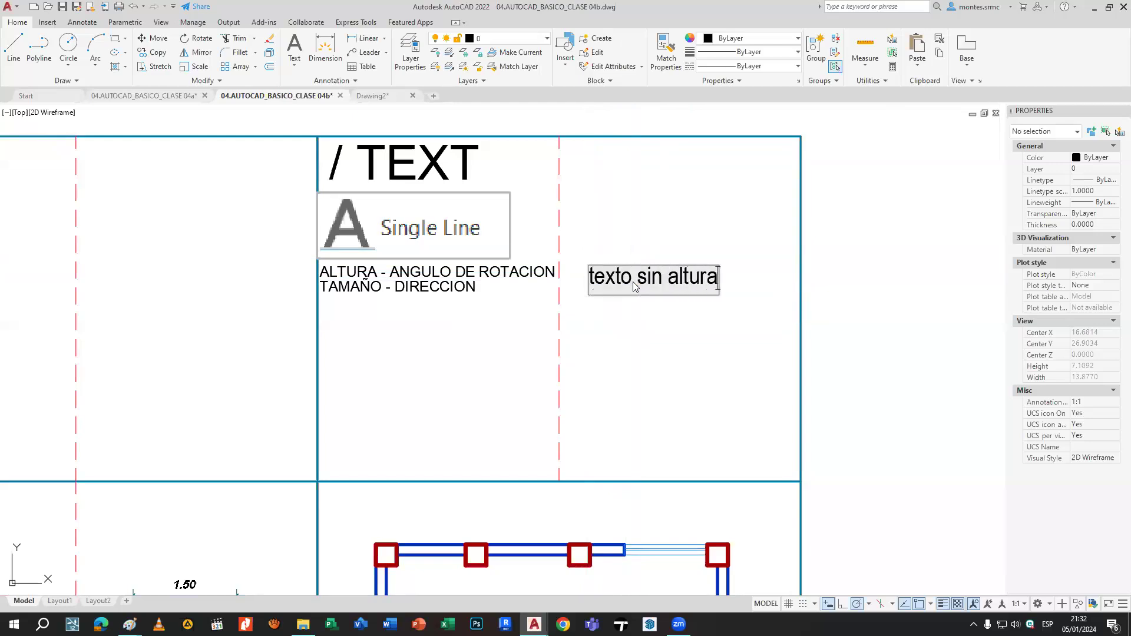
{"action": "type", "text": "(tamaño)"}
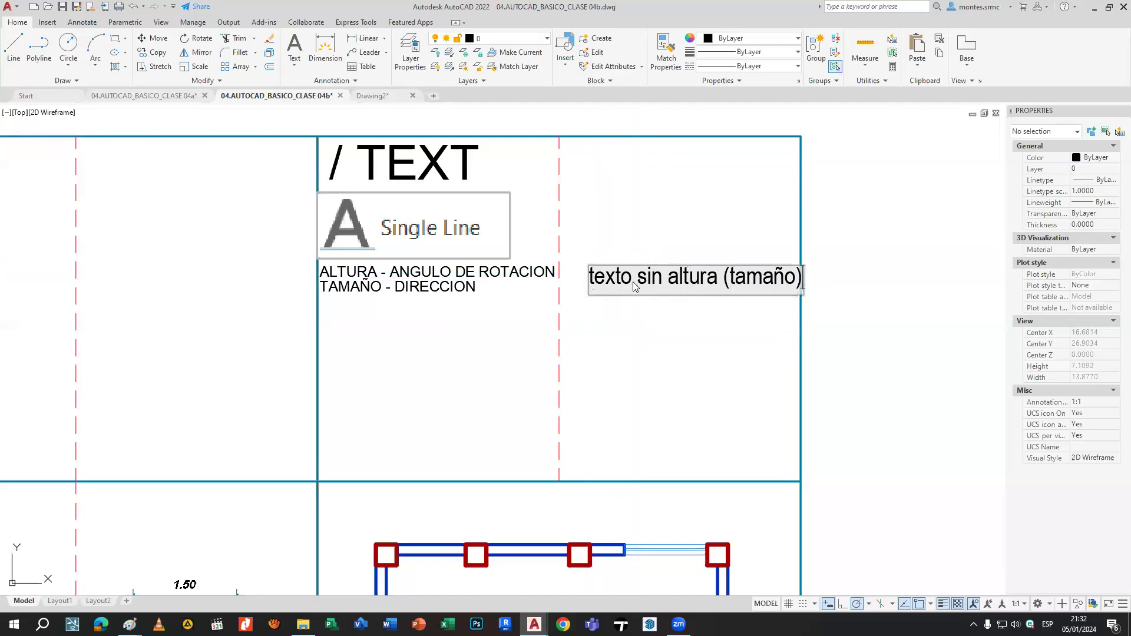
{"action": "key", "text": "Return"}
{"action": "key", "text": "Return"}
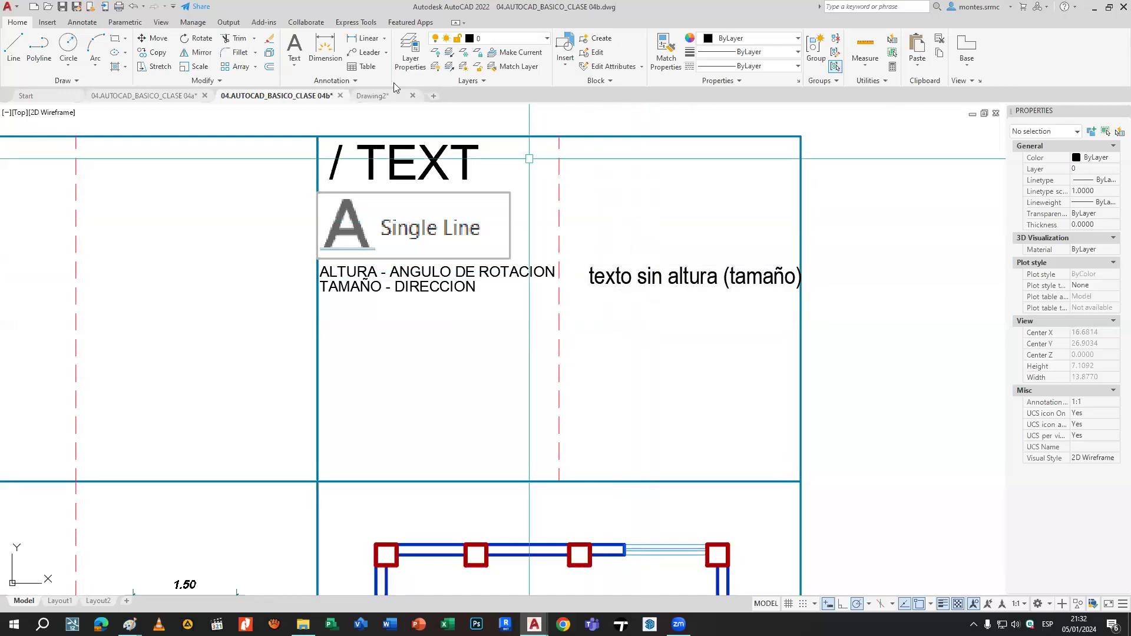
Inspect the height setting of the "text" style in the Text Style manager and close it without changes.
{"action": "left_click", "coordinate": [356, 81]}
{"action": "left_click", "coordinate": [349, 98]}
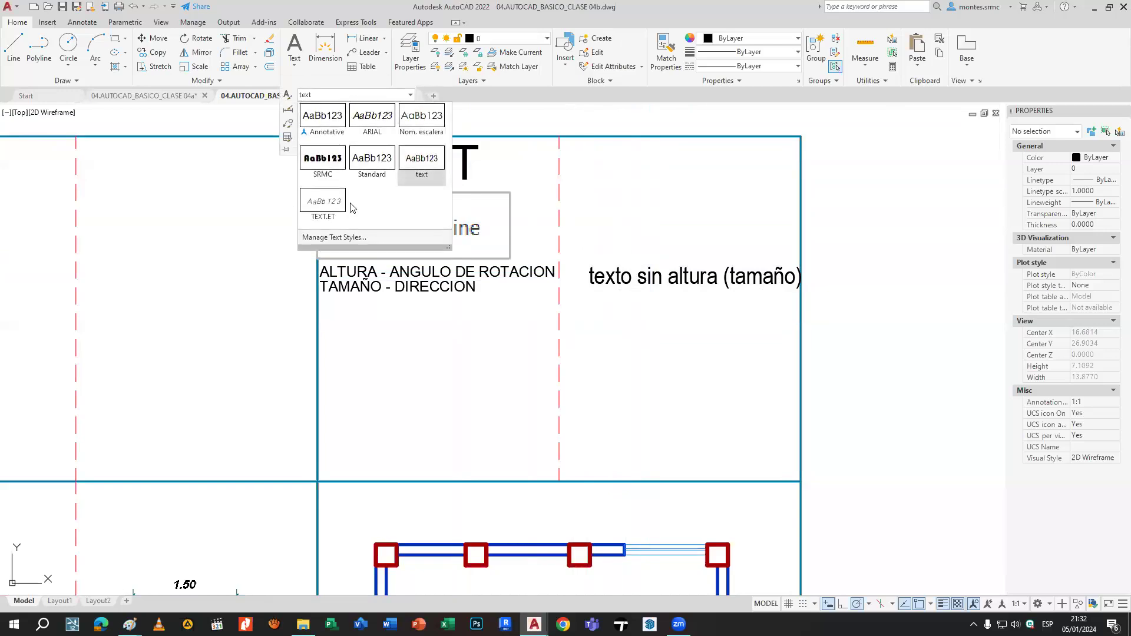
{"action": "left_click", "coordinate": [345, 240]}
{"action": "left_click", "coordinate": [645, 307]}
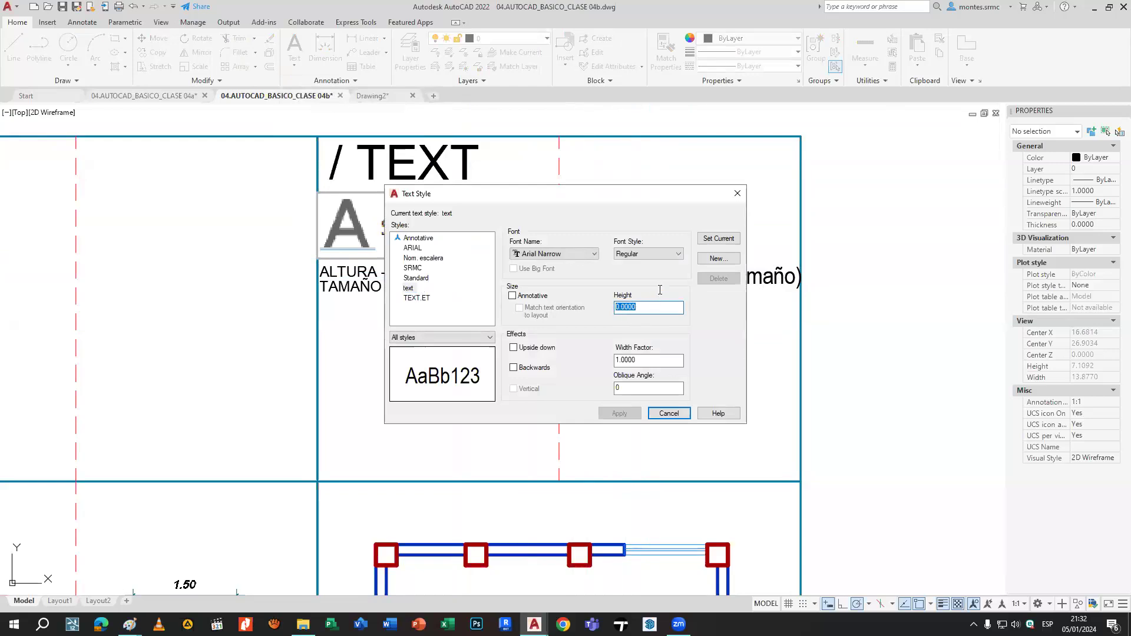
{"action": "left_click", "coordinate": [737, 194]}
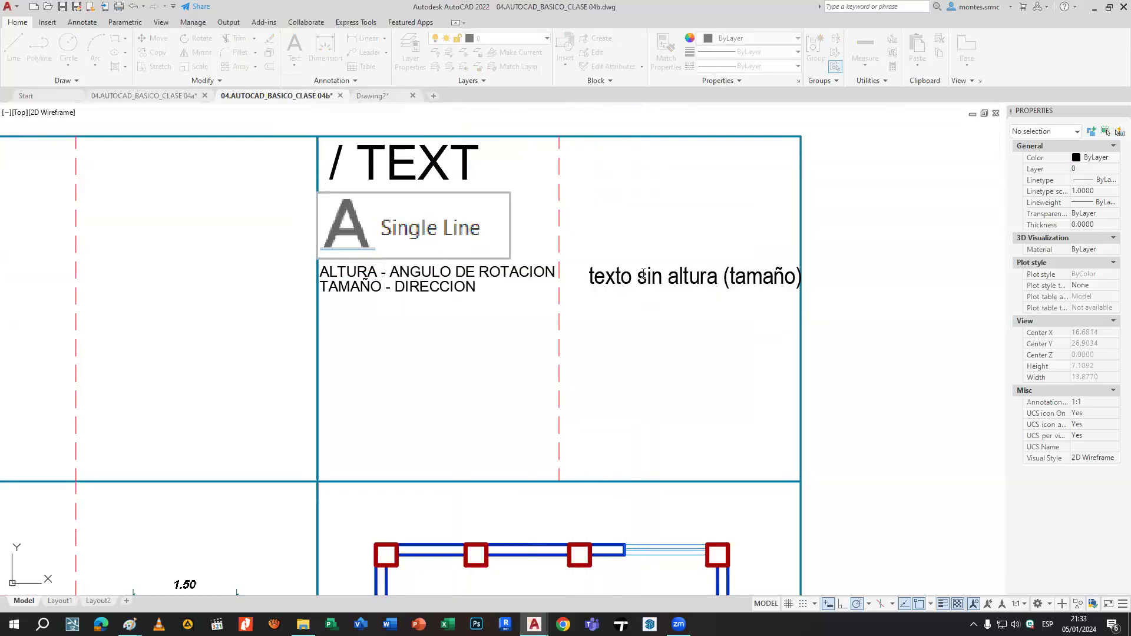
Create a new text style named "greener" based on the "text" style.
{"action": "scroll", "coordinate": [642, 274], "scroll_direction": "down", "scroll_amount": 4}
{"action": "mouse_move", "coordinate": [602, 285]}
{"action": "middle_mouse_down"}
{"action": "mouse_move", "coordinate": [710, 309]}
{"action": "mouse_move", "coordinate": [740, 373]}
{"action": "mouse_move", "coordinate": [794, 399]}
{"action": "mouse_move", "coordinate": [784, 387]}
{"action": "middle_mouse_up"}
{"action": "scroll", "coordinate": [709, 309], "scroll_direction": "up", "scroll_amount": 2}
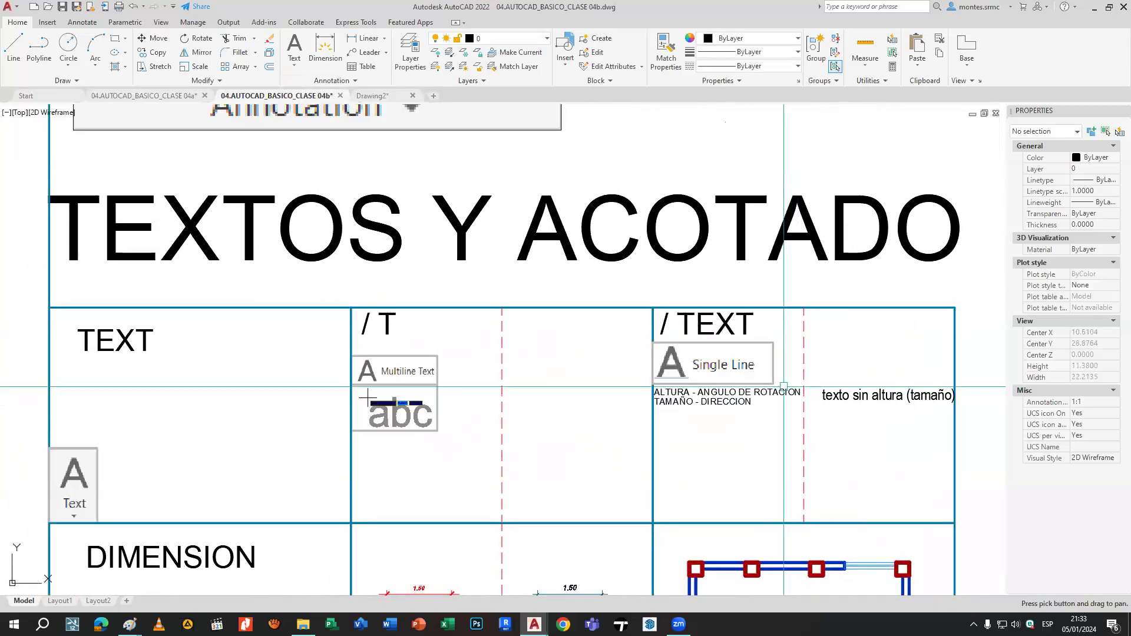
{"action": "left_click", "coordinate": [334, 80]}
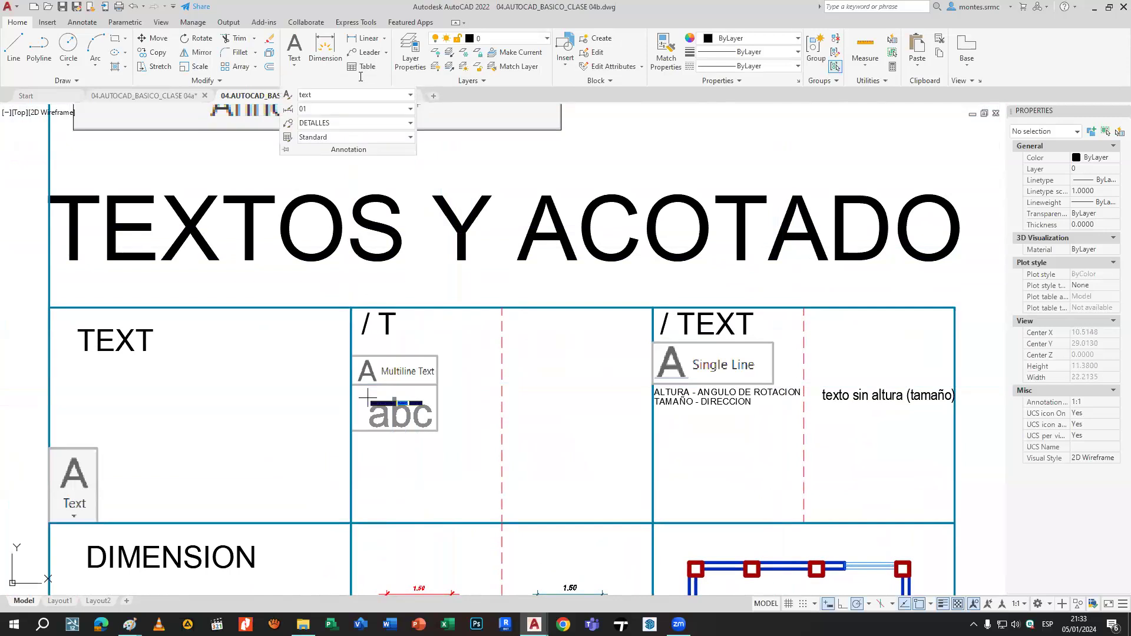
{"action": "left_click", "coordinate": [340, 94]}
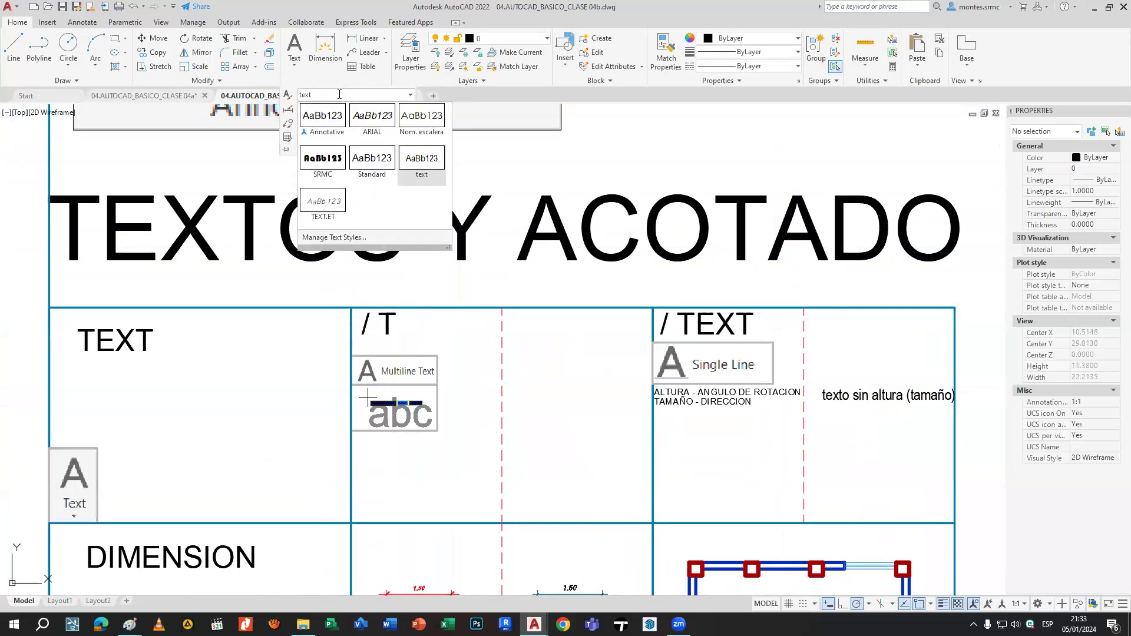
{"action": "left_click", "coordinate": [372, 237]}
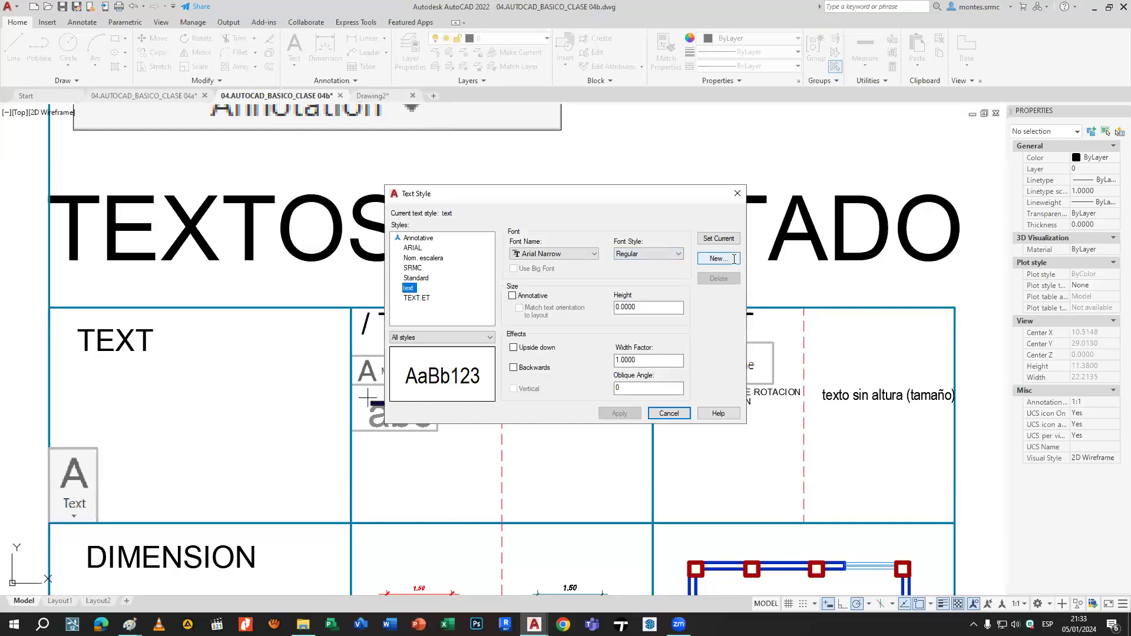
{"action": "left_click", "coordinate": [734, 259]}
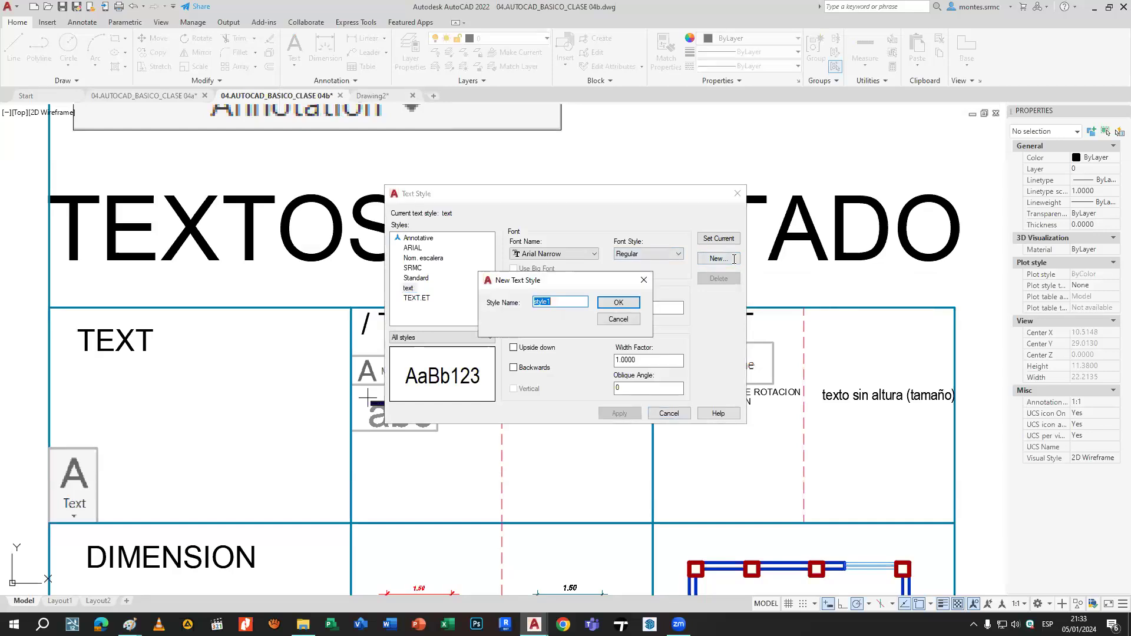
{"action": "type", "text": "greener"}
{"action": "left_click", "coordinate": [604, 304]}
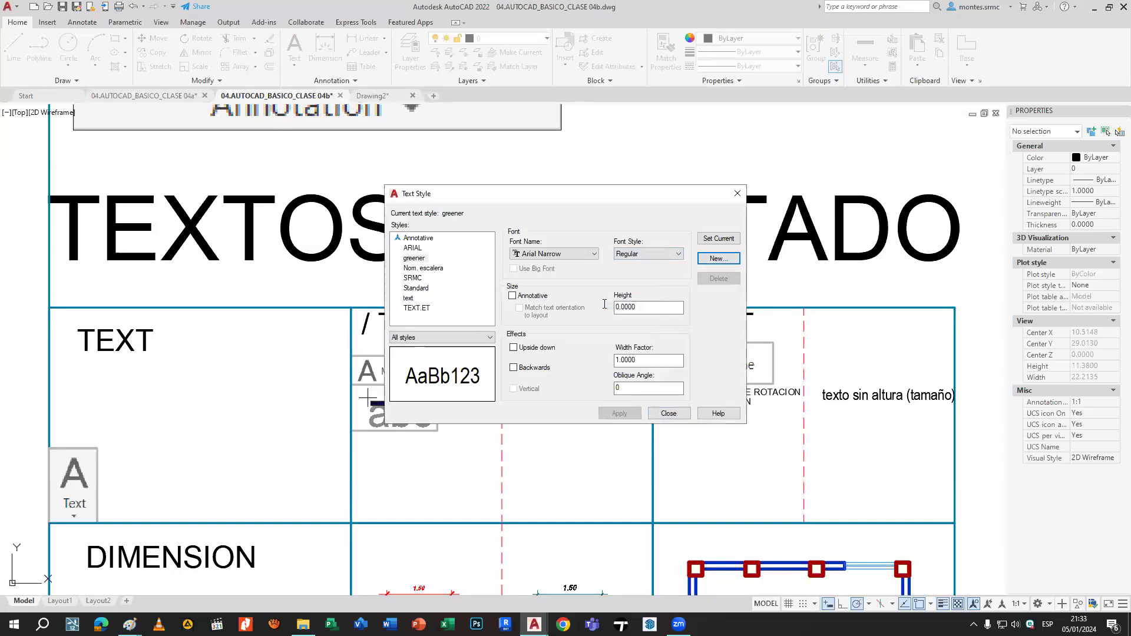
Set the font of the "greener" style to BankGothic Lt BT with the Light font style.
{"action": "left_click", "coordinate": [569, 253]}
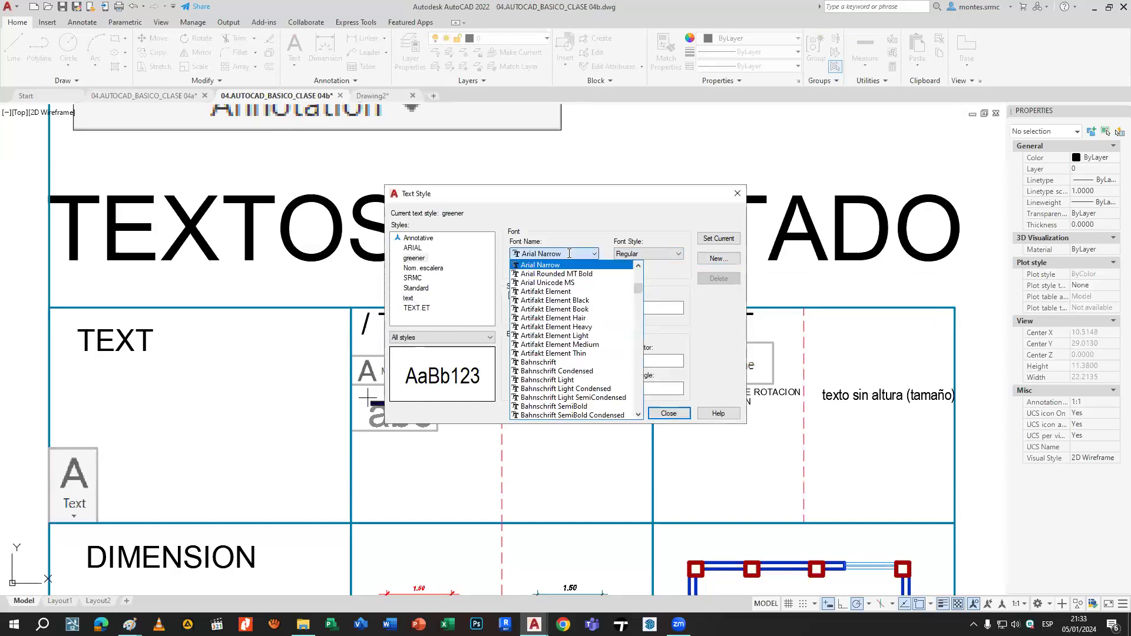
{"action": "left_click", "coordinate": [572, 291]}
{"action": "key", "text": "Down"}
{"action": "key", "text": "Down"}
{"action": "key", "text": "Down"}
{"action": "key", "text": "Down"}
{"action": "key", "text": "Down"}
{"action": "key", "text": "Down"}
{"action": "key", "text": "Down"}
{"action": "key", "text": "Down"}
{"action": "key", "text": "Down"}
{"action": "key", "text": "Down"}
{"action": "key", "text": "Down"}
{"action": "key", "text": "Down"}
{"action": "key", "text": "Down"}
{"action": "key", "text": "Down"}
{"action": "key", "text": "Down"}
{"action": "key", "text": "Down"}
{"action": "key", "text": "Down"}
{"action": "key", "text": "Down"}
{"action": "key", "text": "Down"}
{"action": "key", "text": "Down"}
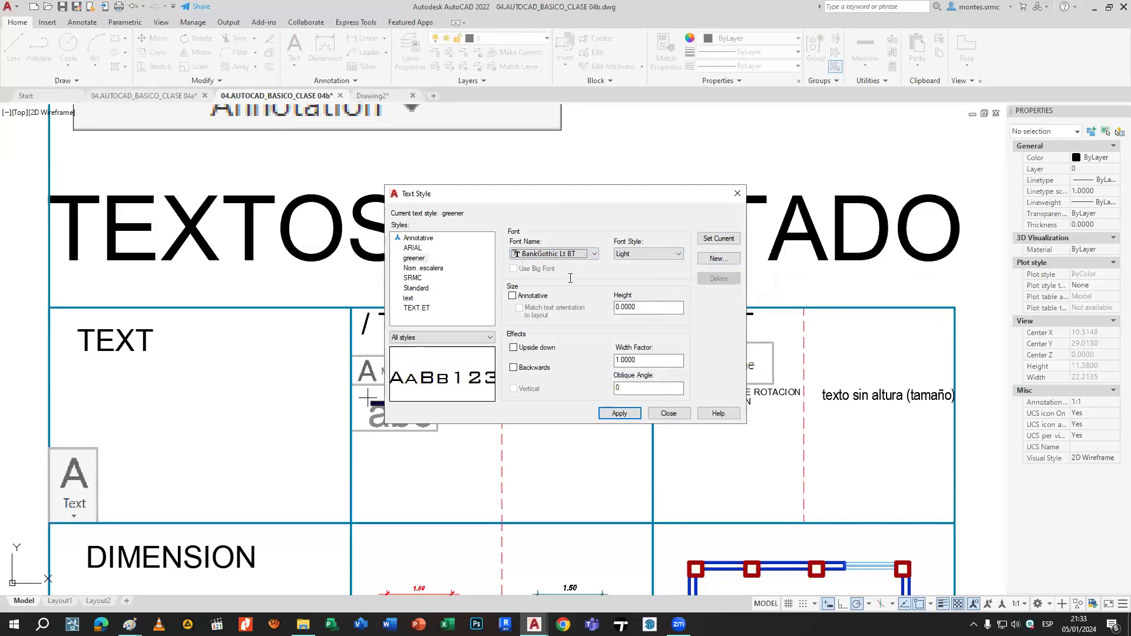
{"action": "left_click", "coordinate": [627, 259]}
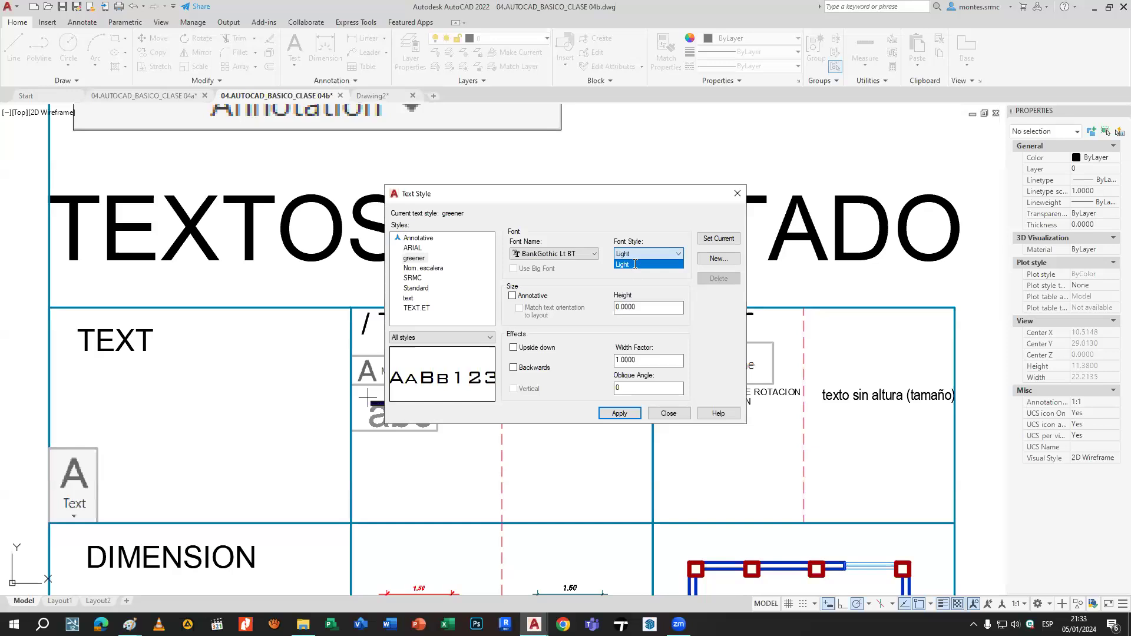
{"action": "left_click", "coordinate": [635, 264]}
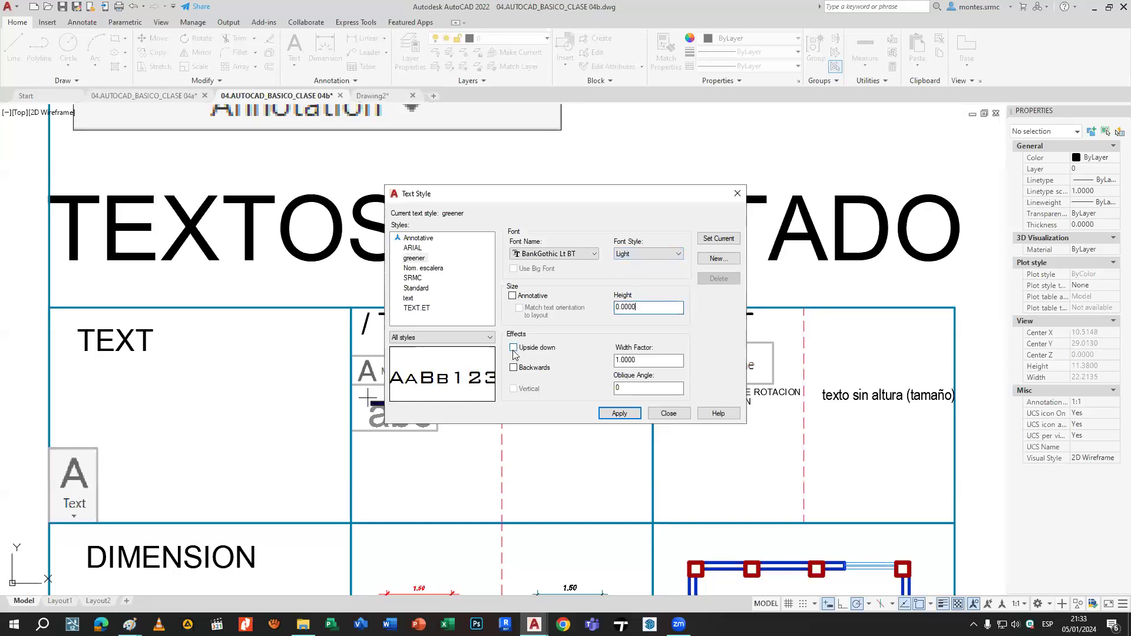
Set the width factor of the "greener" style to 0.7, apply it and close the Text Style manager.
{"action": "double_click", "coordinate": [611, 361]}
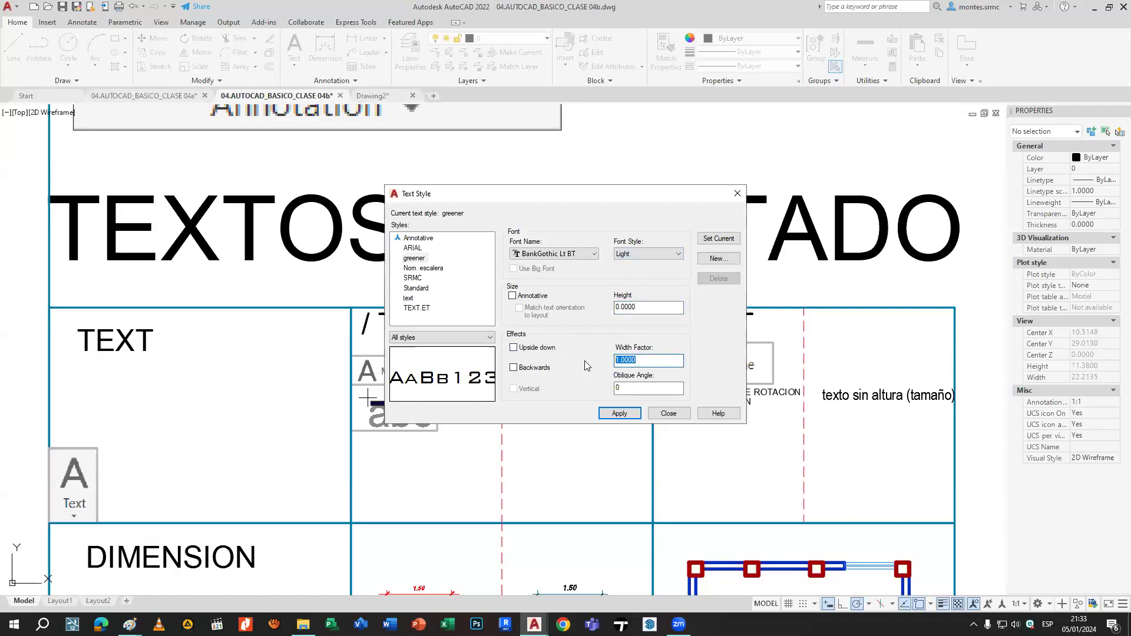
{"action": "type", "text": "0.7"}
{"action": "key", "text": "Tab"}
{"action": "key", "text": "Return"}
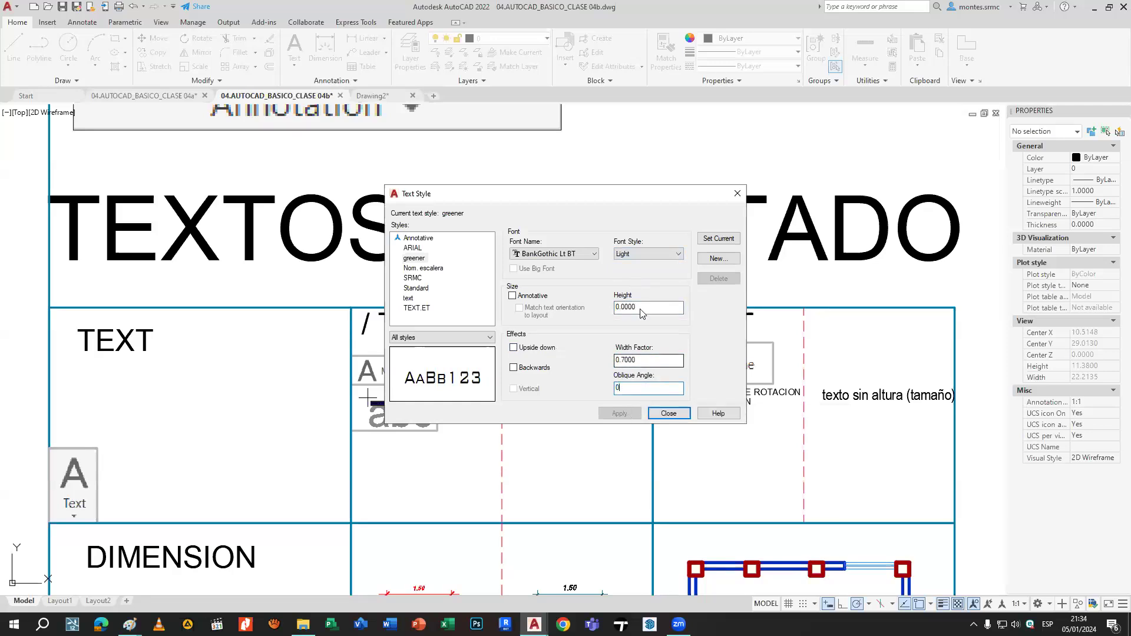
{"action": "left_click_drag", "start_coordinate": [639, 308], "coordinate": [612, 305]}
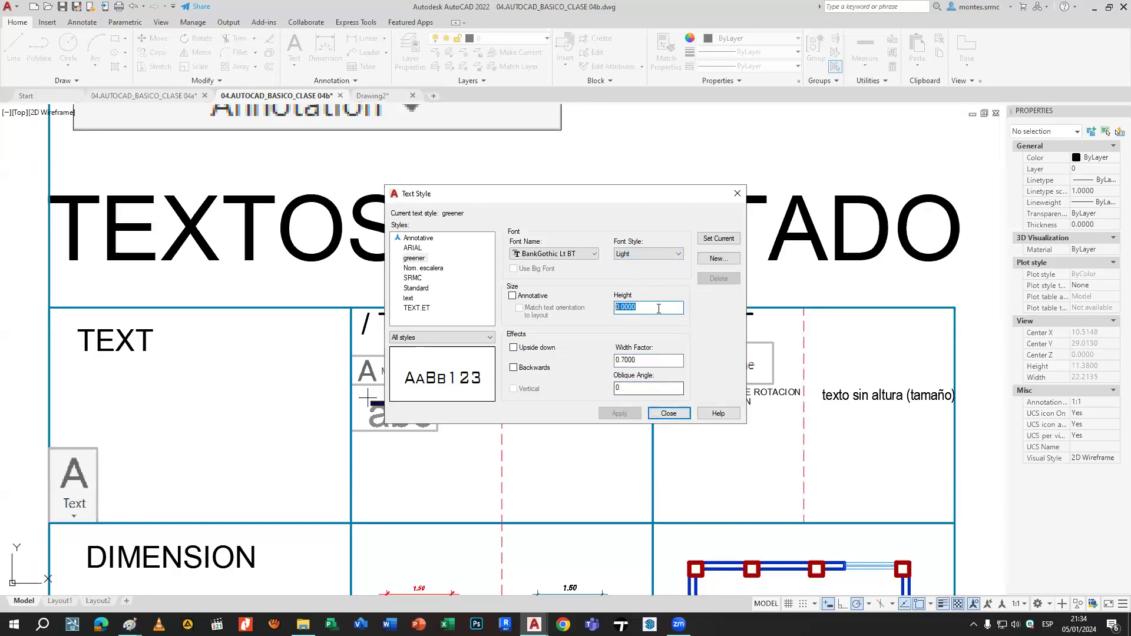
{"action": "left_click", "coordinate": [669, 413]}
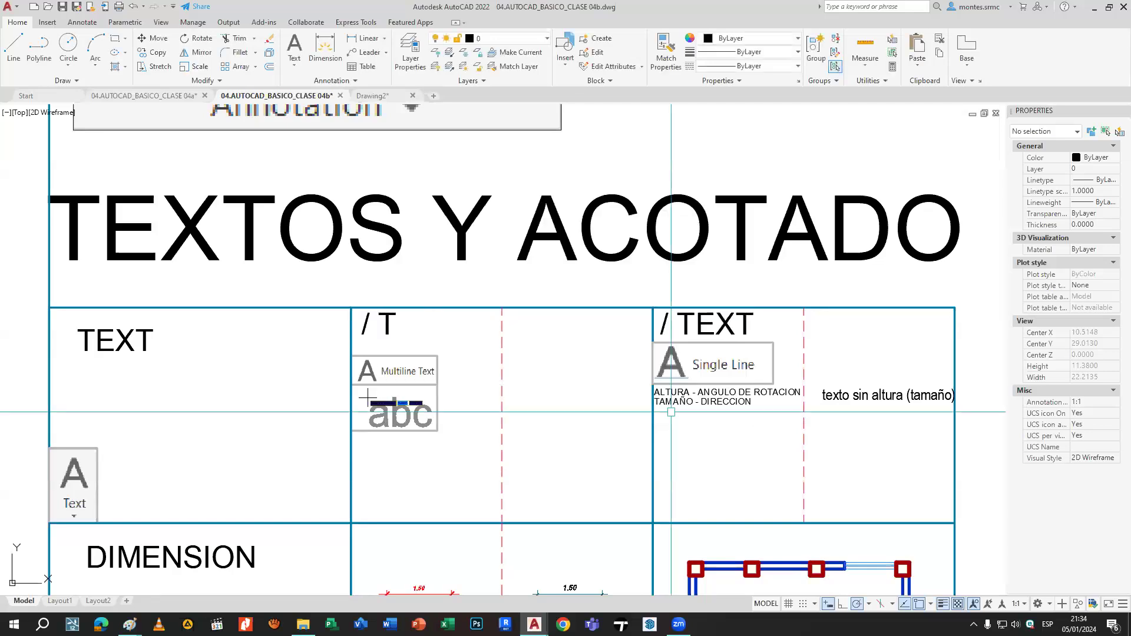
Check that "greener" is the current text style and define a multiline text box in the empty half of the / T cell.
{"action": "left_click", "coordinate": [332, 81]}
{"action": "left_click", "coordinate": [410, 95]}
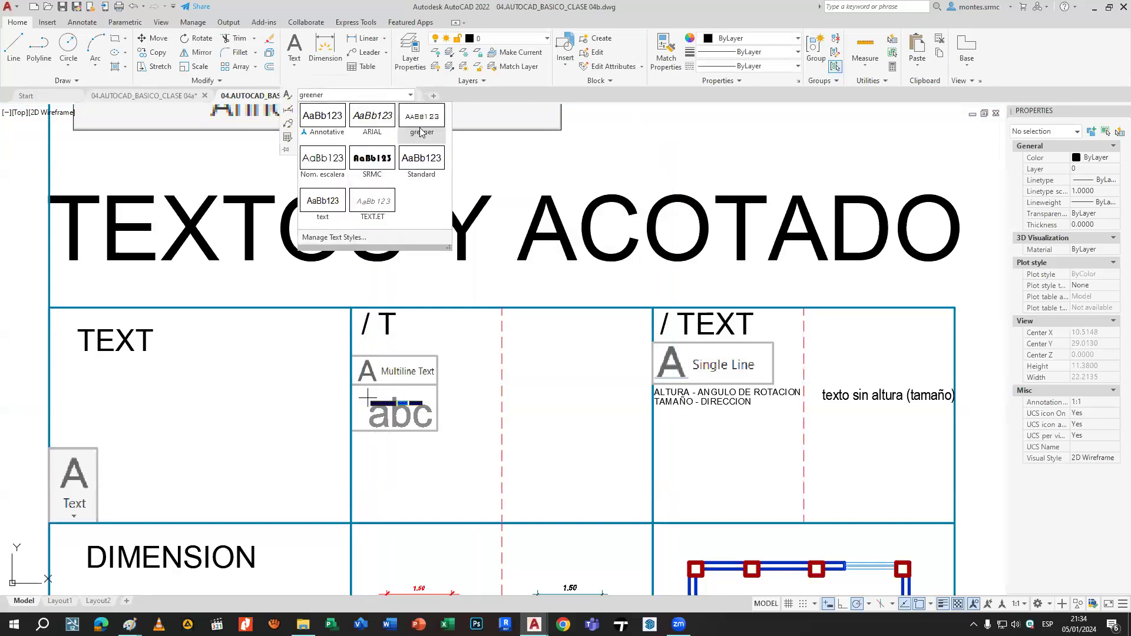
{"action": "left_click", "coordinate": [420, 165]}
{"action": "middle_click_drag", "start_coordinate": [368, 400], "coordinate": [268, 361]}
{"action": "scroll", "coordinate": [351, 372], "scroll_direction": "up", "scroll_amount": 4}
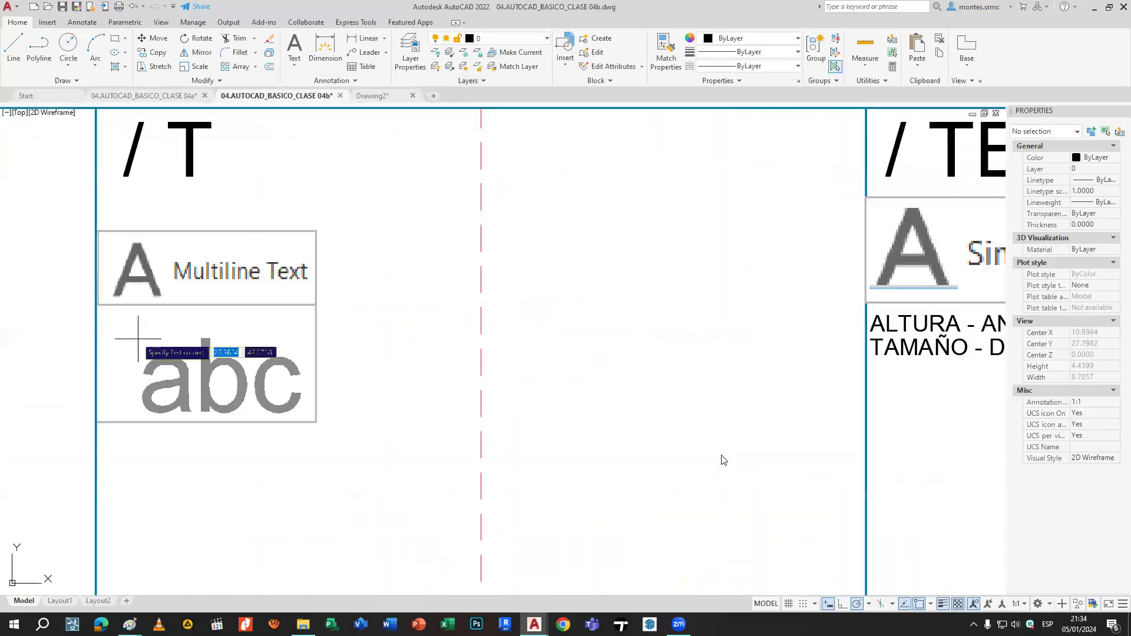
{"action": "left_click", "coordinate": [808, 303]}
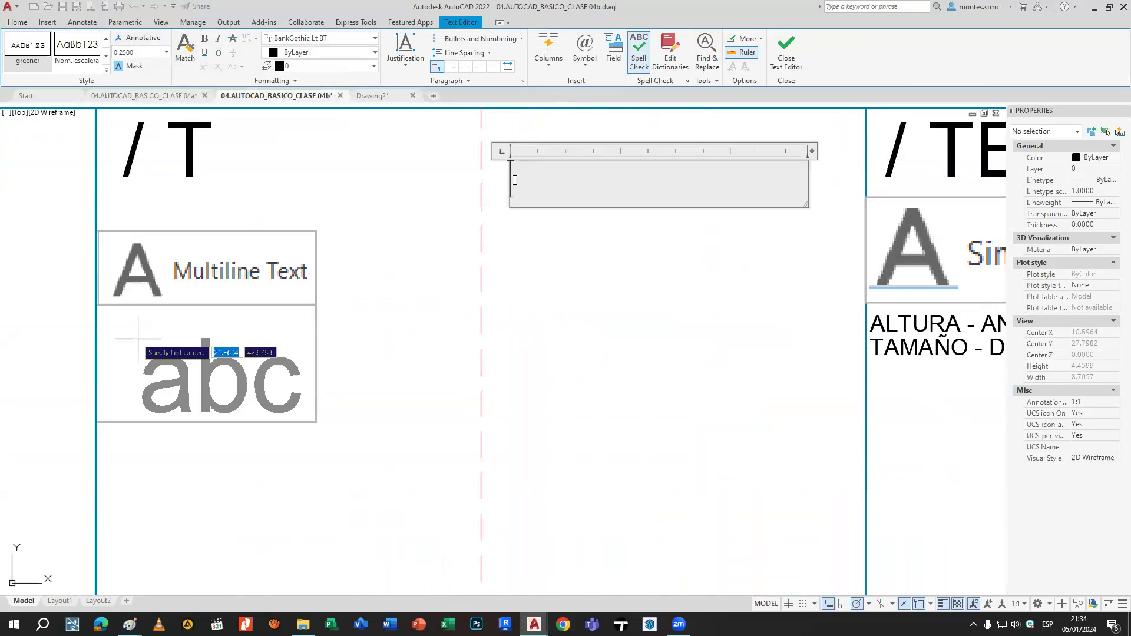
Write "TEXTO DE MODELO PARA AUTOCAD" in the multiline text box, followed by a new line.
{"action": "type", "text": "TEXTO"}
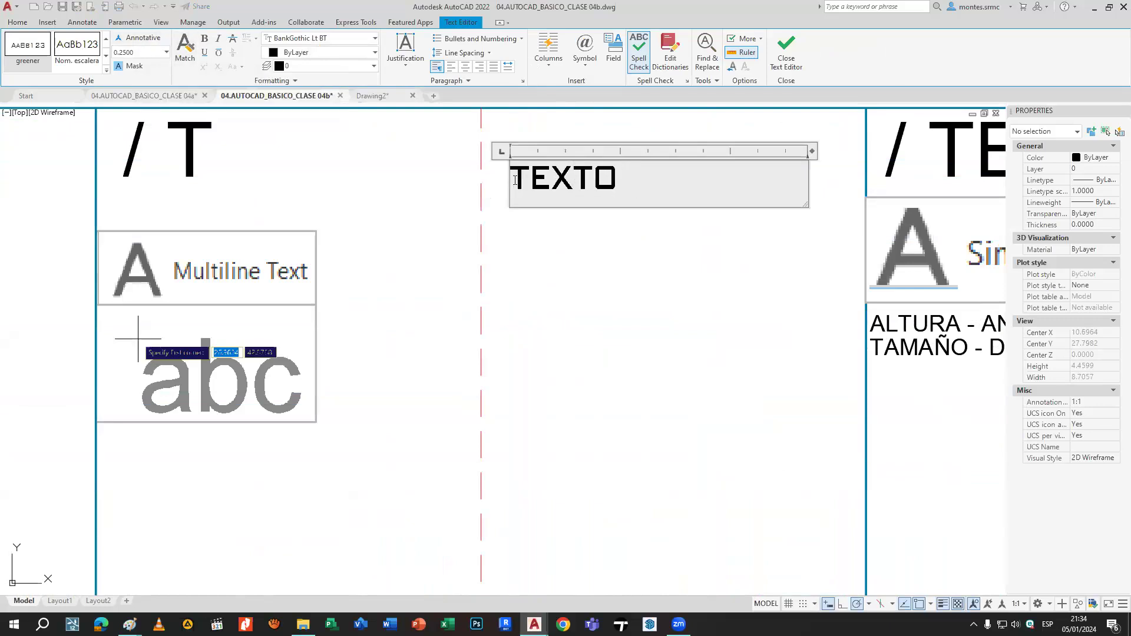
{"action": "type", "text": " DE MODELO"}
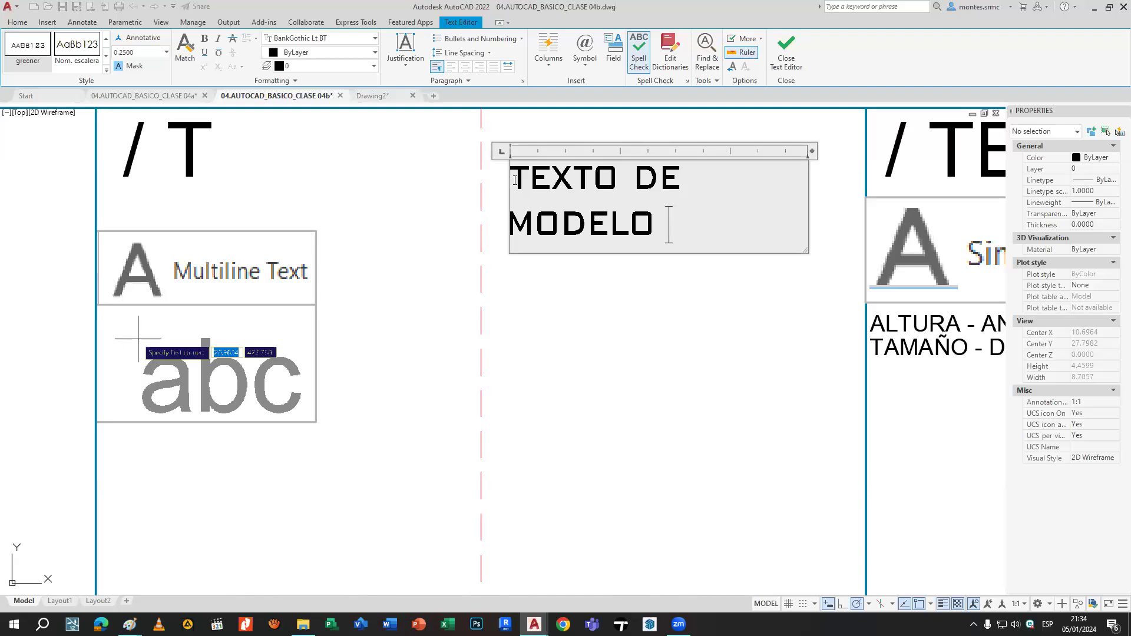
{"action": "type", "text": " PARA AUTO"}
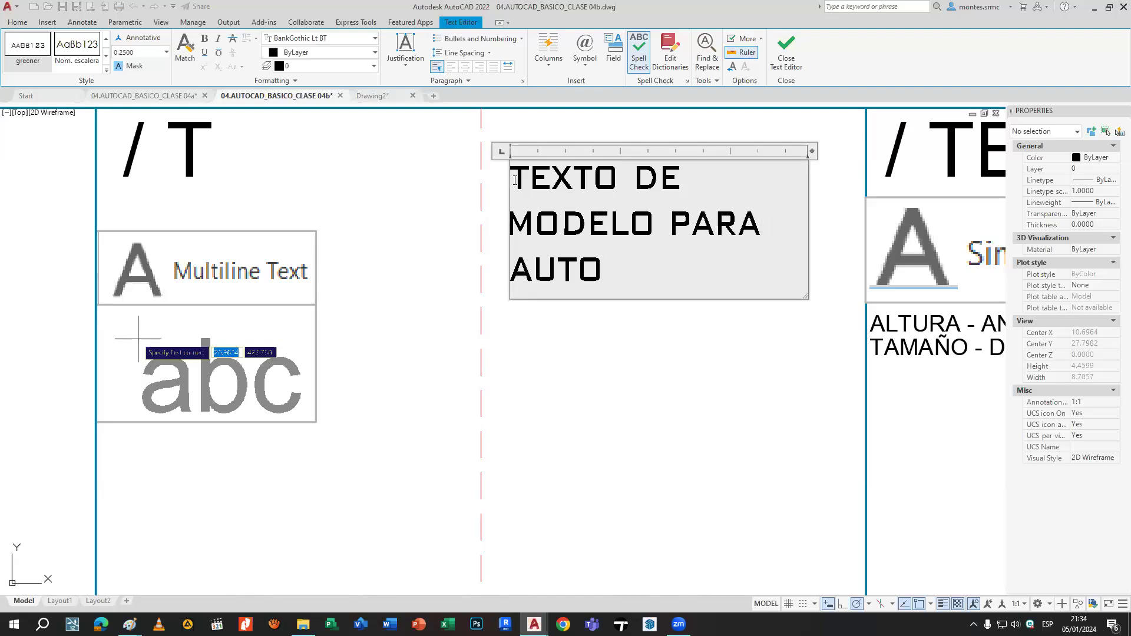
{"action": "type", "text": "CAD"}
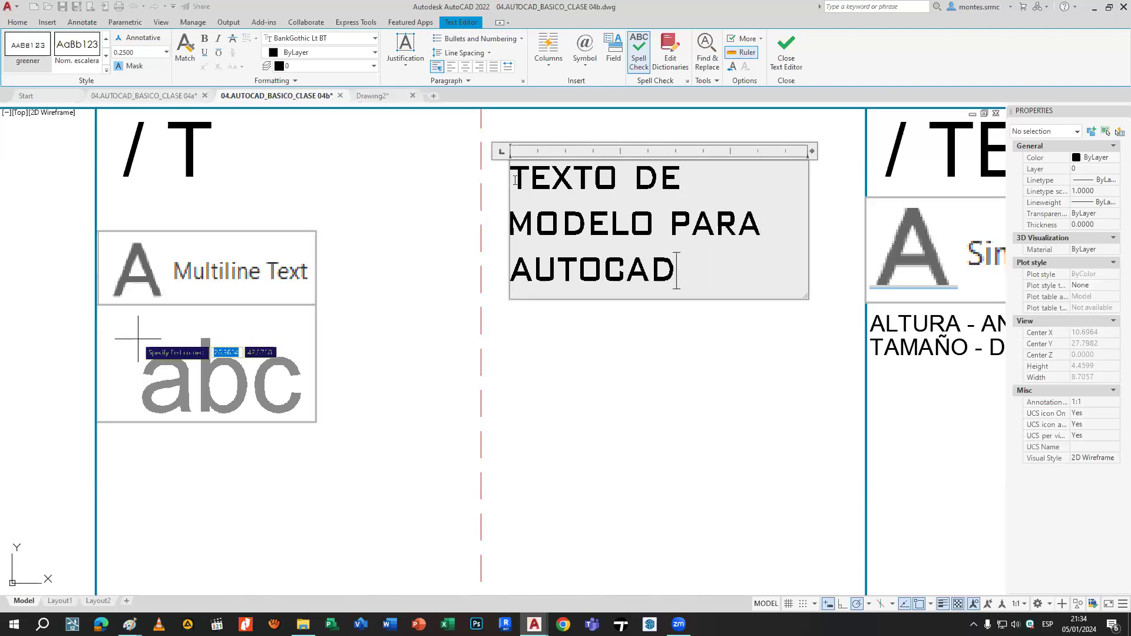
{"action": "key", "text": "Return"}
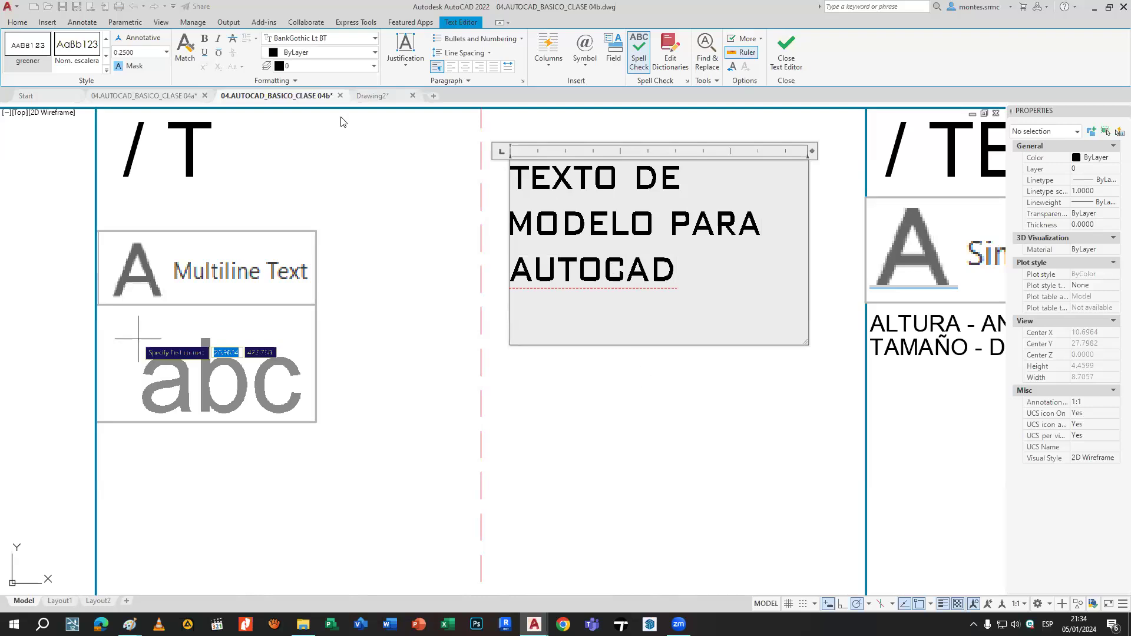
Color the word "AUTOCAD" blue and the line "MODELO PARA" red in the multiline text.
{"action": "double_click", "coordinate": [544, 272]}
{"action": "left_click", "coordinate": [330, 53]}
{"action": "left_click", "coordinate": [311, 153]}
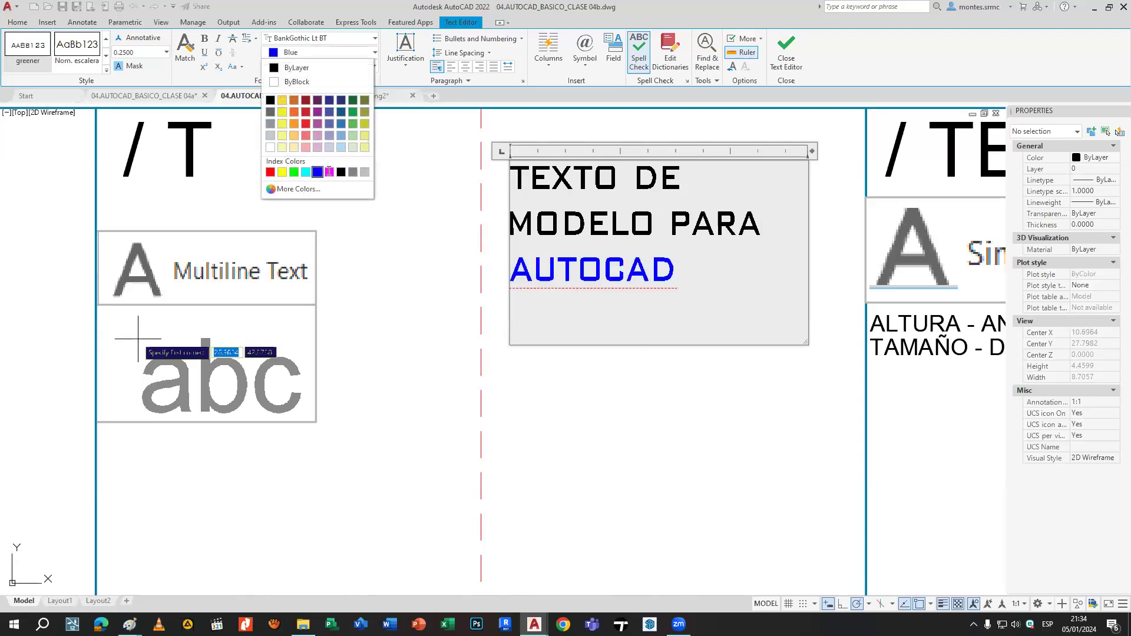
{"action": "left_click", "coordinate": [747, 226]}
{"action": "left_click_drag", "start_coordinate": [747, 225], "coordinate": [497, 190]}
{"action": "left_click", "coordinate": [339, 53]}
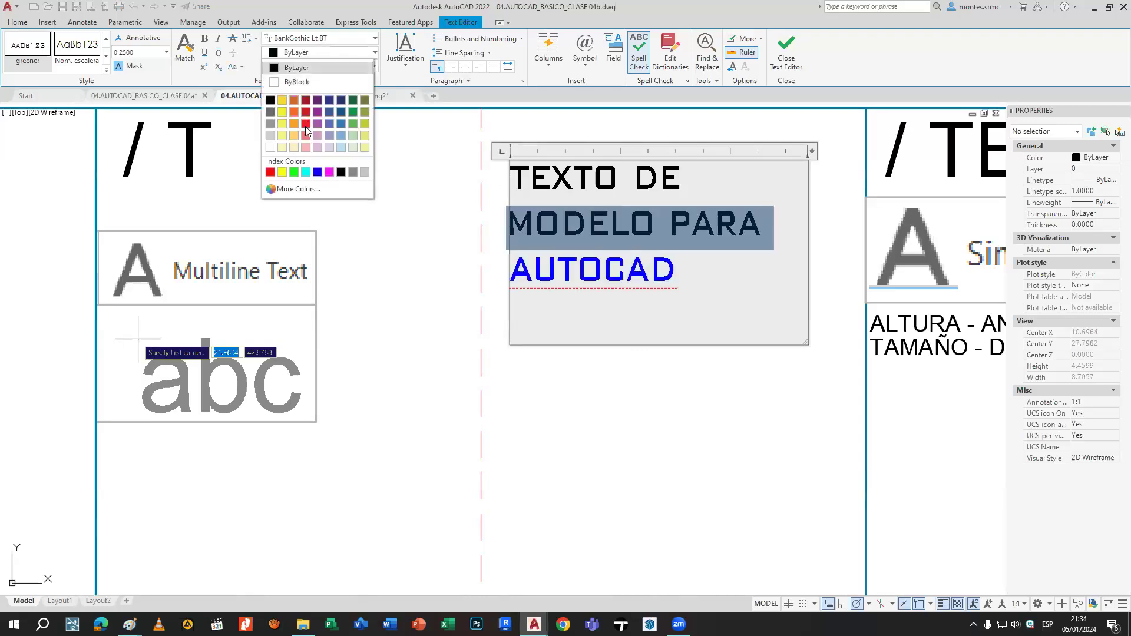
{"action": "left_click", "coordinate": [277, 176]}
Color the line "TEXTO DE" green and finish editing the multiline text.
{"action": "left_click", "coordinate": [630, 183]}
{"action": "left_click_drag", "start_coordinate": [630, 182], "coordinate": [487, 174]}
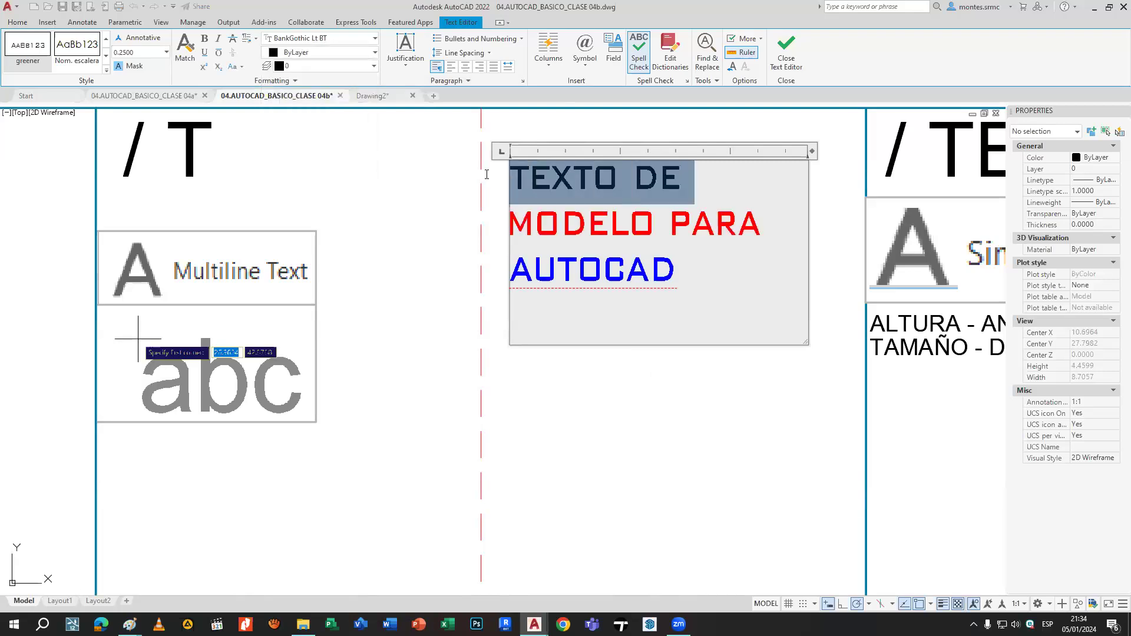
{"action": "left_click", "coordinate": [345, 57]}
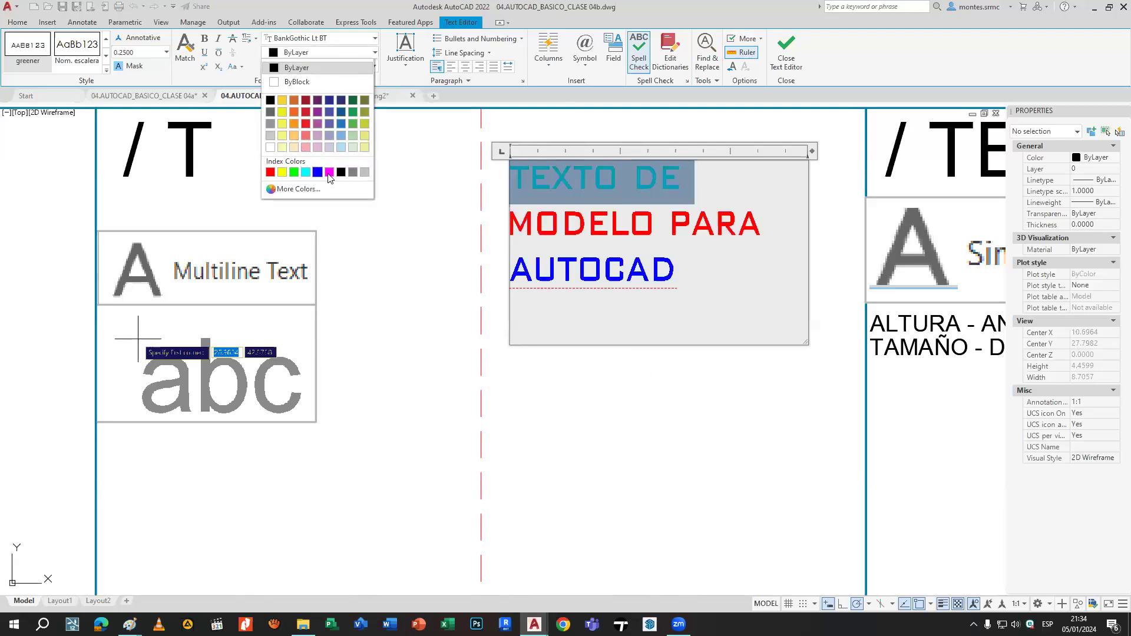
{"action": "left_click", "coordinate": [293, 176]}
{"action": "left_click", "coordinate": [447, 247]}
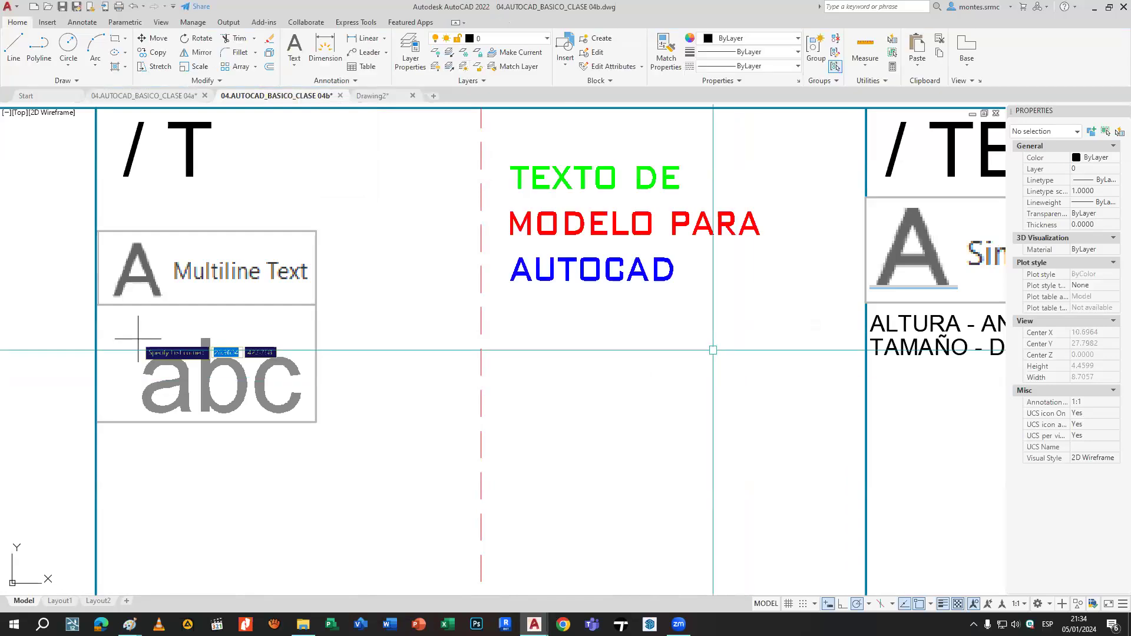
Assign the multiline text in the / T cell to the layer 0A-COLUMNAS.
{"action": "scroll", "coordinate": [580, 323], "scroll_direction": "down", "scroll_amount": 2}
{"action": "left_click", "coordinate": [582, 219]}
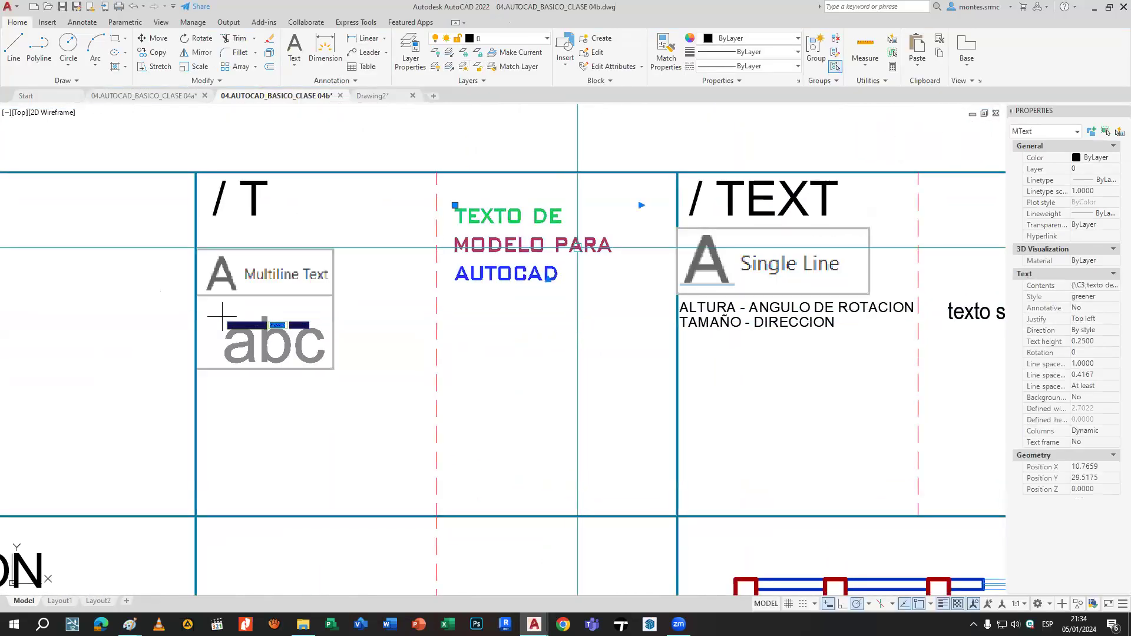
{"action": "left_click", "coordinate": [504, 39]}
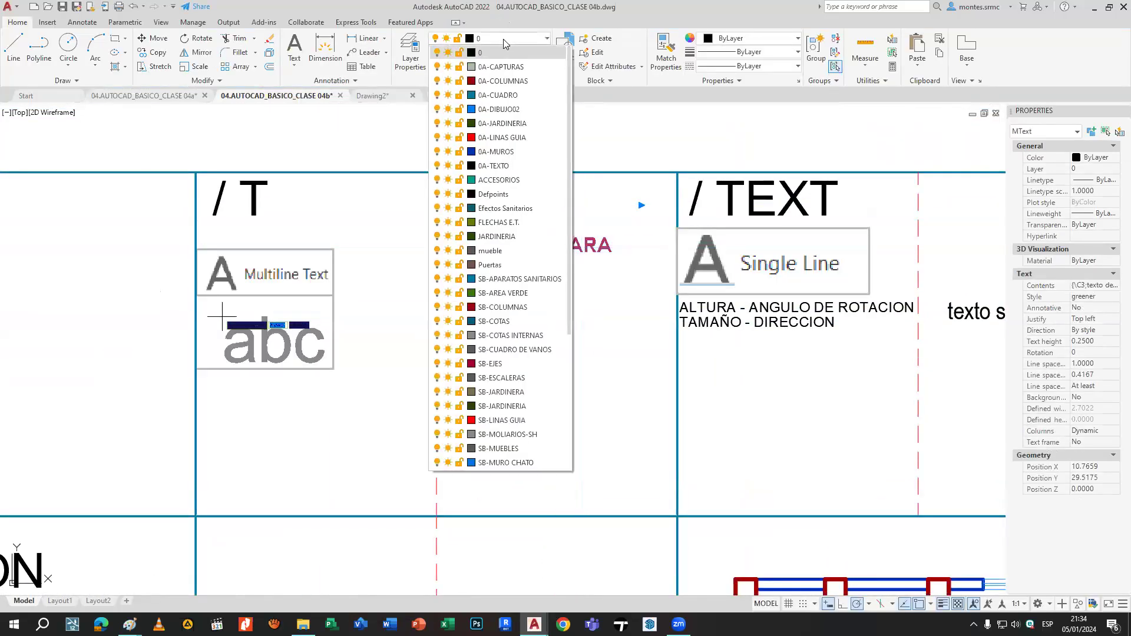
{"action": "left_click", "coordinate": [503, 80]}
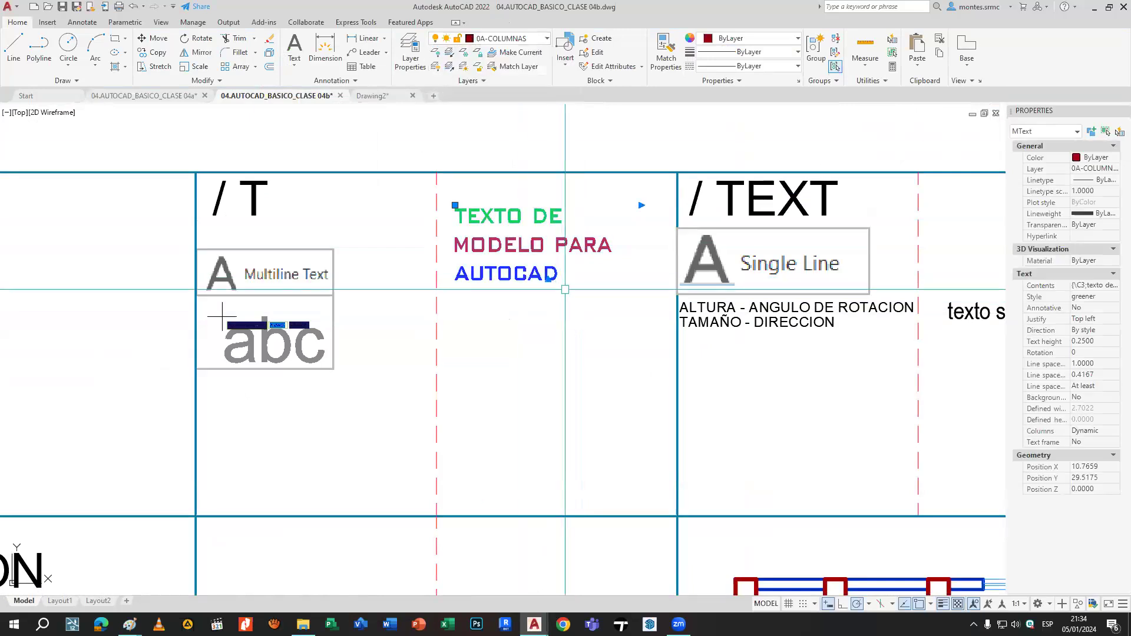
Set the color of the whole multiline text's contents to ByLayer and finish editing it.
{"action": "double_click", "coordinate": [457, 218]}
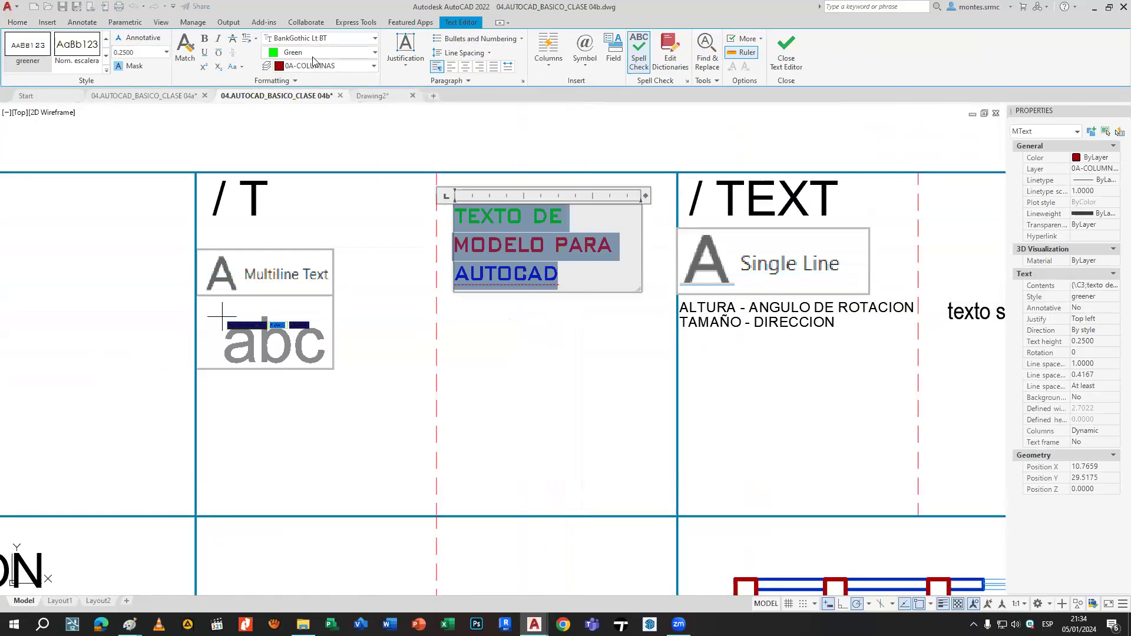
{"action": "left_click", "coordinate": [316, 54]}
{"action": "left_click", "coordinate": [295, 67]}
{"action": "left_click", "coordinate": [516, 160]}
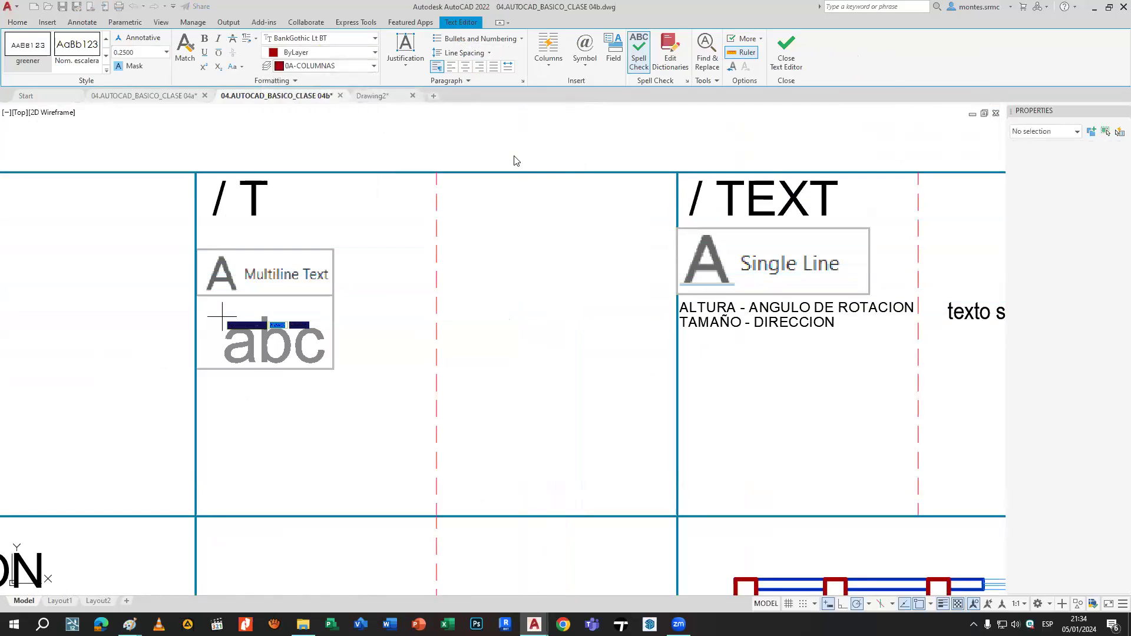
Start a single-line text with a height of 0.35 below "texto sin altura (tamaño)" in the / TEXT cell.
{"action": "middle_click_drag", "start_coordinate": [606, 297], "coordinate": [401, 279]}
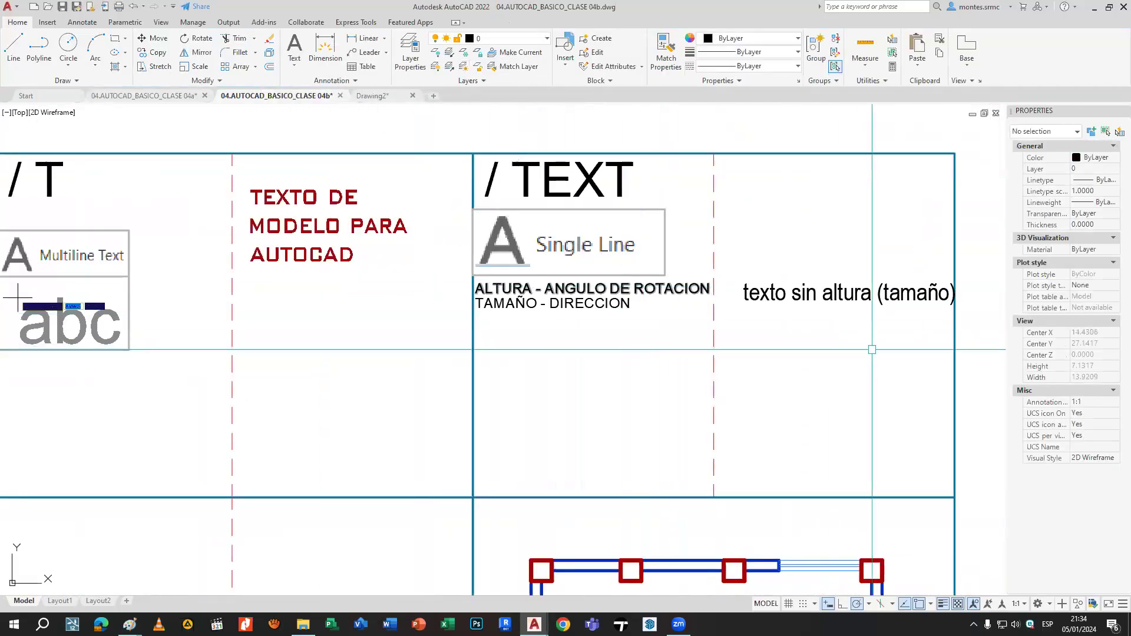
{"action": "middle_click_drag", "start_coordinate": [872, 350], "coordinate": [753, 369]}
{"action": "type", "text": "text"}
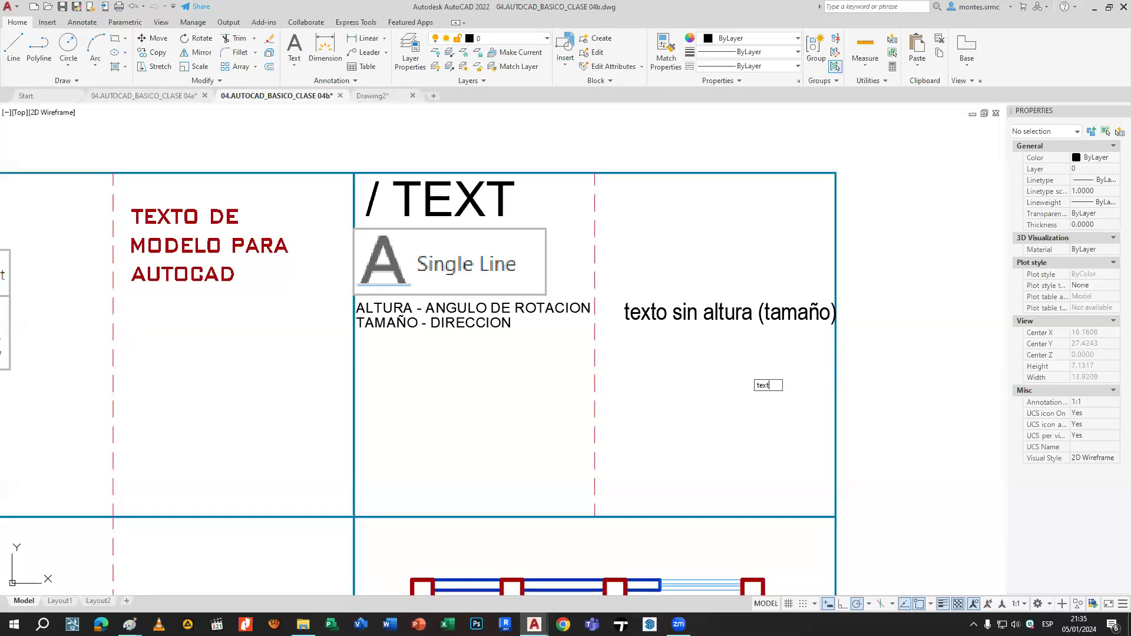
{"action": "key", "text": "Return"}
{"action": "scroll", "coordinate": [629, 357], "scroll_direction": "up", "scroll_amount": 4}
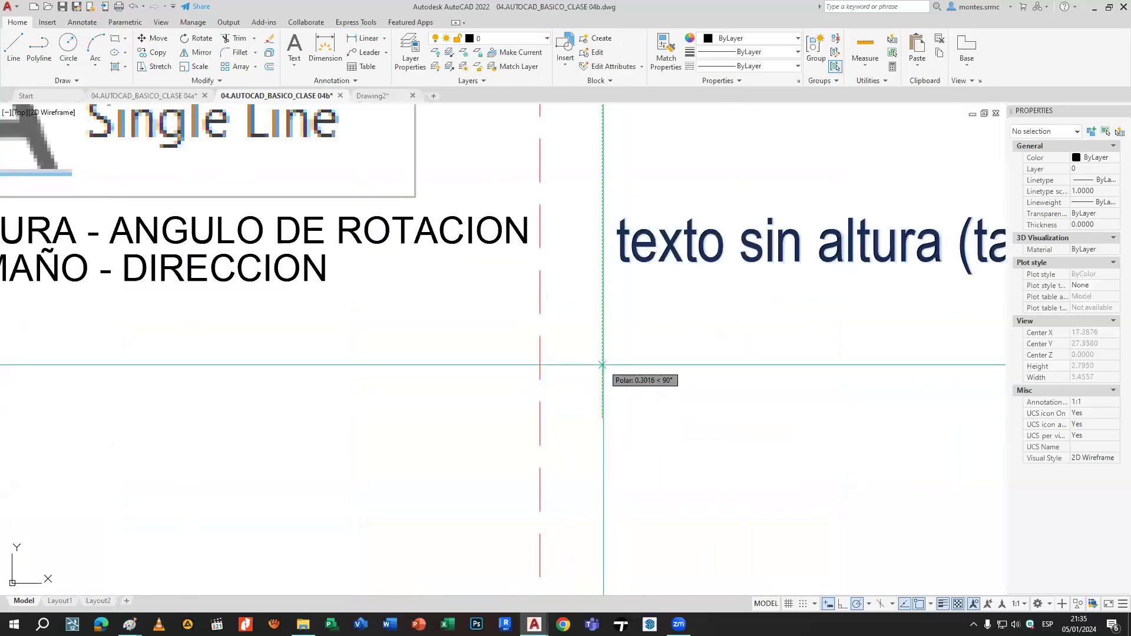
{"action": "left_click", "coordinate": [631, 418]}
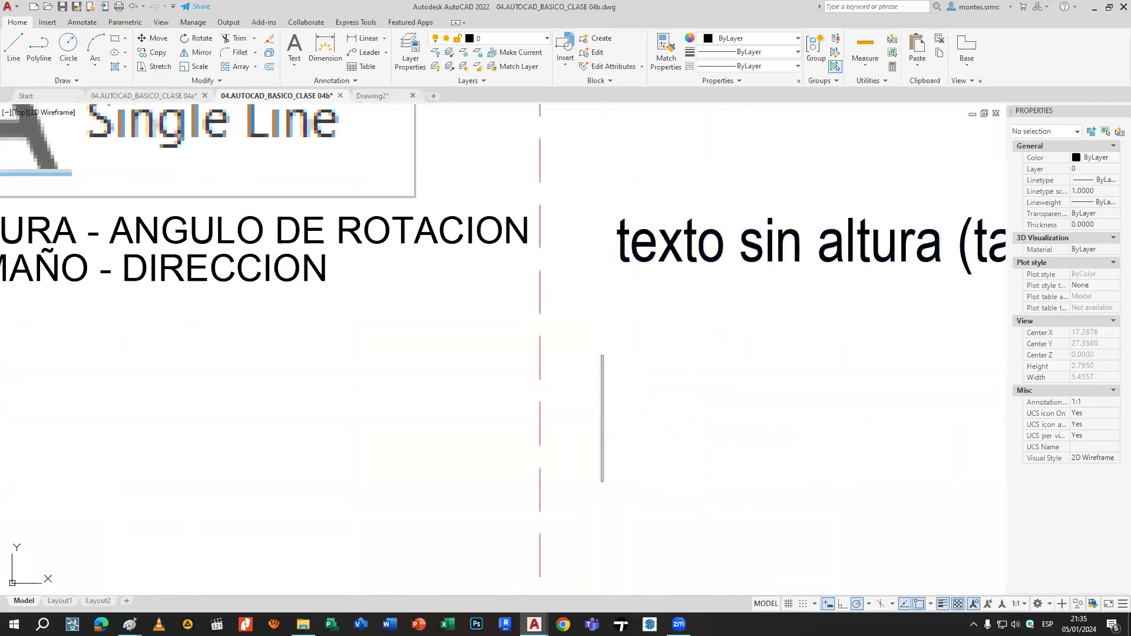
Write "TEXTO SIMPLE PARA AUTOCAD" as the first line of the single-line text.
{"action": "type", "text": "TEXTO S"}
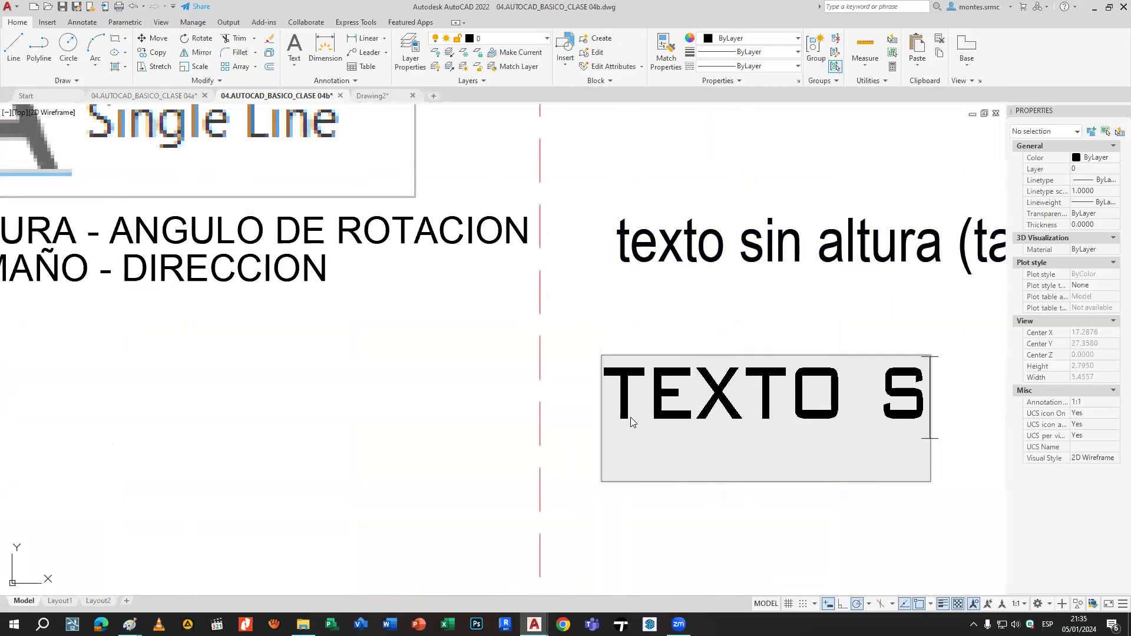
{"action": "type", "text": "I´PE"}
{"action": "key", "text": "BackSpace"}
{"action": "key", "text": "BackSpace"}
{"action": "key", "text": "BackSpace"}
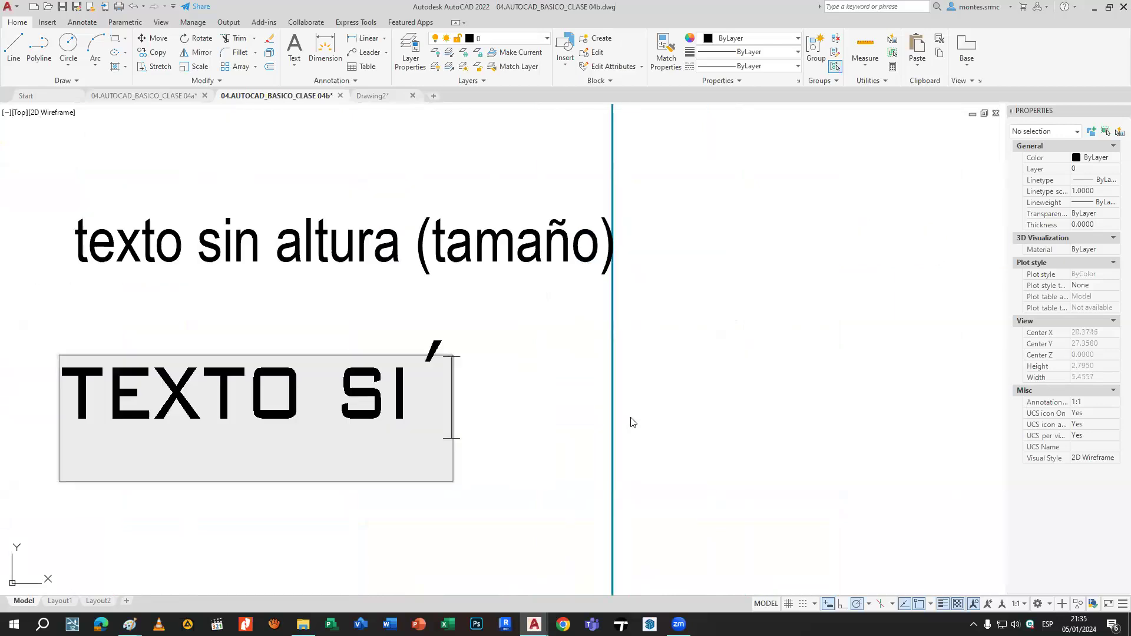
{"action": "type", "text": "MPLE "}
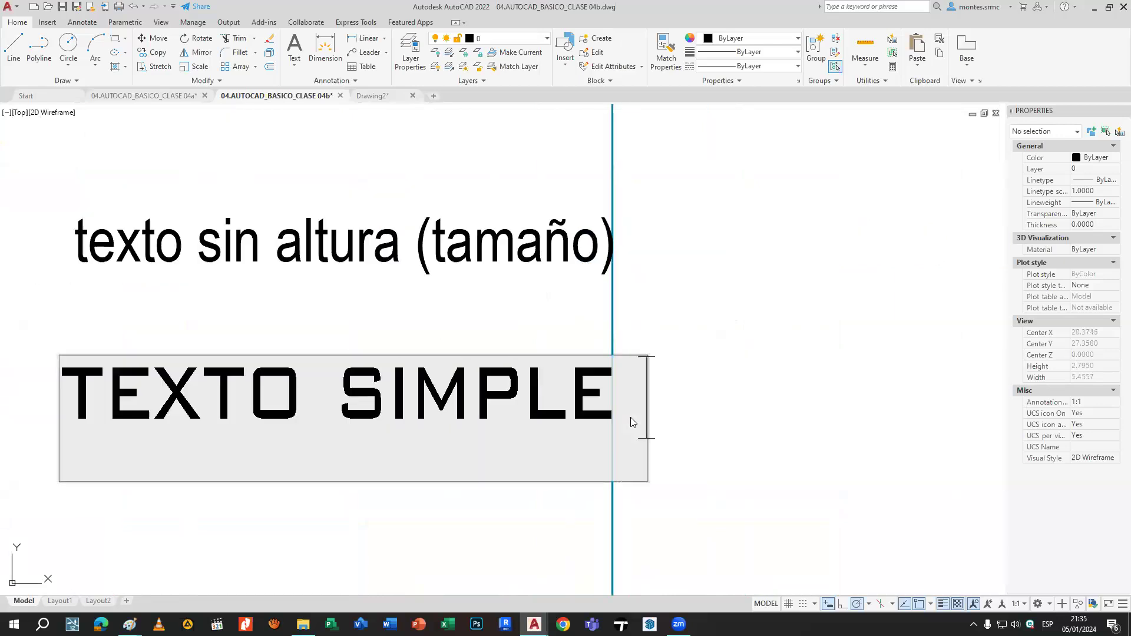
{"action": "type", "text": "PARA AUT"}
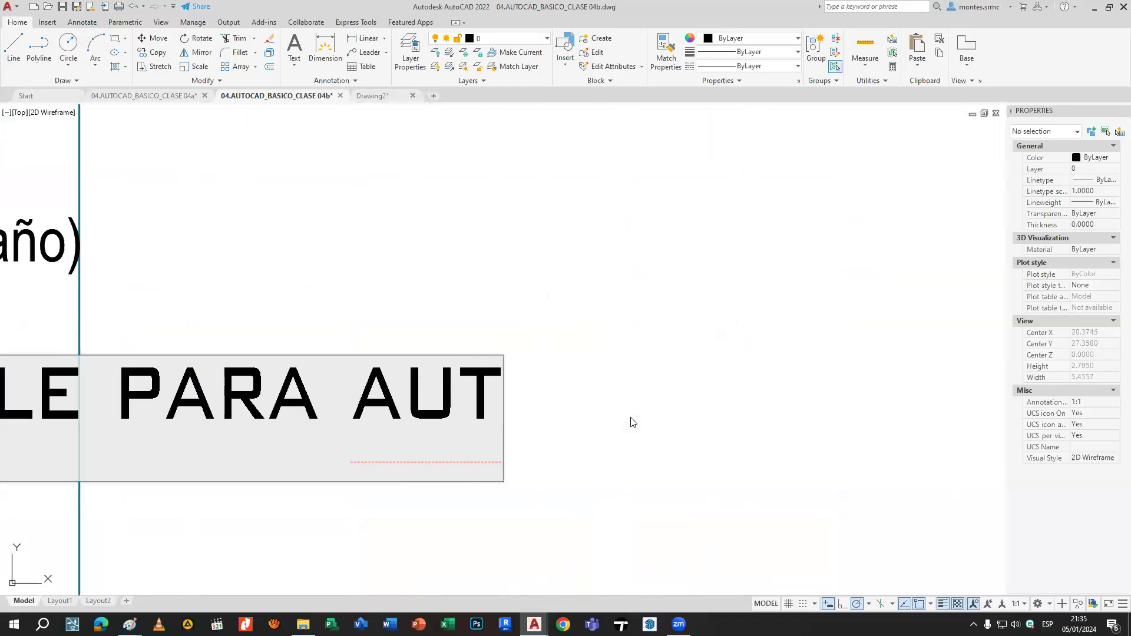
{"action": "type", "text": "OCAD"}
Add "CLASES" as a second line and finish the single-line text command.
{"action": "key", "text": "Return"}
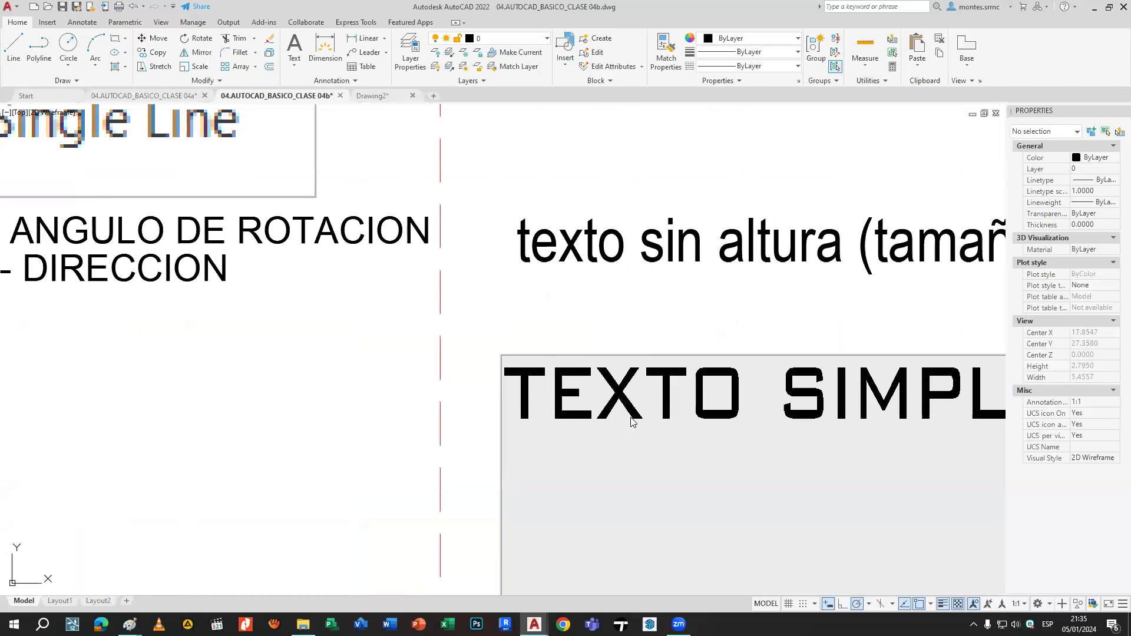
{"action": "type", "text": "CLASES"}
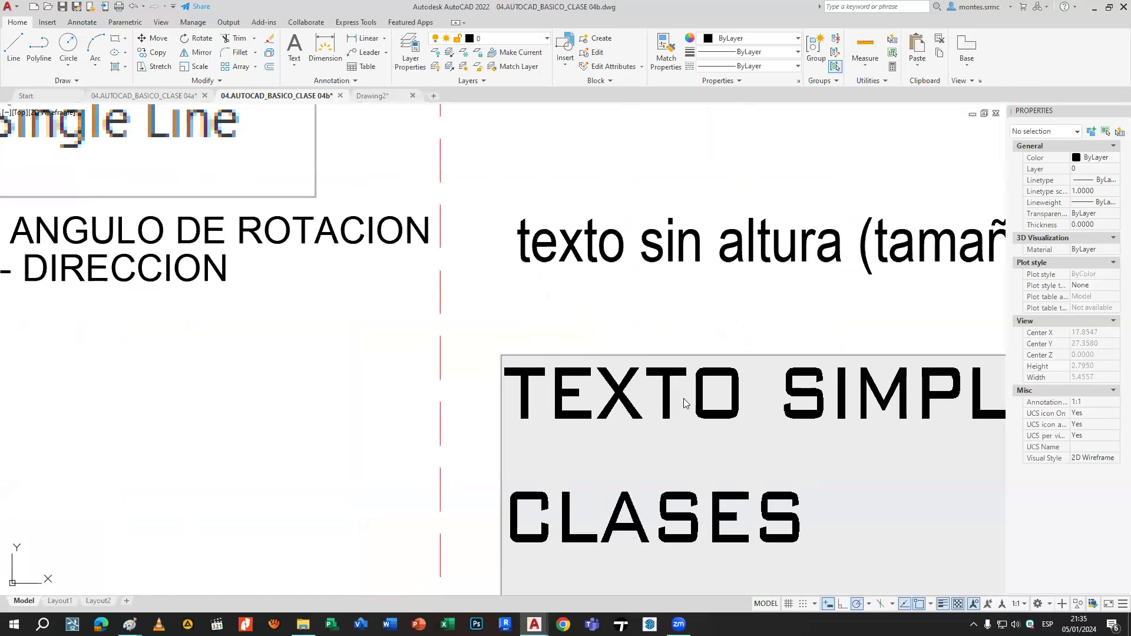
{"action": "left_click", "coordinate": [725, 315]}
{"action": "scroll", "coordinate": [726, 316], "scroll_direction": "down", "scroll_amount": 4}
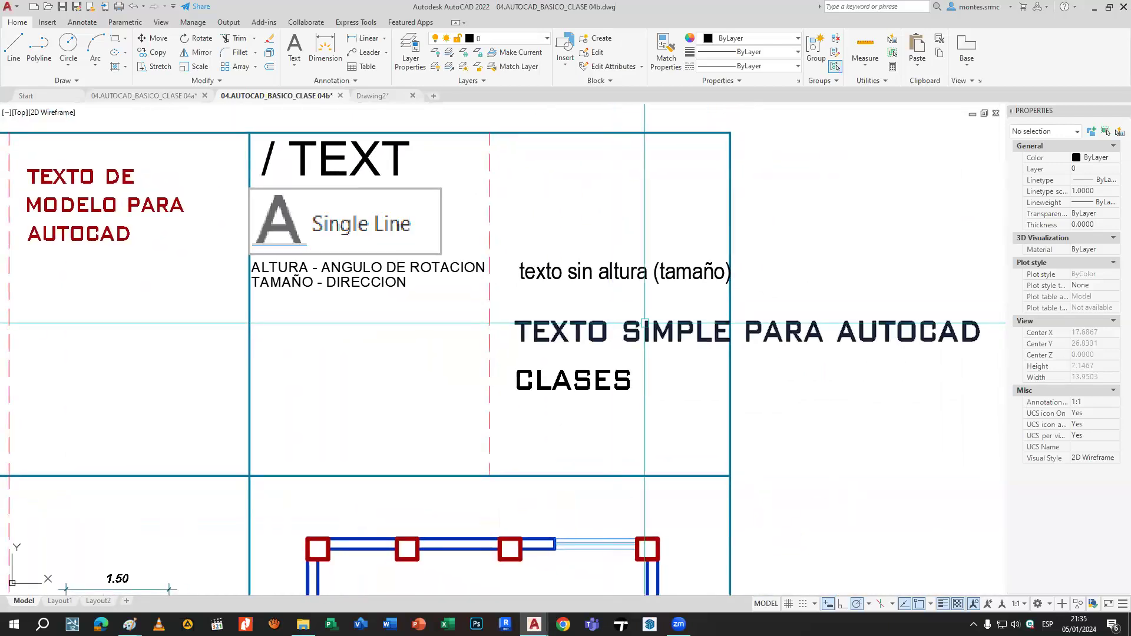
Move the "CLASES" text straight down, away from the first line, to about Y 25.84.
{"action": "left_click", "coordinate": [518, 389]}
{"action": "left_click", "coordinate": [515, 389]}
{"action": "left_click", "coordinate": [515, 417]}
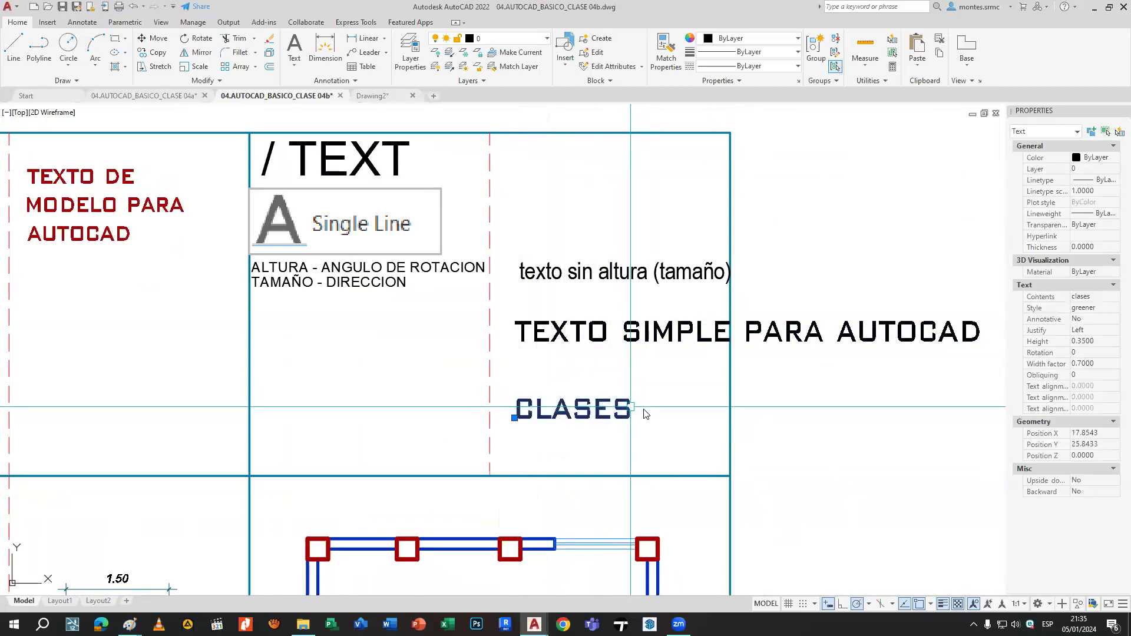
Set the text style of the "CLASES" text to ARIAL.
{"action": "left_click", "coordinate": [1093, 312]}
{"action": "left_click", "coordinate": [1094, 311]}
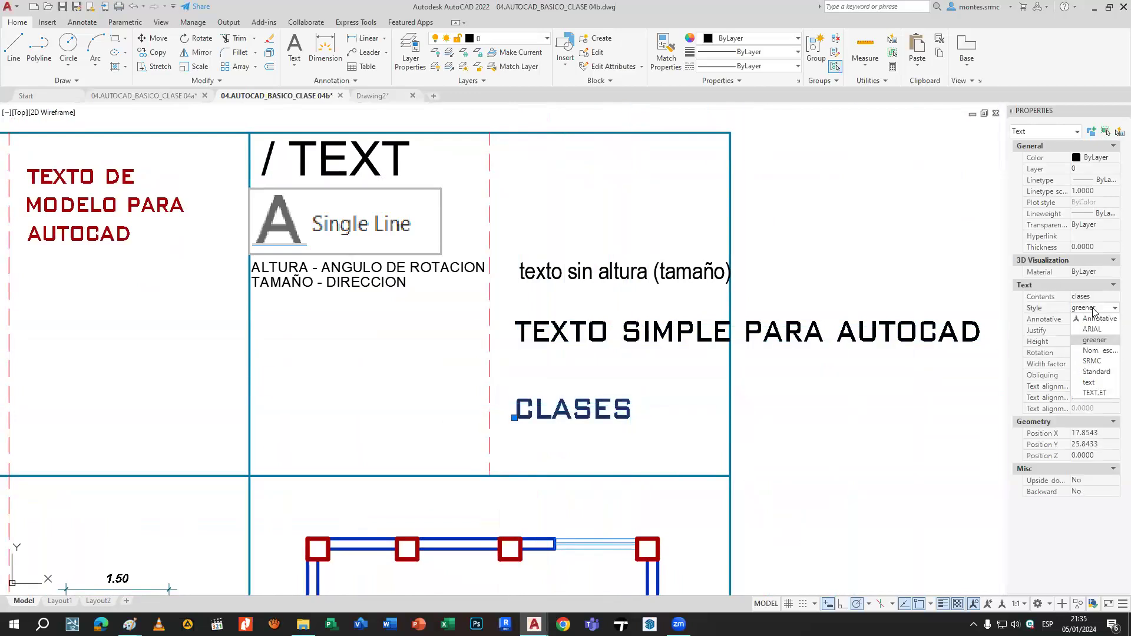
{"action": "left_click", "coordinate": [1096, 329]}
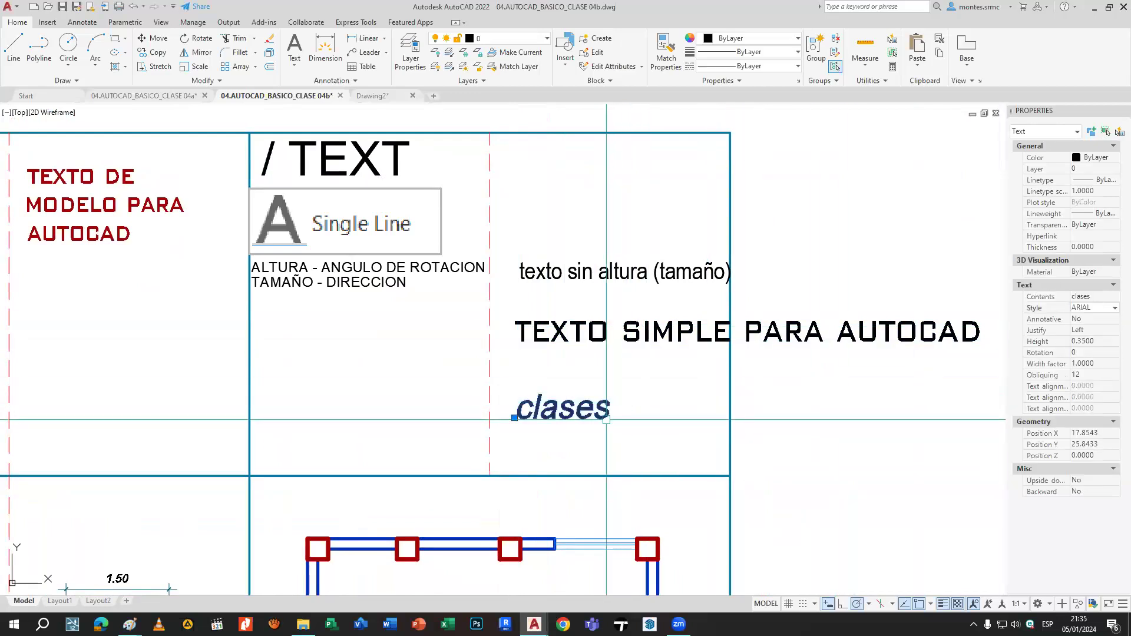
Change the text style of the "CLASES" text to TEXT.ET and select the text again.
{"action": "left_click", "coordinate": [1099, 309]}
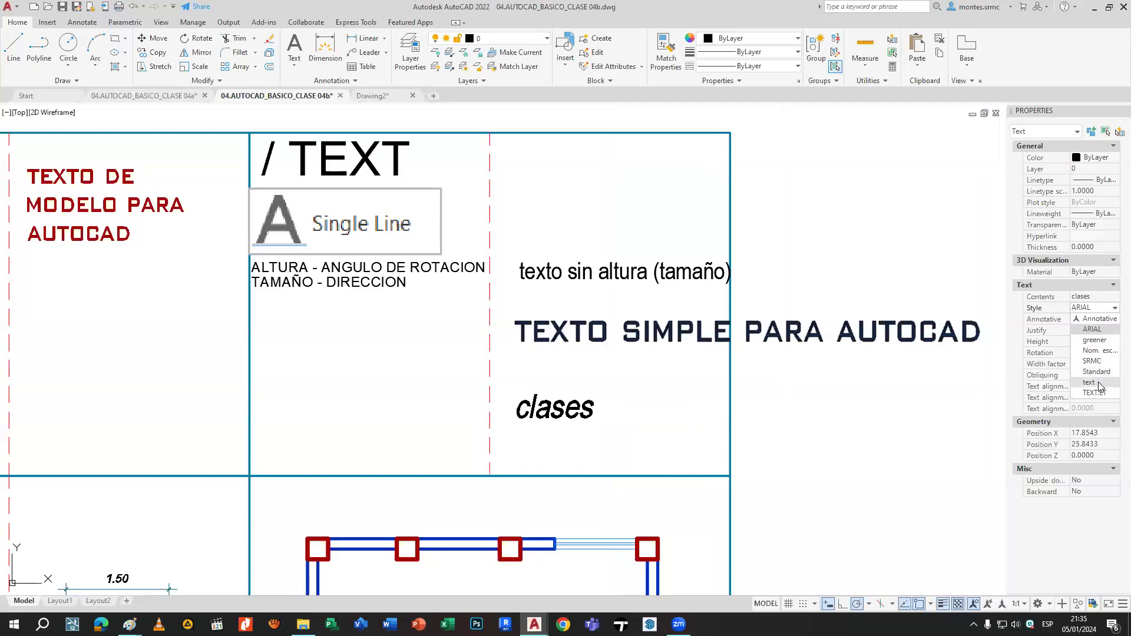
{"action": "key", "text": "Escape"}
{"action": "left_click", "coordinate": [801, 334]}
{"action": "key", "text": "Escape"}
{"action": "left_click", "coordinate": [526, 415]}
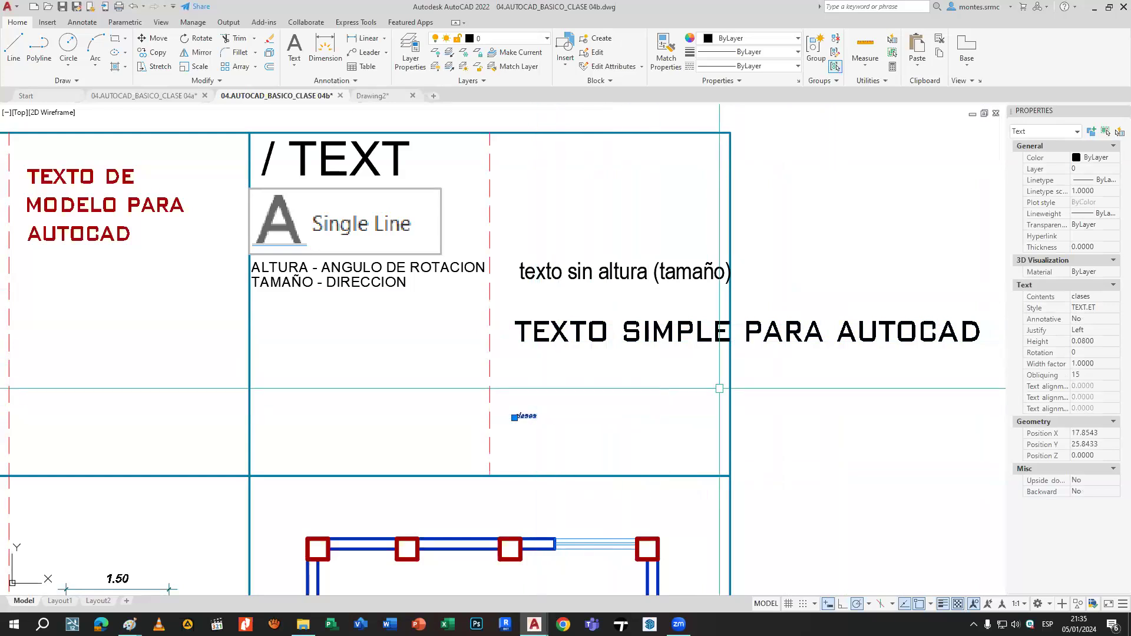
Set the height of the "clases" text to 0.8 and deselect it.
{"action": "left_click", "coordinate": [1092, 342]}
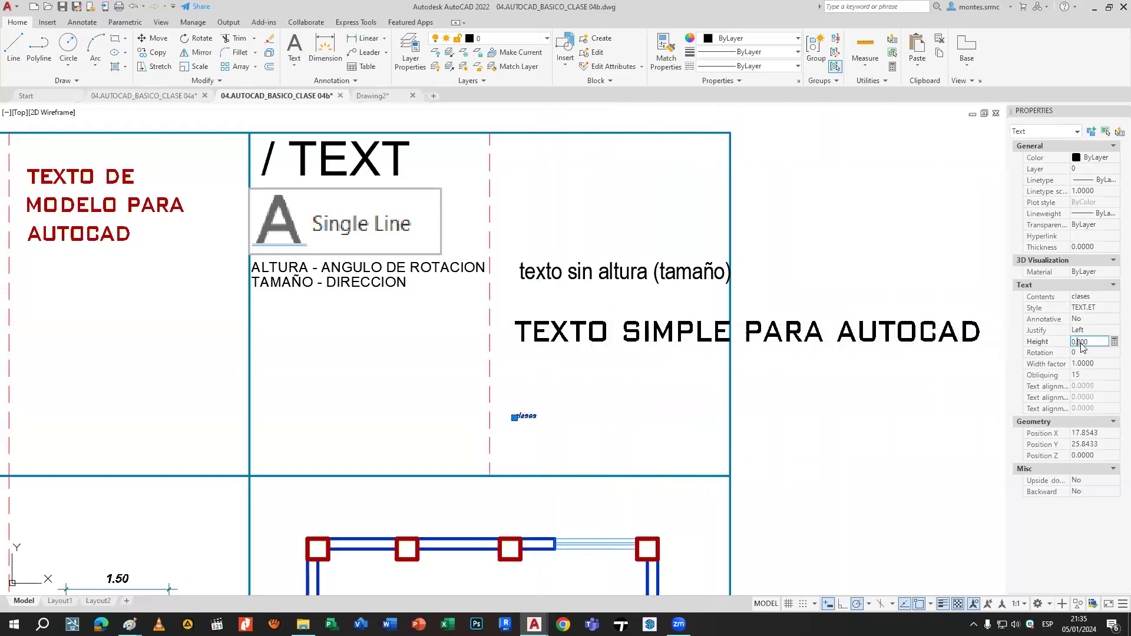
{"action": "type", "text": "0.8"}
{"action": "key", "text": "Return"}
{"action": "key", "text": "Escape"}
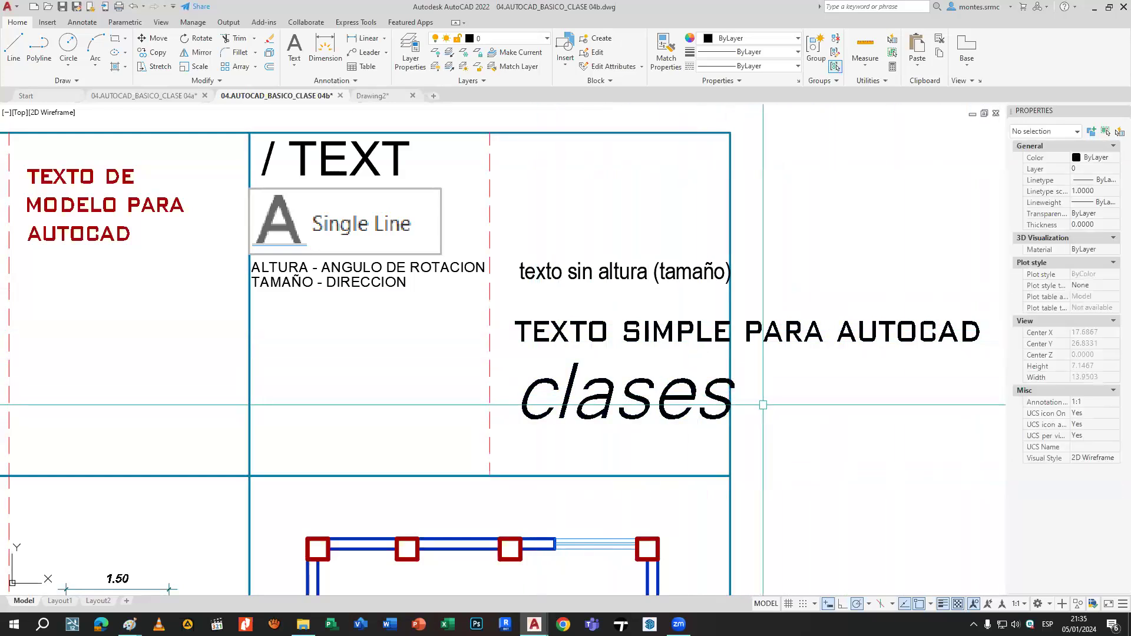
Reopen the "TEXTO DE MODELO PARA AUTOCAD" multiline text, review the color options for its contents and close it without changing the color.
{"action": "scroll", "coordinate": [763, 405], "scroll_direction": "down", "scroll_amount": 2}
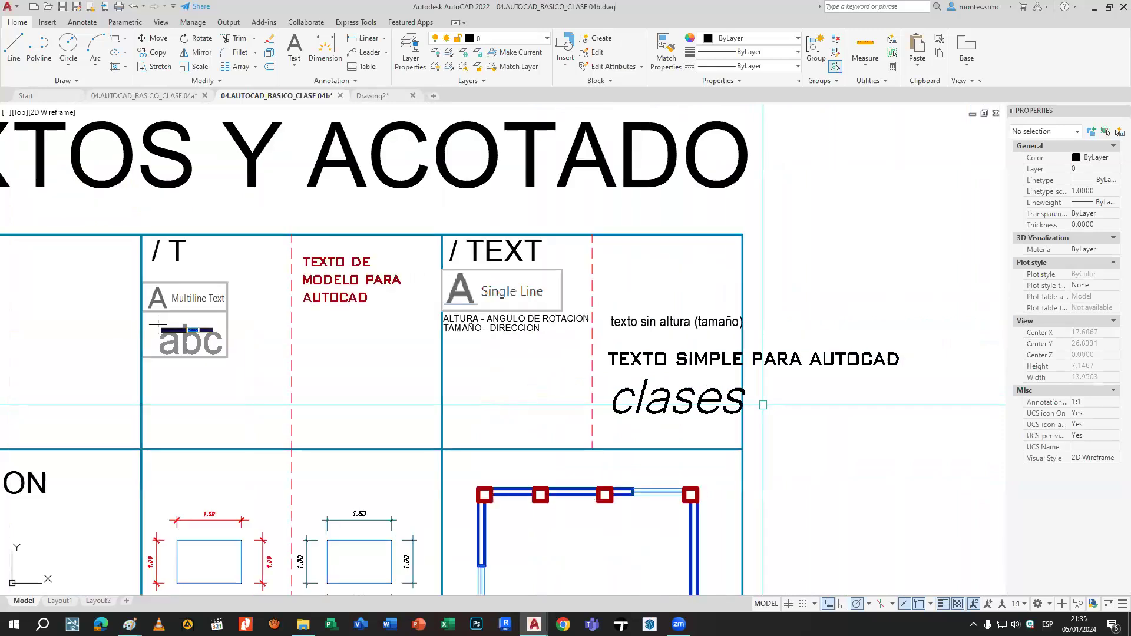
{"action": "middle_click_drag", "start_coordinate": [763, 405], "coordinate": [798, 357]}
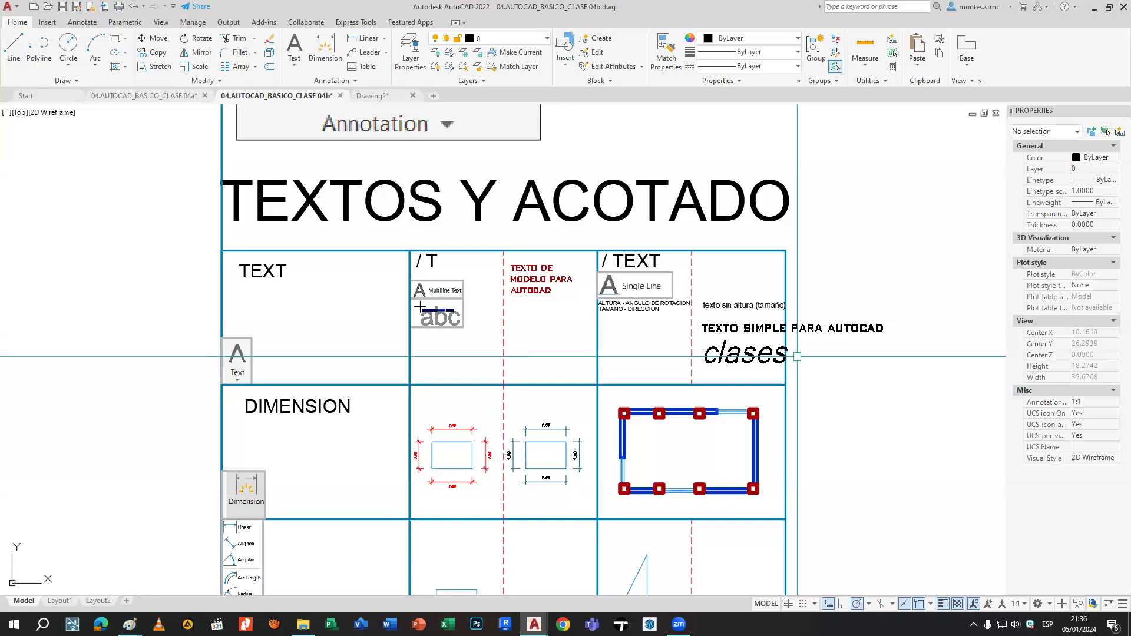
{"action": "mouse_move", "coordinate": [650, 336]}
{"action": "middle_mouse_down"}
{"action": "mouse_move", "coordinate": [641, 261]}
{"action": "mouse_move", "coordinate": [603, 211]}
{"action": "middle_mouse_up"}
{"action": "middle_click_drag", "start_coordinate": [488, 143], "coordinate": [527, 175]}
{"action": "scroll", "coordinate": [527, 176], "scroll_direction": "up", "scroll_amount": 4}
{"action": "double_click", "coordinate": [527, 173]}
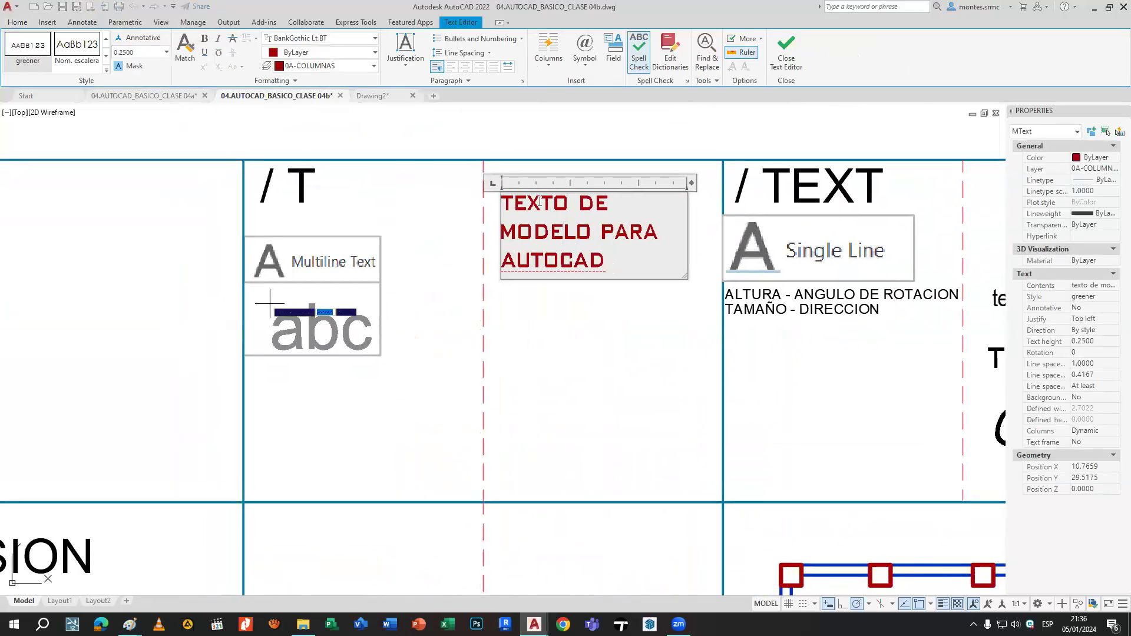
{"action": "triple_click", "coordinate": [539, 201]}
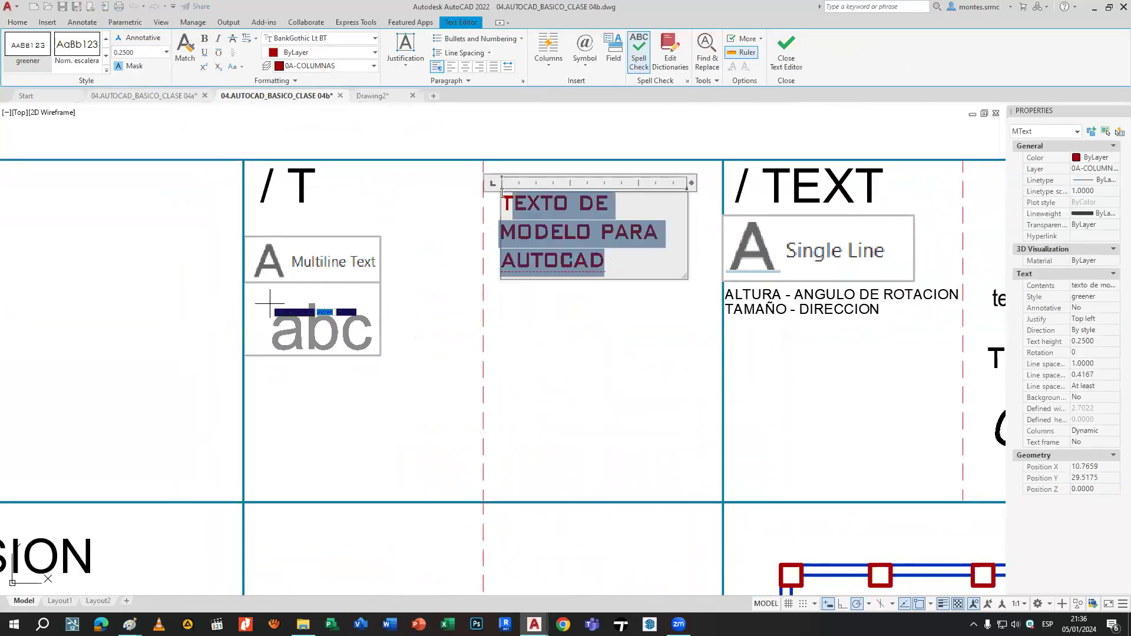
{"action": "left_click", "coordinate": [321, 51]}
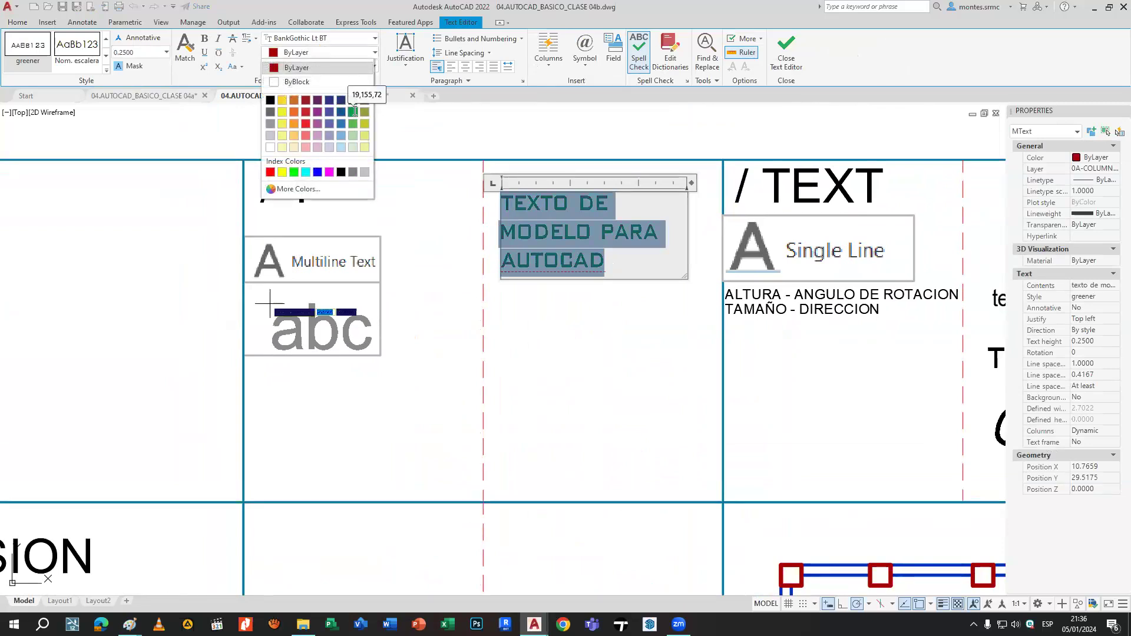
{"action": "left_click", "coordinate": [436, 145]}
{"action": "left_click", "coordinate": [438, 144]}
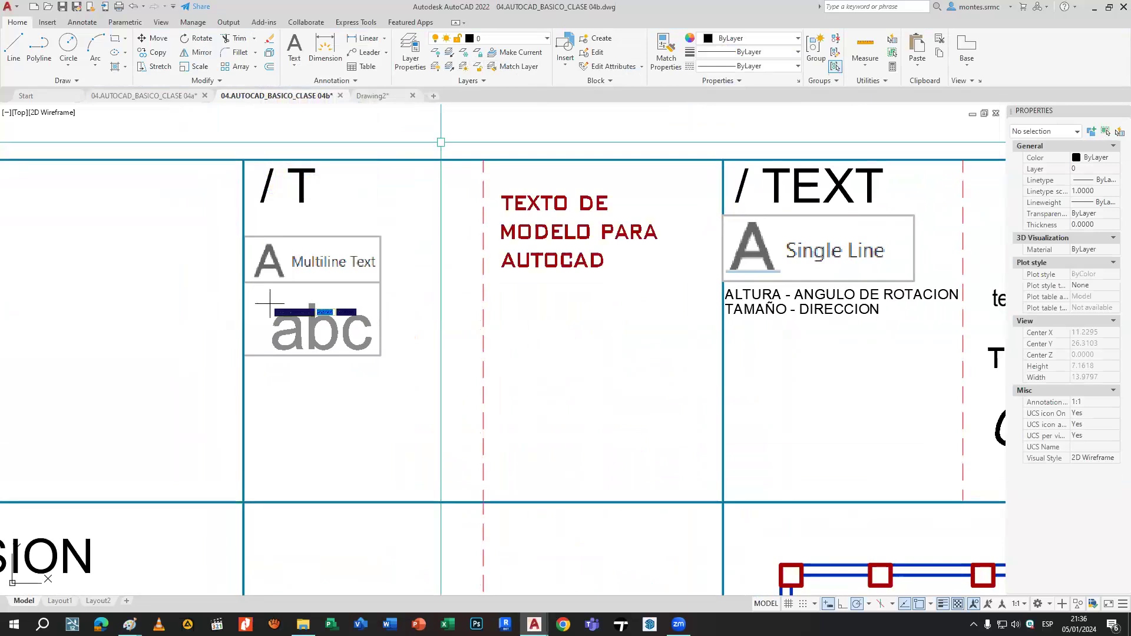
Close the Properties palette and look at the dimensioned rectangles in the DIMENSION row.
{"action": "scroll", "coordinate": [540, 255], "scroll_direction": "down", "scroll_amount": 2}
{"action": "mouse_move", "coordinate": [524, 399]}
{"action": "middle_mouse_down"}
{"action": "mouse_move", "coordinate": [577, 323]}
{"action": "mouse_move", "coordinate": [553, 238]}
{"action": "mouse_move", "coordinate": [527, 237]}
{"action": "middle_mouse_up"}
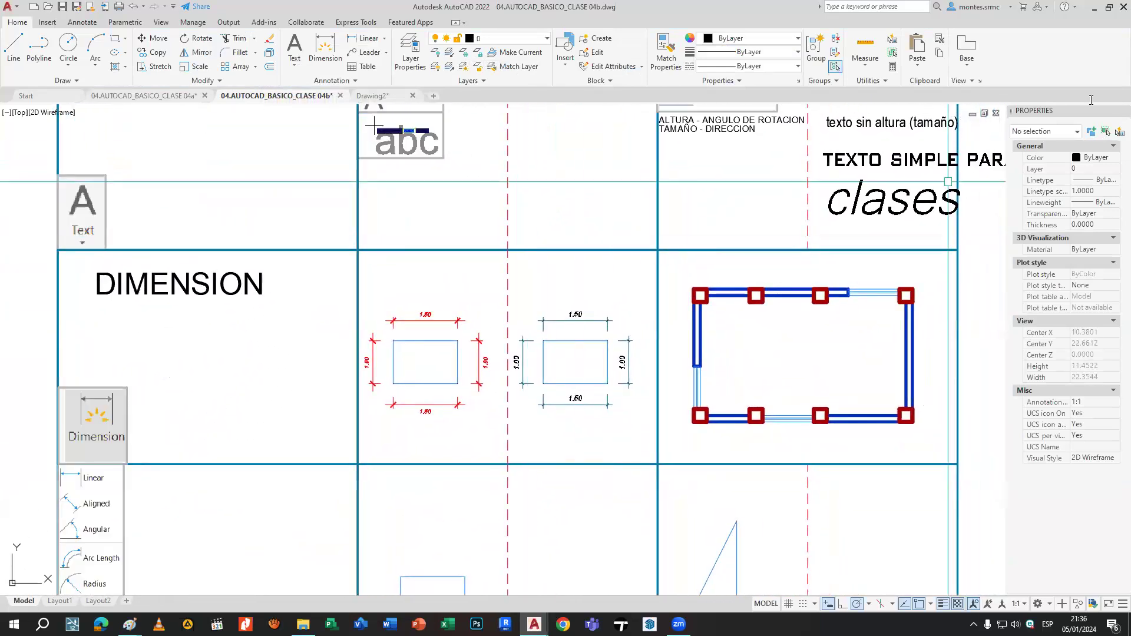
{"action": "left_click", "coordinate": [1123, 111]}
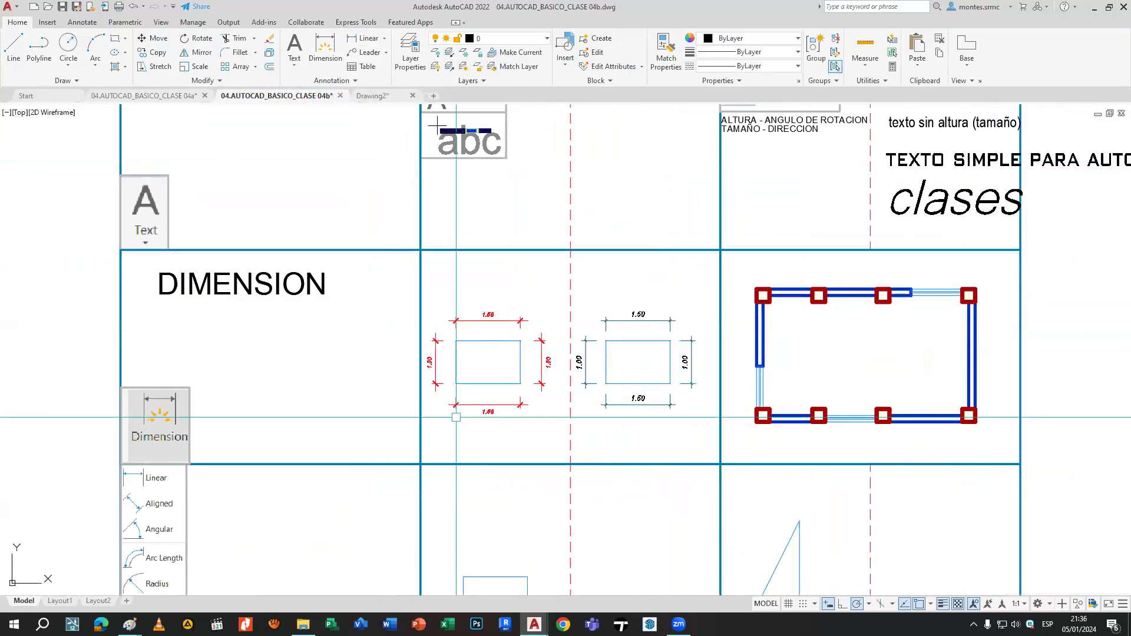
{"action": "mouse_move", "coordinate": [778, 383]}
{"action": "middle_mouse_down"}
{"action": "mouse_move", "coordinate": [717, 366]}
{"action": "mouse_move", "coordinate": [736, 360]}
{"action": "middle_mouse_up"}
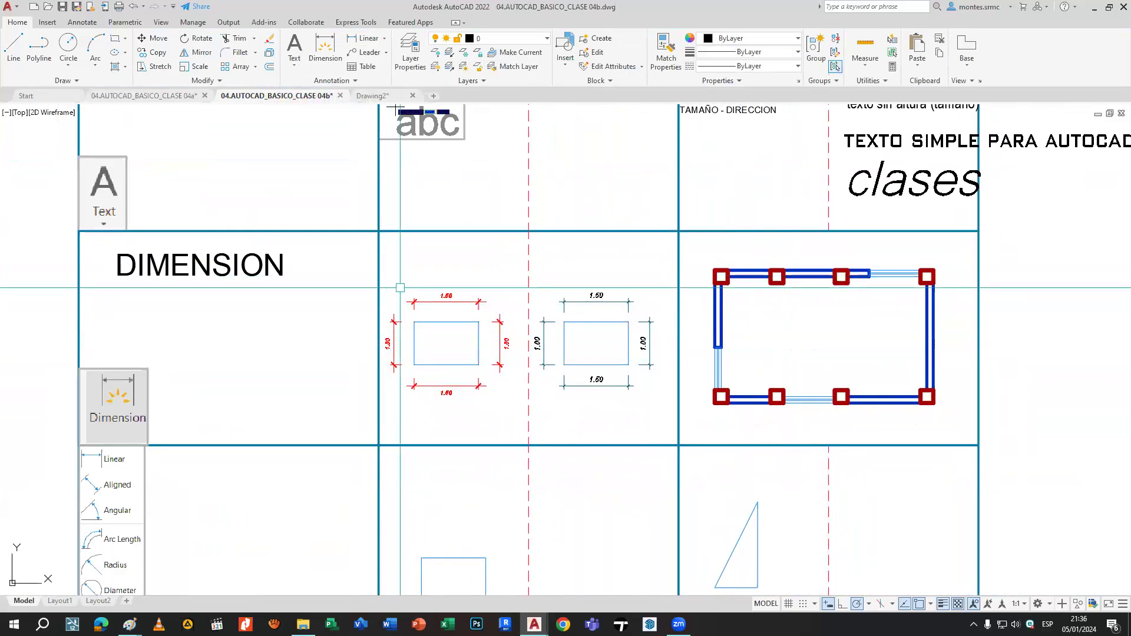
{"action": "scroll", "coordinate": [470, 323], "scroll_direction": "up", "scroll_amount": 4}
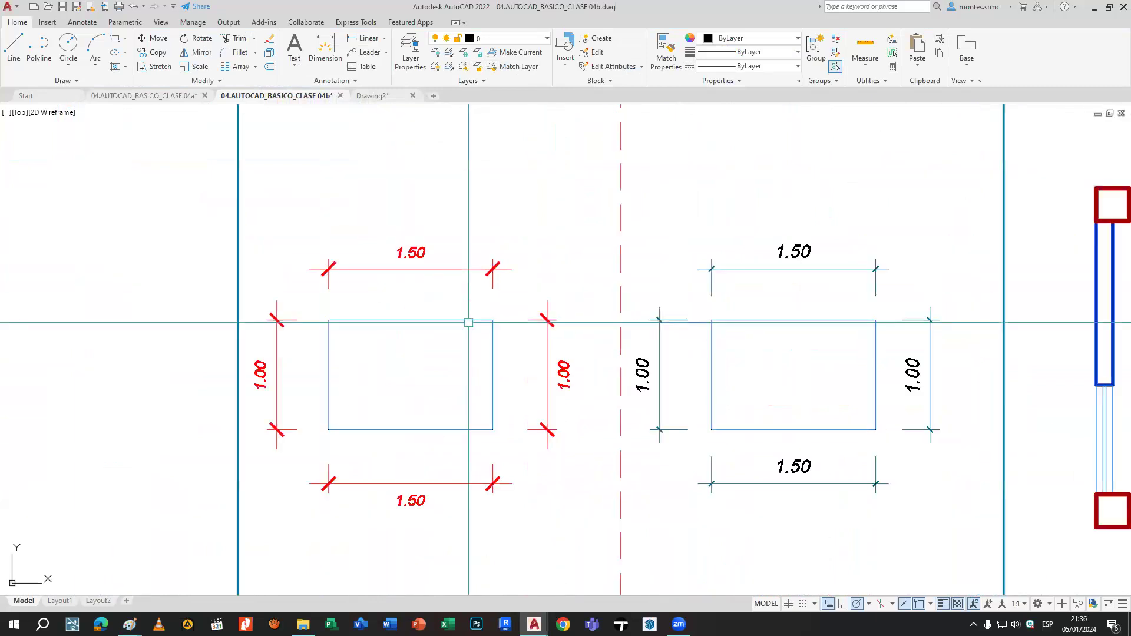
Switch to Drawing2 and open the Text Style dialog to manage its text styles.
{"action": "left_click", "coordinate": [345, 79]}
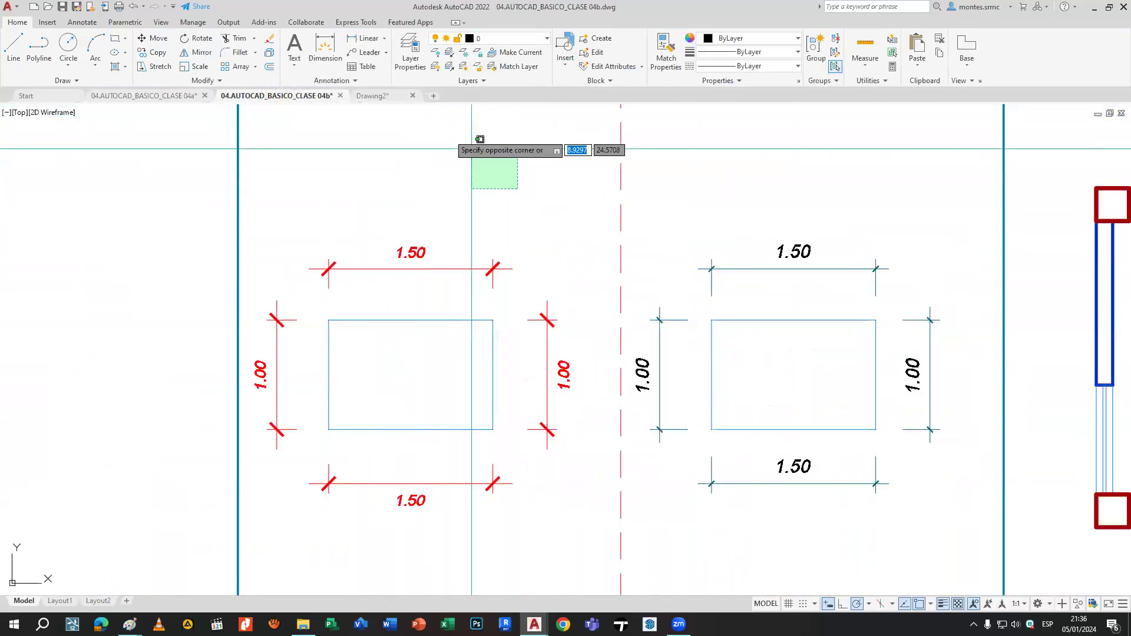
{"action": "left_click", "coordinate": [362, 95]}
{"action": "left_click", "coordinate": [341, 80]}
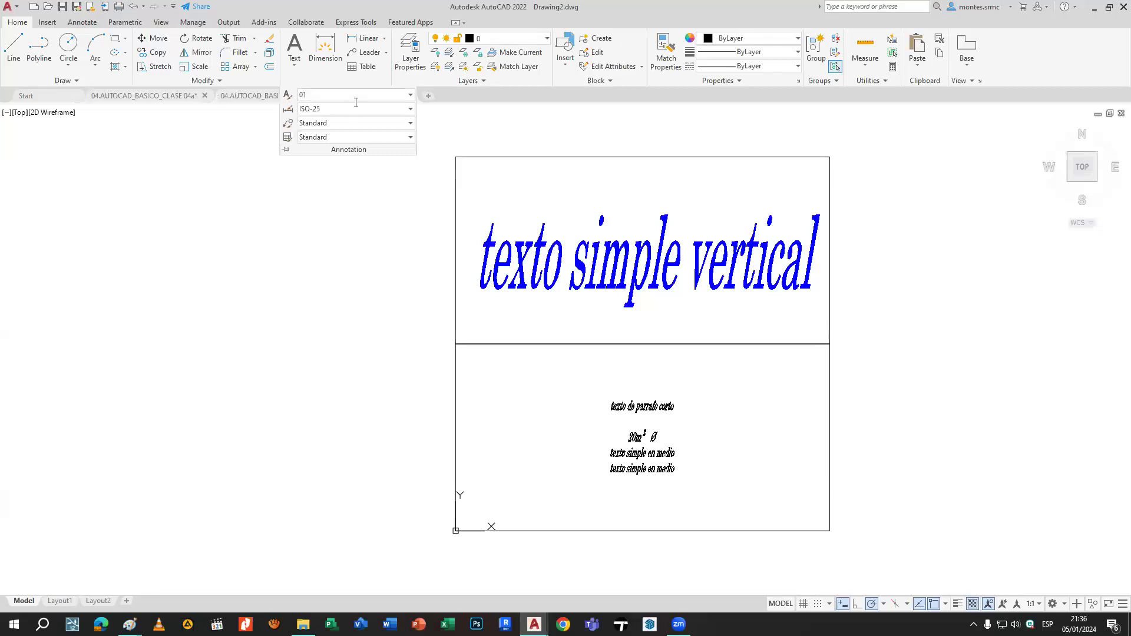
{"action": "left_click", "coordinate": [356, 108]}
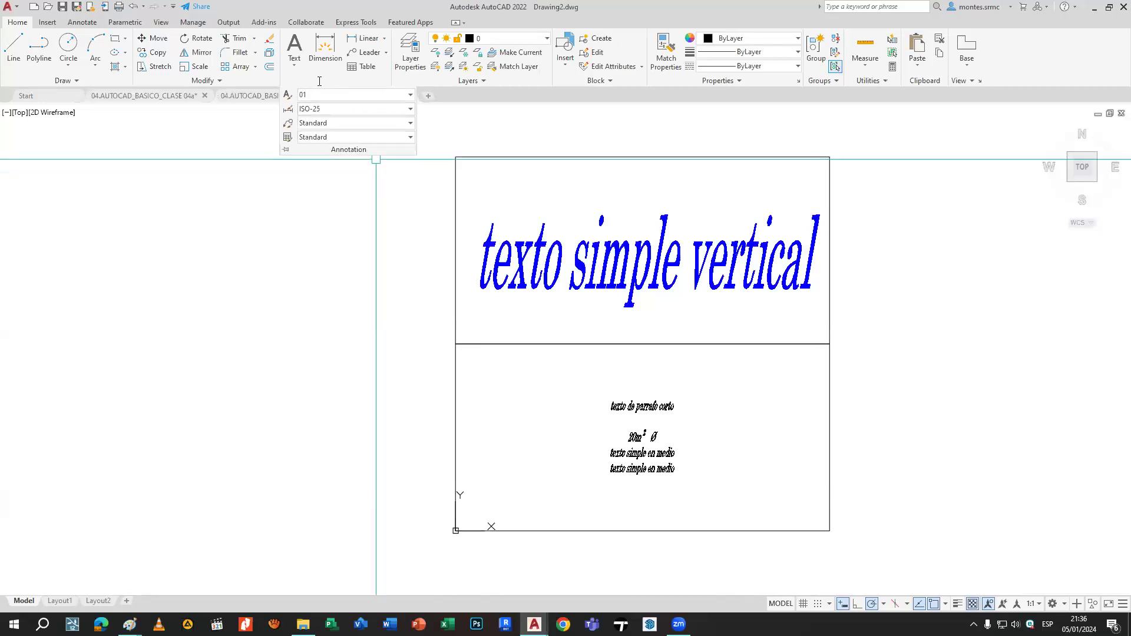
{"action": "left_click", "coordinate": [361, 99]}
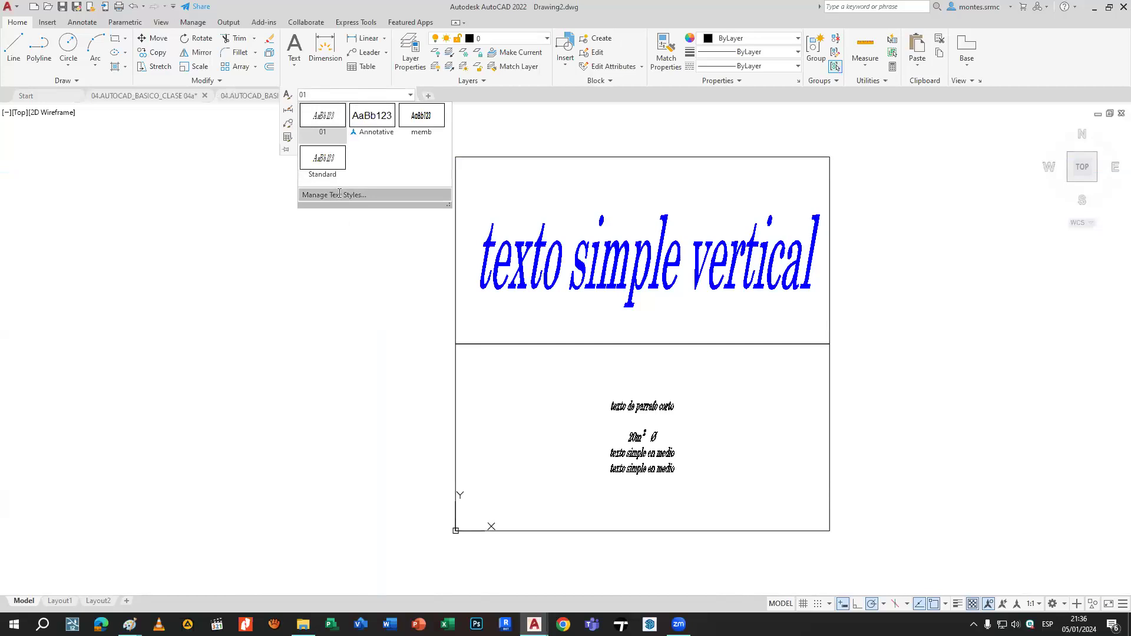
{"action": "left_click", "coordinate": [362, 197]}
Set the Standard text style's font to Arial and its oblique angle to 0, make it current and close the dialog.
{"action": "left_click", "coordinate": [416, 268]}
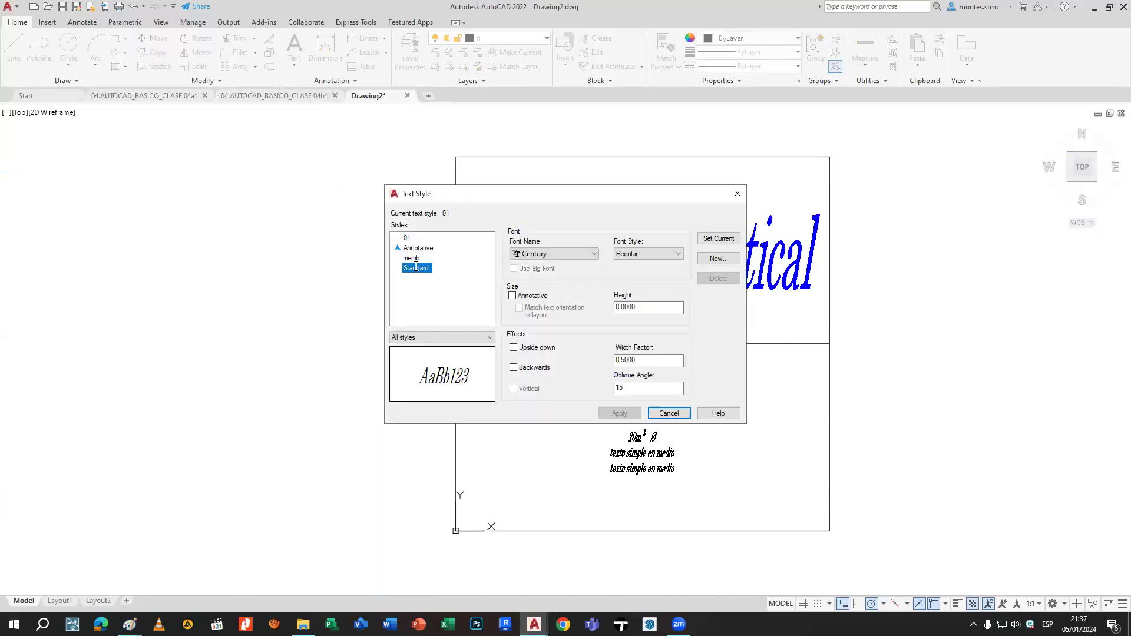
{"action": "left_click", "coordinate": [573, 254]}
{"action": "scroll", "coordinate": [584, 312], "scroll_direction": "up", "scroll_amount": 10}
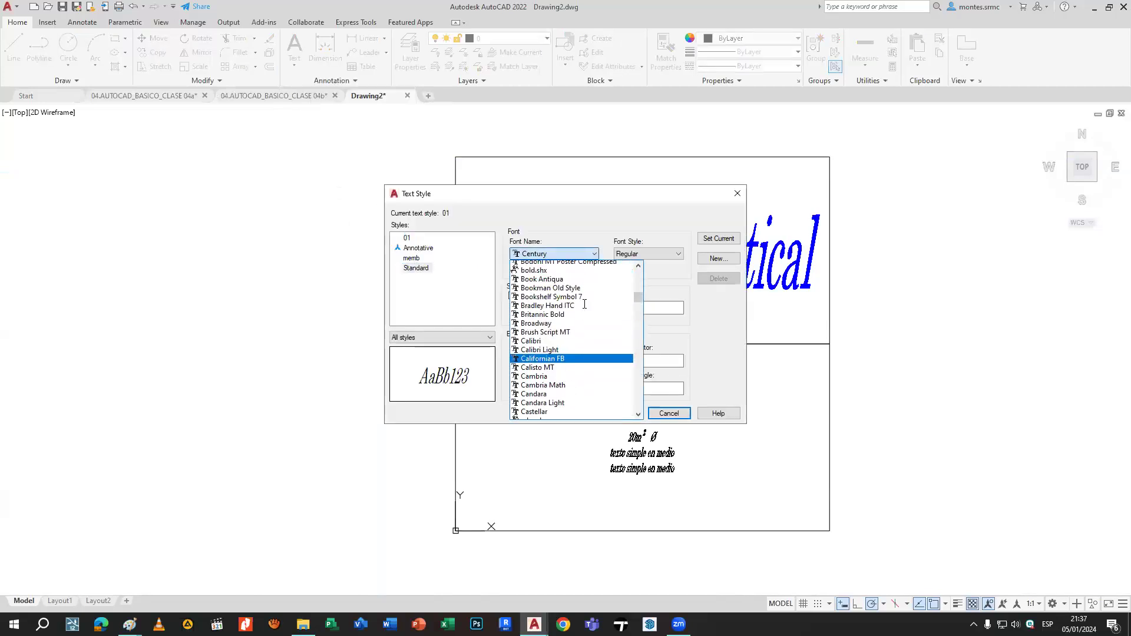
{"action": "scroll", "coordinate": [583, 312], "scroll_direction": "up", "scroll_amount": 10}
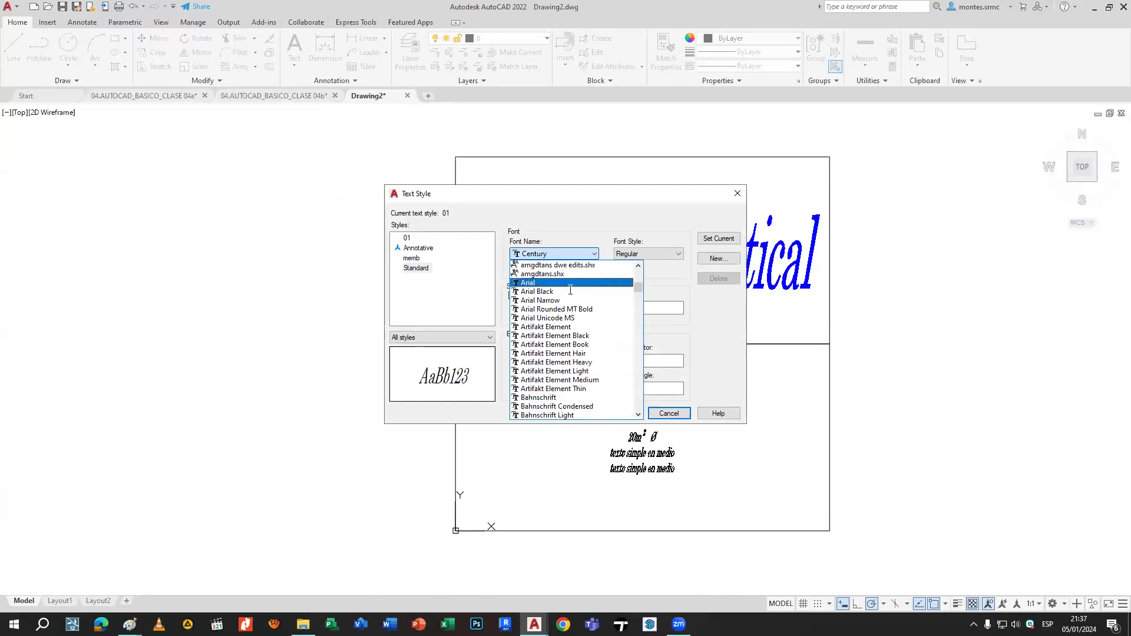
{"action": "left_click", "coordinate": [570, 283]}
{"action": "left_click_drag", "start_coordinate": [629, 388], "coordinate": [608, 387]}
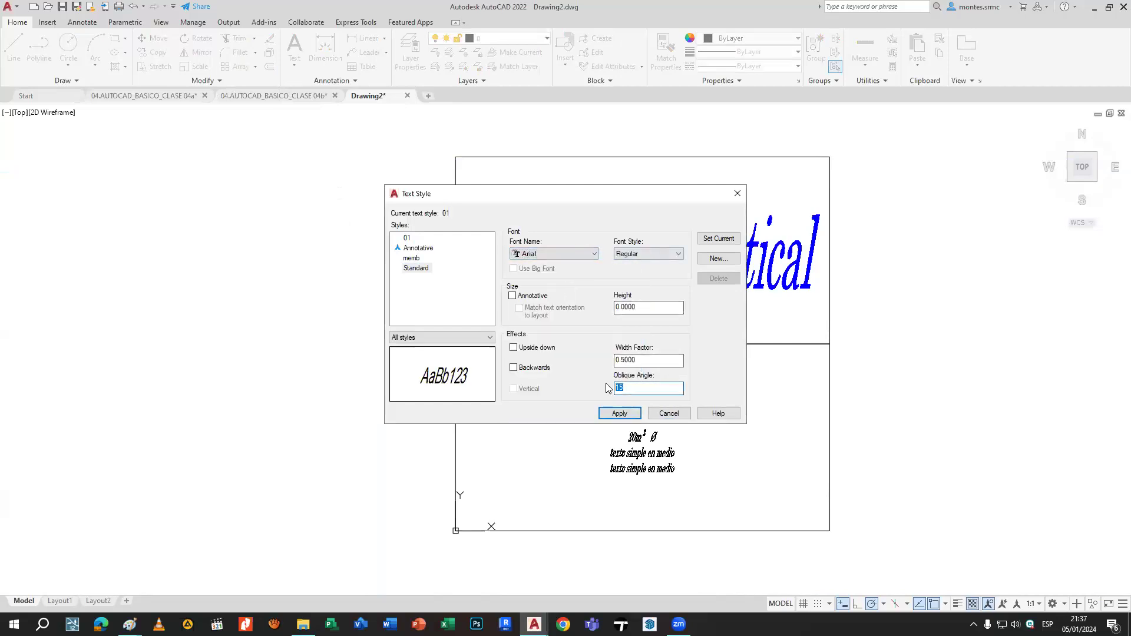
{"action": "type", "text": "0"}
{"action": "key", "text": "Return"}
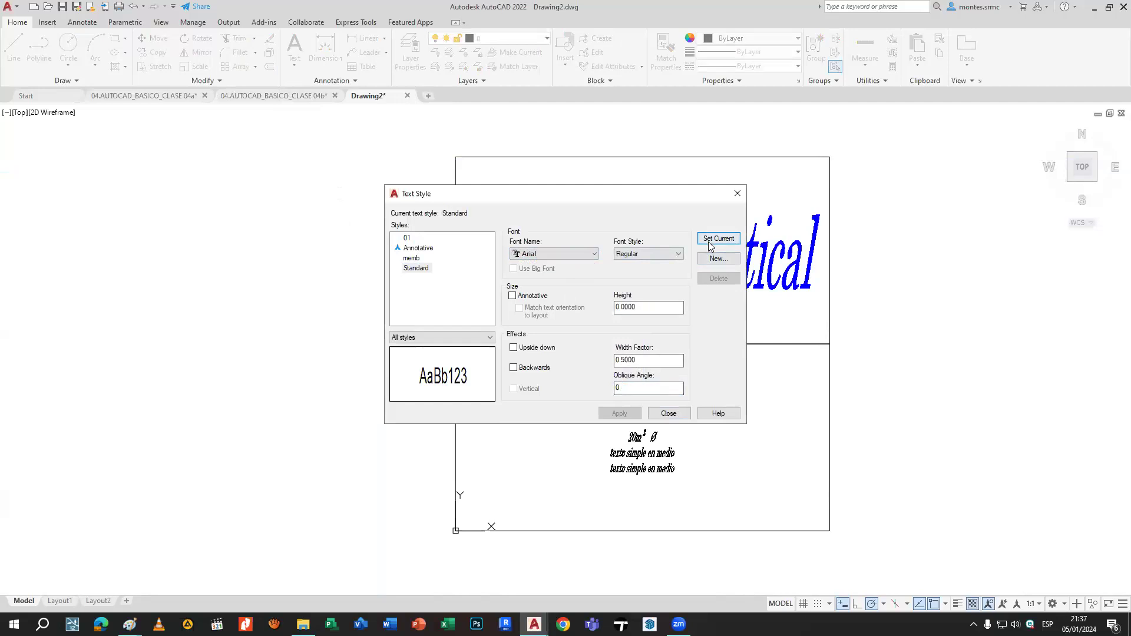
{"action": "left_click", "coordinate": [652, 413]}
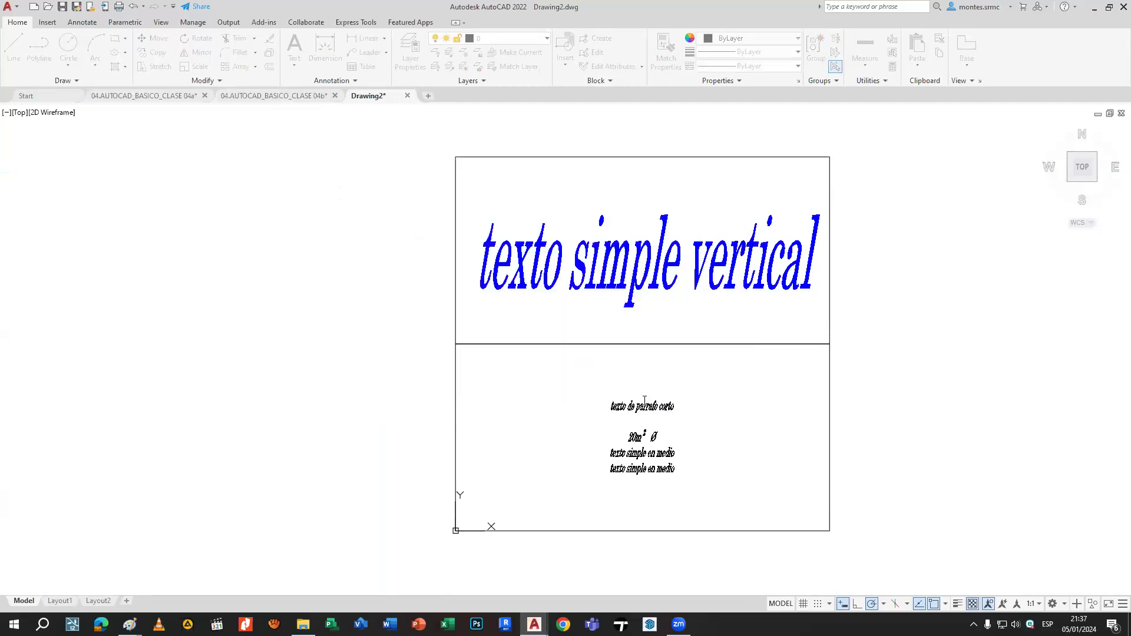
Review the dimension styles available in Drawing2.
{"action": "left_click", "coordinate": [355, 80]}
{"action": "left_click", "coordinate": [342, 108]}
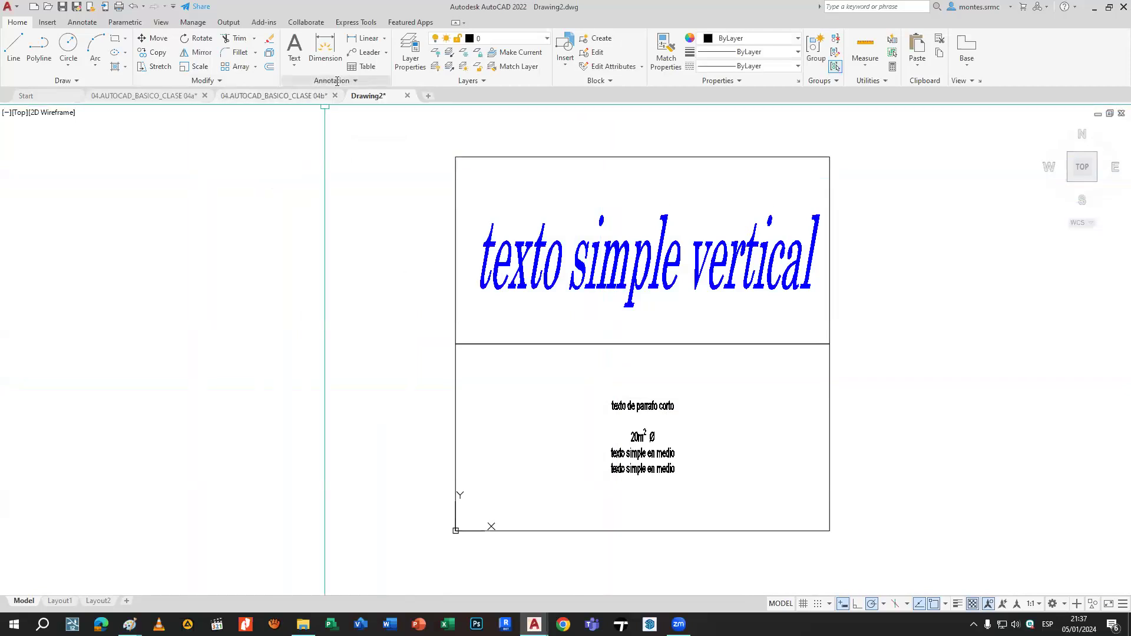
{"action": "left_click", "coordinate": [353, 81]}
{"action": "left_click", "coordinate": [364, 109]}
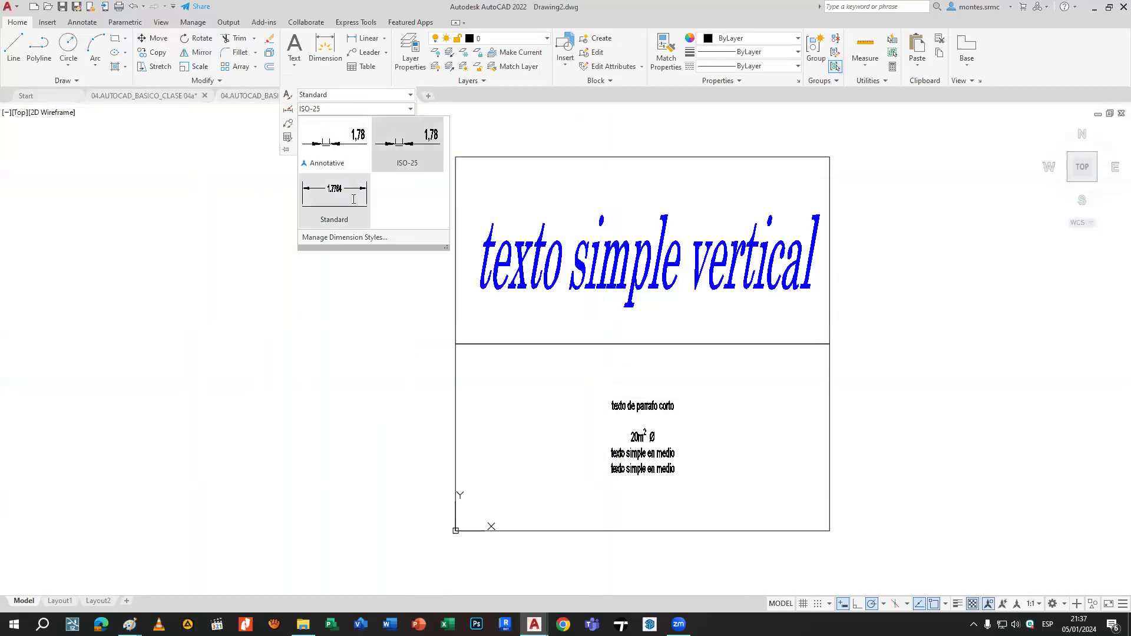
{"action": "left_click", "coordinate": [304, 200]}
Return to the 04.AUTOCAD_BASICO_CLASE 04b drawing and browse its list of dimension styles.
{"action": "left_click", "coordinate": [256, 95]}
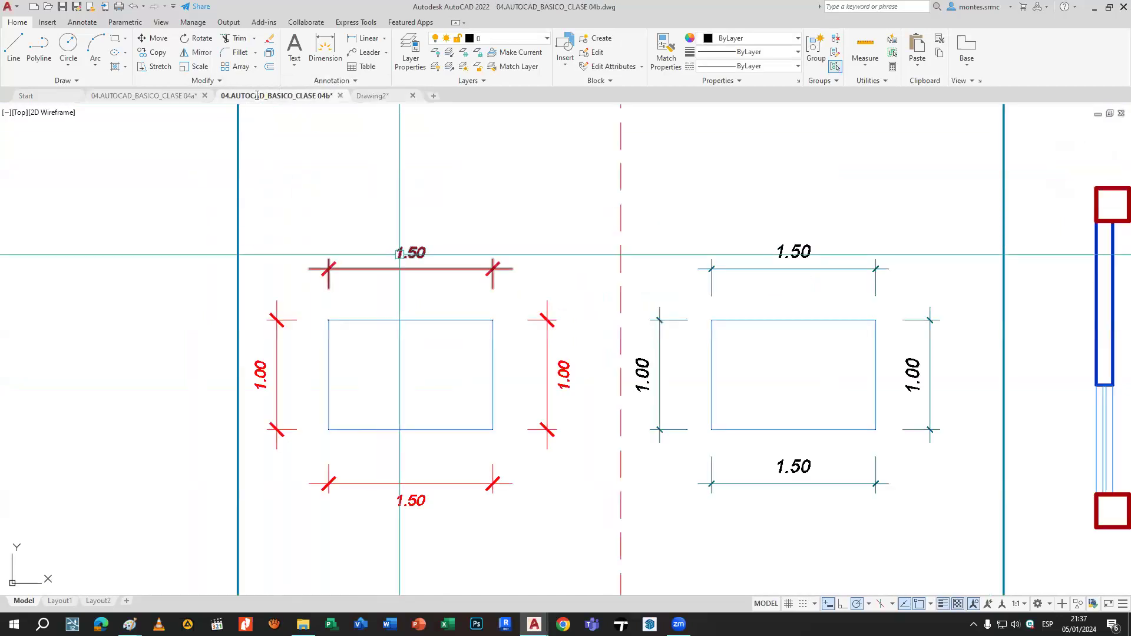
{"action": "left_click", "coordinate": [351, 81]}
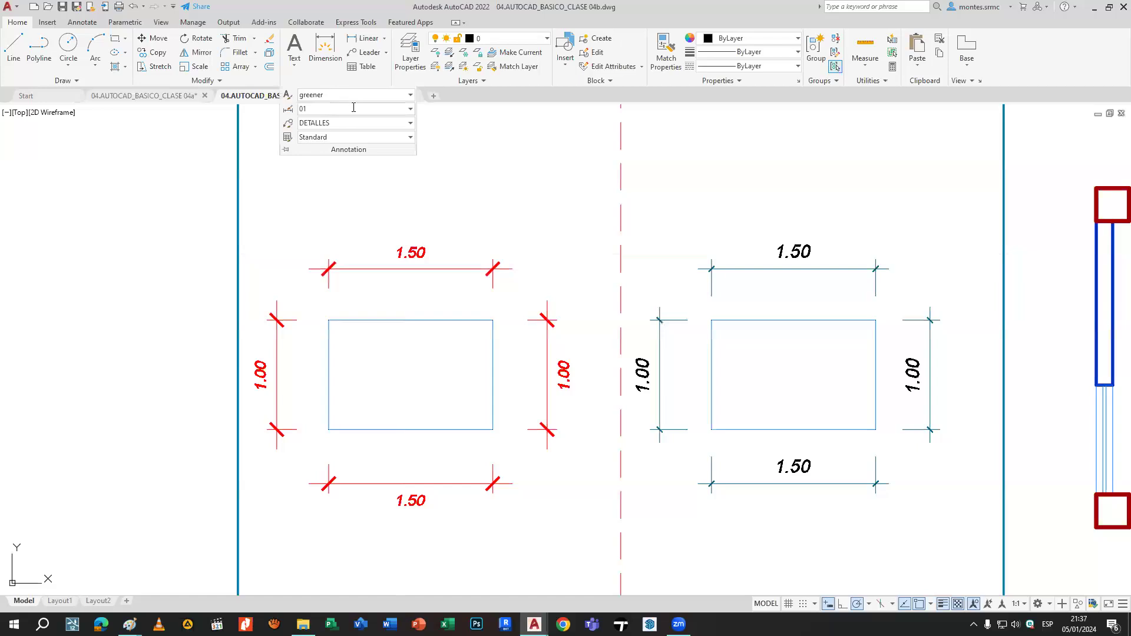
{"action": "left_click", "coordinate": [353, 108]}
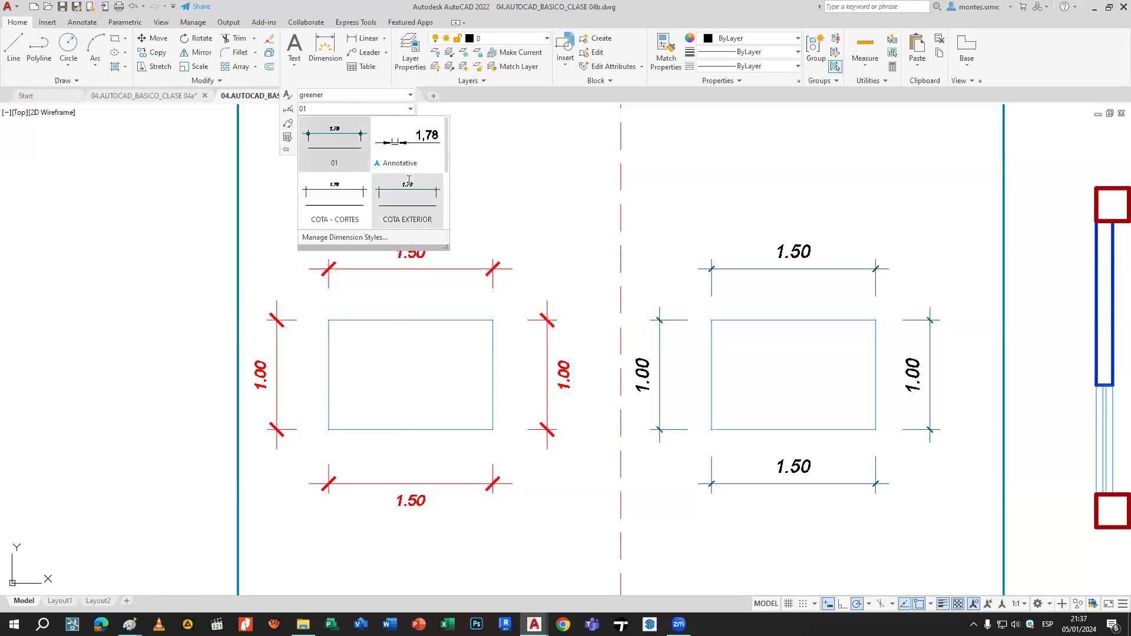
{"action": "scroll", "coordinate": [409, 180], "scroll_direction": "down", "scroll_amount": 3}
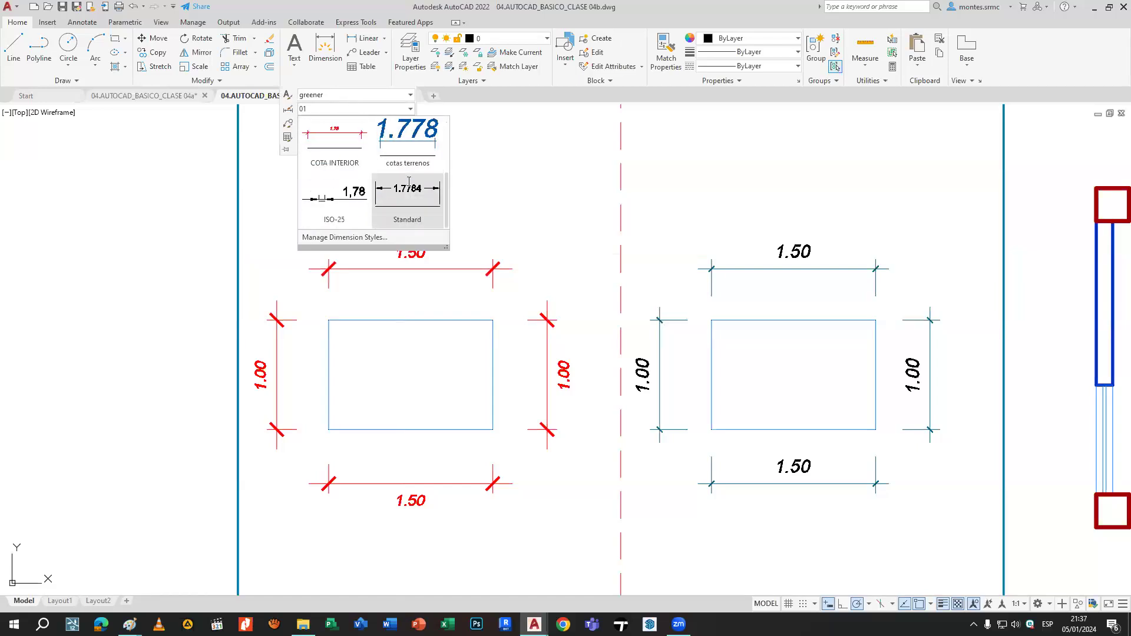
{"action": "scroll", "coordinate": [409, 184], "scroll_direction": "up", "scroll_amount": 3}
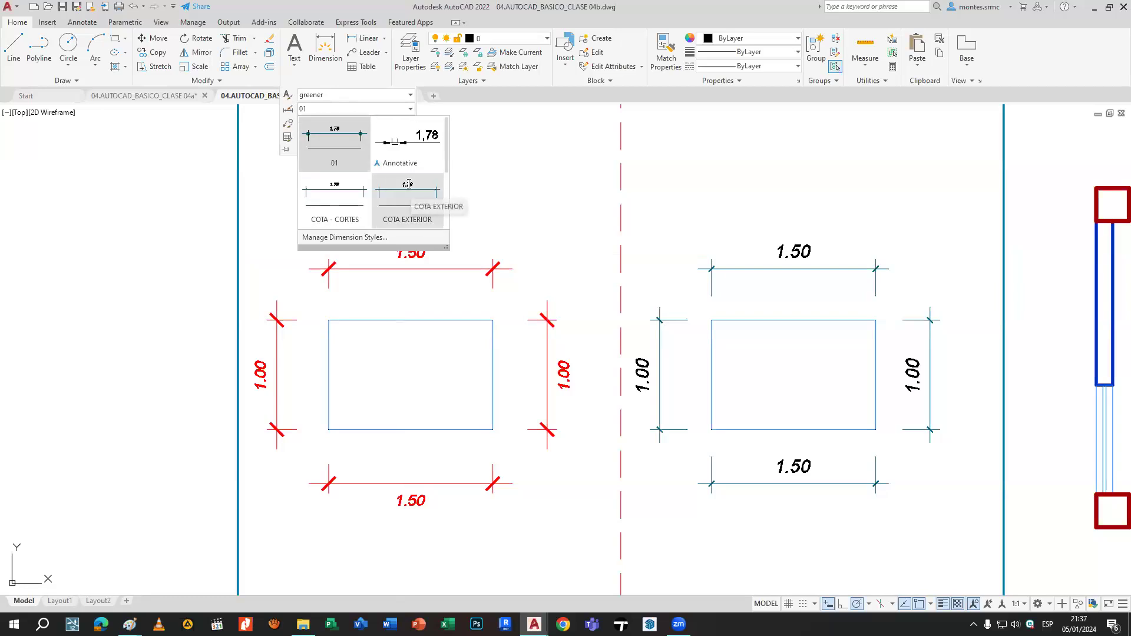
{"action": "scroll", "coordinate": [353, 176], "scroll_direction": "down", "scroll_amount": 1}
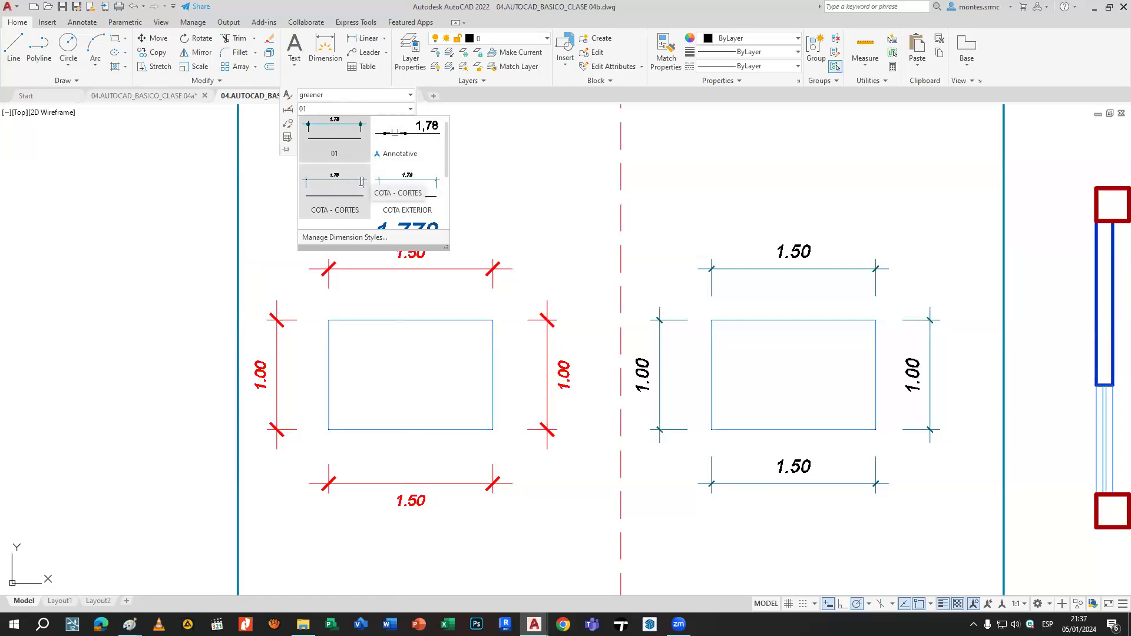
{"action": "scroll", "coordinate": [430, 177], "scroll_direction": "down", "scroll_amount": 1}
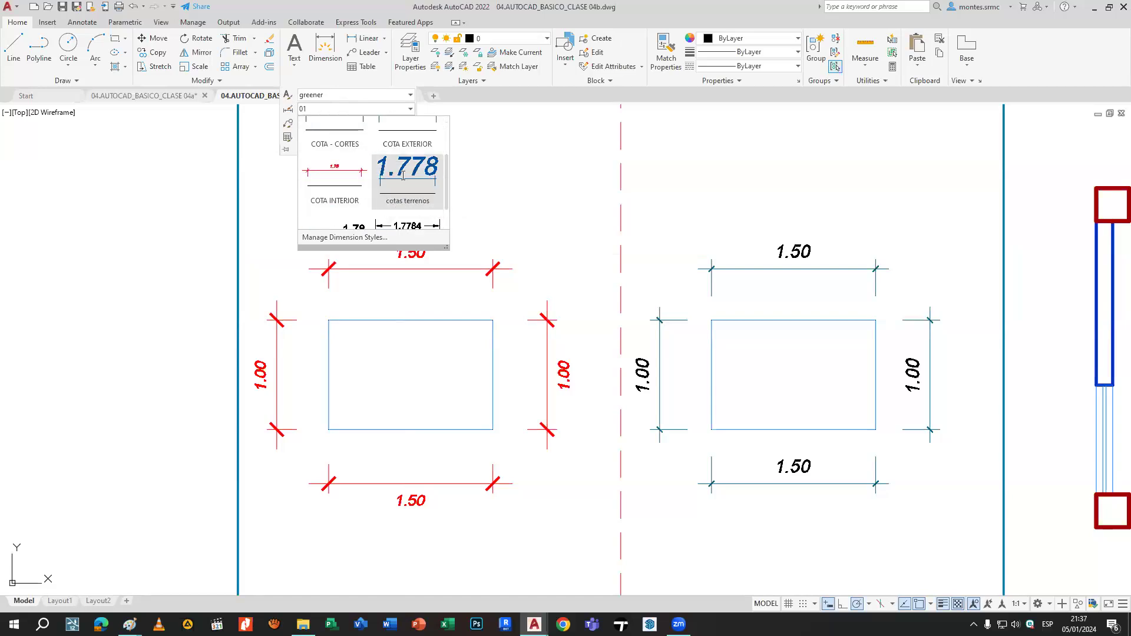
{"action": "scroll", "coordinate": [410, 167], "scroll_direction": "down", "scroll_amount": 2}
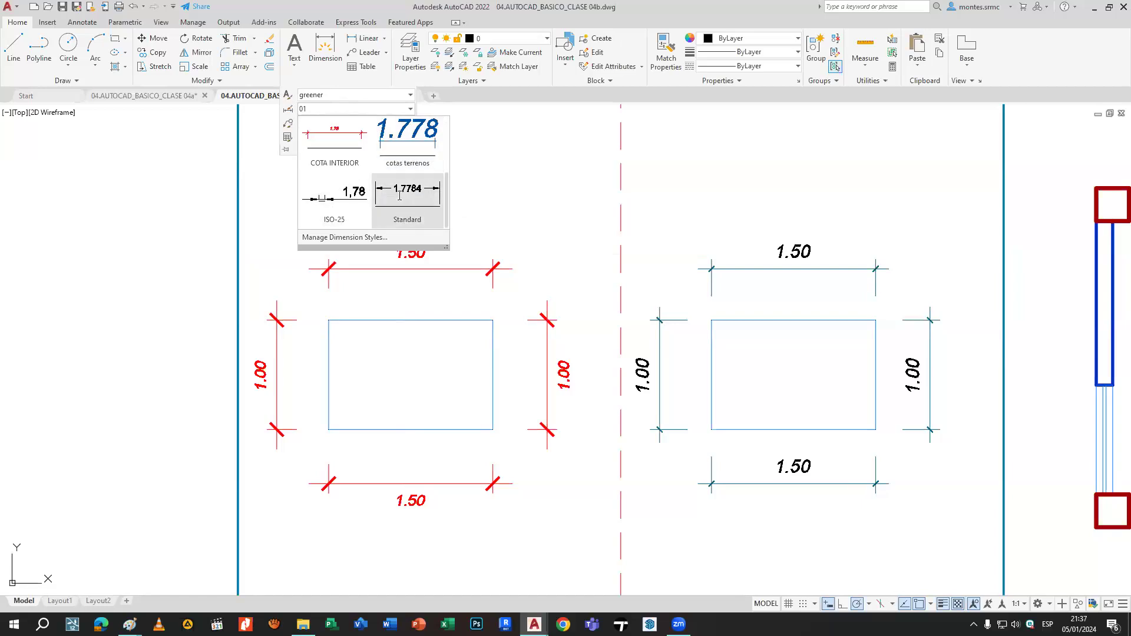
{"action": "scroll", "coordinate": [561, 216], "scroll_direction": "down", "scroll_amount": 5}
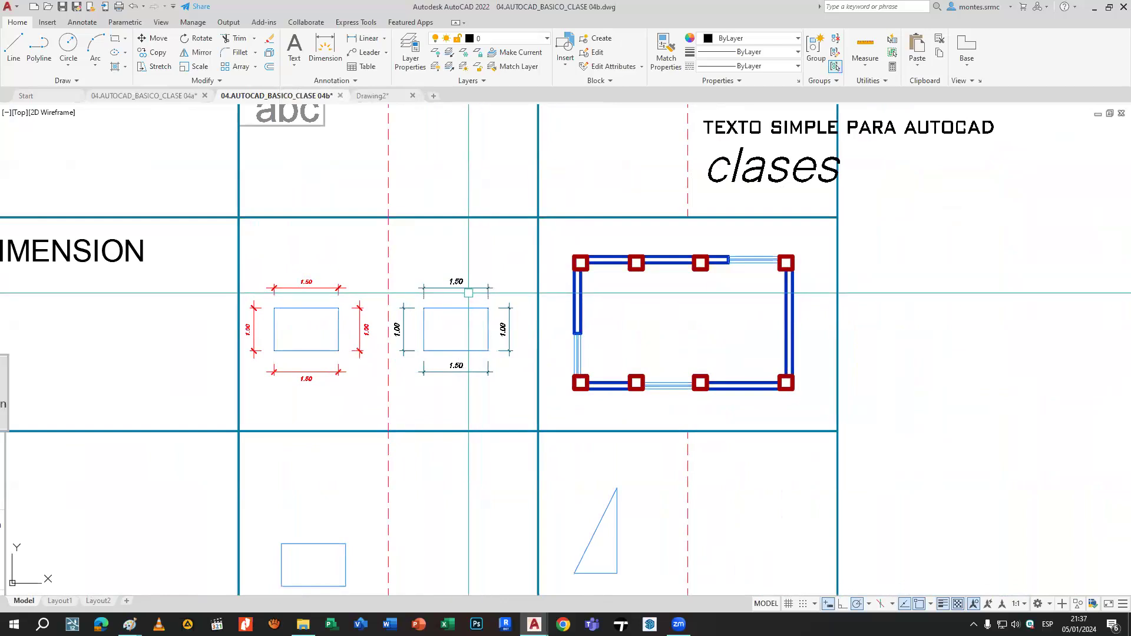
Open the Dimension Style Manager and move it clear of the dimensioned rectangles.
{"action": "left_click", "coordinate": [345, 82]}
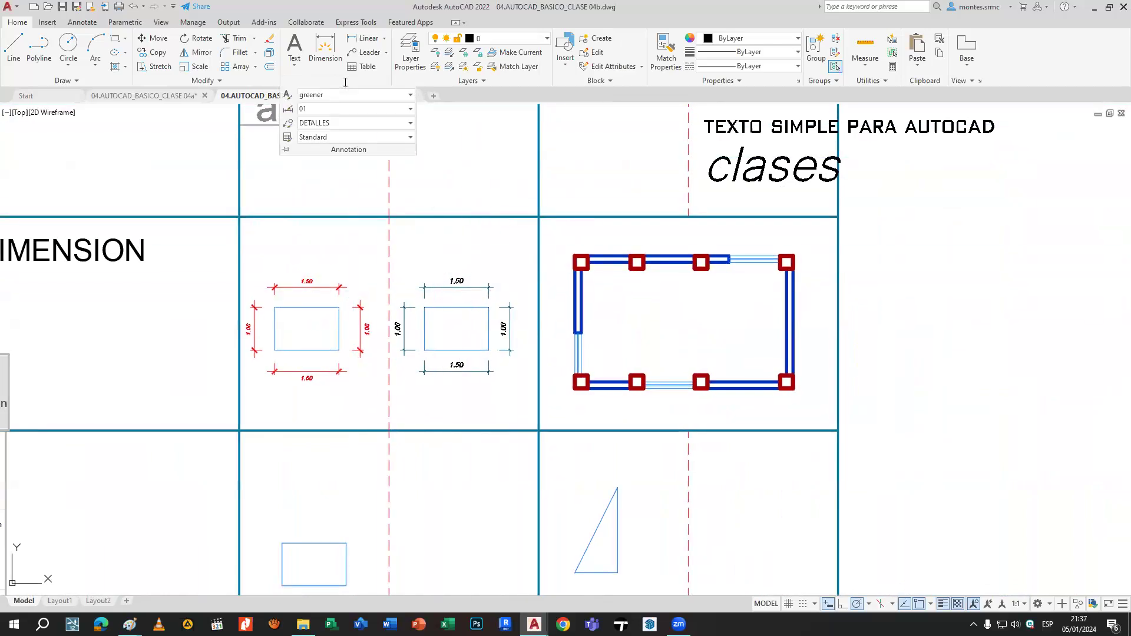
{"action": "left_click", "coordinate": [334, 110]}
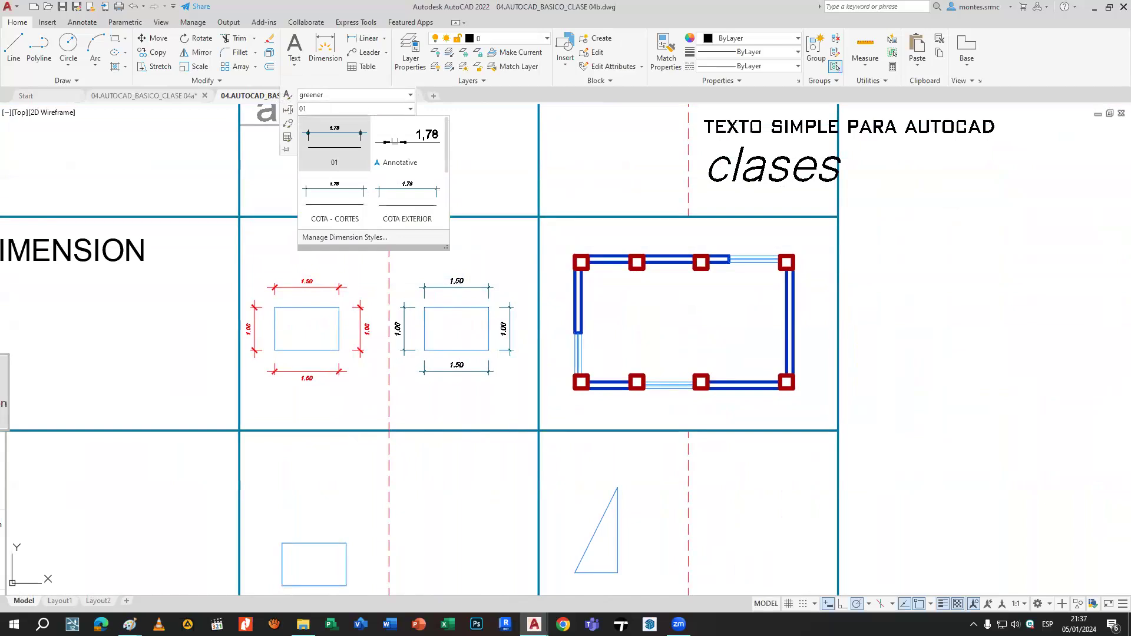
{"action": "left_click", "coordinate": [363, 238]}
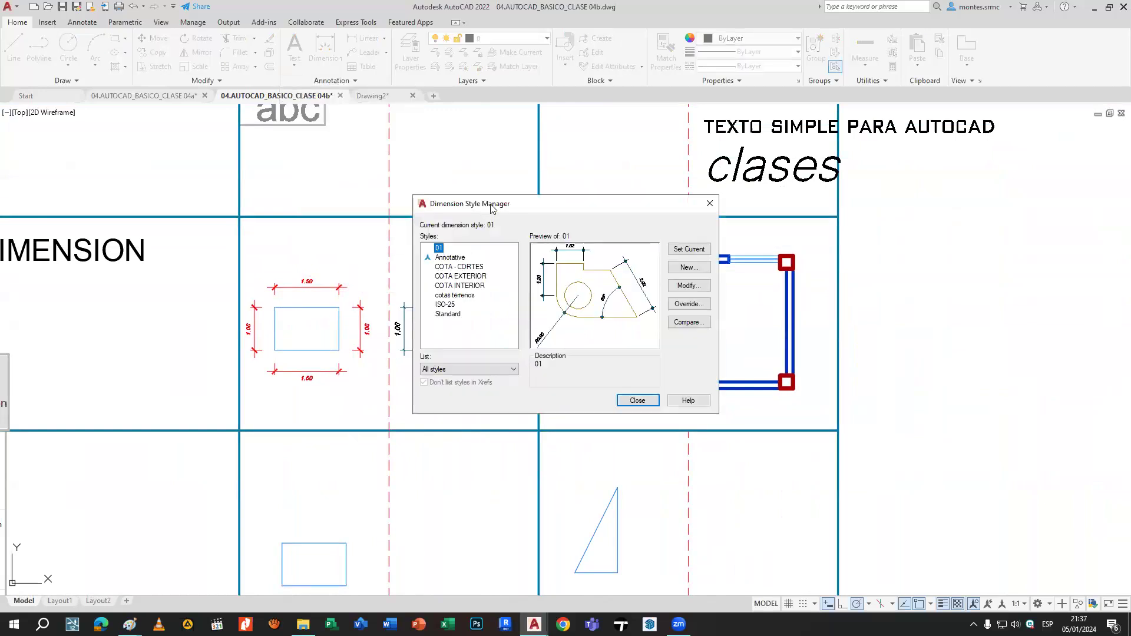
{"action": "left_click_drag", "start_coordinate": [491, 208], "coordinate": [617, 198]}
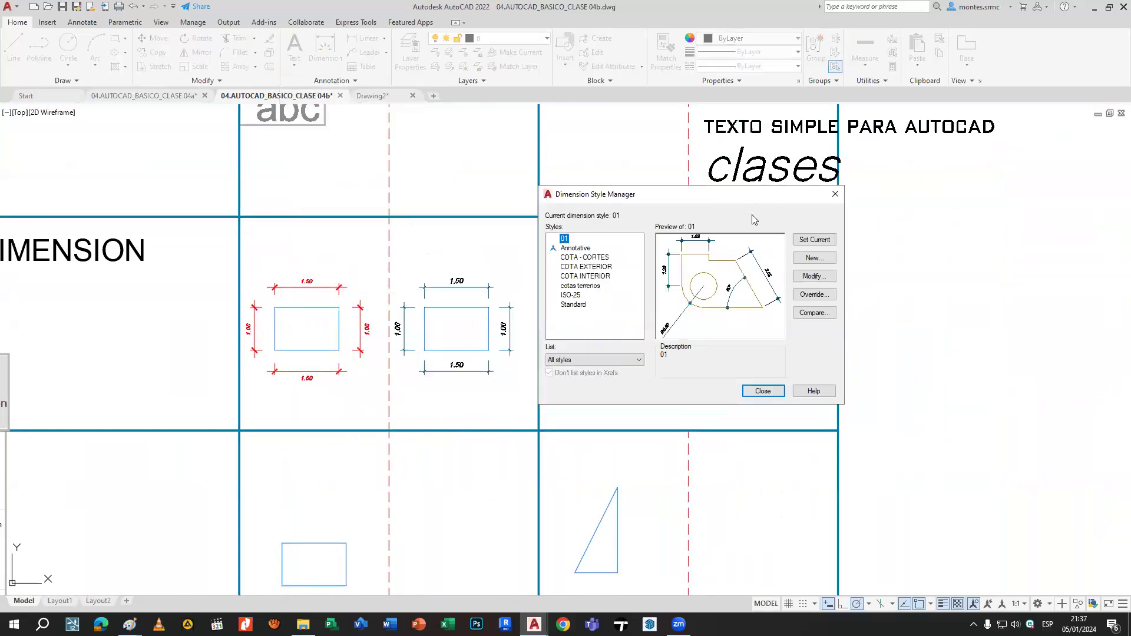
Create a new dimension style named "srmc" based on Standard and continue to its settings.
{"action": "left_click", "coordinate": [802, 259]}
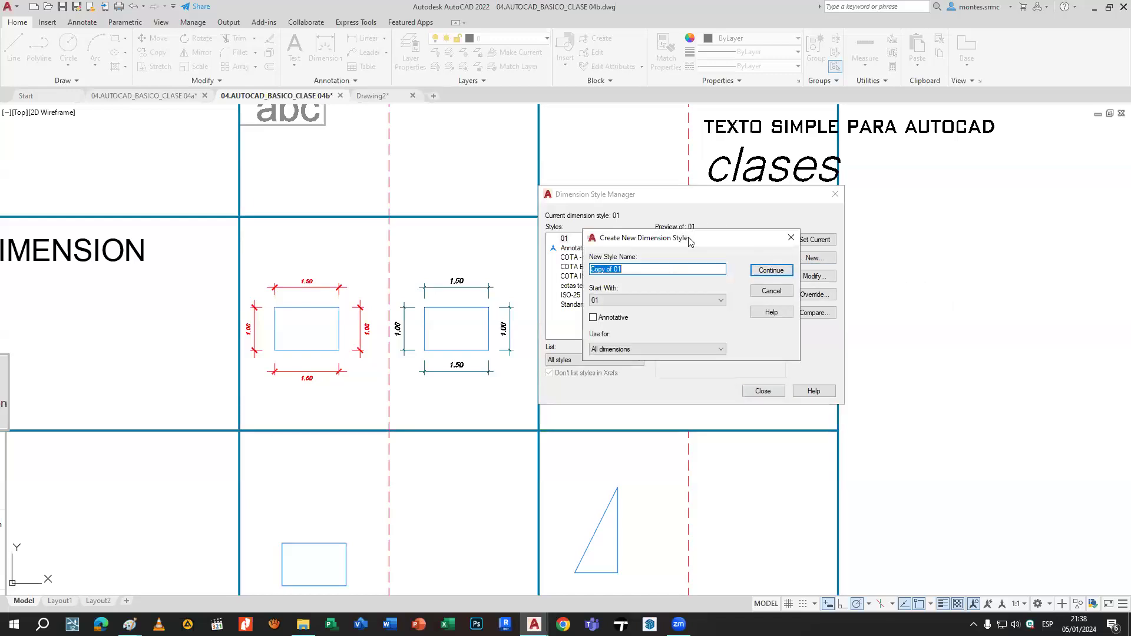
{"action": "left_click_drag", "start_coordinate": [690, 241], "coordinate": [716, 253]}
{"action": "type", "text": "smc"}
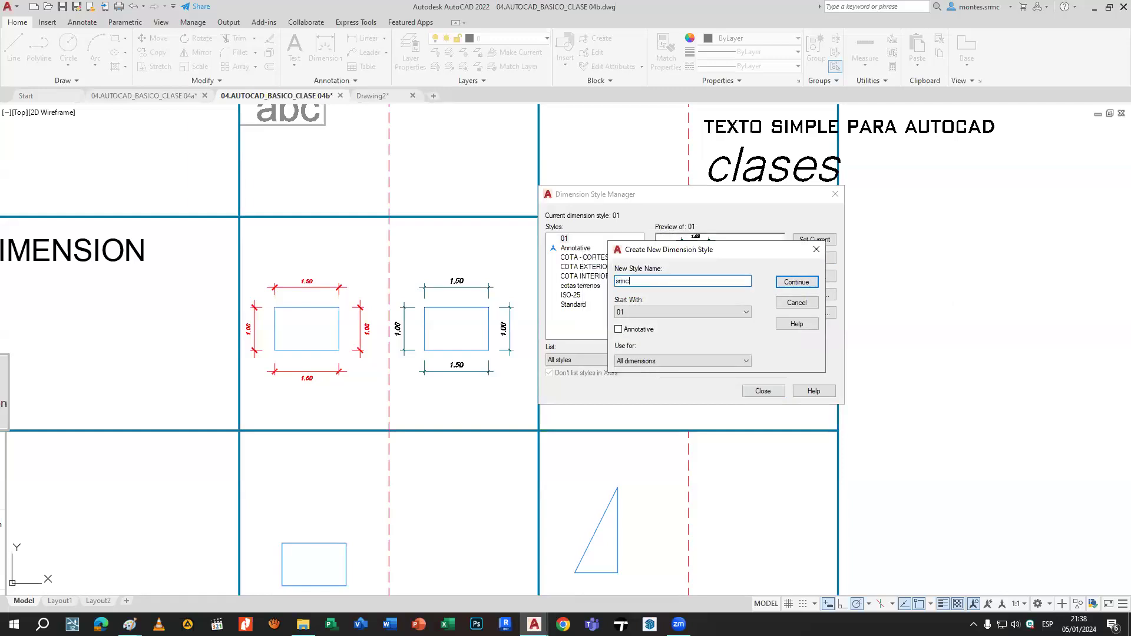
{"action": "left_click", "coordinate": [674, 316]}
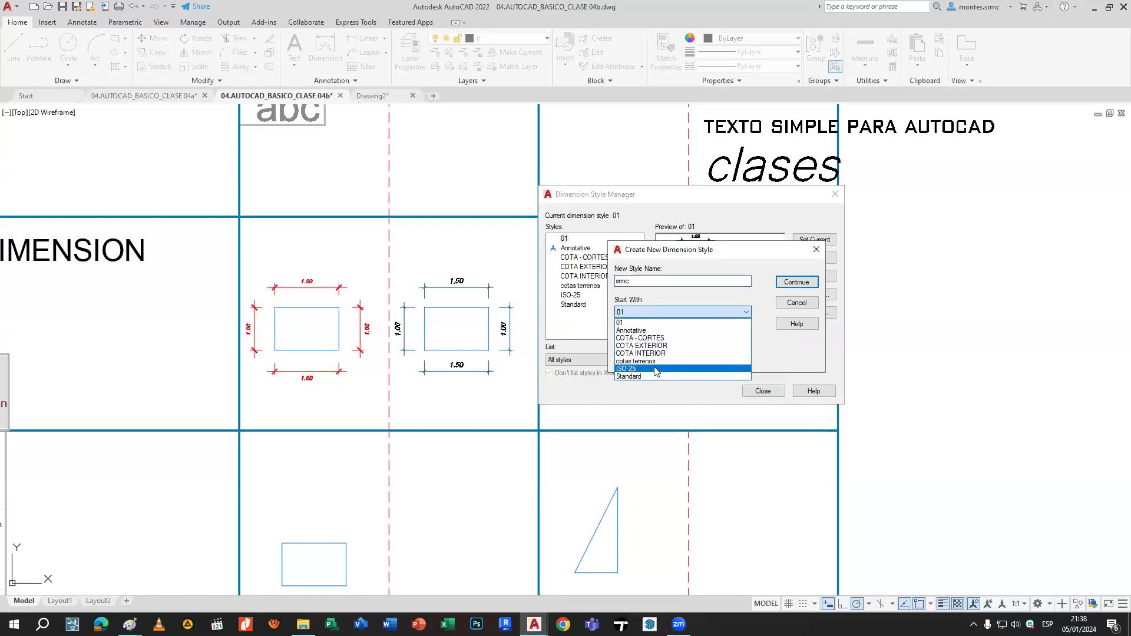
{"action": "left_click", "coordinate": [653, 376]}
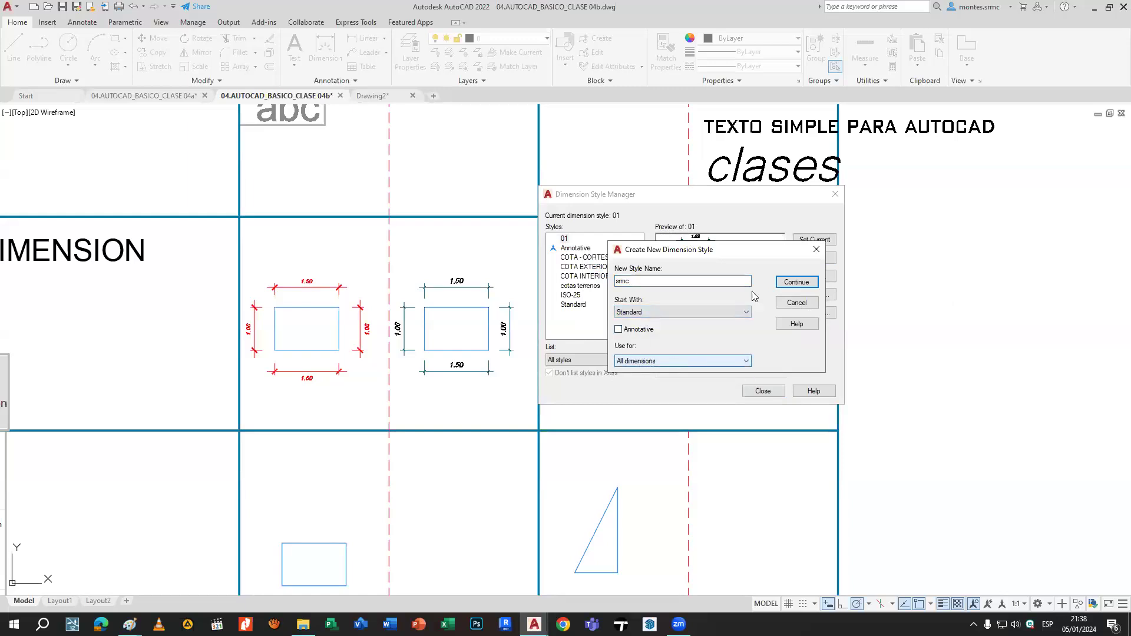
{"action": "left_click", "coordinate": [796, 283]}
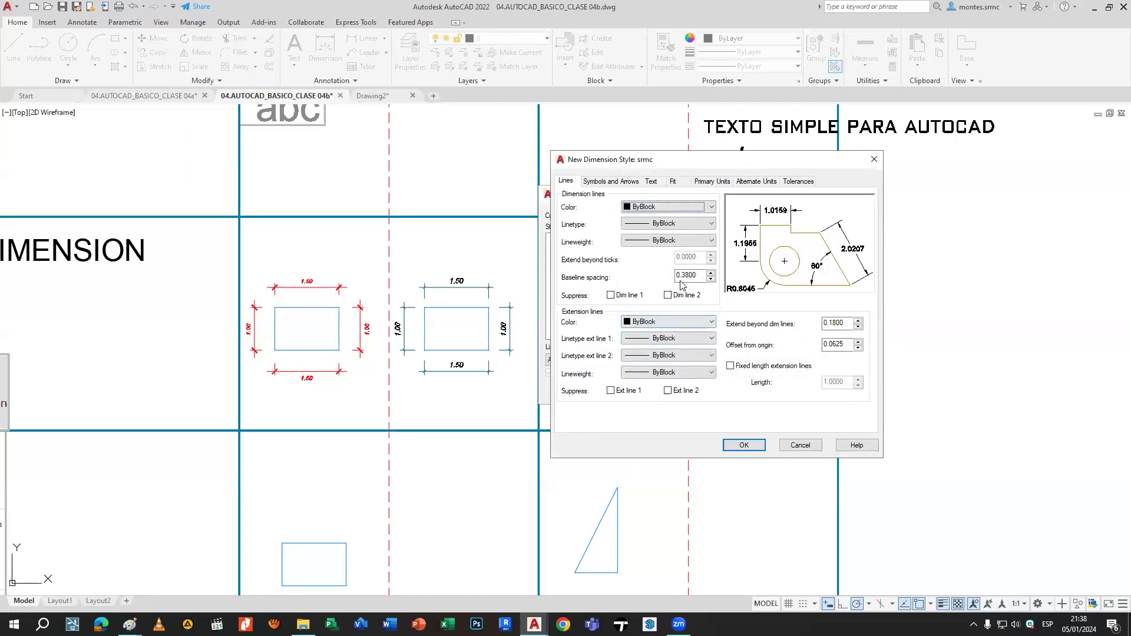
Set the dimension lines of the srmc style to the color Red and the linetype DASHED2.
{"action": "left_click", "coordinate": [670, 208]}
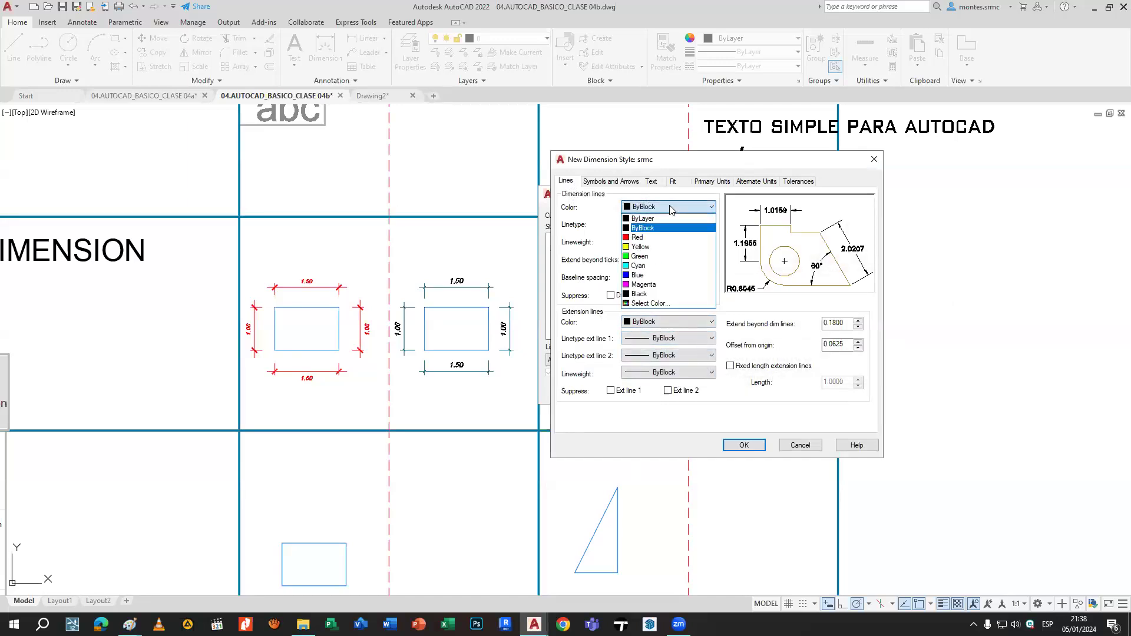
{"action": "left_click", "coordinate": [657, 238]}
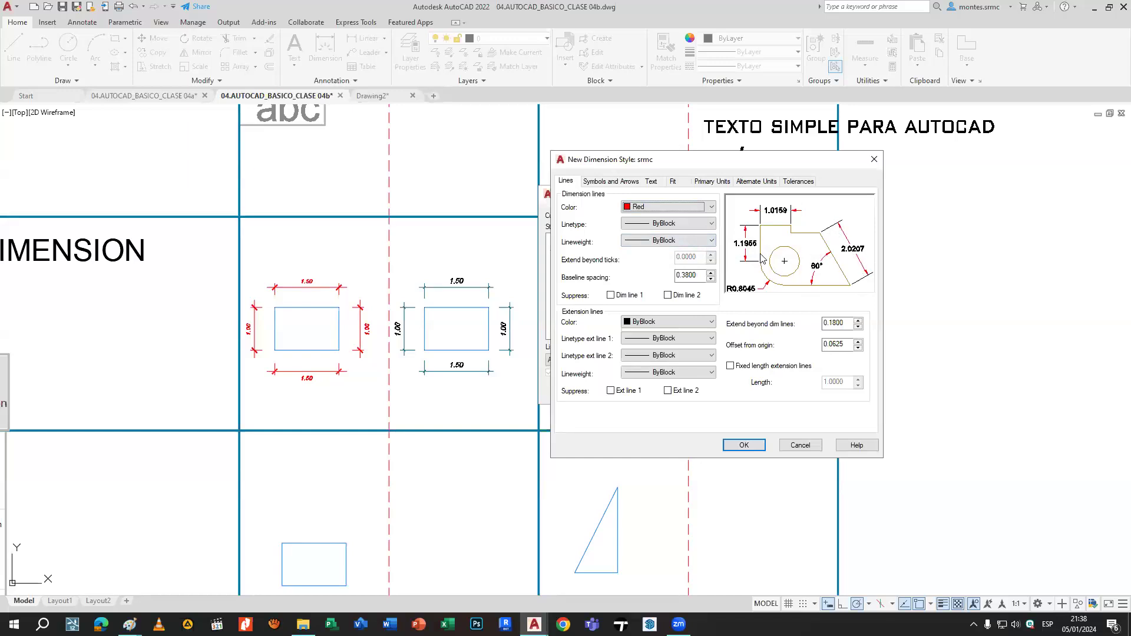
{"action": "left_click", "coordinate": [672, 224]}
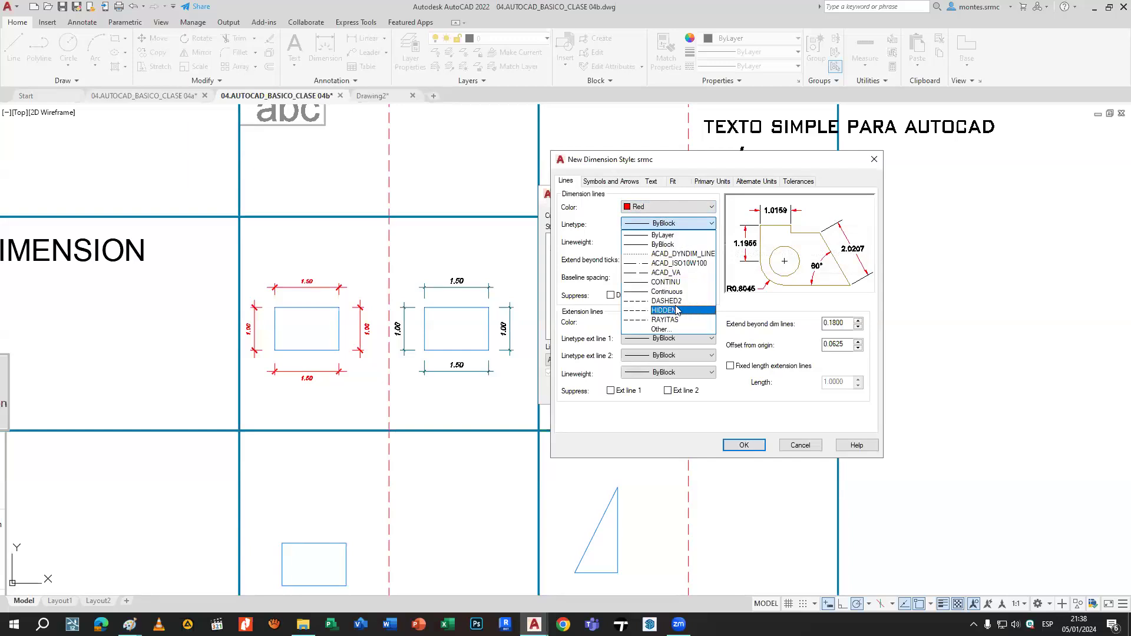
{"action": "left_click", "coordinate": [669, 301]}
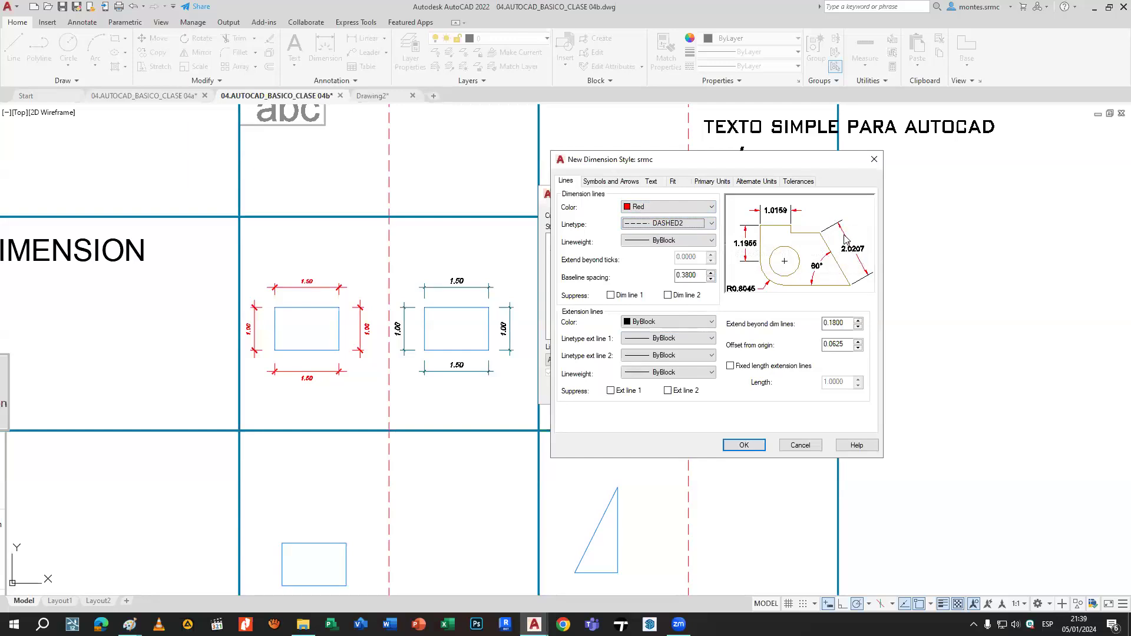
Try the lineweights ByLayer, 1.00 mm and 2.11 mm on the dimension lines.
{"action": "left_click", "coordinate": [668, 241]}
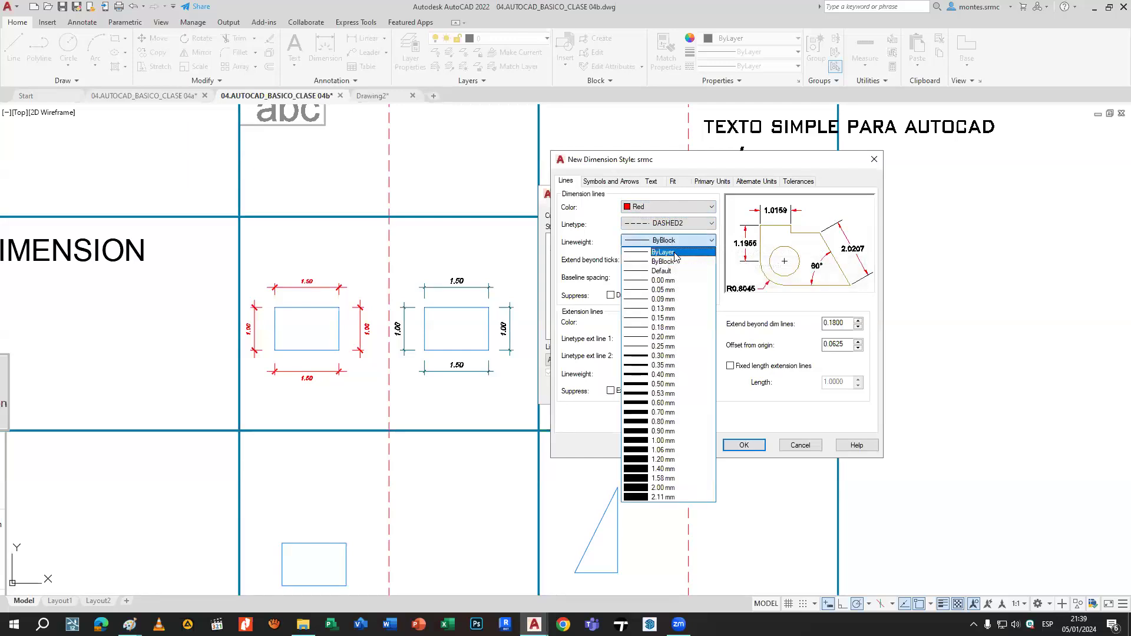
{"action": "key", "text": "Up"}
{"action": "left_click", "coordinate": [677, 256]}
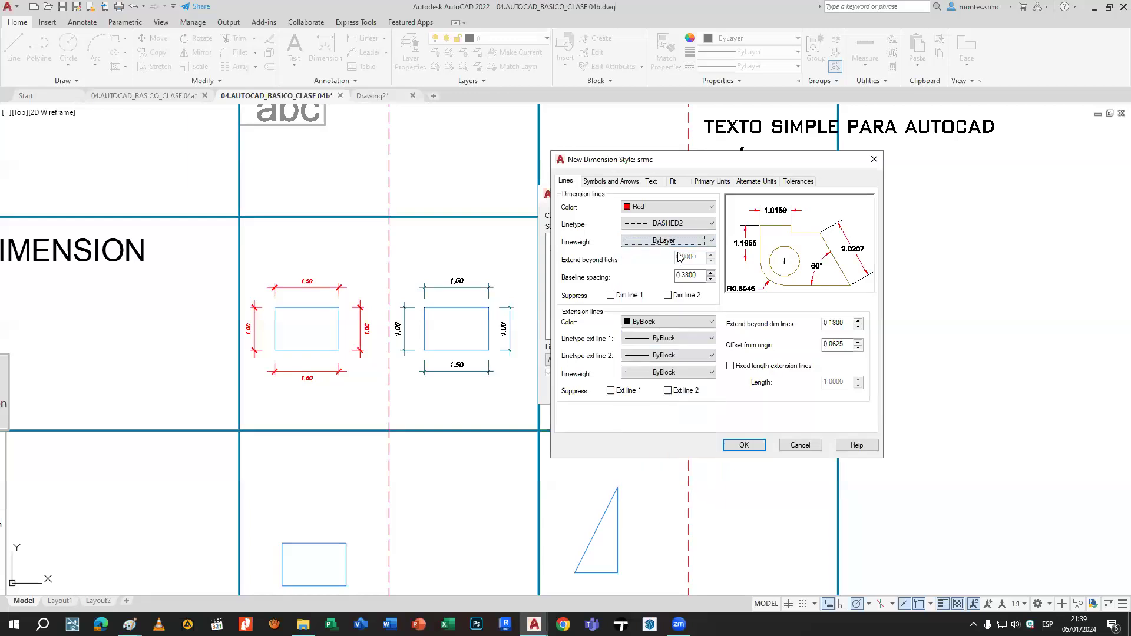
{"action": "left_click", "coordinate": [681, 241]}
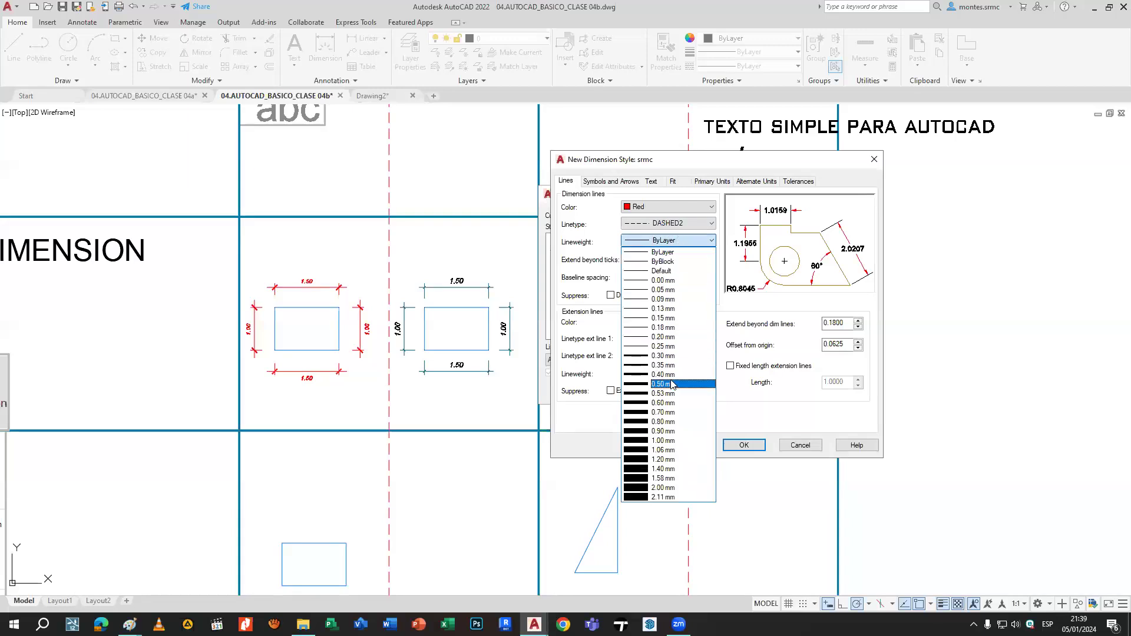
{"action": "left_click", "coordinate": [665, 441]}
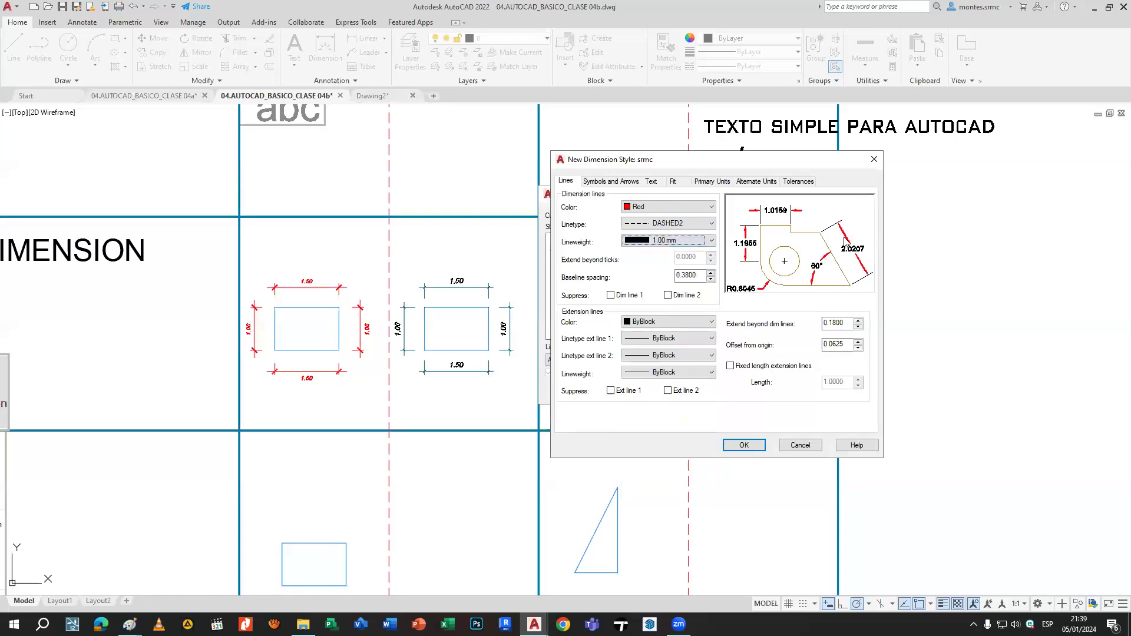
{"action": "left_click", "coordinate": [677, 240]}
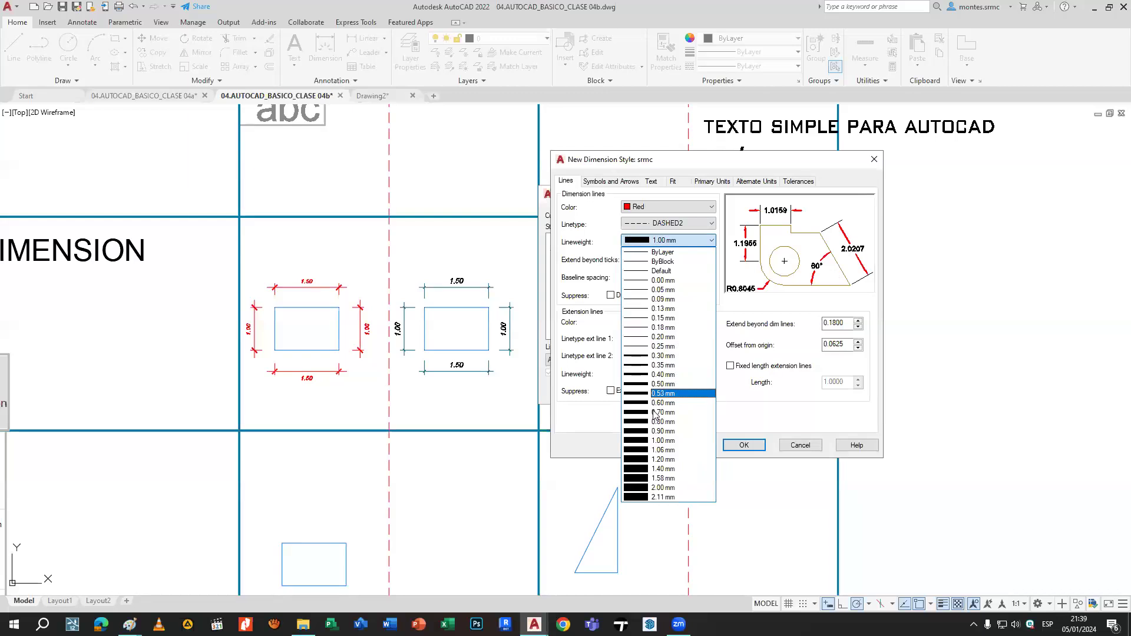
{"action": "left_click", "coordinate": [658, 498]}
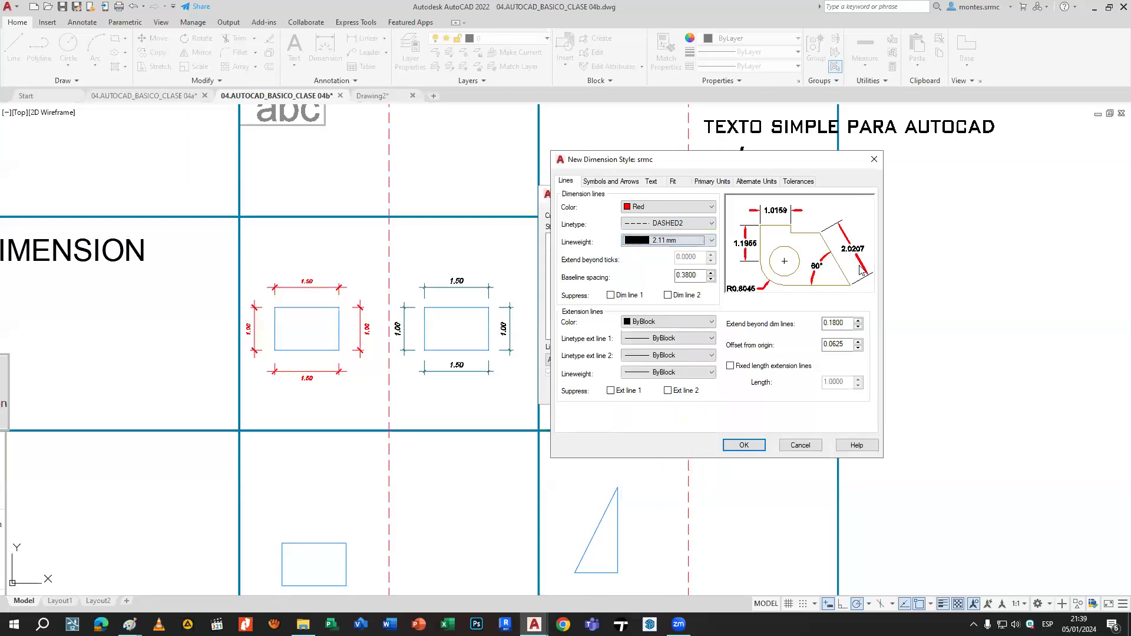
Set both the lineweight and the linetype of the dimension lines to ByLayer.
{"action": "left_click", "coordinate": [713, 241]}
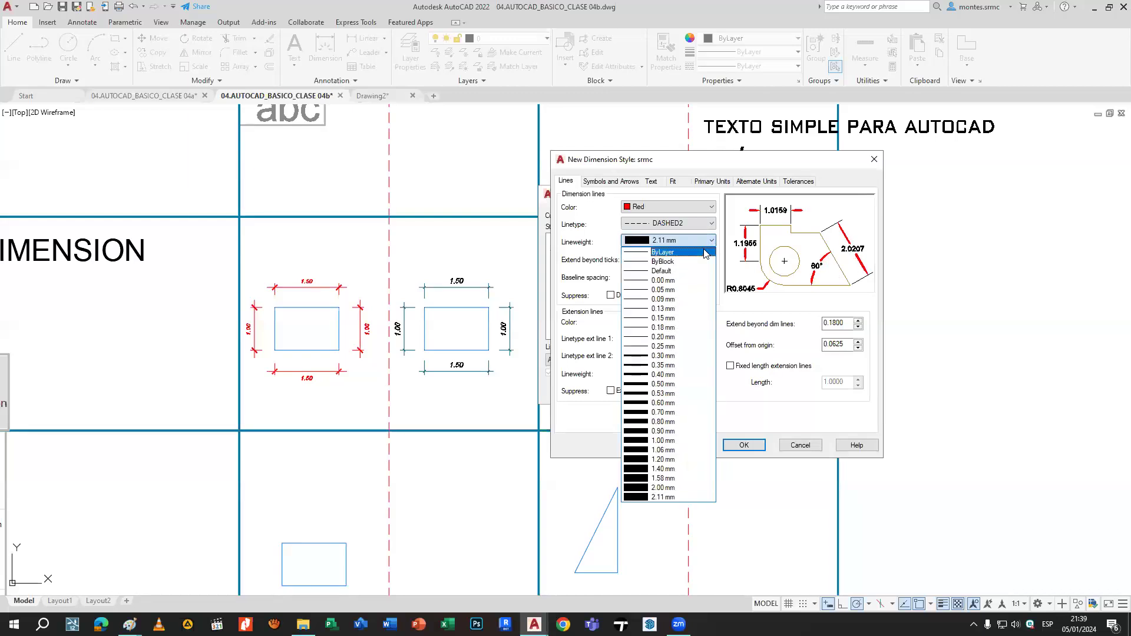
{"action": "left_click", "coordinate": [706, 253]}
{"action": "left_click", "coordinate": [686, 222]}
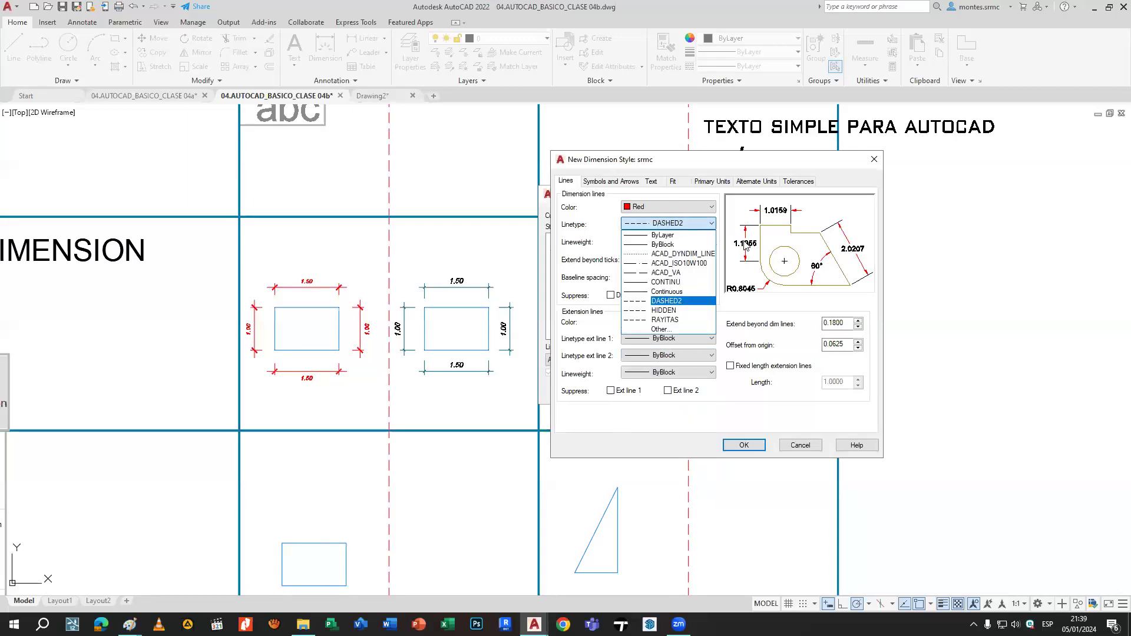
{"action": "left_click", "coordinate": [675, 235]}
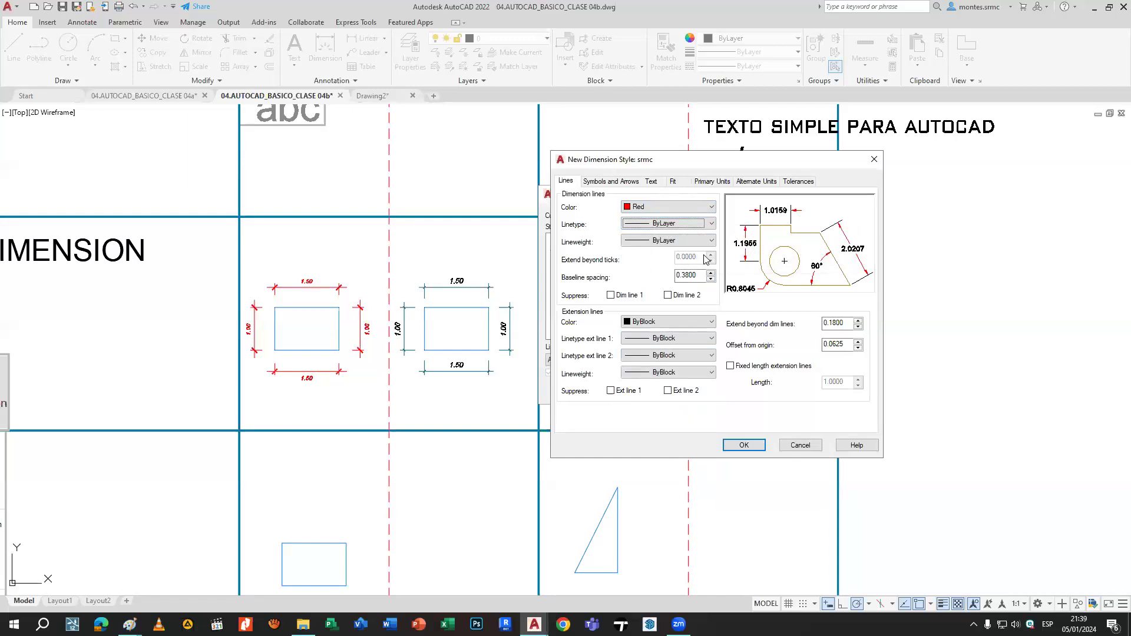
Try other lineweights for the dimension lines, including ByBlock, and return the lineweight to ByLayer.
{"action": "left_click", "coordinate": [665, 241]}
{"action": "left_click", "coordinate": [671, 252]}
{"action": "left_click", "coordinate": [675, 241]}
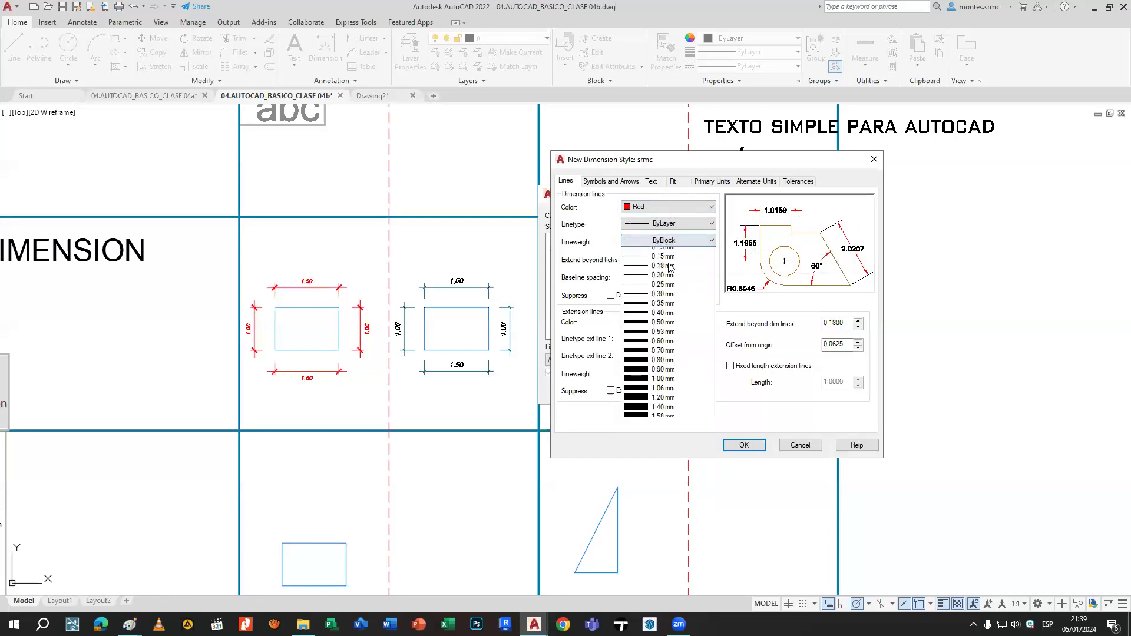
{"action": "left_click", "coordinate": [683, 278]}
{"action": "left_click", "coordinate": [680, 241]}
{"action": "left_click", "coordinate": [666, 248]}
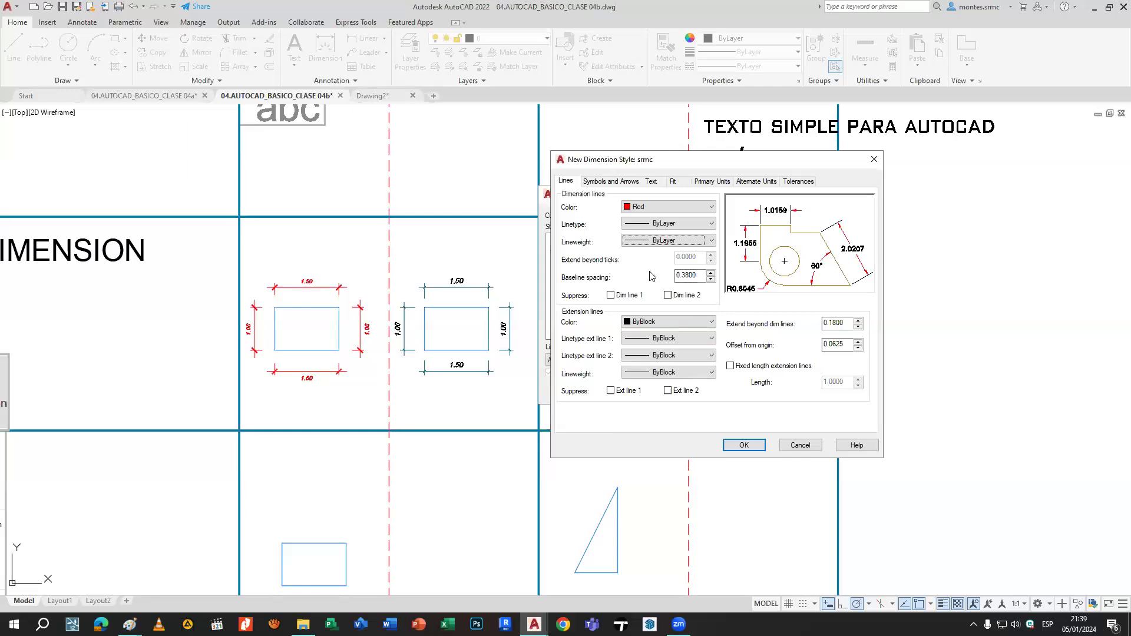
Try a baseline spacing of 1 and suppression of dimension line 2, and restore the baseline spacing to 0.3800.
{"action": "left_click", "coordinate": [687, 277]}
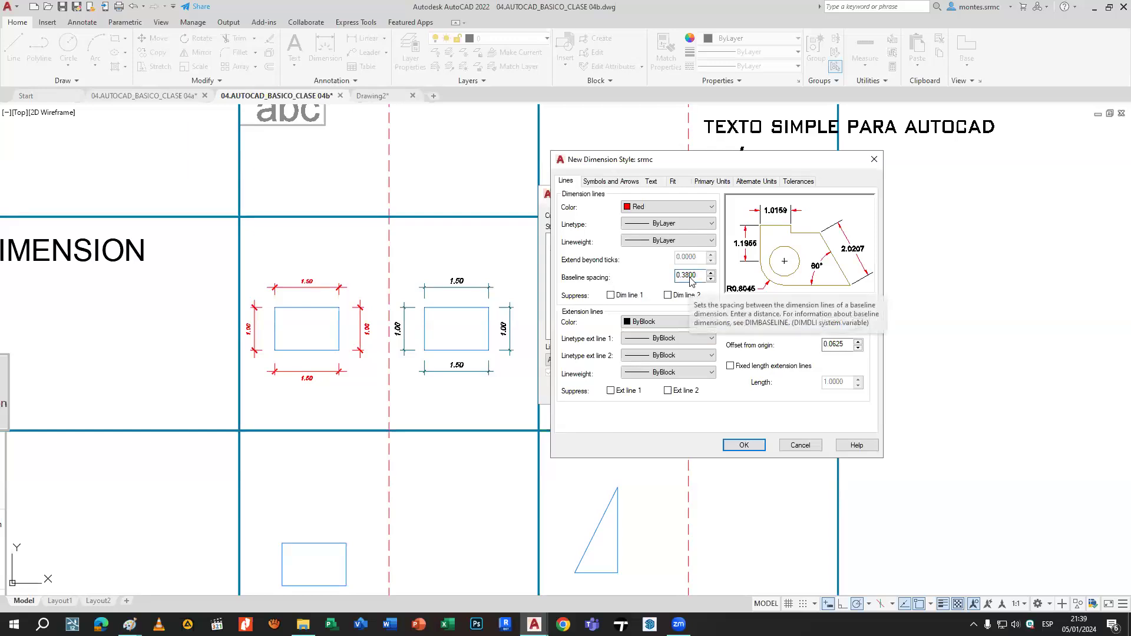
{"action": "left_click_drag", "start_coordinate": [699, 280], "coordinate": [659, 273]}
{"action": "type", "text": "1"}
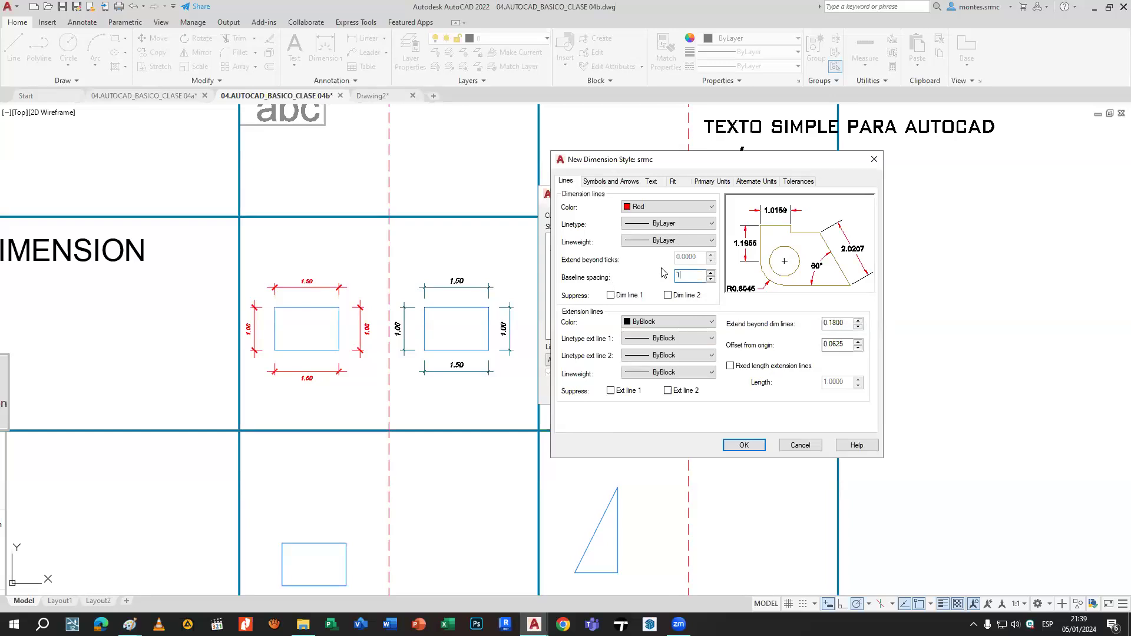
{"action": "left_click", "coordinate": [668, 295]}
{"action": "left_click", "coordinate": [668, 296]}
{"action": "left_click", "coordinate": [668, 296]}
{"action": "left_click", "coordinate": [668, 295]}
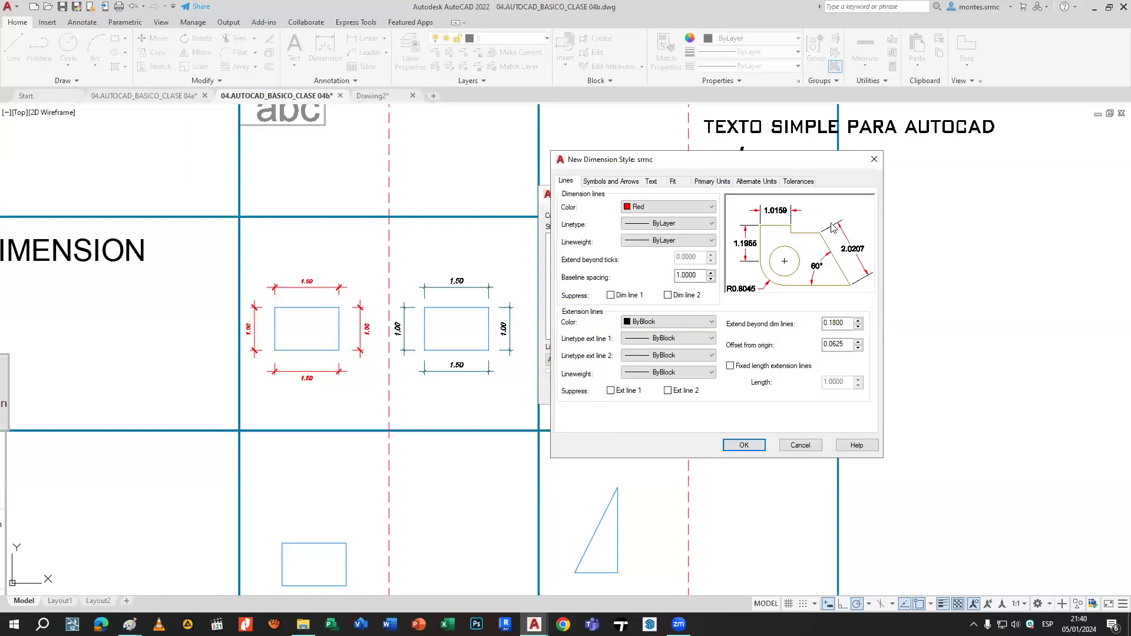
{"action": "left_click_drag", "start_coordinate": [691, 275], "coordinate": [677, 284]}
{"action": "key", "text": "BackSpace"}
Try suppressing both dimension lines, and turn off the suppression of dimension line 2.
{"action": "left_click", "coordinate": [610, 295]}
{"action": "left_click", "coordinate": [613, 295]}
{"action": "left_click", "coordinate": [670, 295]}
{"action": "left_click", "coordinate": [609, 296]}
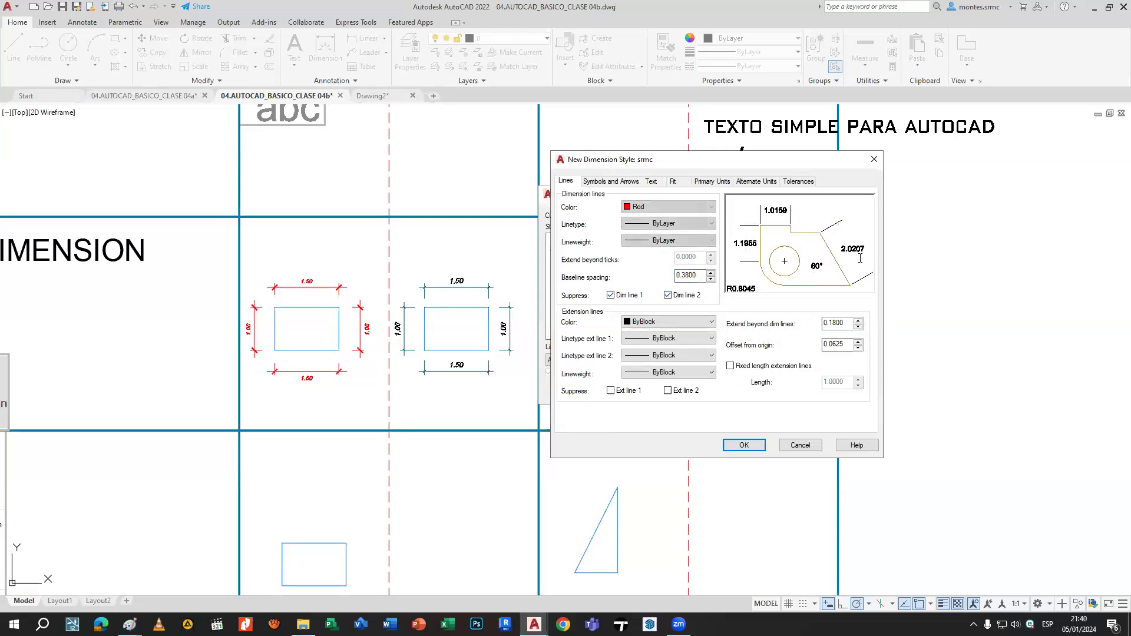
{"action": "left_click", "coordinate": [668, 294]}
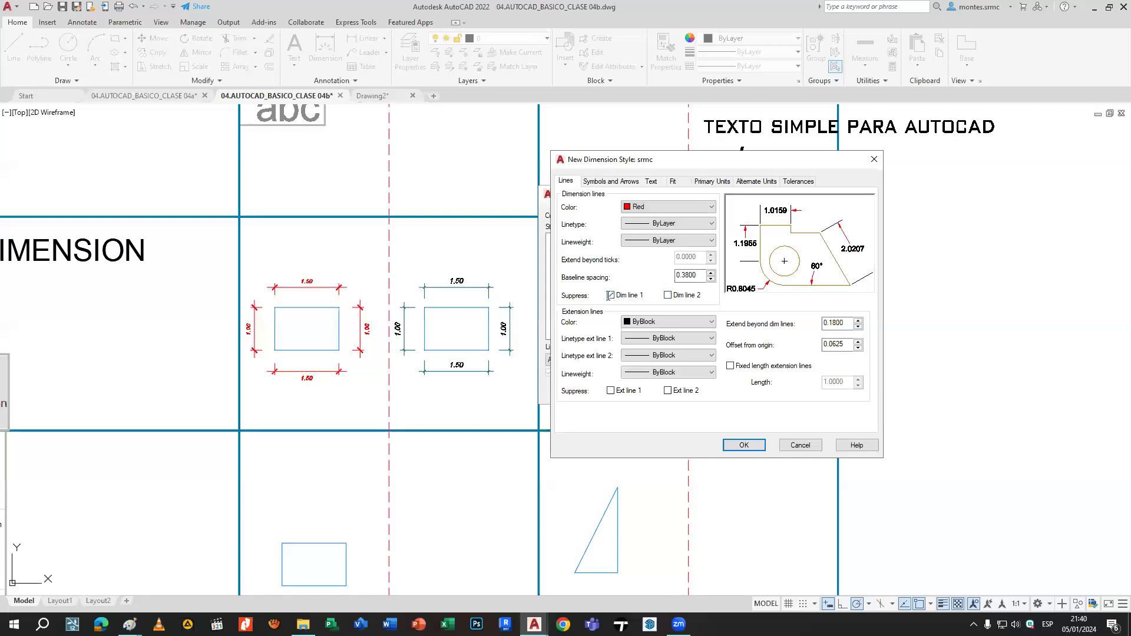
Turn off suppression of the first dimension line and set the extension lines' color to Blue.
{"action": "left_click", "coordinate": [610, 295]}
{"action": "left_click", "coordinate": [648, 322]}
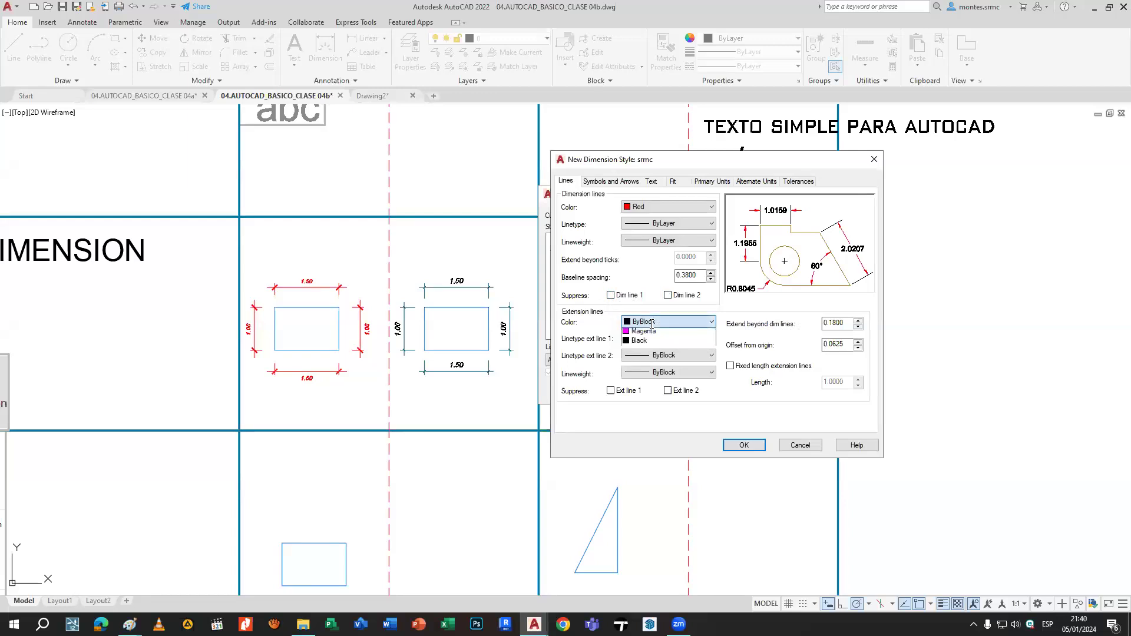
{"action": "left_click", "coordinate": [638, 390]}
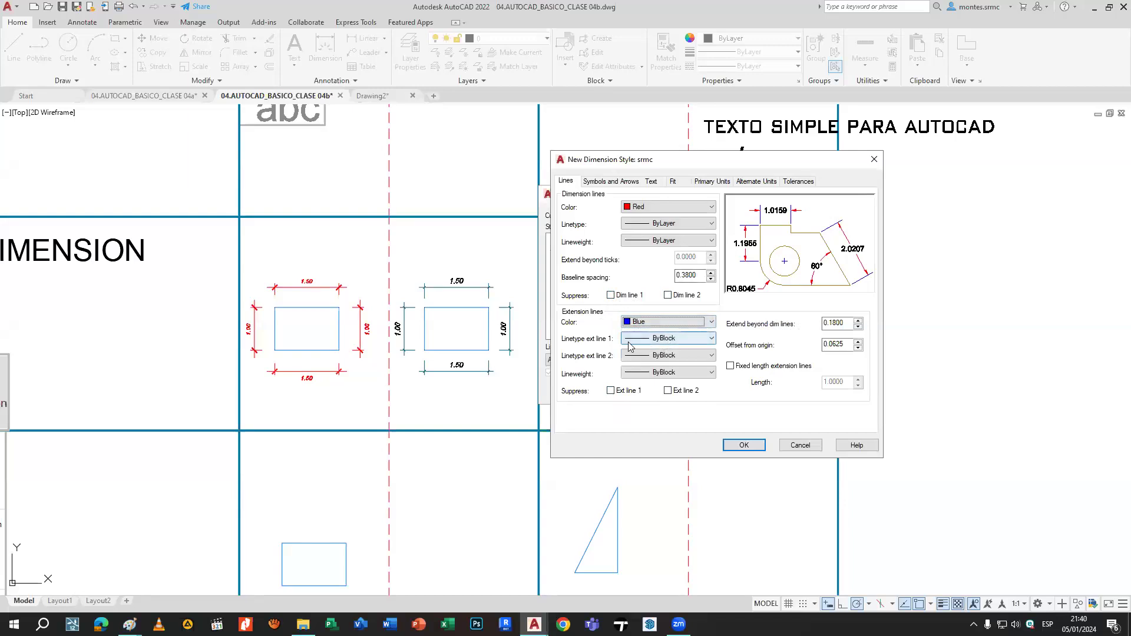
Try the CONTINU linetype for extension line 1 and DASHED2 for extension line 2.
{"action": "left_click", "coordinate": [656, 341]}
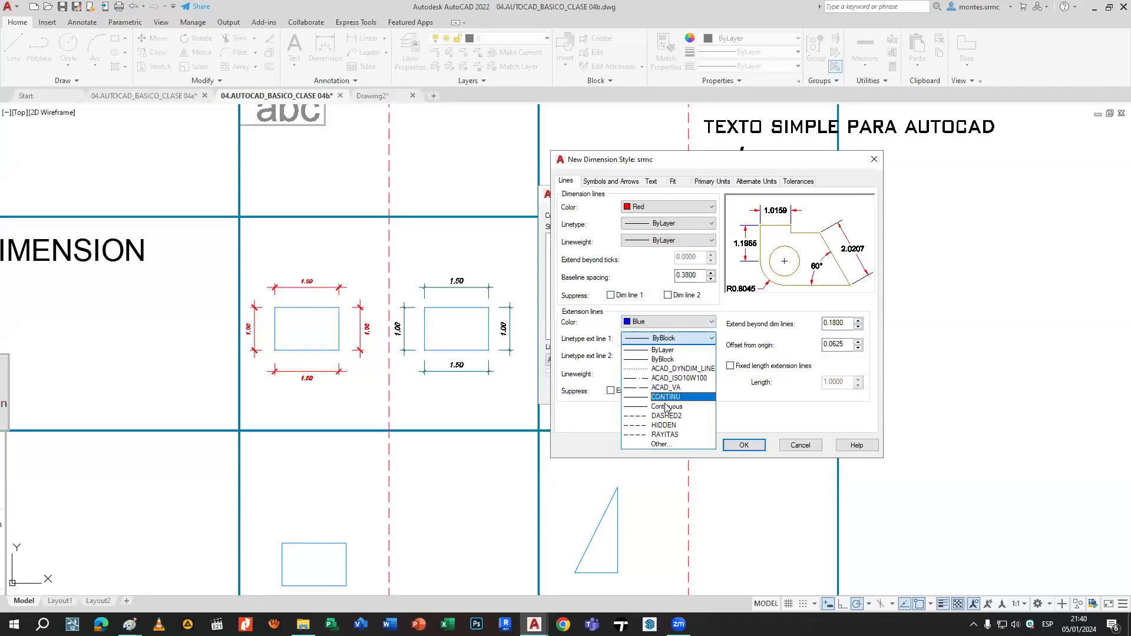
{"action": "left_click", "coordinate": [673, 398]}
{"action": "left_click", "coordinate": [668, 357]}
{"action": "left_click", "coordinate": [668, 434]}
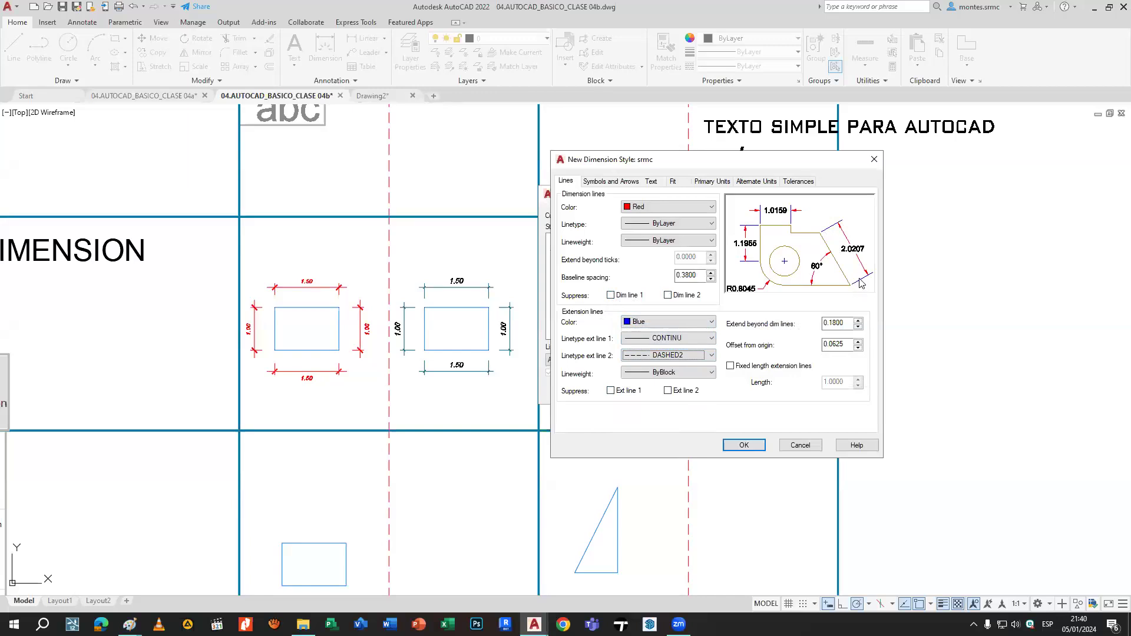
Set the linetypes of both extension lines to ByLayer.
{"action": "left_click", "coordinate": [690, 339]}
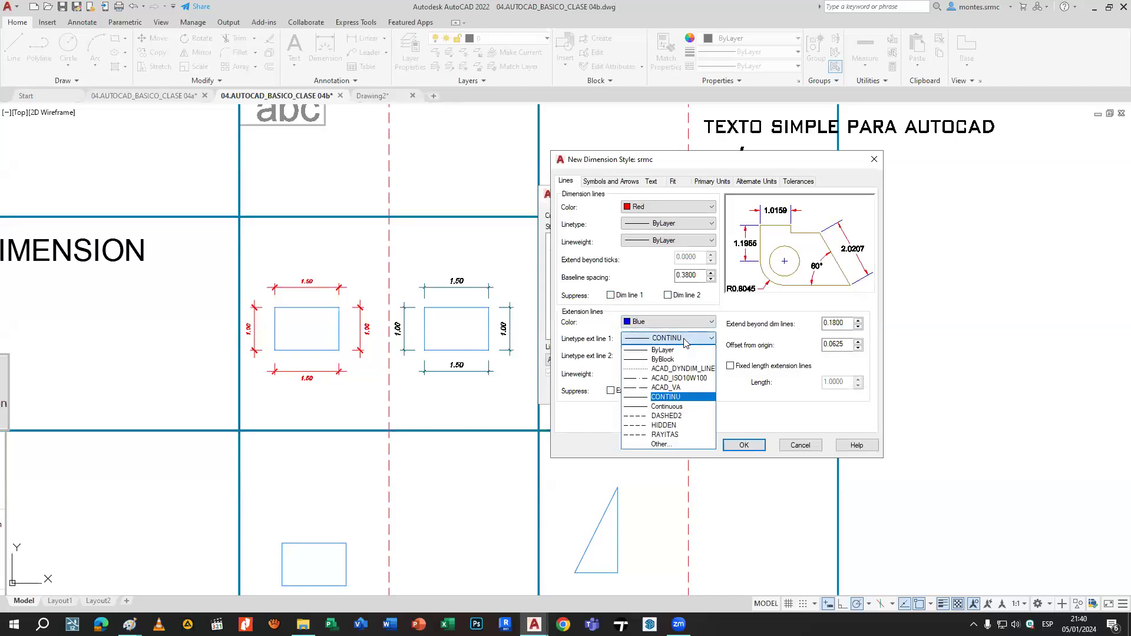
{"action": "left_click", "coordinate": [683, 351]}
{"action": "left_click", "coordinate": [677, 356]}
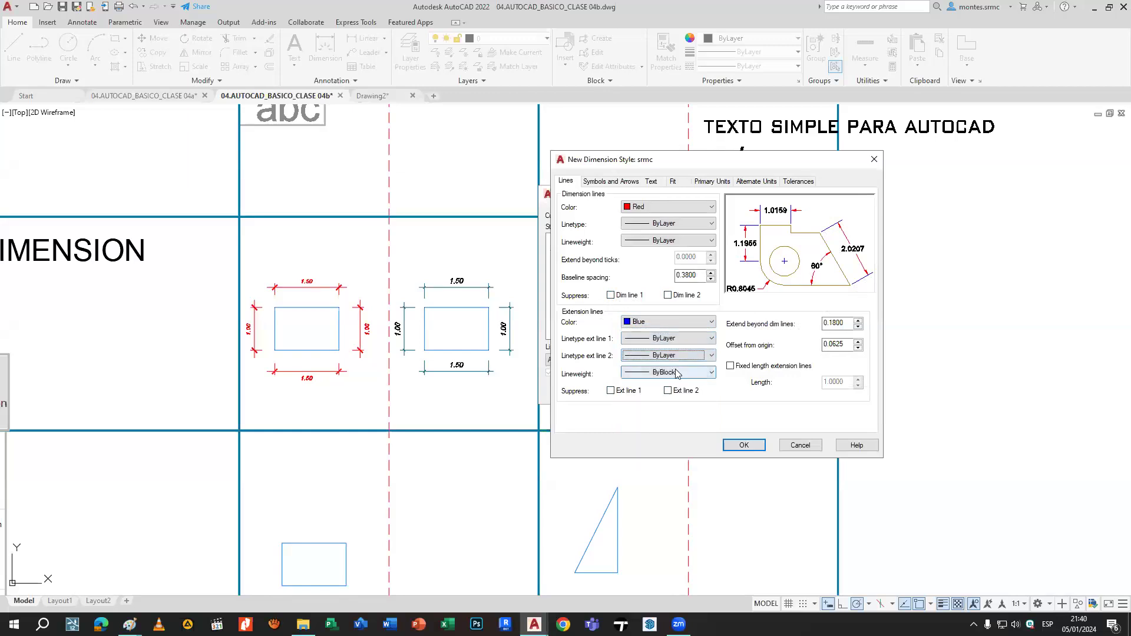
Try extension line lineweights of 1.20 mm and 2.00 mm.
{"action": "left_click", "coordinate": [666, 373]}
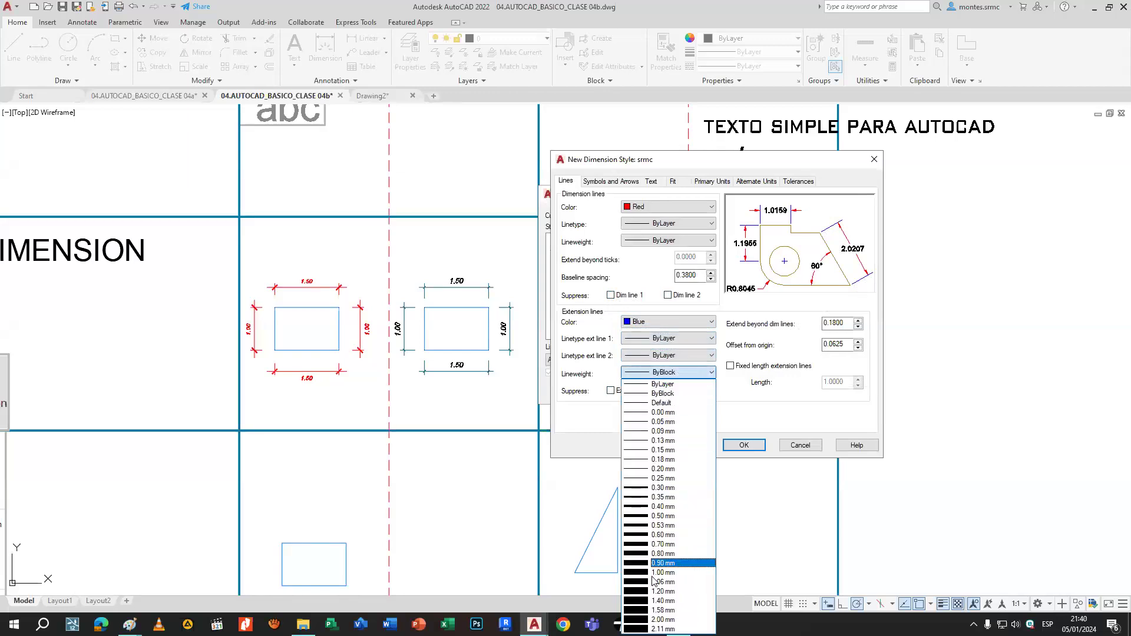
{"action": "left_click", "coordinate": [660, 590]}
{"action": "left_click", "coordinate": [678, 373]}
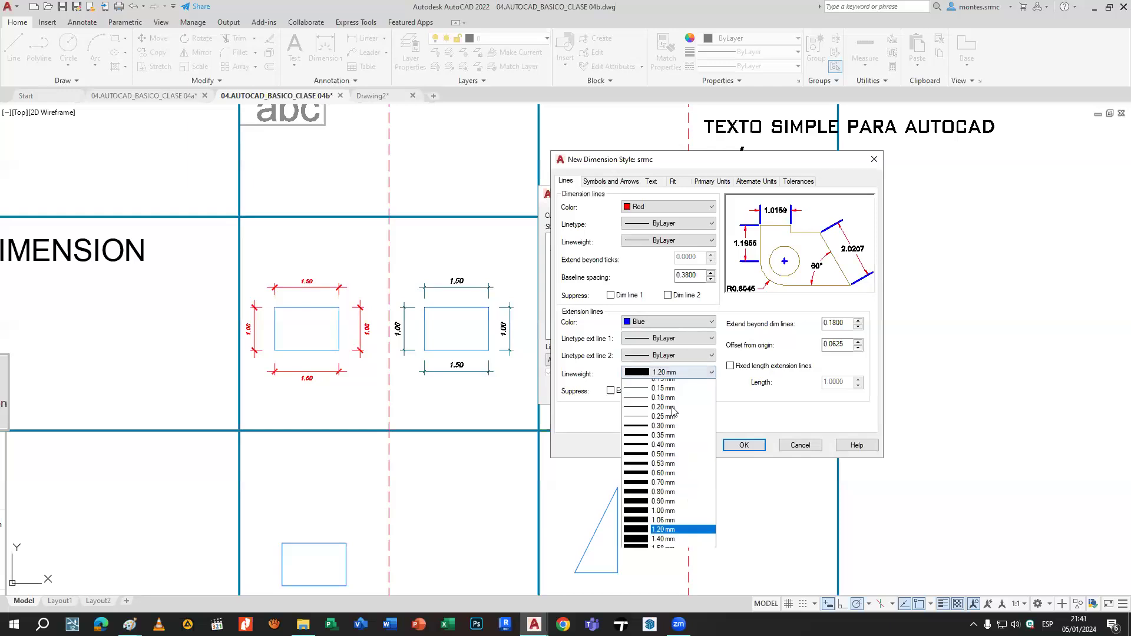
{"action": "left_click", "coordinate": [664, 619]}
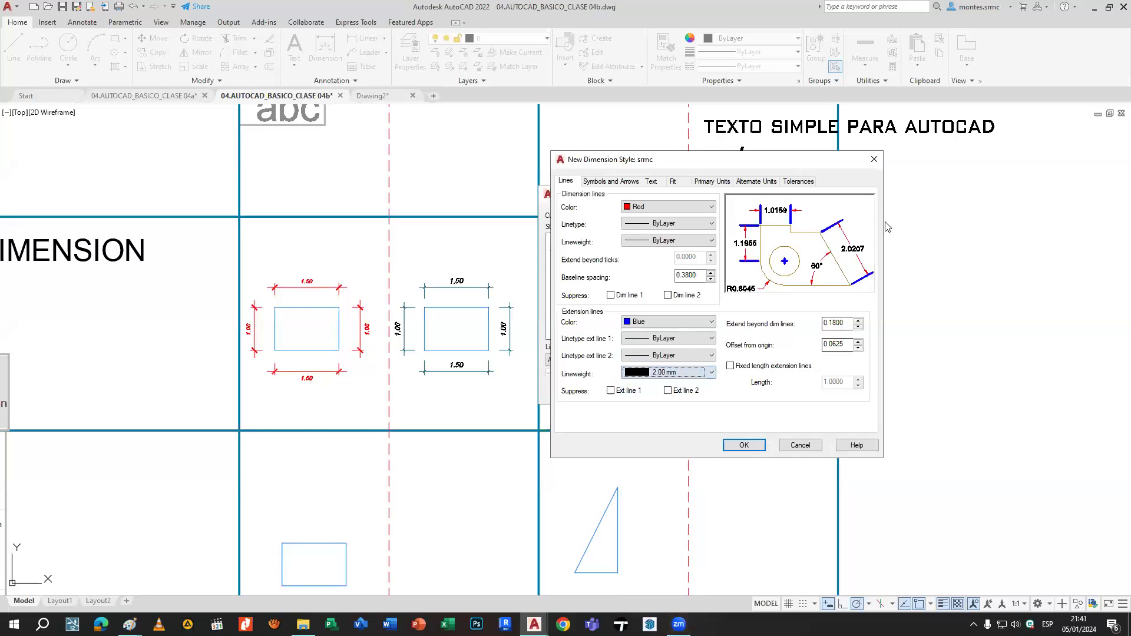
Set the lineweight of the extension lines to ByLayer.
{"action": "left_click_drag", "start_coordinate": [811, 158], "coordinate": [785, 81]}
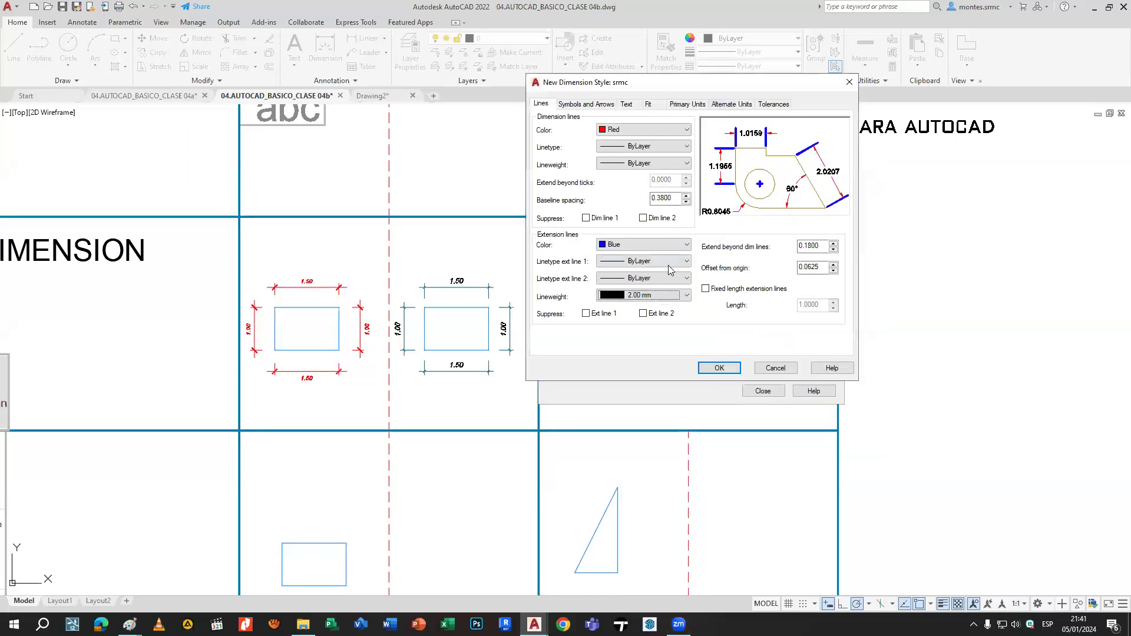
{"action": "left_click", "coordinate": [678, 295]}
{"action": "left_click", "coordinate": [665, 308]}
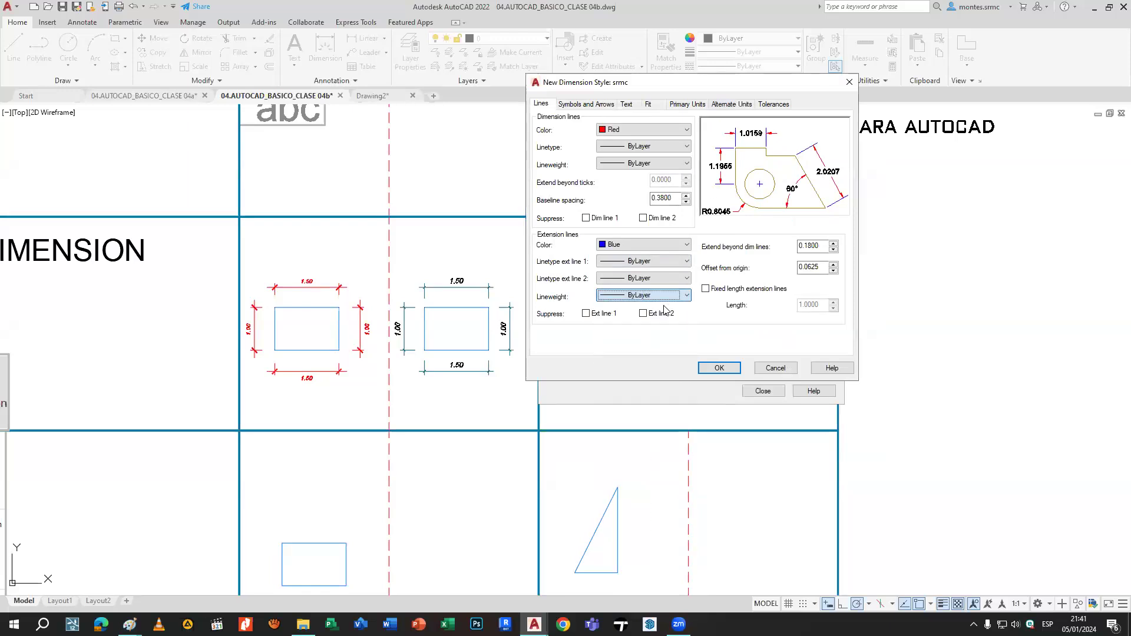
Try suppressing the first extension line alone, then suppress both extension lines.
{"action": "left_click", "coordinate": [586, 314]}
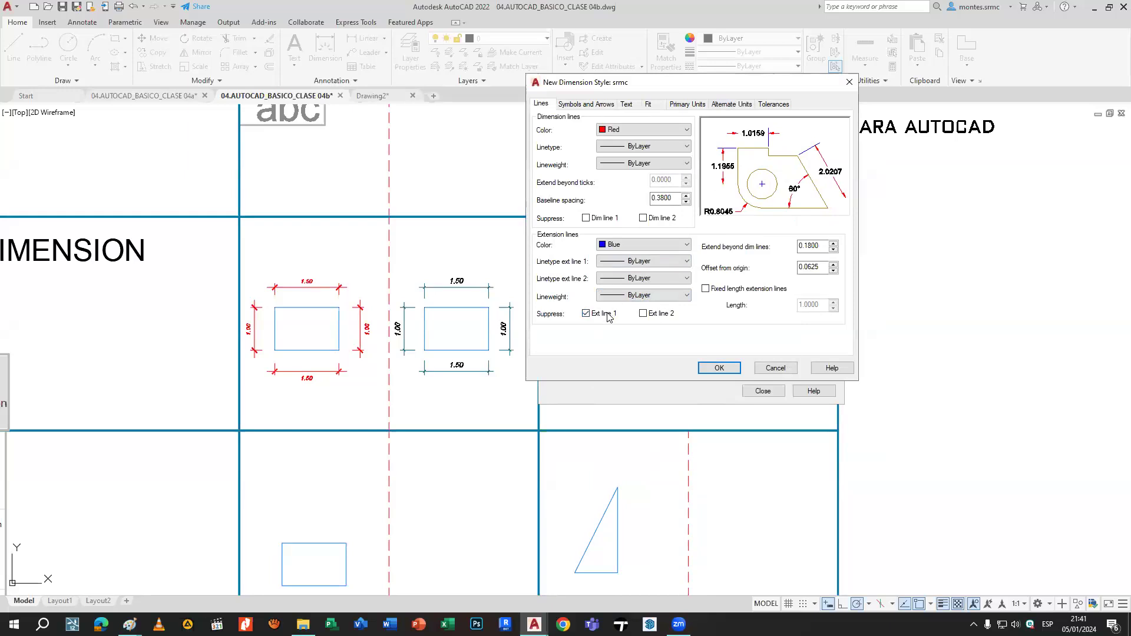
{"action": "left_click", "coordinate": [587, 313]}
{"action": "left_click", "coordinate": [643, 313]}
{"action": "left_click", "coordinate": [586, 313]}
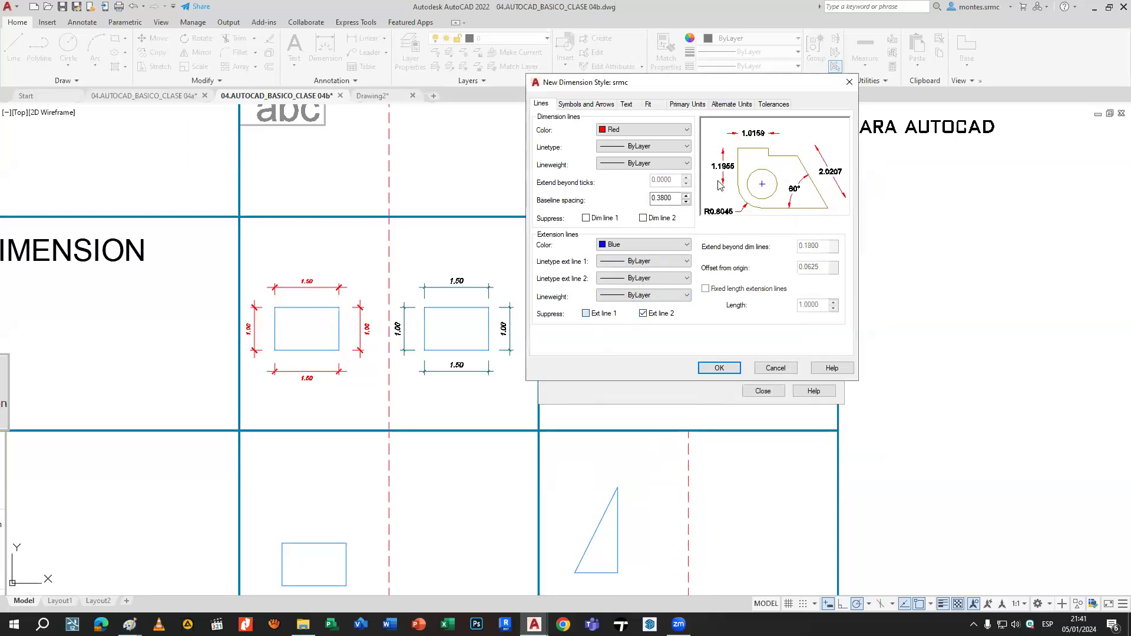
Try suppressing both dimension lines and turn their suppression back off.
{"action": "left_click", "coordinate": [606, 218]}
{"action": "left_click", "coordinate": [643, 219]}
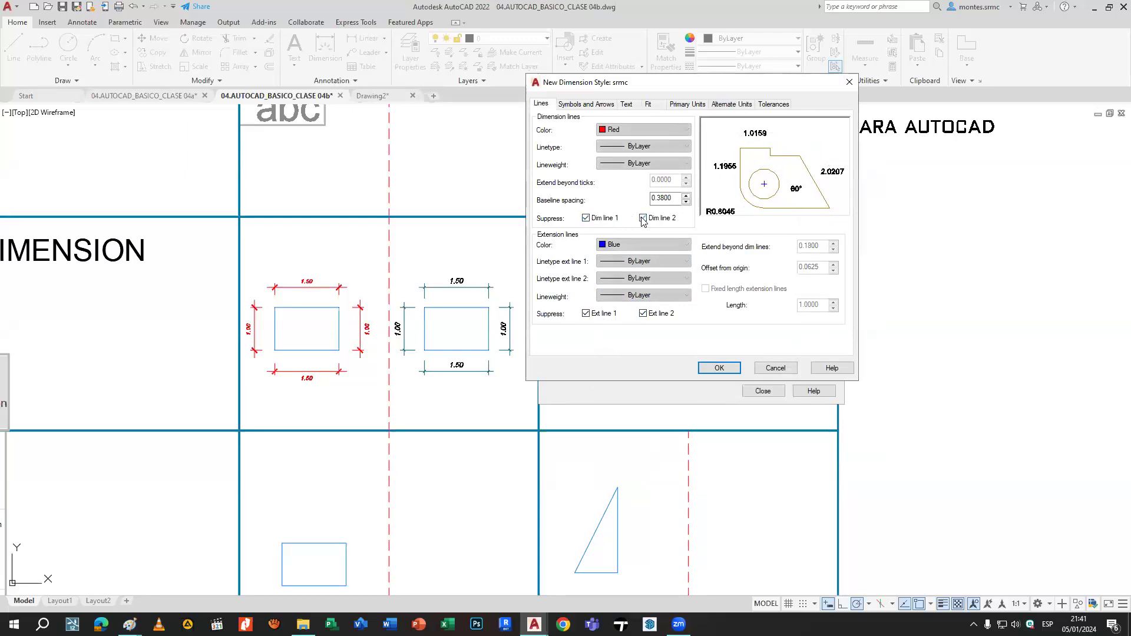
{"action": "left_click", "coordinate": [642, 219]}
{"action": "left_click", "coordinate": [586, 218]}
Toggle the suppression of each extension line, leaving both extension lines unsuppressed.
{"action": "left_click", "coordinate": [586, 314]}
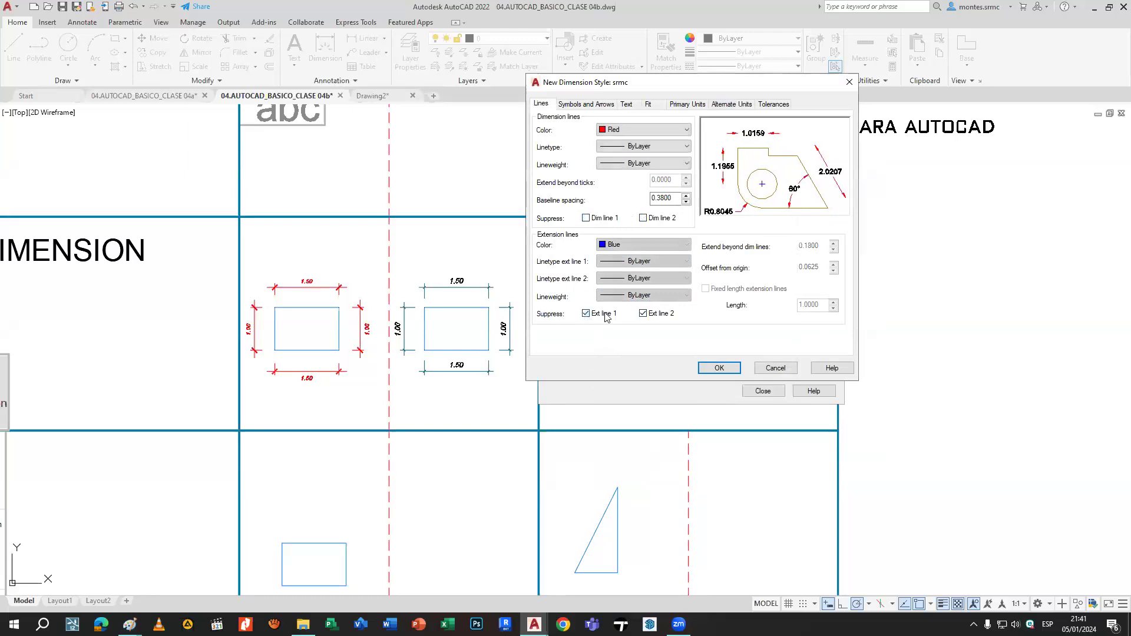
{"action": "left_click", "coordinate": [642, 313]}
{"action": "left_click", "coordinate": [643, 314]}
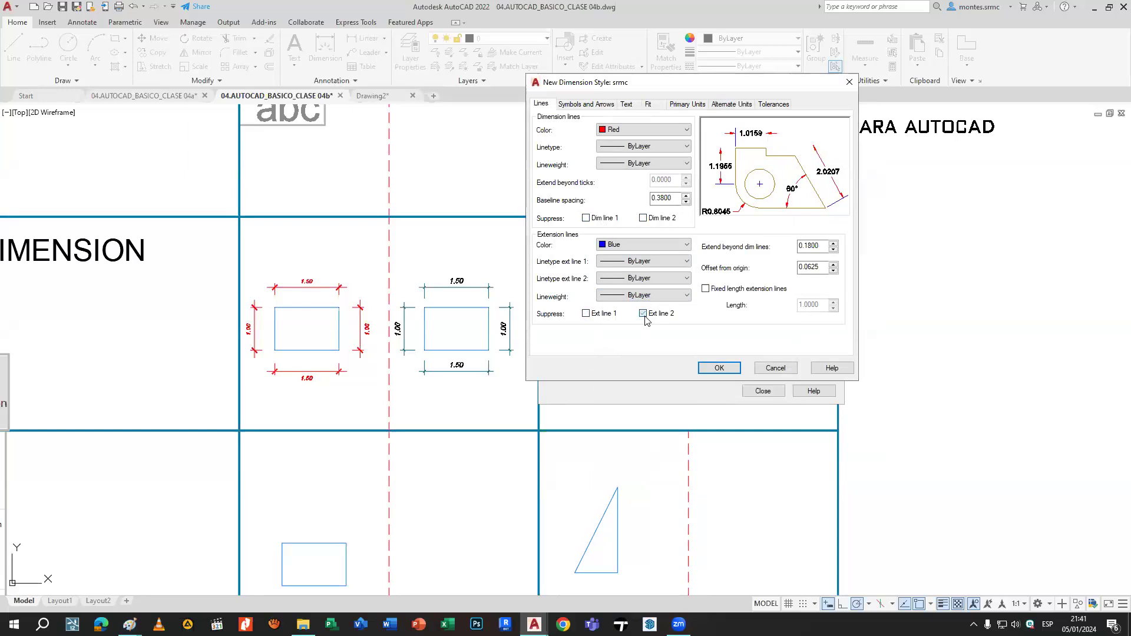
{"action": "left_click", "coordinate": [585, 313]}
{"action": "left_click", "coordinate": [586, 314]}
{"action": "left_click", "coordinate": [643, 314]}
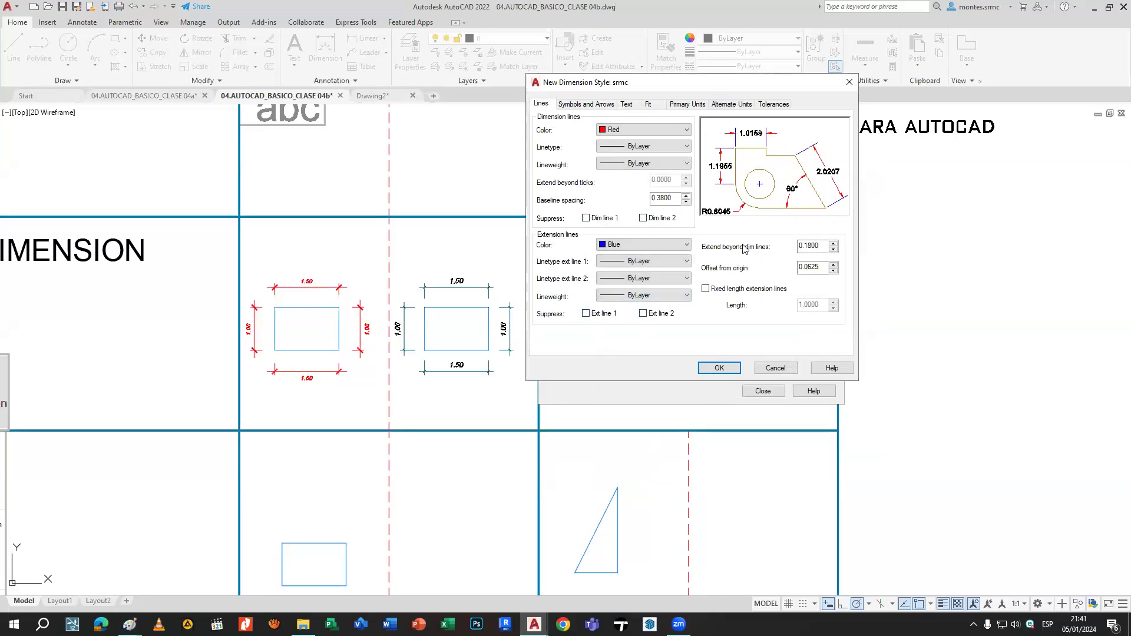
Try a value of 0 for the extension beyond the dimension lines.
{"action": "double_click", "coordinate": [828, 245]}
{"action": "type", "text": "0"}
{"action": "left_click", "coordinate": [812, 268]}
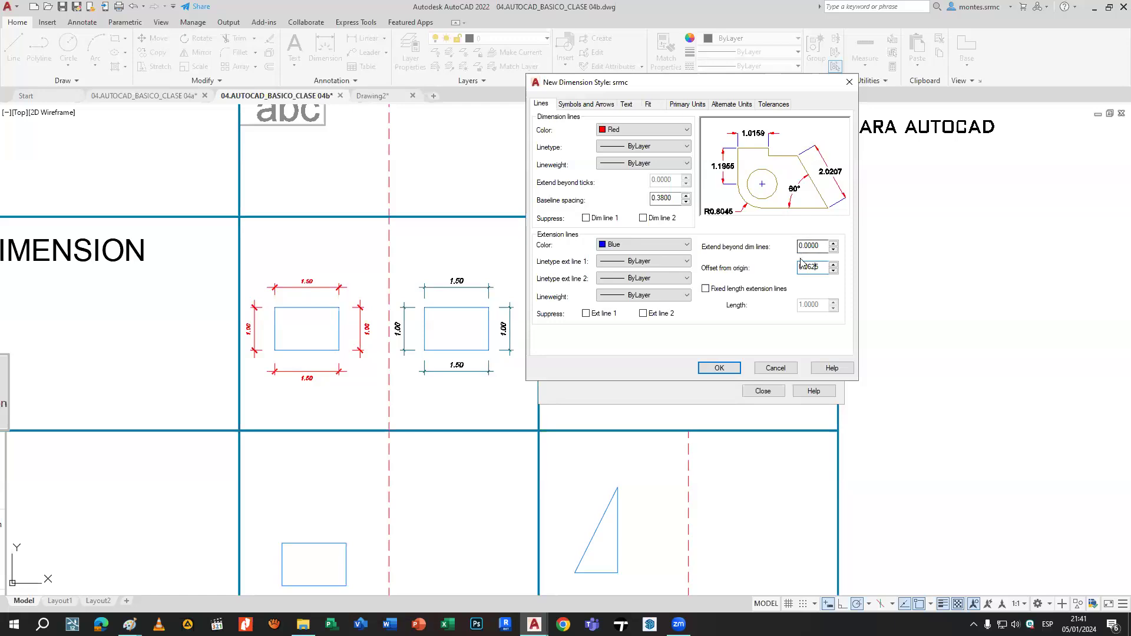
Set the extension lines to extend 0.2 beyond the dimension lines.
{"action": "double_click", "coordinate": [819, 245]}
{"action": "type", "text": ".2"}
{"action": "left_click", "coordinate": [807, 268]}
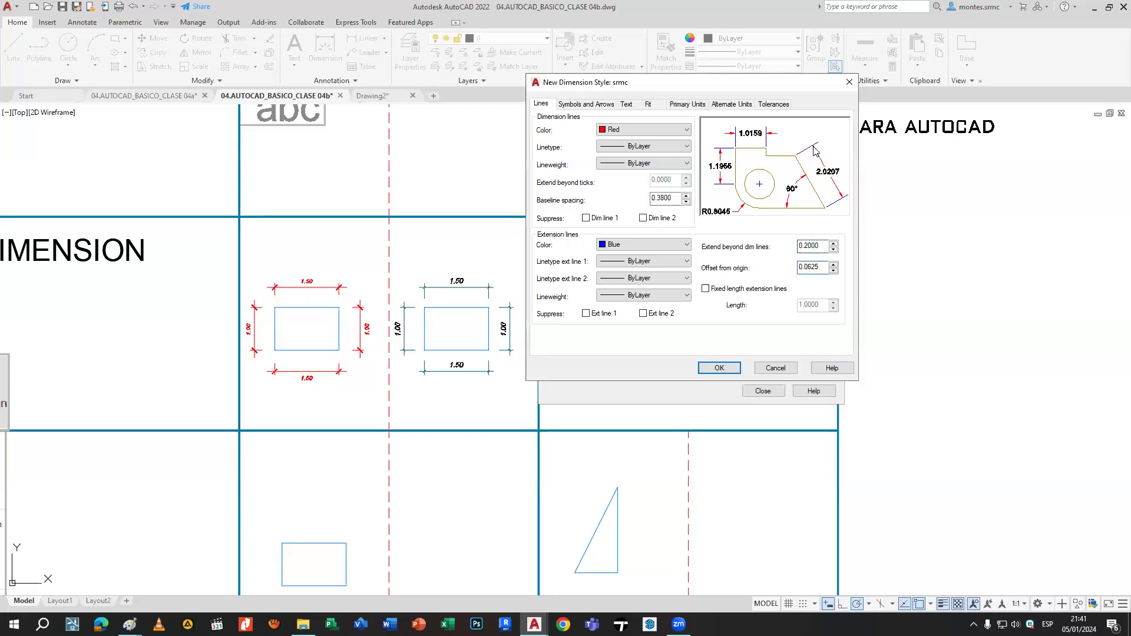
Try an extension line offset from origin of 0.
{"action": "double_click", "coordinate": [818, 270]}
{"action": "type", "text": "0"}
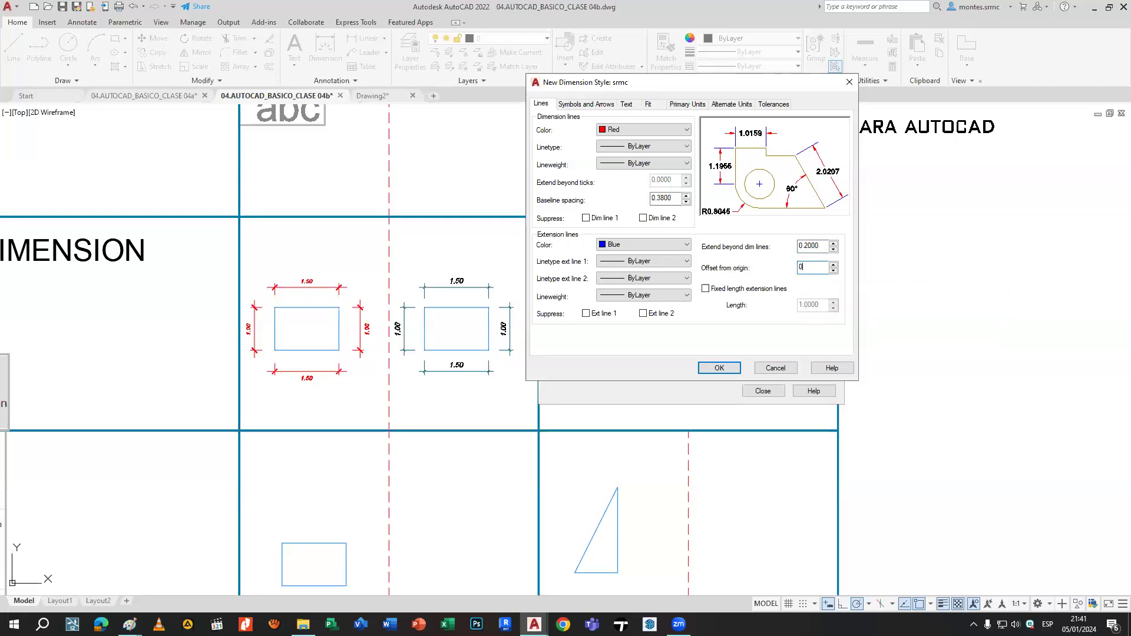
{"action": "left_click", "coordinate": [803, 248]}
{"action": "left_click_drag", "start_coordinate": [762, 94], "coordinate": [767, 120]}
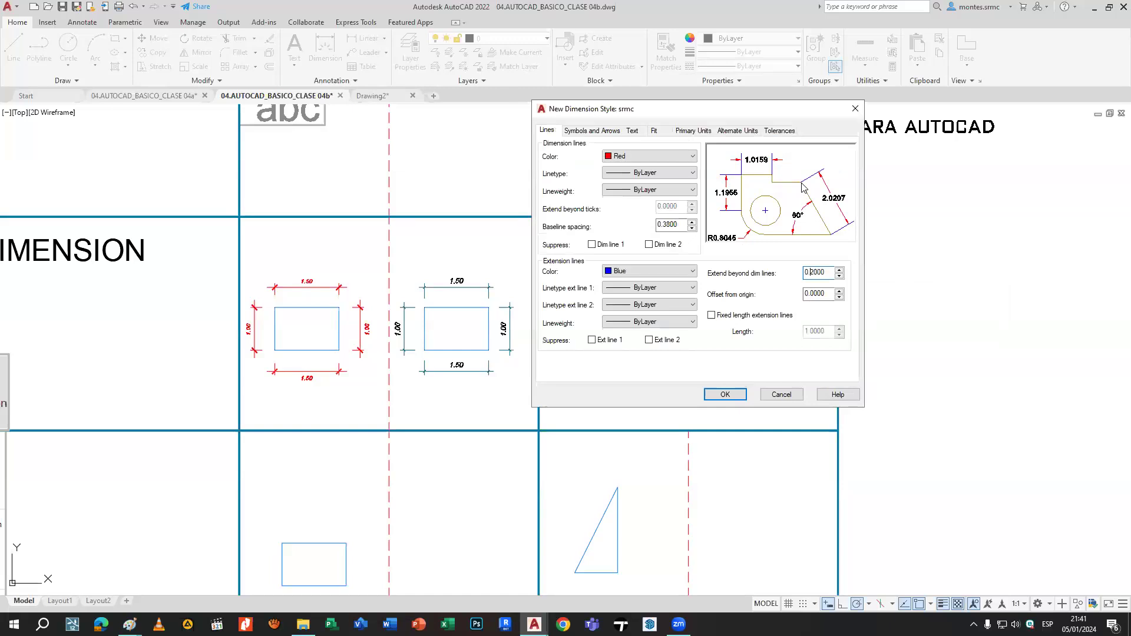
Set the extension lines' offset from origin to 0.05, re-entering 0.2 for the extension beyond the dimension lines.
{"action": "left_click", "coordinate": [813, 294]}
{"action": "left_click", "coordinate": [825, 275]}
{"action": "key", "text": "BackSpace"}
{"action": "key", "text": "BackSpace"}
{"action": "type", "text": "2"}
{"action": "left_click", "coordinate": [815, 274]}
{"action": "left_click", "coordinate": [814, 293]}
{"action": "type", "text": "1"}
{"action": "type", "text": "05"}
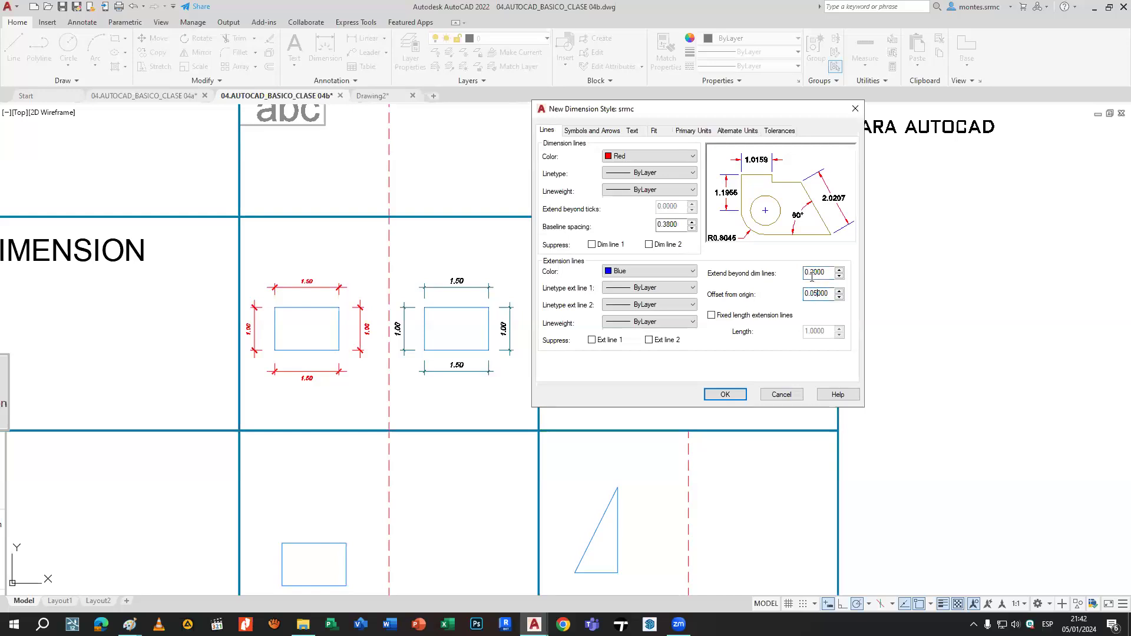
Try the fixed length option for the extension lines and leave it switched off.
{"action": "left_click", "coordinate": [713, 316]}
{"action": "left_click", "coordinate": [714, 313]}
{"action": "left_click", "coordinate": [714, 314]}
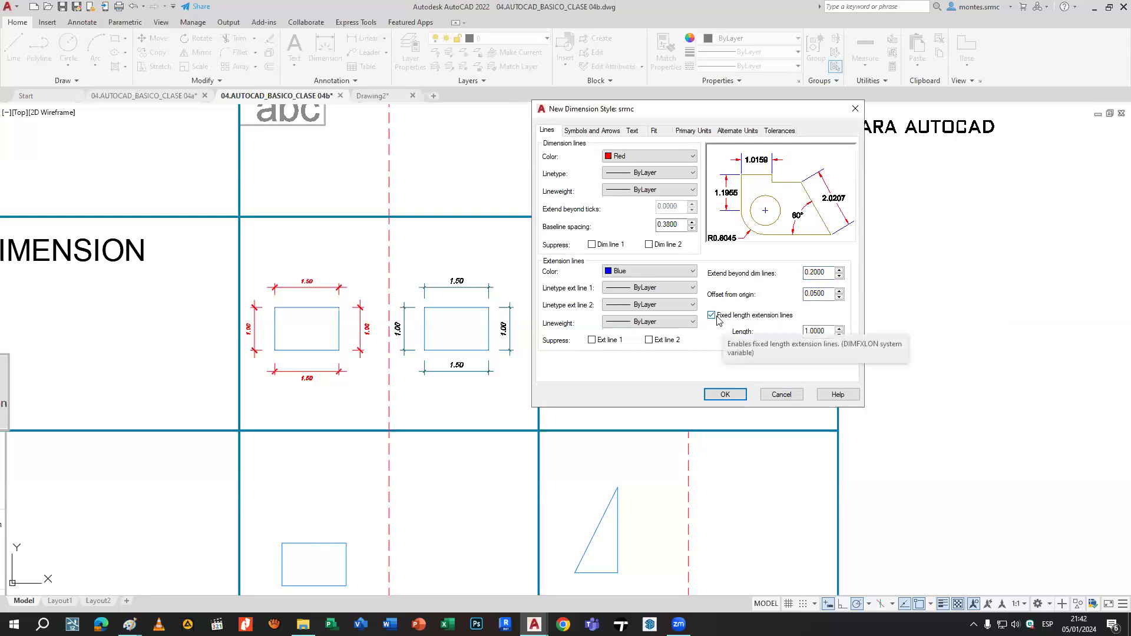
{"action": "left_click", "coordinate": [713, 316]}
{"action": "left_click", "coordinate": [714, 315]}
{"action": "left_click", "coordinate": [731, 316]}
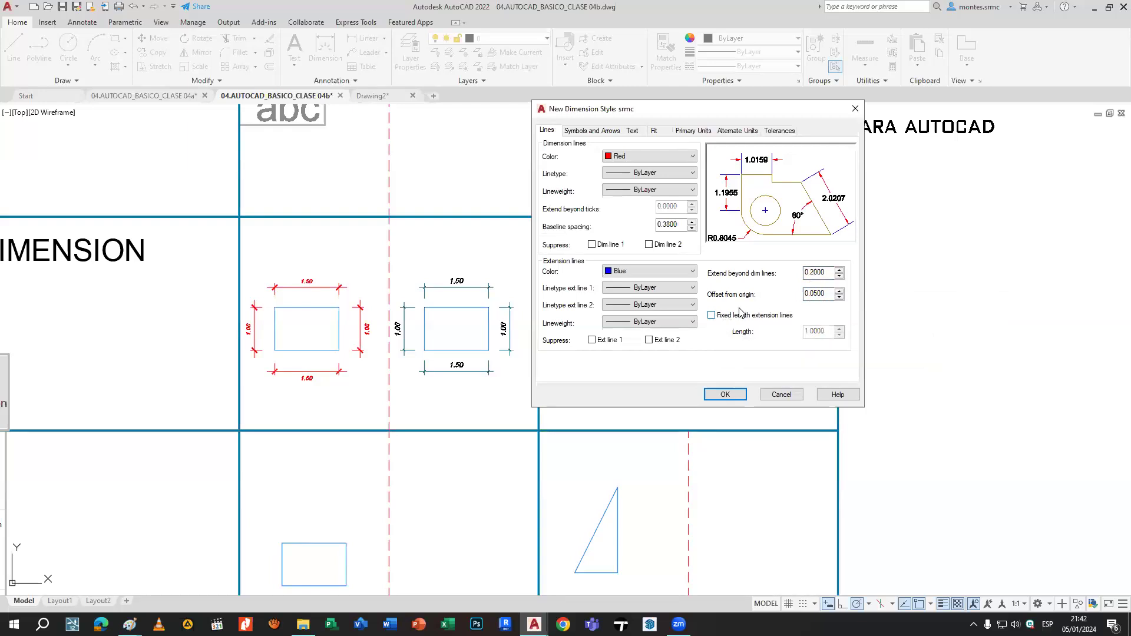
Try Dot for the dimension arrowheads, then set the first and second arrowheads to Architectural tick.
{"action": "left_click", "coordinate": [590, 134]}
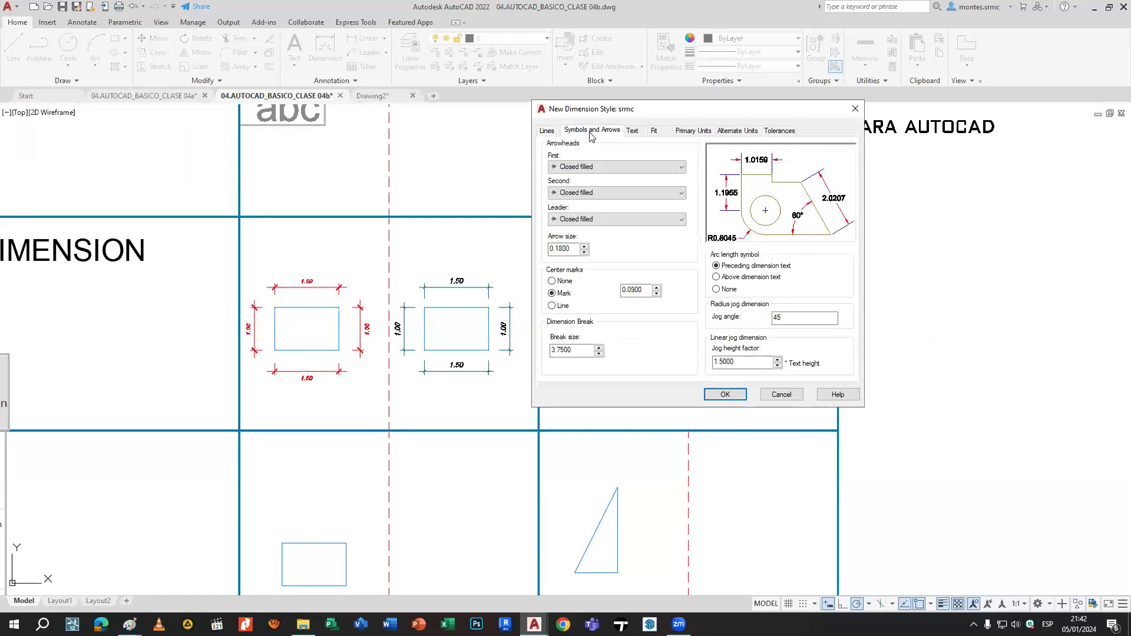
{"action": "left_click", "coordinate": [618, 168]}
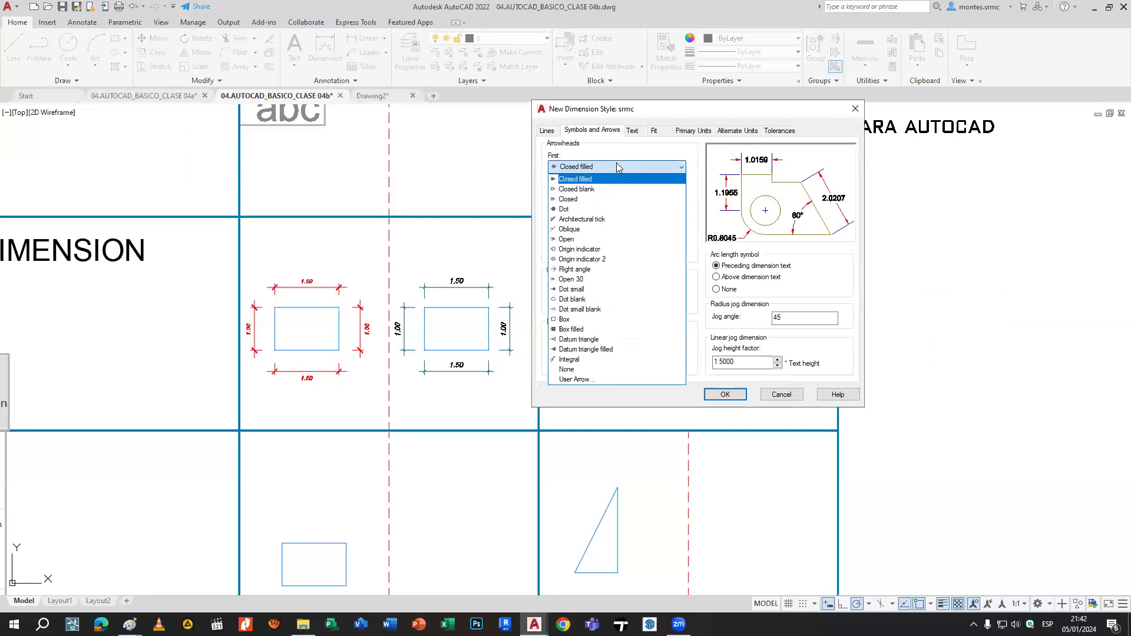
{"action": "left_click", "coordinate": [577, 210]}
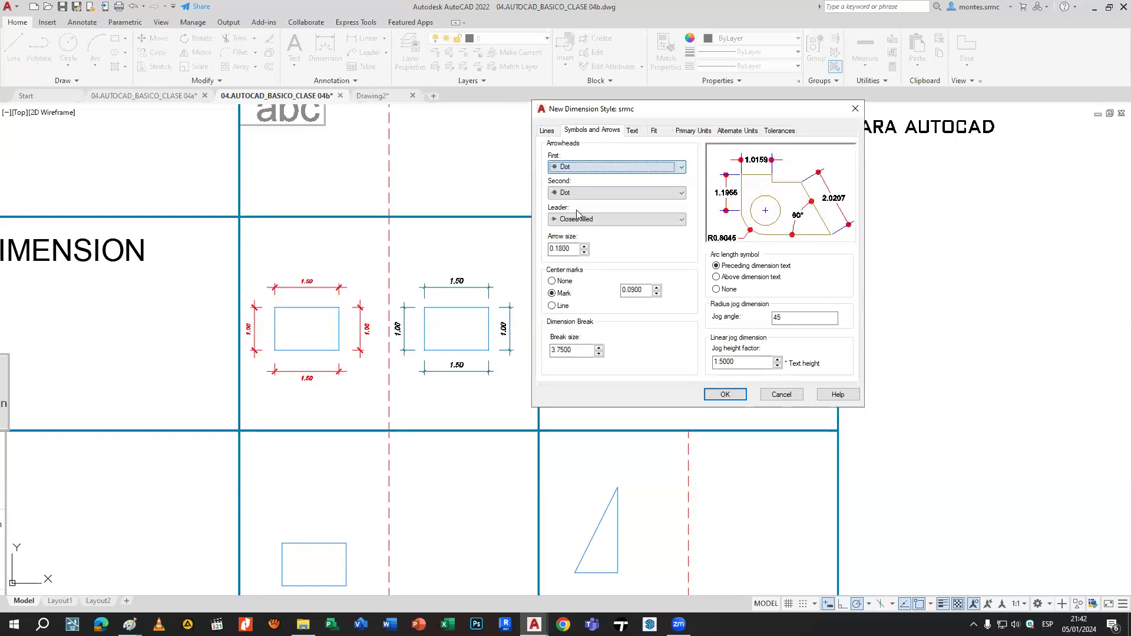
{"action": "left_click", "coordinate": [589, 167]}
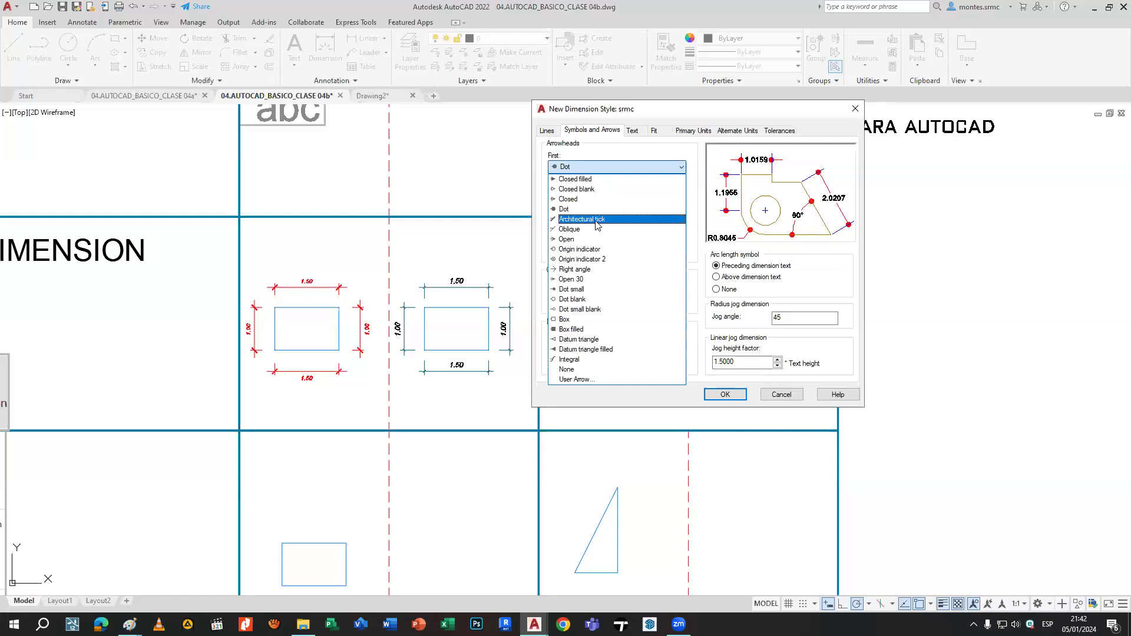
{"action": "left_click", "coordinate": [595, 219]}
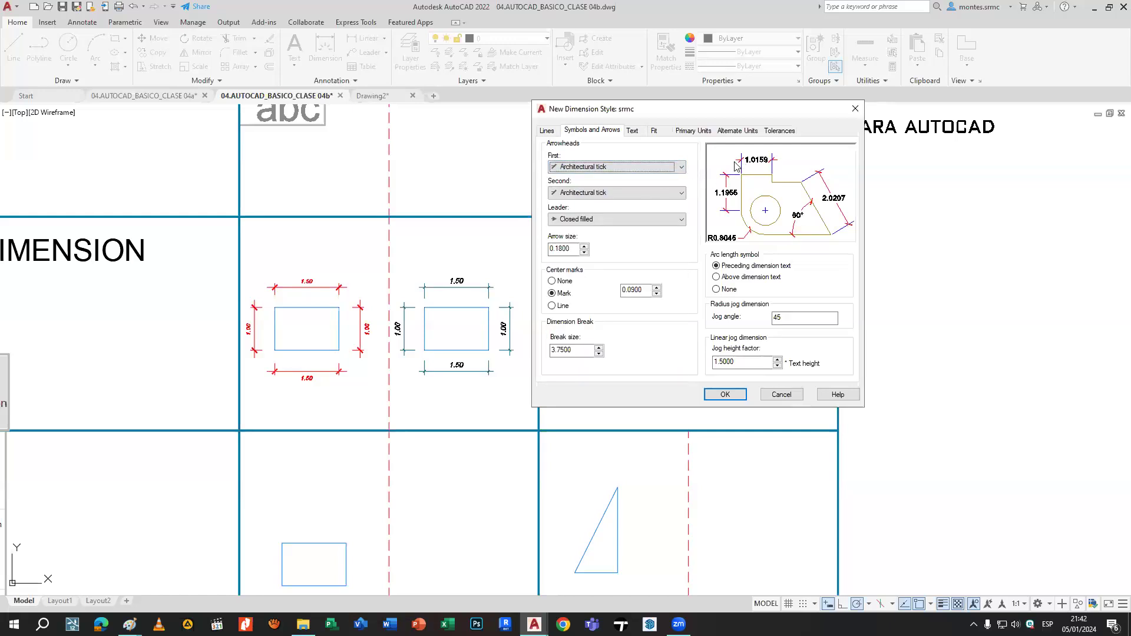
Try Box, Dot and Closed filled as the dimension arrowheads, then return them to Architectural tick.
{"action": "left_click", "coordinate": [631, 168]}
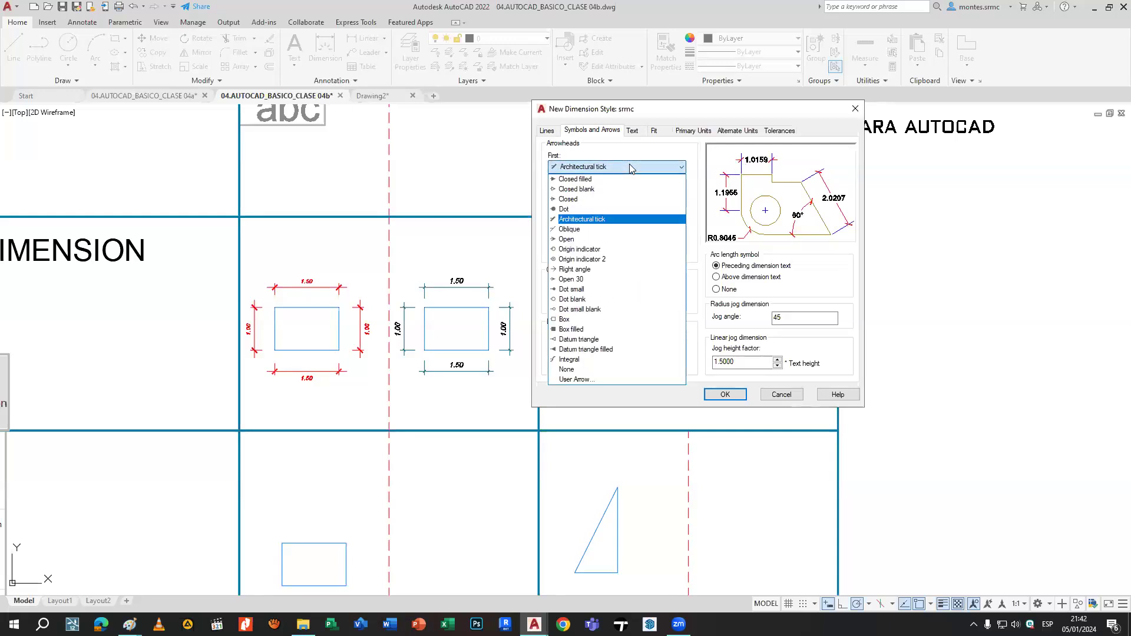
{"action": "left_click", "coordinate": [565, 320]}
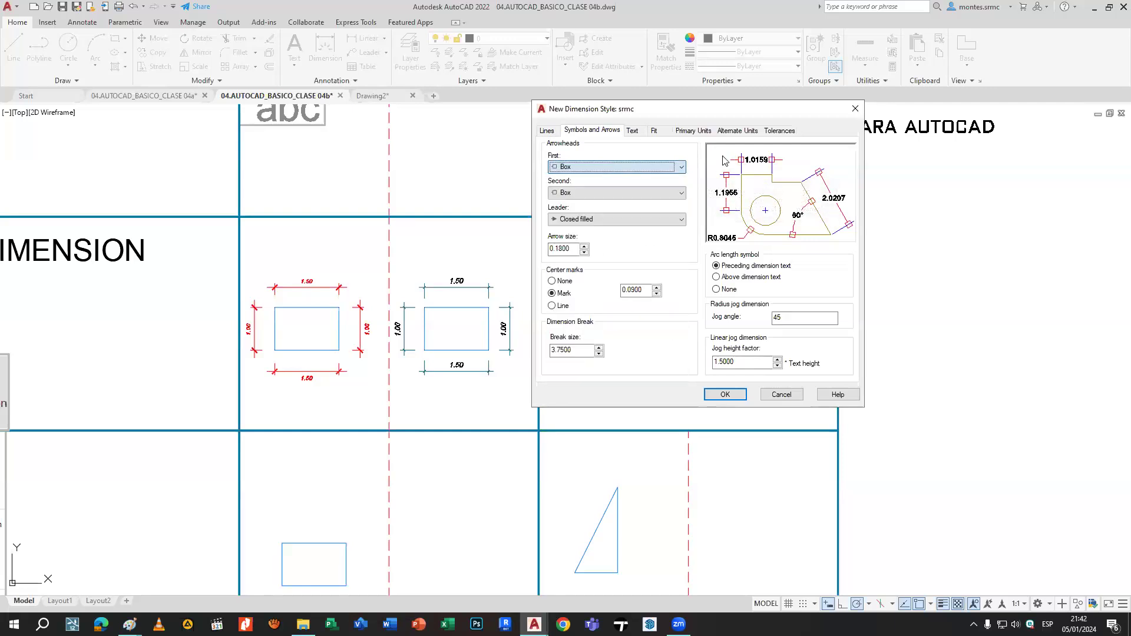
{"action": "left_click", "coordinate": [628, 168]}
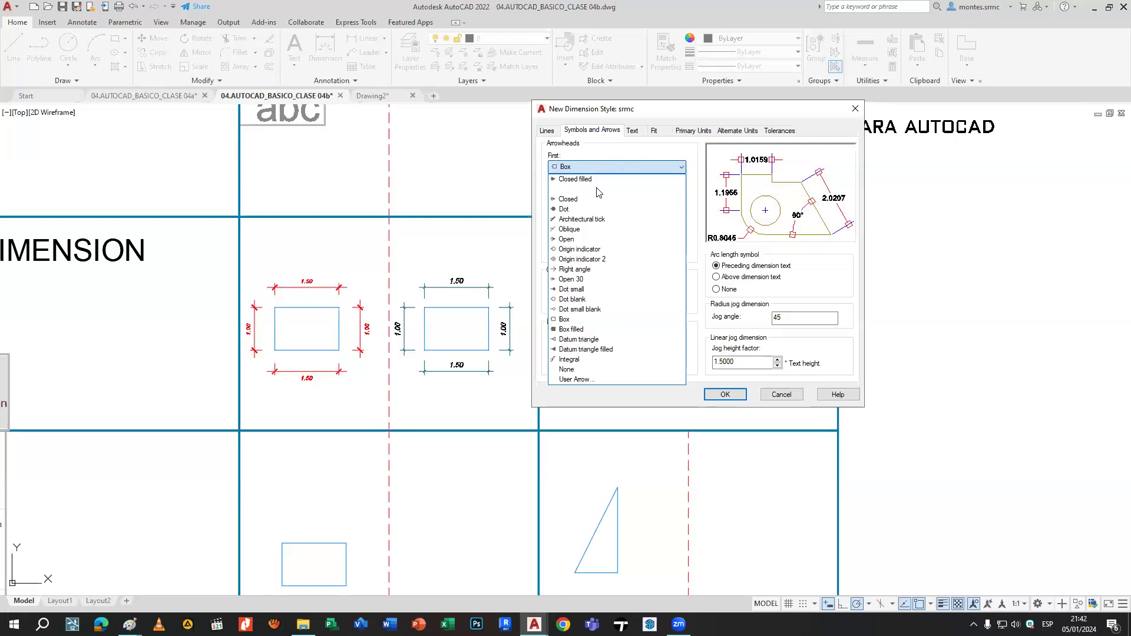
{"action": "left_click", "coordinate": [591, 209]}
{"action": "left_click", "coordinate": [587, 168]}
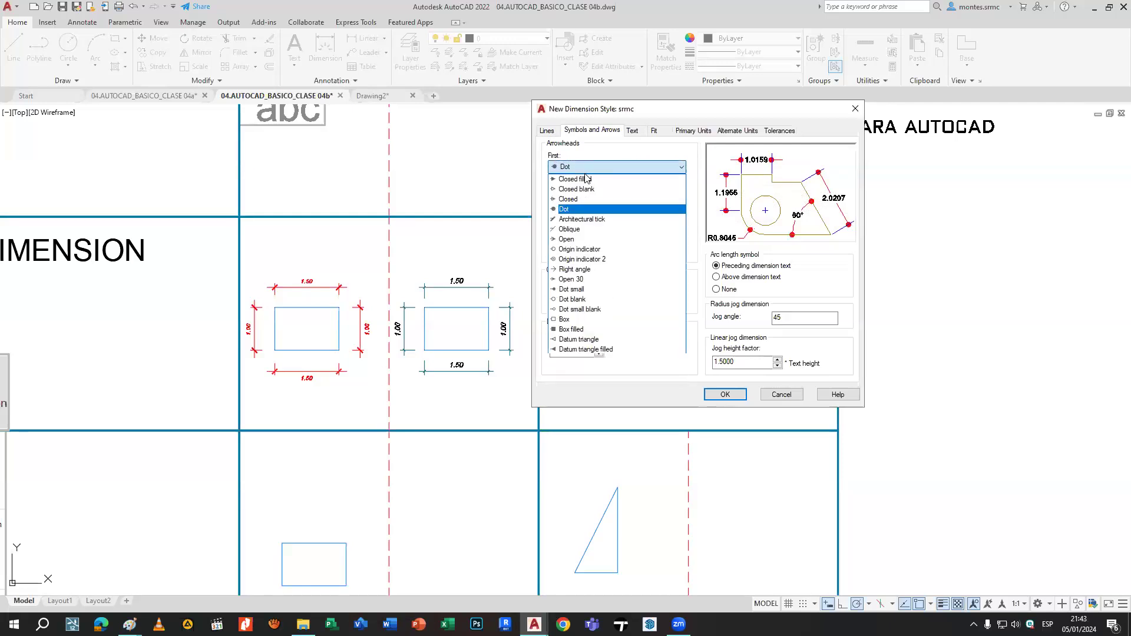
{"action": "left_click", "coordinate": [586, 179]}
{"action": "left_click", "coordinate": [592, 168]}
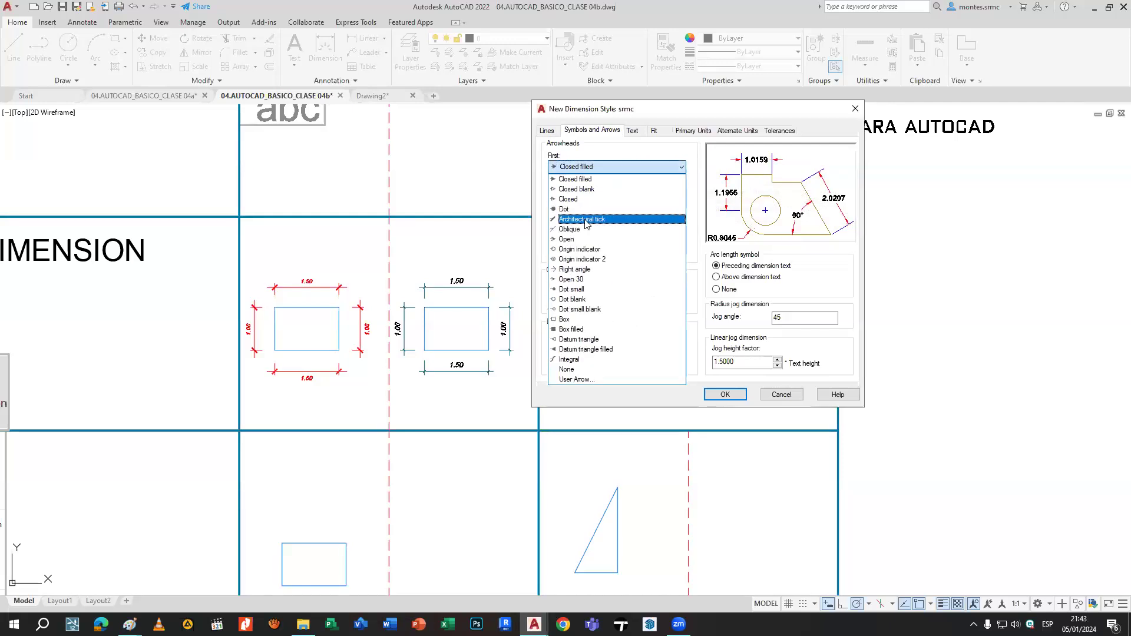
{"action": "left_click", "coordinate": [586, 219]}
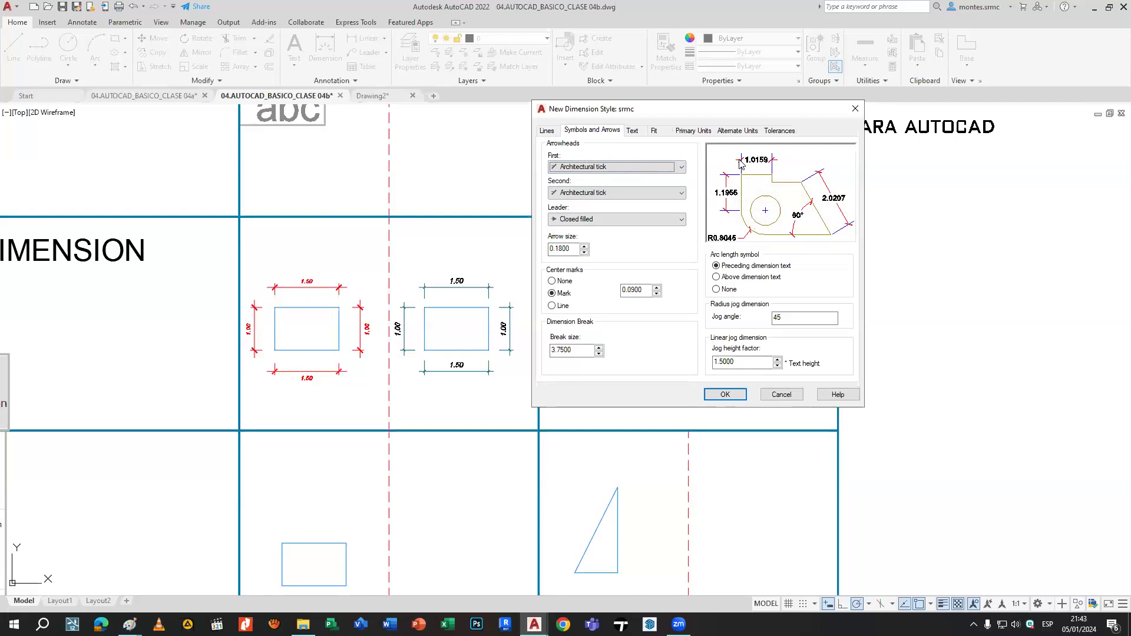
Try Dot as the second dimension arrowhead, then return it to Architectural tick.
{"action": "left_click", "coordinate": [616, 193]}
{"action": "left_click", "coordinate": [601, 235]}
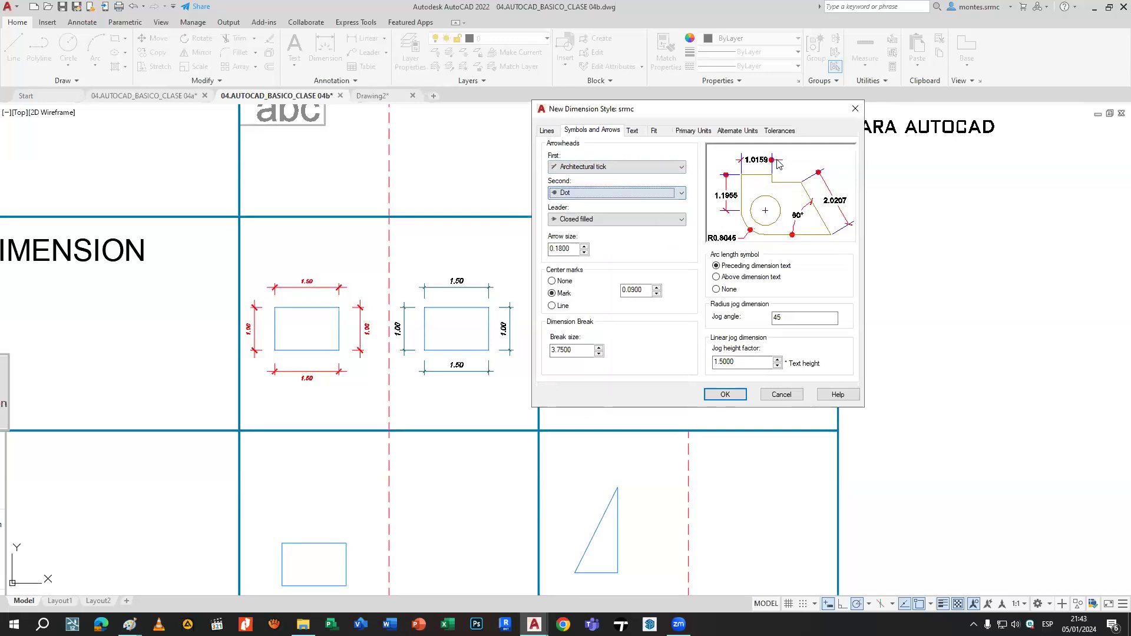
{"action": "left_click", "coordinate": [647, 194]}
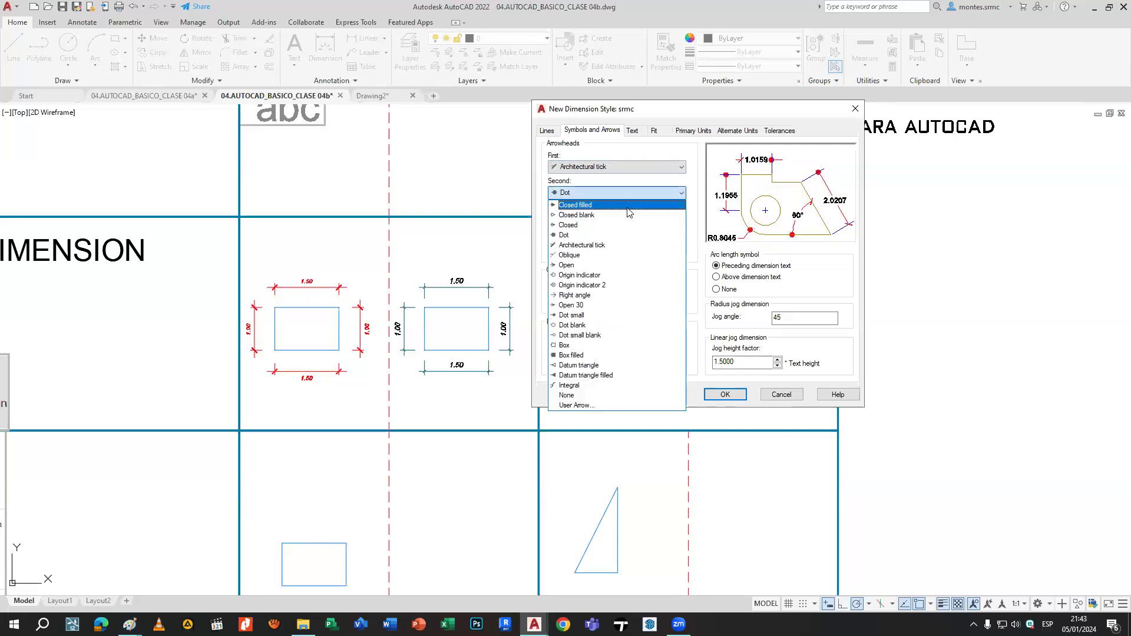
{"action": "left_click", "coordinate": [635, 241]}
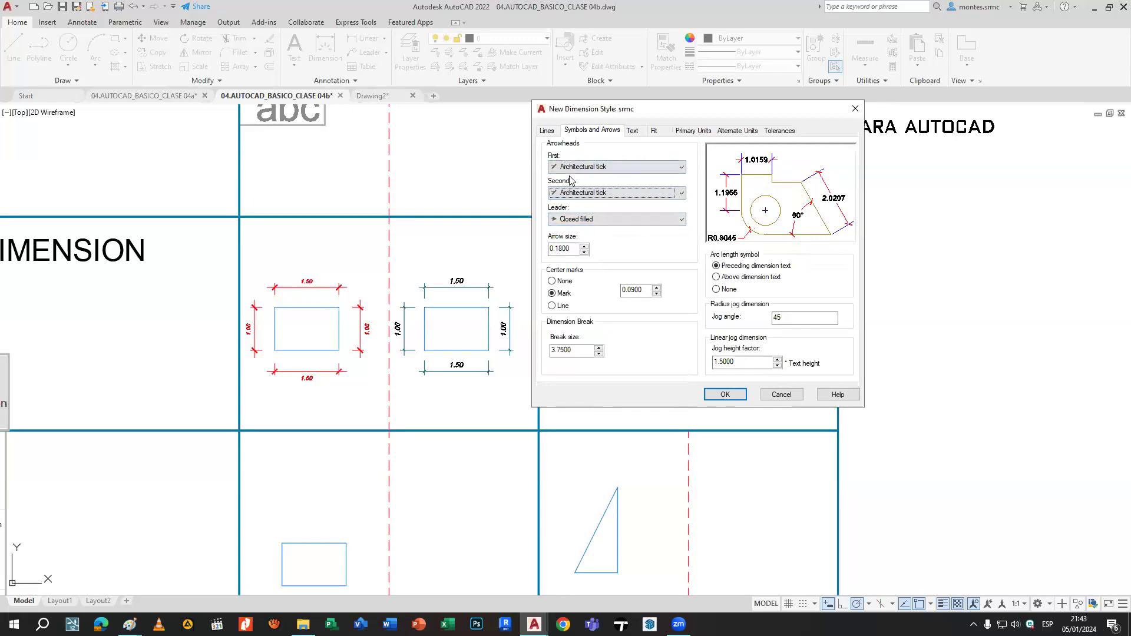
Set the leader arrowhead to Dot and try an arrow size of 1.00.
{"action": "left_click", "coordinate": [594, 221]}
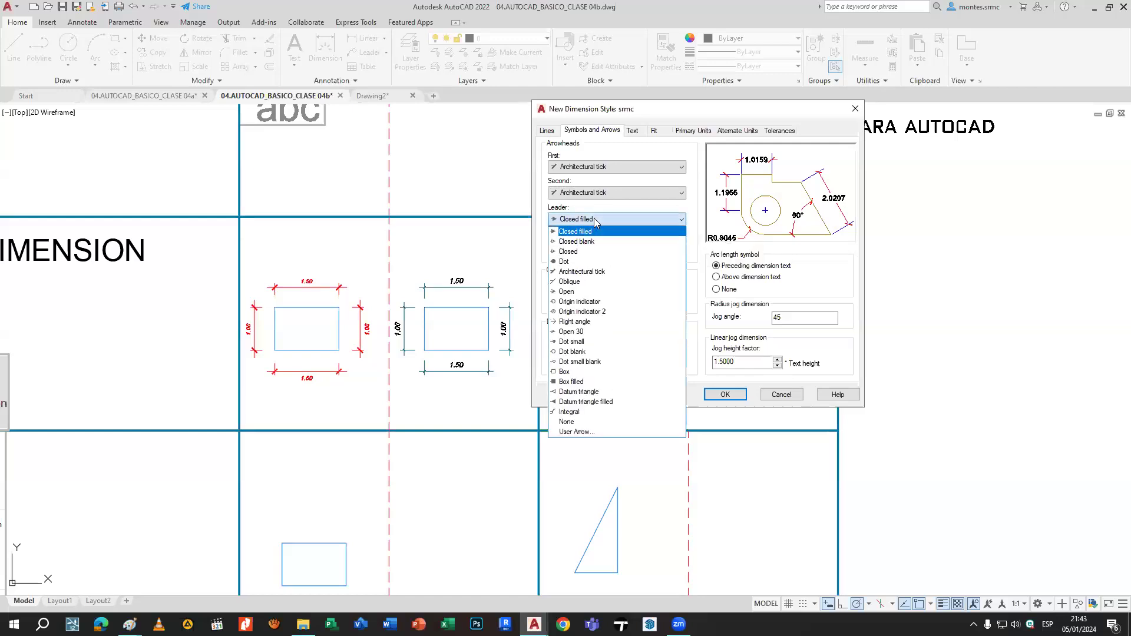
{"action": "left_click", "coordinate": [581, 261]}
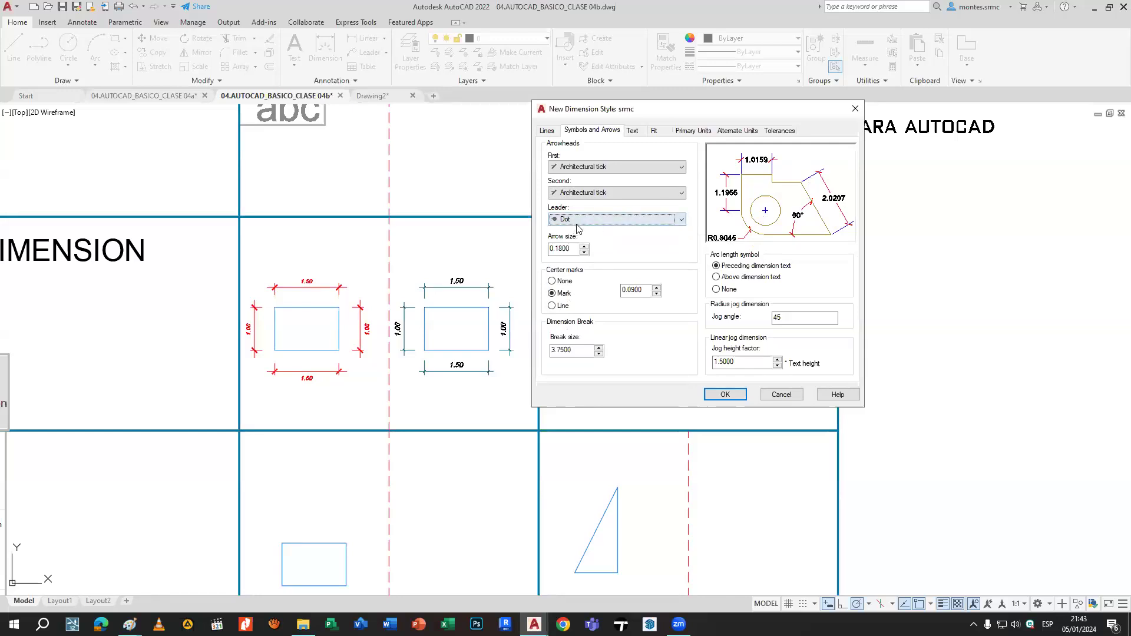
{"action": "left_click", "coordinate": [562, 249]}
{"action": "left_click", "coordinate": [558, 249]}
{"action": "double_click", "coordinate": [557, 249]}
{"action": "type", "text": "1.00"}
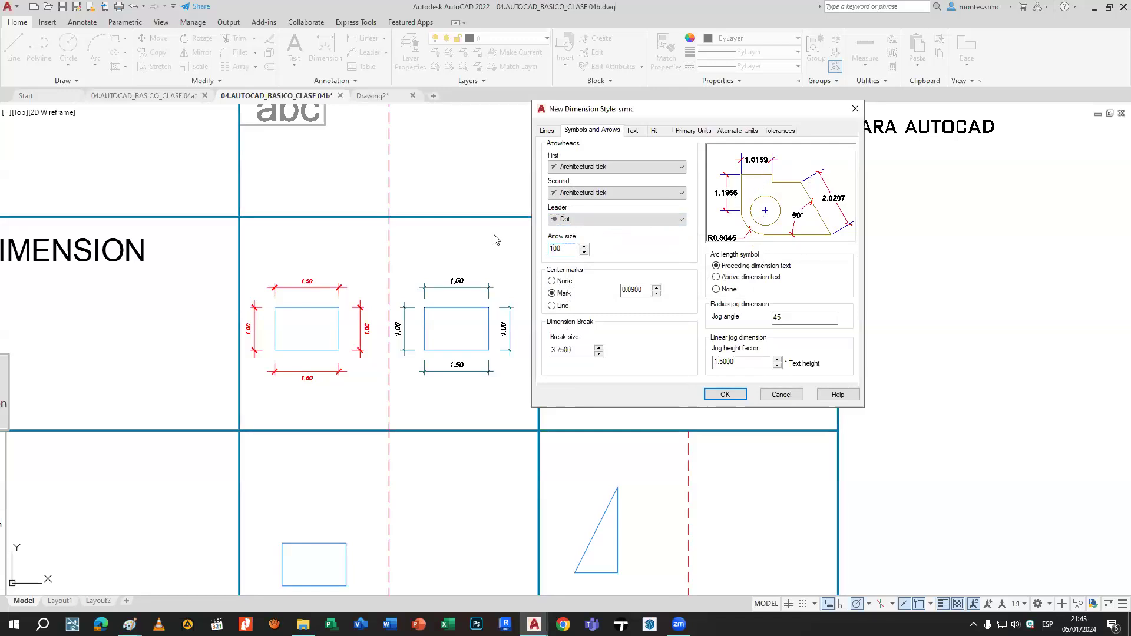
{"action": "key", "text": "Tab"}
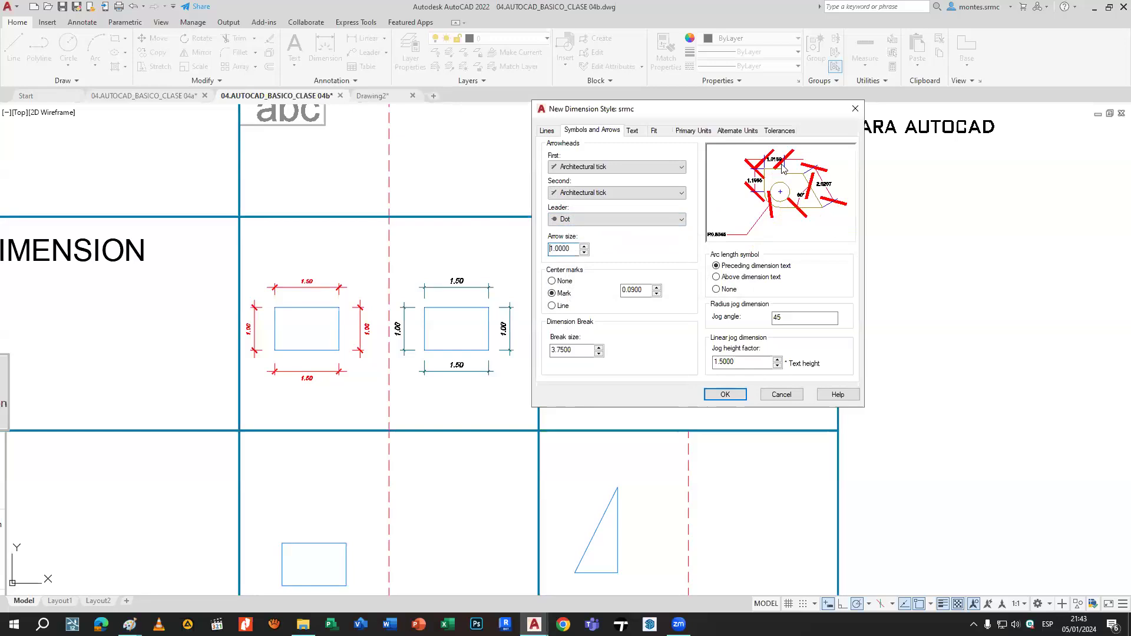
Set the arrow size of the dimension style to 0.15.
{"action": "left_click_drag", "start_coordinate": [573, 249], "coordinate": [522, 249]}
{"action": "type", "text": ".15"}
{"action": "key", "text": "Tab"}
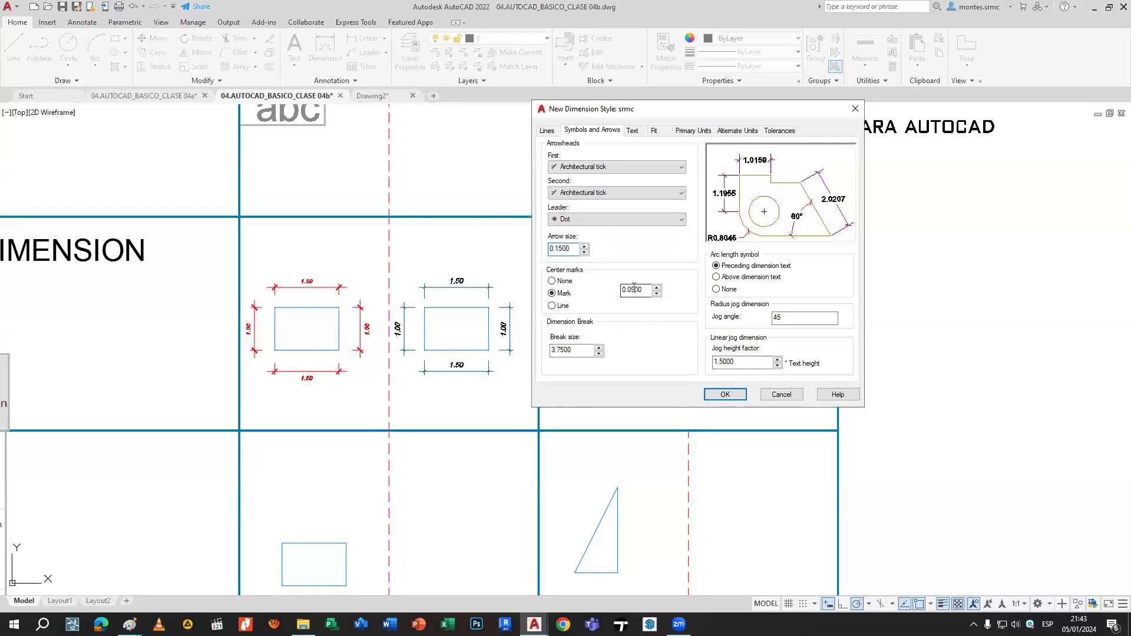
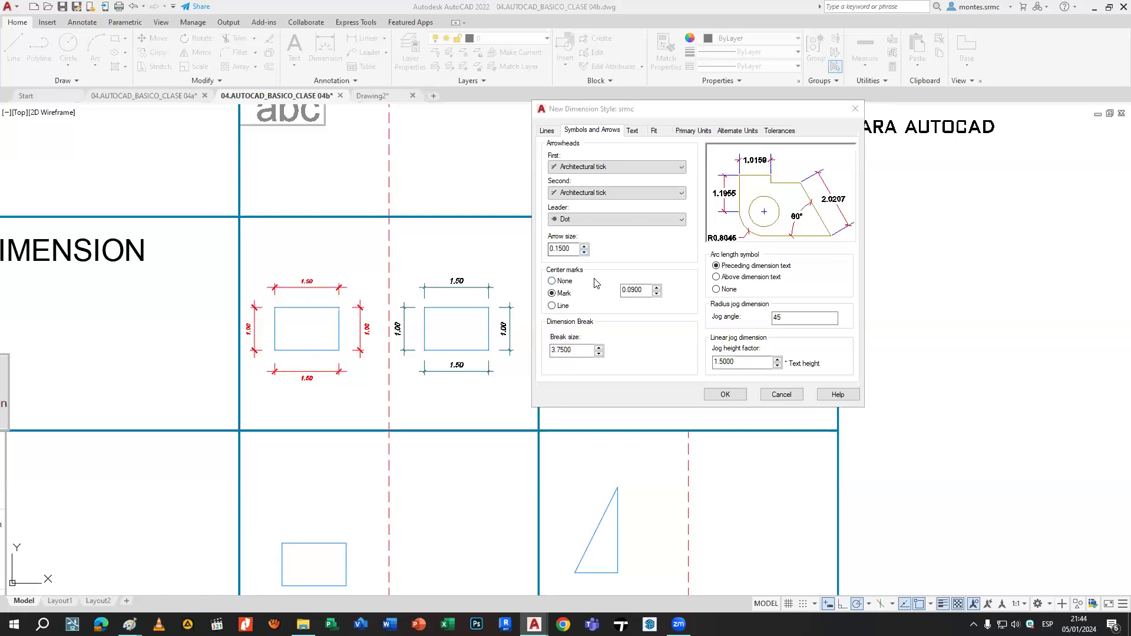
Try the None and Mark options for the center marks, then set them to Line.
{"action": "left_click", "coordinate": [552, 283]}
{"action": "left_click", "coordinate": [552, 292]}
{"action": "left_click", "coordinate": [553, 306]}
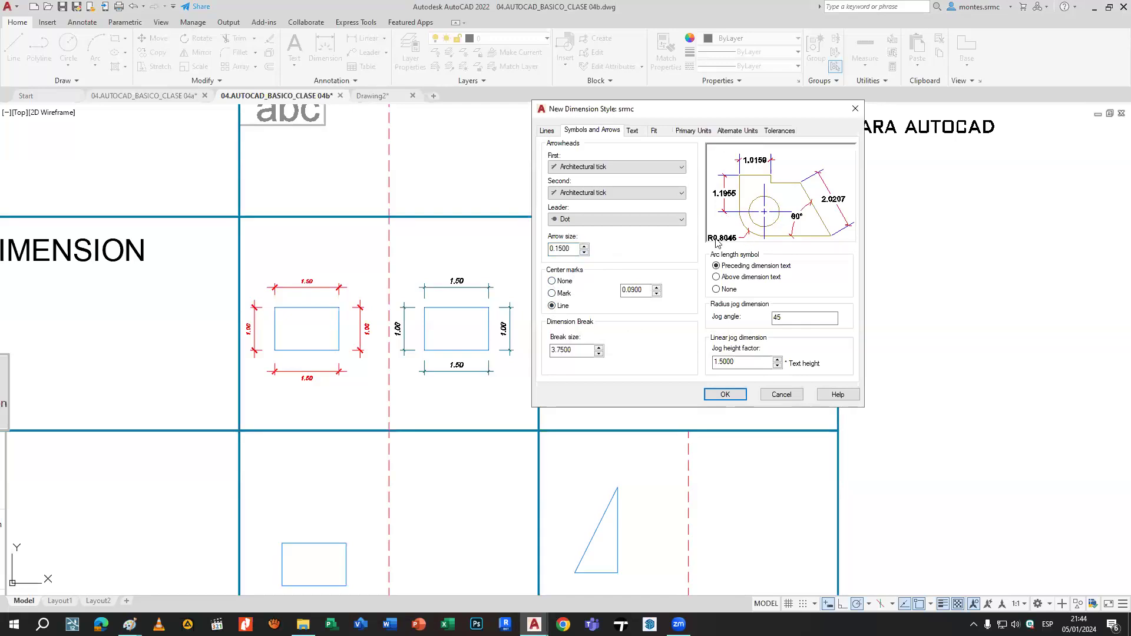
{"action": "left_click", "coordinate": [552, 281]}
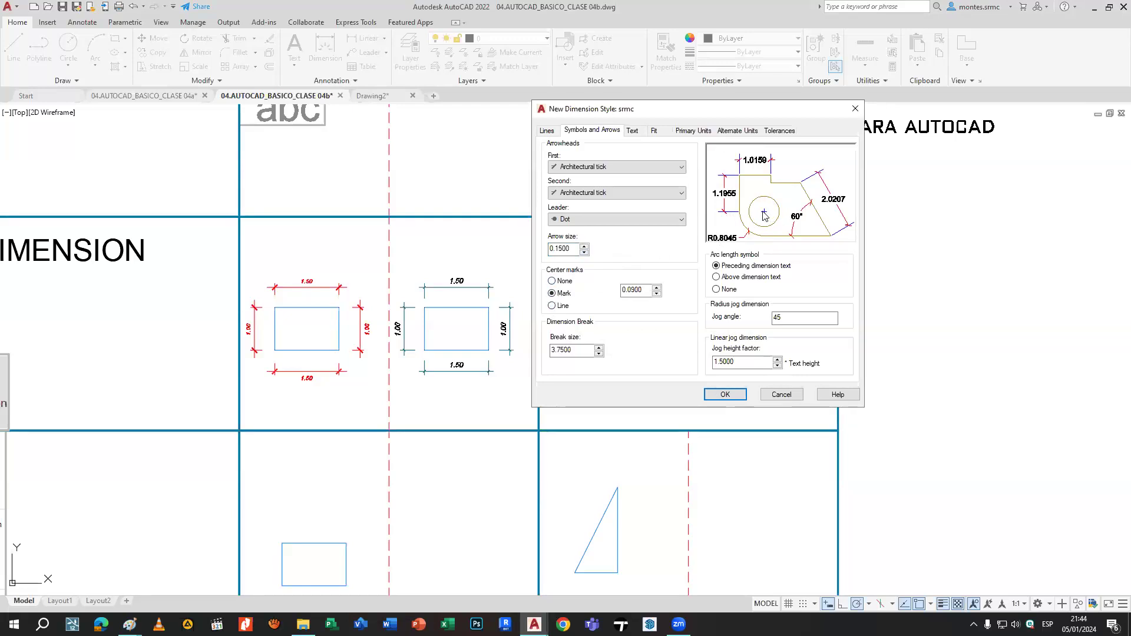
{"action": "left_click", "coordinate": [552, 306]}
{"action": "left_click", "coordinate": [575, 349]}
Try the ARIAL, SRMC and Standard text styles for the dimension text, then set it to greener.
{"action": "left_click", "coordinate": [641, 134]}
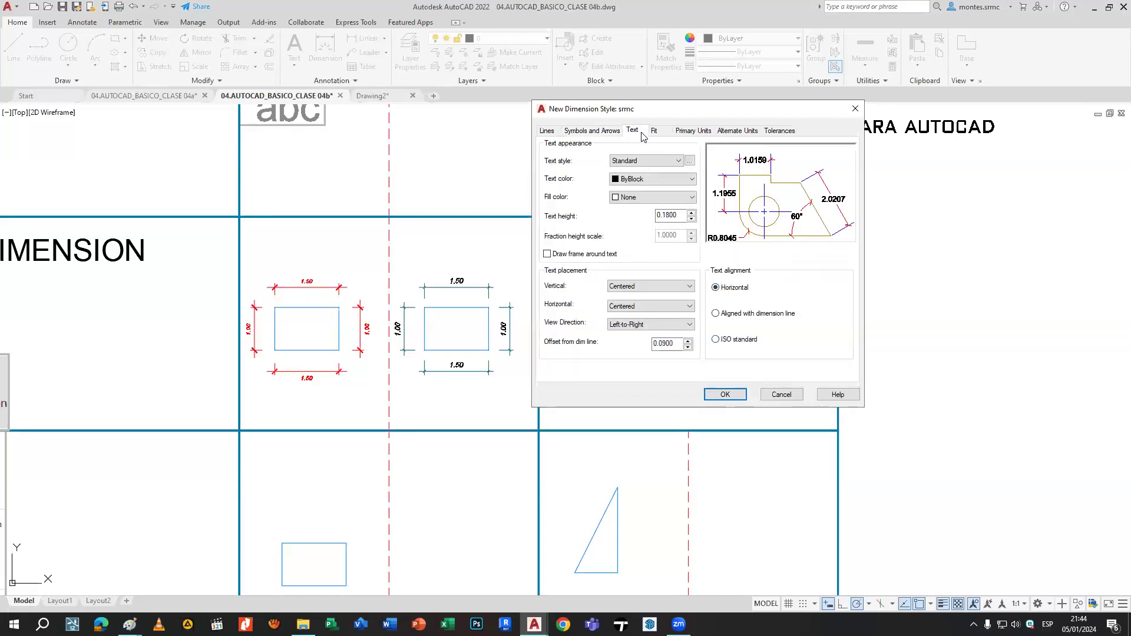
{"action": "left_click", "coordinate": [679, 162]}
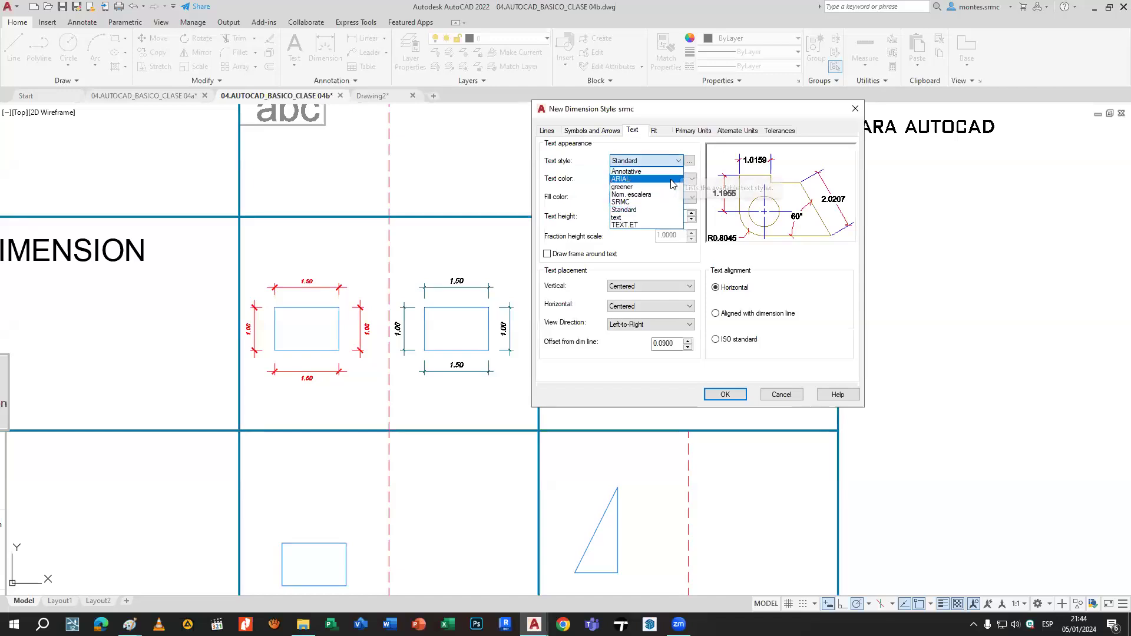
{"action": "left_click", "coordinate": [675, 179]}
{"action": "left_click", "coordinate": [677, 160]}
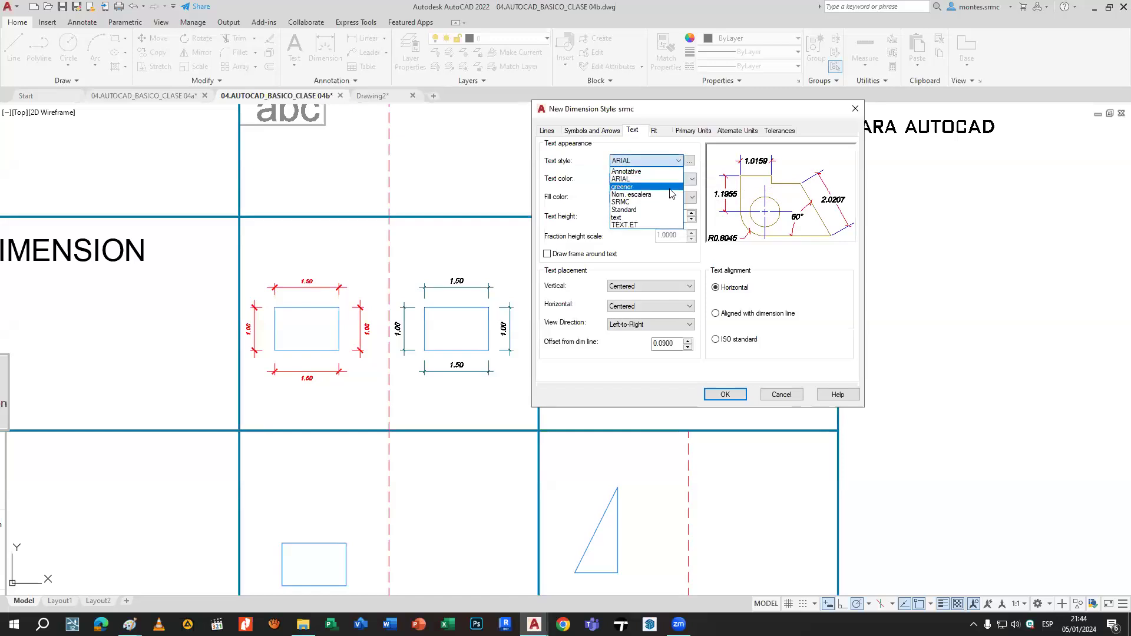
{"action": "left_click", "coordinate": [645, 187]}
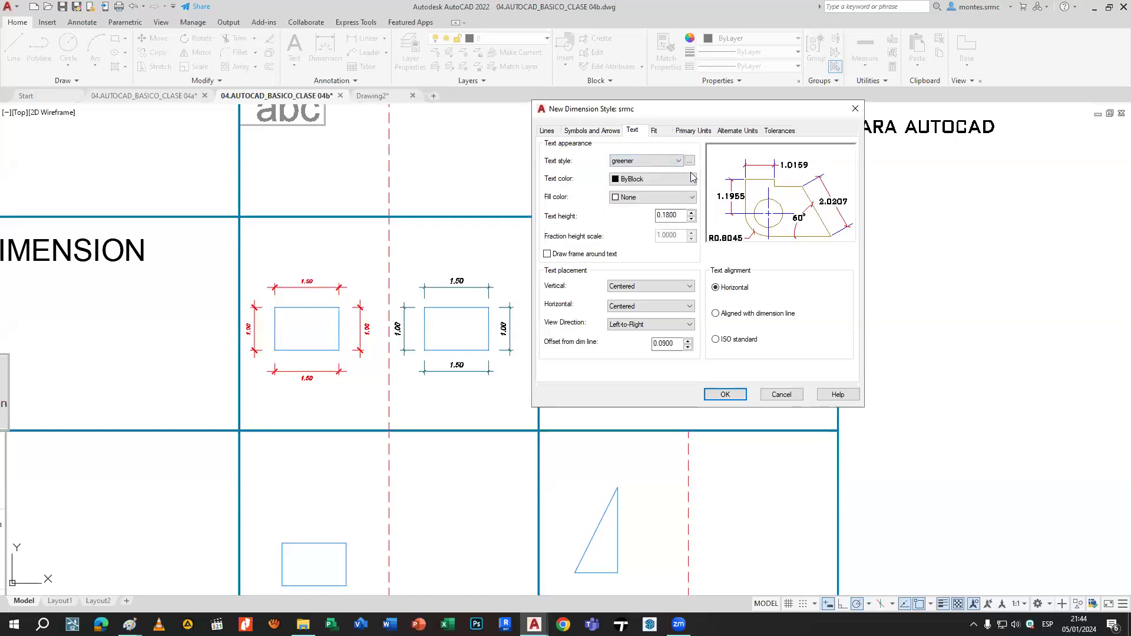
{"action": "left_click", "coordinate": [676, 161]}
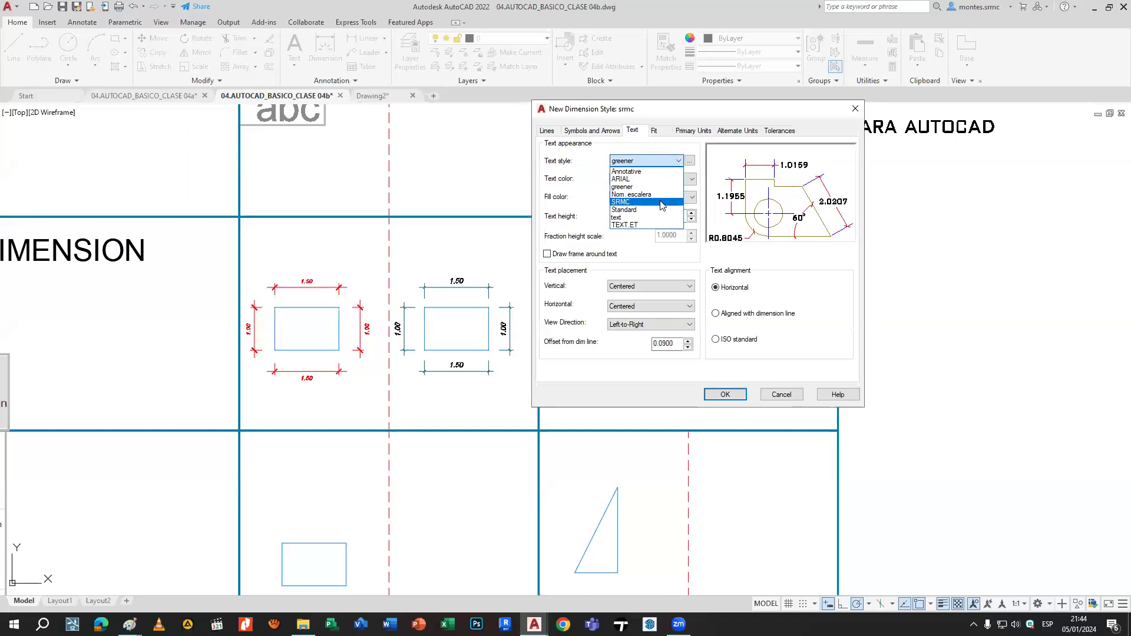
{"action": "left_click", "coordinate": [664, 202]}
{"action": "left_click", "coordinate": [661, 162]}
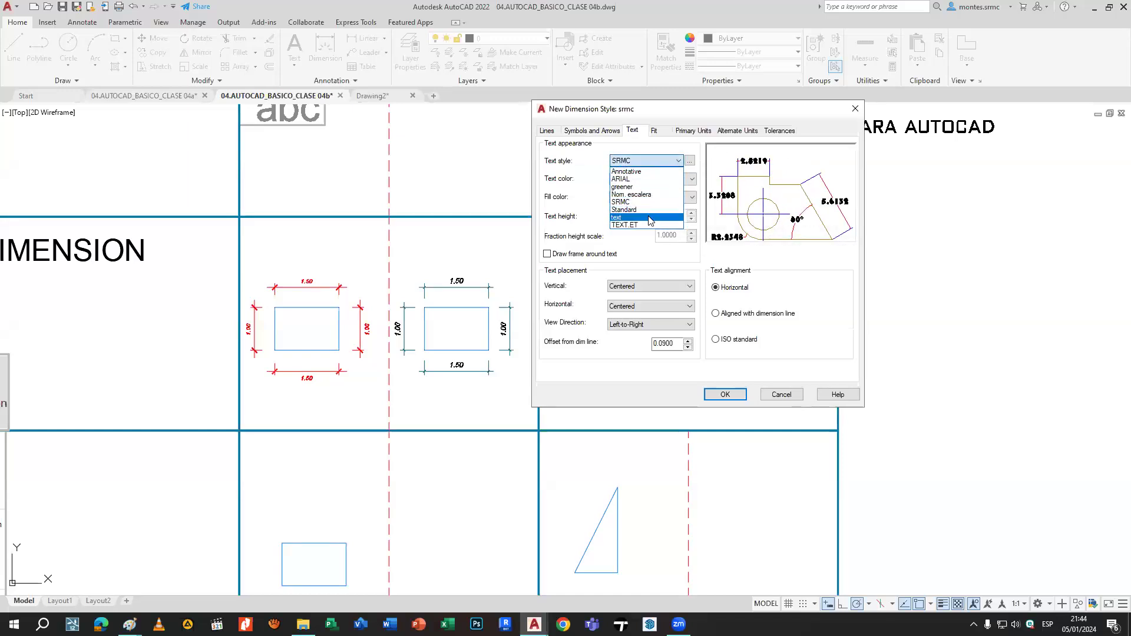
{"action": "left_click", "coordinate": [648, 209]}
{"action": "left_click", "coordinate": [652, 161]}
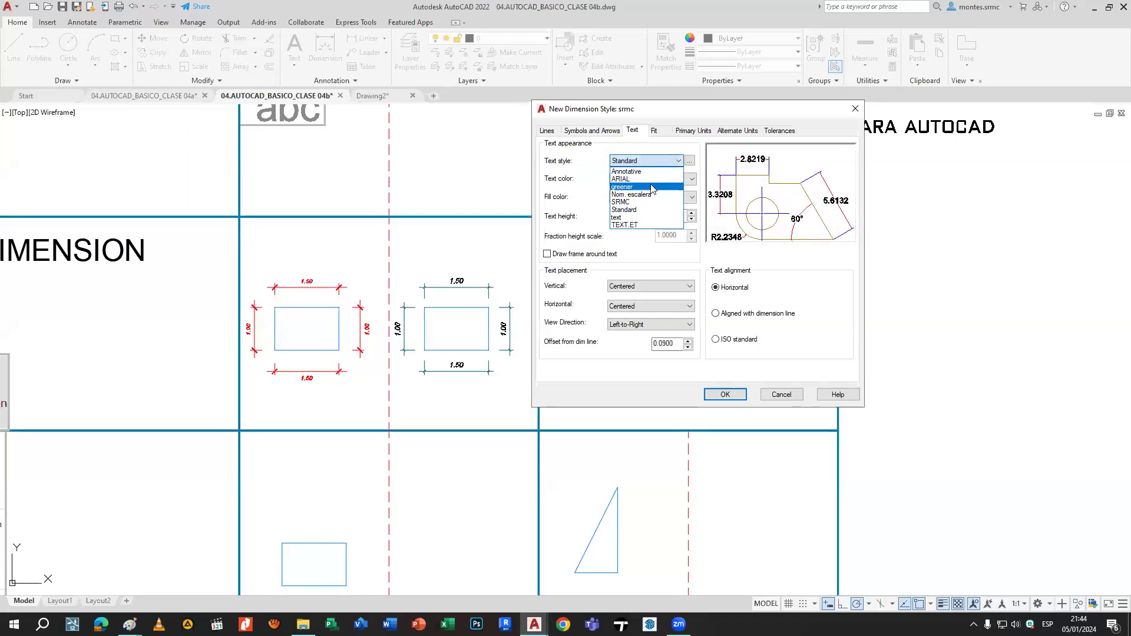
{"action": "left_click", "coordinate": [626, 187]}
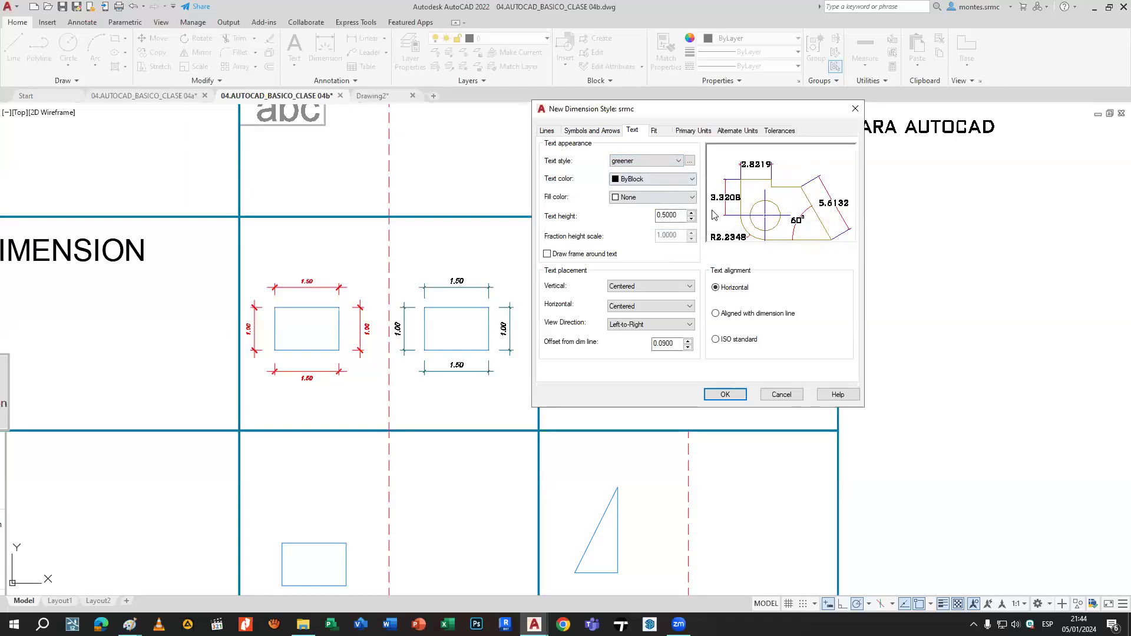
Try index color 134 as the dimension text's fill color, then return the fill to None.
{"action": "left_click", "coordinate": [640, 198]}
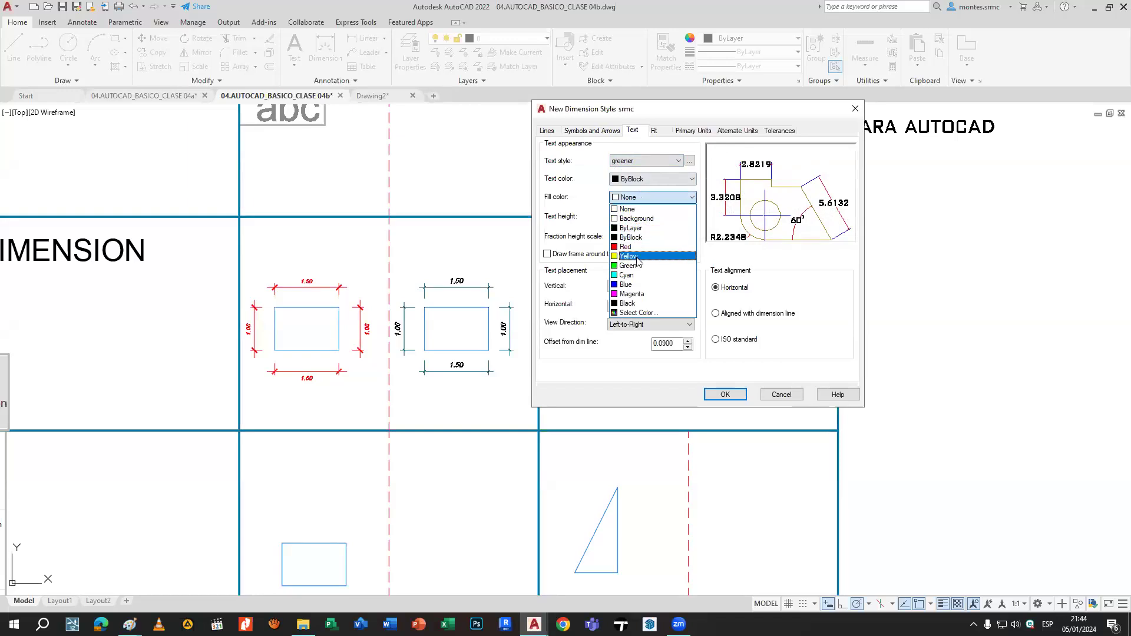
{"action": "left_click", "coordinate": [636, 312]}
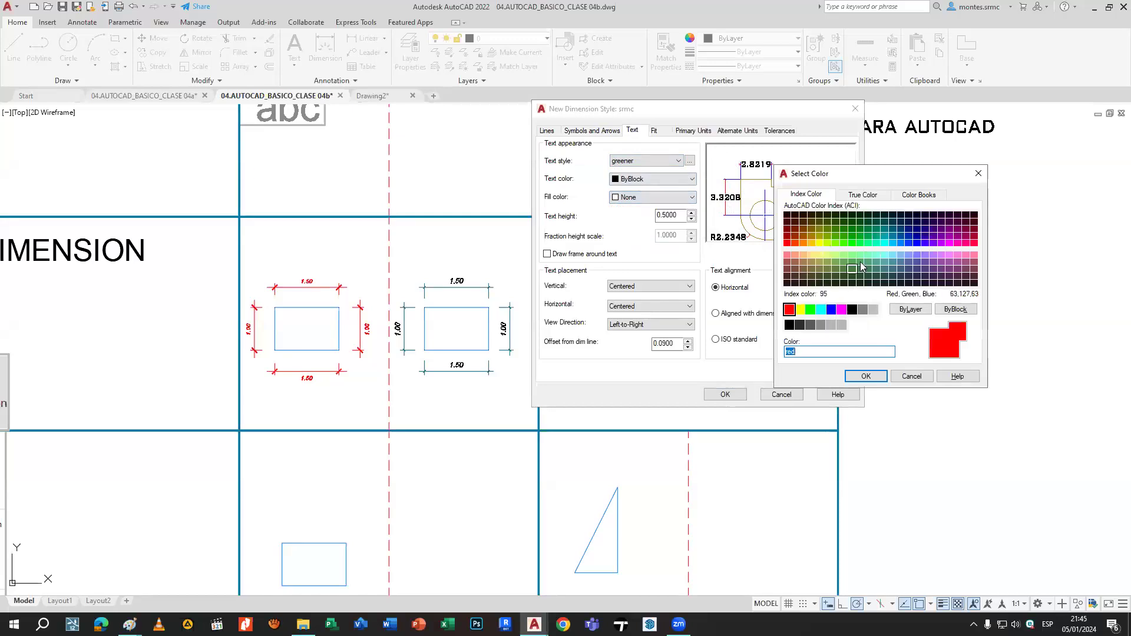
{"action": "left_click", "coordinate": [885, 237]}
{"action": "left_click", "coordinate": [885, 229]}
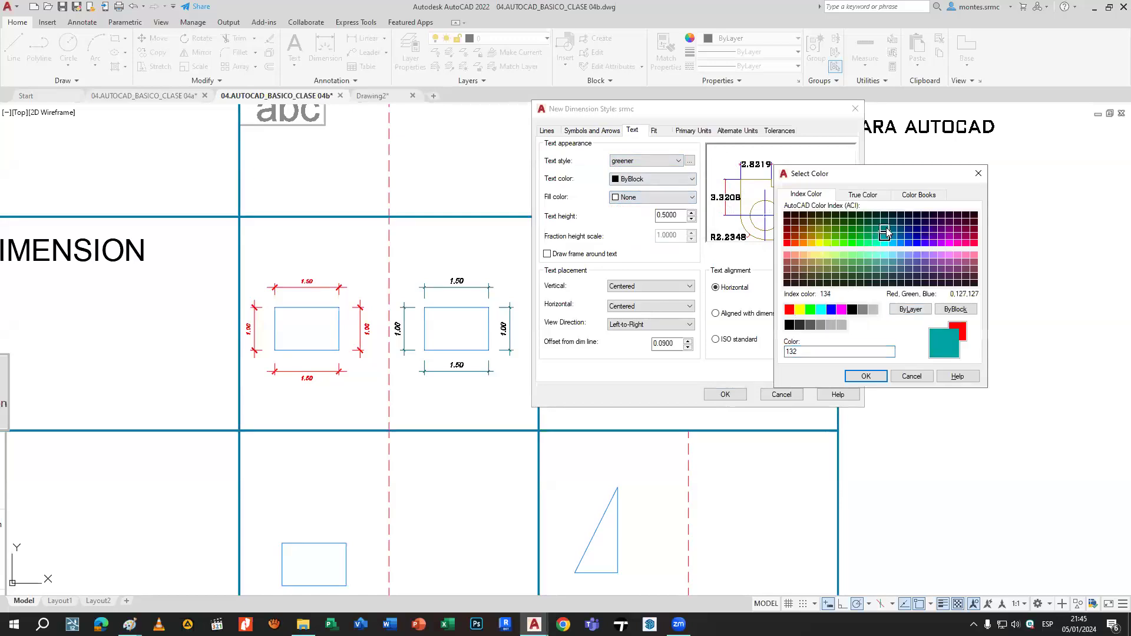
{"action": "left_click", "coordinate": [866, 376]}
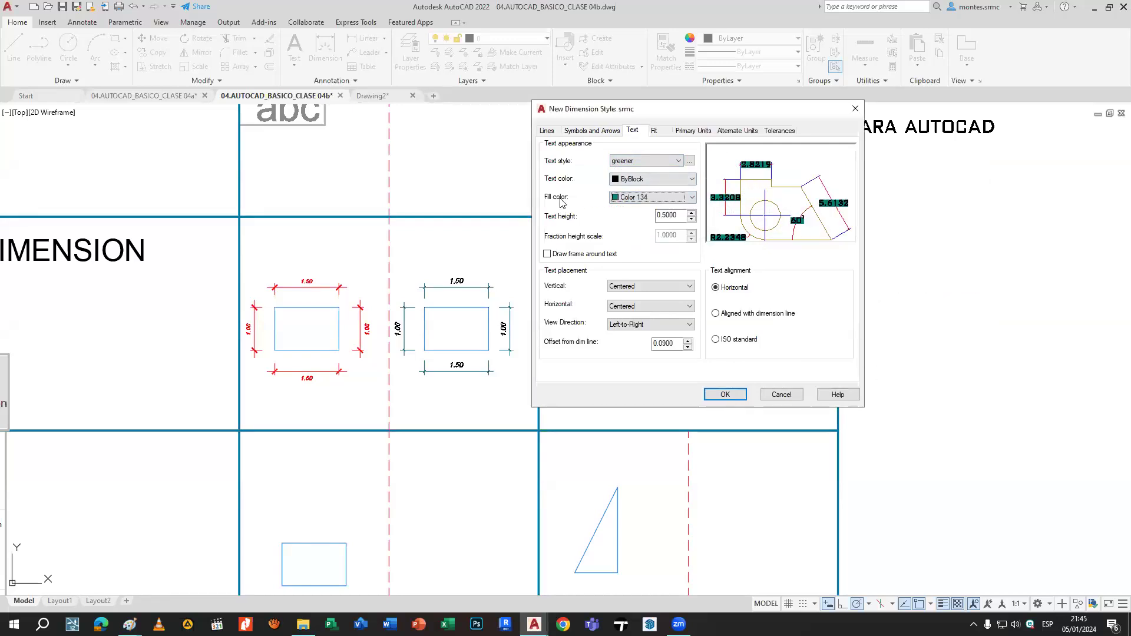
{"action": "left_click", "coordinate": [647, 199]}
{"action": "left_click", "coordinate": [647, 201]}
{"action": "left_click", "coordinate": [647, 198]}
{"action": "left_click", "coordinate": [646, 199]}
{"action": "left_click", "coordinate": [646, 199]}
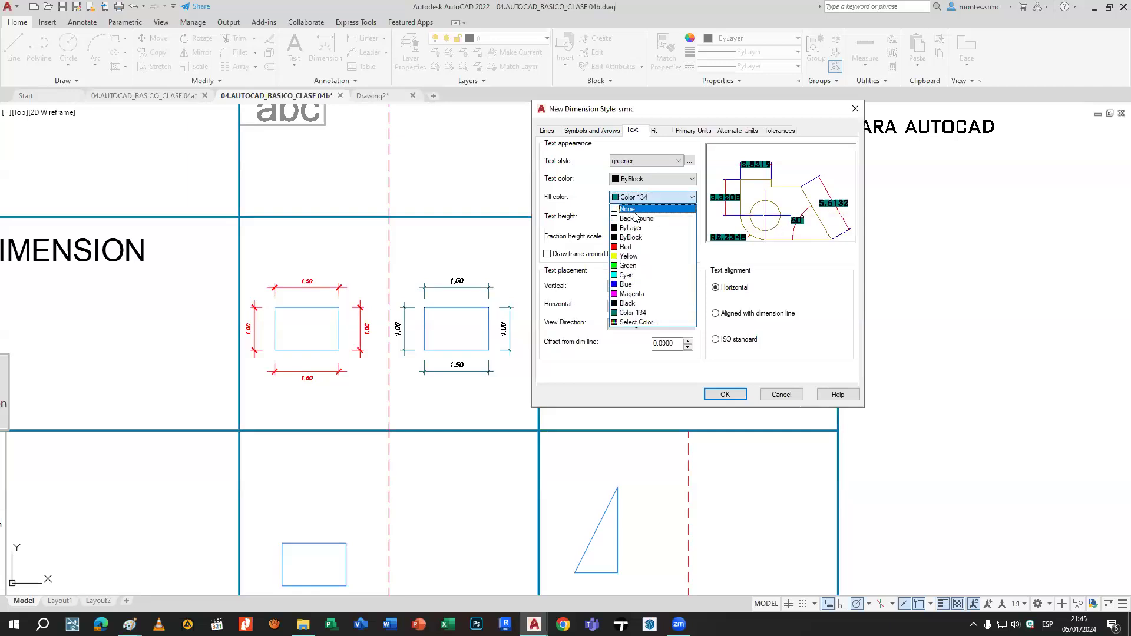
{"action": "left_click", "coordinate": [642, 209]}
Try the white true color 255,255,255 as the dimension text's fill, then set the fill back to None.
{"action": "left_click", "coordinate": [663, 199]}
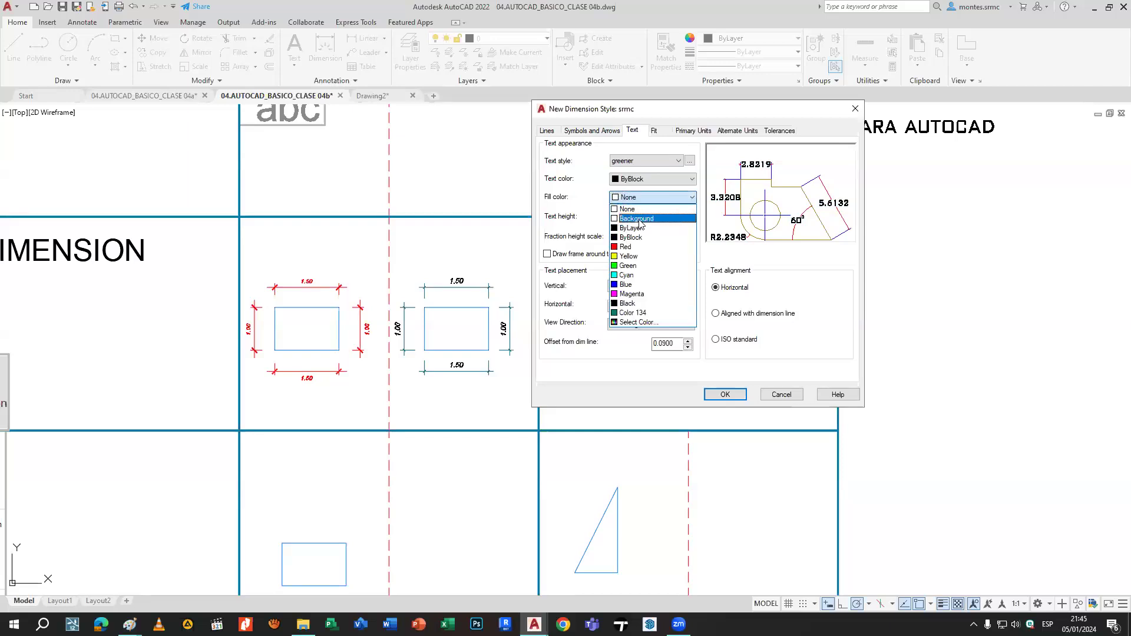
{"action": "left_click", "coordinate": [639, 322]}
{"action": "left_click", "coordinate": [842, 324]}
{"action": "left_click", "coordinate": [862, 195]}
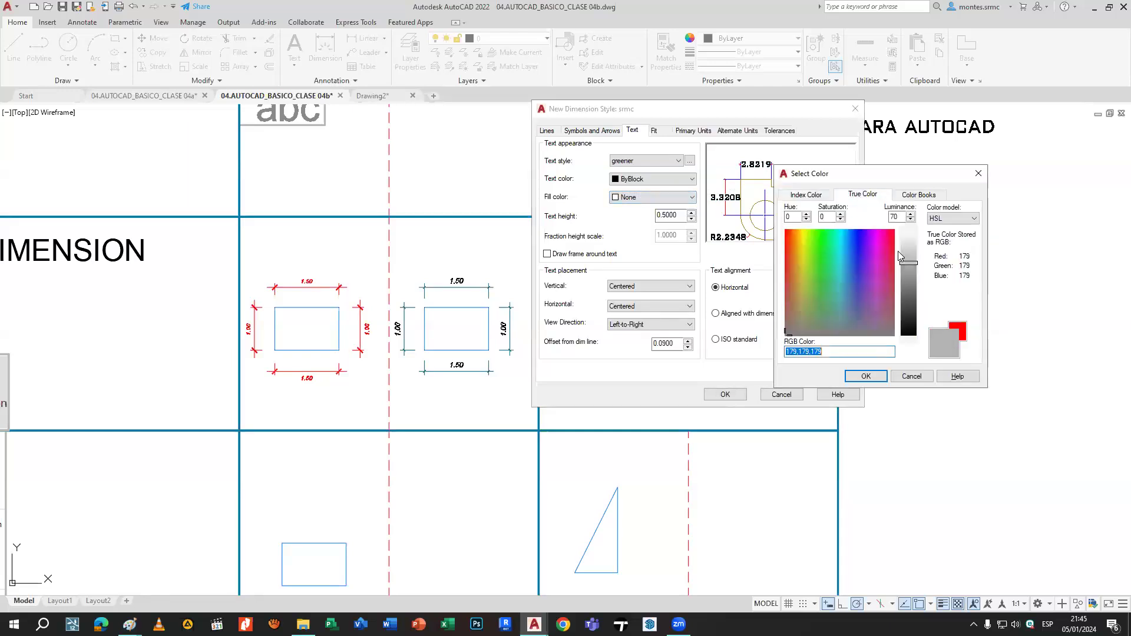
{"action": "left_click_drag", "start_coordinate": [911, 244], "coordinate": [912, 230]}
{"action": "left_click", "coordinate": [866, 377]}
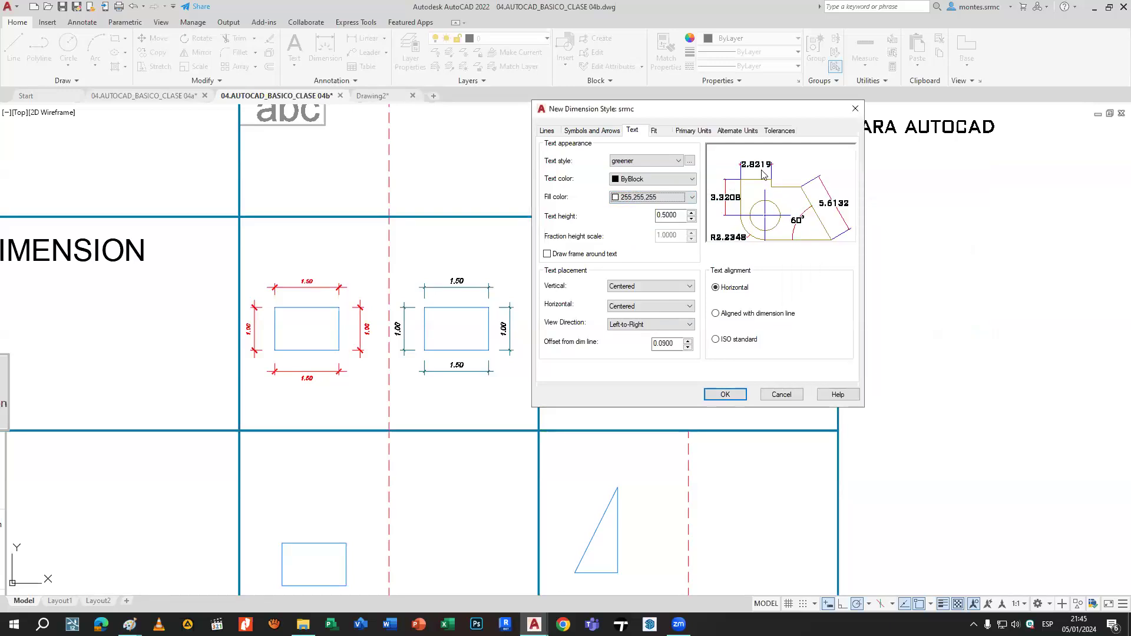
{"action": "left_click", "coordinate": [681, 205]}
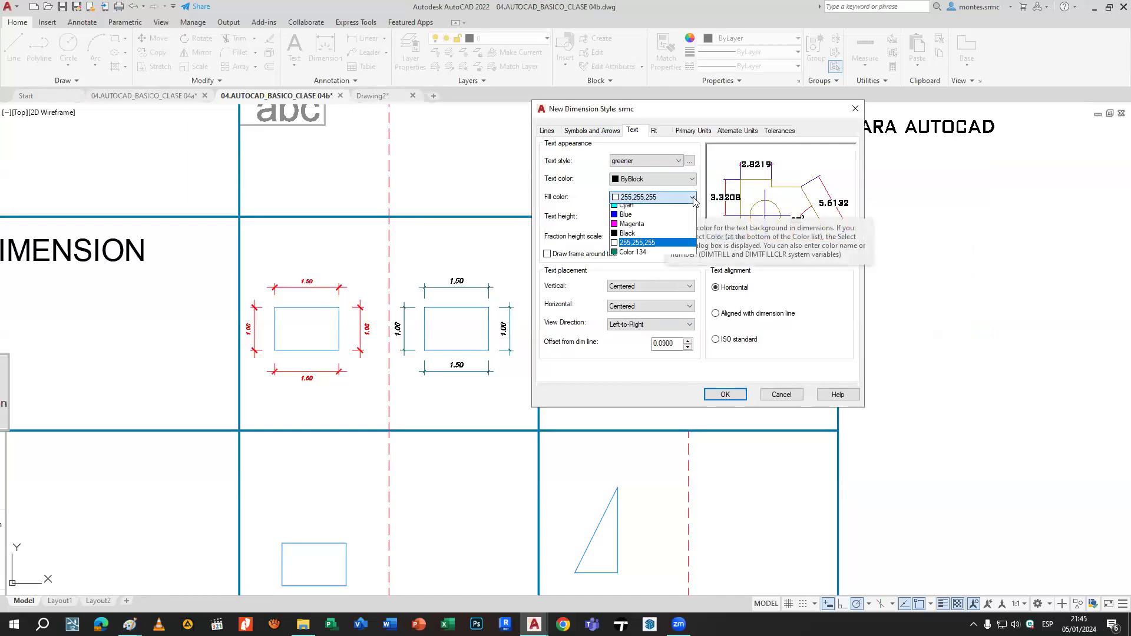
{"action": "left_click", "coordinate": [685, 210]}
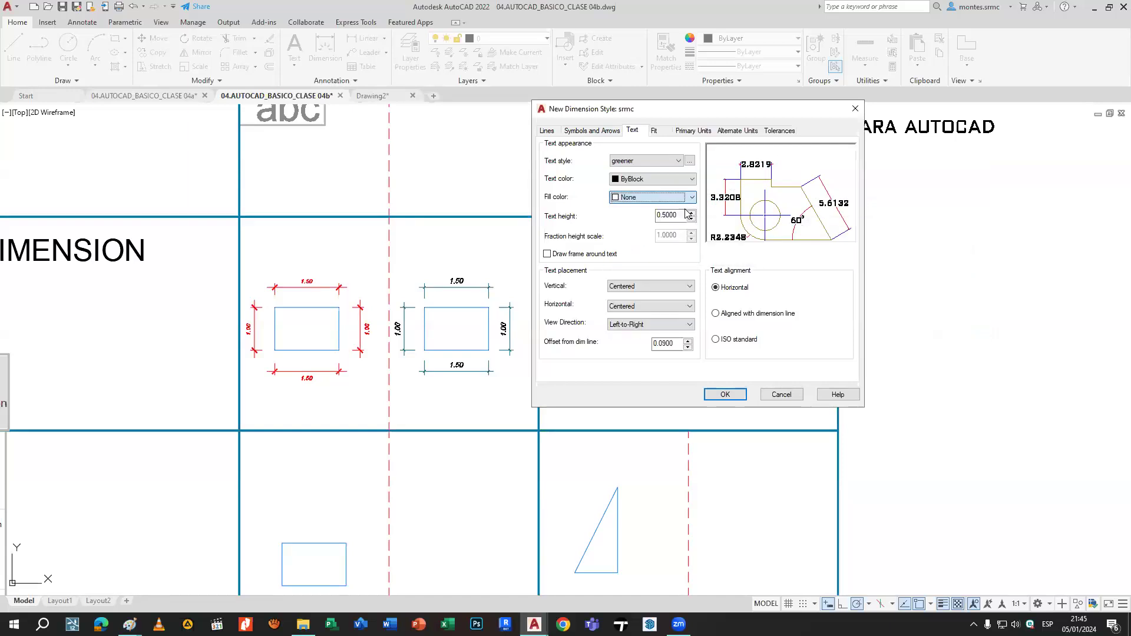
Set the dimension text color to index color 134.
{"action": "left_click", "coordinate": [633, 179]}
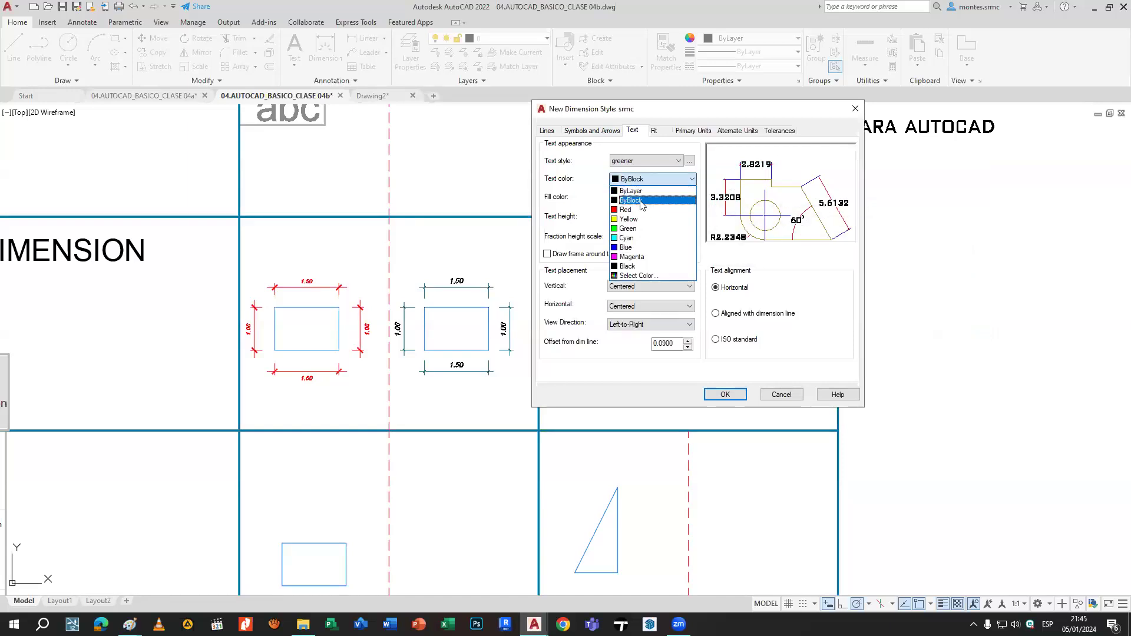
{"action": "left_click", "coordinate": [645, 190]}
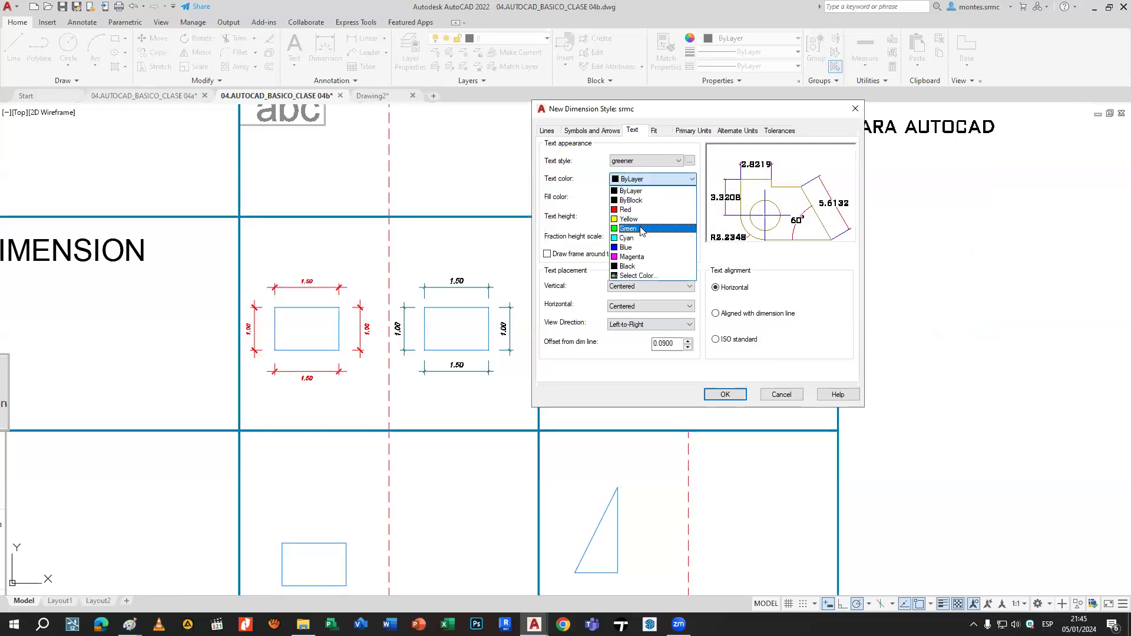
{"action": "left_click", "coordinate": [648, 277]}
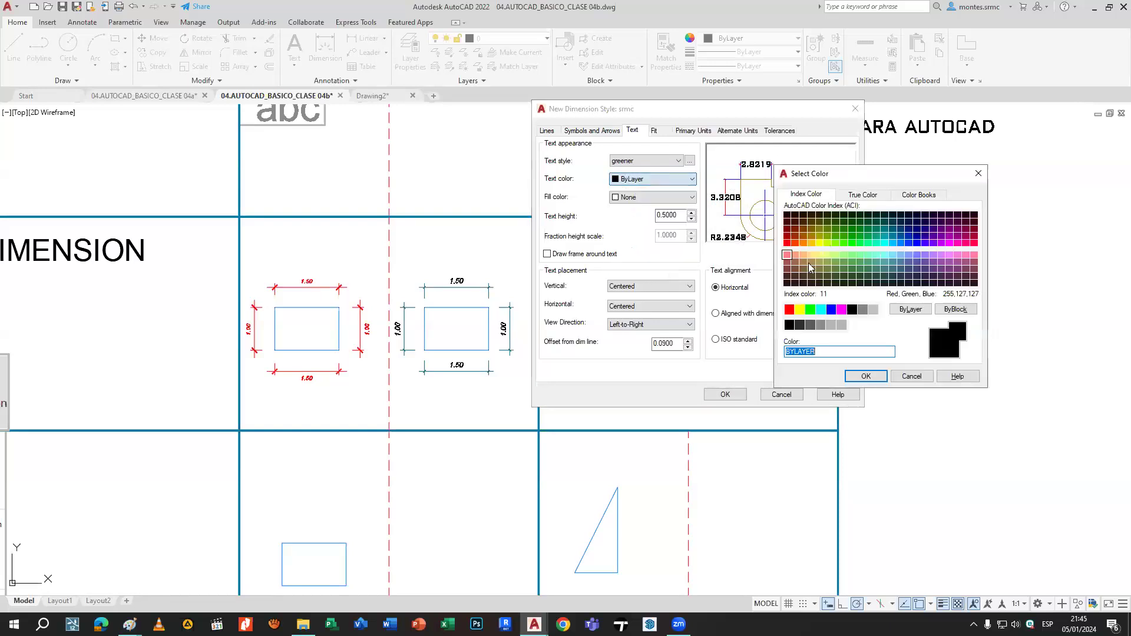
{"action": "left_click", "coordinate": [885, 229]}
{"action": "left_click", "coordinate": [865, 375]}
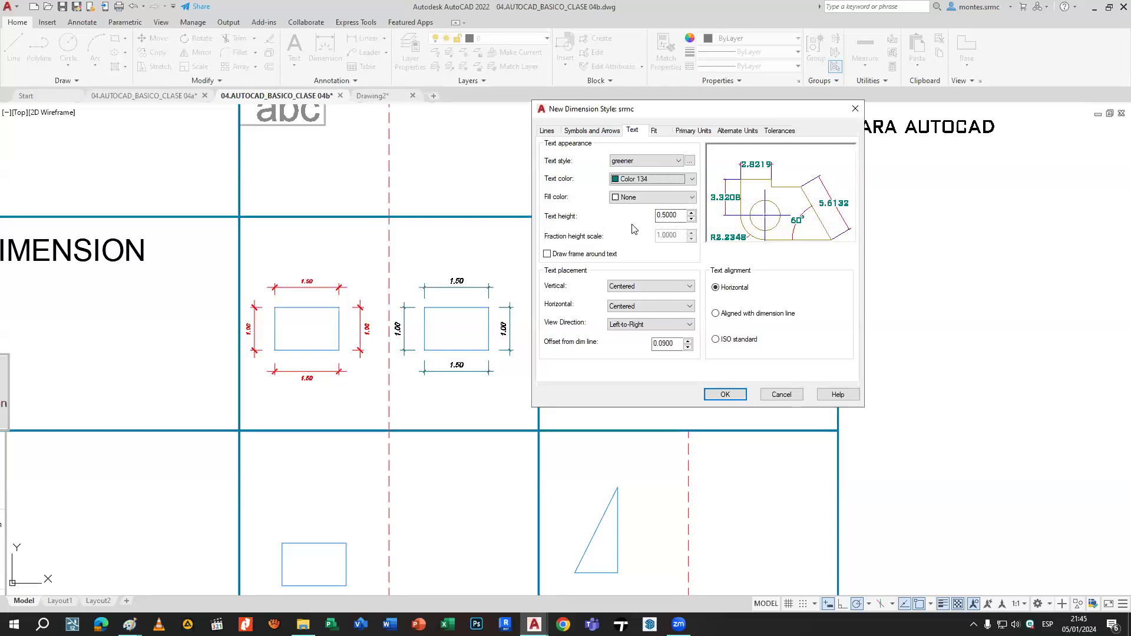
Try the ARIAL, Annotative and SRMC text styles for the dimension text, then return the style to greener.
{"action": "left_click", "coordinate": [666, 216]}
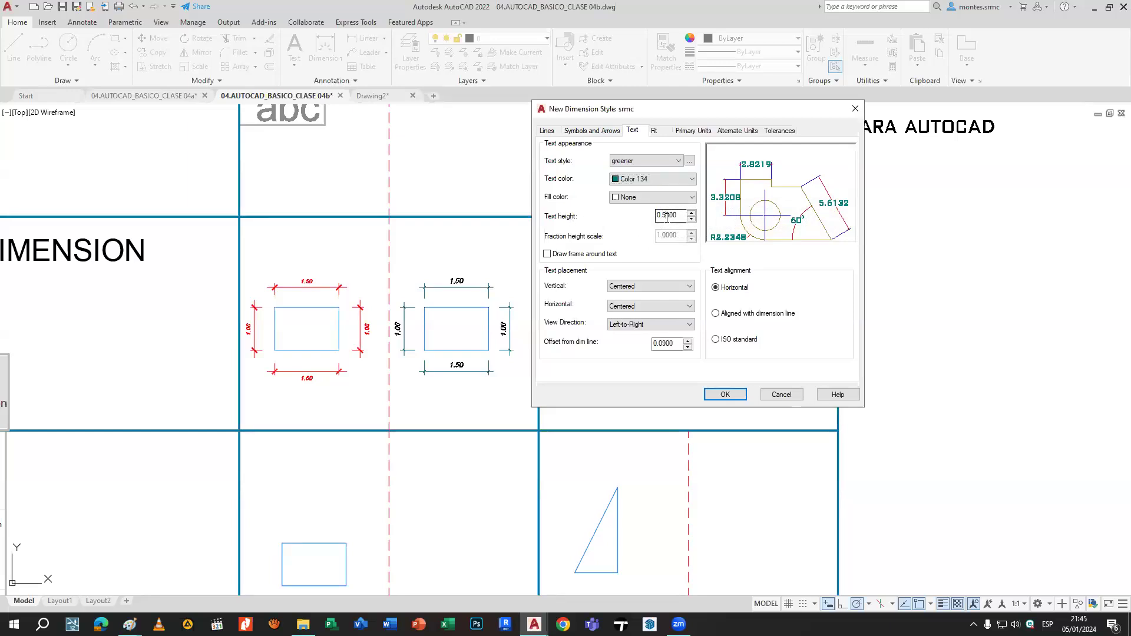
{"action": "left_click", "coordinate": [679, 163]}
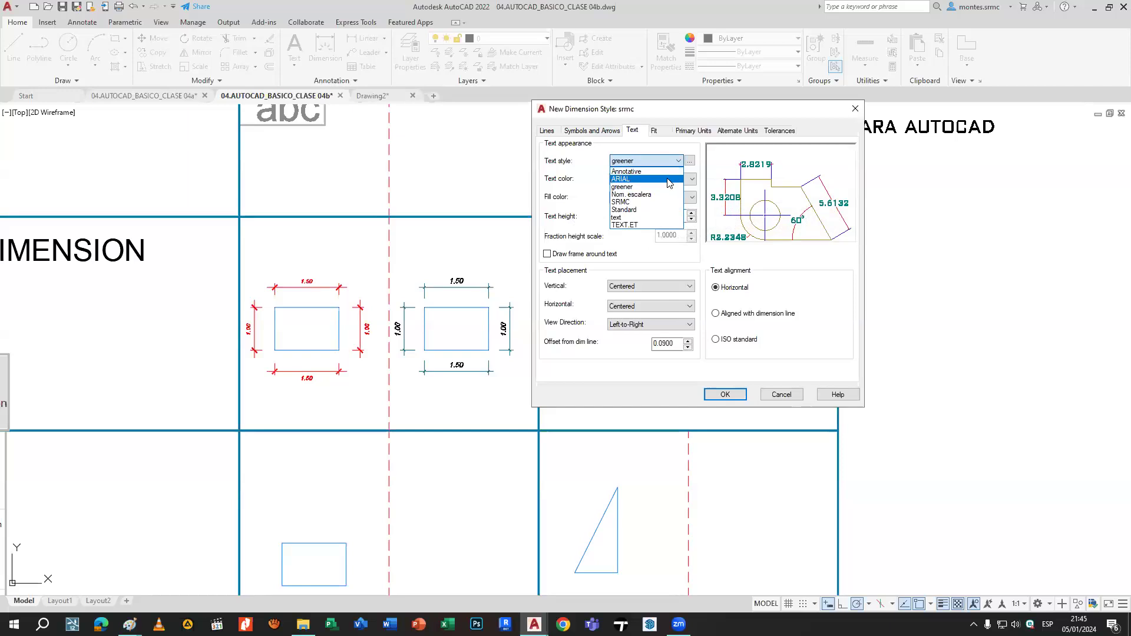
{"action": "left_click", "coordinate": [669, 180]}
{"action": "left_click", "coordinate": [679, 162]}
{"action": "left_click", "coordinate": [664, 172]}
{"action": "left_click", "coordinate": [679, 161]}
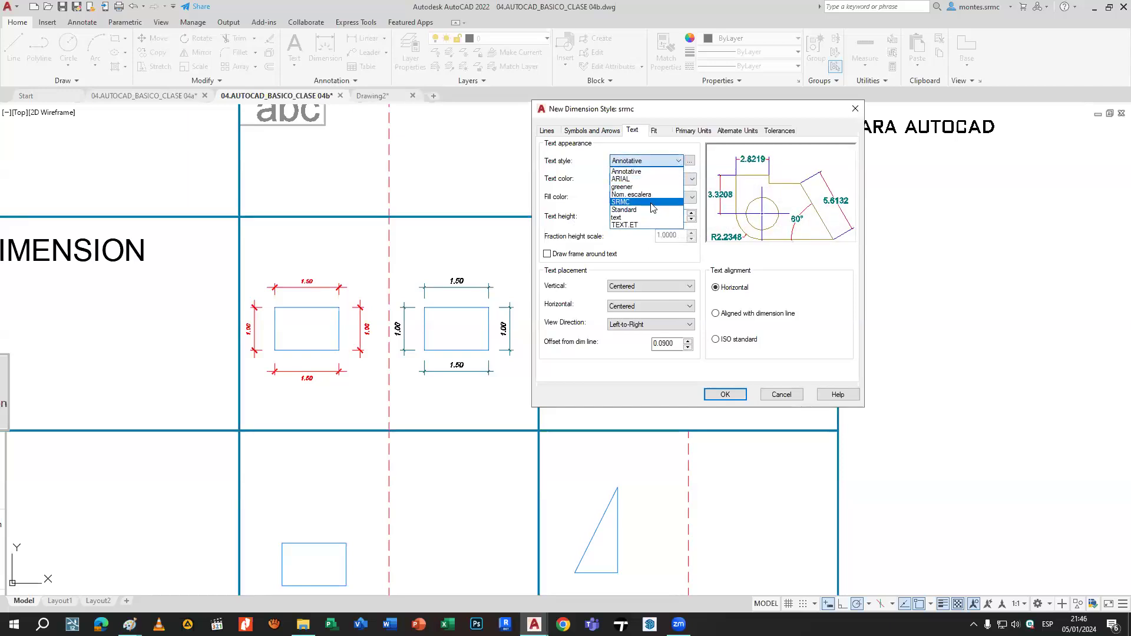
{"action": "left_click", "coordinate": [652, 203]}
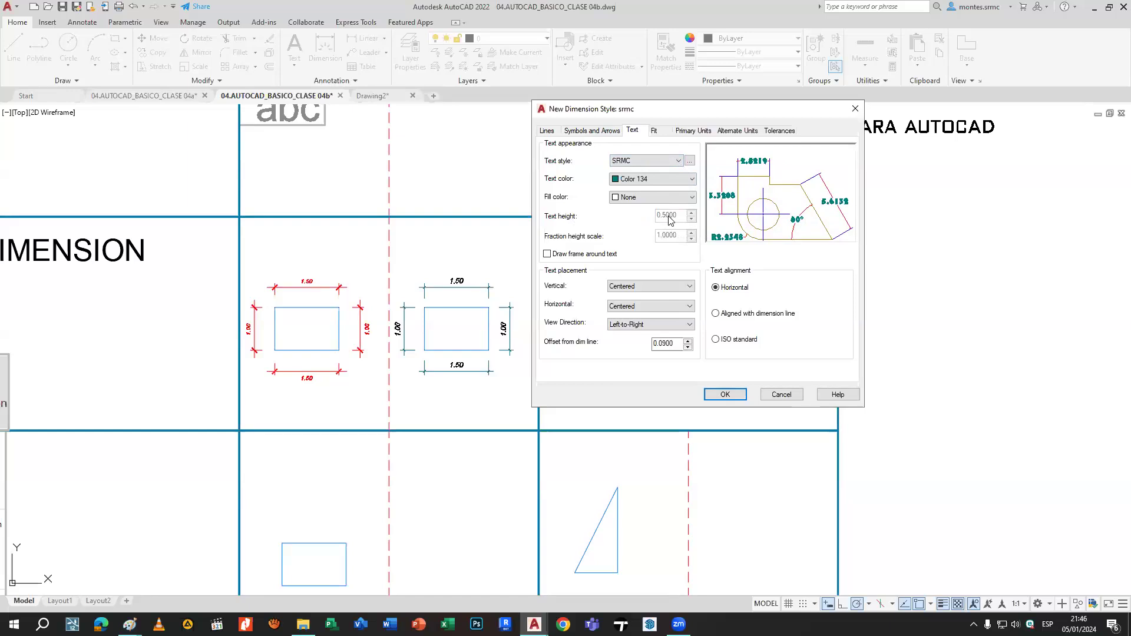
{"action": "left_click", "coordinate": [655, 161]}
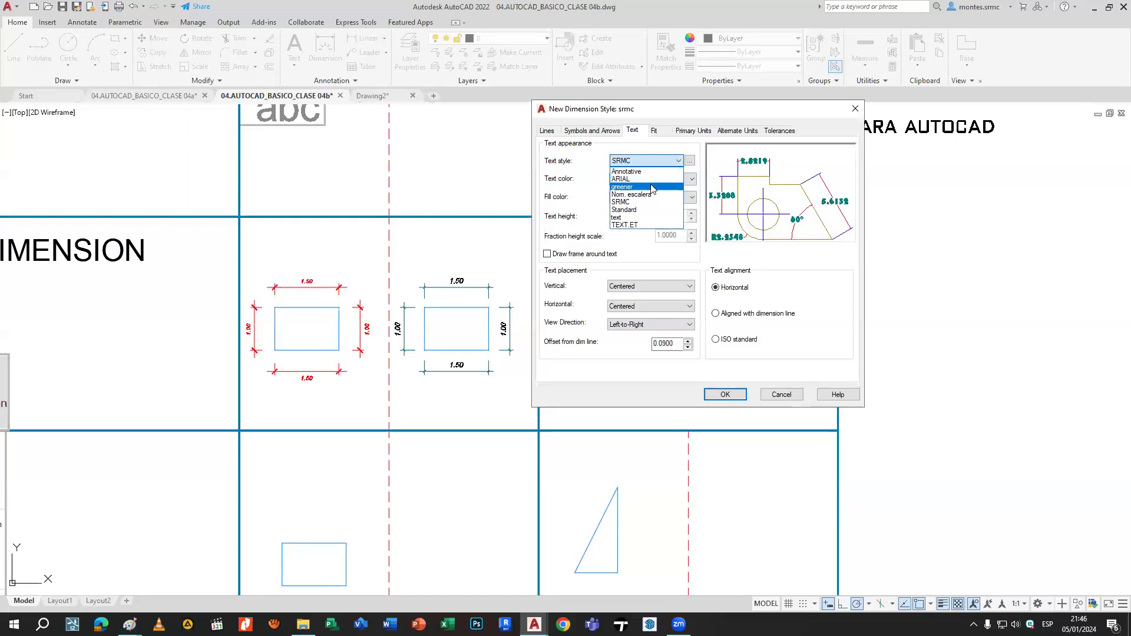
{"action": "left_click", "coordinate": [652, 188]}
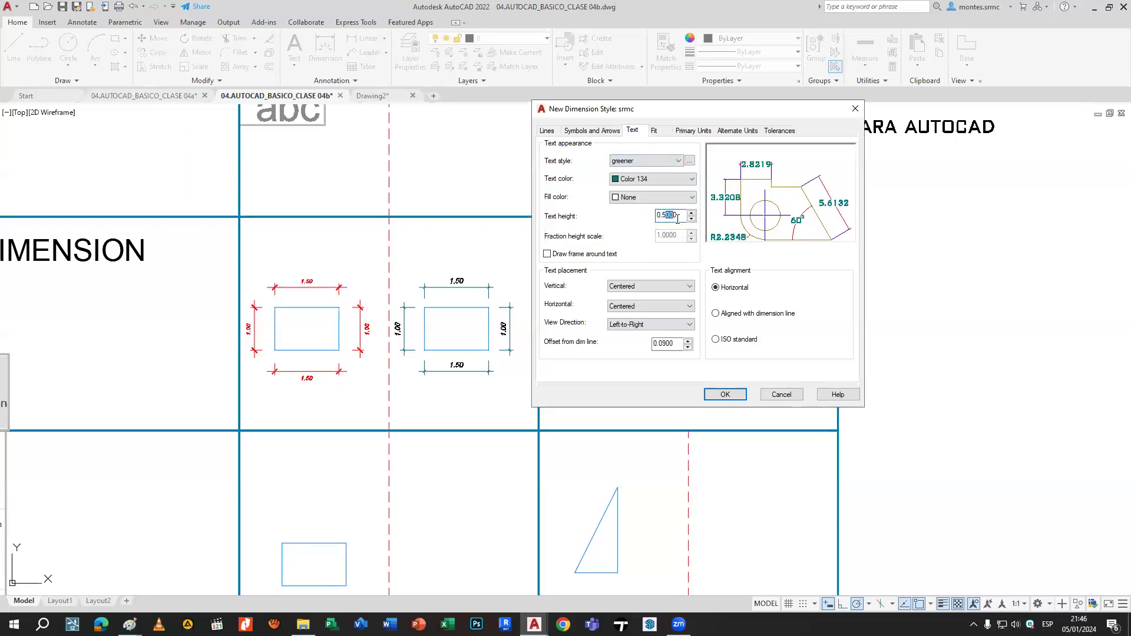
Try a dimension text height of 0.25 and a frame around the text, then remove the frame.
{"action": "key", "text": "Left"}
{"action": "key", "text": "BackSpace"}
{"action": "left_click", "coordinate": [547, 255]}
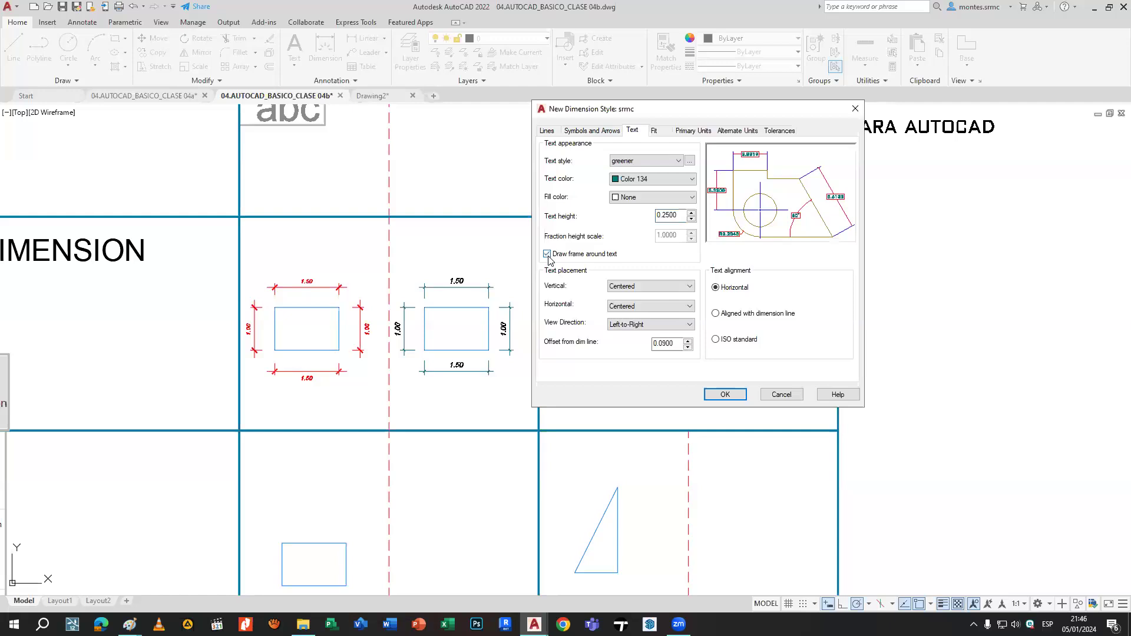
{"action": "left_click", "coordinate": [548, 255]}
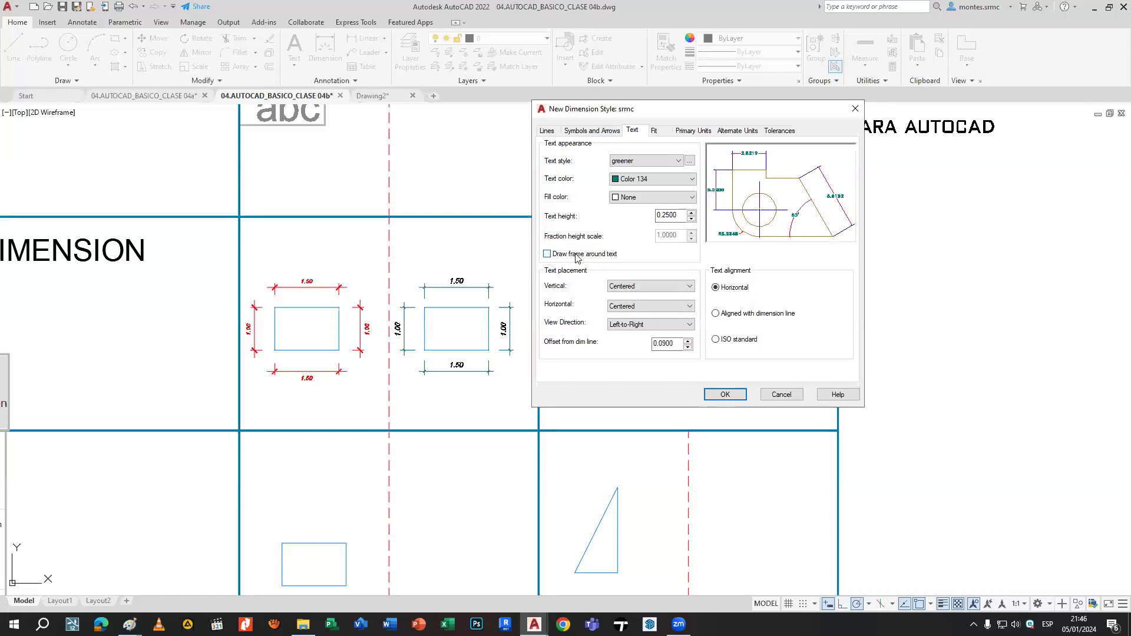
Set the dimension text height to 0.4.
{"action": "double_click", "coordinate": [668, 215]}
{"action": "type", "text": "0.4"}
{"action": "key", "text": "Return"}
Try the frame around the dimension text by switching it on and off, leaving it off.
{"action": "left_click", "coordinate": [547, 254]}
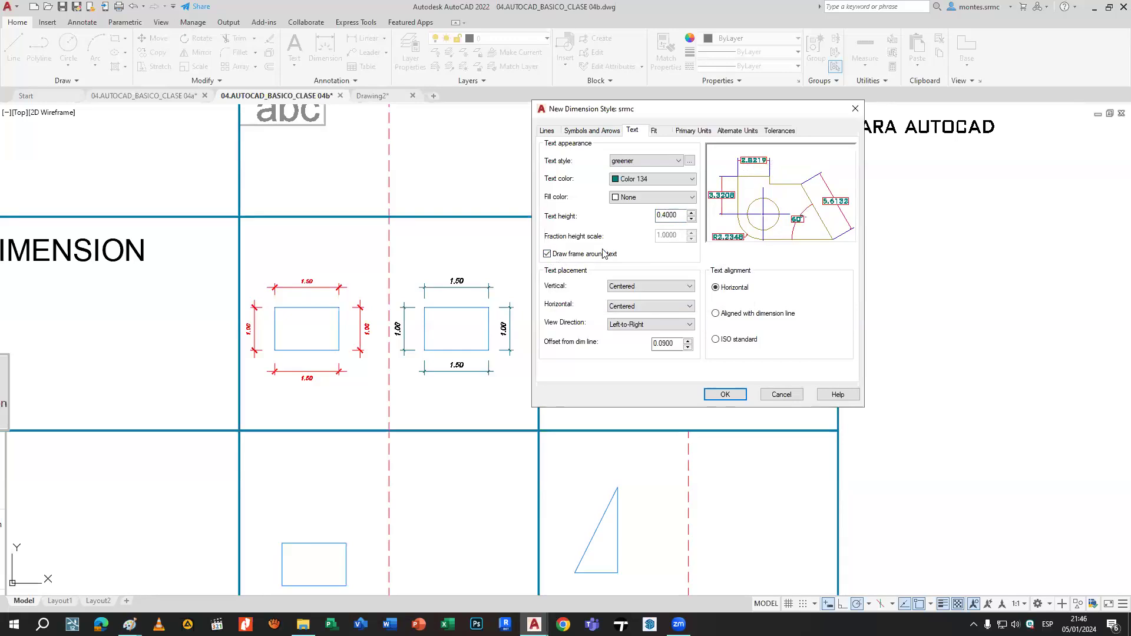
{"action": "left_click", "coordinate": [547, 254]}
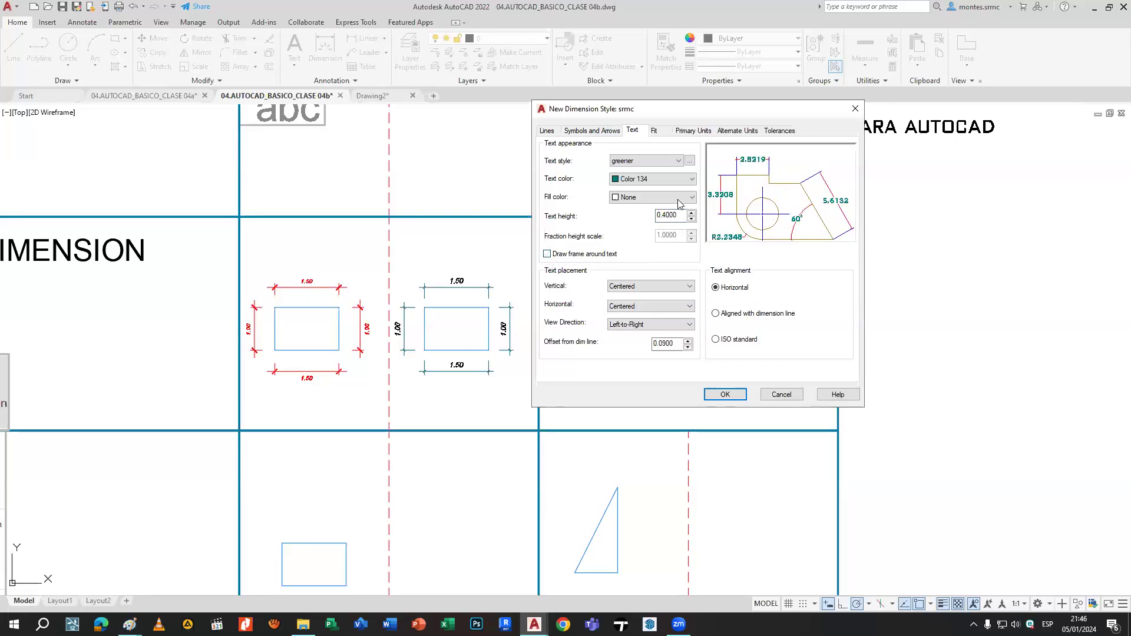
{"action": "left_click", "coordinate": [547, 254]}
{"action": "left_click", "coordinate": [548, 254]}
{"action": "left_click", "coordinate": [547, 254]}
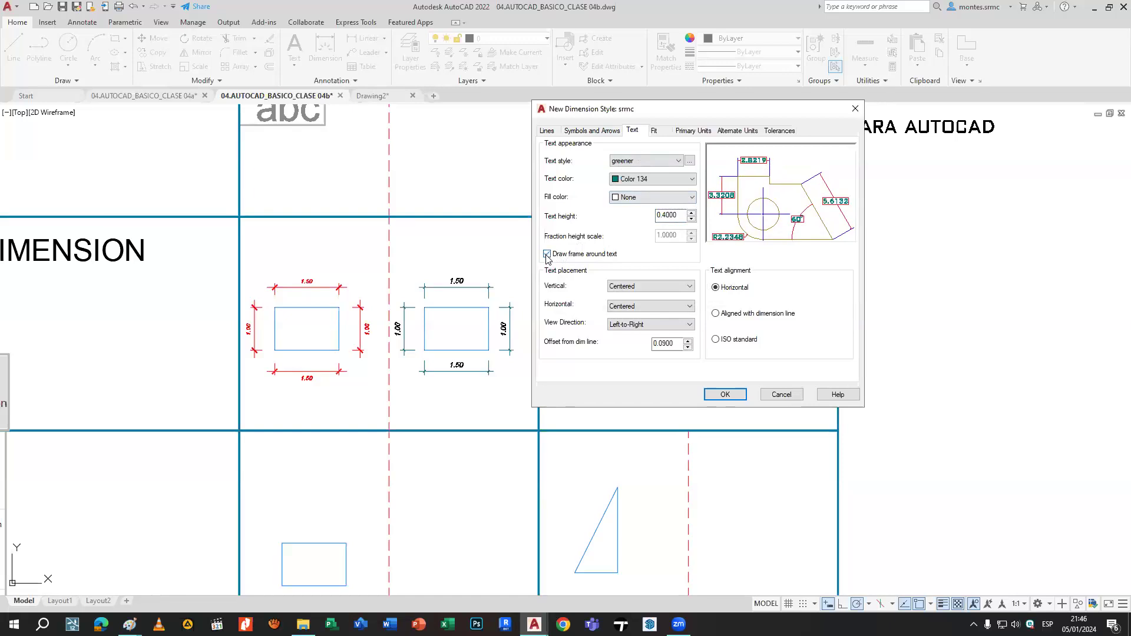
{"action": "left_click", "coordinate": [547, 254]}
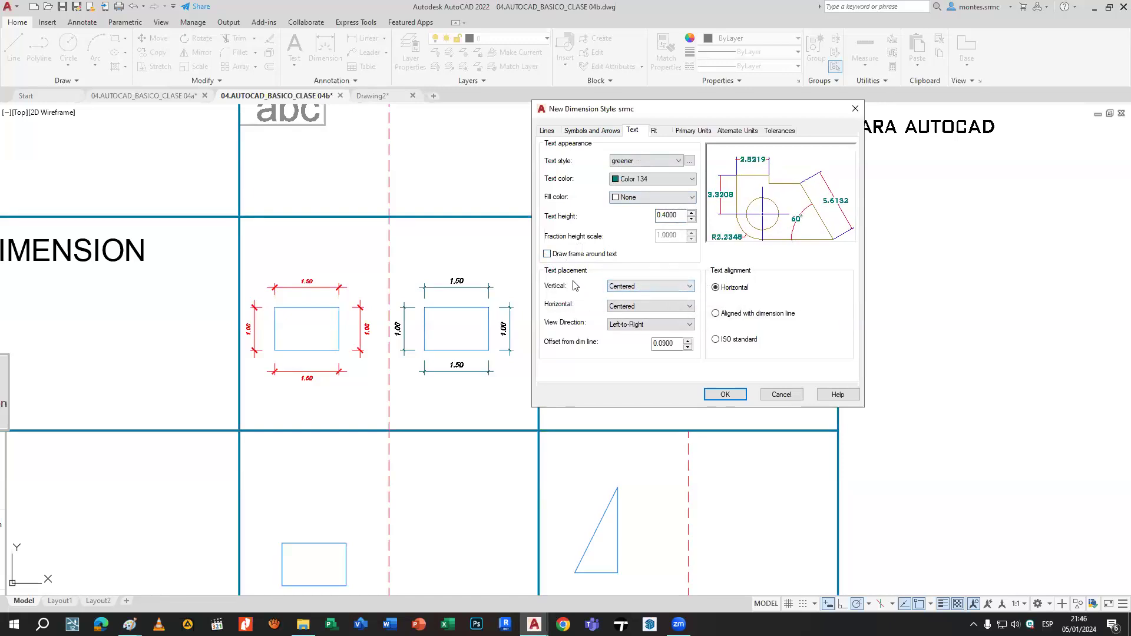
Try the Above, Outside, JIS and Below vertical placements for the dimension text, then return it to Centered.
{"action": "left_click", "coordinate": [641, 289]}
{"action": "left_click", "coordinate": [637, 305]}
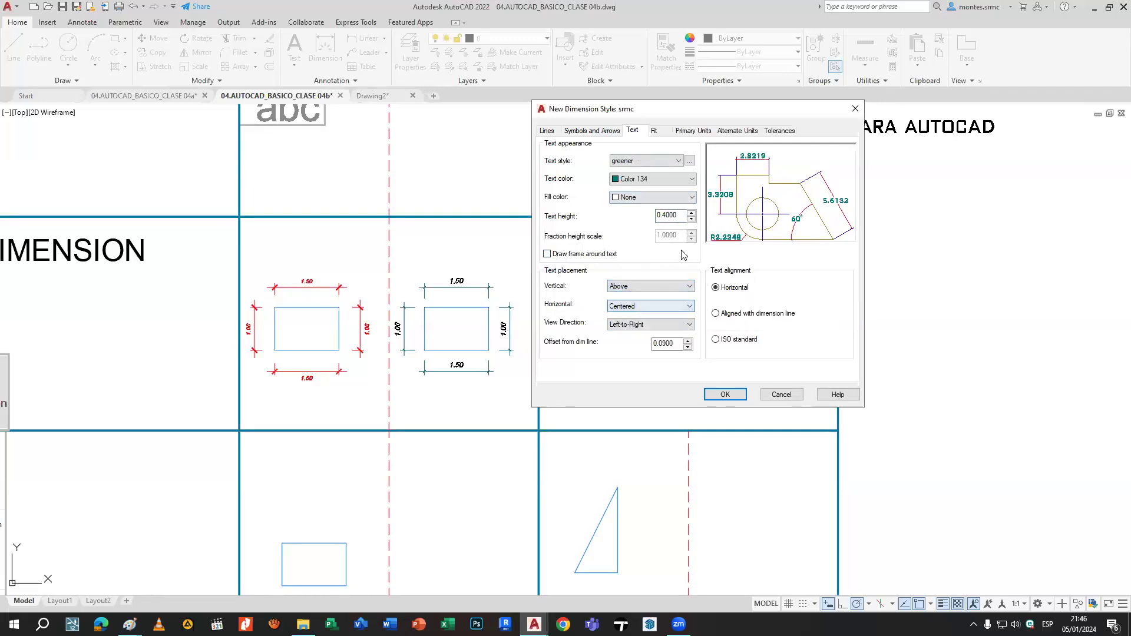
{"action": "left_click", "coordinate": [651, 287]}
{"action": "left_click", "coordinate": [645, 312]}
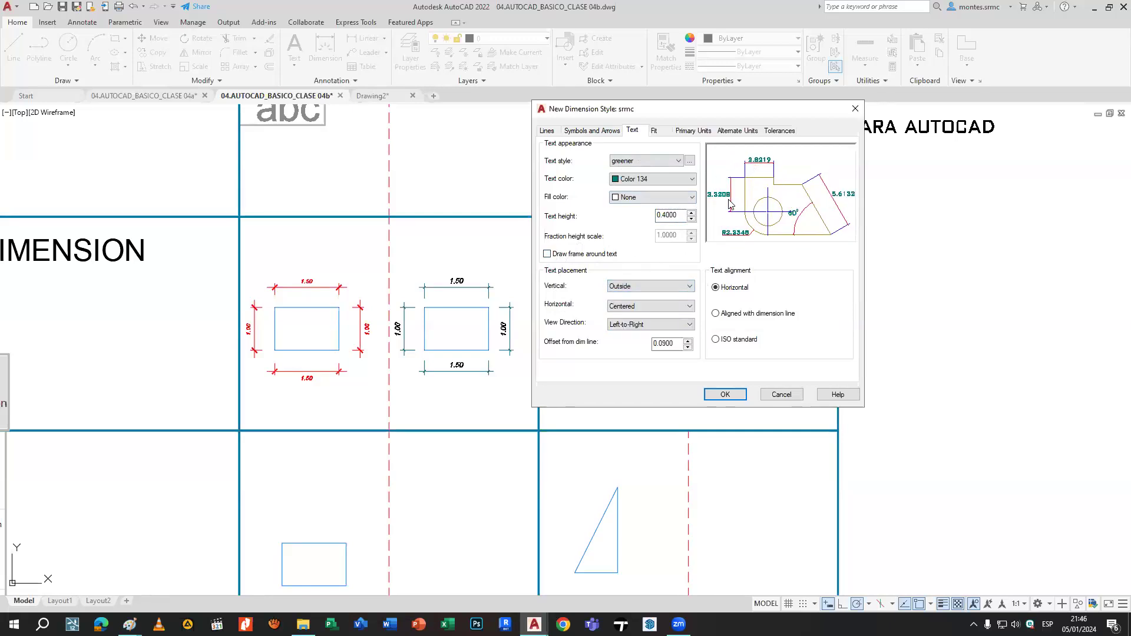
{"action": "left_click", "coordinate": [651, 286]}
{"action": "left_click", "coordinate": [643, 321]}
{"action": "left_click", "coordinate": [648, 286]}
{"action": "left_click", "coordinate": [633, 328]}
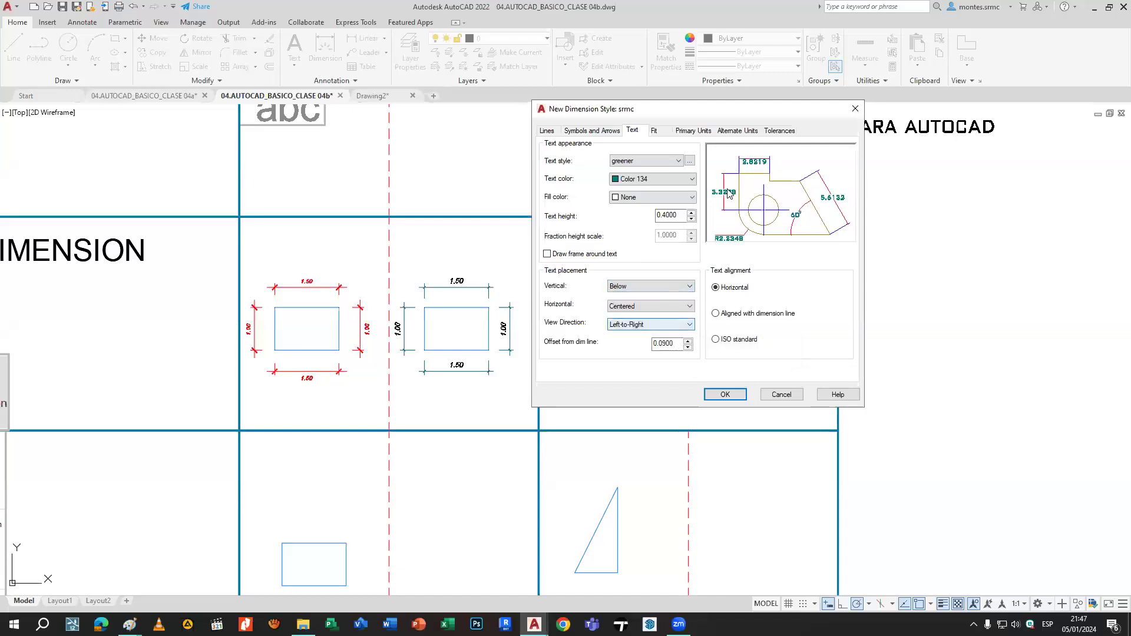
{"action": "left_click", "coordinate": [648, 287]}
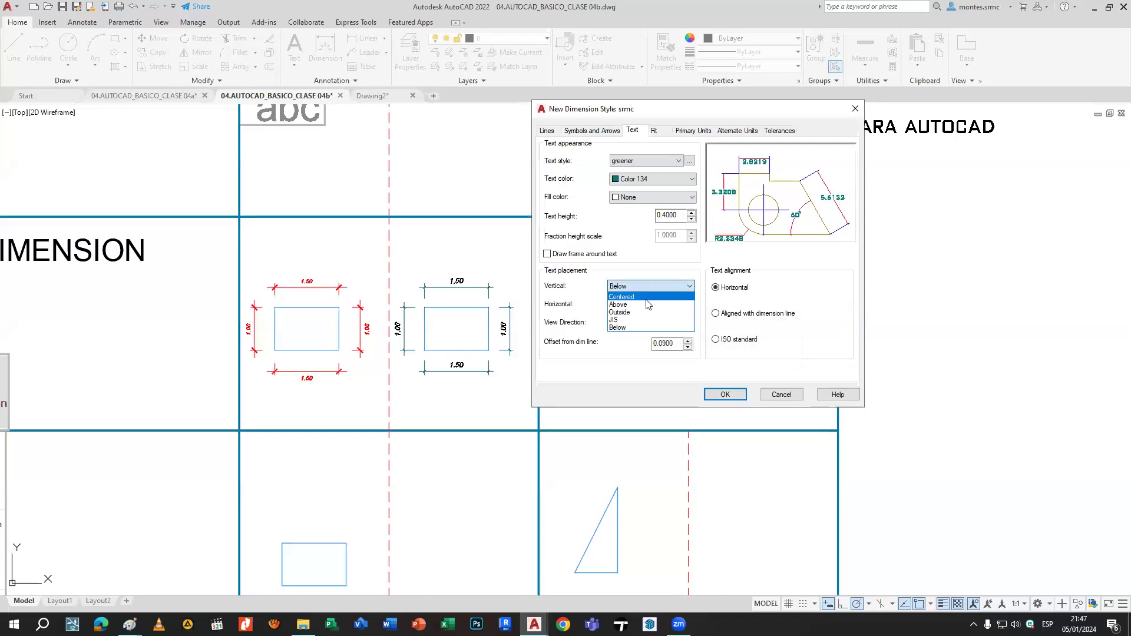
{"action": "left_click", "coordinate": [647, 298]}
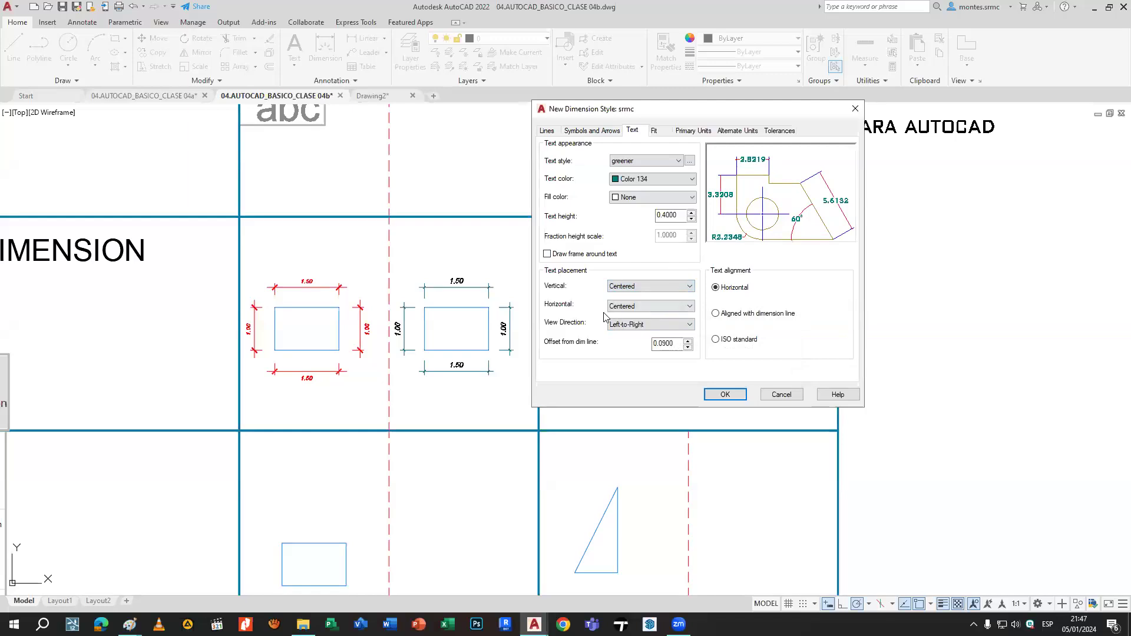
Try the horizontal text placements at and over extension lines 1 and 2, then return it to Centered.
{"action": "left_click", "coordinate": [642, 306]}
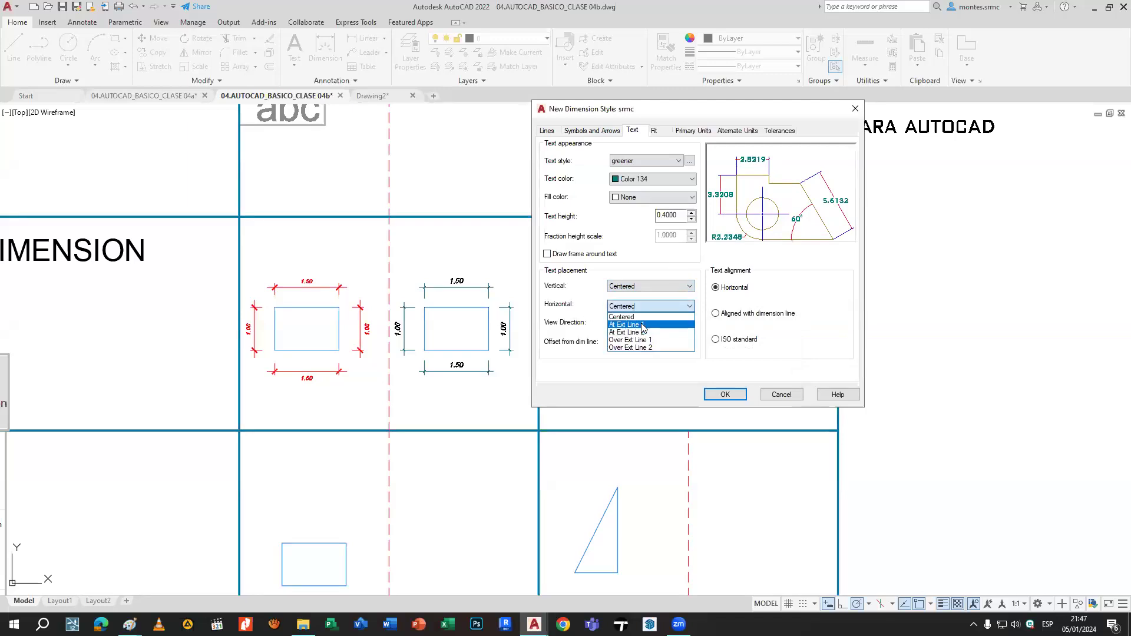
{"action": "left_click", "coordinate": [643, 325]}
{"action": "left_click", "coordinate": [687, 305]}
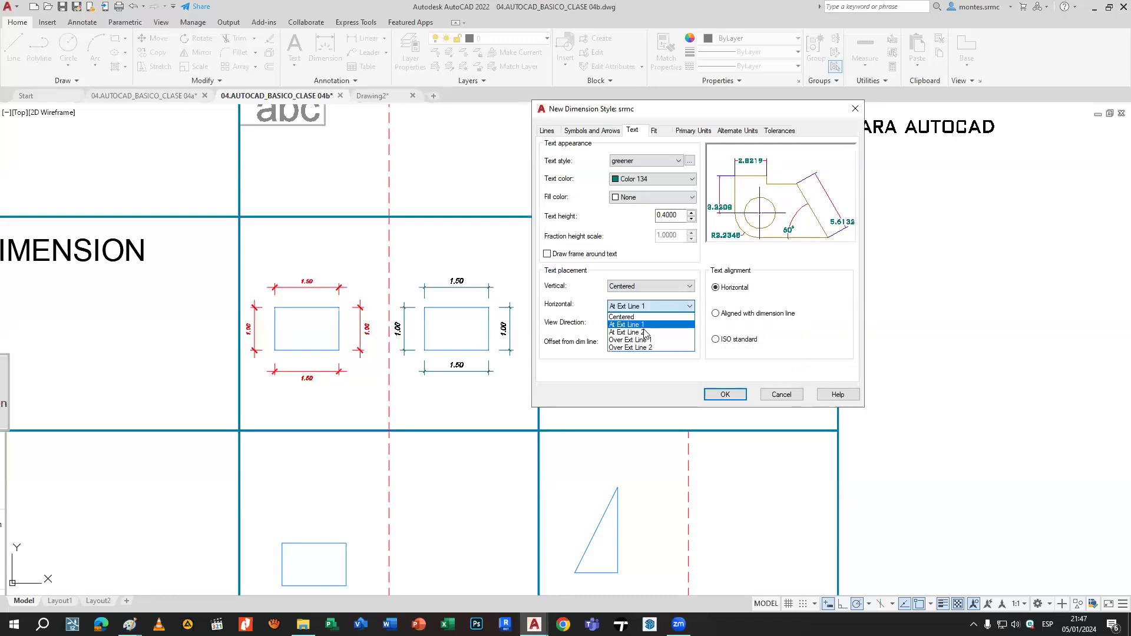
{"action": "left_click", "coordinate": [683, 334]}
{"action": "left_click", "coordinate": [683, 306]}
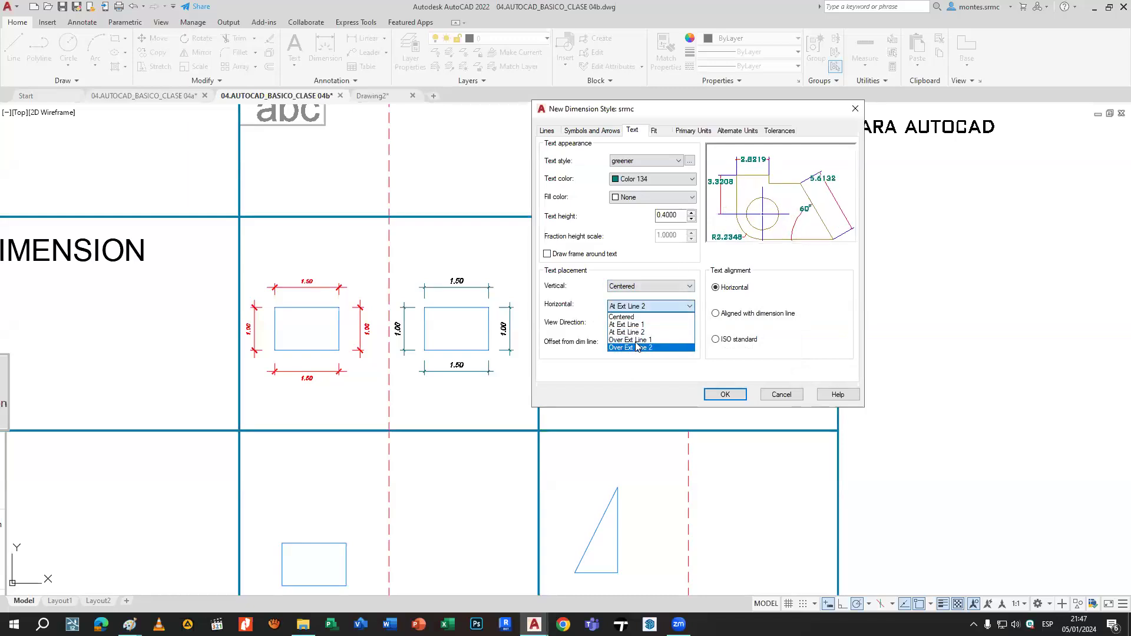
{"action": "left_click", "coordinate": [678, 343]}
{"action": "left_click", "coordinate": [658, 306]}
{"action": "left_click", "coordinate": [654, 352]}
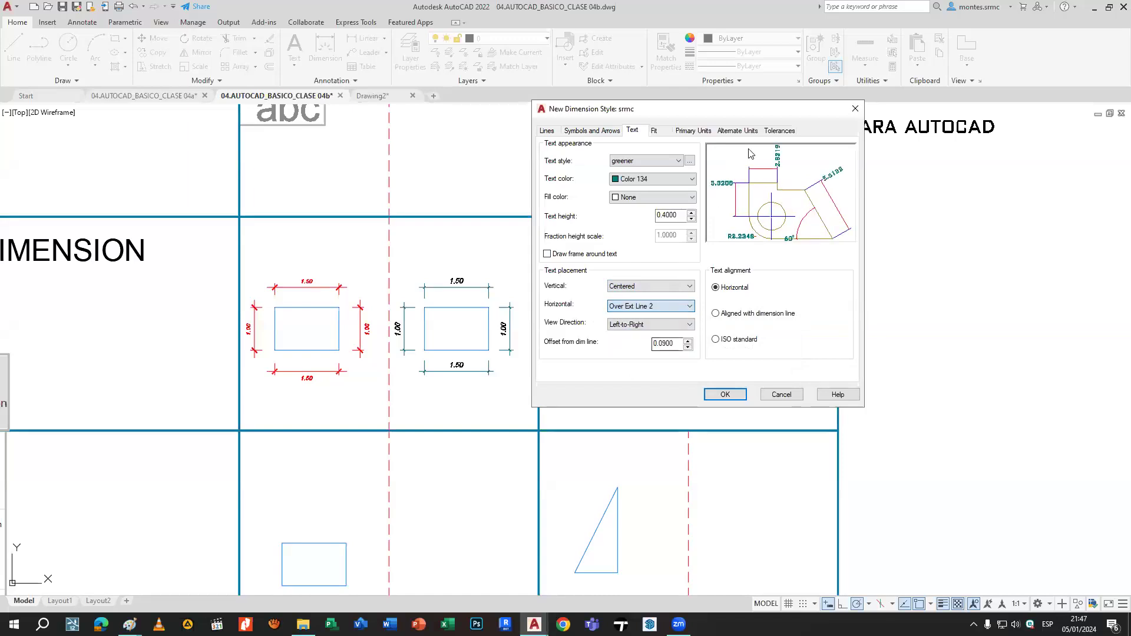
{"action": "left_click", "coordinate": [650, 306]}
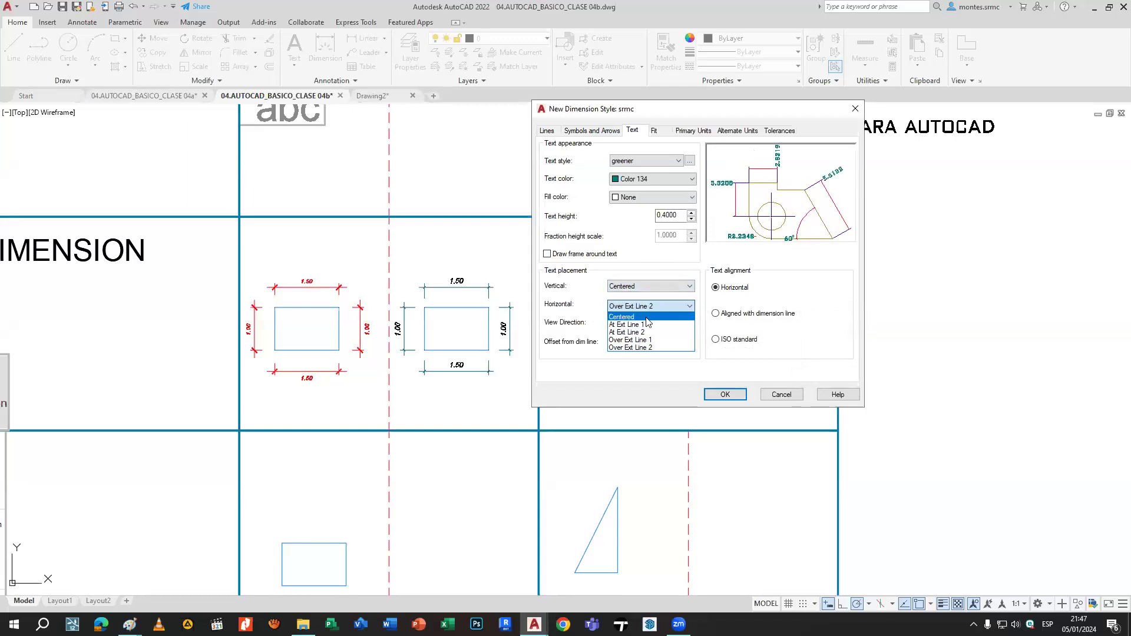
{"action": "left_click", "coordinate": [646, 317]}
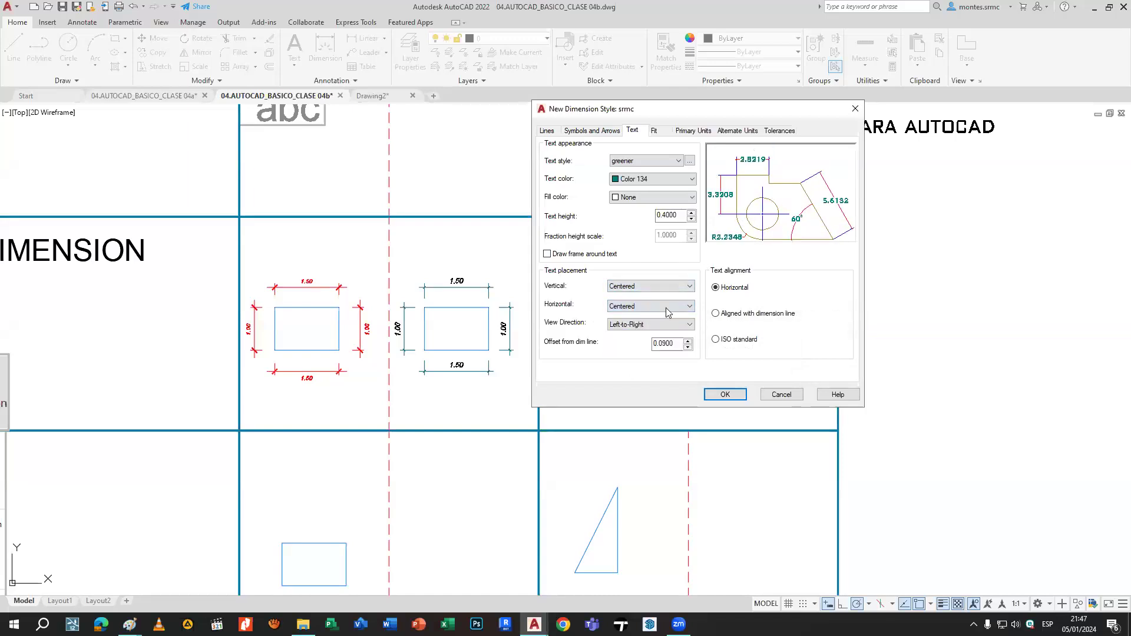
Try the Right-to-Left view direction for the dimension text, then return it to Left-to-Right.
{"action": "left_click", "coordinate": [634, 326]}
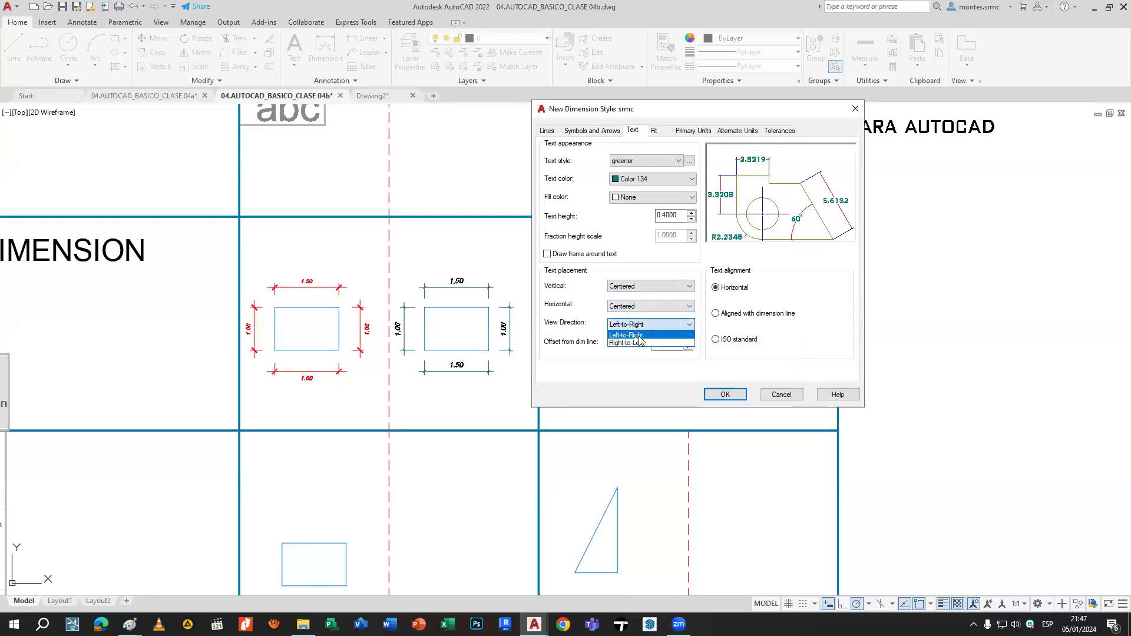
{"action": "left_click", "coordinate": [641, 342]}
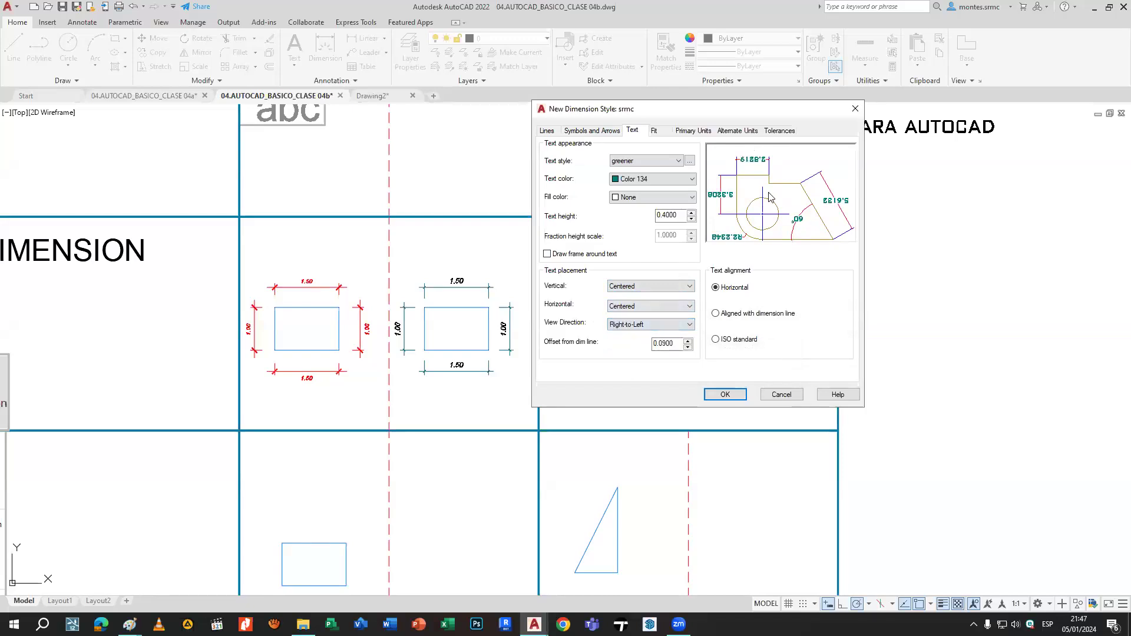
{"action": "left_click", "coordinate": [660, 329]}
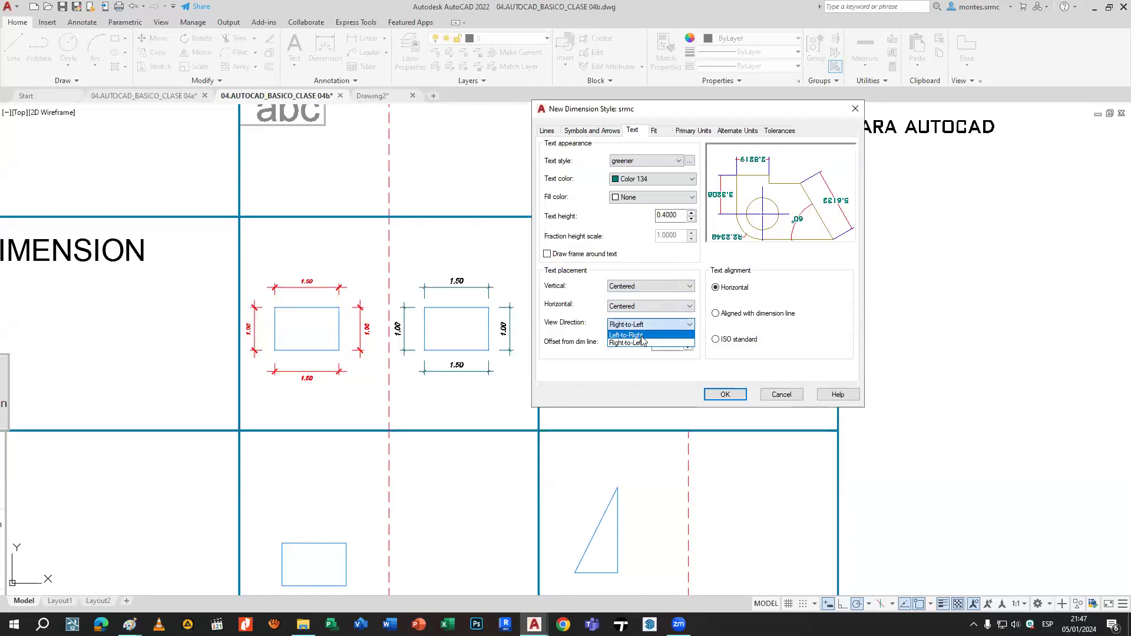
{"action": "left_click", "coordinate": [642, 336]}
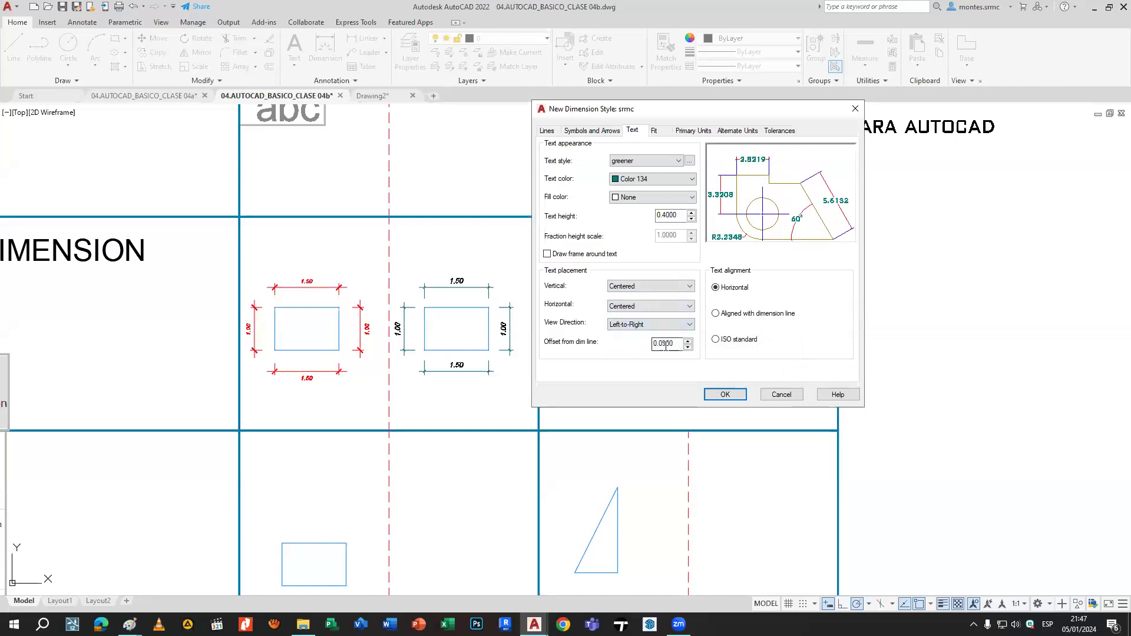
Set the primary linear units to Decimal with 0.00 precision, then review the alternate units and tolerance settings.
{"action": "left_click", "coordinate": [658, 130]}
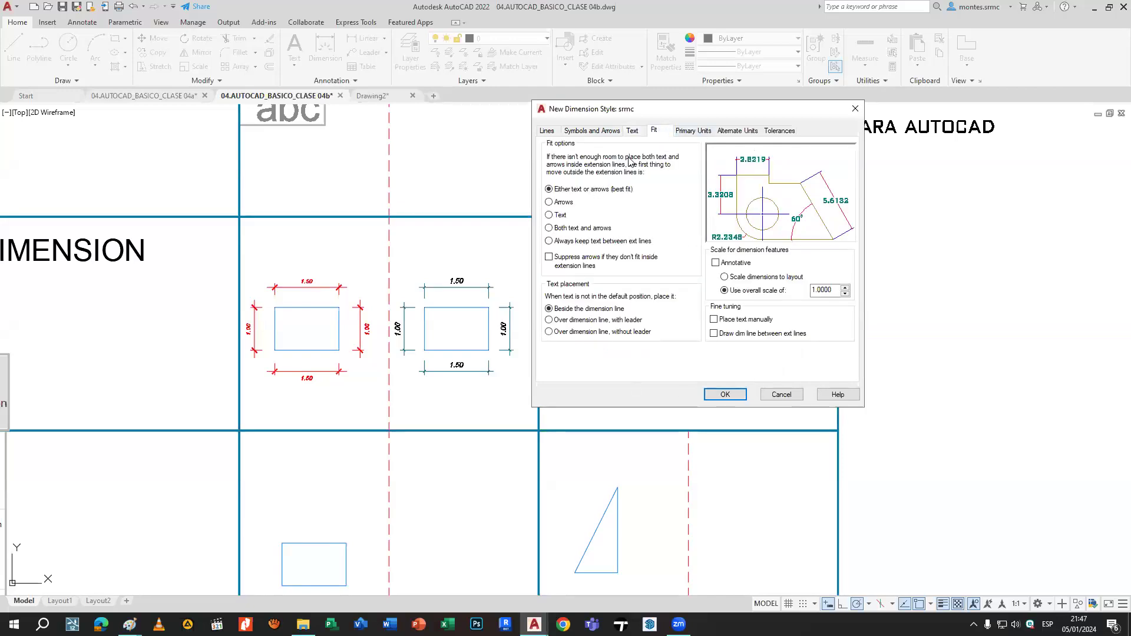
{"action": "left_click", "coordinate": [684, 130]}
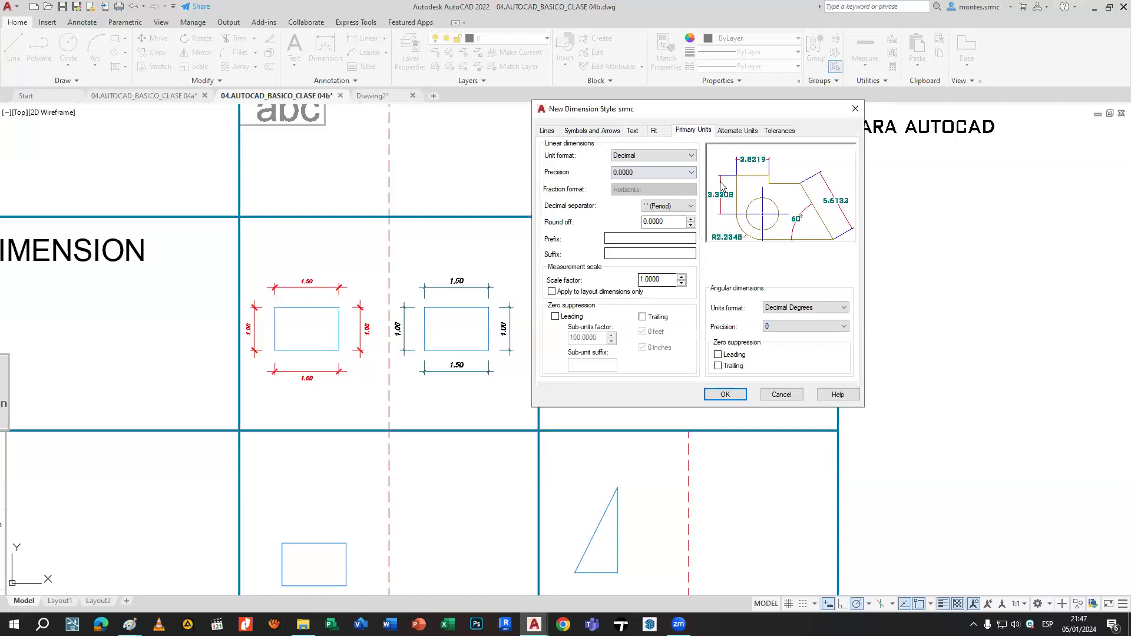
{"action": "left_click", "coordinate": [660, 156]}
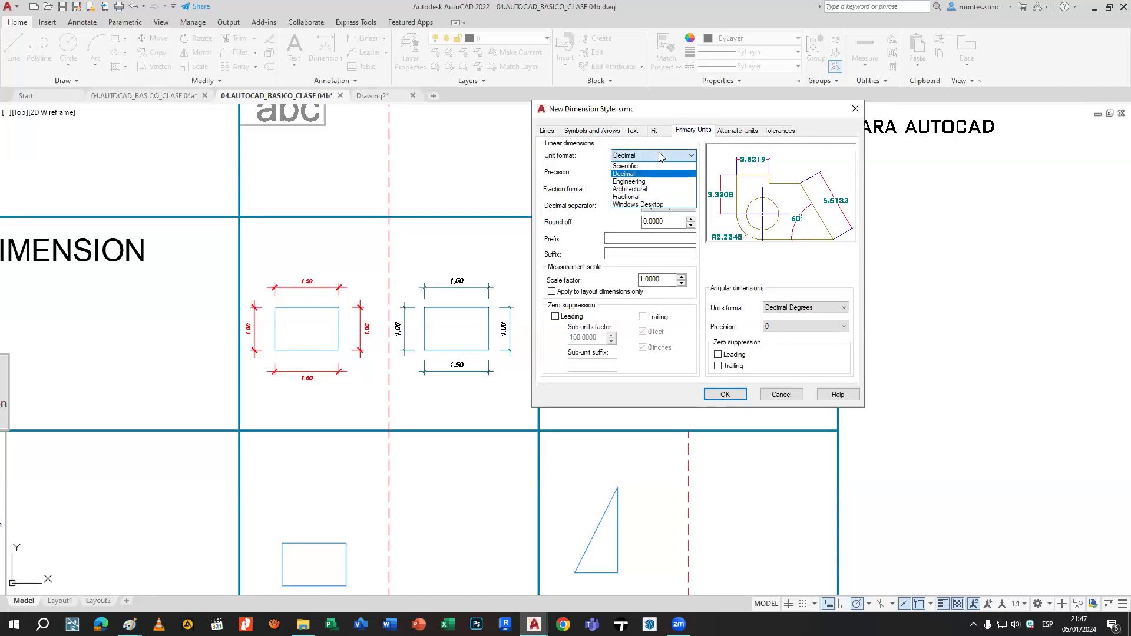
{"action": "left_click", "coordinate": [627, 174]}
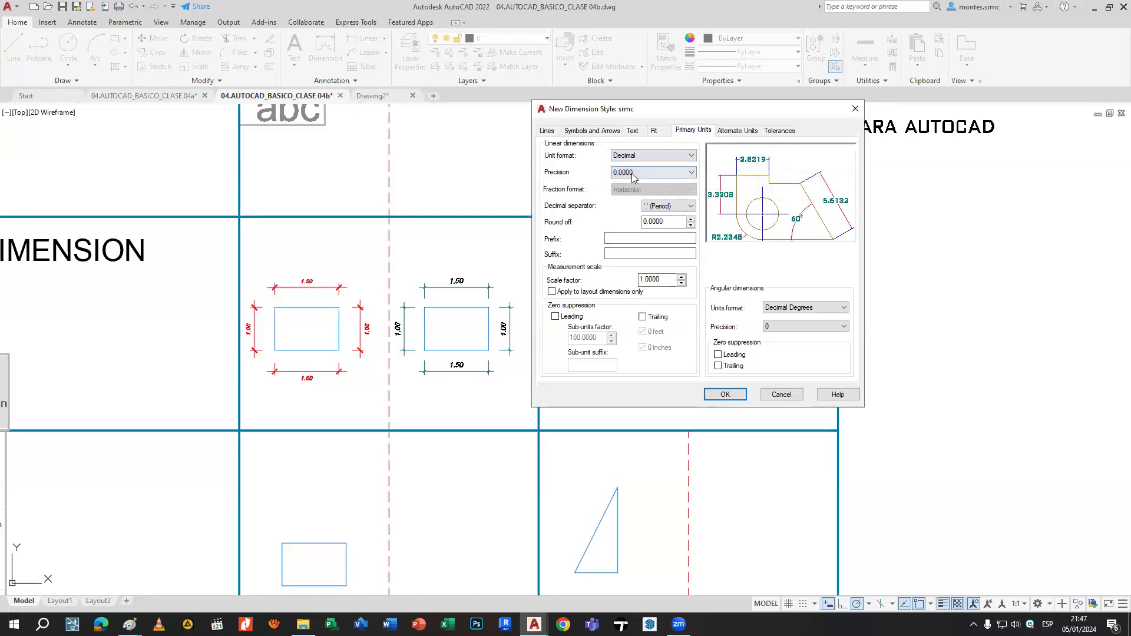
{"action": "left_click", "coordinate": [652, 175]}
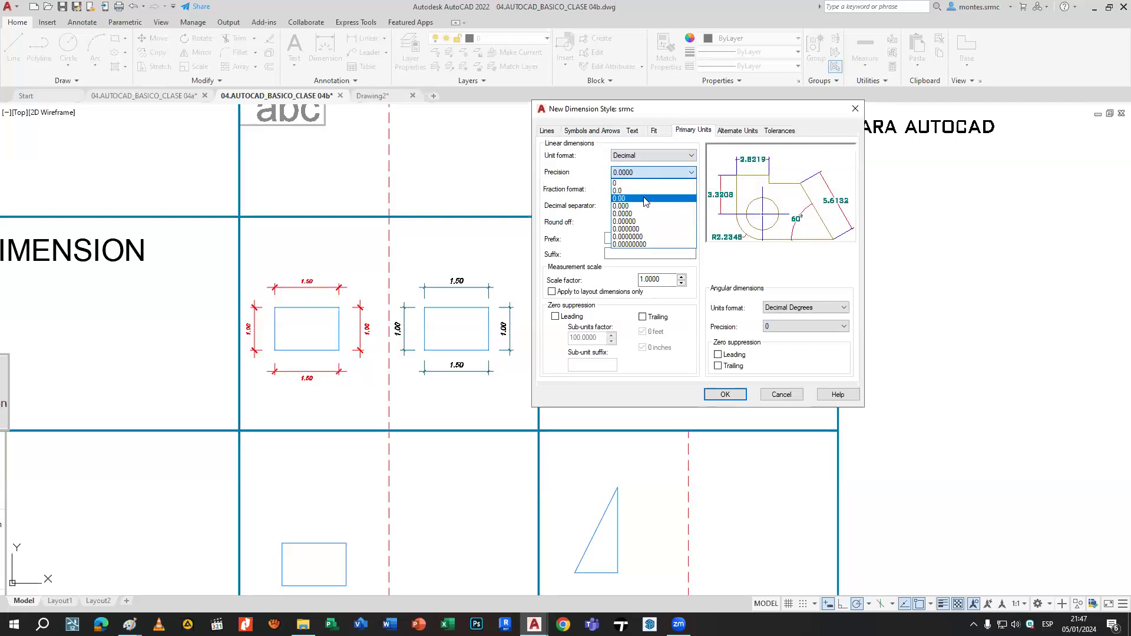
{"action": "left_click", "coordinate": [671, 190]}
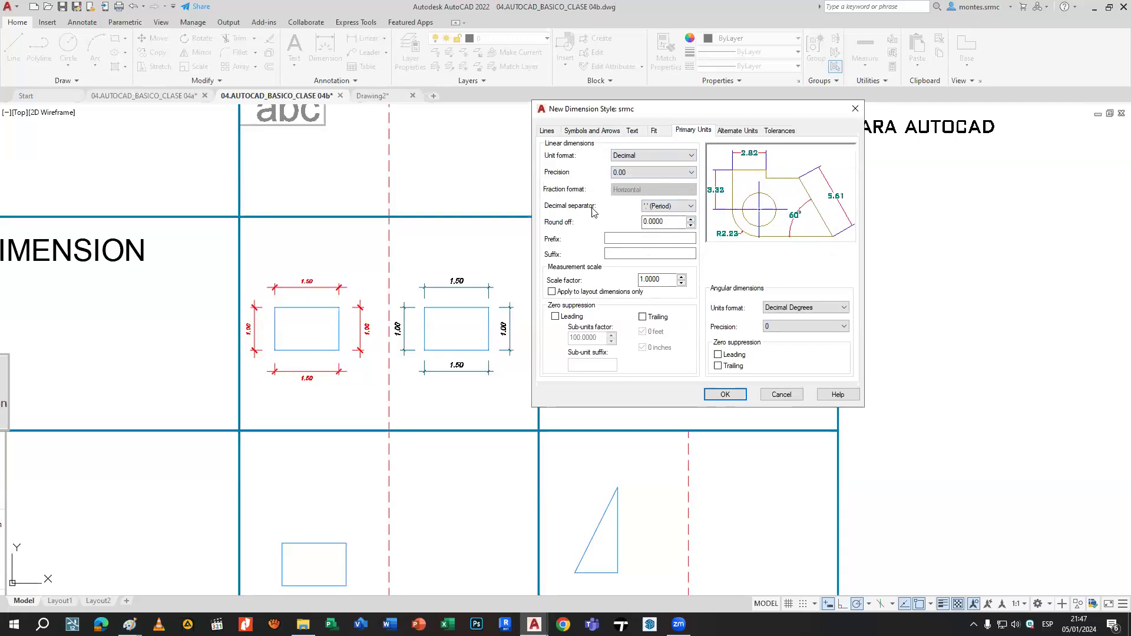
{"action": "left_click", "coordinate": [733, 131]}
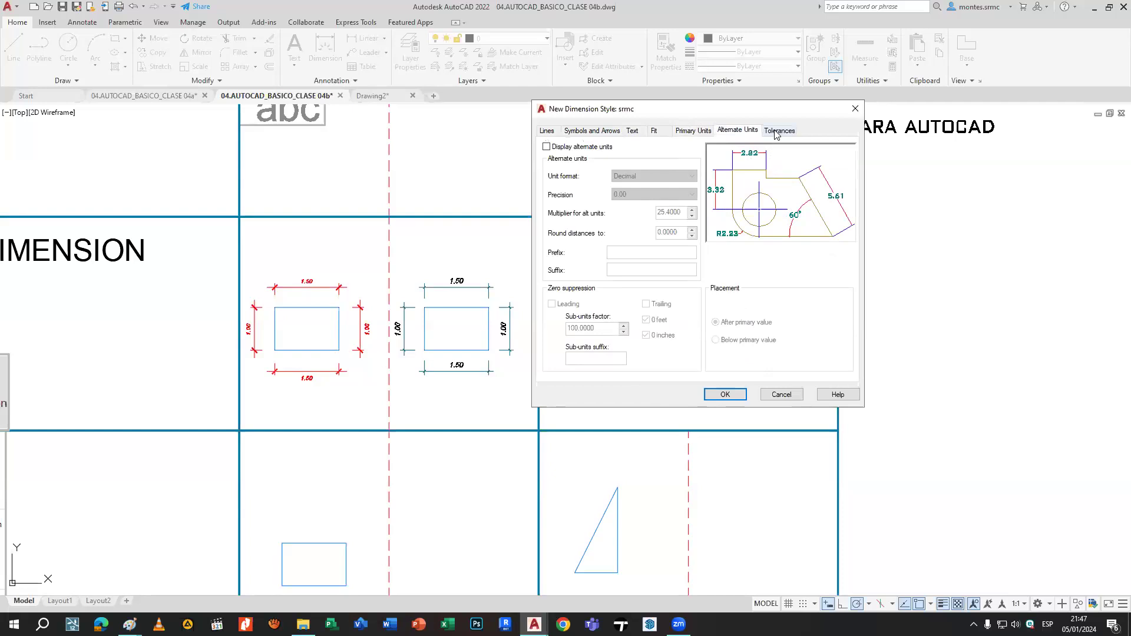
{"action": "left_click", "coordinate": [775, 132]}
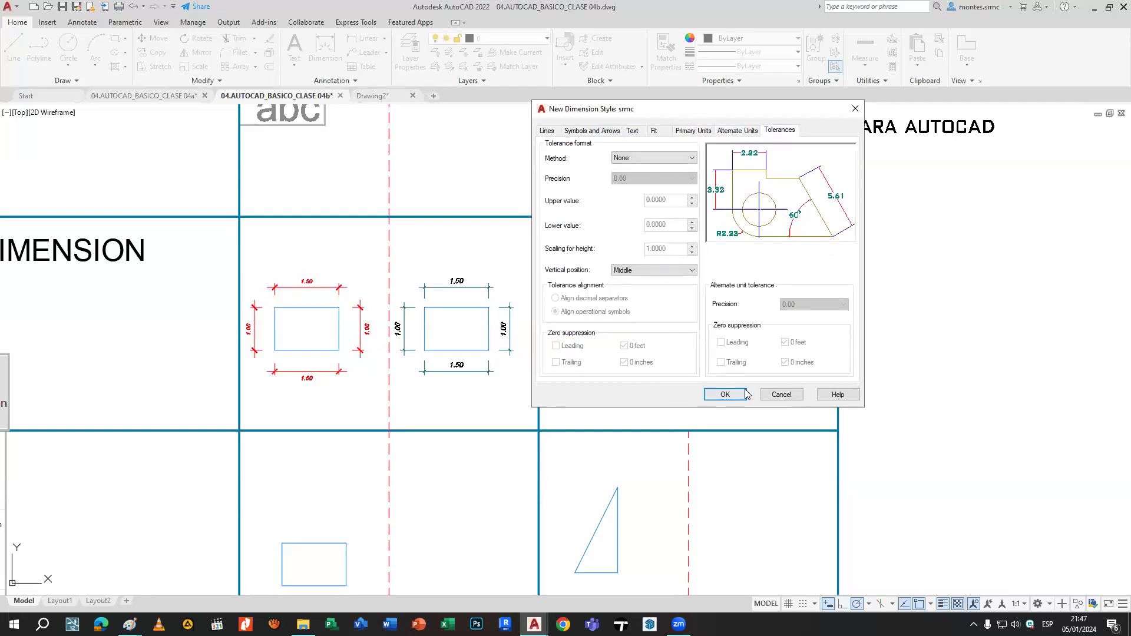
Save the new srmc dimension style and select it as the current dimension style.
{"action": "left_click", "coordinate": [725, 395]}
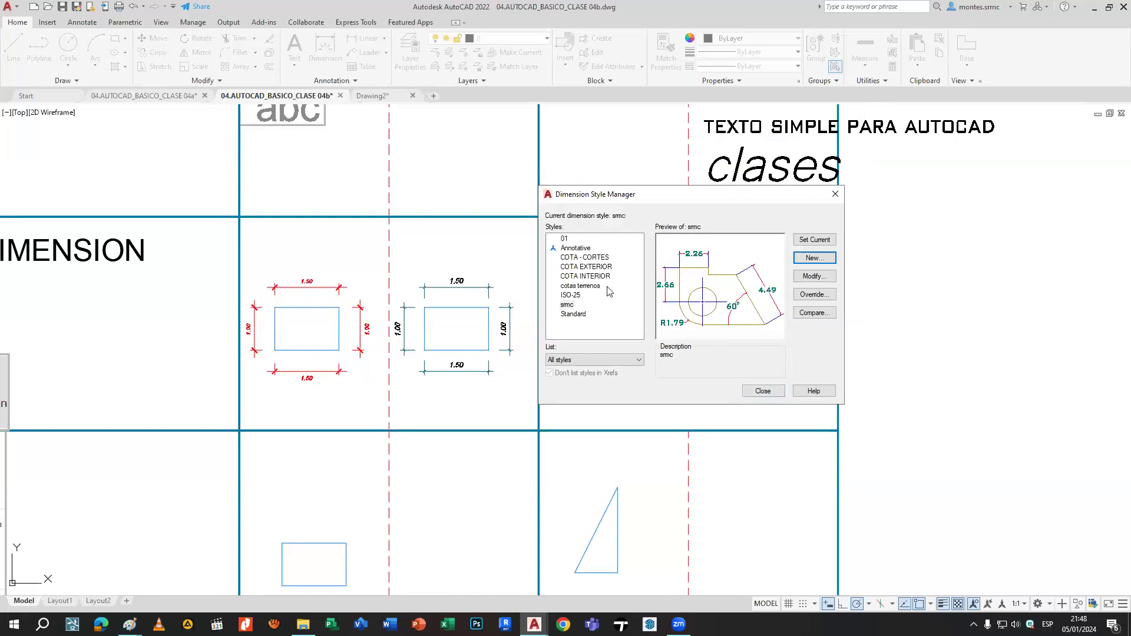
{"action": "left_click", "coordinate": [764, 391]}
{"action": "left_click", "coordinate": [354, 81]}
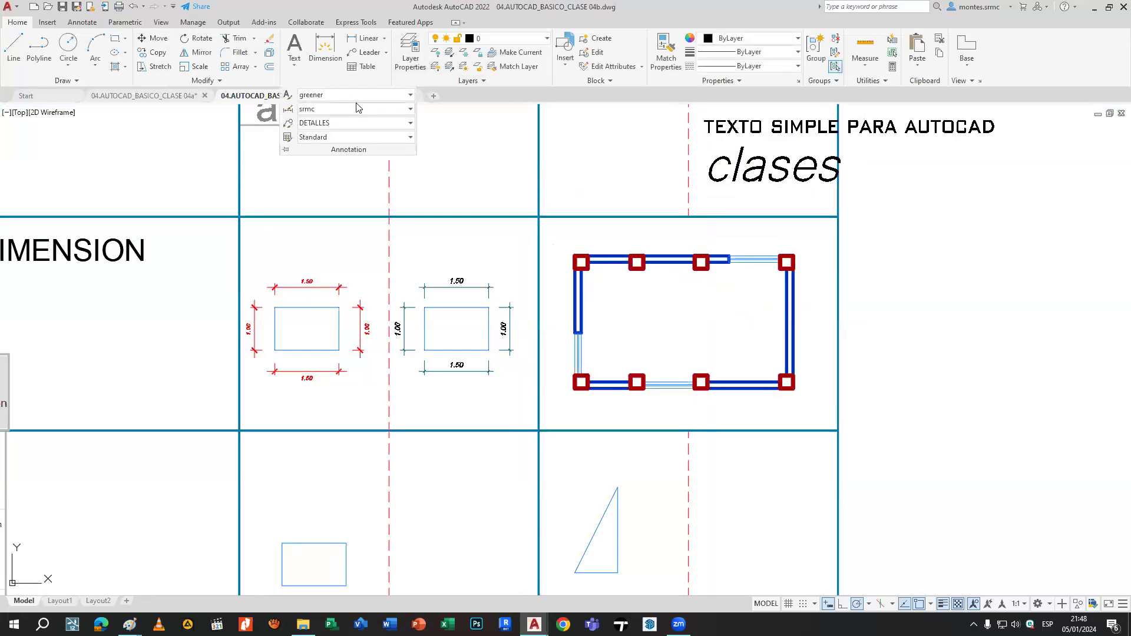
{"action": "left_click", "coordinate": [356, 112]}
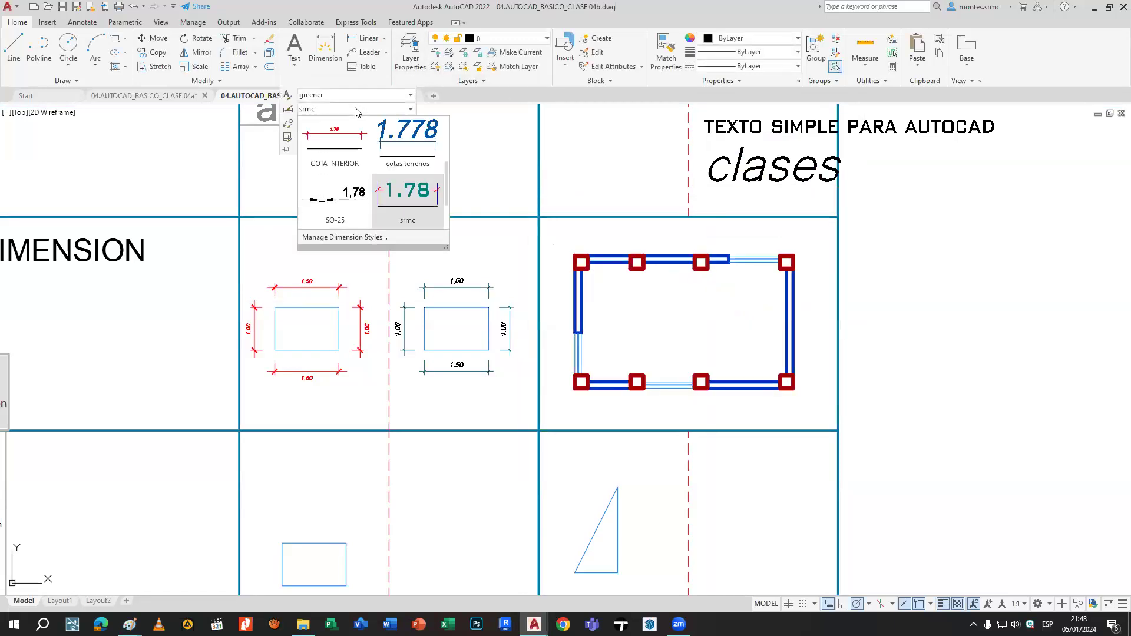
{"action": "left_click", "coordinate": [414, 203]}
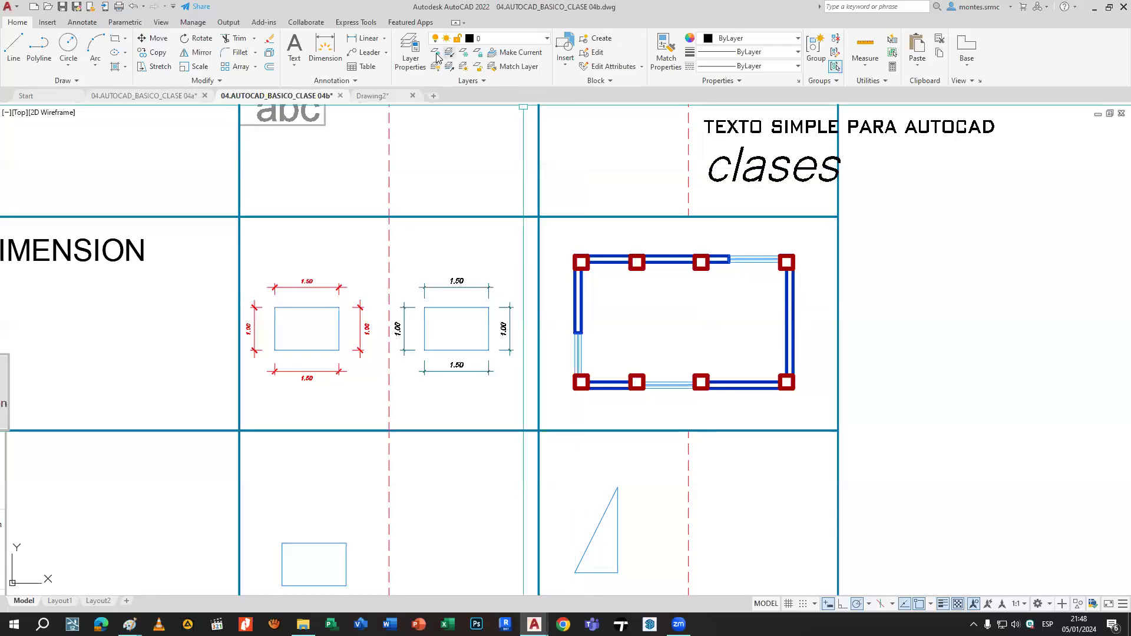
Add a linear dimension above the floor plan's upper-left column, measuring its width.
{"action": "left_click", "coordinate": [368, 39]}
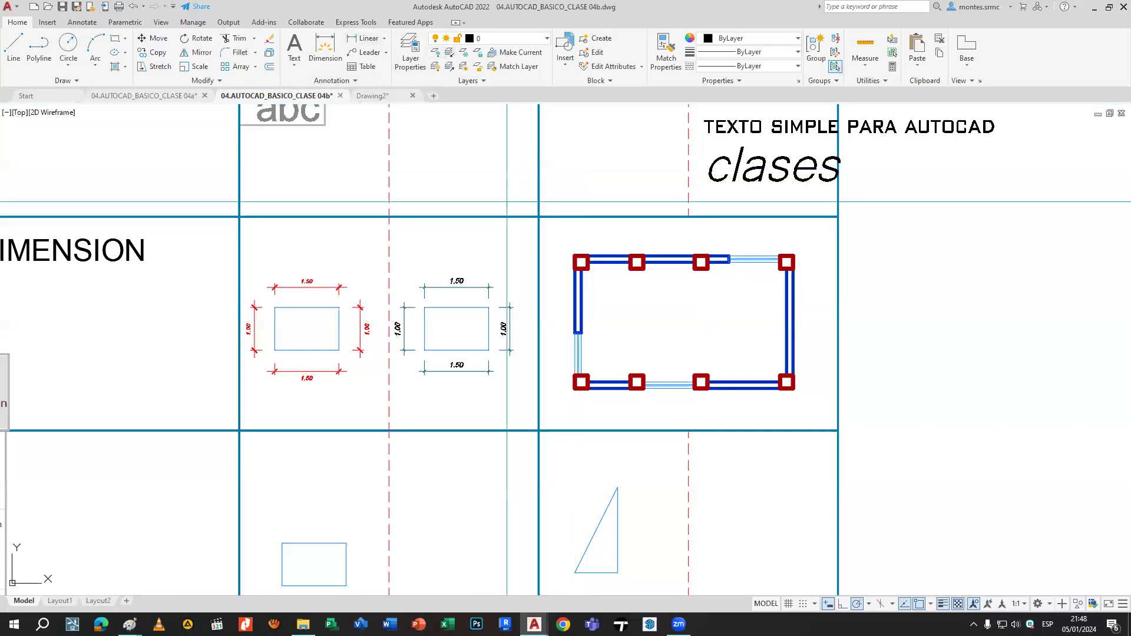
{"action": "scroll", "coordinate": [587, 245], "scroll_direction": "up", "scroll_amount": 4}
{"action": "left_click", "coordinate": [568, 225]}
{"action": "left_click", "coordinate": [600, 226]}
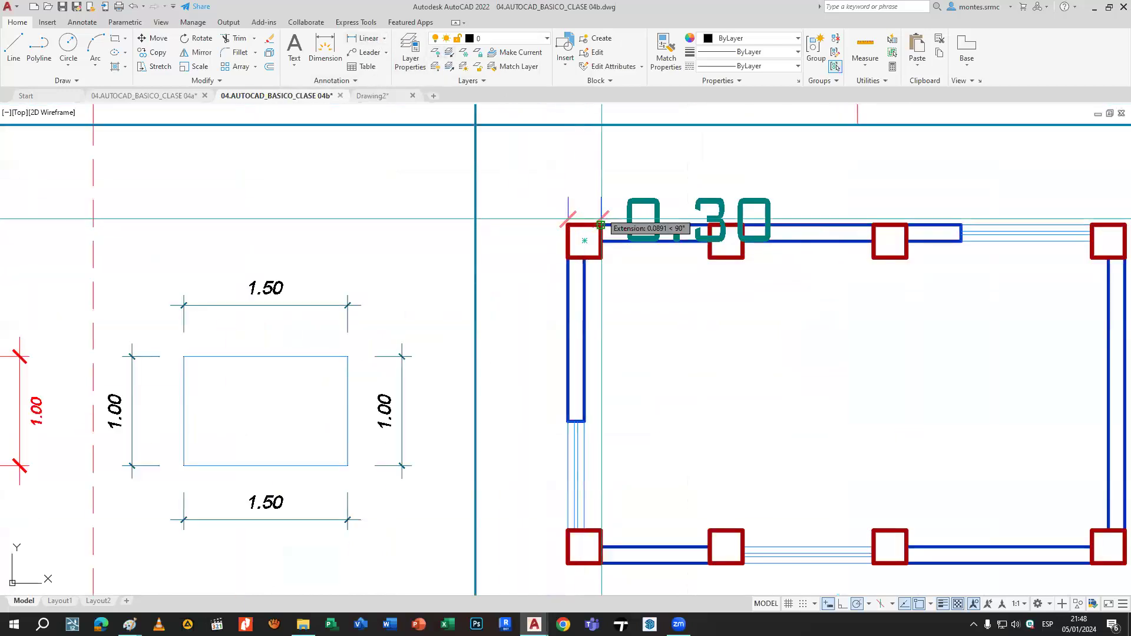
{"action": "left_click", "coordinate": [601, 172]}
{"action": "middle_click_drag", "start_coordinate": [650, 207], "coordinate": [664, 260]}
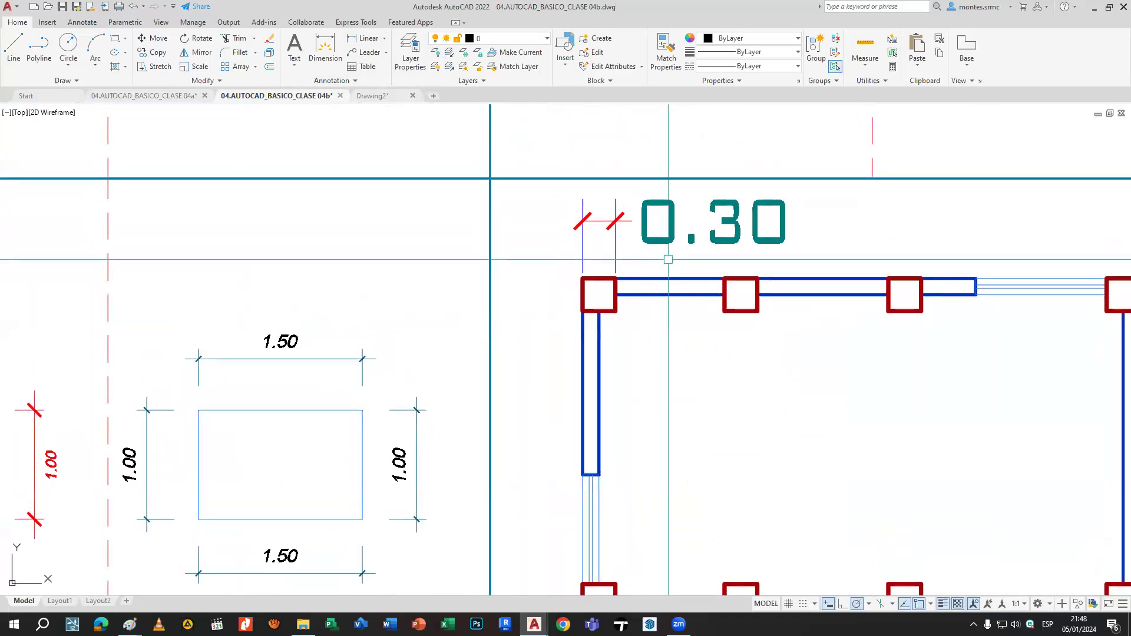
{"action": "scroll", "coordinate": [672, 248], "scroll_direction": "down", "scroll_amount": 2}
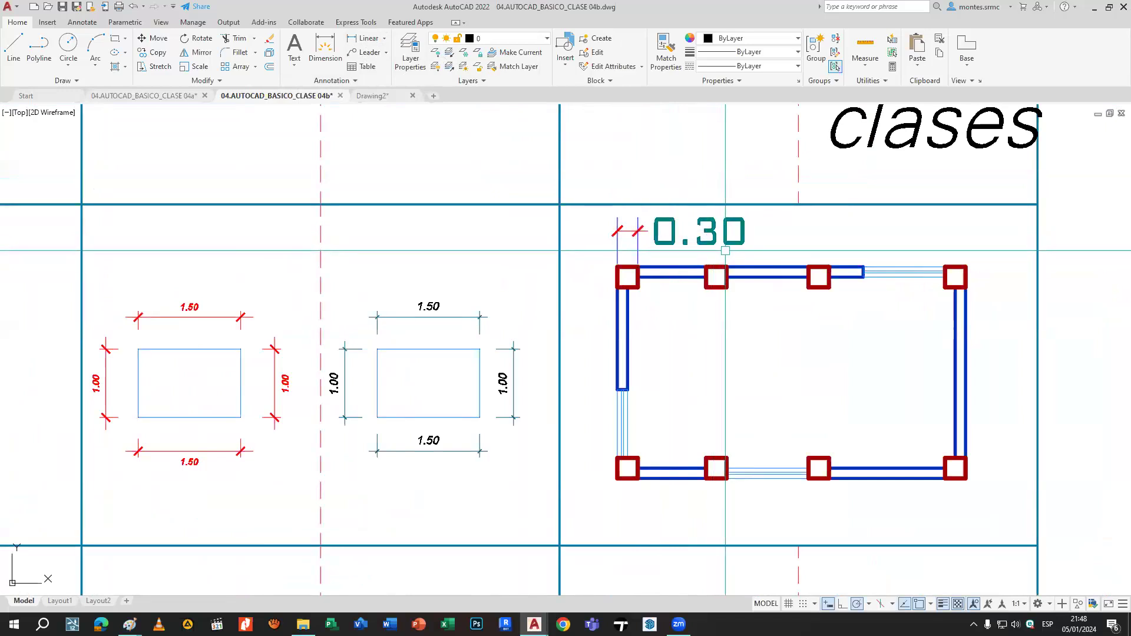
{"action": "left_click", "coordinate": [354, 81]}
{"action": "left_click", "coordinate": [353, 109]}
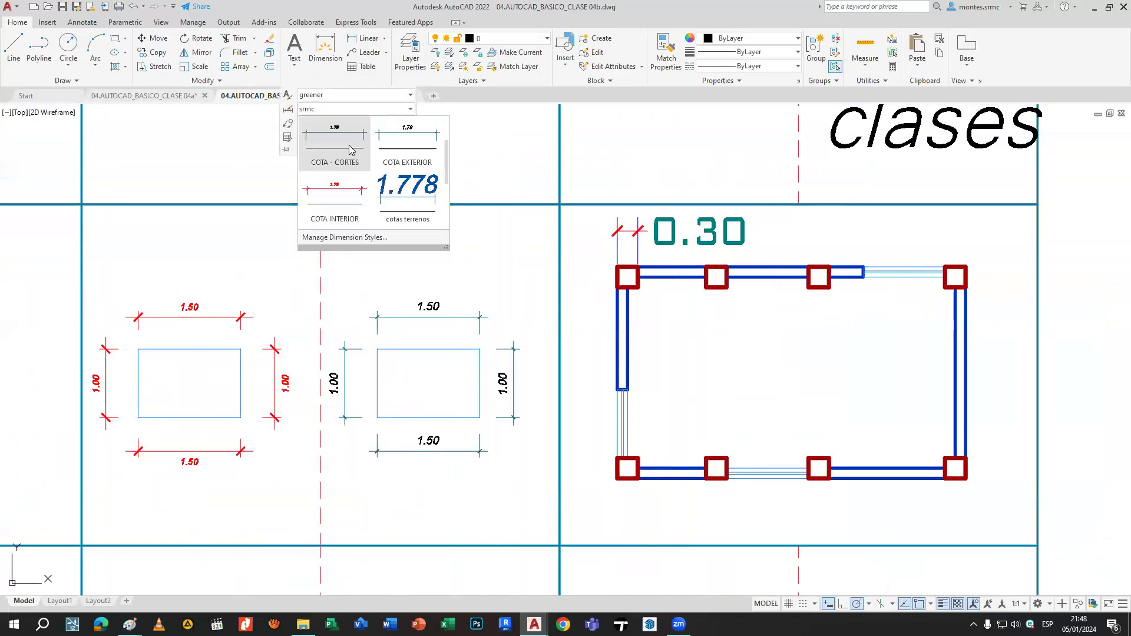
{"action": "left_click", "coordinate": [368, 238]}
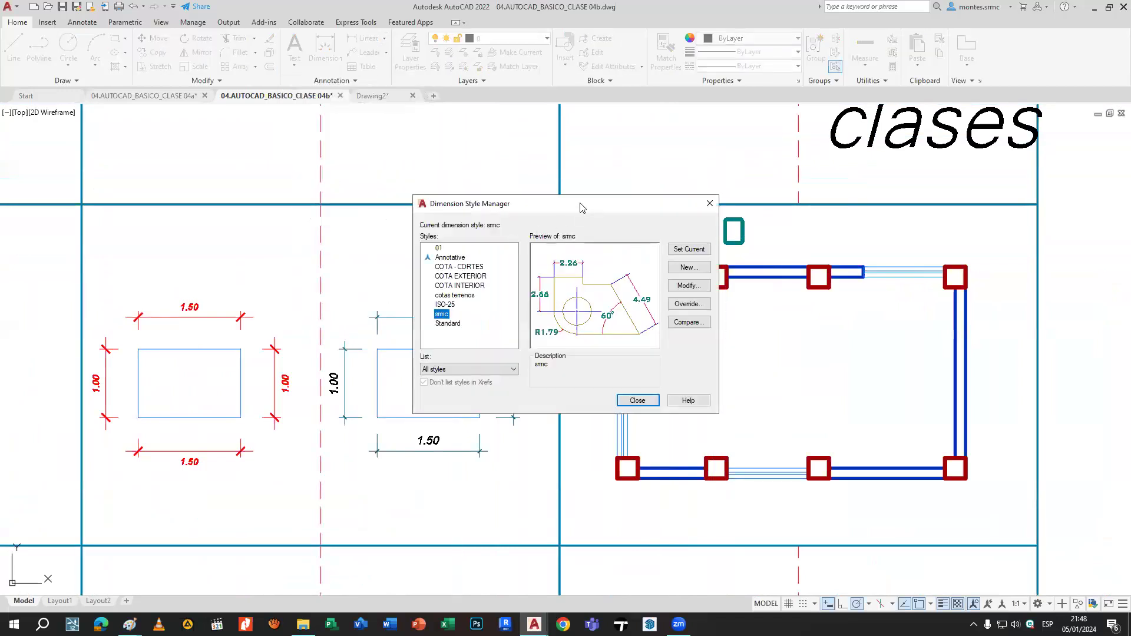
{"action": "left_click_drag", "start_coordinate": [581, 207], "coordinate": [390, 180]}
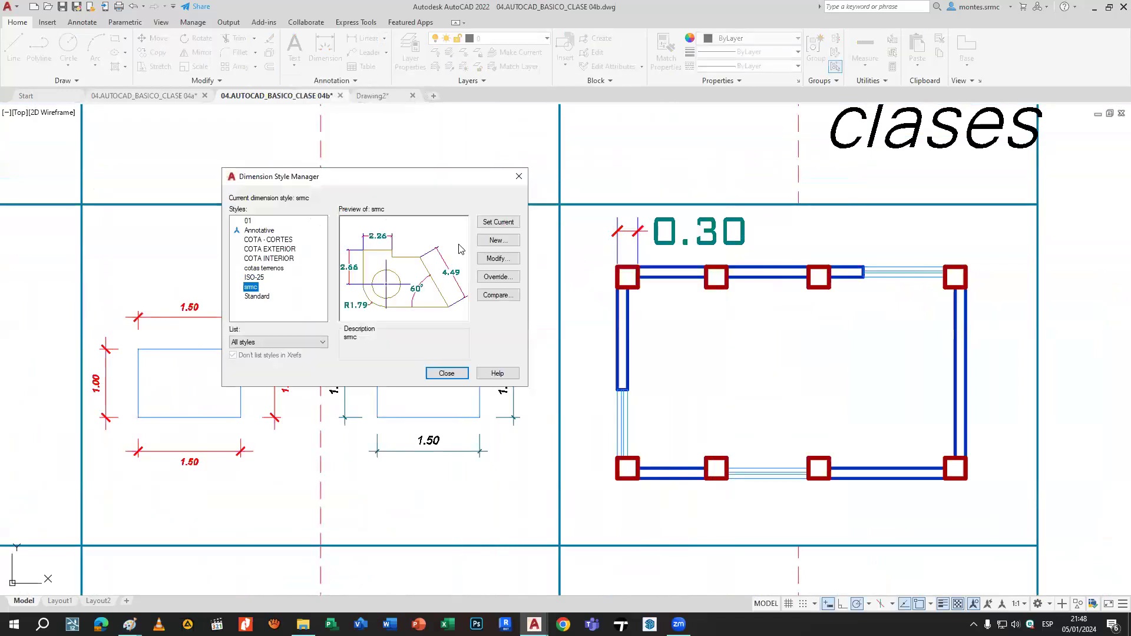
{"action": "left_click", "coordinate": [519, 176]}
Continue the column dimension along the plan's upper wall, through every column and window edge to the upper-right corner.
{"action": "middle_click_drag", "start_coordinate": [759, 275], "coordinate": [678, 299]}
{"action": "key", "text": "ctrl+1"}
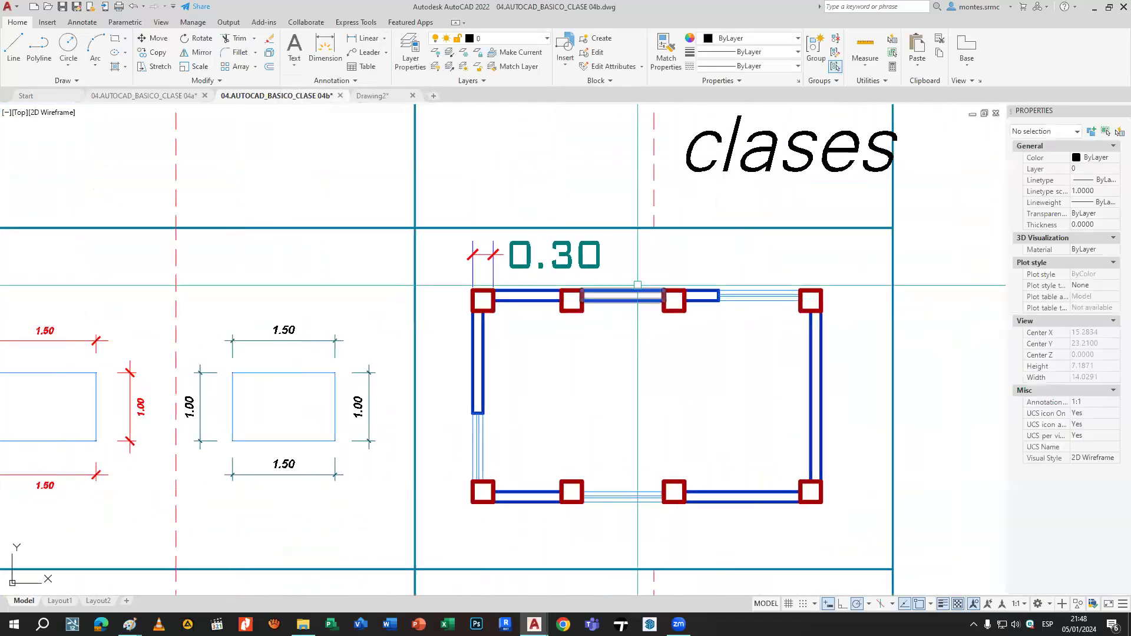
{"action": "left_click", "coordinate": [493, 250]}
{"action": "mouse_move", "coordinate": [493, 254]}
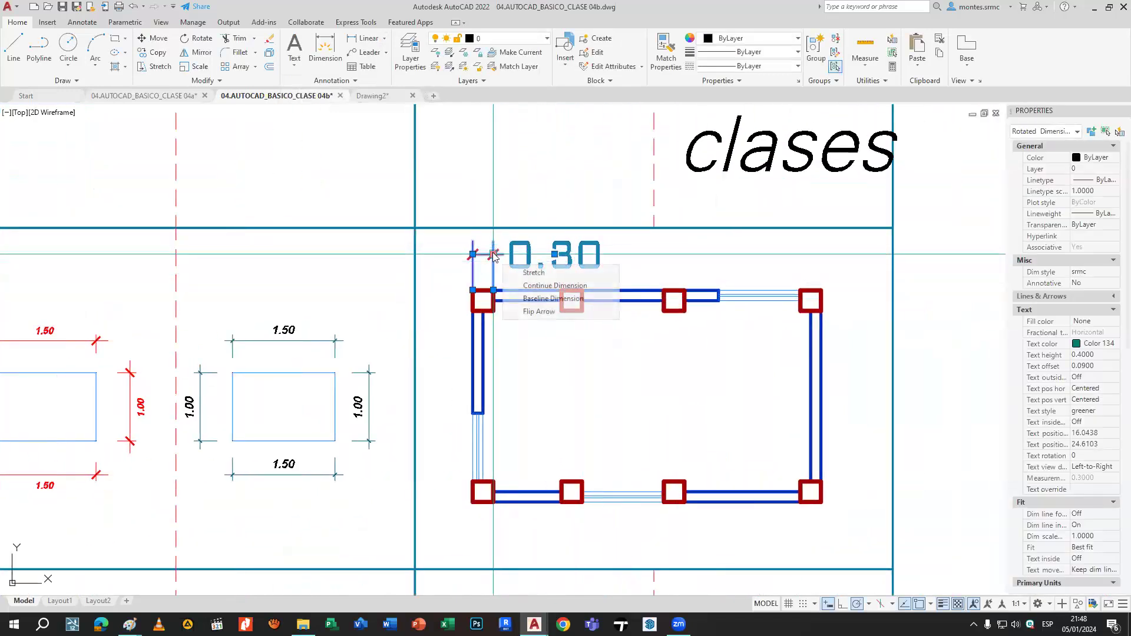
{"action": "left_click", "coordinate": [523, 286]}
{"action": "left_click", "coordinate": [562, 295]}
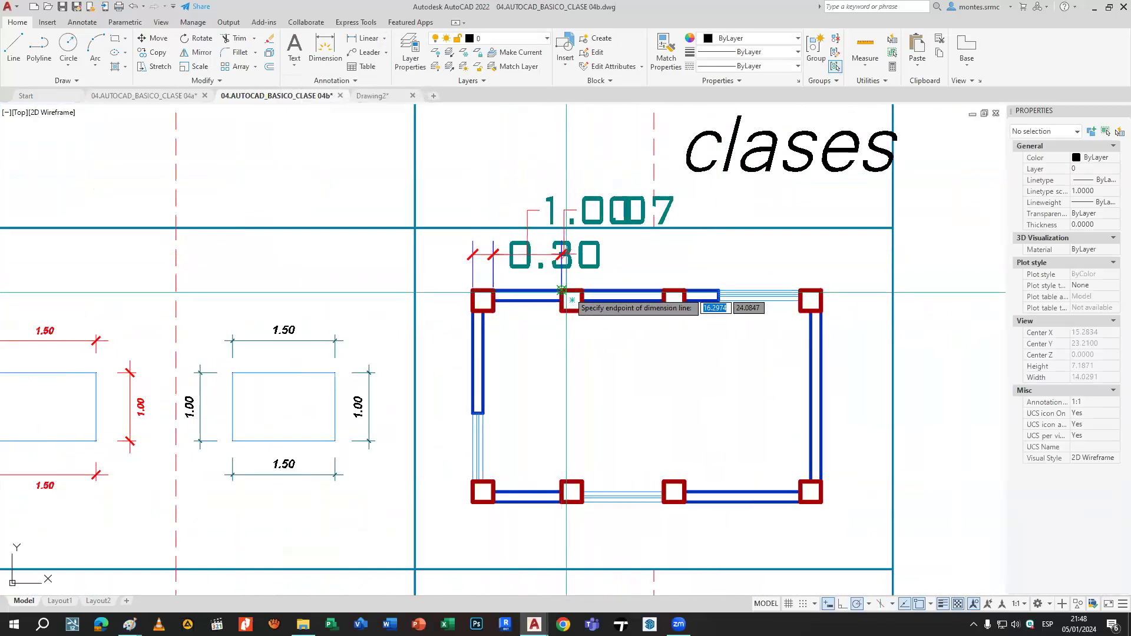
{"action": "left_click", "coordinate": [582, 295]}
{"action": "left_click", "coordinate": [664, 292]}
{"action": "left_click", "coordinate": [684, 291]}
{"action": "left_click", "coordinate": [719, 291]}
{"action": "left_click", "coordinate": [801, 291]}
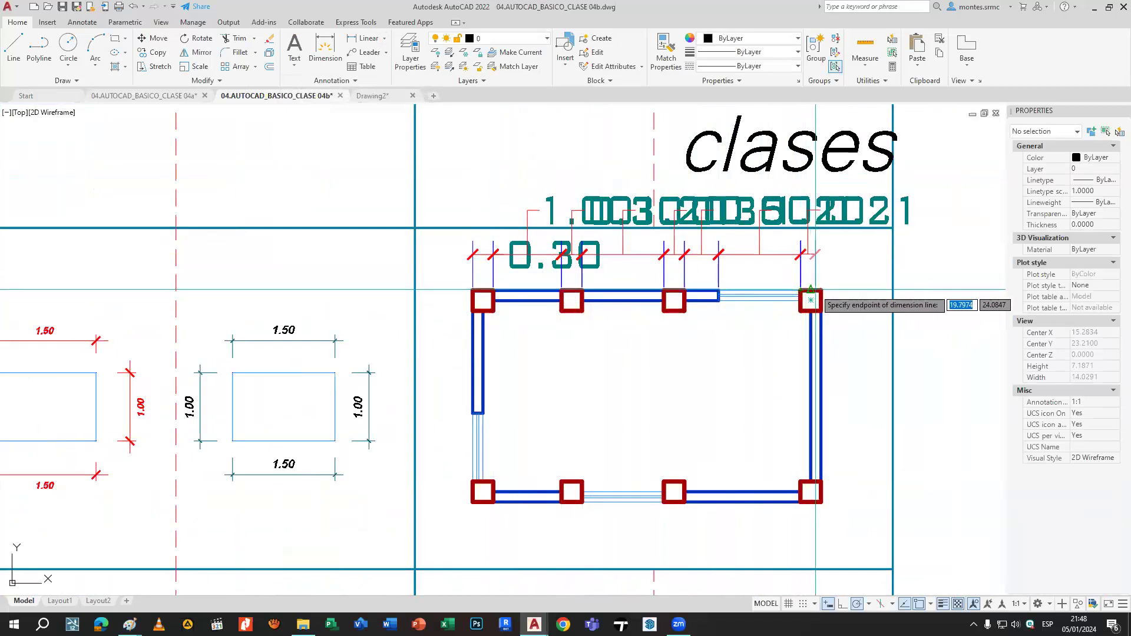
{"action": "left_click", "coordinate": [820, 290]}
{"action": "key", "text": "Escape"}
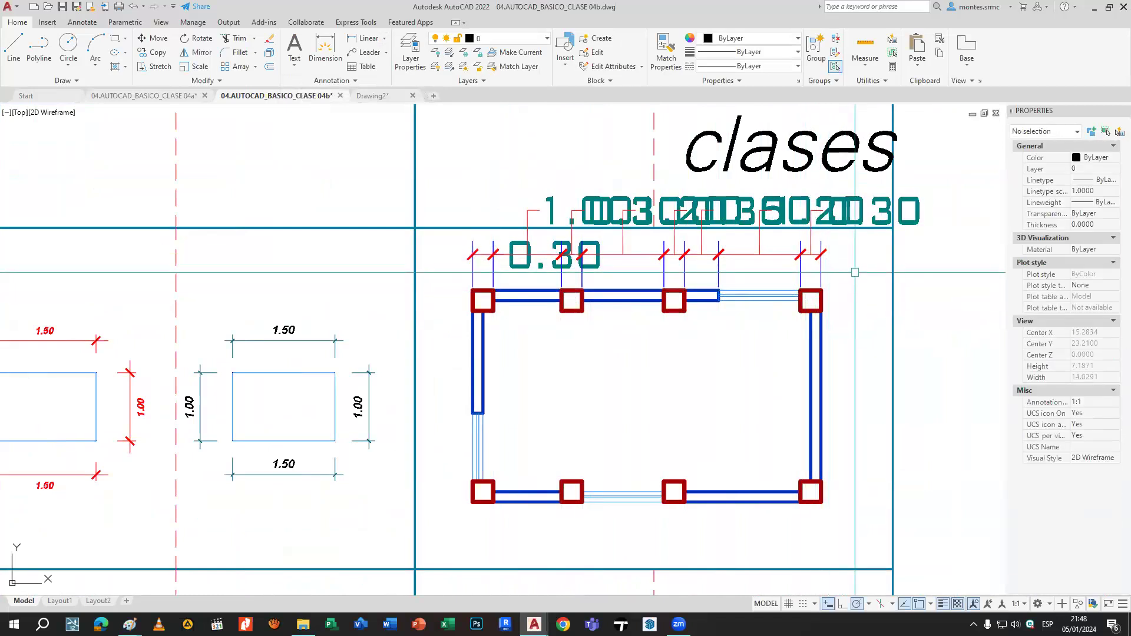
Try text heights of 0.2, 0.1 and 0.05 on all dimensions above the plan through their object properties.
{"action": "left_click_drag", "start_coordinate": [855, 272], "coordinate": [456, 247]}
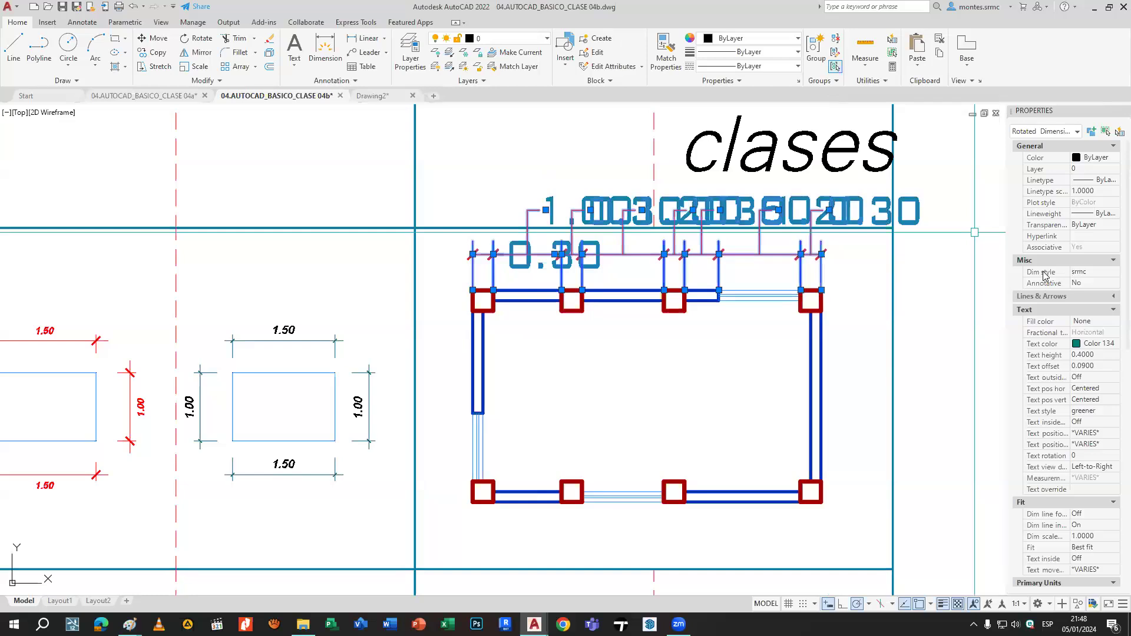
{"action": "left_click", "coordinate": [1084, 356]}
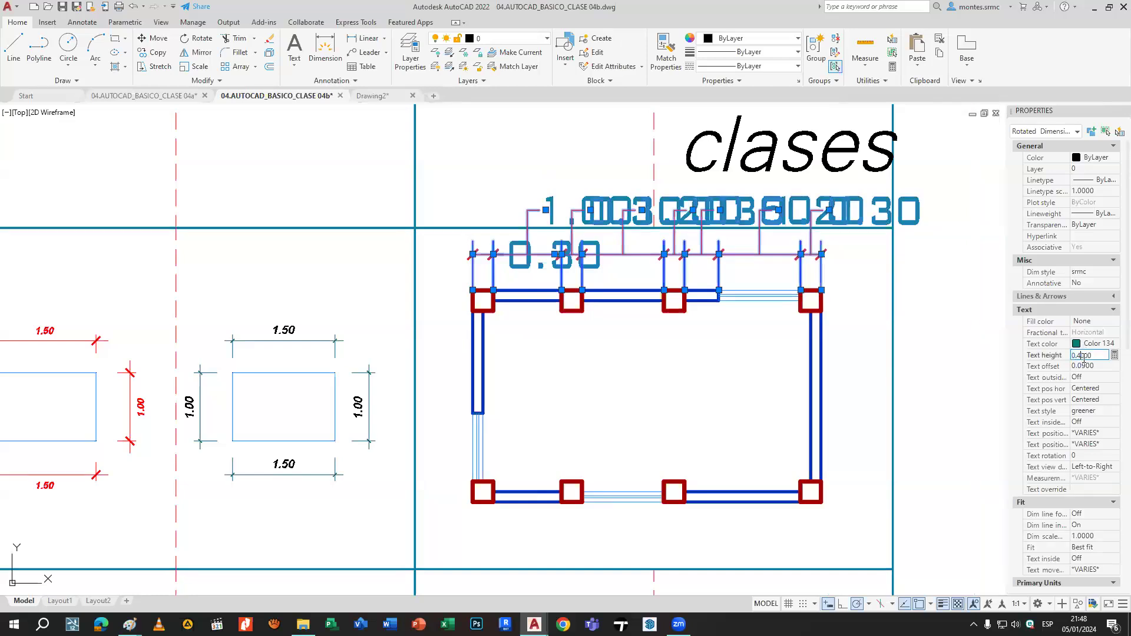
{"action": "key", "text": "Tab"}
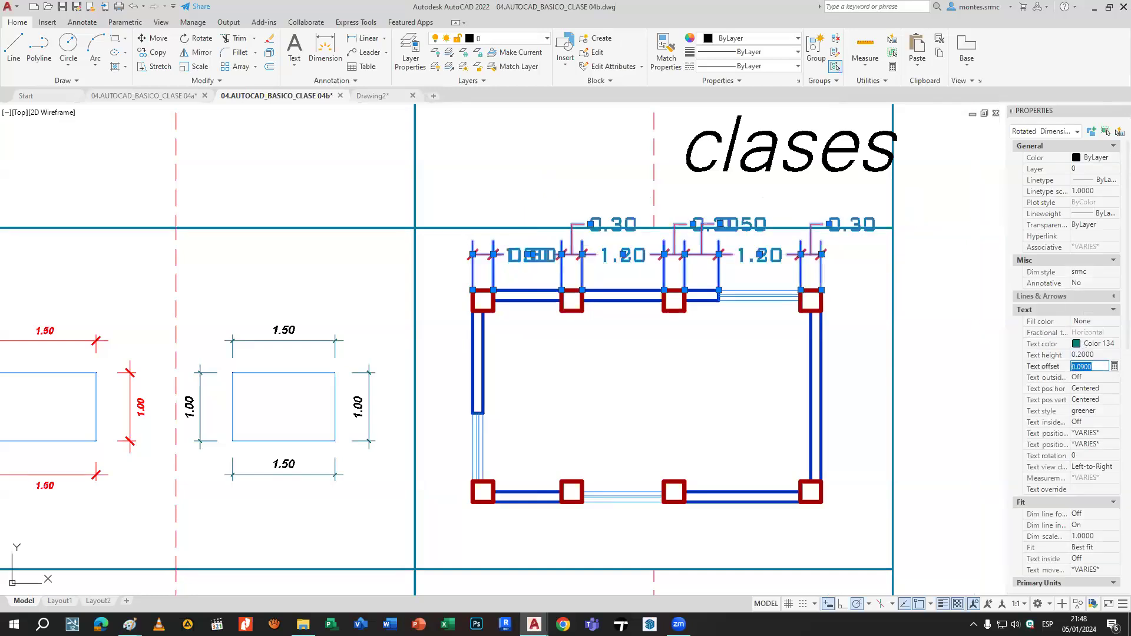
{"action": "left_click", "coordinate": [1081, 356]}
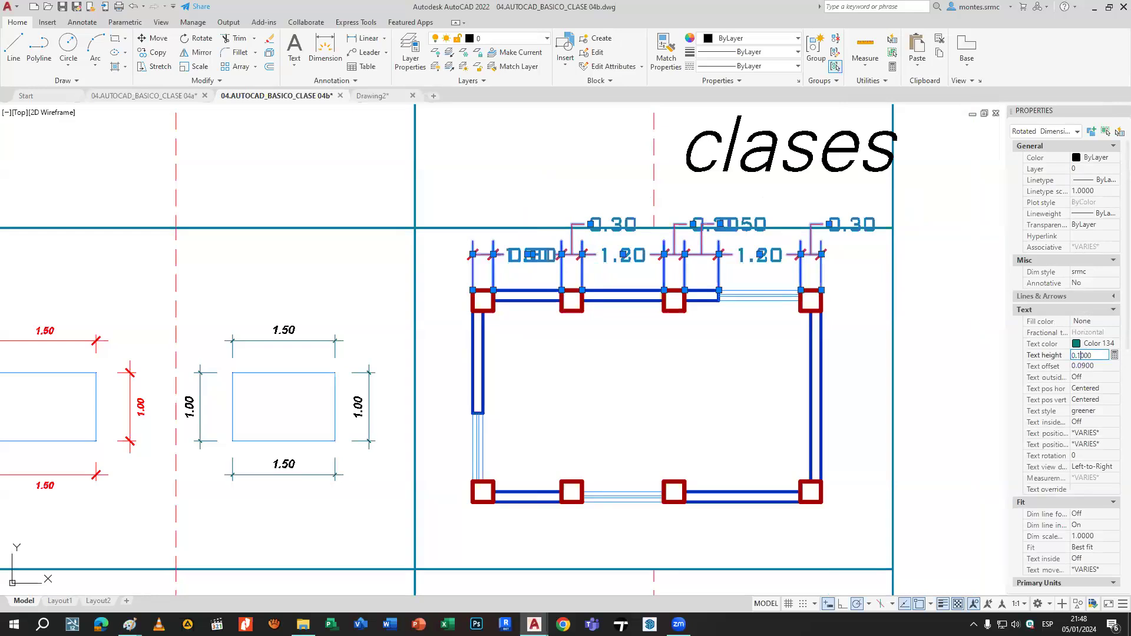
{"action": "key", "text": "Tab"}
{"action": "left_click", "coordinate": [1081, 356]}
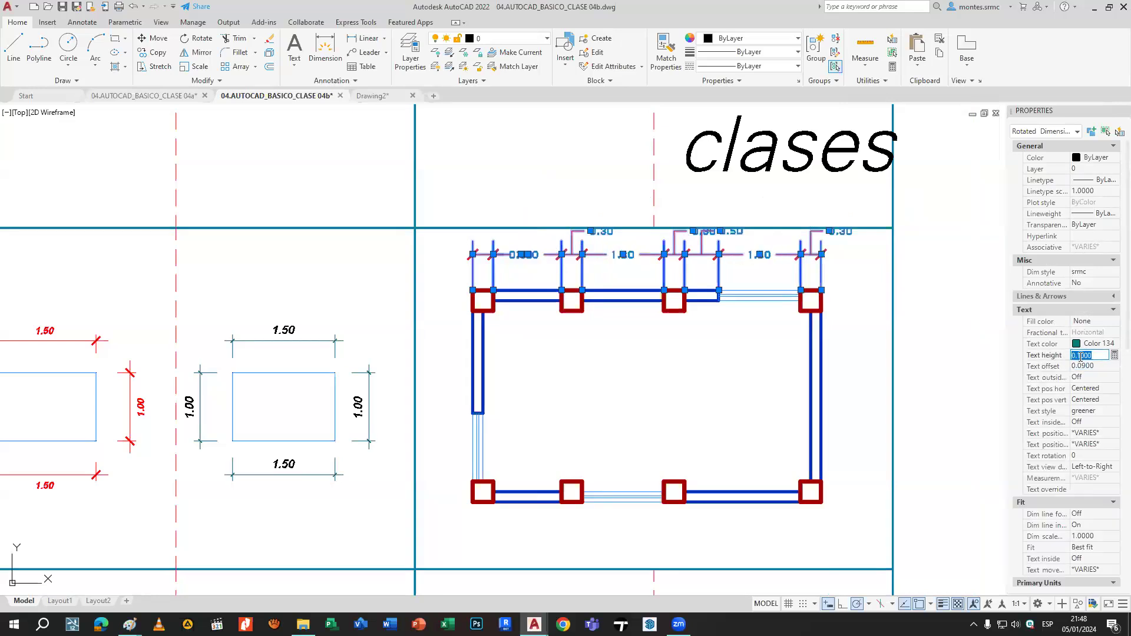
{"action": "type", "text": "0.05"}
{"action": "key", "text": "Tab"}
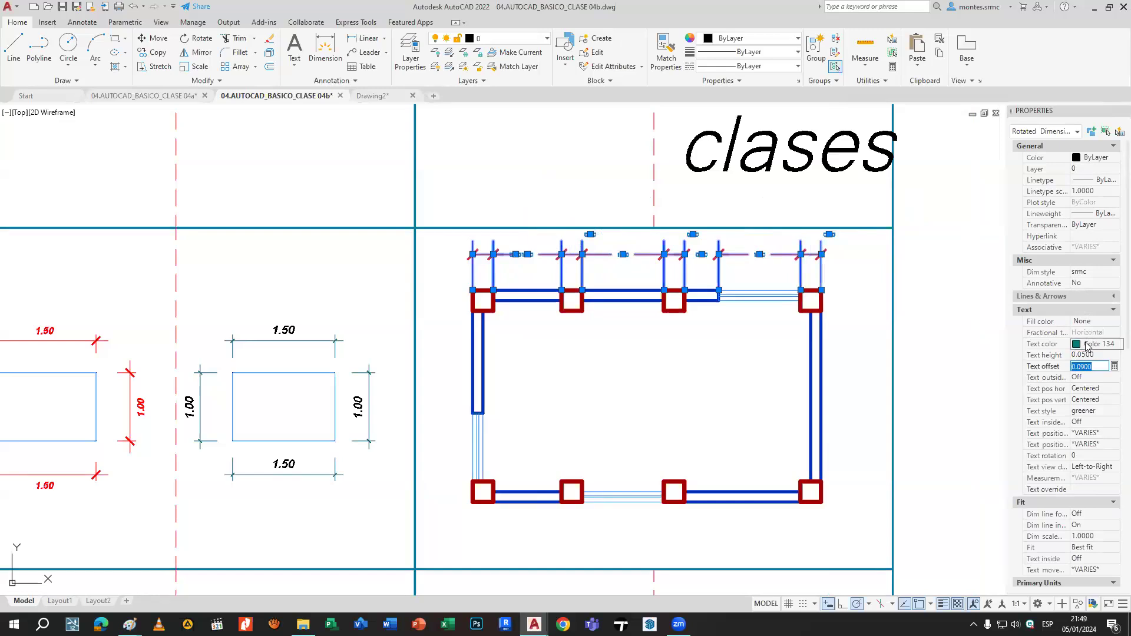
Change the text color of the selected plan dimensions to Green and deselect them.
{"action": "left_click", "coordinate": [1088, 348]}
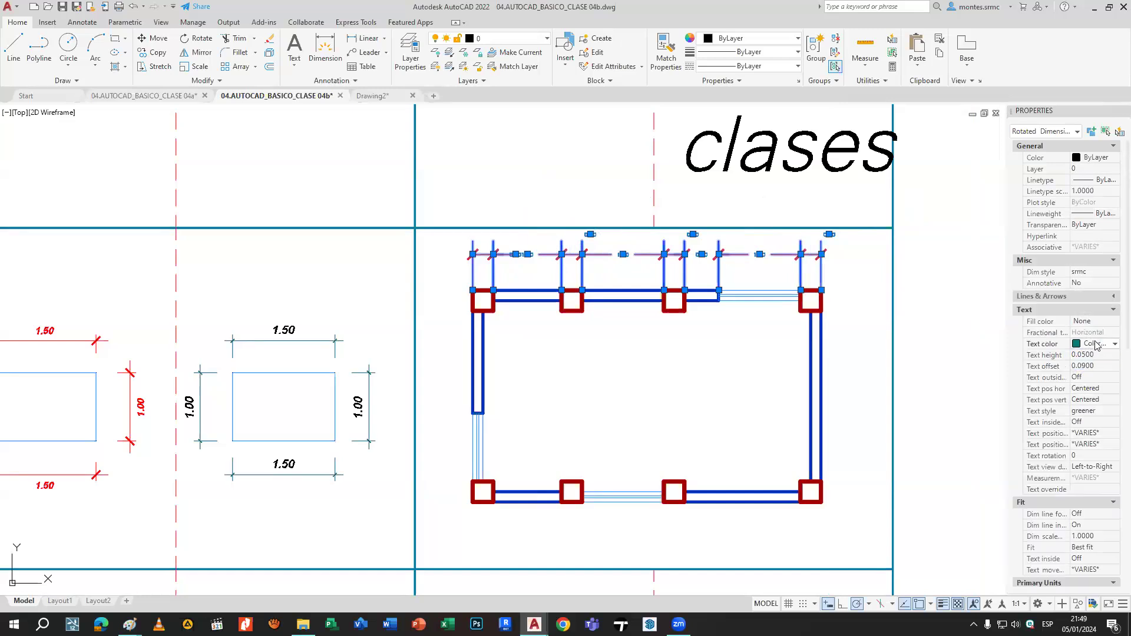
{"action": "left_click", "coordinate": [1092, 344]}
{"action": "left_click", "coordinate": [1093, 376]}
{"action": "scroll", "coordinate": [1087, 437], "scroll_direction": "down", "scroll_amount": 1}
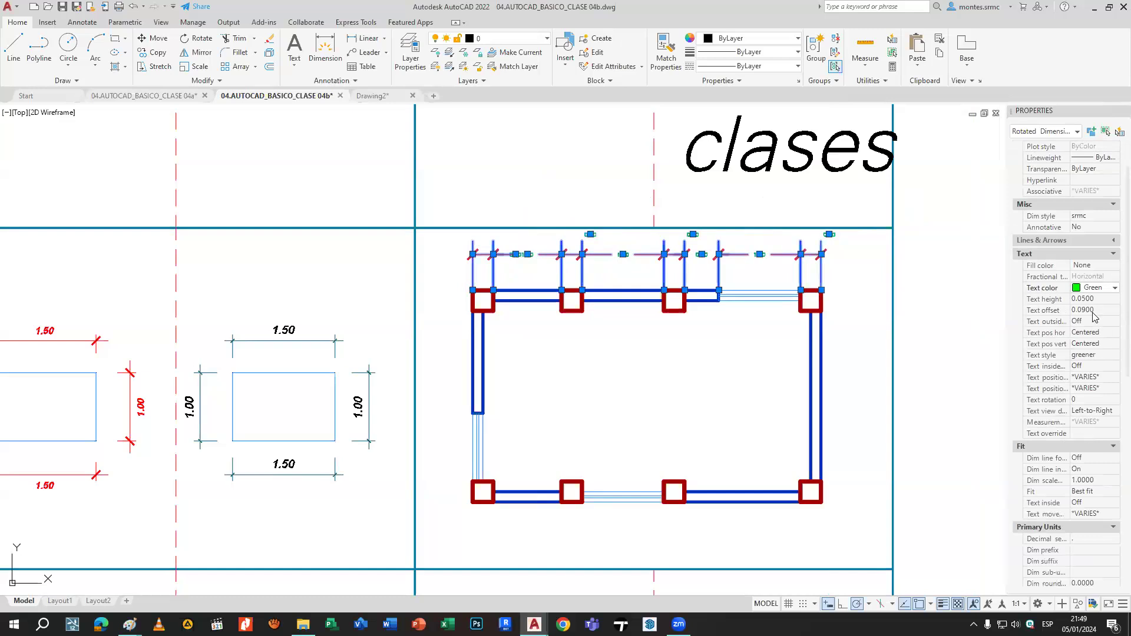
{"action": "scroll", "coordinate": [1067, 367], "scroll_direction": "up", "scroll_amount": 1}
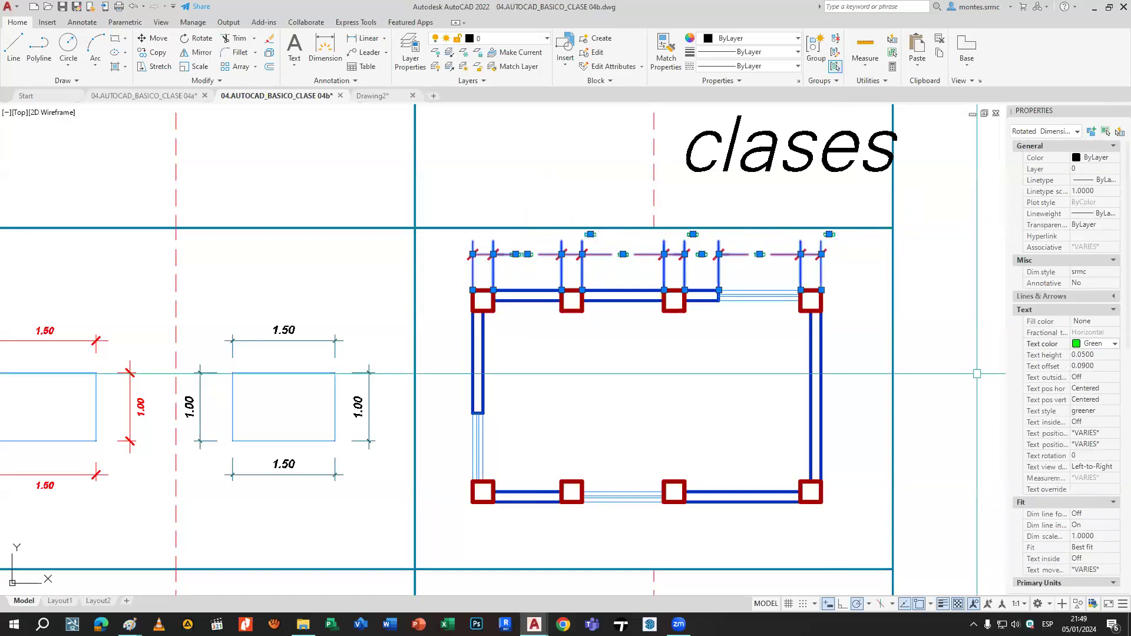
{"action": "key", "text": "Escape"}
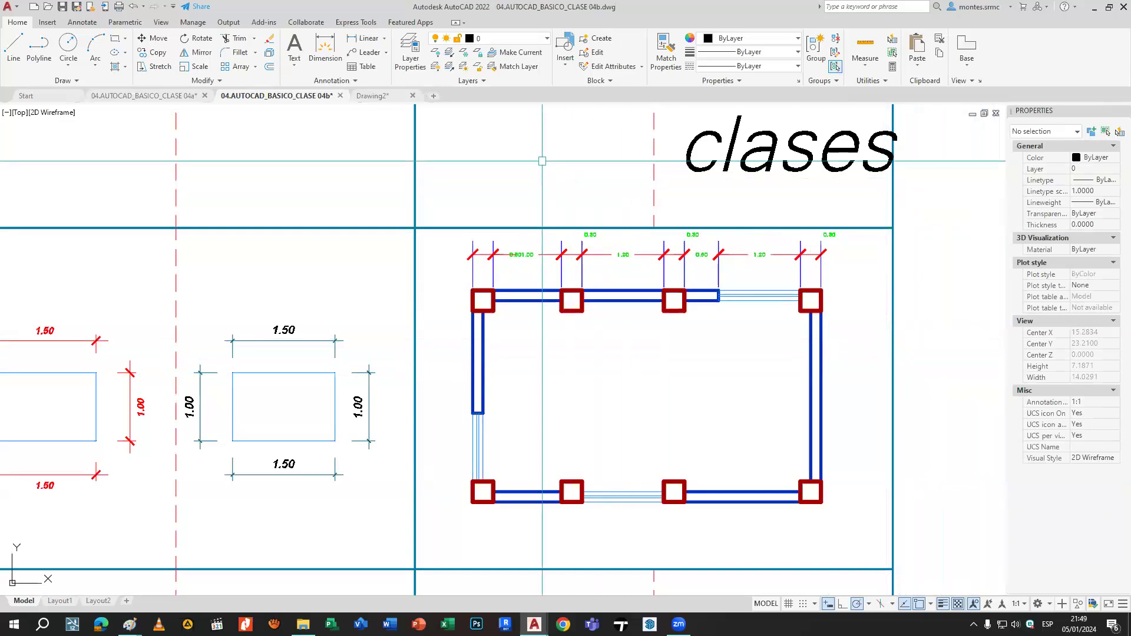
Modify the srmc dimension style so its text height is 0.05.
{"action": "left_click", "coordinate": [347, 81]}
{"action": "left_click", "coordinate": [346, 109]}
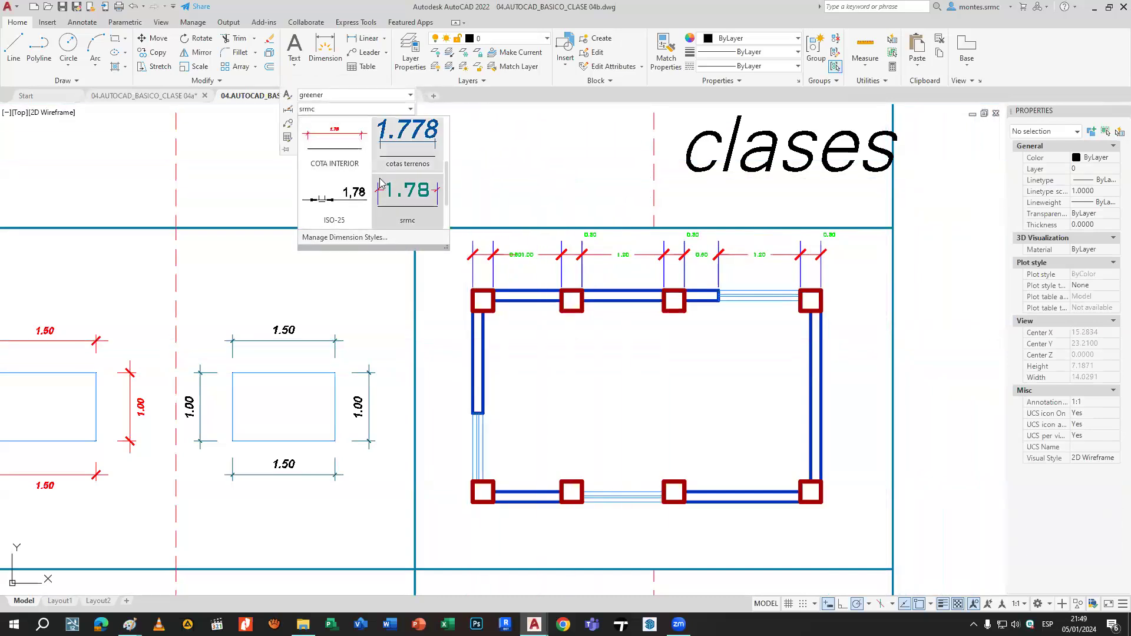
{"action": "left_click", "coordinate": [350, 236]}
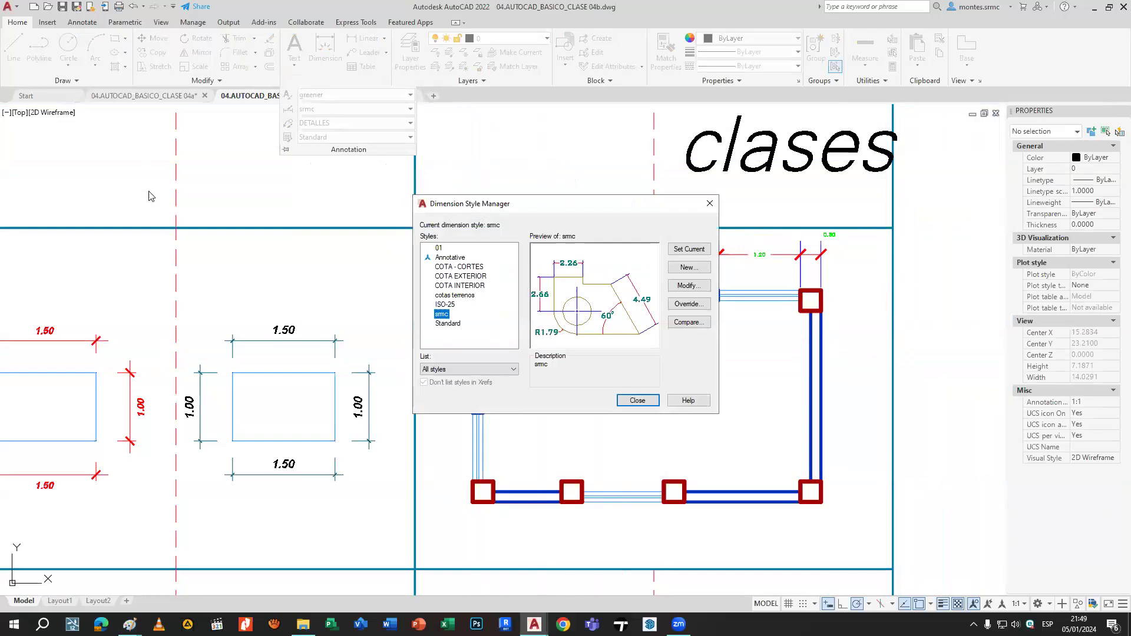
{"action": "left_click", "coordinate": [354, 222]}
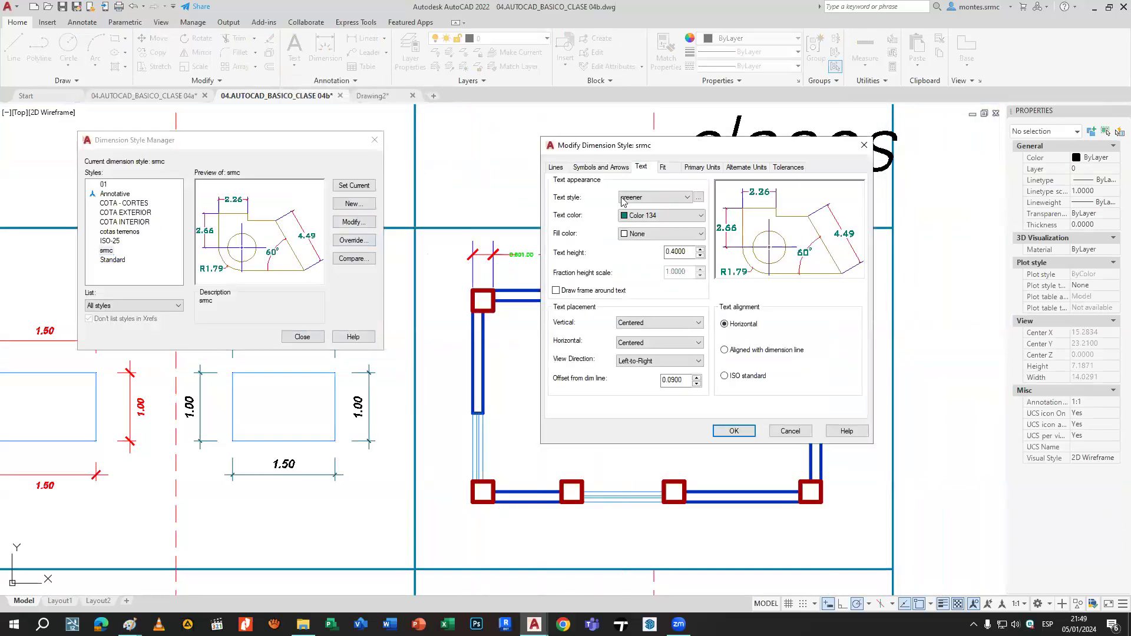
{"action": "left_click_drag", "start_coordinate": [626, 152], "coordinate": [124, 146]}
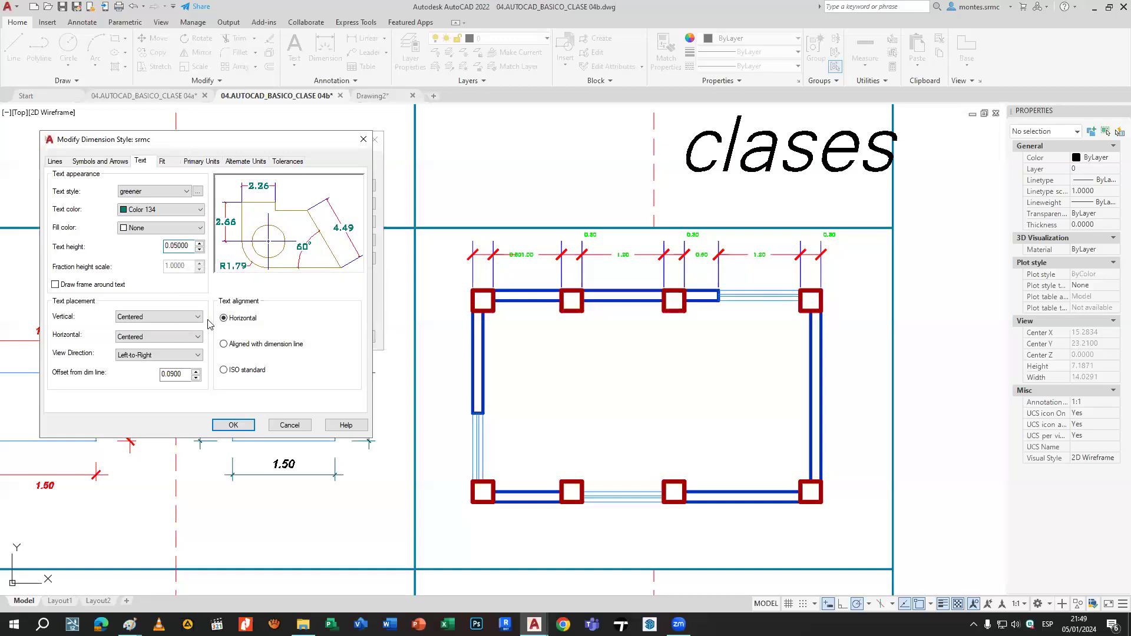
{"action": "left_click", "coordinate": [233, 425]}
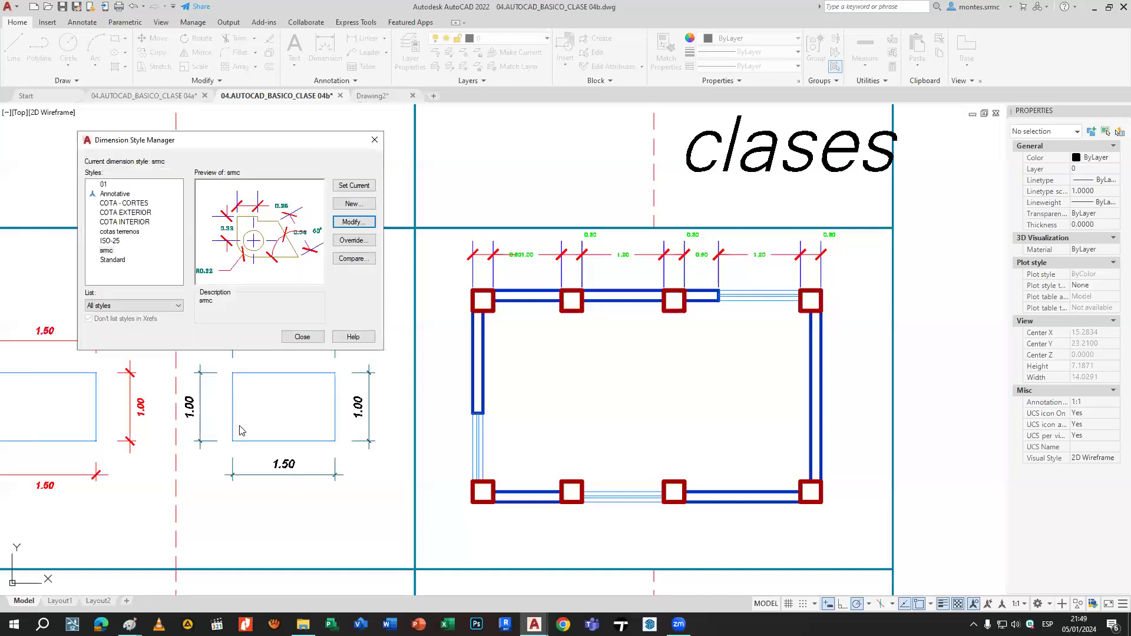
{"action": "left_click", "coordinate": [302, 337]}
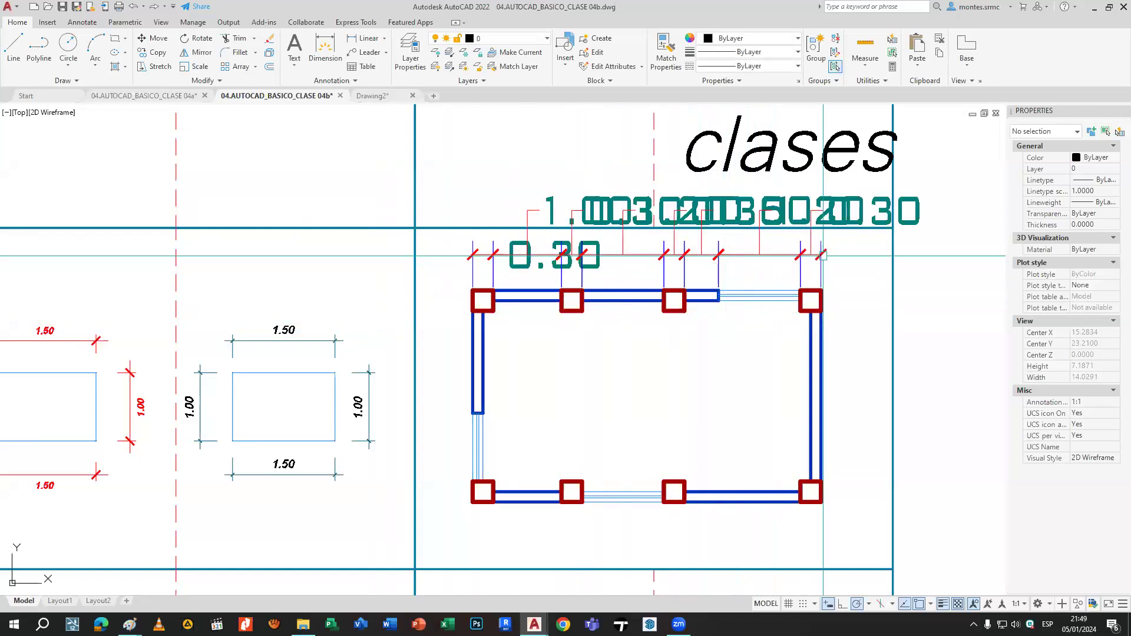
Lower the text height in the srmc dimension style to 0.05 and apply the change to the plan dimensions.
{"action": "left_click", "coordinate": [328, 80]}
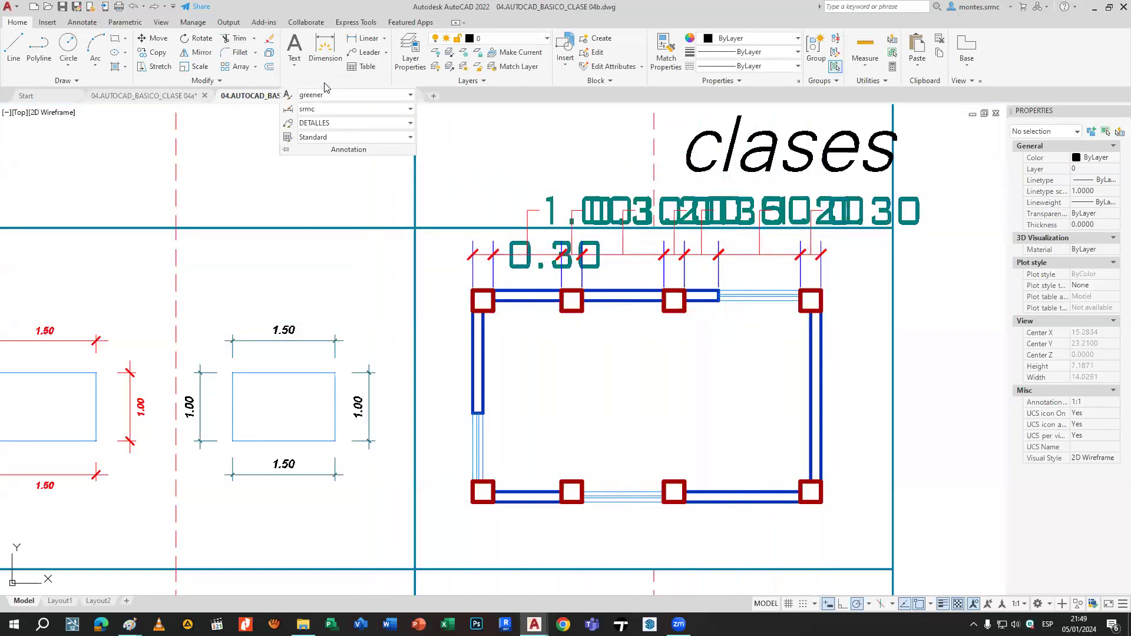
{"action": "left_click", "coordinate": [330, 109]}
{"action": "left_click", "coordinate": [342, 238]}
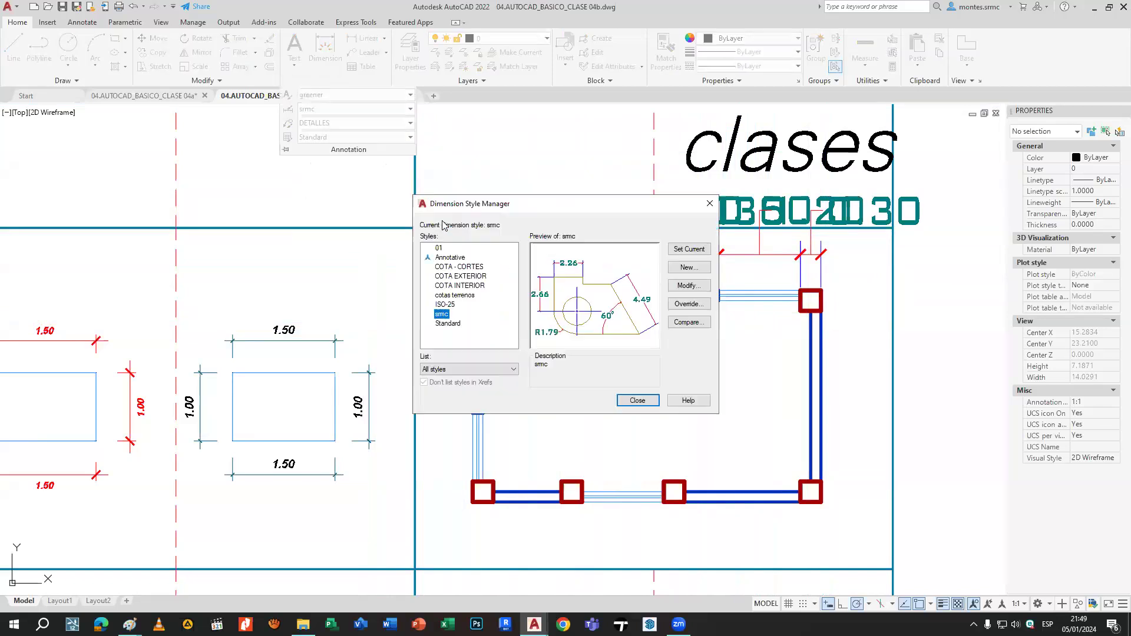
{"action": "left_click_drag", "start_coordinate": [472, 211], "coordinate": [160, 179]}
{"action": "left_click", "coordinate": [376, 253]}
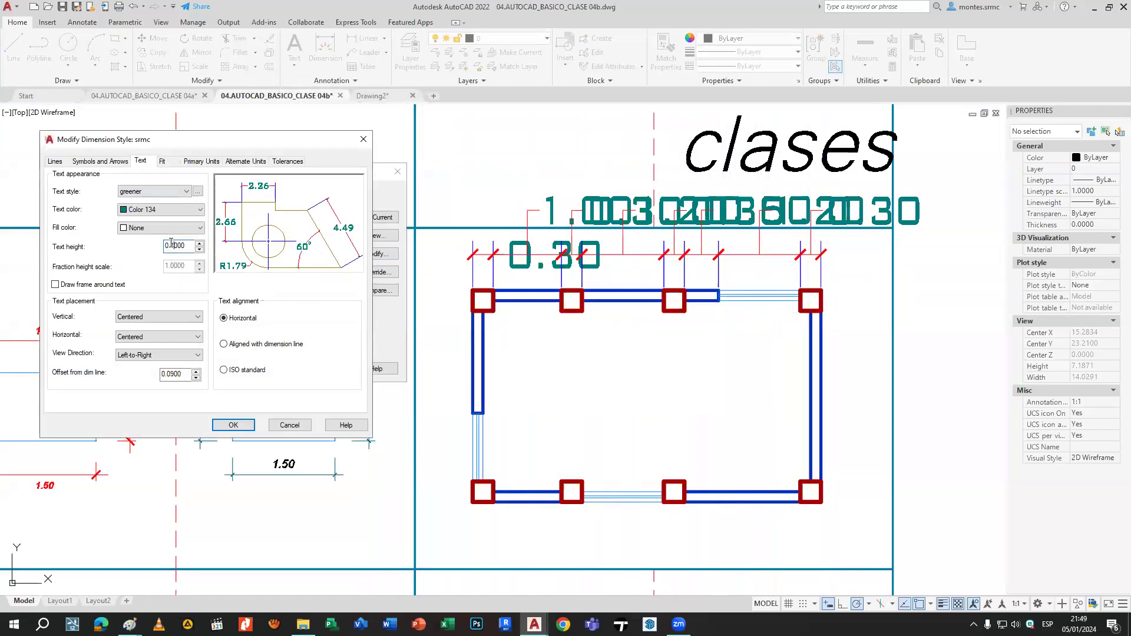
{"action": "left_click", "coordinate": [233, 425]}
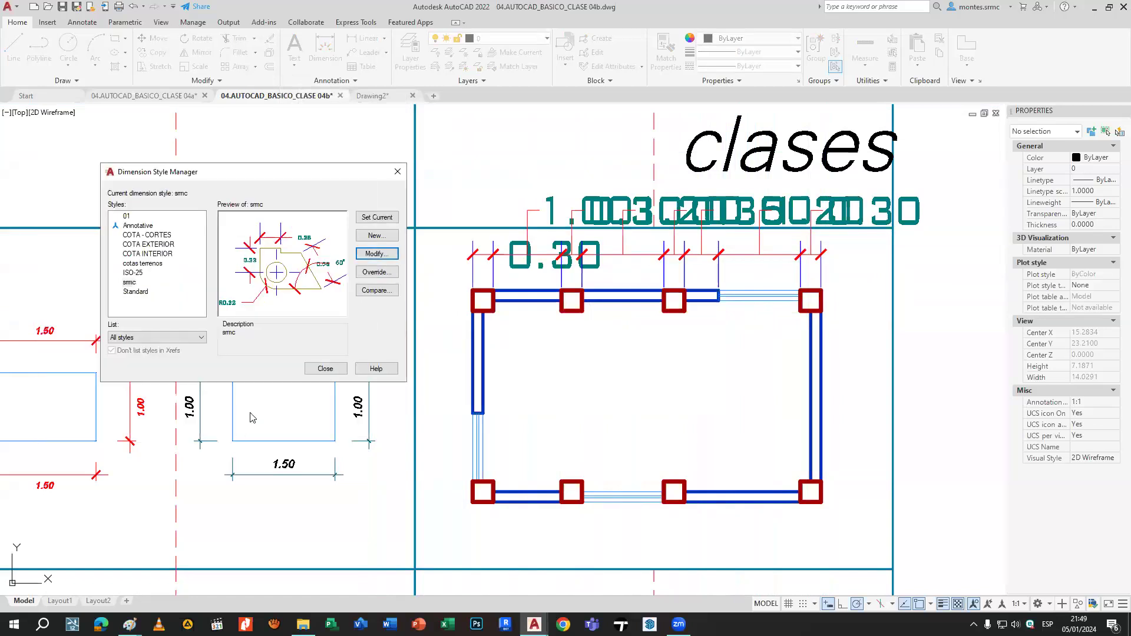
{"action": "left_click", "coordinate": [325, 369]}
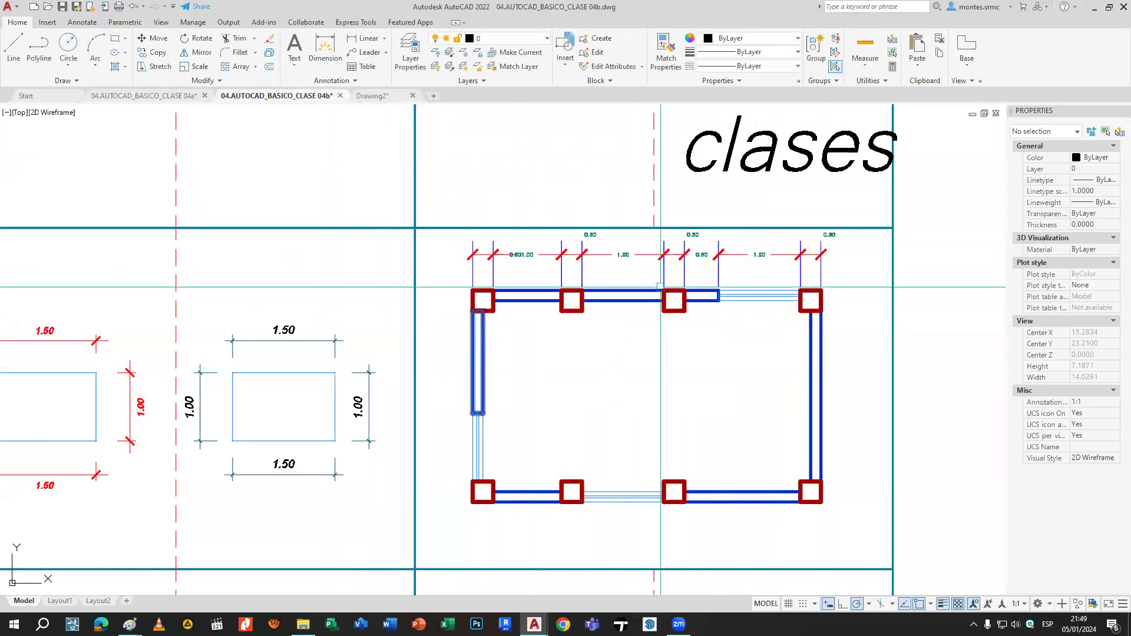
Set the srmc dimension style's arrow size to 0.05 and make its text height smaller than 0.05.
{"action": "scroll", "coordinate": [766, 259], "scroll_direction": "up", "scroll_amount": 2}
{"action": "scroll", "coordinate": [752, 259], "scroll_direction": "up", "scroll_amount": 2}
{"action": "scroll", "coordinate": [752, 259], "scroll_direction": "down", "scroll_amount": 2}
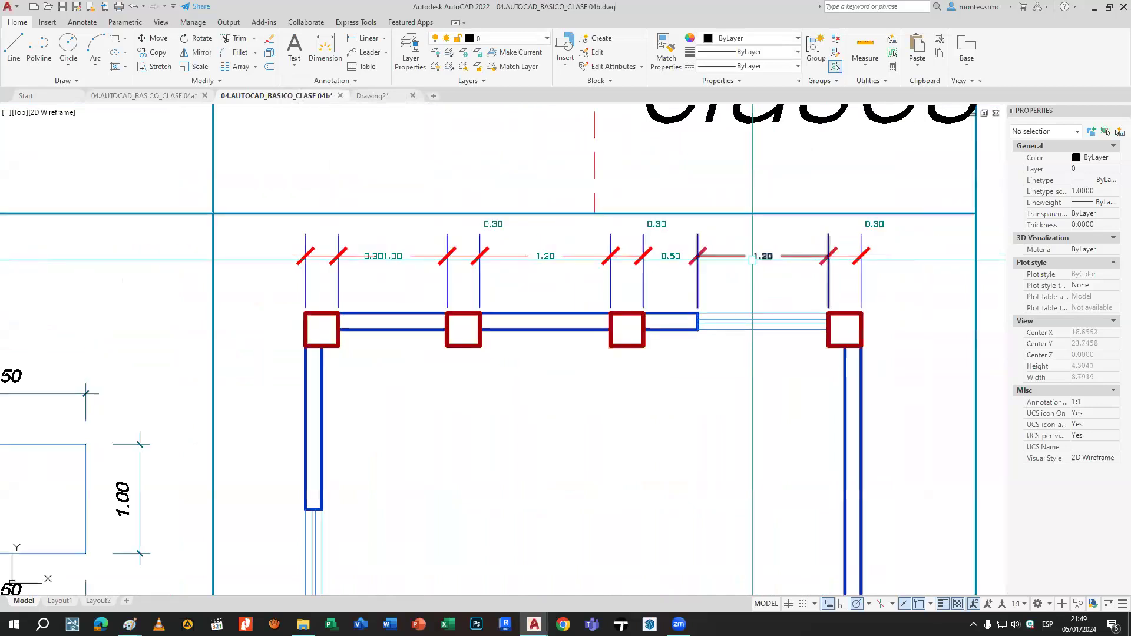
{"action": "left_click", "coordinate": [345, 81]}
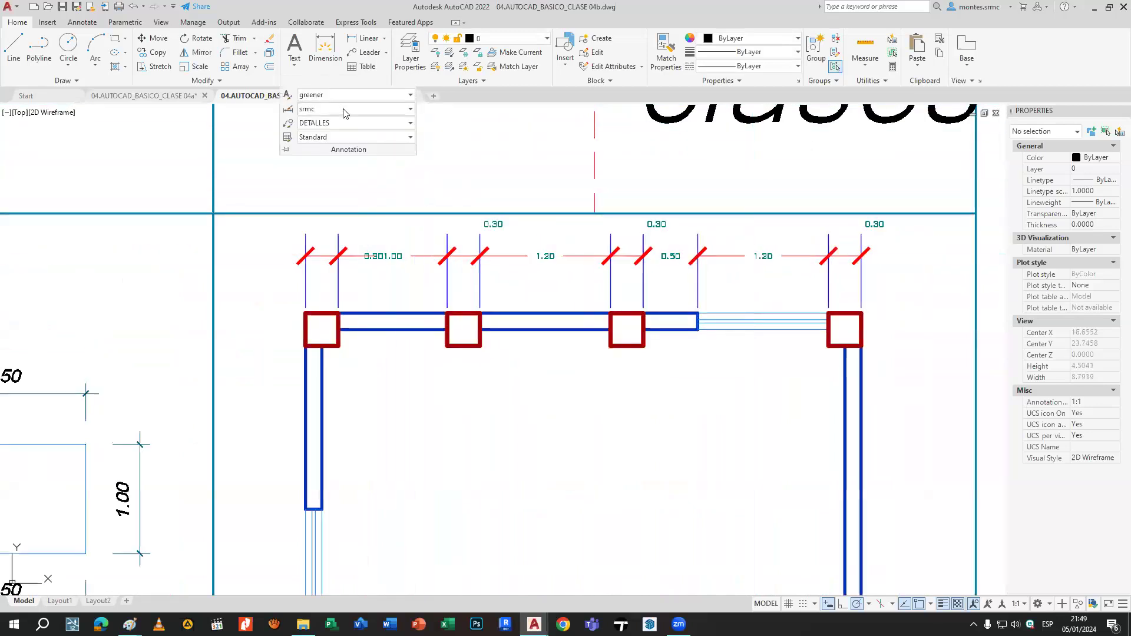
{"action": "left_click", "coordinate": [353, 109]}
{"action": "left_click", "coordinate": [330, 233]}
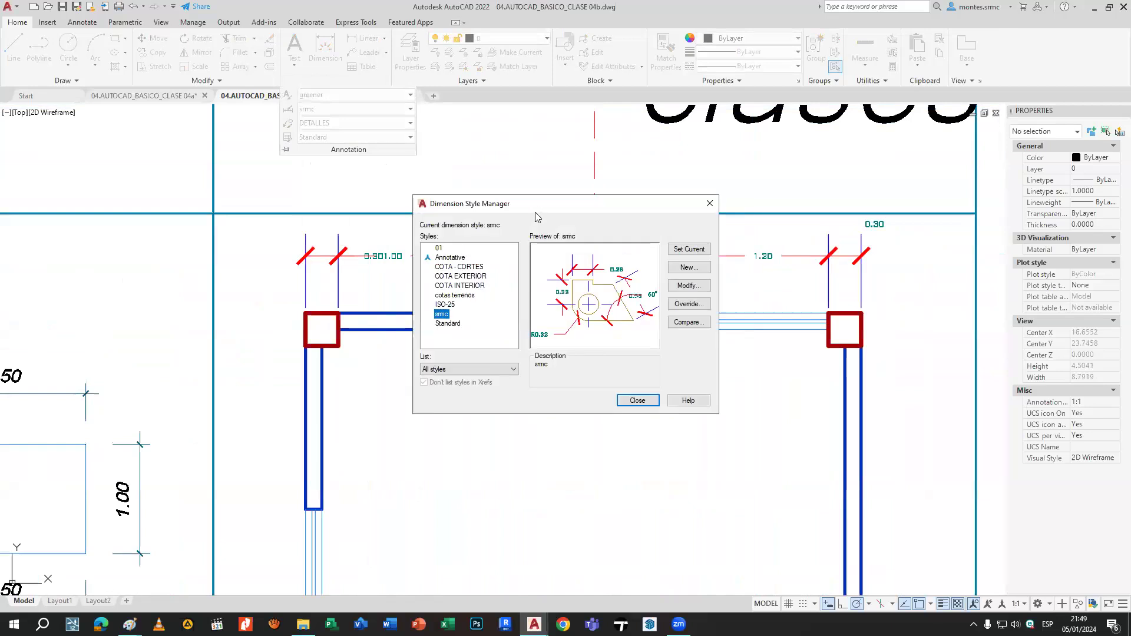
{"action": "left_click_drag", "start_coordinate": [534, 209], "coordinate": [142, 172]}
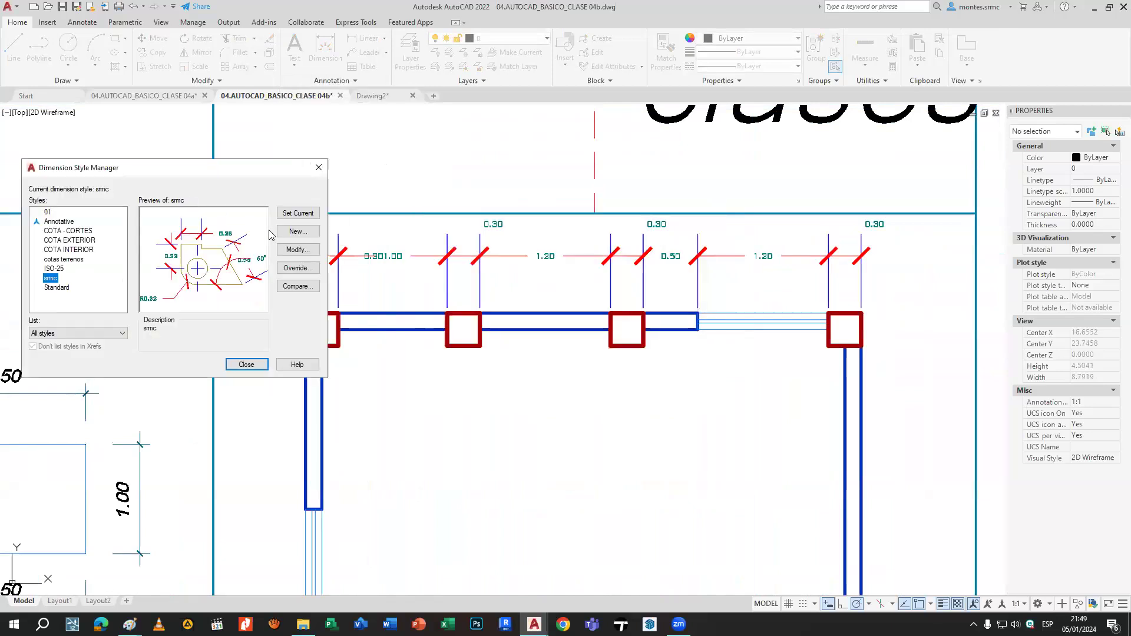
{"action": "left_click", "coordinate": [298, 249]}
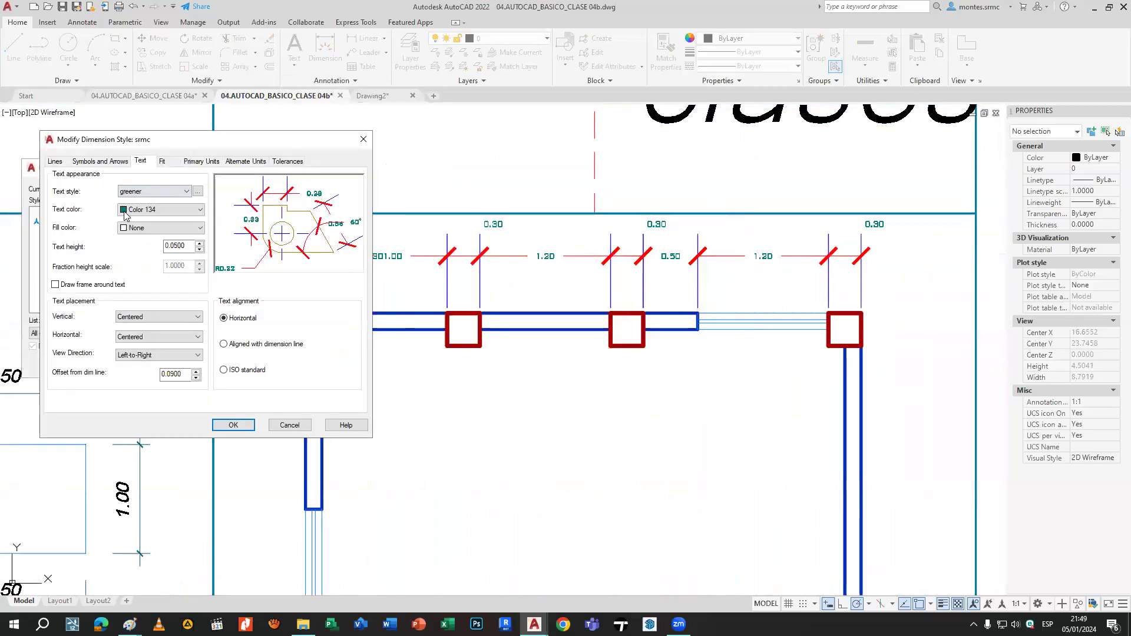
{"action": "left_click", "coordinate": [104, 161]}
{"action": "left_click", "coordinate": [73, 278]}
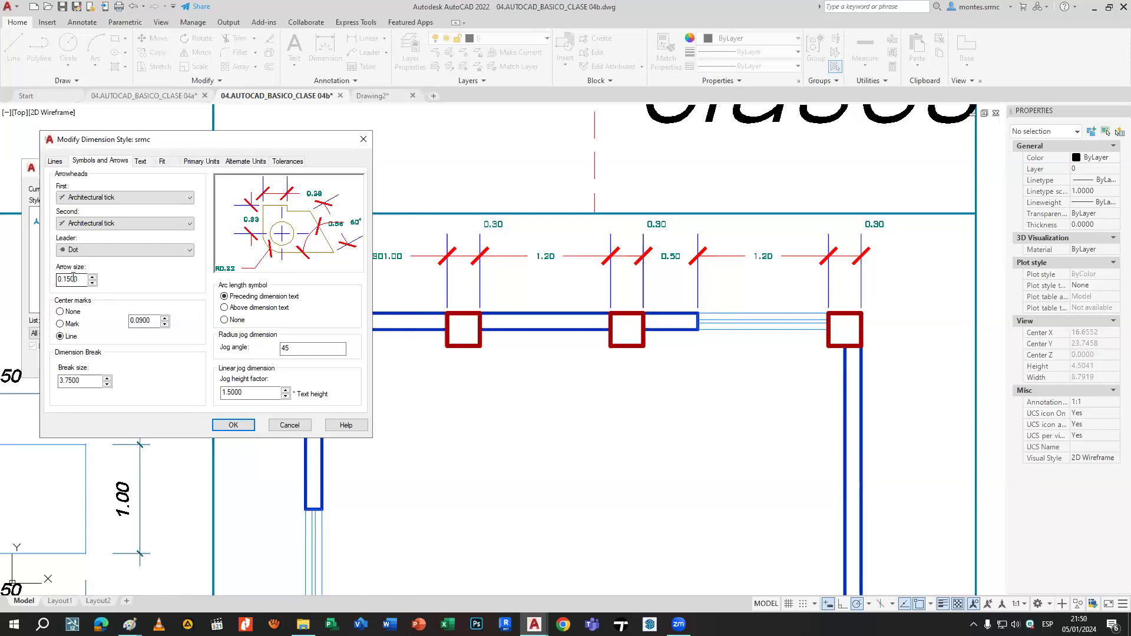
{"action": "key", "text": "BackSpace"}
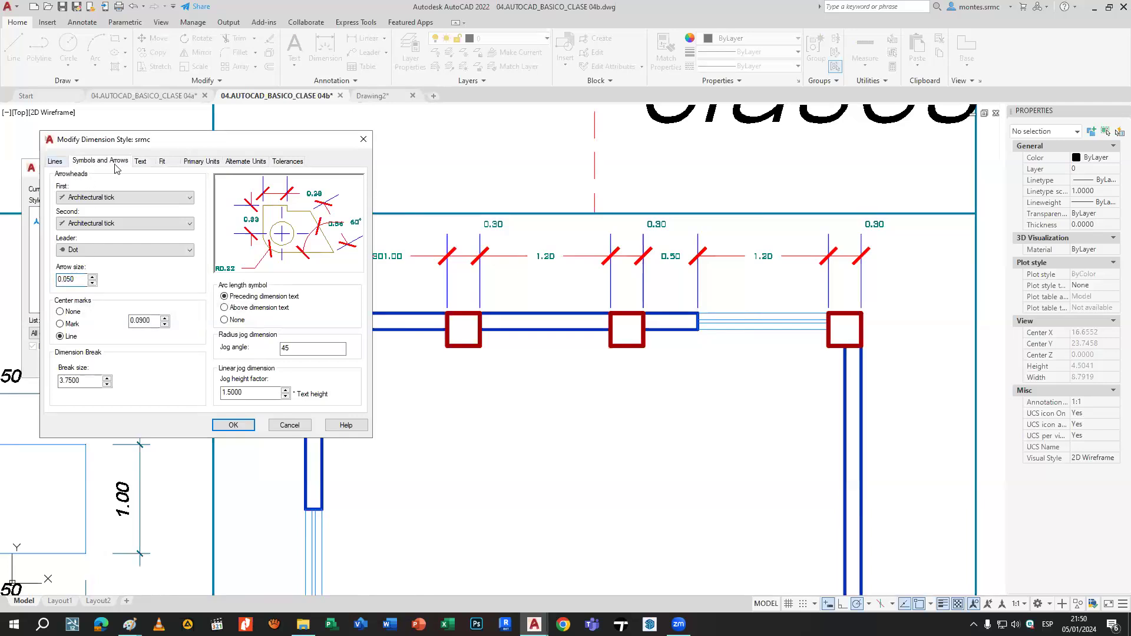
{"action": "left_click", "coordinate": [141, 161]}
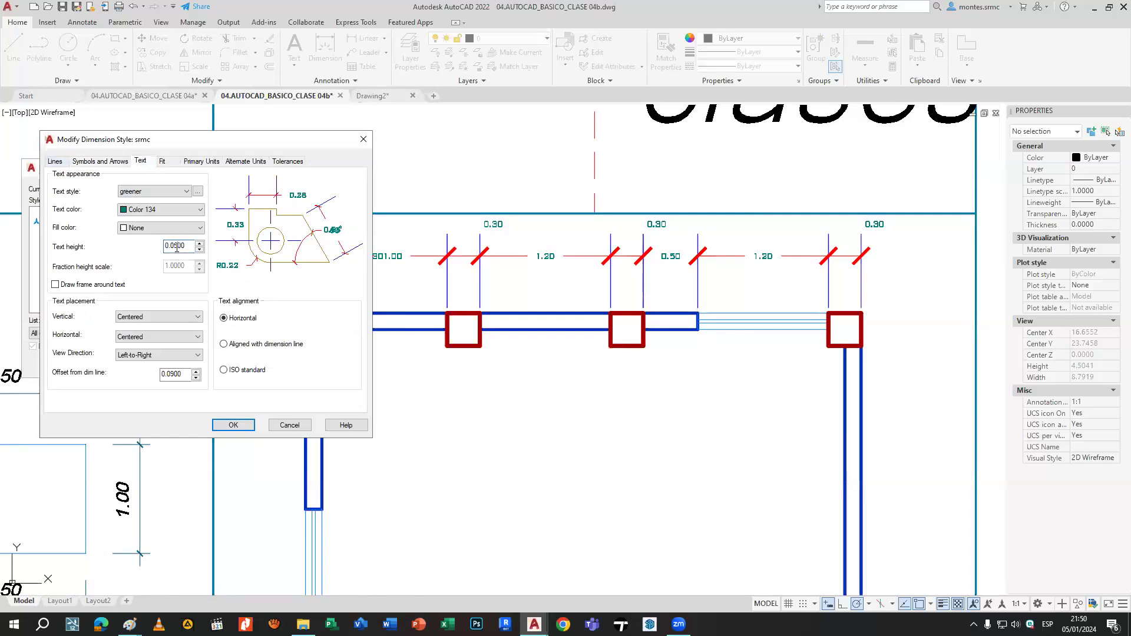
{"action": "left_click", "coordinate": [231, 425]}
{"action": "left_click", "coordinate": [247, 364]}
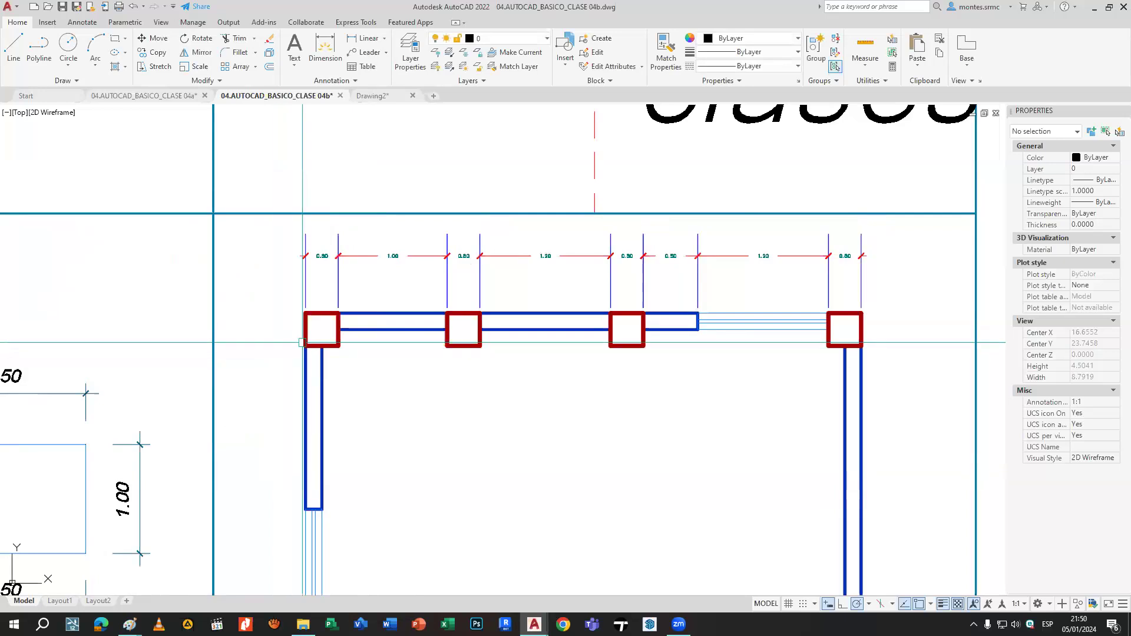
Try a text height of 0.05 in the srmc dimension style with extension lines reaching 0.1 beyond the dimension lines.
{"action": "scroll", "coordinate": [387, 261], "scroll_direction": "up", "scroll_amount": 2}
{"action": "scroll", "coordinate": [392, 261], "scroll_direction": "down", "scroll_amount": 2}
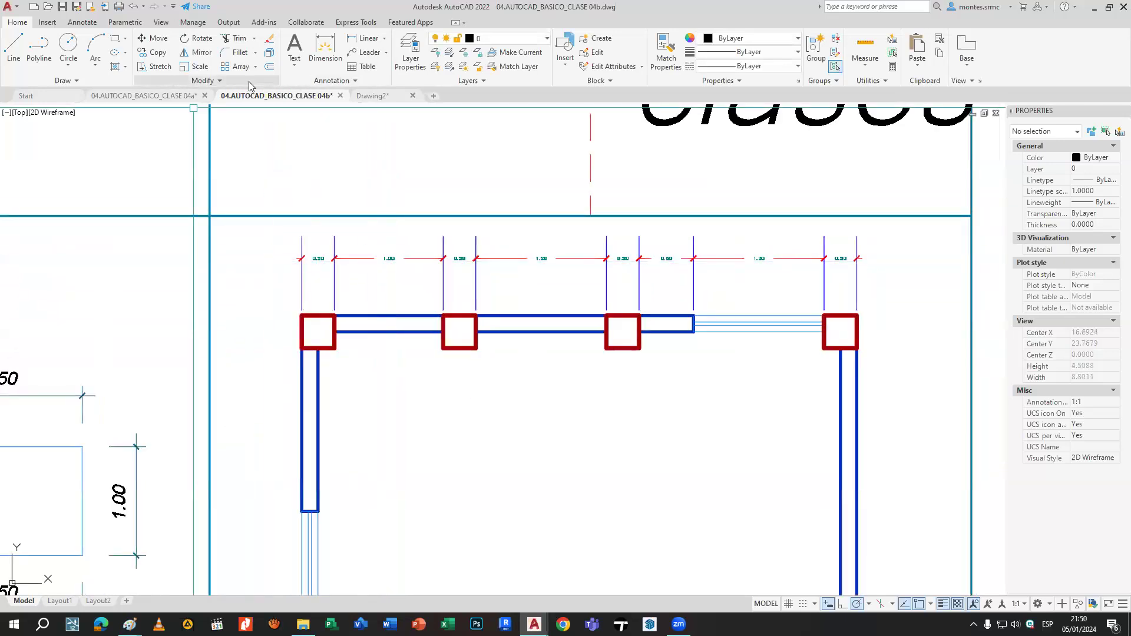
{"action": "left_click", "coordinate": [310, 80]}
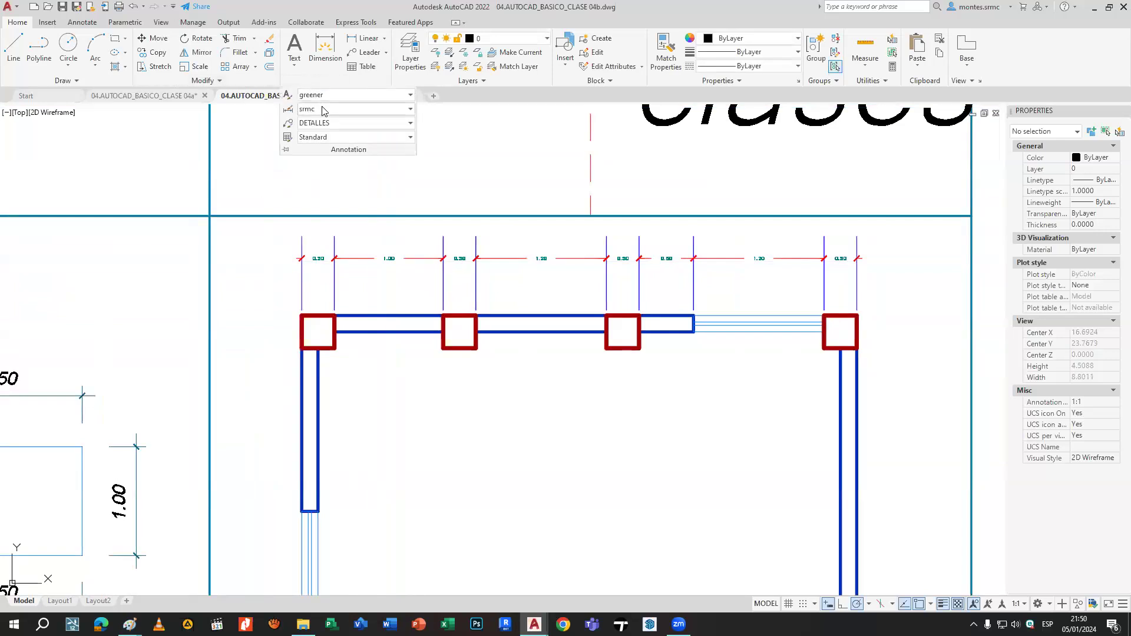
{"action": "left_click", "coordinate": [324, 111]}
{"action": "left_click", "coordinate": [347, 237]}
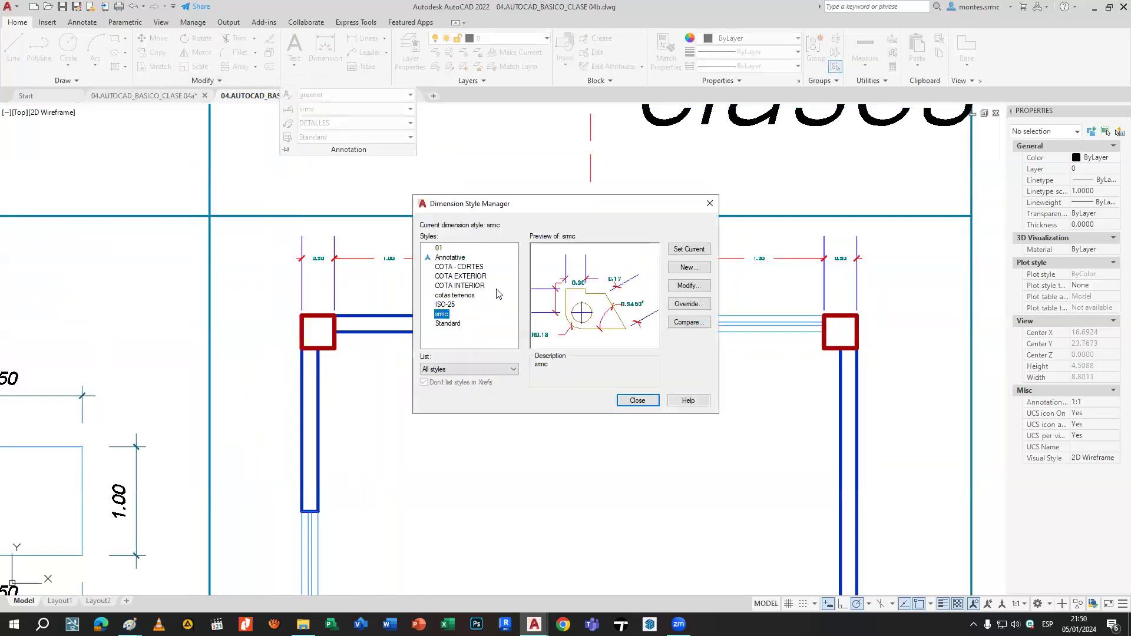
{"action": "left_click", "coordinate": [686, 286]}
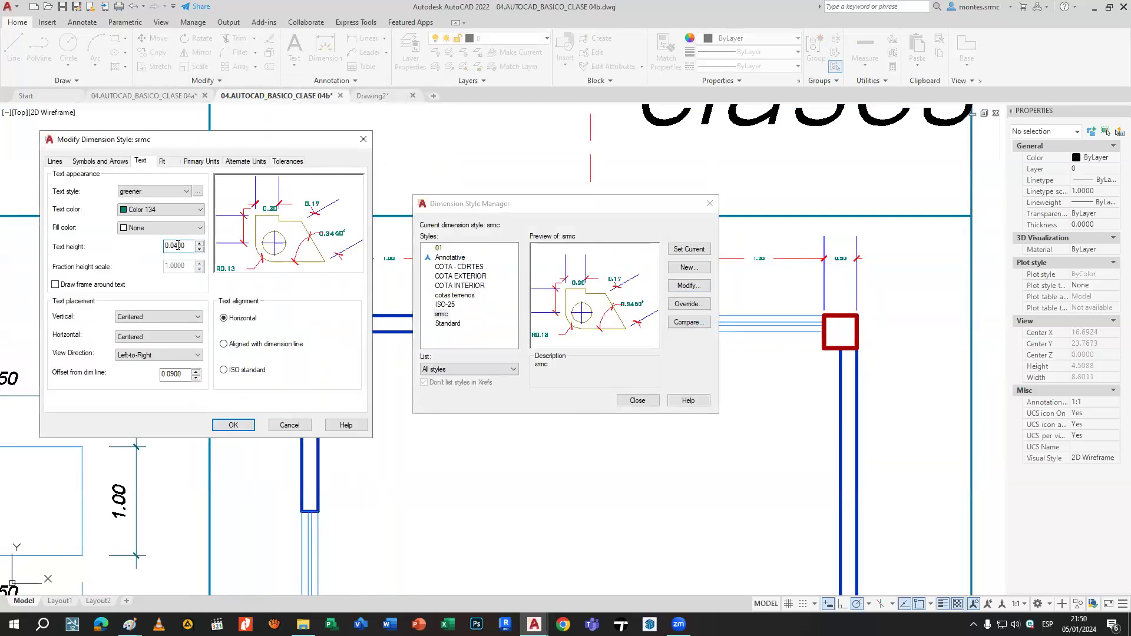
{"action": "left_click", "coordinate": [102, 161]}
{"action": "left_click", "coordinate": [55, 161]}
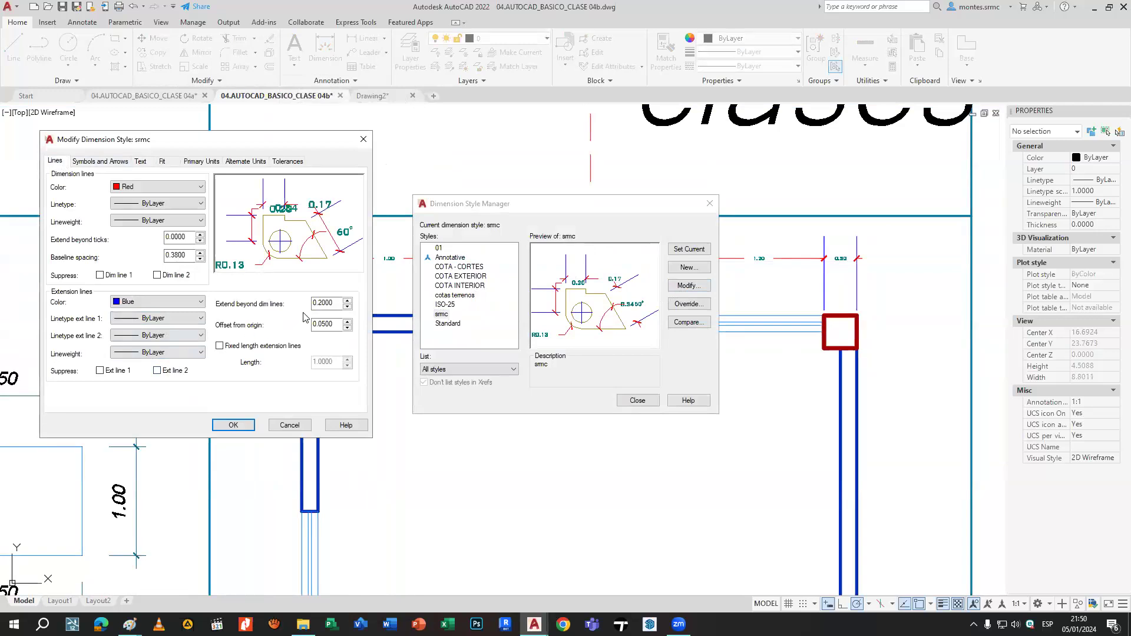
{"action": "left_click_drag", "start_coordinate": [323, 305], "coordinate": [318, 304]}
{"action": "type", "text": "1"}
{"action": "left_click", "coordinate": [325, 328]}
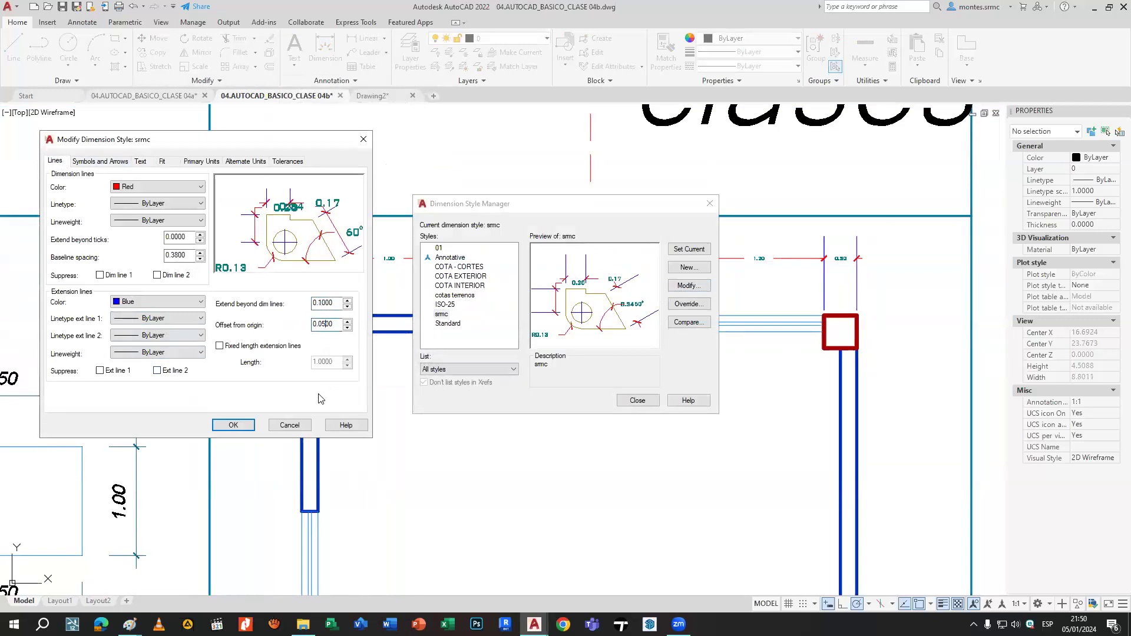
{"action": "left_click", "coordinate": [234, 424]}
{"action": "left_click", "coordinate": [637, 400]}
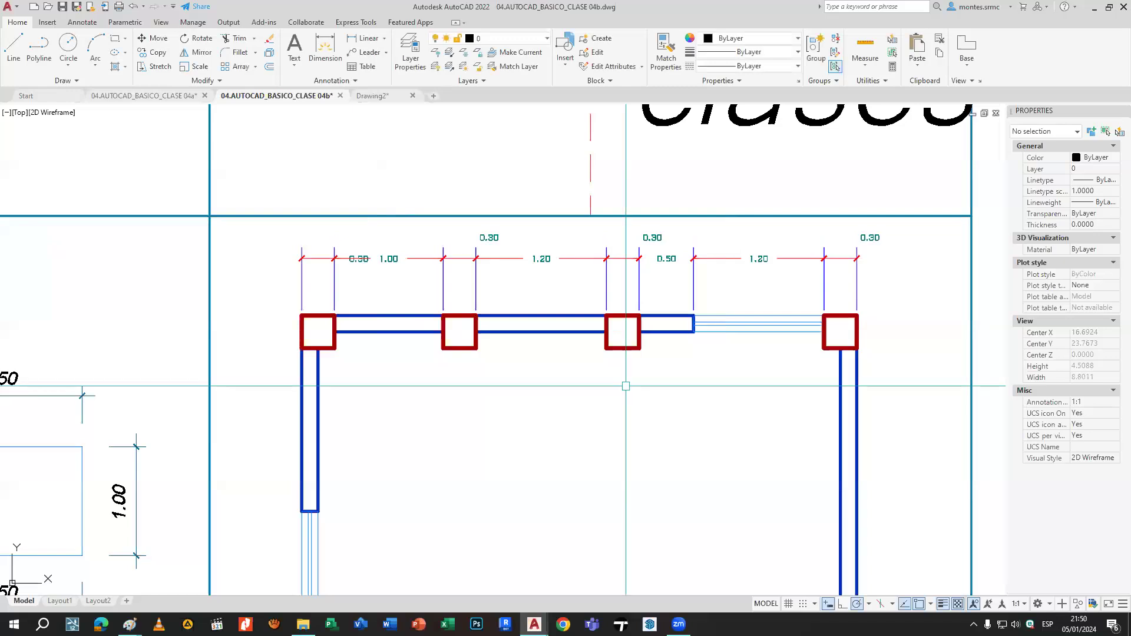
Try deleting the dimension above the third column, and undo both the deletion and the last srmc style change.
{"action": "left_click", "coordinate": [652, 239]}
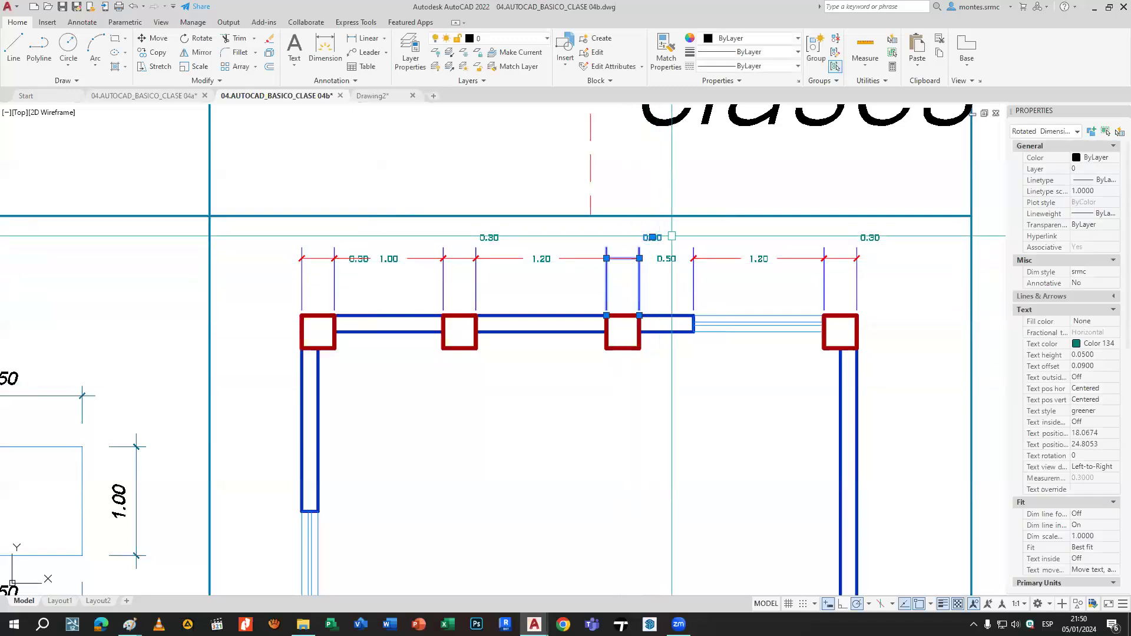
{"action": "key", "text": "Delete"}
{"action": "left_click", "coordinate": [942, 282]}
{"action": "left_click", "coordinate": [305, 241]}
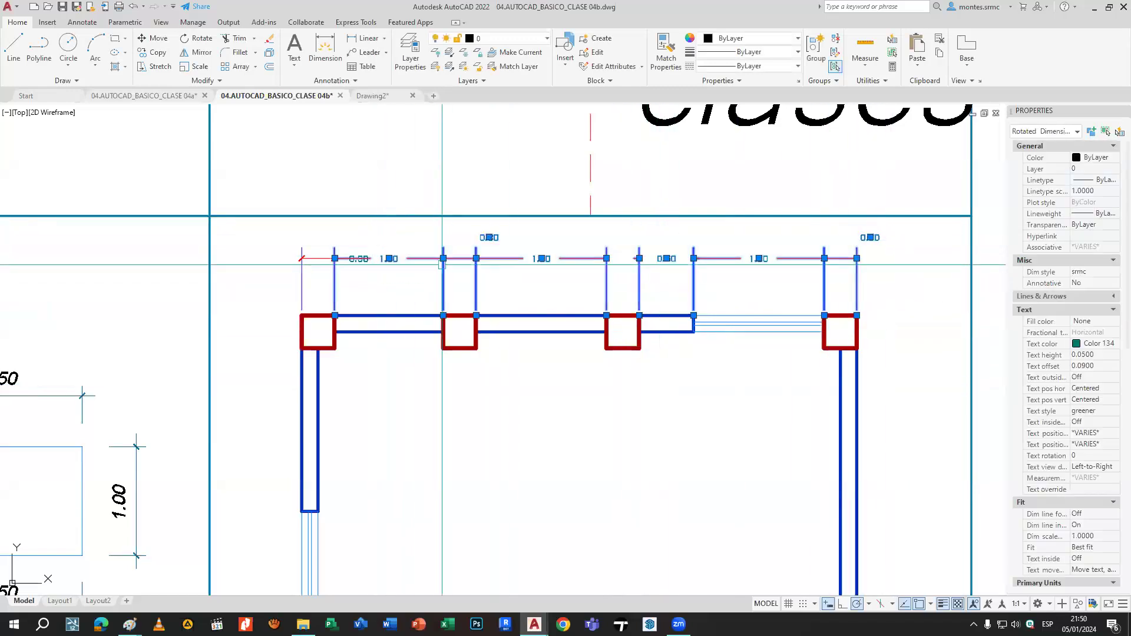
{"action": "key", "text": "Escape"}
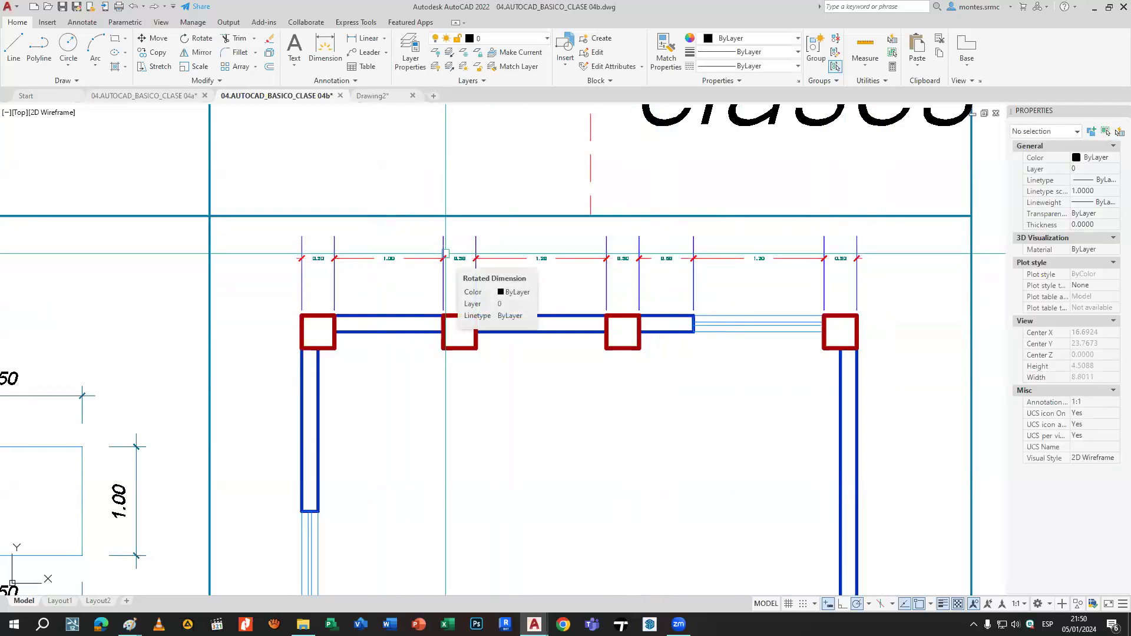
Modify the srmc dimension style to use a text height of 0.045.
{"action": "left_click", "coordinate": [332, 80]}
{"action": "left_click", "coordinate": [353, 109]}
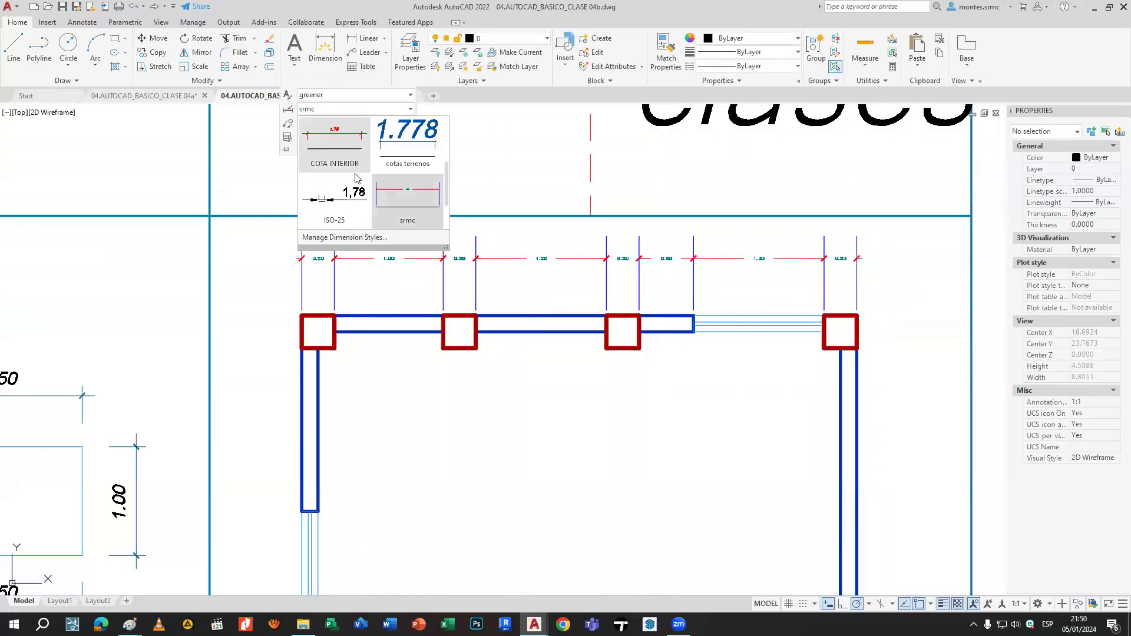
{"action": "left_click", "coordinate": [371, 238]}
{"action": "left_click", "coordinate": [688, 286]}
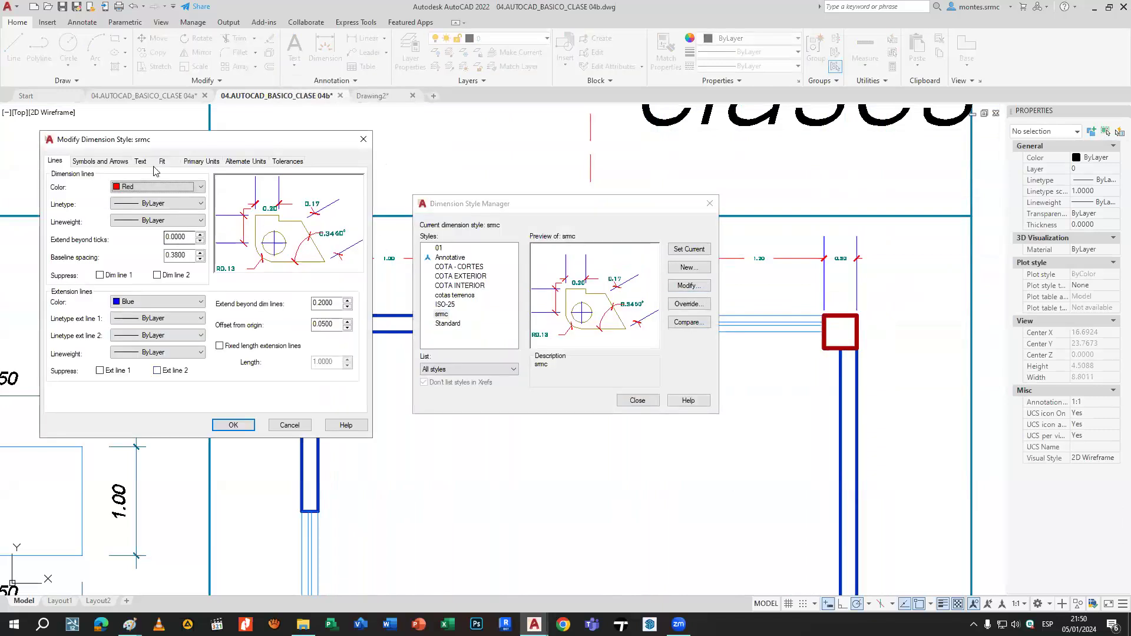
{"action": "left_click", "coordinate": [141, 161]}
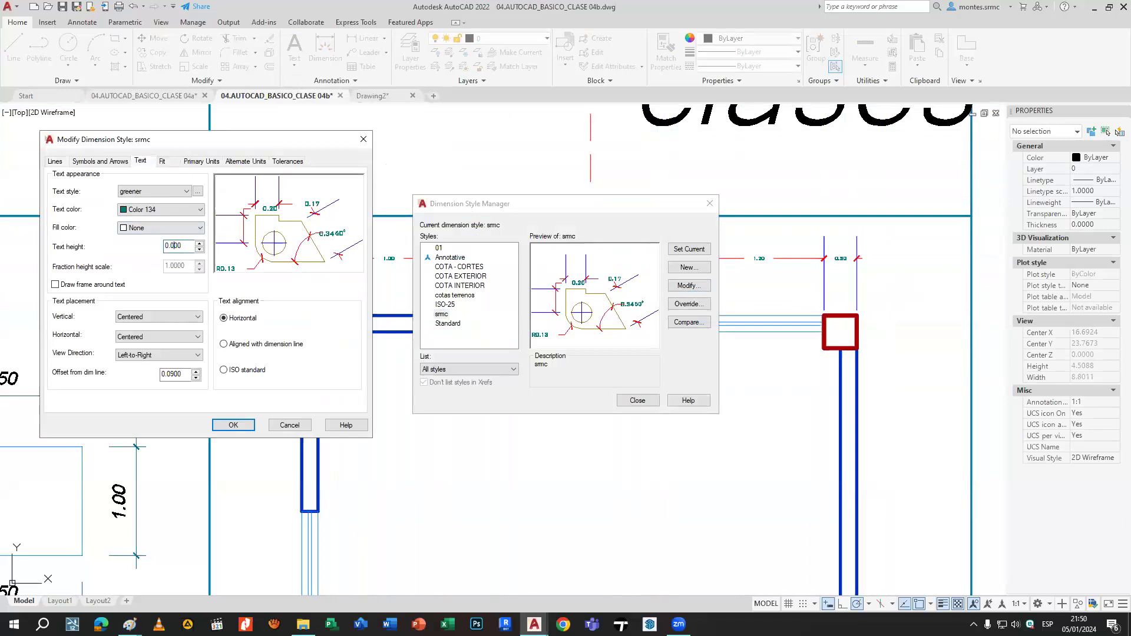
{"action": "left_click", "coordinate": [235, 425]}
{"action": "left_click", "coordinate": [632, 402]}
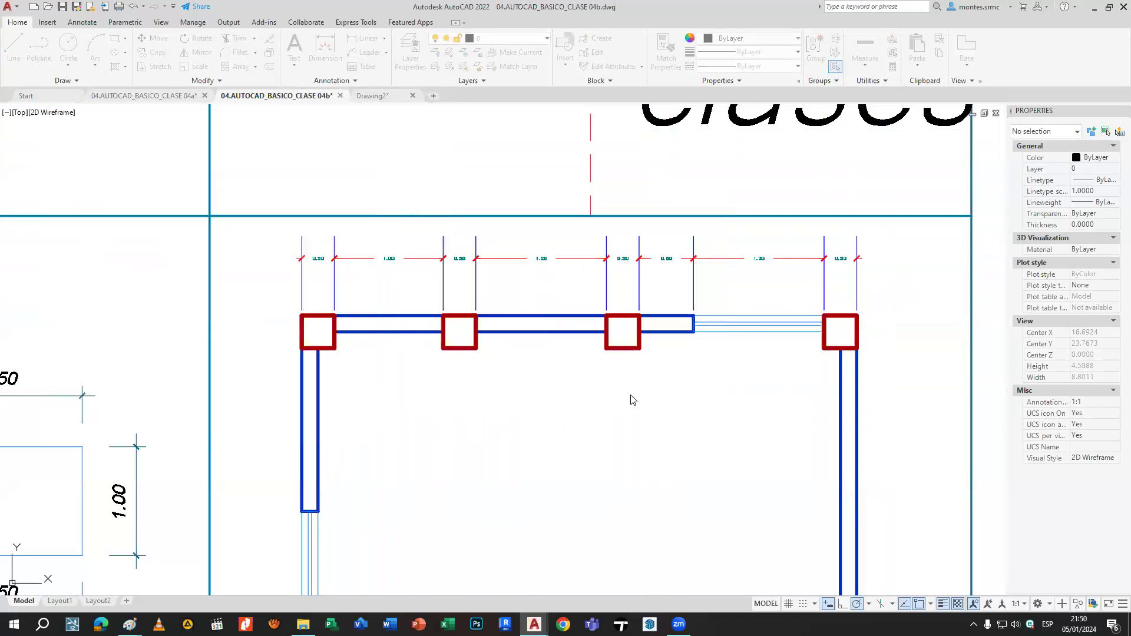
Try a text height slightly below 0.045 in the srmc dimension style.
{"action": "left_click", "coordinate": [331, 81]}
{"action": "left_click", "coordinate": [410, 109]}
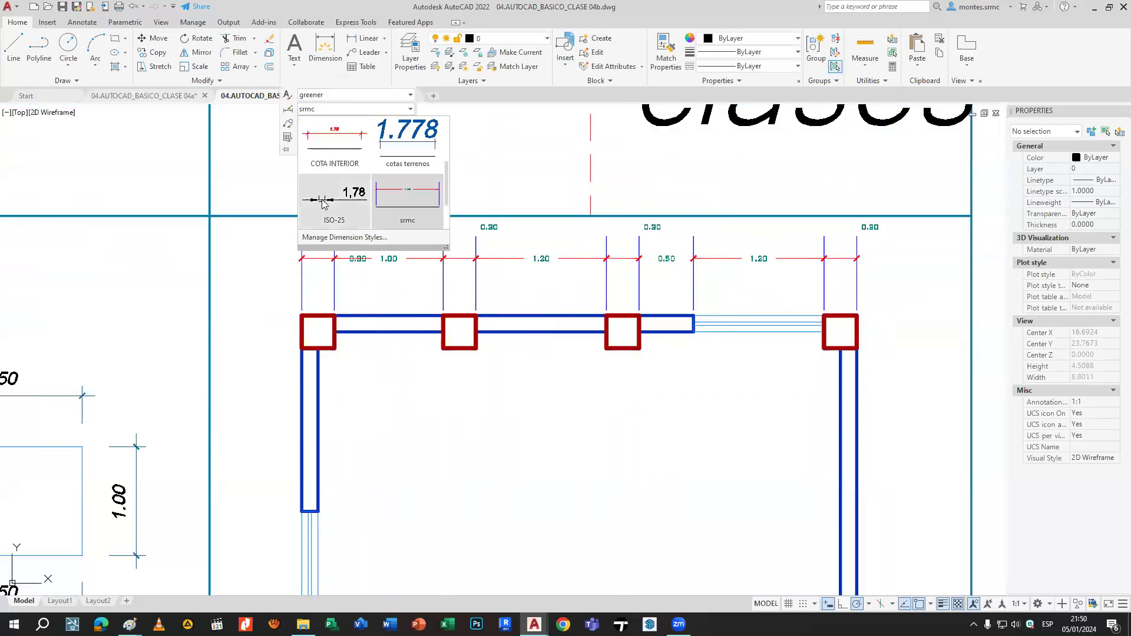
{"action": "left_click", "coordinate": [377, 238]}
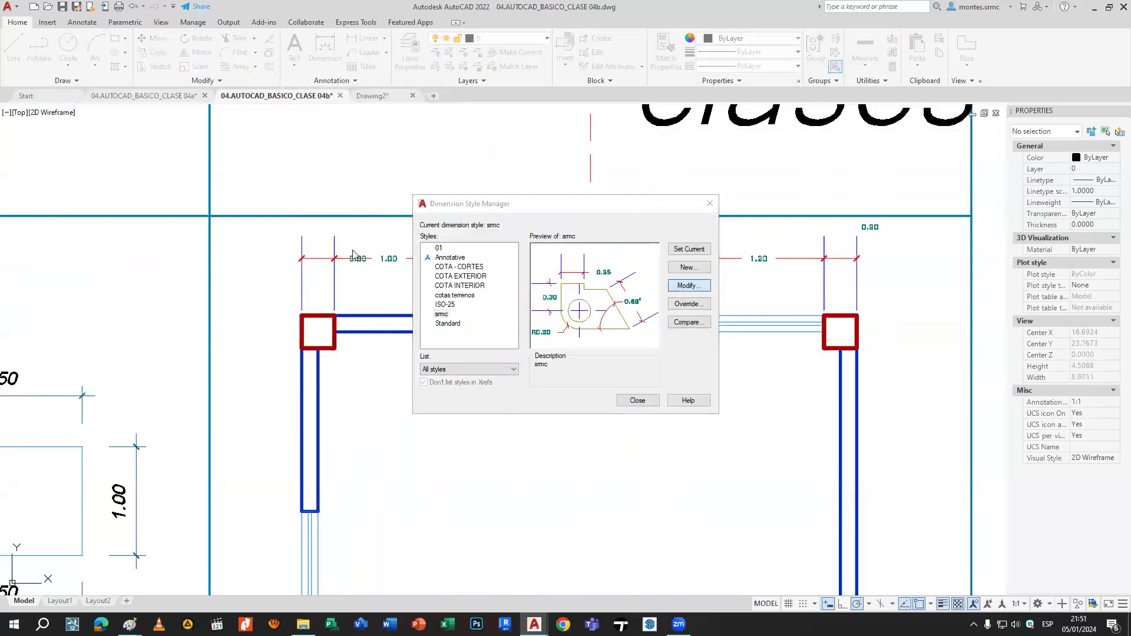
{"action": "key", "text": "Return"}
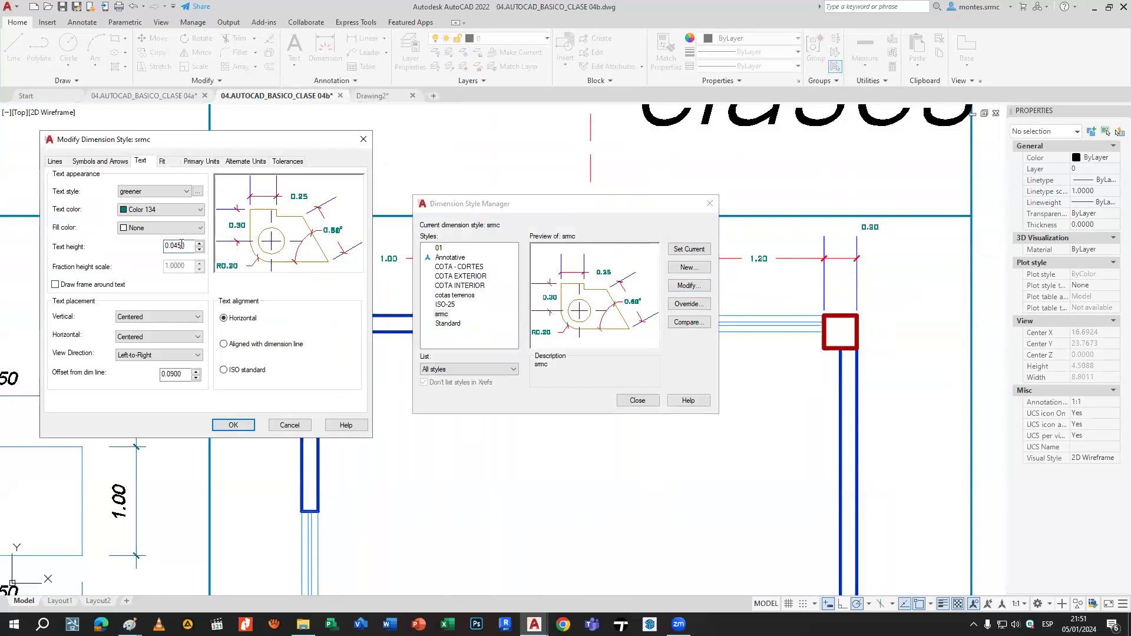
{"action": "left_click", "coordinate": [244, 425]}
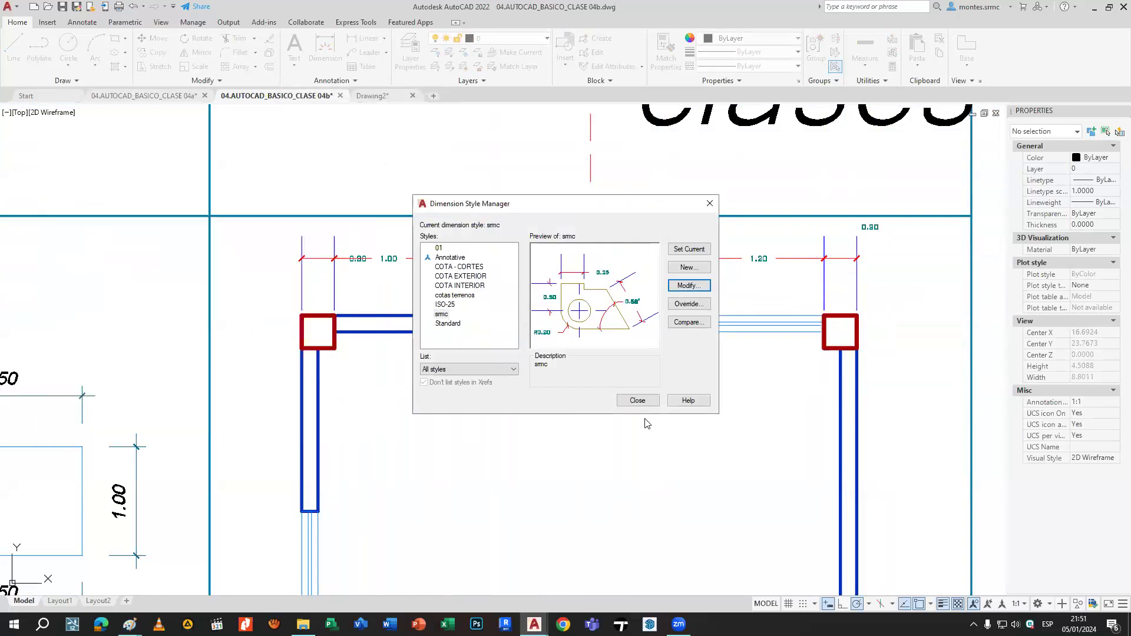
{"action": "left_click", "coordinate": [638, 400]}
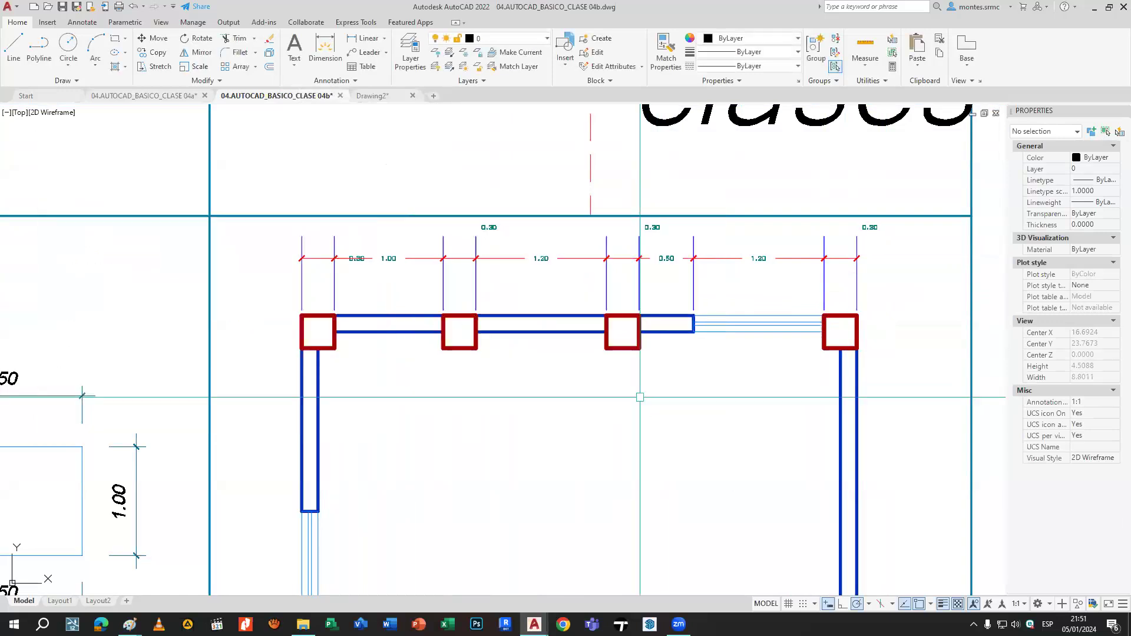
Modify the srmc dimension style to use a text height of 0.03.
{"action": "left_click", "coordinate": [306, 80]}
{"action": "left_click", "coordinate": [324, 111]}
{"action": "left_click", "coordinate": [327, 238]}
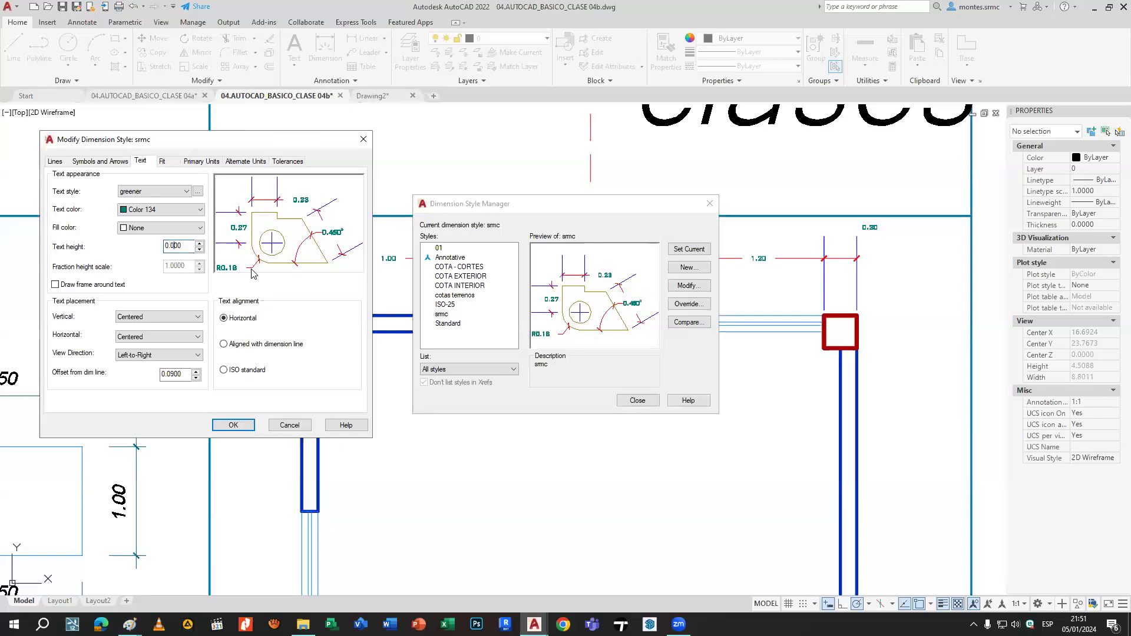
{"action": "left_click", "coordinate": [233, 425]}
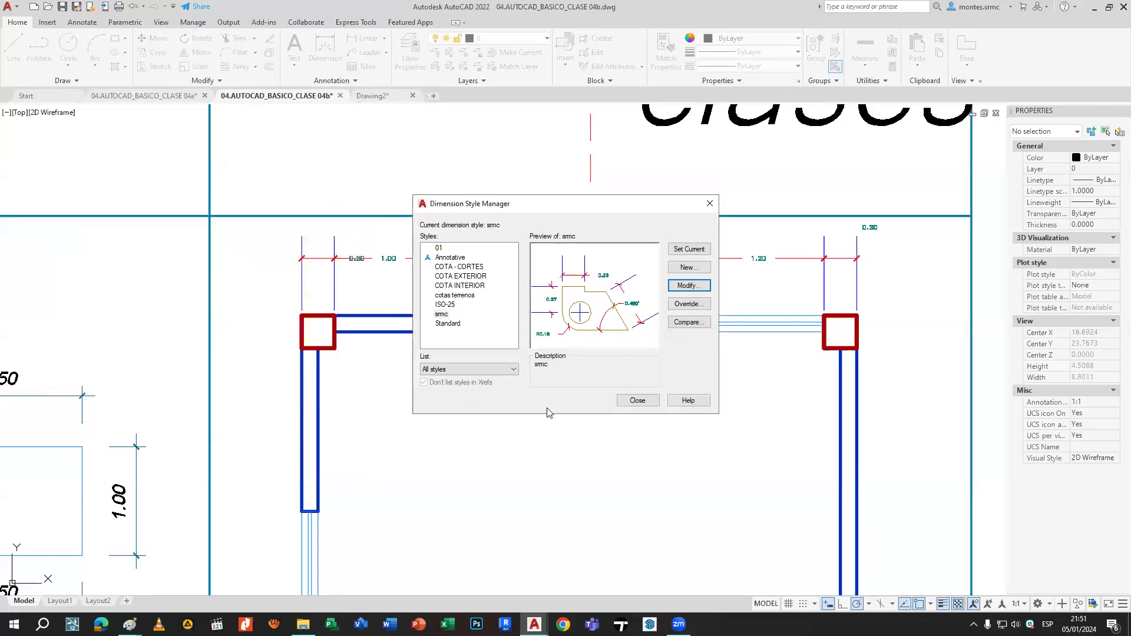
{"action": "left_click", "coordinate": [637, 401]}
Examine how the smaller dimension texts fit along the top of the small floor plan, compared with the neighbouring dimensioned rectangles.
{"action": "middle_click_drag", "start_coordinate": [602, 385], "coordinate": [556, 384]}
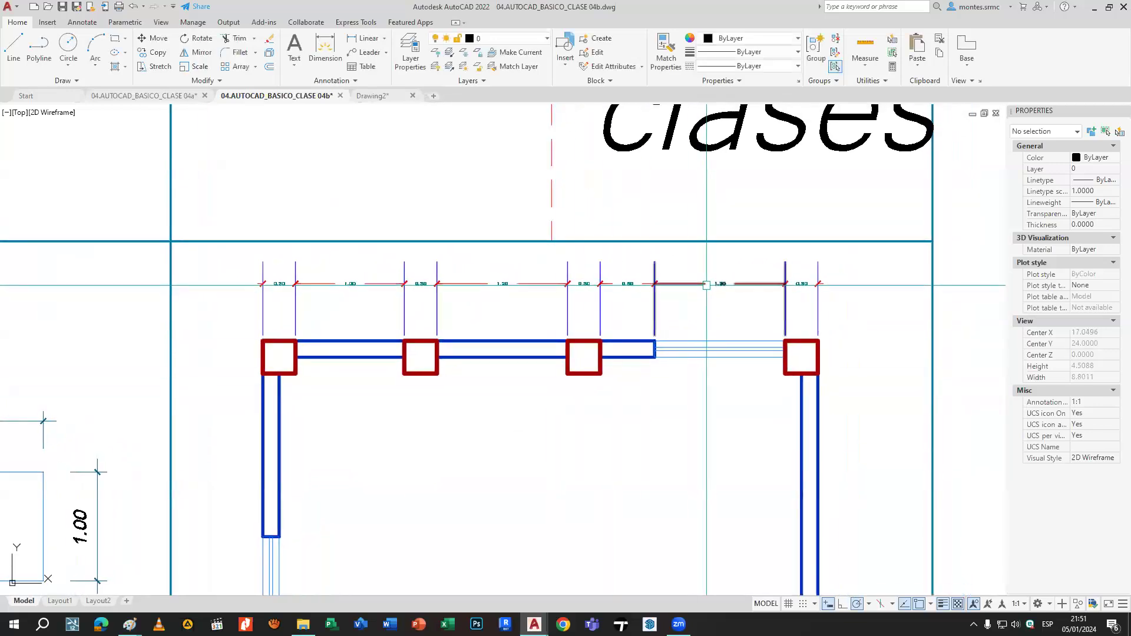
{"action": "scroll", "coordinate": [706, 285], "scroll_direction": "down", "scroll_amount": 2}
{"action": "middle_click_drag", "start_coordinate": [752, 282], "coordinate": [919, 278]}
{"action": "middle_click_drag", "start_coordinate": [492, 366], "coordinate": [277, 273]}
{"action": "middle_click_drag", "start_coordinate": [643, 153], "coordinate": [558, 185]}
{"action": "scroll", "coordinate": [558, 185], "scroll_direction": "up", "scroll_amount": 2}
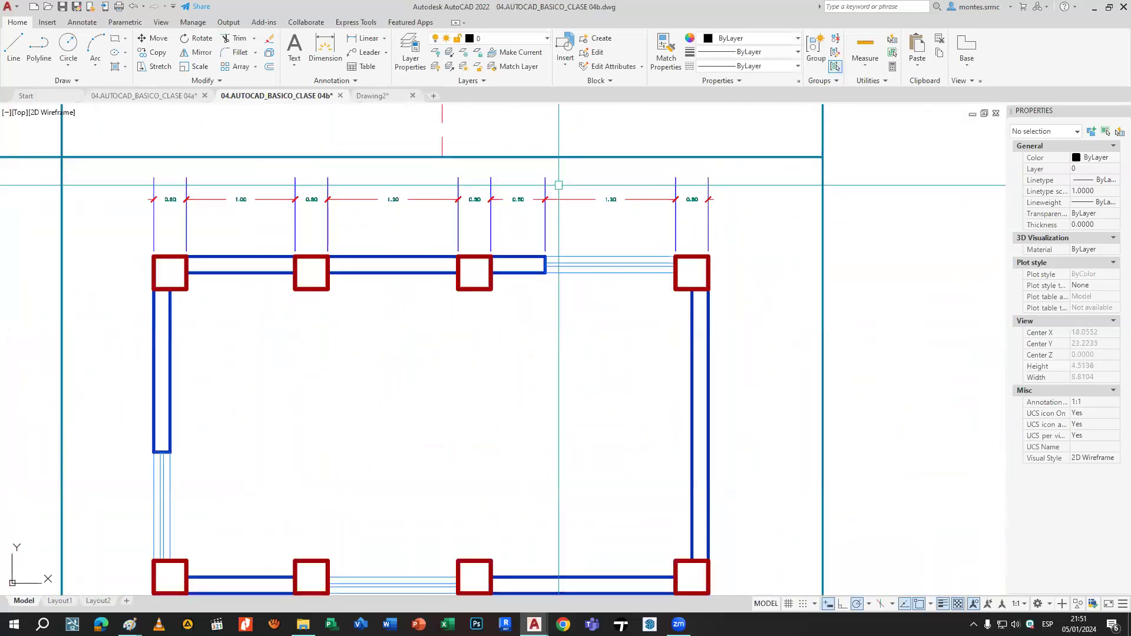
{"action": "scroll", "coordinate": [558, 185], "scroll_direction": "down", "scroll_amount": 4}
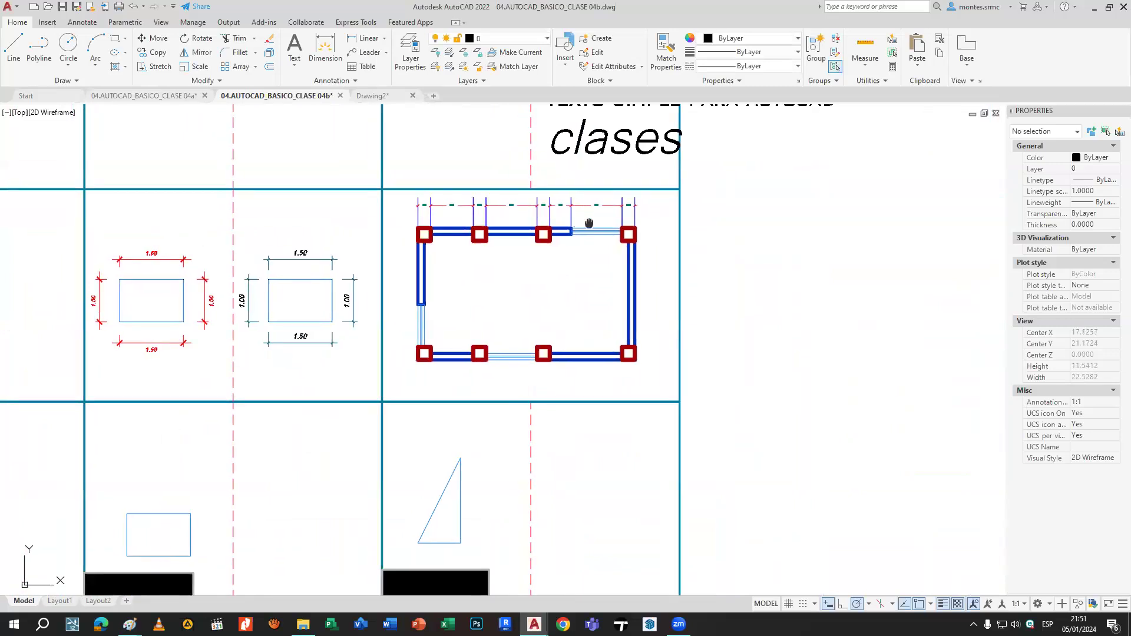
{"action": "middle_click_drag", "start_coordinate": [200, 265], "coordinate": [472, 247]}
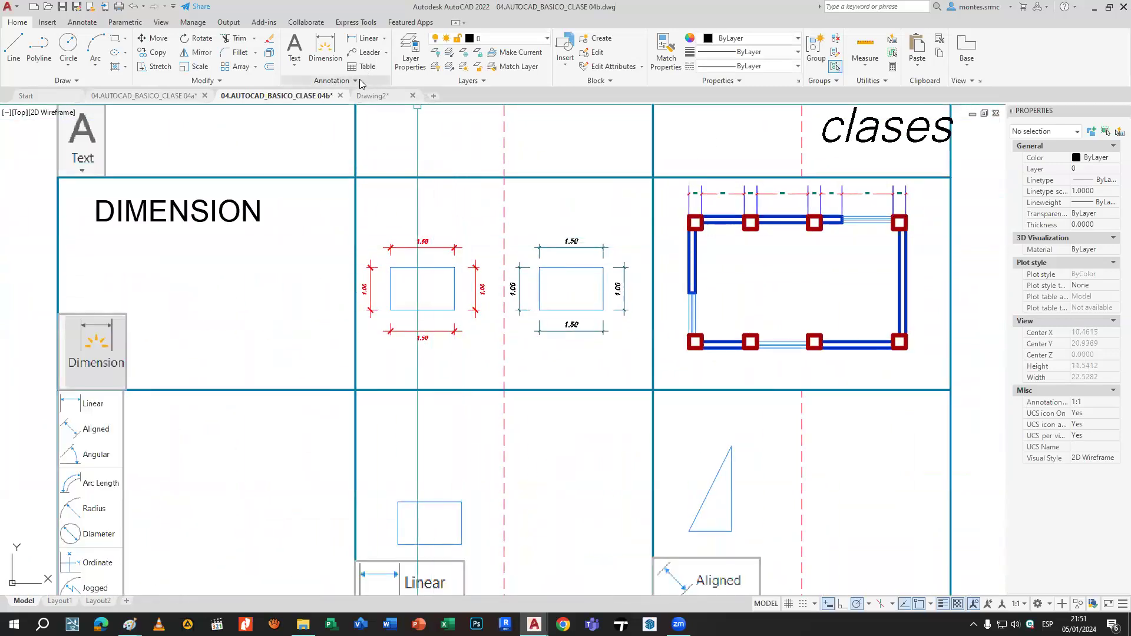
Review the available dimension styles and check which one the red dimension above the left rectangle uses.
{"action": "left_click", "coordinate": [359, 82]}
{"action": "left_click", "coordinate": [356, 111]}
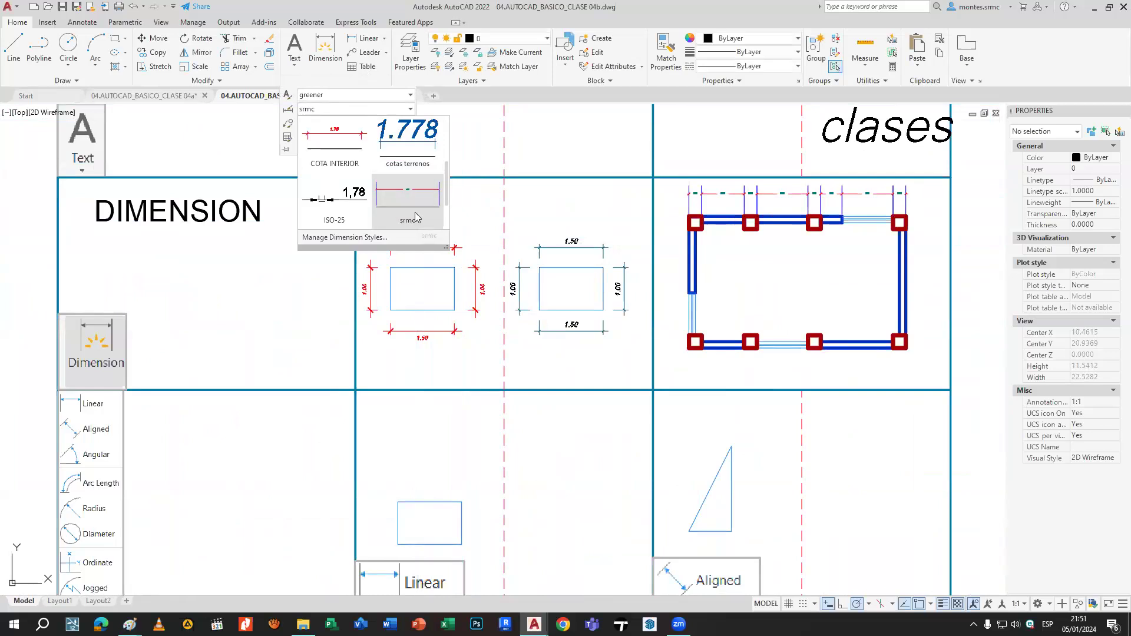
{"action": "scroll", "coordinate": [415, 217], "scroll_direction": "up", "scroll_amount": 3}
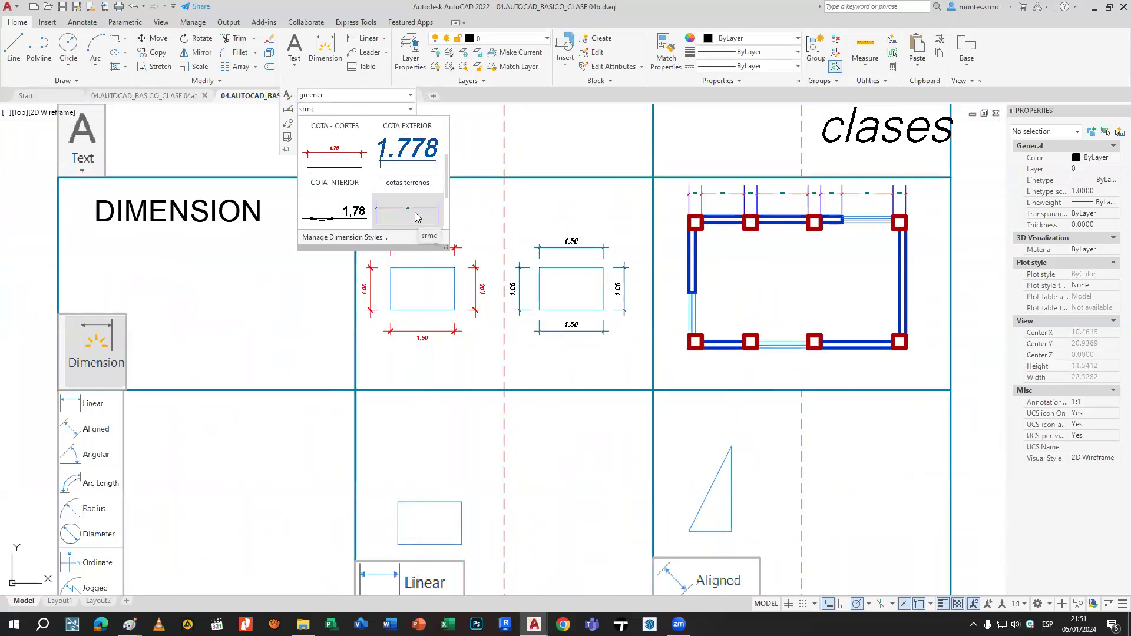
{"action": "key", "text": "Escape"}
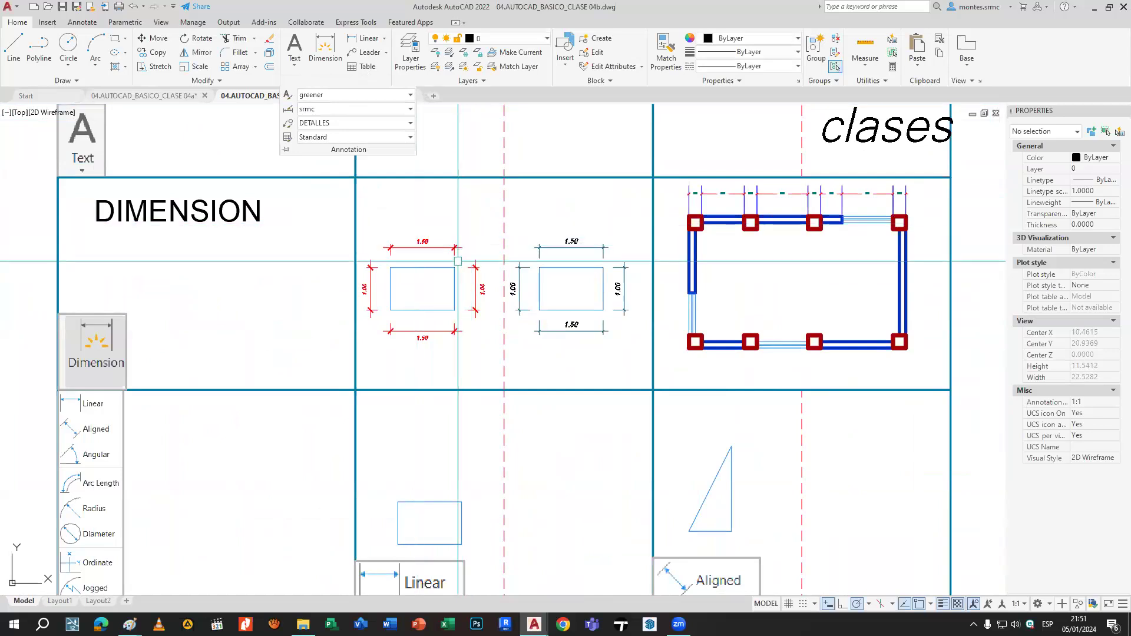
{"action": "scroll", "coordinate": [458, 268], "scroll_direction": "up", "scroll_amount": 5}
{"action": "left_click", "coordinate": [461, 216]}
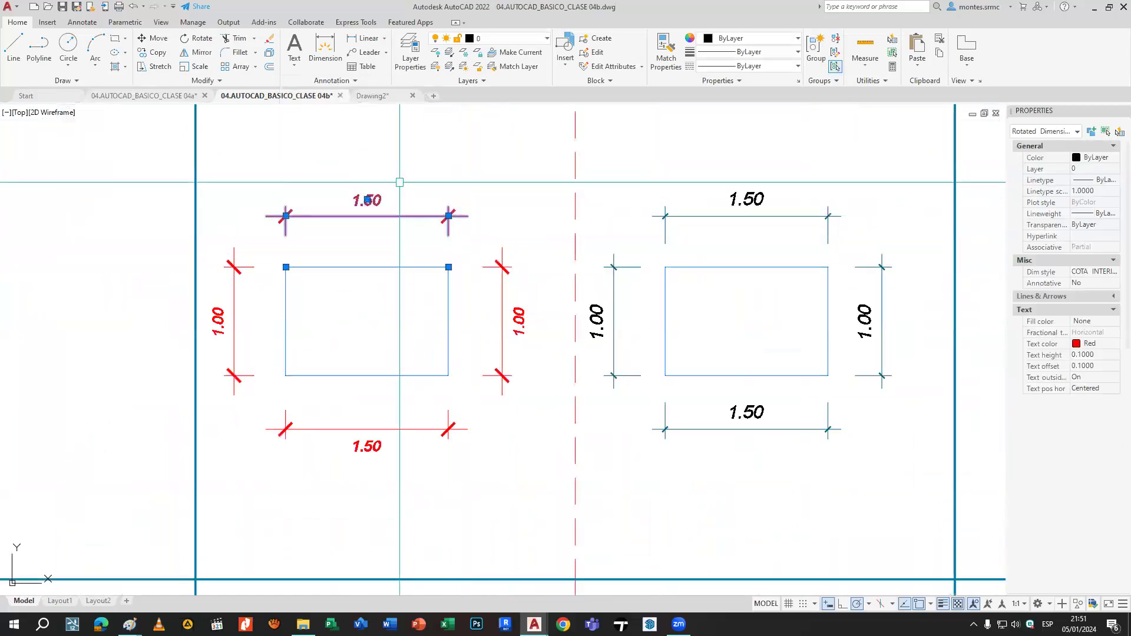
{"action": "left_click", "coordinate": [354, 81]}
{"action": "left_click", "coordinate": [354, 110]}
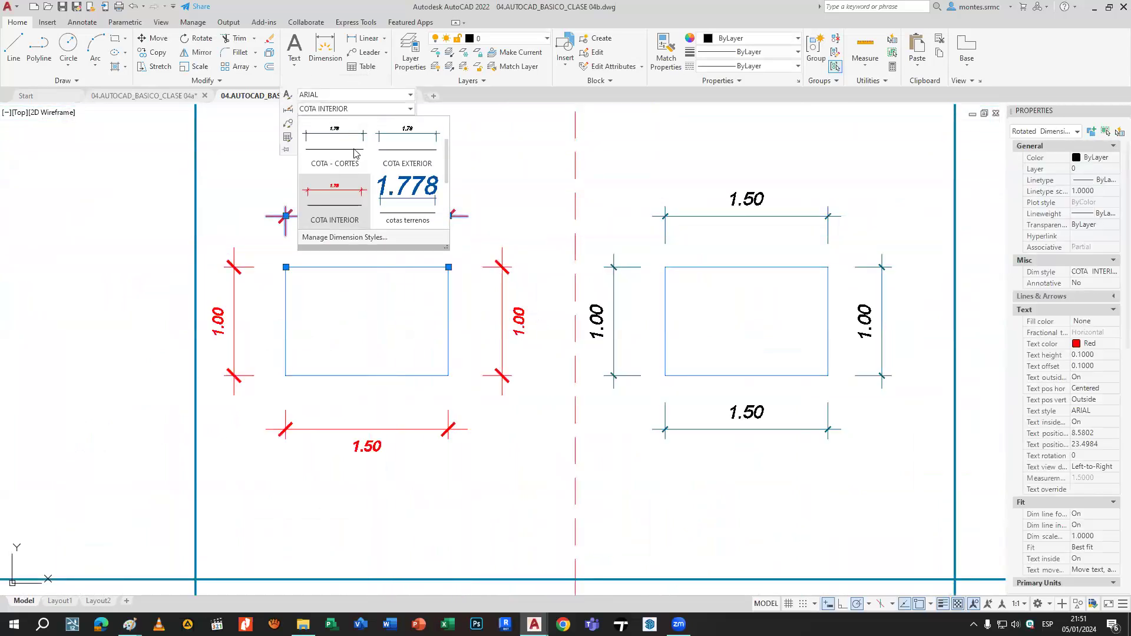
{"action": "left_click", "coordinate": [355, 239]}
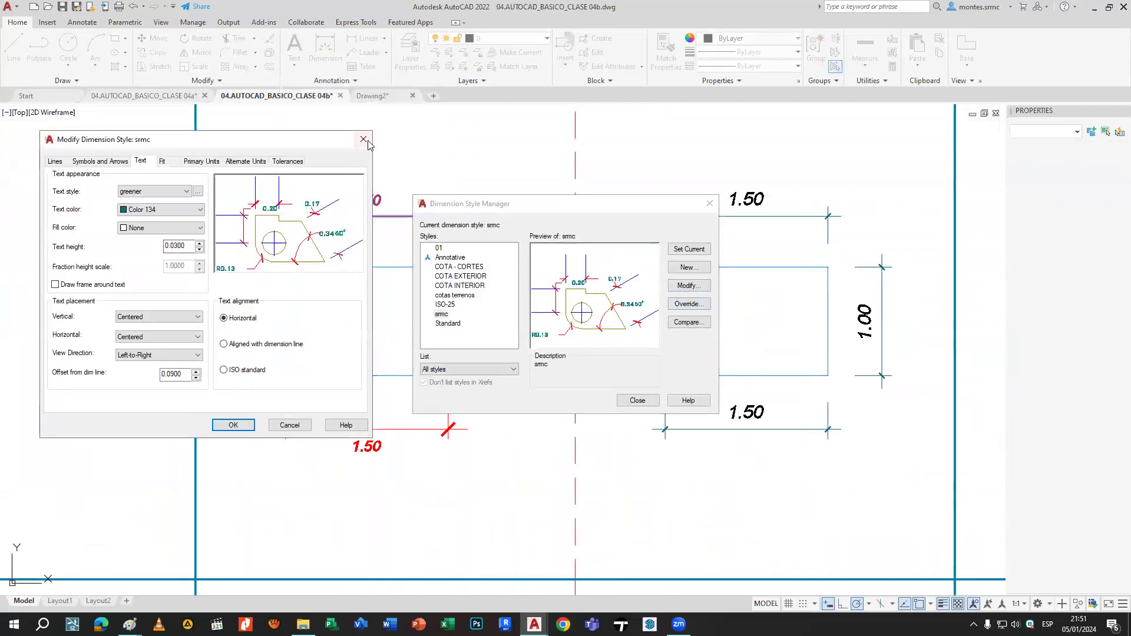
{"action": "left_click", "coordinate": [363, 140]}
{"action": "left_click", "coordinate": [710, 203]}
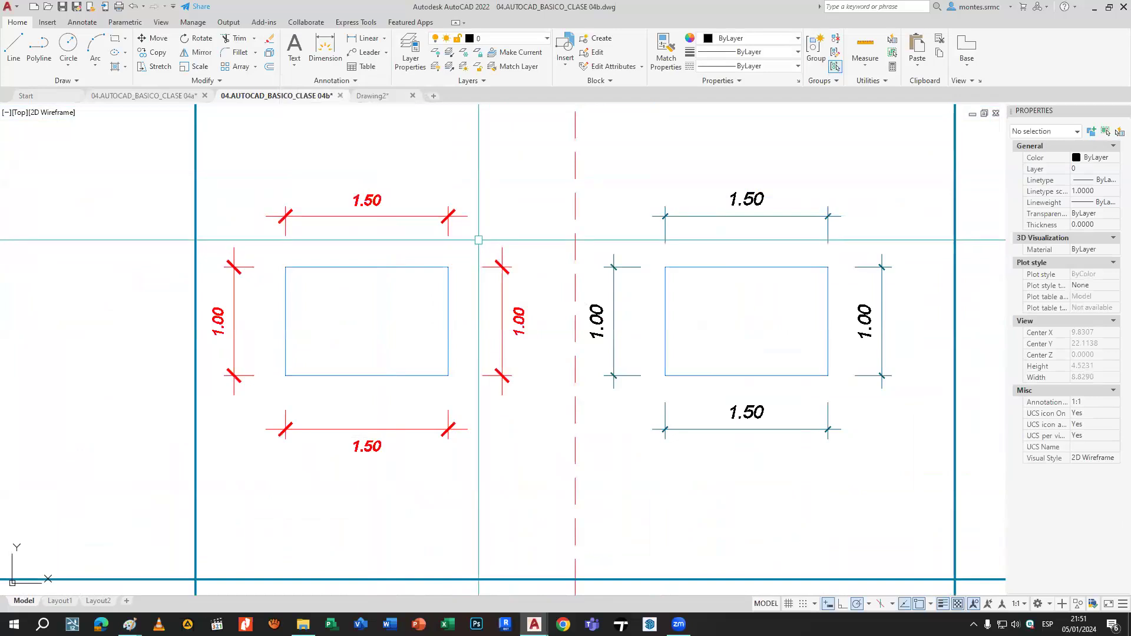
Make COTA INTERIOR the current dimension style and add a linear dimension across the house plan's dining area, from the left wall to the stairs.
{"action": "scroll", "coordinate": [468, 247], "scroll_direction": "down", "scroll_amount": 10}
{"action": "middle_click_drag", "start_coordinate": [468, 247], "coordinate": [383, 158]}
{"action": "scroll", "coordinate": [674, 273], "scroll_direction": "up", "scroll_amount": 6}
{"action": "middle_click_drag", "start_coordinate": [696, 282], "coordinate": [675, 333]}
{"action": "left_click", "coordinate": [344, 80]}
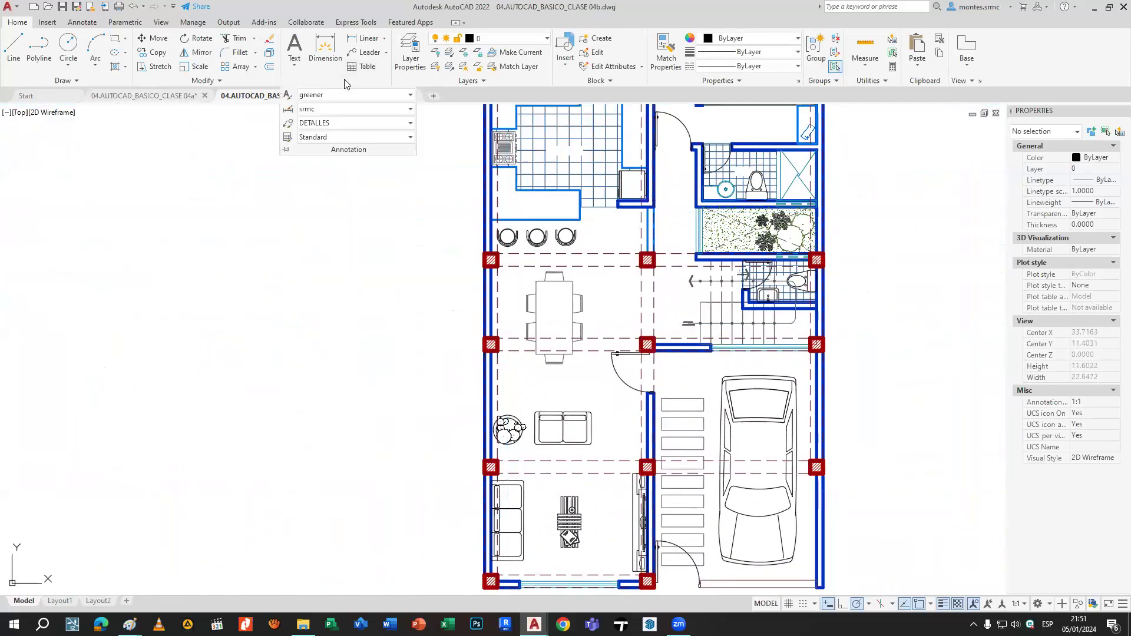
{"action": "left_click", "coordinate": [343, 109]}
{"action": "left_click", "coordinate": [349, 139]}
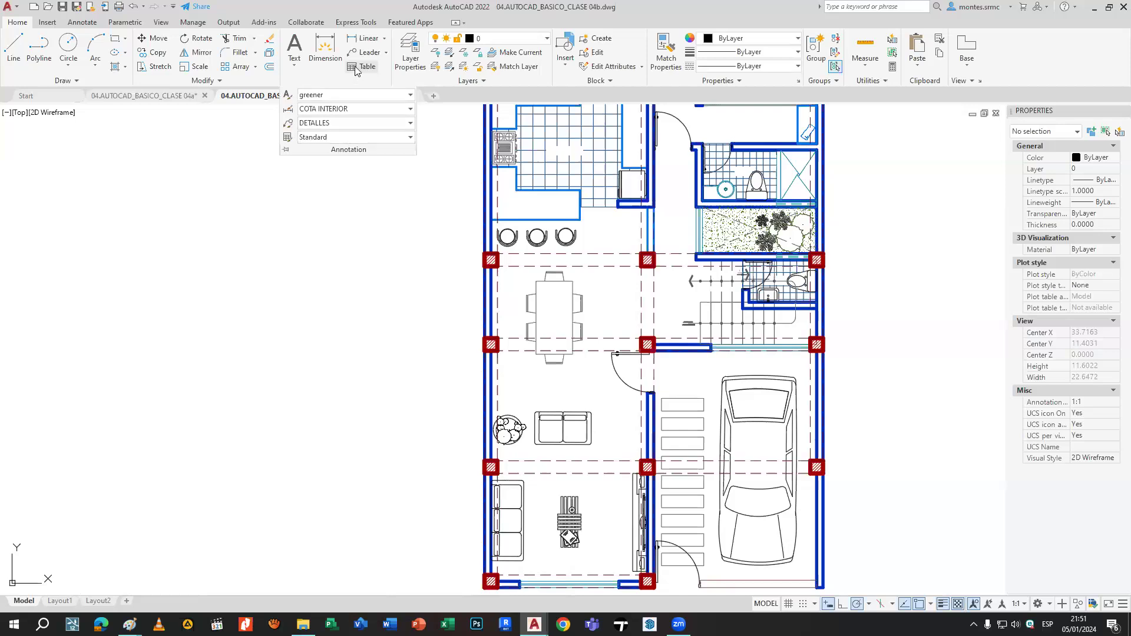
{"action": "left_click", "coordinate": [366, 39]}
{"action": "scroll", "coordinate": [542, 312], "scroll_direction": "up", "scroll_amount": 4}
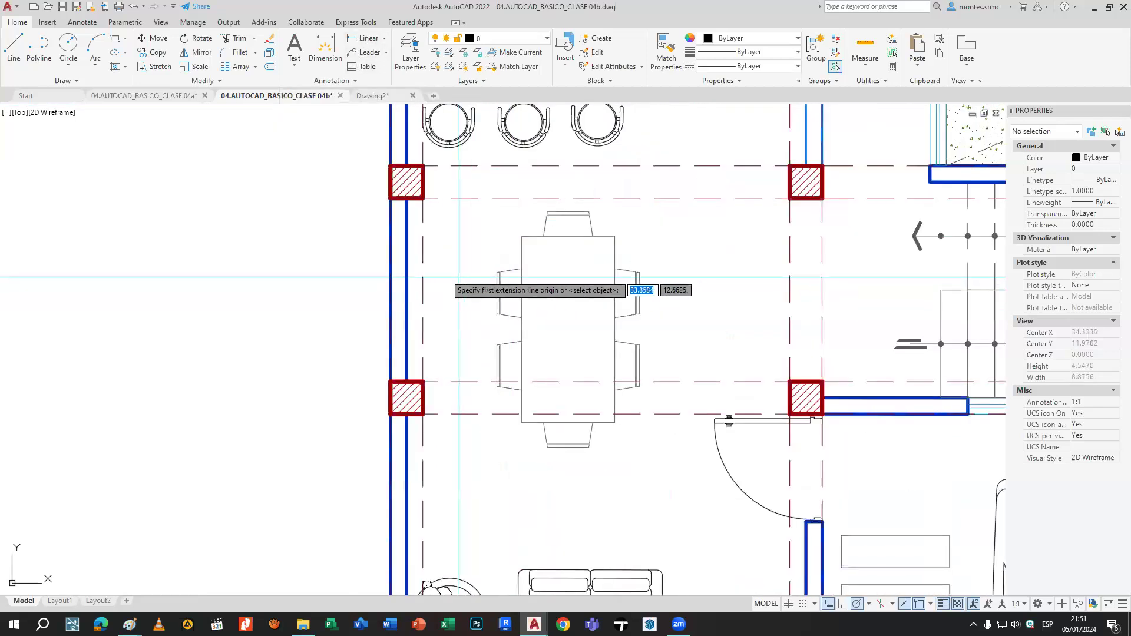
{"action": "left_click", "coordinate": [407, 289]}
{"action": "left_click", "coordinate": [941, 289]}
{"action": "left_click", "coordinate": [713, 320]}
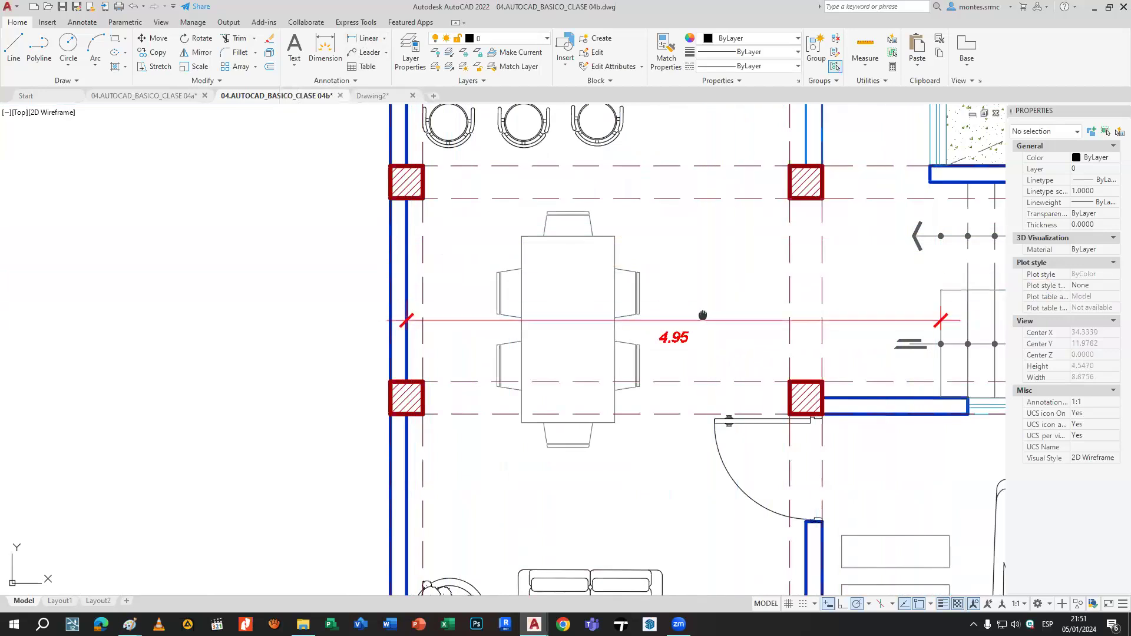
Add a linear dimension across the living room between the left wall and the wall beside the door.
{"action": "middle_click_drag", "start_coordinate": [702, 316], "coordinate": [722, 189]}
{"action": "key", "text": "Return"}
{"action": "left_click", "coordinate": [836, 393]}
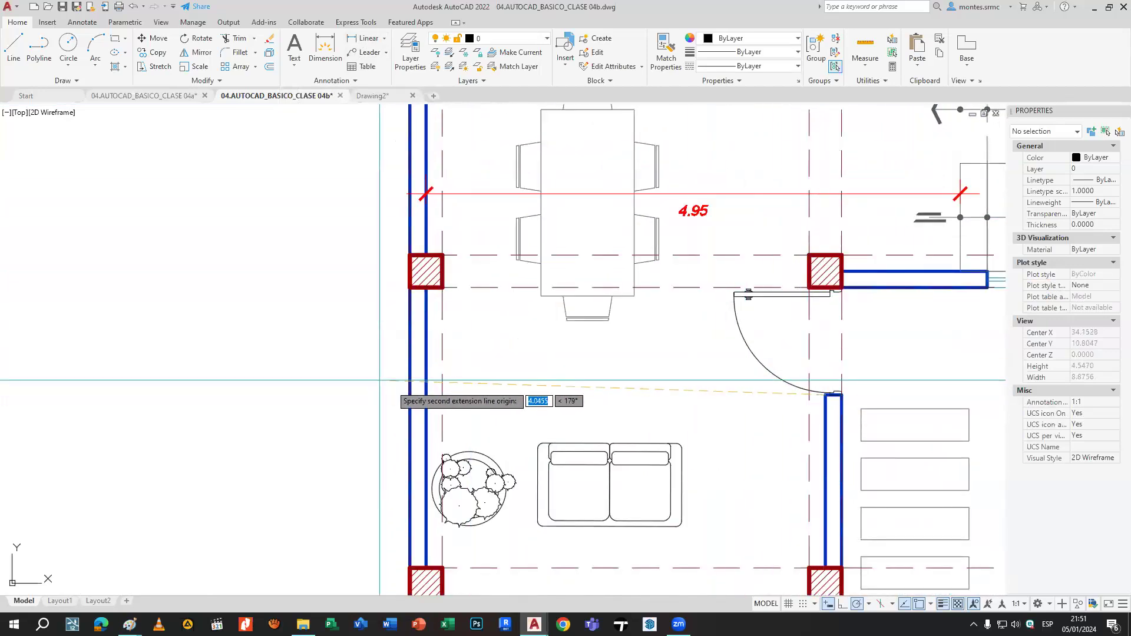
{"action": "left_click", "coordinate": [426, 389]}
{"action": "left_click", "coordinate": [574, 375]}
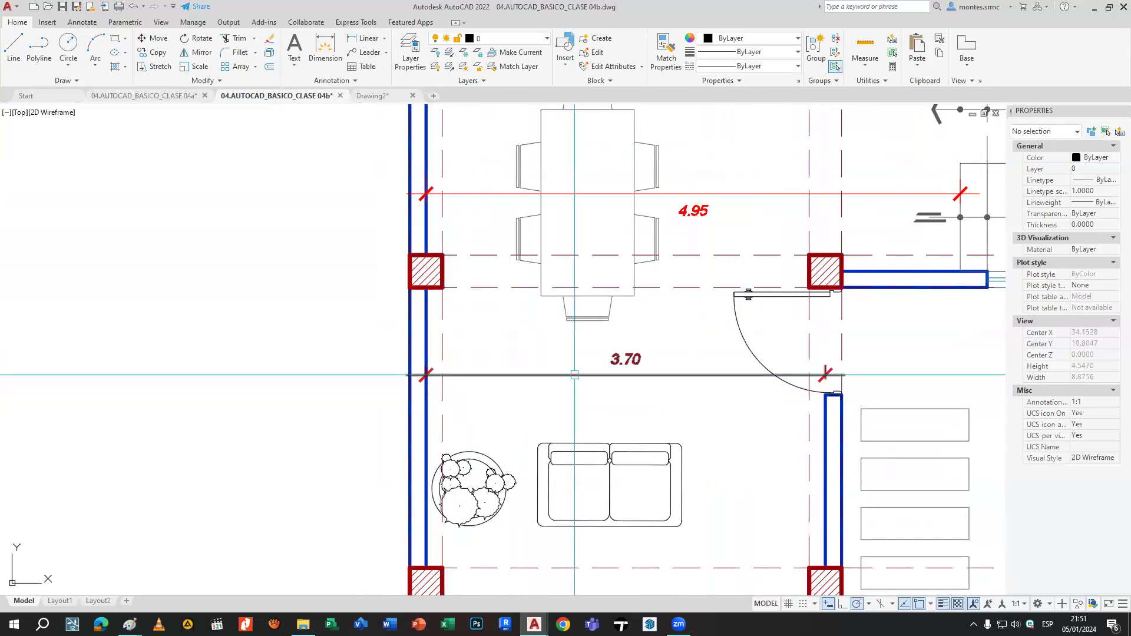
Make cotas terrenos the current dimension style and dimension the full depth of the house plan, placed outside its left wall.
{"action": "scroll", "coordinate": [574, 375], "scroll_direction": "down", "scroll_amount": 2}
{"action": "left_click", "coordinate": [348, 82]}
{"action": "left_click", "coordinate": [348, 110]}
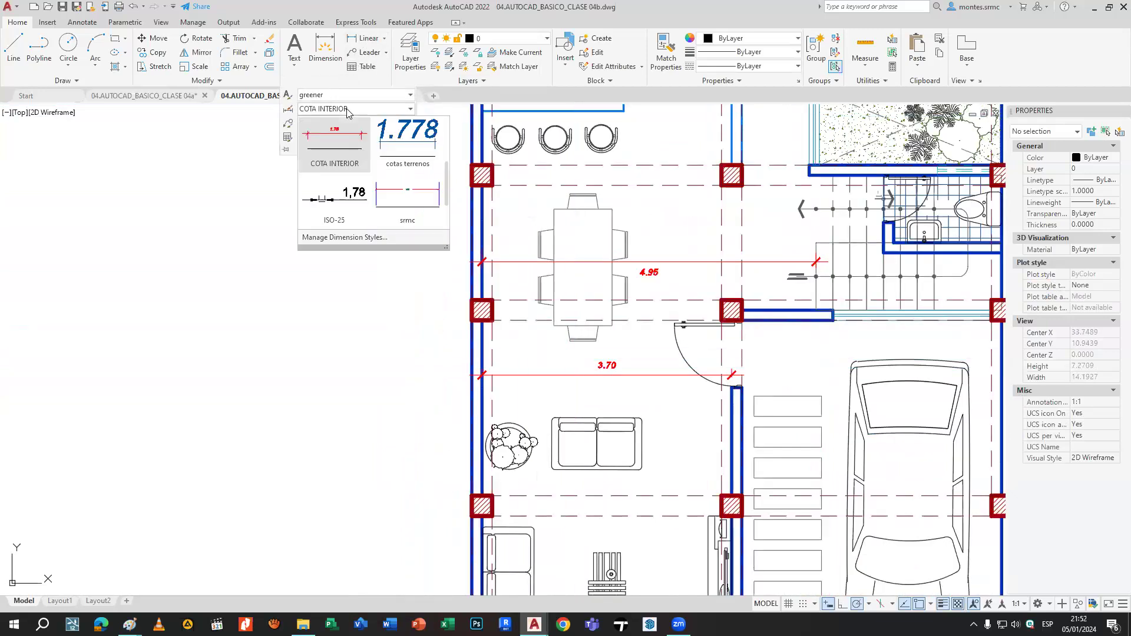
{"action": "left_click", "coordinate": [404, 136]}
{"action": "scroll", "coordinate": [444, 261], "scroll_direction": "down", "scroll_amount": 8}
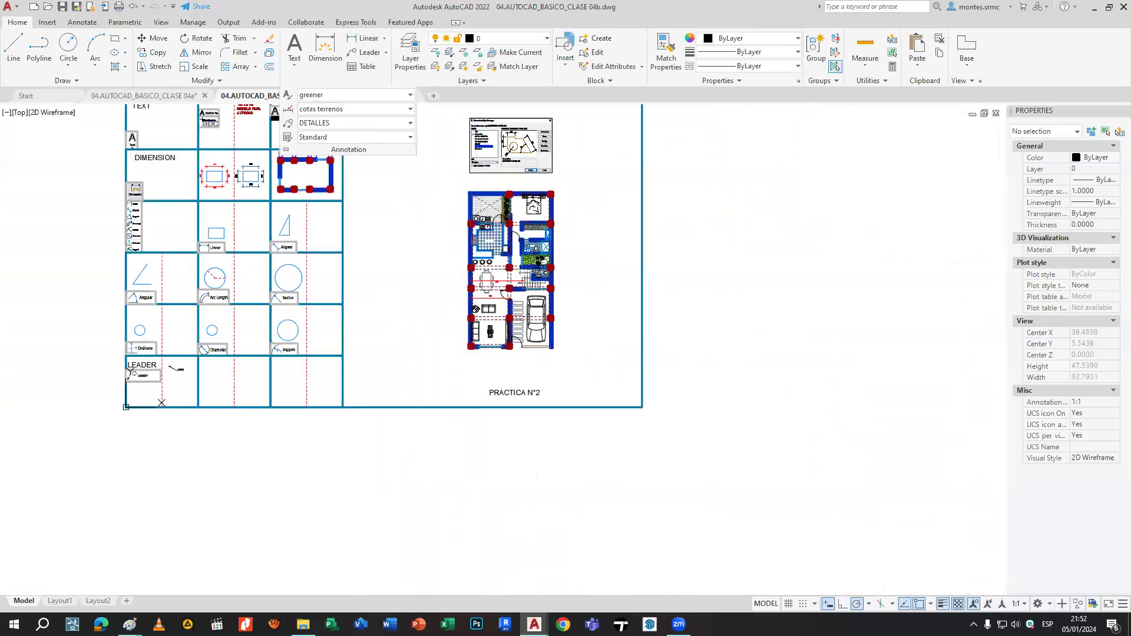
{"action": "left_click", "coordinate": [518, 297]}
{"action": "scroll", "coordinate": [518, 295], "scroll_direction": "up", "scroll_amount": 8}
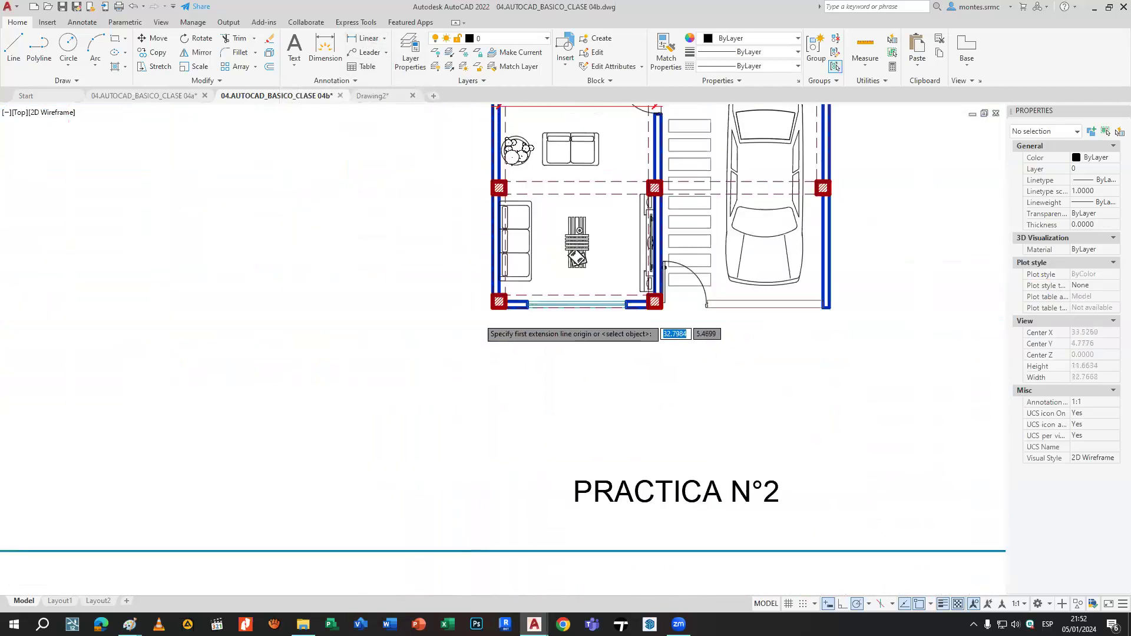
{"action": "scroll", "coordinate": [502, 281], "scroll_direction": "down", "scroll_amount": 5}
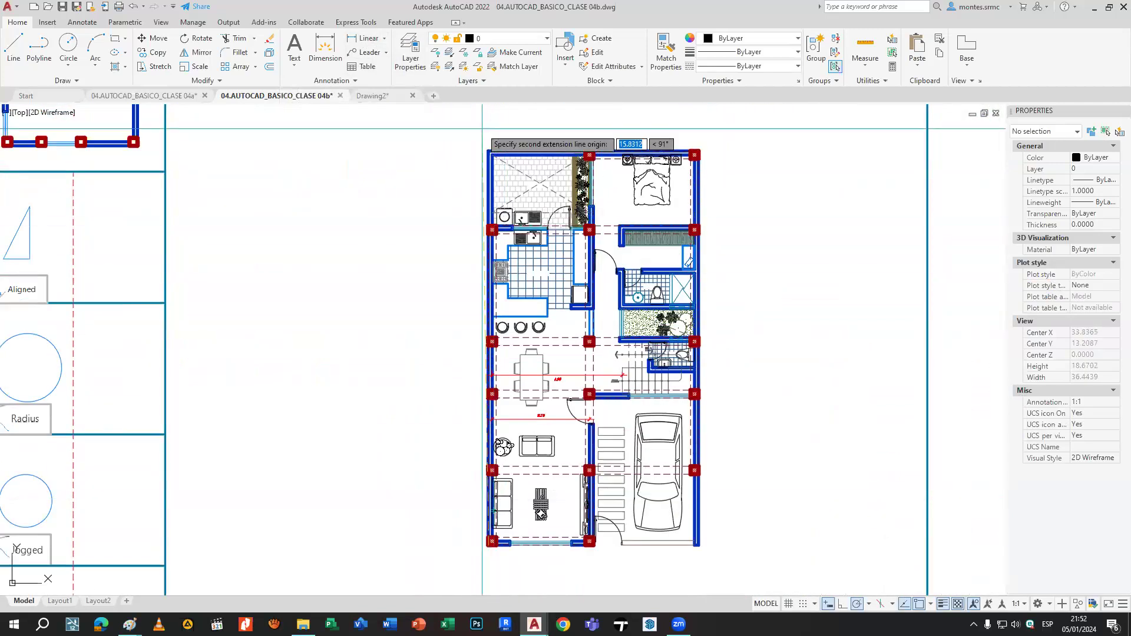
{"action": "left_click", "coordinate": [489, 151]}
{"action": "left_click", "coordinate": [391, 329]}
Make COTA EXTERIOR the current dimension style and dimension the lower-left corner column, placed just outside the left wall.
{"action": "left_click", "coordinate": [316, 82]}
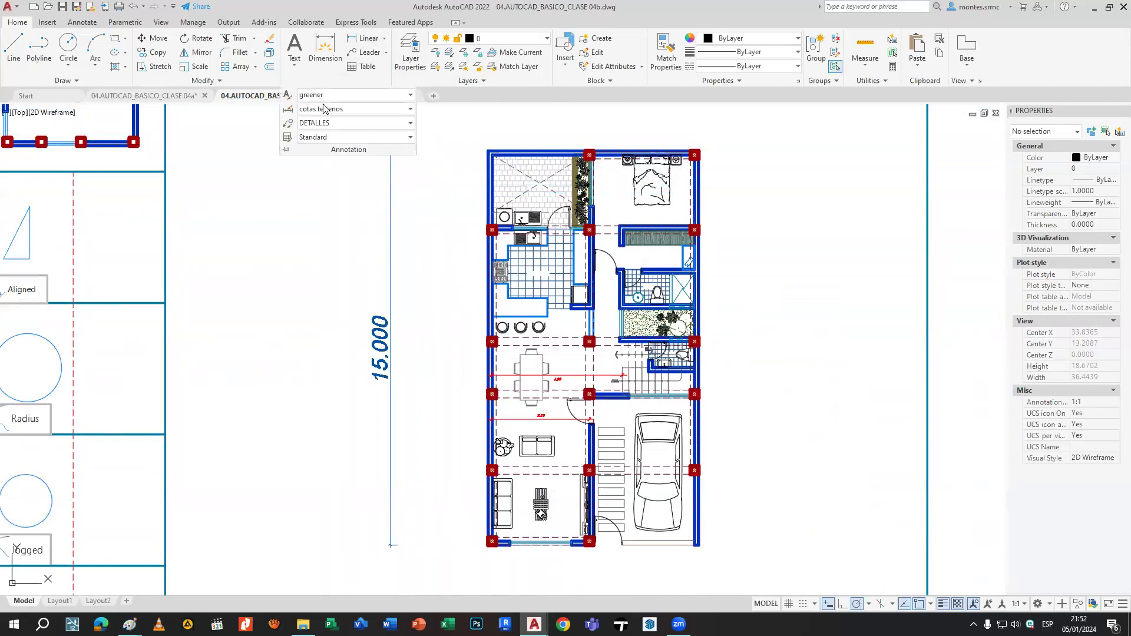
{"action": "left_click", "coordinate": [324, 109]}
{"action": "scroll", "coordinate": [399, 215], "scroll_direction": "down", "scroll_amount": 1}
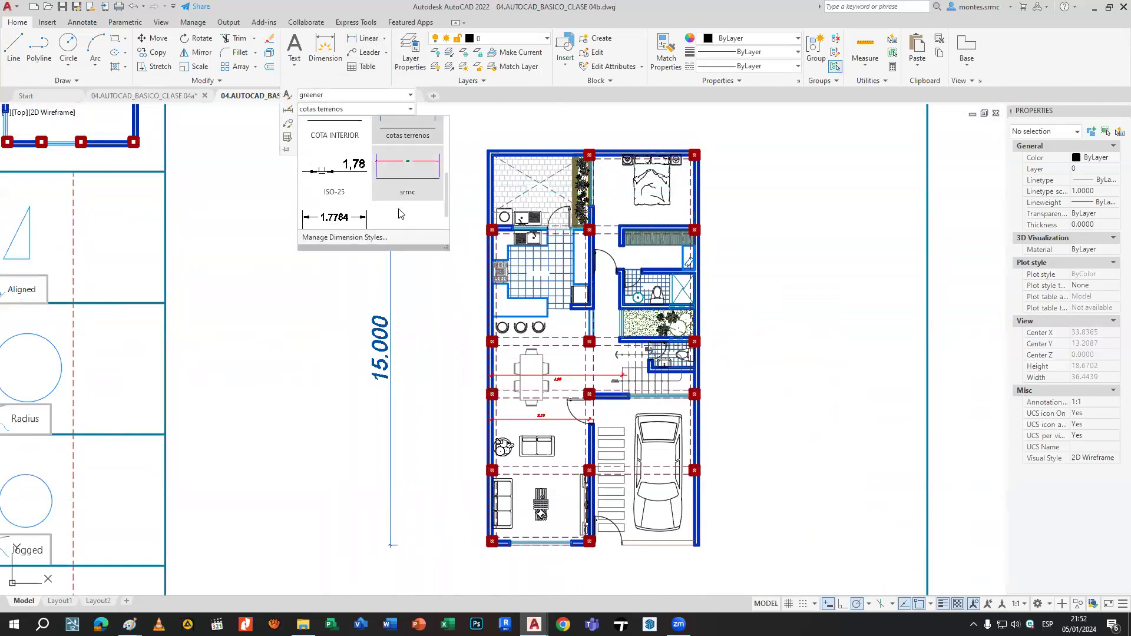
{"action": "scroll", "coordinate": [407, 176], "scroll_direction": "up", "scroll_amount": 3}
{"action": "left_click", "coordinate": [412, 144]}
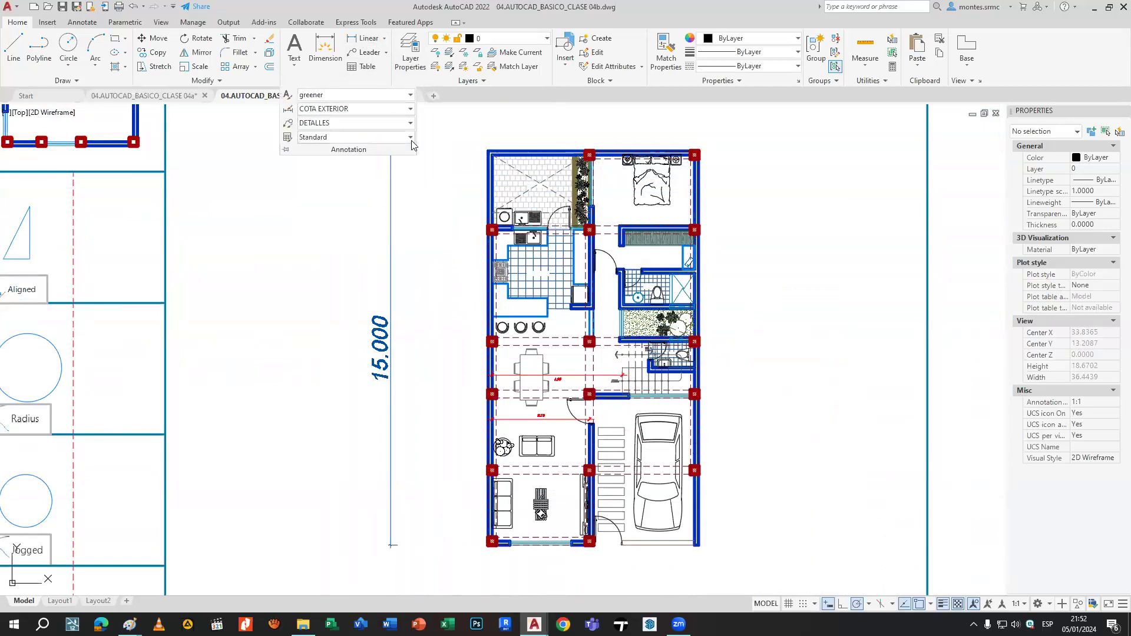
{"action": "scroll", "coordinate": [478, 540], "scroll_direction": "up", "scroll_amount": 4}
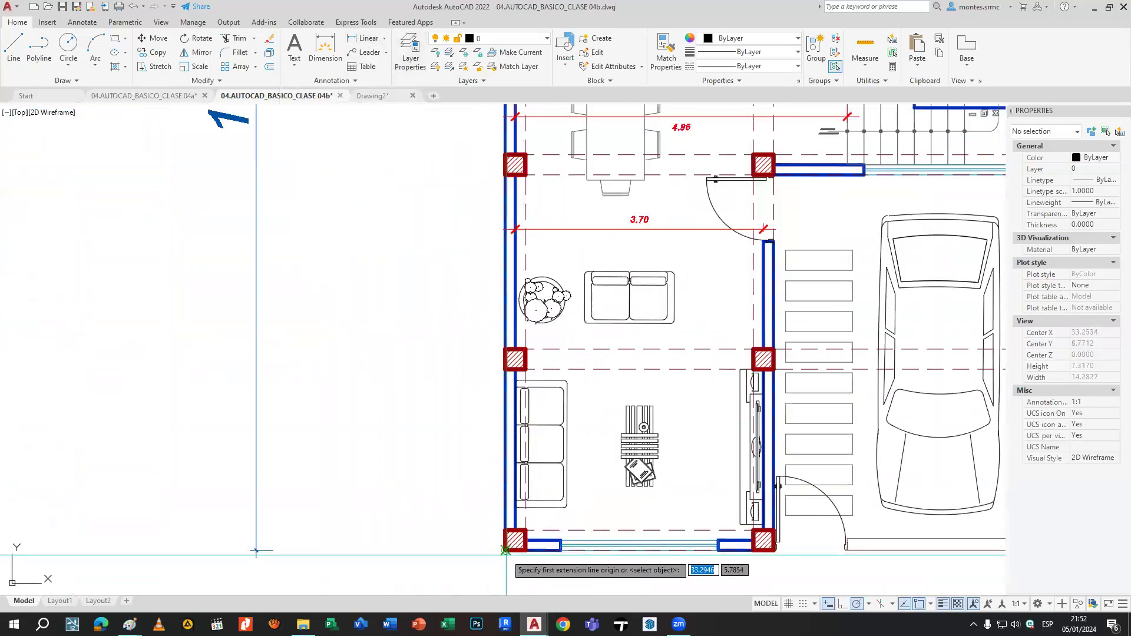
{"action": "left_click", "coordinate": [506, 545]}
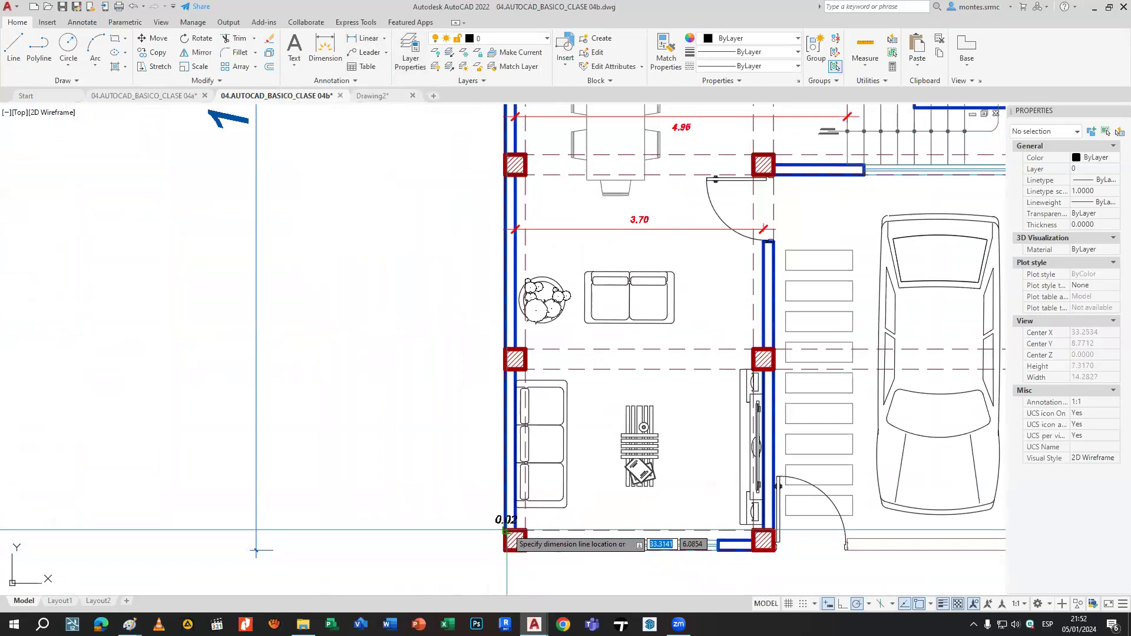
{"action": "scroll", "coordinate": [482, 545], "scroll_direction": "up", "scroll_amount": 2}
{"action": "left_click", "coordinate": [482, 541]}
Continue the exterior dimension chain up the left wall, past the second column to the lower edge of the third column.
{"action": "left_click", "coordinate": [481, 535]}
{"action": "left_click", "coordinate": [498, 511]}
{"action": "left_click", "coordinate": [486, 515]}
{"action": "mouse_move", "coordinate": [482, 522]}
{"action": "left_click", "coordinate": [539, 568]}
{"action": "left_click", "coordinate": [519, 266]}
{"action": "left_click", "coordinate": [518, 234]}
{"action": "middle_click_drag", "start_coordinate": [518, 250], "coordinate": [520, 523]}
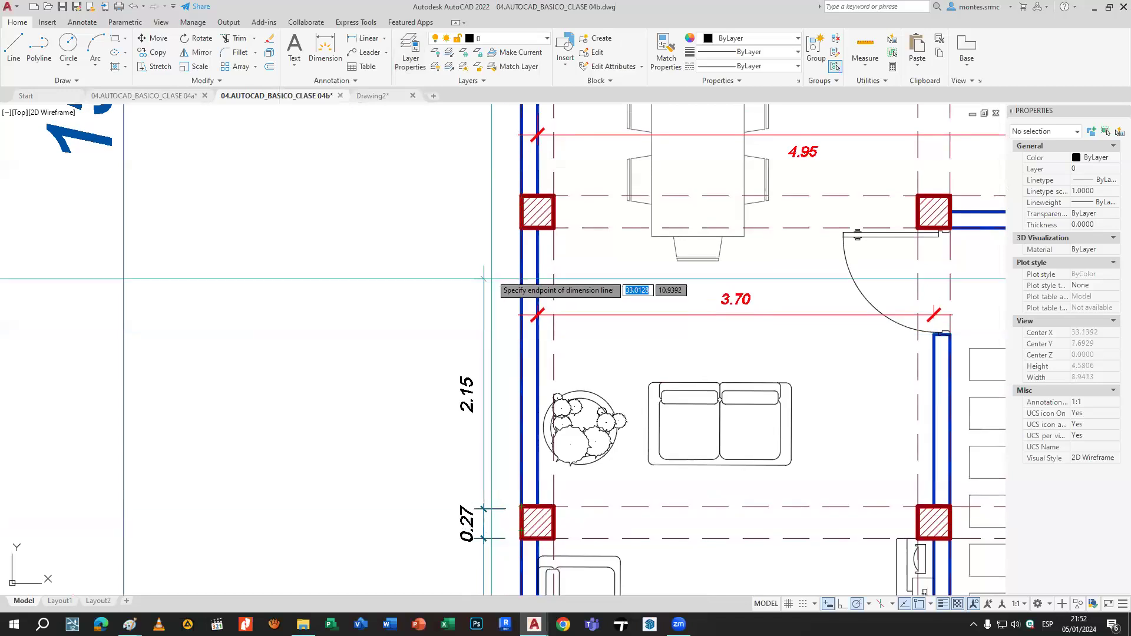
{"action": "left_click", "coordinate": [483, 229]}
{"action": "key", "text": "Escape"}
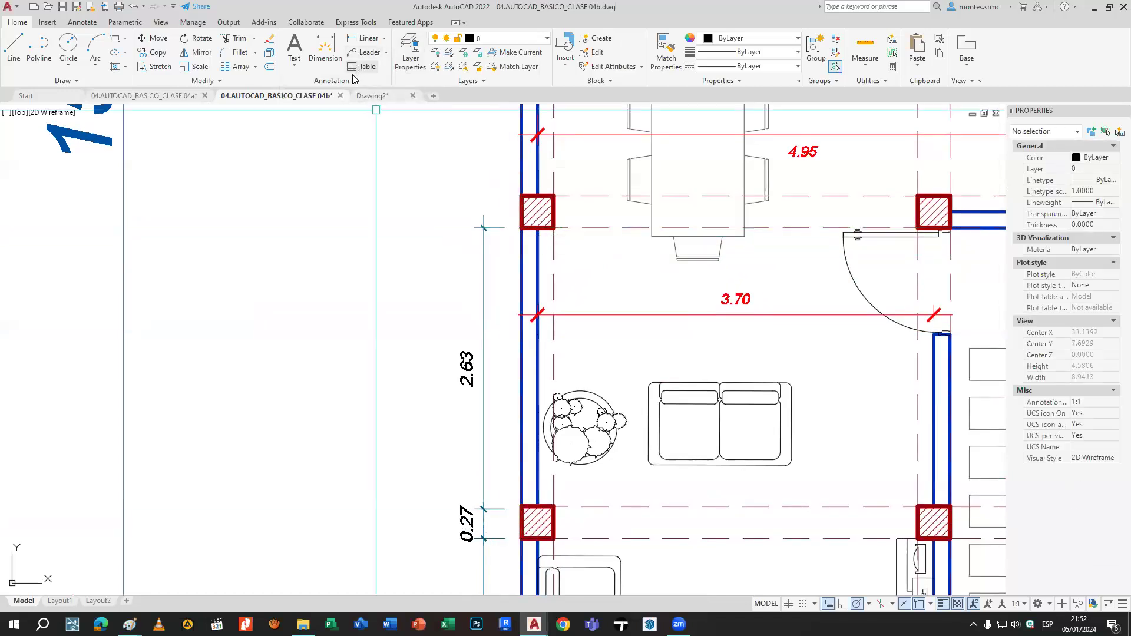
Make COTA - CORTES the current dimension style and dimension the garage's right wall from its lower end to the column's lower edge, placed outside the house.
{"action": "left_click", "coordinate": [348, 81]}
{"action": "left_click", "coordinate": [347, 108]}
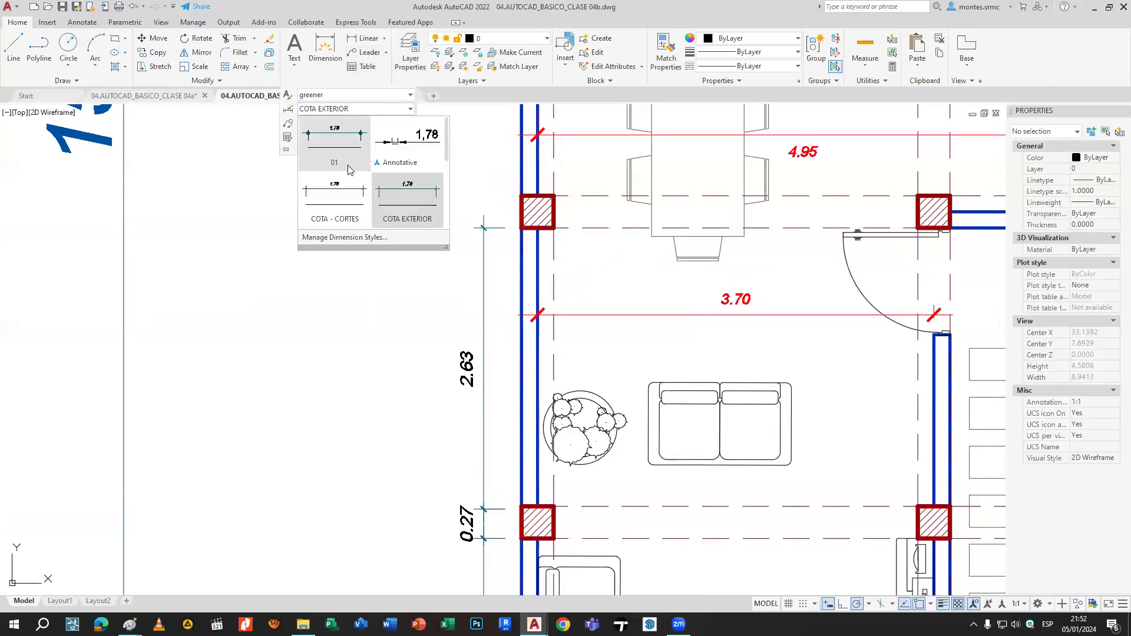
{"action": "left_click", "coordinate": [349, 169]}
{"action": "scroll", "coordinate": [437, 200], "scroll_direction": "down", "scroll_amount": 2}
{"action": "scroll", "coordinate": [436, 259], "scroll_direction": "down", "scroll_amount": 2}
{"action": "middle_click_drag", "start_coordinate": [436, 259], "coordinate": [193, 219]}
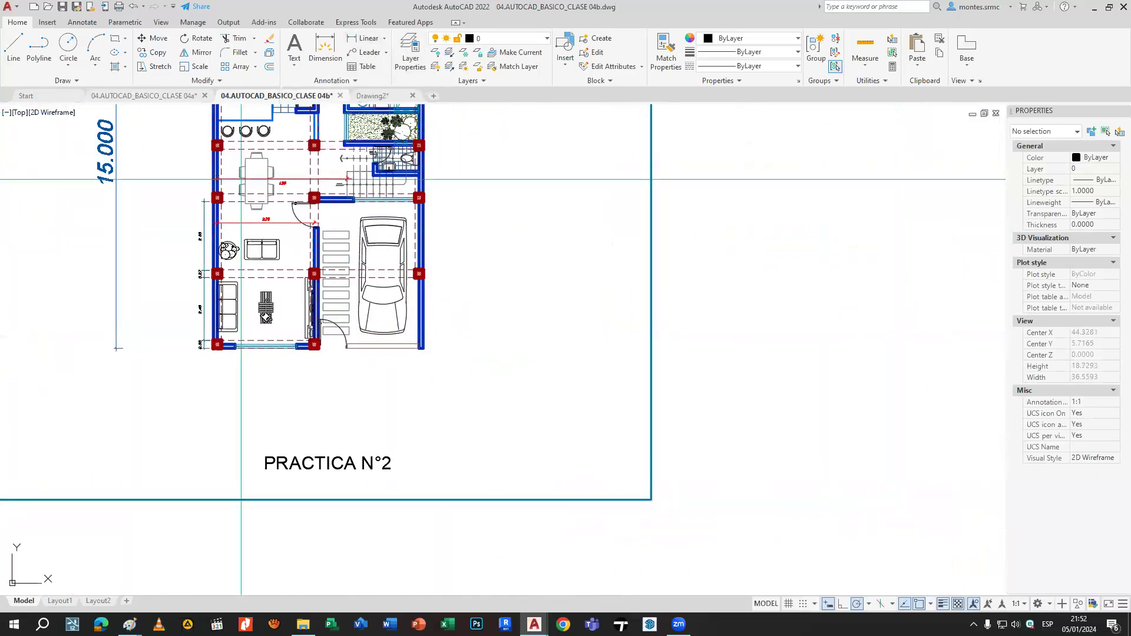
{"action": "scroll", "coordinate": [437, 338], "scroll_direction": "up", "scroll_amount": 2}
{"action": "left_click", "coordinate": [422, 348]}
{"action": "left_click", "coordinate": [414, 241]}
{"action": "scroll", "coordinate": [507, 289], "scroll_direction": "up", "scroll_amount": 4}
{"action": "left_click", "coordinate": [491, 308]}
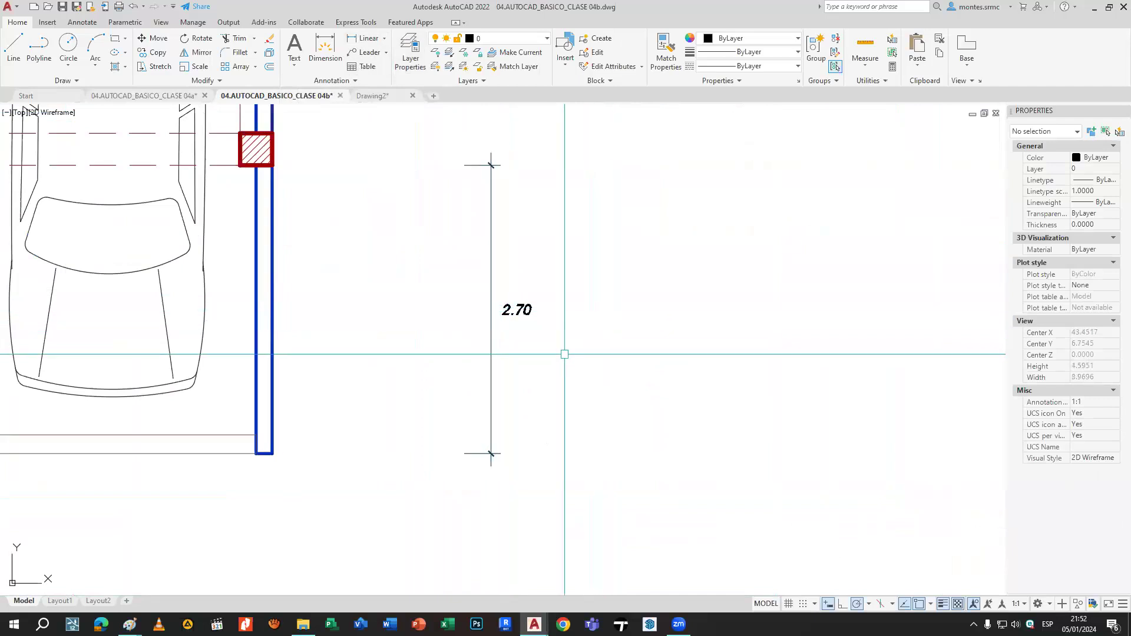
Try the ARIAL text style with a 0.05 text height on the dimension chain above the small practice room's upper wall.
{"action": "scroll", "coordinate": [690, 340], "scroll_direction": "down", "scroll_amount": 4}
{"action": "middle_click_drag", "start_coordinate": [690, 340], "coordinate": [841, 340]}
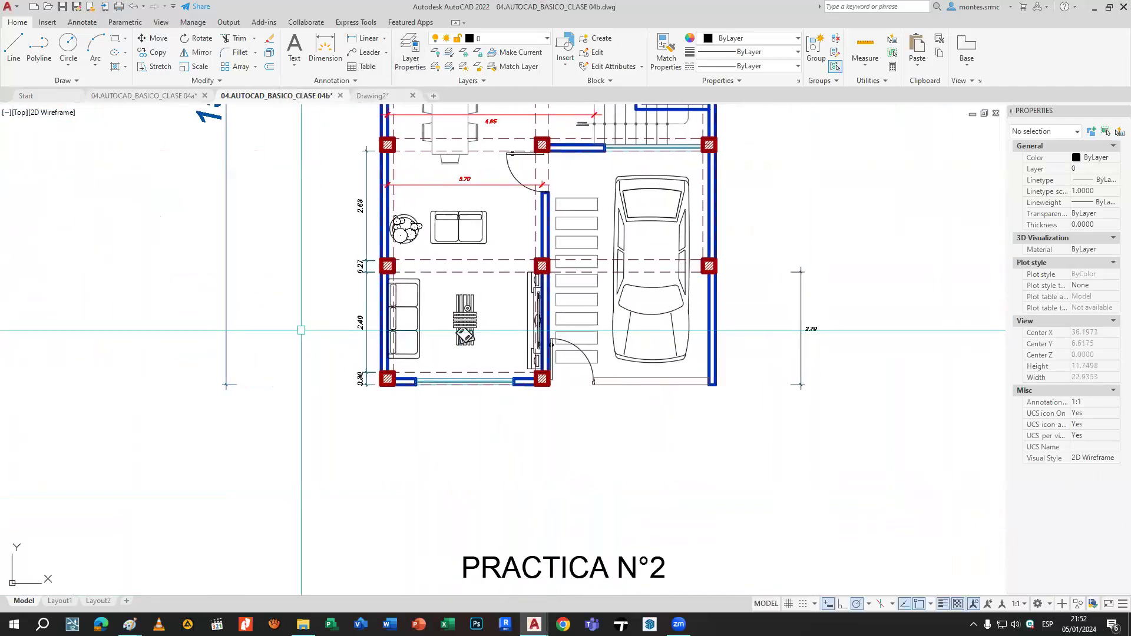
{"action": "scroll", "coordinate": [426, 344], "scroll_direction": "down", "scroll_amount": 6}
{"action": "middle_click_drag", "start_coordinate": [474, 361], "coordinate": [802, 447]}
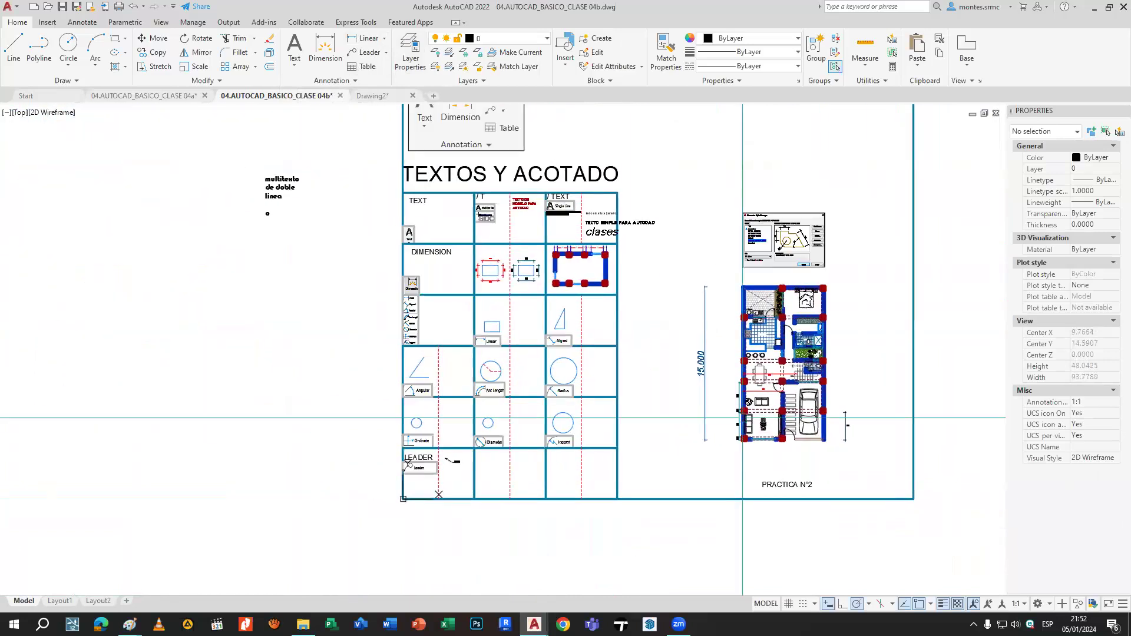
{"action": "scroll", "coordinate": [588, 246], "scroll_direction": "up", "scroll_amount": 10}
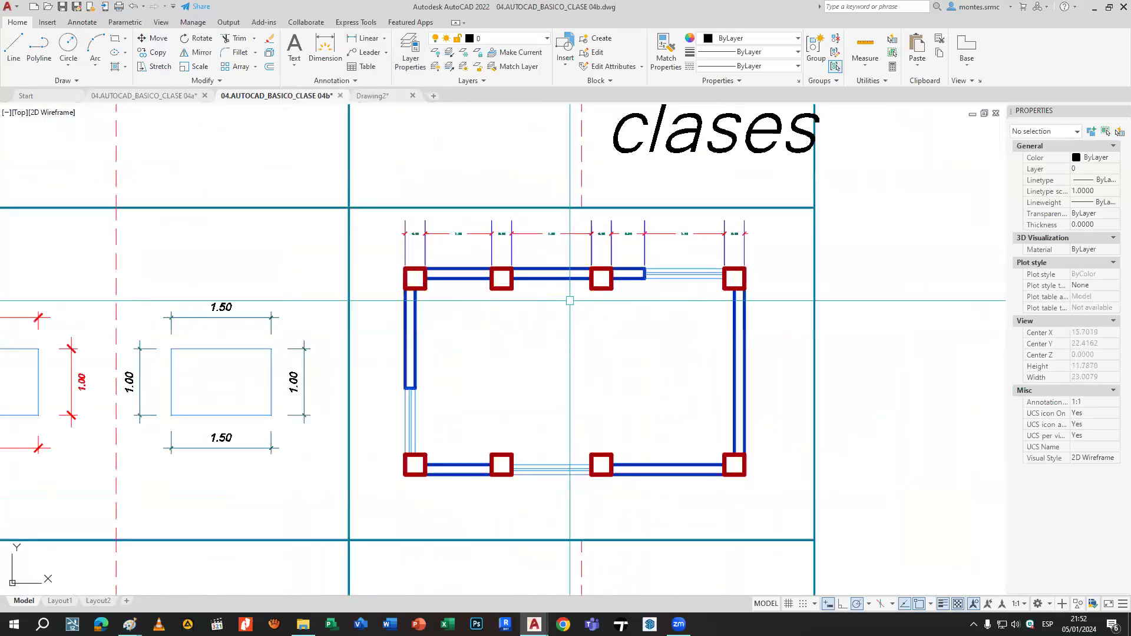
{"action": "scroll", "coordinate": [560, 250], "scroll_direction": "up", "scroll_amount": 4}
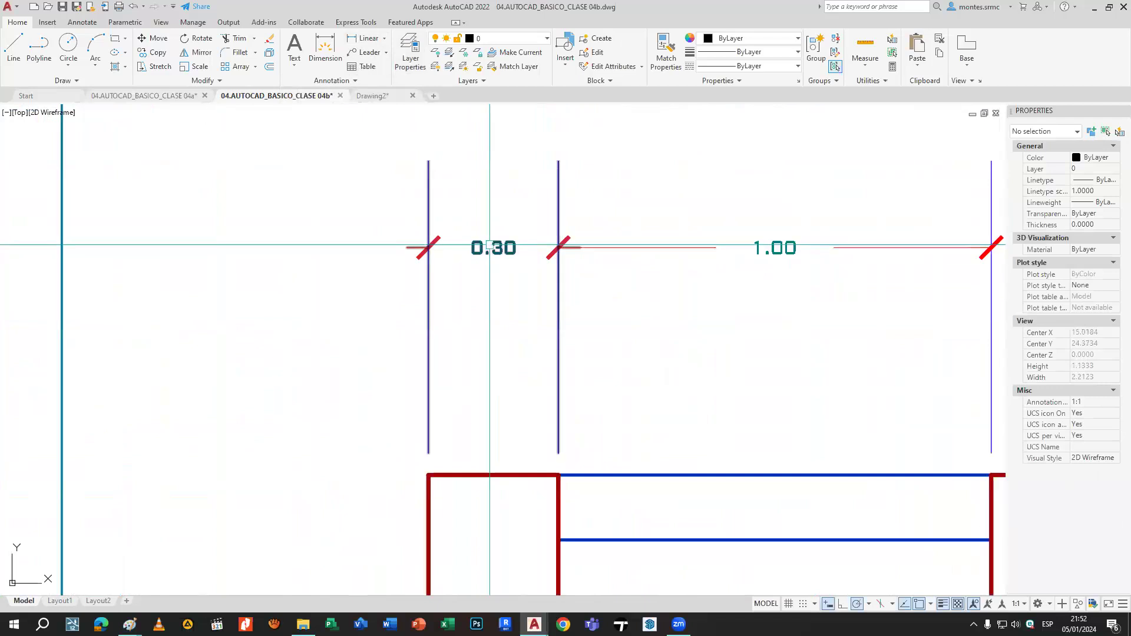
{"action": "scroll", "coordinate": [509, 246], "scroll_direction": "down", "scroll_amount": 6}
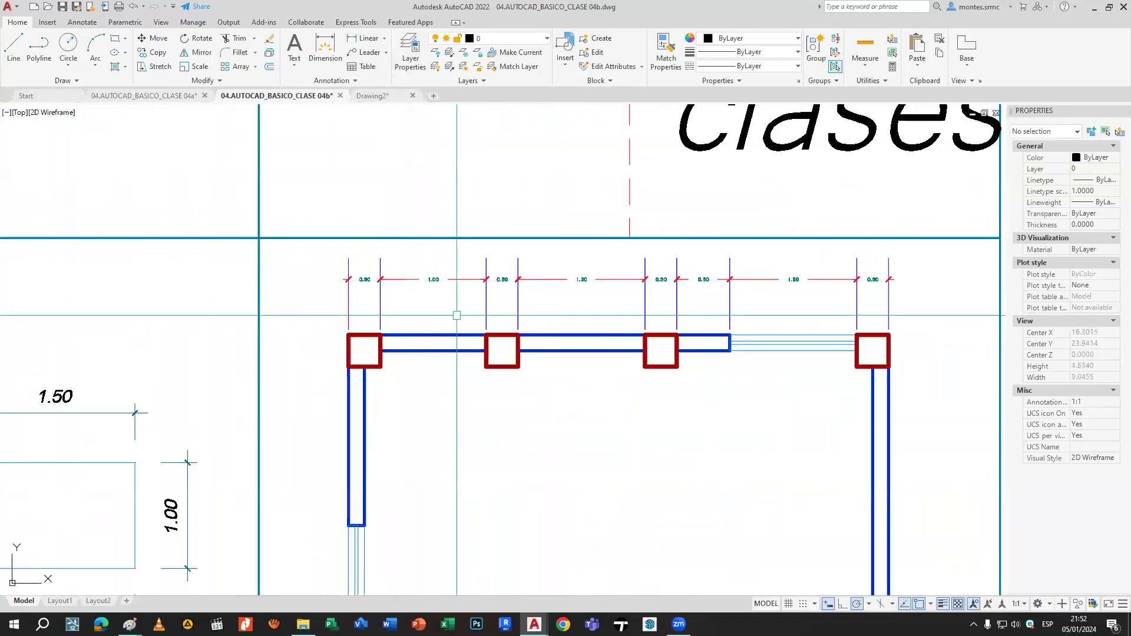
{"action": "left_click", "coordinate": [934, 311]}
{"action": "left_click", "coordinate": [379, 287]}
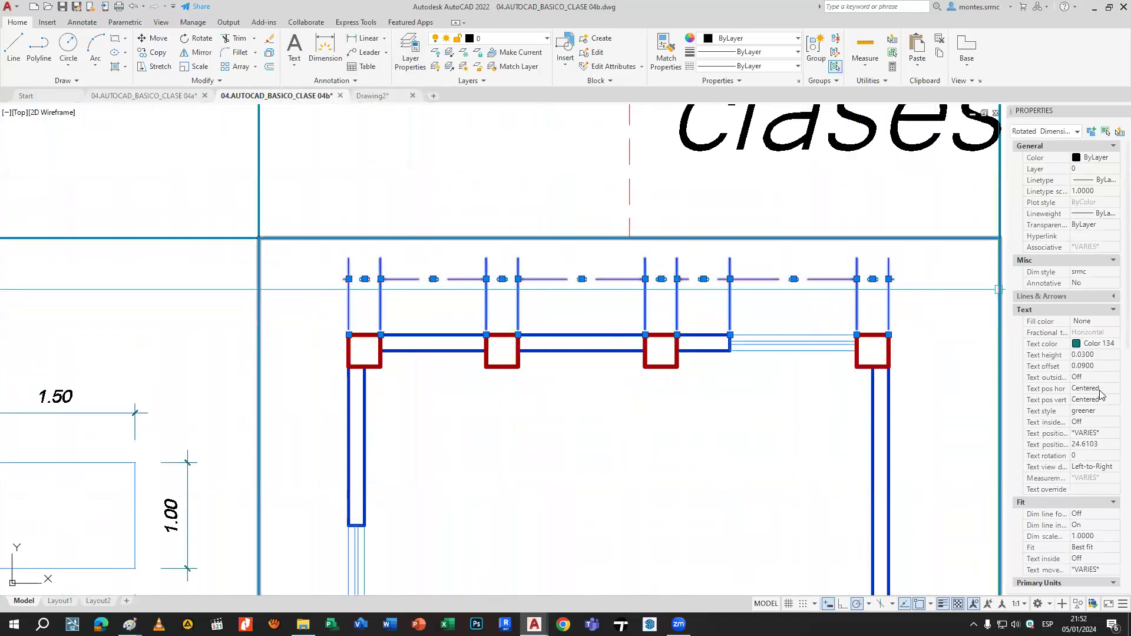
{"action": "scroll", "coordinate": [1100, 395], "scroll_direction": "down", "scroll_amount": 2}
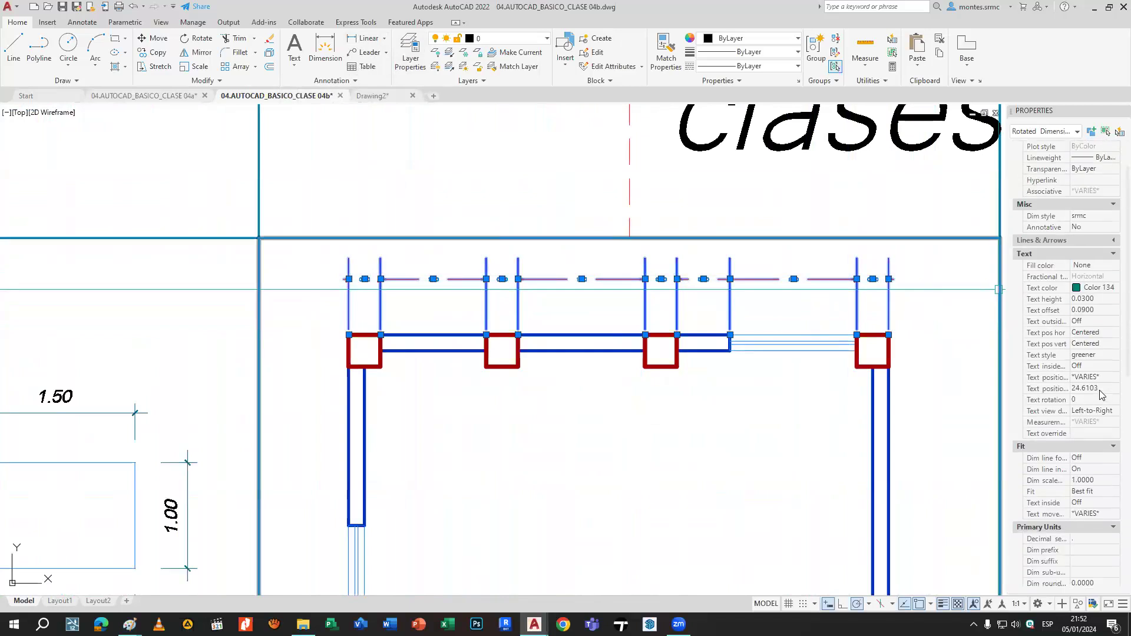
{"action": "left_click", "coordinate": [1092, 387]}
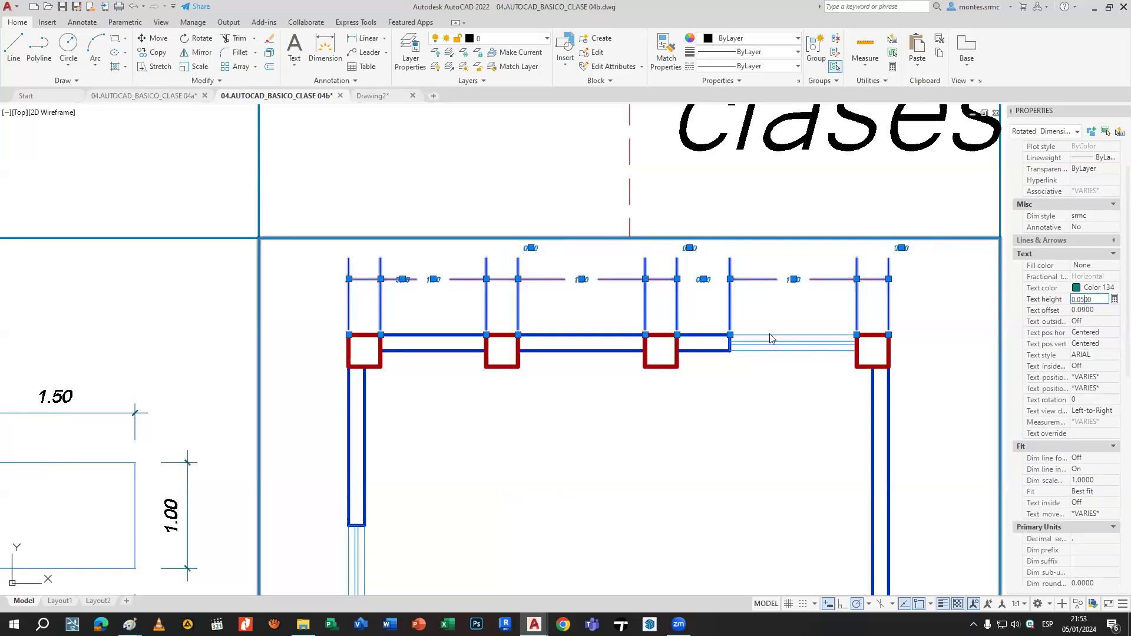
{"action": "key", "text": "Escape"}
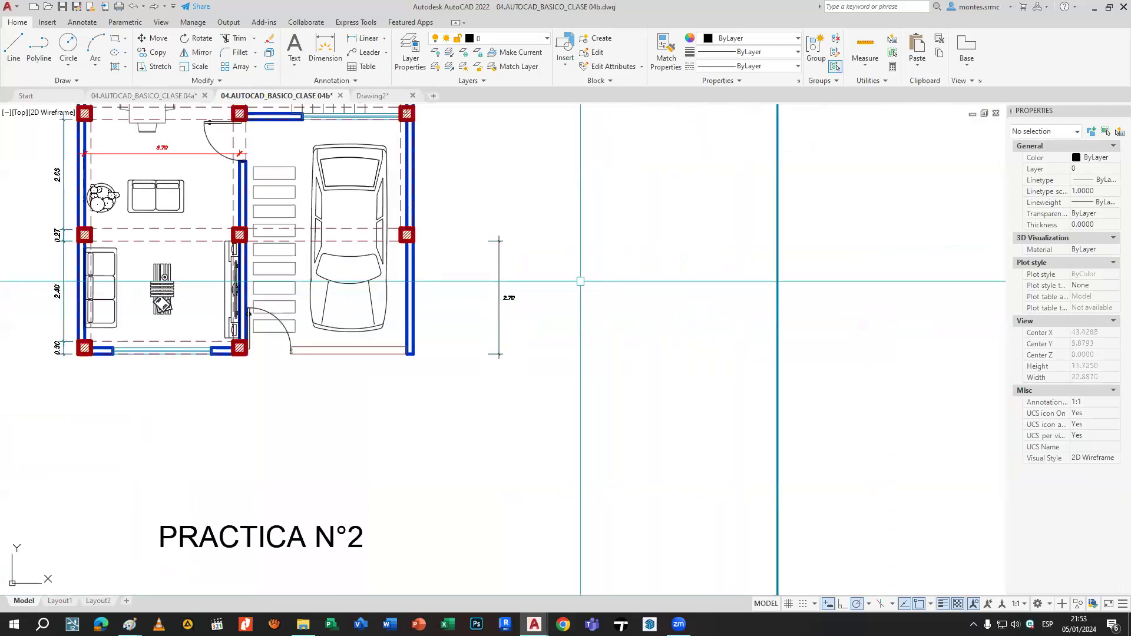
Compare the house plan's exterior dimensions with the dimension chain and sample rectangles in the DIMENSION row of the practice table.
{"action": "mouse_move", "coordinate": [614, 295]}
{"action": "middle_mouse_down"}
{"action": "mouse_move", "coordinate": [815, 334]}
{"action": "mouse_move", "coordinate": [1078, 323]}
{"action": "middle_mouse_up"}
{"action": "scroll", "coordinate": [523, 382], "scroll_direction": "up", "scroll_amount": 4}
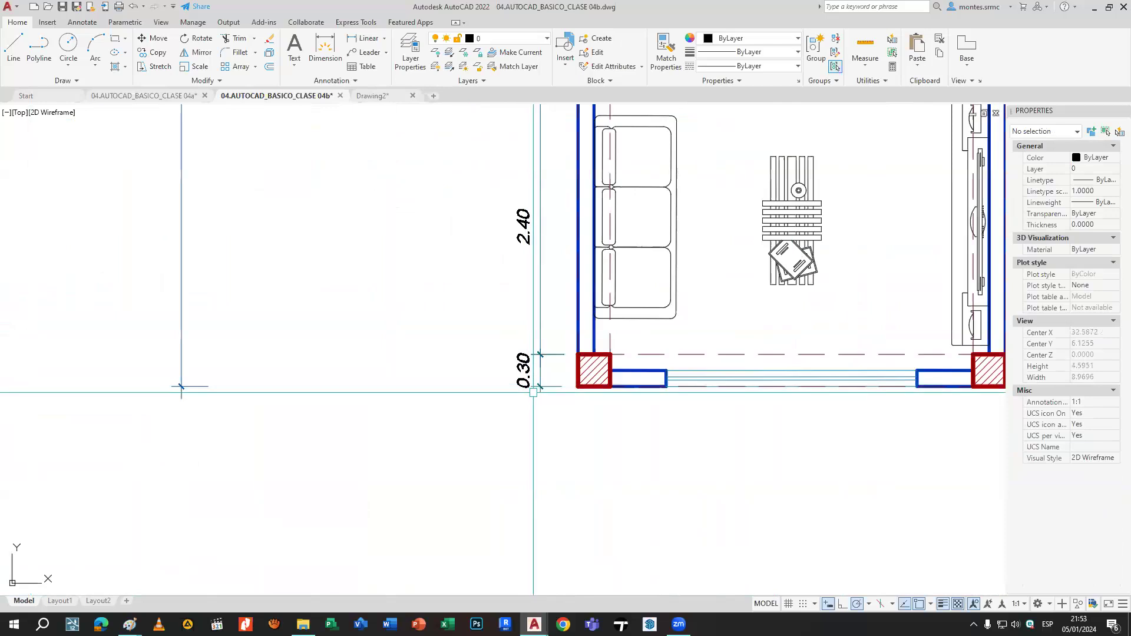
{"action": "scroll", "coordinate": [541, 291], "scroll_direction": "down", "scroll_amount": 3}
{"action": "mouse_move", "coordinate": [590, 330]}
{"action": "middle_mouse_down"}
{"action": "mouse_move", "coordinate": [747, 529]}
{"action": "mouse_move", "coordinate": [800, 577]}
{"action": "middle_mouse_up"}
{"action": "middle_click_drag", "start_coordinate": [329, 153], "coordinate": [578, 300]}
{"action": "scroll", "coordinate": [533, 220], "scroll_direction": "up", "scroll_amount": 5}
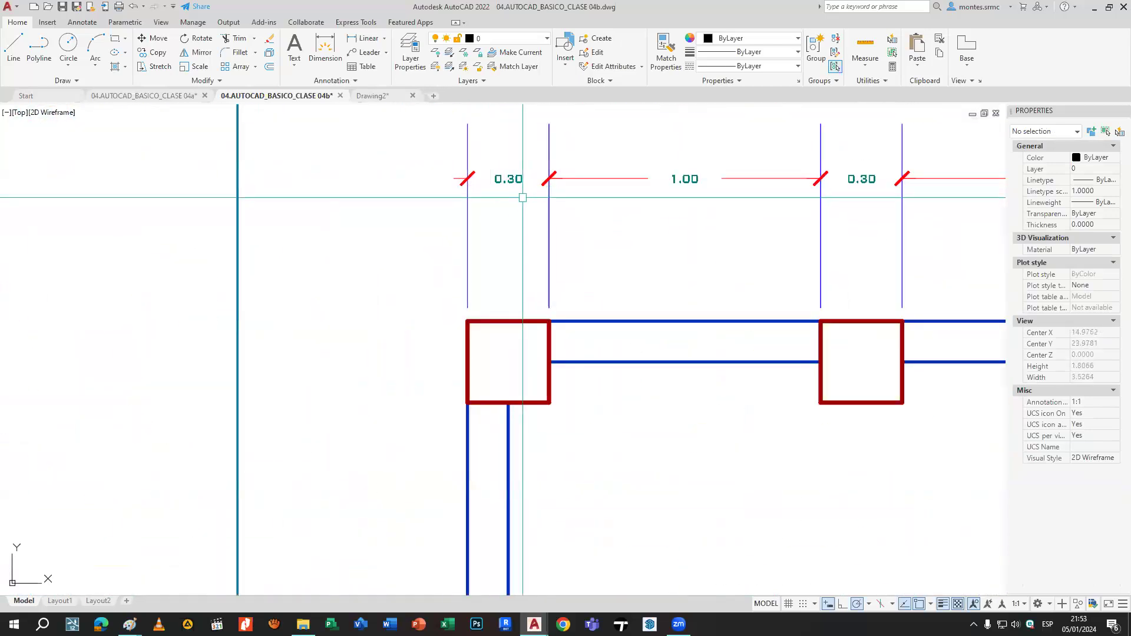
{"action": "scroll", "coordinate": [584, 235], "scroll_direction": "down", "scroll_amount": 6}
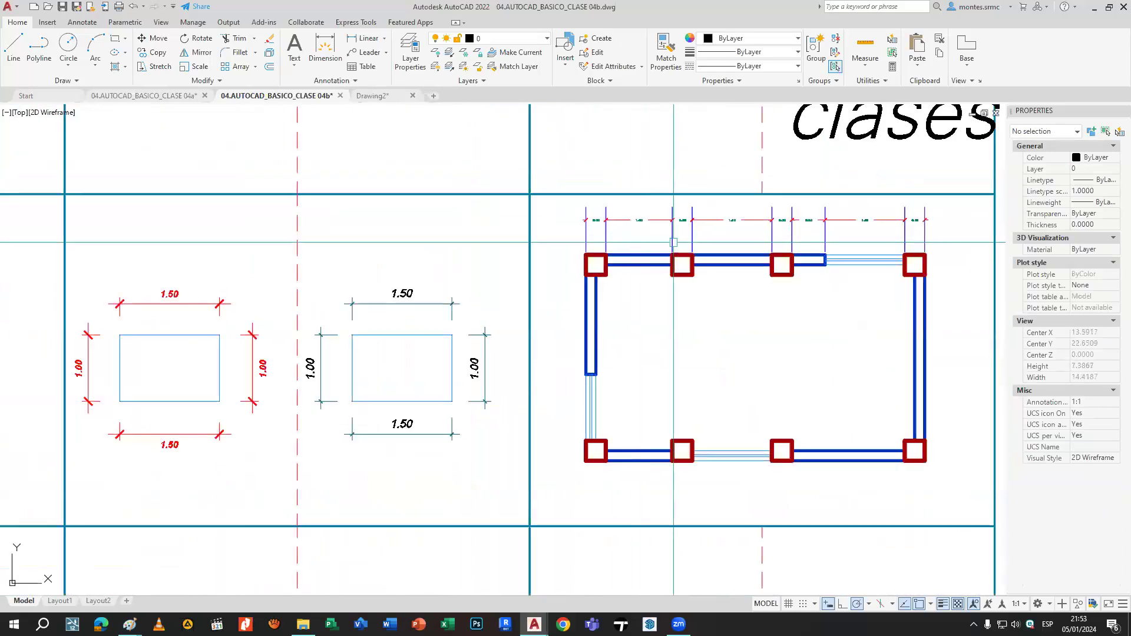
{"action": "mouse_move", "coordinate": [716, 301]}
{"action": "middle_mouse_down"}
{"action": "mouse_move", "coordinate": [363, 243]}
{"action": "mouse_move", "coordinate": [337, 182]}
{"action": "mouse_move", "coordinate": [406, 236]}
{"action": "mouse_move", "coordinate": [489, 355]}
{"action": "mouse_move", "coordinate": [741, 348]}
{"action": "middle_mouse_up"}
{"action": "scroll", "coordinate": [741, 347], "scroll_direction": "up", "scroll_amount": 2}
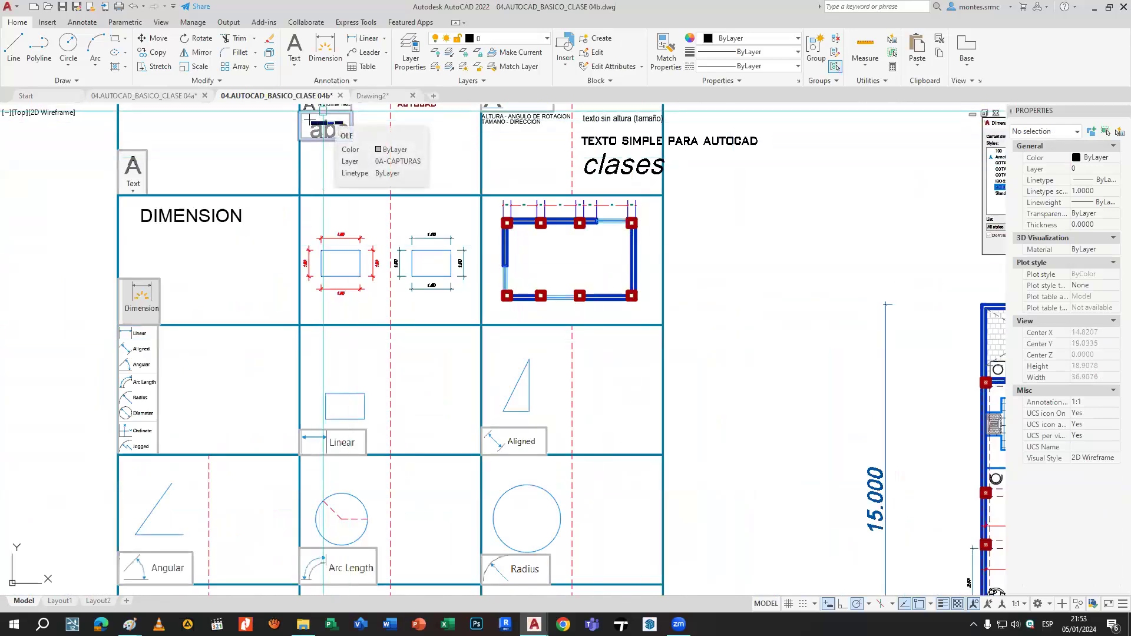
Dimension the Linear example rectangle's upper edge, diagonal and left side with the general Dimension command.
{"action": "mouse_move", "coordinate": [601, 405]}
{"action": "middle_mouse_down"}
{"action": "mouse_move", "coordinate": [731, 220]}
{"action": "mouse_move", "coordinate": [734, 188]}
{"action": "middle_mouse_up"}
{"action": "mouse_move", "coordinate": [698, 282]}
{"action": "middle_mouse_down"}
{"action": "mouse_move", "coordinate": [697, 188]}
{"action": "mouse_move", "coordinate": [648, 380]}
{"action": "middle_mouse_up"}
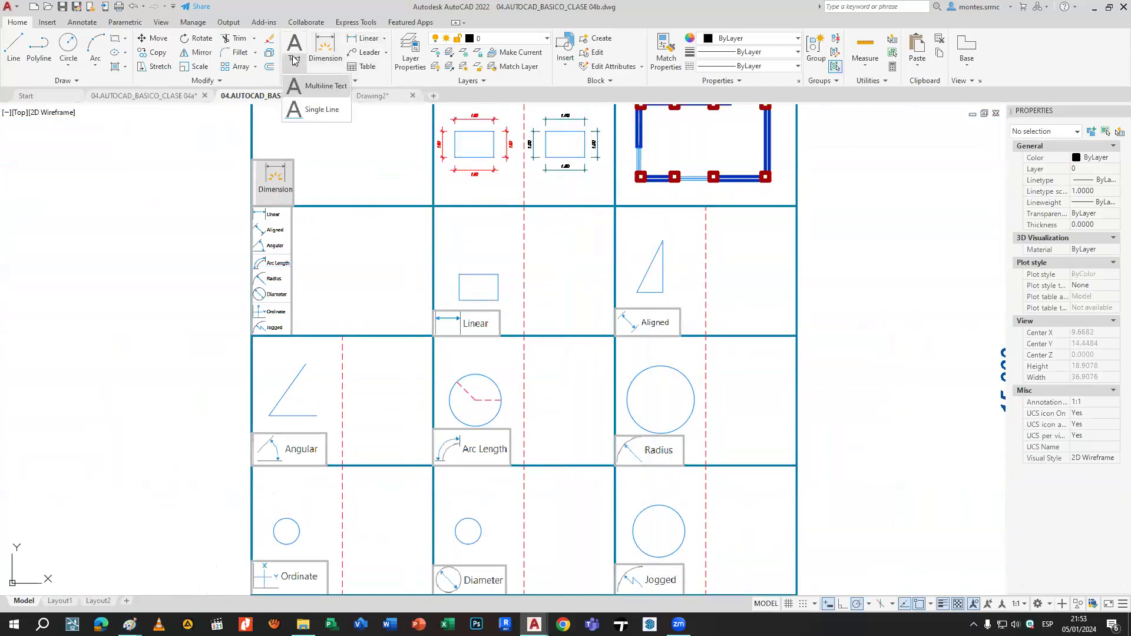
{"action": "left_click", "coordinate": [330, 55]}
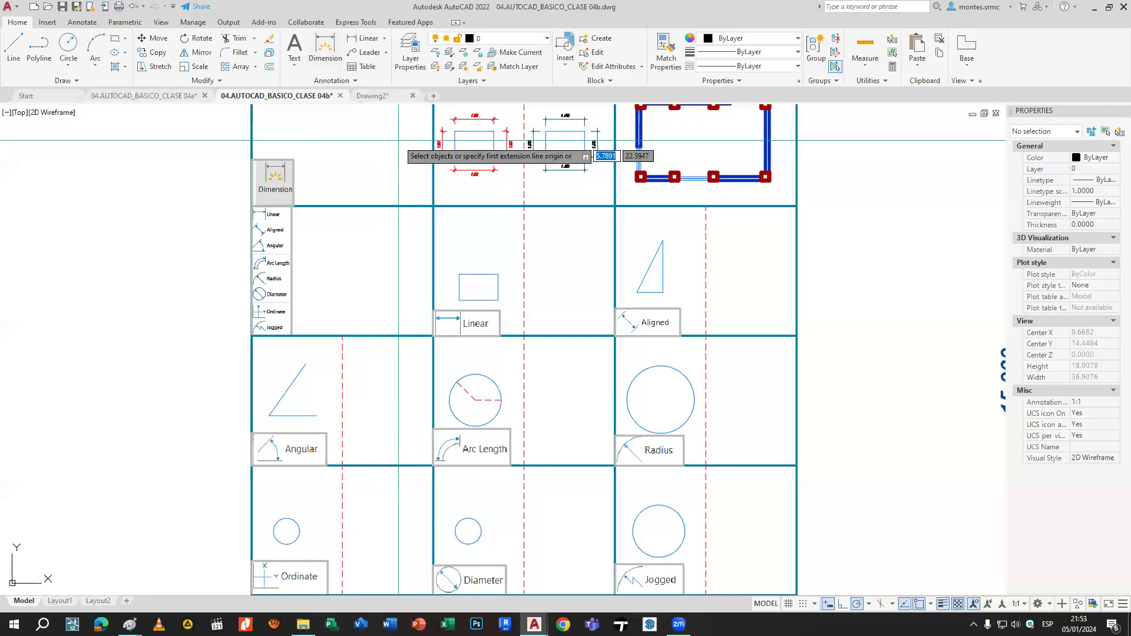
{"action": "scroll", "coordinate": [495, 247], "scroll_direction": "up", "scroll_amount": 4}
{"action": "left_click", "coordinate": [405, 321]}
{"action": "left_click", "coordinate": [503, 321]}
{"action": "left_click", "coordinate": [404, 255]}
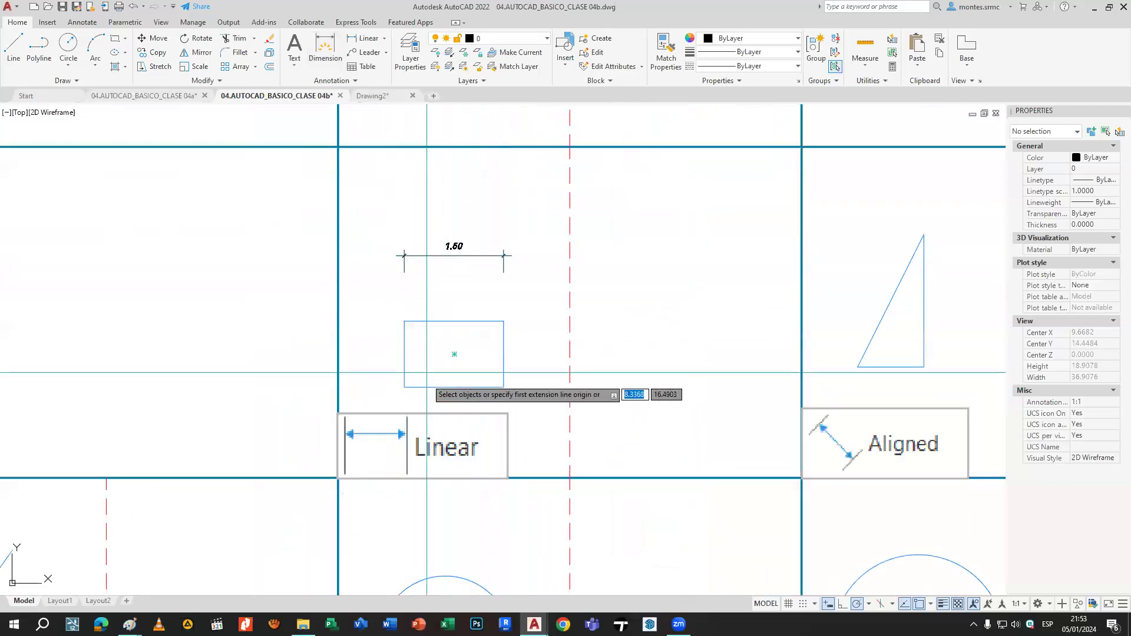
{"action": "left_click", "coordinate": [404, 387]}
{"action": "left_click", "coordinate": [503, 321]}
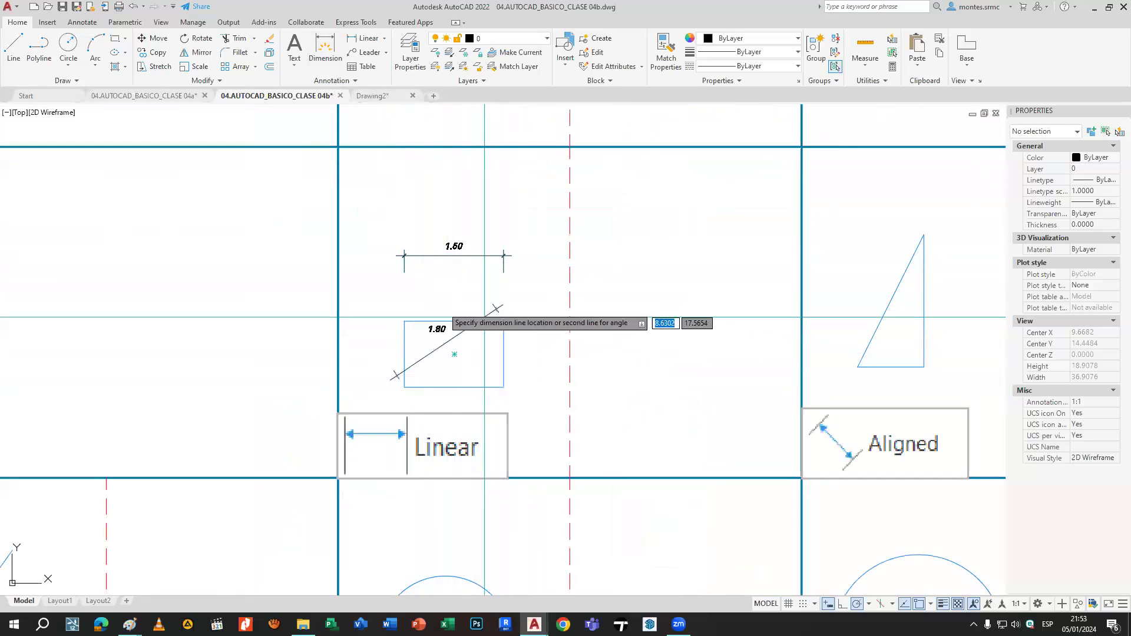
{"action": "left_click", "coordinate": [419, 300]}
{"action": "left_click", "coordinate": [404, 342]}
{"action": "left_click", "coordinate": [327, 354]}
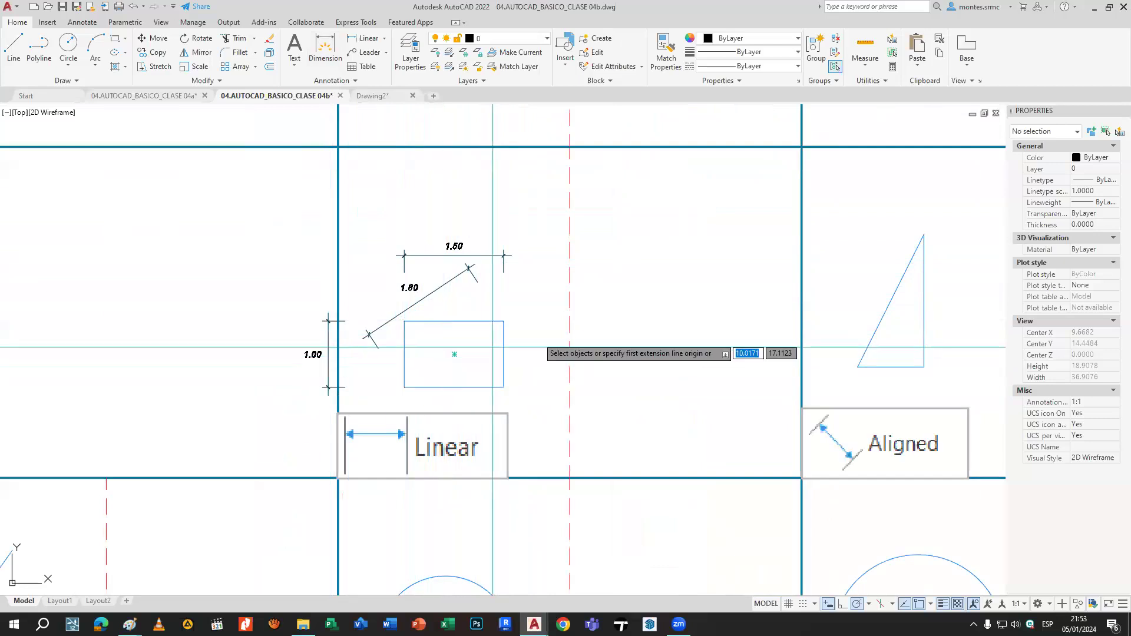
Dimension the Aligned example triangle's hypotenuse and base, placing both dimensions outside the triangle.
{"action": "middle_click_drag", "start_coordinate": [859, 292], "coordinate": [592, 268]}
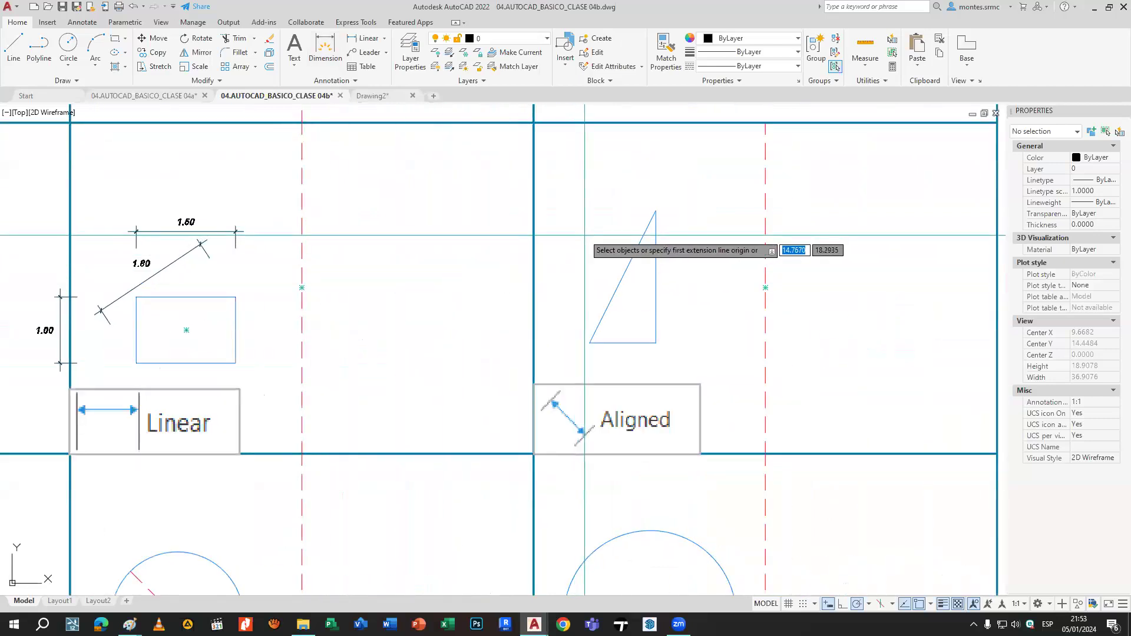
{"action": "left_click", "coordinate": [616, 289]}
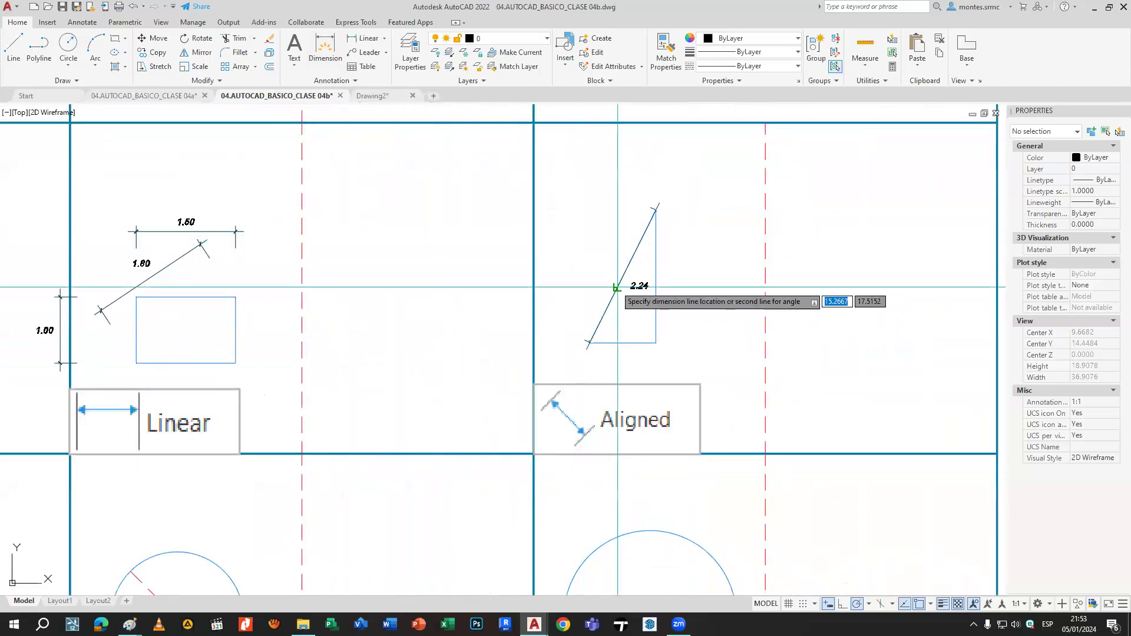
{"action": "left_click", "coordinate": [582, 266]}
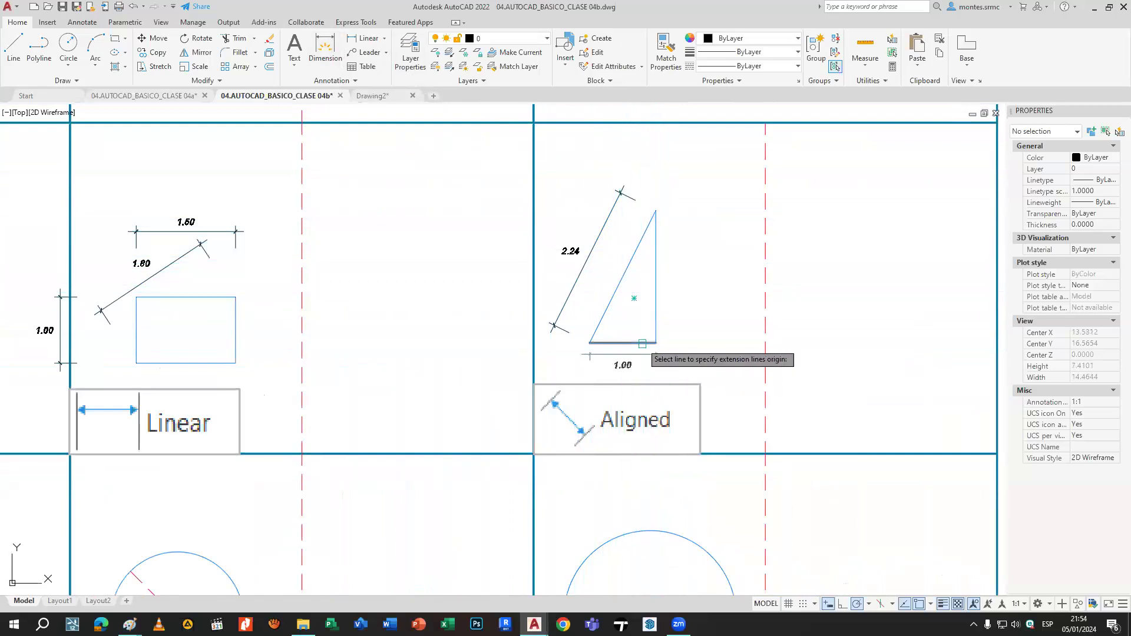
{"action": "left_click", "coordinate": [659, 362]}
Delete the hypotenuse and base dimensions of the Aligned example triangle.
{"action": "left_click", "coordinate": [587, 259]}
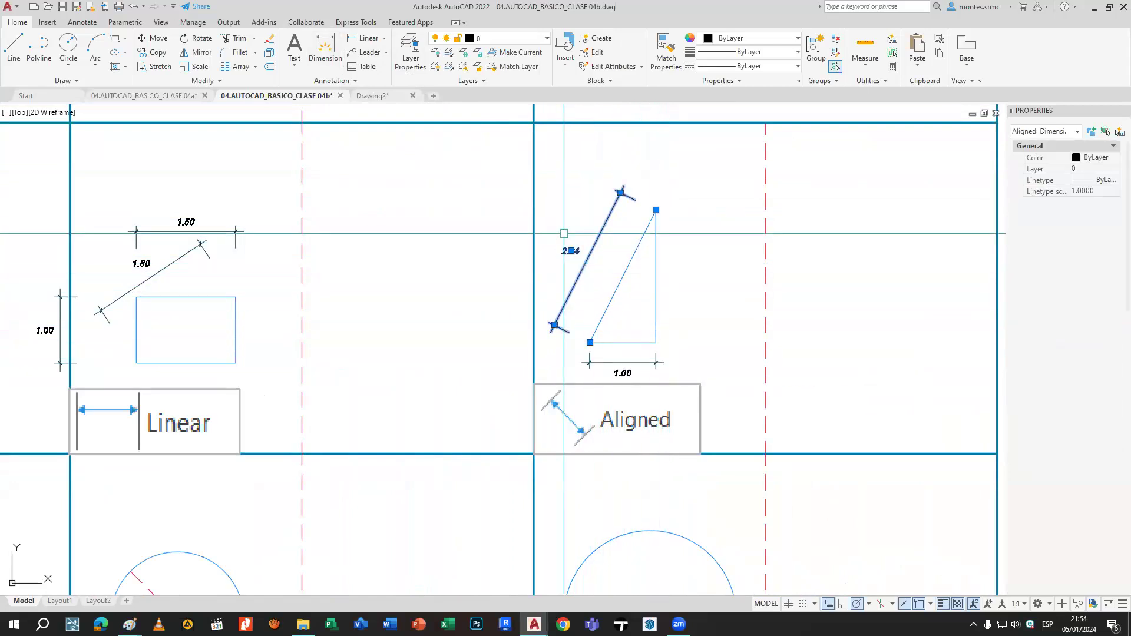
{"action": "key", "text": "Delete"}
{"action": "left_click", "coordinate": [604, 363]}
{"action": "middle_click_drag", "start_coordinate": [590, 370], "coordinate": [939, 371]}
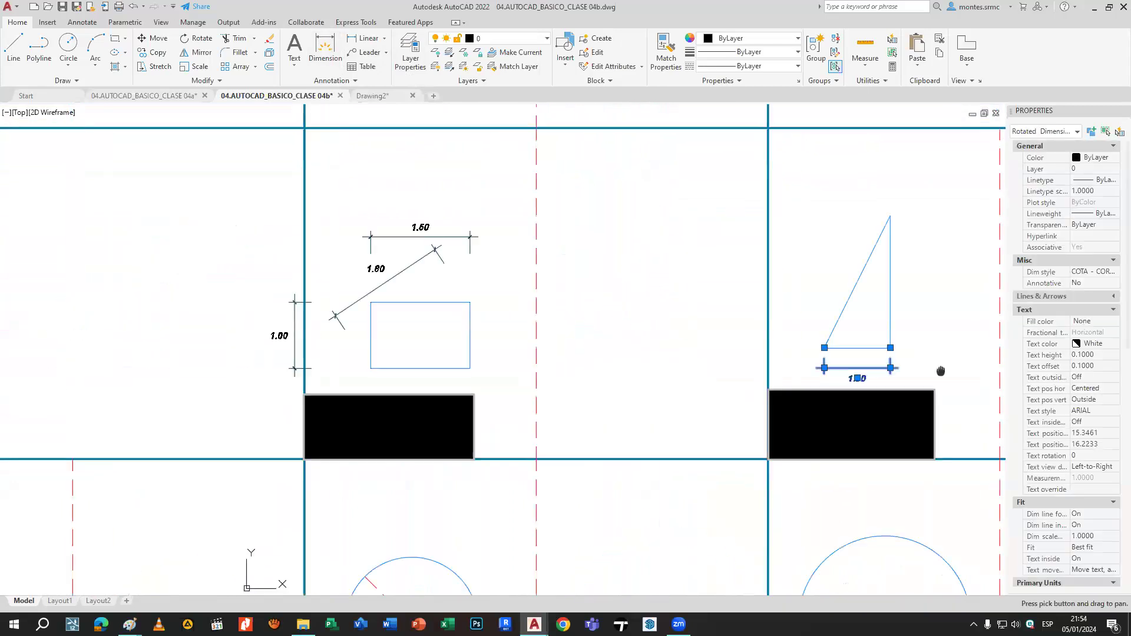
{"action": "key", "text": "Delete"}
Delete the three dimensions around the Linear example rectangle.
{"action": "left_click", "coordinate": [534, 257]}
{"action": "left_click", "coordinate": [487, 211]}
{"action": "key", "text": "Delete"}
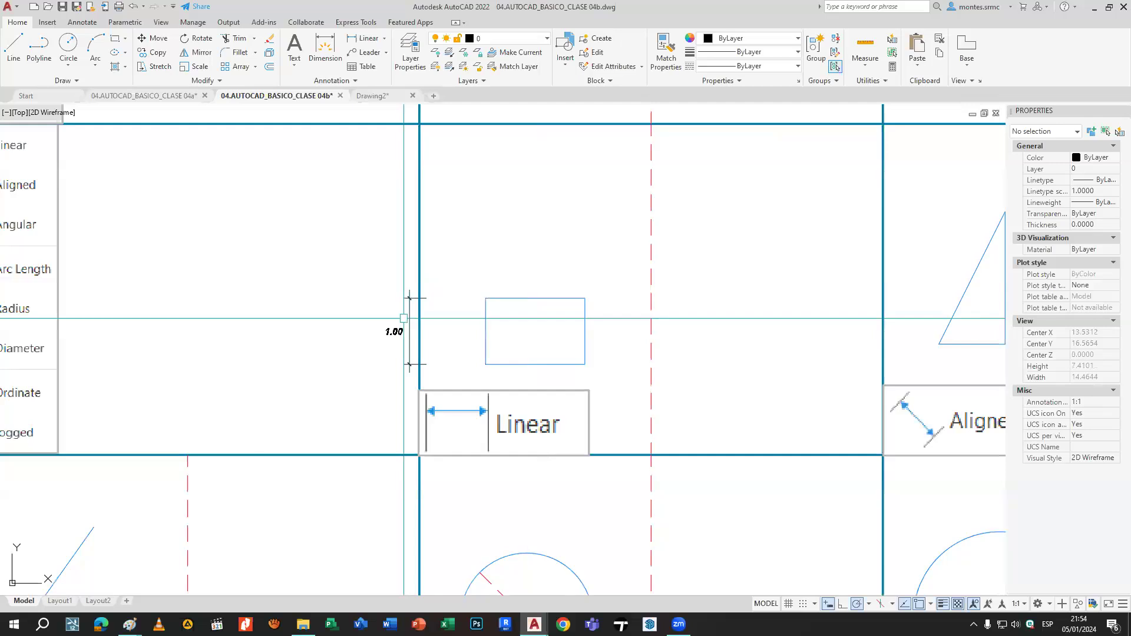
{"action": "left_click", "coordinate": [412, 311]}
{"action": "key", "text": "Delete"}
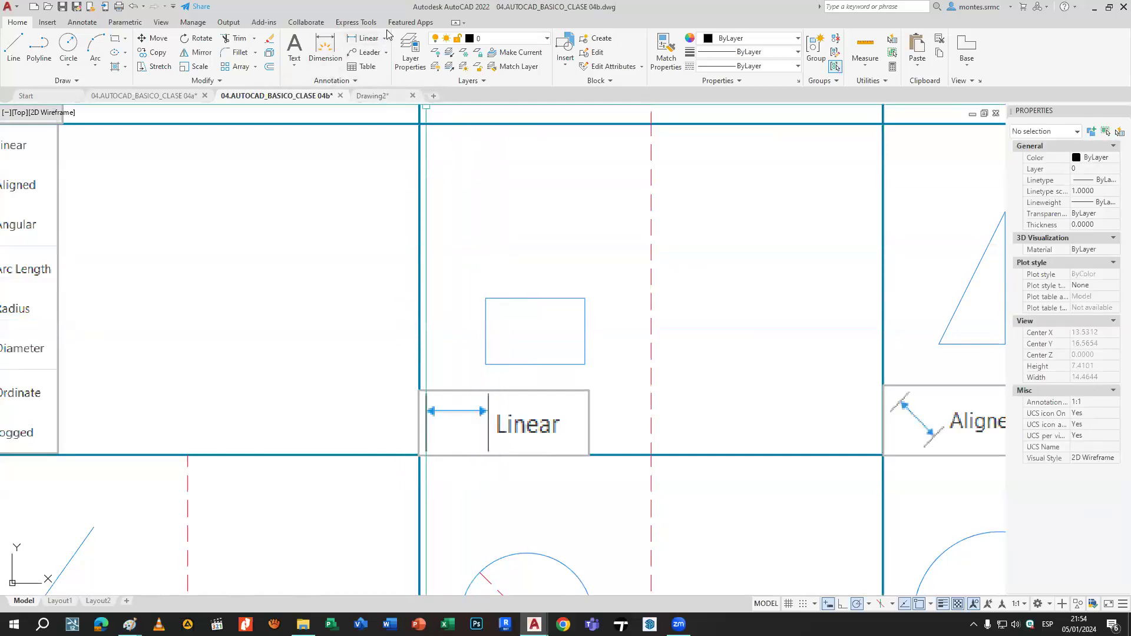
Add a linear dimension along the upper edge of the Linear example rectangle, placed above it.
{"action": "scroll", "coordinate": [405, 147], "scroll_direction": "down", "scroll_amount": 6}
{"action": "middle_click_drag", "start_coordinate": [405, 146], "coordinate": [611, 474]}
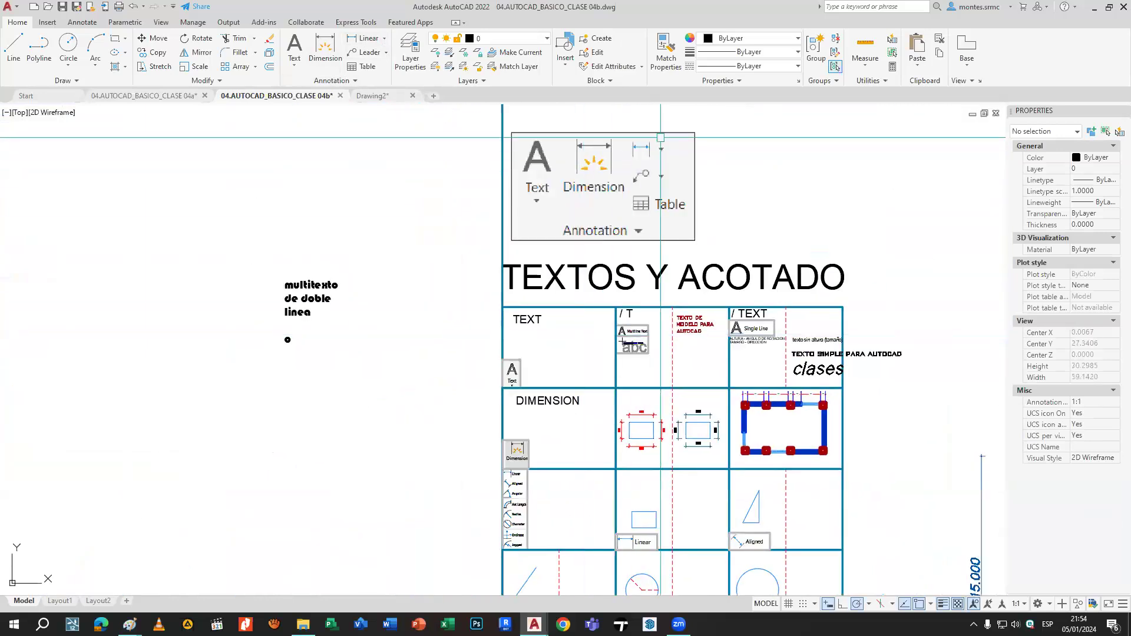
{"action": "scroll", "coordinate": [663, 134], "scroll_direction": "up", "scroll_amount": 4}
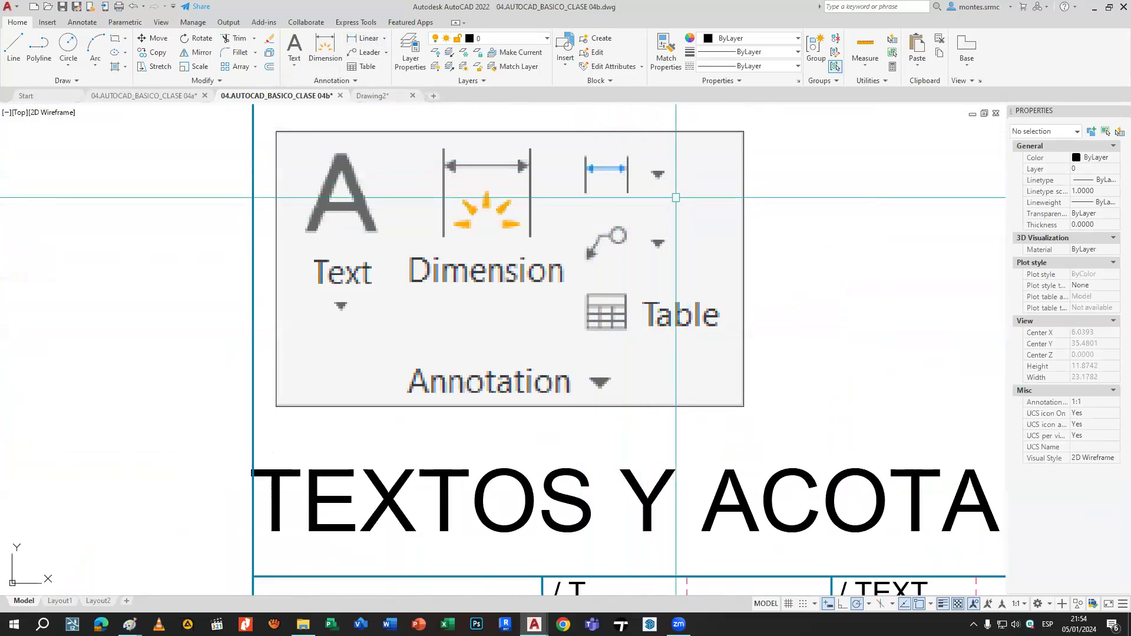
{"action": "scroll", "coordinate": [676, 198], "scroll_direction": "down", "scroll_amount": 8}
{"action": "scroll", "coordinate": [742, 277], "scroll_direction": "up", "scroll_amount": 4}
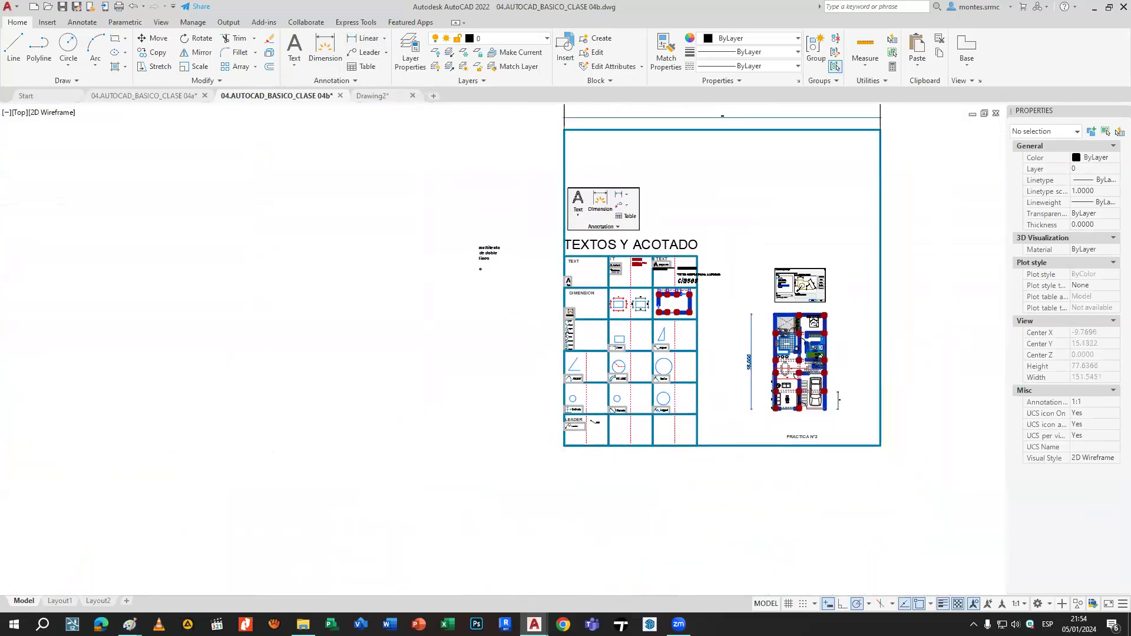
{"action": "scroll", "coordinate": [577, 385], "scroll_direction": "up", "scroll_amount": 6}
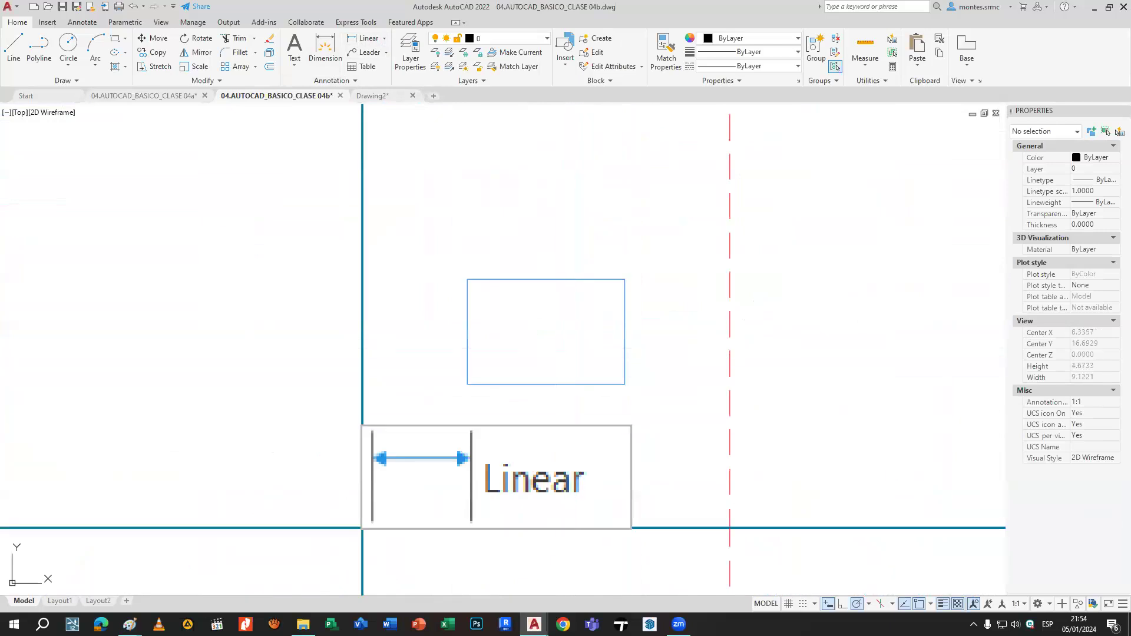
{"action": "left_click", "coordinate": [383, 39]}
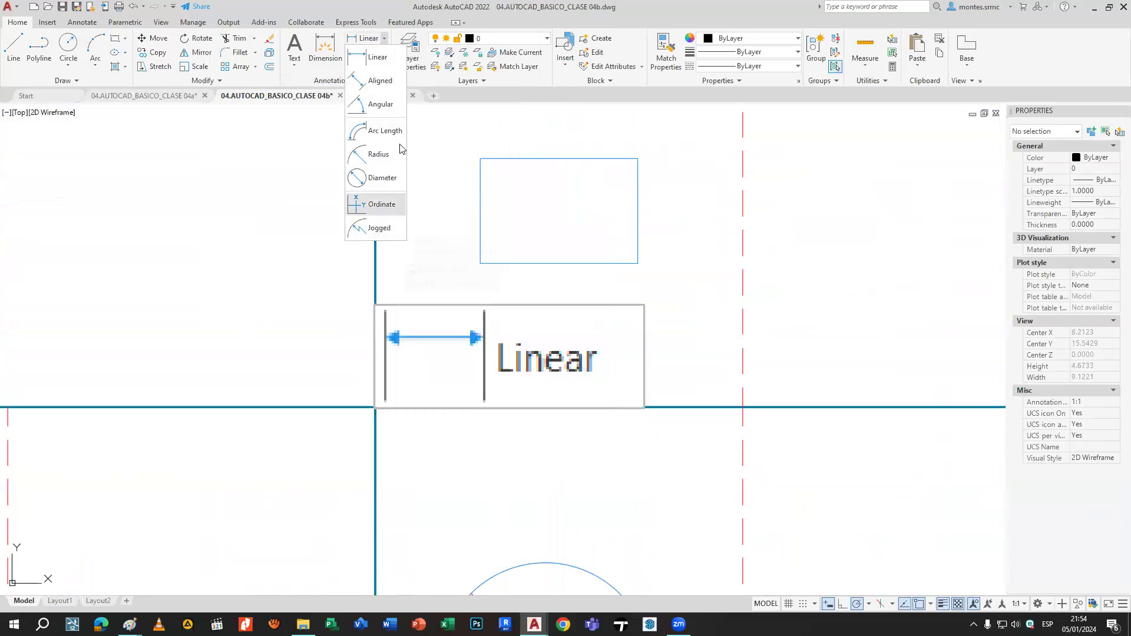
{"action": "left_click", "coordinate": [377, 57]}
{"action": "middle_click_drag", "start_coordinate": [542, 210], "coordinate": [540, 279]}
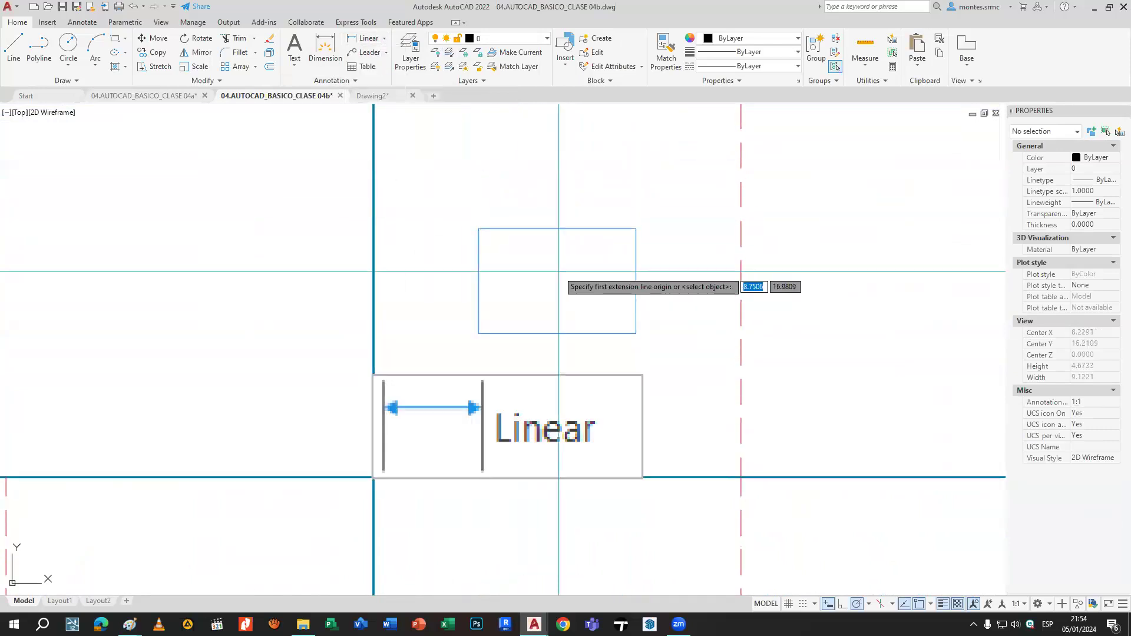
{"action": "left_click", "coordinate": [478, 228]}
{"action": "left_click", "coordinate": [635, 228]}
{"action": "left_click", "coordinate": [626, 169]}
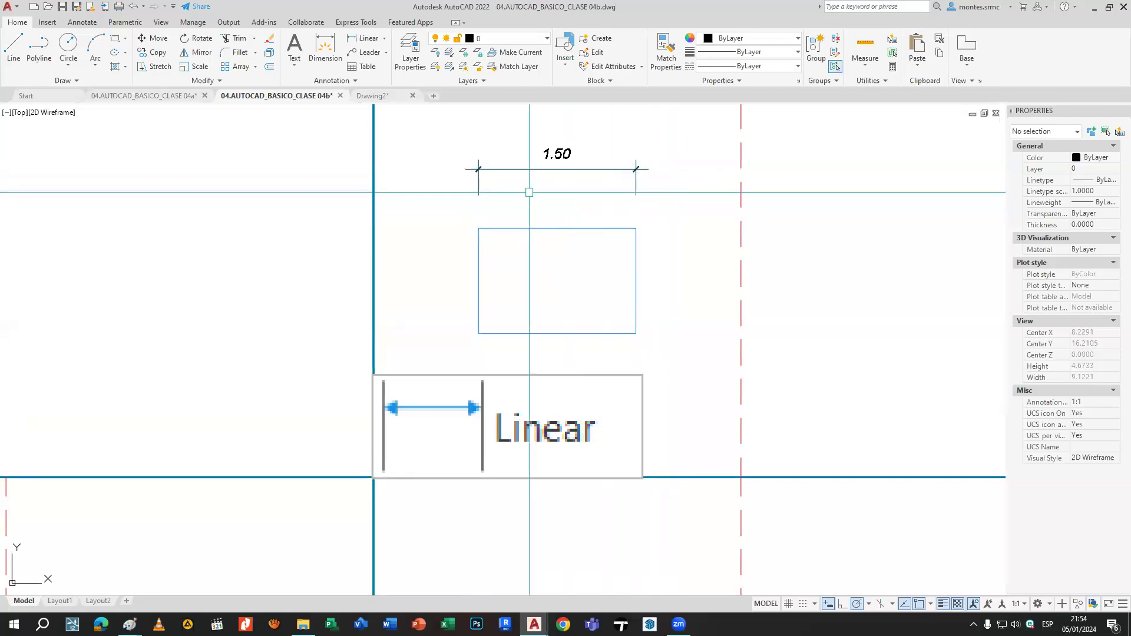
Add a linear dimension along the left edge of the Linear example rectangle, placed outside it.
{"action": "key", "text": "Return"}
{"action": "left_click", "coordinate": [478, 333]}
{"action": "left_click", "coordinate": [478, 228]}
{"action": "left_click", "coordinate": [436, 260]}
{"action": "key", "text": "Return"}
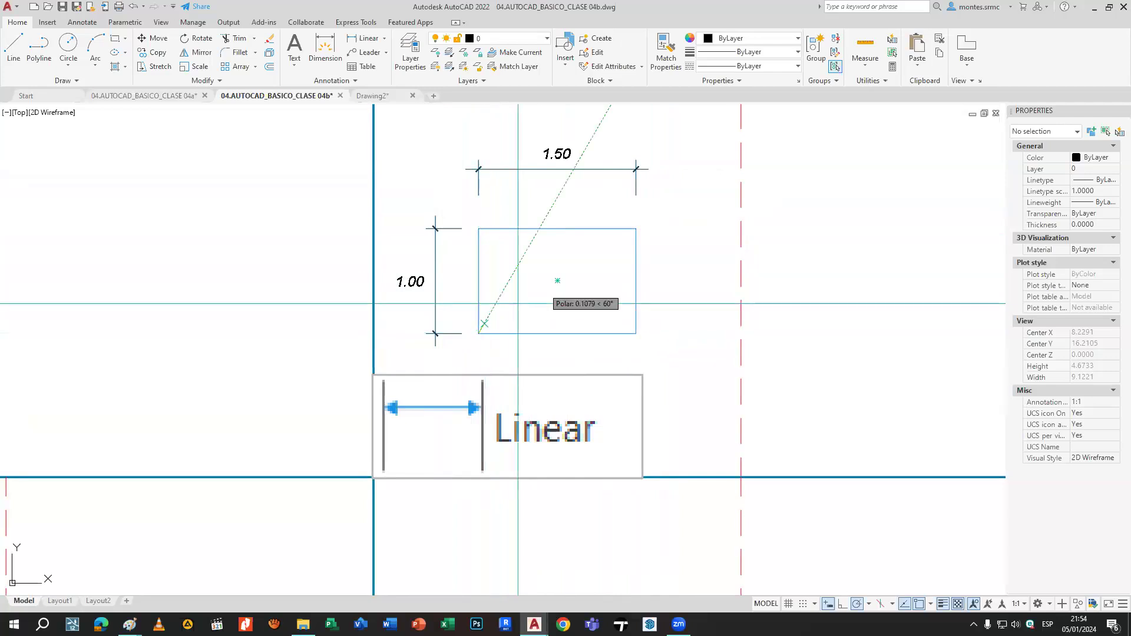
{"action": "left_click", "coordinate": [636, 228]}
{"action": "left_click", "coordinate": [636, 333]}
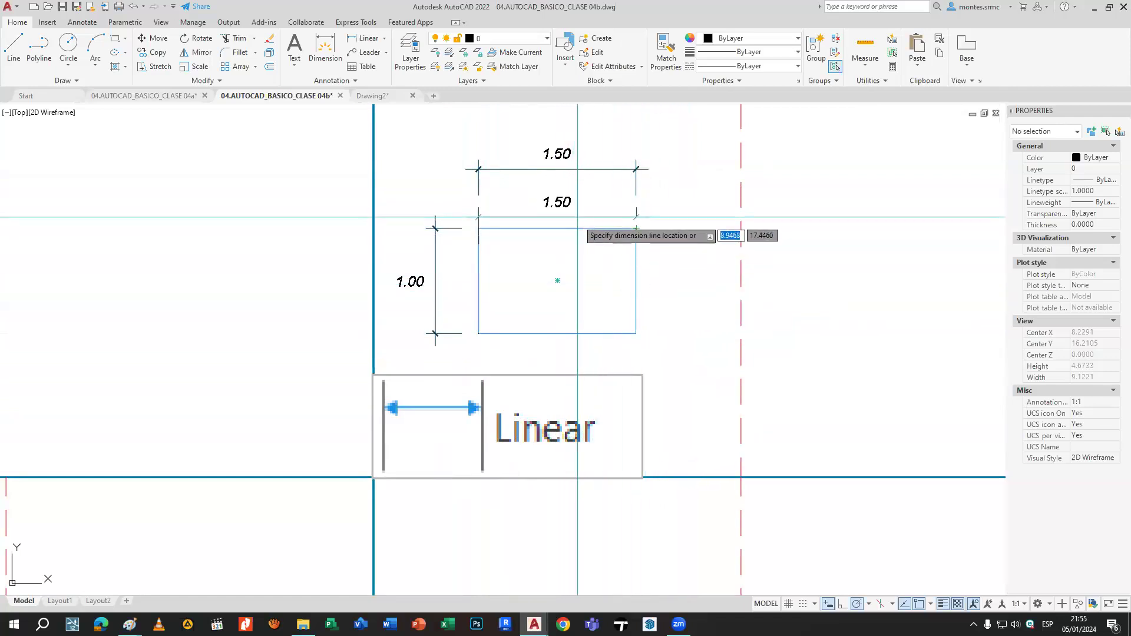
{"action": "mouse_move", "coordinate": [657, 329]}
{"action": "middle_mouse_down"}
{"action": "mouse_move", "coordinate": [413, 367]}
{"action": "mouse_move", "coordinate": [328, 352]}
{"action": "middle_mouse_up"}
{"action": "middle_click_drag", "start_coordinate": [402, 343], "coordinate": [201, 343]}
{"action": "key", "text": "Escape"}
Add an aligned dimension to the base of the Aligned example triangle, placed below it.
{"action": "middle_click_drag", "start_coordinate": [717, 370], "coordinate": [634, 414]}
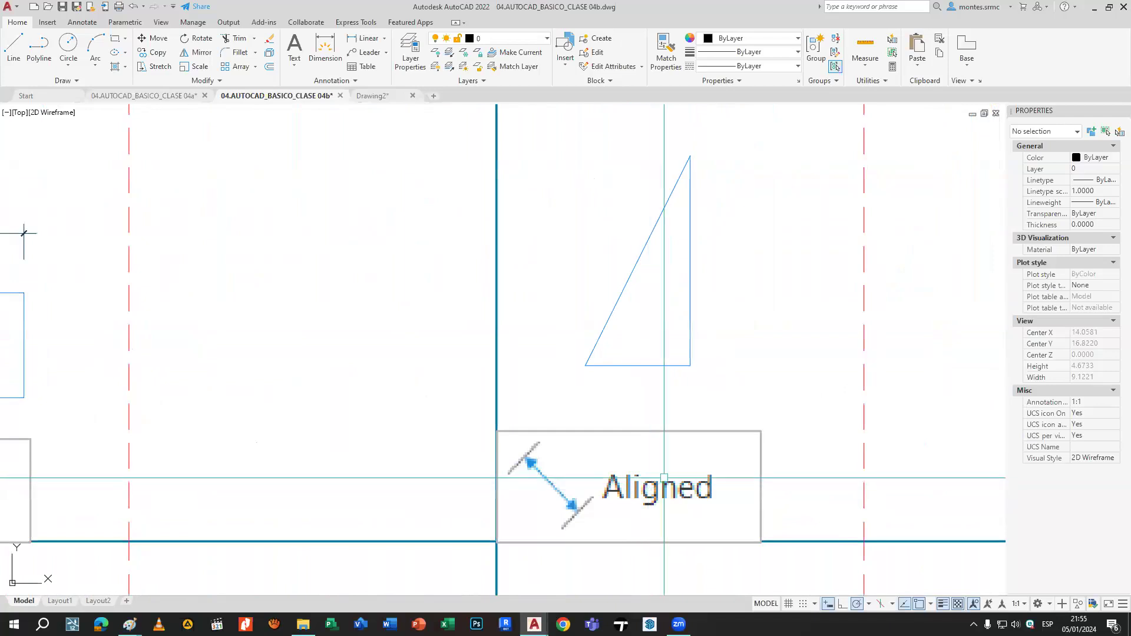
{"action": "left_click", "coordinate": [384, 38]}
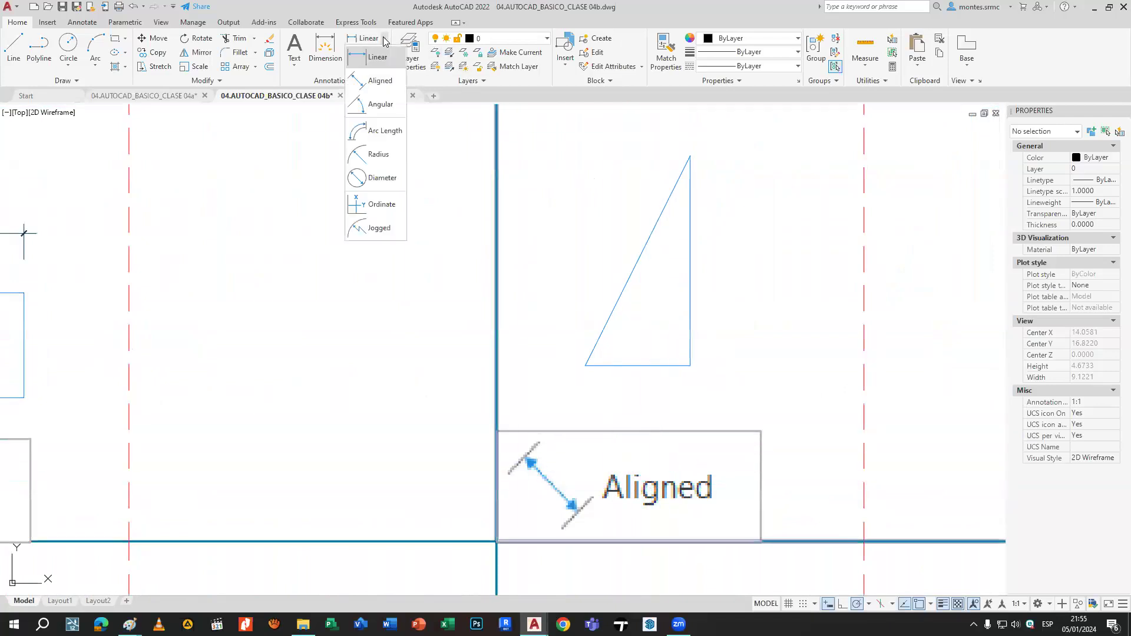
{"action": "left_click", "coordinate": [383, 80]}
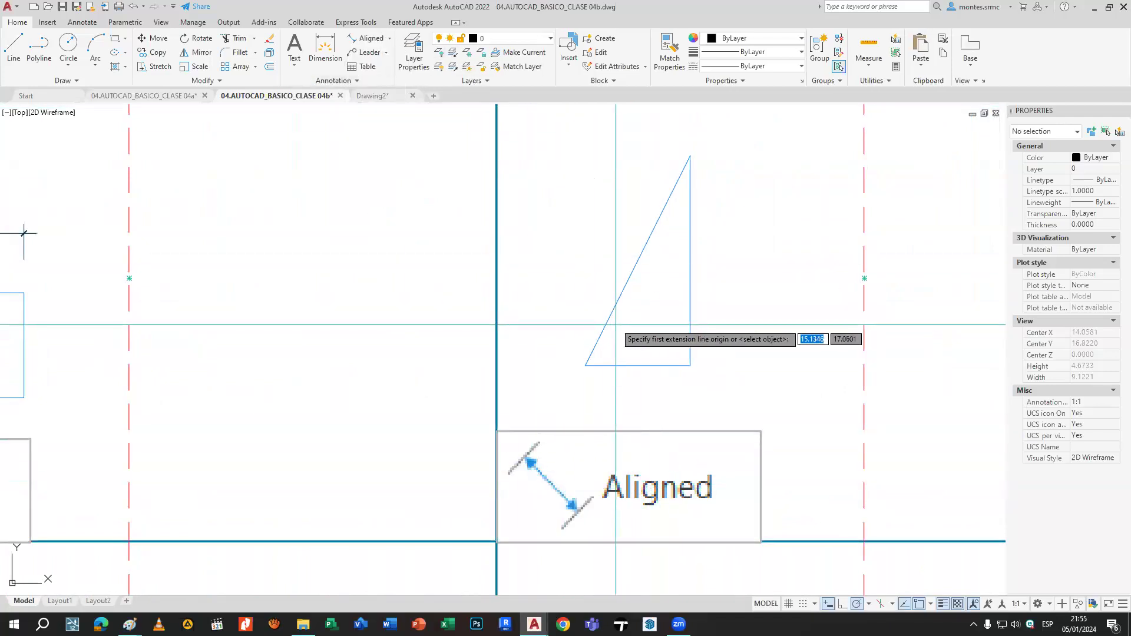
{"action": "left_click", "coordinate": [587, 366]}
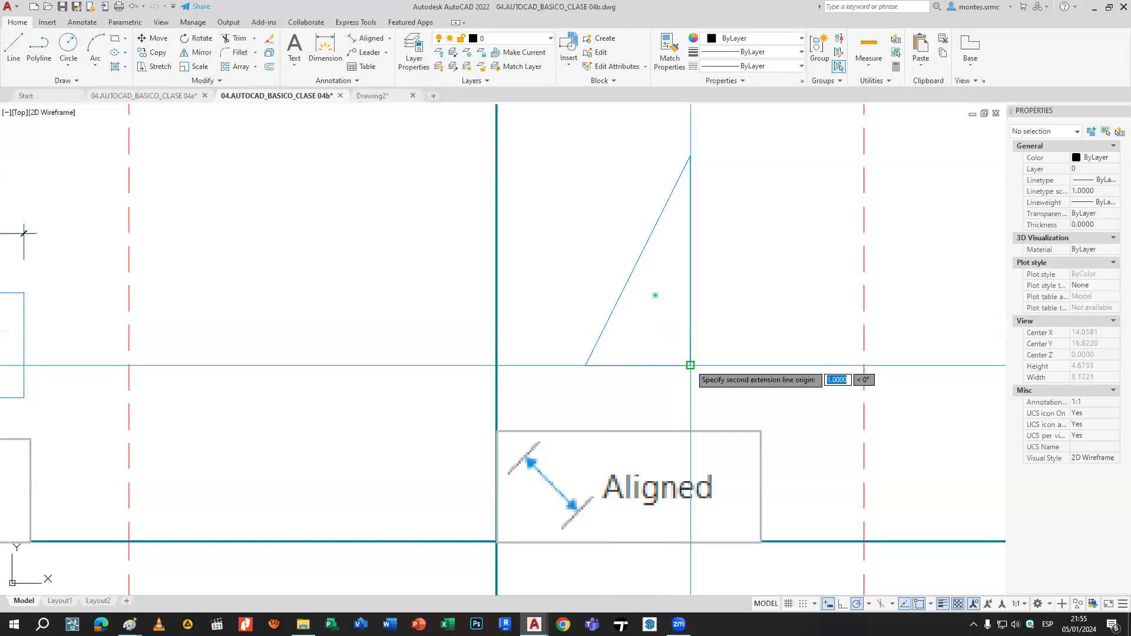
{"action": "left_click", "coordinate": [690, 366]}
{"action": "left_click", "coordinate": [689, 400]}
Add an aligned dimension to the triangle's vertical side, placed to its right.
{"action": "key", "text": "Return"}
{"action": "left_click", "coordinate": [690, 366]}
{"action": "left_click", "coordinate": [689, 156]}
{"action": "left_click", "coordinate": [759, 260]}
Add an aligned dimension along the triangle's hypotenuse, placed outside the triangle on its upper left.
{"action": "key", "text": "Return"}
{"action": "left_click", "coordinate": [690, 156]}
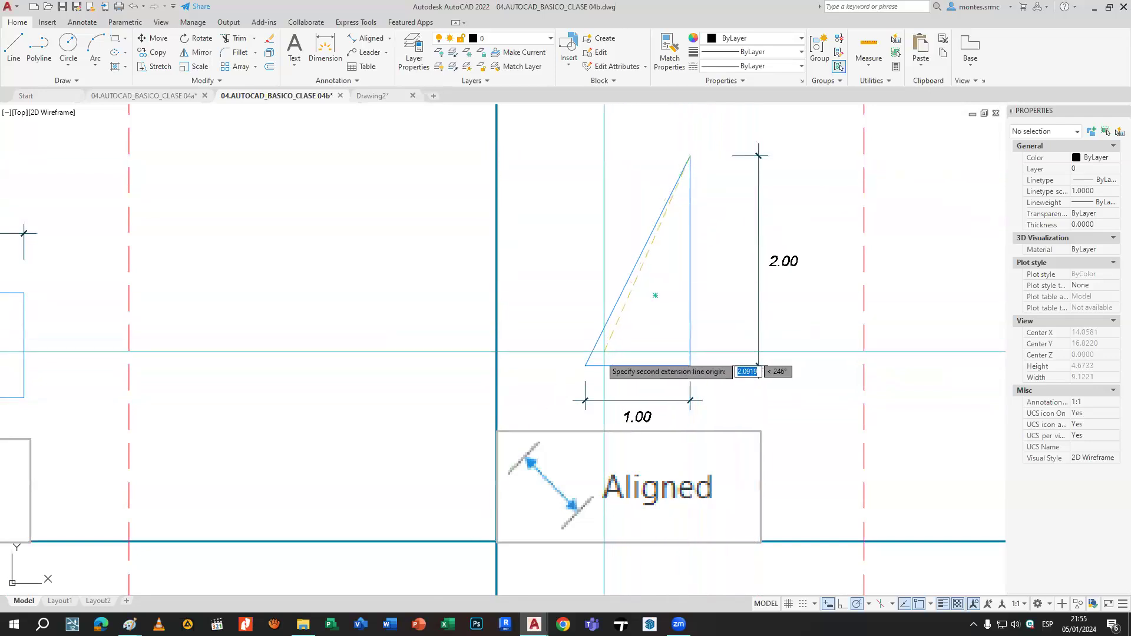
{"action": "left_click", "coordinate": [585, 366]}
{"action": "left_click", "coordinate": [564, 267]}
{"action": "middle_click_drag", "start_coordinate": [592, 310], "coordinate": [589, 302]}
{"action": "middle_click_drag", "start_coordinate": [601, 268], "coordinate": [567, 246]}
Stretch the lower origin point of the triangle's vertical-side dimension onto the red dashed line at its right.
{"action": "left_click", "coordinate": [754, 299]}
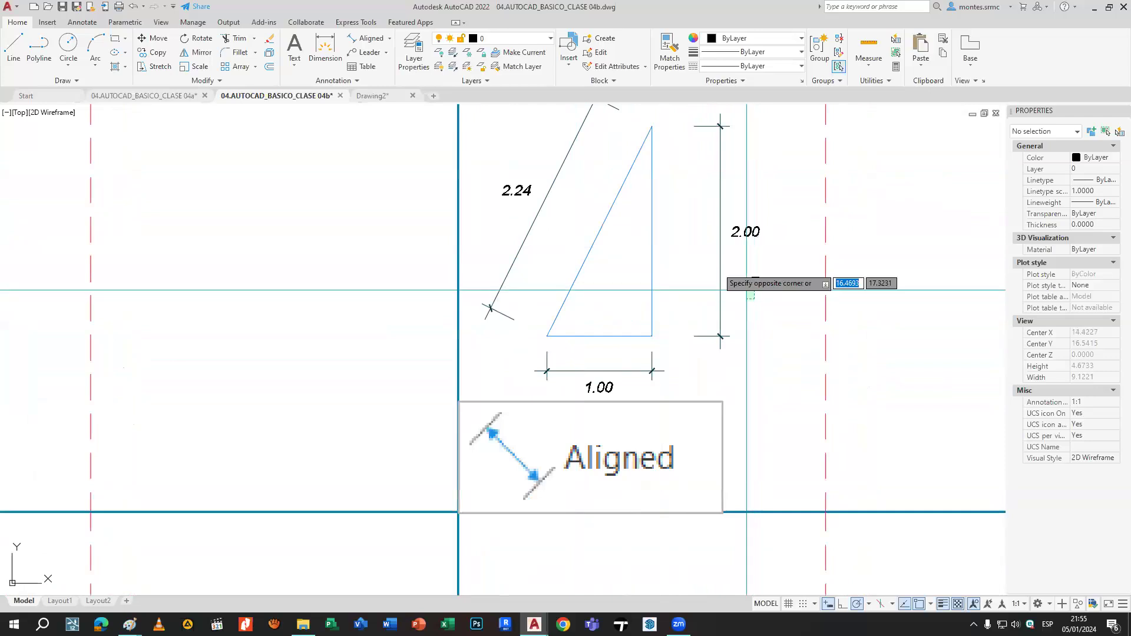
{"action": "left_click", "coordinate": [677, 264]}
{"action": "left_click", "coordinate": [652, 336]}
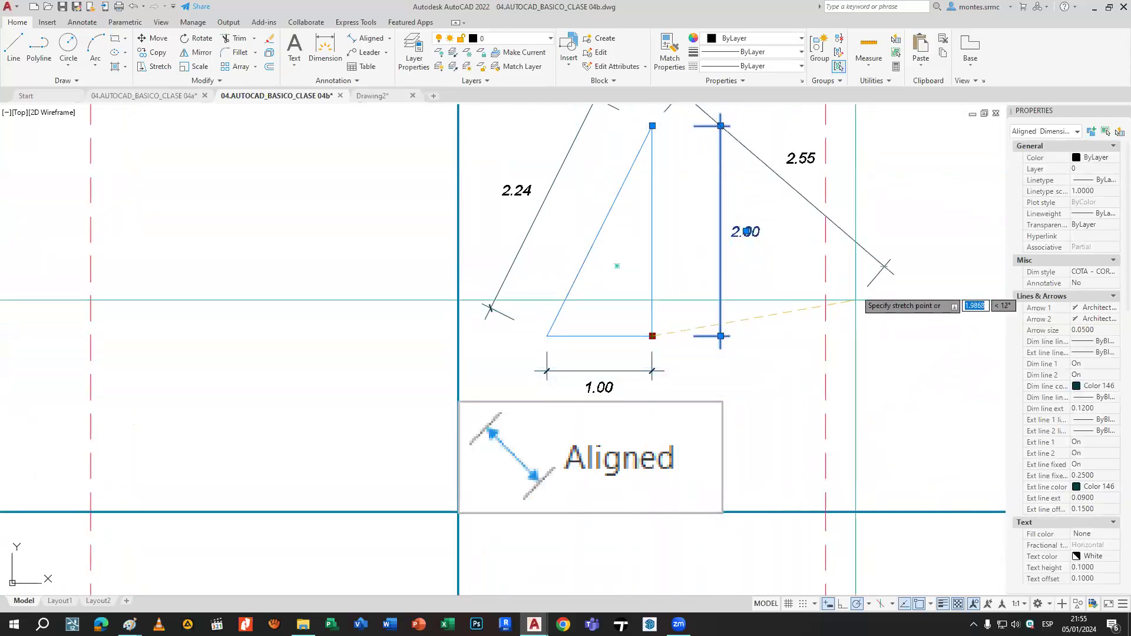
{"action": "left_click", "coordinate": [825, 250]}
Stretch the right origin point of the Linear rectangle's upper dimension up and right onto the red dashed line.
{"action": "scroll", "coordinate": [737, 298], "scroll_direction": "down", "scroll_amount": 2}
{"action": "middle_click_drag", "start_coordinate": [736, 298], "coordinate": [1013, 309]}
{"action": "left_click", "coordinate": [543, 242]}
{"action": "left_click", "coordinate": [544, 282]}
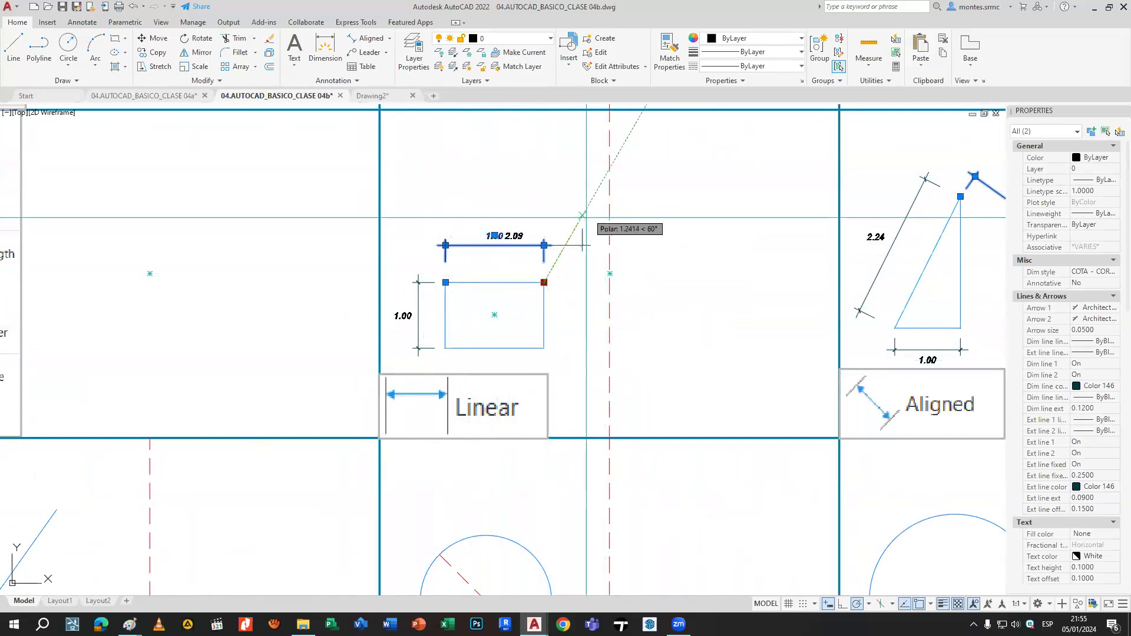
{"action": "left_click", "coordinate": [609, 209]}
{"action": "mouse_move", "coordinate": [661, 279]}
{"action": "middle_mouse_down"}
{"action": "mouse_move", "coordinate": [218, 277]}
{"action": "mouse_move", "coordinate": [271, 309]}
{"action": "mouse_move", "coordinate": [457, 308]}
{"action": "middle_mouse_up"}
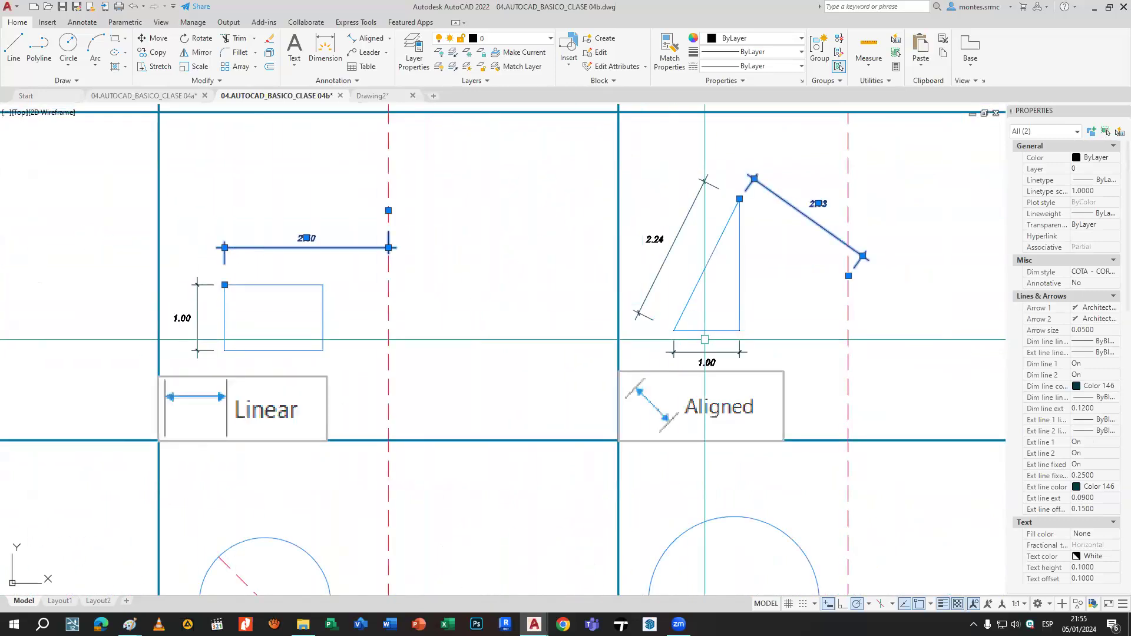
{"action": "scroll", "coordinate": [705, 340], "scroll_direction": "down", "scroll_amount": 2}
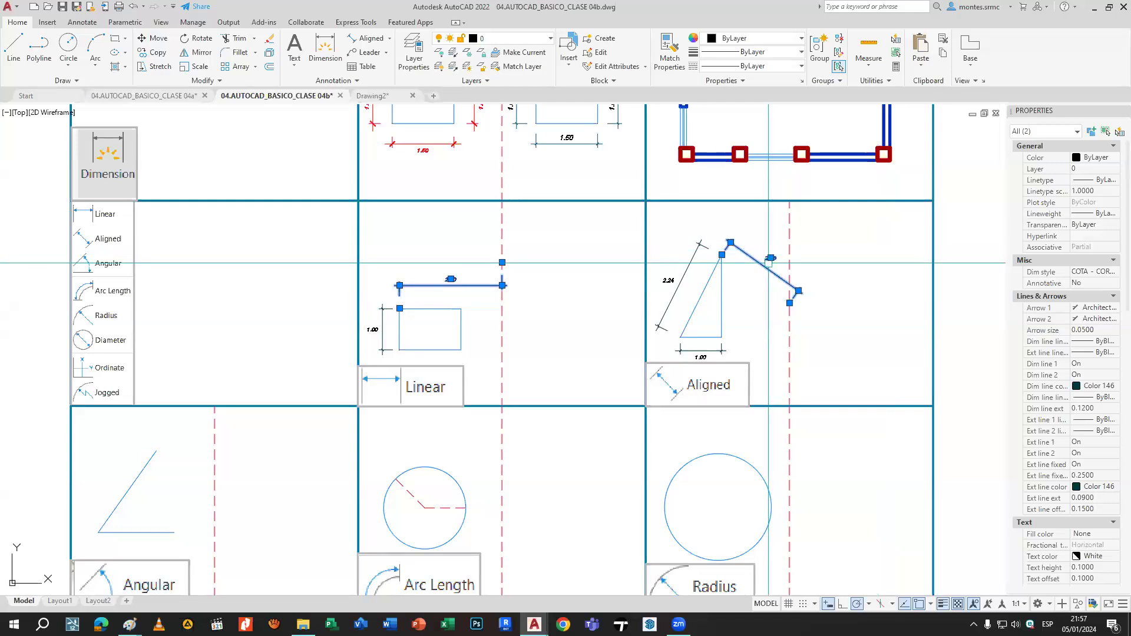
Switch to Drawing2 and check which dimension styles it offers.
{"action": "left_click", "coordinate": [371, 95]}
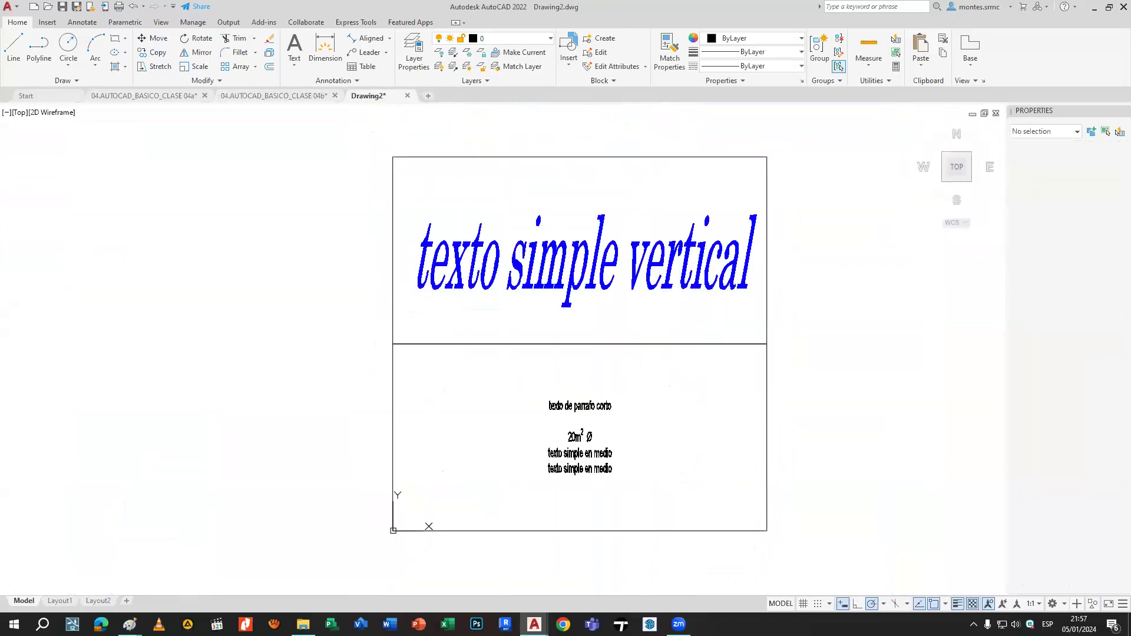
{"action": "left_click", "coordinate": [354, 81]}
{"action": "left_click", "coordinate": [356, 110]}
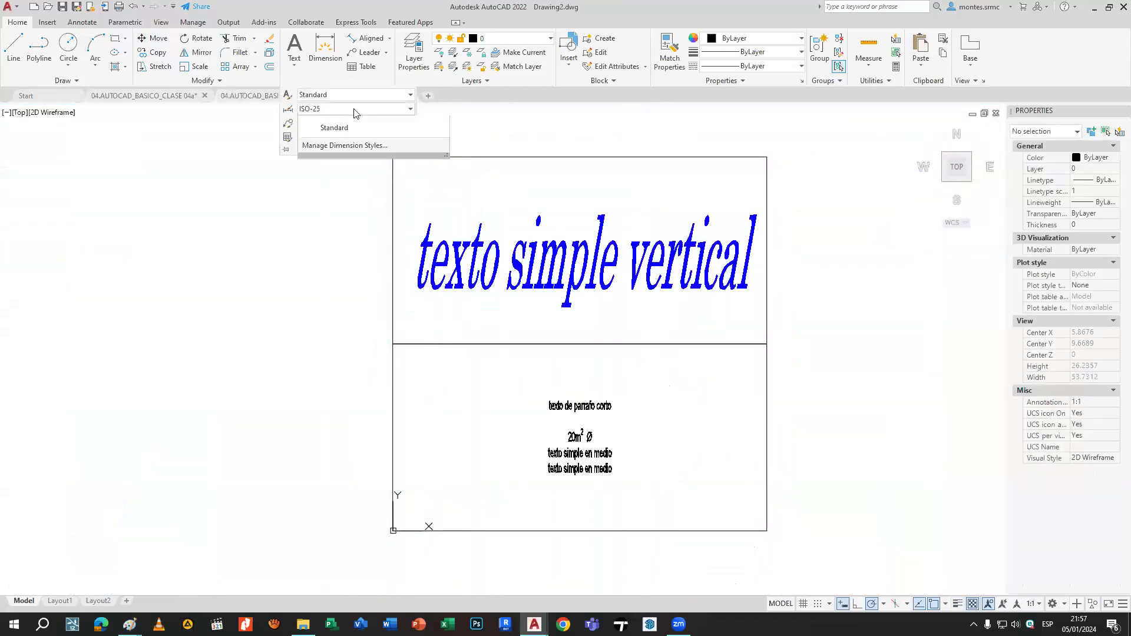
{"action": "left_click", "coordinate": [478, 127]}
{"action": "left_click", "coordinate": [443, 128]}
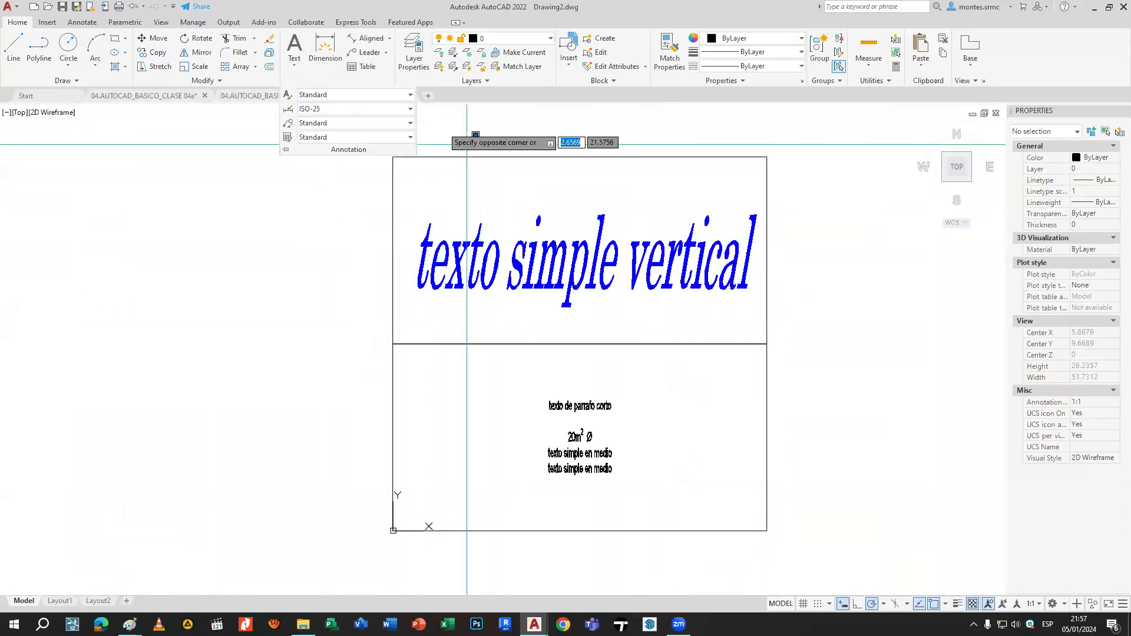
Create a new blank drawing and check which dimension styles it offers.
{"action": "left_click", "coordinate": [428, 96]}
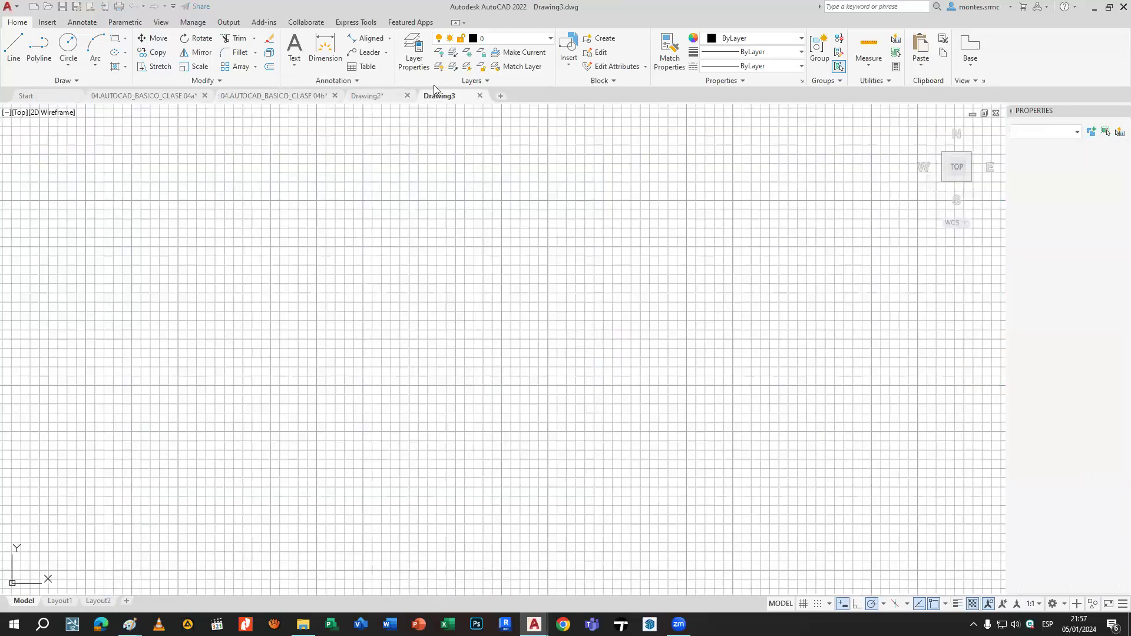
{"action": "left_click", "coordinate": [356, 81]}
{"action": "left_click", "coordinate": [336, 109]}
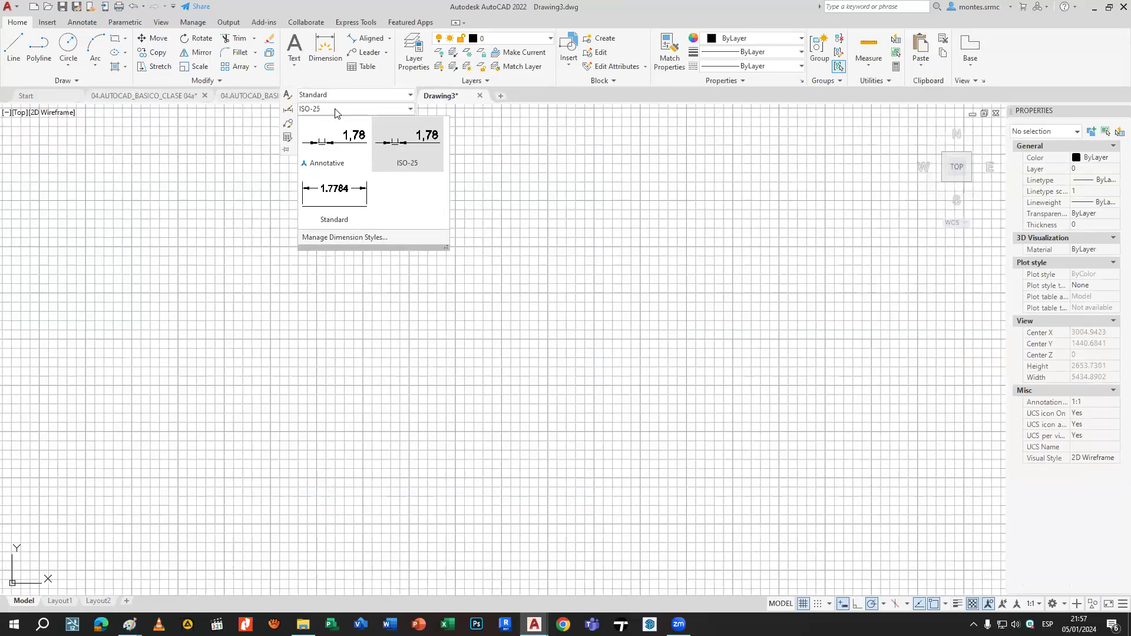
{"action": "left_click", "coordinate": [500, 143]}
{"action": "left_click", "coordinate": [478, 168]}
{"action": "left_click", "coordinate": [504, 151]}
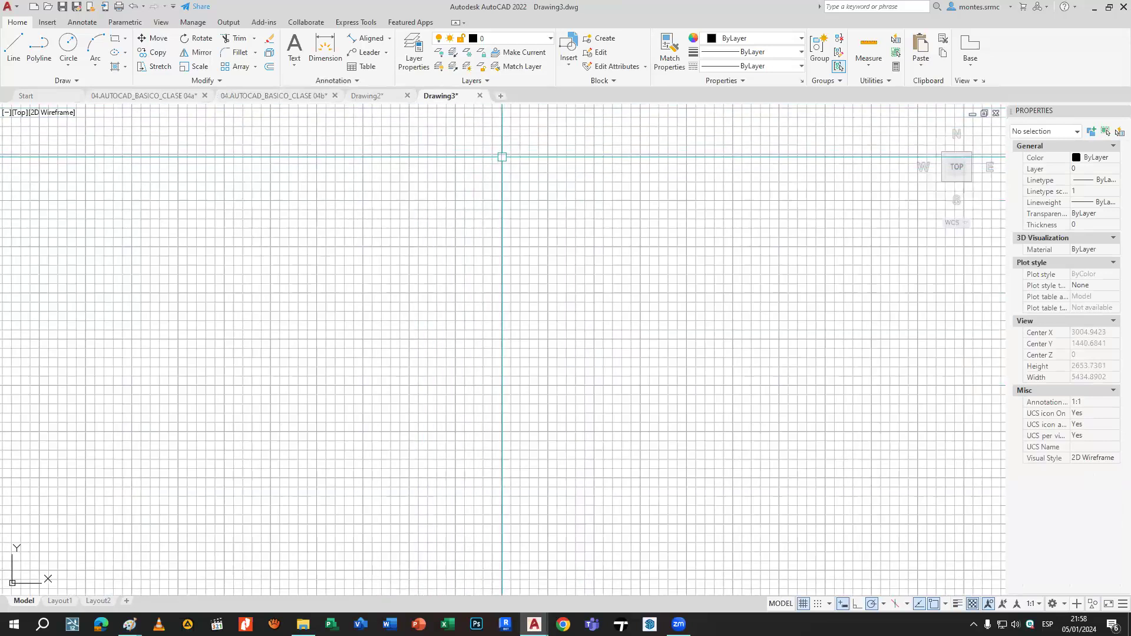
Copy the two dimensioned rectangles in the DIMENSION row of 04.AUTOCAD_BASICO_CLASE 04b and return to Drawing3.
{"action": "left_click", "coordinate": [287, 95]}
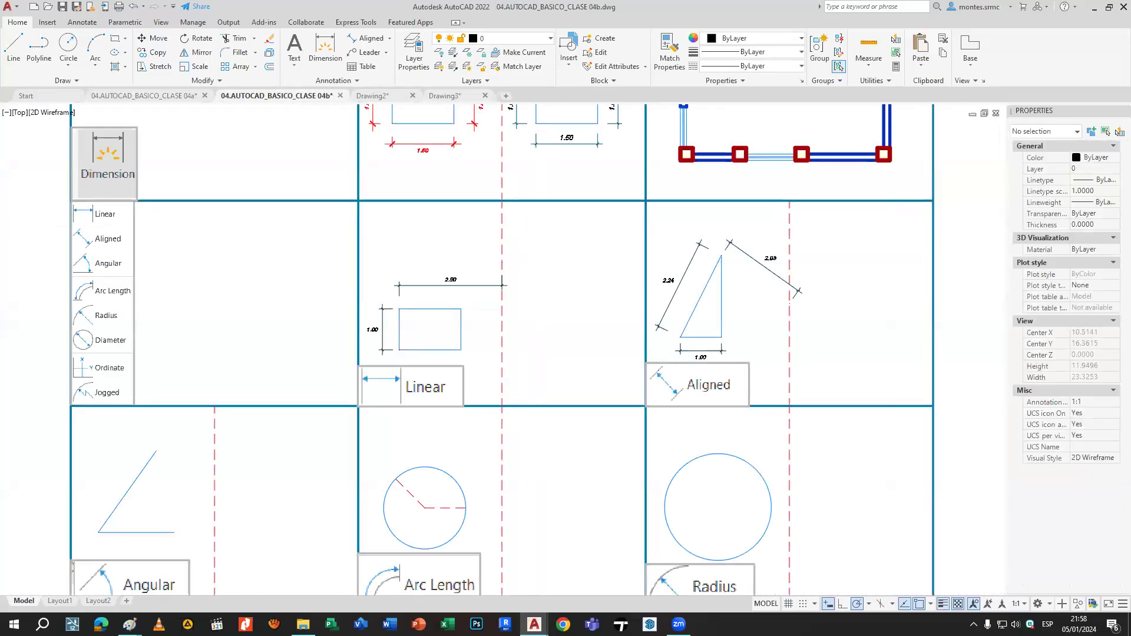
{"action": "scroll", "coordinate": [641, 477], "scroll_direction": "down", "scroll_amount": 3}
{"action": "scroll", "coordinate": [466, 200], "scroll_direction": "up", "scroll_amount": 3}
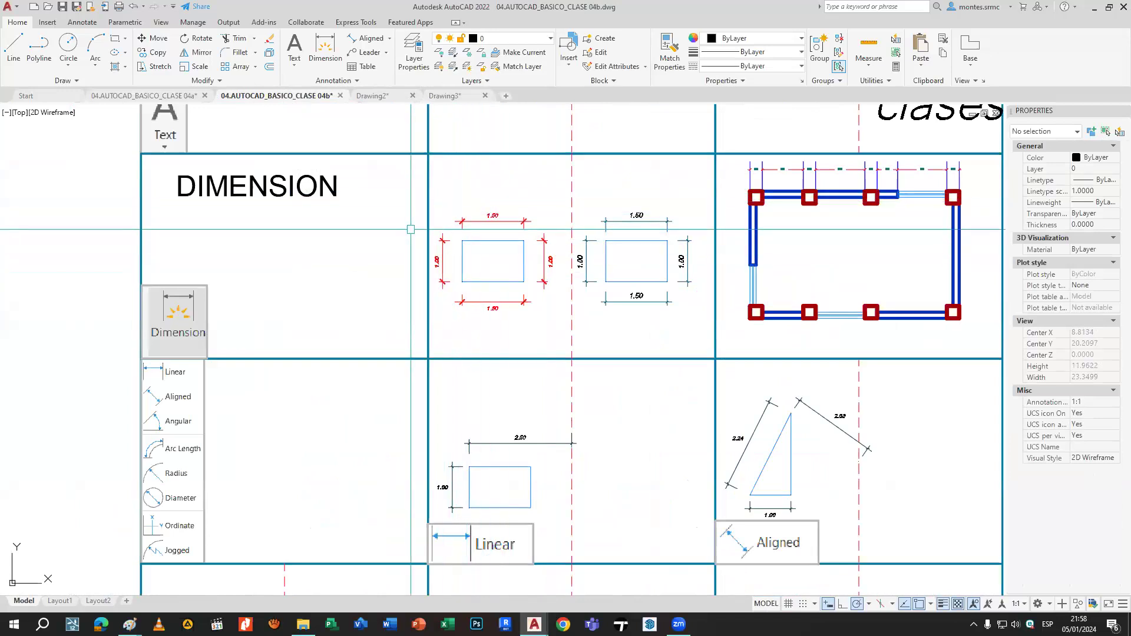
{"action": "left_click", "coordinate": [394, 203]}
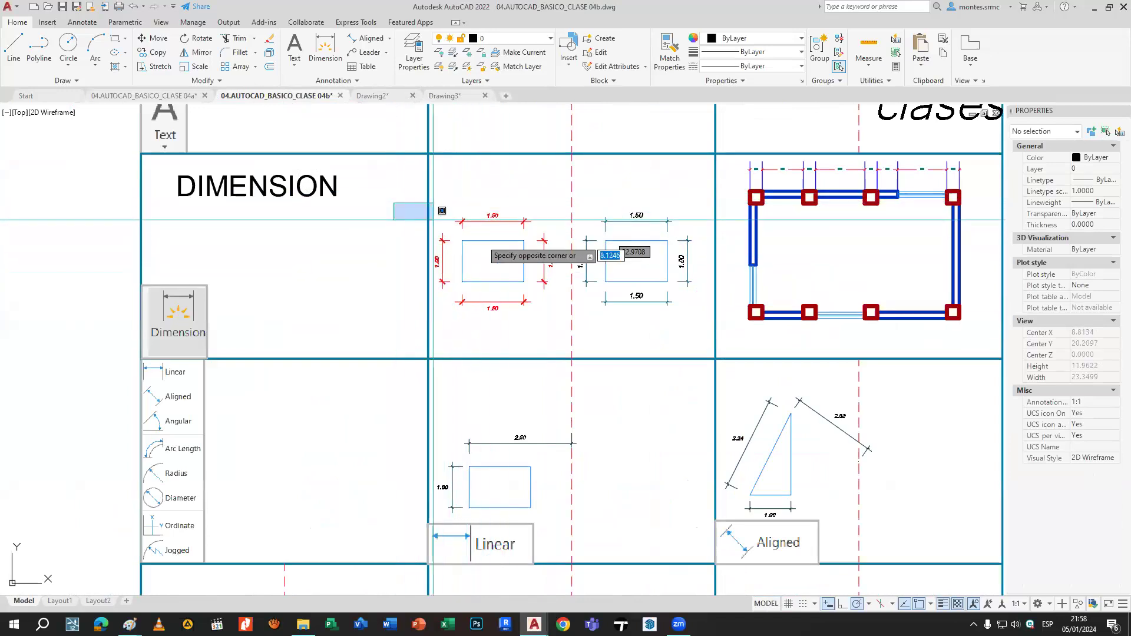
{"action": "left_click", "coordinate": [719, 325]}
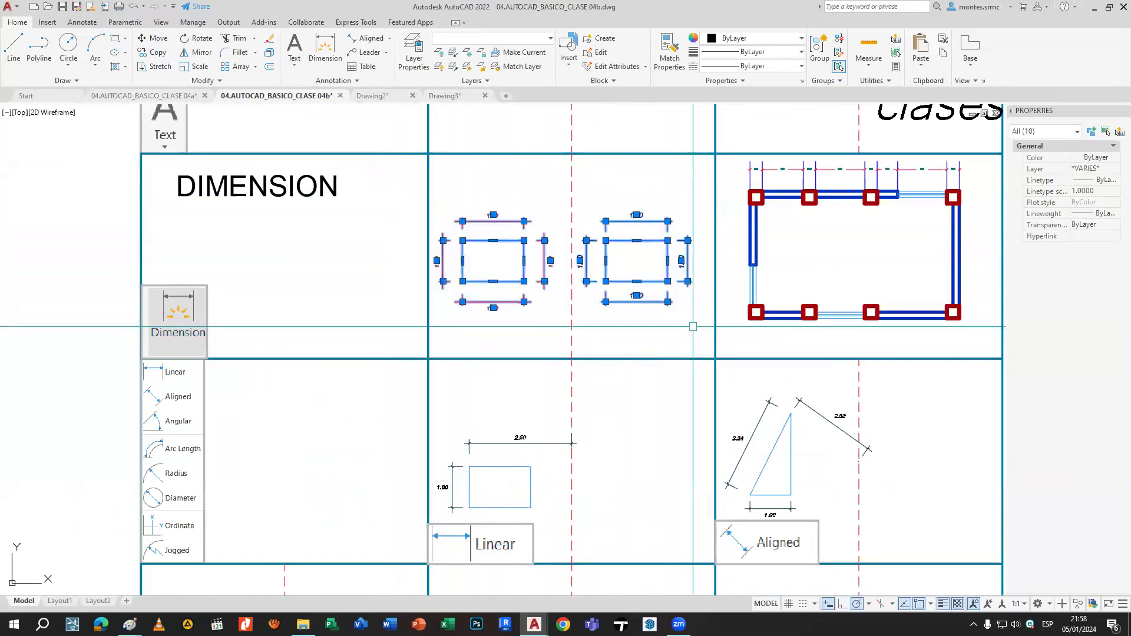
{"action": "left_click", "coordinate": [443, 96]}
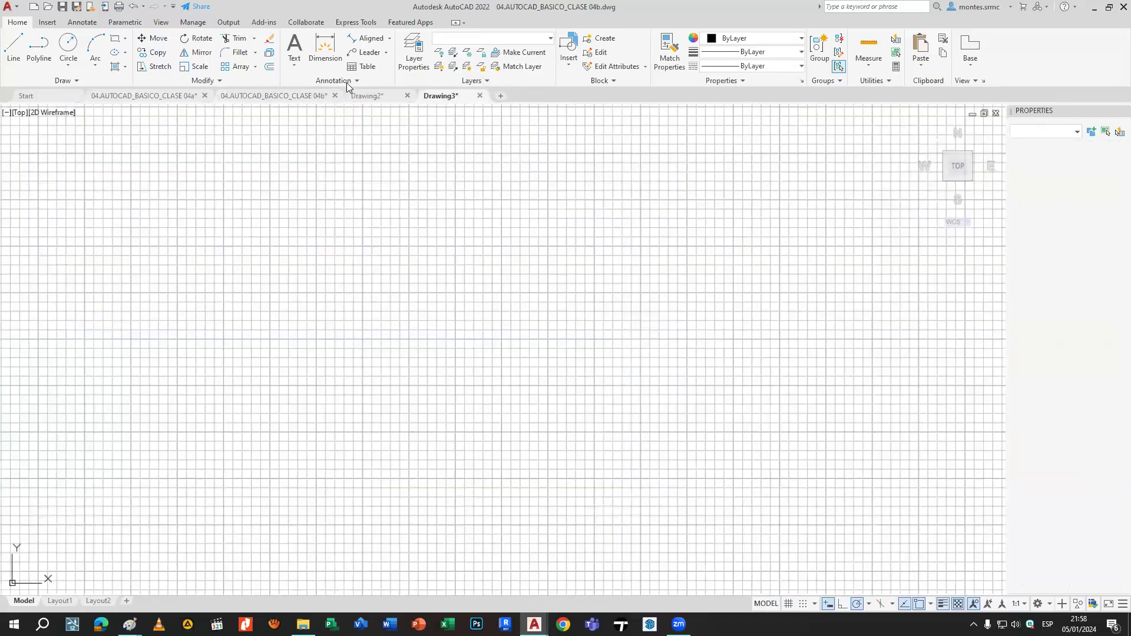
Recheck Drawing3's available dimension styles before pasting the rectangles.
{"action": "left_click", "coordinate": [347, 81]}
{"action": "left_click", "coordinate": [347, 109]}
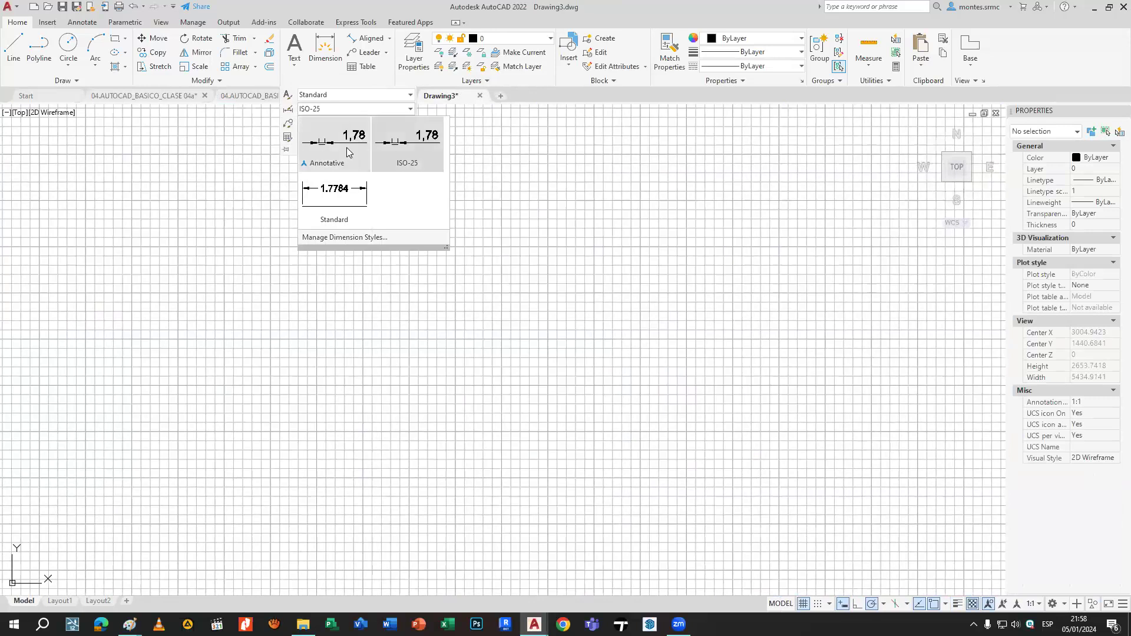
{"action": "left_click", "coordinate": [528, 252]}
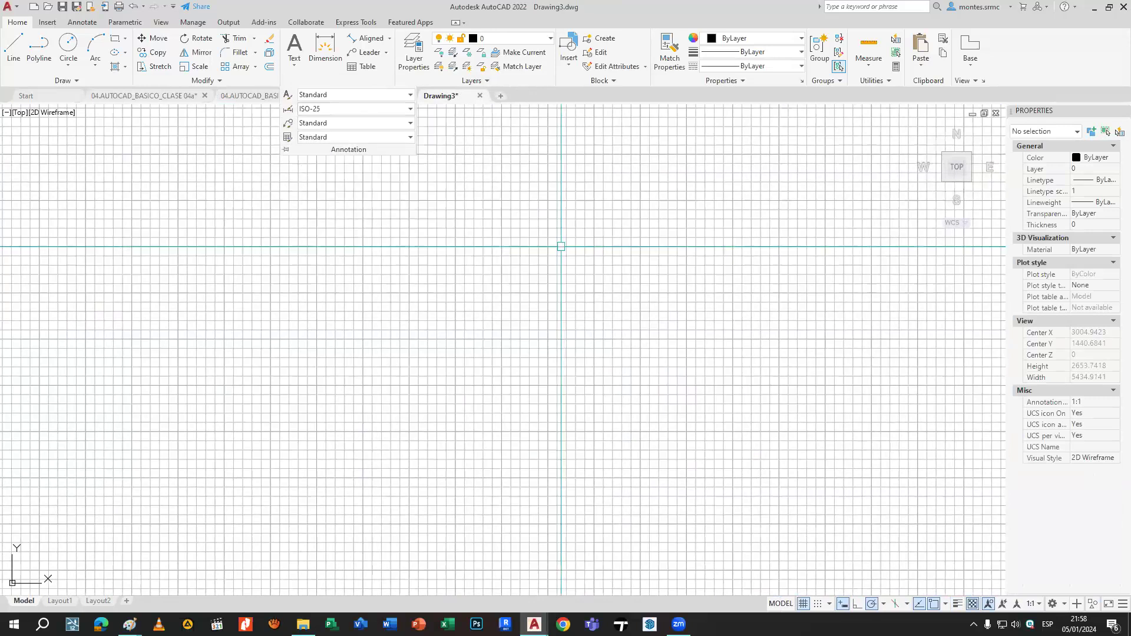
Turn off the grid in Drawing3 and paste the two dimensioned rectangles near the origin.
{"action": "left_click", "coordinate": [809, 605]}
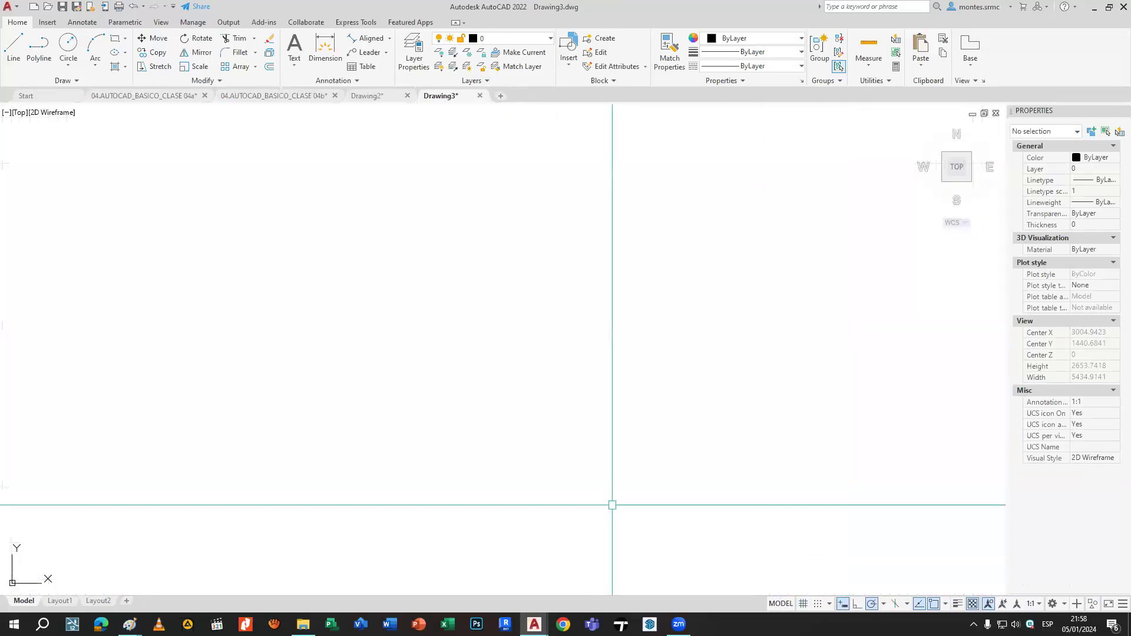
{"action": "scroll", "coordinate": [590, 495], "scroll_direction": "down", "scroll_amount": 4}
{"action": "middle_click_drag", "start_coordinate": [583, 490], "coordinate": [701, 386]}
{"action": "scroll", "coordinate": [454, 433], "scroll_direction": "up", "scroll_amount": 9}
{"action": "key", "text": "ctrl+v"}
{"action": "left_click", "coordinate": [417, 449]}
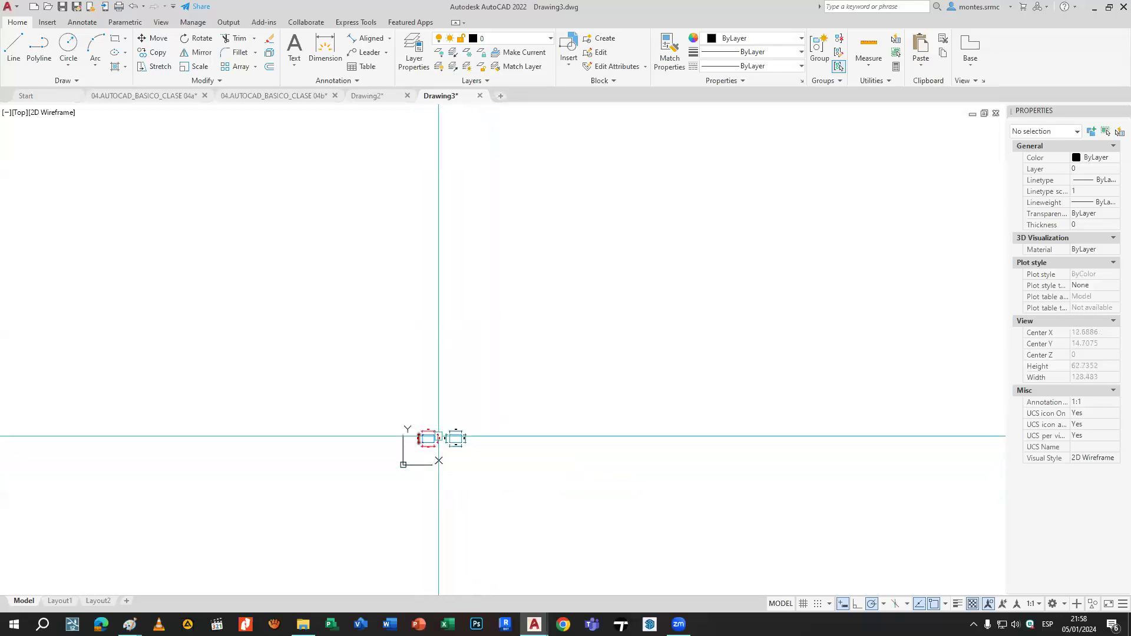
Review Drawing3's dimension styles after the paste for the ones brought in with the rectangles.
{"action": "left_click", "coordinate": [346, 82]}
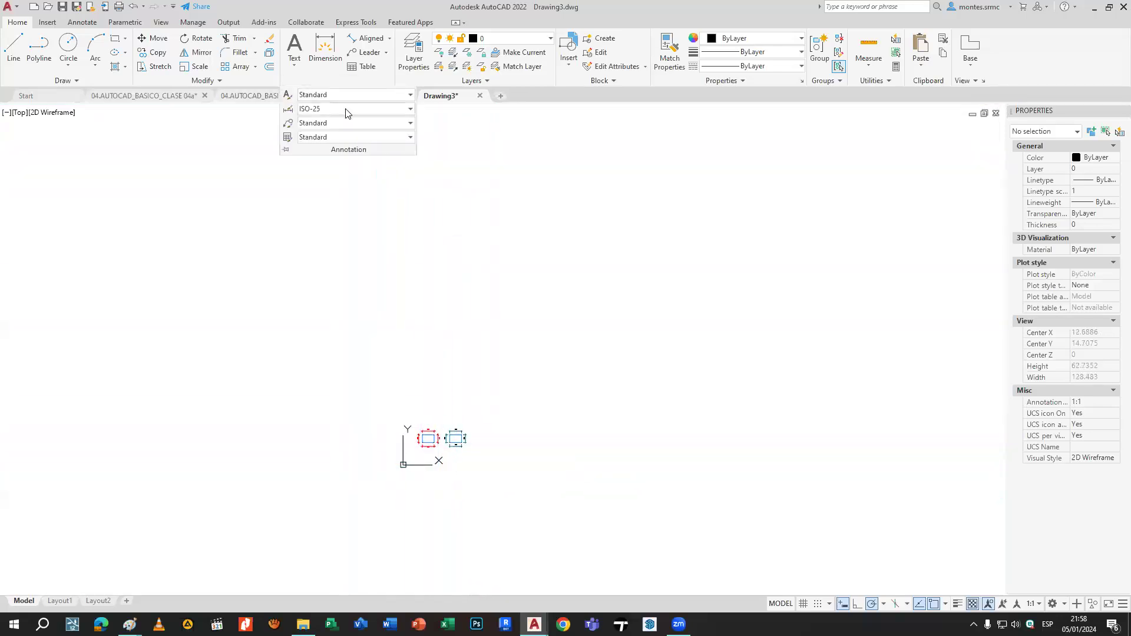
{"action": "left_click", "coordinate": [347, 109]}
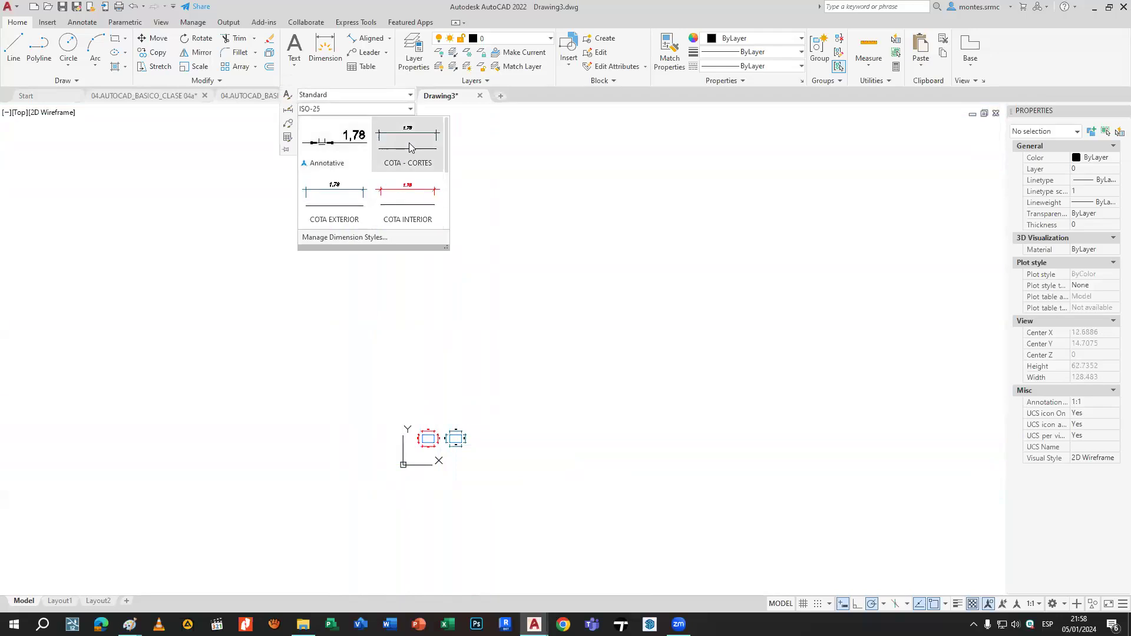
{"action": "scroll", "coordinate": [409, 142], "scroll_direction": "down", "scroll_amount": 1}
{"action": "scroll", "coordinate": [364, 187], "scroll_direction": "down", "scroll_amount": 3}
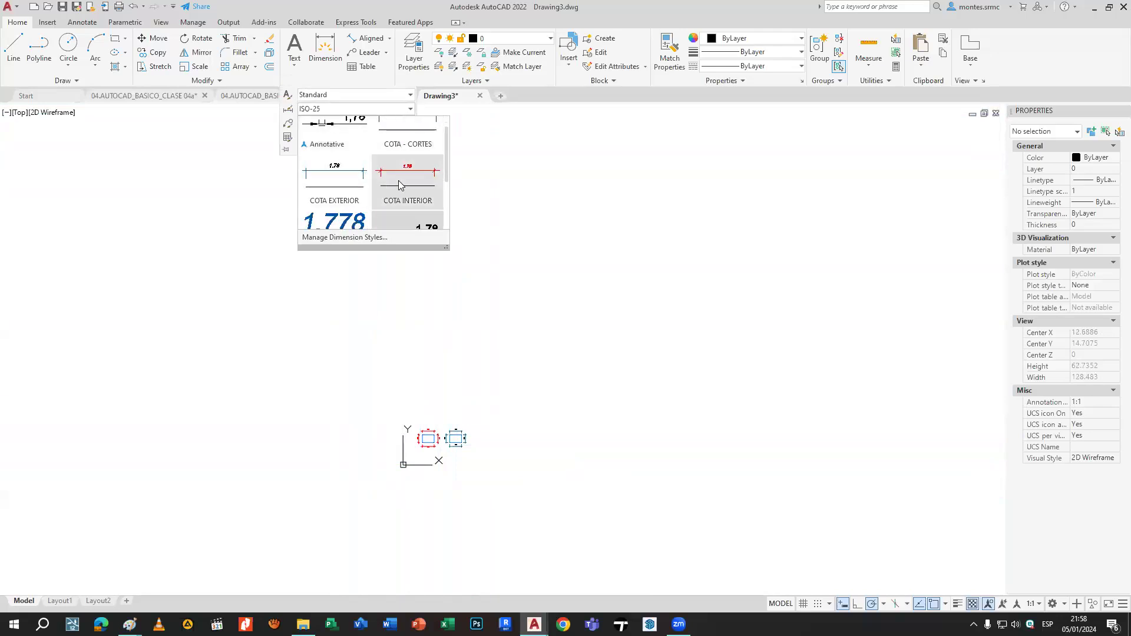
{"action": "scroll", "coordinate": [365, 195], "scroll_direction": "down", "scroll_amount": 1}
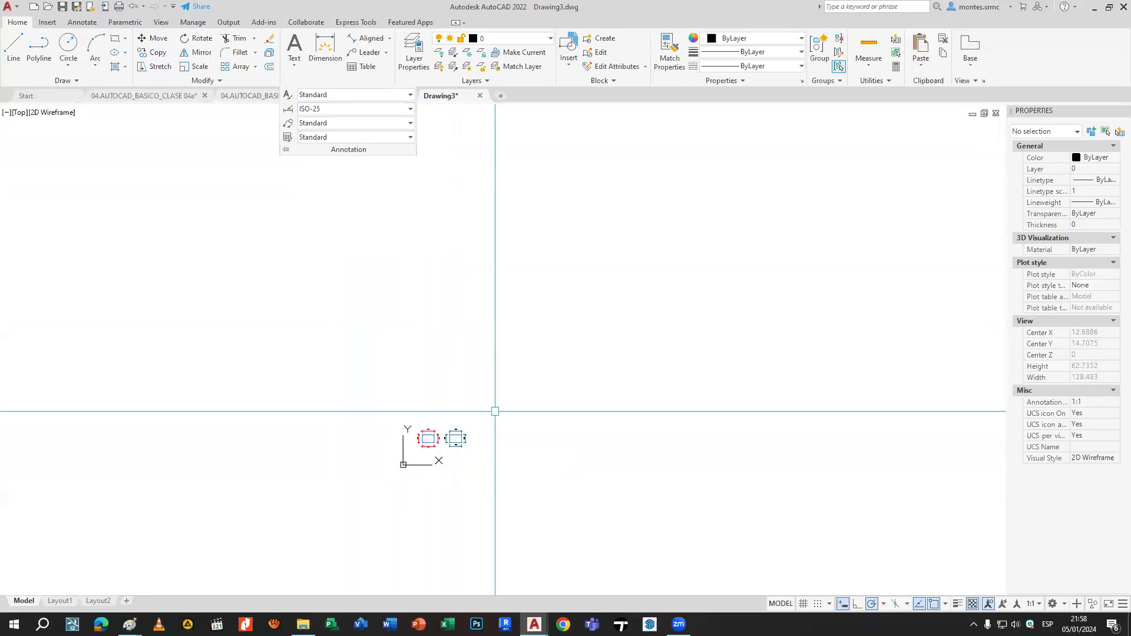
Examine the pasted rectangles up close and review the layers present in Drawing3.
{"action": "scroll", "coordinate": [453, 456], "scroll_direction": "up", "scroll_amount": 5}
{"action": "scroll", "coordinate": [453, 456], "scroll_direction": "up", "scroll_amount": 2}
{"action": "scroll", "coordinate": [449, 361], "scroll_direction": "down", "scroll_amount": 6}
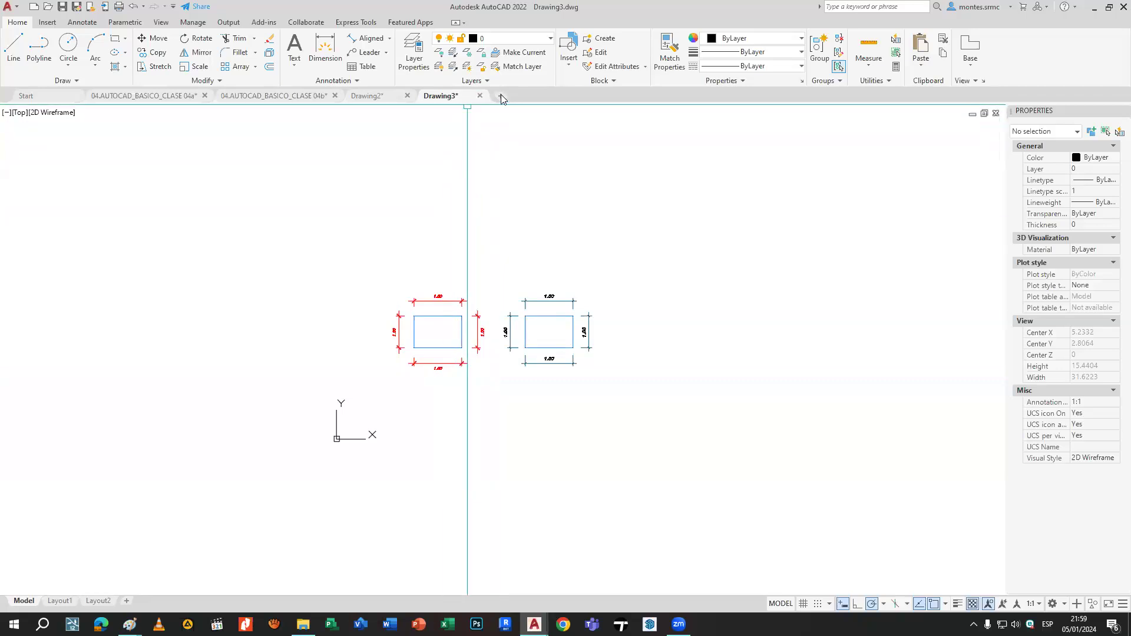
{"action": "left_click", "coordinate": [529, 40]}
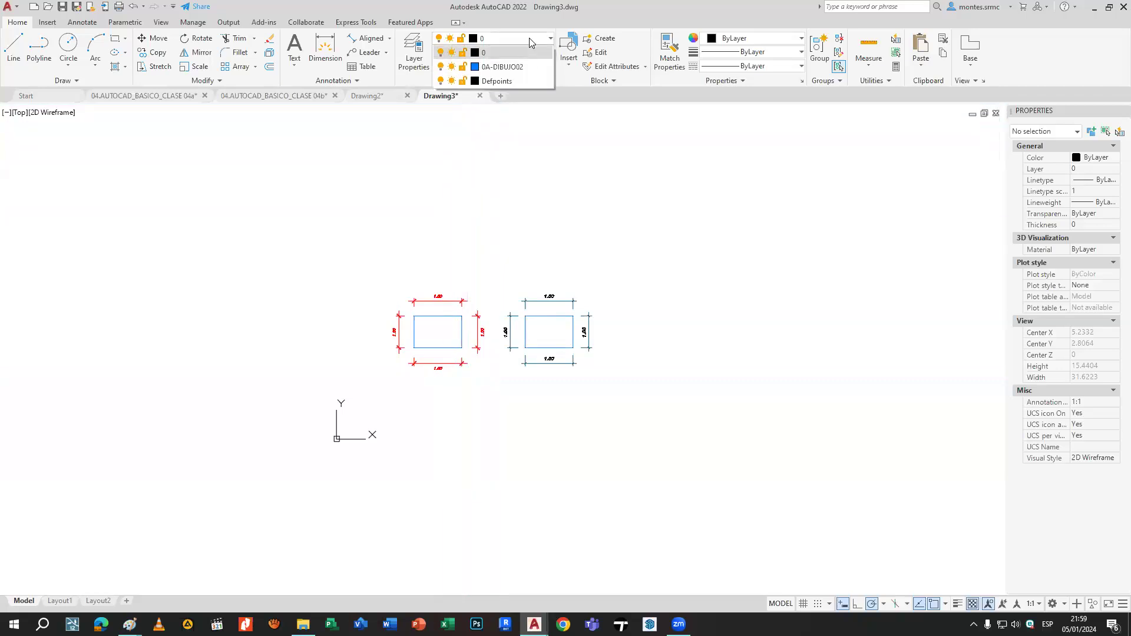
Create another new blank drawing and switch back to 04.AUTOCAD_BASICO_CLASE 04b.
{"action": "left_click", "coordinate": [500, 95]}
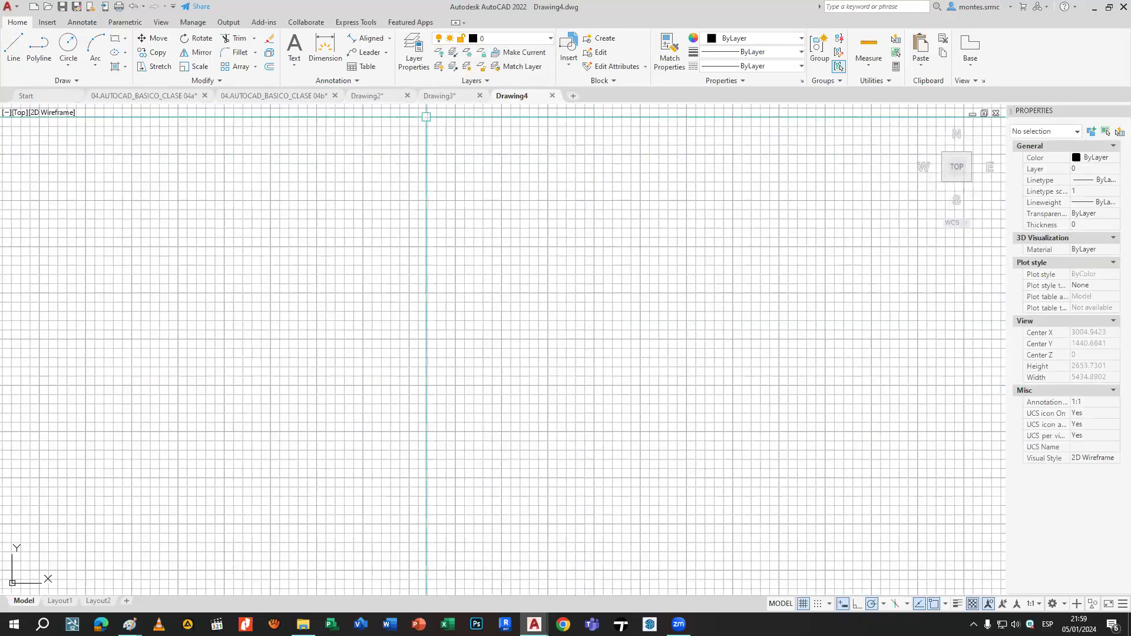
{"action": "left_click", "coordinate": [367, 95]}
{"action": "left_click", "coordinate": [274, 95]}
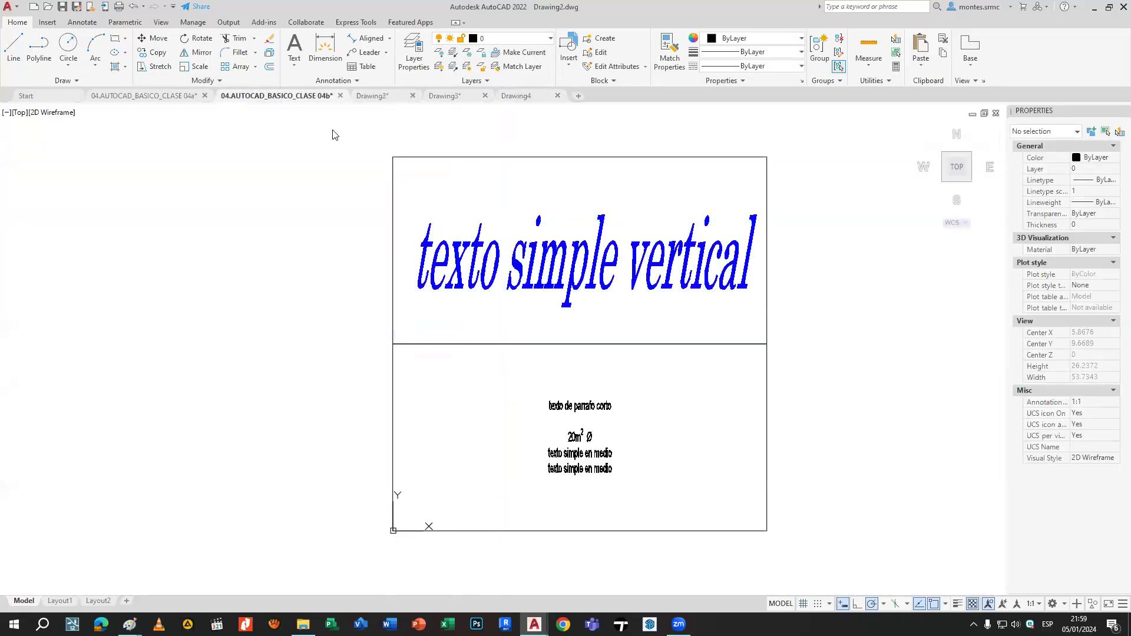
Review the layer list of the 04.AUTOCAD_BASICO_CLASE 04b drawing.
{"action": "scroll", "coordinate": [496, 258], "scroll_direction": "down", "scroll_amount": 2}
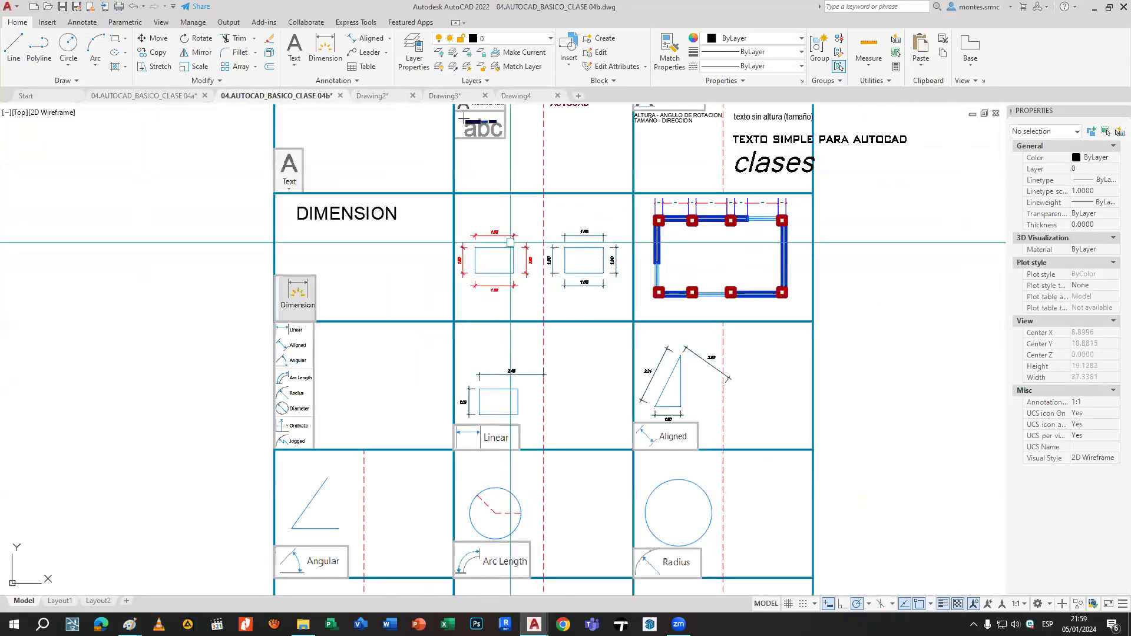
{"action": "left_click", "coordinate": [521, 46]}
{"action": "scroll", "coordinate": [534, 106], "scroll_direction": "down", "scroll_amount": 5}
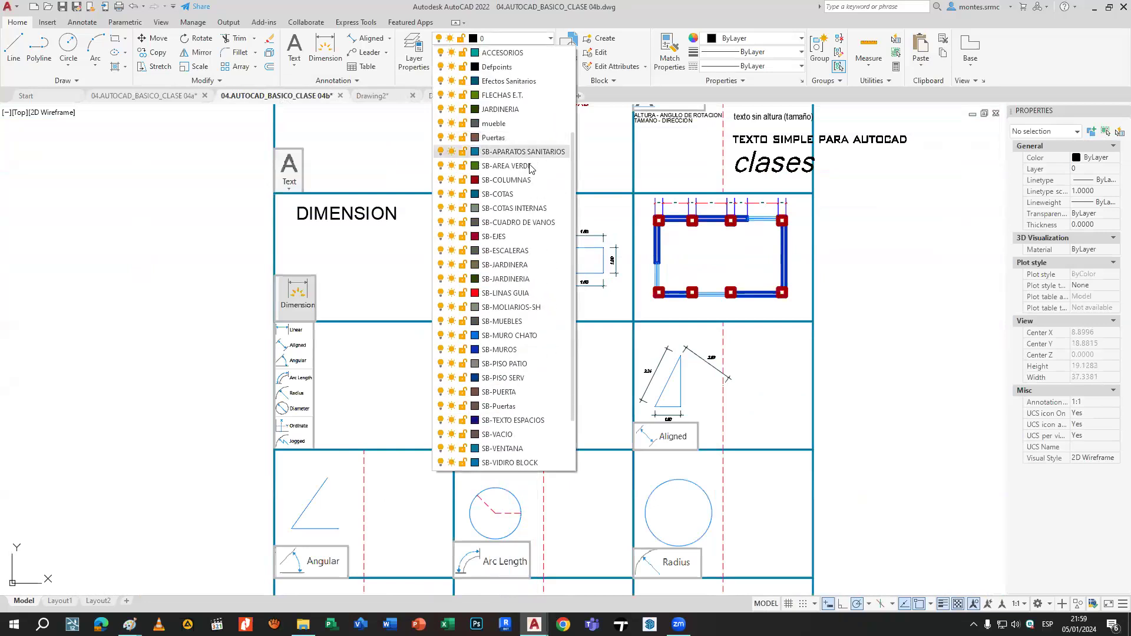
{"action": "left_click", "coordinate": [633, 224]}
Copy the small wall-and-column plan from the DIMENSION row into Drawing4 and check which layers come with it.
{"action": "scroll", "coordinate": [775, 238], "scroll_direction": "up", "scroll_amount": 4}
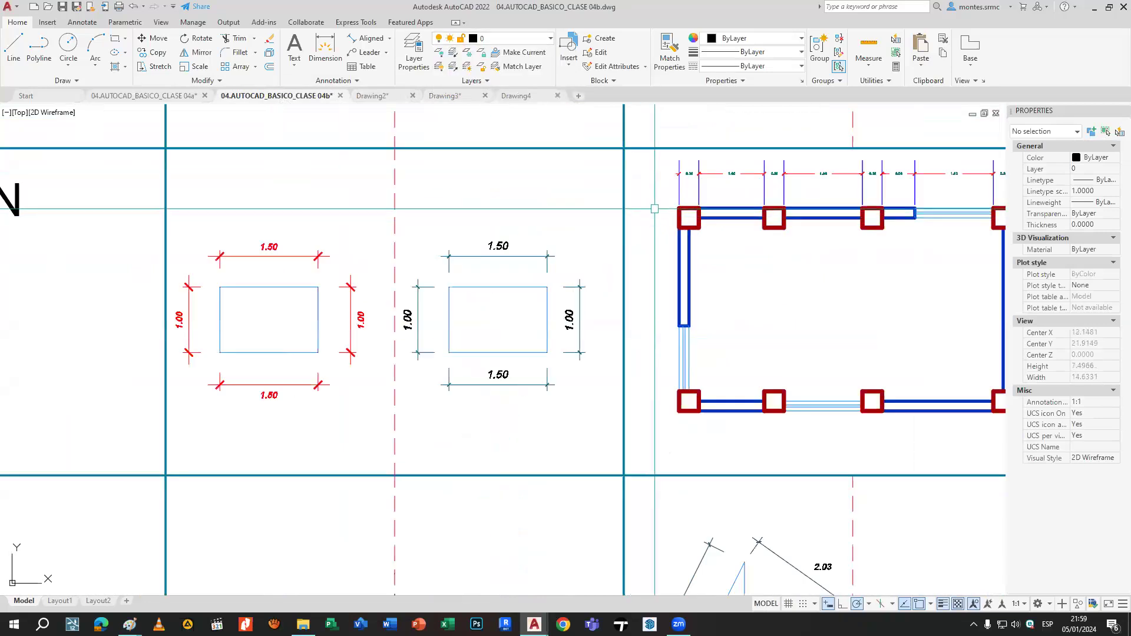
{"action": "left_click", "coordinate": [651, 197]}
{"action": "left_click", "coordinate": [822, 411]}
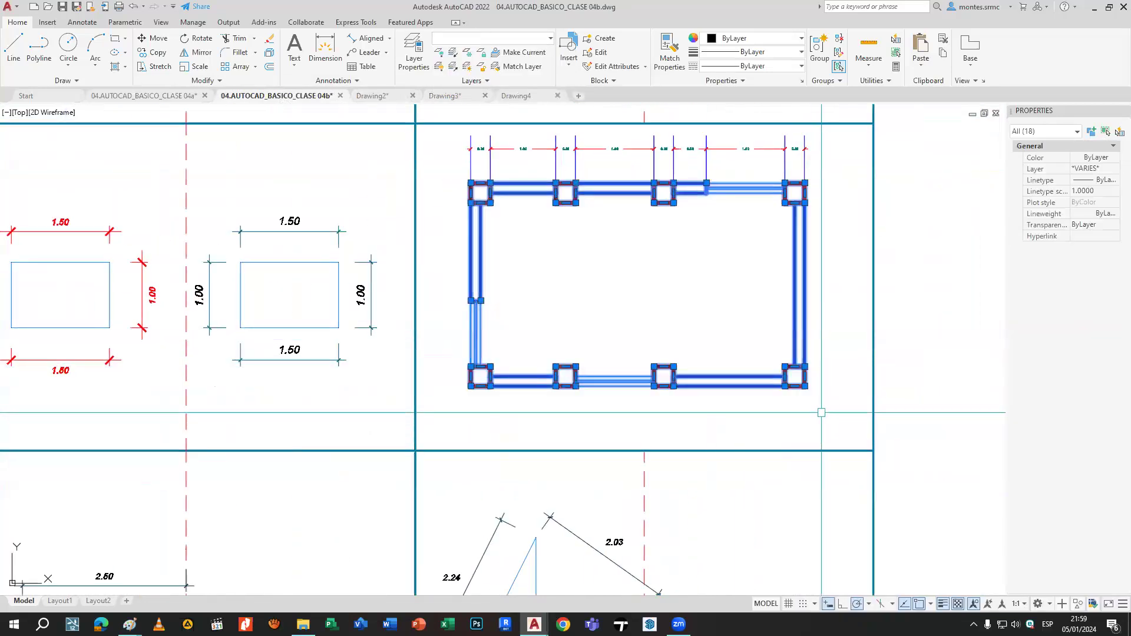
{"action": "left_click", "coordinate": [521, 96]}
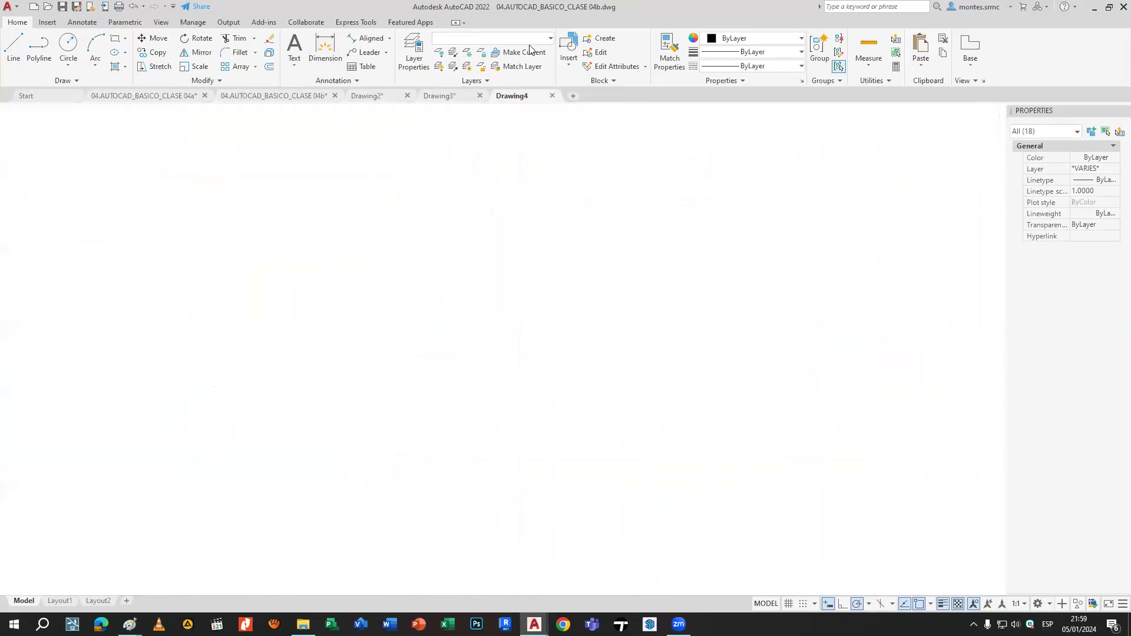
{"action": "left_click", "coordinate": [525, 38]}
{"action": "left_click", "coordinate": [524, 52]}
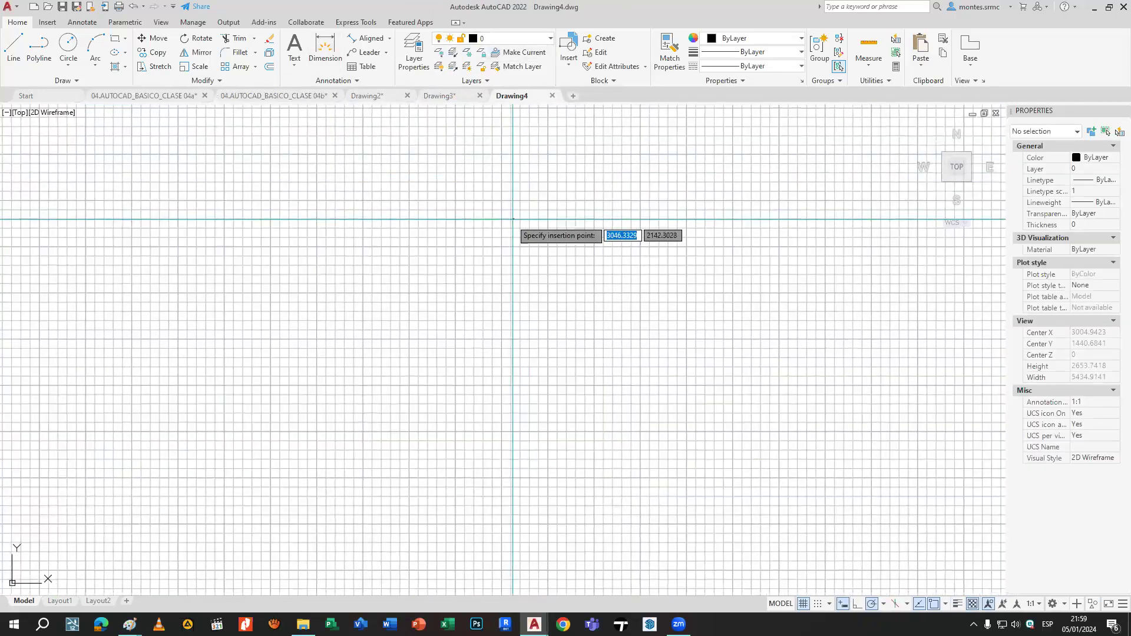
{"action": "left_click", "coordinate": [518, 39]}
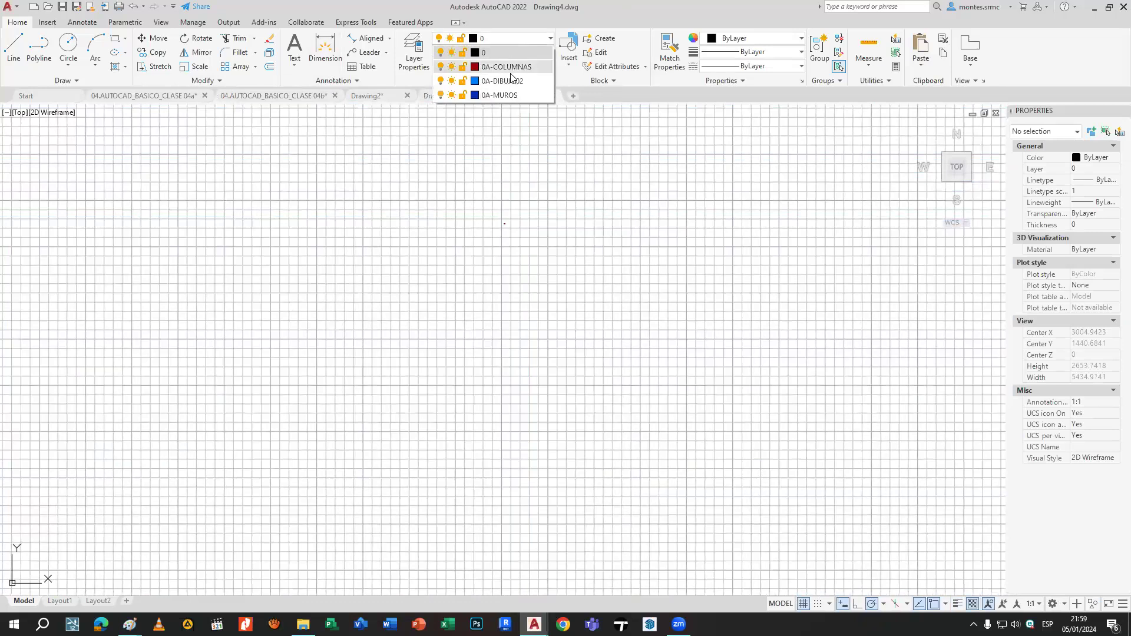
Delete the pasted wall-and-column plan from Drawing4.
{"action": "left_click", "coordinate": [467, 195]}
{"action": "left_click", "coordinate": [587, 264]}
{"action": "key", "text": "Delete"}
Copy the PRACTICA N°2 house plan from 04.AUTOCAD_BASICO_CLASE 04b into Drawing4 and review the layers brought with it.
{"action": "left_click", "coordinate": [284, 96]}
{"action": "scroll", "coordinate": [649, 294], "scroll_direction": "down", "scroll_amount": 2}
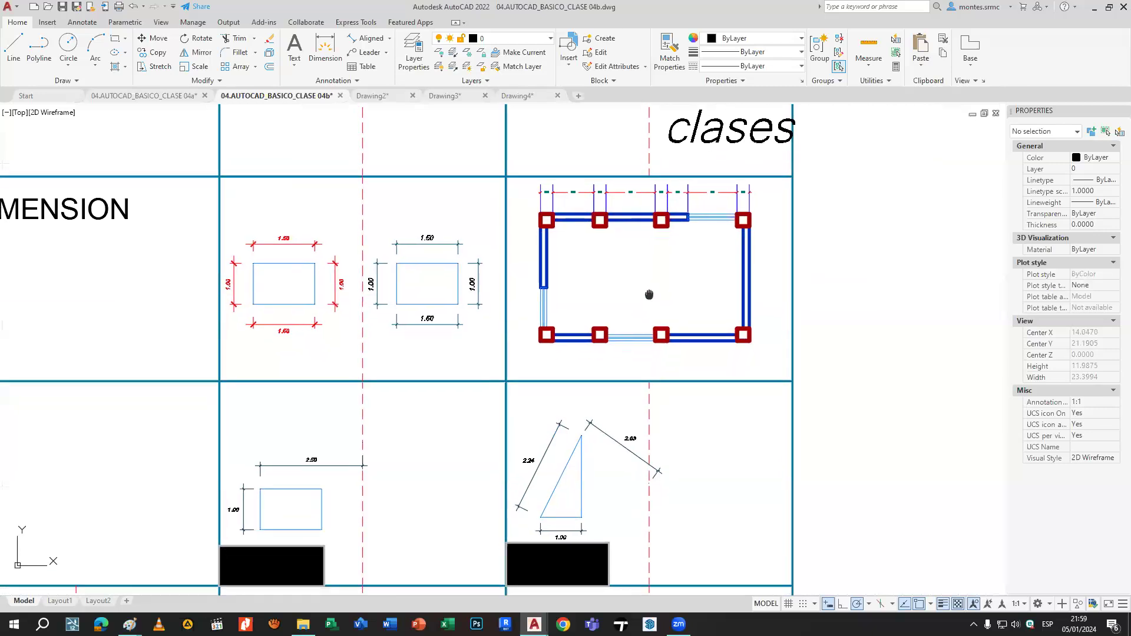
{"action": "scroll", "coordinate": [649, 295], "scroll_direction": "down", "scroll_amount": 3}
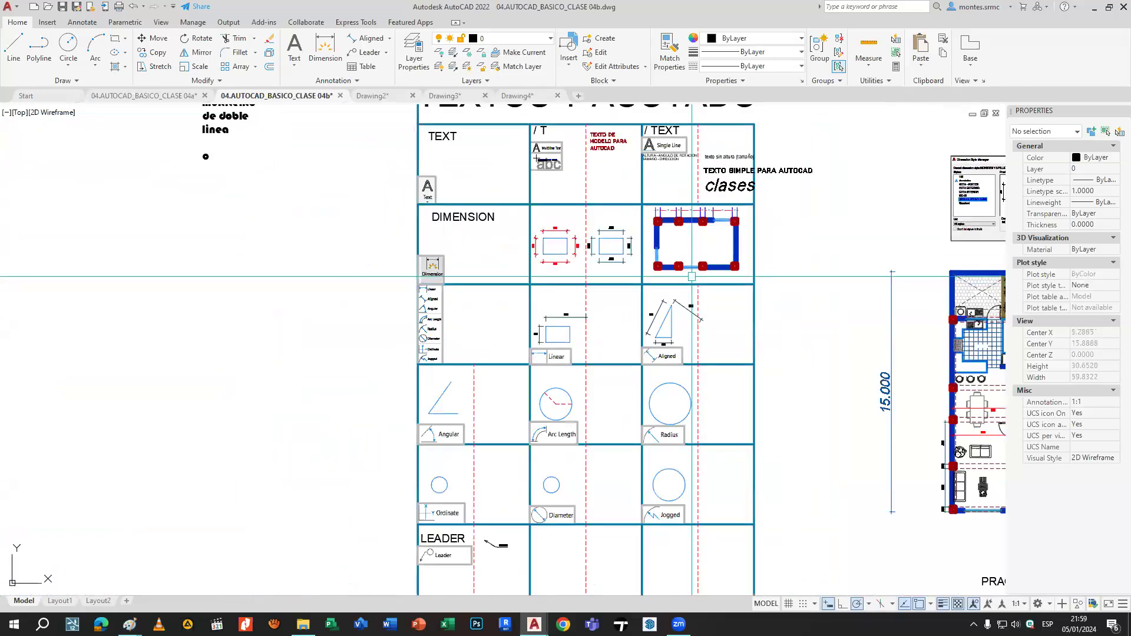
{"action": "middle_click_drag", "start_coordinate": [956, 267], "coordinate": [639, 232]}
{"action": "left_click", "coordinate": [639, 232]}
{"action": "left_click", "coordinate": [772, 495]}
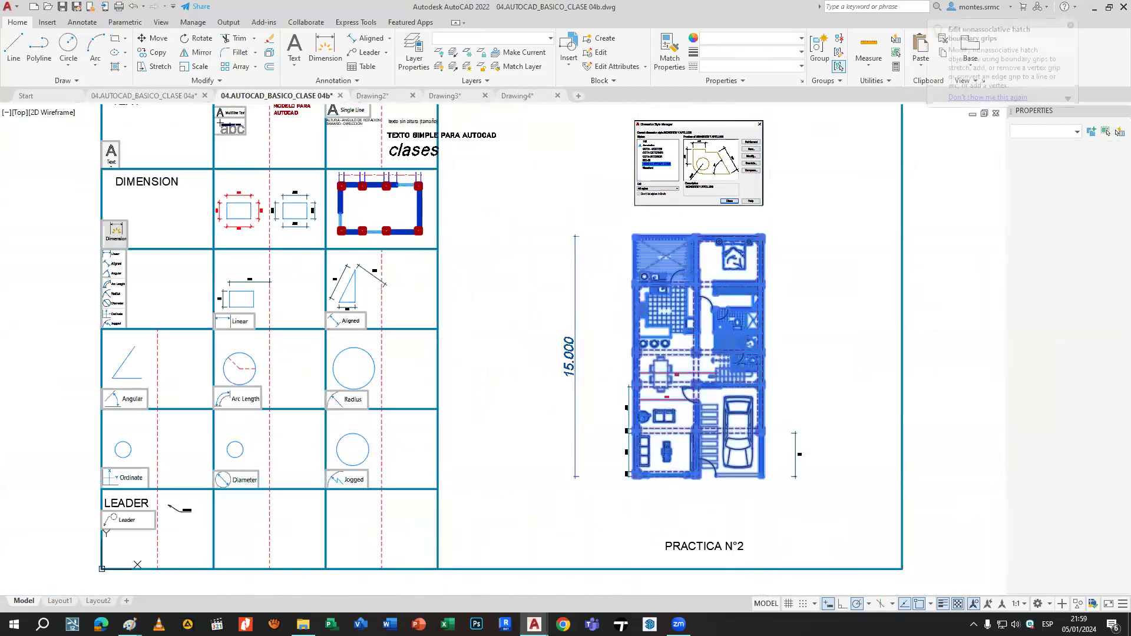
{"action": "left_click", "coordinate": [513, 96]}
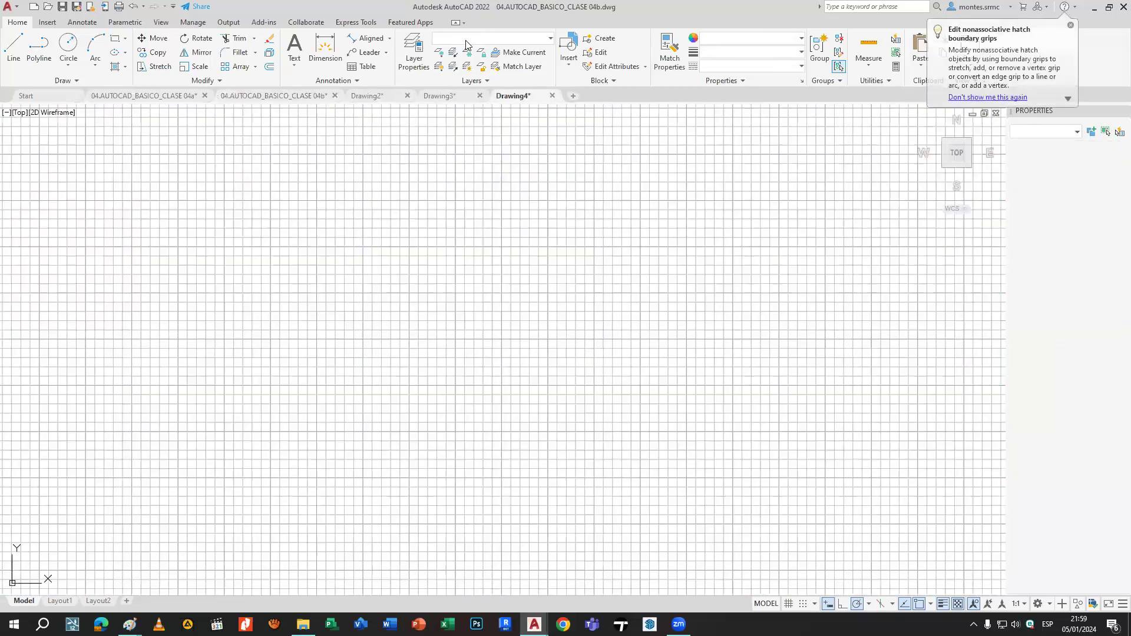
{"action": "key", "text": "ctrl+v"}
{"action": "left_click", "coordinate": [436, 312]}
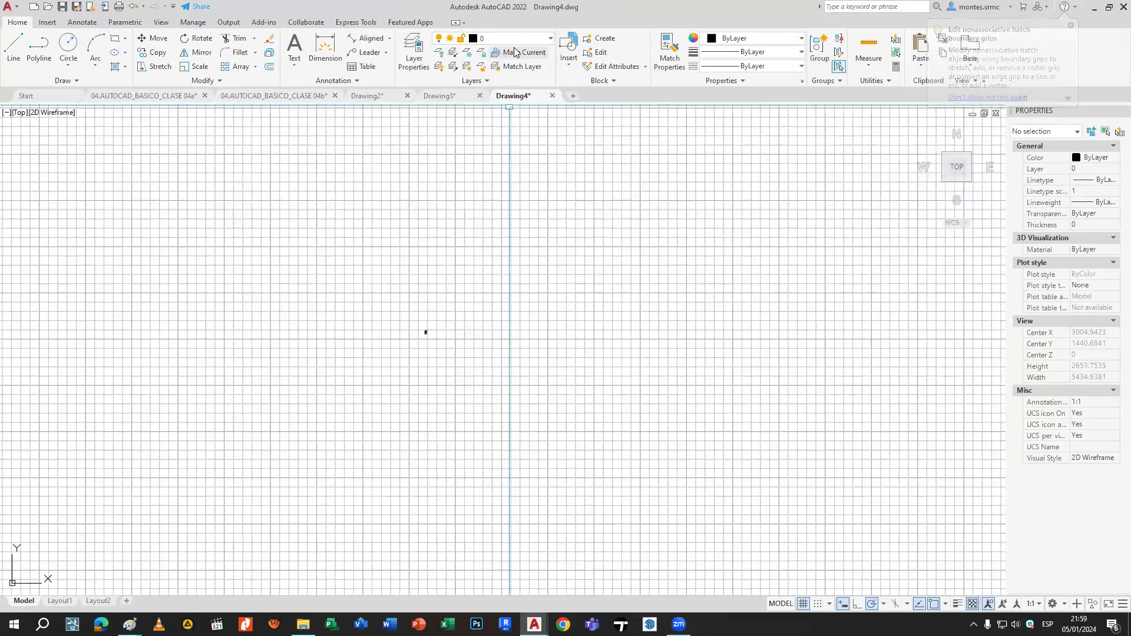
{"action": "left_click", "coordinate": [512, 39]}
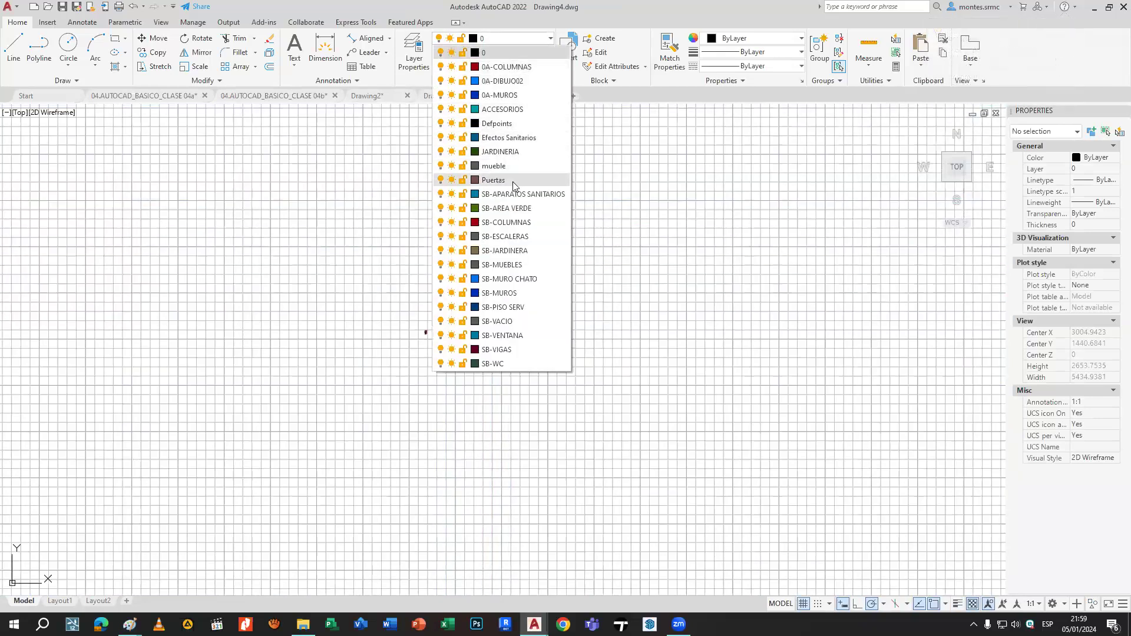
{"action": "left_click", "coordinate": [660, 219]}
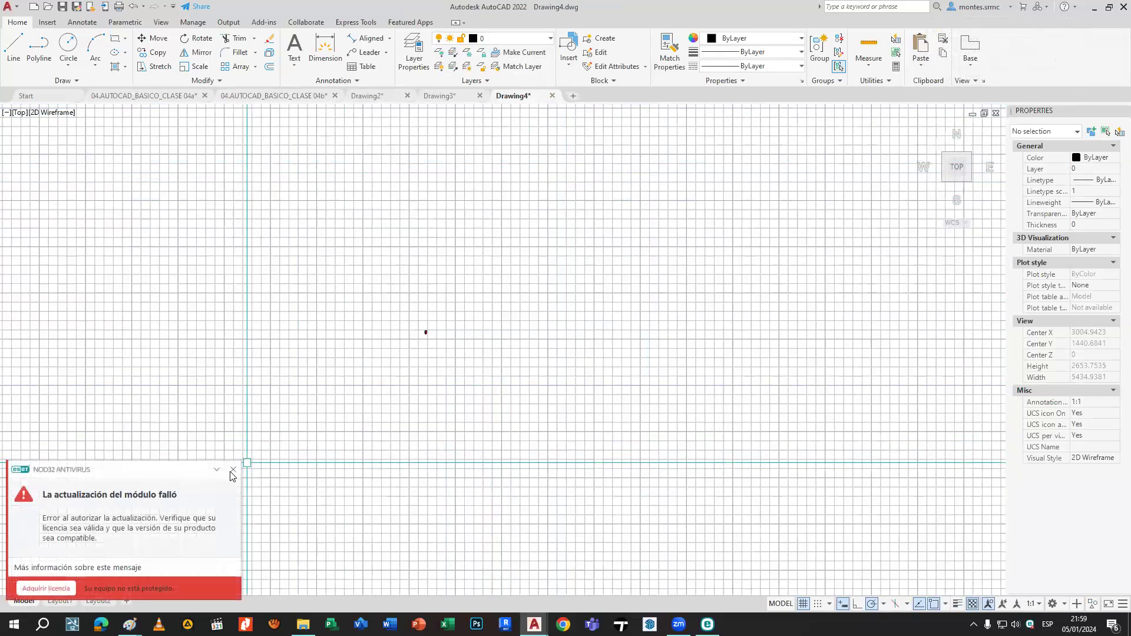
Dismiss the antivirus notification and close Drawing4 and Drawing3 without saving them.
{"action": "left_click", "coordinate": [232, 470]}
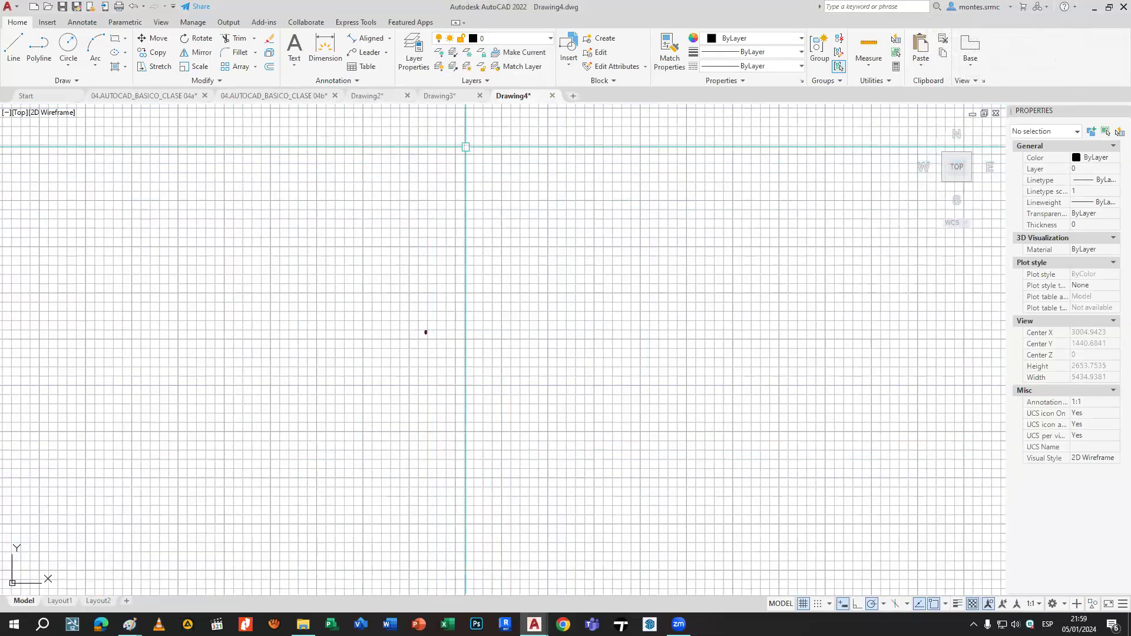
{"action": "left_click", "coordinate": [553, 96]}
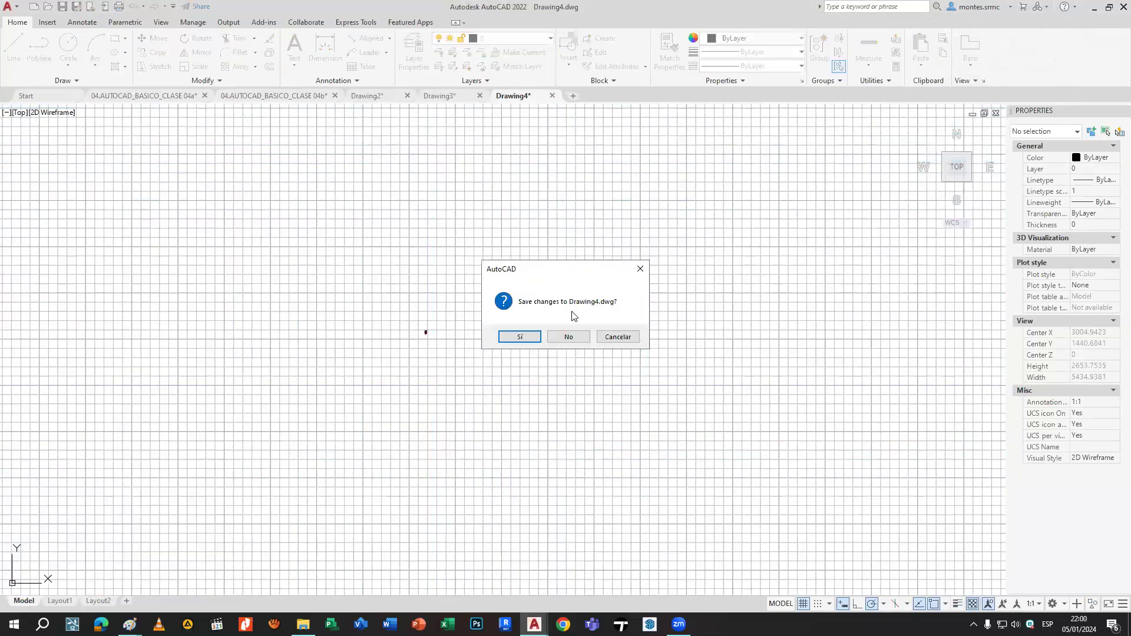
{"action": "left_click", "coordinate": [576, 339]}
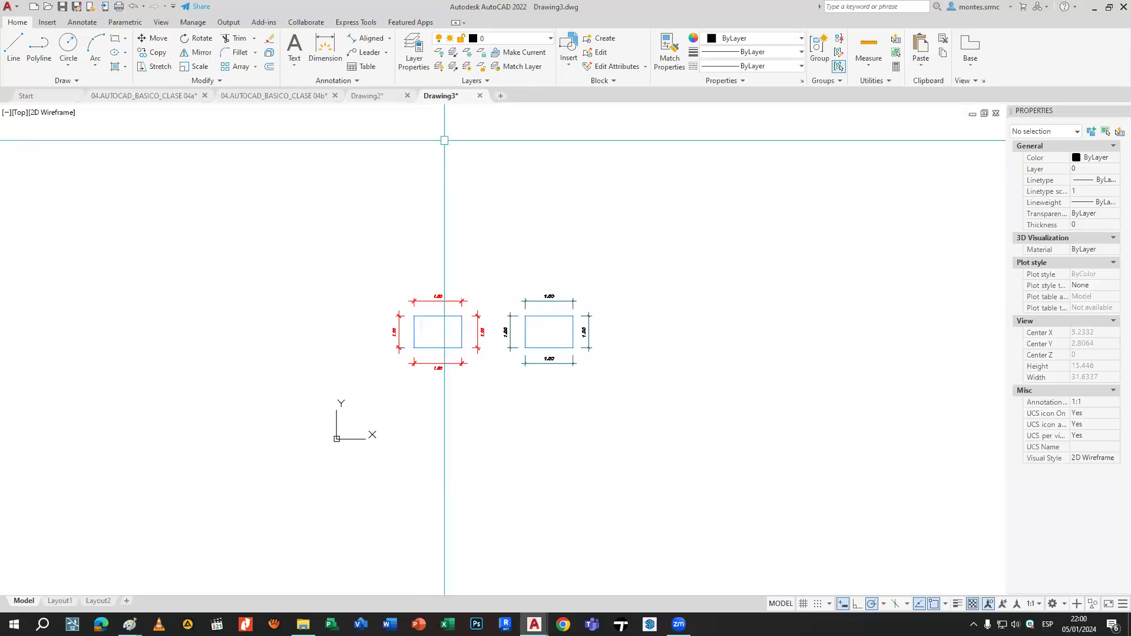
{"action": "left_click", "coordinate": [480, 96]}
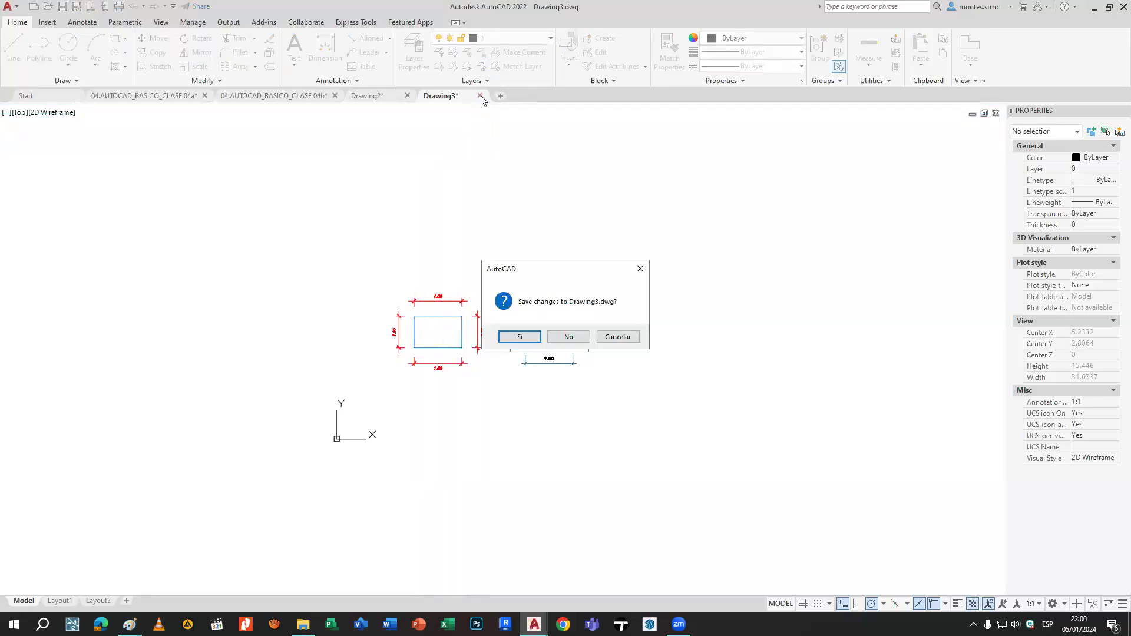
{"action": "left_click", "coordinate": [576, 340]}
Return to 04.AUTOCAD_BASICO_CLASE 04b and look over the practice table's dimension and leader cells and the house plan.
{"action": "left_click", "coordinate": [313, 97]}
{"action": "middle_click_drag", "start_coordinate": [475, 339], "coordinate": [662, 306]}
{"action": "scroll", "coordinate": [628, 305], "scroll_direction": "up", "scroll_amount": 2}
{"action": "middle_click_drag", "start_coordinate": [626, 339], "coordinate": [705, 259]}
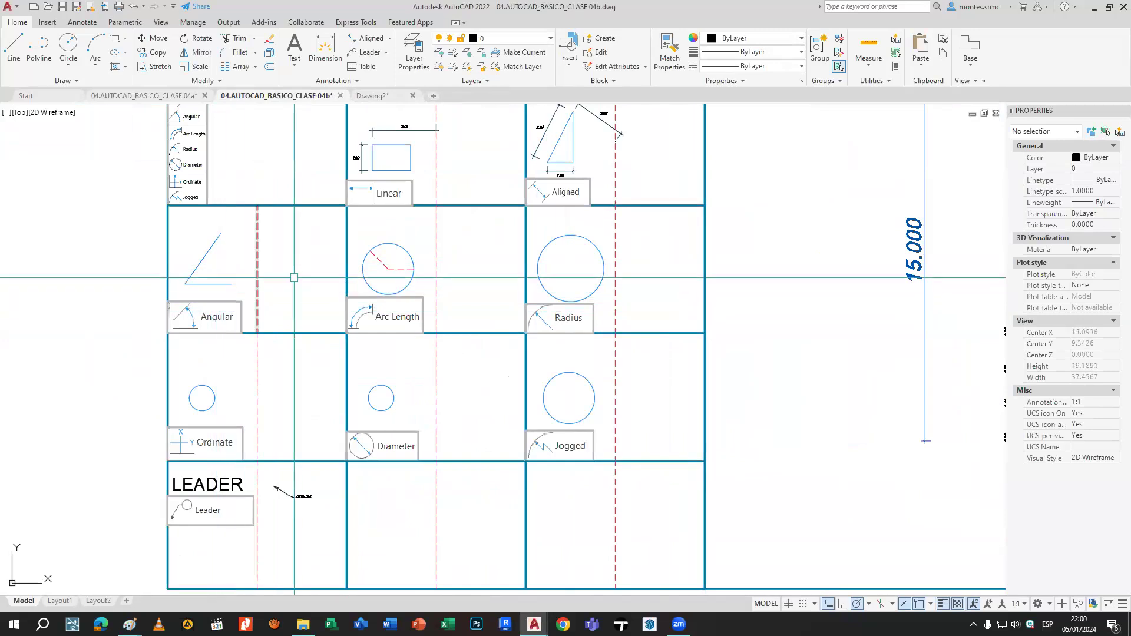
{"action": "middle_click_drag", "start_coordinate": [277, 505], "coordinate": [374, 368]}
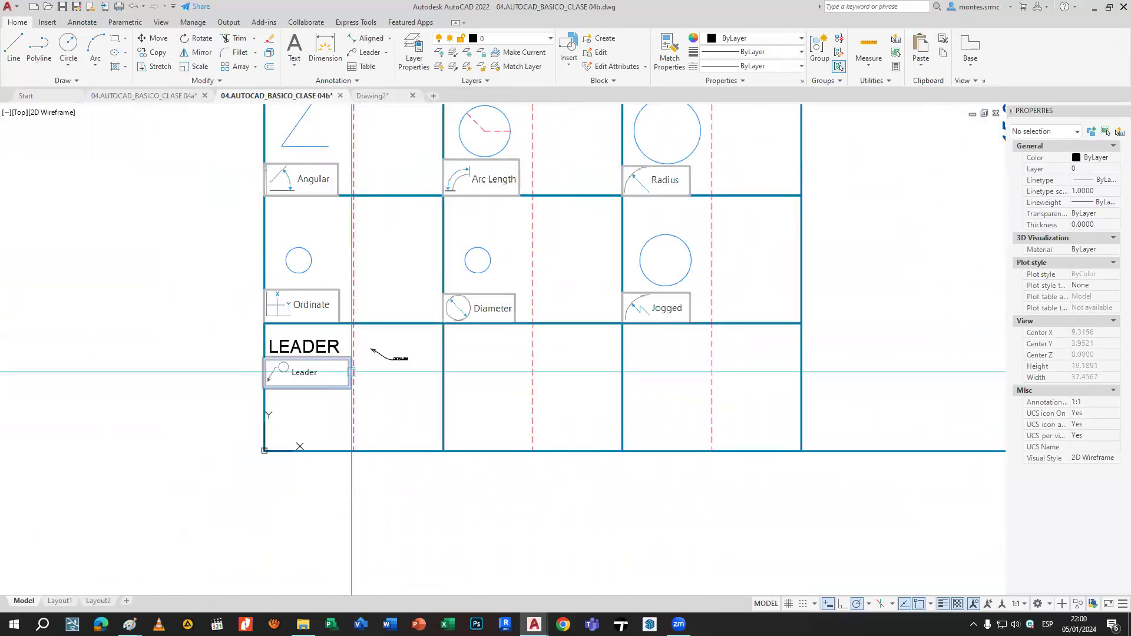
{"action": "scroll", "coordinate": [352, 372], "scroll_direction": "down", "scroll_amount": 4}
{"action": "mouse_move", "coordinate": [517, 377]}
{"action": "middle_mouse_down"}
{"action": "mouse_move", "coordinate": [563, 406]}
{"action": "mouse_move", "coordinate": [491, 469]}
{"action": "middle_mouse_up"}
{"action": "scroll", "coordinate": [578, 303], "scroll_direction": "up", "scroll_amount": 3}
{"action": "scroll", "coordinate": [685, 280], "scroll_direction": "down", "scroll_amount": 1}
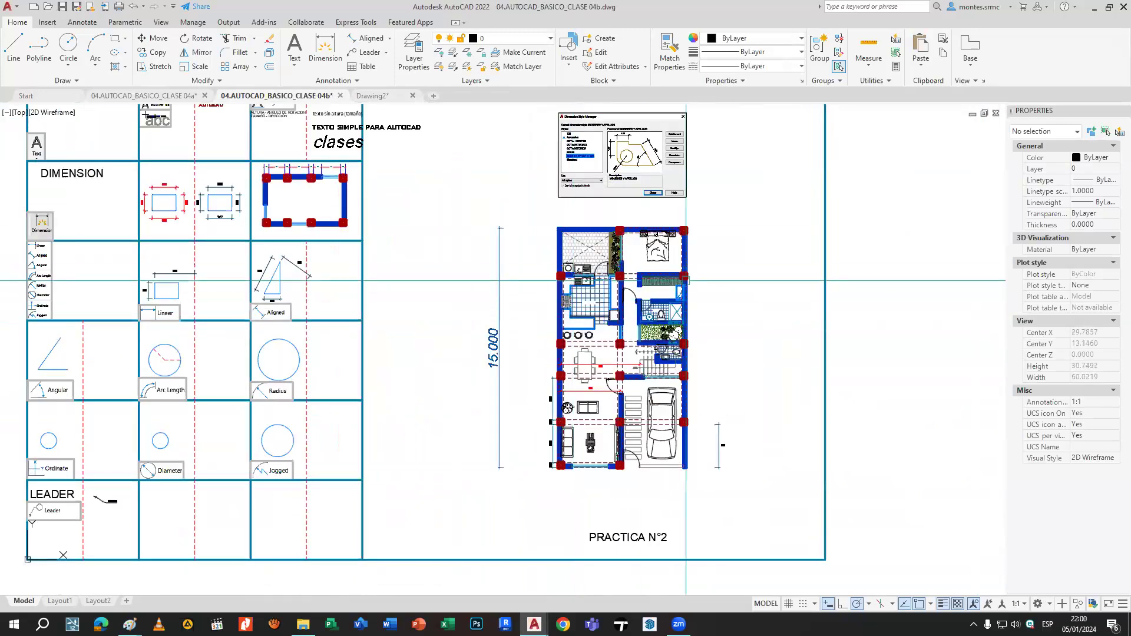
Delete the existing chain of vertical dimensions outside the living room's left wall.
{"action": "left_click", "coordinate": [571, 242]}
{"action": "scroll", "coordinate": [557, 444], "scroll_direction": "up", "scroll_amount": 8}
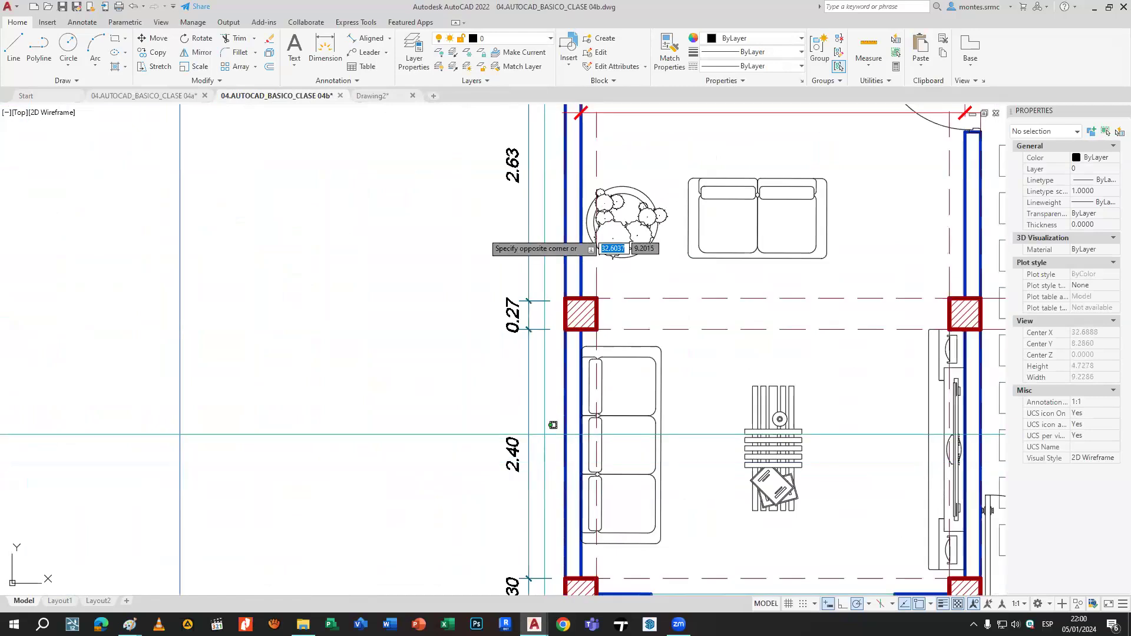
{"action": "scroll", "coordinate": [552, 425], "scroll_direction": "down", "scroll_amount": 4}
{"action": "scroll", "coordinate": [296, 348], "scroll_direction": "up", "scroll_amount": 2}
{"action": "left_click", "coordinate": [501, 327]}
{"action": "key", "text": "Delete"}
Add an aligned dimension to the outer side of the house plan's lower-left corner column.
{"action": "left_click", "coordinate": [370, 38]}
{"action": "scroll", "coordinate": [499, 266], "scroll_direction": "up", "scroll_amount": 3}
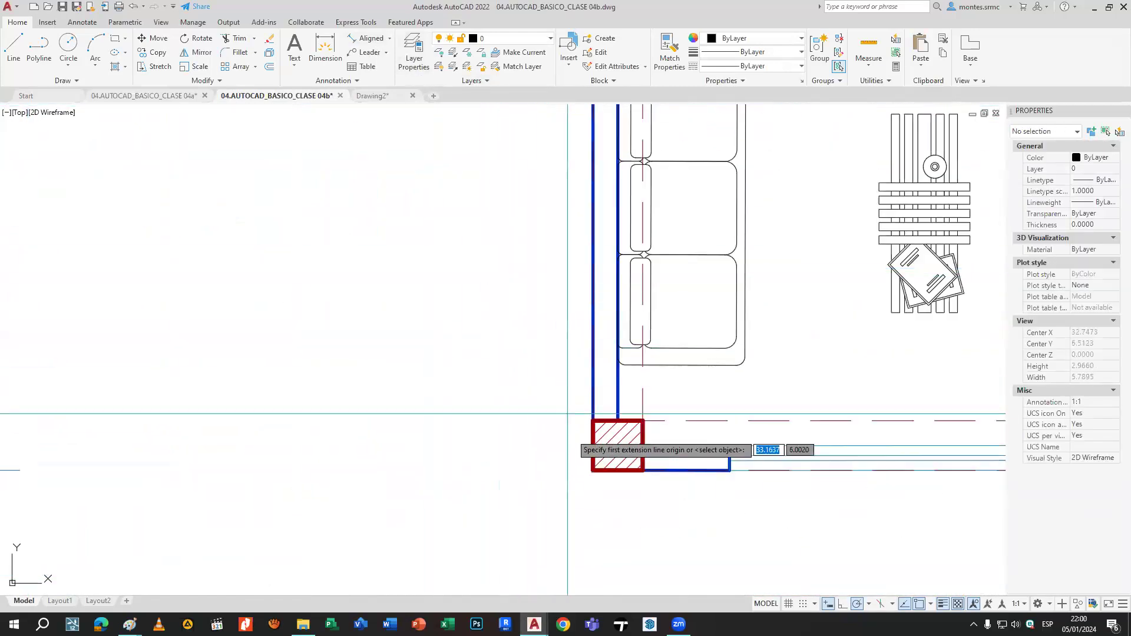
{"action": "left_click", "coordinate": [593, 420]}
{"action": "scroll", "coordinate": [591, 419], "scroll_direction": "up", "scroll_amount": 3}
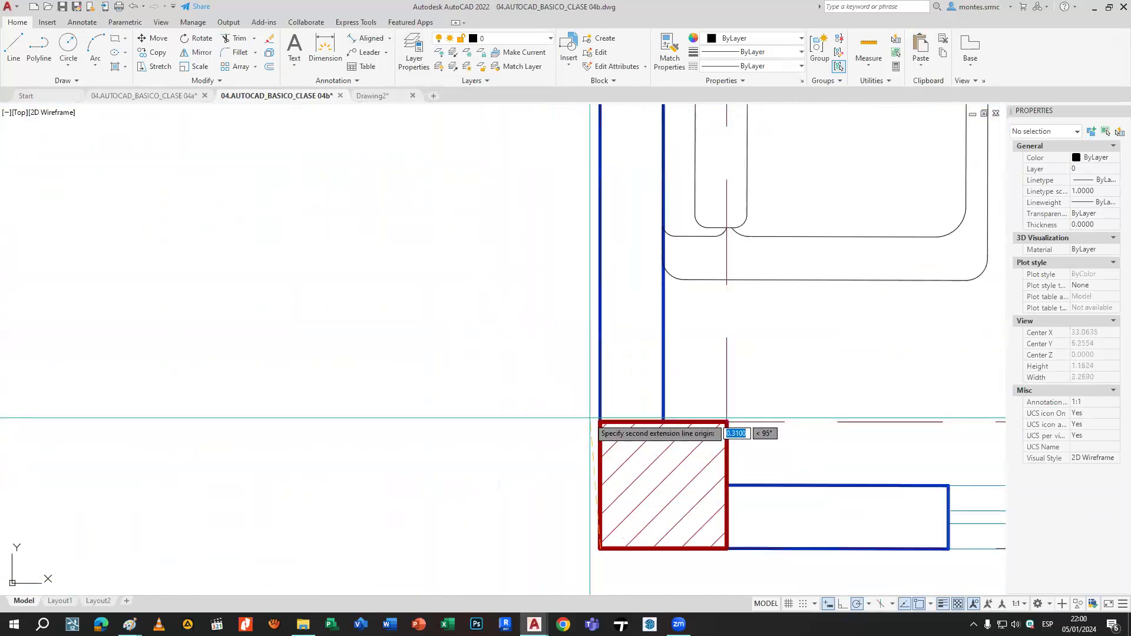
{"action": "left_click", "coordinate": [599, 549]}
{"action": "left_click", "coordinate": [518, 465]}
{"action": "scroll", "coordinate": [474, 425], "scroll_direction": "down", "scroll_amount": 2}
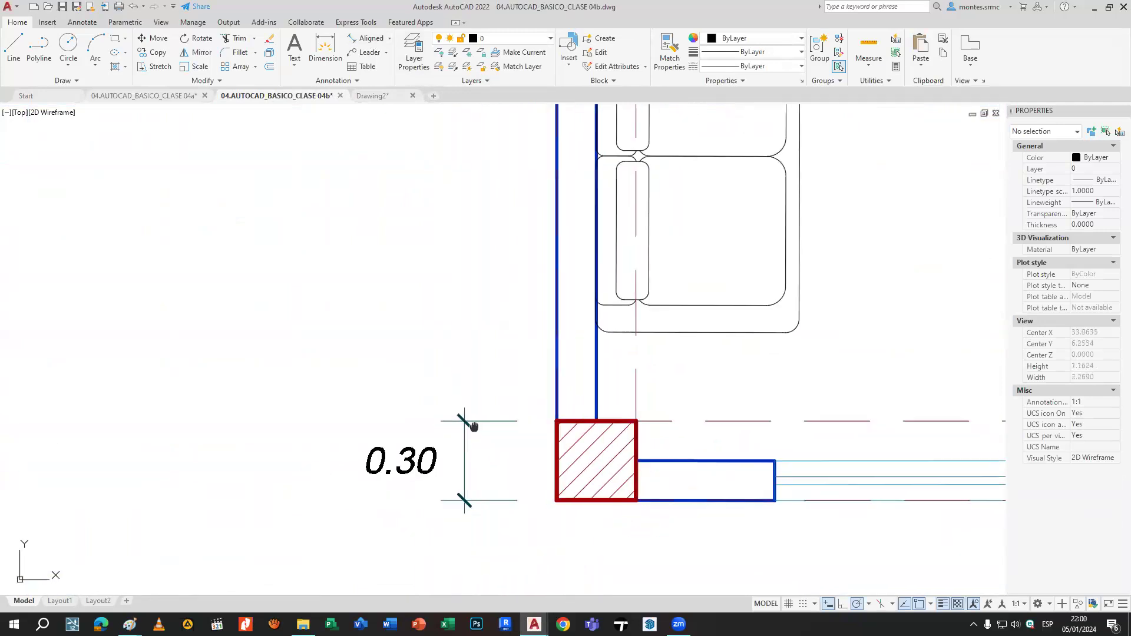
{"action": "middle_click_drag", "start_coordinate": [474, 425], "coordinate": [509, 397]}
Continue the corner column's dimension up the left wall to the lower and upper corners of the second column.
{"action": "left_click", "coordinate": [529, 443]}
{"action": "left_click", "coordinate": [480, 368]}
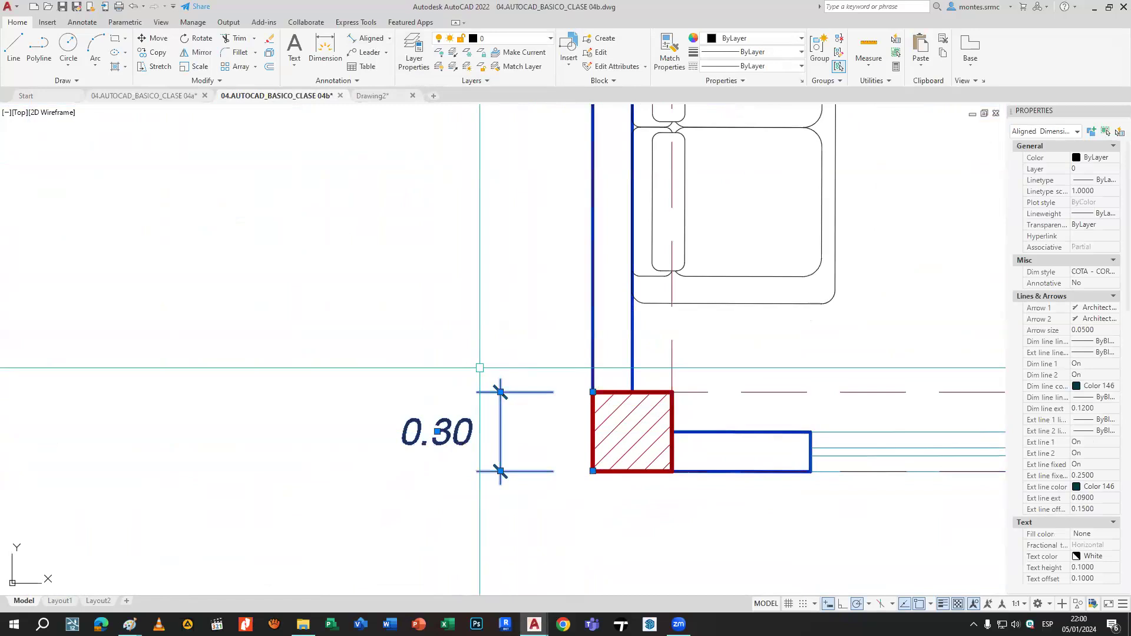
{"action": "mouse_move", "coordinate": [501, 392]}
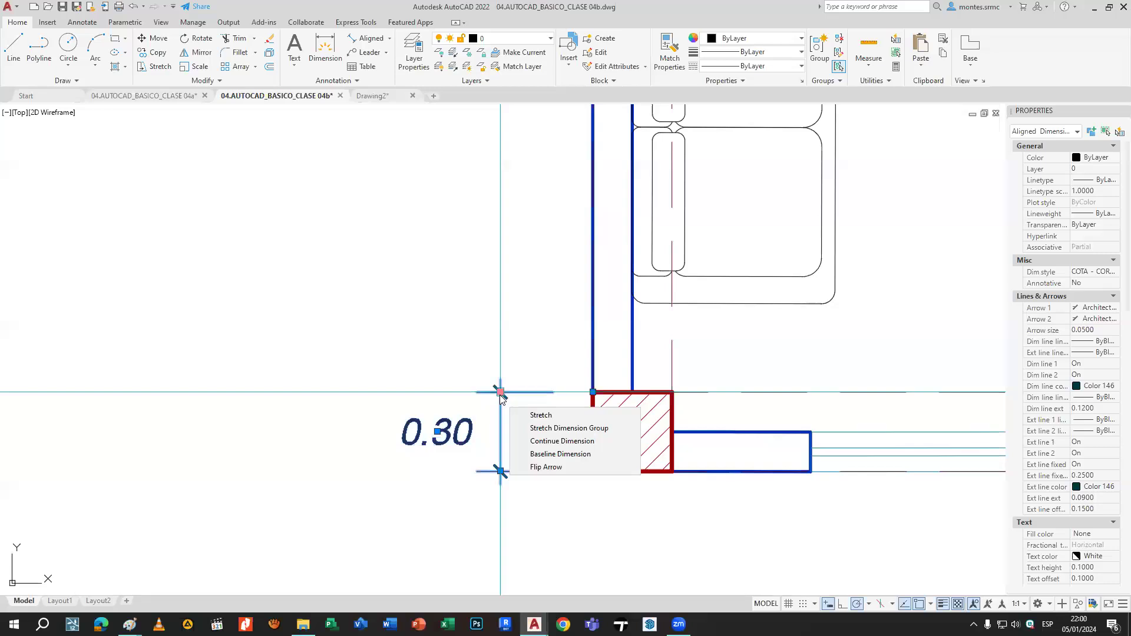
{"action": "left_click", "coordinate": [588, 443]}
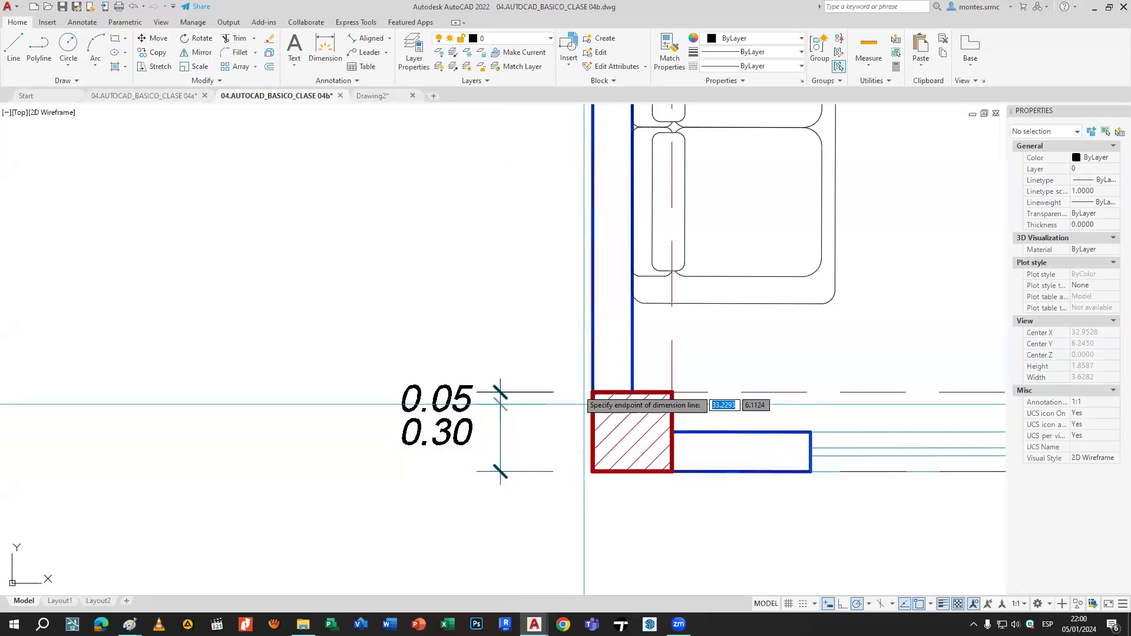
{"action": "scroll", "coordinate": [546, 346], "scroll_direction": "down", "scroll_amount": 2}
{"action": "middle_click_drag", "start_coordinate": [546, 347], "coordinate": [531, 565]}
{"action": "scroll", "coordinate": [590, 159], "scroll_direction": "up", "scroll_amount": 4}
{"action": "left_click", "coordinate": [560, 263]}
{"action": "scroll", "coordinate": [560, 265], "scroll_direction": "down", "scroll_amount": 1}
{"action": "middle_click_drag", "start_coordinate": [559, 265], "coordinate": [553, 454]}
{"action": "scroll", "coordinate": [560, 259], "scroll_direction": "up", "scroll_amount": 1}
{"action": "left_click", "coordinate": [560, 256]}
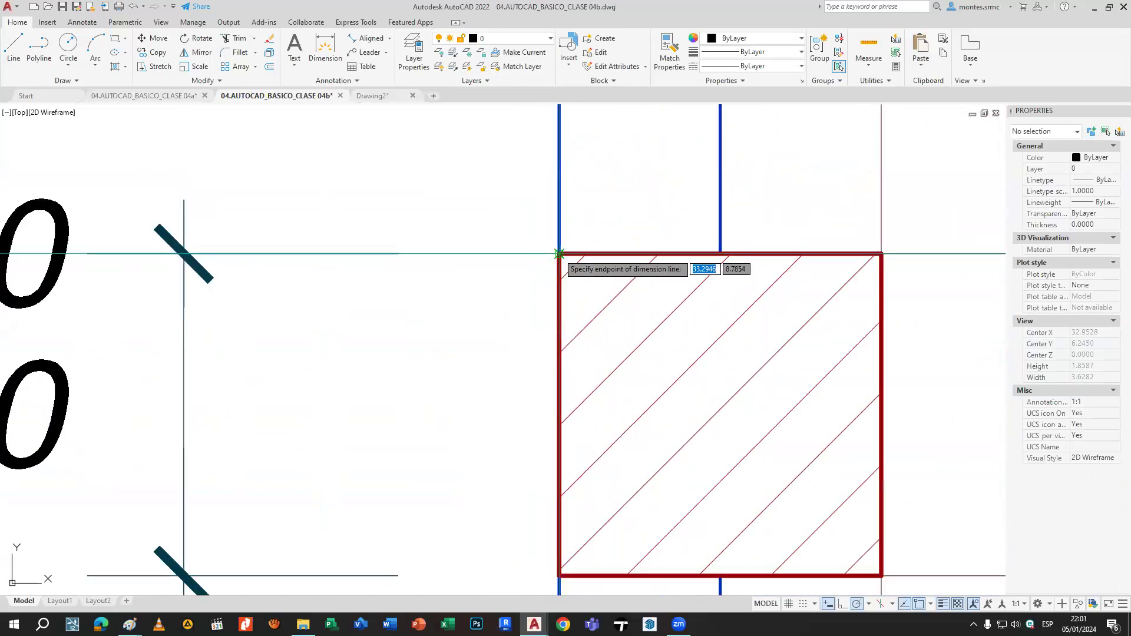
Extend the continued dimension chain to the lower and upper corners of the third column on the left wall.
{"action": "scroll", "coordinate": [561, 256], "scroll_direction": "down", "scroll_amount": 8}
{"action": "middle_click_drag", "start_coordinate": [560, 257], "coordinate": [541, 388]}
{"action": "scroll", "coordinate": [530, 412], "scroll_direction": "up", "scroll_amount": 3}
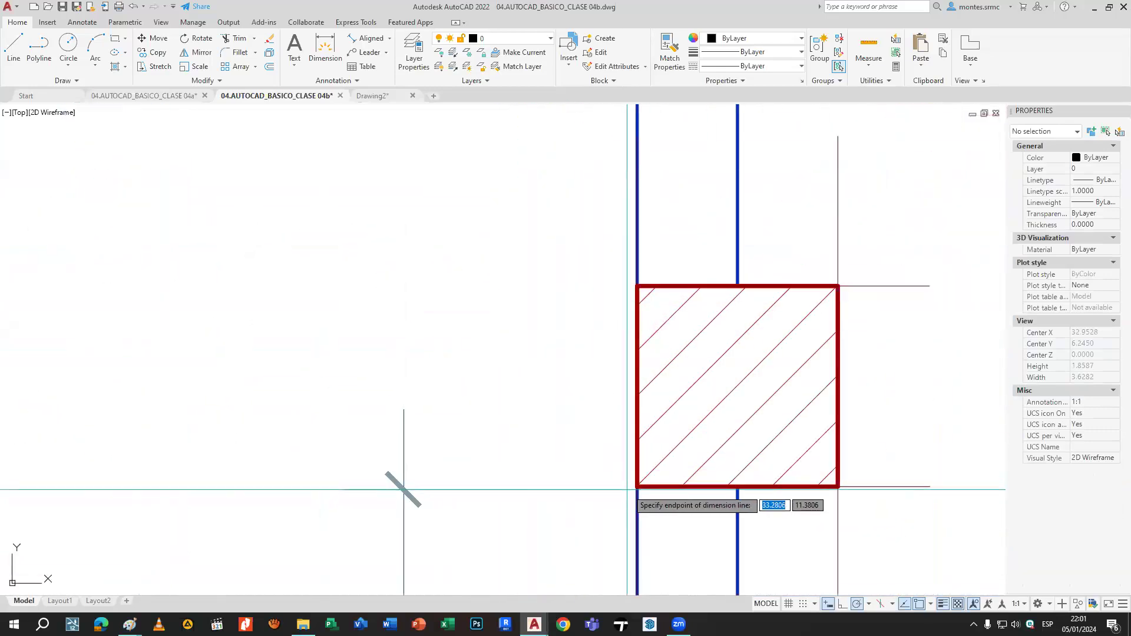
{"action": "scroll", "coordinate": [543, 432], "scroll_direction": "up", "scroll_amount": 2}
{"action": "left_click", "coordinate": [649, 482]}
{"action": "scroll", "coordinate": [653, 393], "scroll_direction": "down", "scroll_amount": 2}
{"action": "middle_click_drag", "start_coordinate": [653, 371], "coordinate": [647, 583]}
{"action": "left_click", "coordinate": [648, 159]}
Extend the dimension chain past the dining area to the lower and upper corners of the fourth left-wall column.
{"action": "scroll", "coordinate": [618, 219], "scroll_direction": "down", "scroll_amount": 6}
{"action": "middle_click_drag", "start_coordinate": [618, 220], "coordinate": [614, 425]}
{"action": "scroll", "coordinate": [632, 247], "scroll_direction": "up", "scroll_amount": 4}
{"action": "scroll", "coordinate": [566, 253], "scroll_direction": "up", "scroll_amount": 4}
{"action": "left_click", "coordinate": [493, 270]}
{"action": "scroll", "coordinate": [492, 271], "scroll_direction": "down", "scroll_amount": 7}
{"action": "middle_click_drag", "start_coordinate": [495, 589], "coordinate": [504, 450]}
{"action": "scroll", "coordinate": [504, 450], "scroll_direction": "up", "scroll_amount": 4}
{"action": "scroll", "coordinate": [510, 395], "scroll_direction": "up", "scroll_amount": 2}
{"action": "left_click", "coordinate": [510, 395]}
Continue the dimension chain along the kitchen wall to the counter's lower end and both edges of the stove recess.
{"action": "scroll", "coordinate": [523, 333], "scroll_direction": "down", "scroll_amount": 3}
{"action": "middle_click_drag", "start_coordinate": [531, 236], "coordinate": [534, 572]}
{"action": "scroll", "coordinate": [545, 325], "scroll_direction": "down", "scroll_amount": 6}
{"action": "middle_click_drag", "start_coordinate": [543, 317], "coordinate": [558, 487]}
{"action": "middle_click_drag", "start_coordinate": [554, 213], "coordinate": [552, 152]}
{"action": "left_click", "coordinate": [582, 401]}
{"action": "left_click", "coordinate": [582, 201]}
{"action": "middle_click_drag", "start_coordinate": [582, 201], "coordinate": [555, 410]}
{"action": "left_click", "coordinate": [555, 266]}
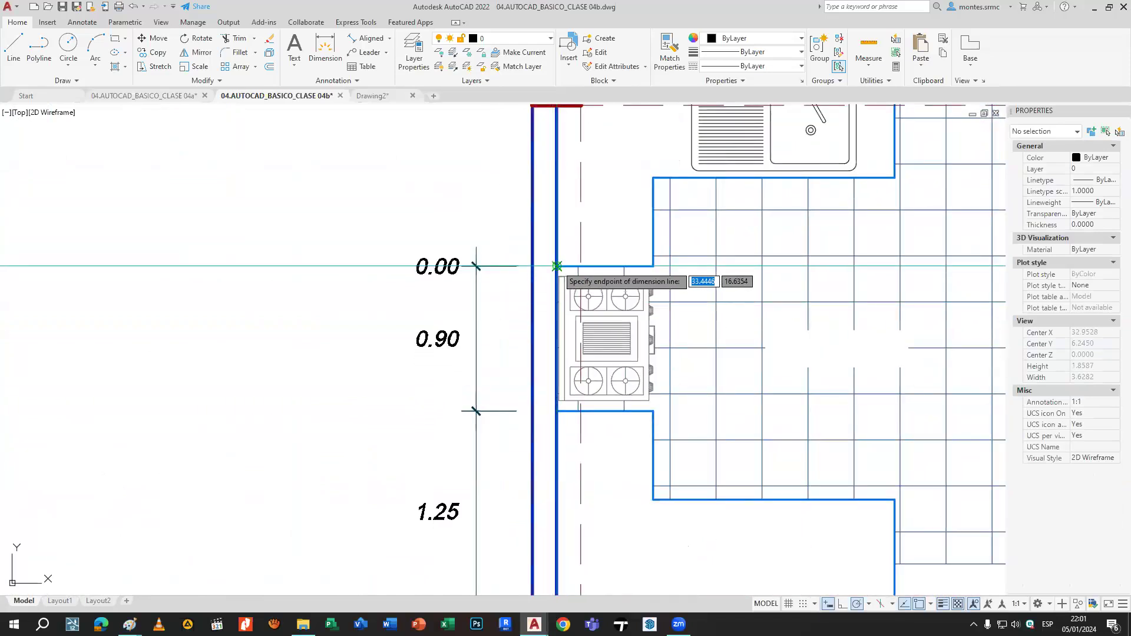
Continue the dimension chain past the column above the kitchen to the plan's upper-left outer corner and end the chain.
{"action": "middle_click_drag", "start_coordinate": [556, 266], "coordinate": [535, 442]}
{"action": "scroll", "coordinate": [559, 289], "scroll_direction": "up", "scroll_amount": 2}
{"action": "left_click", "coordinate": [564, 265]}
{"action": "middle_click_drag", "start_coordinate": [559, 171], "coordinate": [567, 545]}
{"action": "scroll", "coordinate": [558, 265], "scroll_direction": "down", "scroll_amount": 4}
{"action": "middle_click_drag", "start_coordinate": [560, 306], "coordinate": [553, 414]}
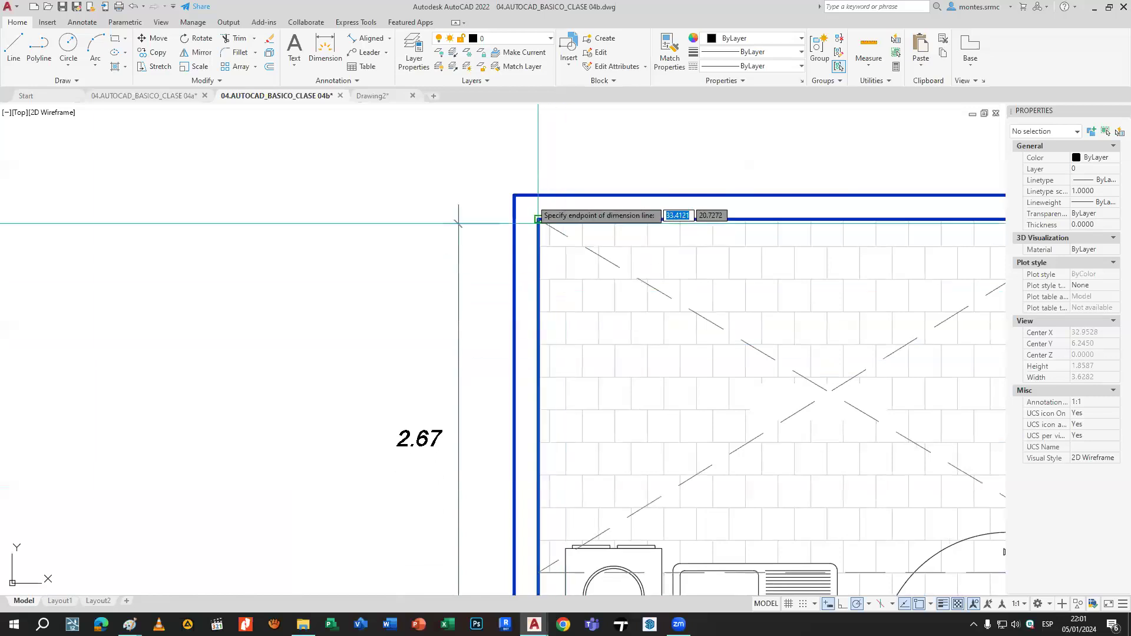
{"action": "left_click", "coordinate": [515, 195]}
{"action": "key", "text": "Escape"}
{"action": "scroll", "coordinate": [485, 265], "scroll_direction": "down", "scroll_amount": 4}
{"action": "middle_click_drag", "start_coordinate": [482, 288], "coordinate": [494, 156]}
{"action": "scroll", "coordinate": [511, 206], "scroll_direction": "down", "scroll_amount": 4}
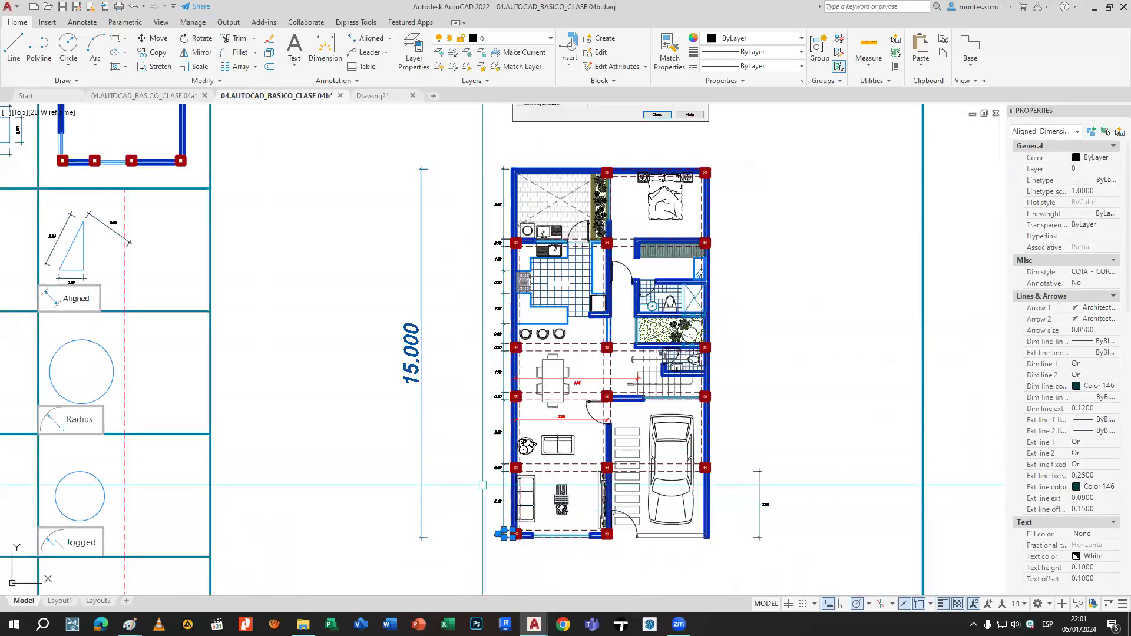
{"action": "key", "text": "Escape"}
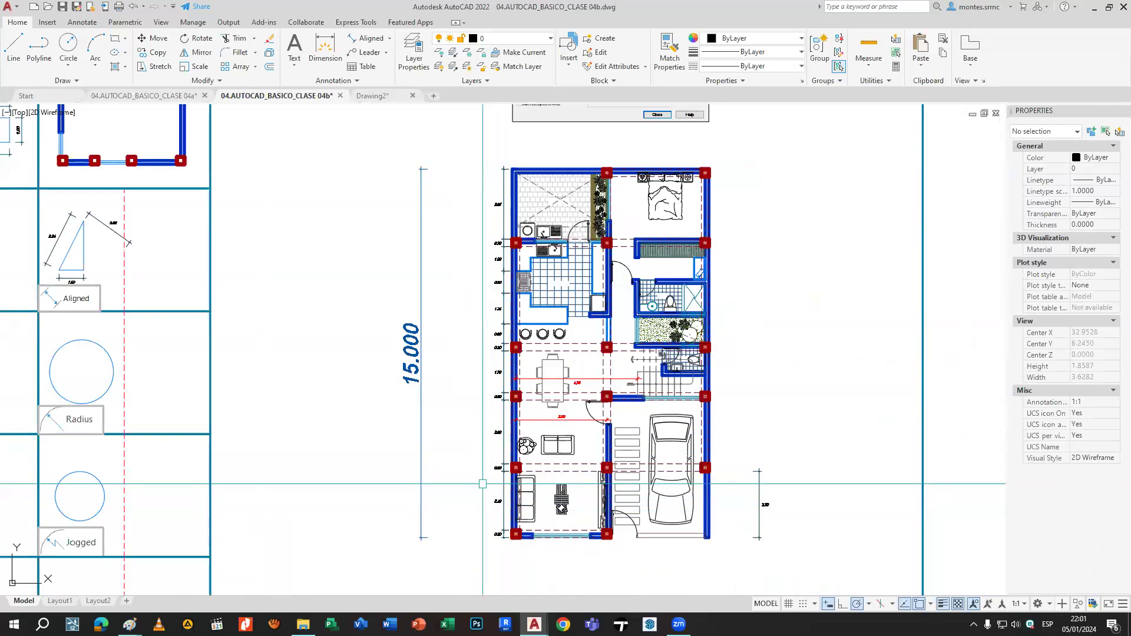
Examine the continued dimension chain along the plan's left wall, from the lower-left column up past the kitchen.
{"action": "type", "text": "z"}
{"action": "key", "text": "Return"}
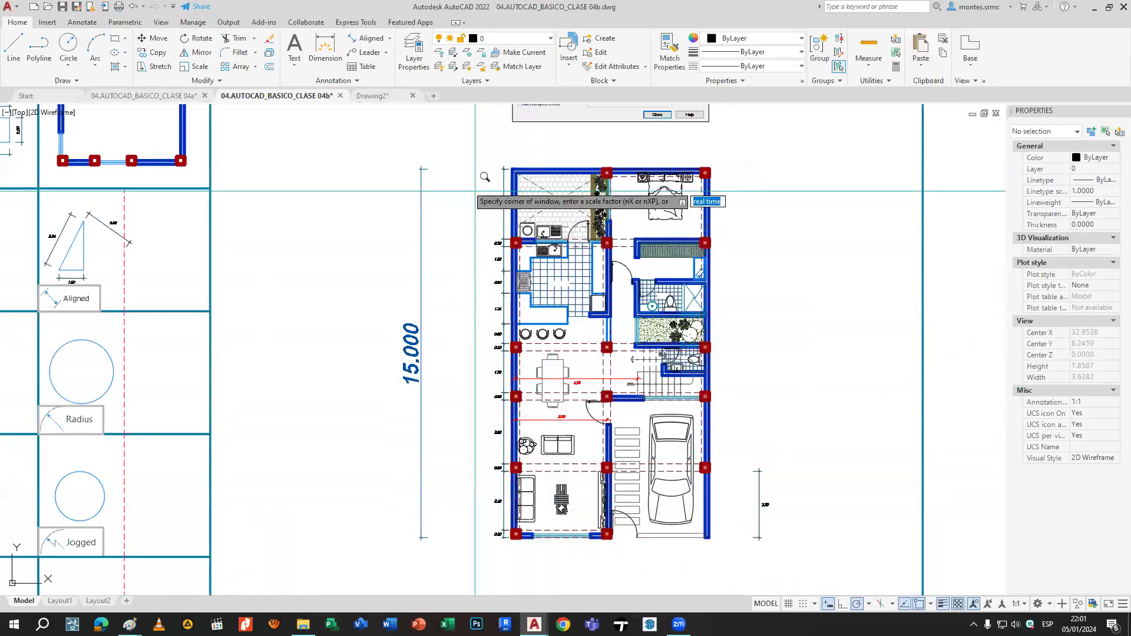
{"action": "left_click", "coordinate": [474, 171]}
{"action": "left_click", "coordinate": [538, 546]}
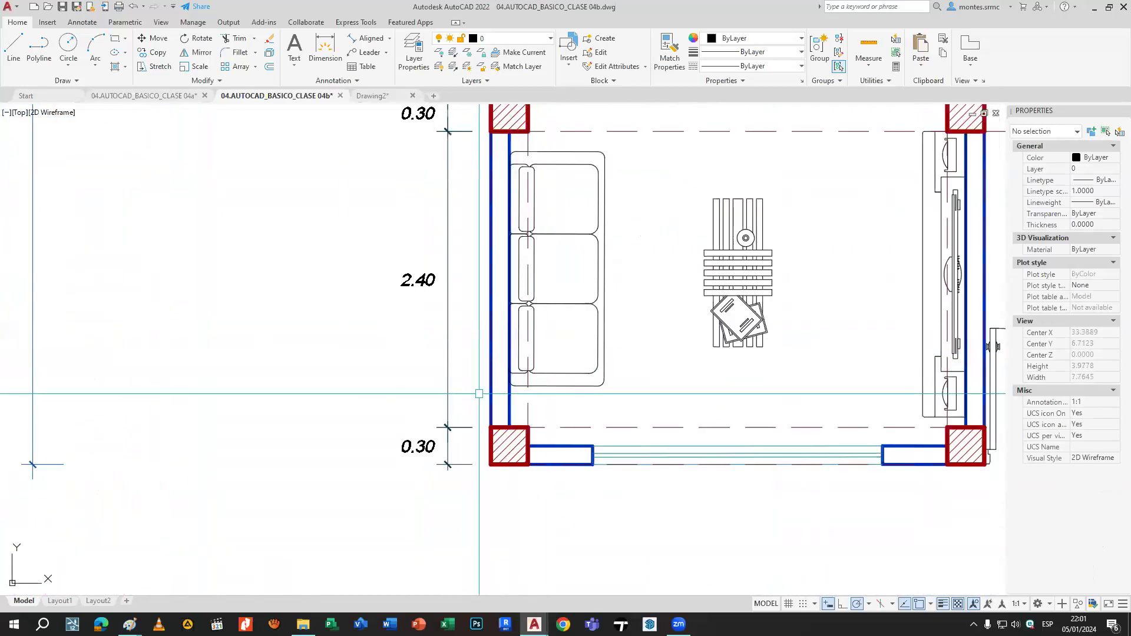
{"action": "middle_click_drag", "start_coordinate": [510, 212], "coordinate": [502, 303]}
{"action": "scroll", "coordinate": [502, 336], "scroll_direction": "up", "scroll_amount": 2}
{"action": "middle_click_drag", "start_coordinate": [502, 168], "coordinate": [505, 309]}
{"action": "scroll", "coordinate": [505, 310], "scroll_direction": "down", "scroll_amount": 2}
{"action": "middle_click_drag", "start_coordinate": [502, 230], "coordinate": [502, 363]}
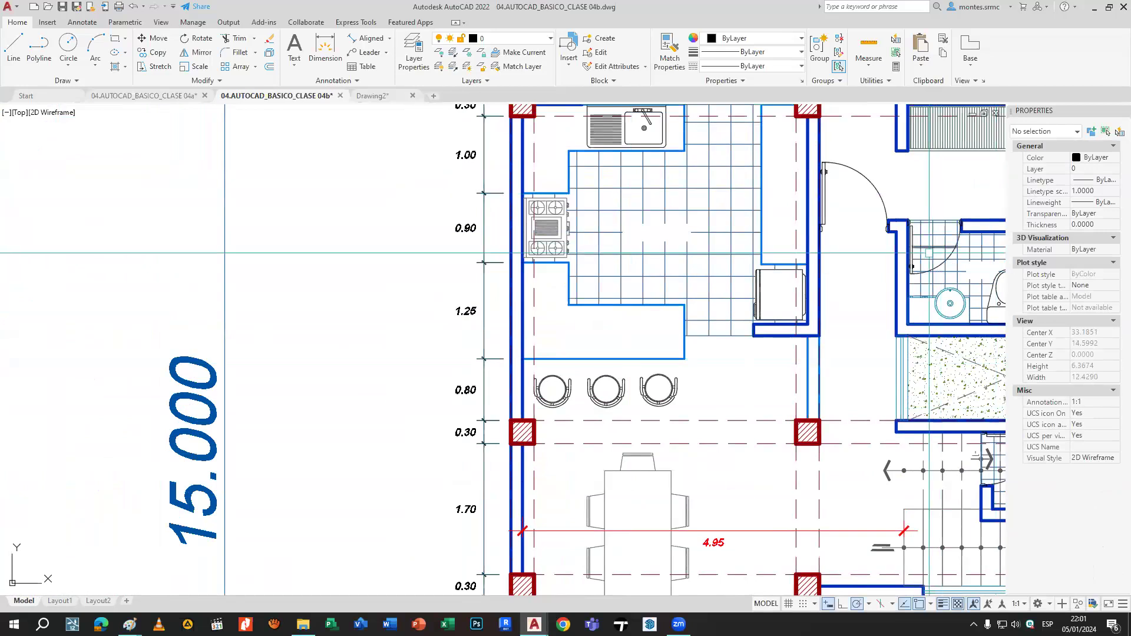
{"action": "scroll", "coordinate": [720, 383], "scroll_direction": "down", "scroll_amount": 5}
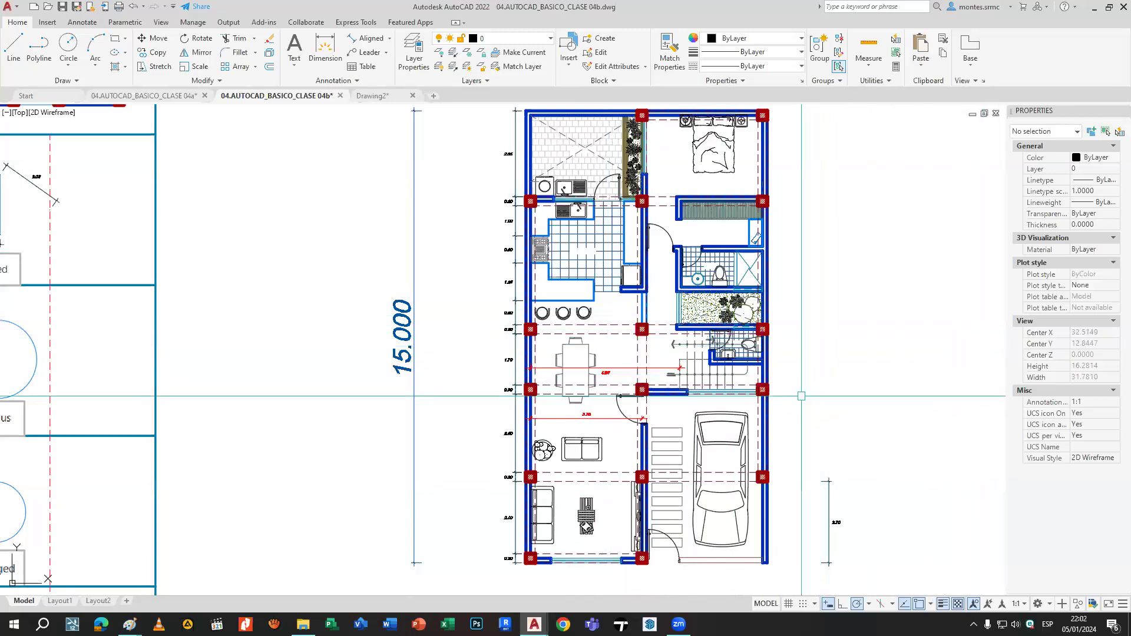
{"action": "type", "text": "DIM"}
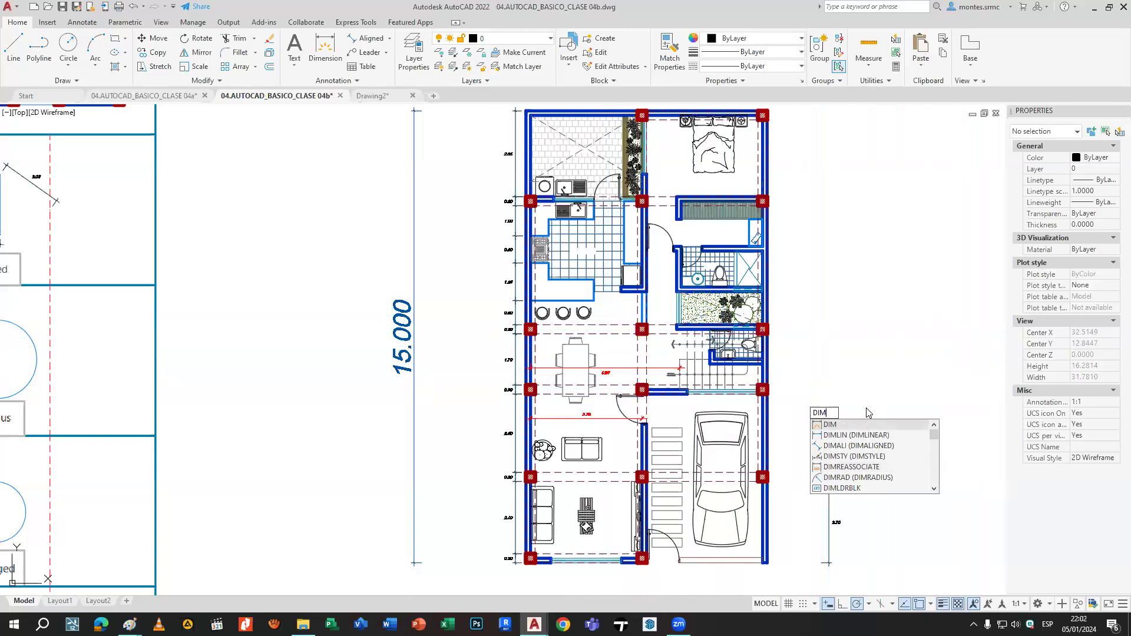
{"action": "type", "text": "C"}
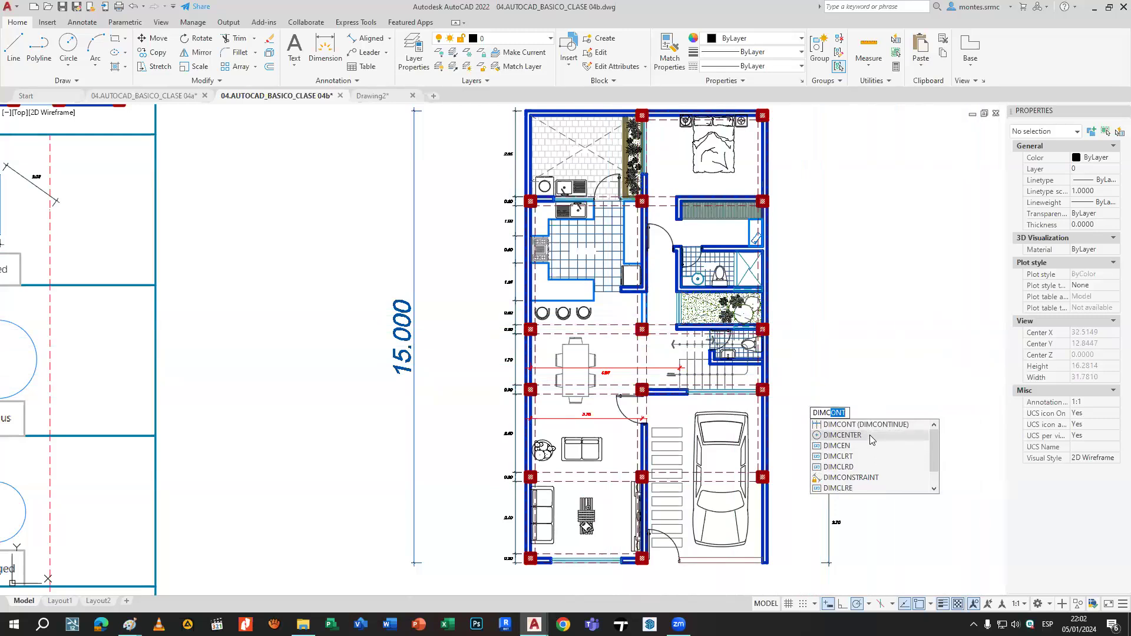
{"action": "key", "text": "Escape"}
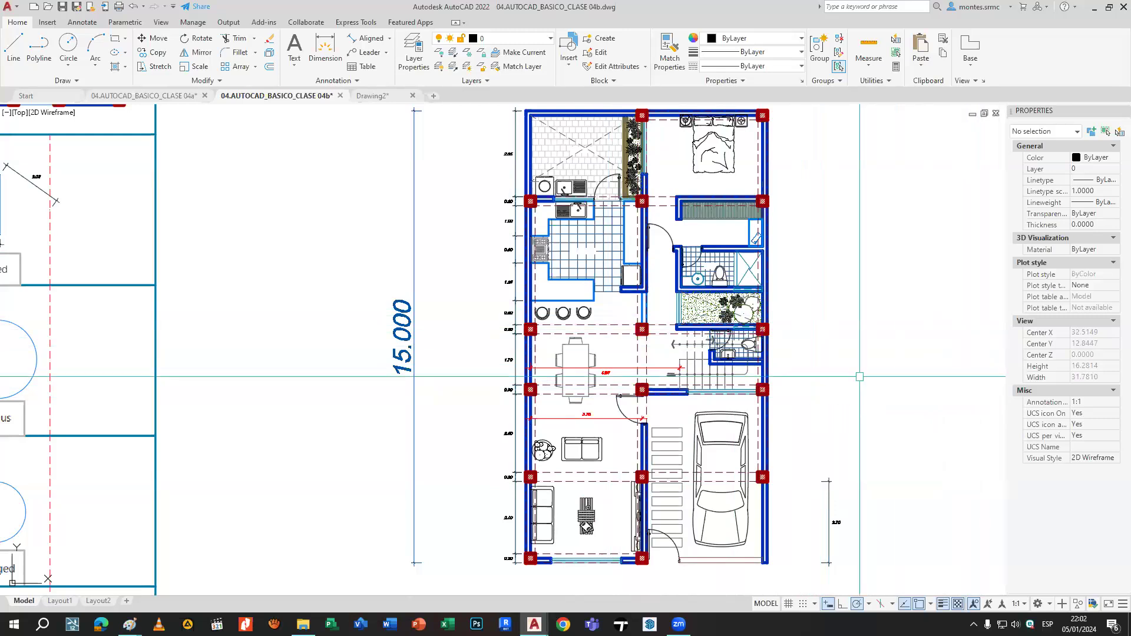
{"action": "left_click", "coordinate": [389, 38]}
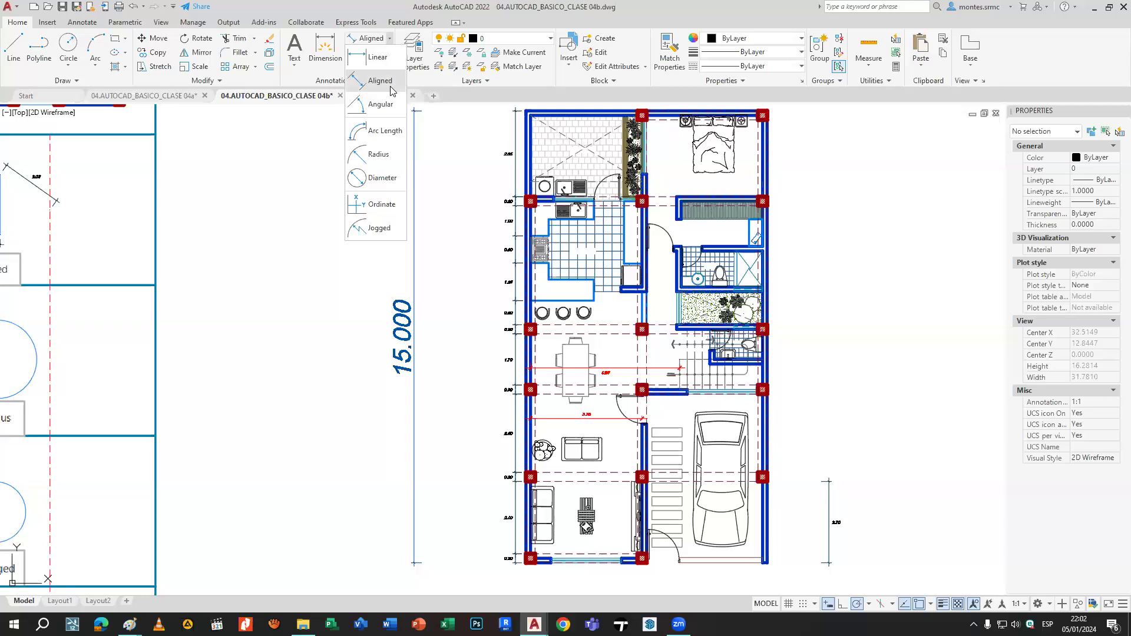
{"action": "key", "text": "Escape"}
Try to continue the plan's overall 15.000 vertical dimension from its upper end.
{"action": "mouse_move", "coordinate": [500, 505]}
{"action": "middle_mouse_down"}
{"action": "mouse_move", "coordinate": [517, 449]}
{"action": "mouse_move", "coordinate": [514, 401]}
{"action": "middle_mouse_up"}
{"action": "scroll", "coordinate": [480, 337], "scroll_direction": "down", "scroll_amount": 2}
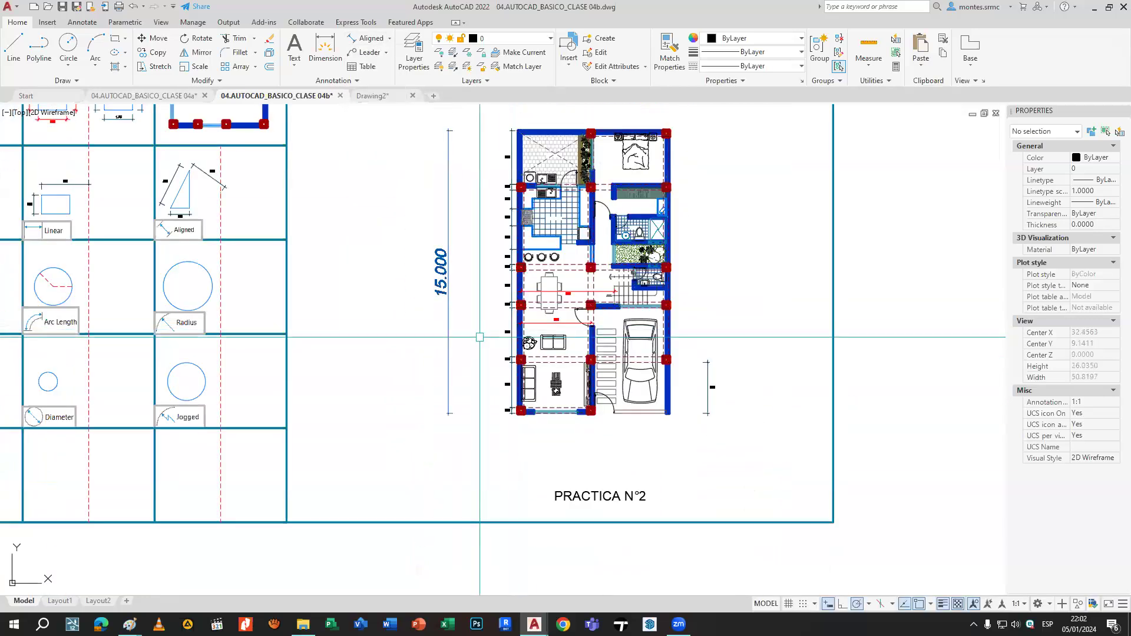
{"action": "middle_click_drag", "start_coordinate": [479, 337], "coordinate": [485, 435]}
{"action": "left_click", "coordinate": [454, 282]}
{"action": "mouse_move", "coordinate": [454, 229]}
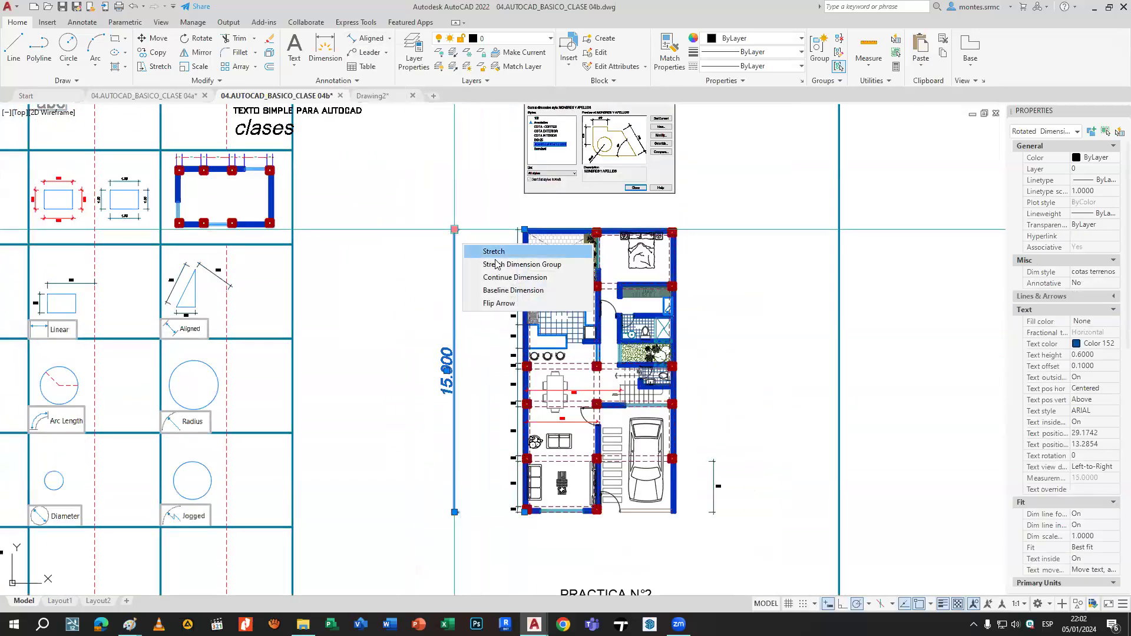
{"action": "left_click", "coordinate": [510, 278]}
{"action": "middle_click_drag", "start_coordinate": [482, 179], "coordinate": [486, 339]}
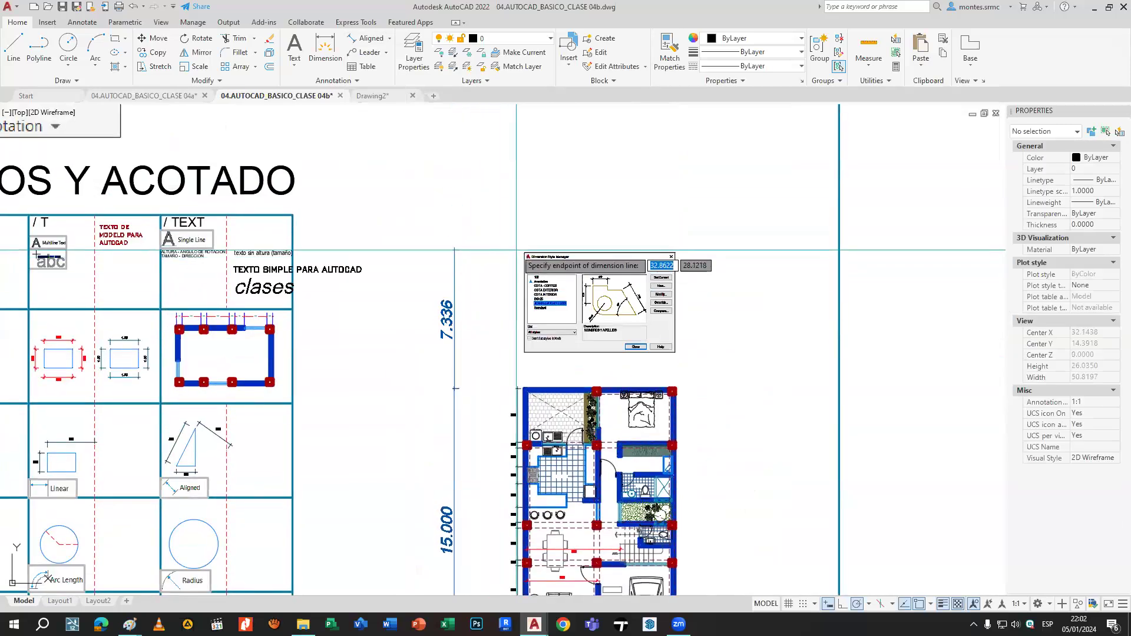
{"action": "key", "text": "Escape"}
{"action": "key", "text": "Escape"}
{"action": "scroll", "coordinate": [507, 277], "scroll_direction": "down", "scroll_amount": 3}
{"action": "scroll", "coordinate": [500, 289], "scroll_direction": "up", "scroll_amount": 4}
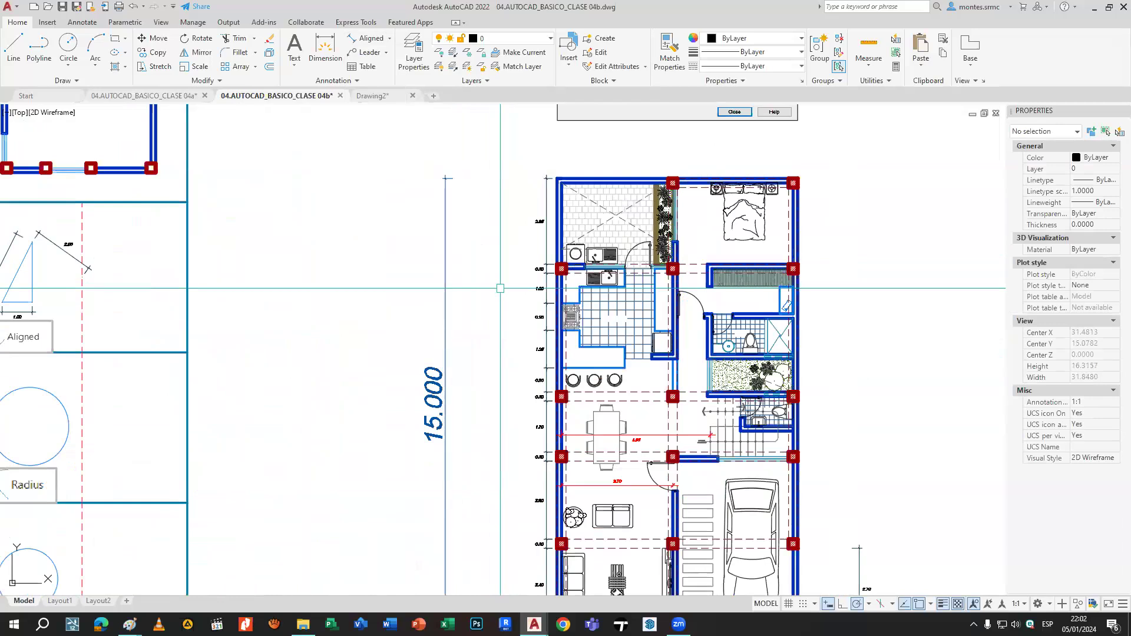
{"action": "type", "text": "DIMLIN"}
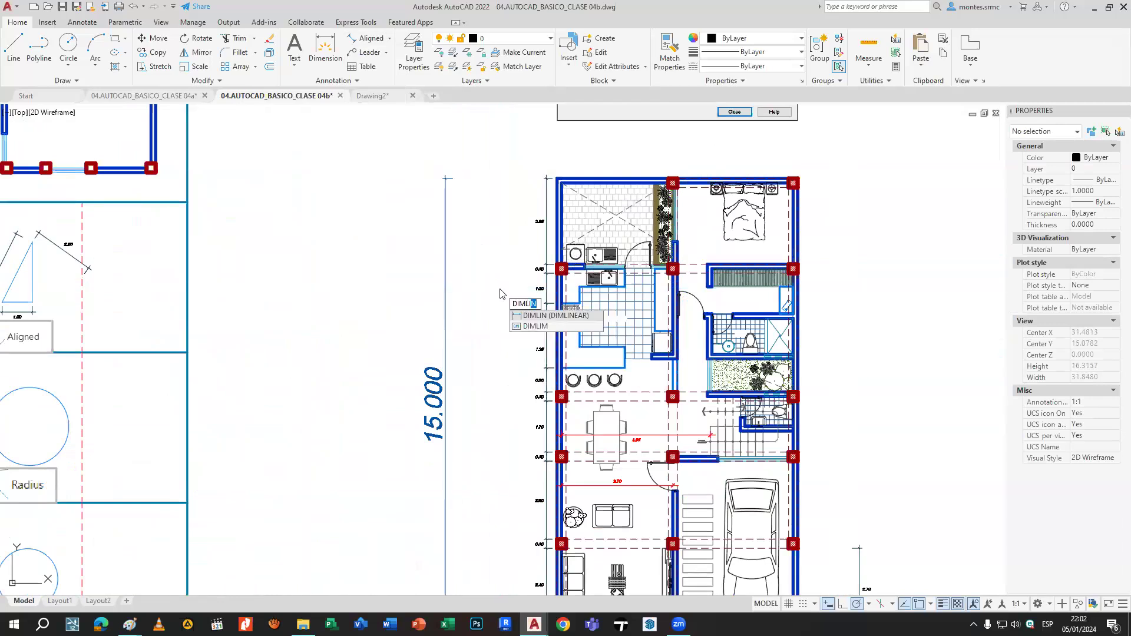
{"action": "key", "text": "Escape"}
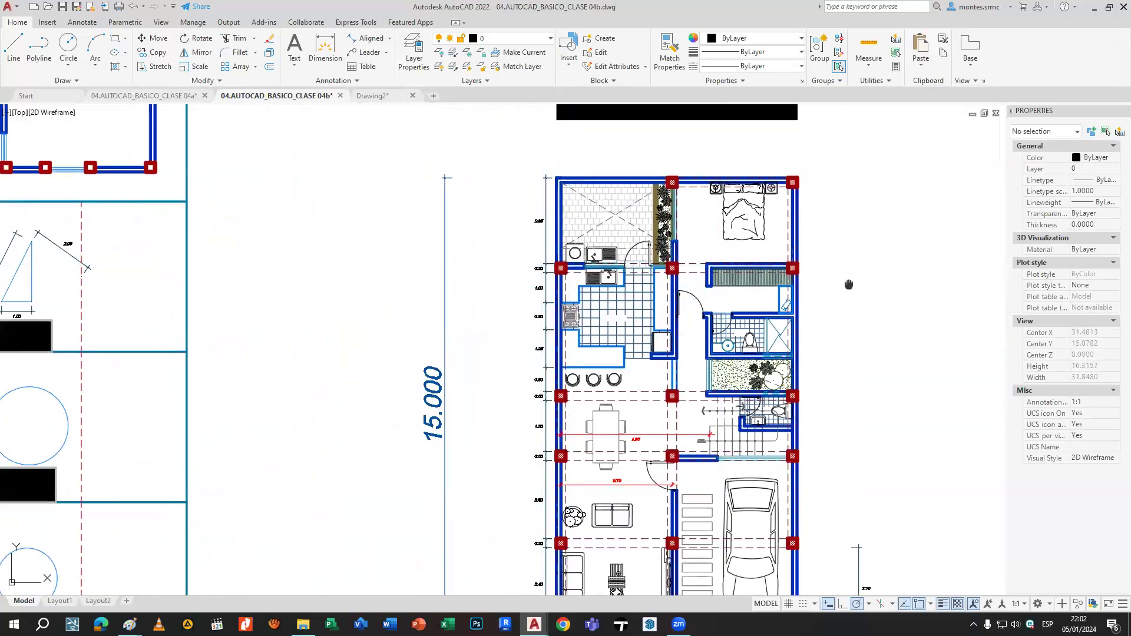
{"action": "scroll", "coordinate": [808, 219], "scroll_direction": "down", "scroll_amount": 4}
{"action": "middle_click_drag", "start_coordinate": [808, 224], "coordinate": [813, 357]}
{"action": "middle_click", "coordinate": [813, 357]}
{"action": "middle_click", "coordinate": [812, 358]}
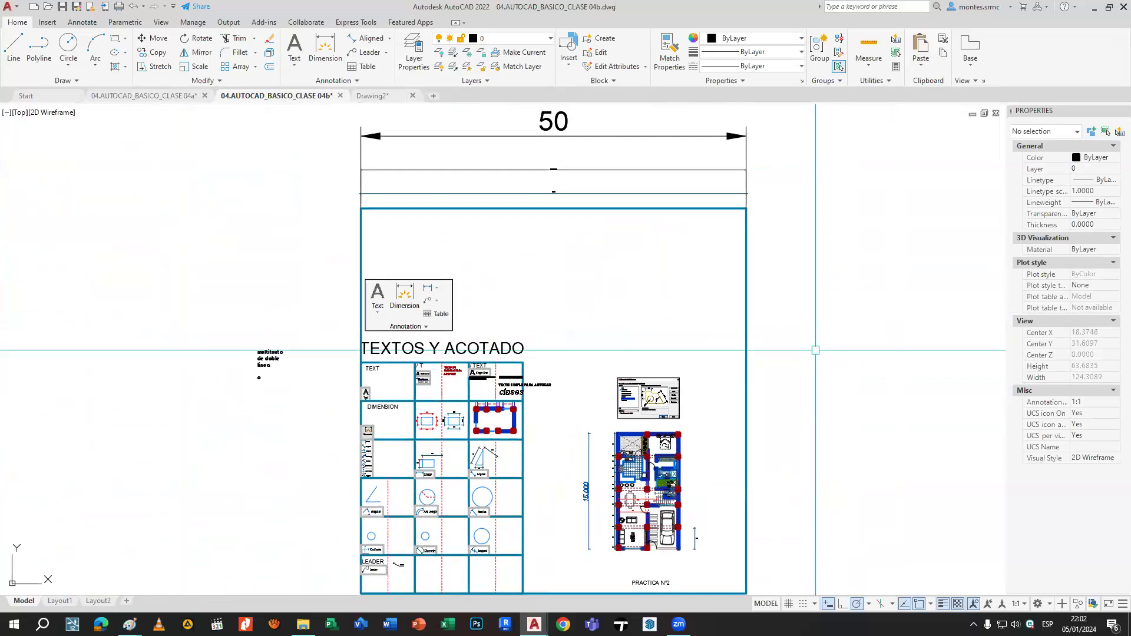
{"action": "left_click", "coordinate": [1079, 624]}
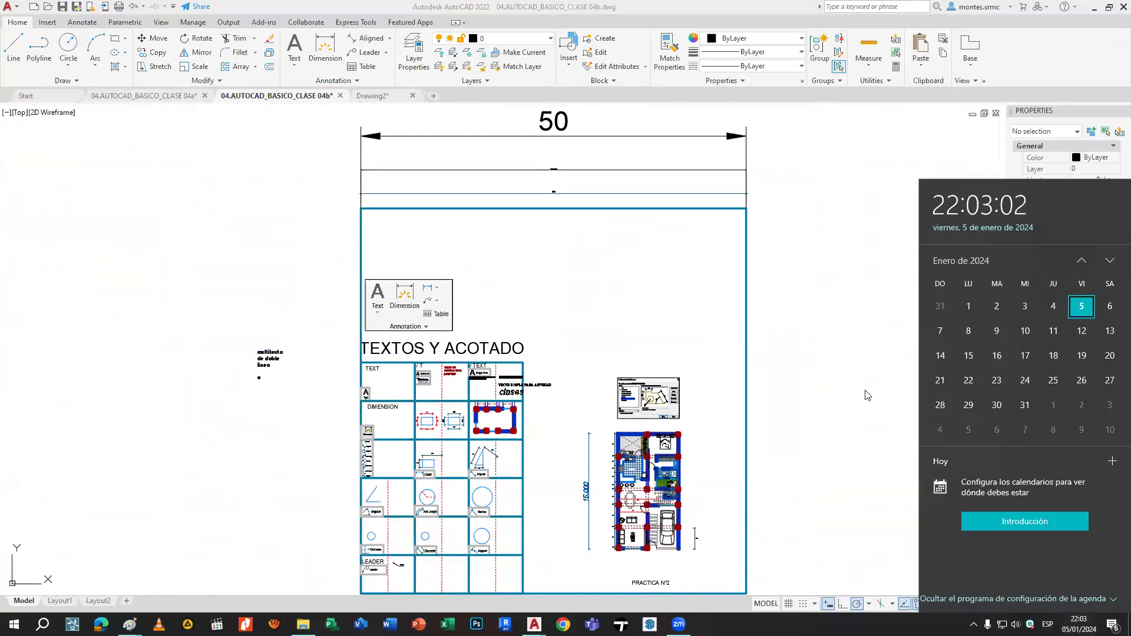
{"action": "left_click", "coordinate": [863, 385]}
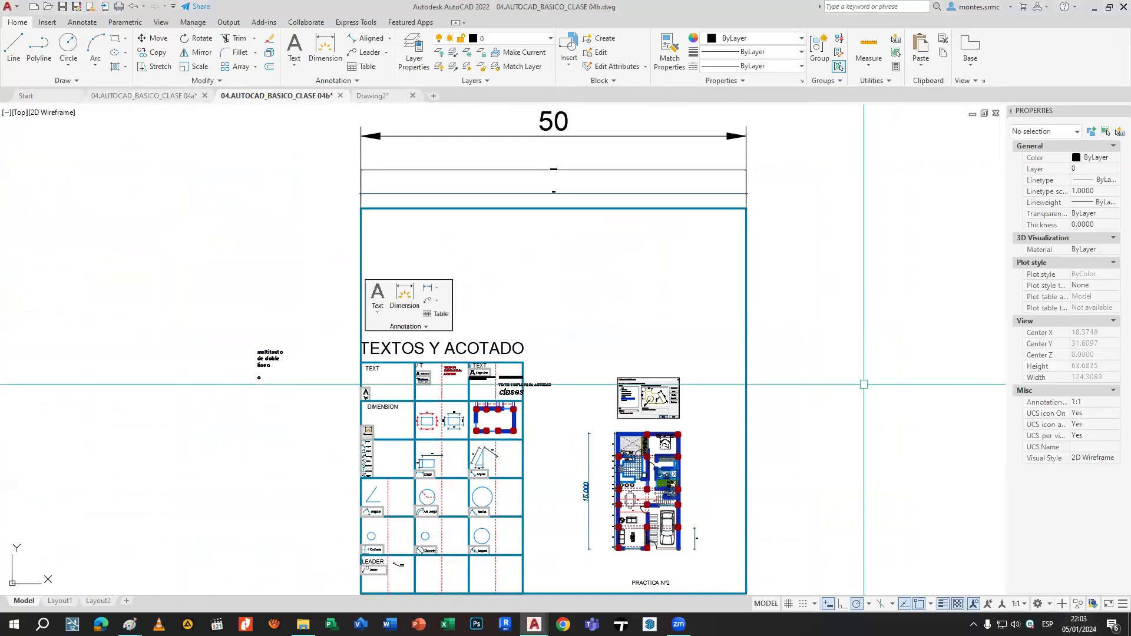